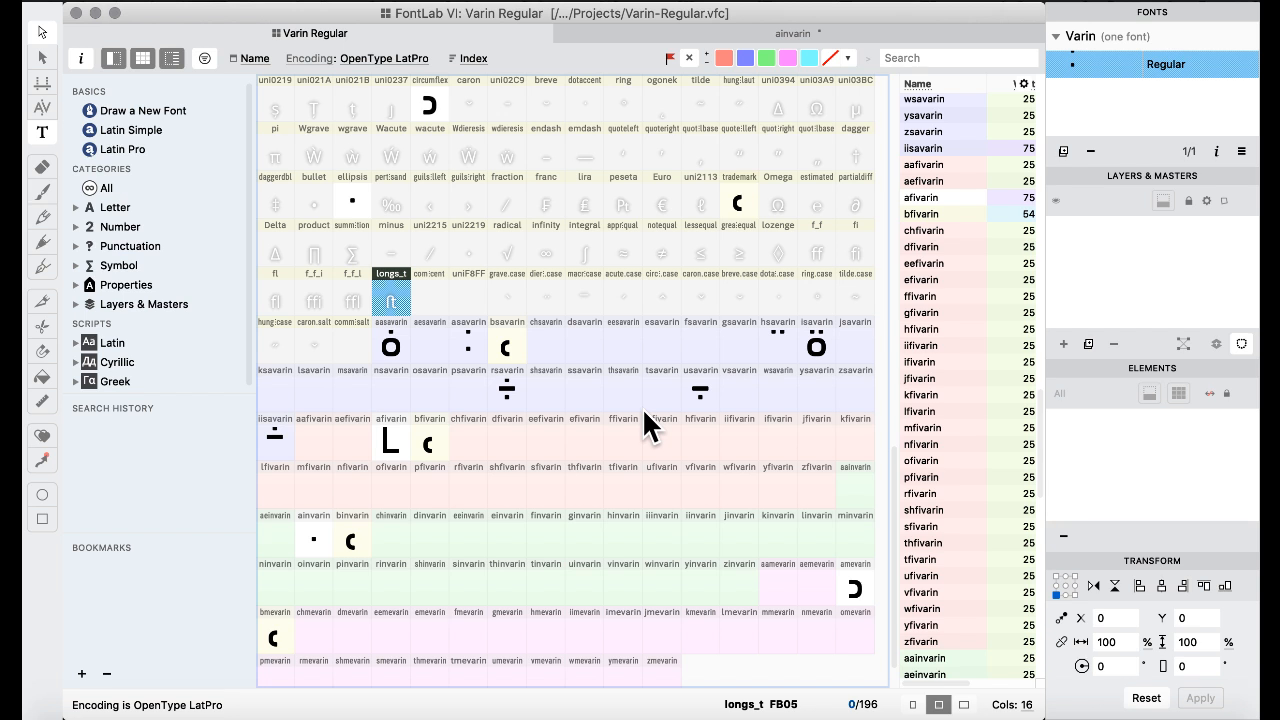
left_click(497, 258)
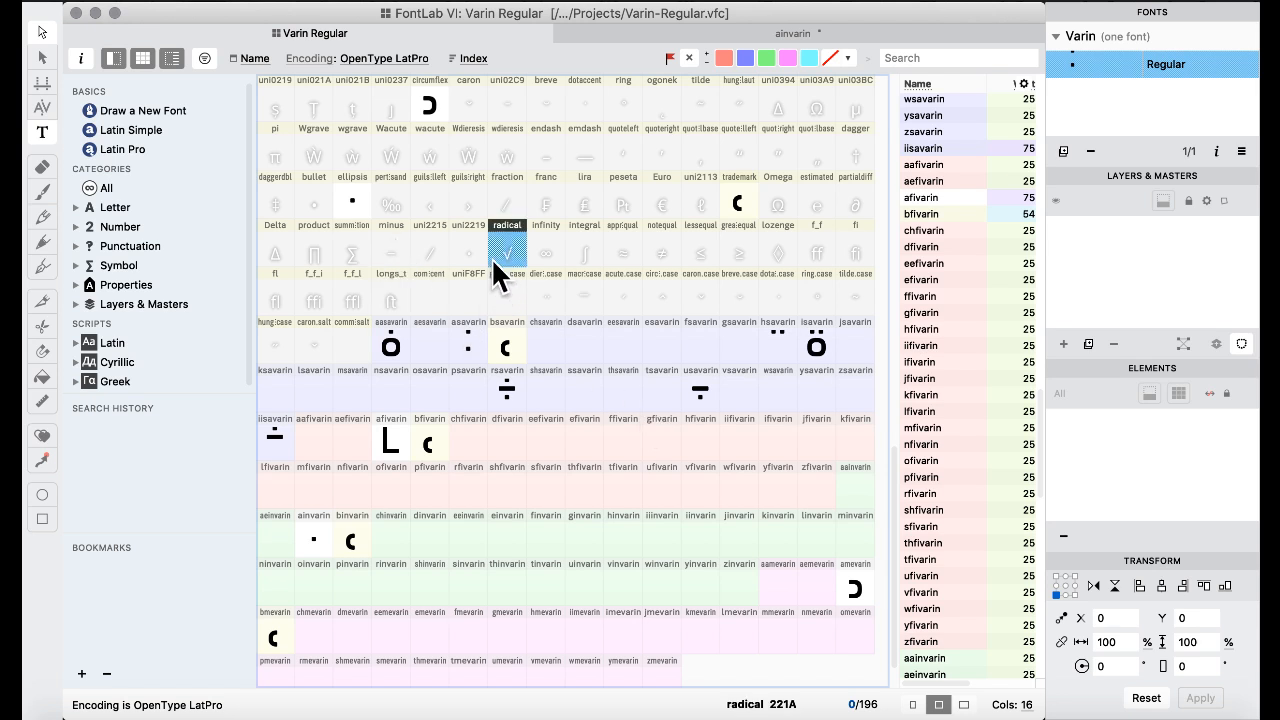
scroll(570, 277, "down", 1)
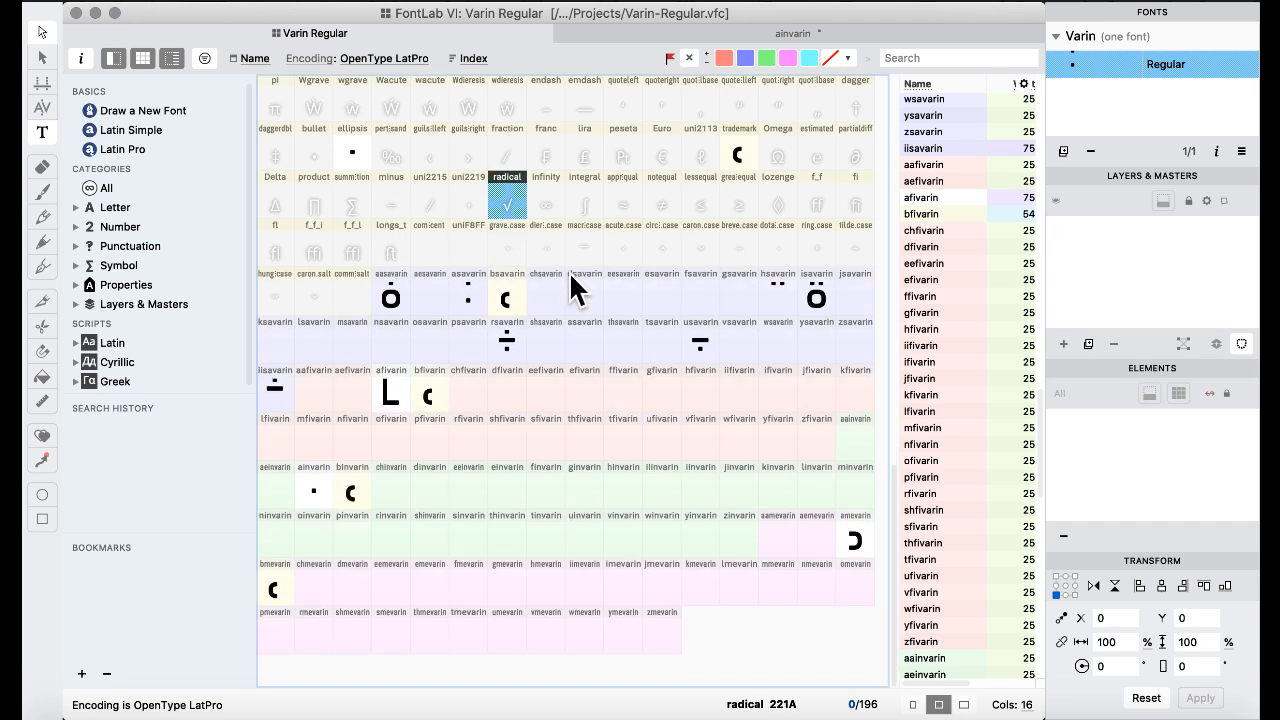
left_click(455, 340)
left_click(443, 251)
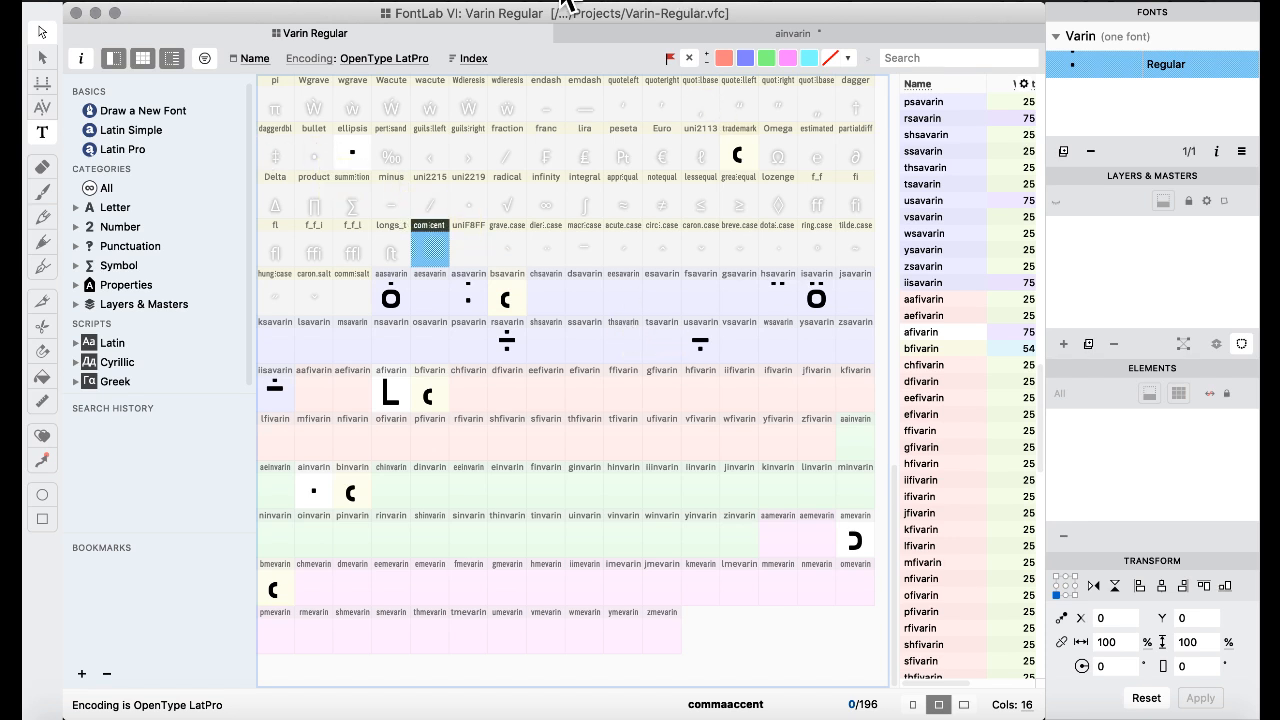
- Switch to the Features & Classes workspace to show the font's feature code
left_click(720, 8)
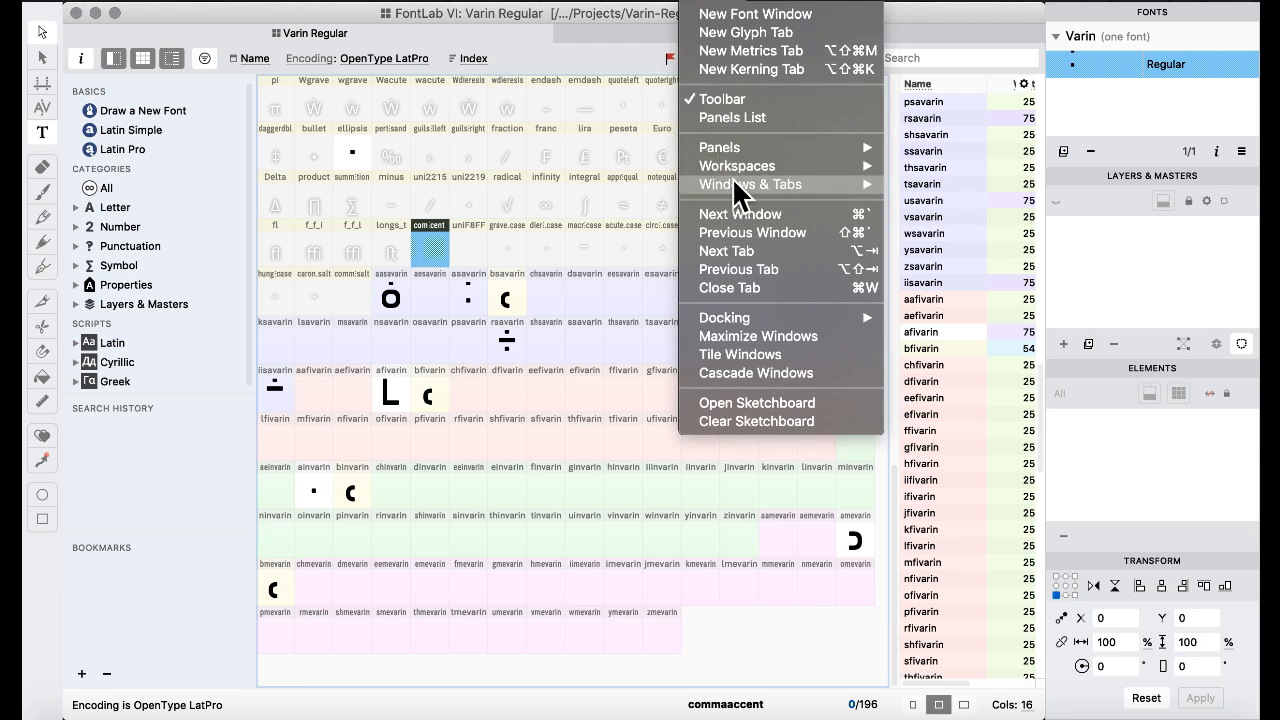
mouse_move(735, 180)
left_click(975, 222)
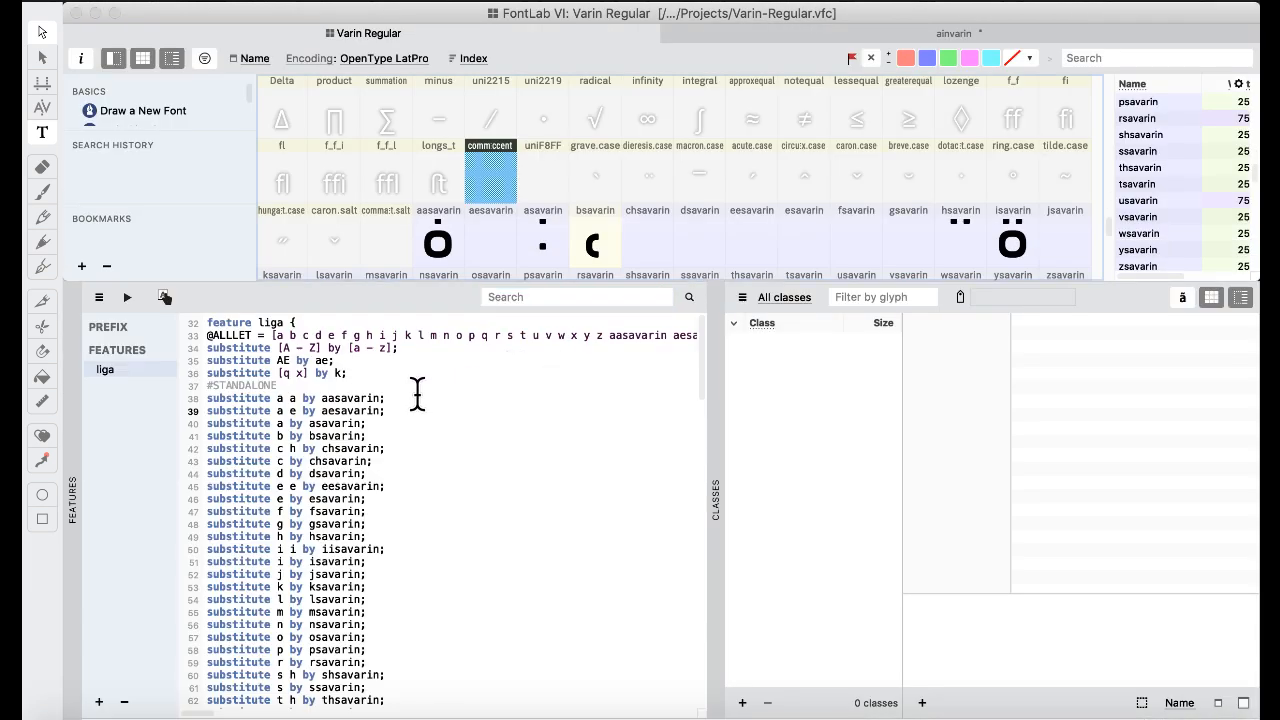
left_click(418, 394)
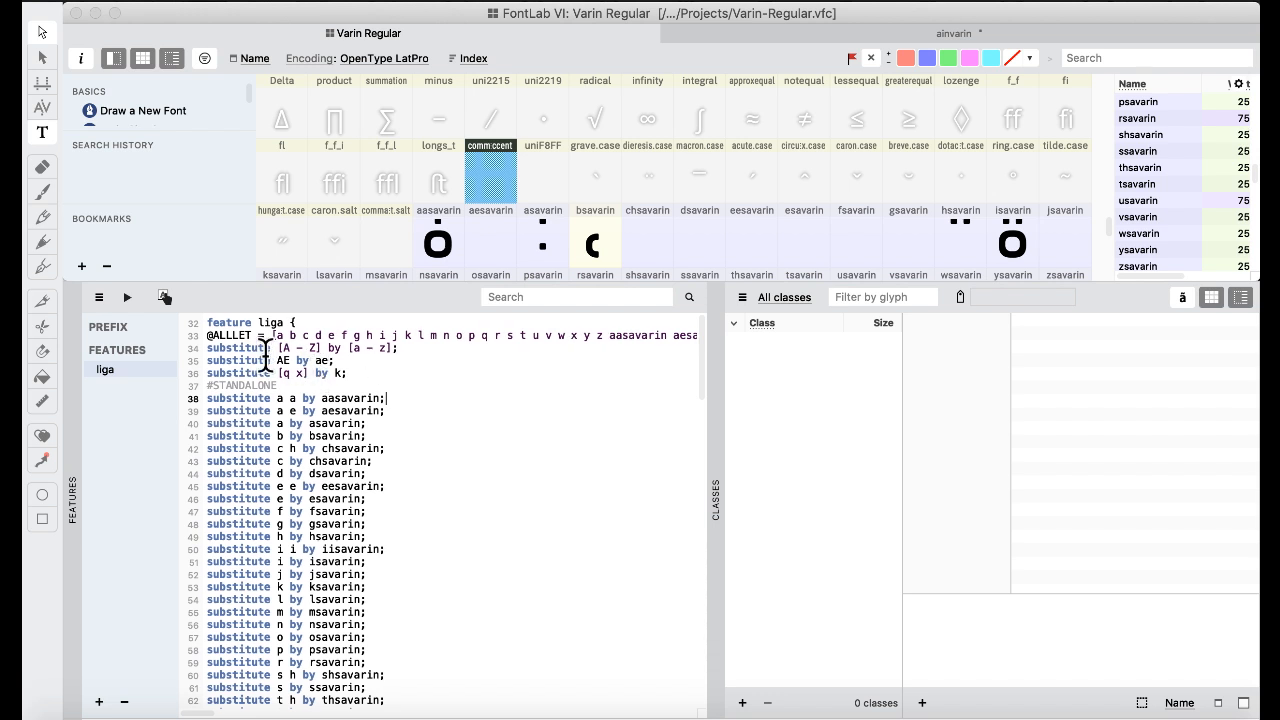
double_click(233, 335)
scroll(347, 368, "down", 20)
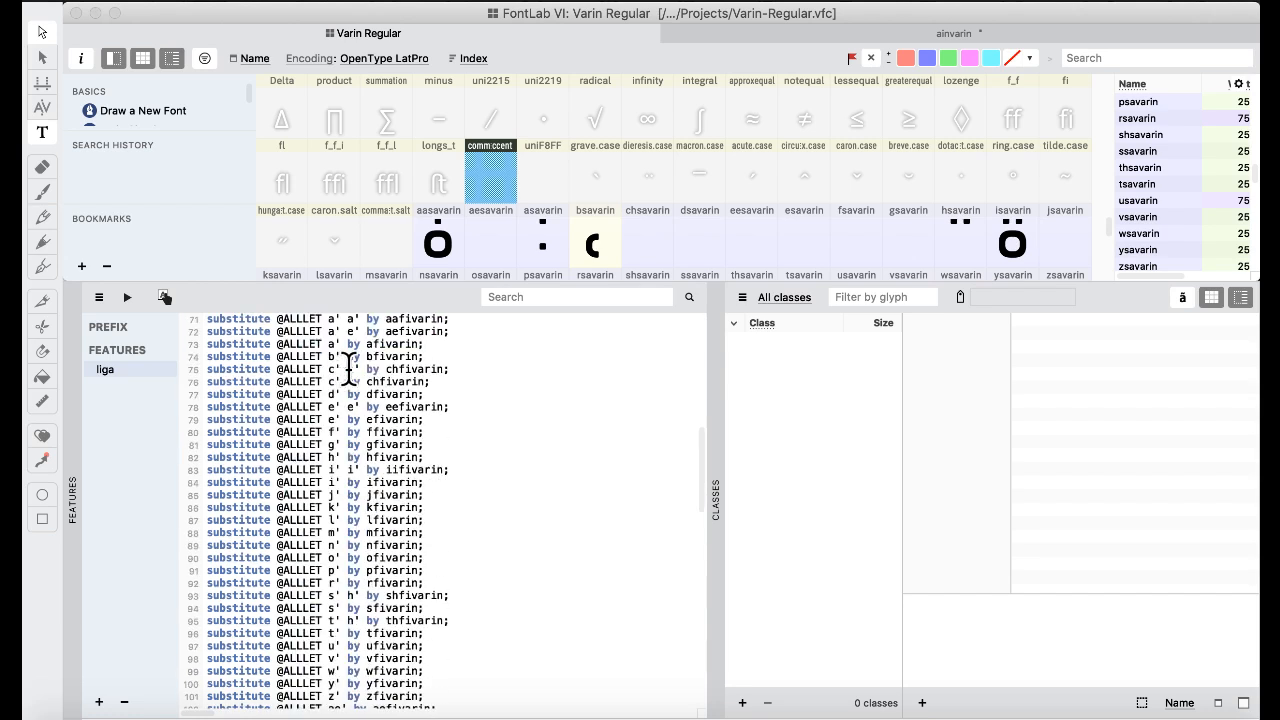
double_click(371, 444)
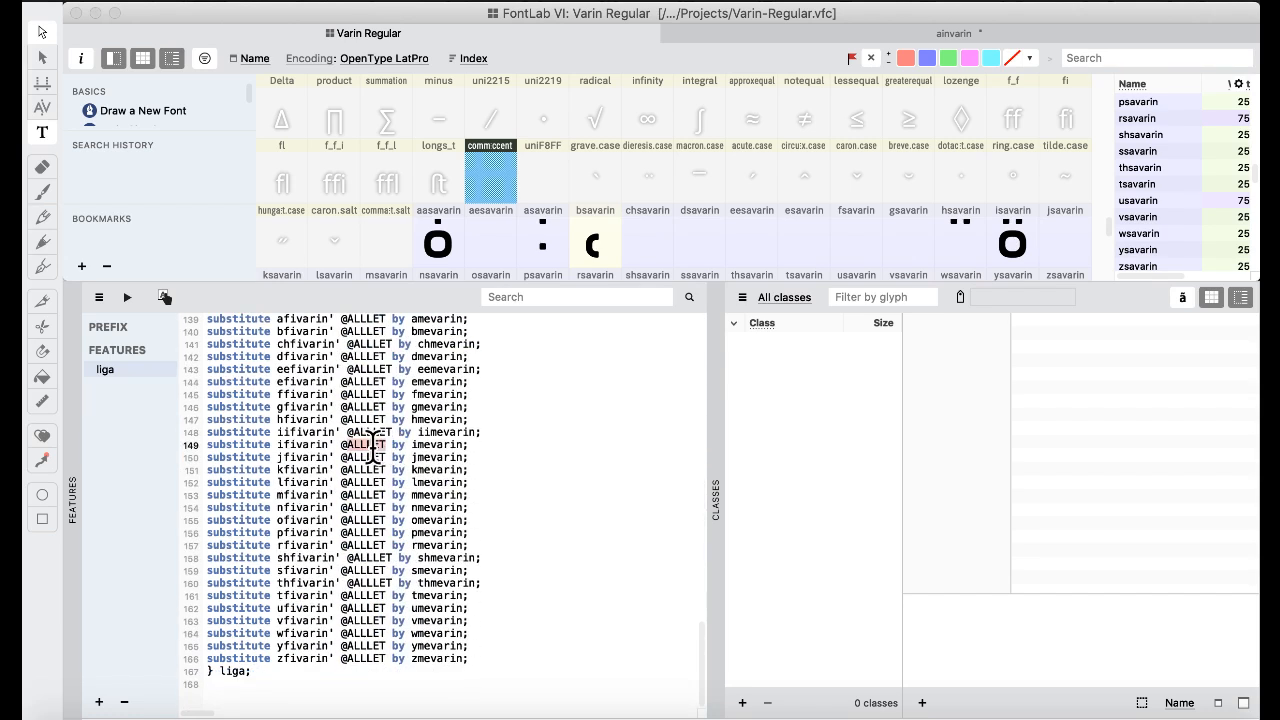
left_click(506, 449)
scroll(507, 452, "up", 1)
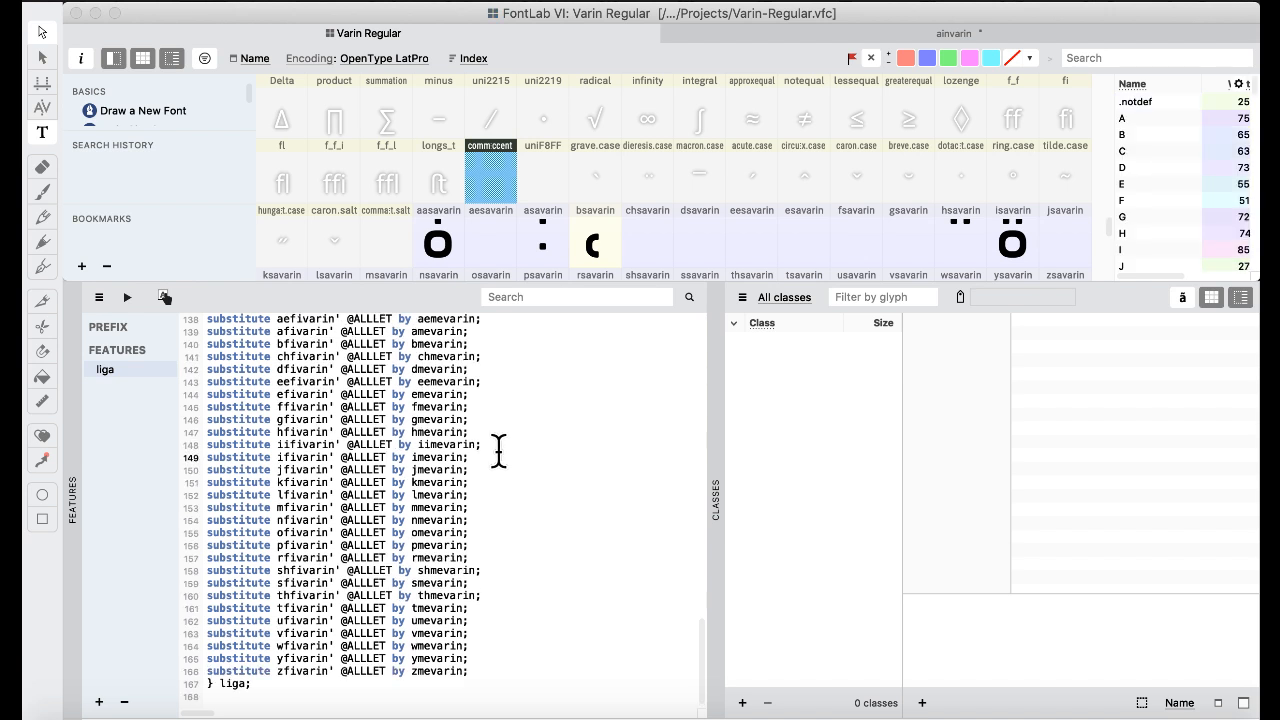
scroll(484, 449, "down", 1)
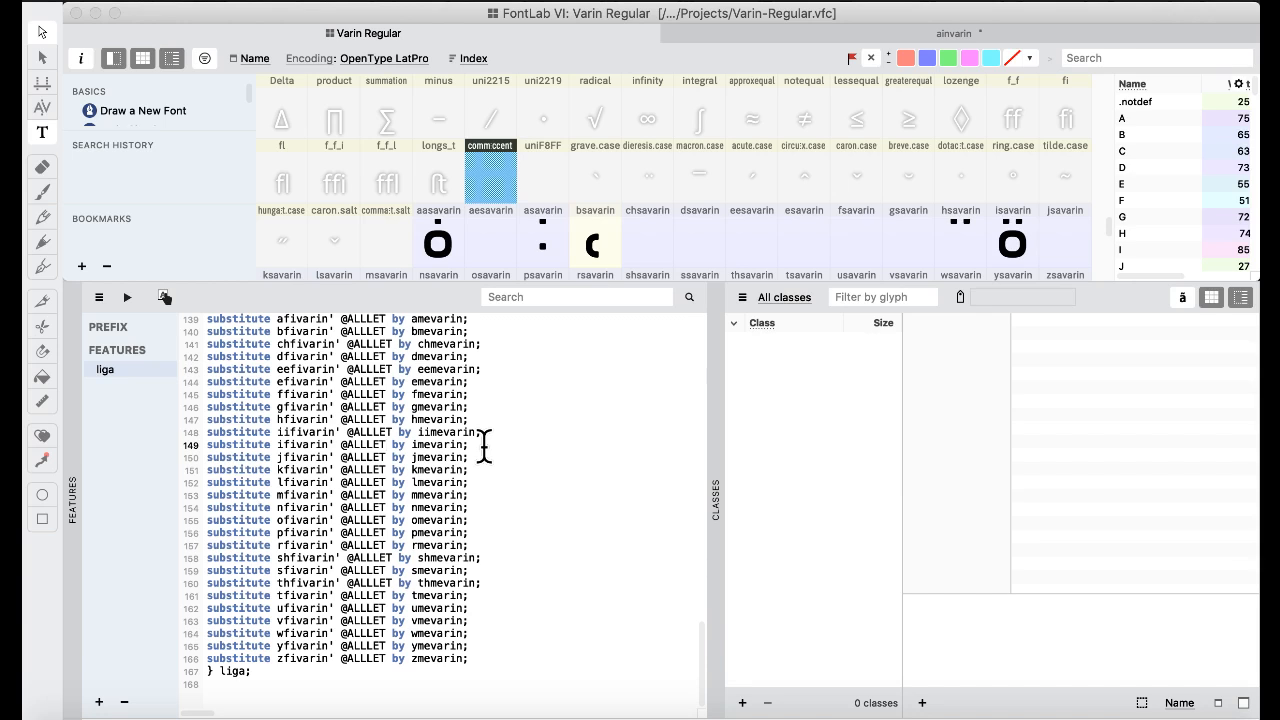
scroll(484, 449, "up", 8)
scroll(484, 449, "up", 4)
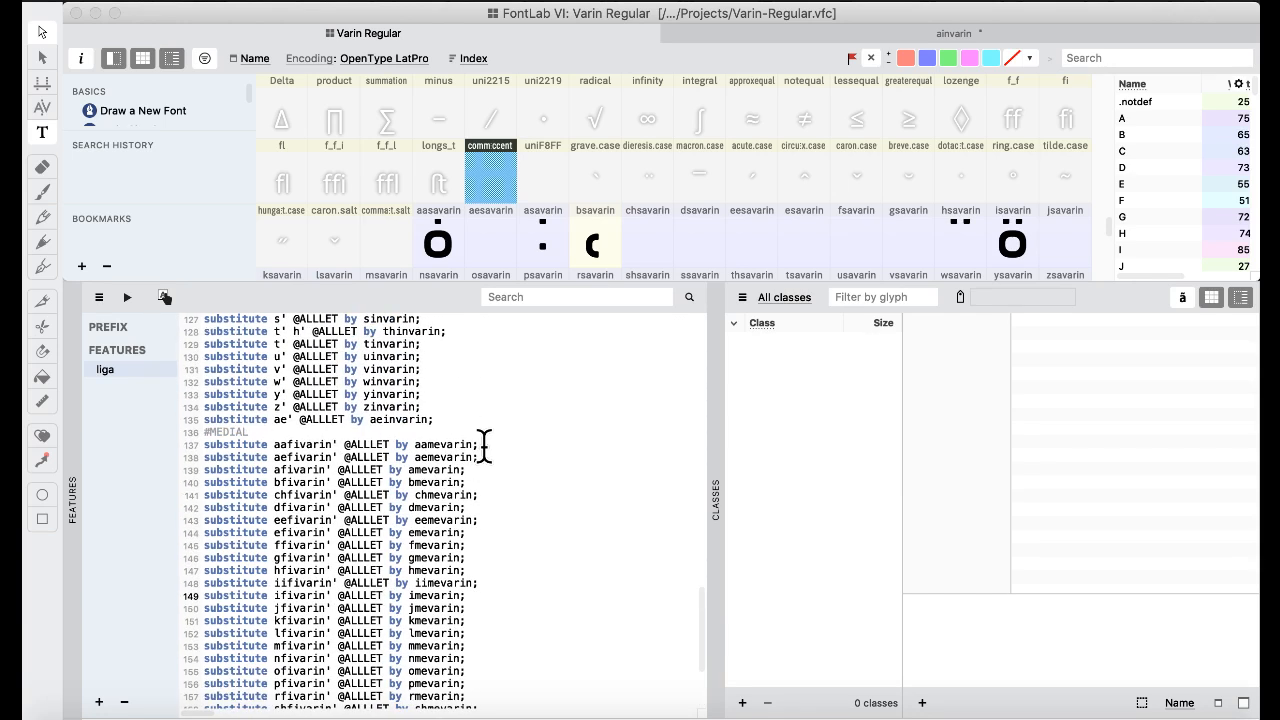
double_click(302, 457)
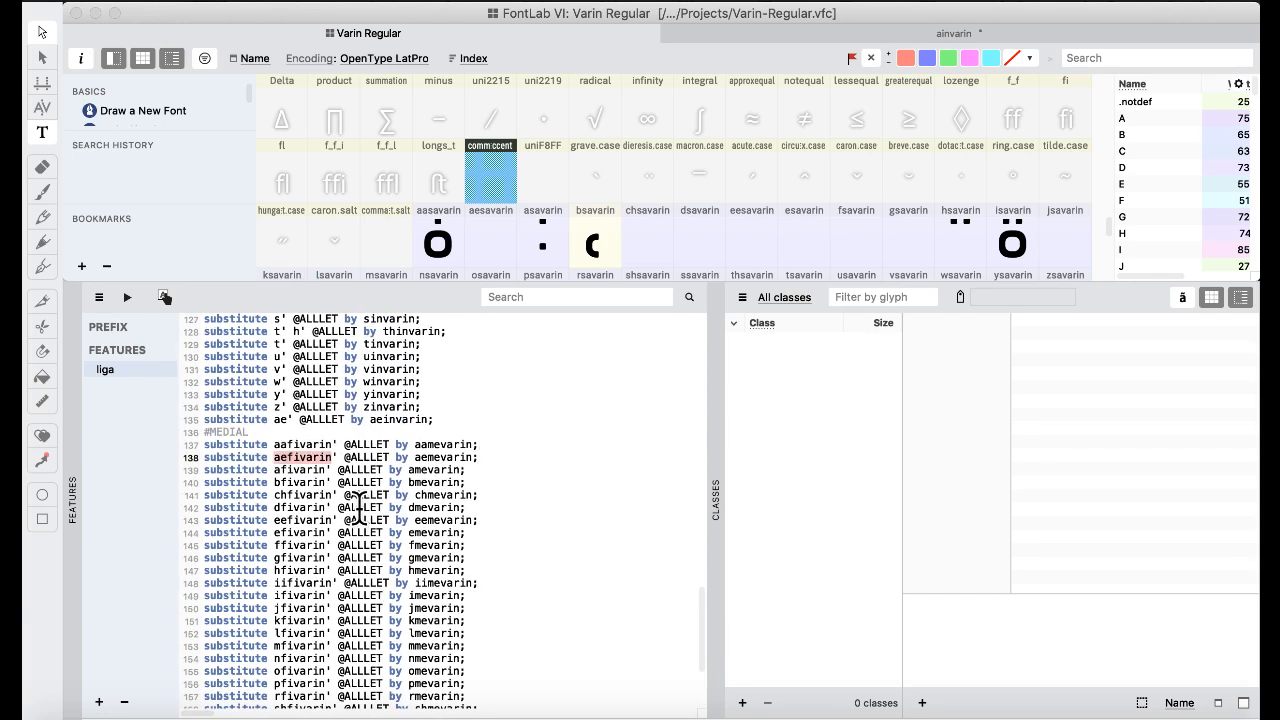
scroll(296, 470, "up", 2)
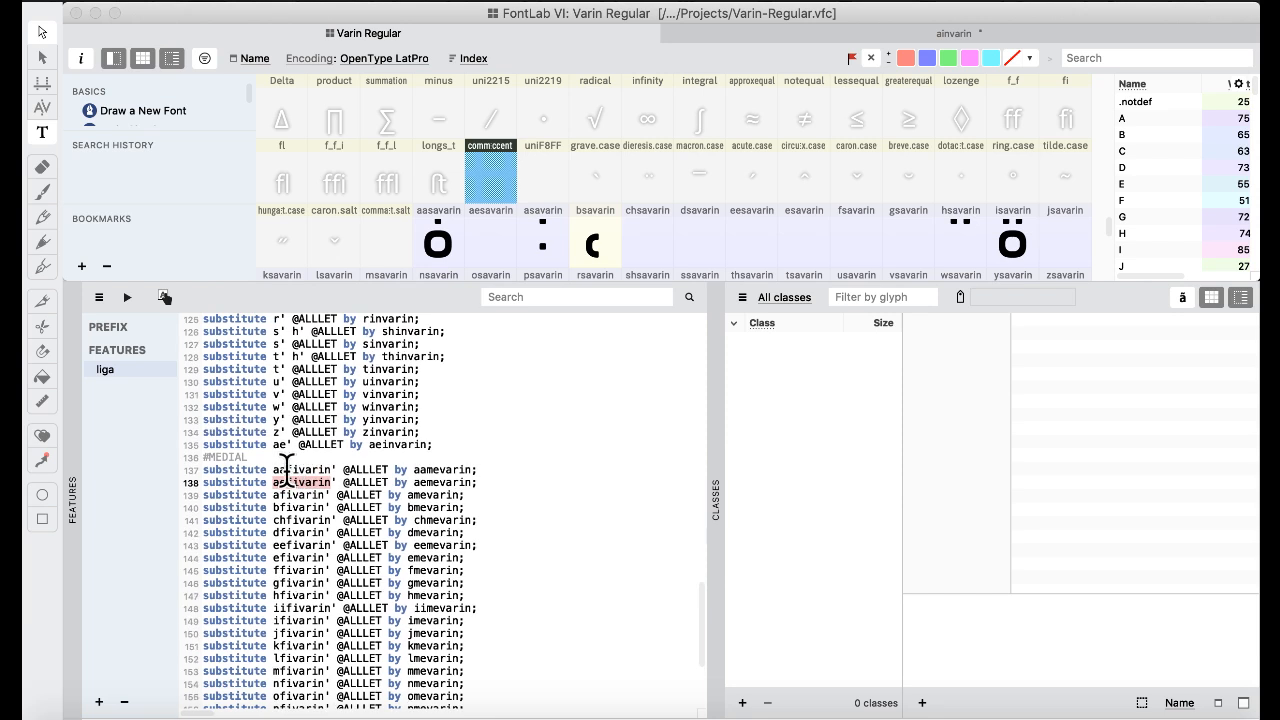
left_click(287, 468)
scroll(363, 414, "up", 4)
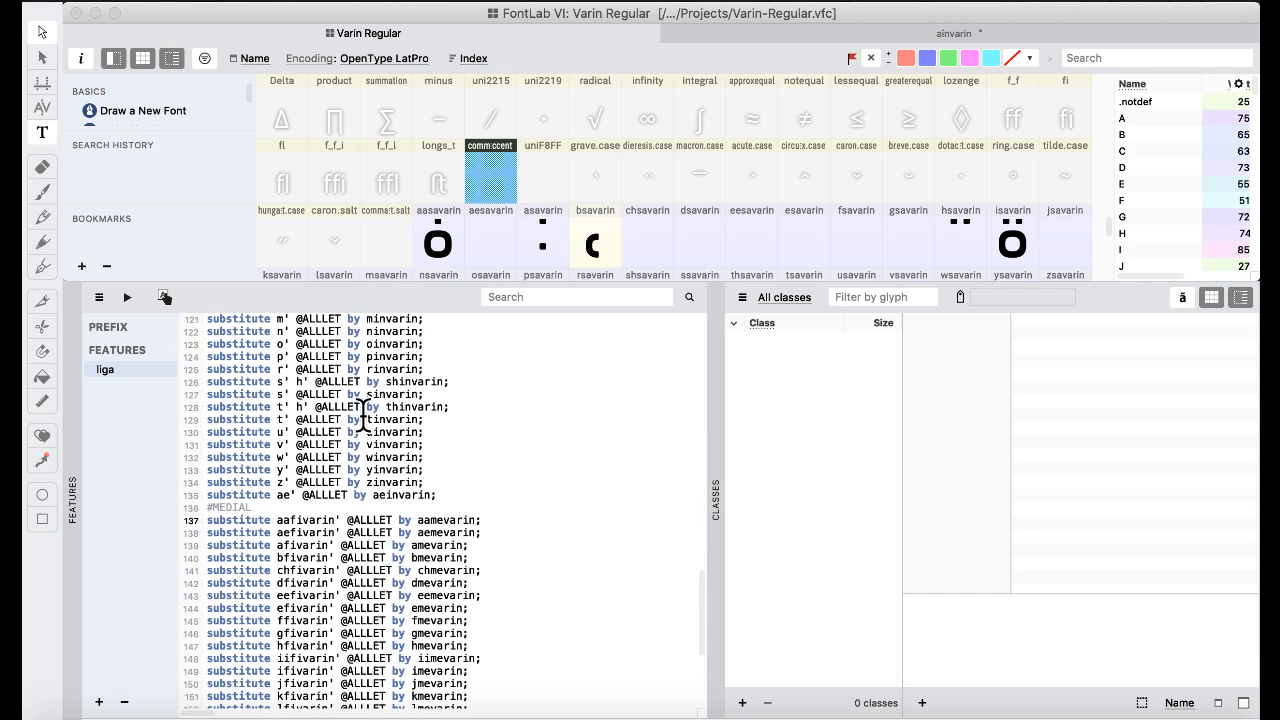
scroll(363, 412, "up", 20)
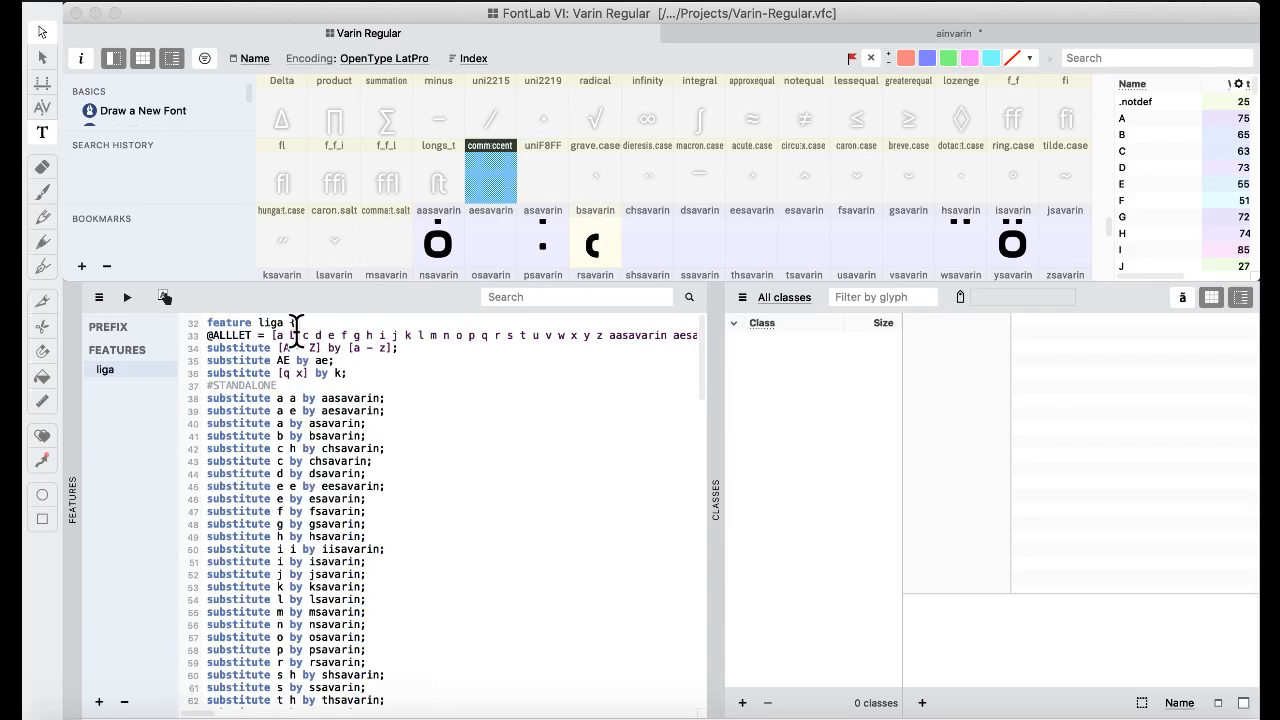
scroll(506, 349, "right", 5)
scroll(506, 349, "left", 2)
scroll(506, 349, "left", 3)
scroll(340, 395, "down", 2)
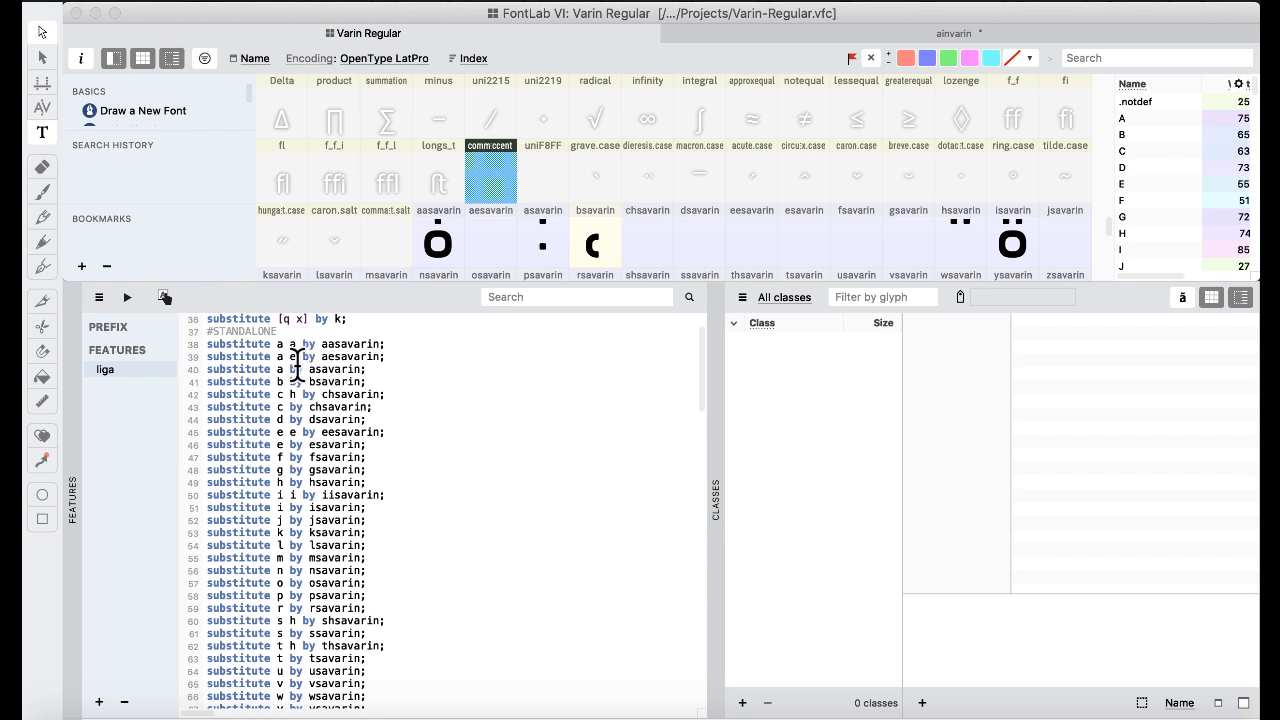
left_click(335, 458)
scroll(335, 458, "down", 4)
scroll(335, 458, "up", 5)
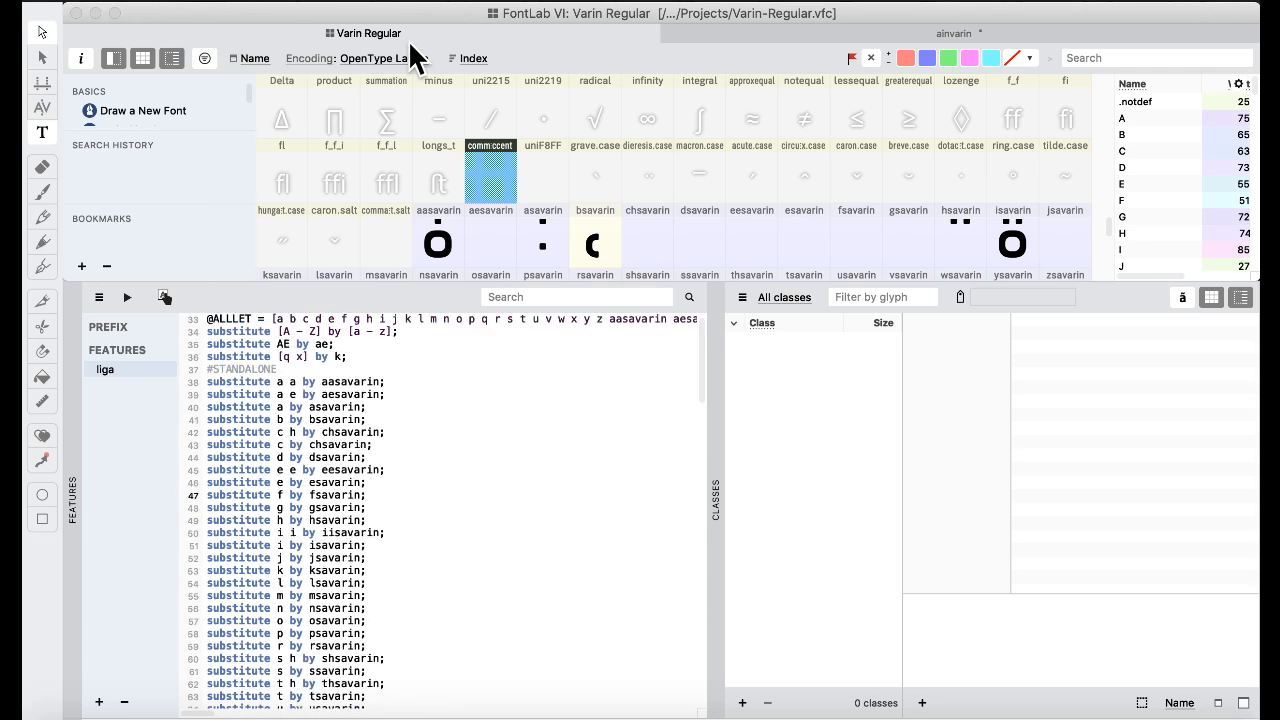
- Select the longs_t glyph in the font grid and open it in the glyph window with the Text tool
left_click(706, 2)
left_click(706, 3)
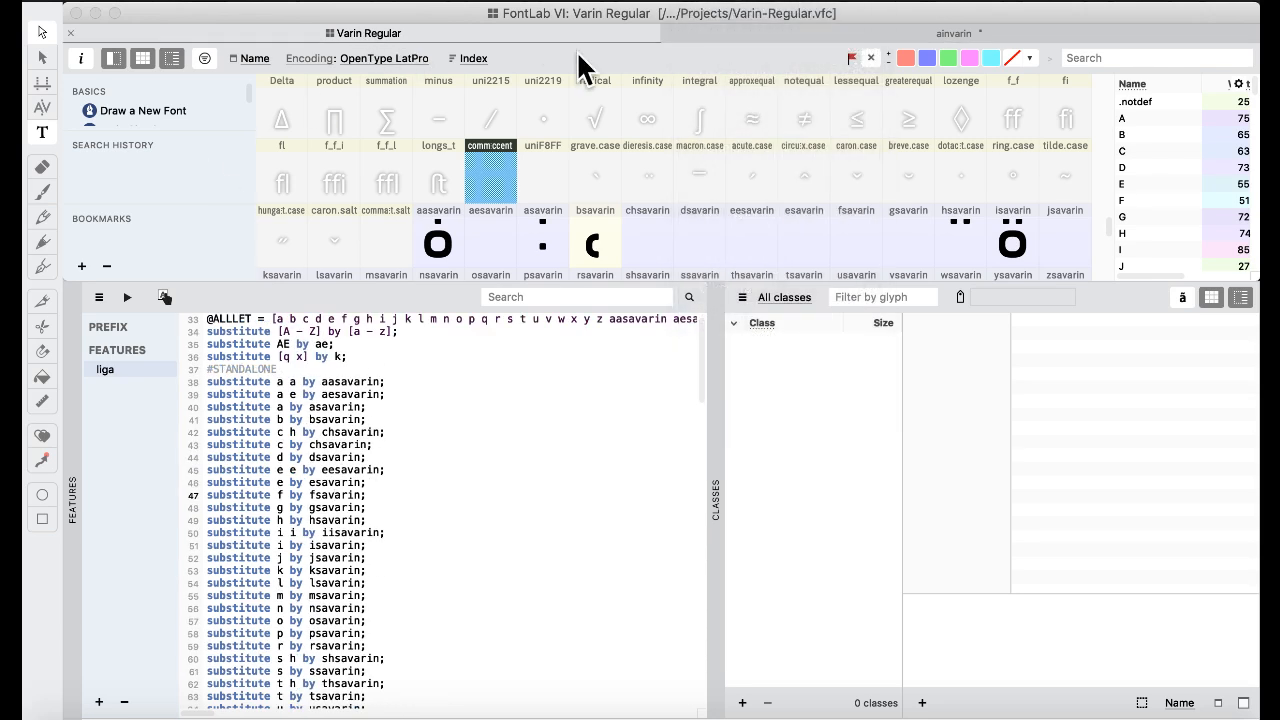
left_click(434, 212)
left_click(428, 176)
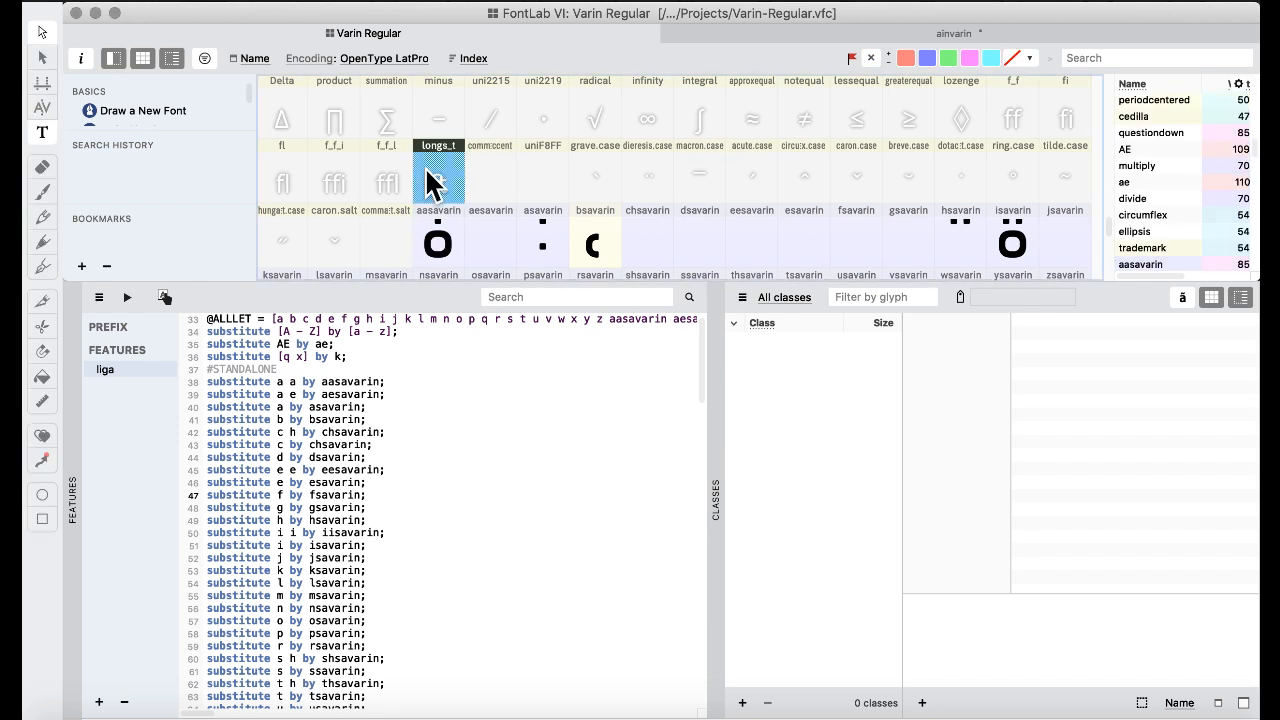
left_click(42, 132)
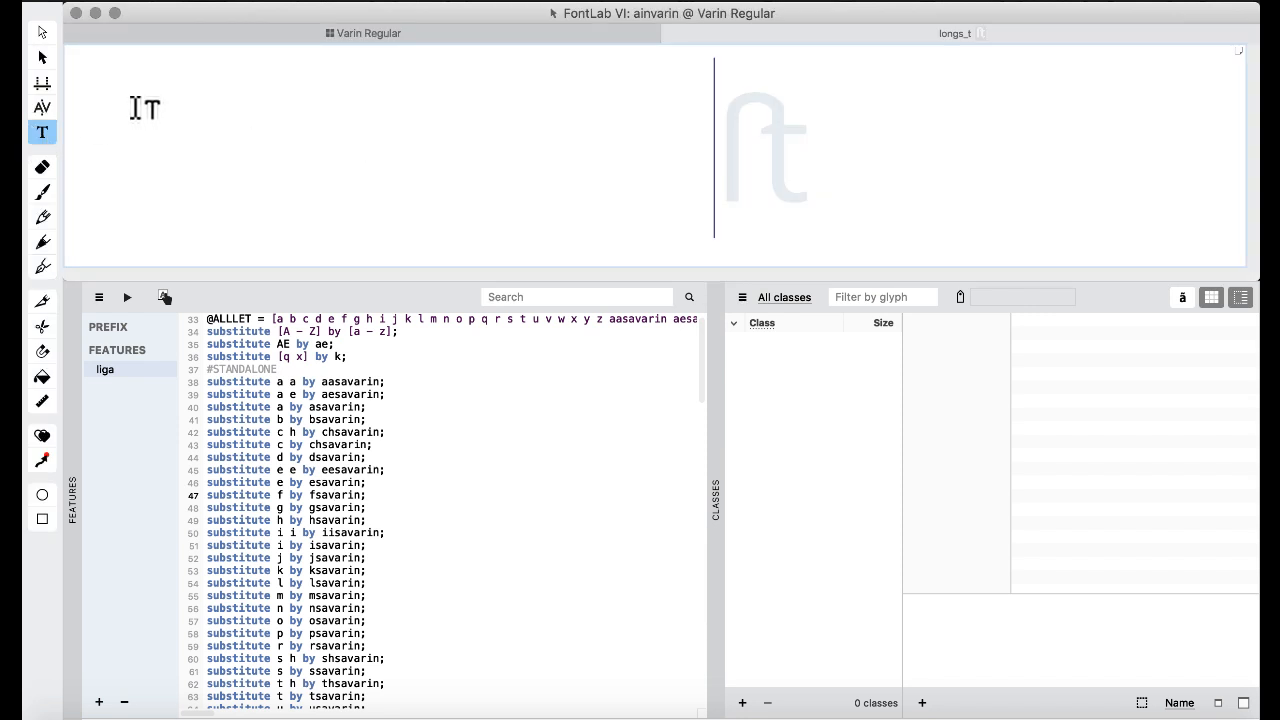
- Switch back to the Default workspace with the glyph window showing
left_click(726, 3)
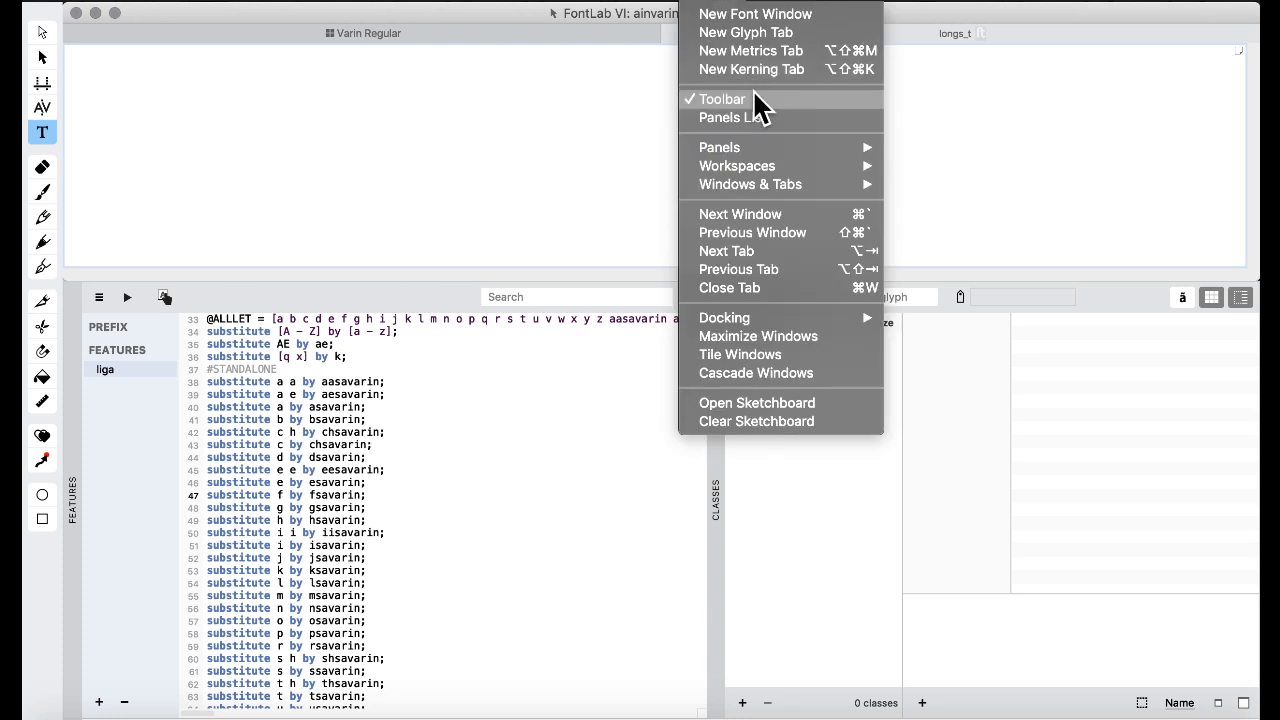
mouse_move(757, 184)
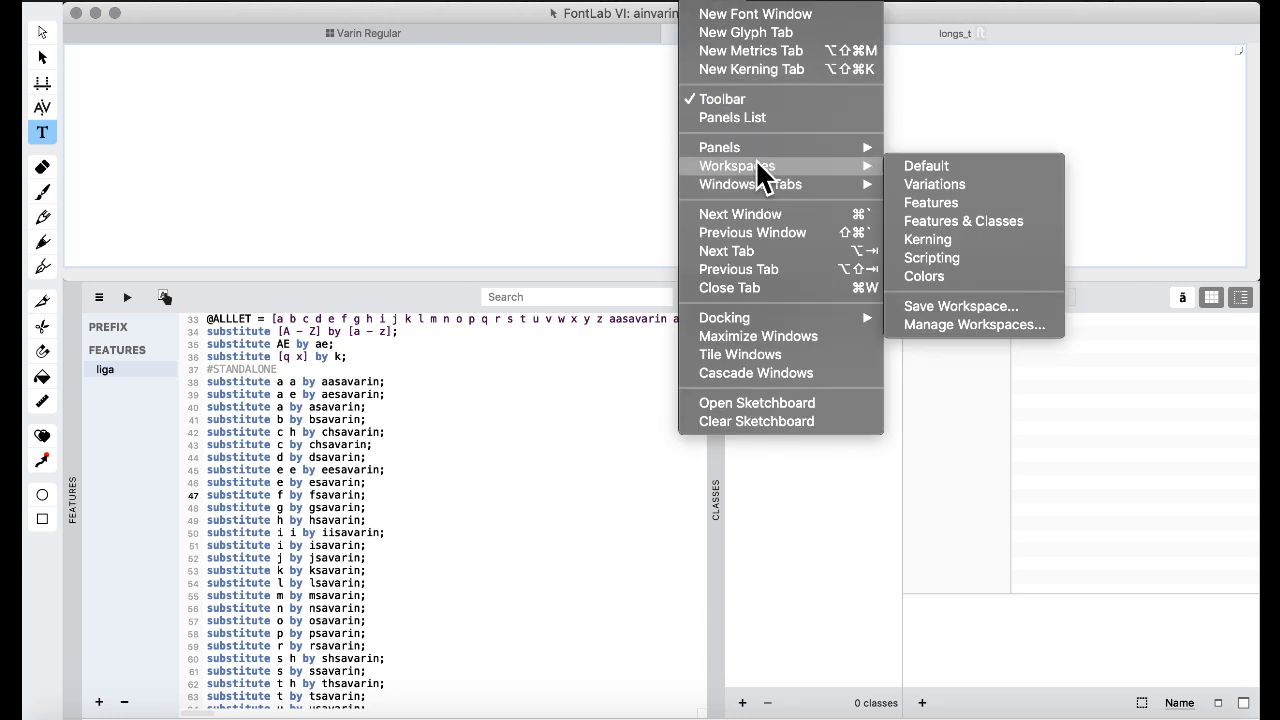
left_click(945, 166)
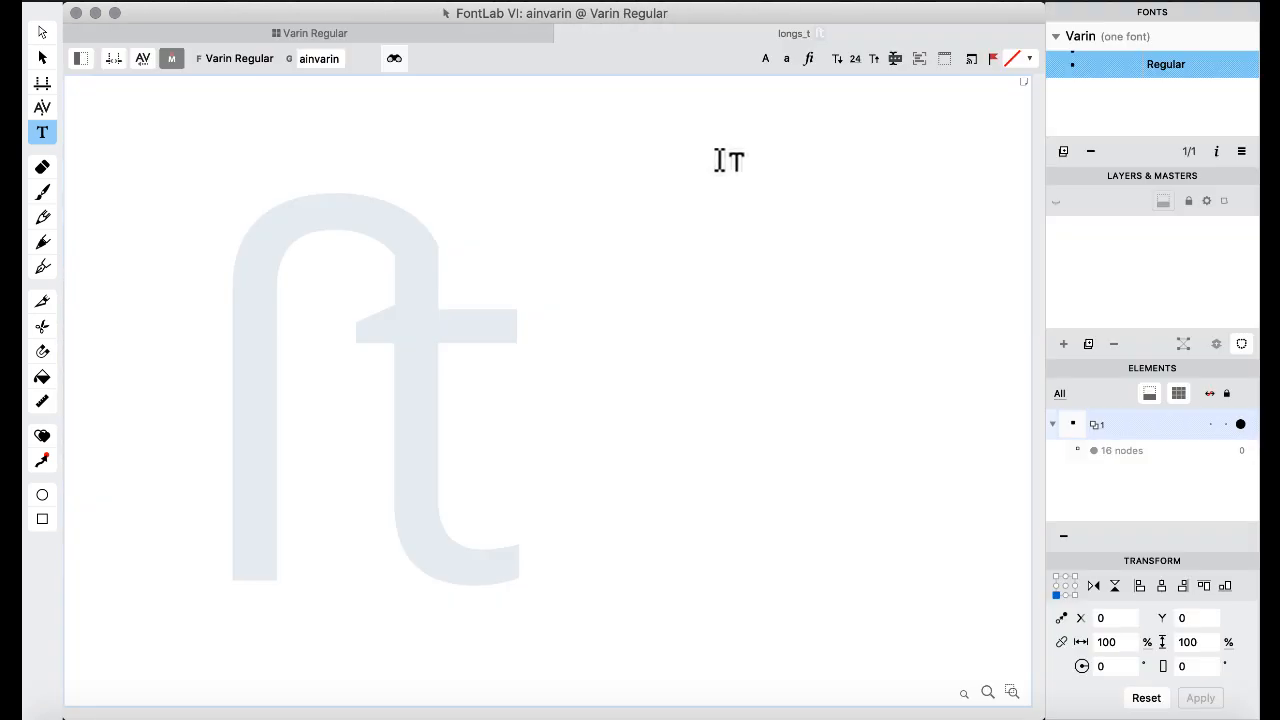
- Show the glyph window's text sidebar and replace the sample text with "a"
left_click(80, 59)
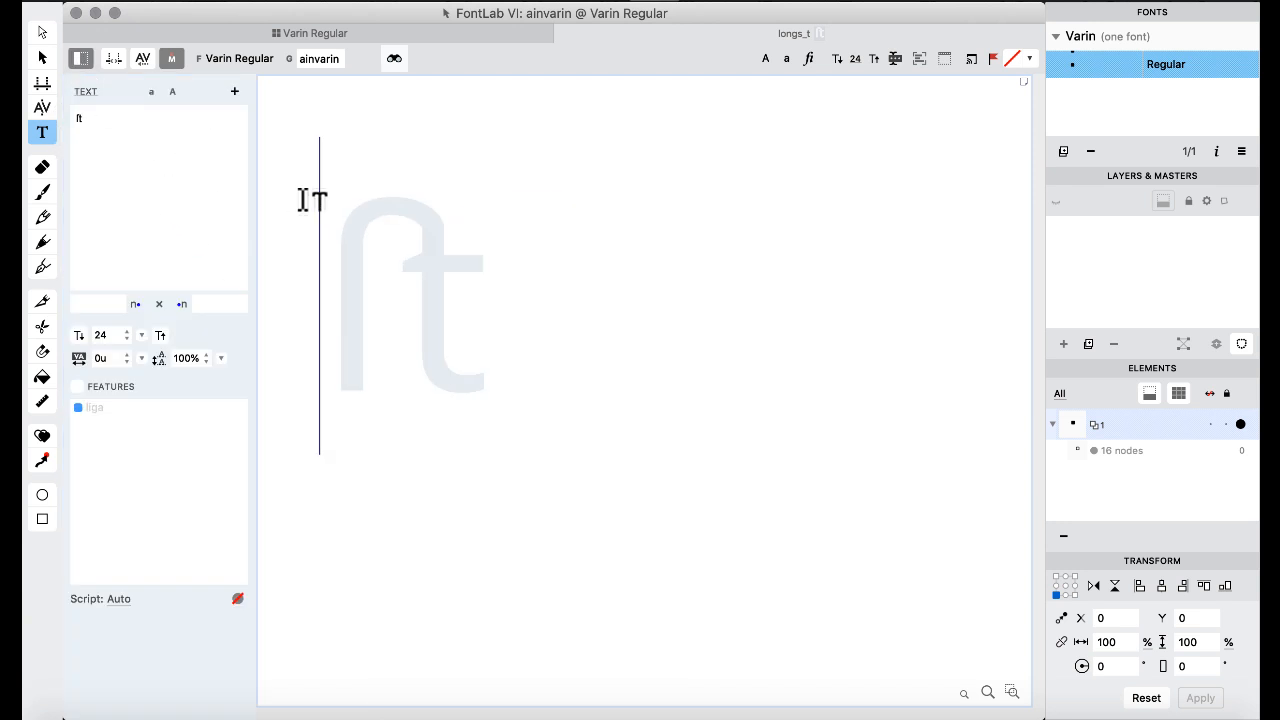
left_click(107, 122)
key("BackSpace")
type("a")
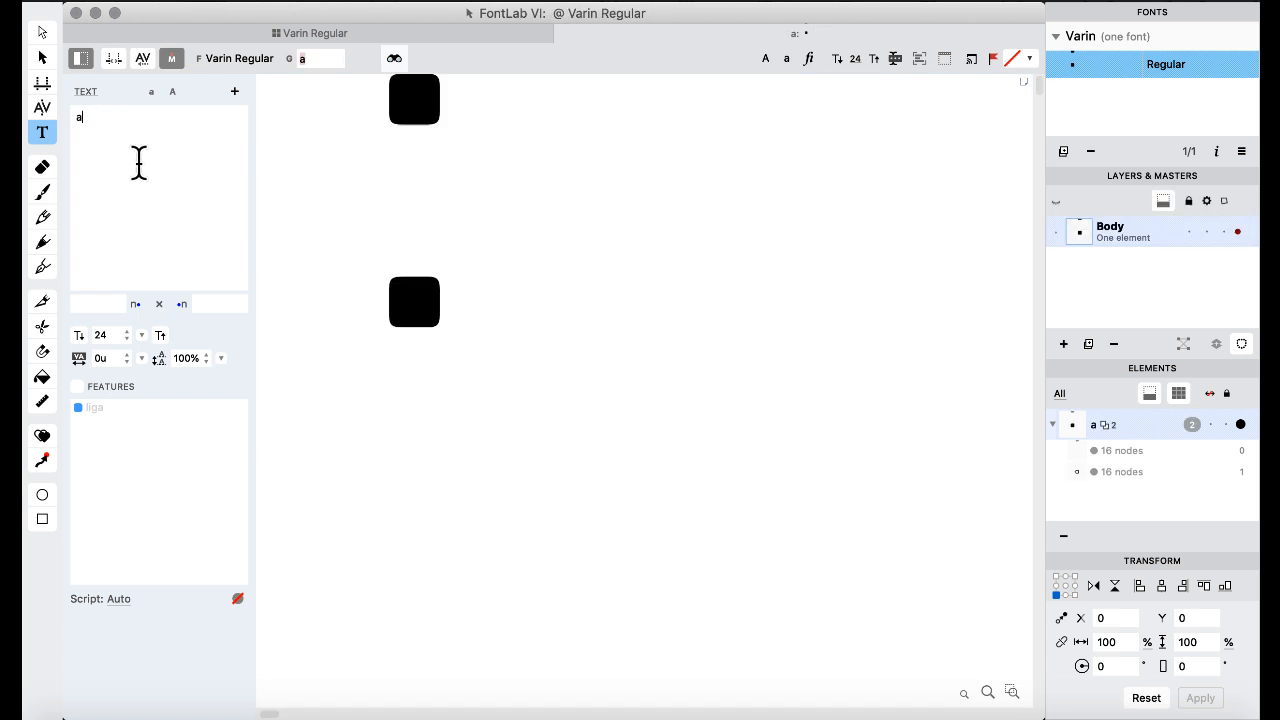
- Change the sample text to "b" and turn on the OpenType features so the liga substitution applies to it
key("BackSpace")
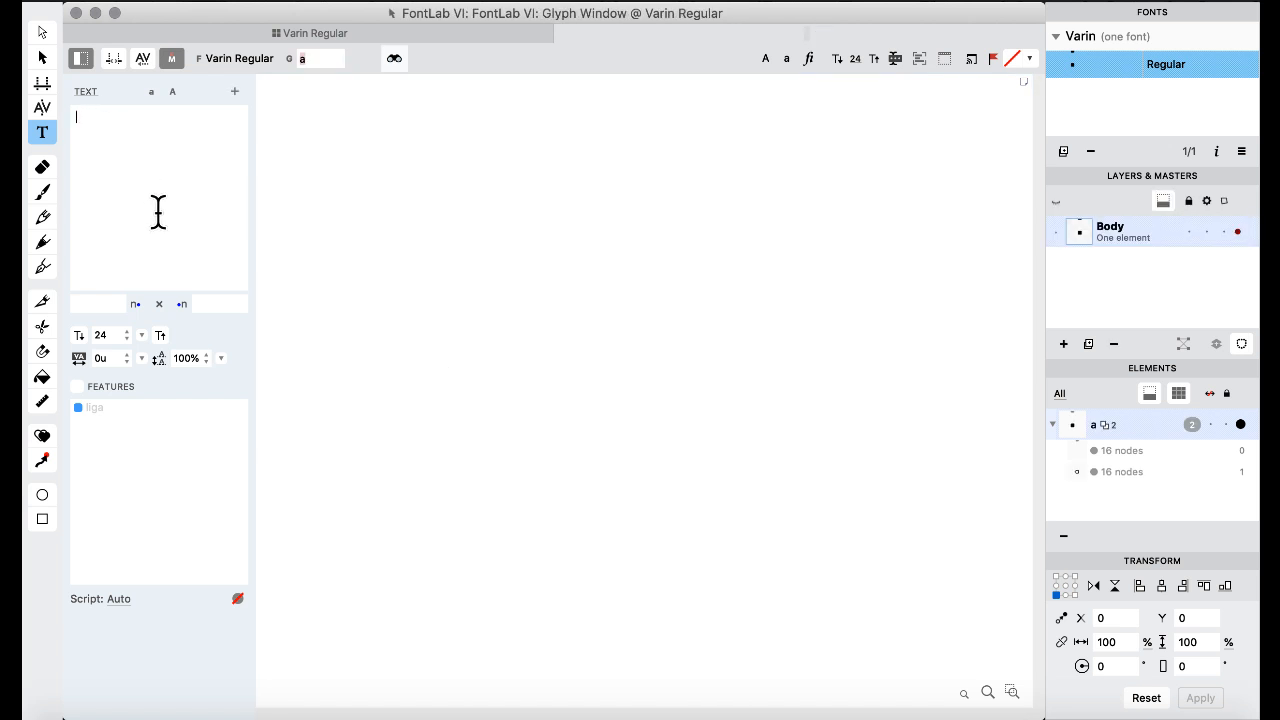
type("b")
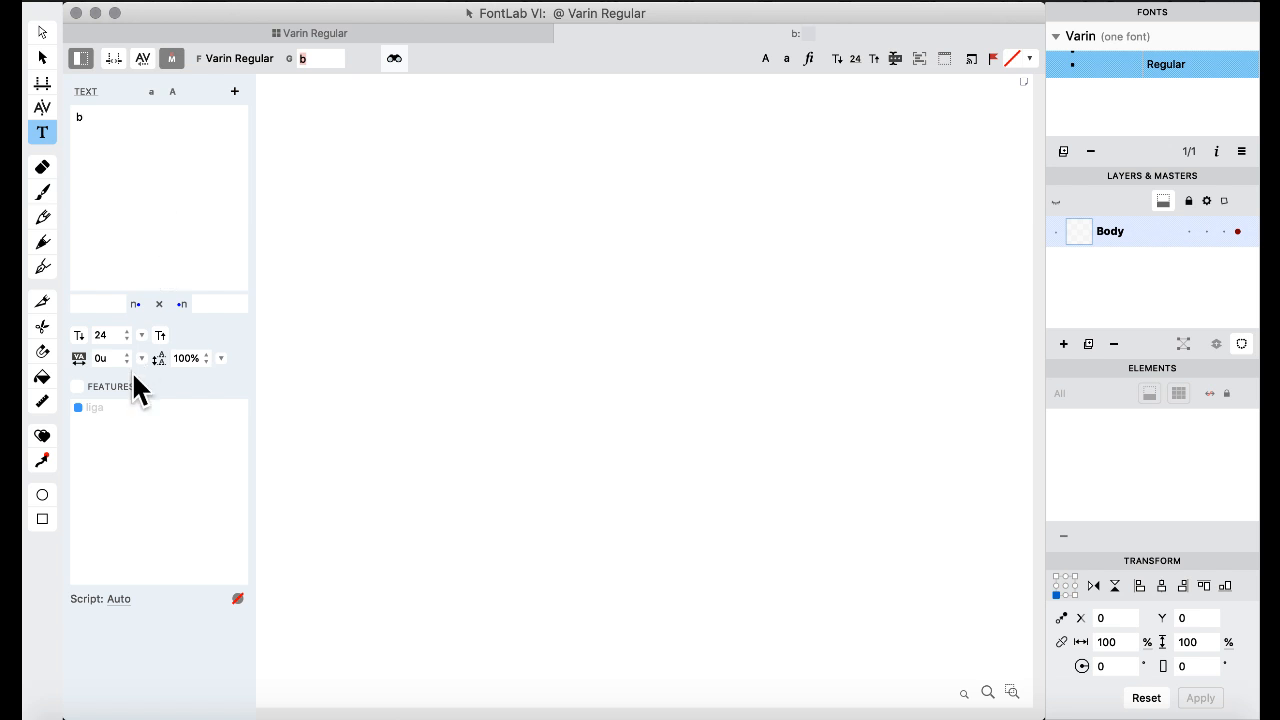
left_click(79, 404)
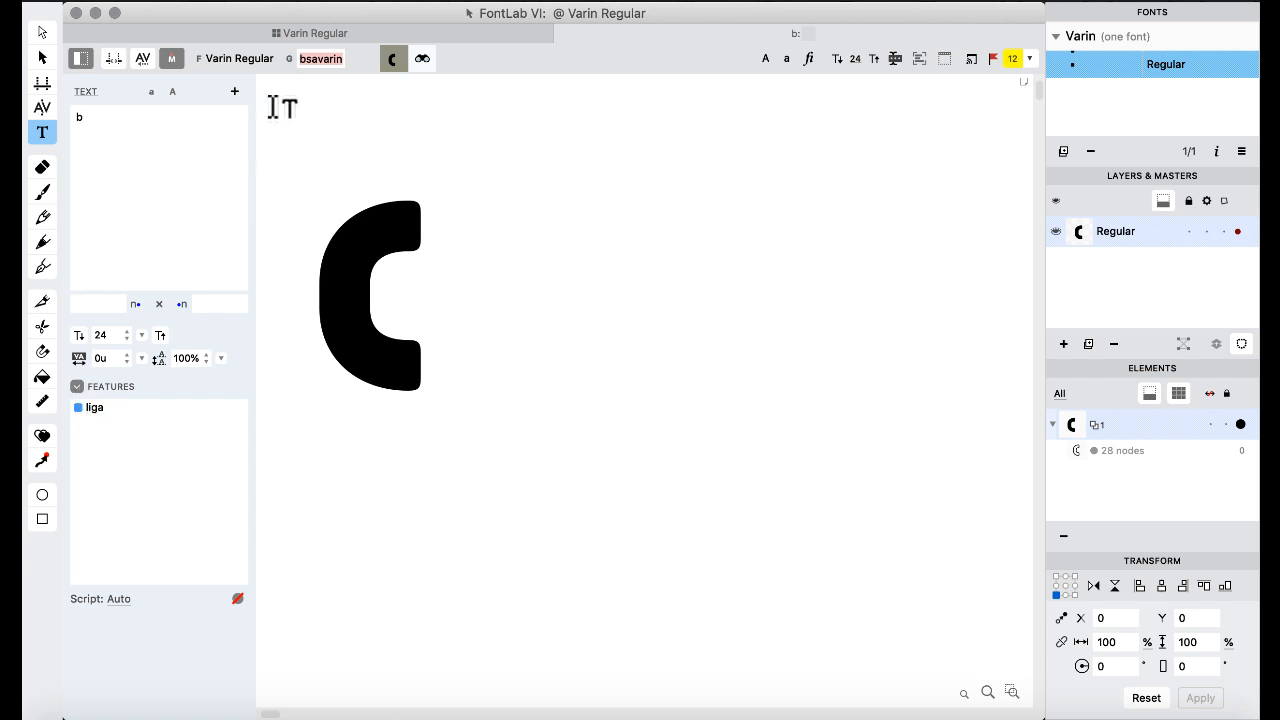
left_click(319, 60)
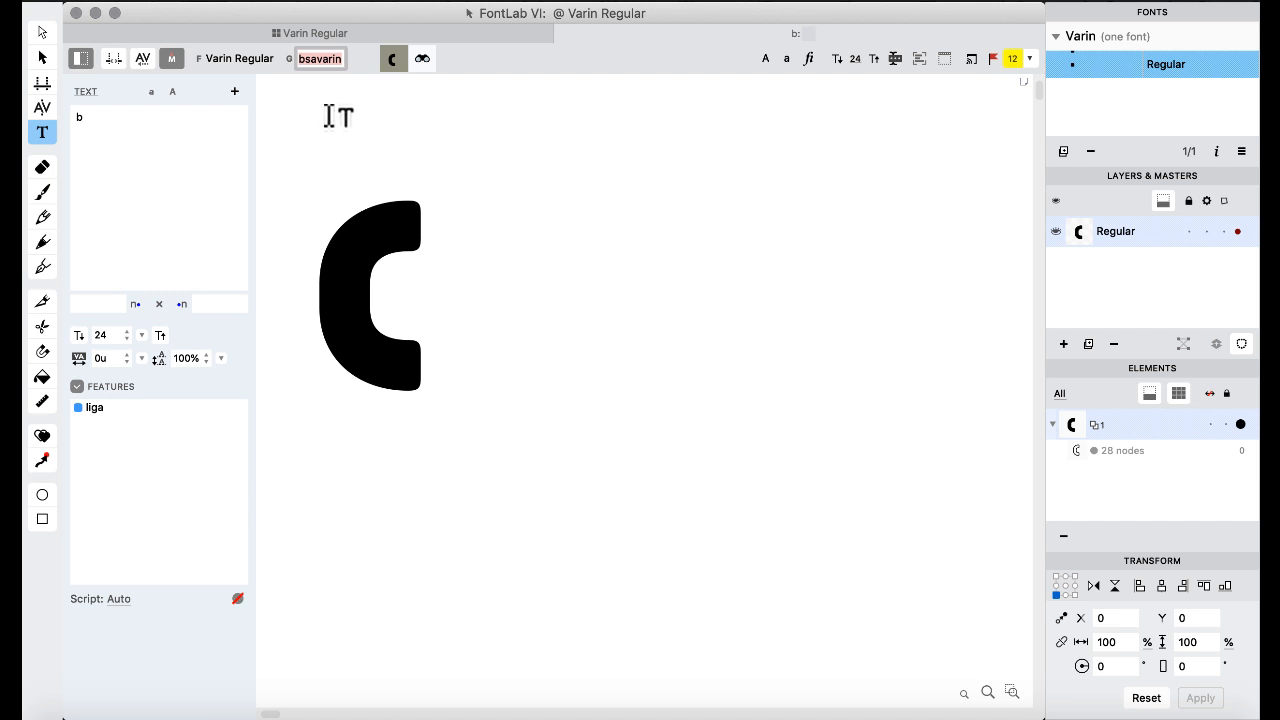
- Return to the Varin Regular font overview and switch to the Features & Classes workspace
left_click(290, 30)
left_click(737, 4)
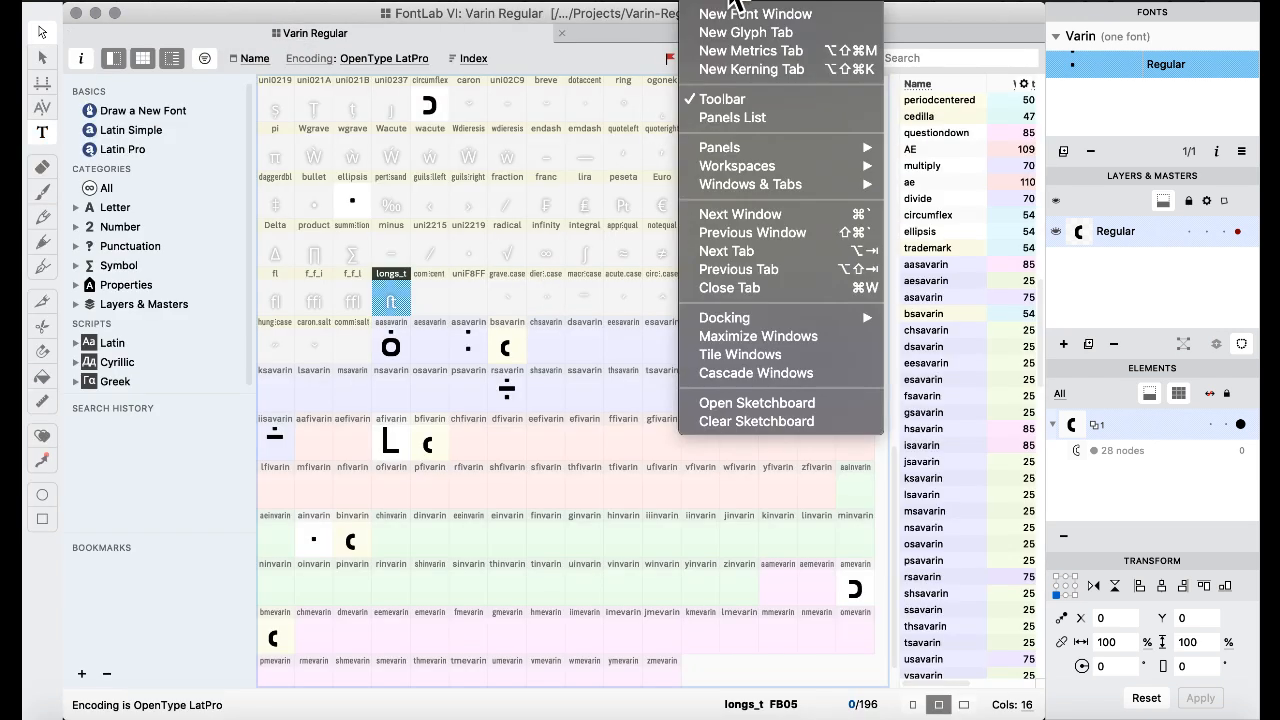
left_click(764, 253)
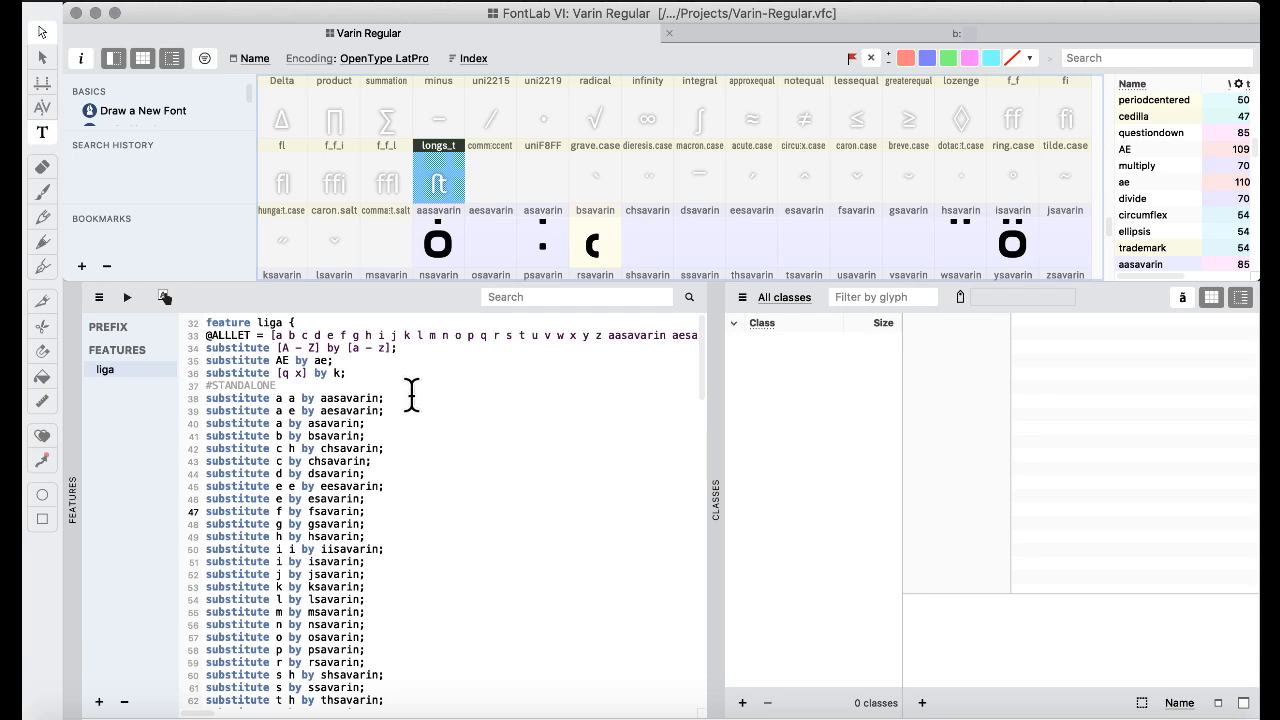
- Review the #MEDIAL substitutions at the end of the liga feature and the initial-form rules just above them
scroll(412, 393, "down", 20)
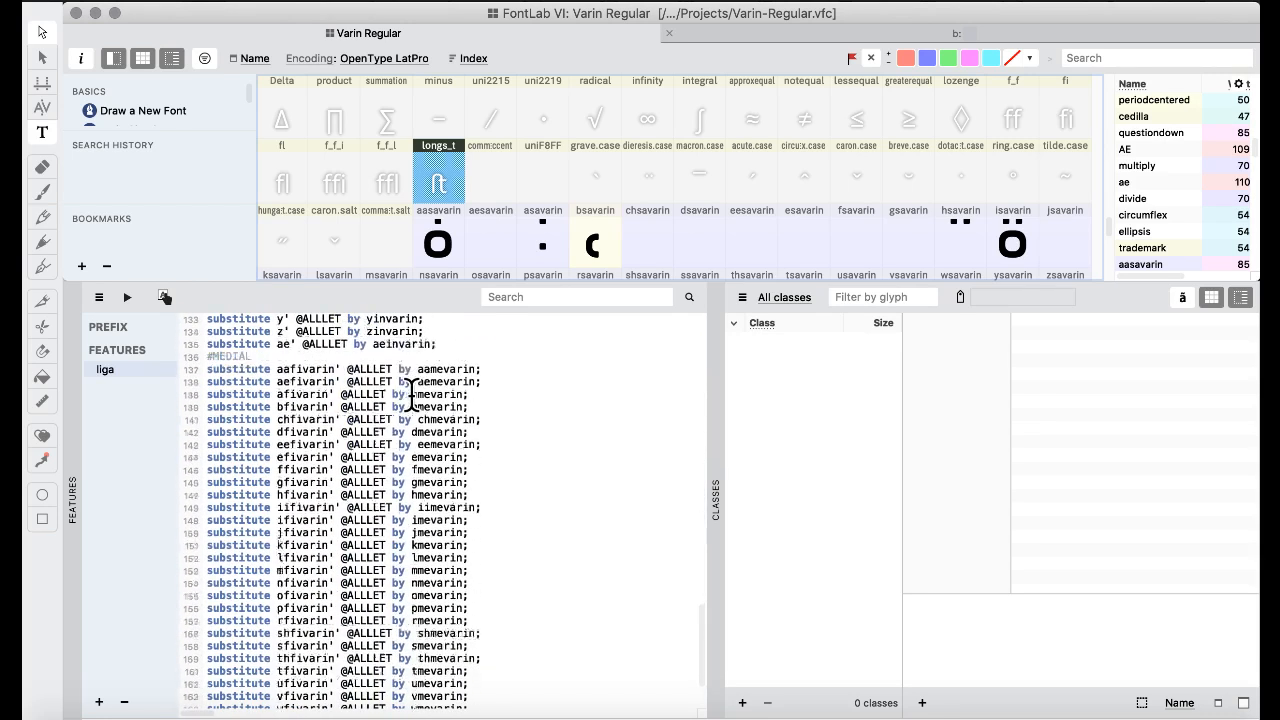
scroll(412, 393, "down", 2)
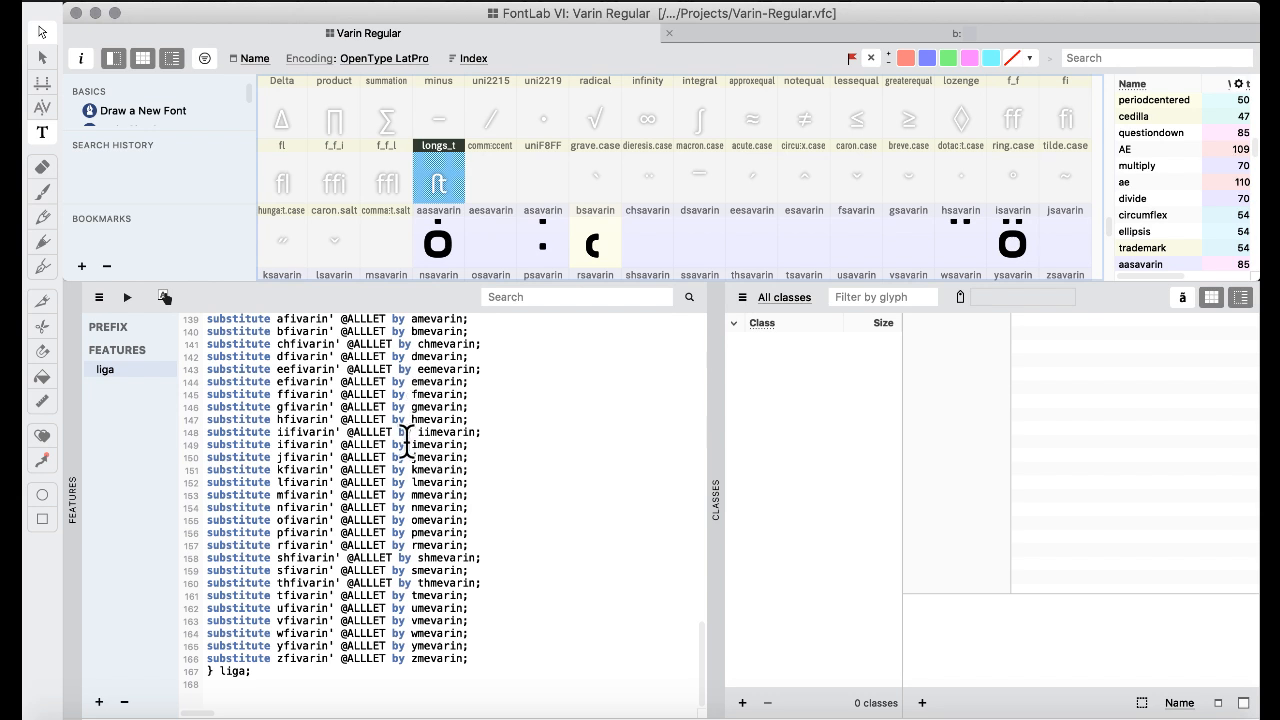
scroll(407, 440, "up", 1)
scroll(345, 450, "up", 3)
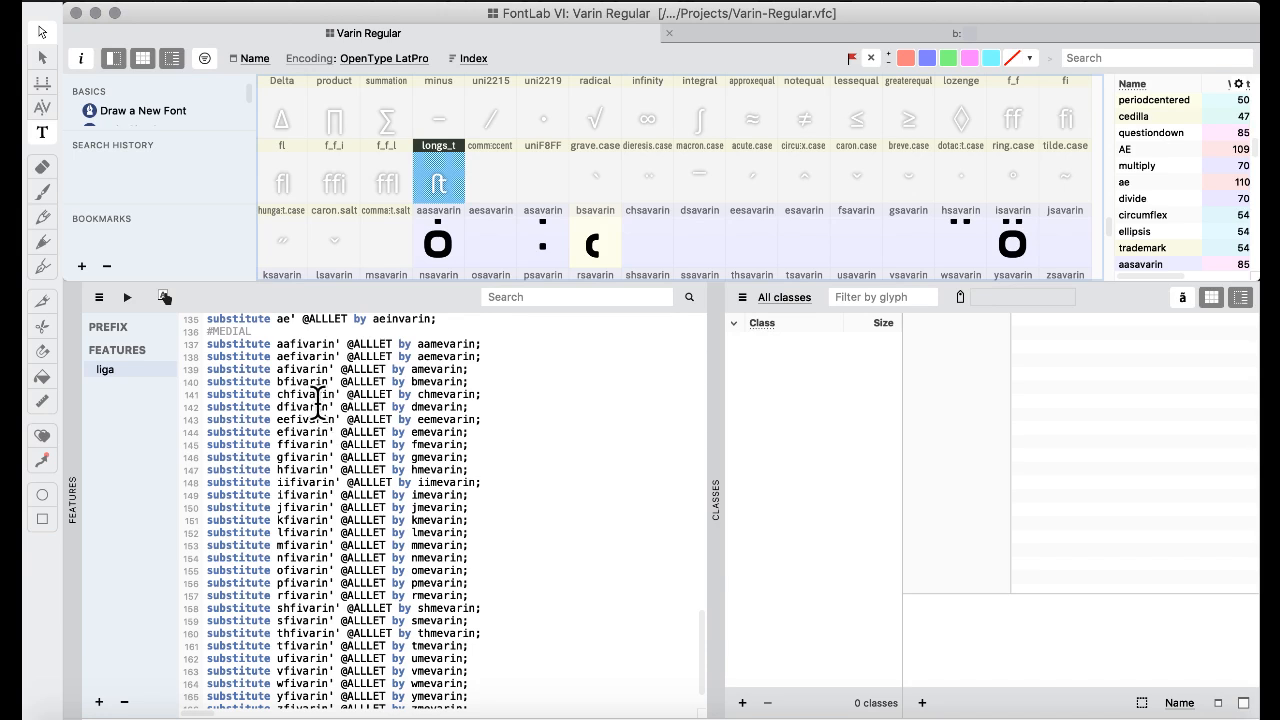
scroll(322, 407, "up", 5)
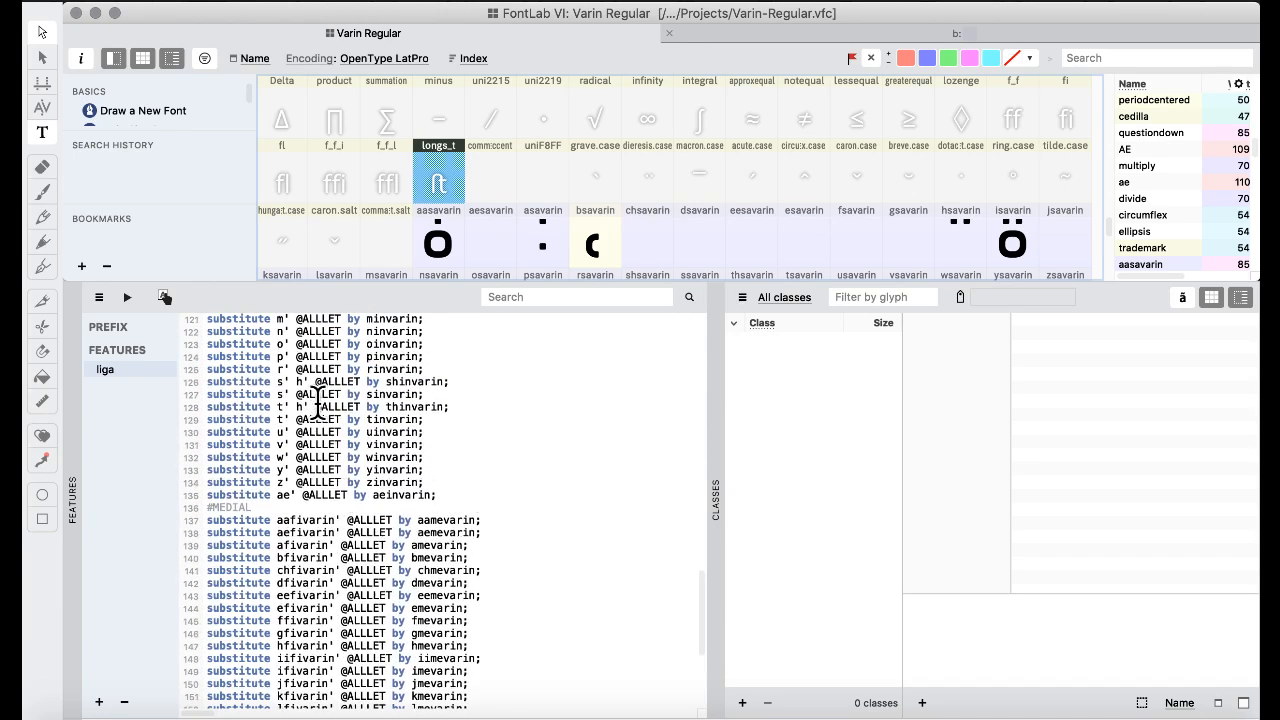
- Review the #STANDALONE substitutions in the liga feature code, including the rule replacing b by bsavarin
scroll(317, 404, "up", 20)
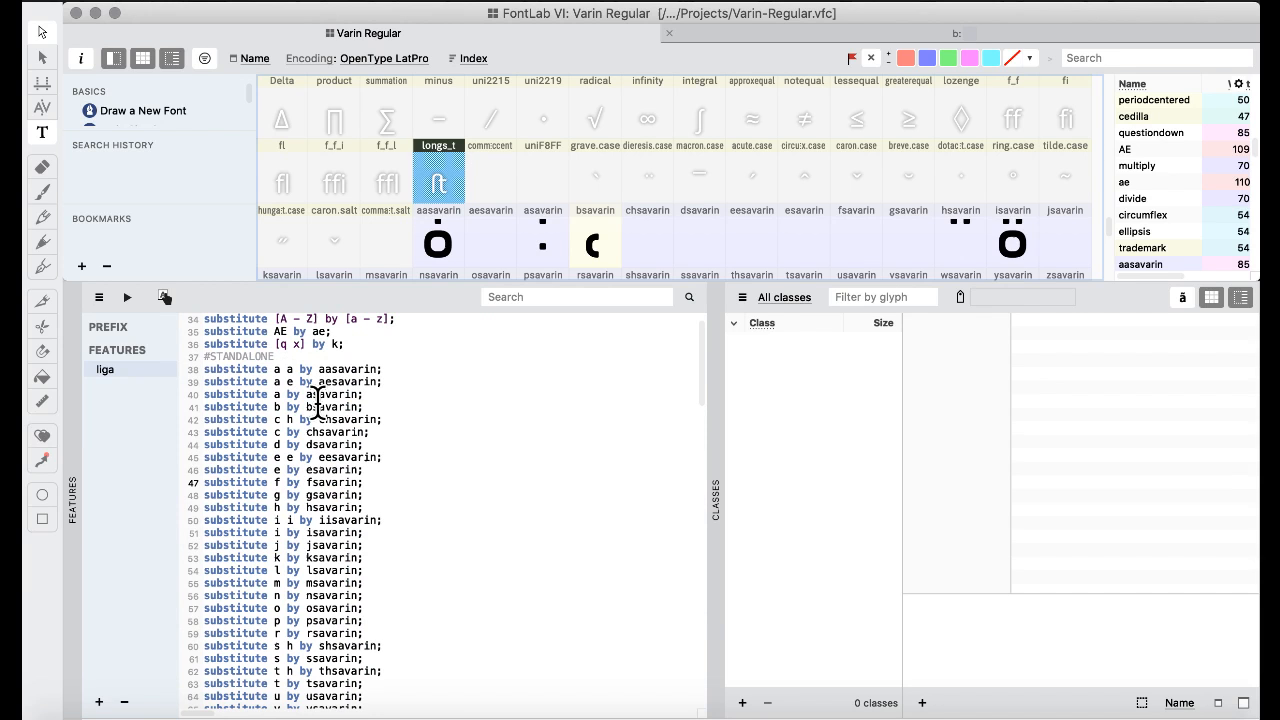
scroll(317, 404, "up", 1)
left_click(335, 415)
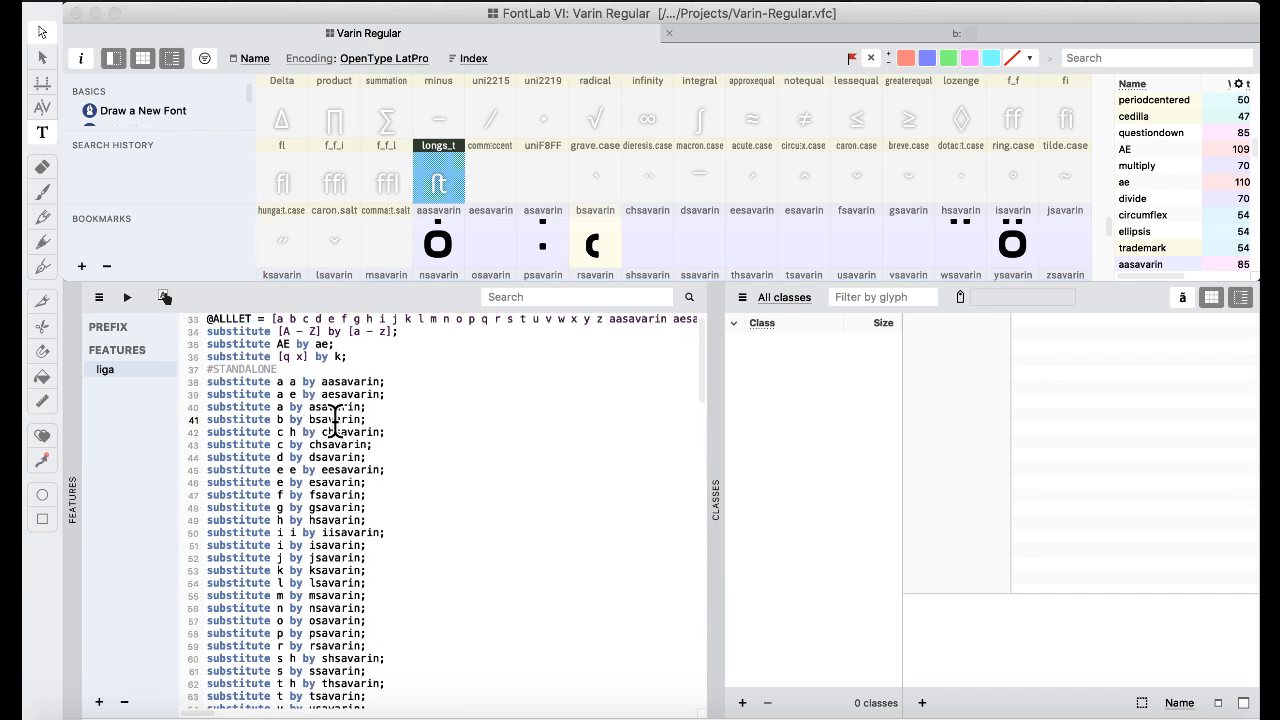
double_click(335, 415)
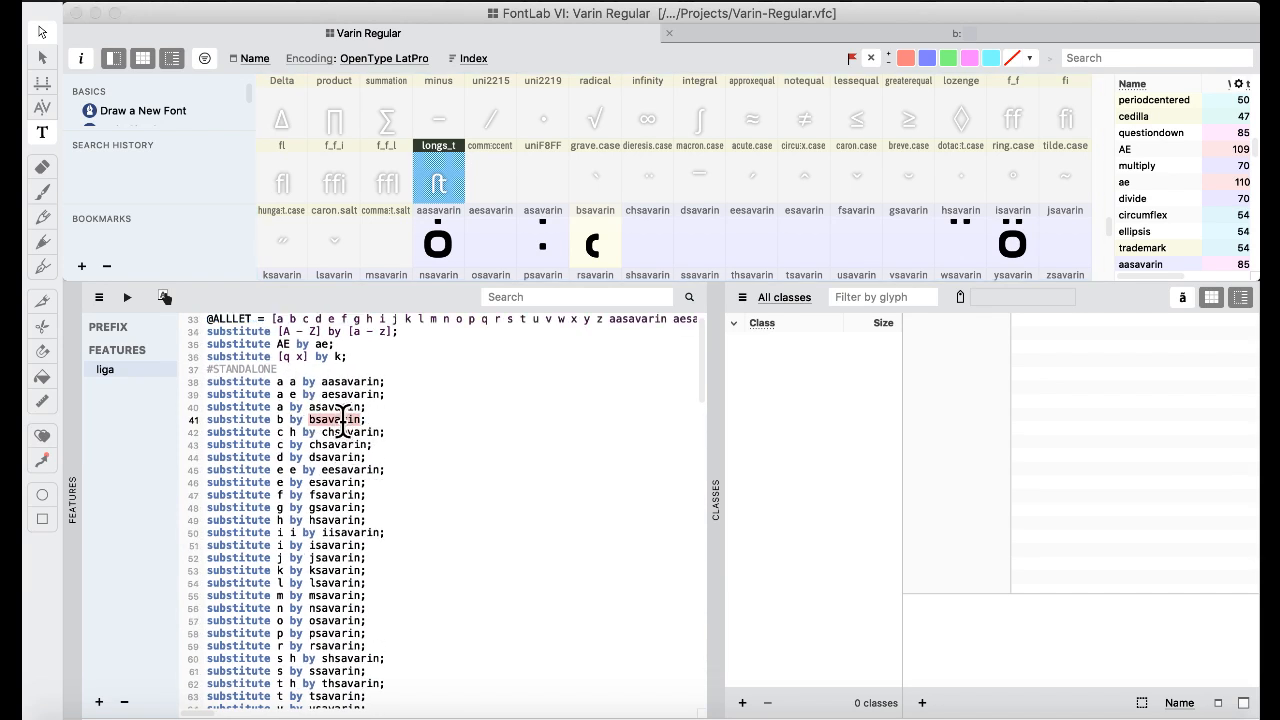
scroll(345, 422, "down", 5)
scroll(345, 420, "down", 2)
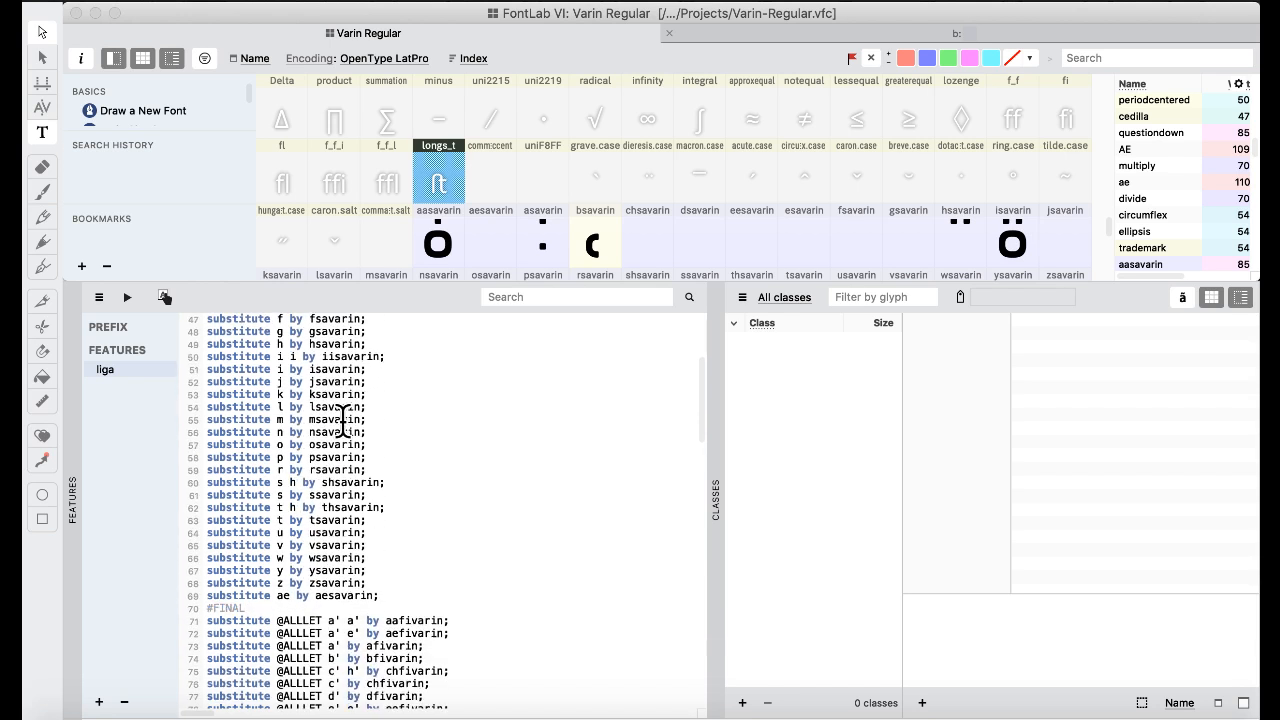
scroll(343, 420, "up", 1)
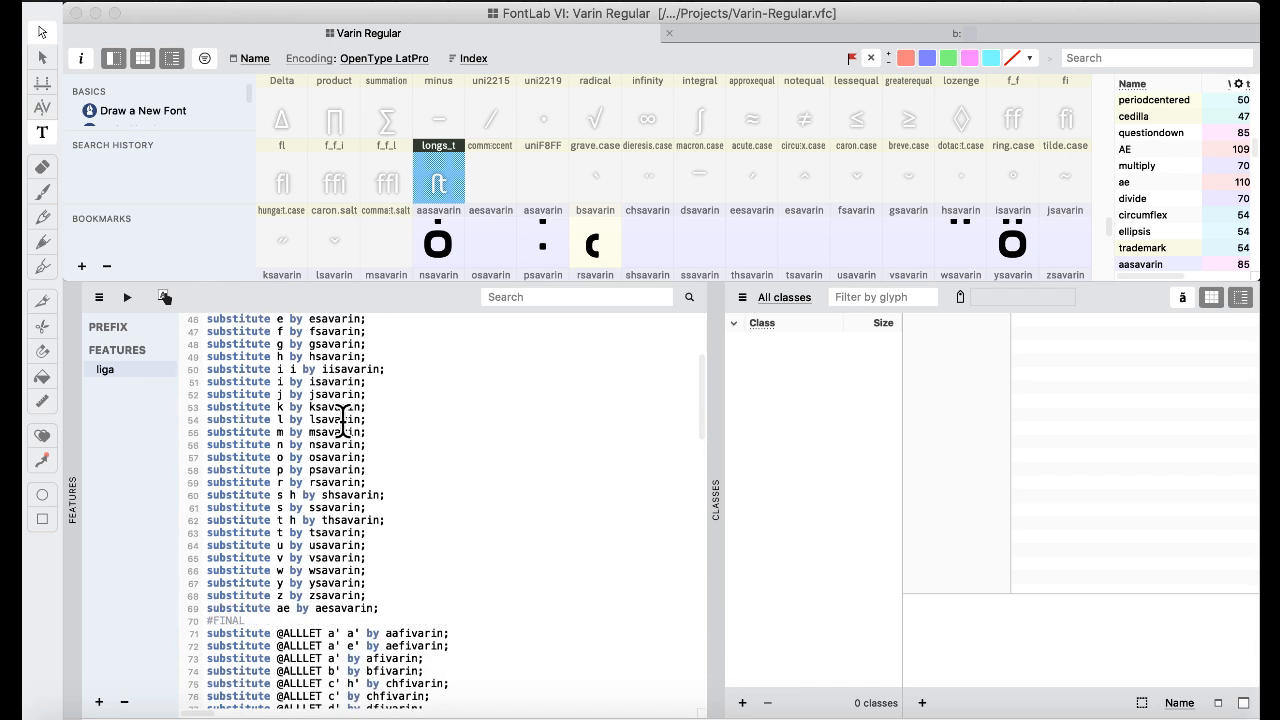
scroll(343, 420, "up", 5)
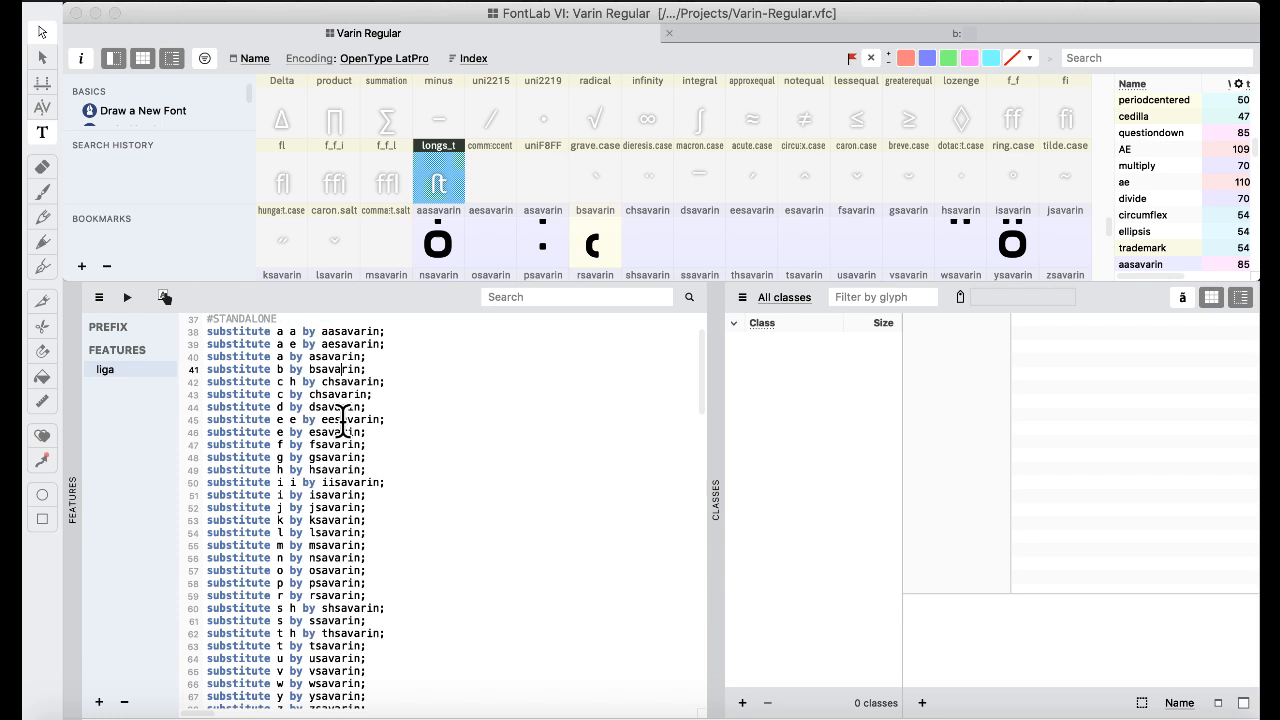
scroll(343, 420, "up", 1)
scroll(345, 525, "down", 2)
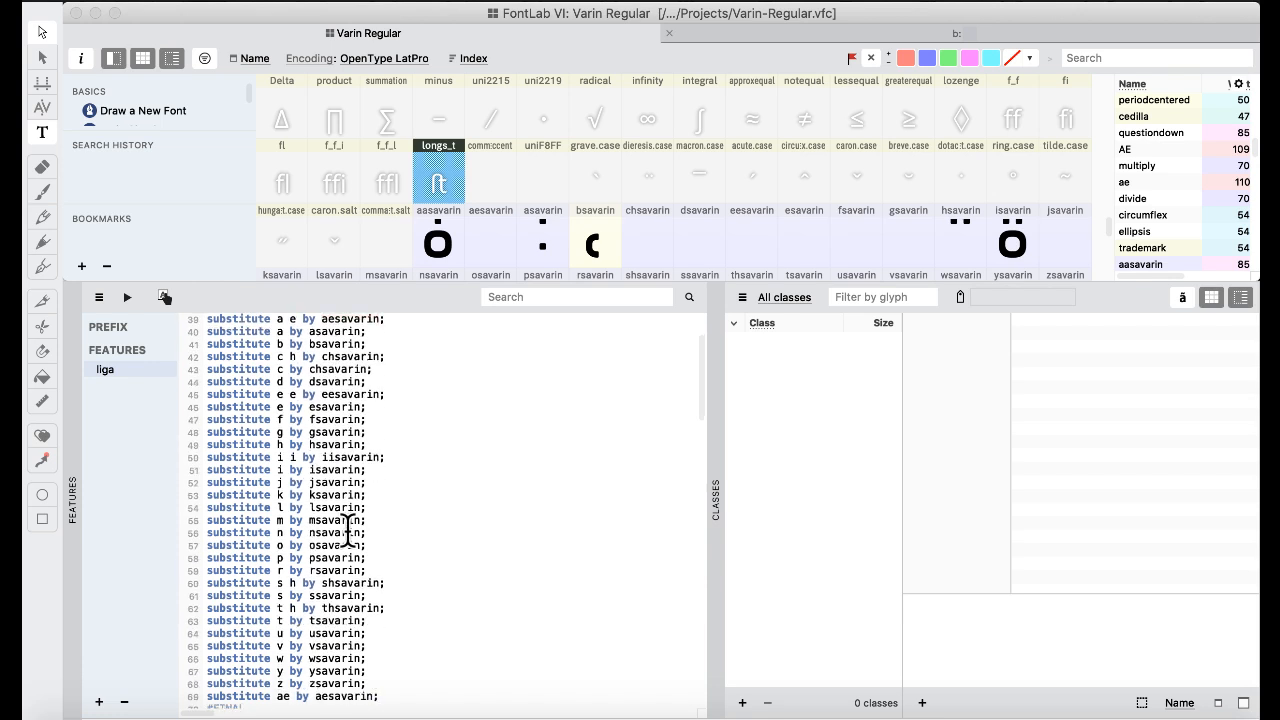
- Replace a' a' with aasavarin' in the #FINAL rule that substitutes aafivarin
scroll(347, 527, "down", 5)
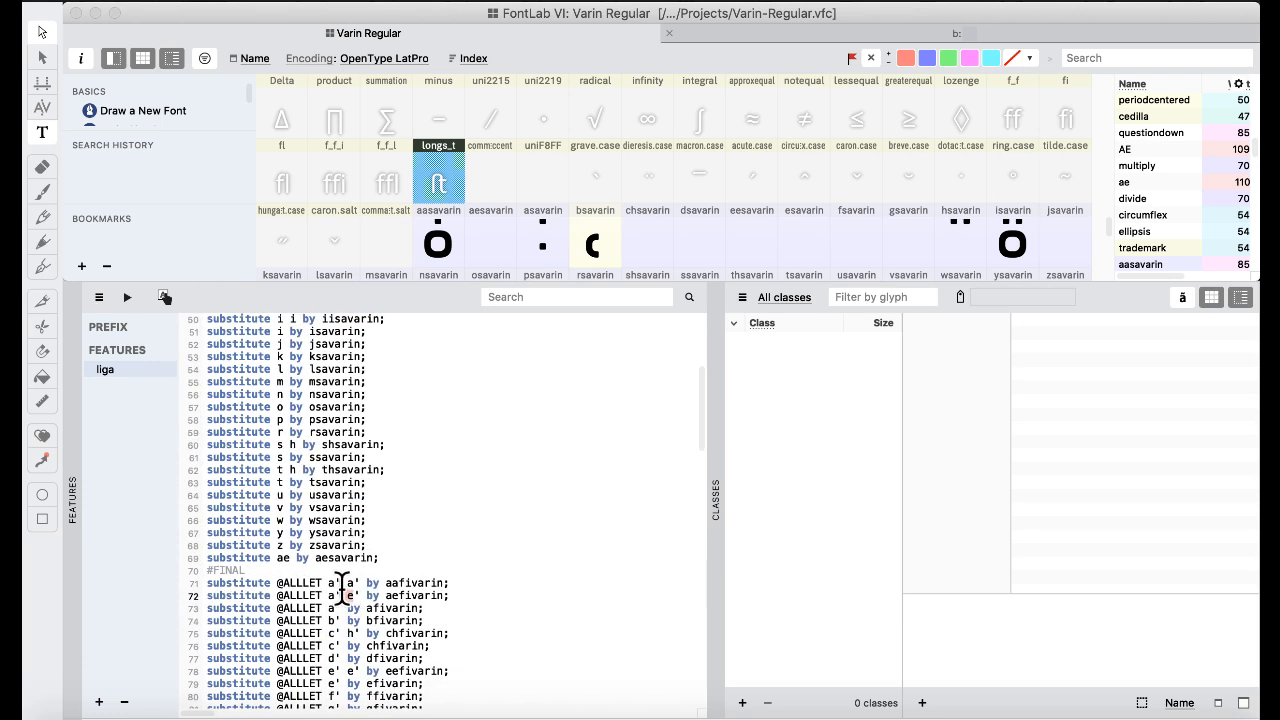
left_click(328, 585)
mouse_move(464, 582)
left_mouse_down()
mouse_move(466, 567)
mouse_move(460, 586)
left_mouse_up()
scroll(340, 556, "up", 5)
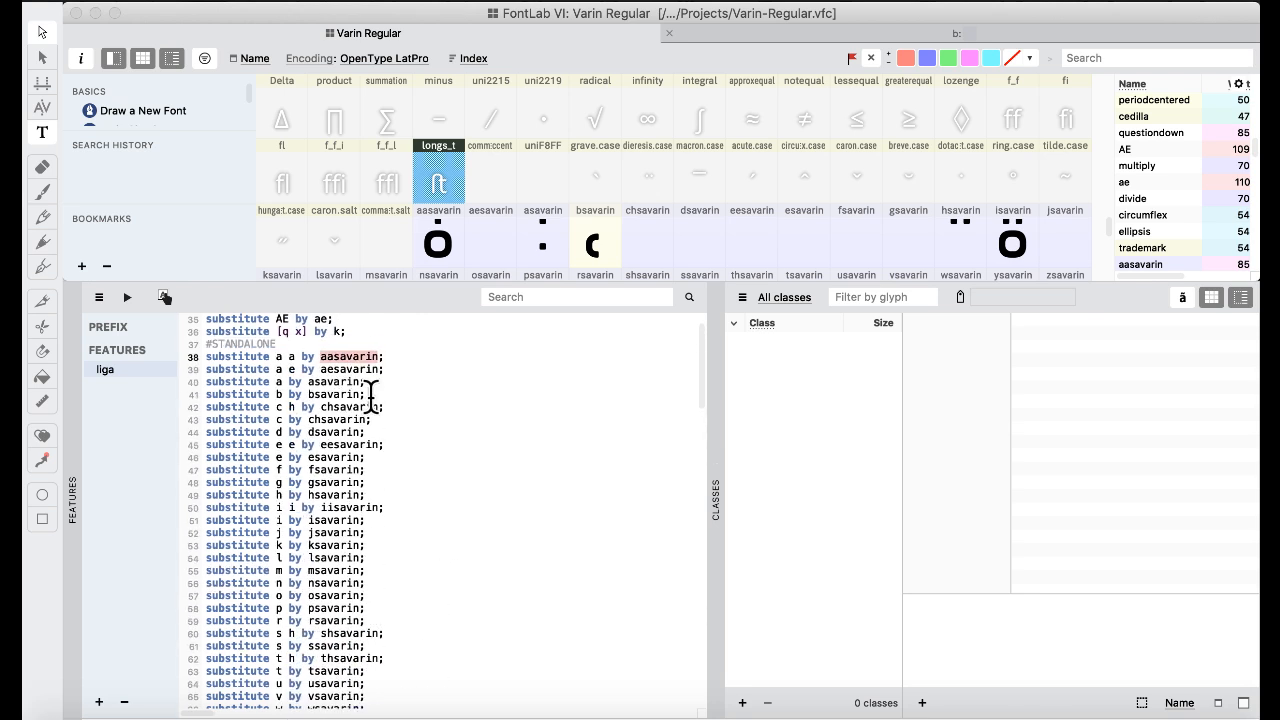
scroll(366, 386, "down", 5)
scroll(371, 397, "down", 1)
left_click_drag(353, 534, 335, 536)
type("asavarin")
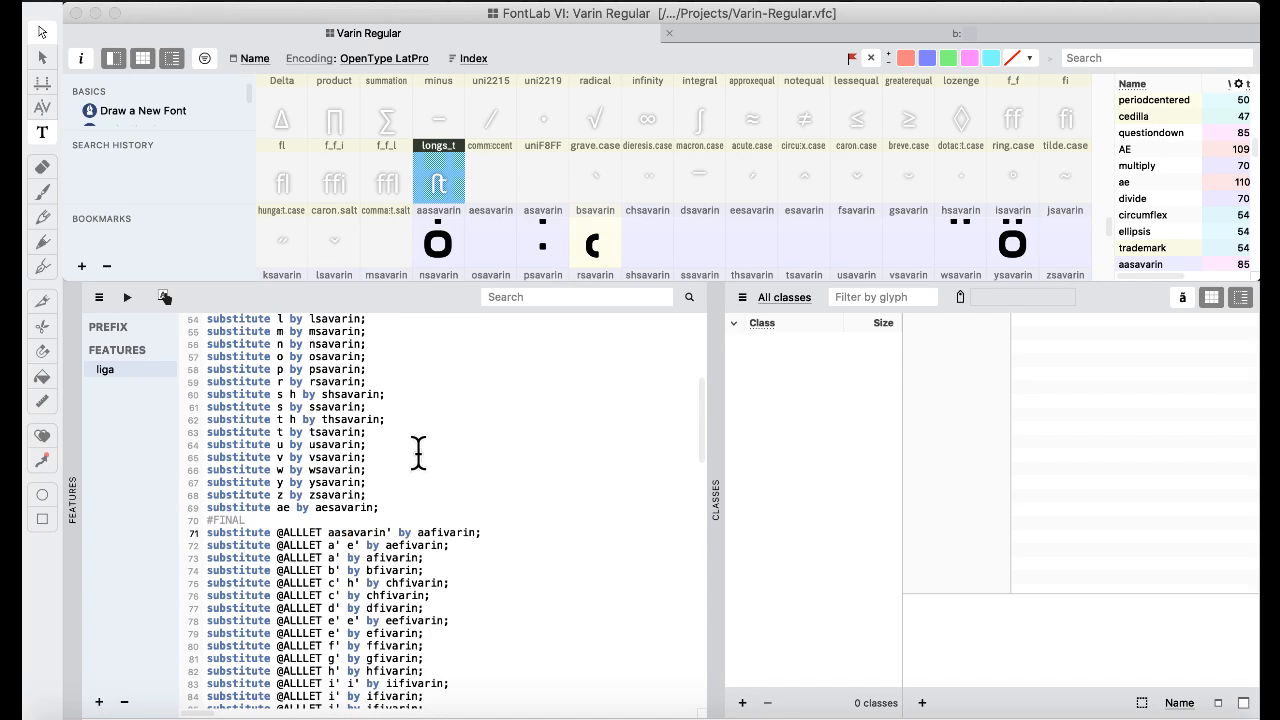
- Copy the glyph name aesavarin from the #STANDALONE rules and use it in place of a' e' in the #FINAL rule for aefivarin
scroll(418, 453, "up", 1)
scroll(418, 453, "up", 7)
double_click(336, 410)
key("super+c")
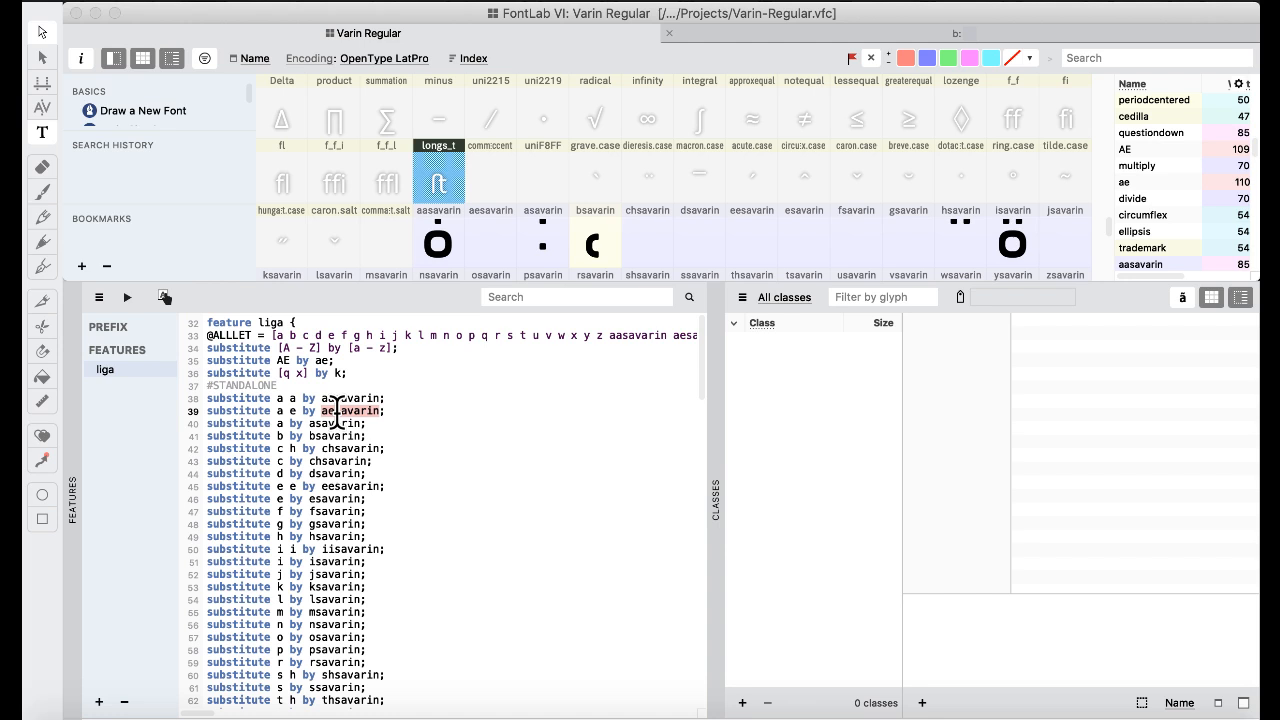
scroll(336, 410, "down", 8)
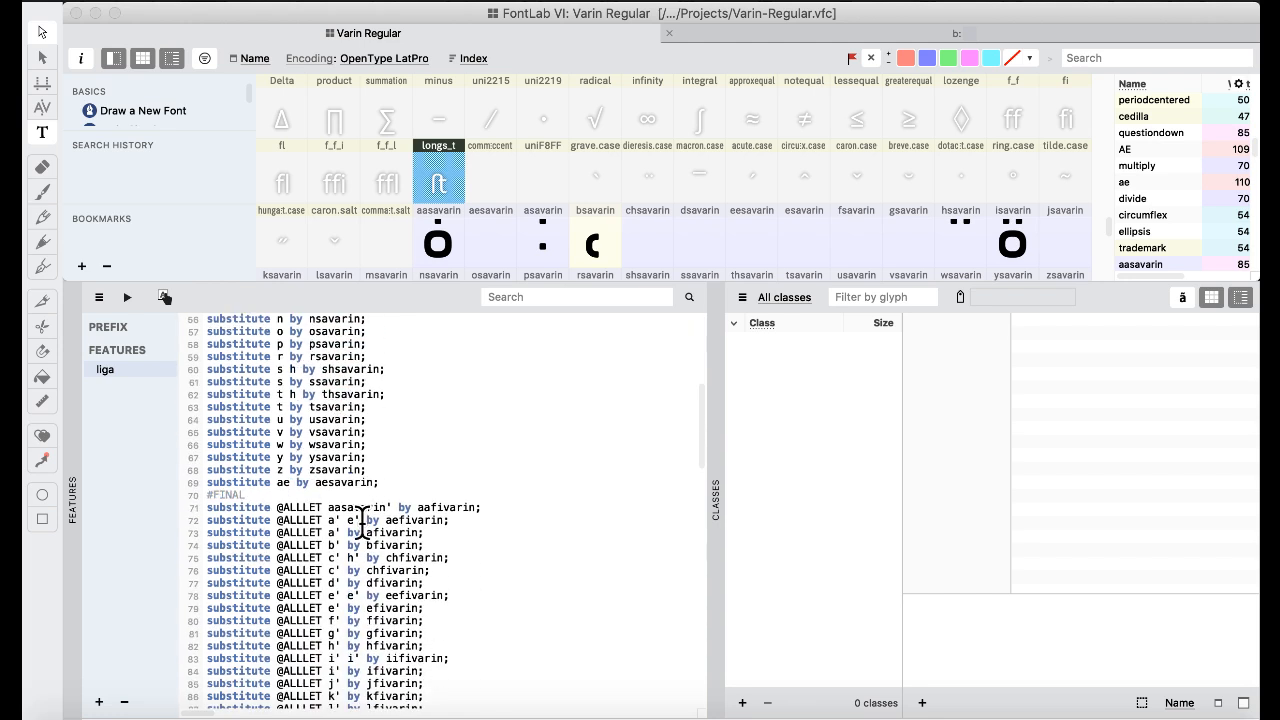
left_click(353, 520)
left_click_drag(355, 520, 328, 520)
key("super+v")
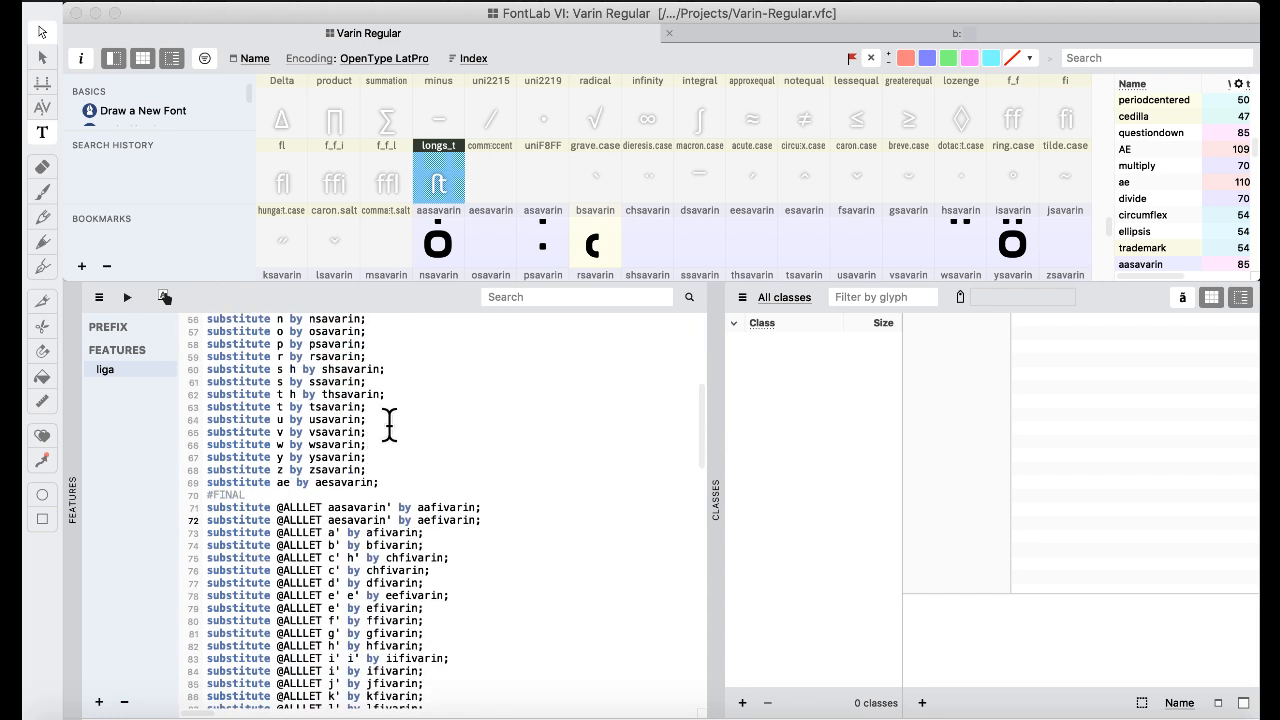
- Replace a' with asavarin' in the #FINAL rule that substitutes afivarin
scroll(389, 425, "up", 8)
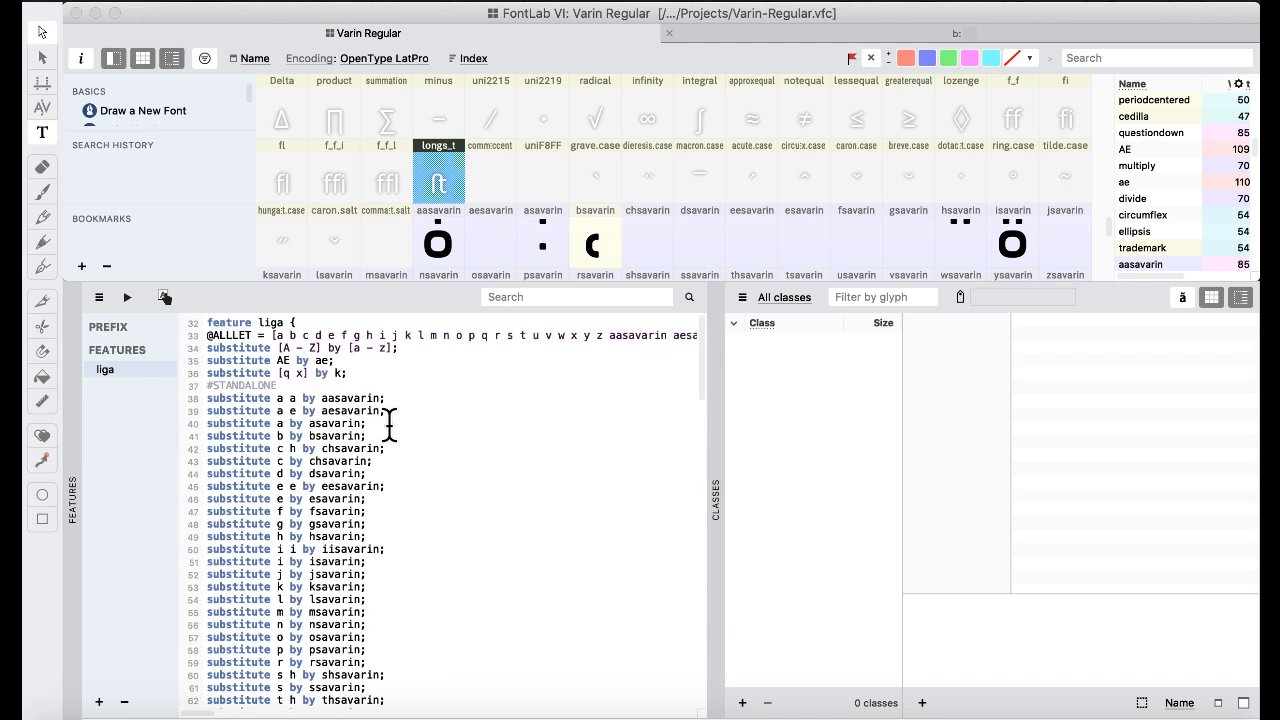
scroll(389, 425, "down", 8)
scroll(389, 425, "down", 2)
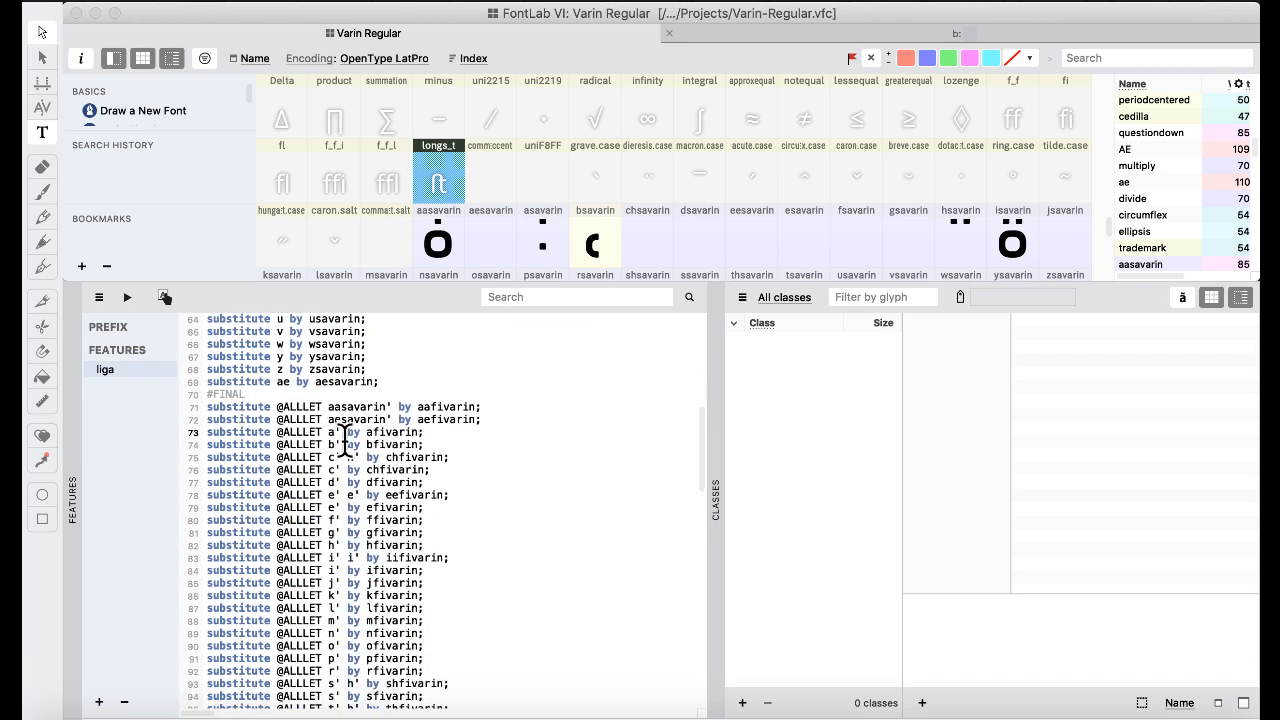
left_click_drag(336, 436, 328, 436)
type("asavarin")
left_click(341, 433)
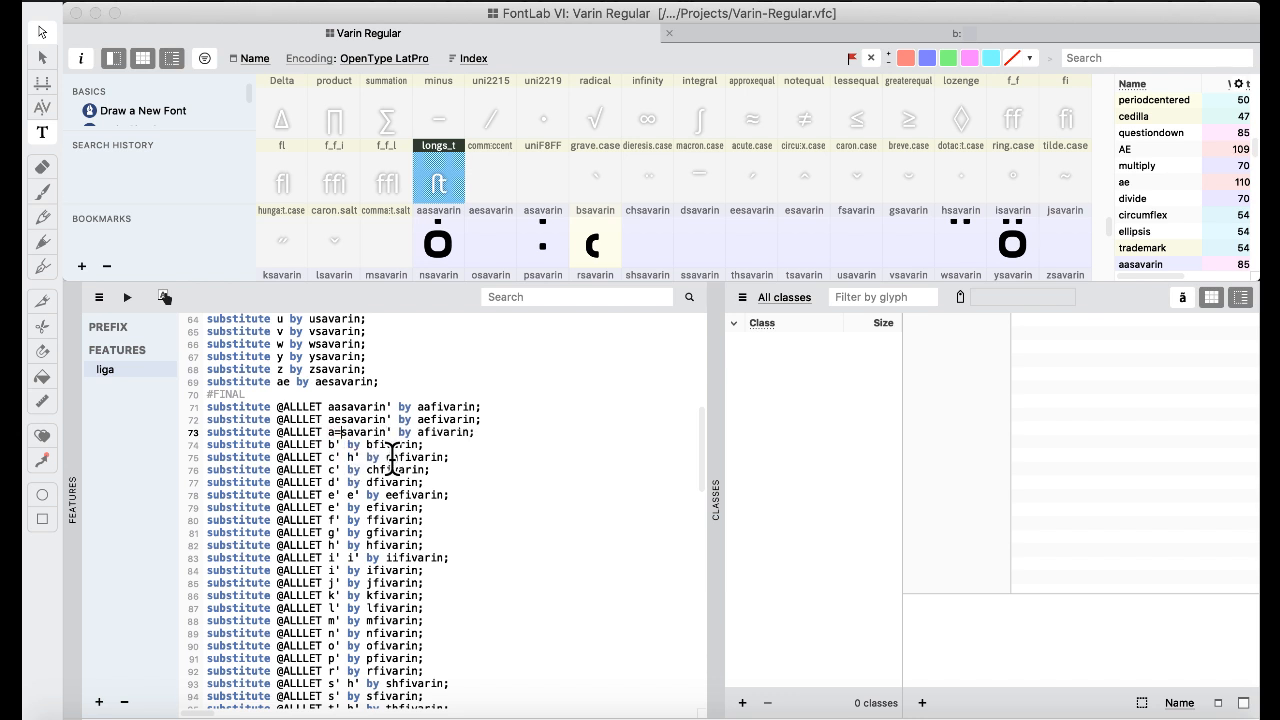
- Replace b' with bsavarin' in the #FINAL rule that substitutes bfivarin, and compile the features
double_click(382, 432)
key("super+c")
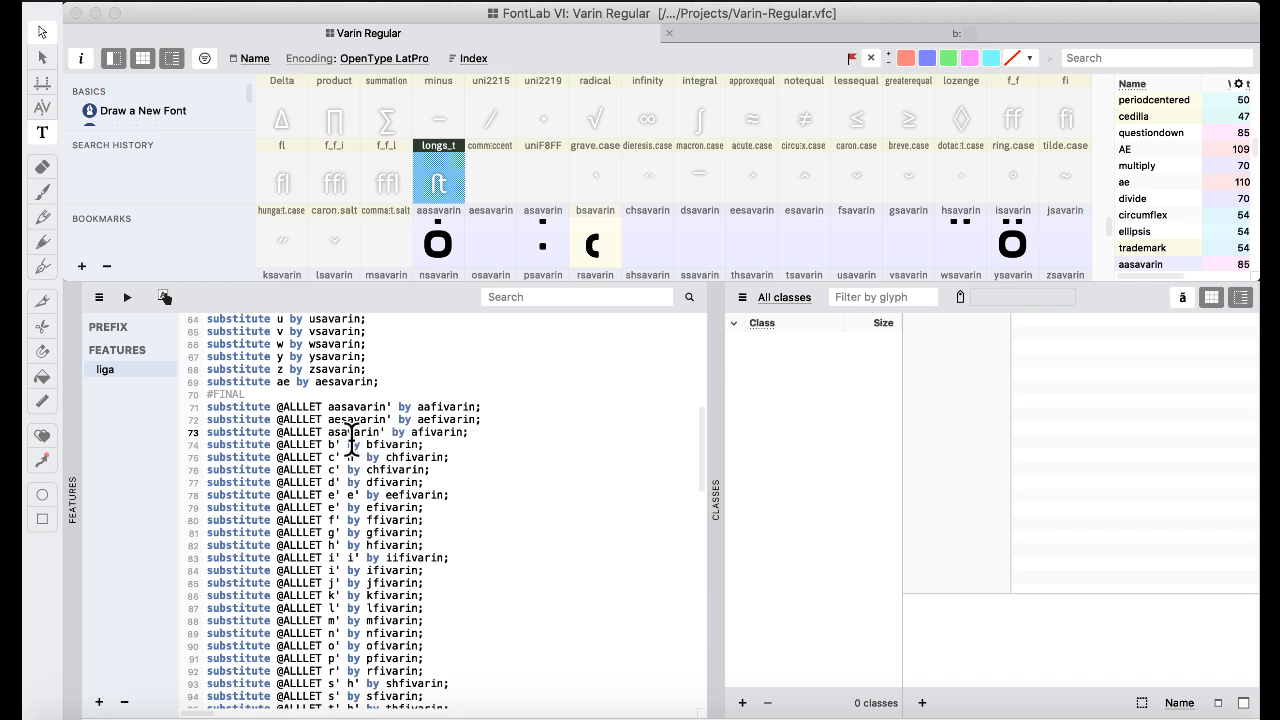
double_click(333, 444)
key("super+v")
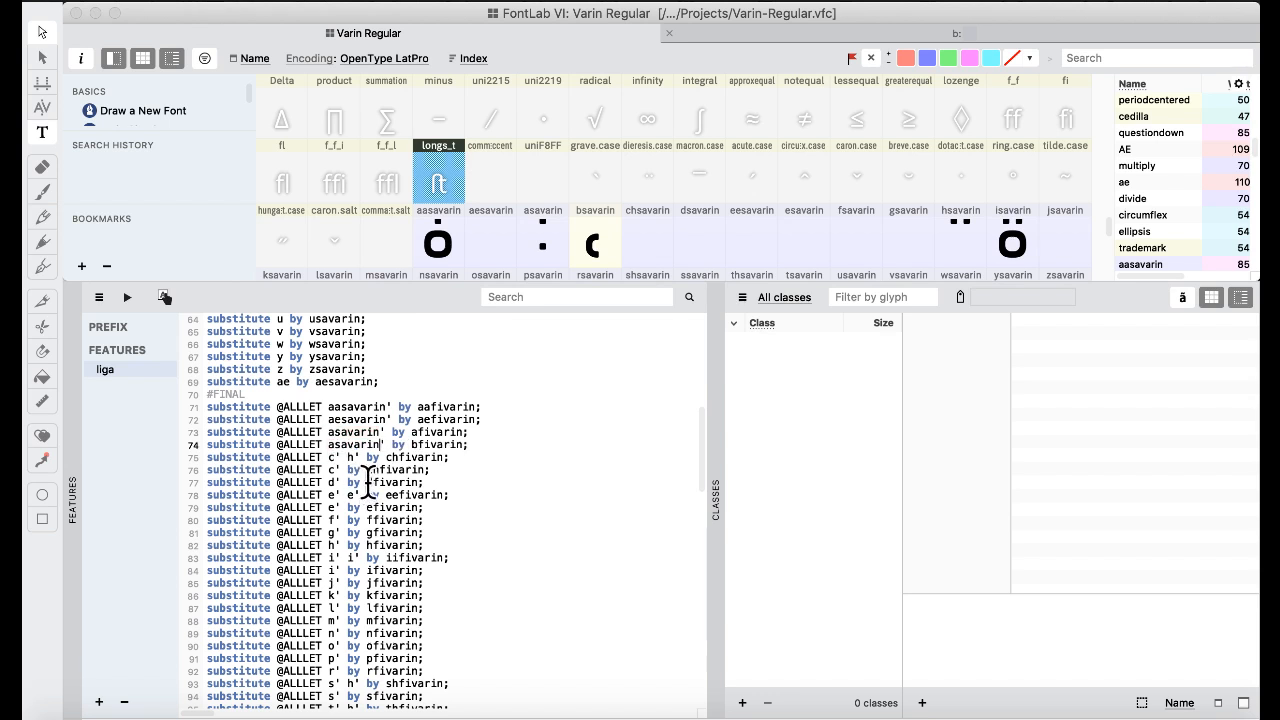
left_click(332, 445)
key("BackSpace")
type("b")
left_click(126, 296)
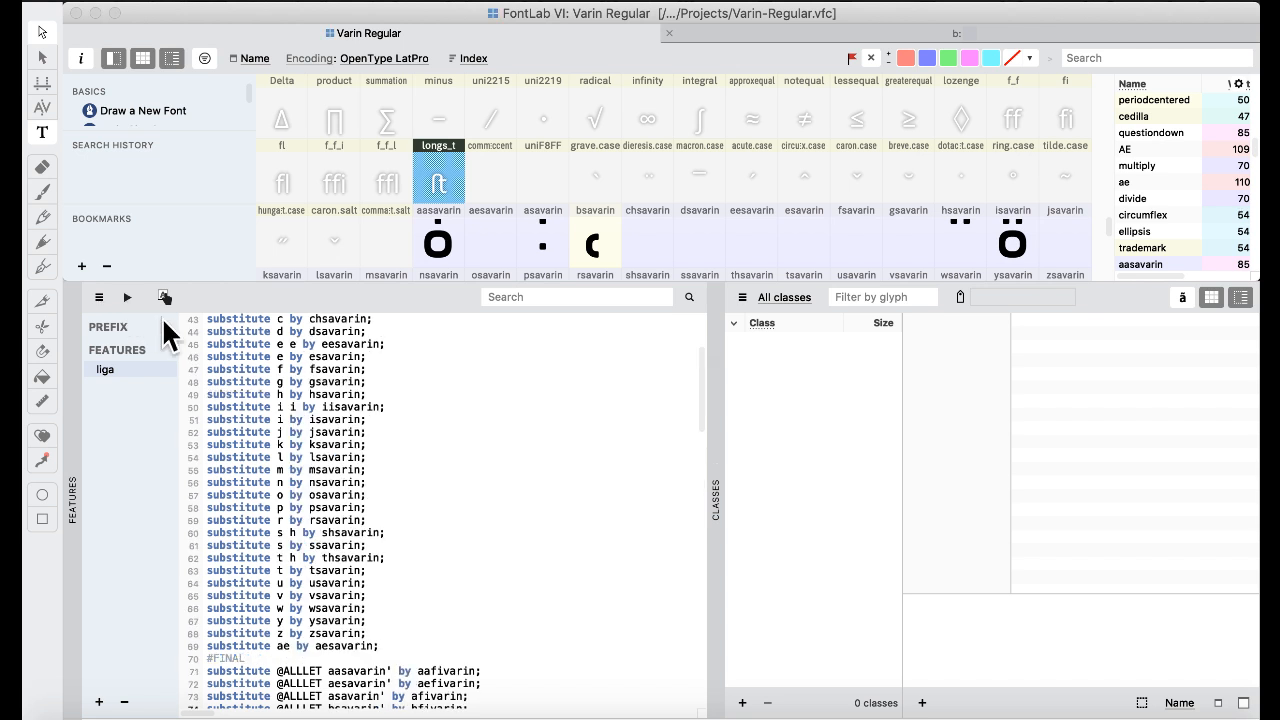
- Compare the edited #FINAL rules with the #MEDIAL rules of the liga feature
scroll(386, 422, "down", 4)
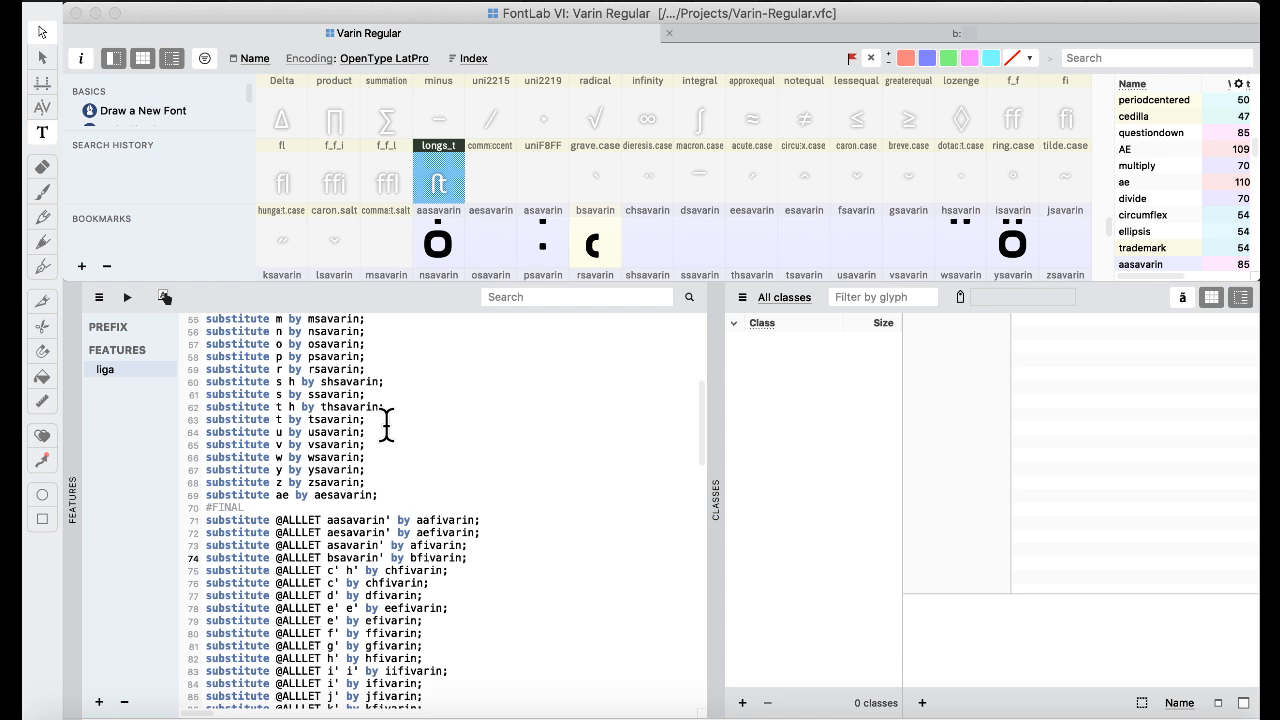
scroll(386, 422, "down", 20)
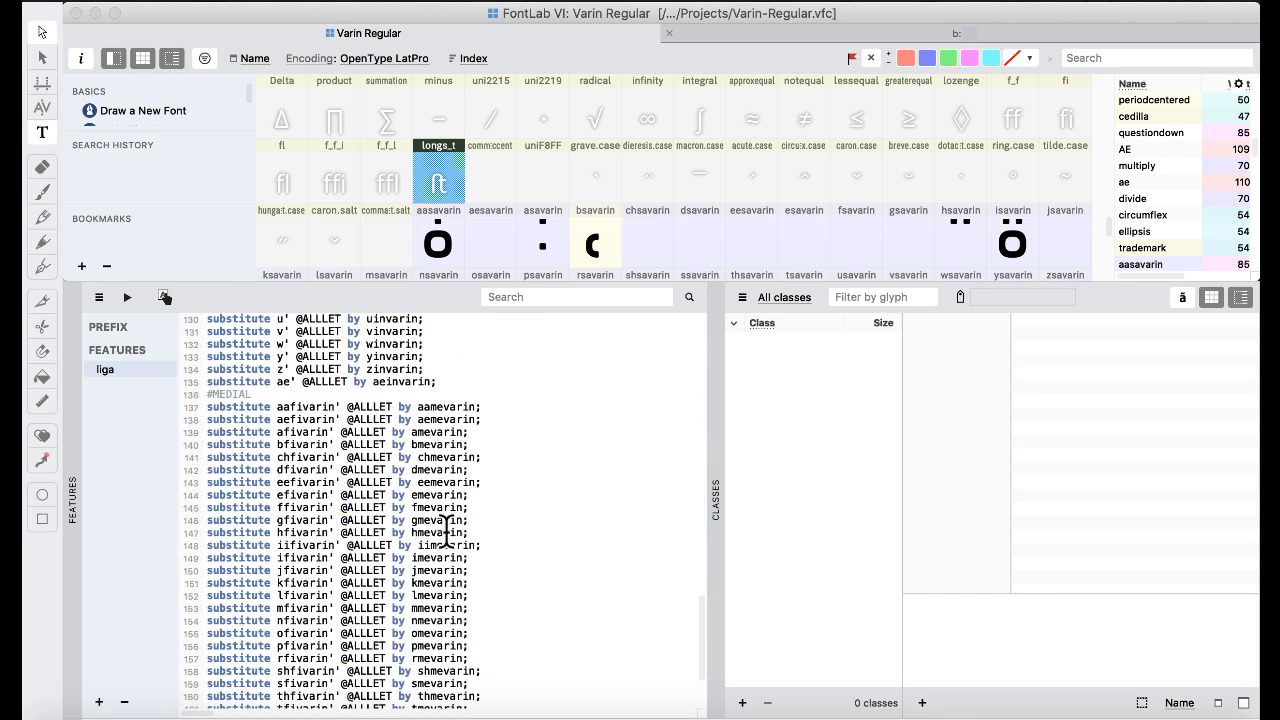
scroll(380, 493, "up", 2)
scroll(380, 500, "up", 18)
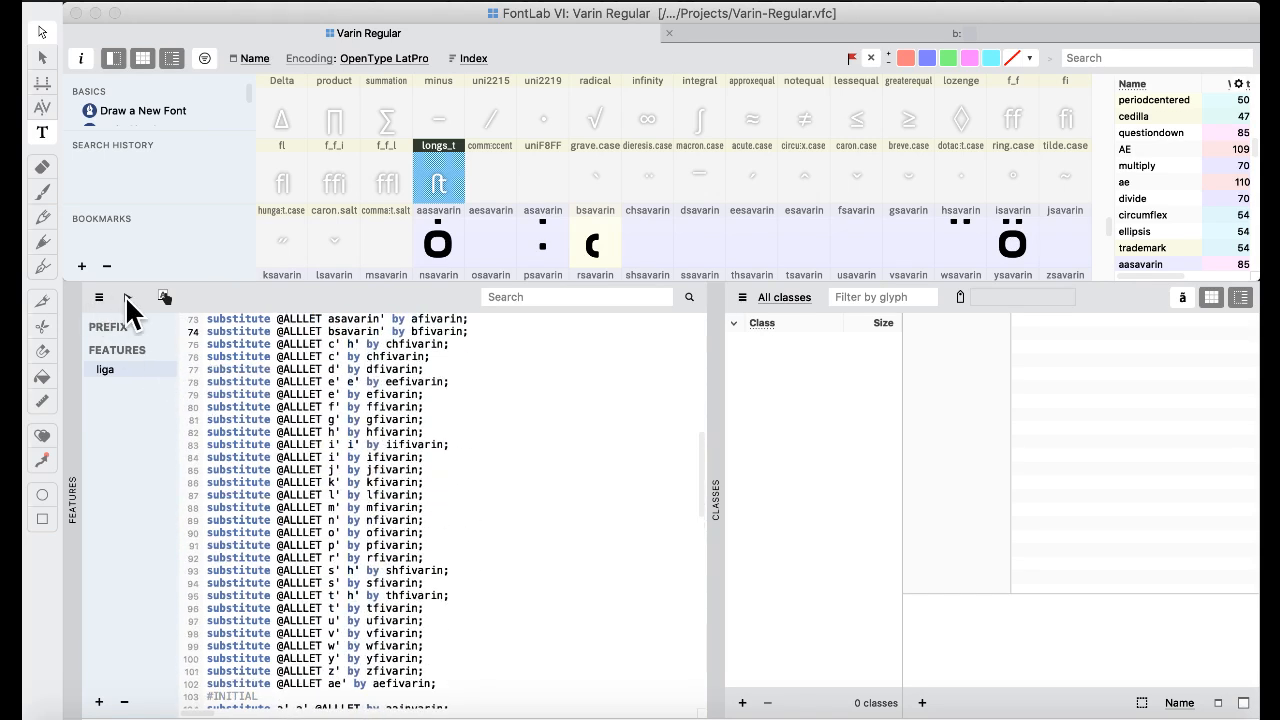
scroll(200, 330, "up", 10)
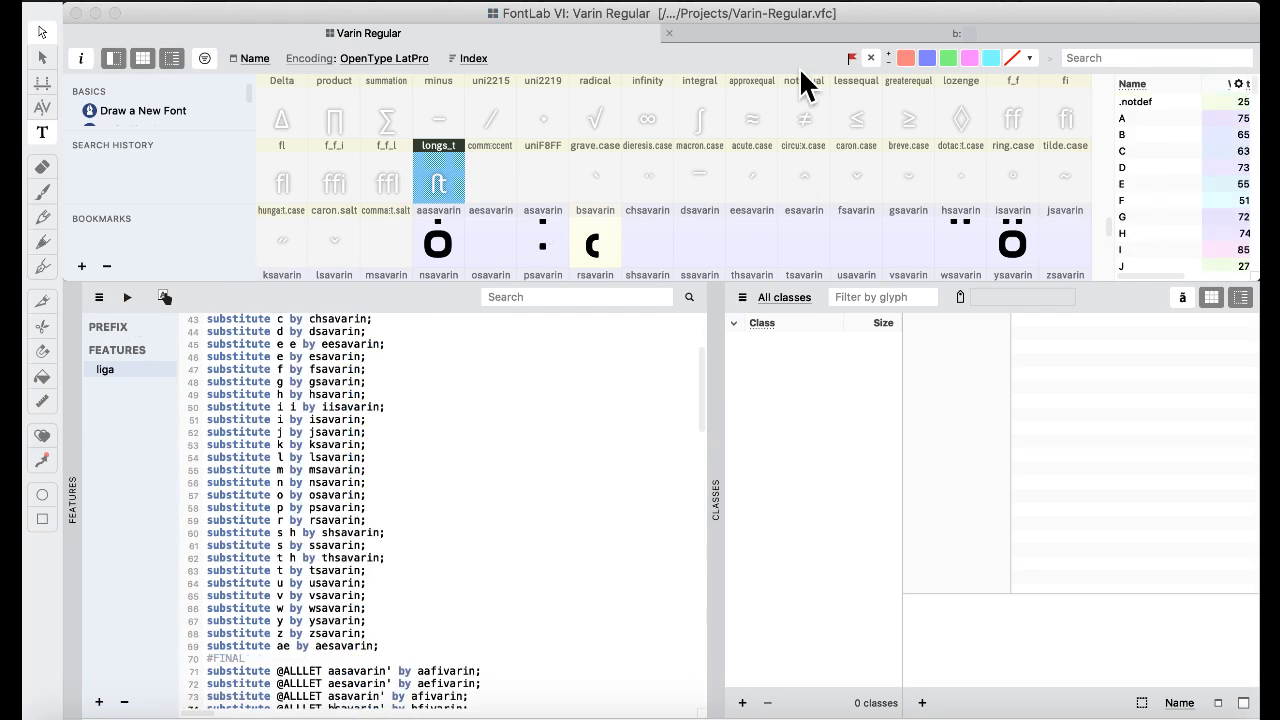
- Switch to the Default workspace and open the f_f_i glyph in a new glyph tab for text editing
left_click(731, 3)
mouse_move(757, 166)
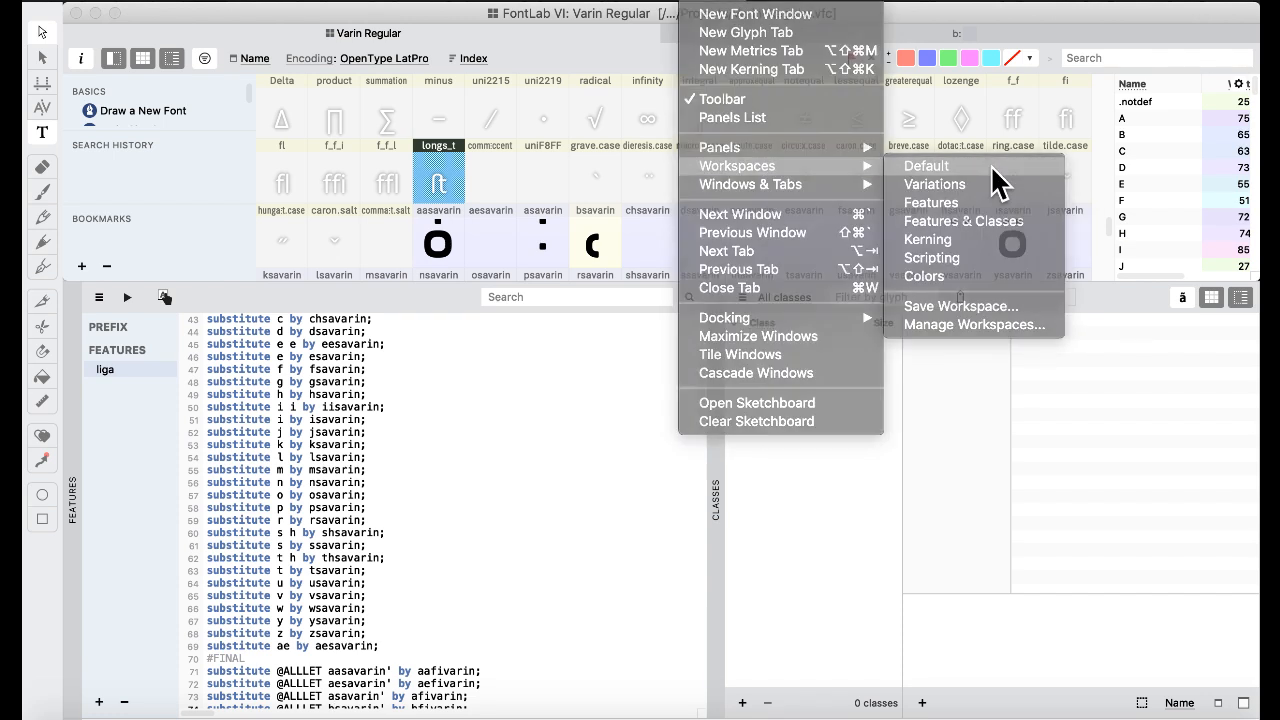
left_click(918, 168)
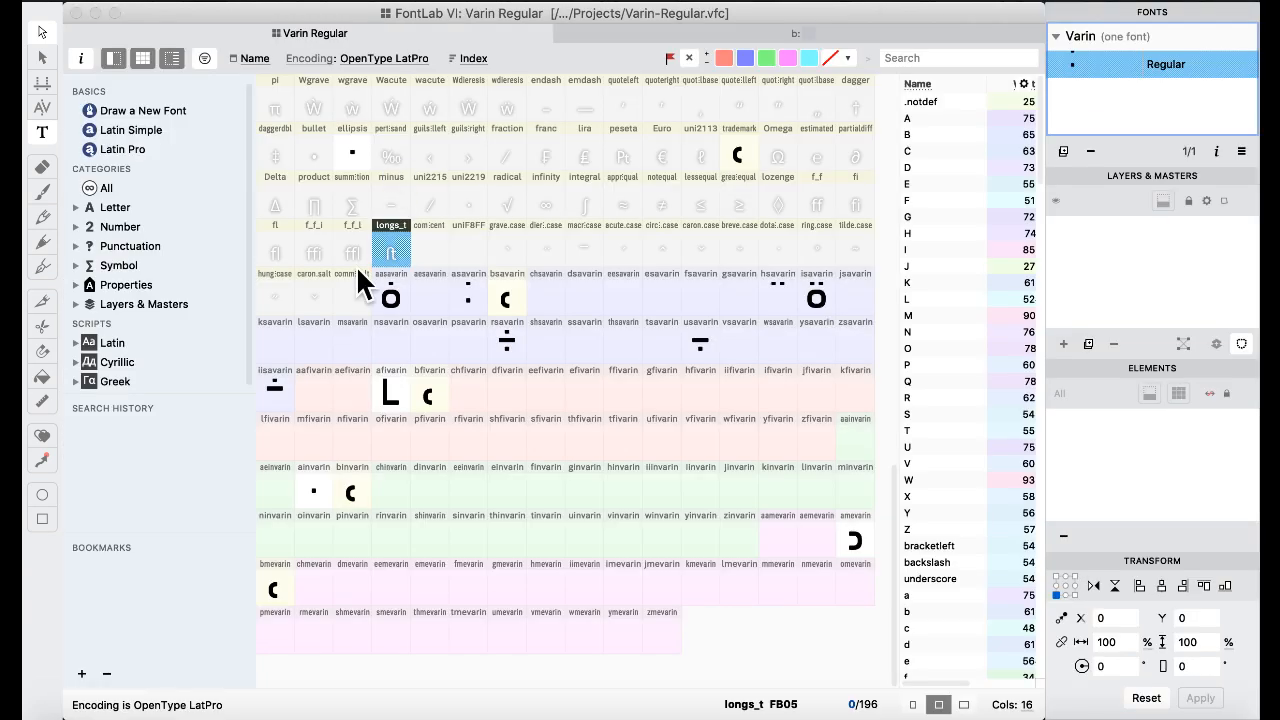
left_click(325, 230)
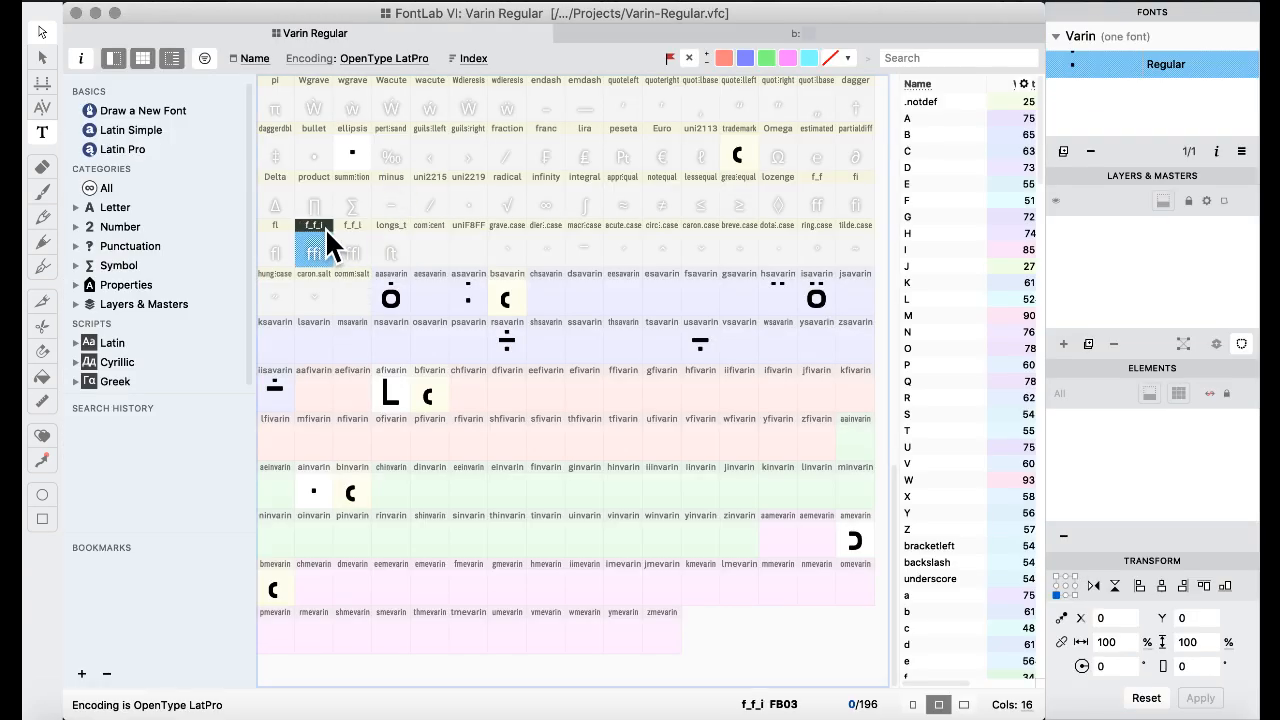
left_click(42, 130)
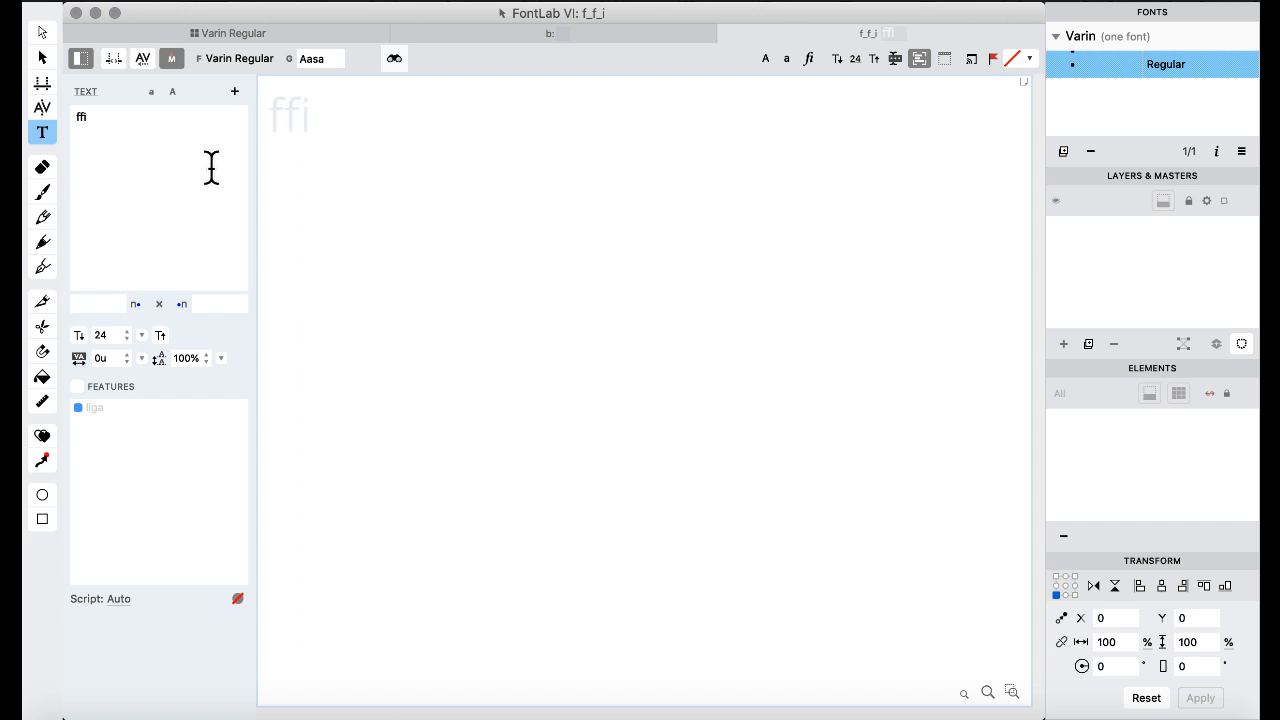
- Replace the sample text with "a", turn on the OpenType features and enlarge the preview
left_click_drag(154, 146, 38, 70)
type("a")
left_click(77, 386)
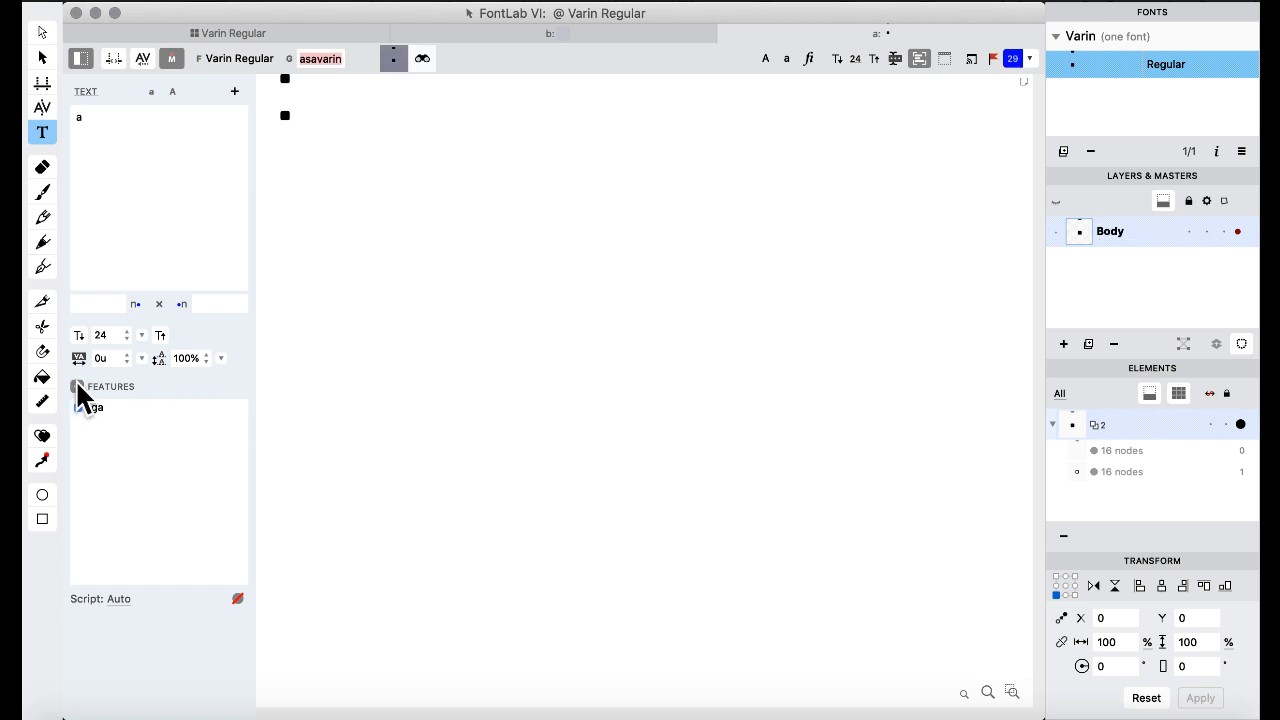
left_click(335, 143)
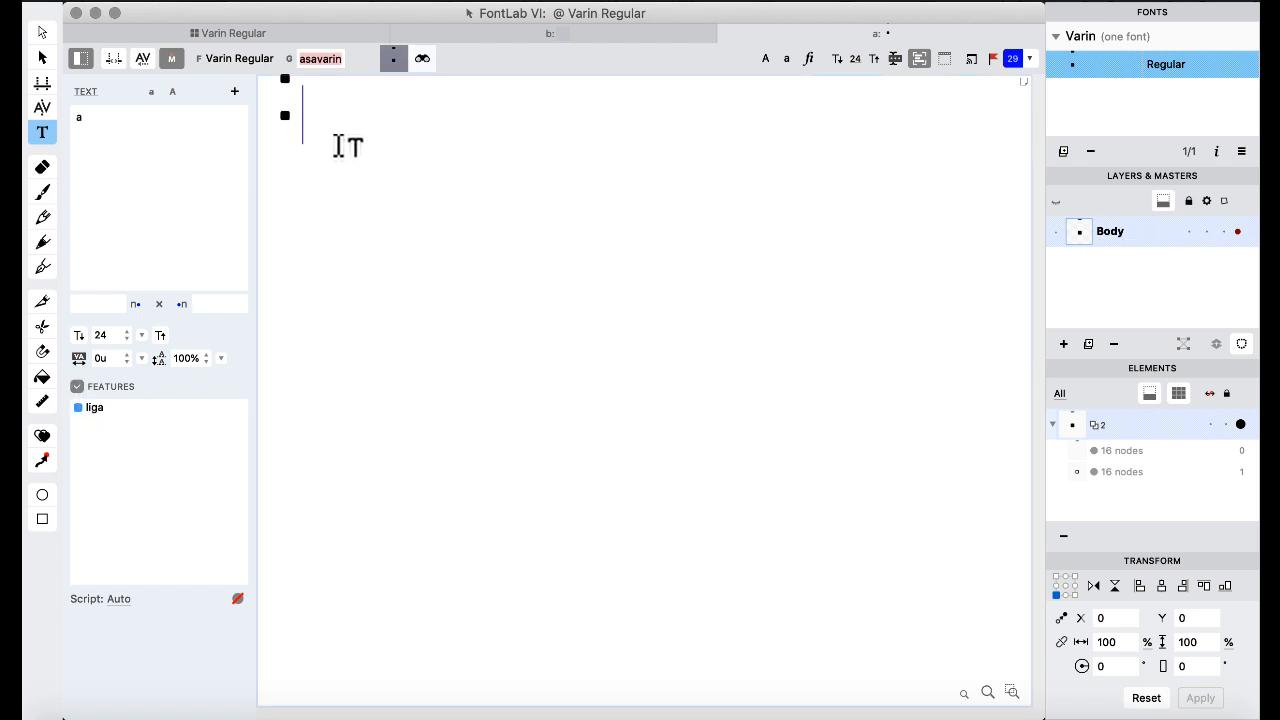
key("super+=")
scroll(326, 141, "left", 2)
- Test the positional substitutions with the sample texts "ba" and "bab"
left_click_drag(337, 163, 291, 163)
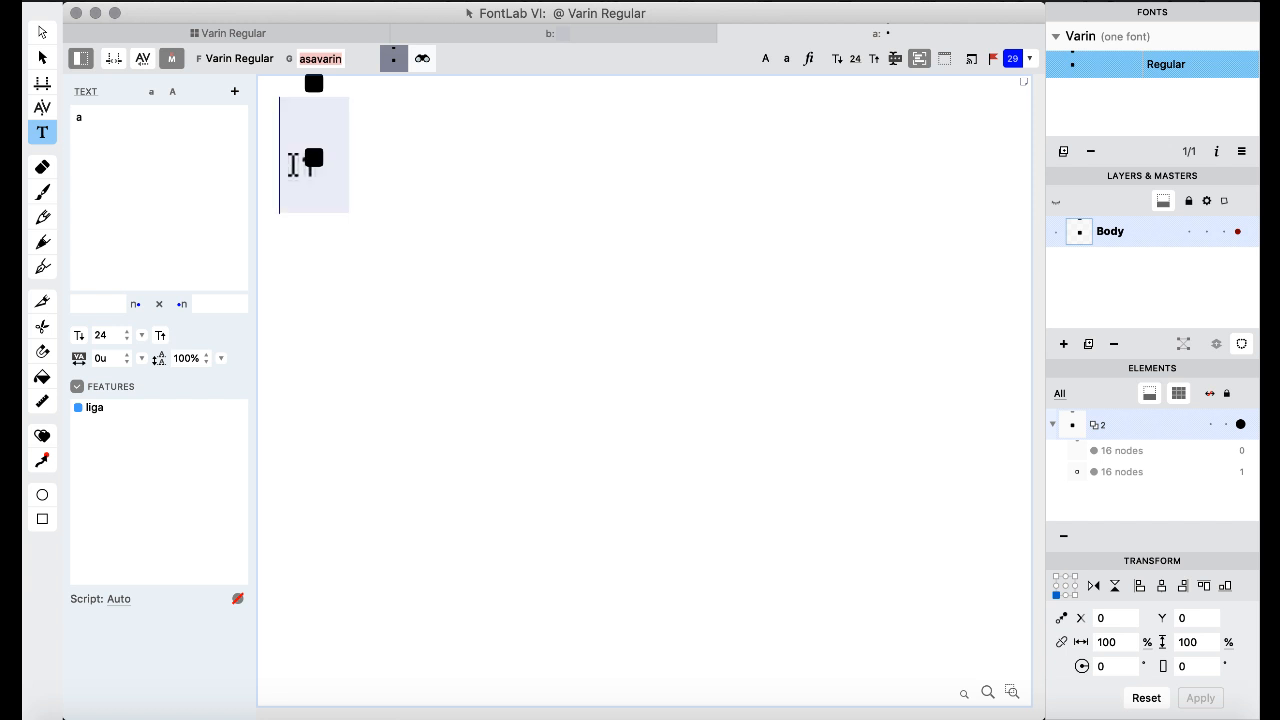
type("ba")
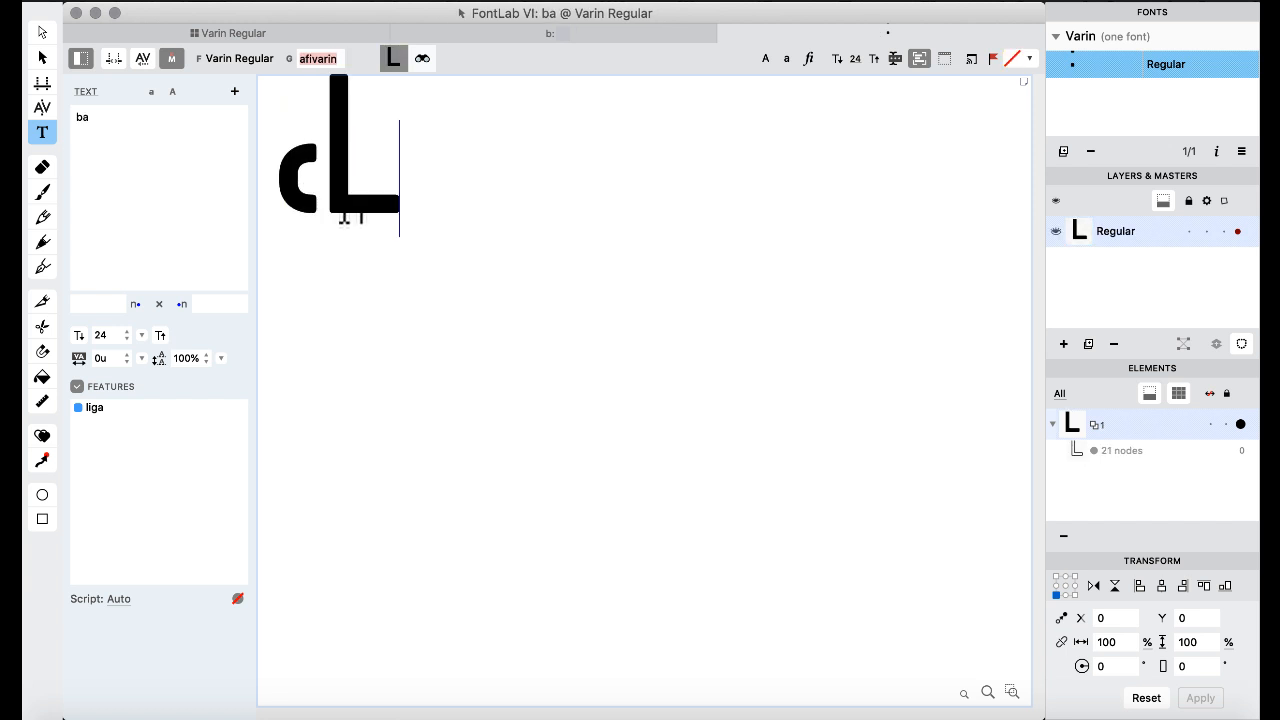
type("b")
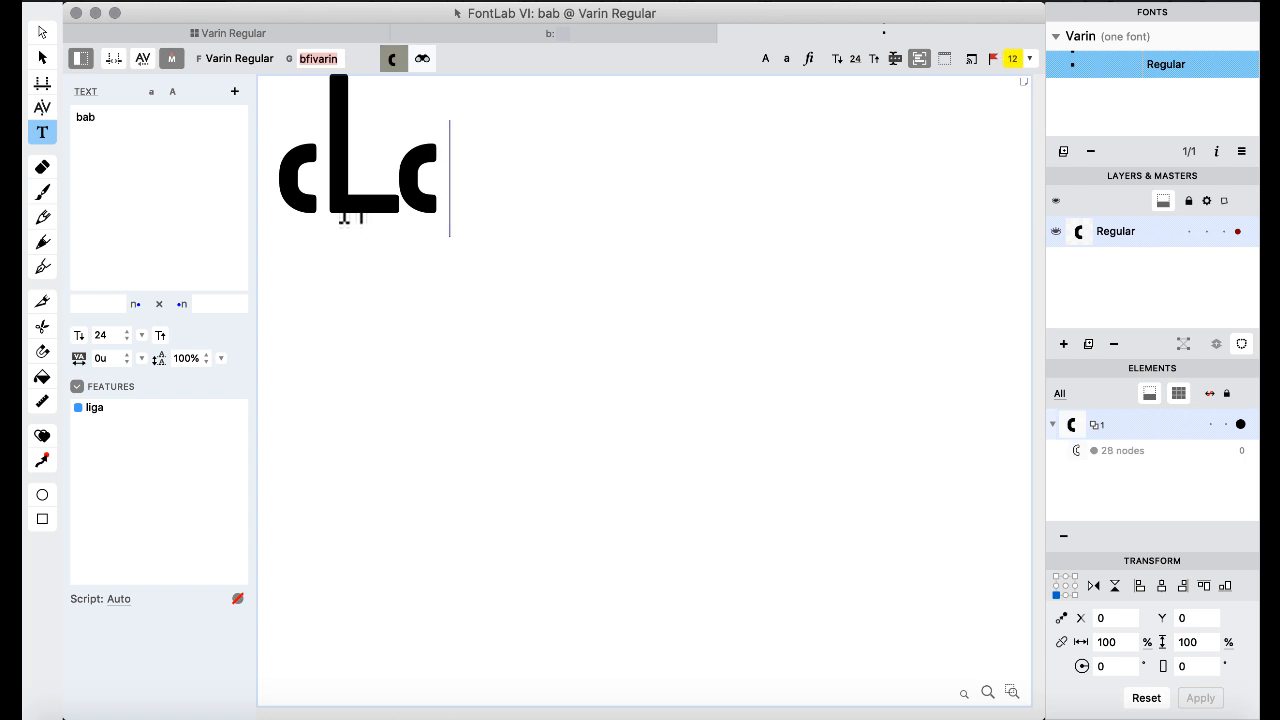
key("BackSpace")
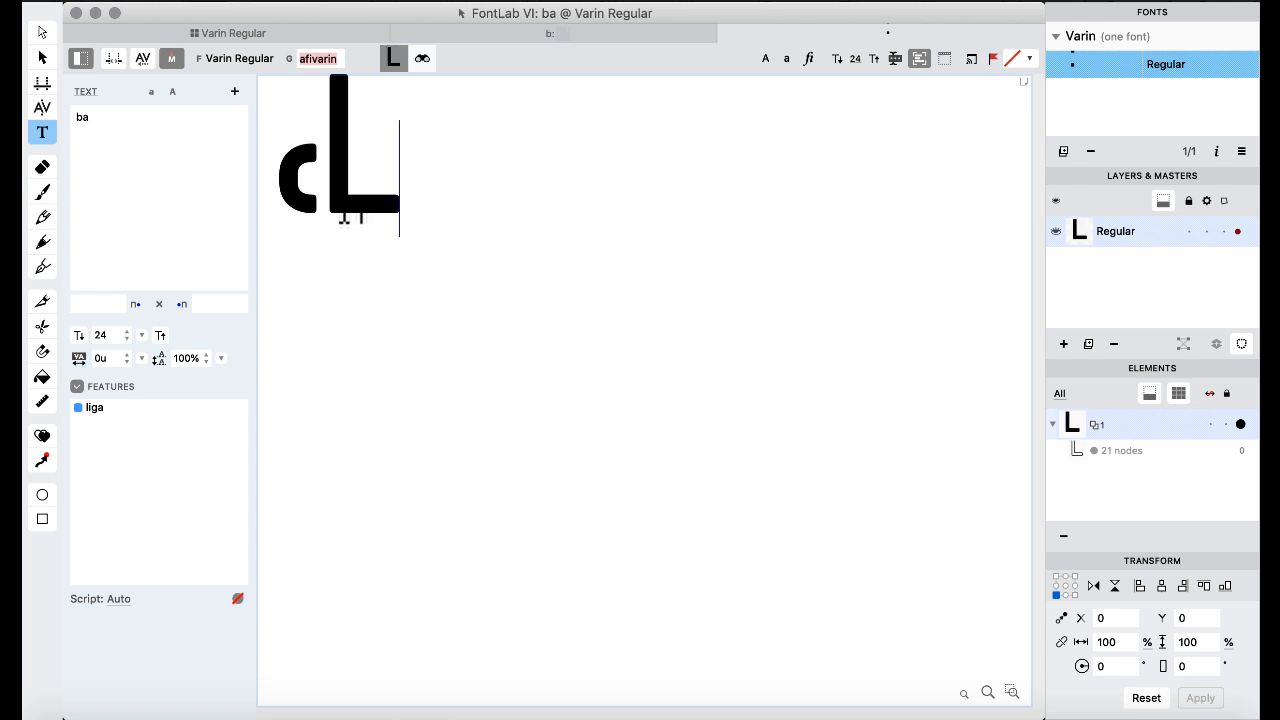
type("b")
- Clear the sample text and enter "ab" to test the final form of b
key("BackSpace")
key("BackSpace")
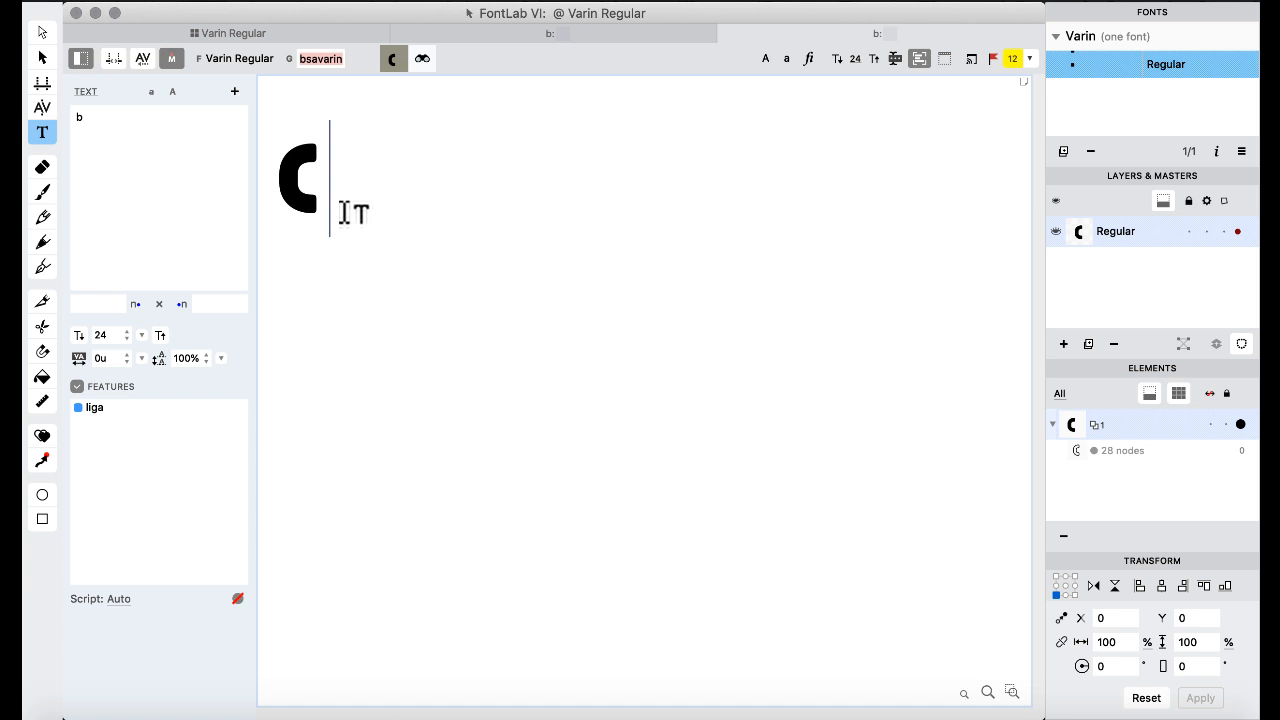
key("BackSpace")
type("ab")
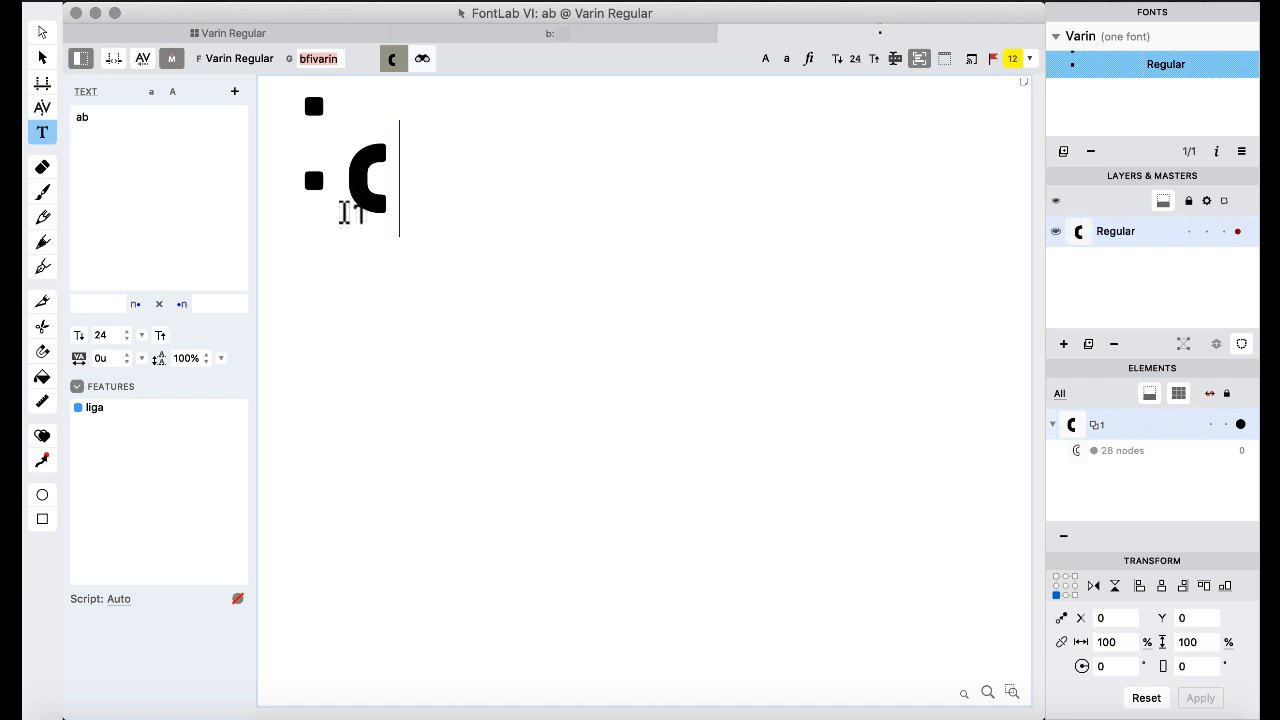
- Extend the sample text to "ababab" to test alternating a and b forms in the middle of a word
type("ab")
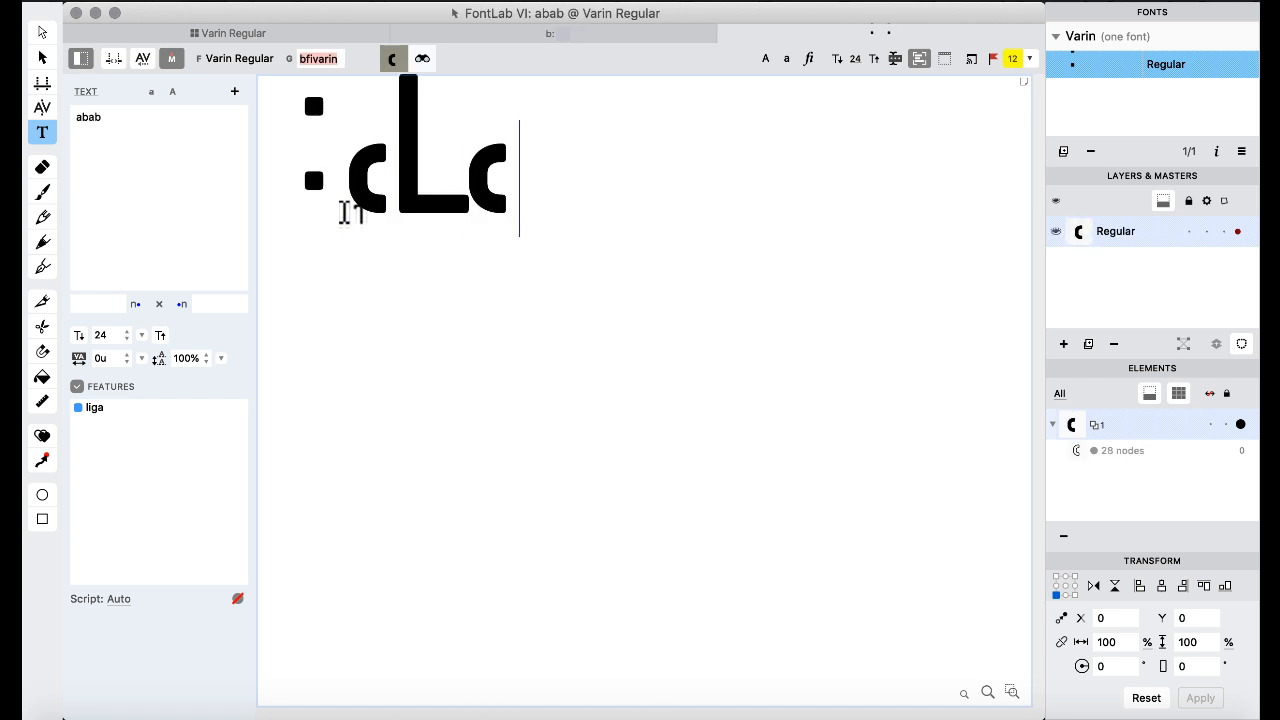
type("a")
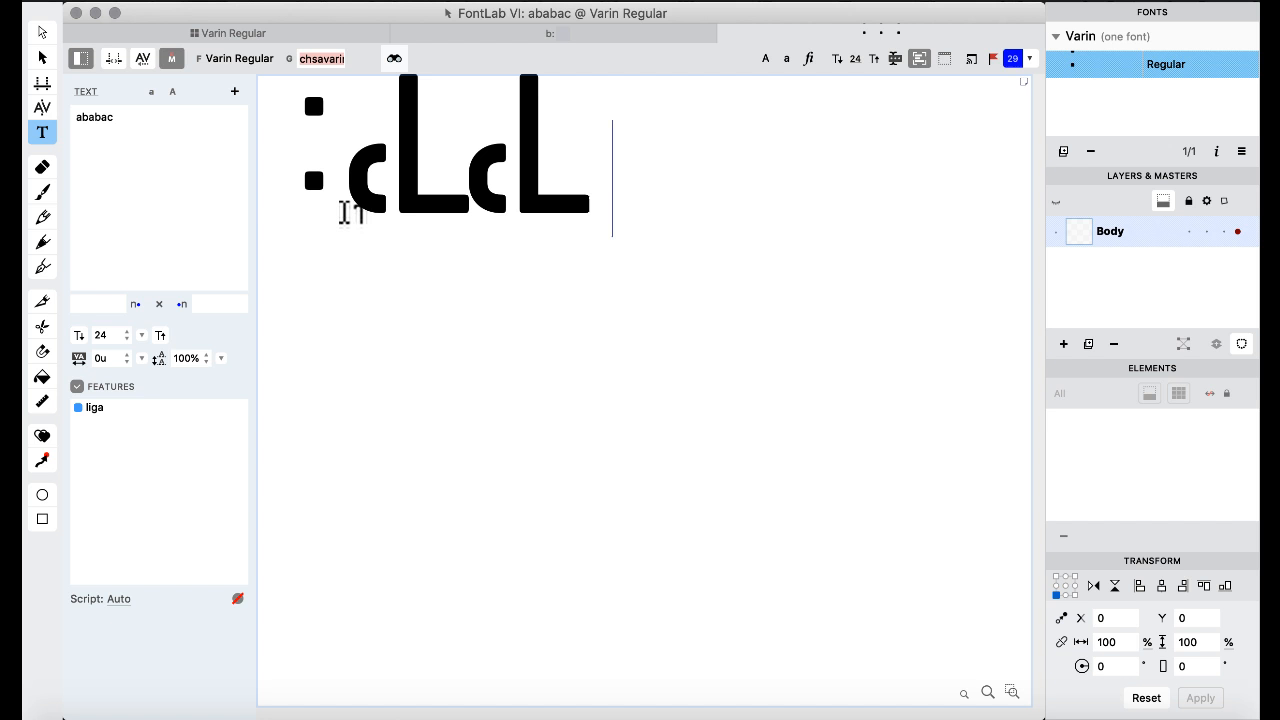
type("b")
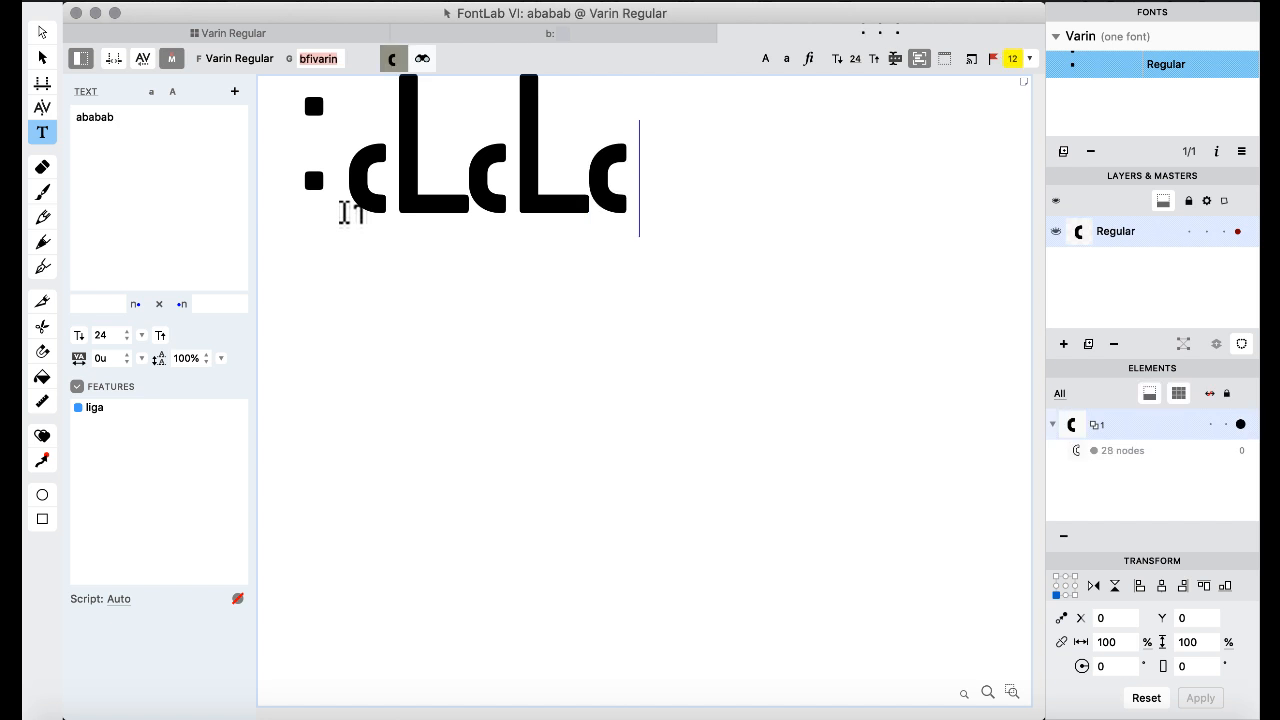
- Examine the asavarin, afivarin and amevarin glyphs in the font window and compare them with the paragraph glyph's outline
left_click(237, 32)
left_click(472, 394)
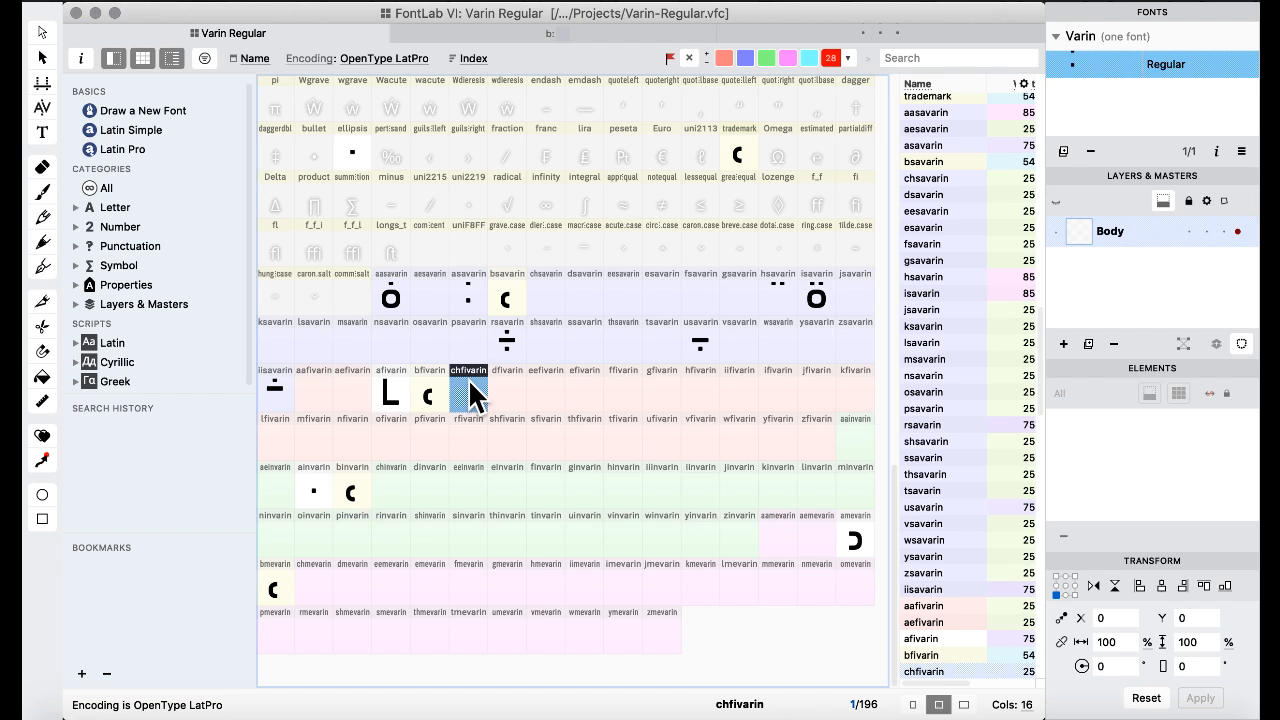
left_click(470, 290)
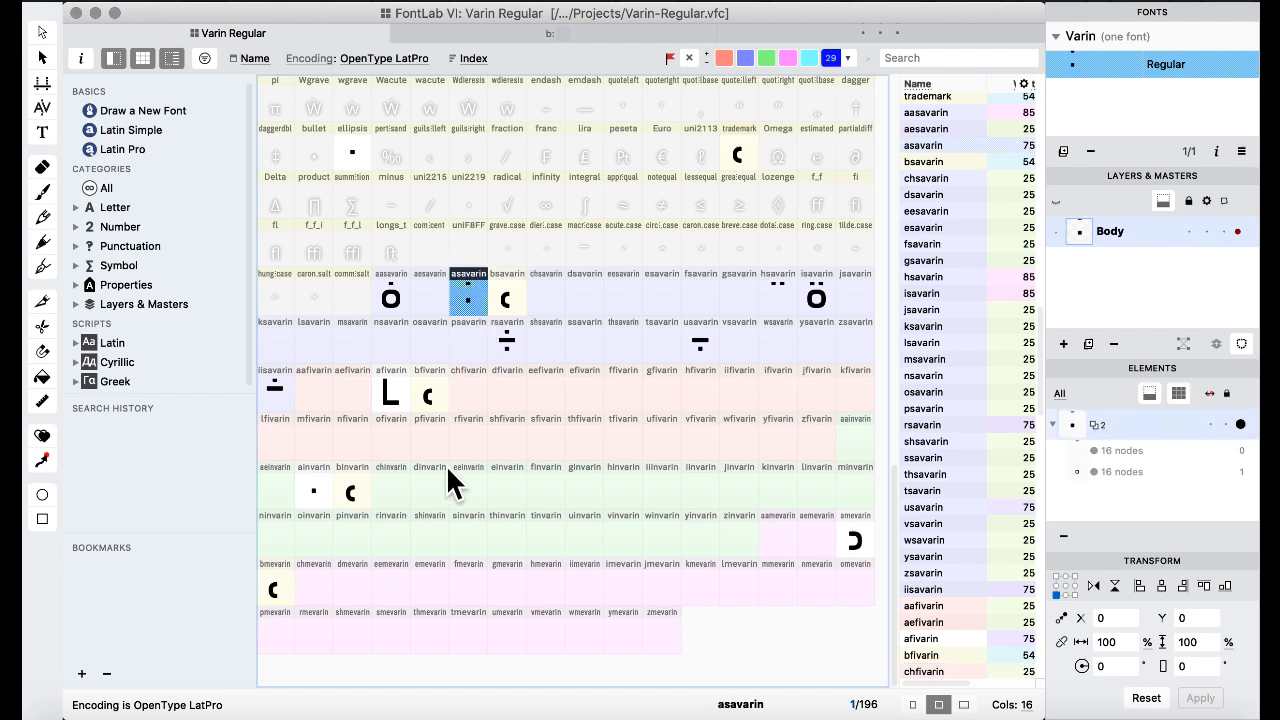
left_click(577, 255)
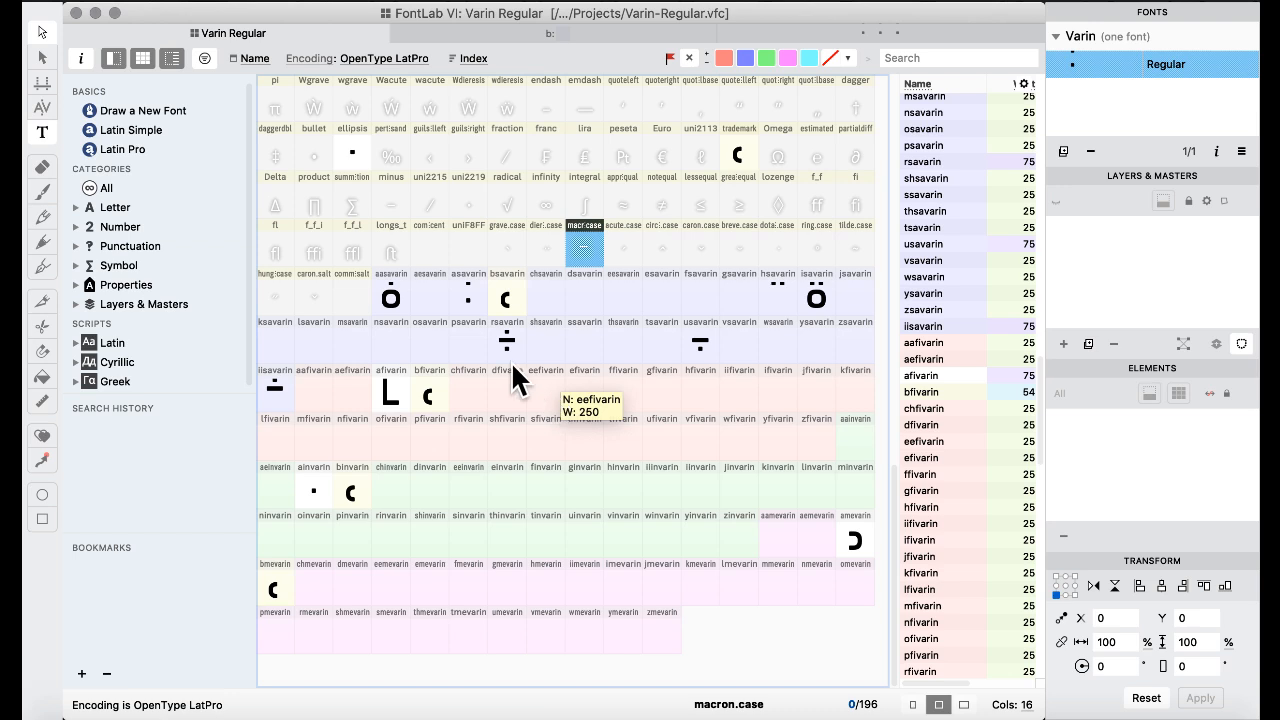
scroll(510, 370, "up", 10)
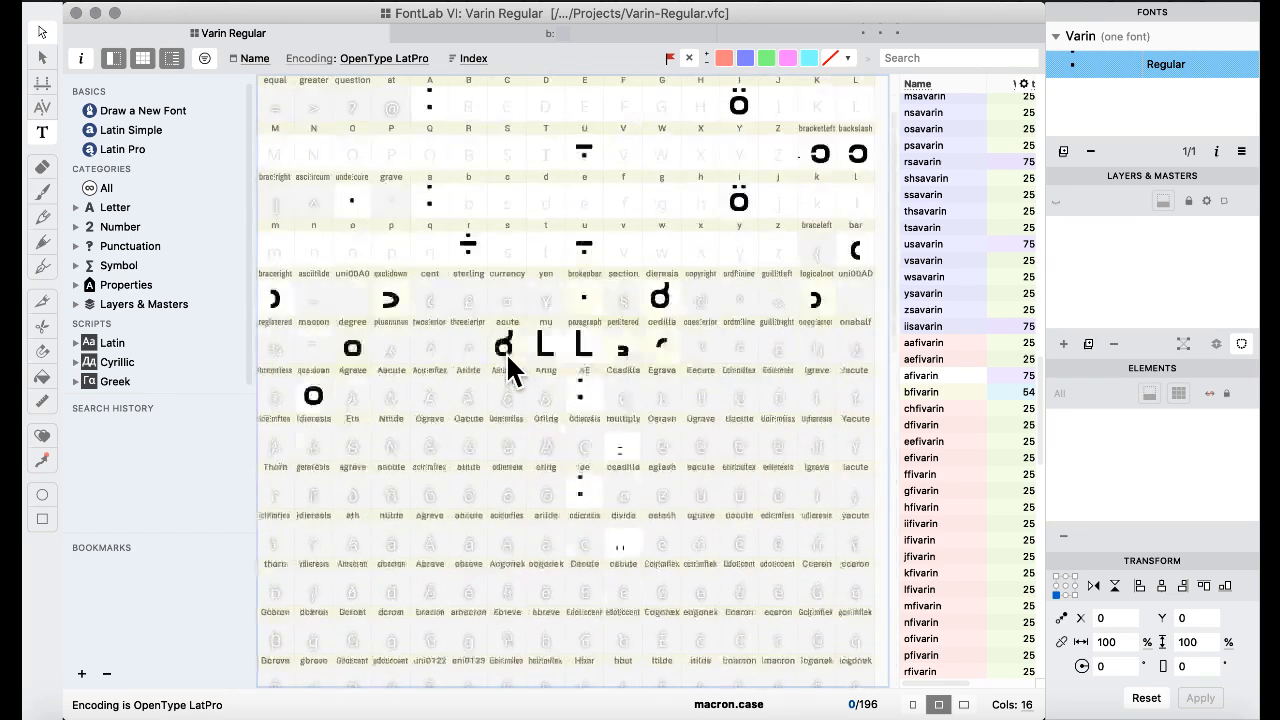
double_click(585, 400)
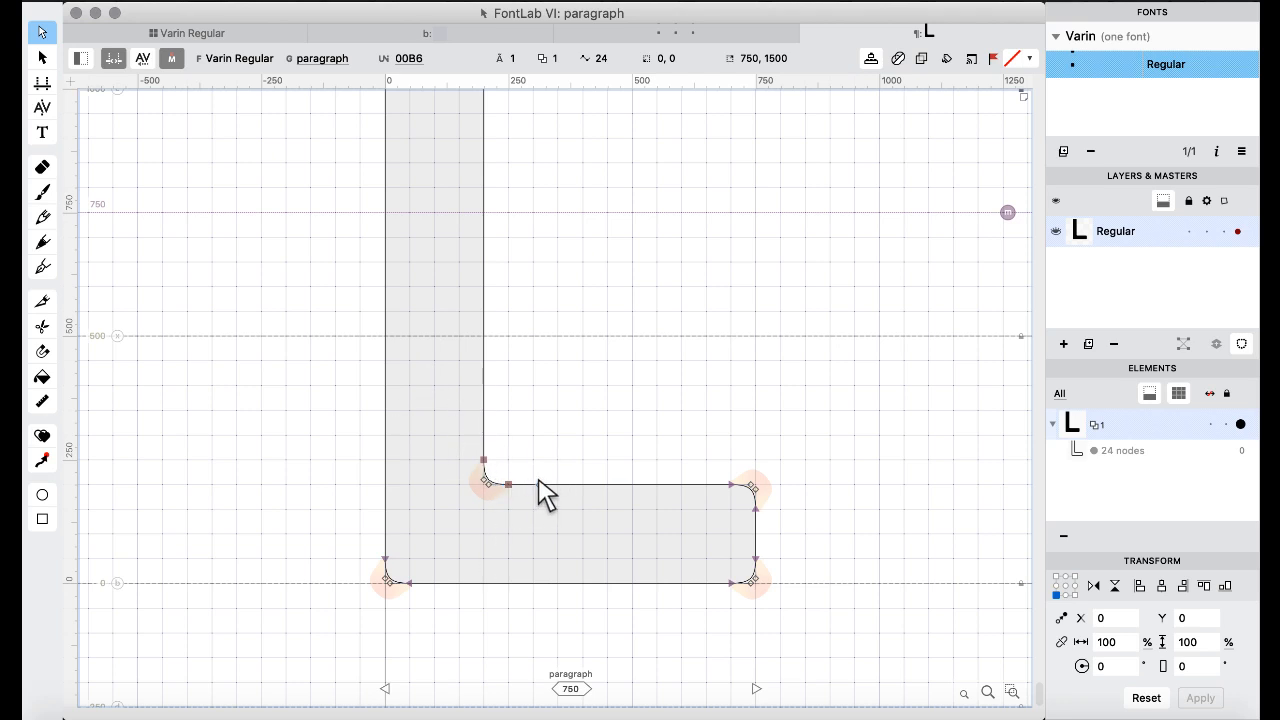
left_click(221, 33)
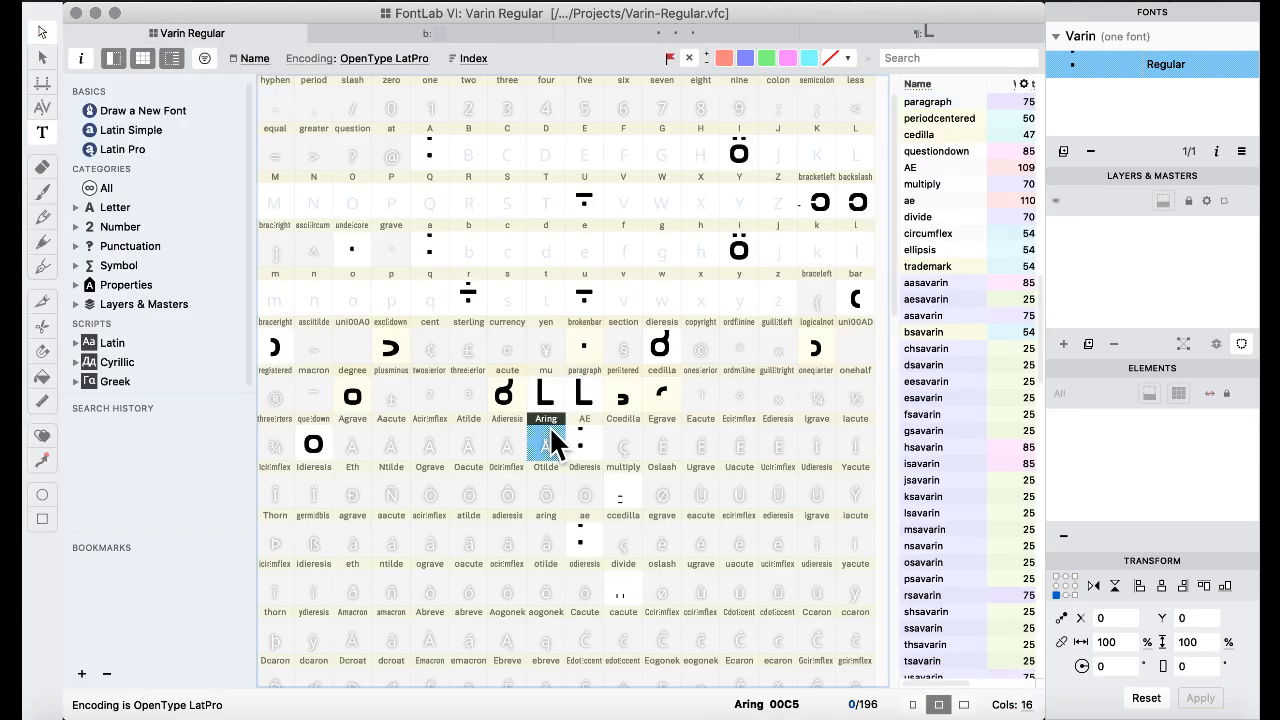
scroll(534, 360, "down", 15)
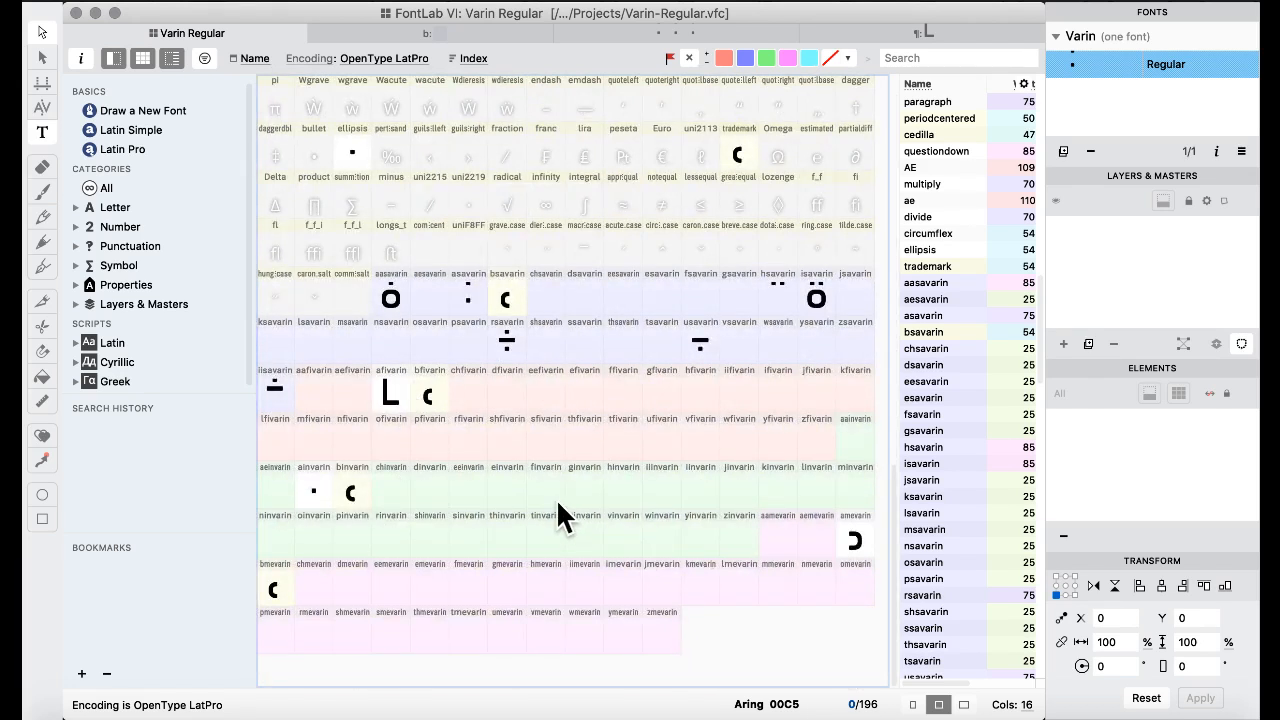
left_click(386, 394)
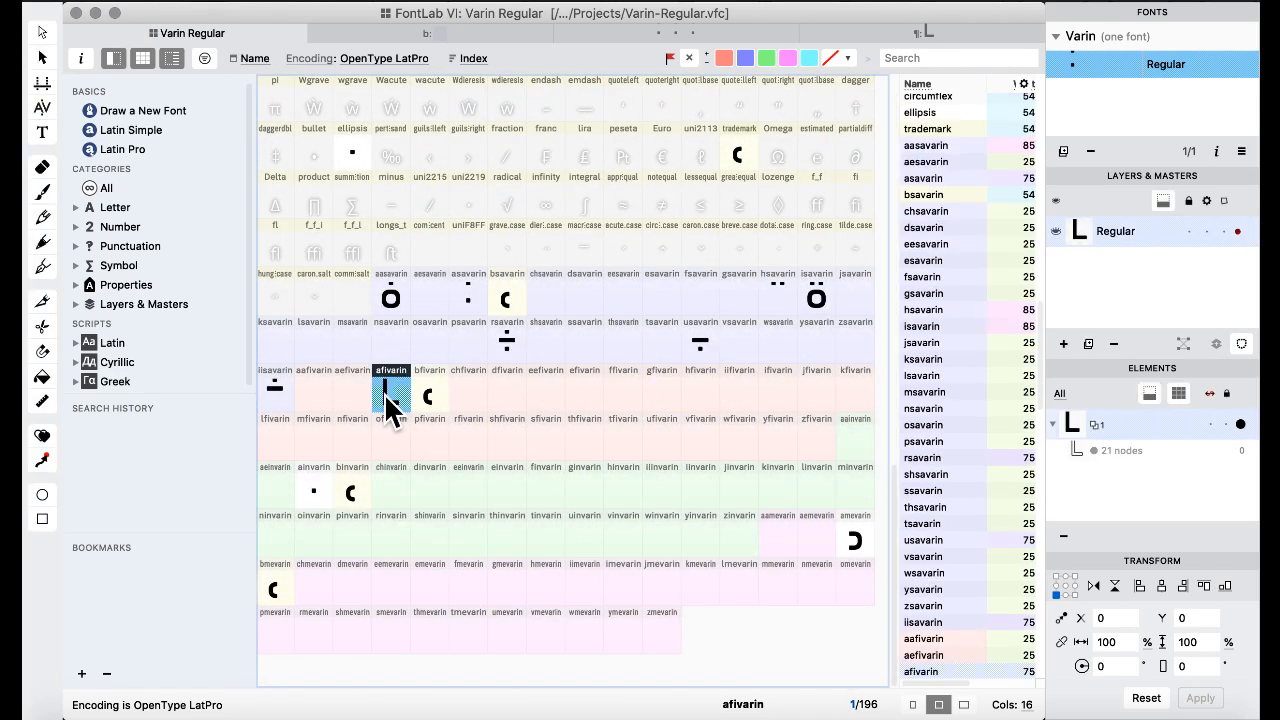
left_click(855, 545)
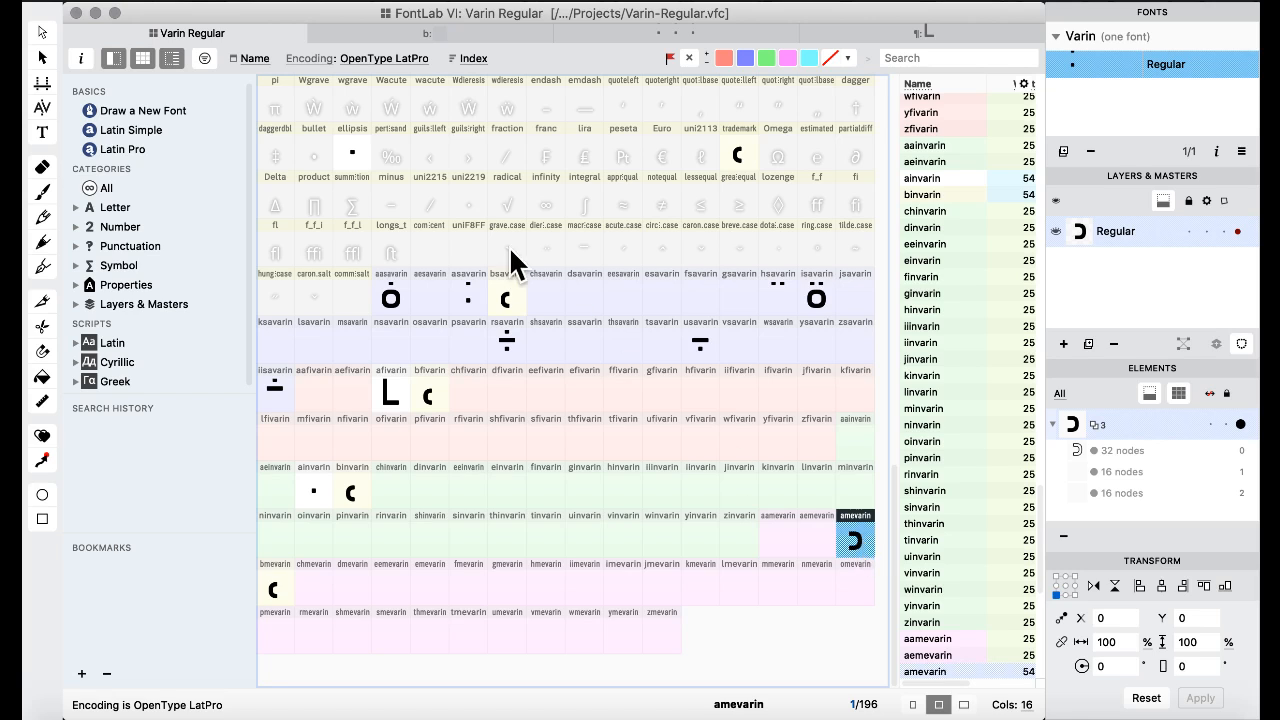
- Switch to the Features & Classes workspace and review the #FINAL and #MEDIAL substitution rules of the liga feature
left_click(700, 3)
mouse_move(790, 170)
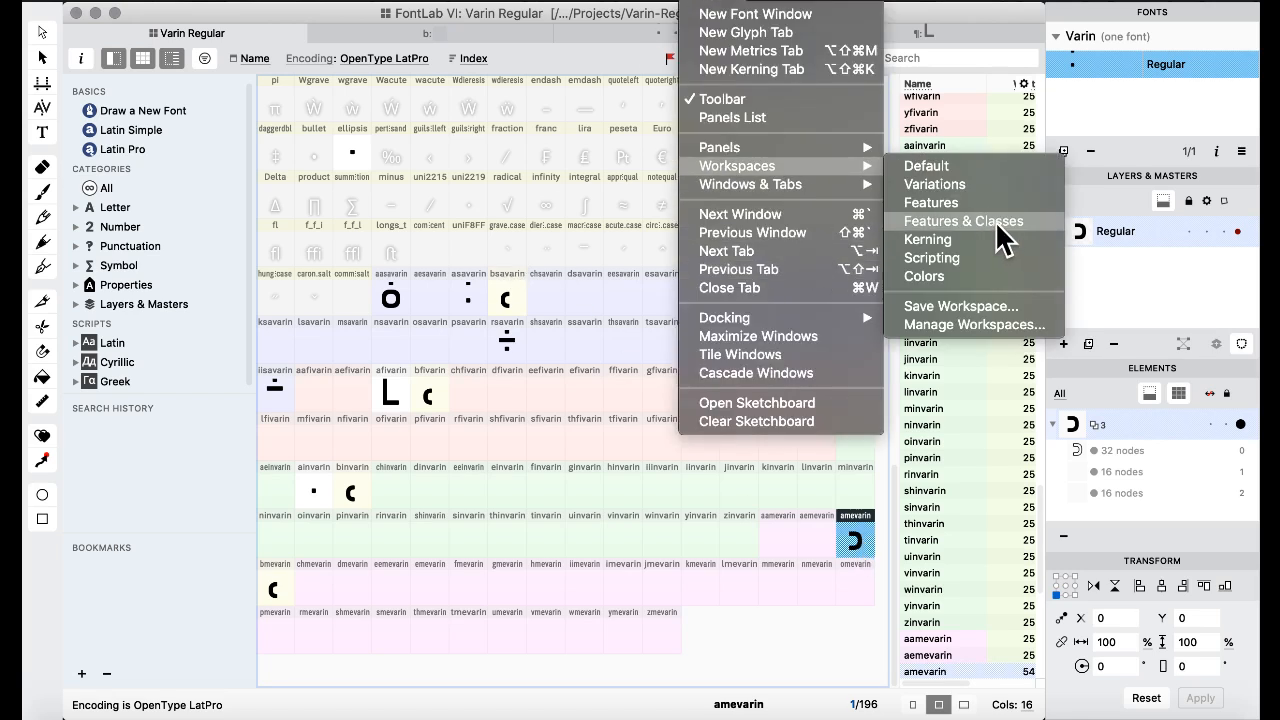
left_click(998, 227)
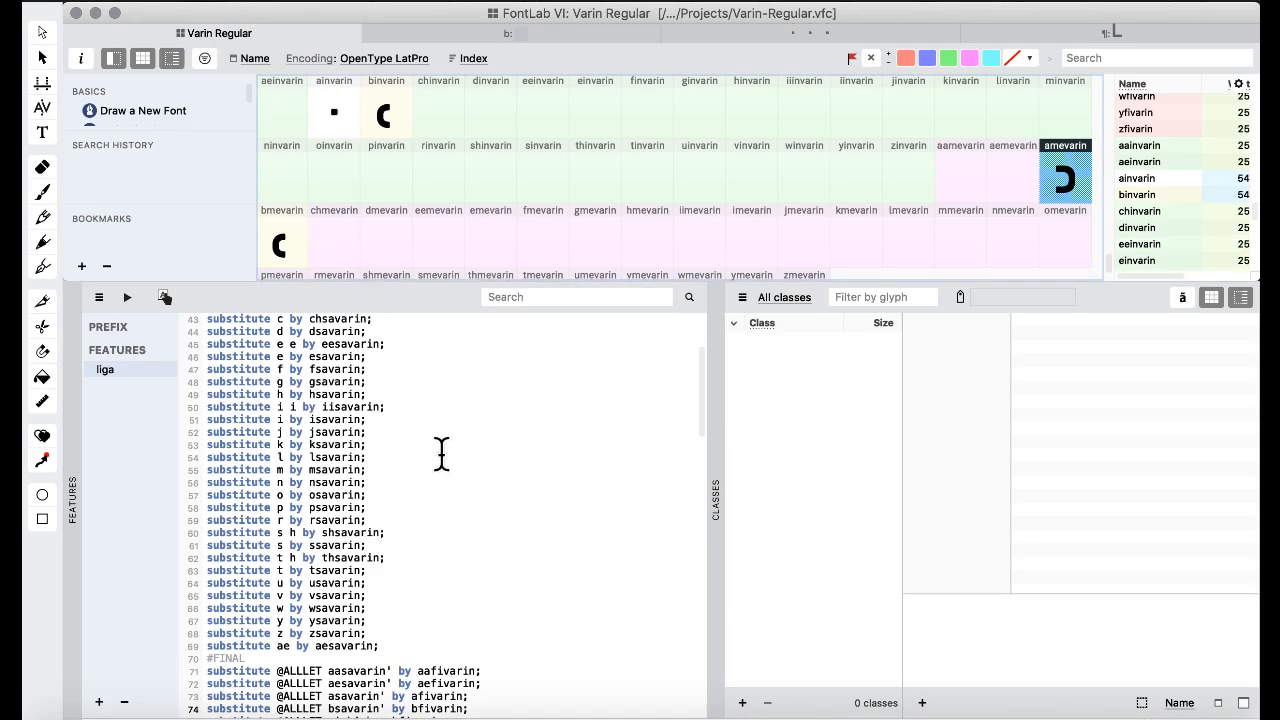
scroll(432, 455, "down", 5)
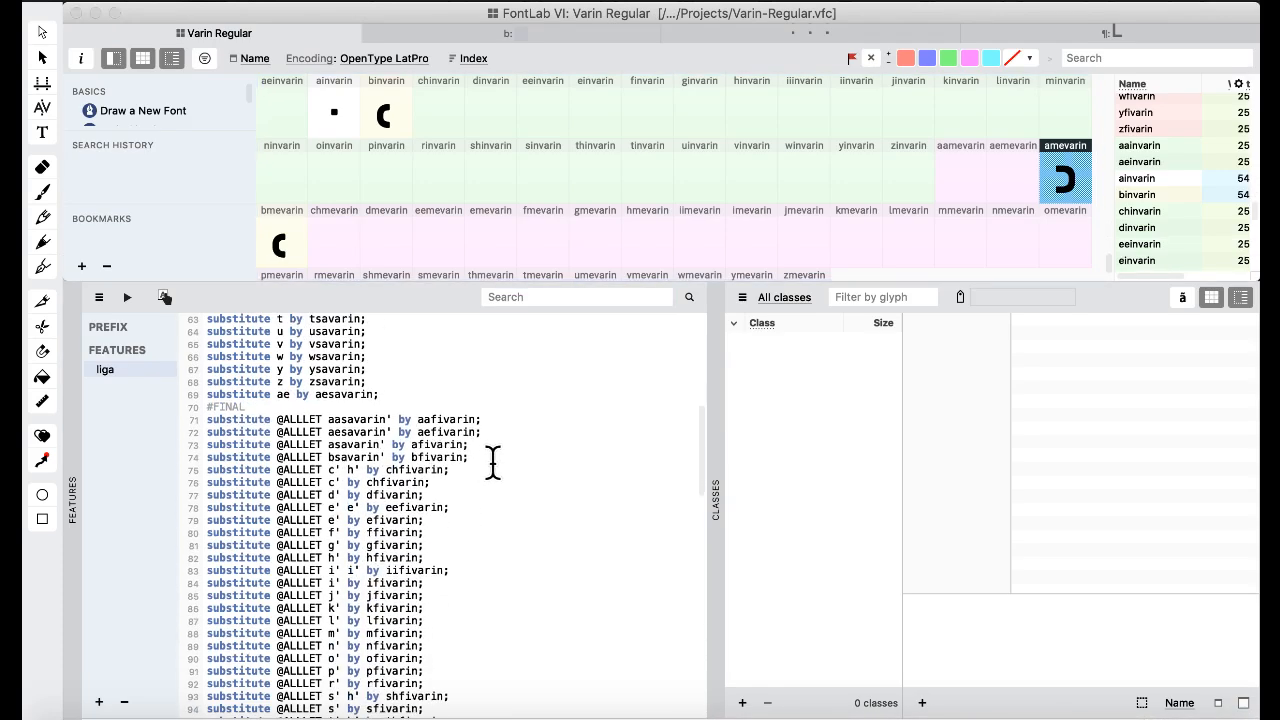
left_click(480, 457)
scroll(486, 440, "down", 15)
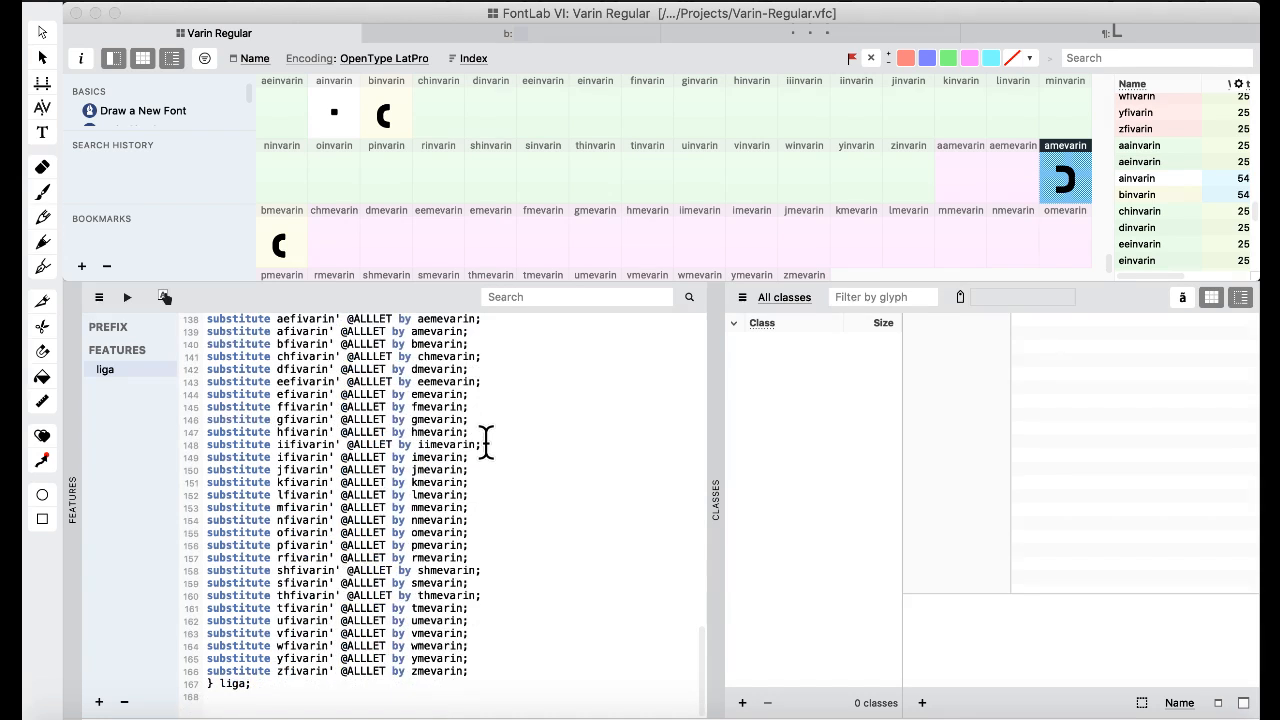
scroll(486, 440, "up", 2)
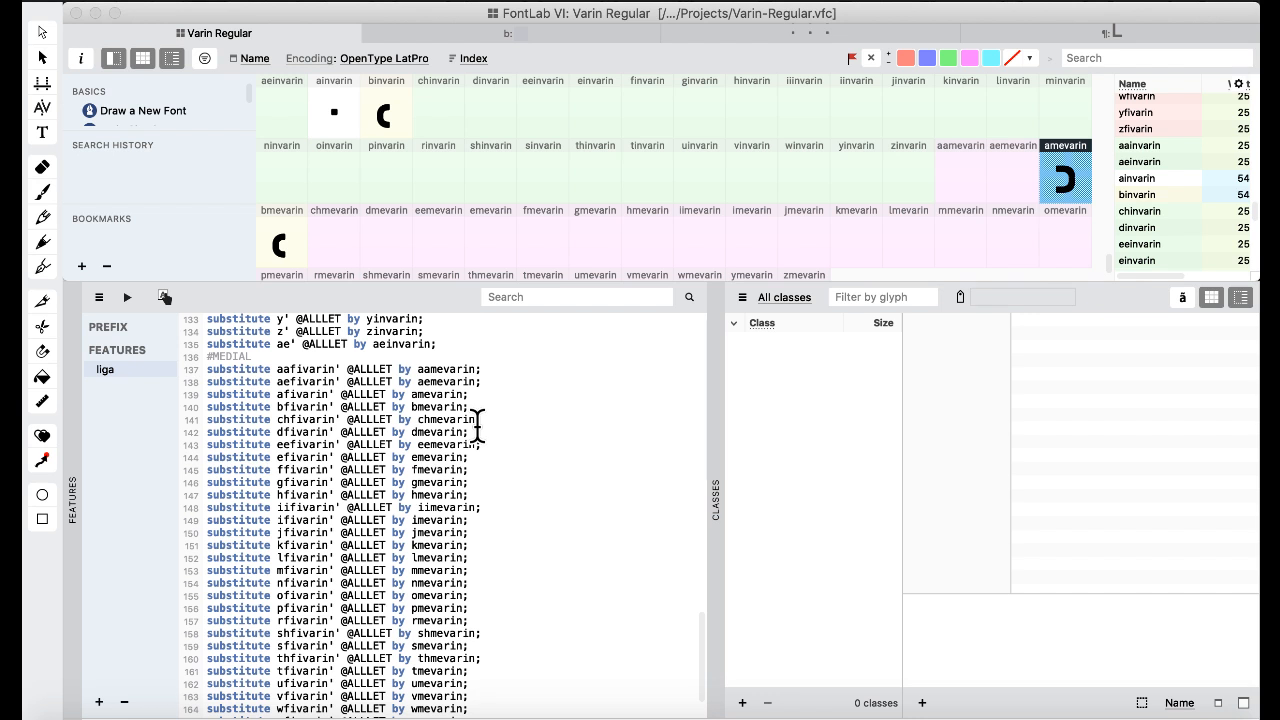
scroll(478, 426, "up", 1)
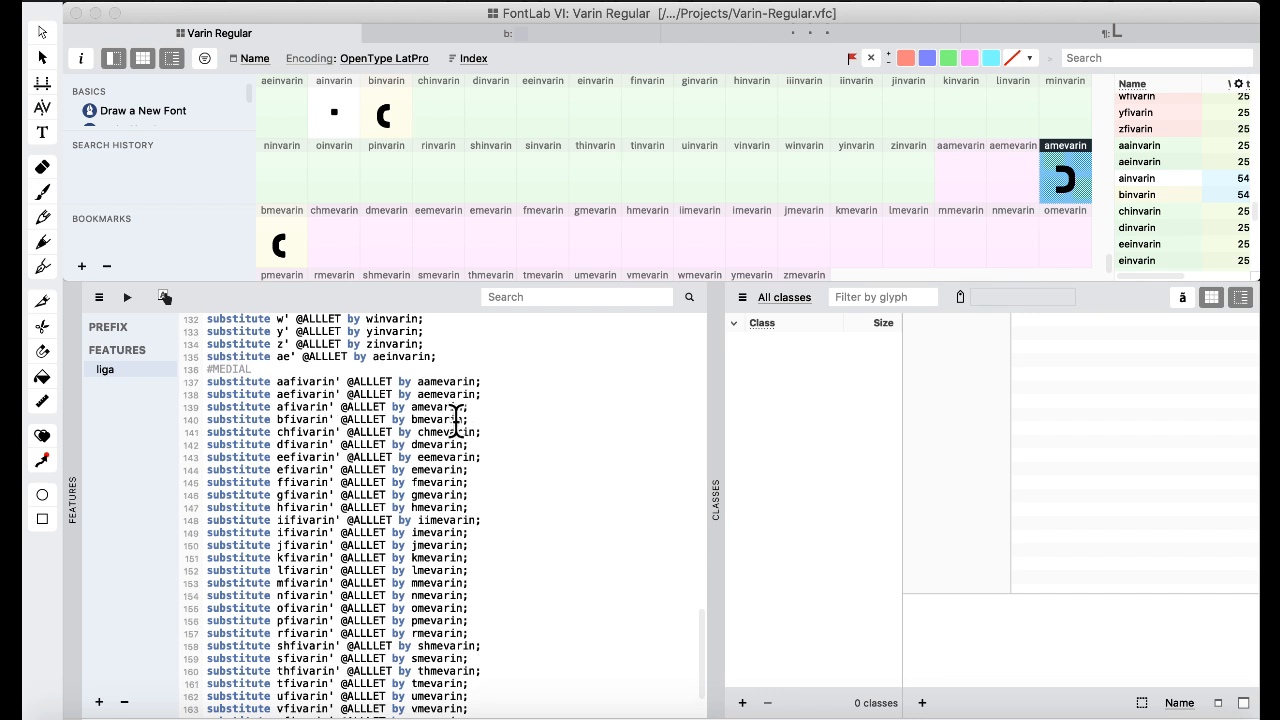
scroll(380, 430, "up", 13)
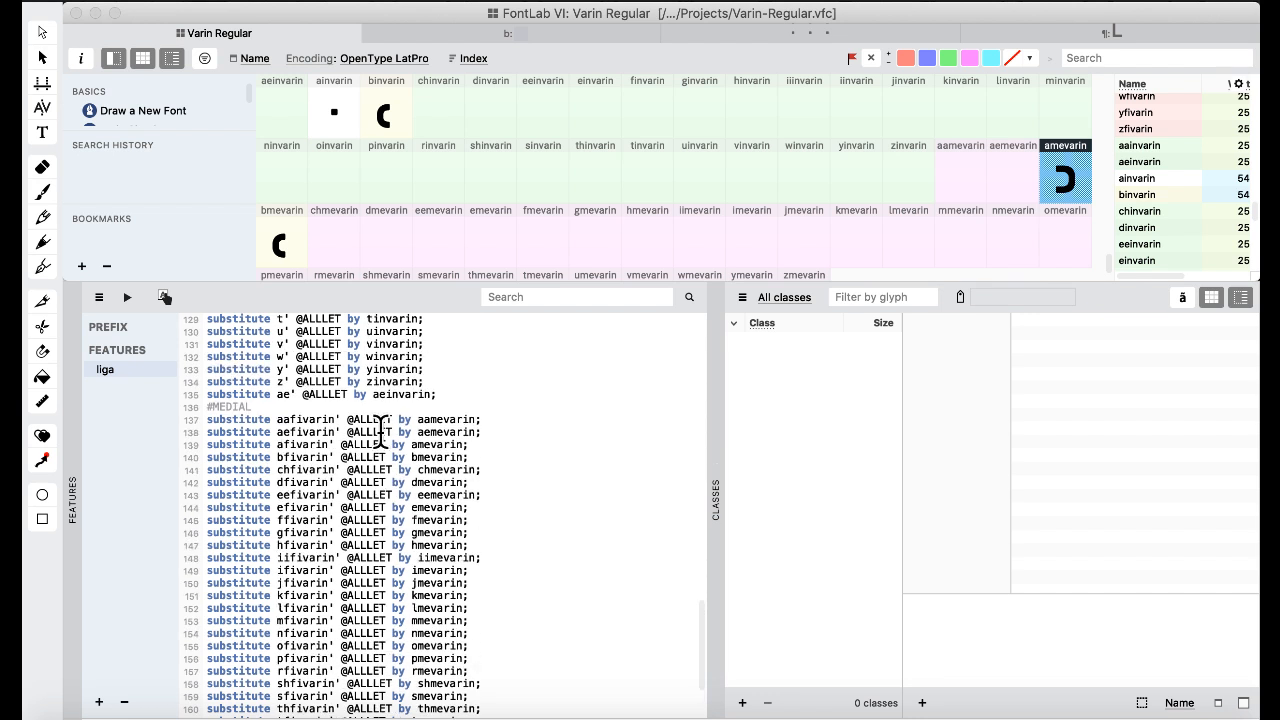
scroll(380, 430, "up", 19)
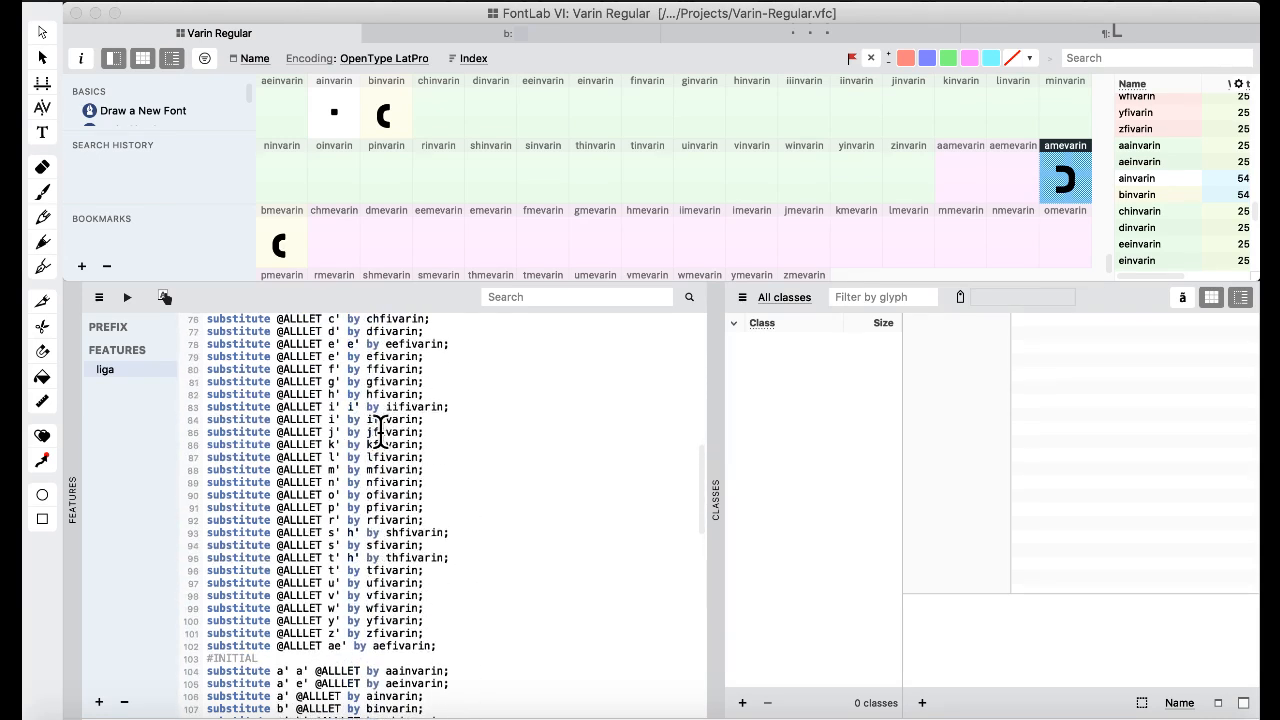
scroll(380, 430, "down", 6)
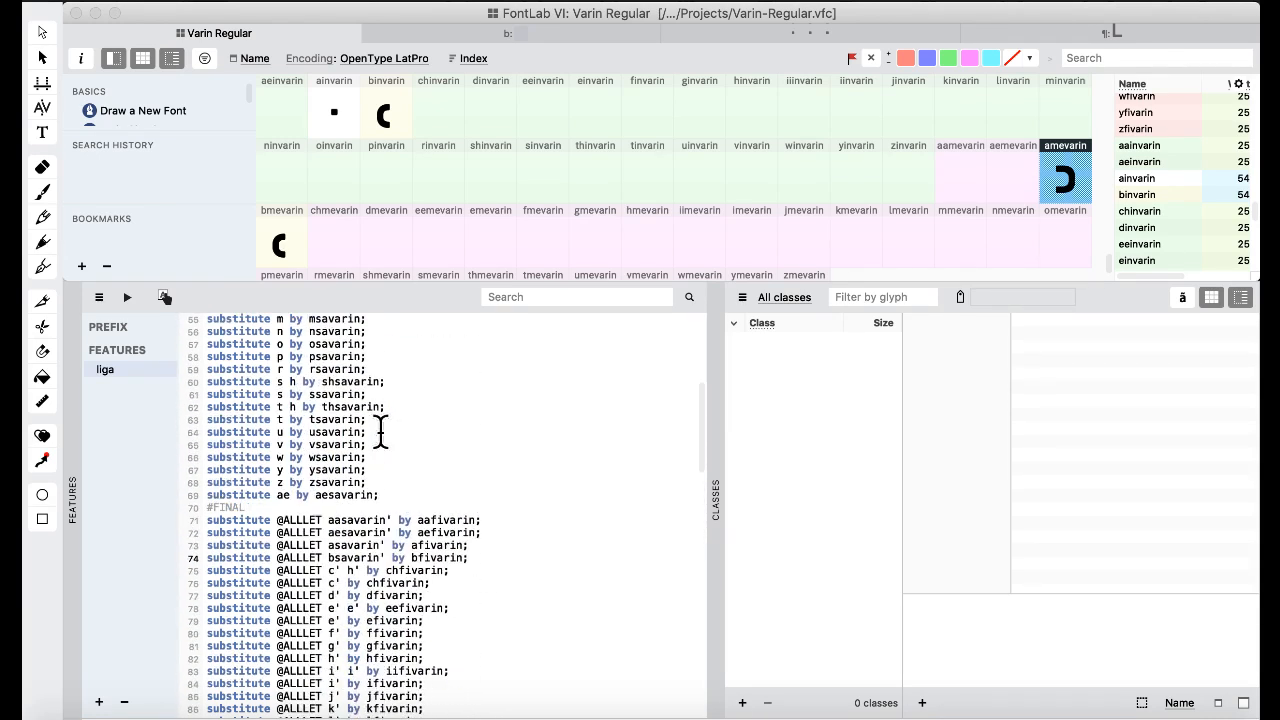
- Change afivarin' to asavarin' in the #MEDIAL rule that produces amevarin, and compile the features
scroll(380, 430, "down", 20)
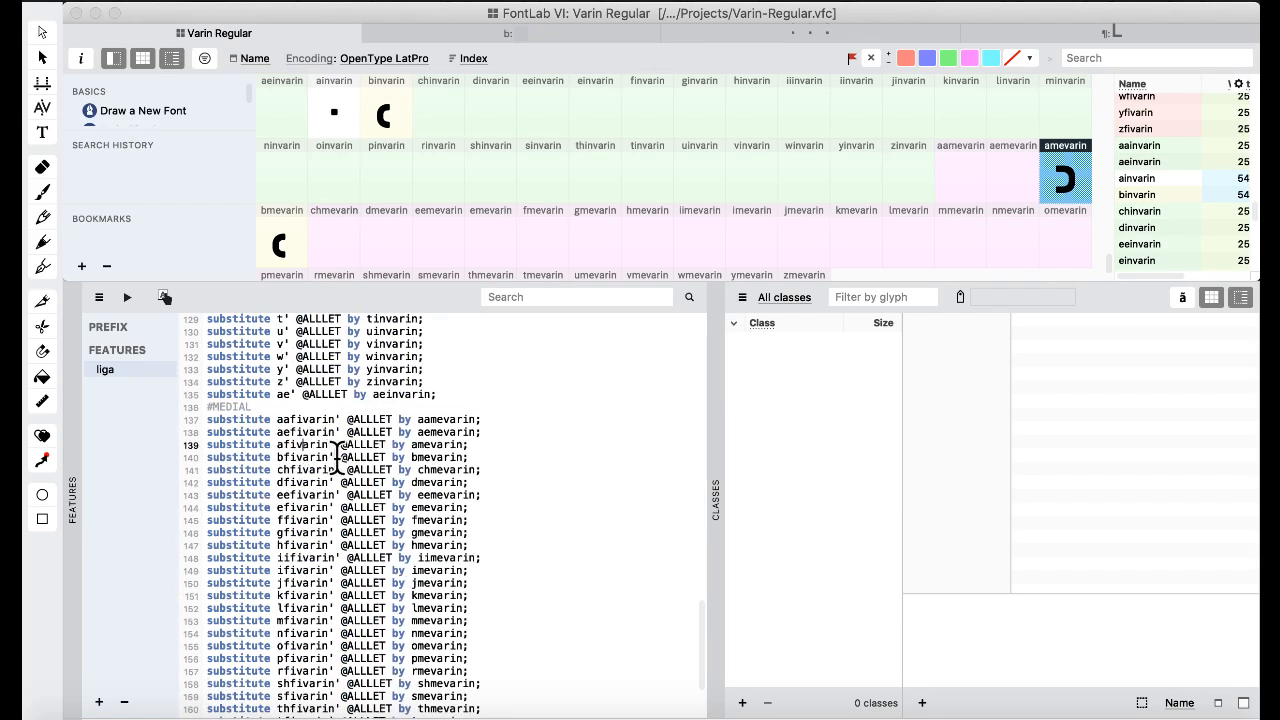
key("BackSpace")
key("BackSpace")
type("sa")
left_click(118, 296)
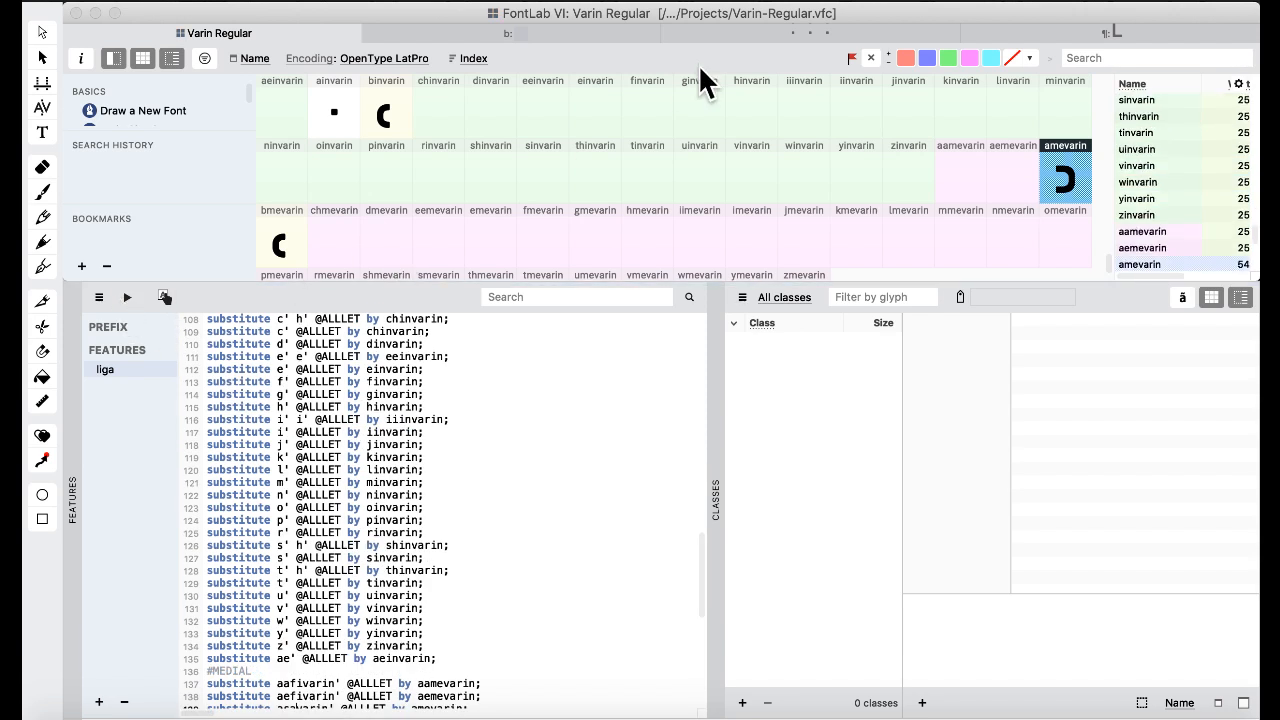
- Switch to the Default workspace and open the amevarin glyph for text editing with the text settings shown
left_click(724, 3)
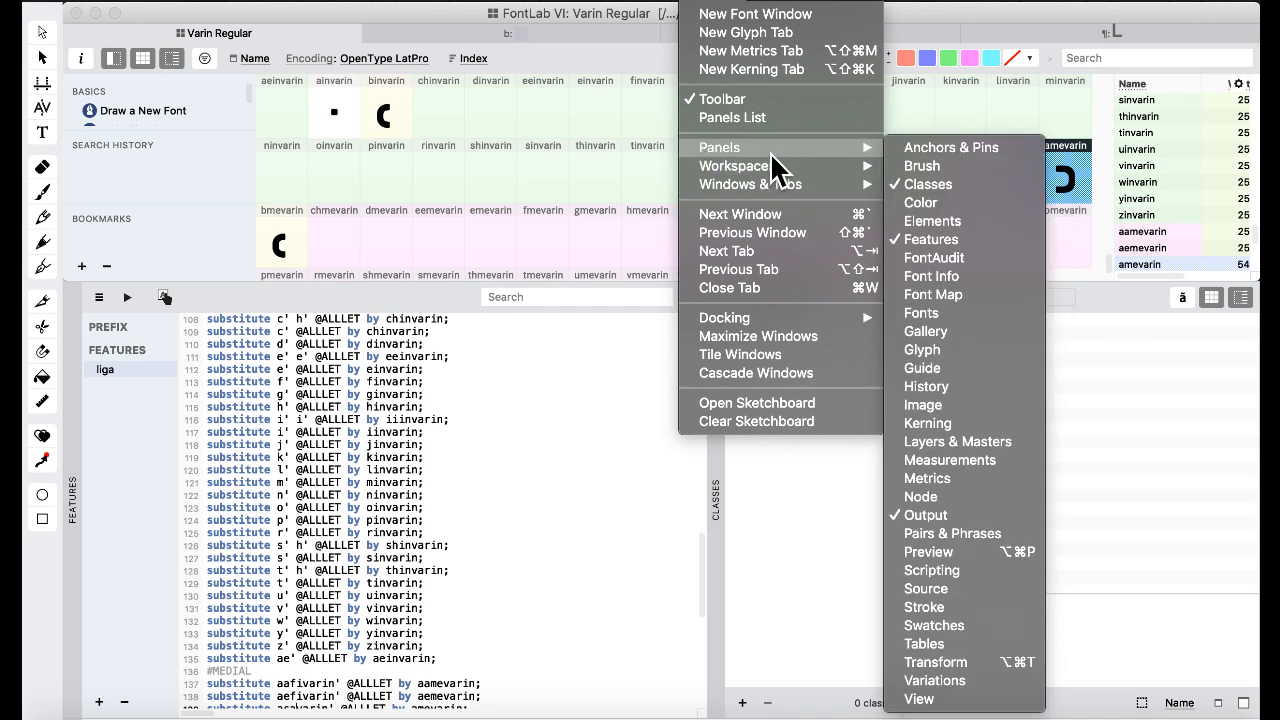
mouse_move(777, 165)
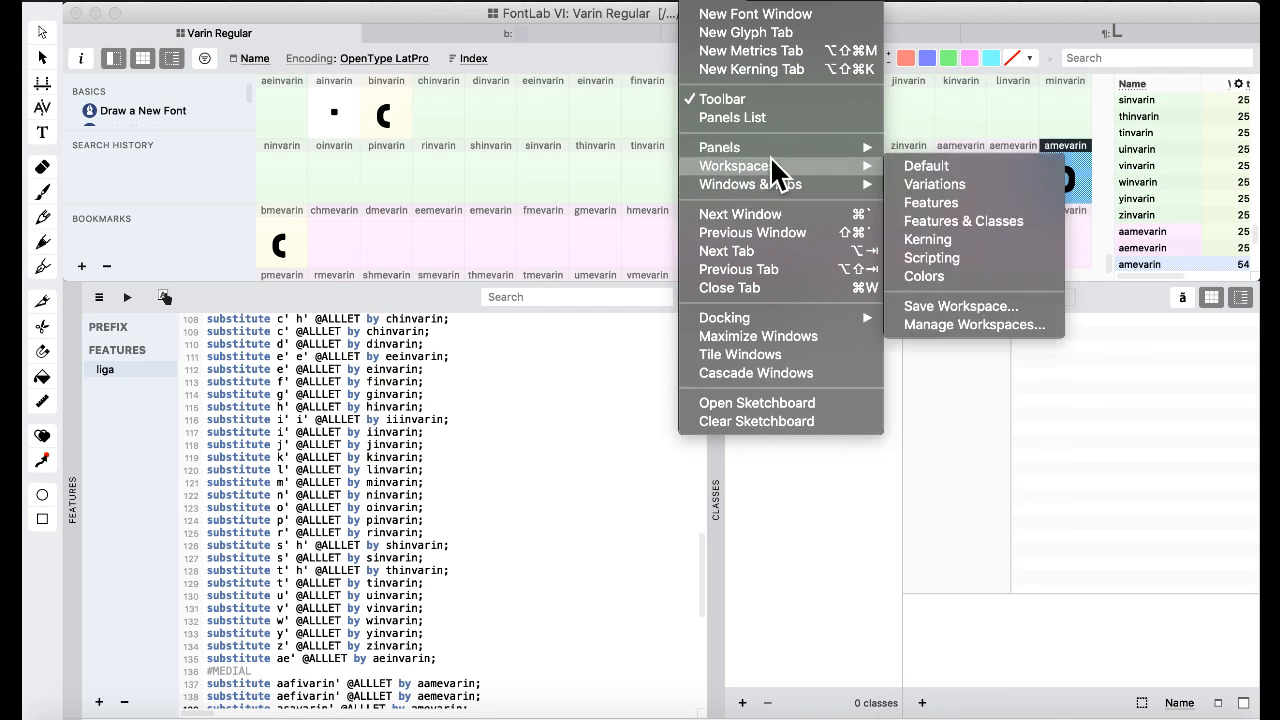
left_click(926, 166)
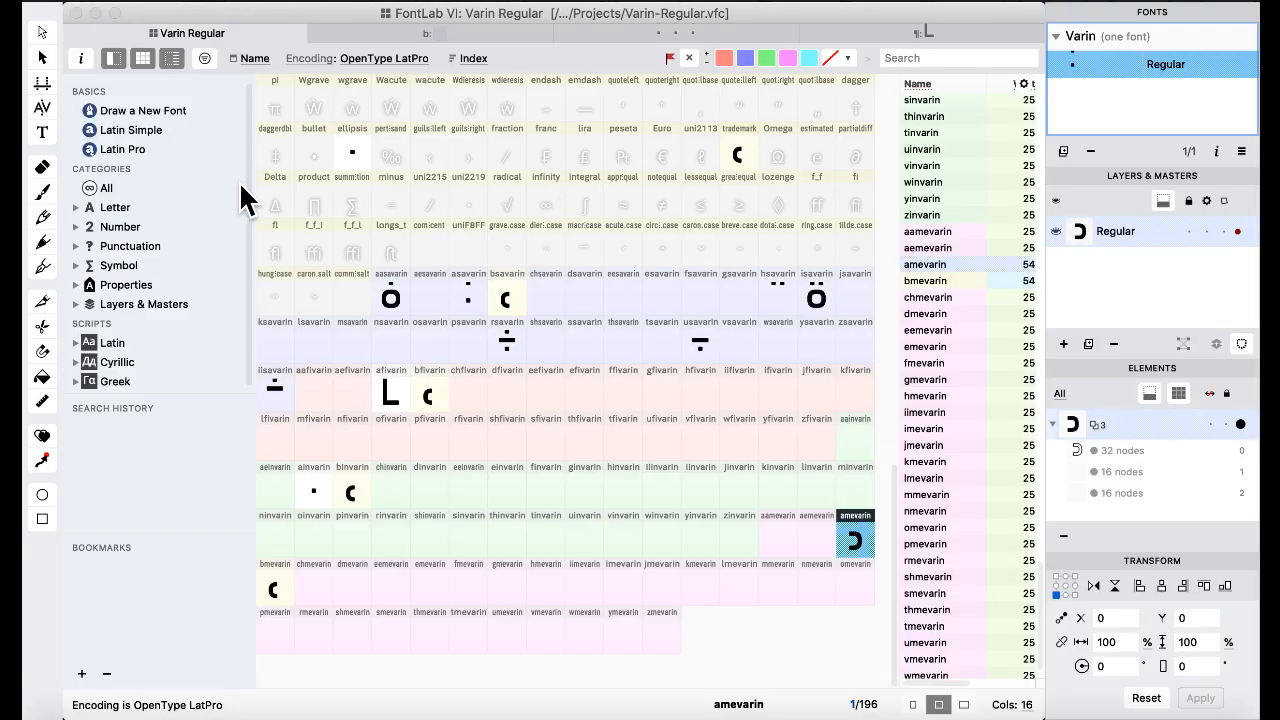
left_click(42, 131)
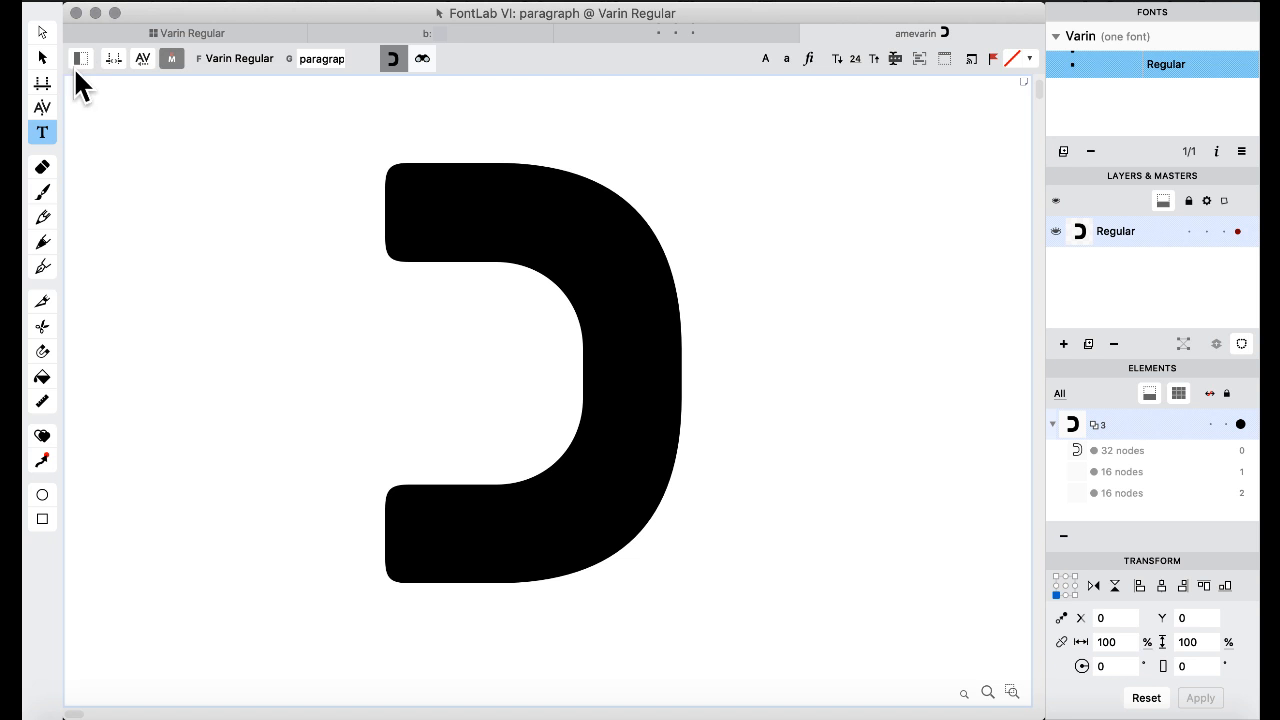
left_click(80, 60)
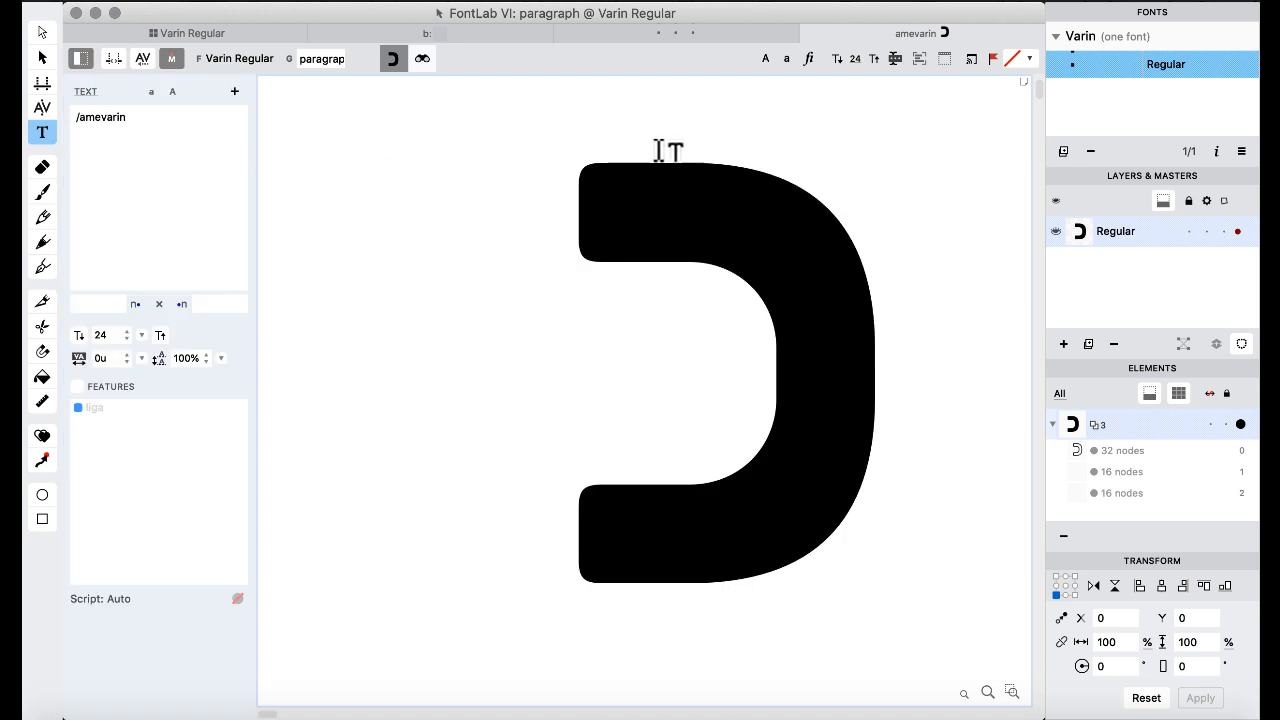
key("super+minus")
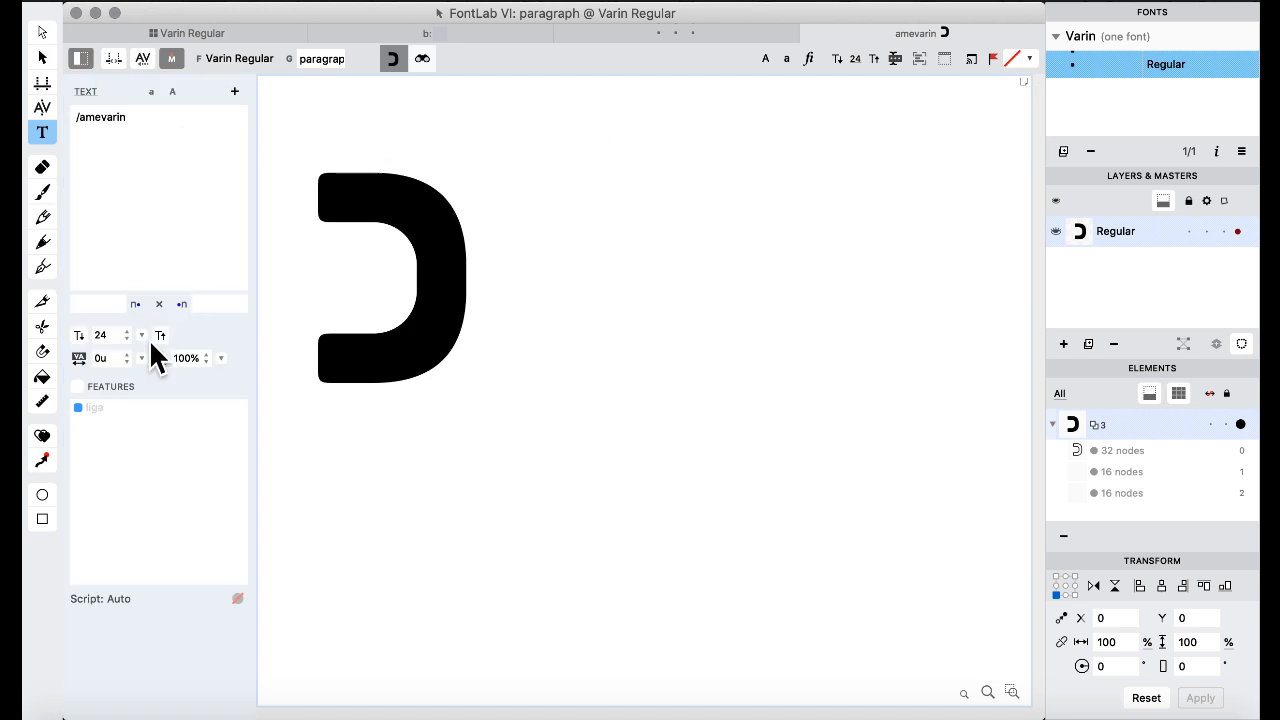
- Turn on the OpenType features and replace the sample text with "bab" to test the medial form of a
left_click(80, 386)
left_click_drag(147, 128, 24, 90)
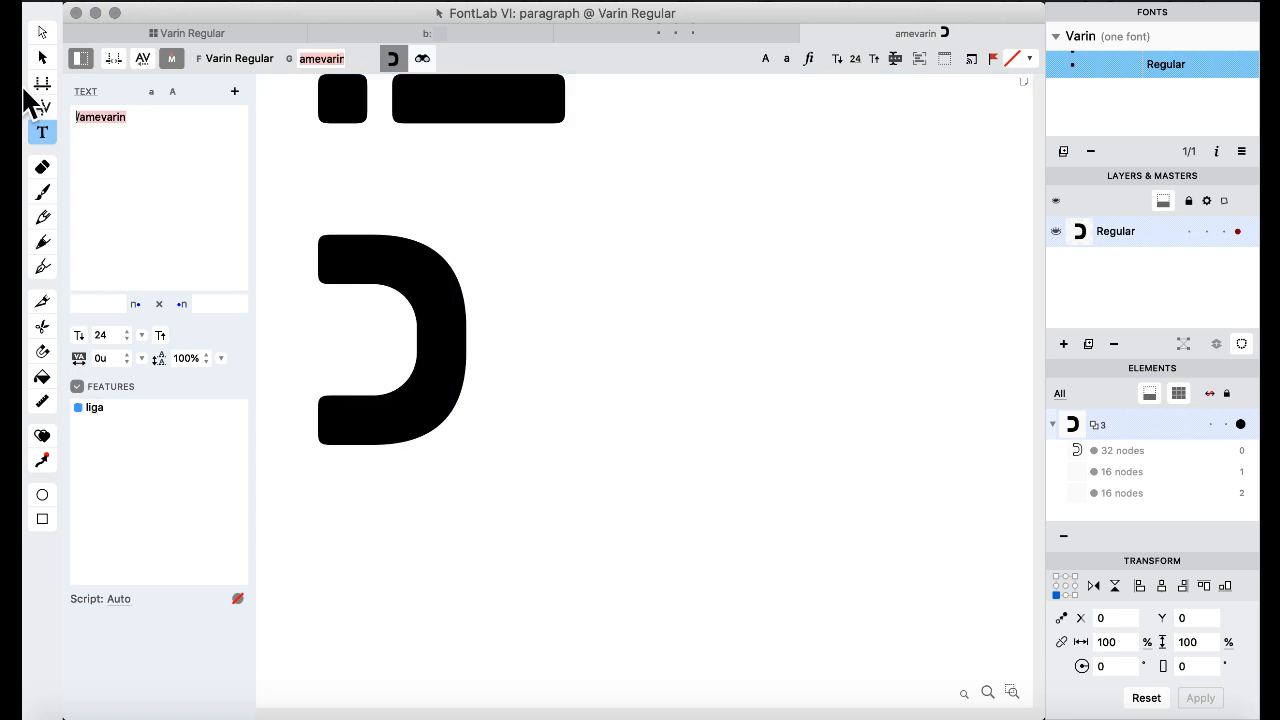
type("a")
key("BackSpace")
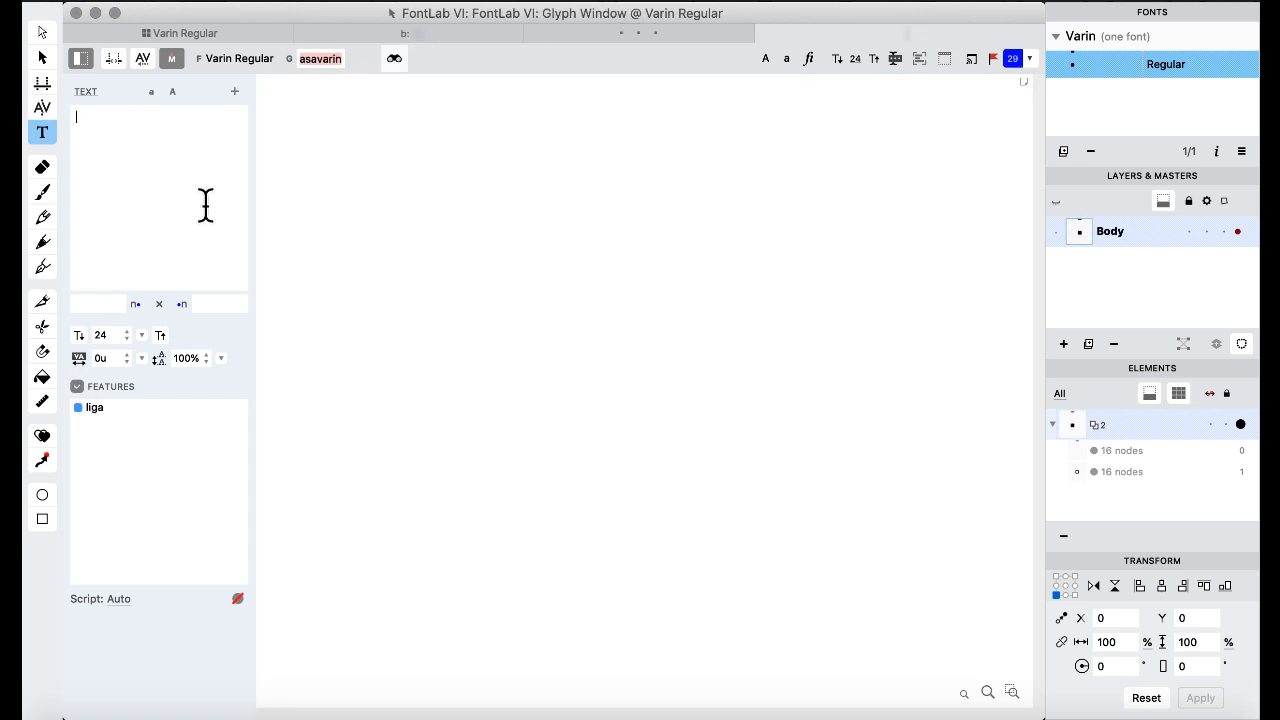
type("bab")
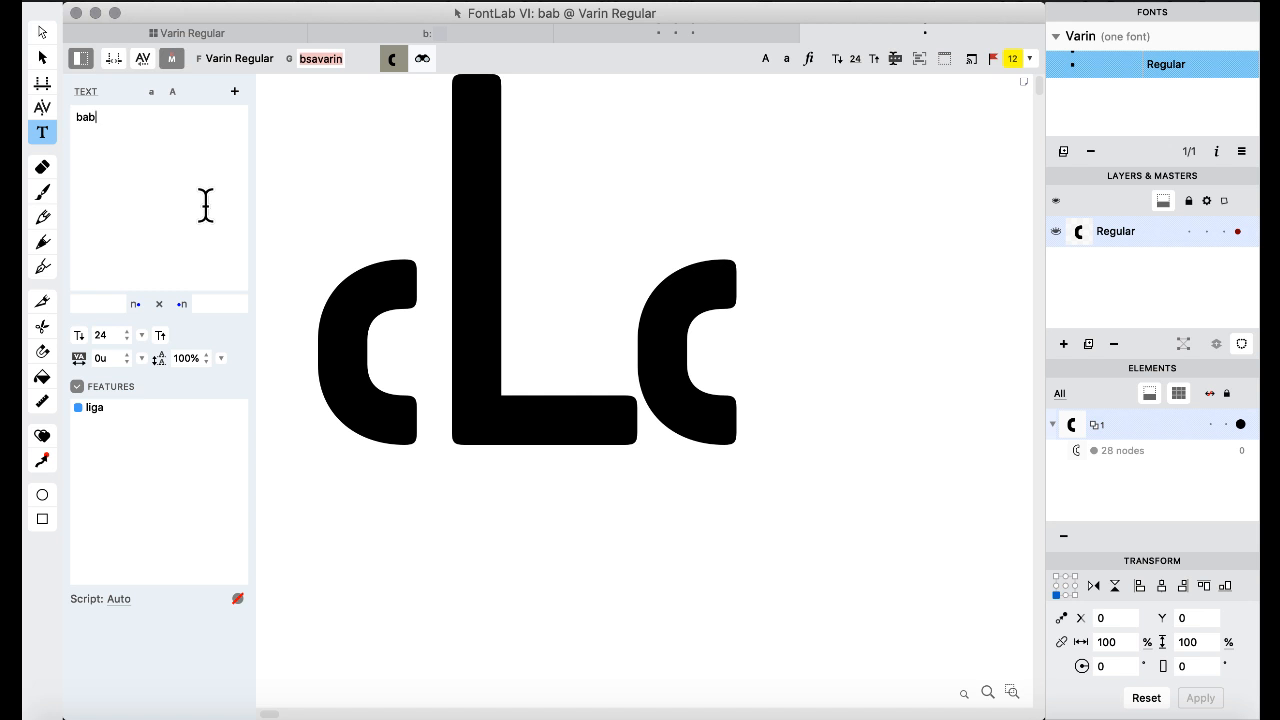
- Clear the sample text and retest the medial a by entering "ba" and appending "b" in the preview
type("b")
key("BackSpace")
key("BackSpace")
key("BackSpace")
key("BackSpace")
type("ba")
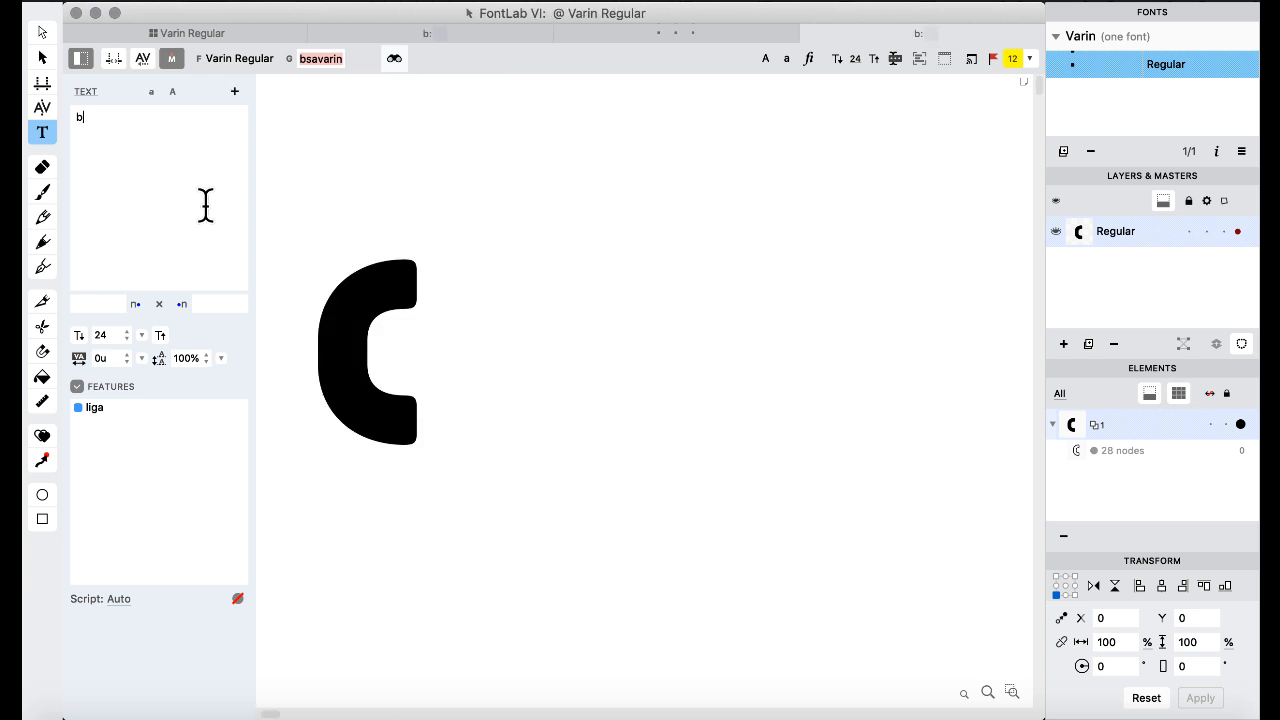
left_click(594, 343)
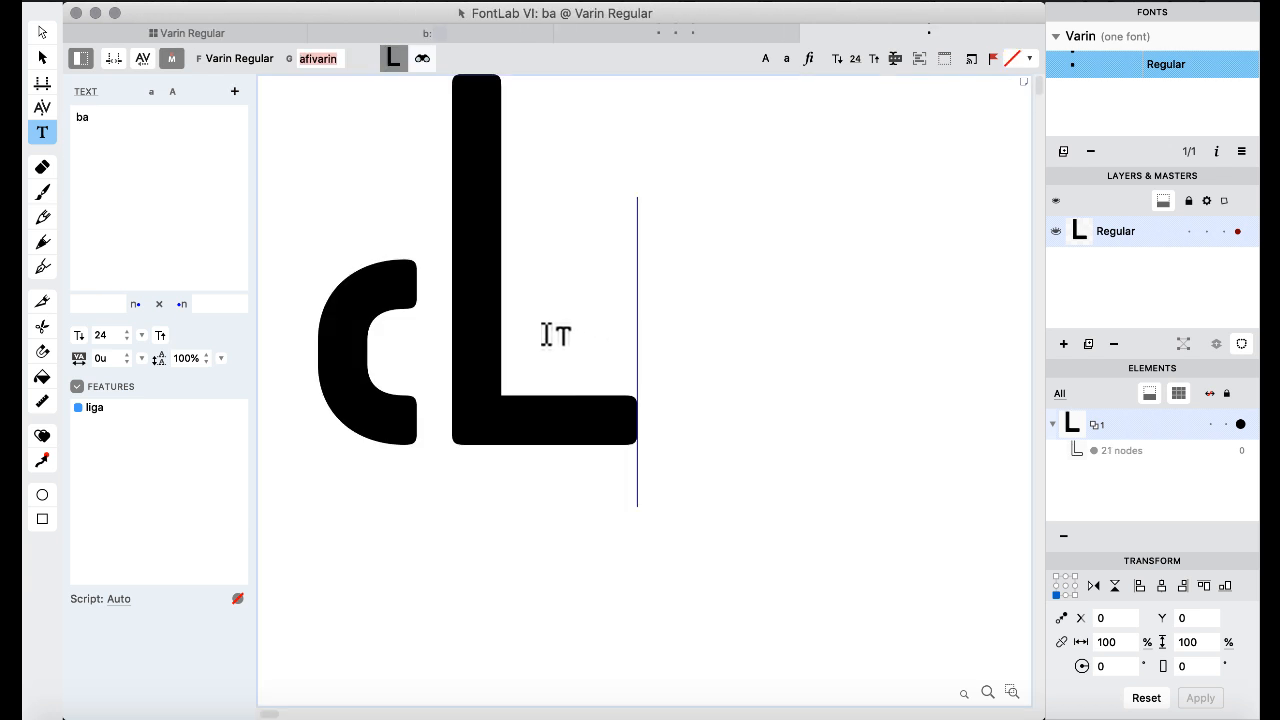
type("b")
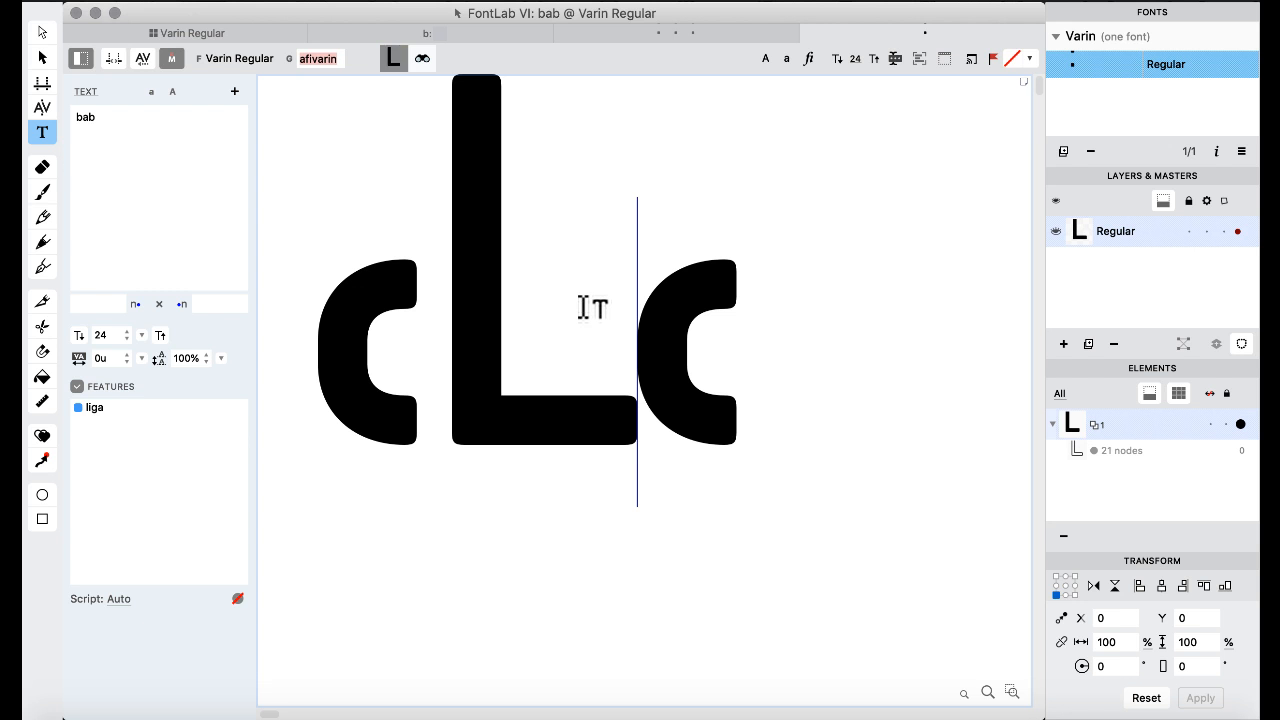
- Check which glyphs are substituted for each letter of the sample text "bab", and delete its first b
left_click(437, 294)
left_click(626, 337)
left_click(452, 330)
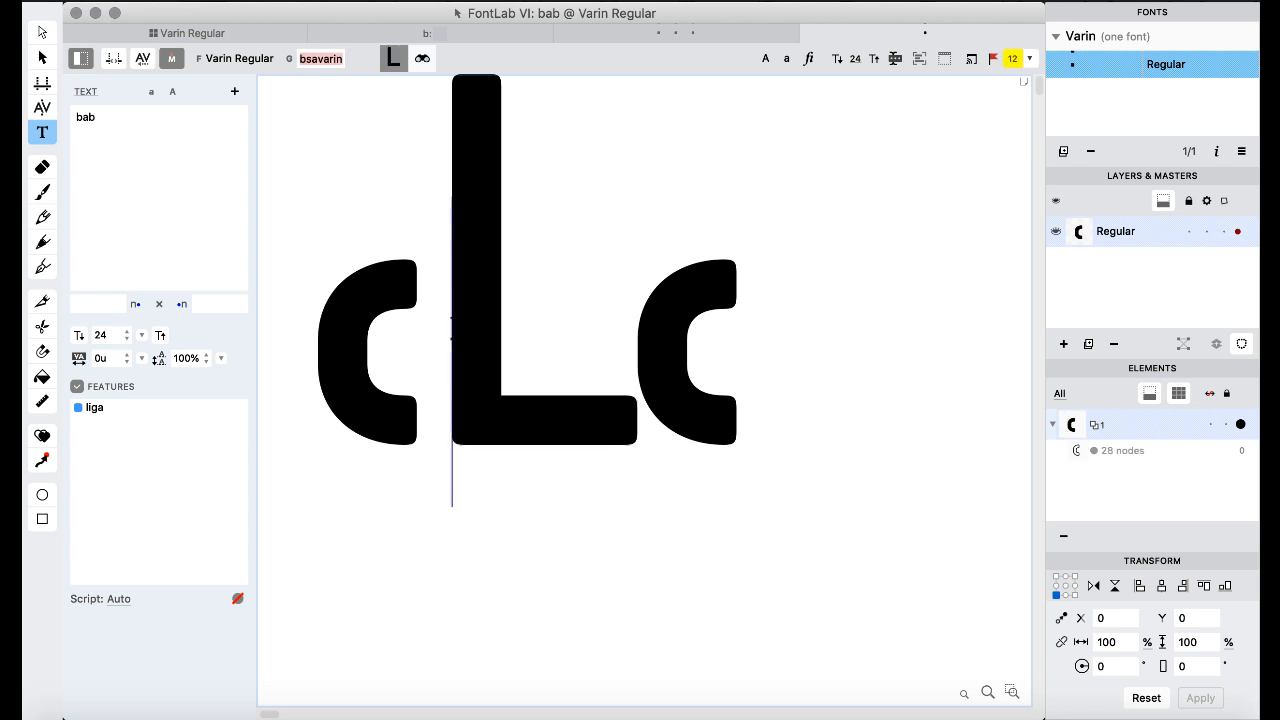
left_click(590, 342)
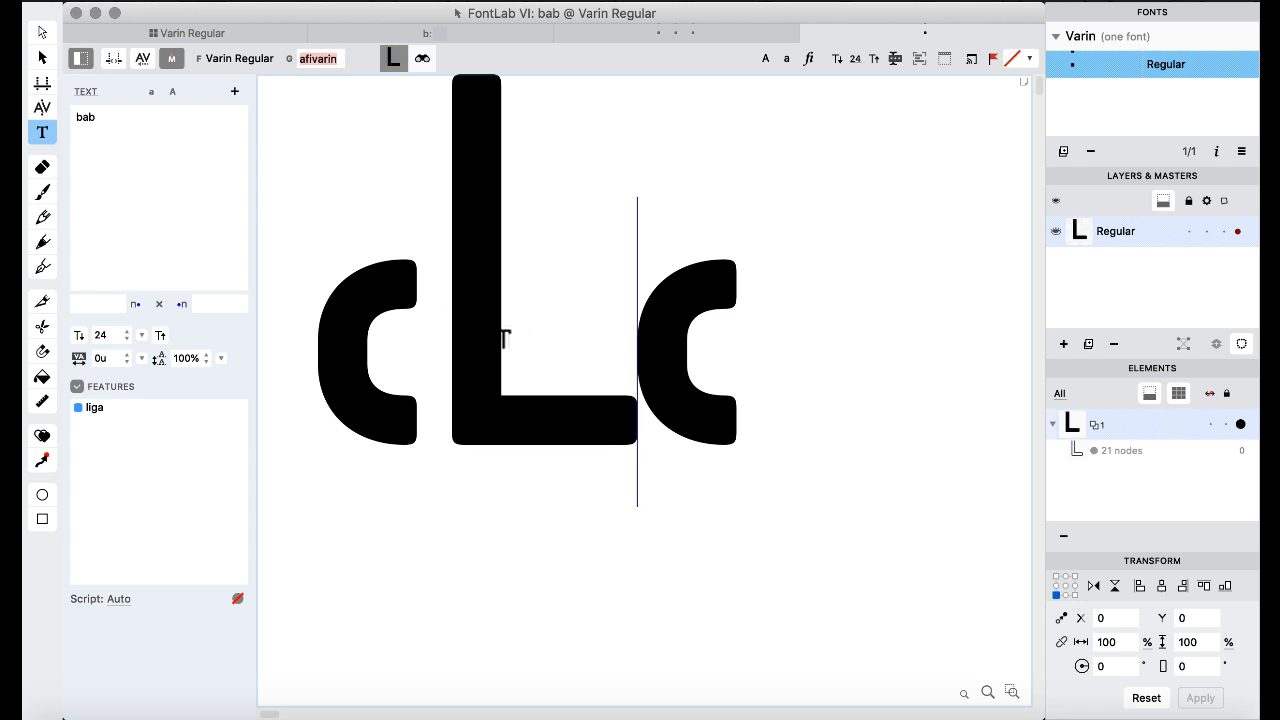
left_click(440, 332)
key("BackSpace")
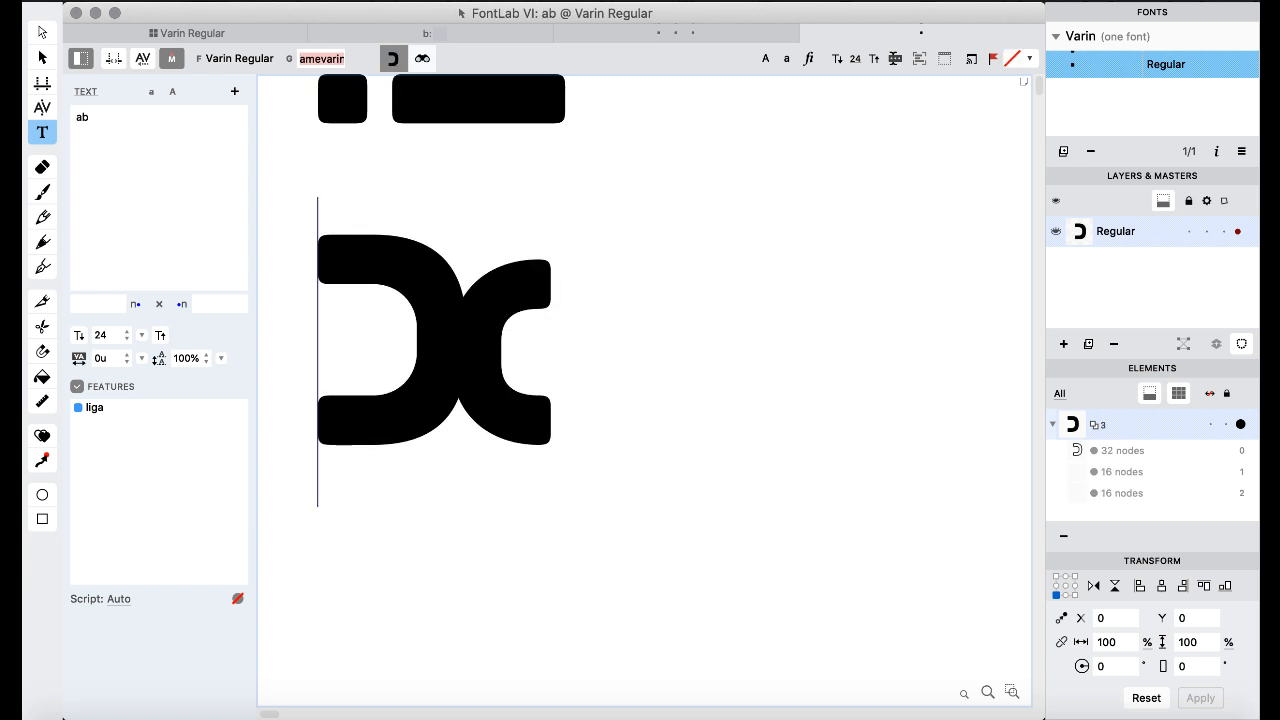
- Check which glyphs the sample text "ab" uses, and re-enter its final b to retest the initial a
left_click(550, 330)
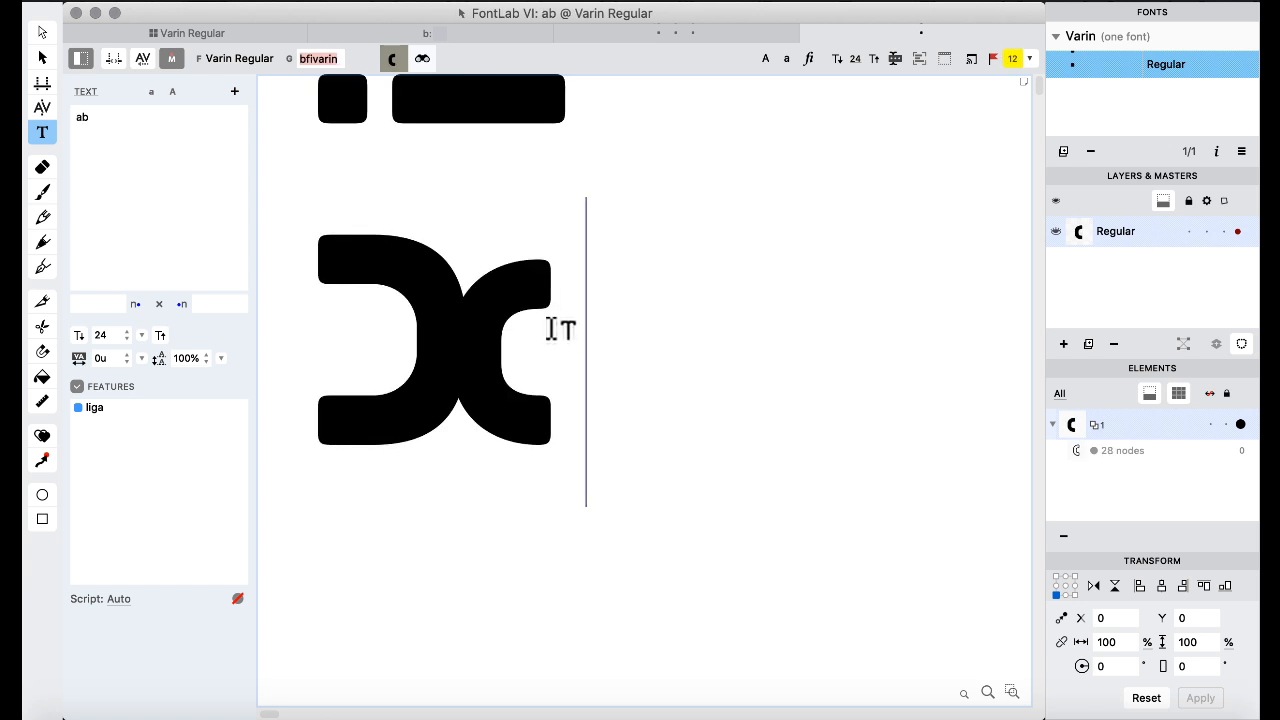
left_click(338, 305)
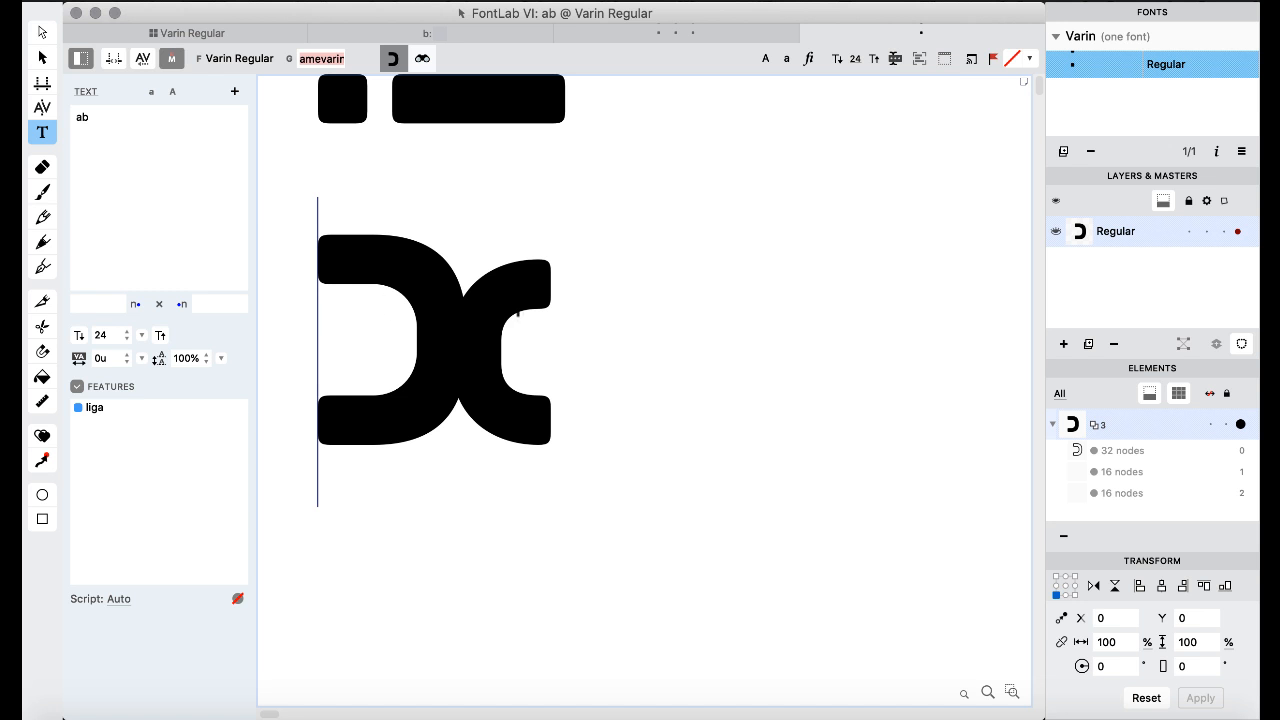
left_click(528, 310)
left_click(340, 303)
left_click(545, 307)
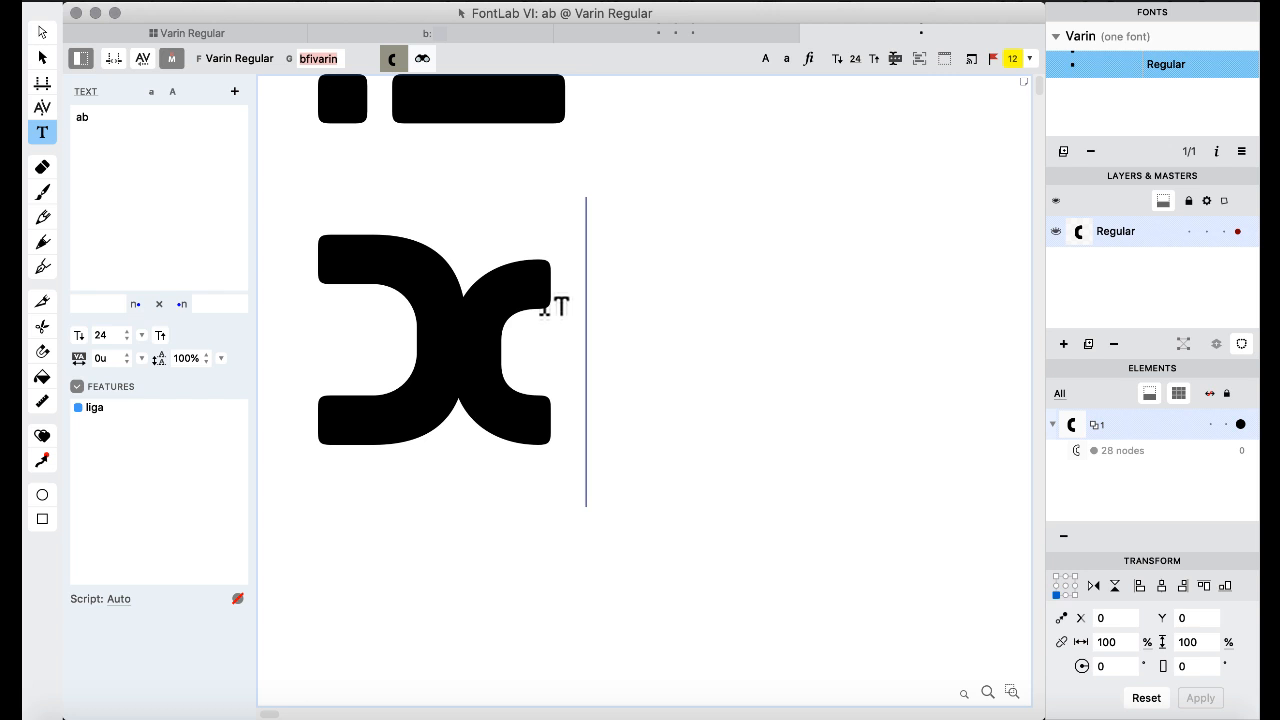
key("BackSpace")
type("b")
- Return to the Varin Regular glyph overview and switch to the Features & Classes workspace
left_click(196, 34)
left_click(460, 420)
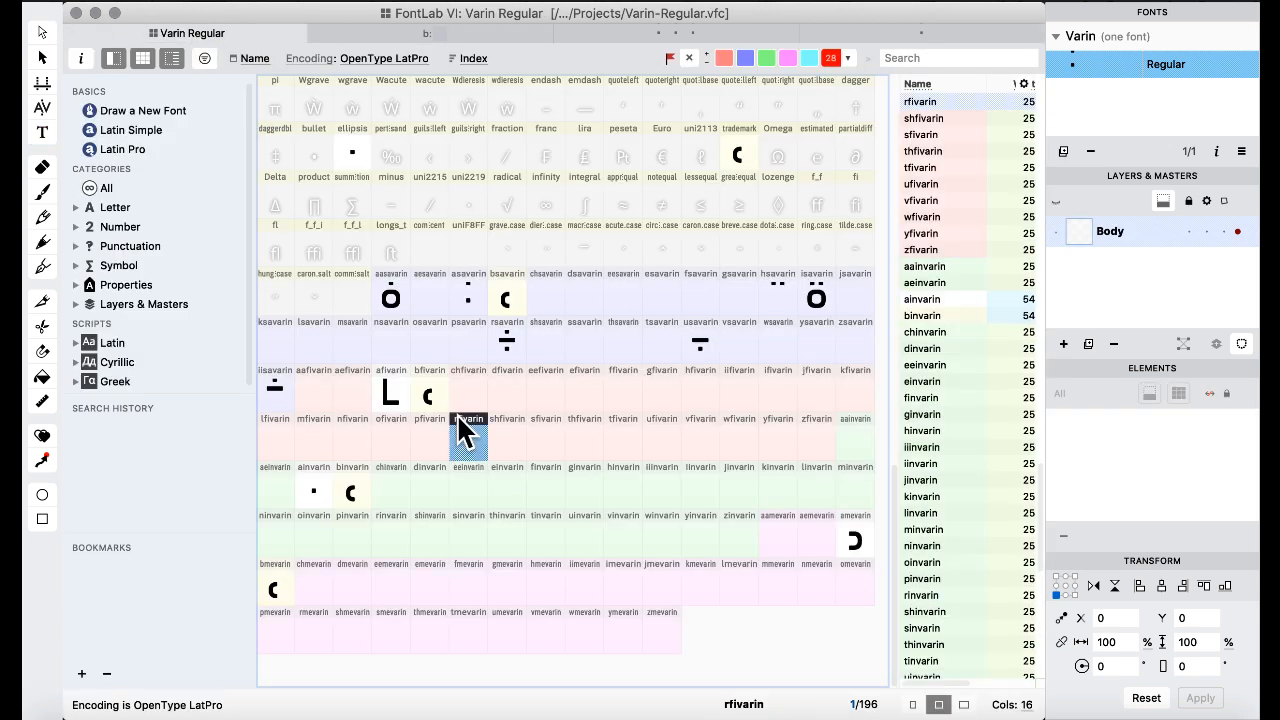
left_click(662, 2)
mouse_move(706, 4)
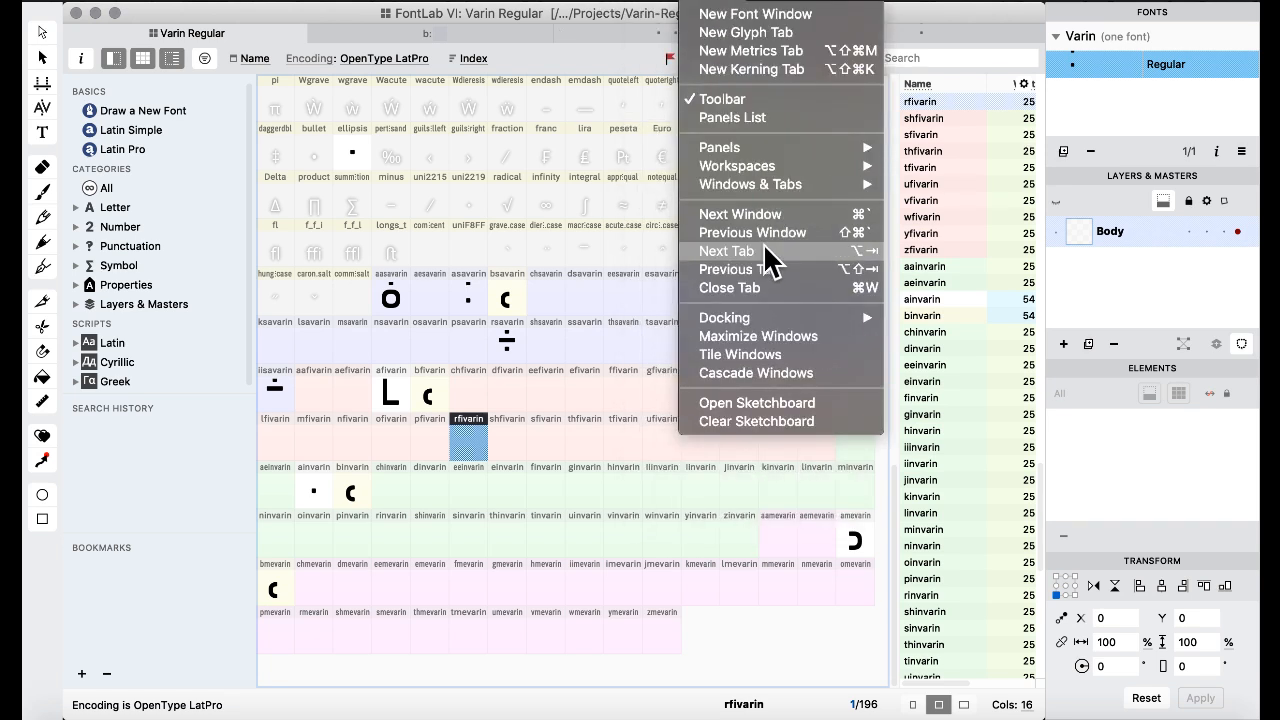
mouse_move(786, 168)
left_click(1006, 221)
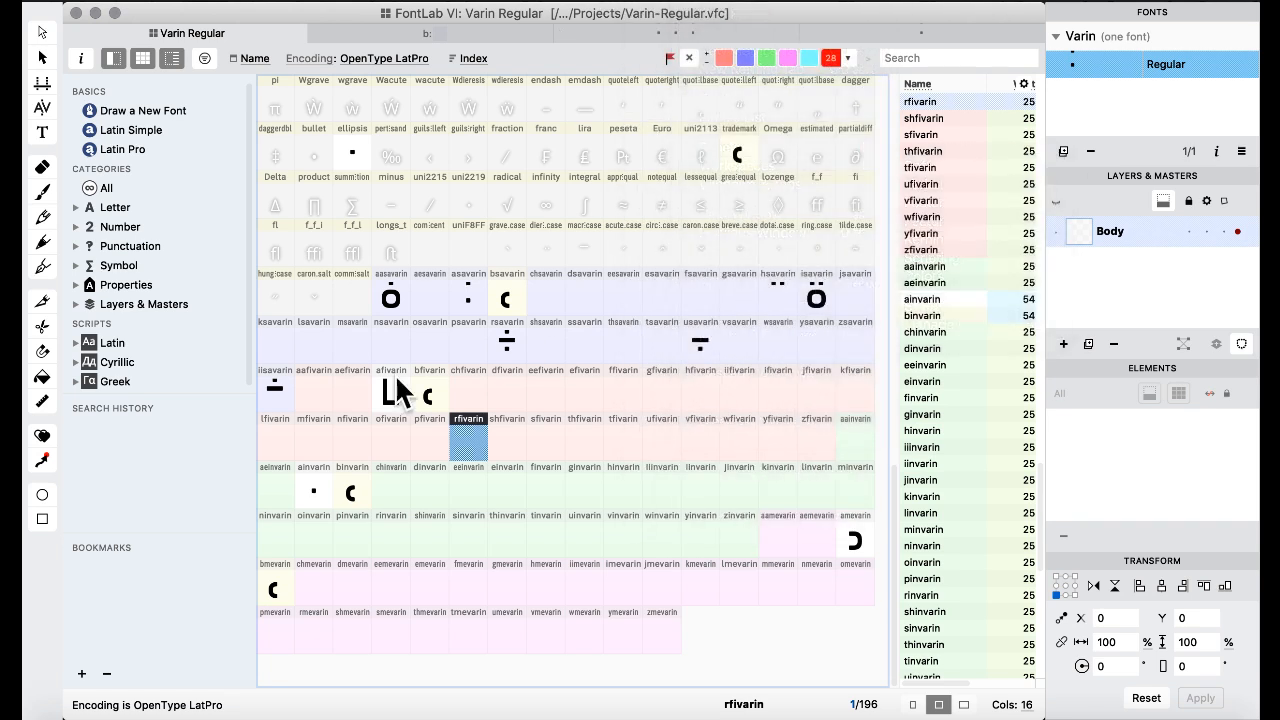
- Review the #FINAL, #INITIAL and #MEDIAL substitution rules in the liga feature code
scroll(380, 391, "down", 10)
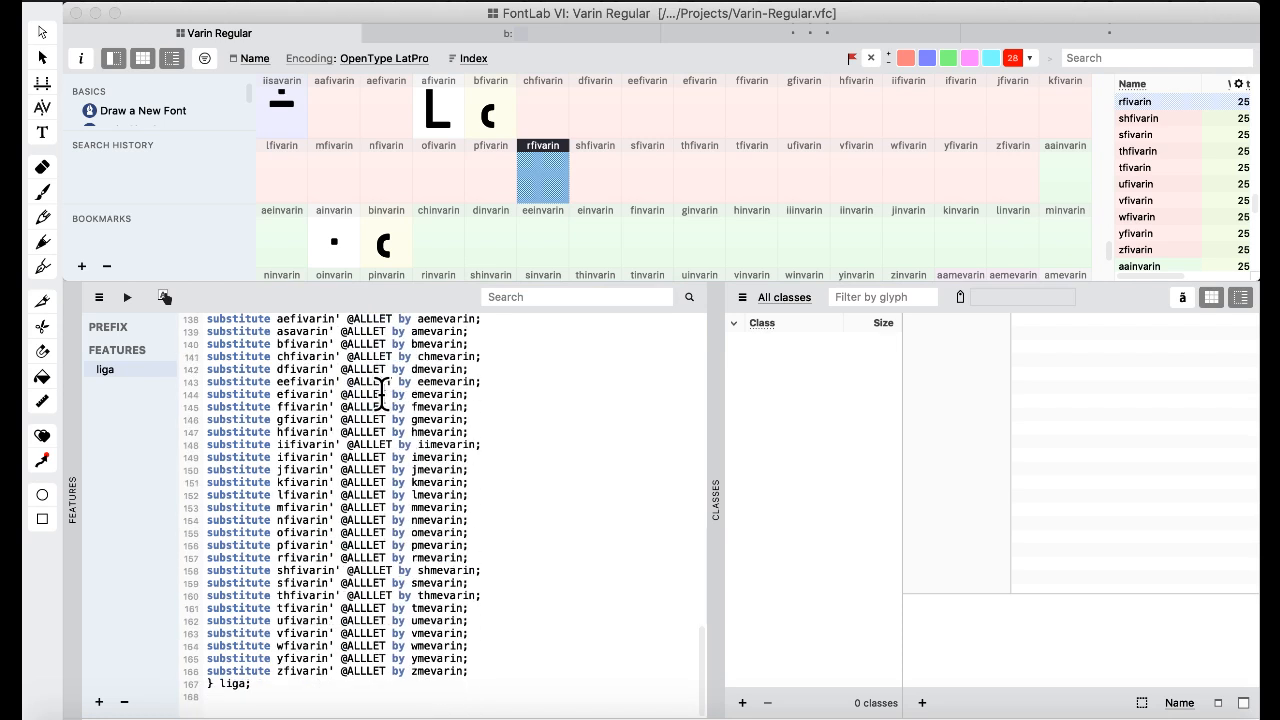
scroll(382, 393, "up", 3)
scroll(382, 393, "down", 5)
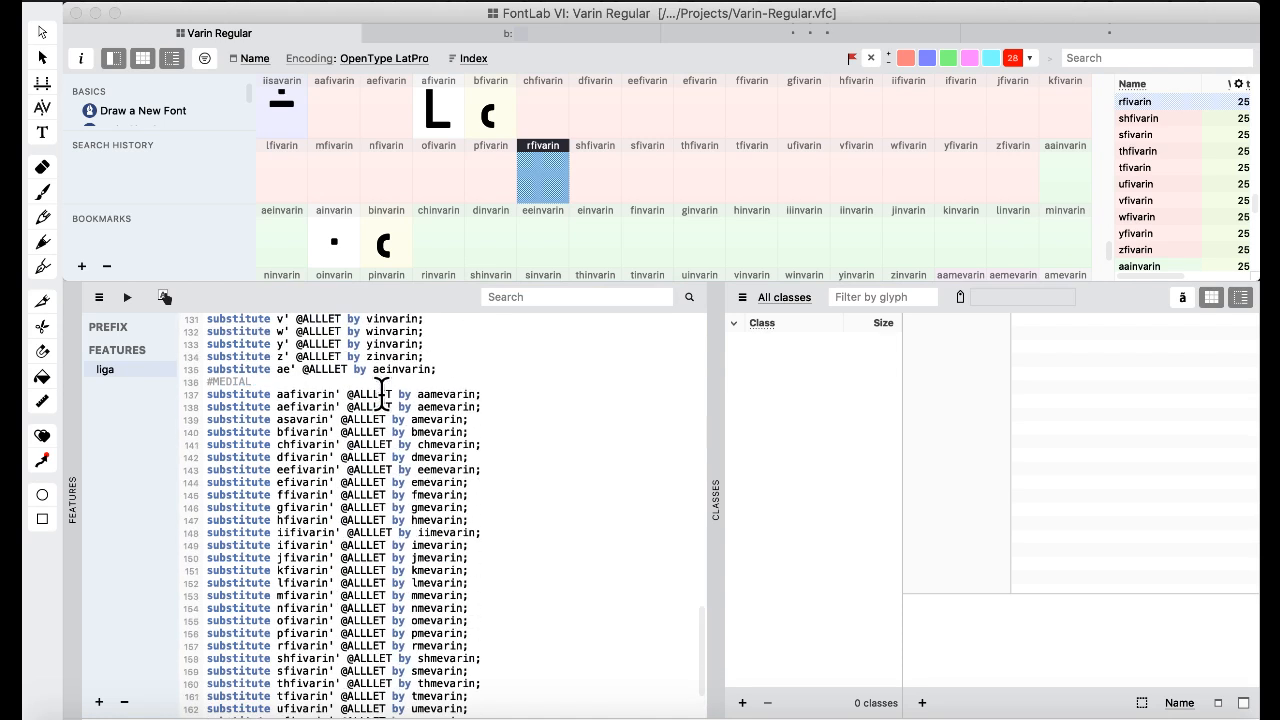
scroll(382, 393, "up", 20)
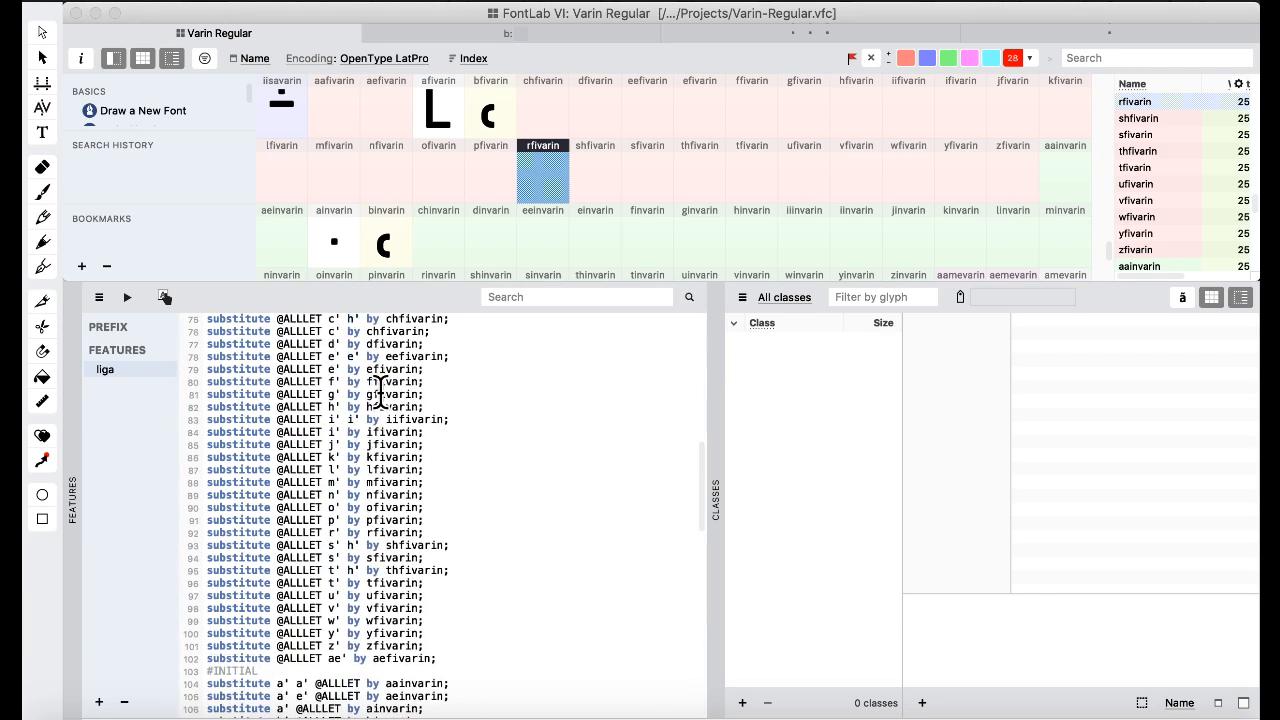
scroll(382, 391, "up", 4)
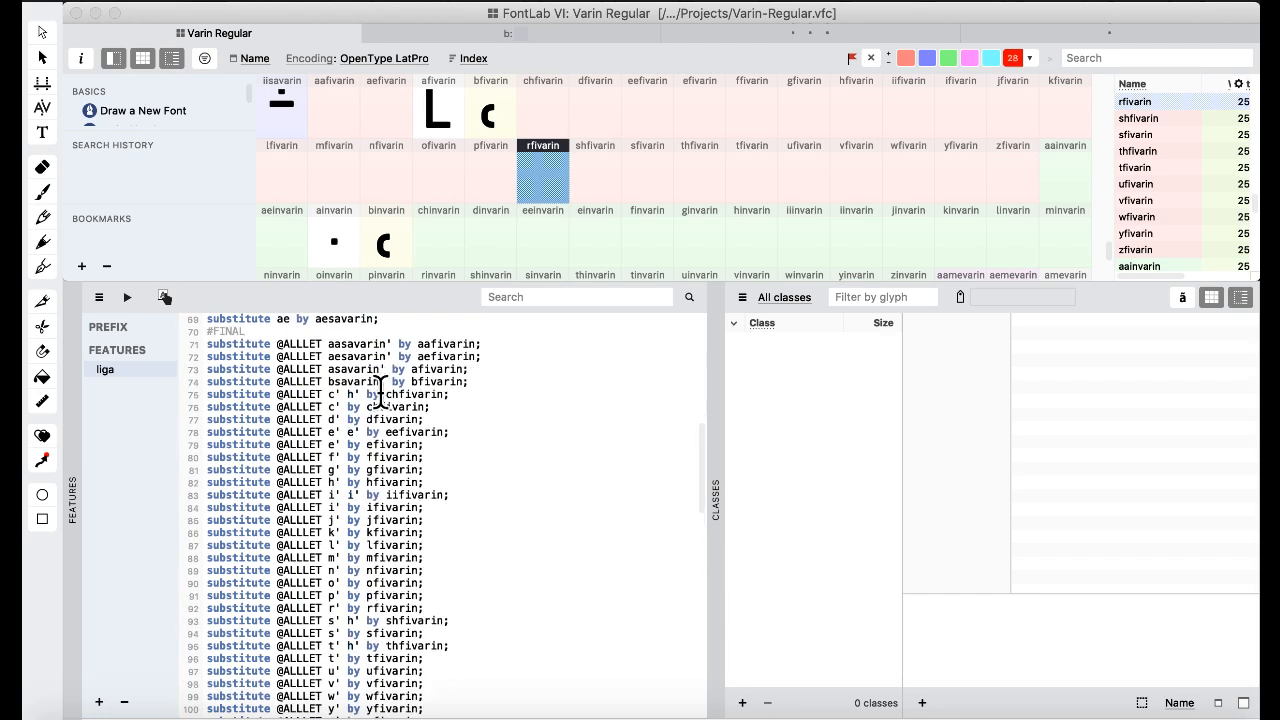
scroll(382, 391, "down", 6)
scroll(382, 391, "down", 2)
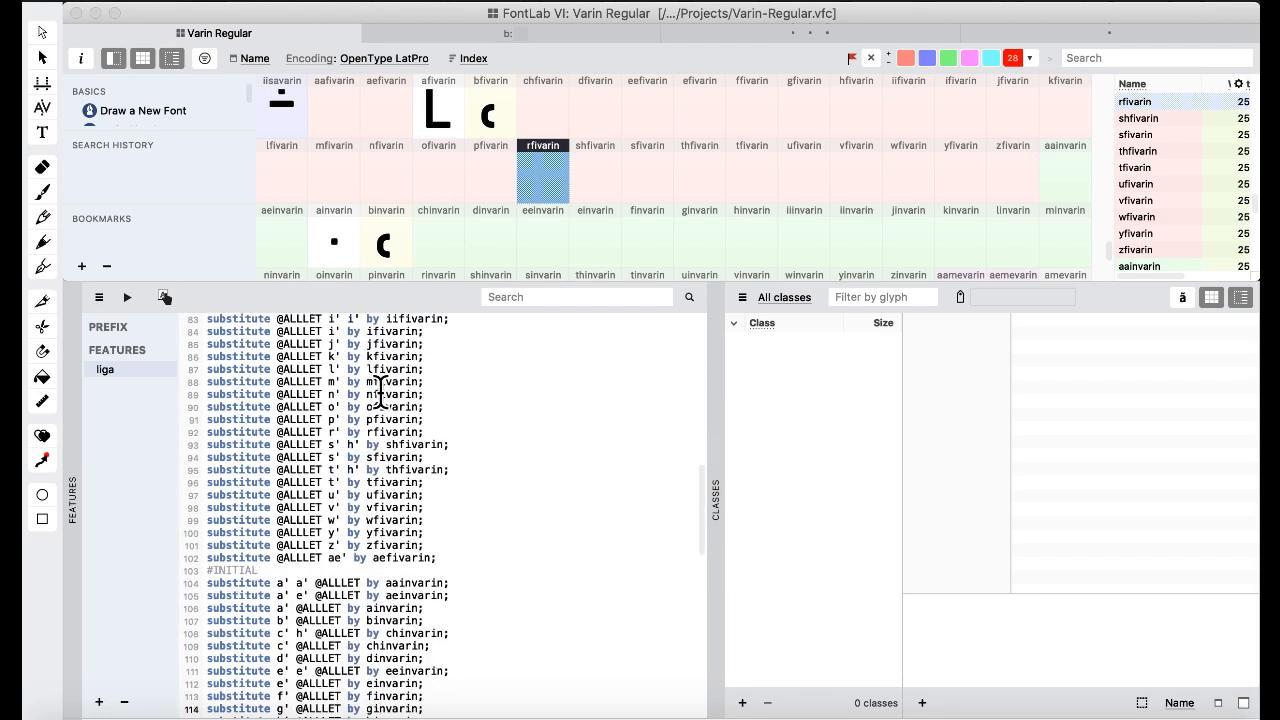
scroll(381, 391, "down", 5)
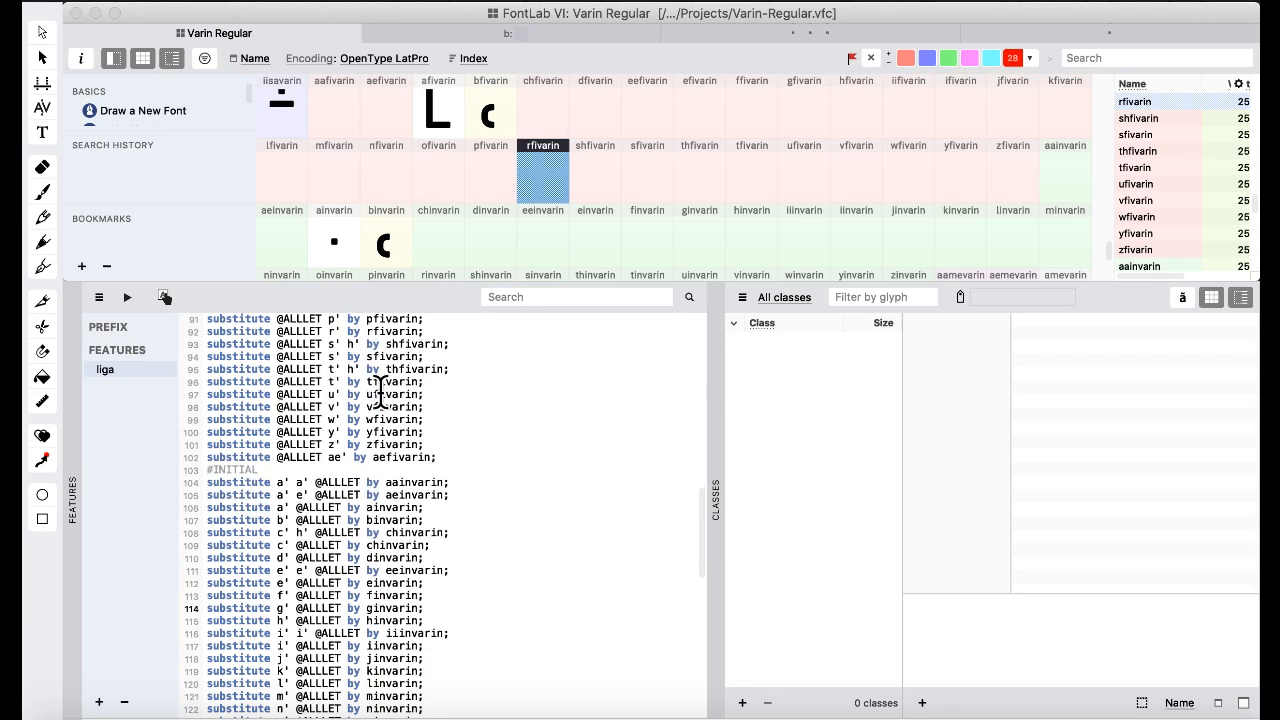
scroll(381, 391, "down", 7)
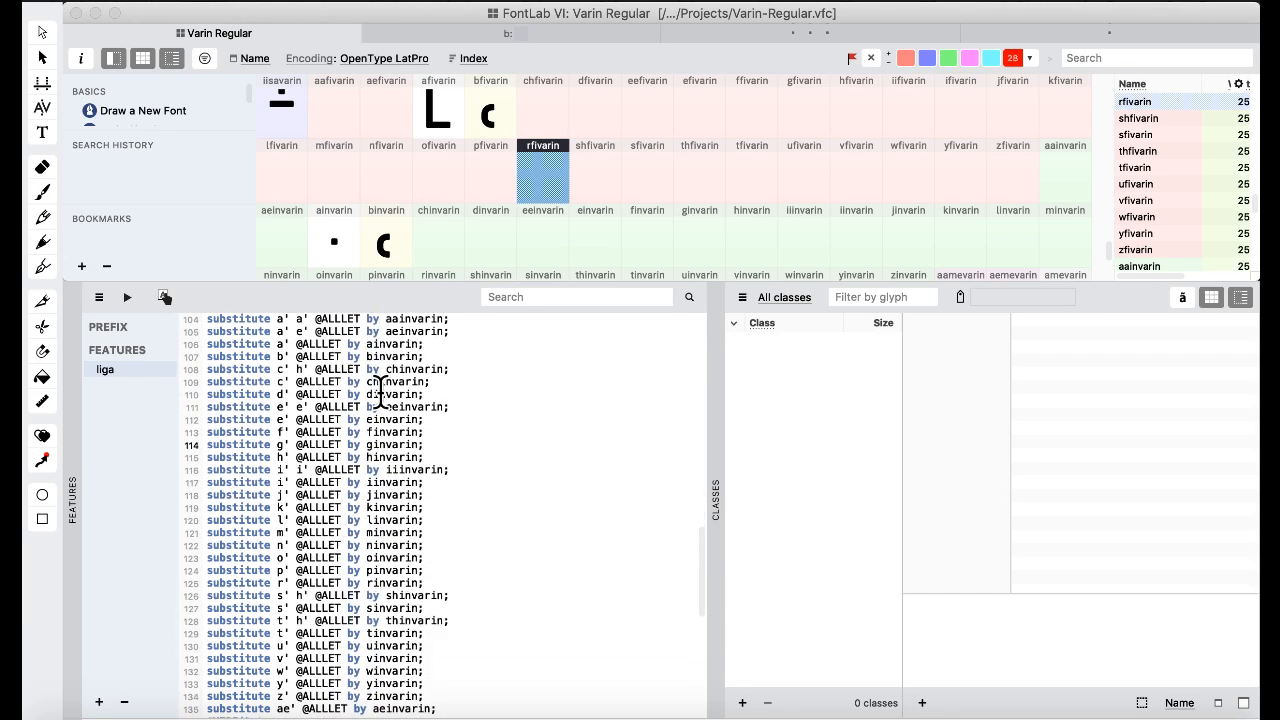
scroll(381, 391, "down", 1)
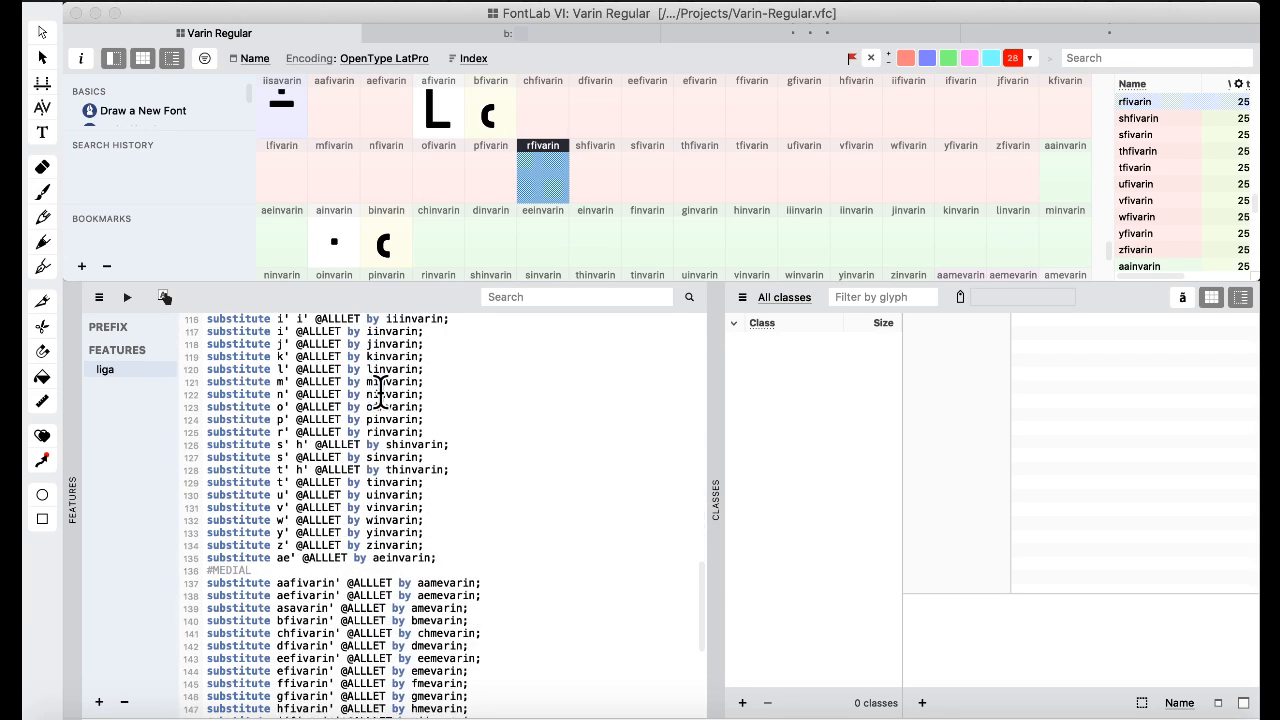
scroll(381, 391, "up", 1)
scroll(381, 391, "up", 3)
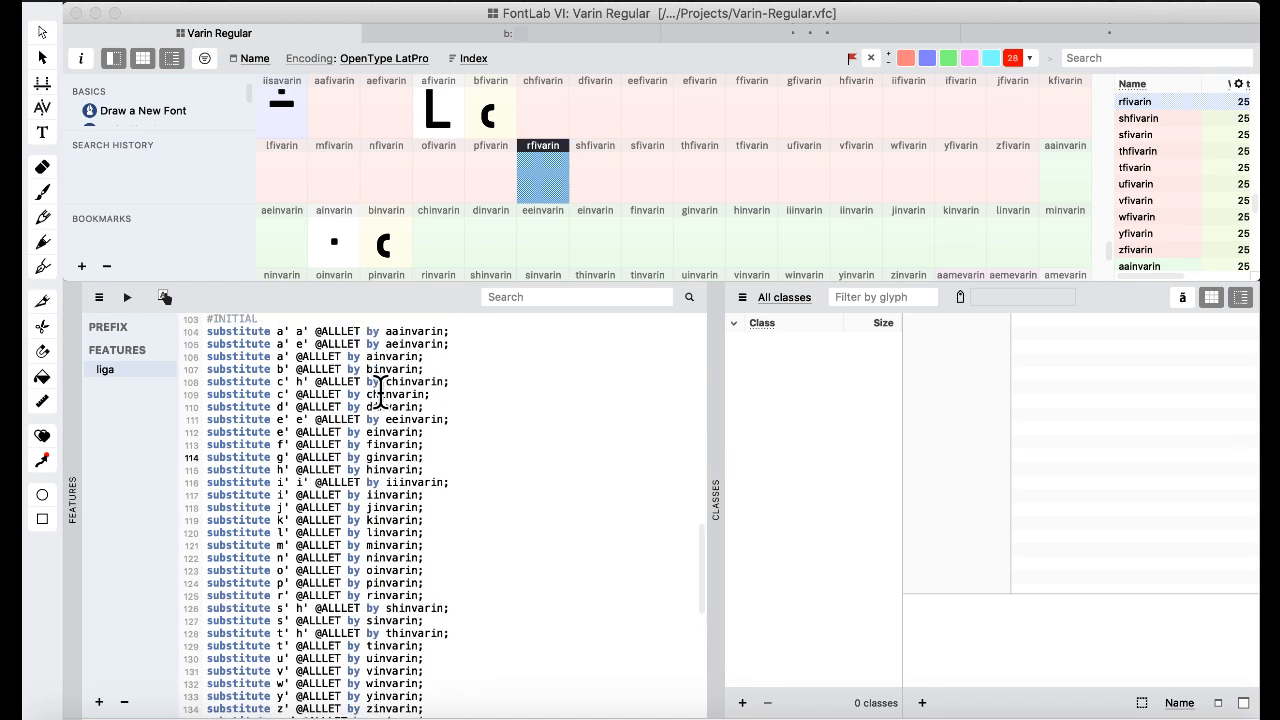
- Change asavarin' back to afivarin' in the #MEDIAL rule that produces amevarin
scroll(381, 391, "down", 4)
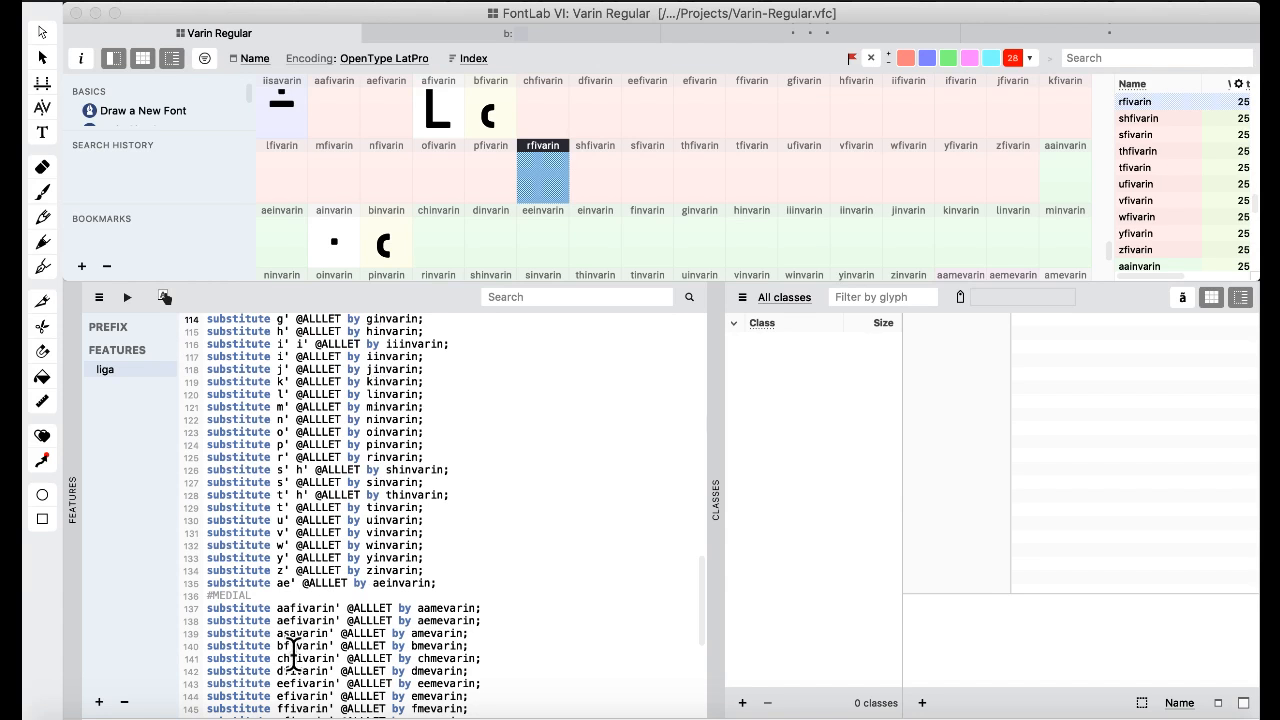
key("BackSpace")
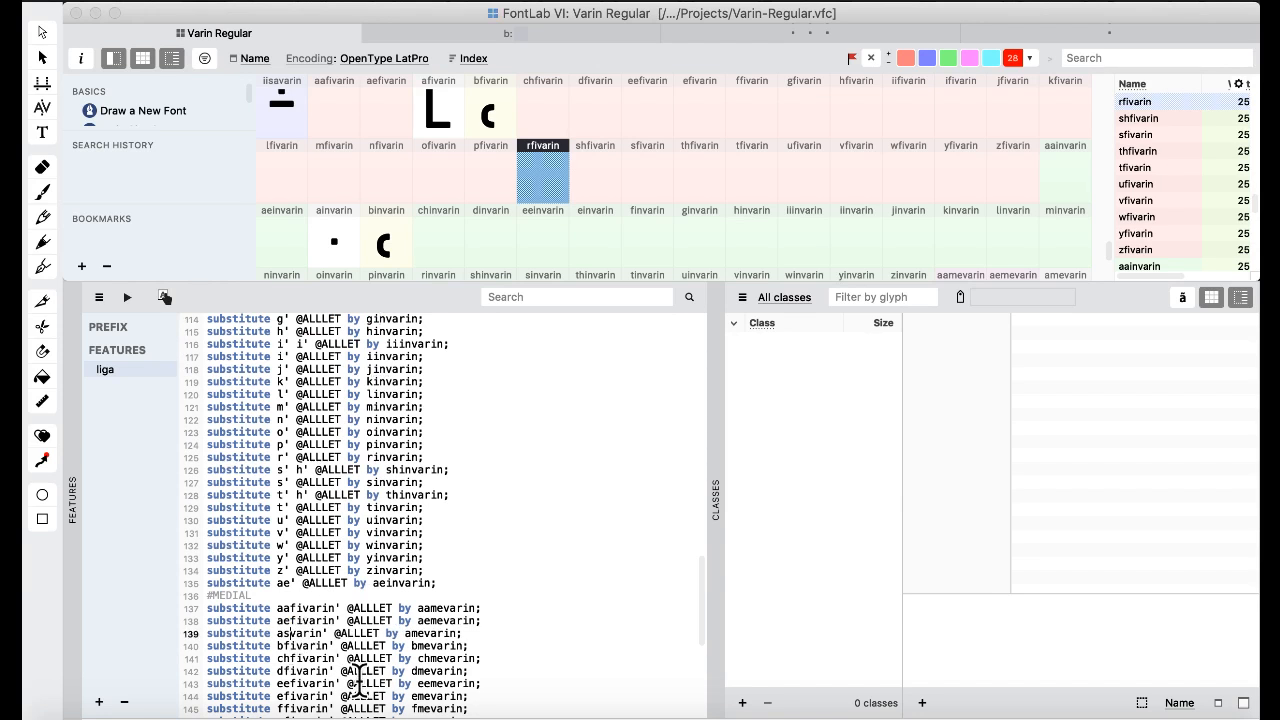
type("i")
- Copy aasavarin from the first #FINAL rule and use it to replace a' a with aasavarin in the #INITIAL rule for aainvarin
scroll(331, 578, "up", 1)
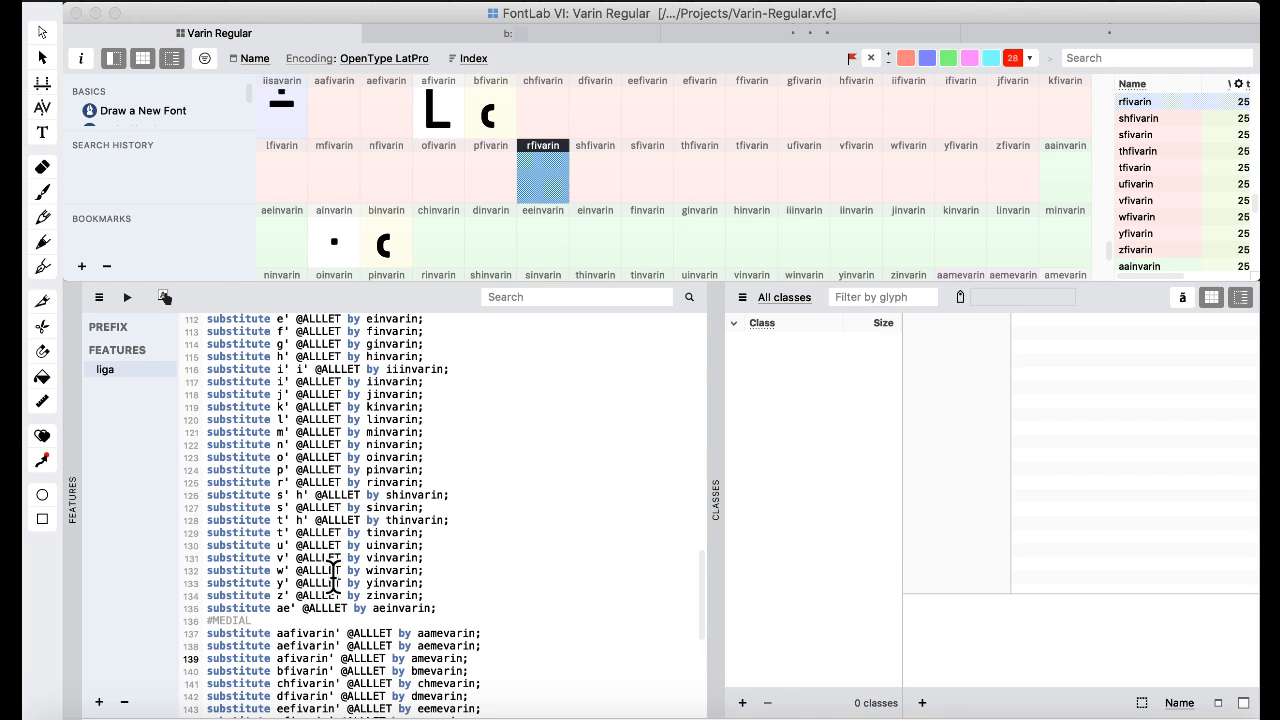
scroll(333, 578, "up", 2)
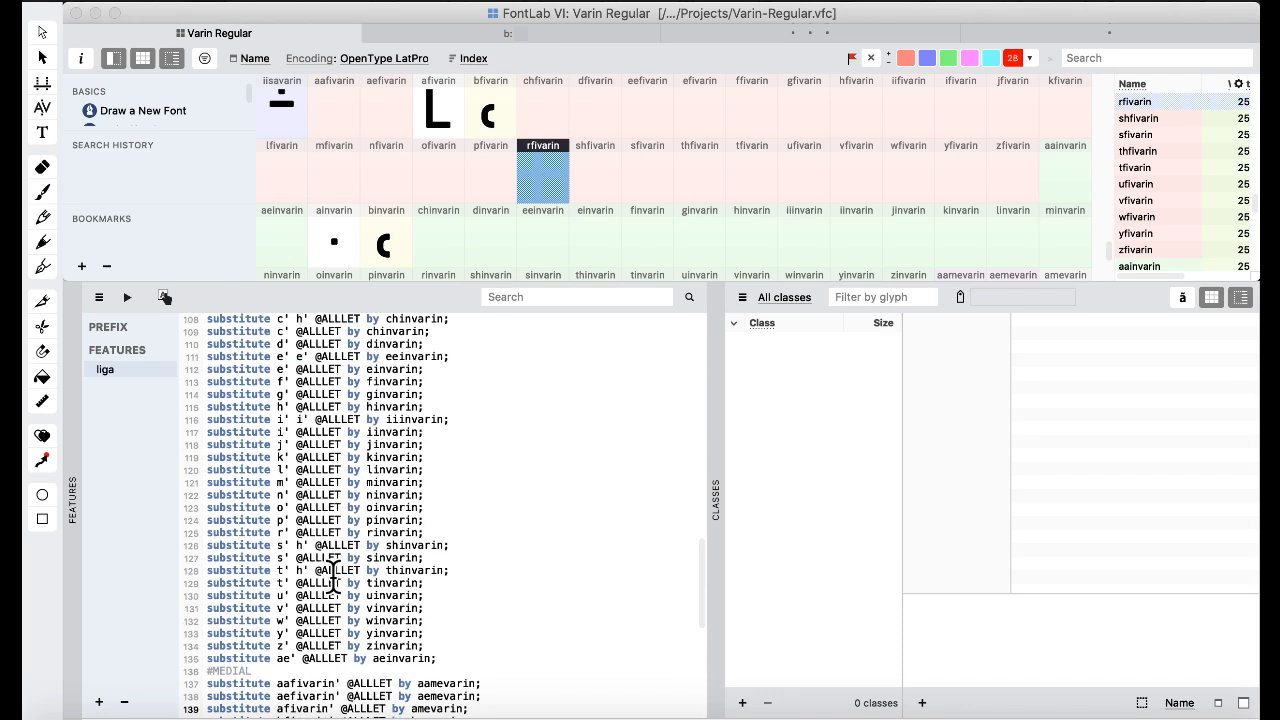
scroll(333, 578, "up", 1)
scroll(333, 578, "up", 8)
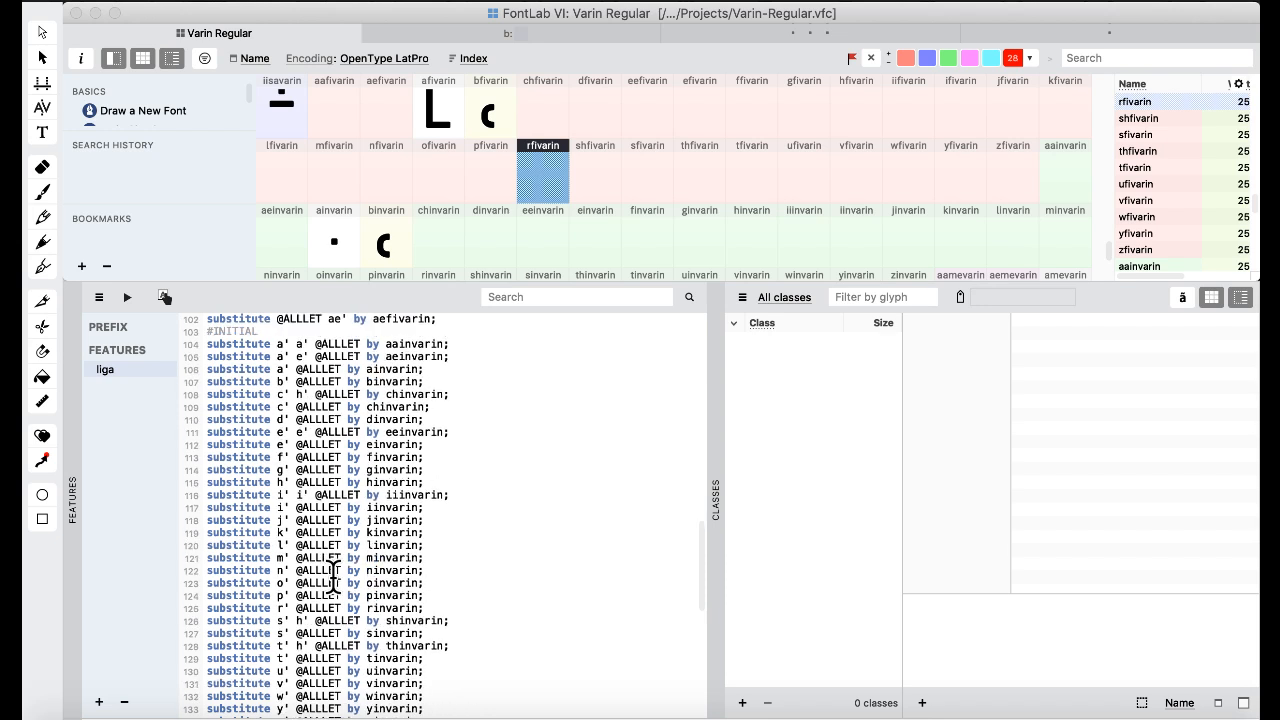
scroll(333, 578, "up", 15)
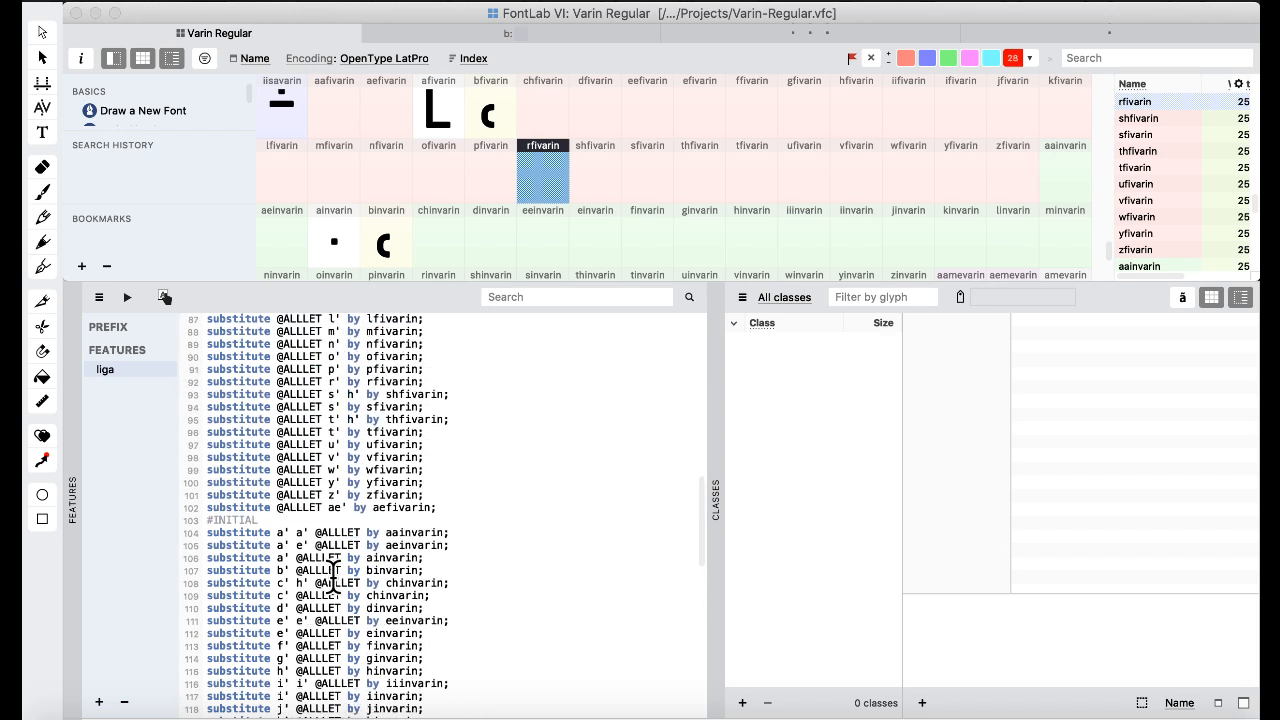
scroll(333, 578, "down", 2)
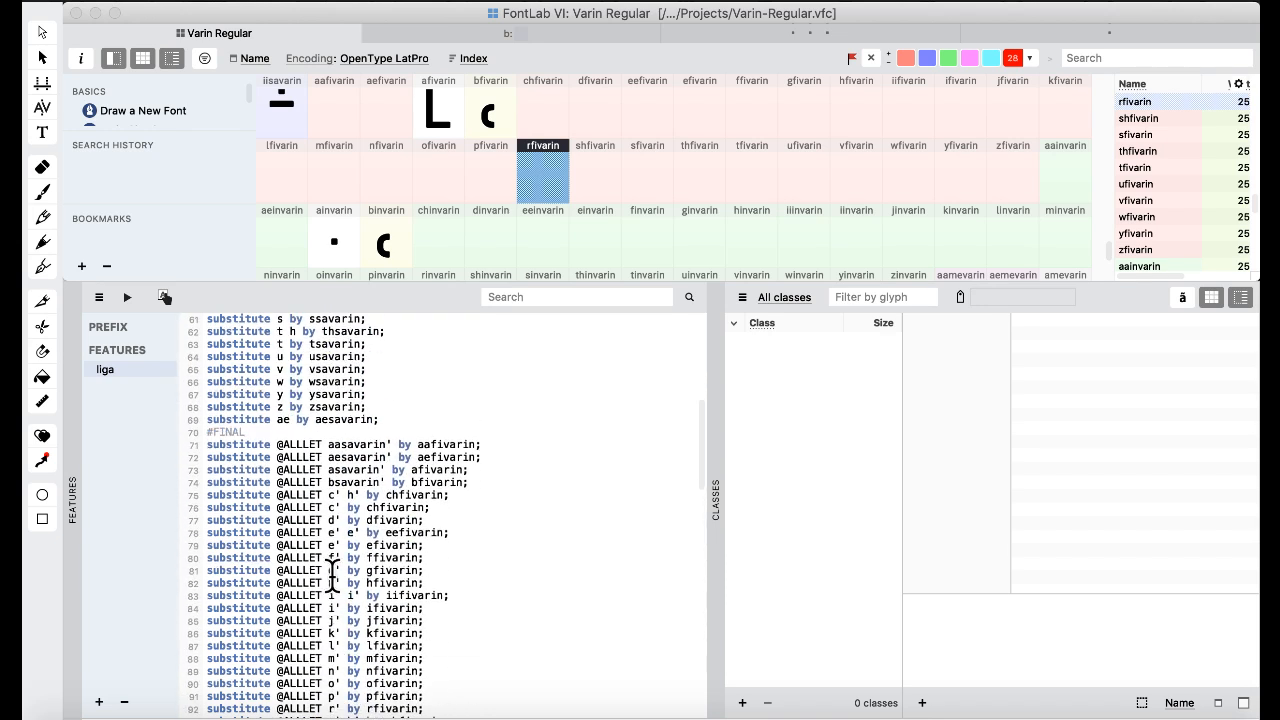
double_click(350, 444)
key("ctrl+c")
scroll(287, 495, "down", 10)
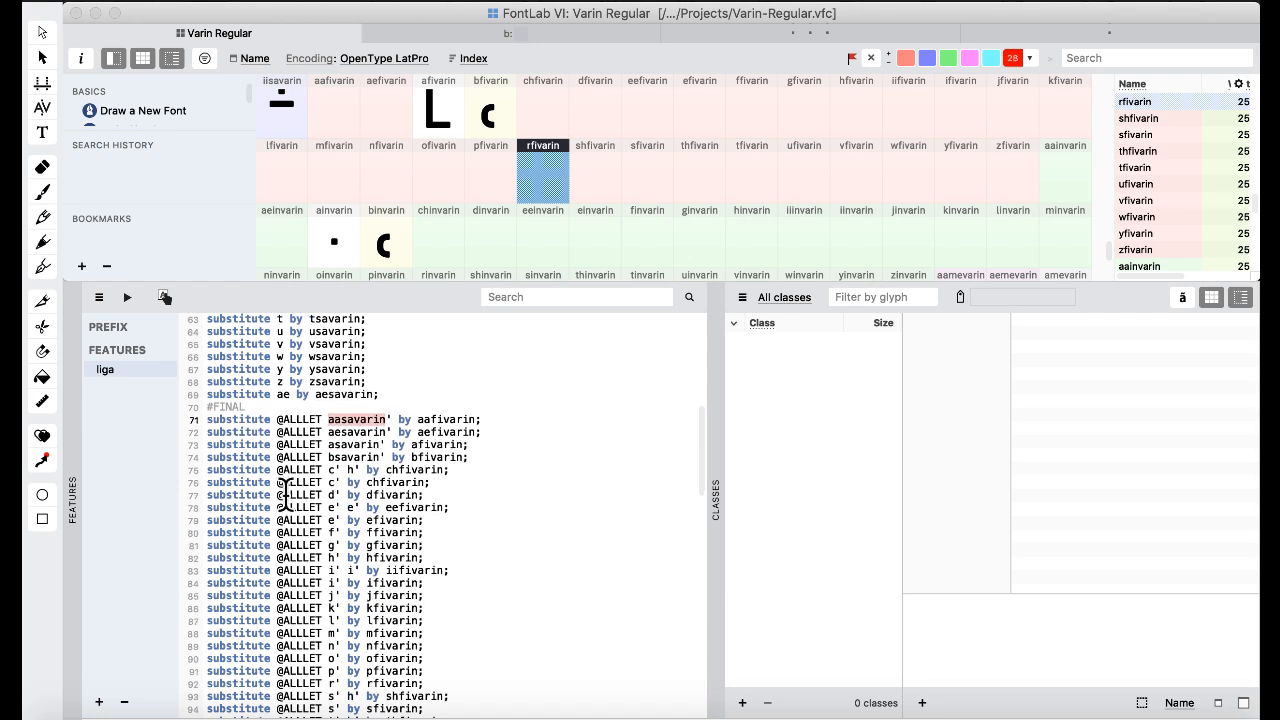
left_click_drag(303, 583, 277, 583)
key("ctrl+v")
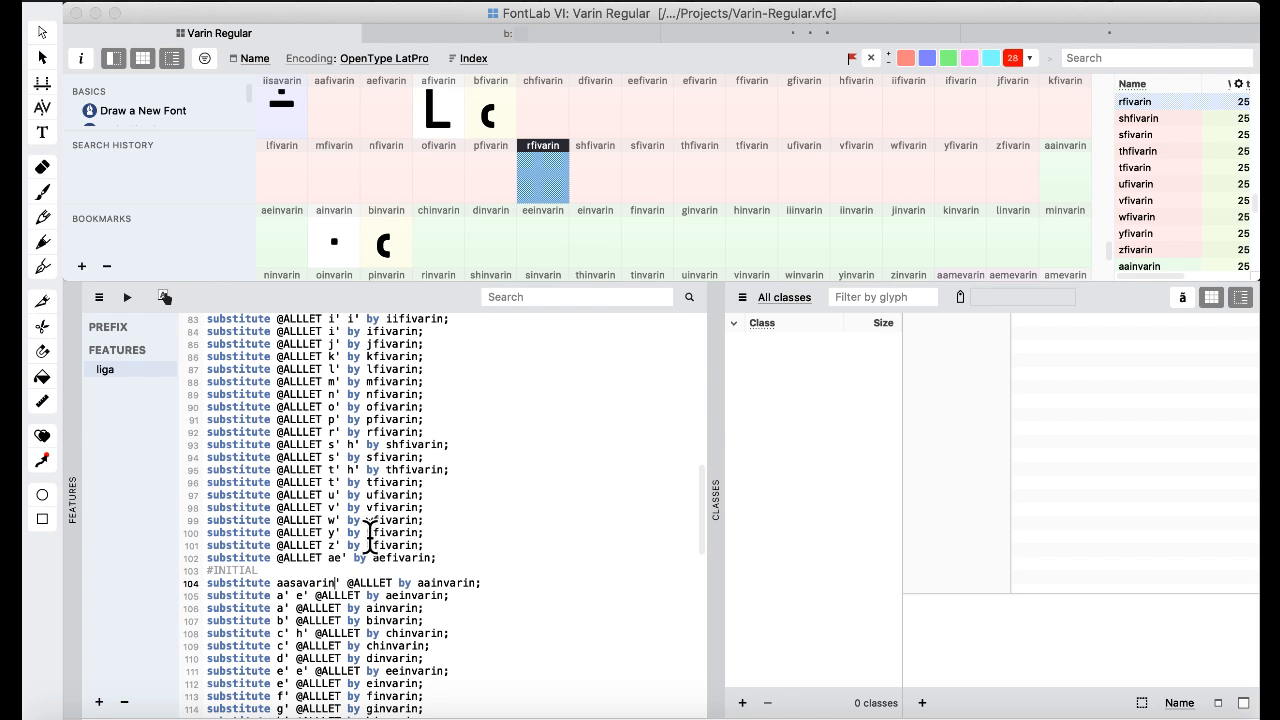
- Replace a' e' with aesavarin' in the #INITIAL rule that produces aeinvarin
left_click_drag(300, 596, 277, 597)
key("ctrl+v")
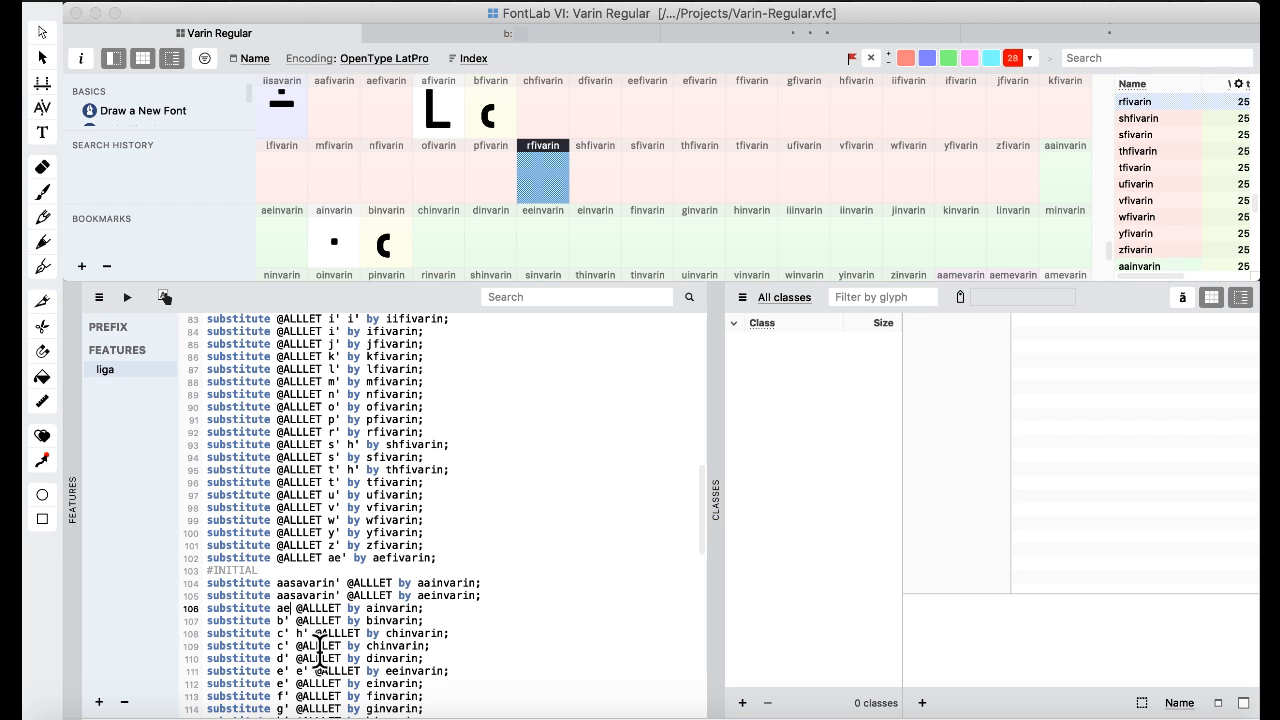
left_click(284, 596)
type("e")
key("Delete")
- Replace a' with asavarin' in the #INITIAL rule that produces ainvarin
left_click(288, 607)
type("asavarin")
left_click(287, 609)
key("BackSpace")
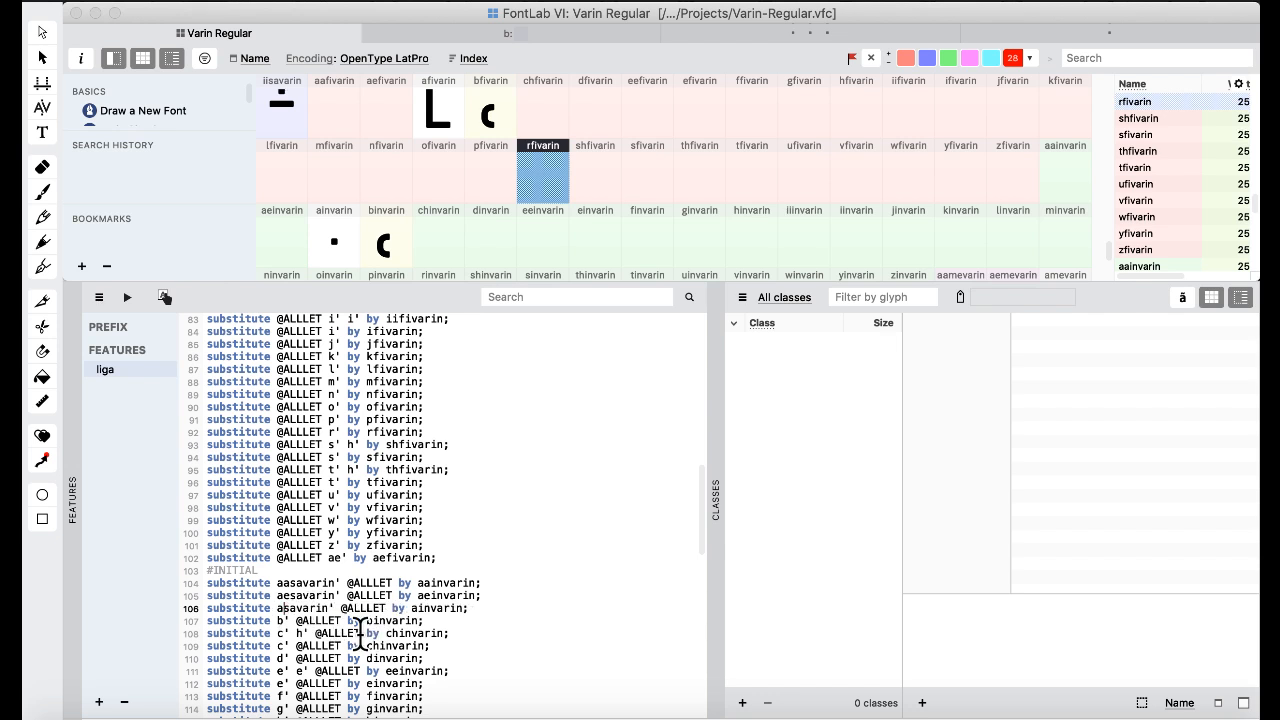
- Replace b' with bsavarin' in the #INITIAL rule that produces binvarin, and compile the features
key("Down")
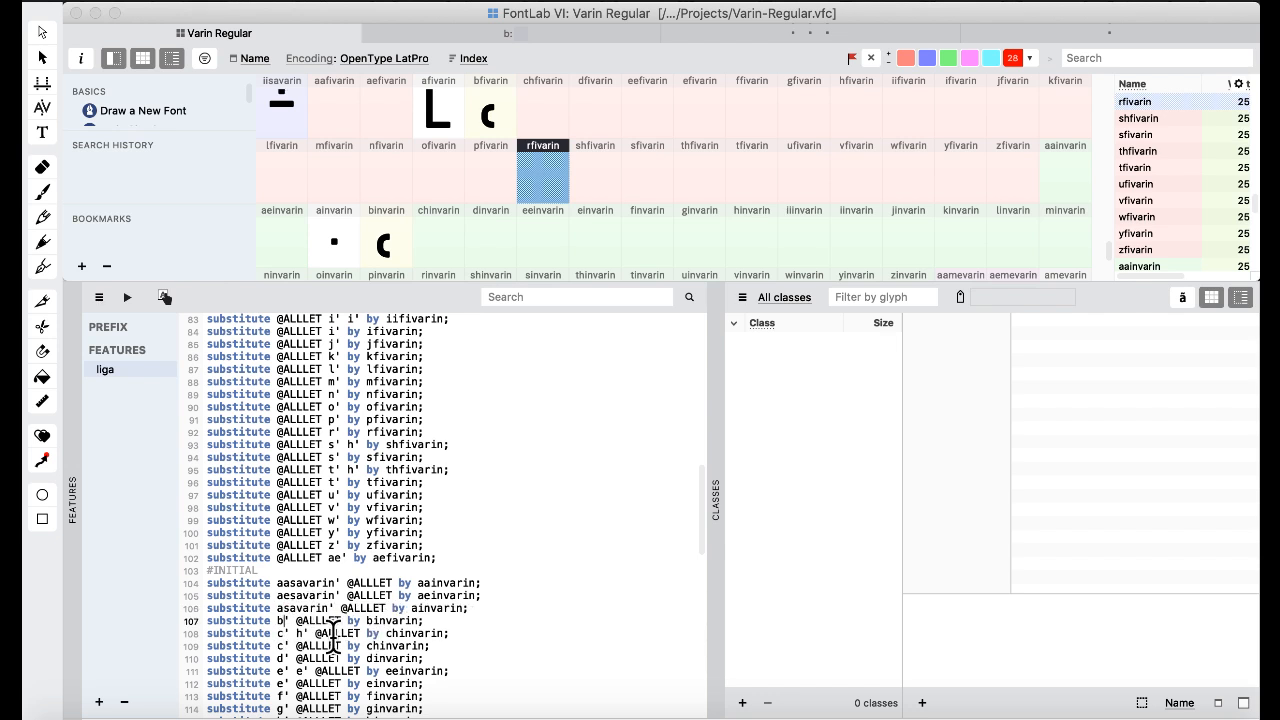
key("BackSpace")
key("super+v")
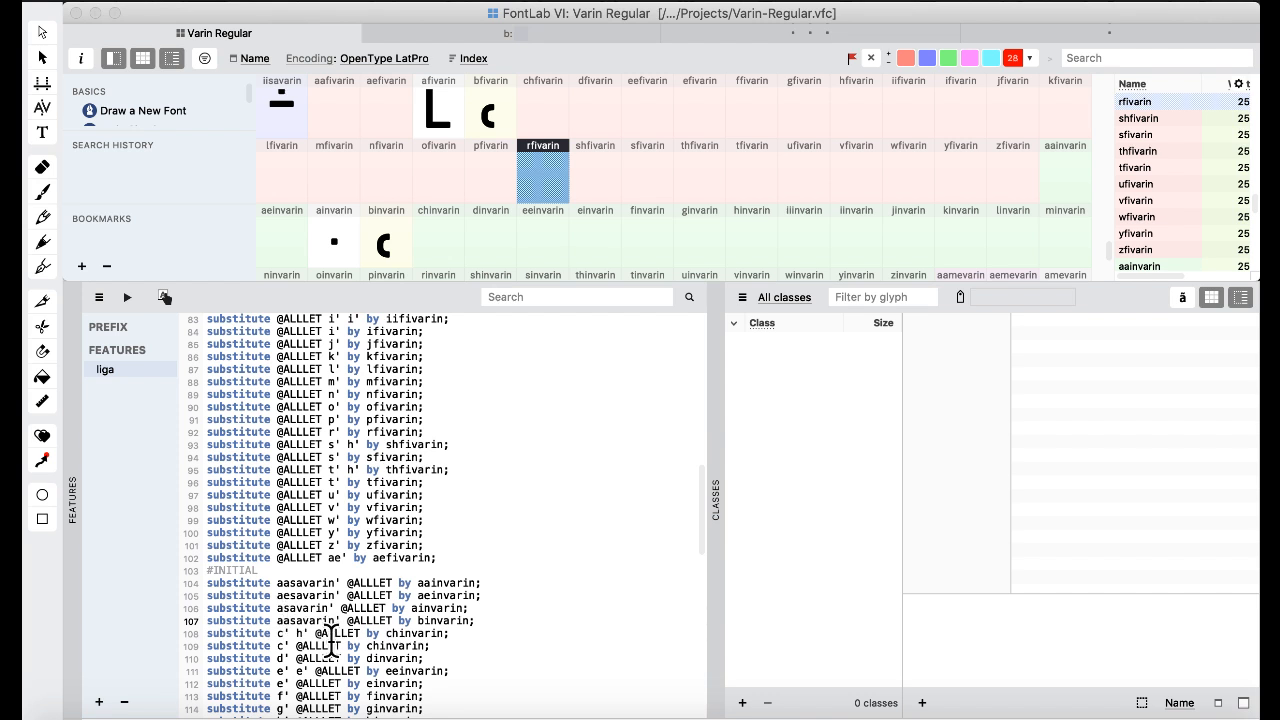
key("BackSpace")
key("BackSpace")
type("b")
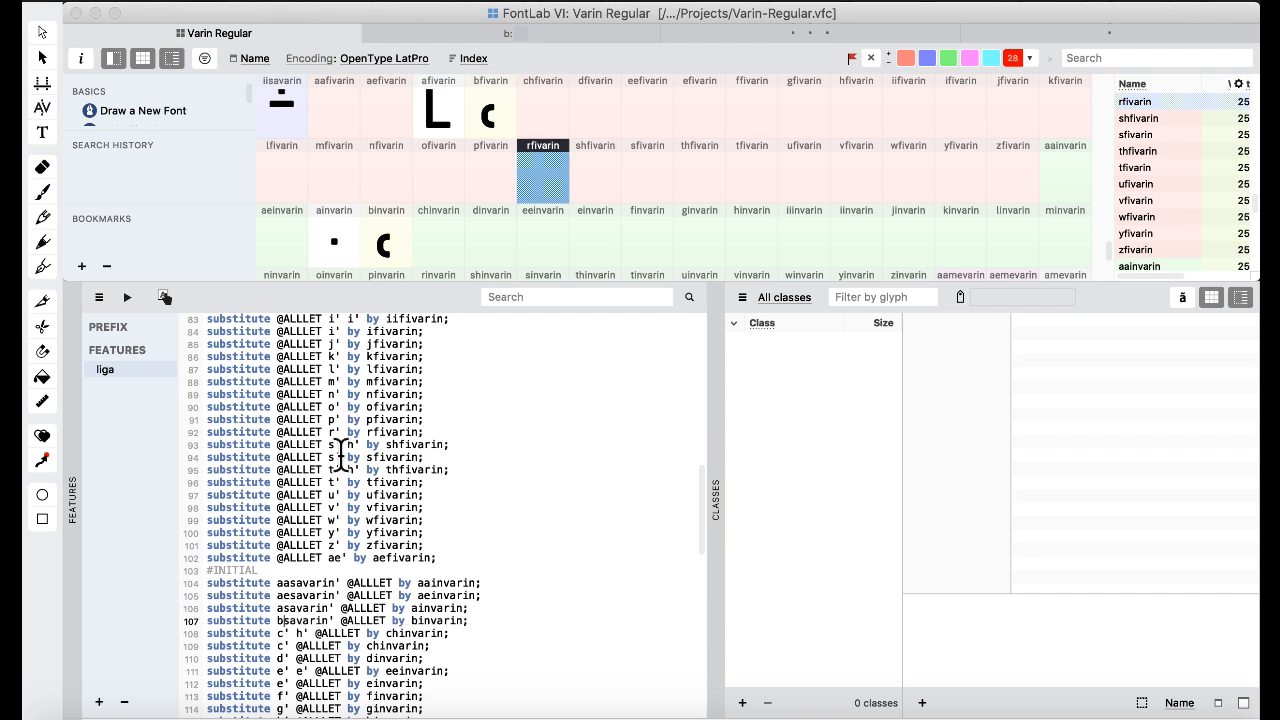
left_click(128, 297)
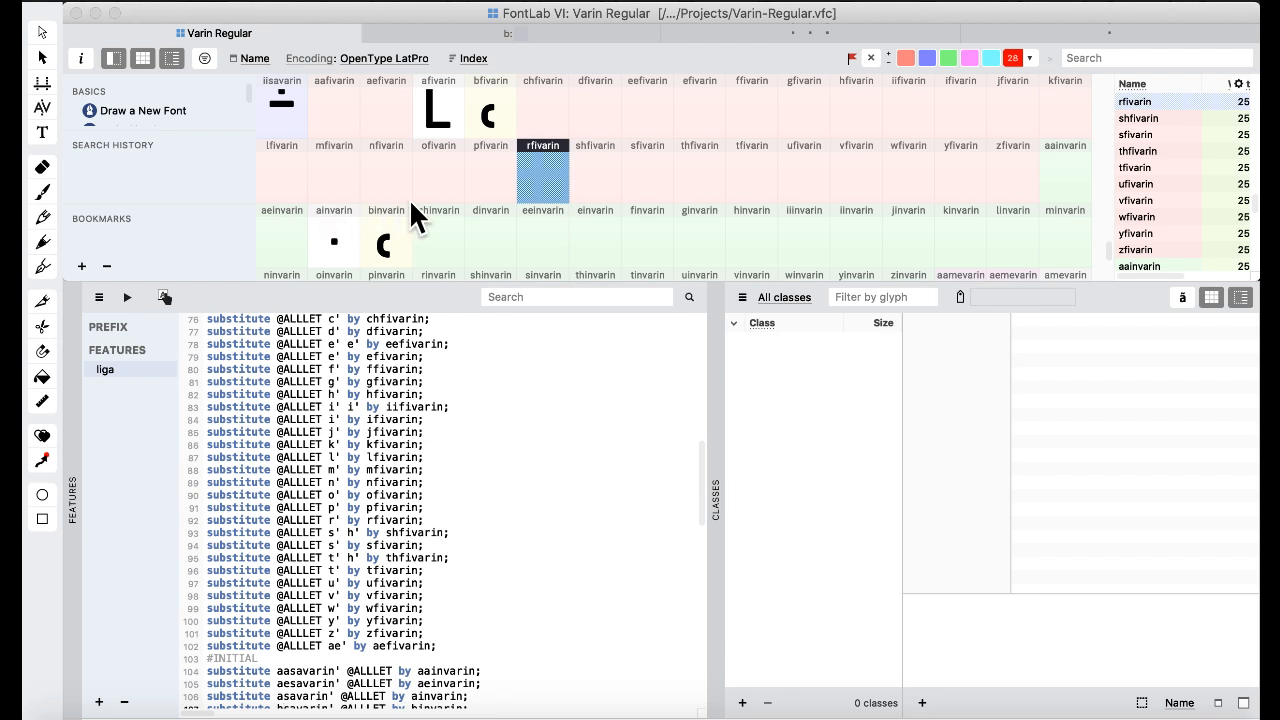
- Select the shfivarin glyph and switch to the Default workspace
left_click(578, 175)
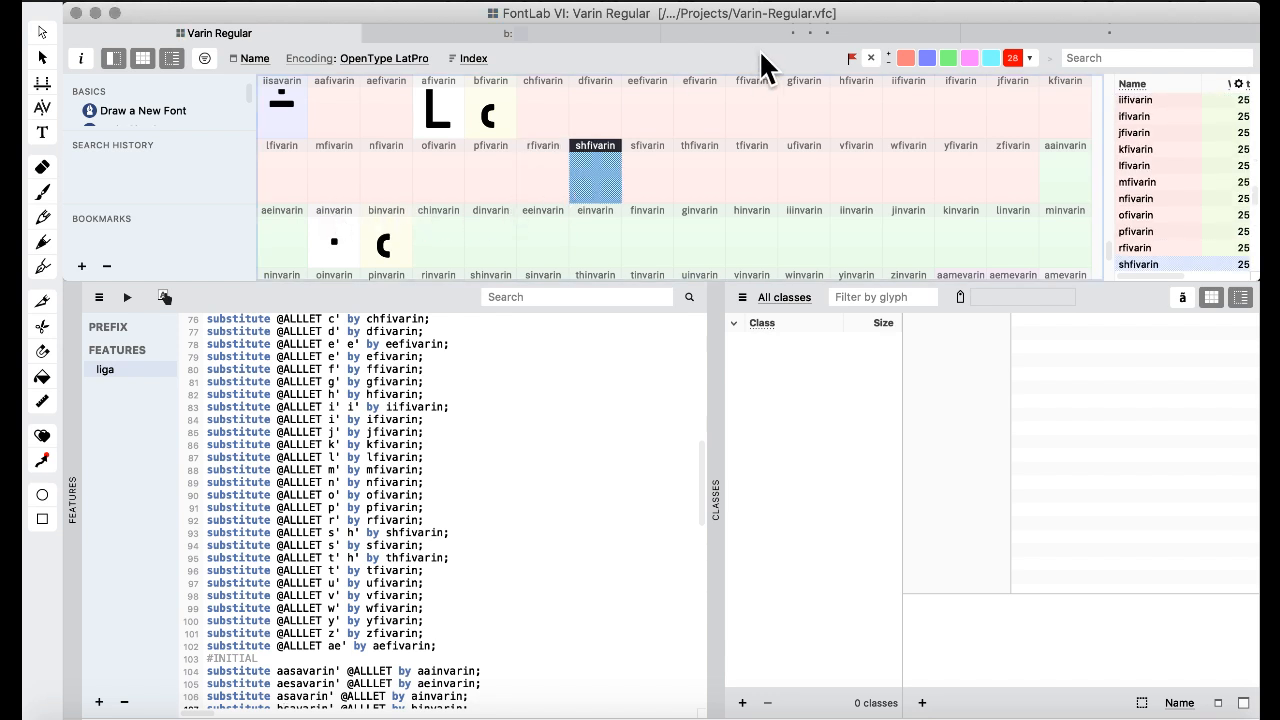
left_click(700, 2)
mouse_move(765, 165)
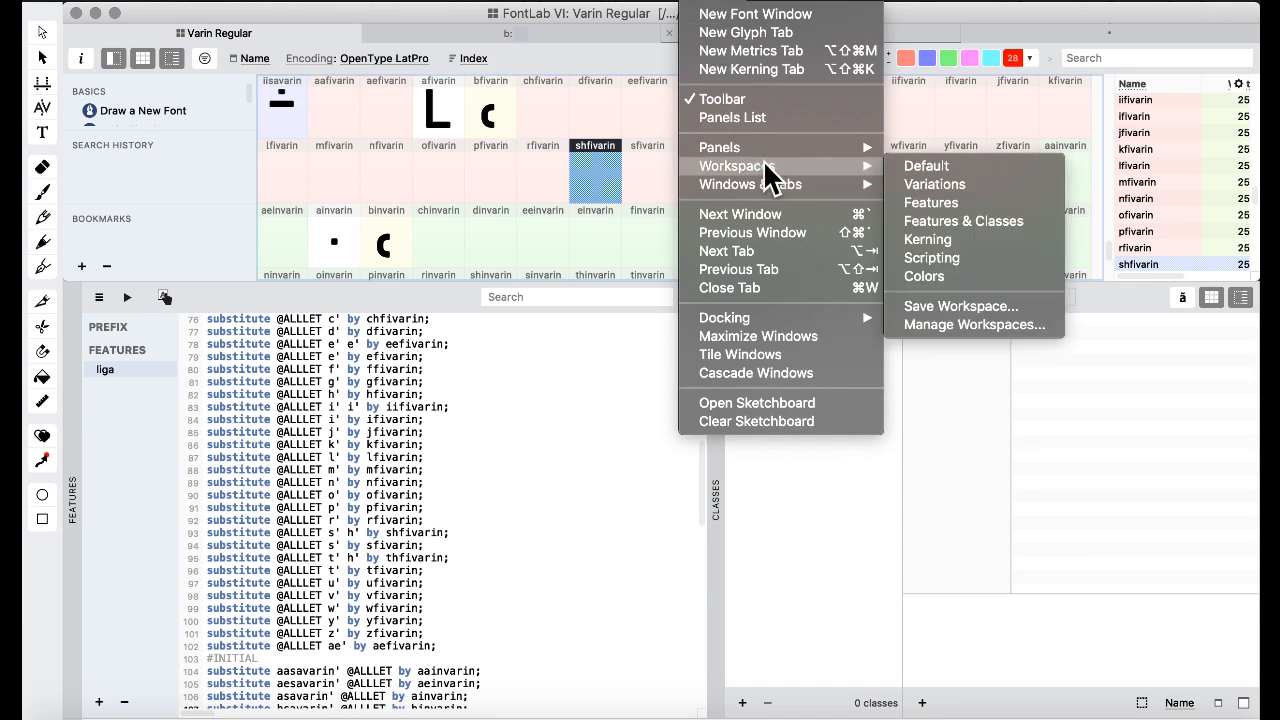
left_click(975, 172)
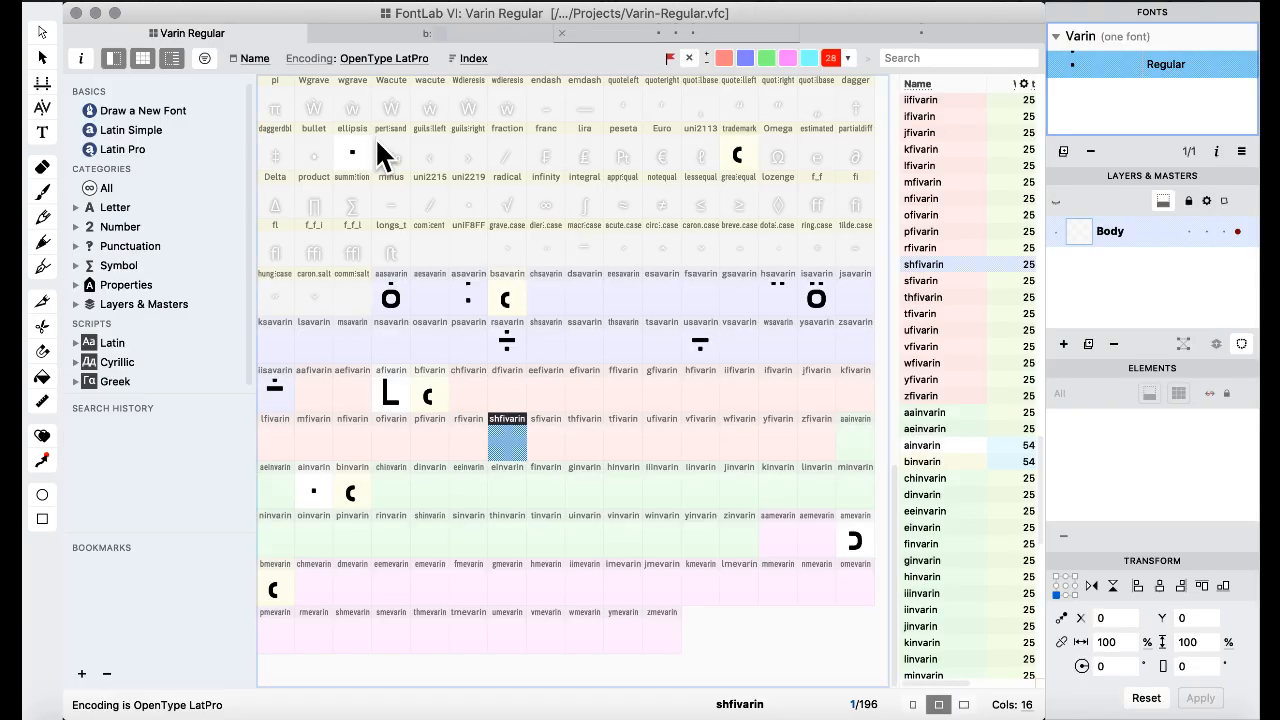
- Open a text view from the selected glyph and replace its sample text with "ab" on the second line
left_click(42, 132)
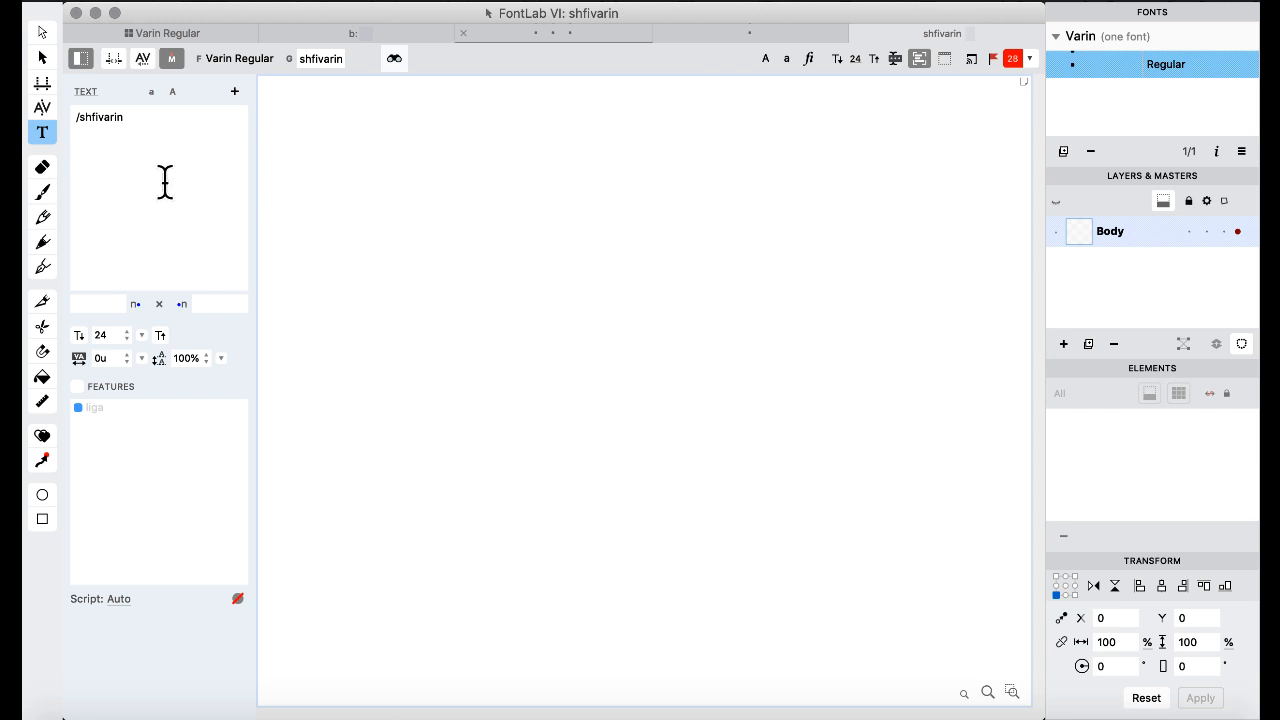
key("super+a")
type("a")
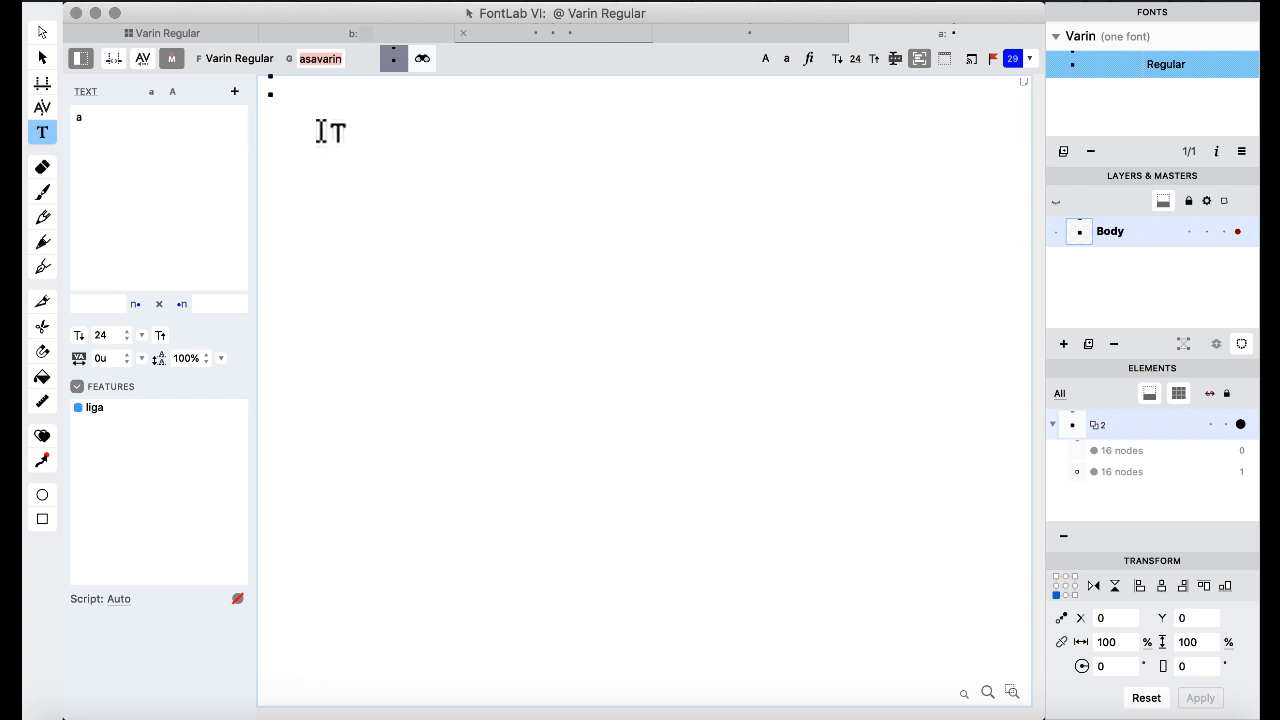
key("super+=")
key("Return")
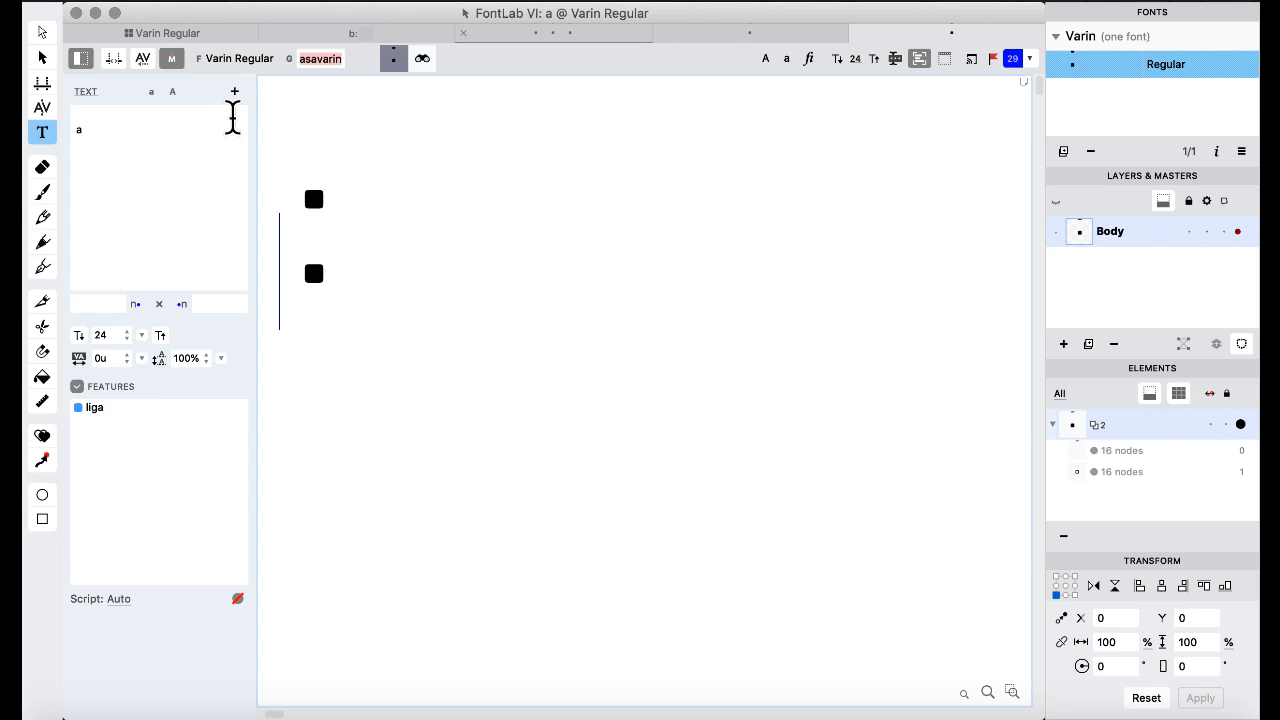
left_click(163, 119)
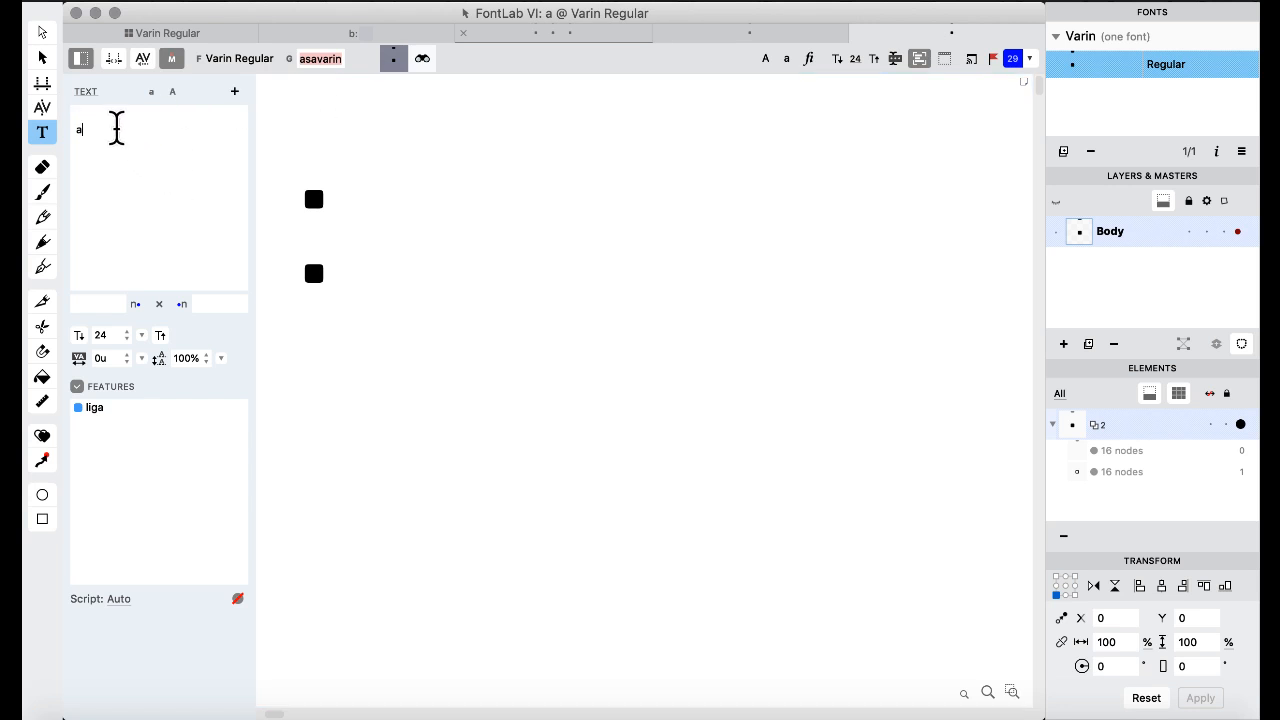
type("b")
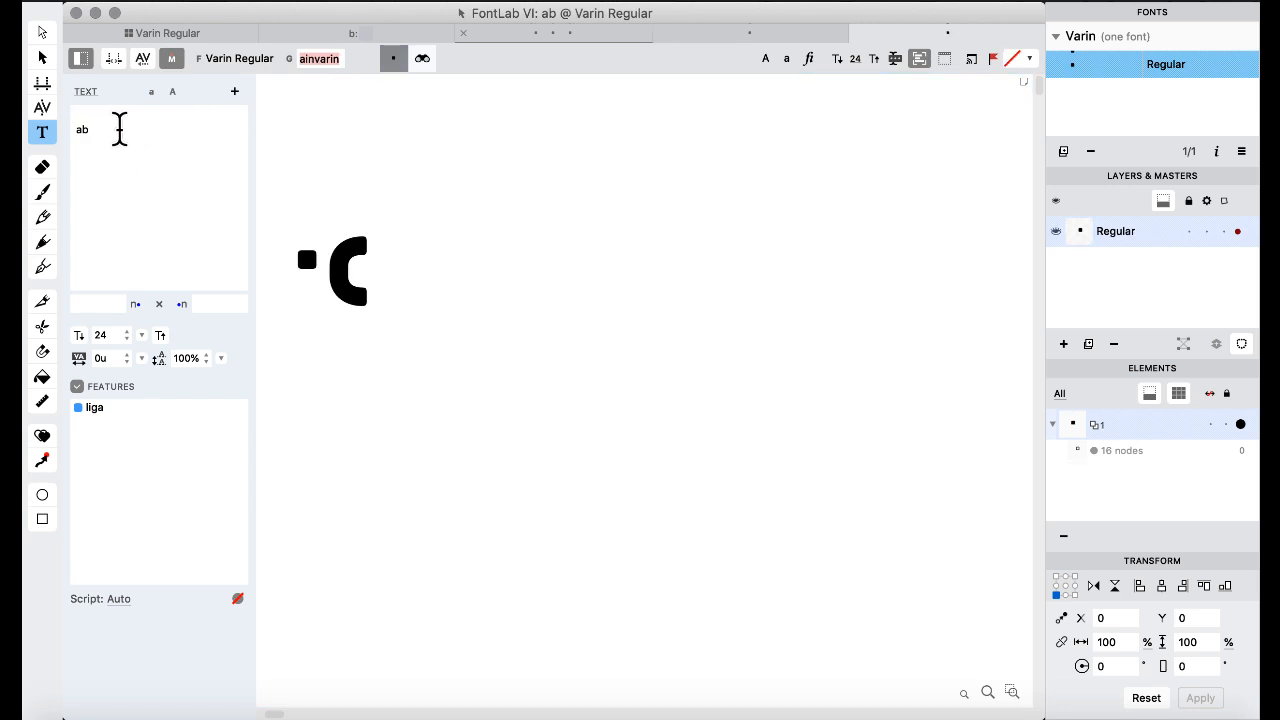
- Check which glyph is substituted for each letter of "ab", removing and re-entering the b to compare
left_click(310, 245)
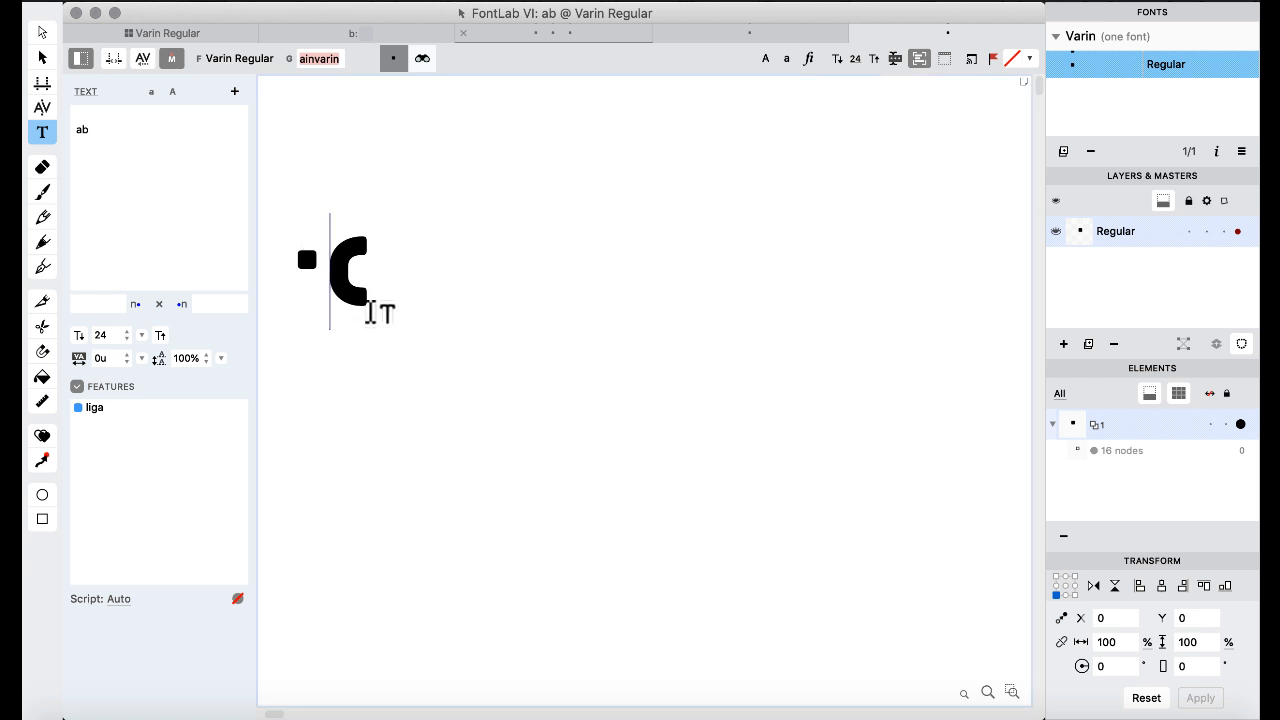
left_click(374, 262)
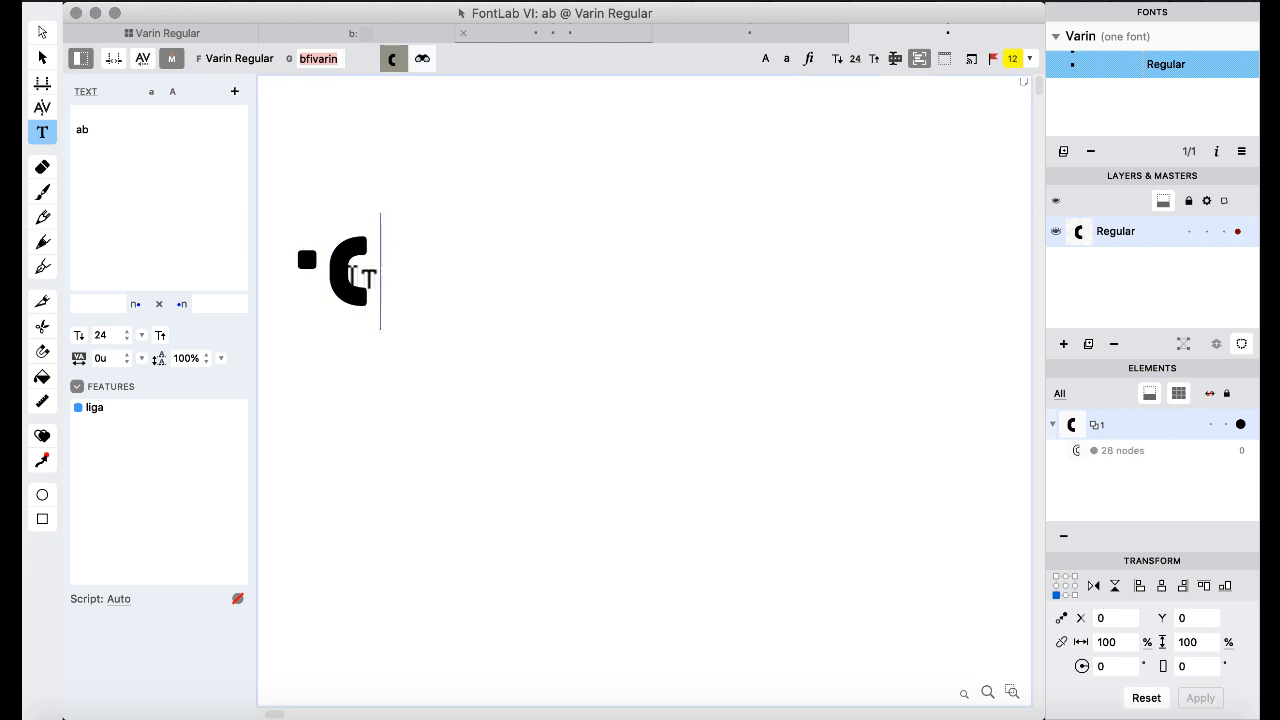
left_click(320, 272)
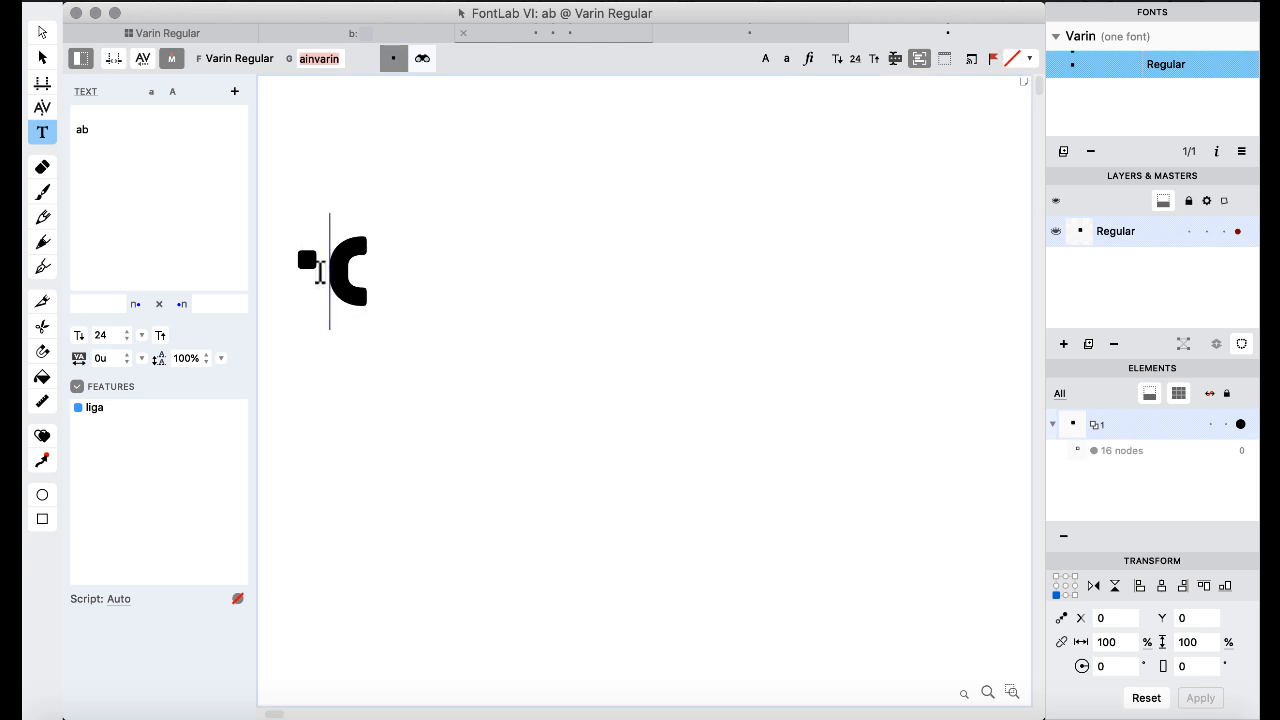
left_click(380, 270)
key("BackSpace")
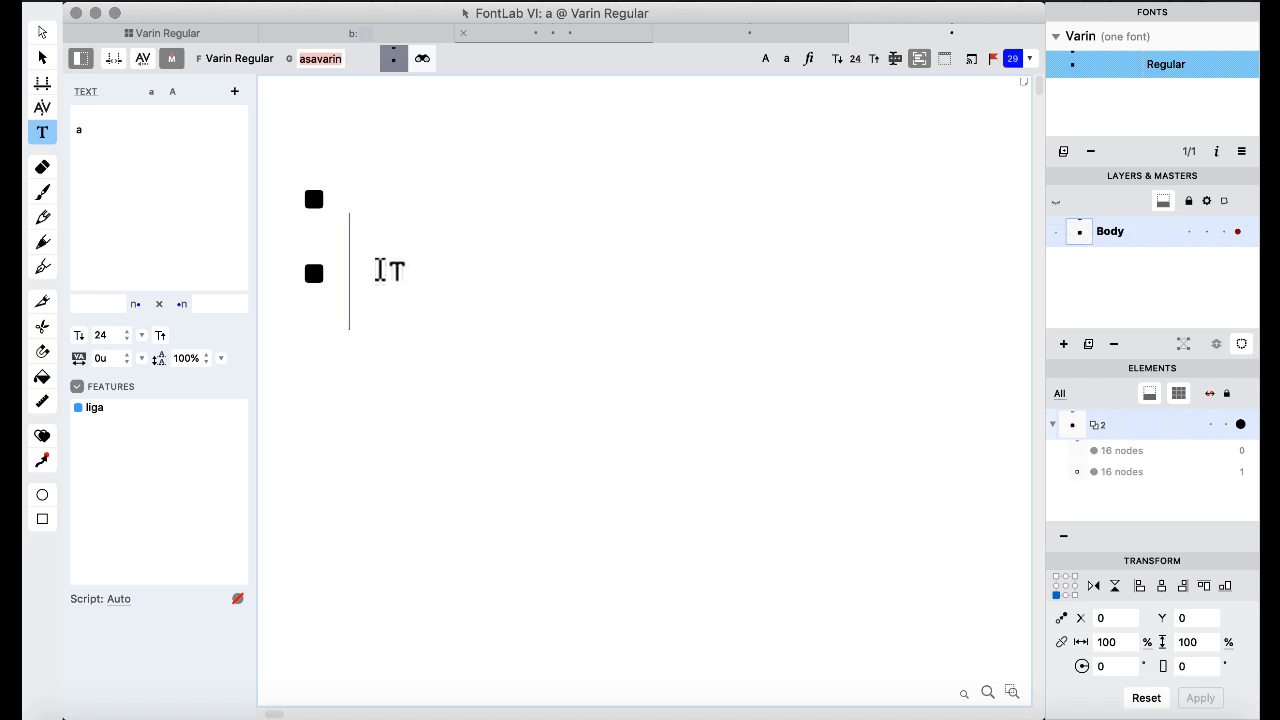
type("b")
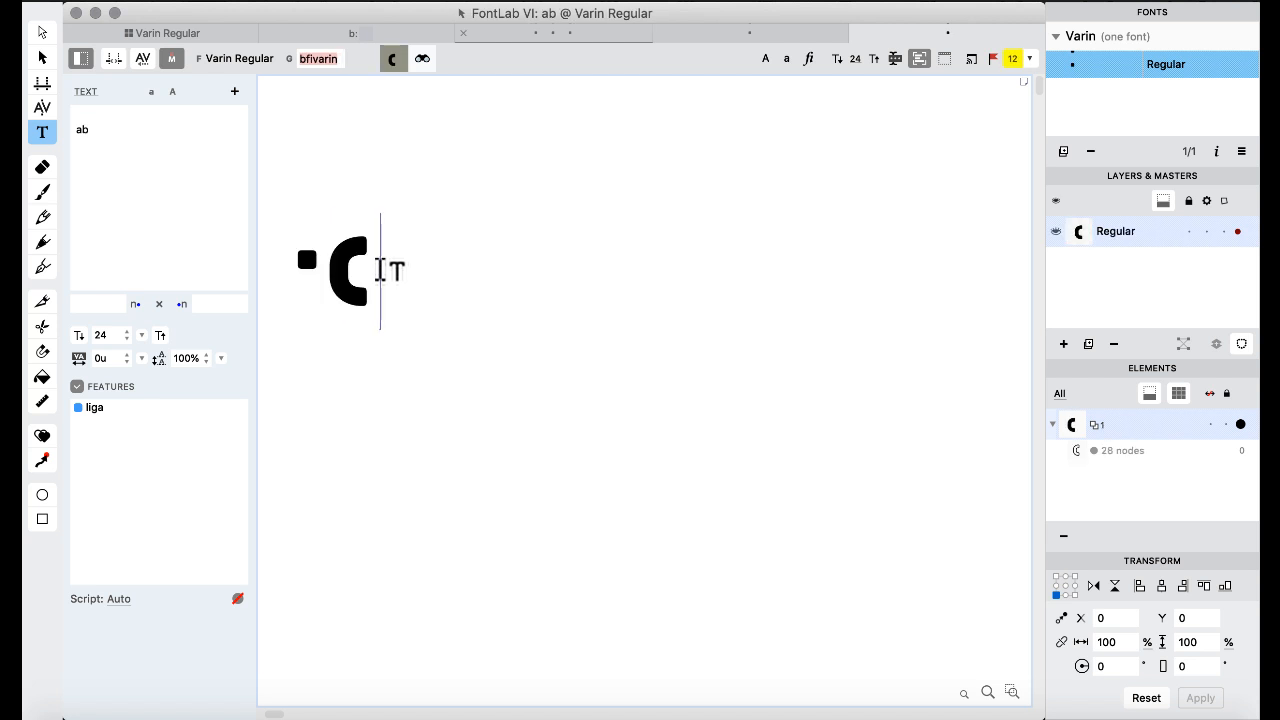
- Extend the sample text from "ab" to "abab" to test the medial substitutions
type("b")
key("BackSpace")
type("a")
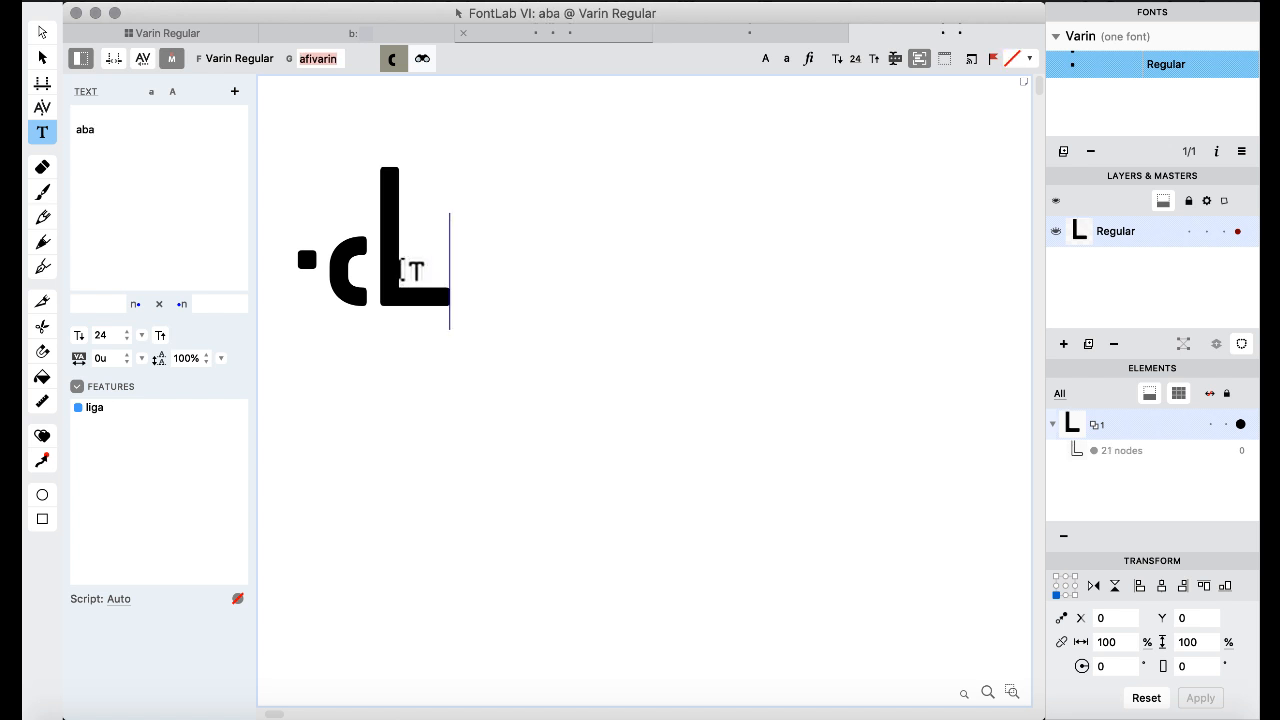
type("b")
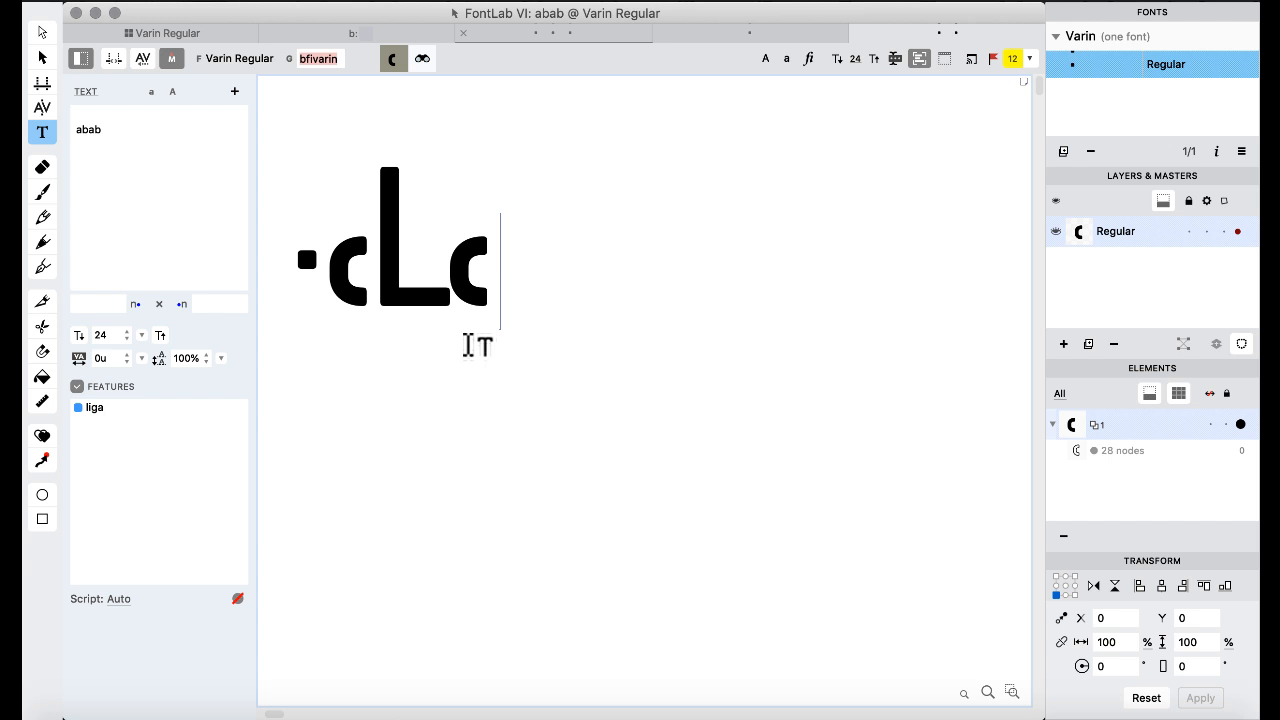
- Step through the last letters of "abab" to check which positional glyph each one uses
key("Left")
key("Left")
key("Right")
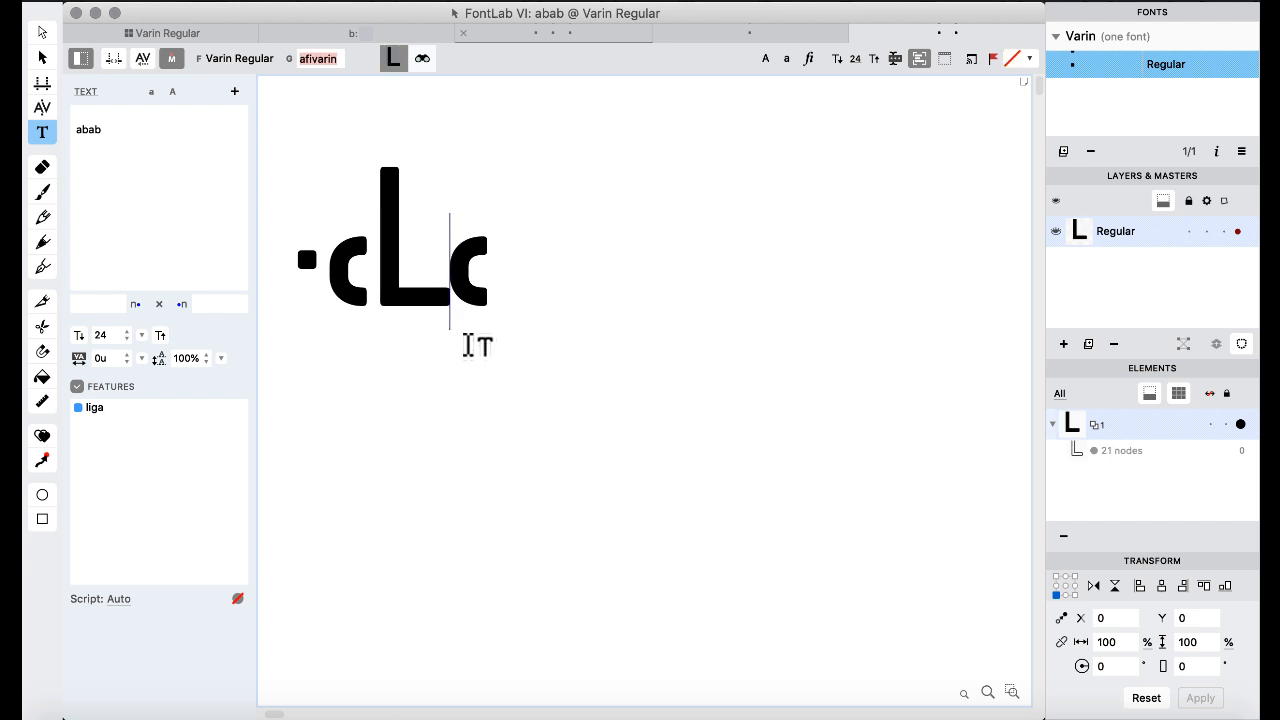
key("Right")
key("Left")
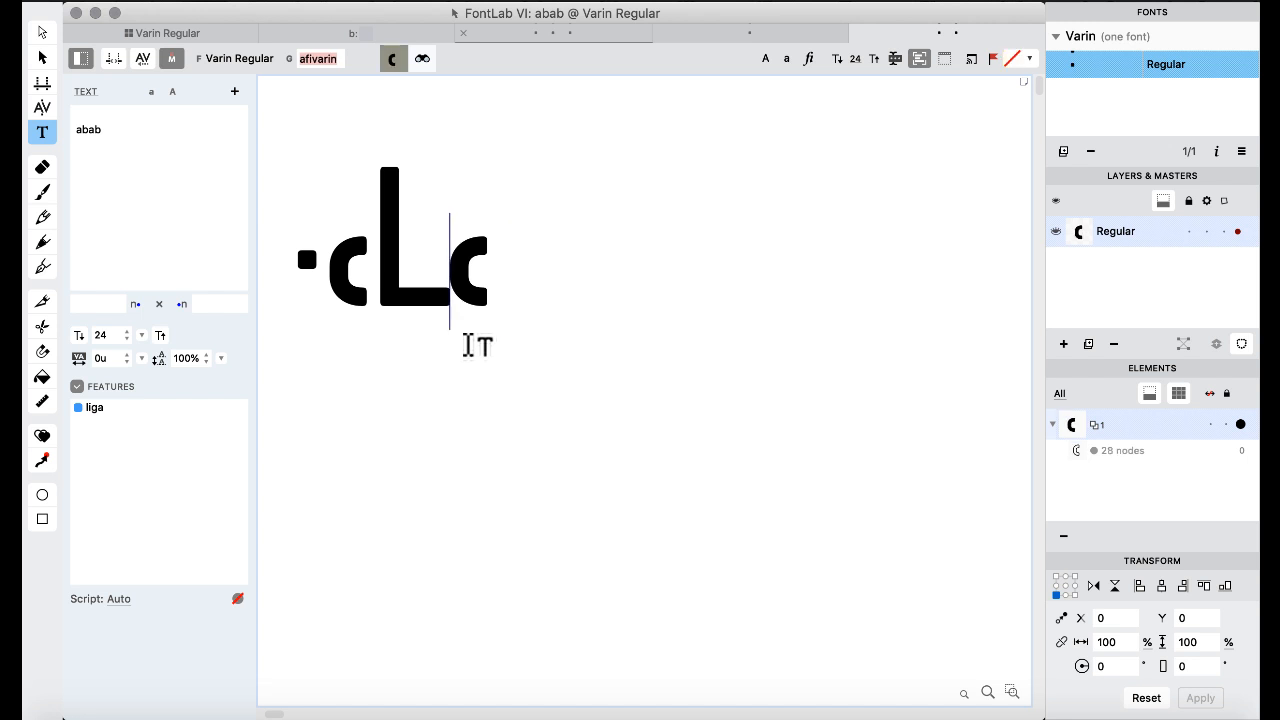
key("Right")
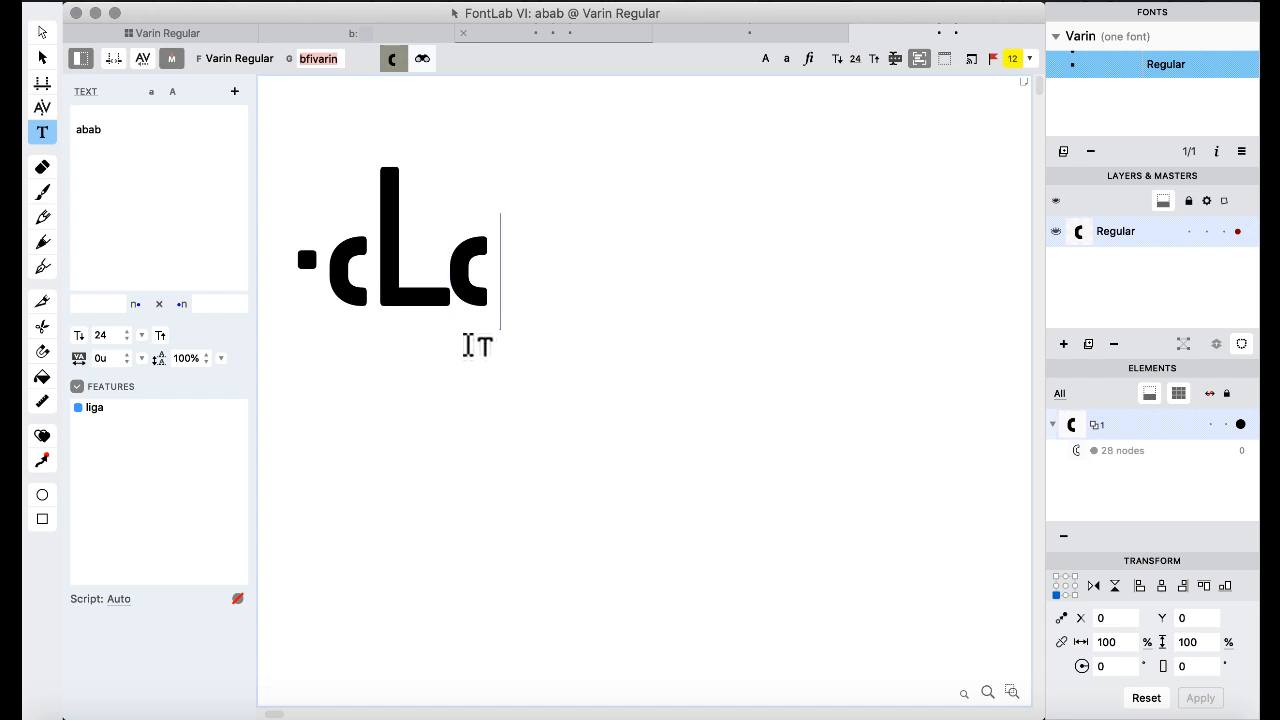
- Return to the Varin Regular font overview and switch to the Features & Classes workspace
left_click(150, 33)
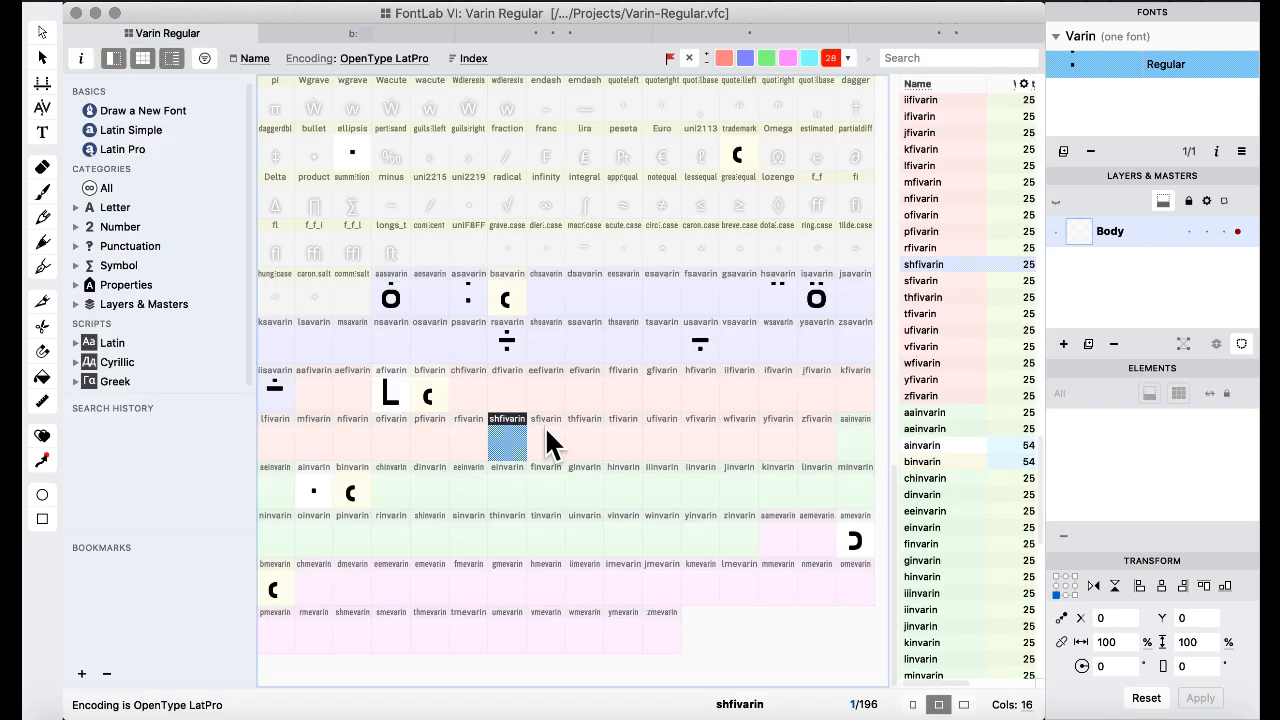
left_click(720, 2)
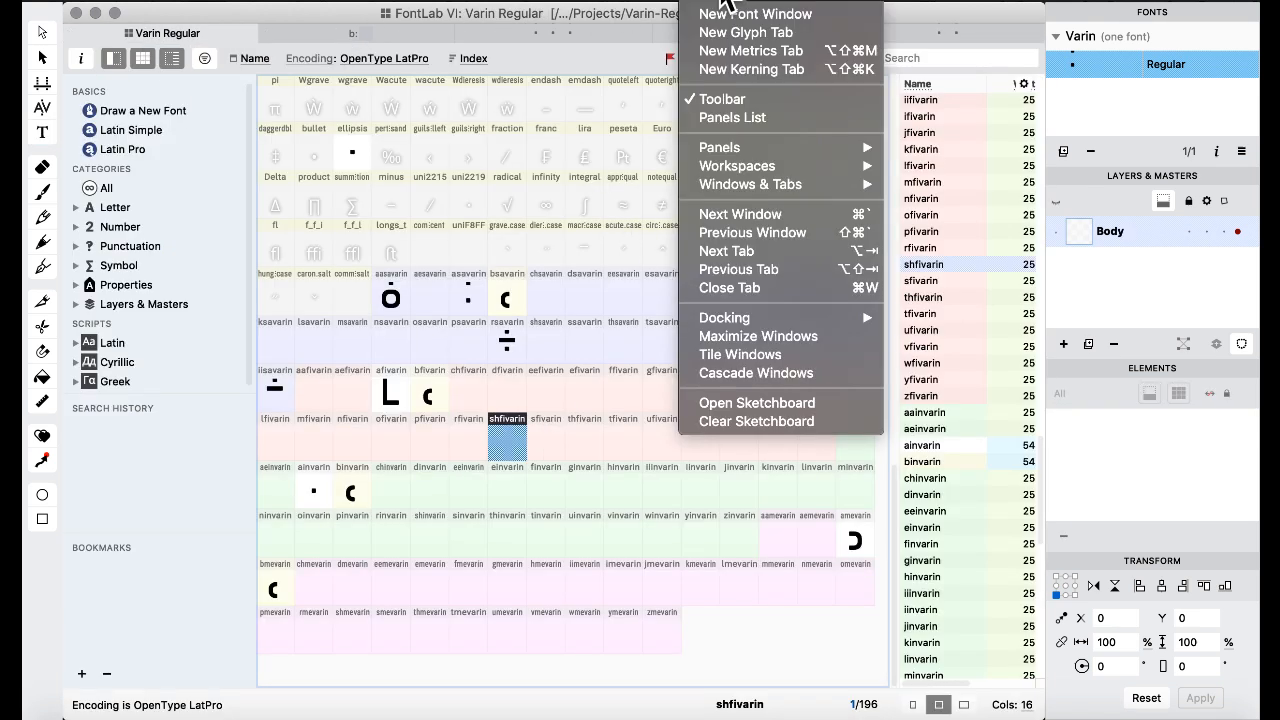
mouse_move(815, 168)
left_click(993, 222)
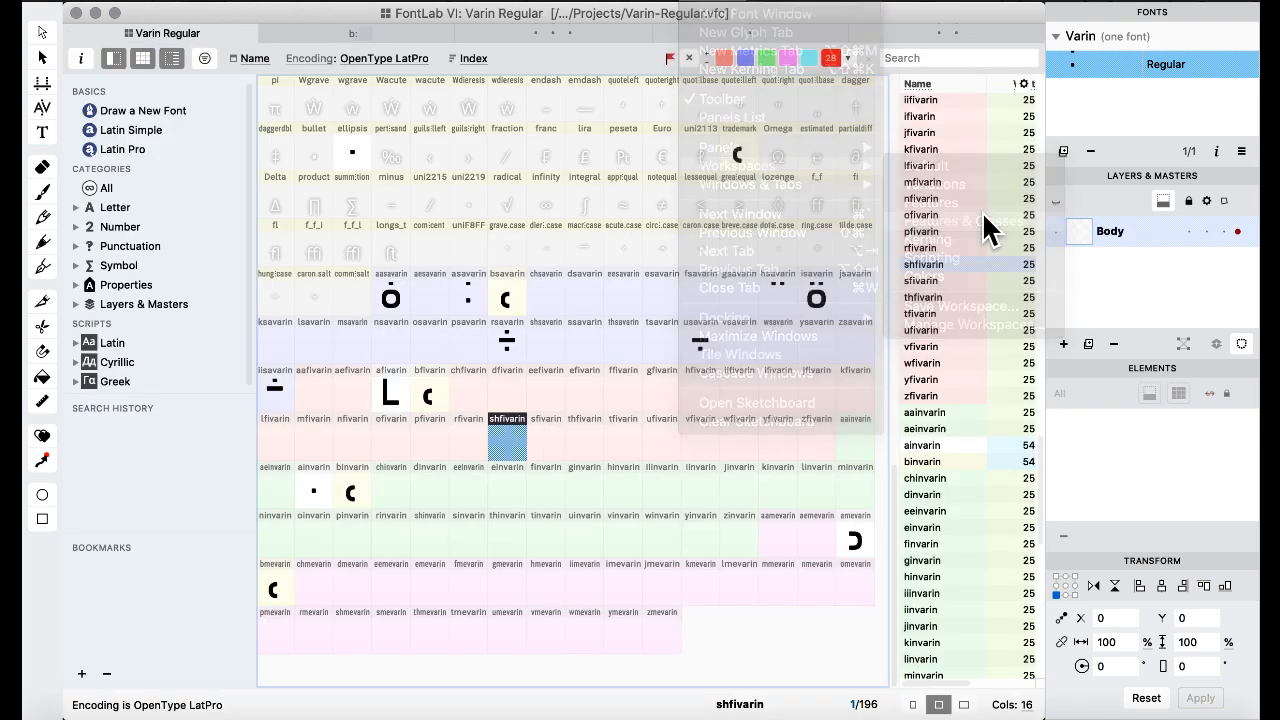
- Review the #FINAL, #INITIAL and #MEDIAL rules of the liga feature, comparing which glyph names each section replaces
scroll(420, 380, "down", 10)
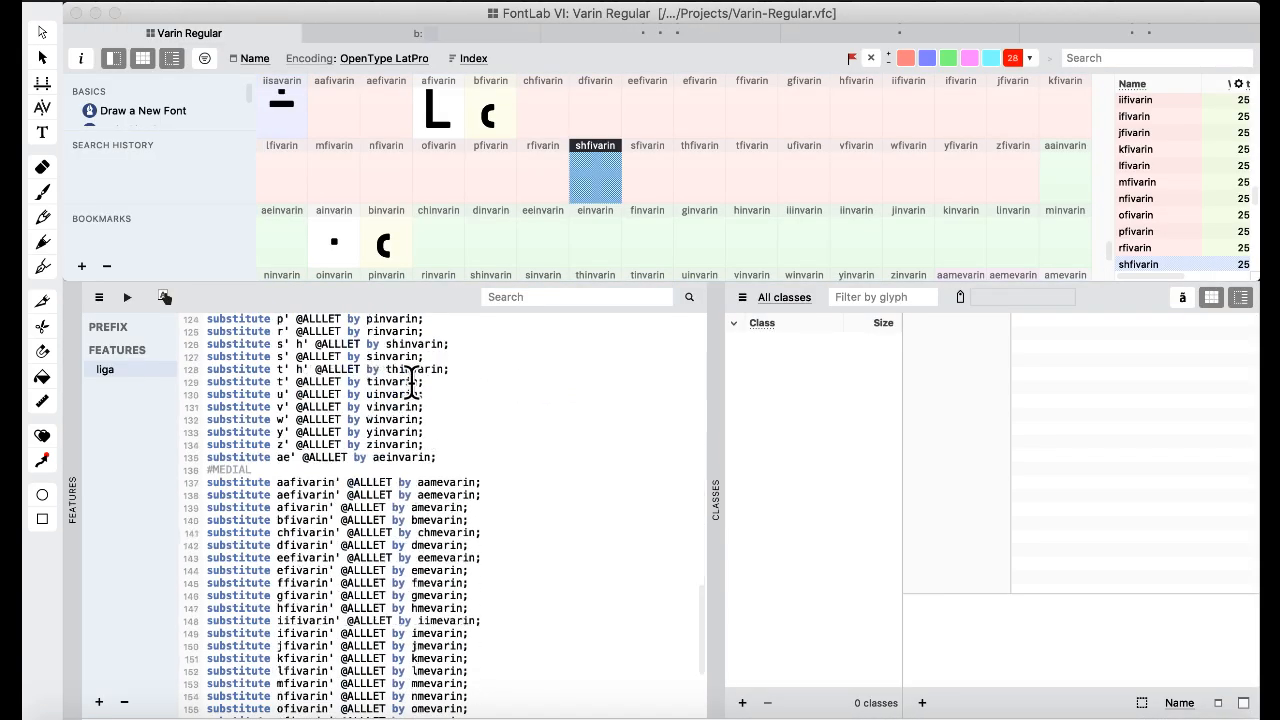
scroll(411, 381, "up", 5)
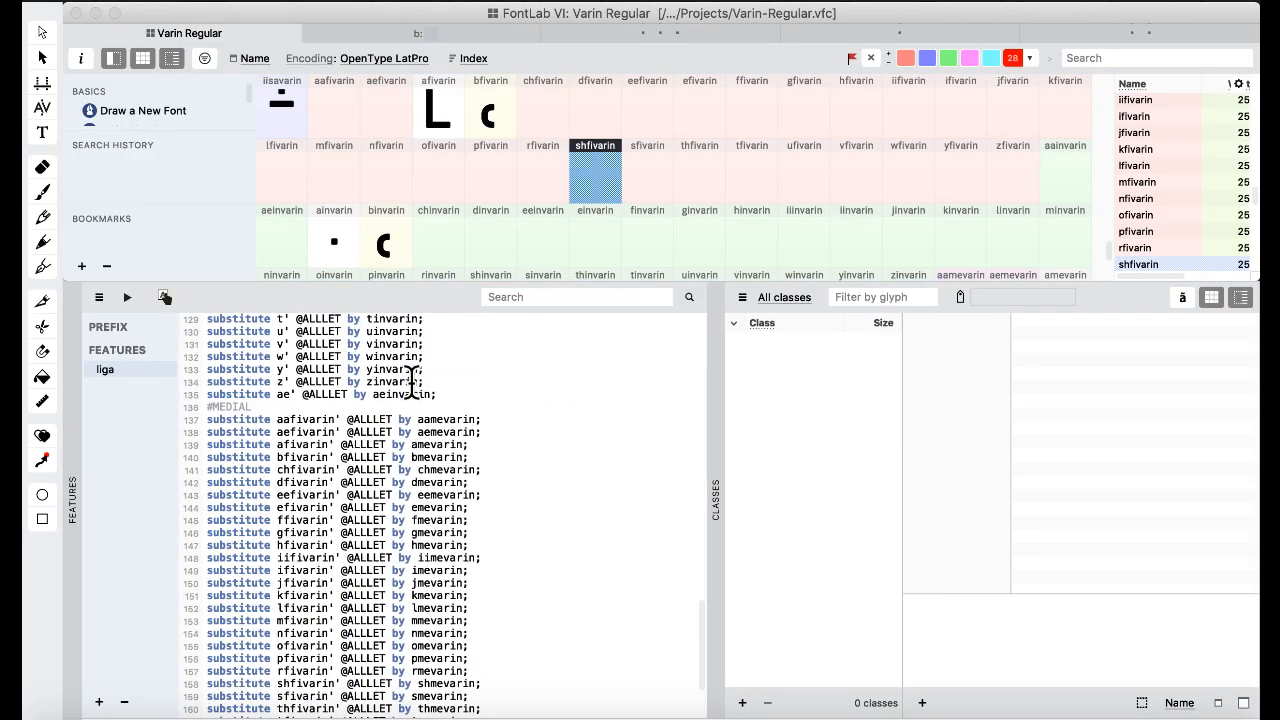
scroll(411, 381, "up", 9)
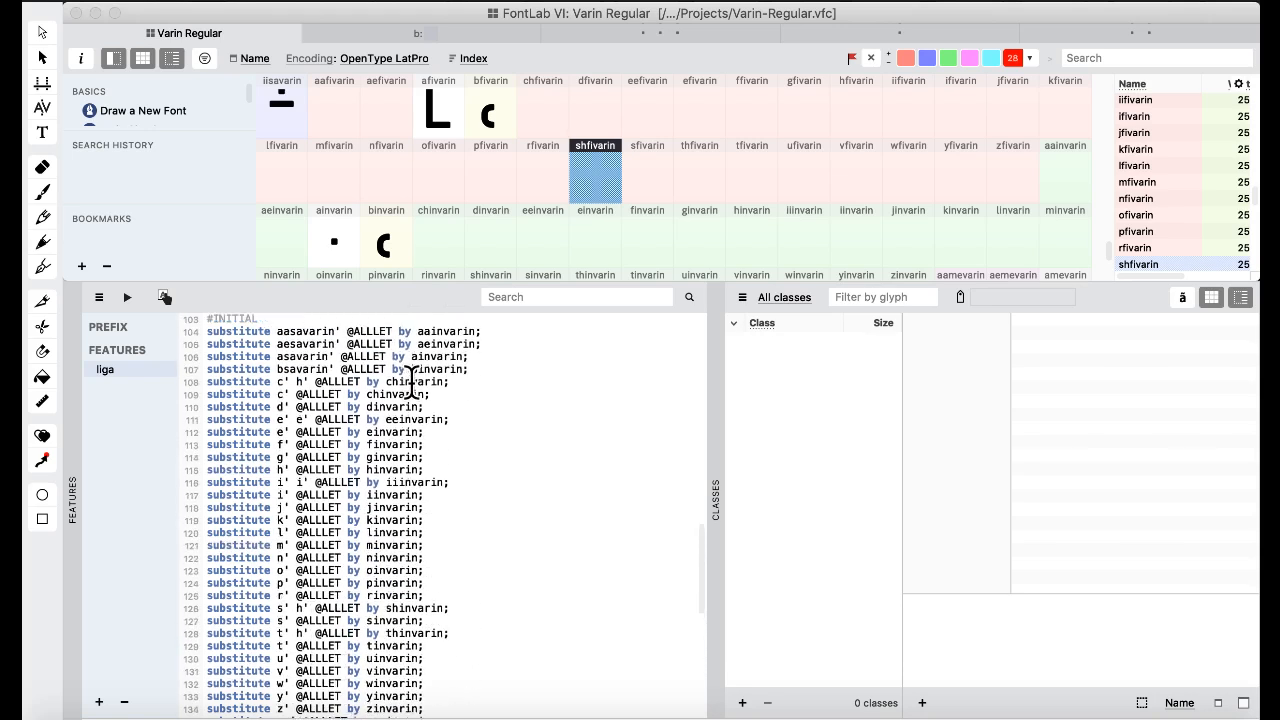
scroll(411, 381, "up", 9)
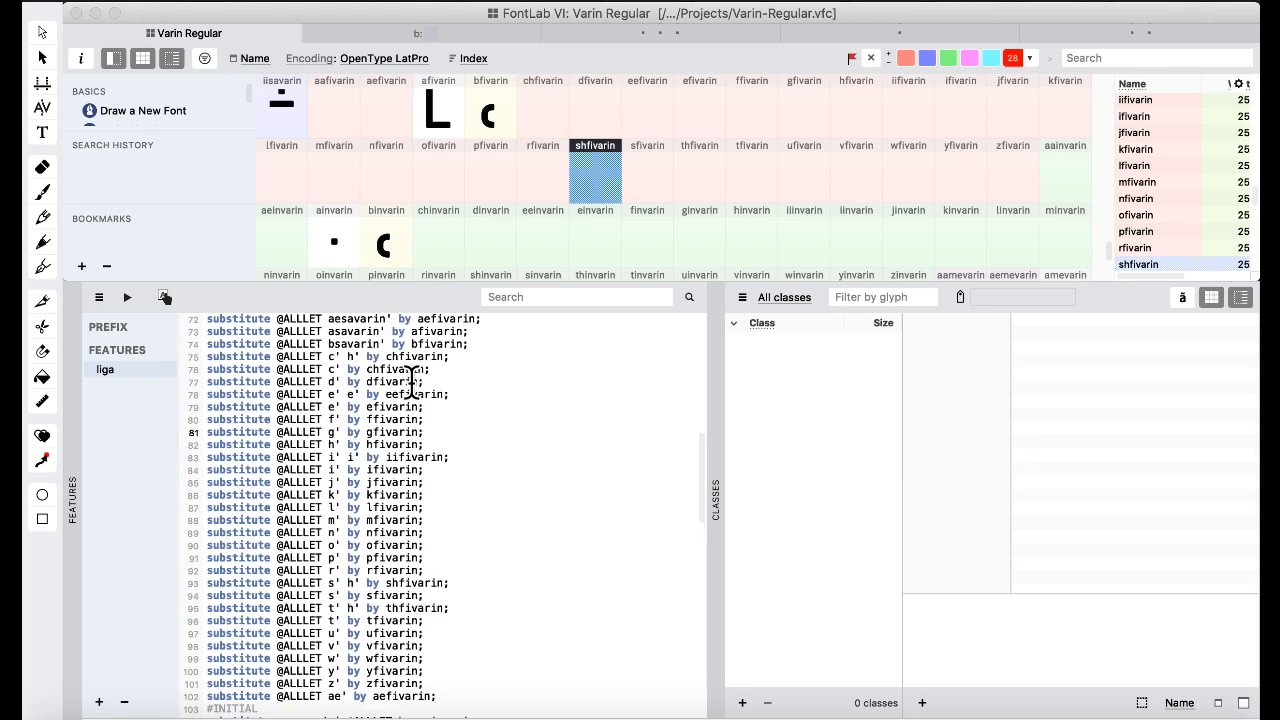
scroll(411, 381, "up", 1)
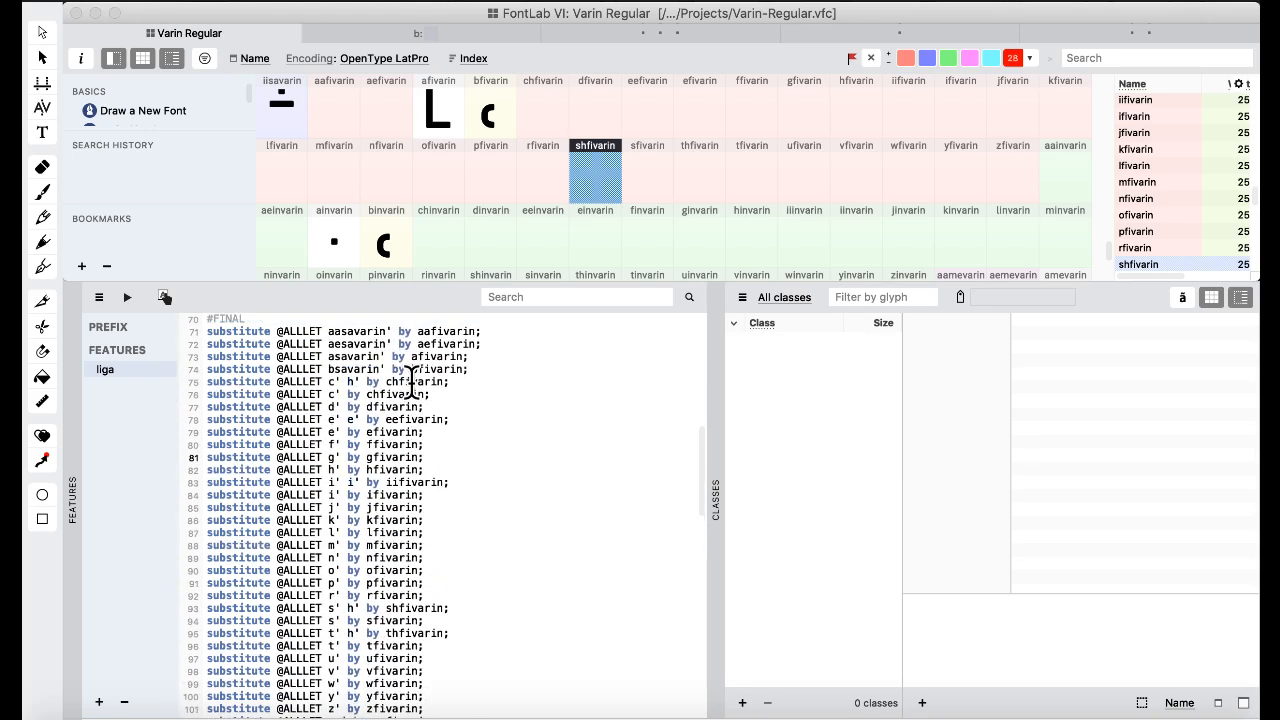
scroll(469, 430, "down", 20)
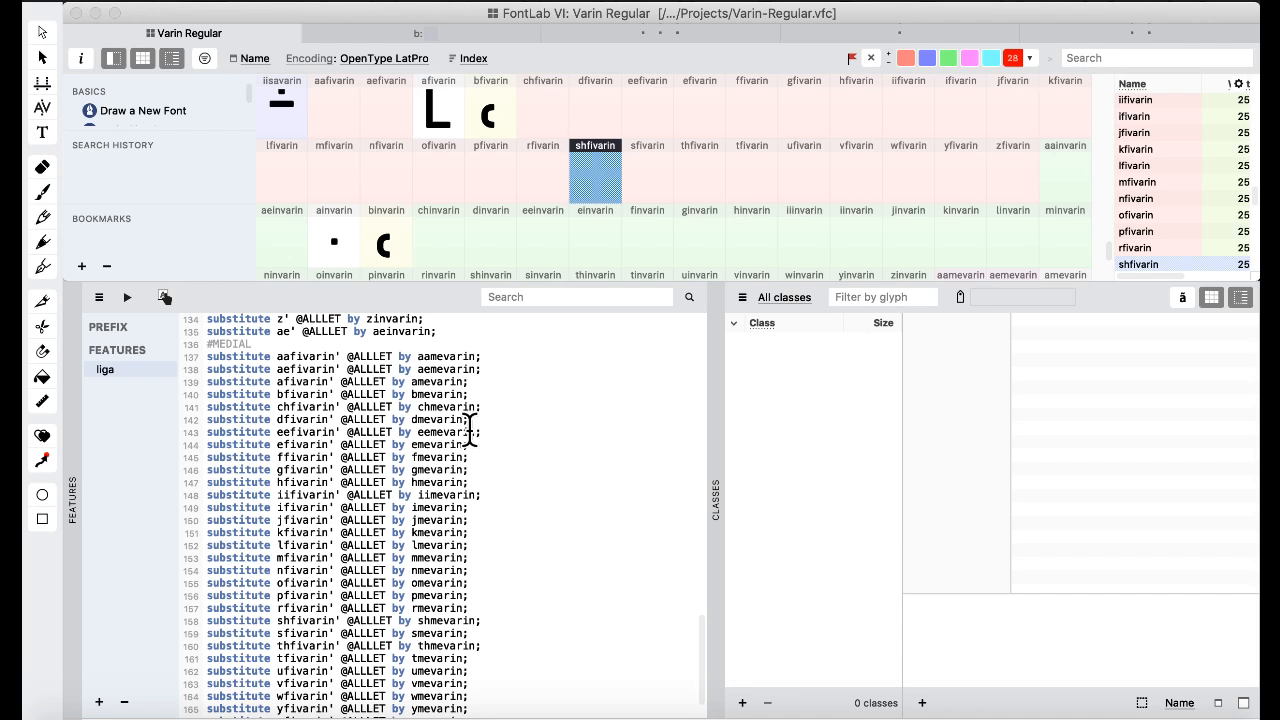
scroll(469, 430, "down", 2)
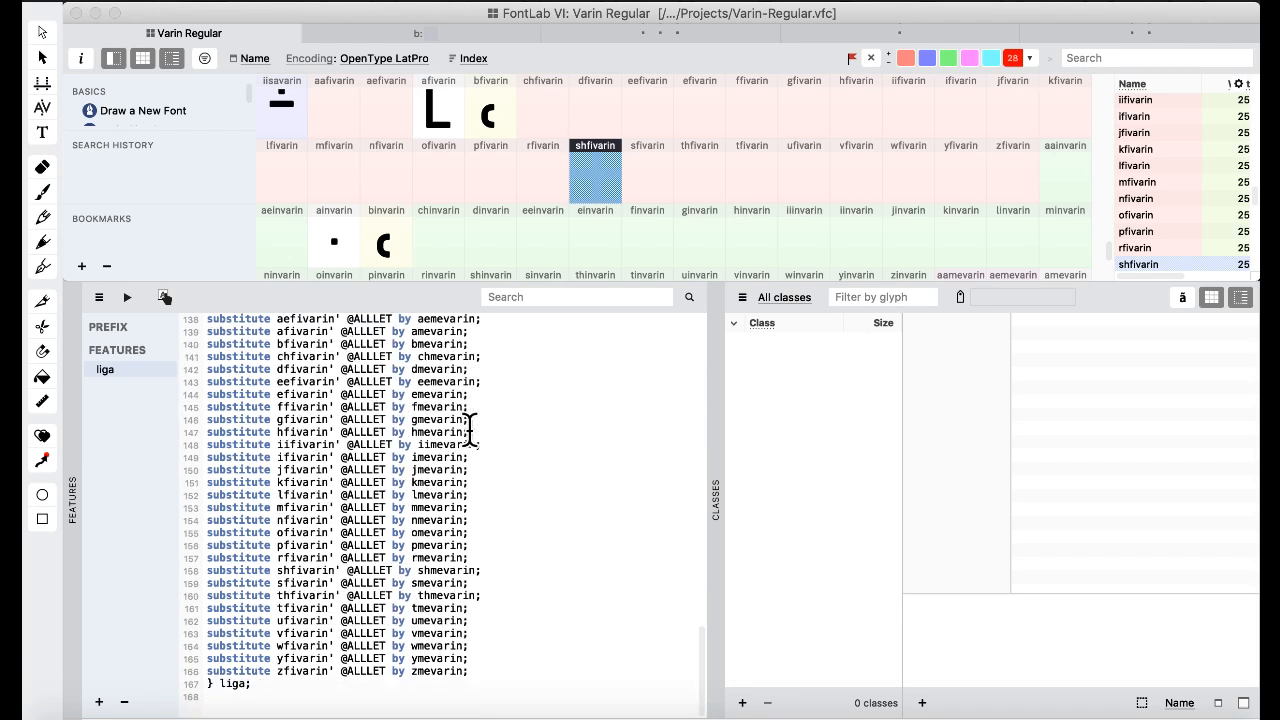
scroll(469, 430, "up", 10)
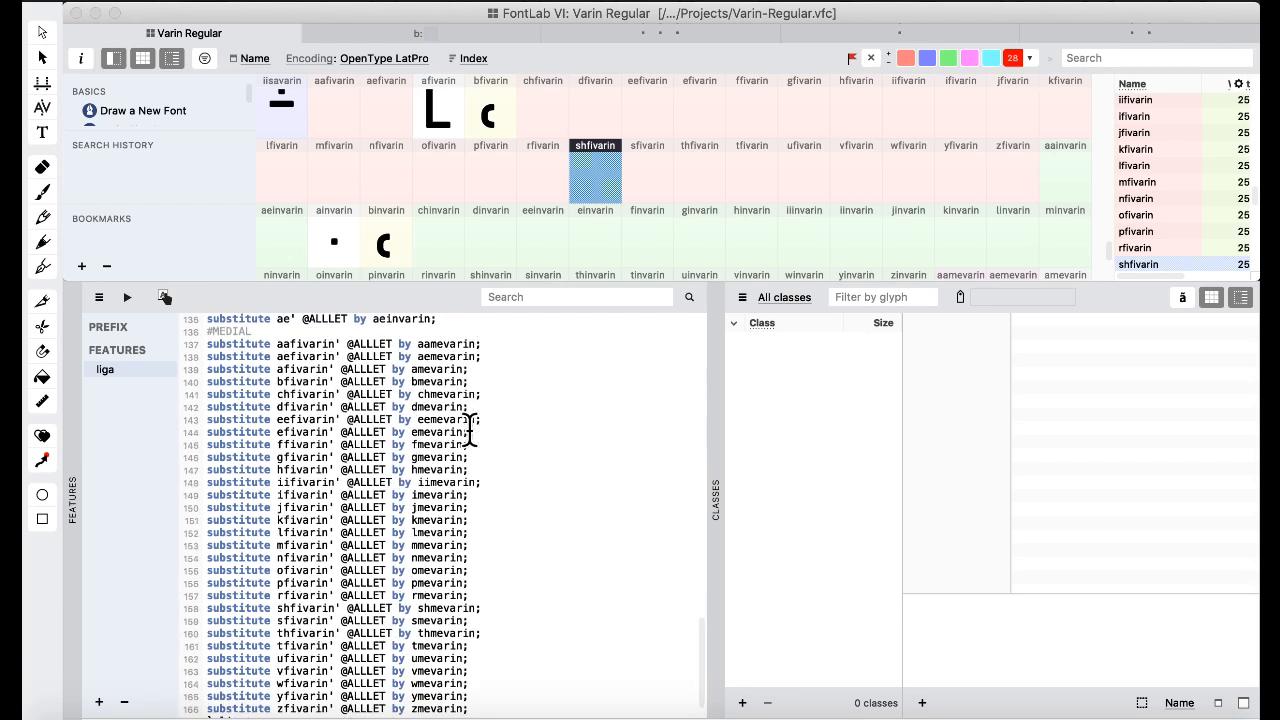
scroll(469, 430, "up", 15)
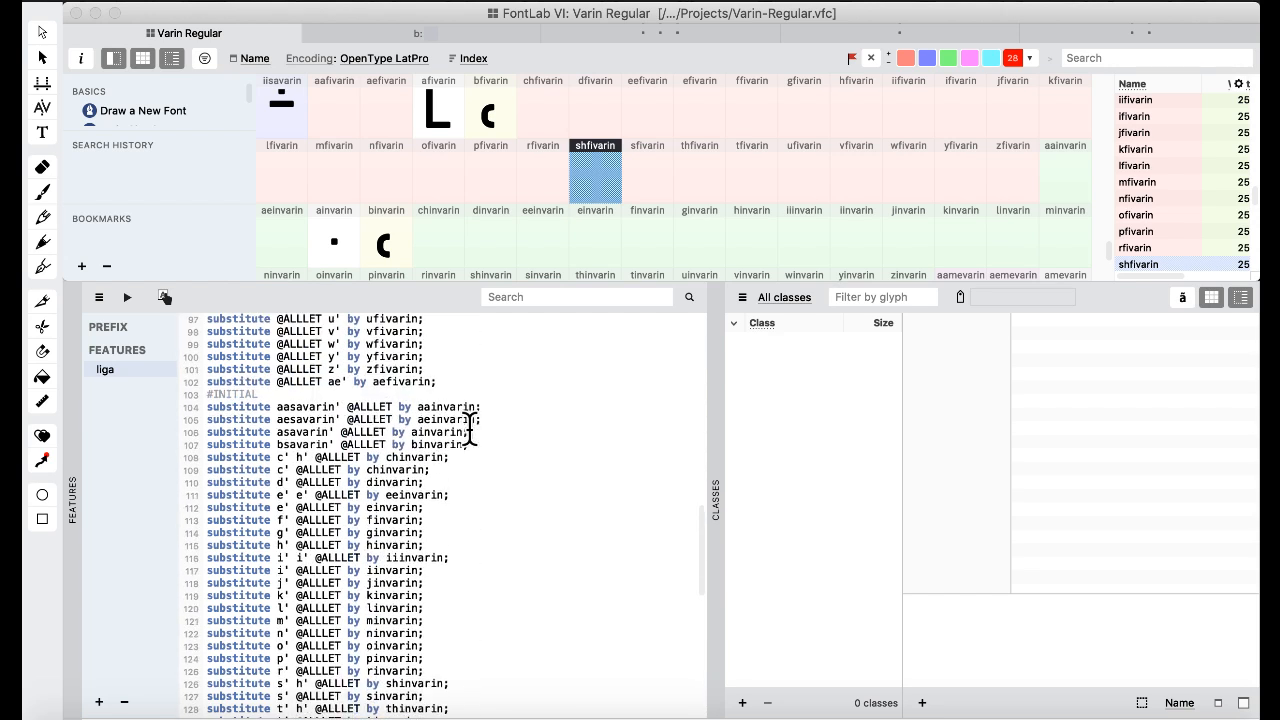
scroll(469, 430, "up", 1)
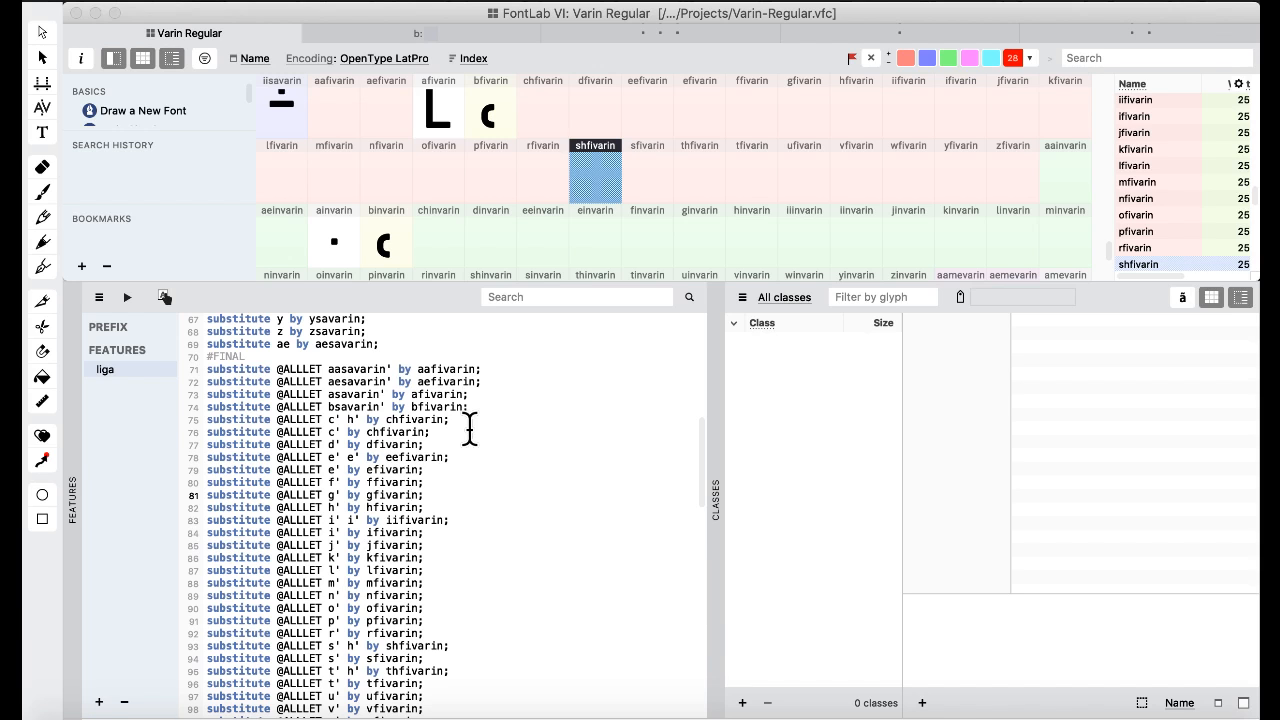
scroll(469, 430, "down", 3)
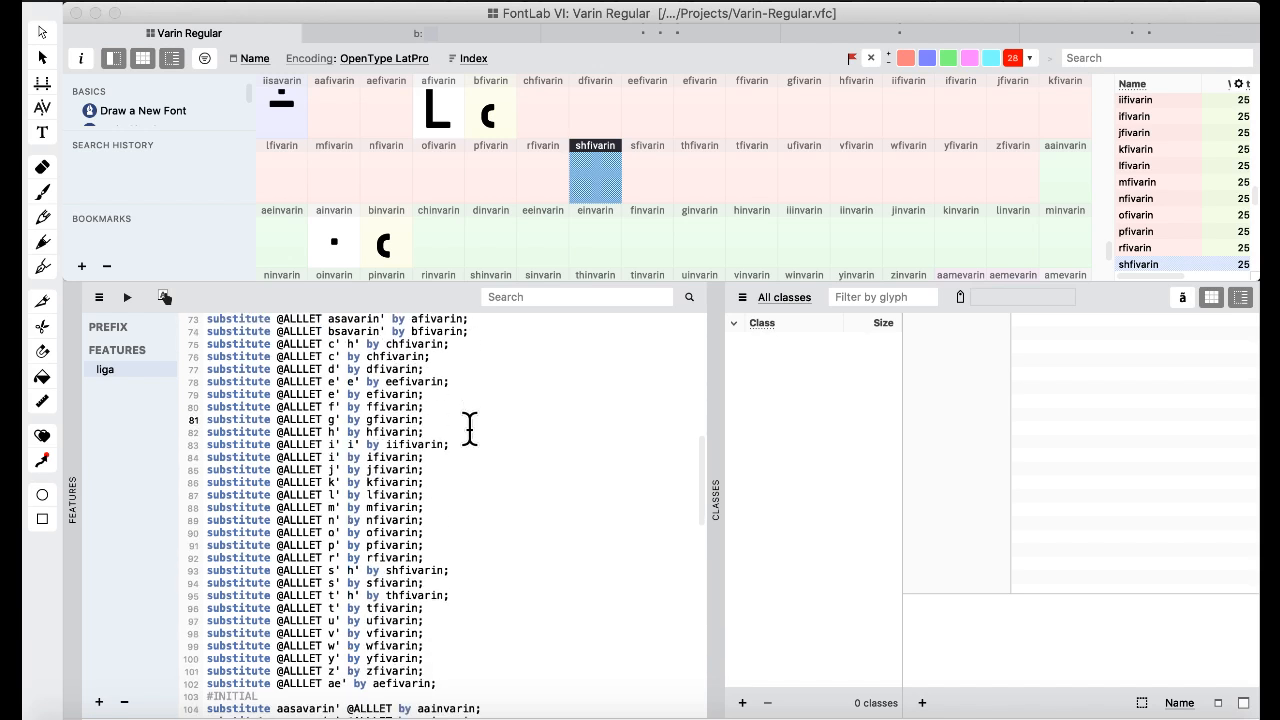
scroll(469, 430, "down", 20)
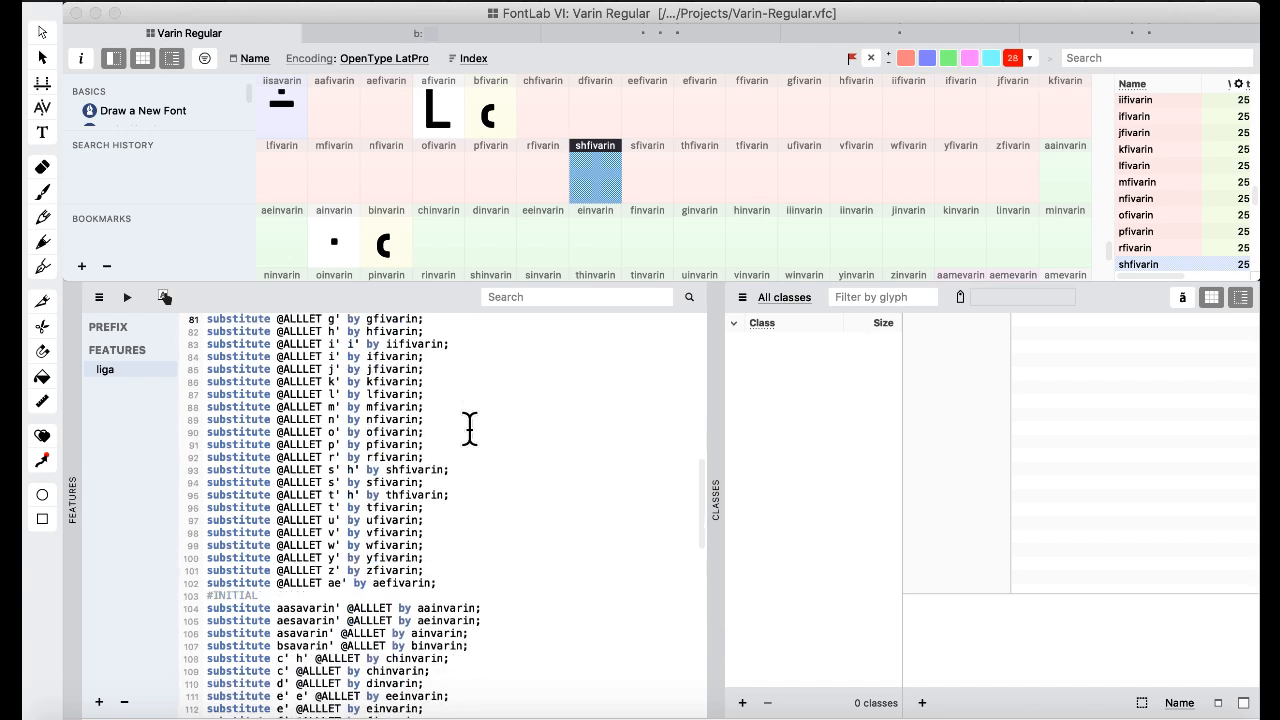
scroll(469, 430, "down", 2)
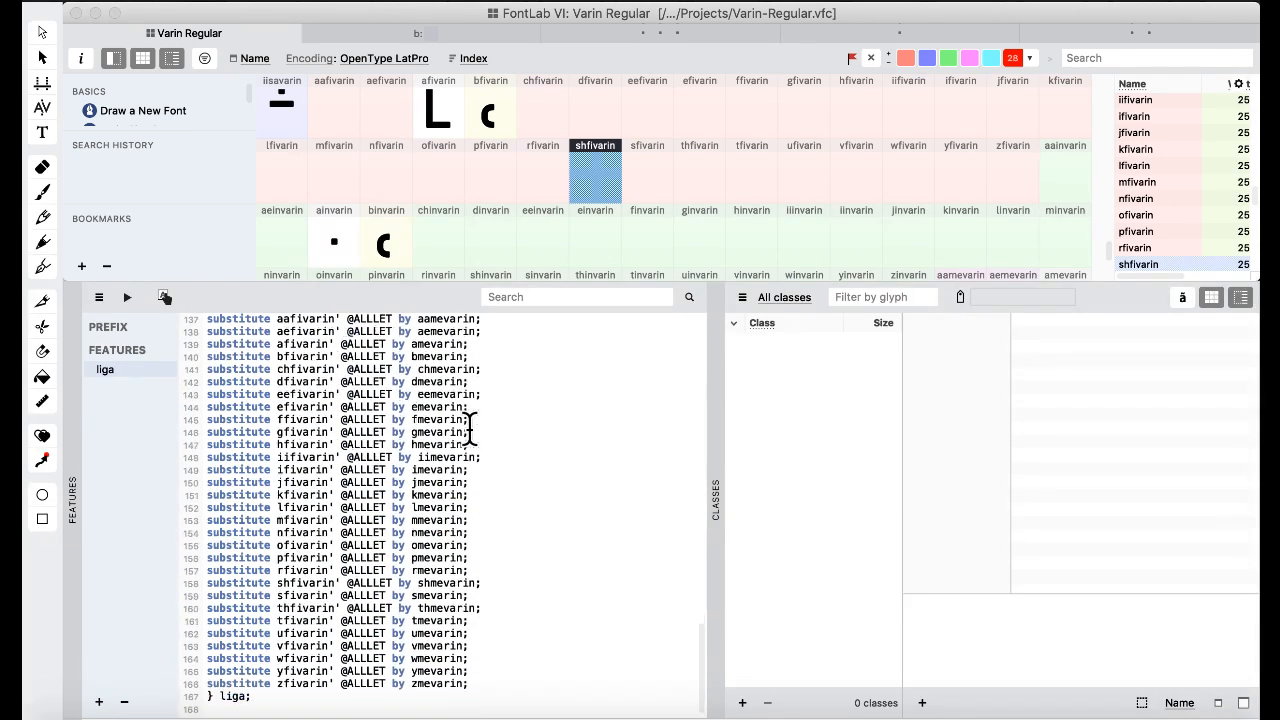
left_click(469, 430)
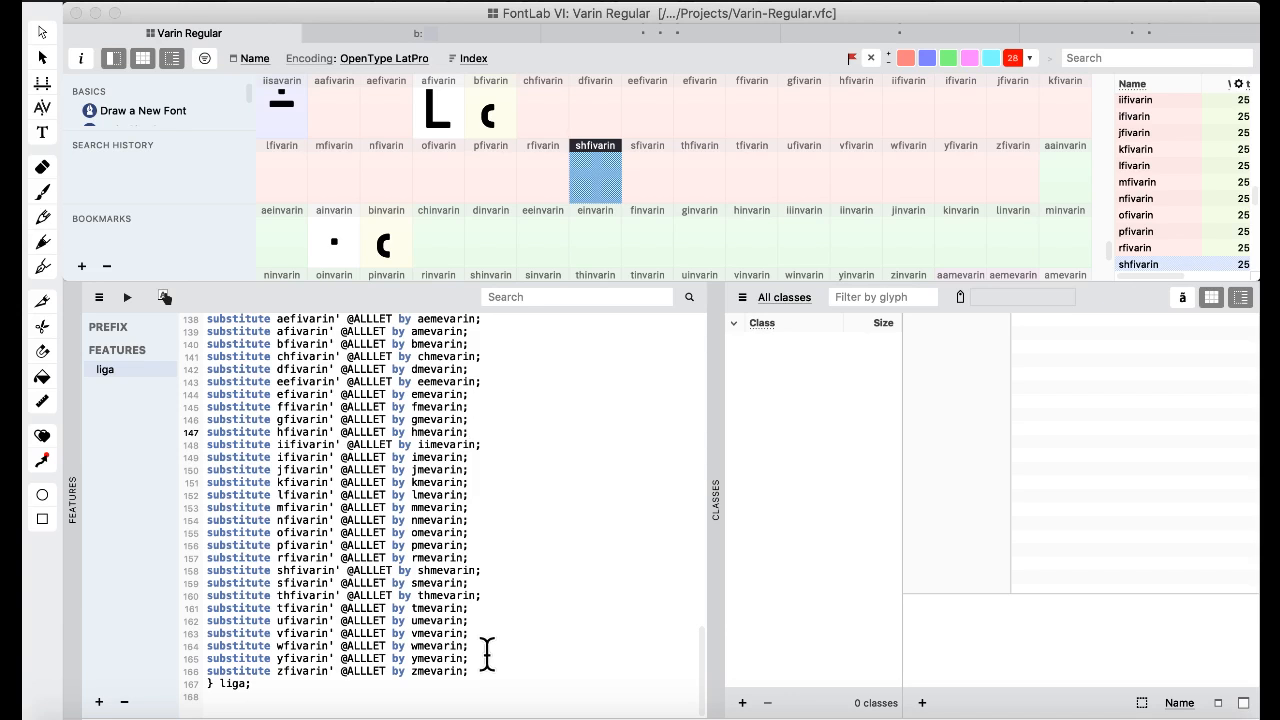
- Copy all substitution lines of the #MEDIAL section in the liga feature code, from aafivarin through zfivarin
scroll(487, 655, "up", 1)
left_click(476, 683)
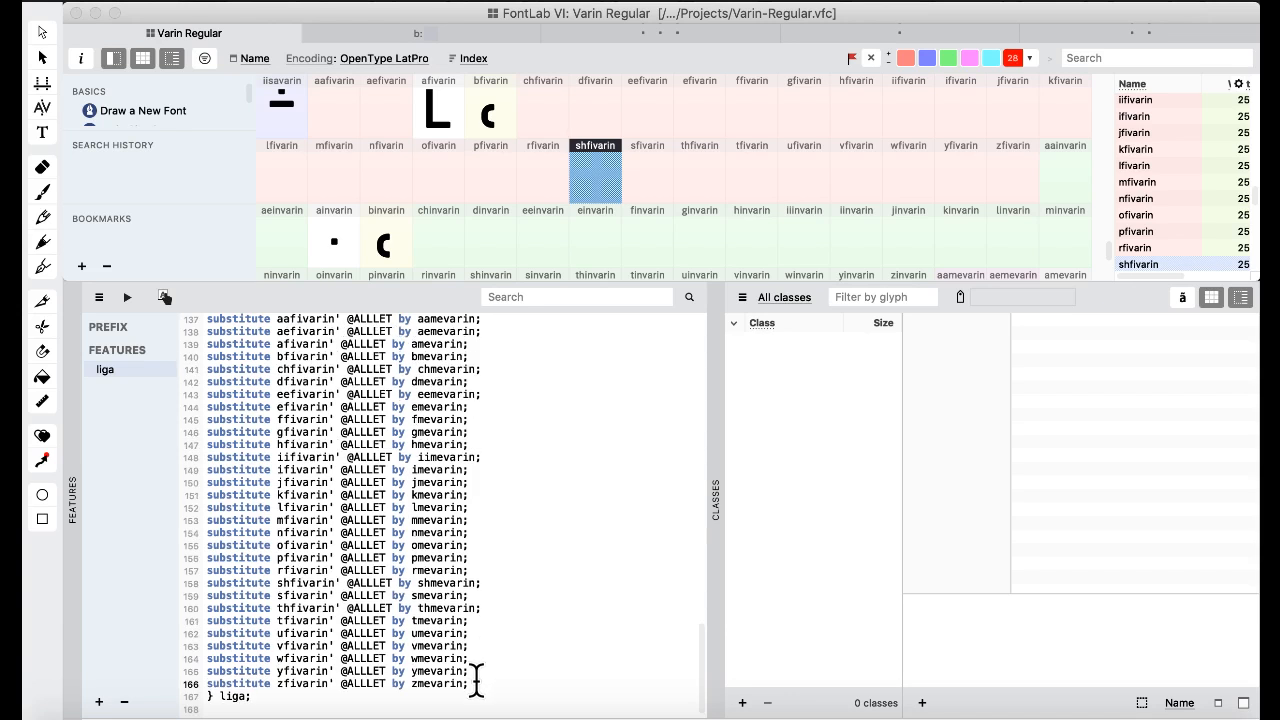
left_click_drag(476, 683, 202, 372)
key("super+c")
left_click(512, 393)
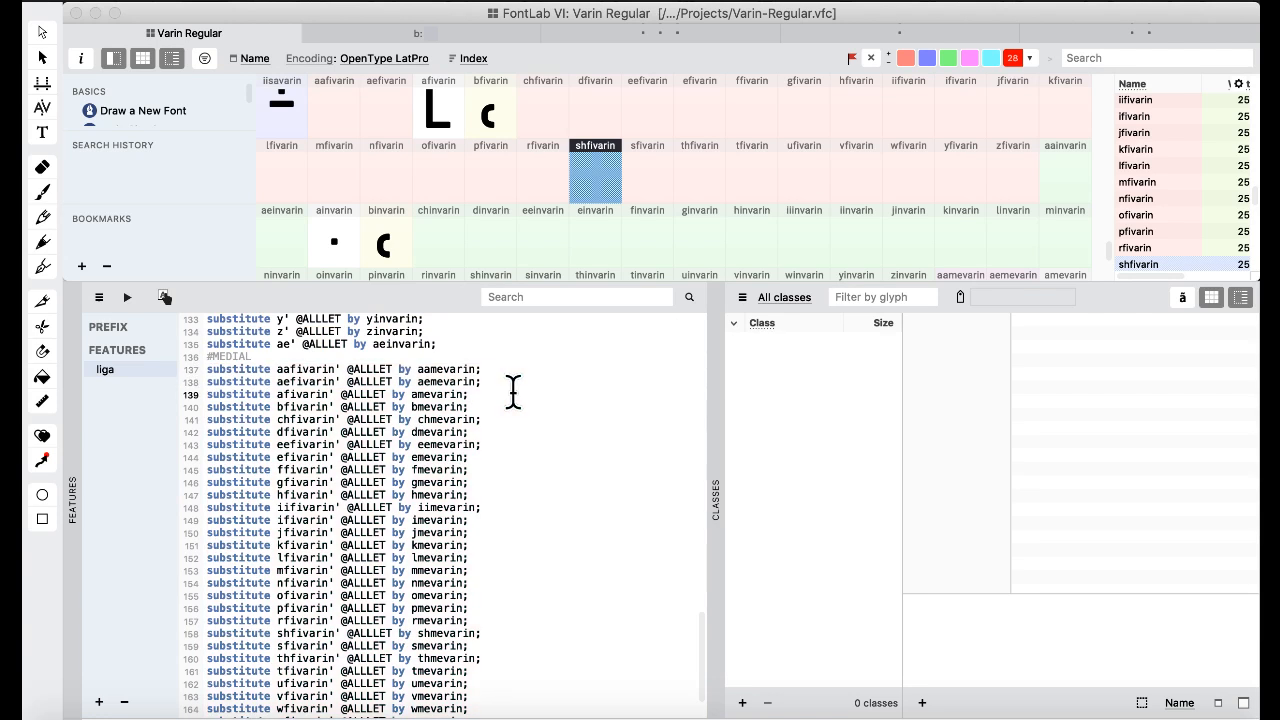
scroll(512, 391, "down", 3)
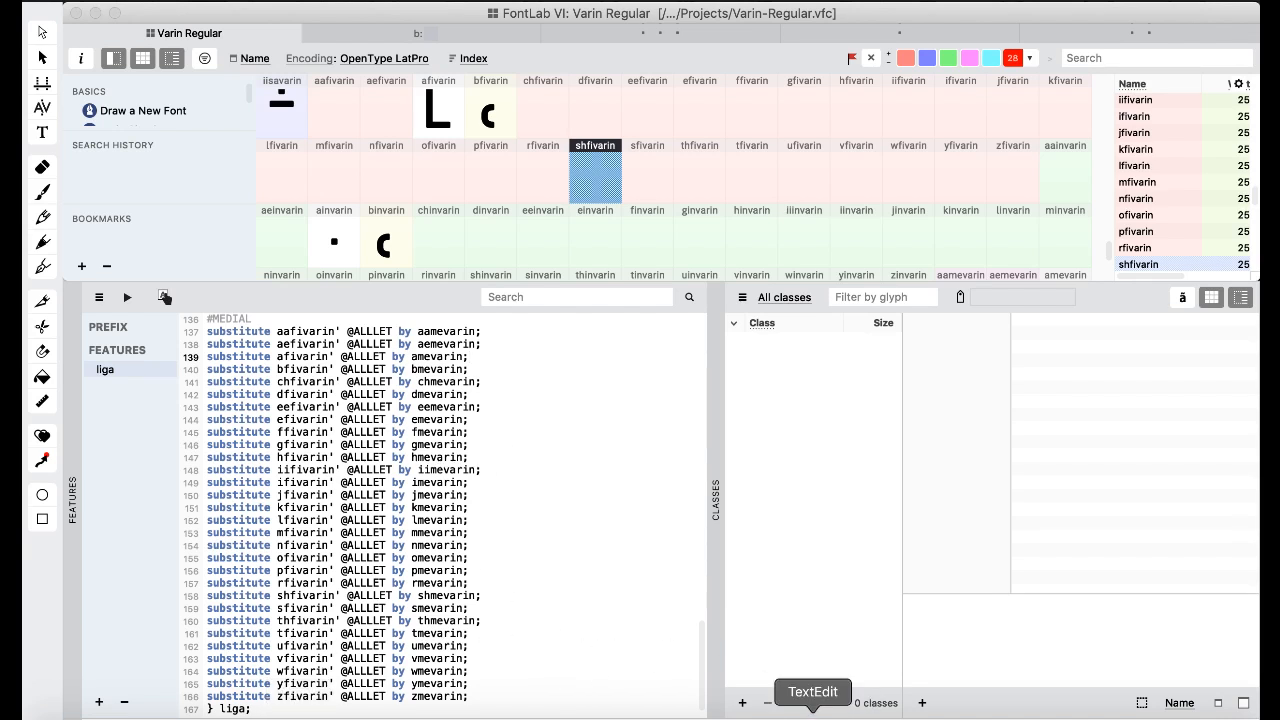
- Switch to TextEdit, create a blank document and close the NDA Fonts folder window that overlaps it
left_click(812, 716)
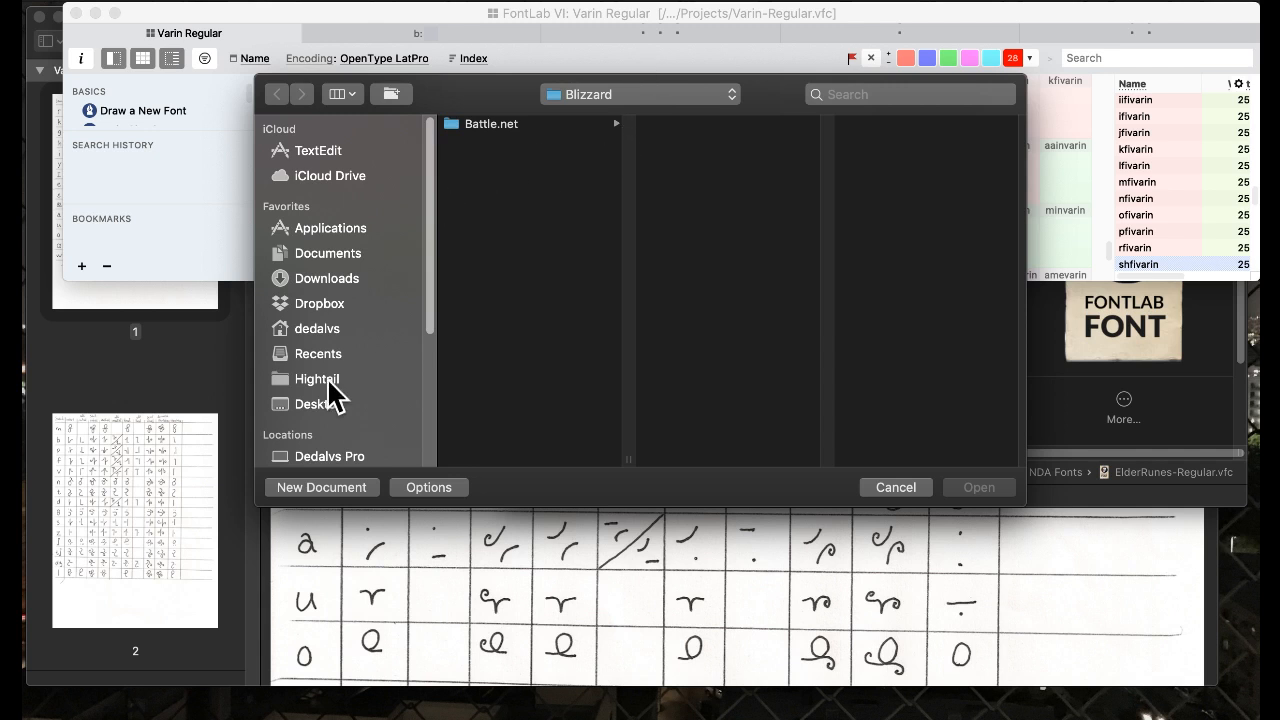
left_click(316, 486)
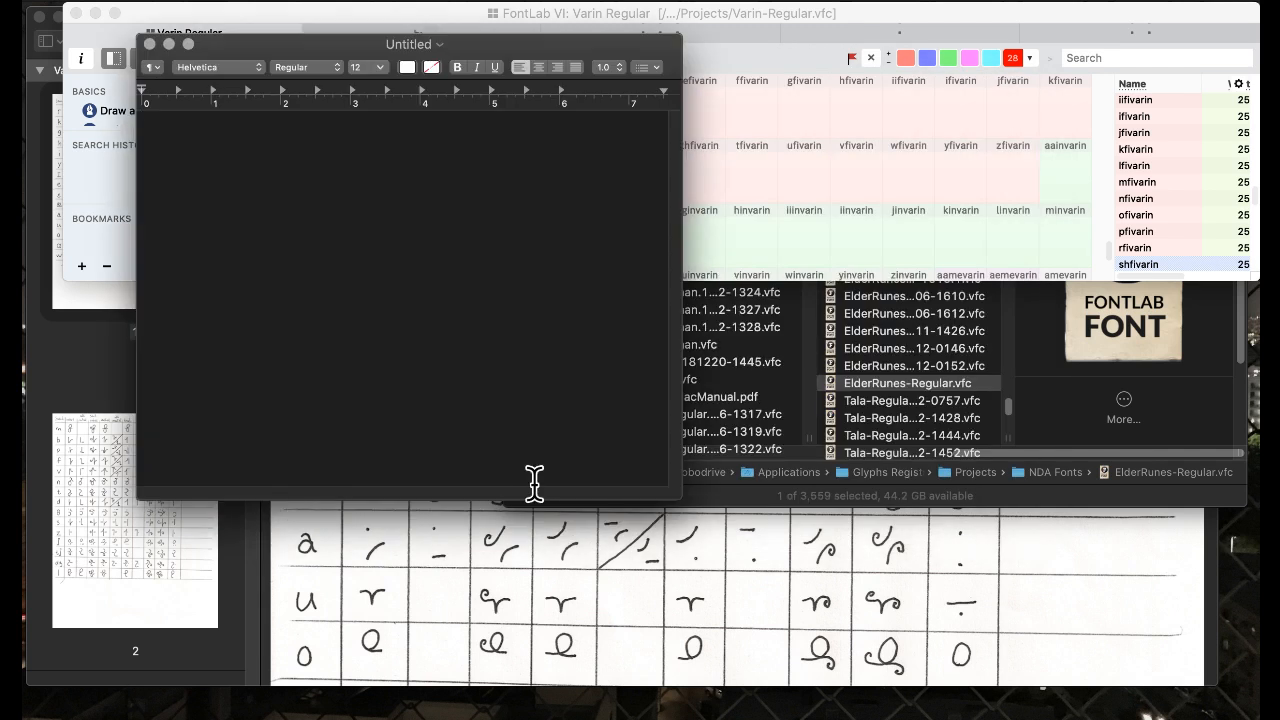
left_click_drag(316, 47, 762, 166)
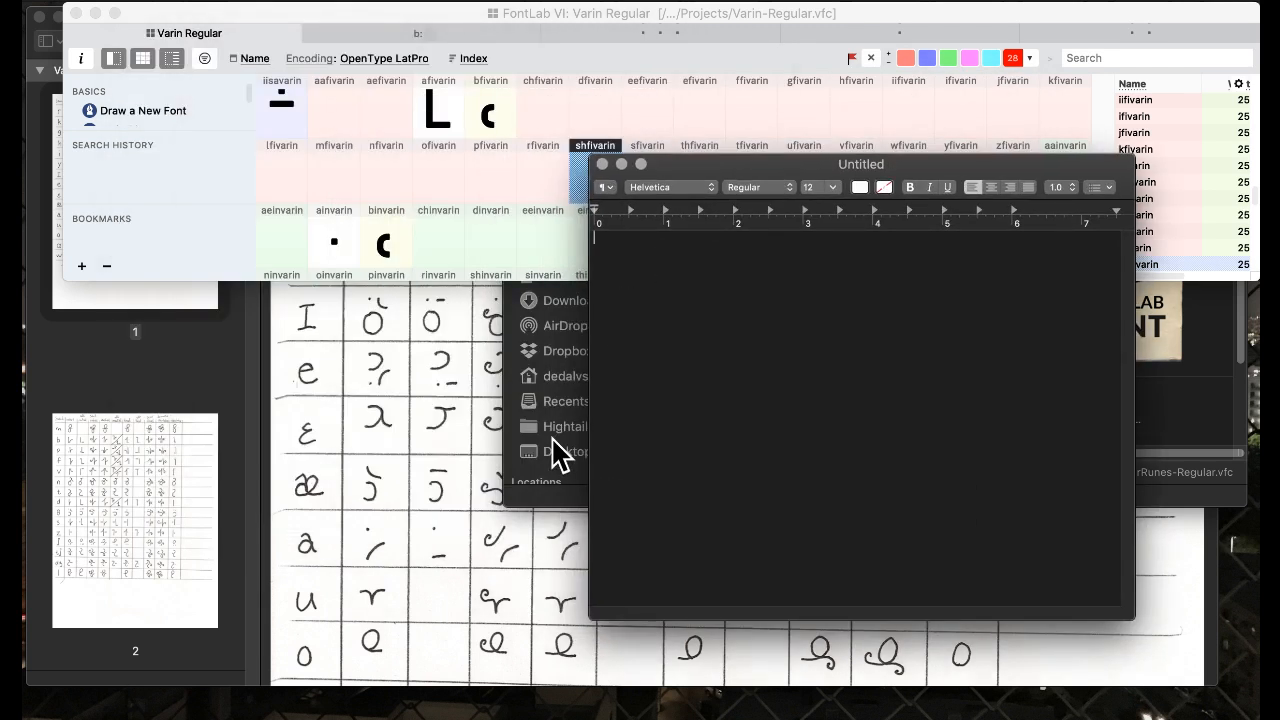
left_click(540, 497)
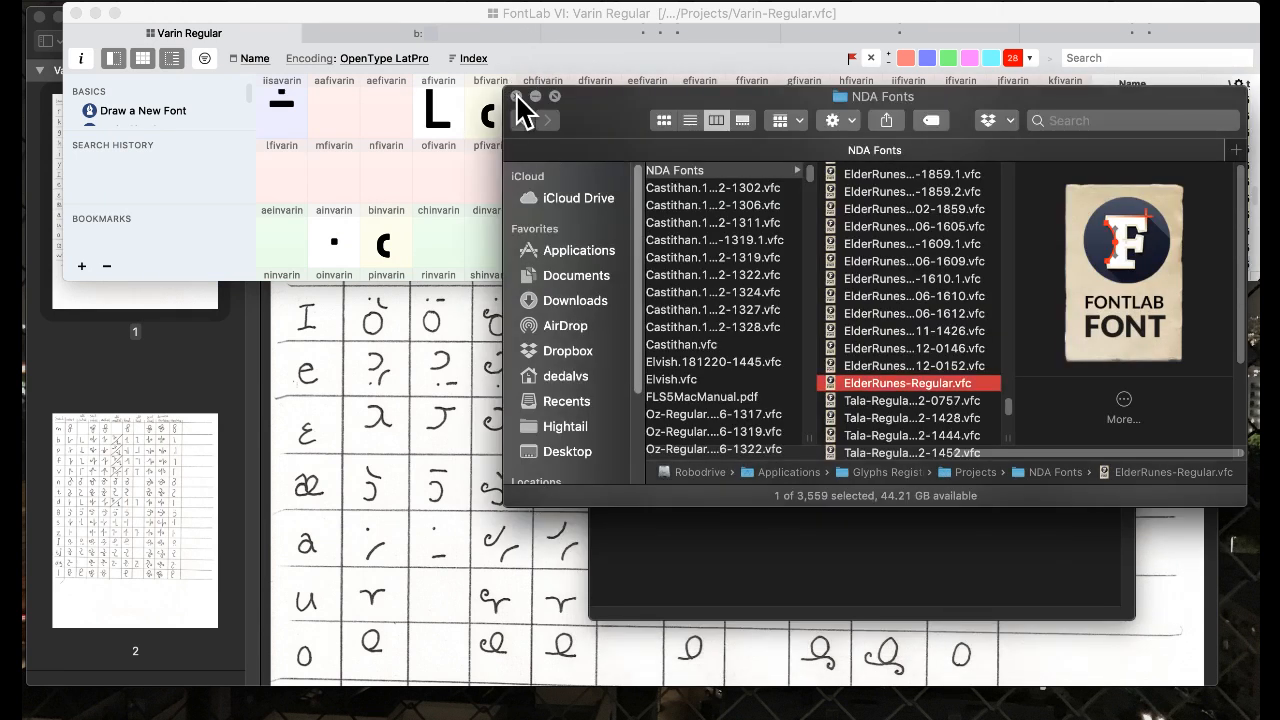
left_click(516, 97)
left_click(771, 495)
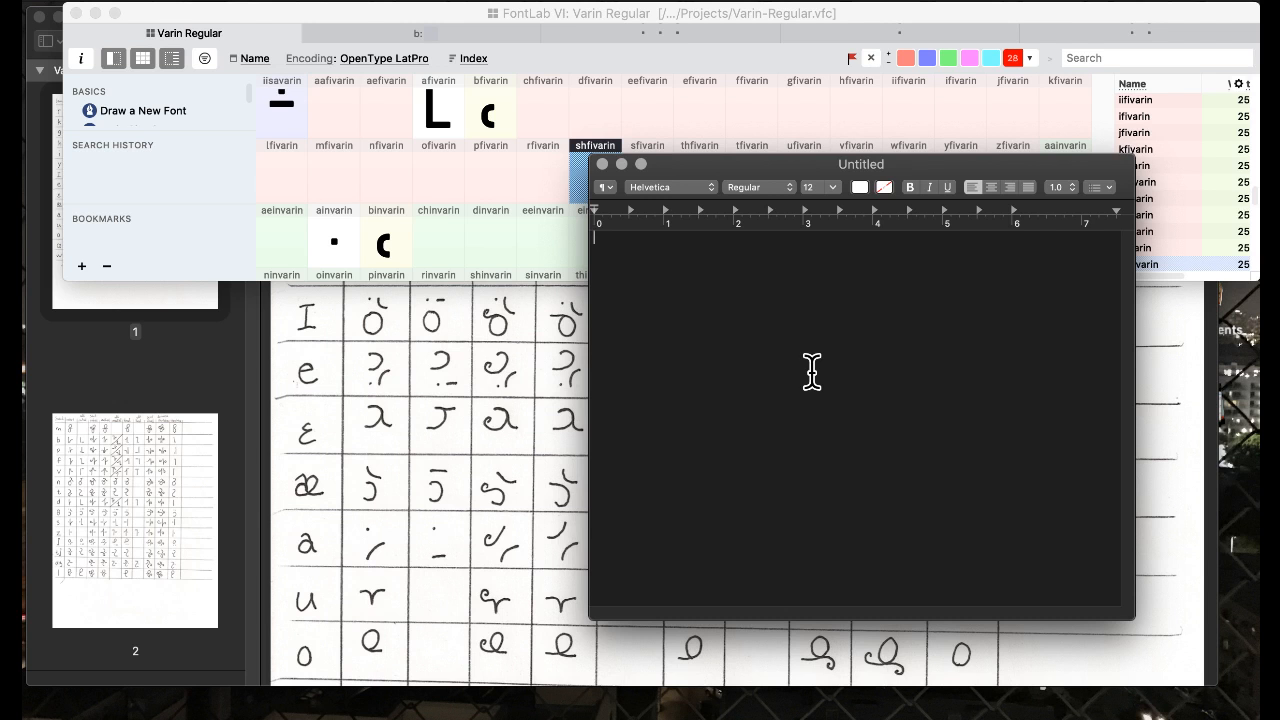
- Paste the copied #MEDIAL rules into the blank document and convert it to plain text
key("super+v")
scroll(811, 337, "up", 2)
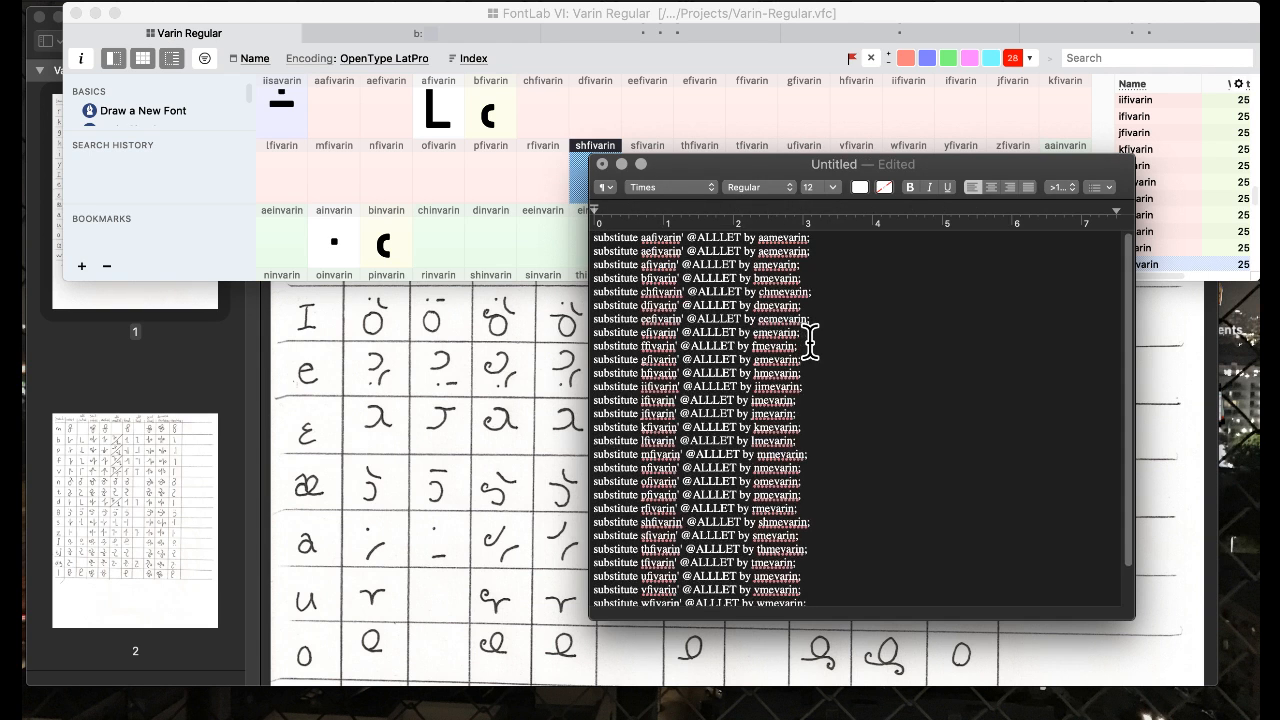
scroll(811, 340, "down", 3)
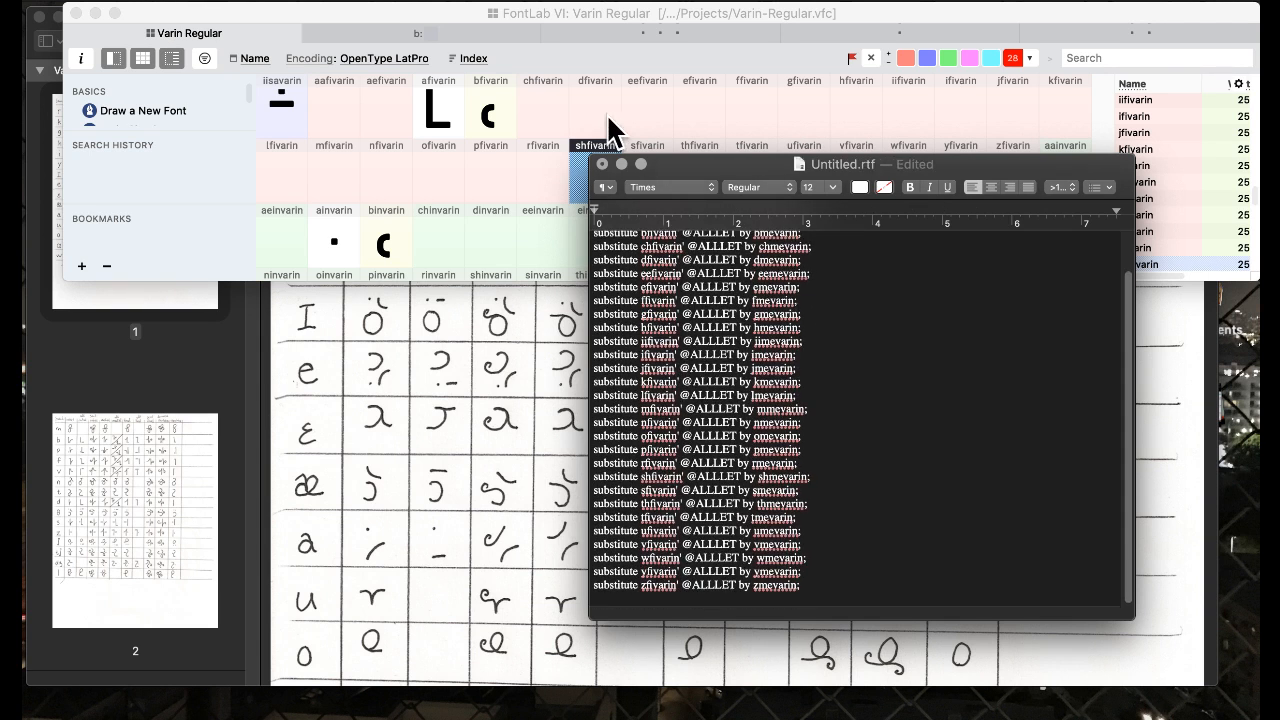
left_click(375, 2)
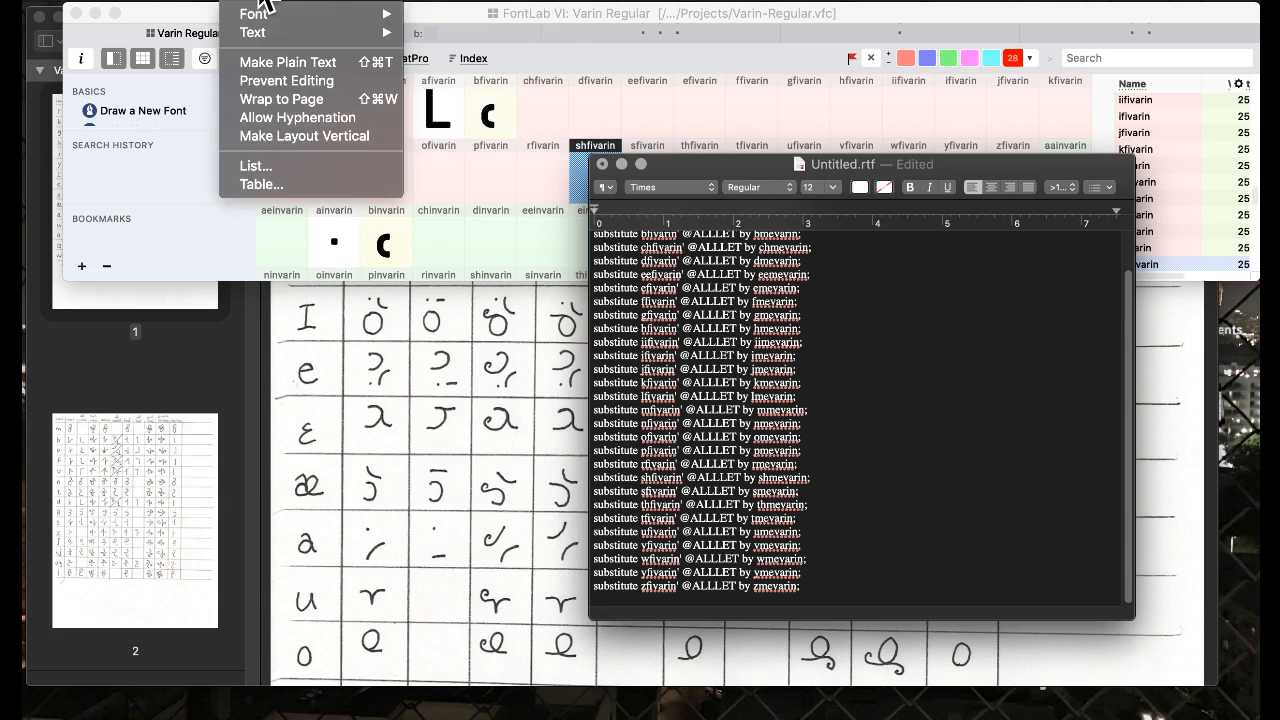
left_click(277, 63)
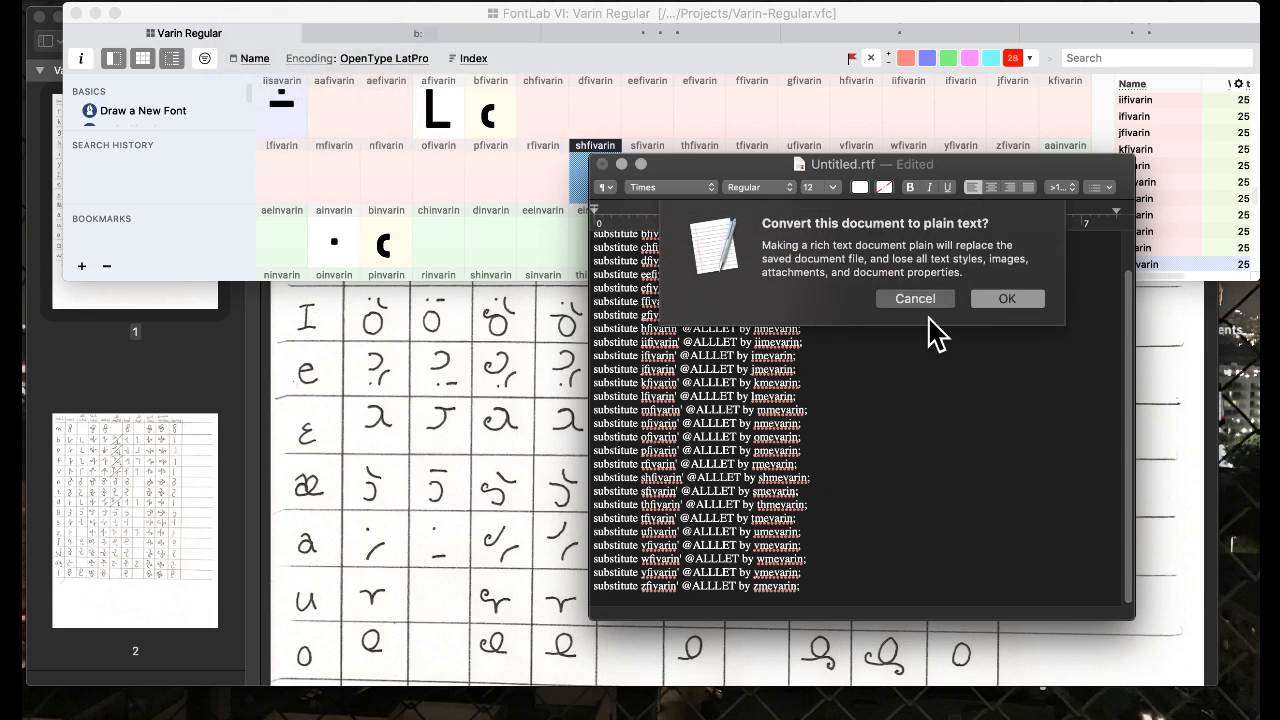
left_click(1018, 302)
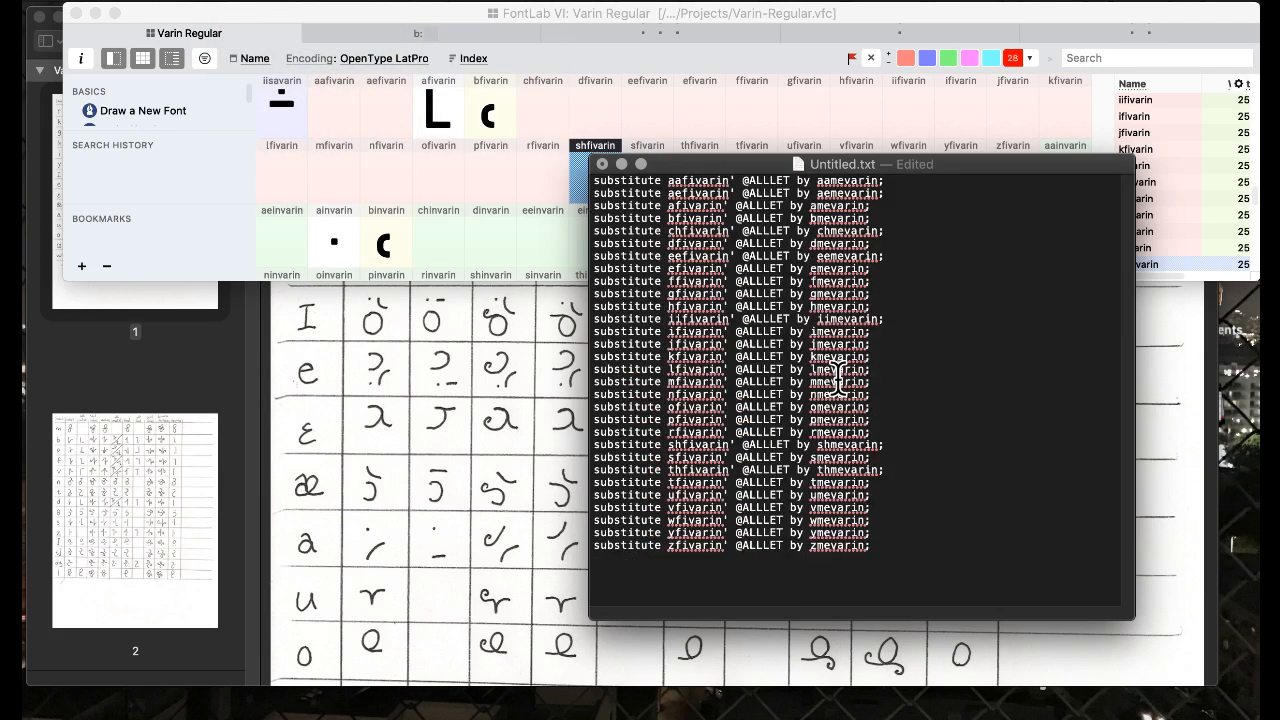
left_click(716, 570)
key("BackSpace")
- Check in FontLab how the #INITIAL rules name their source and replacement glyphs, and return to the TextEdit document
left_click(521, 142)
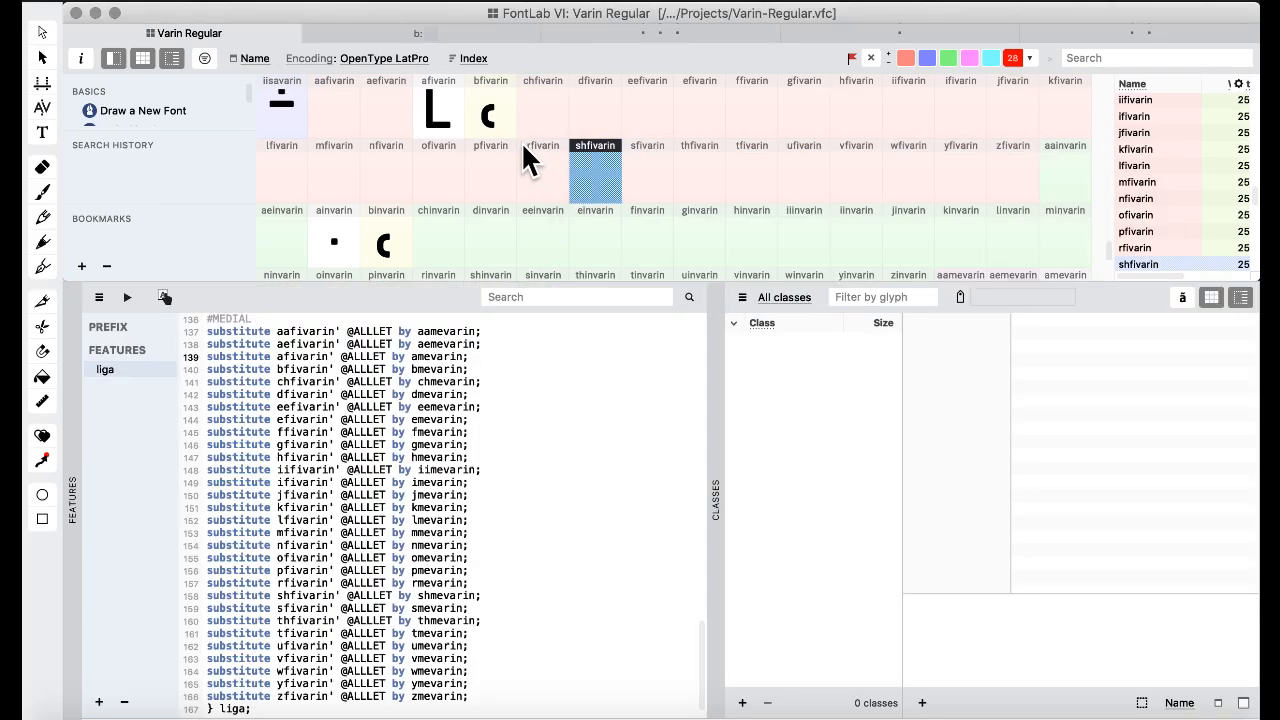
left_click(523, 157)
scroll(405, 450, "up", 1)
scroll(405, 452, "up", 10)
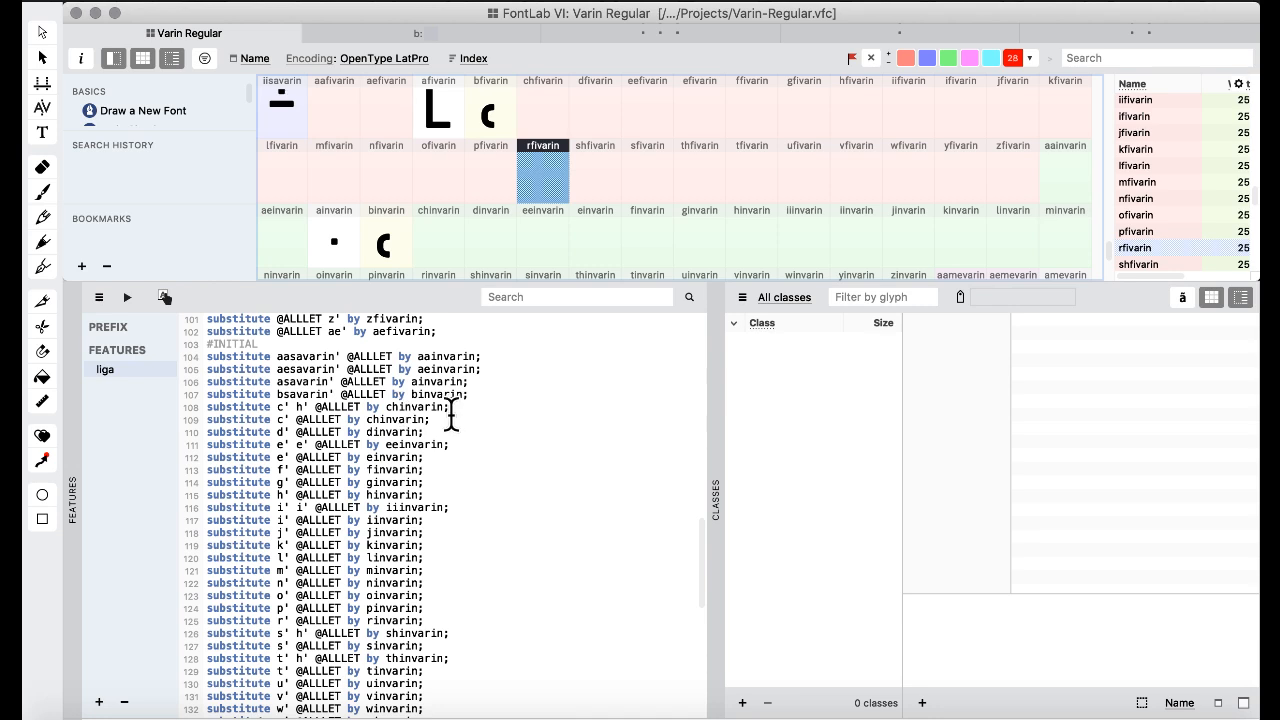
key("ctrl+Up")
left_click(961, 374)
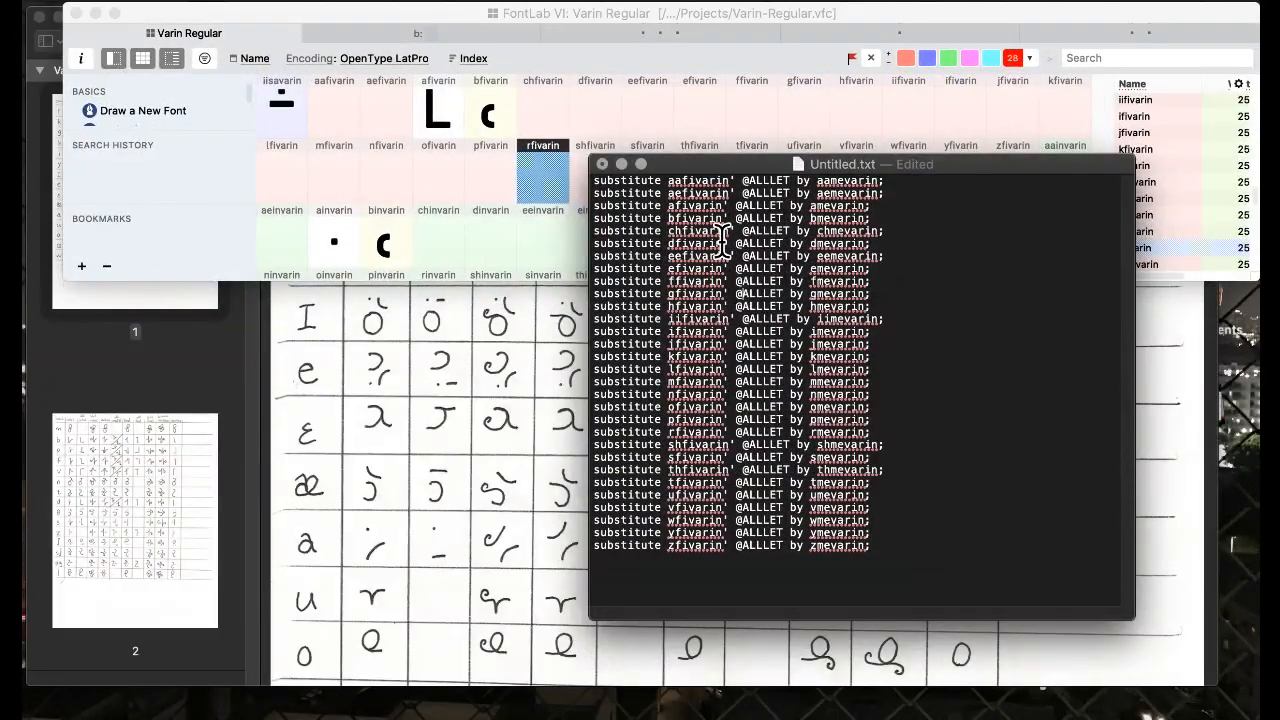
- Replace every "fivarin" with "savarin" in the pasted rules
key("super+f")
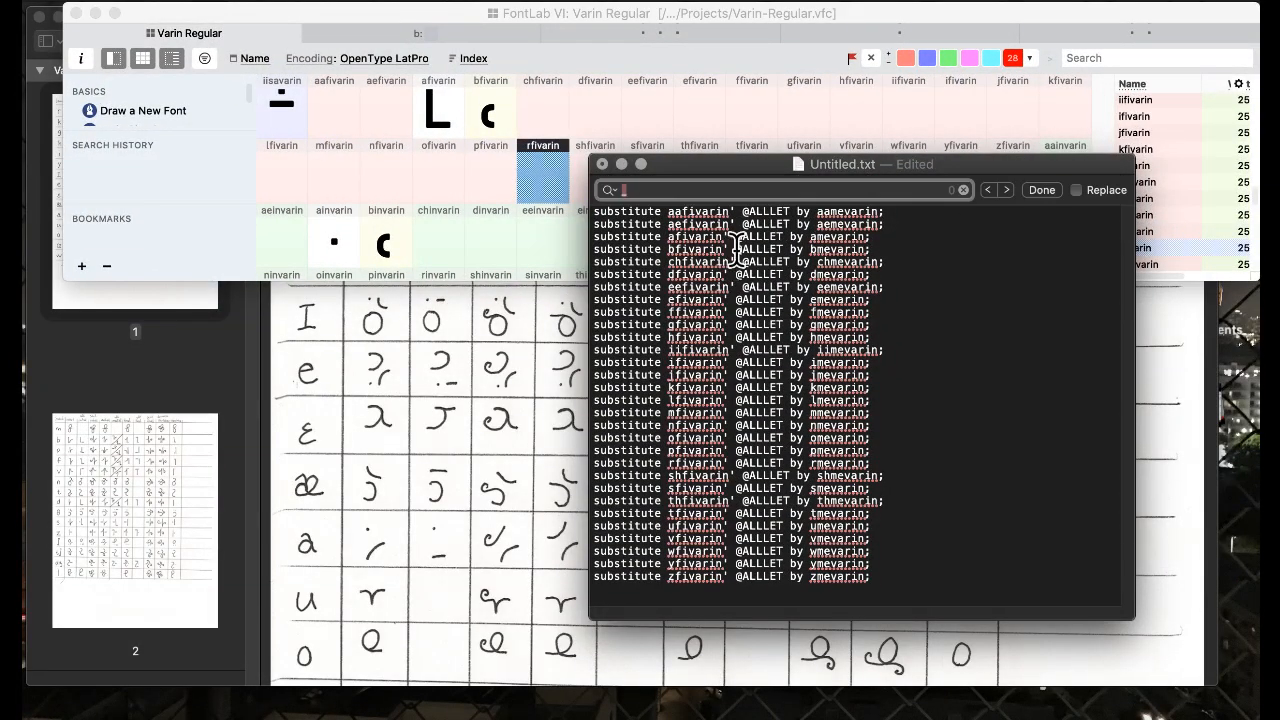
type("fivarin")
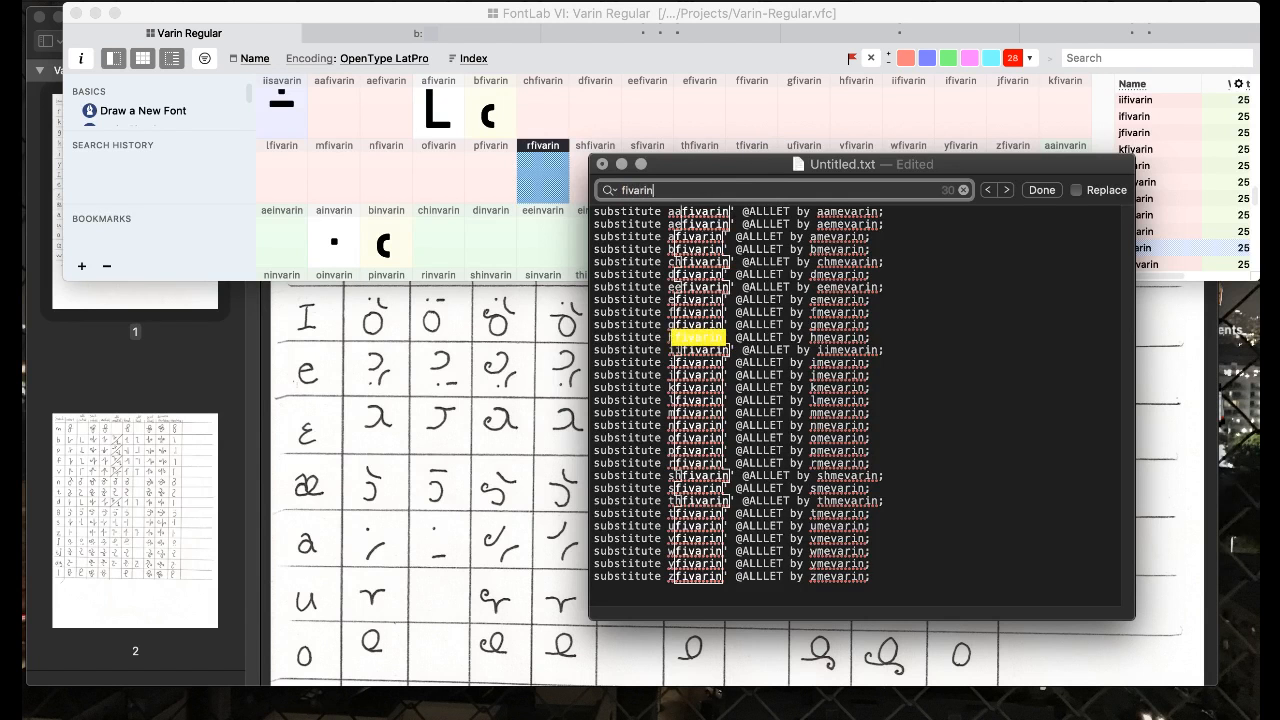
left_click(1075, 190)
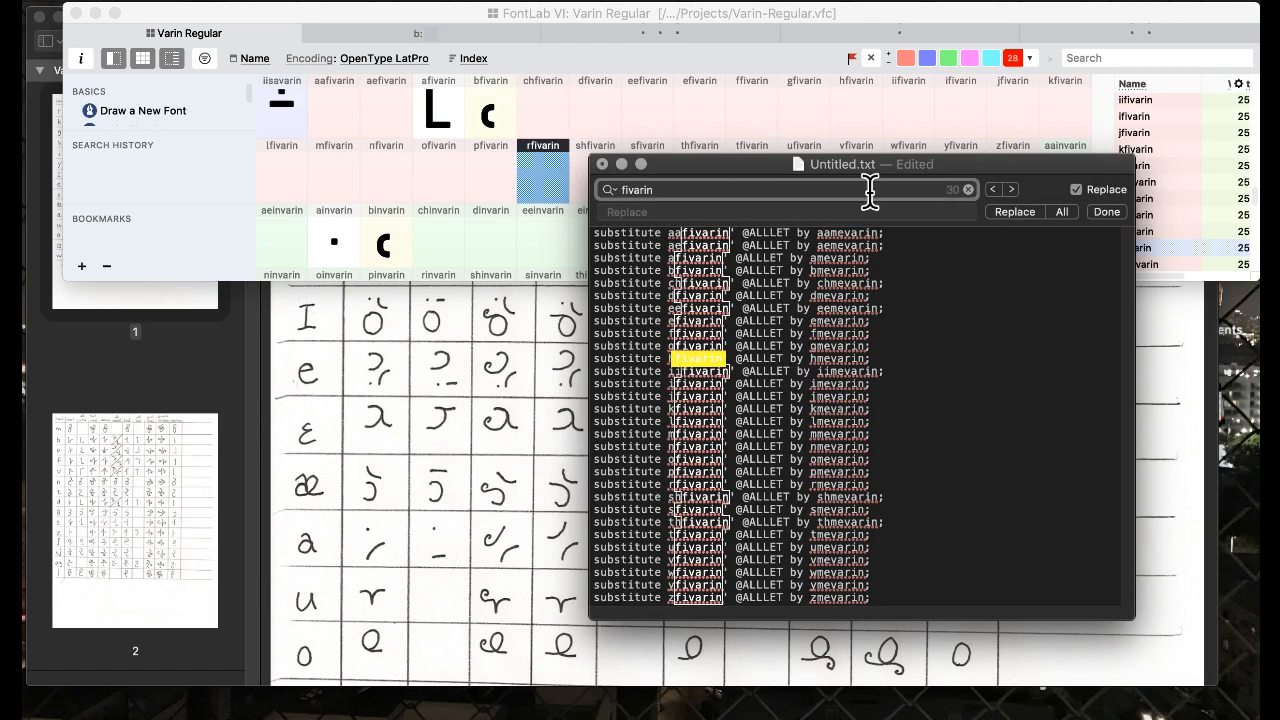
left_click(724, 212)
type("savarin")
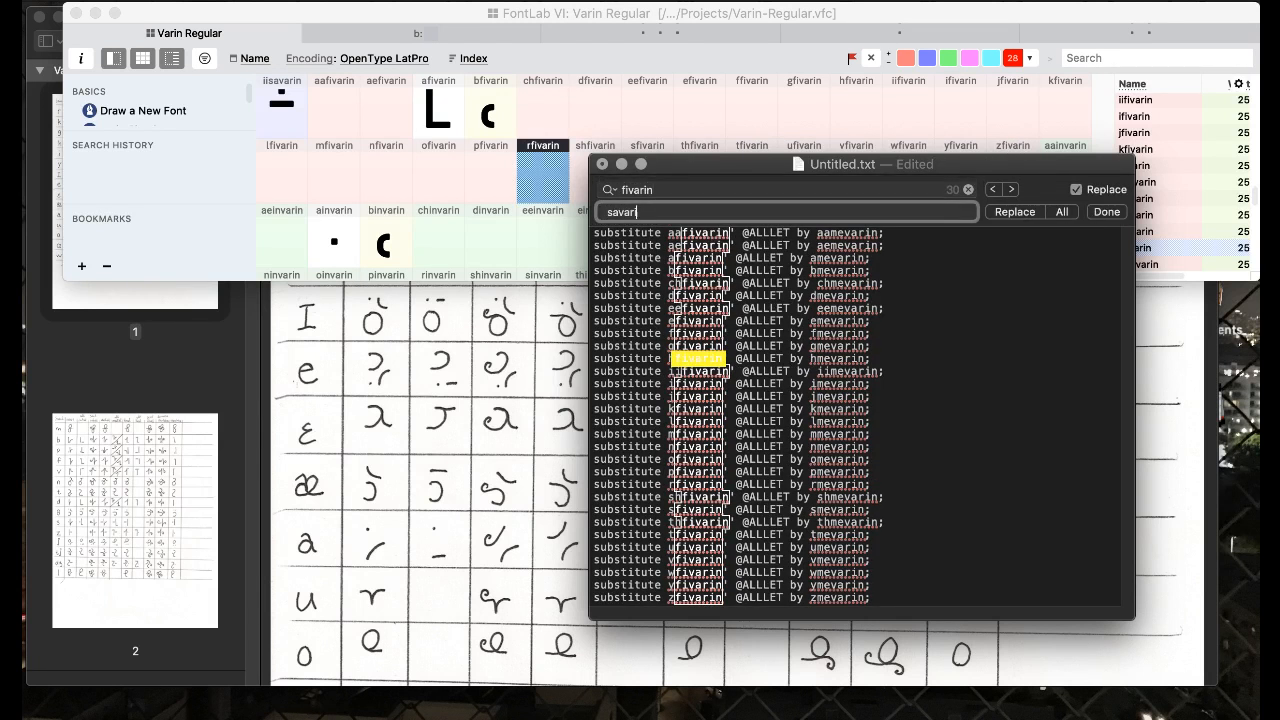
left_click(1063, 213)
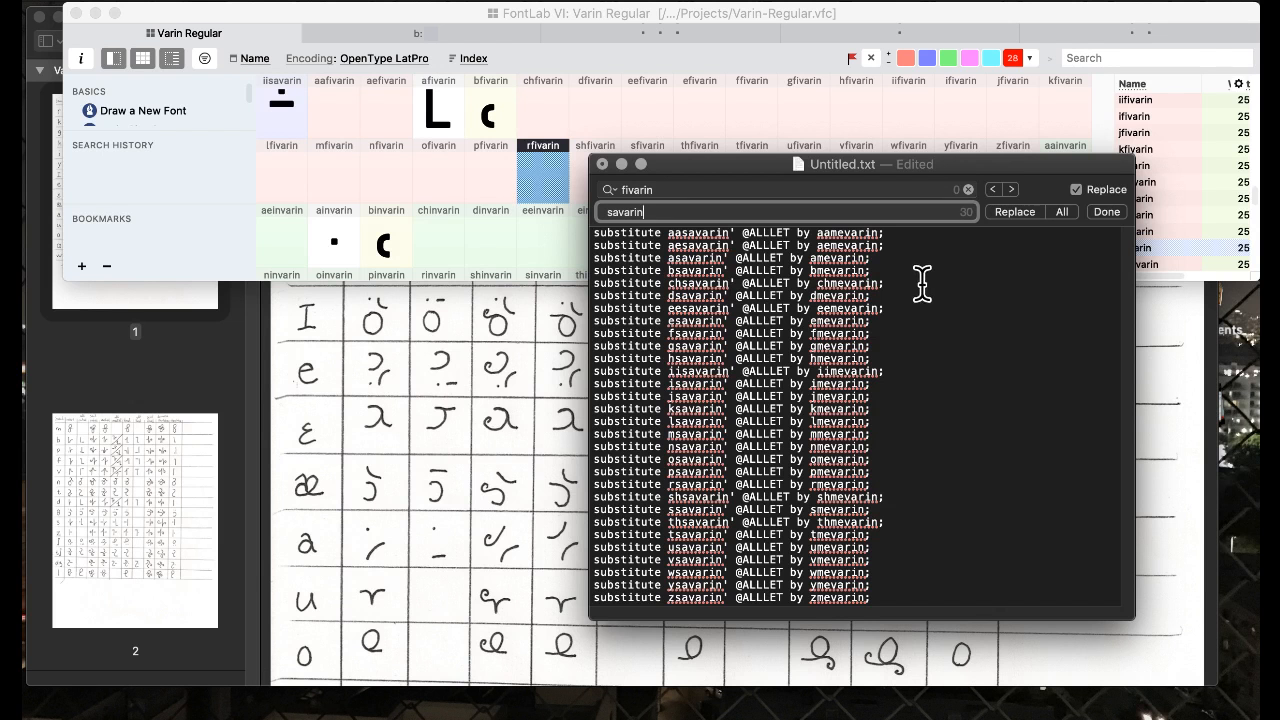
left_click(921, 284)
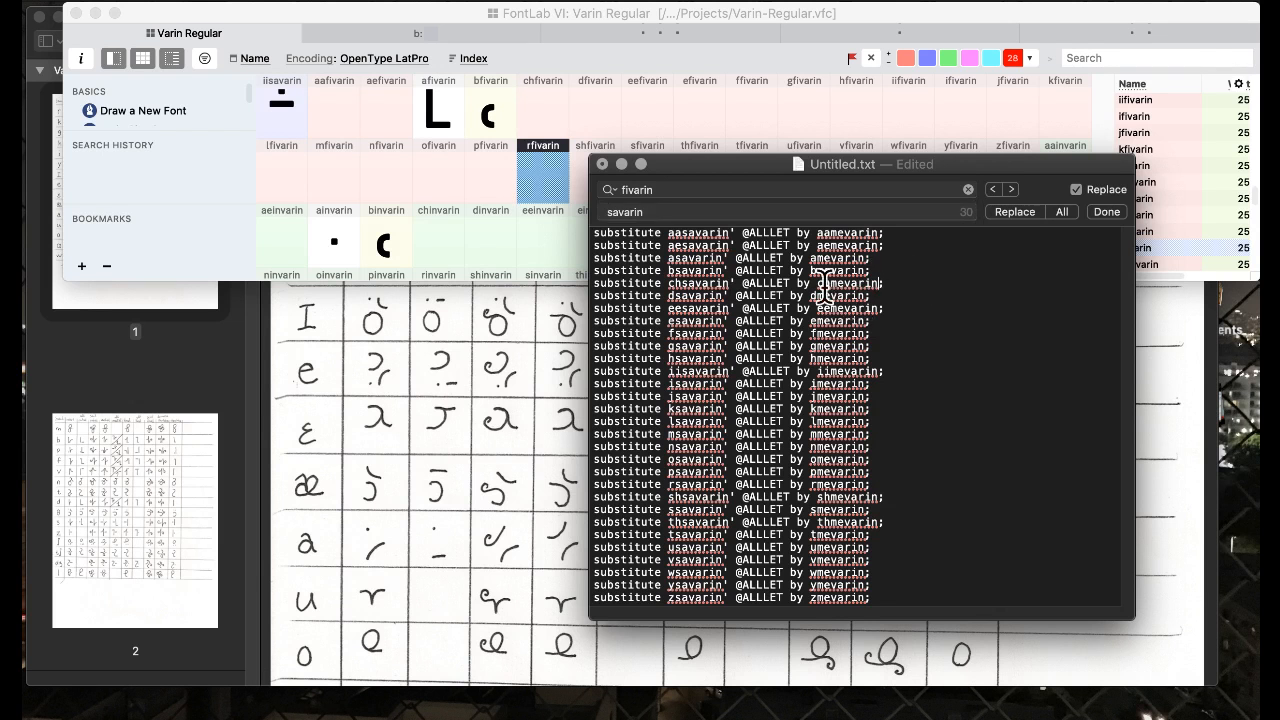
- Replace every "mevarin" with "invarin" in the pasted rules
left_click(689, 211)
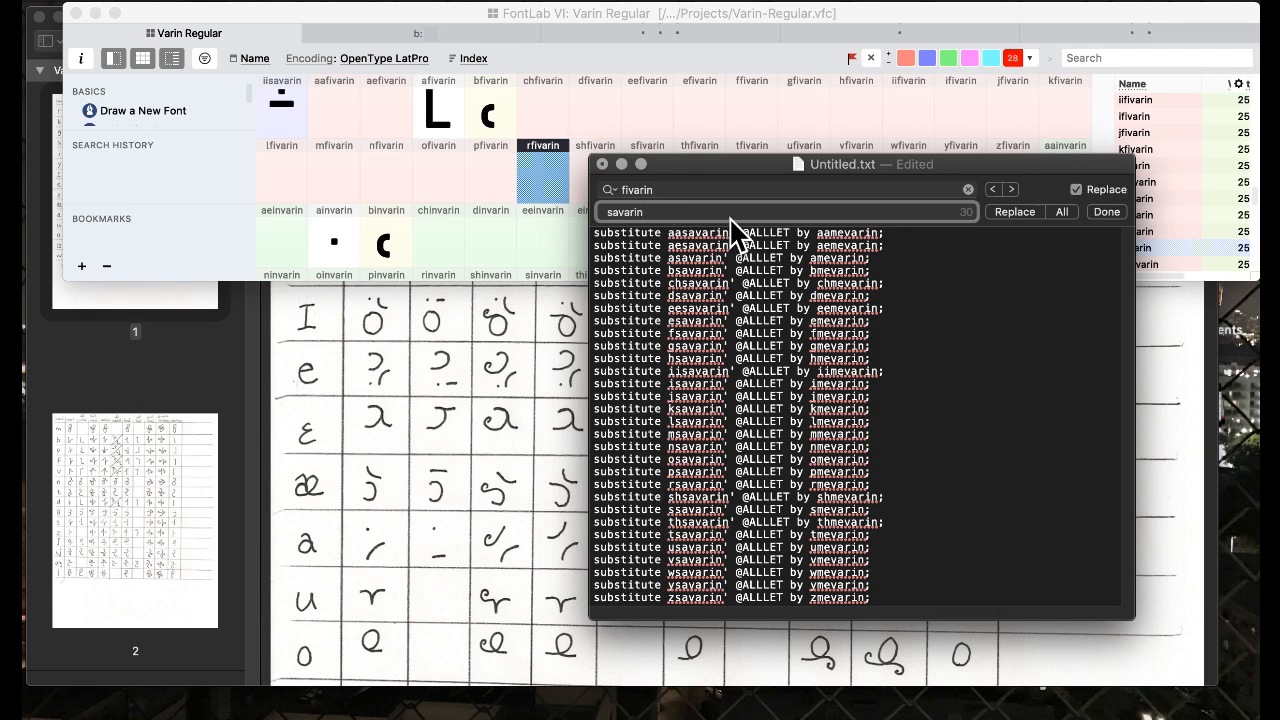
left_click(681, 190)
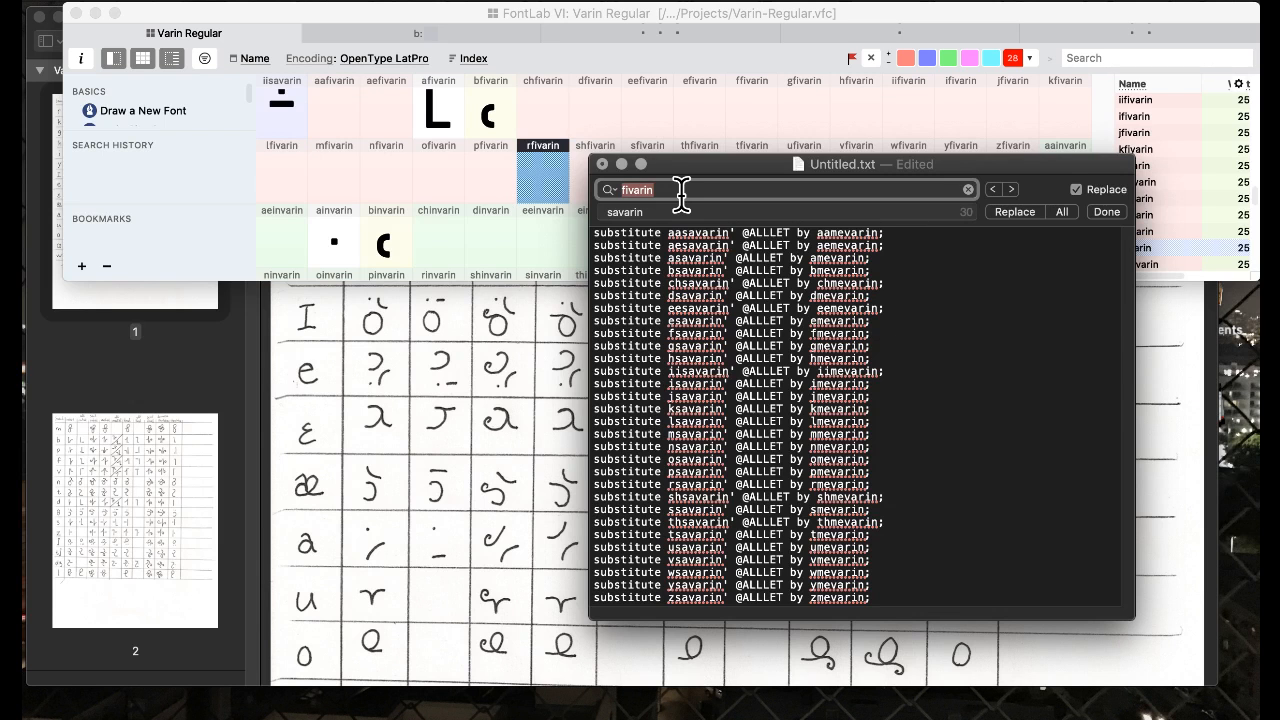
type("mevarin")
key("Tab")
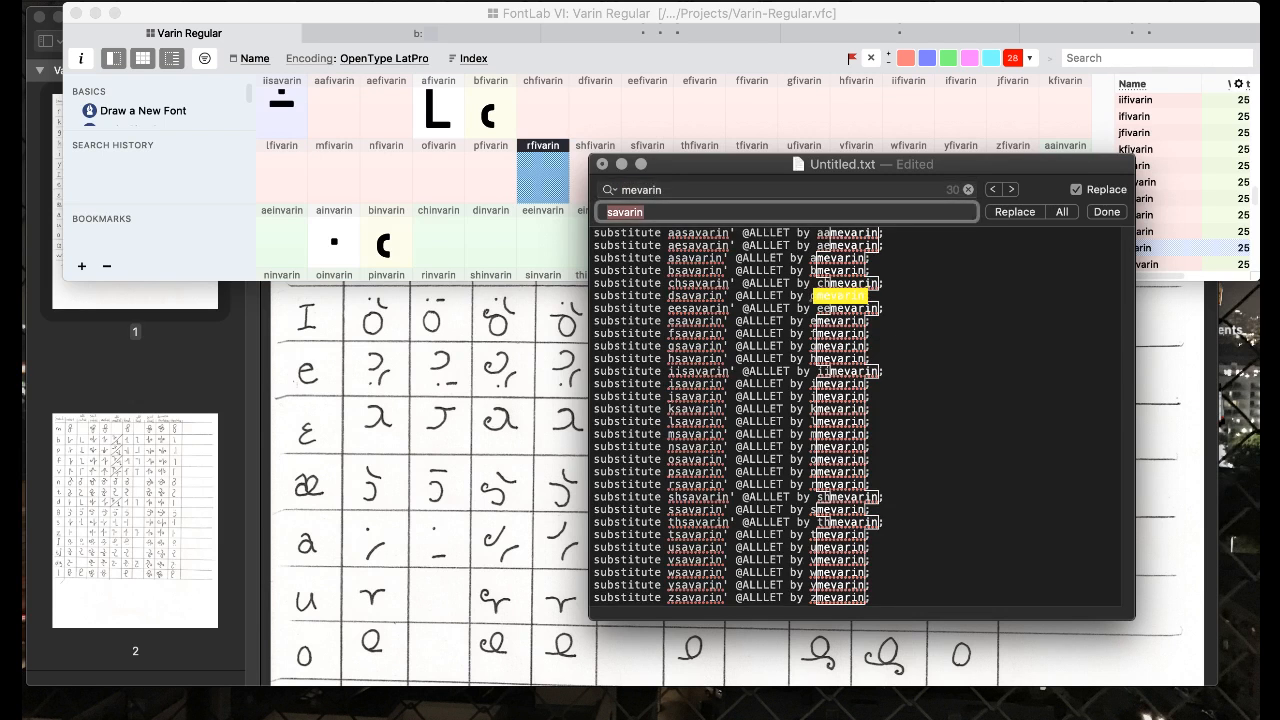
type("in")
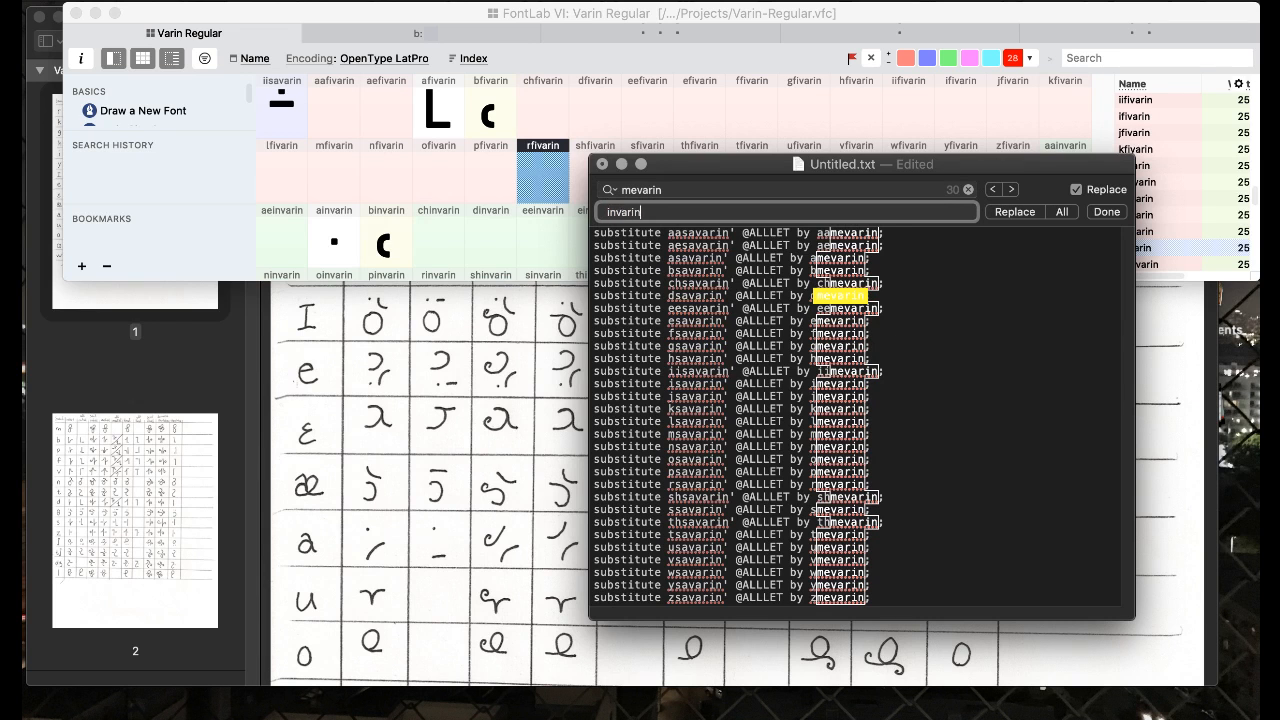
left_click(1062, 211)
- Copy all the edited rules and paste them over the existing #INITIAL substitution lines in FontLab's liga feature
key("super+a")
key("super+c")
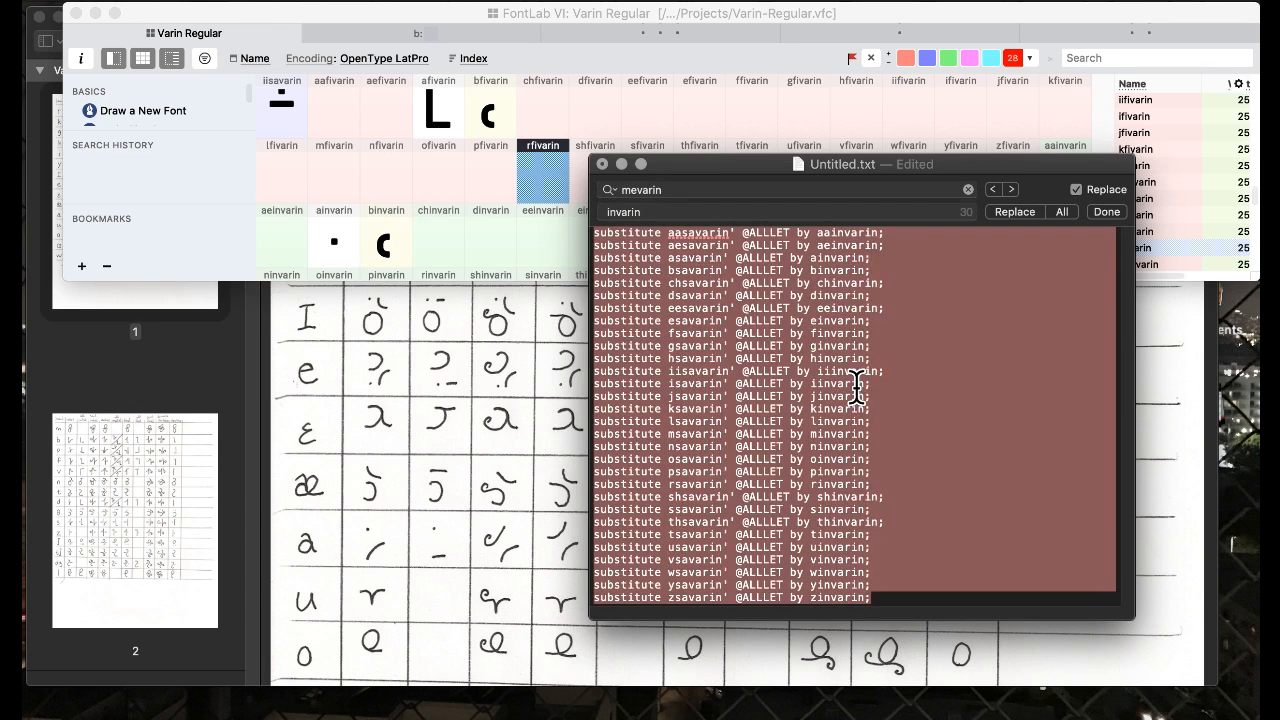
left_click(376, 132)
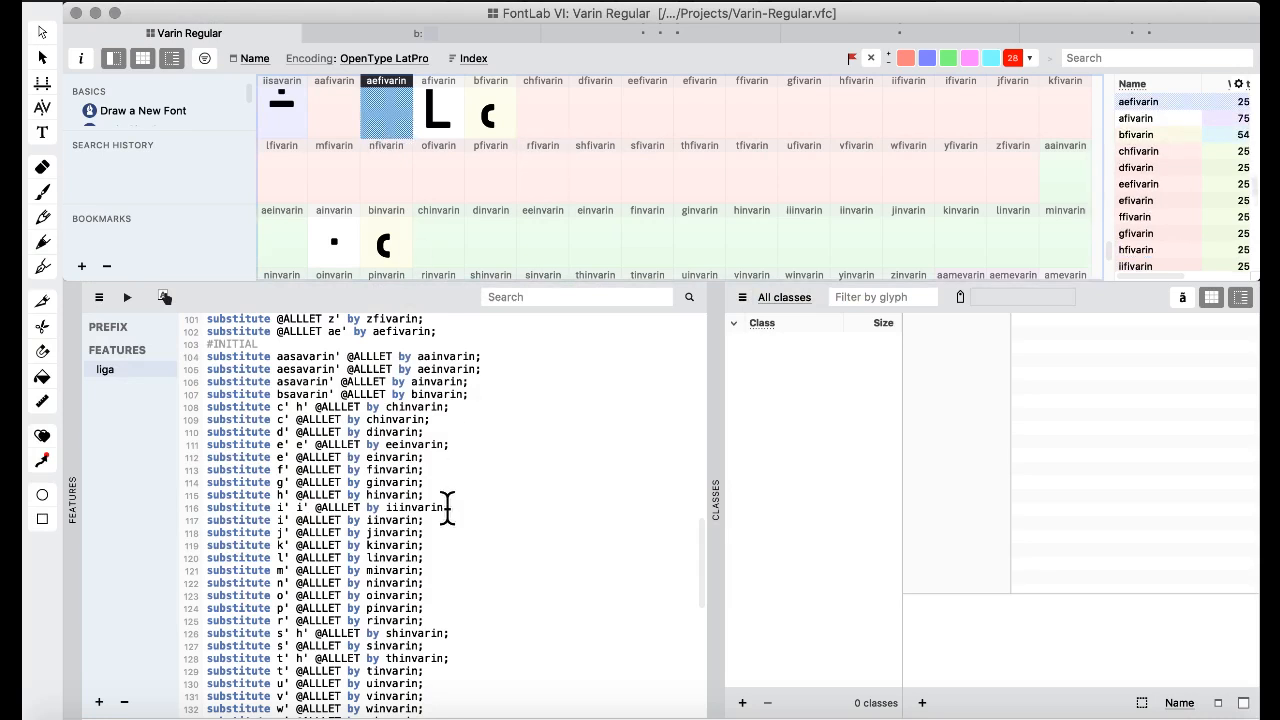
scroll(447, 507, "down", 4)
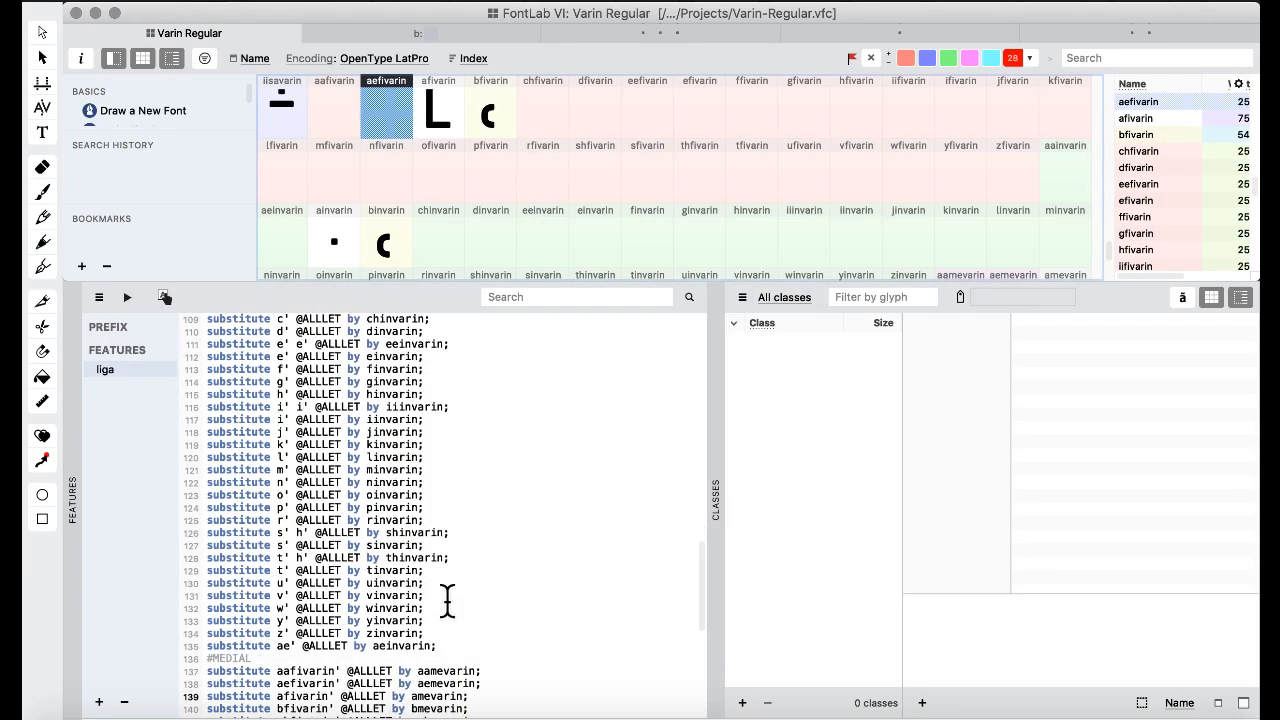
left_click_drag(447, 643, 200, 431)
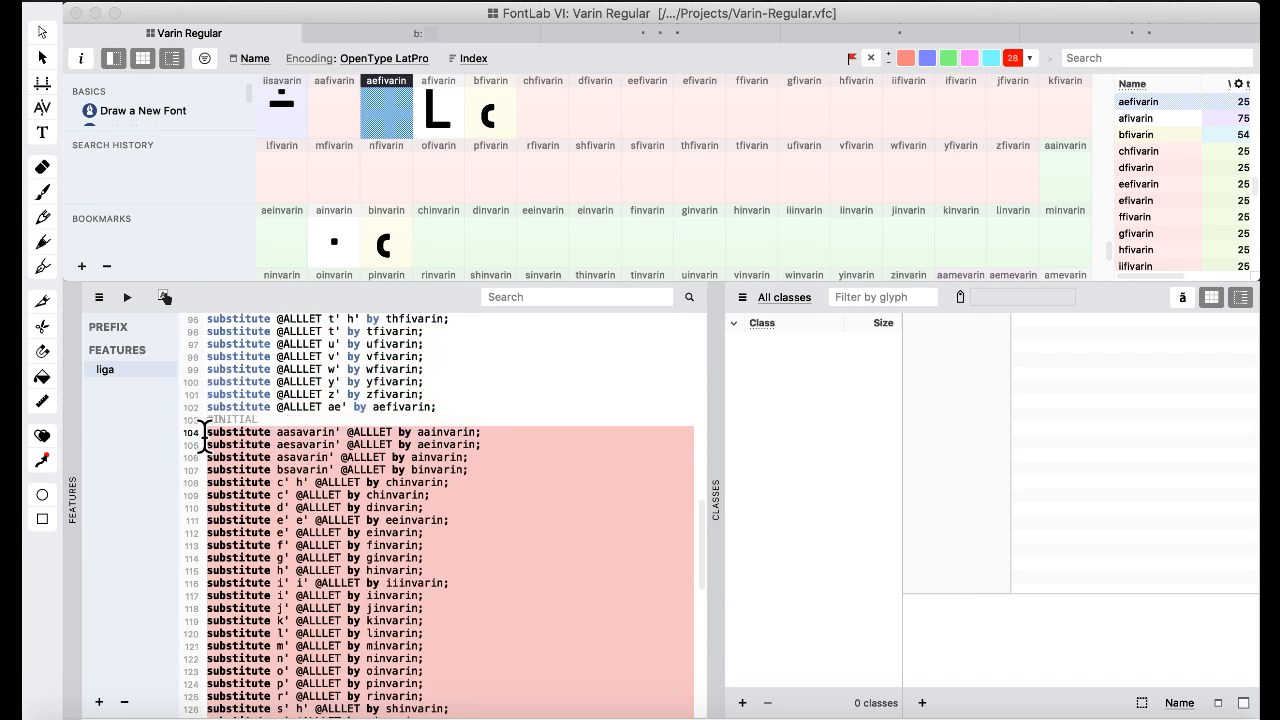
key("super+v")
scroll(338, 468, "up", 3)
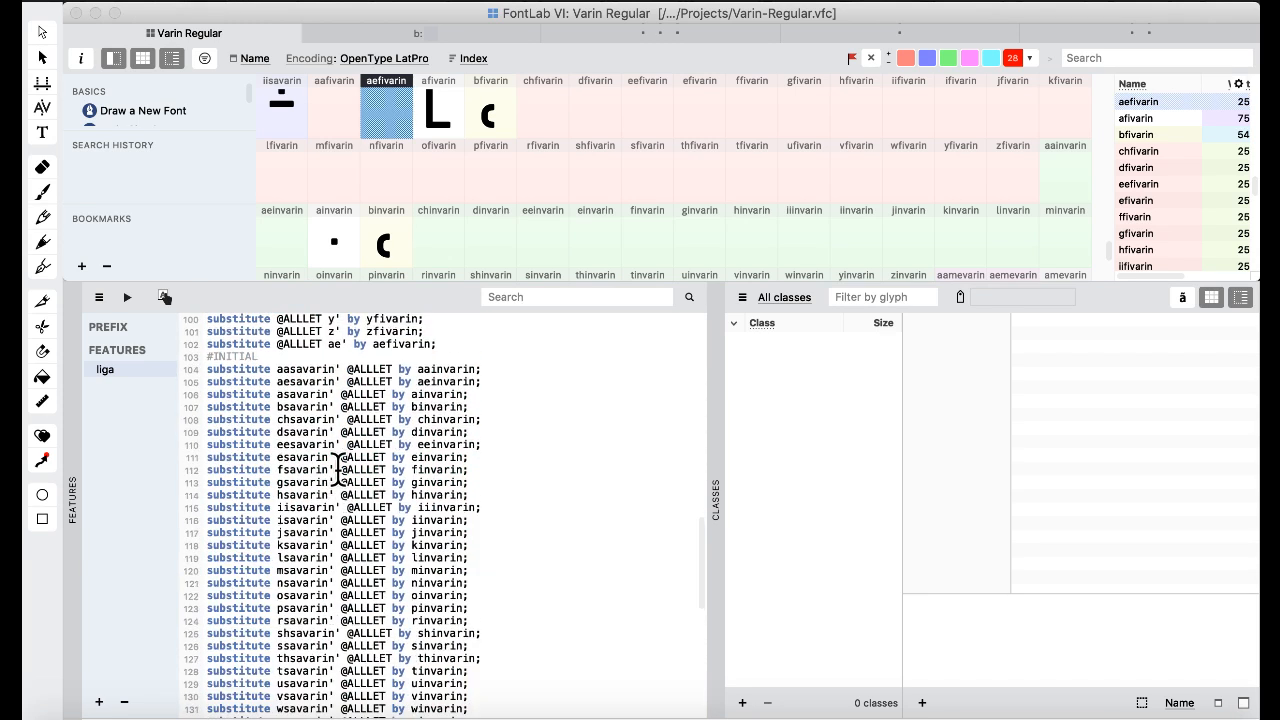
- Review the #FINAL rules alongside the pasted #INITIAL rules in the liga feature
scroll(338, 468, "up", 8)
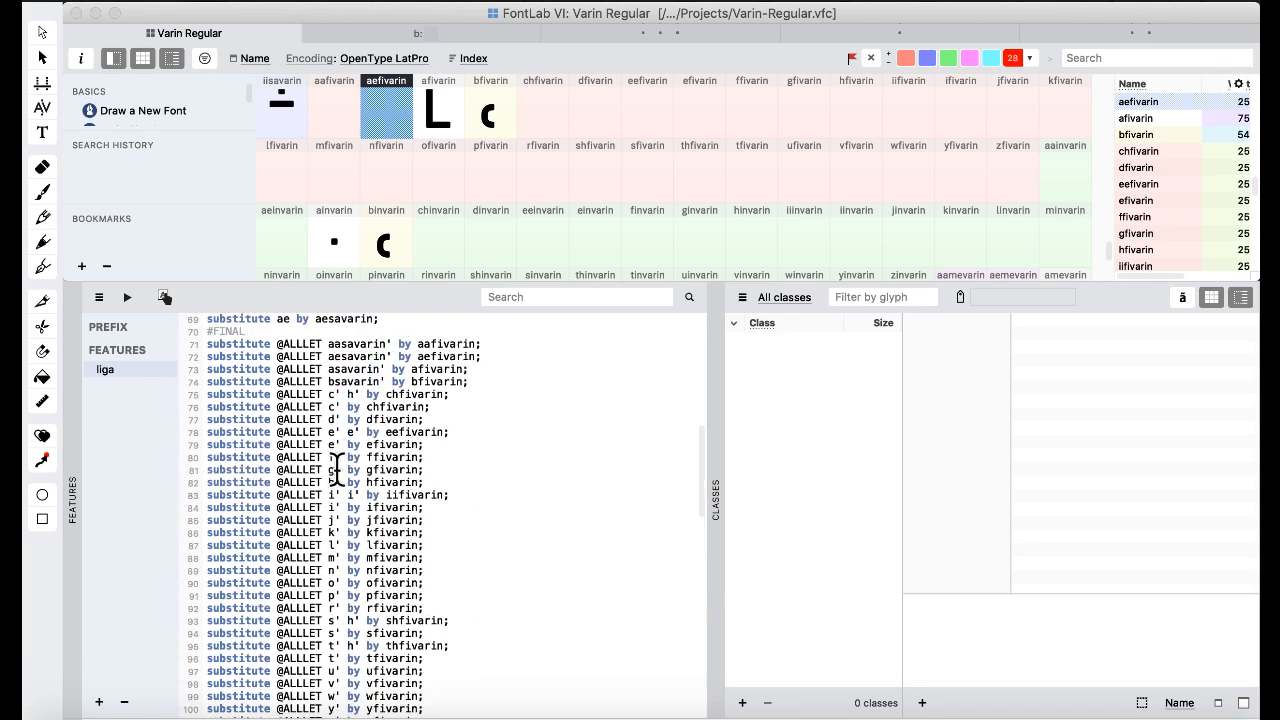
scroll(338, 468, "up", 1)
scroll(338, 468, "down", 15)
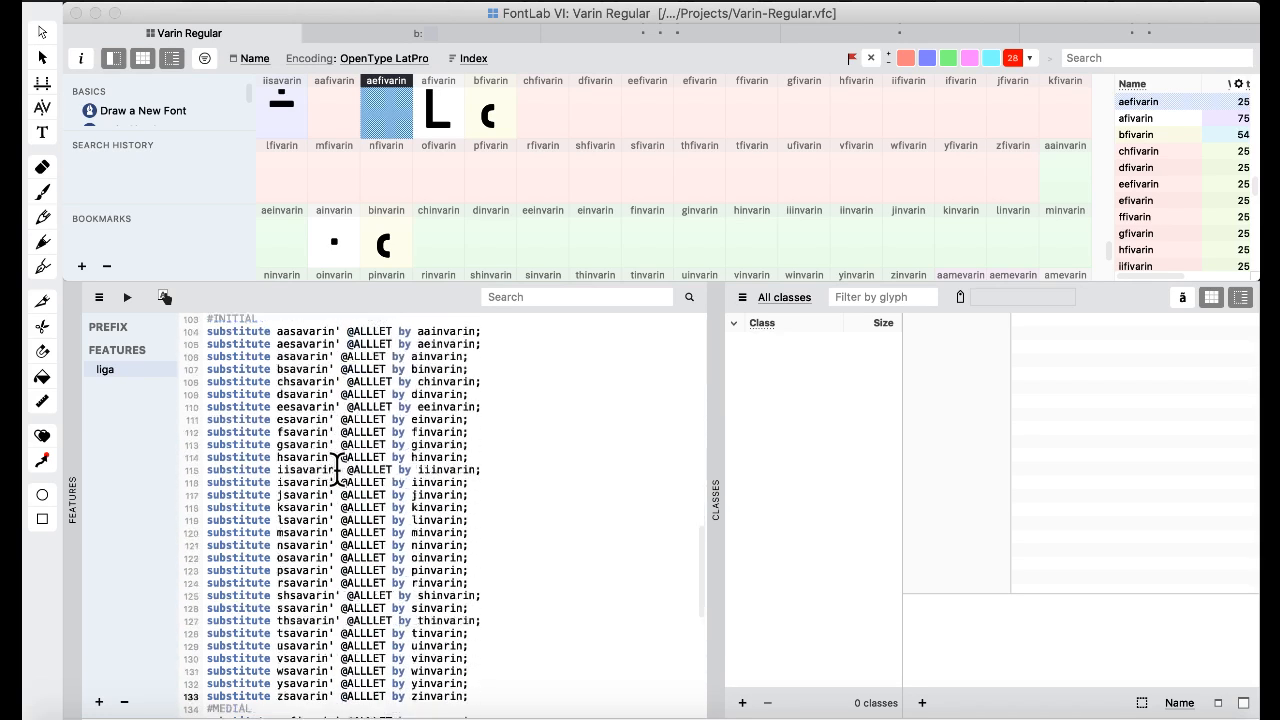
scroll(338, 468, "up", 3)
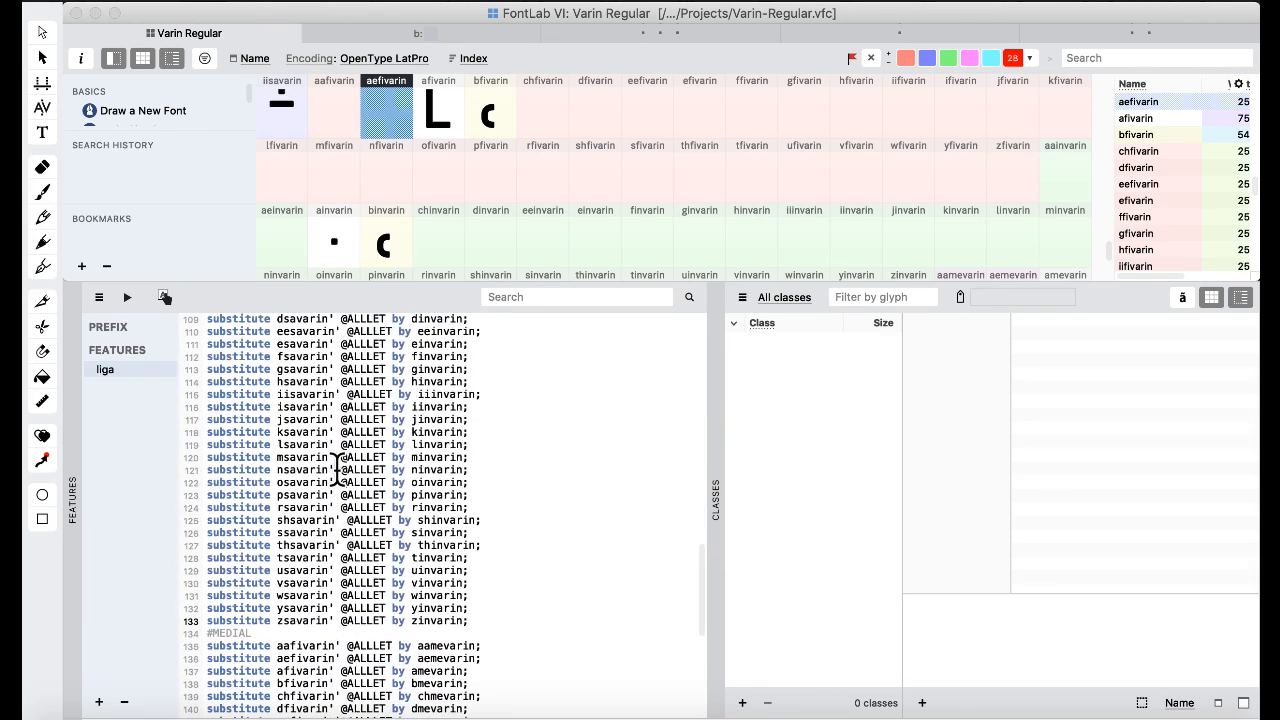
scroll(338, 468, "up", 1)
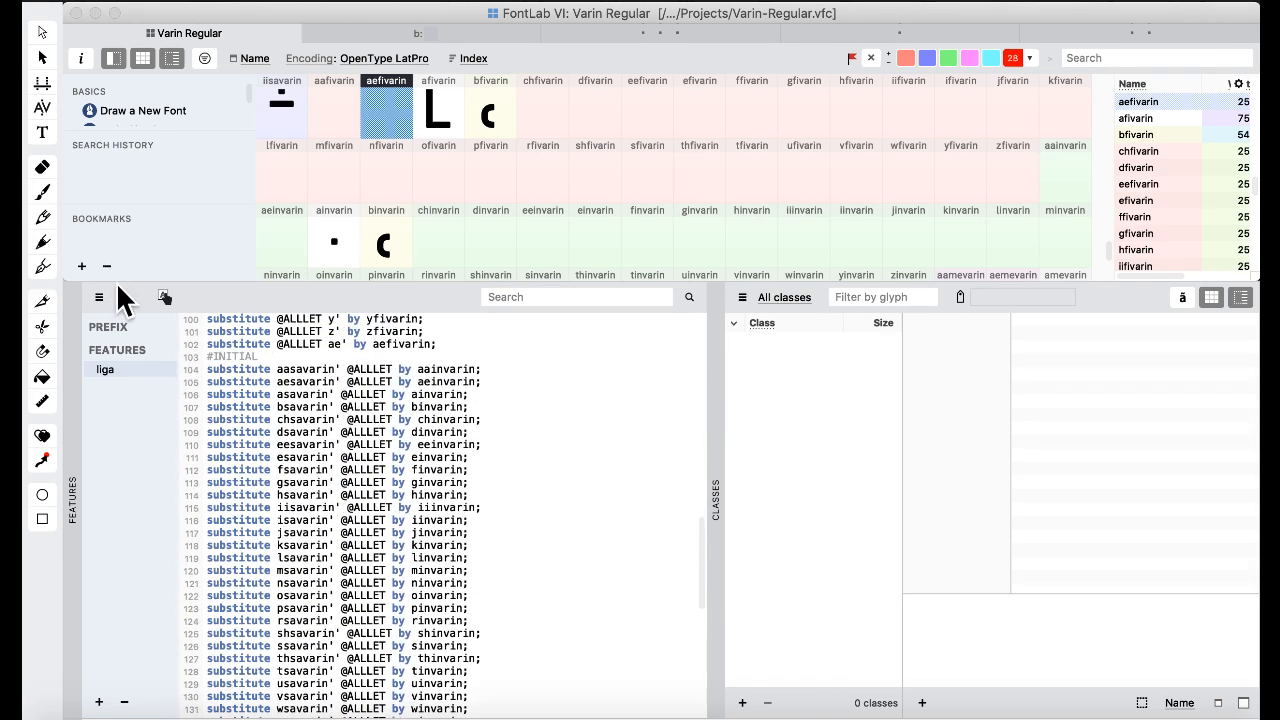
- Review the pasted #INITIAL rules and the #MEDIAL rules in the liga feature down to its end
scroll(243, 400, "down", 1)
left_click(367, 490)
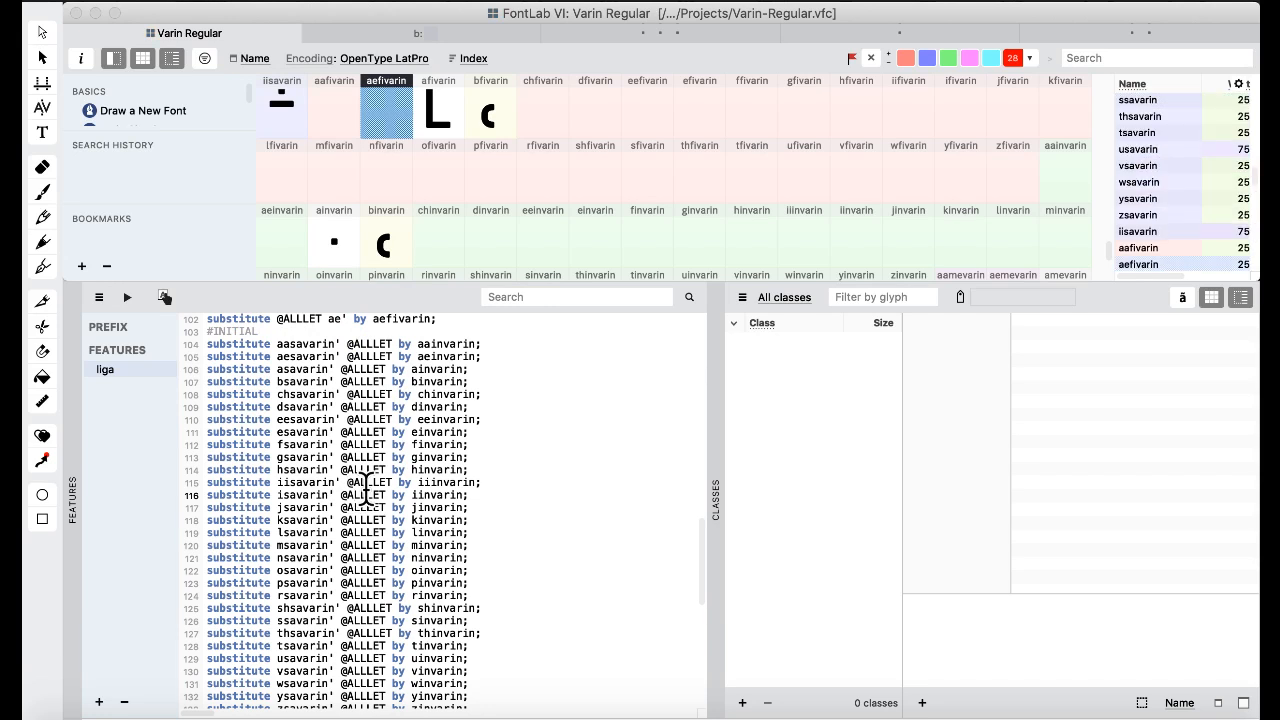
scroll(373, 443, "down", 5)
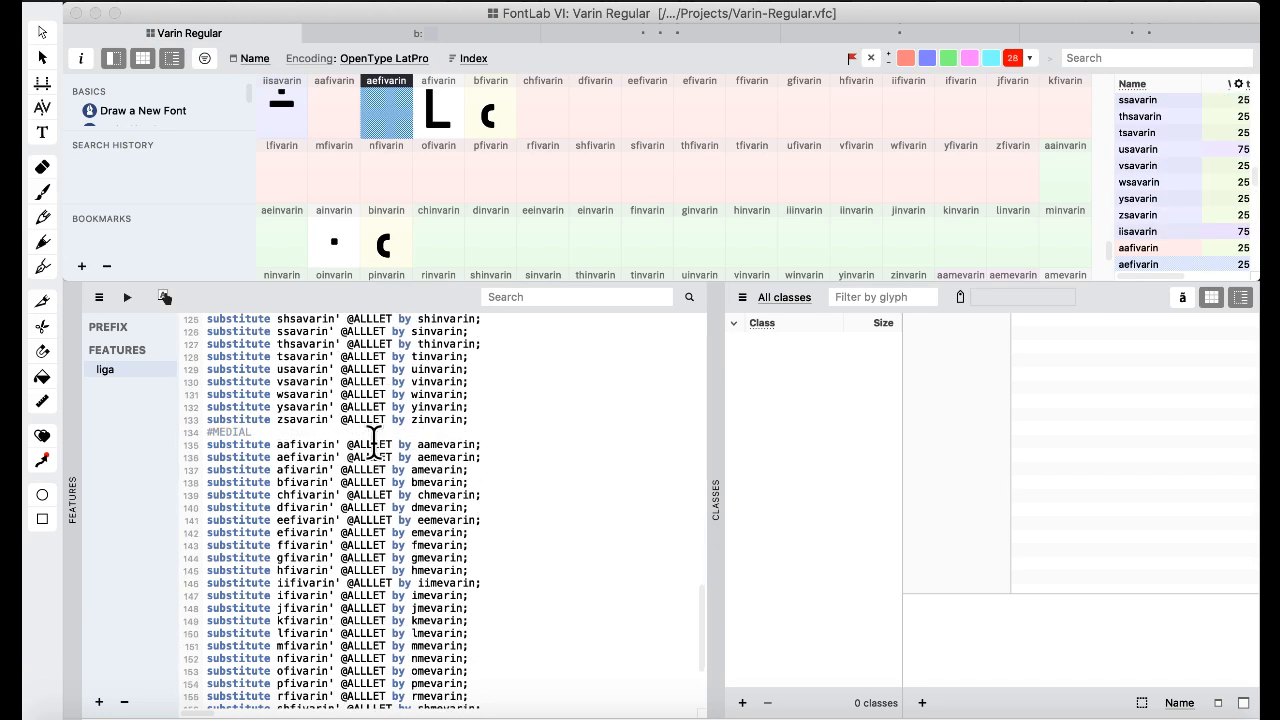
scroll(373, 443, "up", 4)
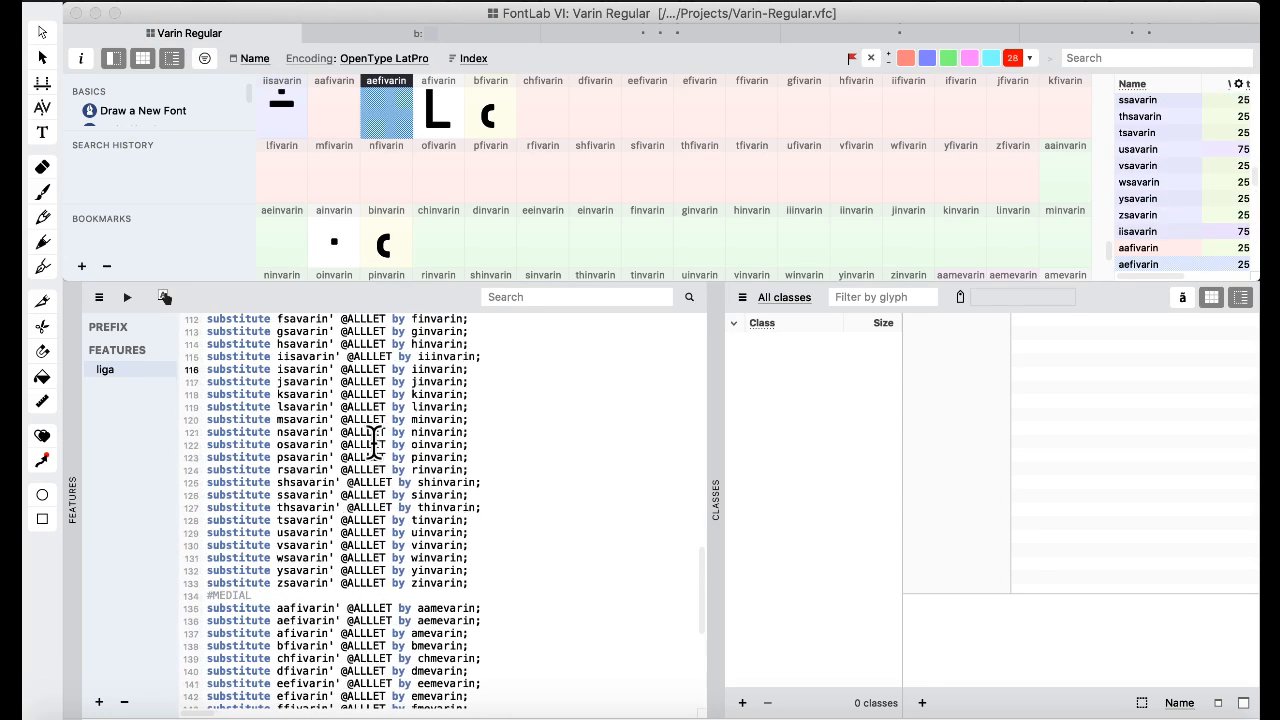
scroll(419, 461, "up", 2)
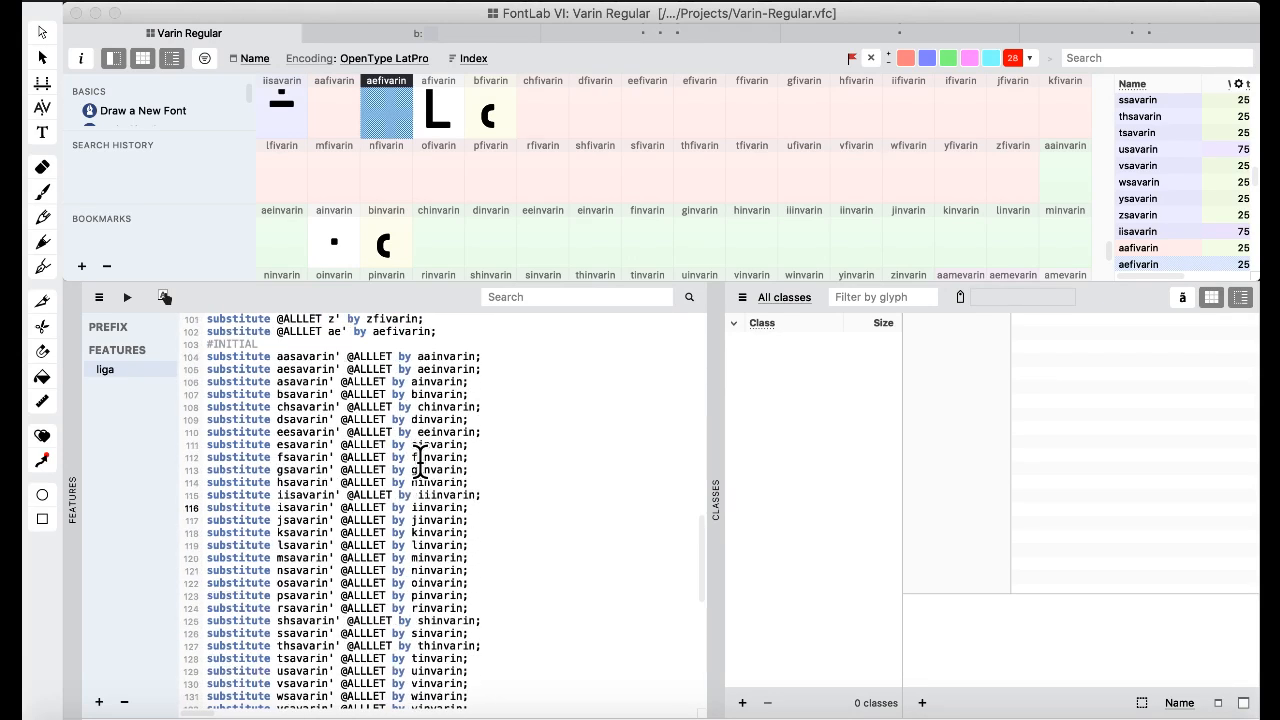
scroll(419, 461, "down", 1)
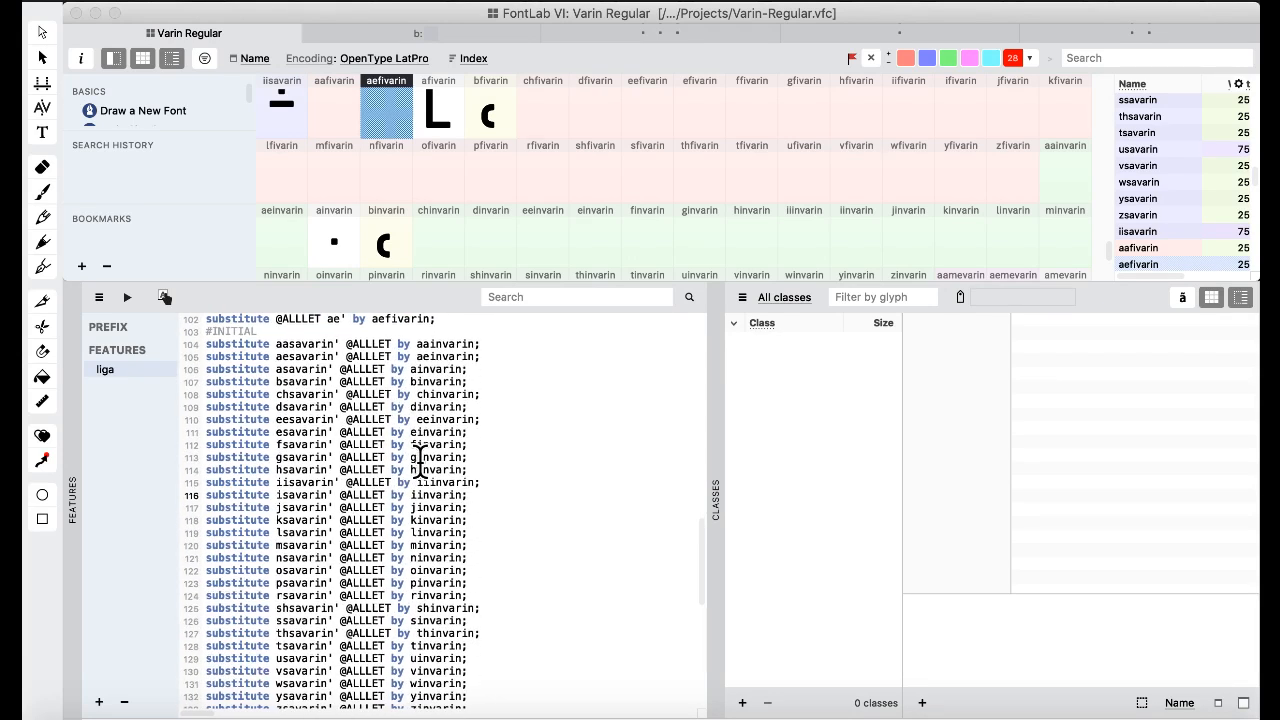
scroll(420, 462, "down", 1)
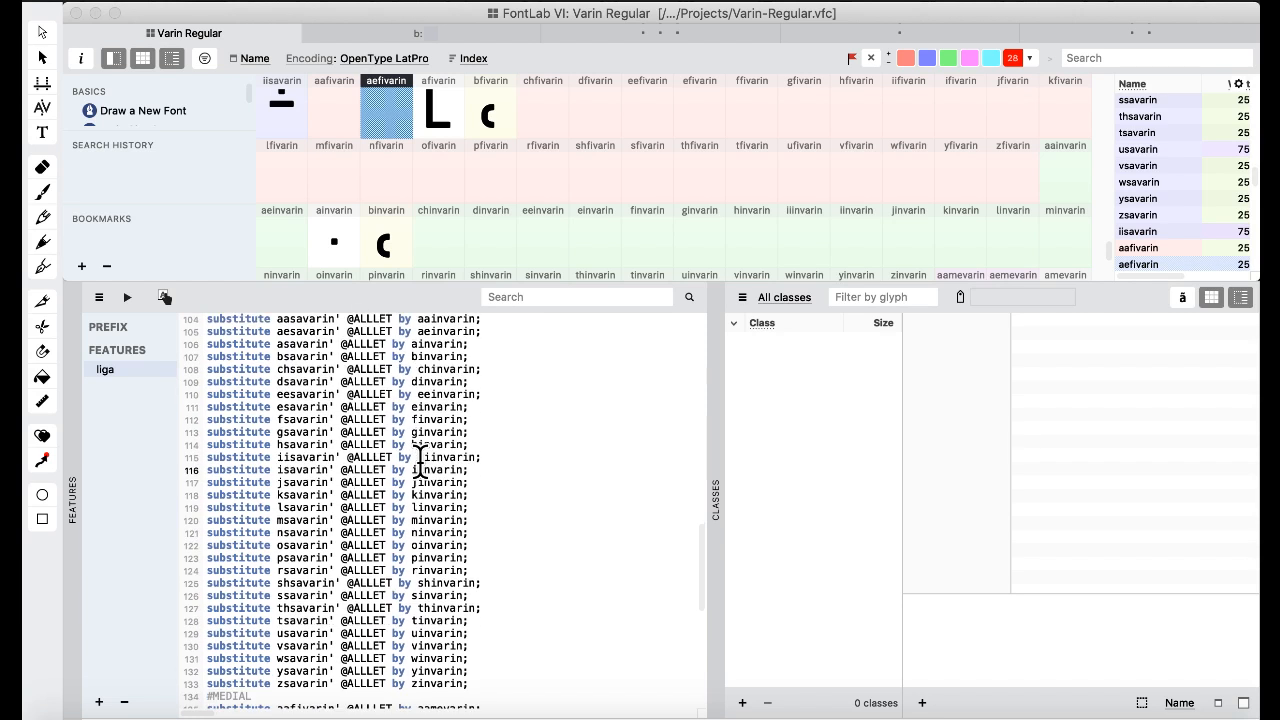
scroll(419, 461, "up", 1)
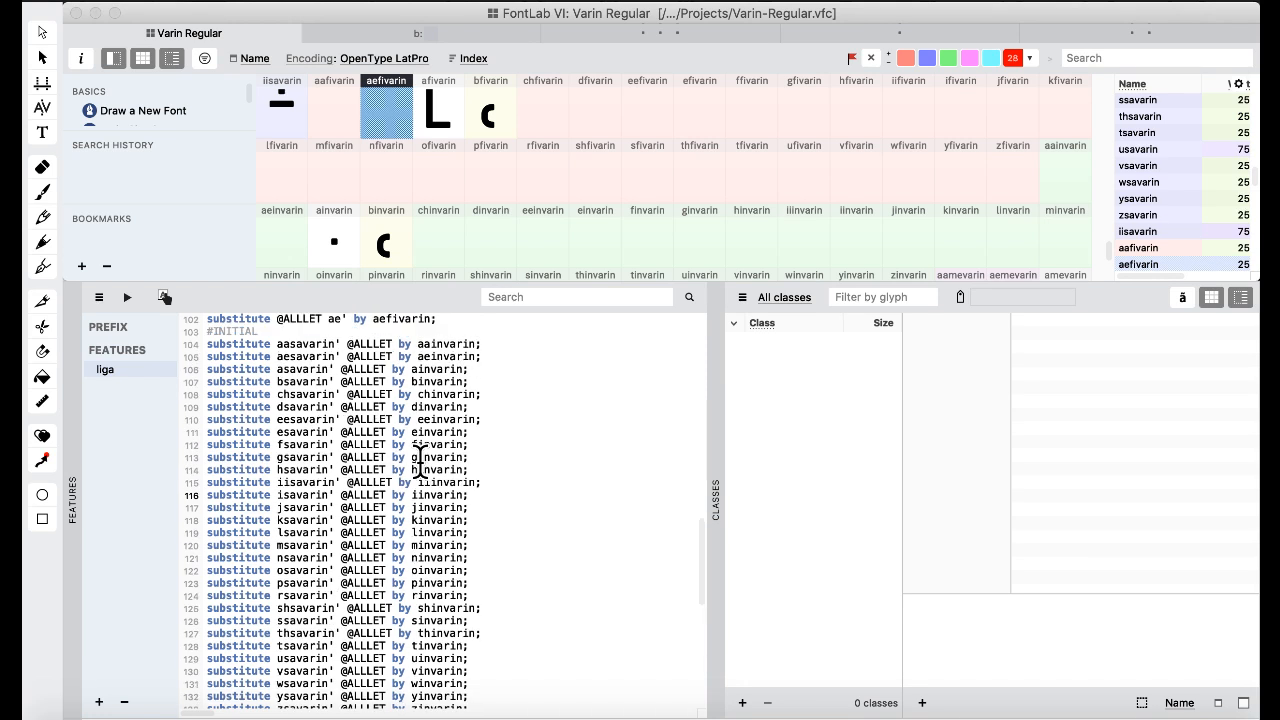
scroll(419, 461, "up", 1)
scroll(419, 461, "down", 1)
scroll(419, 461, "down", 15)
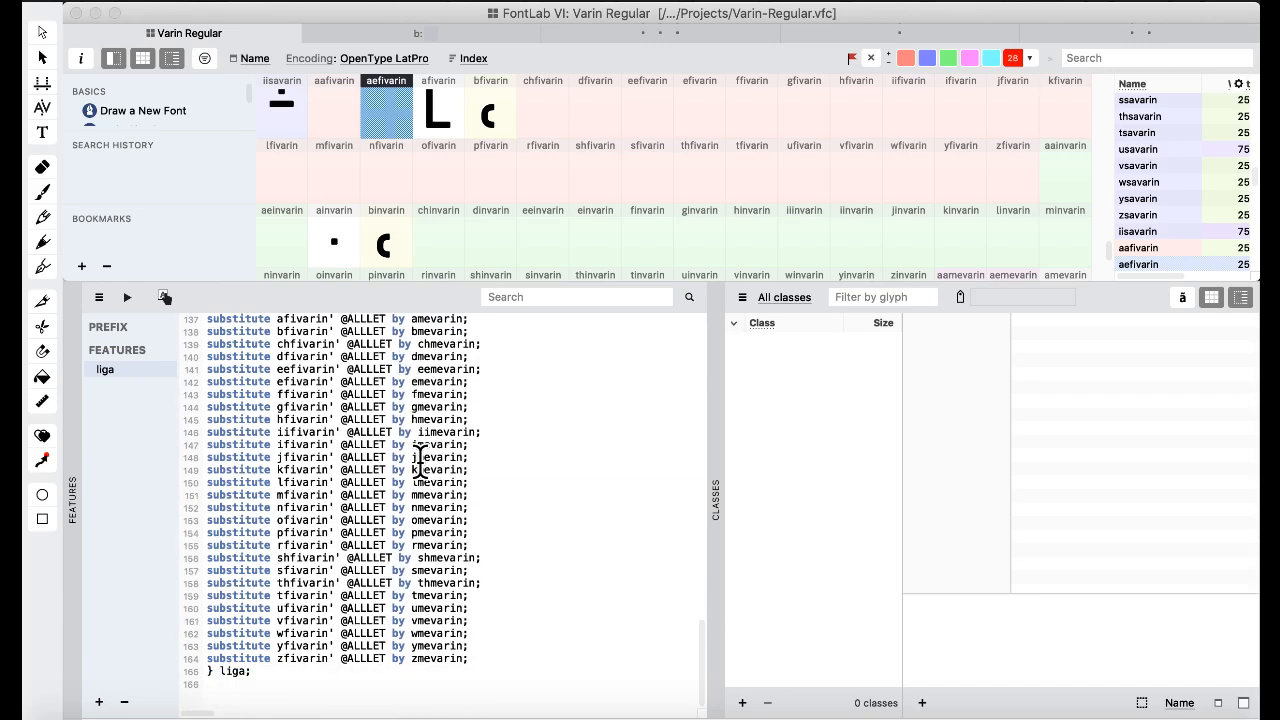
- Examine the #FINAL rules in the liga feature for lines that still use plain letters instead of savarin glyphs
scroll(419, 461, "up", 20)
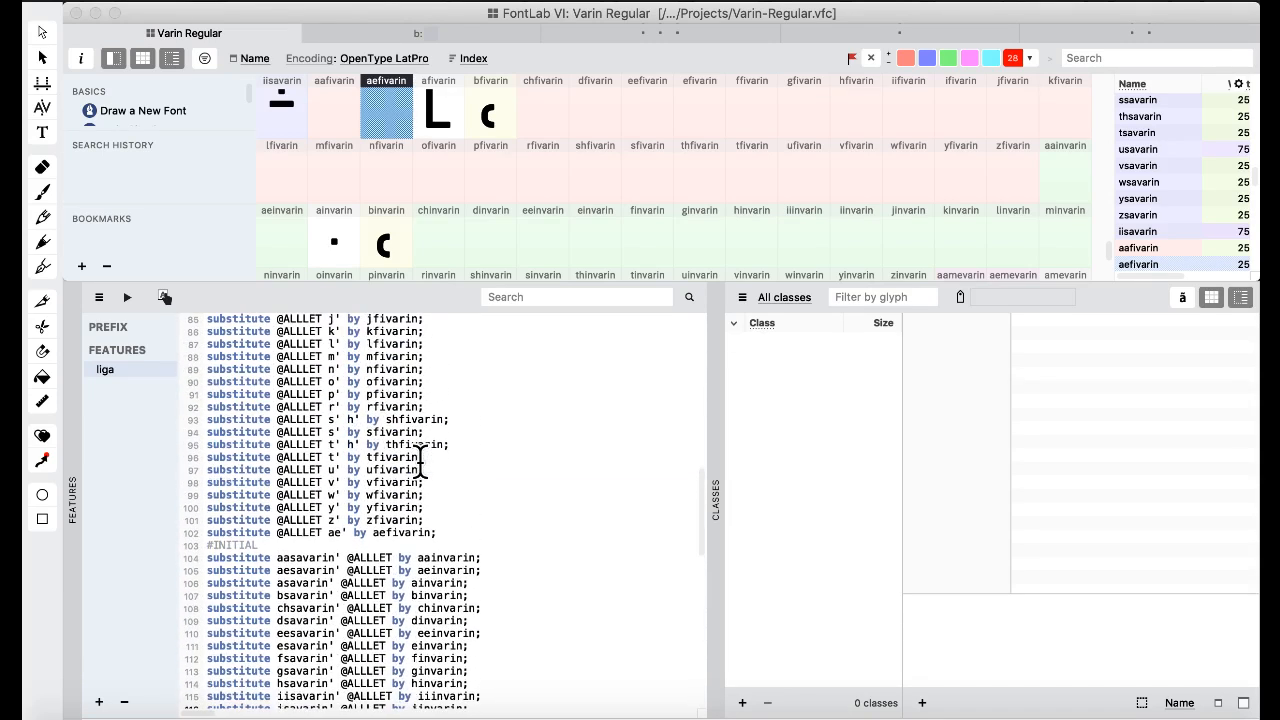
scroll(419, 461, "up", 7)
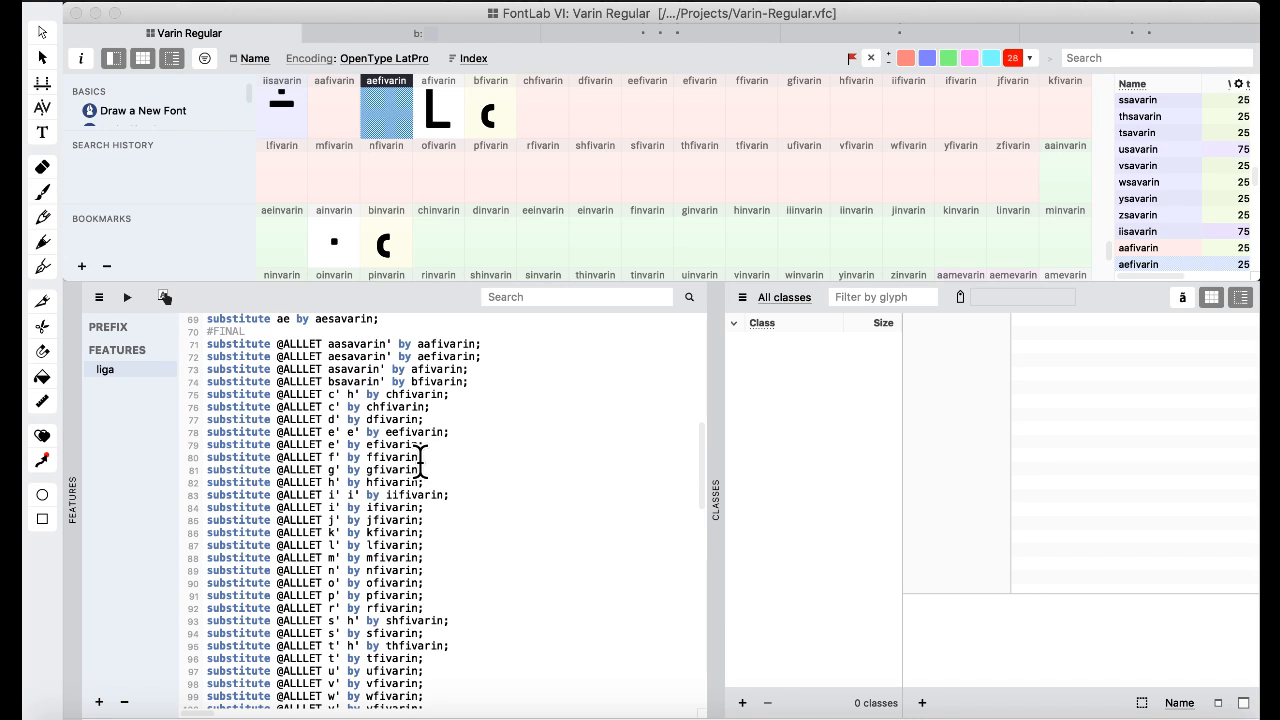
scroll(419, 461, "up", 1)
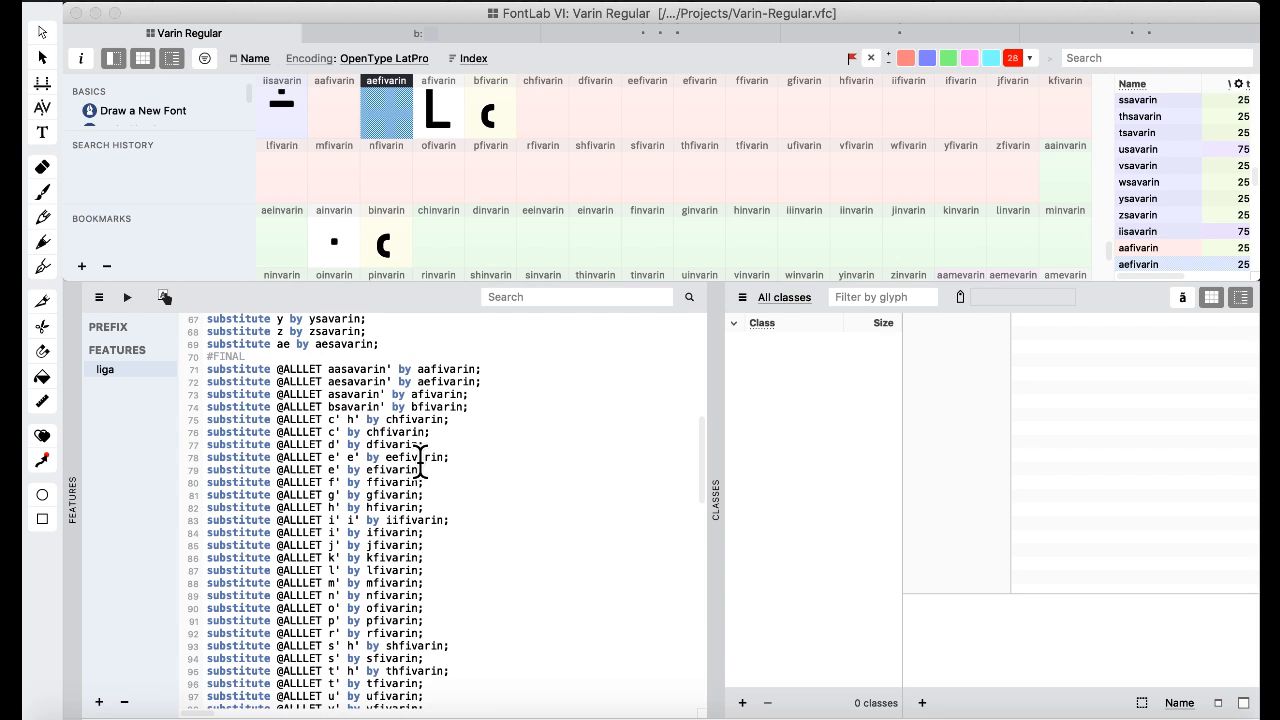
scroll(419, 461, "up", 1)
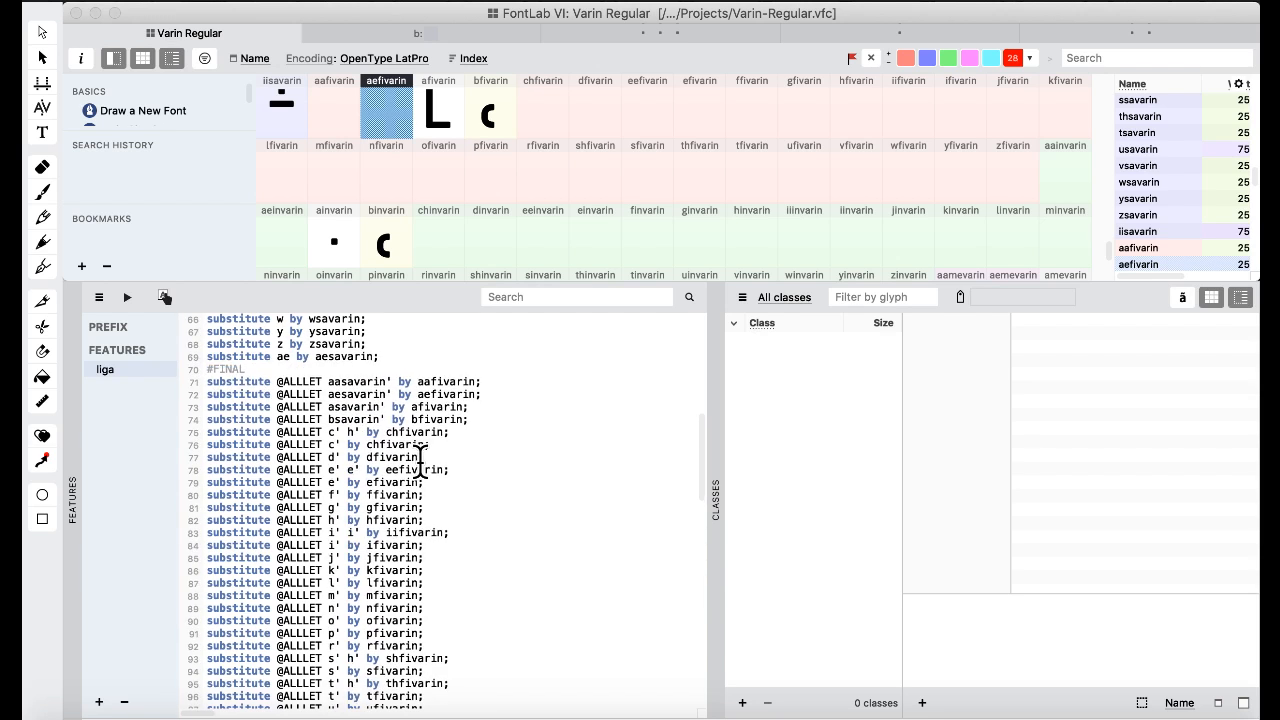
scroll(420, 460, "down", 4)
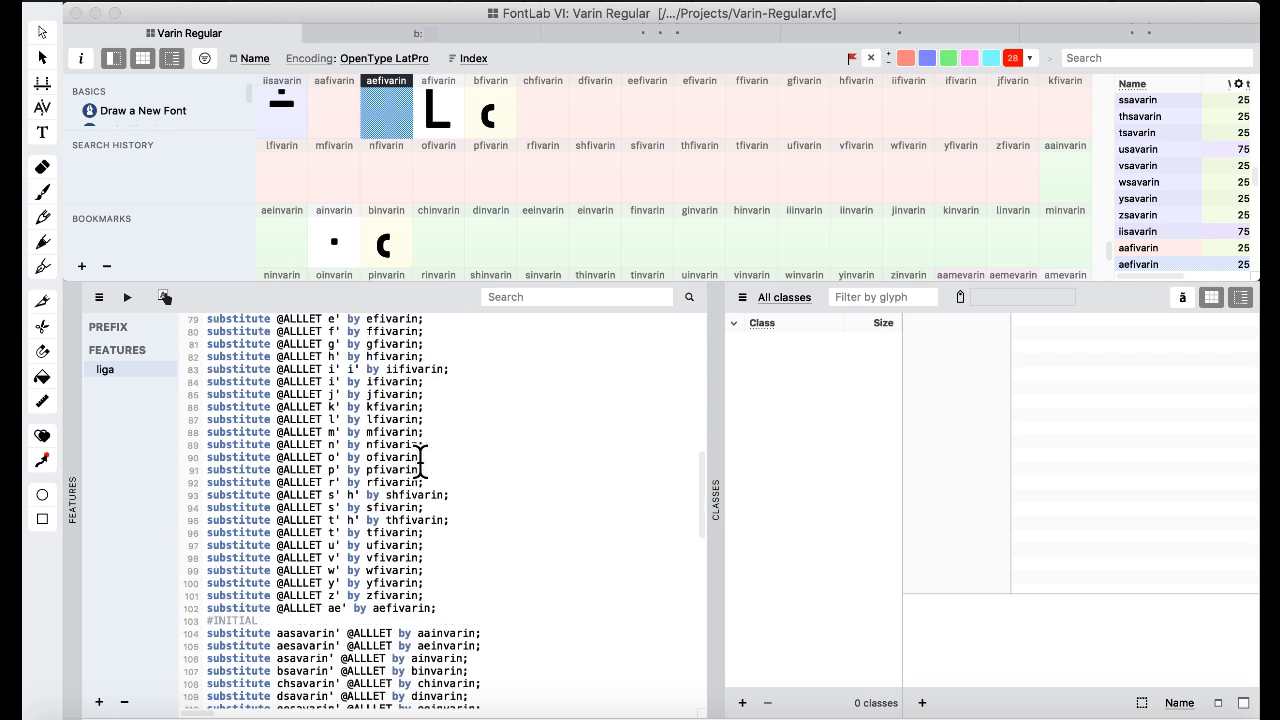
scroll(420, 460, "down", 1)
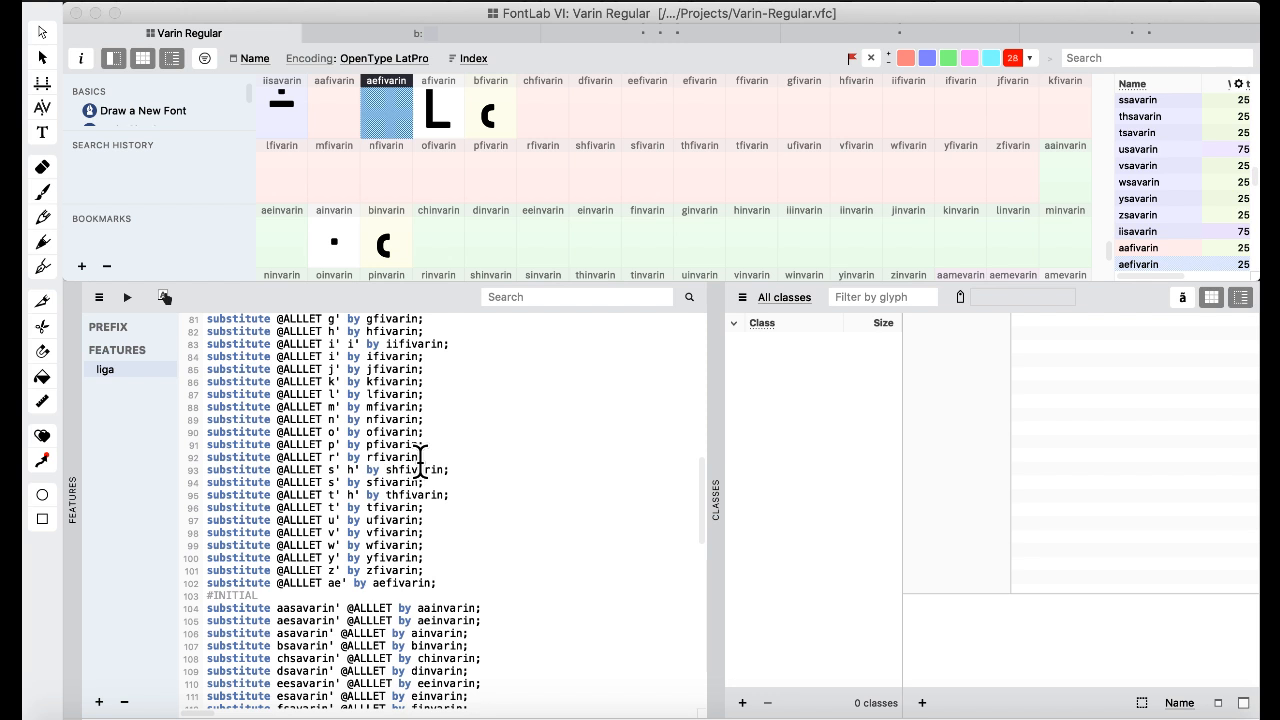
scroll(420, 462, "down", 1)
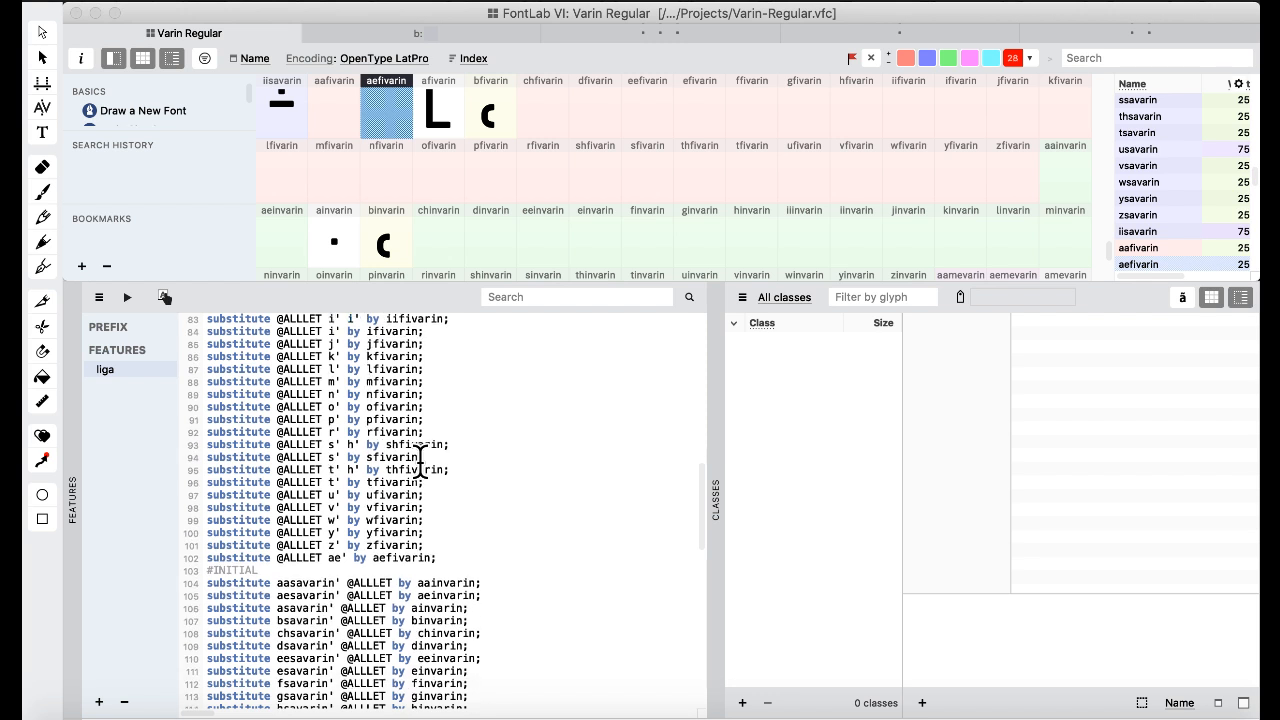
mouse_move(24, 717)
left_click(1011, 411)
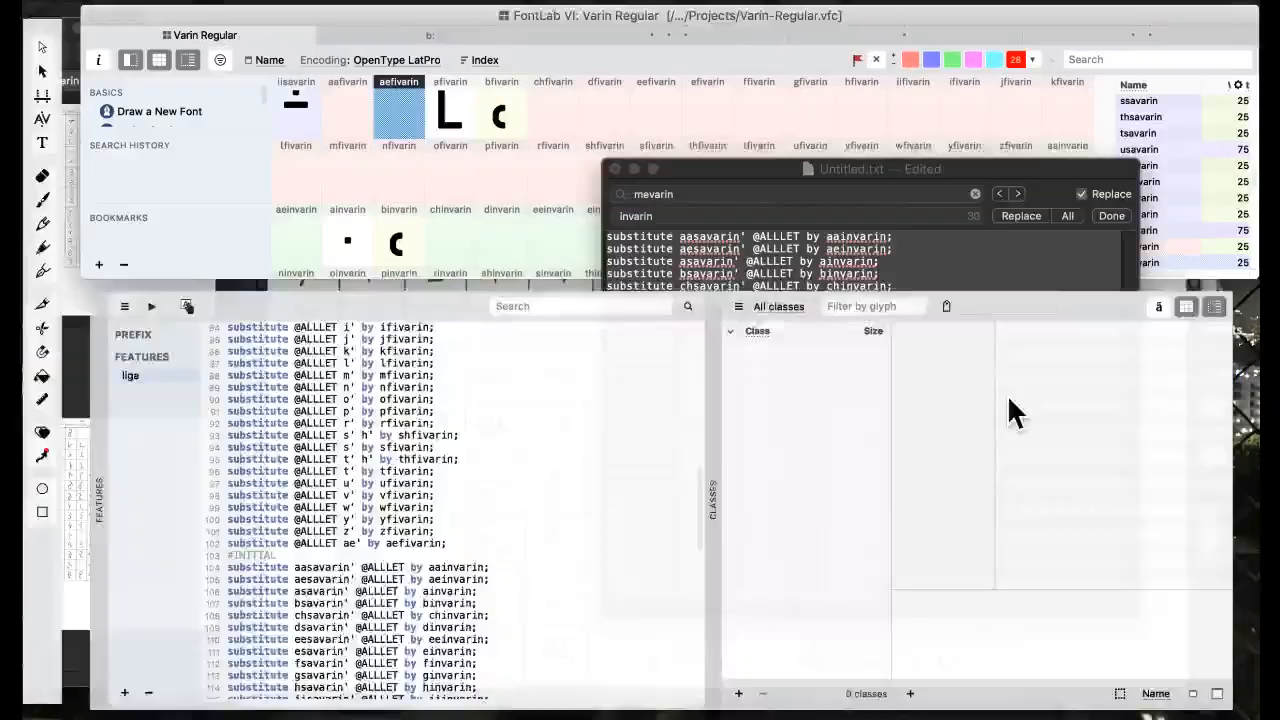
left_click(774, 400)
left_click(441, 192)
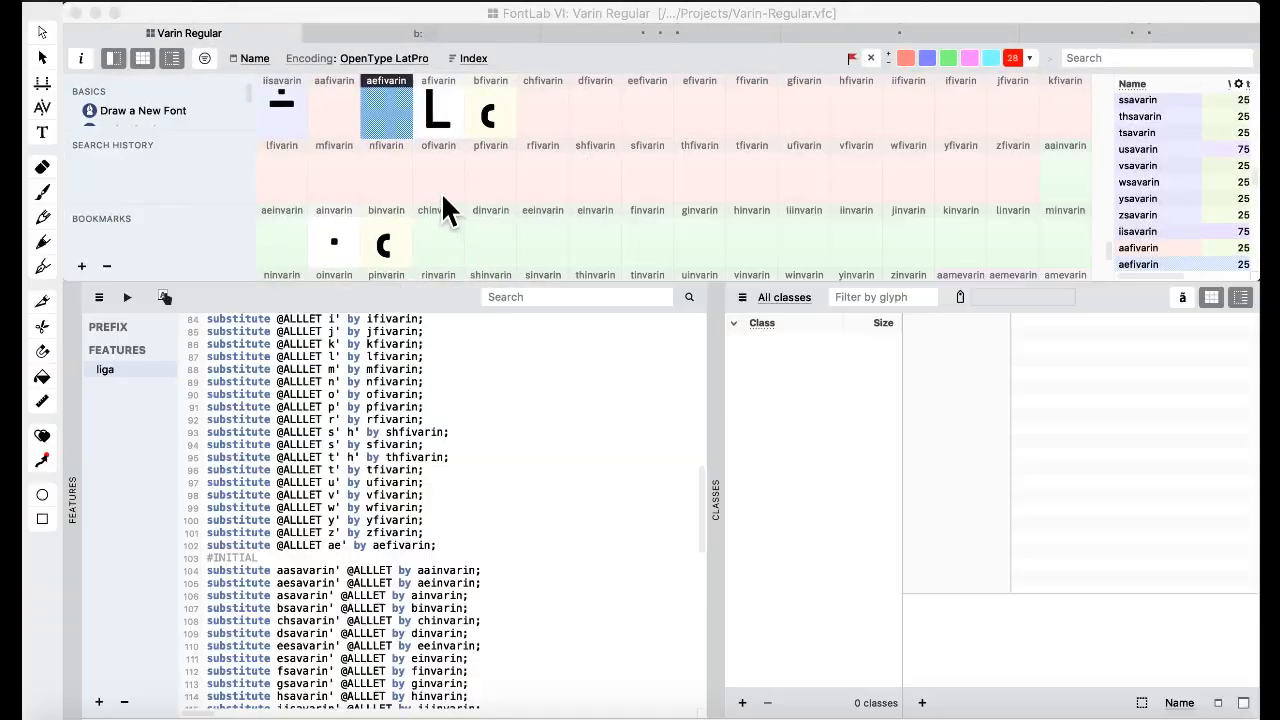
scroll(373, 481, "up", 6)
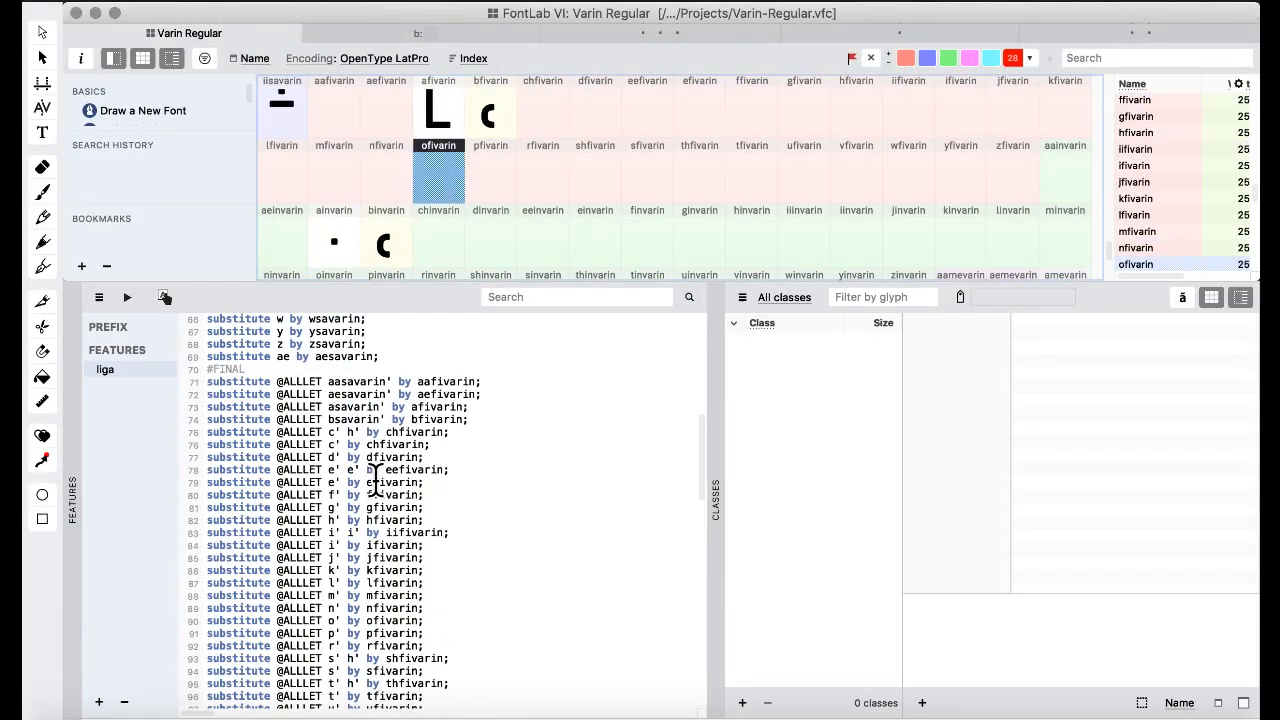
- Switch to the TextEdit rules and replace every "invarin" with "fivarin"
mouse_move(24, 717)
left_click(1063, 491)
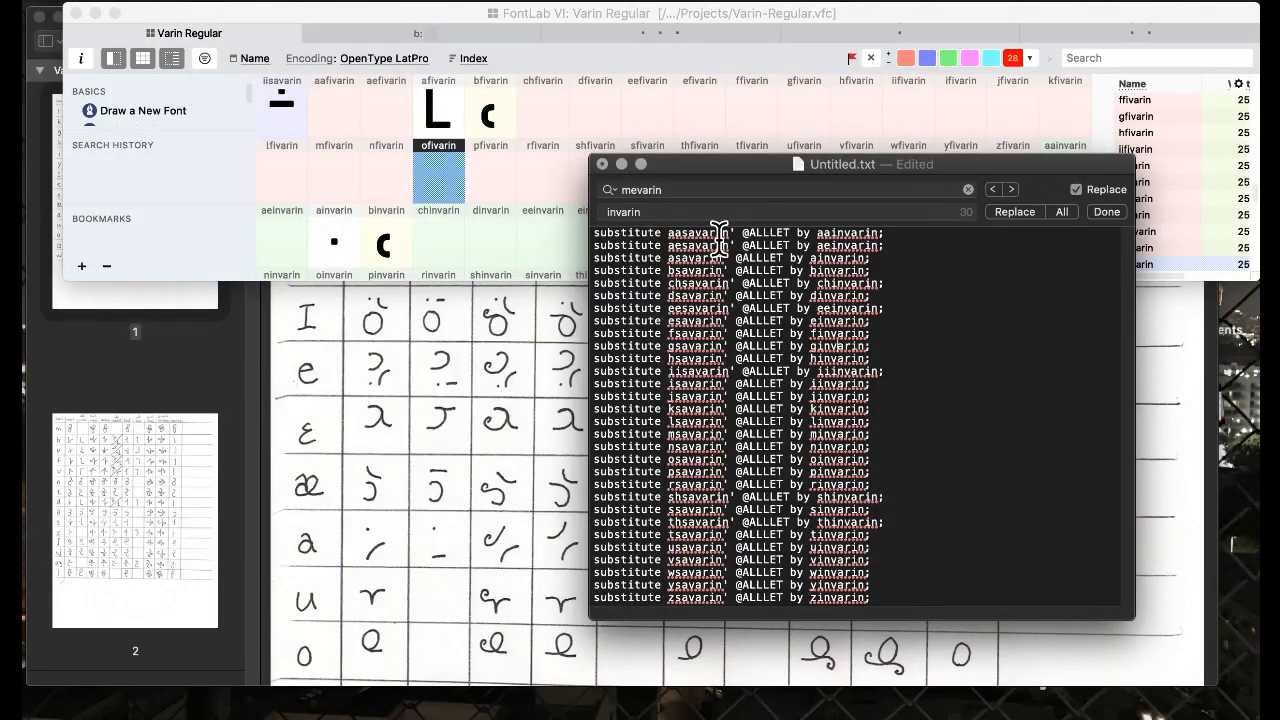
double_click(703, 190)
type("i")
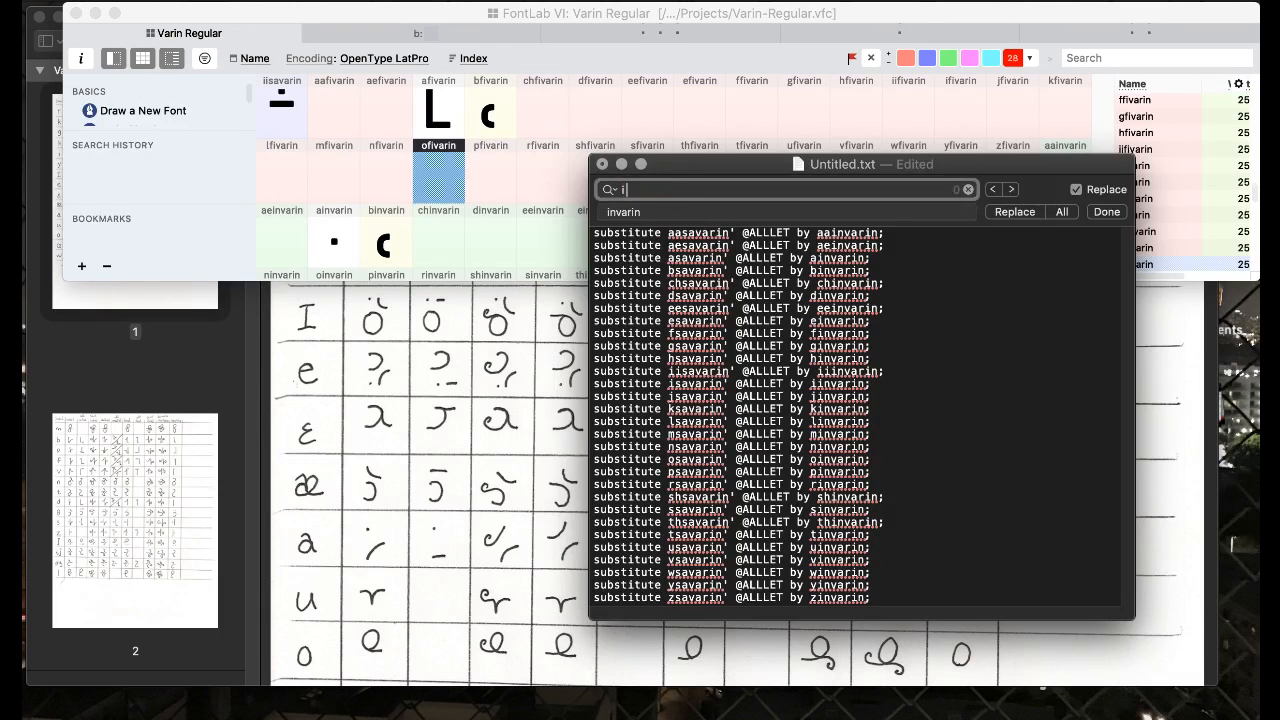
type("nvarin")
double_click(651, 211)
type("f")
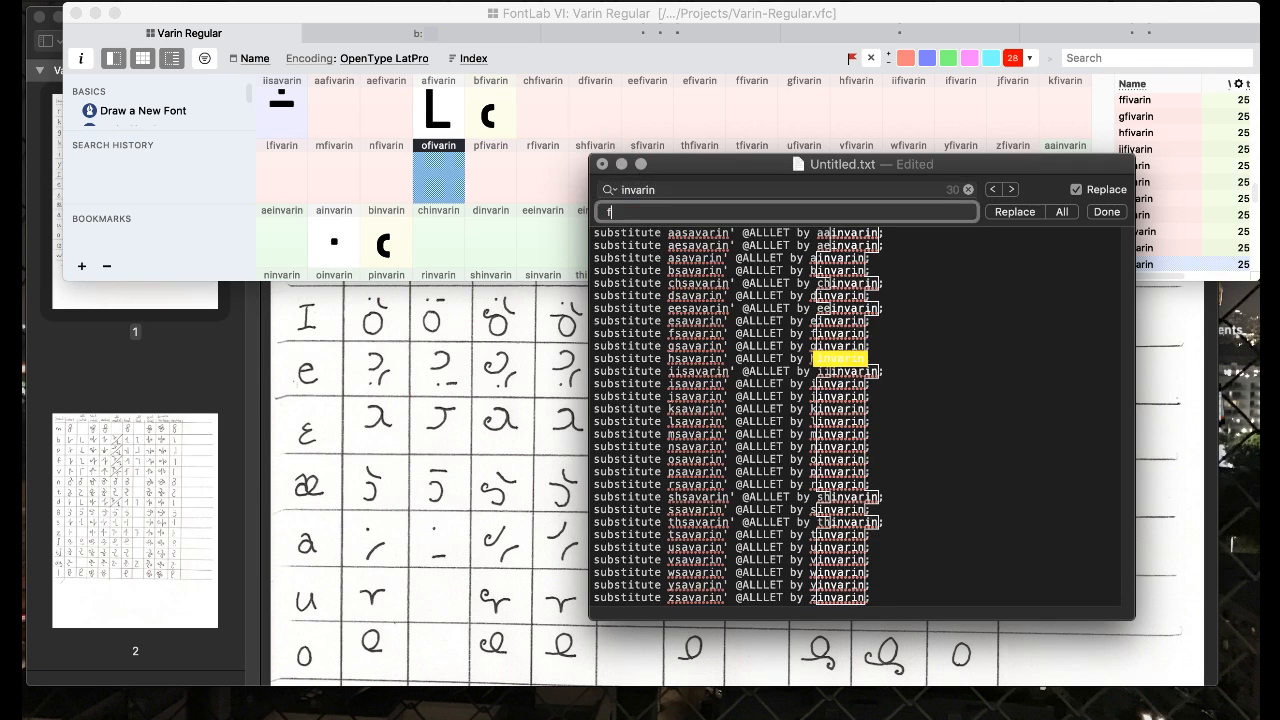
left_click(1062, 211)
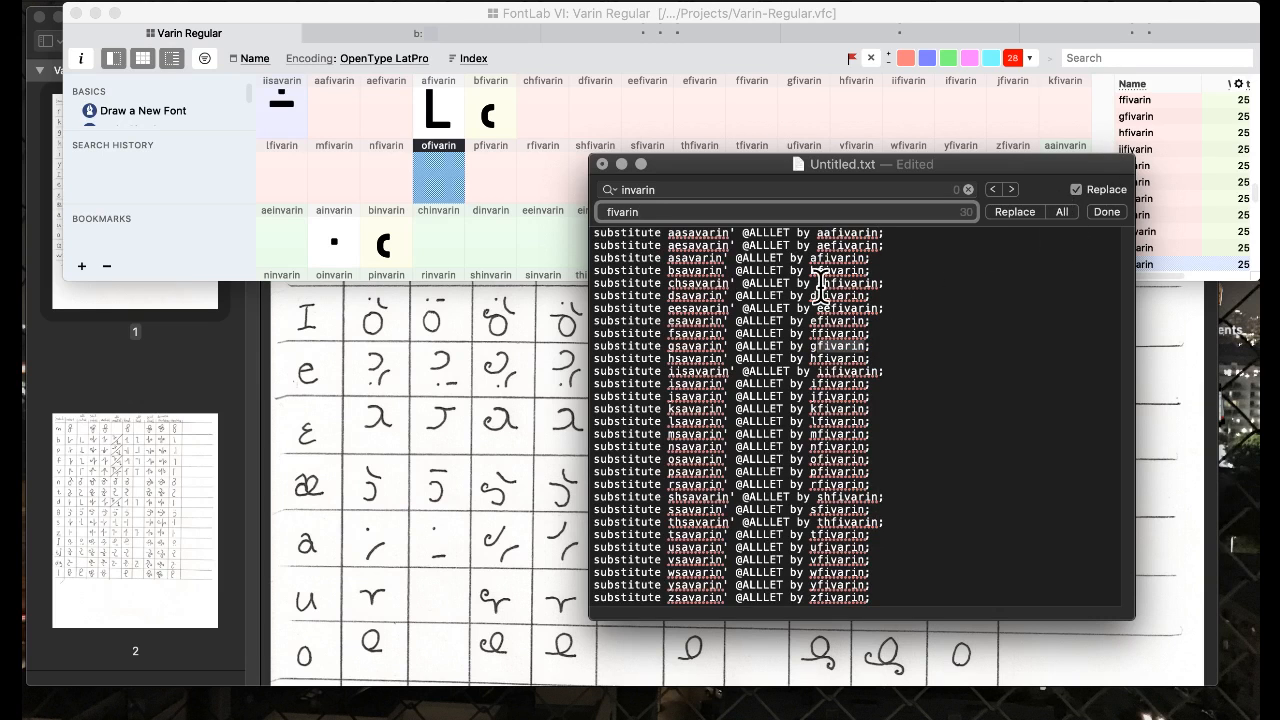
left_click(533, 183)
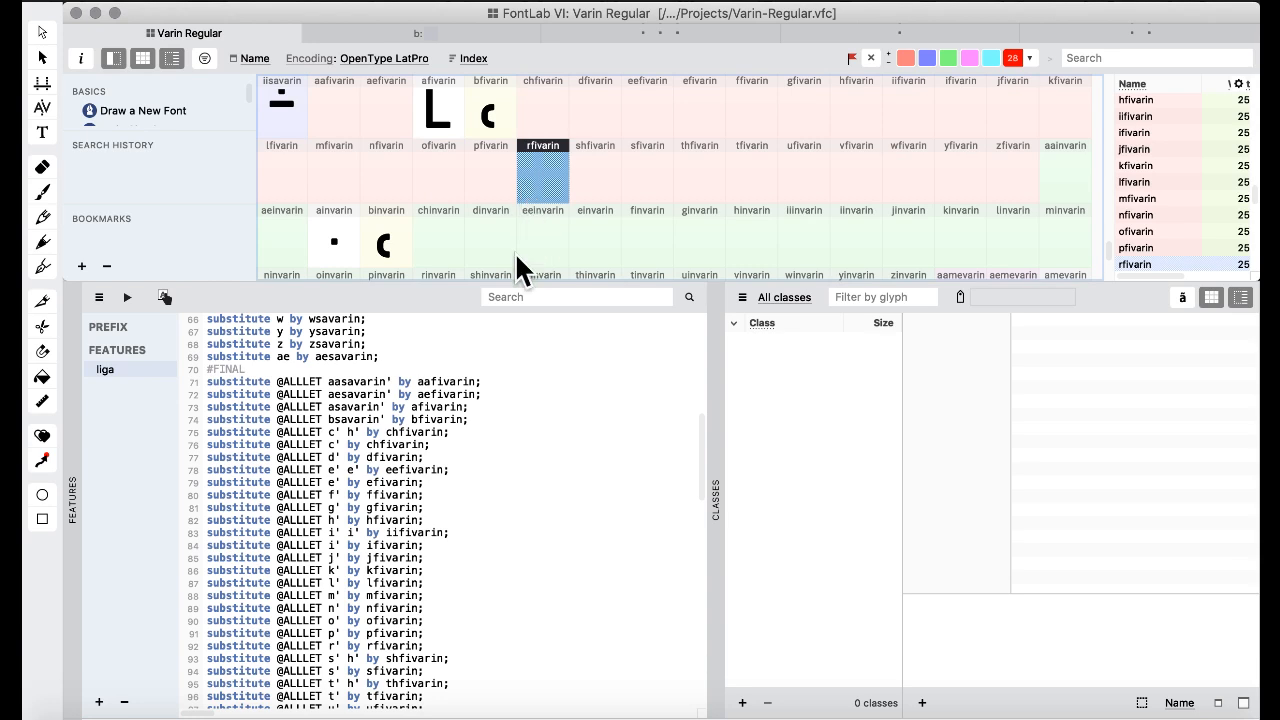
key("ctrl+Up")
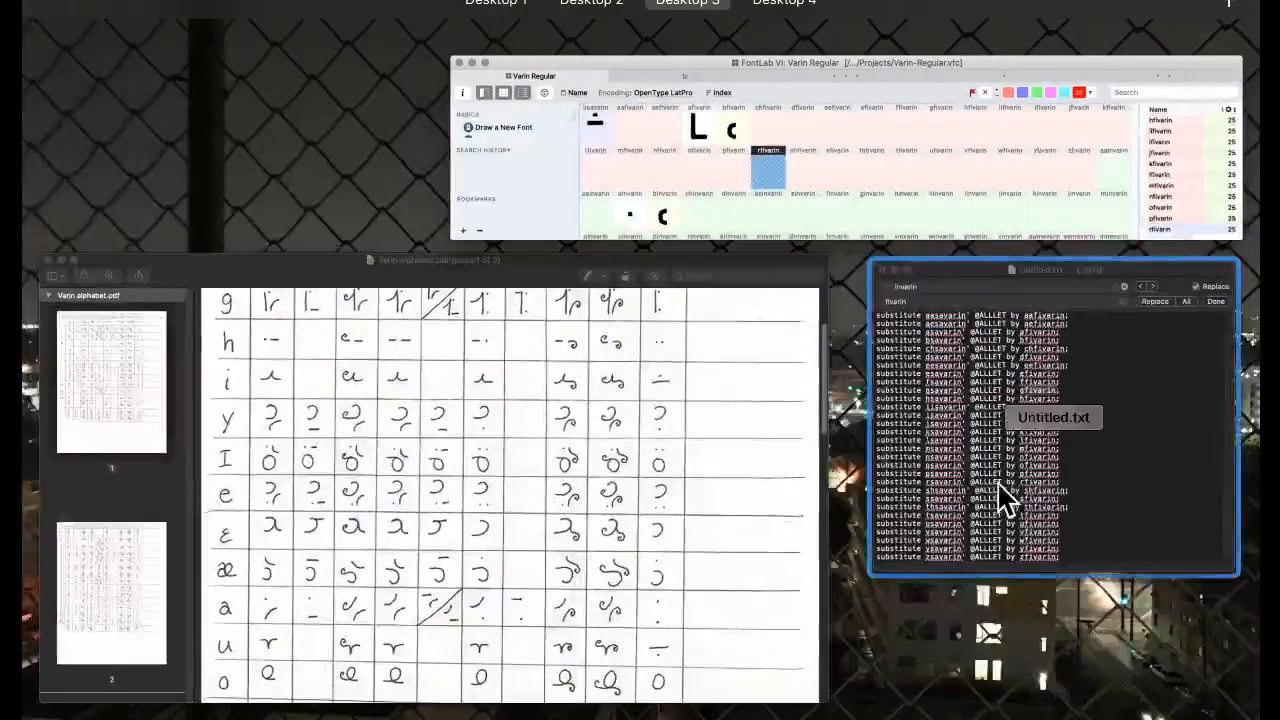
left_click(1005, 495)
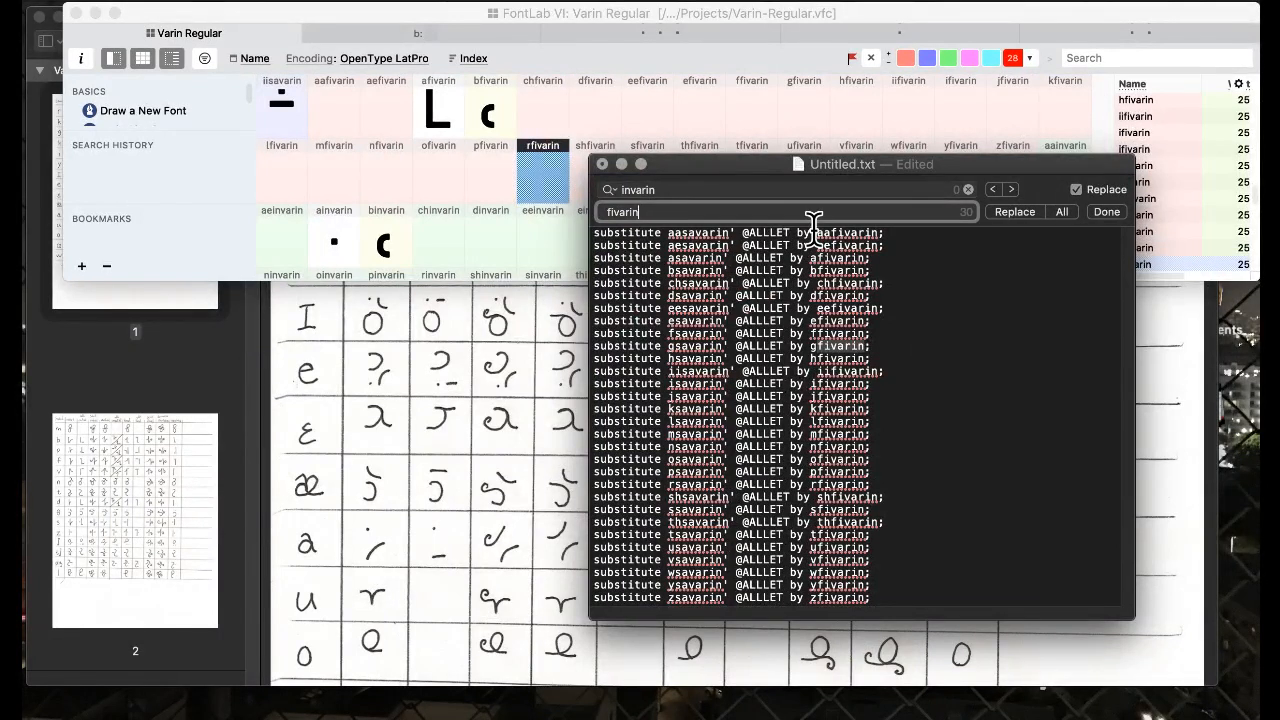
left_click_drag(813, 228, 748, 228)
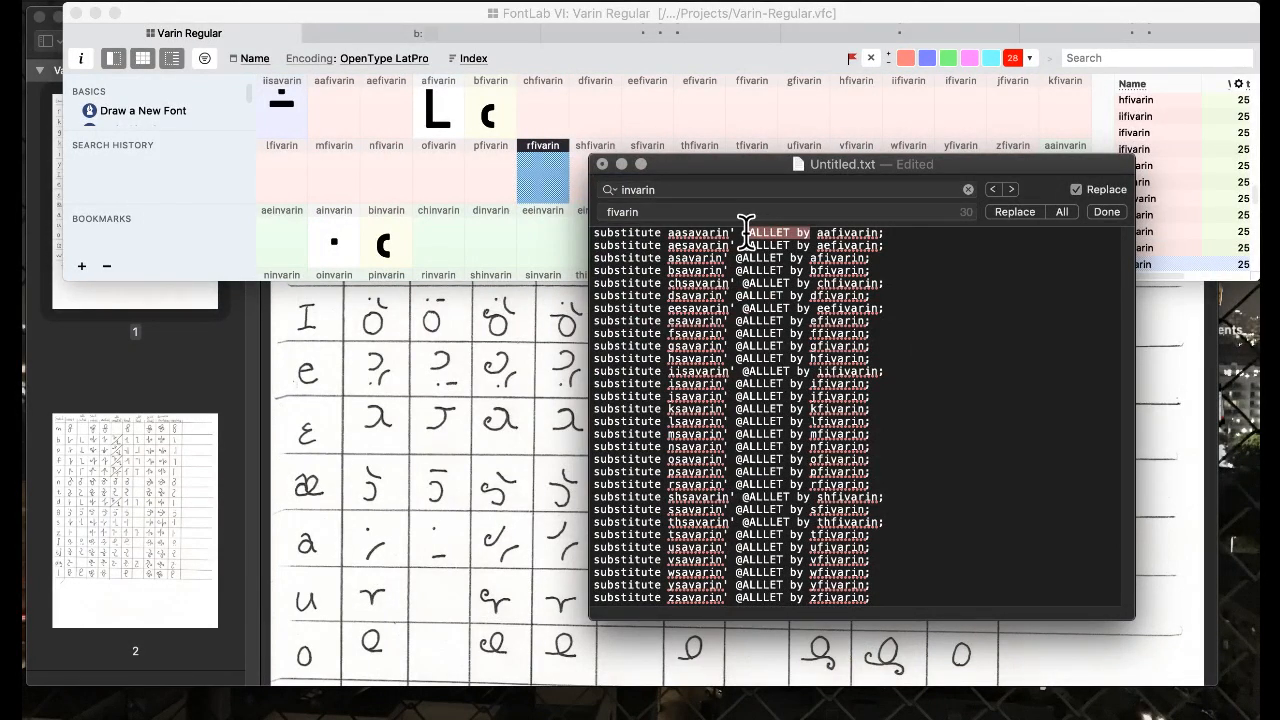
left_click(802, 245)
left_click_drag(808, 228, 744, 228)
double_click(662, 189)
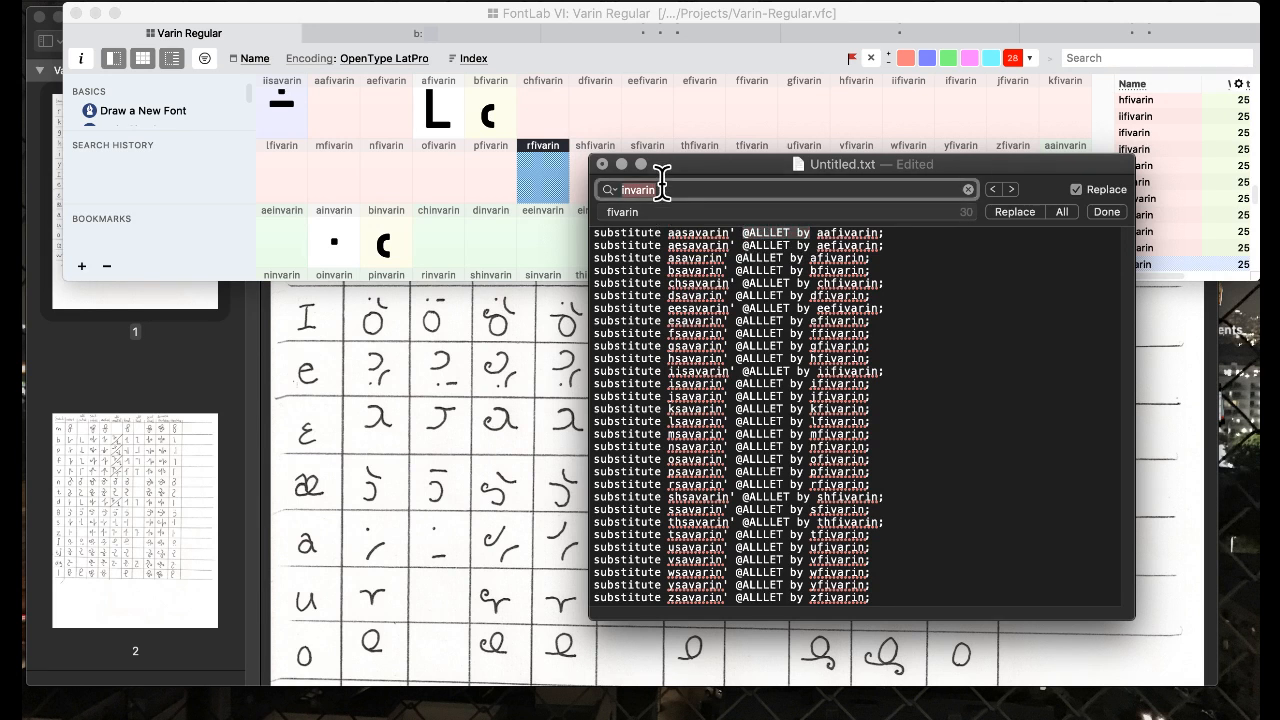
type("@ALLLET by")
double_click(660, 211)
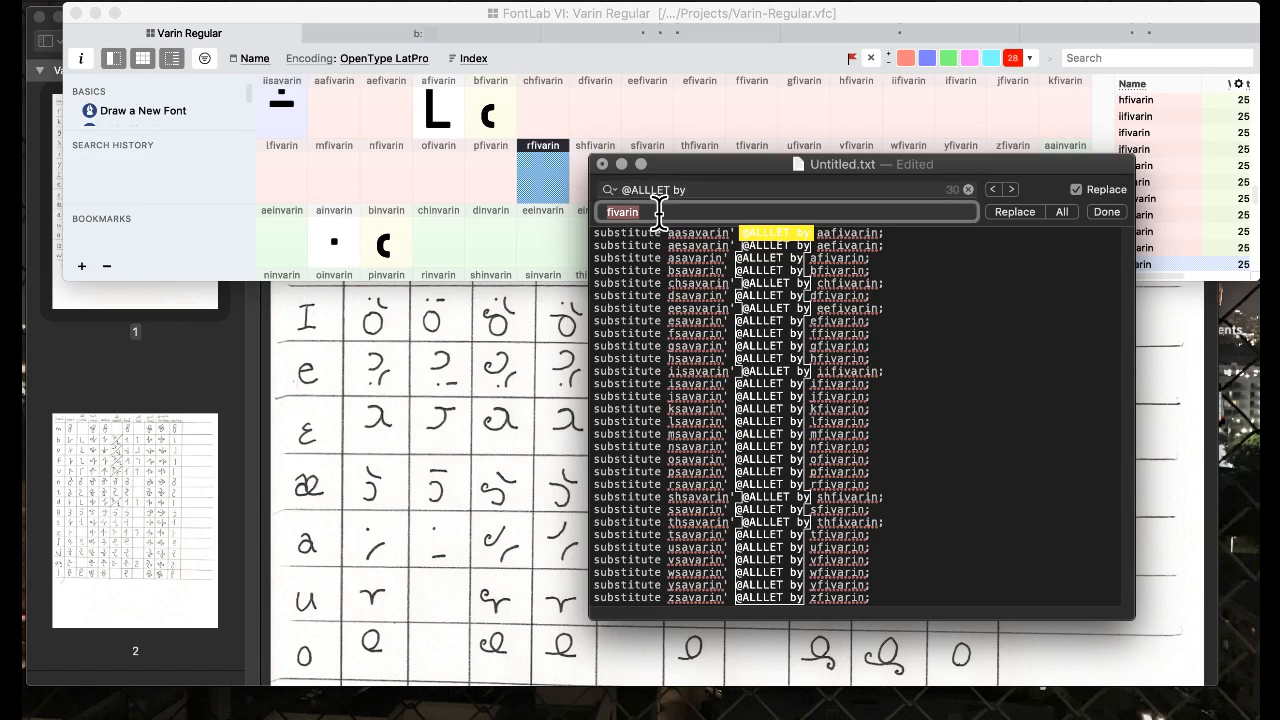
type("by")
left_click(1064, 211)
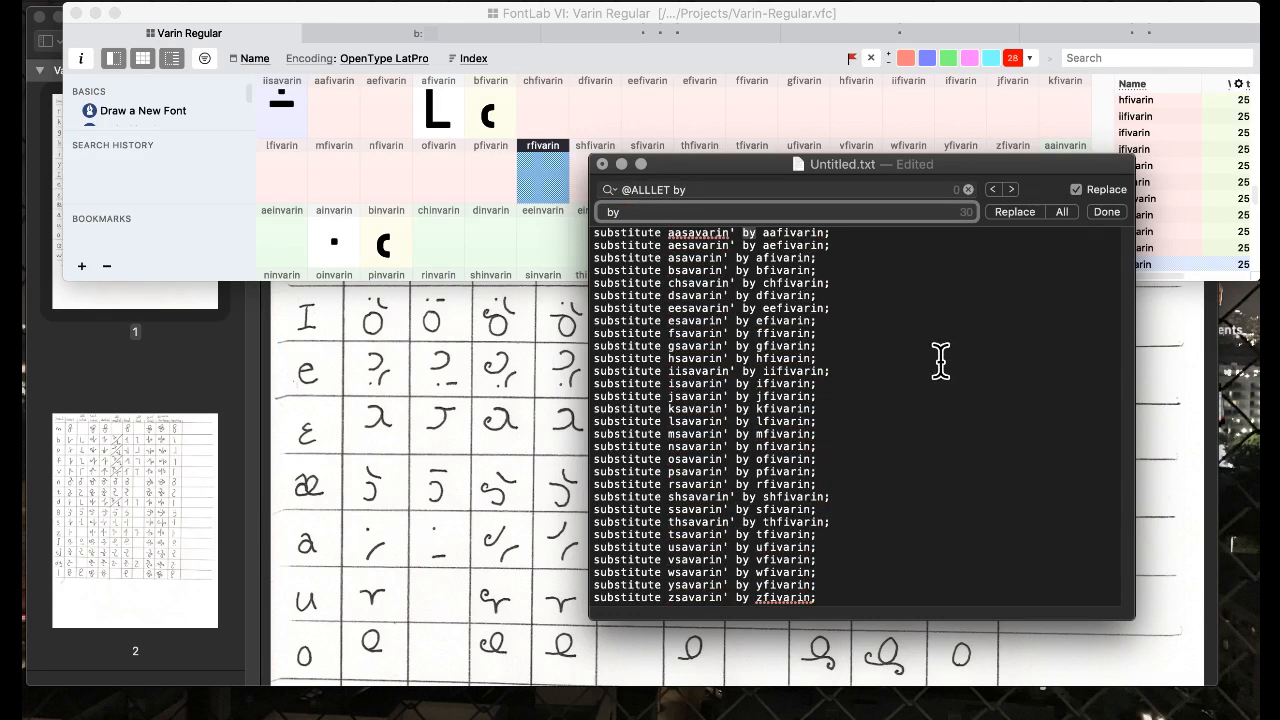
left_click(791, 333)
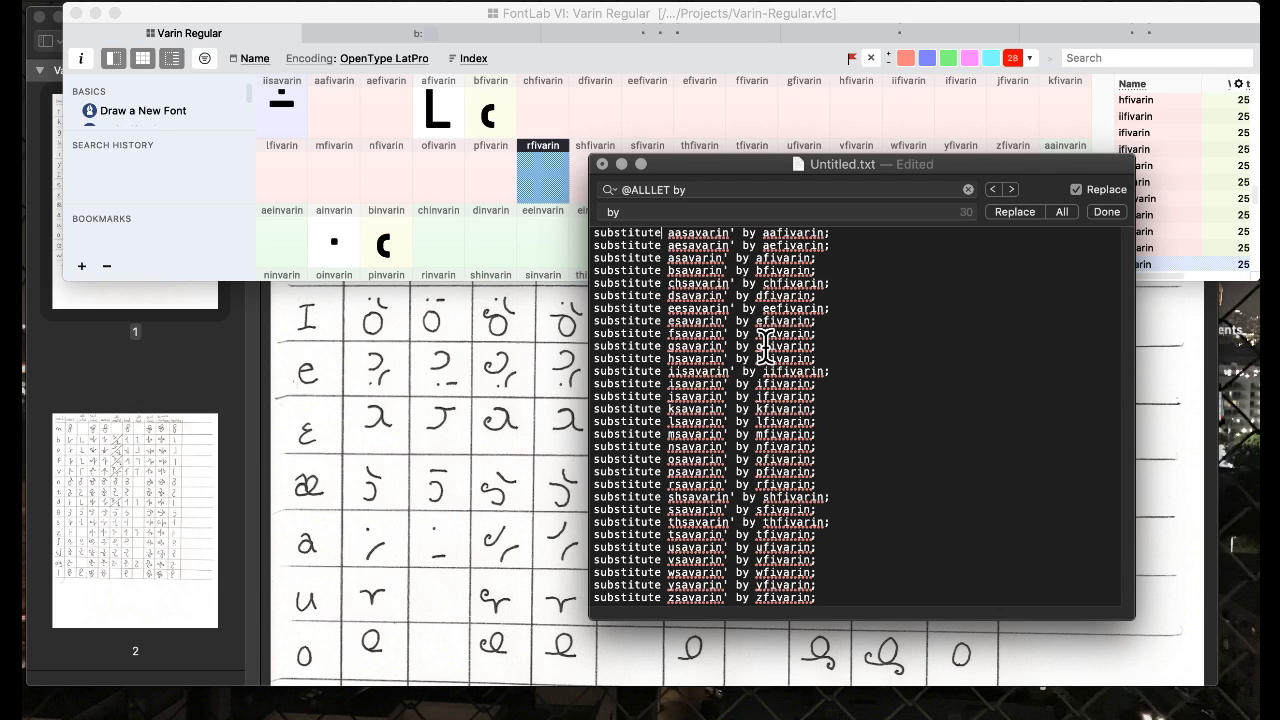
left_click(700, 189)
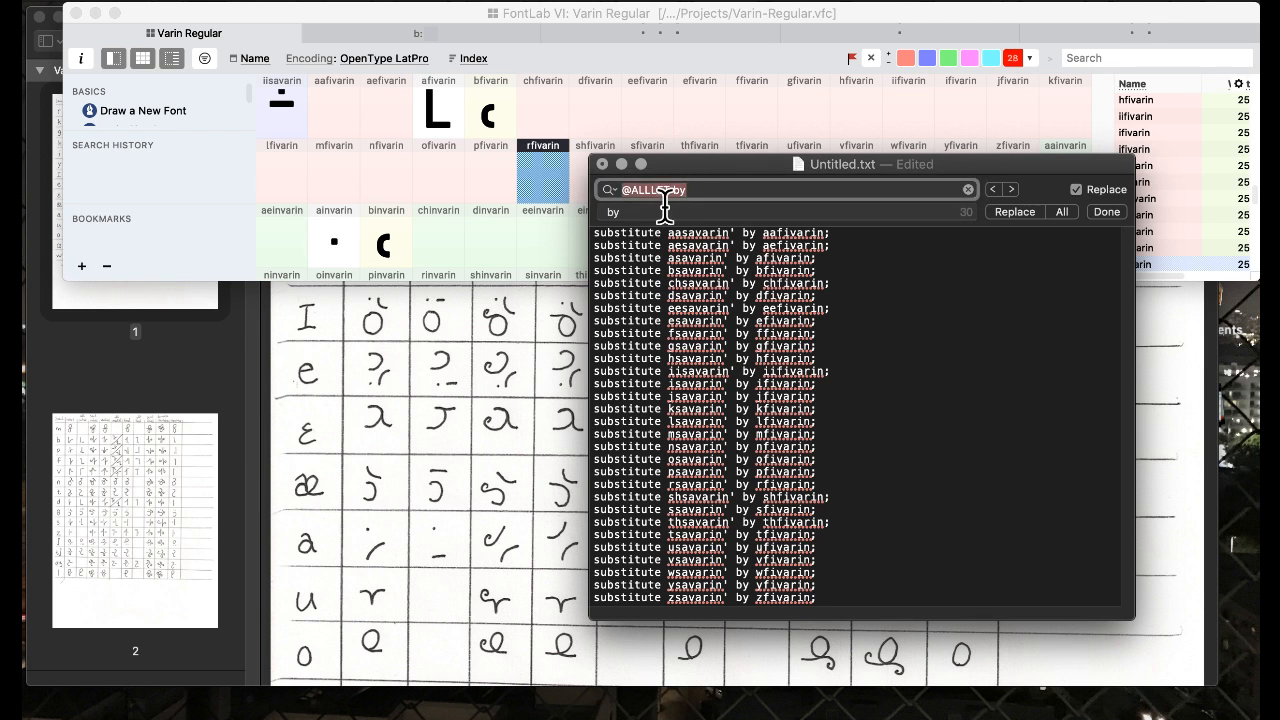
left_click(690, 189)
double_click(668, 189)
left_click_drag(630, 189, 624, 211)
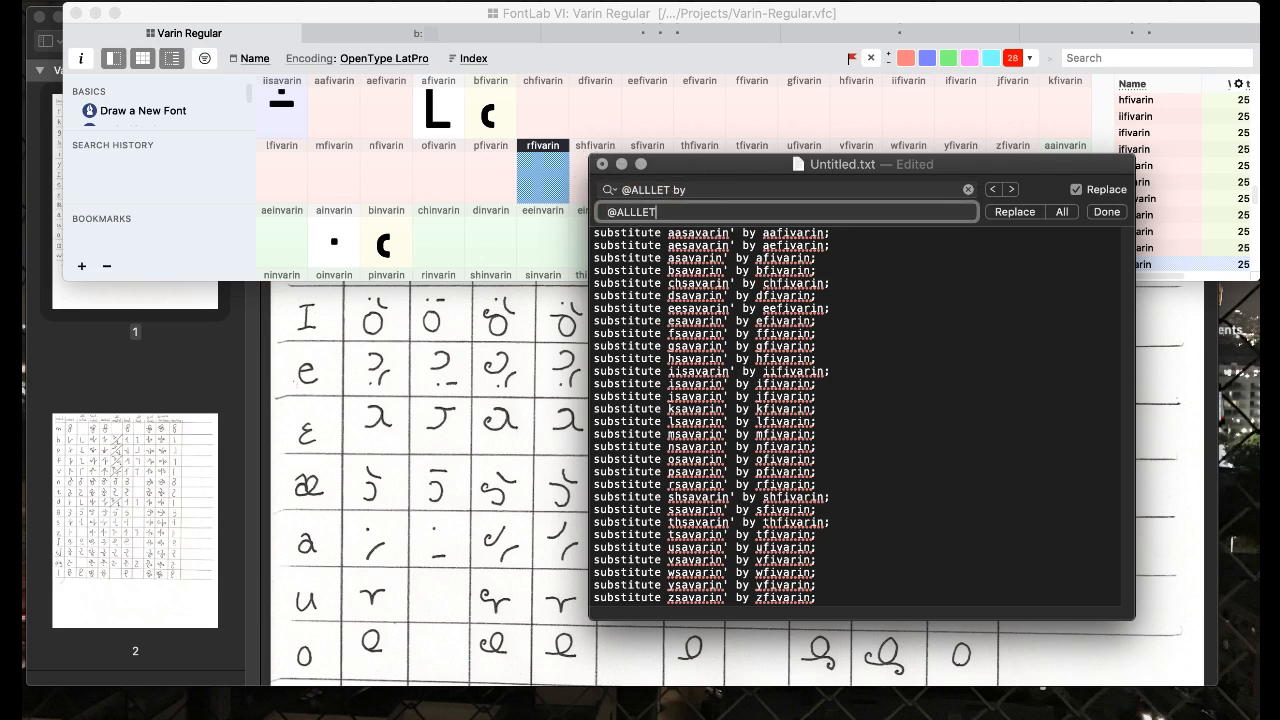
left_click(700, 189)
key("BackSpace")
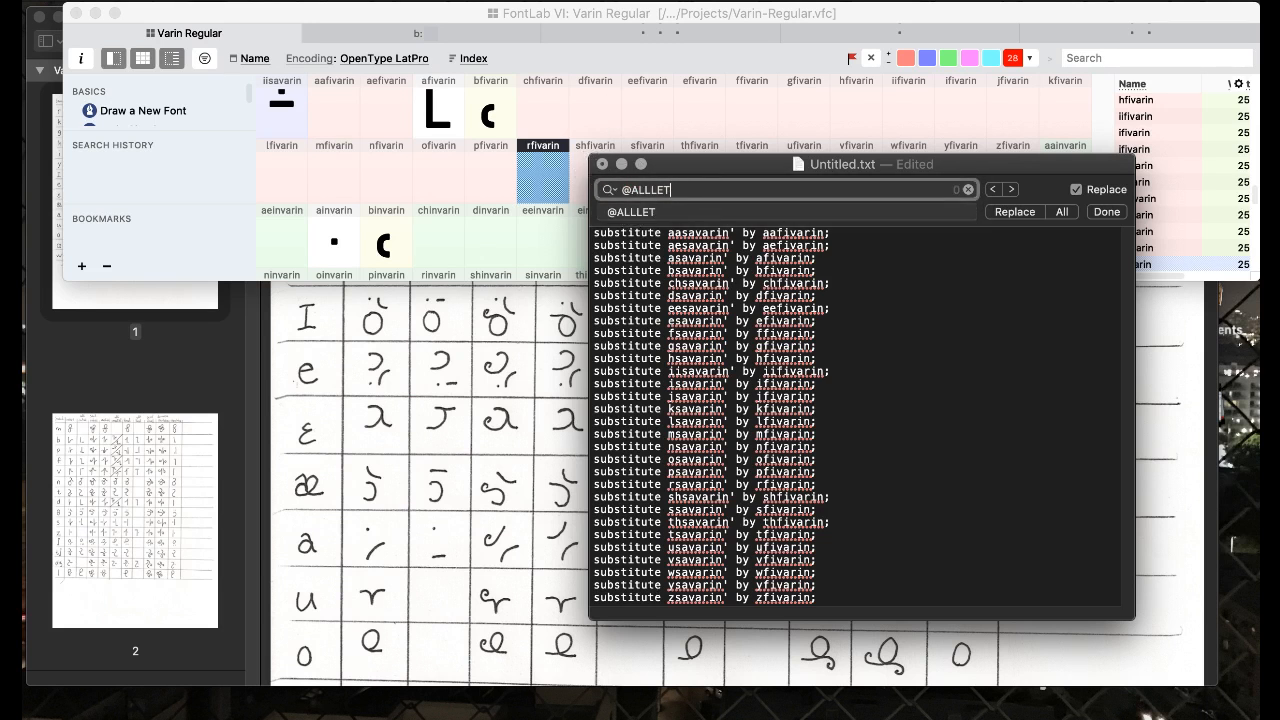
left_click(622, 189)
left_click(608, 212)
type("substitute")
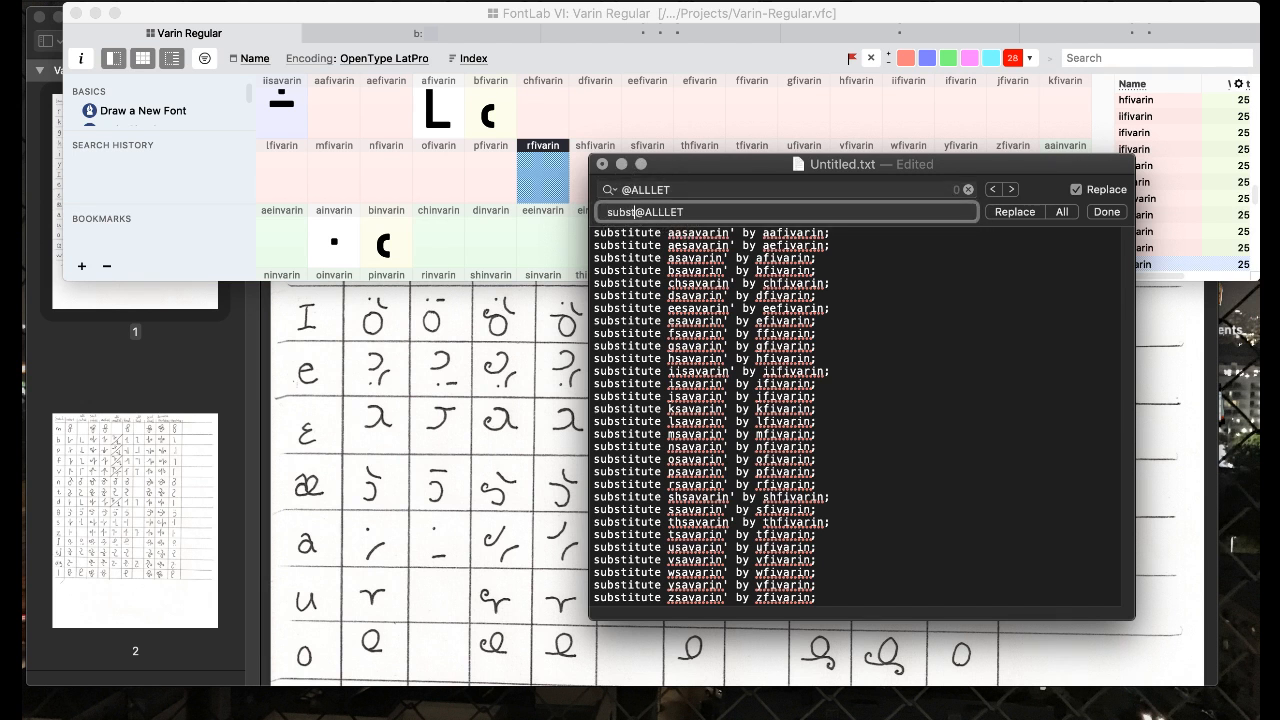
- Search for "substitute" and replace every occurrence in the TextEdit rules with the prepared replacement text
left_click(622, 190)
type("s")
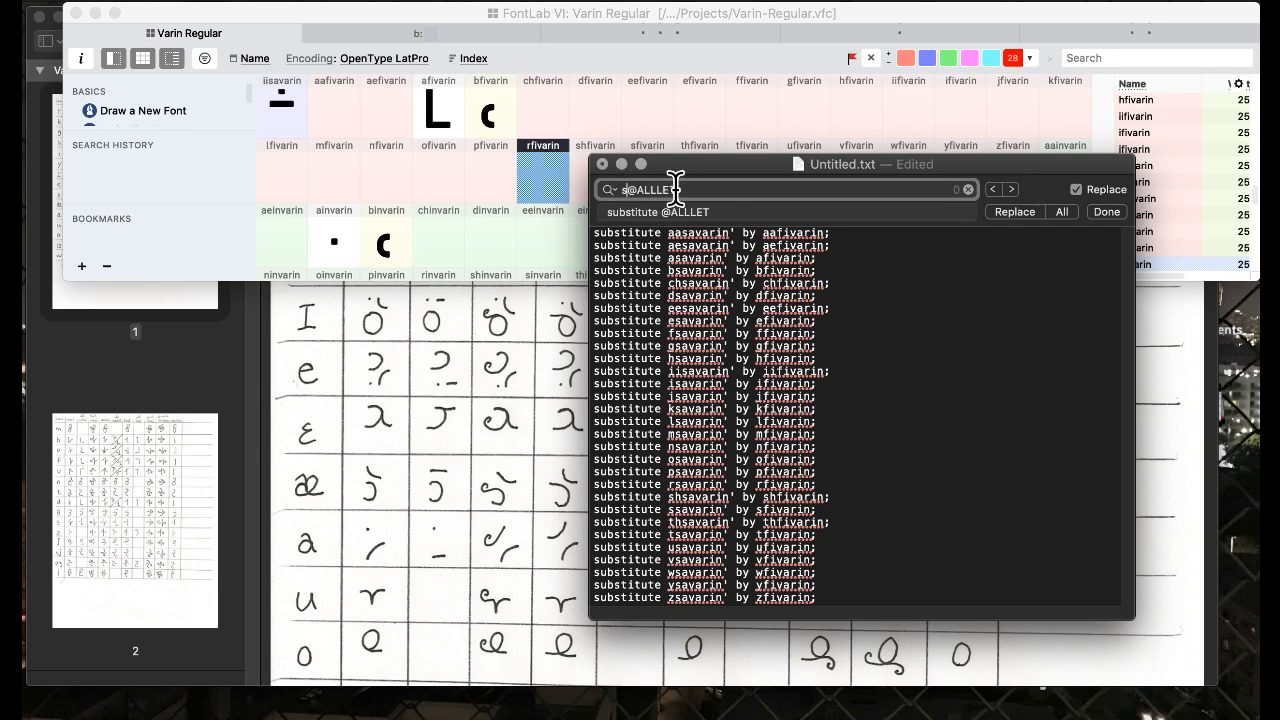
left_click_drag(682, 189, 609, 94)
type("substitute")
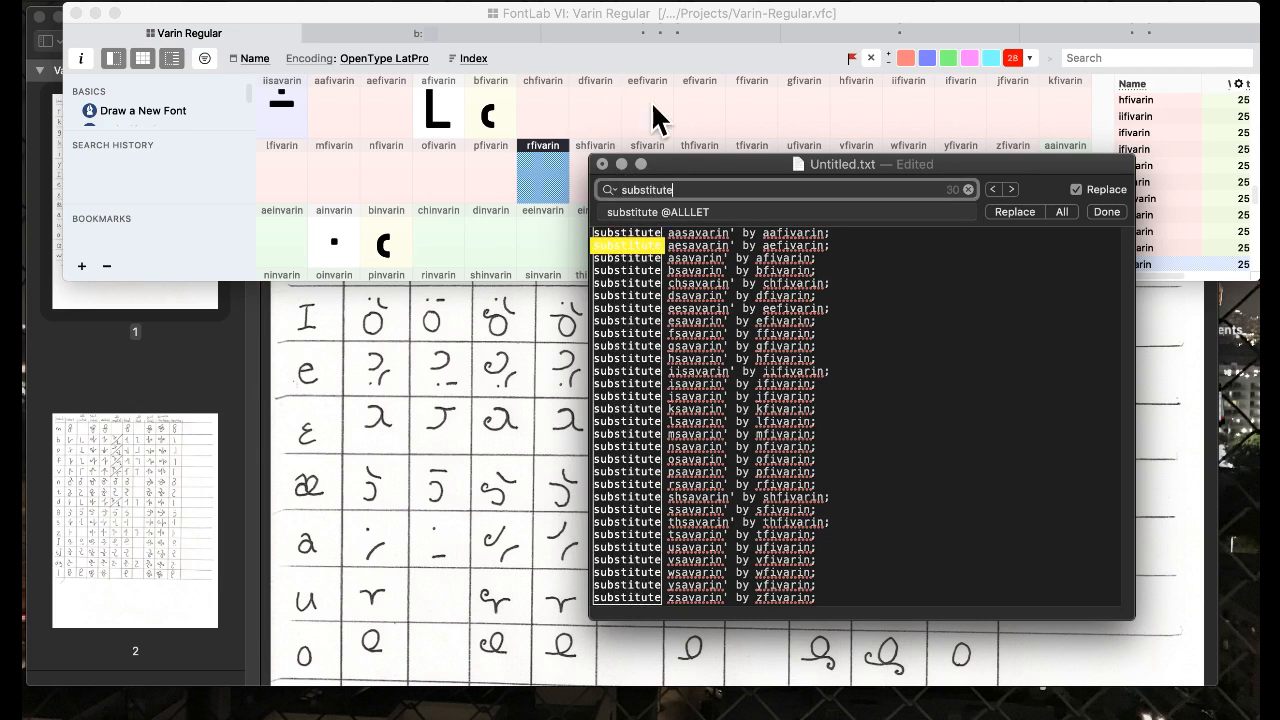
left_click(1064, 211)
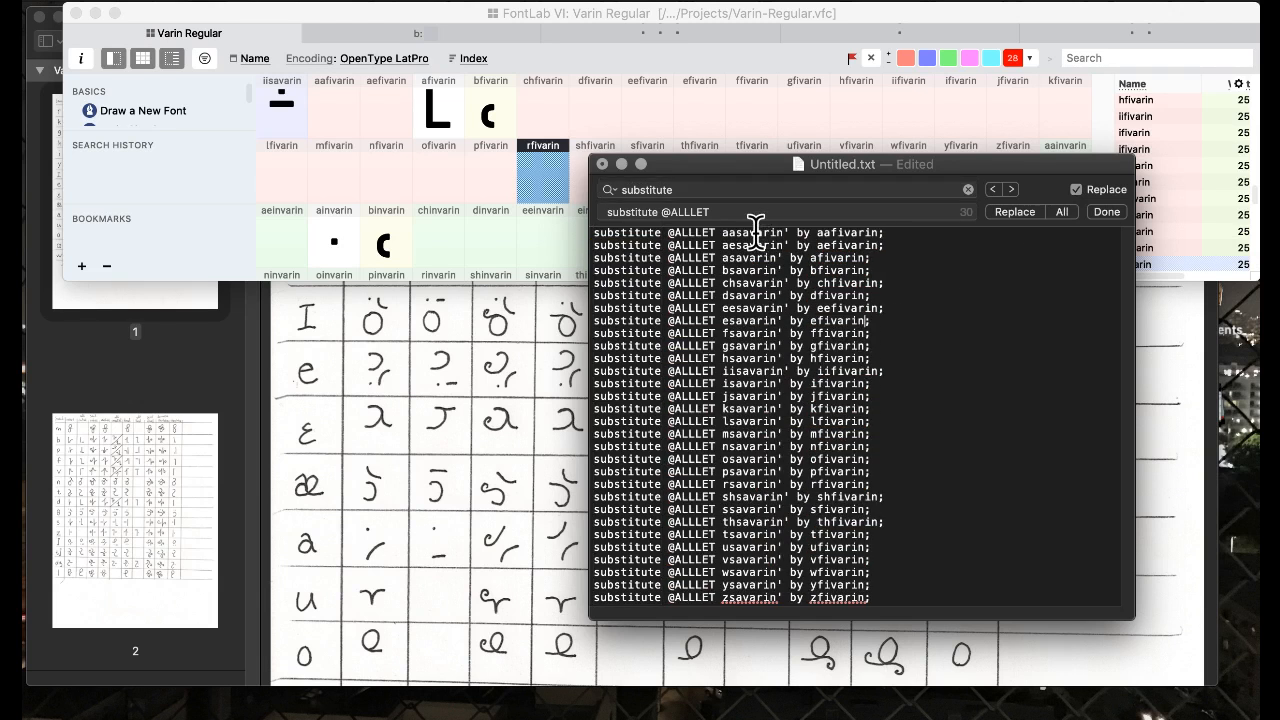
- Compare with the #FINAL rules in FontLab, and copy all the corrected rules from the TextEdit document
left_click(441, 172)
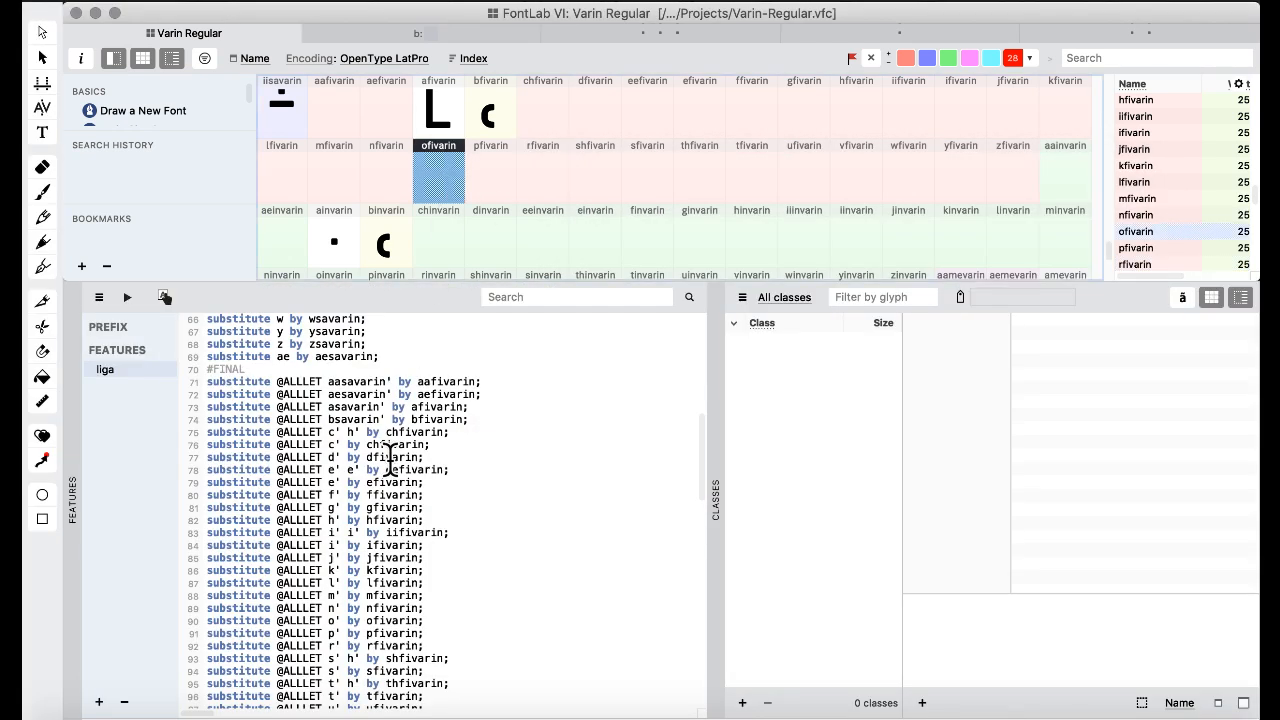
scroll(390, 458, "up", 4)
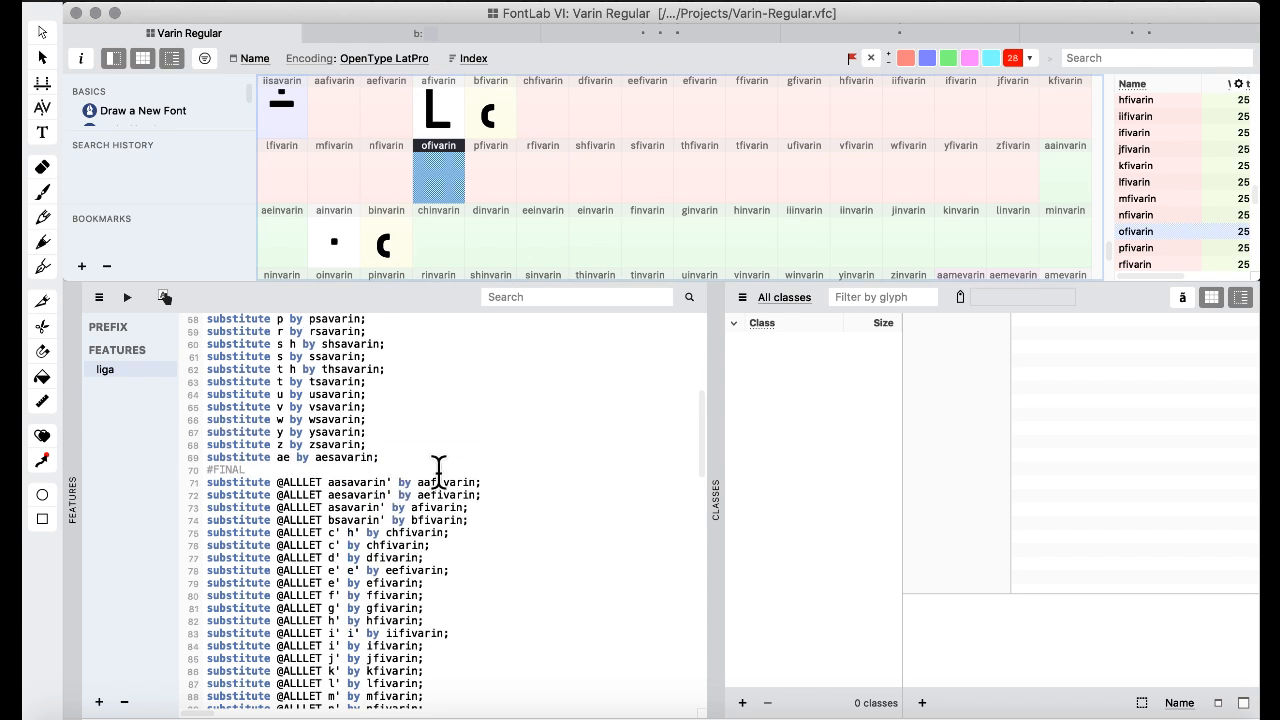
key("ctrl+Up")
left_click(923, 434)
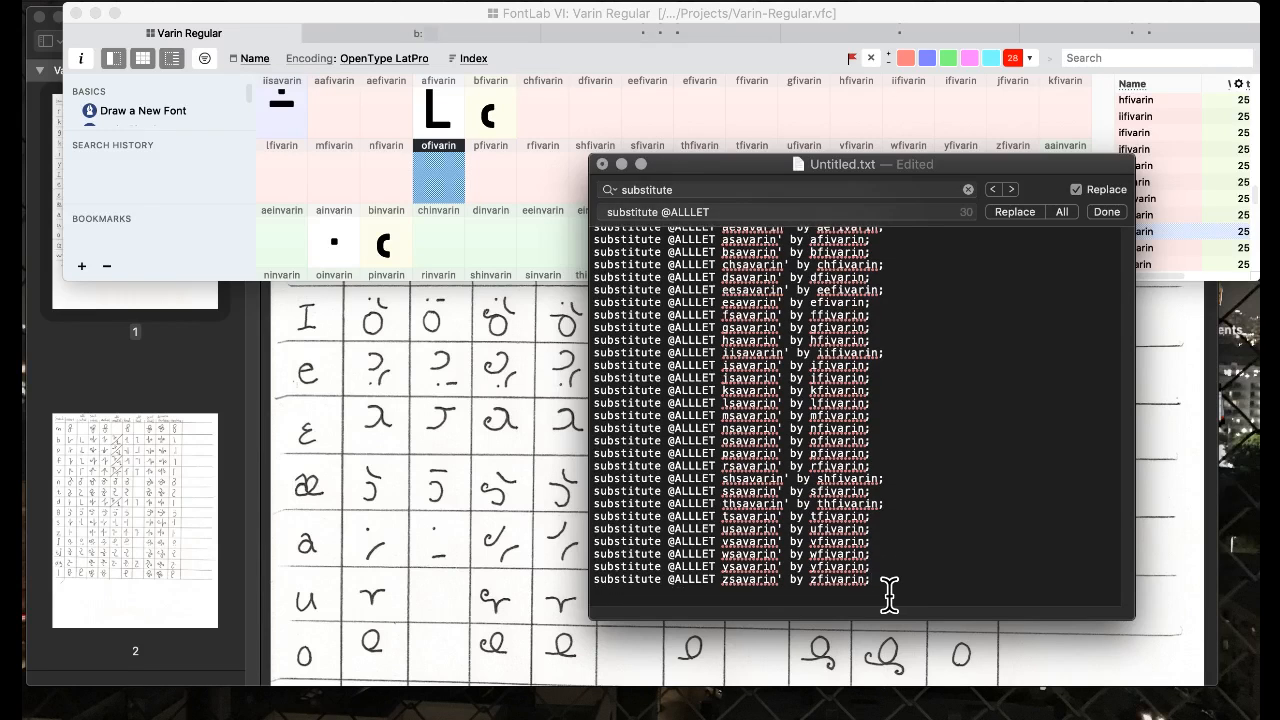
key("super+a")
key("super+c")
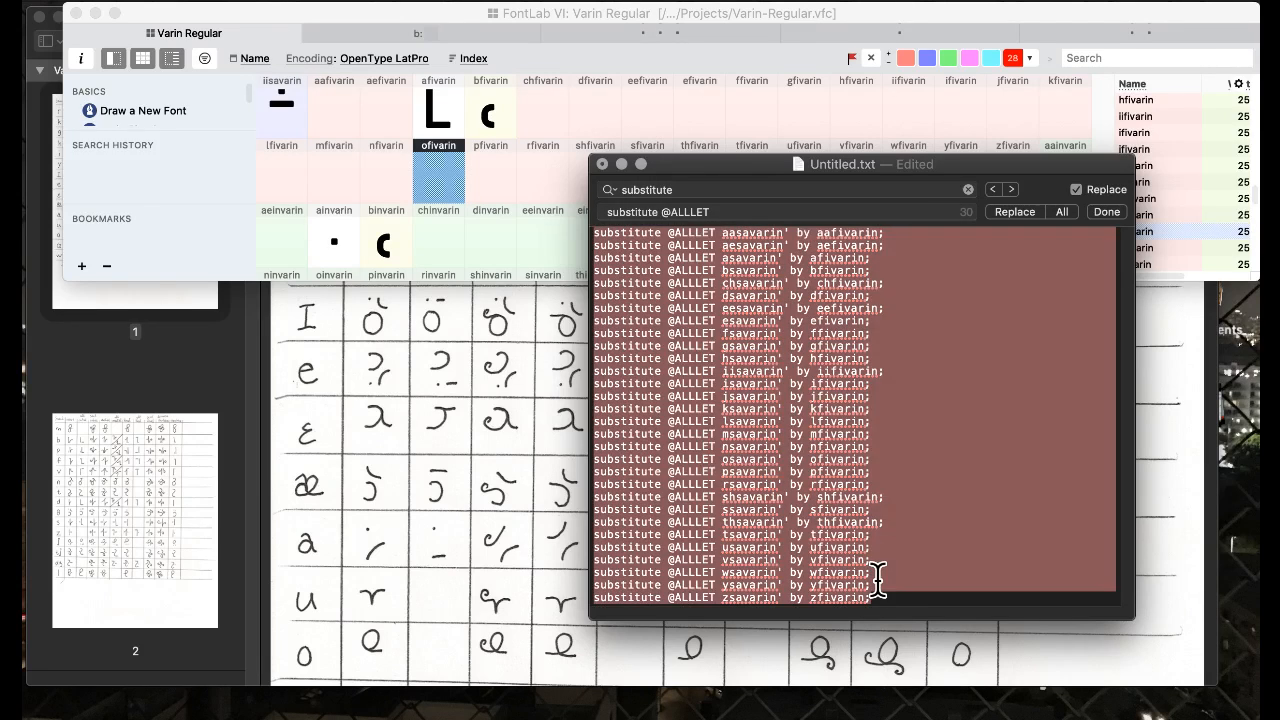
left_click(806, 390)
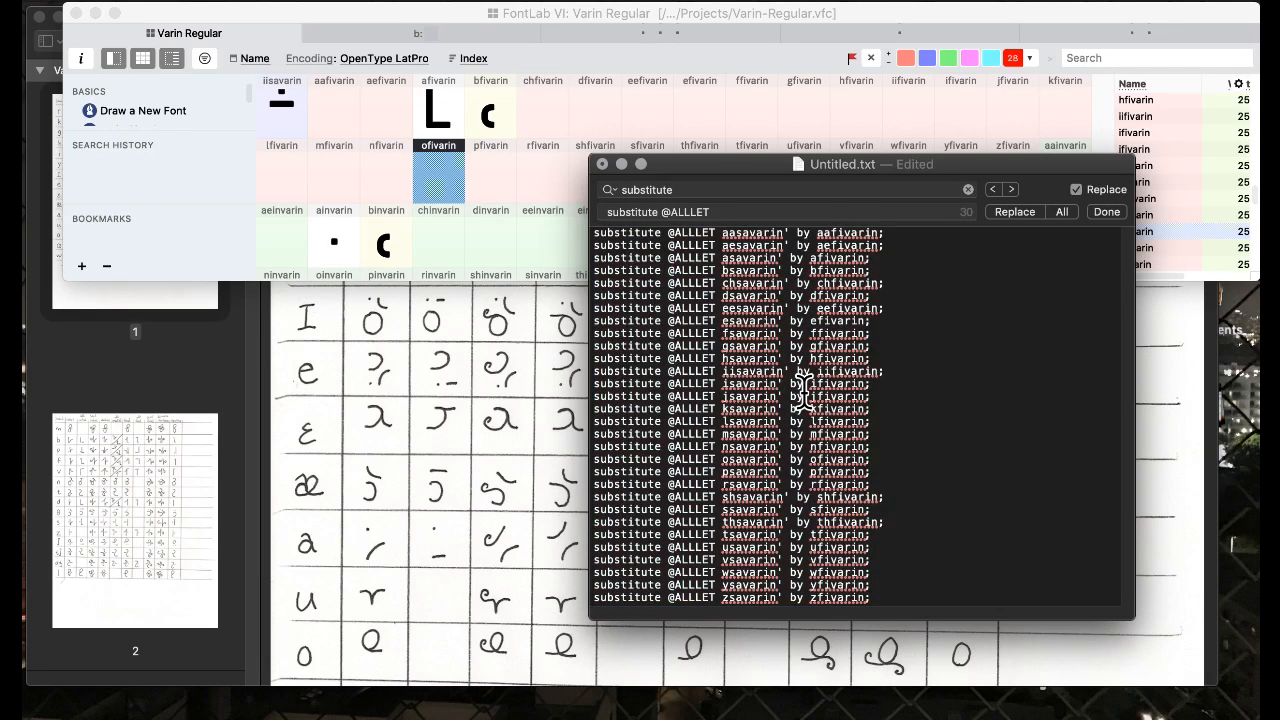
- Switch to FontLab and replace all rules between #FINAL and #INITIAL in the liga feature with the copied rules
left_click(482, 222)
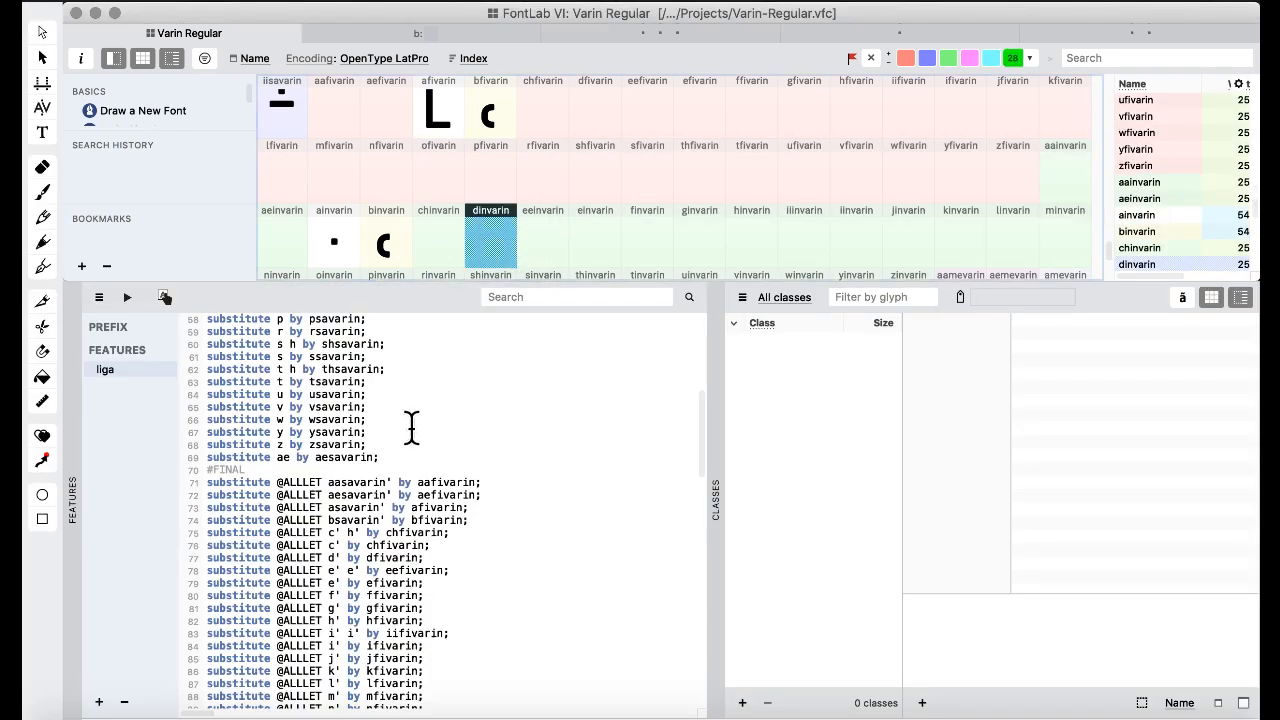
scroll(411, 427, "up", 5)
scroll(411, 427, "up", 10)
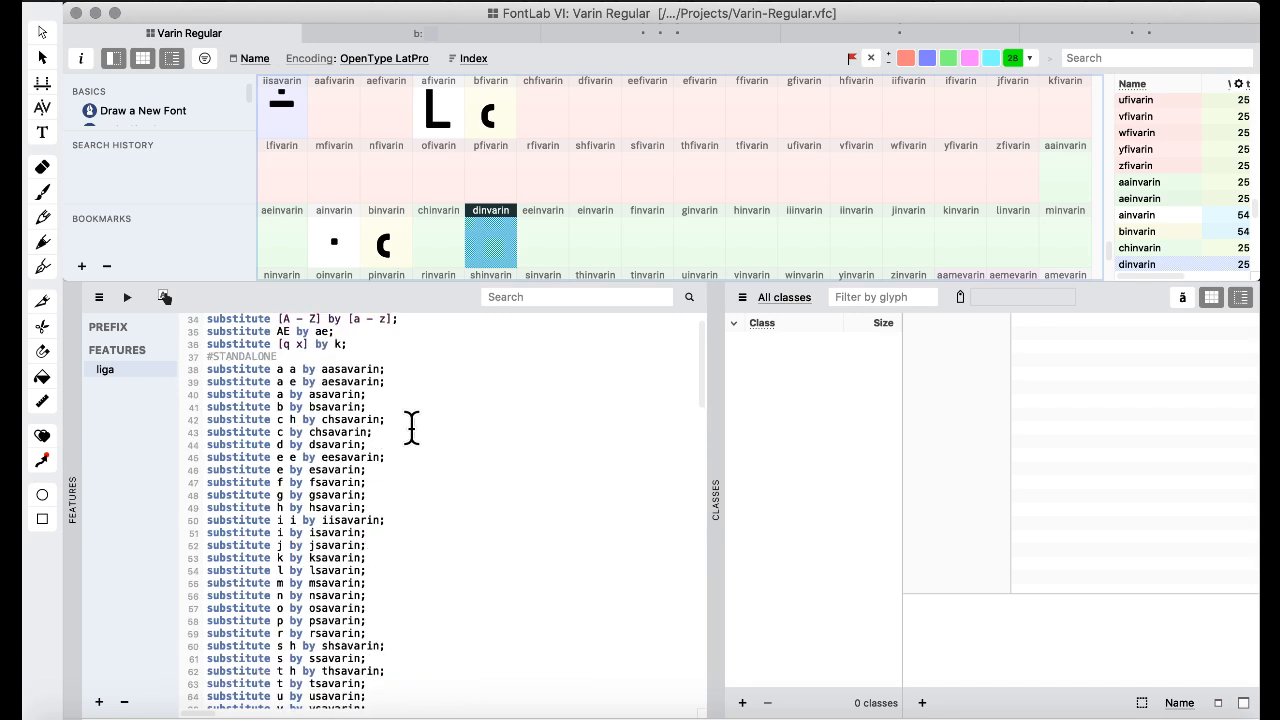
scroll(411, 427, "down", 20)
scroll(411, 427, "up", 1)
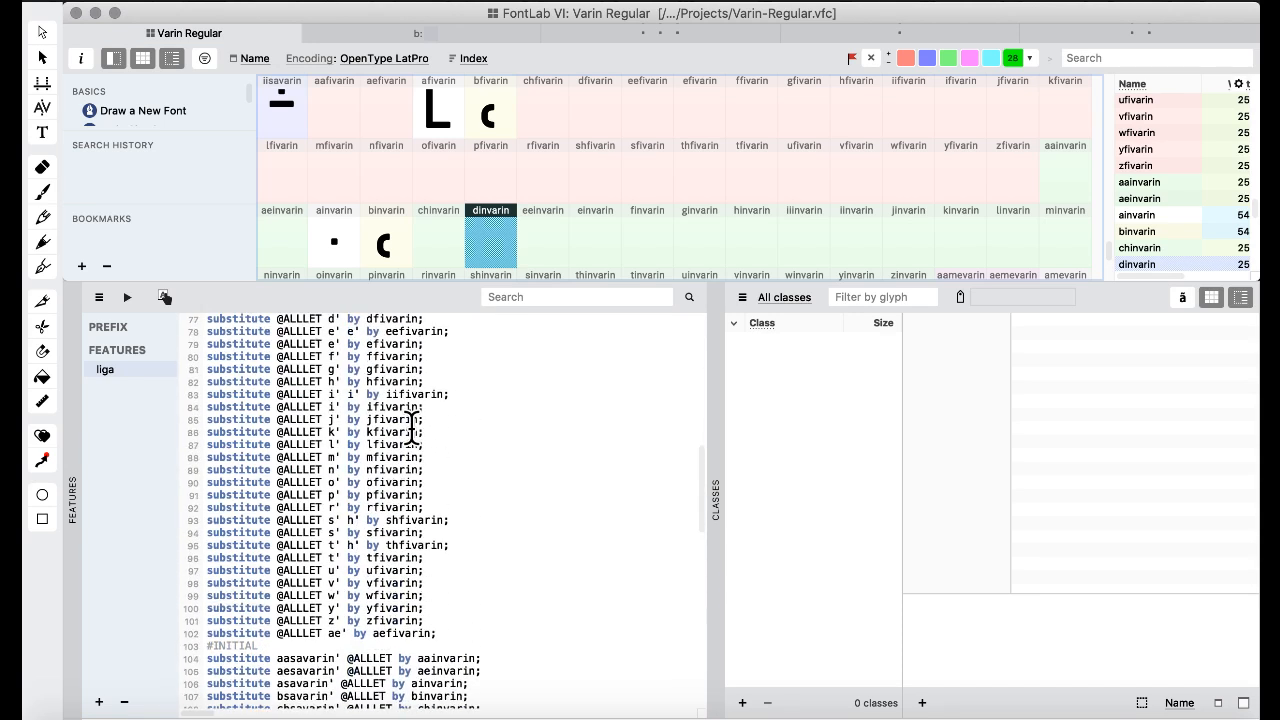
scroll(411, 427, "up", 1)
left_click(457, 652)
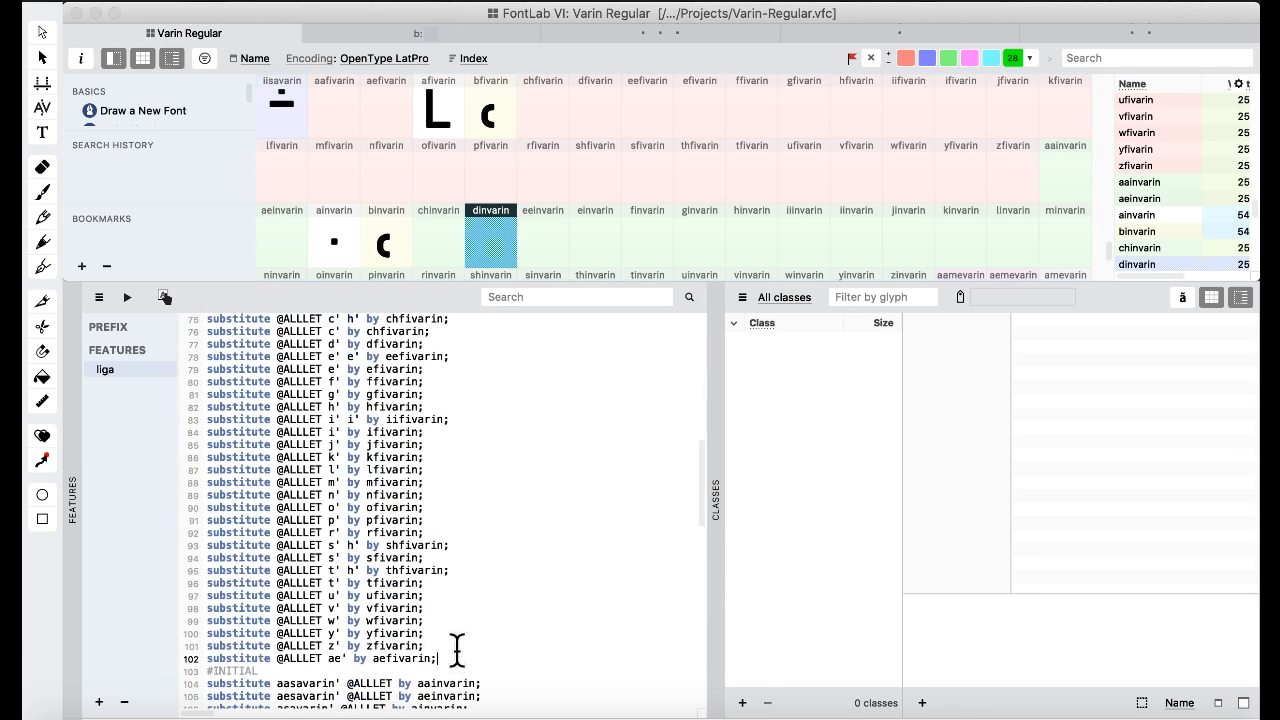
left_click_drag(457, 652, 200, 331)
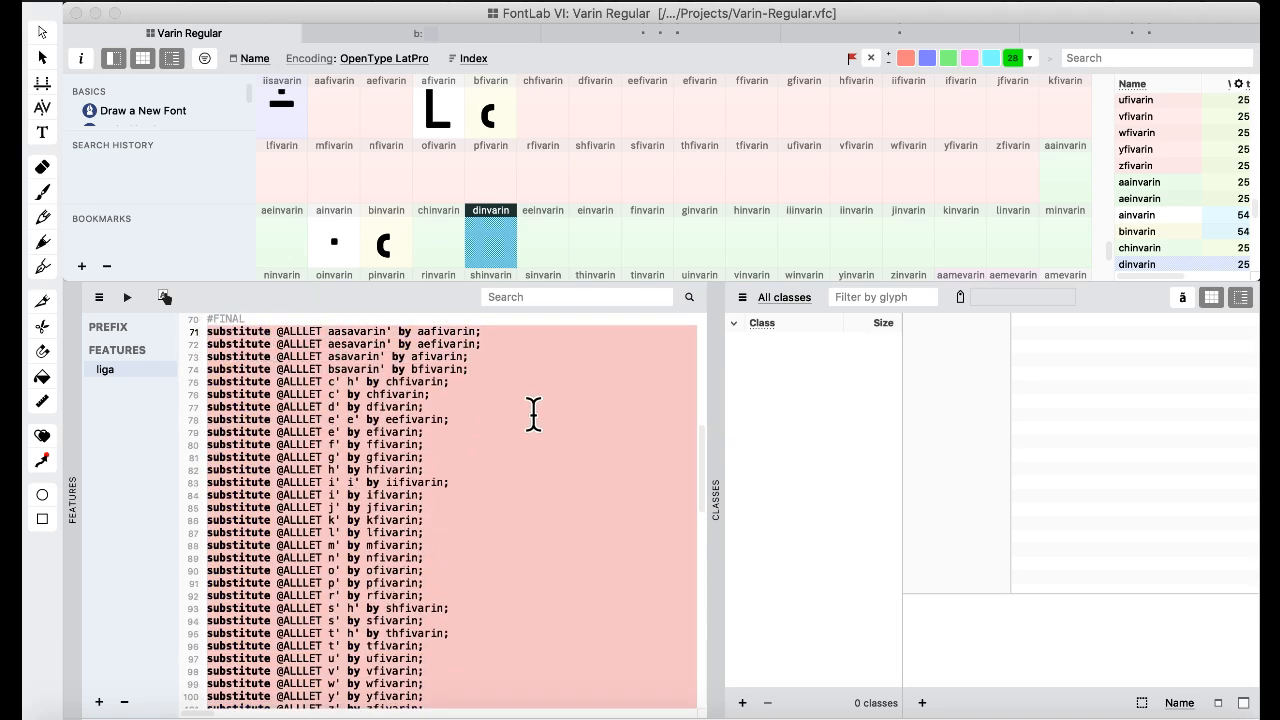
key("super+v")
- Review the pasted #FINAL rules and the rest of the liga feature to its end, and compile the features
scroll(481, 416, "down", 2)
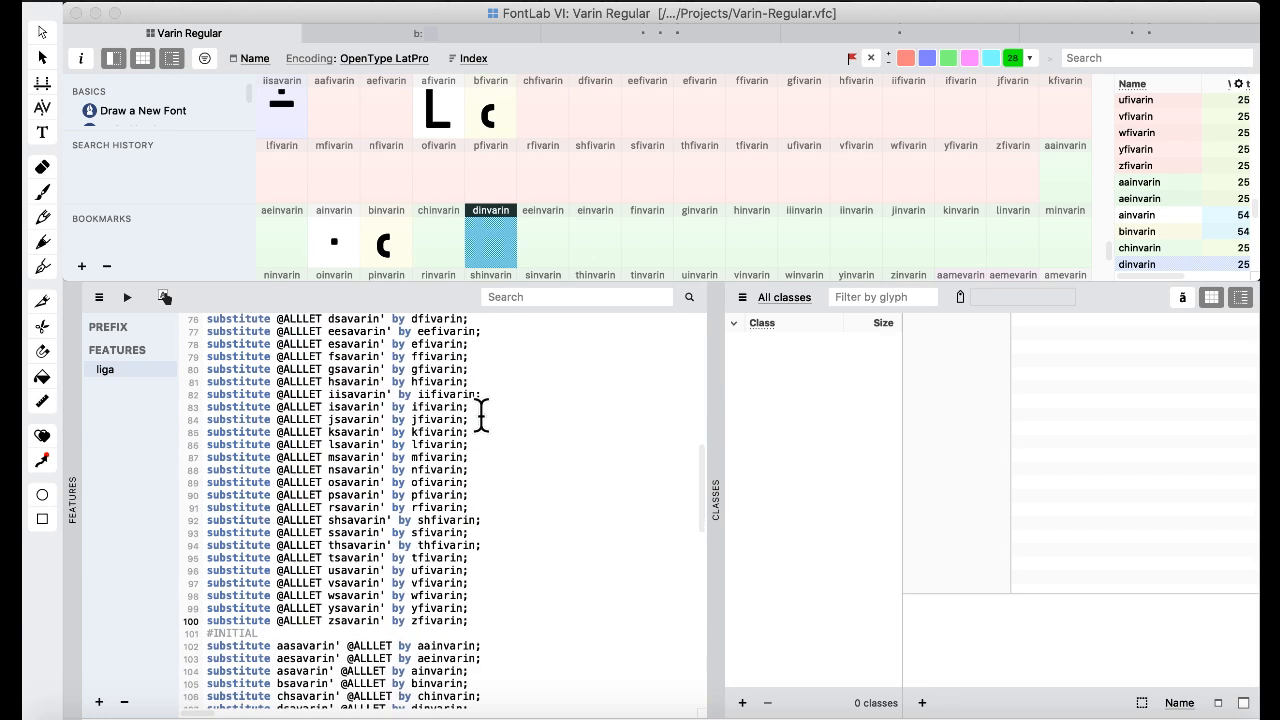
scroll(481, 416, "up", 1)
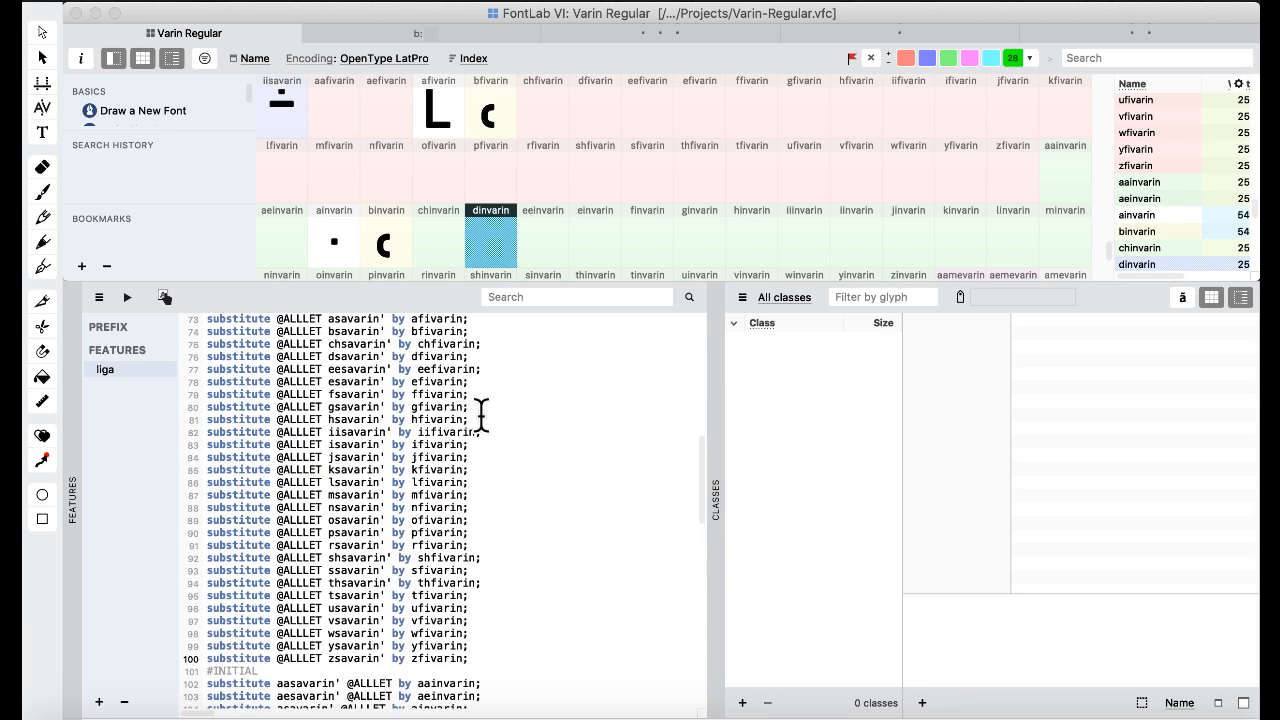
scroll(481, 415, "up", 3)
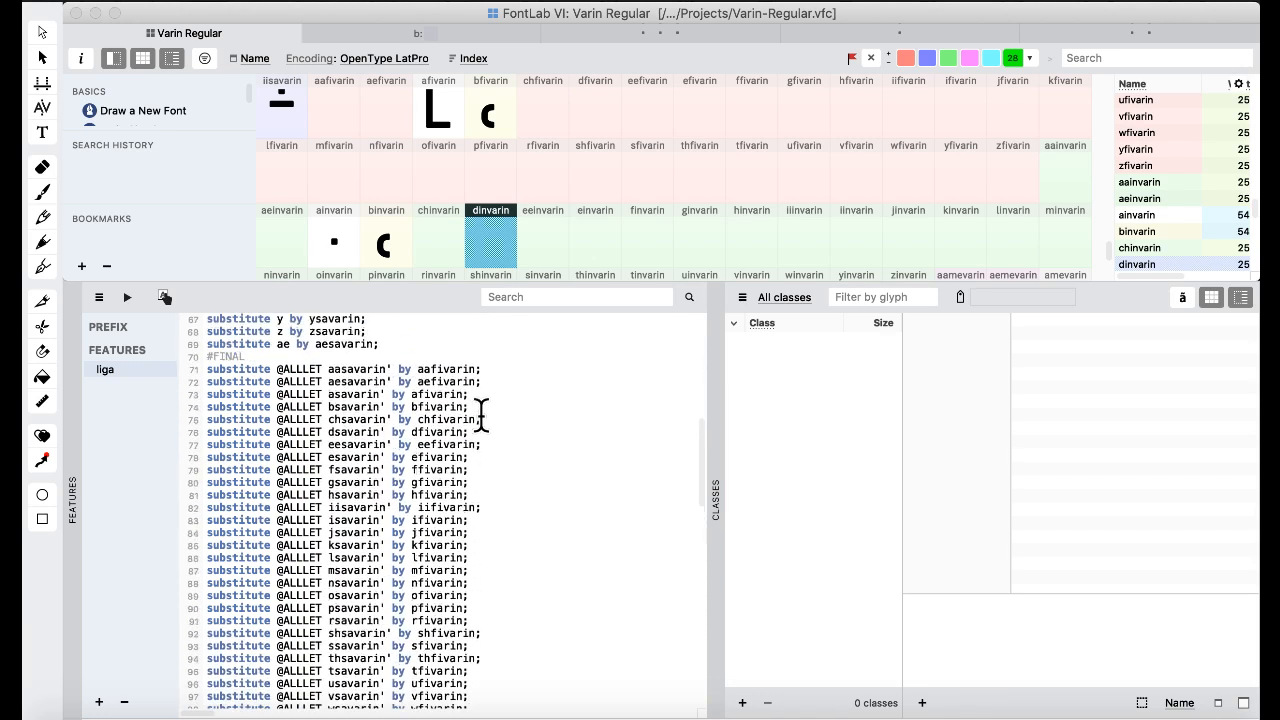
scroll(481, 415, "up", 4)
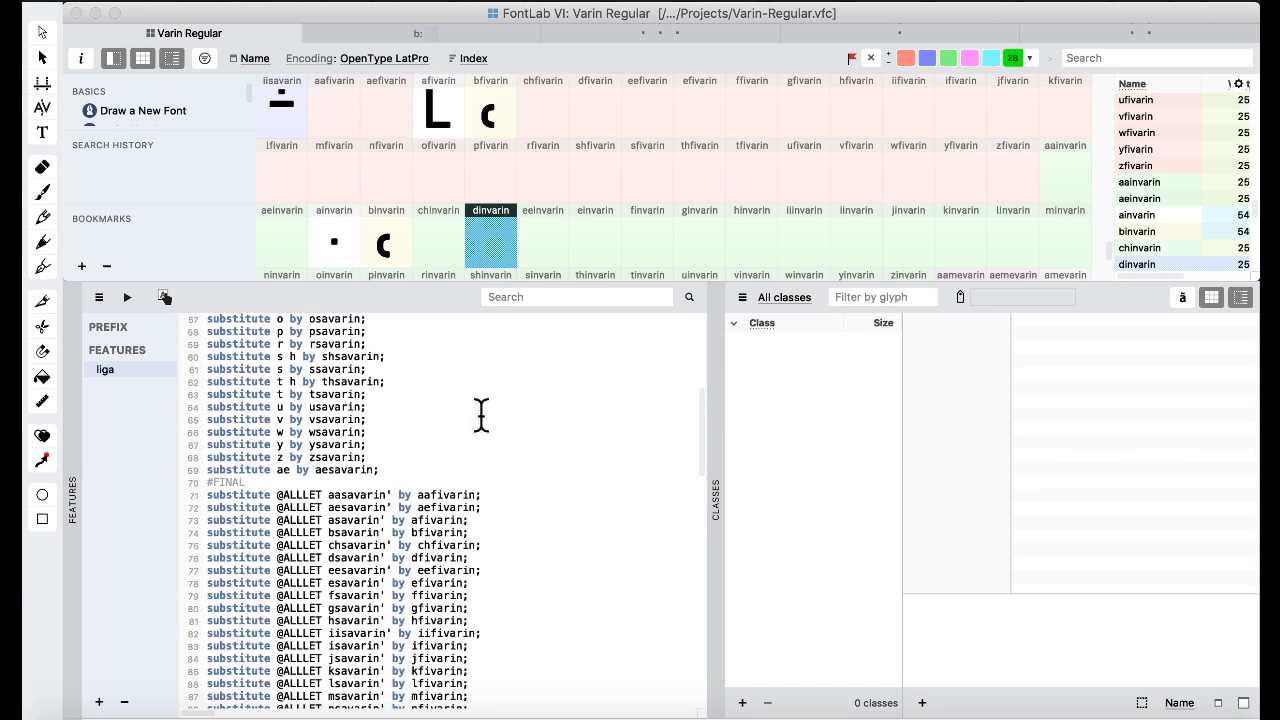
scroll(481, 415, "down", 20)
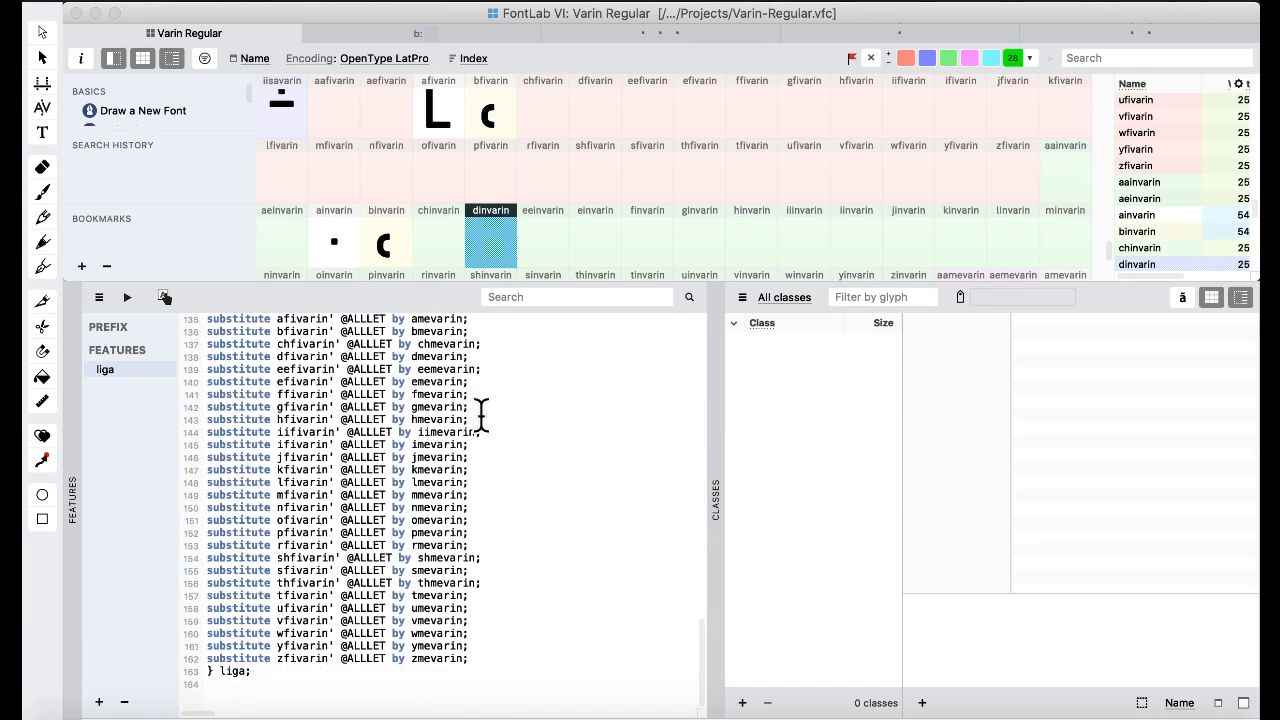
left_click(121, 293)
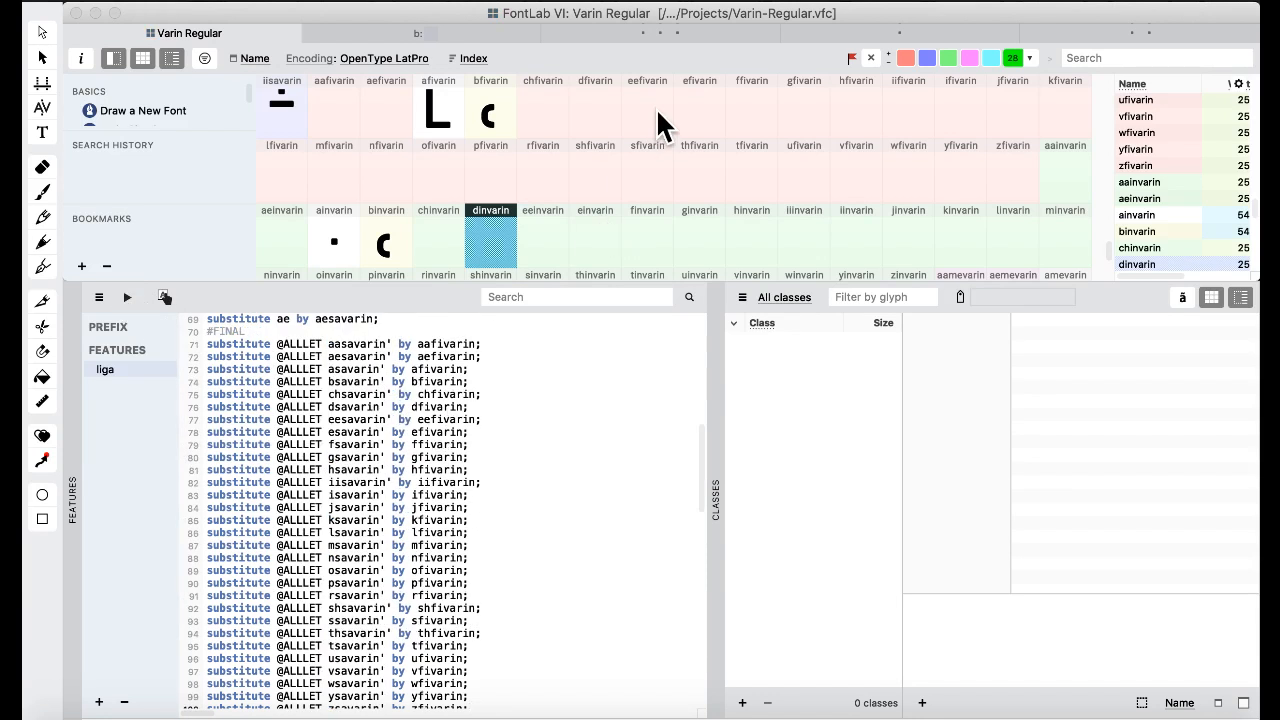
- Switch to the Default workspace and open a text editing tab with its text and features sidebar shown
left_click(710, 2)
mouse_move(762, 166)
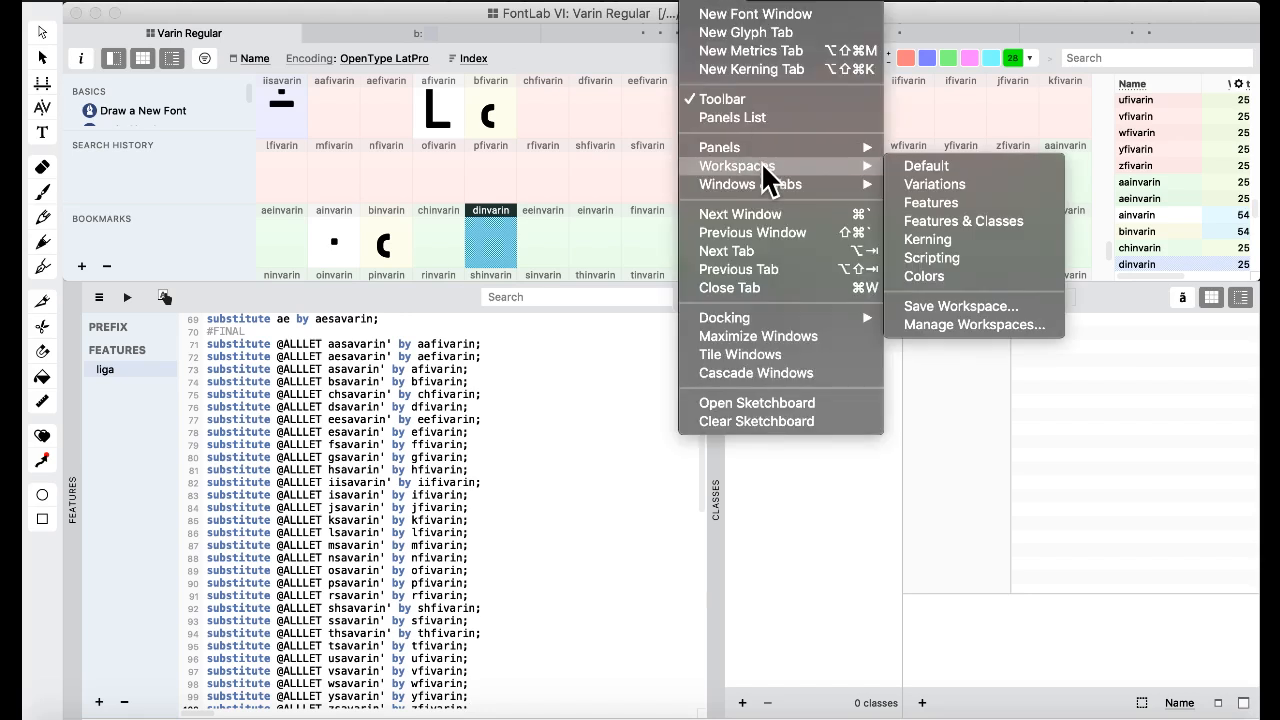
left_click(995, 166)
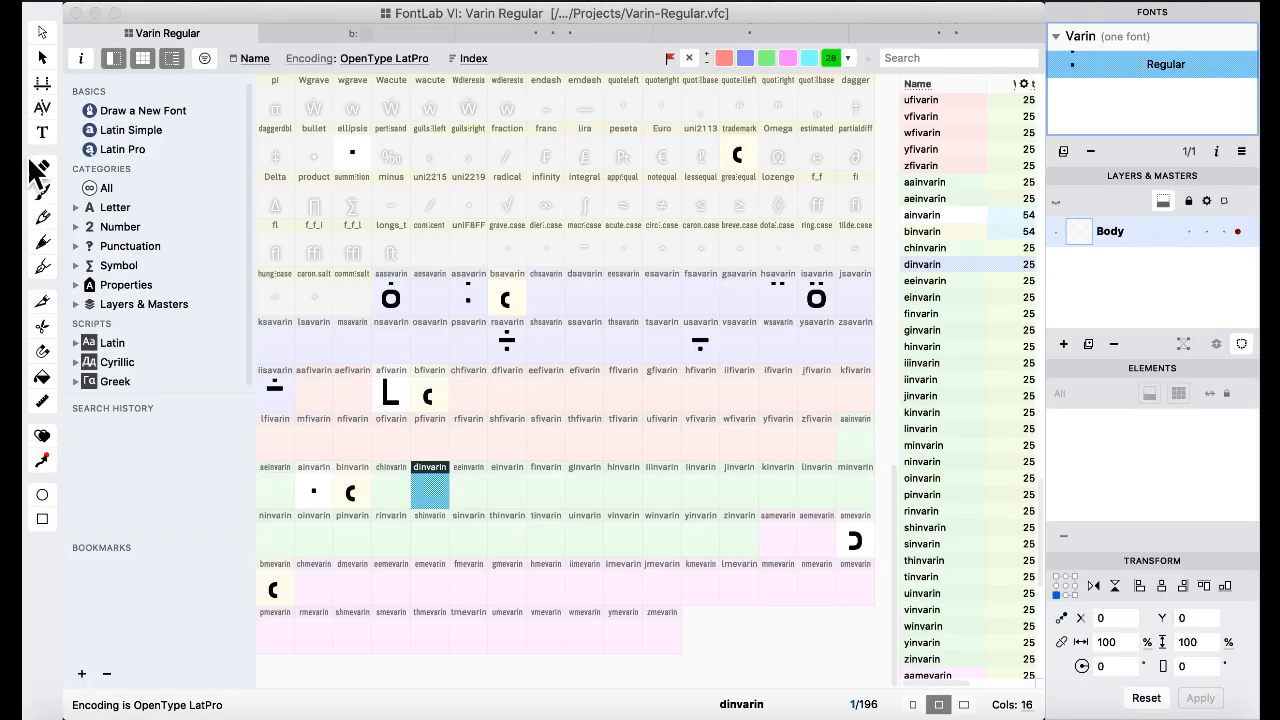
left_click(41, 137)
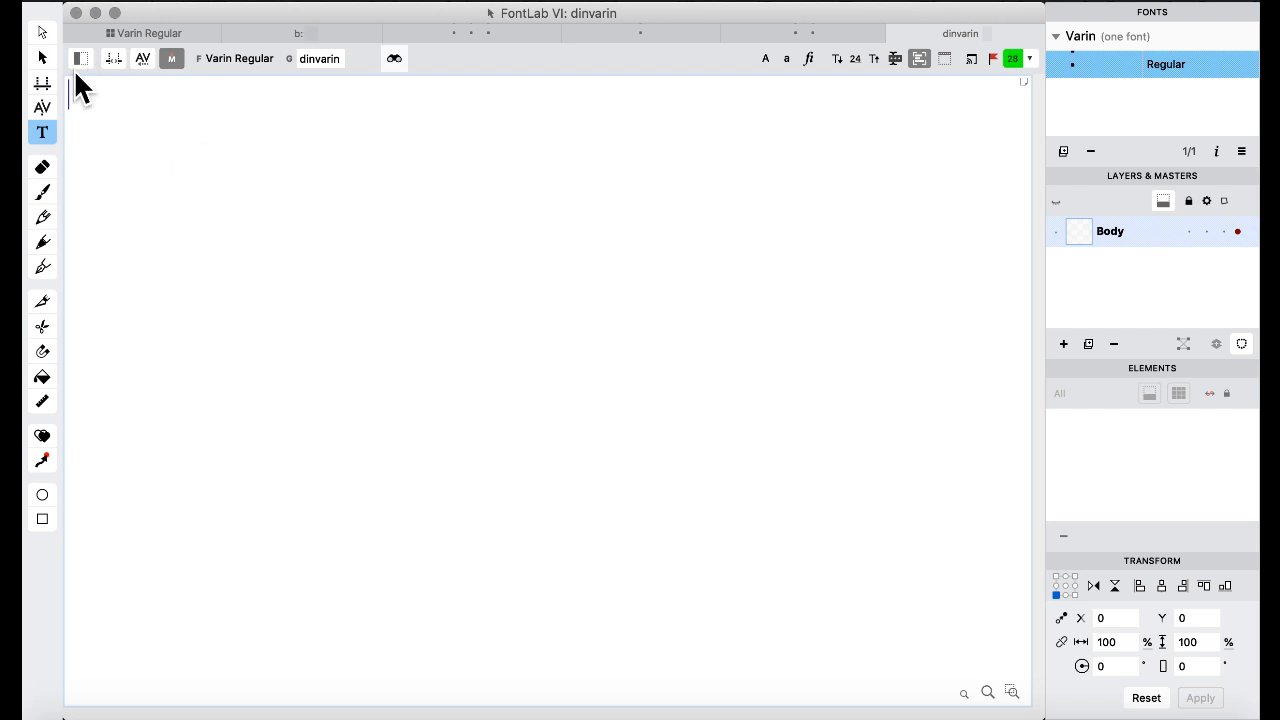
left_click(80, 60)
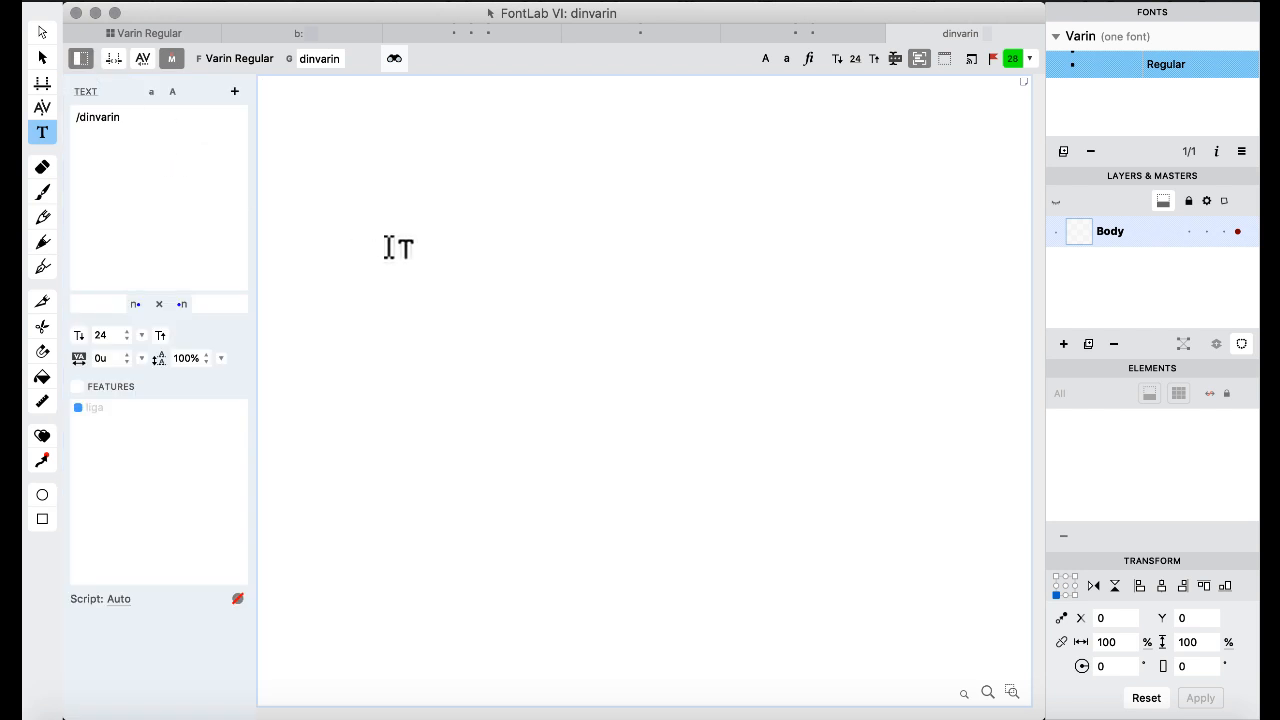
- Enter "a" as the sample text with the font features turned on, and move it down one line
left_click(341, 279)
type("a")
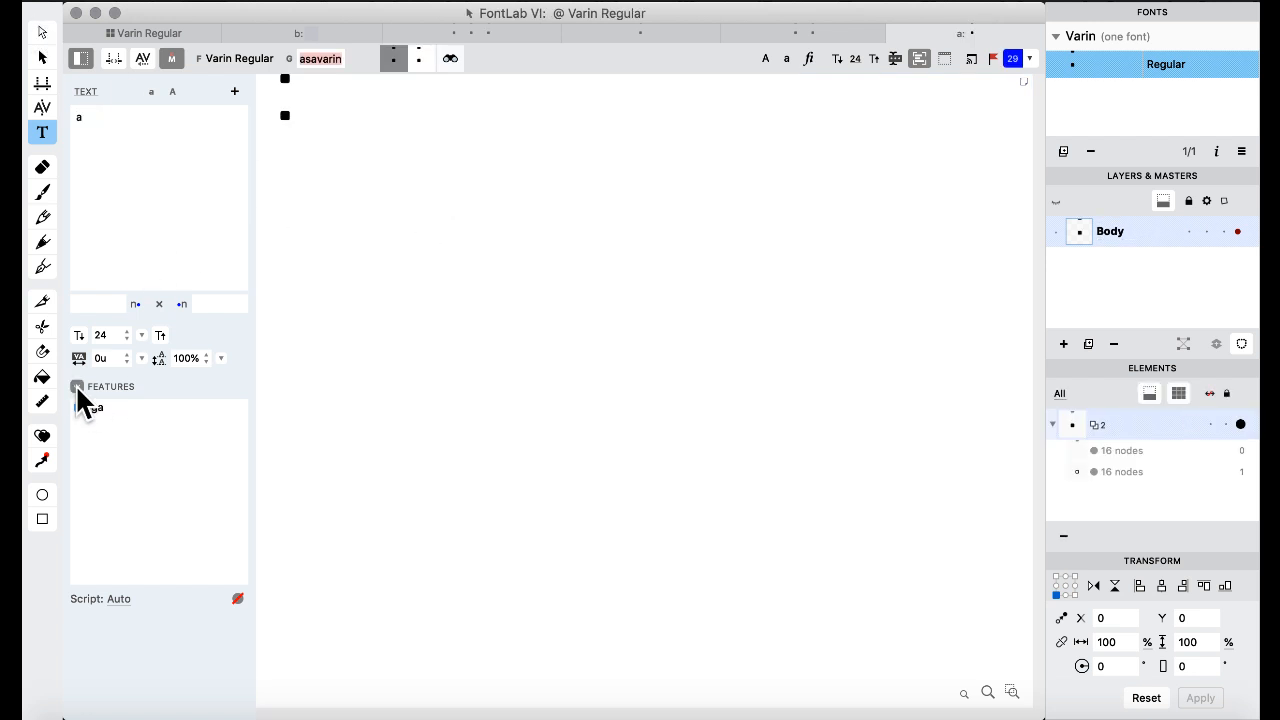
left_click(264, 110)
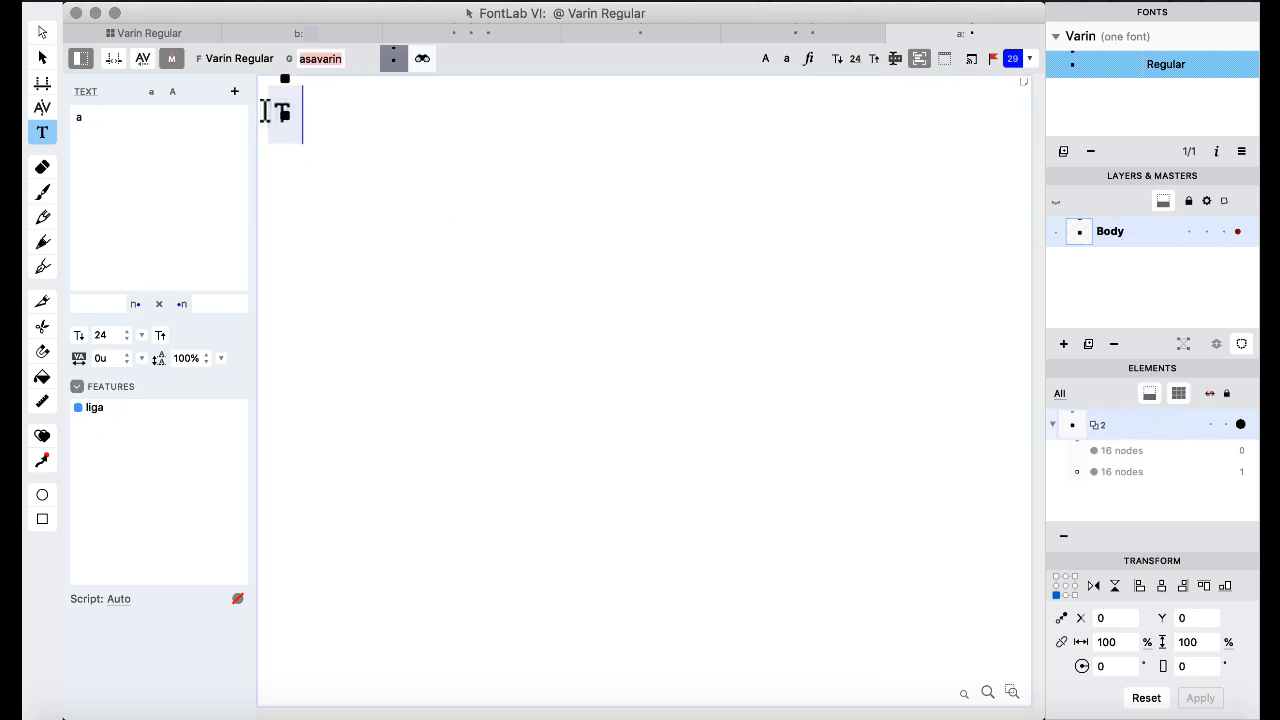
left_click(77, 123)
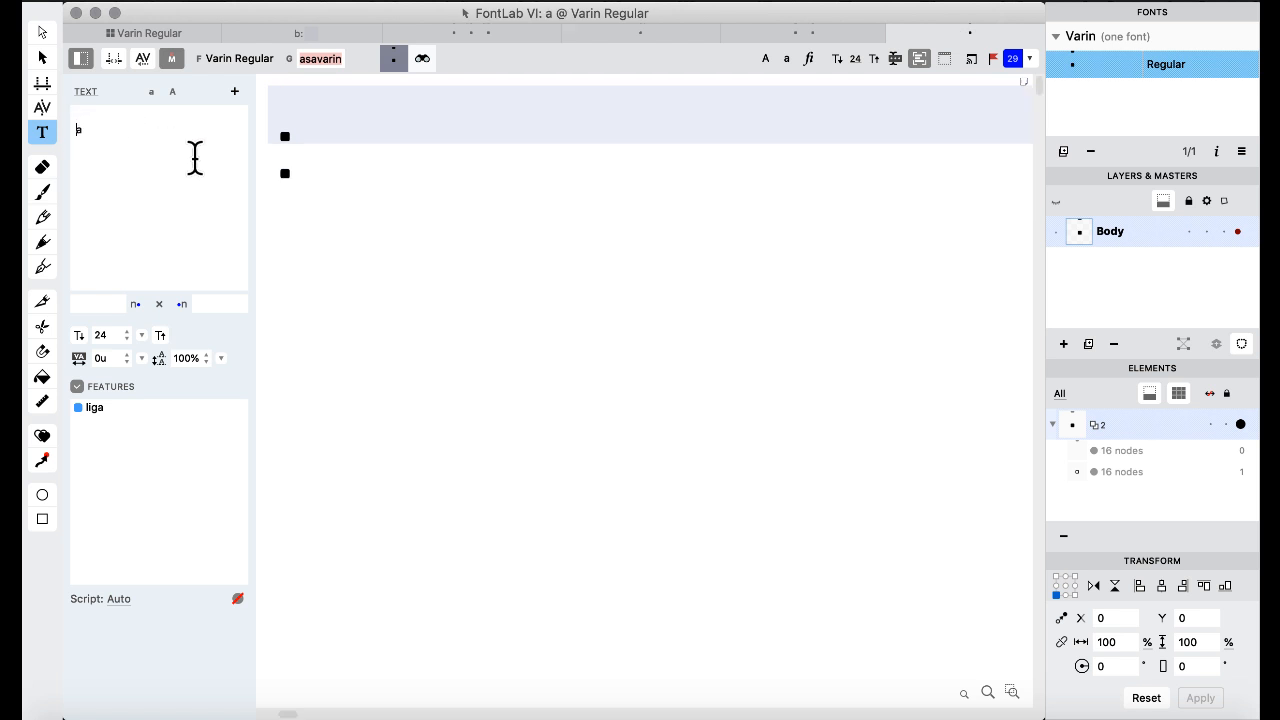
left_click(440, 123)
- Extend the sample text to "abab" to test the initial, medial and final substitutions
left_click(102, 161)
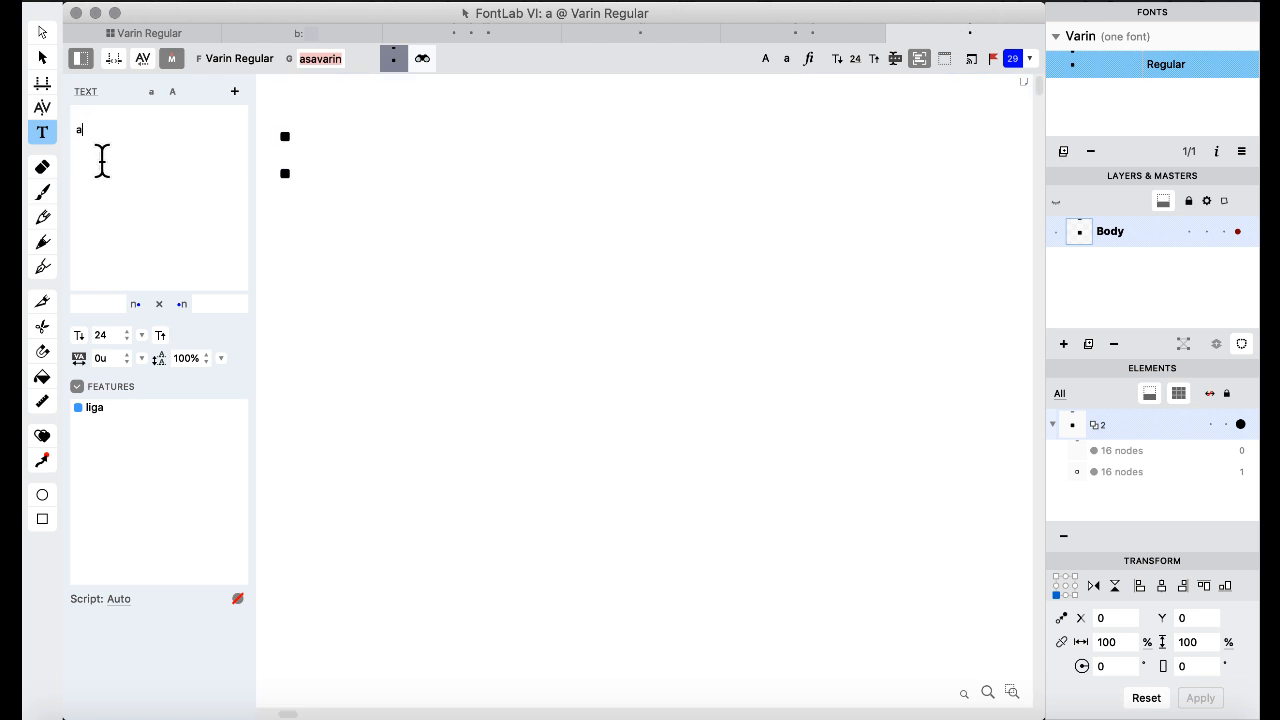
type("b")
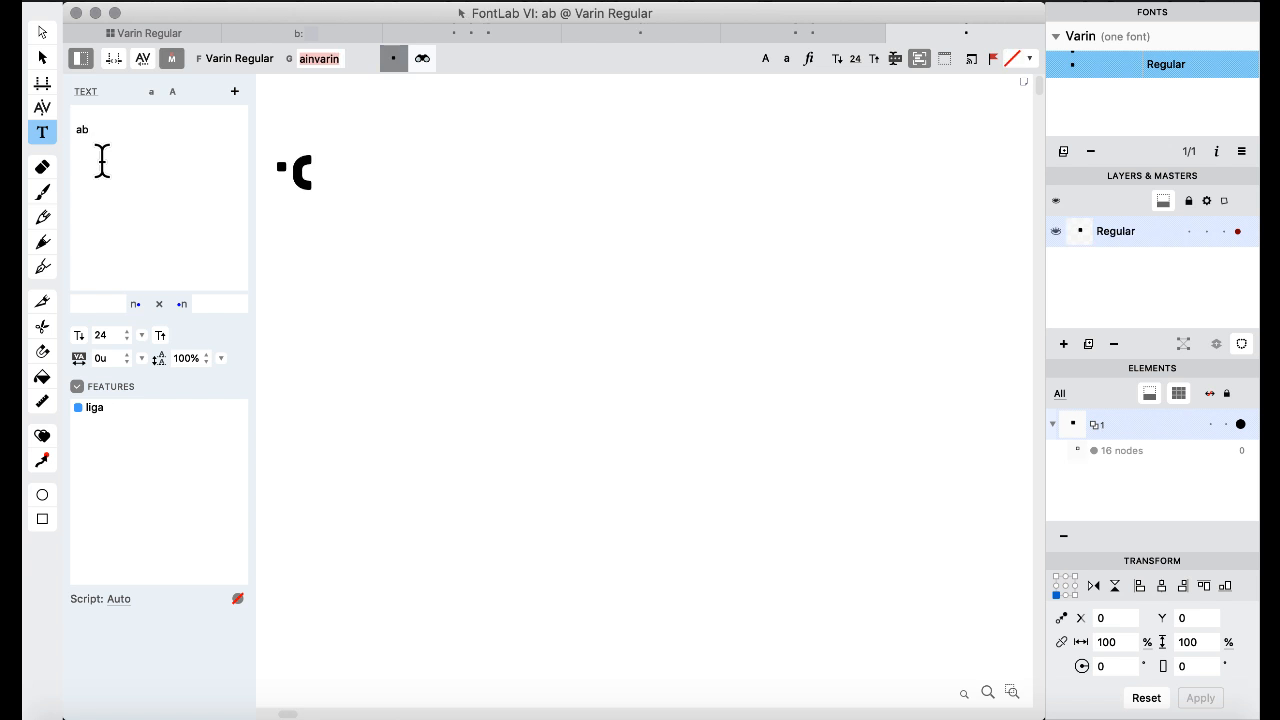
type("a")
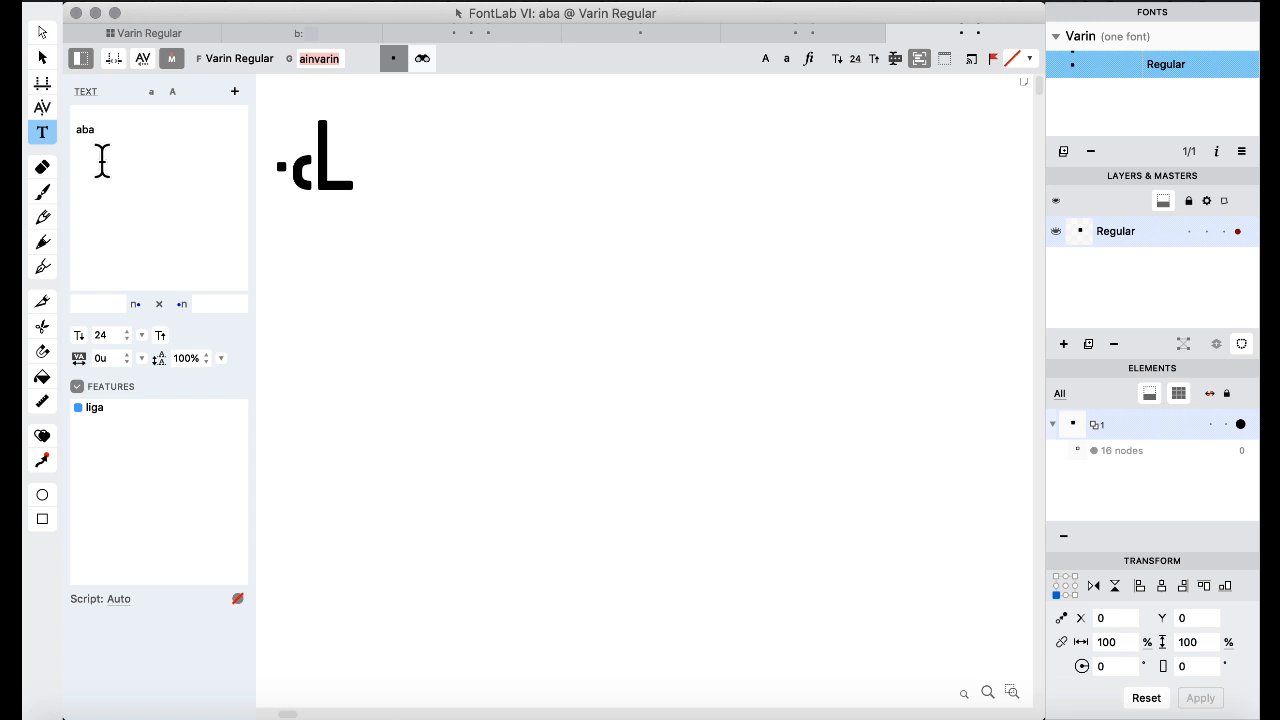
type("b")
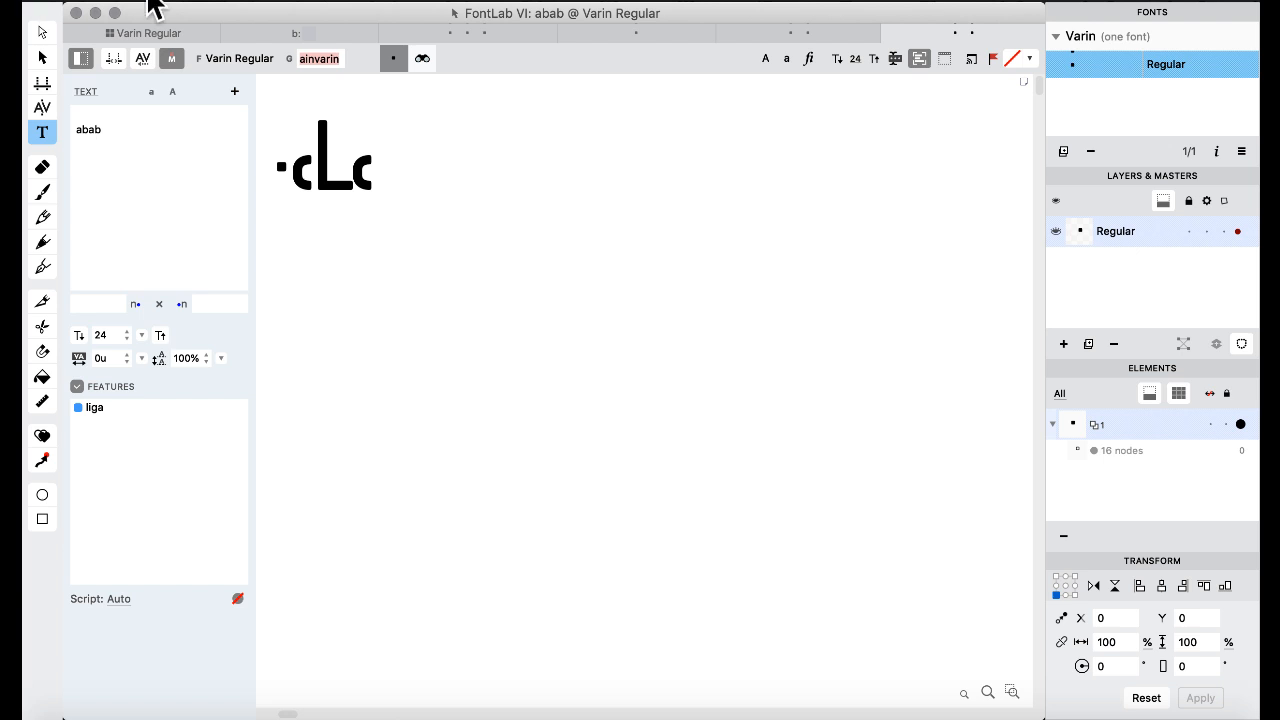
- Return to the Varin Regular font overview and look over the positional savarin, fivarin, invarin and mevarin glyph groups
left_click(163, 33)
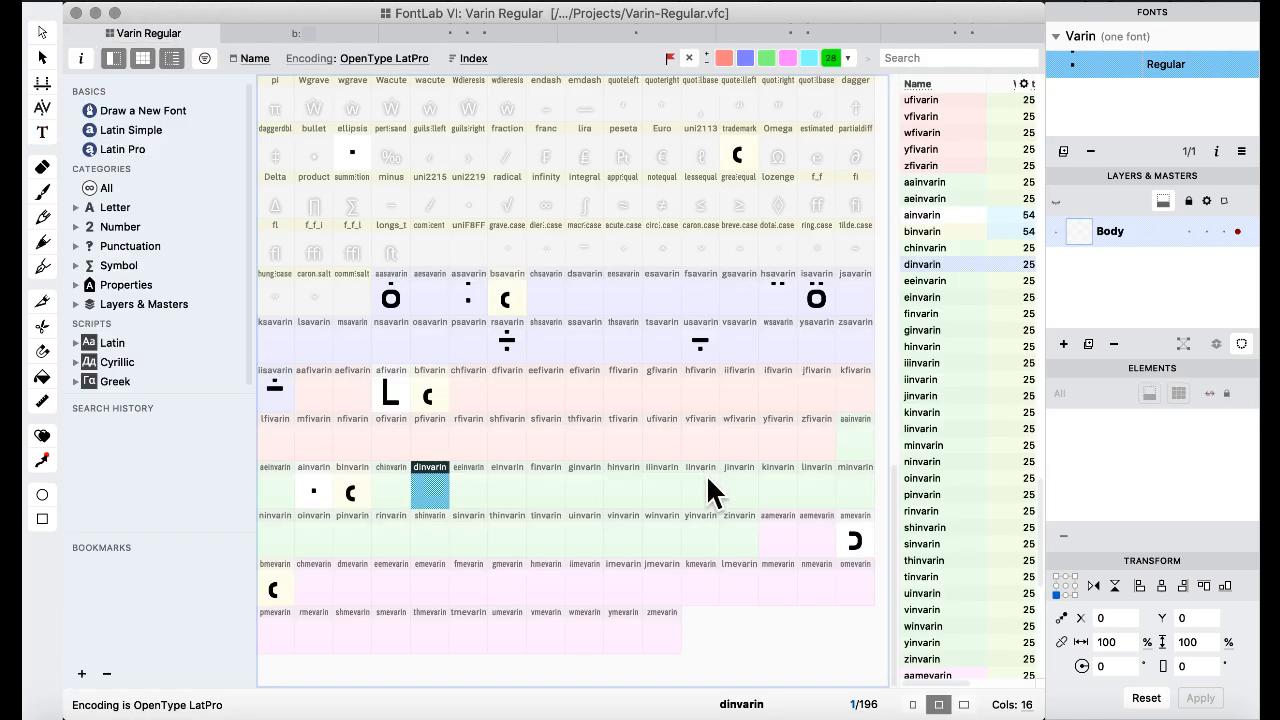
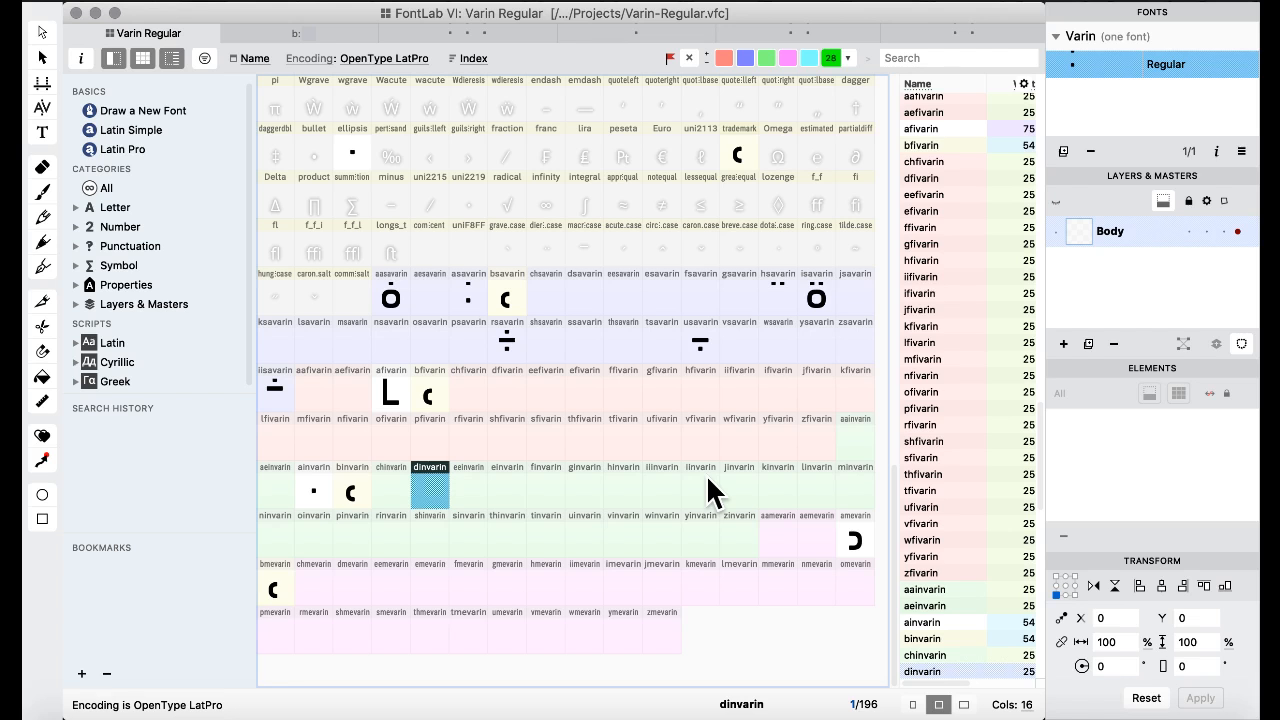
left_click(511, 412)
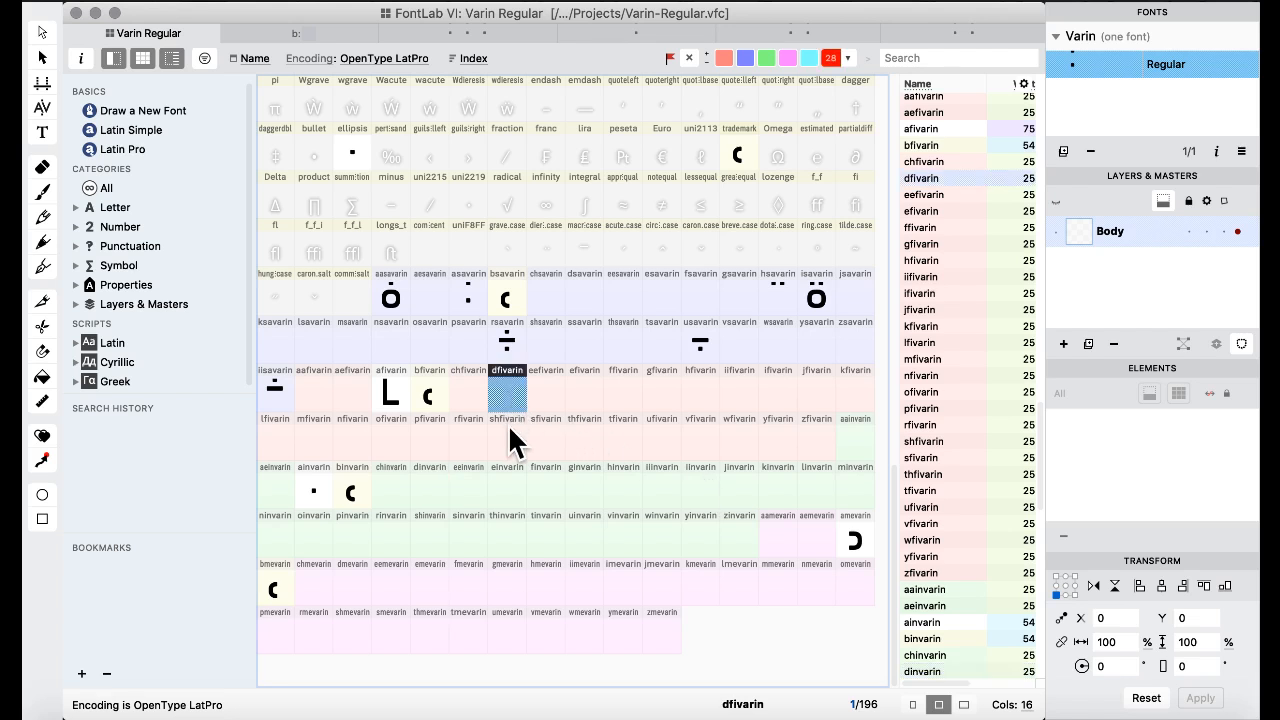
left_click(515, 250)
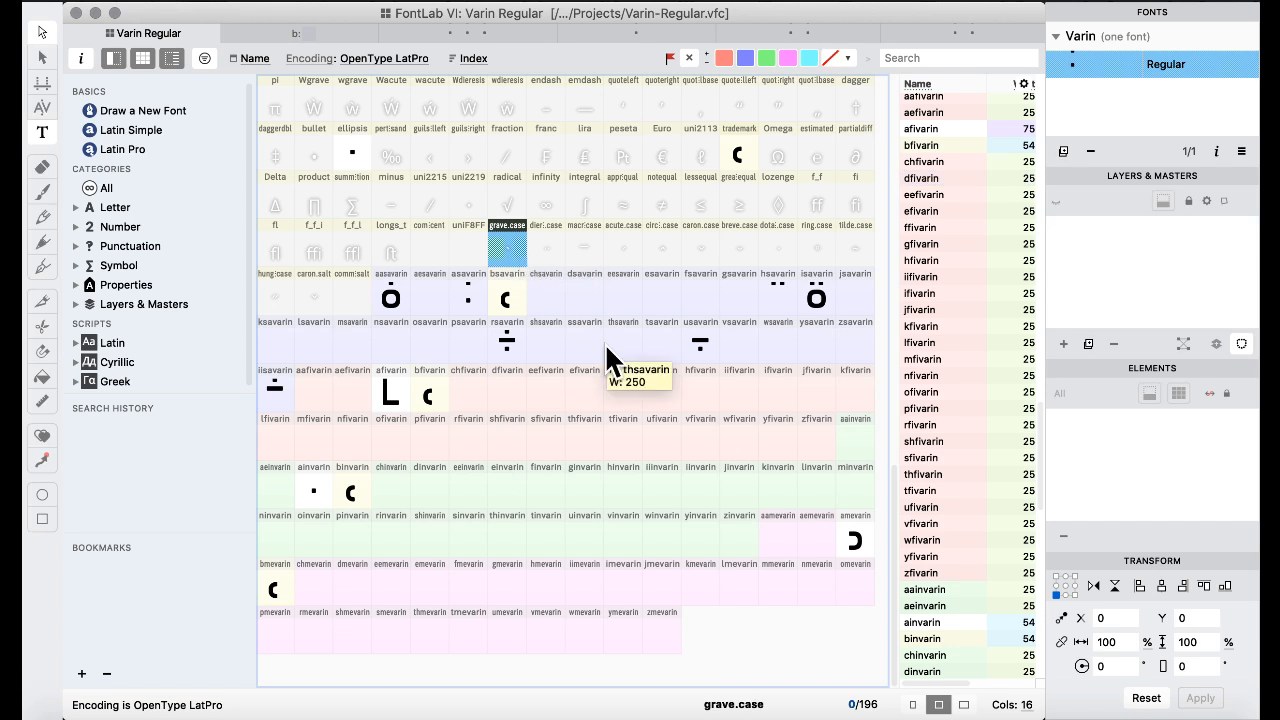
left_click(574, 200)
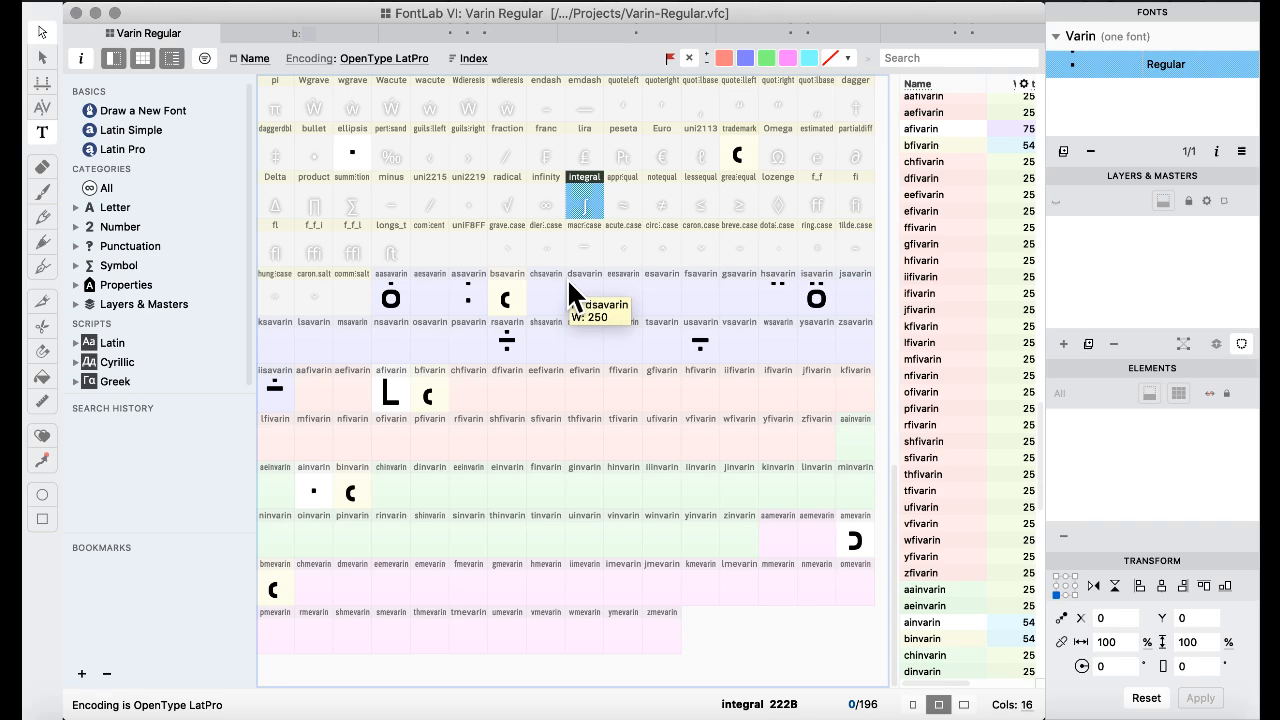
scroll(537, 271, "up", 3)
scroll(537, 271, "down", 3)
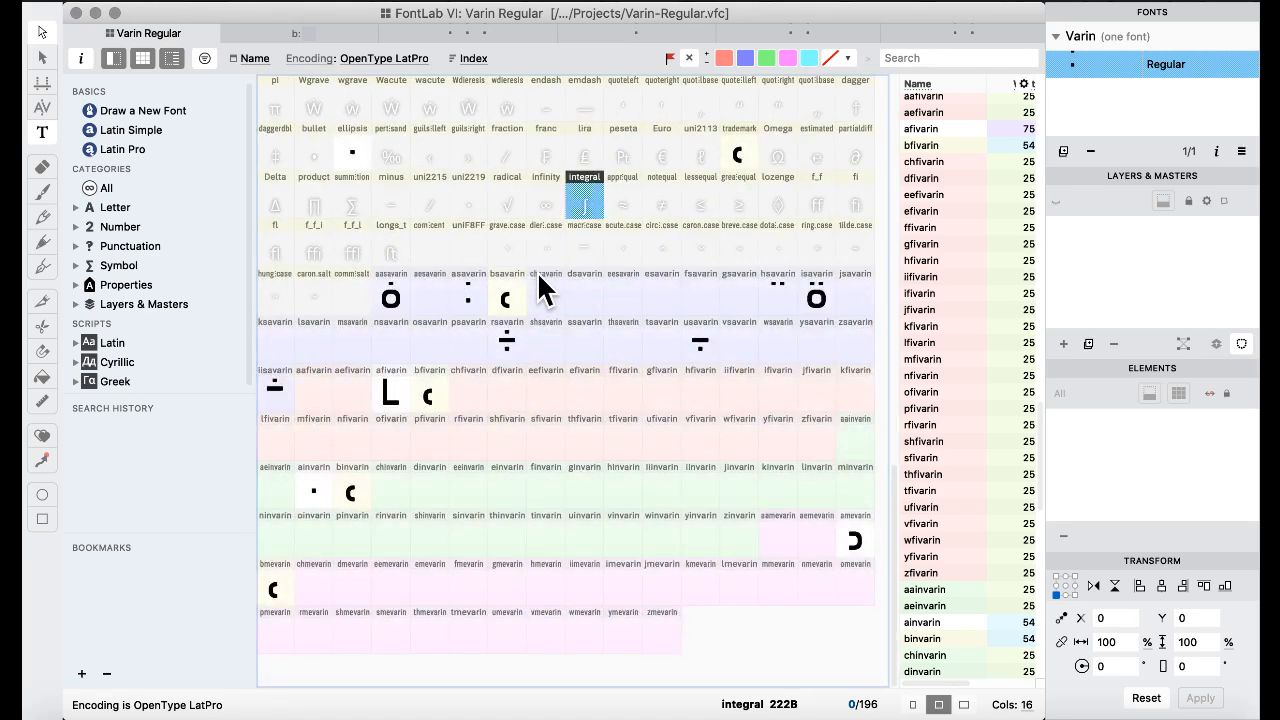
left_click(520, 426)
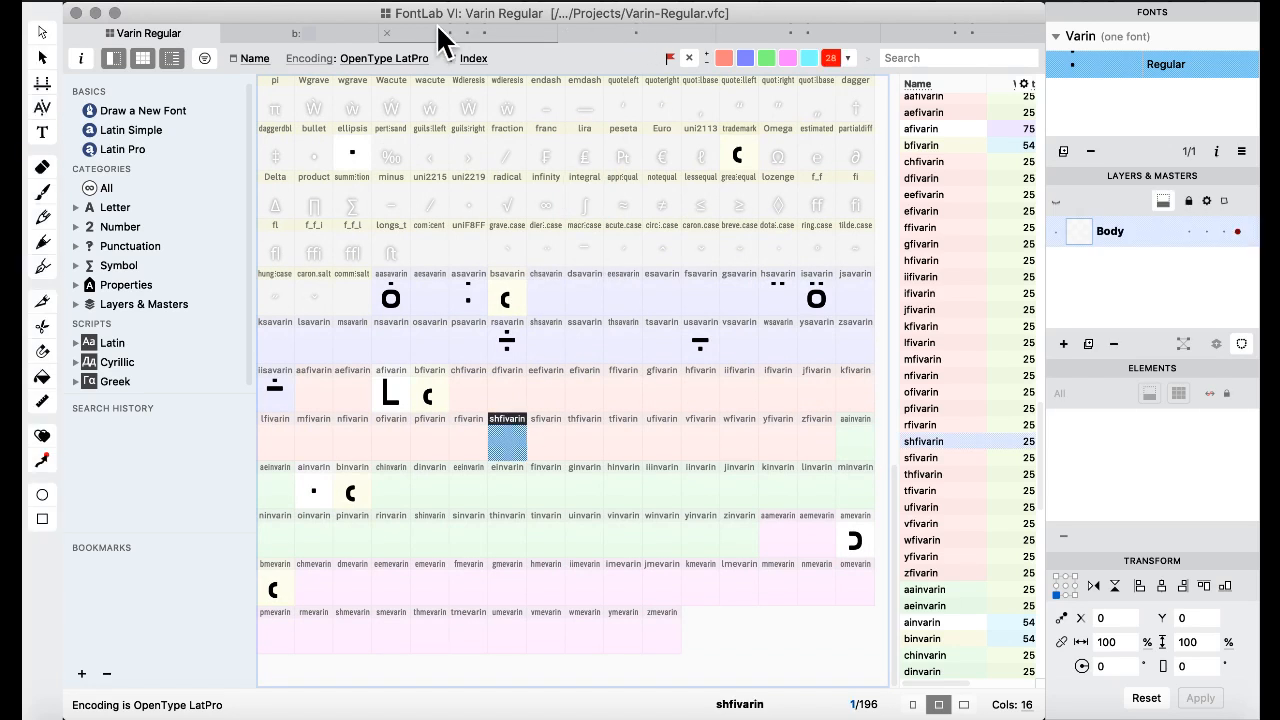
- Switch to the Features & Classes workspace and bring up the #MEDIAL rules of the liga feature
left_click(705, 10)
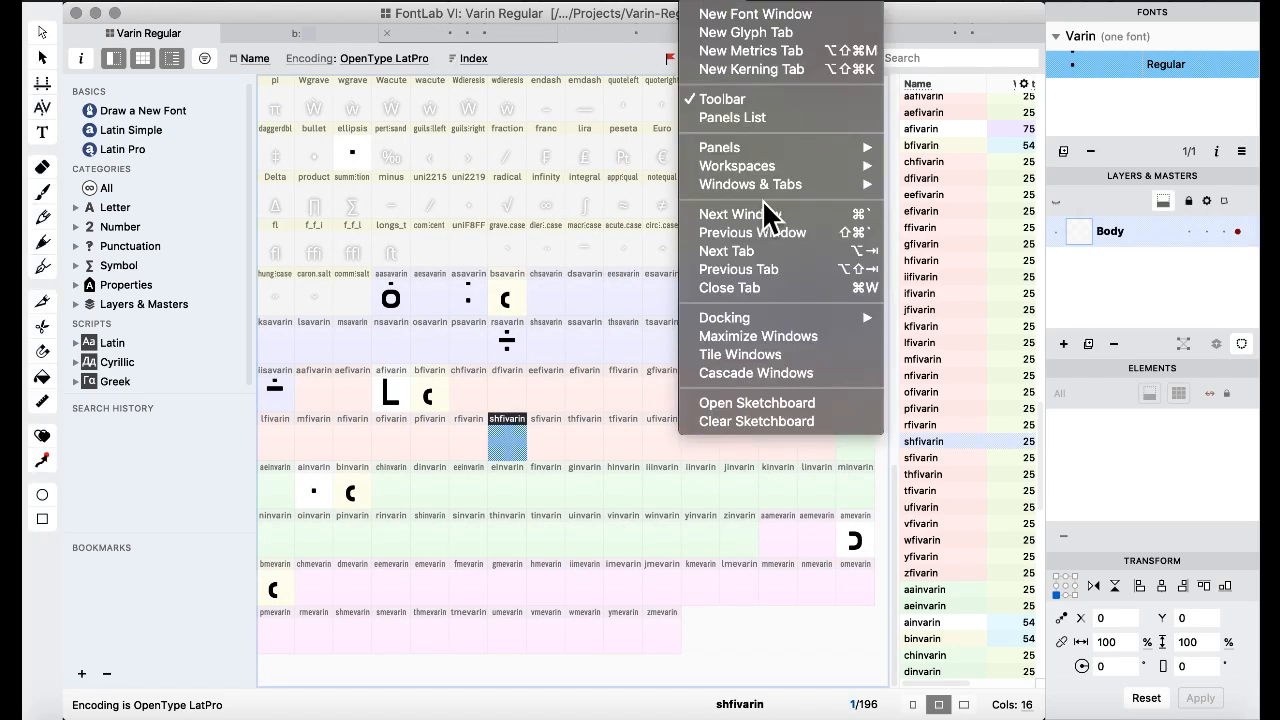
mouse_move(755, 172)
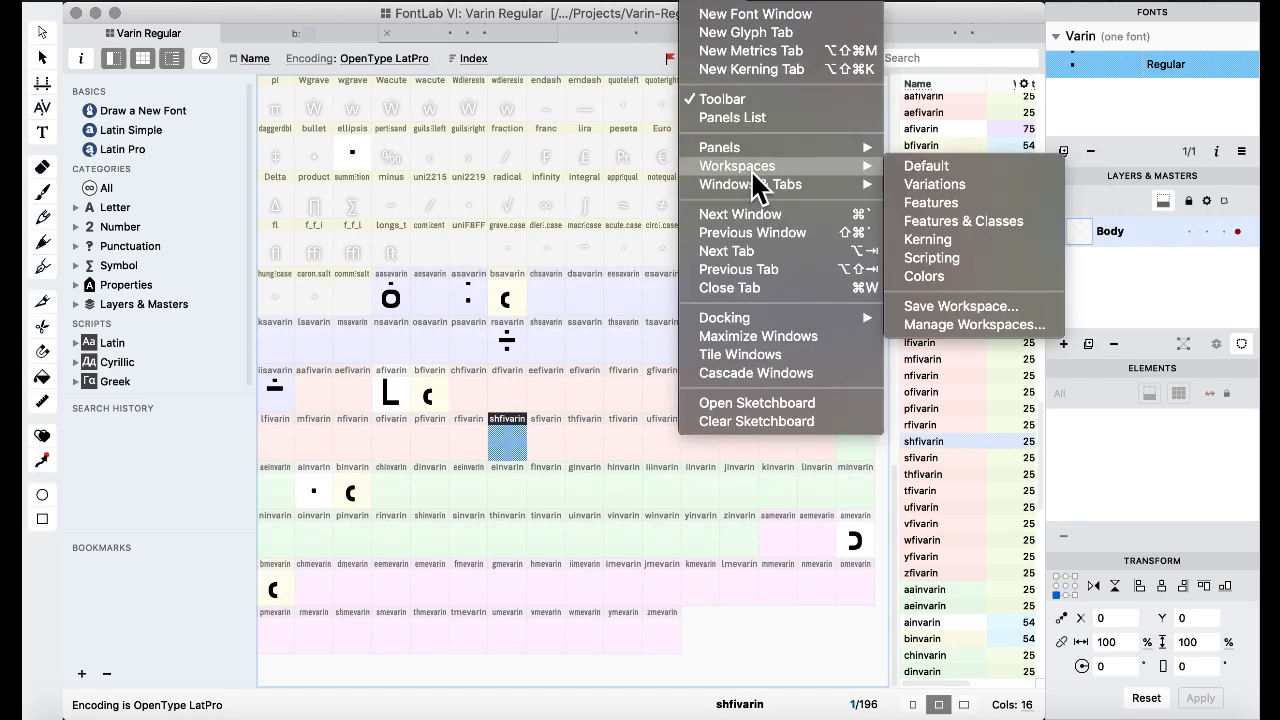
left_click(978, 222)
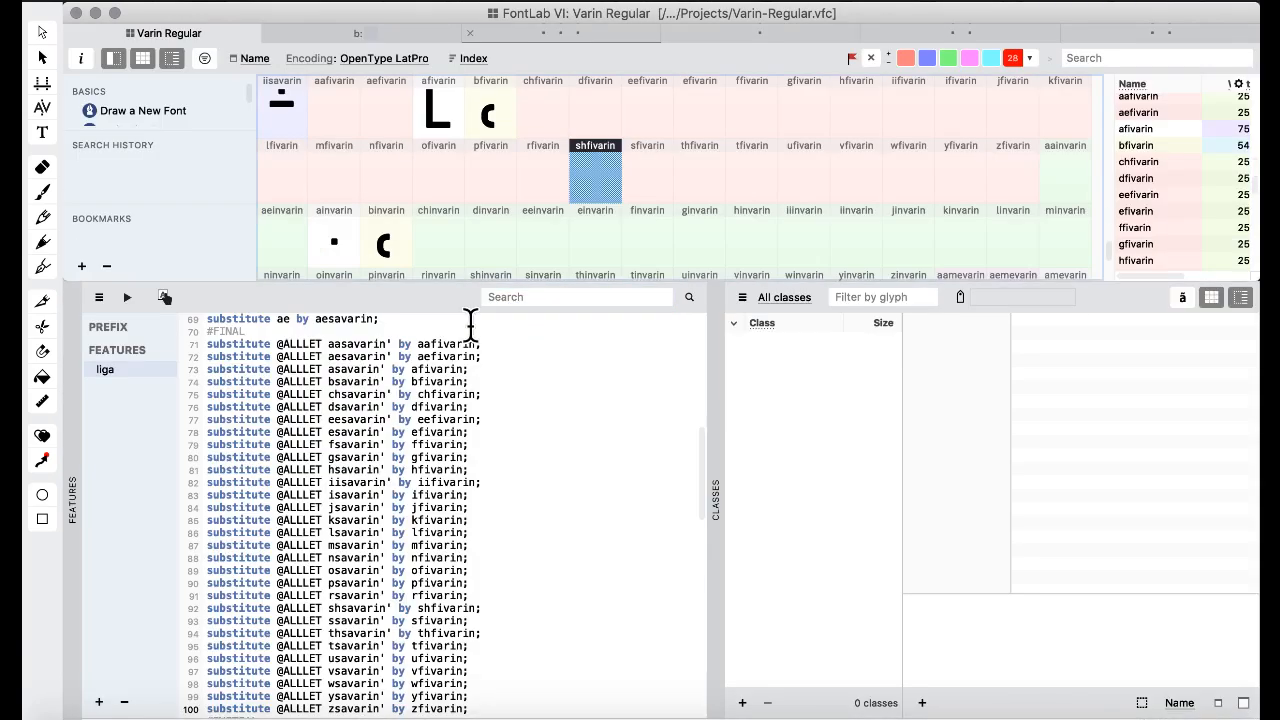
scroll(481, 404, "down", 20)
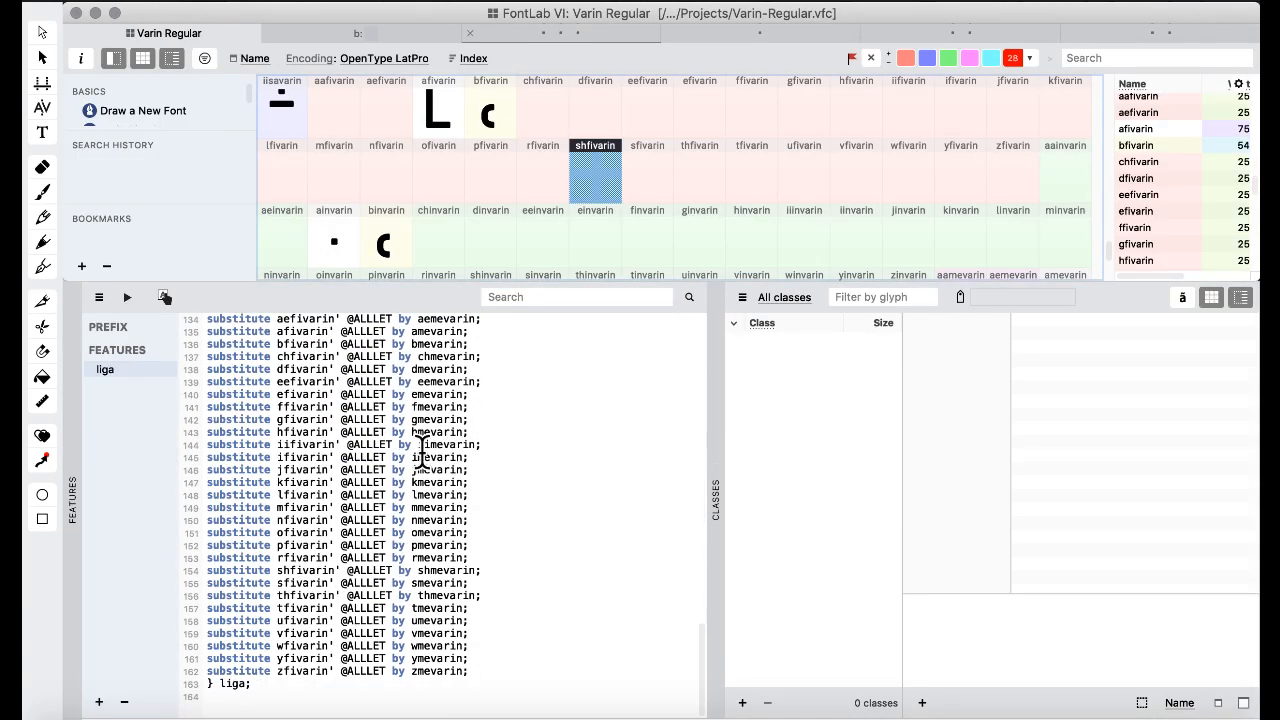
scroll(422, 452, "up", 3)
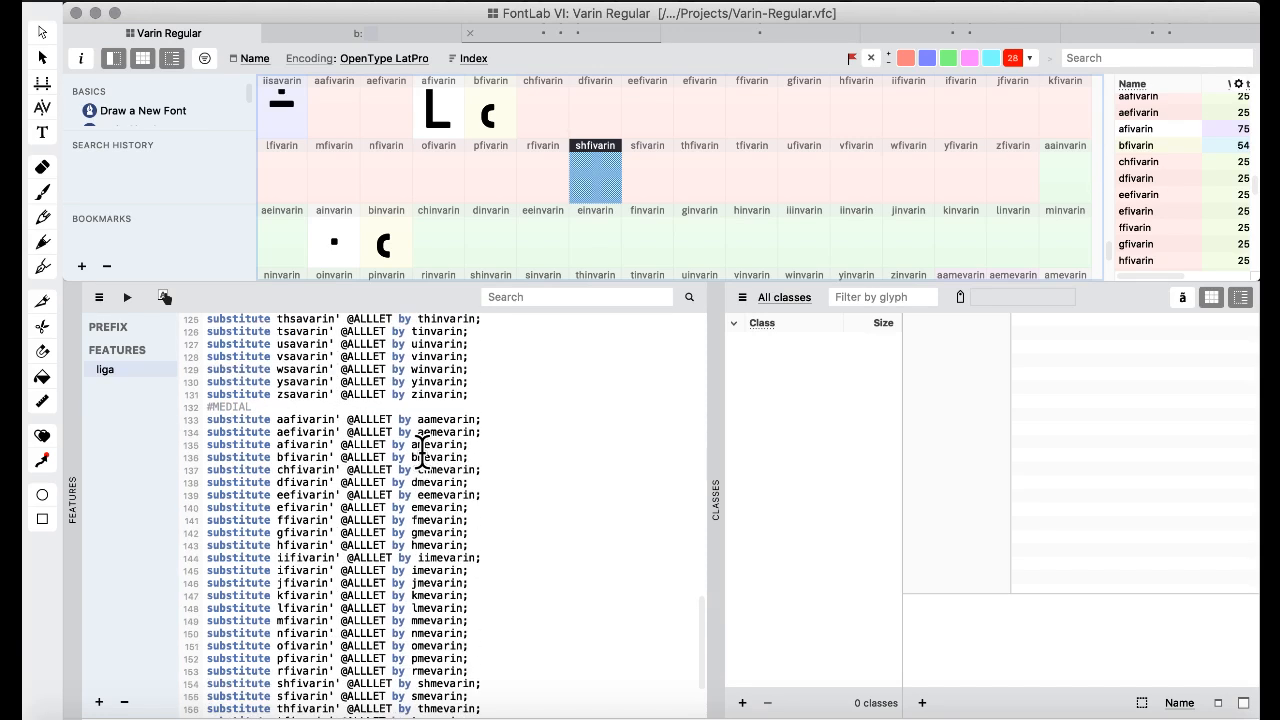
scroll(422, 452, "up", 1)
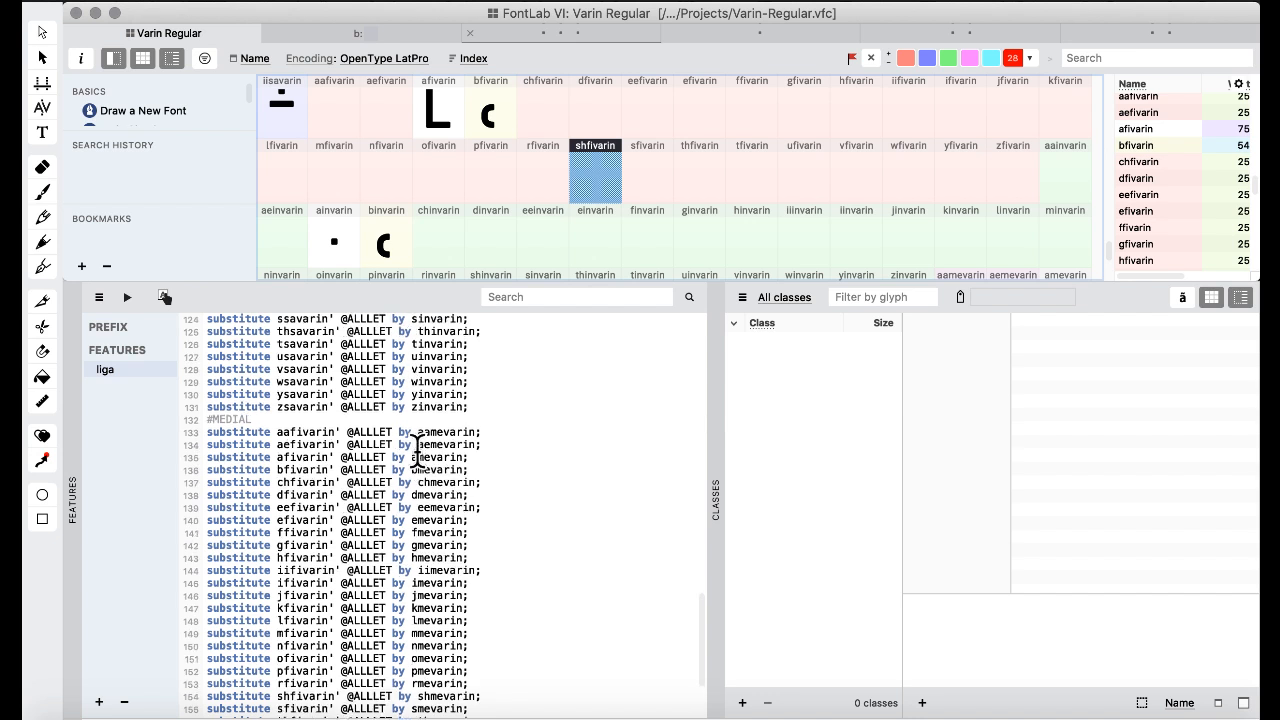
left_click(305, 432)
double_click(305, 432)
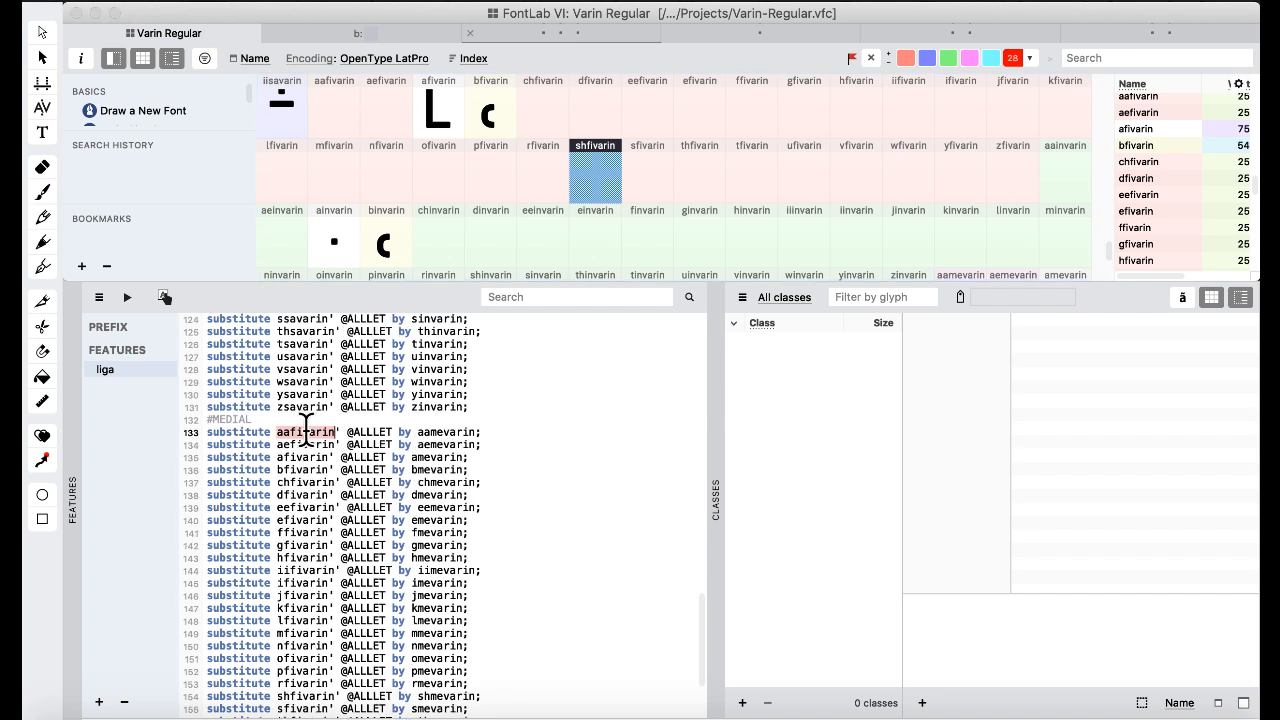
double_click(440, 432)
left_click(379, 430)
double_click(379, 432)
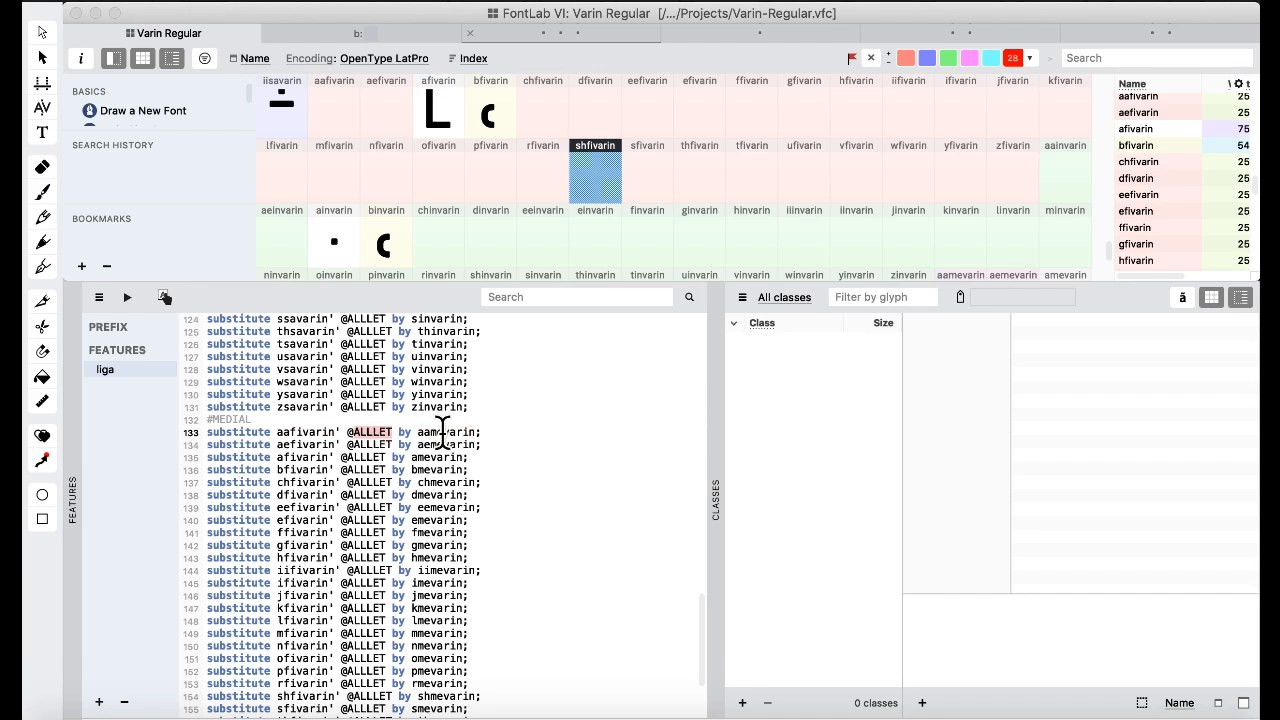
left_click(455, 442)
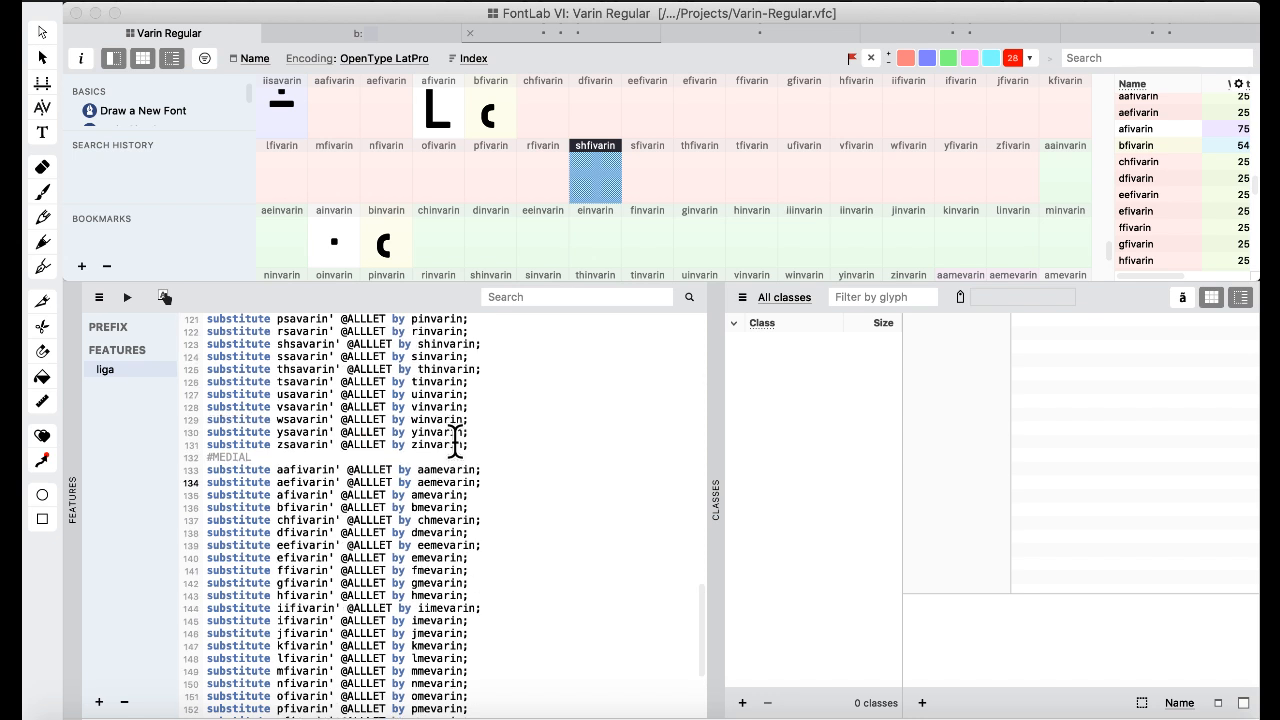
scroll(455, 440, "down", 3)
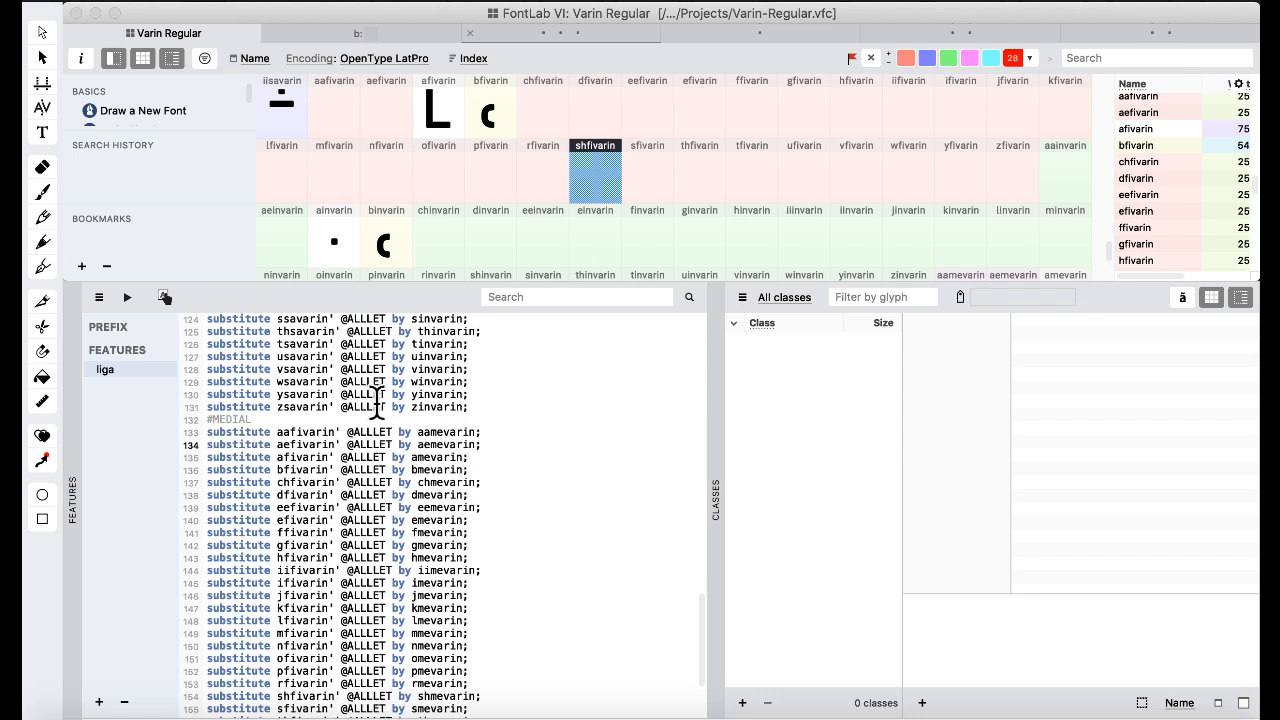
scroll(410, 460, "down", 4)
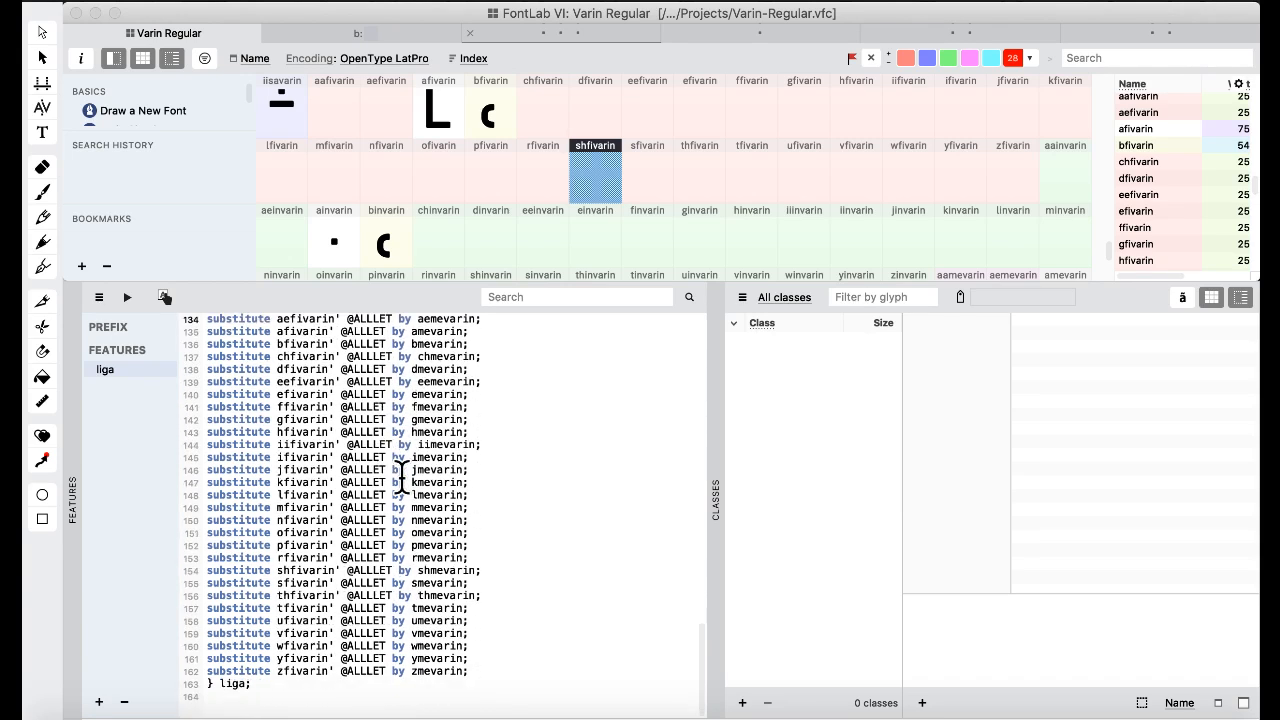
- Copy all #MEDIAL substitution rules and paste them over the whole text of Untitled.txt in TextEdit
left_click_drag(477, 671, 213, 362)
key("super+c")
left_click(386, 370)
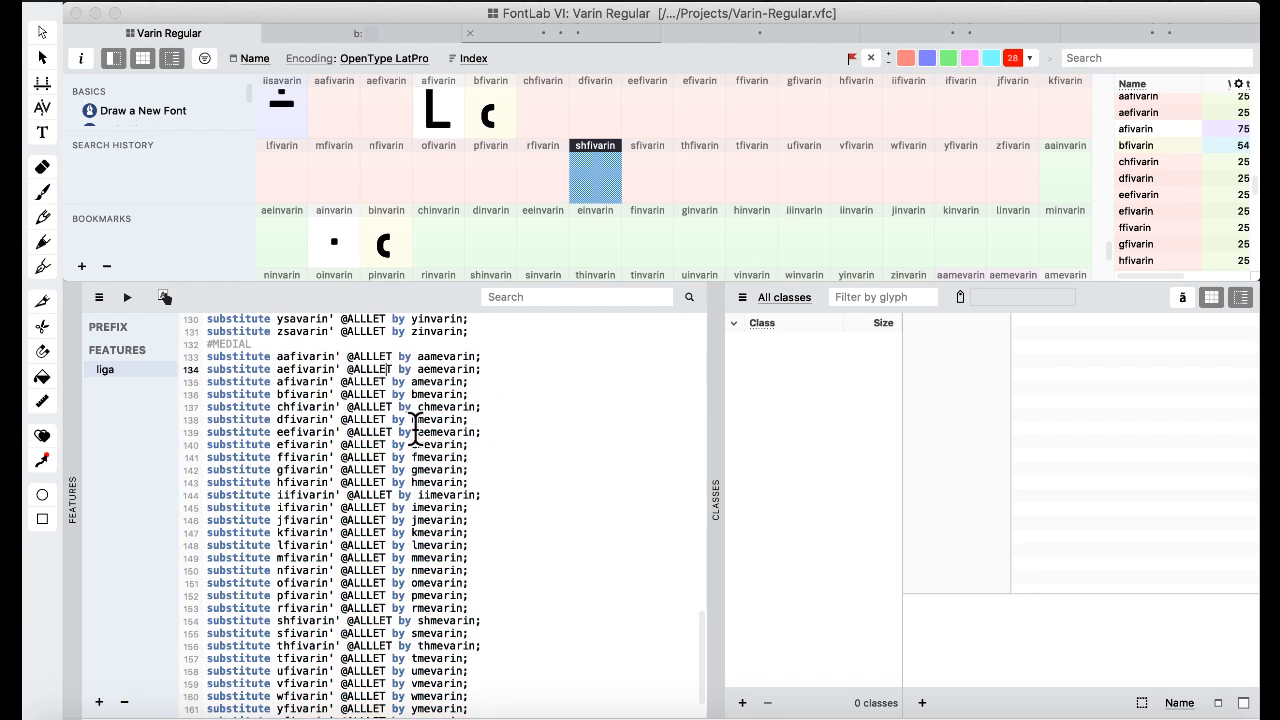
scroll(423, 440, "down", 1)
scroll(423, 440, "down", 1)
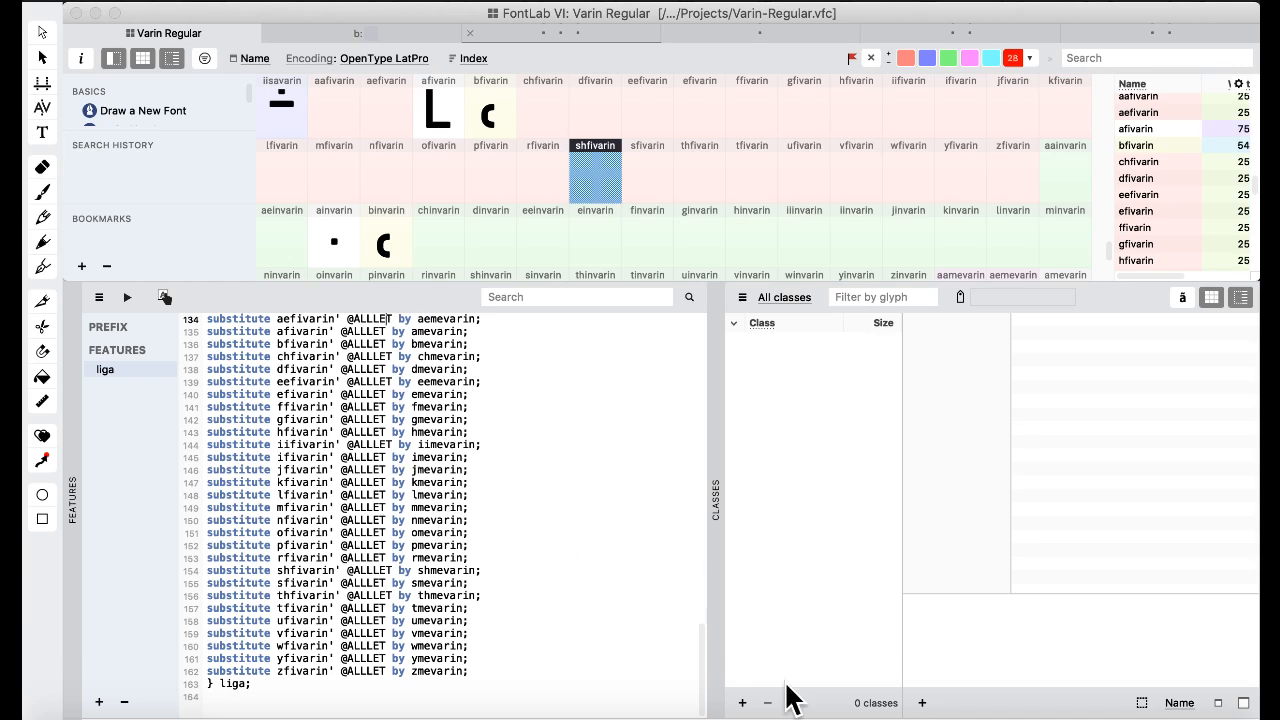
left_click(814, 712)
key("super+a")
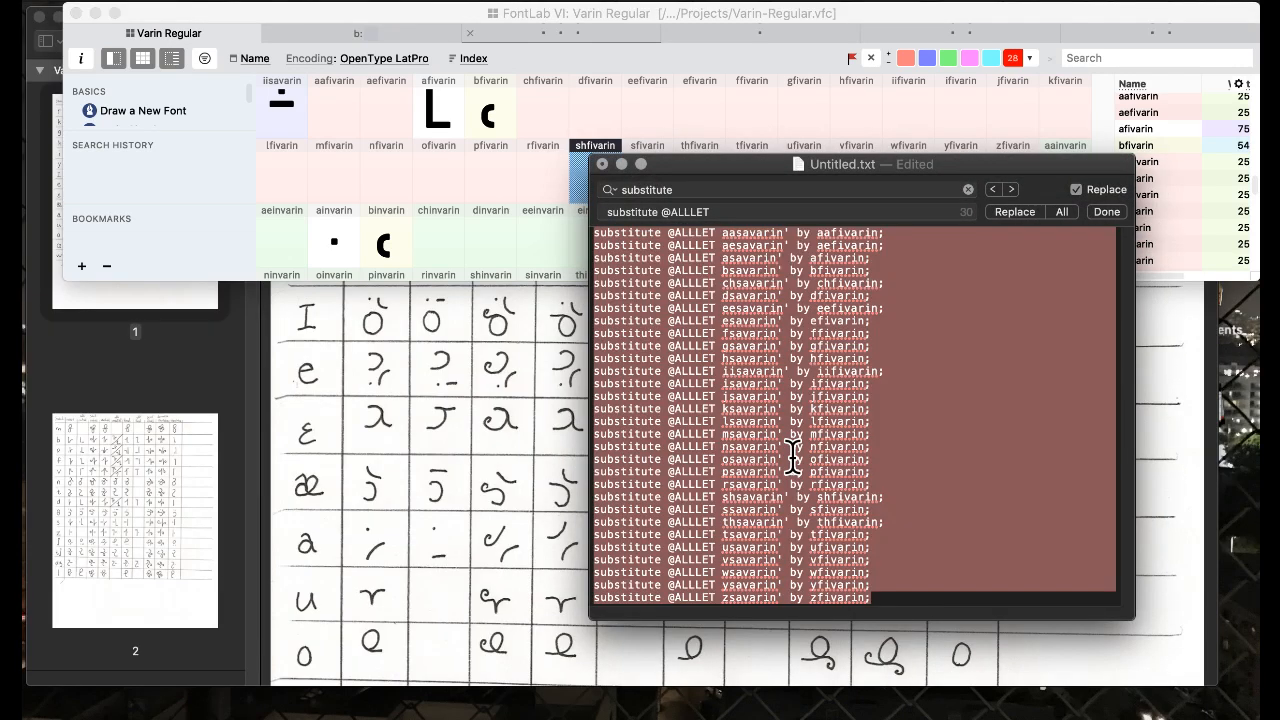
key("super+v")
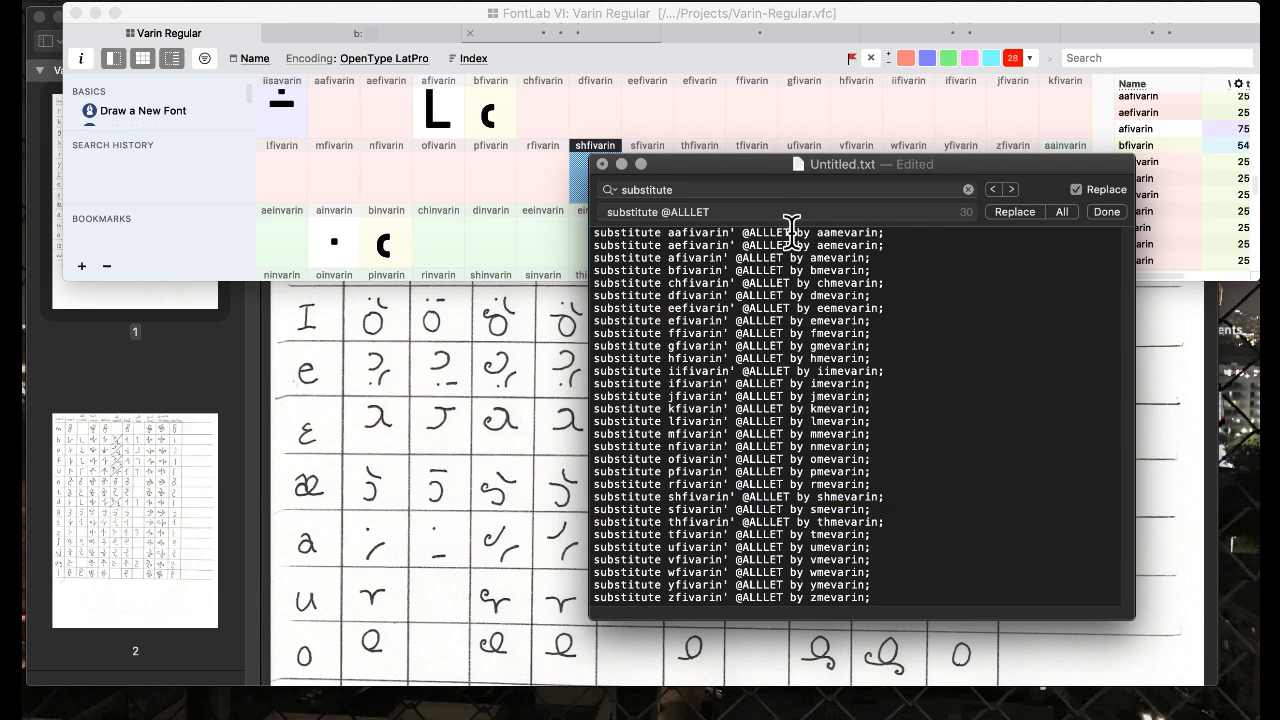
left_click_drag(791, 233, 743, 234)
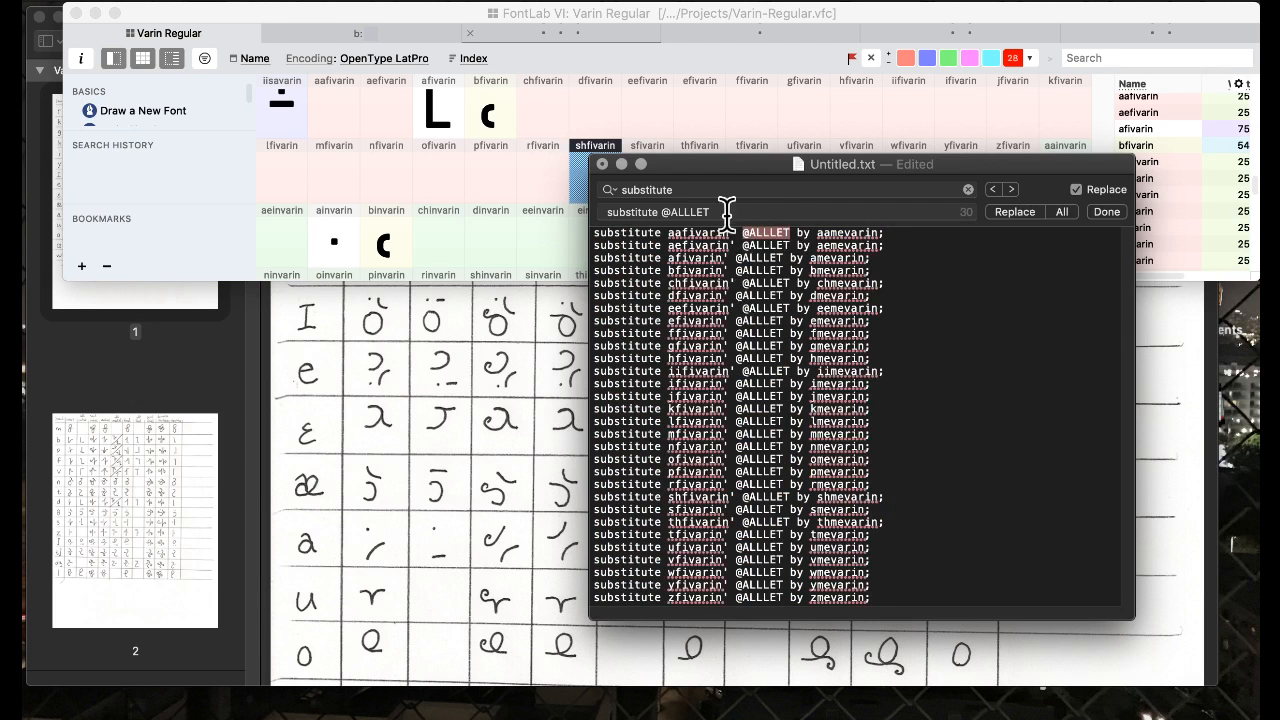
double_click(703, 190)
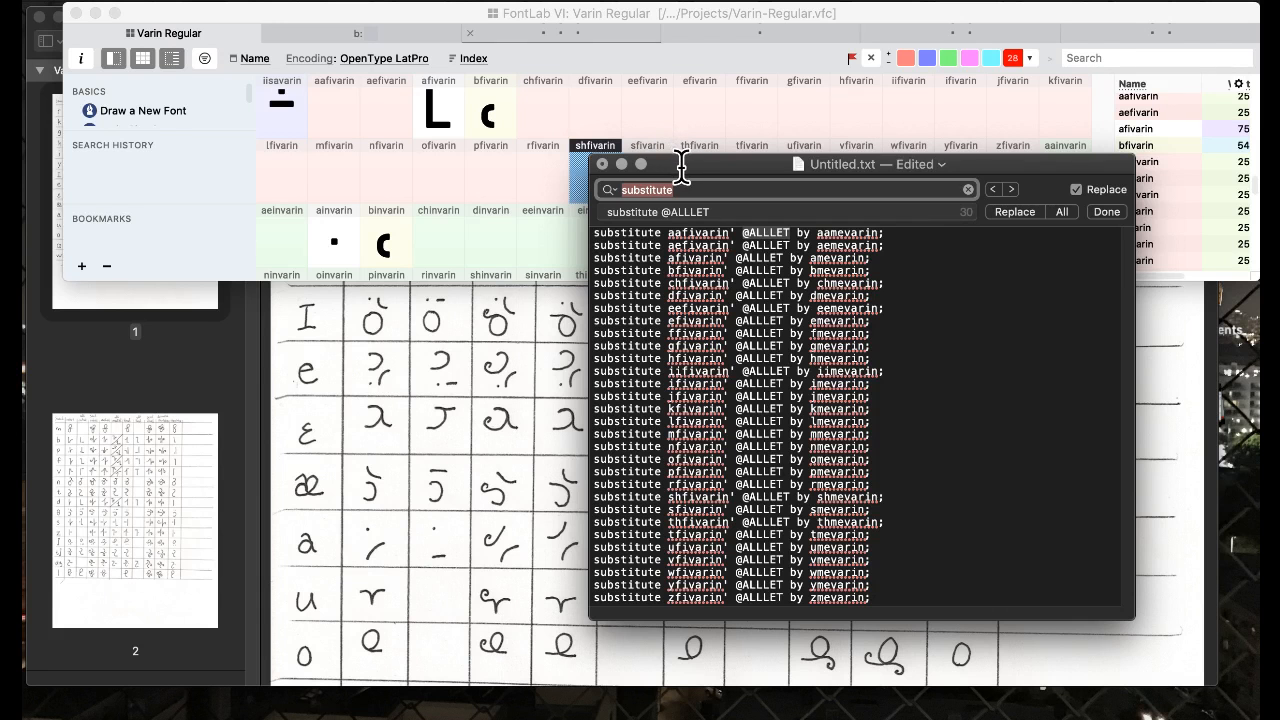
key("Tab")
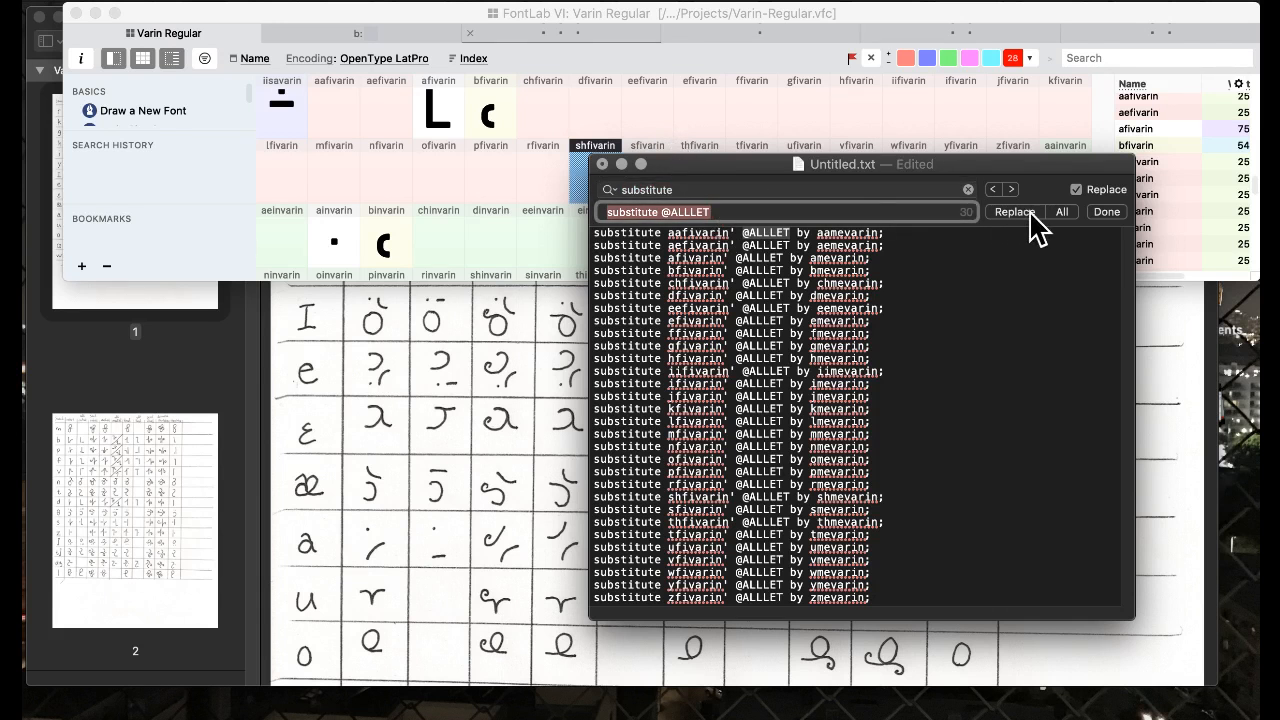
left_click(1062, 212)
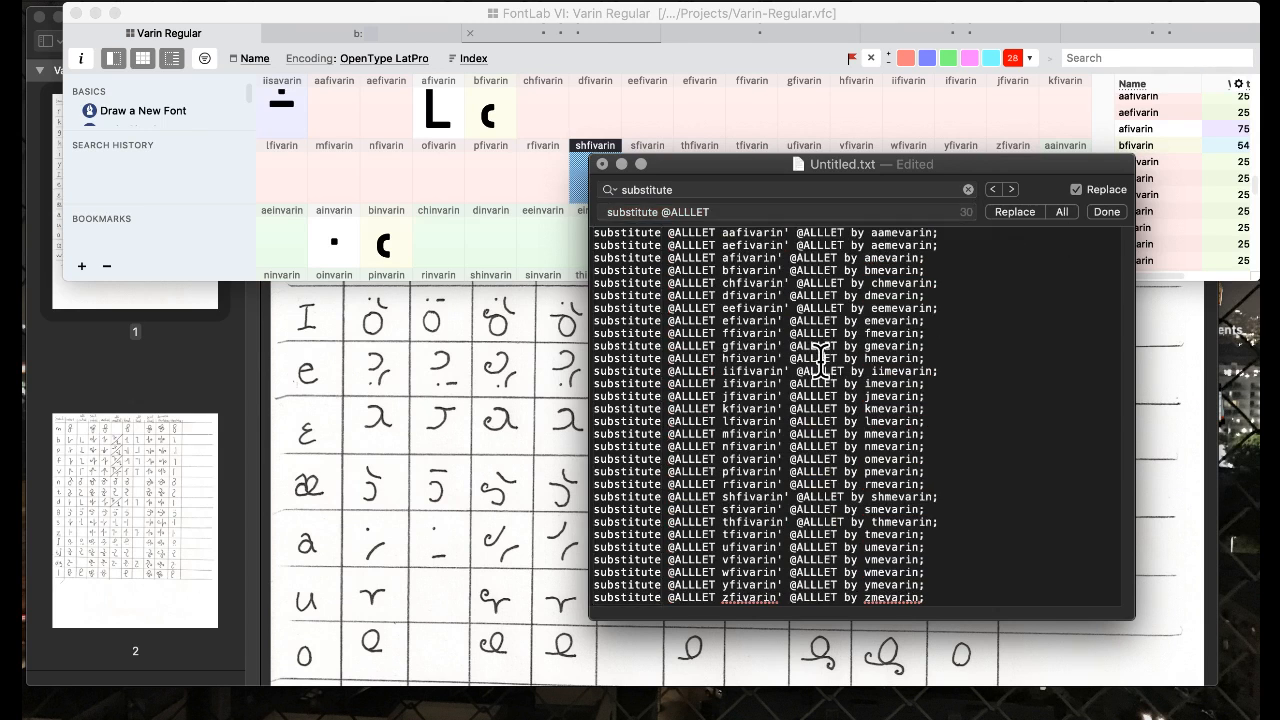
- Copy the edited rules back to FontLab in place of all existing #MEDIAL rules in the liga feature, and check them
key("super+a")
left_click(469, 215)
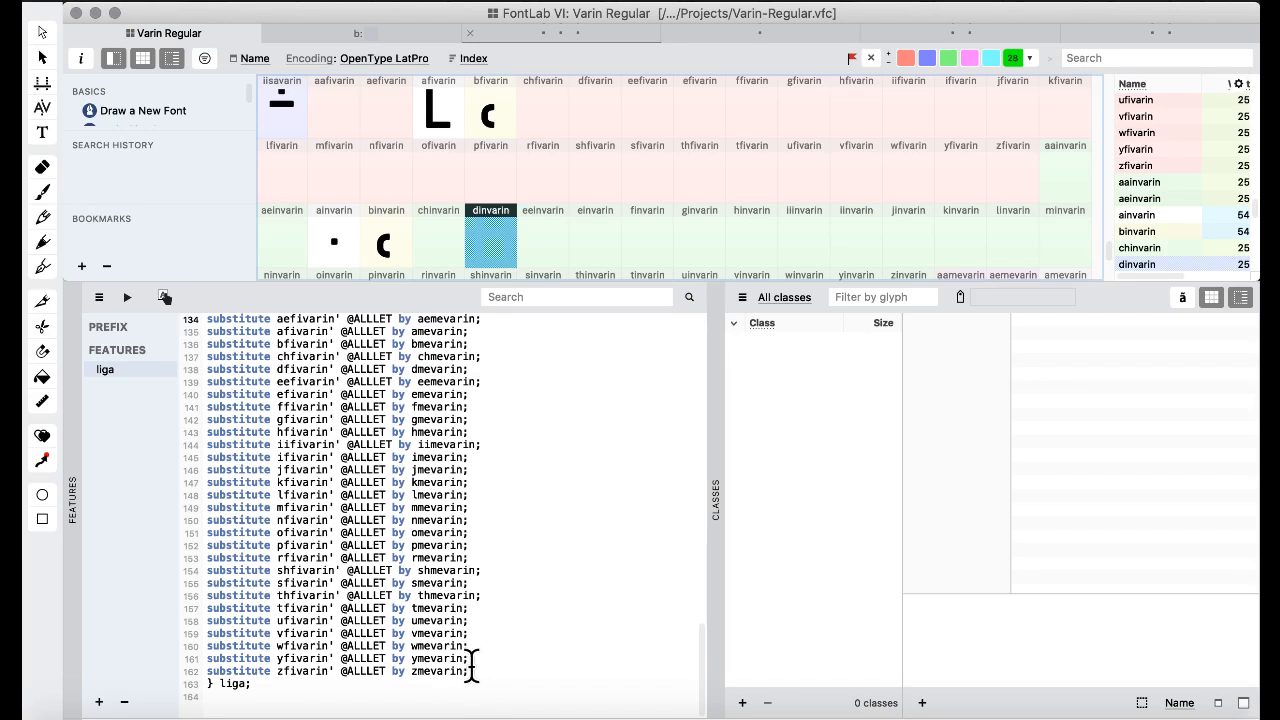
left_click_drag(471, 665, 215, 357)
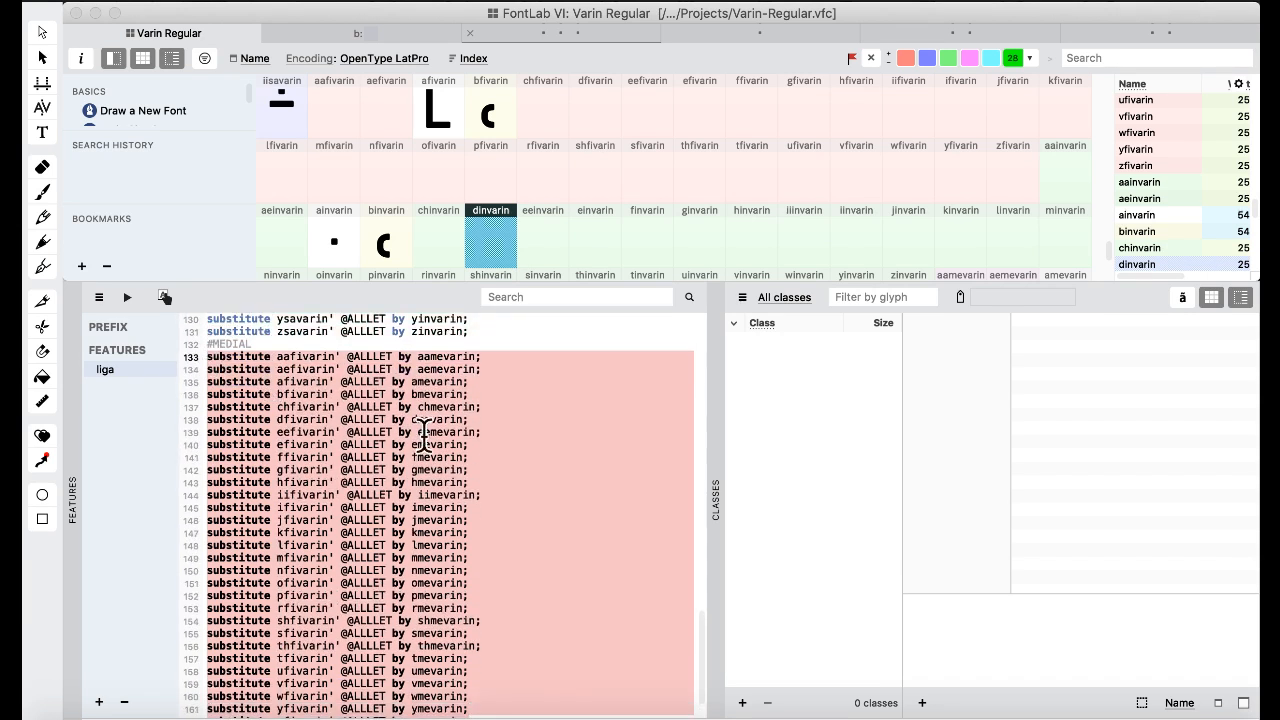
type("substitute @ALLLET aafivarin' @ALLLET by aamevarin; substitute @ALLLET aefivarin' @ALLLET by aemevarin; substitute @ALLLET afivarin' @ALLLET by amevarin; substitute @ALLLET bfivarin' @ALLLET by bmevarin; substitute @ALLLET chfivarin' @ALLLET by chmevarin; substitute @ALLLET dfivarin' @ALLLET by dmevarin; substitute @ALLLET eefivarin' @ALLLET by eemevarin; substitute @ALLLET efivarin' @ALLLET by emevarin; substitute @ALLLET ffivarin' @ALLLET by fmevarin; substitute @ALLLET gfivarin' @ALLLET by gmevarin; substitute @ALLLET hfivarin' @ALLLET by hmevarin; substitute @ALLLET iifivarin' @ALLLET by iimevarin; substitute @ALLLET ifivarin' @ALLLET by imevarin; substitute @ALLLET jfivarin' @ALLLET by jmevarin; substitute @ALLLET kfivarin' @ALLLET by kmevarin; substitute @ALLLET lfivarin' @ALLLET by lmevarin; substitute @ALLLET mfivarin' @ALLLET by mmevarin; substitute @ALLLET nfivarin' @ALLLET by nmevarin; substitute @ALLLET ofivarin' @ALLLET by omevarin; substitute @ALLLET pfivarin' @ALLLET by pmevarin; substitute @ALLLET rfivarin' @ALLLET by rmevarin; substitute @ALLLET shfivarin' @ALLLET by shmevarin; substitute @ALLLET sfivarin' @ALLLET by smevarin; substitute @ALLLET thfivarin' @ALLLET by thmevarin; substitute @ALLLET tfivarin' @ALLLET by tmevarin; substitute @ALLLET ufivarin' @ALLLET by umevarin; substitute @ALLLET vfivarin' @ALLLET by vmevarin; substitute @ALLLET wfivarin' @ALLLET by wmevarin; substitute @ALLLET yfivarin' @ALLLET by ymevarin; substitute @ALLLET zfivarin' @ALLLET by zmevarin;")
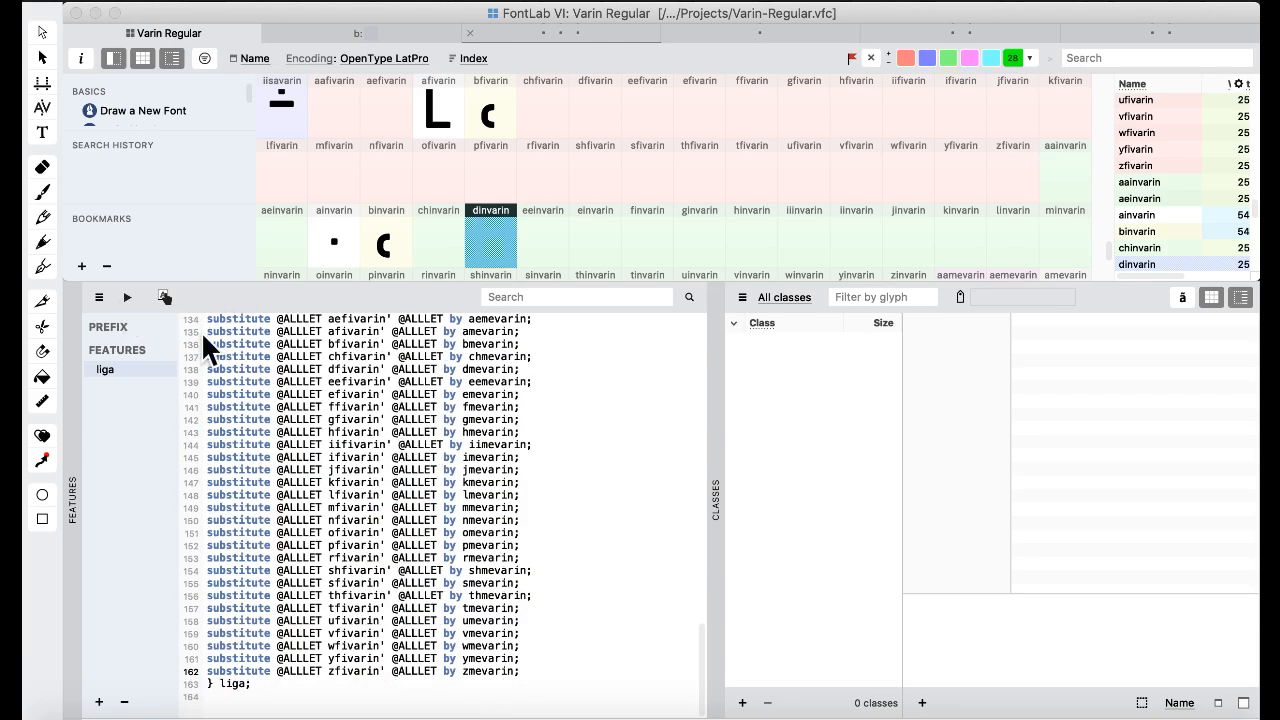
scroll(340, 450, "up", 2)
scroll(343, 456, "down", 2)
left_click(422, 432)
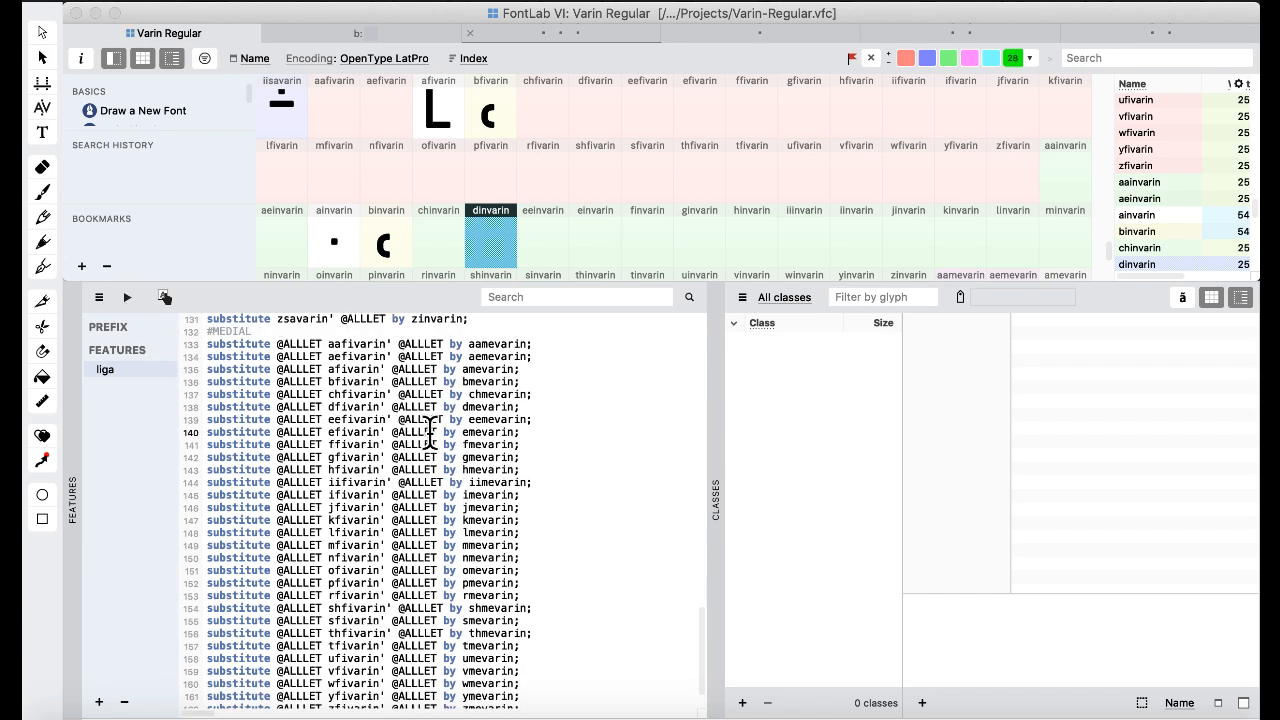
- Select the shfivarin glyph and switch back to the Default workspace
left_click(615, 165)
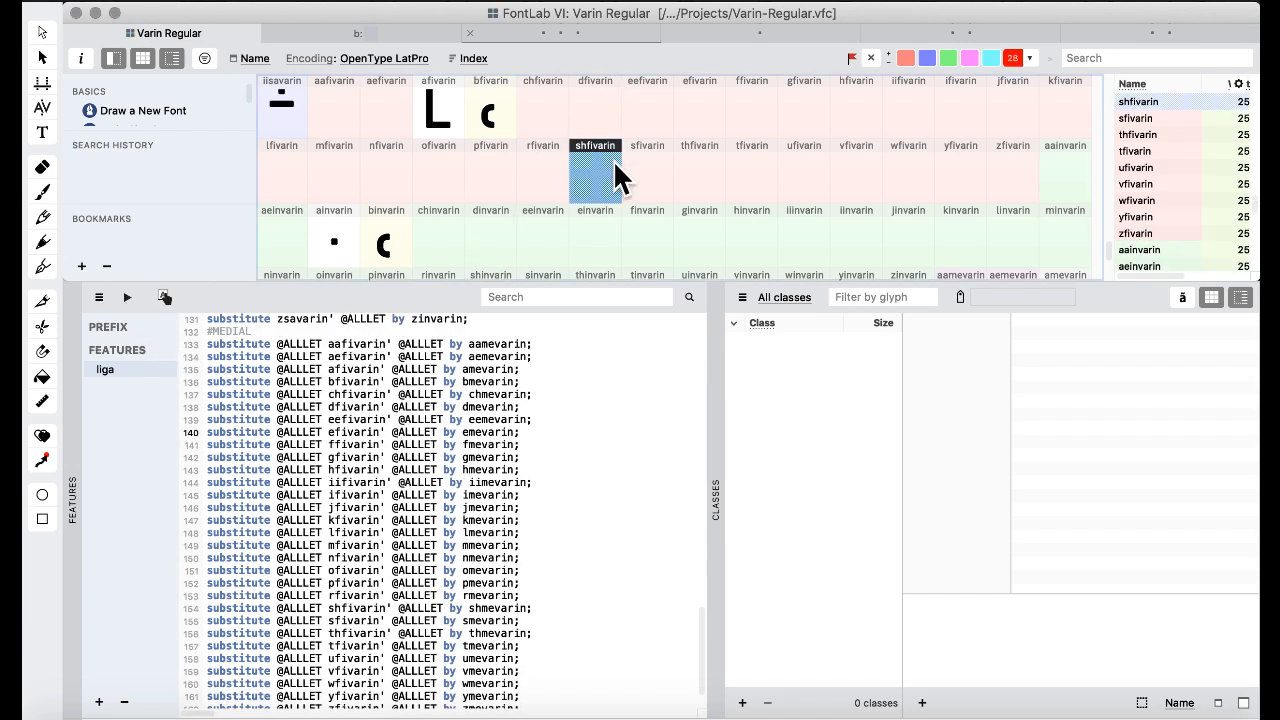
left_click(600, 92)
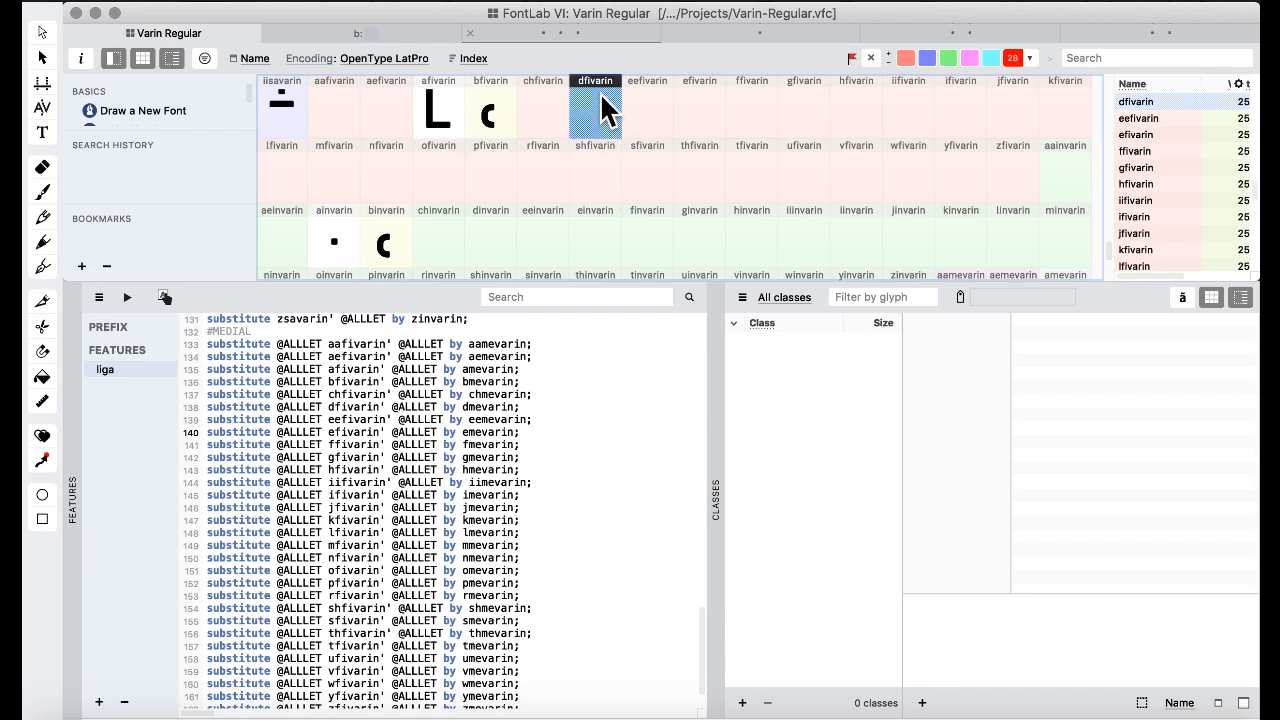
left_click(583, 170)
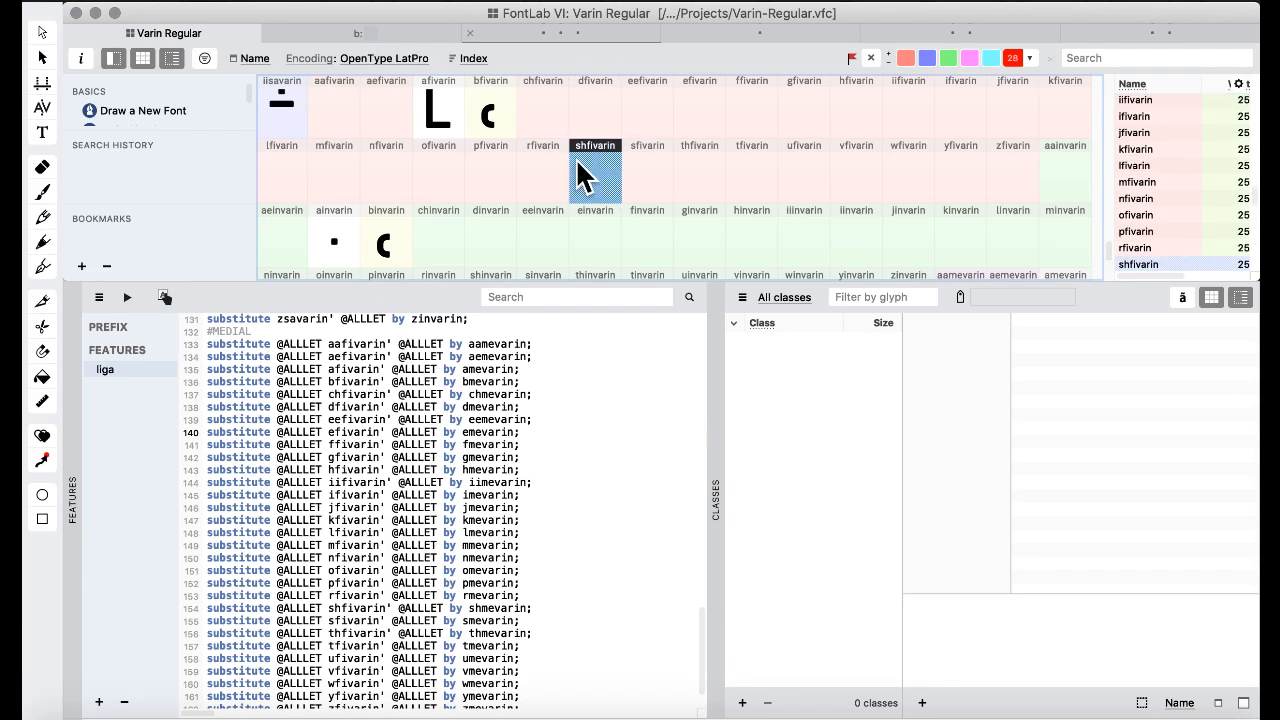
left_click(728, 6)
mouse_move(756, 168)
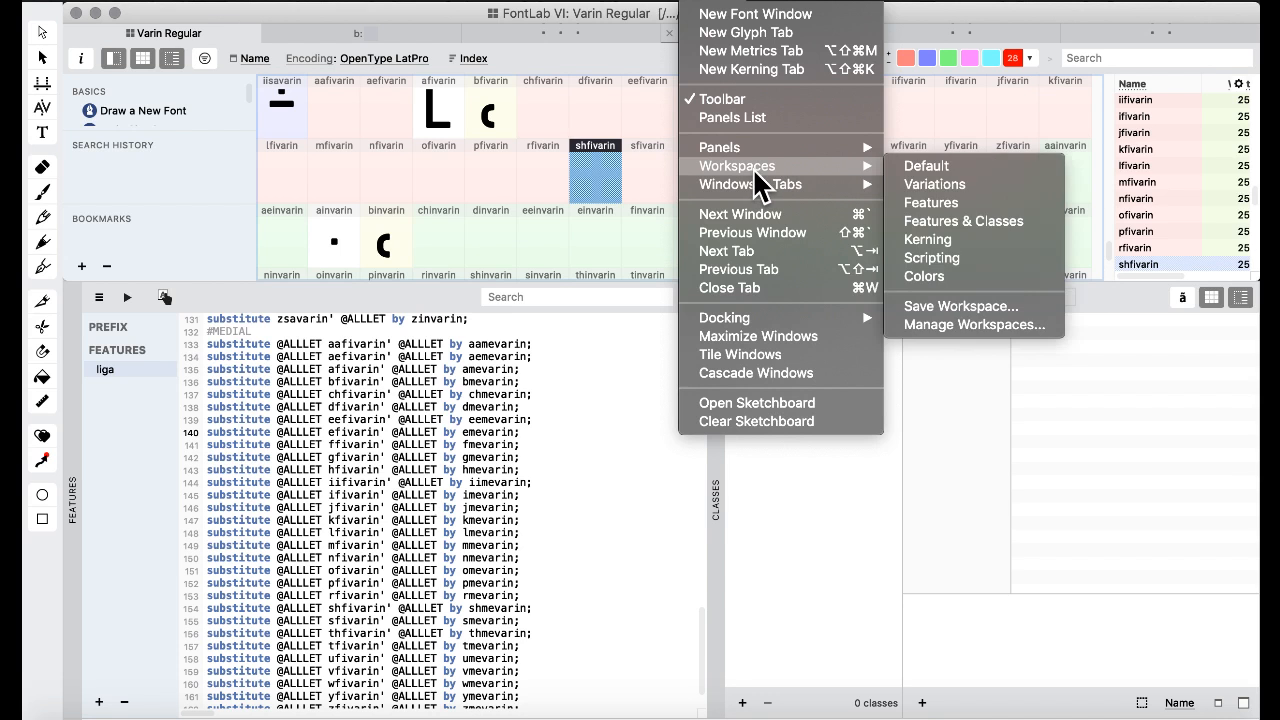
left_click(903, 166)
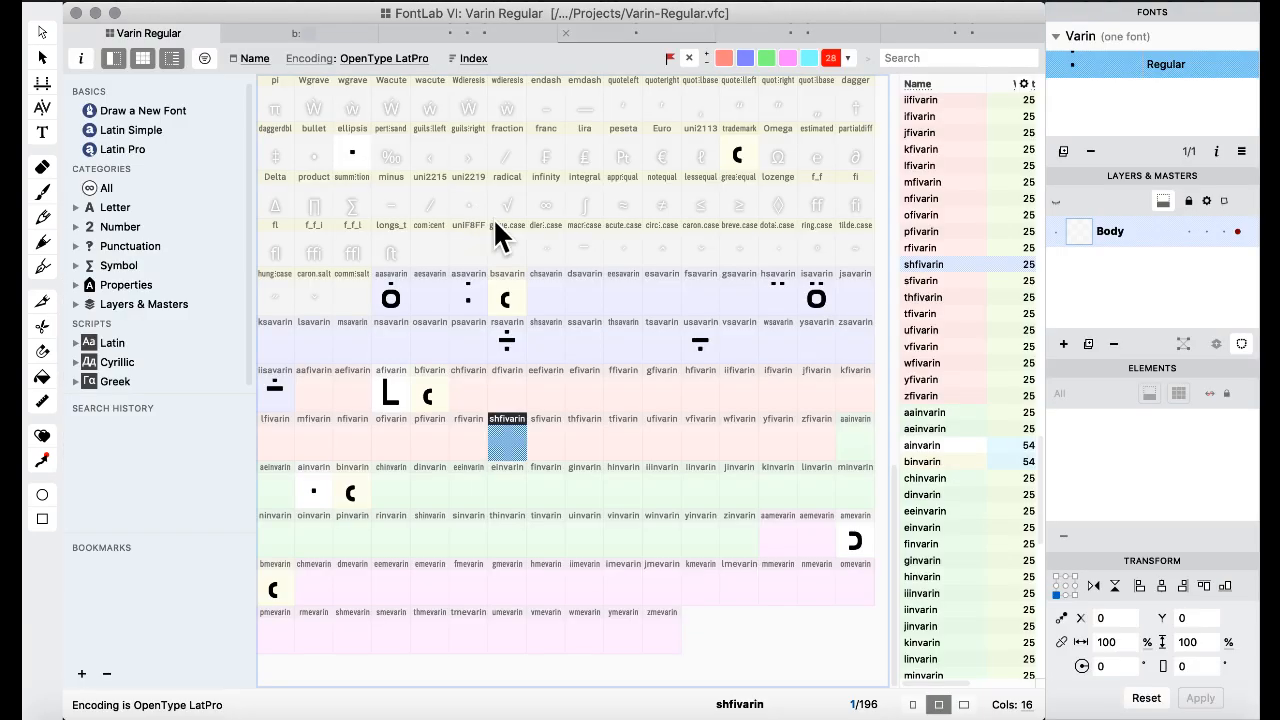
- Open a text tab from the minus glyph and replace its sample text with "a"
left_click(472, 241)
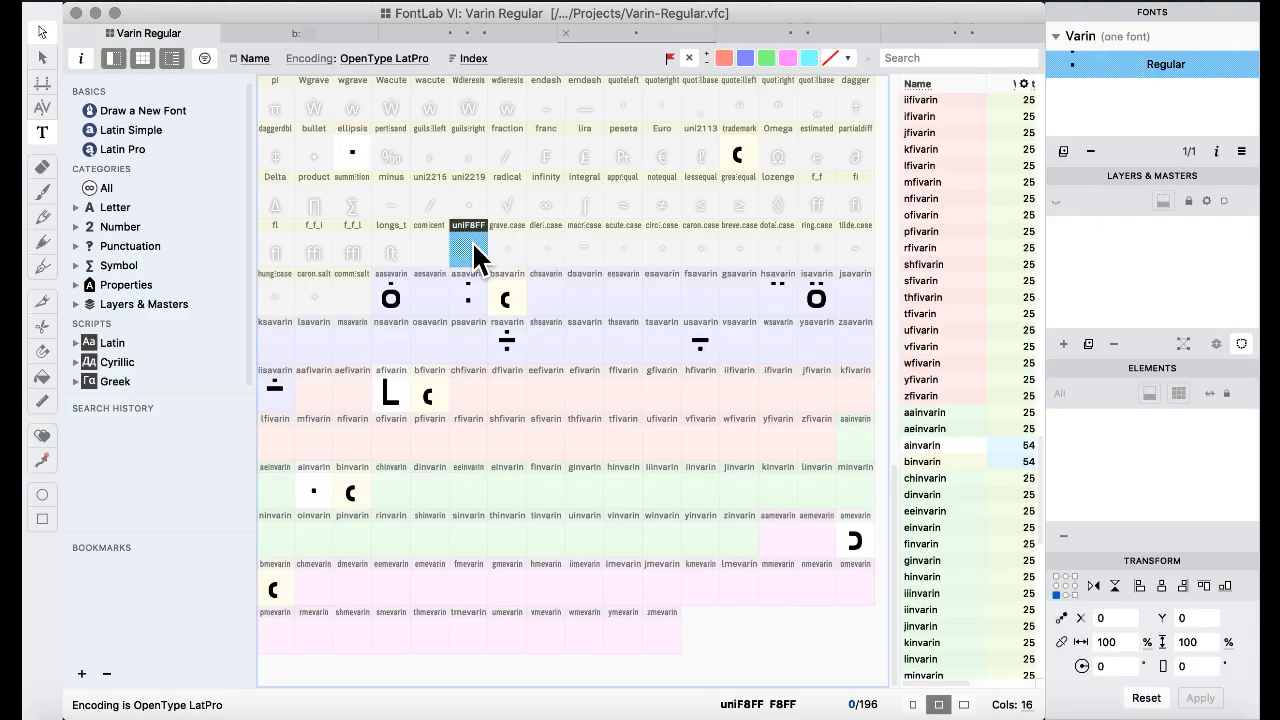
left_click(385, 182)
left_click(42, 132)
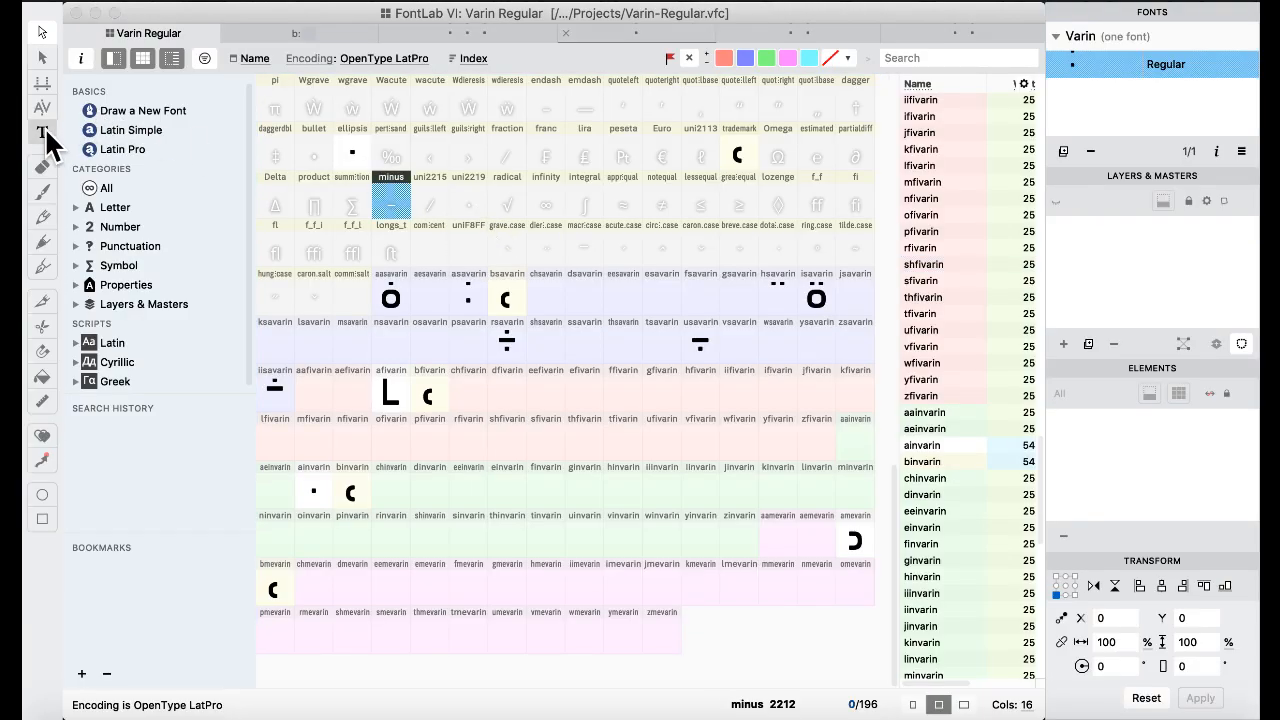
left_click(81, 62)
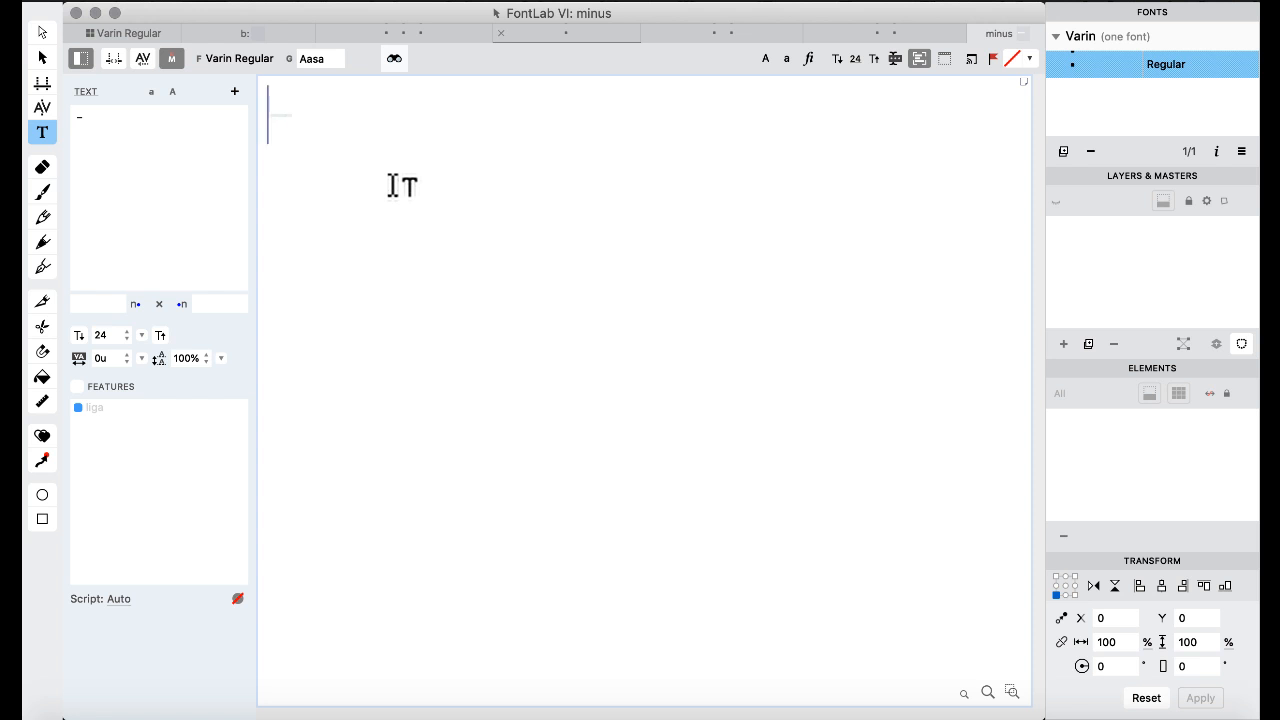
left_click_drag(154, 150, 29, 90)
type("a")
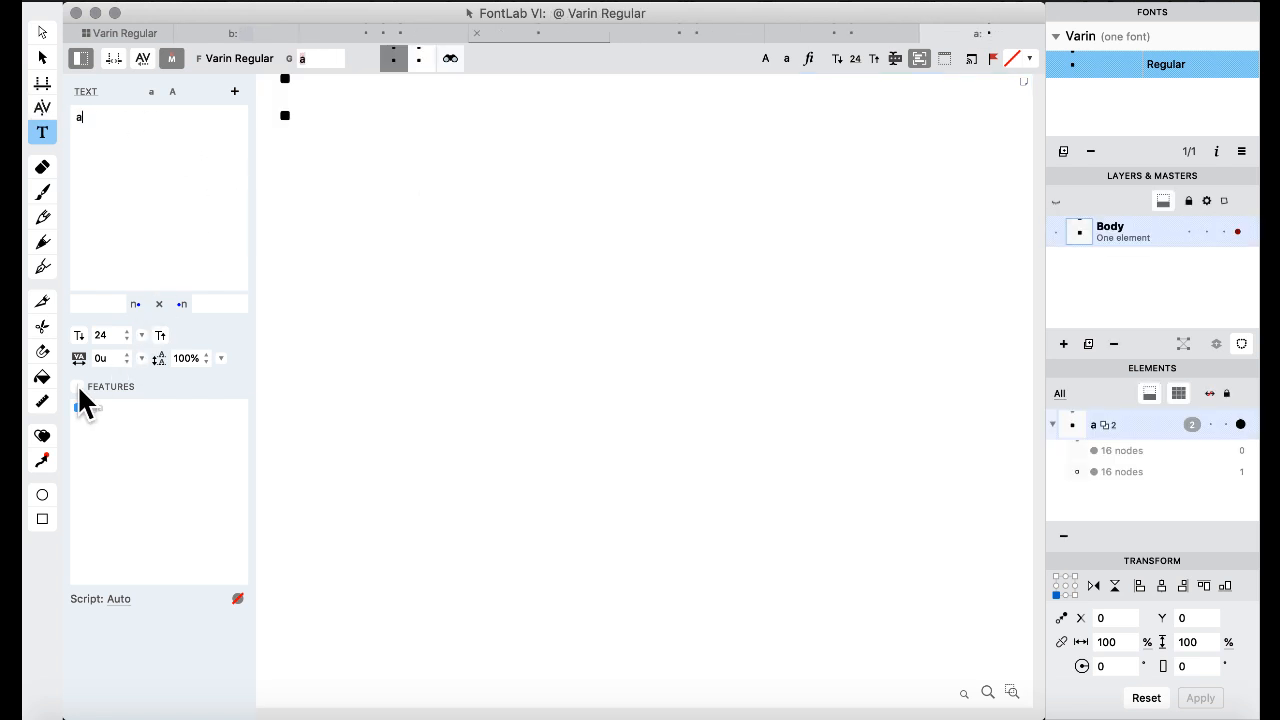
- Enable the liga feature, extend the sample text to "abab", and test "a" and "d" in place of the last letter
type("b")
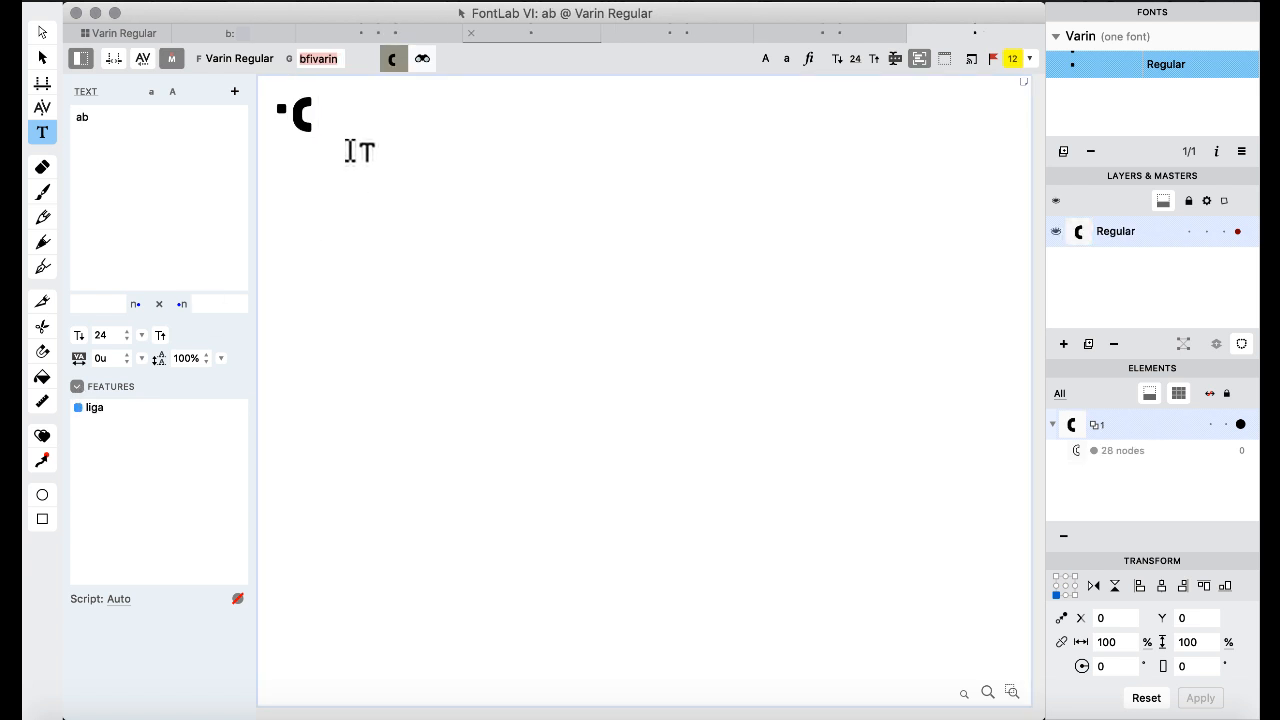
type("ab")
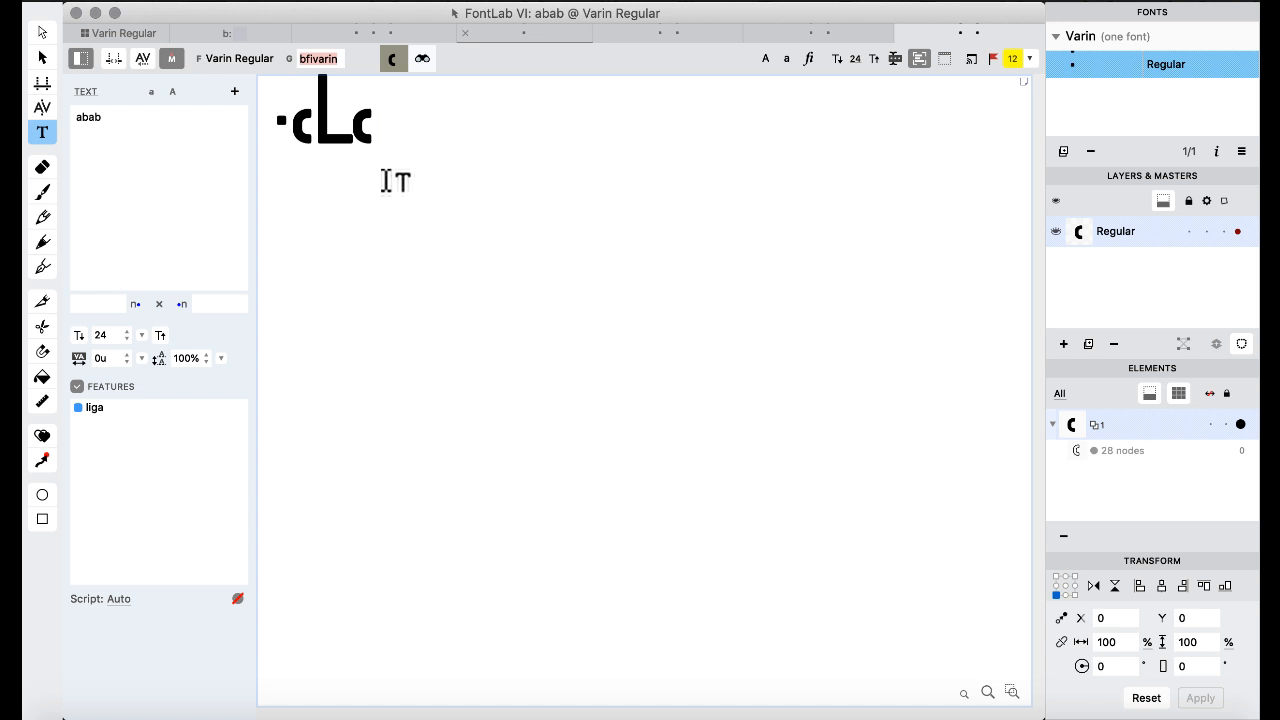
key("BackSpace")
type("a")
key("BackSpace")
type("a")
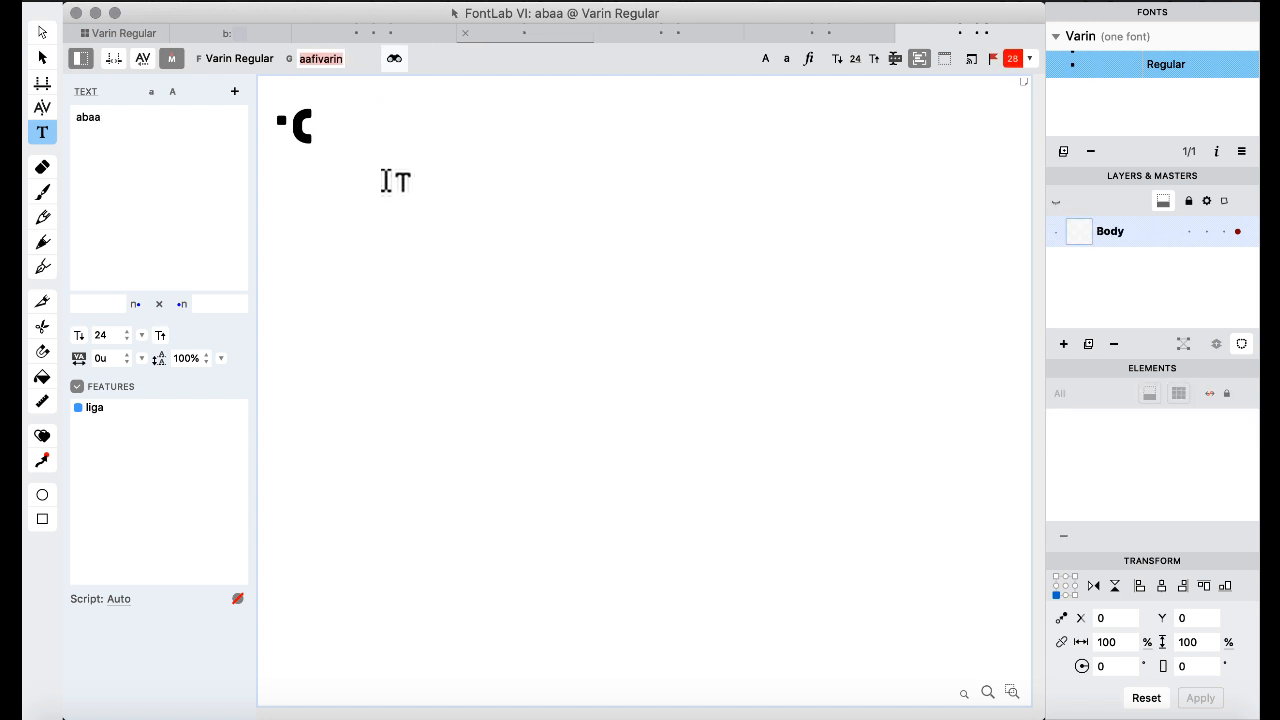
key("BackSpace")
type("d")
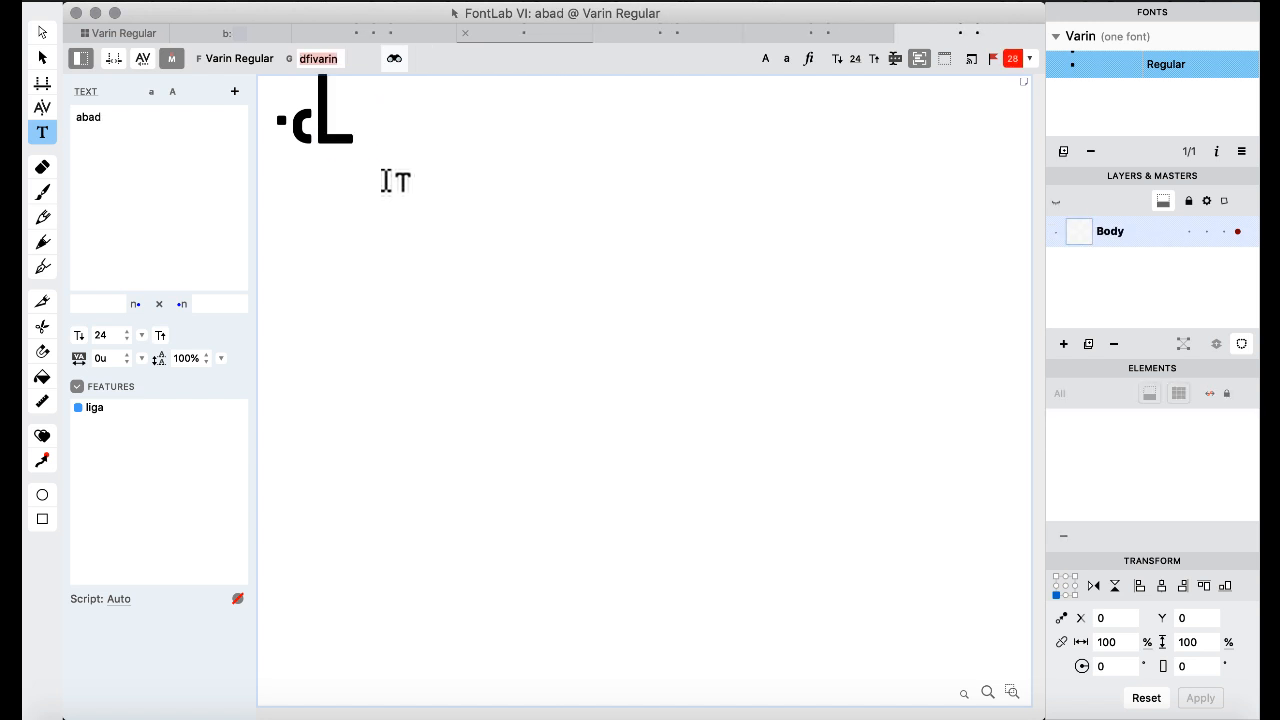
- Try l, m, n and k one at a time as the fourth letter, leaving the sample text as "aba"
key("BackSpace")
type("l")
key("BackSpace")
type("m")
key("BackSpace")
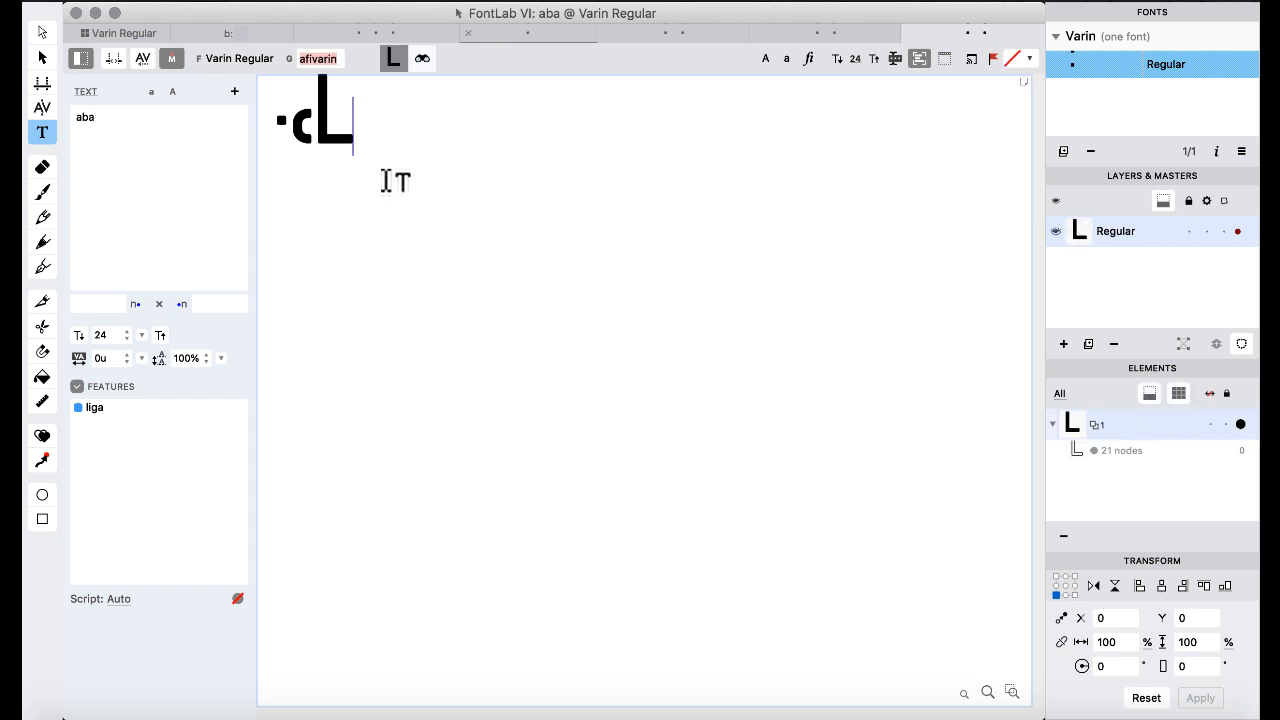
type("n")
key("BackSpace")
type("k")
key("BackSpace")
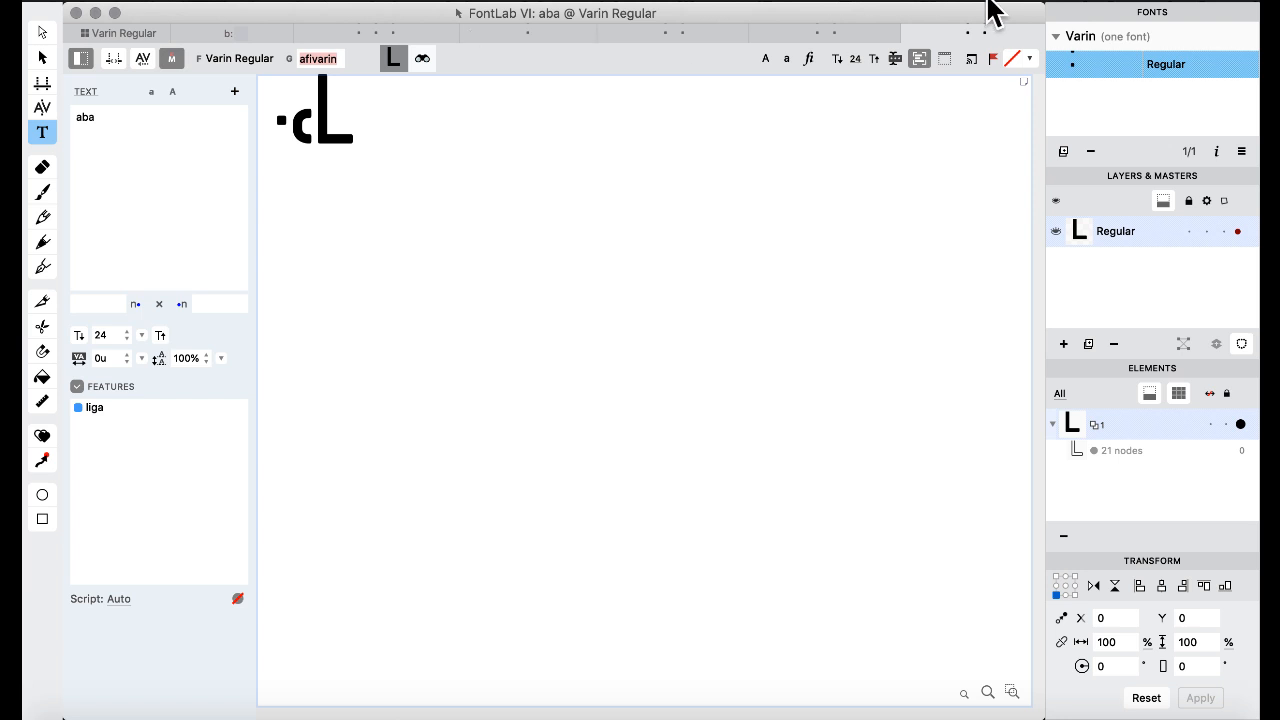
- Close the "aba" text tab and the neighbouring test tabs, keeping the Varin Regular font tab open
left_click(908, 33)
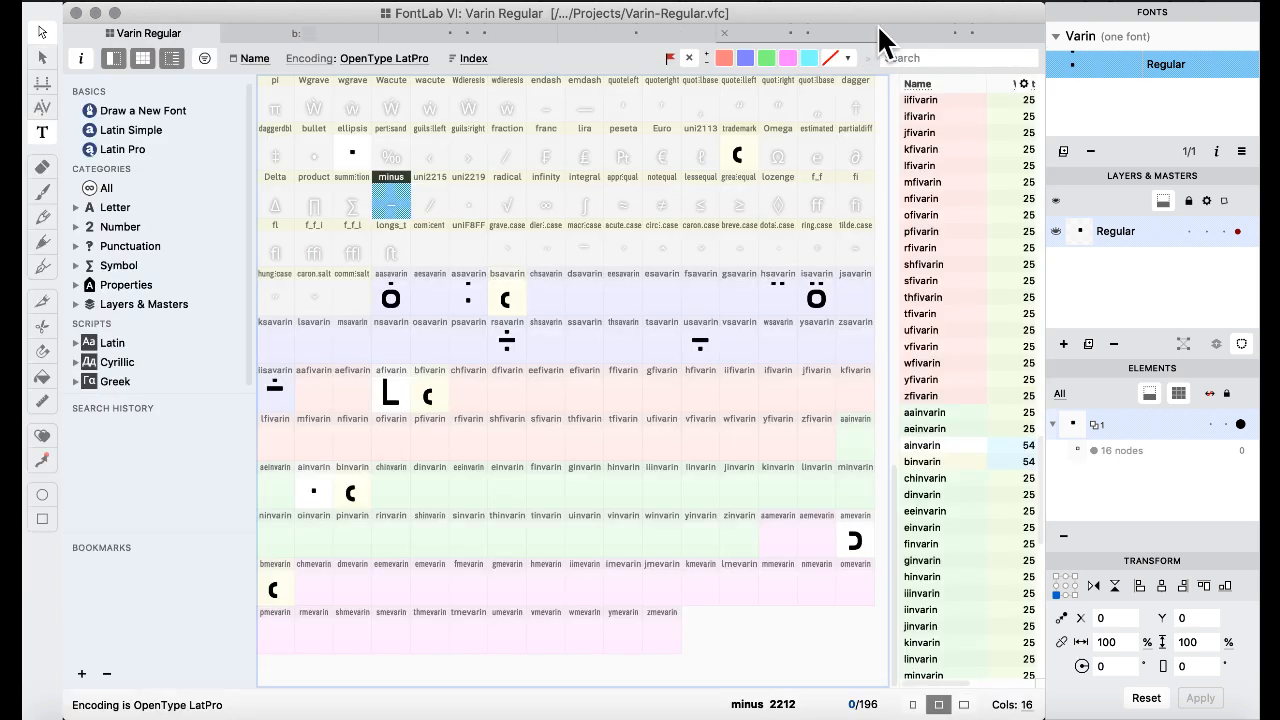
left_click(888, 32)
left_click(858, 32)
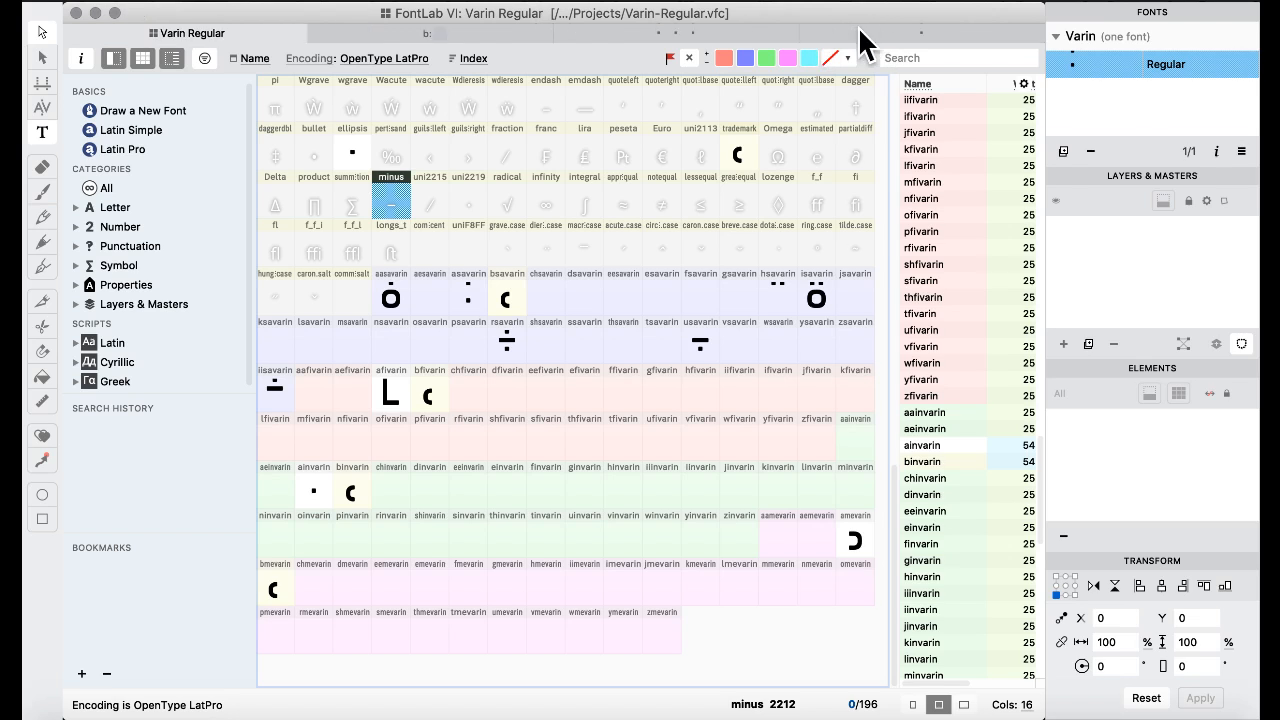
left_click(813, 33)
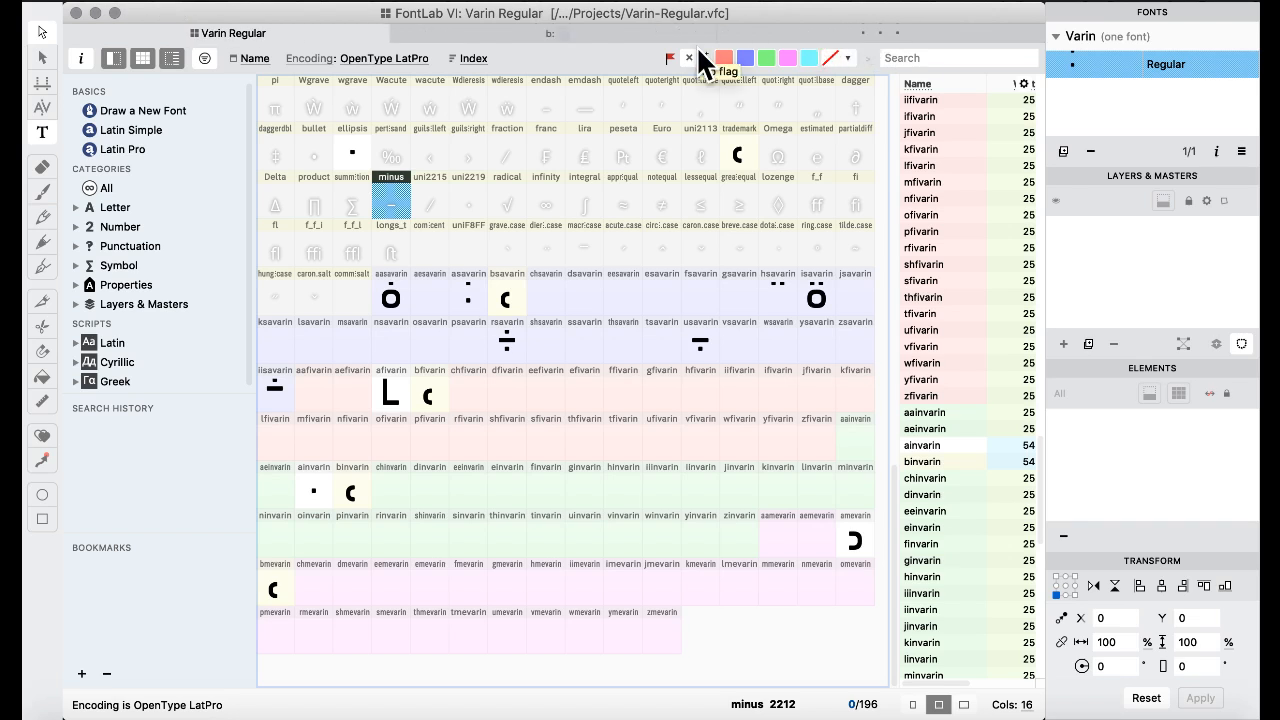
left_click(660, 200)
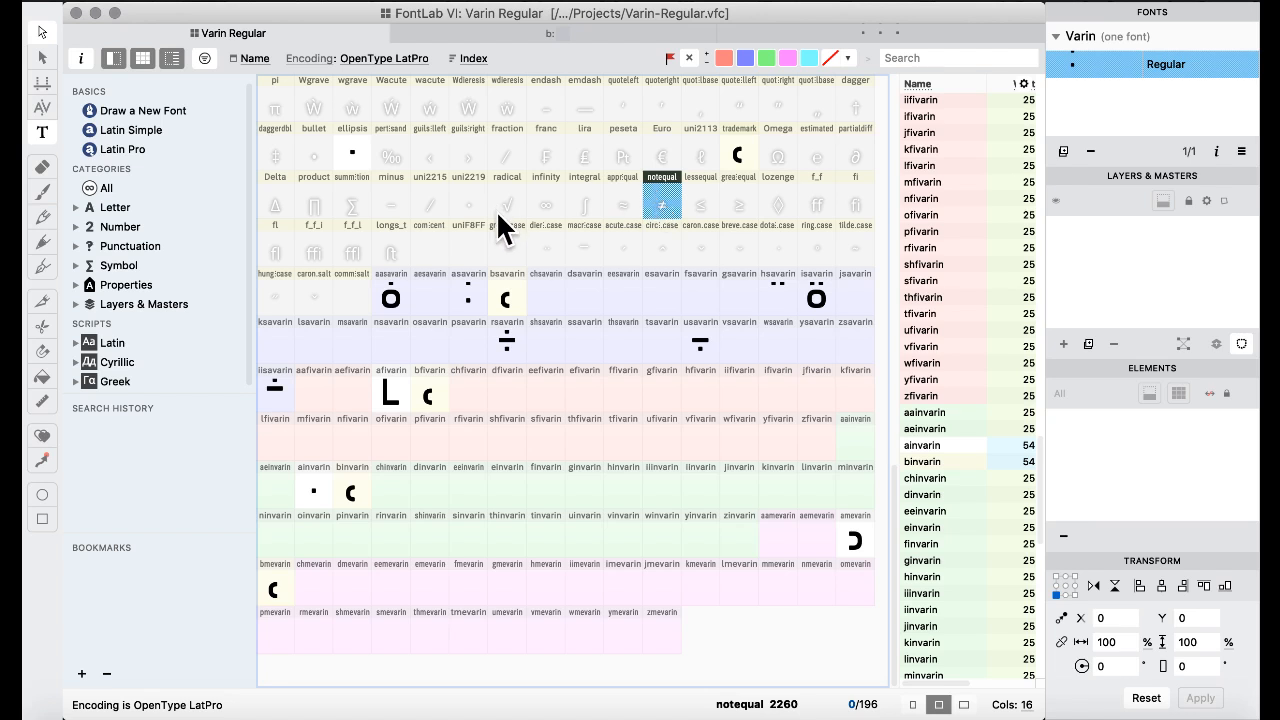
left_click(556, 195)
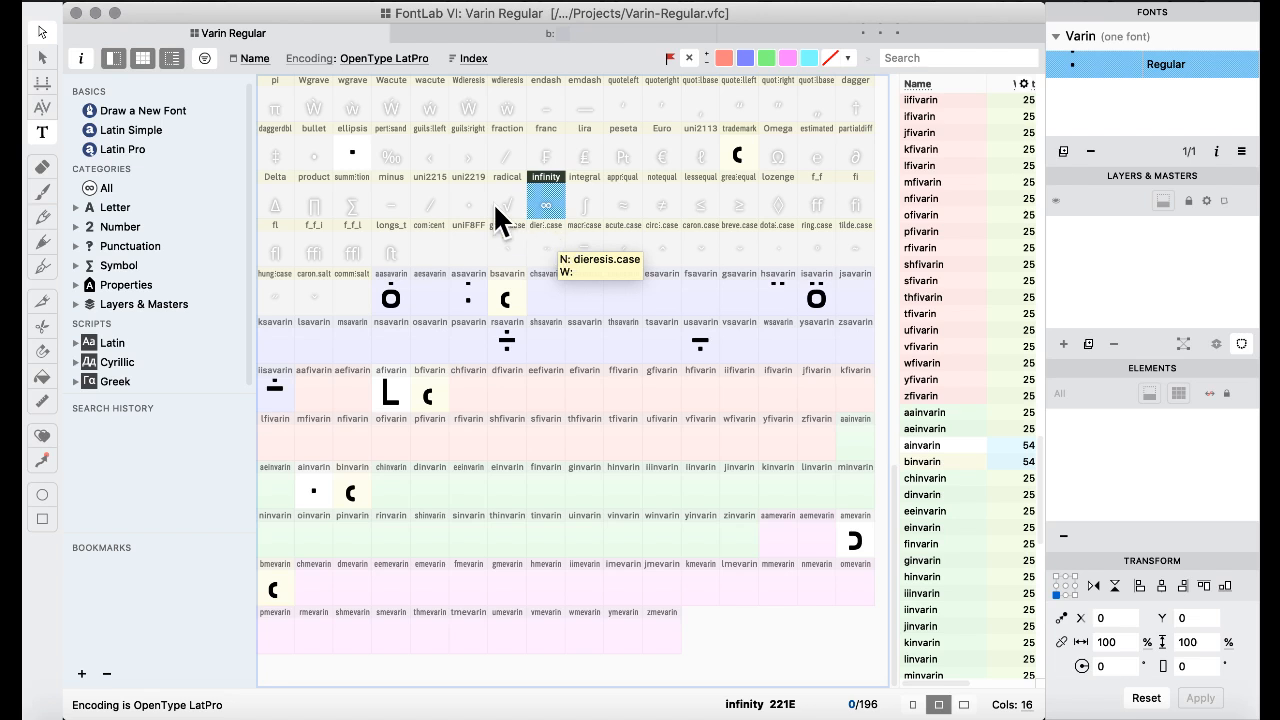
left_click(660, 160)
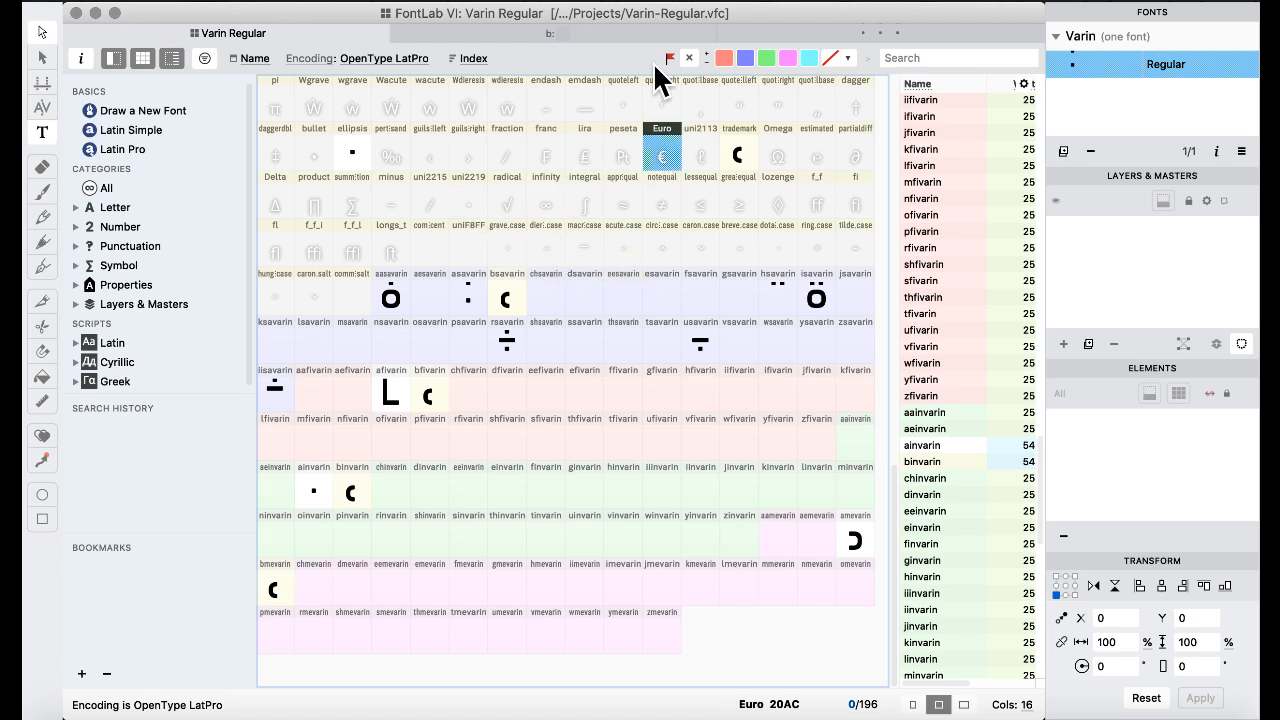
- Switch to the Features & Classes workspace to show the liga feature code
left_click(702, 2)
mouse_move(790, 168)
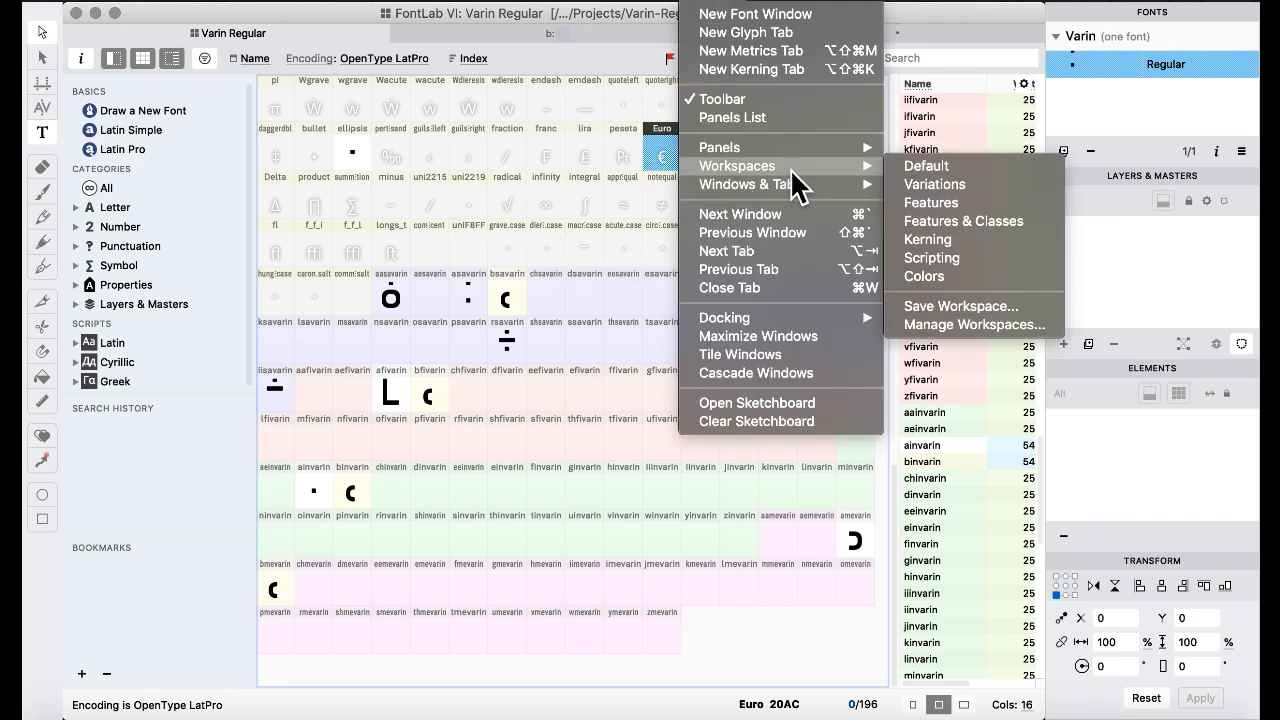
left_click(925, 218)
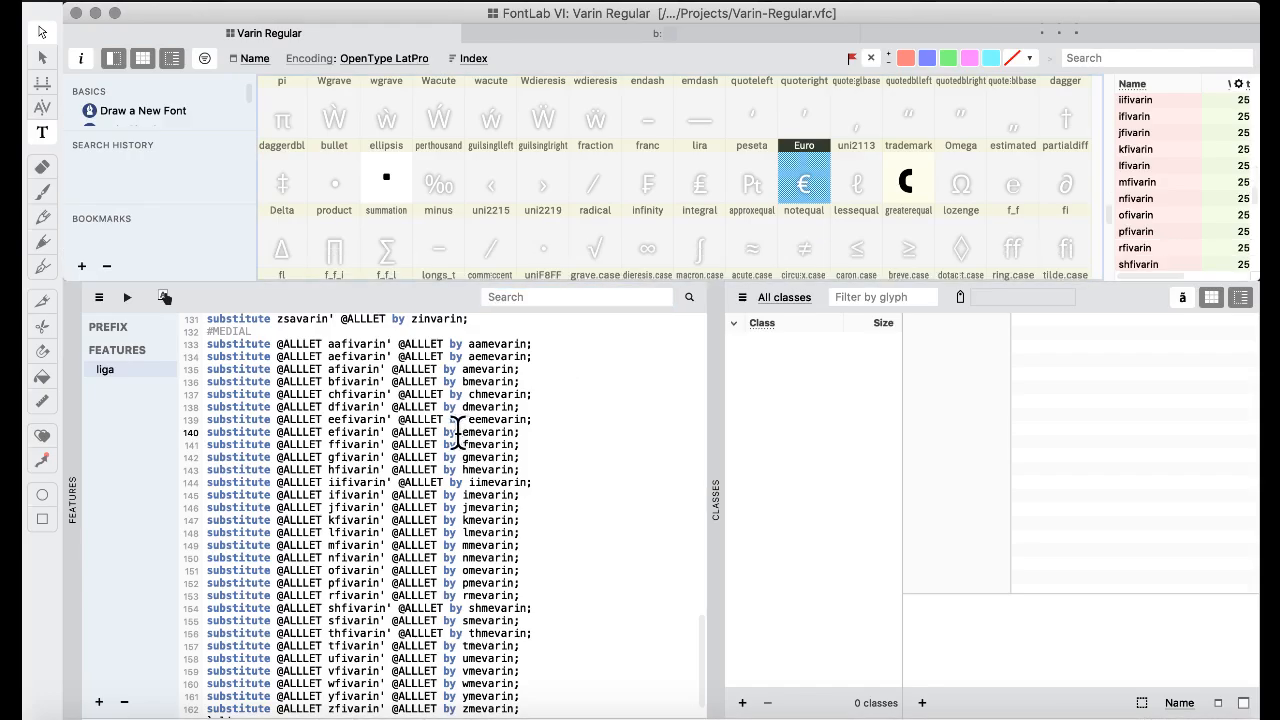
- Review the #MEDIAL, #INITIAL and #FINAL rules in the liga feature, comparing which glyph names they substitute
scroll(456, 432, "up", 2)
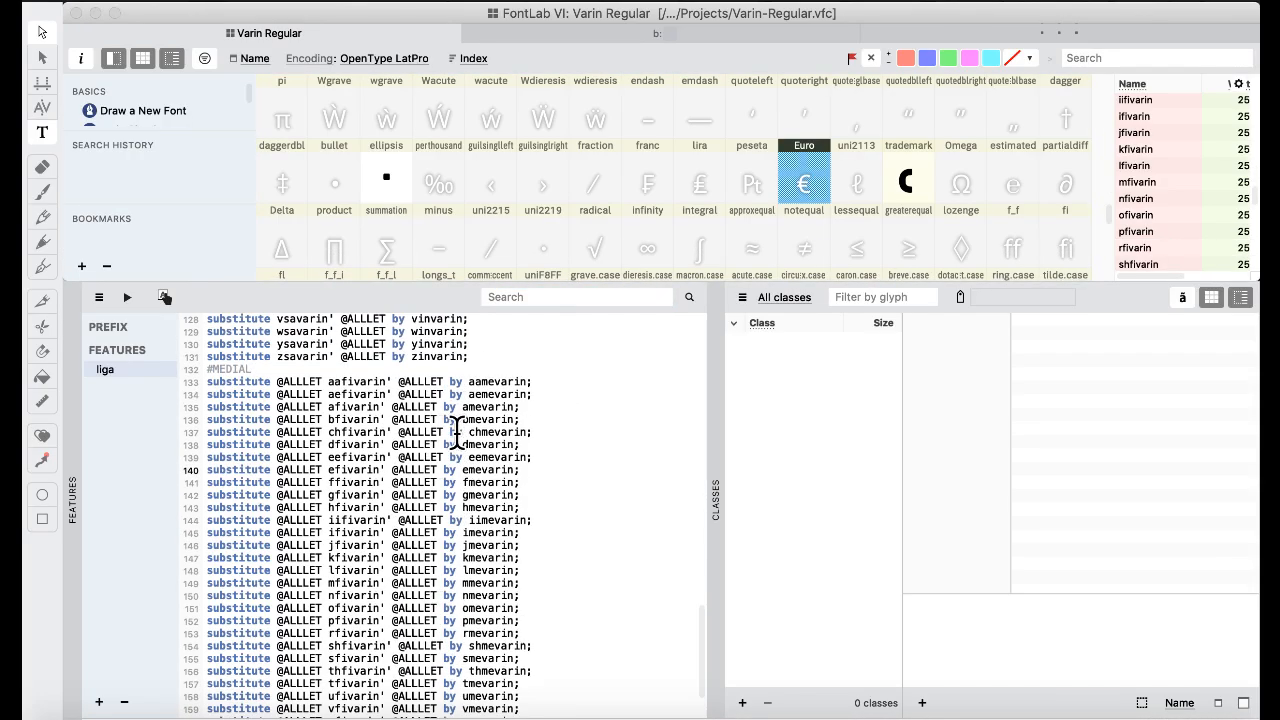
scroll(456, 432, "up", 2)
double_click(360, 431)
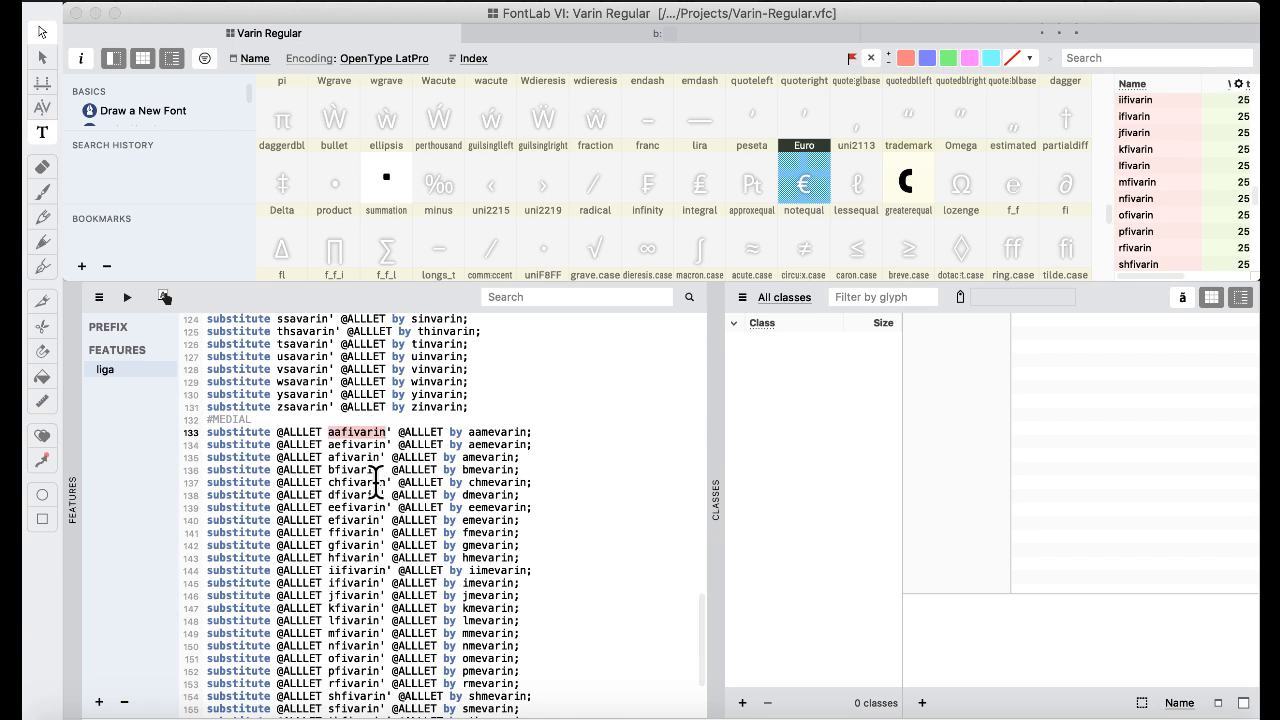
scroll(375, 482, "up", 10)
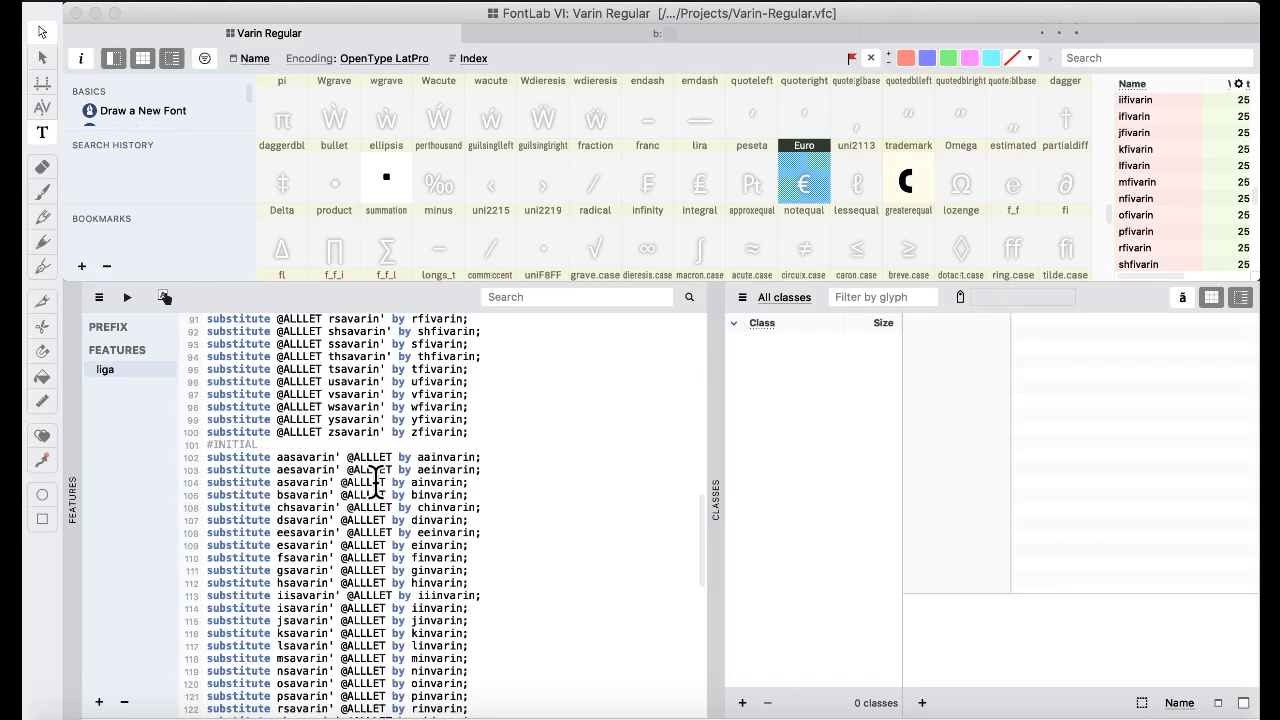
scroll(375, 482, "up", 1)
scroll(375, 482, "up", 8)
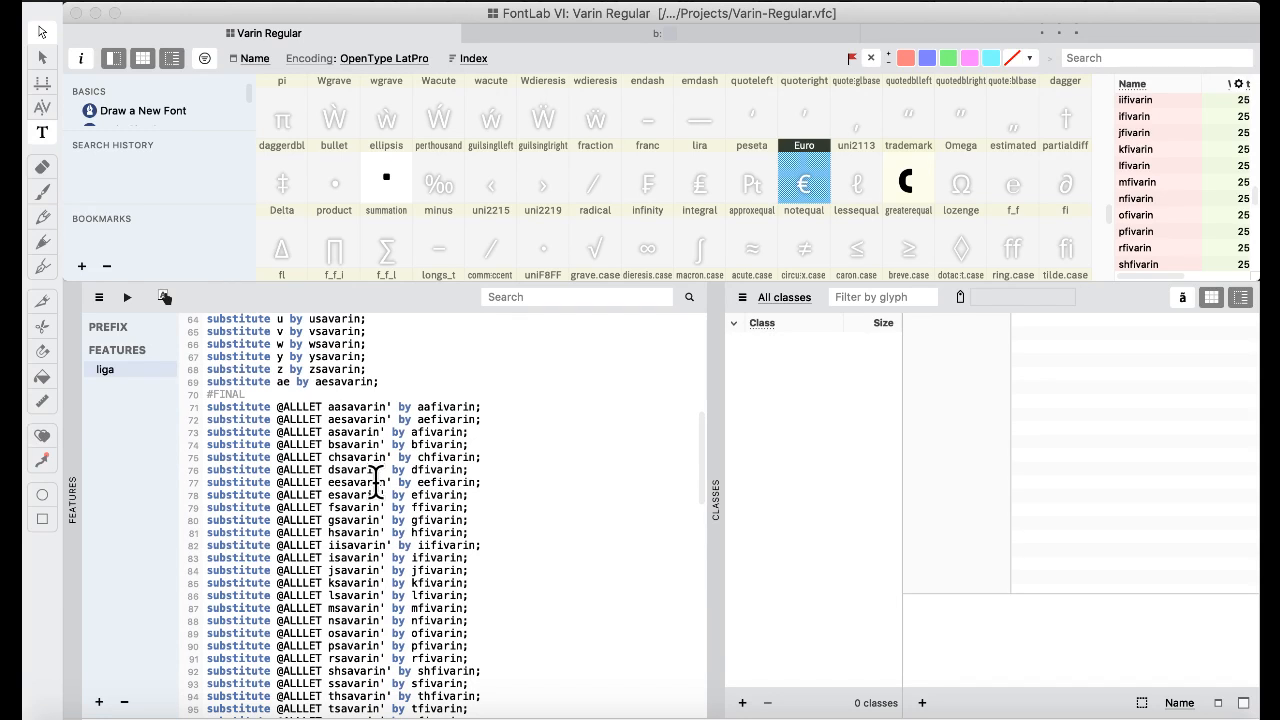
scroll(375, 482, "up", 4)
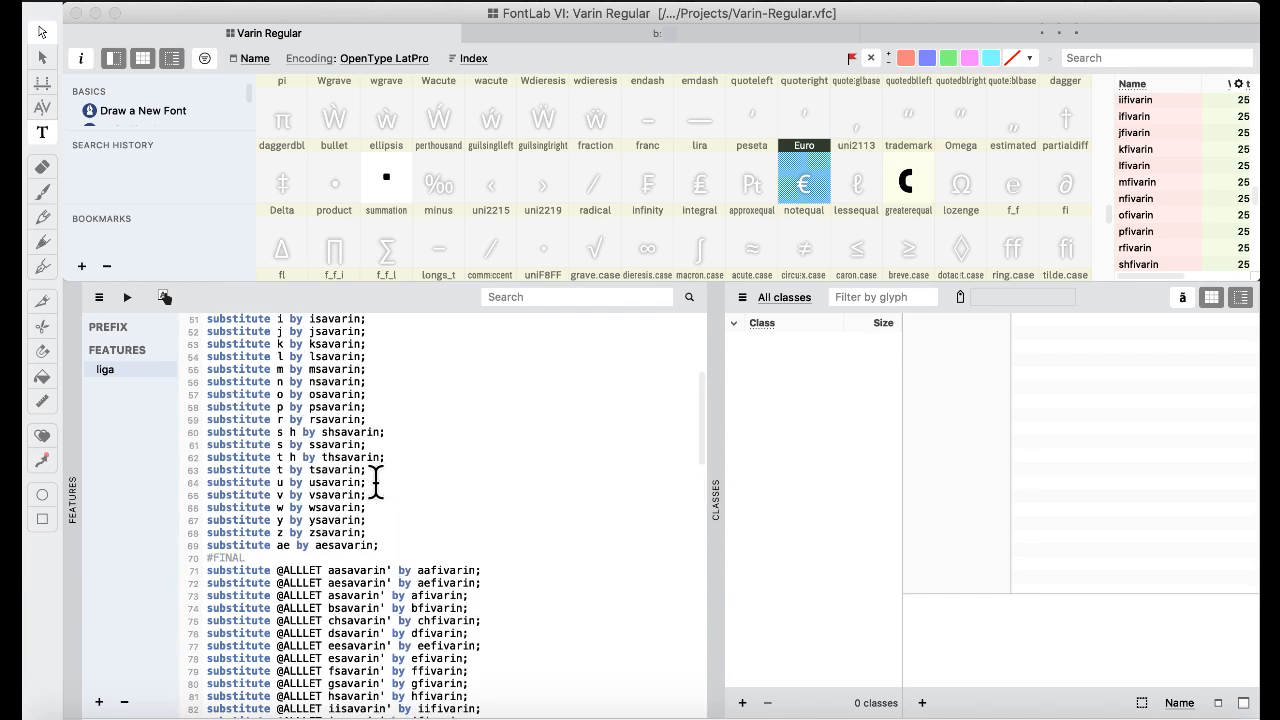
scroll(375, 482, "down", 1)
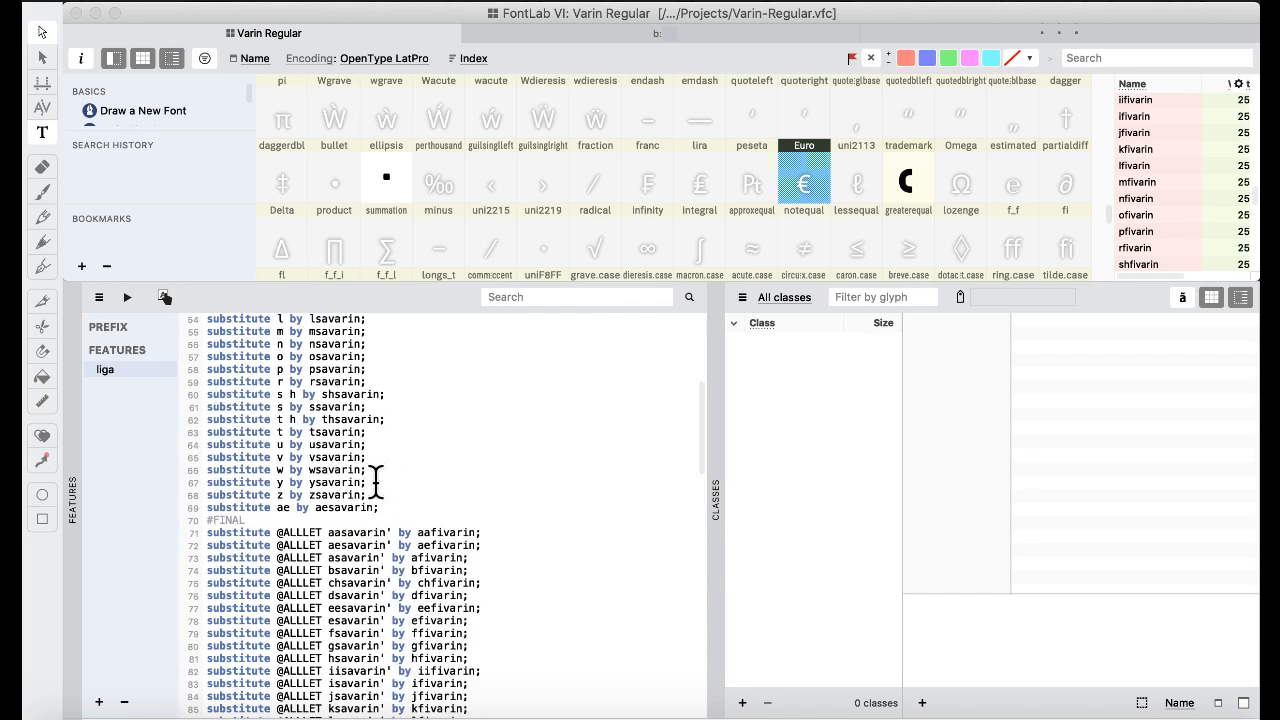
scroll(375, 482, "down", 7)
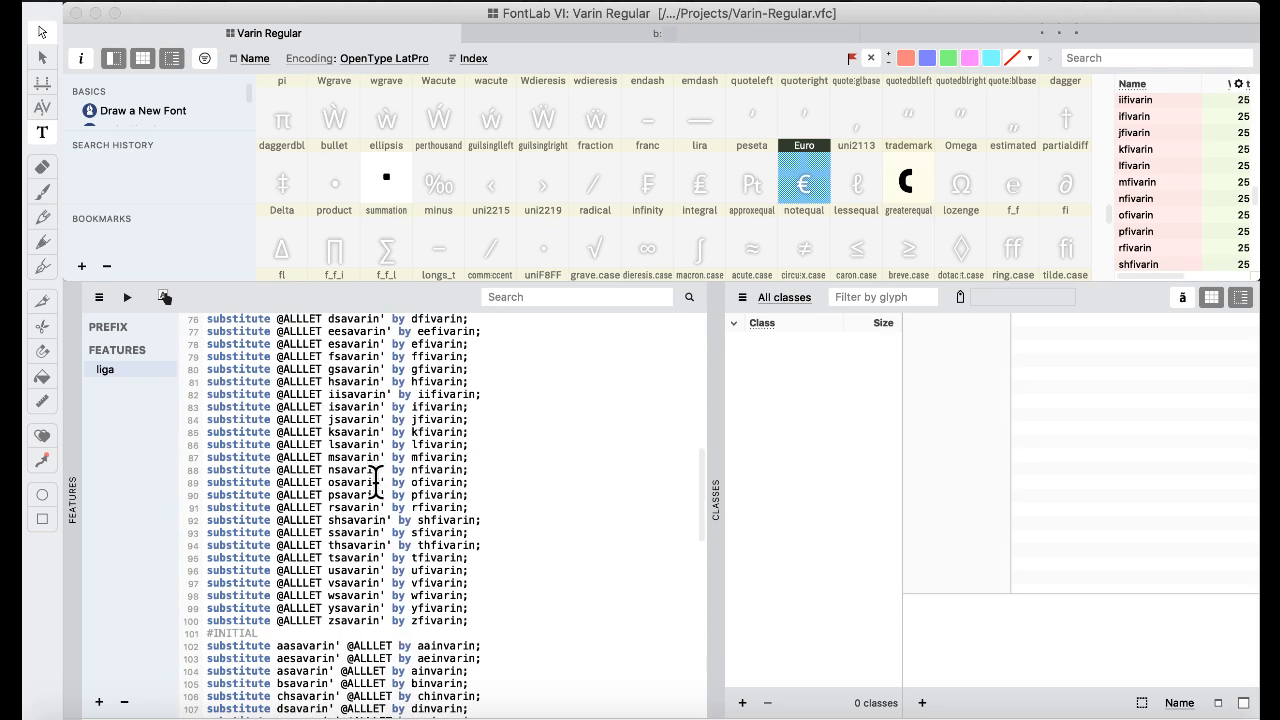
scroll(375, 482, "down", 8)
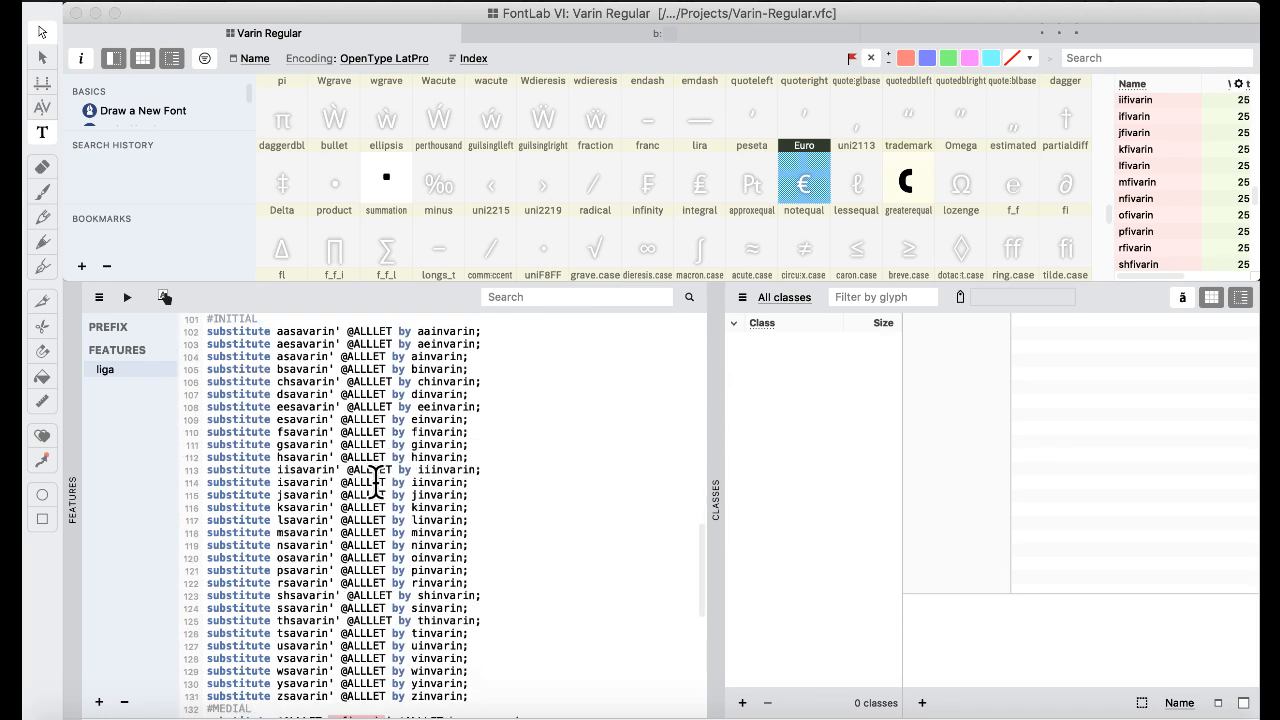
scroll(375, 482, "down", 9)
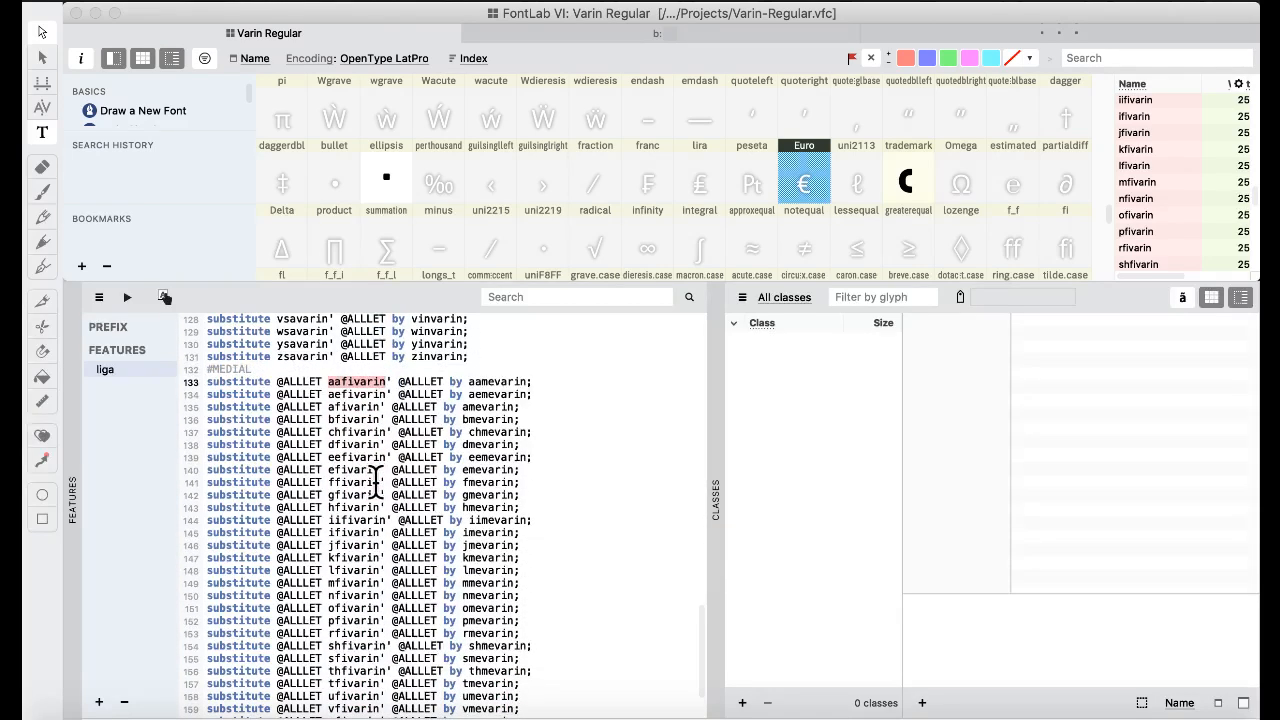
- Set the glyph being substituted in the first #MEDIAL rule to aasavarin
left_click(357, 420)
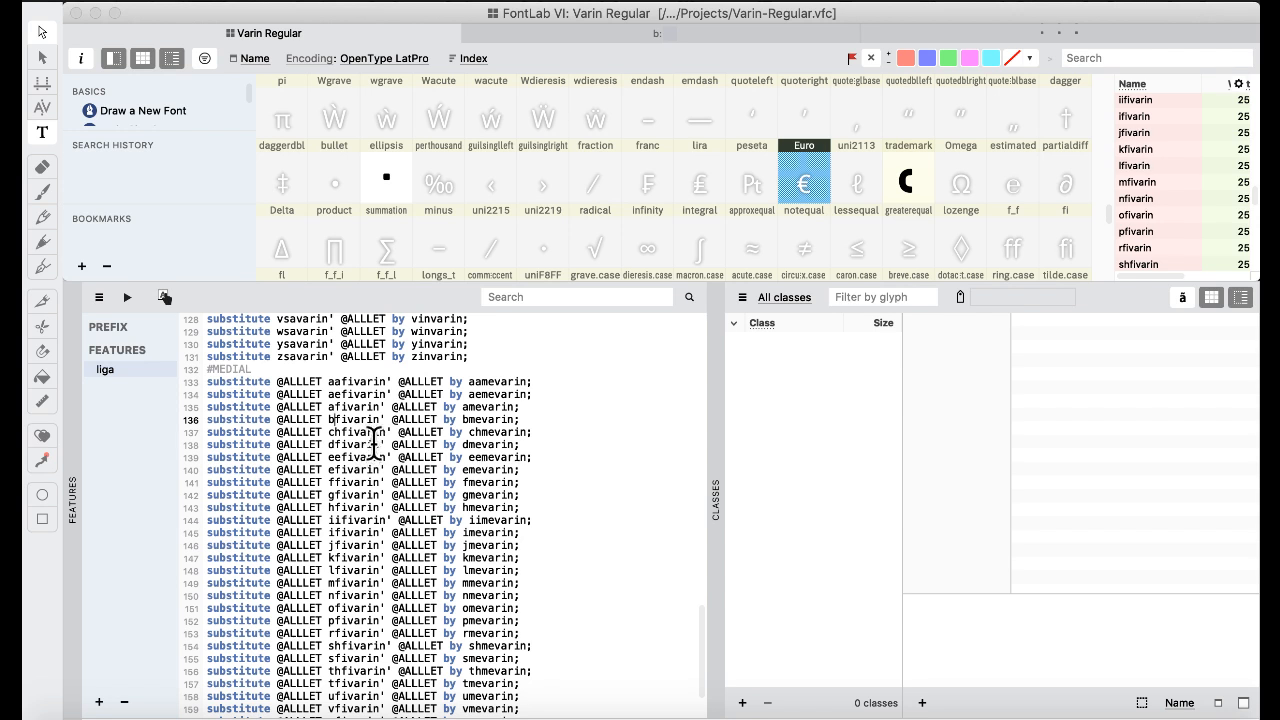
left_click(347, 394)
key("Up")
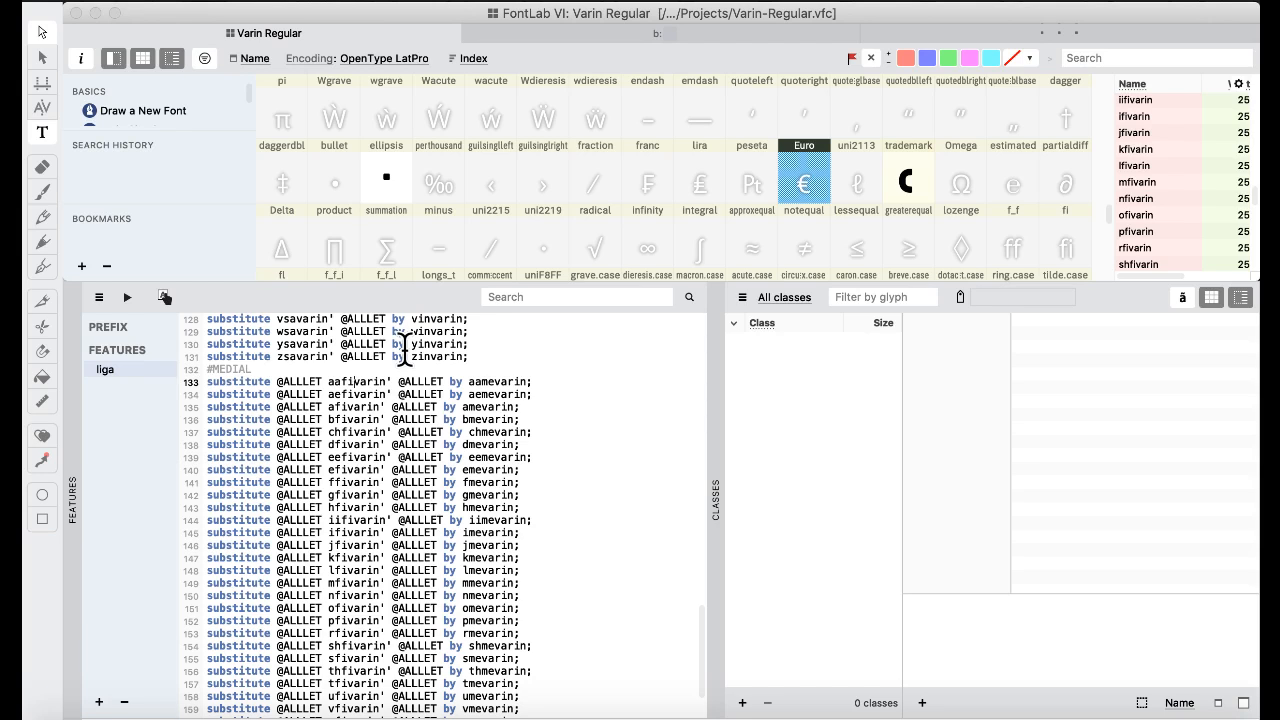
scroll(532, 138, "down", 10)
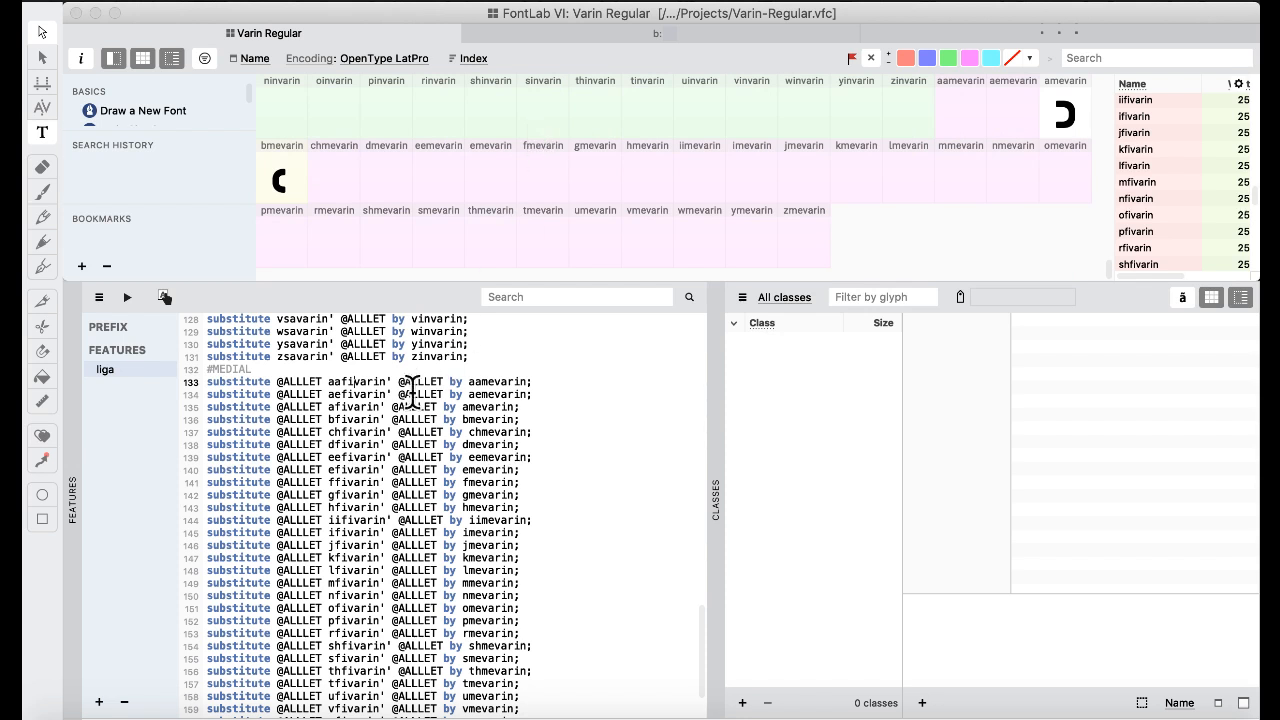
key("BackSpace")
key("BackSpace")
type("sa")
key("Down")
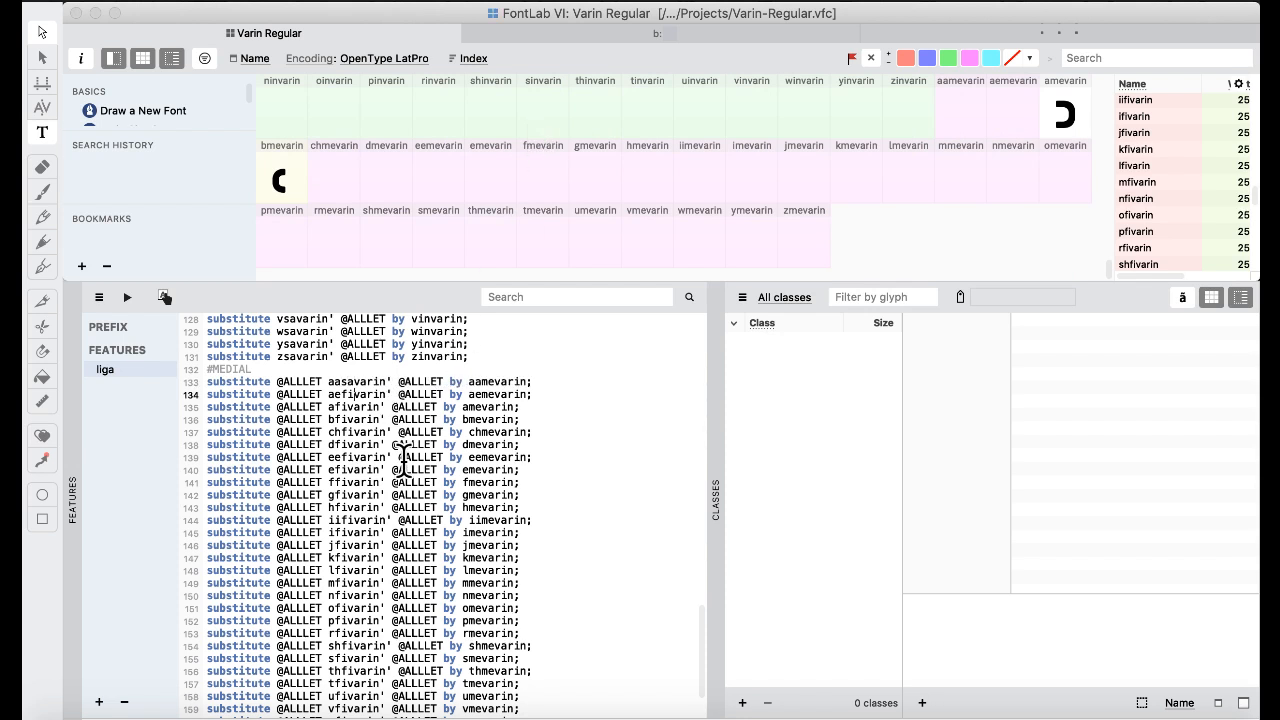
- Set the substituted glyphs in the next three #MEDIAL rules to aesavarin, asavarin and bsavarin, and compile the features
key("BackSpace")
key("BackSpace")
type("sa")
key("Down")
key("BackSpace")
key("BackSpace")
type("sa")
key("Down")
key("BackSpace")
key("BackSpace")
type("sa")
left_click(121, 296)
- Switch back to the Default workspace and open a text tab from the selected Euro glyph
left_click(712, 3)
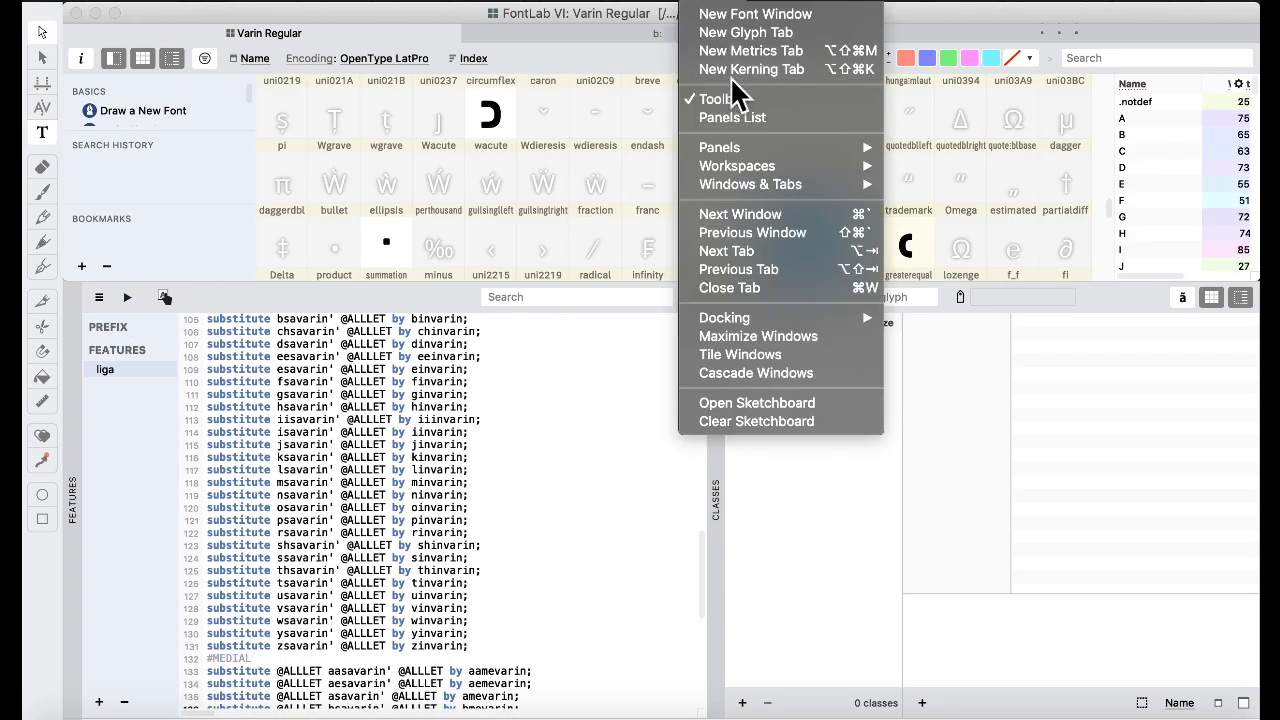
mouse_move(732, 171)
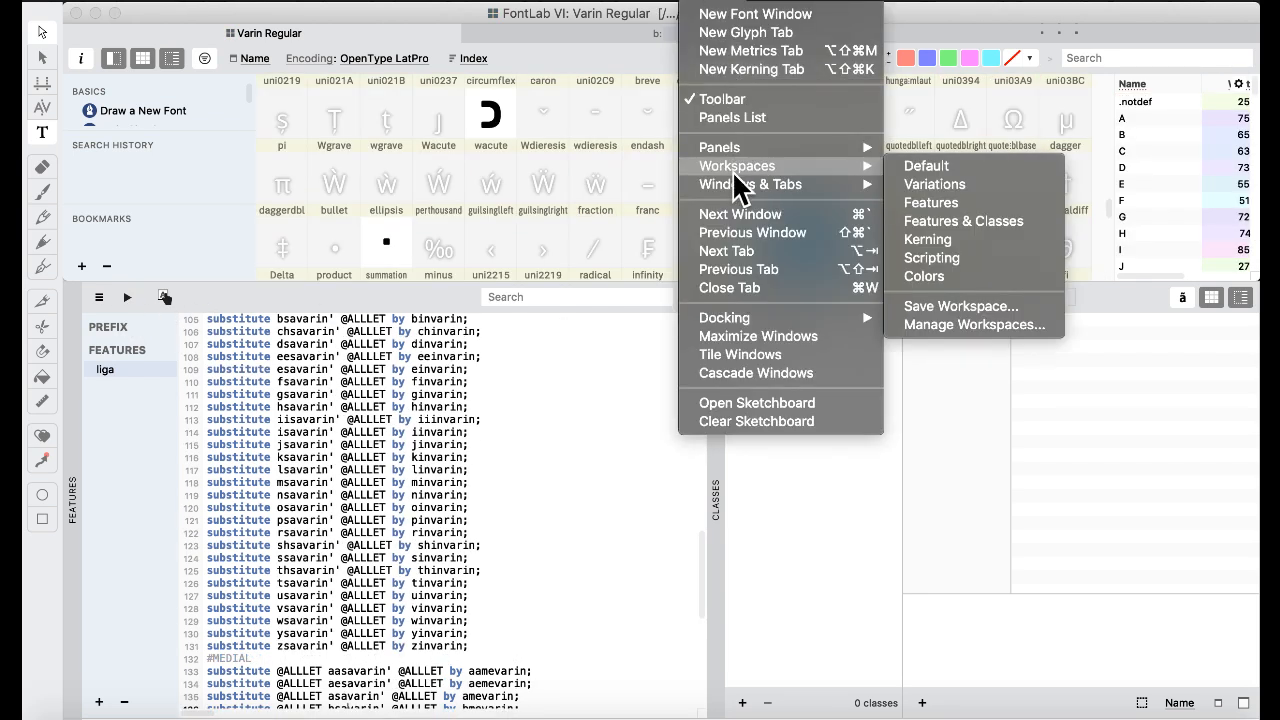
left_click(949, 166)
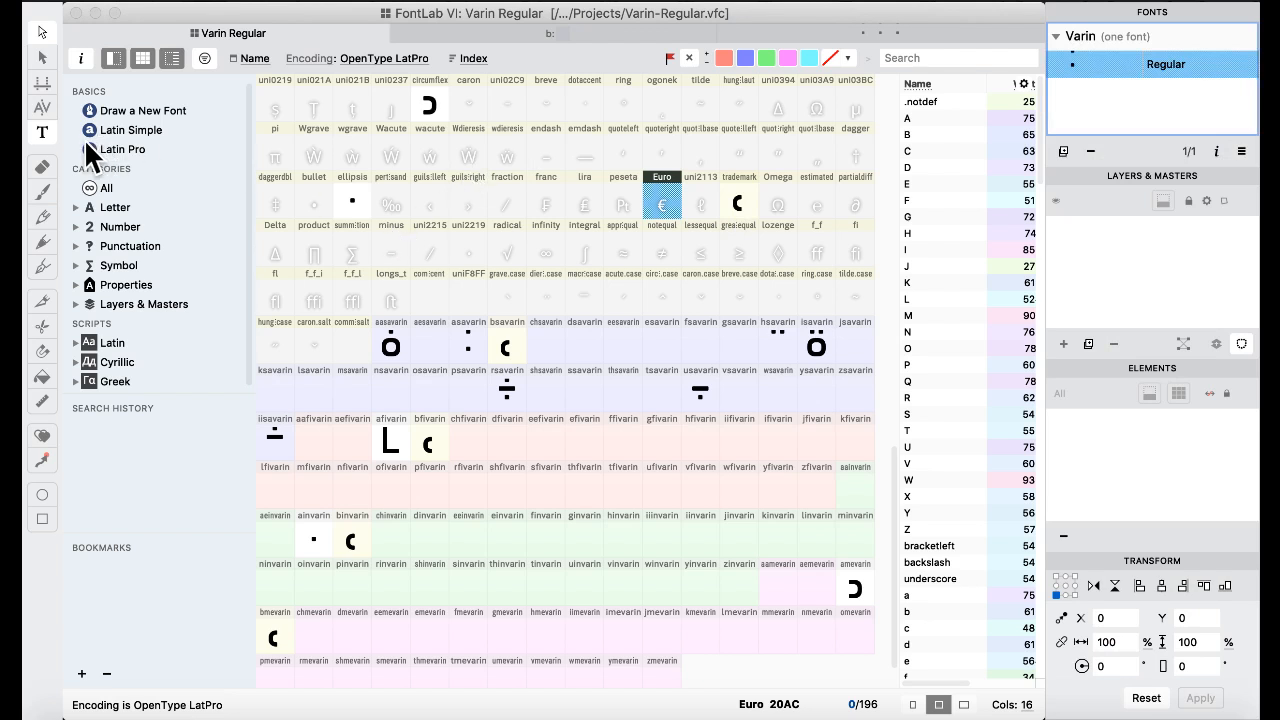
left_click(41, 131)
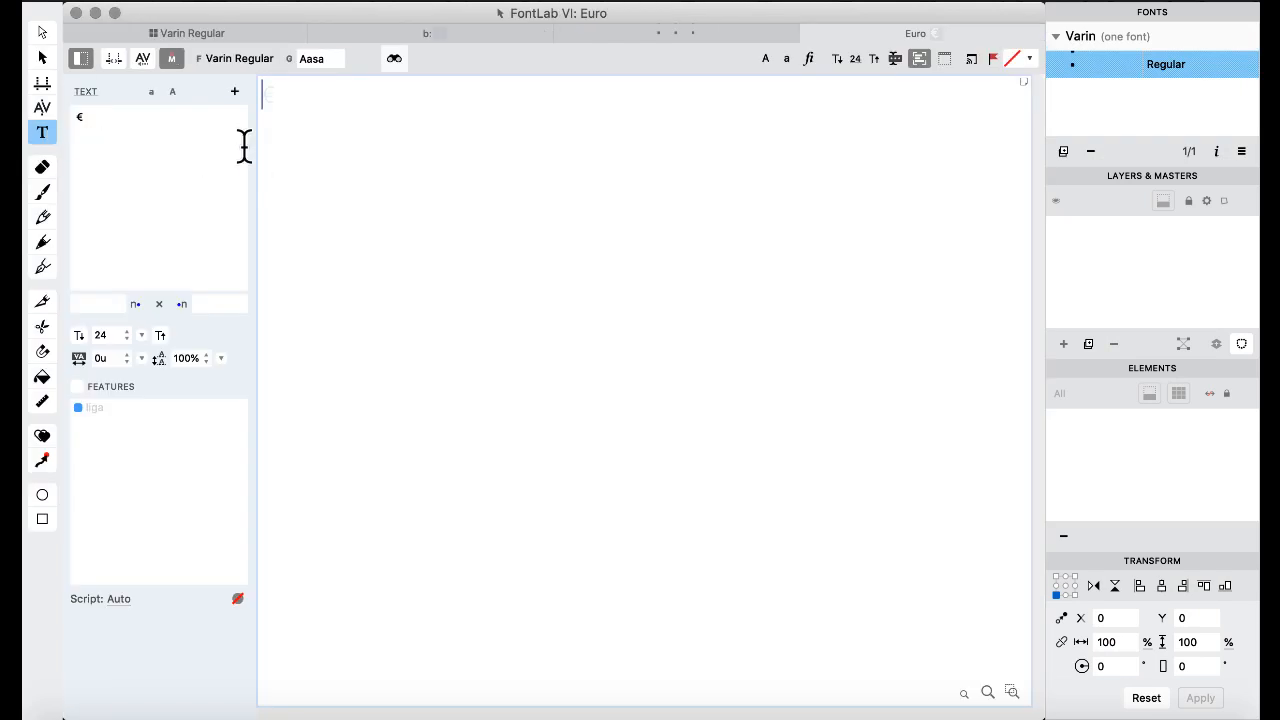
- Enable the OpenType features in the text tab, replace the Euro sample text with a, and enlarge the preview
left_click(78, 387)
left_click_drag(160, 127, 31, 86)
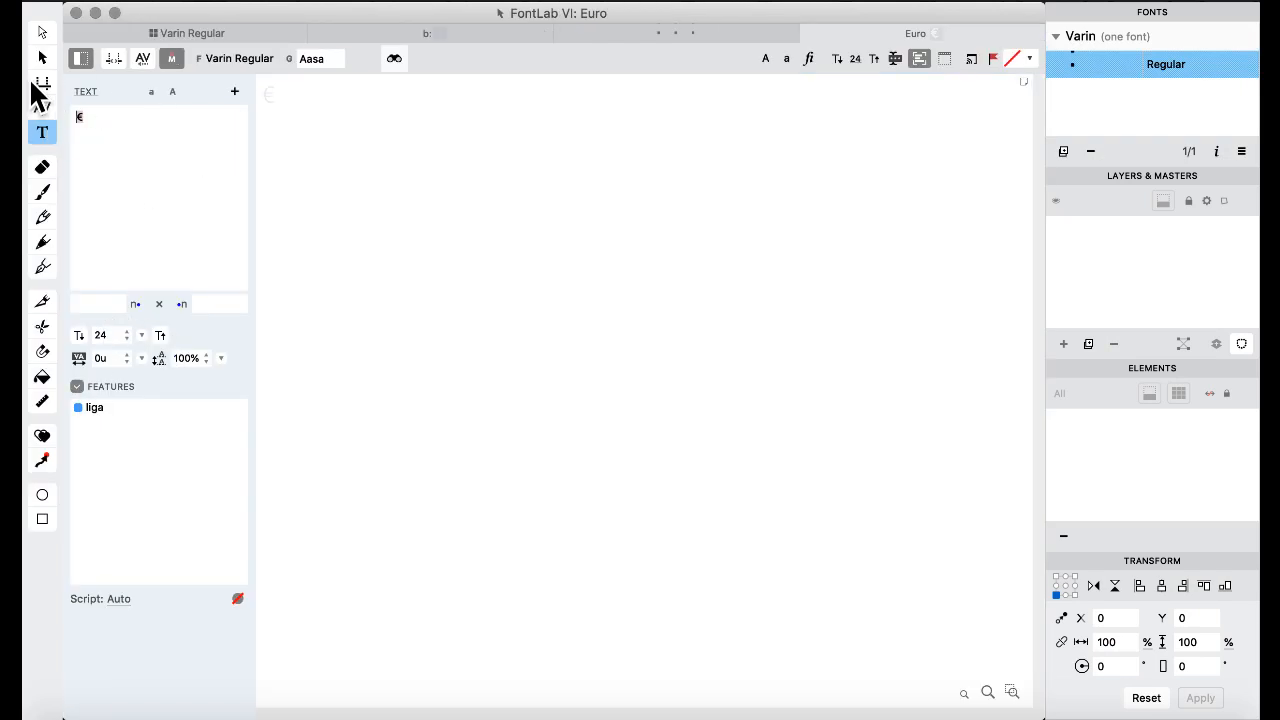
type("a")
left_click(318, 110)
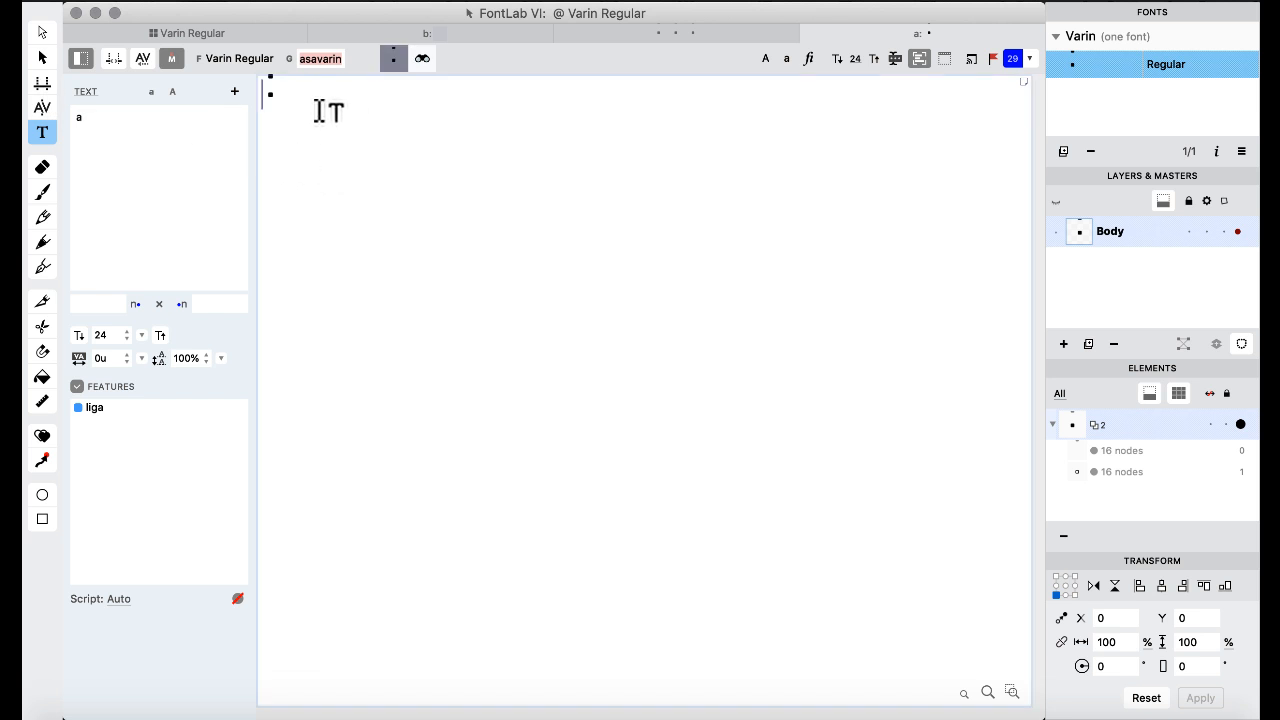
key("super+=")
left_click(268, 107)
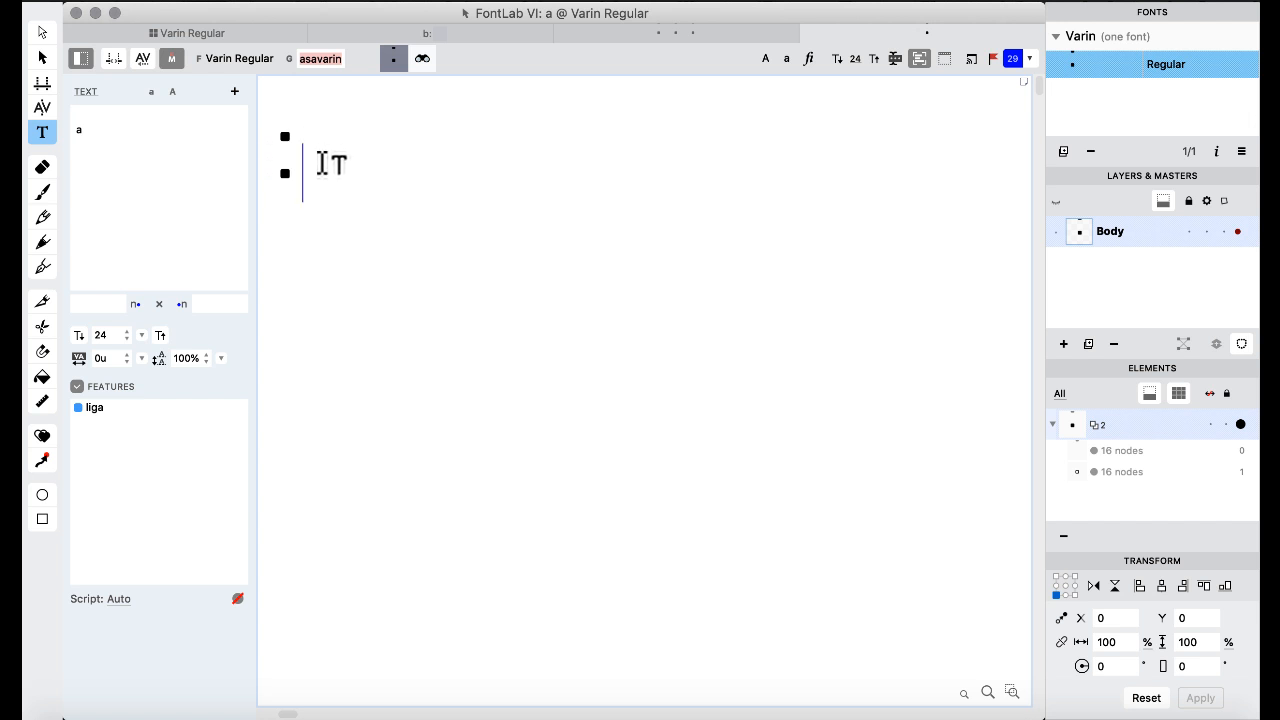
- Extend the sample text to abab and replace its last letter with n to test the positional substitutions
left_click(124, 137)
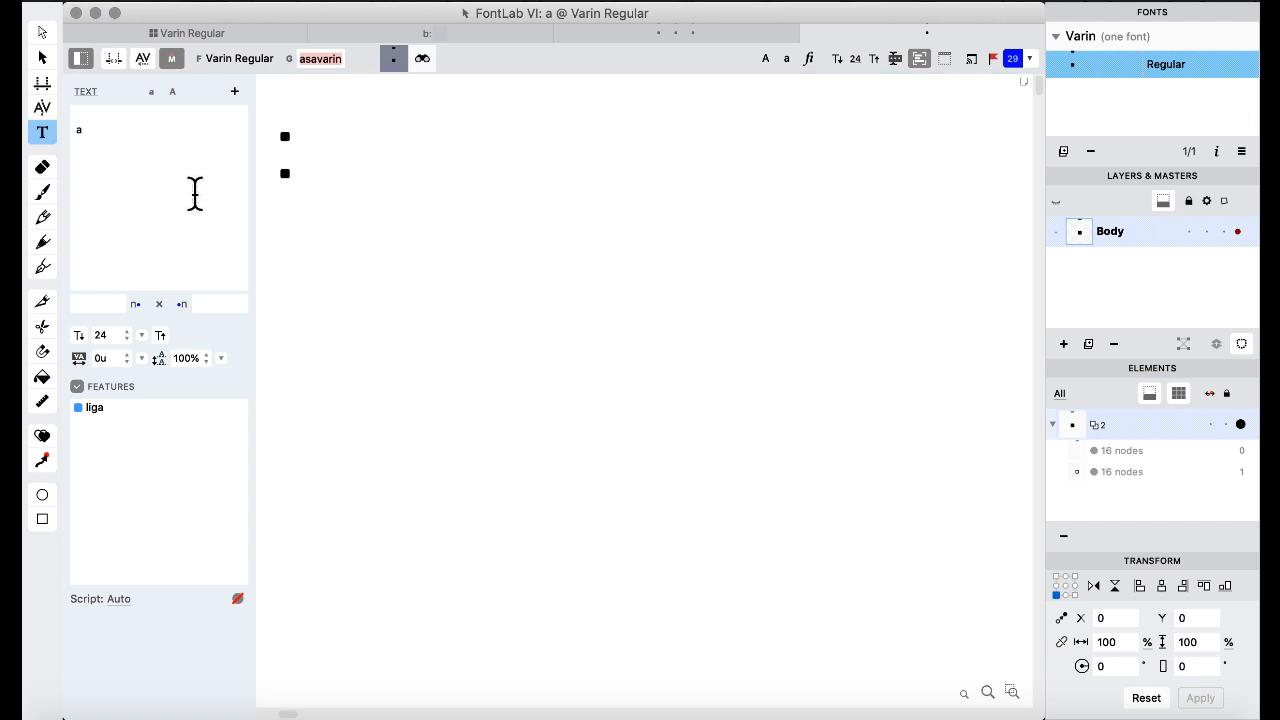
type("b")
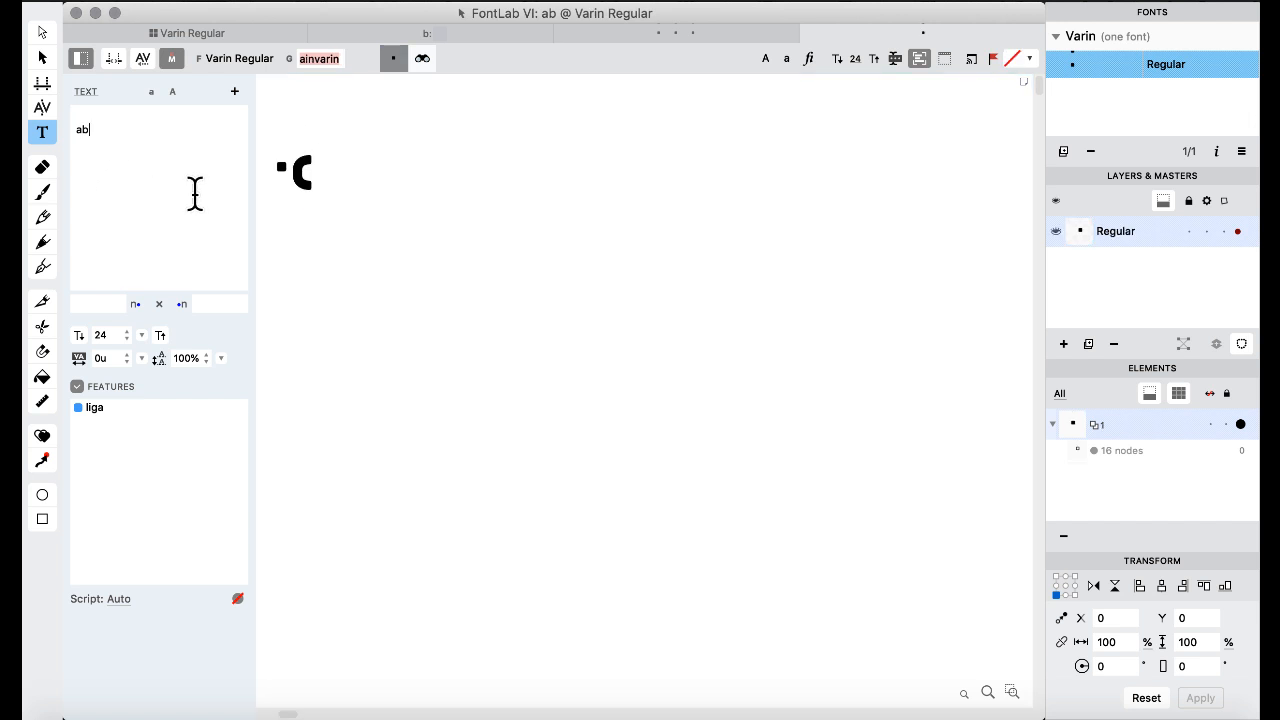
type("ab")
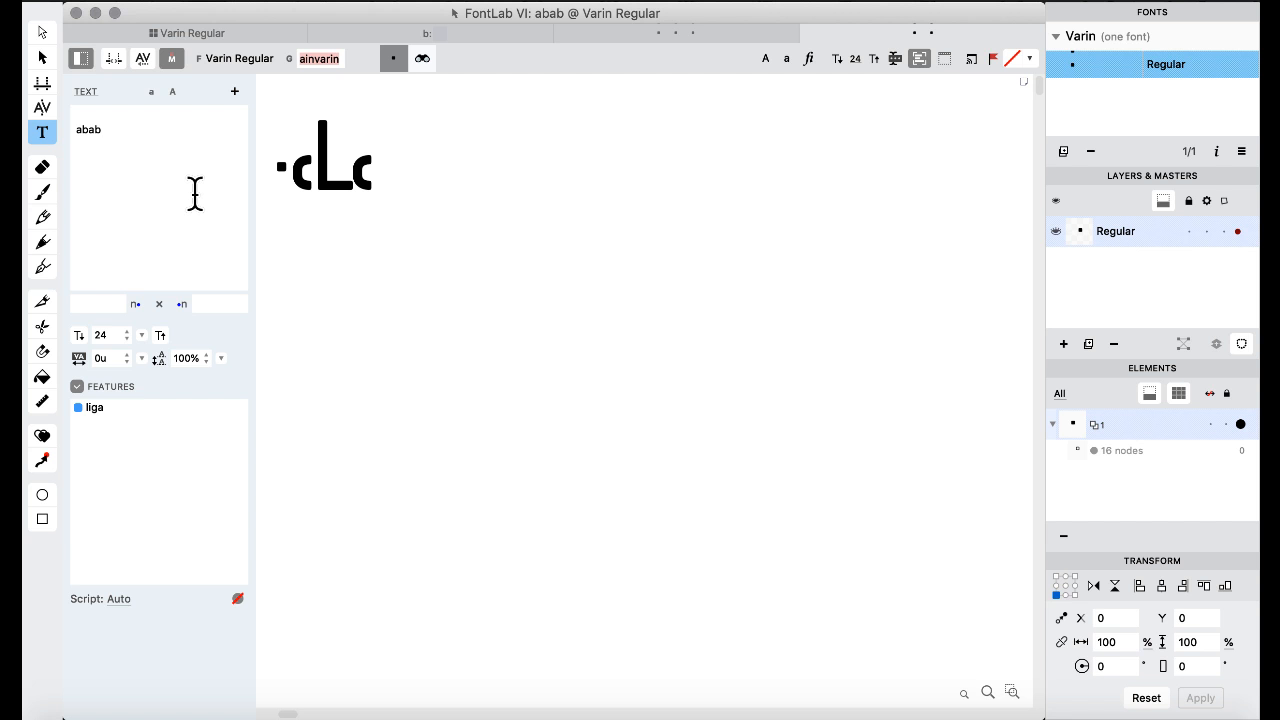
key("BackSpace")
type("d")
key("BackSpace")
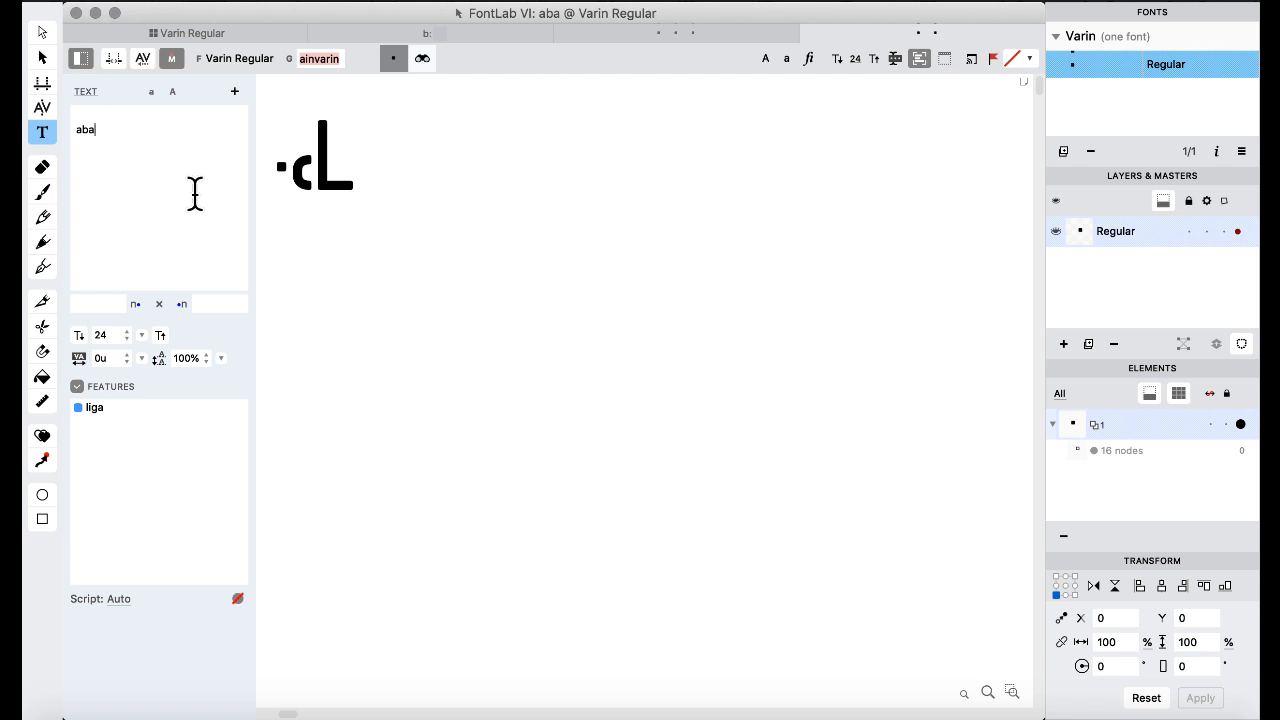
type("n")
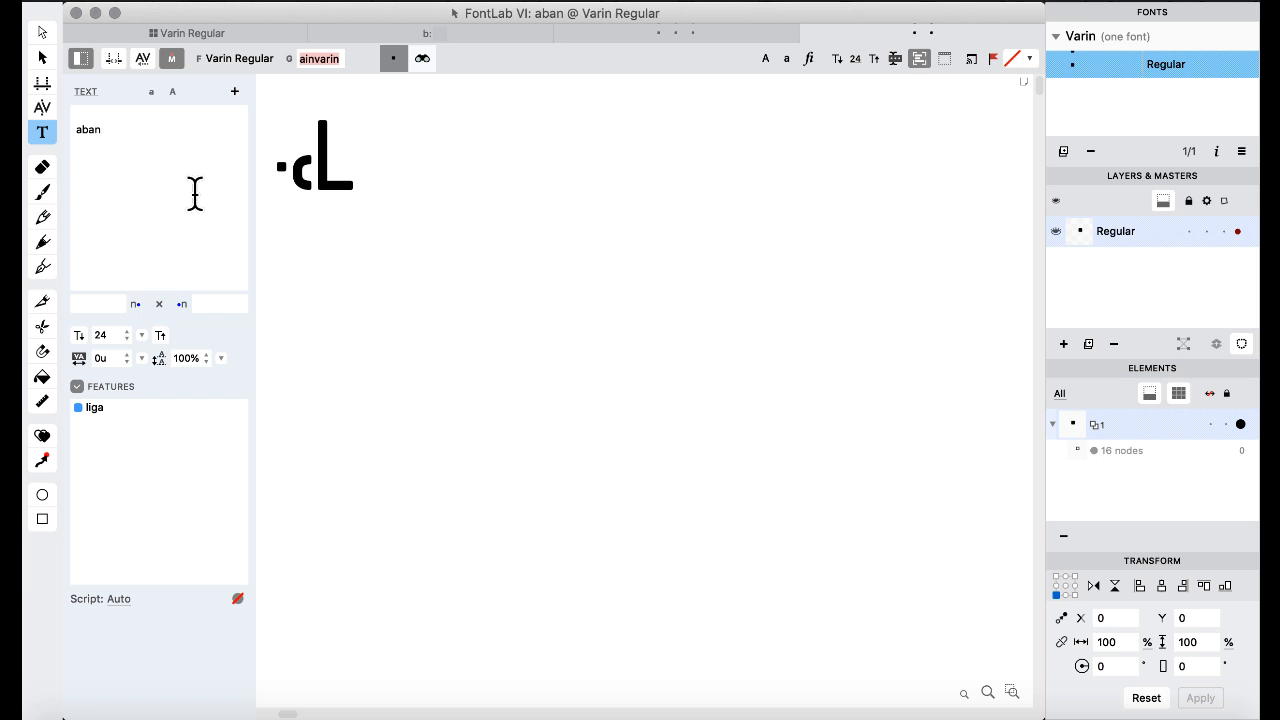
- Return to the Varin Regular font window and switch to the Features & Classes workspace to show the #MEDIAL rules
left_click(214, 35)
left_click(500, 492)
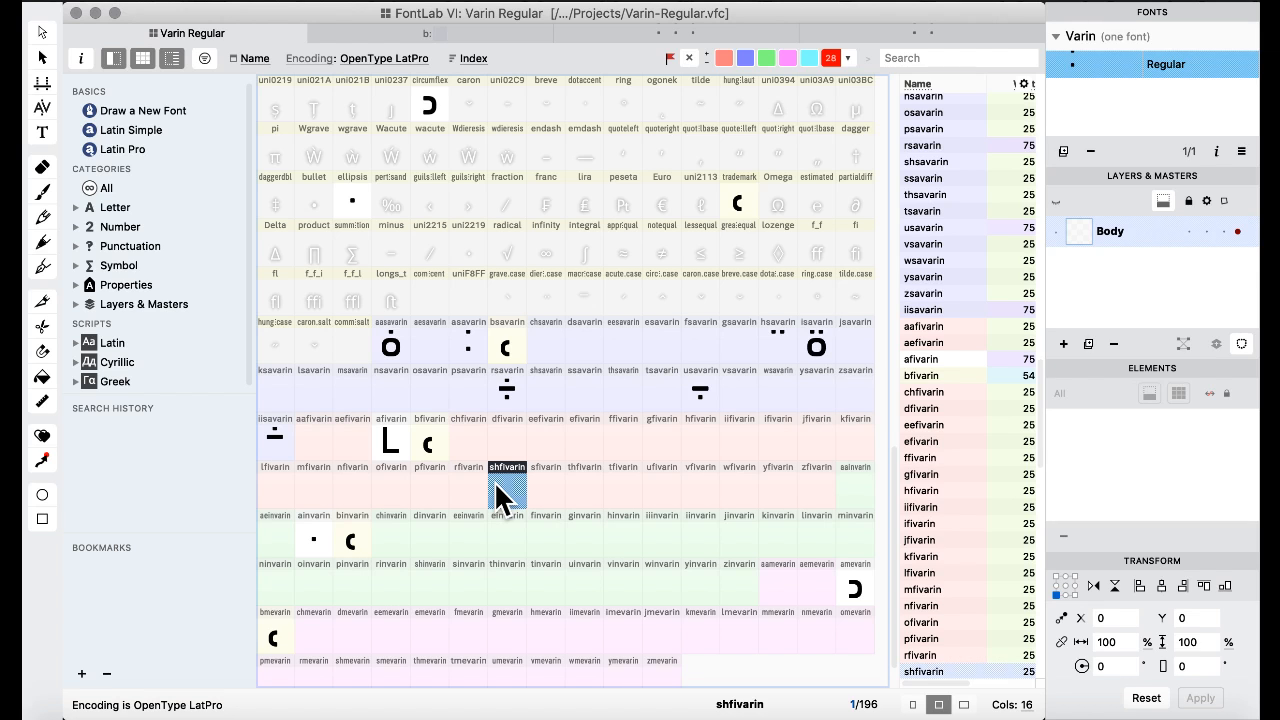
left_click(712, 4)
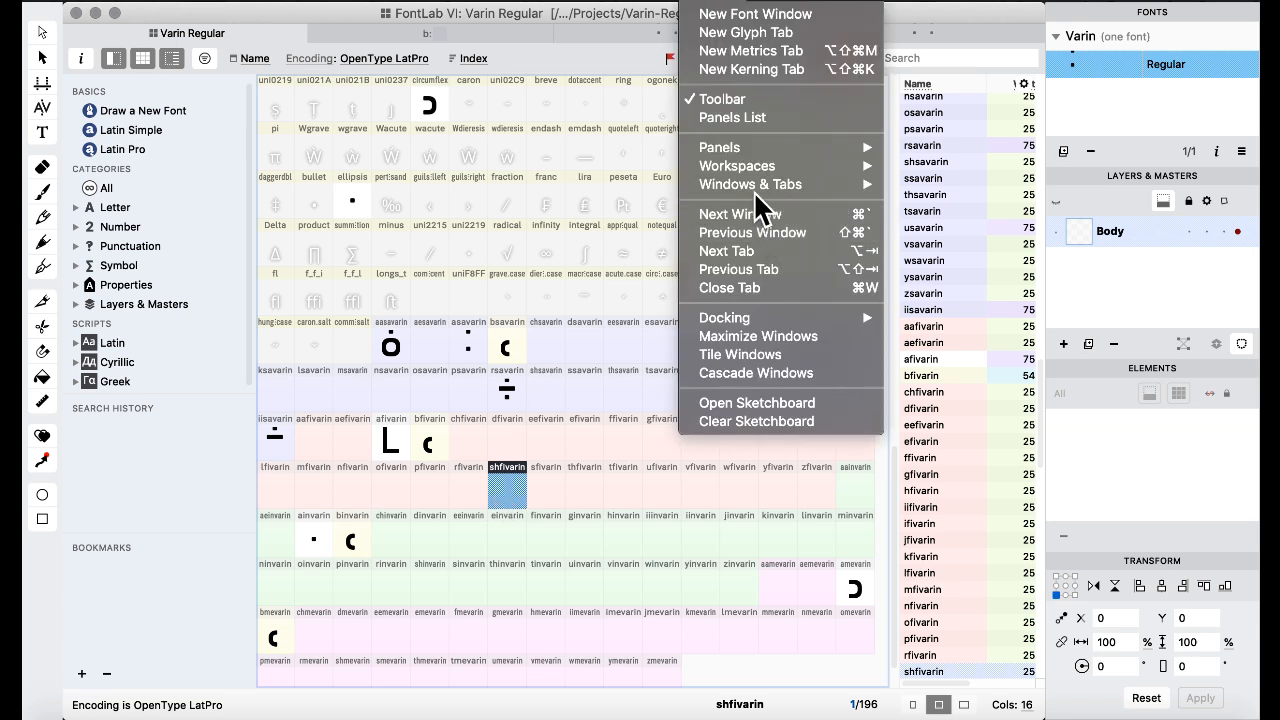
mouse_move(757, 172)
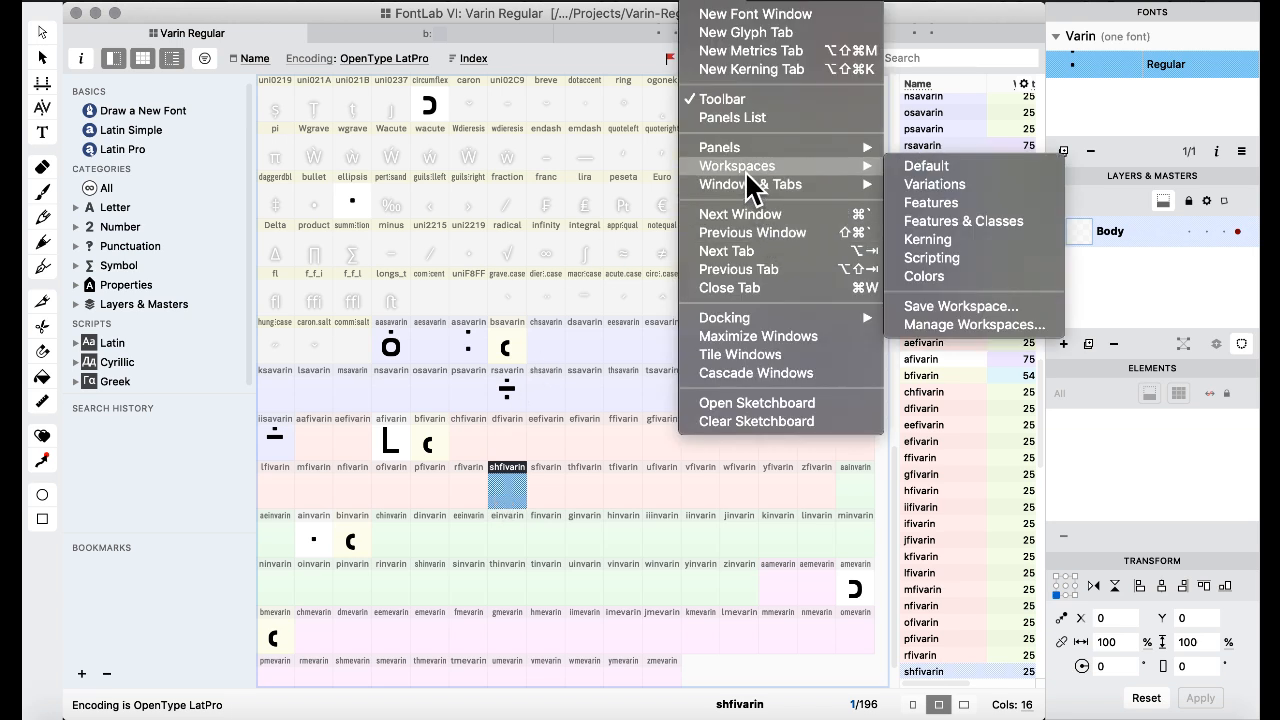
left_click(1028, 217)
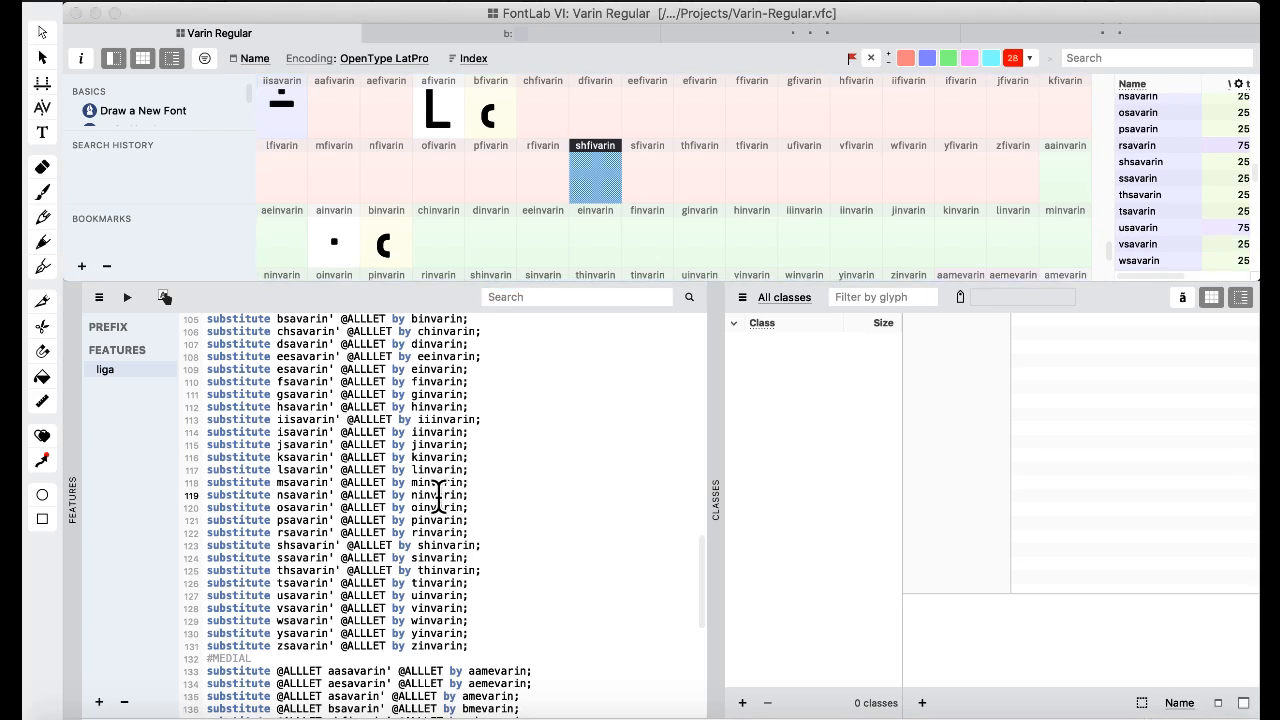
scroll(438, 495, "down", 10)
scroll(438, 495, "up", 1)
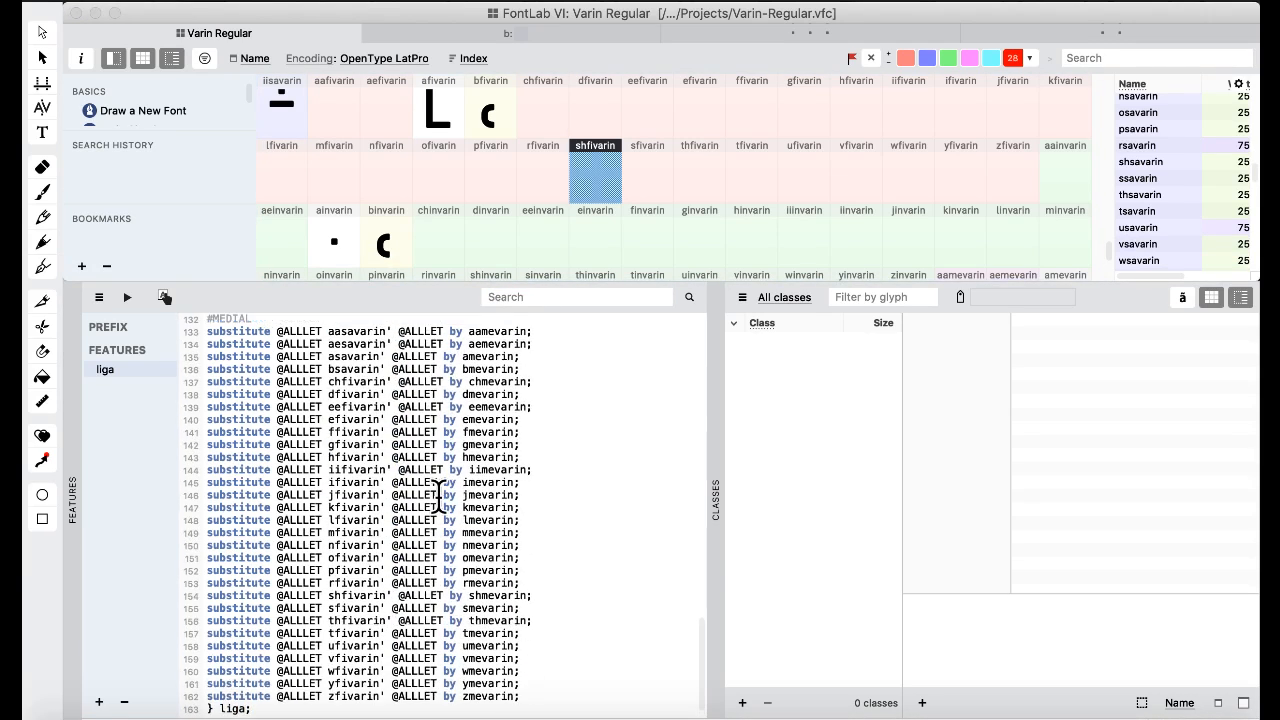
- Set the glyph being substituted in the first #MEDIAL rule to aafivarin
left_click(333, 420)
scroll(333, 420, "up", 2)
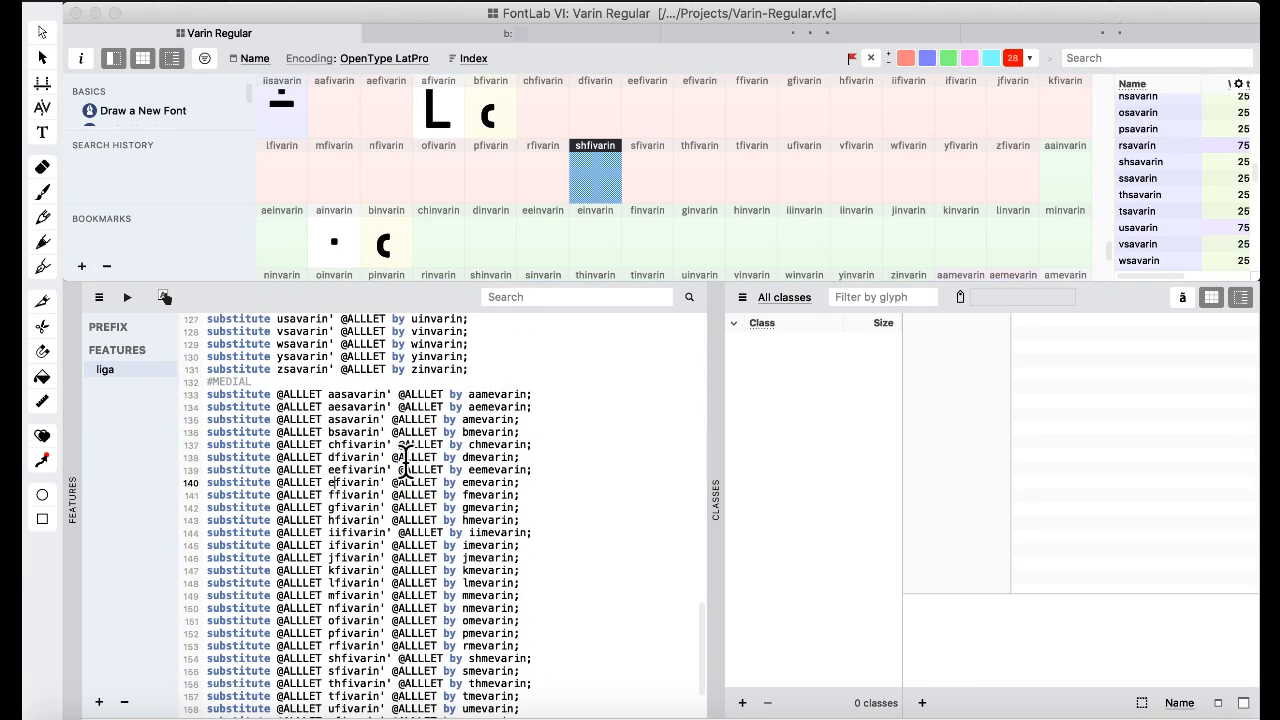
left_click(355, 393)
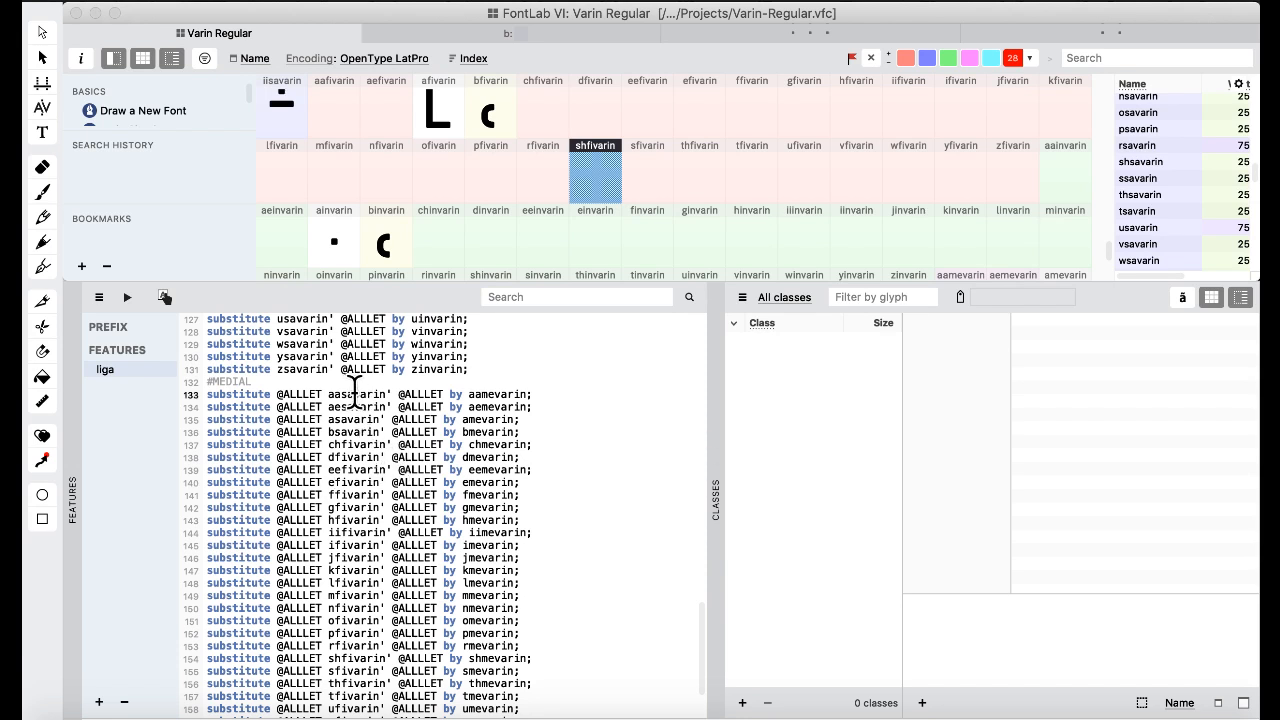
key("BackSpace")
key("BackSpace")
type("fi")
key("Down")
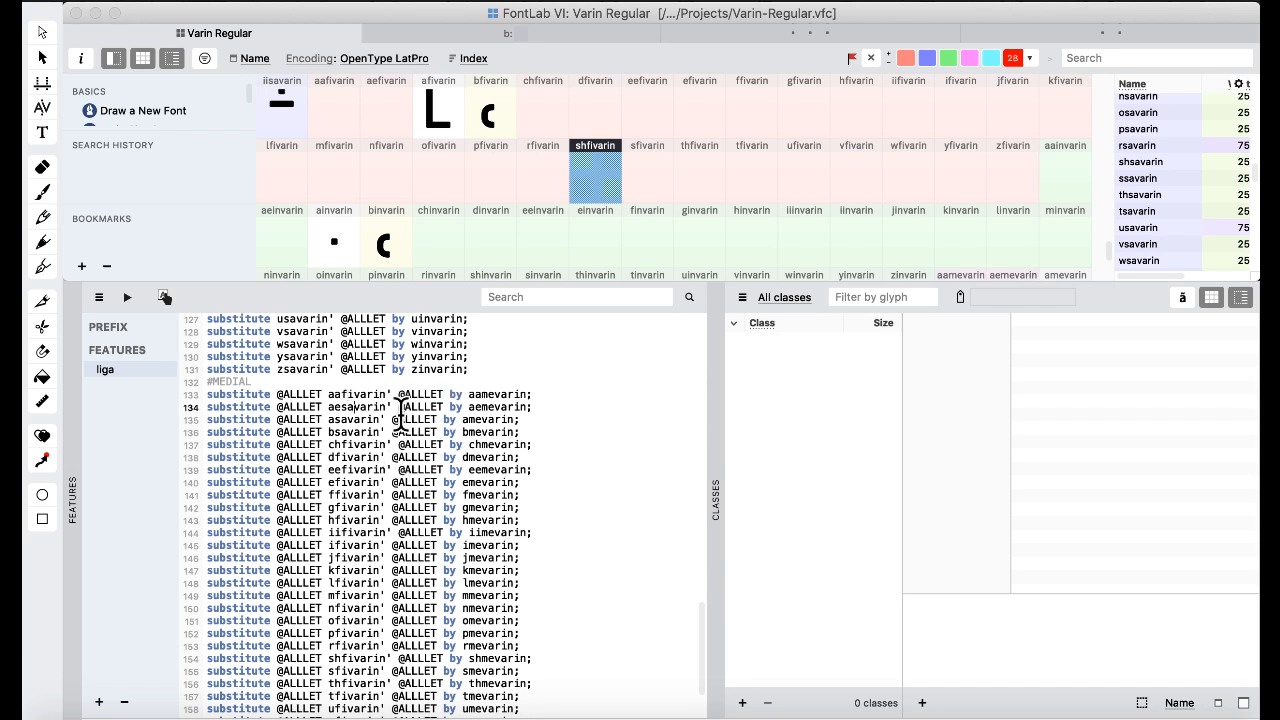
- Set the substituted glyphs in the next three #MEDIAL rules to aefivarin, afivarin and bfivarin
key("BackSpace")
key("BackSpace")
type("fi")
key("Down")
key("BackSpace")
key("BackSpace")
type("fi")
key("Down")
key("BackSpace")
key("BackSpace")
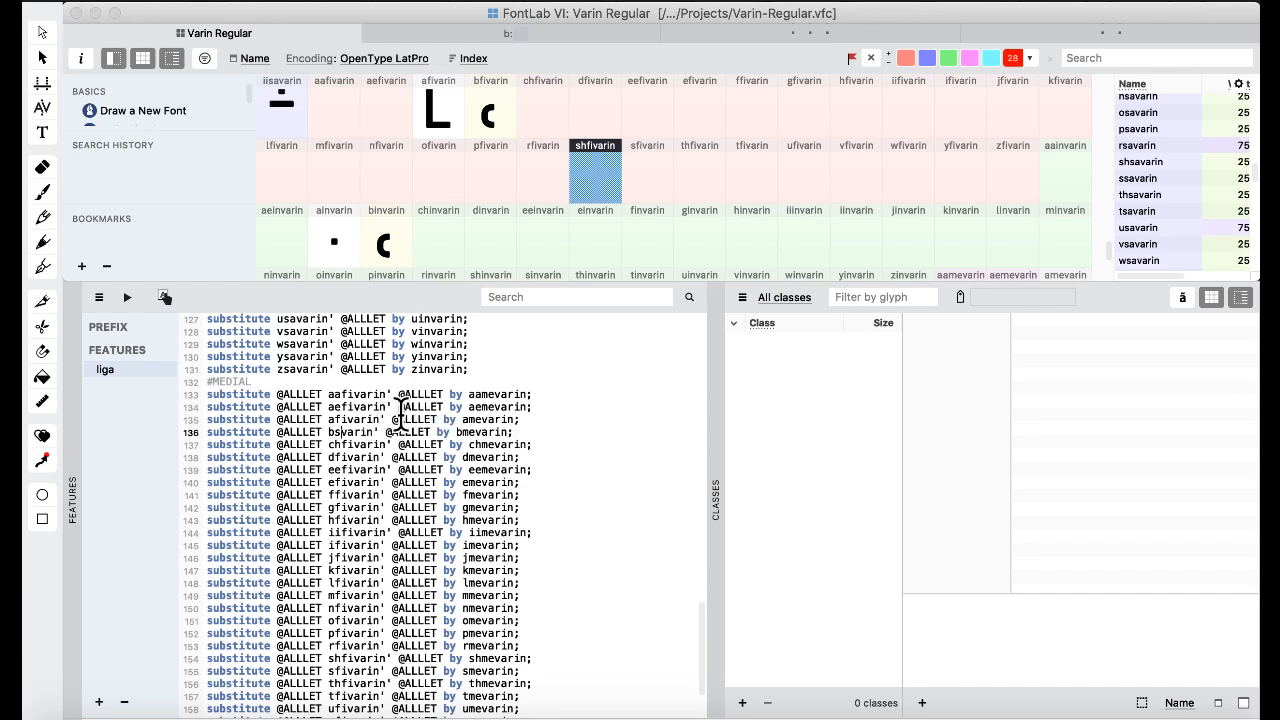
type("fi")
left_click(388, 382)
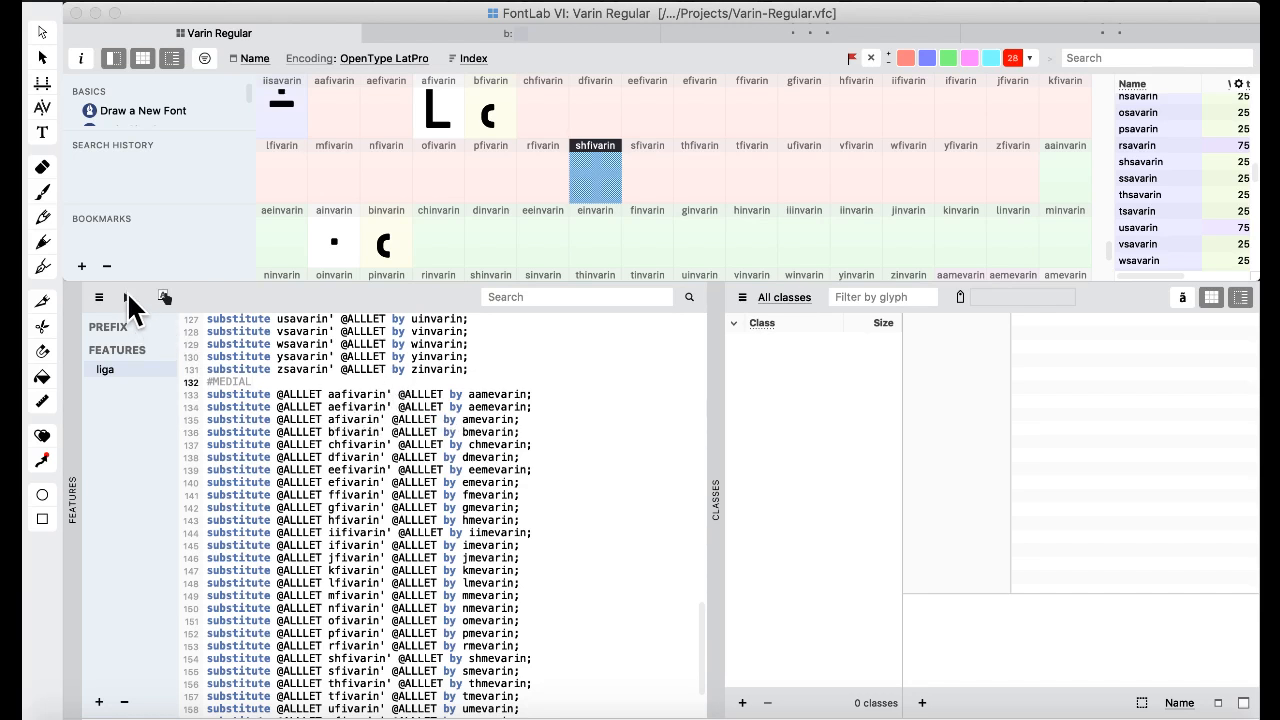
scroll(351, 431, "up", 8)
left_click(351, 420)
scroll(358, 408, "down", 4)
scroll(357, 408, "down", 5)
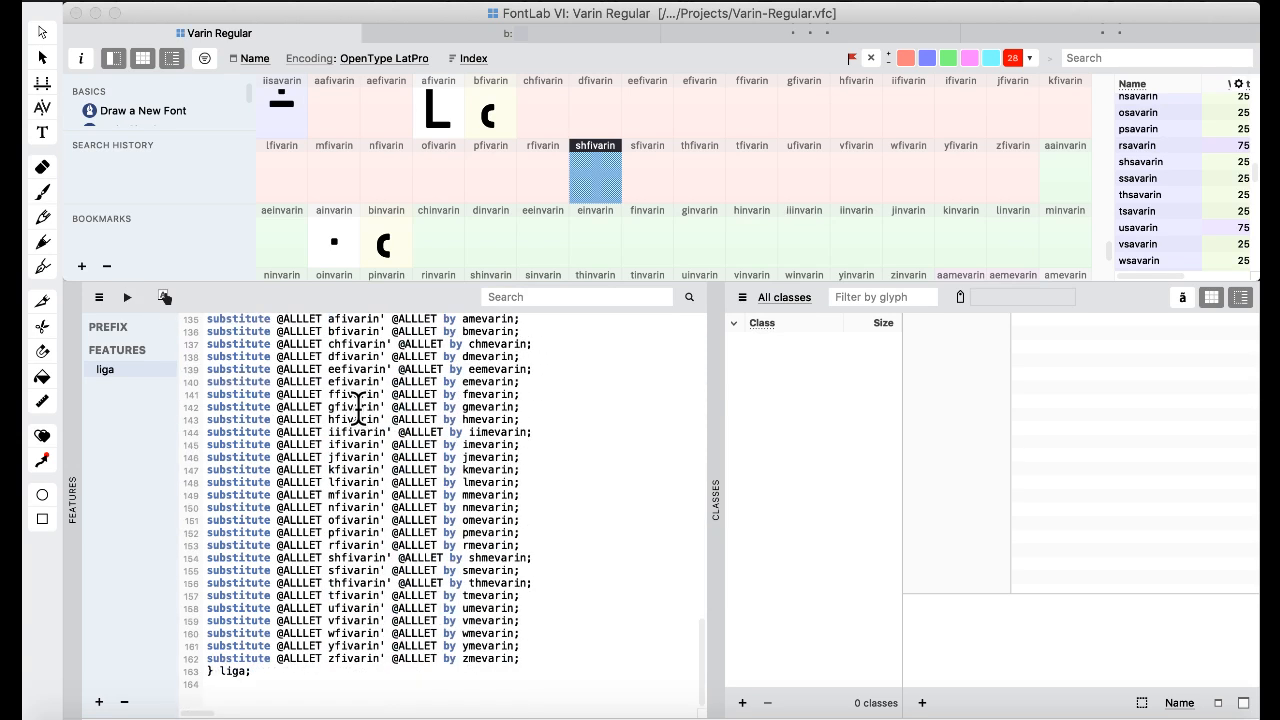
left_click(351, 368)
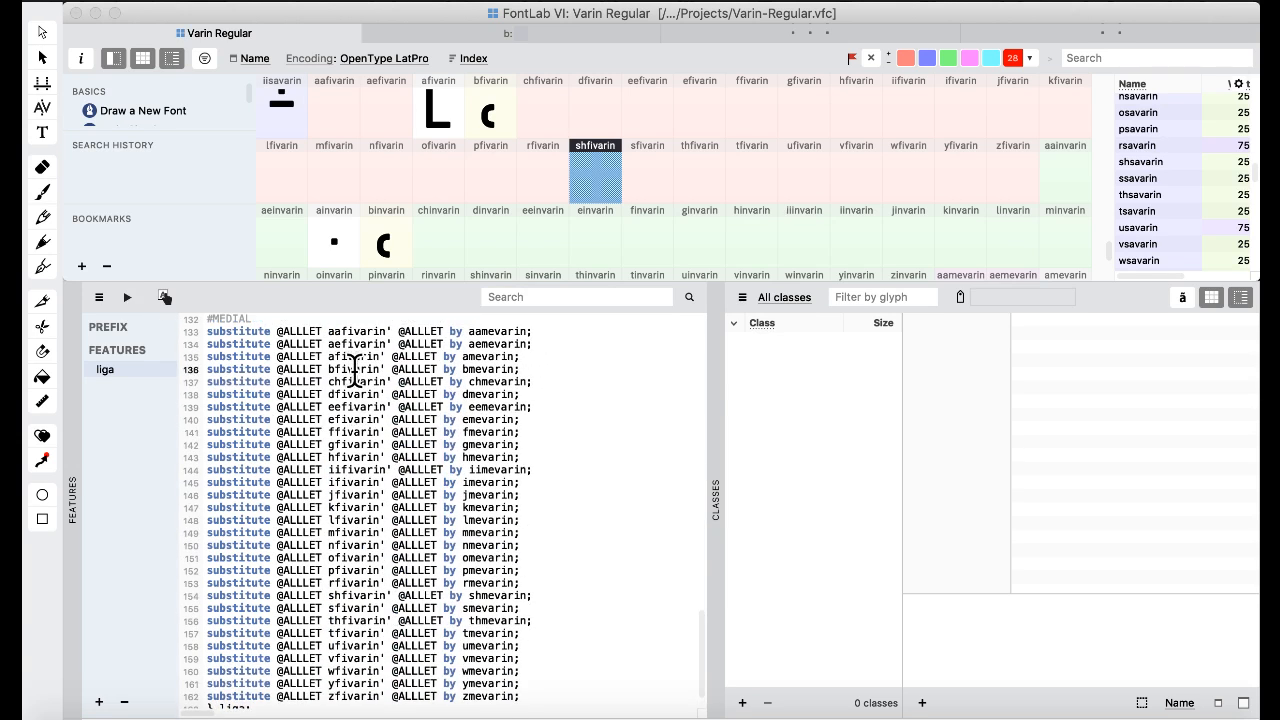
scroll(362, 418, "up", 3)
scroll(362, 418, "up", 15)
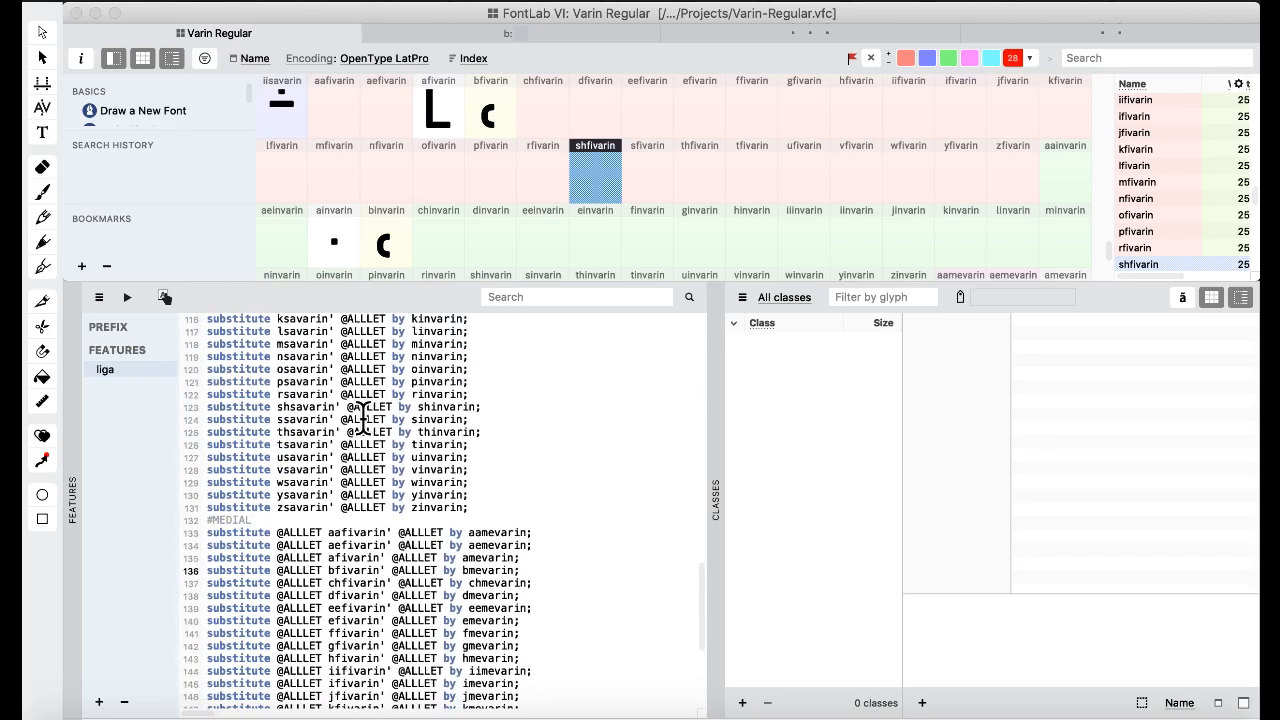
scroll(362, 420, "down", 15)
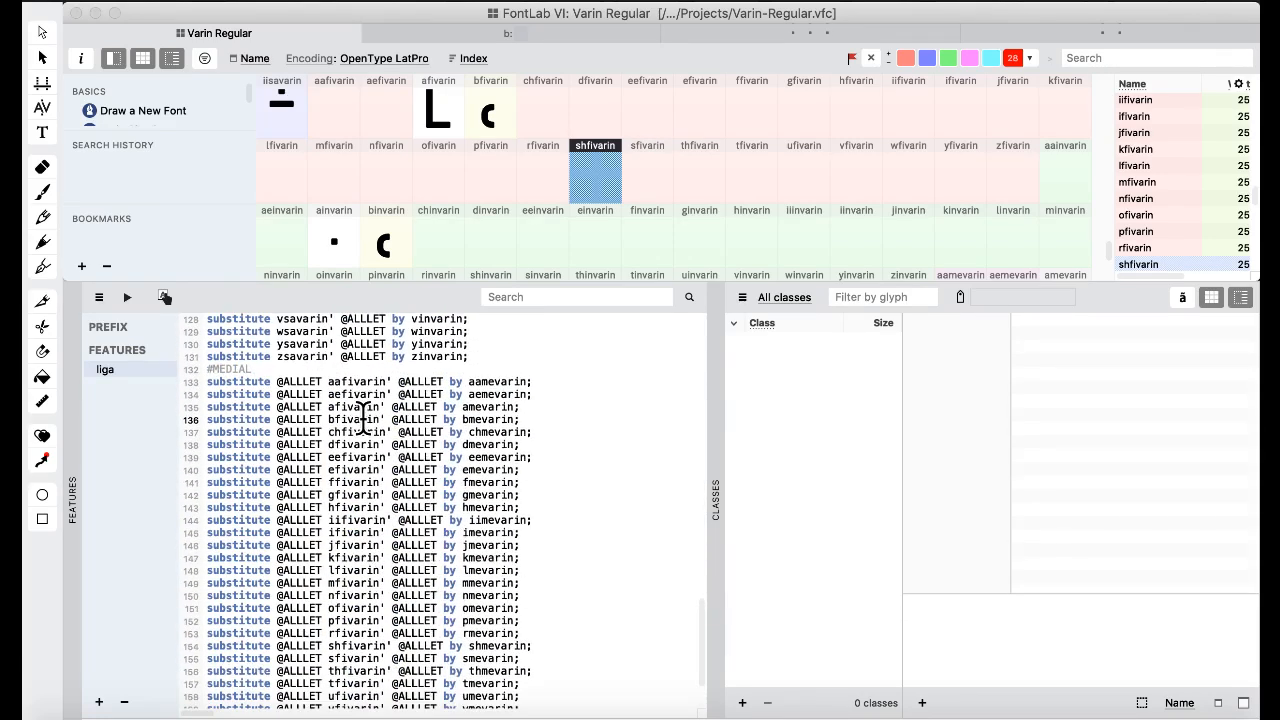
scroll(362, 418, "up", 3)
scroll(368, 445, "up", 3)
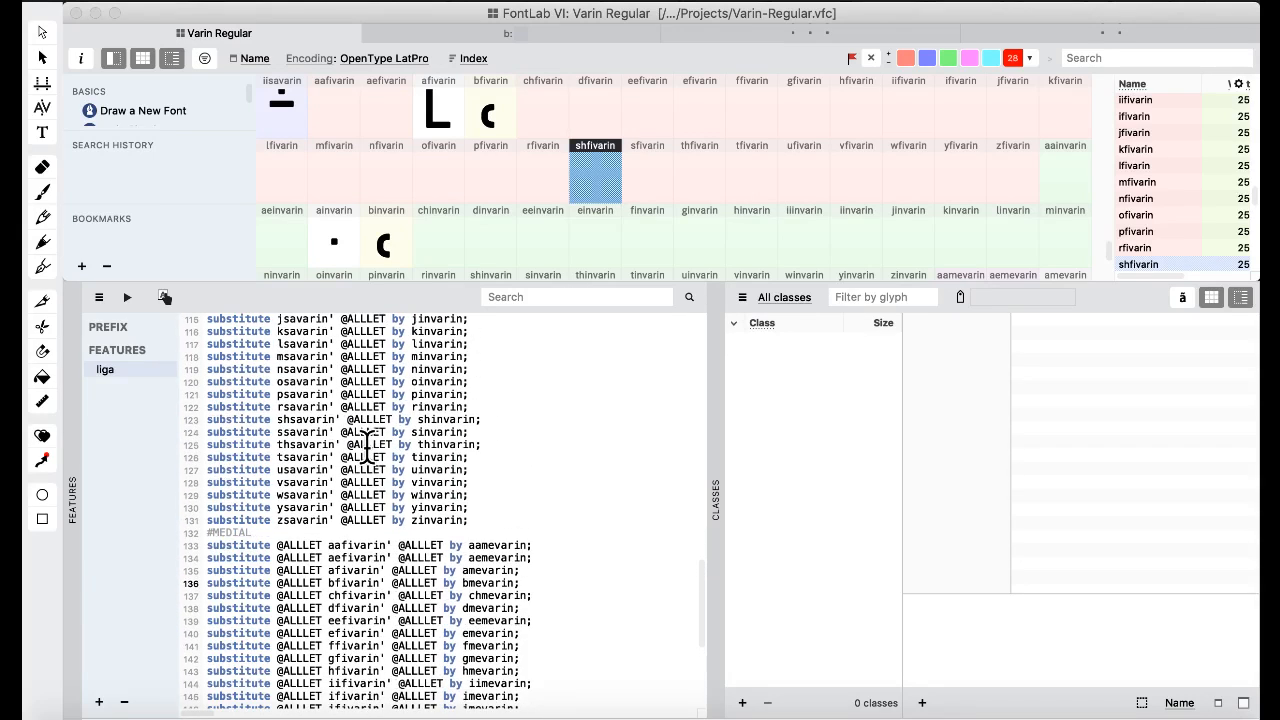
scroll(370, 444, "down", 1)
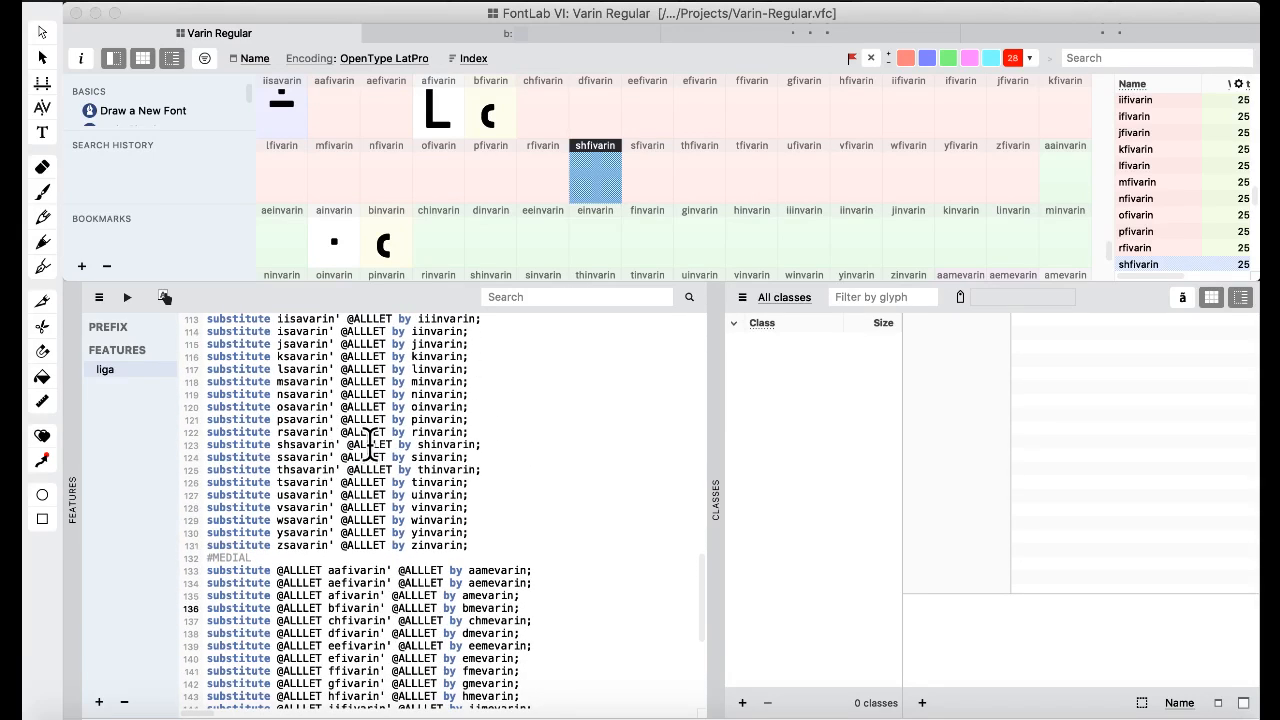
scroll(368, 460, "down", 3)
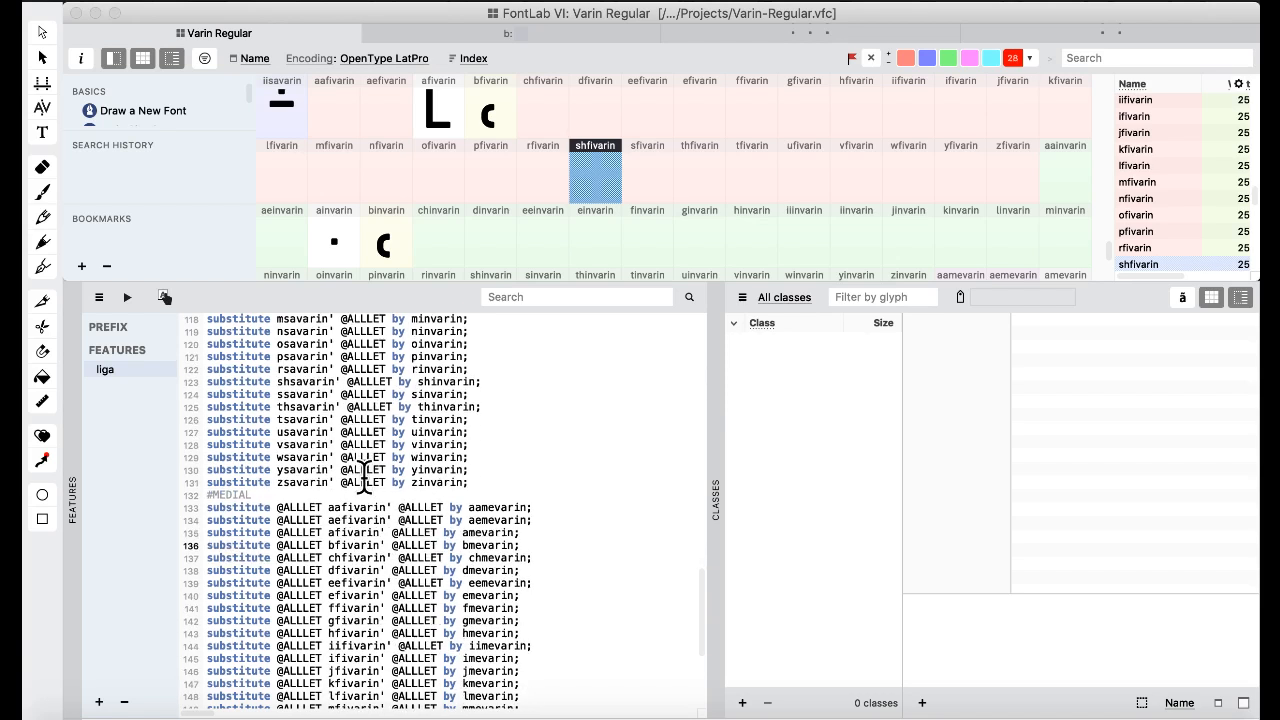
scroll(366, 478, "up", 3)
scroll(366, 478, "up", 15)
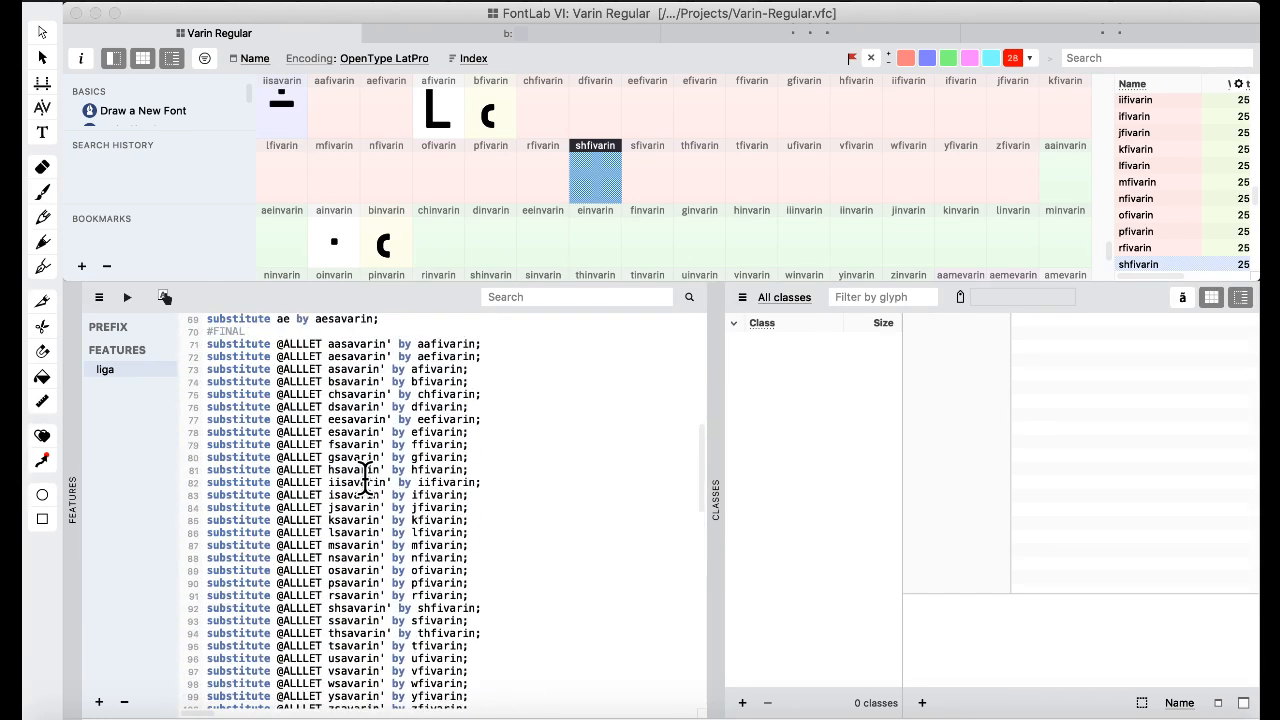
scroll(366, 478, "down", 4)
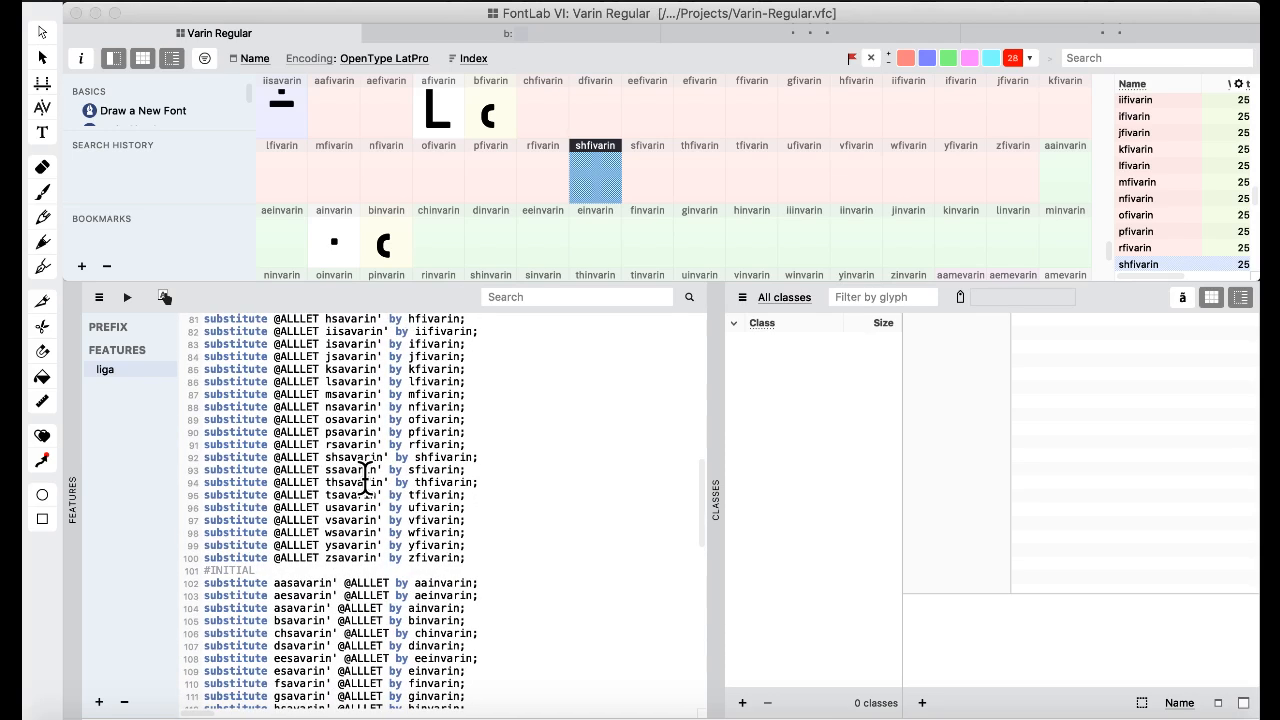
scroll(366, 478, "down", 18)
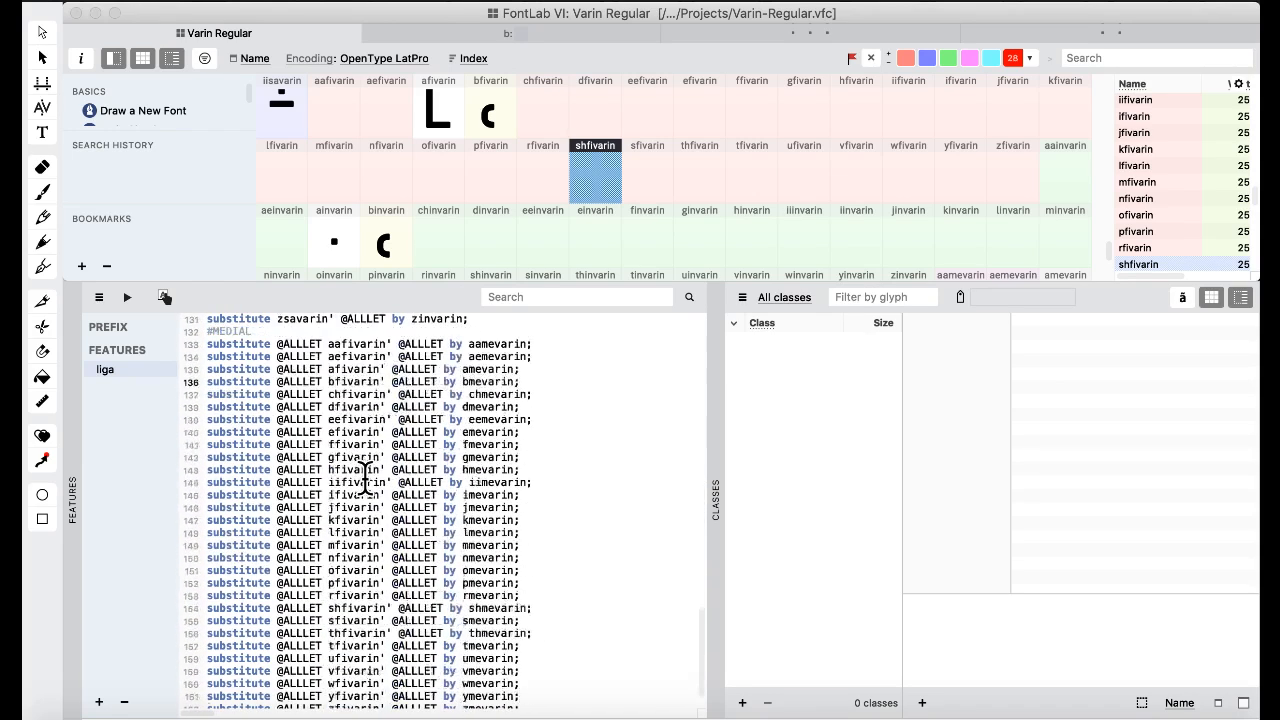
scroll(366, 478, "up", 3)
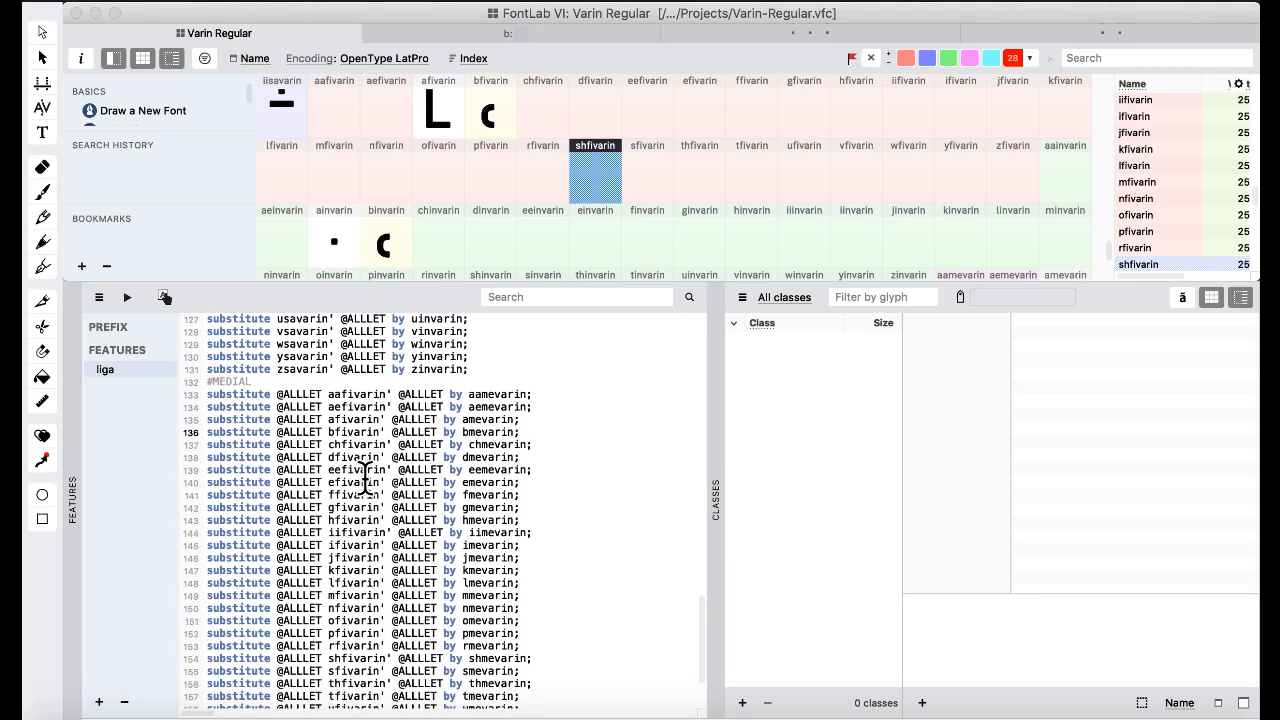
double_click(424, 394)
left_click(416, 507)
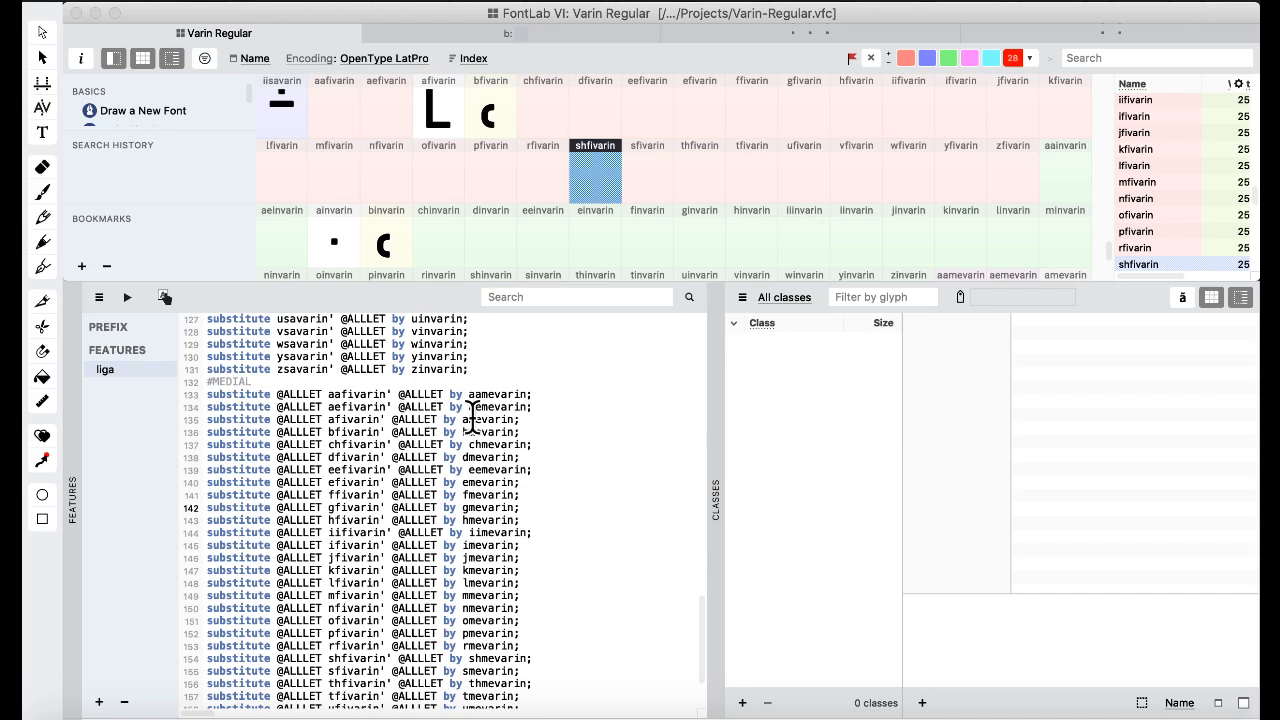
- Examine the standalone, final, initial and medial glyph sets in the font window, comparing asavarin with its final form afivarin
scroll(540, 195, "down", 2)
scroll(540, 195, "down", 1)
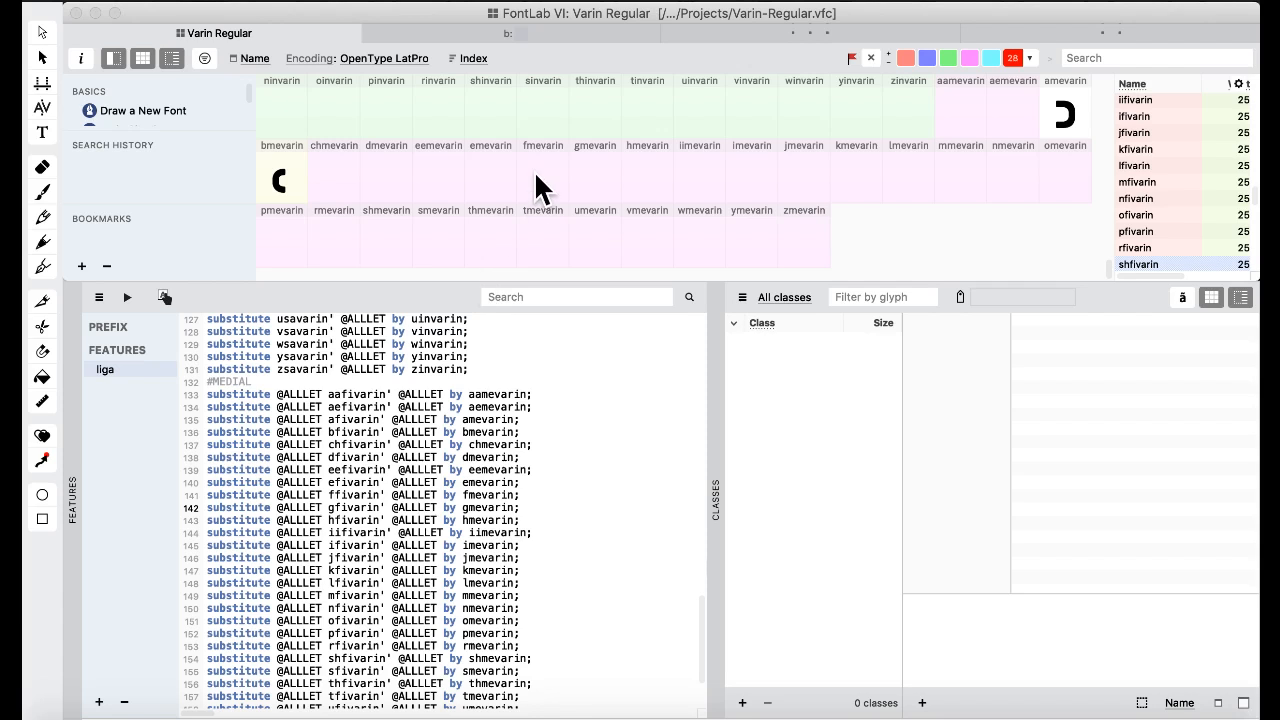
scroll(534, 170, "up", 3)
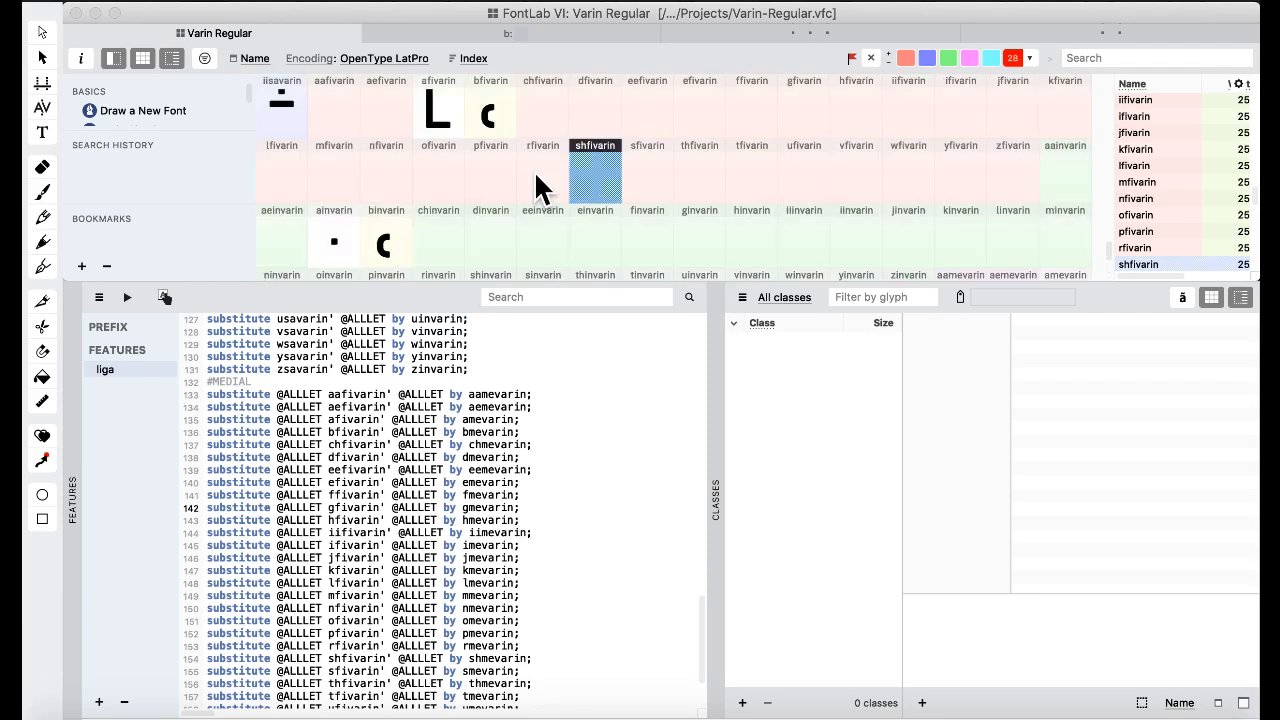
scroll(535, 175, "up", 2)
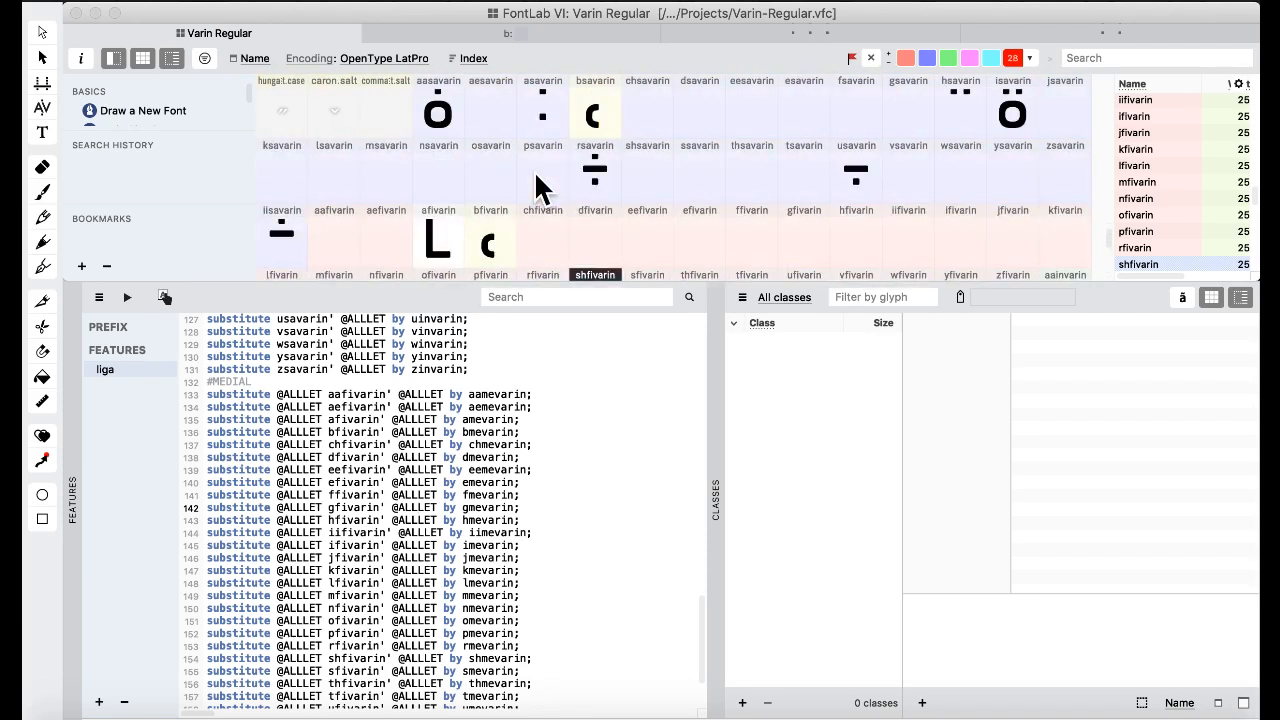
scroll(534, 171, "down", 2)
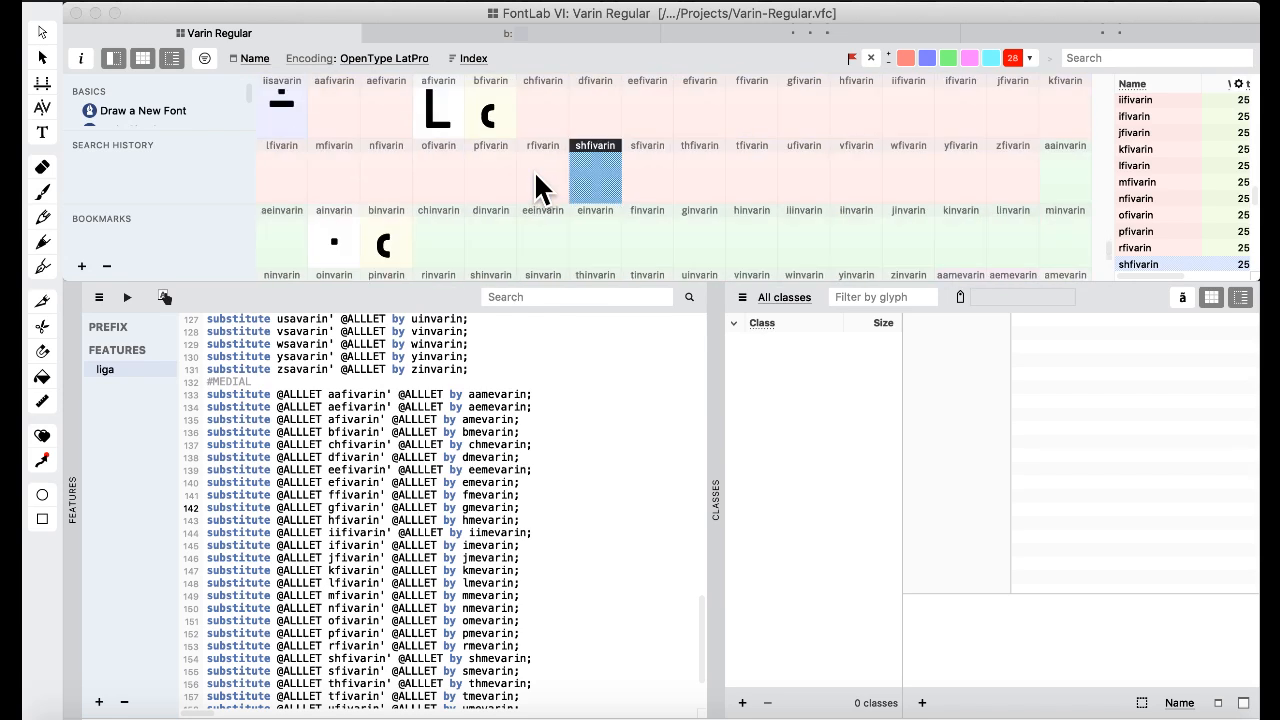
scroll(536, 175, "up", 3)
left_click(548, 185)
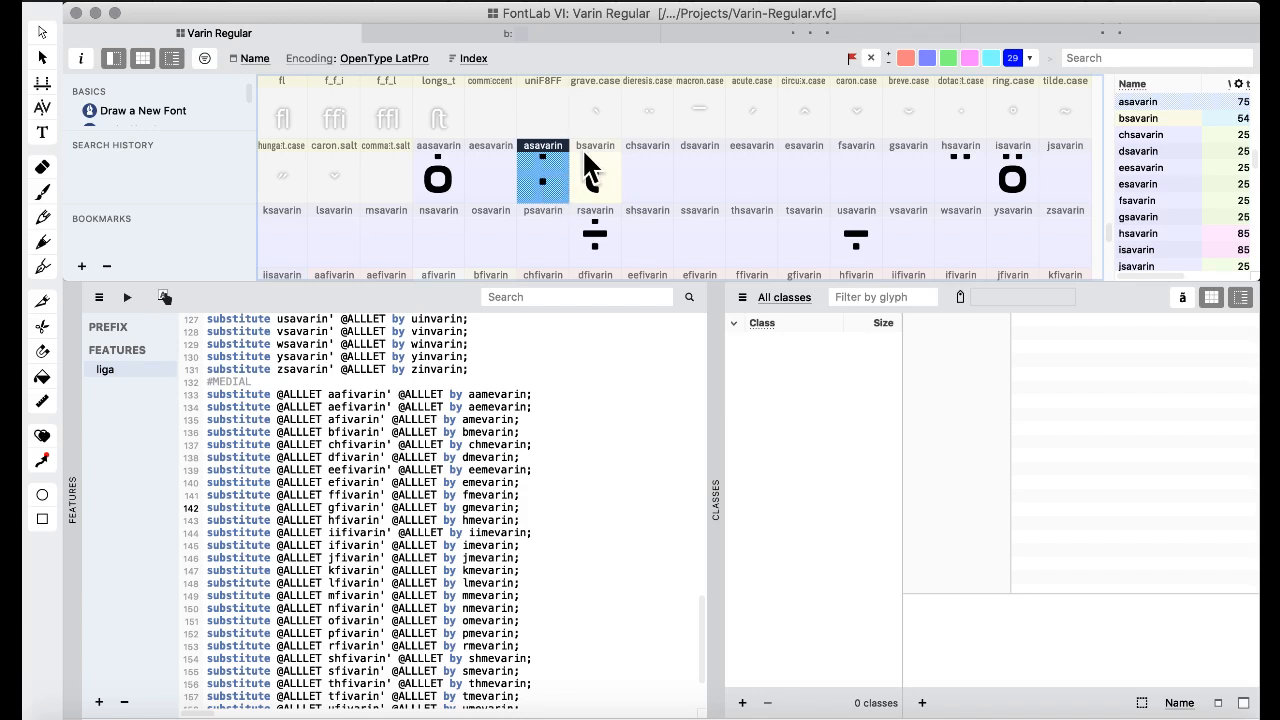
key("Down")
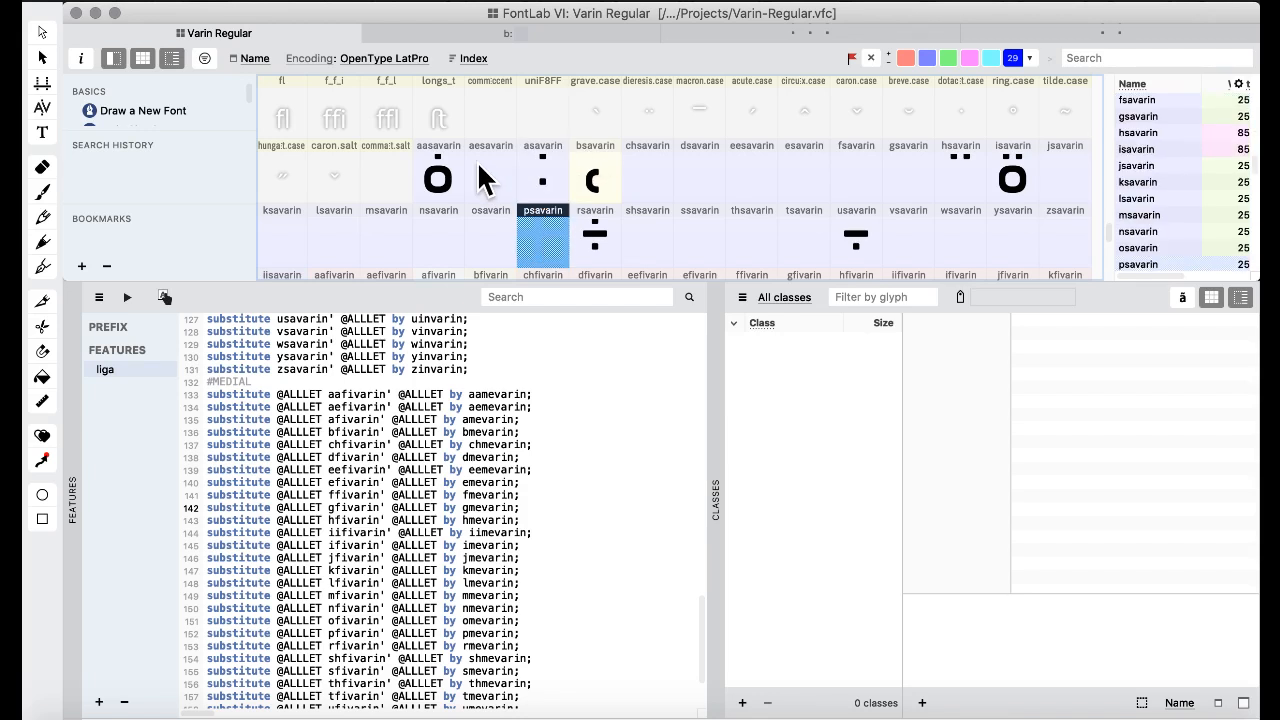
key("Down")
key("Left")
key("Left")
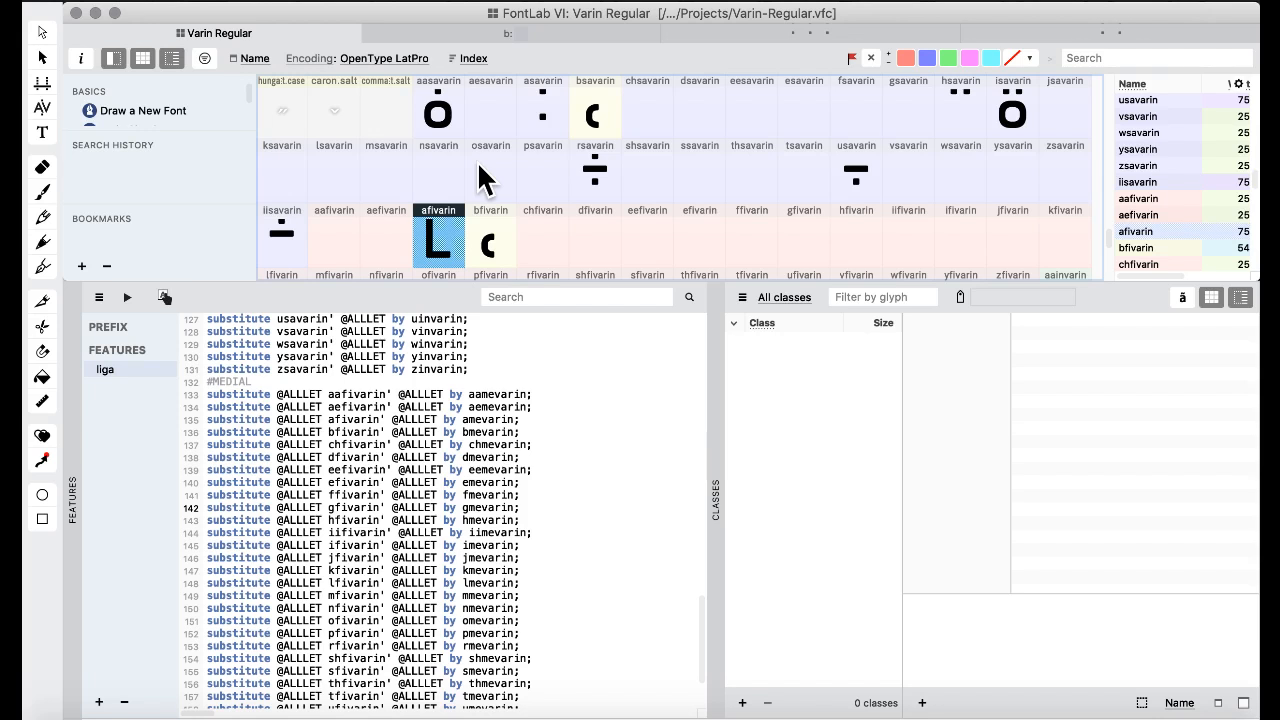
- Move the glyph selection from afivarin to the initial-form glyph ainvarin in the font window
key("Down")
key("Down")
key("Left")
key("Left")
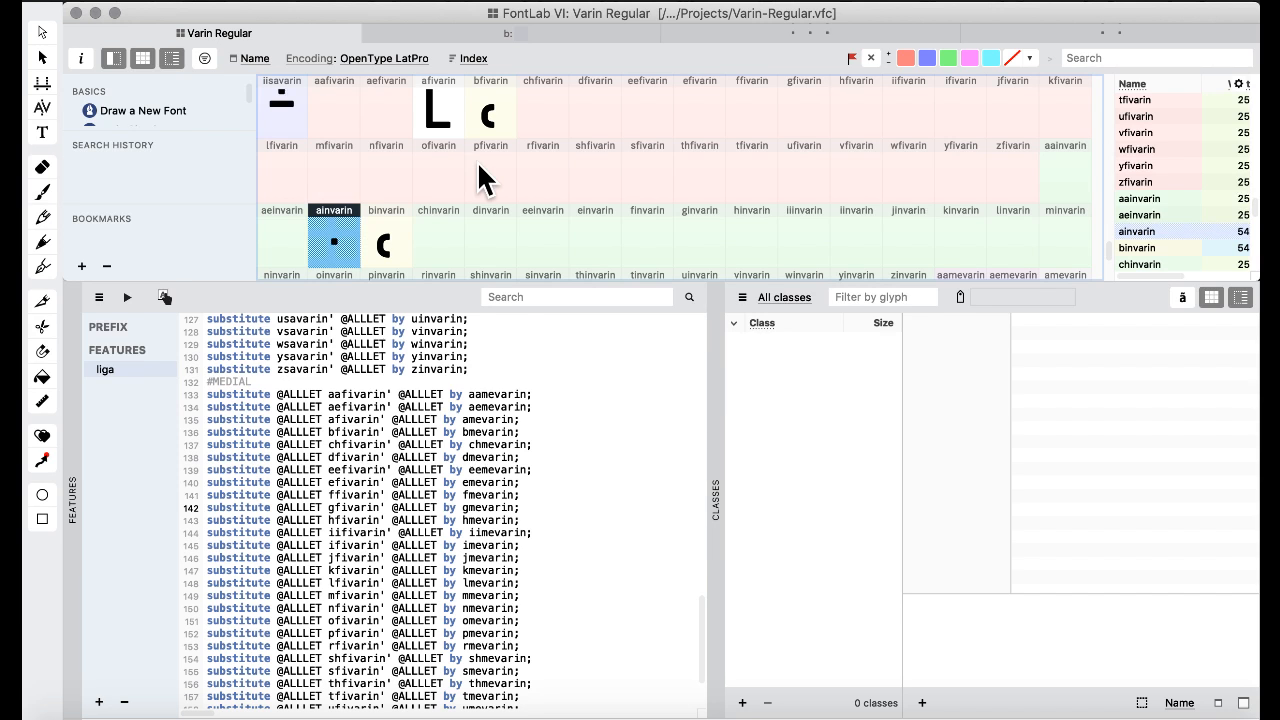
- Look through the remaining initial and medial glyph cells and select the medial-form glyph amevarin
key("Down")
key("Down")
key("Down")
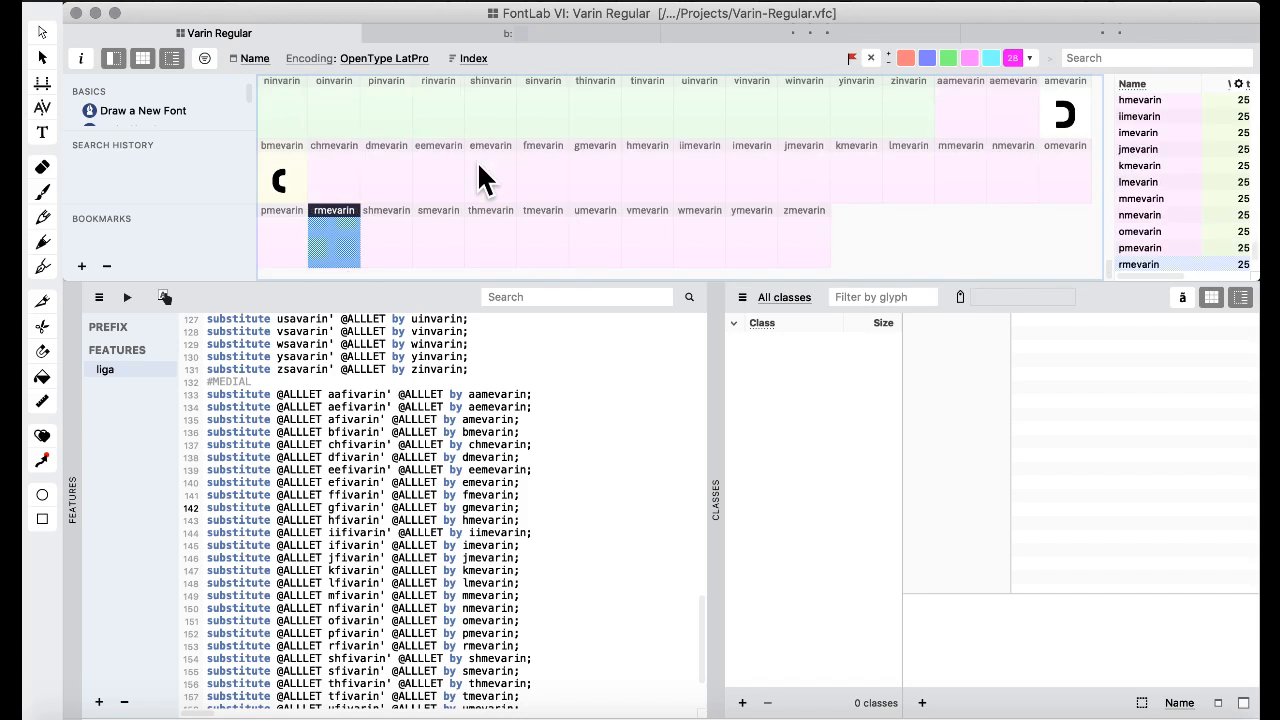
key("Up")
key("Right")
key("Right")
key("Right")
key("Up")
key("Right")
key("Right")
key("Right")
key("Right")
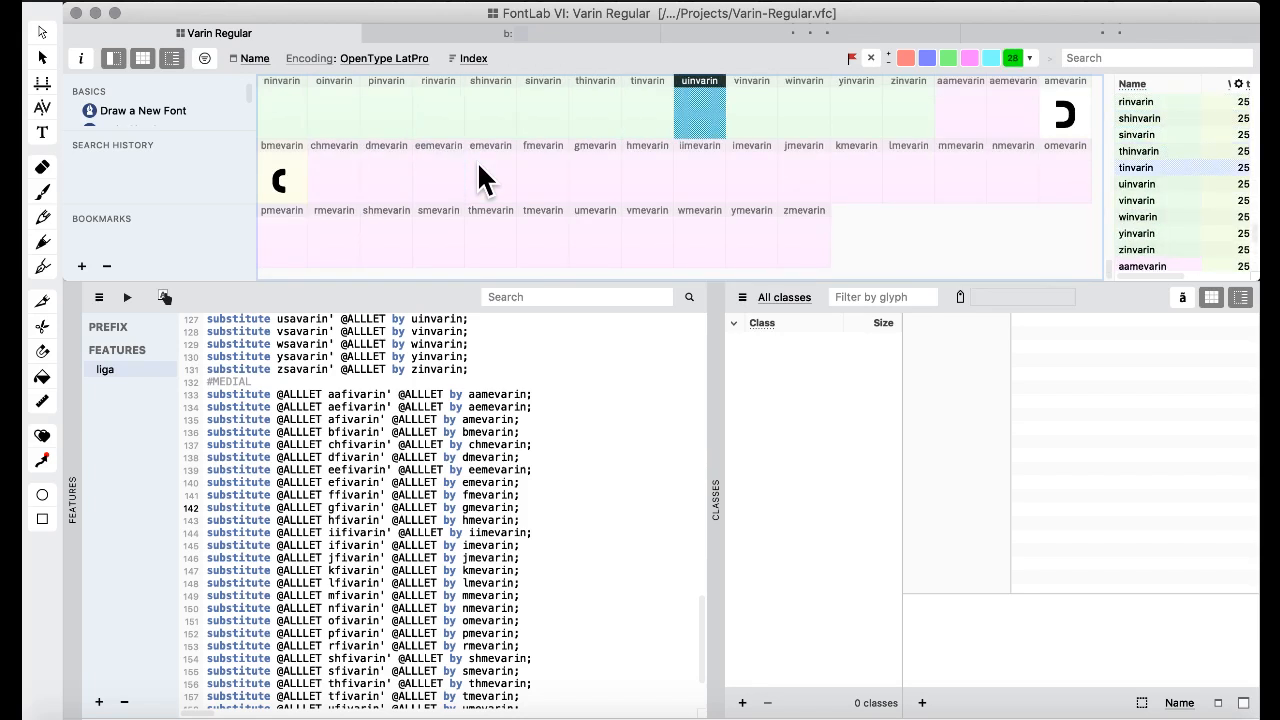
key("Right")
key("Right")
key("Right")
key("Right")
key("Right")
key("Right")
key("Right")
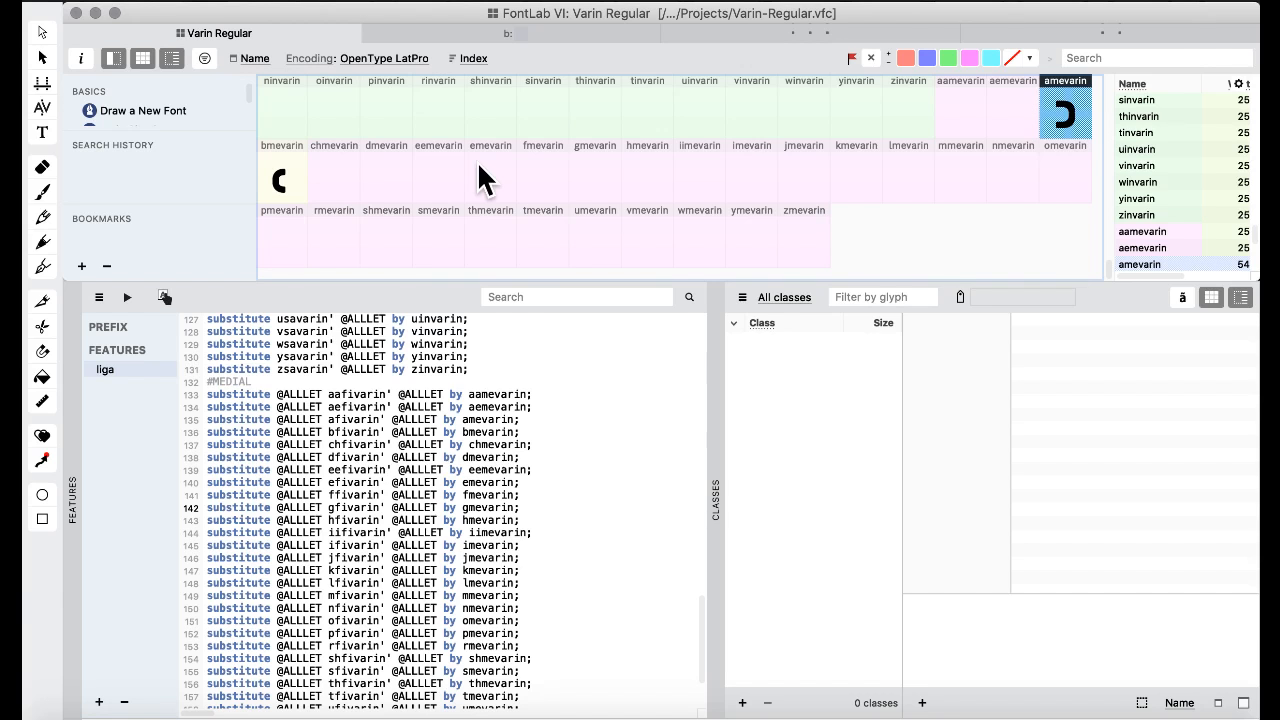
- Examine the #STANDALONE substitutions in the liga feature code, starting with the rule that replaces a a by aasavarin
left_click(309, 394)
scroll(312, 388, "up", 5)
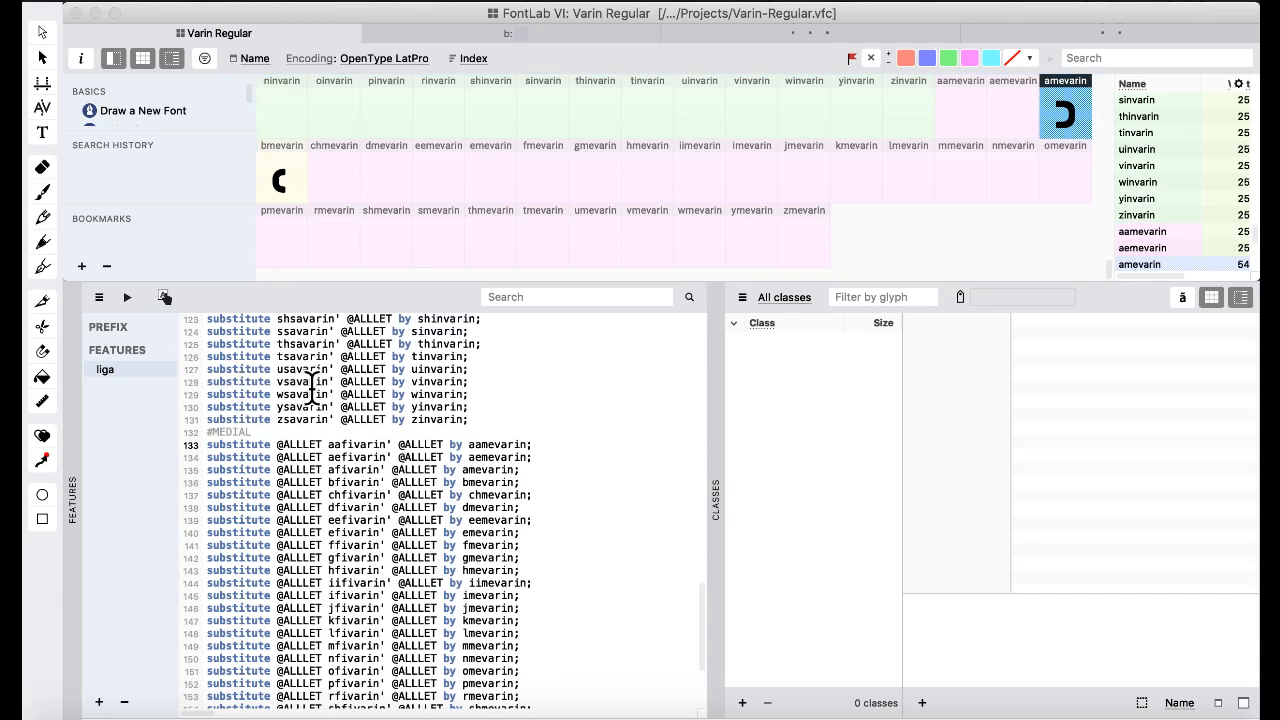
scroll(312, 388, "up", 20)
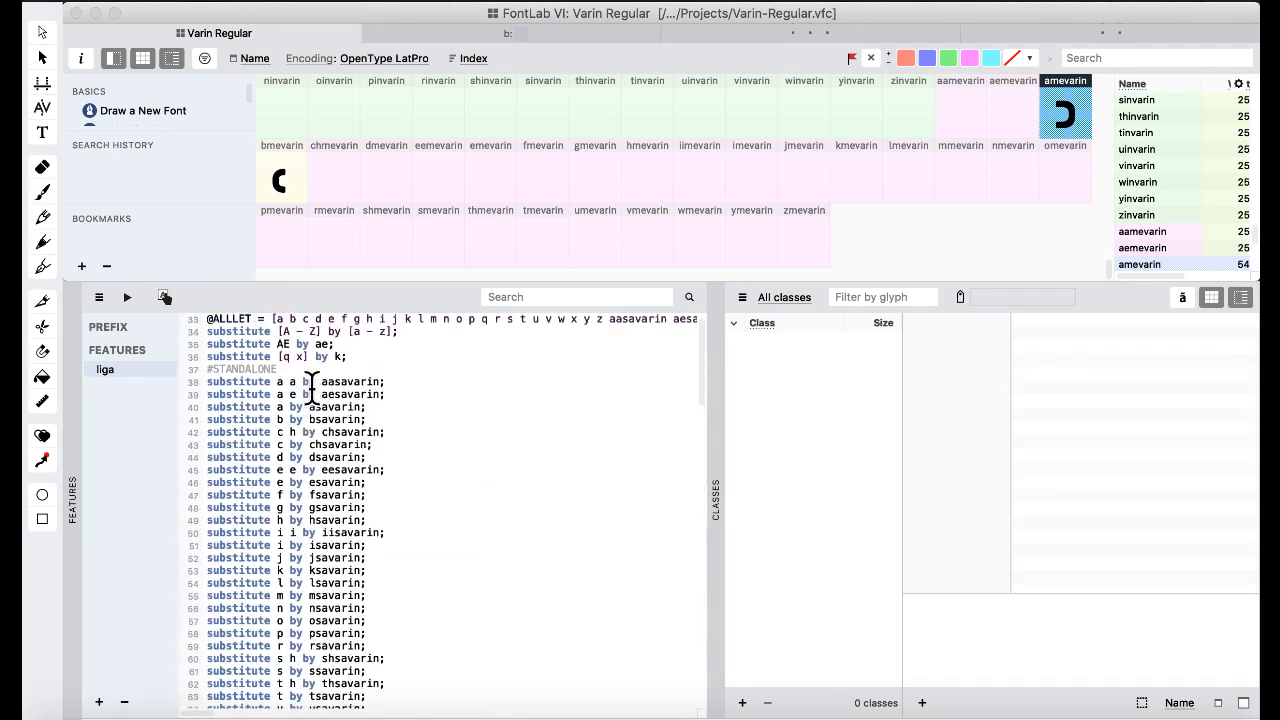
scroll(330, 370, "down", 2)
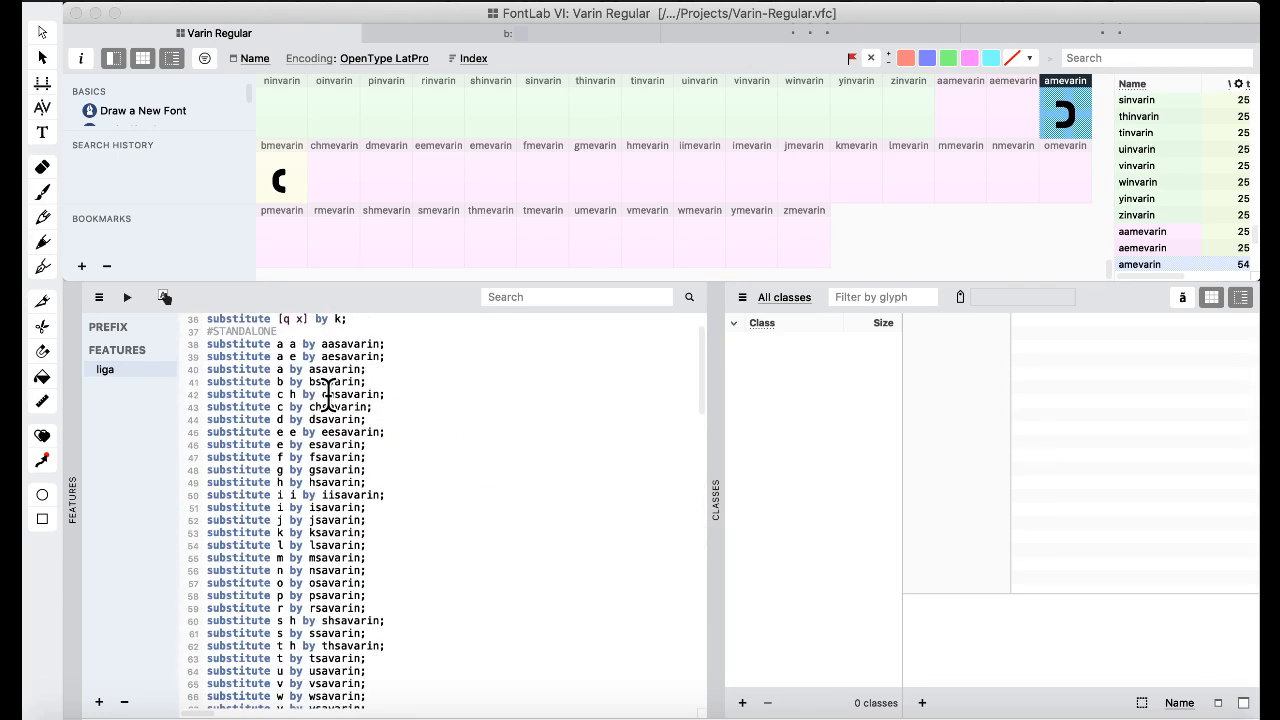
scroll(330, 362, "down", 3)
scroll(330, 366, "up", 3)
scroll(282, 343, "down", 1)
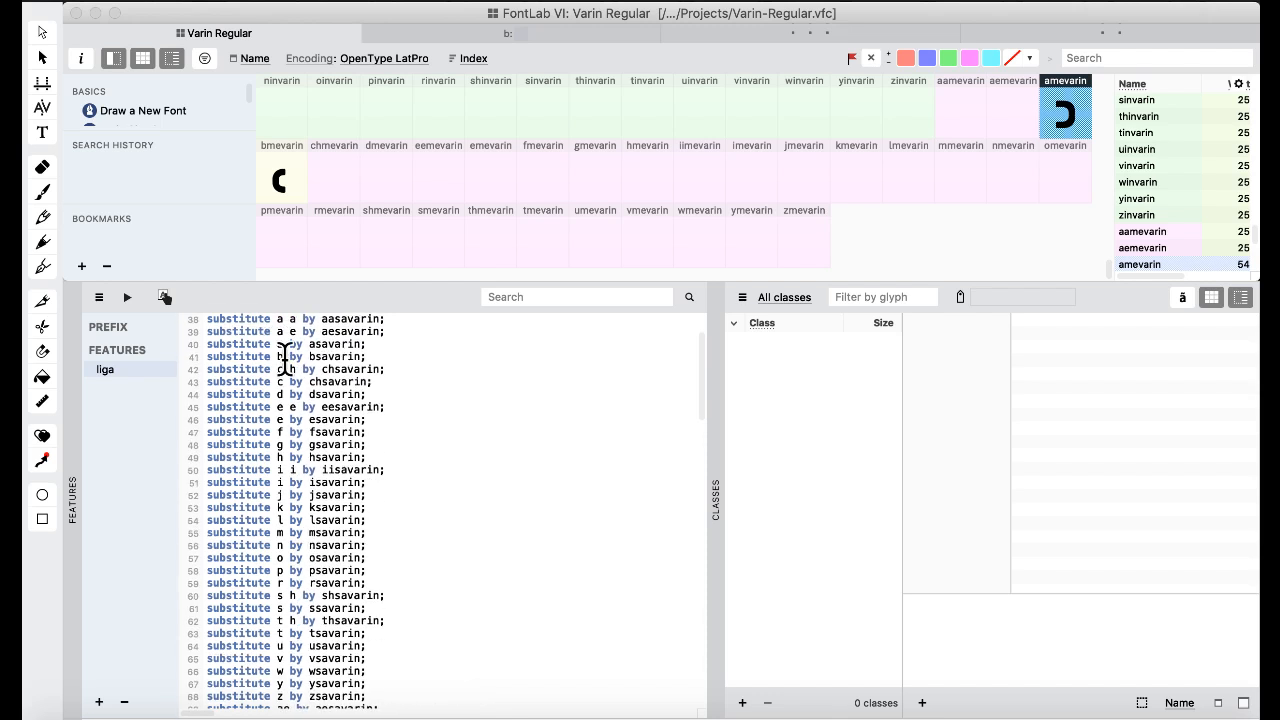
left_click(290, 331)
double_click(346, 330)
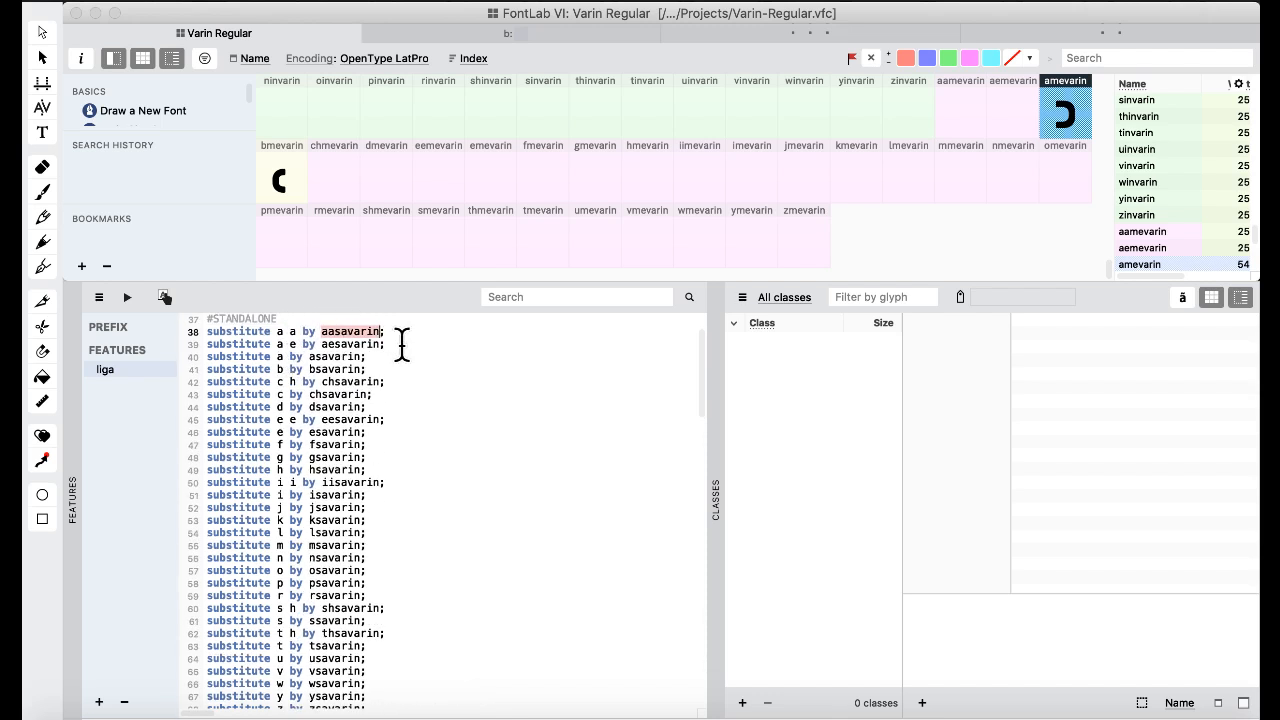
left_click(408, 346)
scroll(383, 360, "down", 1)
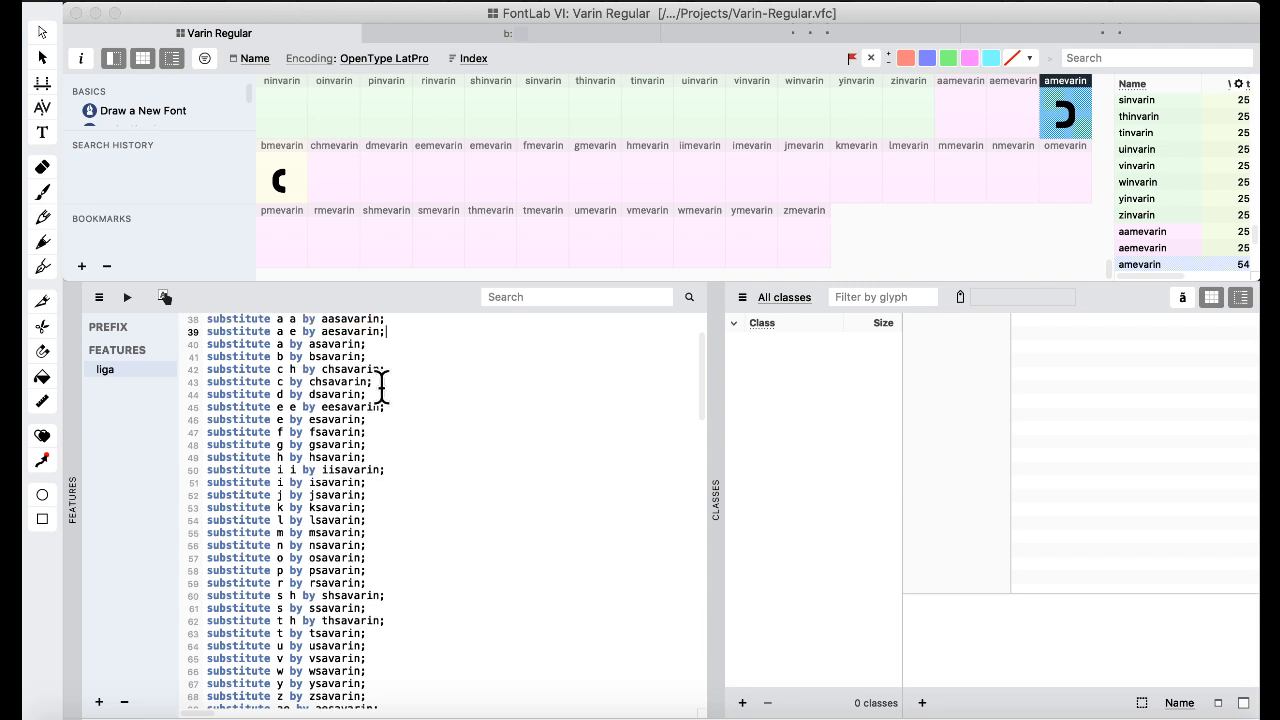
- Compare the basic letter glyphs in the font window with the a a by aasavarin rule in the #STANDALONE block
scroll(423, 248, "up", 5)
scroll(491, 180, "up", 10)
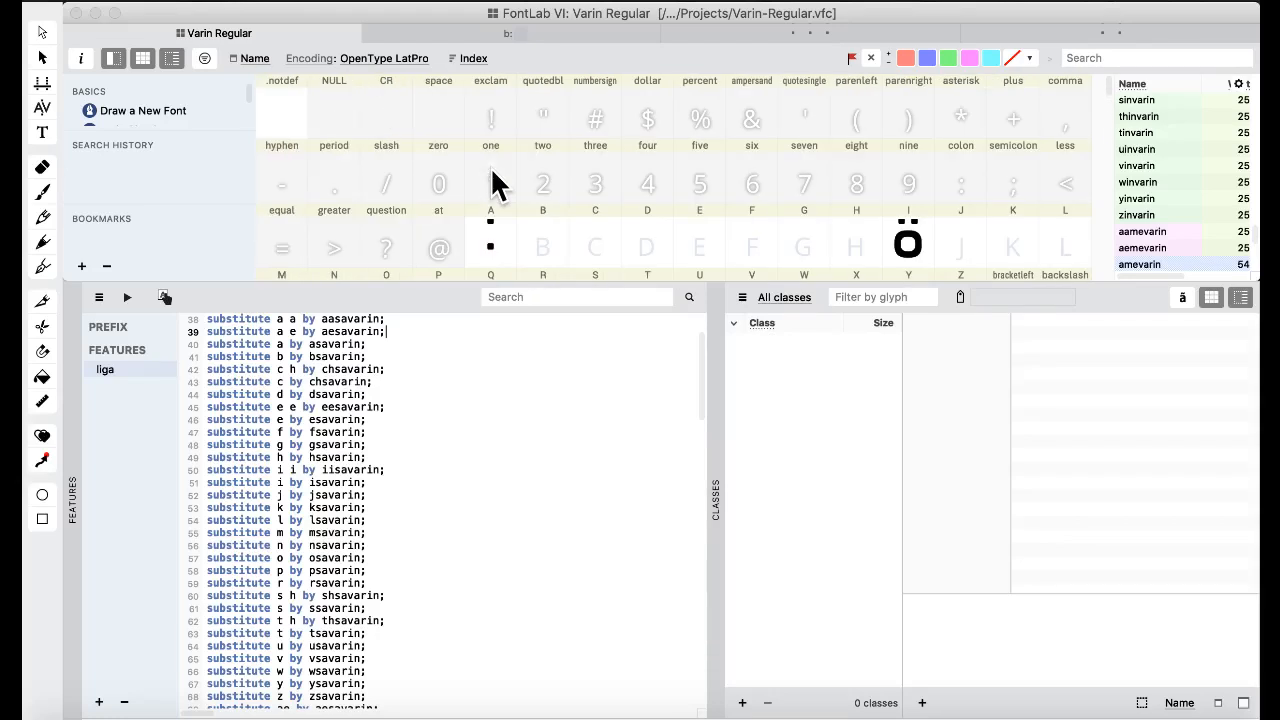
scroll(597, 240, "down", 3)
scroll(597, 240, "up", 3)
scroll(597, 240, "down", 2)
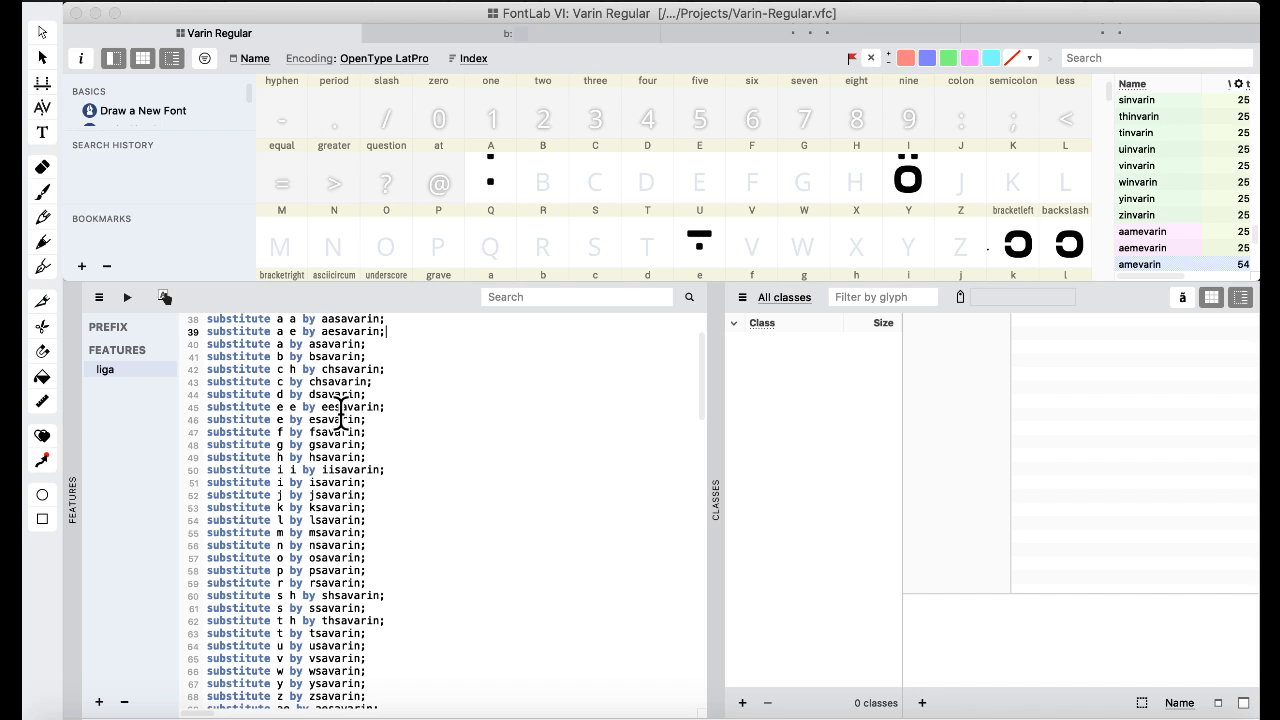
scroll(341, 413, "up", 1)
double_click(362, 343)
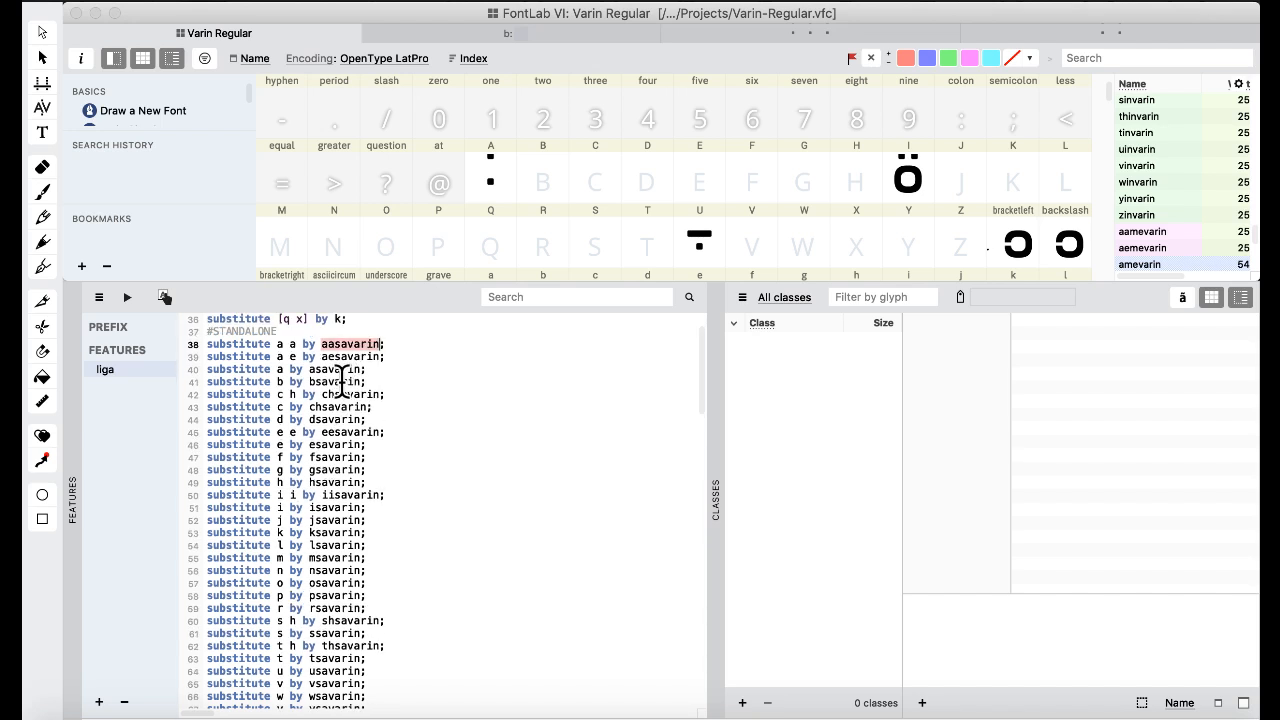
left_click(298, 359)
scroll(298, 357, "down", 6)
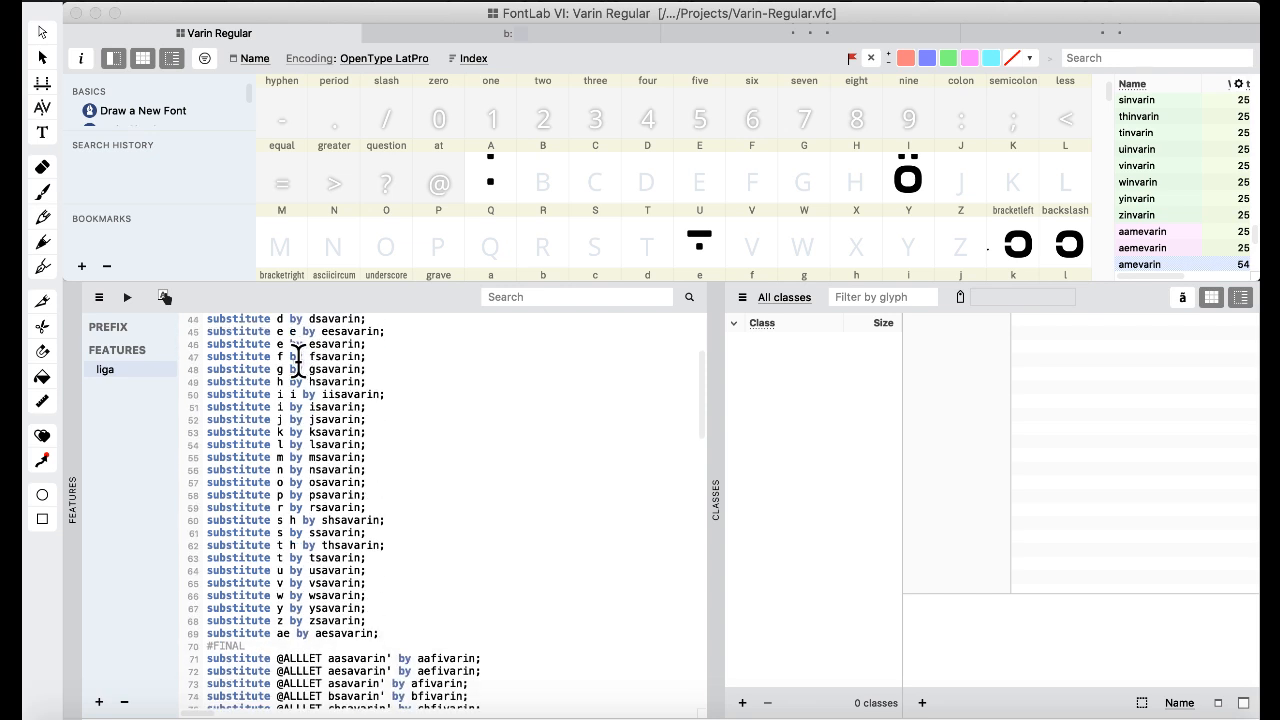
scroll(298, 357, "down", 9)
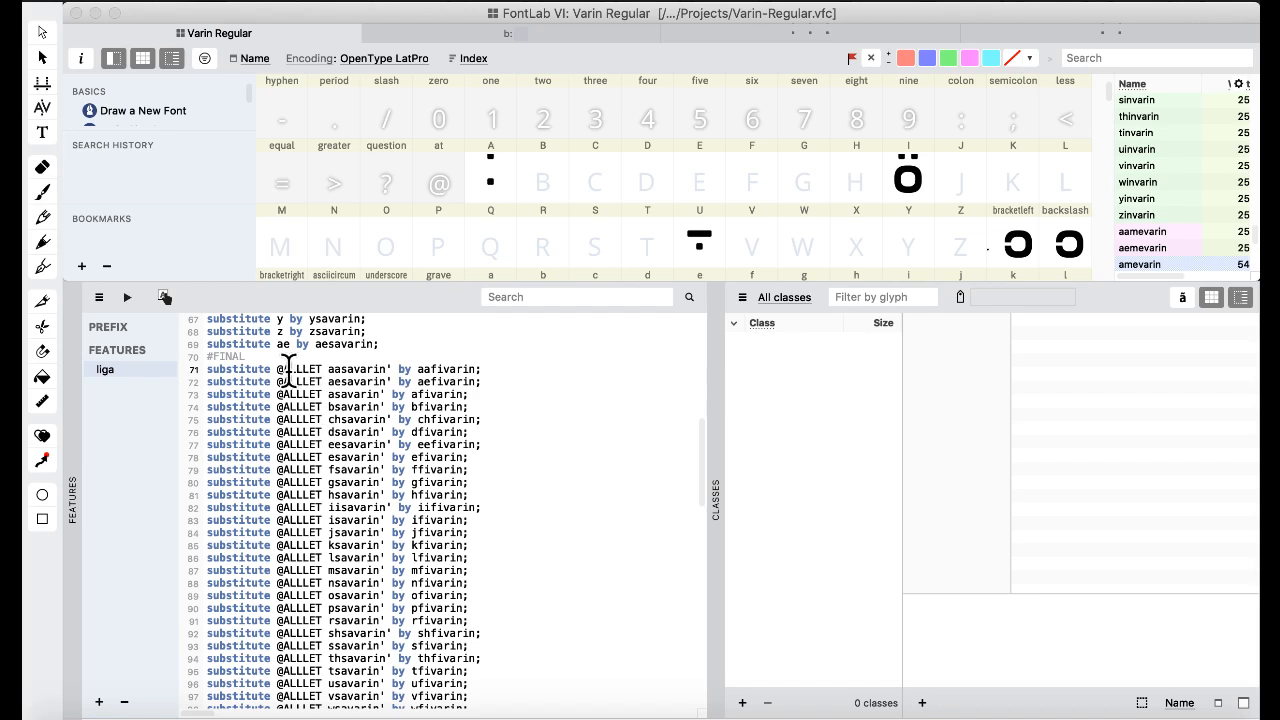
double_click(296, 369)
left_click(296, 369)
double_click(361, 369)
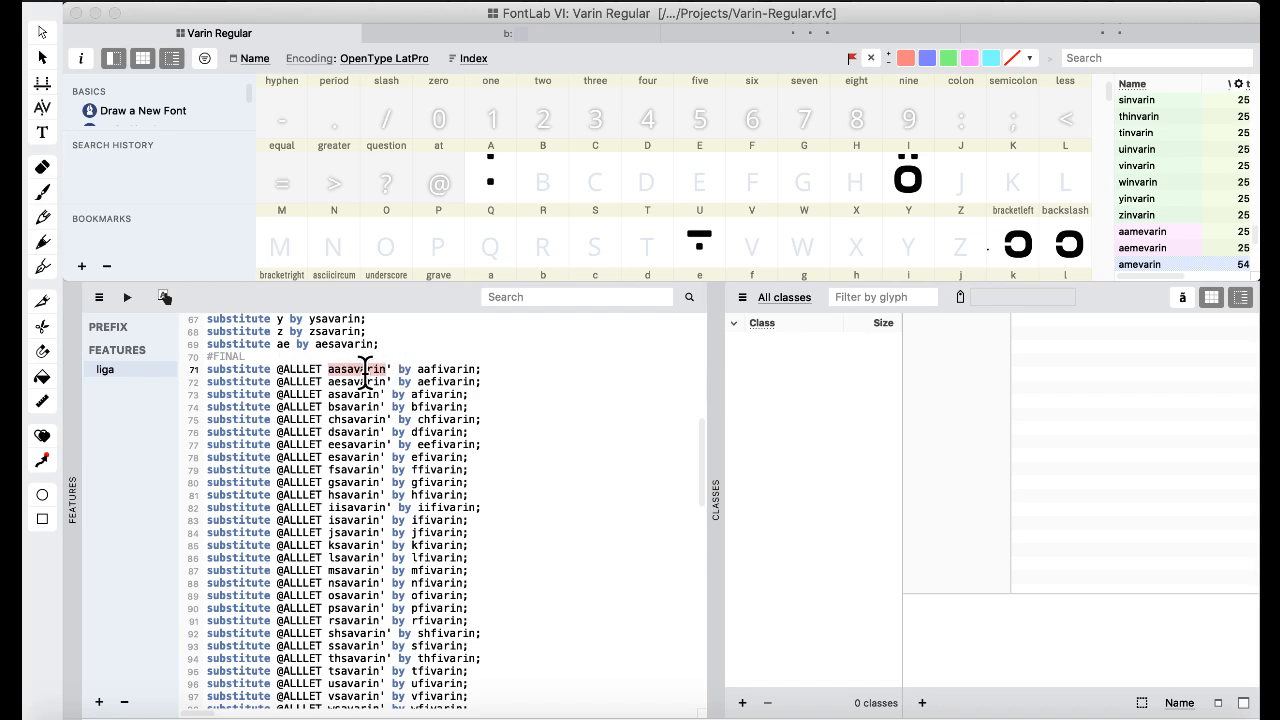
double_click(432, 369)
left_click(324, 356)
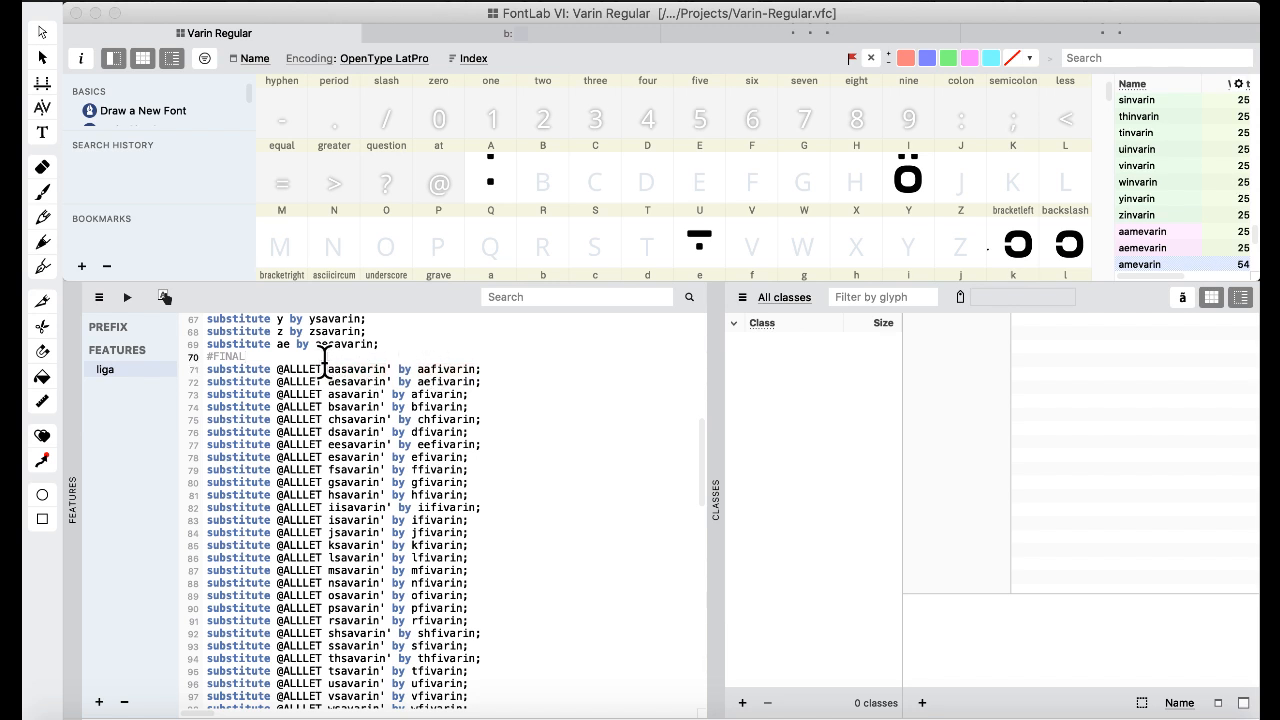
scroll(325, 362, "down", 8)
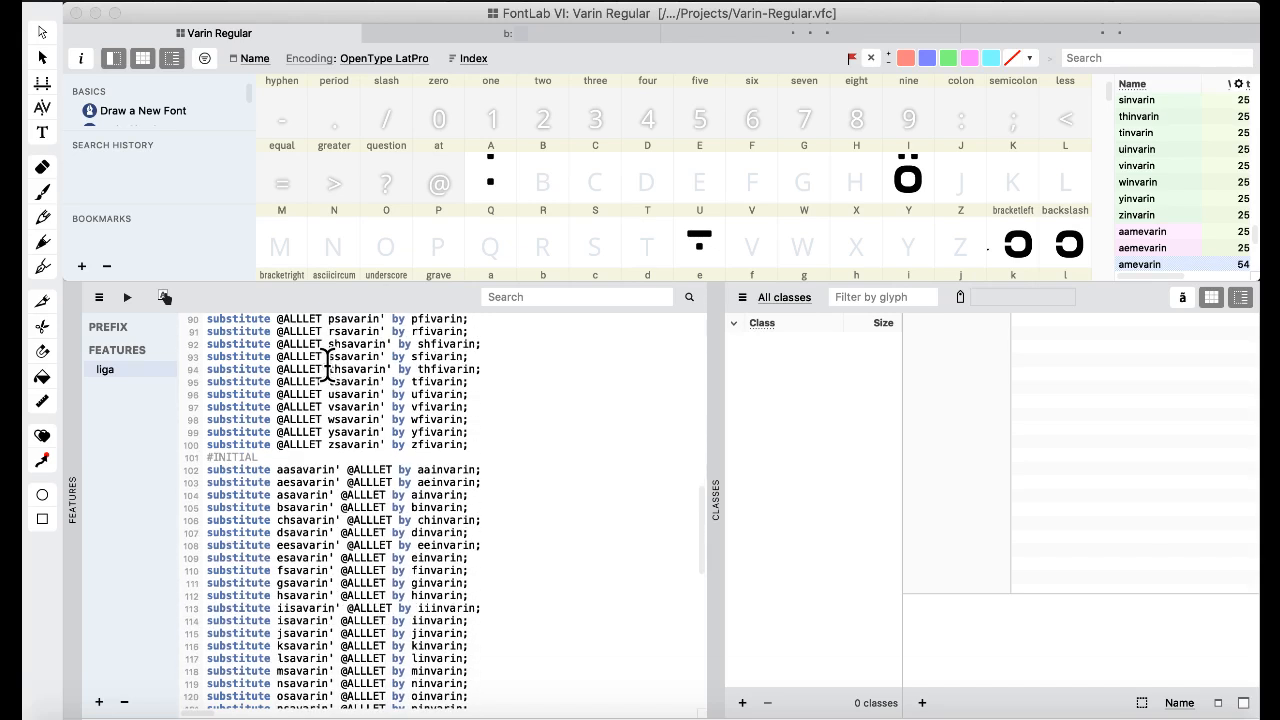
scroll(327, 368, "down", 2)
scroll(327, 368, "down", 1)
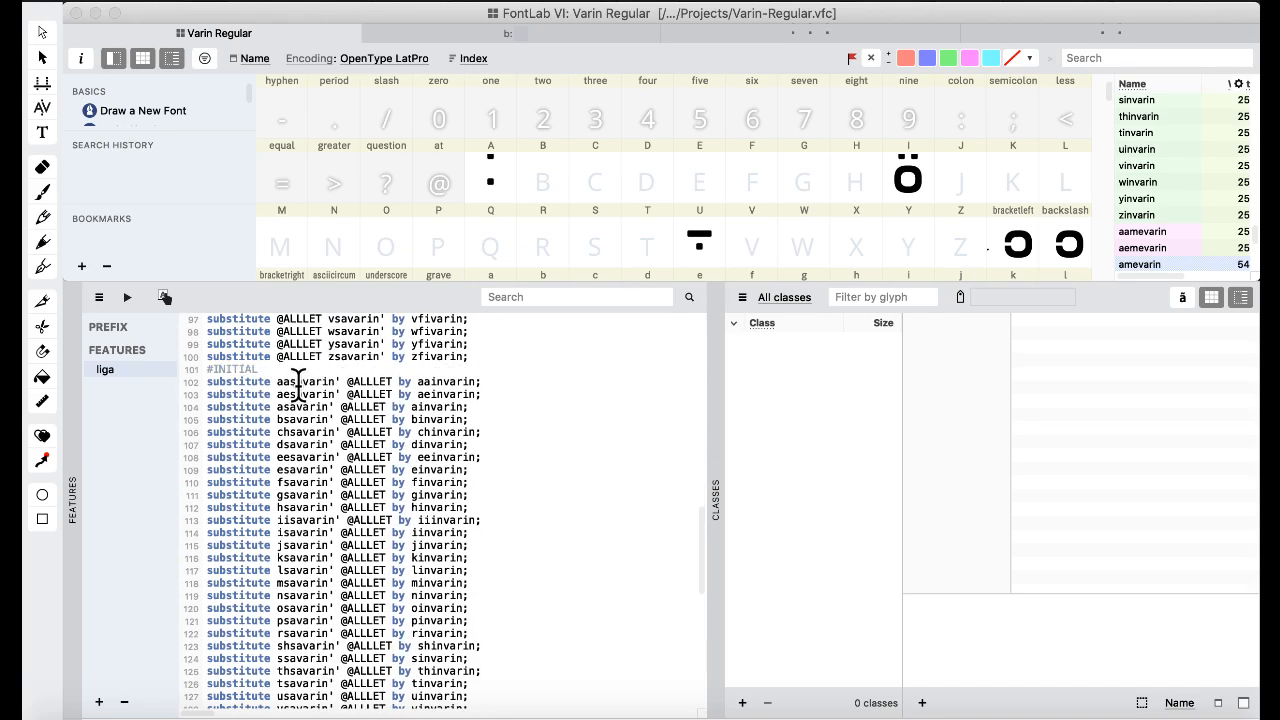
double_click(297, 381)
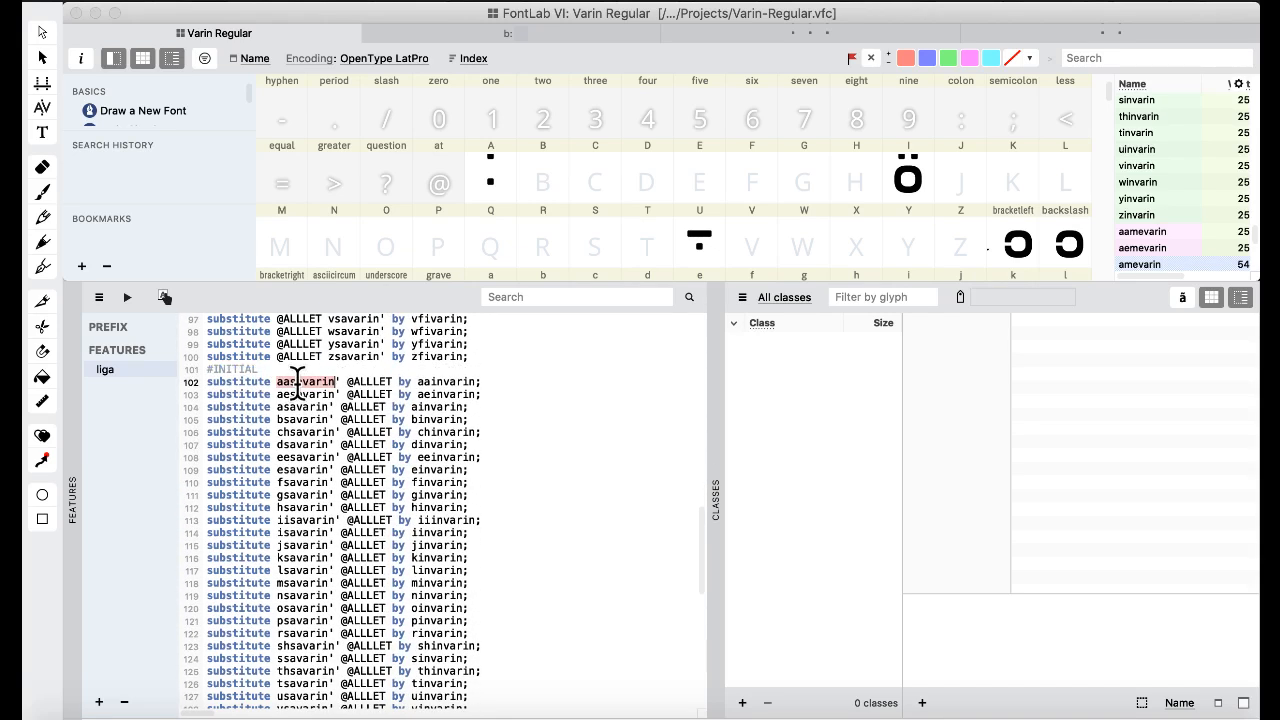
double_click(378, 381)
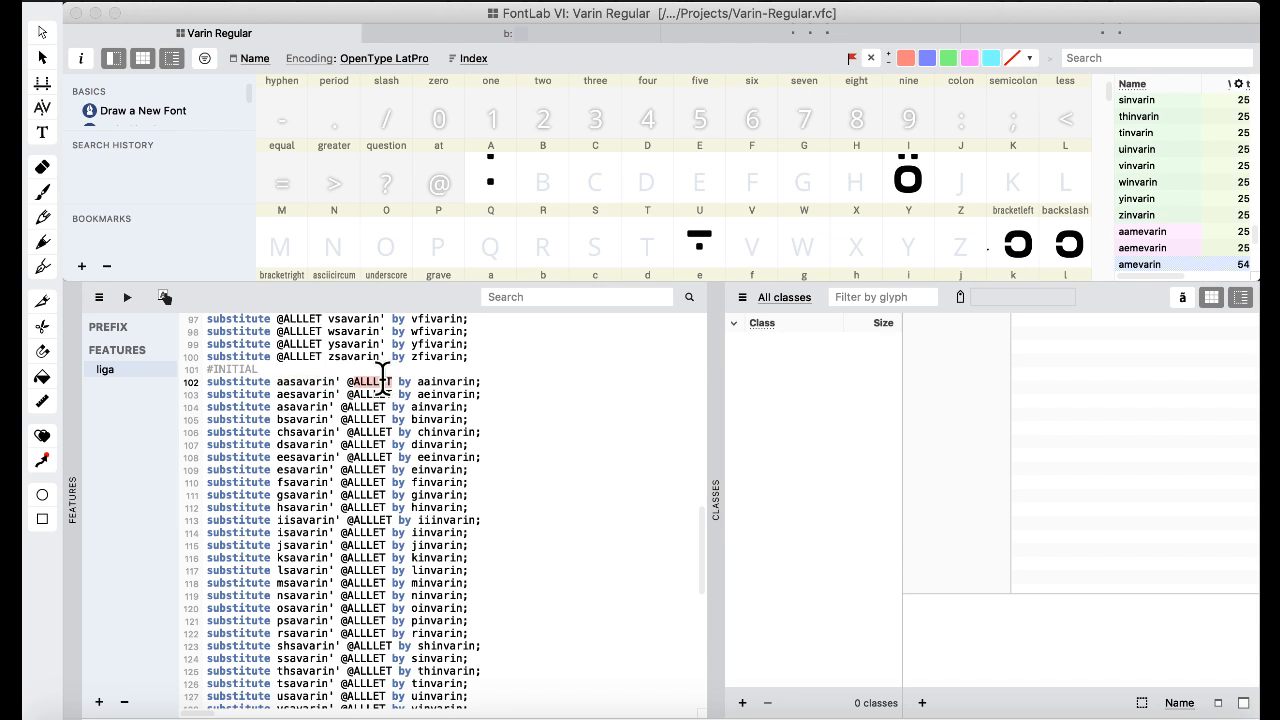
double_click(301, 381)
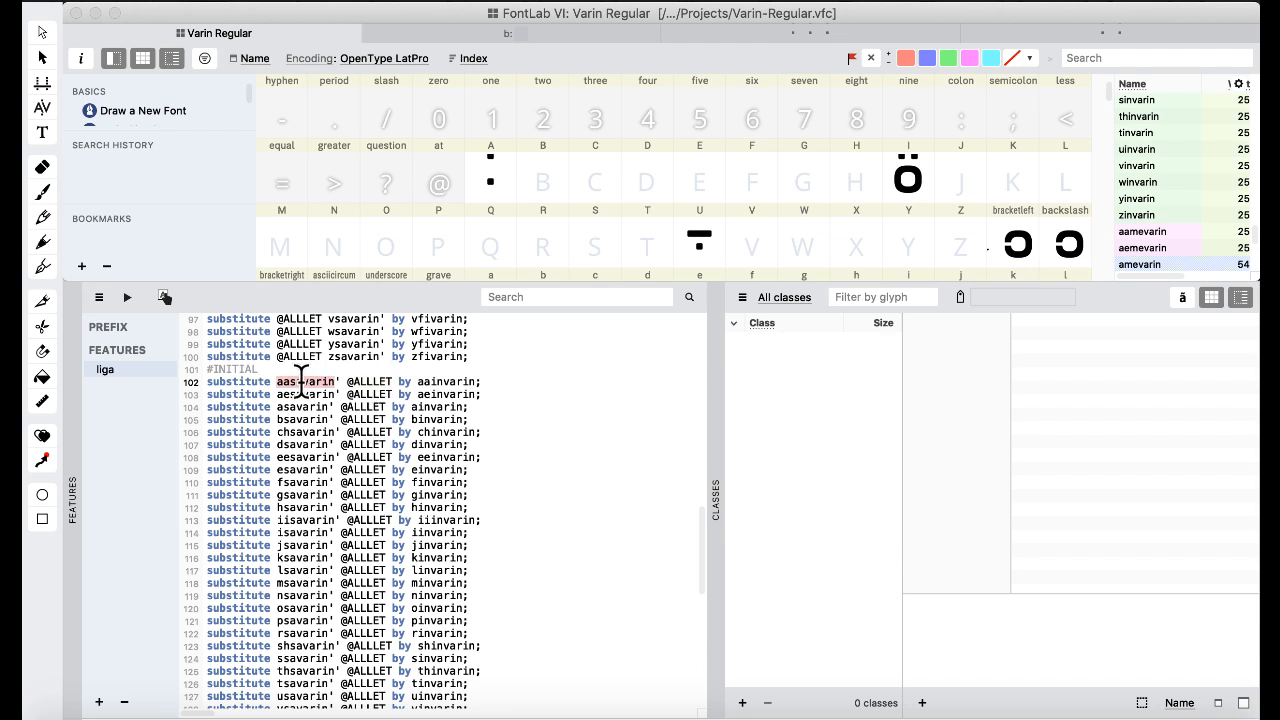
double_click(380, 381)
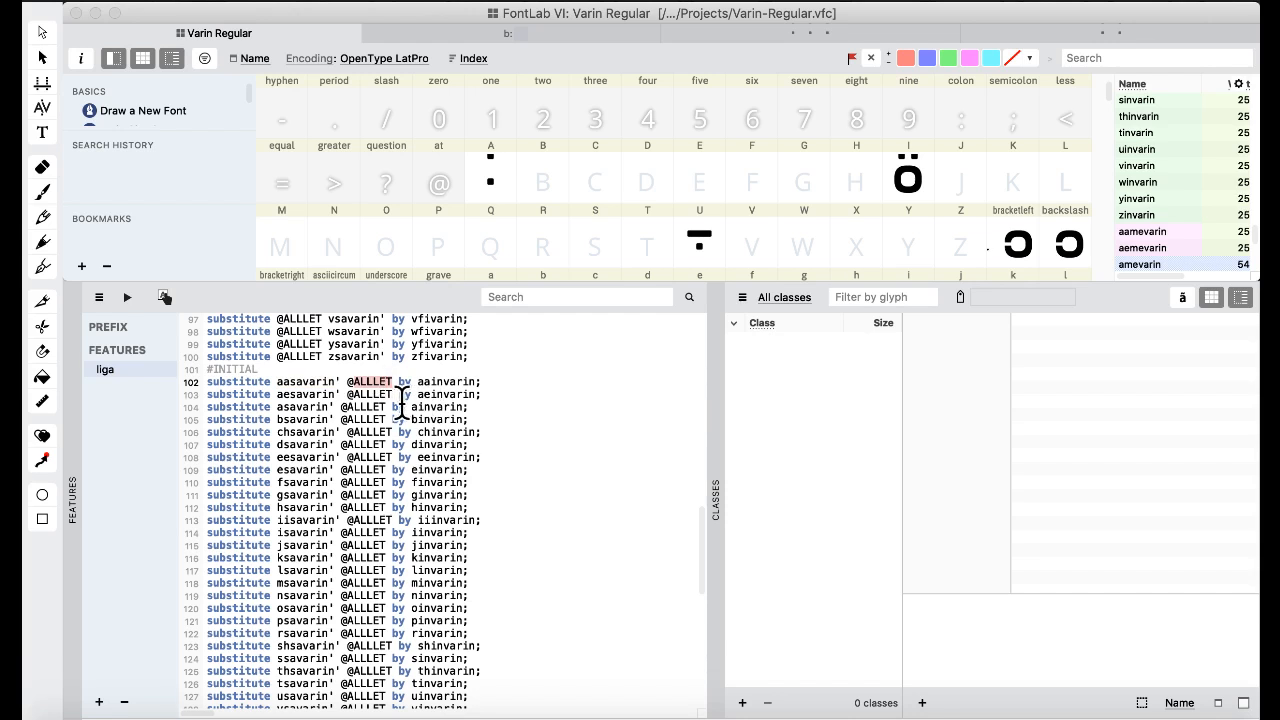
double_click(428, 381)
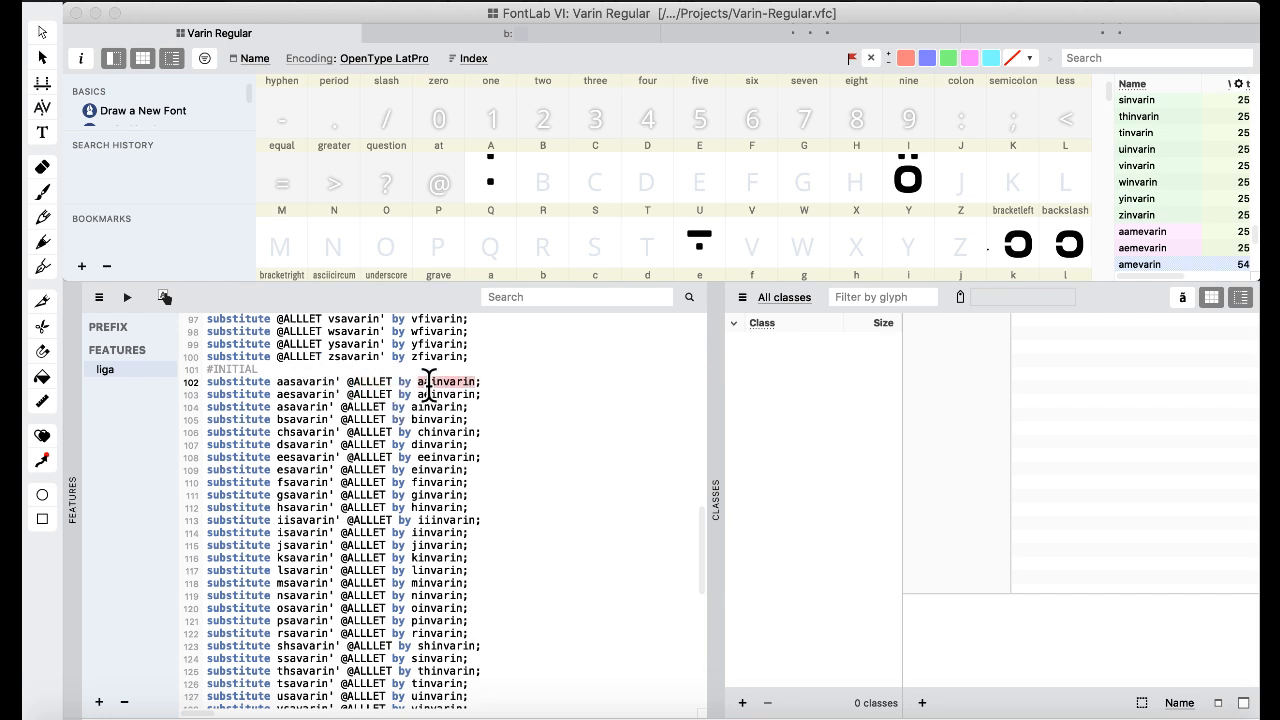
scroll(309, 417, "down", 10)
double_click(357, 369)
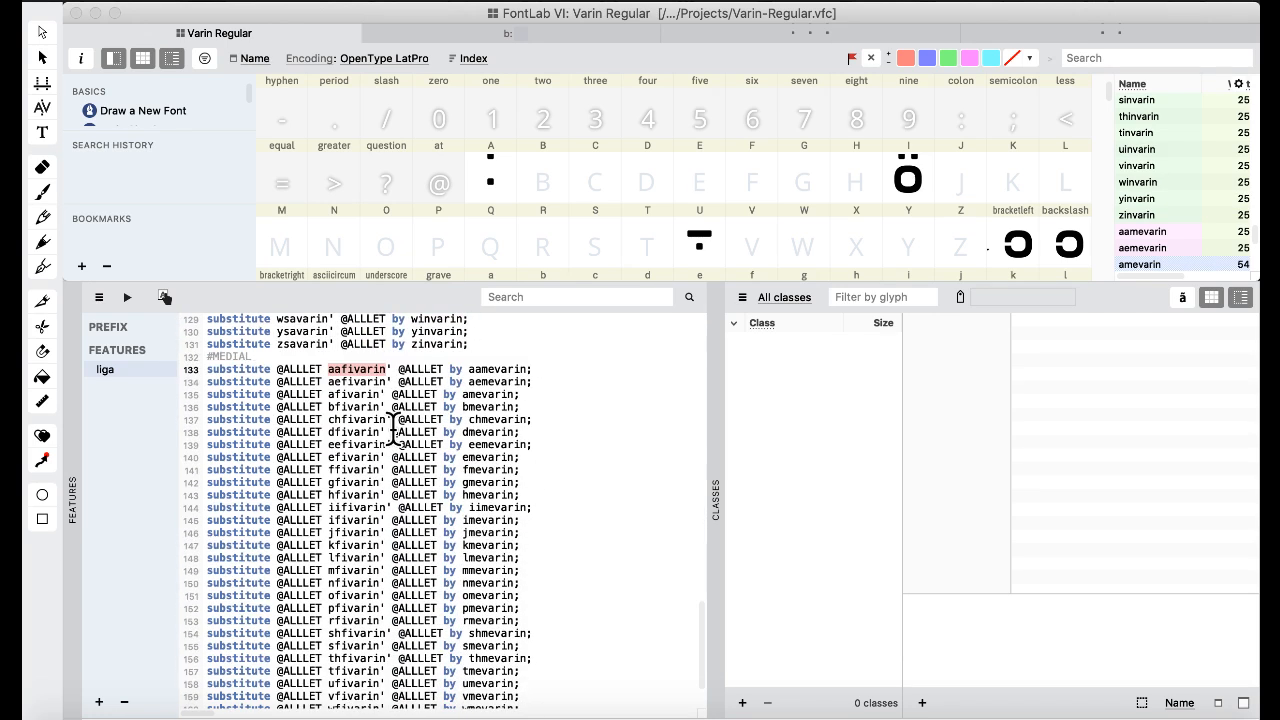
left_click(354, 370)
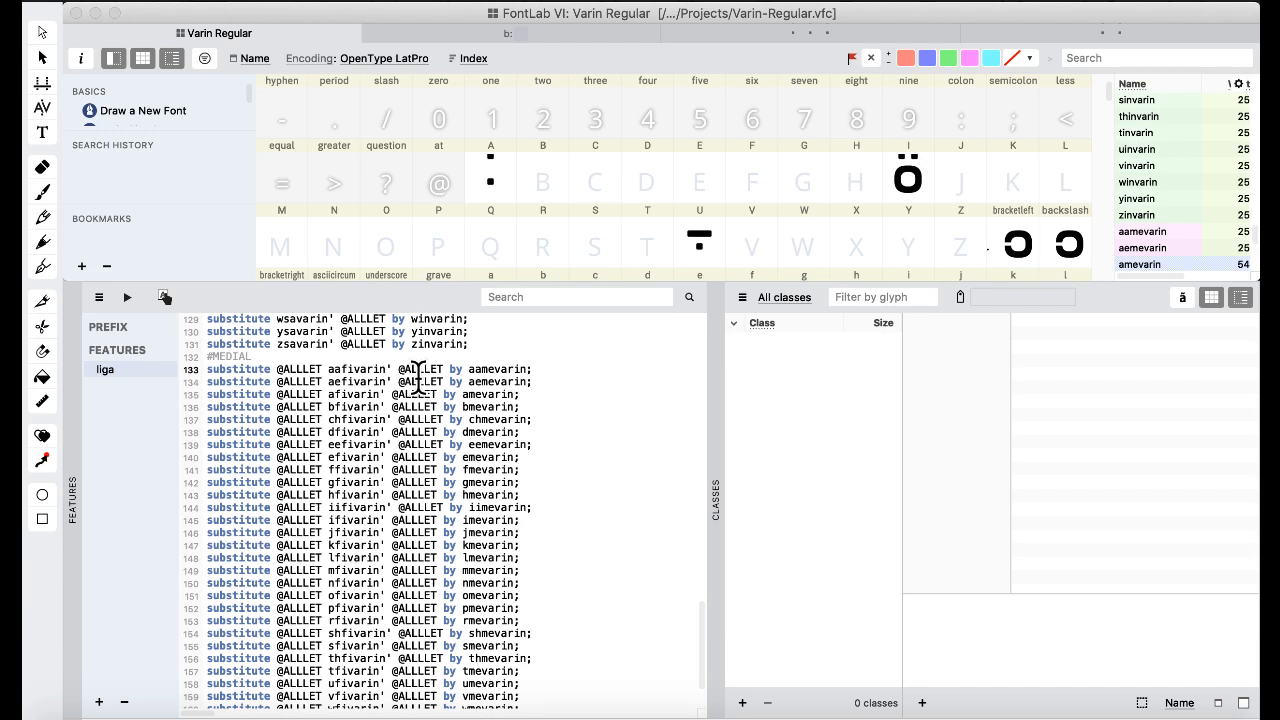
double_click(358, 369)
left_click(290, 368)
scroll(370, 437, "down", 3)
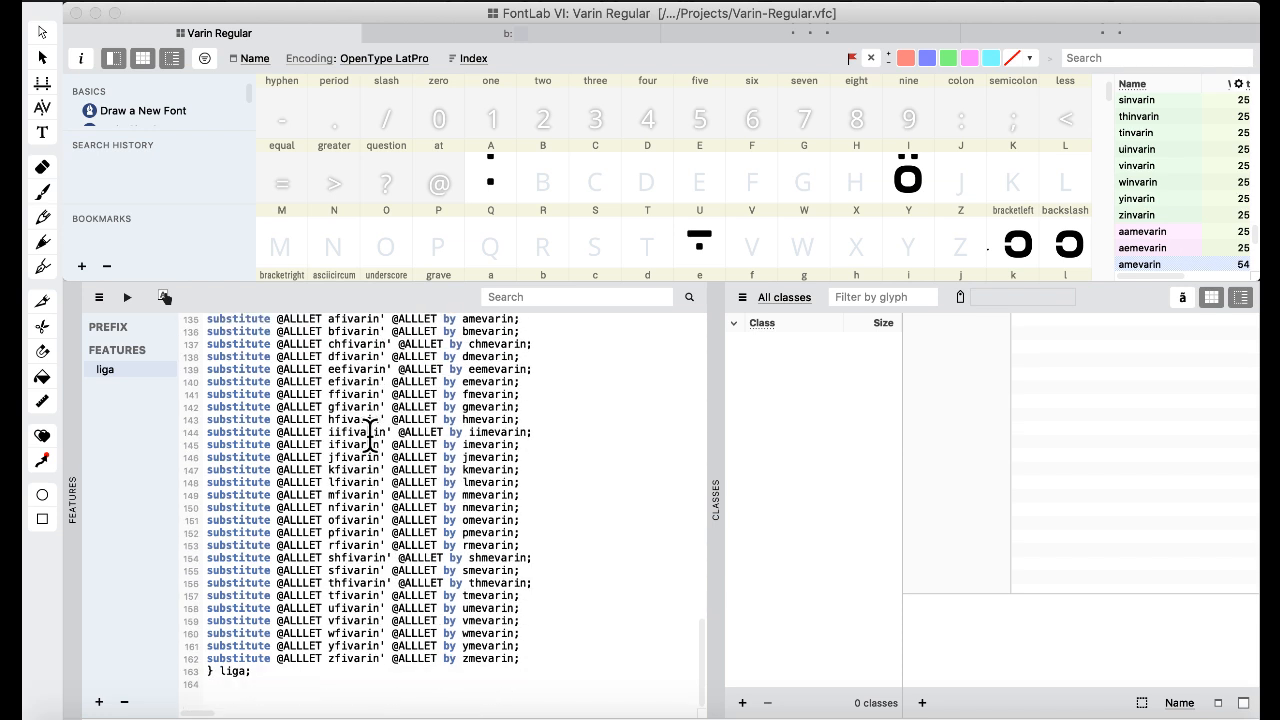
- Review the order of the #FINAL, #INITIAL and #MEDIAL substitution blocks in the liga feature code
scroll(370, 437, "up", 10)
scroll(370, 437, "up", 7)
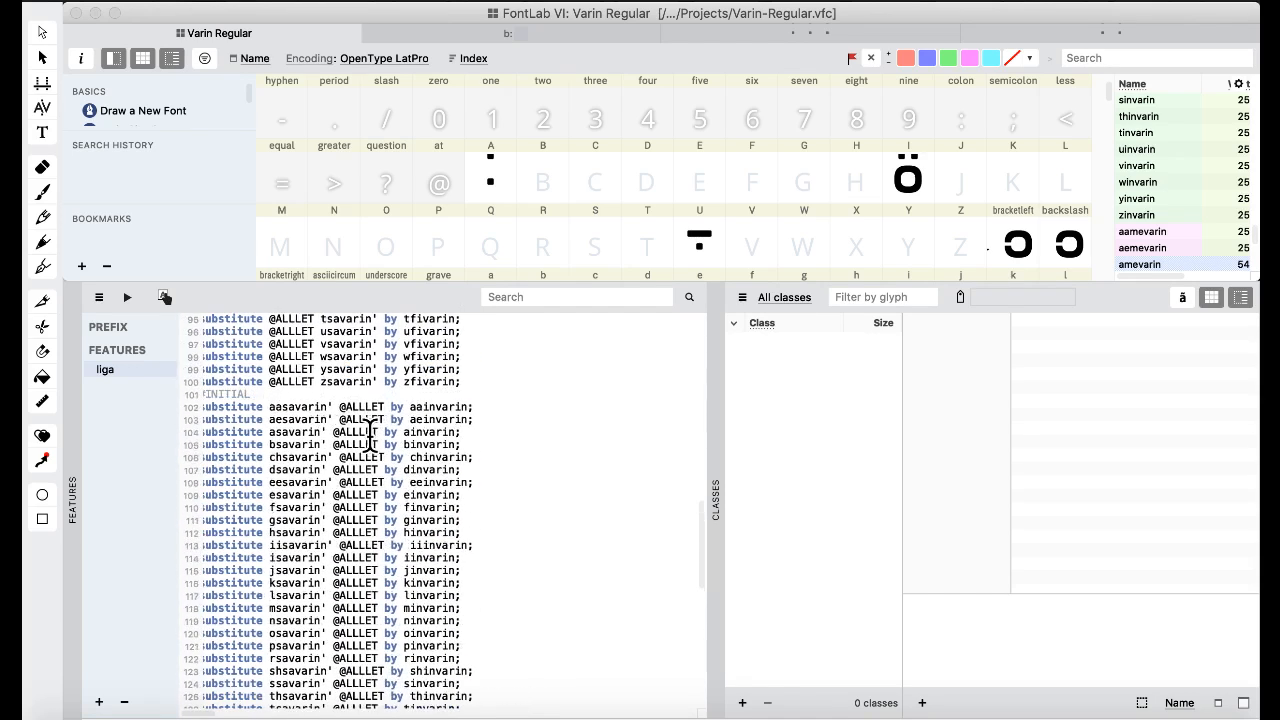
scroll(370, 437, "up", 2)
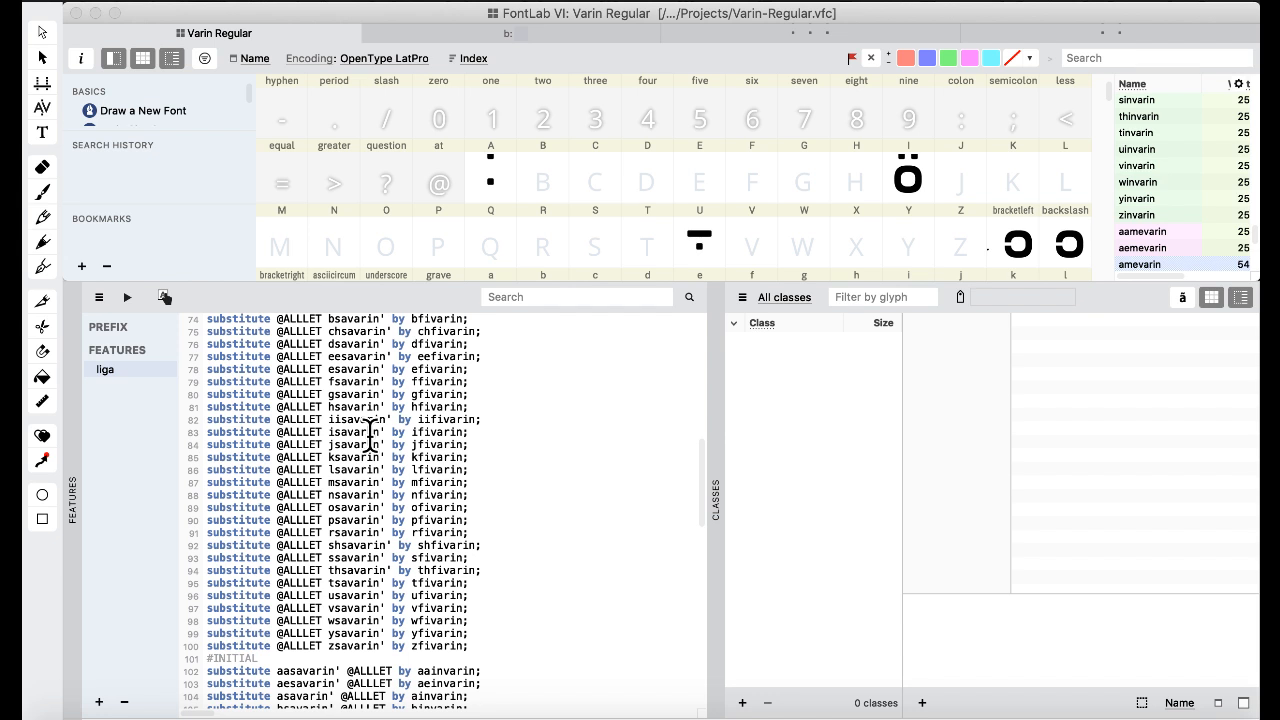
scroll(370, 437, "up", 2)
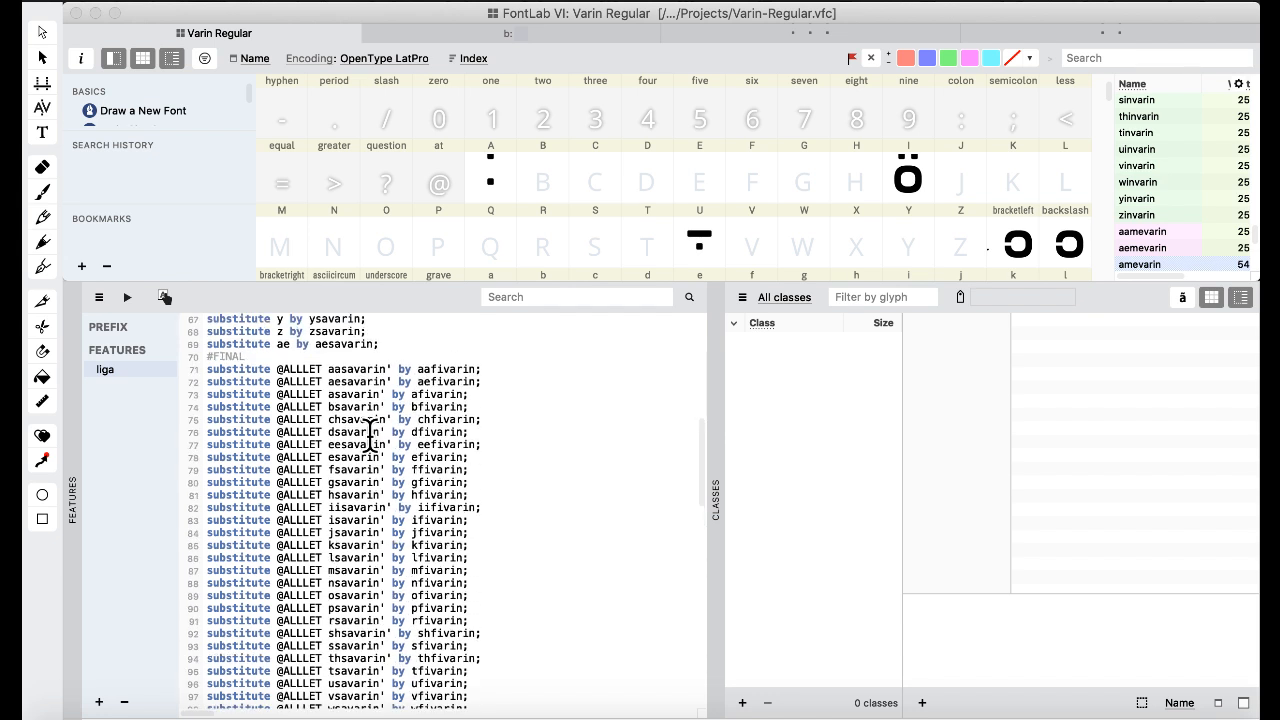
scroll(370, 437, "down", 1)
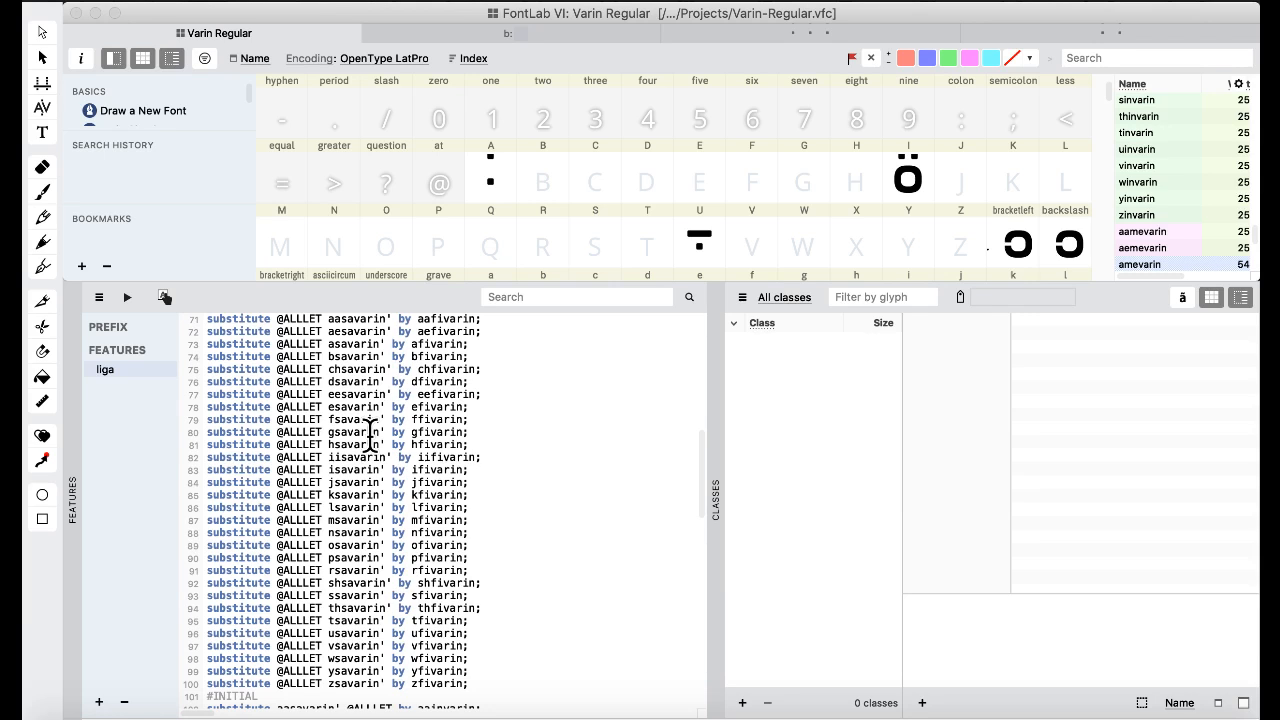
scroll(370, 437, "down", 7)
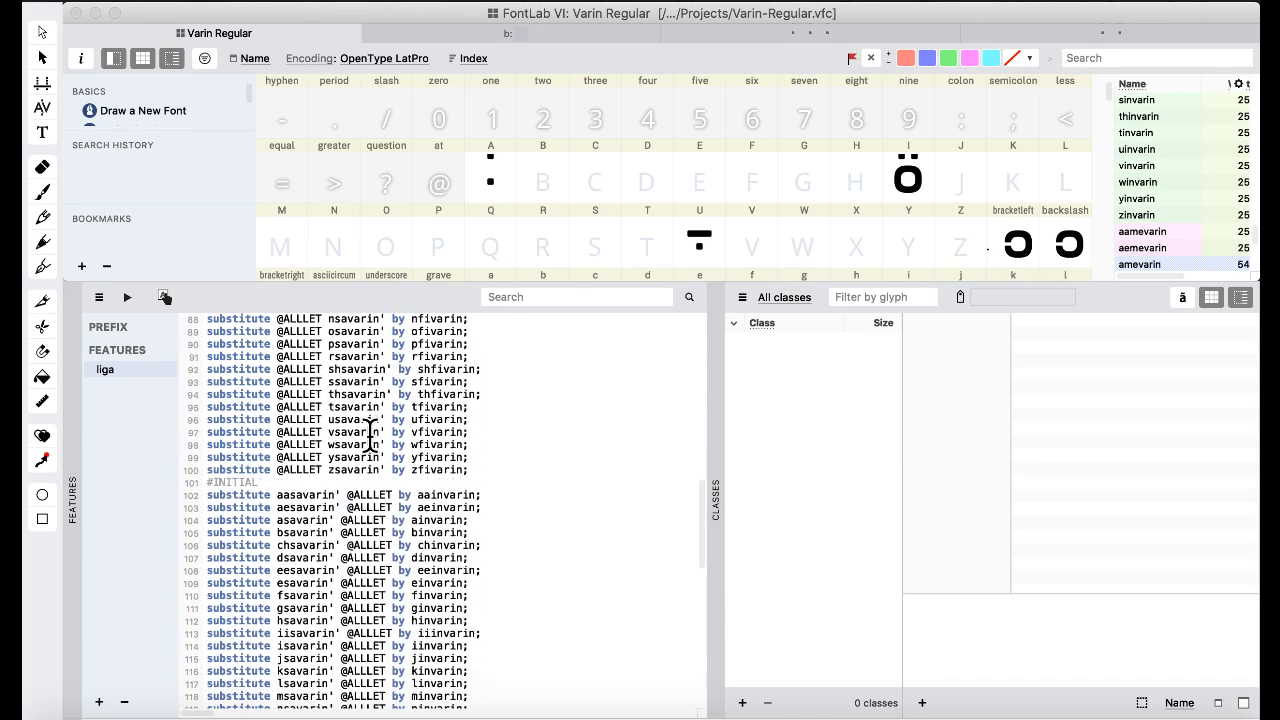
scroll(370, 437, "down", 6)
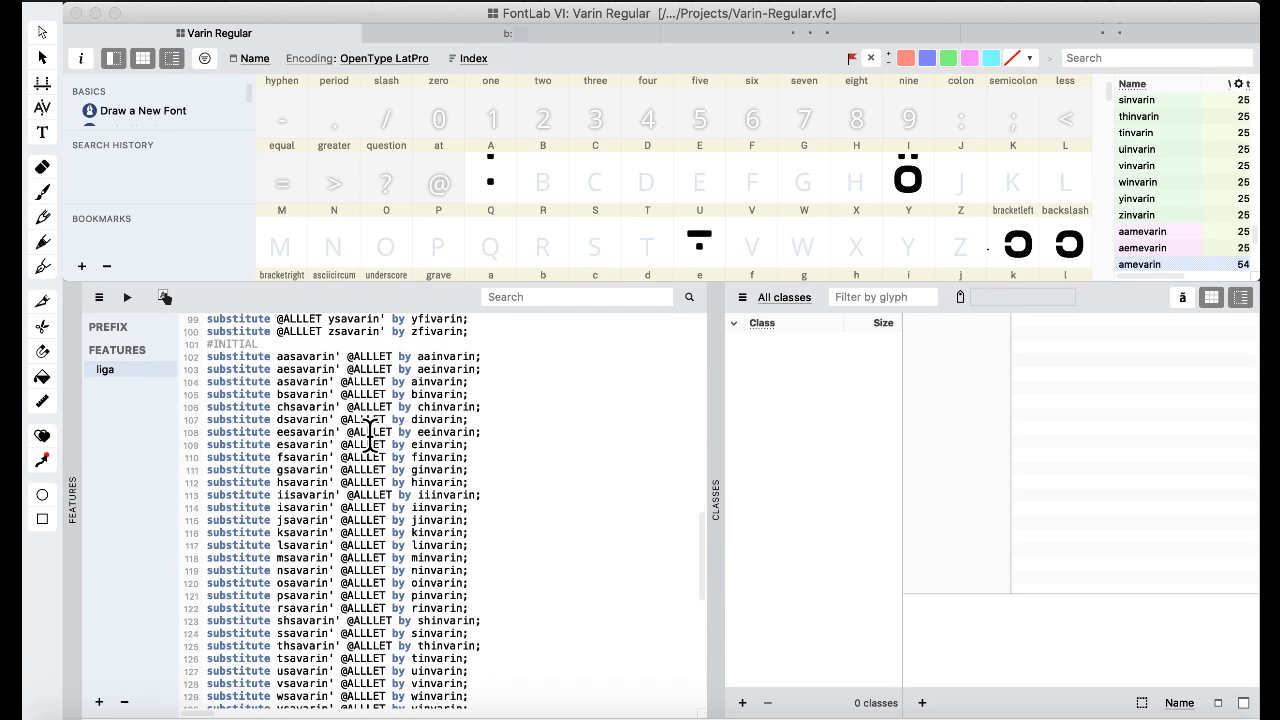
scroll(370, 432, "up", 1)
left_click(367, 394)
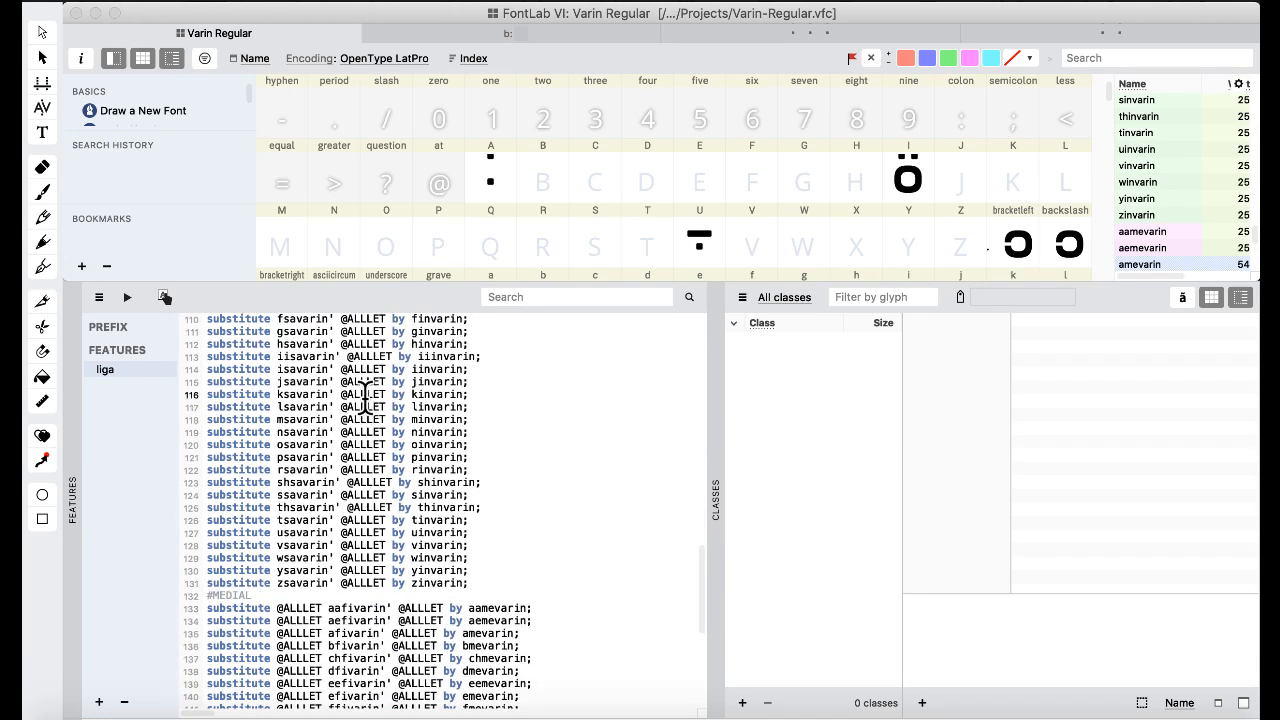
scroll(366, 395, "up", 5)
scroll(366, 395, "up", 7)
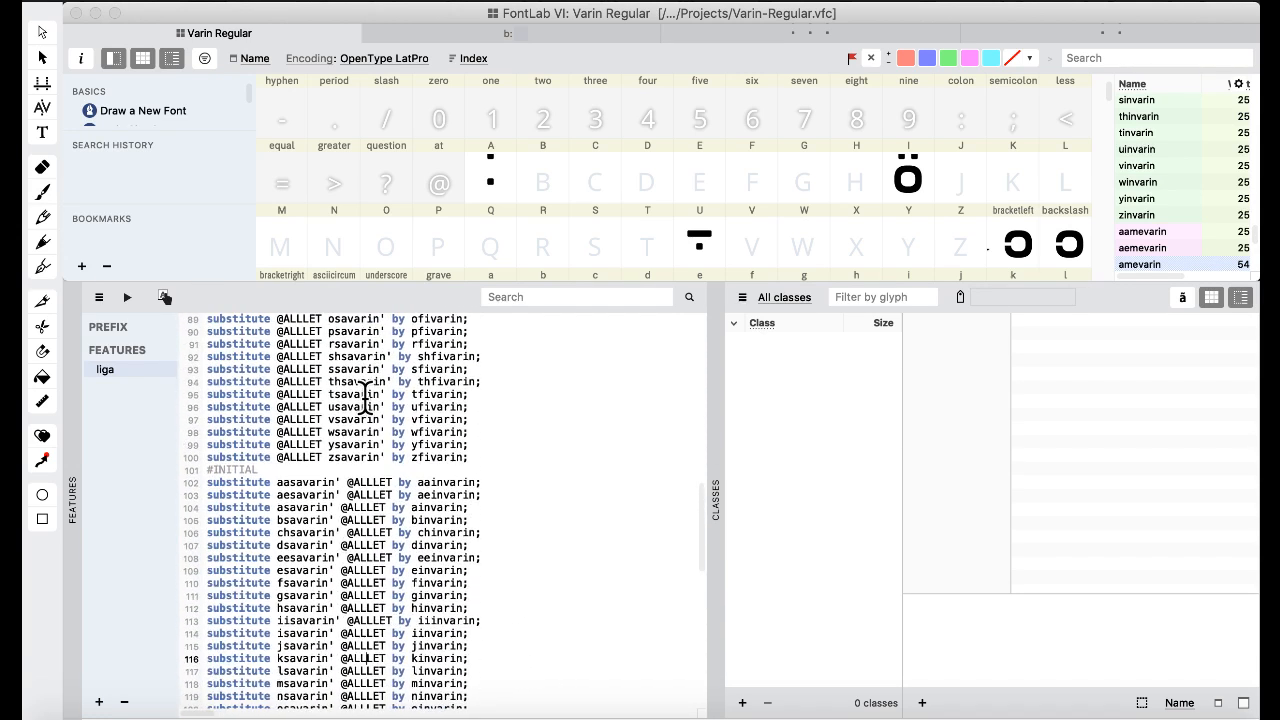
- Examine the savarin-to-fivarin rules under #FINAL and compare them with the fivarin-to-mevarin rules under #MEDIAL in the liga feature
scroll(366, 395, "up", 2)
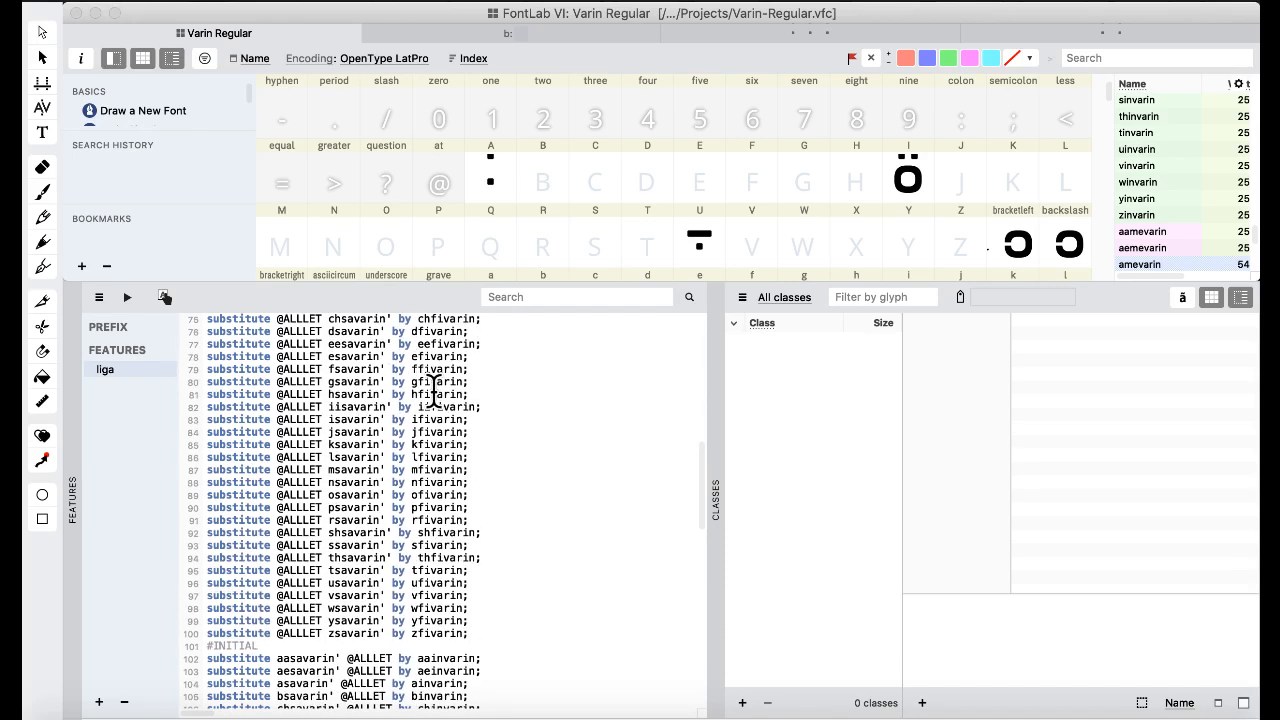
double_click(433, 394)
scroll(426, 440, "up", 1)
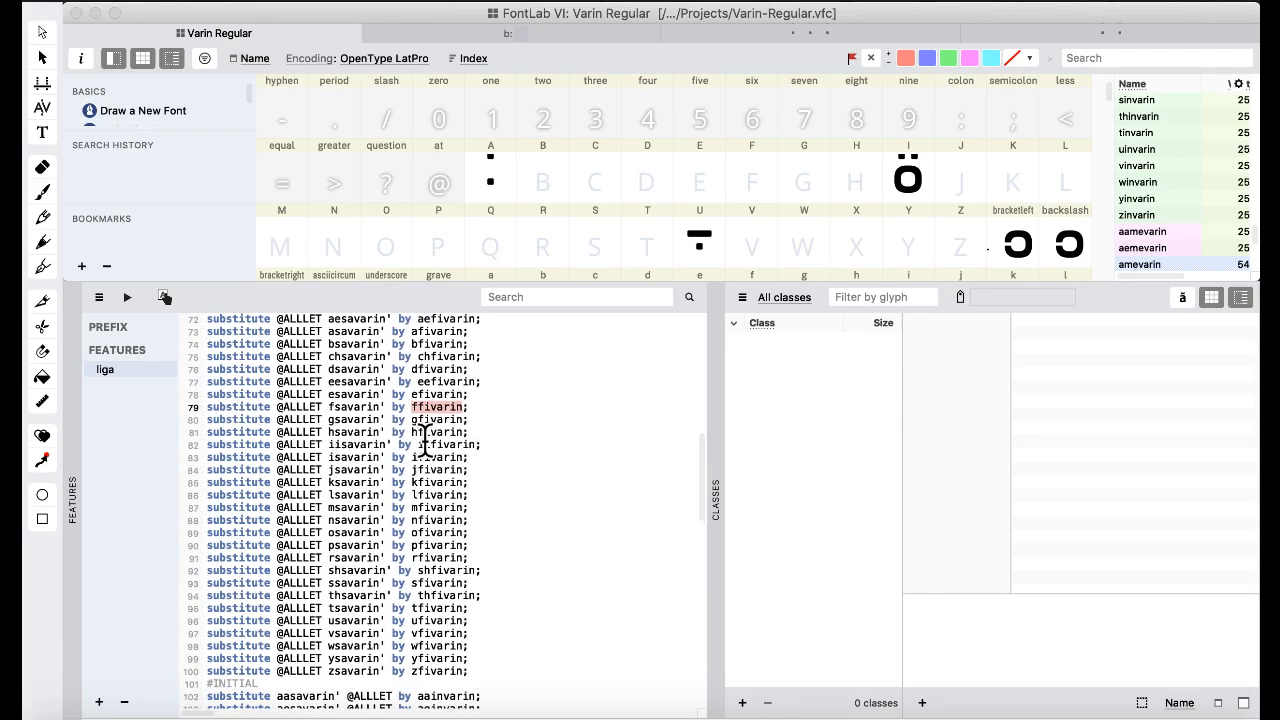
left_click(359, 428)
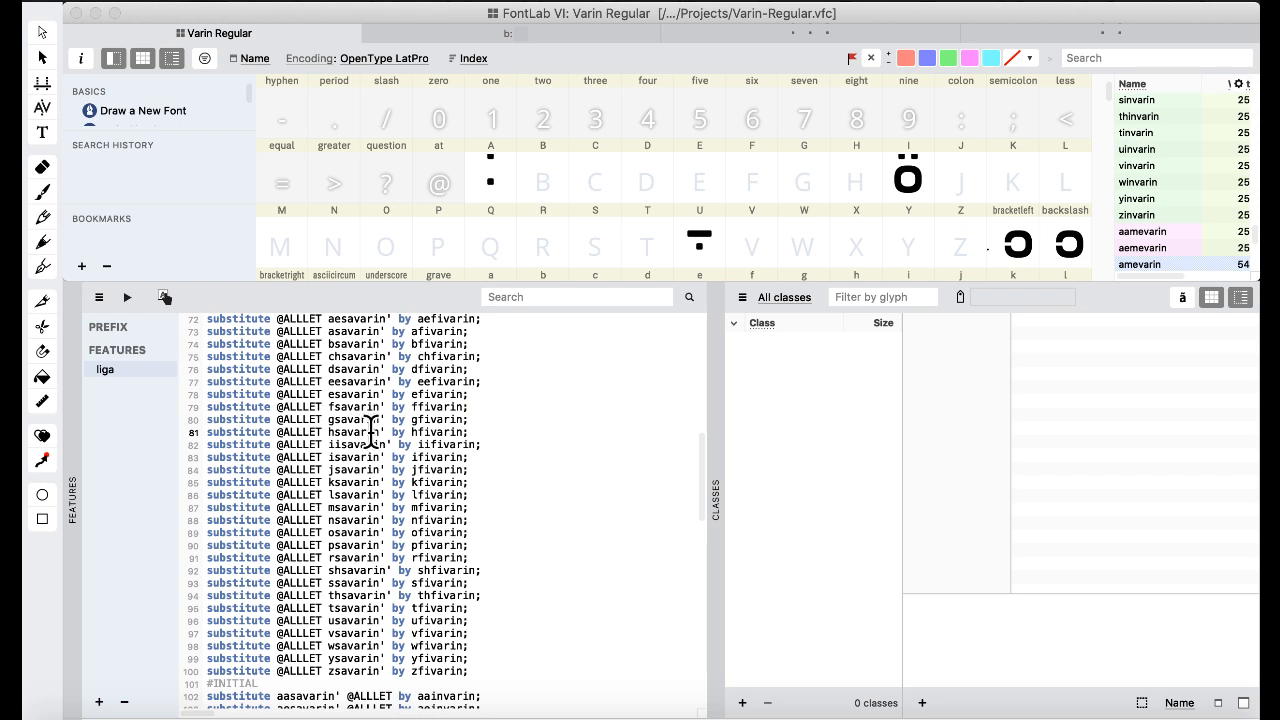
scroll(362, 430, "down", 10)
scroll(370, 432, "up", 12)
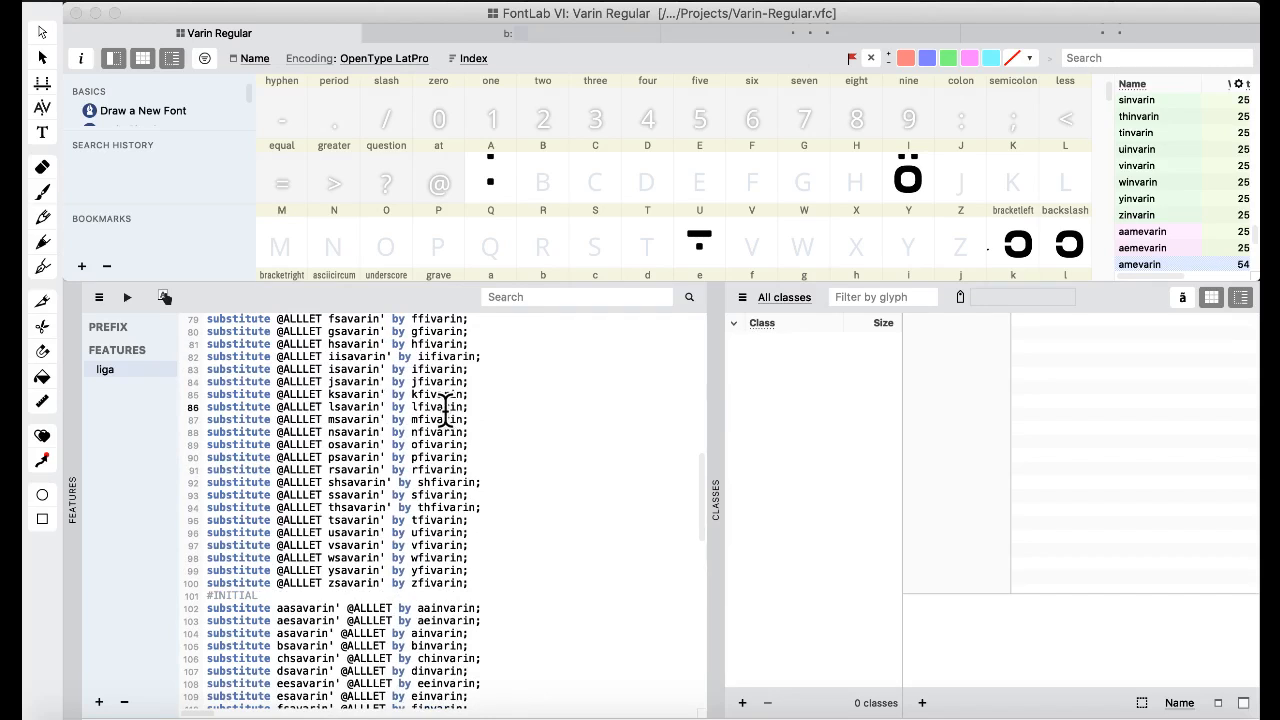
scroll(449, 410, "down", 15)
scroll(381, 432, "up", 2)
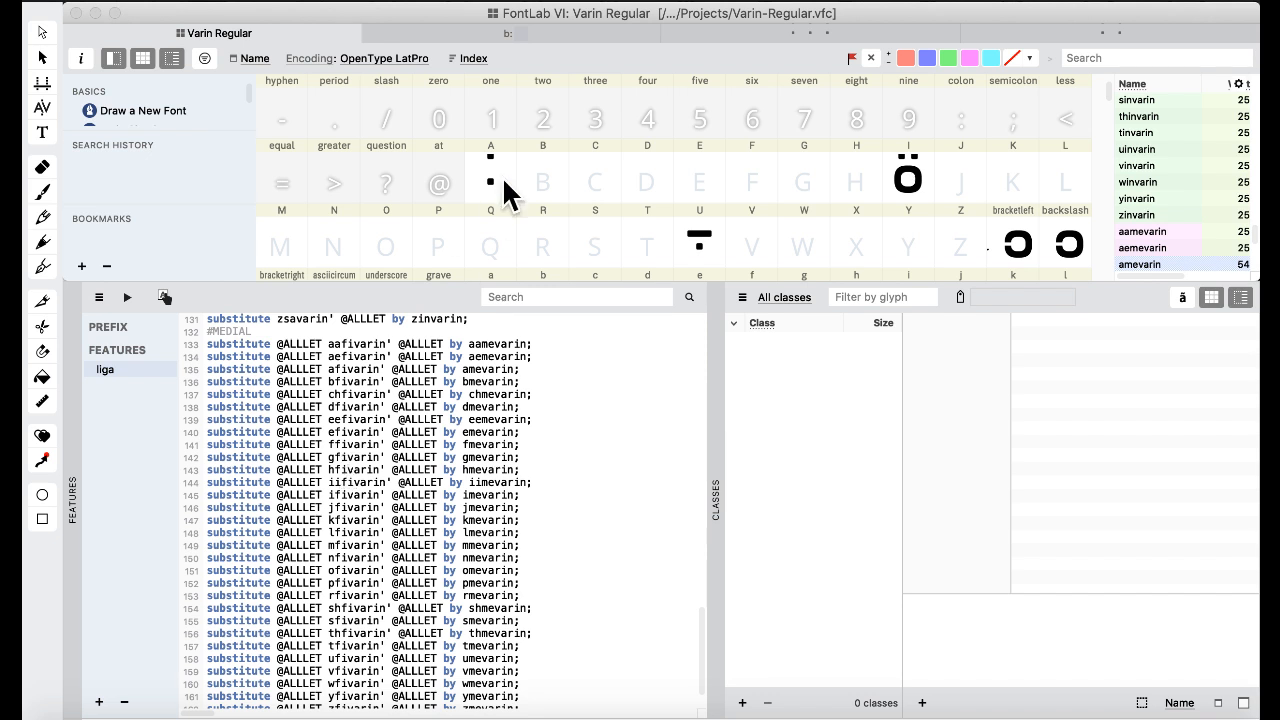
scroll(495, 185, "up", 1)
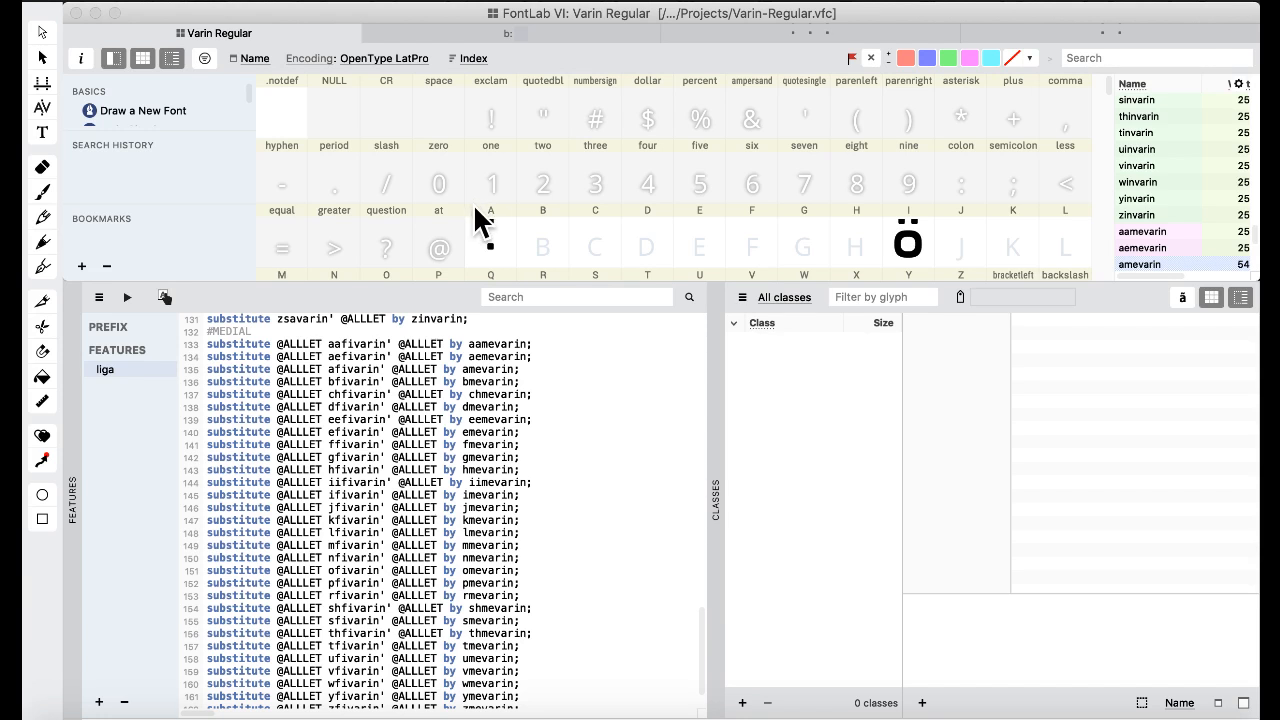
scroll(408, 370, "up", 3)
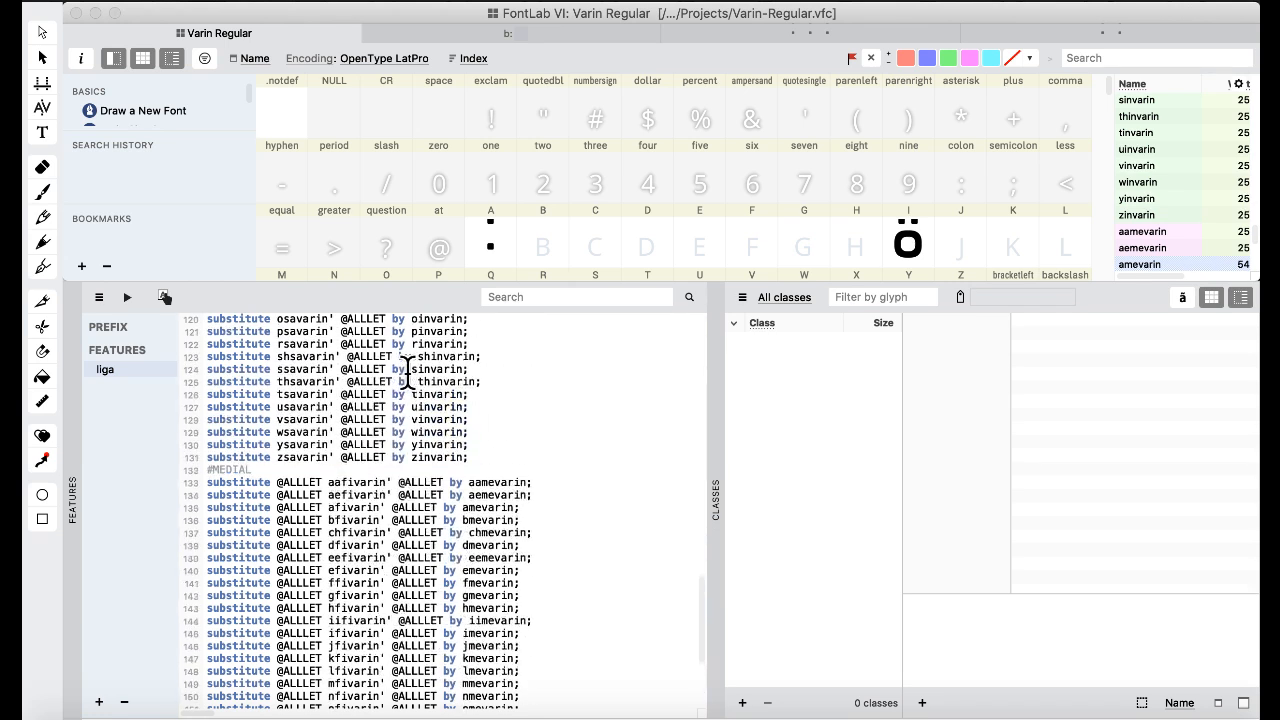
- Rename the #FINAL comment on line 70 of the liga feature as #MEDIAL and the comment on line 132 as #FINAL
scroll(408, 370, "up", 15)
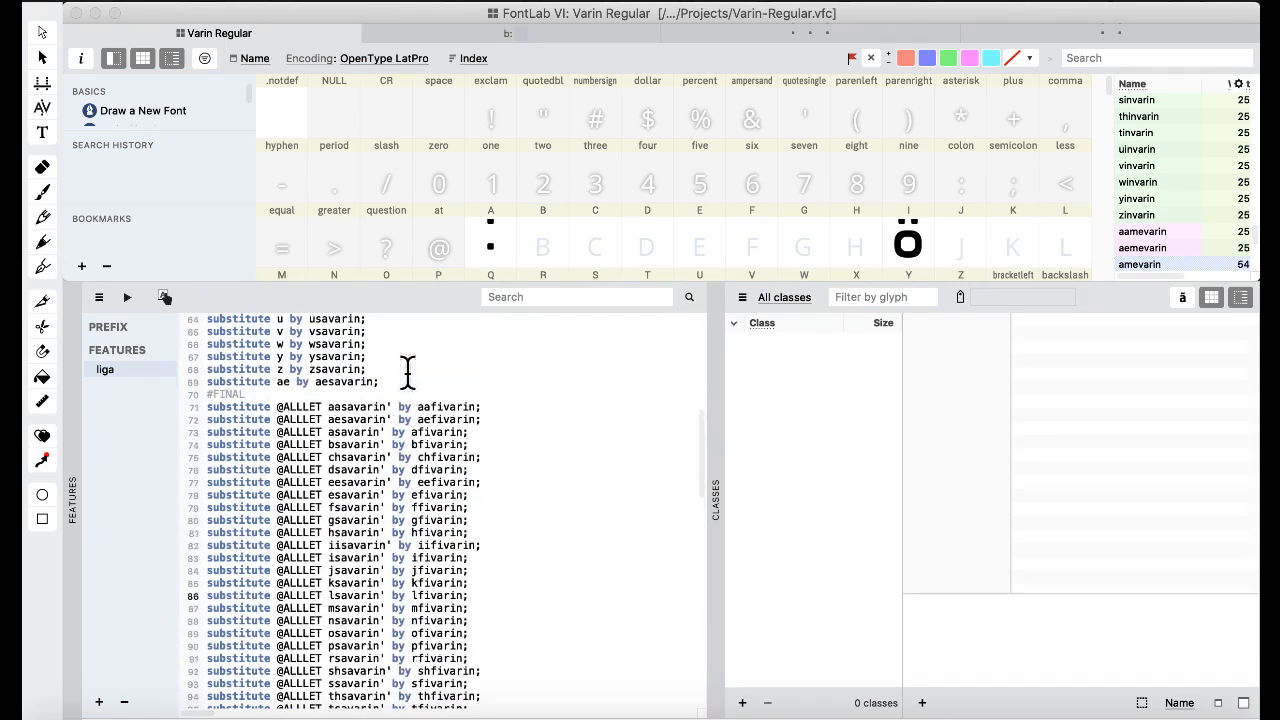
scroll(408, 372, "up", 2)
scroll(408, 372, "down", 2)
scroll(408, 370, "down", 1)
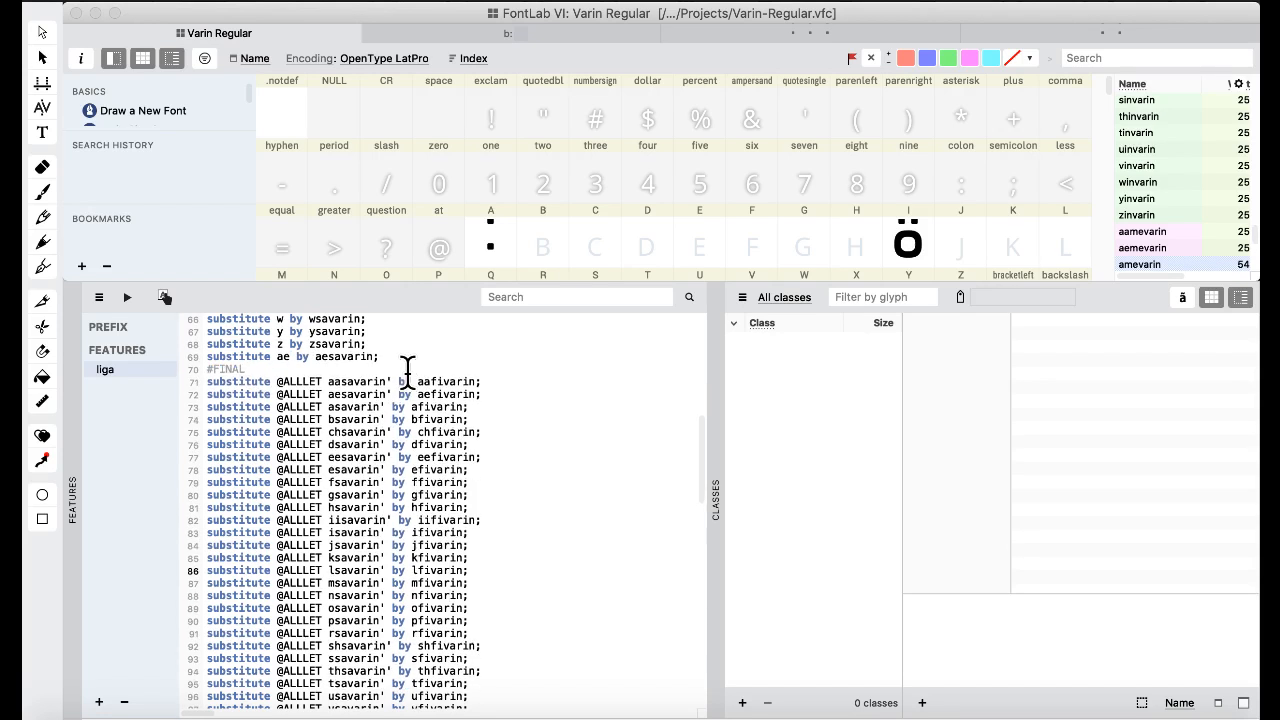
scroll(408, 368, "up", 1)
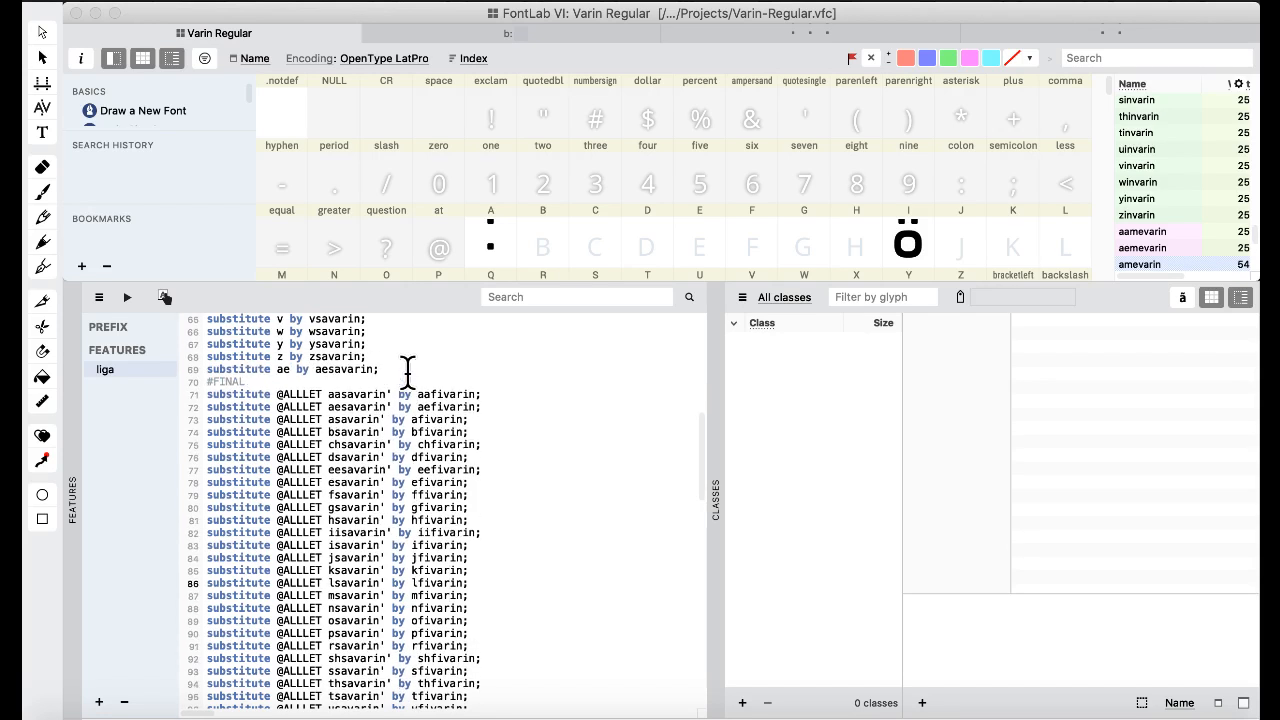
double_click(225, 381)
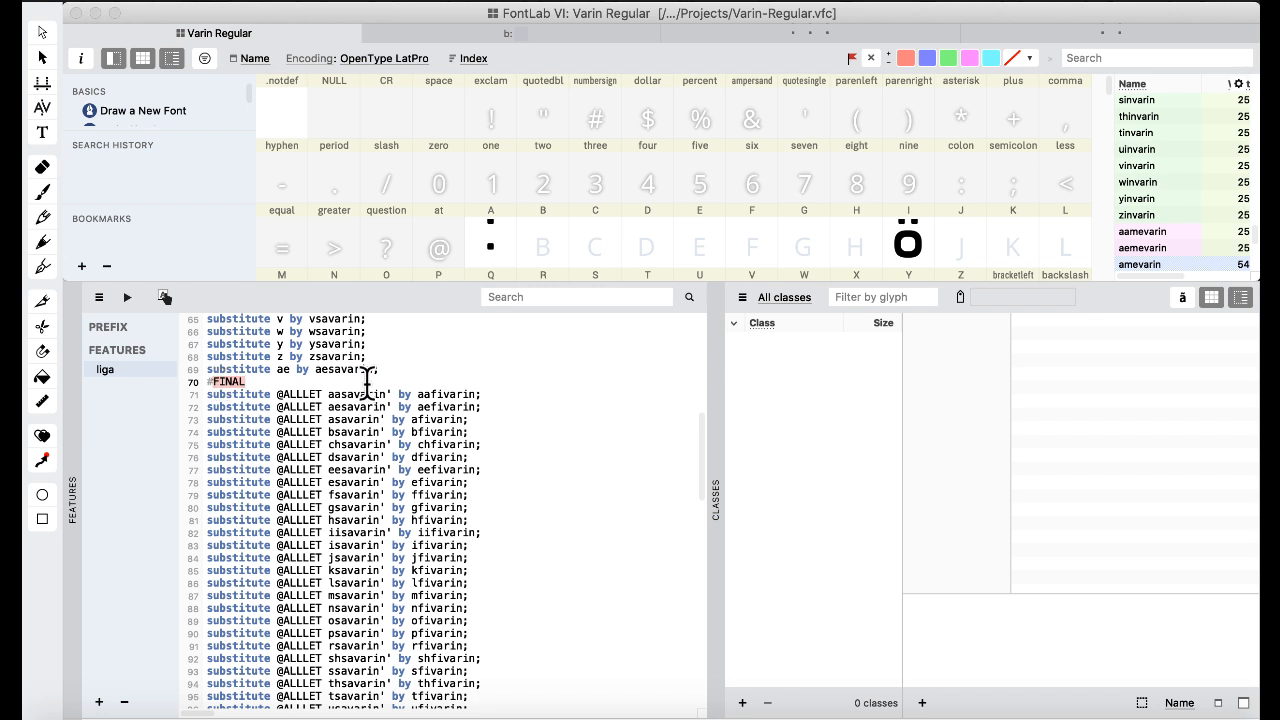
type("MEDIA")
left_click(389, 394)
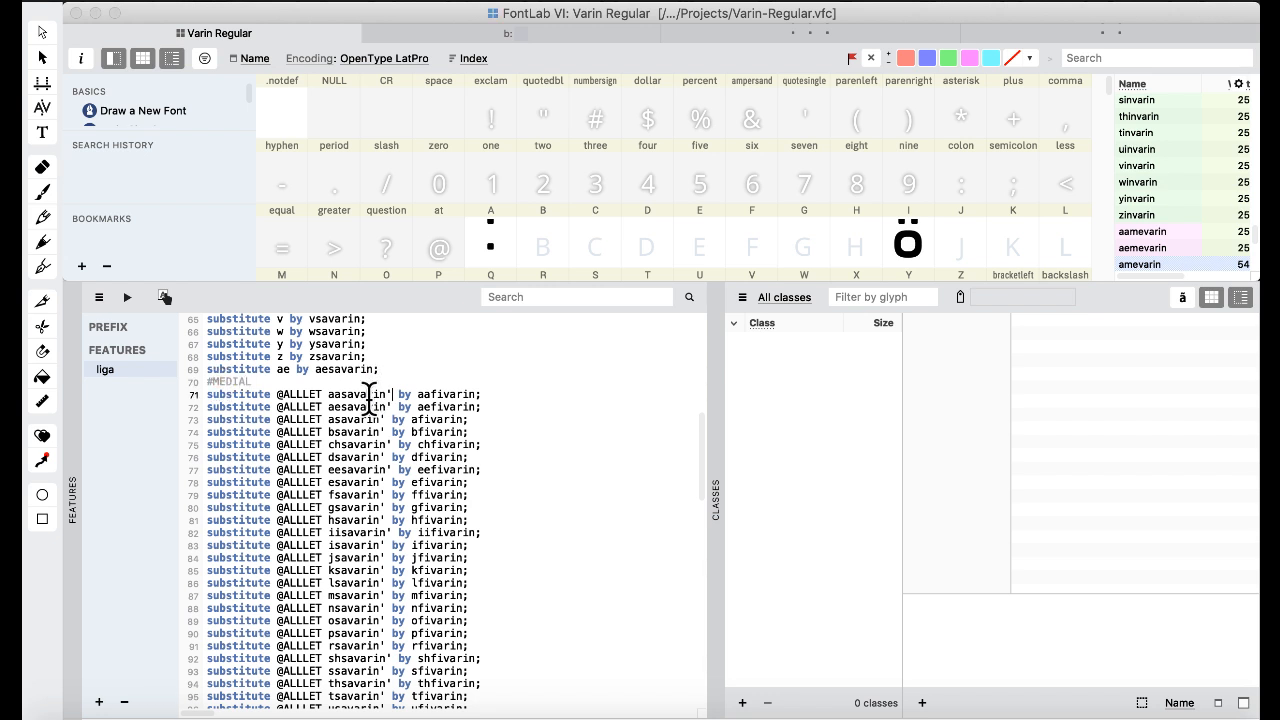
scroll(316, 385, "down", 15)
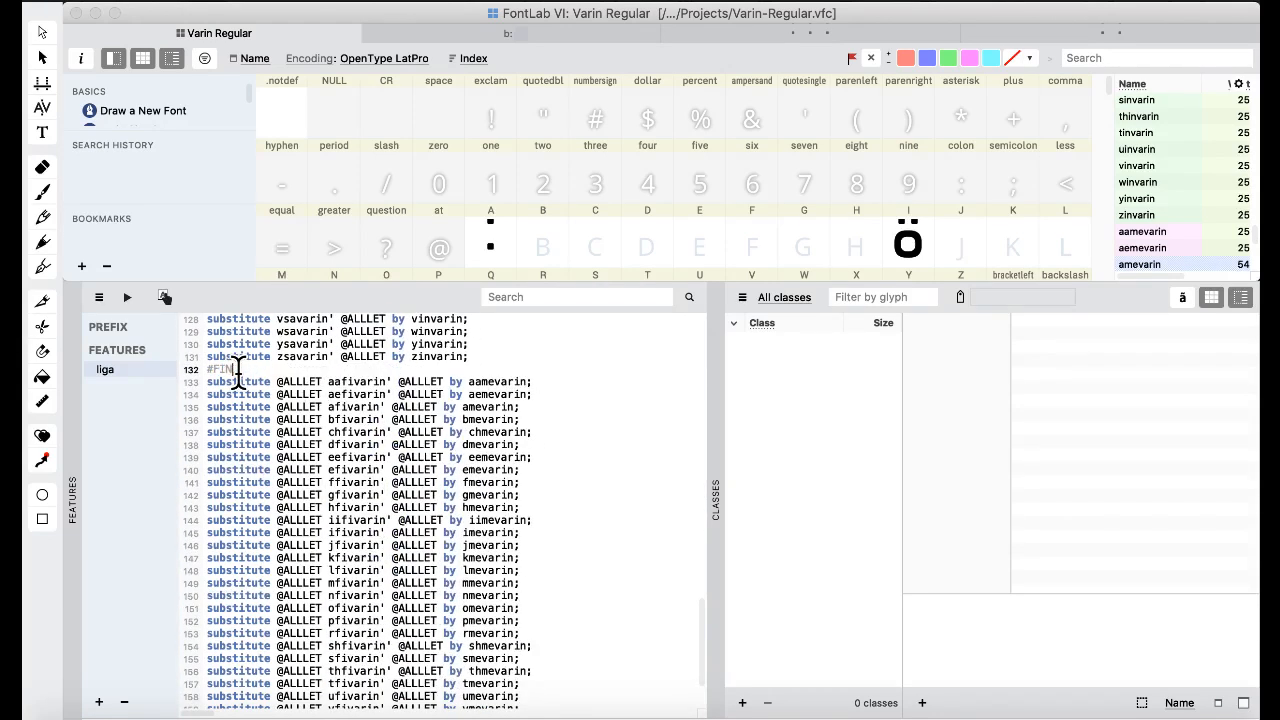
- Copy the substitution rules on lines 71–100 under #MEDIAL and paste them over the contents of Untitled.txt in the text editor
scroll(238, 370, "up", 13)
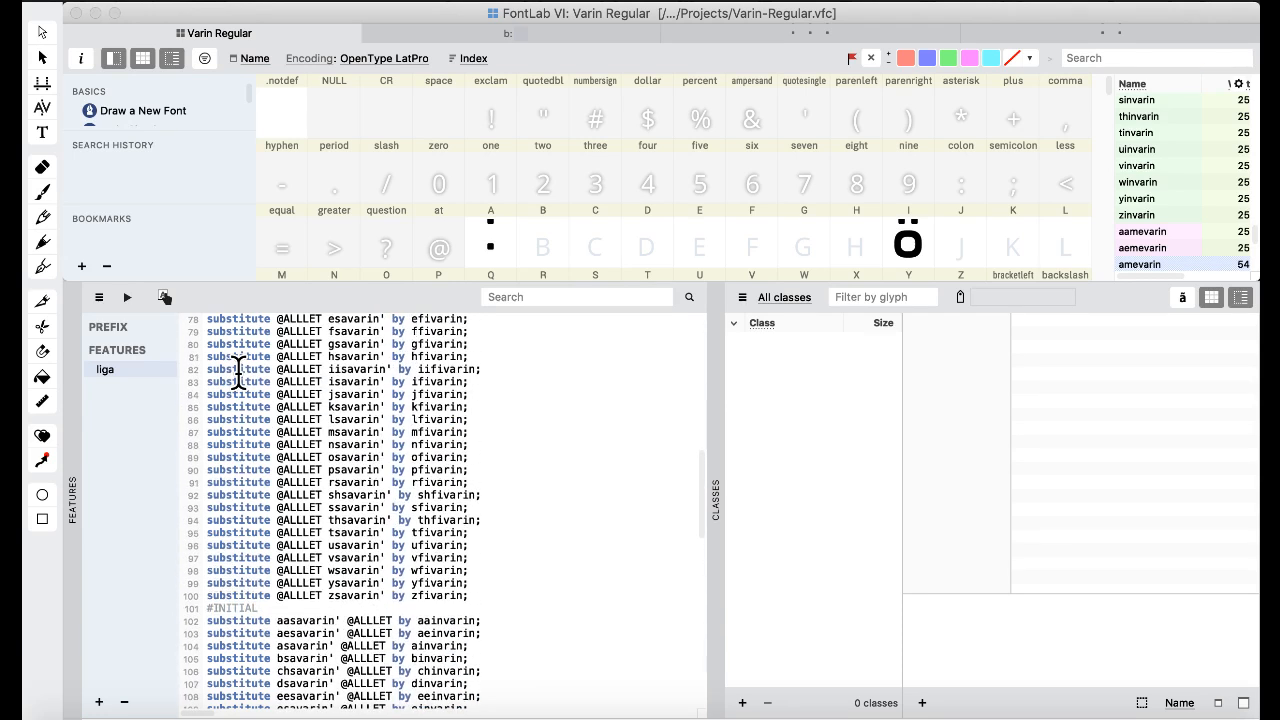
scroll(238, 370, "up", 2)
scroll(238, 370, "down", 1)
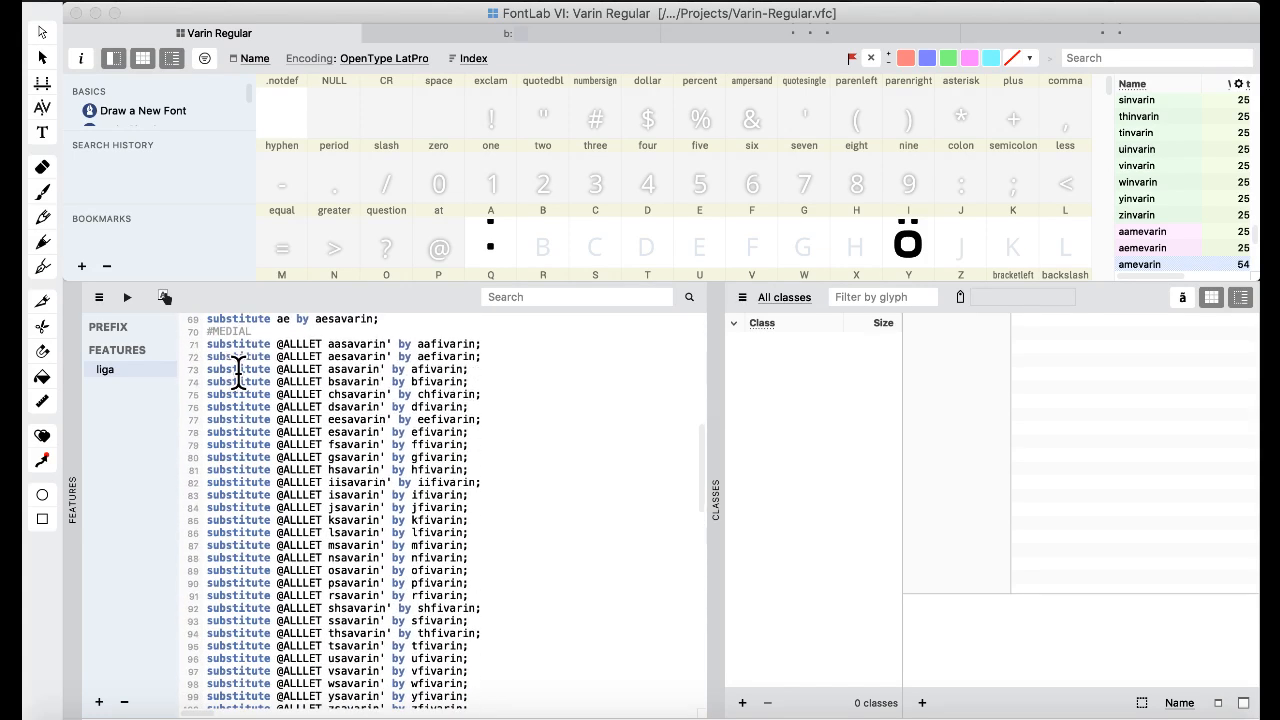
scroll(433, 568, "down", 1)
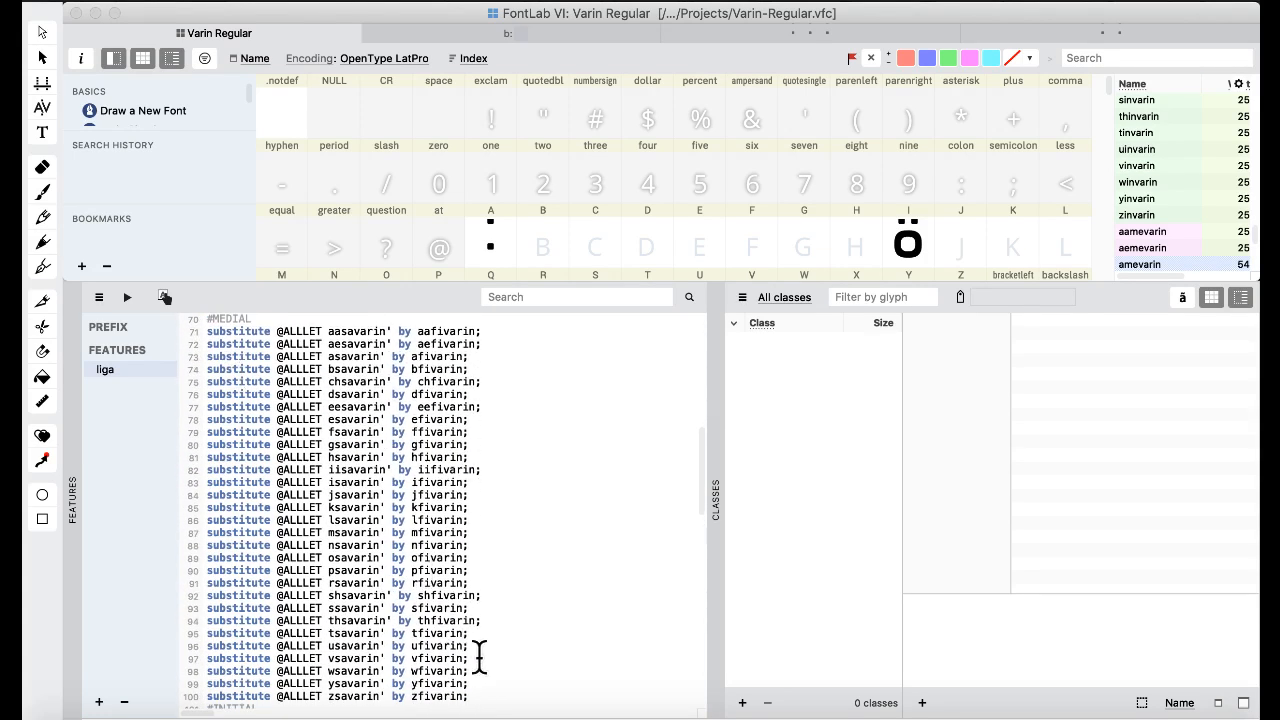
left_click_drag(475, 697, 207, 332)
key("super+c")
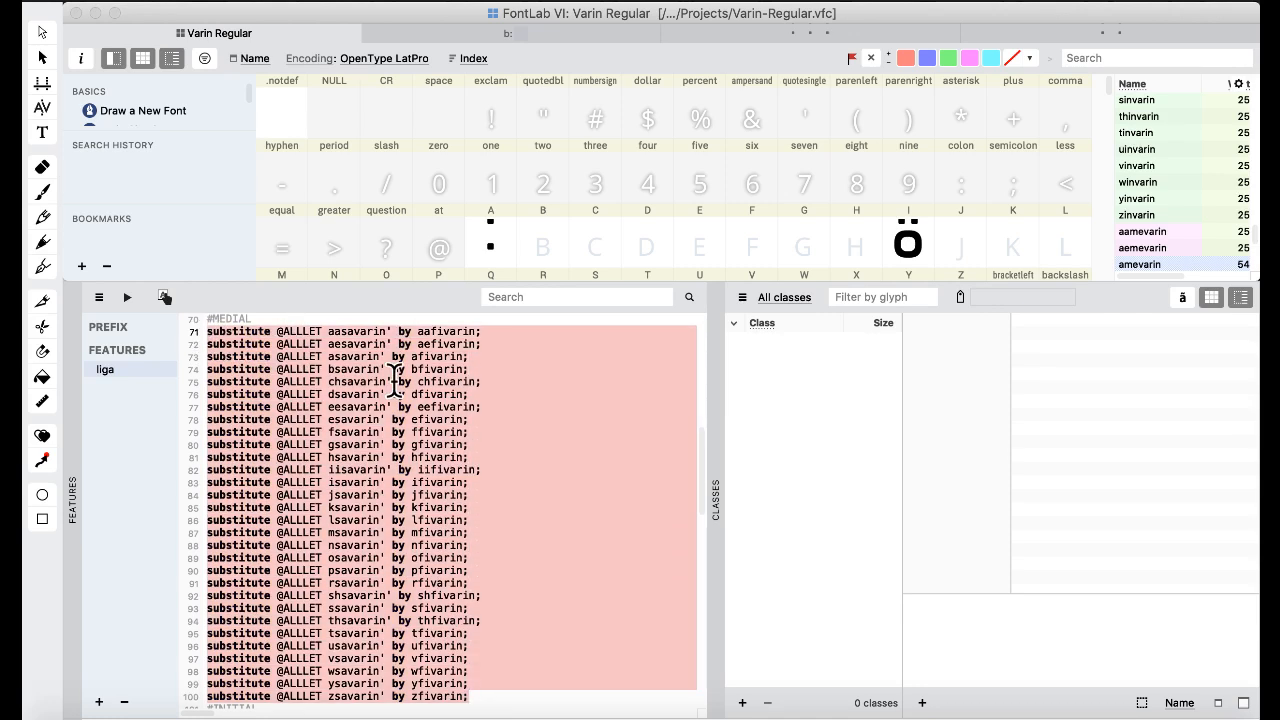
key("ctrl+Up")
left_click(906, 383)
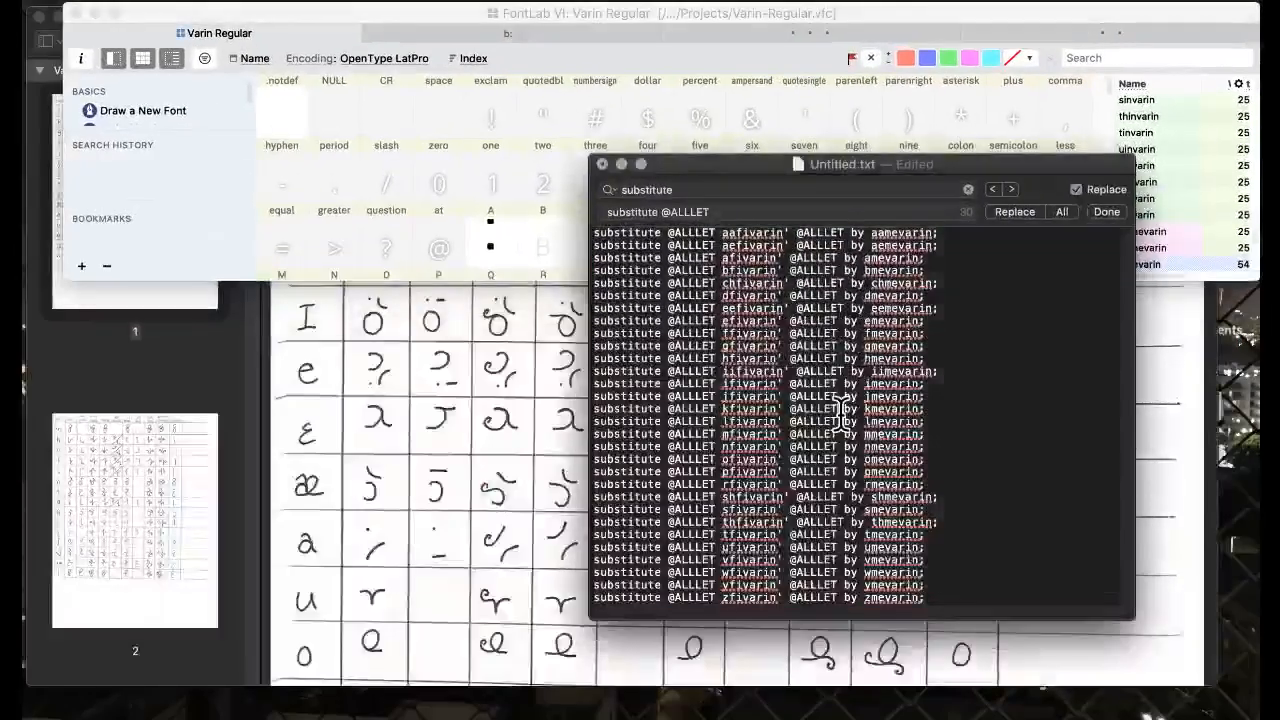
key("super+v")
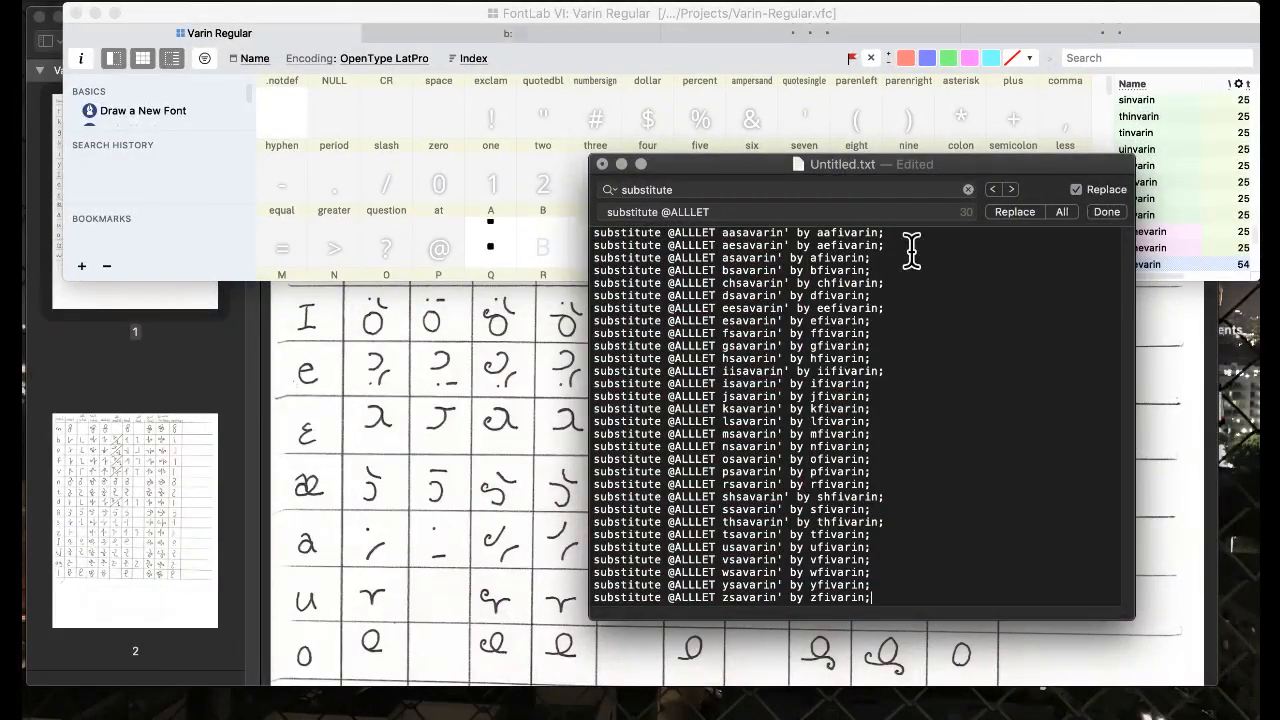
- Replace every occurrence of fivarin with mevarin in Untitled.txt
left_click_drag(694, 192, 597, 135)
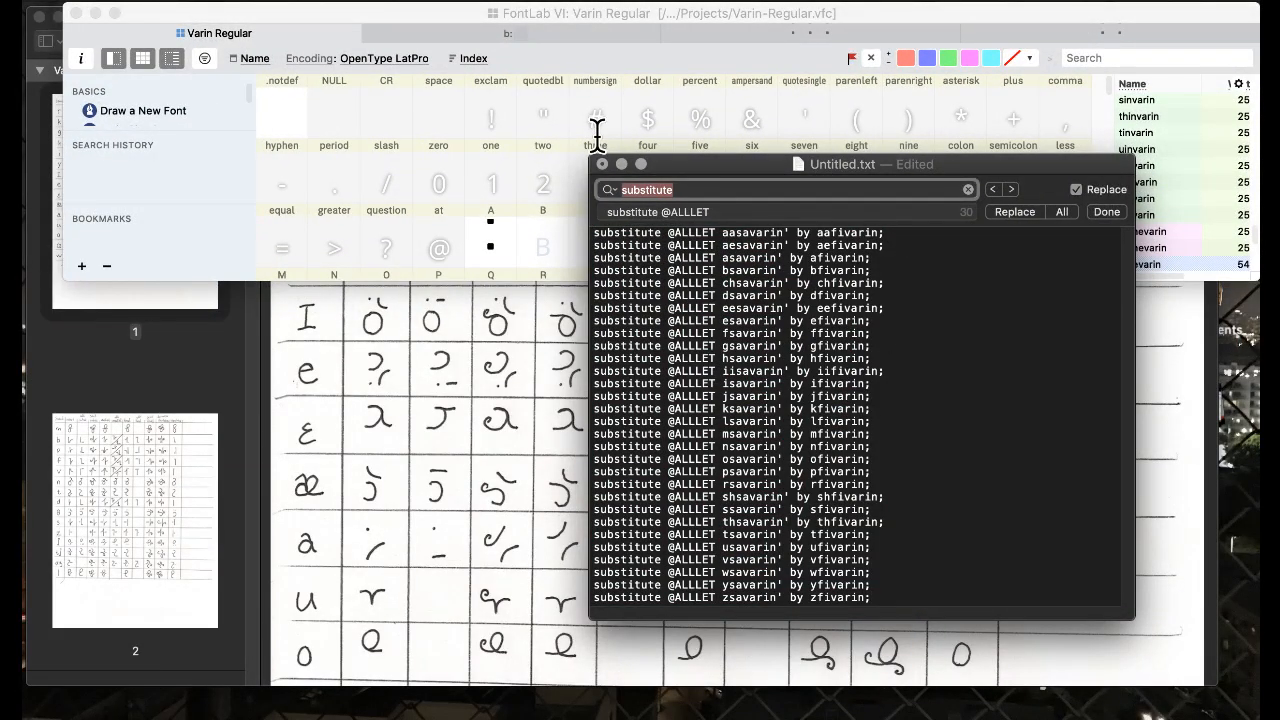
type("fivarin")
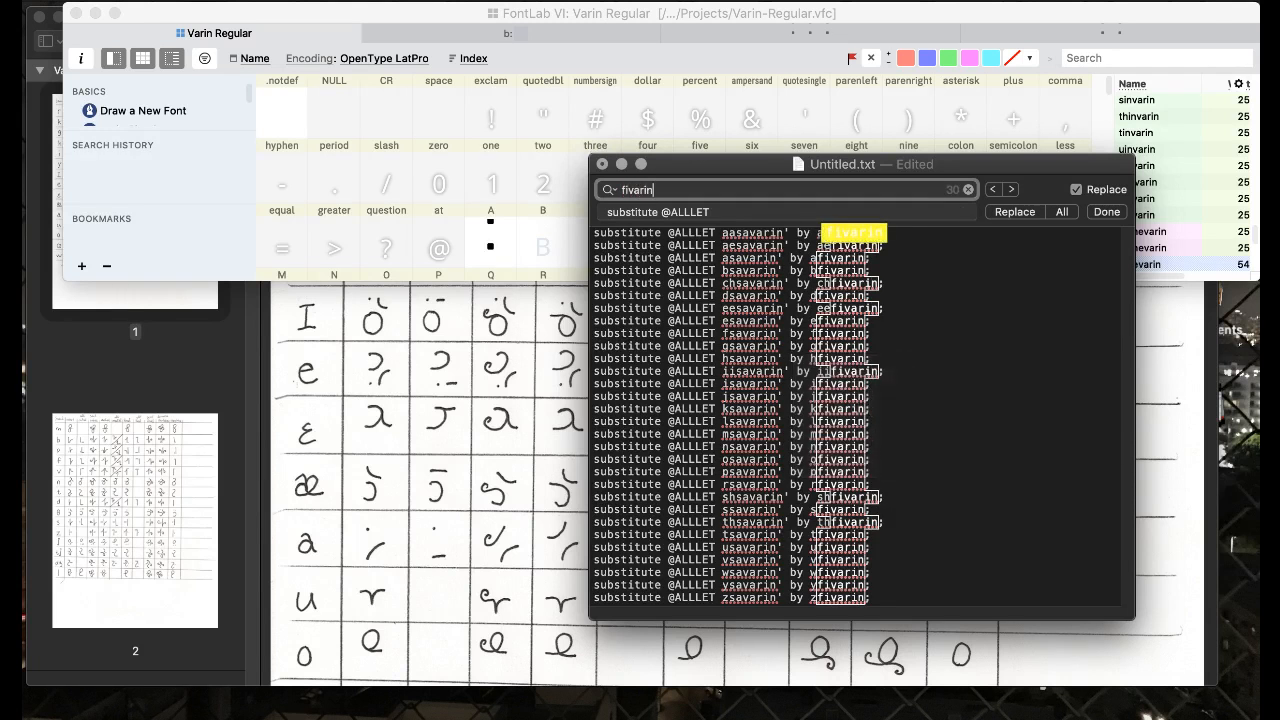
key("Tab")
type("me")
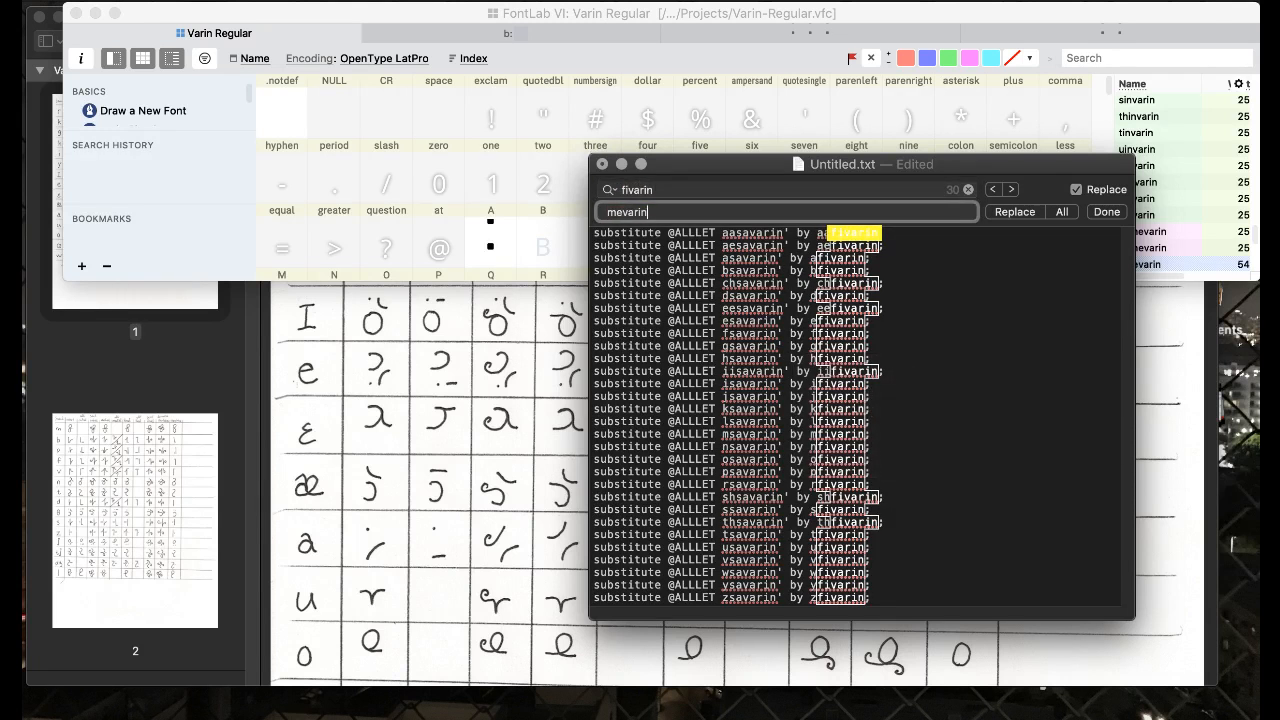
left_click(1062, 211)
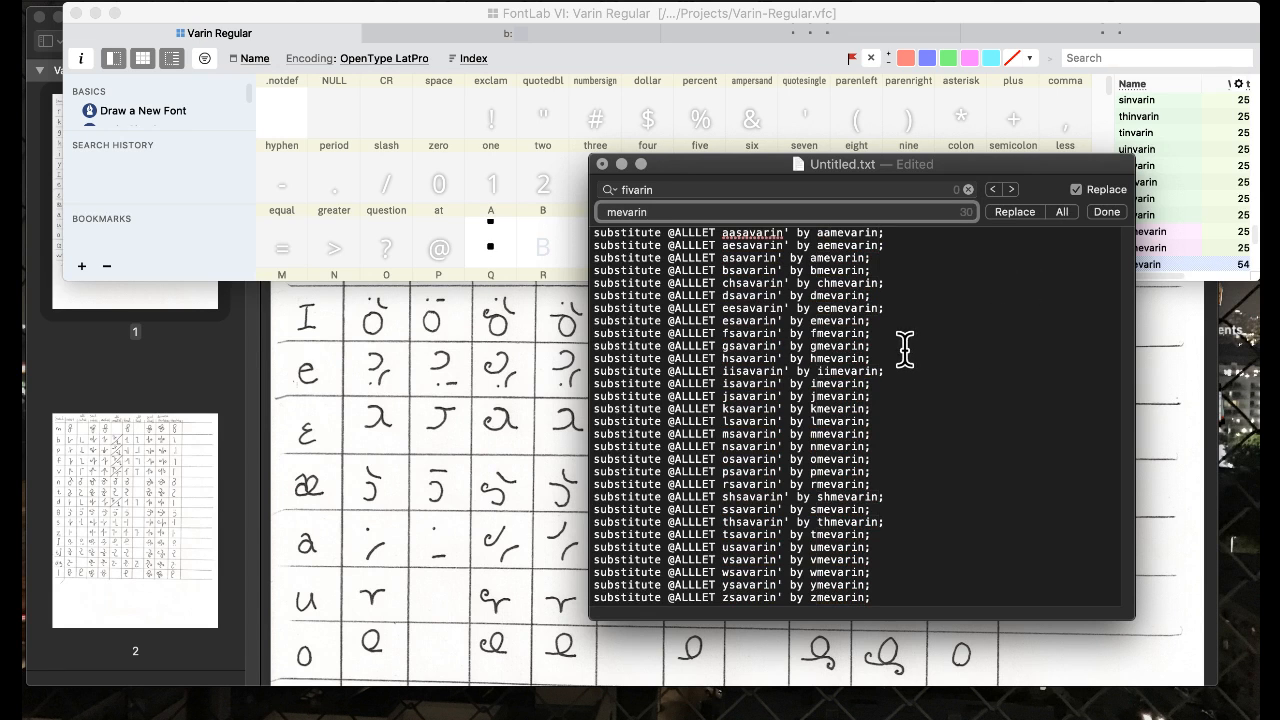
- Copy all the edited rules and paste them over lines 71–100 under #MEDIAL in FontLab's liga feature
left_click(905, 348)
key("super+a")
left_click(481, 235)
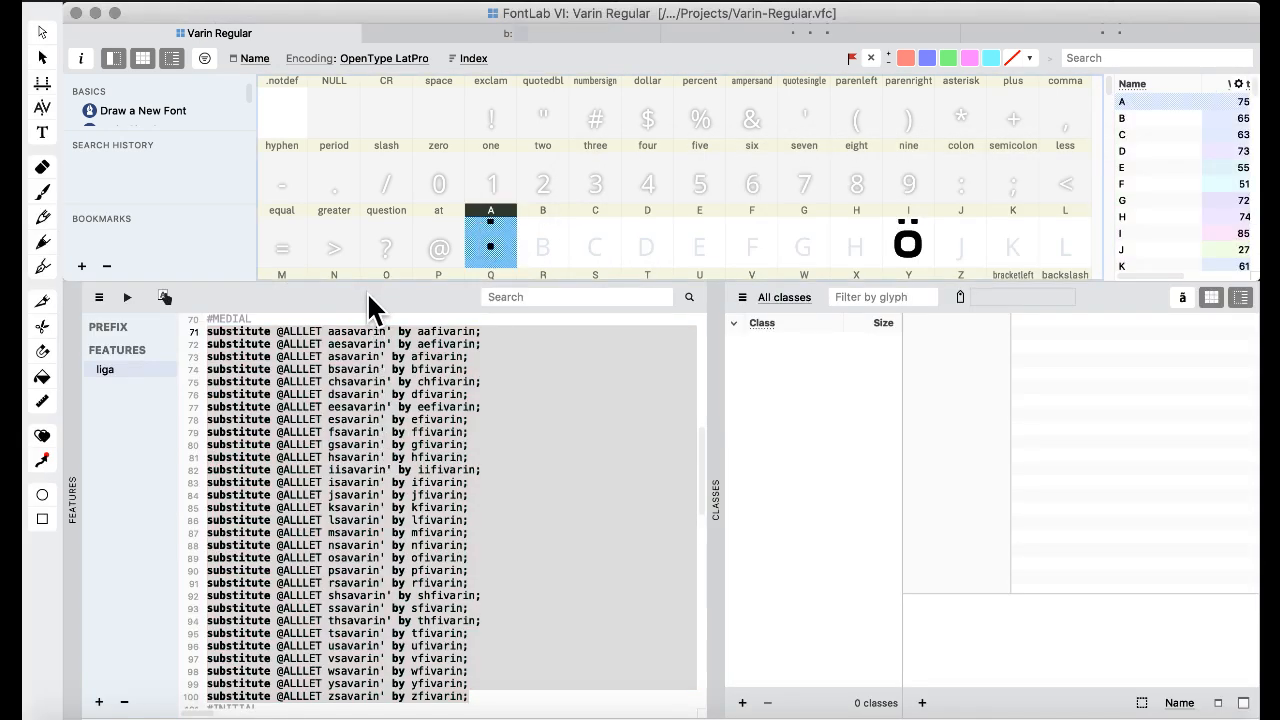
key("super+v")
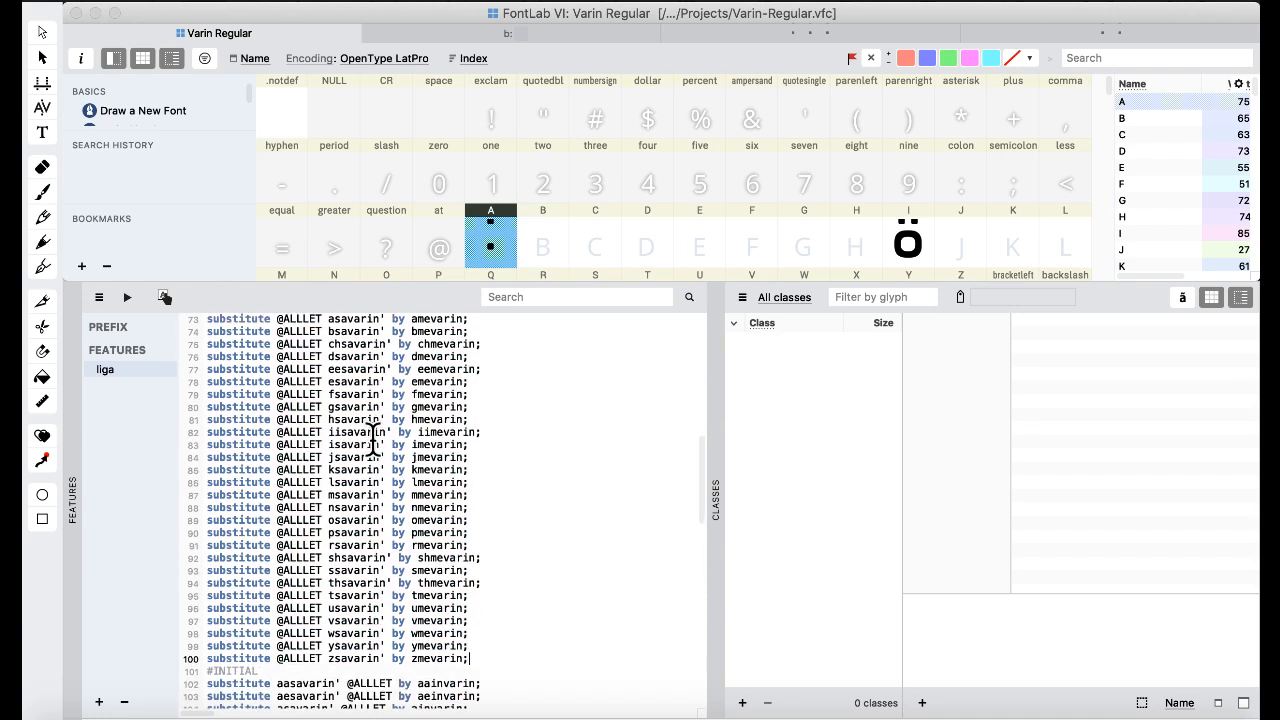
- Copy the substitution rules on lines 133–162 under #FINAL and paste them over the contents of Untitled.txt in the text editor
scroll(372, 438, "down", 15)
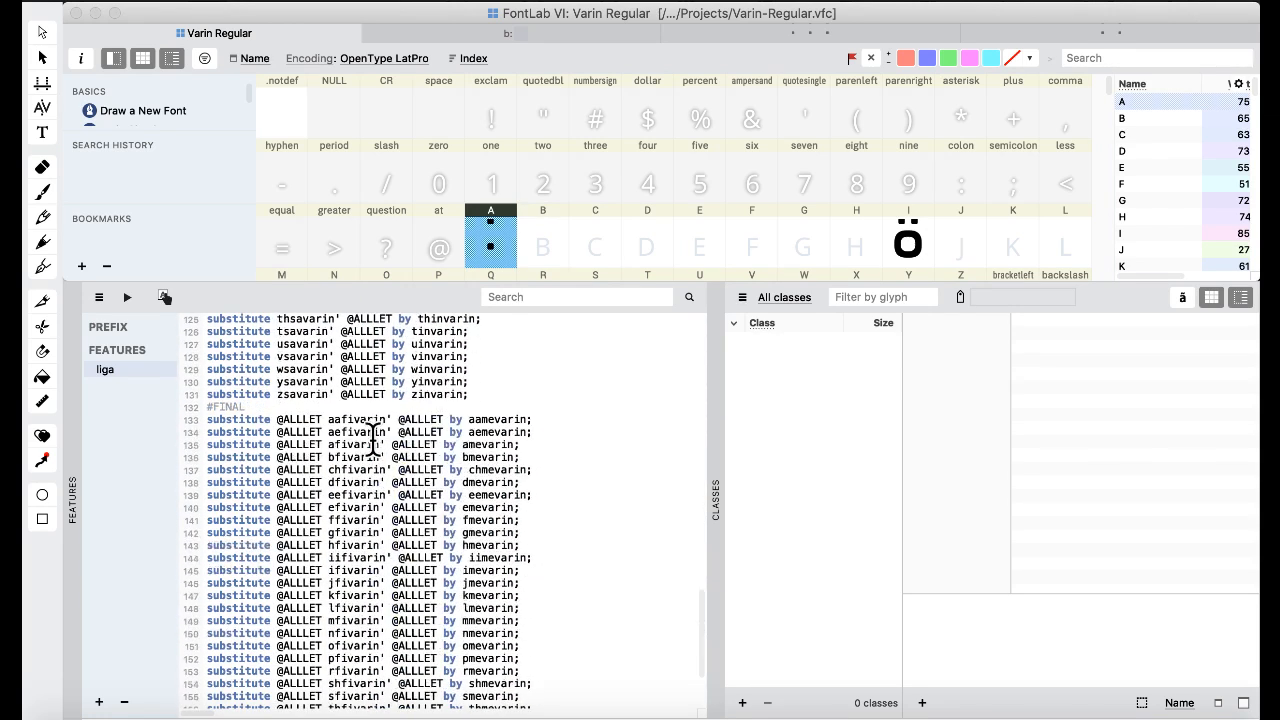
scroll(372, 439, "down", 3)
scroll(372, 439, "up", 1)
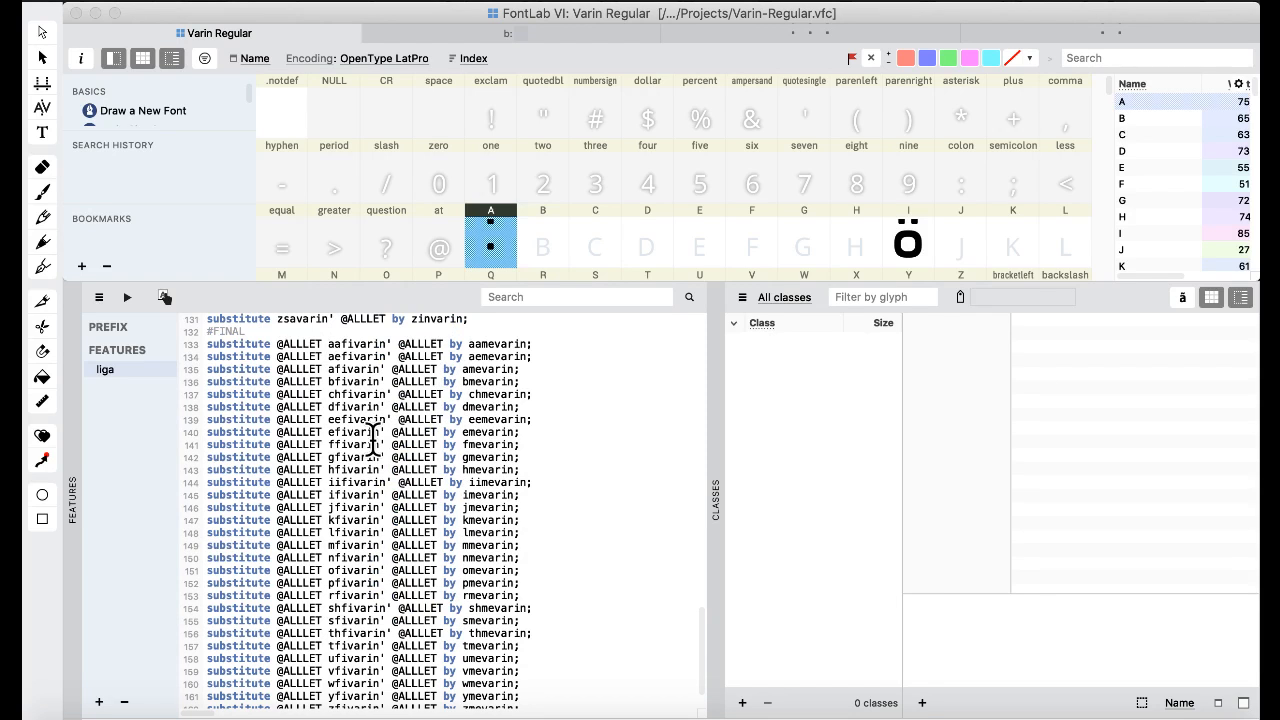
scroll(372, 438, "down", 1)
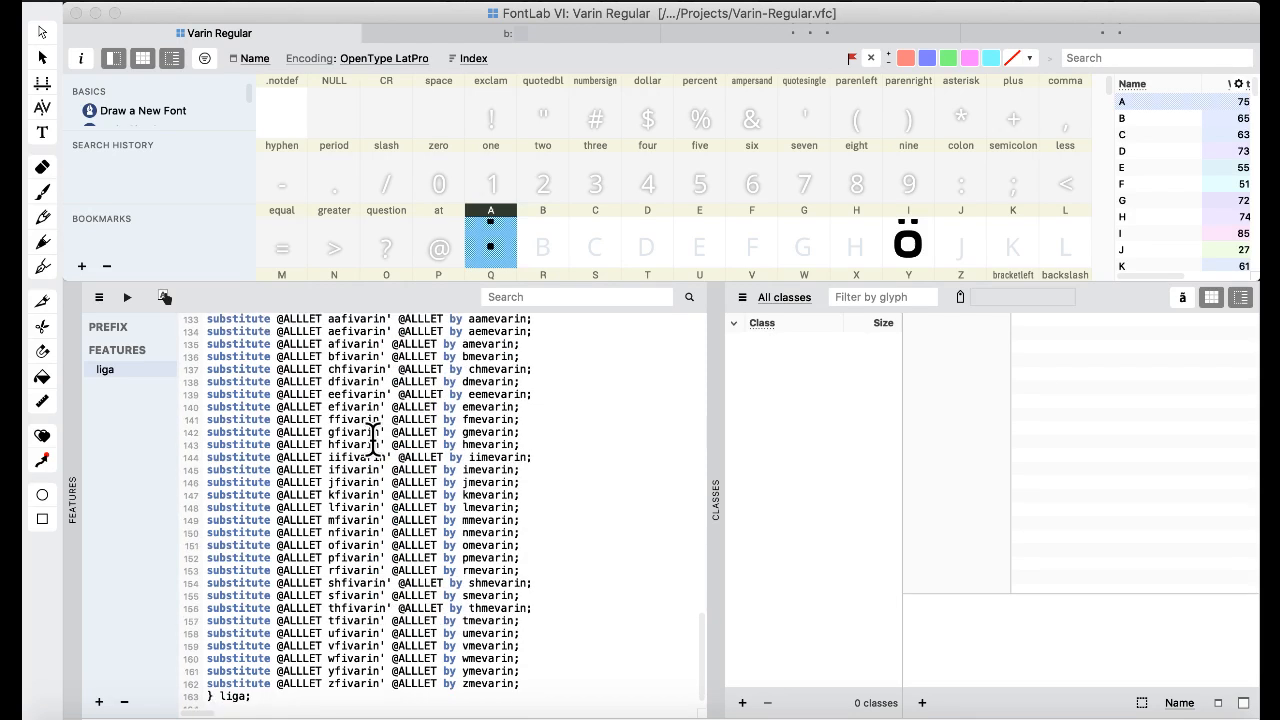
scroll(510, 566, "up", 1)
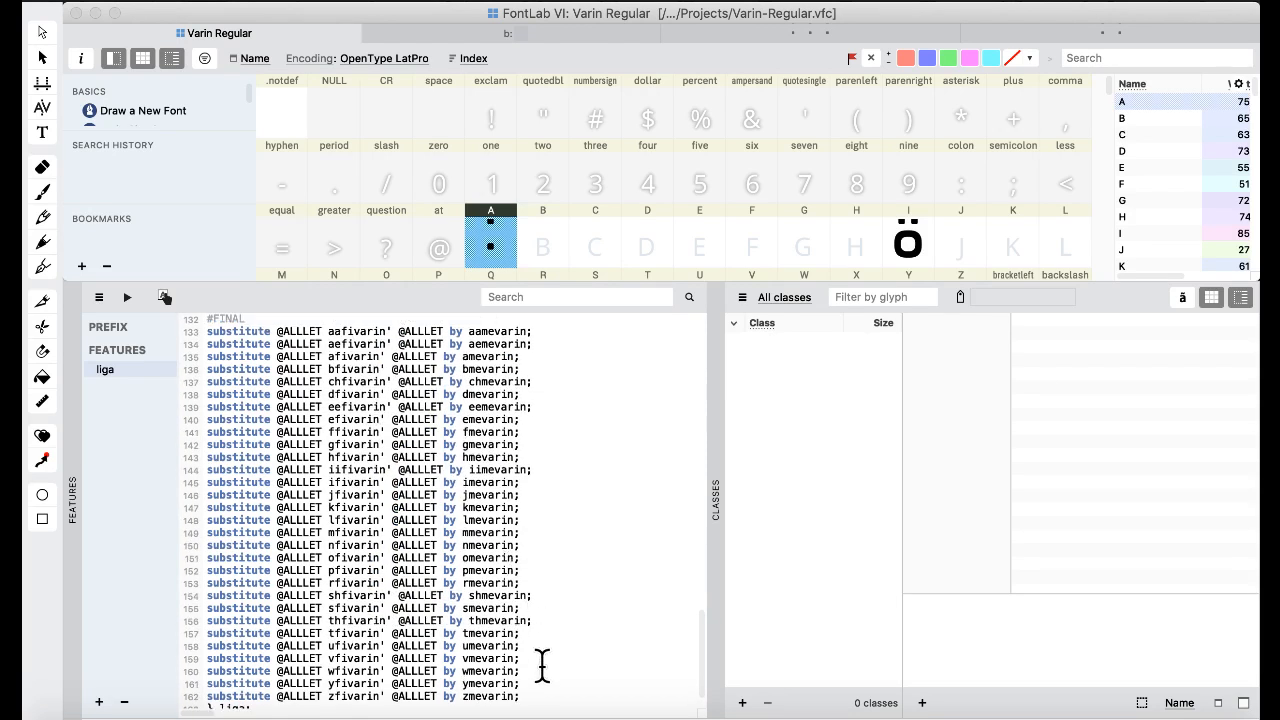
left_click_drag(520, 696, 206, 331)
key("super+c")
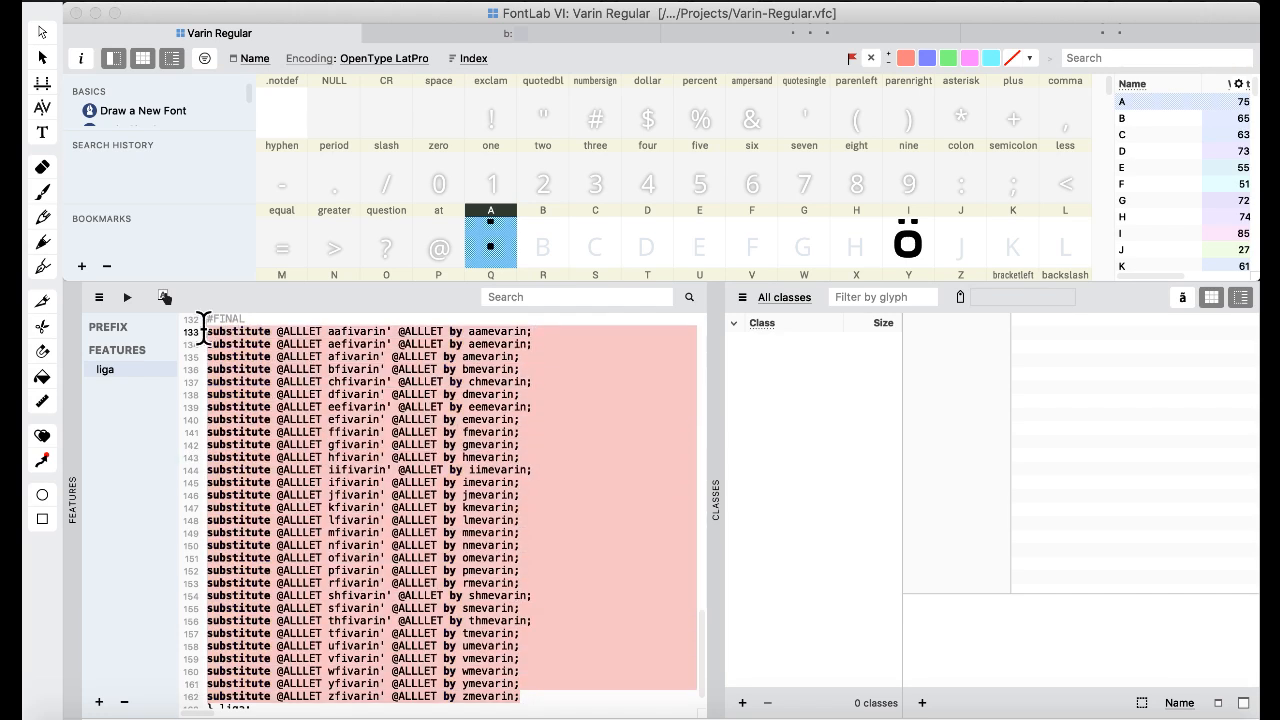
left_click(268, 350)
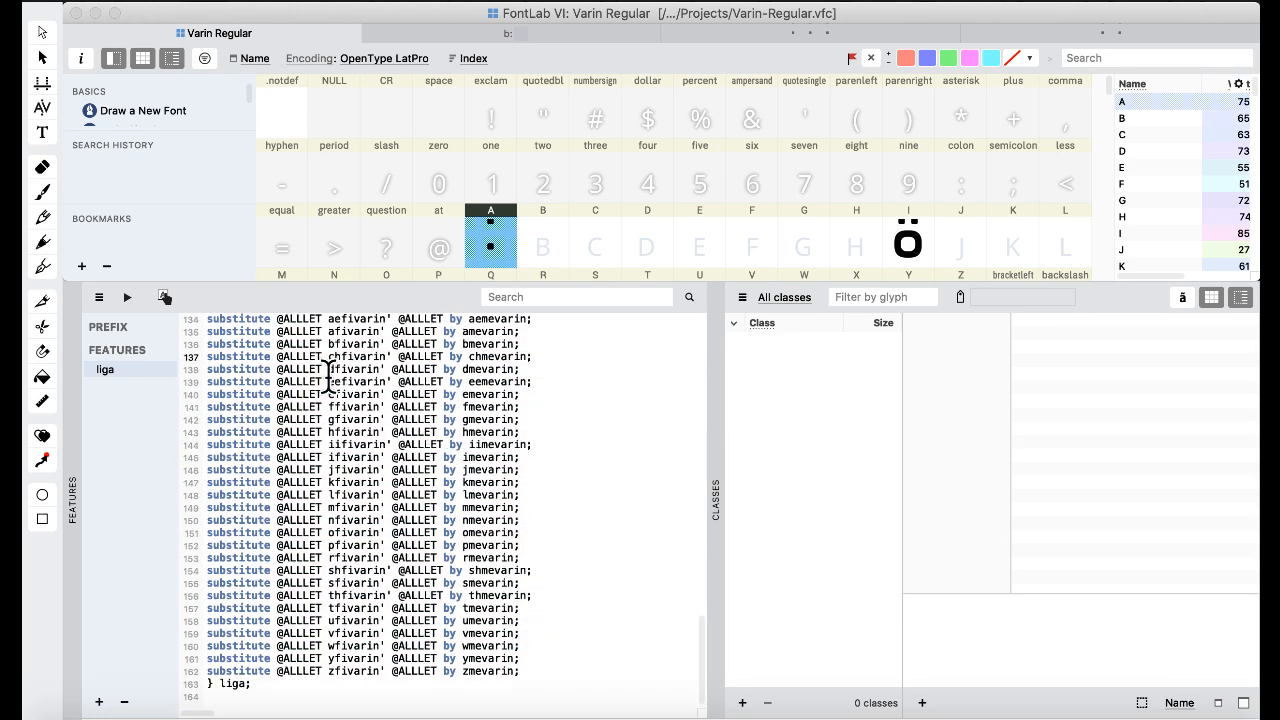
scroll(328, 376, "up", 1)
scroll(328, 376, "up", 1)
scroll(328, 376, "down", 3)
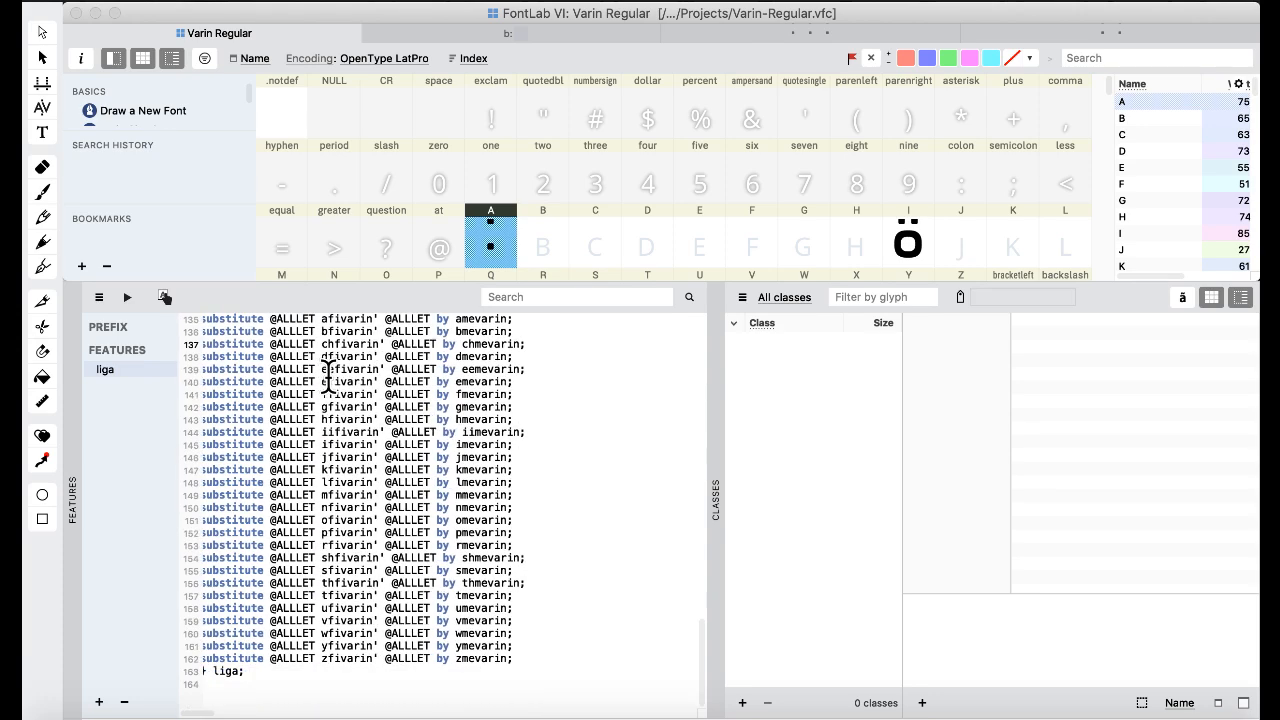
key("ctrl+Up")
left_click(991, 410)
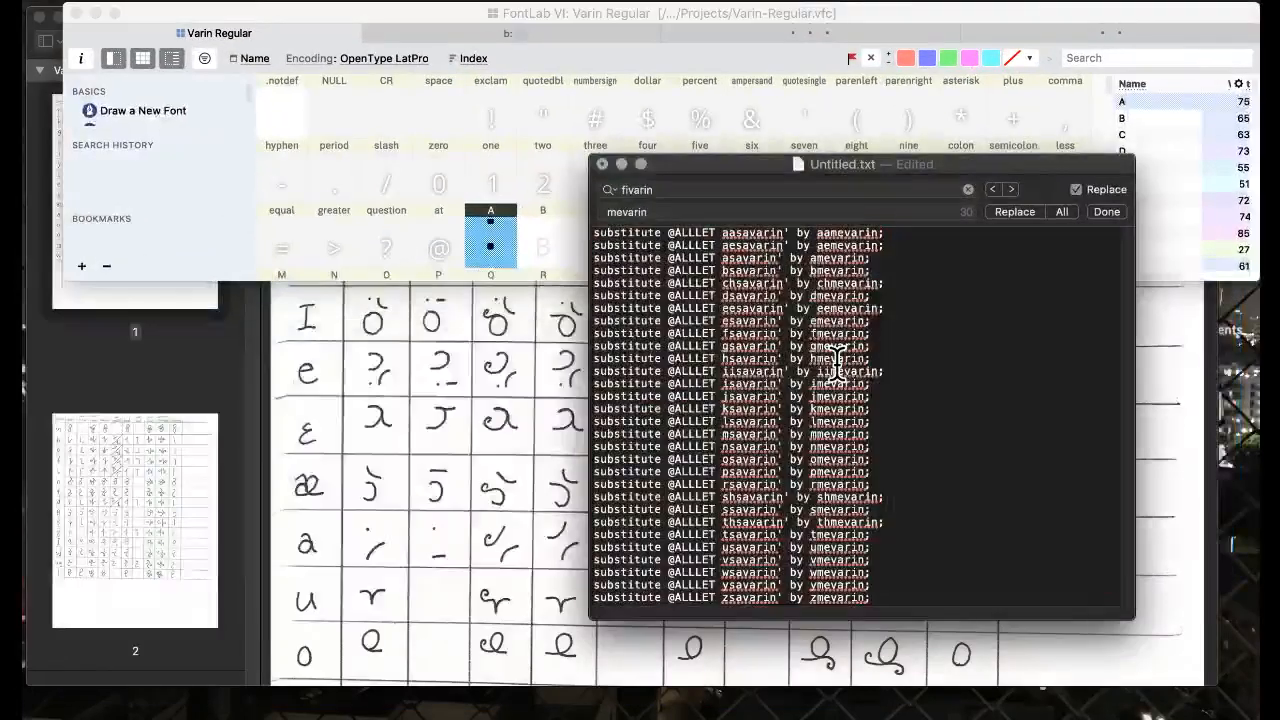
key("super+a")
key("super+v")
scroll(838, 362, "up", 1)
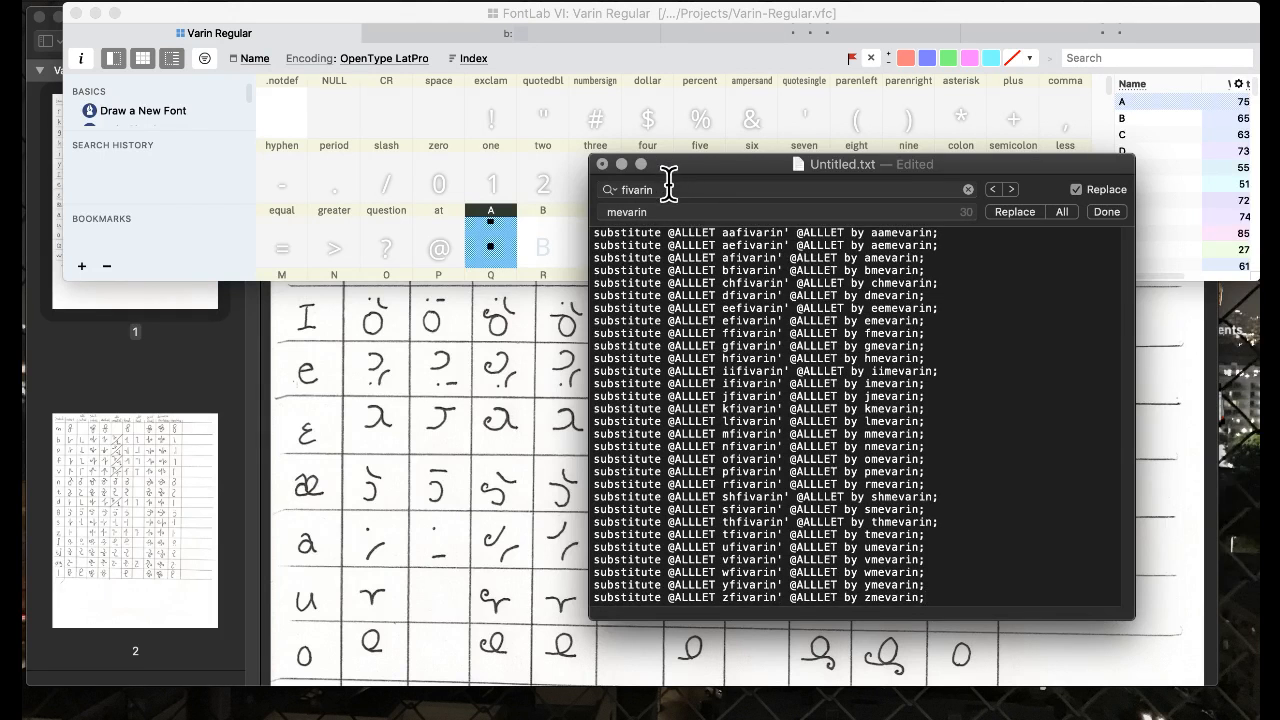
left_click_drag(669, 185, 568, 134)
left_click(688, 233)
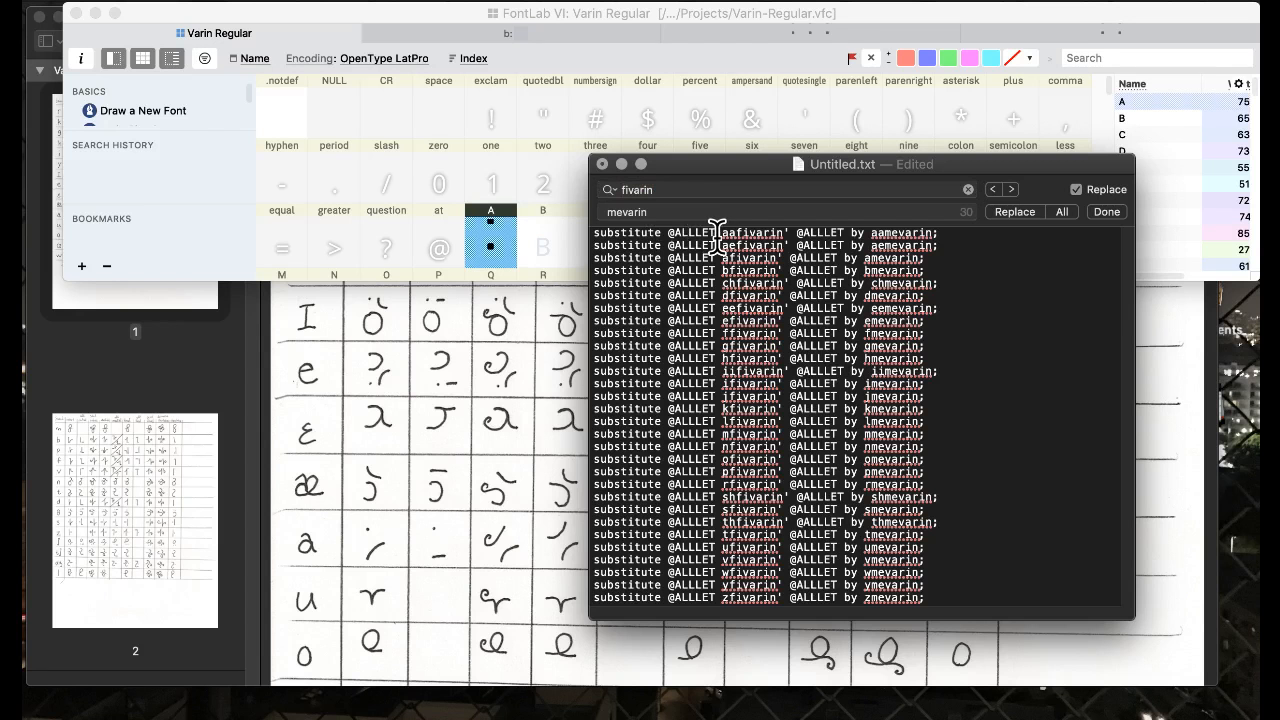
left_click_drag(716, 232, 594, 233)
key("super+c")
left_click(682, 189)
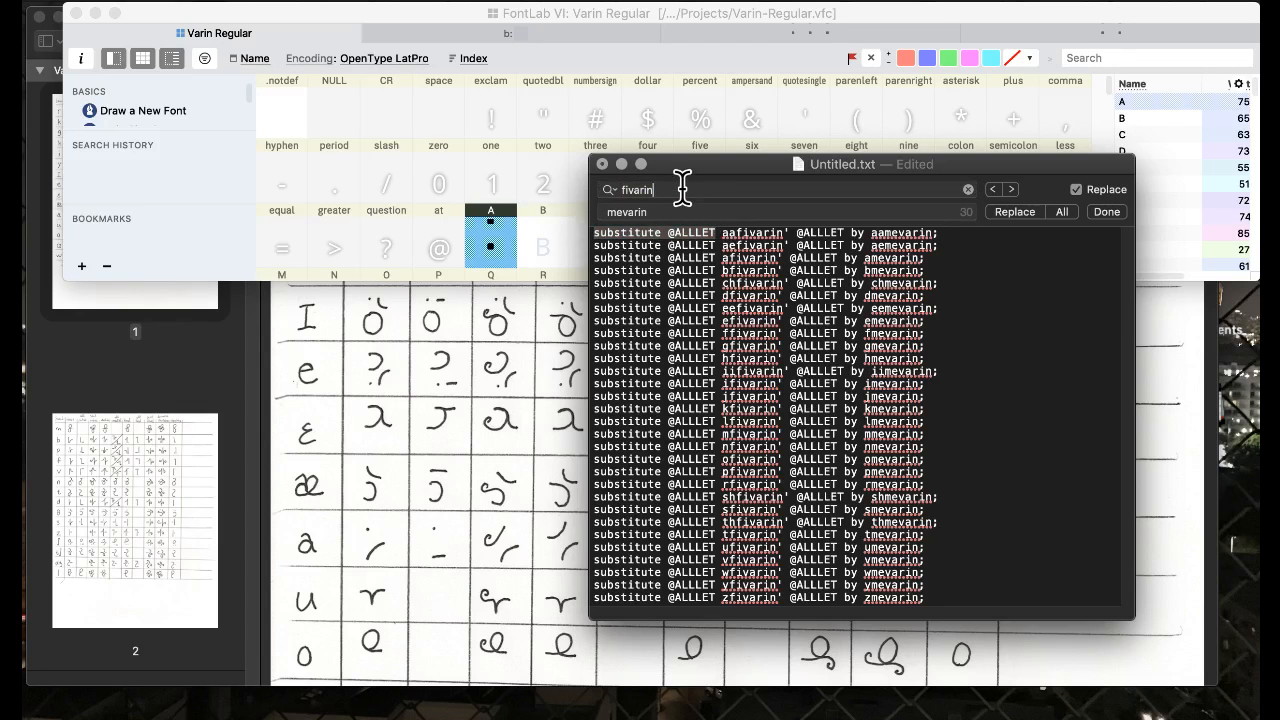
left_click_drag(682, 189, 583, 108)
key("super+v")
left_click_drag(729, 212, 595, 122)
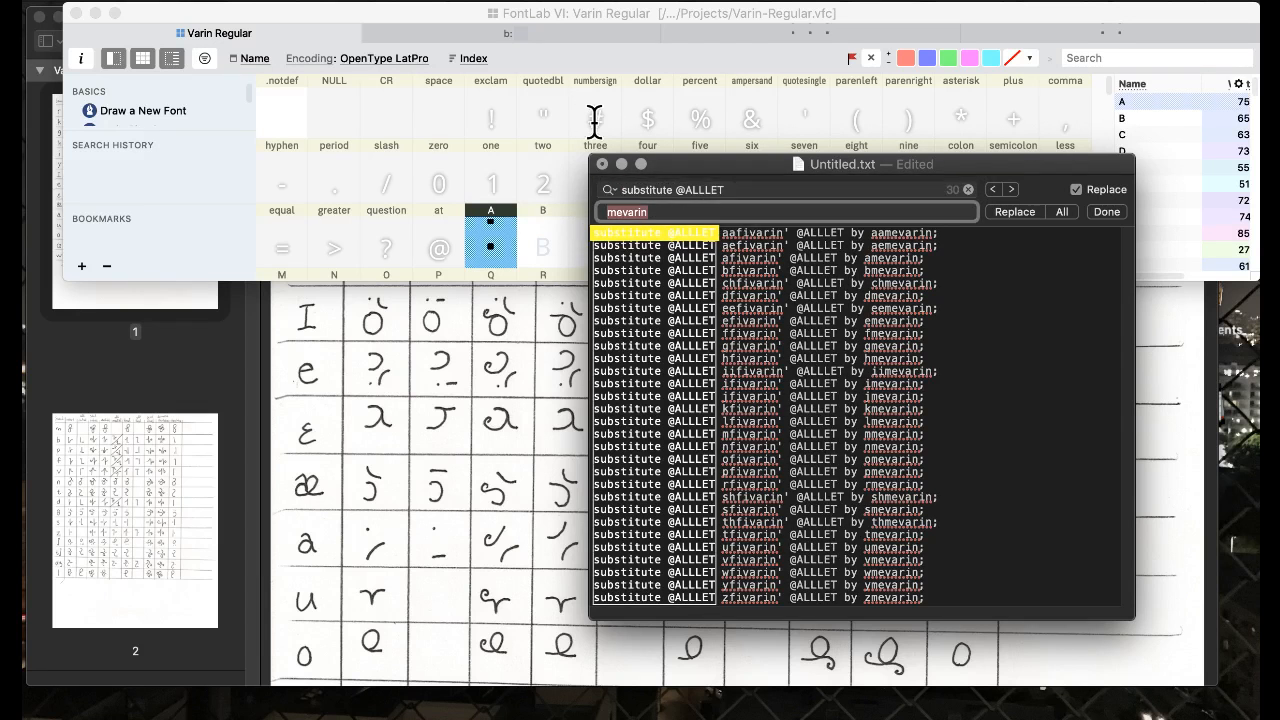
type("substitute")
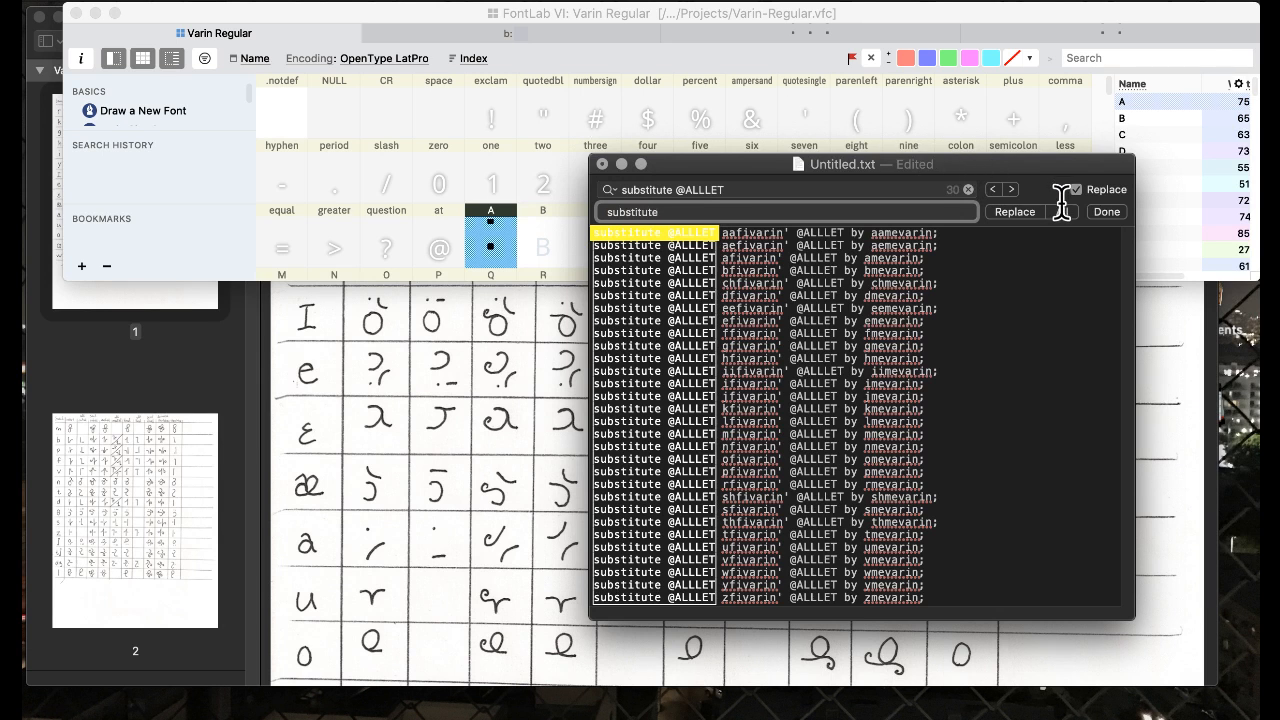
left_click(1062, 211)
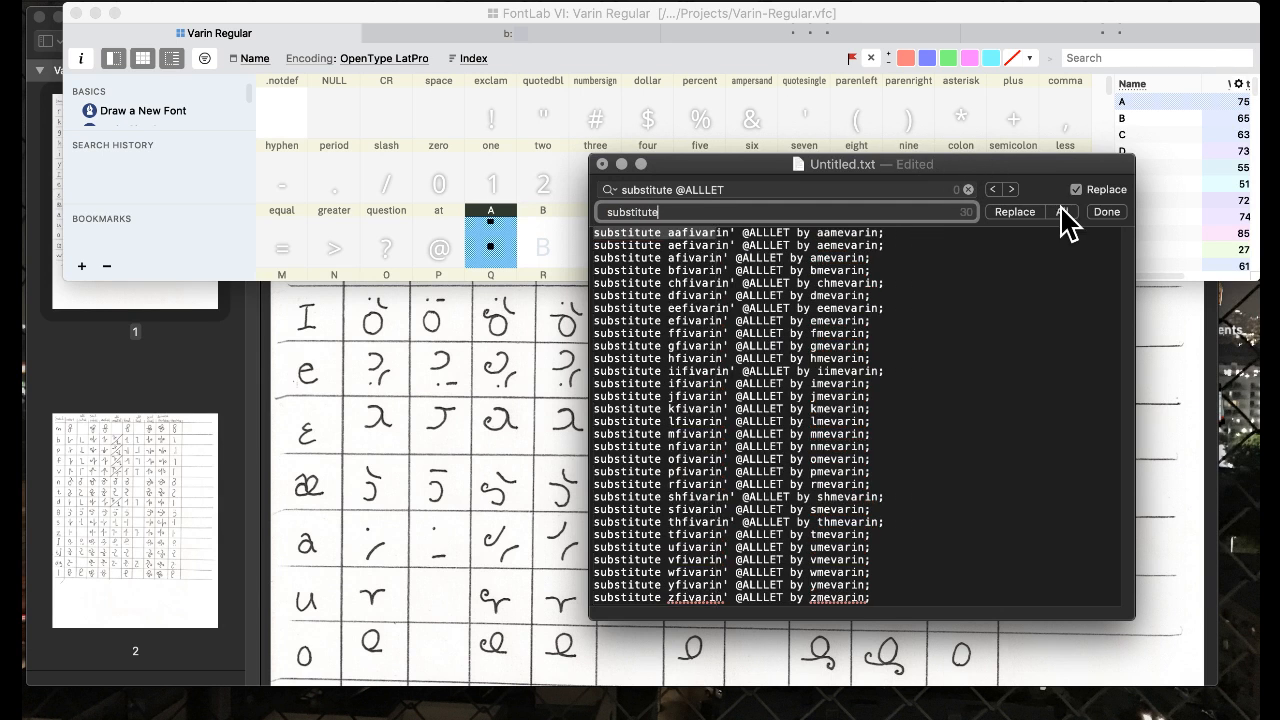
left_click(729, 306)
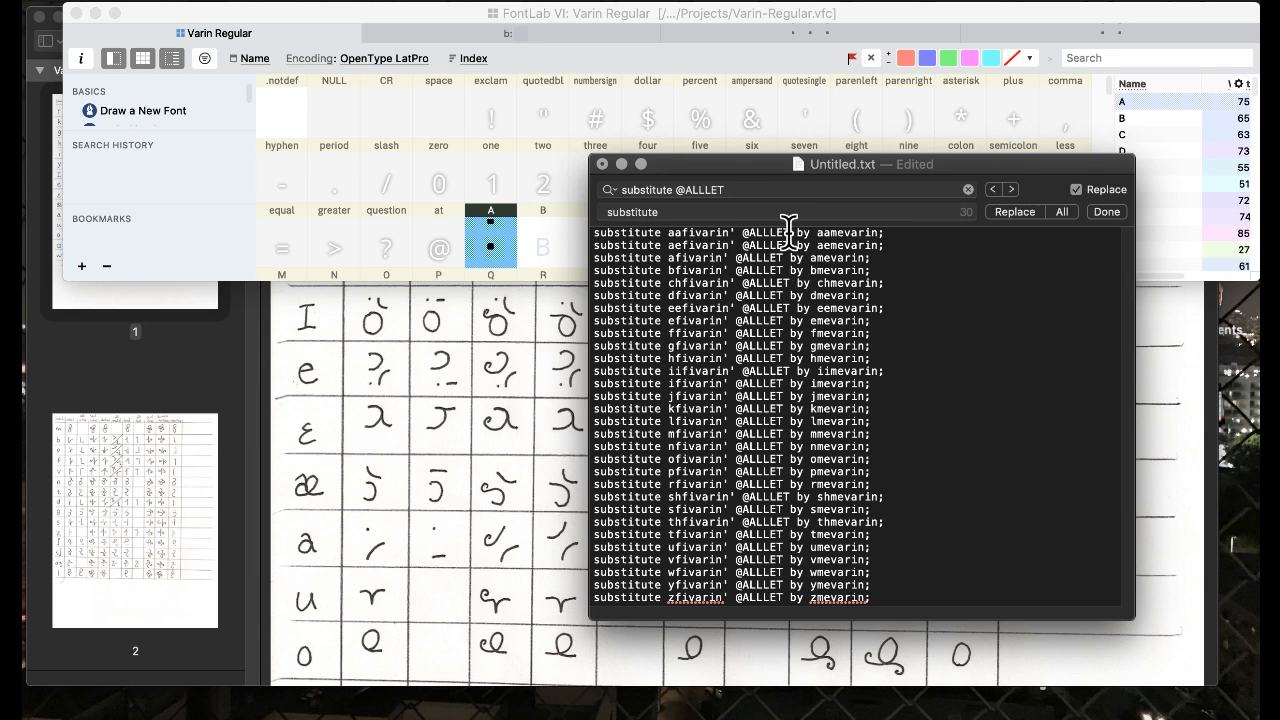
left_click(397, 128)
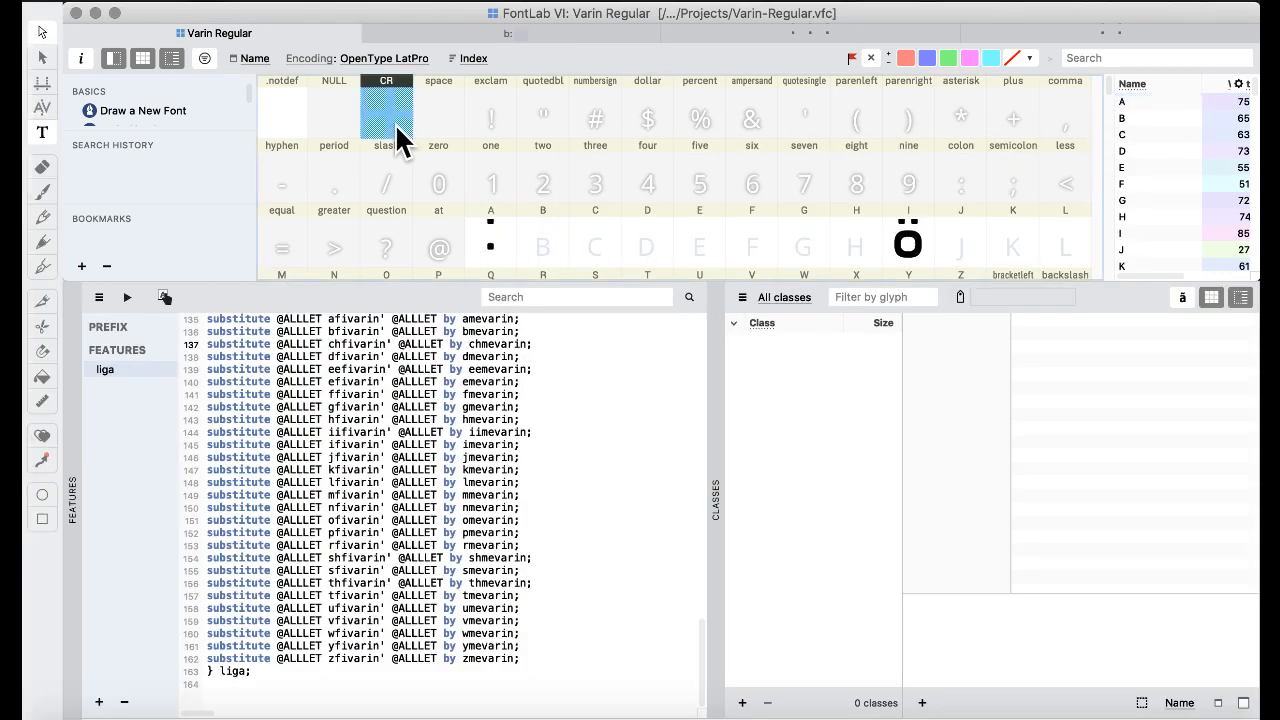
key("ctrl+Up")
left_click(962, 400)
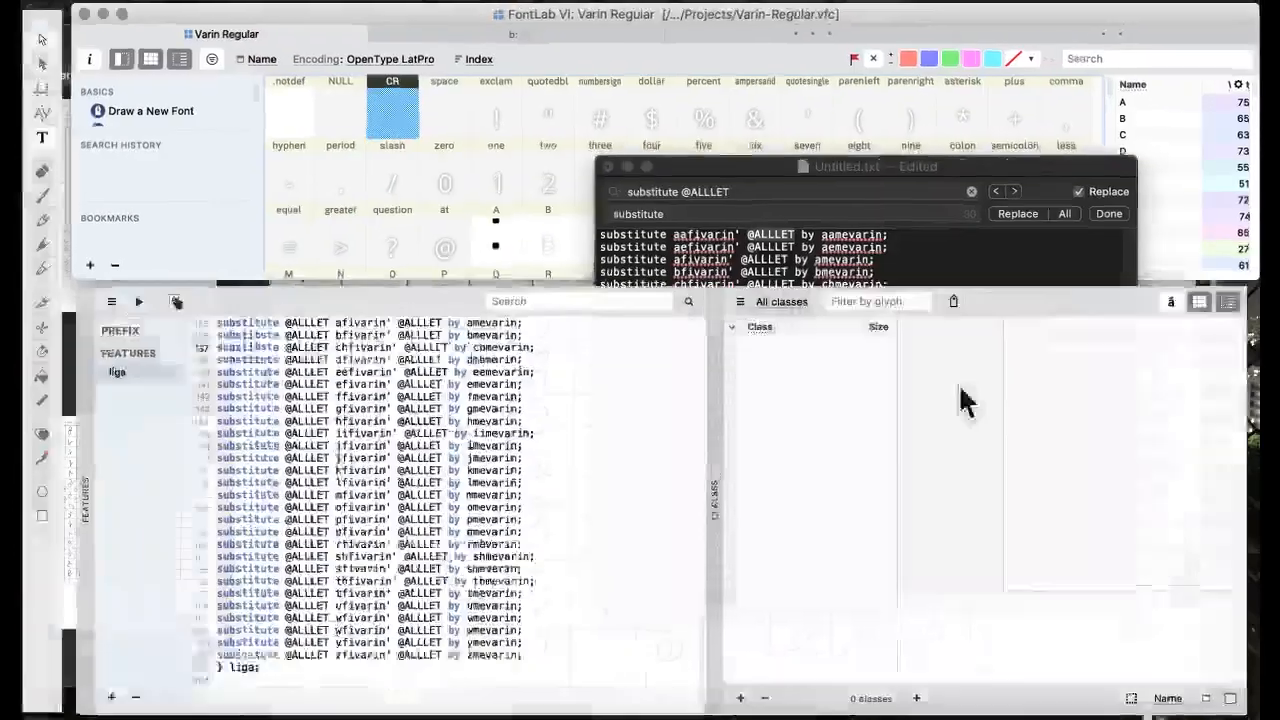
left_click_drag(743, 191, 583, 29)
type("@ALLLET")
left_click(666, 208)
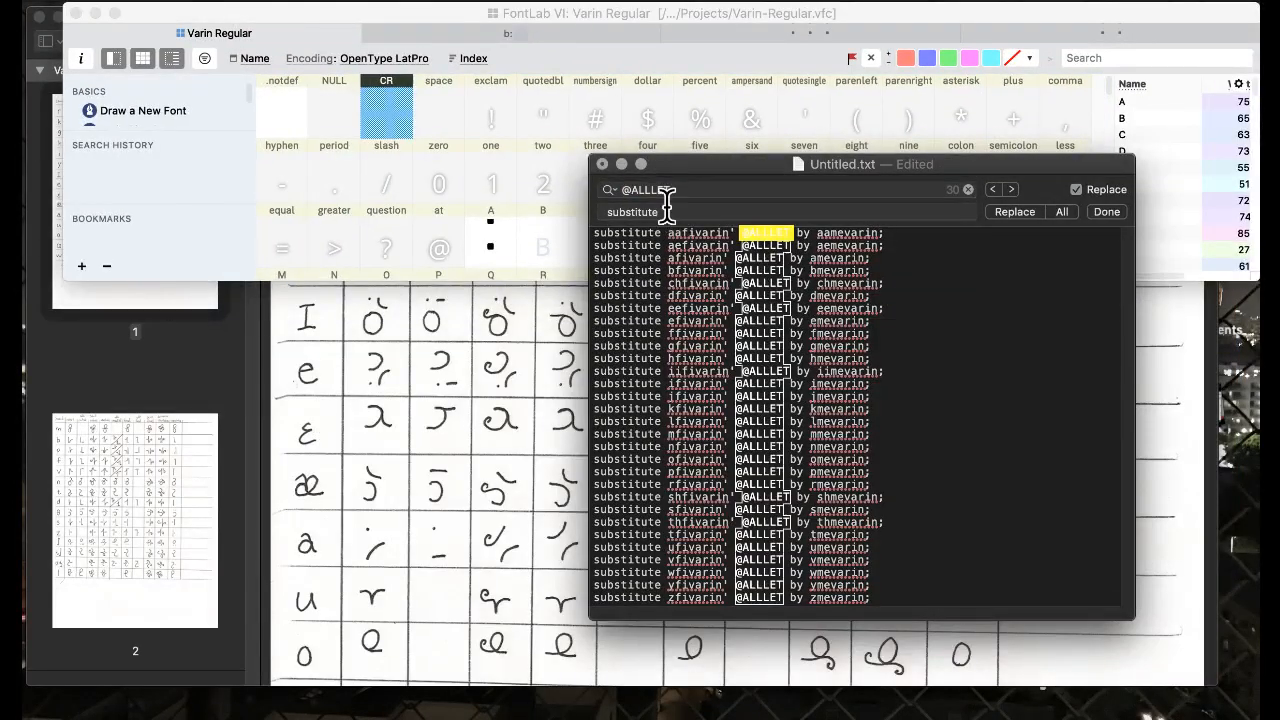
type("space")
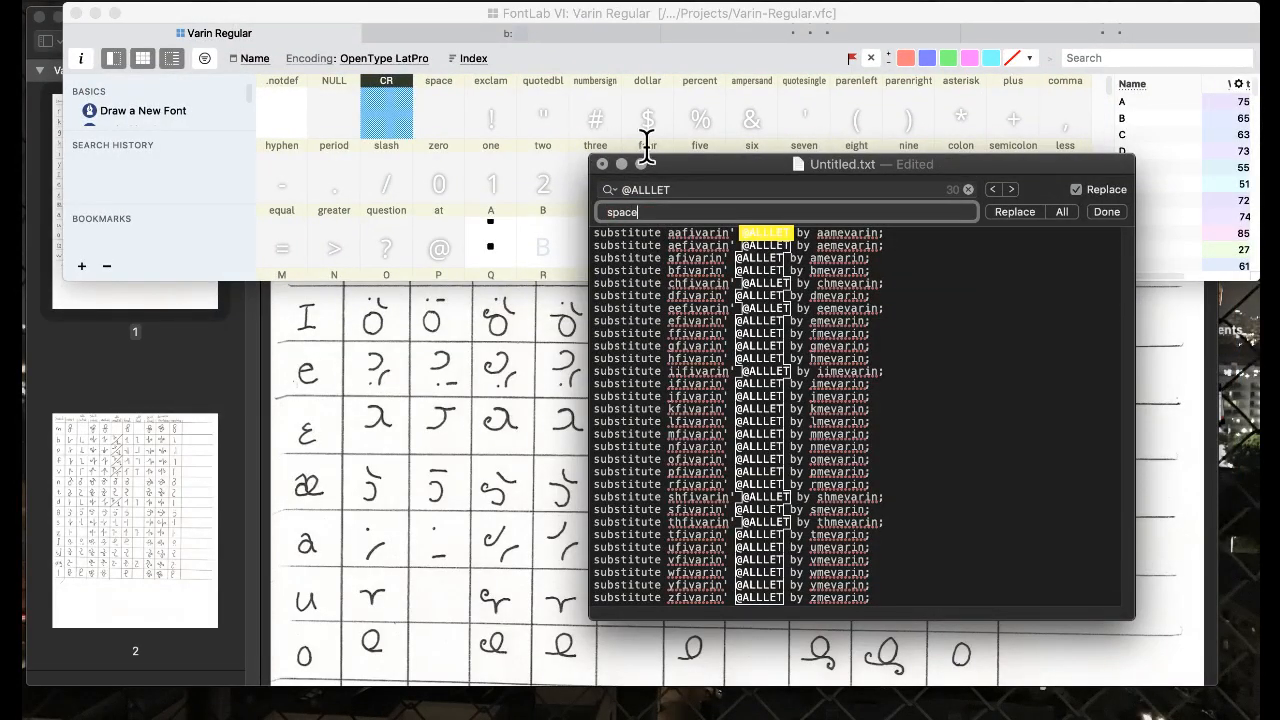
left_click(737, 190)
left_click(1061, 212)
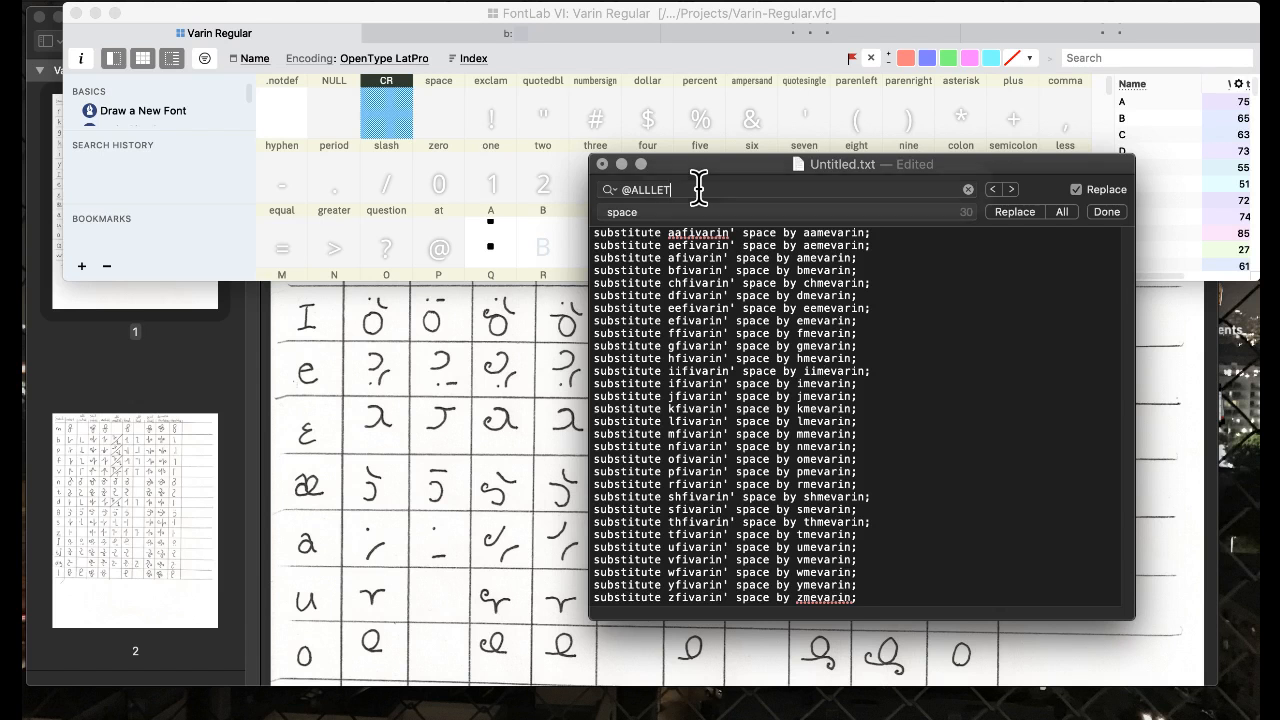
- Replace every fivarin in Untitled.txt with the temporary placeholder xvarin
key("super+a")
type("fivarin")
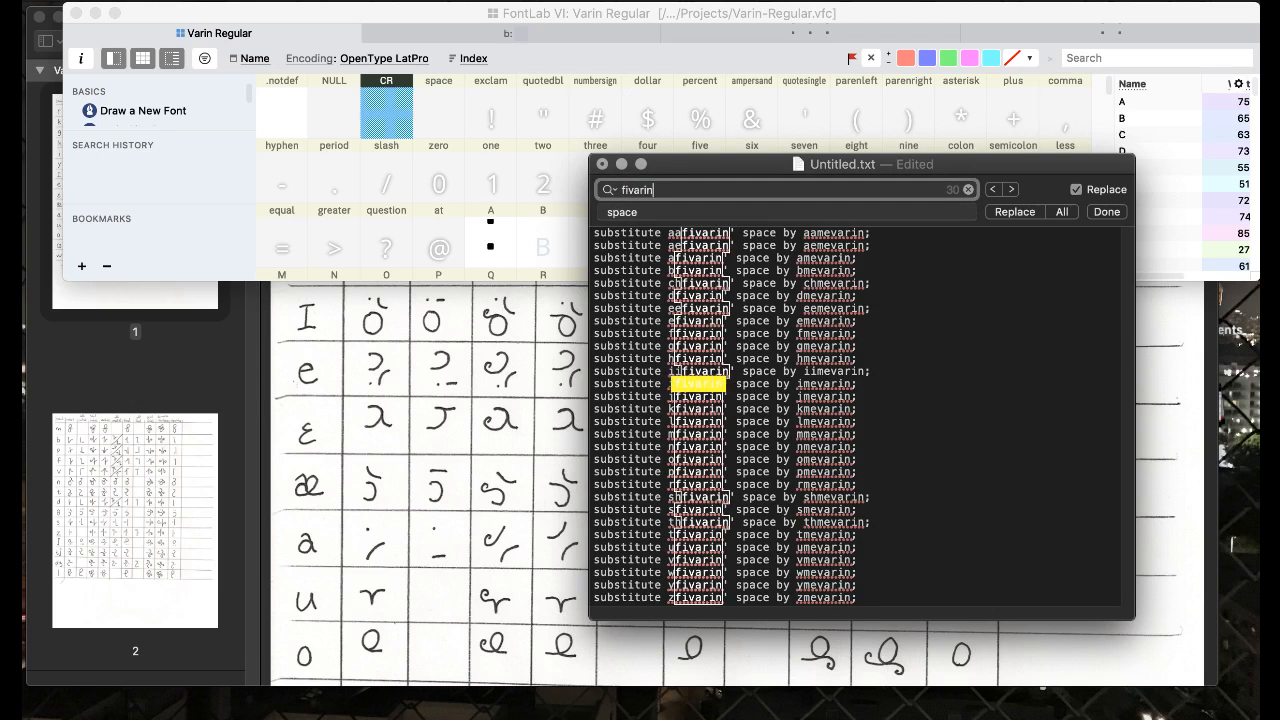
key("Tab")
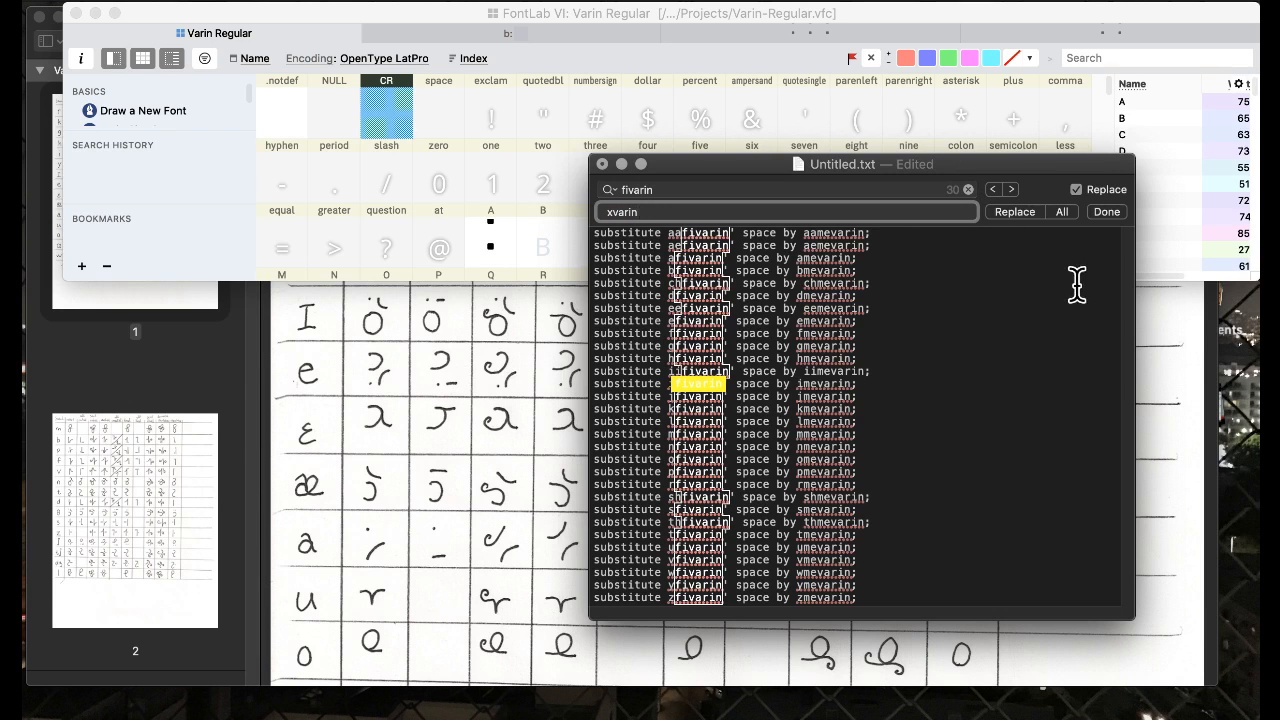
left_click(1062, 212)
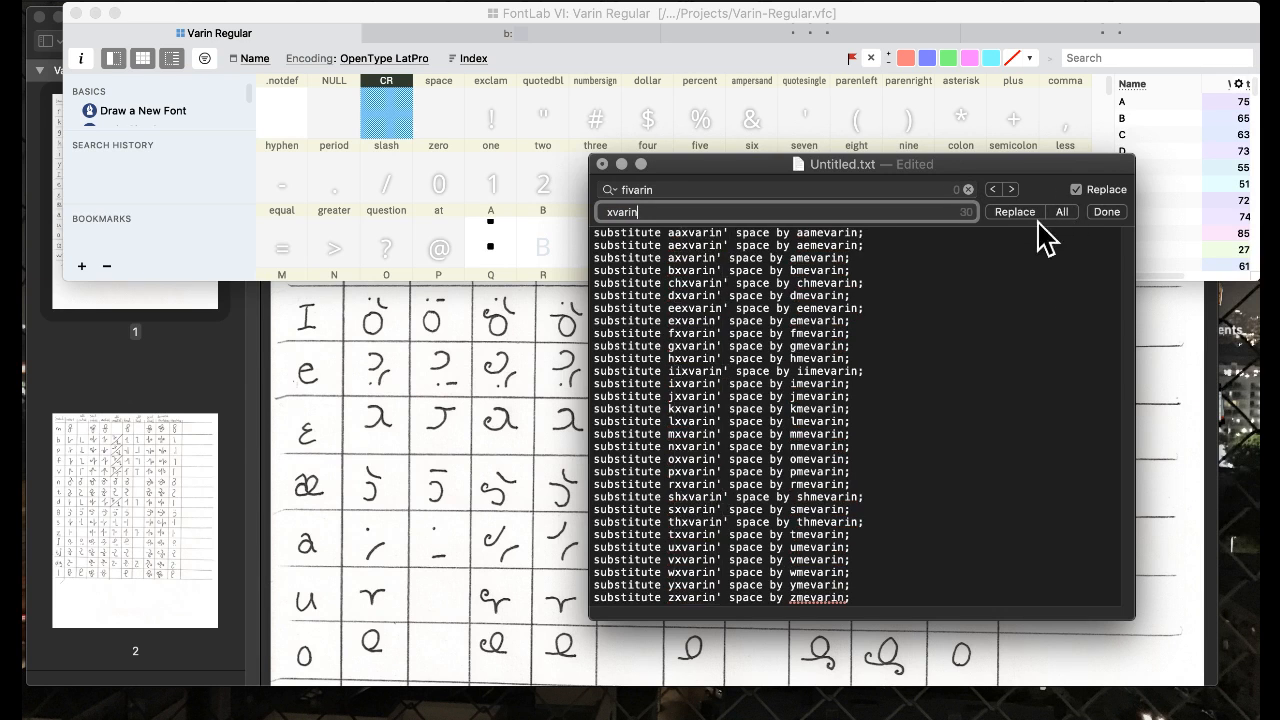
- Replace every occurrence of mevarin with fivarin in the Untitled.txt rules
left_click(695, 188)
key("super+a")
type("me")
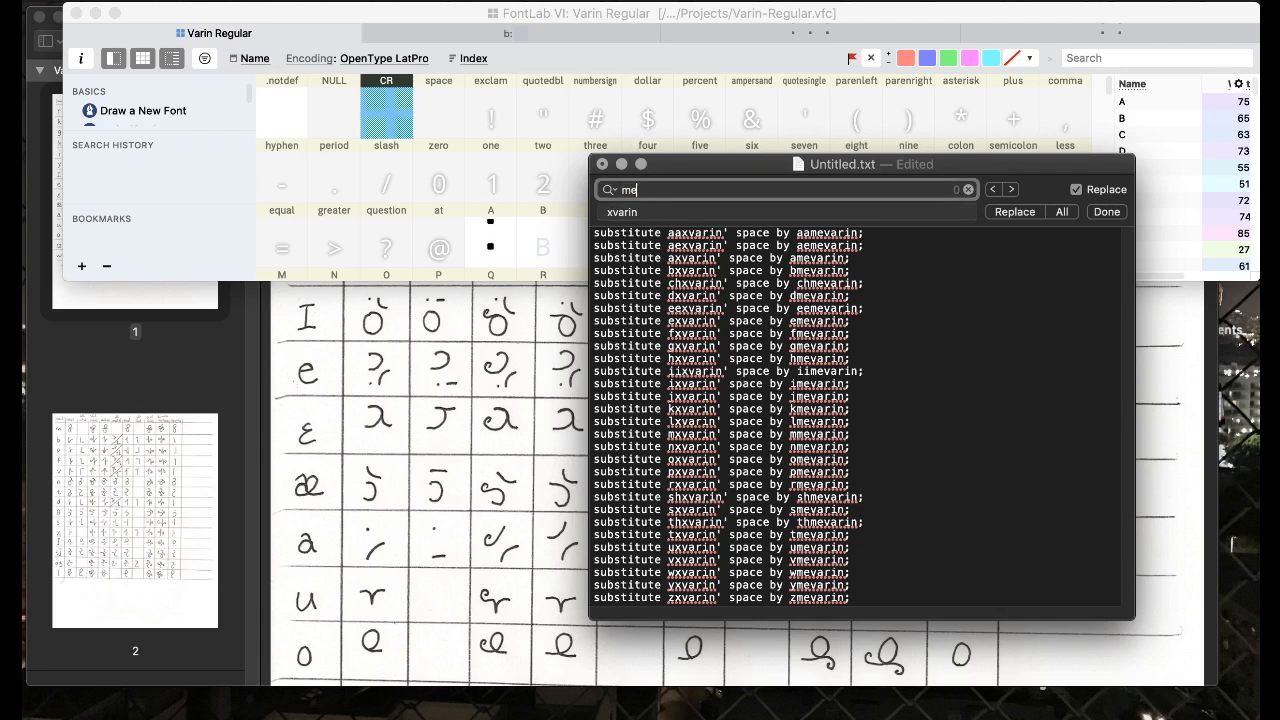
type("varin")
key("Tab")
type("f")
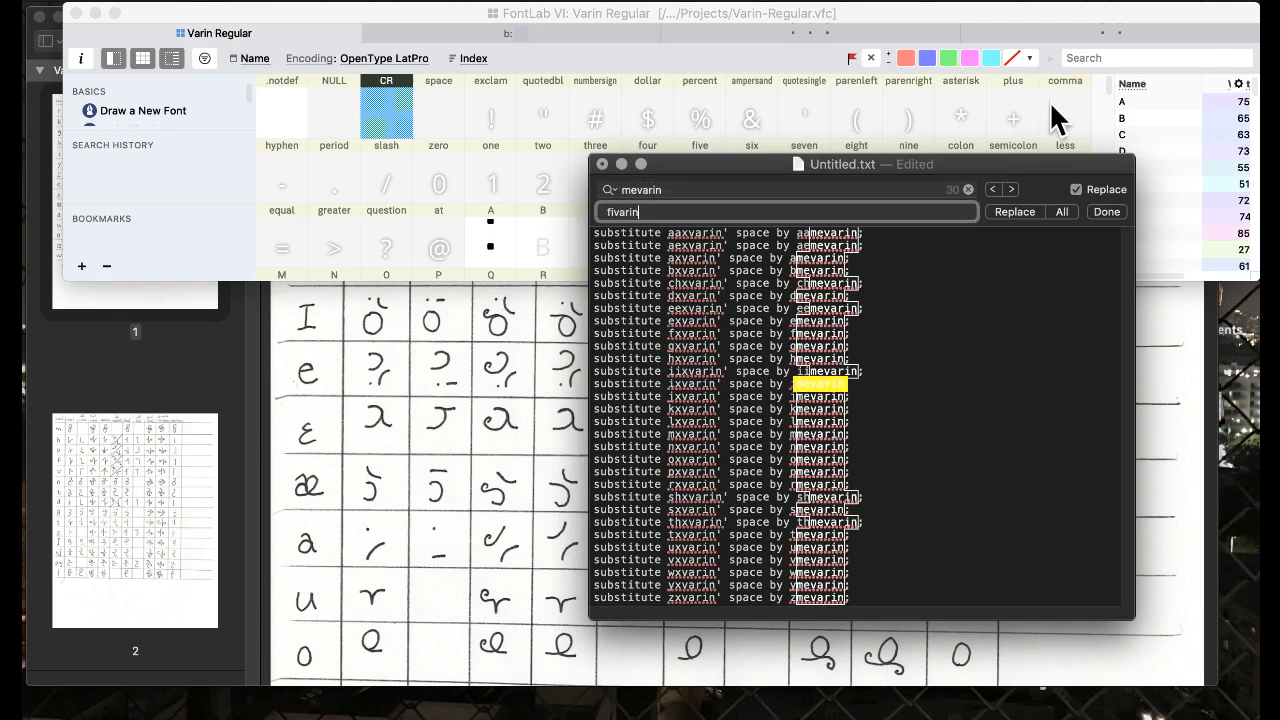
type("ivarin")
left_click(1062, 212)
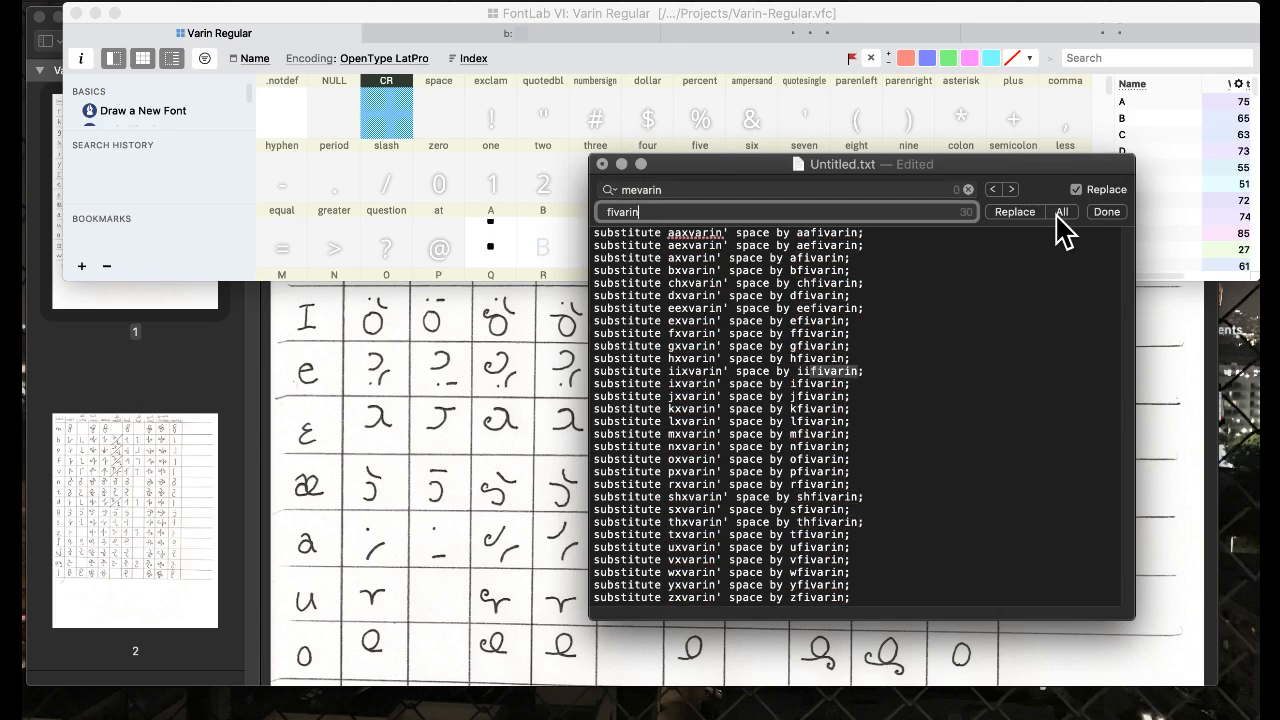
- Replace every xvarin placeholder with mevarin in Untitled.txt
double_click(707, 188)
type("sv")
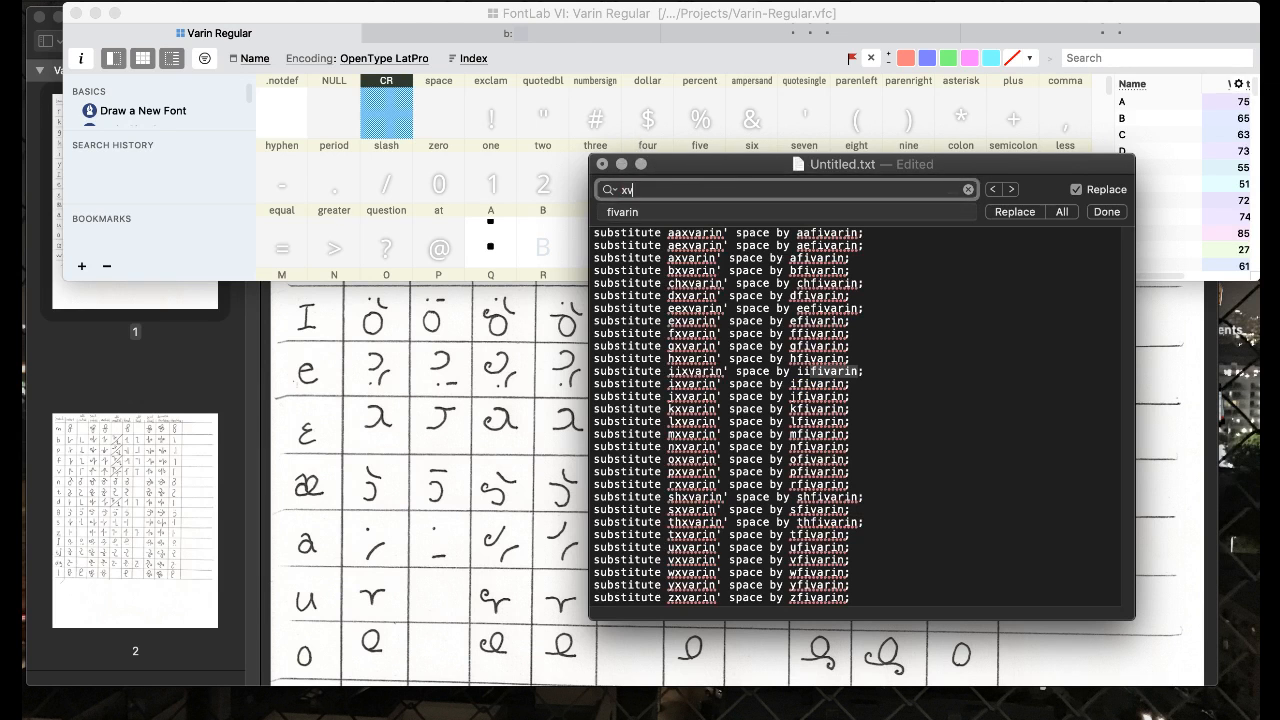
type("arin")
key("Tab")
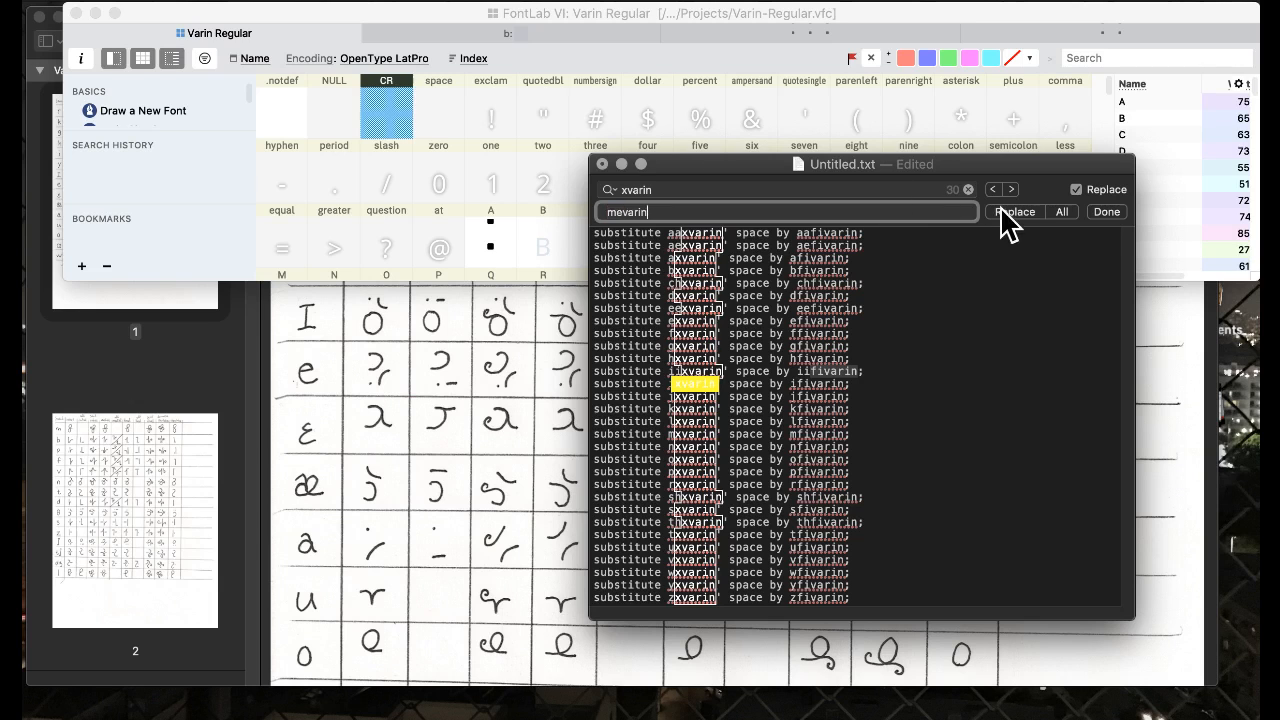
left_click(1062, 212)
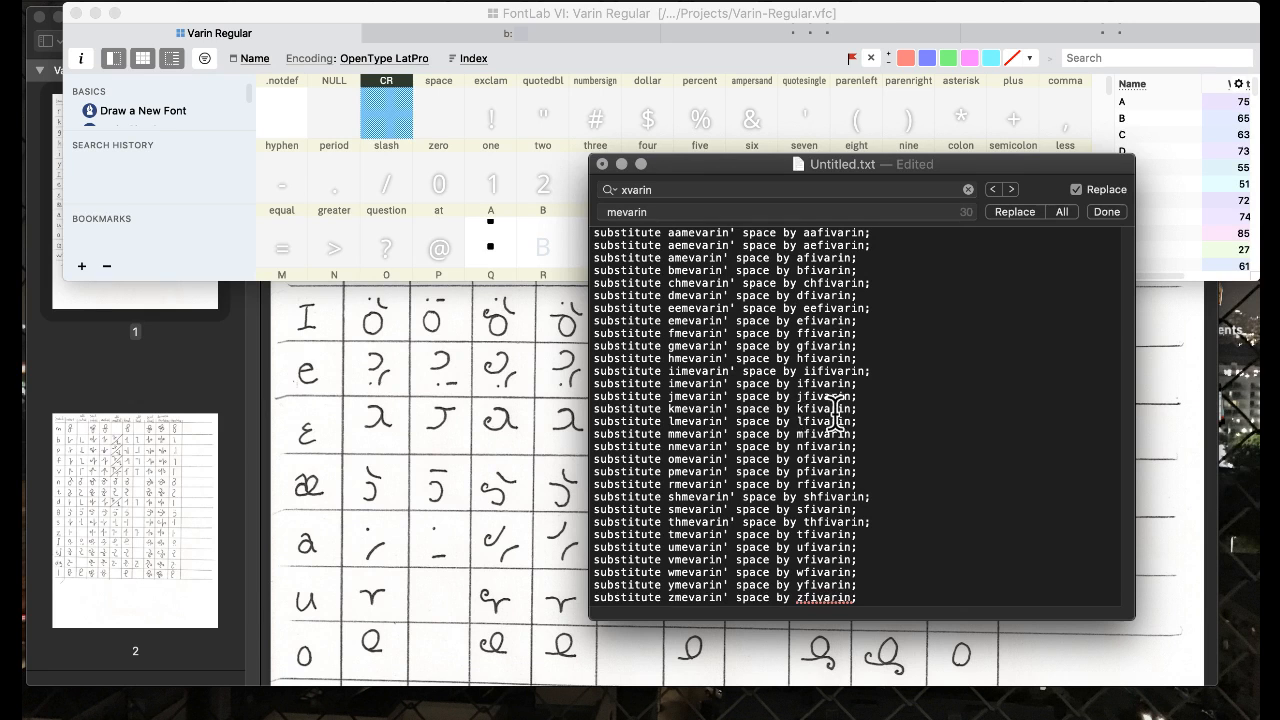
- Copy all the edited rules and paste them over lines 133–162 under #FINAL in FontLab's liga feature
key("super+a")
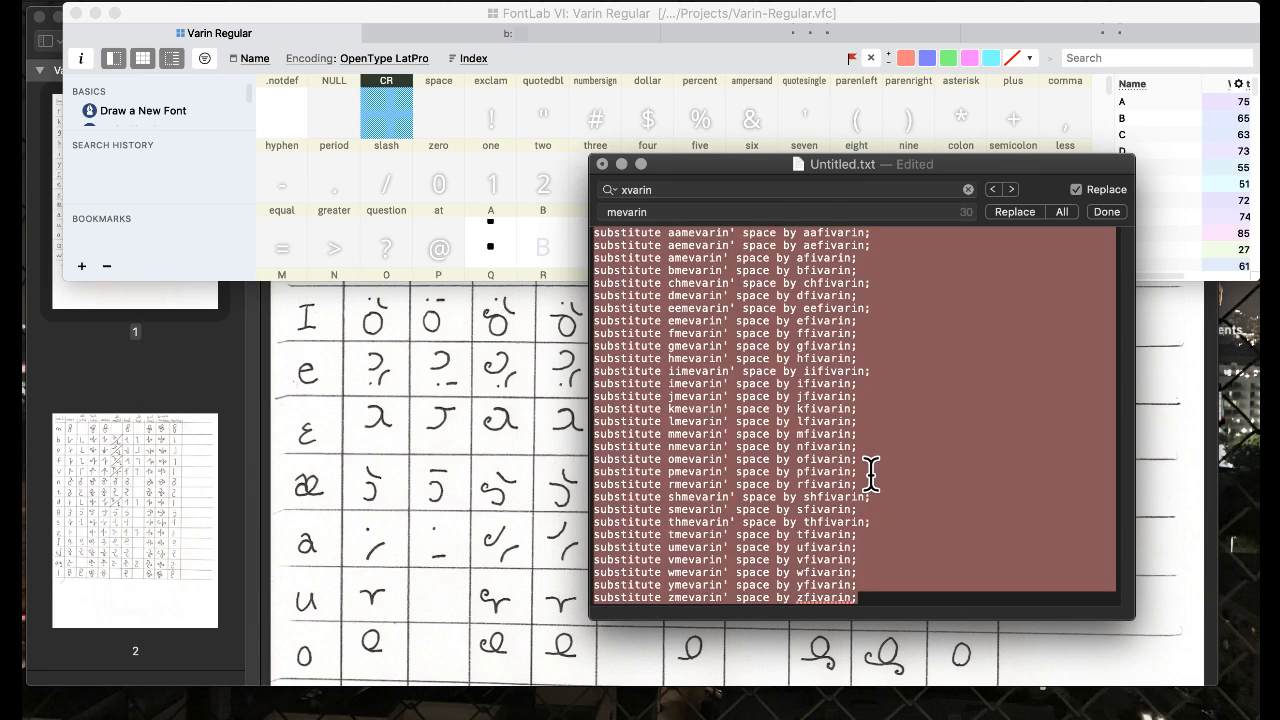
left_click(491, 203)
scroll(455, 438, "up", 1)
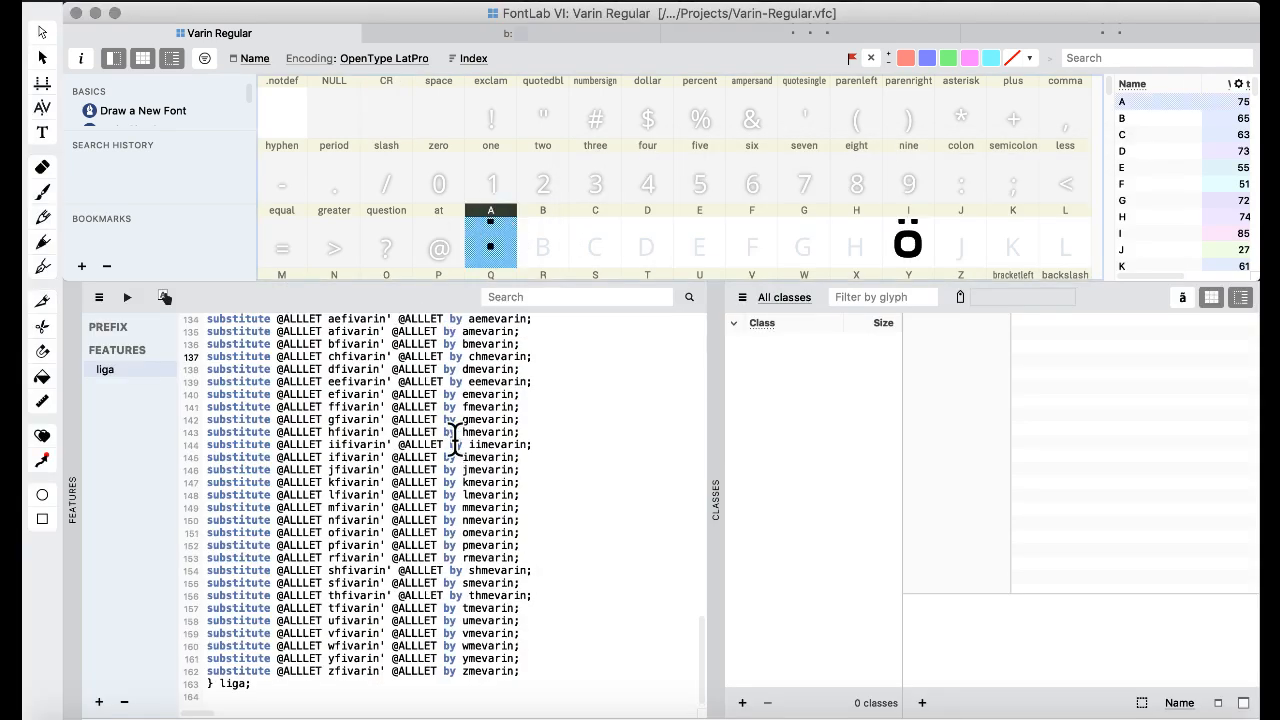
left_click_drag(528, 670, 231, 366)
key("ctrl+v")
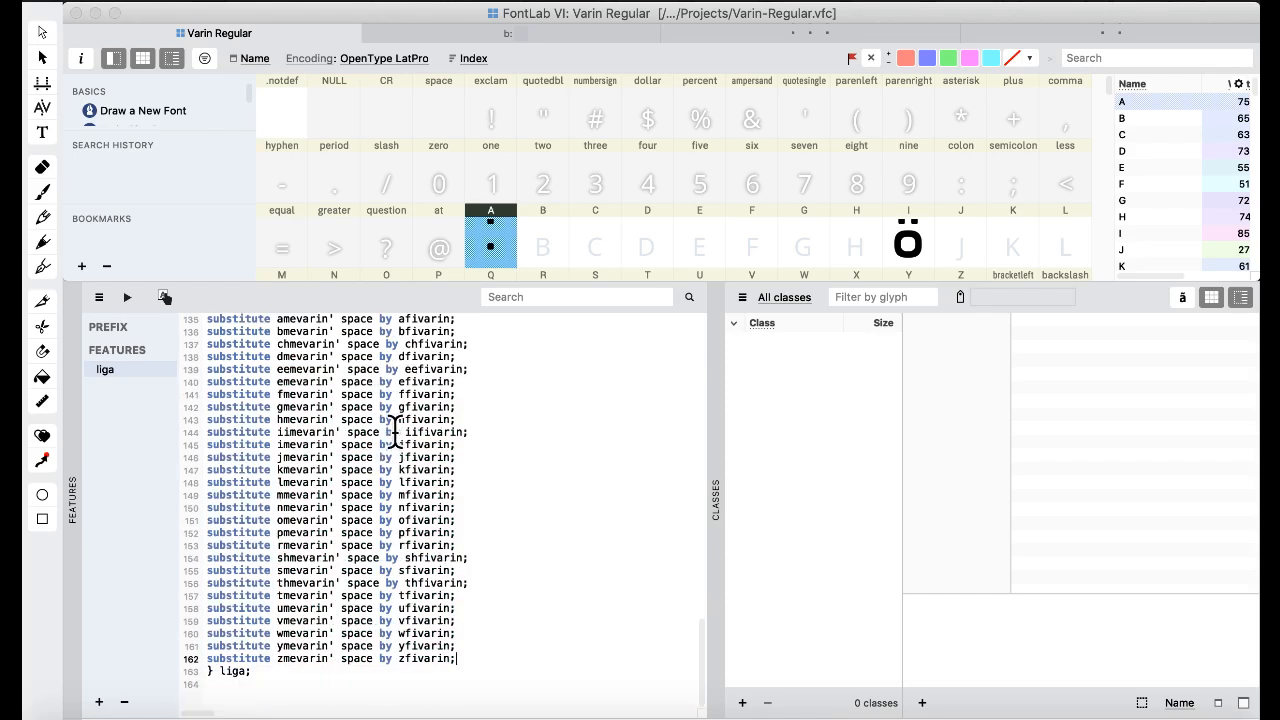
- Compile the font features and create the missing space glyph
scroll(393, 428, "up", 5)
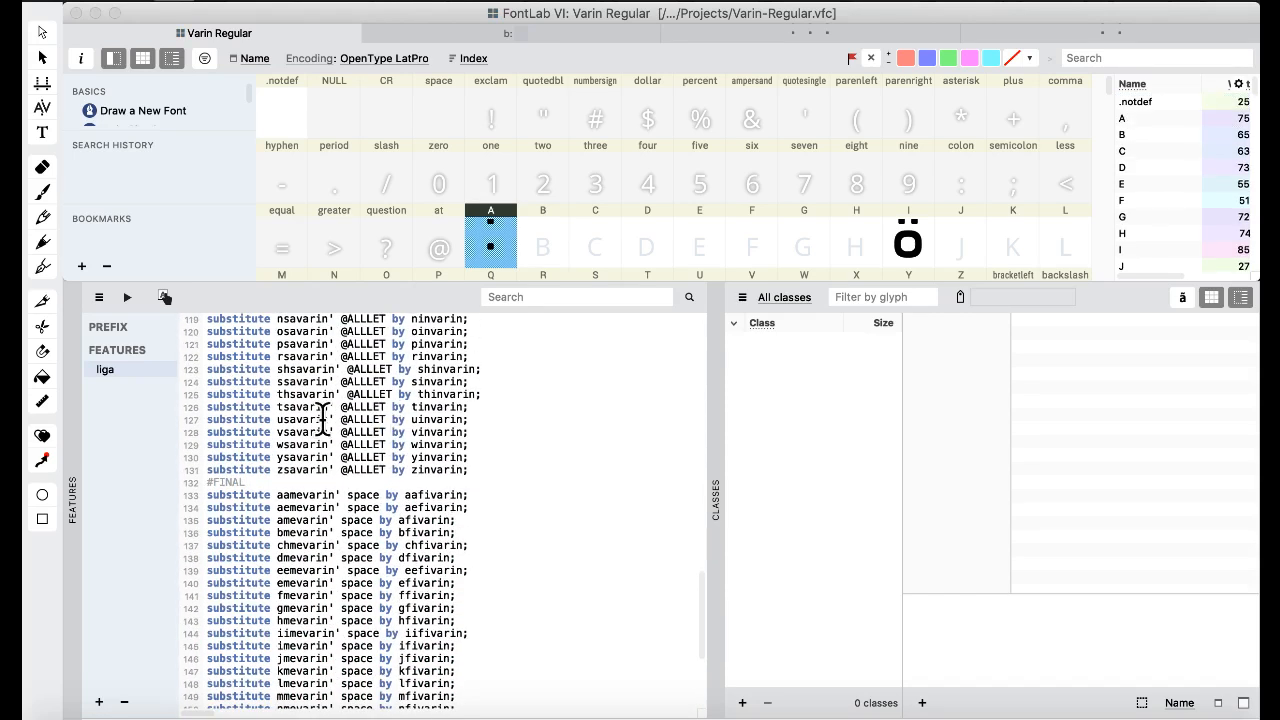
left_click(126, 296)
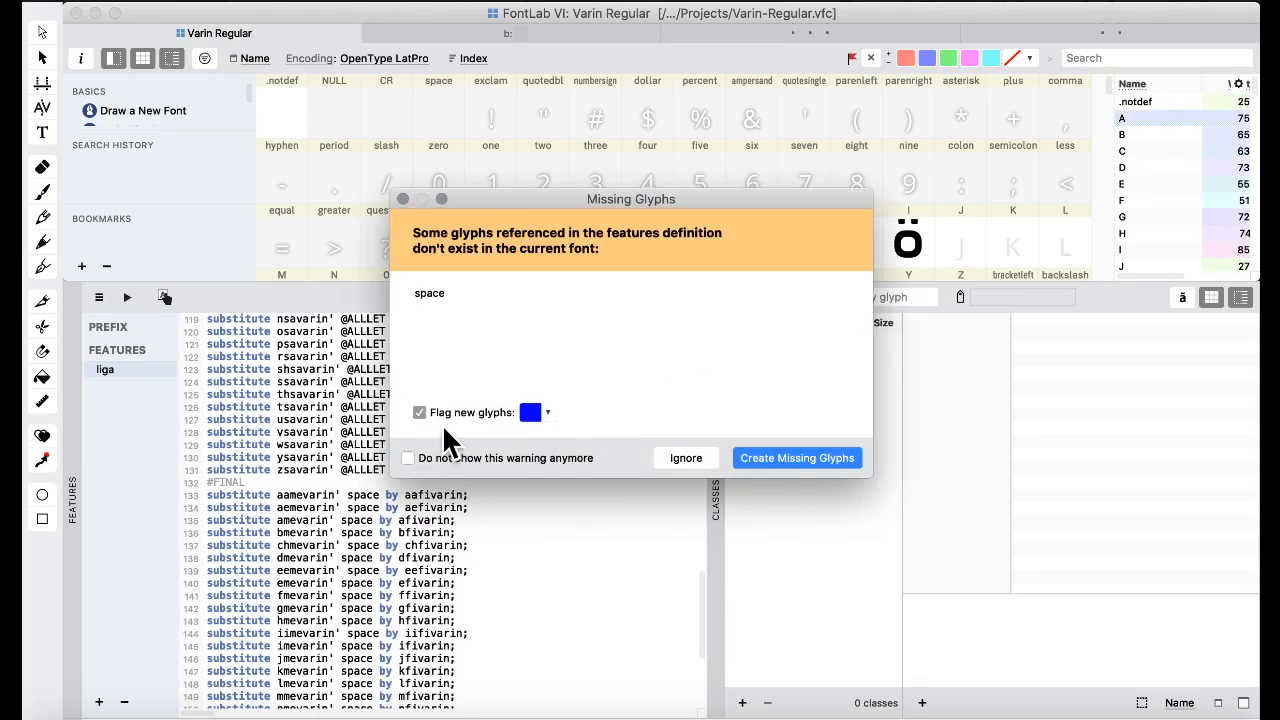
left_click(780, 460)
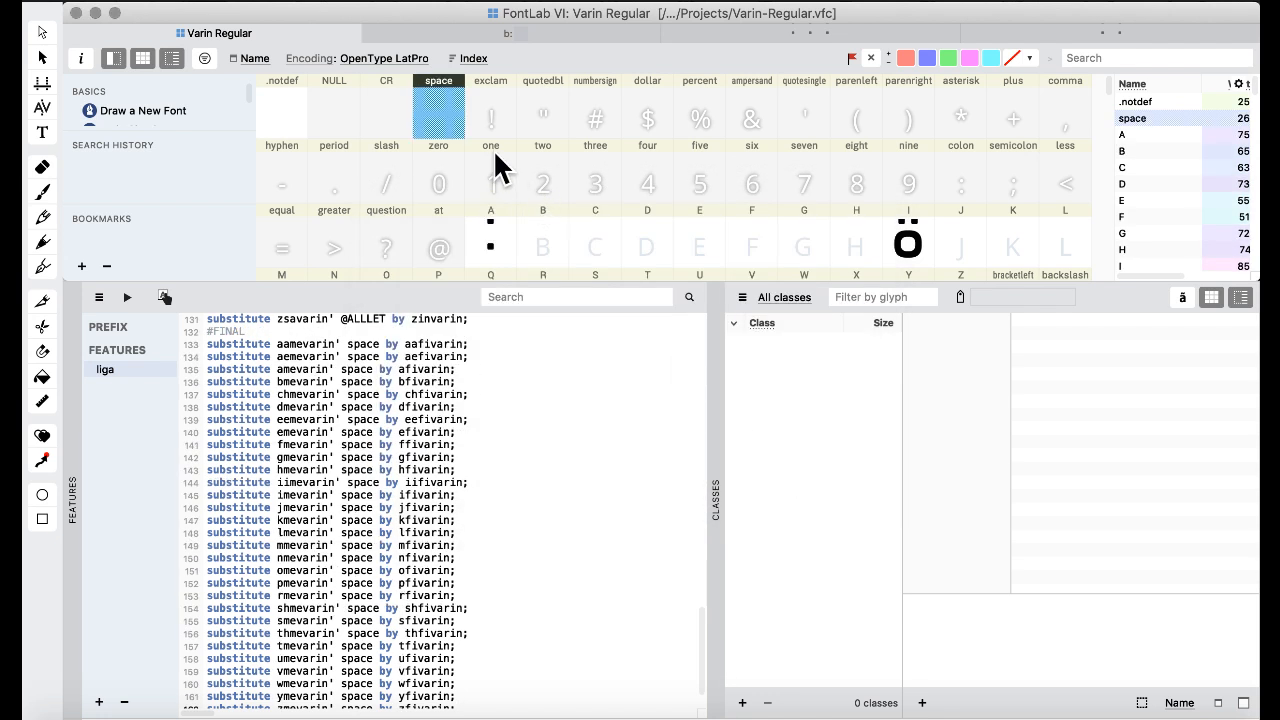
- Open the space glyph from the font overview for editing
left_click(508, 178)
left_click(450, 118)
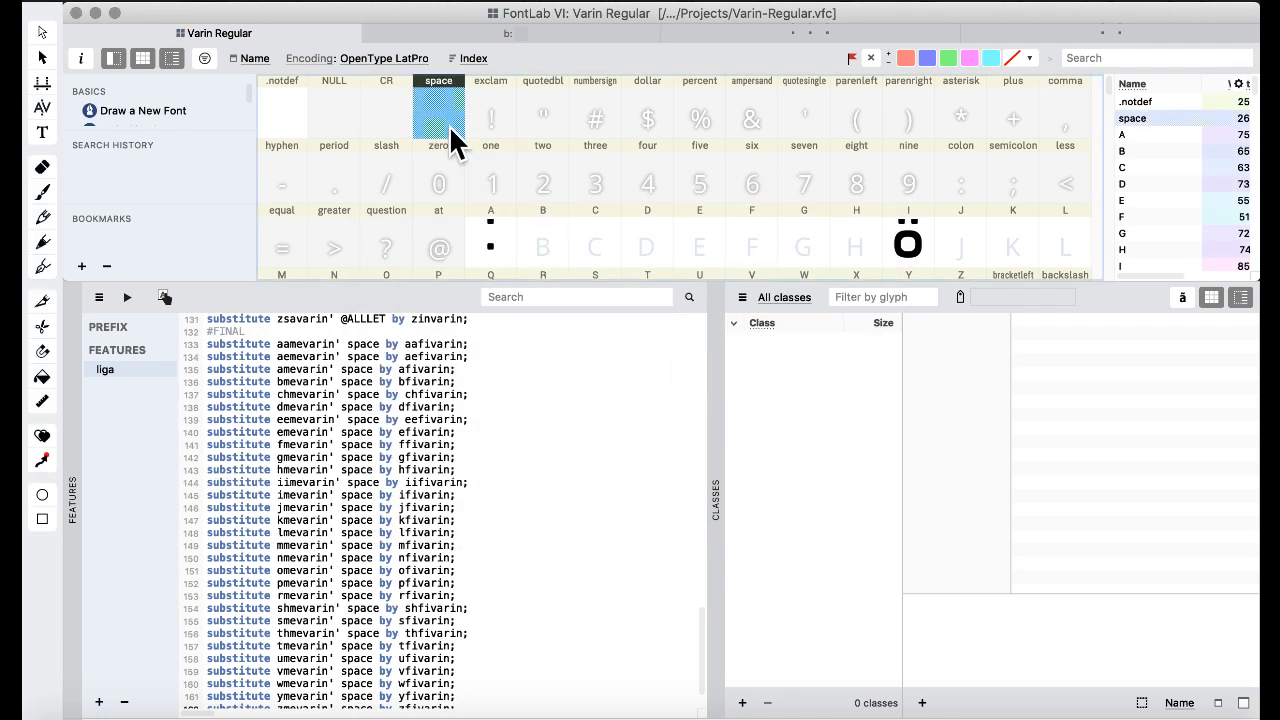
double_click(450, 140)
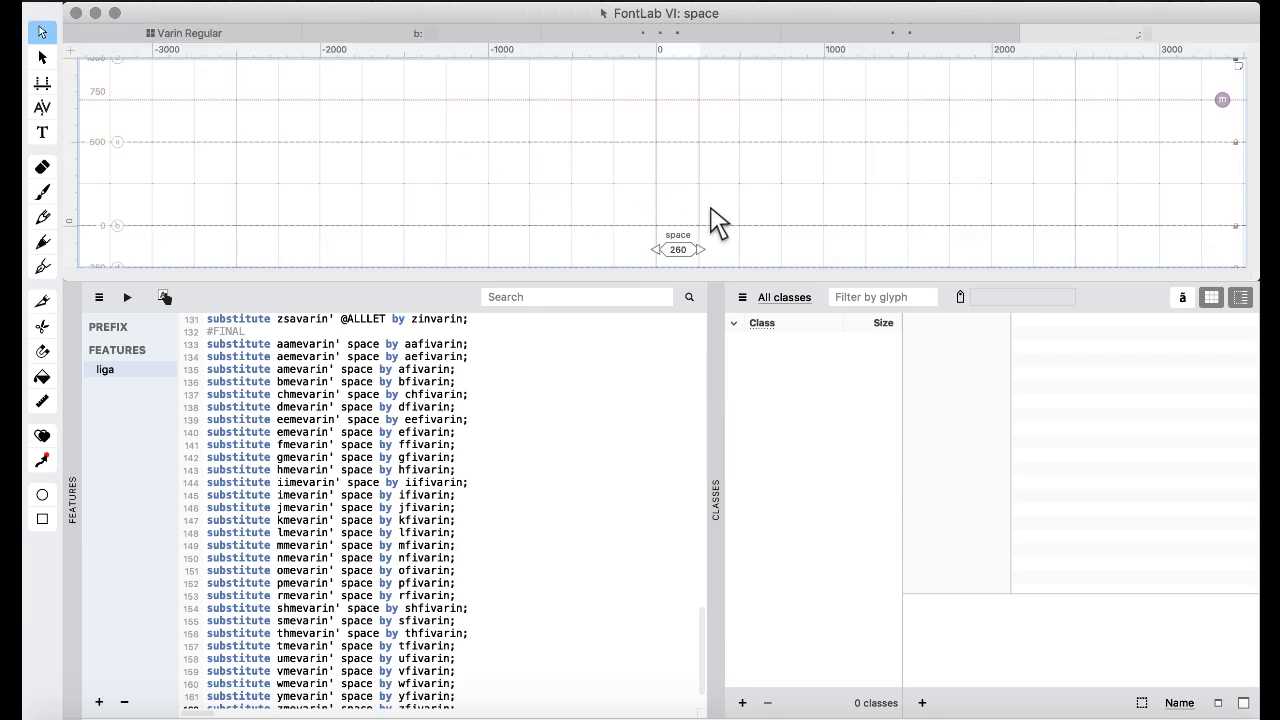
scroll(760, 200, "down", 3)
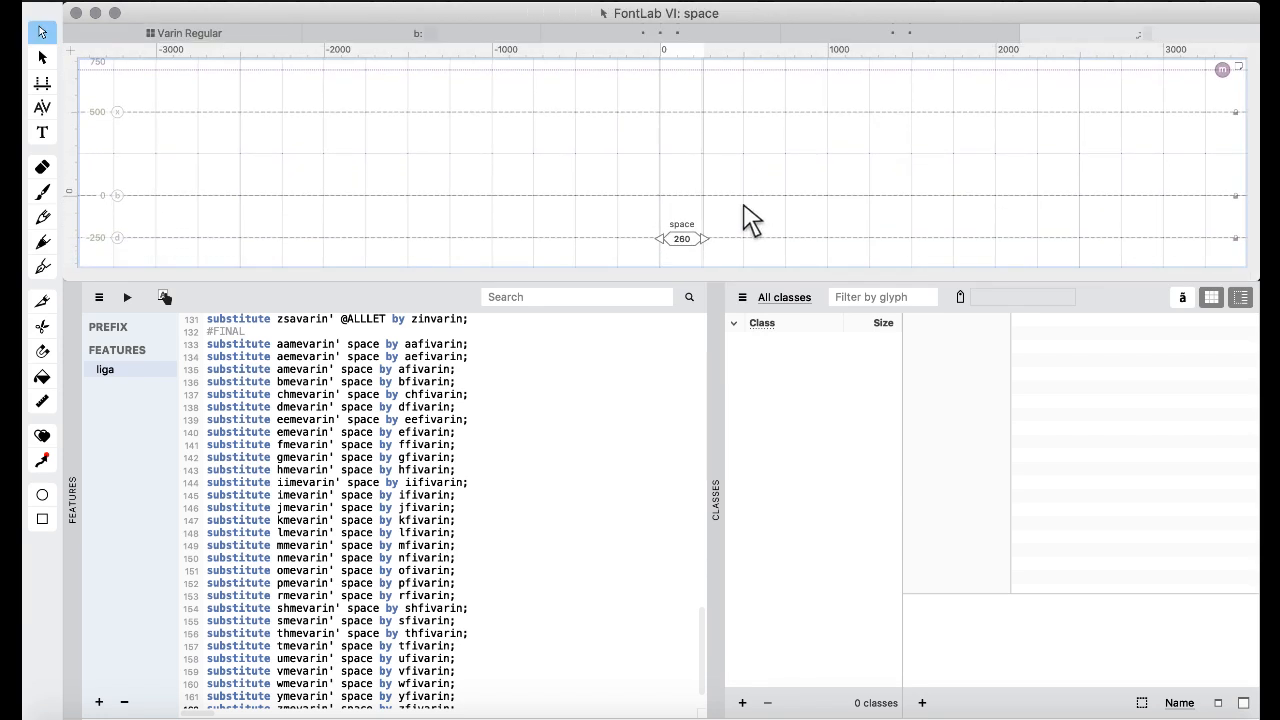
- Set the space glyph's advance width to 400
double_click(684, 239)
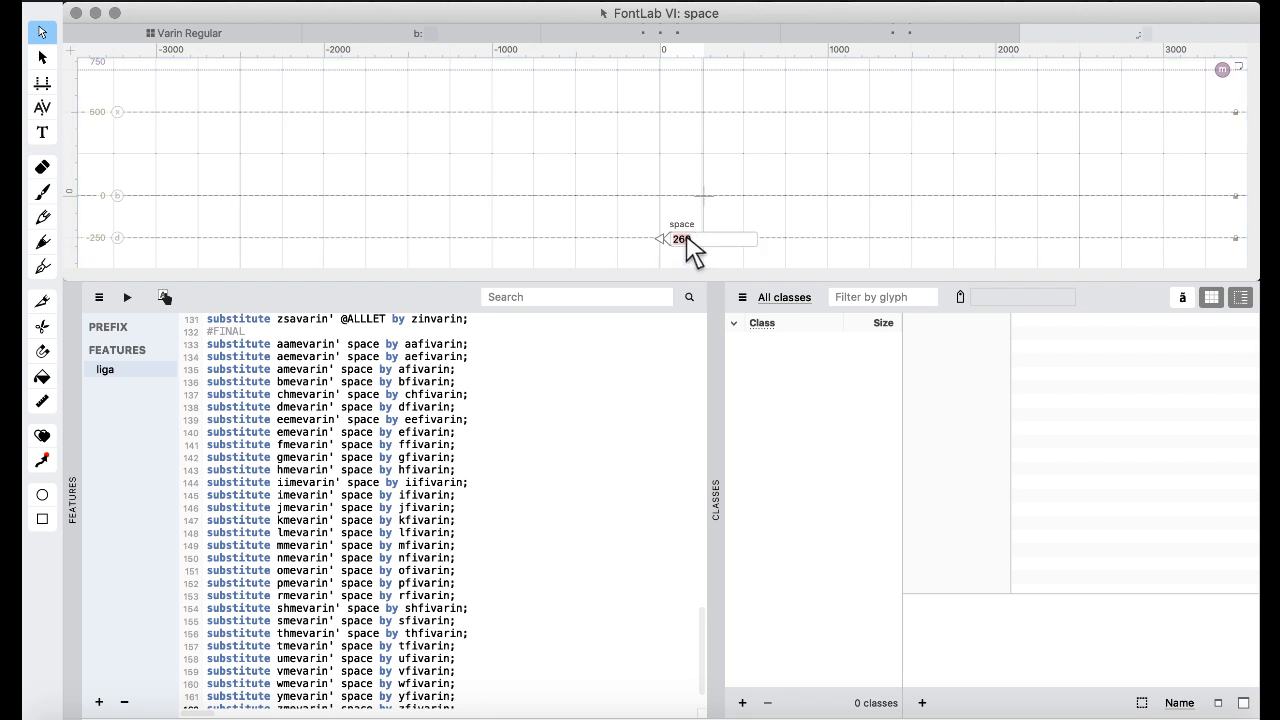
type("400")
key("Return")
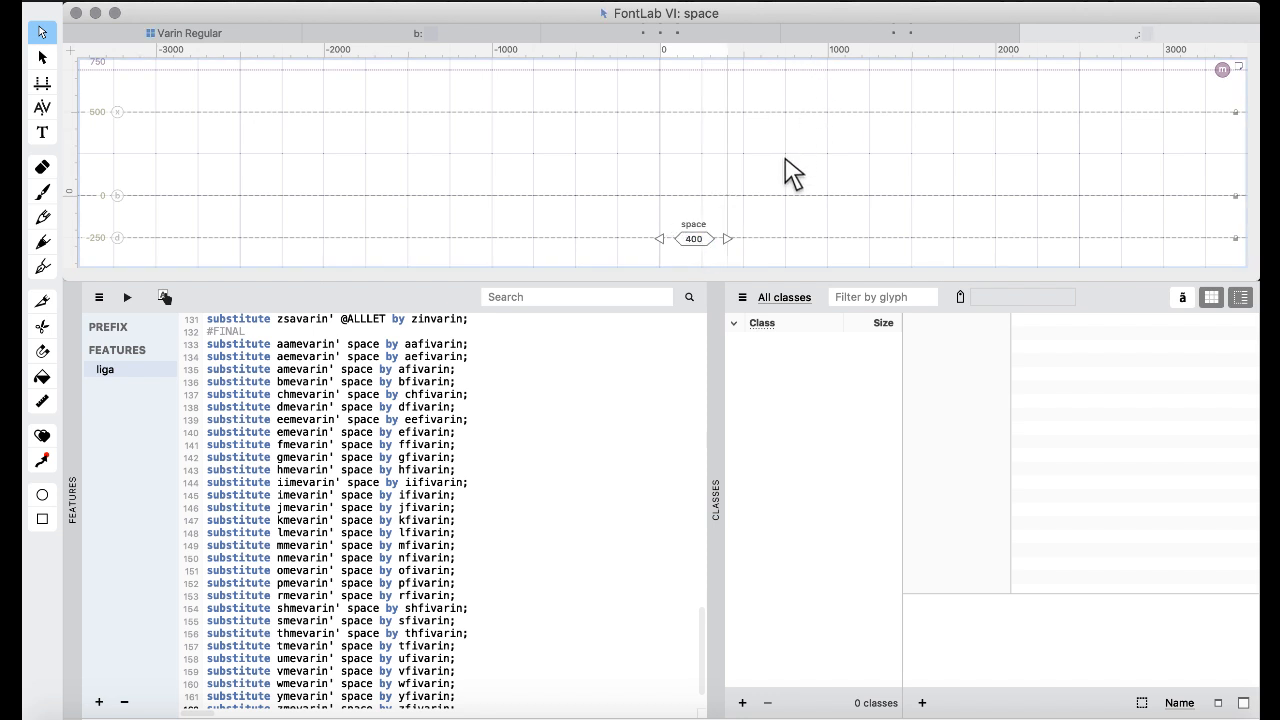
scroll(786, 158, "up", 5)
scroll(786, 172, "down", 2)
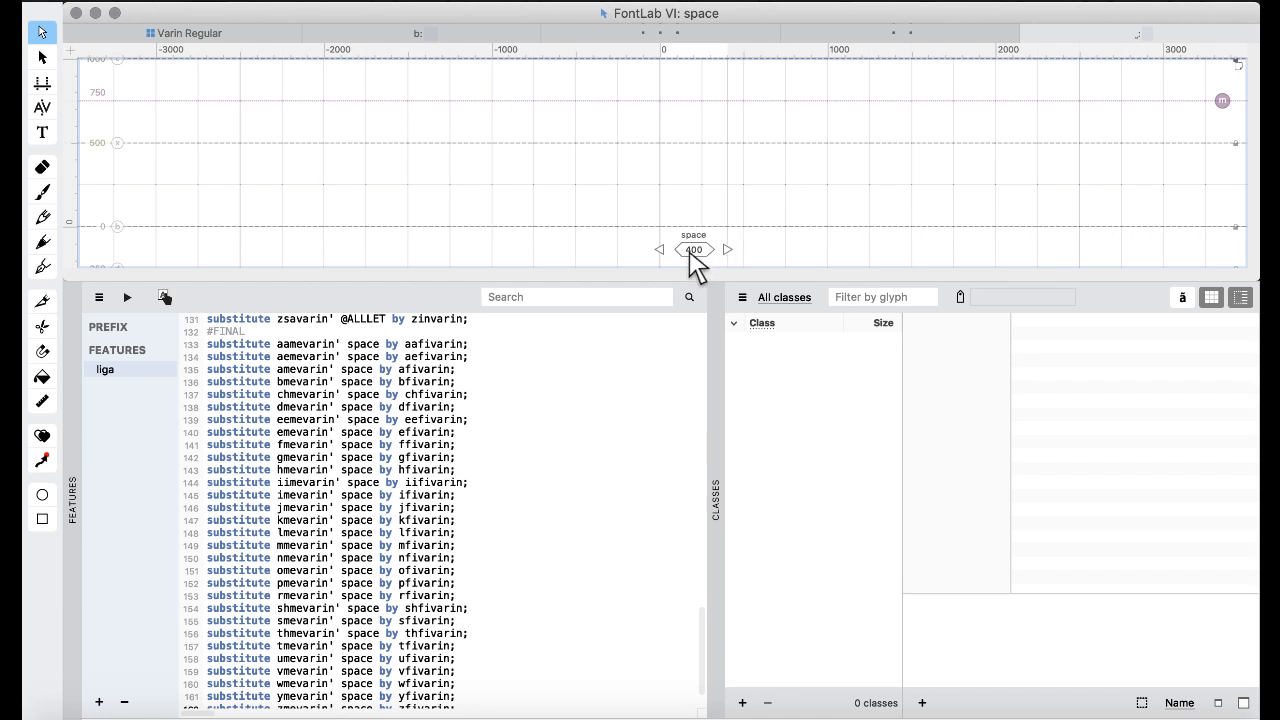
- Set the space glyph's advance width to 500 and close its glyph window to return to the font overview
left_click(691, 251)
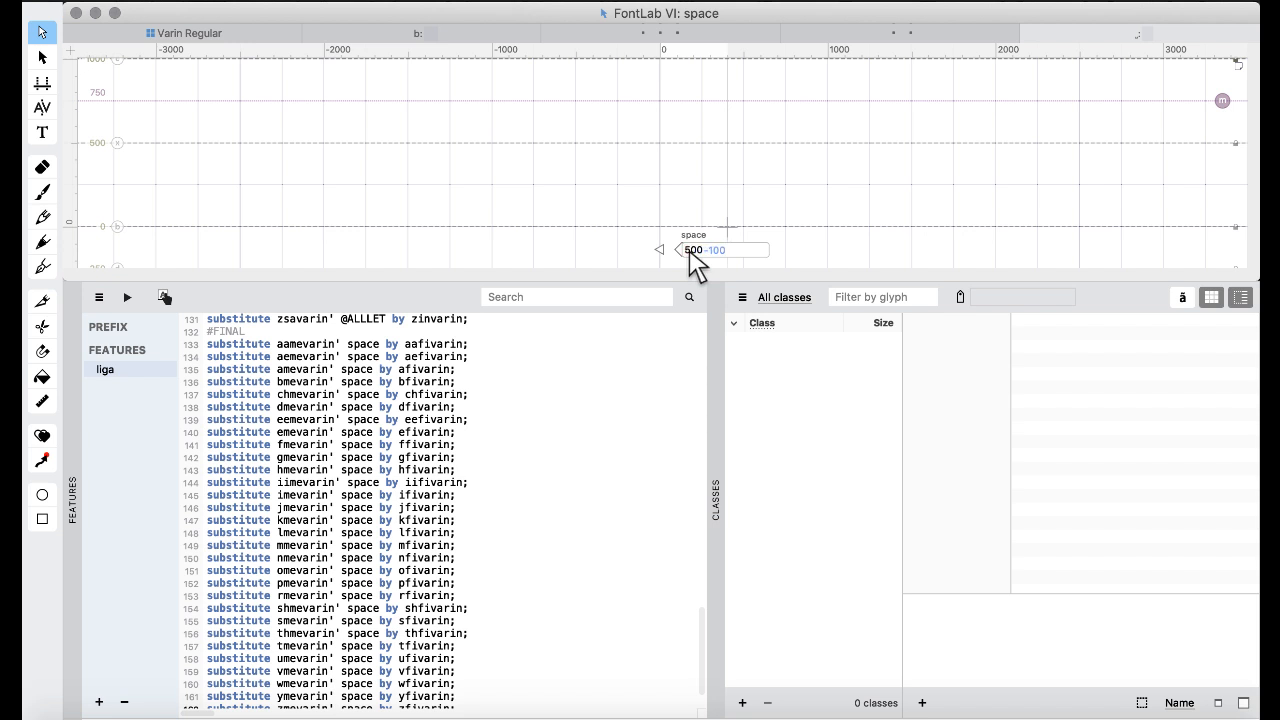
type("500")
key("Return")
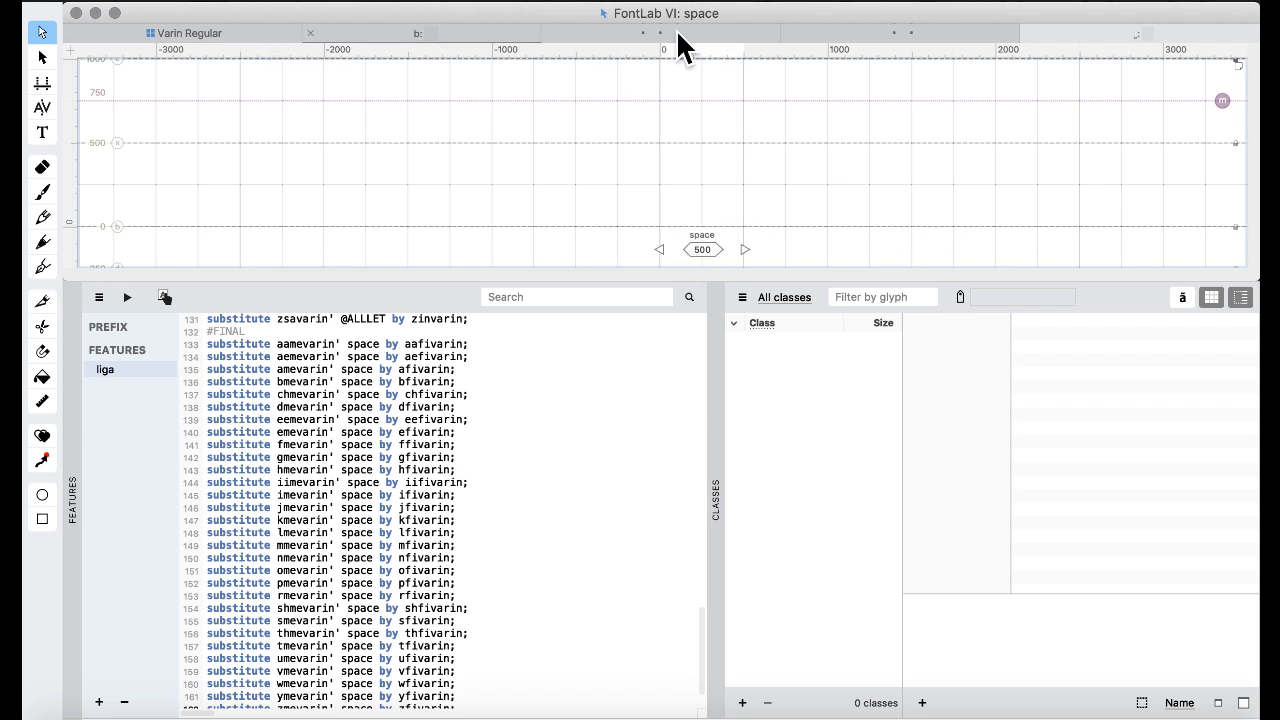
left_click(1024, 30)
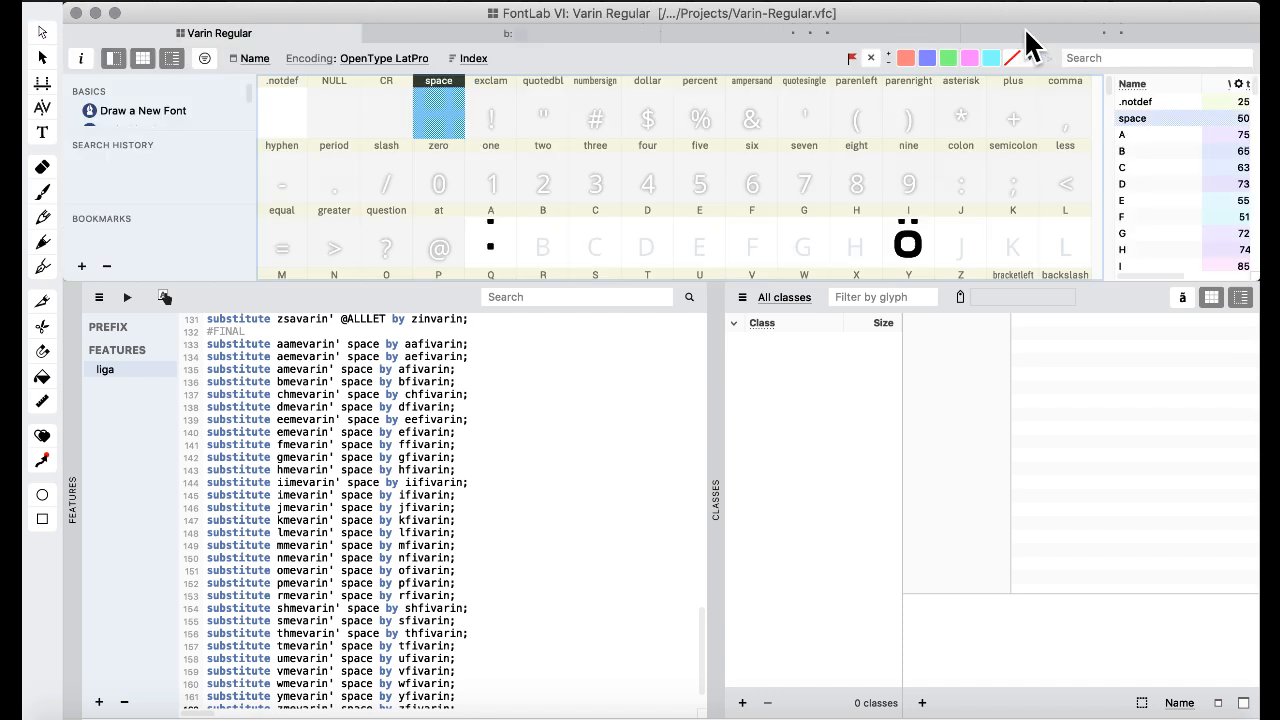
- Close the remaining glyph tabs and compile the font features again
left_click(969, 33)
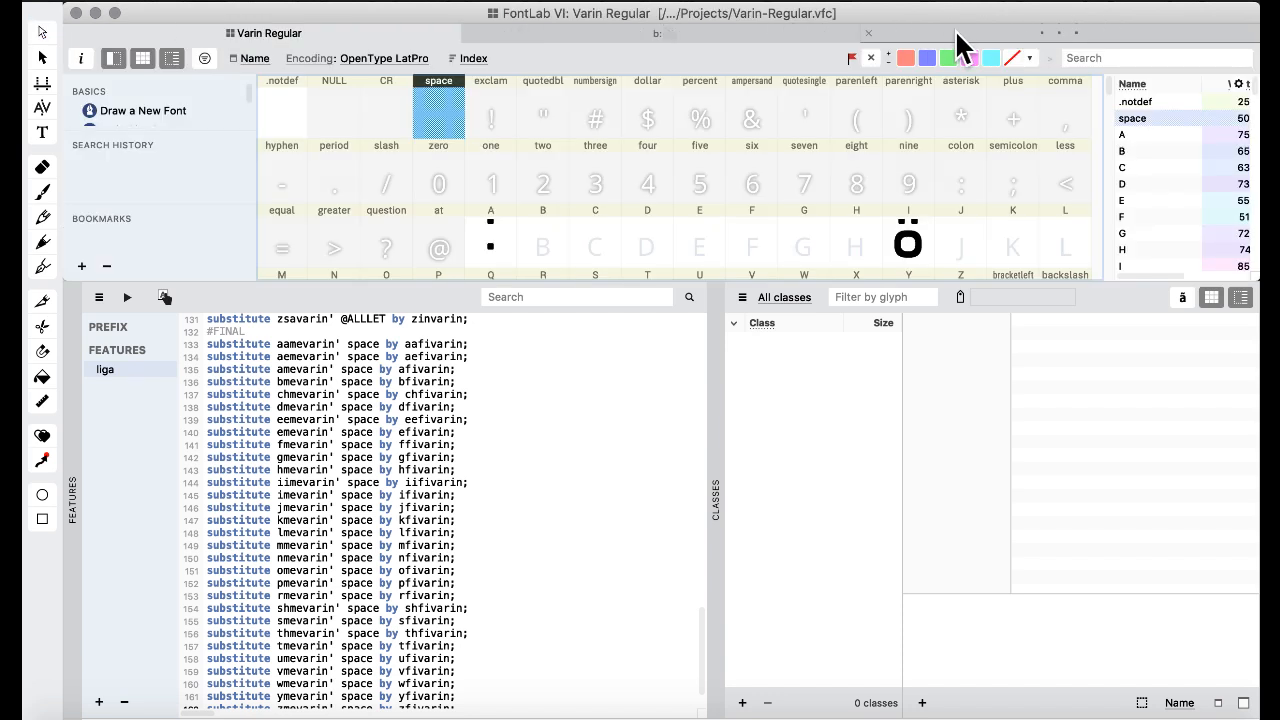
left_click(870, 33)
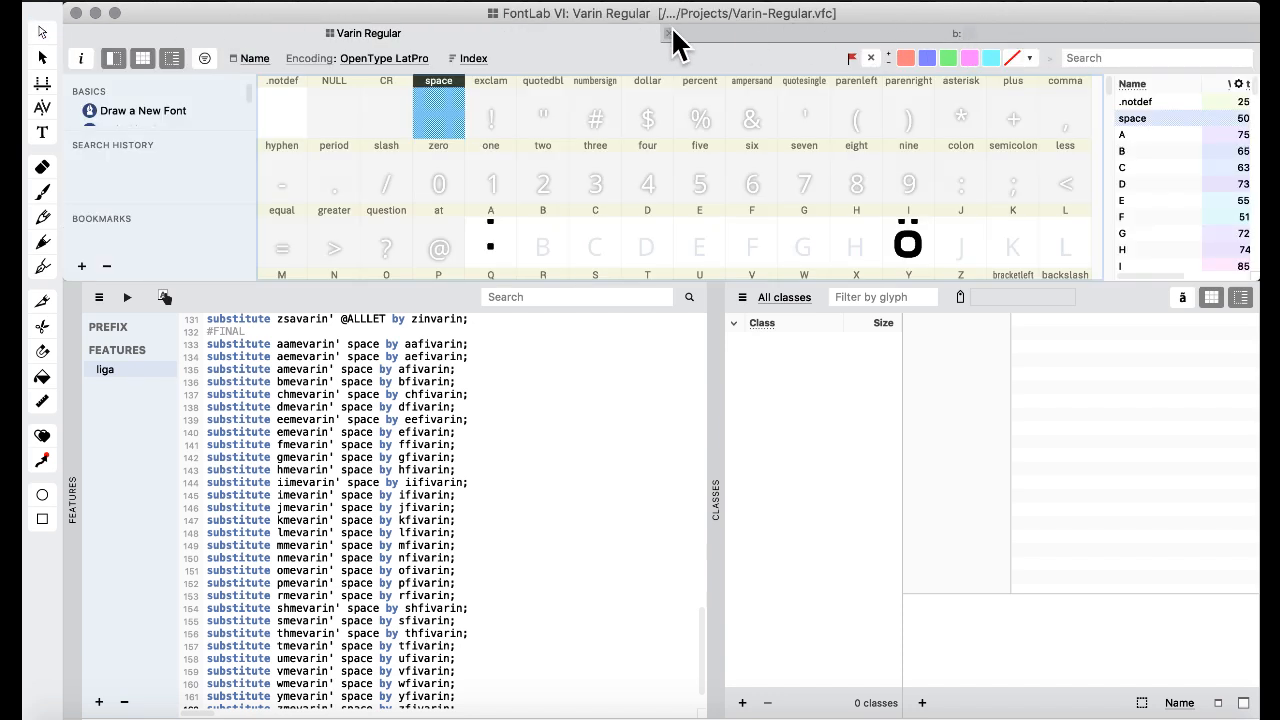
left_click(664, 181)
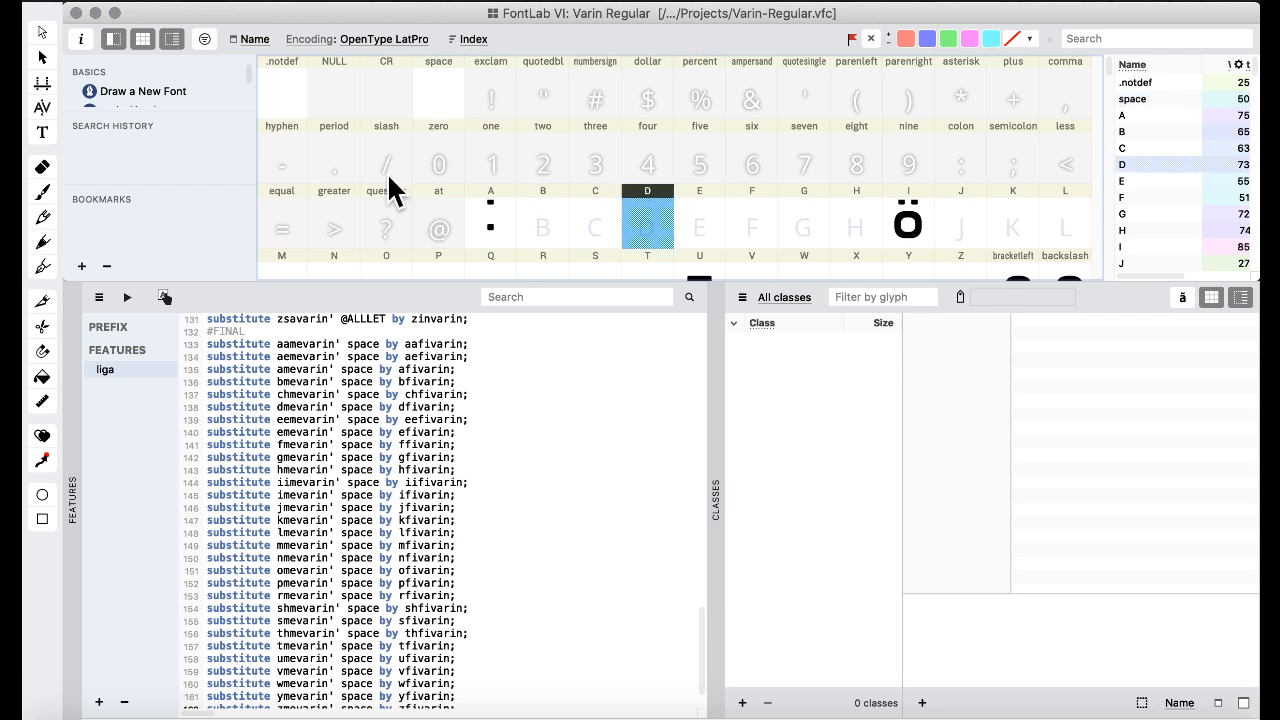
left_click(126, 297)
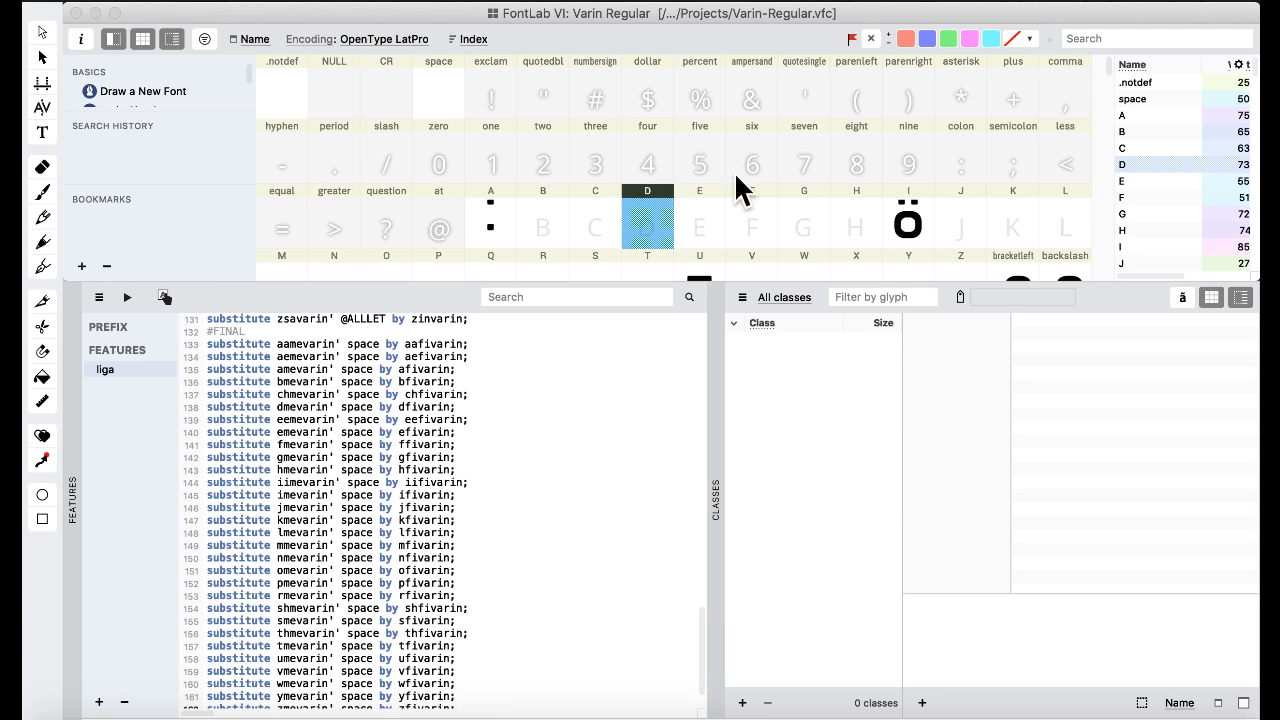
- Switch to the Default workspace
left_click(700, 2)
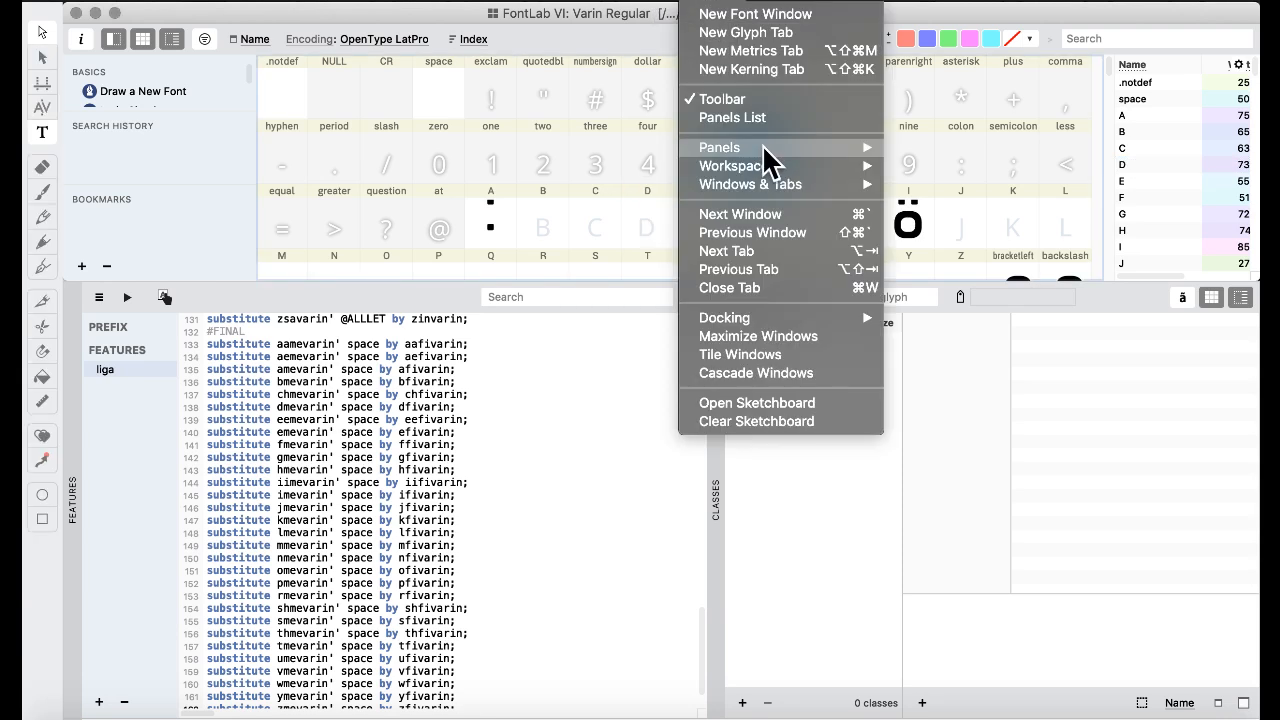
mouse_move(766, 176)
left_click(930, 170)
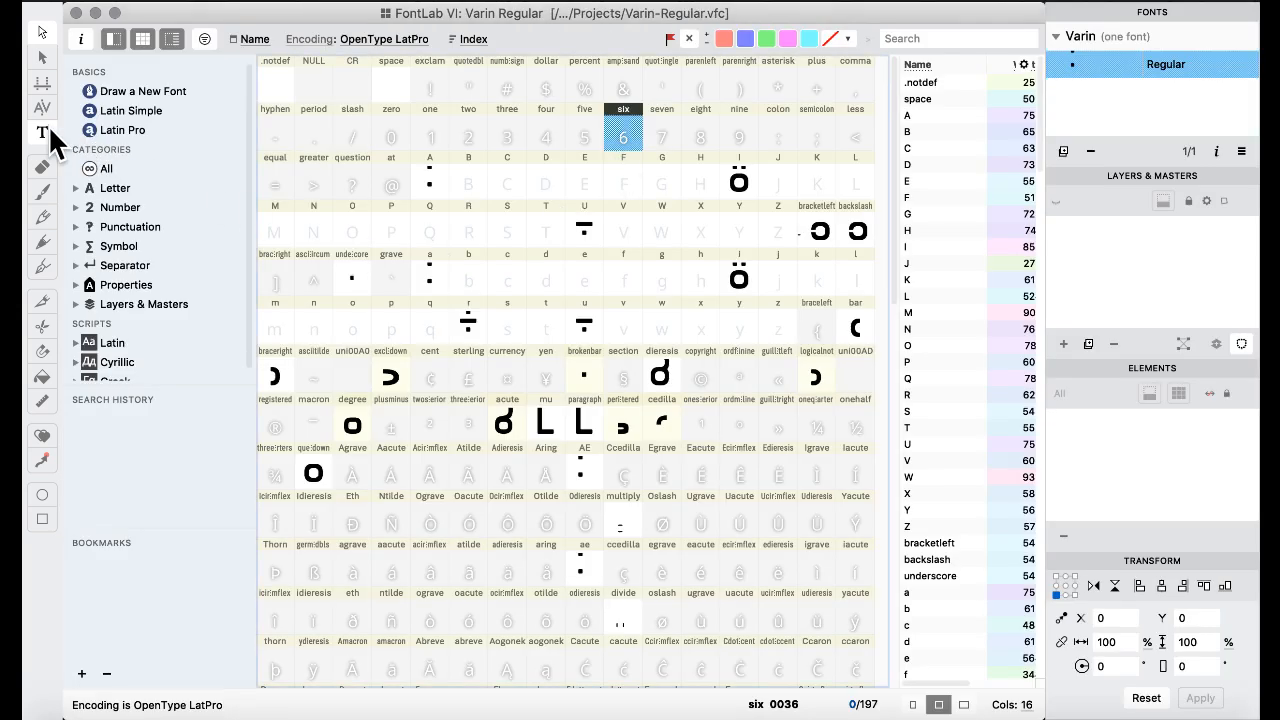
- Open the glyph six in a text-editing window with the Text tool and show the text and features sidebar
left_click(44, 130)
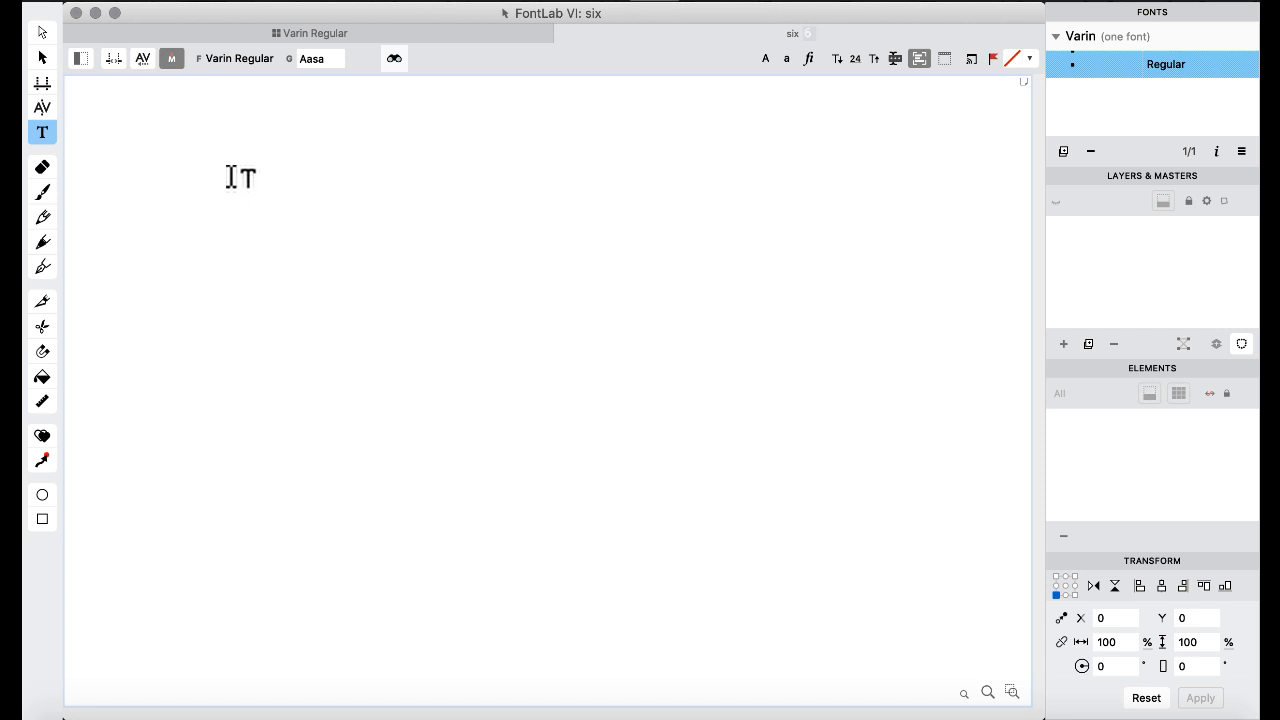
left_click(231, 177)
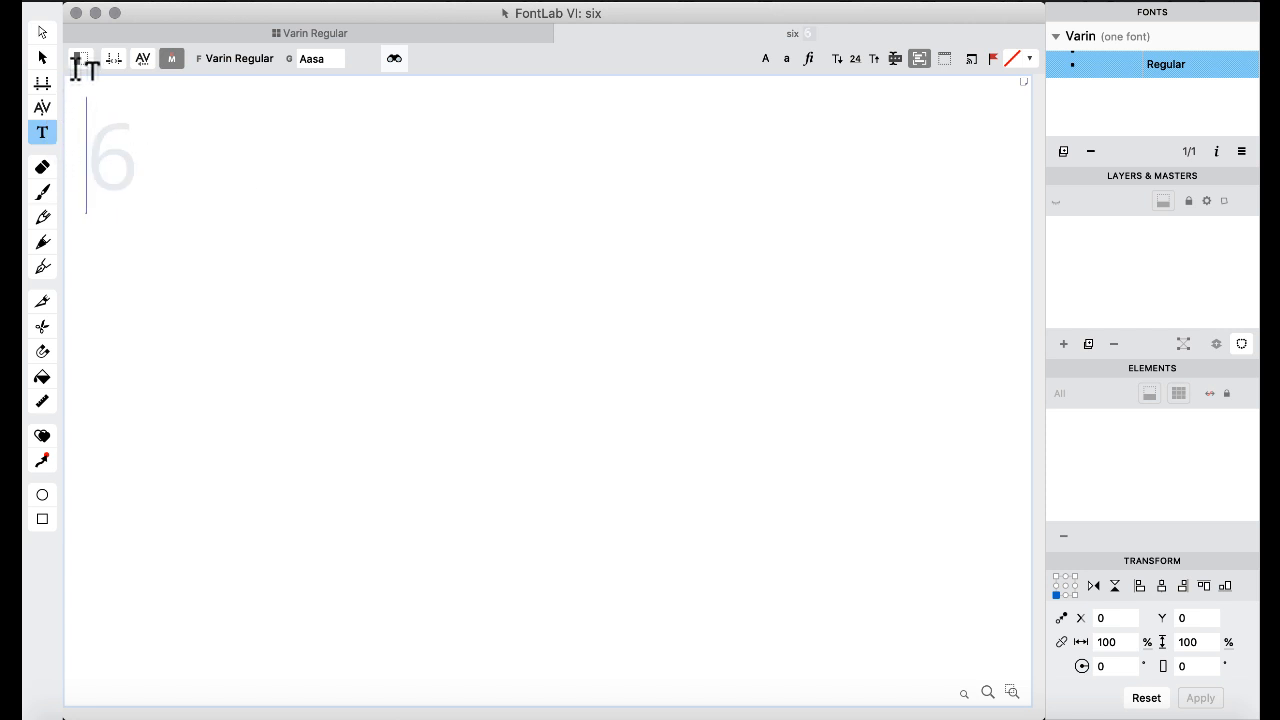
left_click(80, 60)
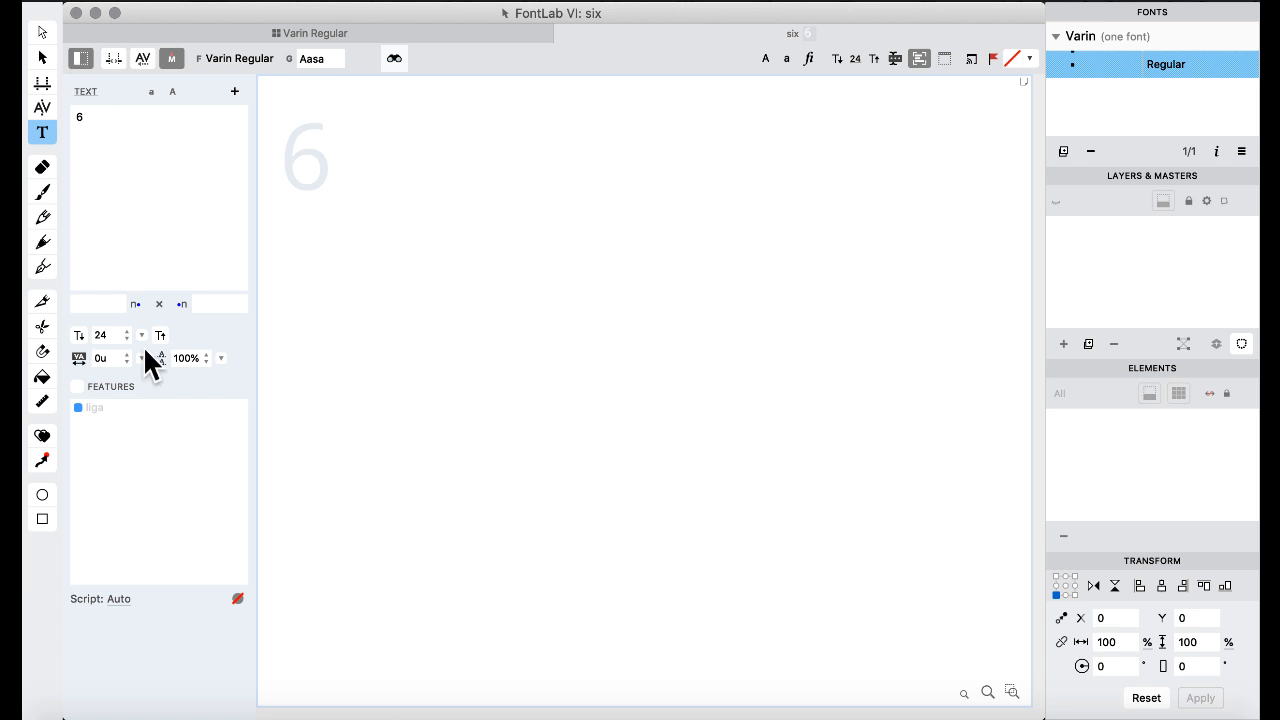
- Turn on the liga feature preview and test the letter substitutions with the sample strings a, ab, aba and abab
left_click(166, 182)
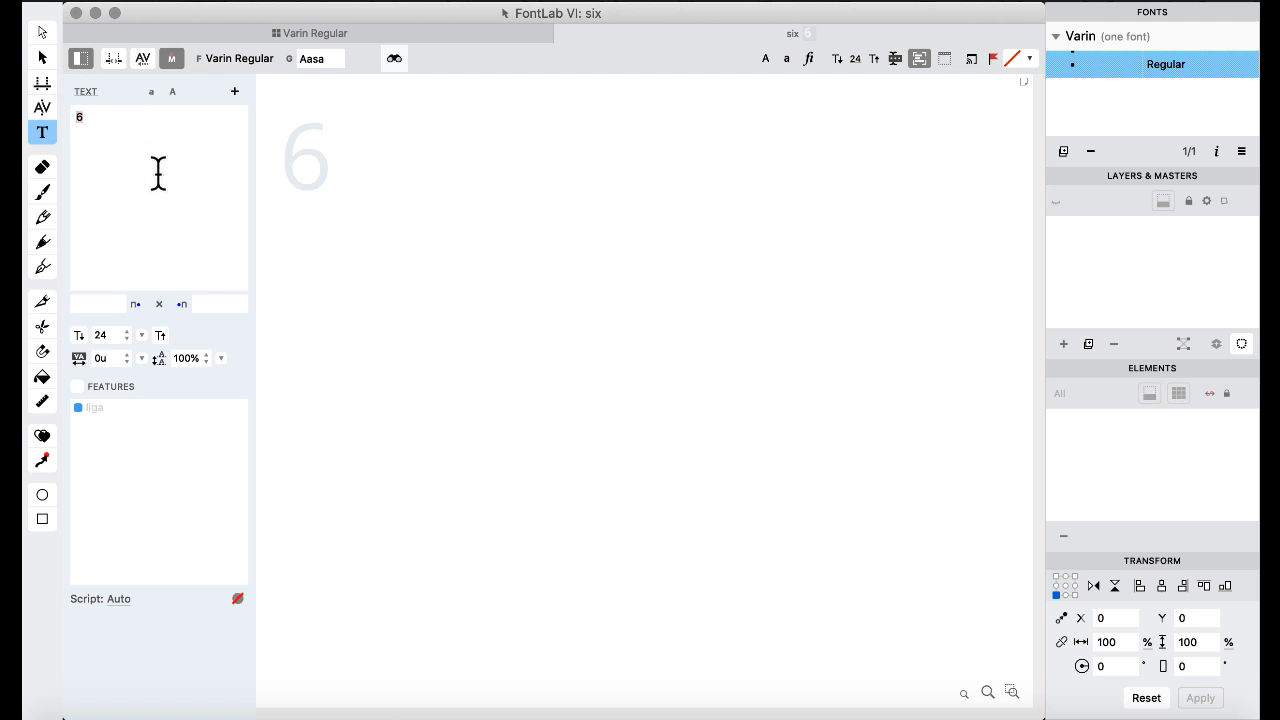
type("a")
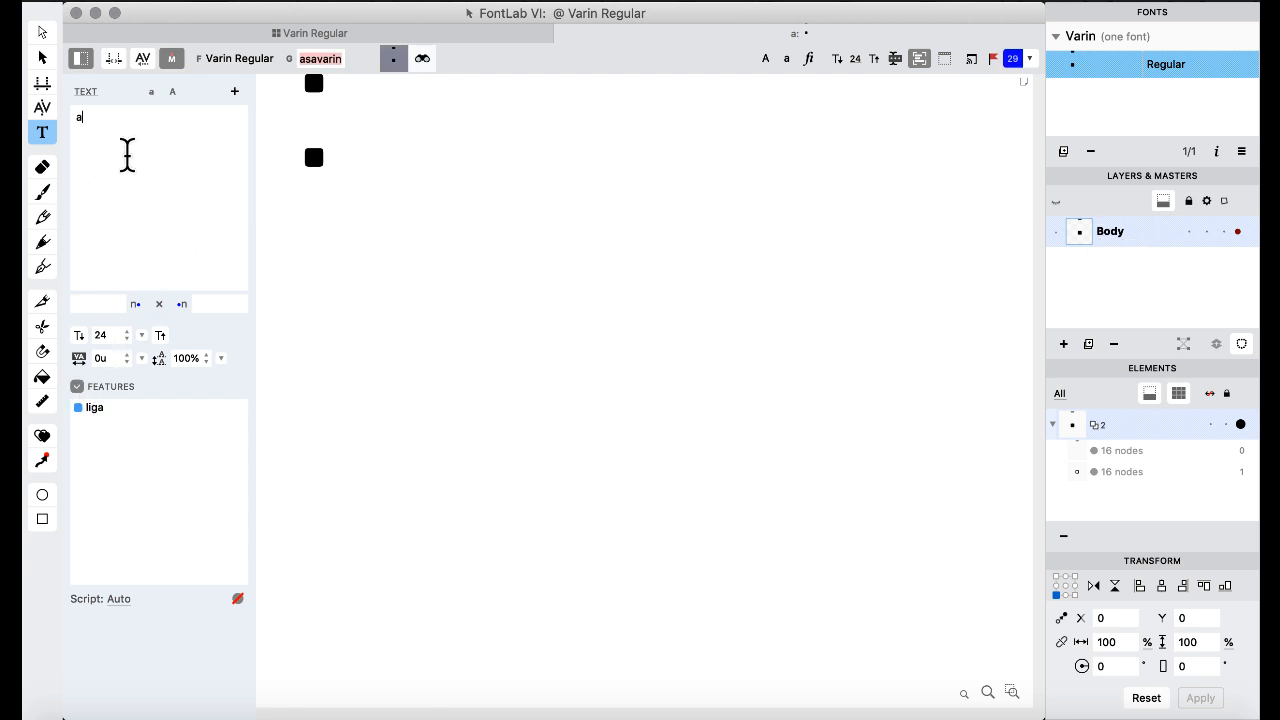
type("b")
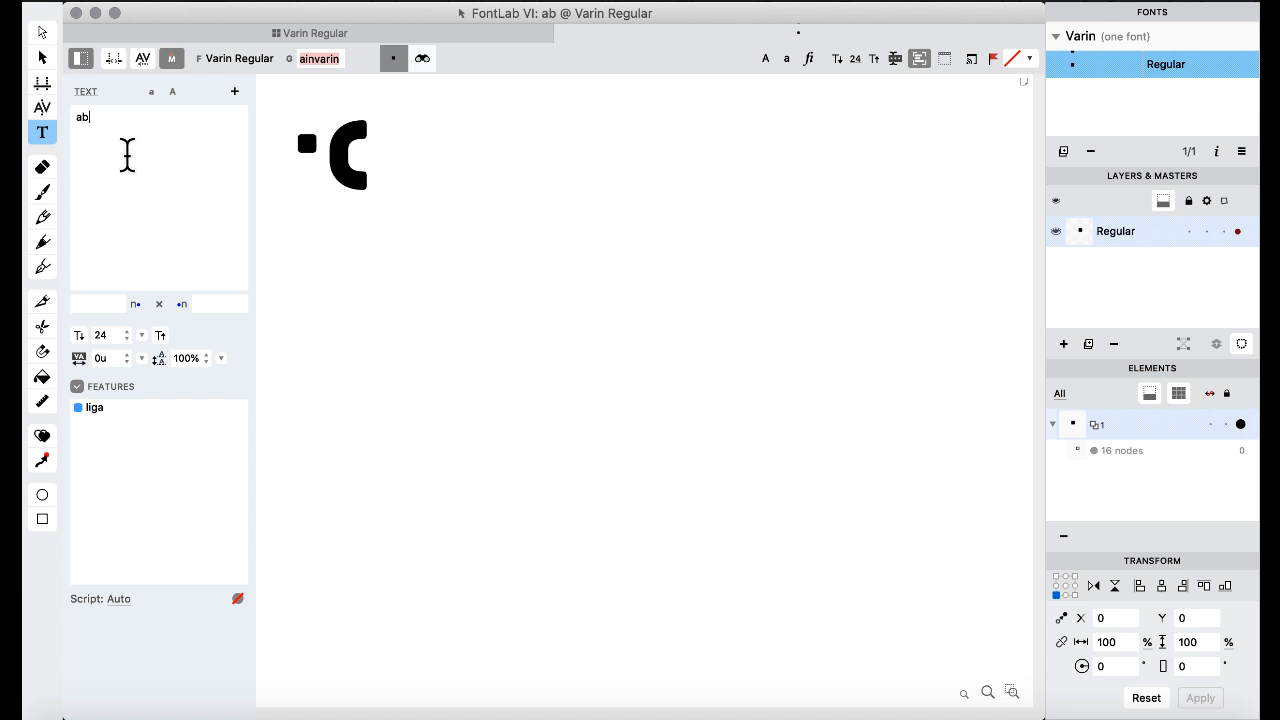
key("BackSpace")
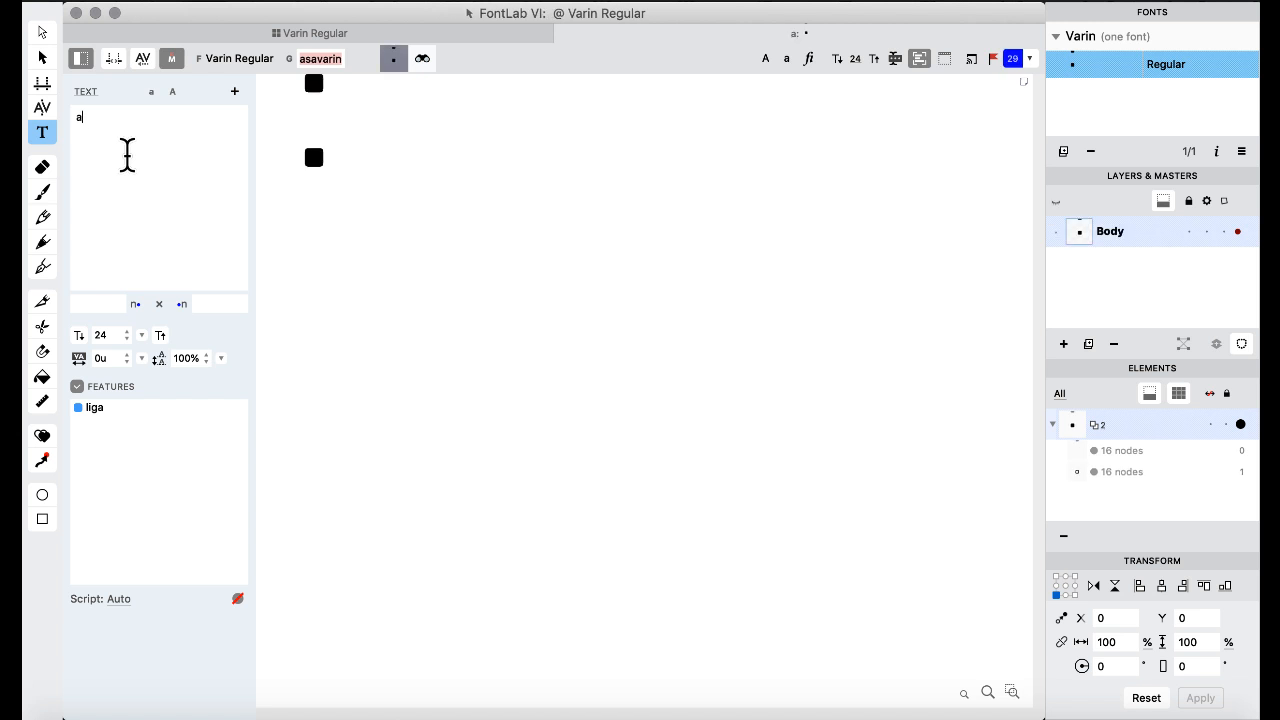
type("b")
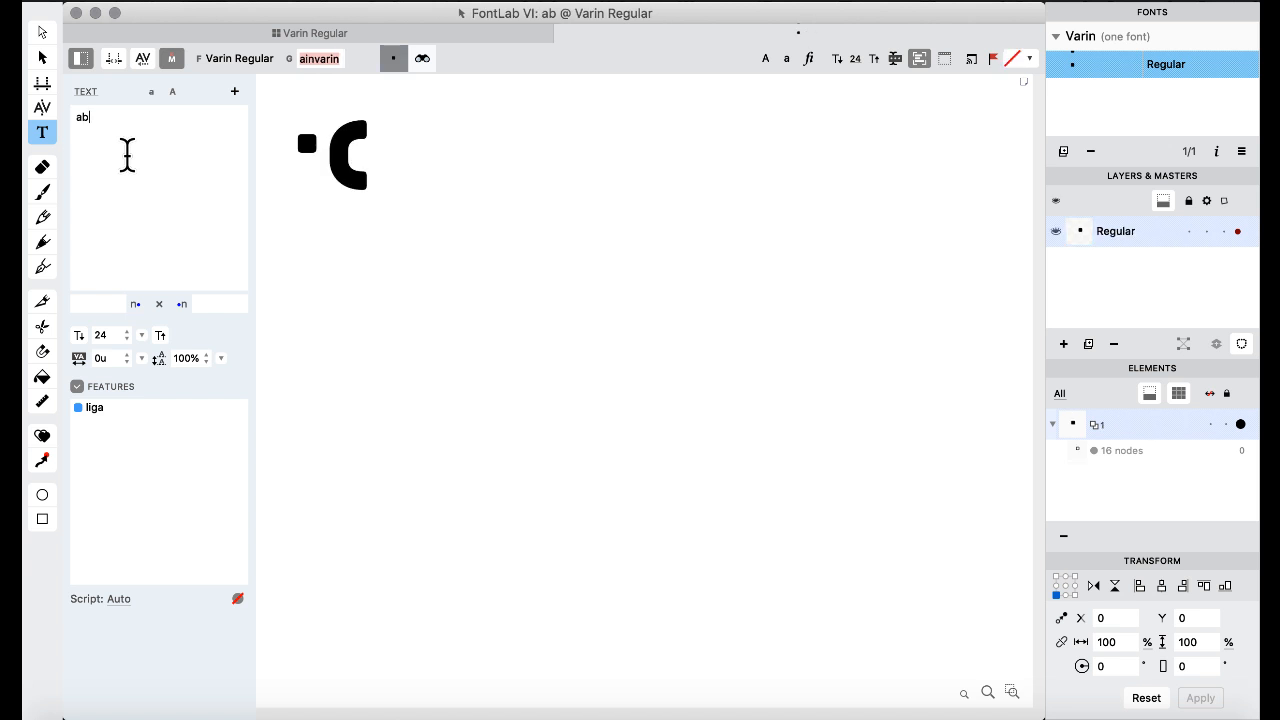
key("BackSpace")
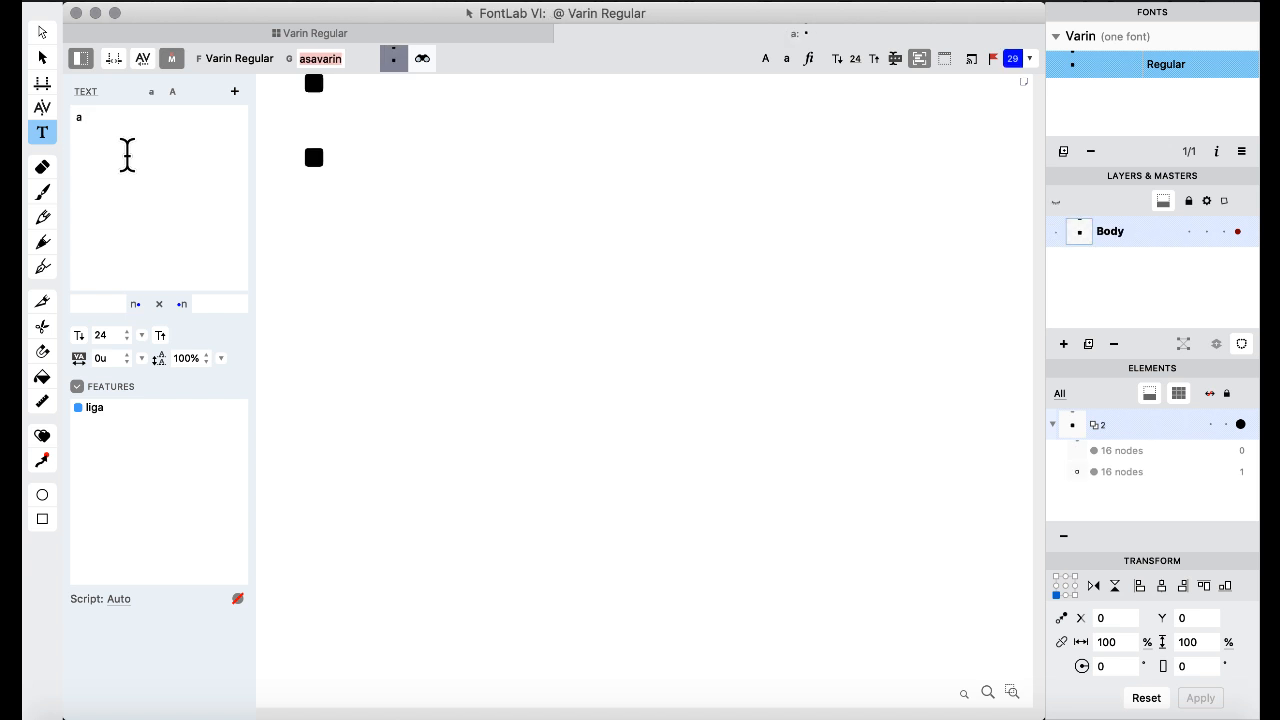
type("ba")
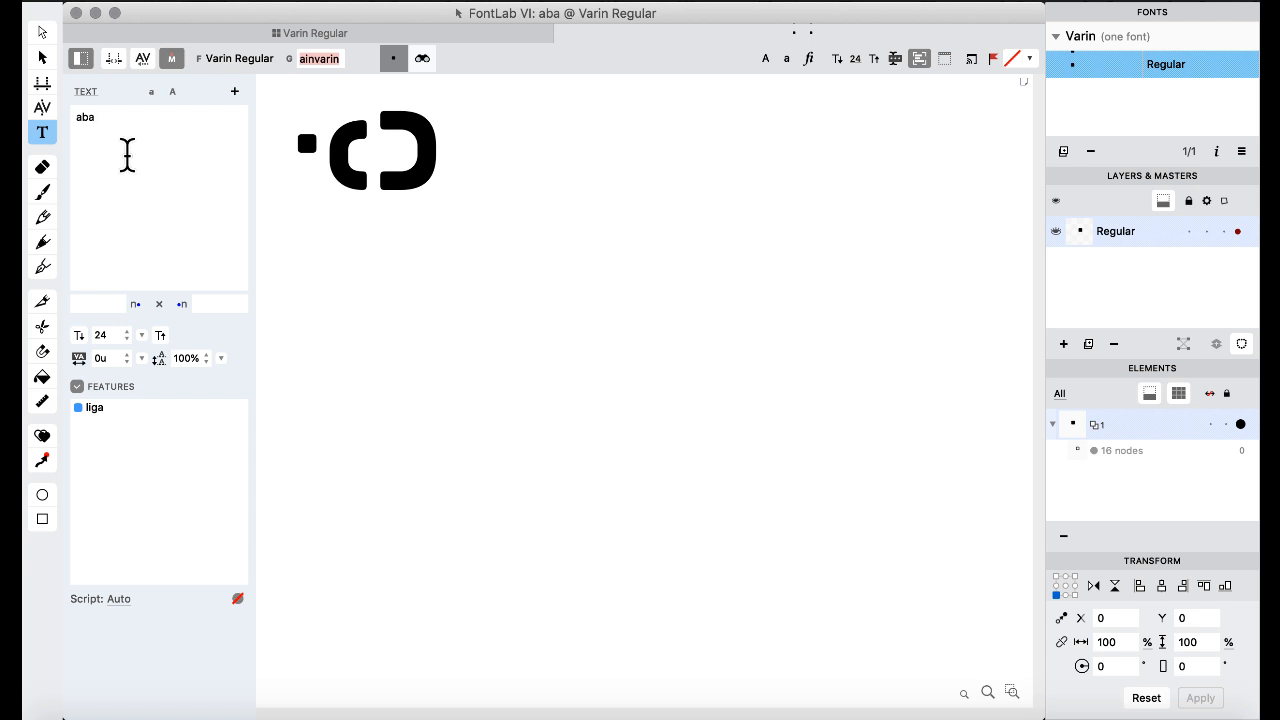
type("b")
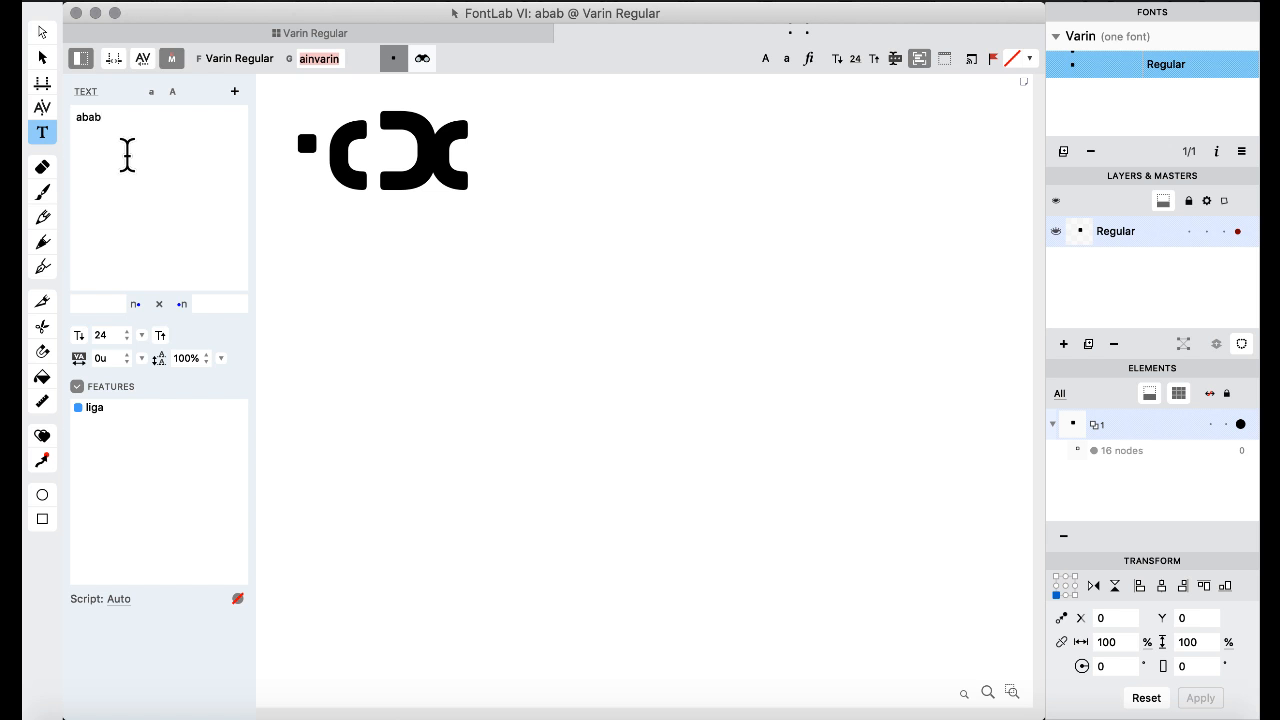
key("BackSpace")
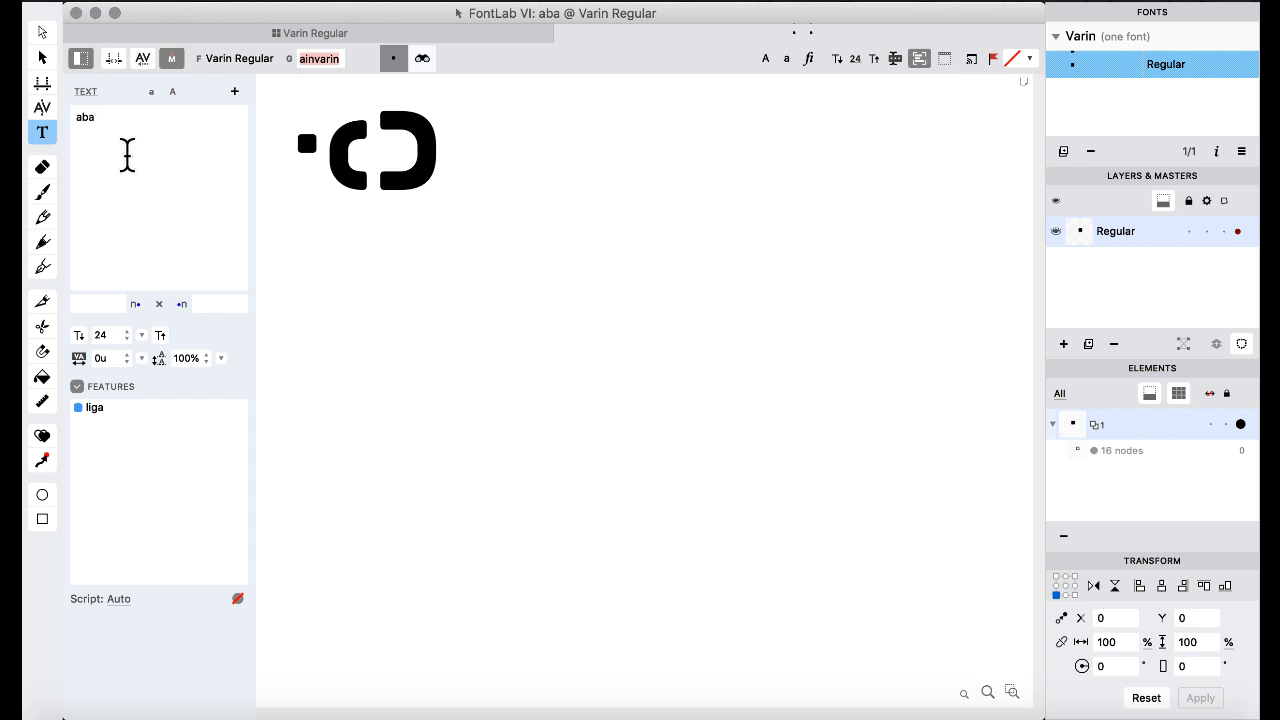
- Try adding a space glyph to the sample text aba as /space, and remove it
type("/space")
key("Return")
key("BackSpace")
key("BackSpace")
key("BackSpace")
key("BackSpace")
key("BackSpace")
key("BackSpace")
key("BackSpace")
key("BackSpace")
- Extend the sample text to "abaa dfadsfda sf as" to test the final forms before spaces
type("a")
type("a dfadsfda sf as")
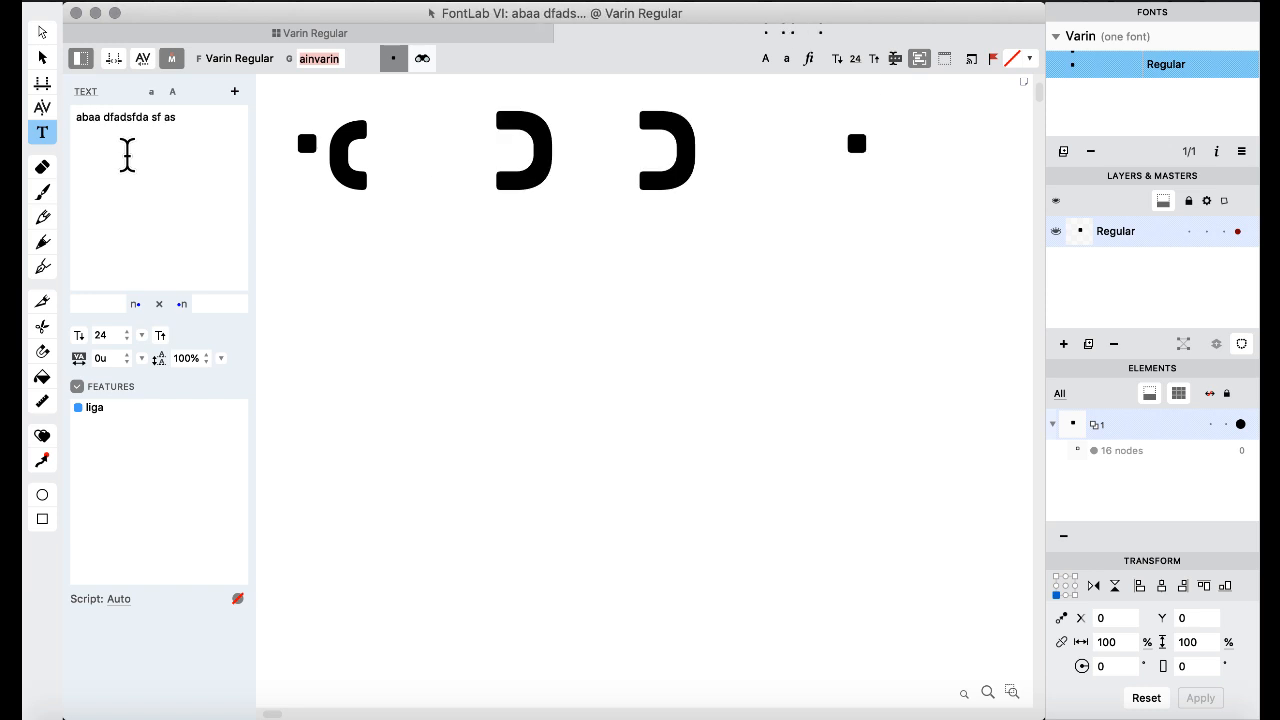
- Return to the Varin Regular font overview and switch to the Features & Classes workspace
left_click(240, 33)
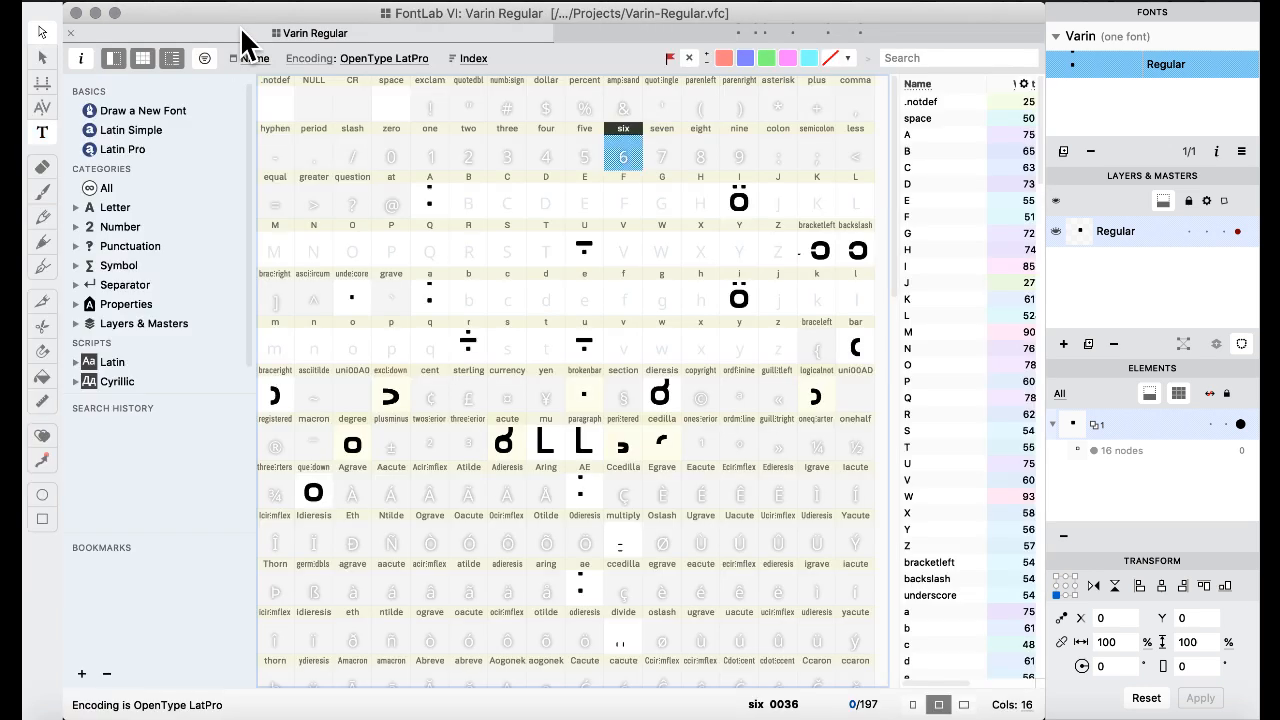
scroll(565, 429, "down", 10)
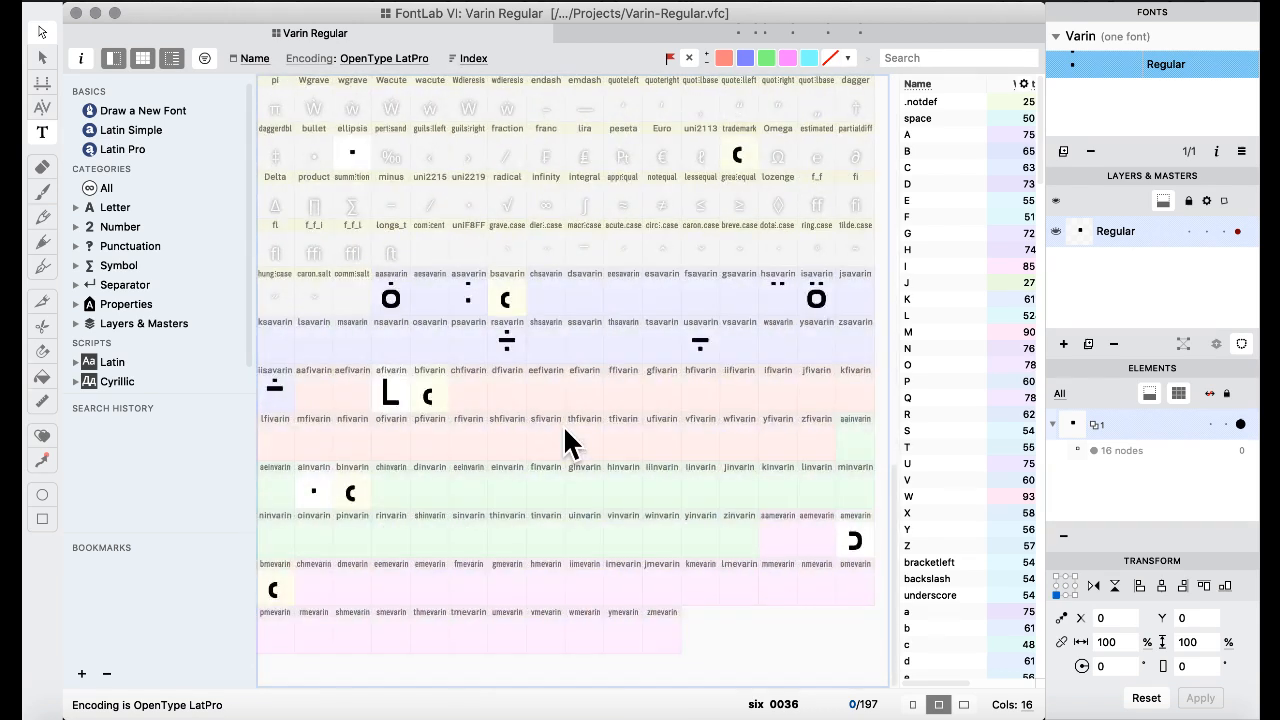
left_click(501, 225)
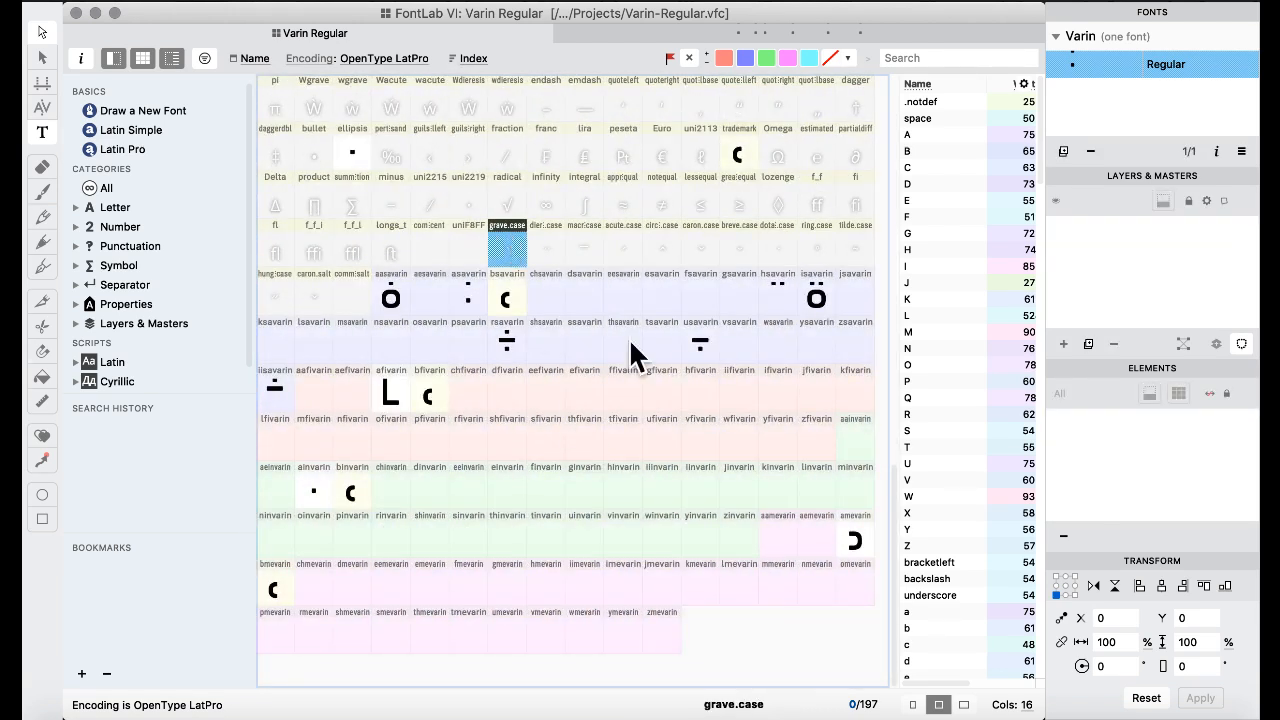
left_click(712, 6)
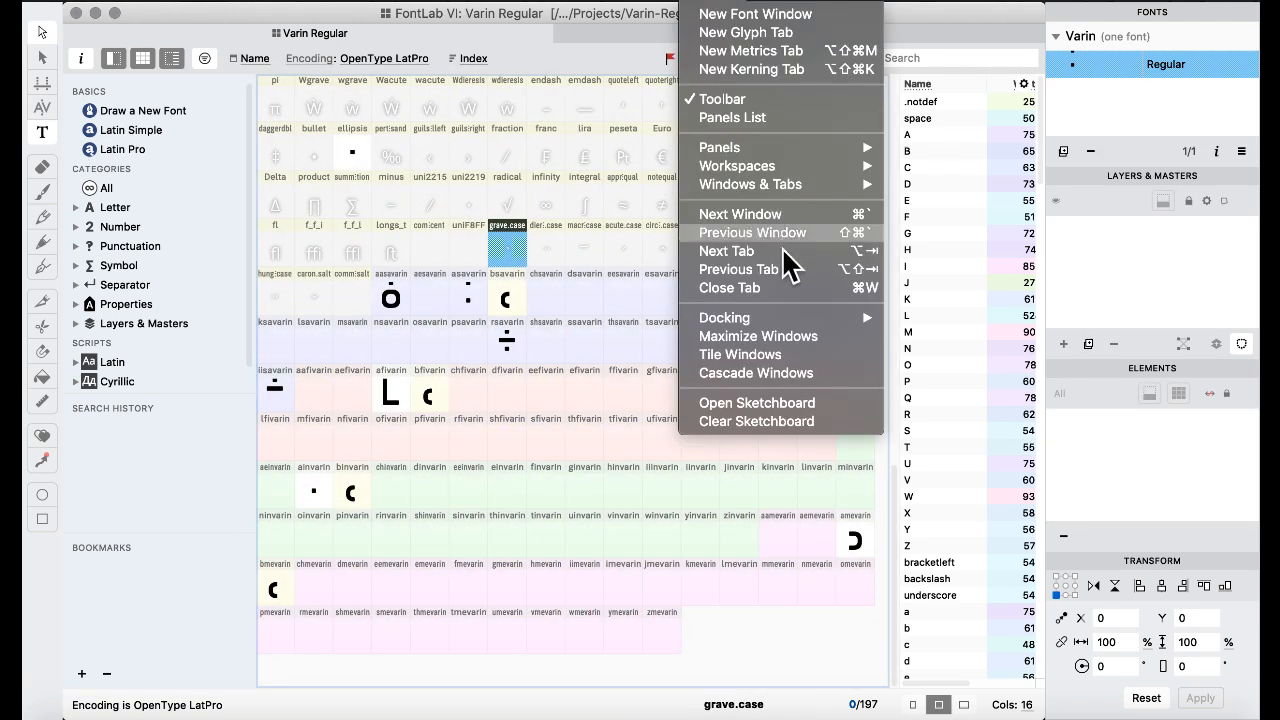
mouse_move(778, 160)
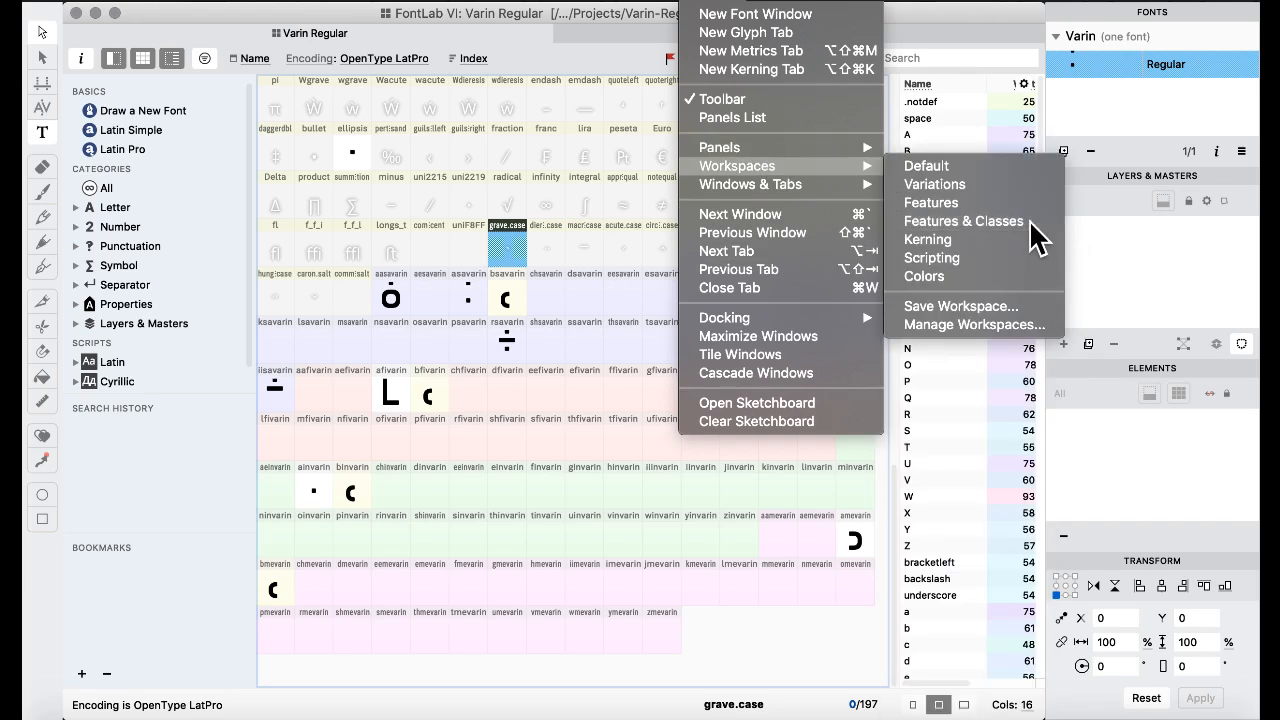
left_click(1030, 220)
- Review the FINAL substitution rules in the liga feature code and examine the glyphs in the font overview
left_click(423, 405)
scroll(421, 405, "down", 1)
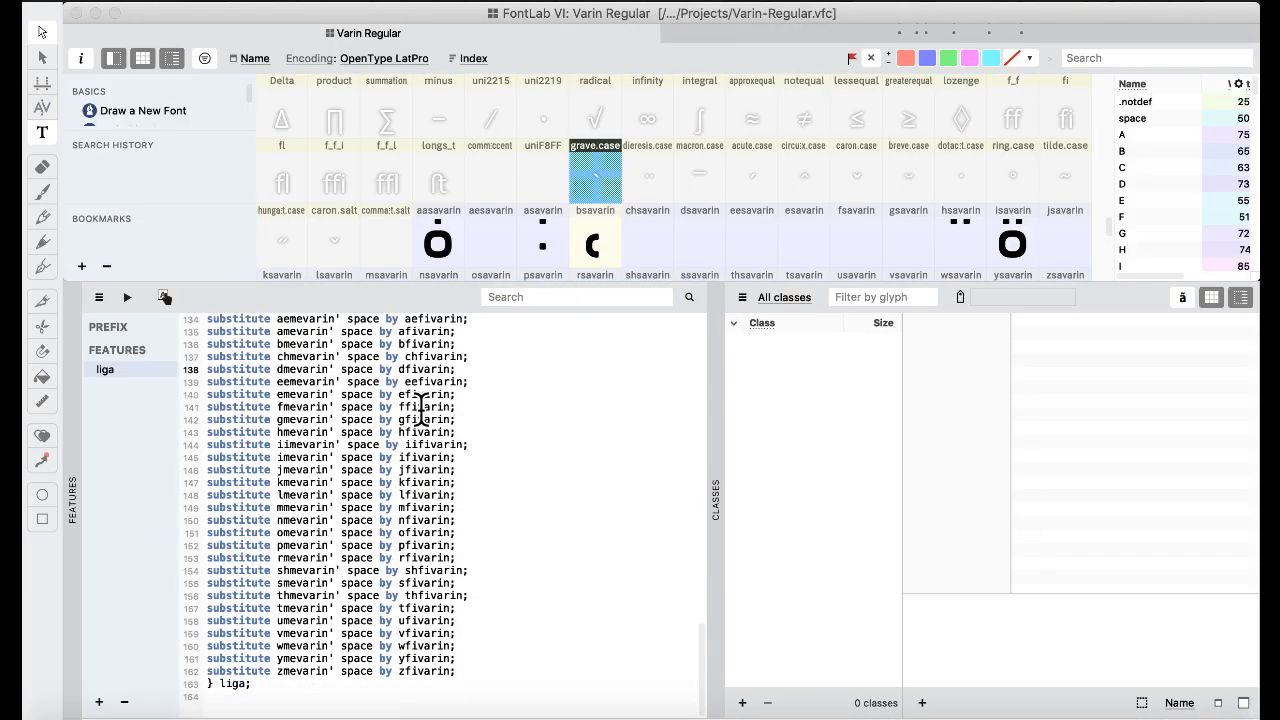
scroll(421, 478, "up", 2)
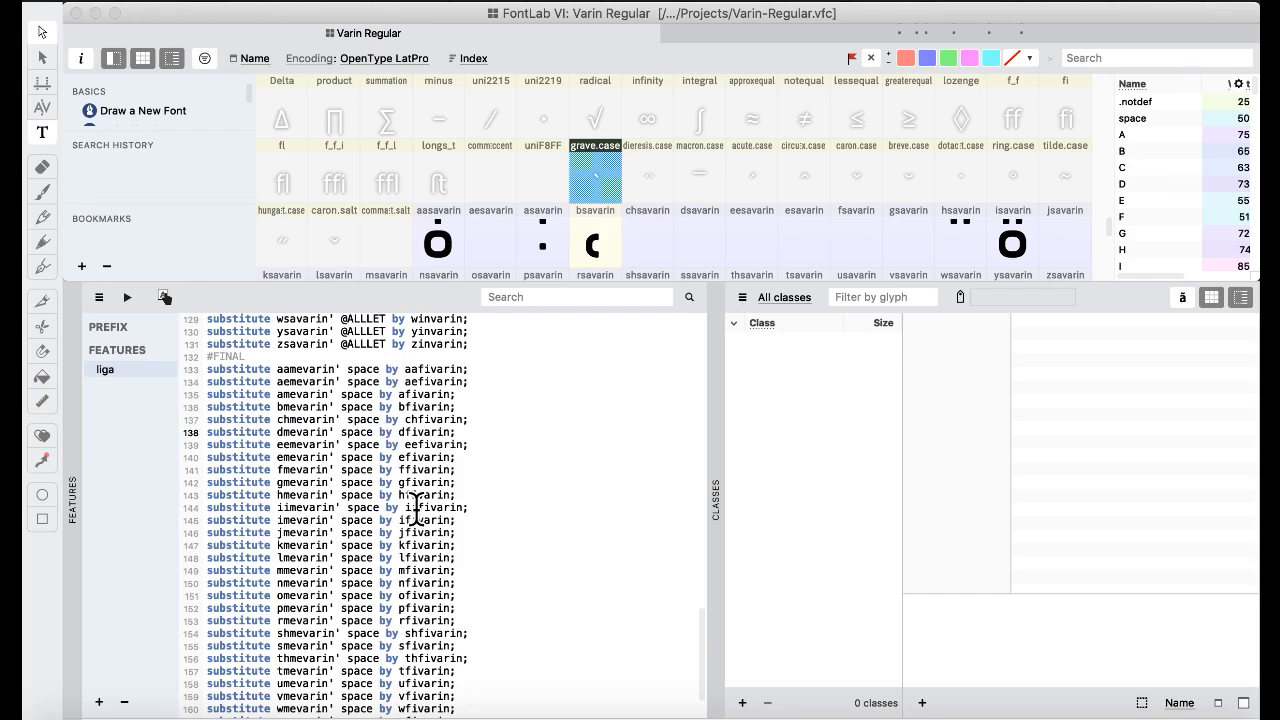
scroll(480, 170, "up", 10)
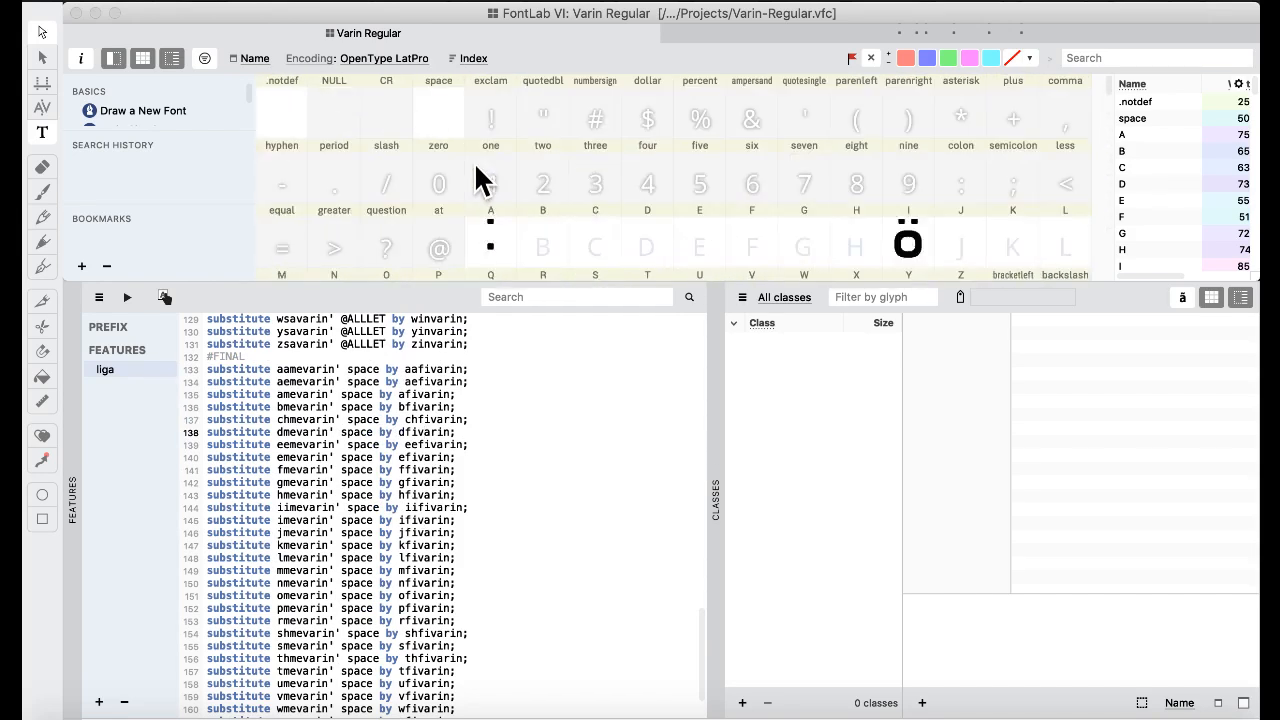
scroll(474, 162, "down", 1)
scroll(474, 162, "up", 1)
scroll(474, 162, "down", 3)
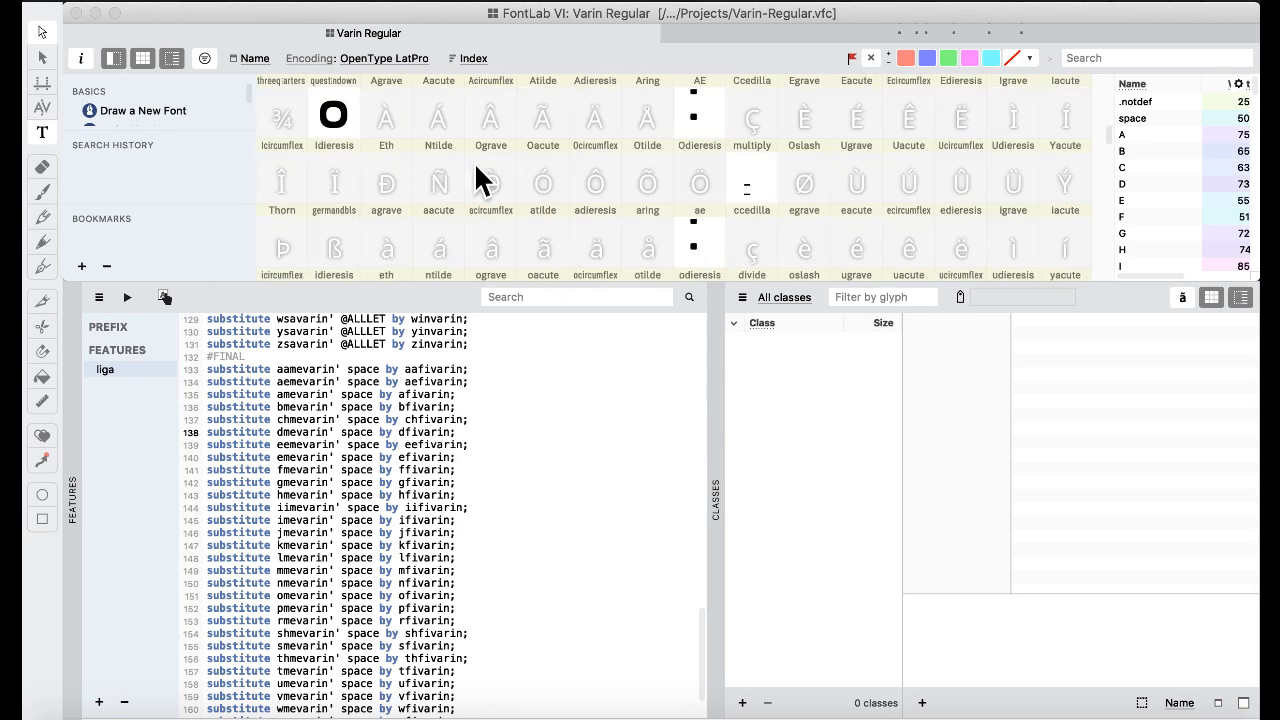
scroll(476, 178, "down", 3)
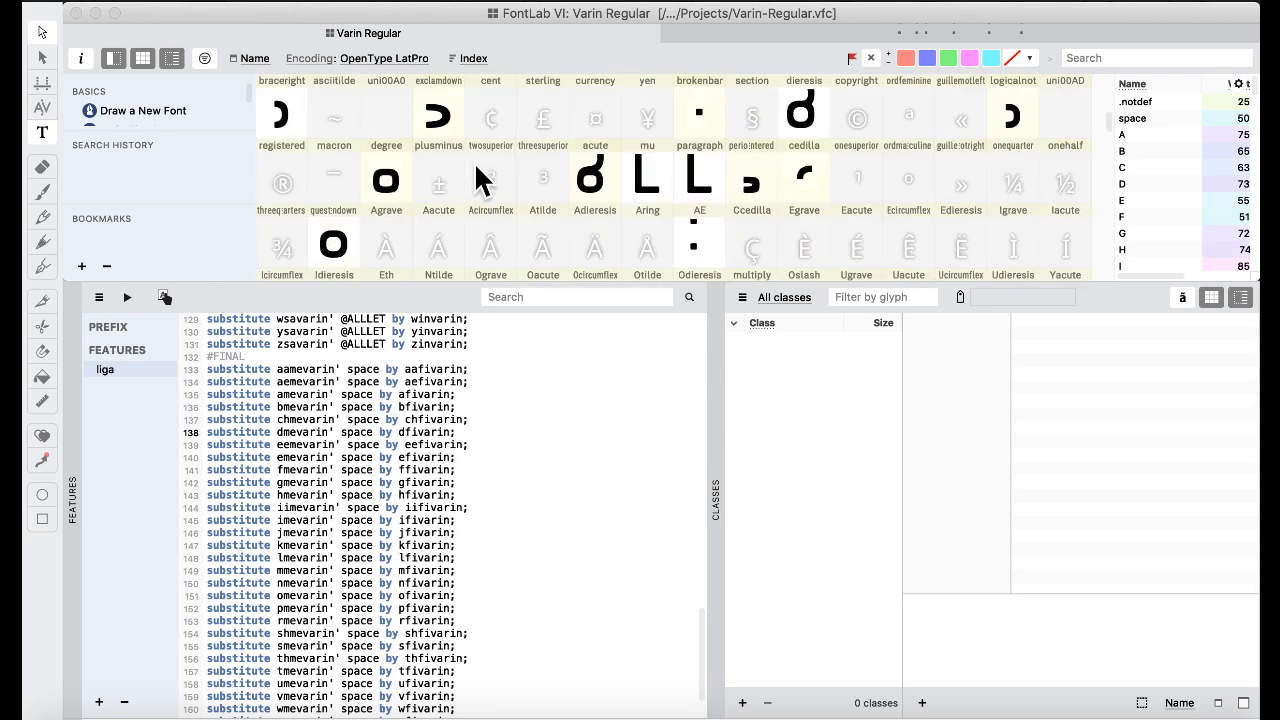
scroll(476, 178, "up", 1)
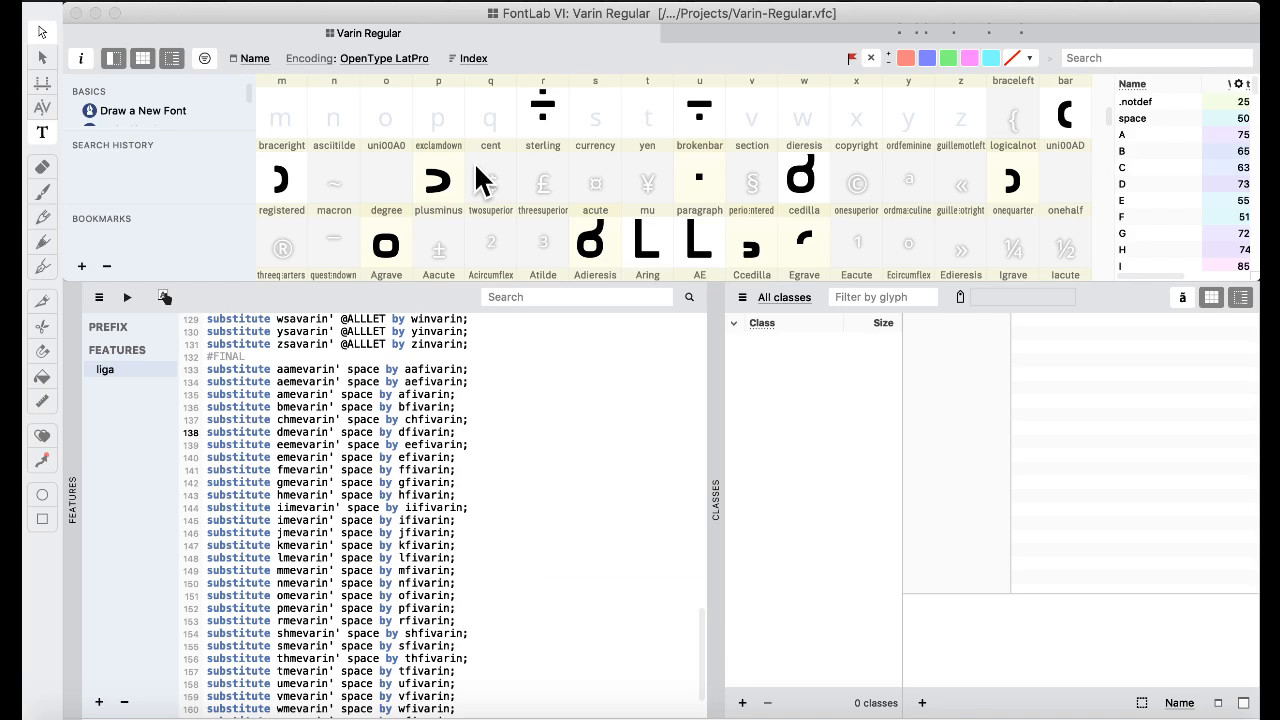
scroll(476, 178, "up", 2)
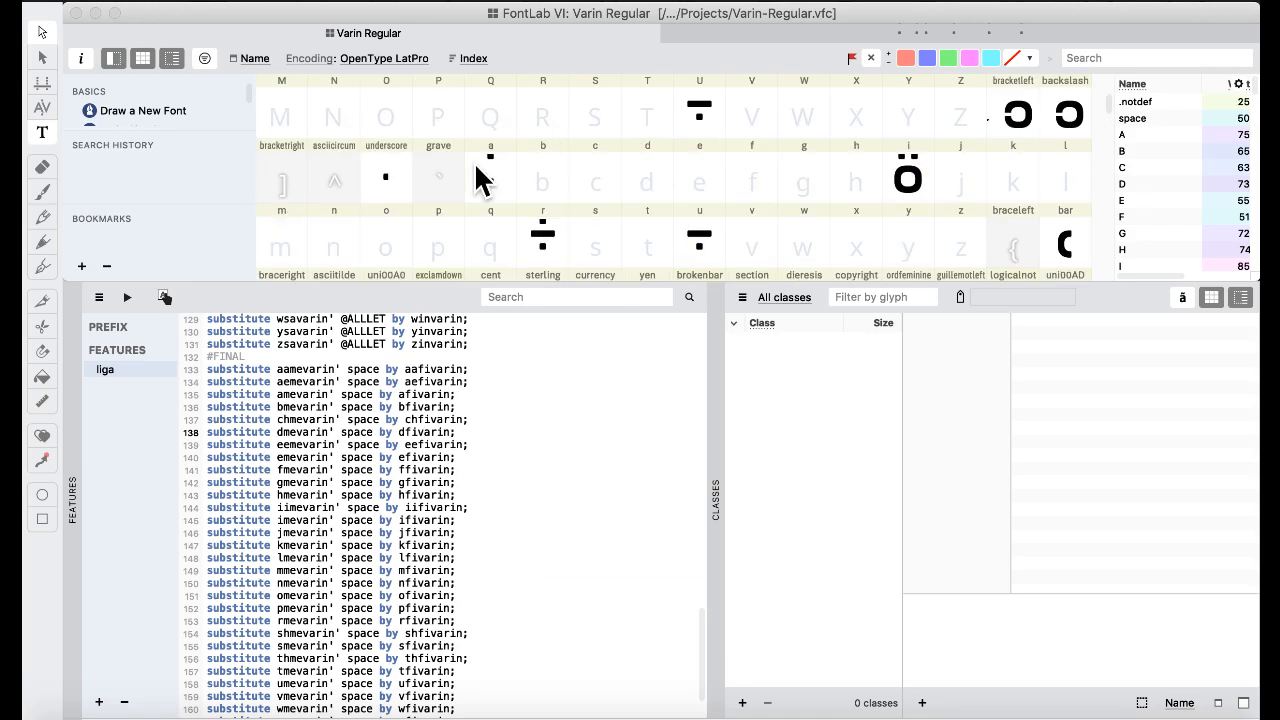
scroll(476, 172, "down", 3)
scroll(476, 172, "up", 2)
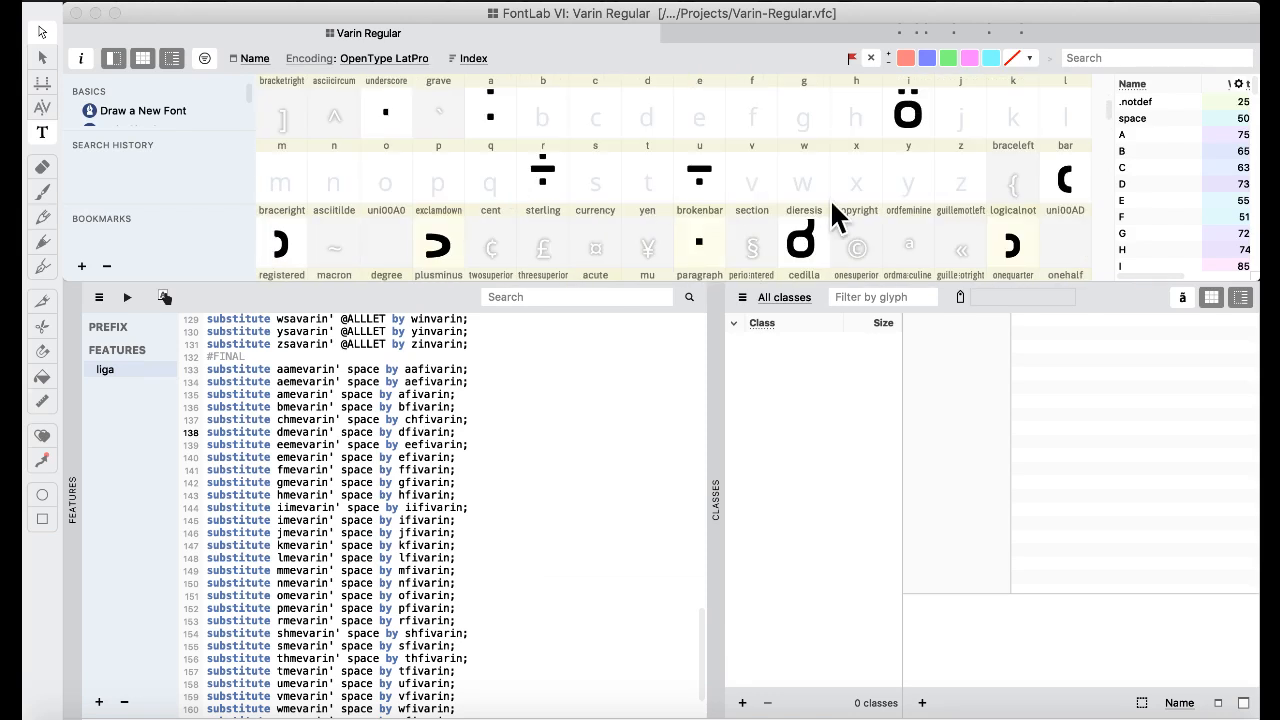
scroll(337, 526, "down", 3)
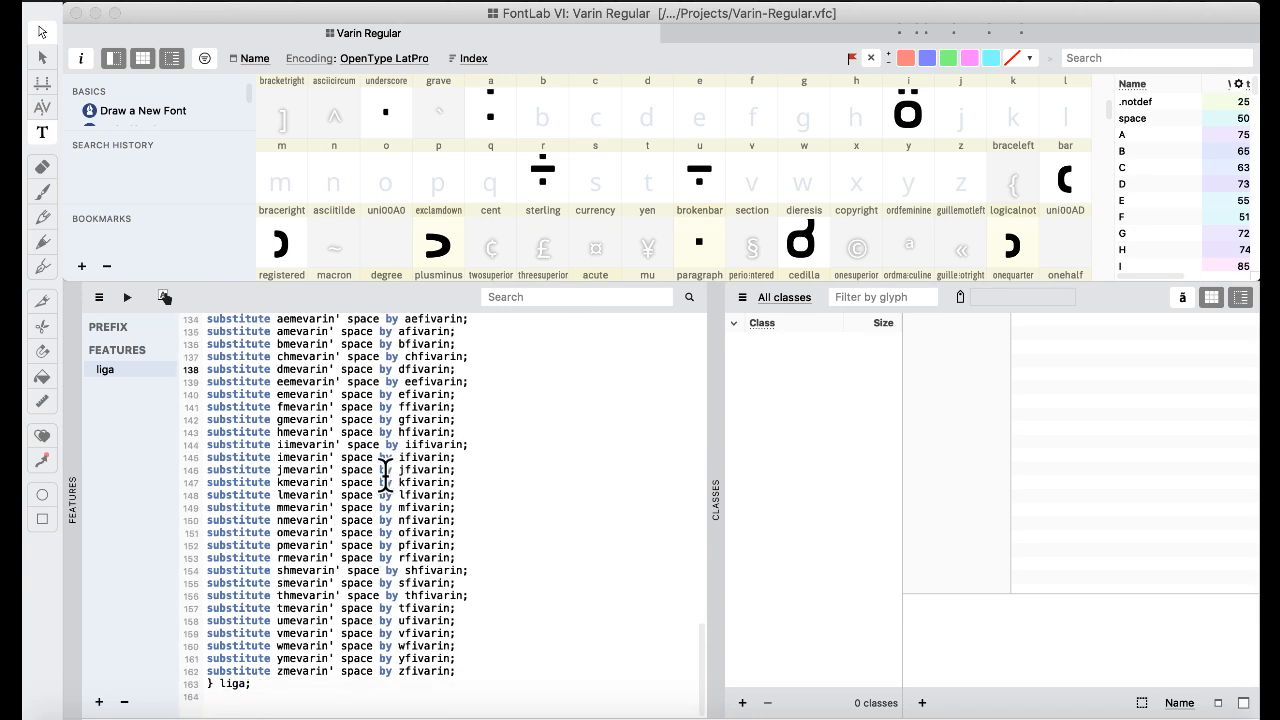
- Switch to the Untitled.txt text document holding the final-form substitution rules
key("ctrl+Up")
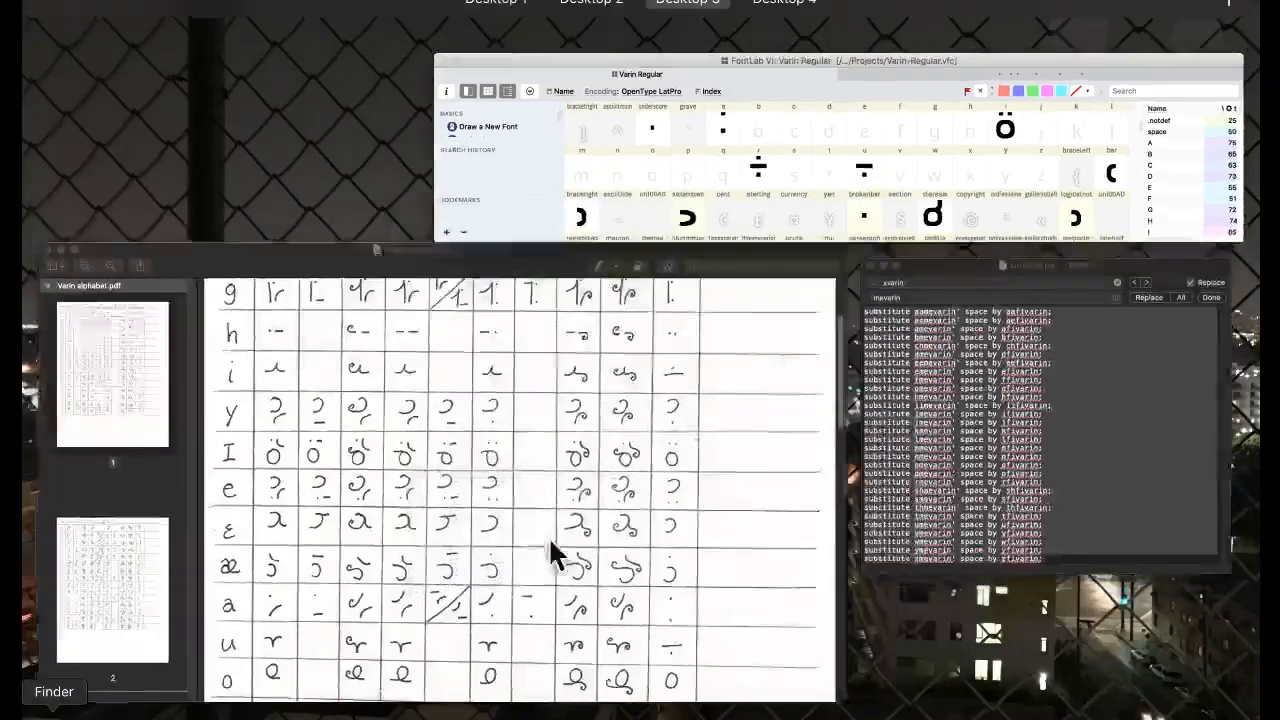
left_click(1048, 363)
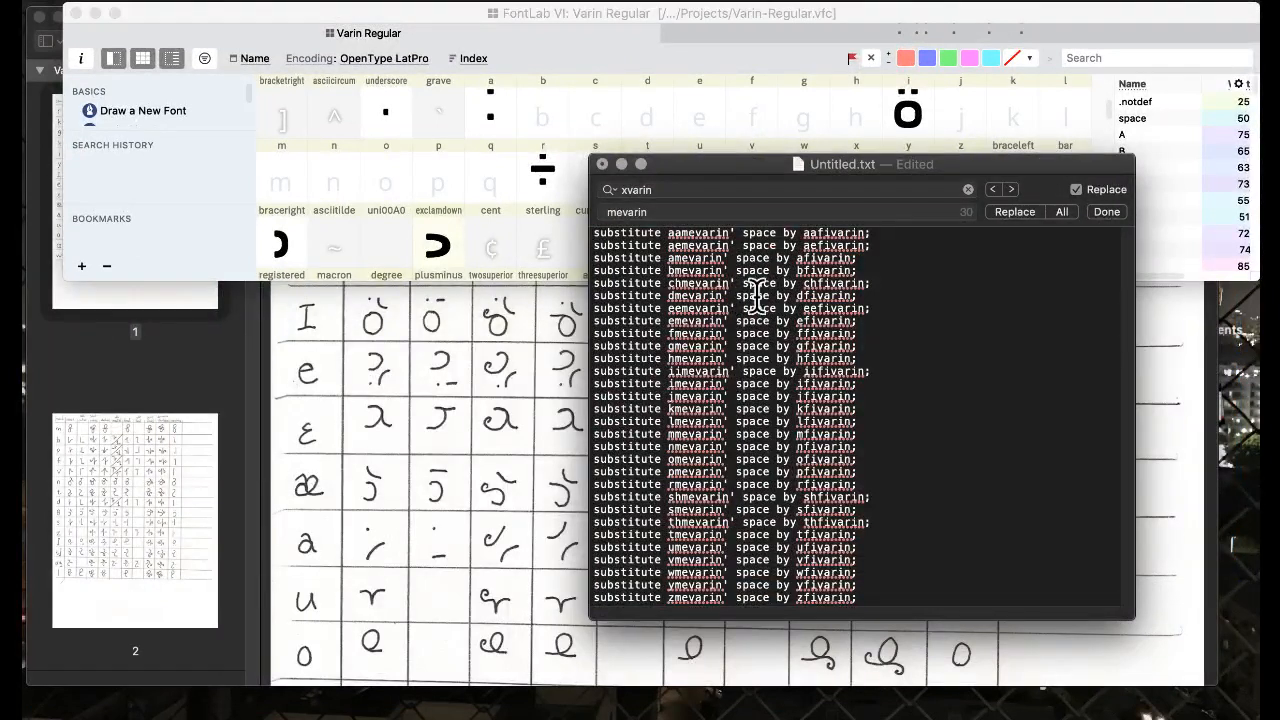
left_click(669, 190)
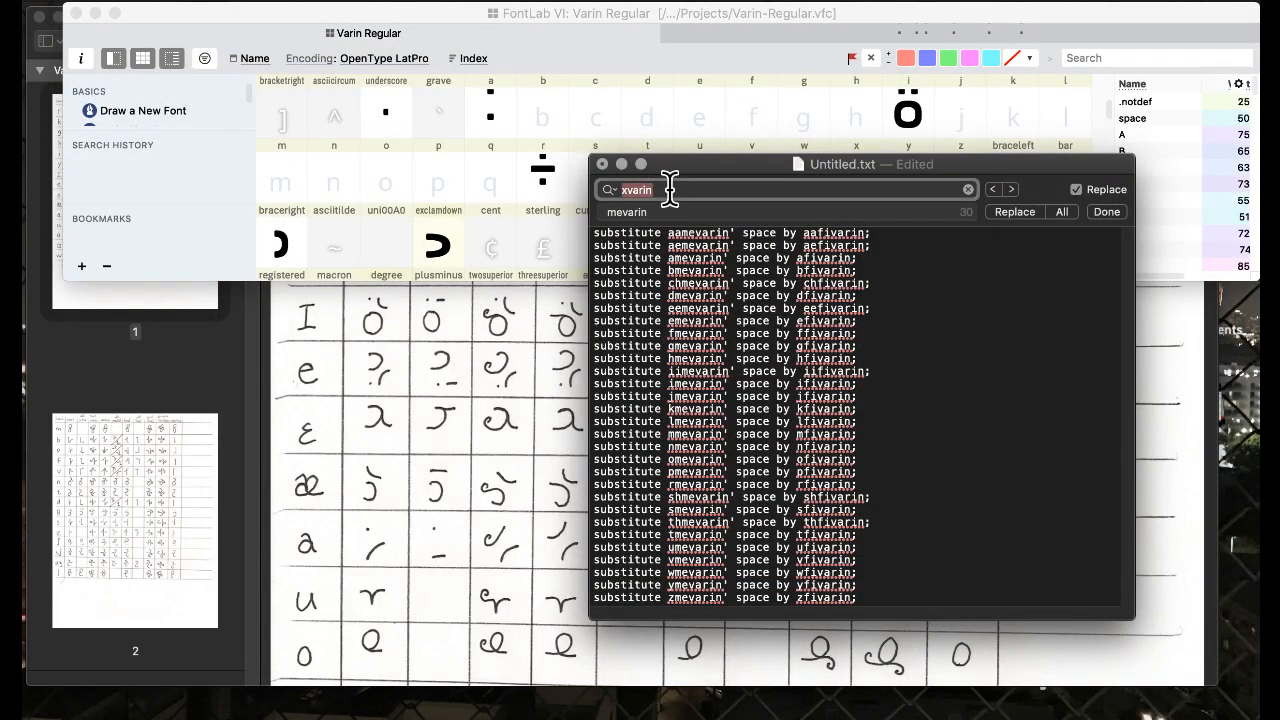
type("space")
key("BackSpace")
key("BackSpace")
key("BackSpace")
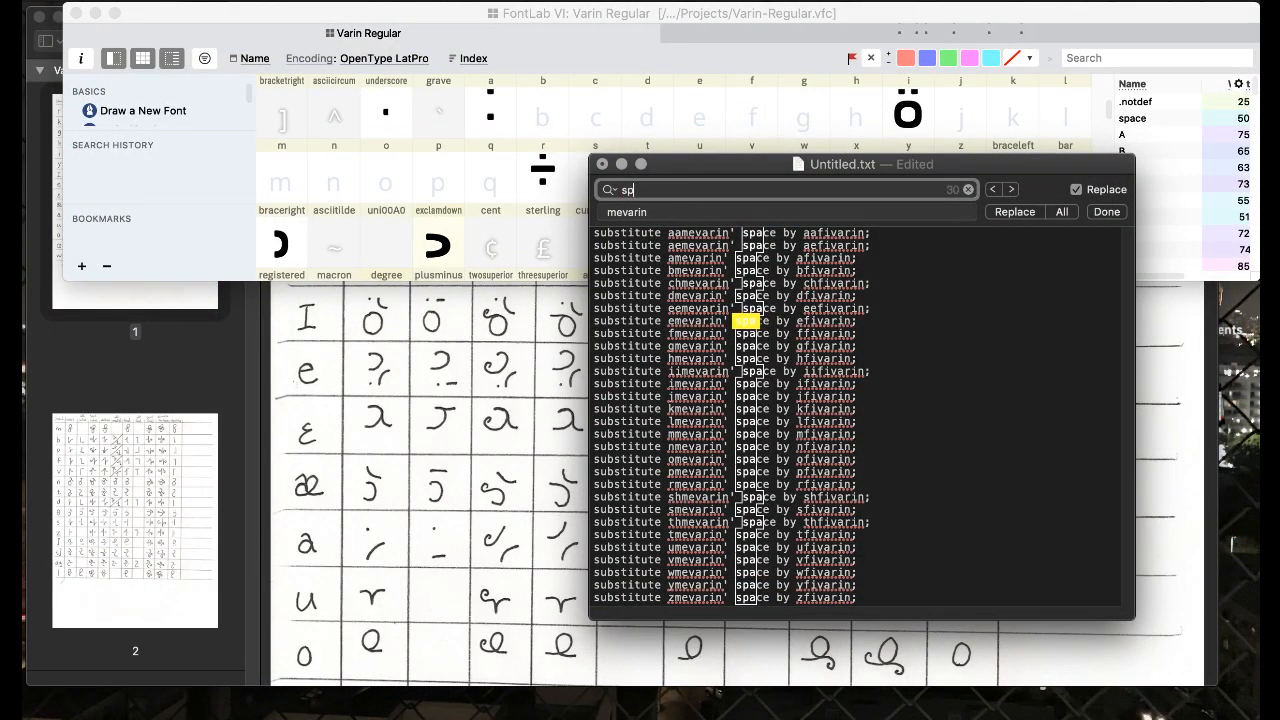
key("BackSpace")
key("BackSpace")
left_click(669, 211)
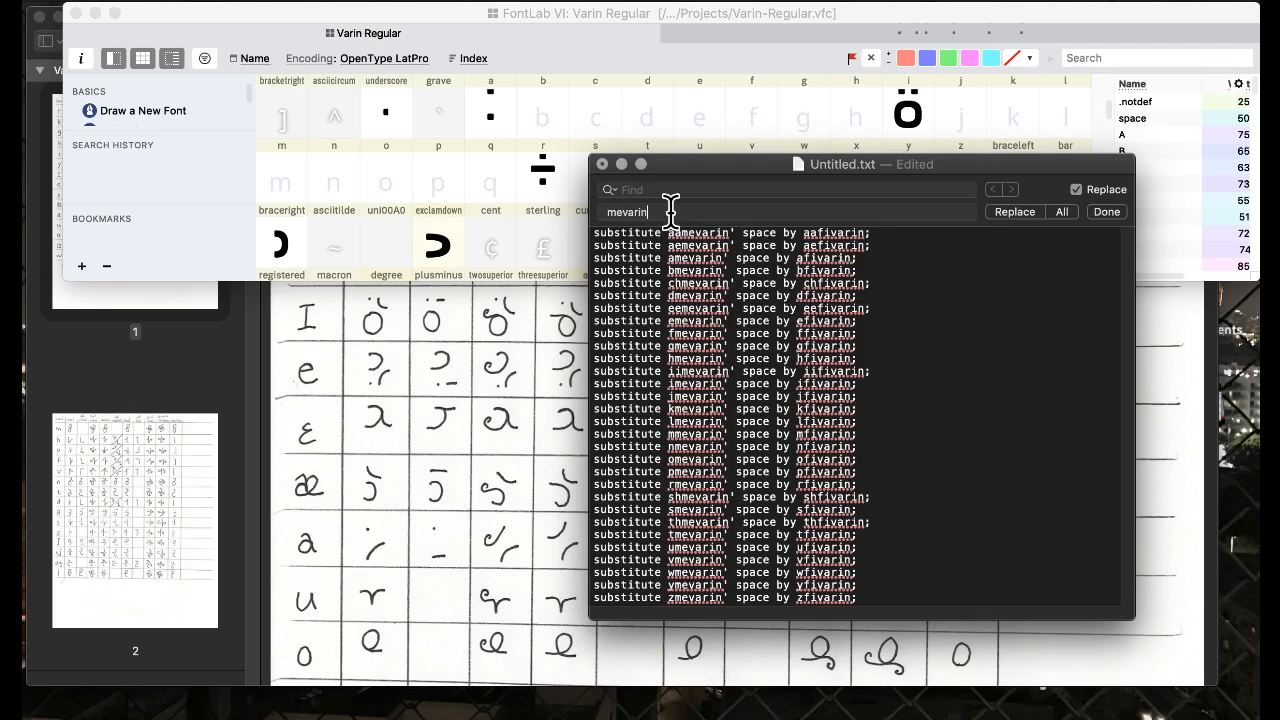
key("super+a")
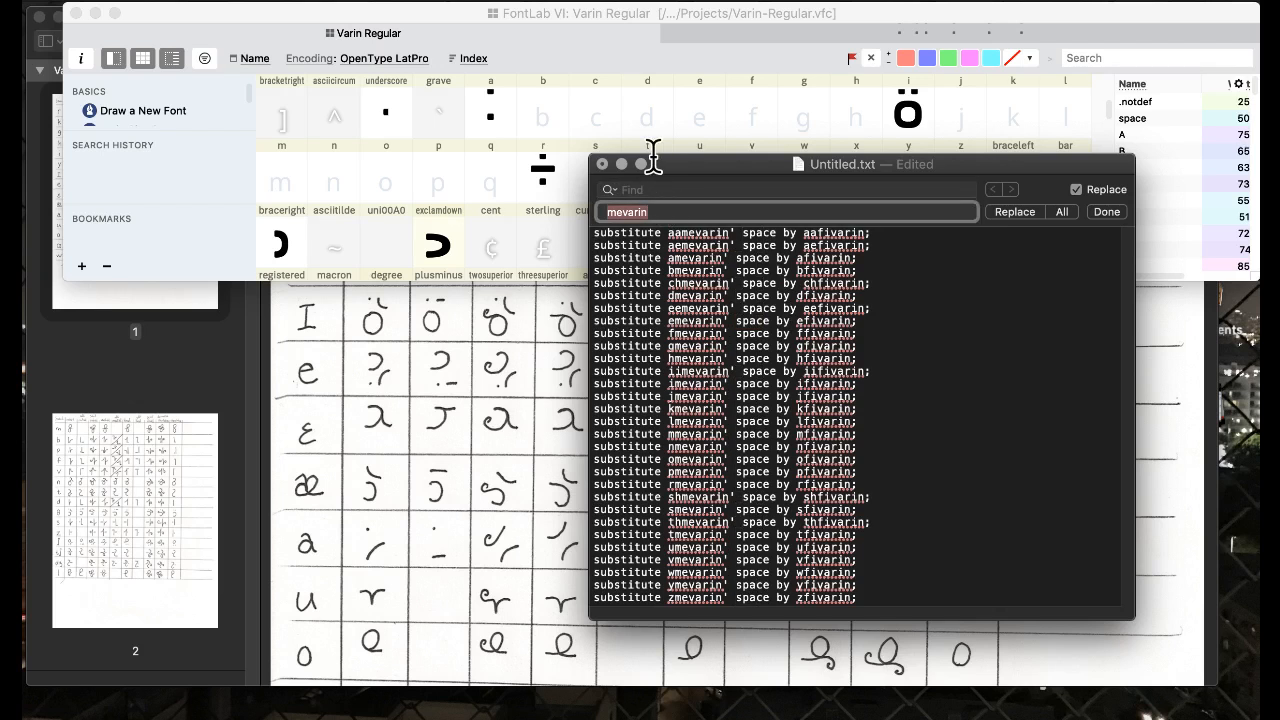
left_click(752, 245)
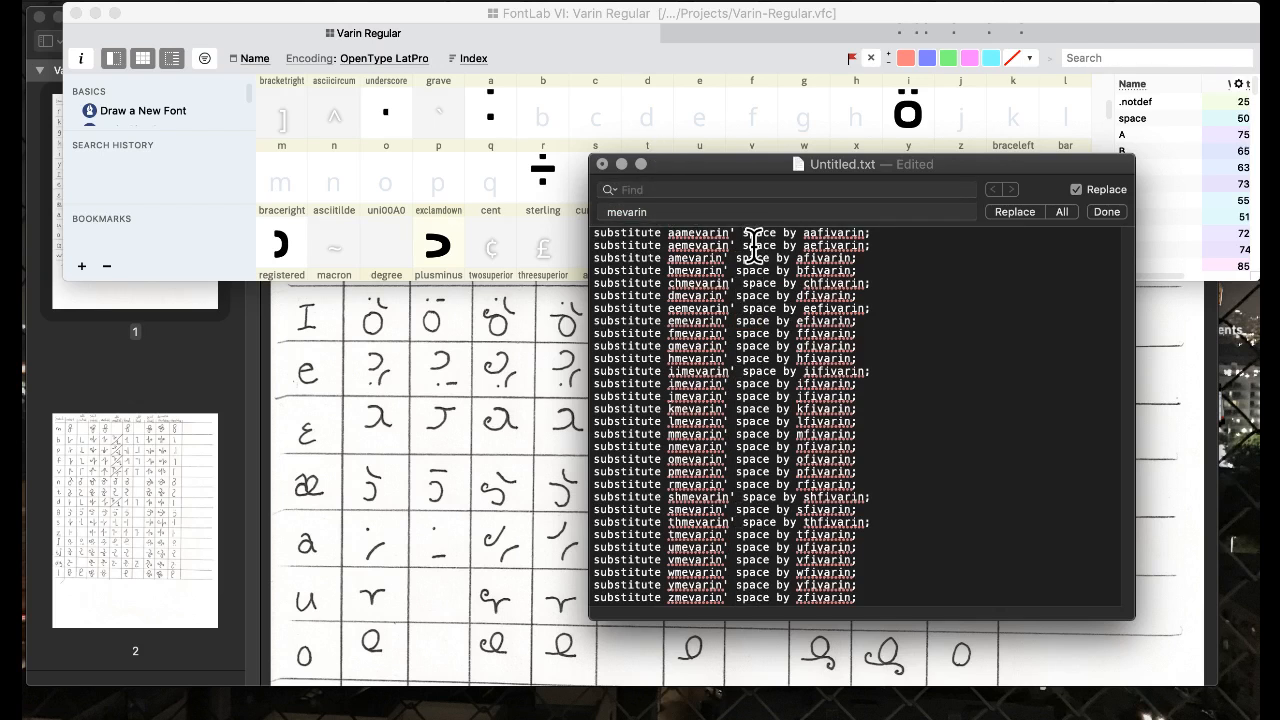
- Replace every "space" in the substitution rules of Untitled.txt with "[space bar]"
left_click(660, 189)
type("space")
key("Tab")
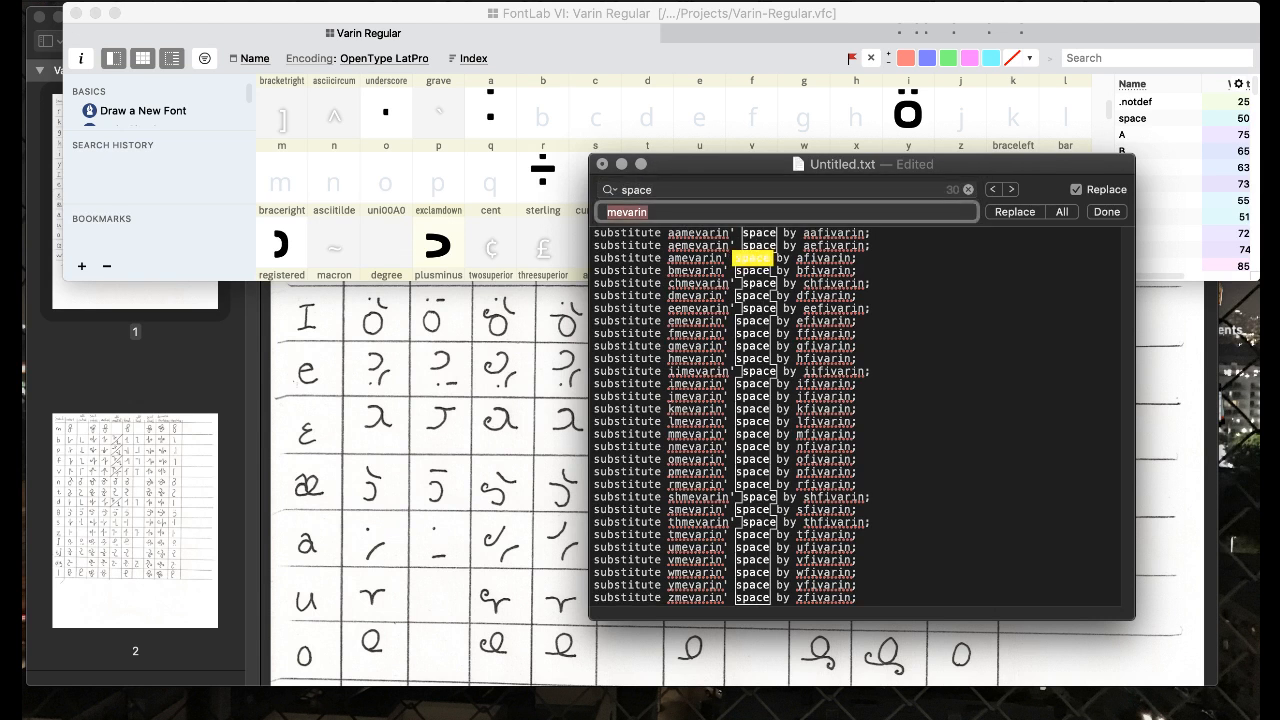
type("[space bar]")
left_click(1060, 213)
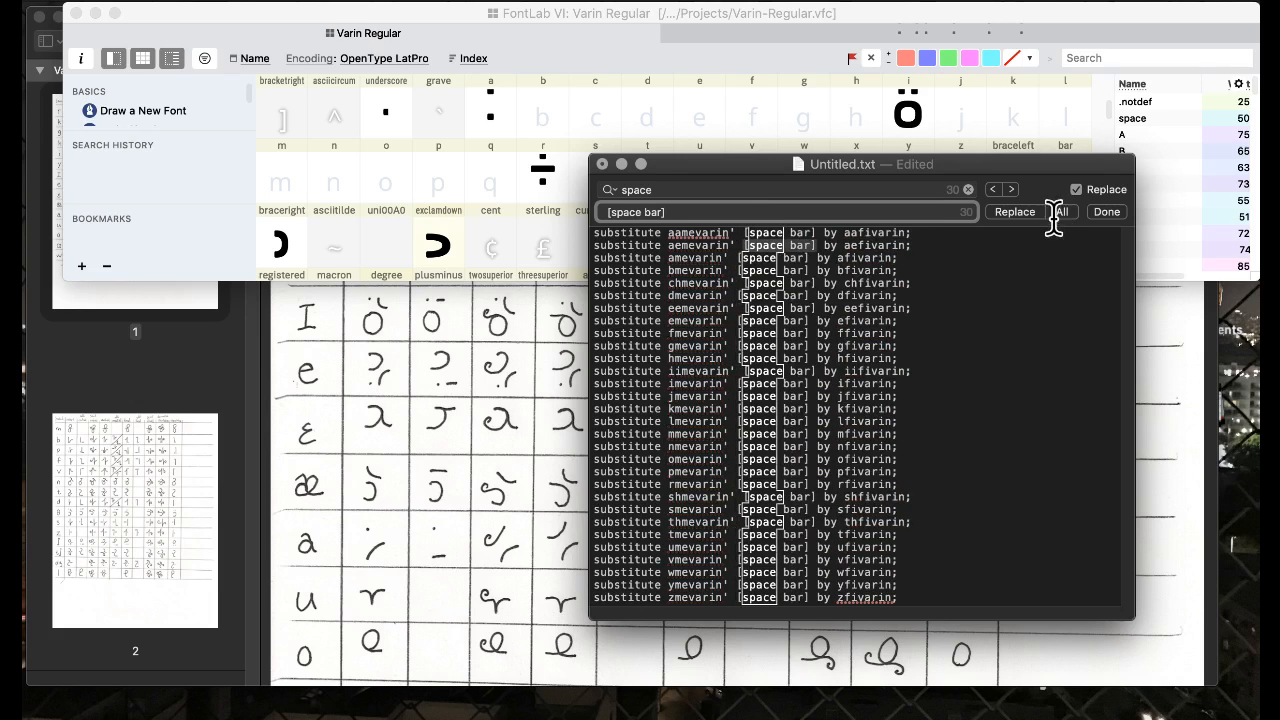
- Copy all the rules from Untitled.txt and paste them over the existing FINAL rules in FontLab's liga feature code
left_click(787, 350)
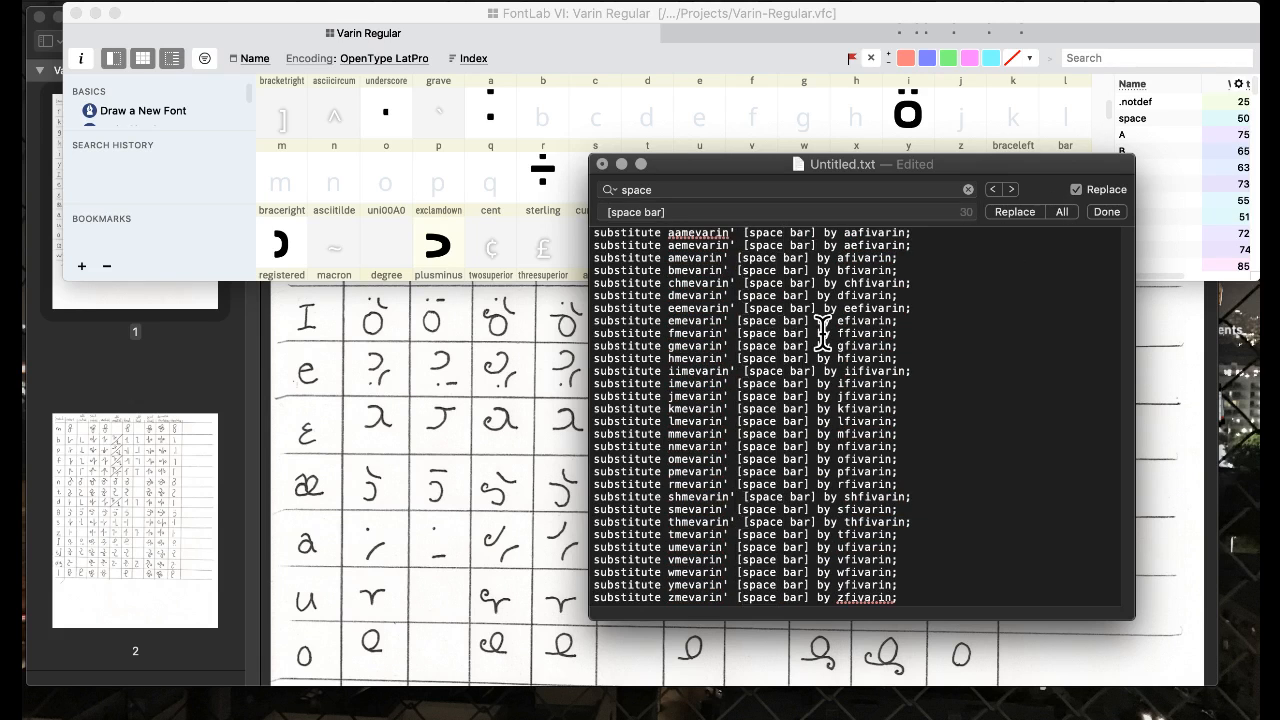
key("super+a")
key("super+c")
left_click(410, 172)
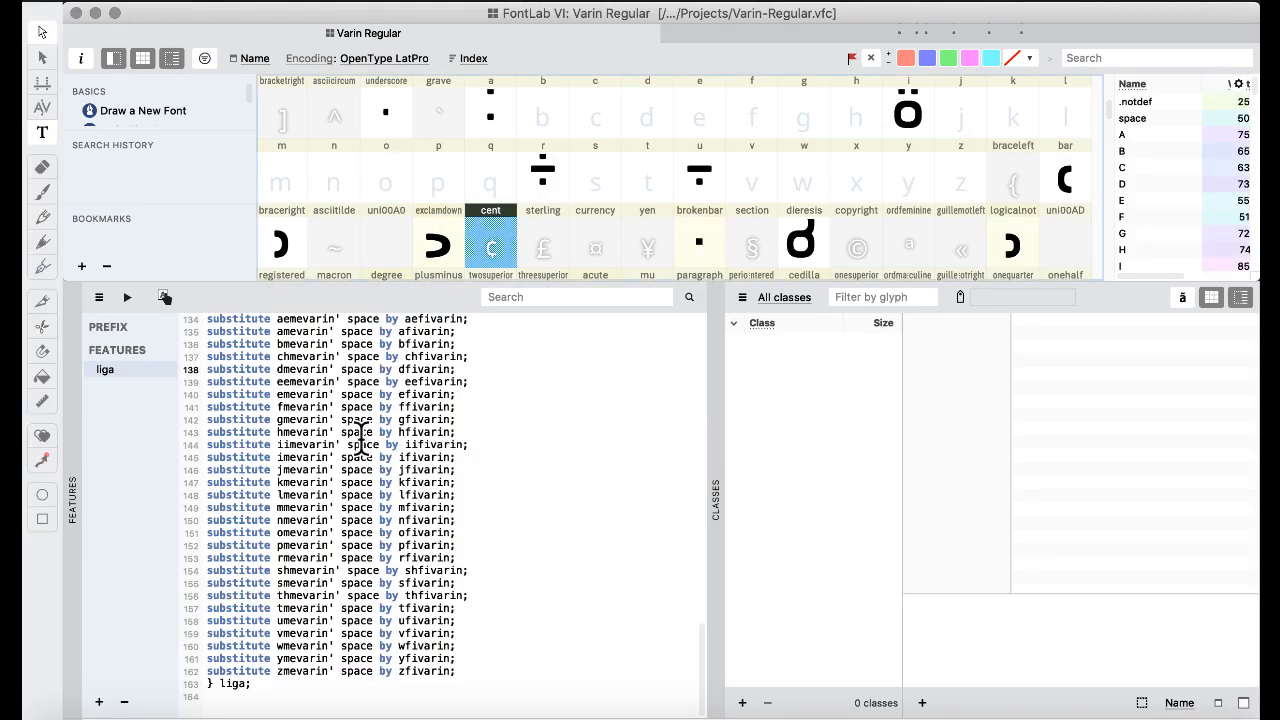
left_click_drag(474, 669, 197, 360)
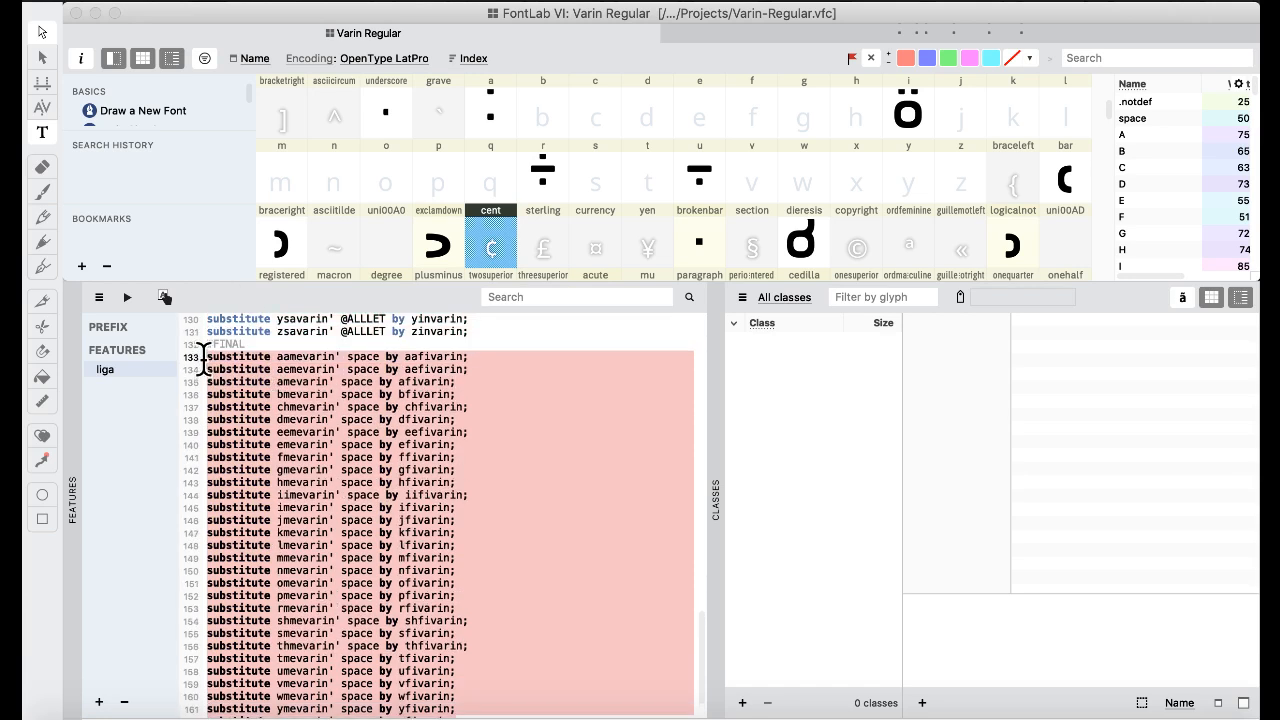
key("super+v")
scroll(419, 393, "down", 1)
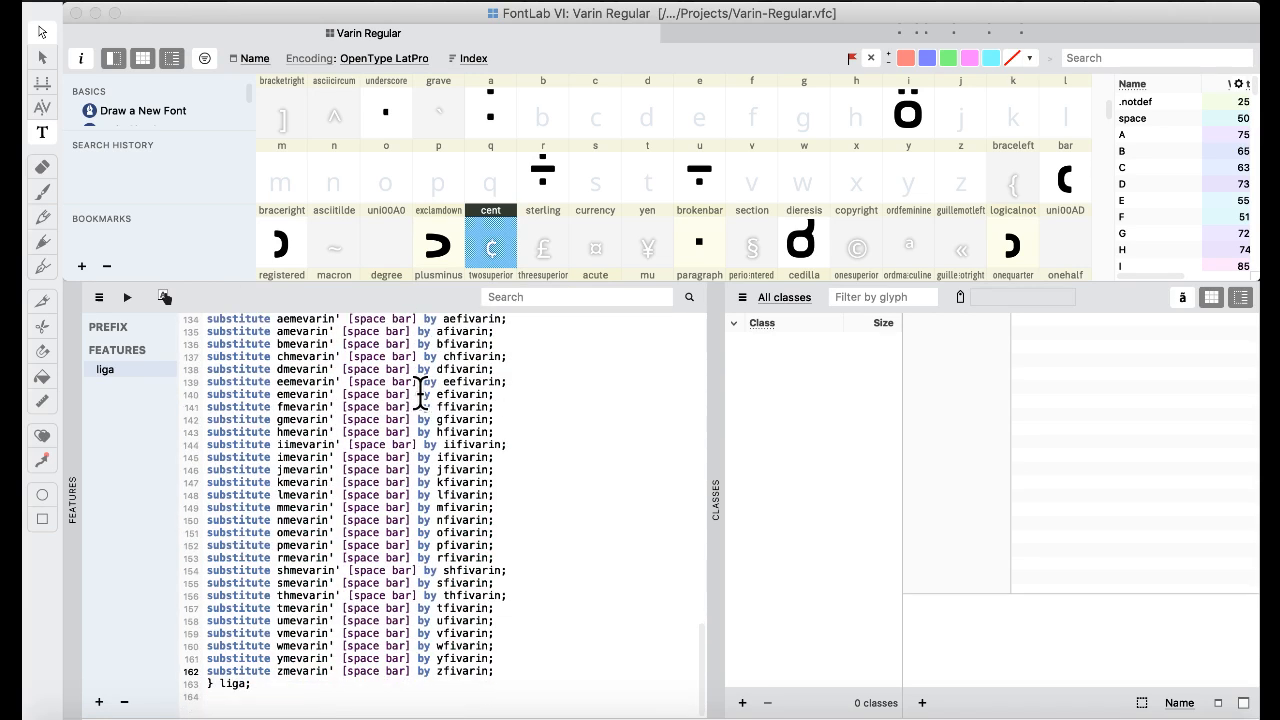
- Compile the liga feature code with the new FINAL rules and select the b glyph in the font overview
left_click(386, 464)
scroll(386, 464, "up", 2)
scroll(386, 464, "down", 2)
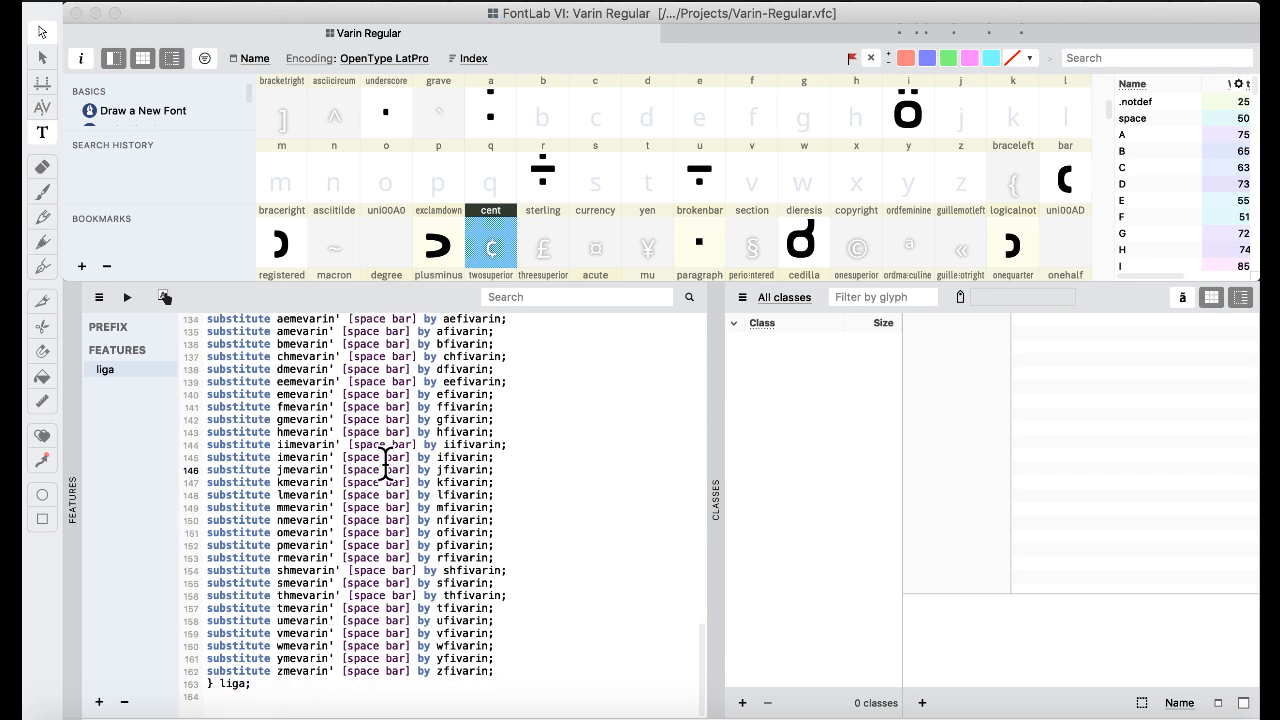
left_click(126, 297)
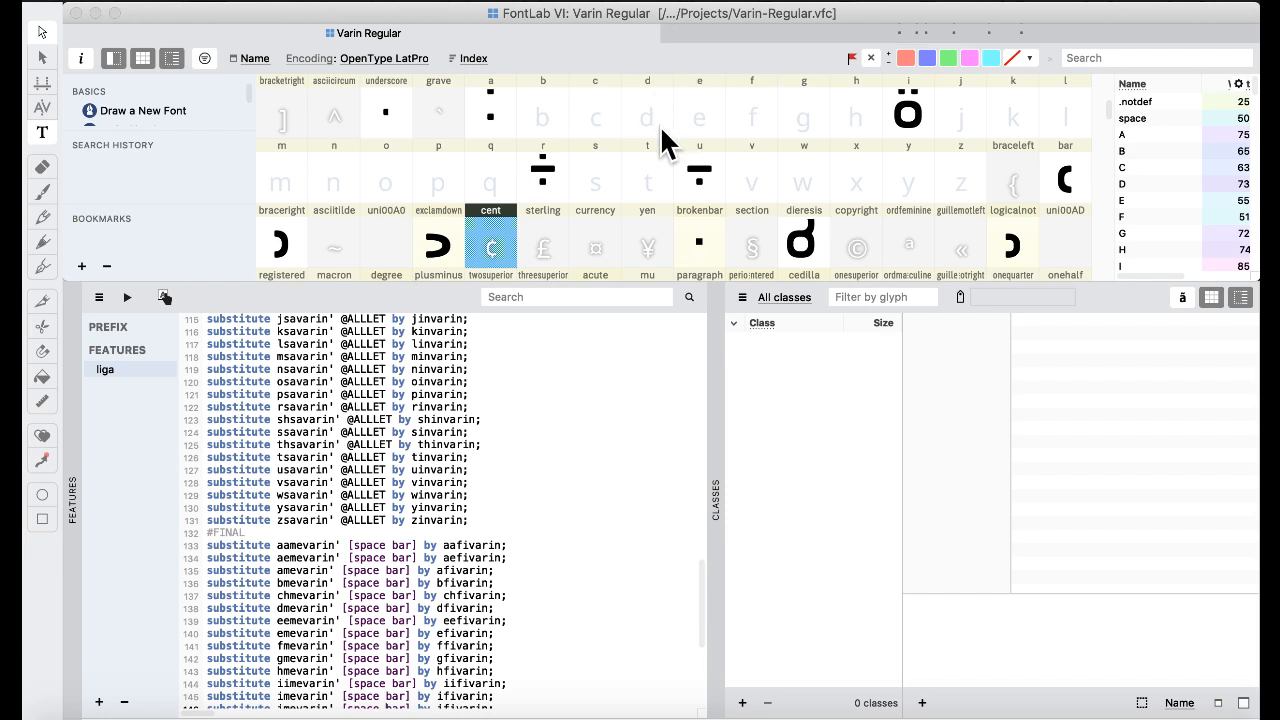
left_click(522, 118)
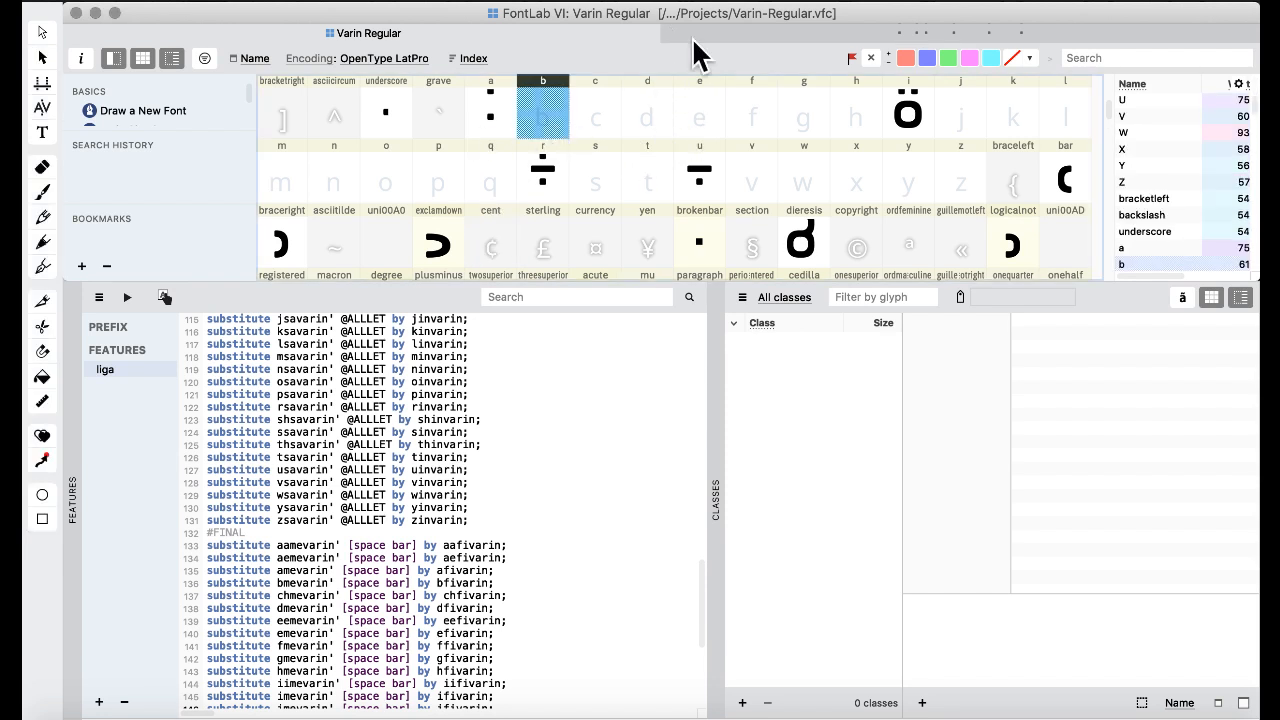
left_click(755, 4)
mouse_move(768, 172)
left_click(281, 373)
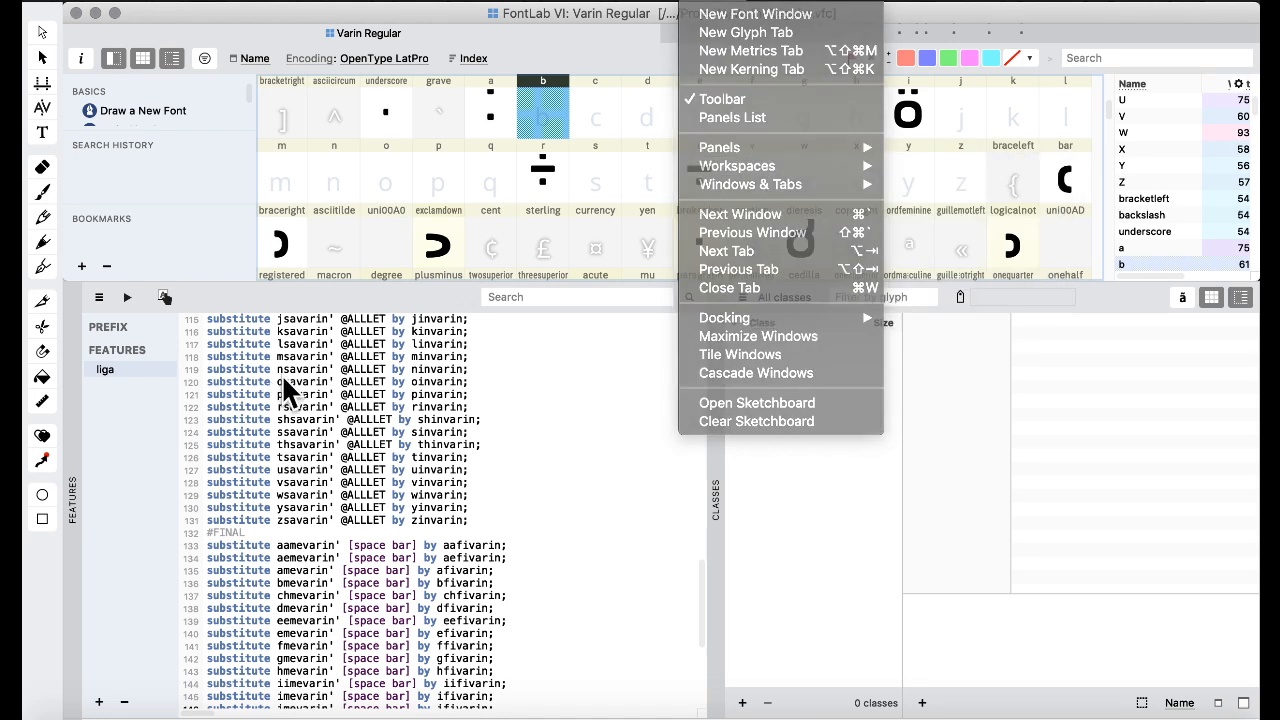
left_click(127, 297)
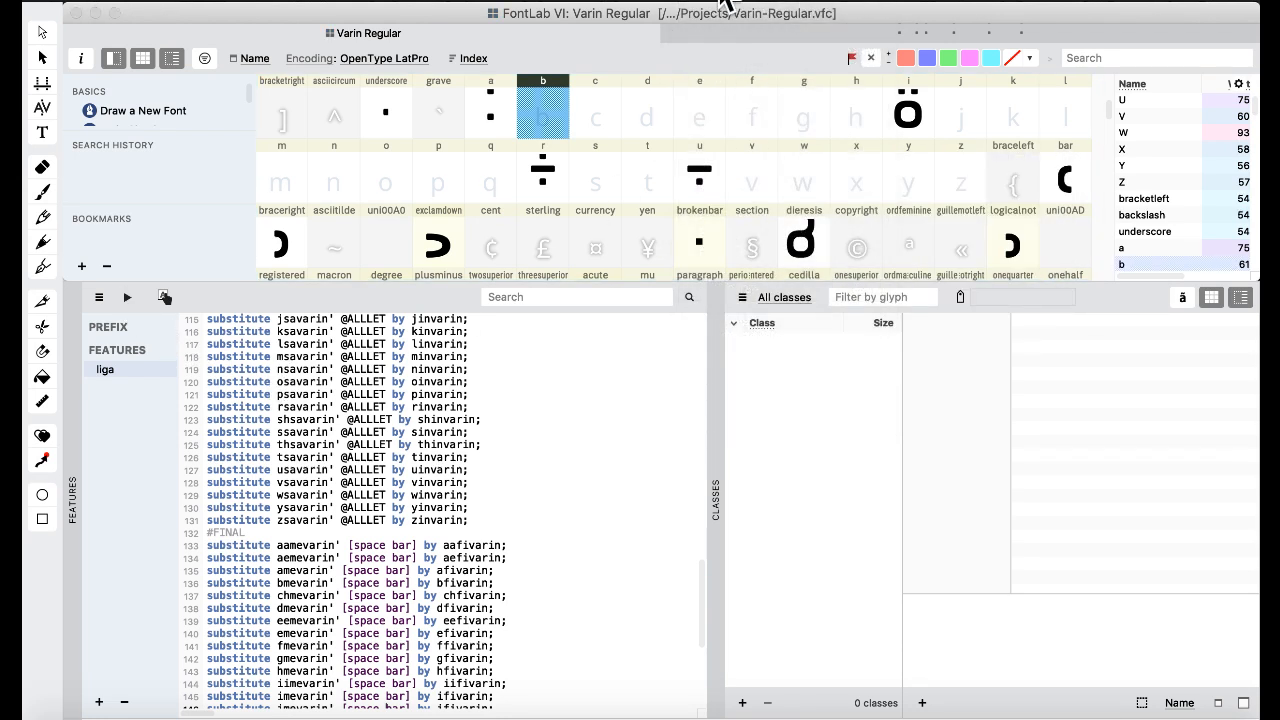
- Switch to the Default workspace and open the b glyph in a text tab with OpenType features enabled
left_click(728, 5)
mouse_move(761, 165)
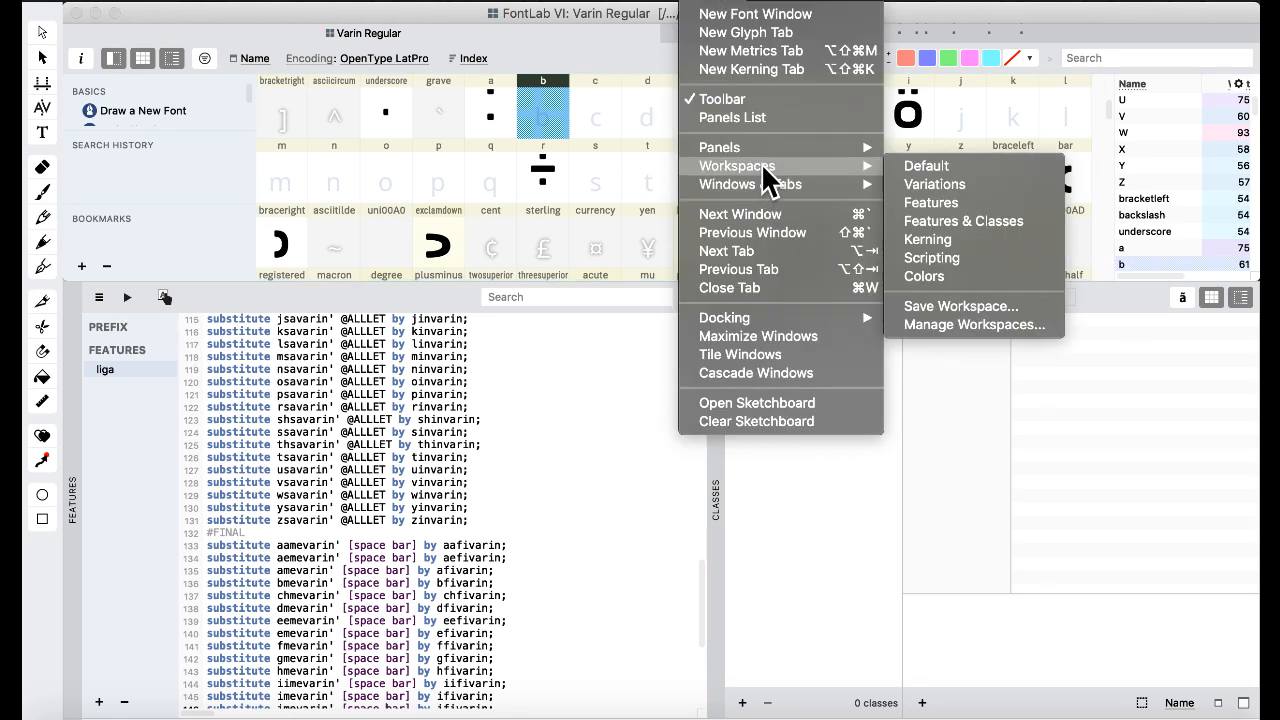
left_click(958, 165)
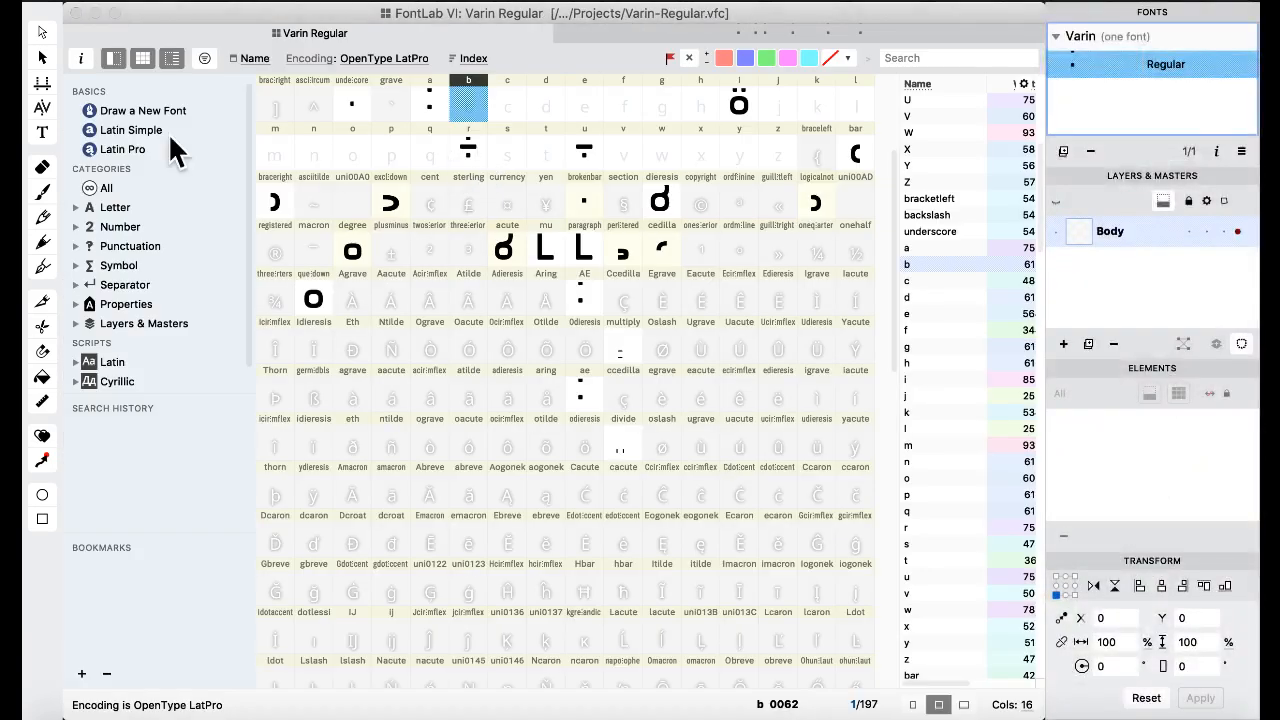
left_click(42, 132)
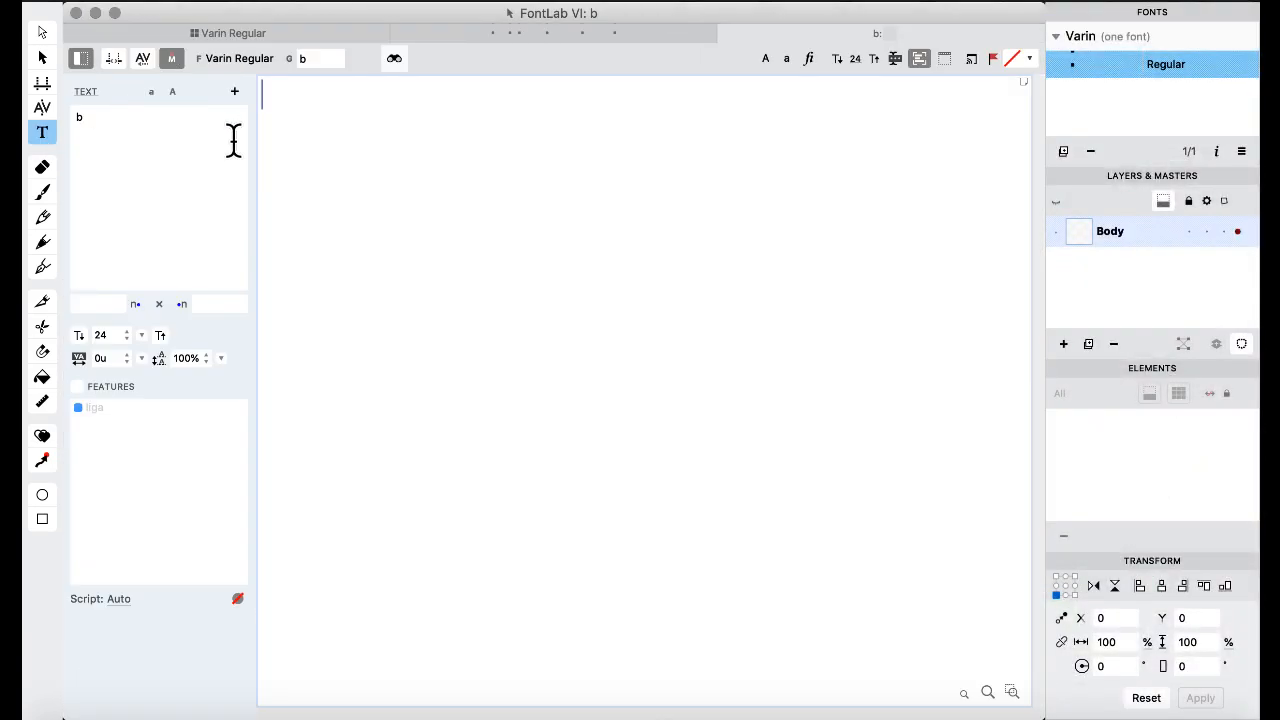
left_click(80, 385)
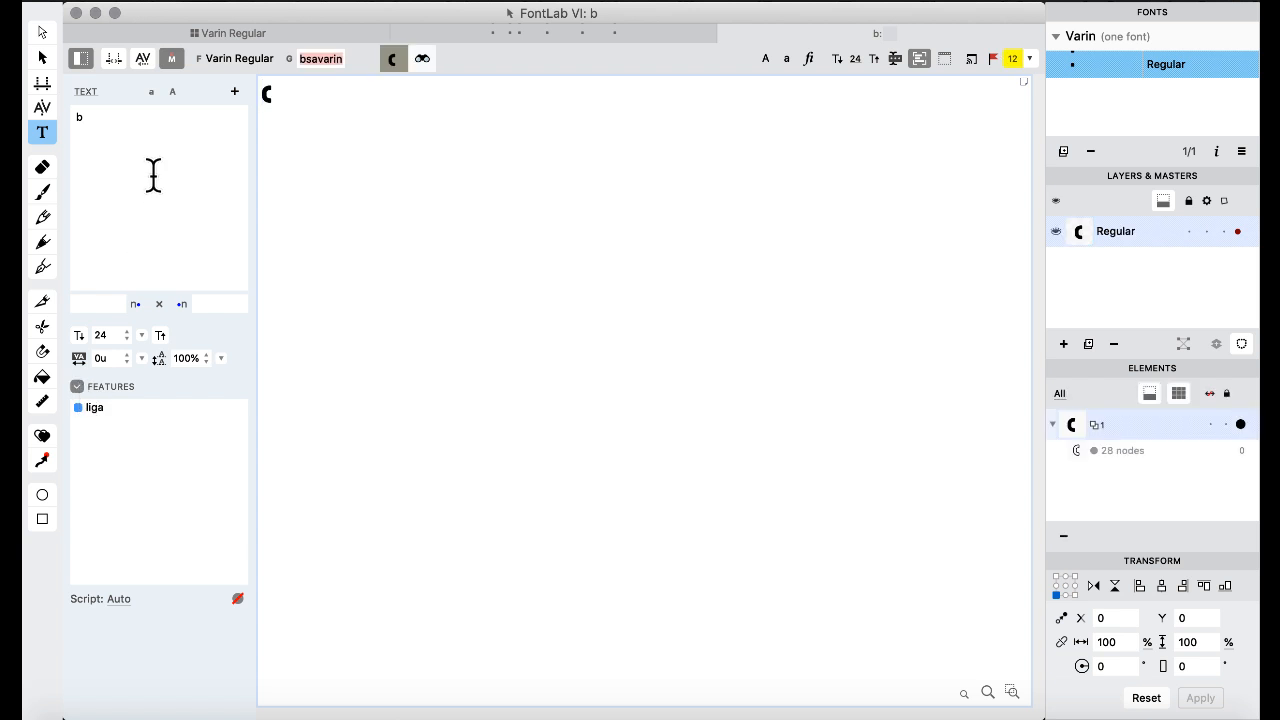
- Replace the sample text with "aba|" to test the letter forms
left_click(154, 176)
double_click(98, 109)
type("a")
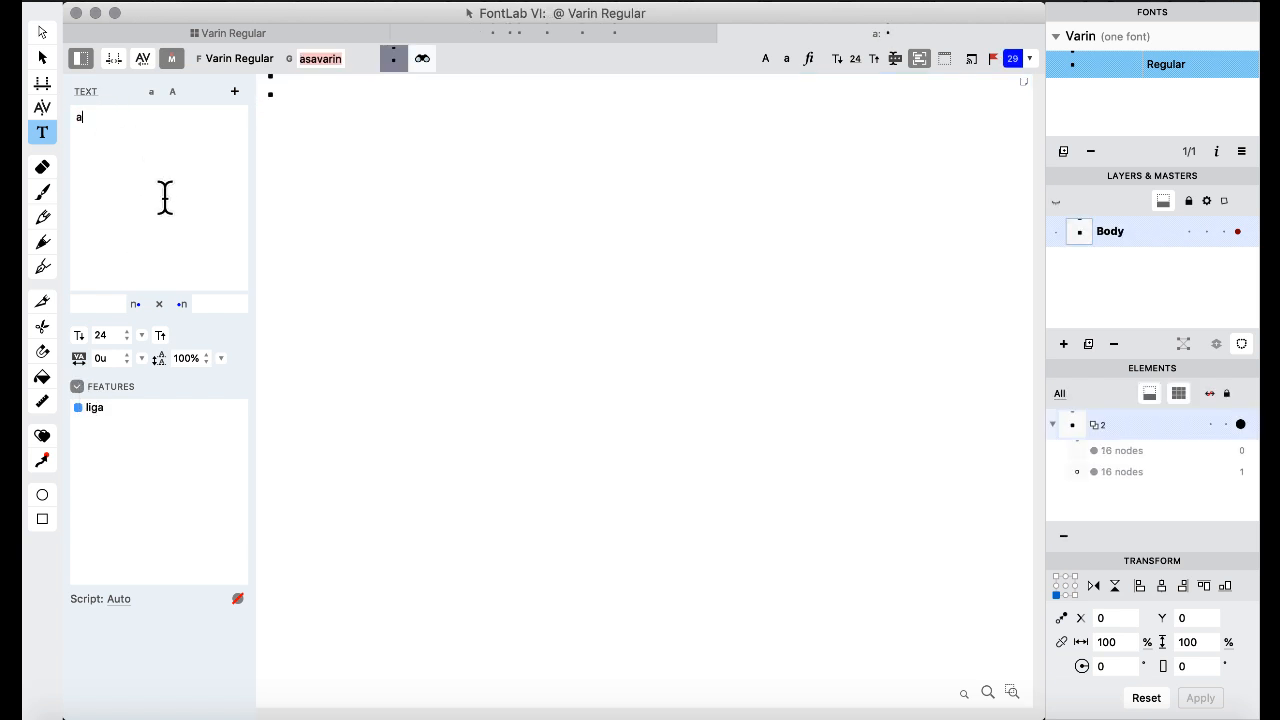
type("ba")
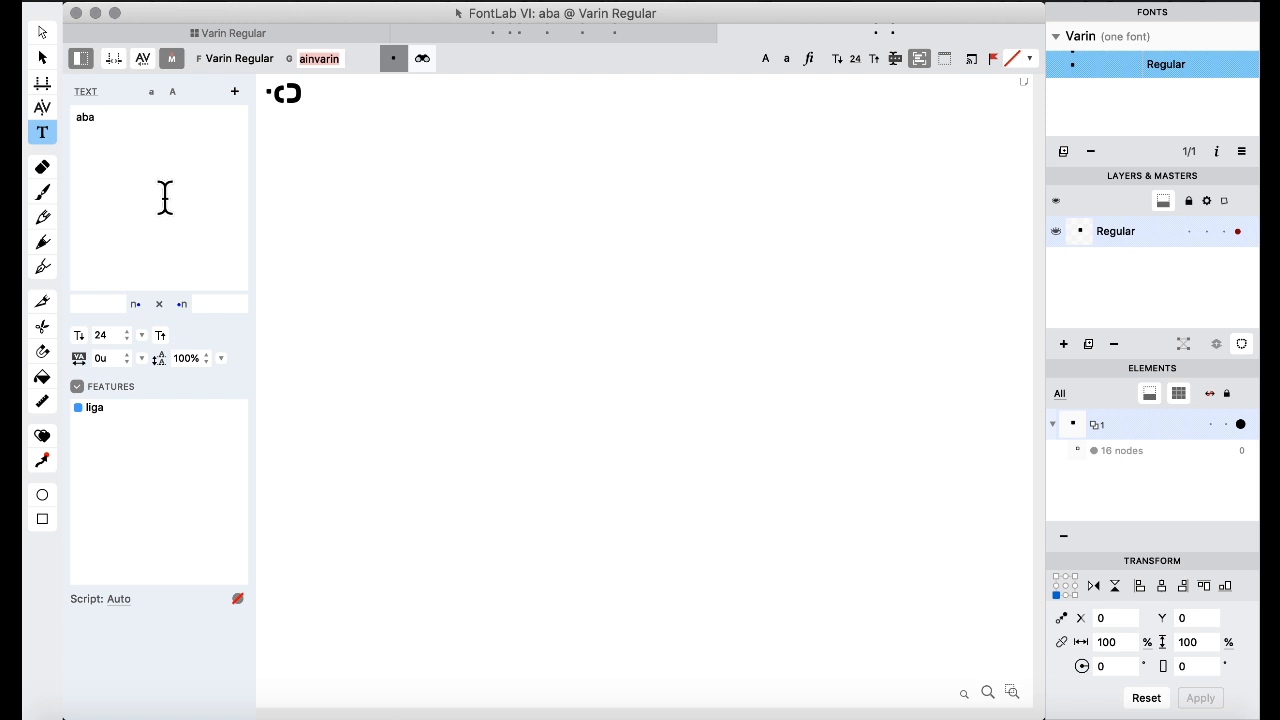
type("|")
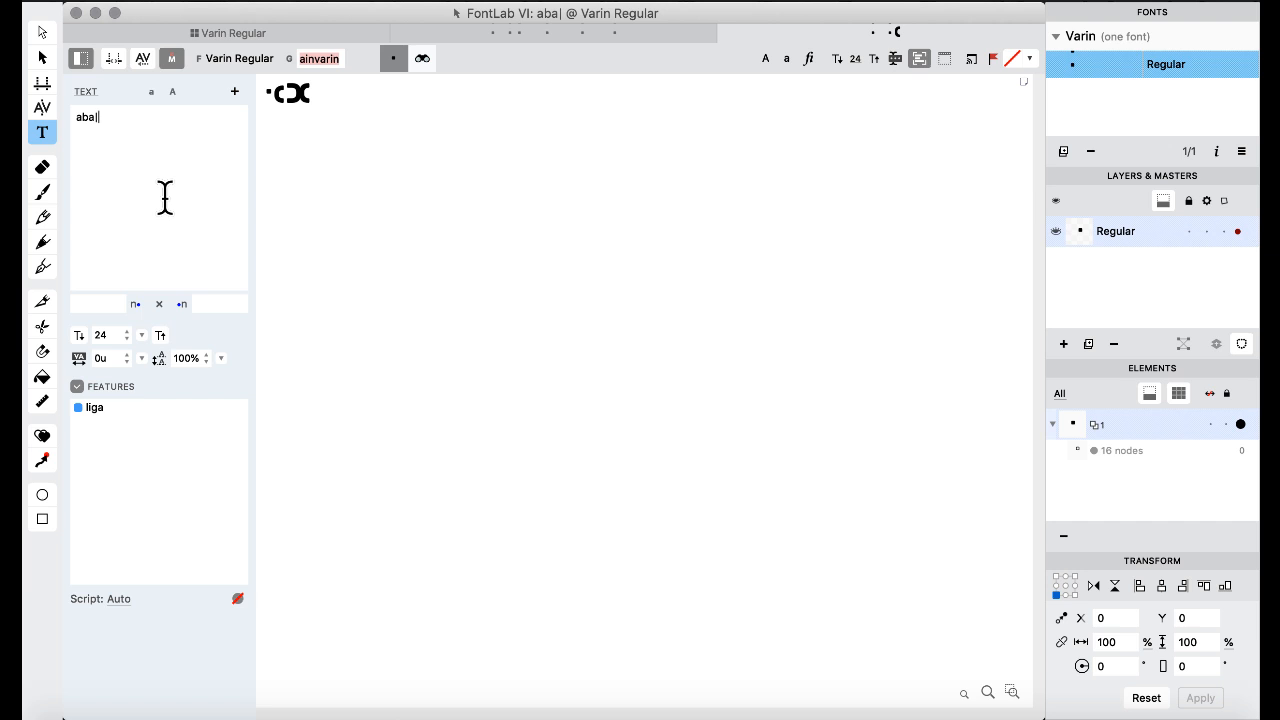
- Check the varin glyphs at the end of the Varin Regular font overview and switch to the Features & Classes workspace
left_click(250, 35)
left_click(638, 446)
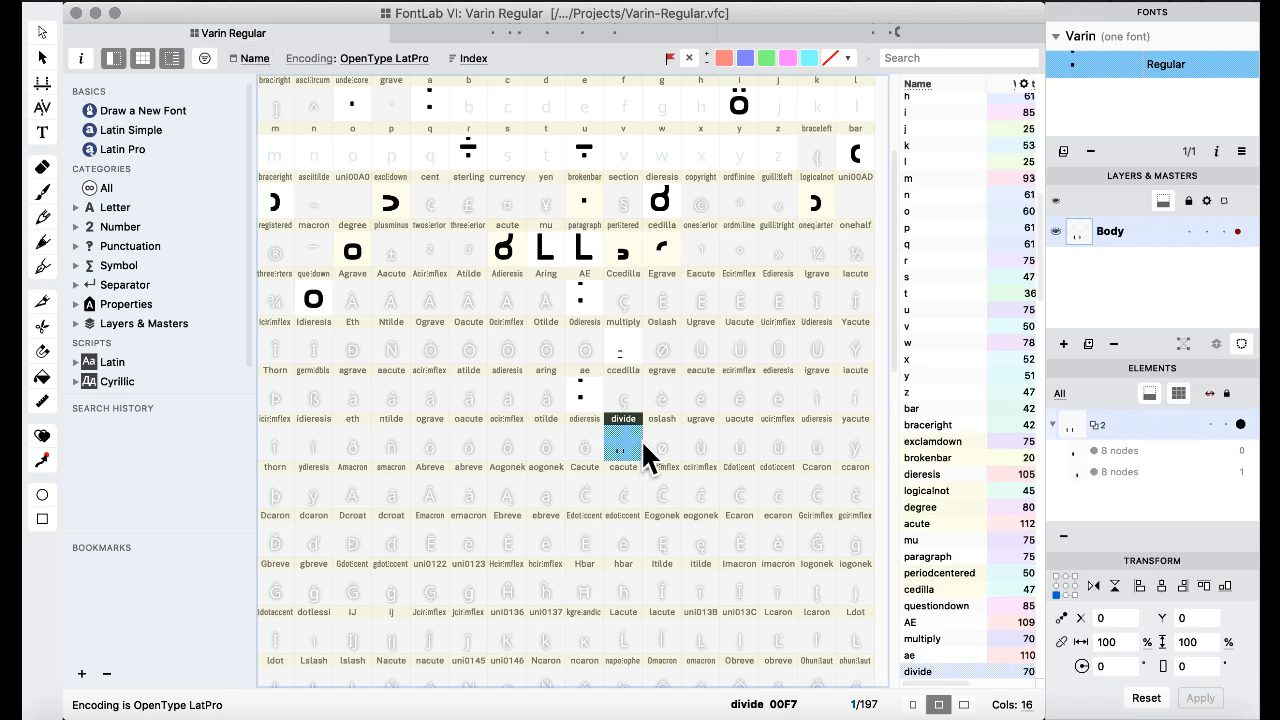
scroll(641, 440, "down", 15)
left_click(706, 3)
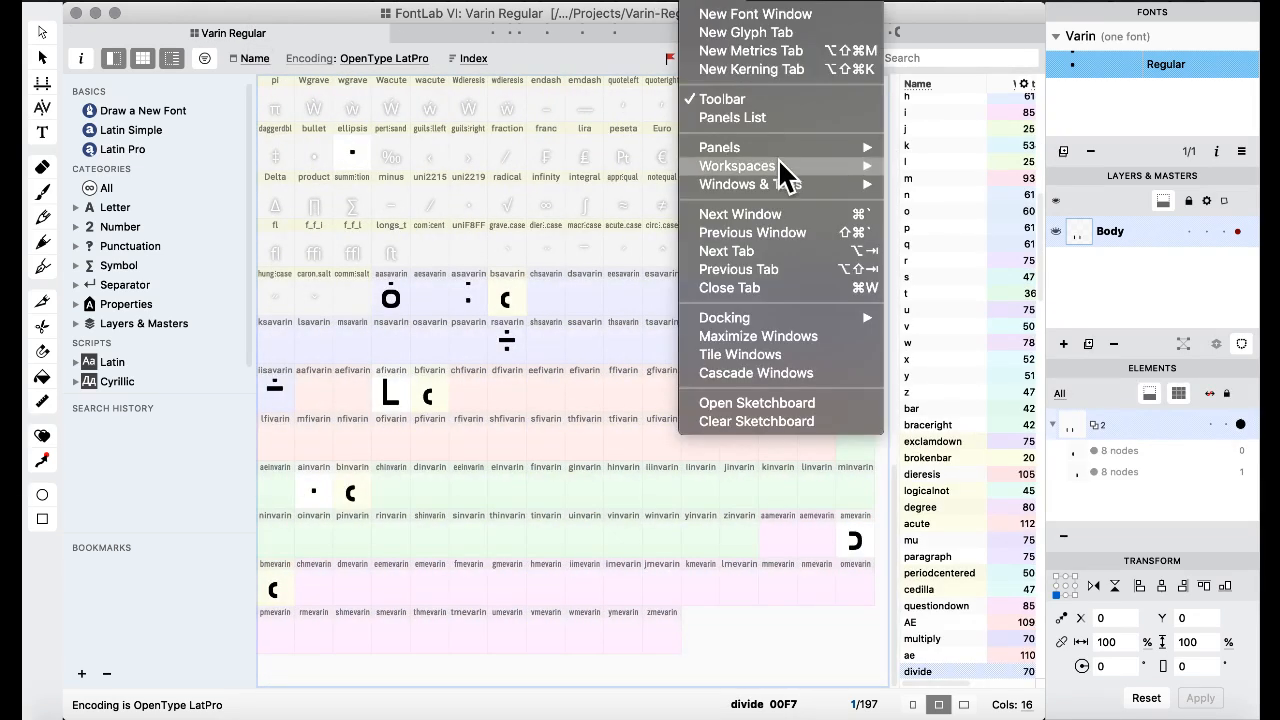
mouse_move(780, 172)
left_click(972, 219)
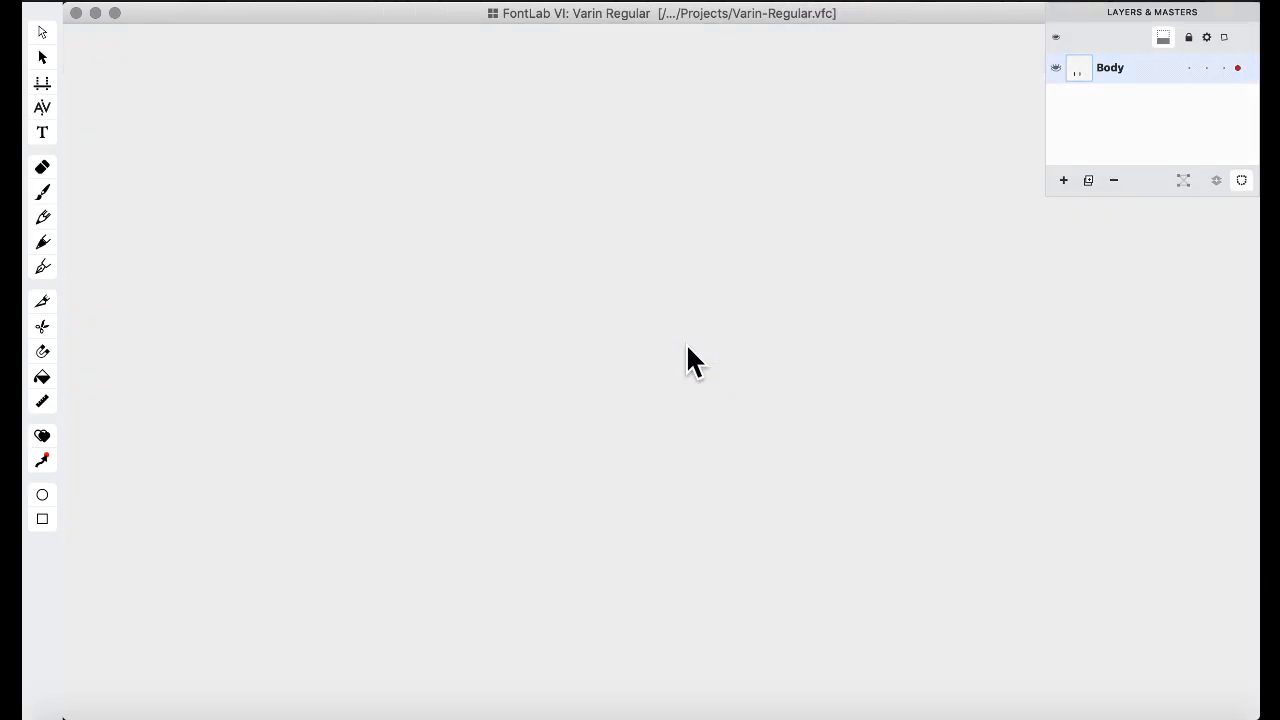
- Switch to Untitled.txt and replace every "mevarin" in the substitution rules with "savarin"
key("ctrl+Up")
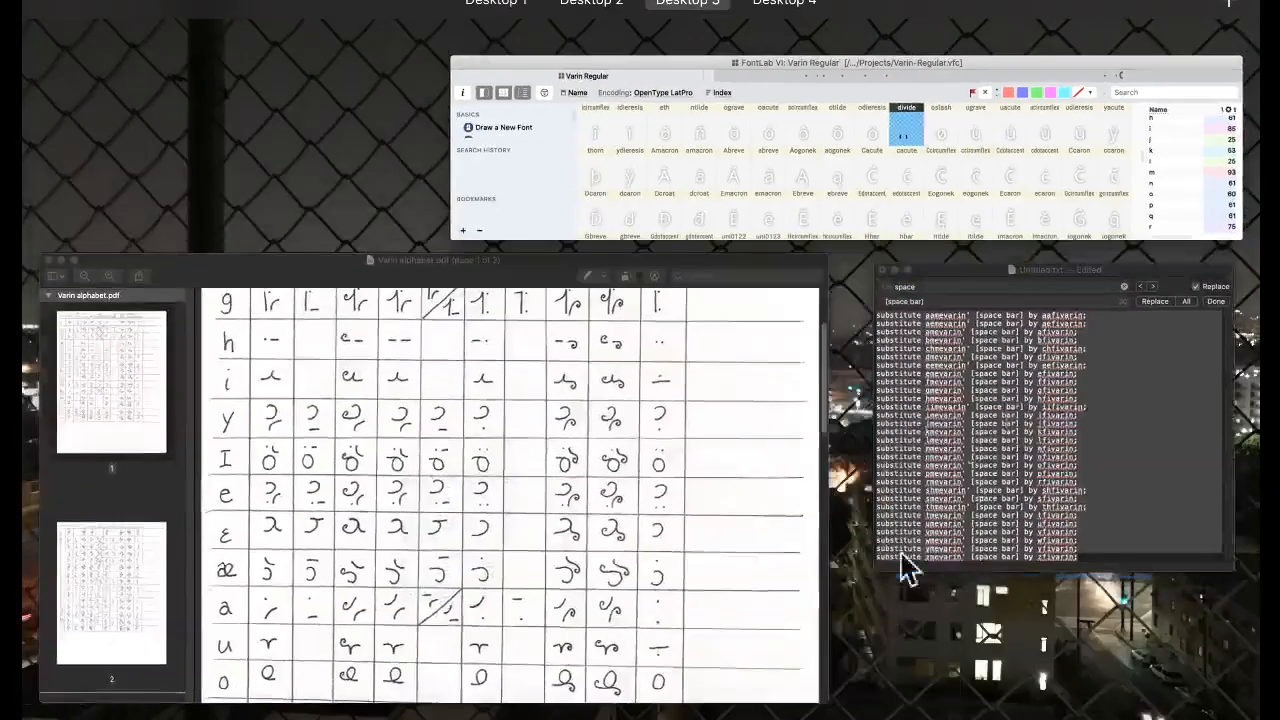
left_click(905, 568)
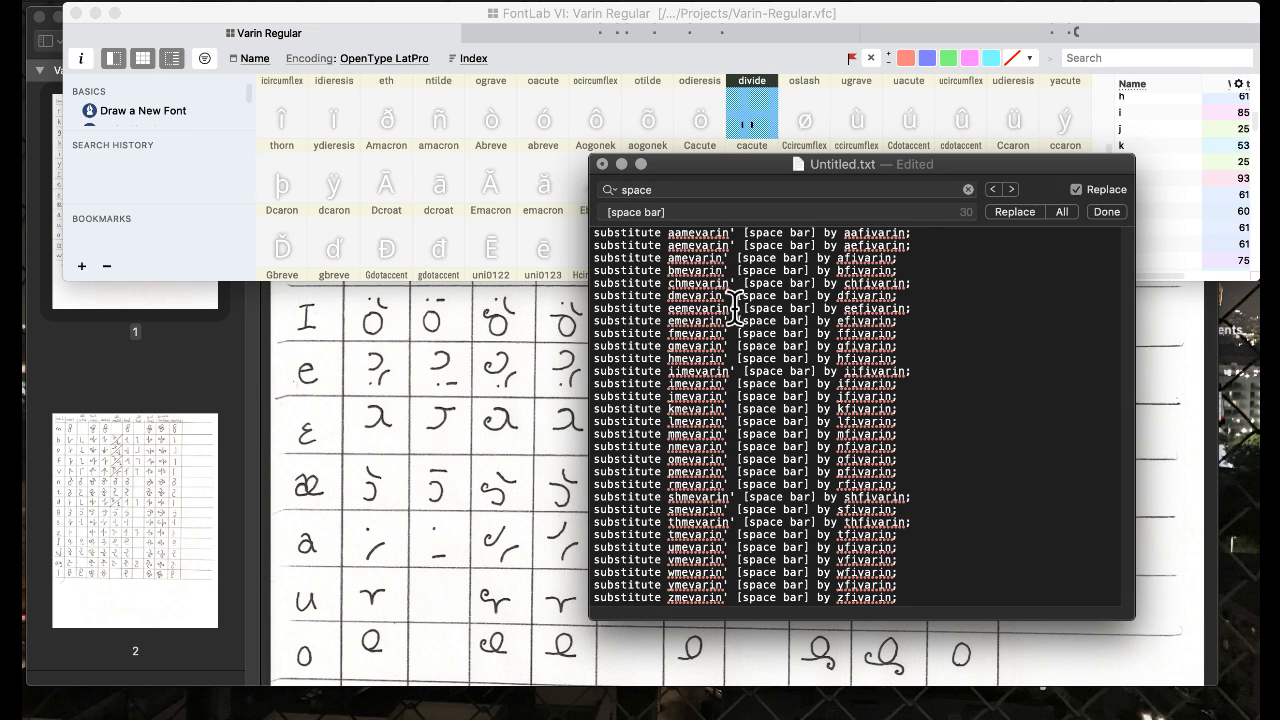
left_click(680, 212)
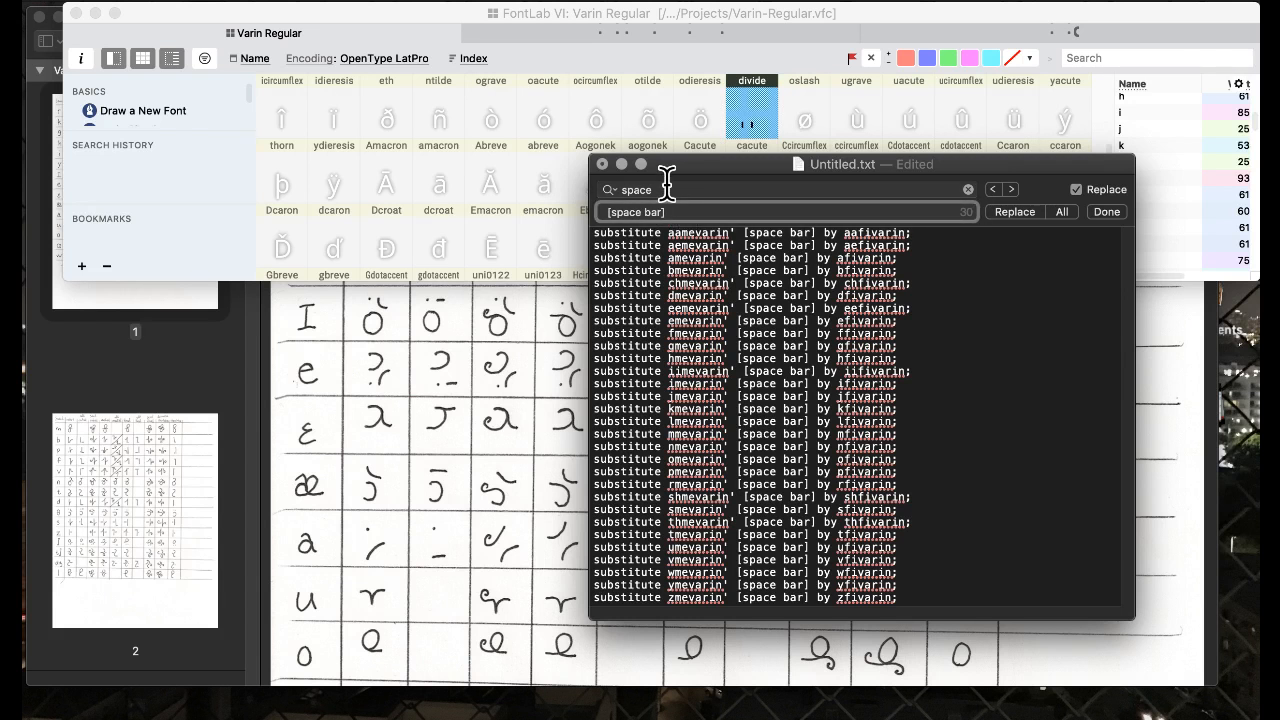
double_click(663, 189)
type("mevarin")
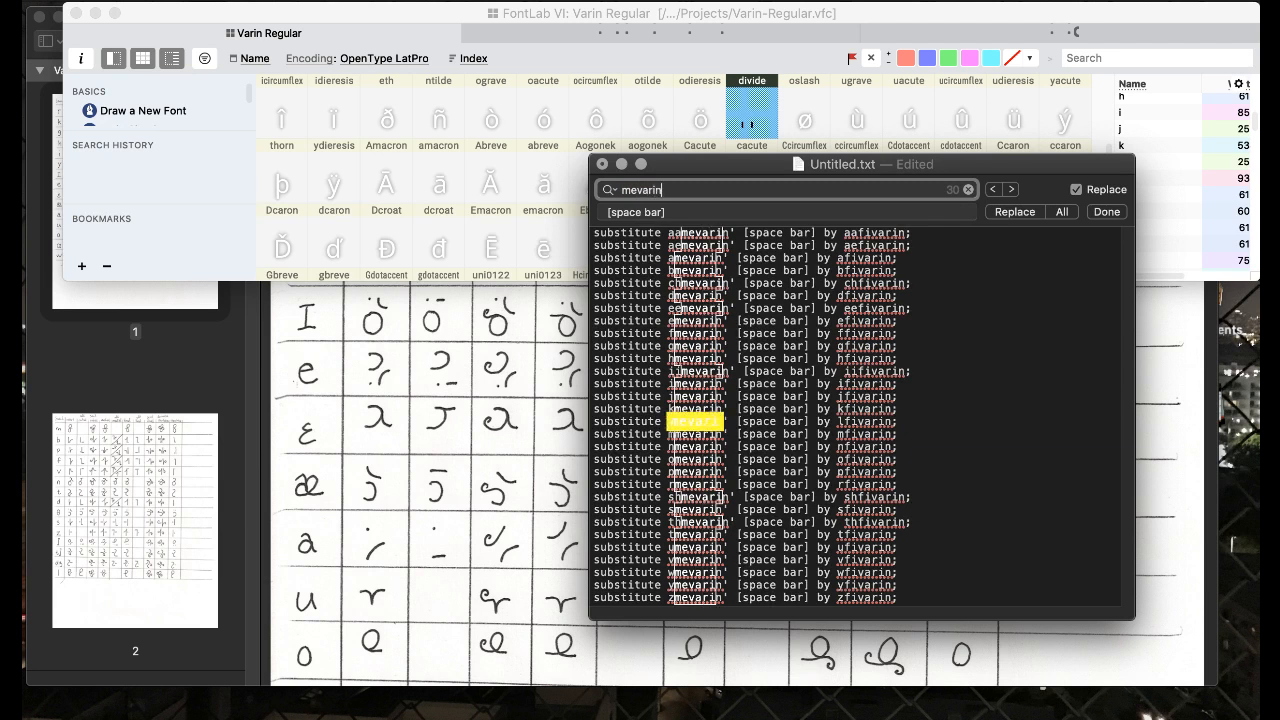
key("Tab")
type("savarin")
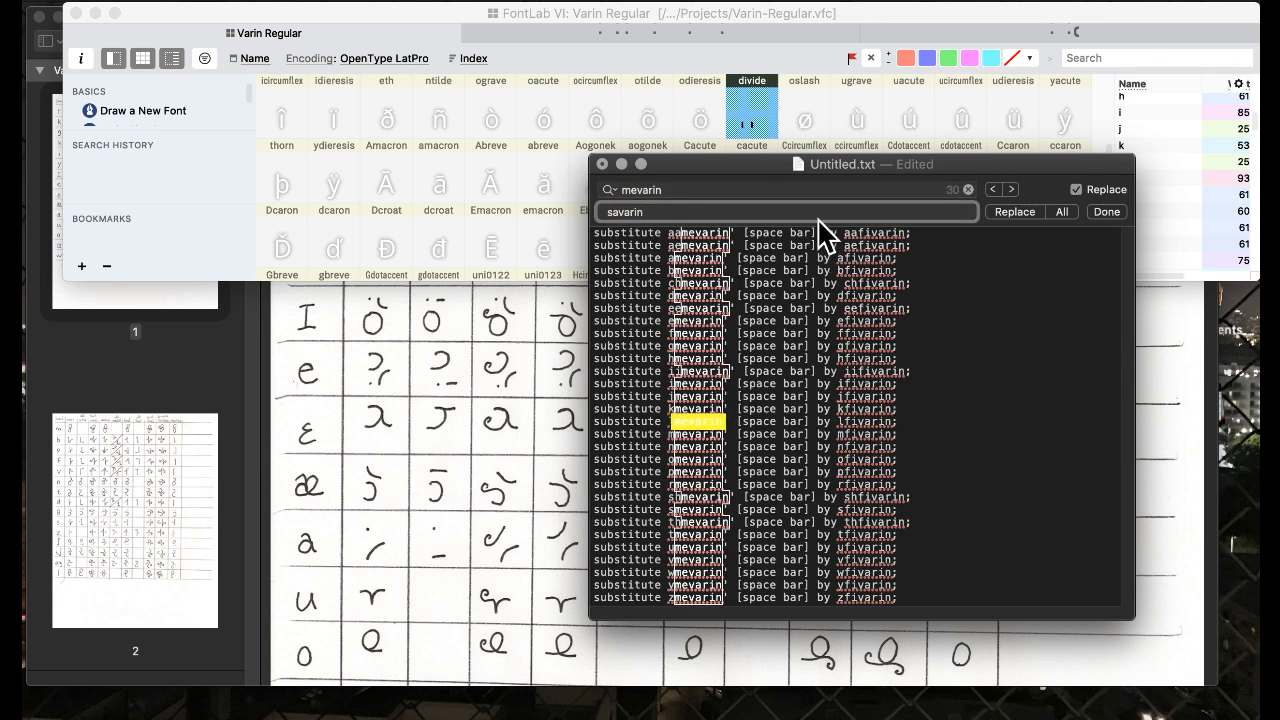
left_click(743, 191)
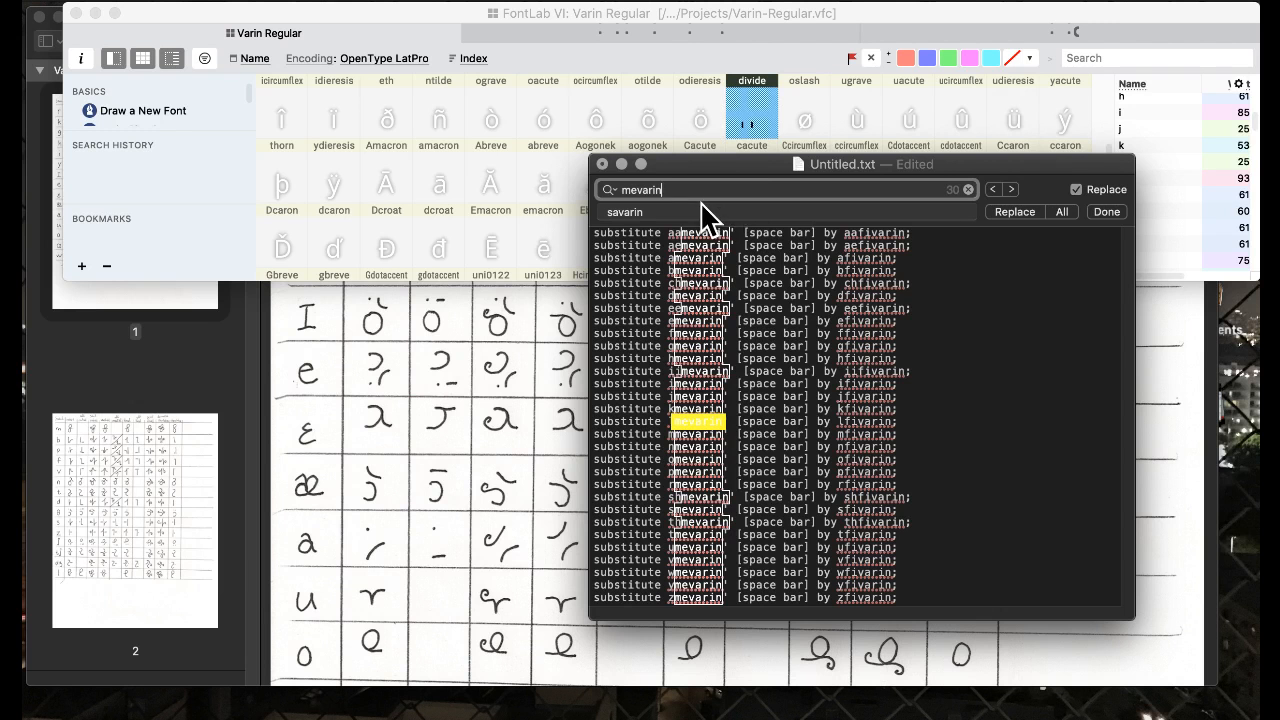
left_click(1063, 213)
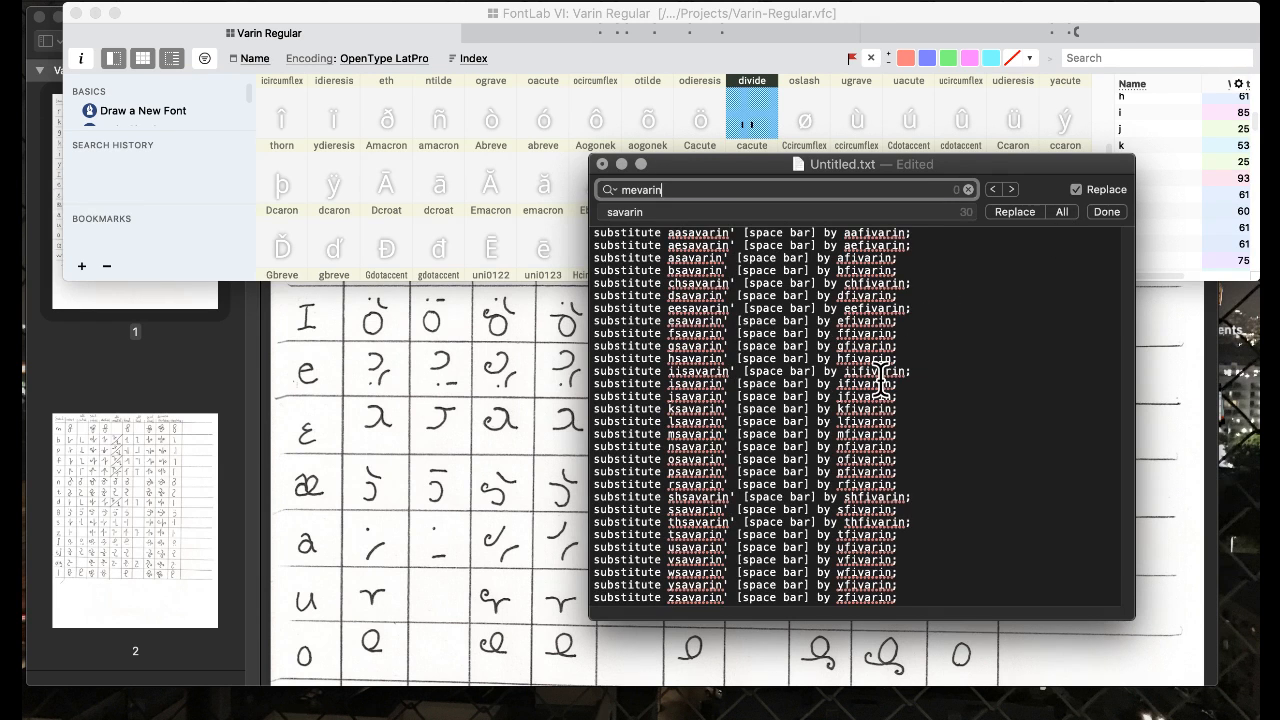
- Copy all the final-form substitution rules from Untitled.txt and switch back to the Varin Regular font in FontLab
left_click(689, 356)
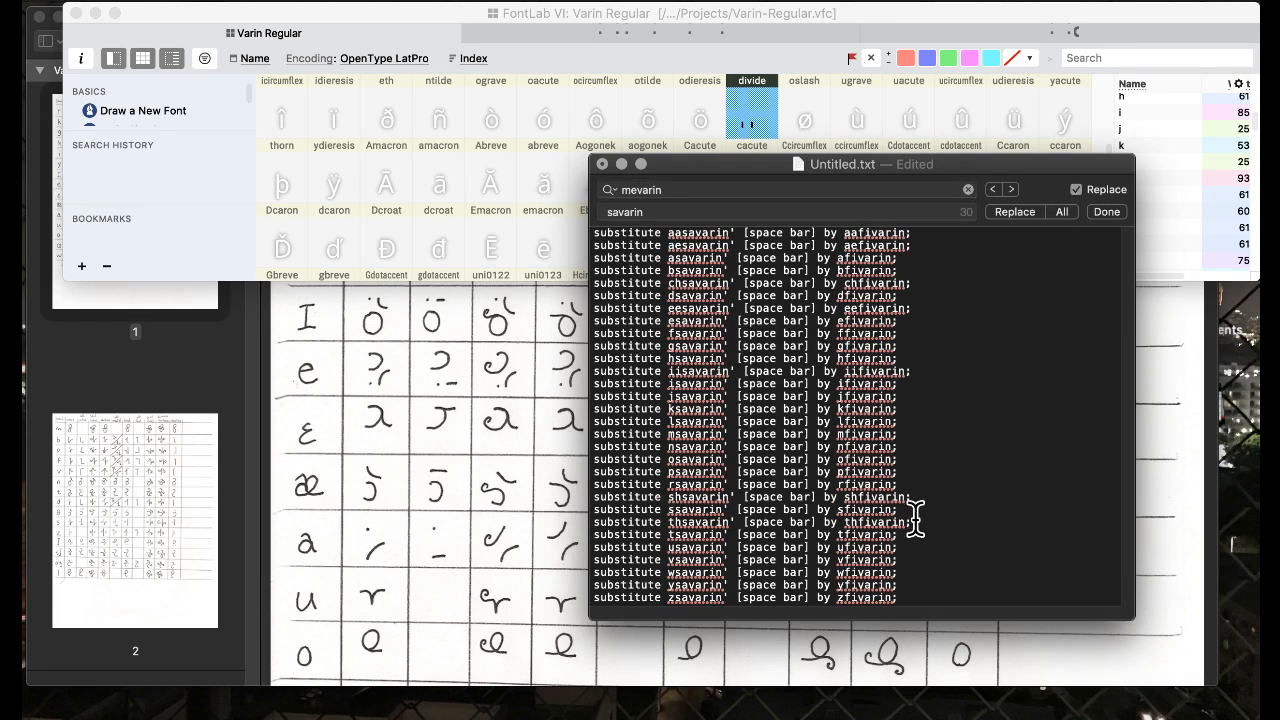
left_click_drag(903, 598, 638, 128)
key("super+c")
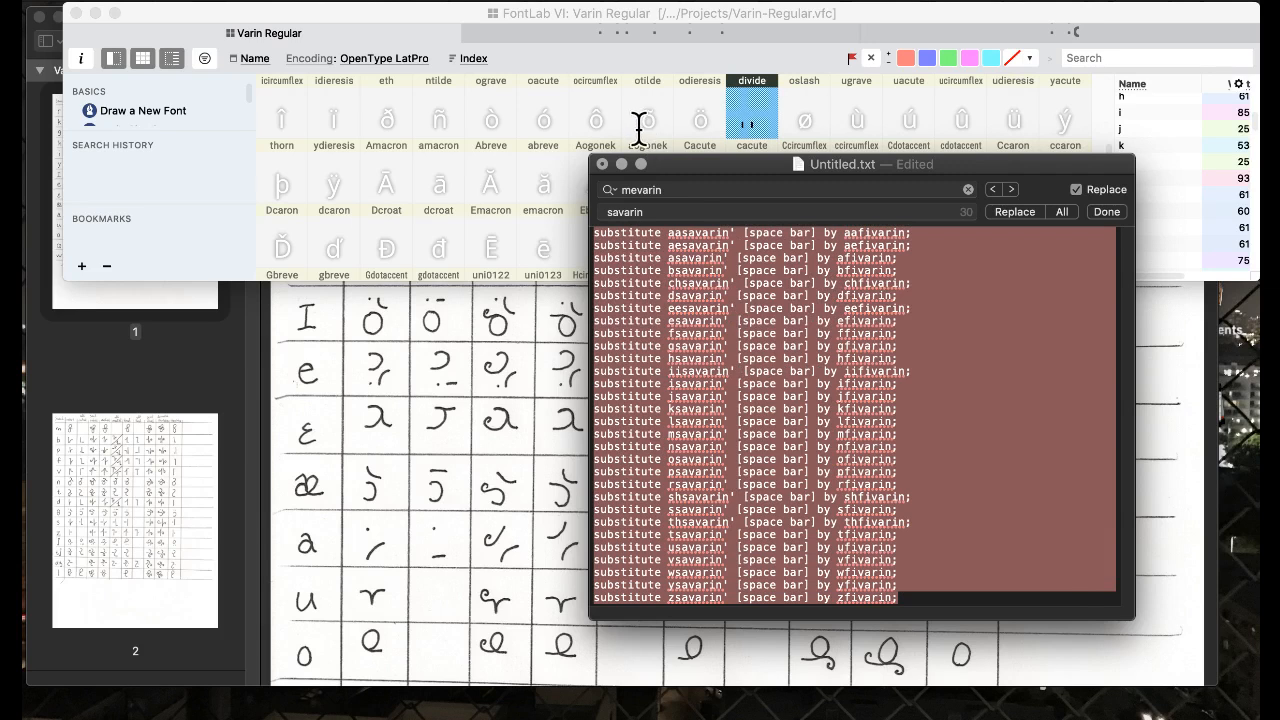
left_click(528, 131)
left_click(507, 248)
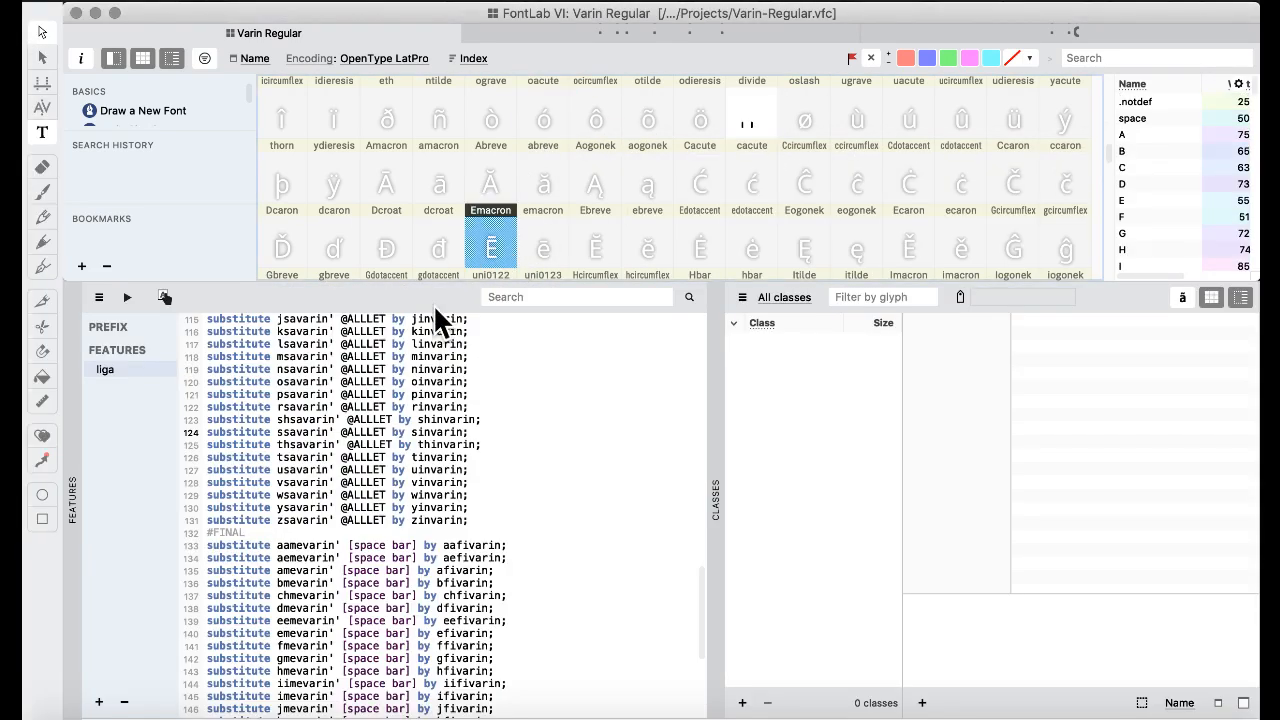
- Replace the rules under #FINAL in the liga feature with the copied savarin rules and compile the features
scroll(438, 447, "down", 5)
scroll(438, 447, "up", 3)
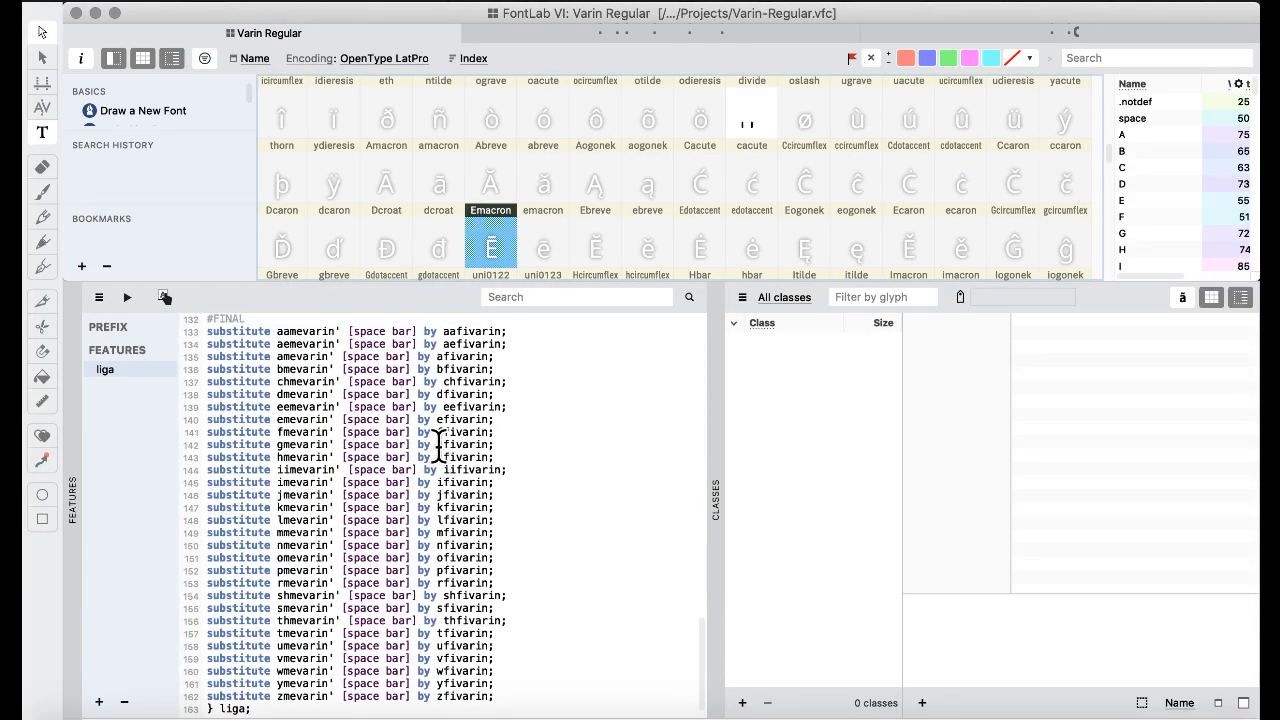
scroll(438, 447, "down", 1)
left_click_drag(505, 694, 203, 333)
key("super+v")
left_click(427, 457)
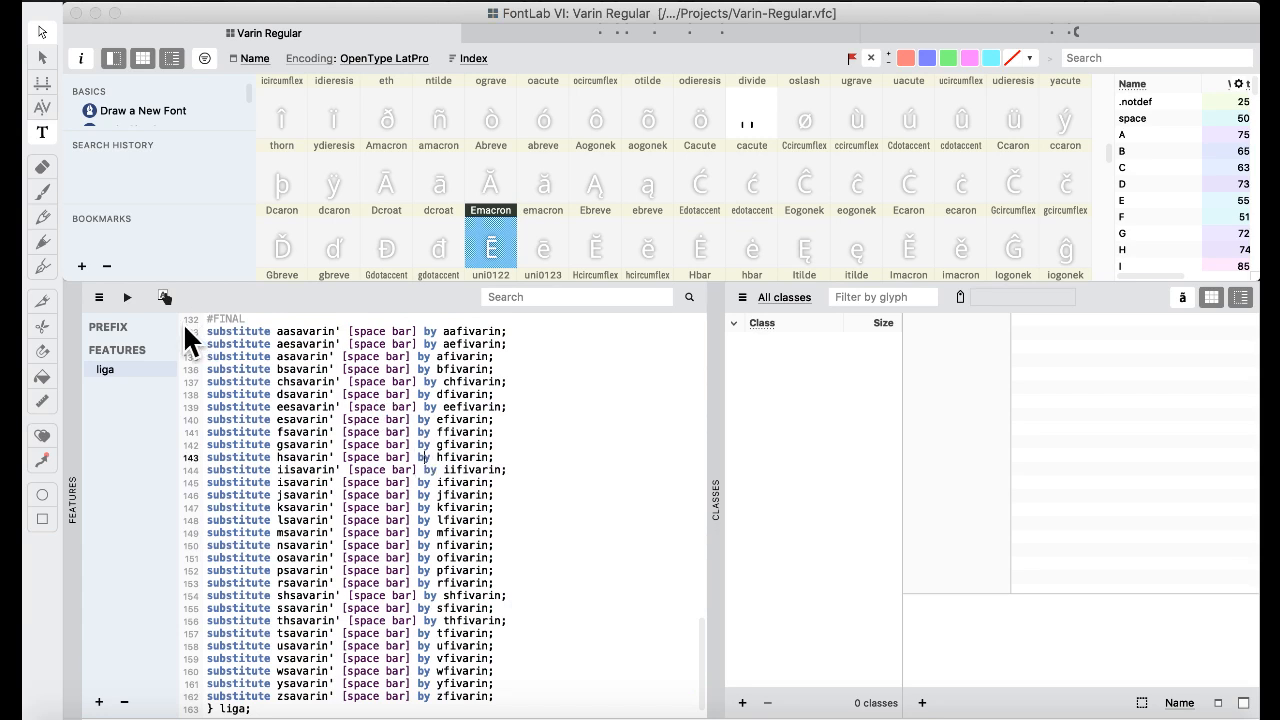
left_click(127, 297)
scroll(474, 487, "down", 8)
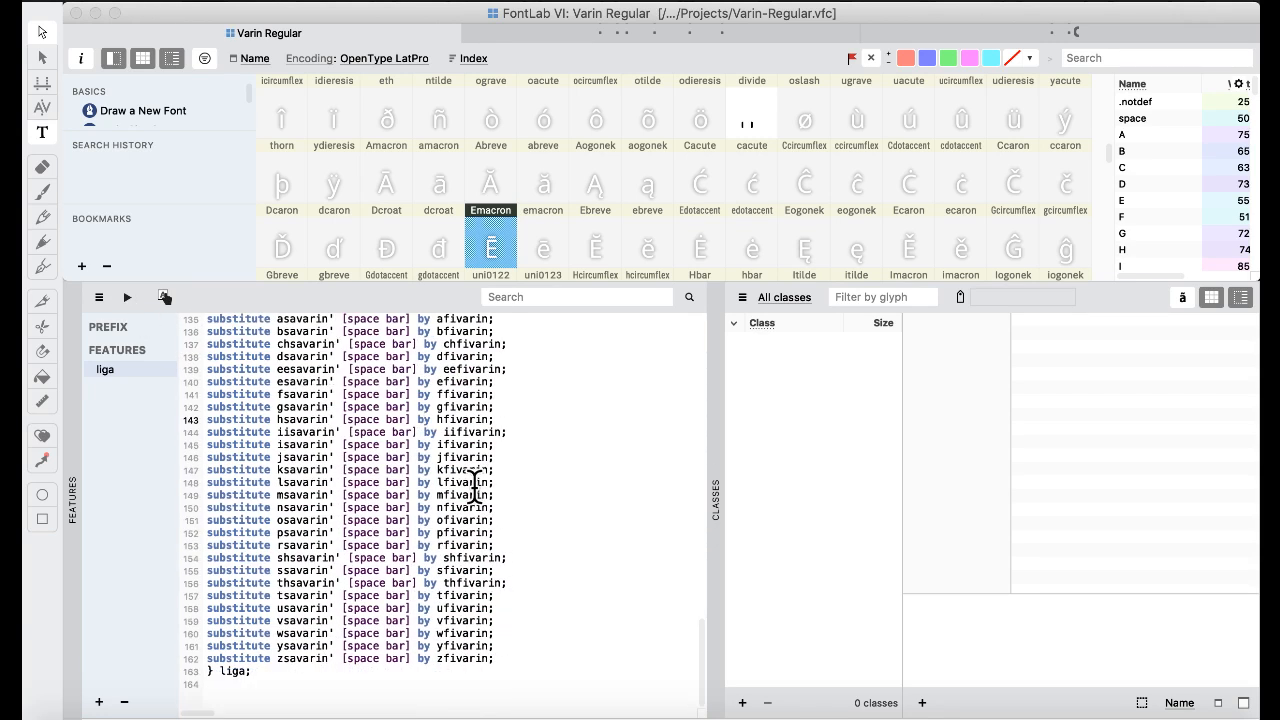
- Switch to the Default workspace and open the Emacron glyph in a text tab with OpenType features enabled
left_click(714, 2)
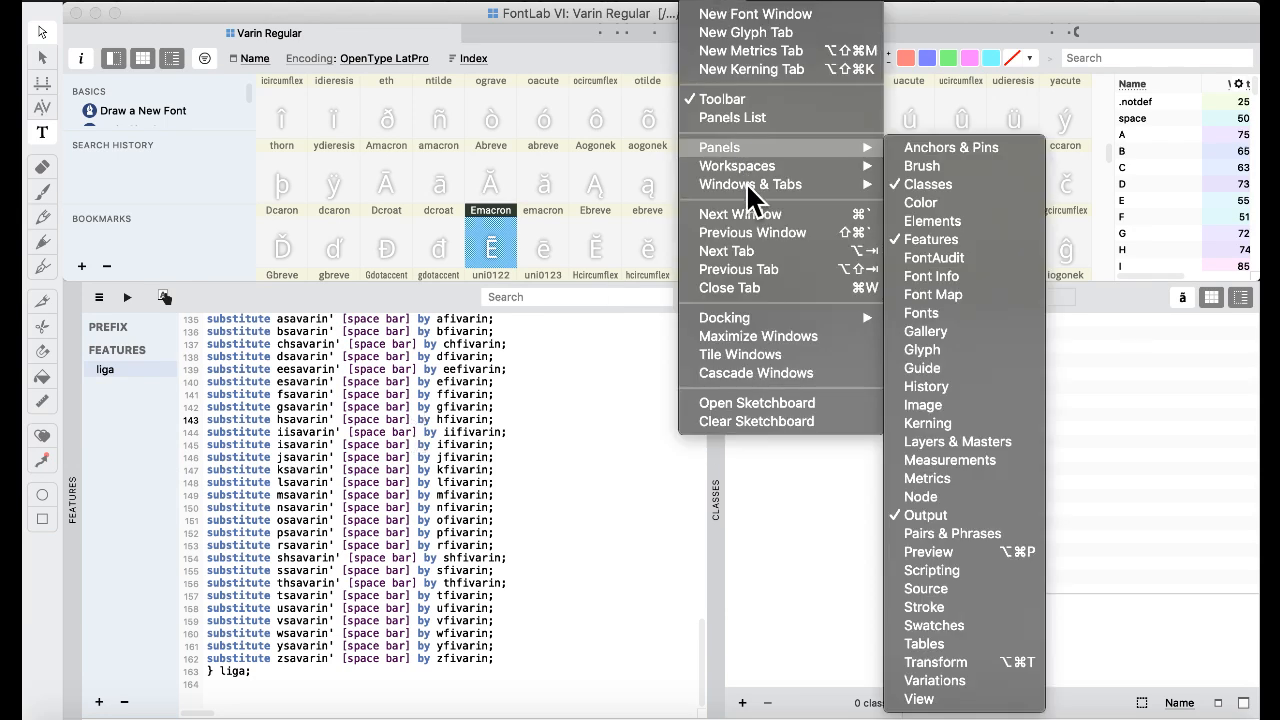
mouse_move(743, 166)
left_click(912, 169)
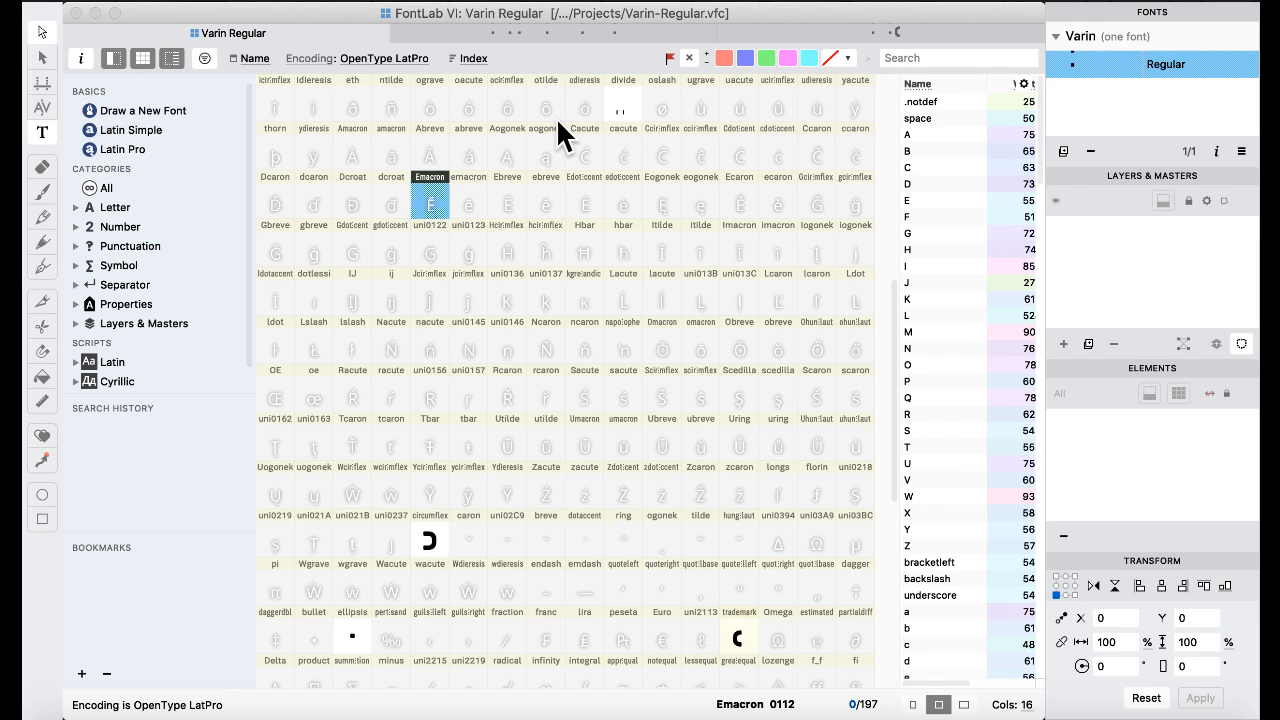
left_click(42, 133)
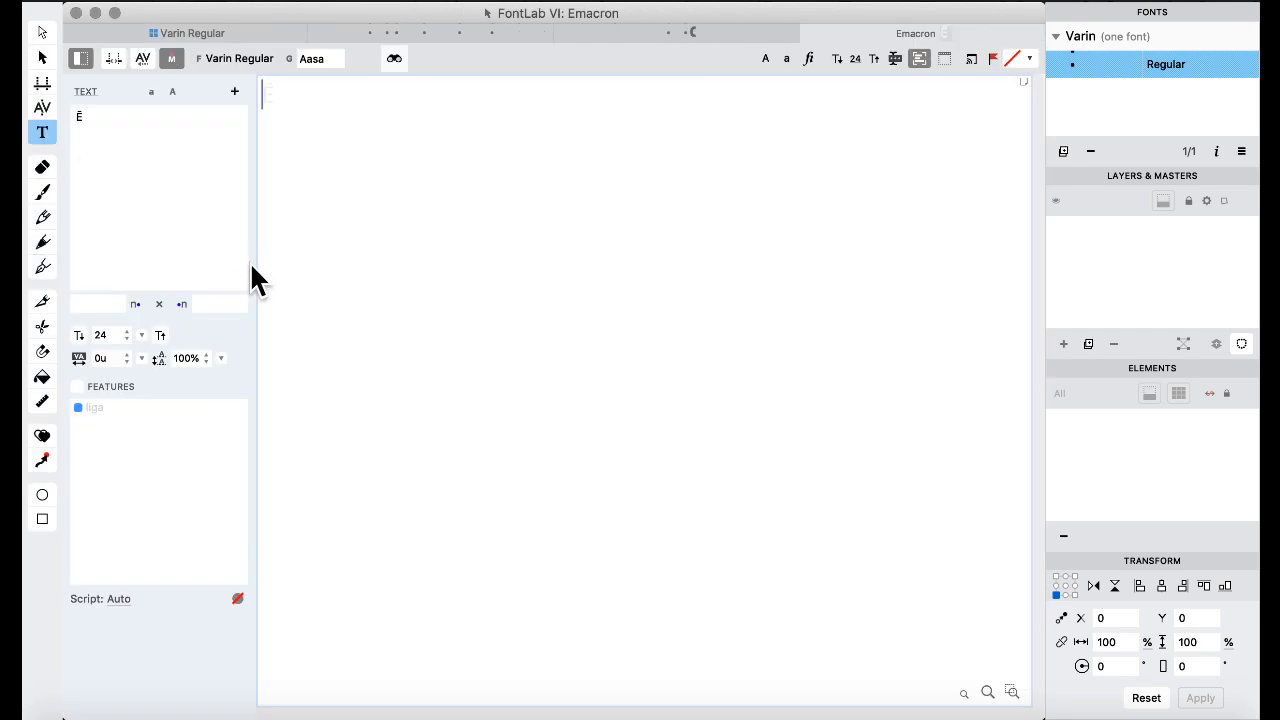
left_click(159, 146)
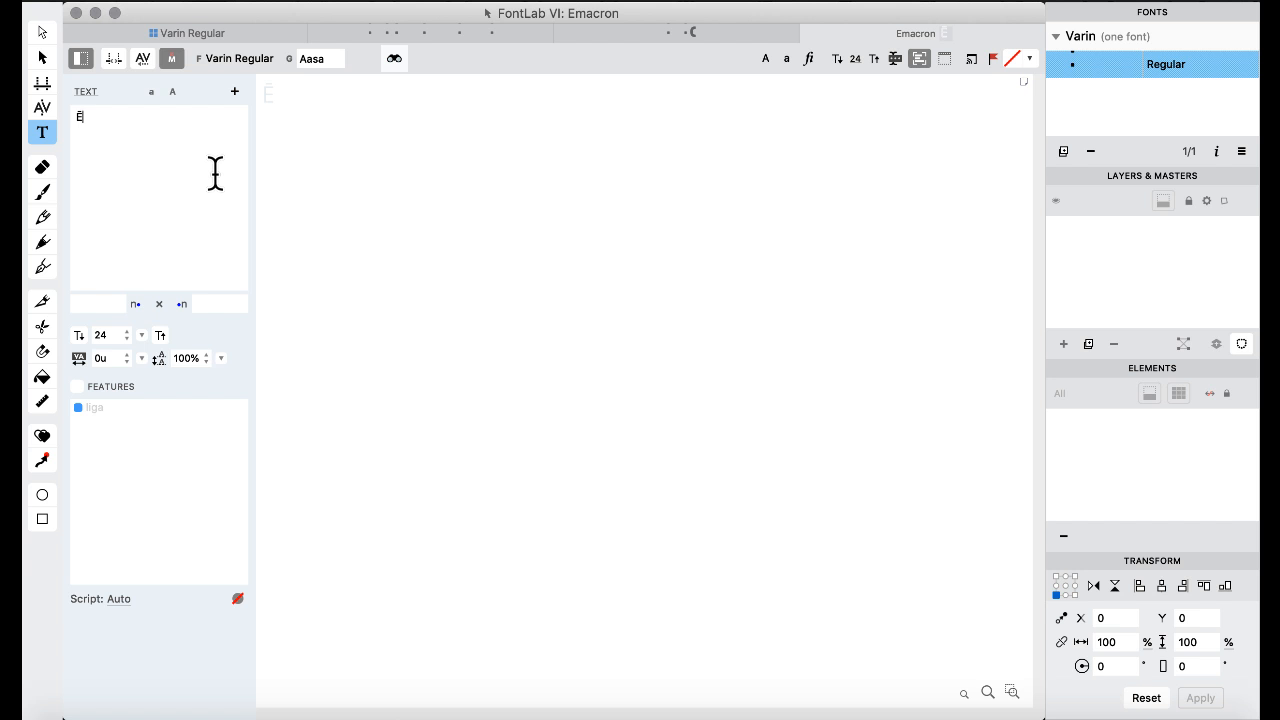
left_click(78, 386)
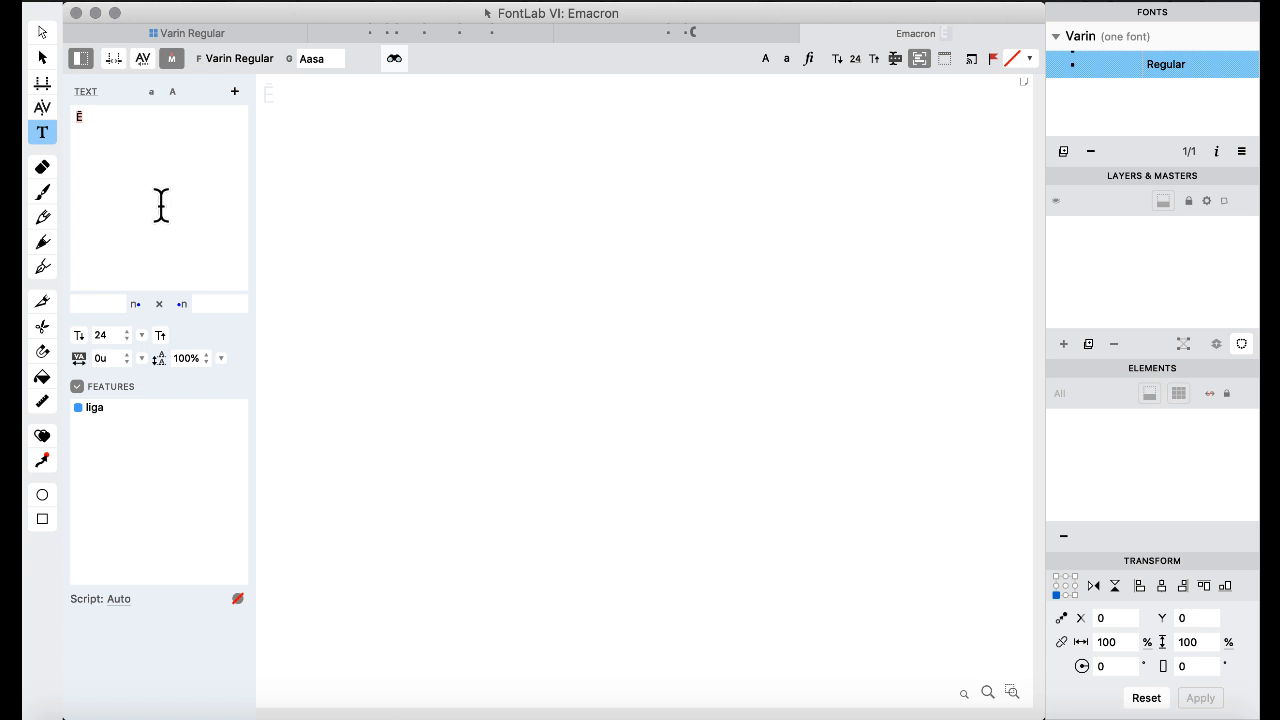
- Test the letter forms with the sample texts "abab" and "aba|", leaving "aba" as the text
type("a")
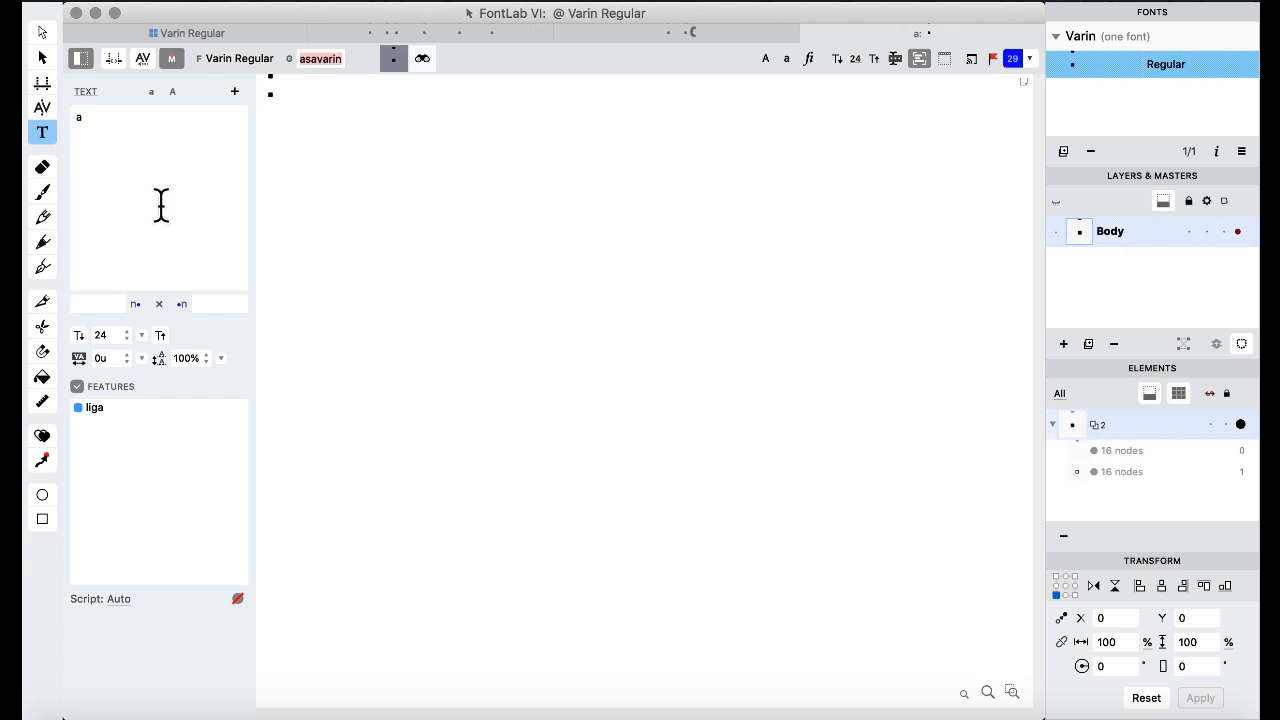
type("bab")
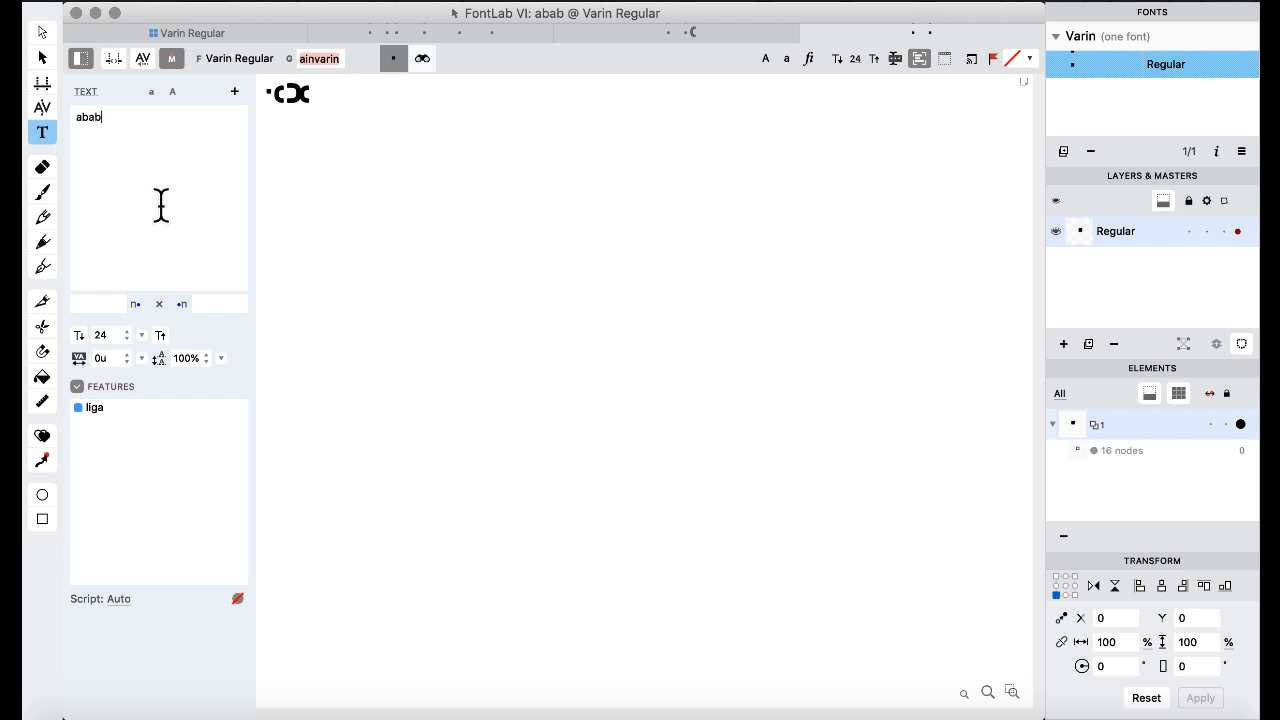
key("BackSpace")
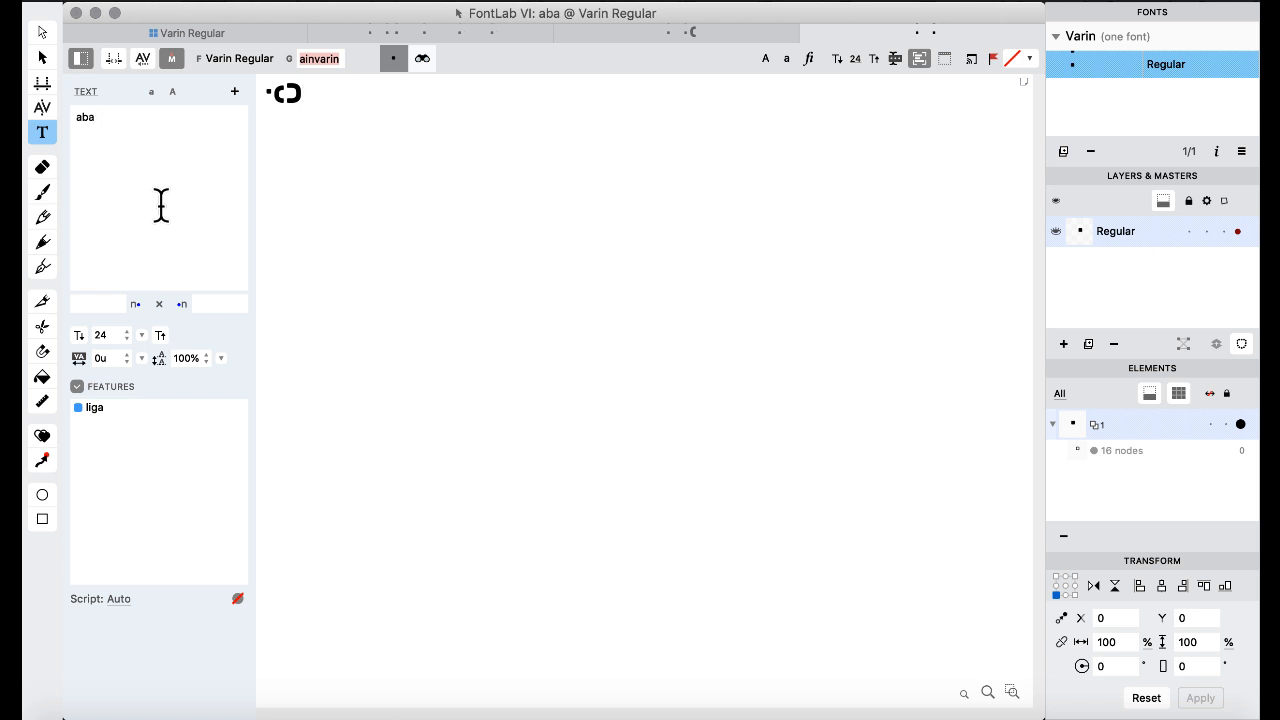
type("l")
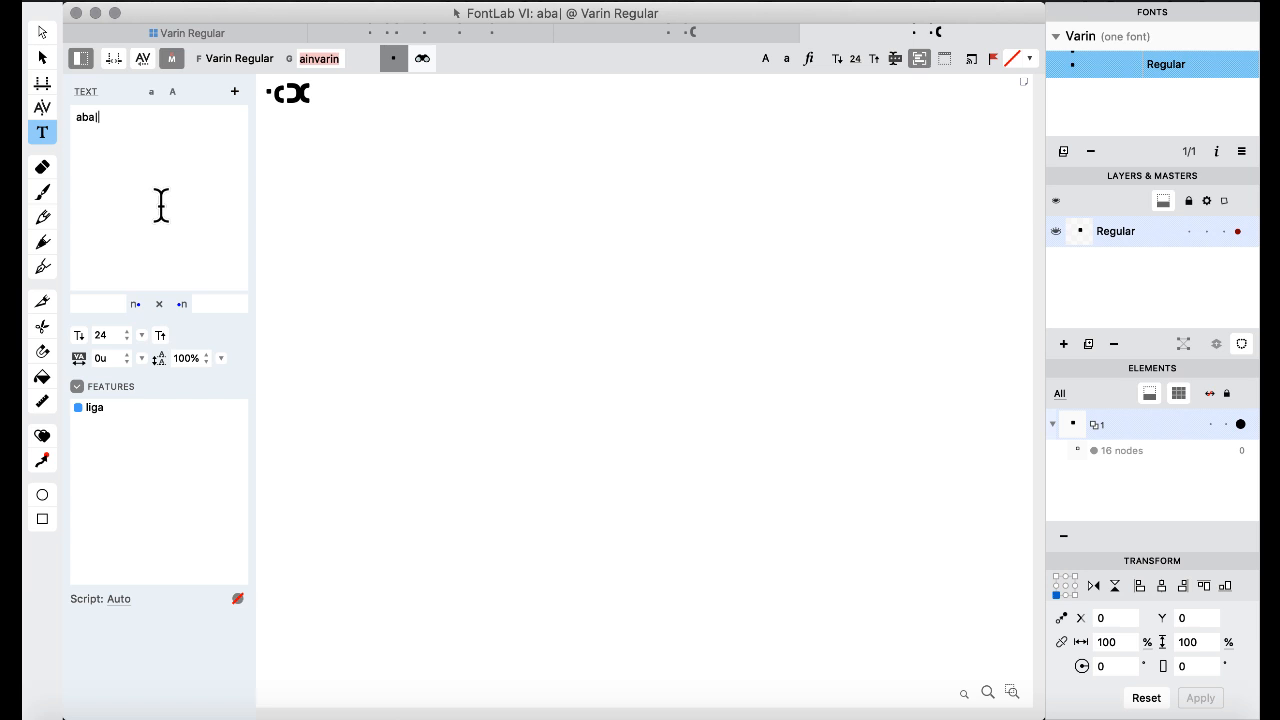
key("BackSpace")
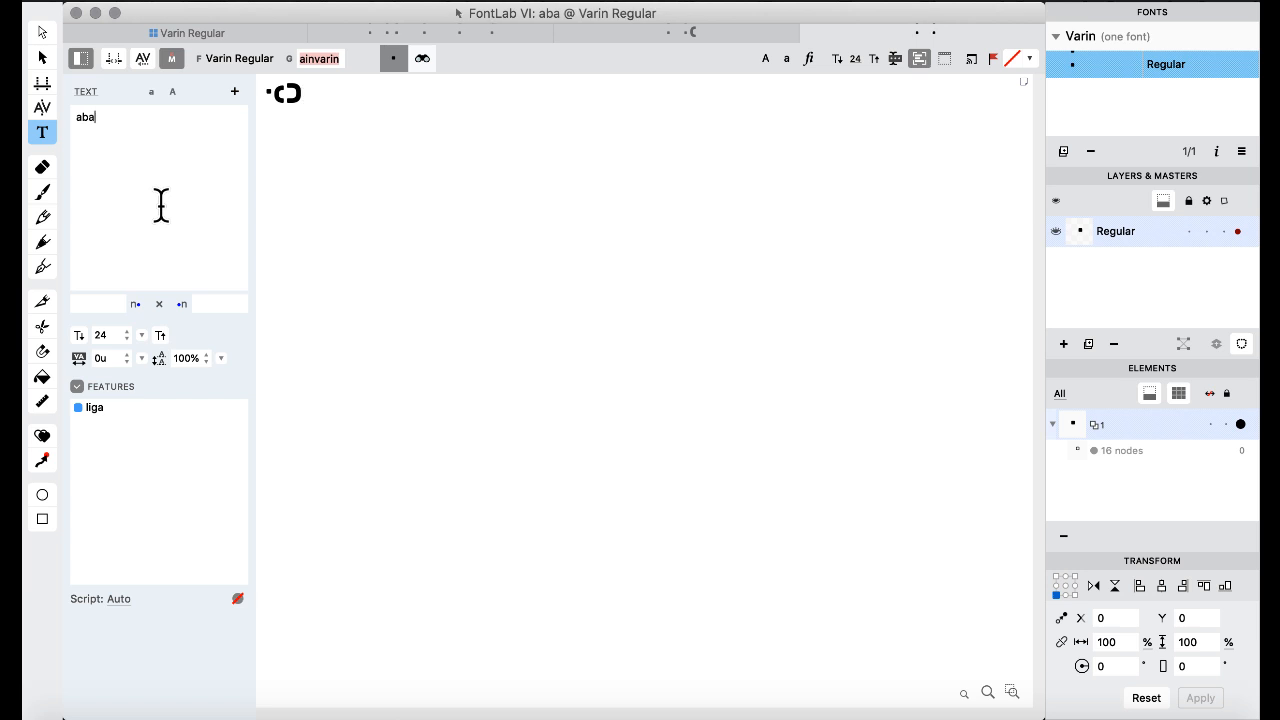
- Look over the varin glyphs at the end of the Varin Regular overview and return to the Features & Classes workspace
left_click(177, 38)
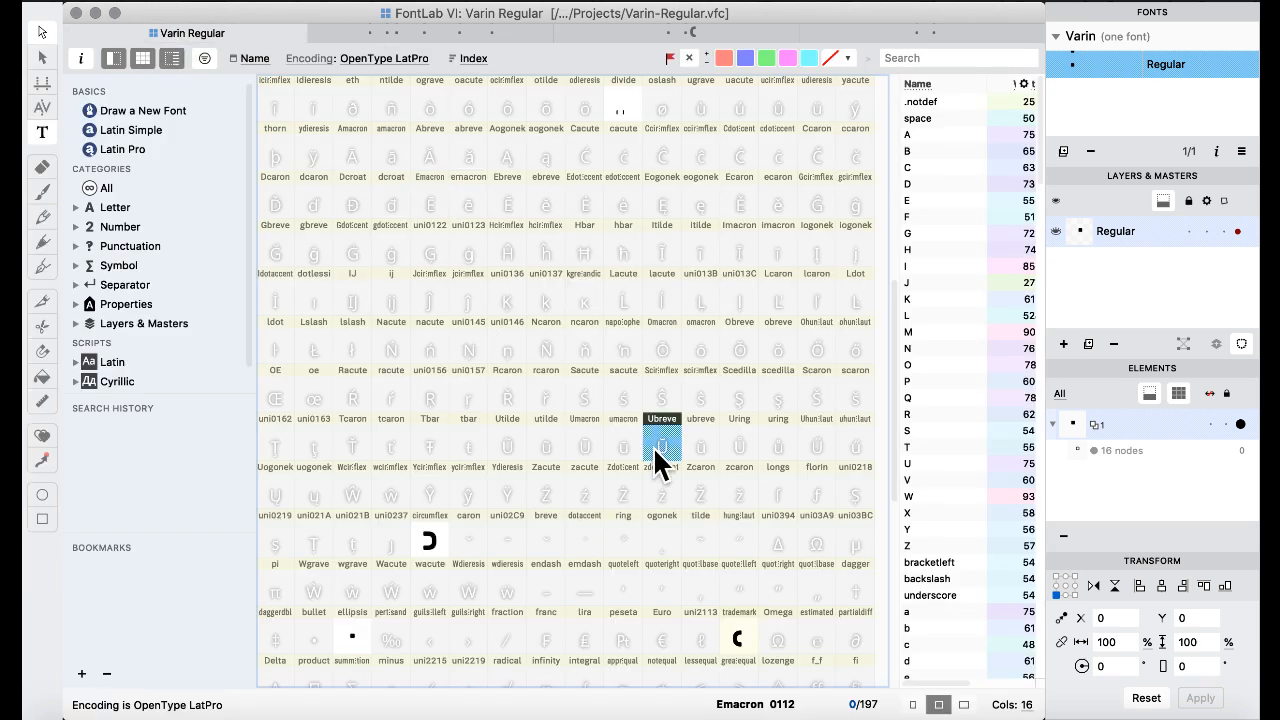
scroll(656, 452, "down", 10)
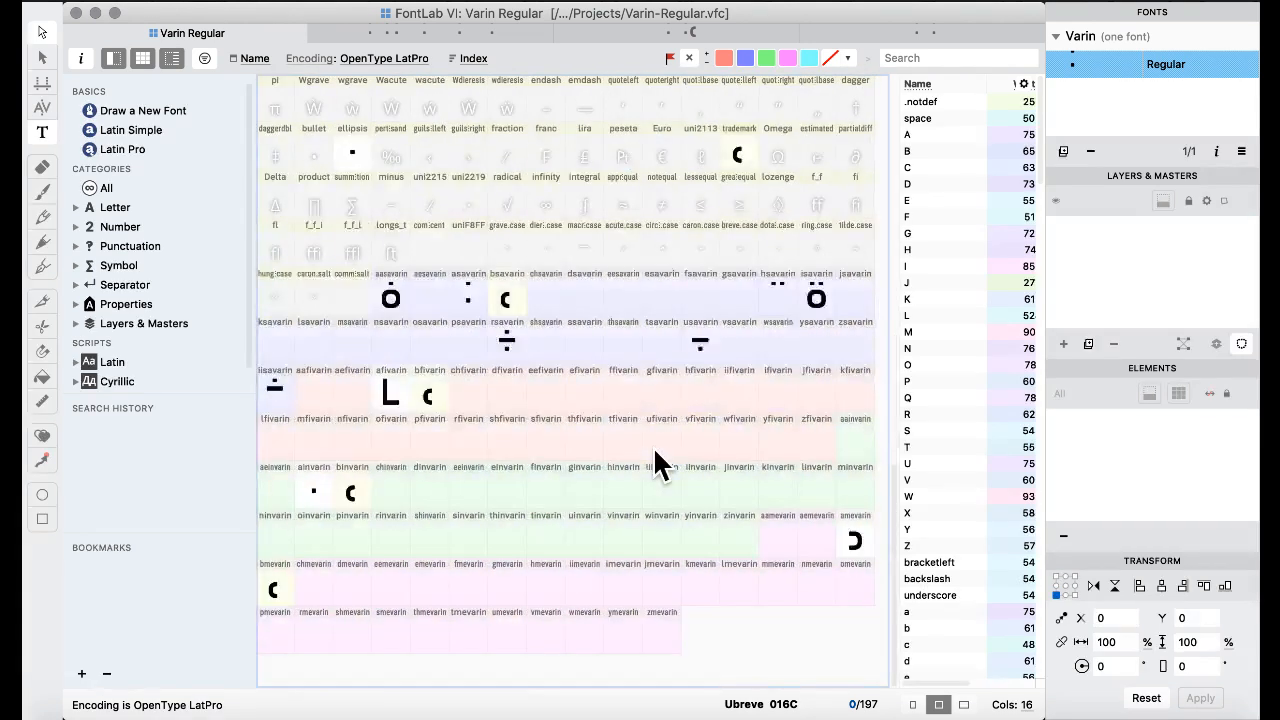
scroll(653, 446, "up", 10)
left_click(712, 3)
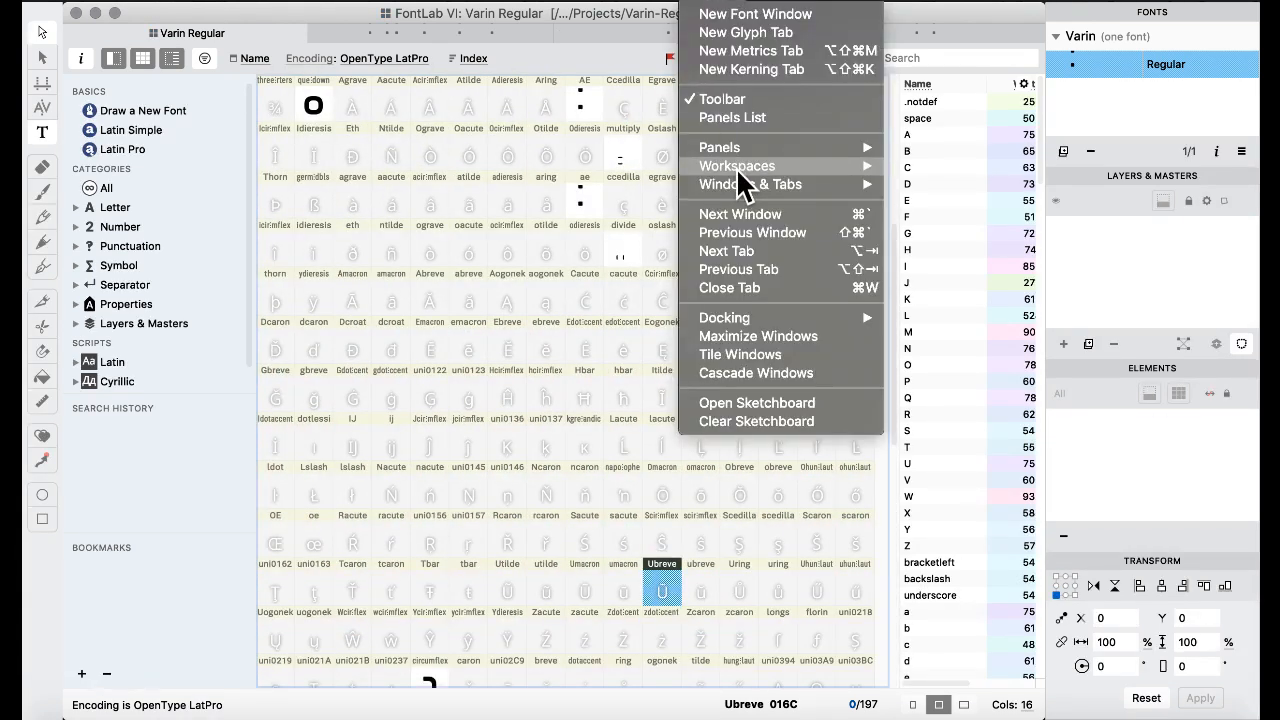
mouse_move(742, 172)
left_click(937, 220)
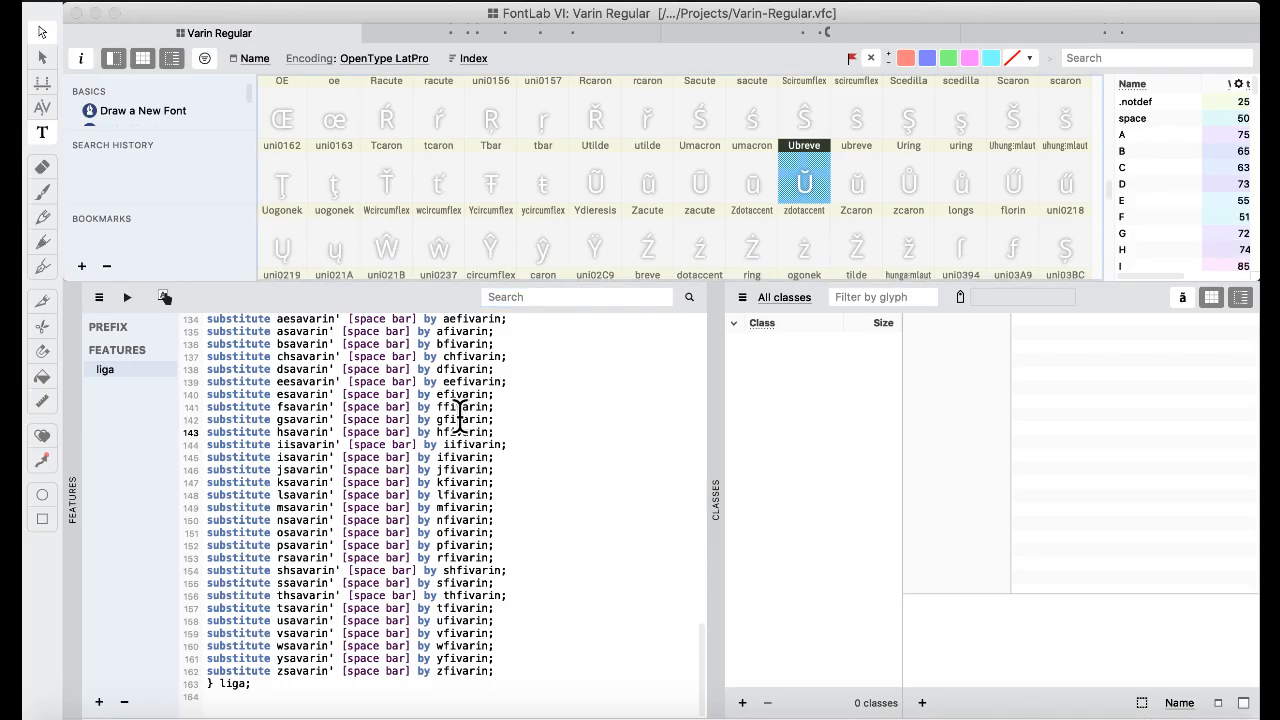
- Switch to Untitled.txt and replace every "savarin" in the substitution rules with "mevarin"
left_click(459, 416)
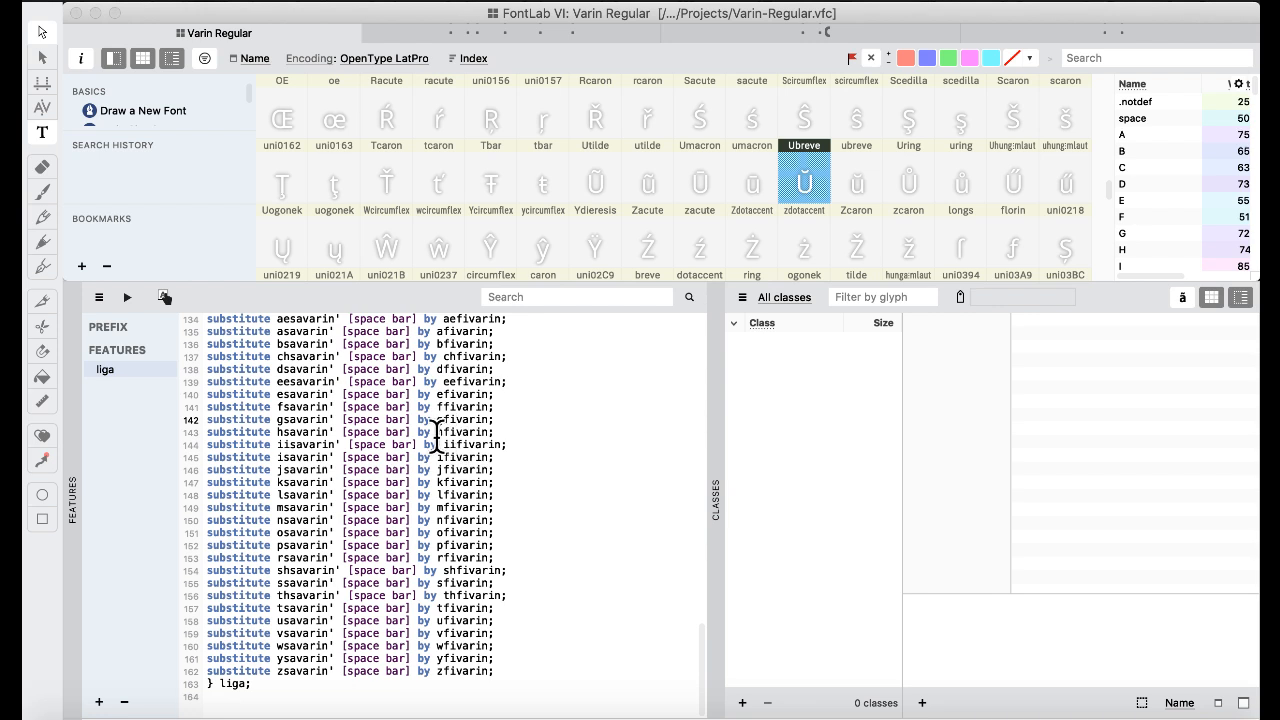
key("ctrl+Up")
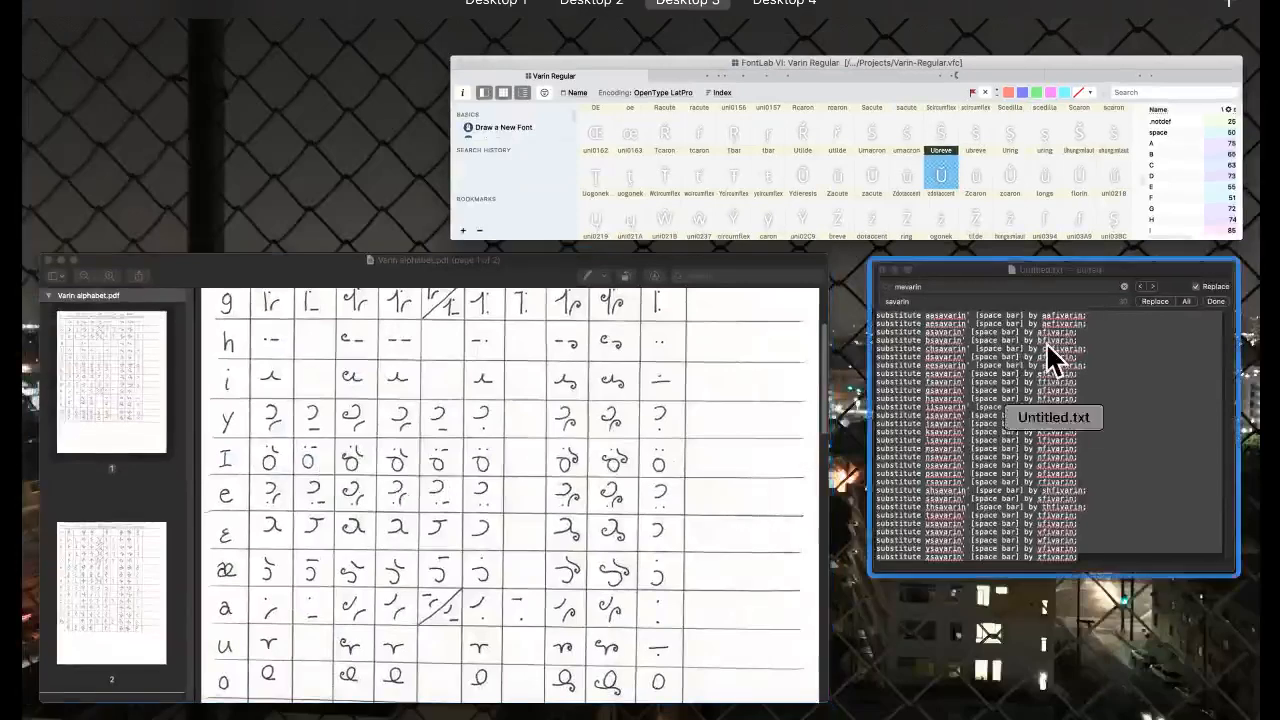
left_click(1046, 342)
left_click(684, 211)
key("super+c")
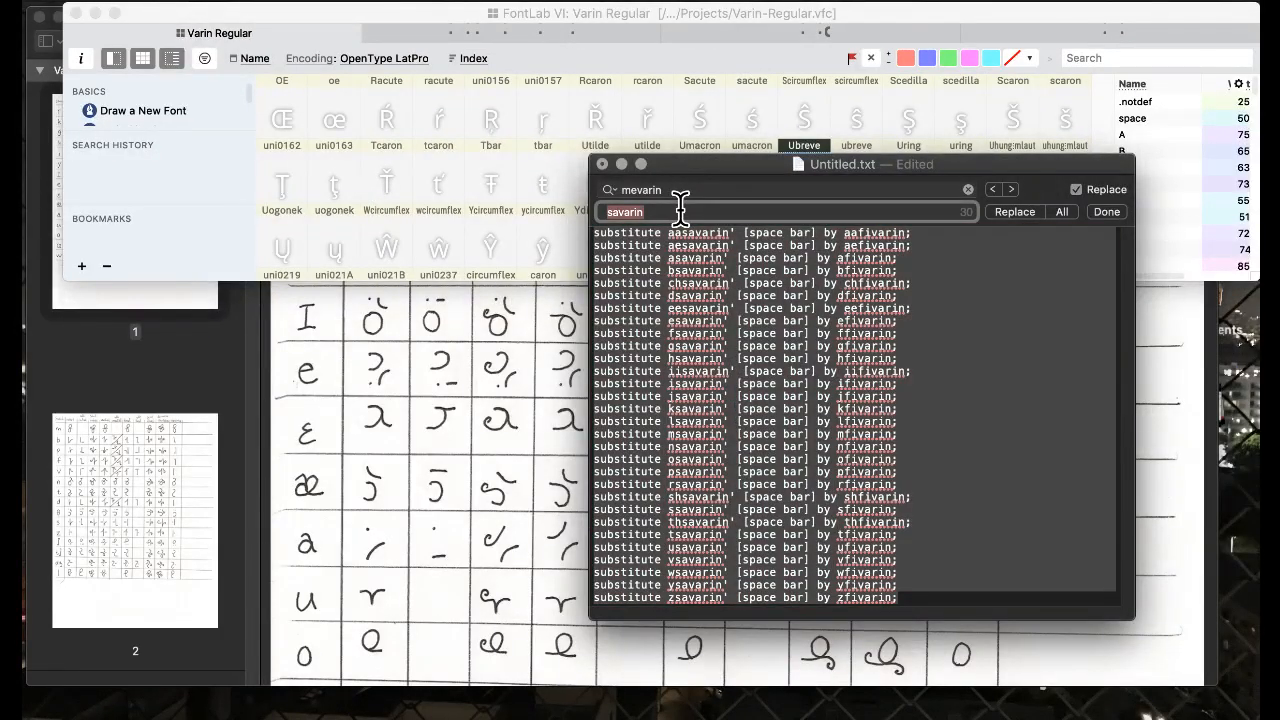
double_click(682, 190)
key("super+v")
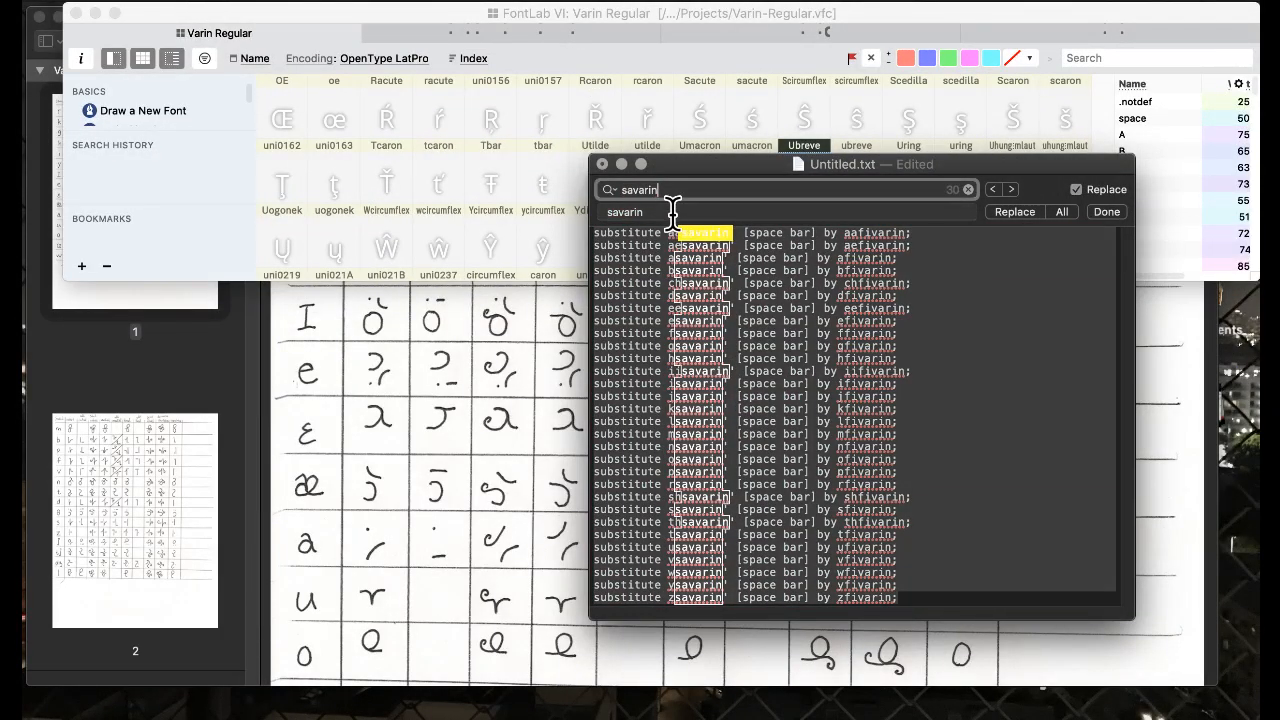
double_click(671, 212)
type("mevarin")
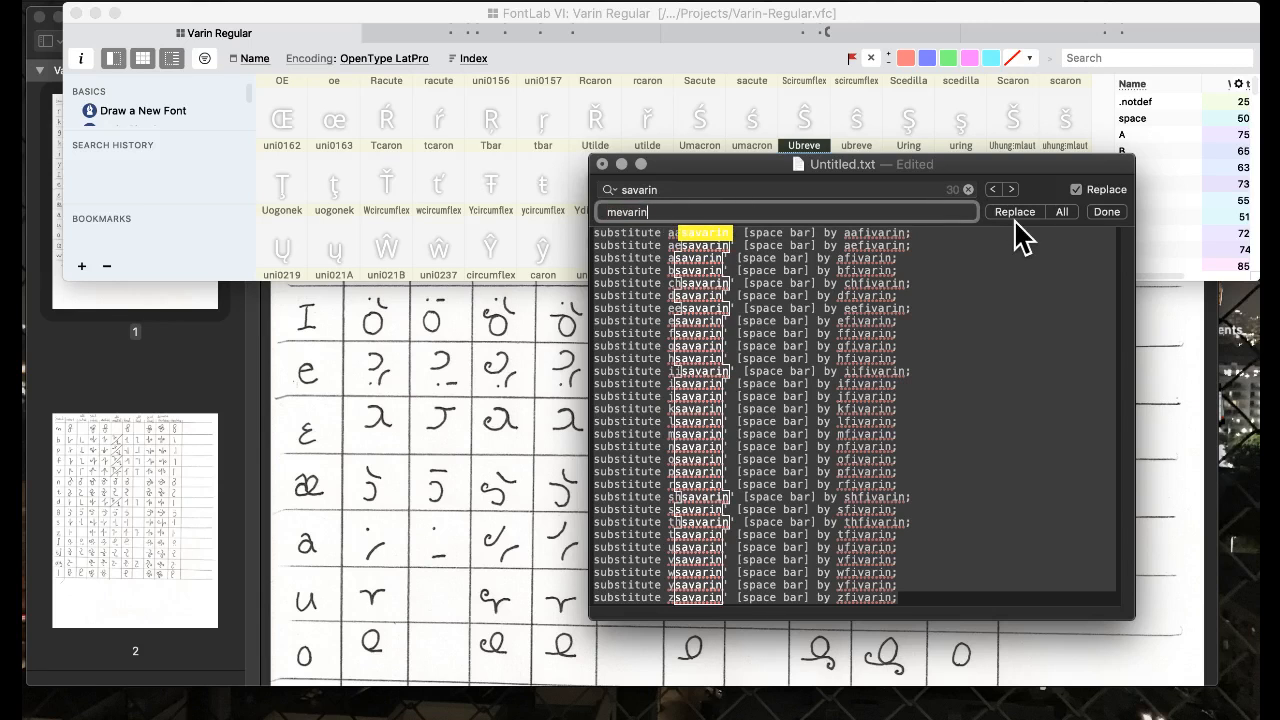
left_click(1064, 212)
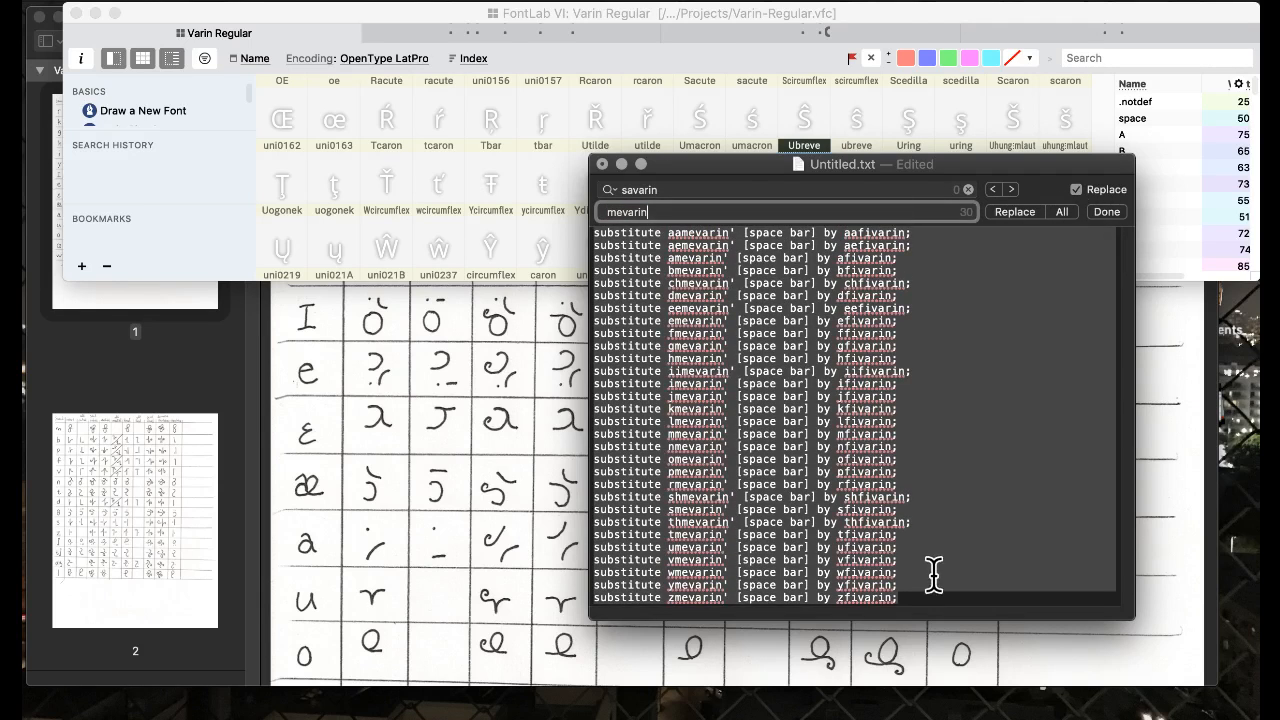
- Copy the mevarin rules from Untitled.txt over the rules under #FINAL in the liga feature and compile the features
left_click_drag(929, 594, 428, 68)
key("super+c")
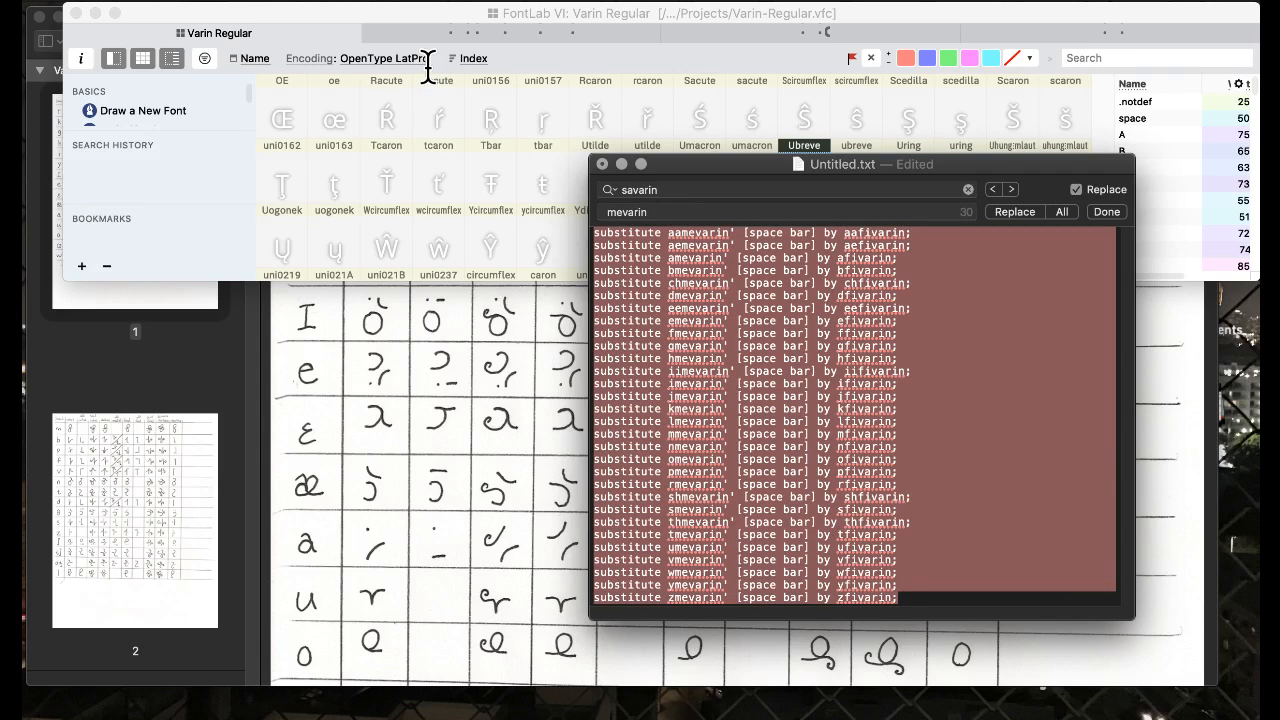
left_click(386, 172)
left_click(505, 672)
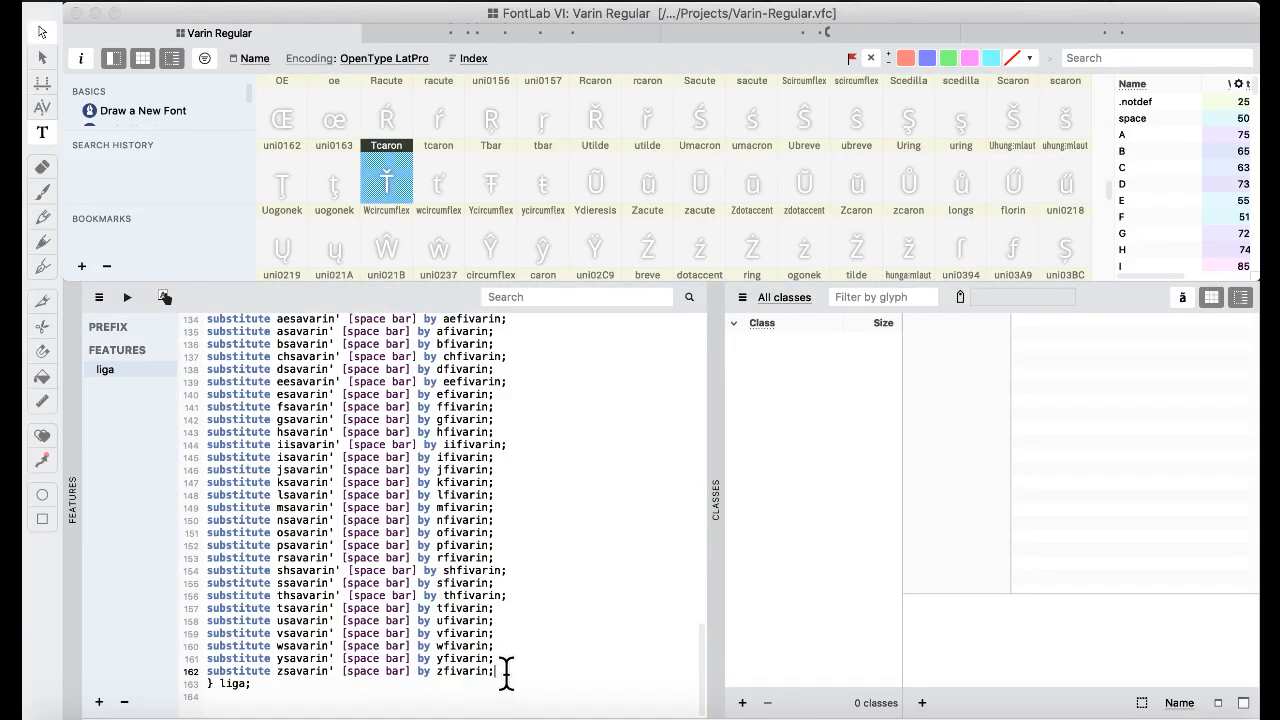
left_click_drag(505, 672, 193, 420)
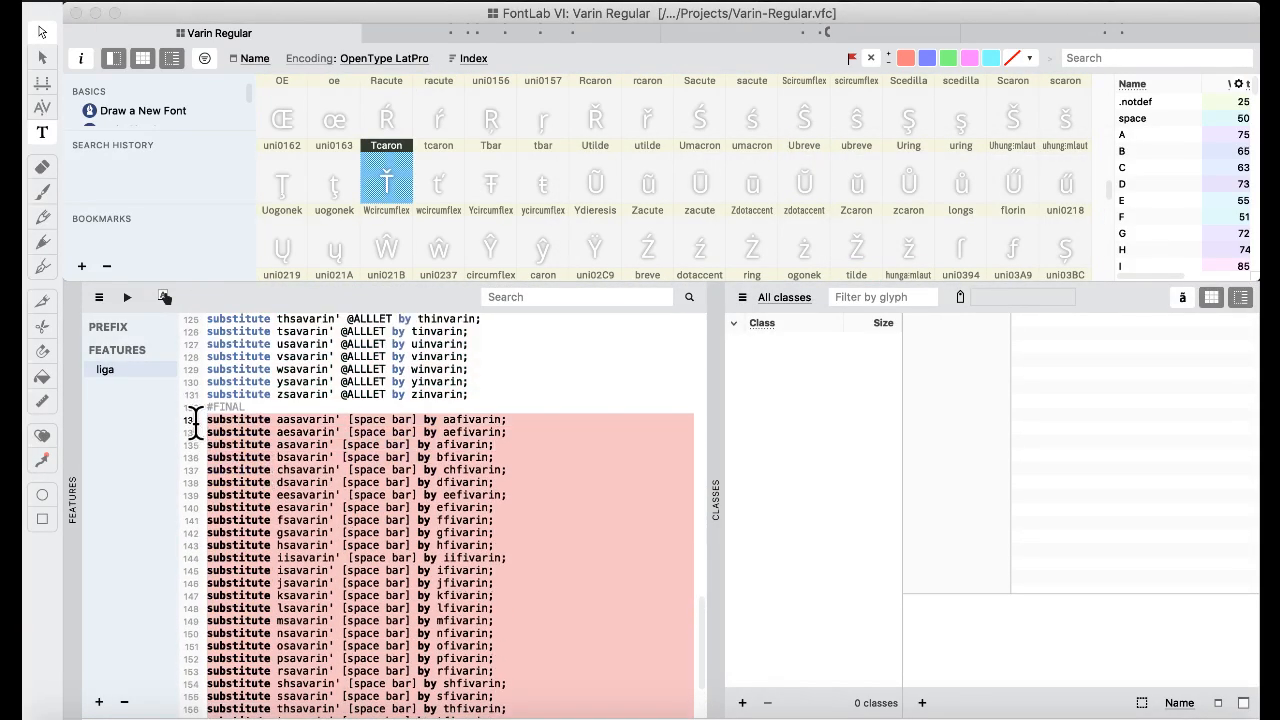
key("super+v")
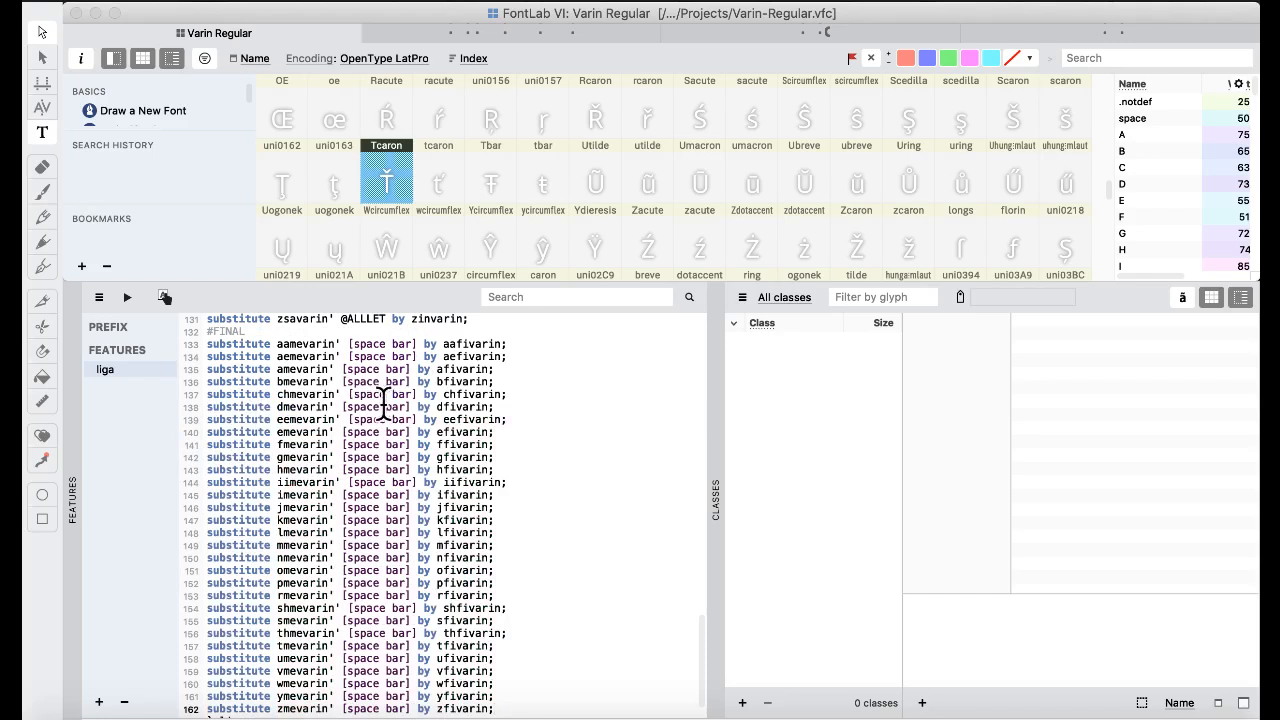
left_click(126, 297)
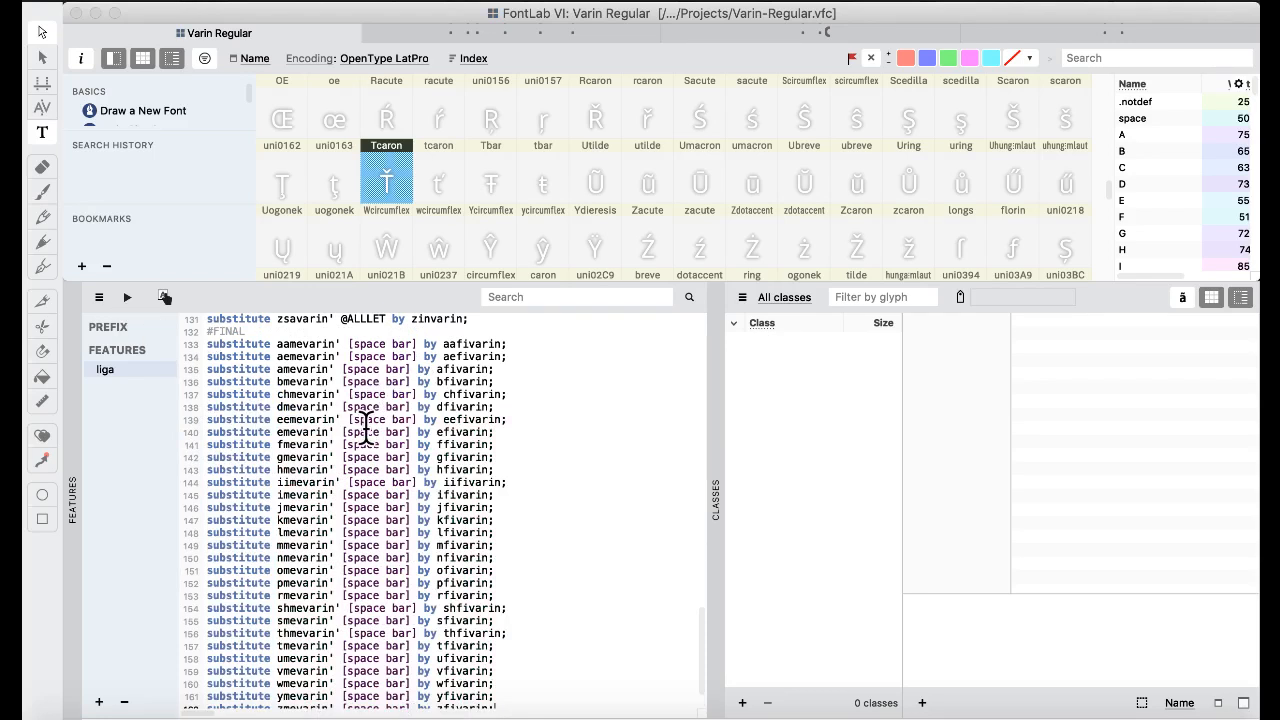
- Examine the #FINAL rules in the liga feature alongside the mevarin glyphs at the end of the font overview
scroll(430, 415, "down", 2)
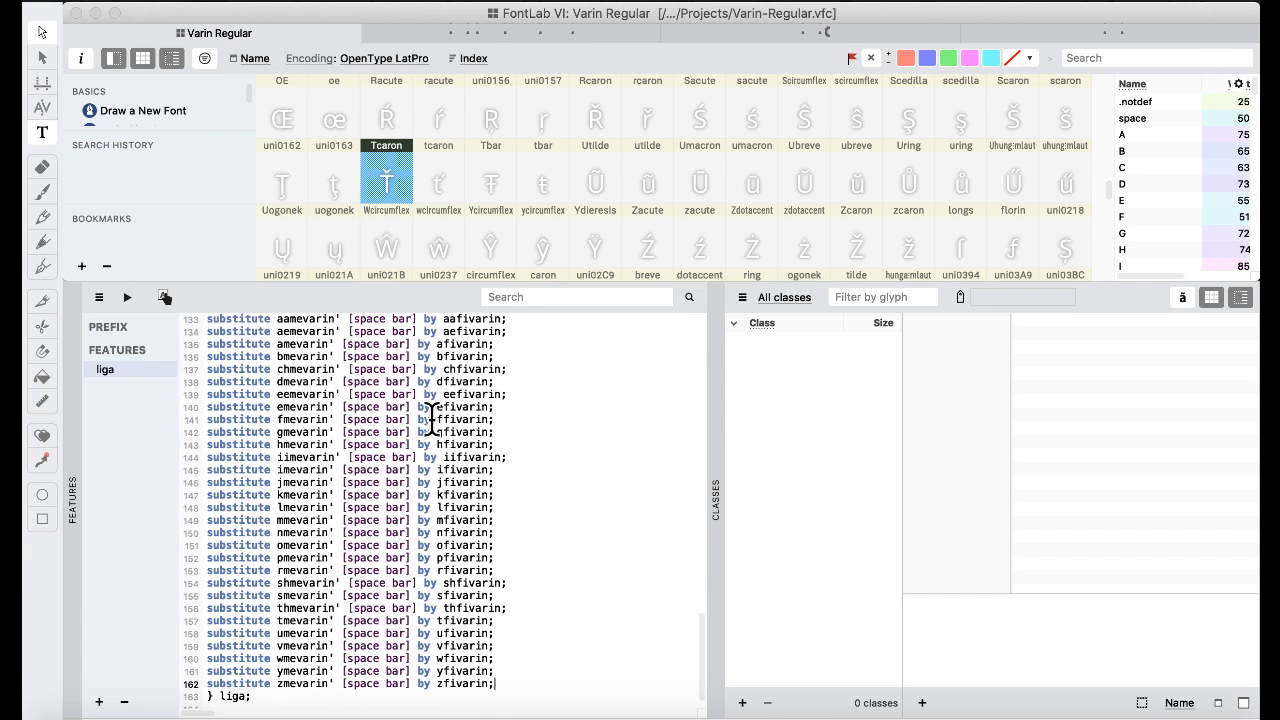
scroll(432, 418, "down", 2)
scroll(432, 418, "up", 2)
scroll(543, 143, "down", 15)
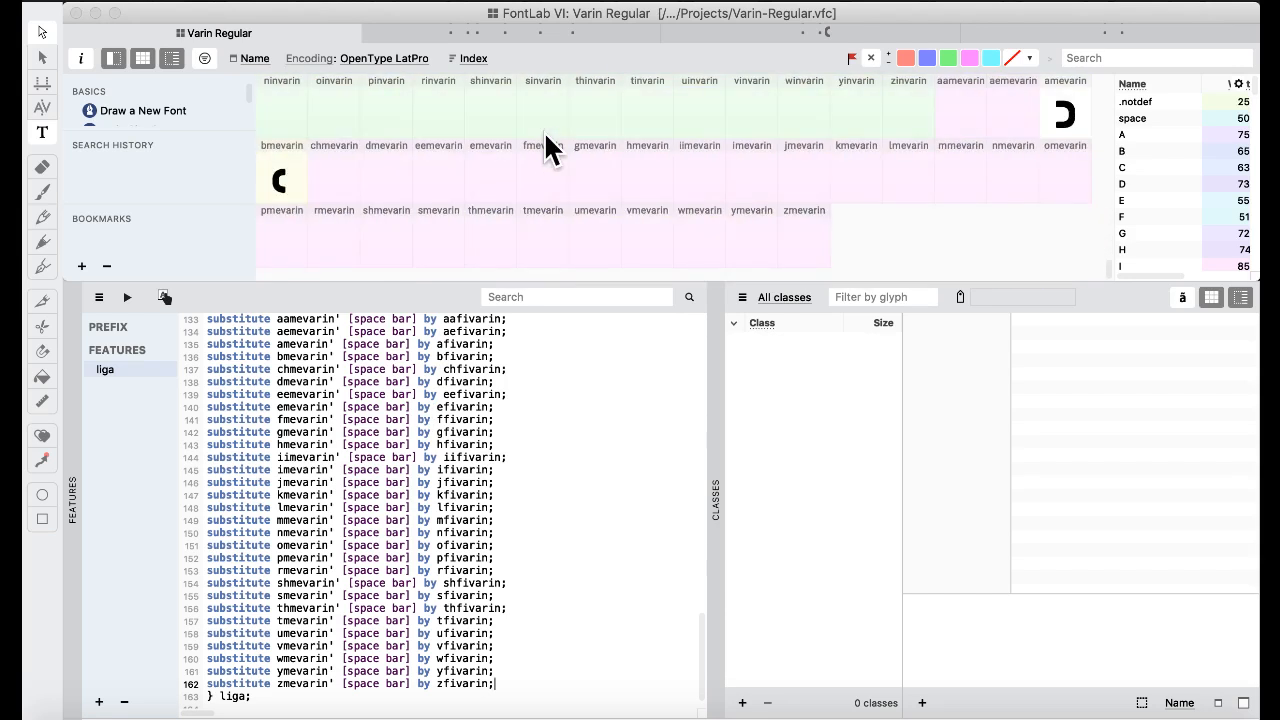
scroll(475, 437, "up", 4)
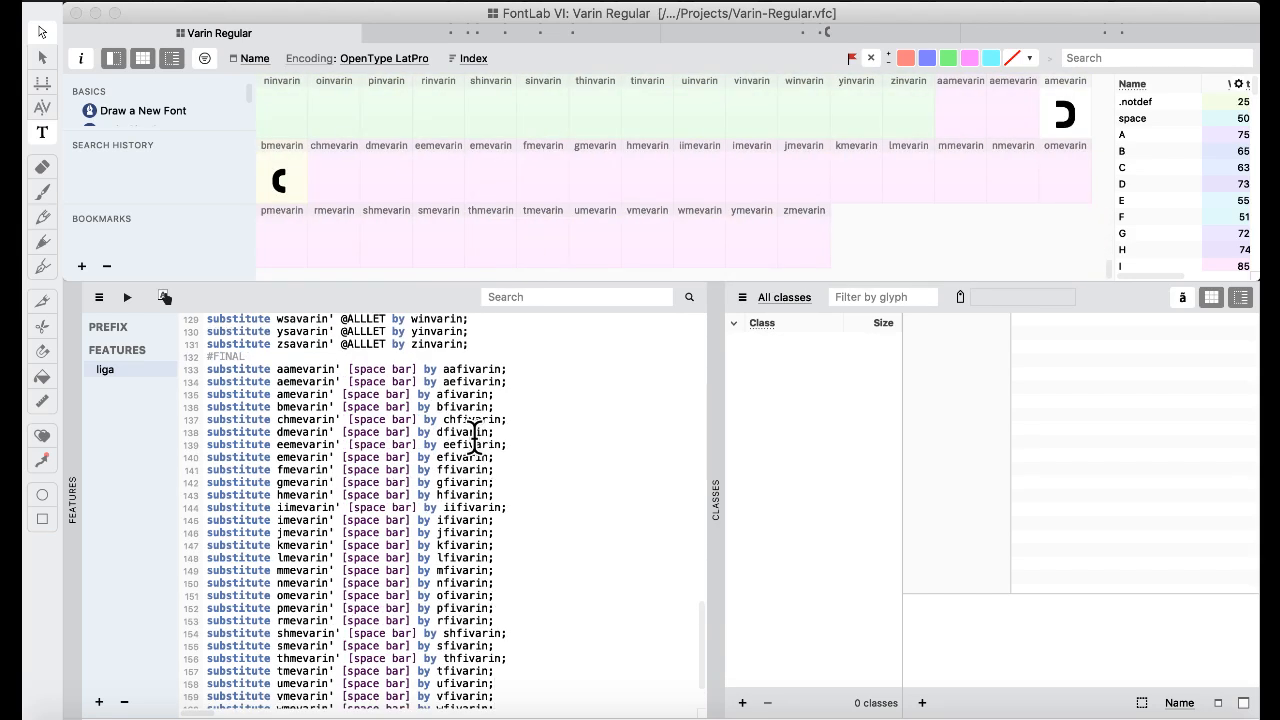
scroll(475, 437, "right", 1)
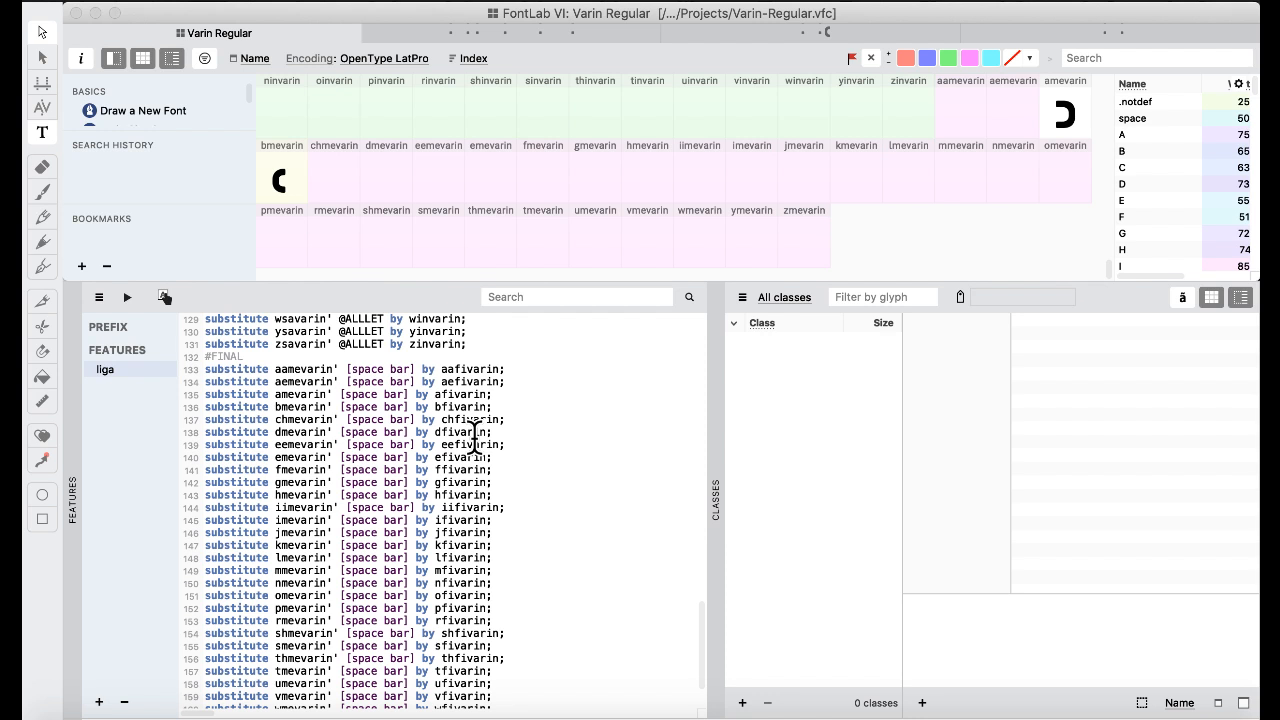
- Examine the liga feature code from the #STANDALONE rules down to the #FINAL rules
scroll(475, 437, "up", 3)
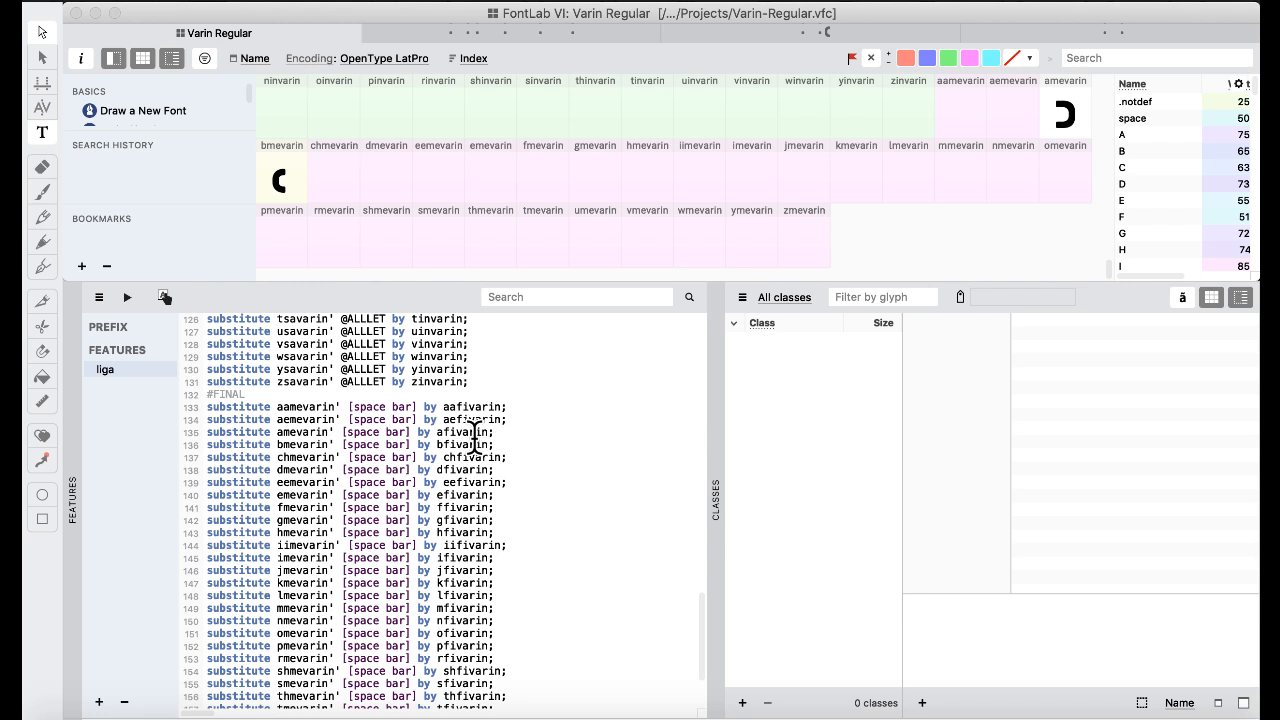
scroll(474, 435, "up", 20)
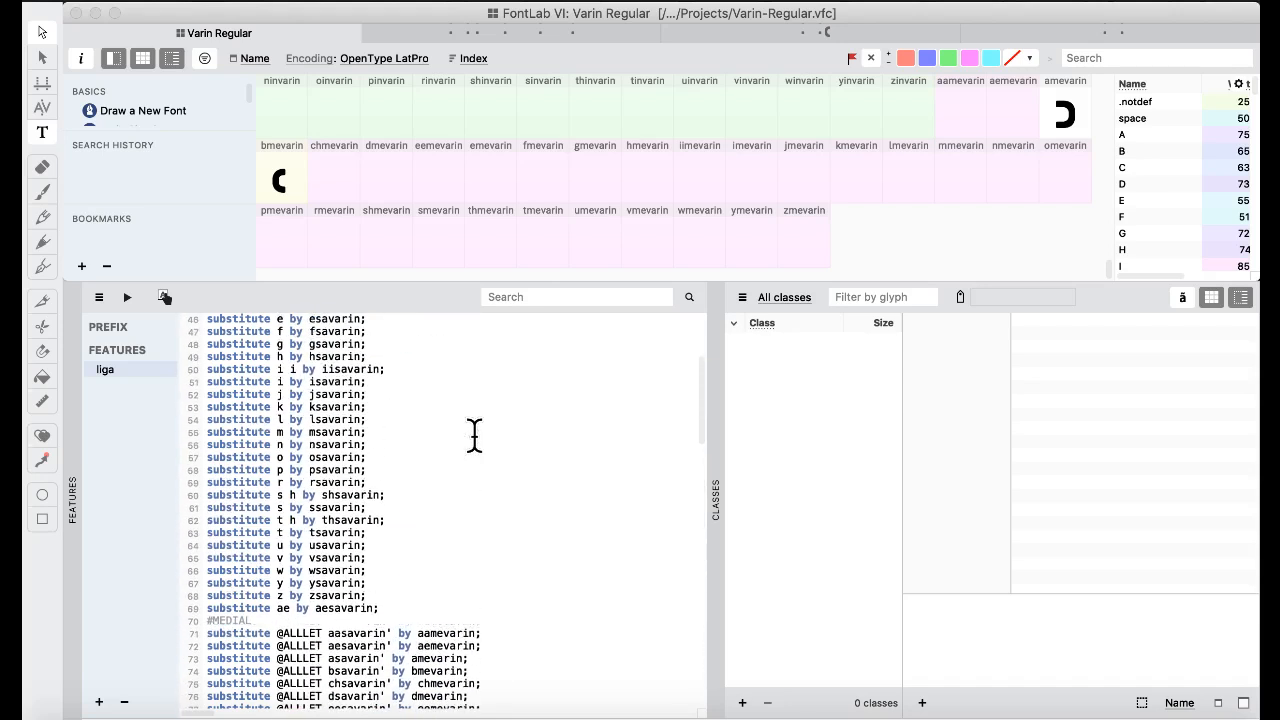
scroll(474, 435, "up", 14)
scroll(474, 435, "down", 11)
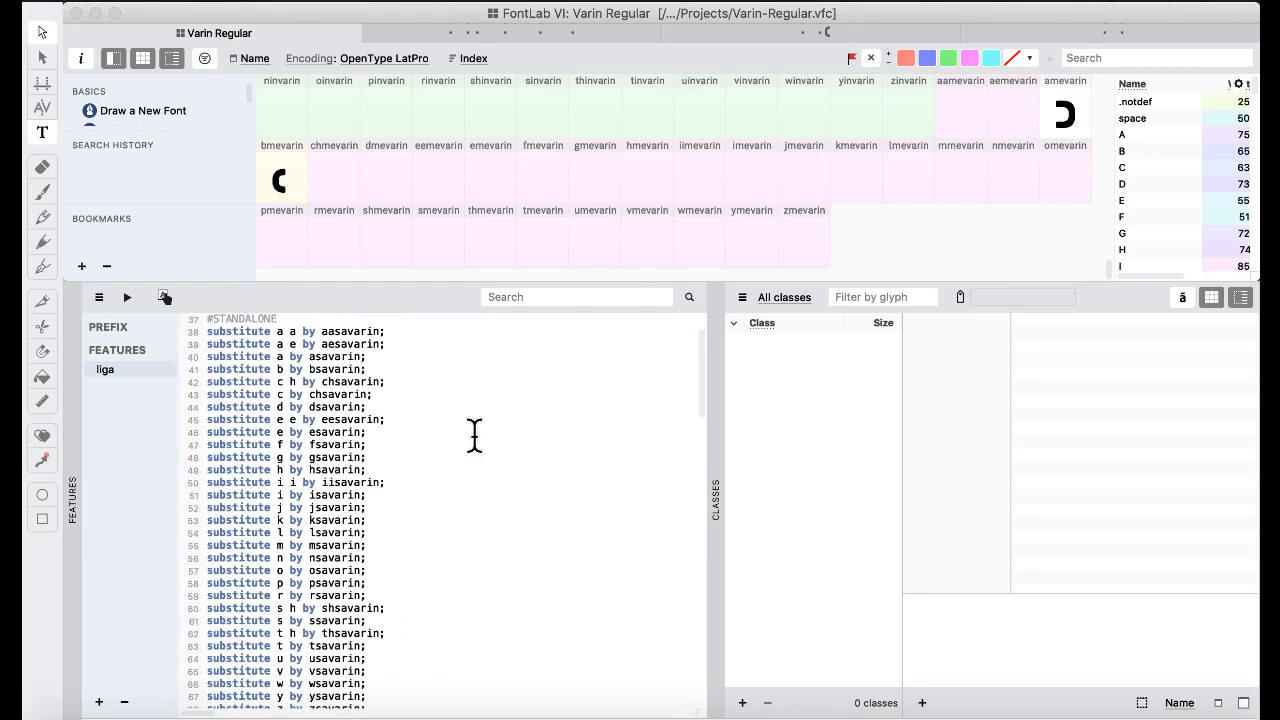
scroll(474, 435, "up", 1)
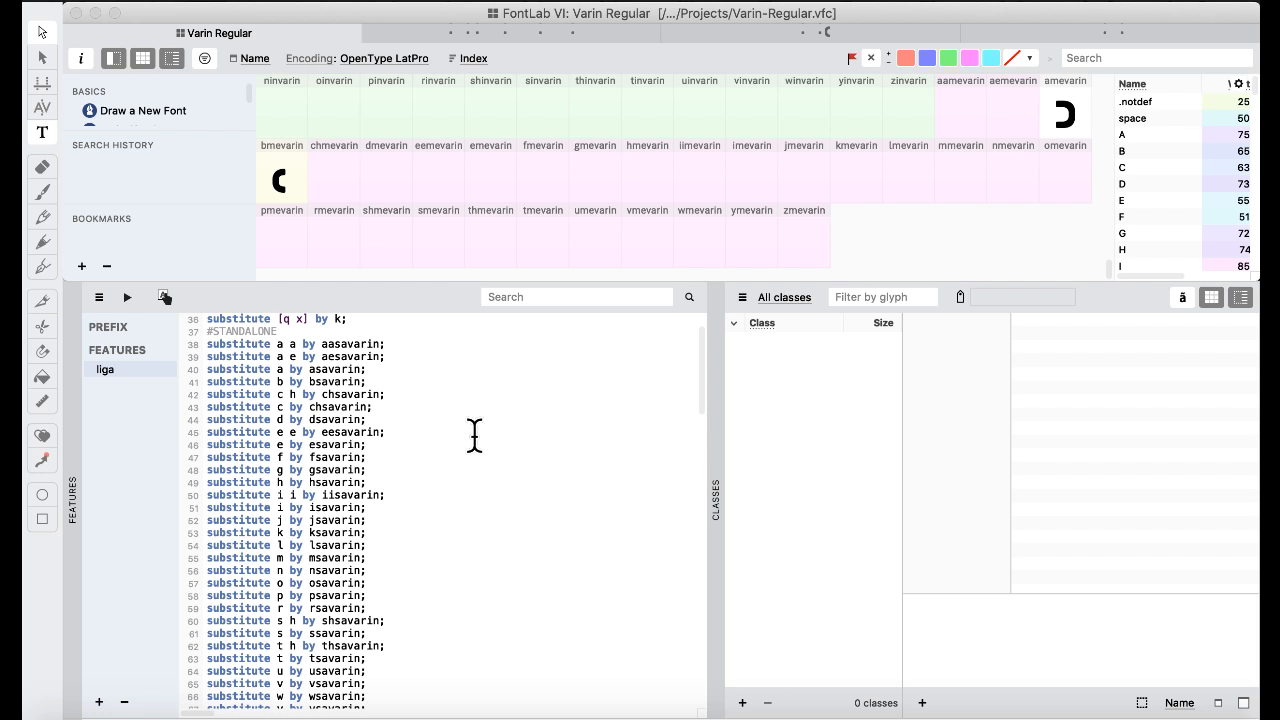
scroll(474, 435, "down", 20)
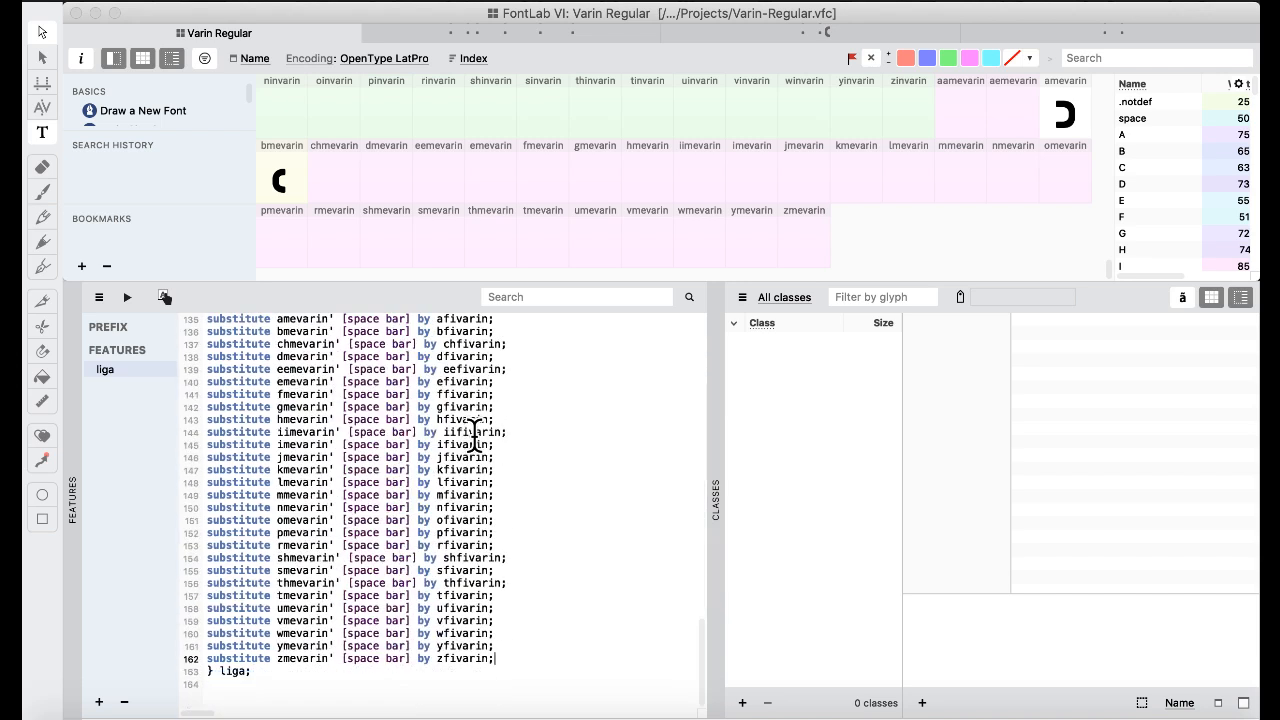
scroll(474, 435, "up", 3)
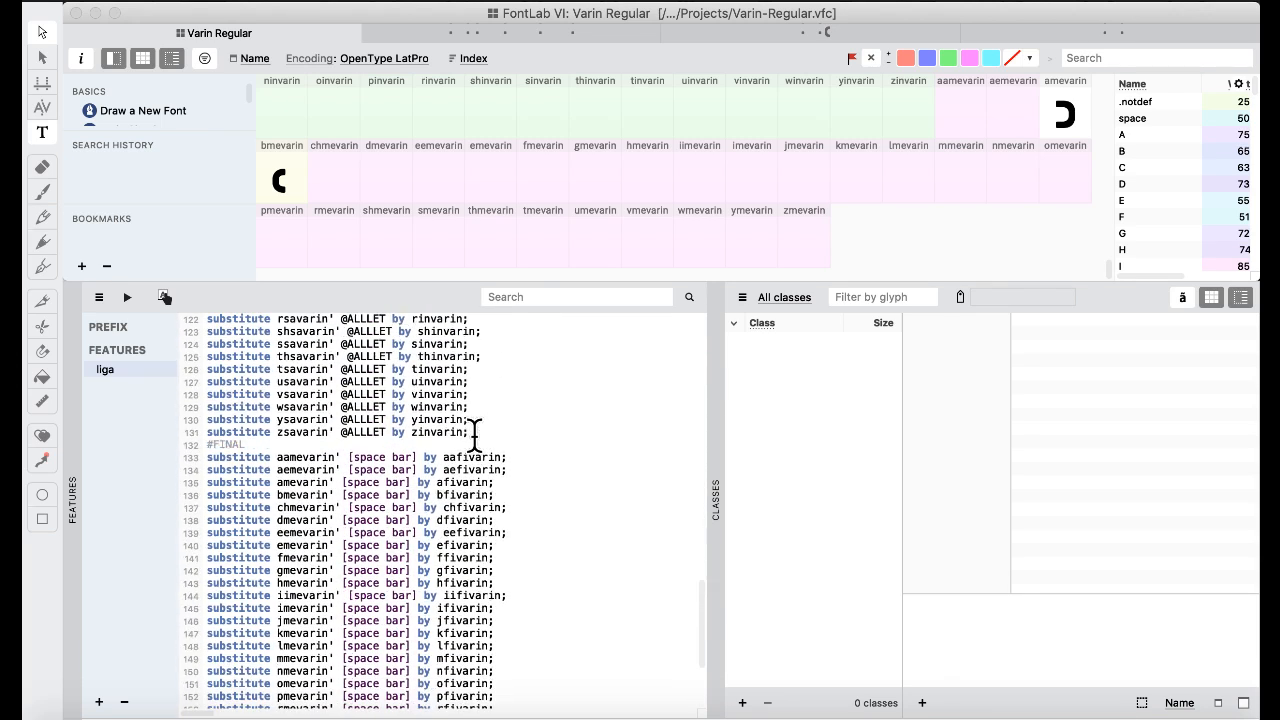
scroll(474, 435, "up", 1)
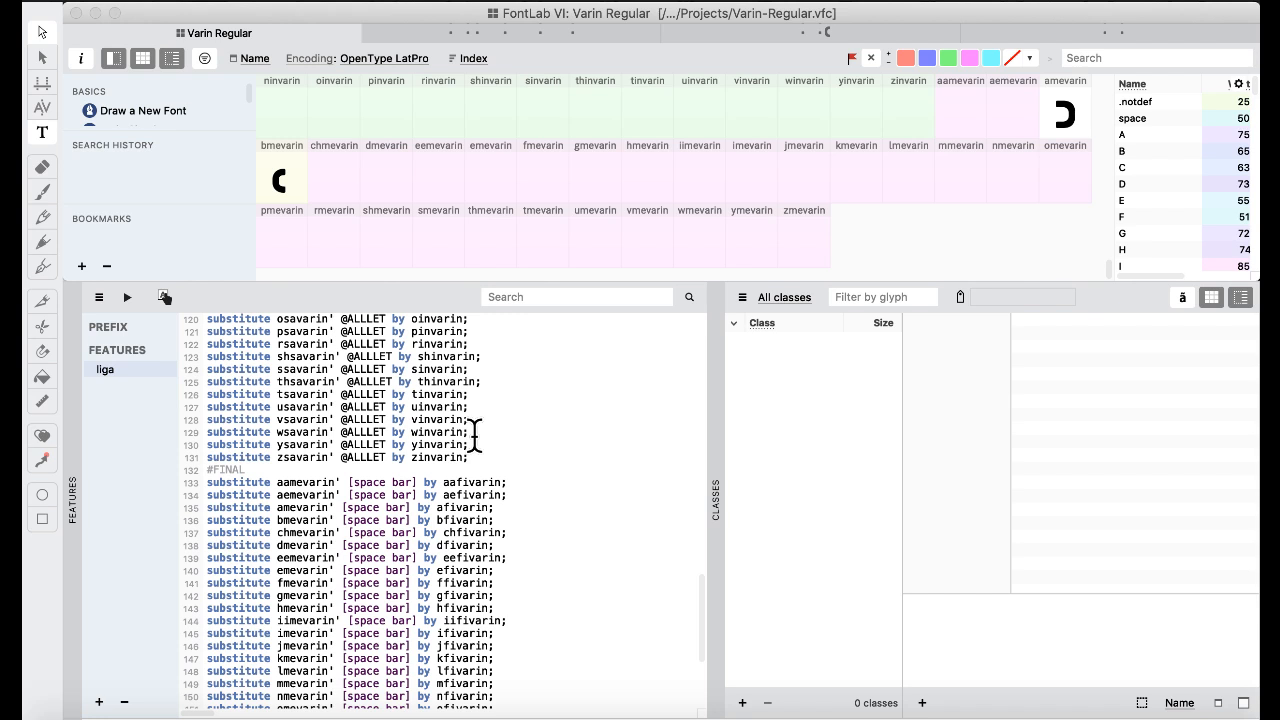
- In the font info's family dimensions, set the Ascender to 1500 and the Safe top to 1500
left_click(81, 58)
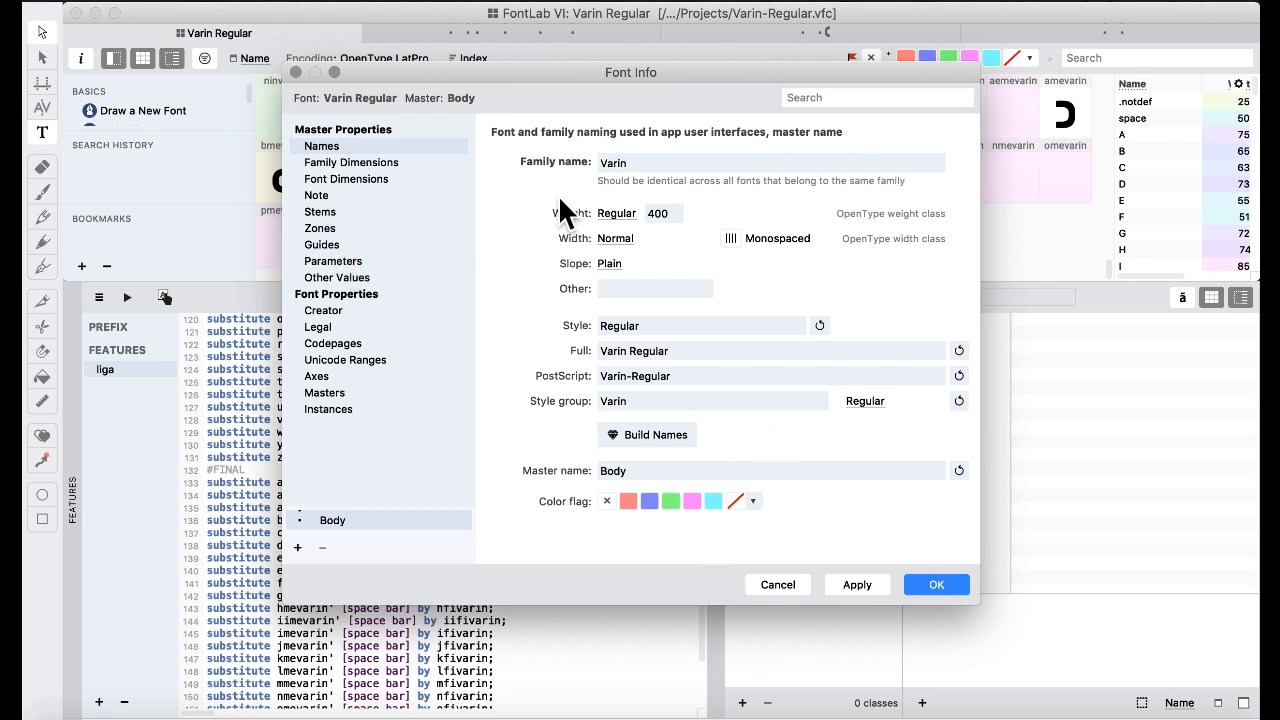
left_click(349, 131)
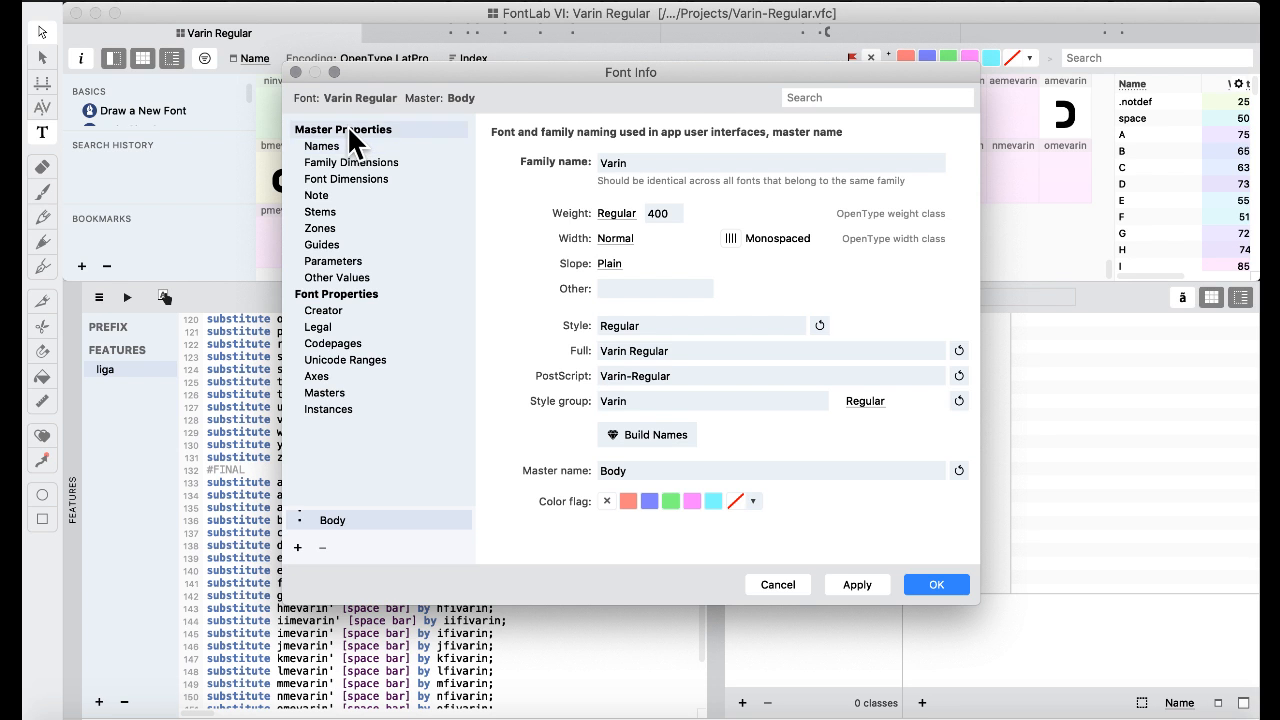
key("Down")
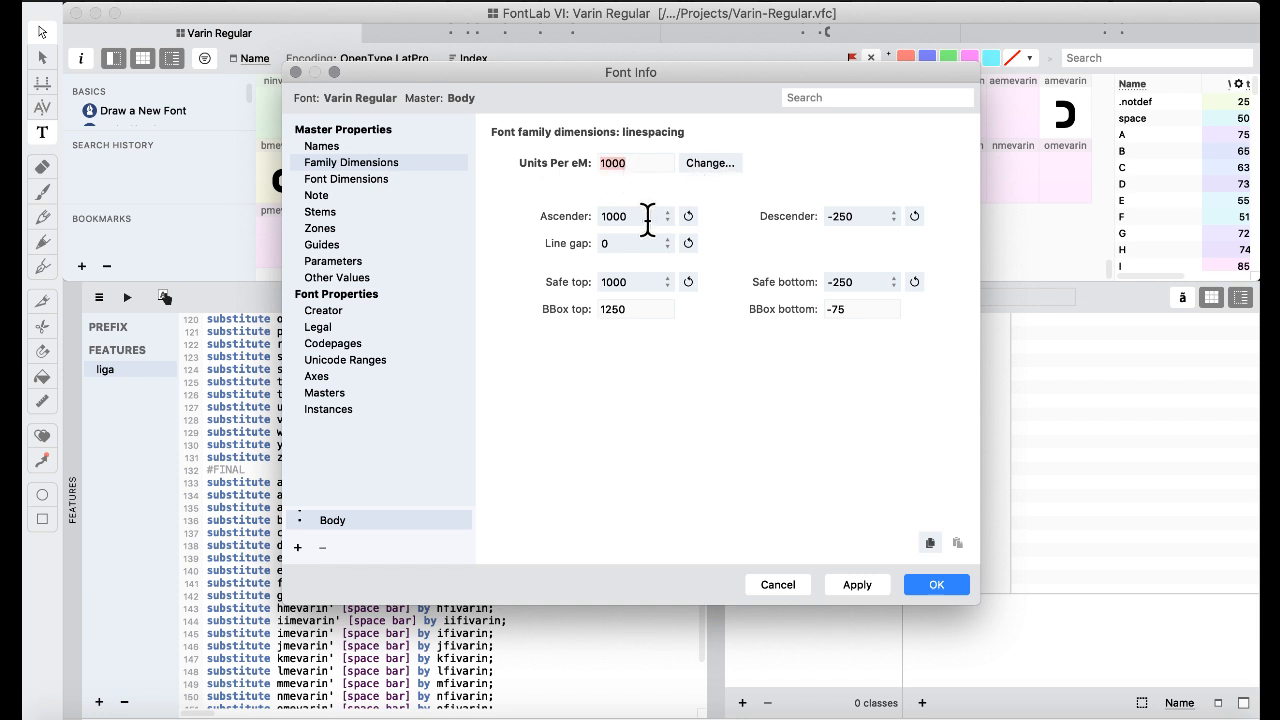
double_click(632, 218)
type("1500")
double_click(654, 282)
type("1500")
- In the font dimensions, set the Caps Height to 1500 and the x Height to 750
left_click(357, 180)
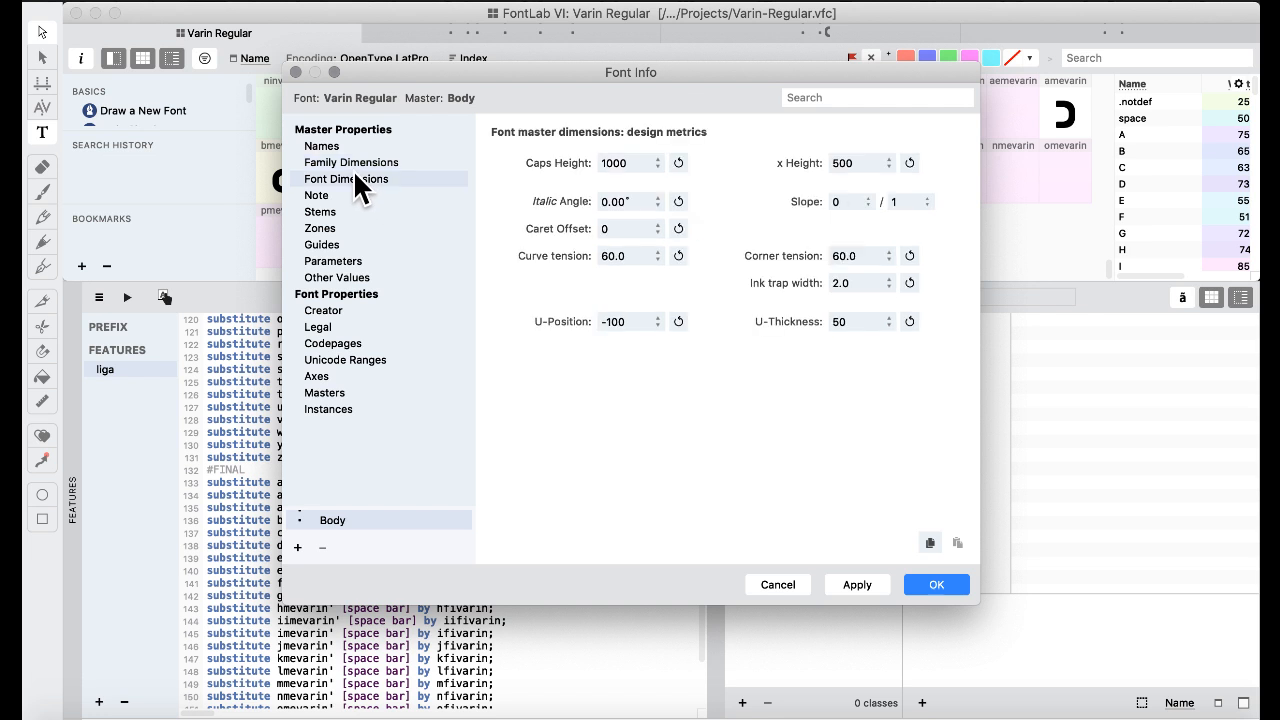
double_click(622, 163)
type("1500")
double_click(864, 163)
type("750")
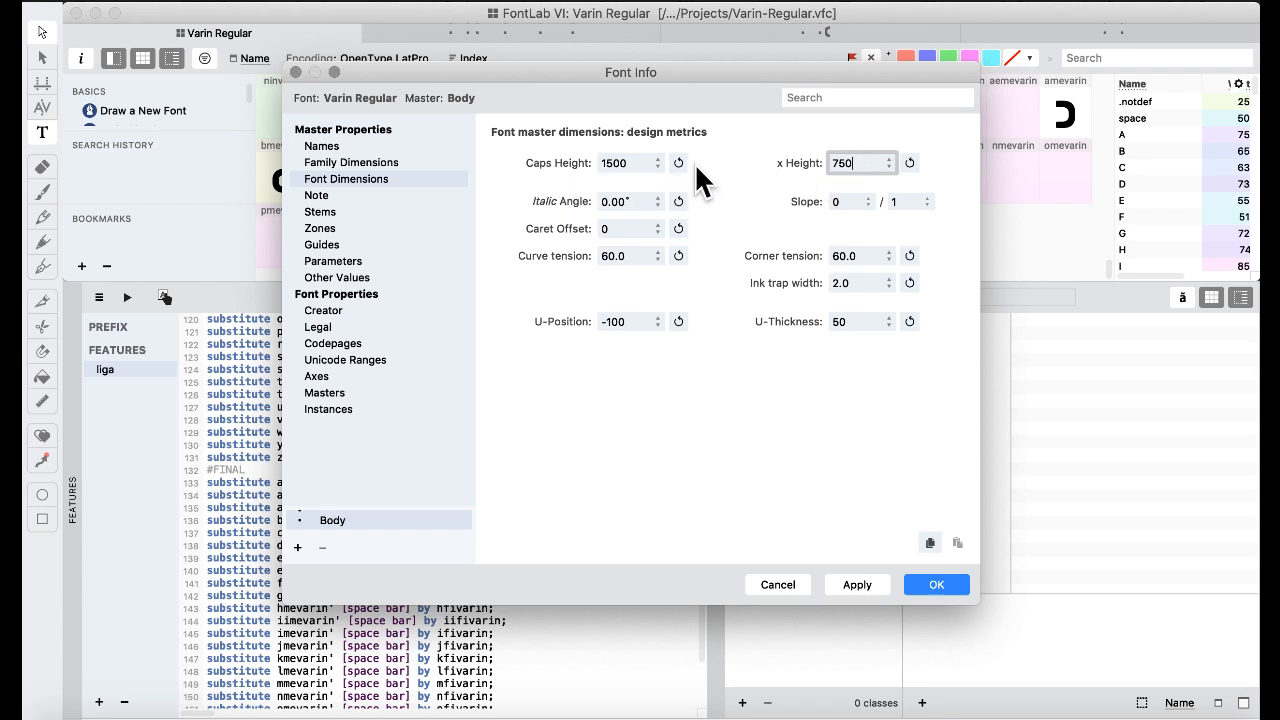
- Look through the font info sections from Note and Stems to the Creator credits
left_click(360, 193)
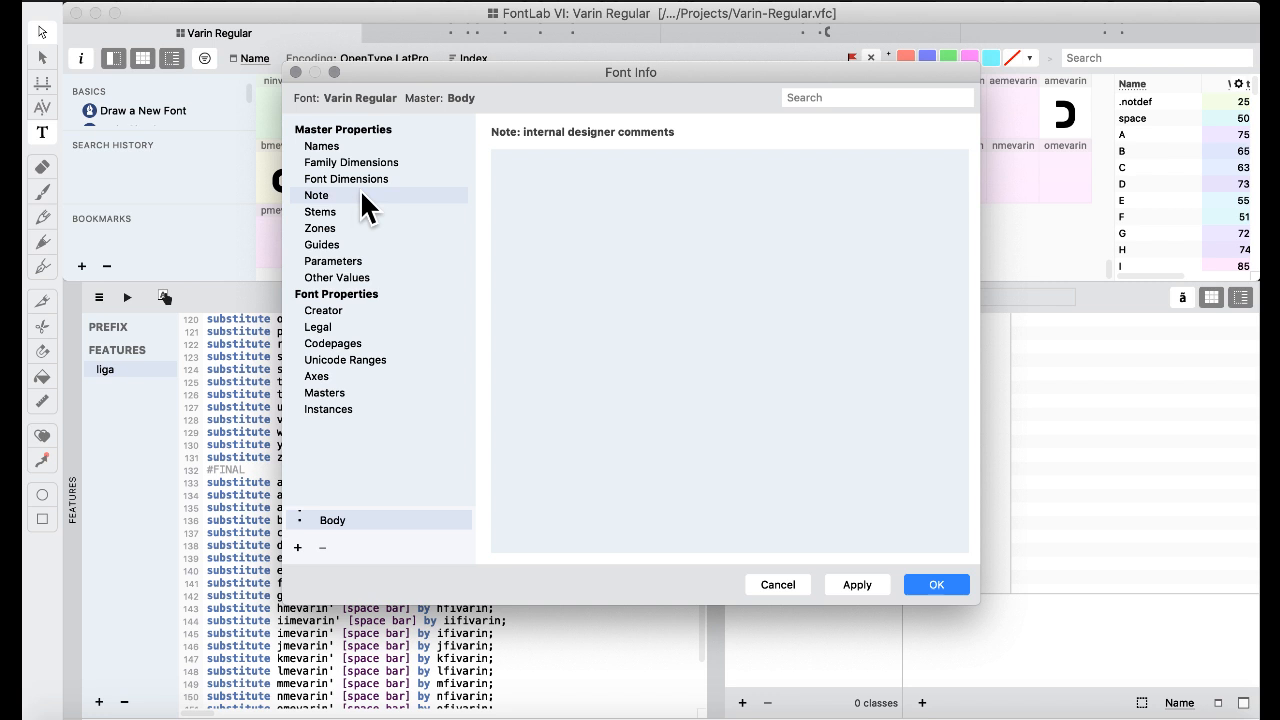
left_click(344, 214)
key("Down")
key("Down")
key("Down")
key("Down")
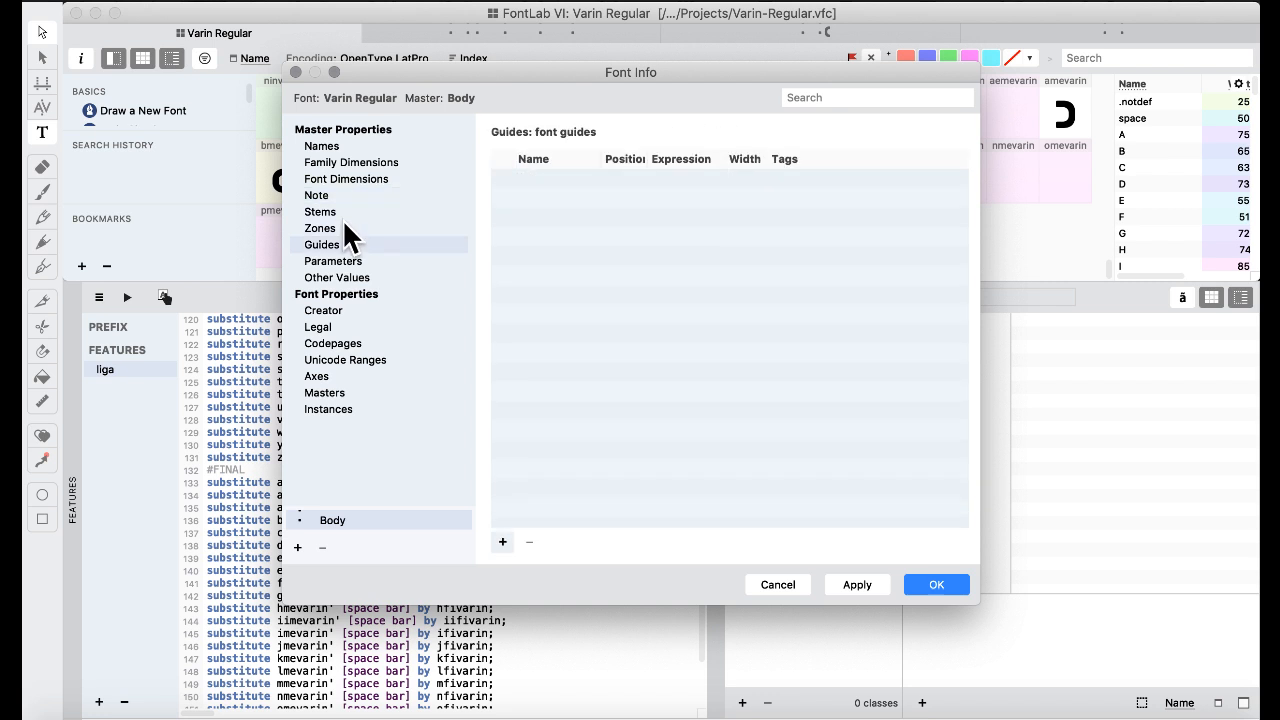
key("Down")
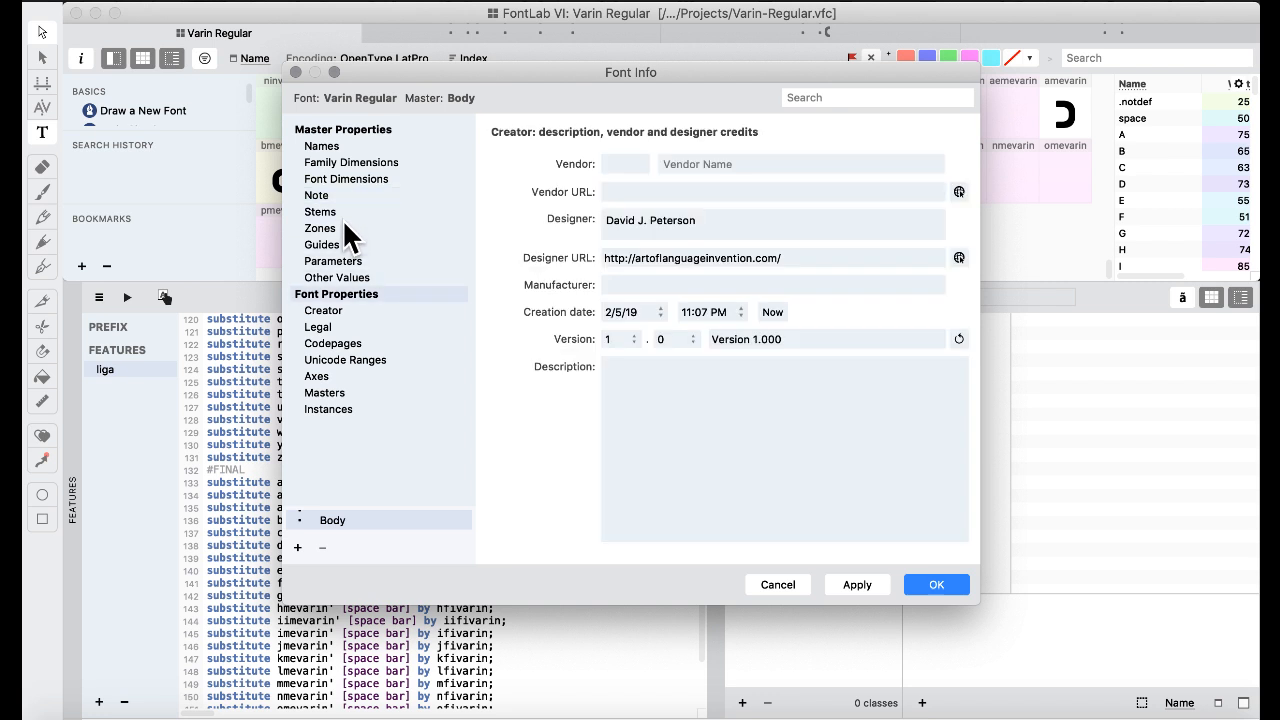
- Add 1252 Latin 1 and 1250 Latin 2: Eastern Europe to the font's supported codepages
key("Down")
key("Down")
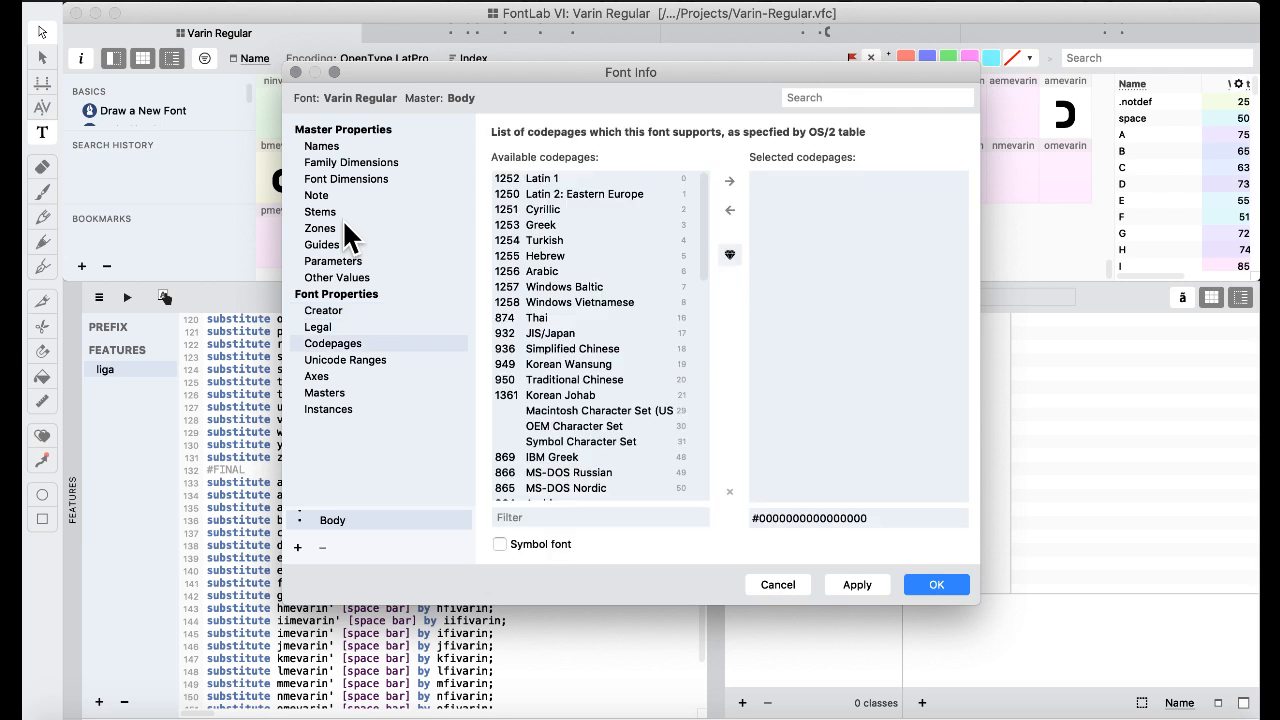
key("Up")
key("Down")
left_click(636, 175)
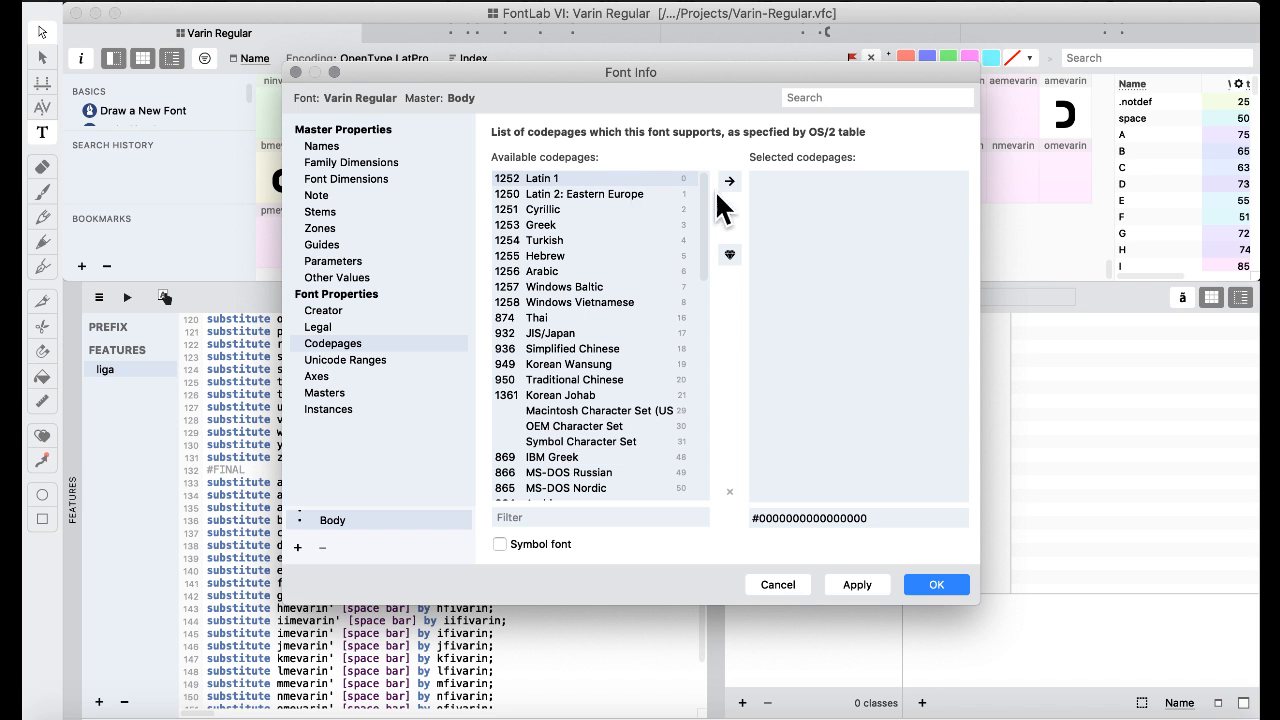
left_click(729, 181)
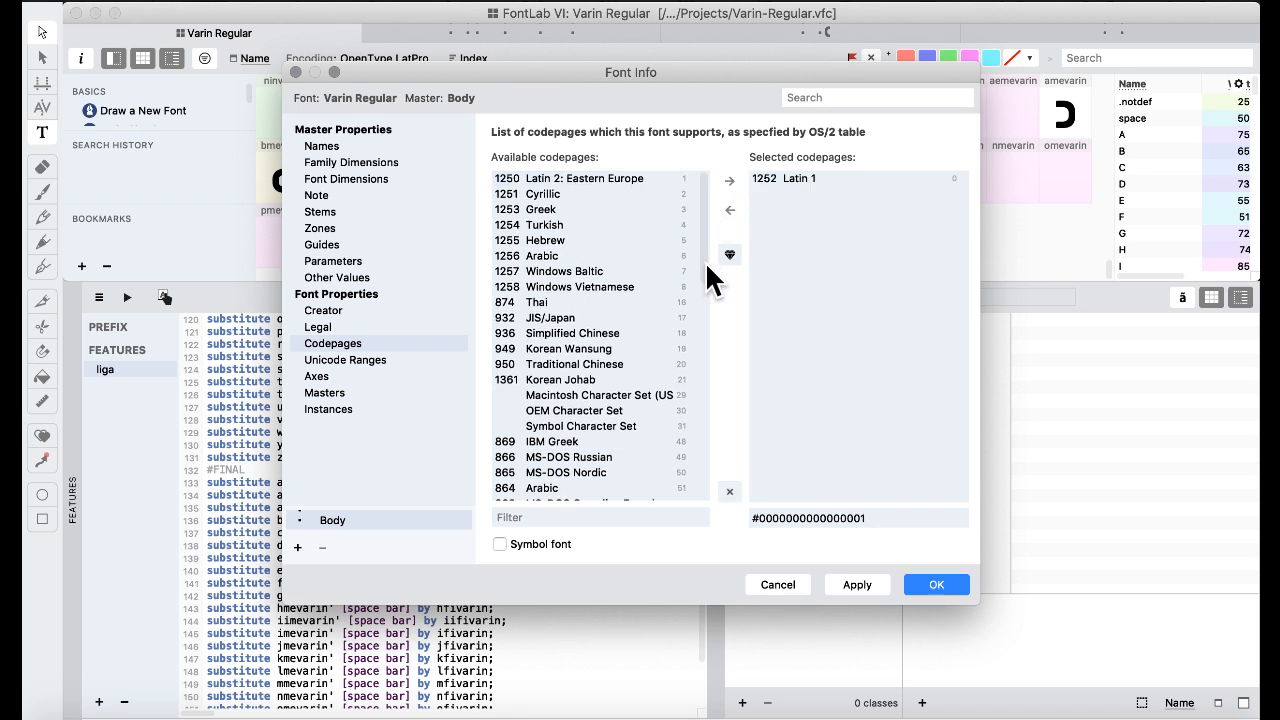
left_click(622, 179)
left_click(729, 181)
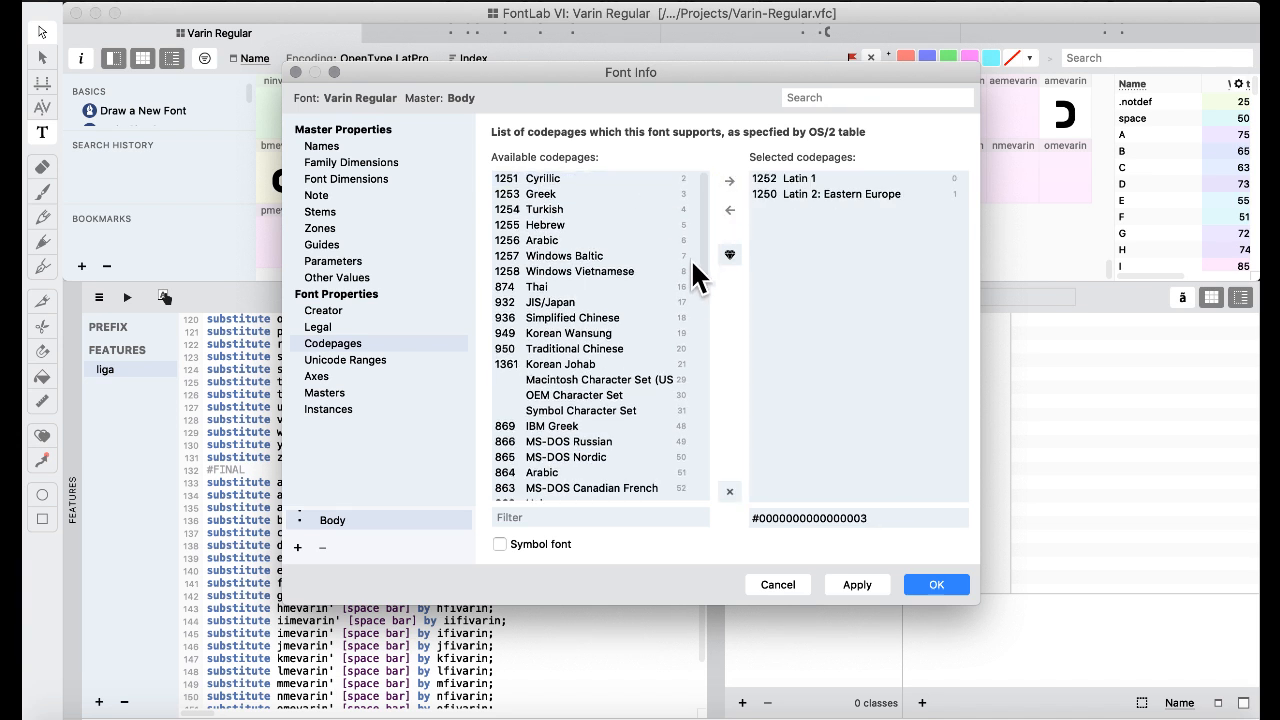
- Mark Basic Latin, Latin-1 Supplement, Latin Extended-A and Latin Extended-B as supported Unicode ranges
left_click(345, 362)
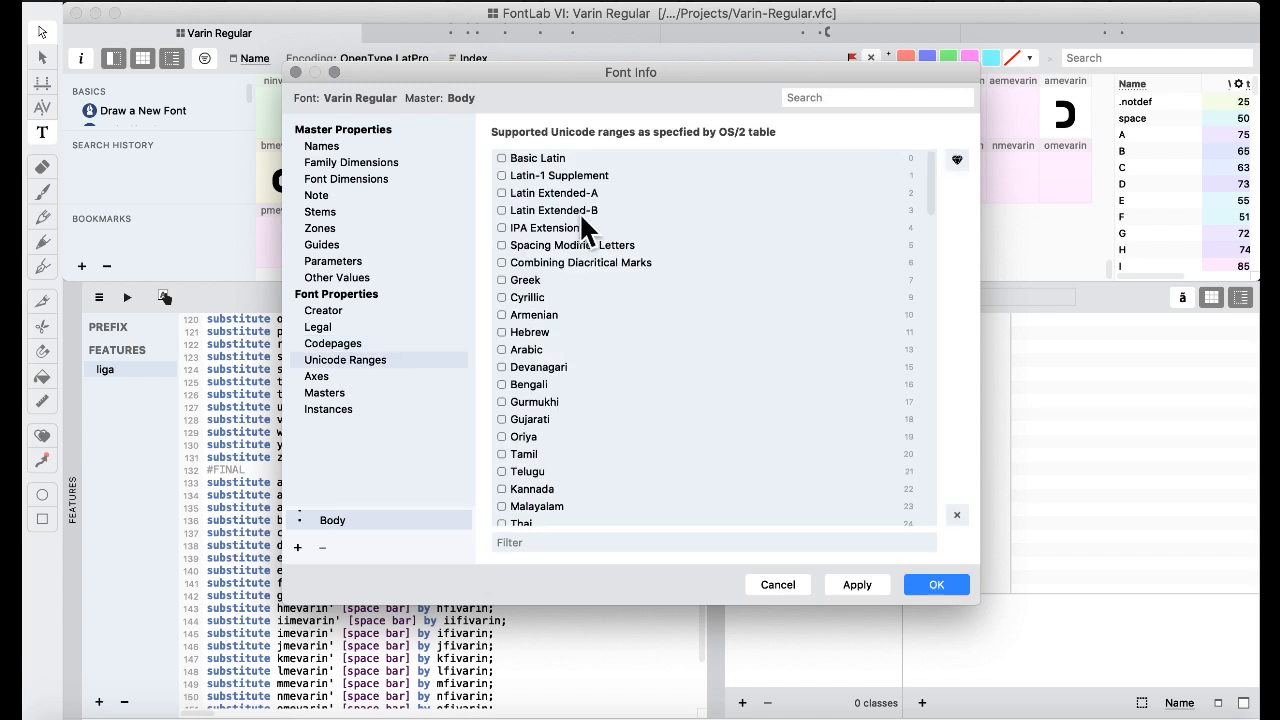
left_click(501, 175)
left_click(501, 193)
left_click(501, 210)
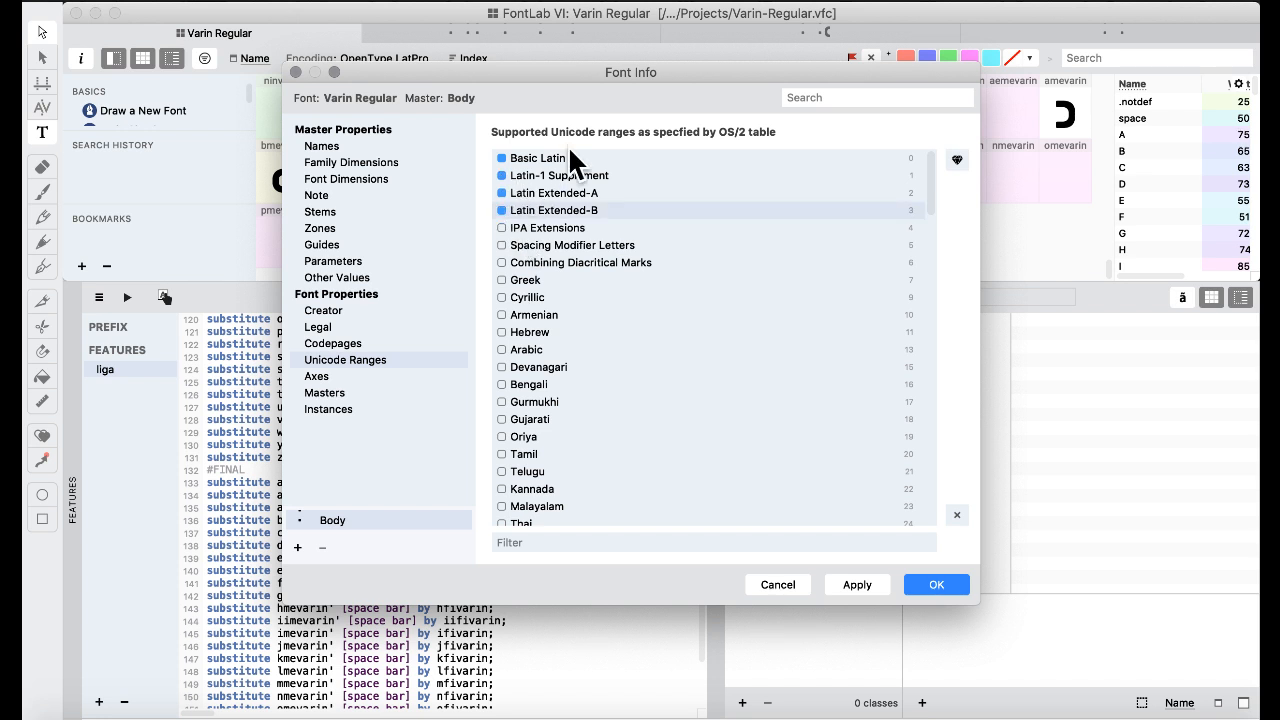
- Check the Axes, Masters and Instances settings, then apply the font info changes and close the dialog
left_click(340, 376)
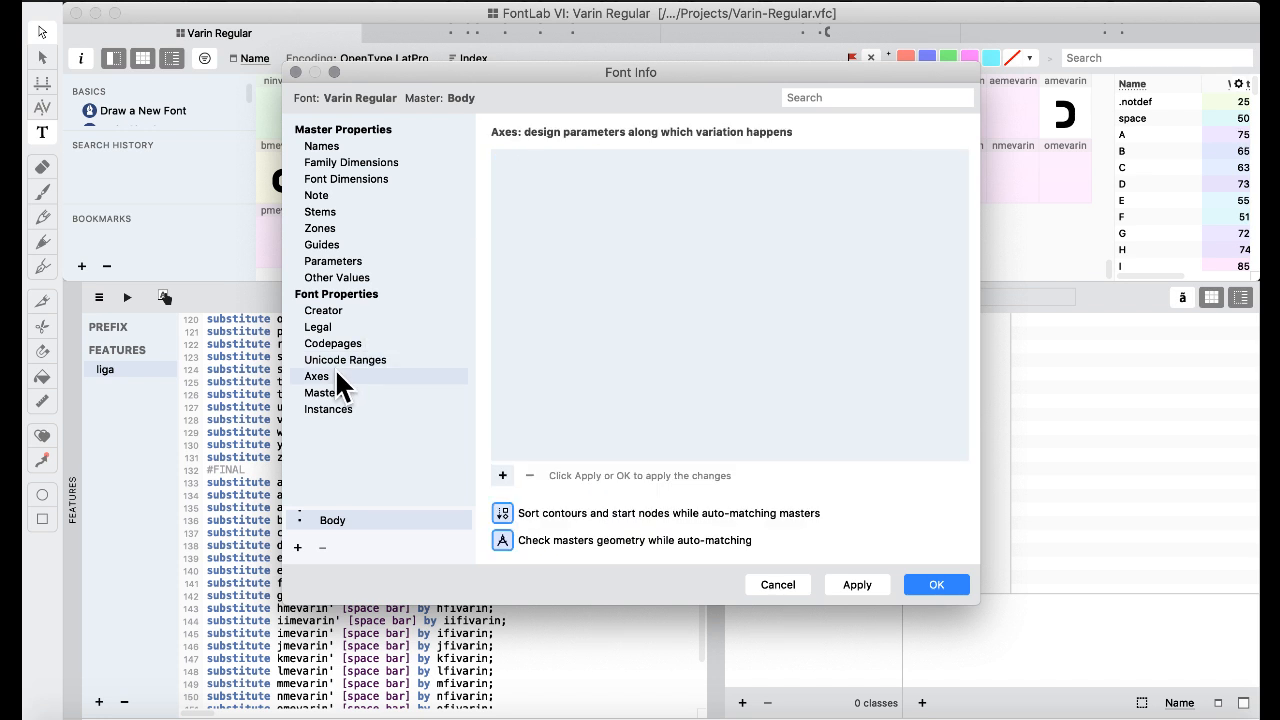
left_click(334, 393)
left_click(332, 410)
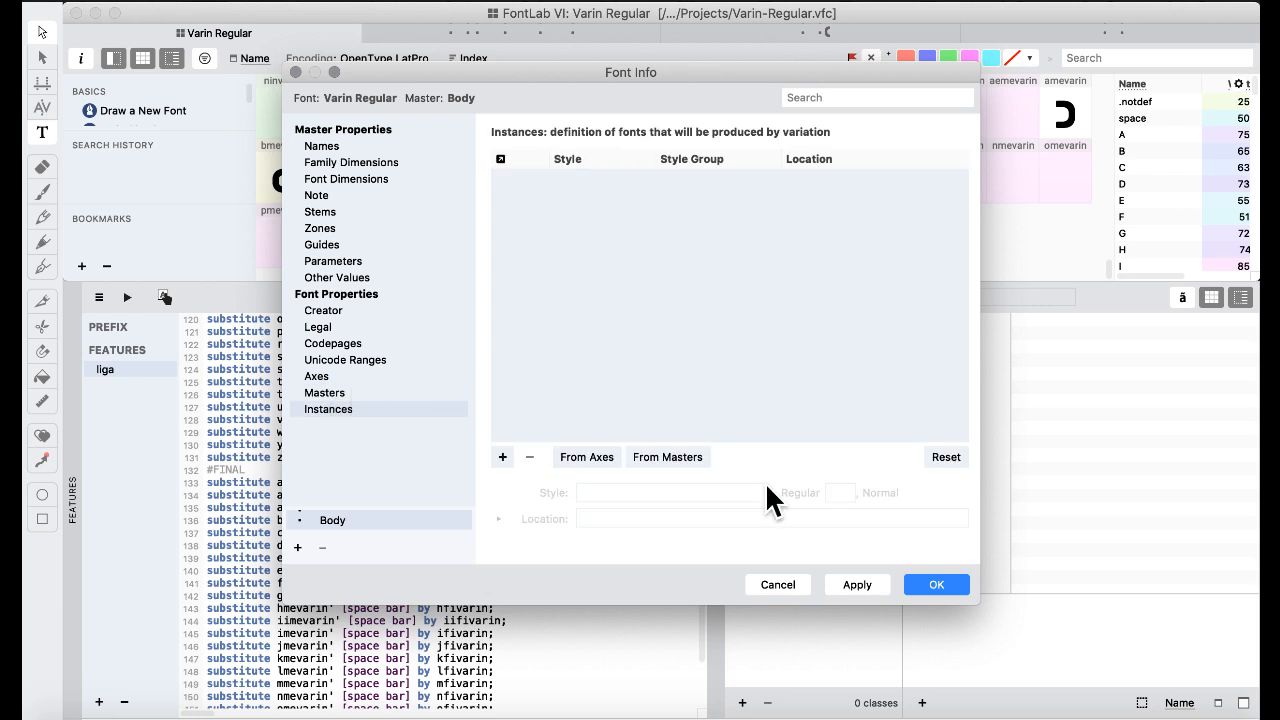
left_click(852, 584)
left_click(934, 585)
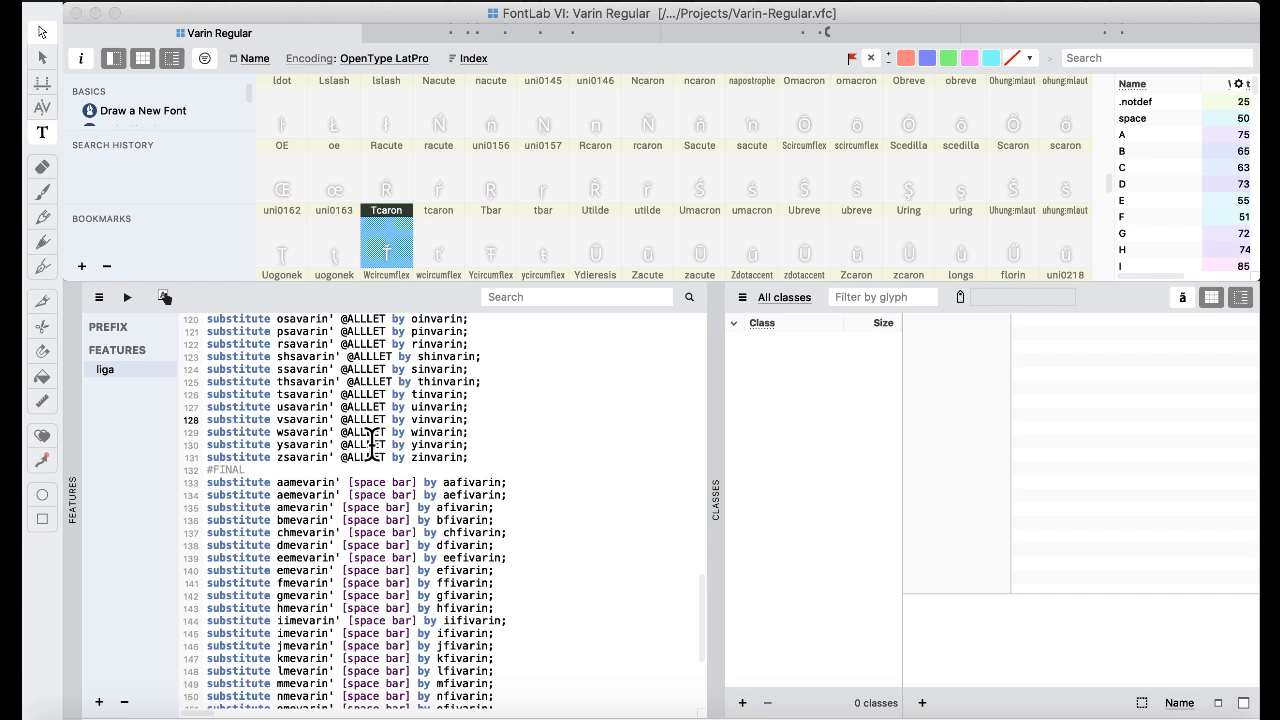
- Compile the liga feature code again and switch to the Default workspace
scroll(372, 444, "down", 5)
scroll(372, 444, "up", 5)
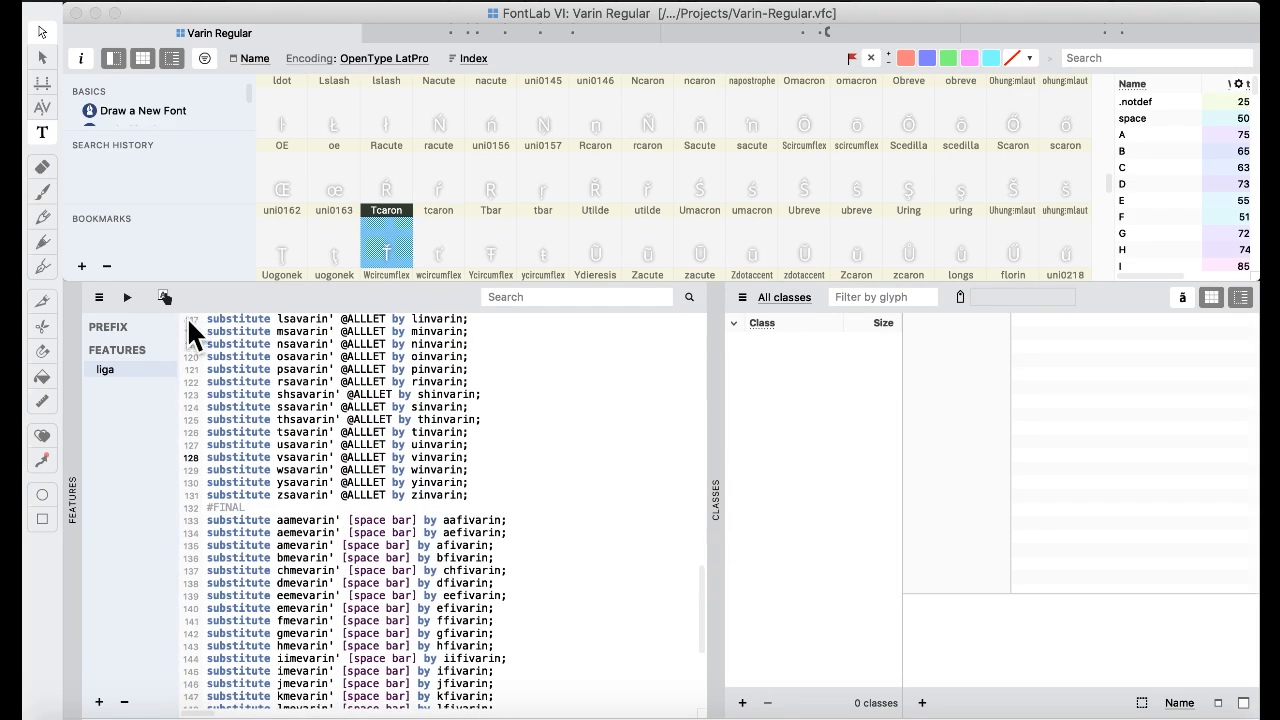
left_click(127, 297)
left_click(730, 8)
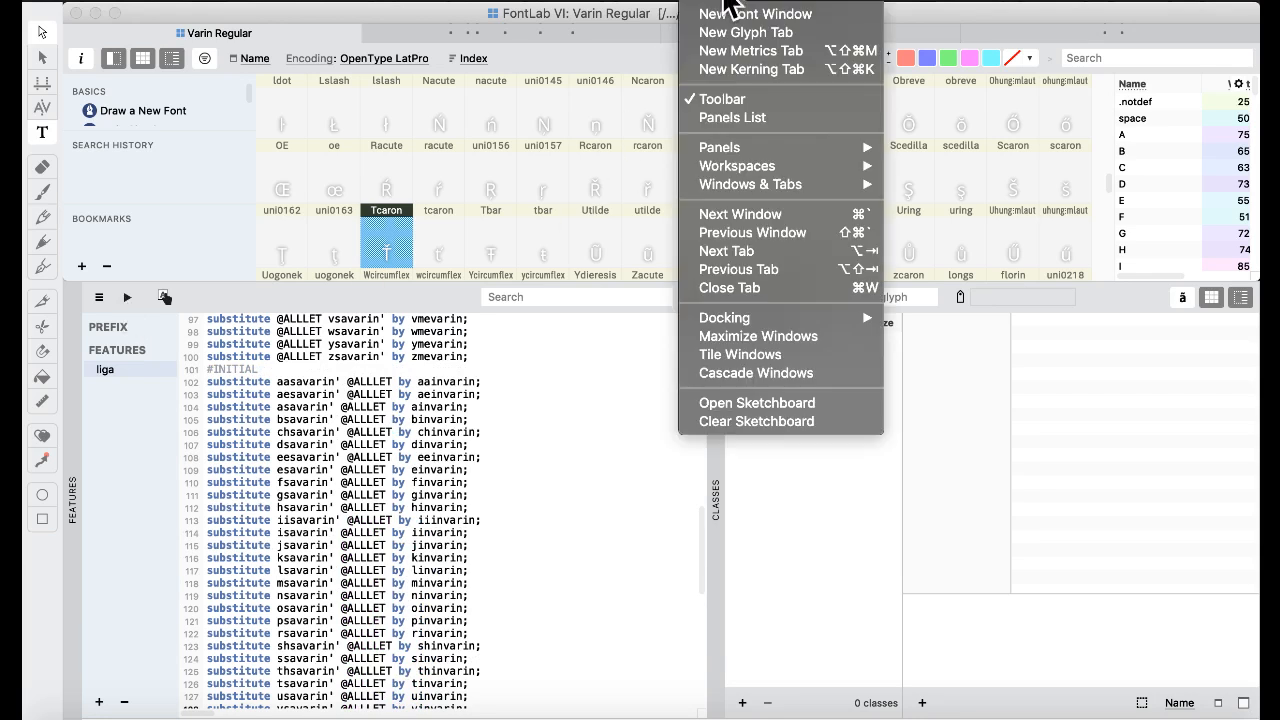
mouse_move(757, 168)
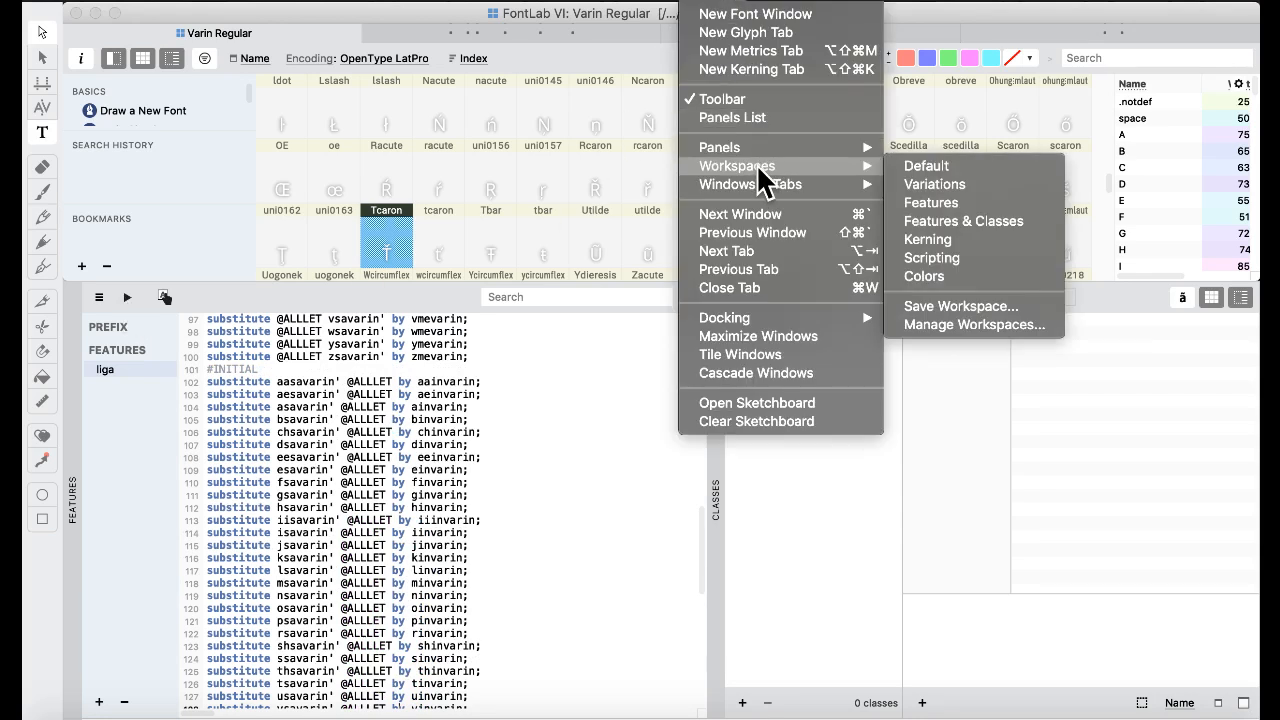
left_click(990, 167)
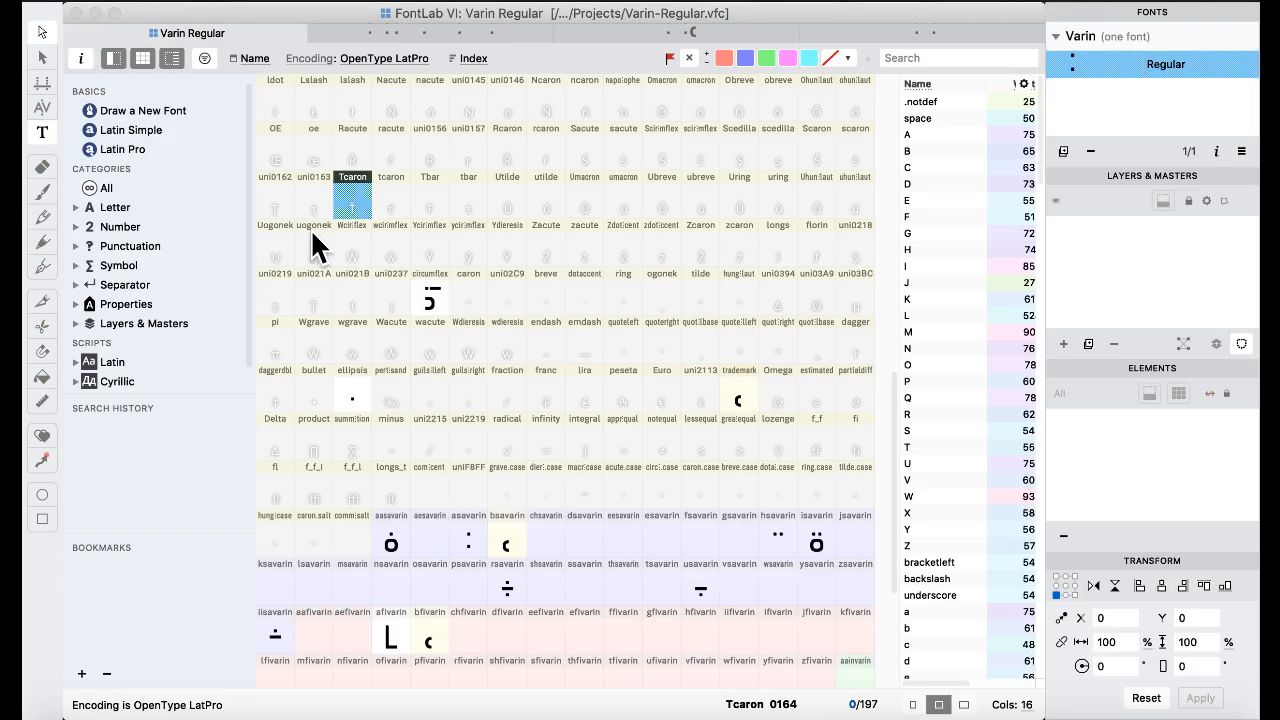
- Open a glyph window in text mode with the text sidebar shown and the OpenType features enabled
left_click(42, 132)
left_click(81, 58)
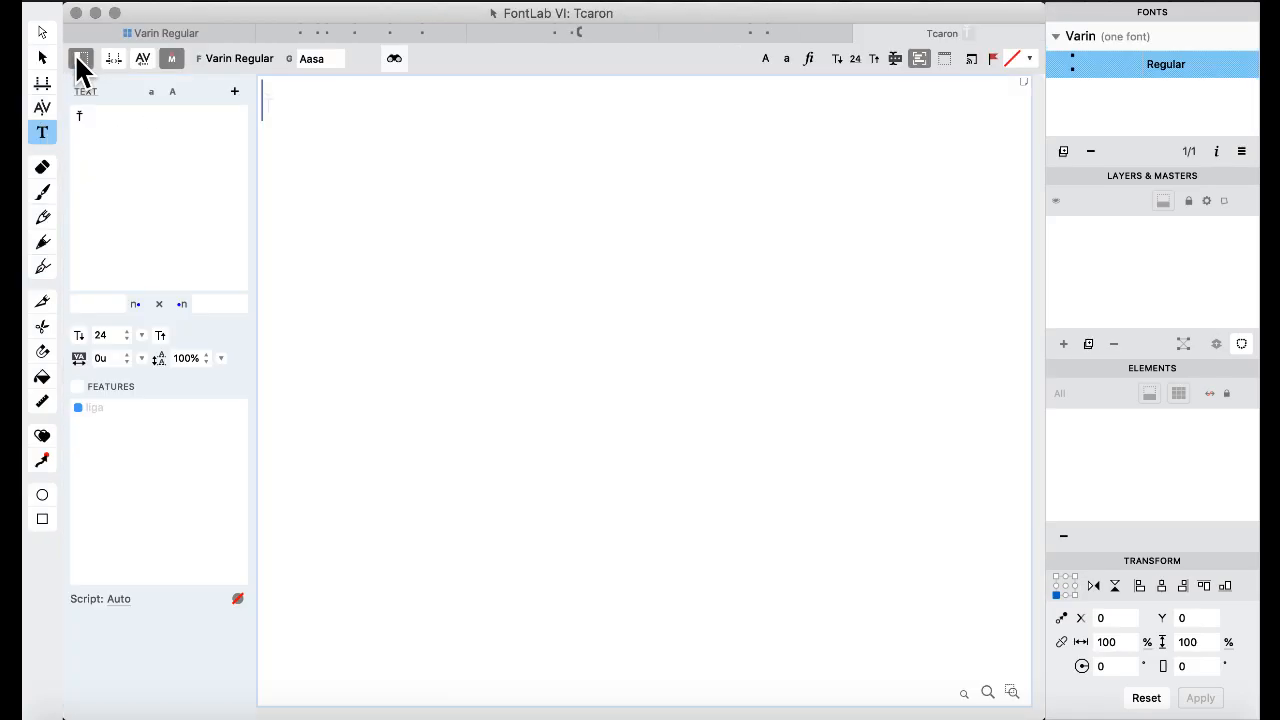
left_click(79, 385)
- Replace the sample text with "abab" to test the liga substitutions
left_click(80, 108)
type("ab")
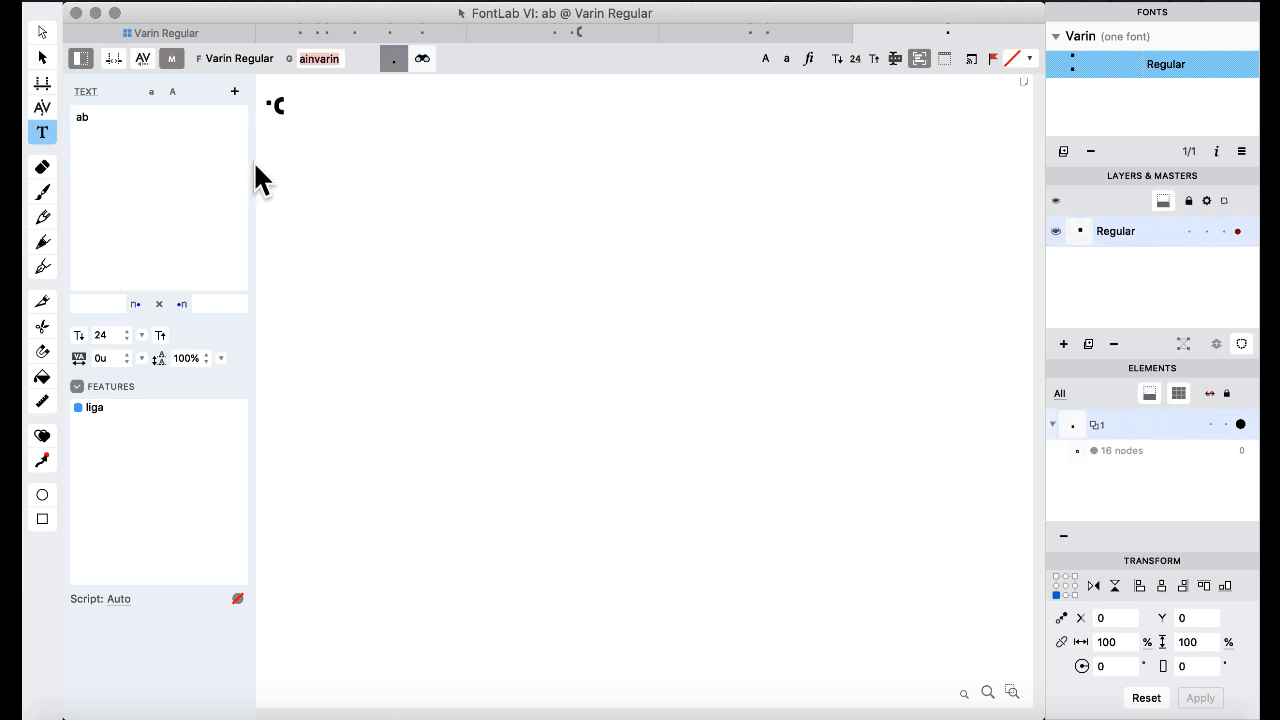
type("a")
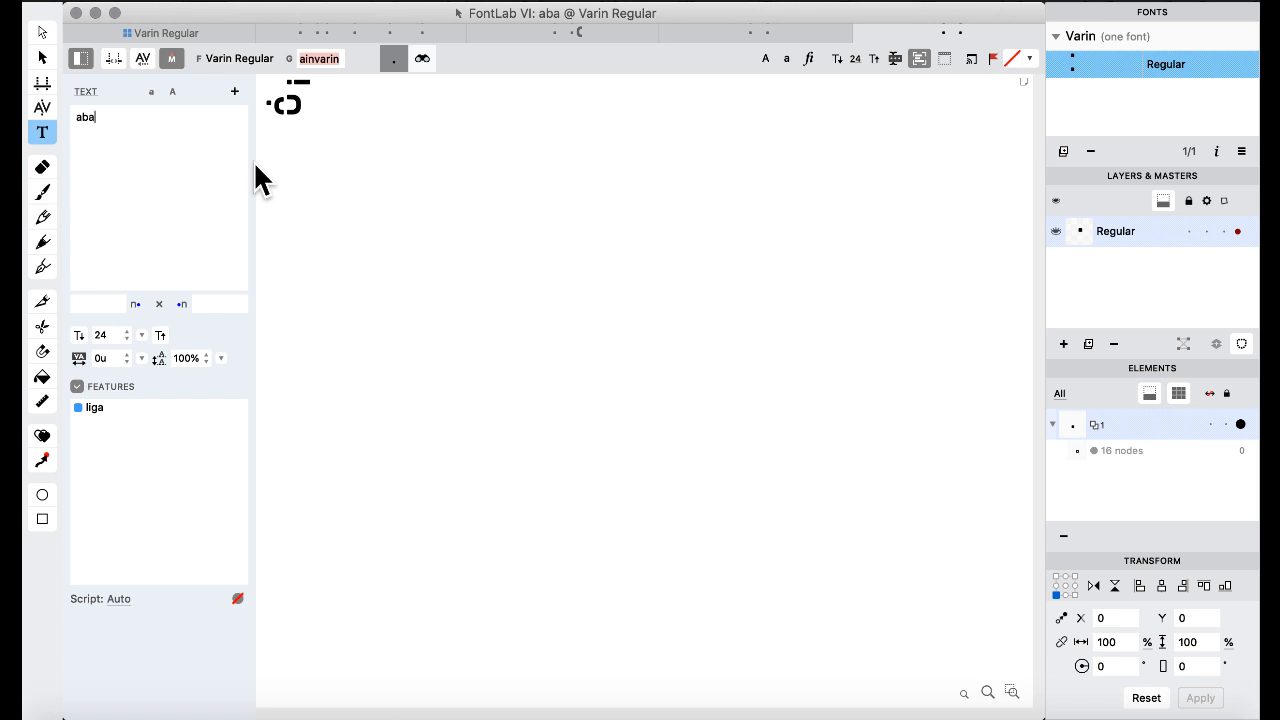
type("b")
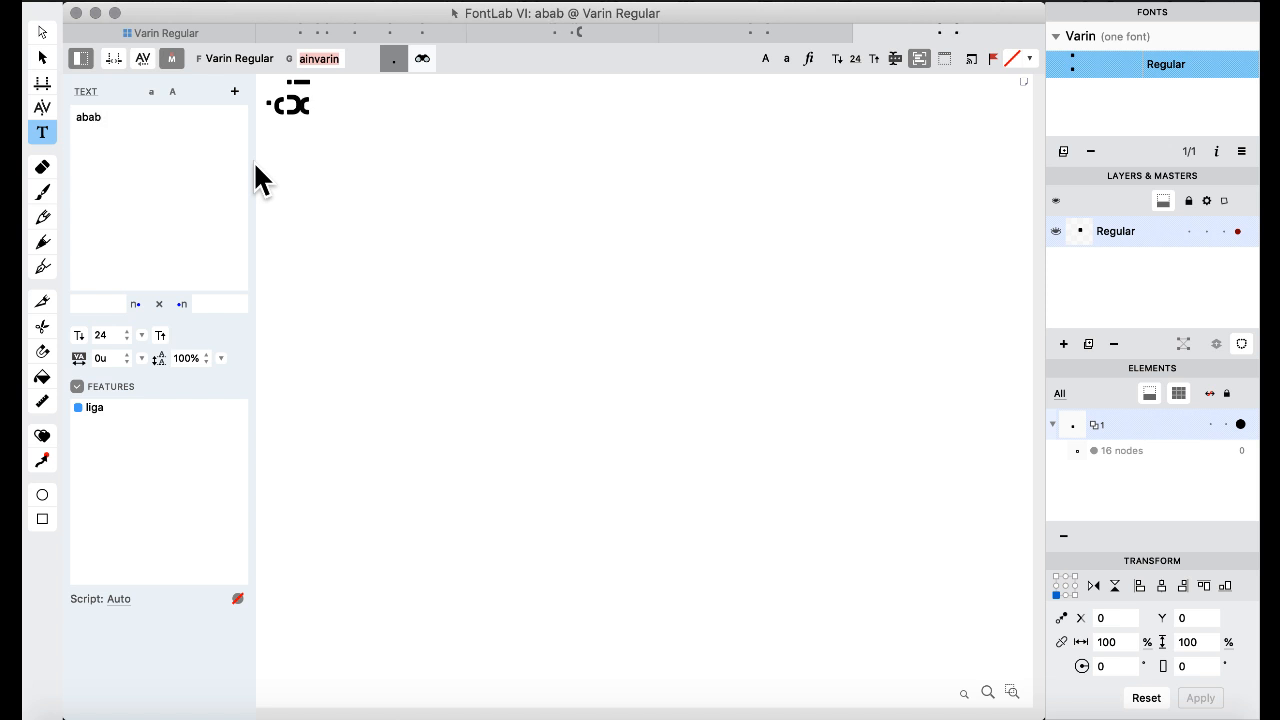
- Check which glyph is substituted for each letter of the "abab" sample
left_click(298, 105)
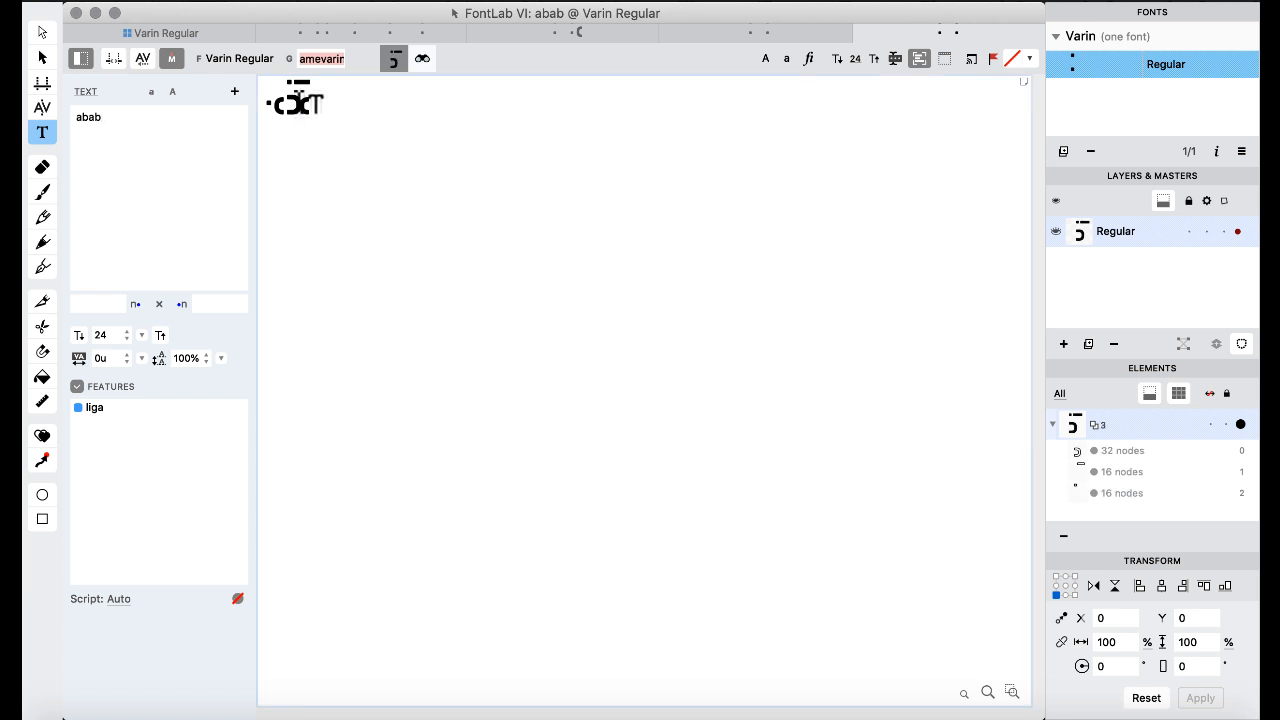
left_click(296, 106)
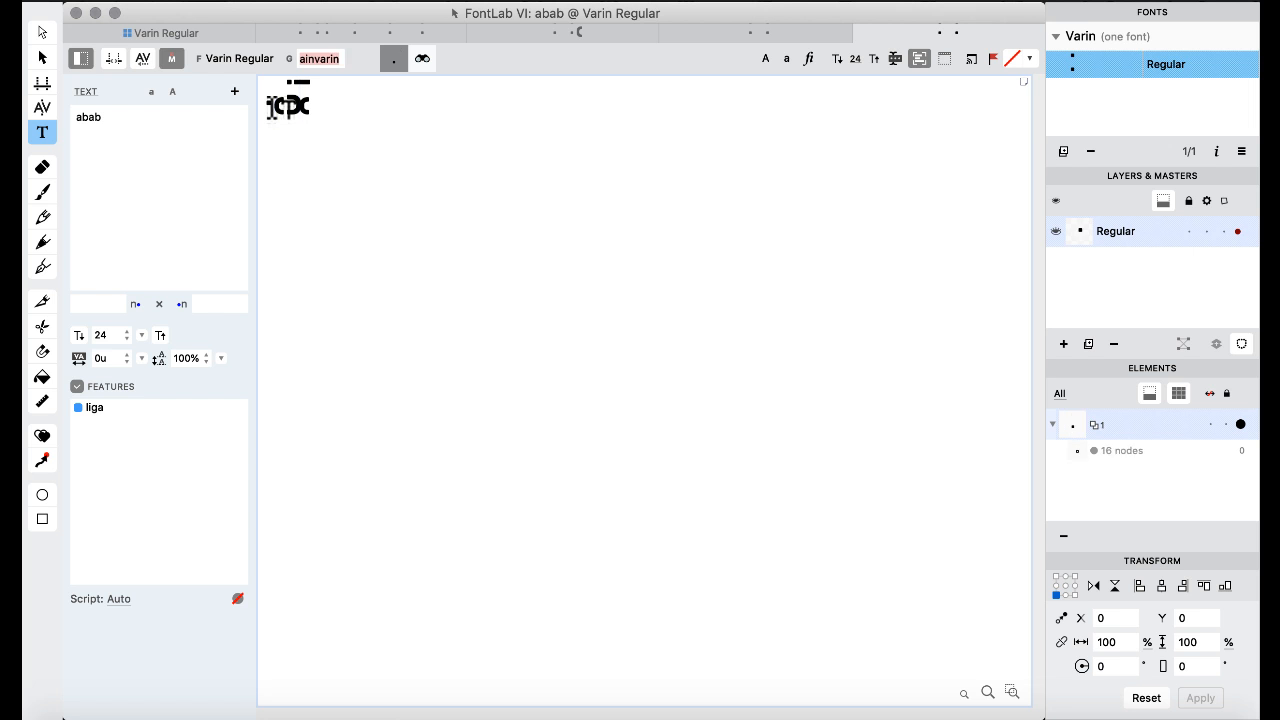
key("Right")
key("Right")
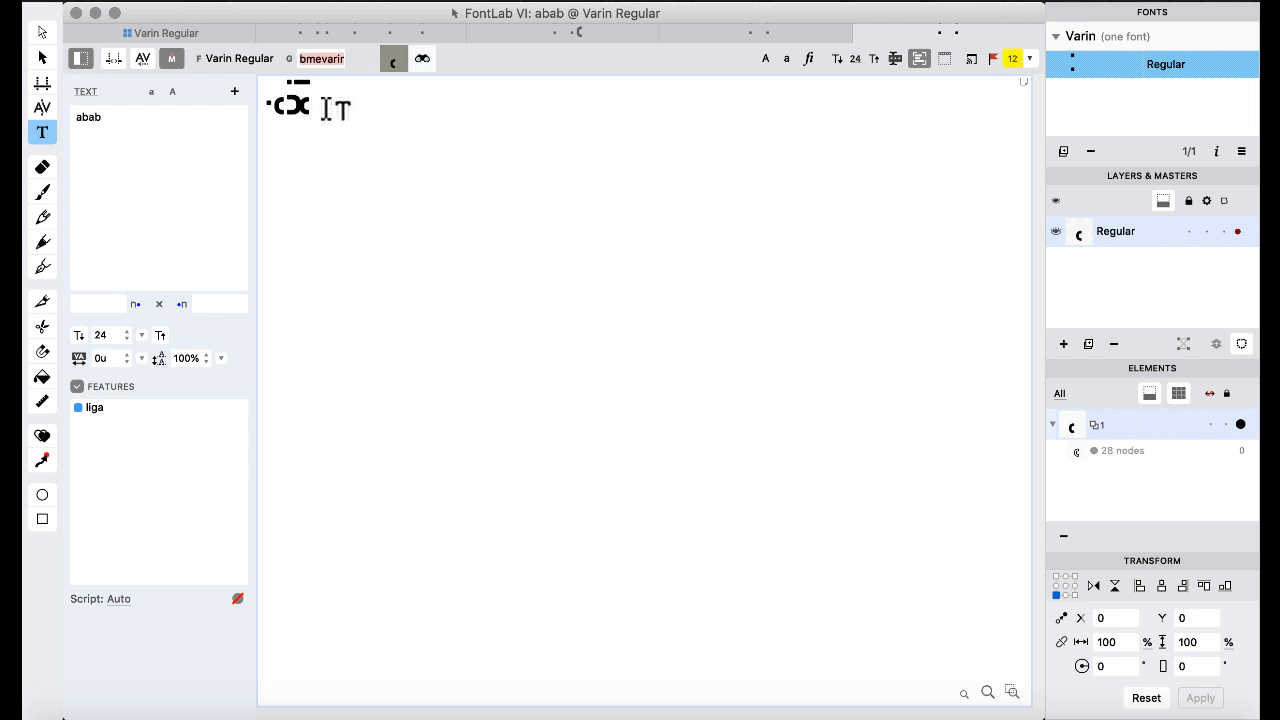
- Test the substitution of the last letter by trying the sample text as "aba", "aba|" and "abab"
type("a")
key("BackSpace")
key("BackSpace")
key("BackSpace")
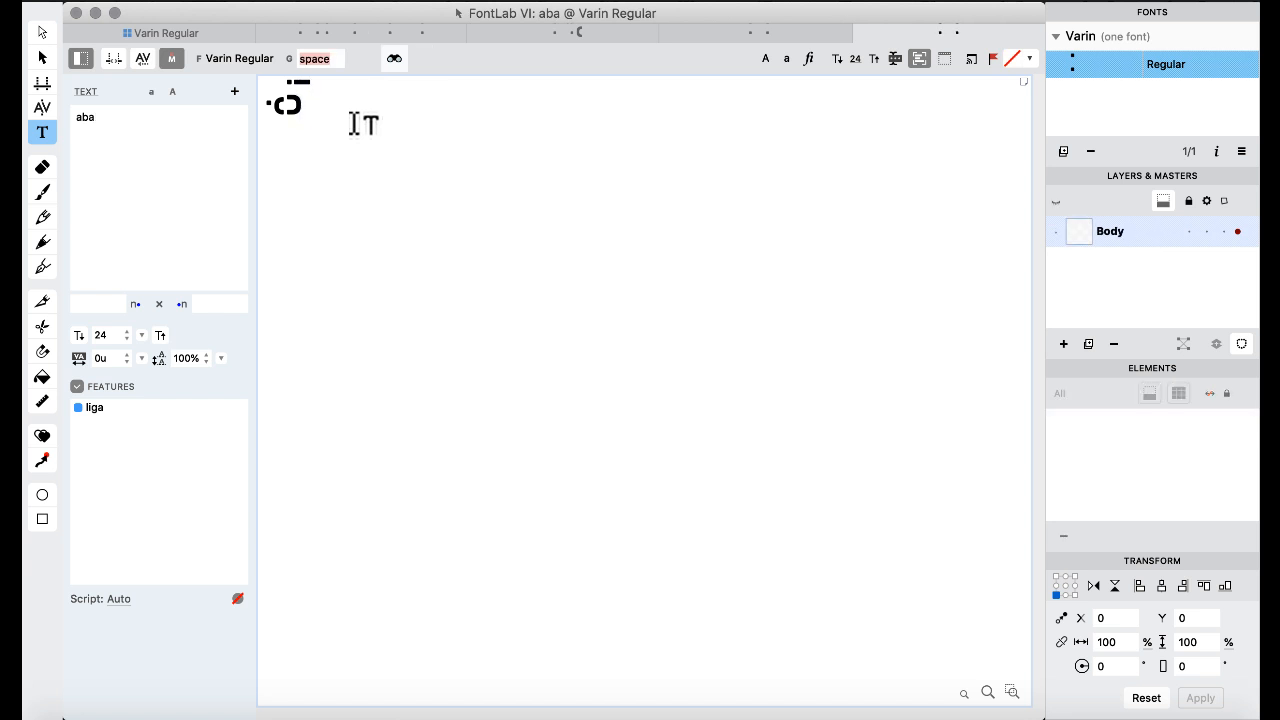
key("BackSpace")
type("i")
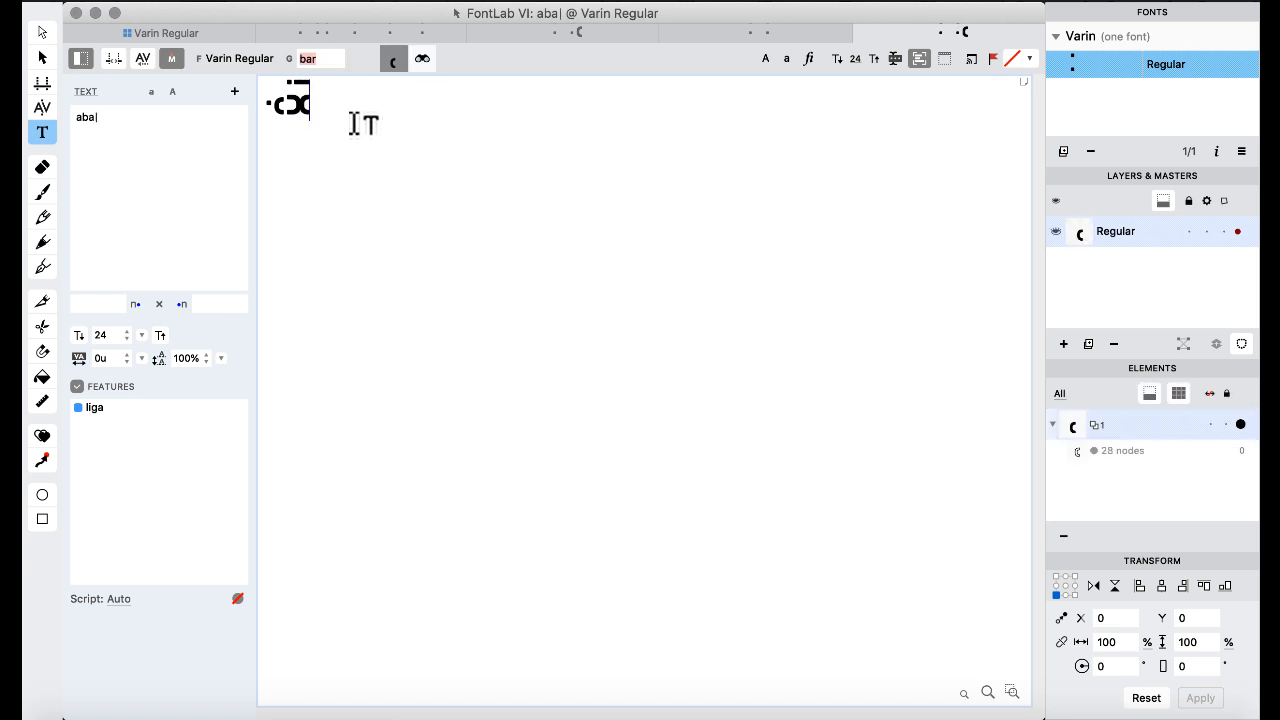
key("BackSpace")
key("BackSpace")
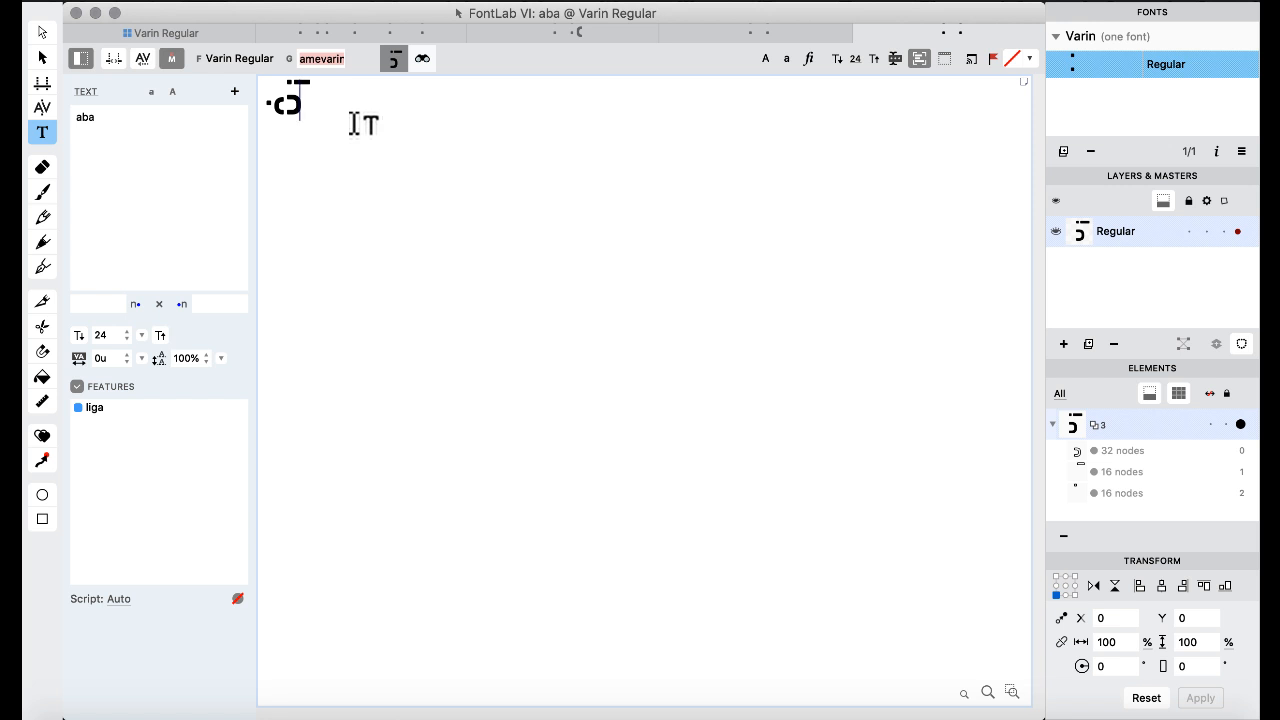
type("b")
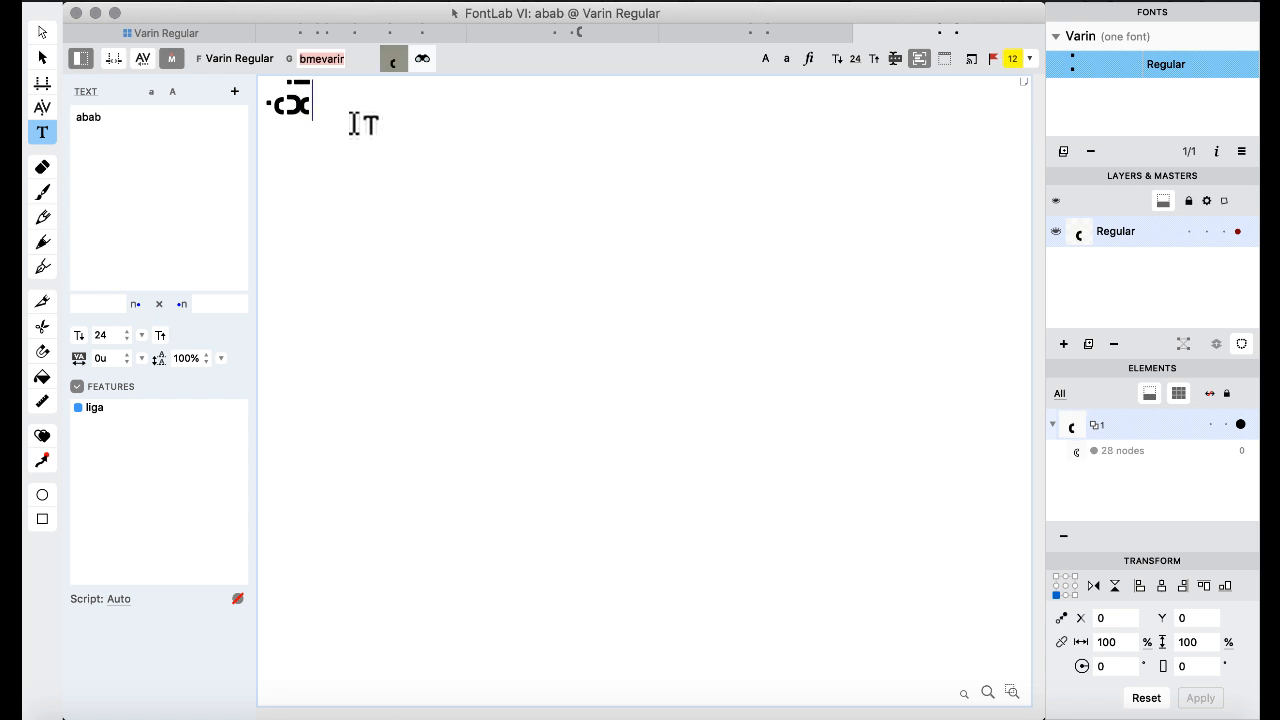
- Extend the sample text to "abab kajsk;lfjd" to test the substitutions with a second word
type("b")
key("BackSpace")
key("BackSpace")
type("kajsk;lfjd")
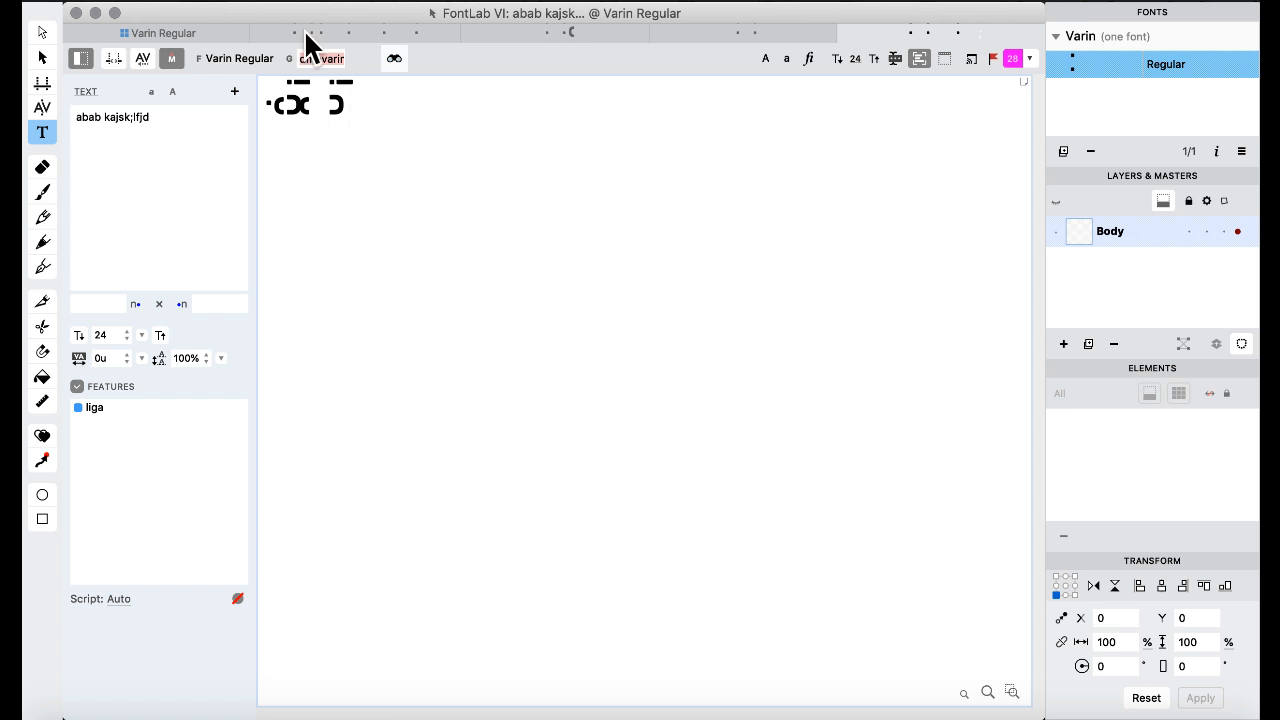
- Return to the Varin Regular font window and examine the glyph grid down to the custom savarin, fivarin, invarin and mevarin glyphs
left_click(197, 30)
left_click(503, 379)
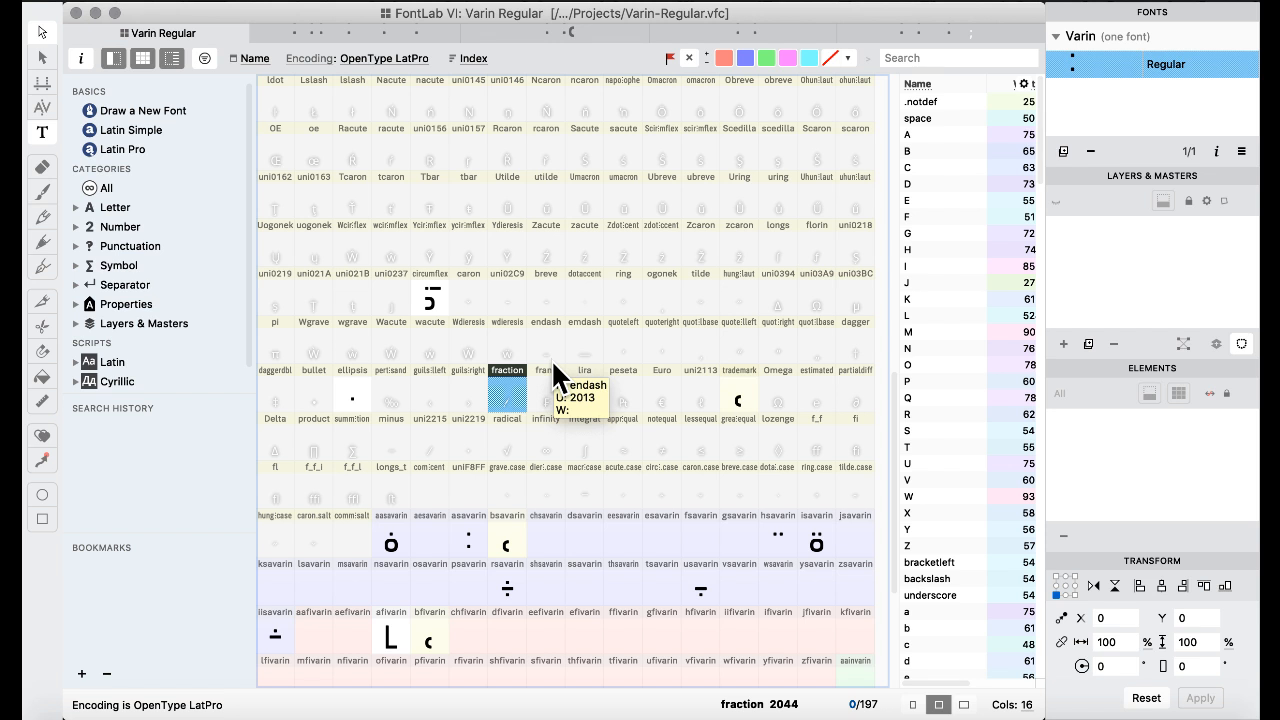
left_click(522, 310)
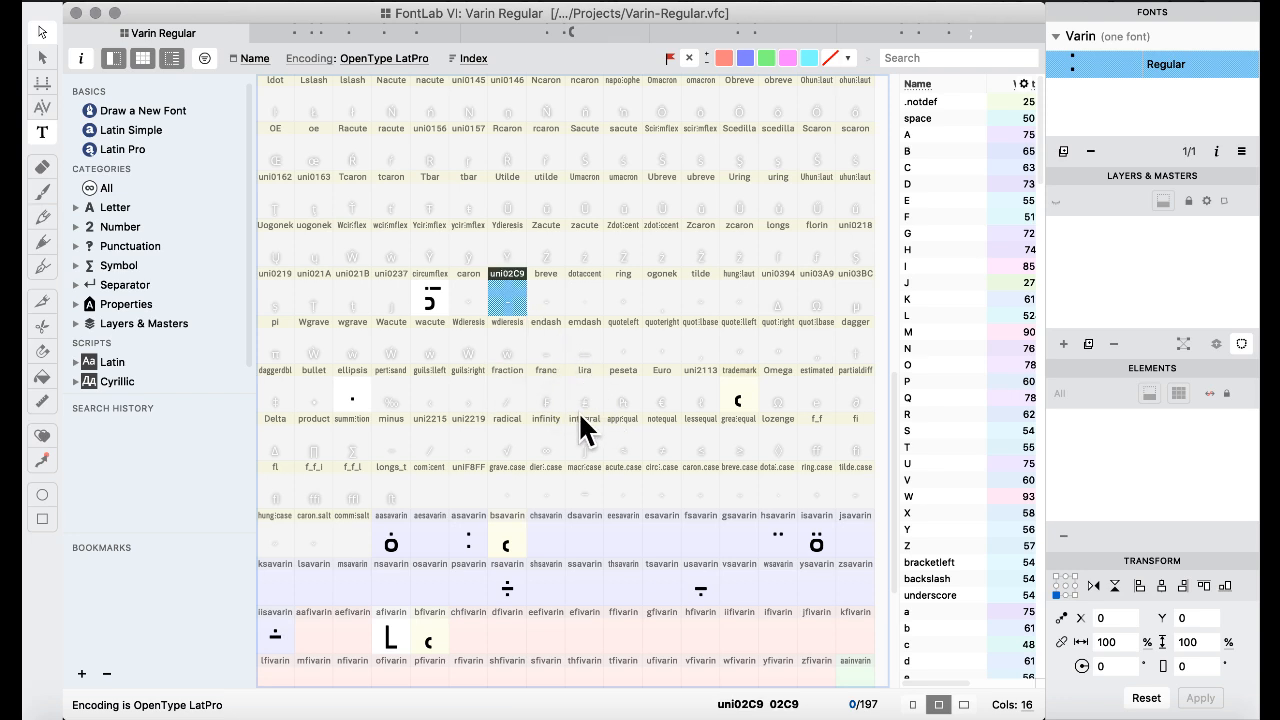
scroll(579, 414, "down", 5)
scroll(580, 413, "up", 10)
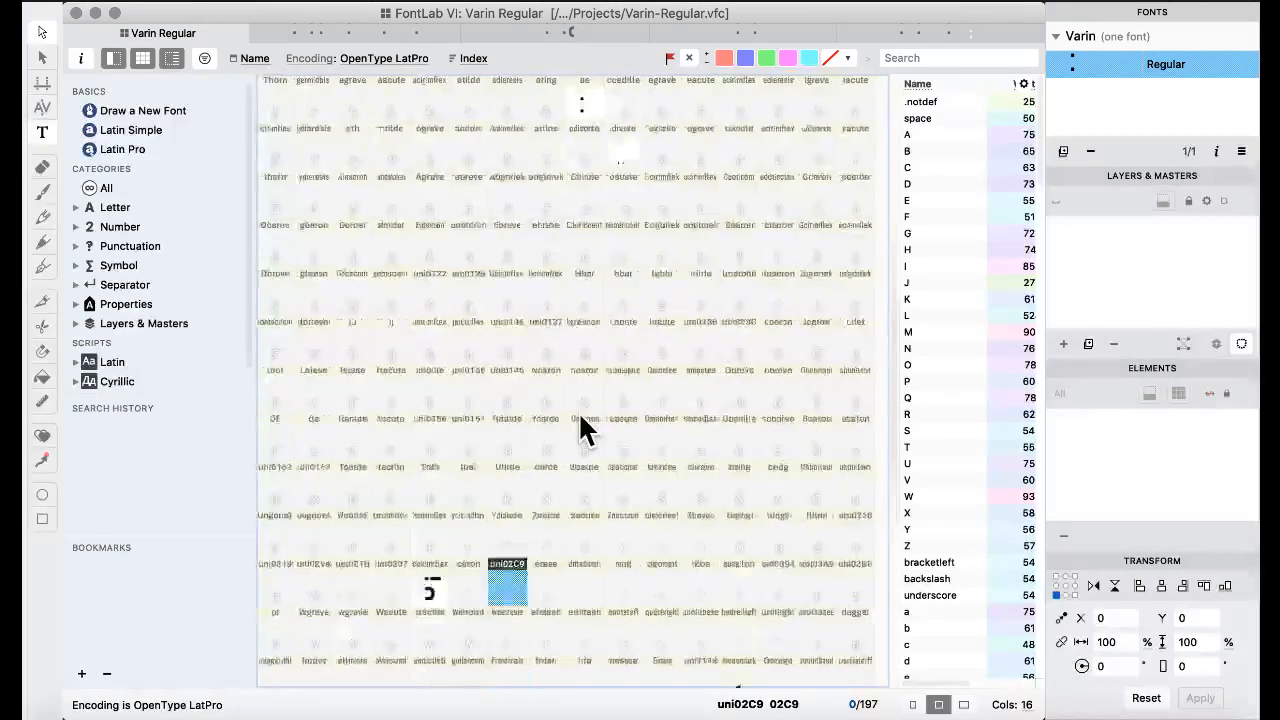
scroll(580, 413, "down", 10)
scroll(566, 276, "up", 6)
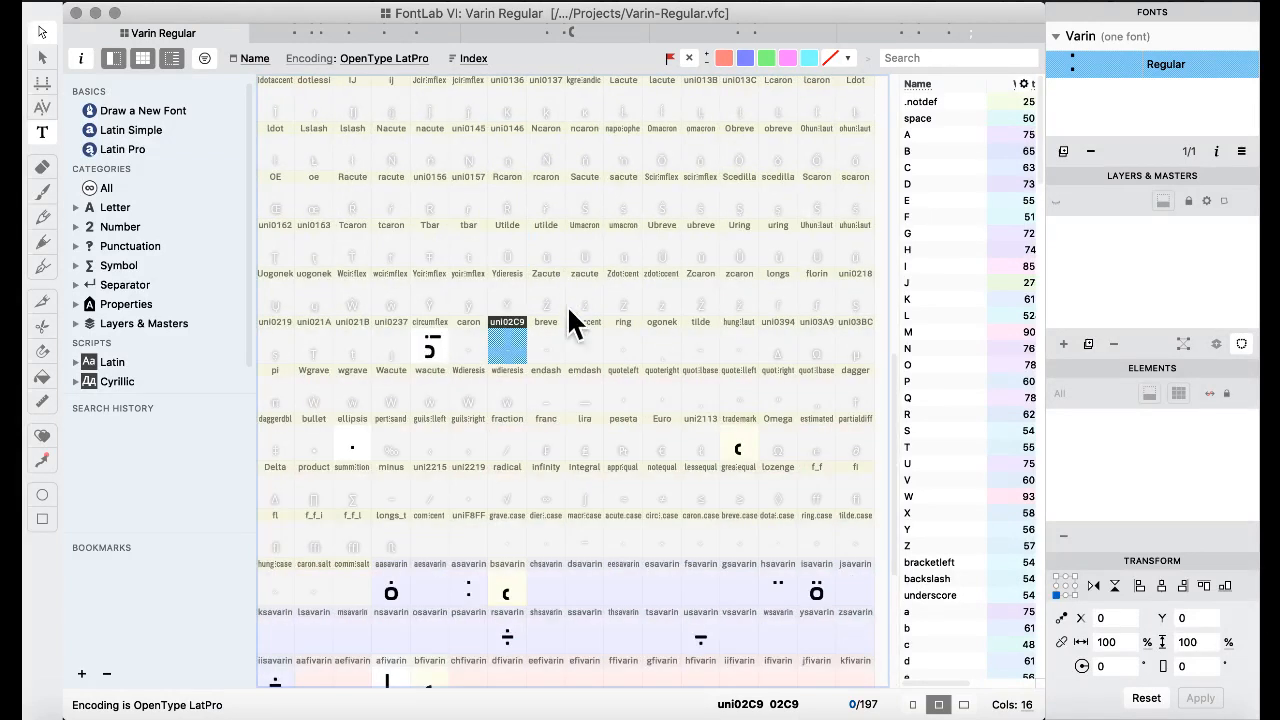
left_click(554, 330)
scroll(554, 330, "down", 6)
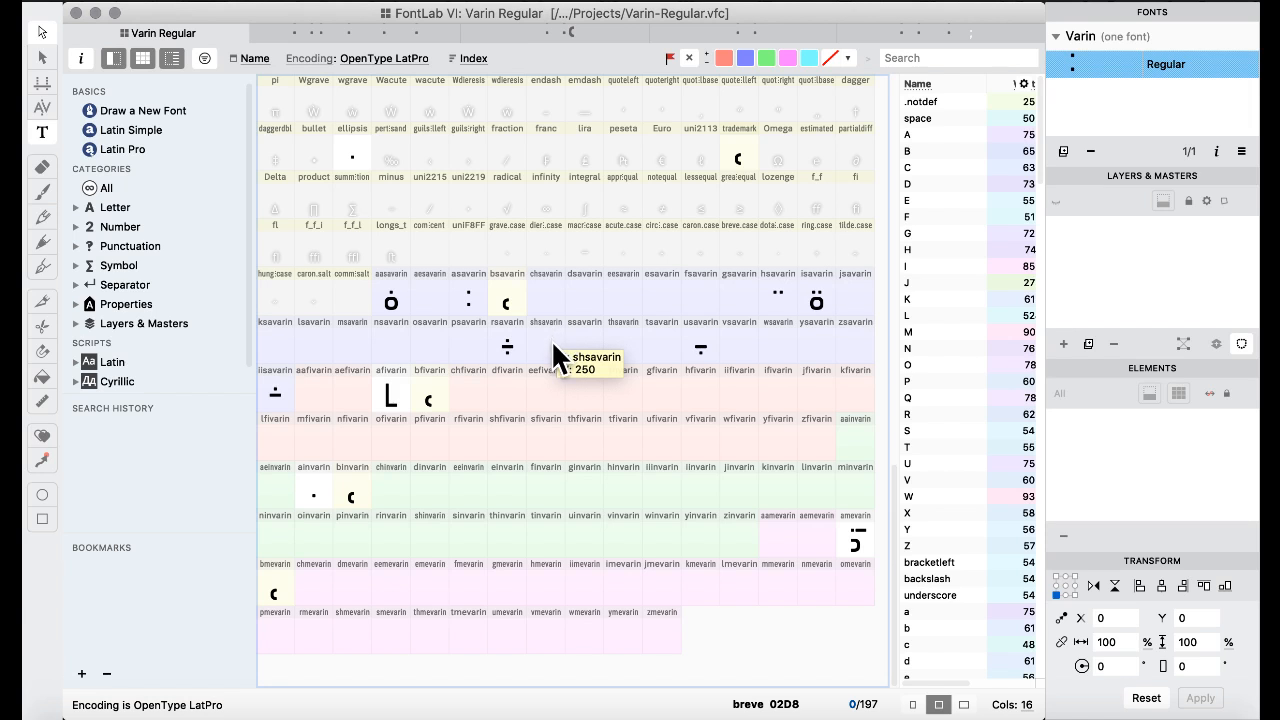
left_click(718, 3)
mouse_move(740, 167)
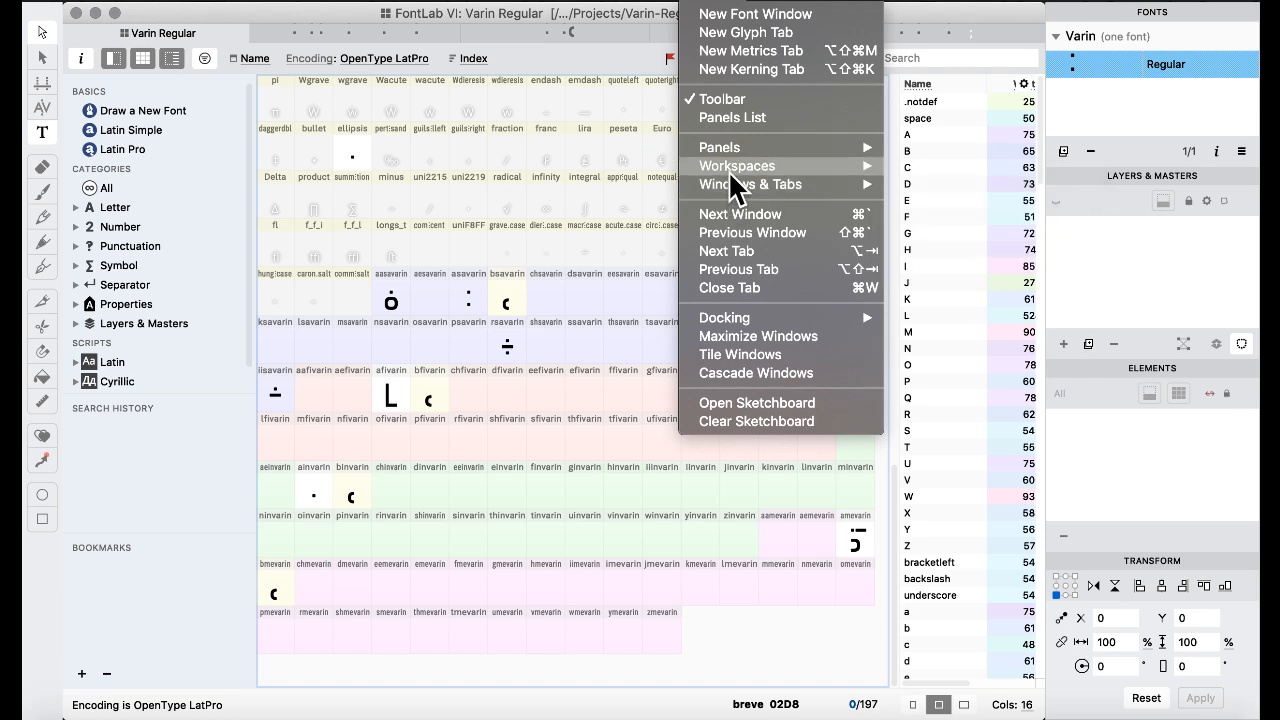
left_click(971, 239)
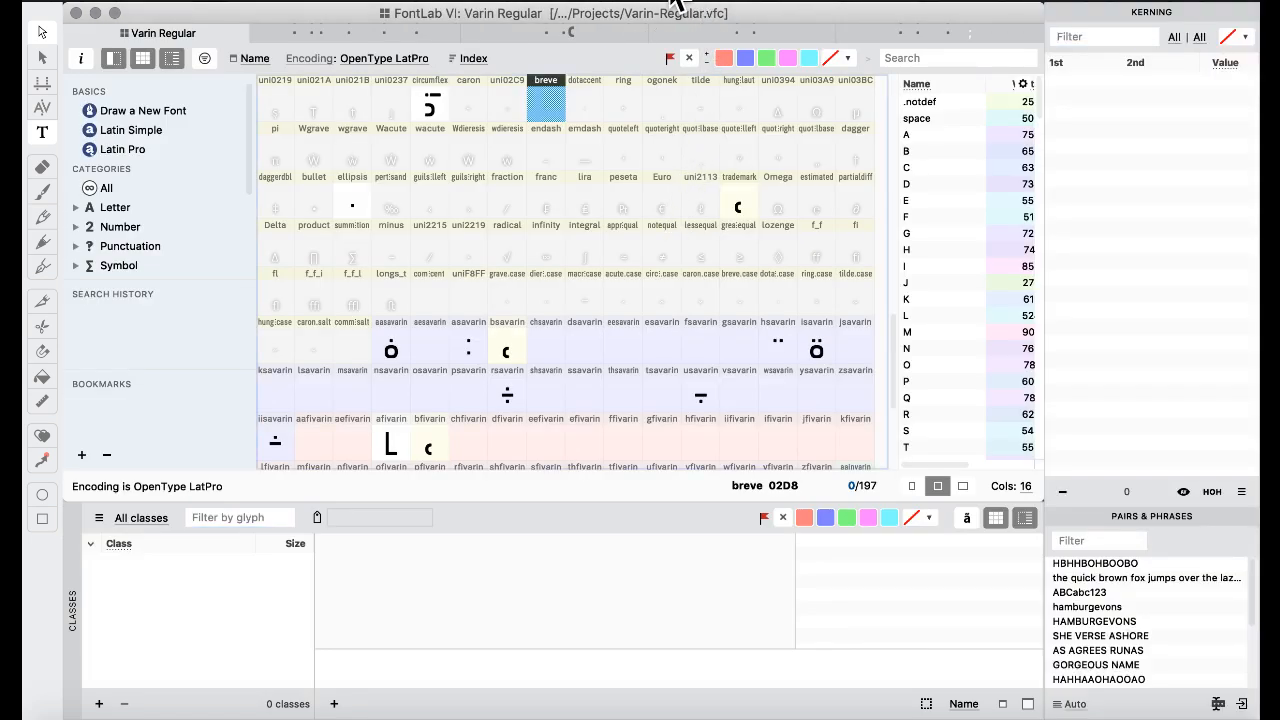
- Switch to the Features & Classes workspace and show the end of the liga feature code
left_click(680, 5)
mouse_move(766, 170)
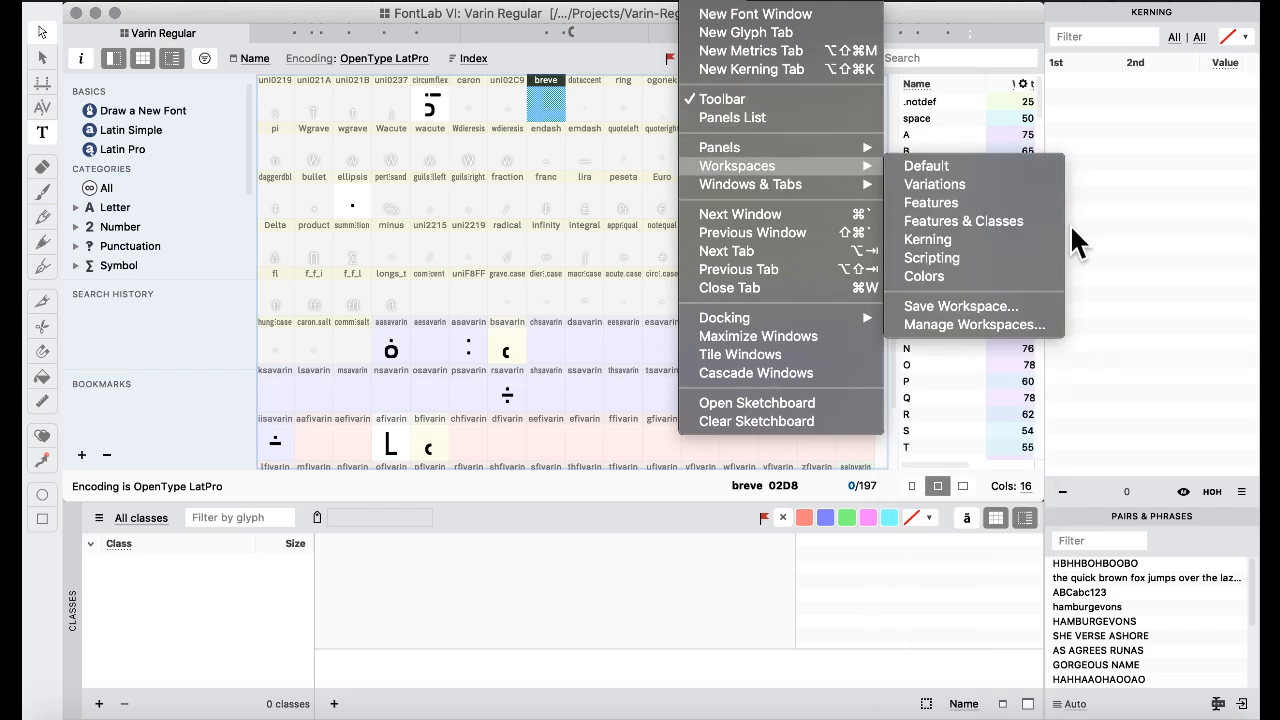
left_click(980, 221)
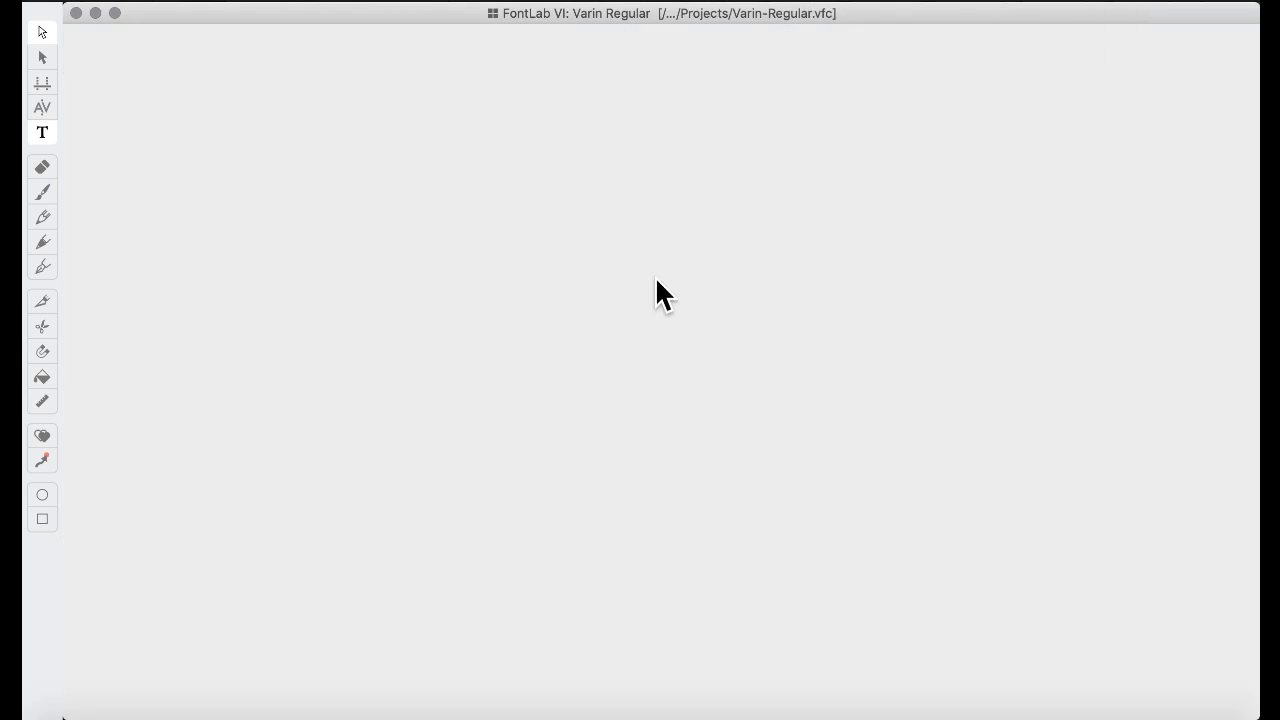
scroll(414, 449, "down", 15)
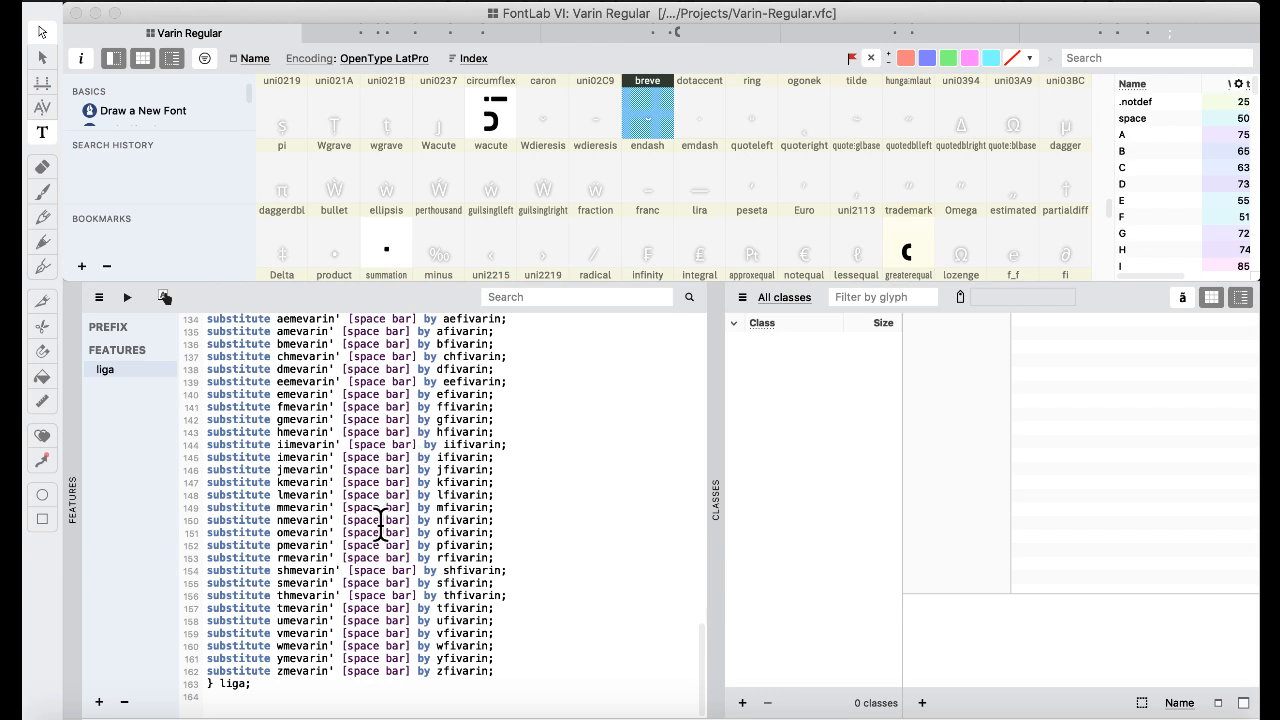
scroll(381, 522, "up", 2)
scroll(381, 522, "down", 2)
- Switch to Desktop 4 and bring the OBS window forward to check the stream
key("ctrl+Up")
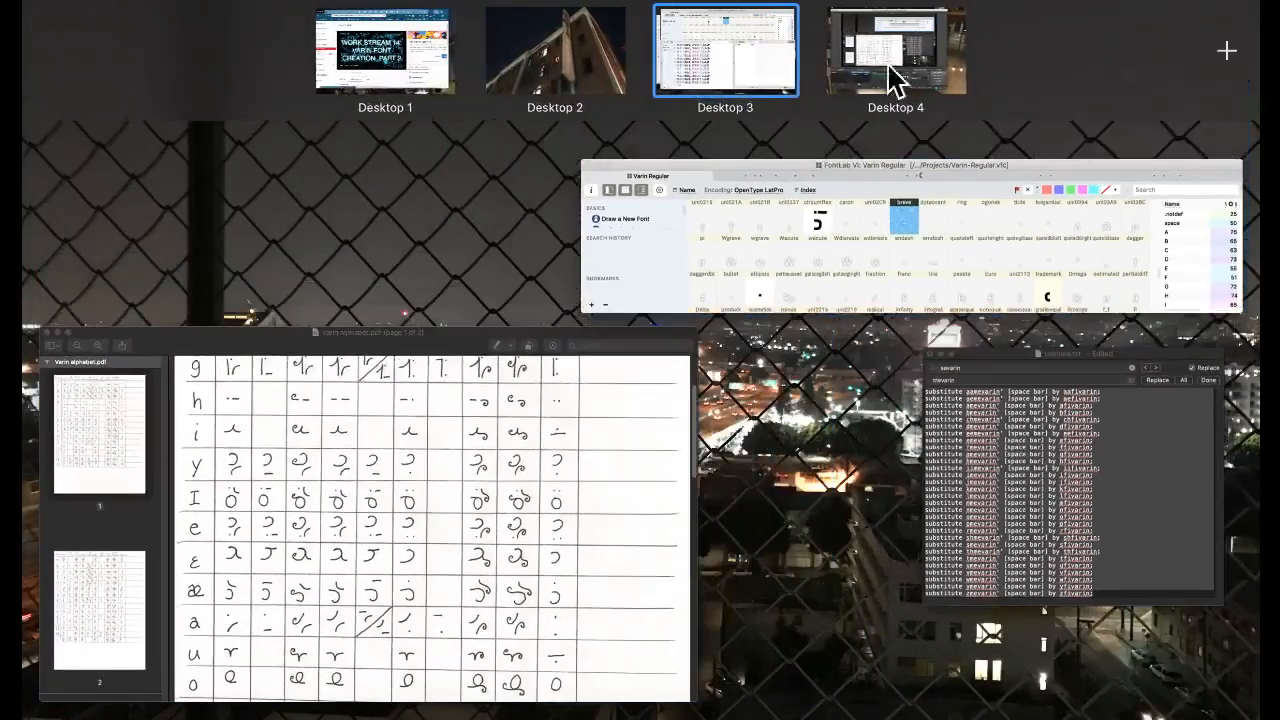
left_click(894, 80)
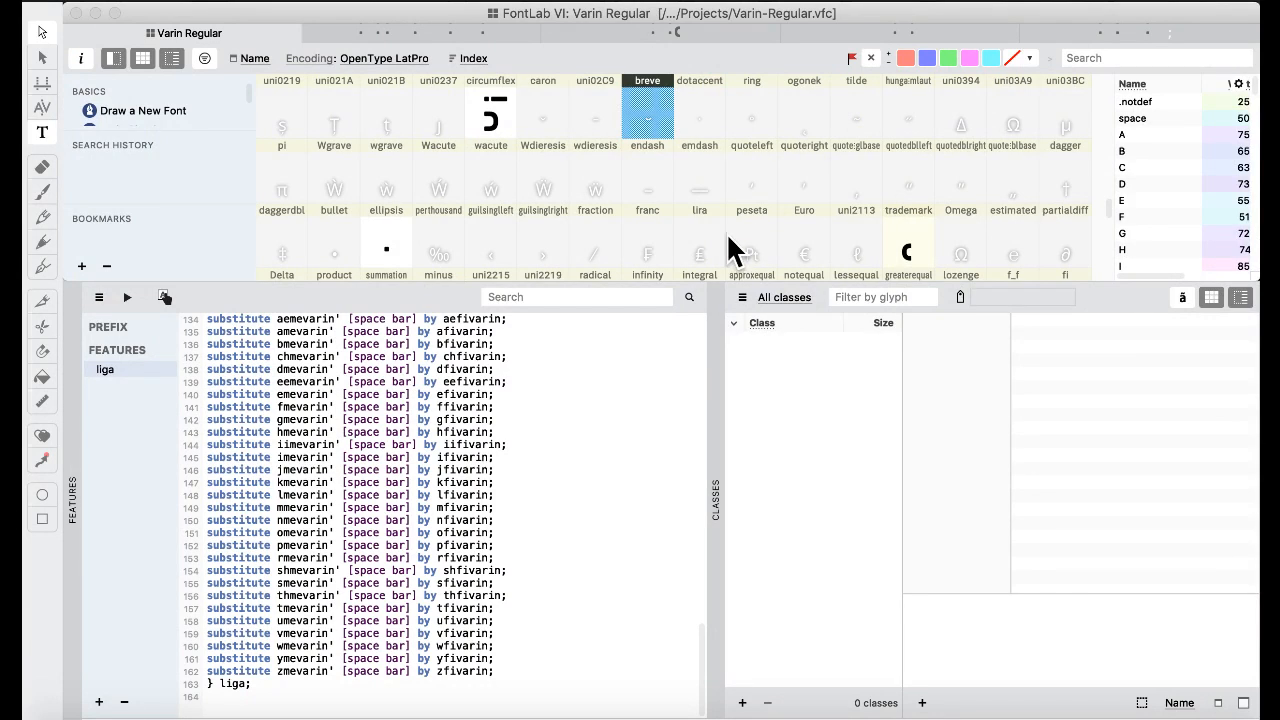
key("ctrl+Up")
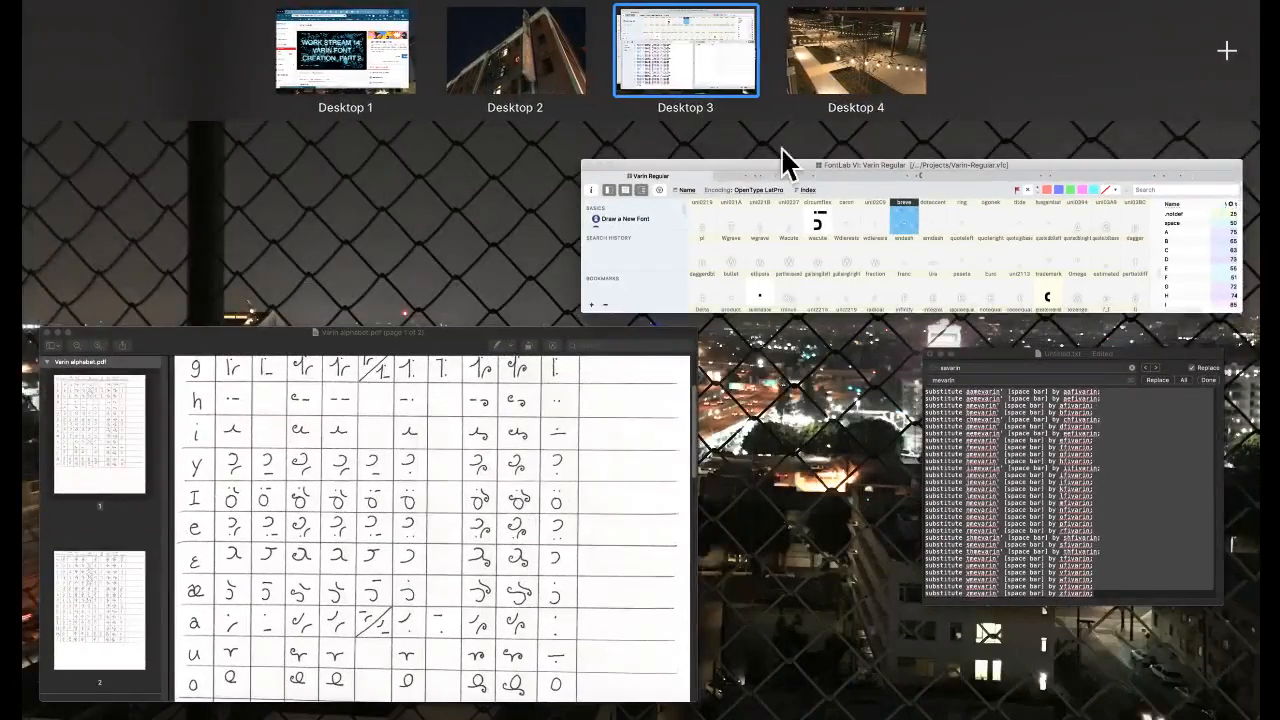
left_click(784, 206)
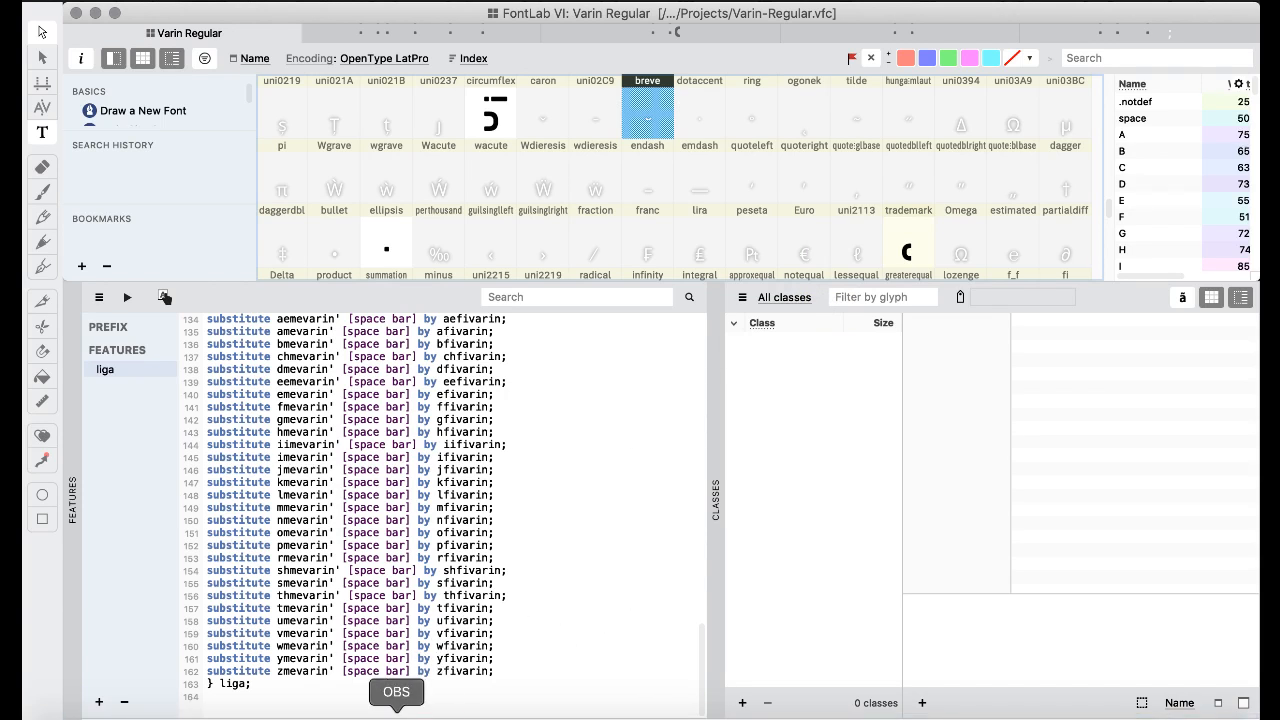
key("ctrl+Up")
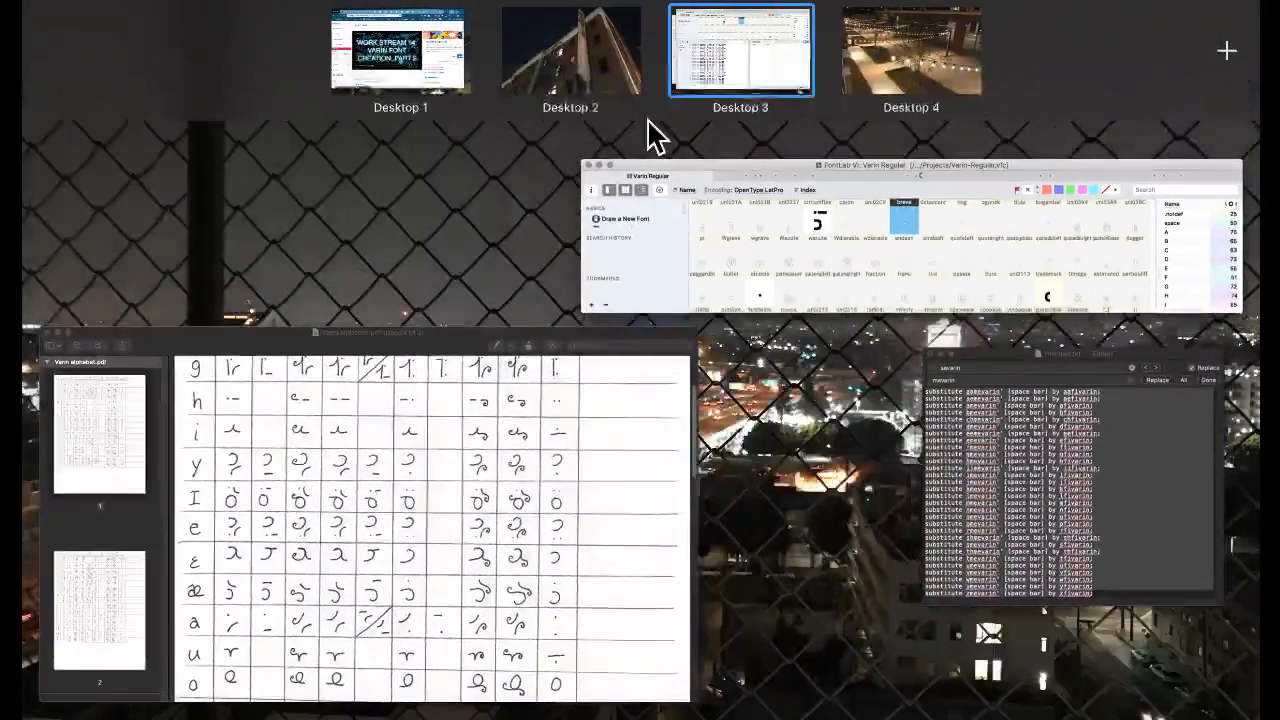
left_click(870, 52)
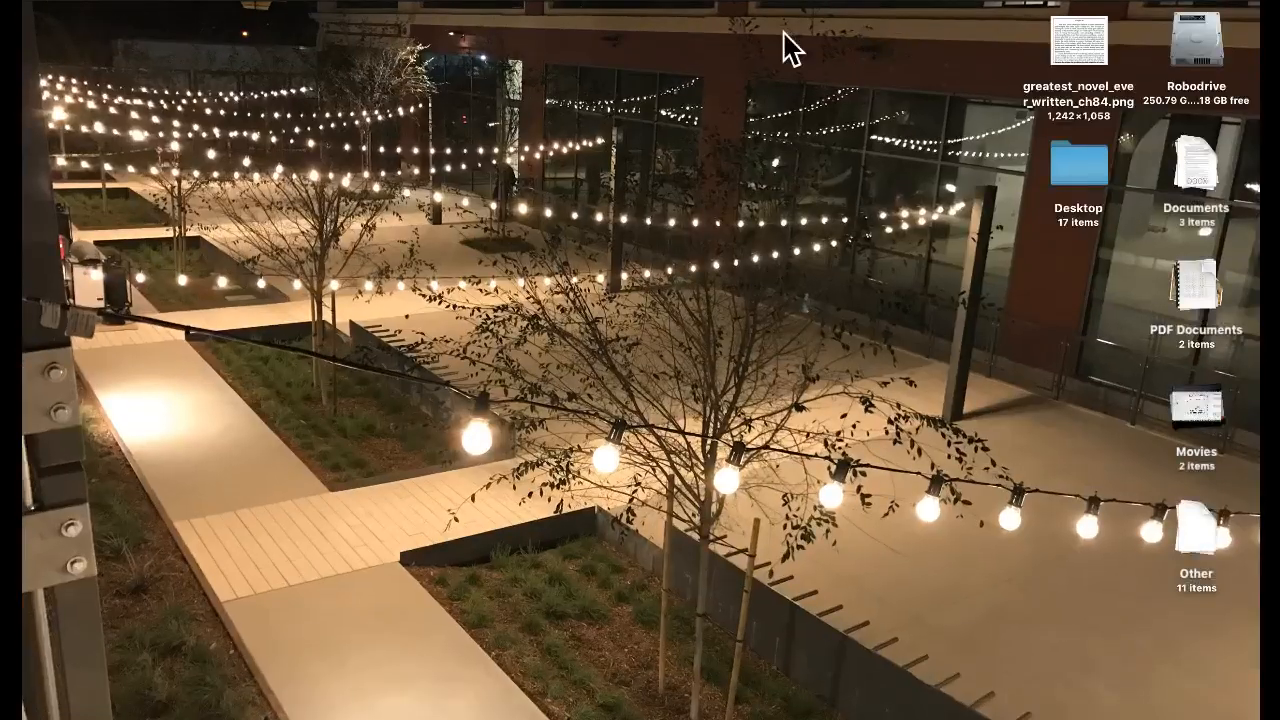
key("super+Tab")
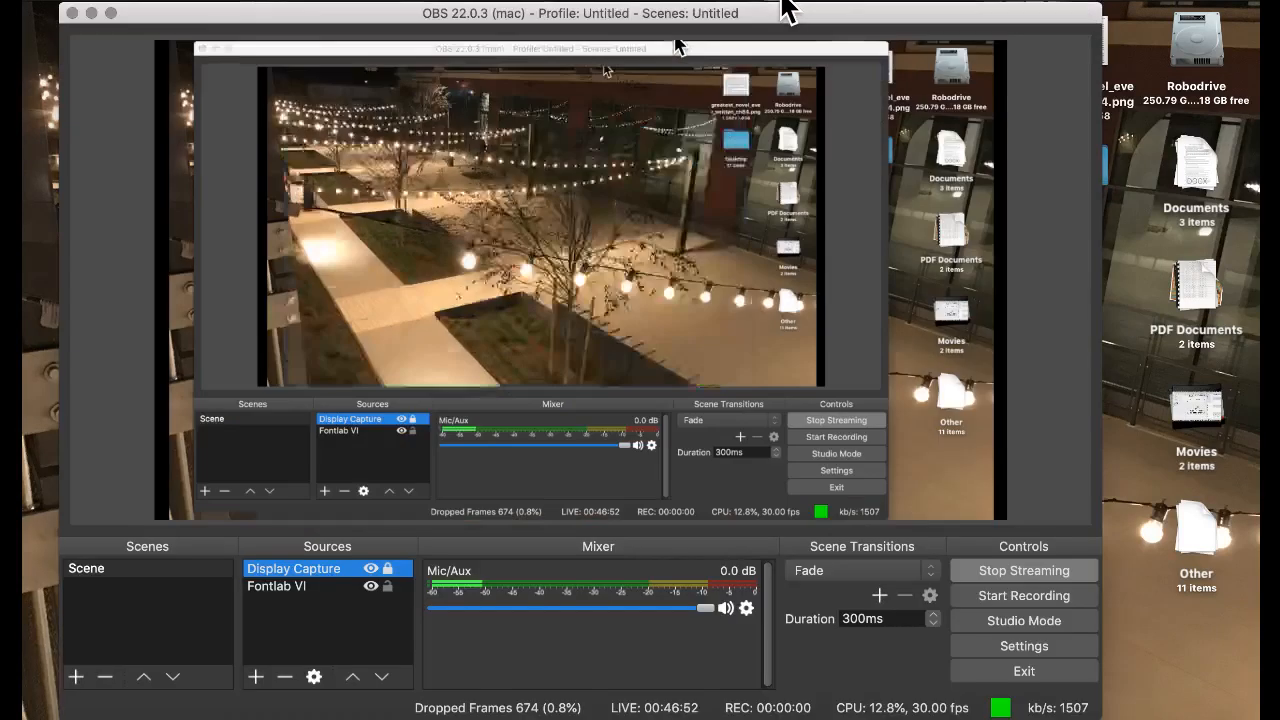
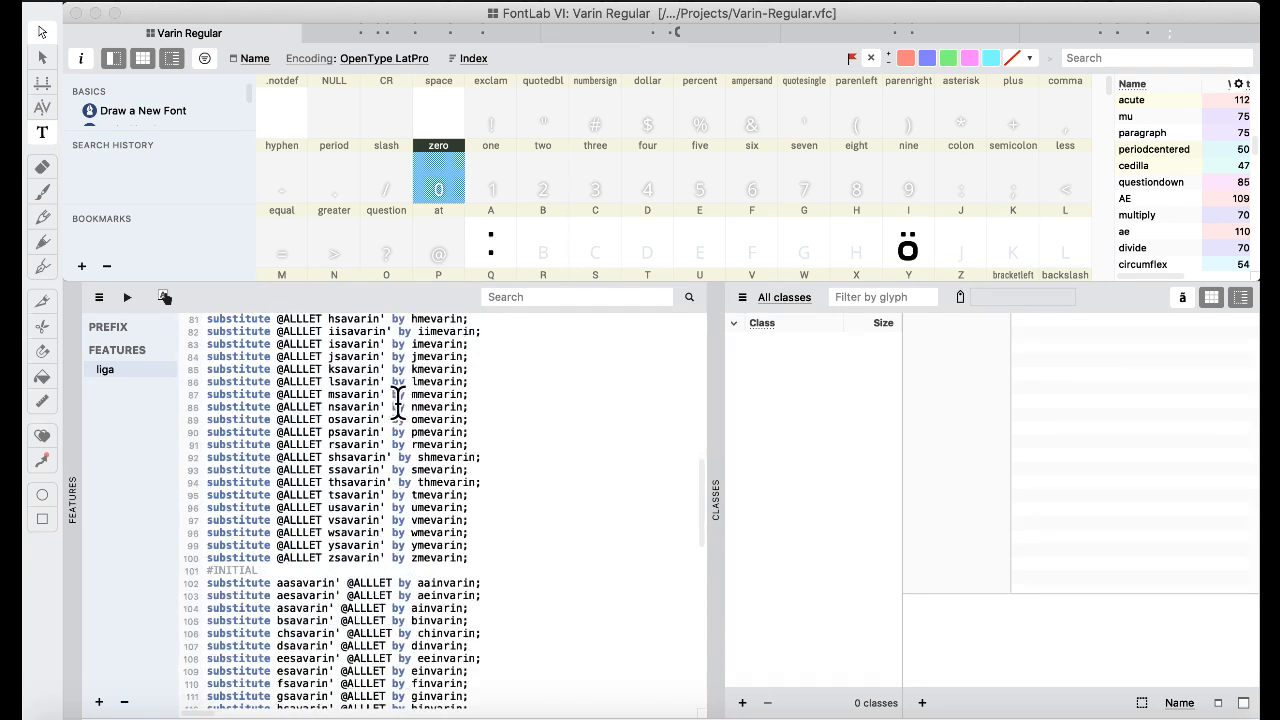
- Examine the #MEDIAL, #INITIAL and #FINAL substitution rules in the liga feature code and their order
scroll(398, 405, "down", 10)
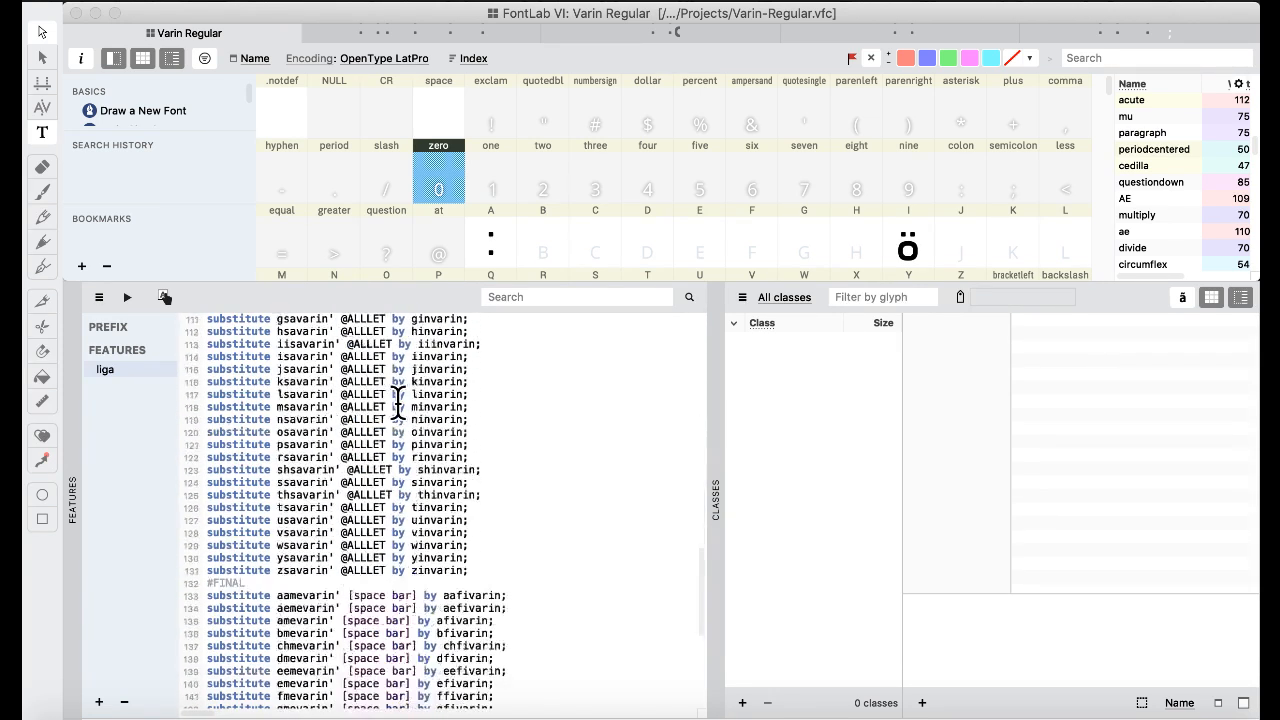
scroll(398, 404, "up", 2)
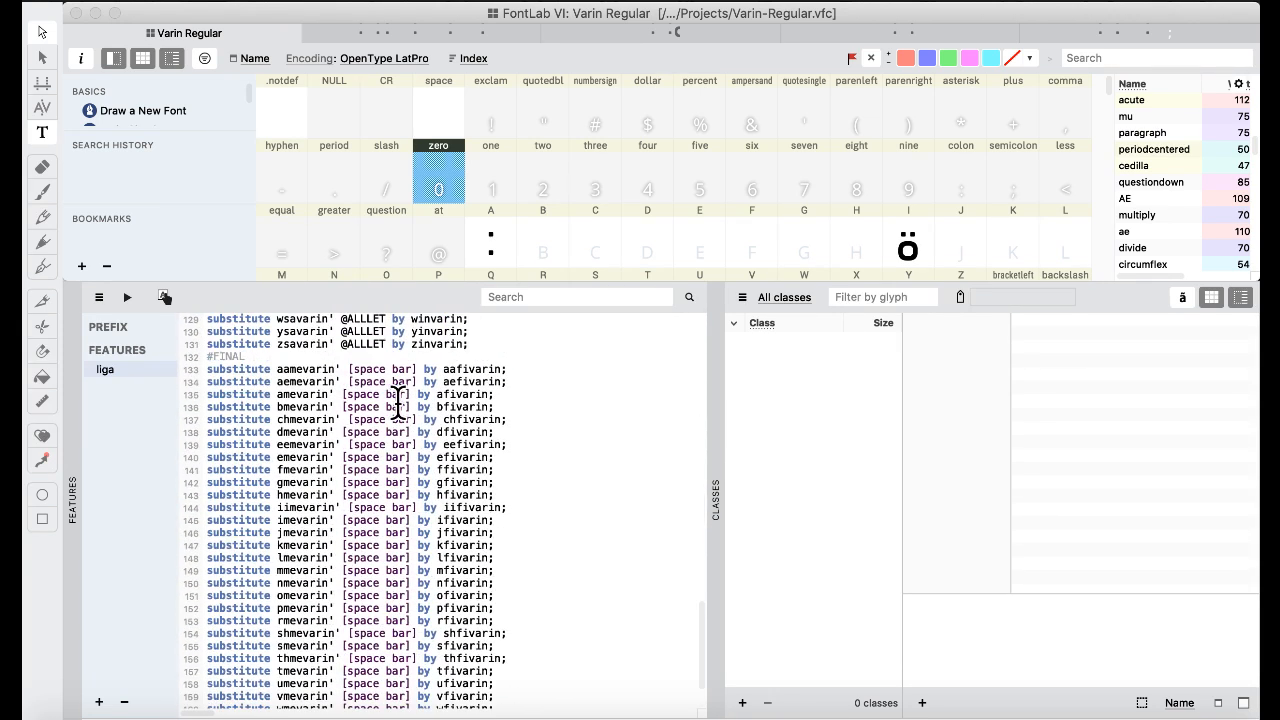
scroll(398, 404, "up", 1)
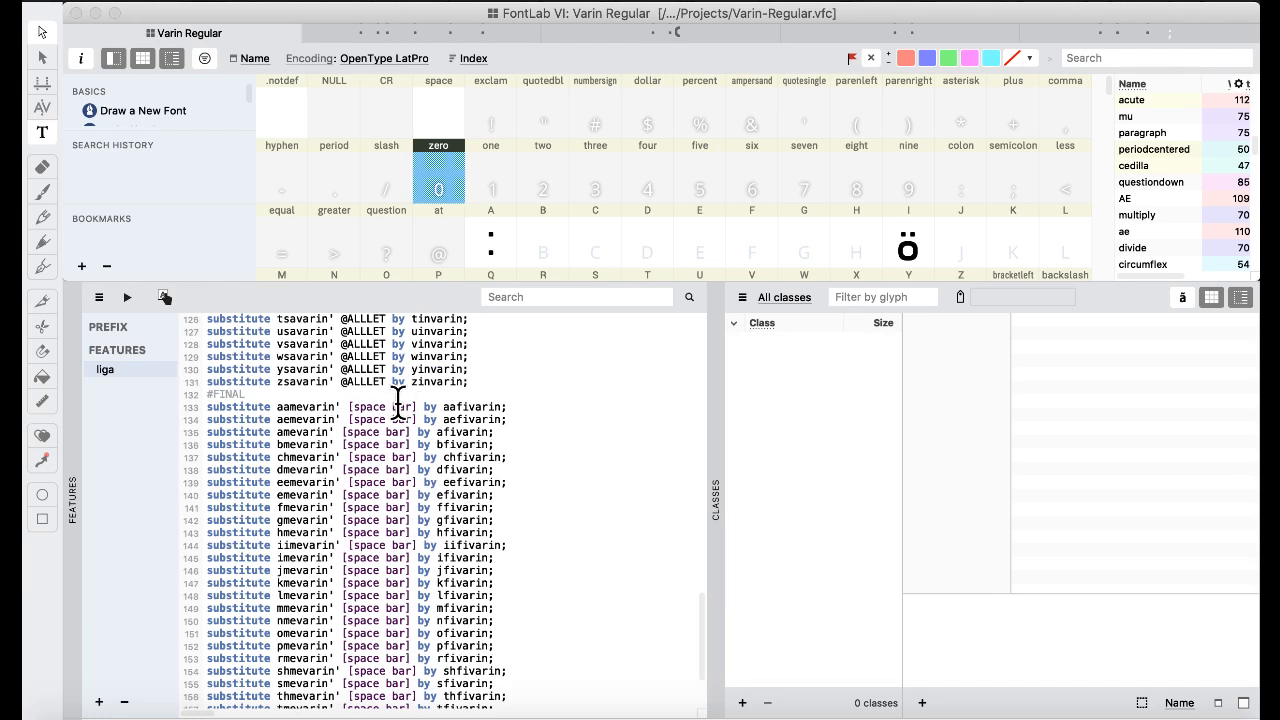
scroll(398, 404, "up", 20)
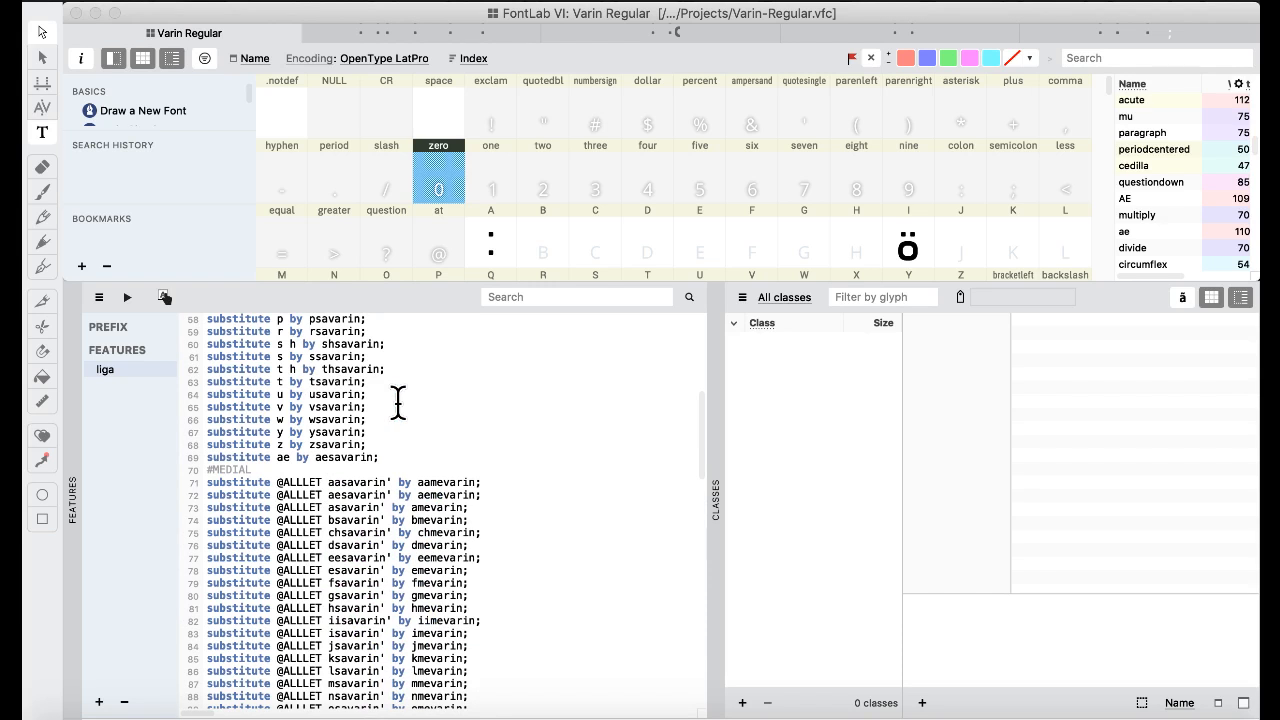
scroll(398, 404, "down", 1)
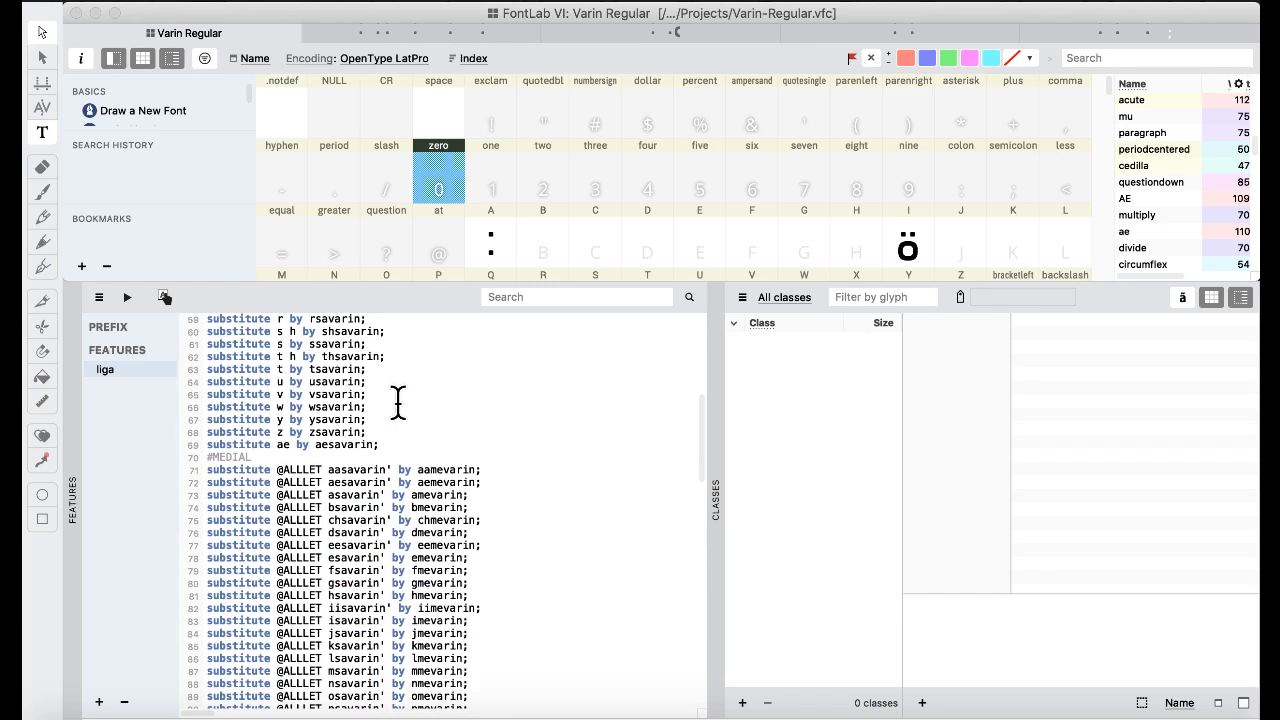
scroll(398, 404, "up", 1)
scroll(398, 404, "down", 2)
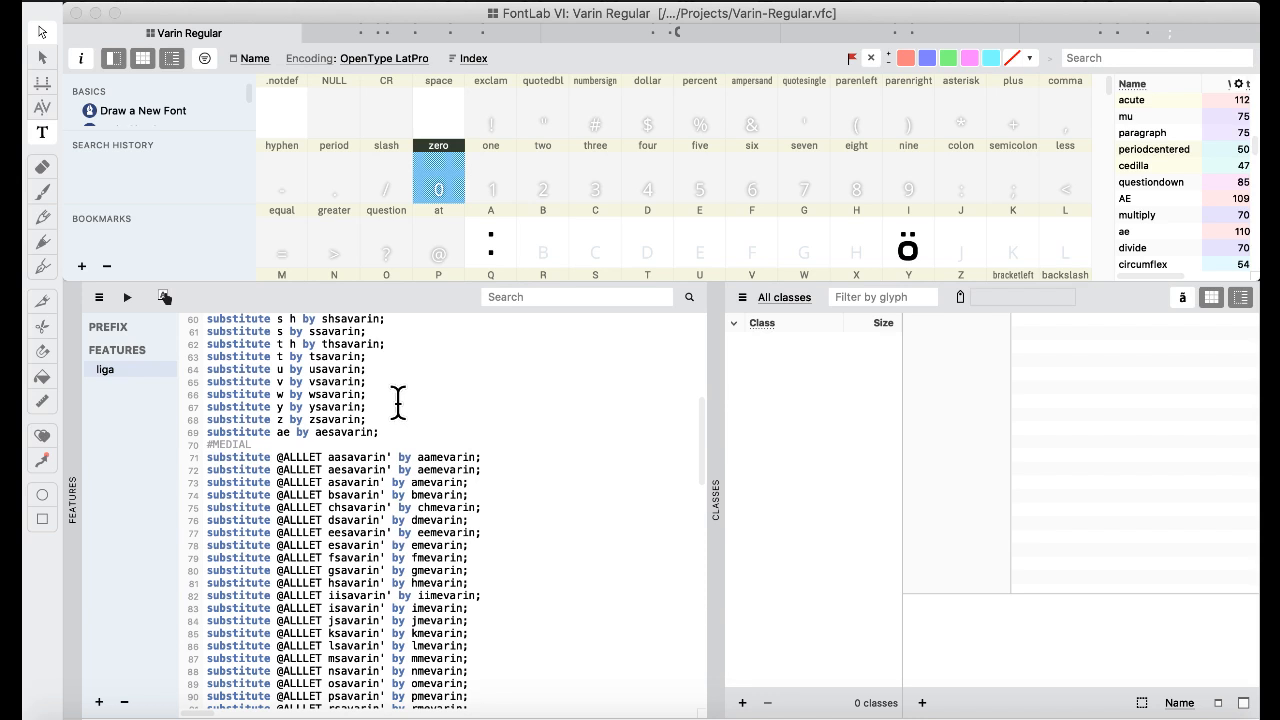
scroll(398, 404, "down", 2)
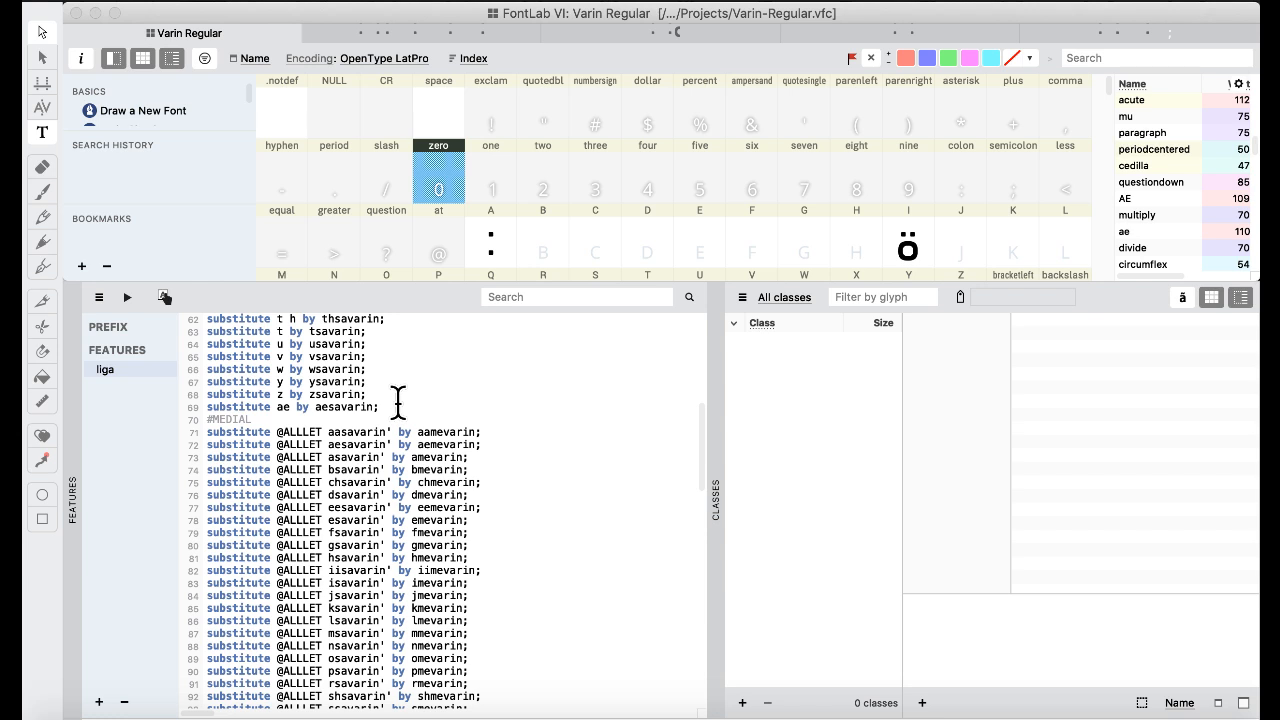
scroll(398, 404, "down", 20)
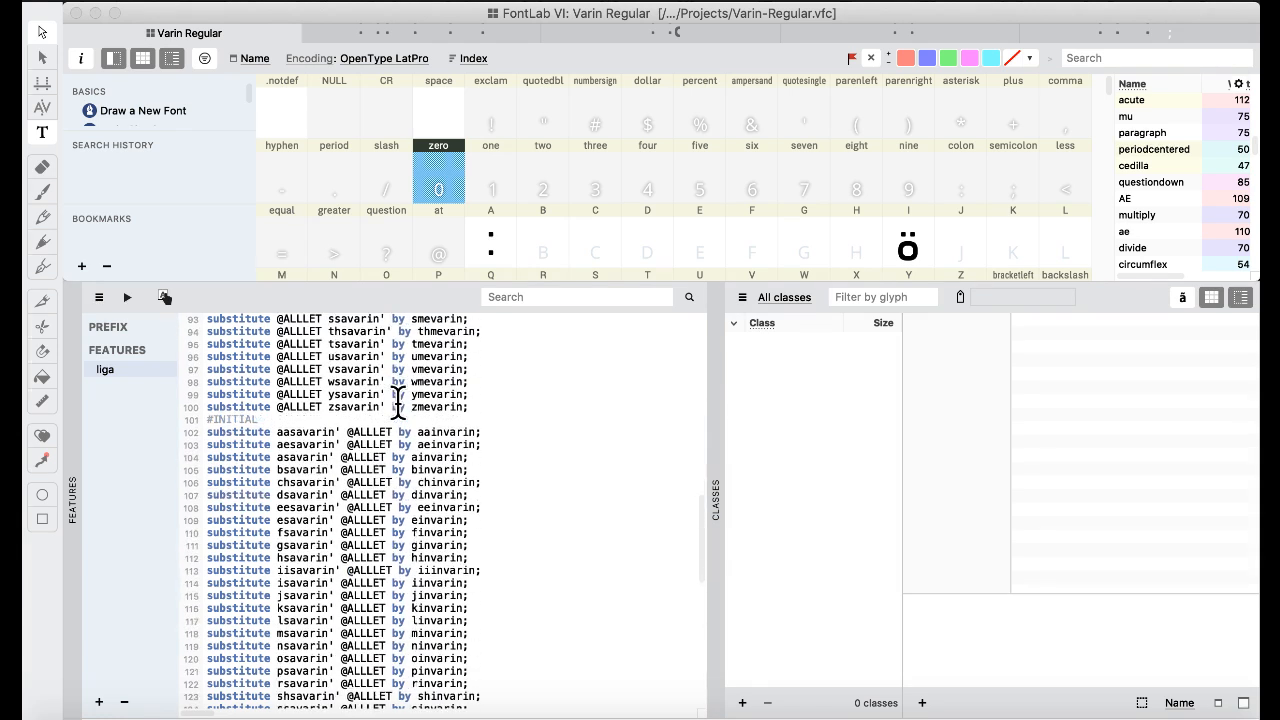
scroll(398, 404, "down", 6)
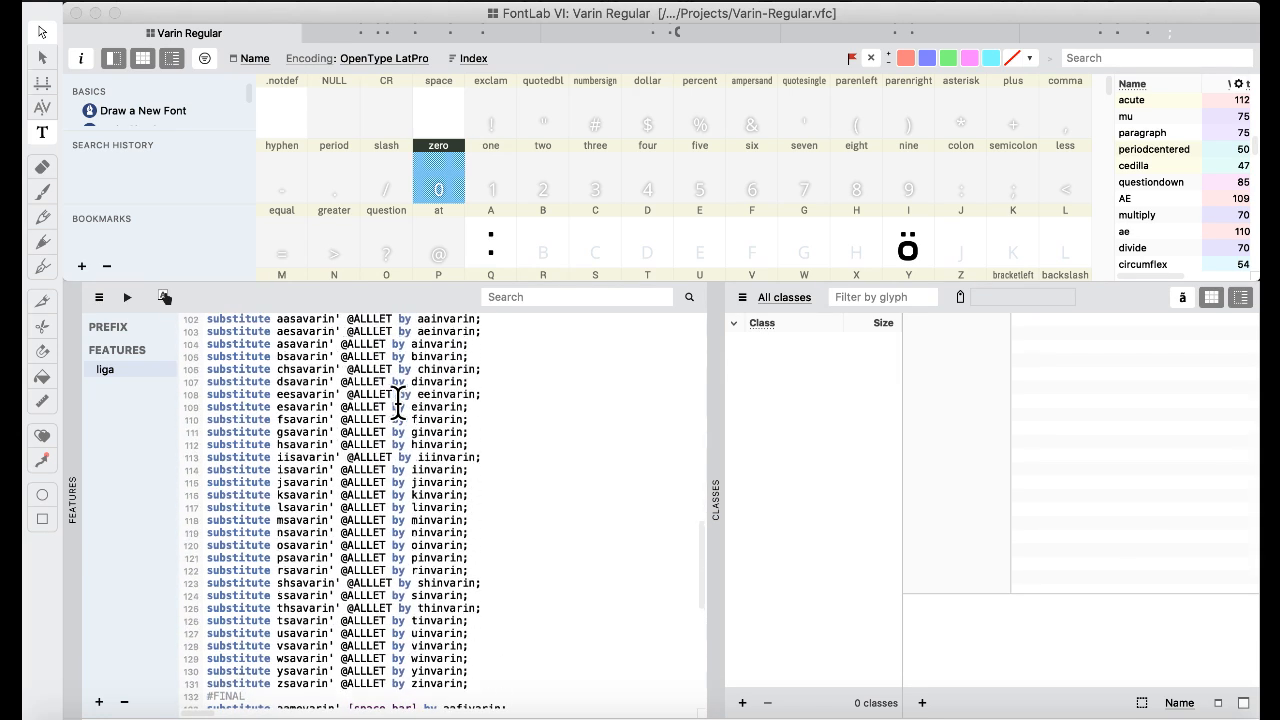
- Copy the whole #FINAL block of substitutions and delete it from the end of the liga feature code
scroll(398, 404, "down", 4)
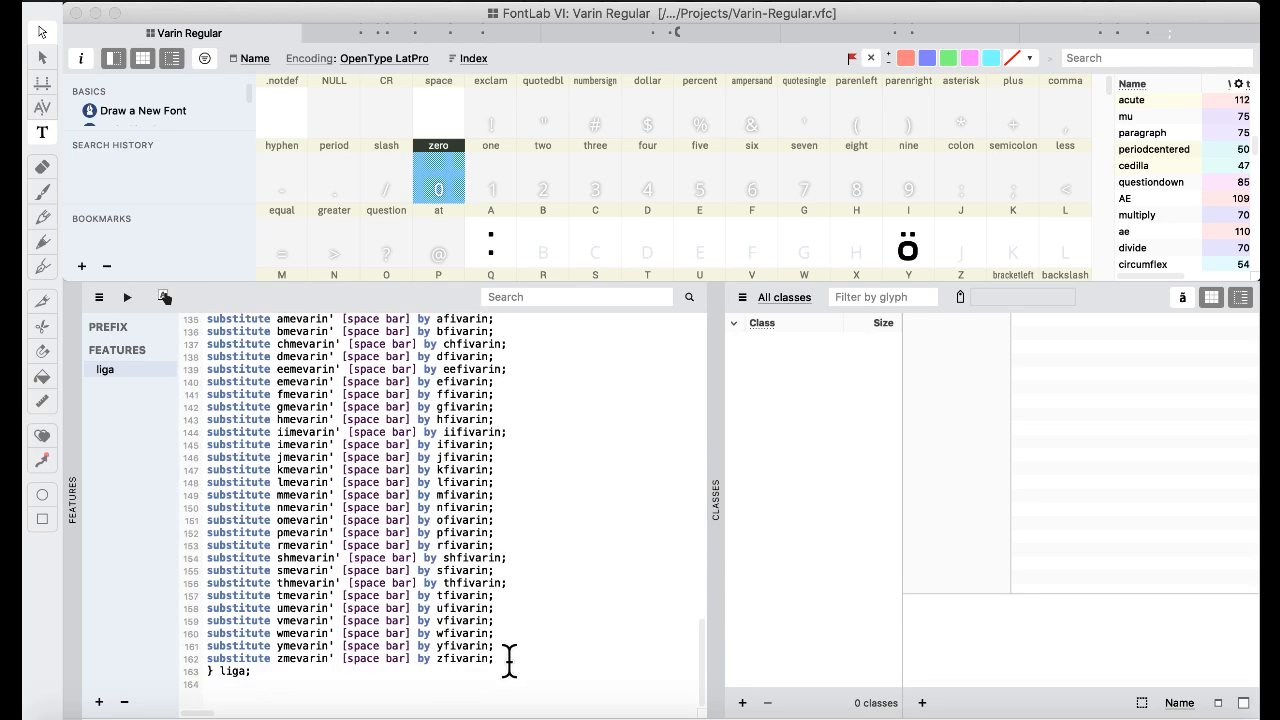
left_click_drag(509, 657, 501, 470)
key("super+c")
key("BackSpace")
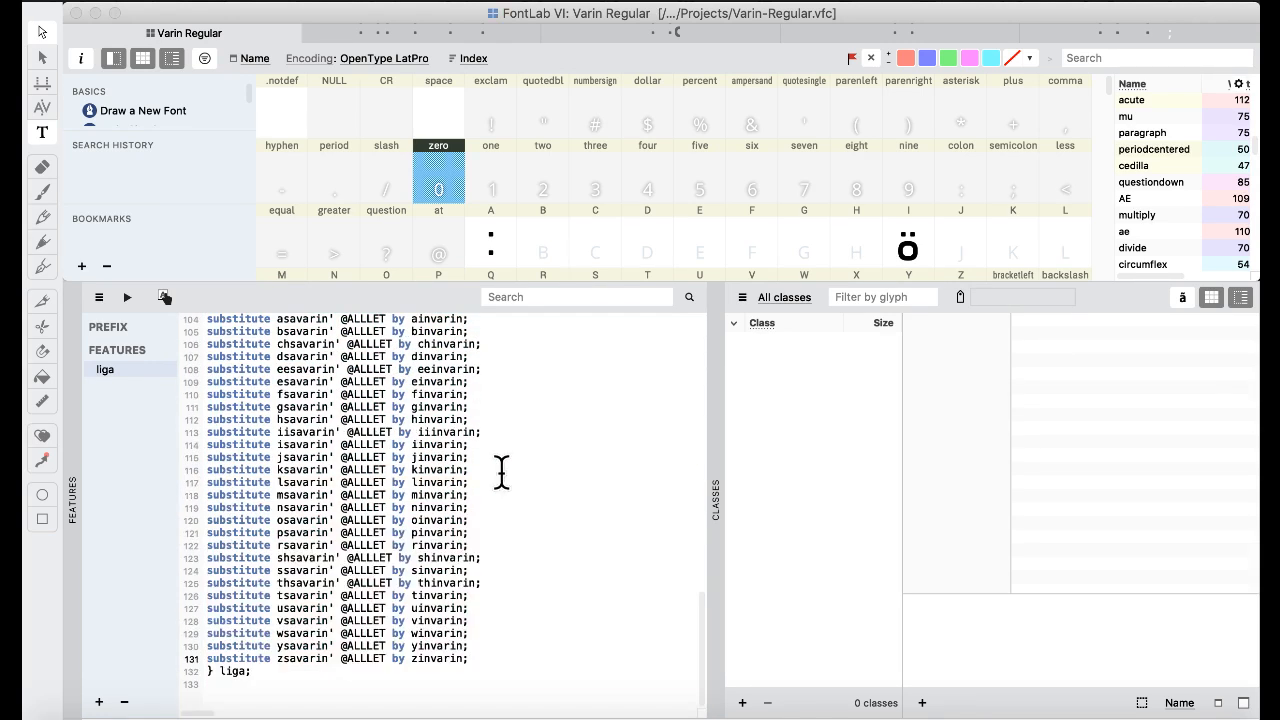
scroll(478, 455, "up", 7)
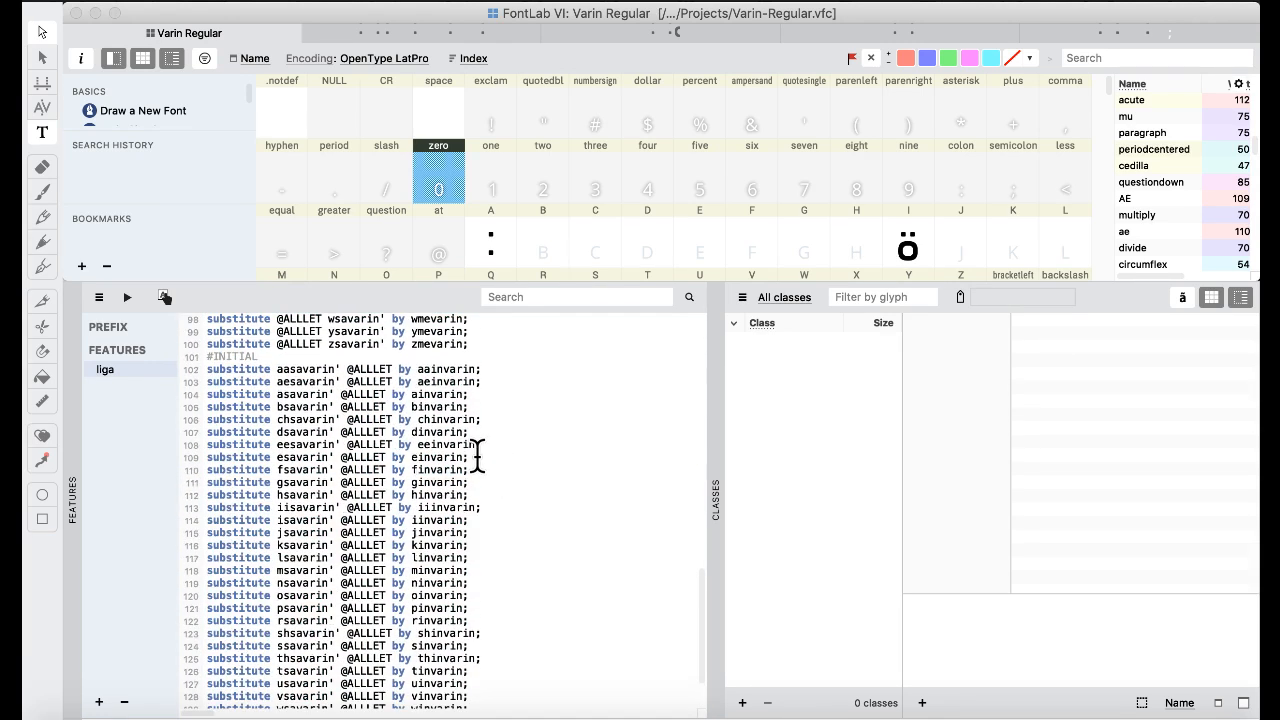
- Paste the #FINAL substitutions into the liga code between the last #MEDIAL rule and the #INITIAL block
left_click(481, 345)
key("super+v")
scroll(376, 405, "down", 10)
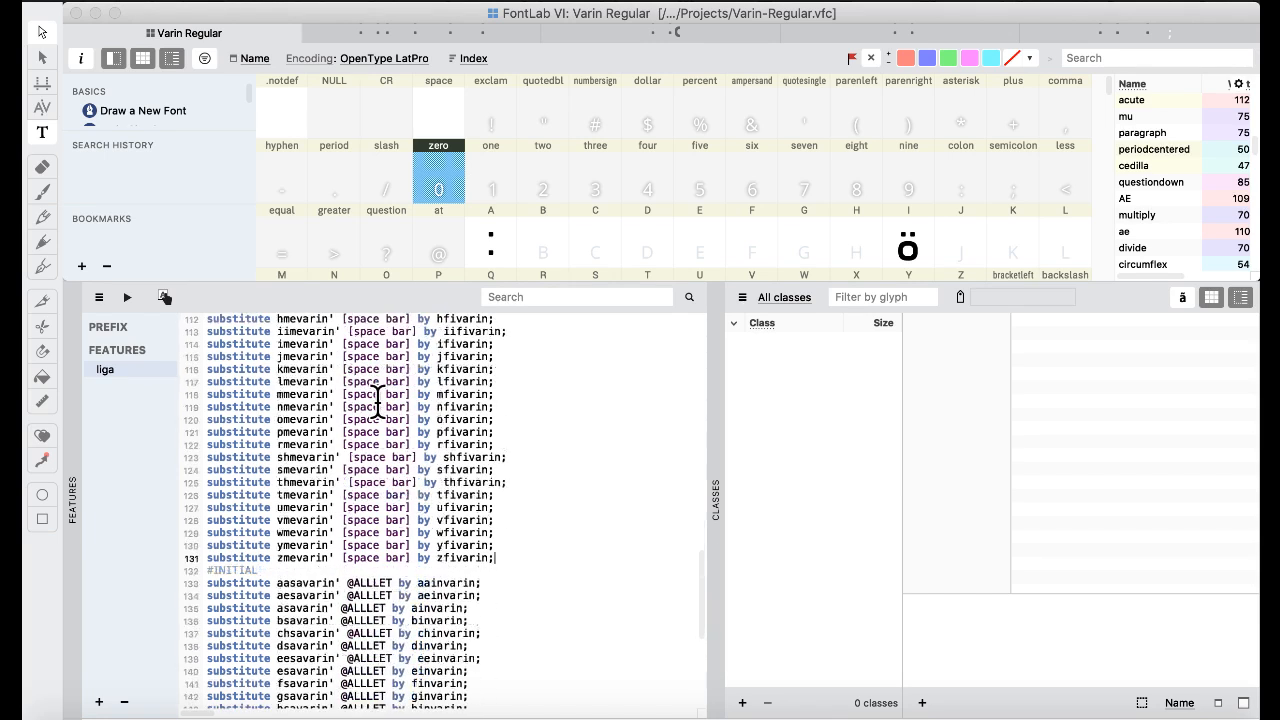
scroll(378, 400, "up", 2)
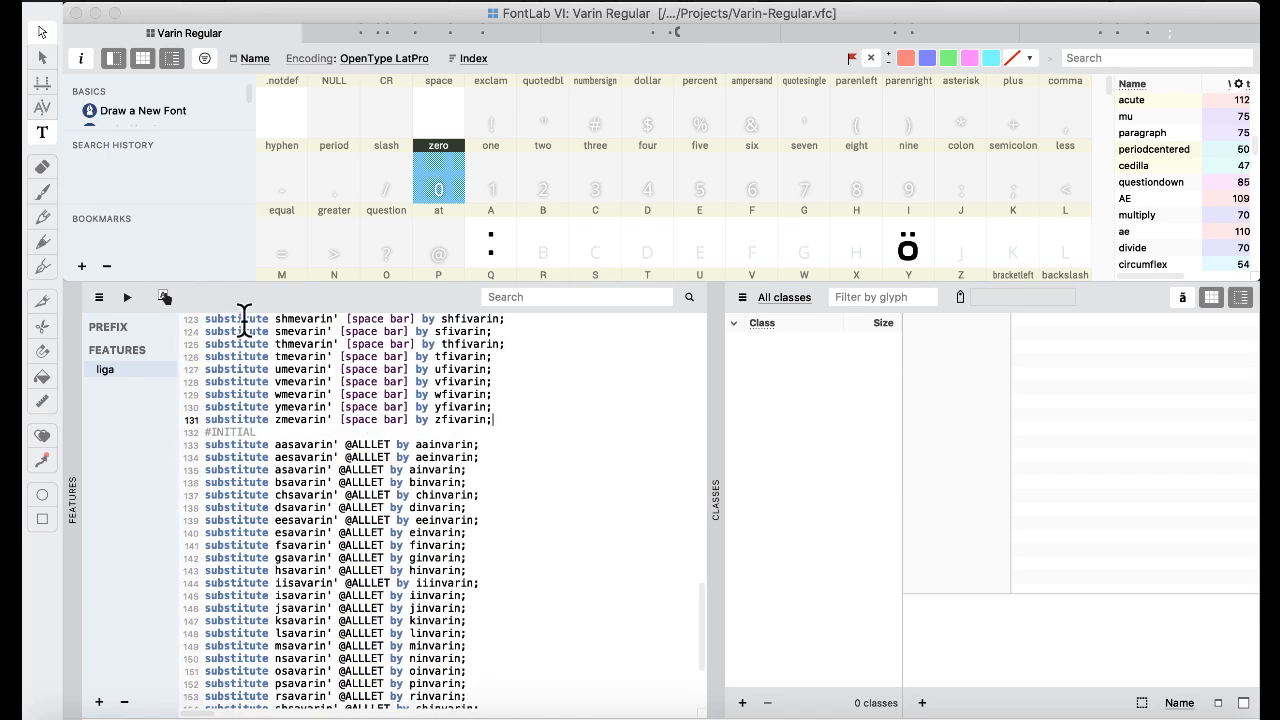
scroll(369, 368, "up", 8)
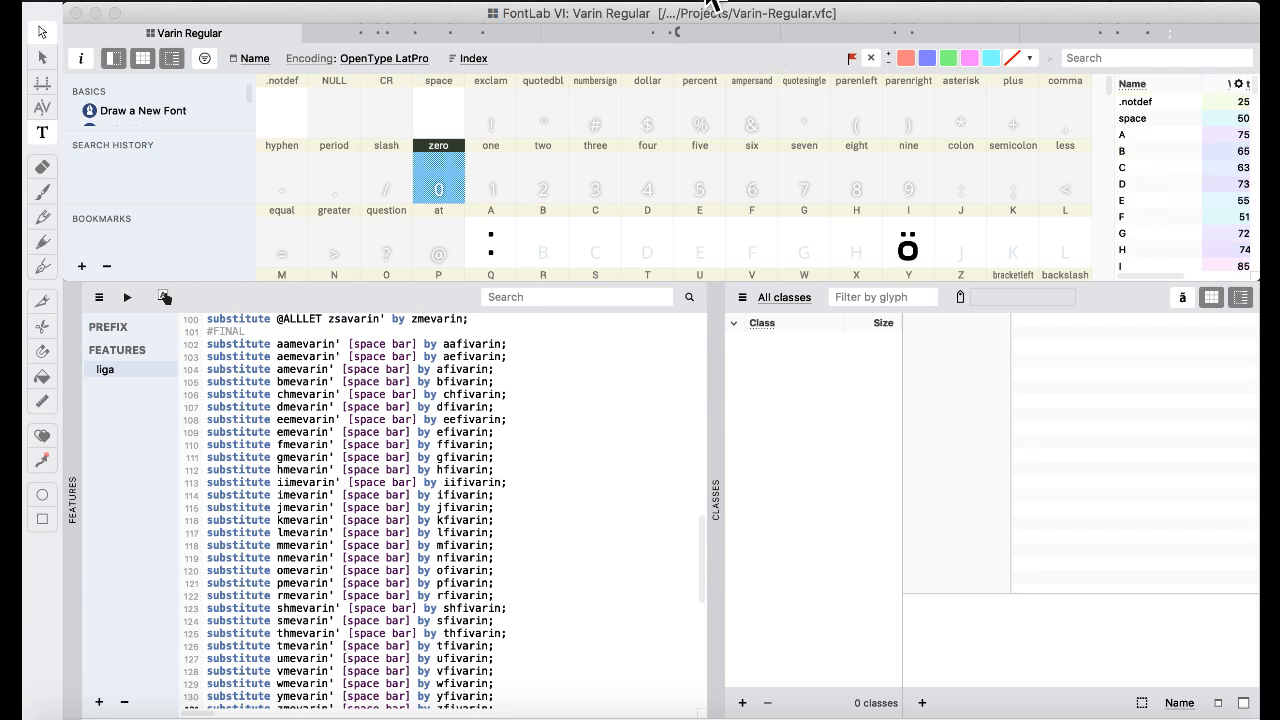
- Switch to the Default workspace, open the zero glyph in a text editing tab and turn on the liga feature preview
left_click(712, 3)
mouse_move(768, 168)
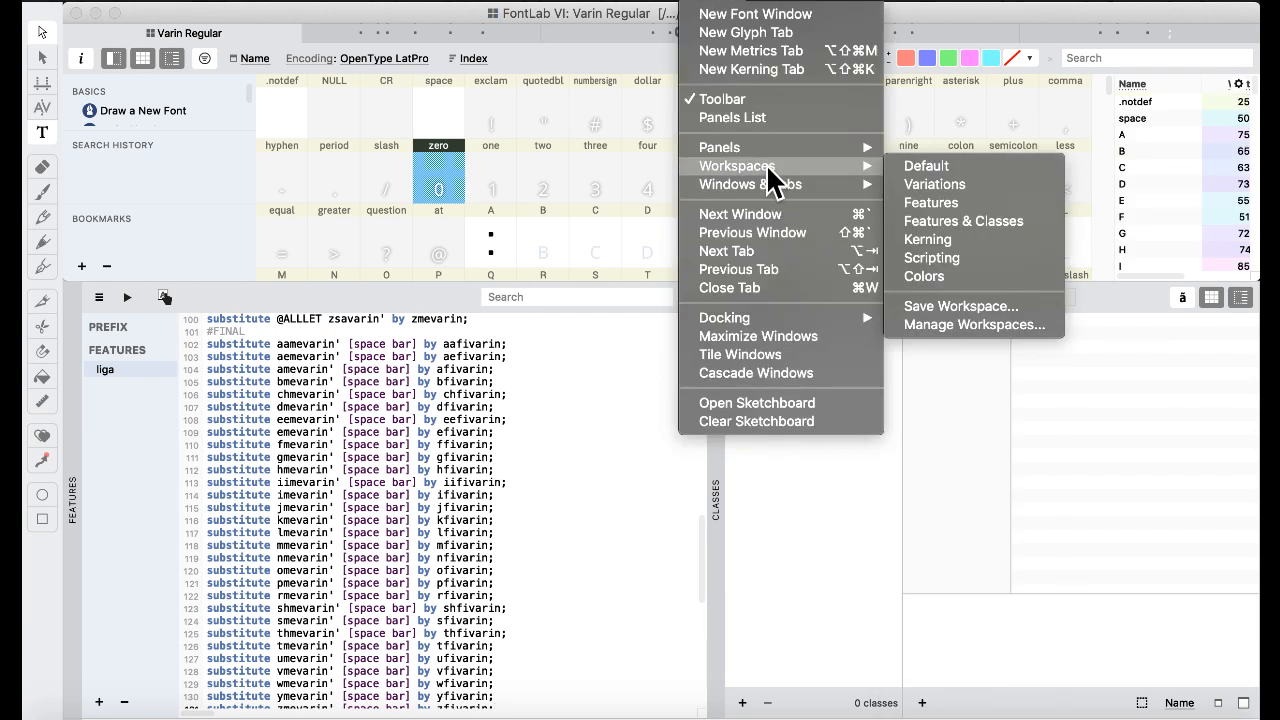
left_click(970, 165)
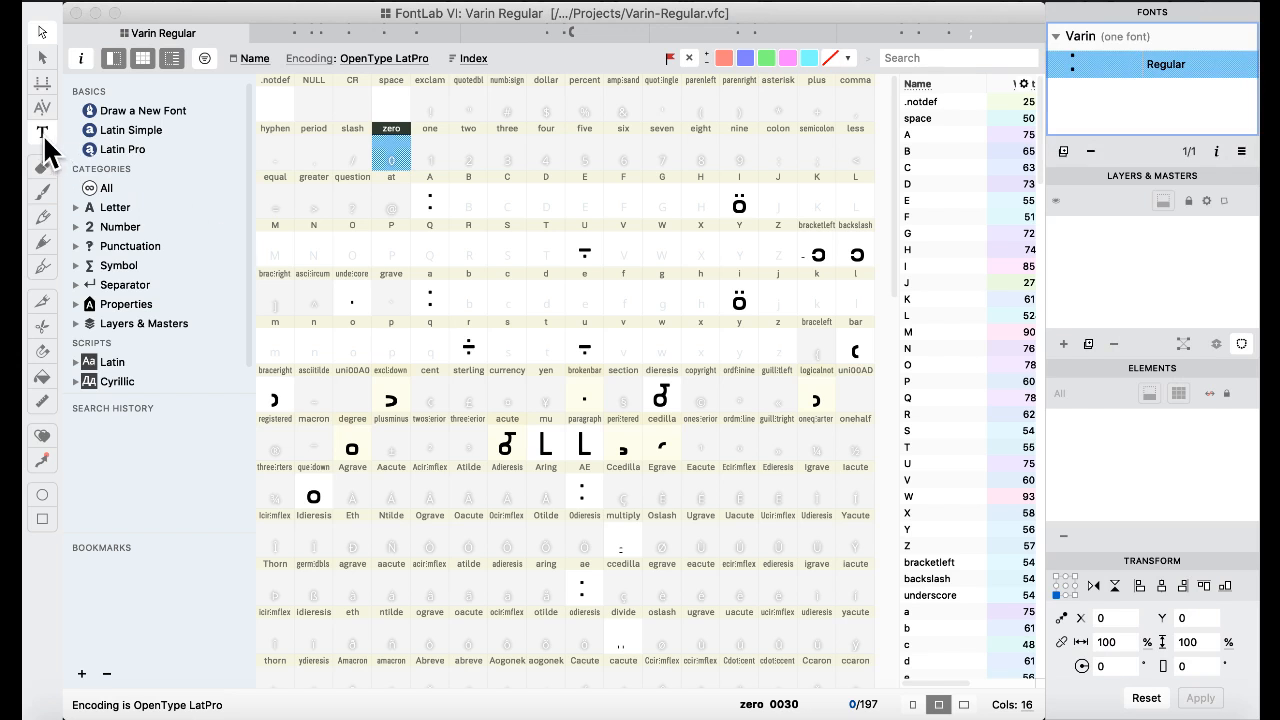
left_click(42, 133)
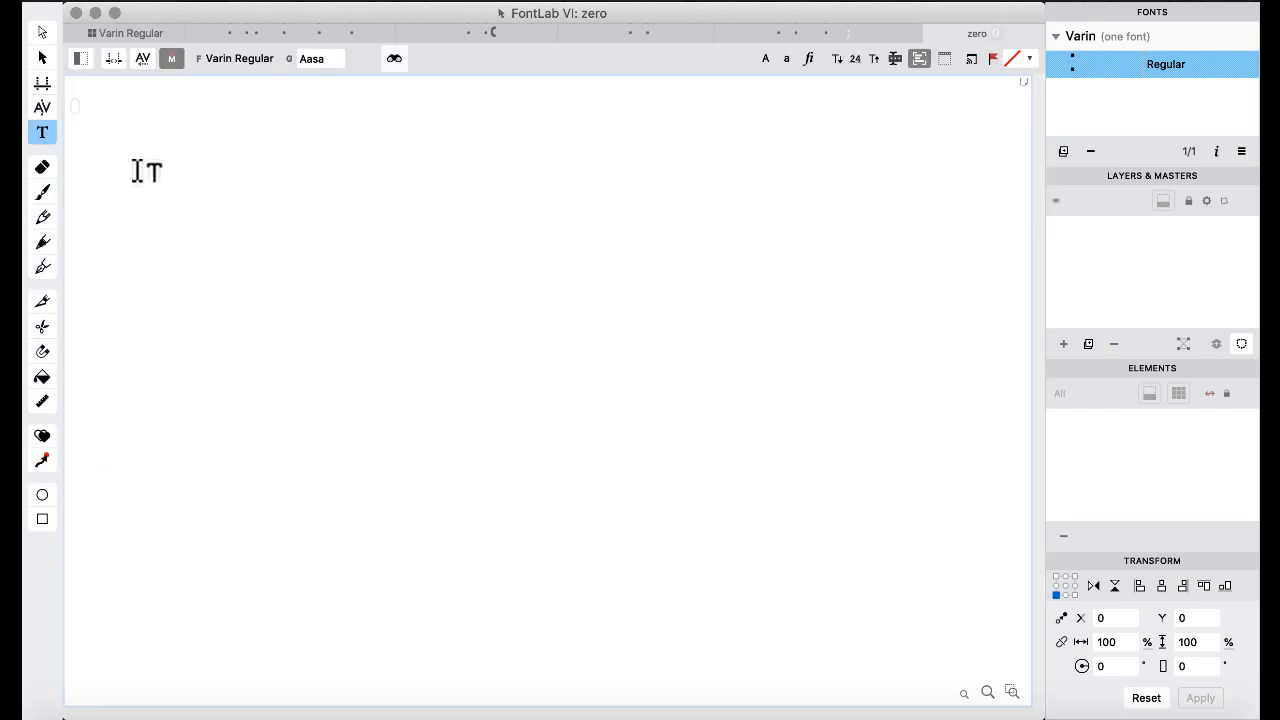
left_click(80, 58)
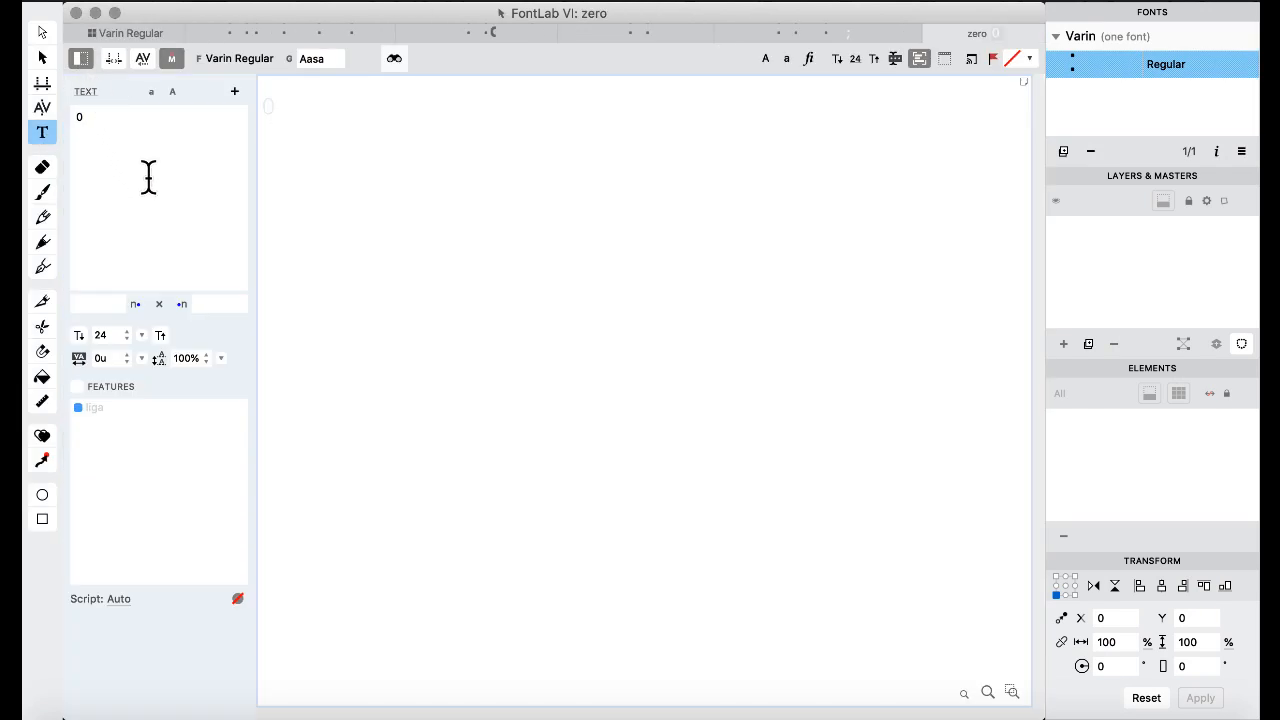
left_click(77, 386)
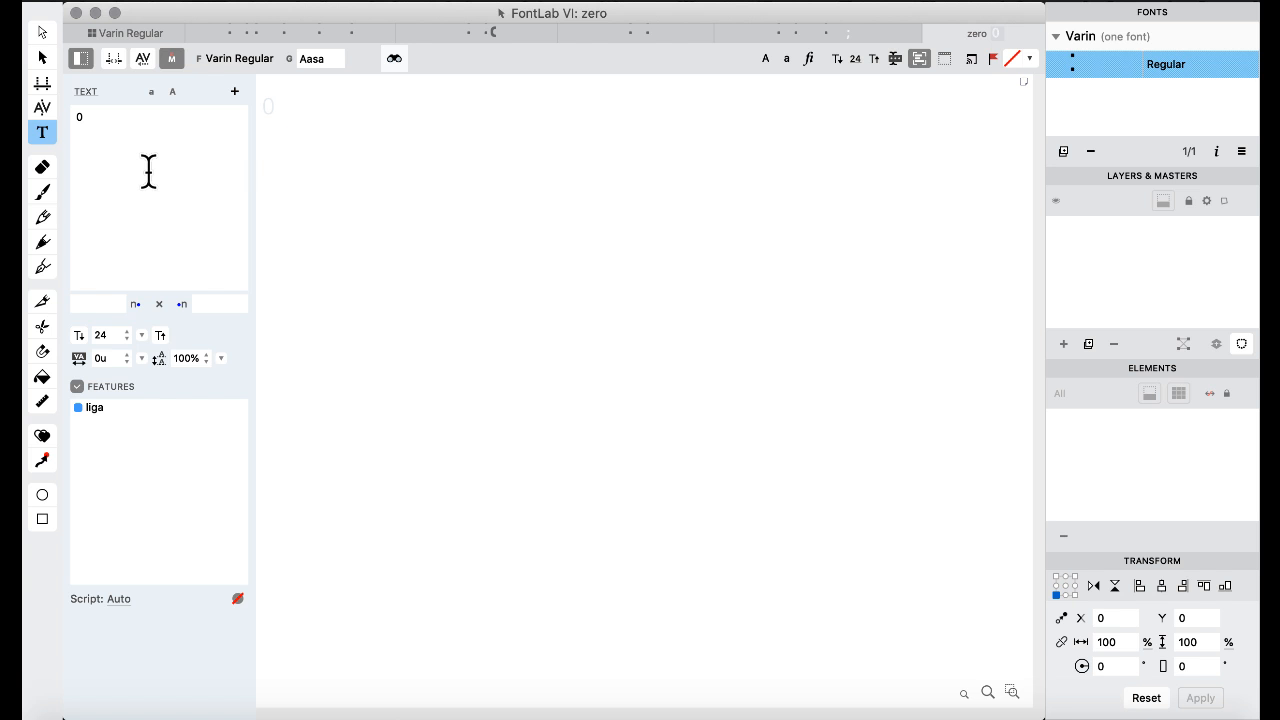
- Replace the sample text with "abababababb ab ab a ad" to test the liga substitutions
left_click(77, 113)
type("abababa")
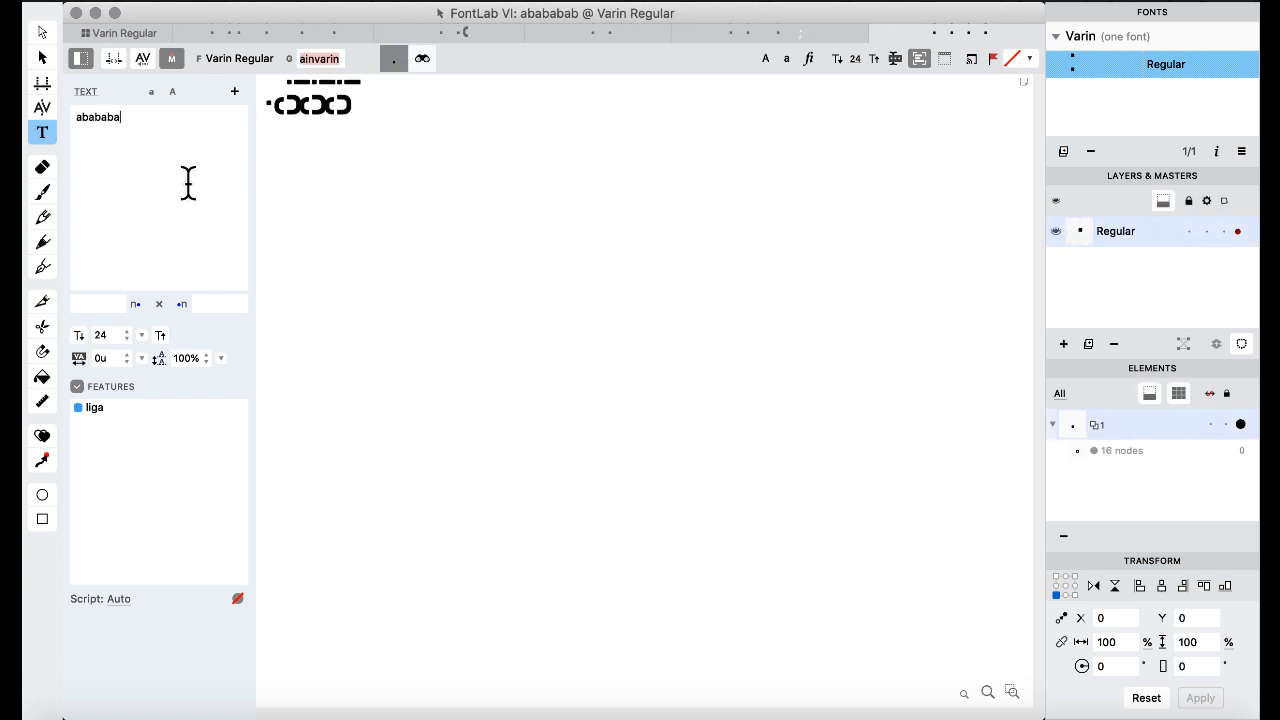
type("babb ab ab a")
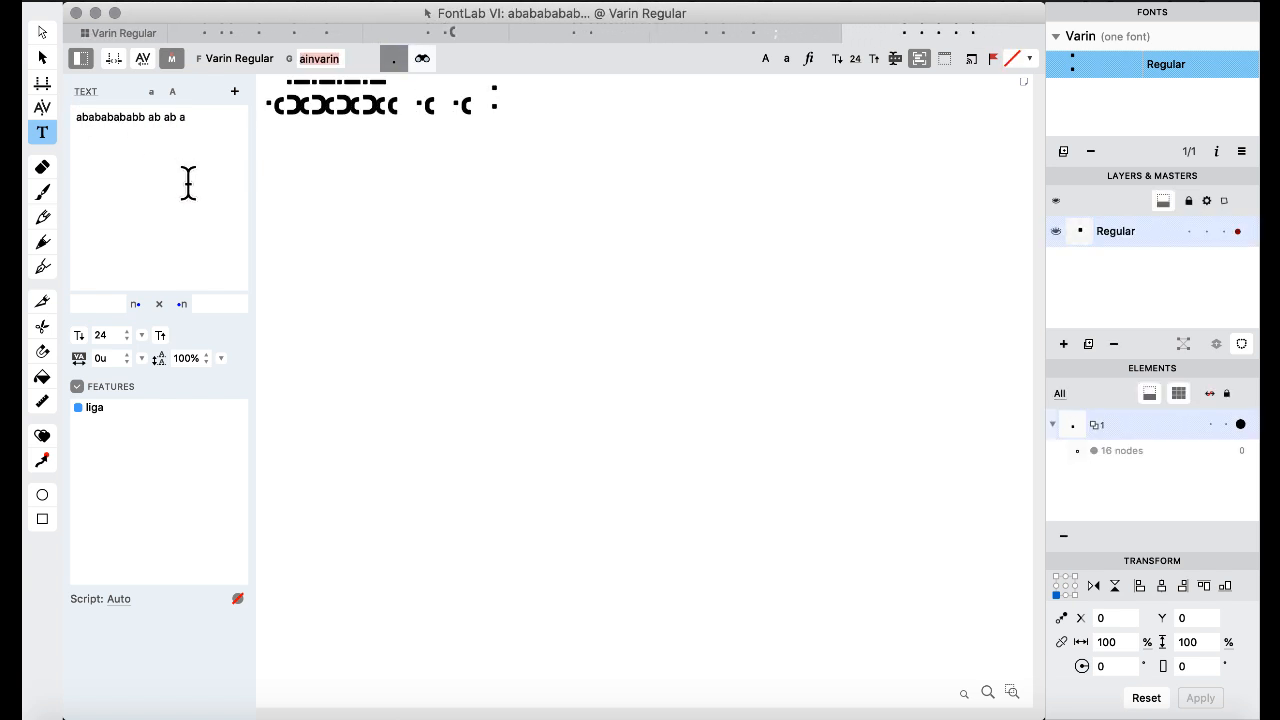
type("  ad")
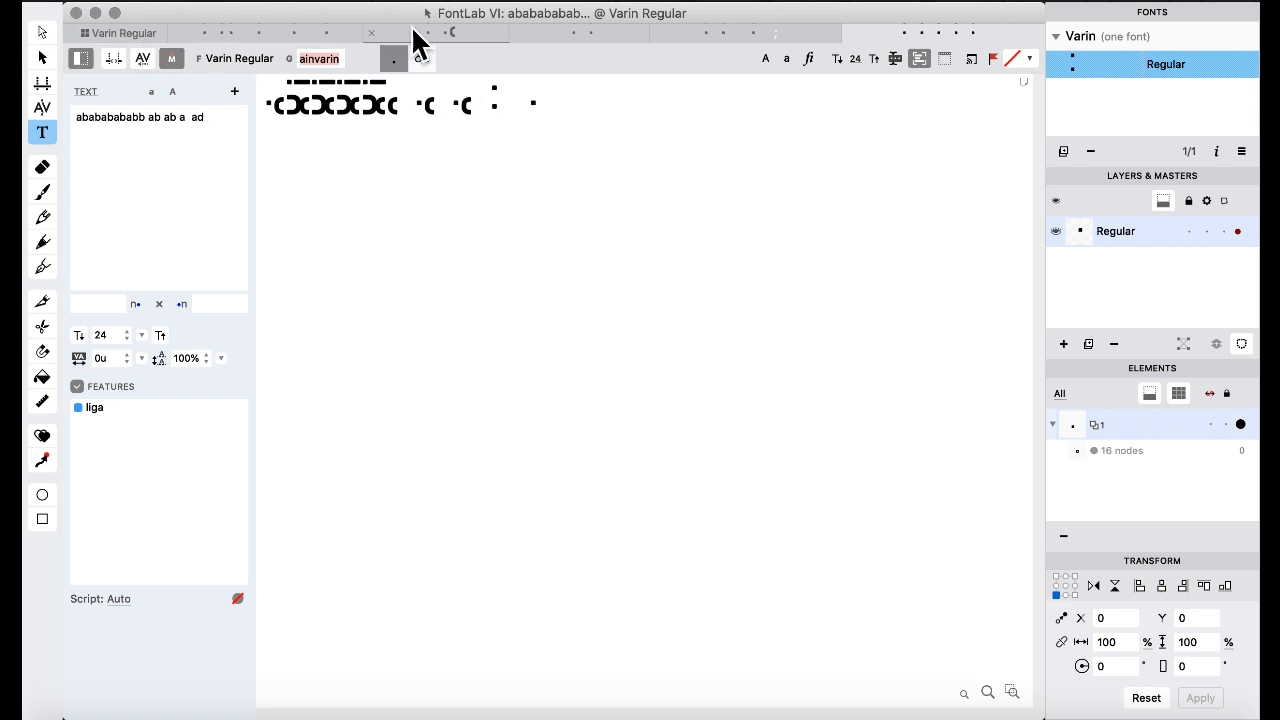
- Close all the open glyph and text tabs so that only the Varin Regular font window remains
left_click(371, 32)
left_click(455, 31)
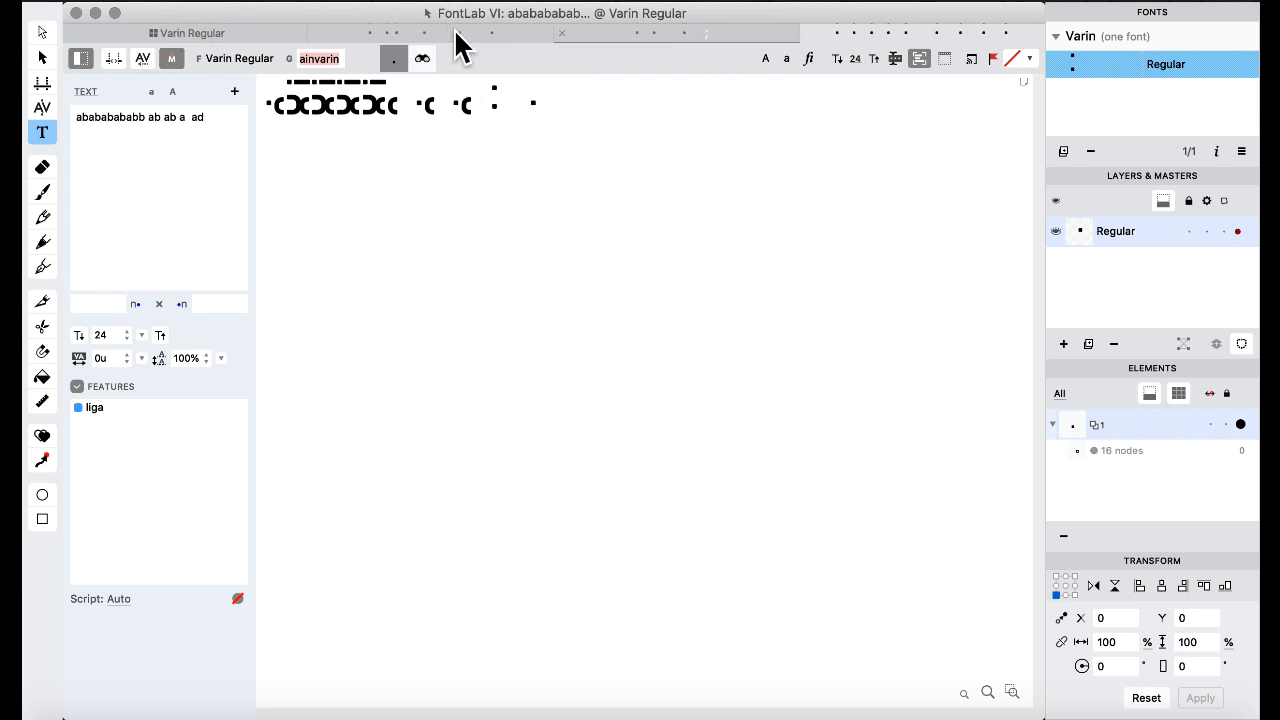
left_click(559, 33)
left_click(725, 32)
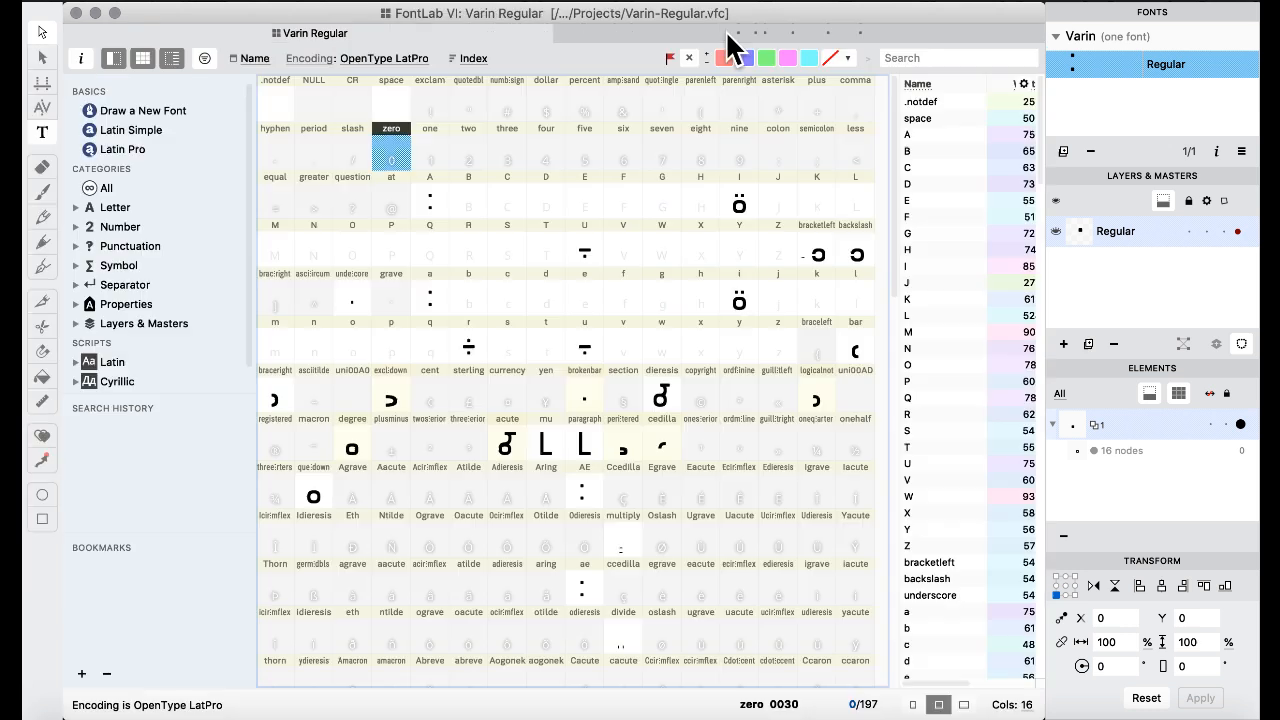
left_click(567, 36)
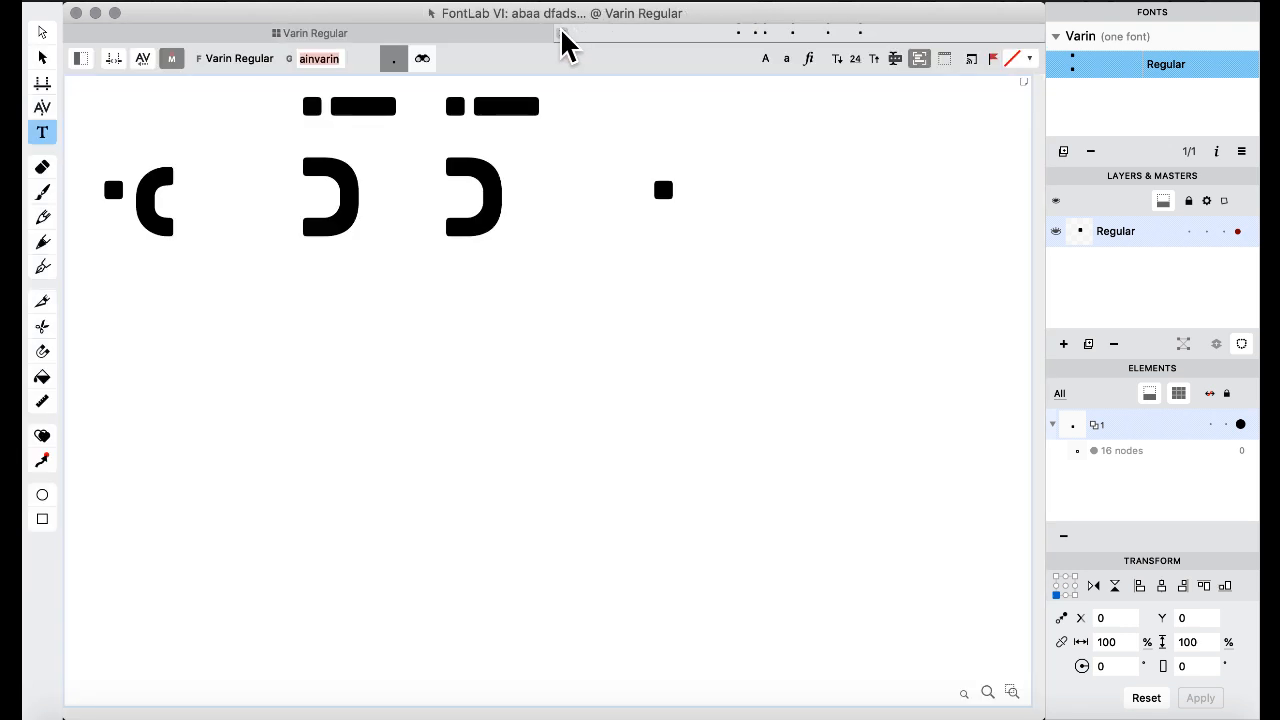
left_click(560, 33)
- Examine the font's glyph cells, from the basic characters to the colour-marked standalone, final, initial and medial Varin glyphs
left_click(430, 368)
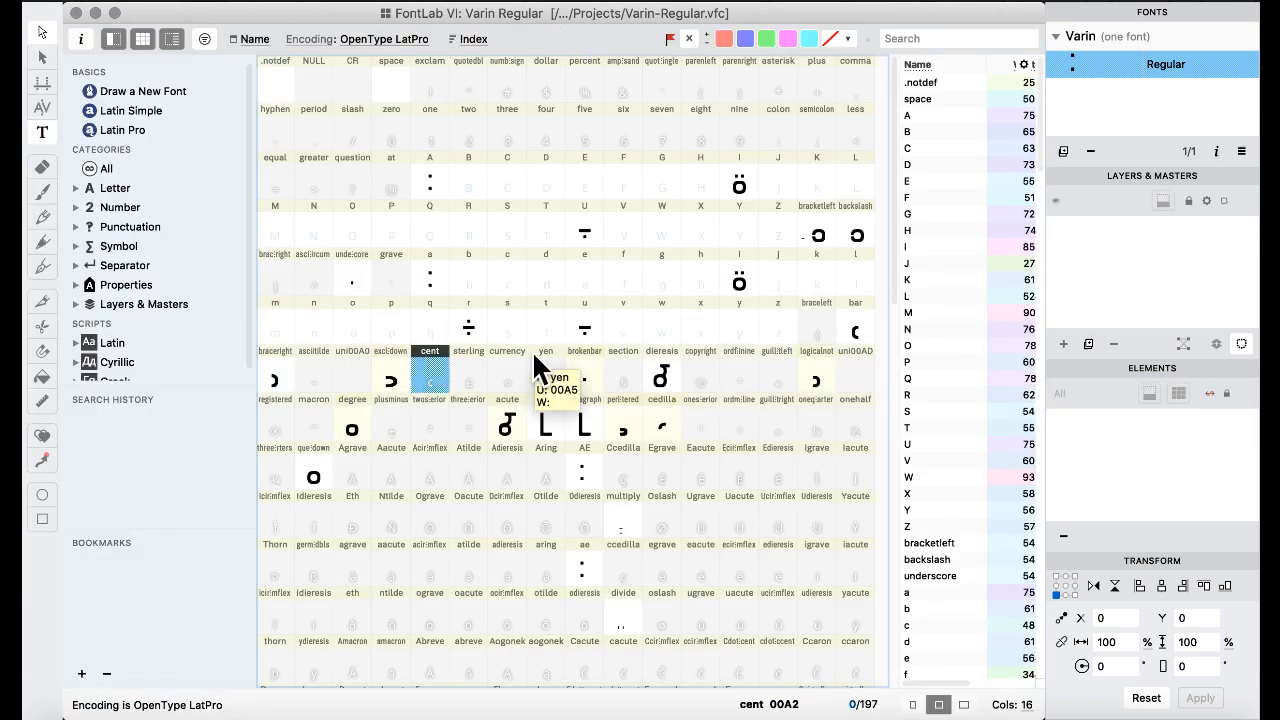
left_click(512, 468)
scroll(551, 318, "down", 5)
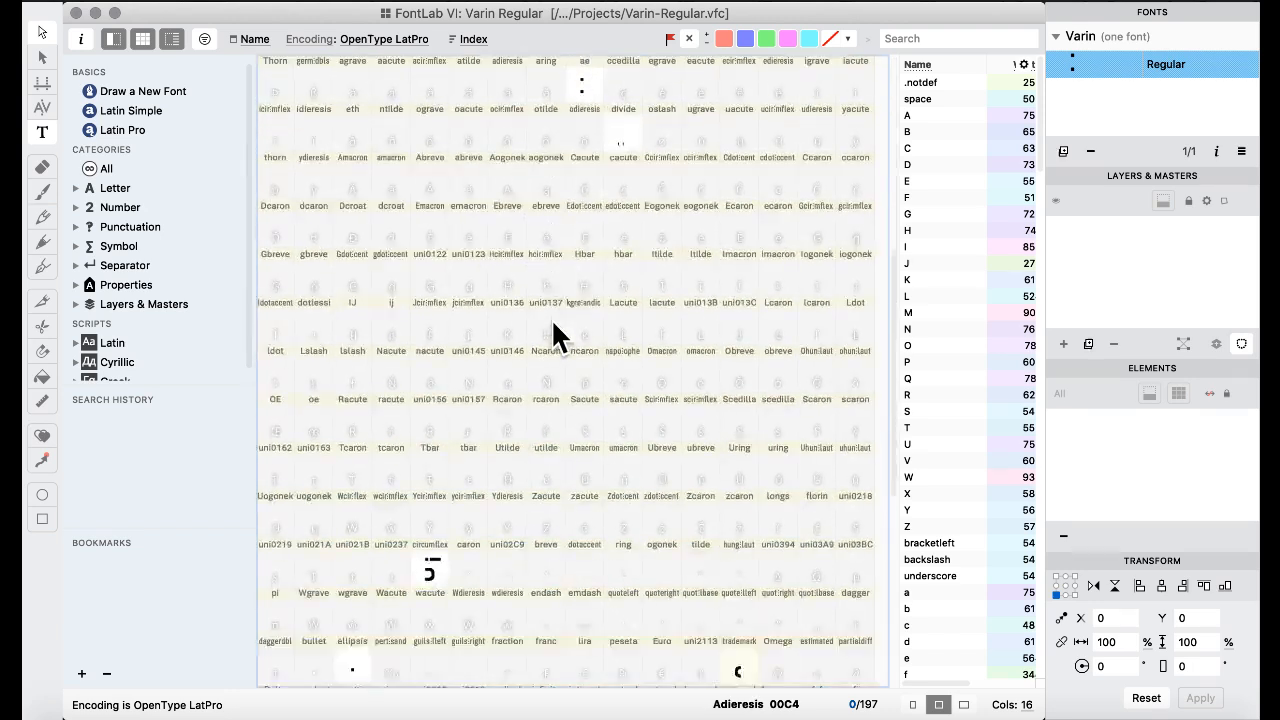
scroll(551, 318, "down", 5)
left_click(515, 265)
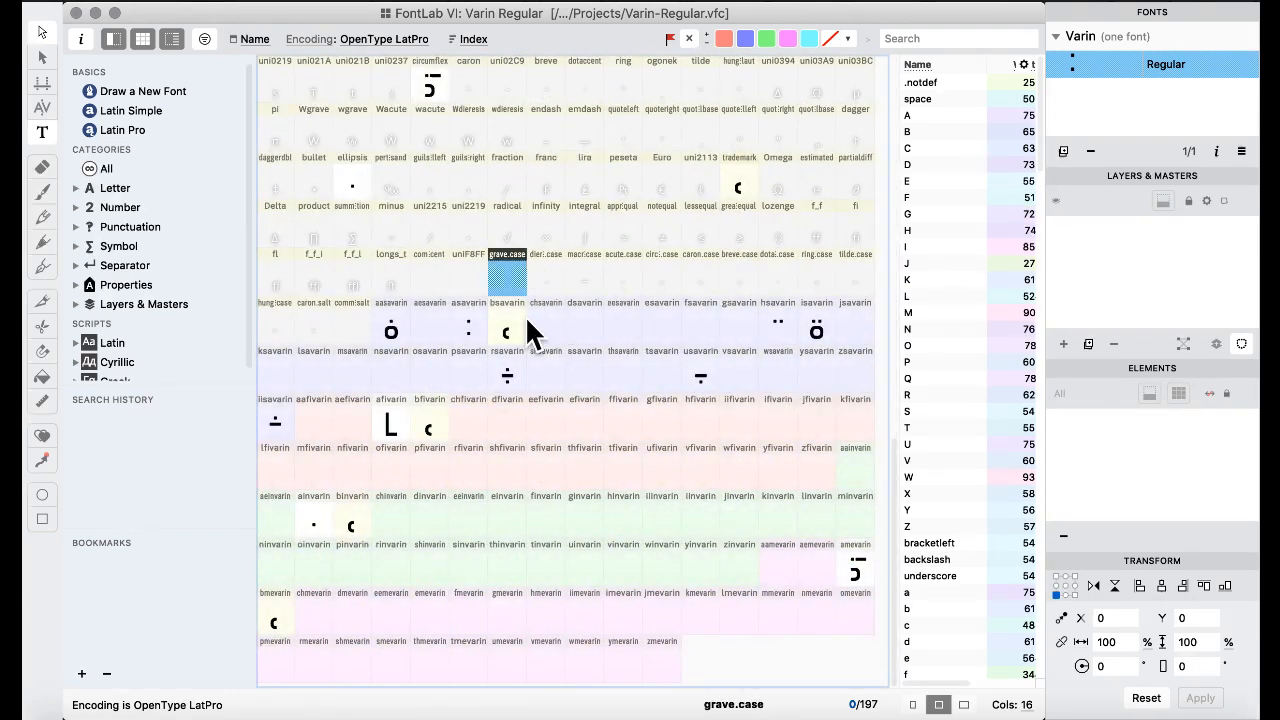
scroll(530, 332, "up", 10)
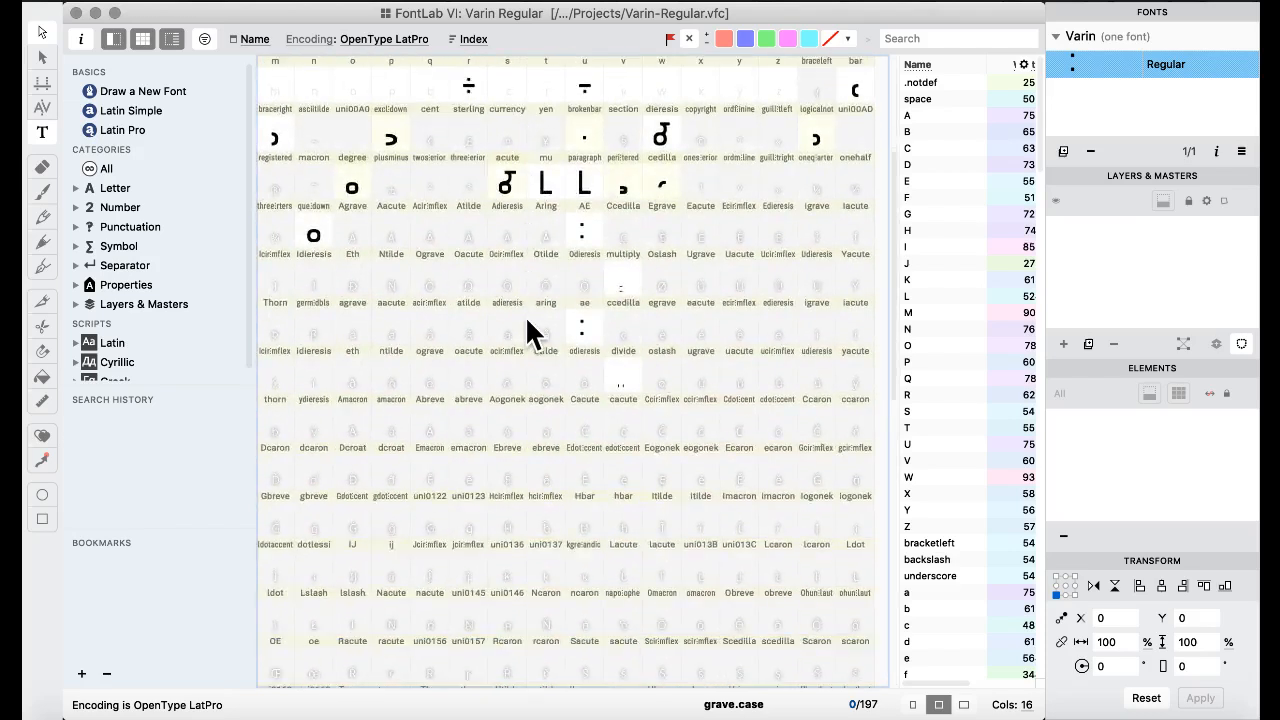
scroll(530, 332, "down", 10)
left_click(546, 258)
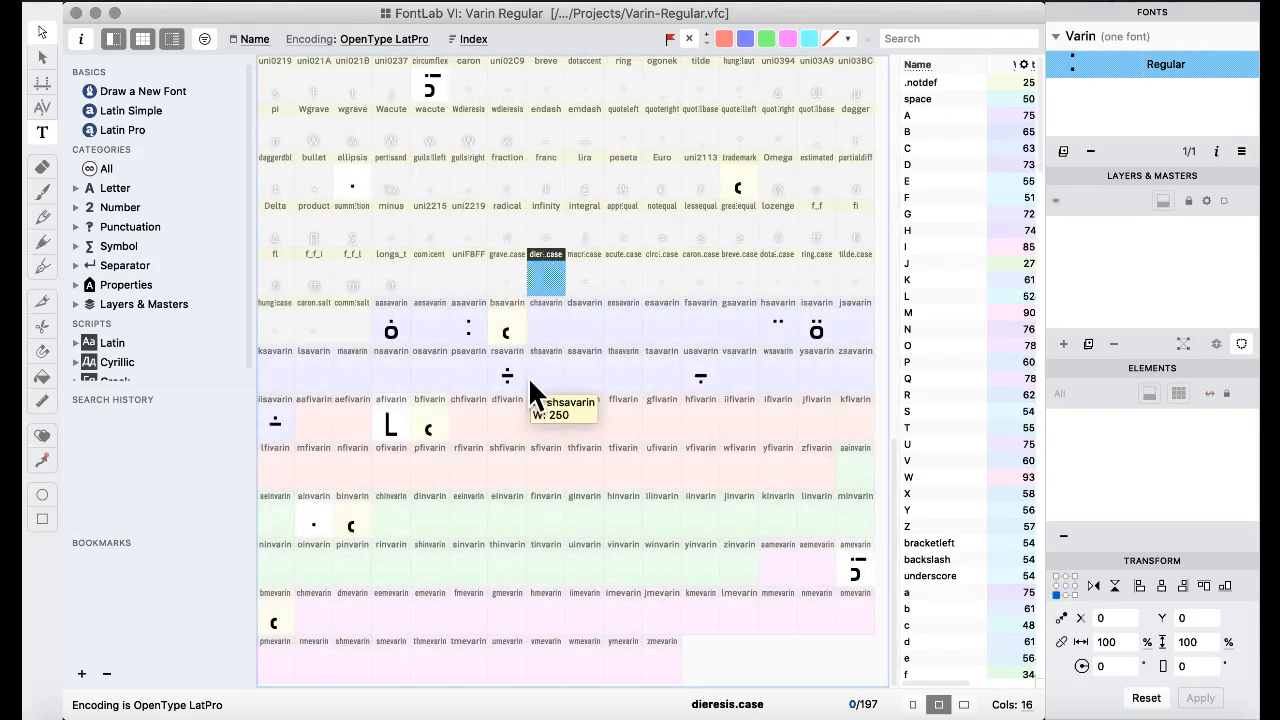
scroll(529, 380, "up", 10)
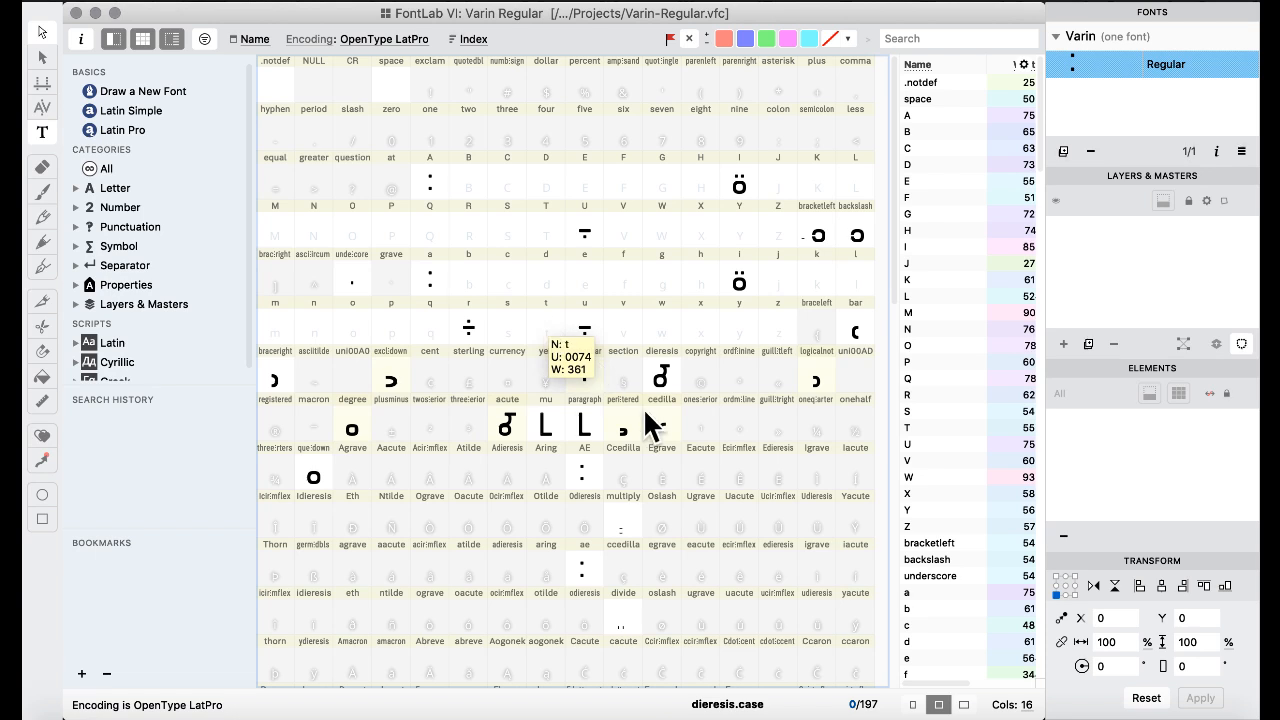
scroll(637, 365, "down", 15)
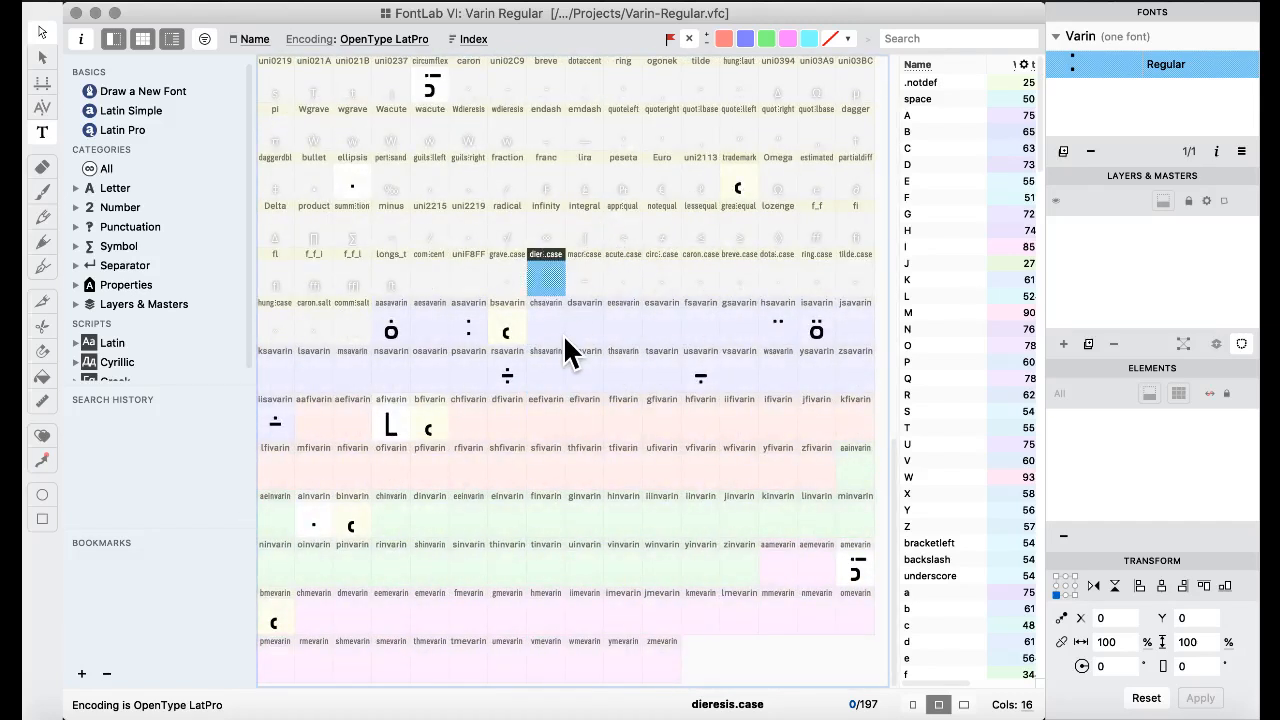
- Switch back to the Features & Classes workspace with the liga feature code showing
left_click(712, 2)
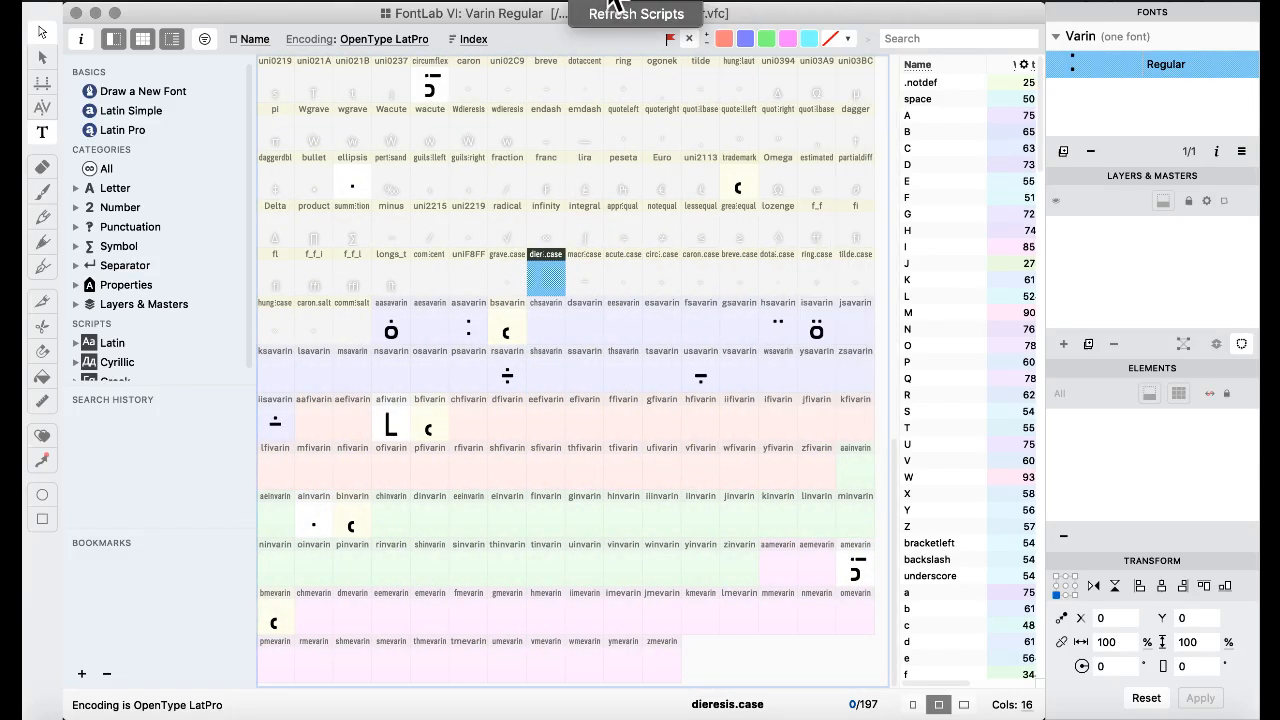
left_click(588, 4)
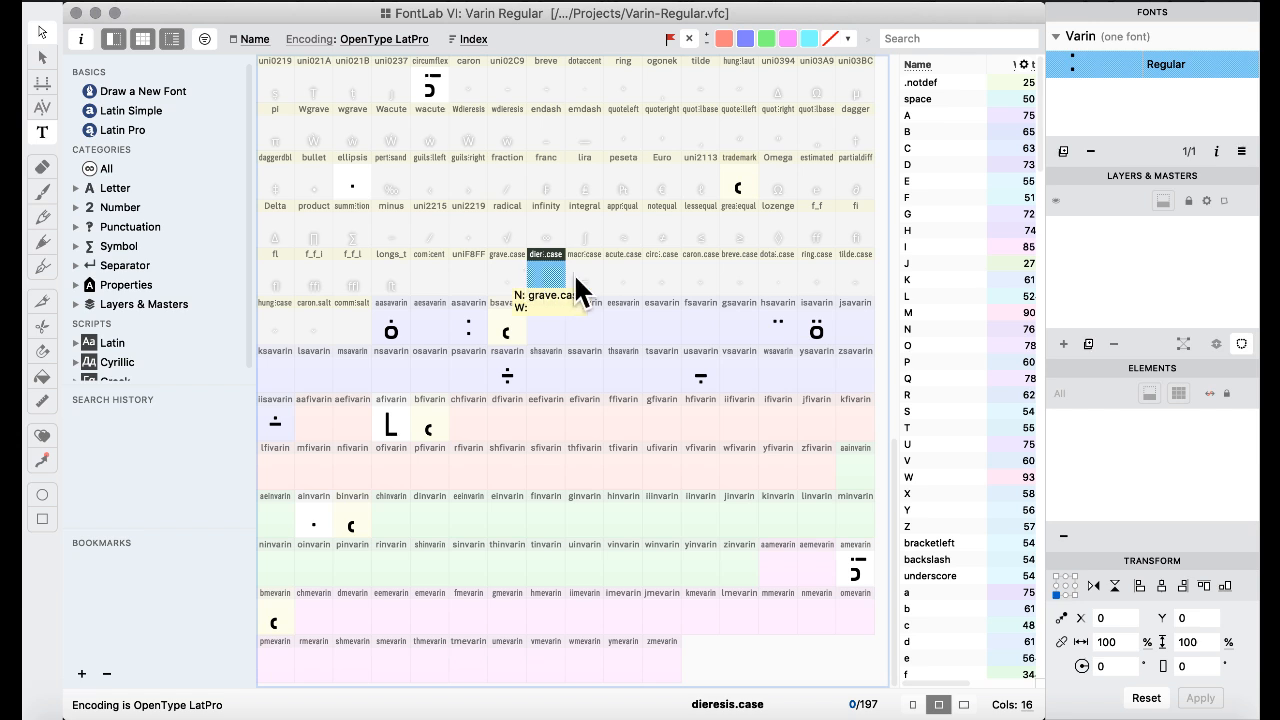
left_click(700, 4)
mouse_move(880, 166)
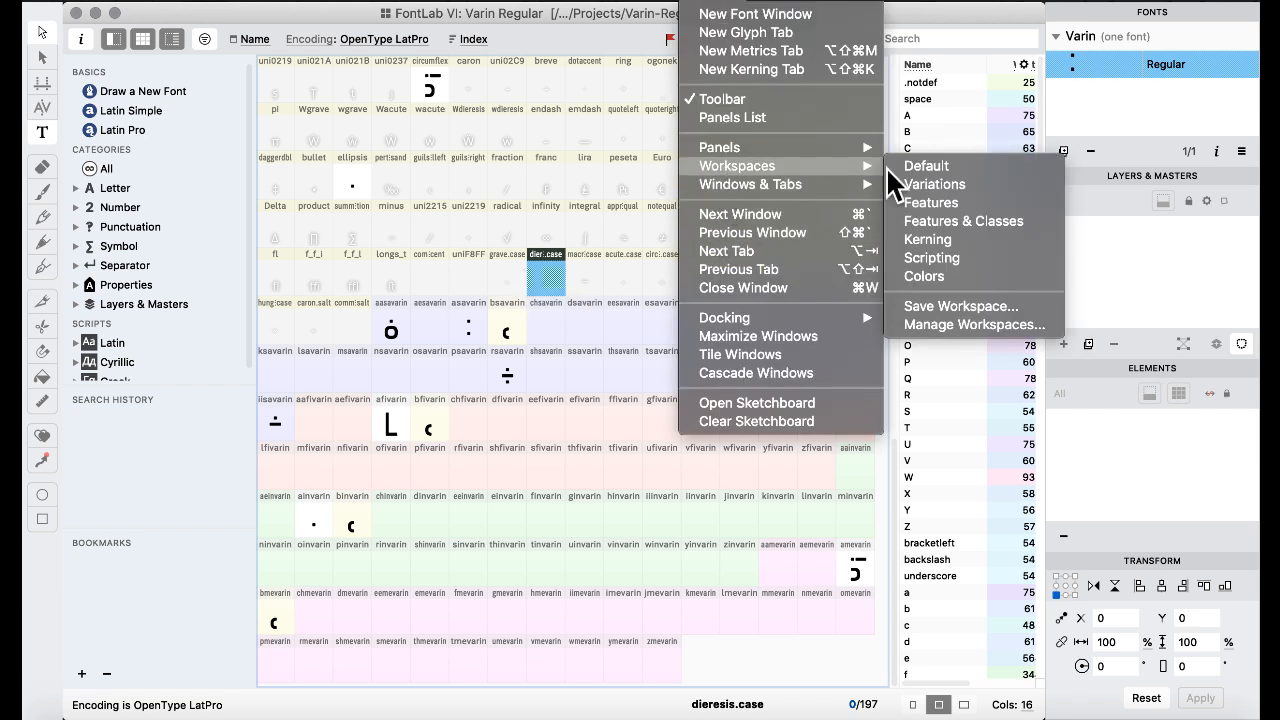
left_click(958, 221)
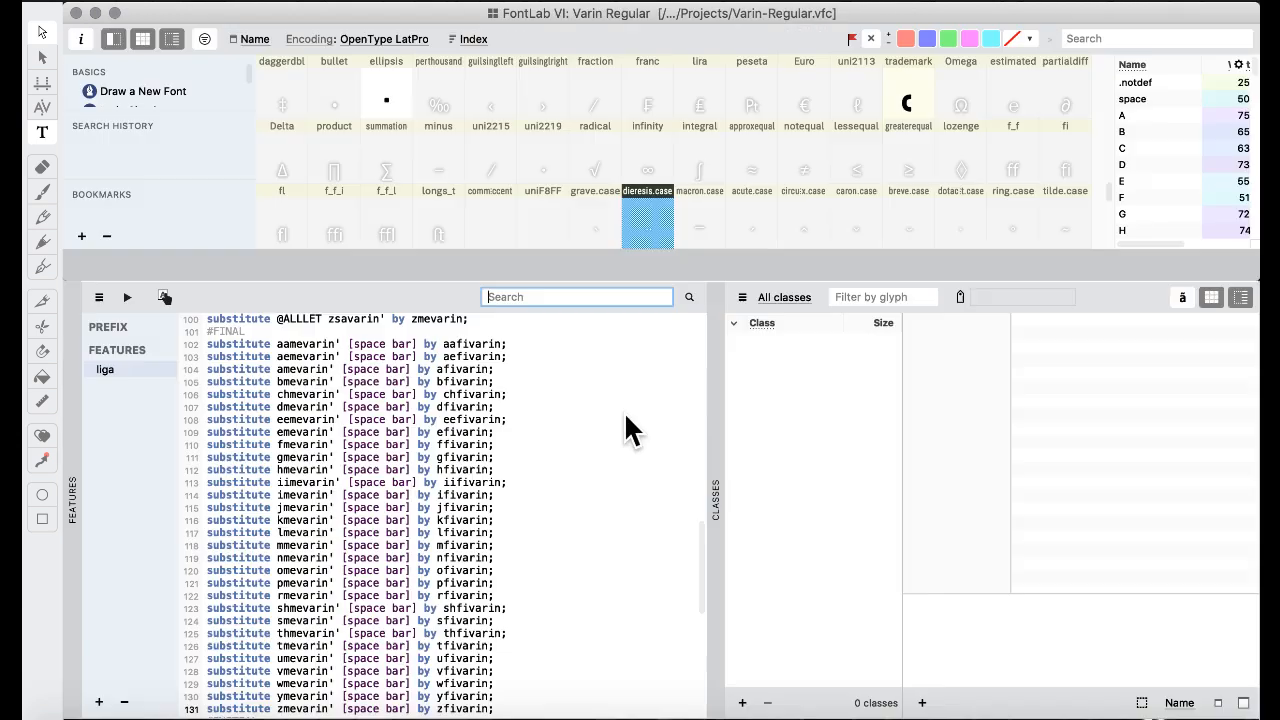
- Review the order of the #STANDALONE, medial, #FINAL and #INITIAL substitution rules in the liga feature code
scroll(440, 440, "up", 20)
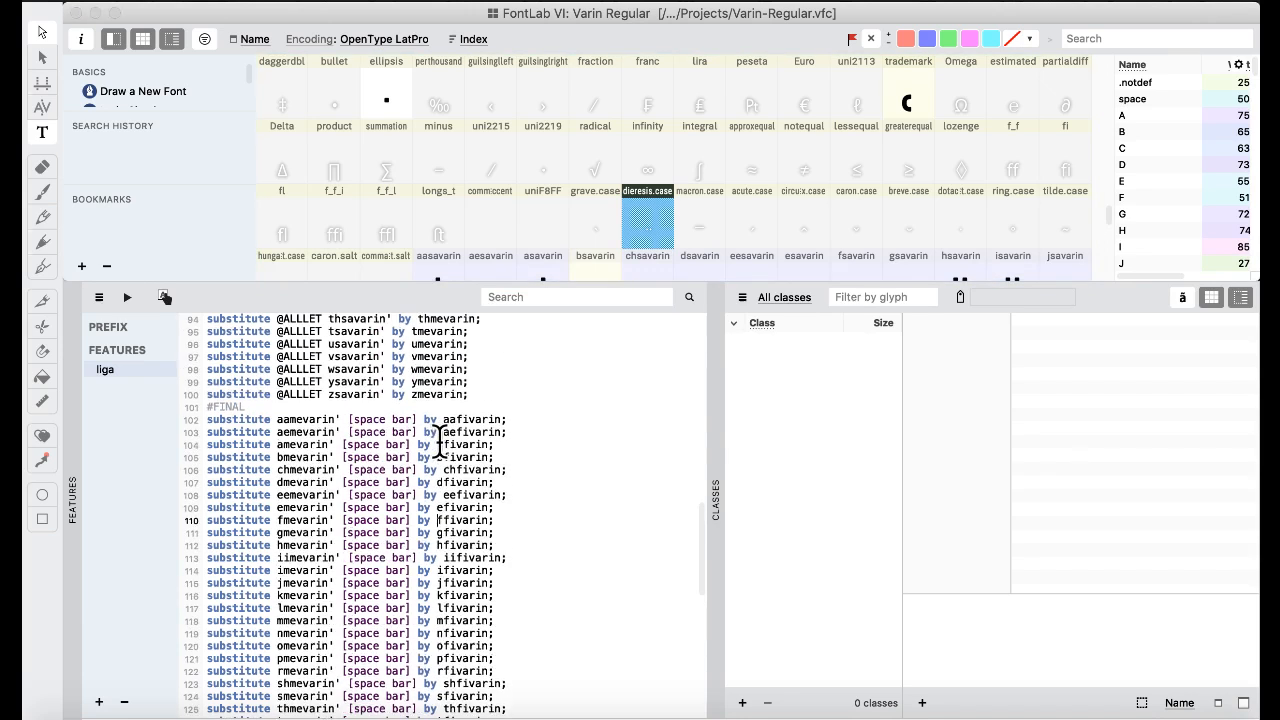
scroll(440, 440, "down", 2)
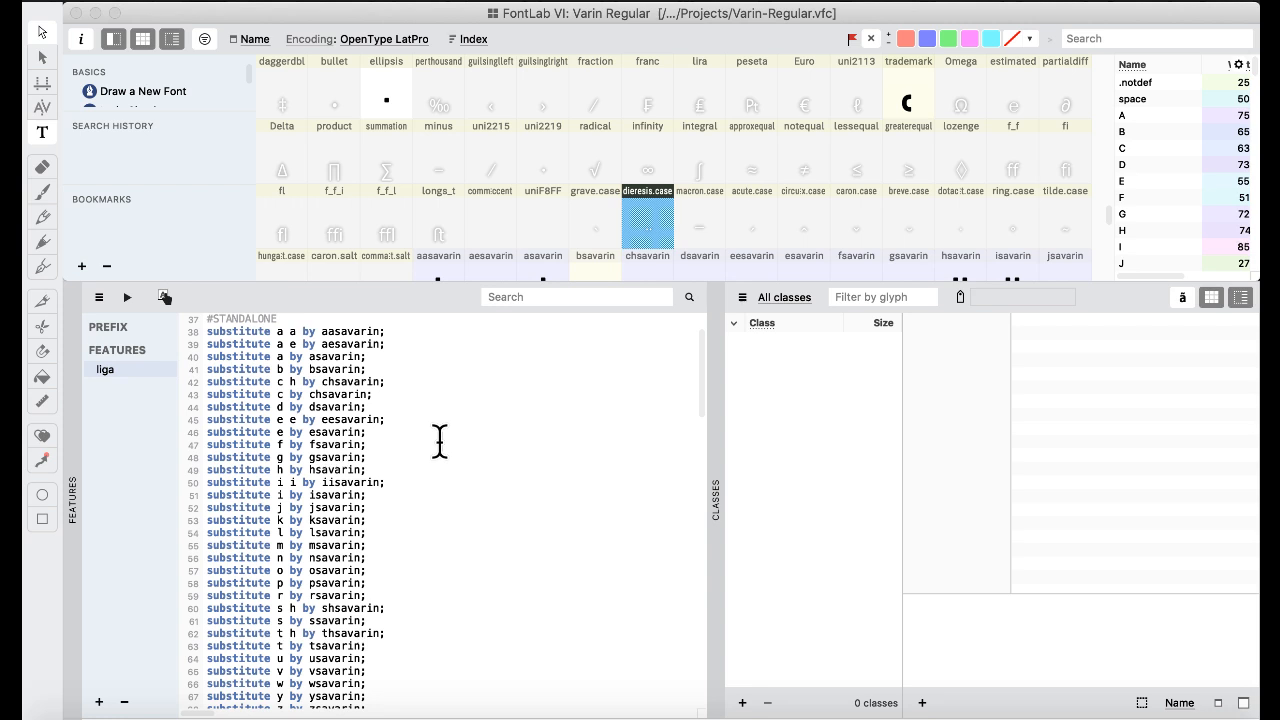
scroll(440, 440, "down", 20)
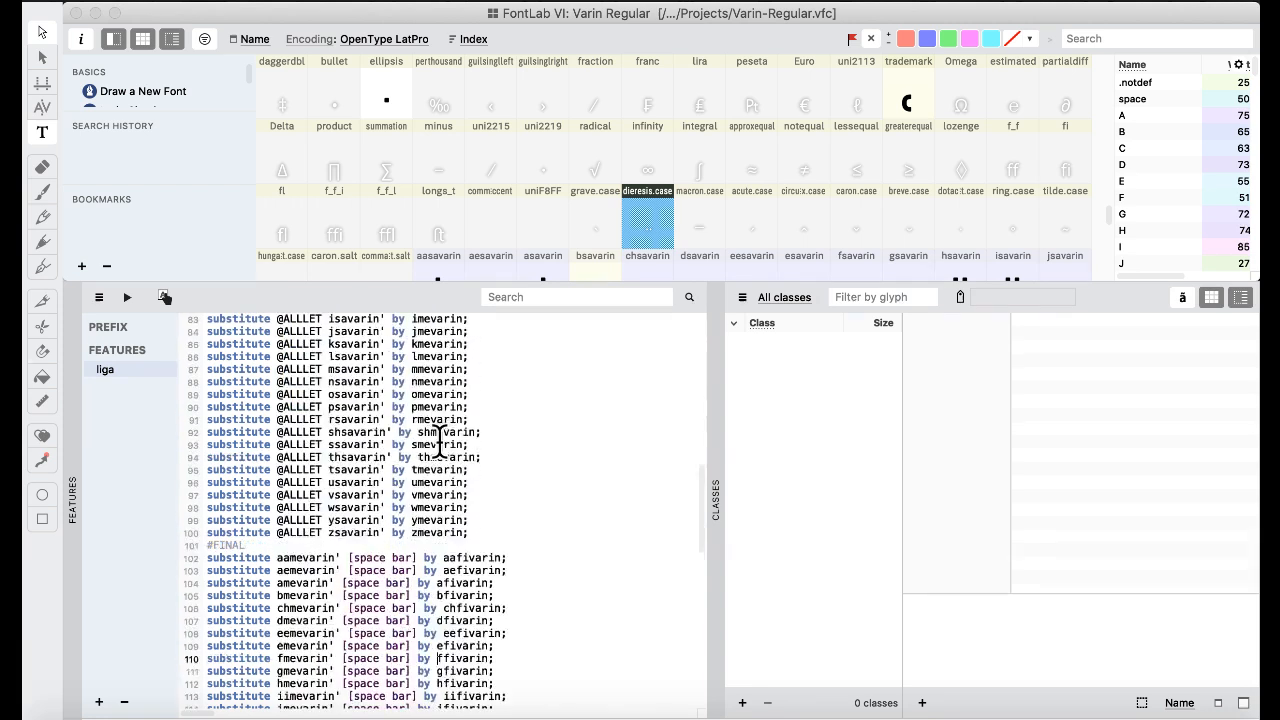
scroll(440, 440, "up", 5)
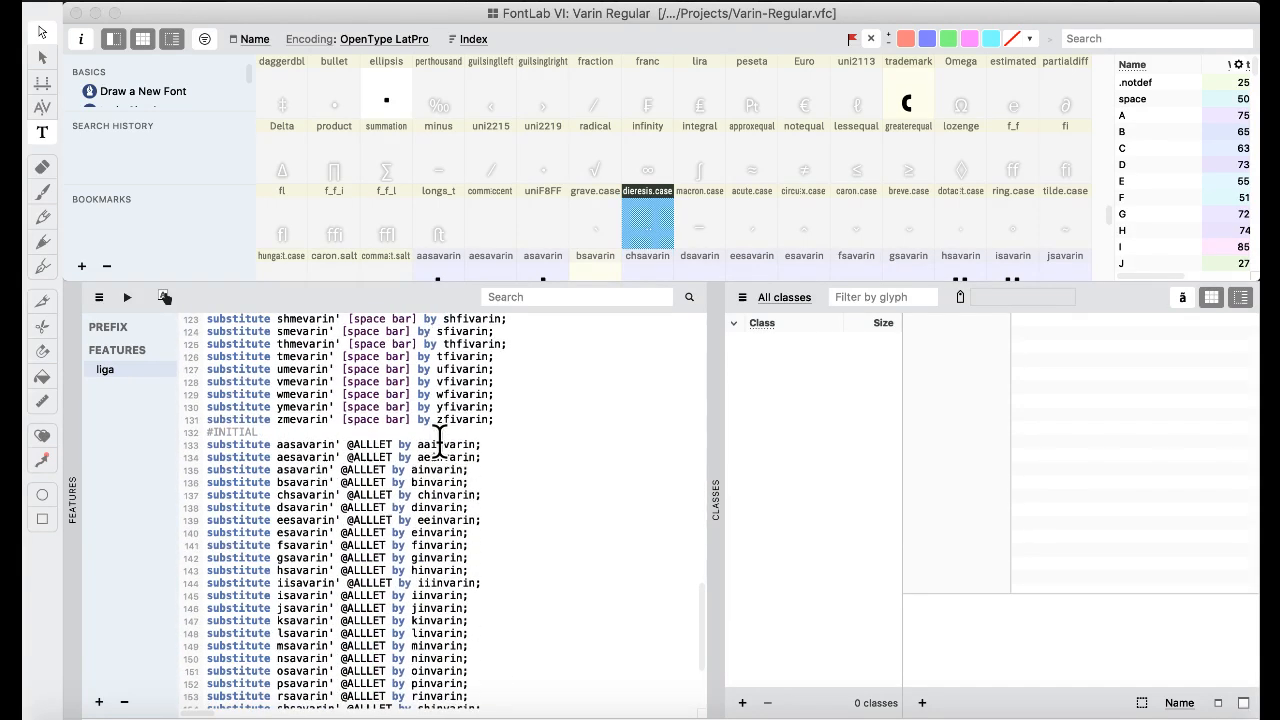
scroll(440, 444, "up", 4)
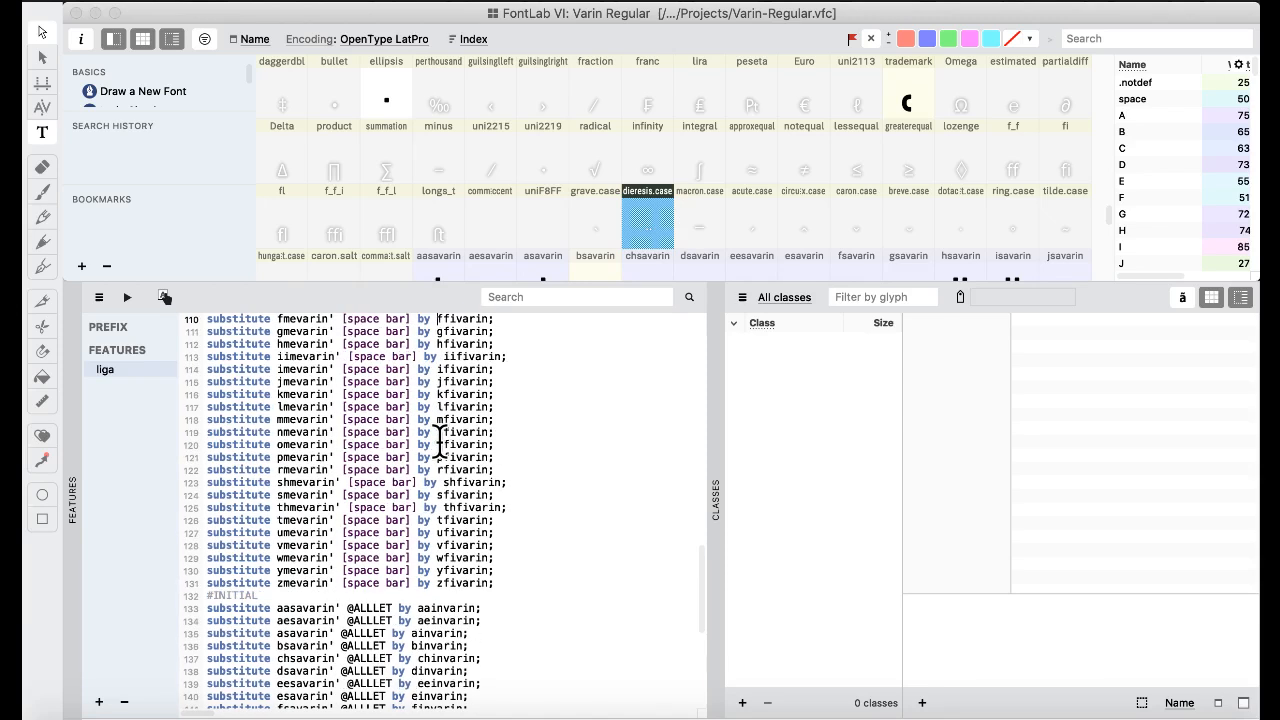
scroll(440, 444, "up", 7)
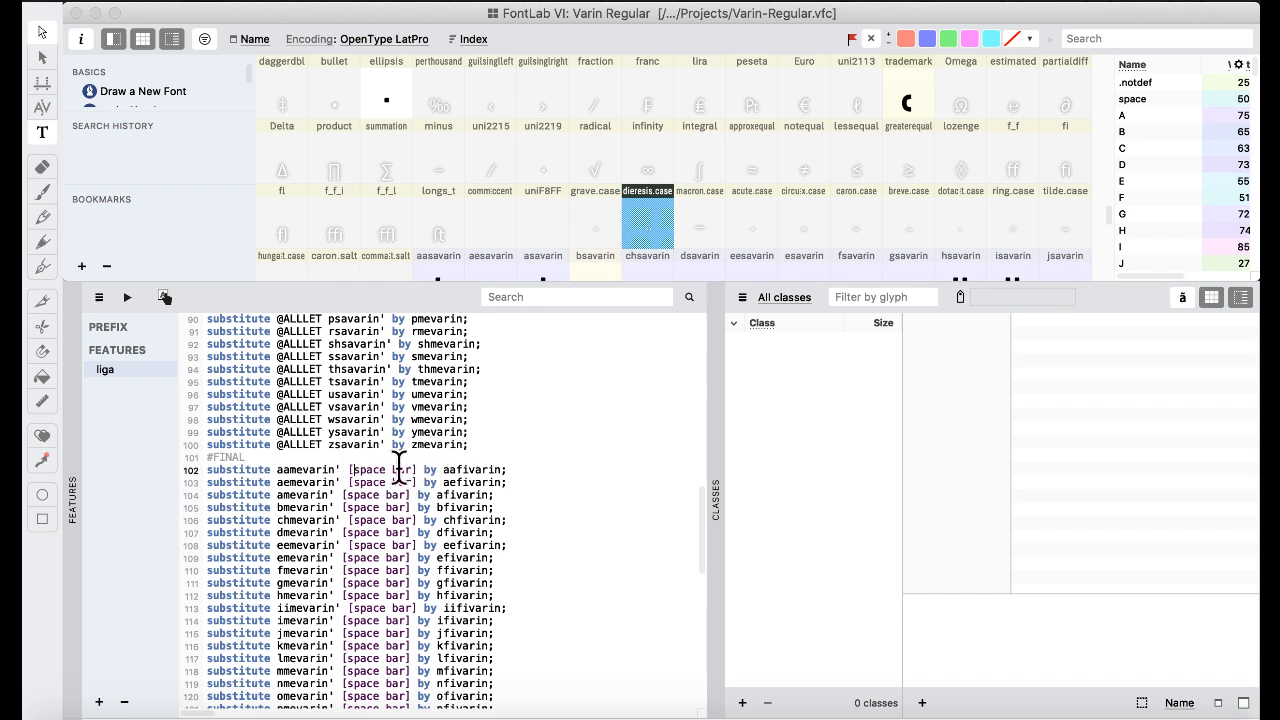
- Inspect the parts of the first #FINAL rule and check its "[space bar]" context against the space glyph in the font
double_click(306, 469)
double_click(487, 469)
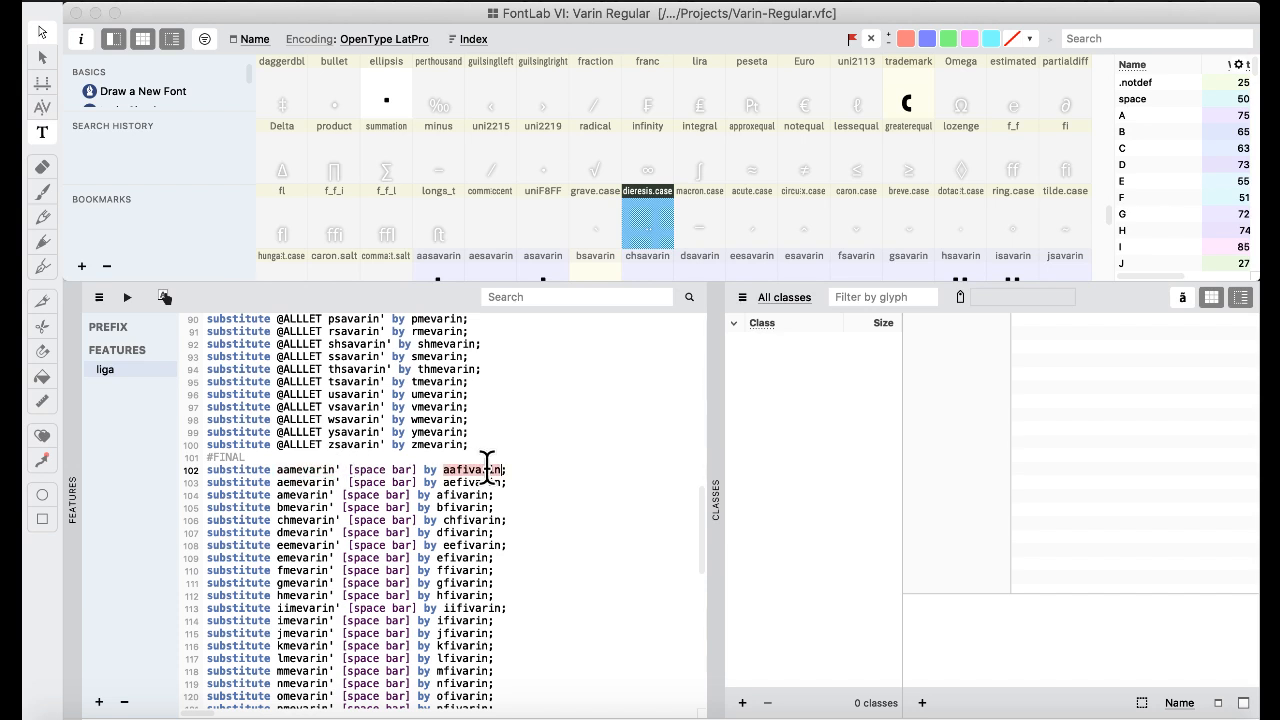
left_click_drag(348, 469, 415, 469)
left_click(387, 417)
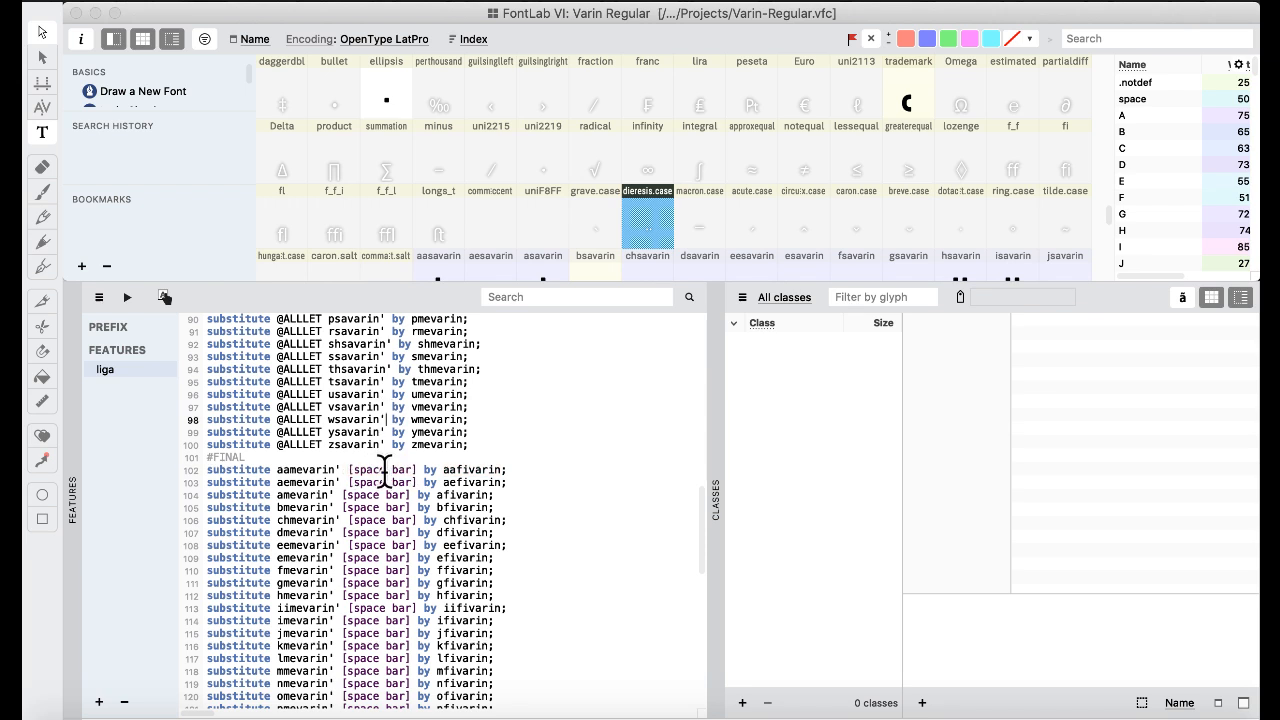
double_click(383, 469)
scroll(518, 194, "up", 6)
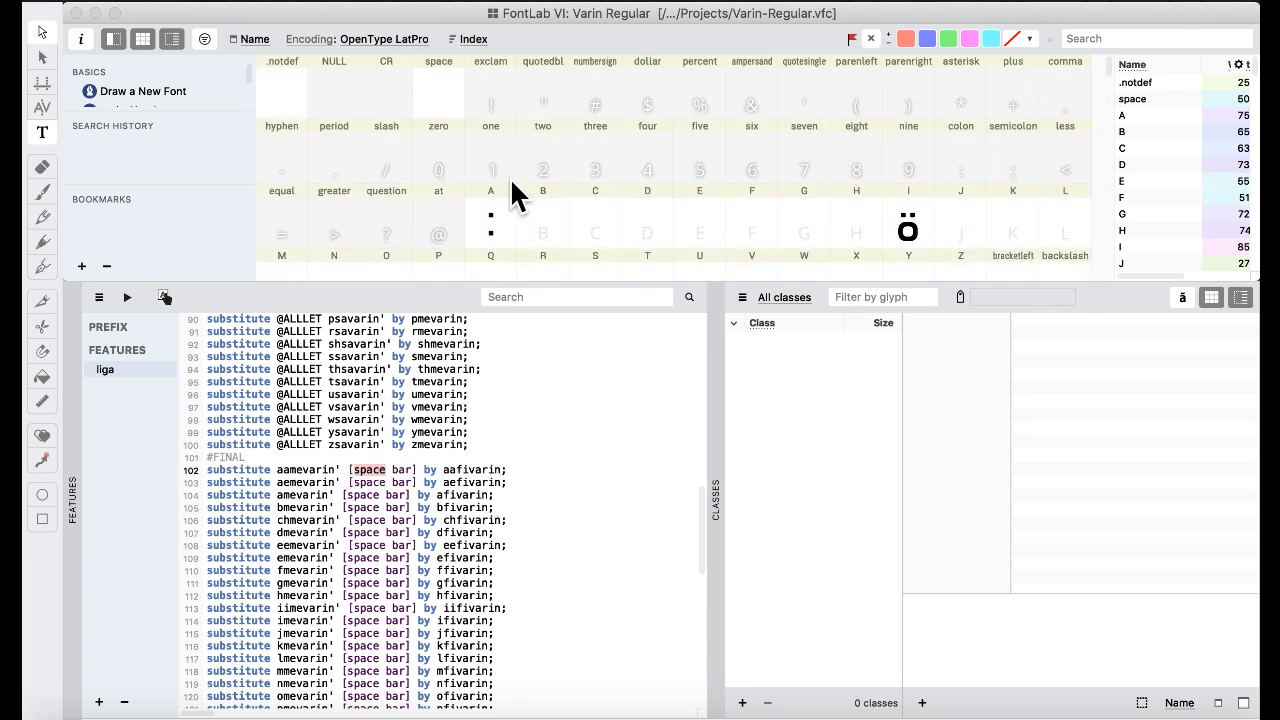
left_click(441, 92)
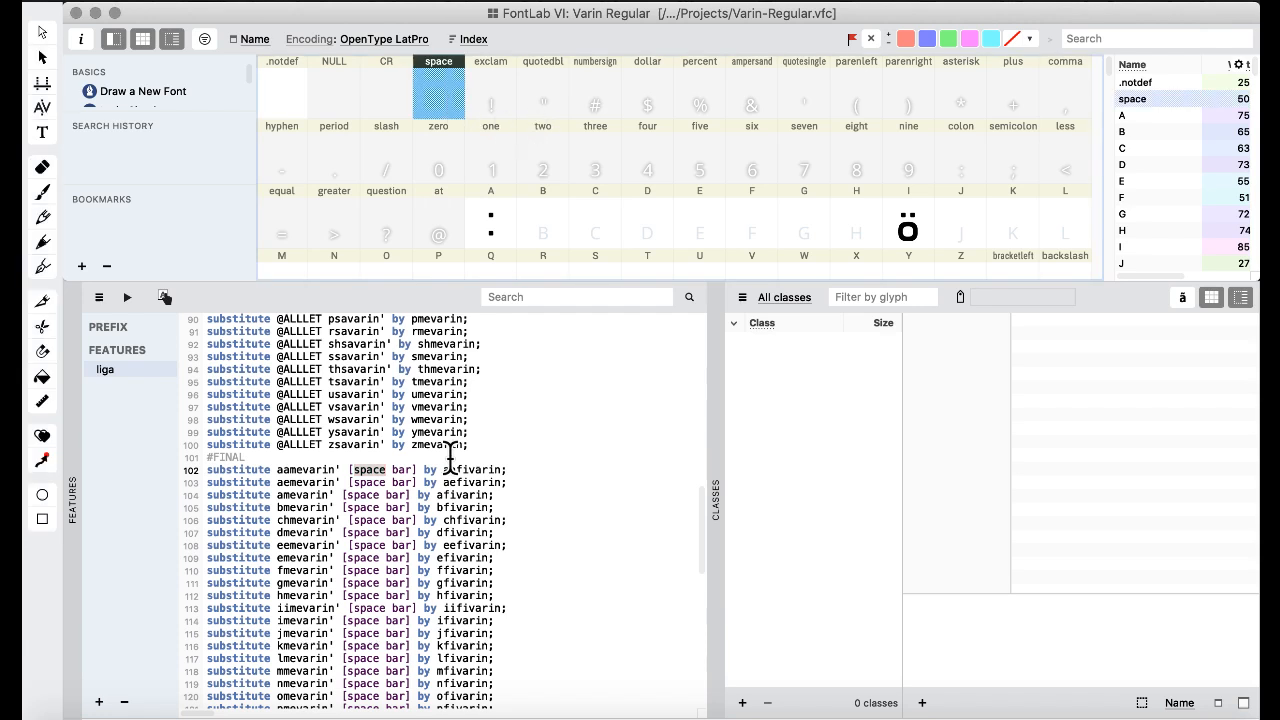
- Check the "bar" part of the first #FINAL rule's context against the bar glyph in the font
double_click(402, 469)
scroll(797, 64, "down", 5)
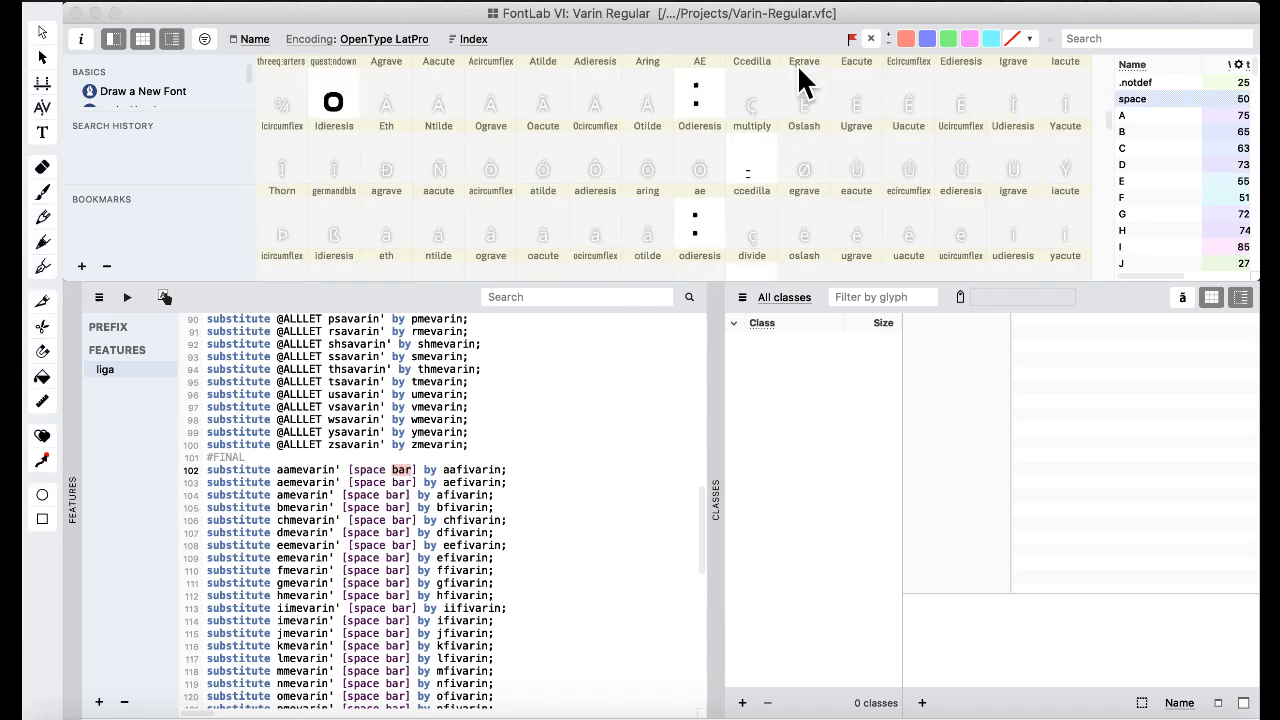
left_click(1051, 165)
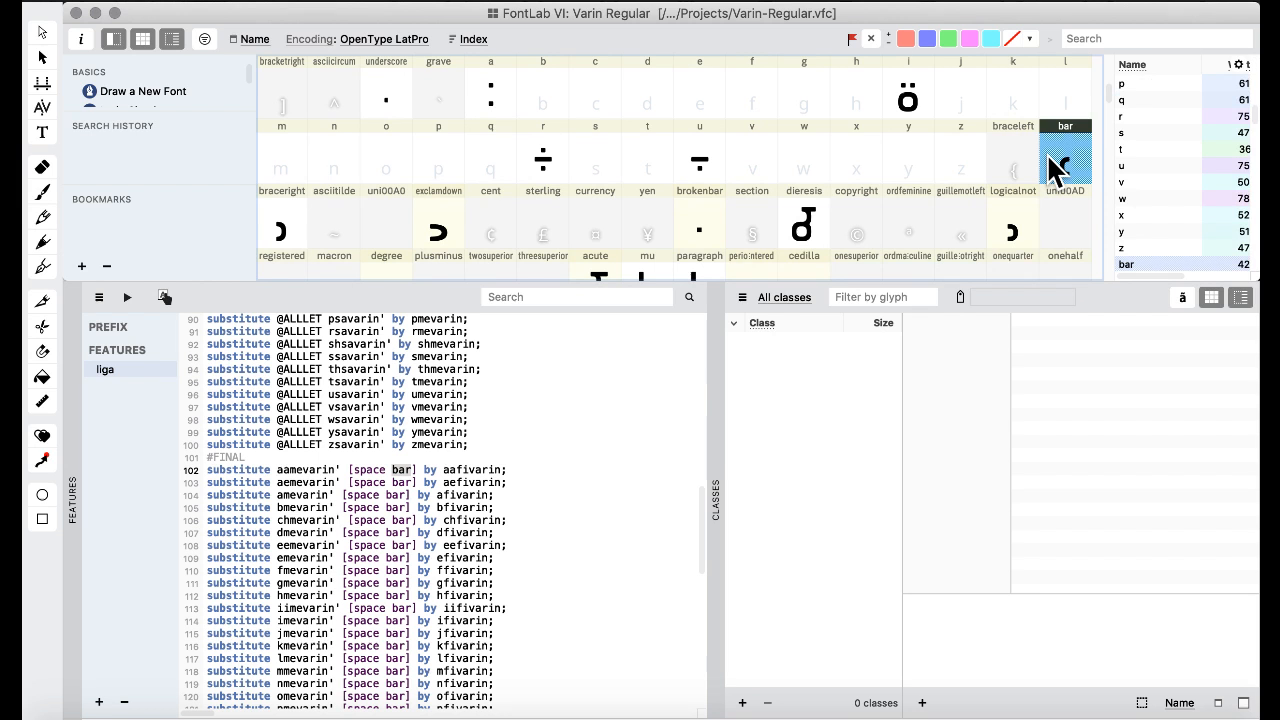
left_click(348, 502)
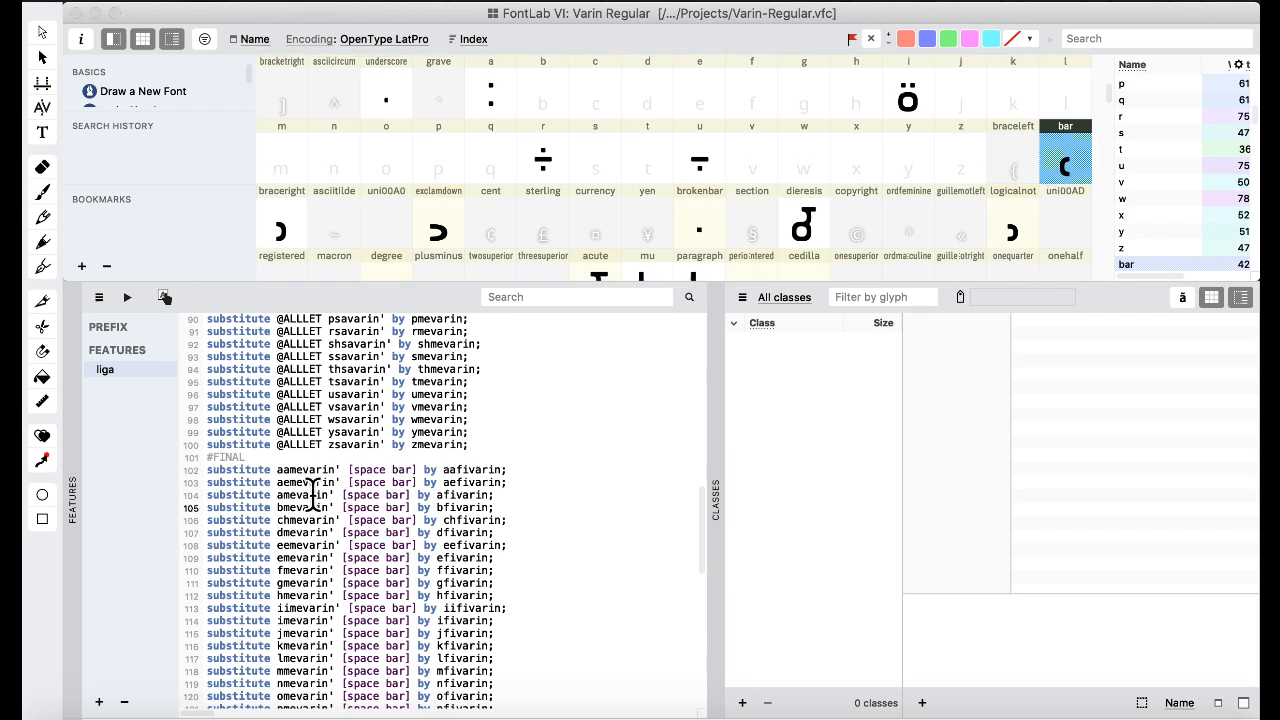
- Extend the target of the first #FINAL rule to the bracketed group [aamevarin aasavarin aainvarin]'
left_click(279, 471)
type("[")
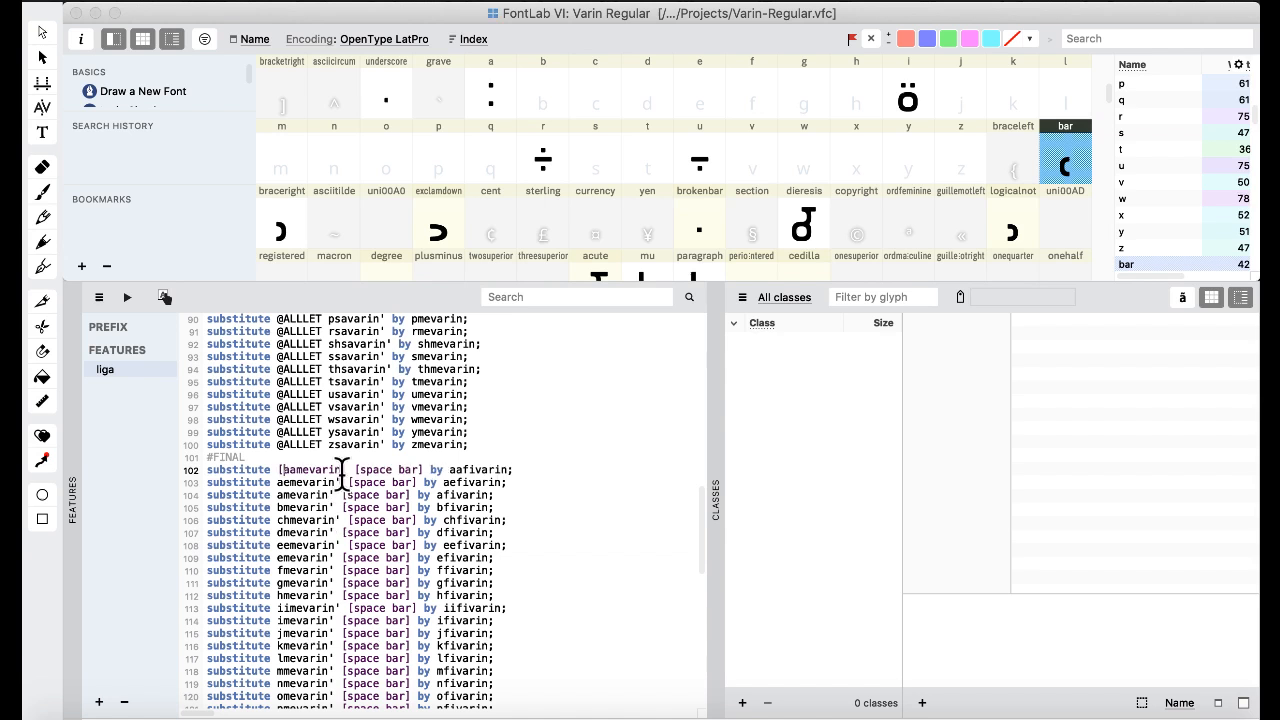
left_click(341, 470)
type("]")
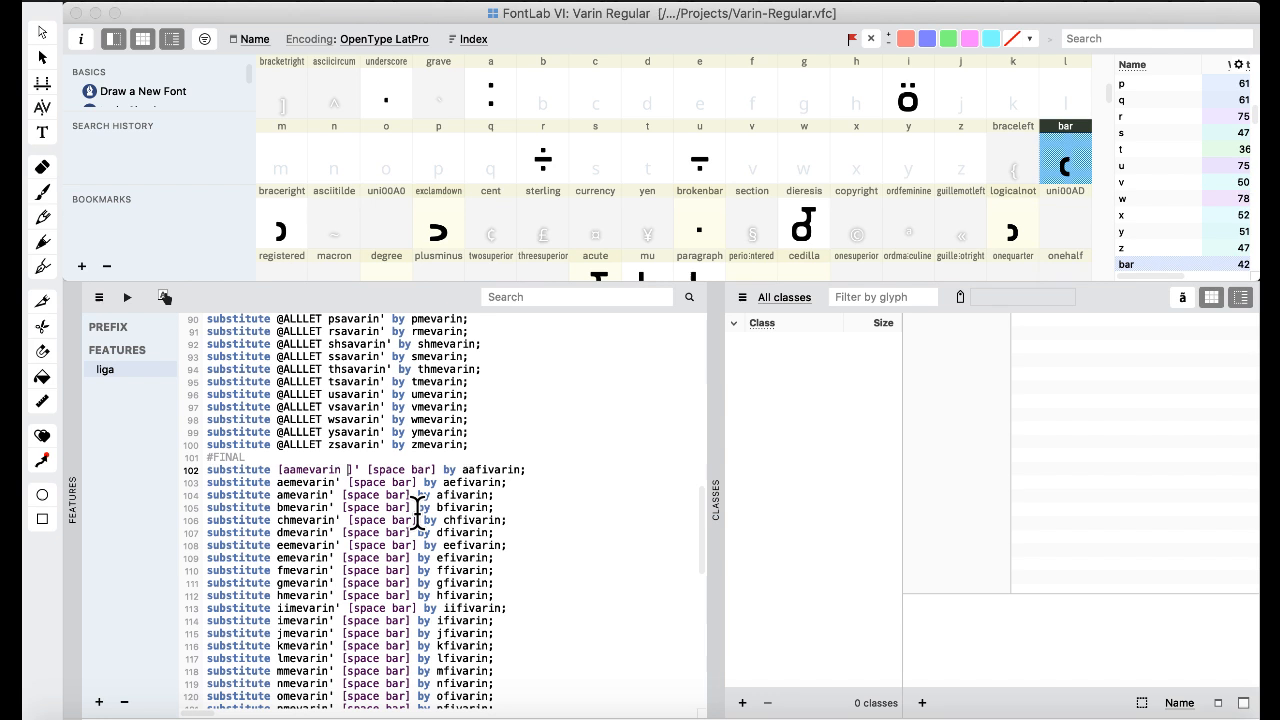
type("a")
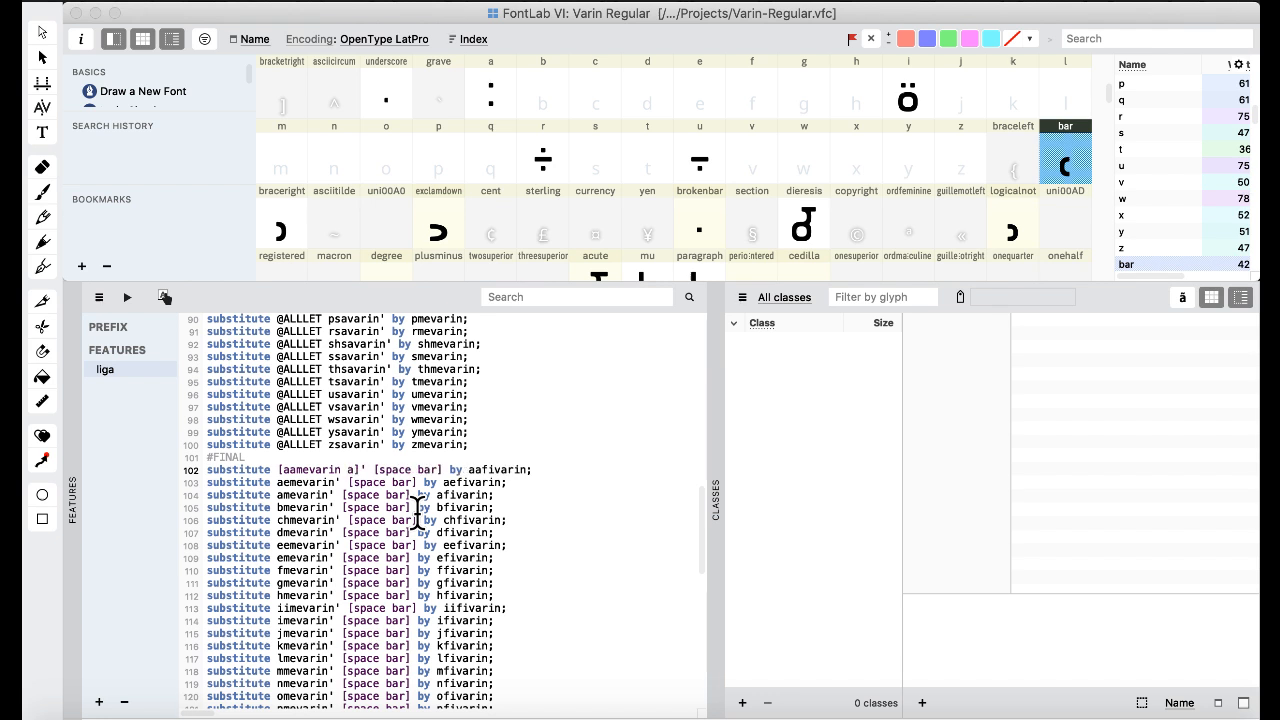
type("asavarin ")
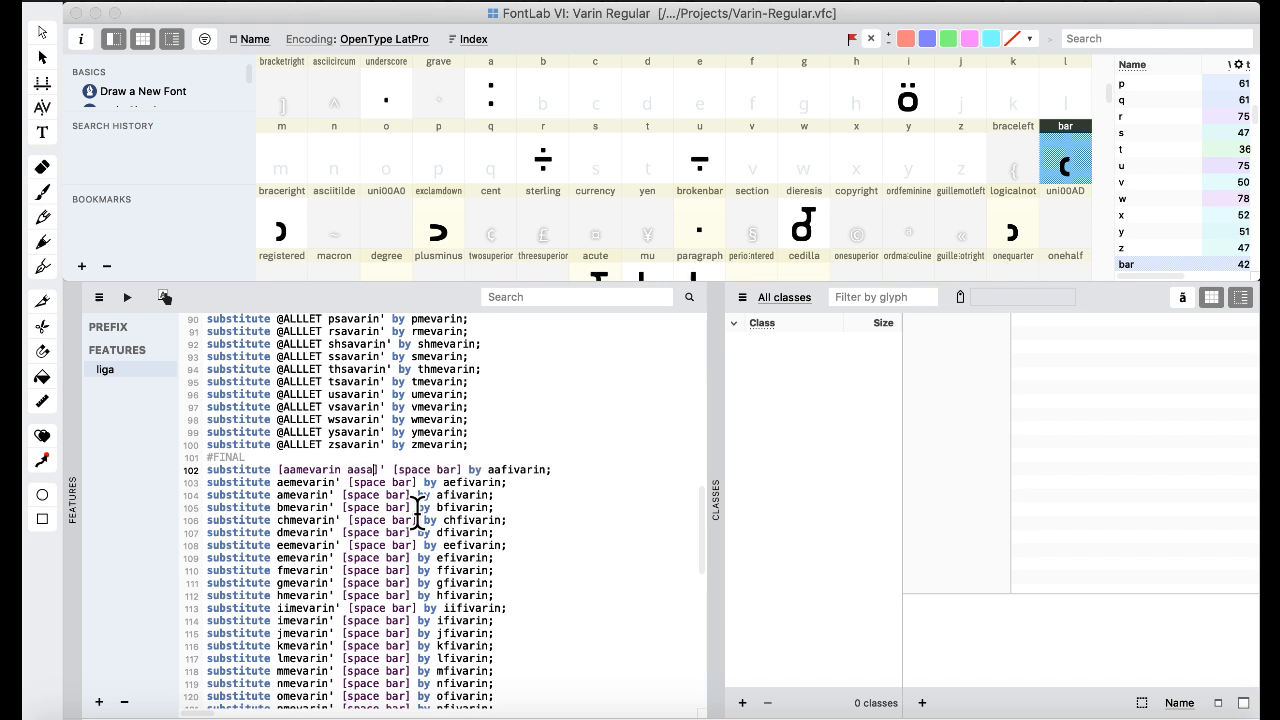
type("aa")
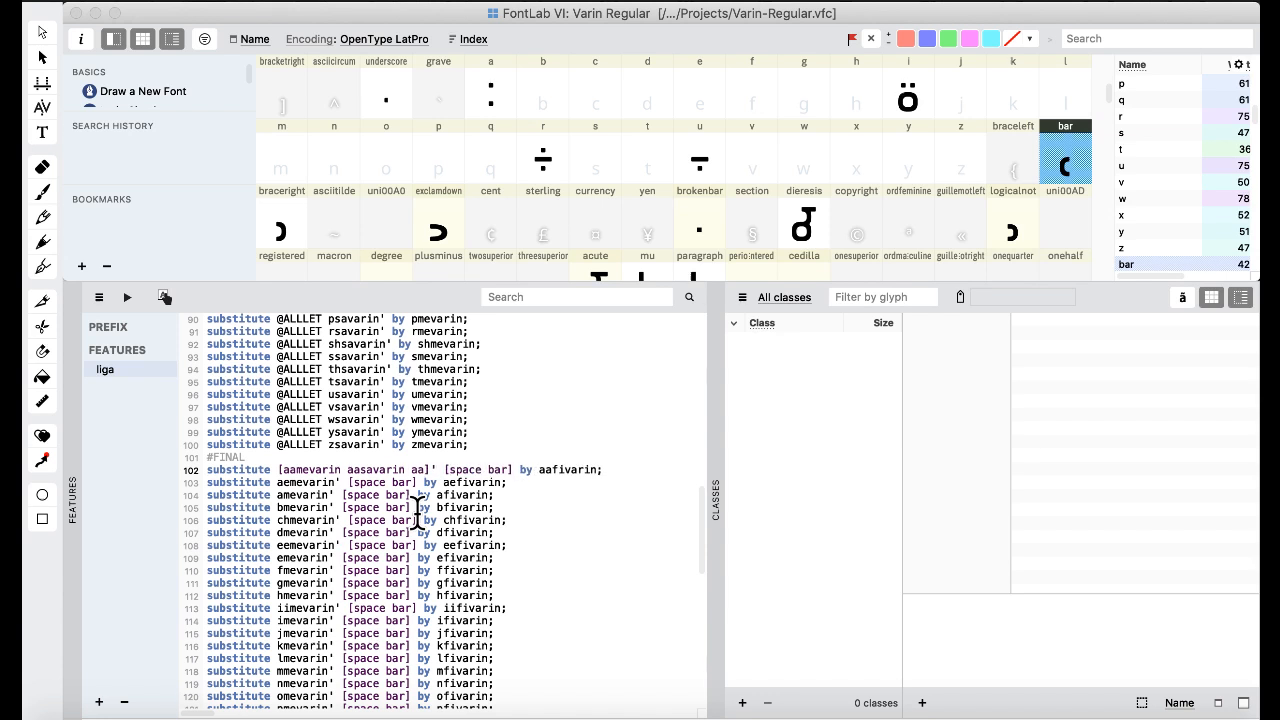
type("in")
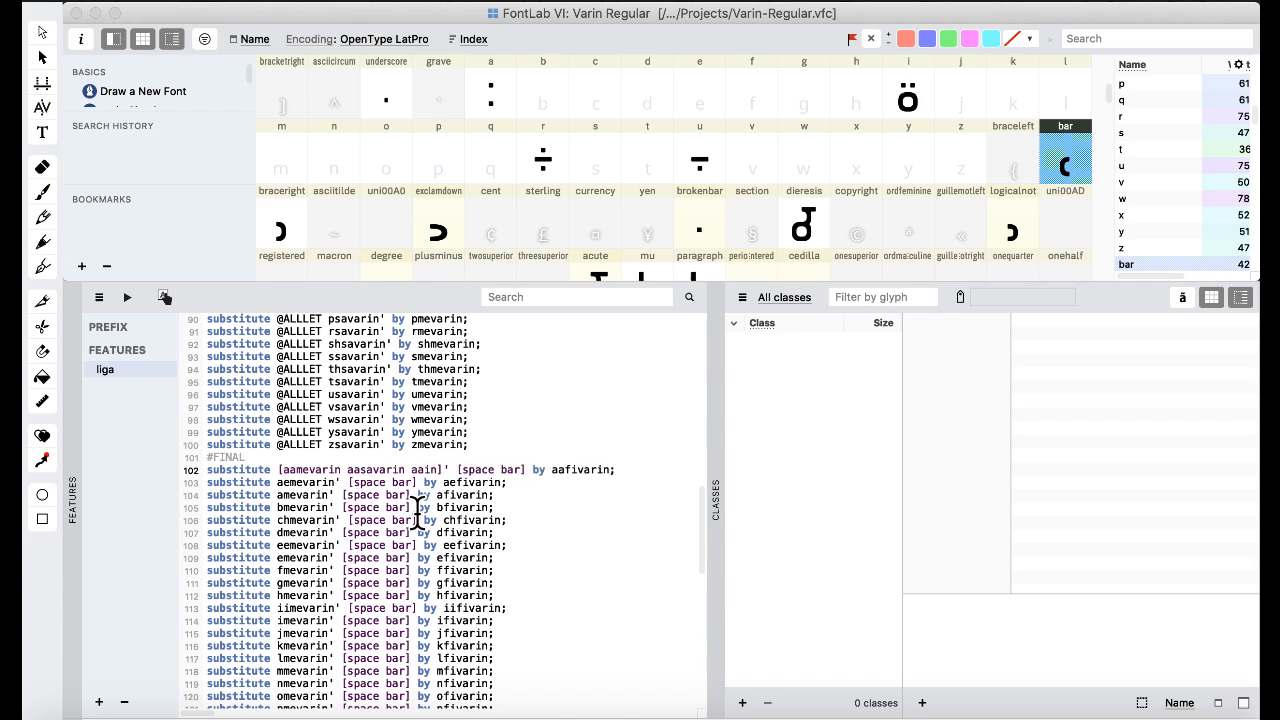
type("varin")
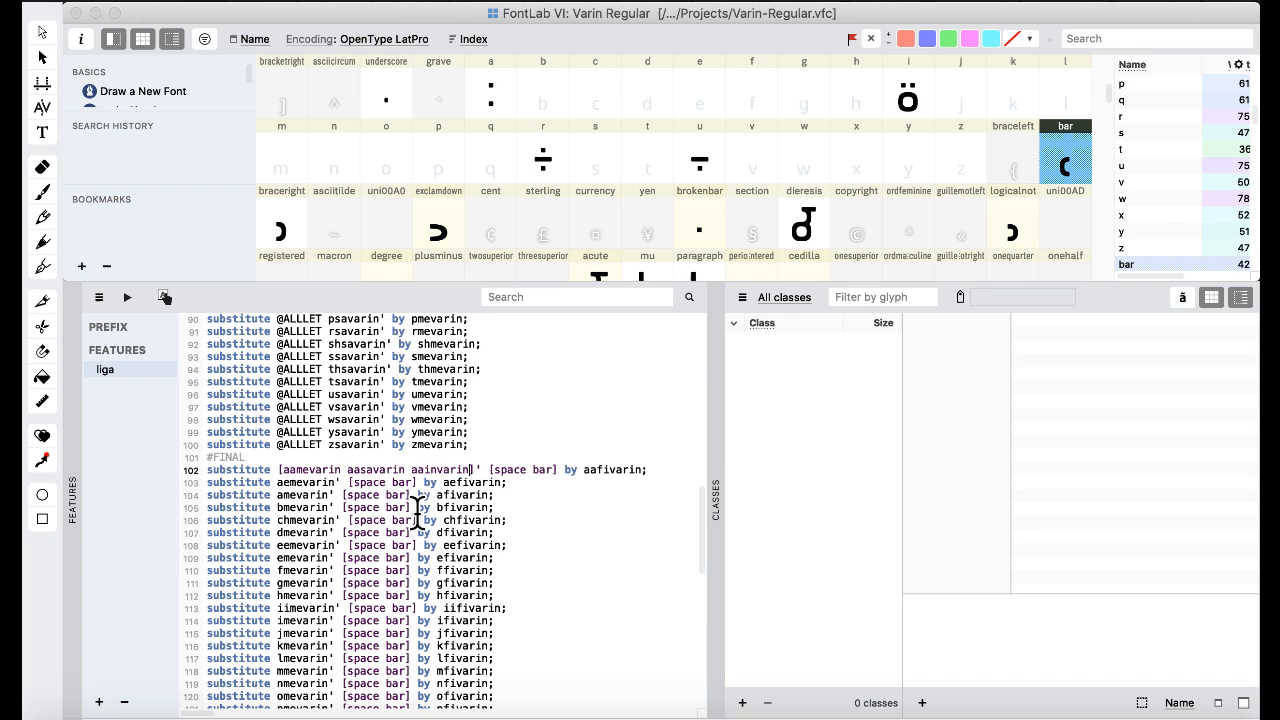
- Duplicate the aafivarin rule on the line below and replace the copy's bracketed target with a' a'
left_click_drag(654, 474, 649, 457)
key("super+c")
left_click(649, 467)
key("super+v")
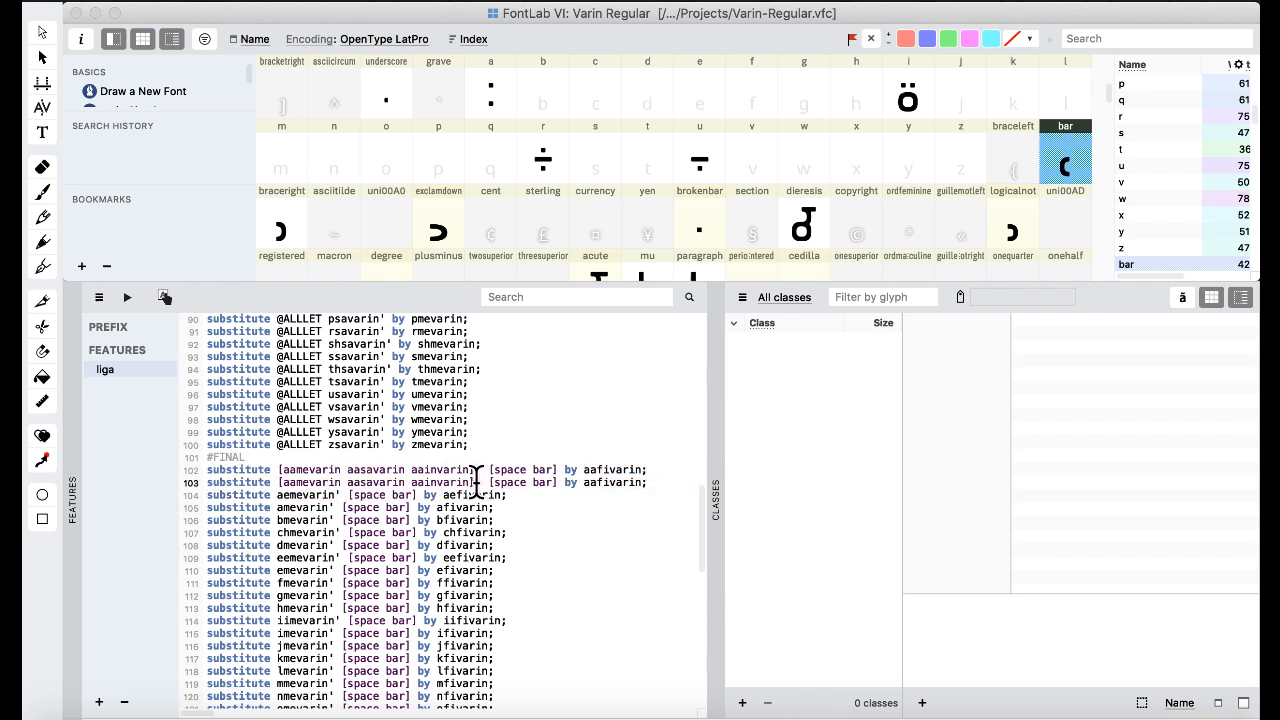
left_click_drag(477, 482, 279, 482)
key("BackSpace")
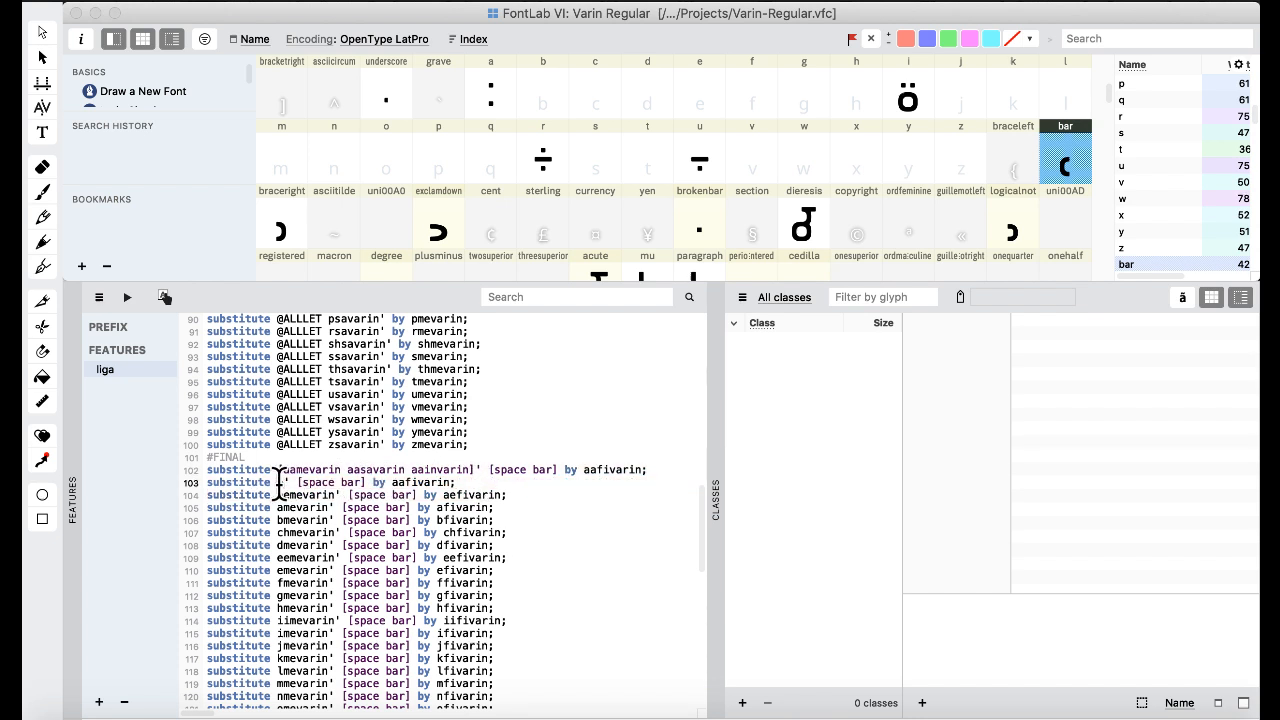
type("a' a")
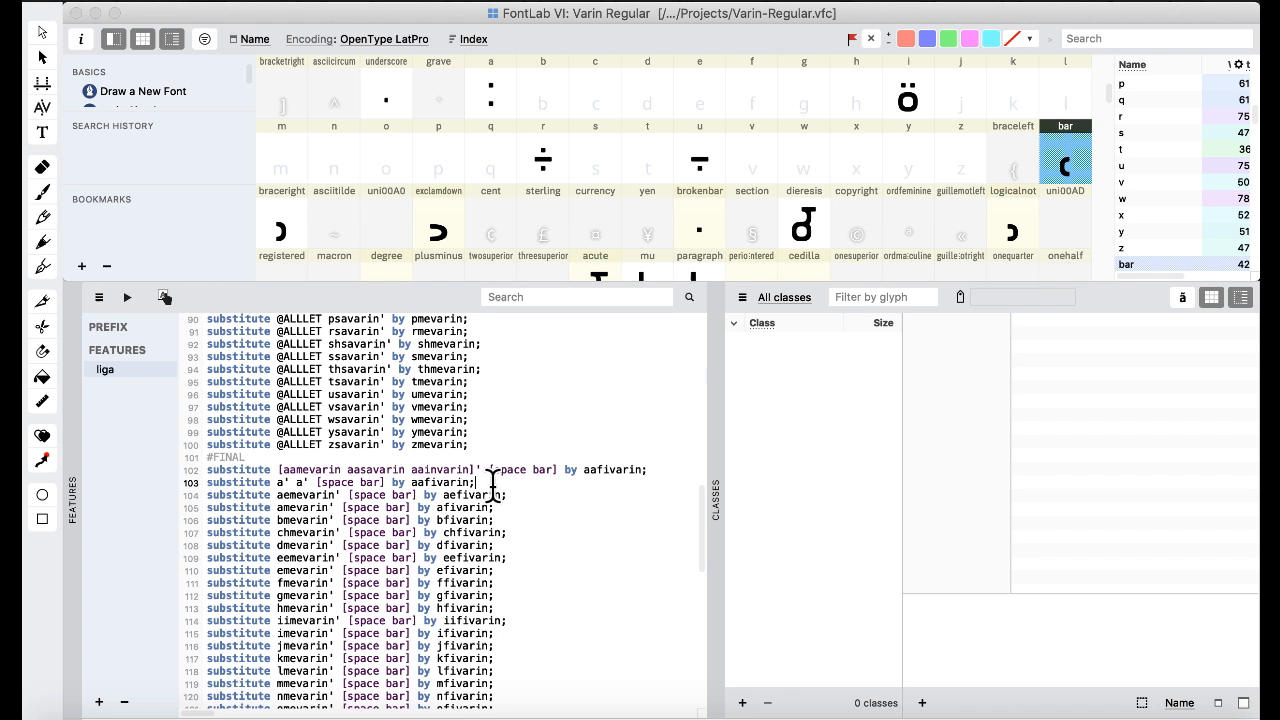
left_click(127, 5)
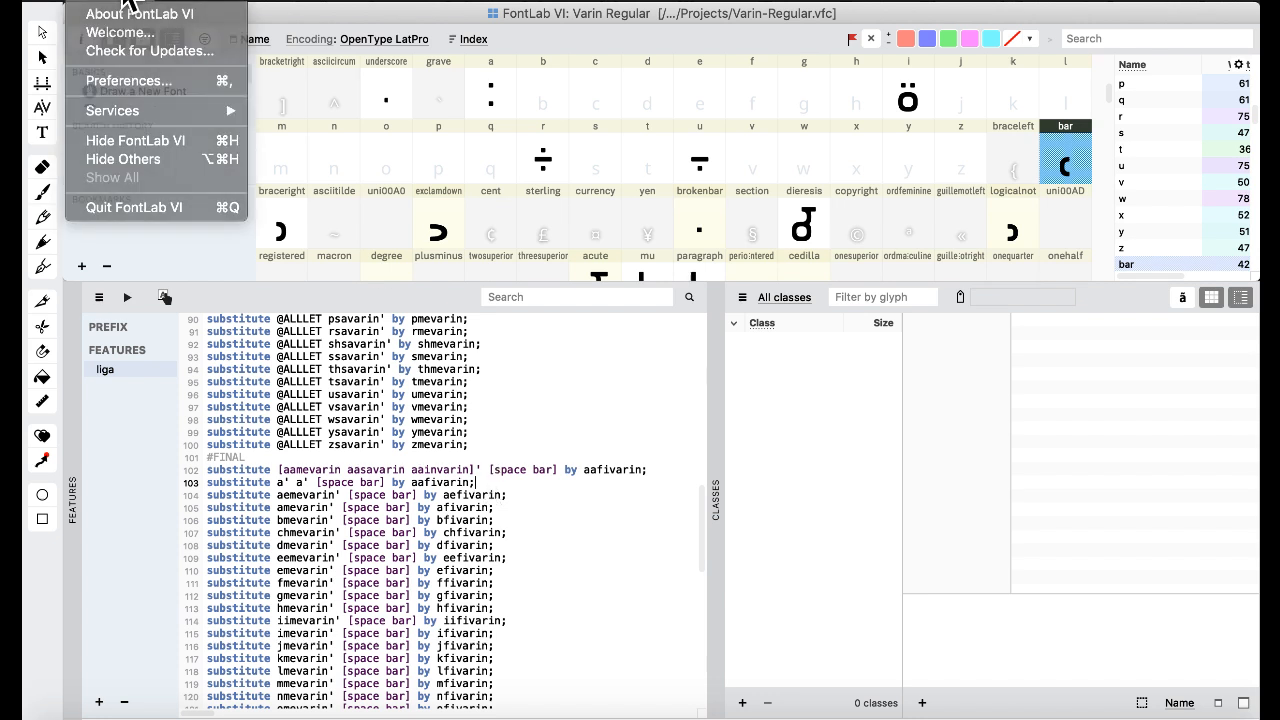
left_click(127, 5)
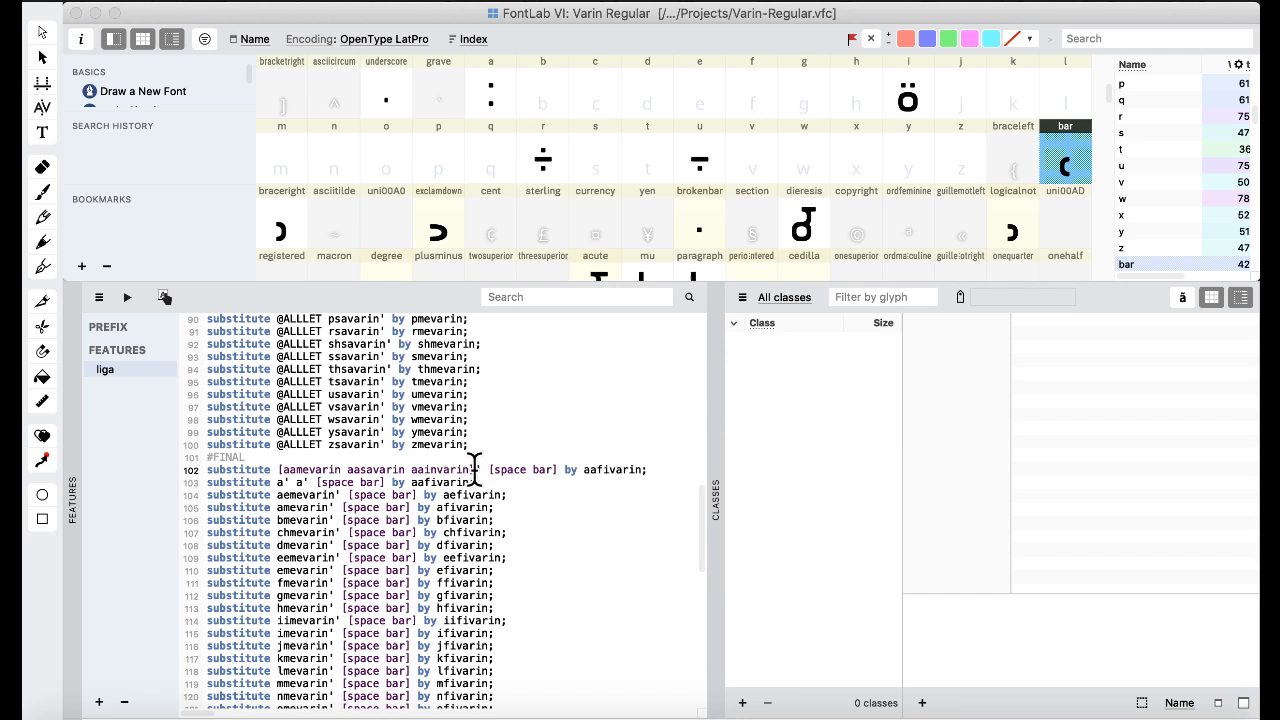
- Replace the target of the aefivarin rule with the group [aemevarin aesavarin aeinvarin]
left_click_drag(474, 469, 277, 467)
key("super+c")
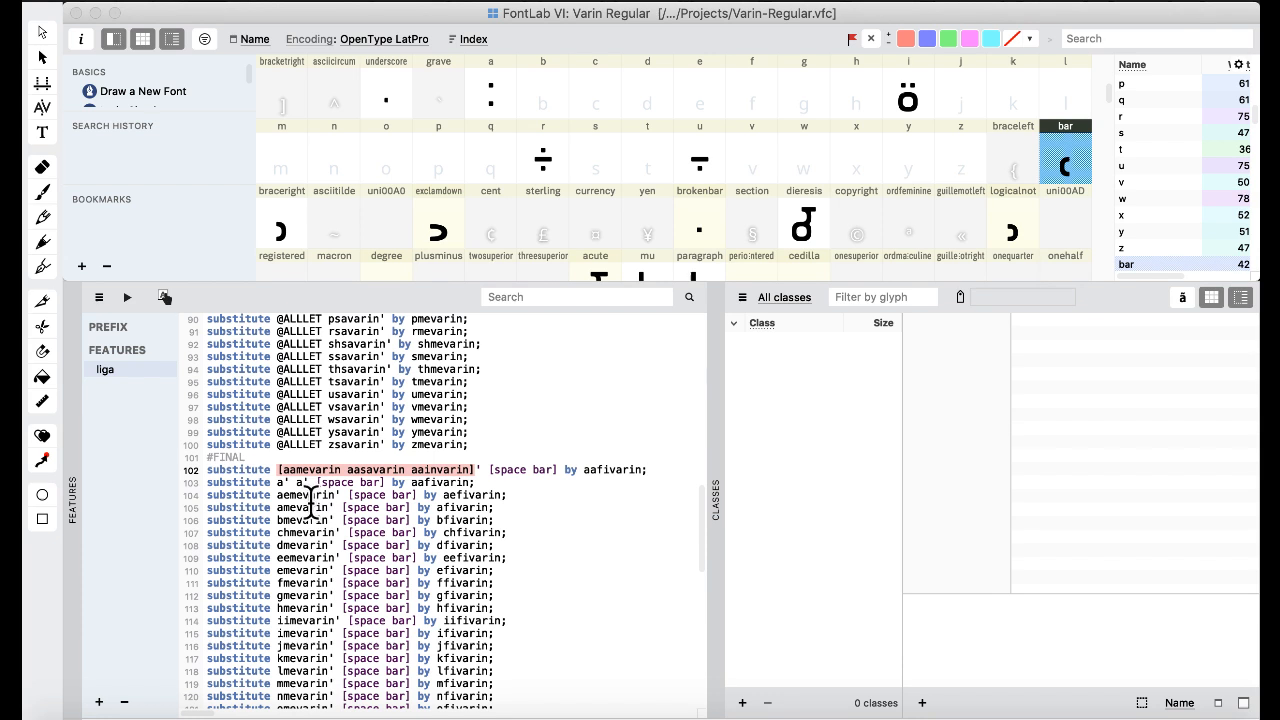
double_click(306, 496)
key("super+v")
left_click(296, 494)
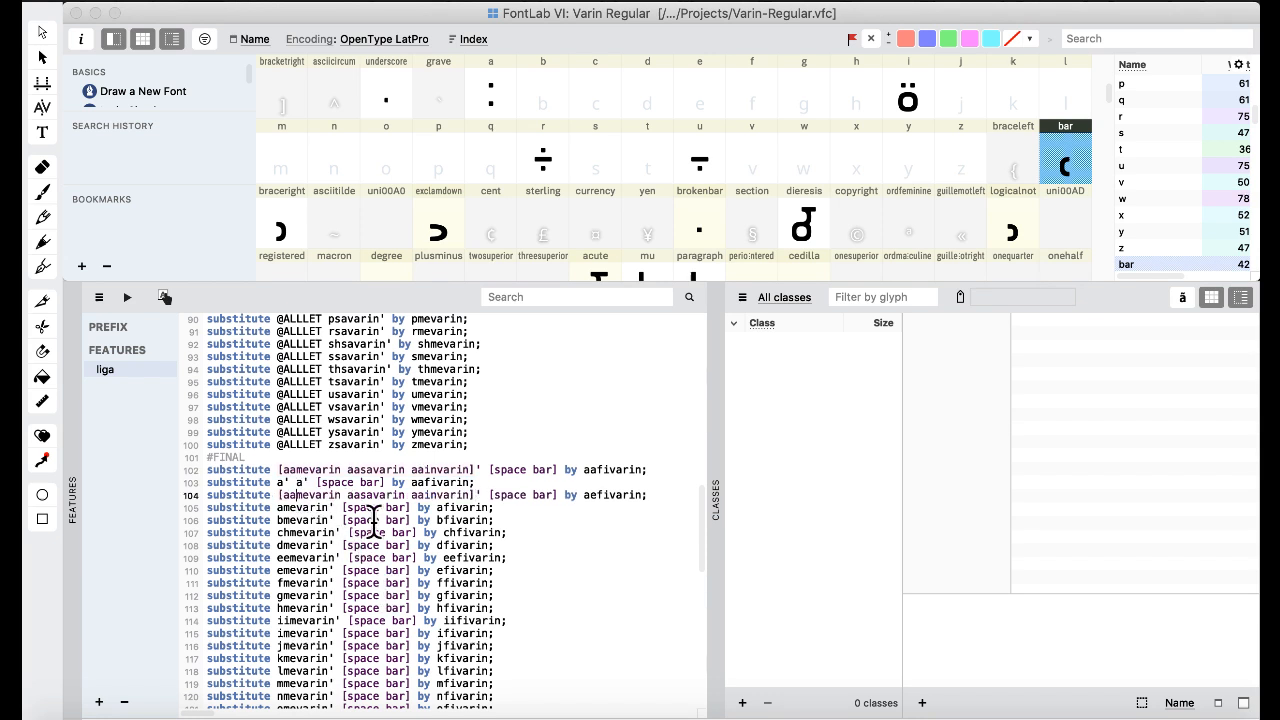
left_click(358, 494)
key("BackSpace")
type("e")
left_click(423, 494)
key("BackSpace")
type("e")
- Copy the a' a' rule below the aefivarin rule and change the copy's target to a' e'
left_click_drag(545, 482, 645, 469)
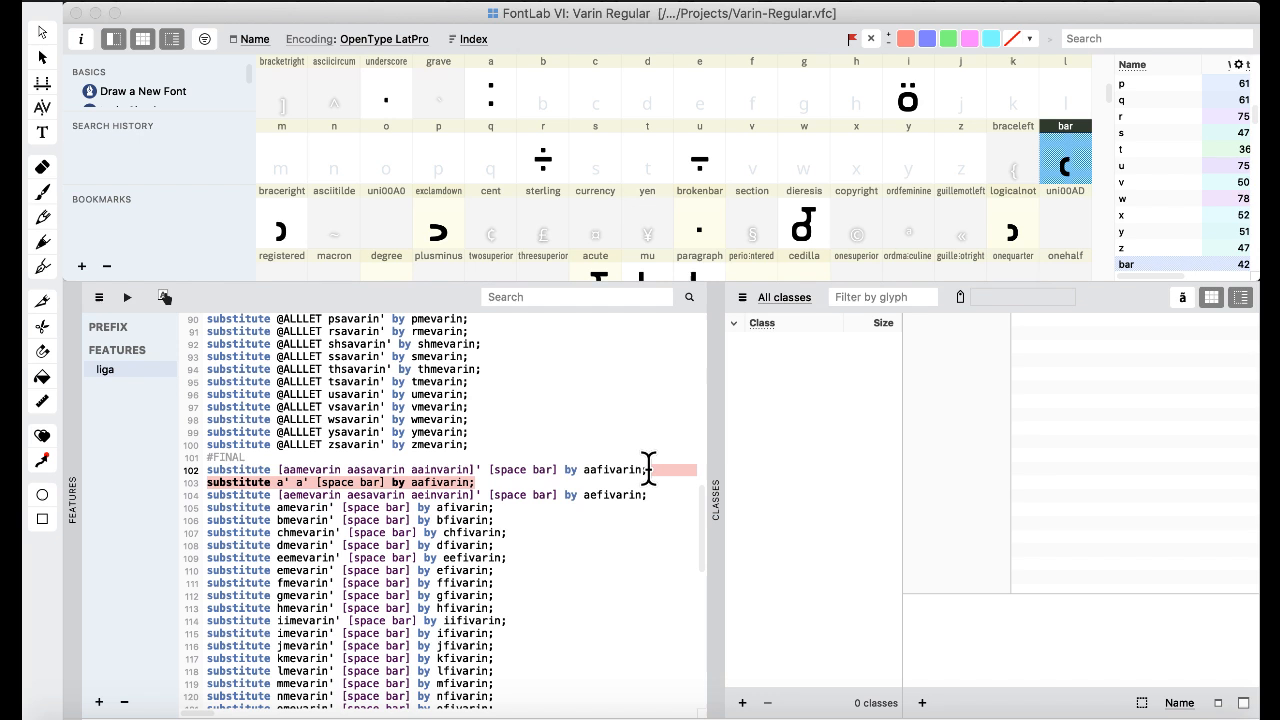
key("super+c")
left_click(654, 494)
key("super+v")
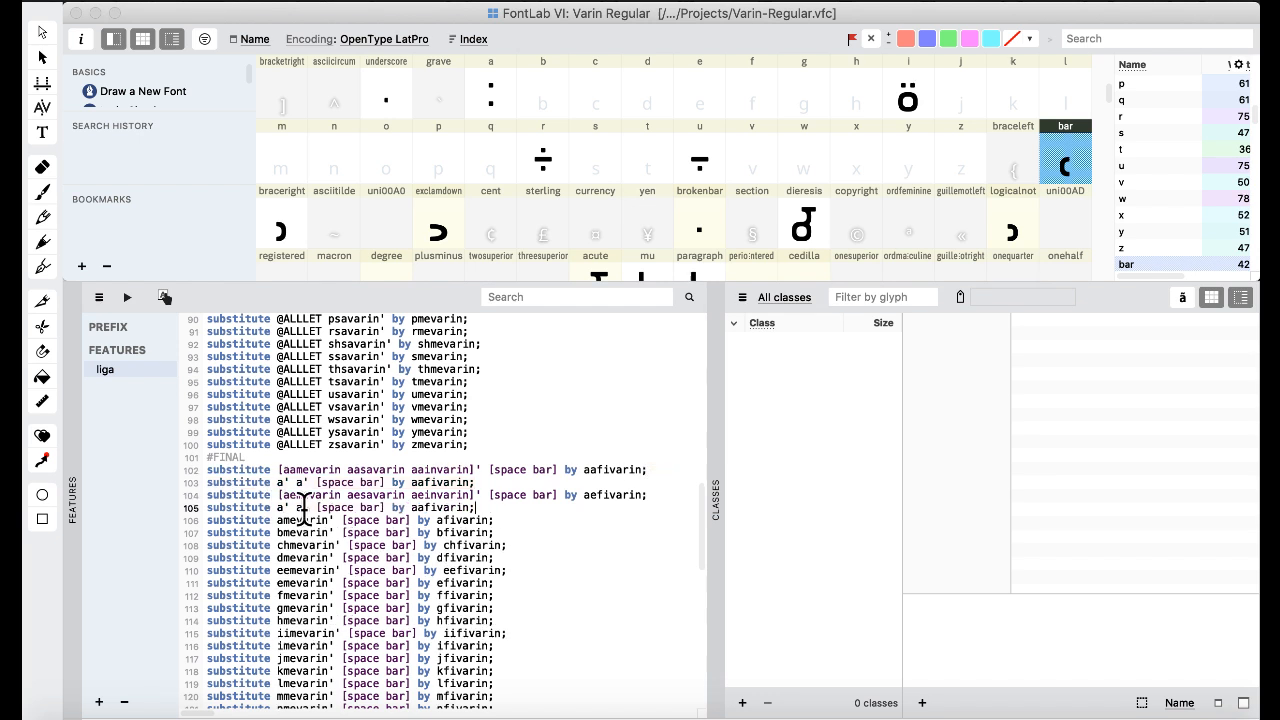
left_click(302, 508)
- Replace the target of the afivarin rule with the group [amevarin asavarin ainvarin]
left_click_drag(476, 494, 278, 494)
key("ctrl+c")
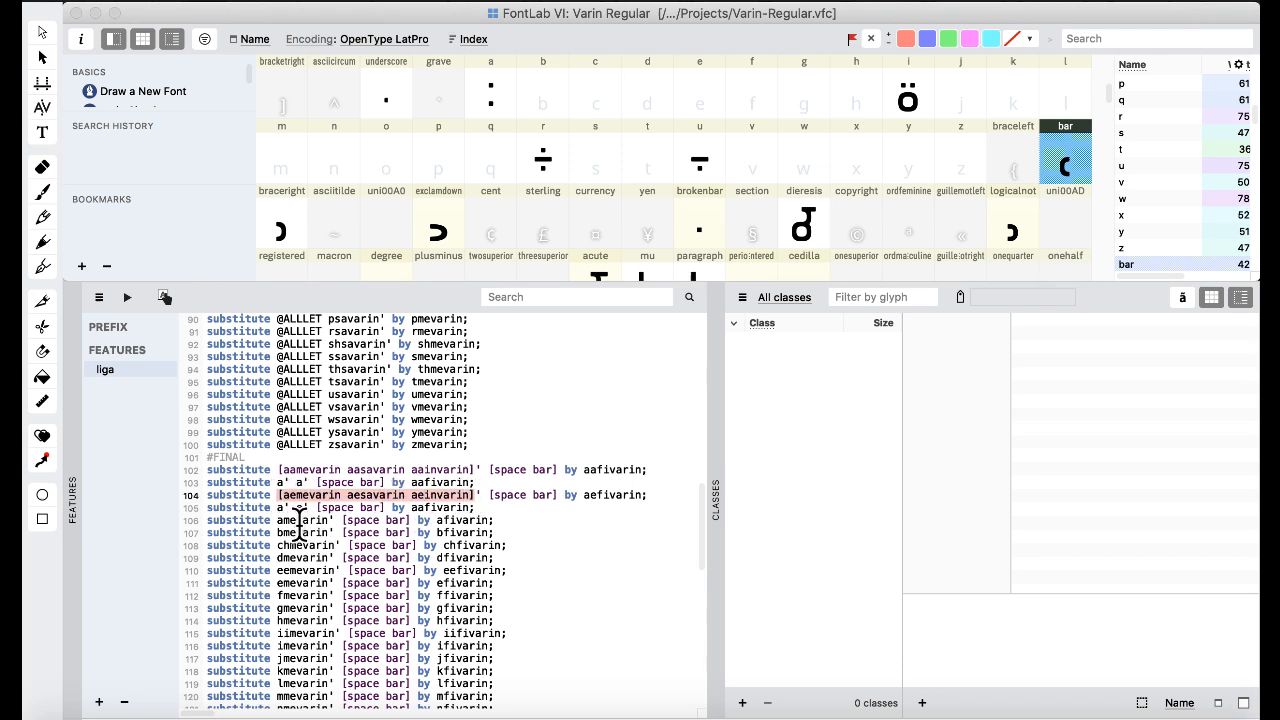
double_click(302, 520)
key("ctrl+v")
left_click(300, 520)
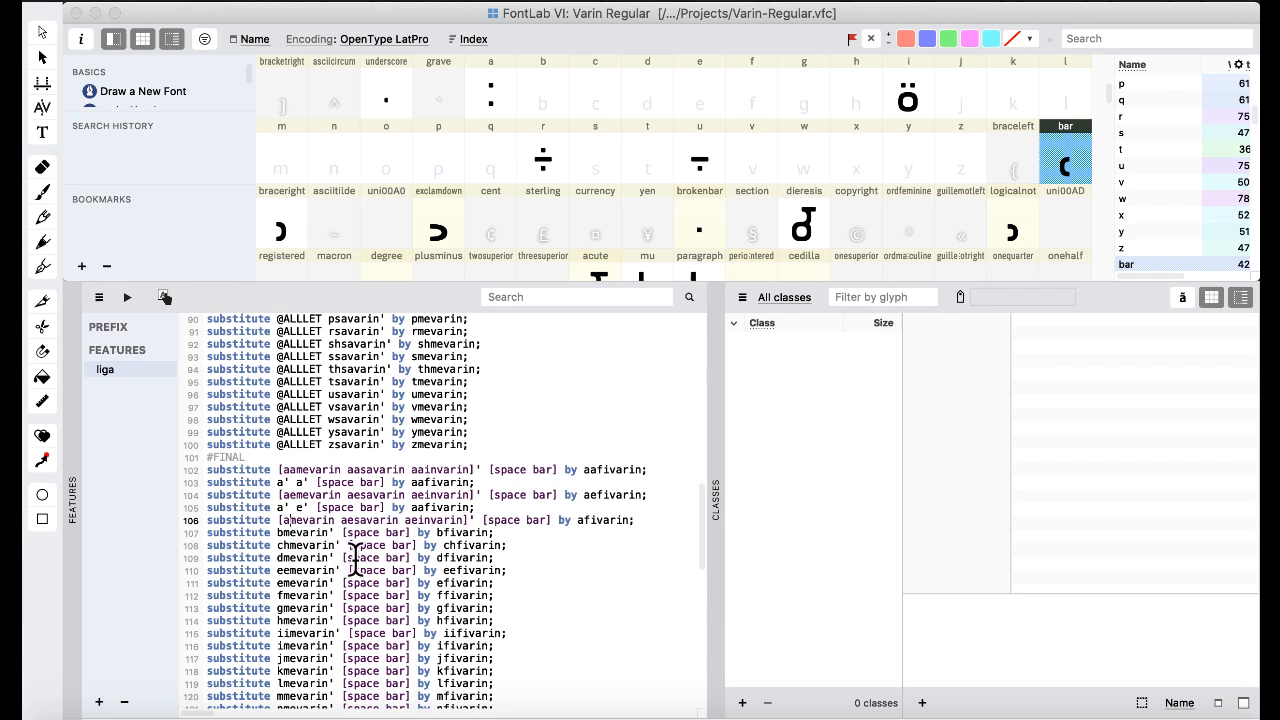
key("BackSpace")
left_click(355, 520)
key("BackSpace")
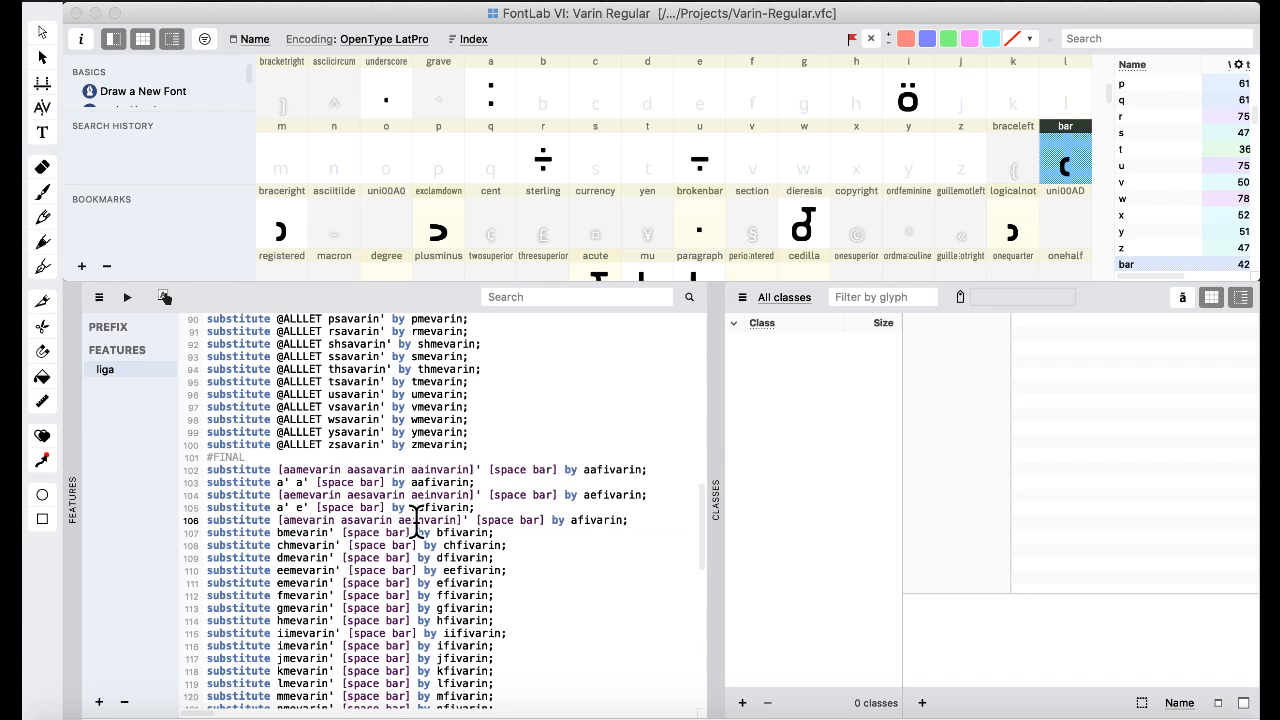
key("BackSpace")
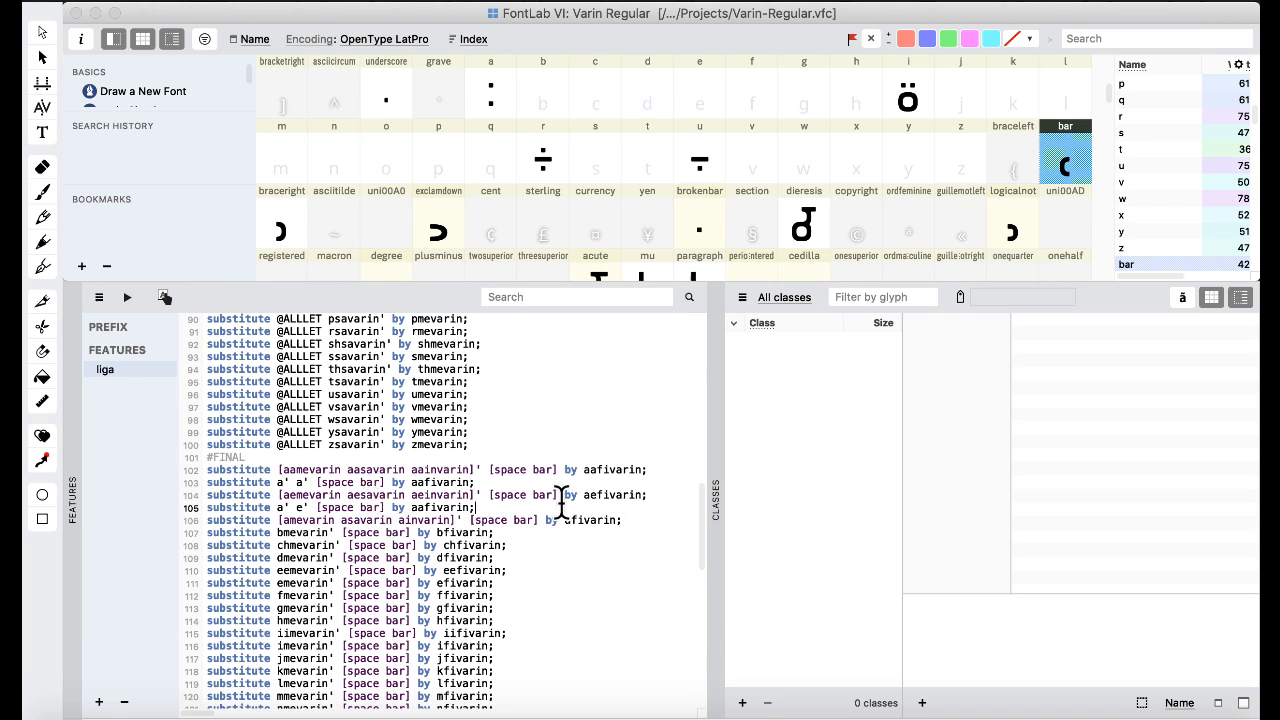
- Paste another copy of the aafivarin rule below the afivarin rule and reduce its target to a single a'
left_click(652, 494)
left_click(629, 520)
key("super+v")
double_click(299, 532)
type("e")
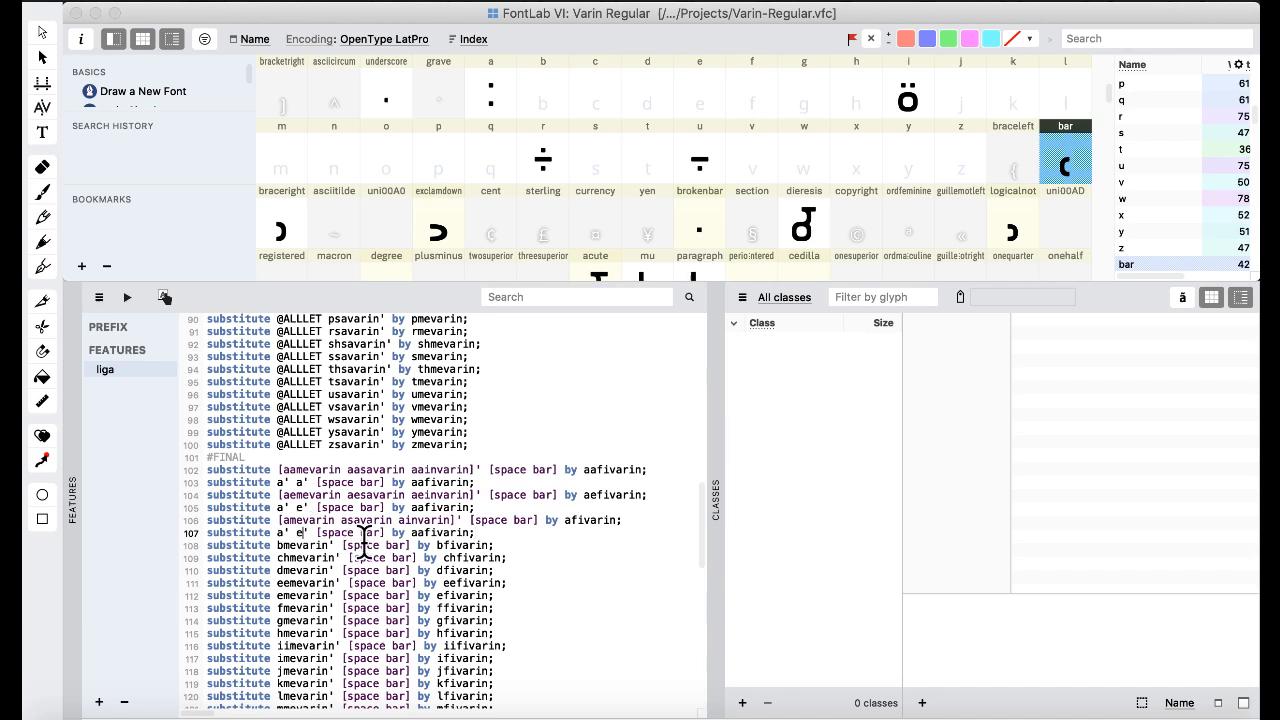
key("BackSpace")
key("BackSpace")
key("BackSpace")
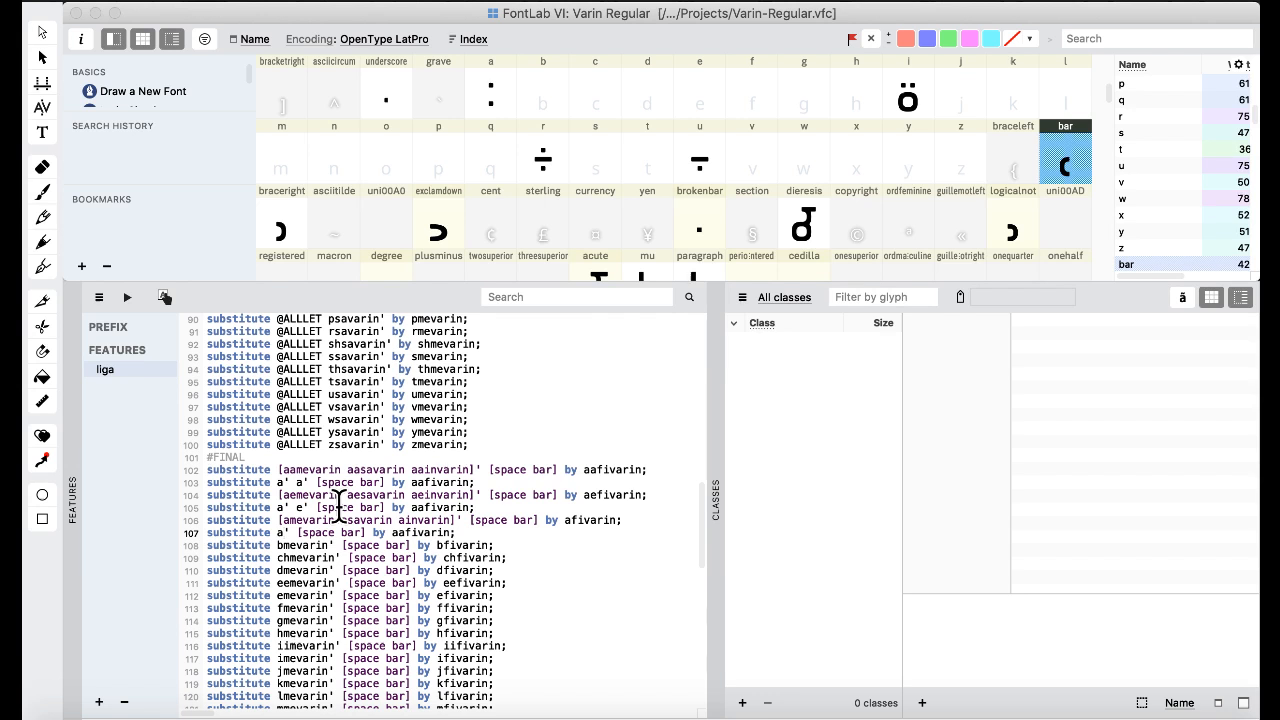
- Switch to the Default workspace and open the o glyph in a new tab with the Text tool
scroll(125, 295, "up", 5)
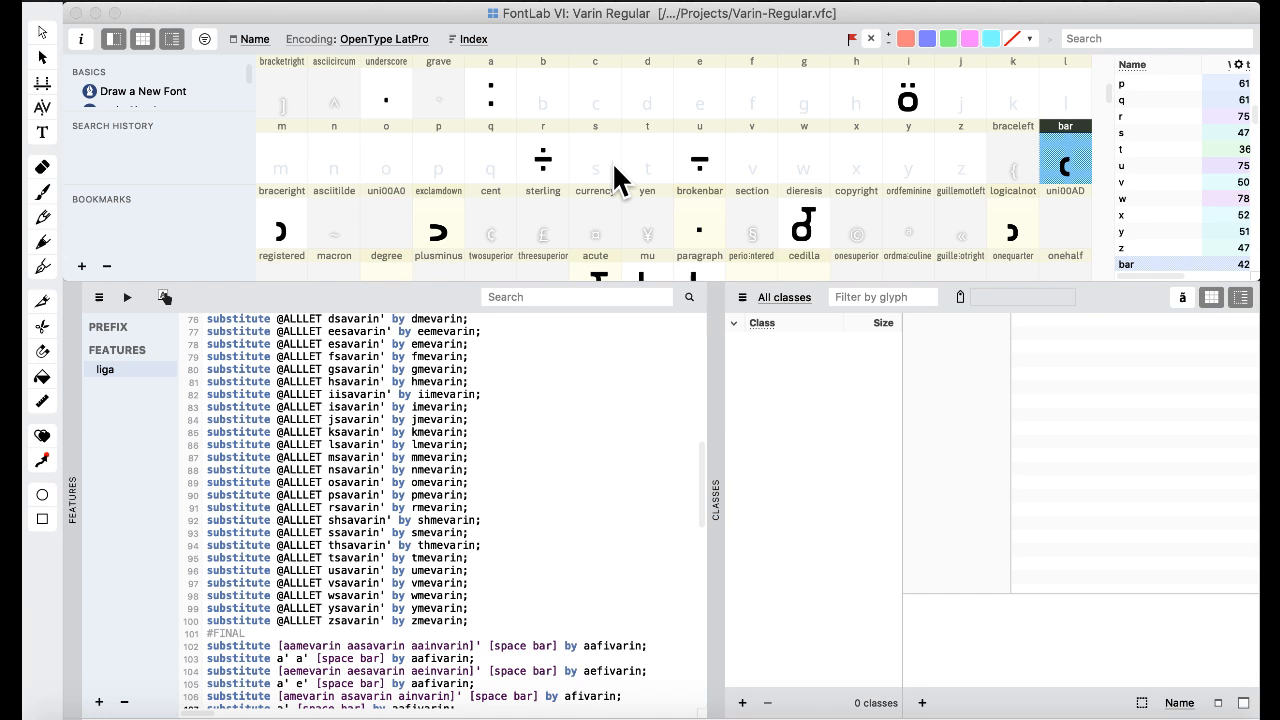
left_click(718, 2)
mouse_move(741, 163)
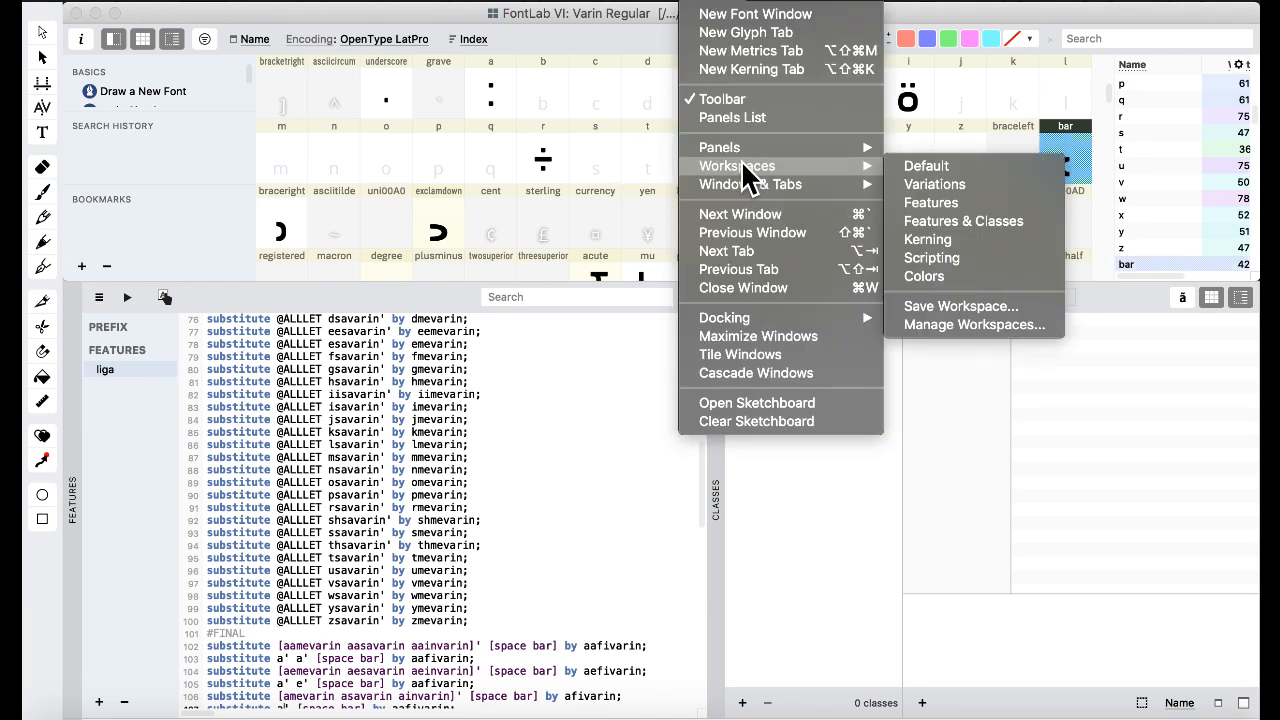
left_click(950, 166)
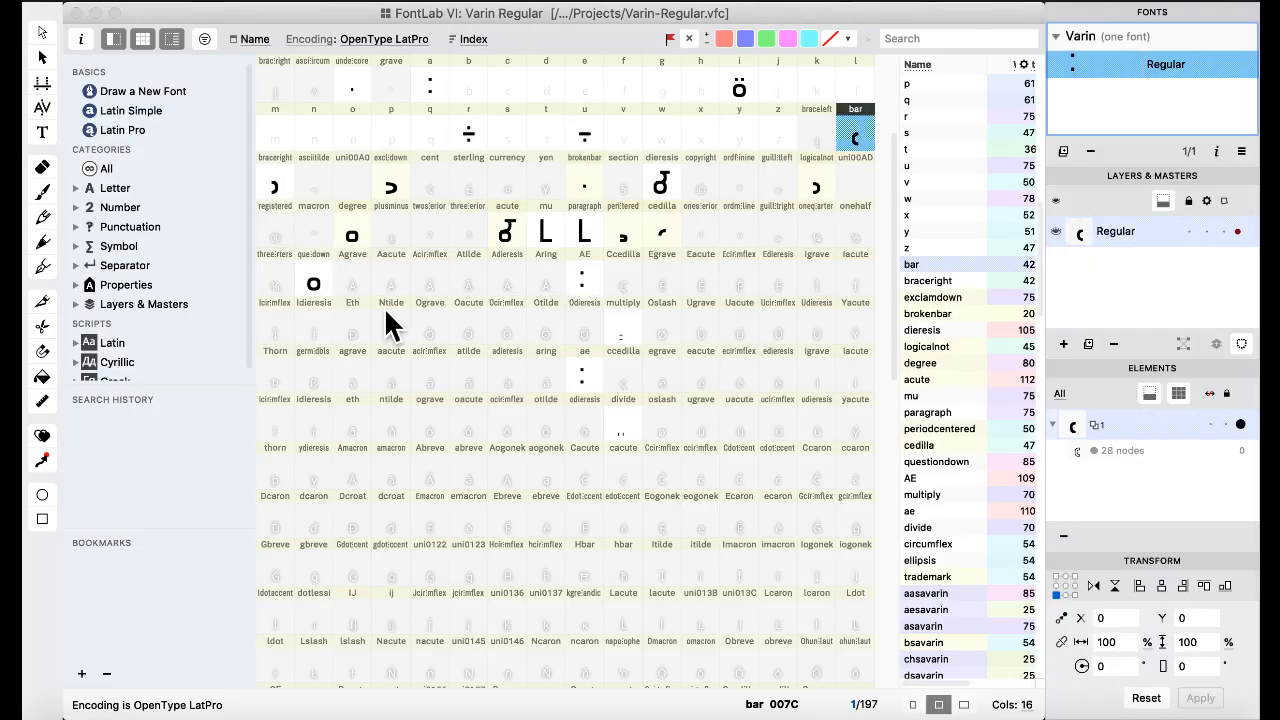
left_click(387, 320)
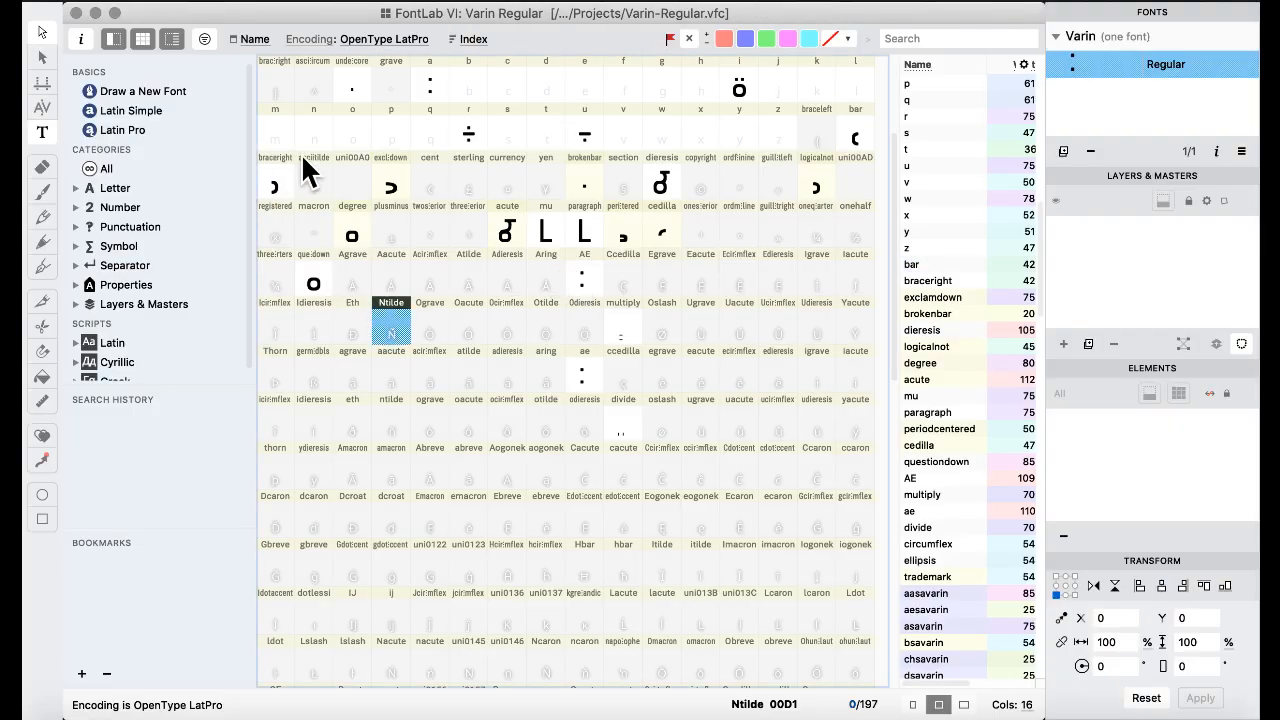
key("o")
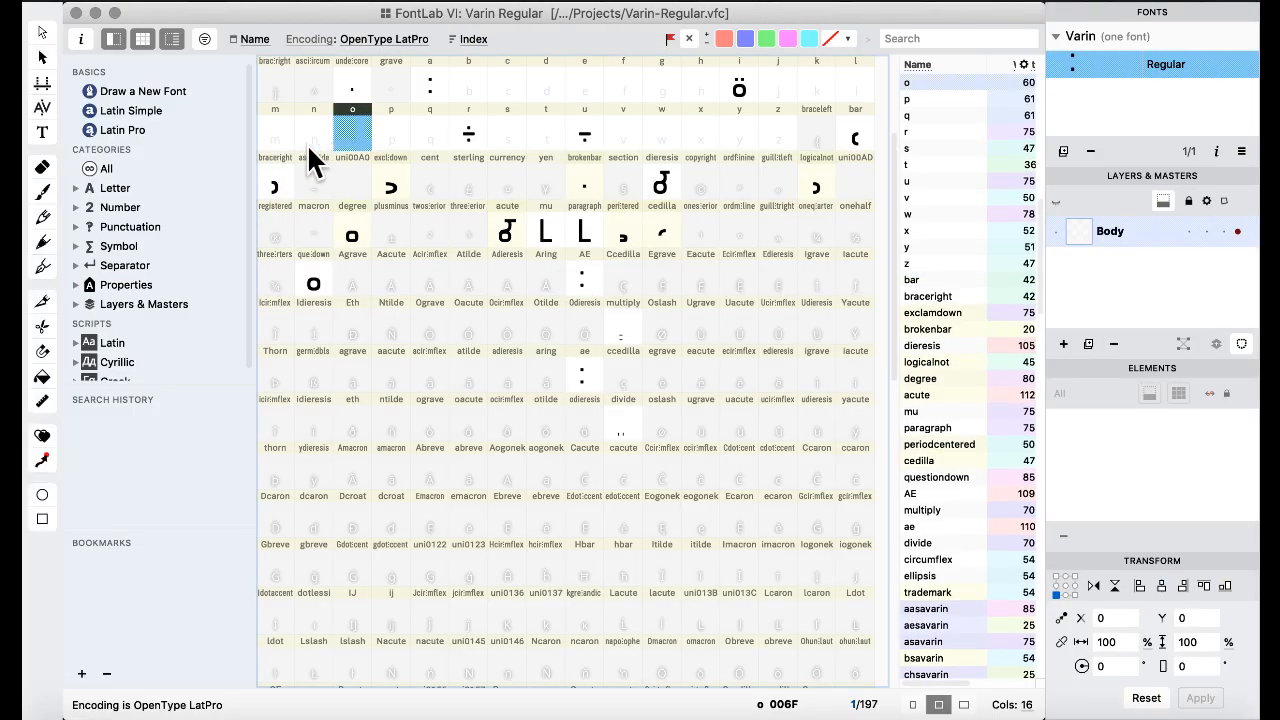
left_click(40, 134)
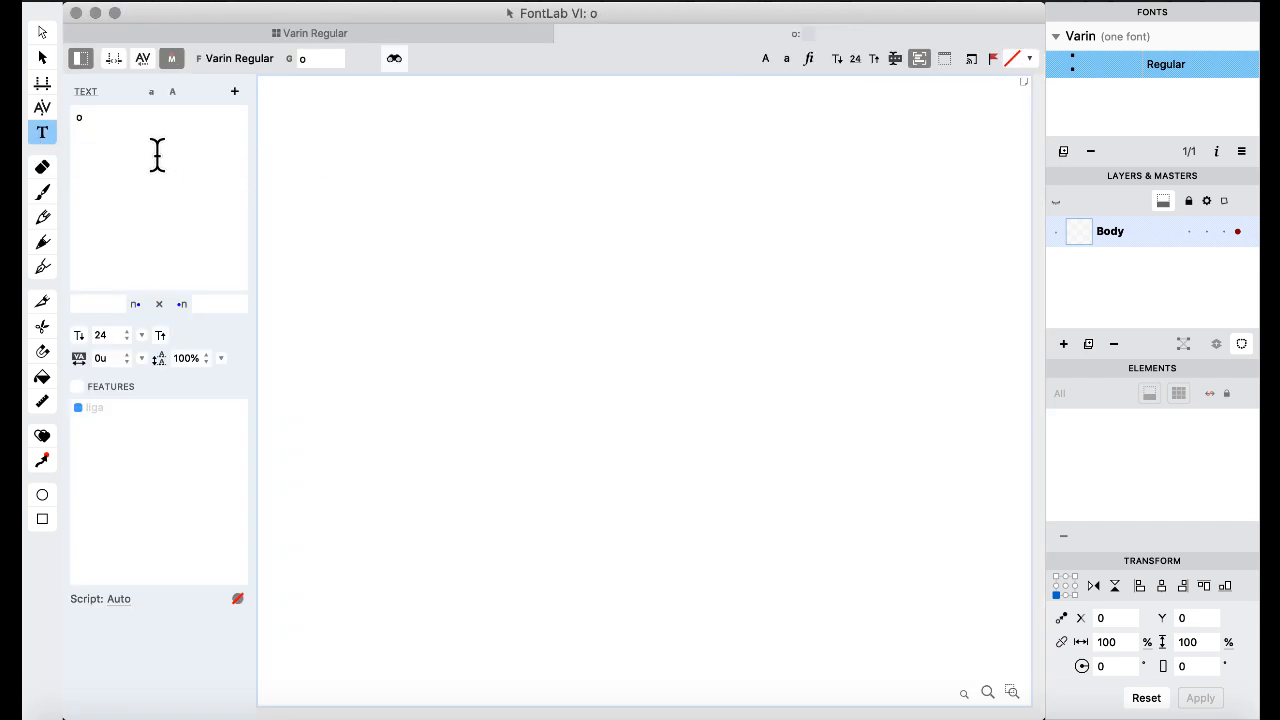
- Replace the preview text with "abaa" and turn on features to test the liga substitutions
left_click(183, 136)
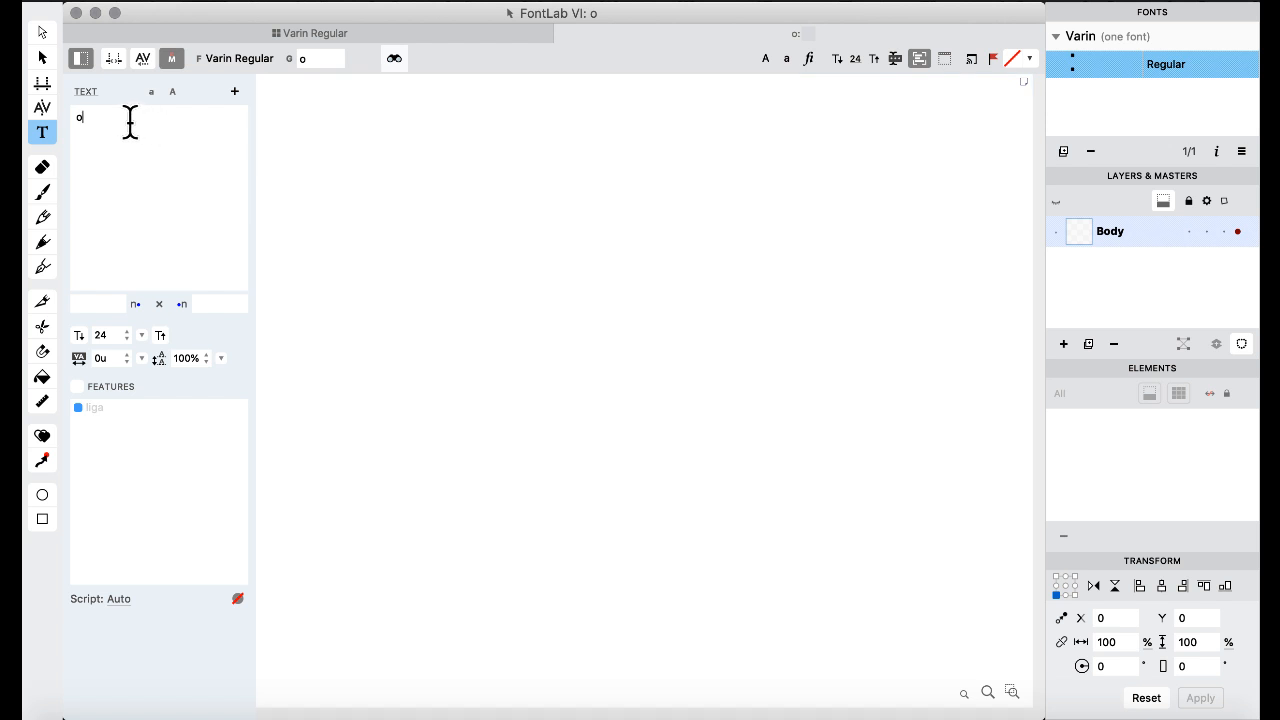
left_click_drag(106, 129, 65, 109)
type("a")
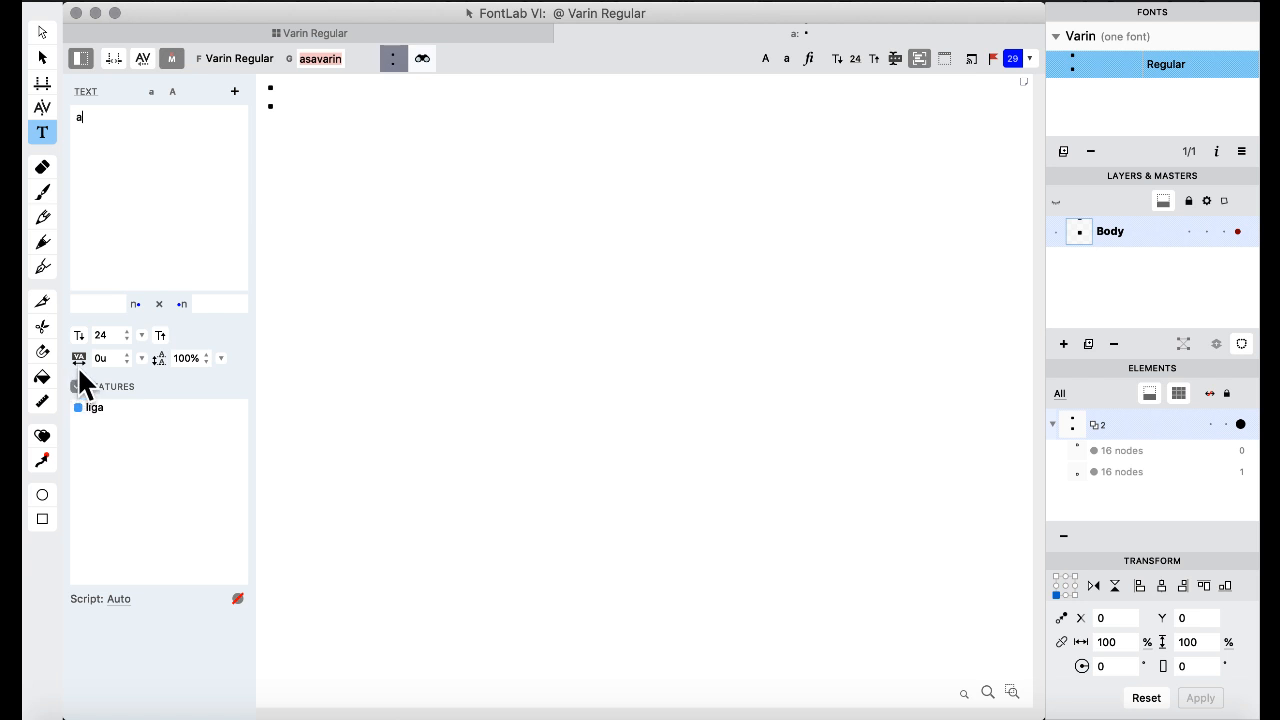
type("ba")
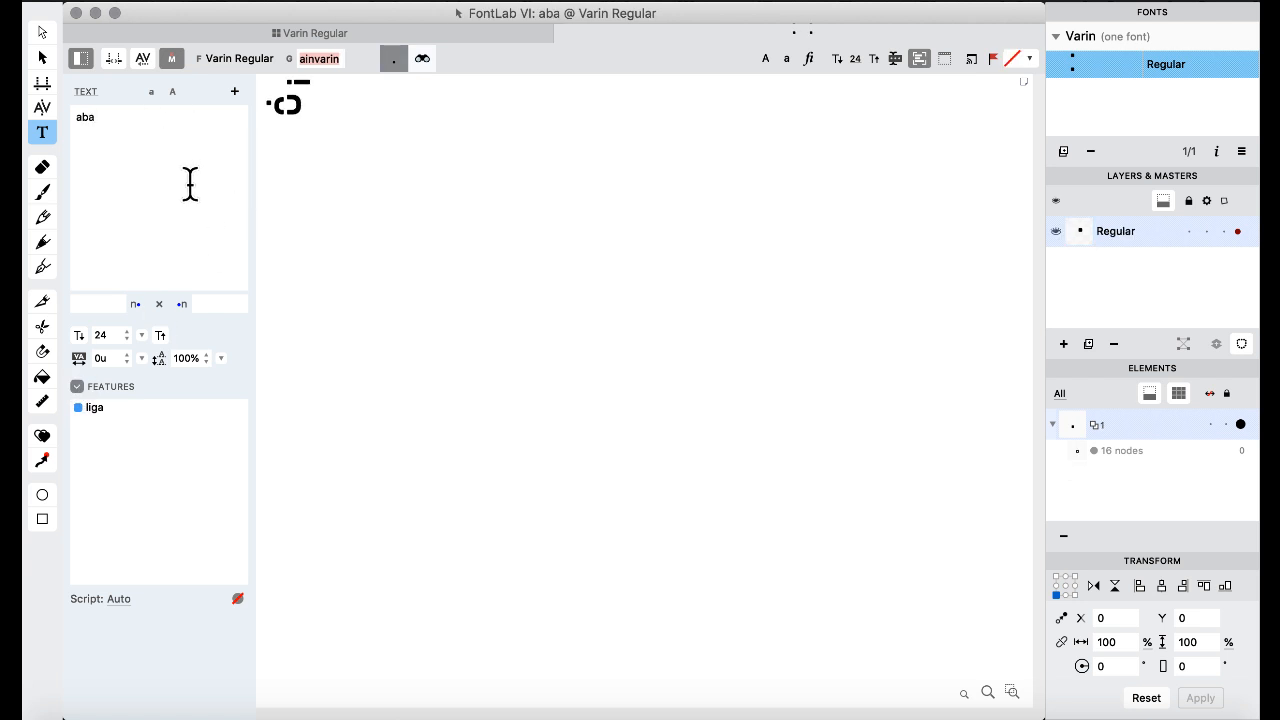
type("b")
key("BackSpace")
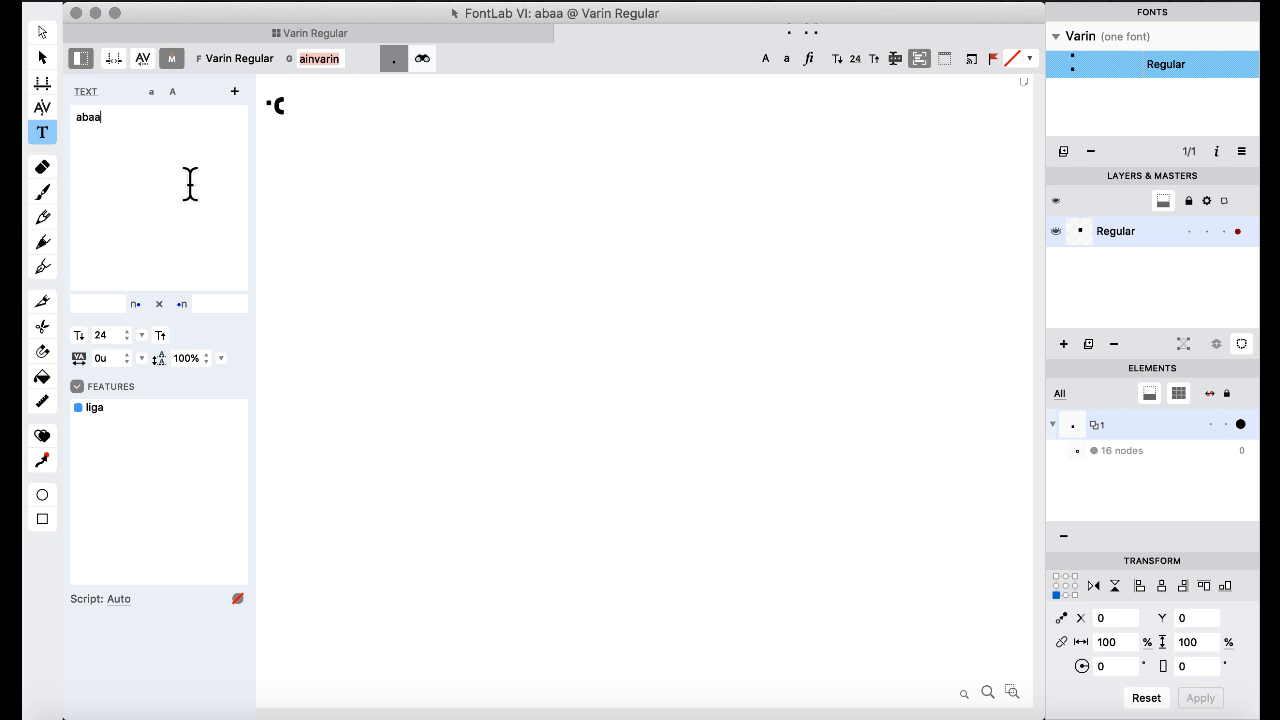
- Change the preview text to "aba|" to test the final-form substitution, comparing it without the bar, and hide the text sidebar
type("|")
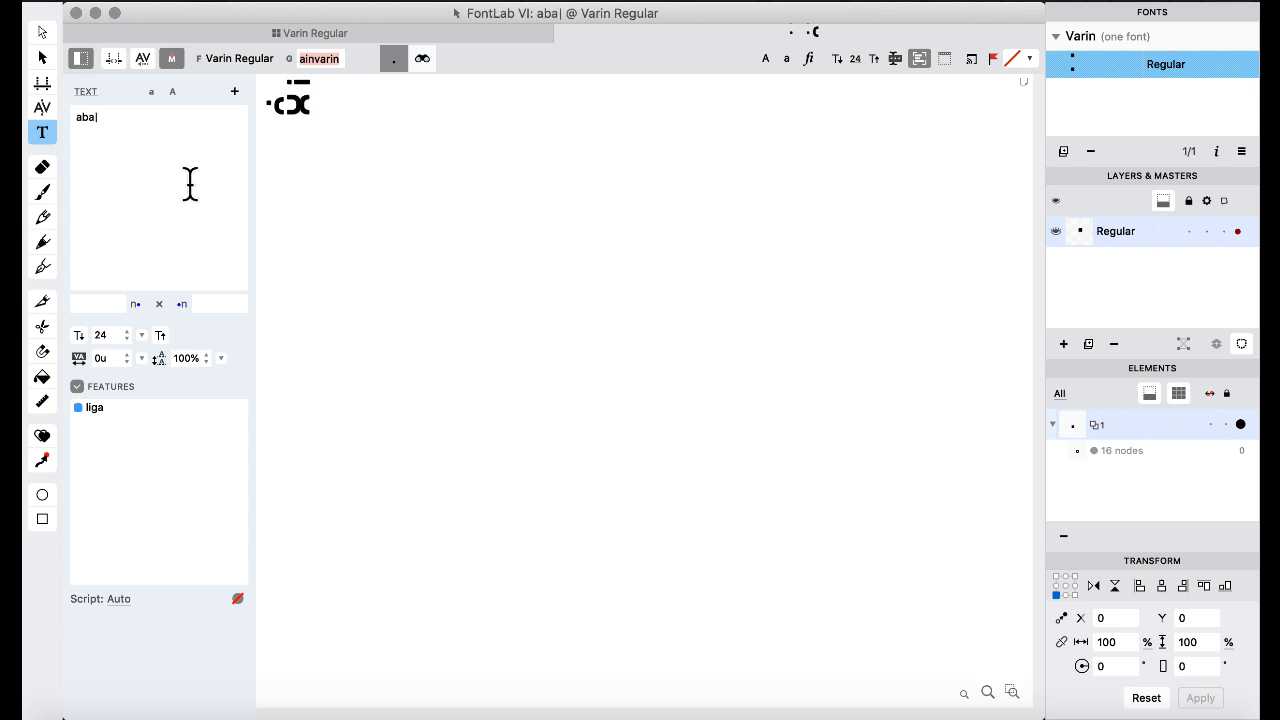
key("BackSpace")
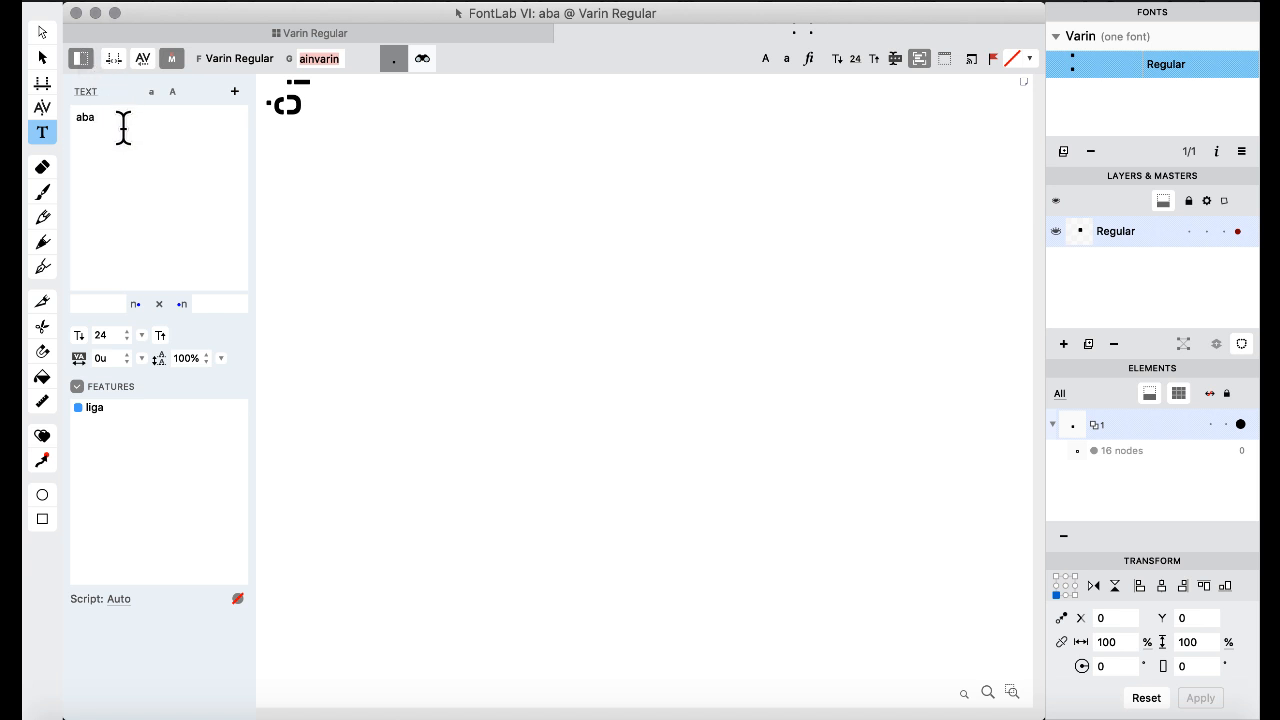
type("|")
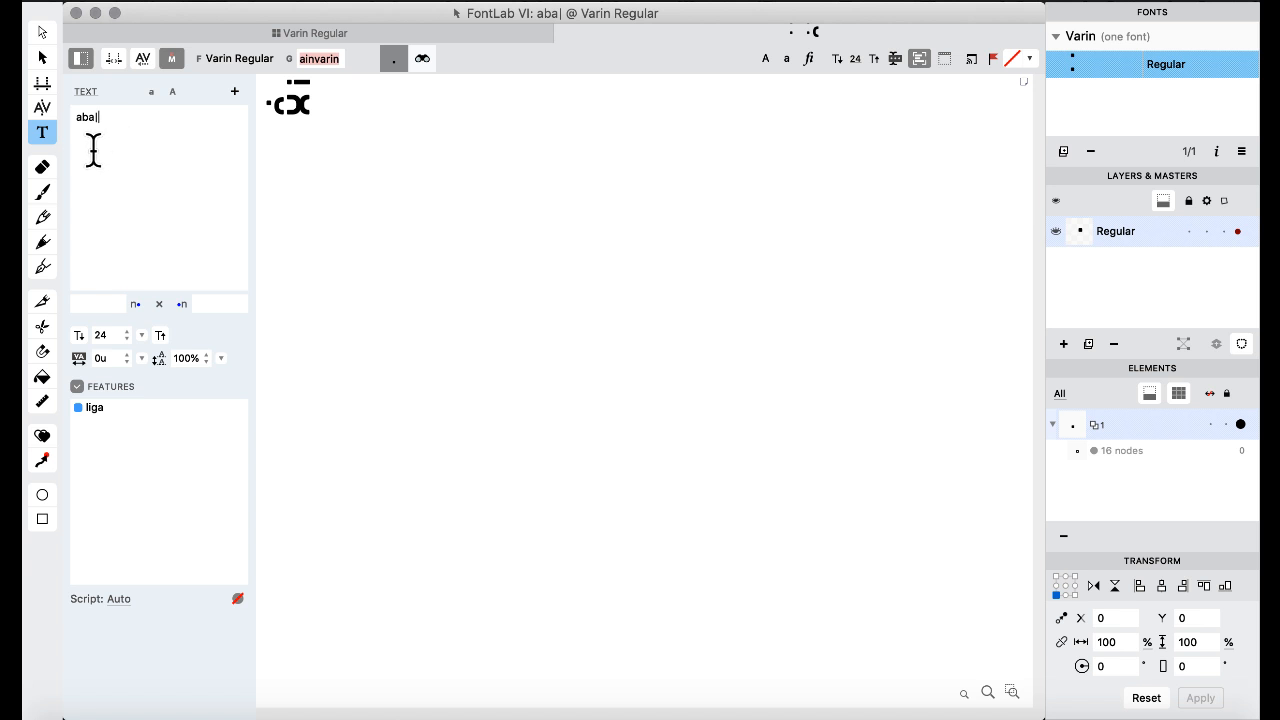
left_click(47, 138)
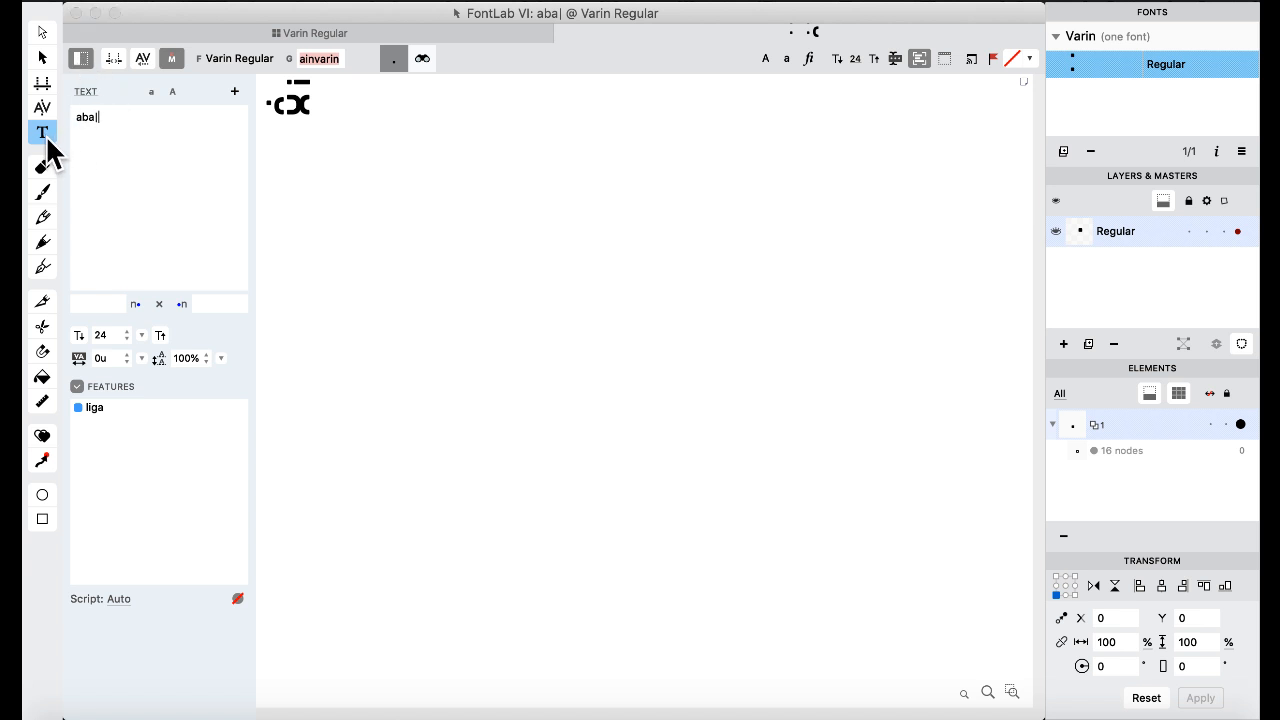
left_click(82, 58)
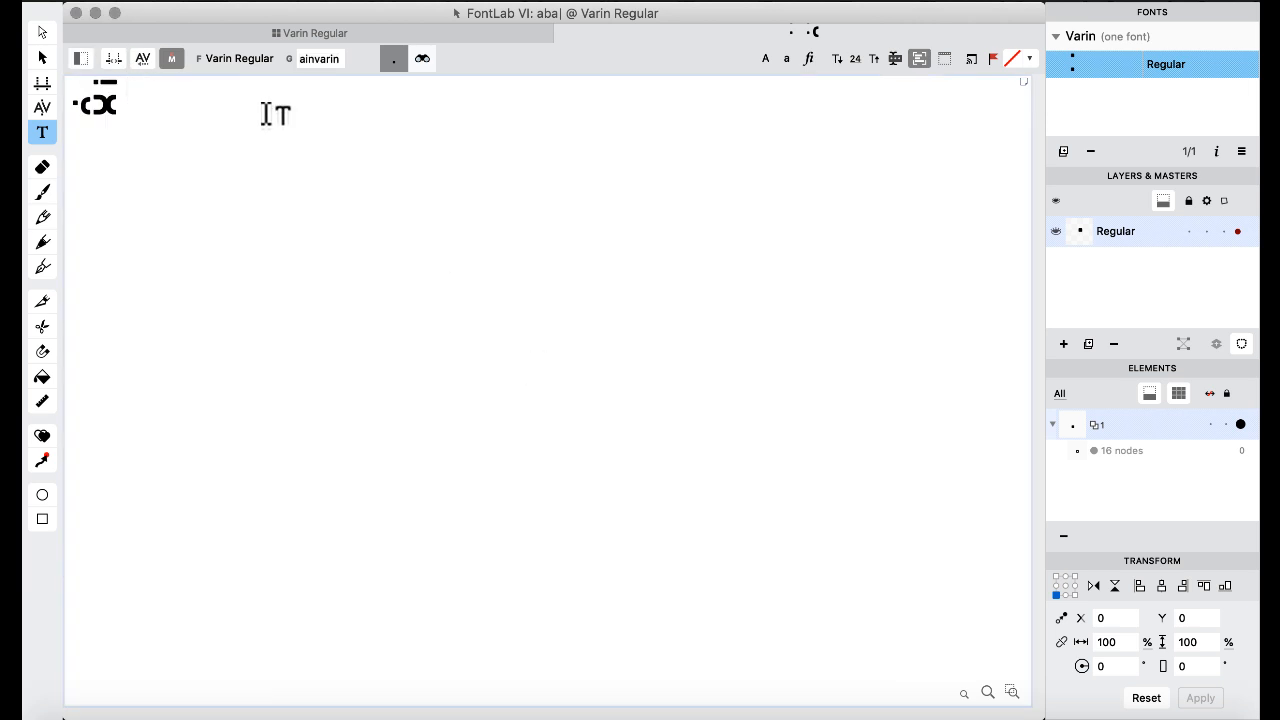
- Return to the Varin Regular font window tab and switch to the Features & Classes workspace
left_click(408, 37)
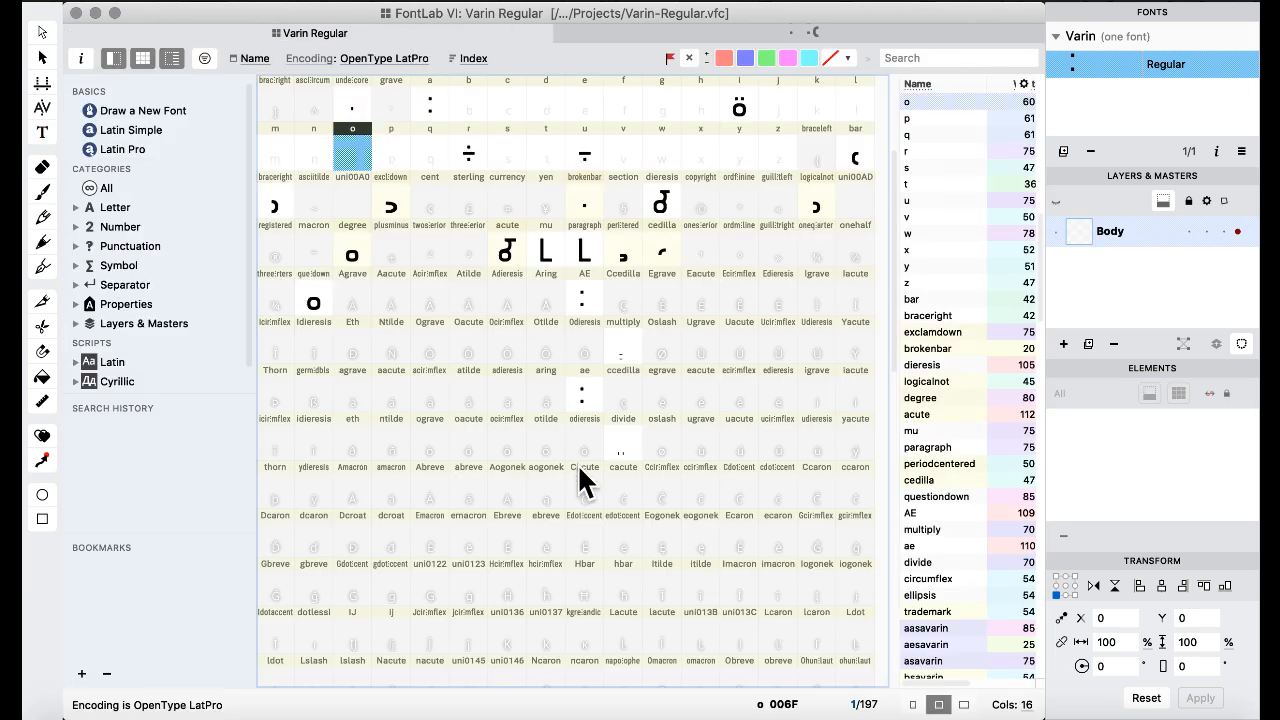
left_click(577, 463)
left_click(733, 2)
mouse_move(738, 168)
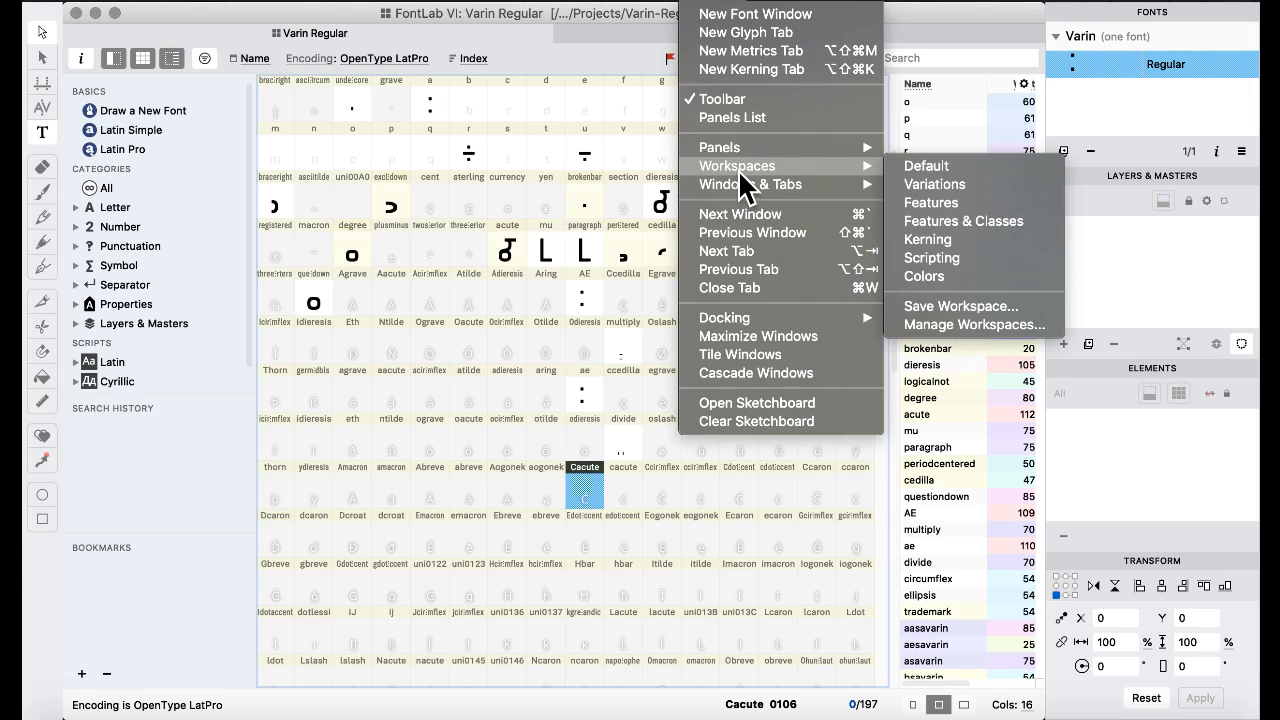
left_click(955, 220)
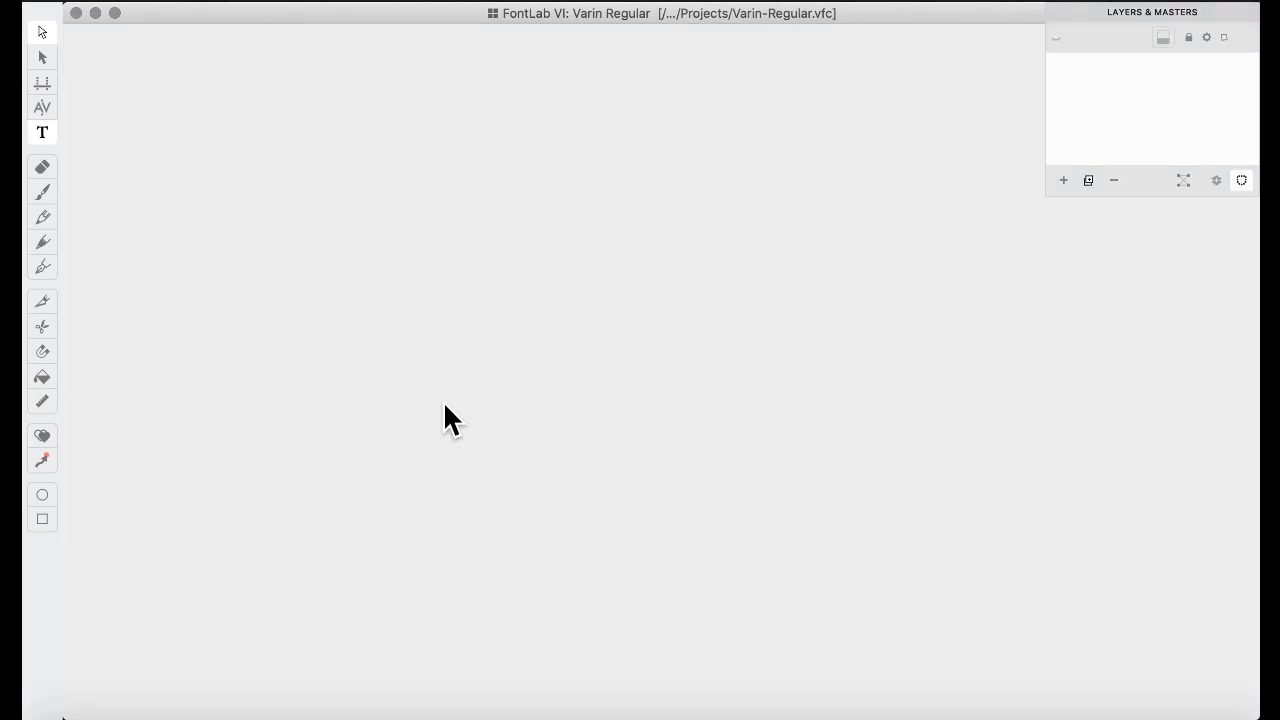
- Delete the rules with plain-letter targets a' a', a' e' and a' from the #FINAL section of the liga feature
scroll(440, 443, "down", 4)
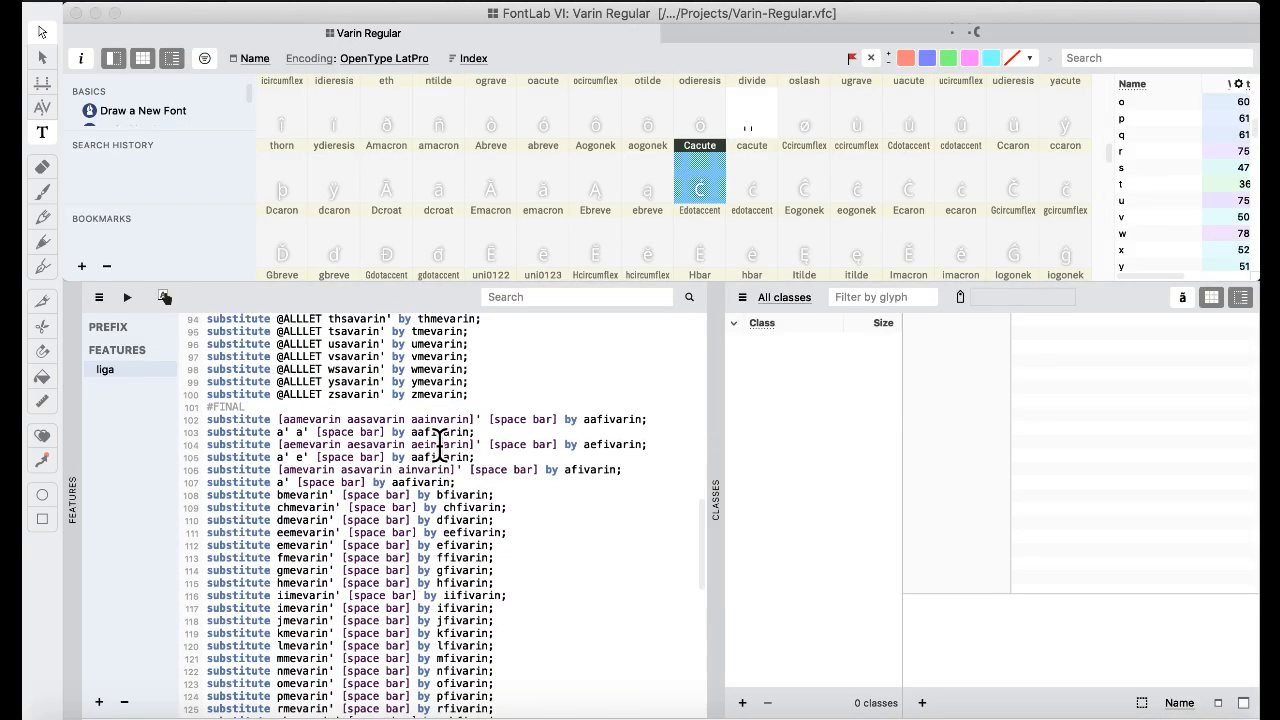
left_click(476, 480)
left_click_drag(488, 484, 628, 469)
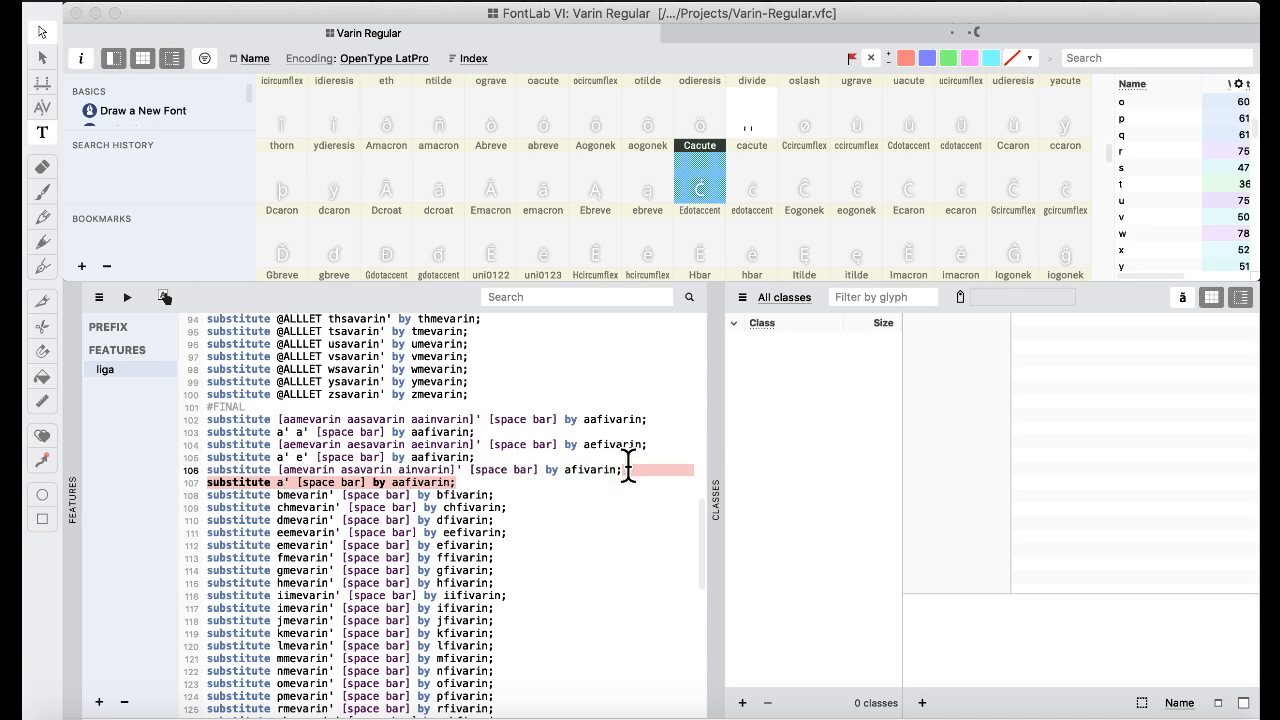
key("BackSpace")
left_click_drag(520, 460, 682, 419)
key("BackSpace")
key("BackSpace")
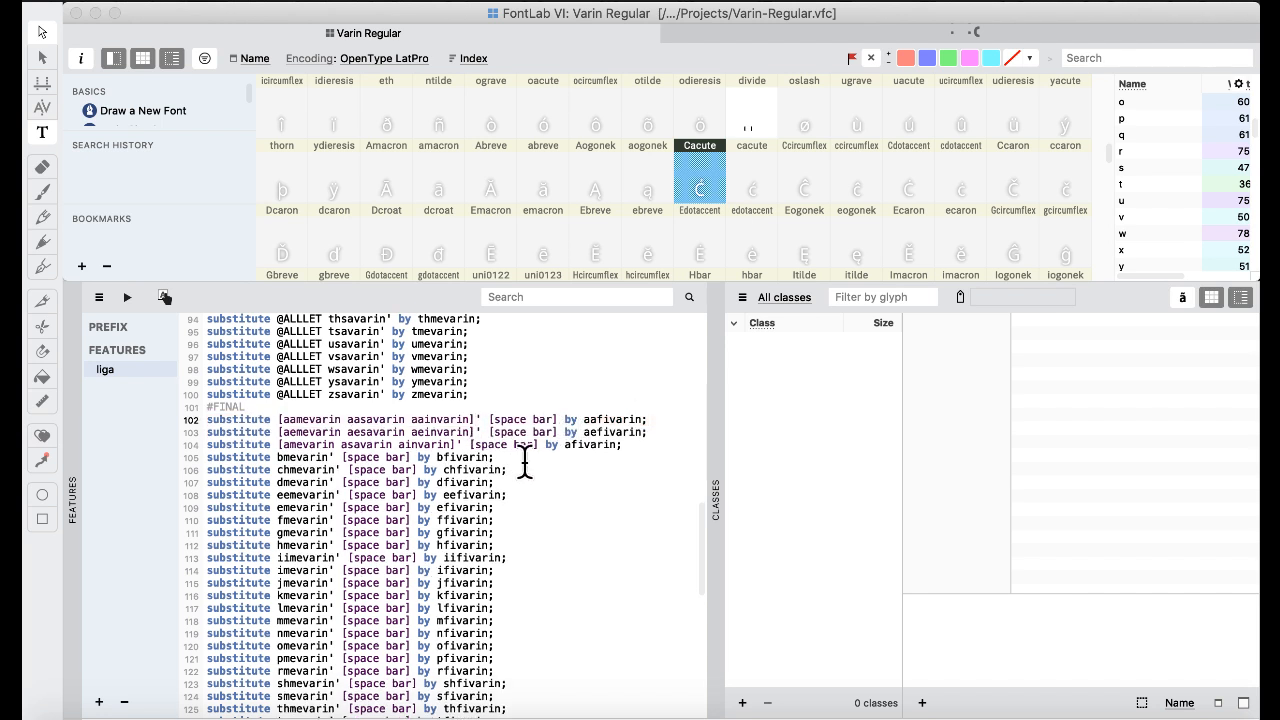
- Reduce the target of the #FINAL aafivarin rule to the single glyph aamevarin' without brackets
key("BackSpace")
key("BackSpace")
key("BackSpace")
key("BackSpace")
key("BackSpace")
key("BackSpace")
key("BackSpace")
key("BackSpace")
key("BackSpace")
key("BackSpace")
key("BackSpace")
key("BackSpace")
key("BackSpace")
key("BackSpace")
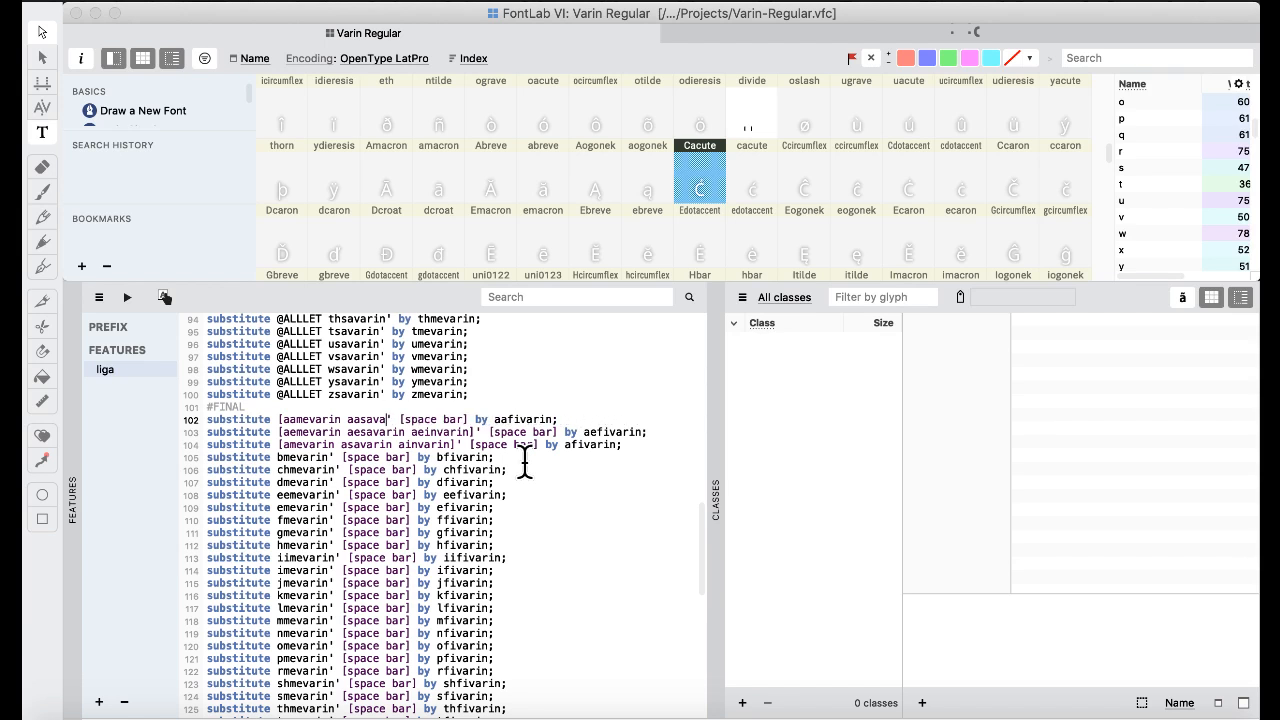
key("BackSpace")
key("BackSpace")
key("BackSpace")
key("BackSpace")
key("BackSpace")
key("BackSpace")
key("BackSpace")
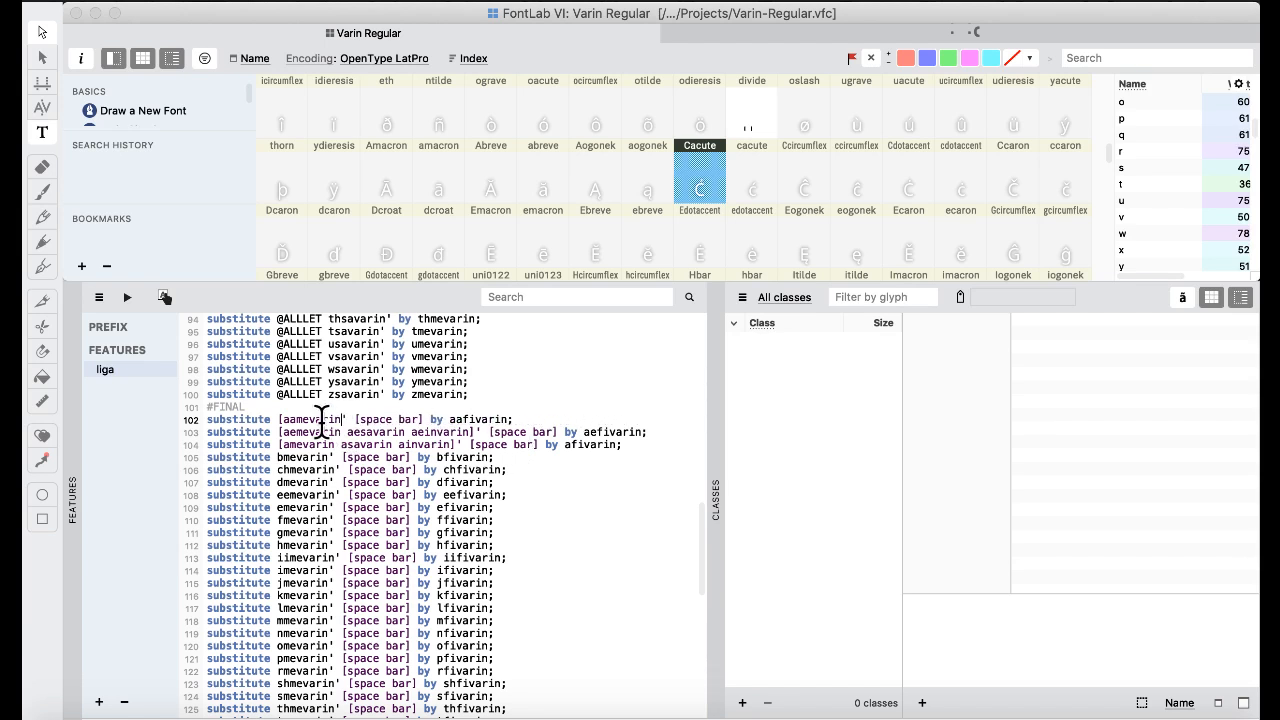
left_click(284, 419)
key("BackSpace")
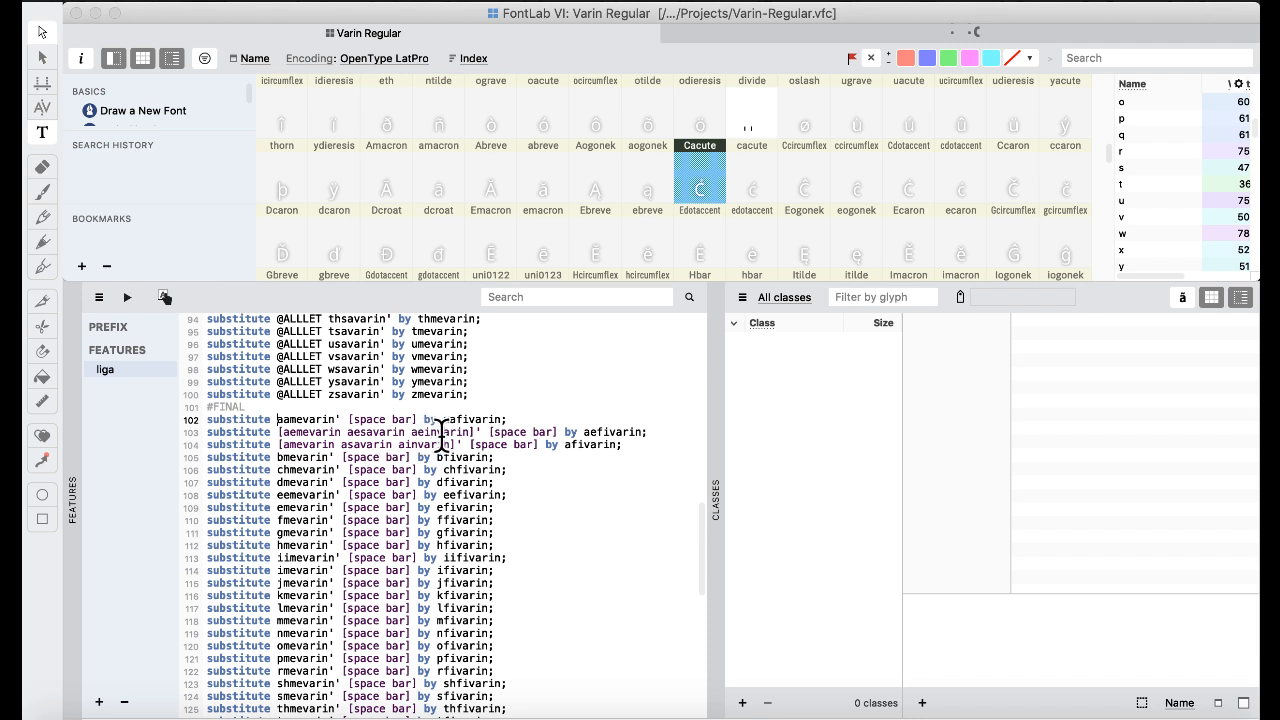
- Reduce the targets of the aefivarin and afivarin rules to the single glyphs aemevarin' and amevarin' without brackets
left_click_drag(474, 433, 345, 436)
key("BackSpace")
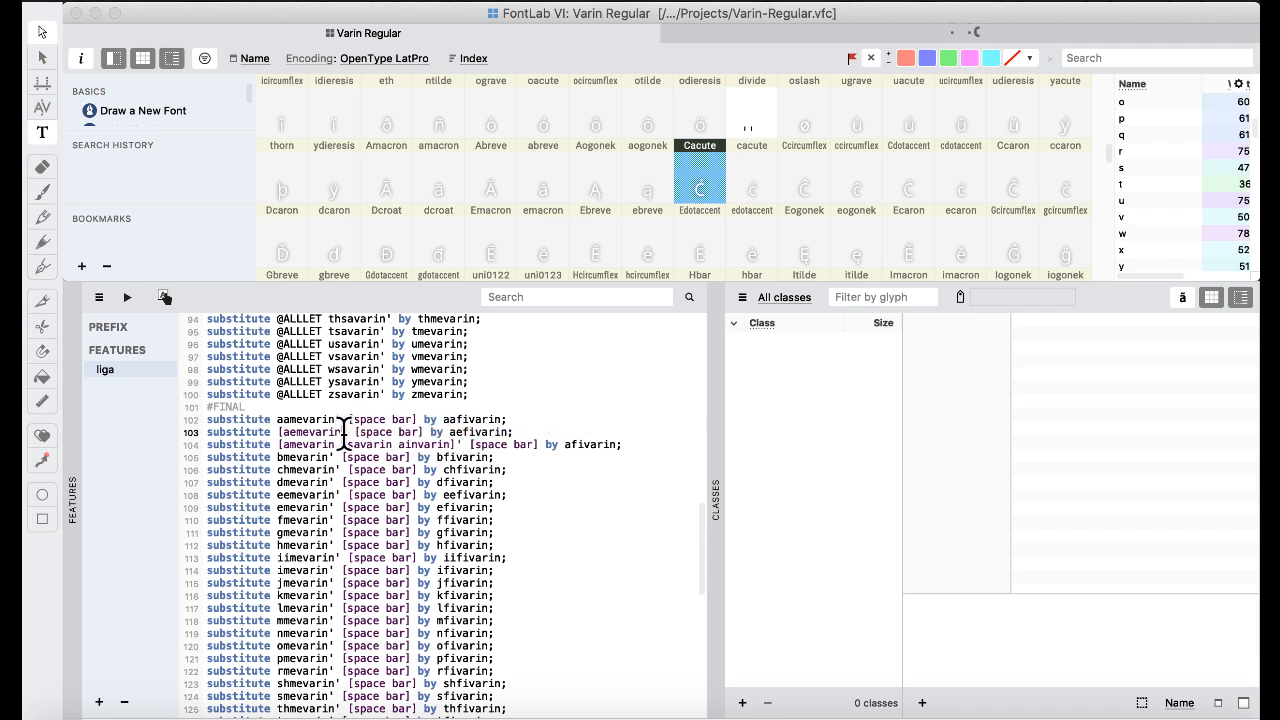
left_click(284, 432)
key("BackSpace")
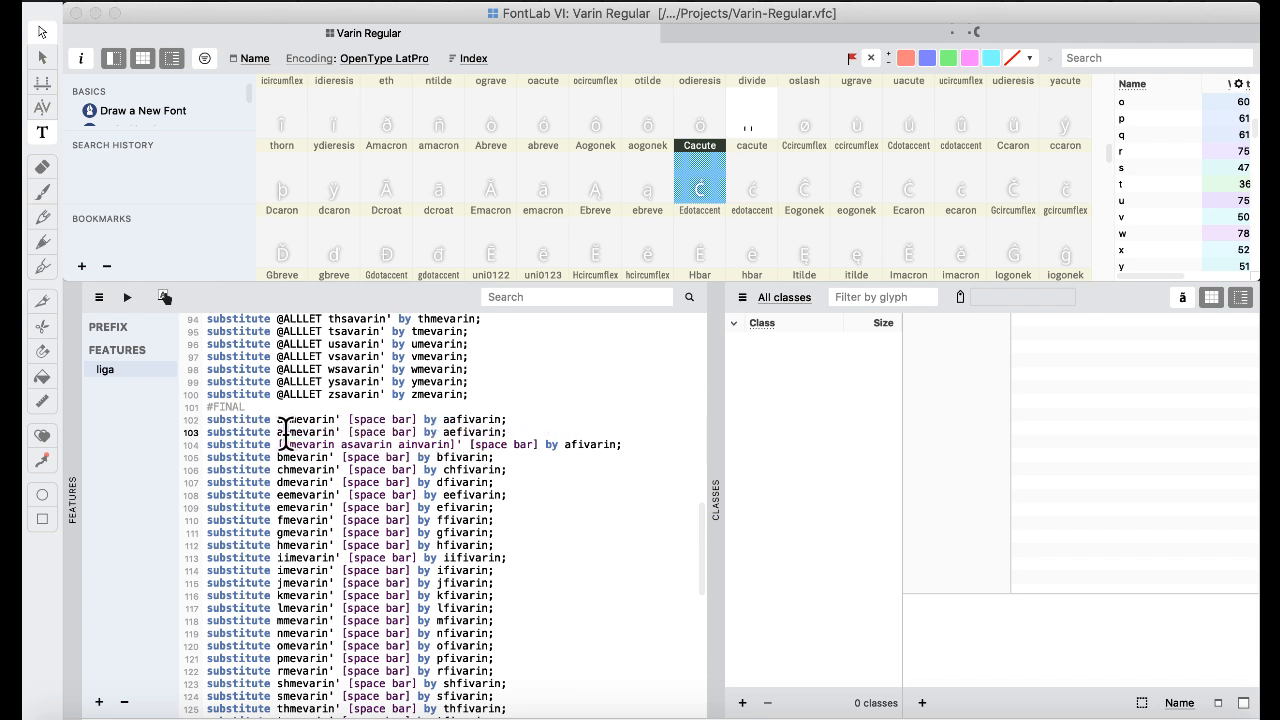
left_click_drag(452, 444, 338, 444)
key("BackSpace")
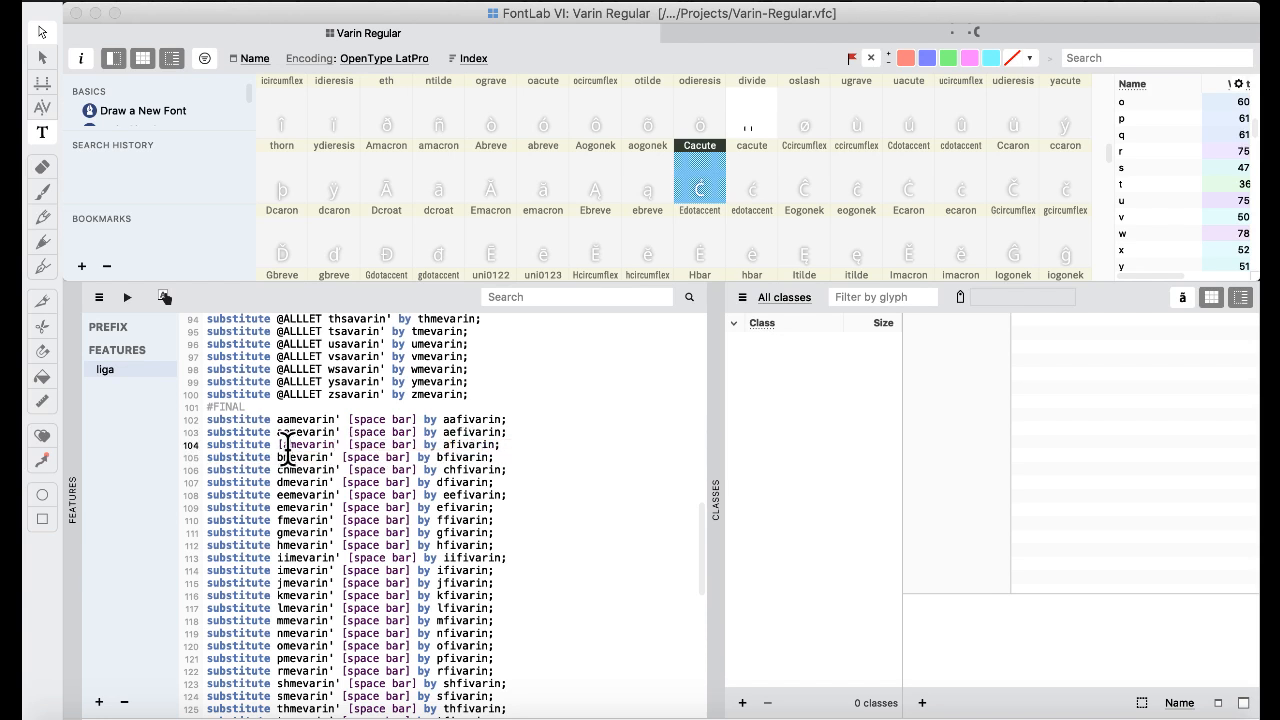
key("BackSpace")
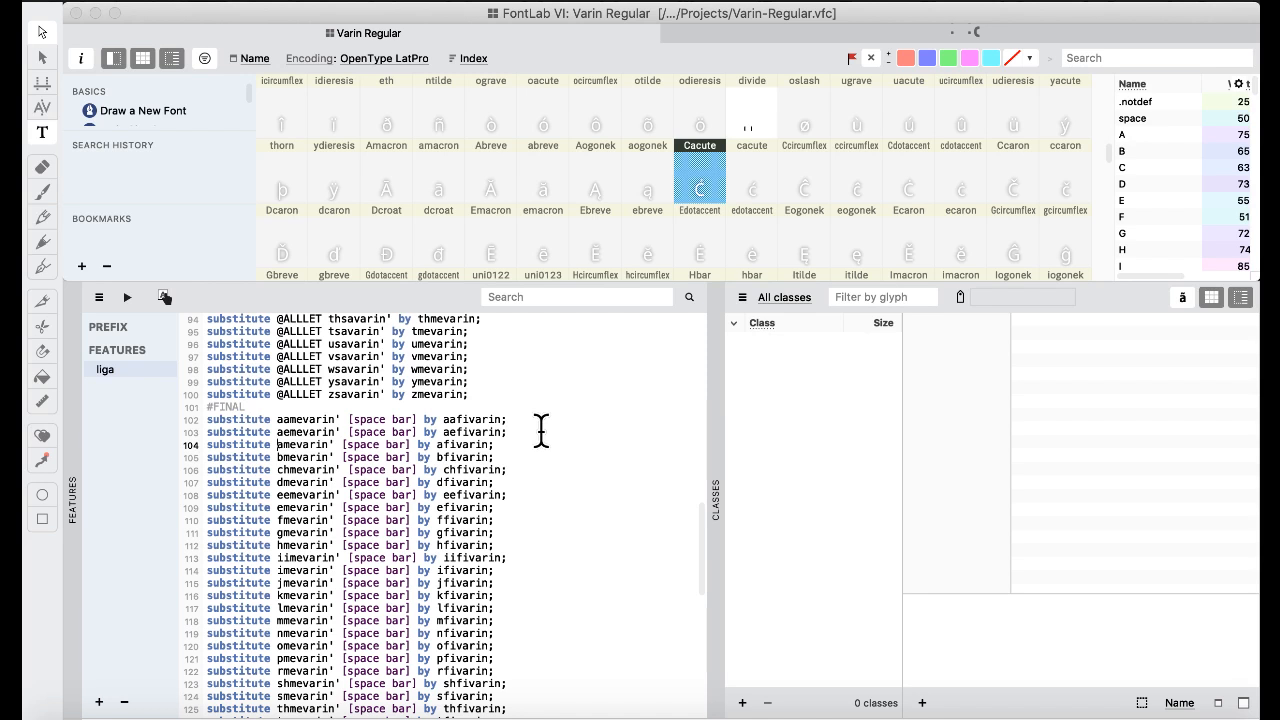
- Review the order and contents of the standalone, medial and final substitution rules in the liga code
scroll(541, 430, "up", 15)
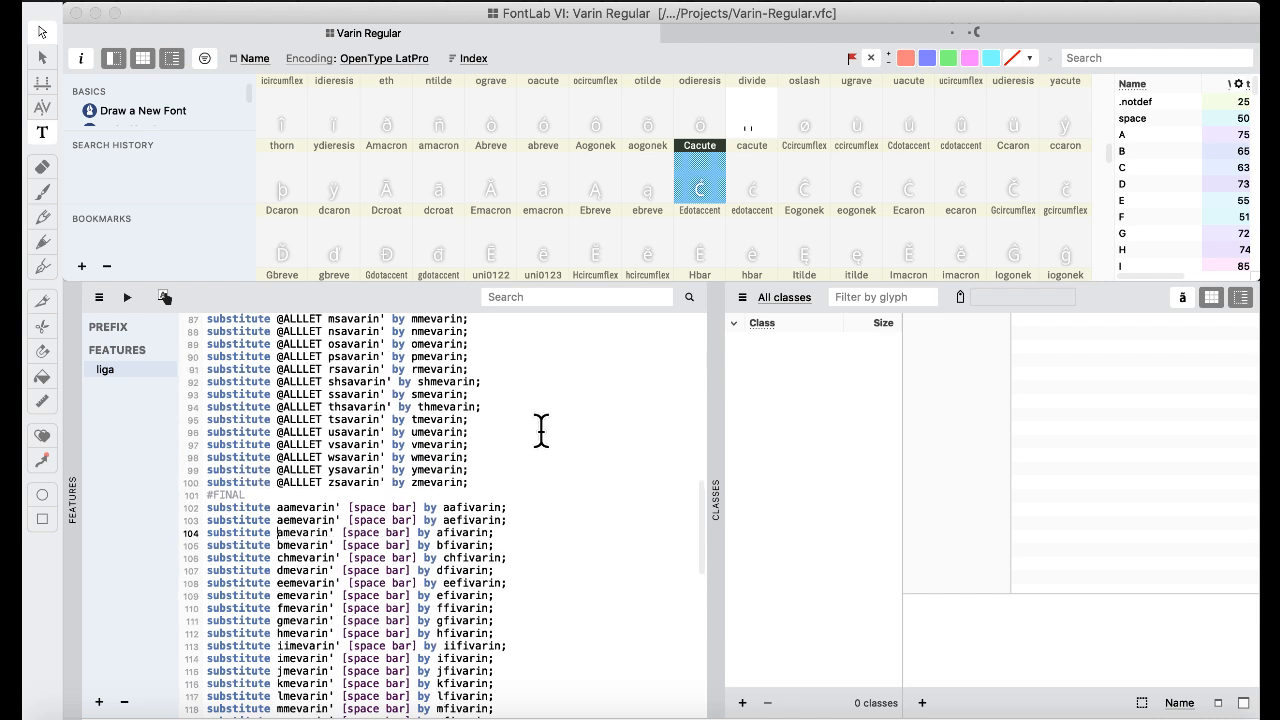
scroll(541, 430, "up", 1)
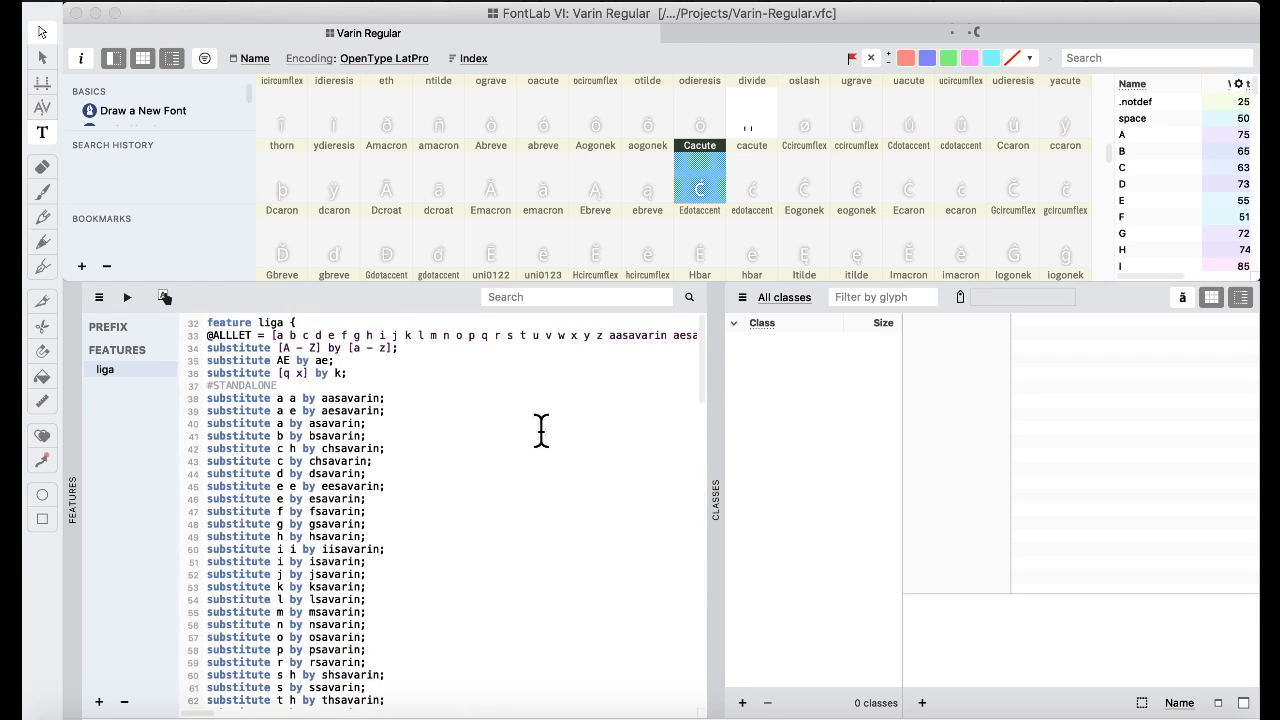
scroll(541, 430, "down", 2)
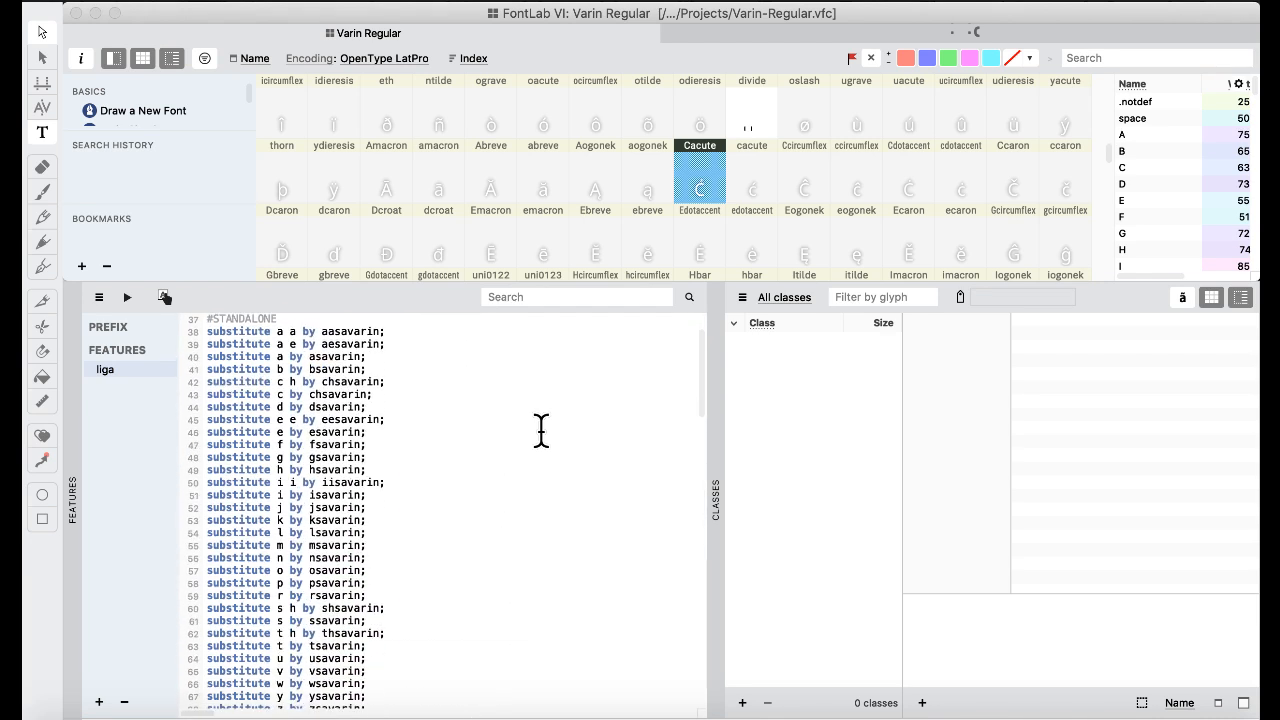
scroll(541, 430, "down", 1)
scroll(541, 430, "down", 4)
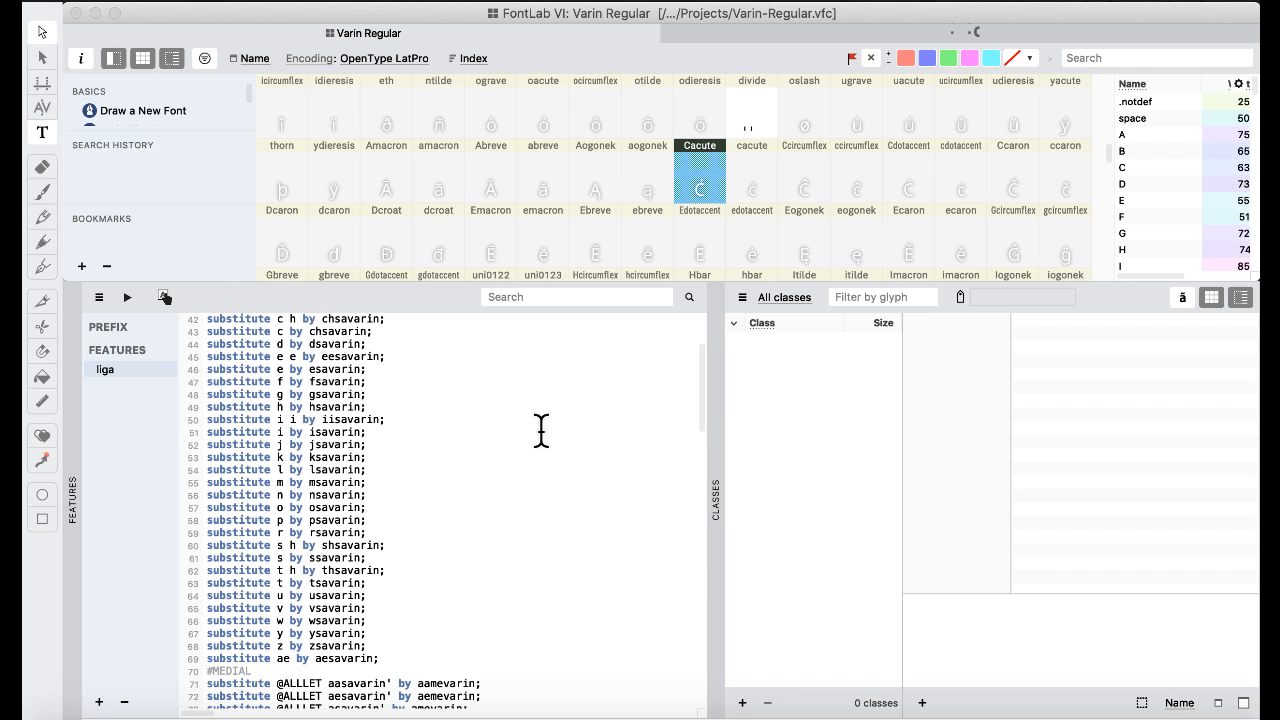
scroll(541, 430, "up", 10)
scroll(541, 430, "down", 10)
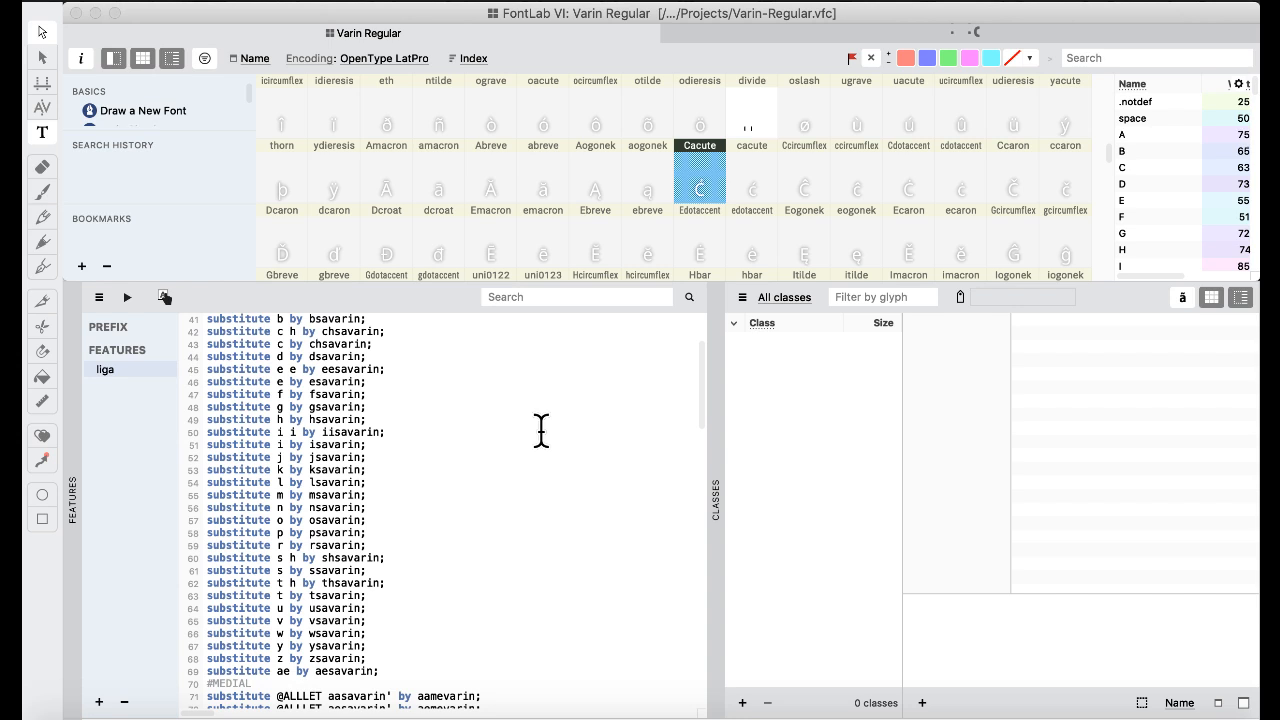
scroll(541, 430, "down", 2)
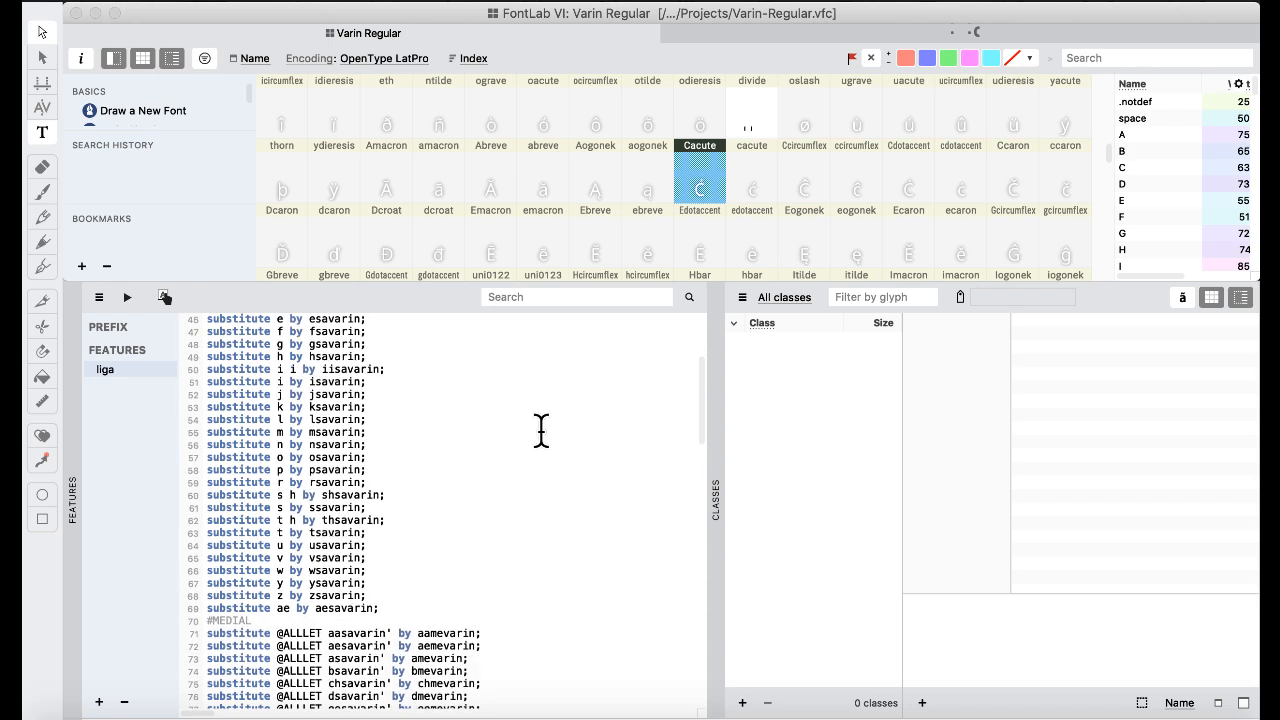
scroll(541, 430, "down", 10)
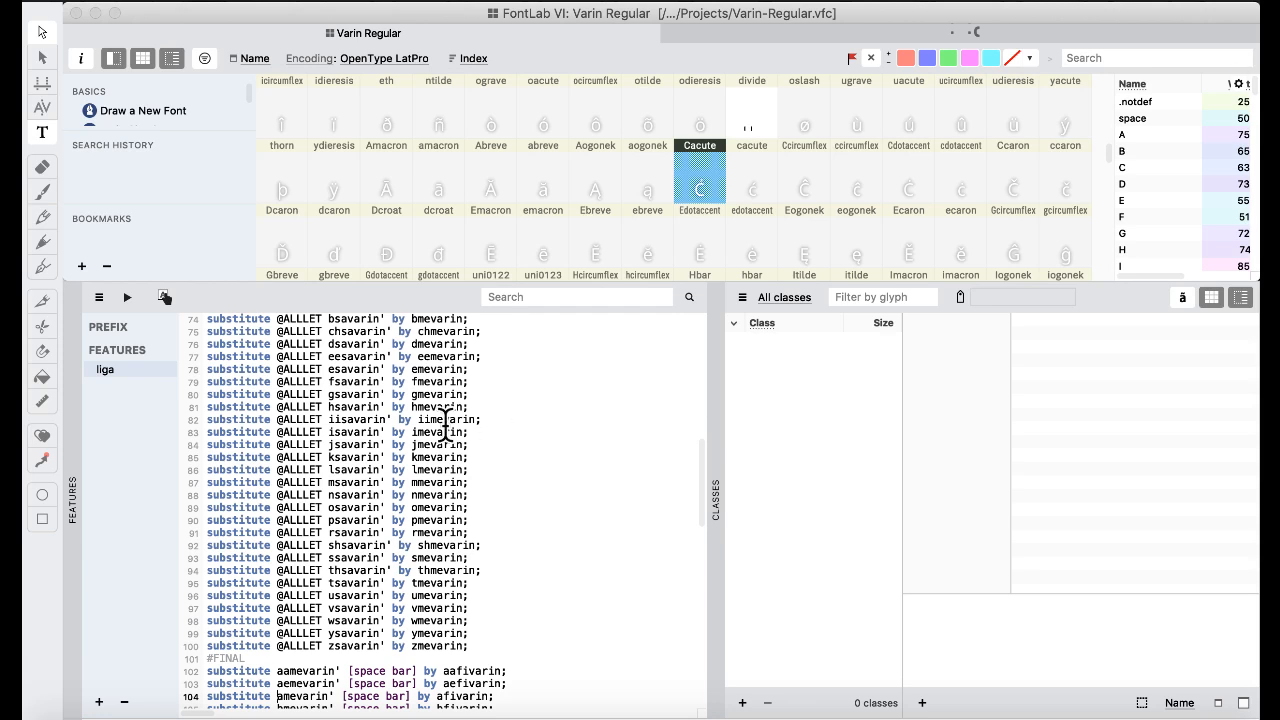
scroll(446, 424, "up", 10)
scroll(446, 425, "down", 1)
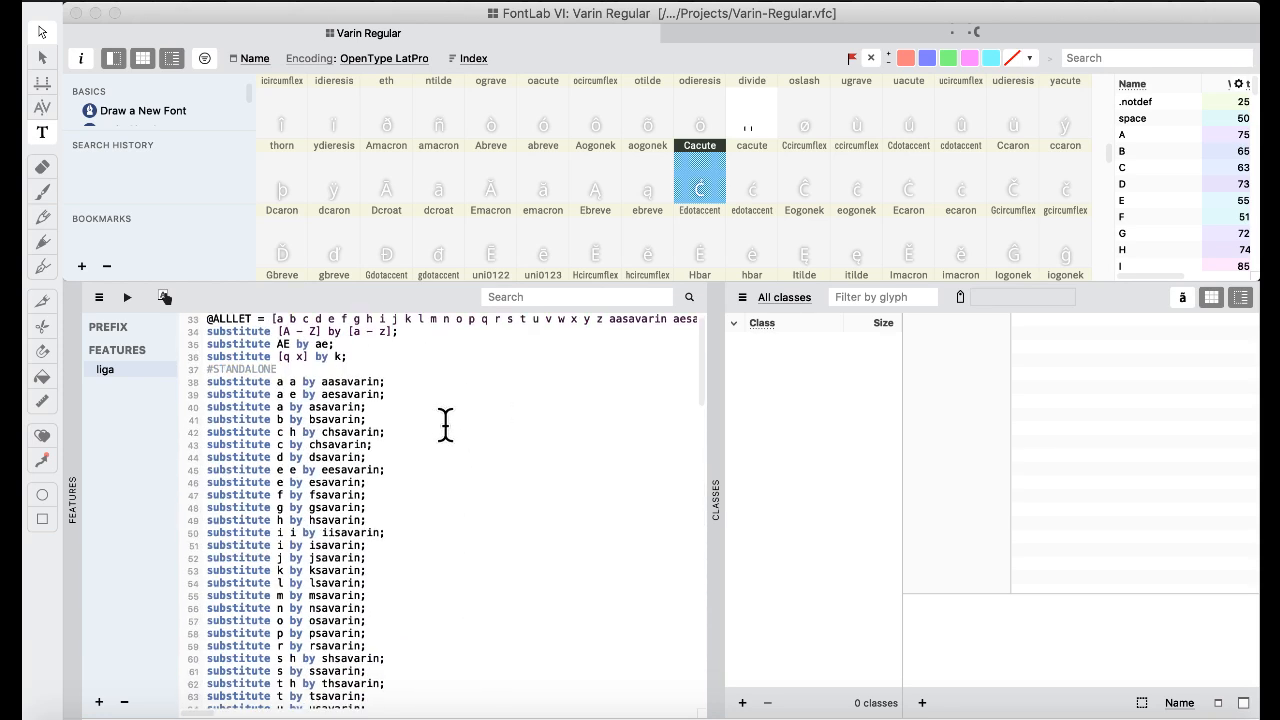
scroll(446, 425, "up", 1)
left_click(397, 431)
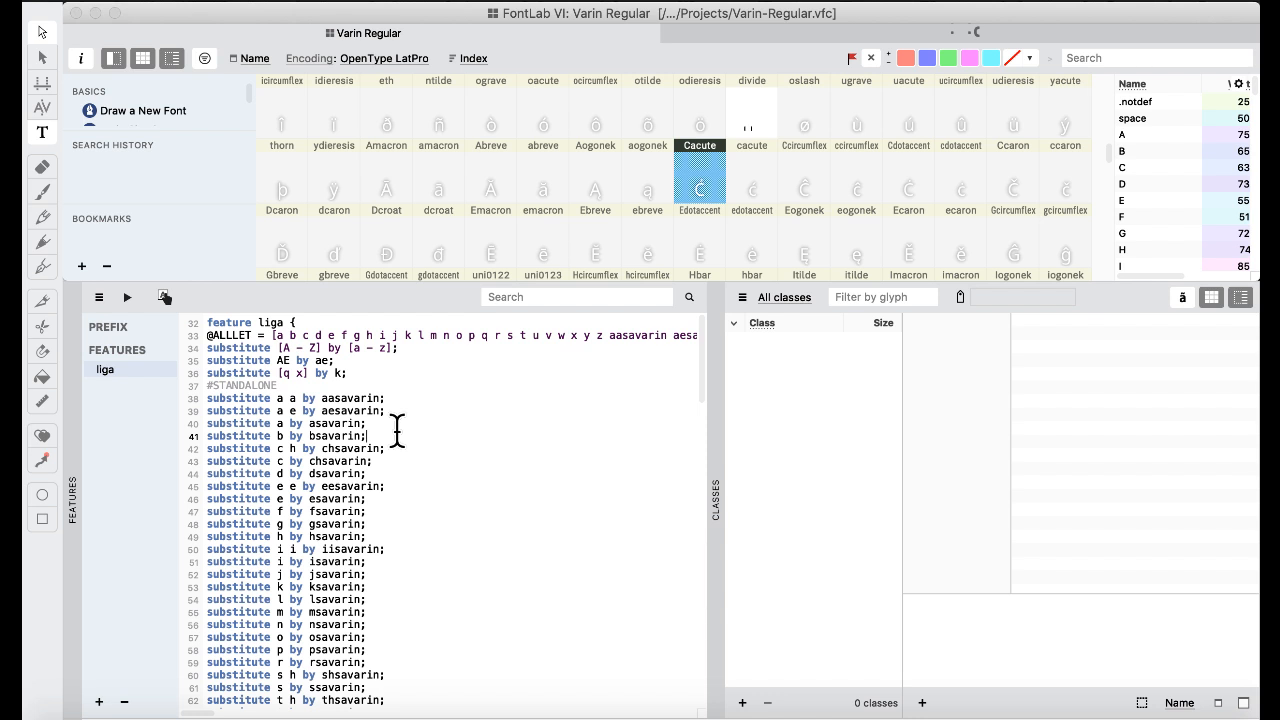
key("Up")
scroll(381, 427, "down", 3)
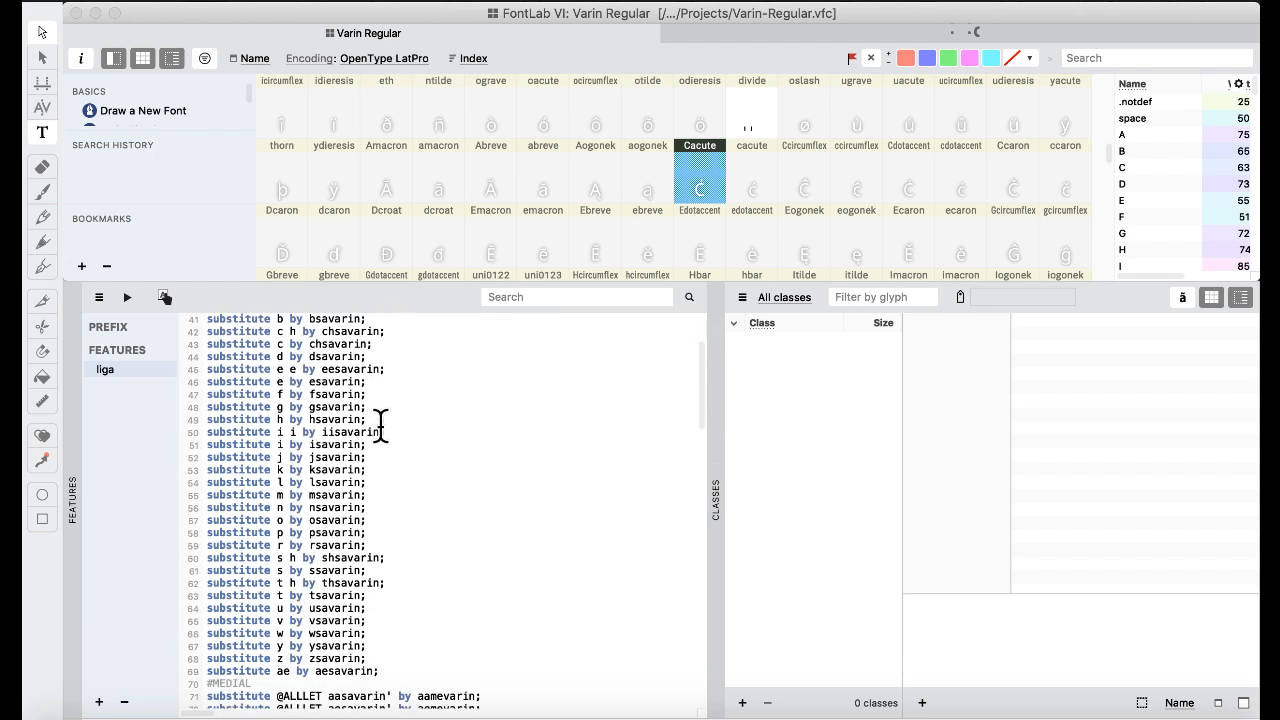
scroll(381, 427, "up", 3)
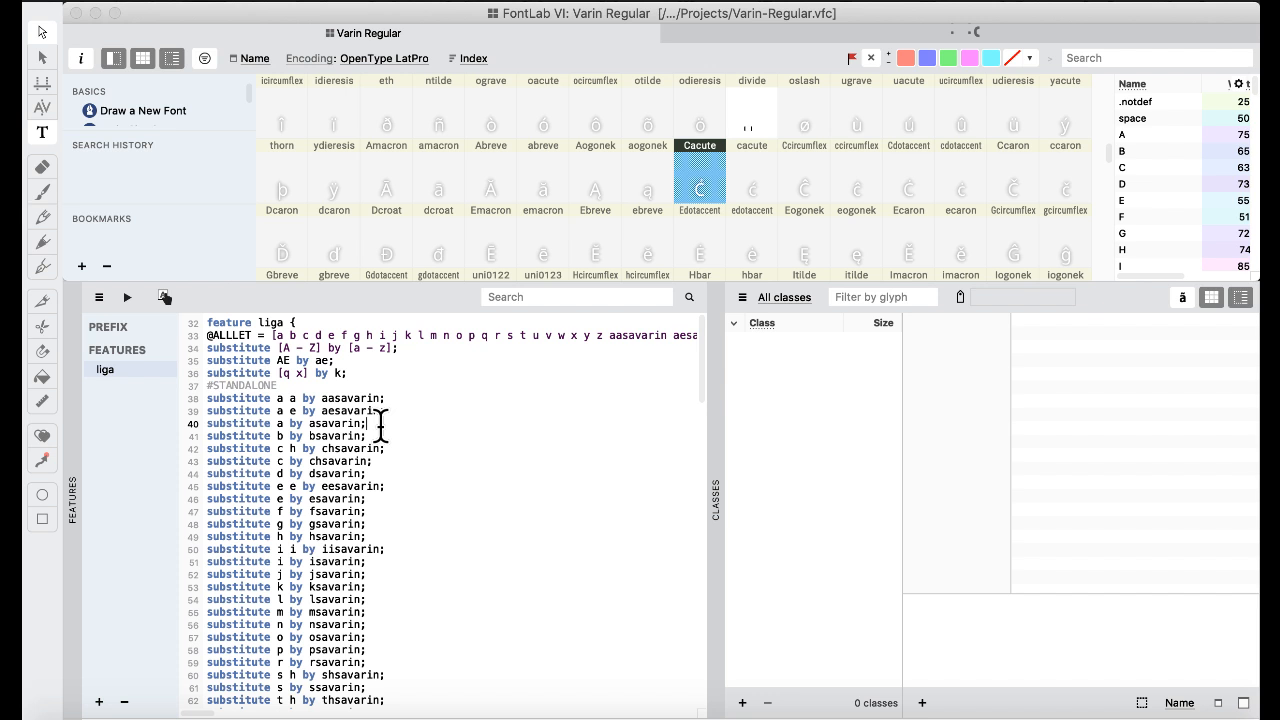
scroll(381, 423, "down", 1)
scroll(381, 423, "up", 1)
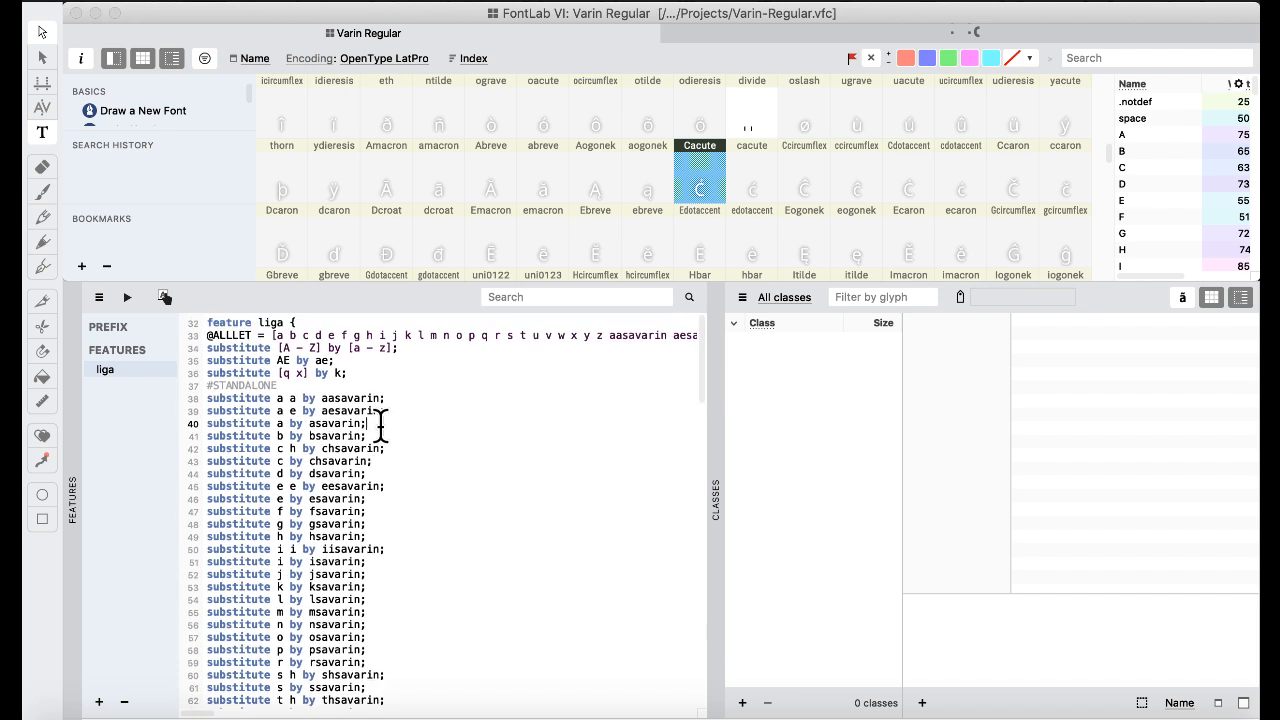
left_click(382, 425)
scroll(392, 432, "down", 9)
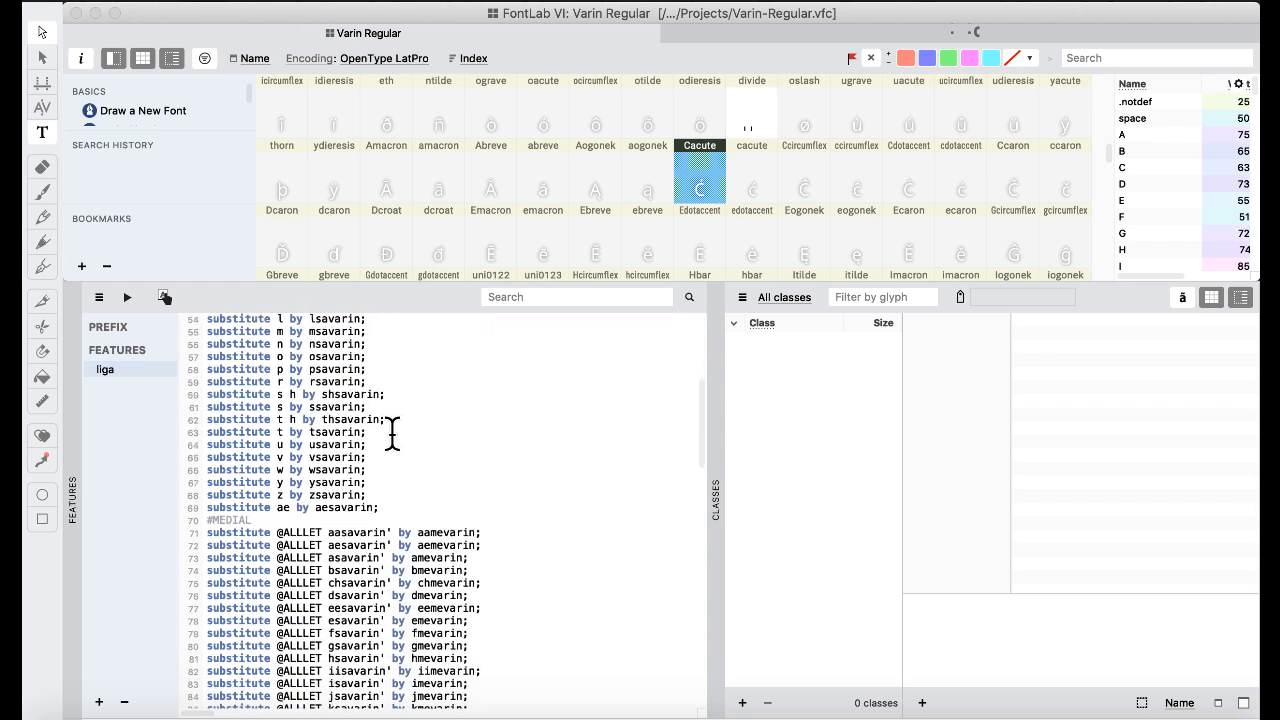
scroll(392, 432, "down", 3)
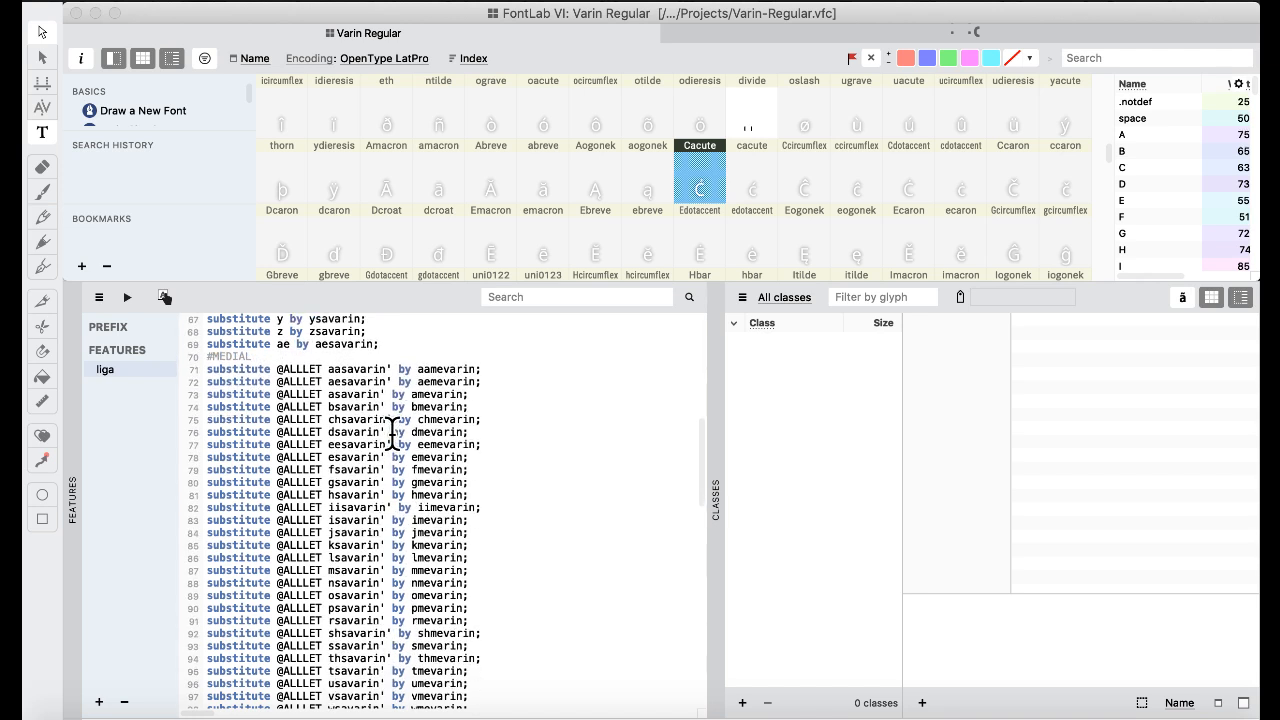
- Add the line "ignore sub aasavarin' [space bar]" directly below the #MEDIAL comment in the liga feature
scroll(392, 432, "down", 6)
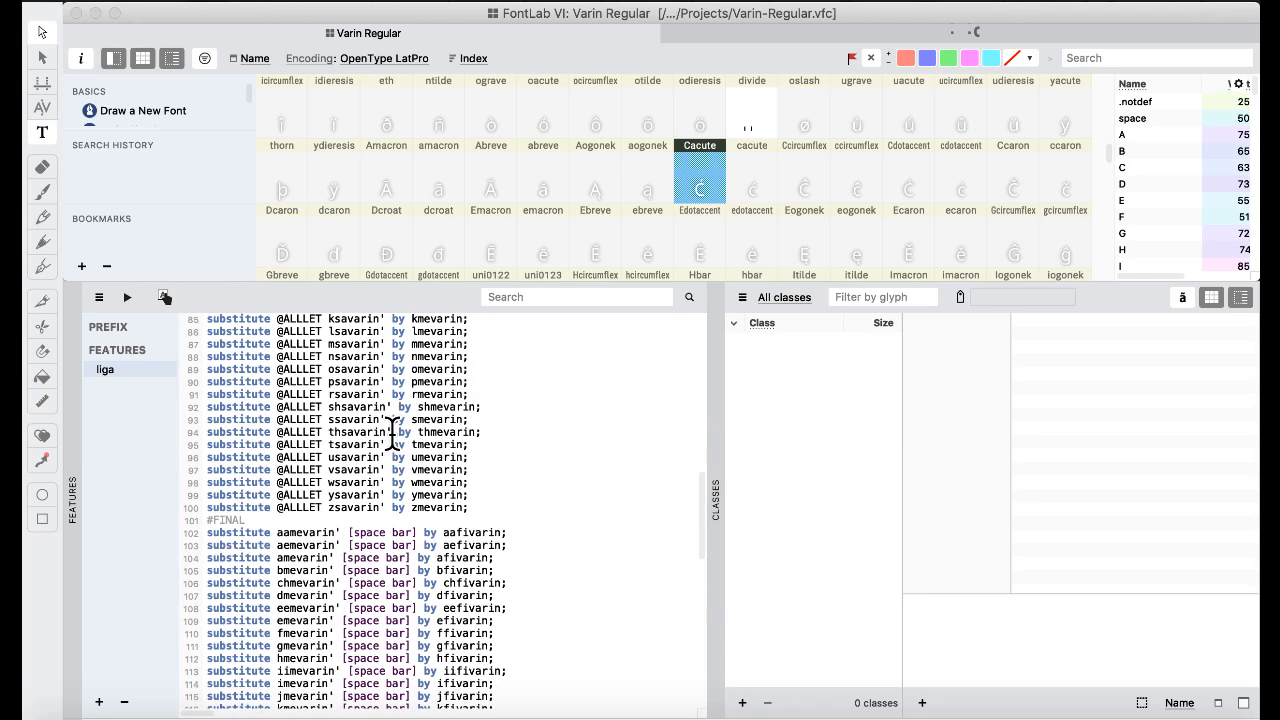
scroll(392, 432, "down", 11)
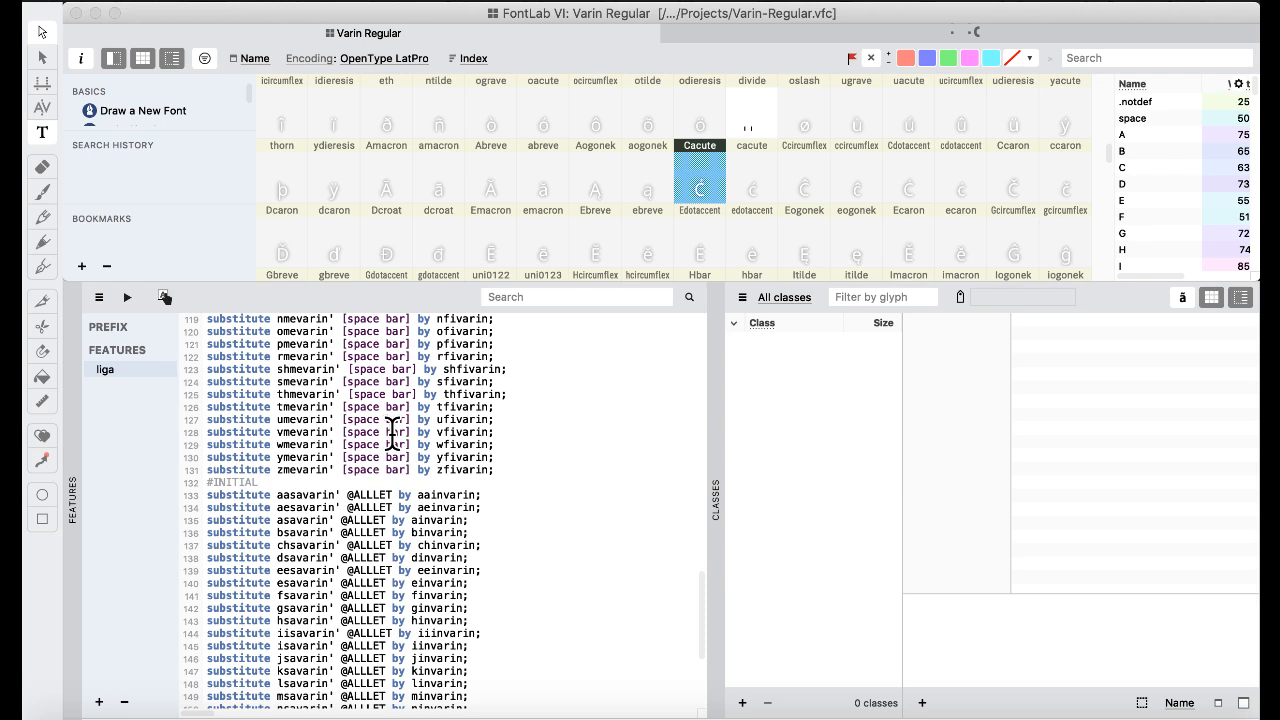
scroll(392, 432, "up", 9)
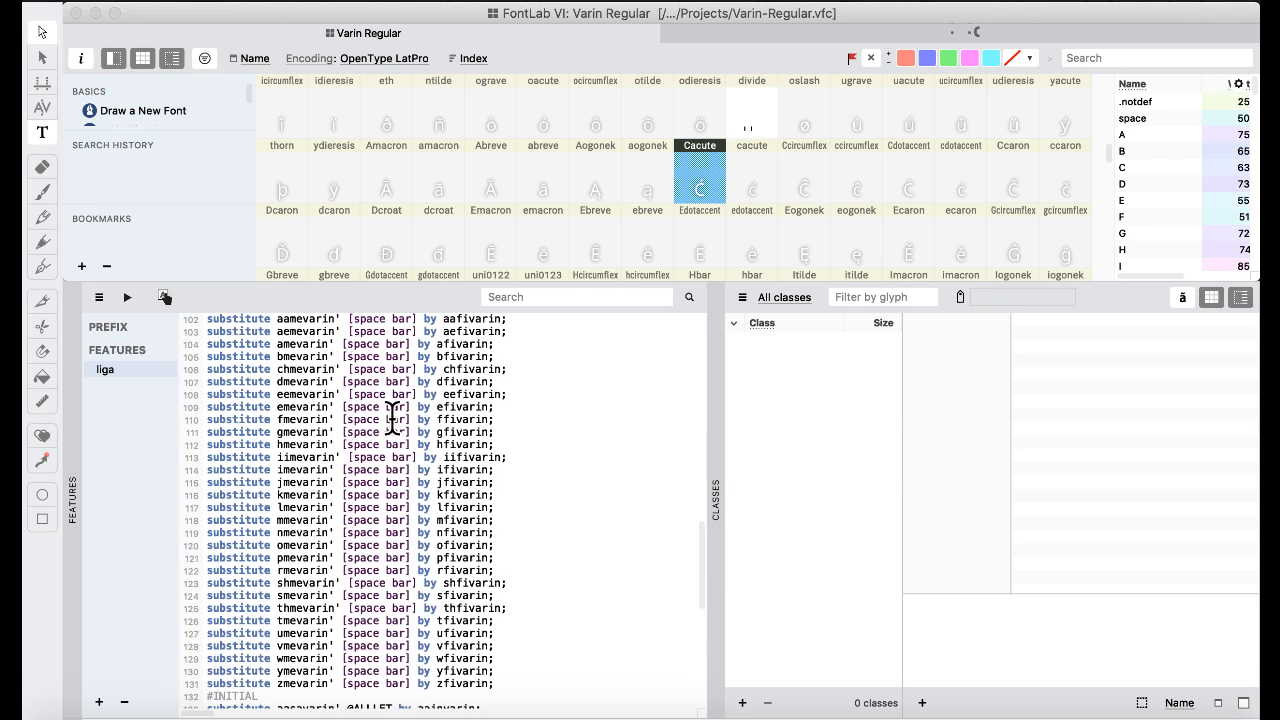
scroll(391, 418, "up", 8)
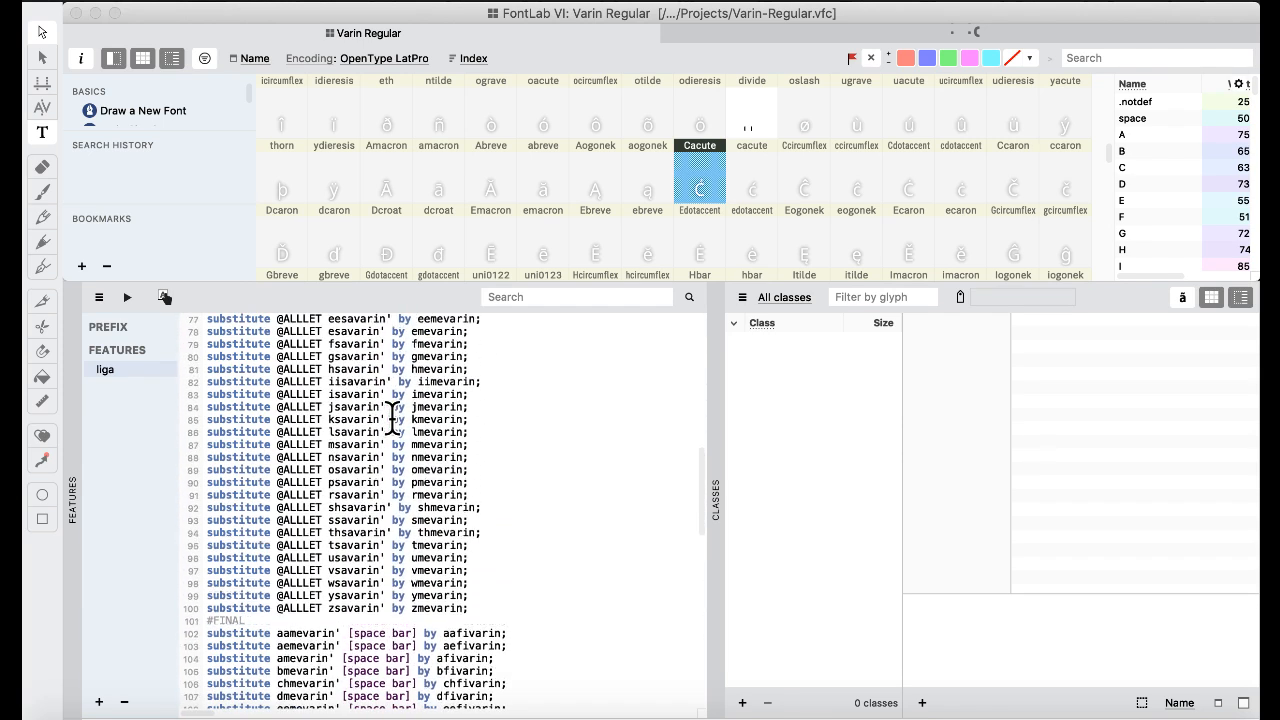
scroll(392, 418, "up", 2)
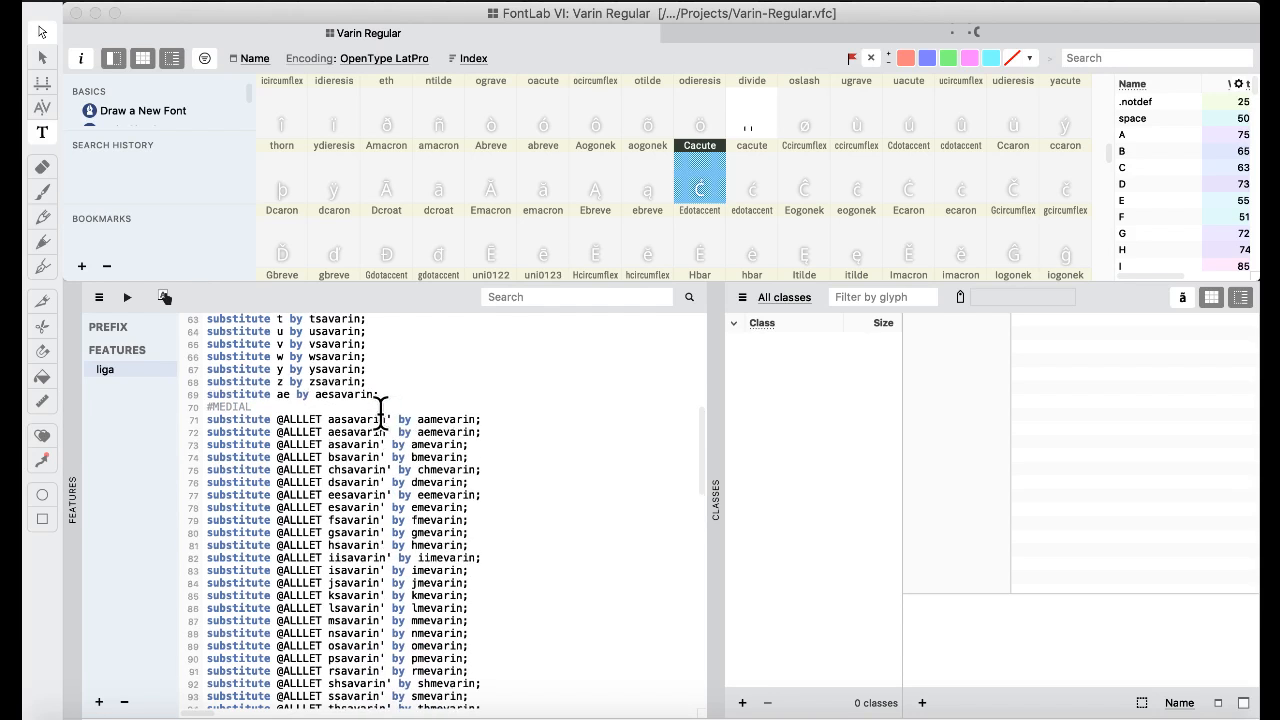
left_click(368, 404)
key("Return")
type("ignore sub")
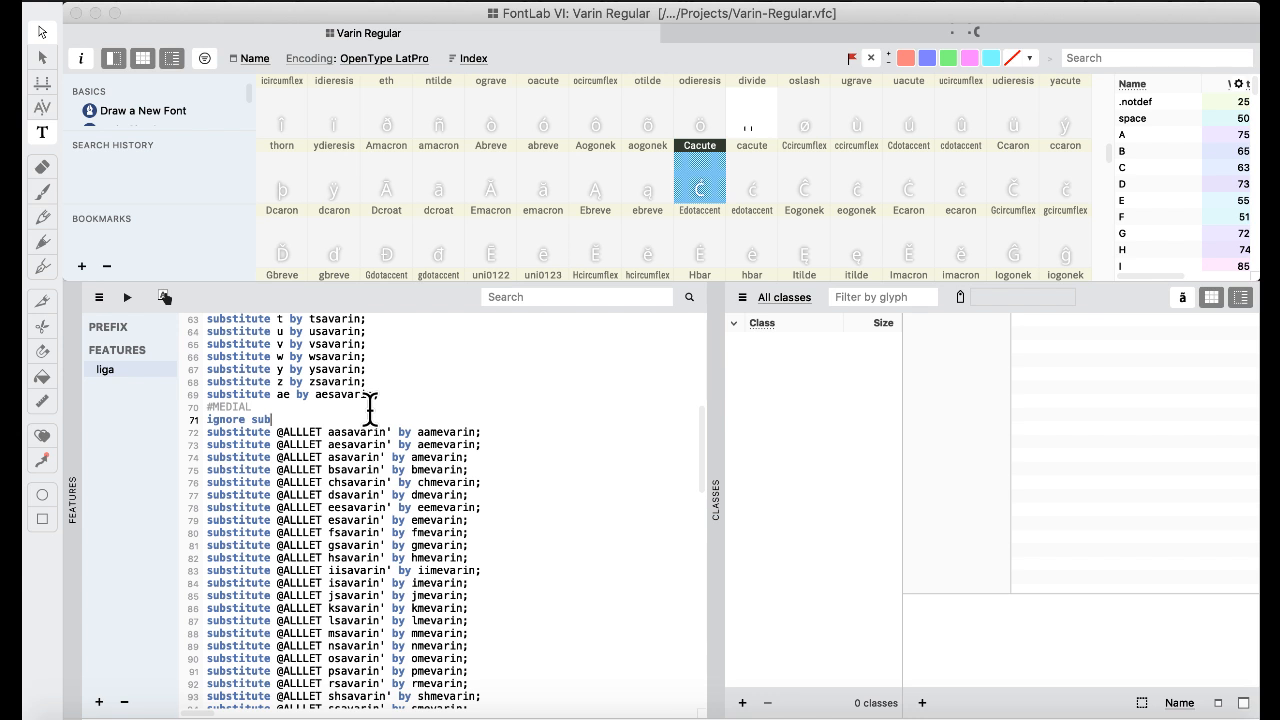
type("aasavarin' [space bar]")
left_click(272, 432)
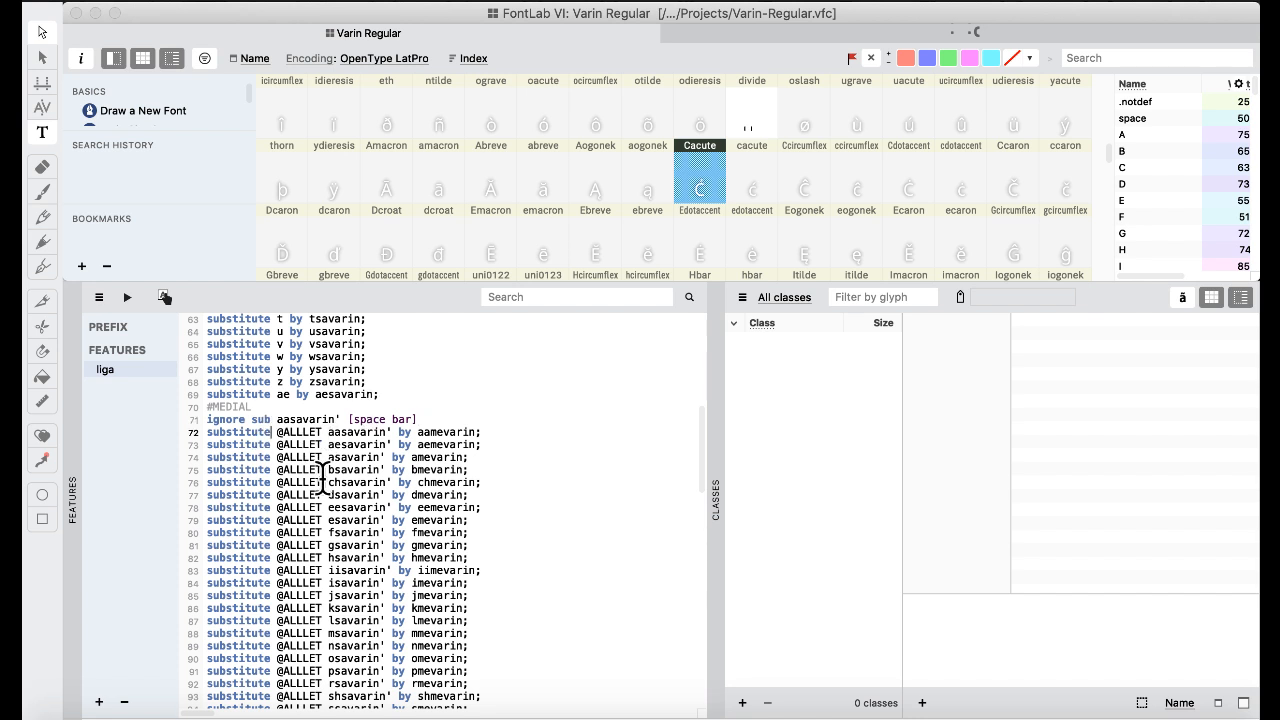
- Copy the aasavarin ignore line above the aesavarin medial substitution and change its glyph name to aesavarin
key("Up")
left_click_drag(421, 420, 420, 405)
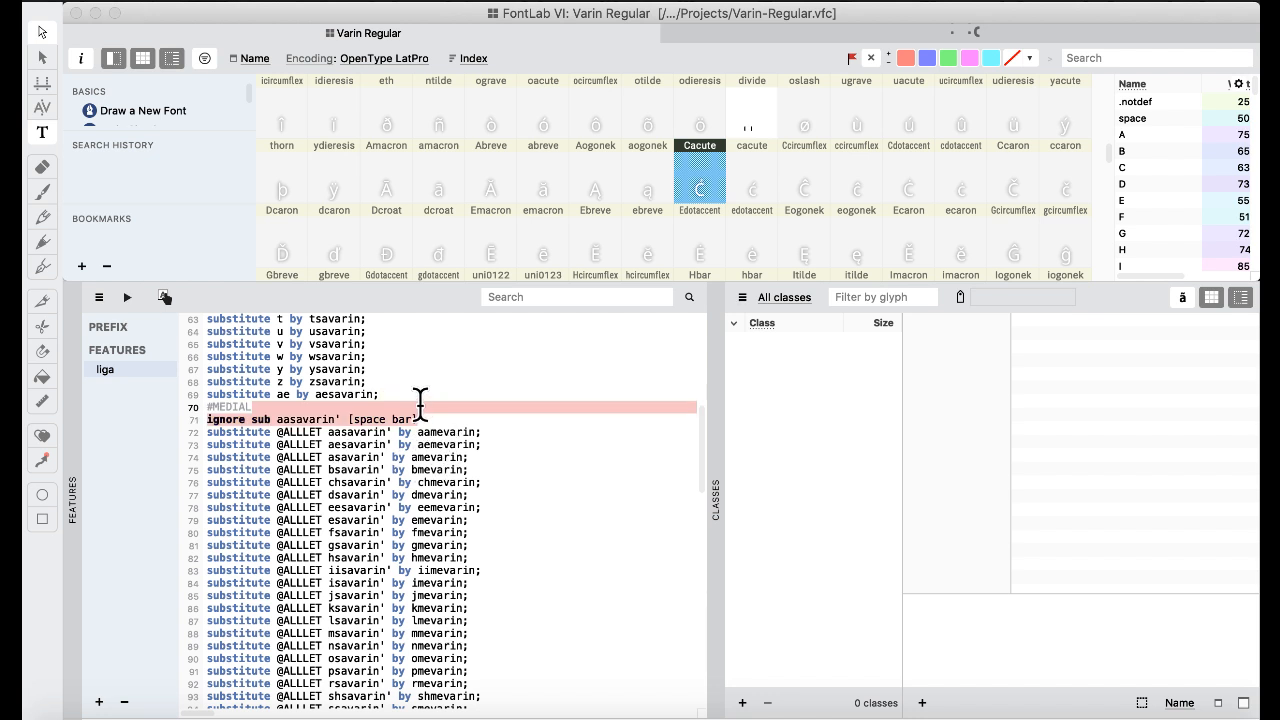
key("ctrl+c")
left_click(505, 444)
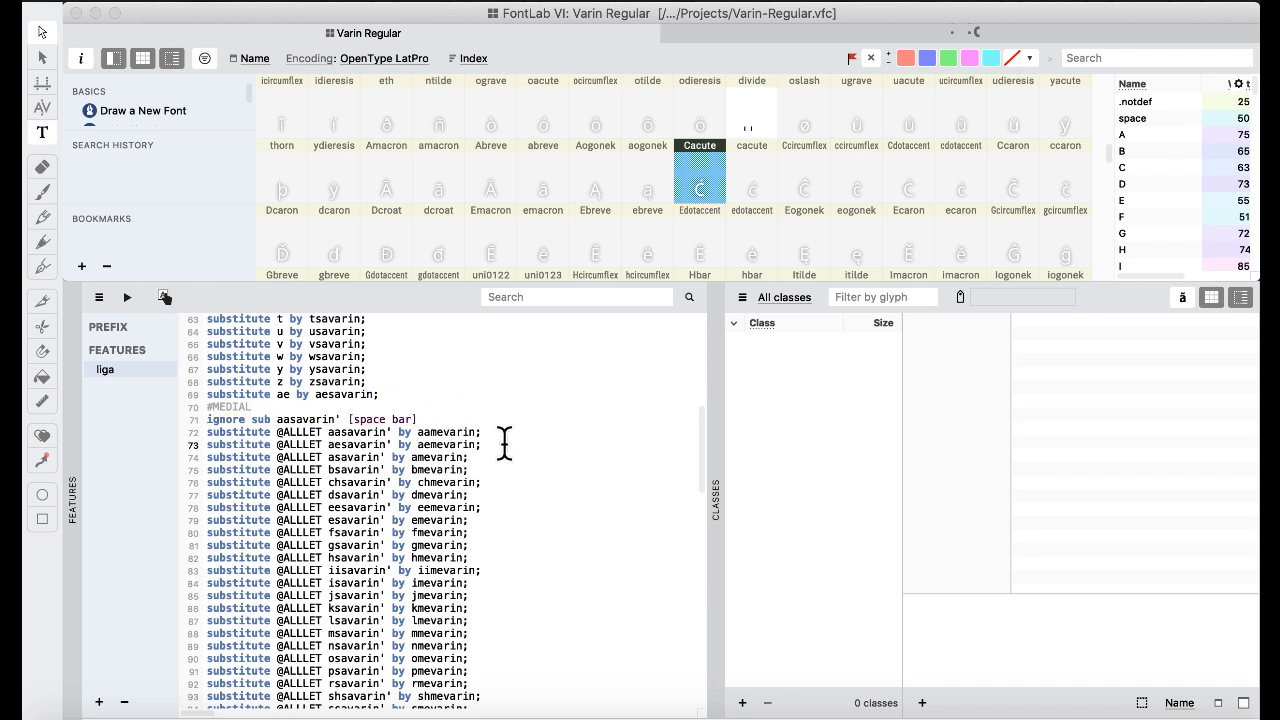
key("ctrl+v")
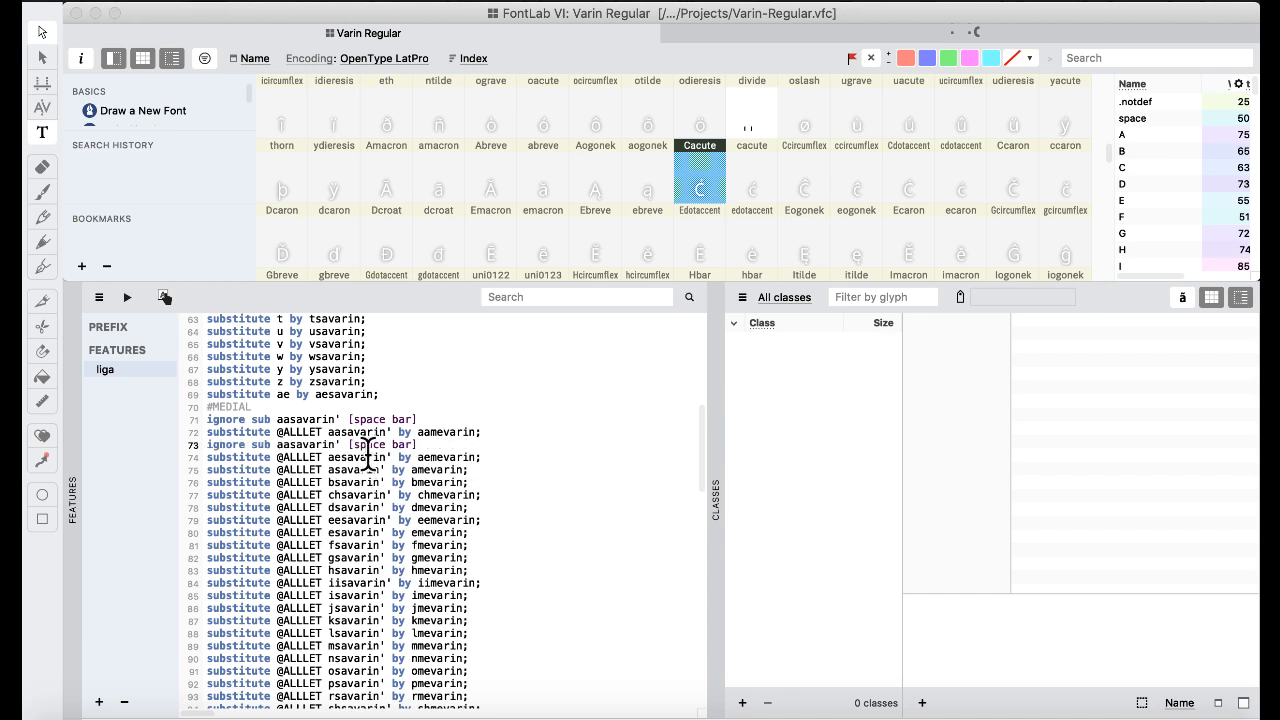
left_click(287, 444)
key("BackSpace")
type("e")
- Insert another copy of the ignore line above the asavarin medial substitution and change its glyph name to asavarin
left_click(502, 454)
key("Return")
key("super+v")
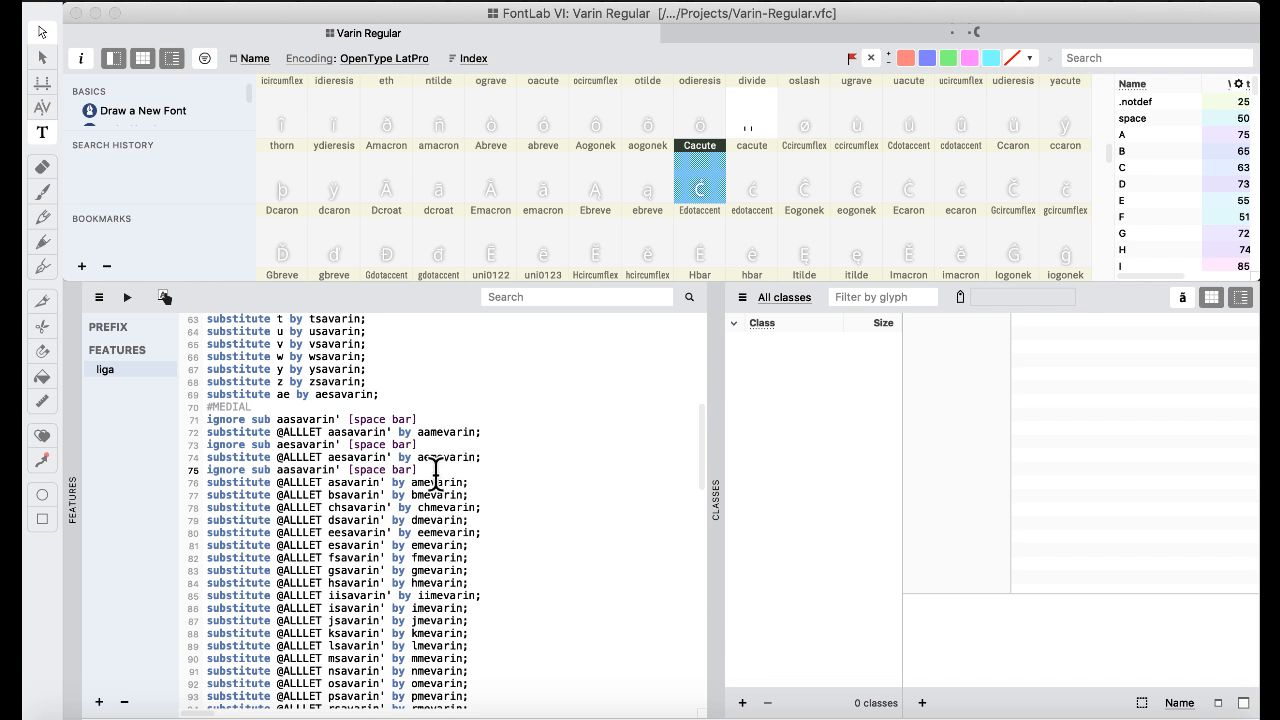
left_click(289, 469)
key("BackSpace")
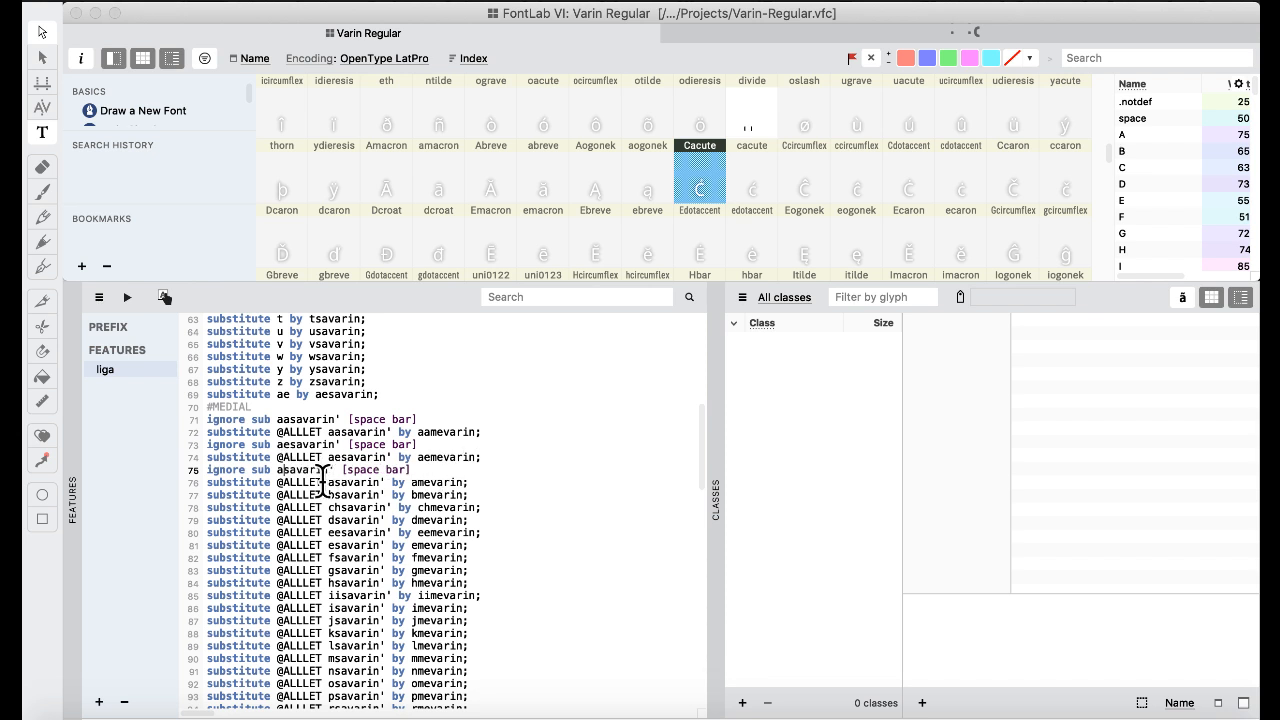
- Insert a copy of the ignore line above the bsavarin medial substitution and change its glyph name to bsavarin
left_click(476, 483)
key("Return")
key("super+v")
left_click(289, 494)
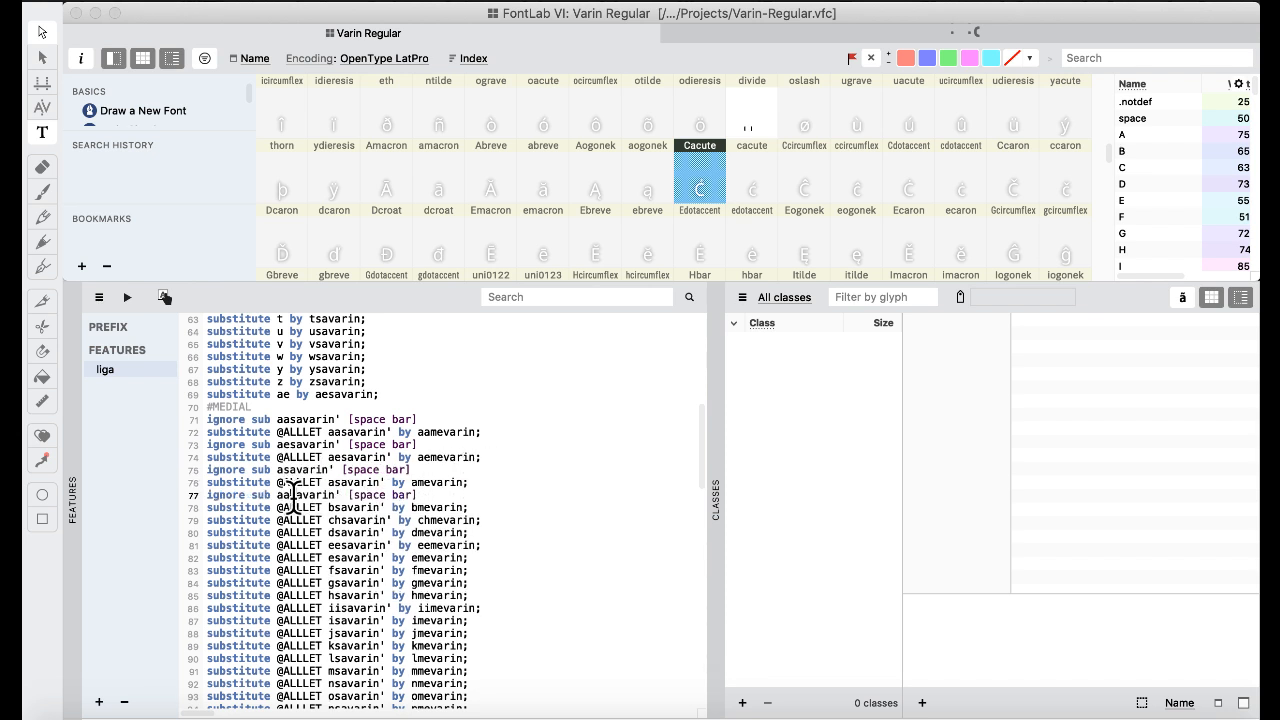
key("BackSpace")
- Compile the feature code and inspect the flagged line in the #MEDIAL block
left_click(127, 297)
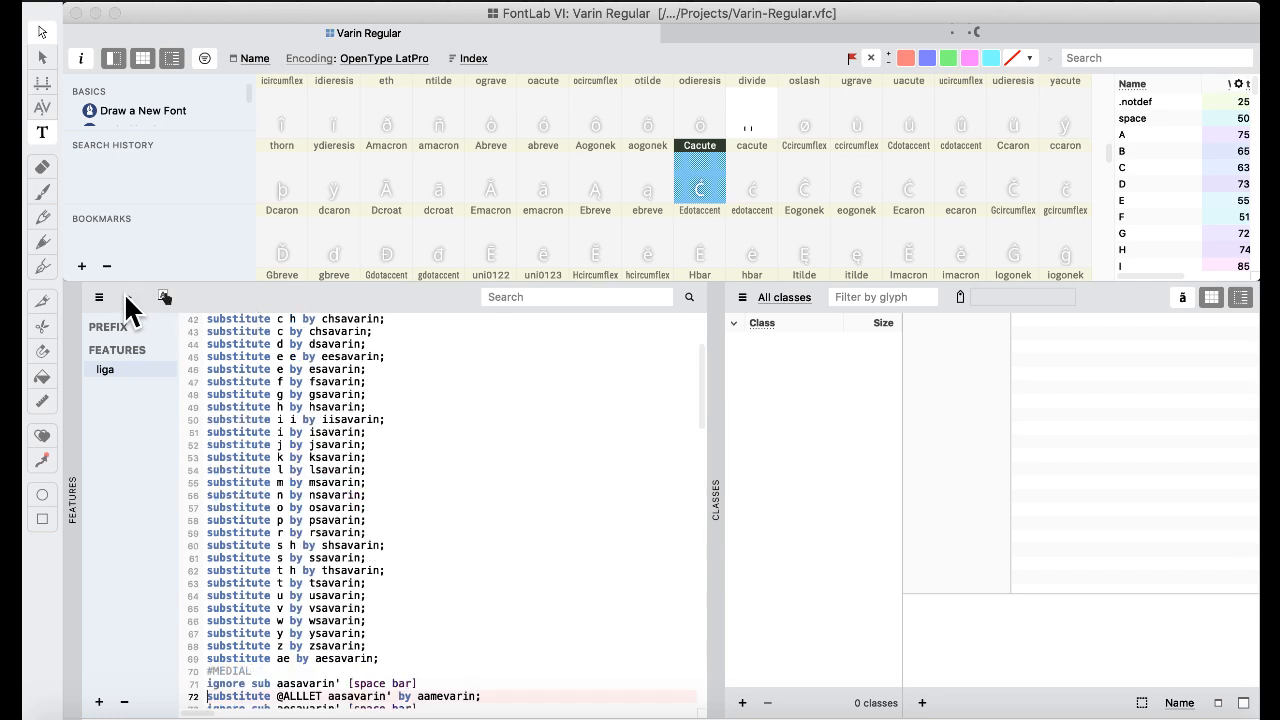
scroll(450, 480, "up", 3)
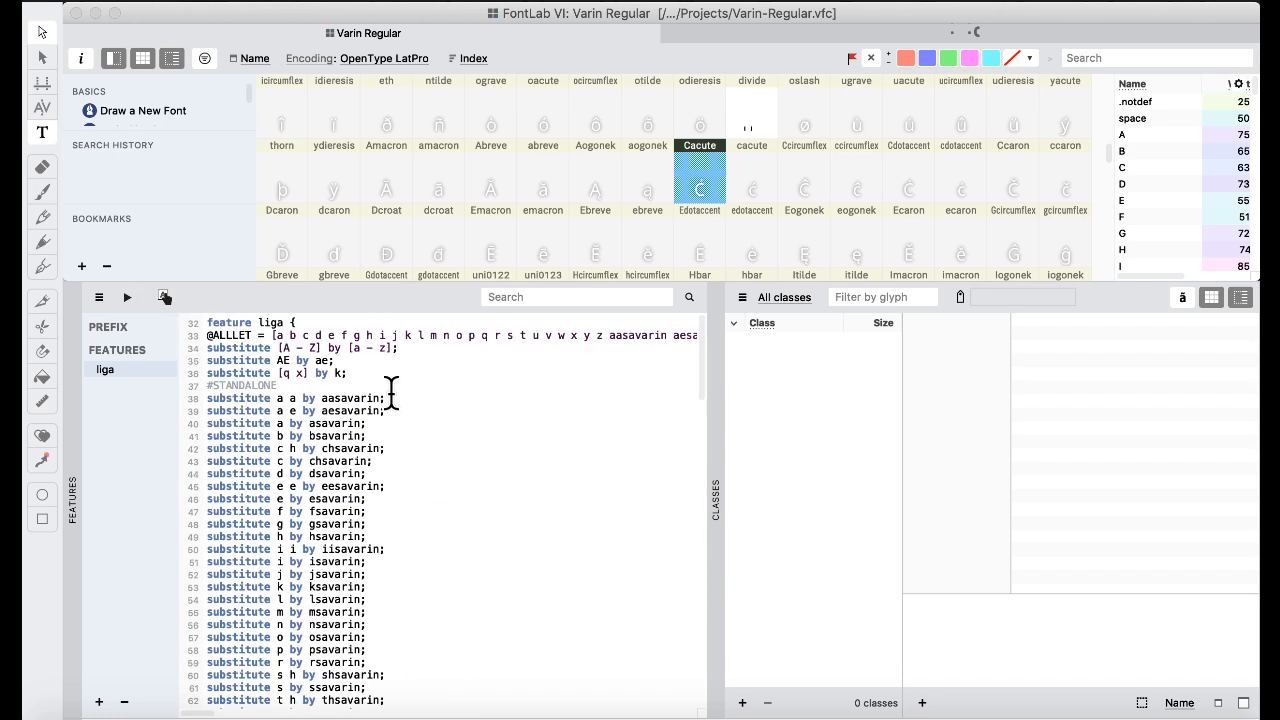
scroll(391, 390, "down", 10)
scroll(391, 392, "up", 10)
scroll(391, 392, "down", 10)
scroll(391, 392, "up", 5)
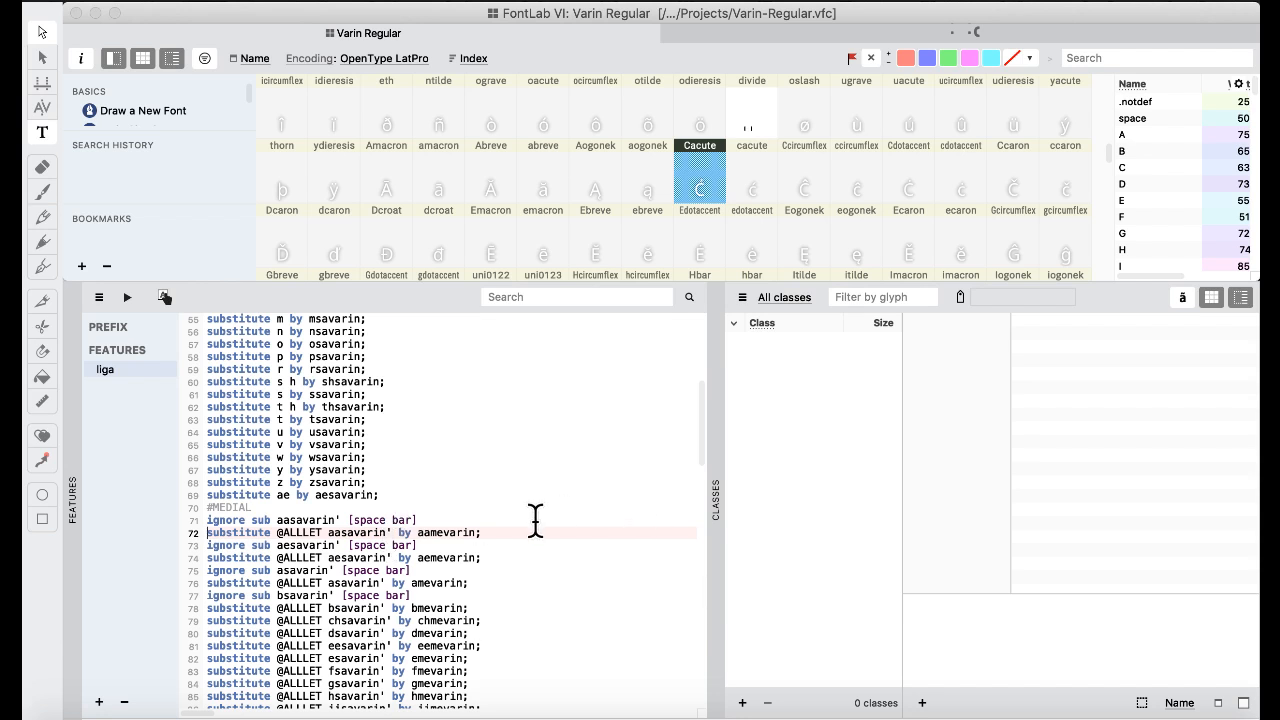
- End the four ignore sub lines under #MEDIAL with semicolons and compile the feature code again
left_click(437, 519)
type(";")
left_click(442, 545)
type(";")
left_click(423, 571)
left_click(416, 595)
left_click(127, 297)
scroll(409, 440, "up", 5)
scroll(409, 440, "down", 14)
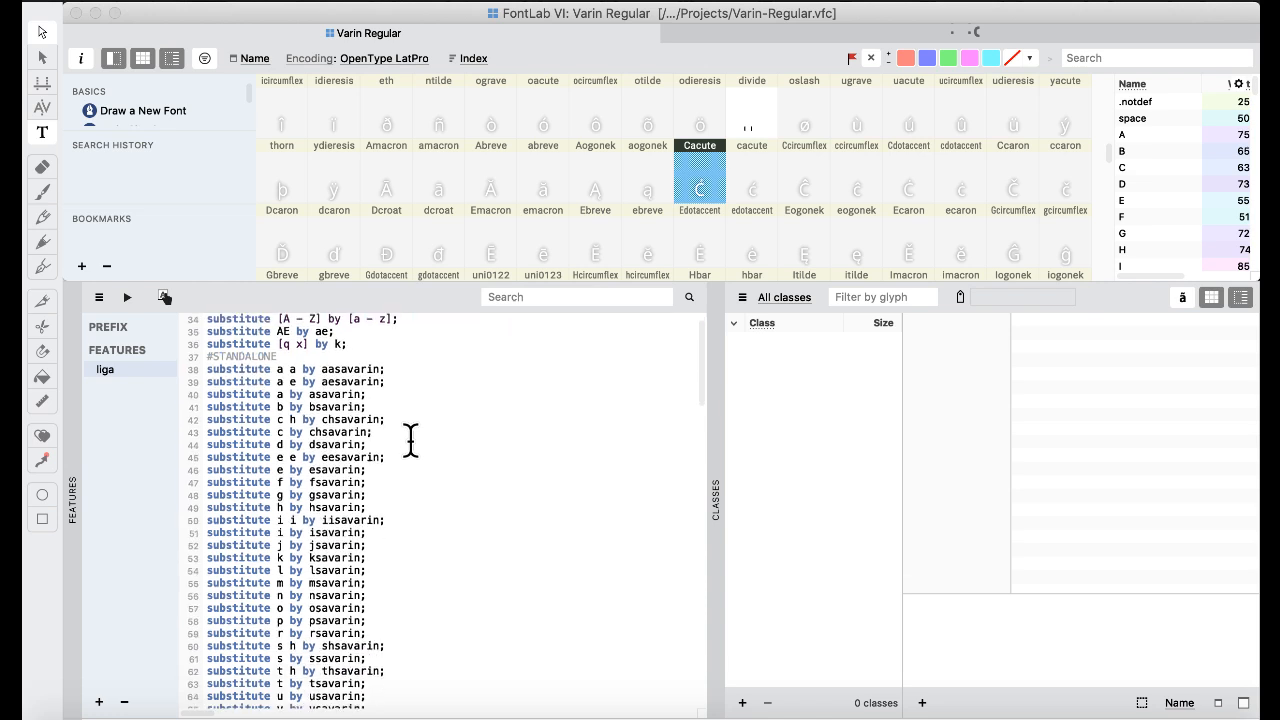
scroll(410, 440, "up", 4)
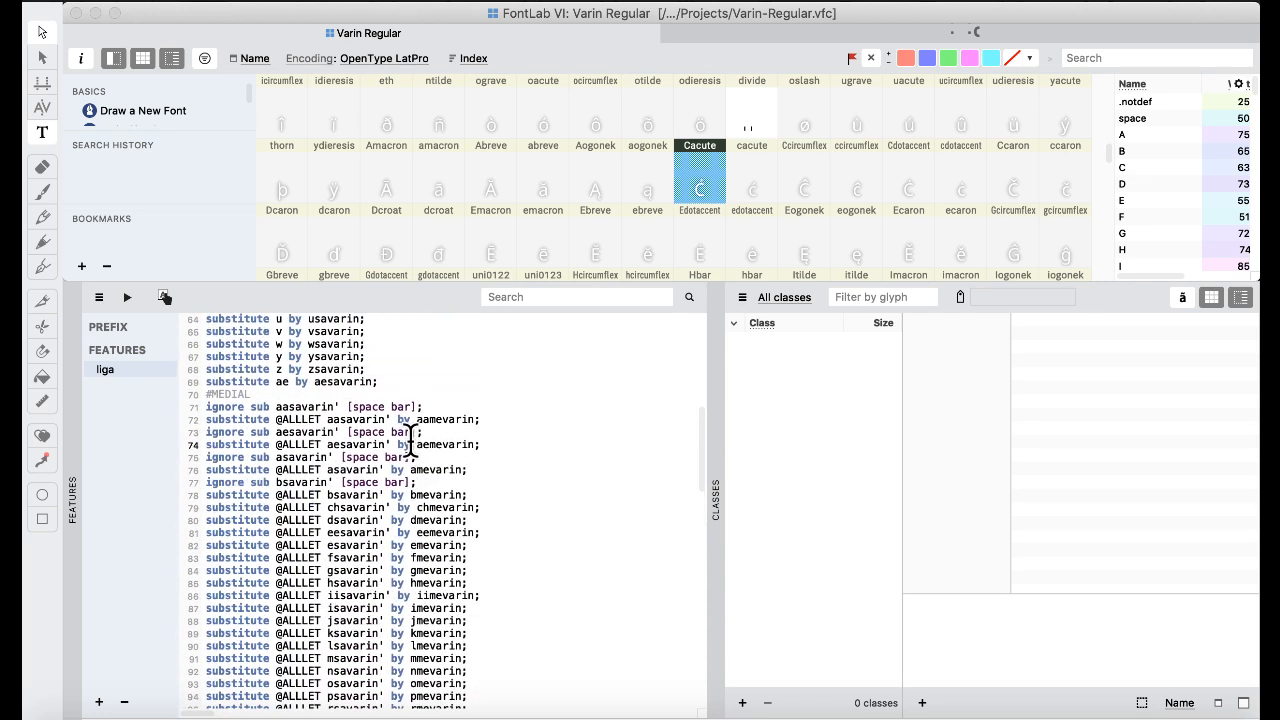
left_click(411, 444)
- Switch to the Default workspace and open the Cacute glyph in a text window with its text sidebar shown
left_click(722, 3)
mouse_move(762, 166)
left_click(982, 166)
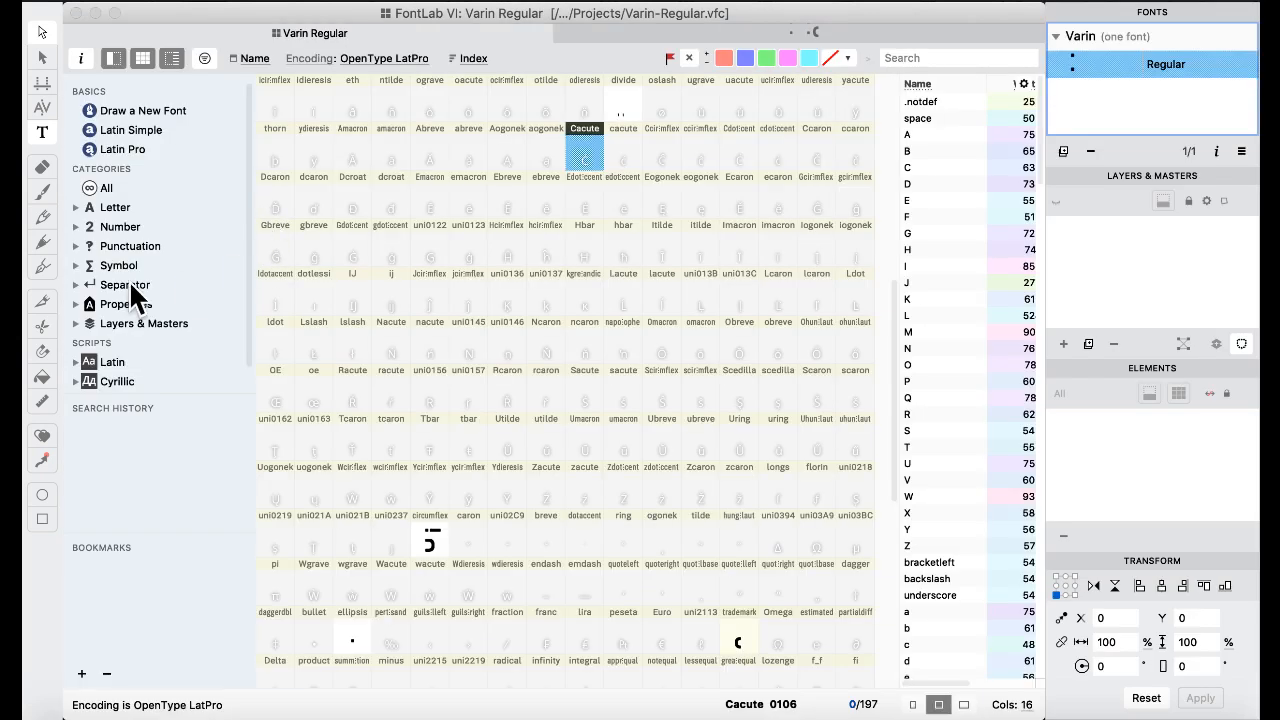
left_click(42, 132)
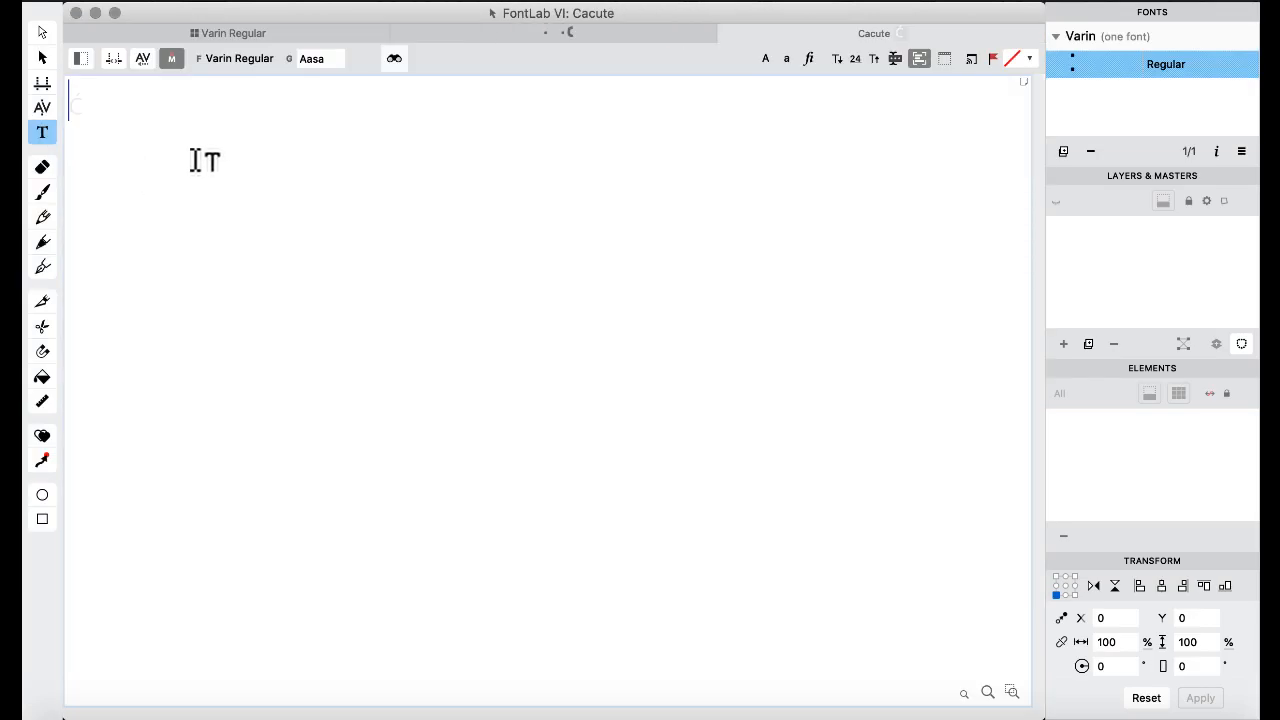
left_click(78, 58)
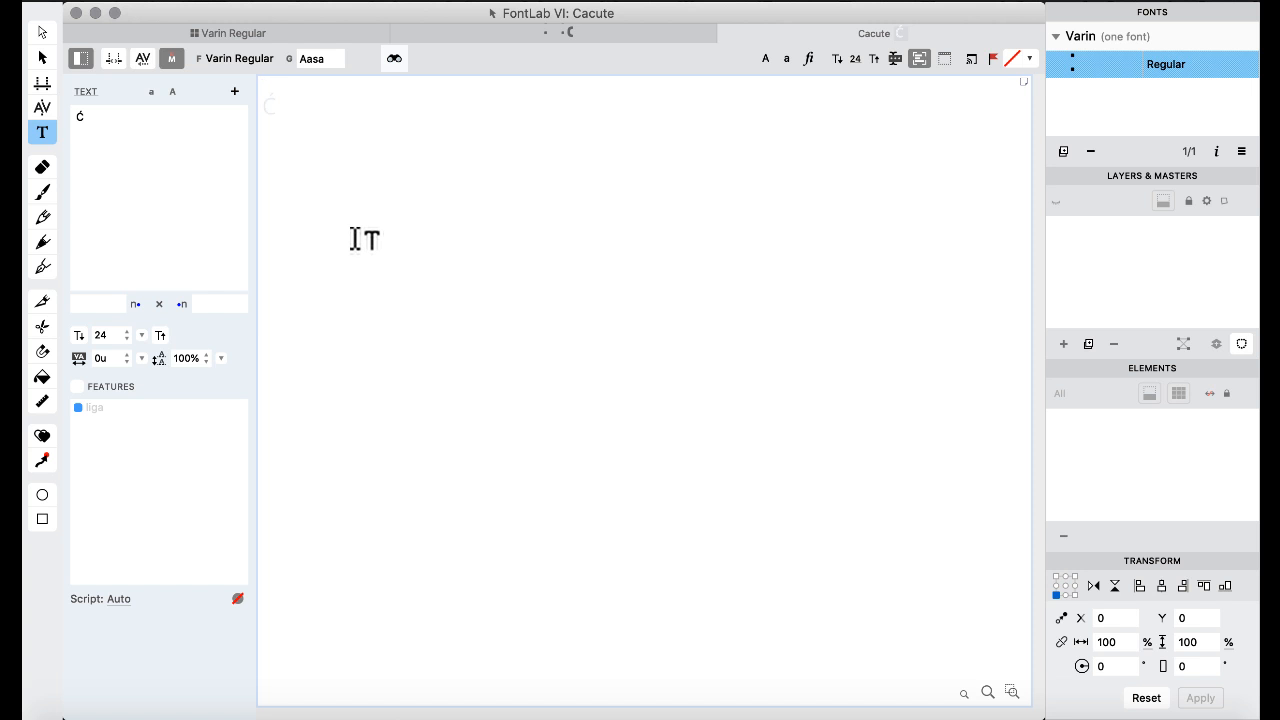
- Replace the sample text with "aba" and turn on features to test the liga substitutions
left_click_drag(155, 166, 70, 87)
type("ab")
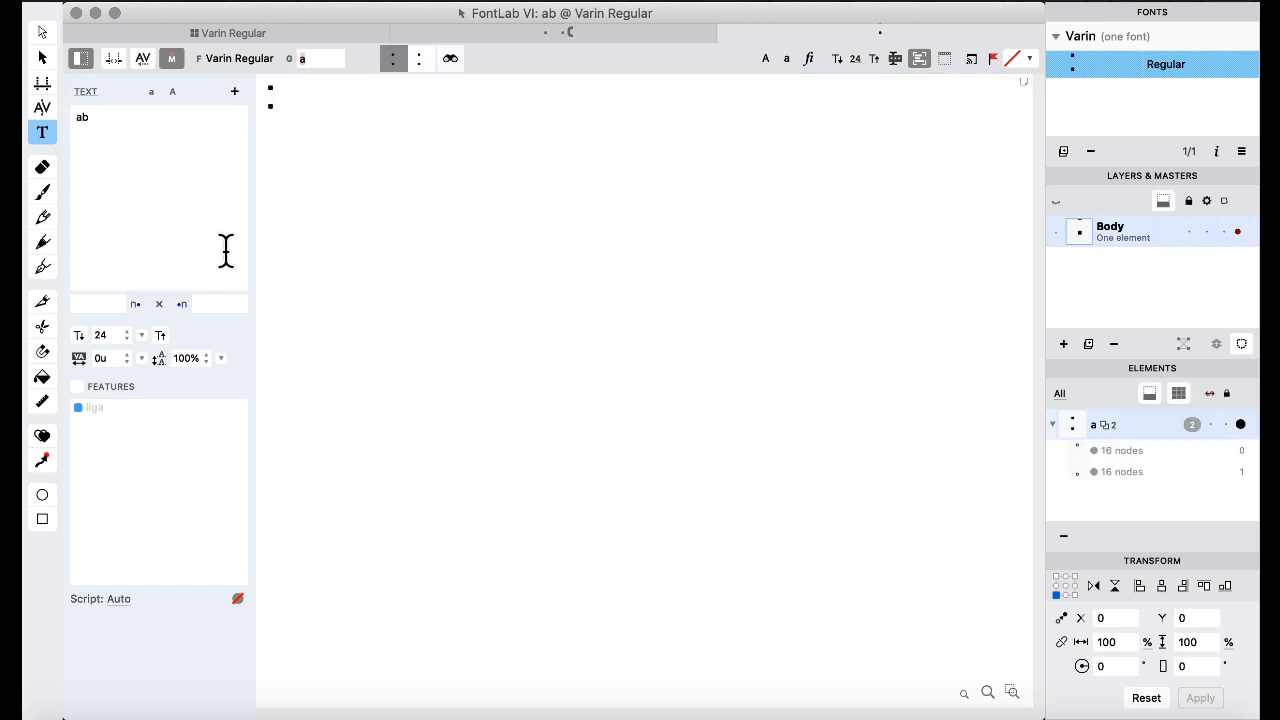
type("a")
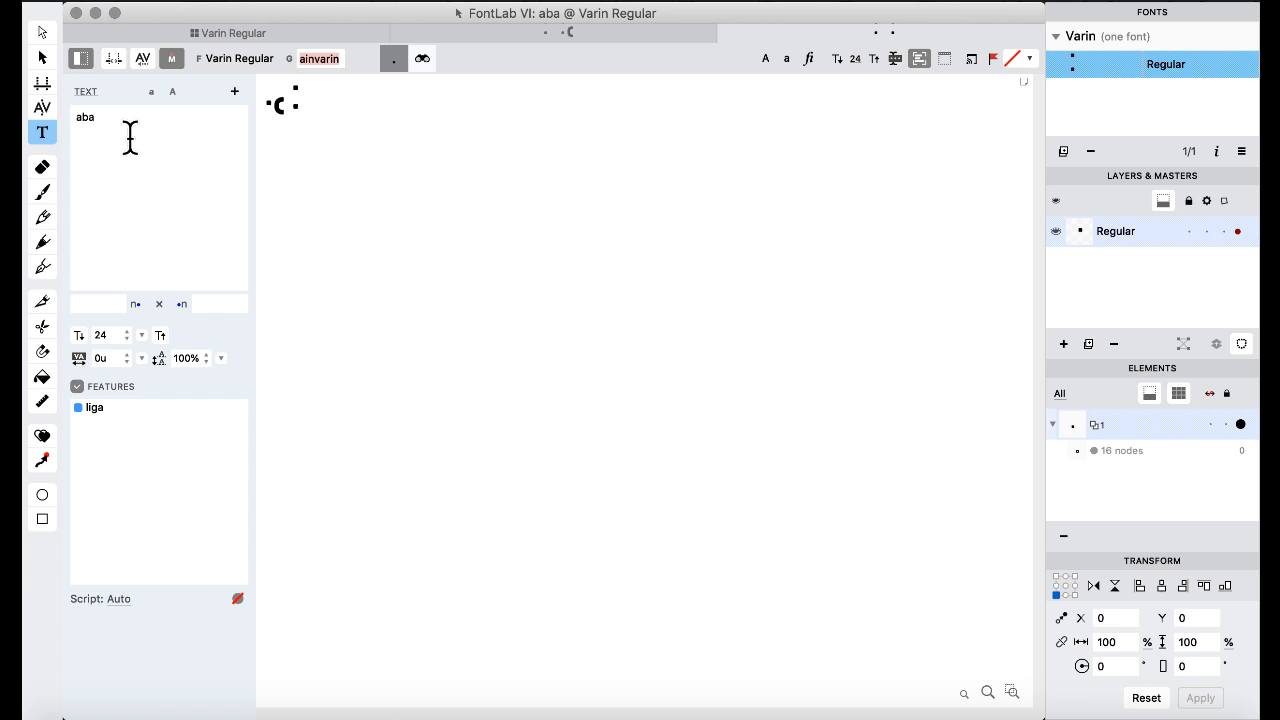
- Return to the Varin Regular font overview, check the custom glyphs, and switch to the Features & Classes workspace
left_click(252, 34)
scroll(520, 400, "down", 10)
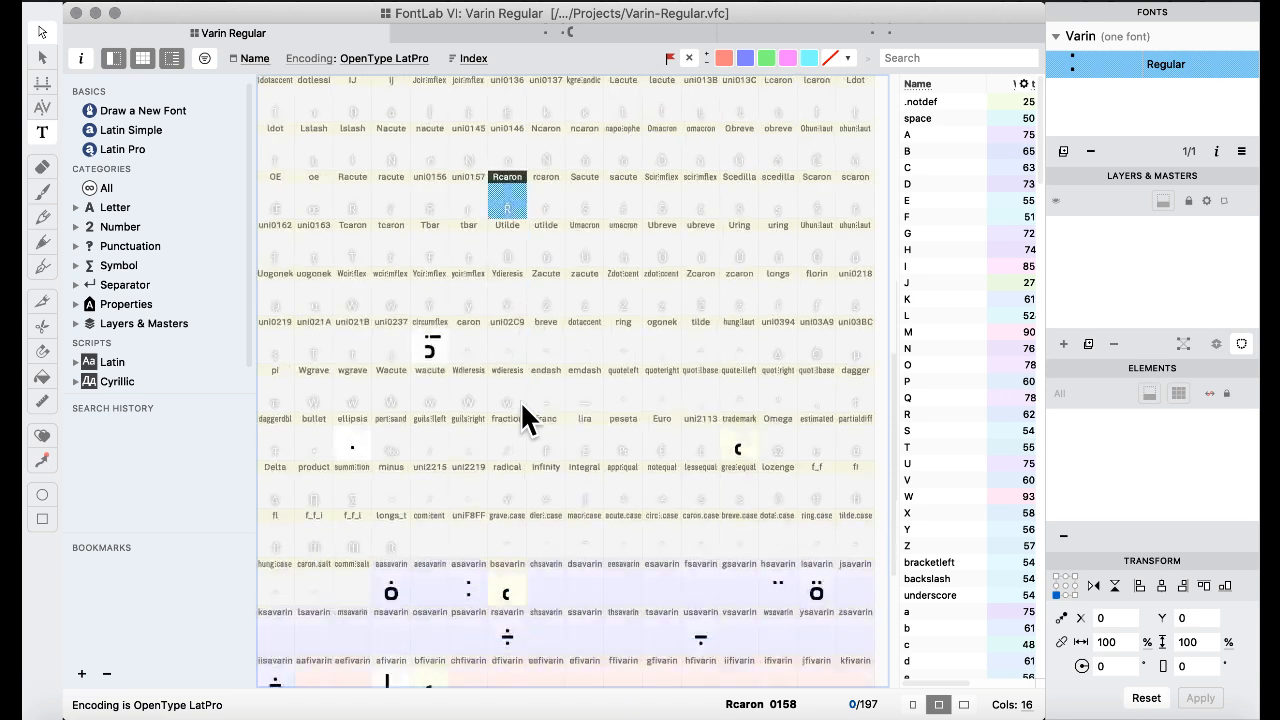
left_click(731, 6)
mouse_move(750, 168)
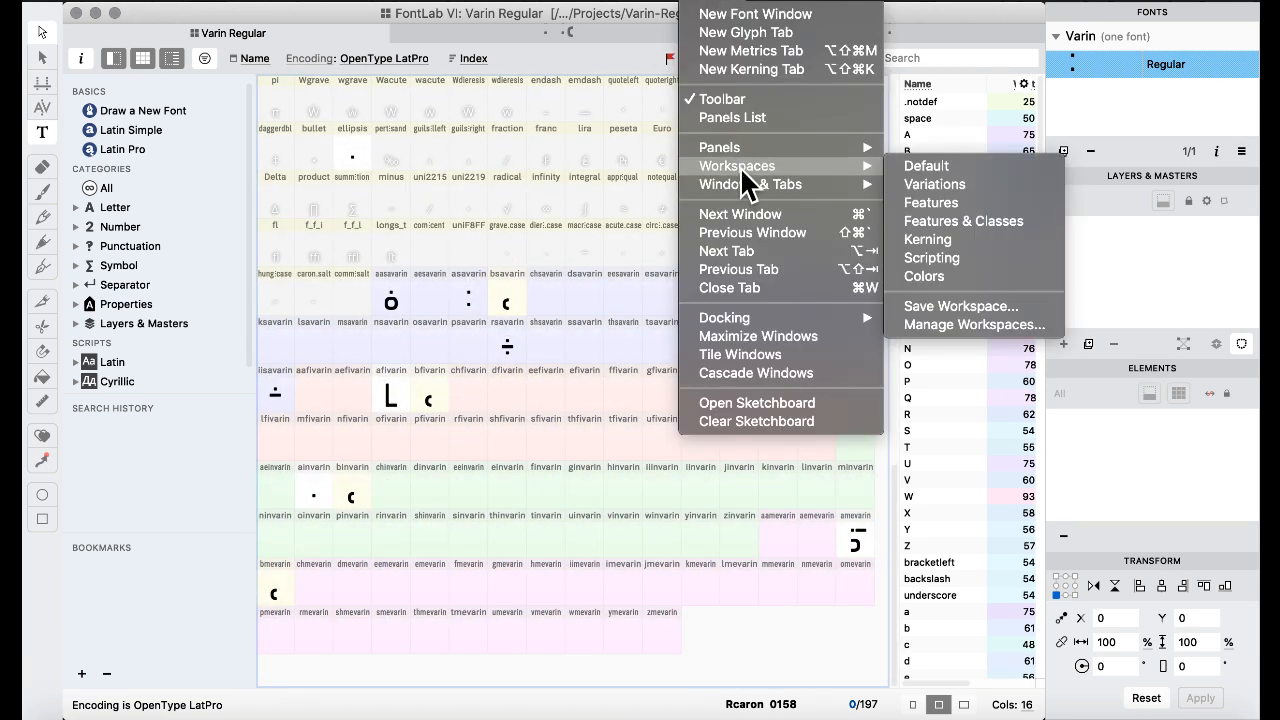
left_click(909, 166)
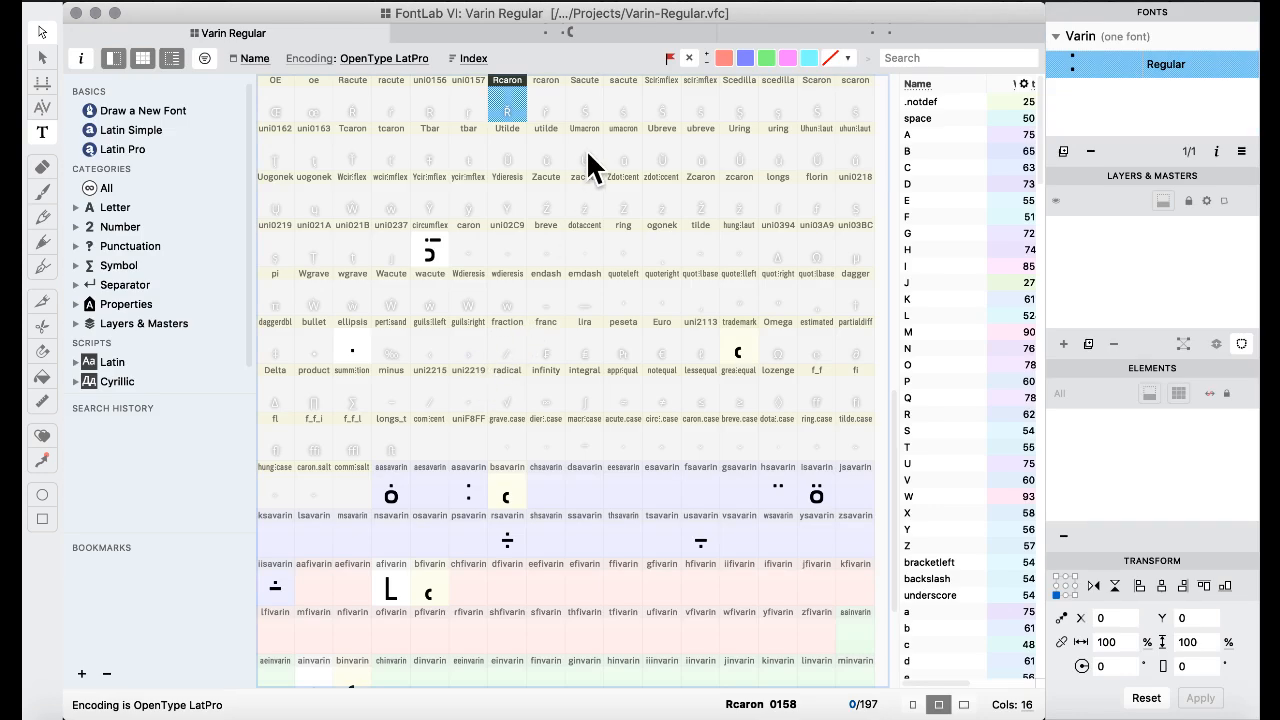
left_click(731, 6)
mouse_move(778, 170)
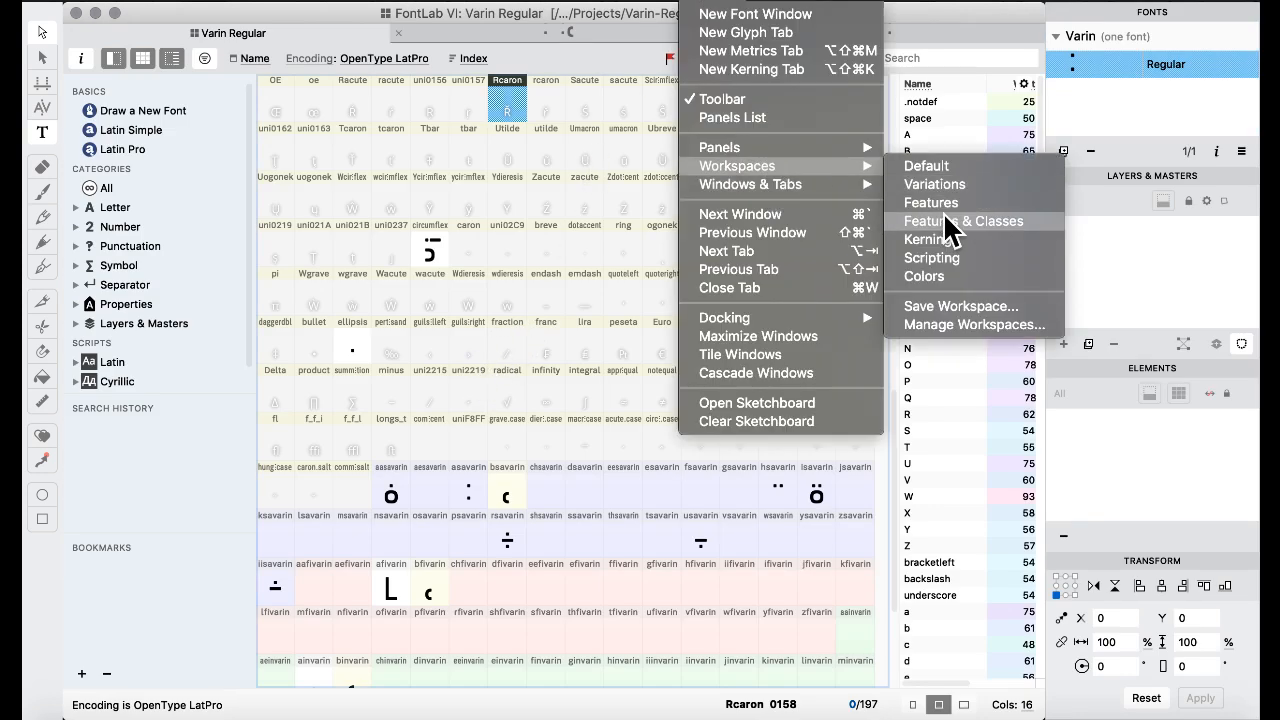
left_click(870, 221)
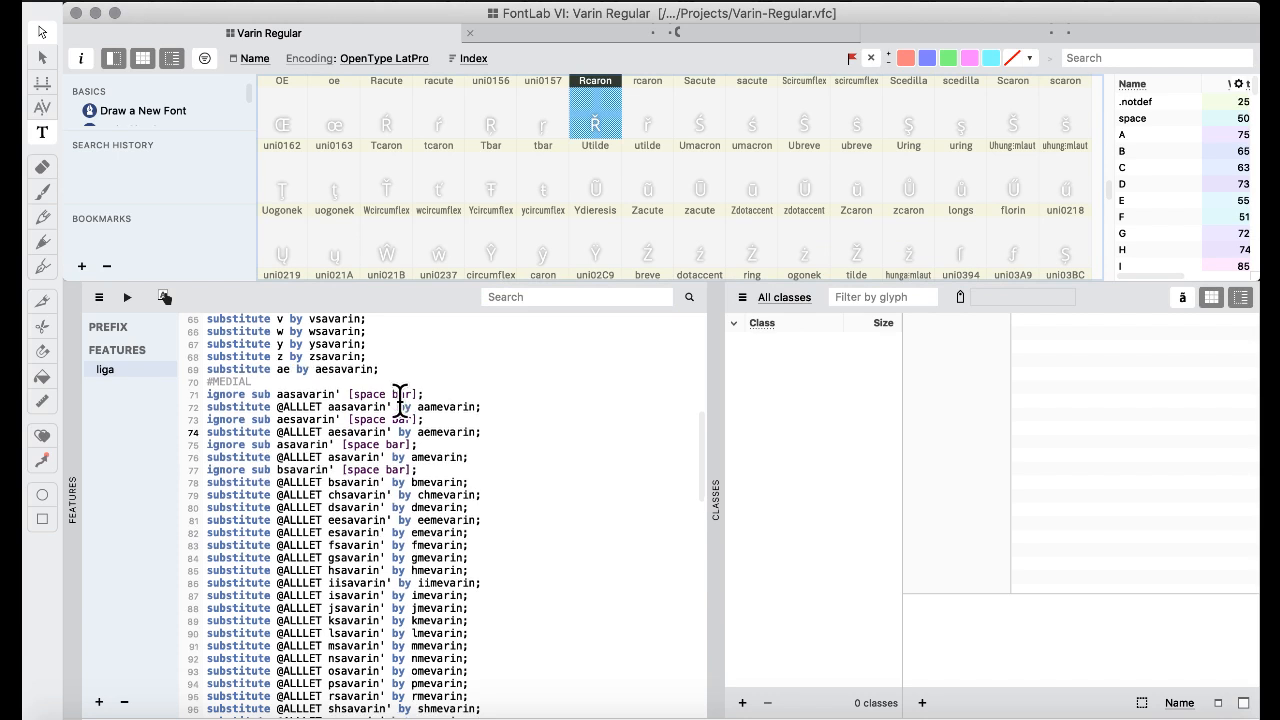
- Copy the medial substitute lines from bsavarin through zsavarin in the liga feature code
scroll(405, 398, "down", 3)
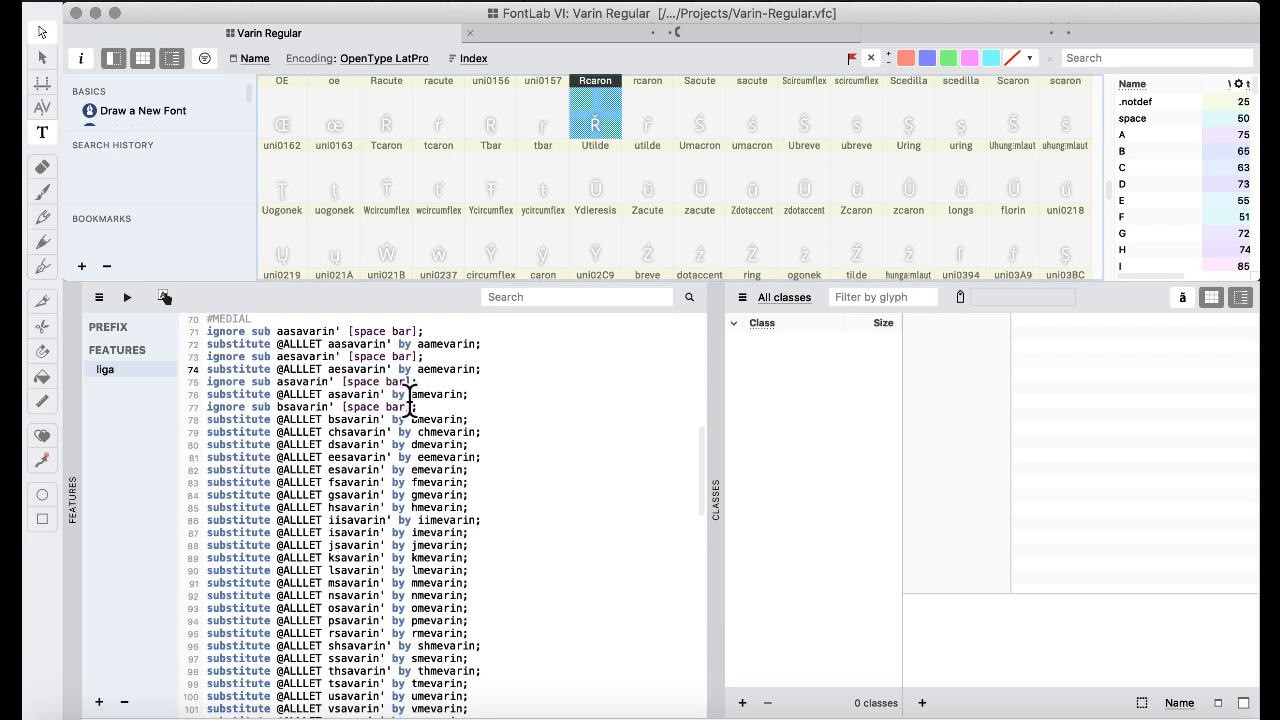
scroll(435, 420, "down", 1)
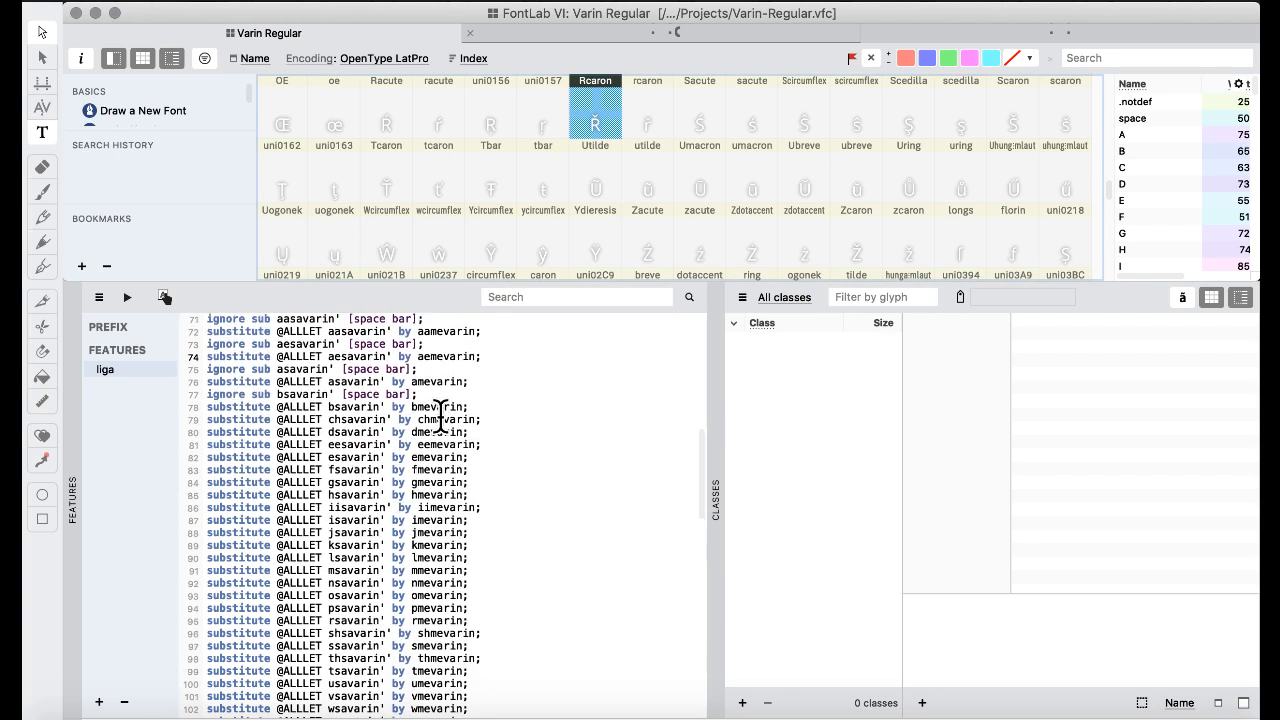
scroll(440, 416, "up", 4)
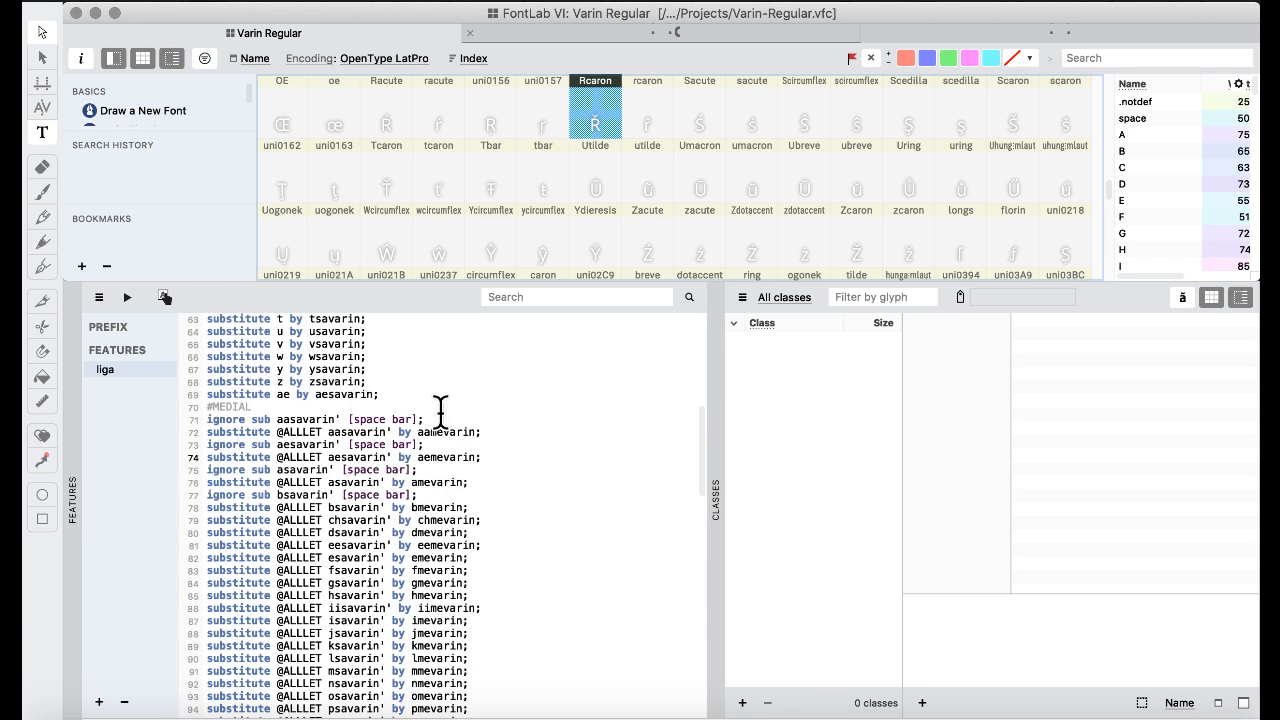
scroll(440, 410, "down", 20)
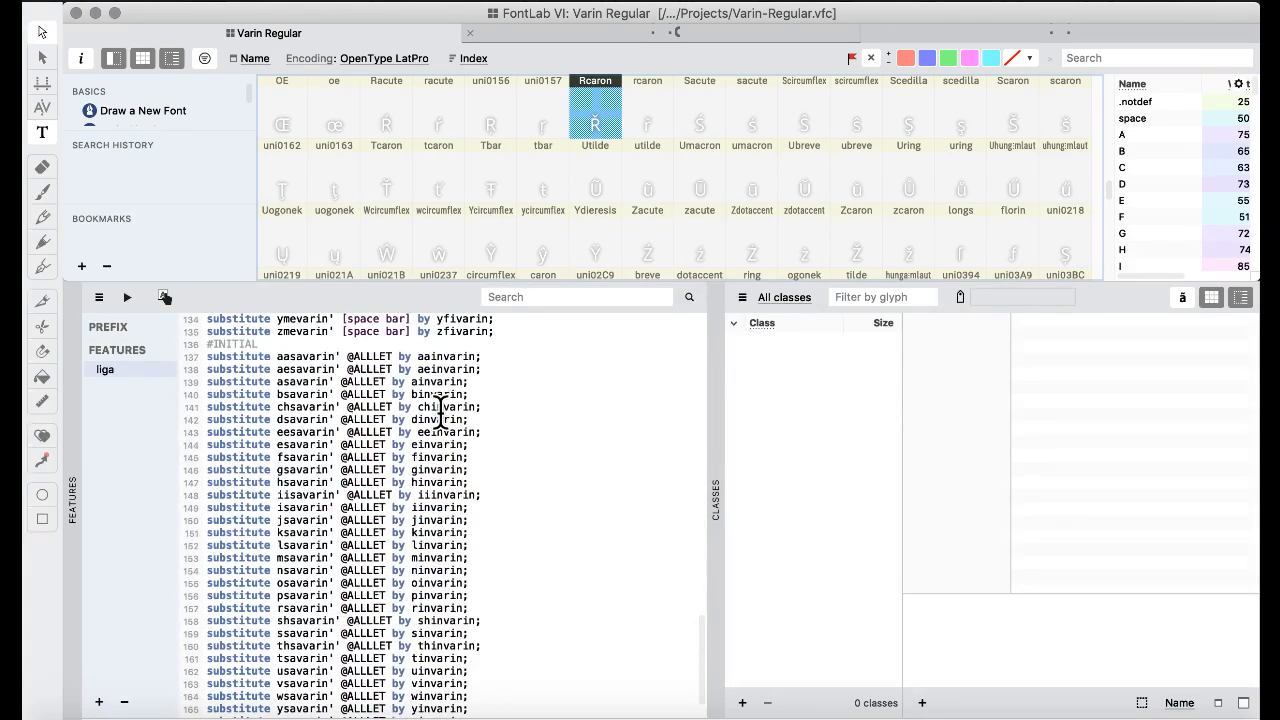
scroll(440, 410, "up", 20)
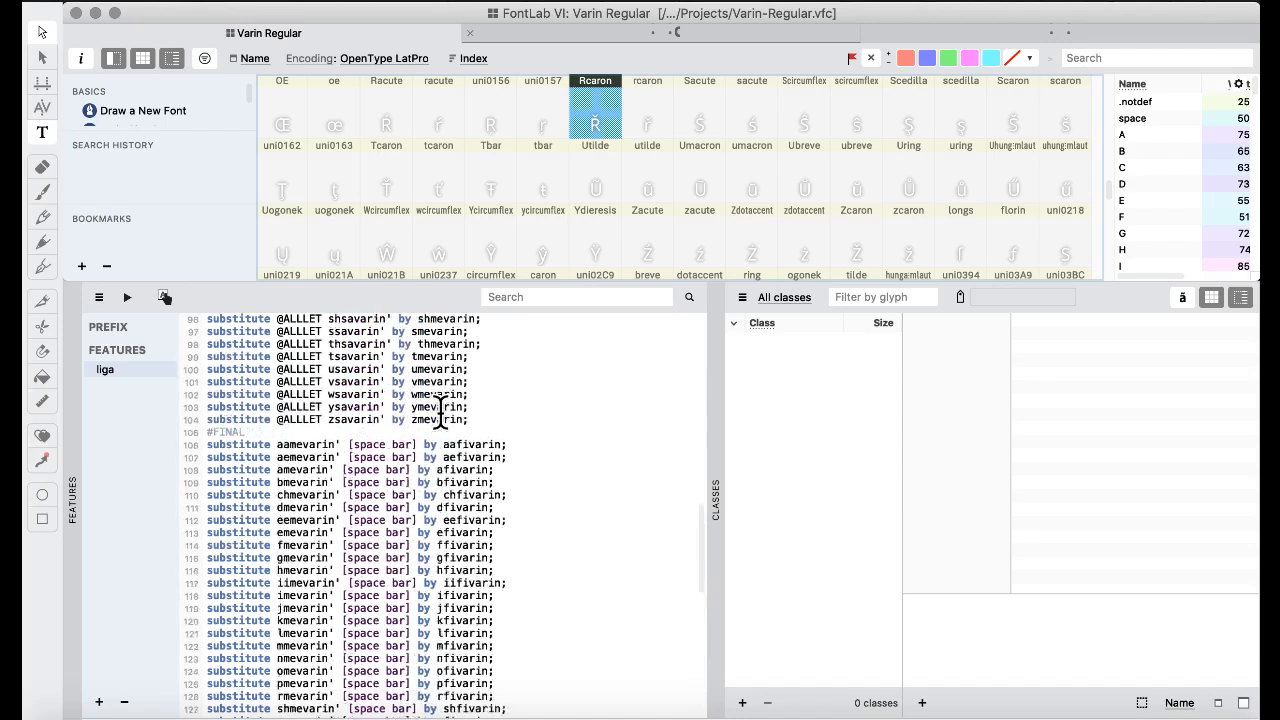
scroll(440, 410, "down", 10)
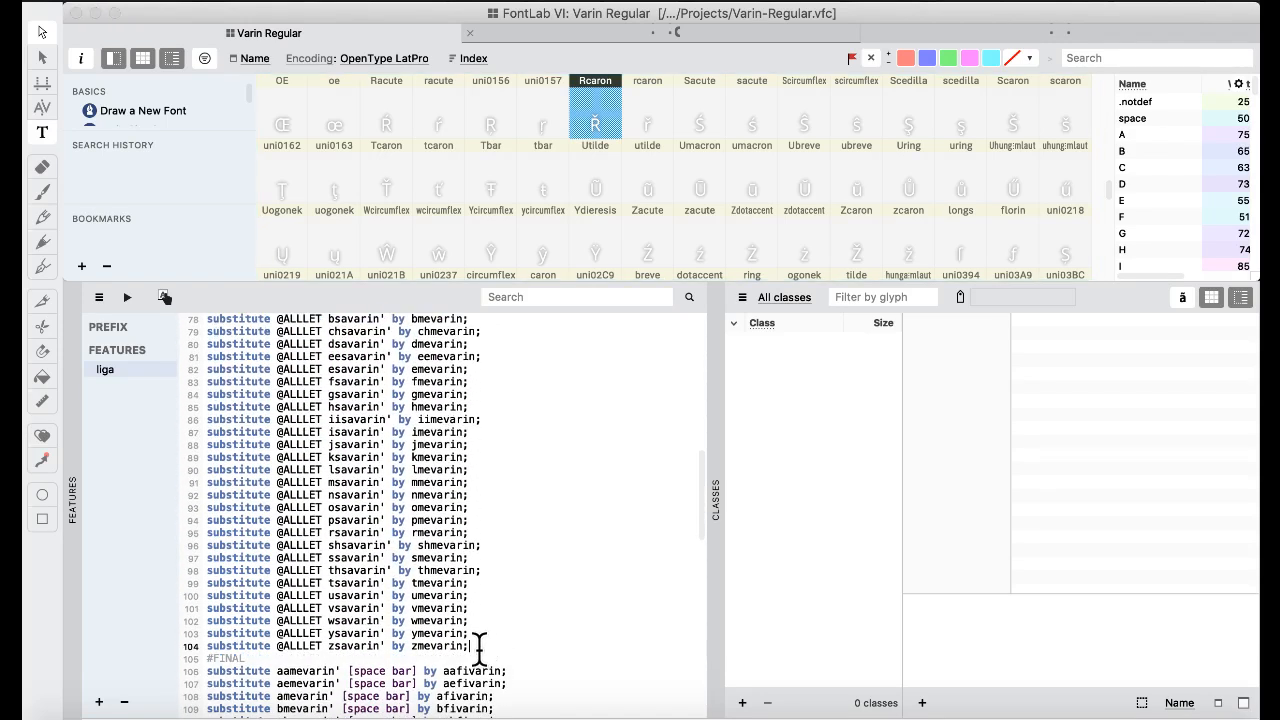
left_click_drag(480, 646, 440, 490)
key("super+c")
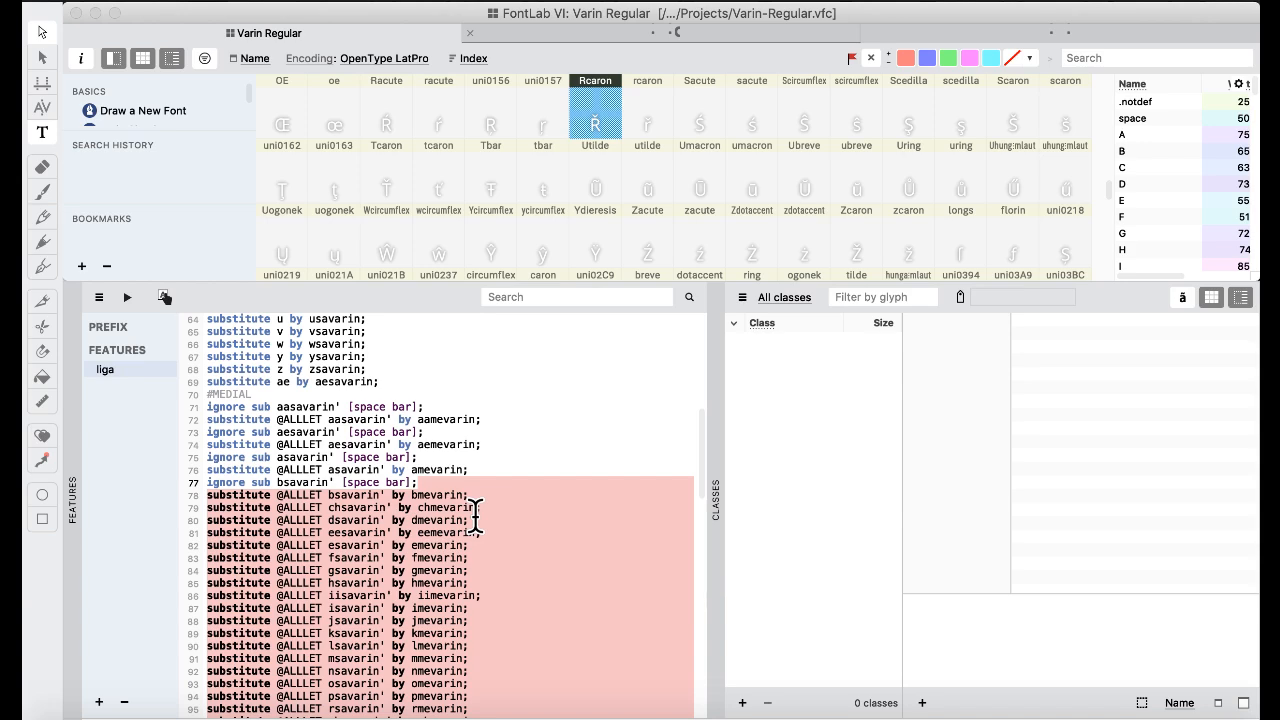
- Switch to the Untitled.txt text document, replace its contents with the copied lines, and delete the bsavarin line
key("ctrl+Up")
left_click(963, 349)
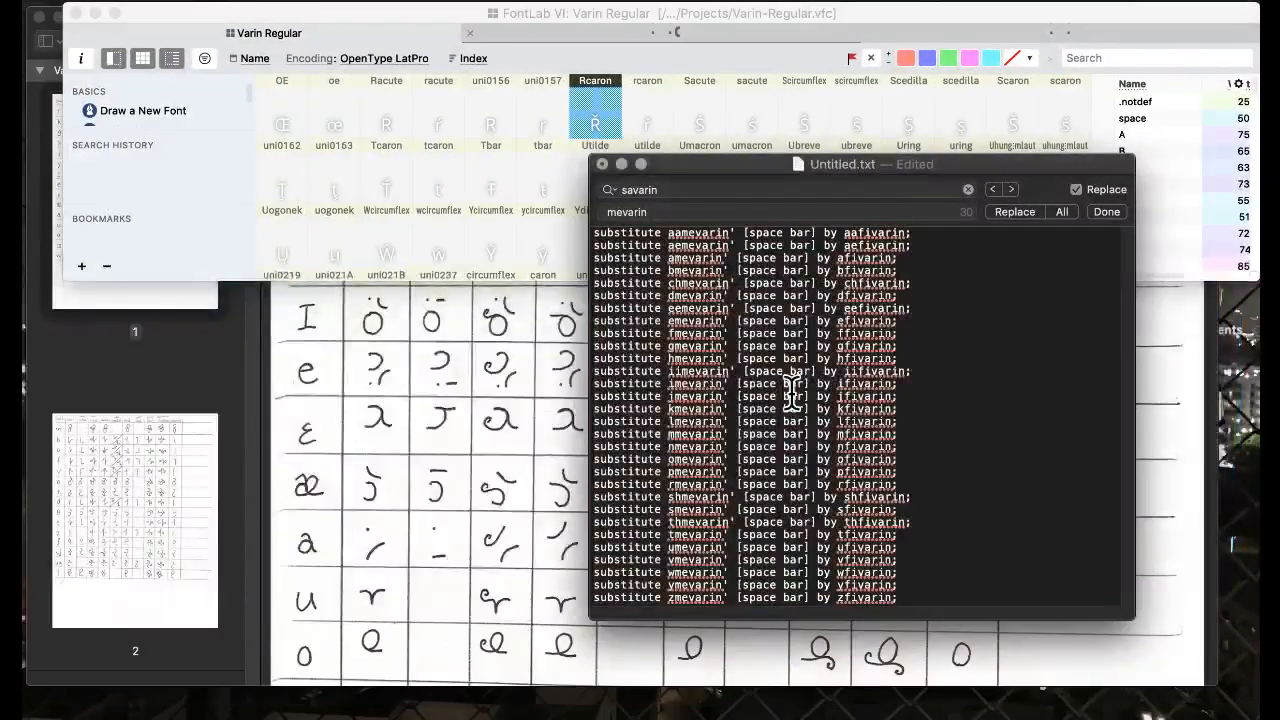
key("super+a")
key("super+v")
scroll(792, 393, "up", 2)
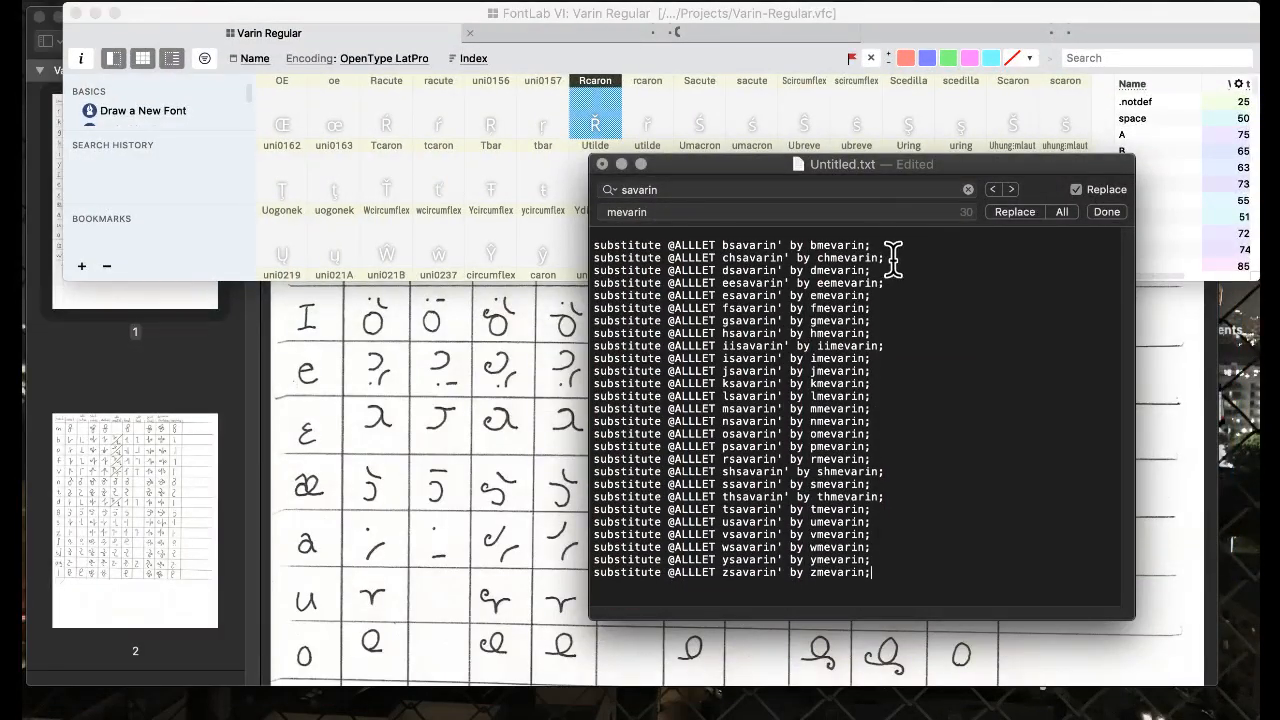
left_click_drag(874, 245, 870, 215)
key("BackSpace")
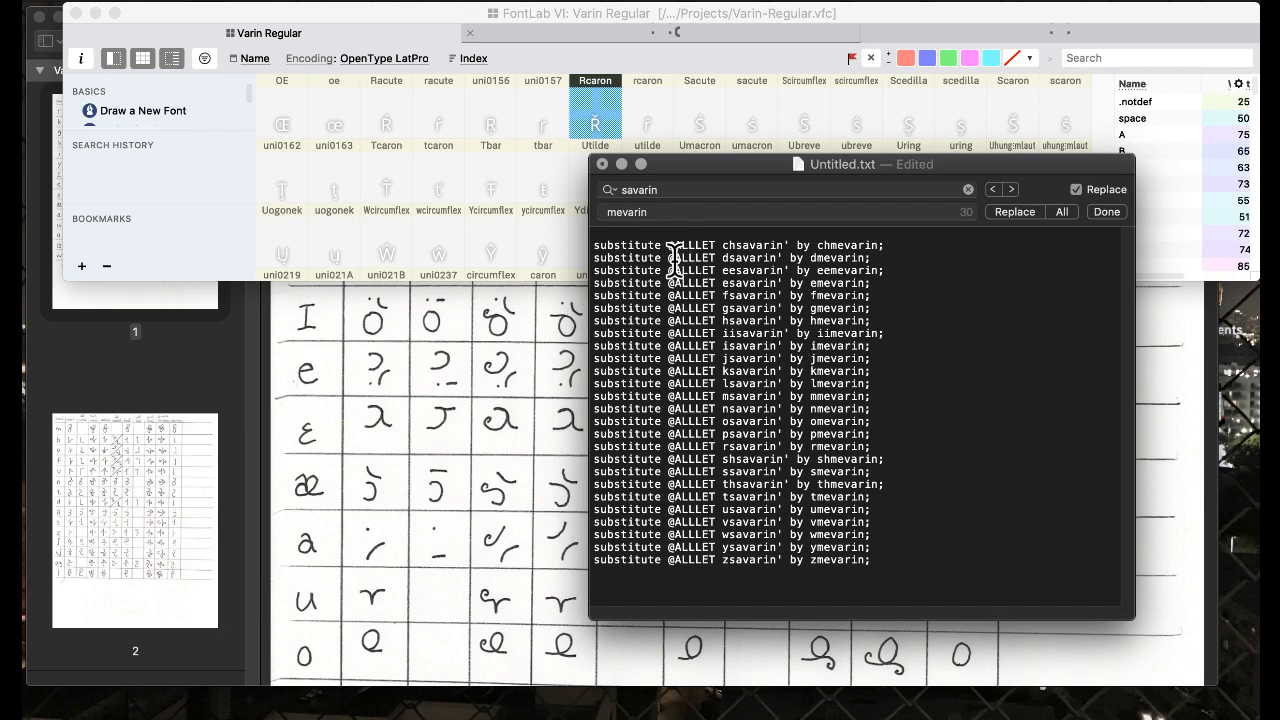
- Add the line "ignore sub chsavarin' [space bar];" above the chsavarin substitution
type("ignore sub")
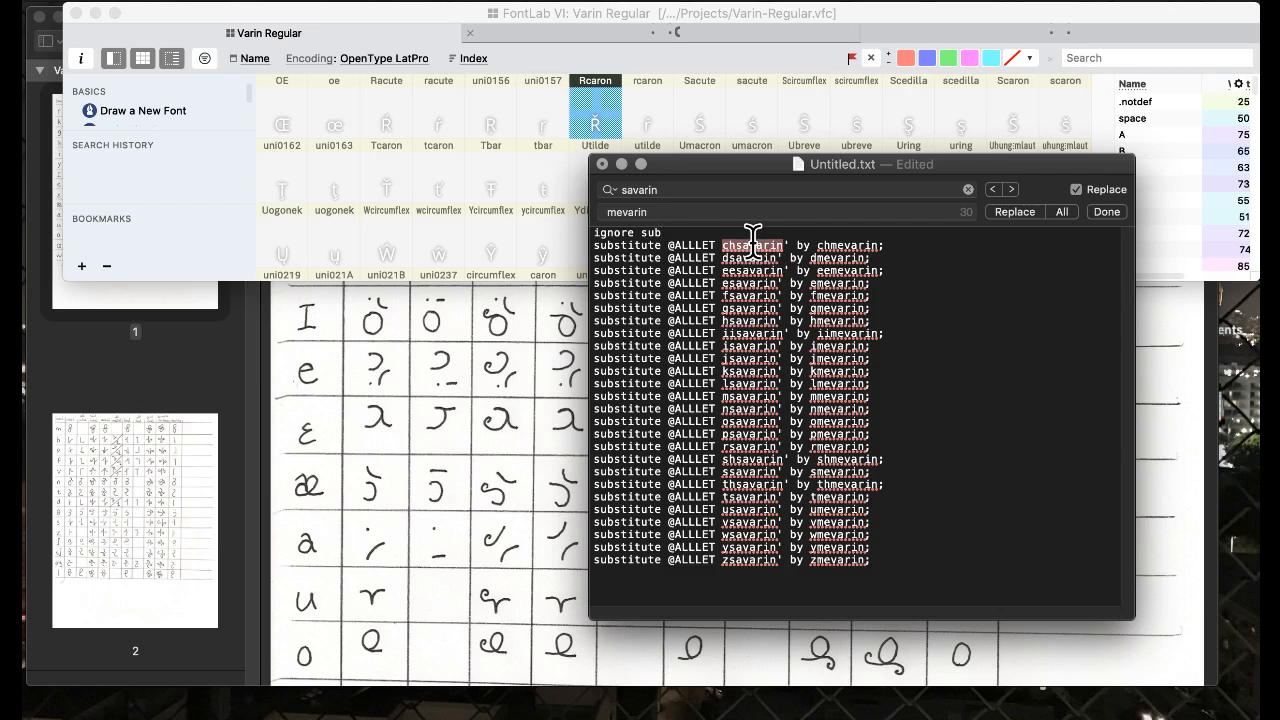
type("chsavarin")
type("[space bar];")
- Switch to FontLab and check how the ignore sub lines alternate with the substitutions under #MEDIAL
left_click(453, 180)
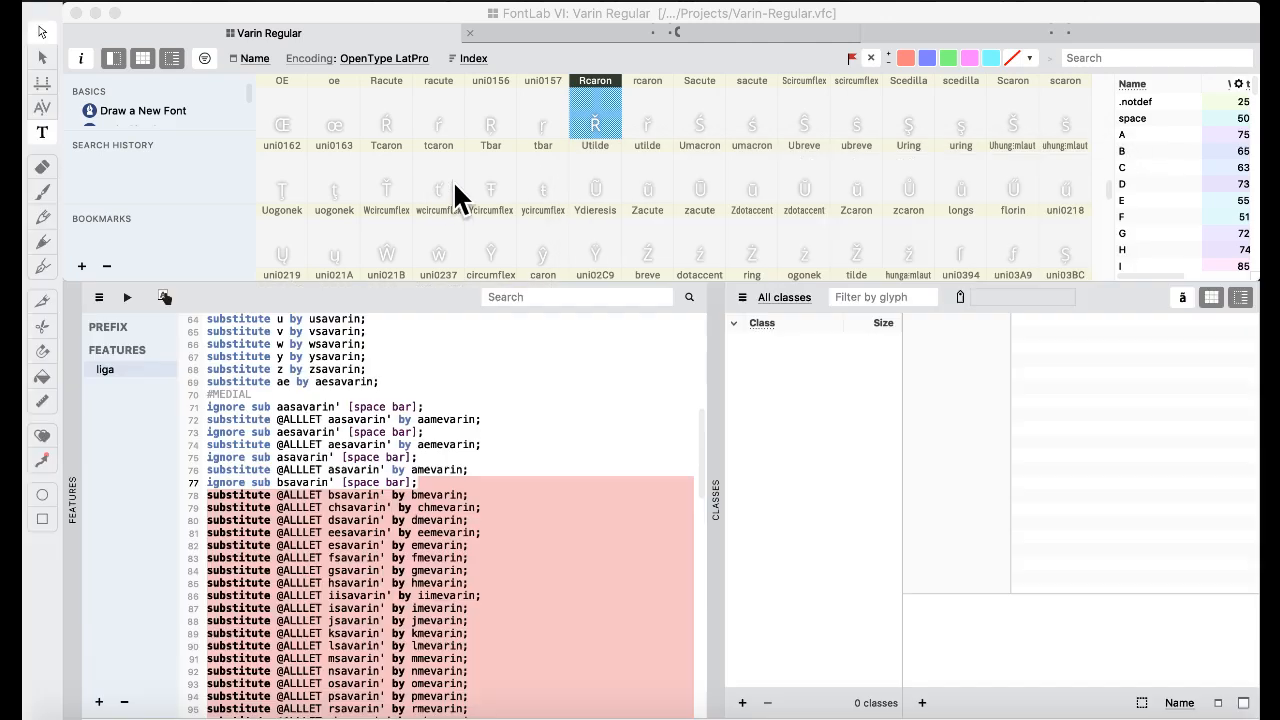
left_click(453, 199)
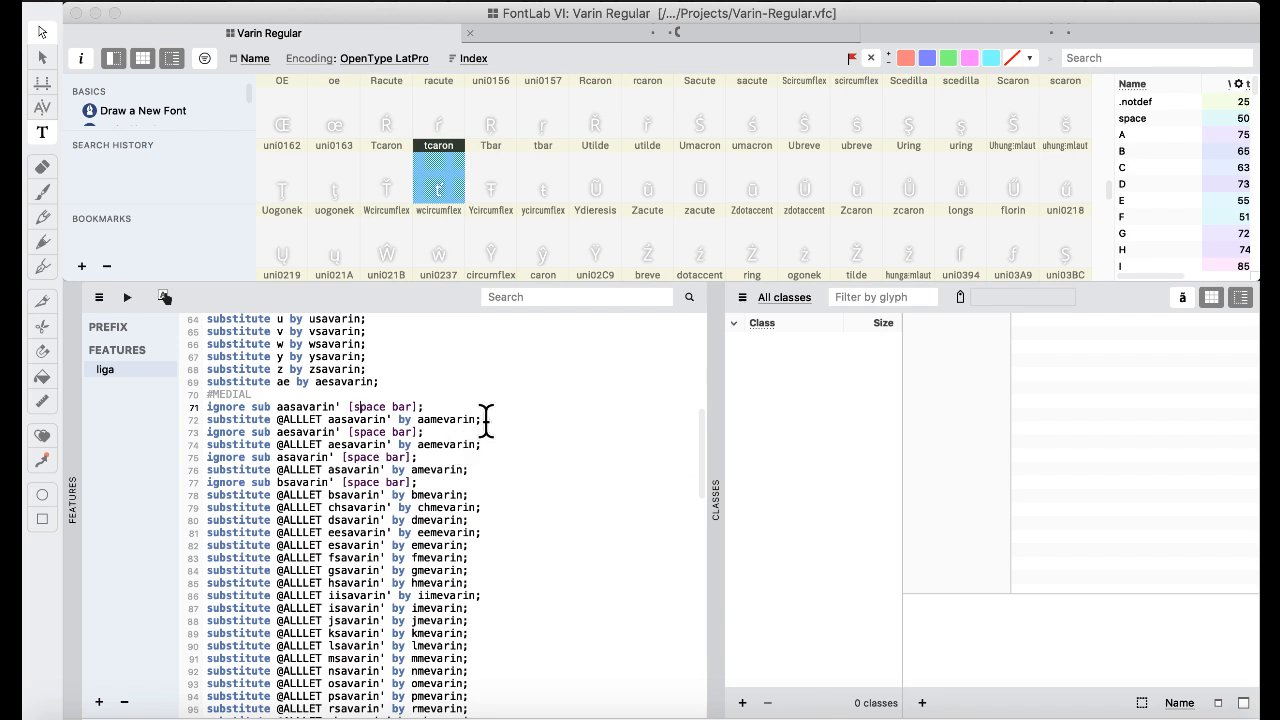
left_click(485, 420)
scroll(484, 481, "down", 1)
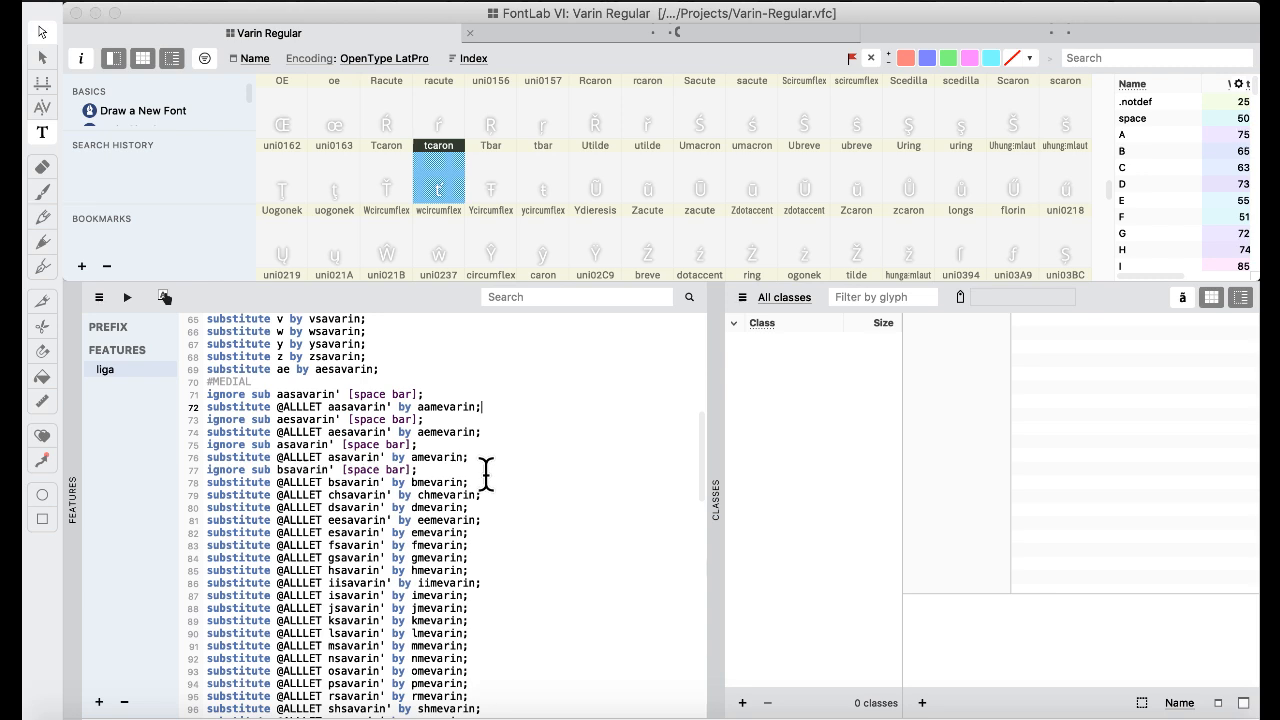
- In Untitled.txt, replace every "substitute" with the chsavarin ignore line followed by "substitute", and delete the duplicate ignore line near the start
key("ctrl+Up")
left_click(920, 395)
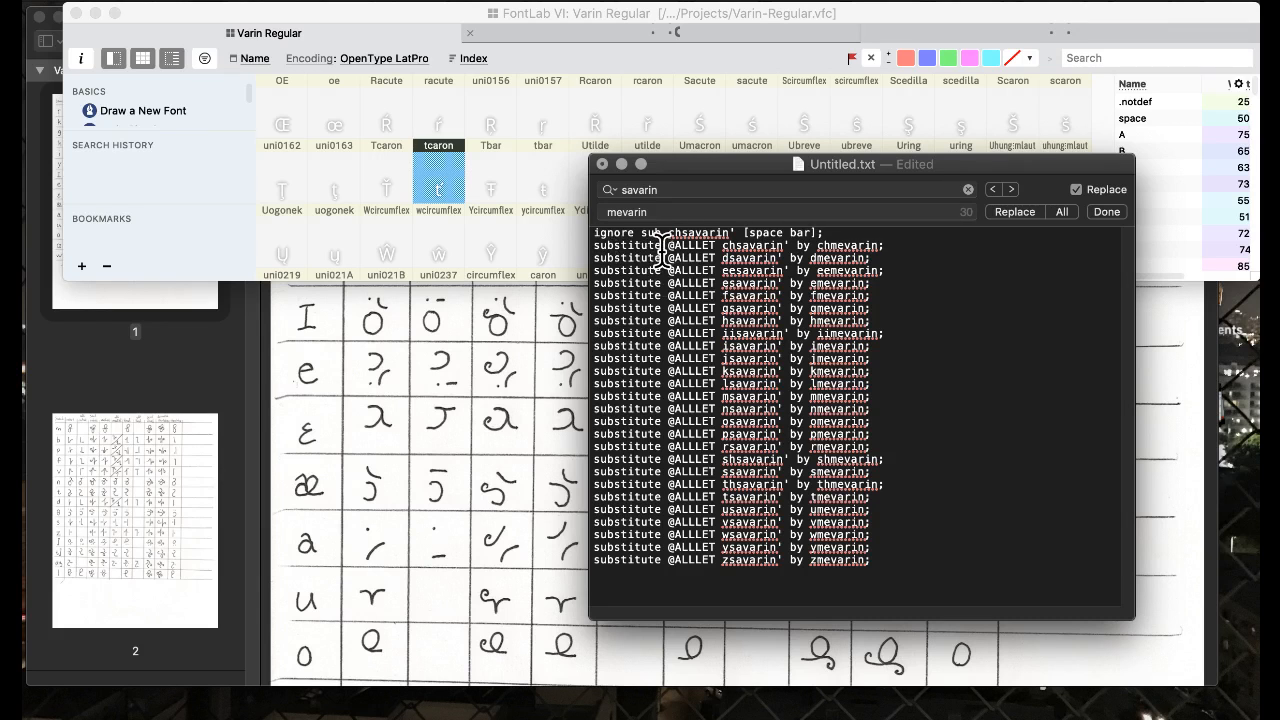
left_click_drag(662, 245, 605, 216)
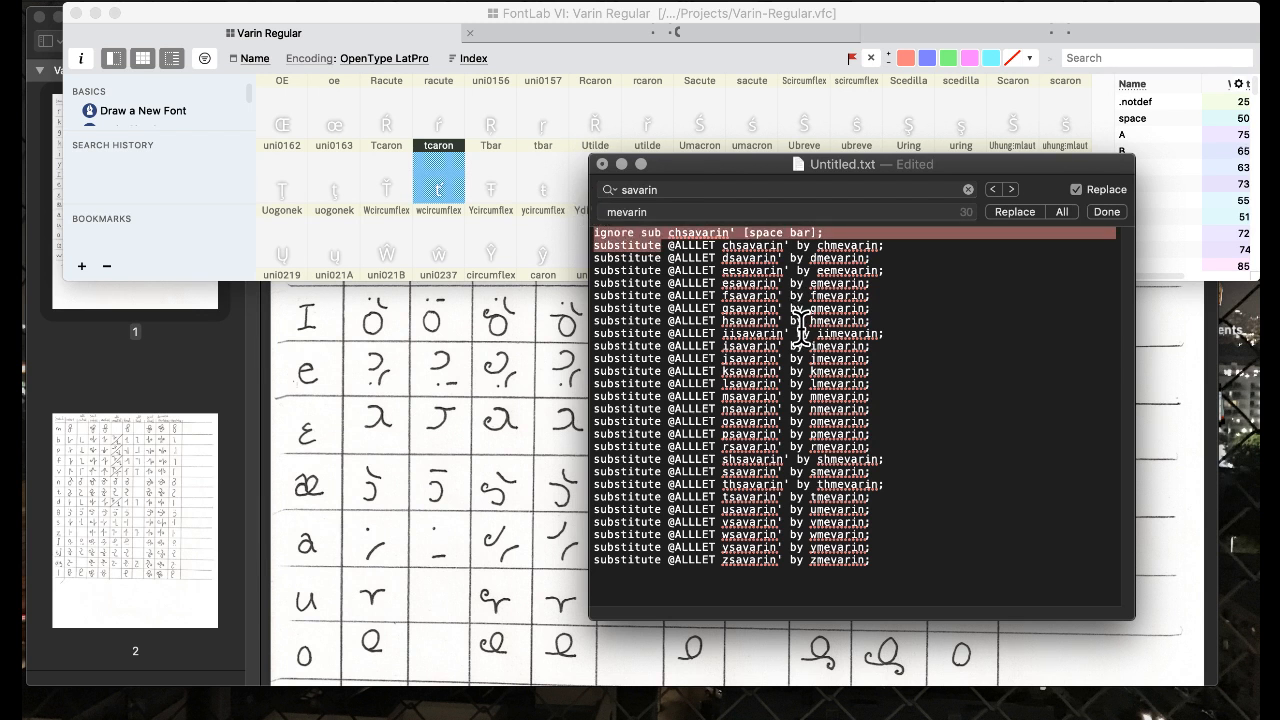
triple_click(720, 188)
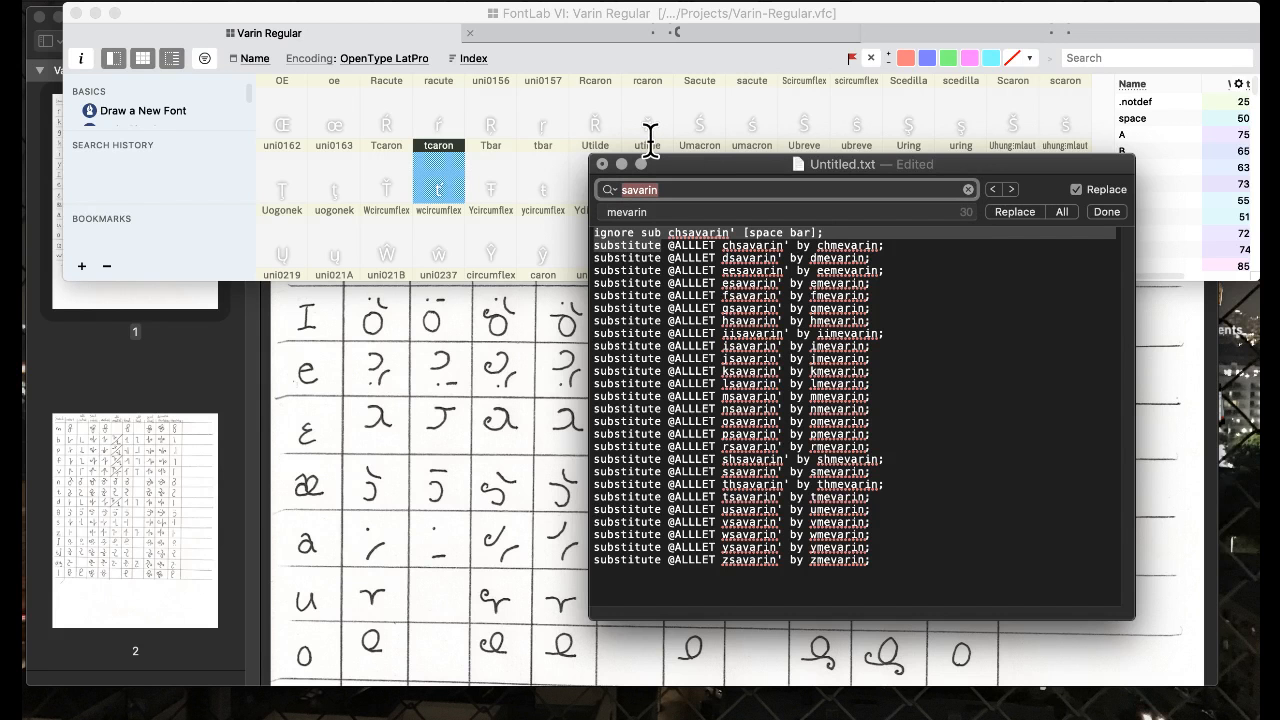
type("substitute")
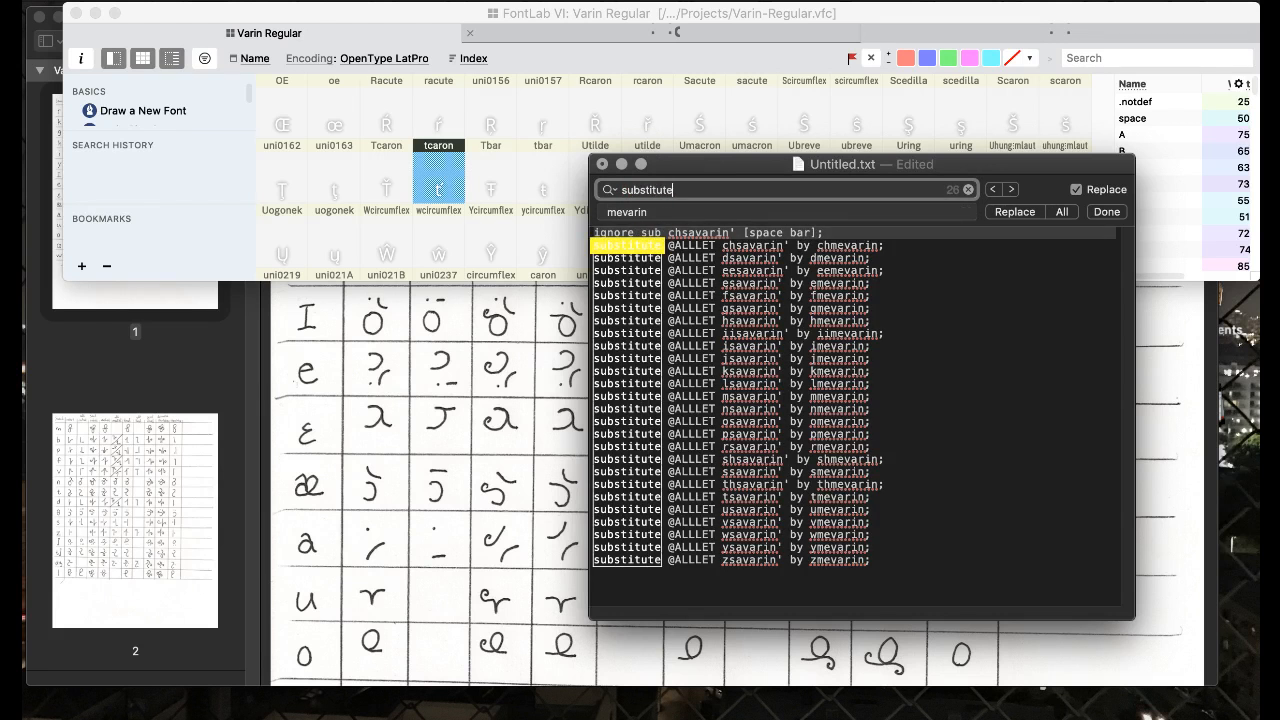
left_click(701, 263)
left_click_drag(674, 214, 617, 157)
type("substitute")
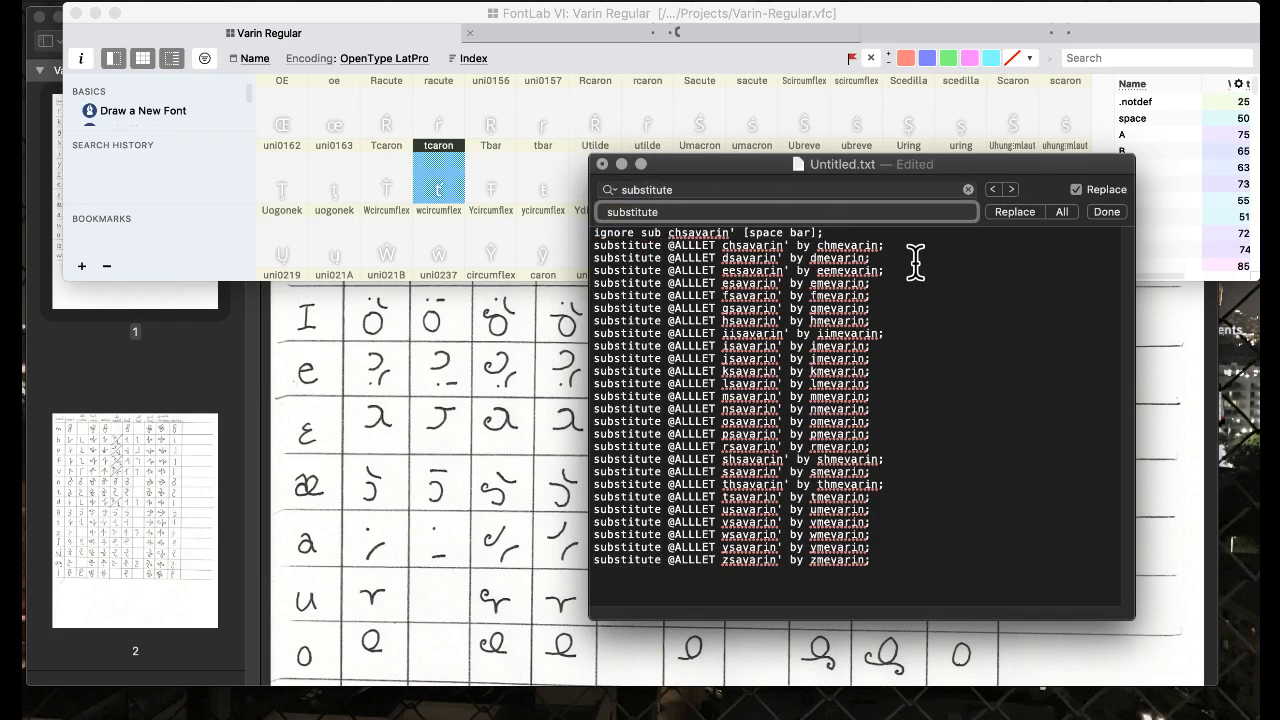
left_click(690, 260)
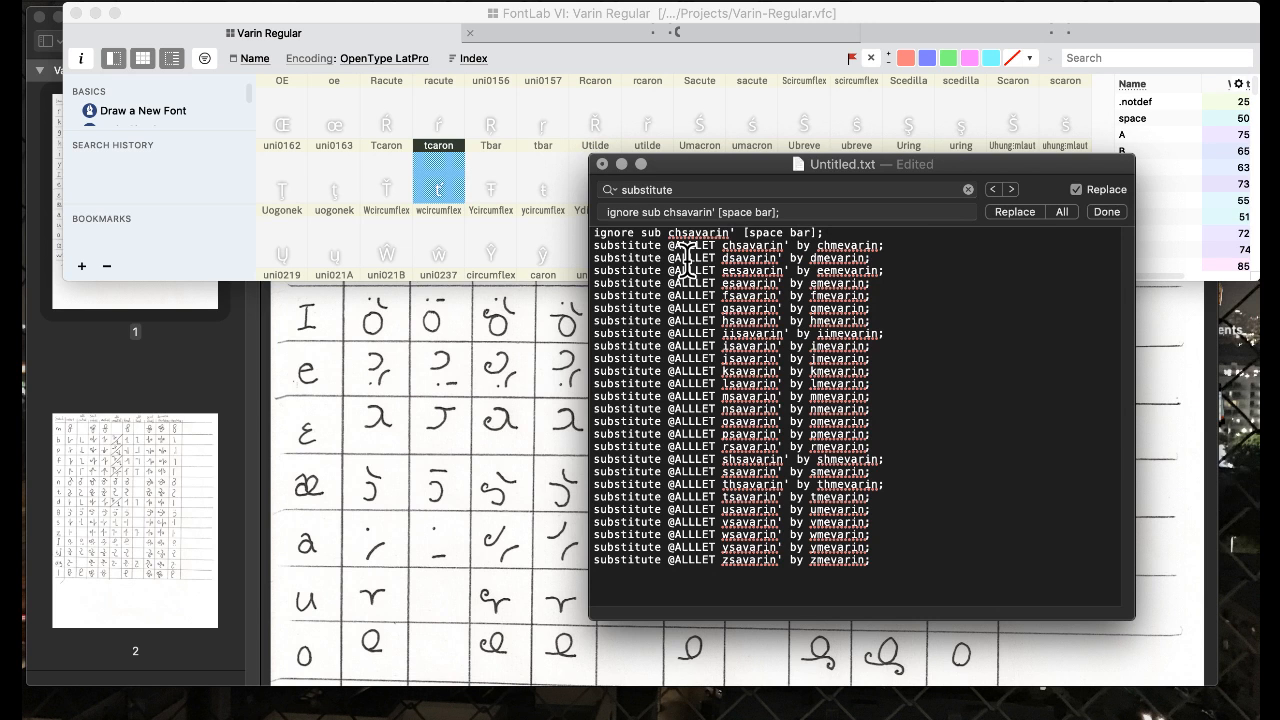
left_click(1062, 212)
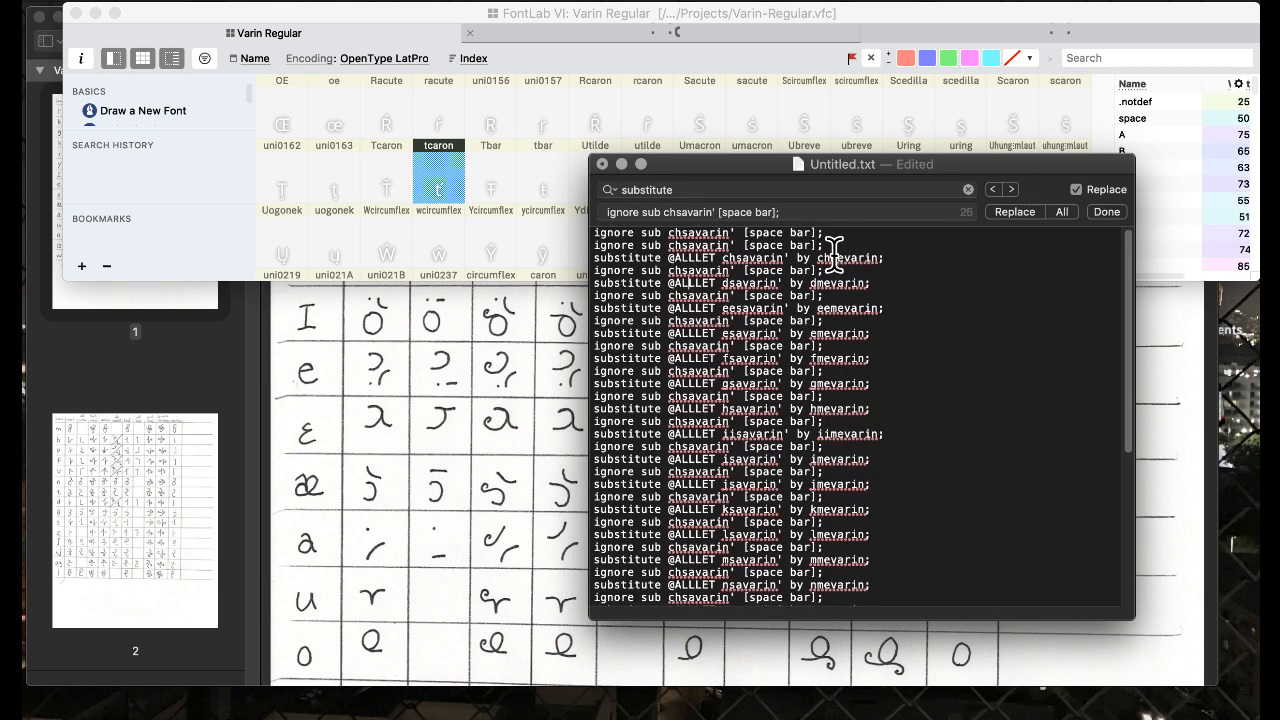
left_click_drag(831, 248, 834, 234)
key("BackSpace")
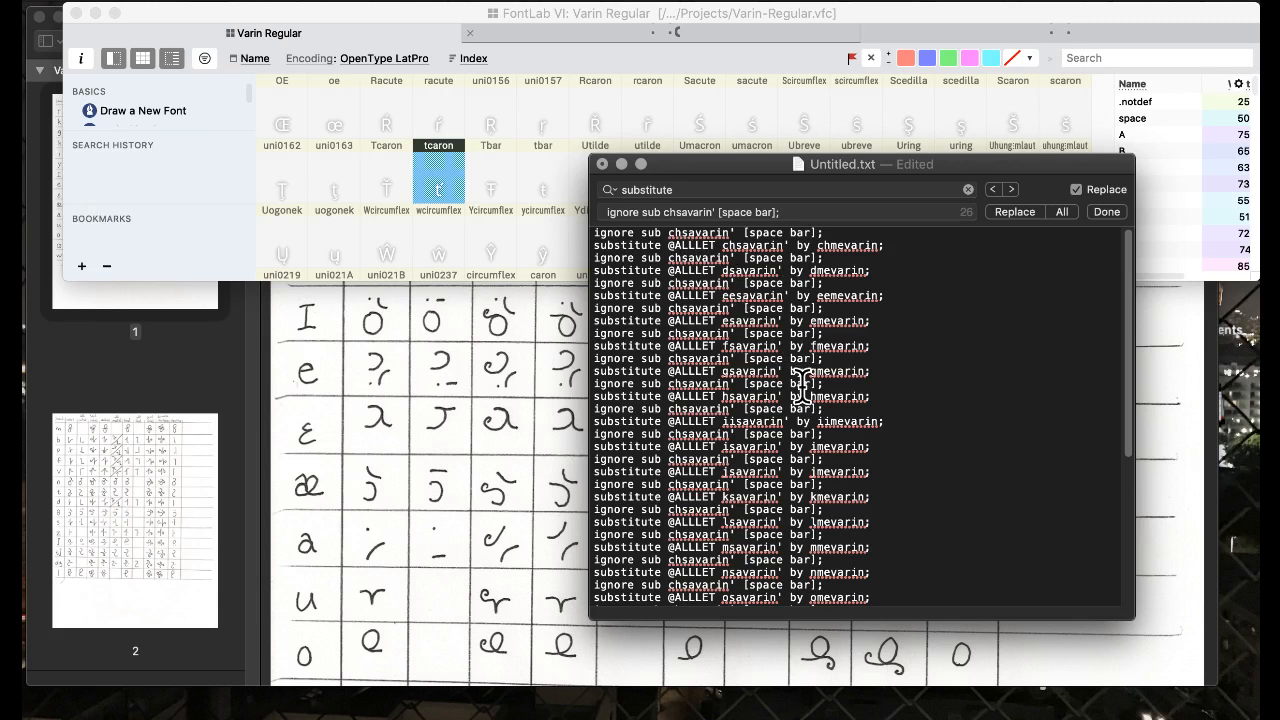
- Change the glyph names in the next three chsavarin ignore lines to dsavarin, eesavarin and esavarin, matching the substitutions beneath them
key("BackSpace")
key("BackSpace")
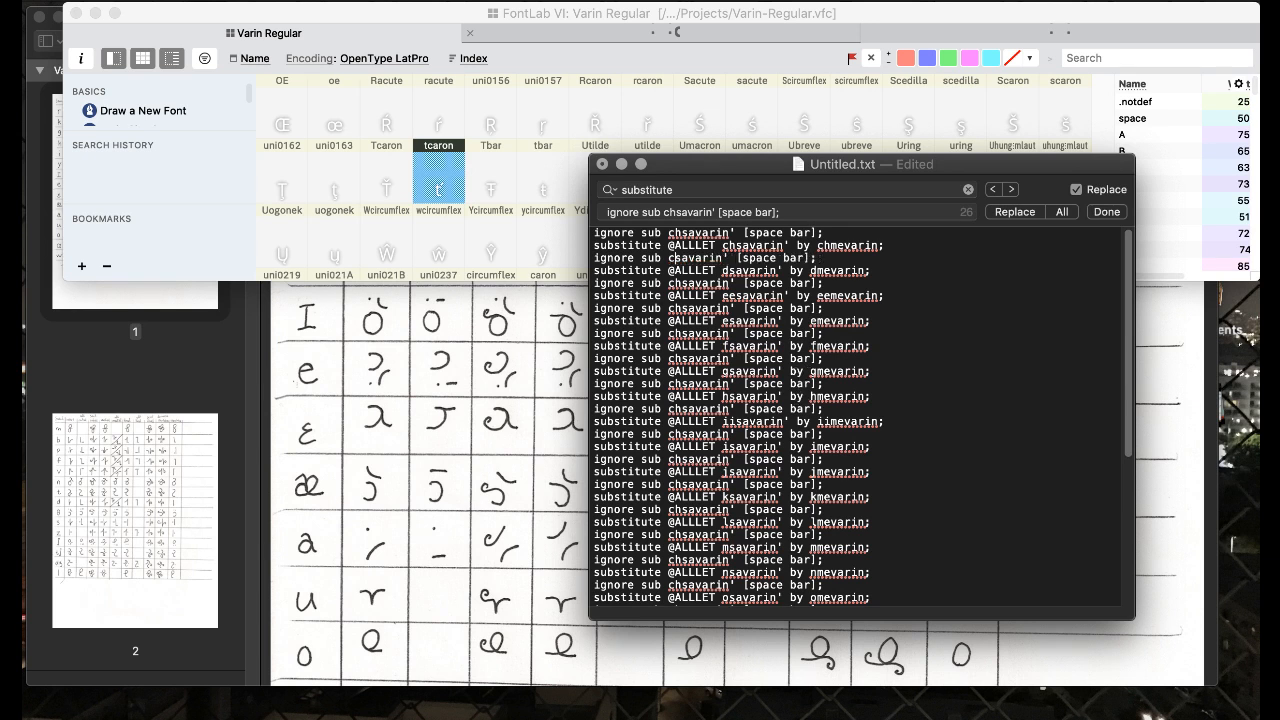
type("d")
left_click(681, 283)
key("BackSpace")
key("BackSpace")
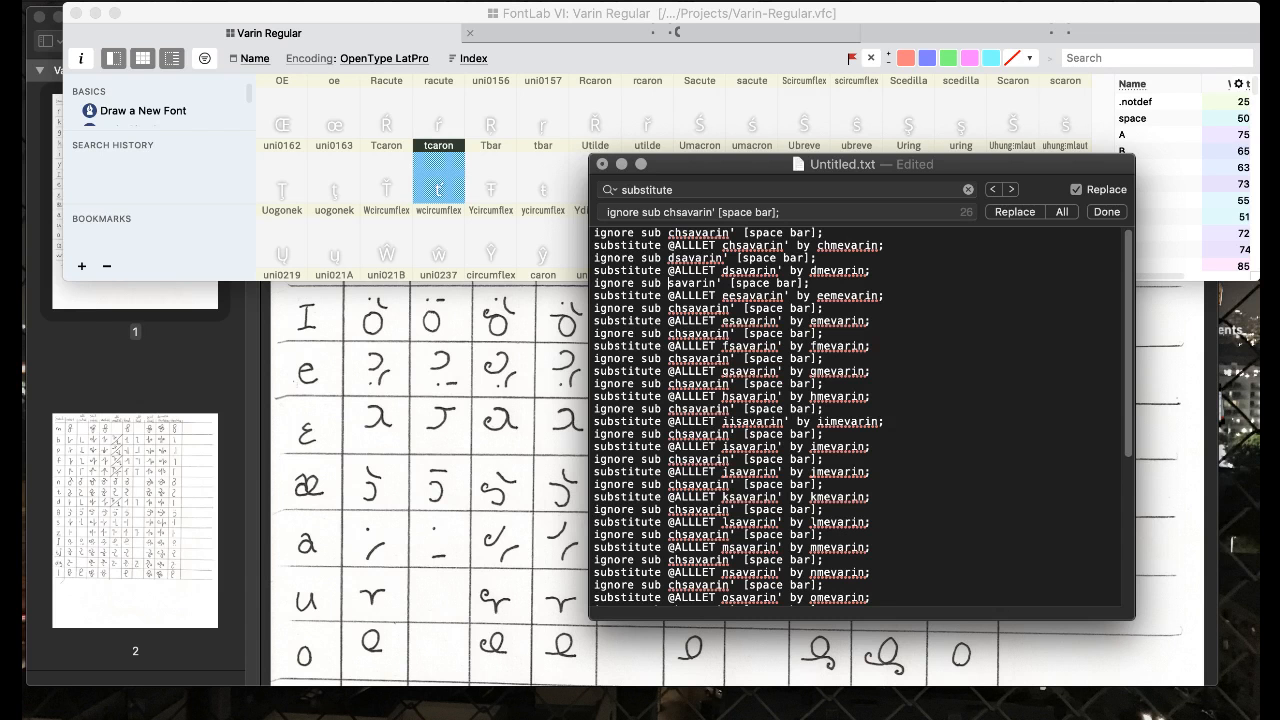
type("ee")
key("Down")
key("BackSpace")
key("BackSpace")
type("ee")
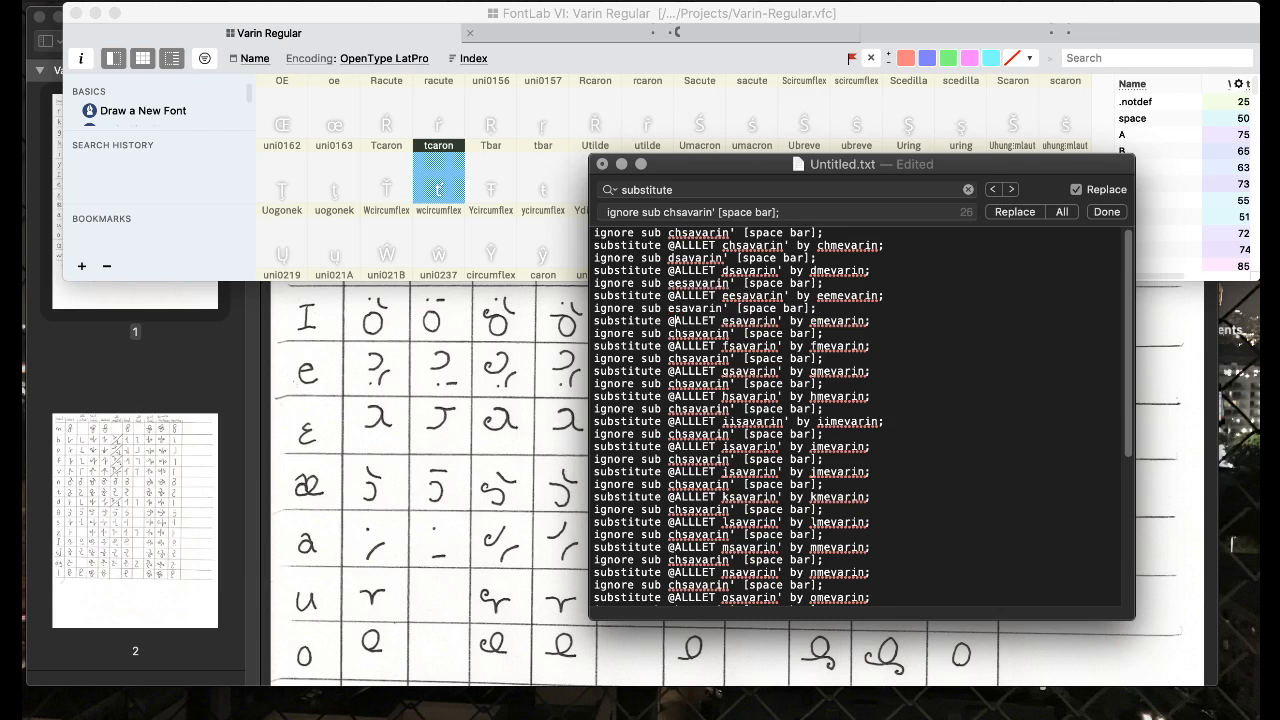
- Change the glyph names in the following three ignore lines to fsavarin, gsavarin and hsavarin
key("Down")
key("BackSpace")
key("BackSpace")
type("f")
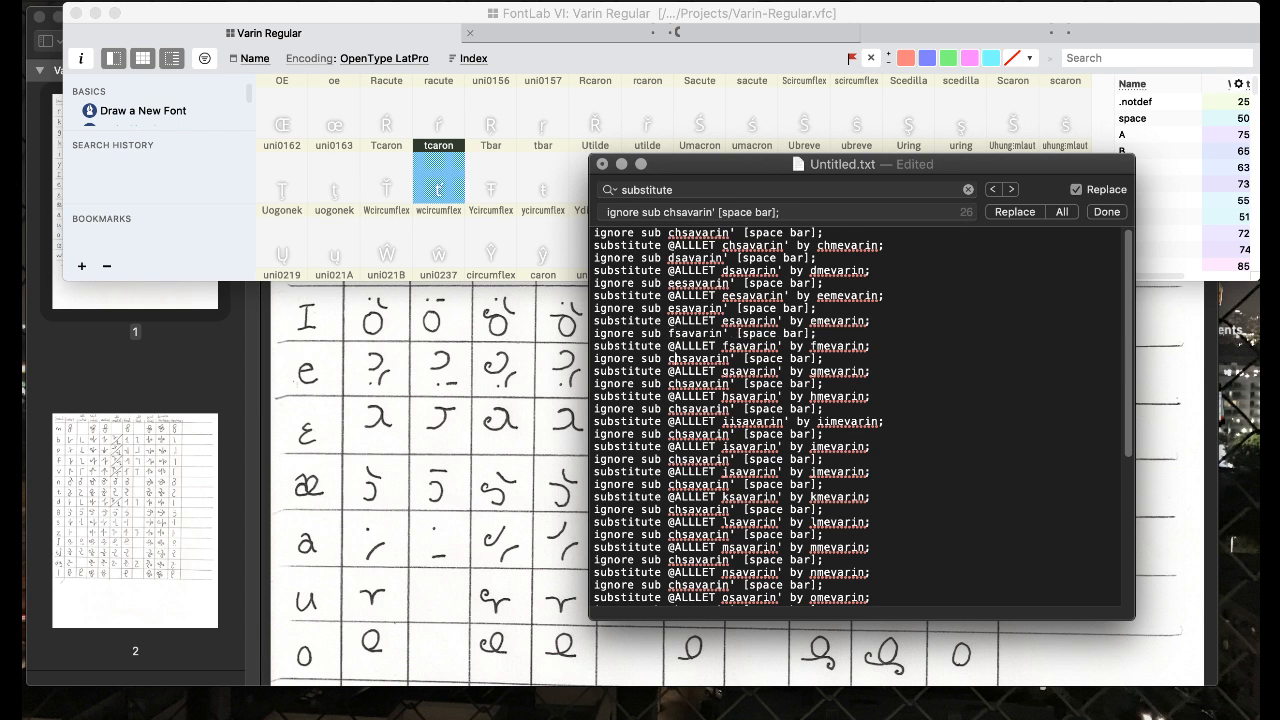
key("Down")
key("Down")
key("BackSpace")
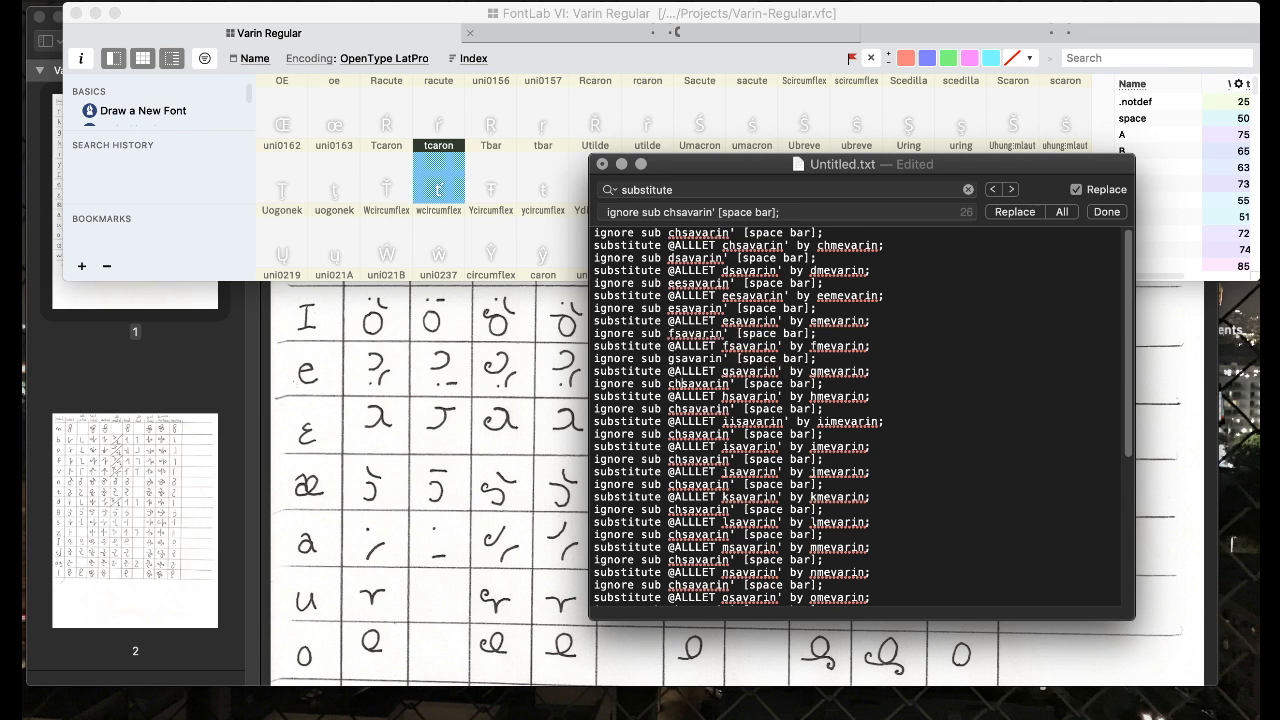
key("Down")
key("Down")
key("BackSpace")
key("BackSpace")
type("h")
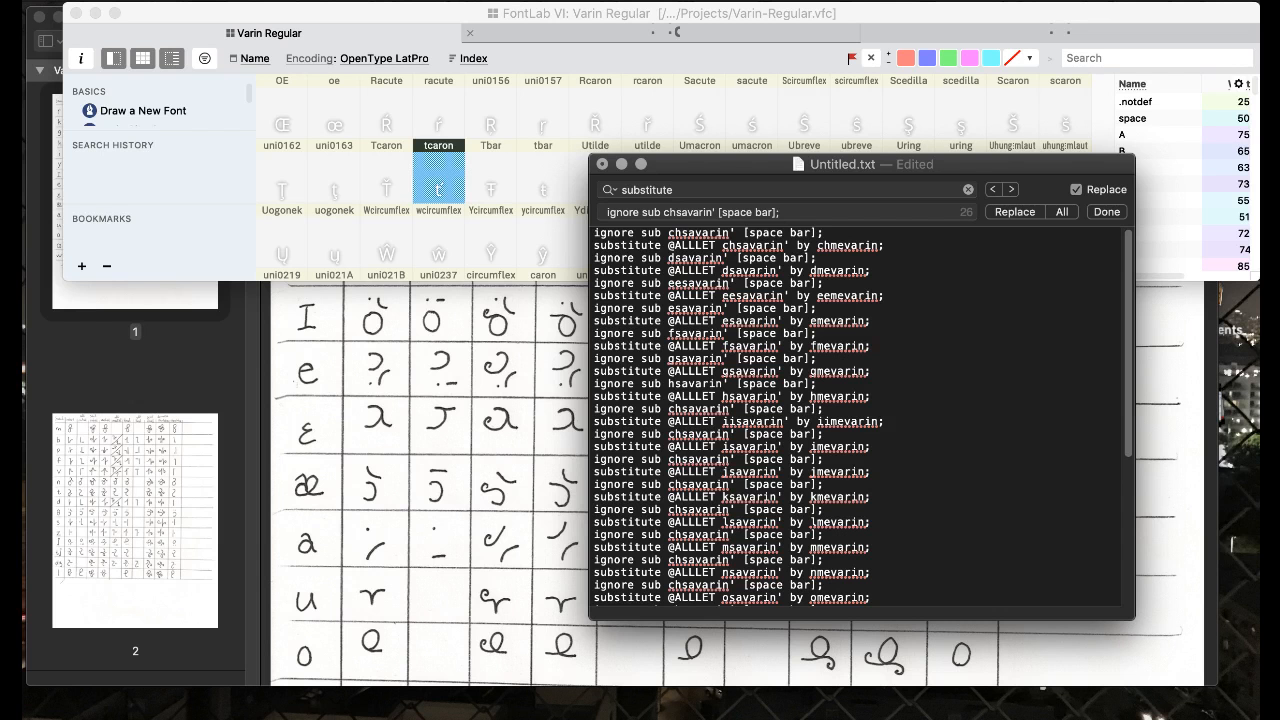
- Set the ignore lines above the iisavarin and isavarin substitutions to iisavarin and isavarin
key("Down")
key("Down")
key("BackSpace")
key("Delete")
type("ii")
key("Down")
key("Down")
key("BackSpace")
key("BackSpace")
type("i")
- Set the ignore lines above the jsavarin and ksavarin substitutions to jsavarin and ksavarin
key("Down")
key("Down")
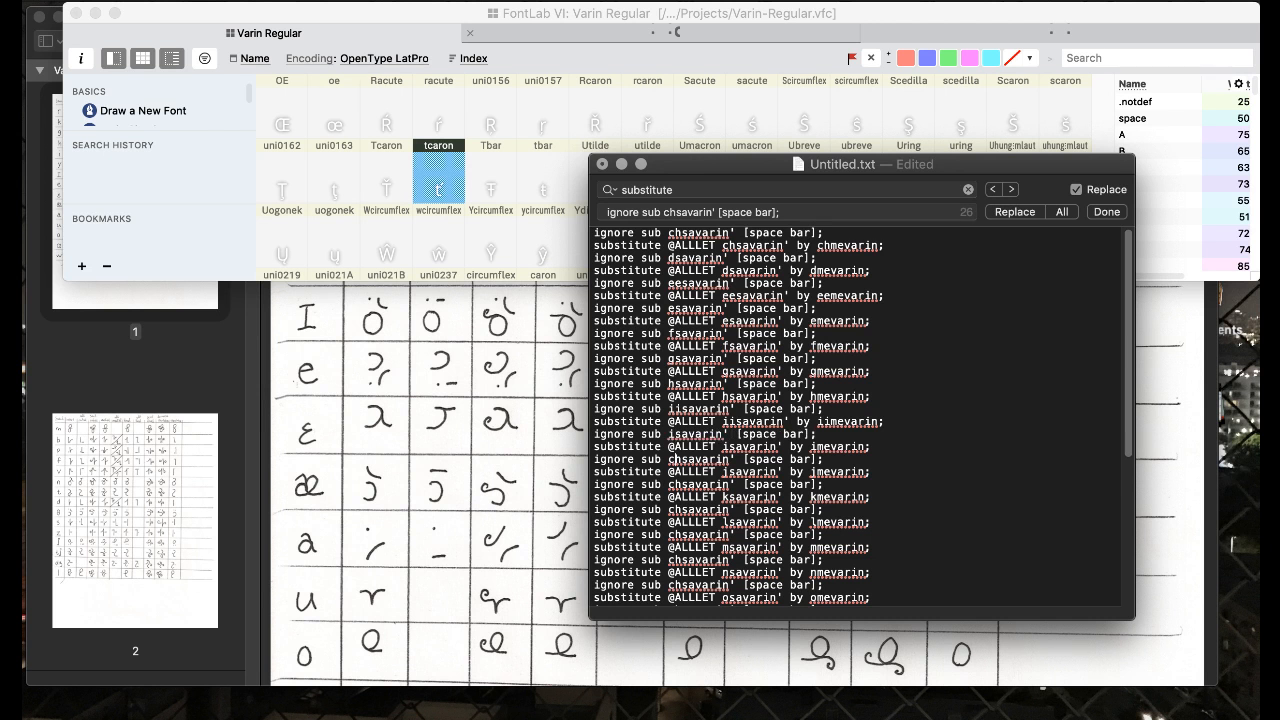
key("BackSpace")
key("Delete")
type("m")
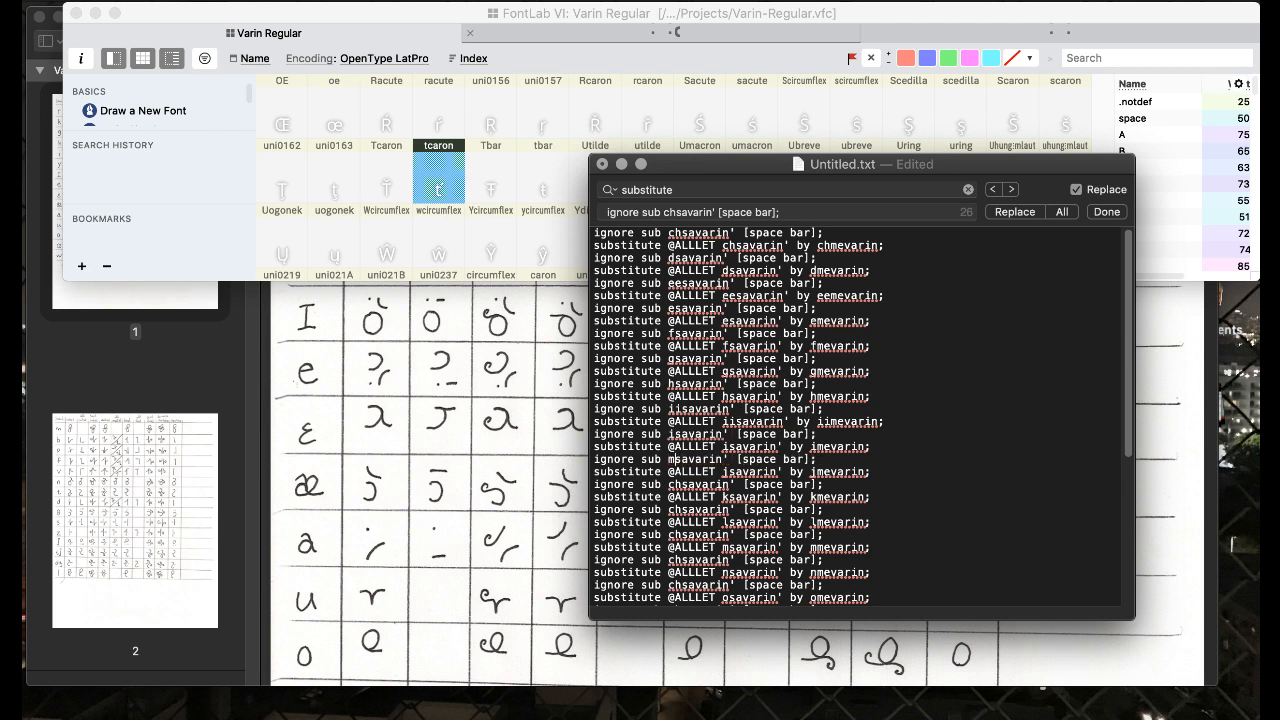
key("BackSpace")
type("j")
key("Down")
key("BackSpace")
key("Delete")
type("k")
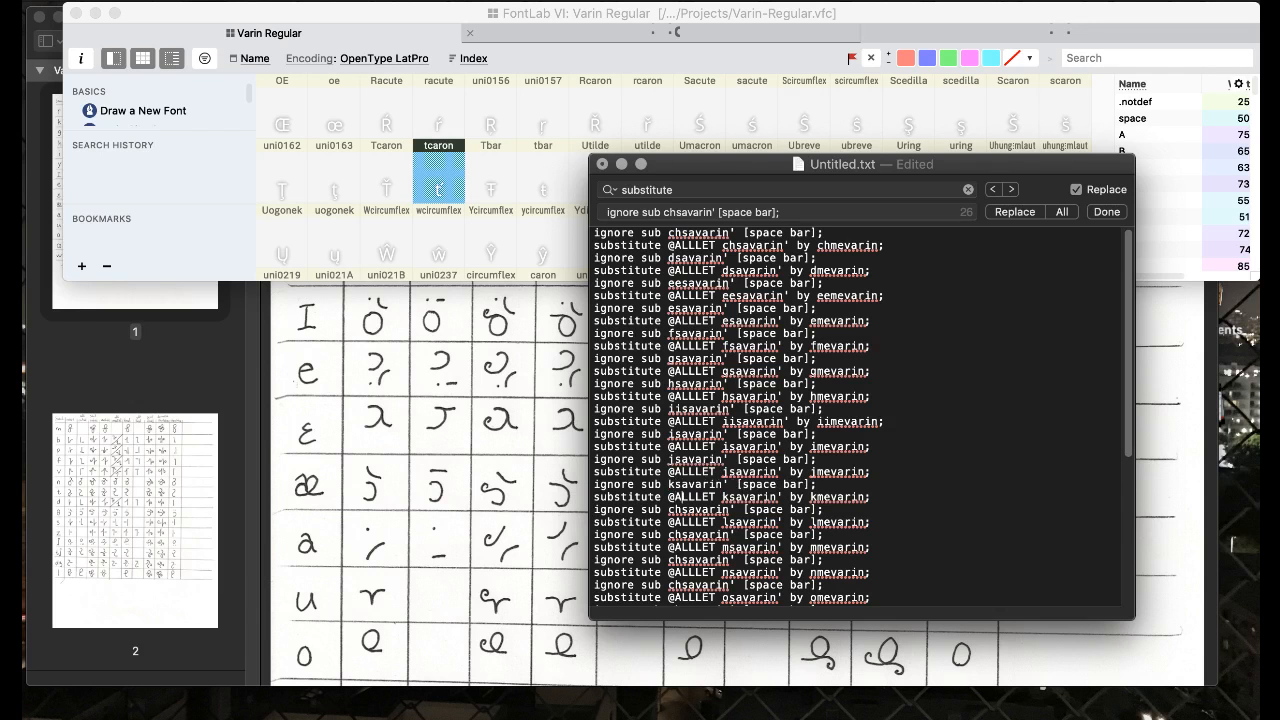
- Set the ignore lines above the lsavarin and msavarin substitutions to lsavarin and msavarin
key("Down")
key("BackSpace")
key("Delete")
type("l")
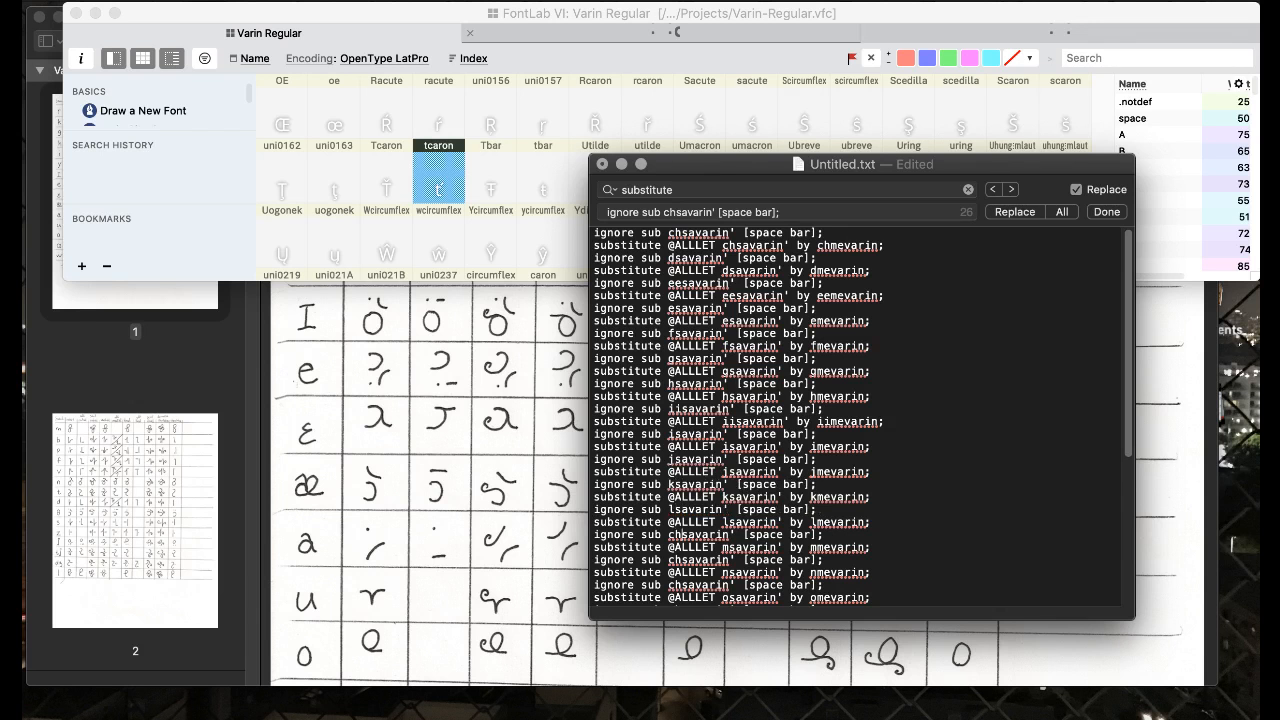
key("BackSpace")
key("Delete")
type("m")
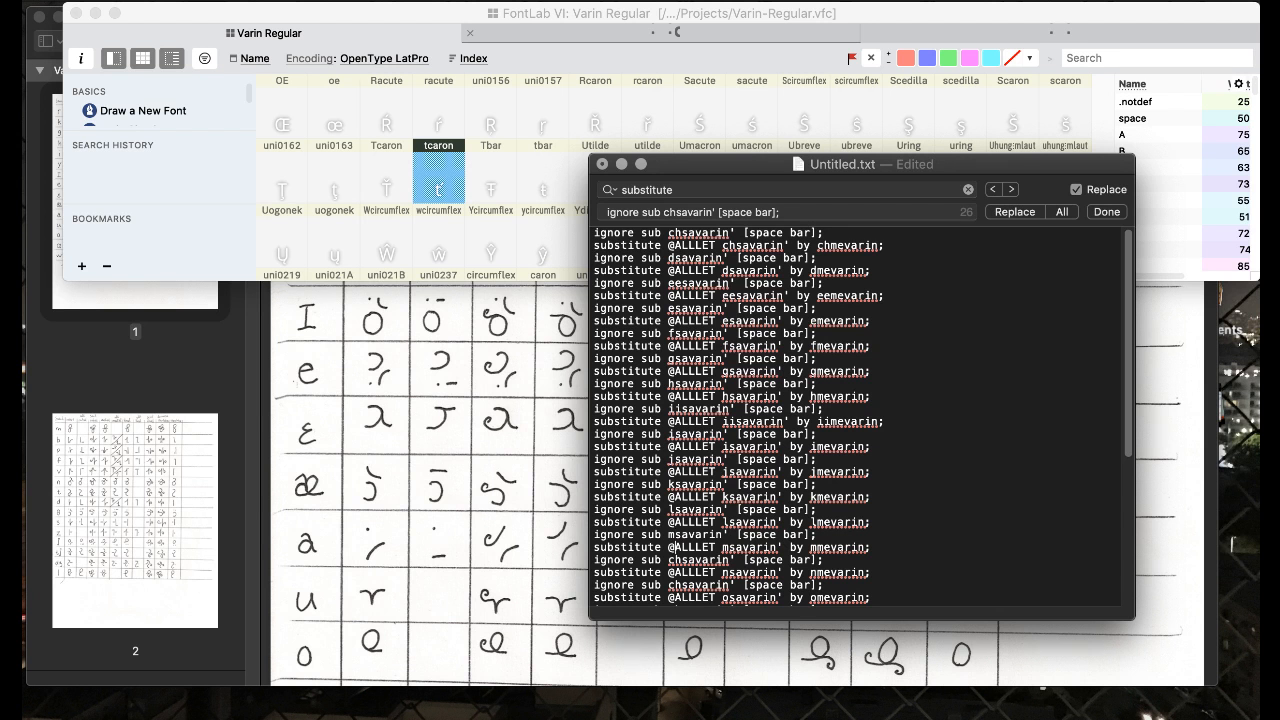
- Set the ignore lines above the nsavarin and osavarin substitutions to nsavarin and osavarin
key("Down")
key("BackSpace")
key("Delete")
type("n")
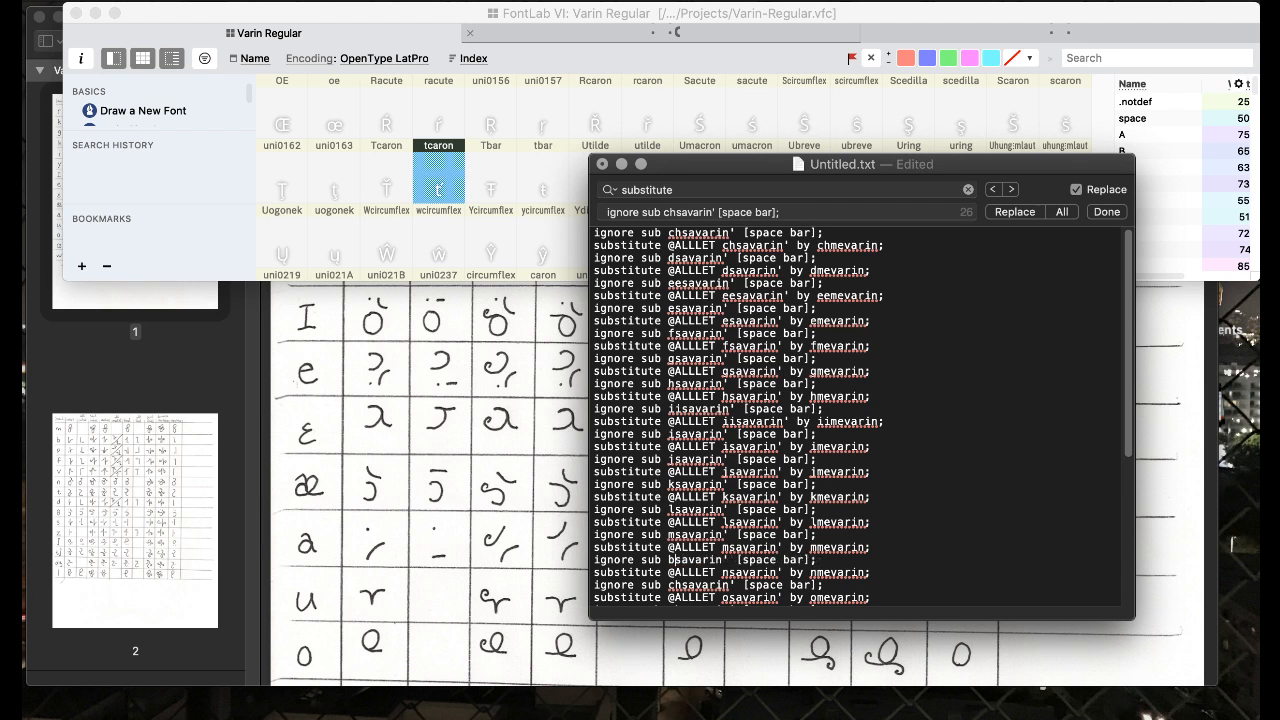
key("Down")
key("BackSpace")
key("Delete")
type("o")
scroll(735, 312, "down", 6)
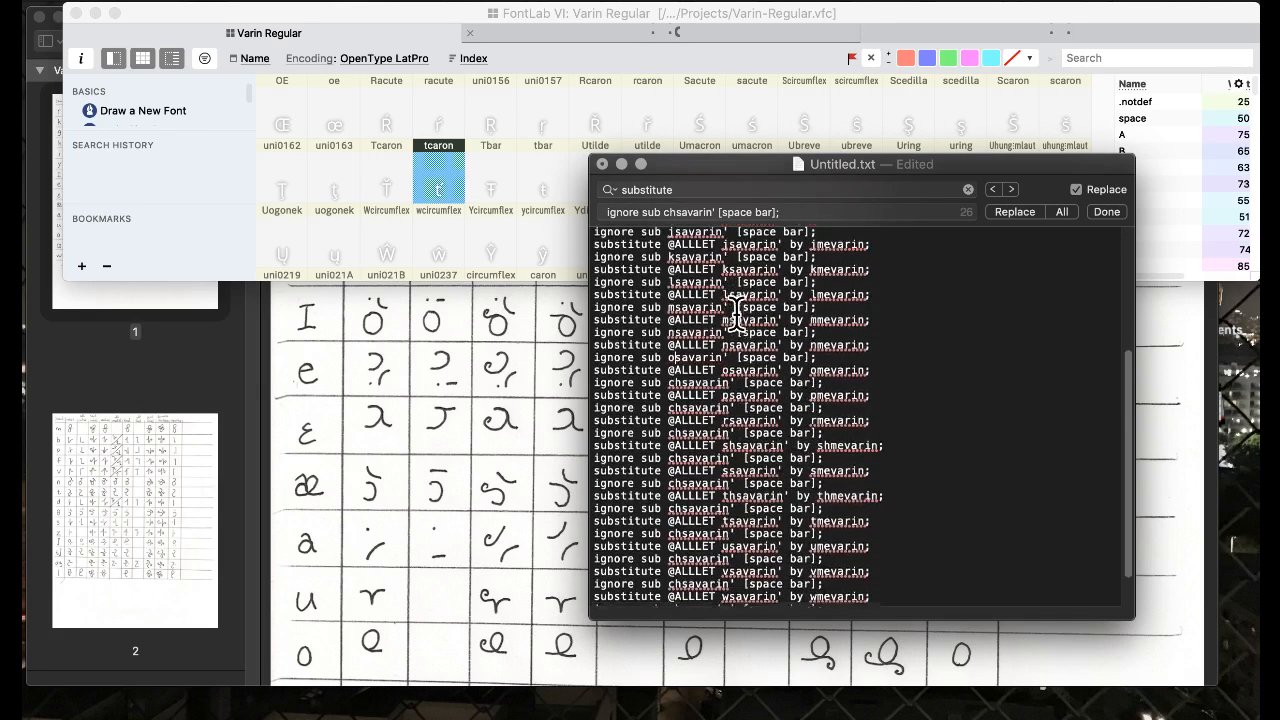
- Set the ignore lines above the psavarin and rsavarin substitutions to psavarin and rsavarin
left_click(674, 372)
key("BackSpace")
key("Delete")
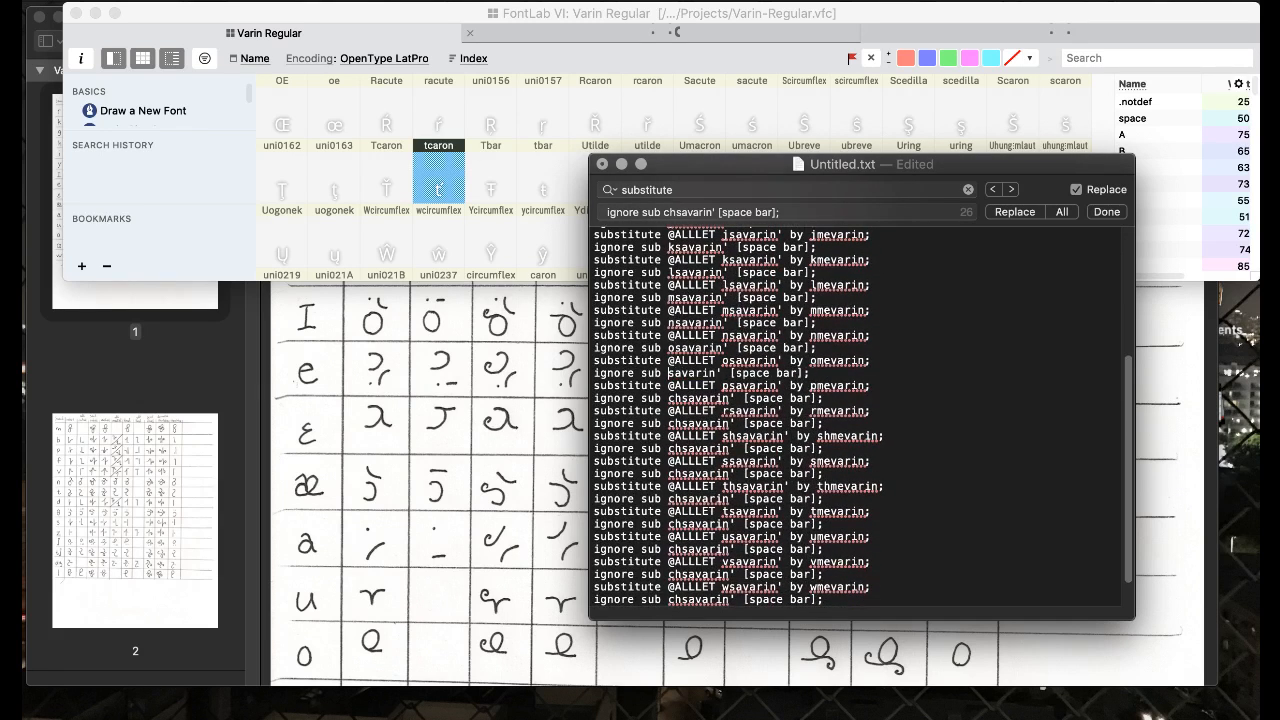
type("p")
left_click(674, 398)
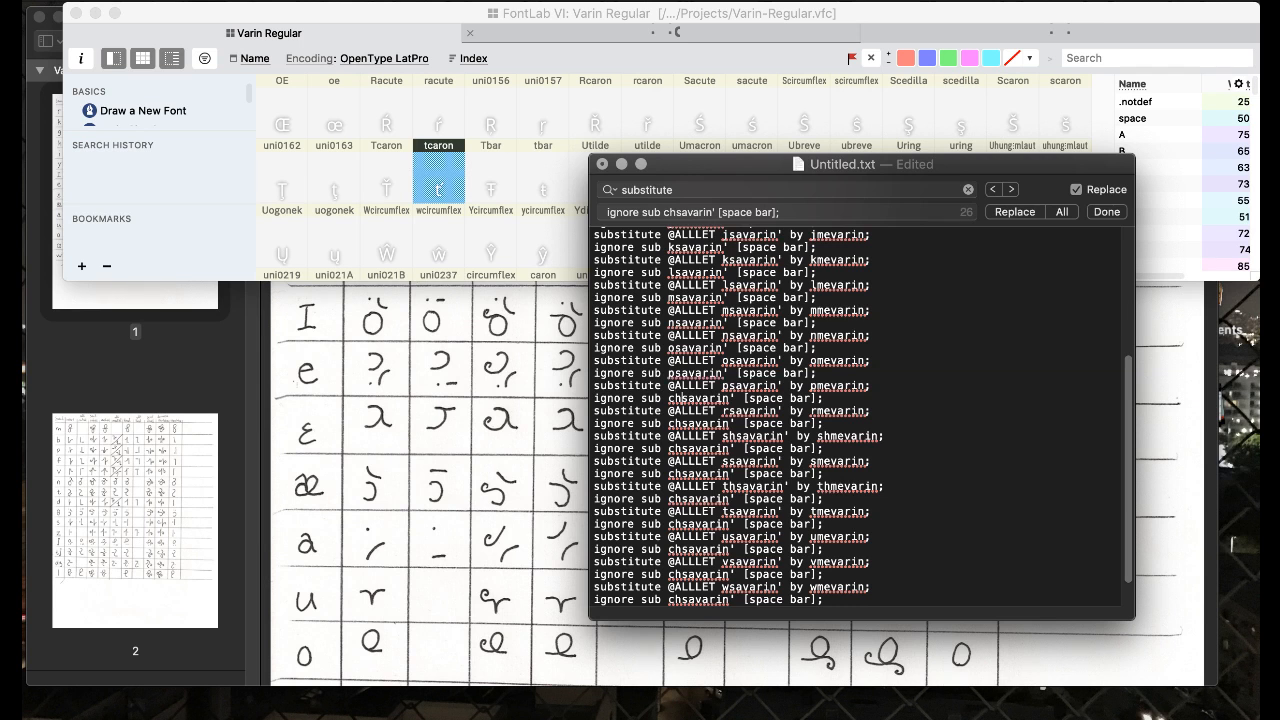
key("BackSpace")
key("Delete")
type("r")
- Set the ignore lines above the shsavarin and ssavarin substitutions to shsavarin and ssavarin
left_click(673, 423)
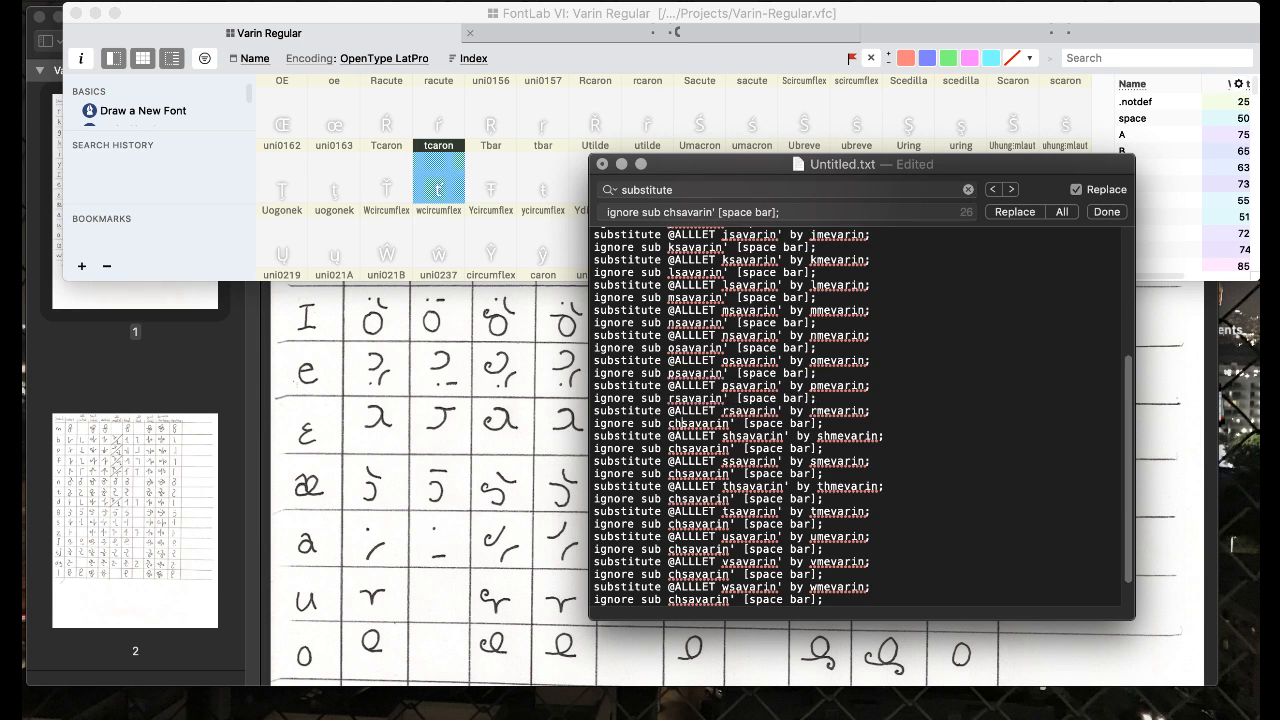
key("BackSpace")
type("s")
left_click(674, 449)
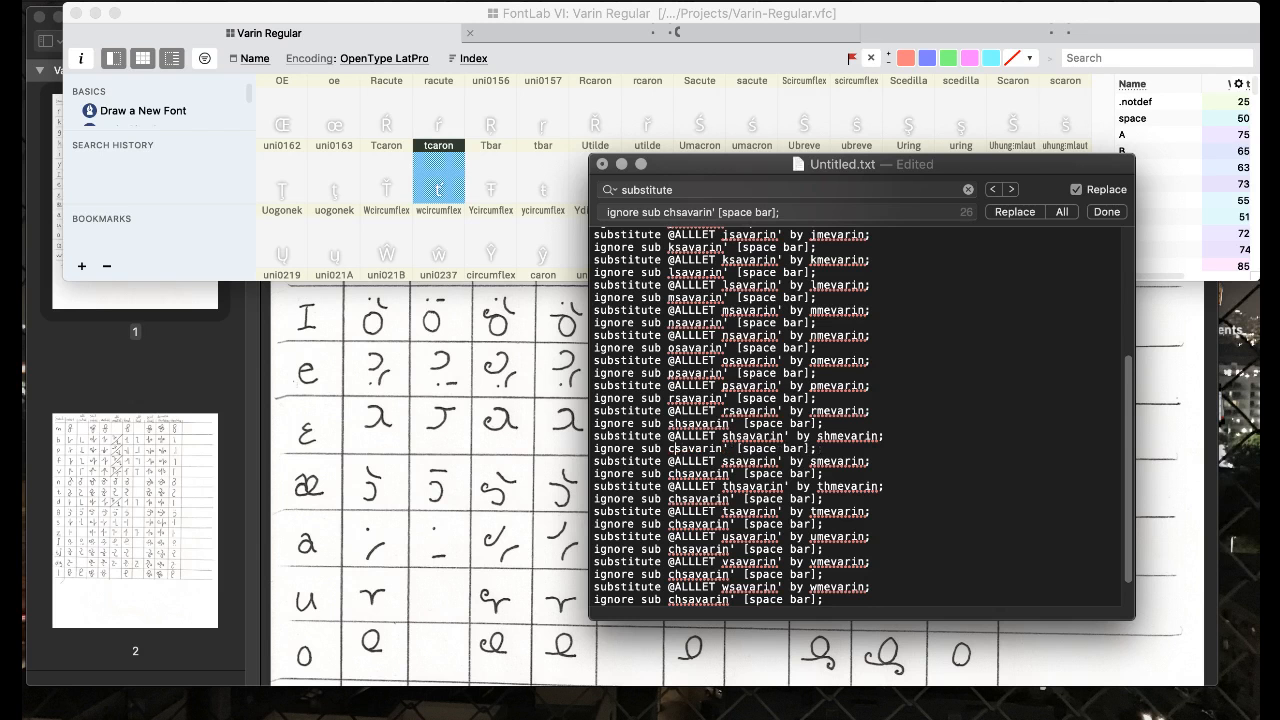
- Set the ignore lines above the thsavarin and tsavarin substitutions to thsavarin and tsavarin
left_click(682, 474)
key("BackSpace")
type("t")
left_click(674, 499)
key("BackSpace")
type("t")
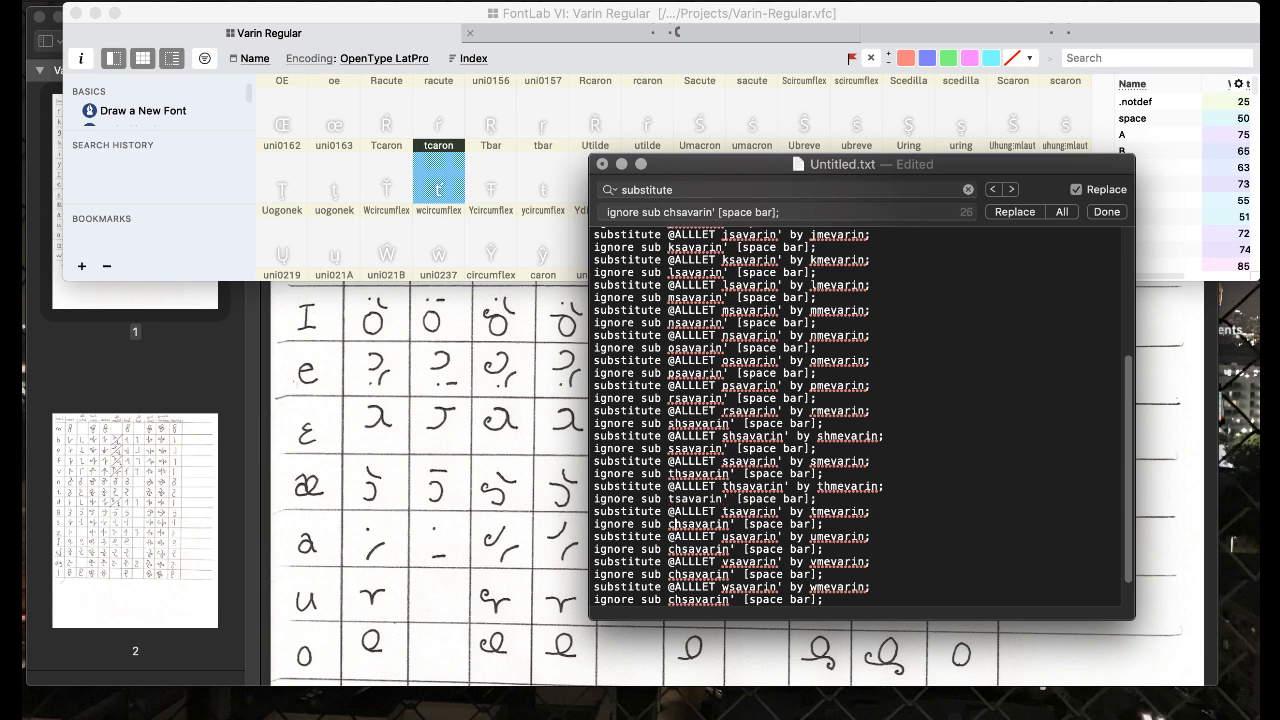
- Set the ignore lines above the usavarin and vsavarin substitutions to usavarin and vsavarin
left_click(683, 524)
key("BackSpace")
key("BackSpace")
type("u")
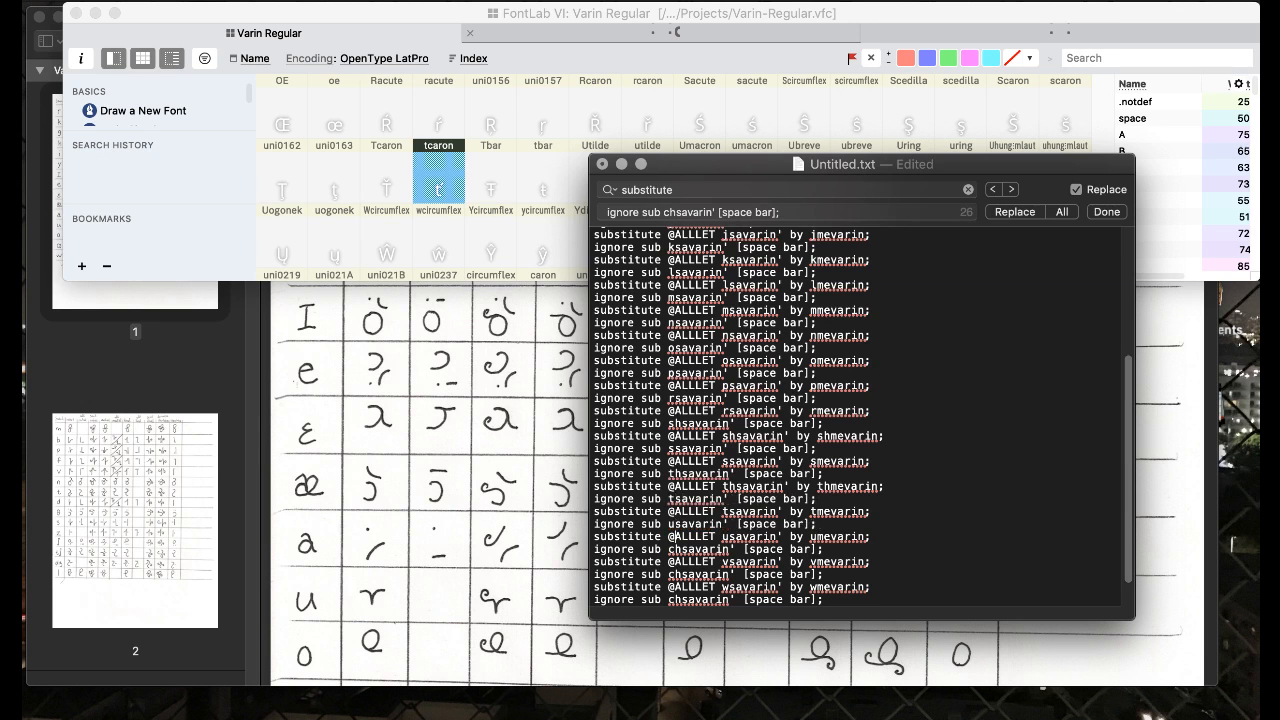
left_click(683, 549)
key("BackSpace")
key("BackSpace")
type("v")
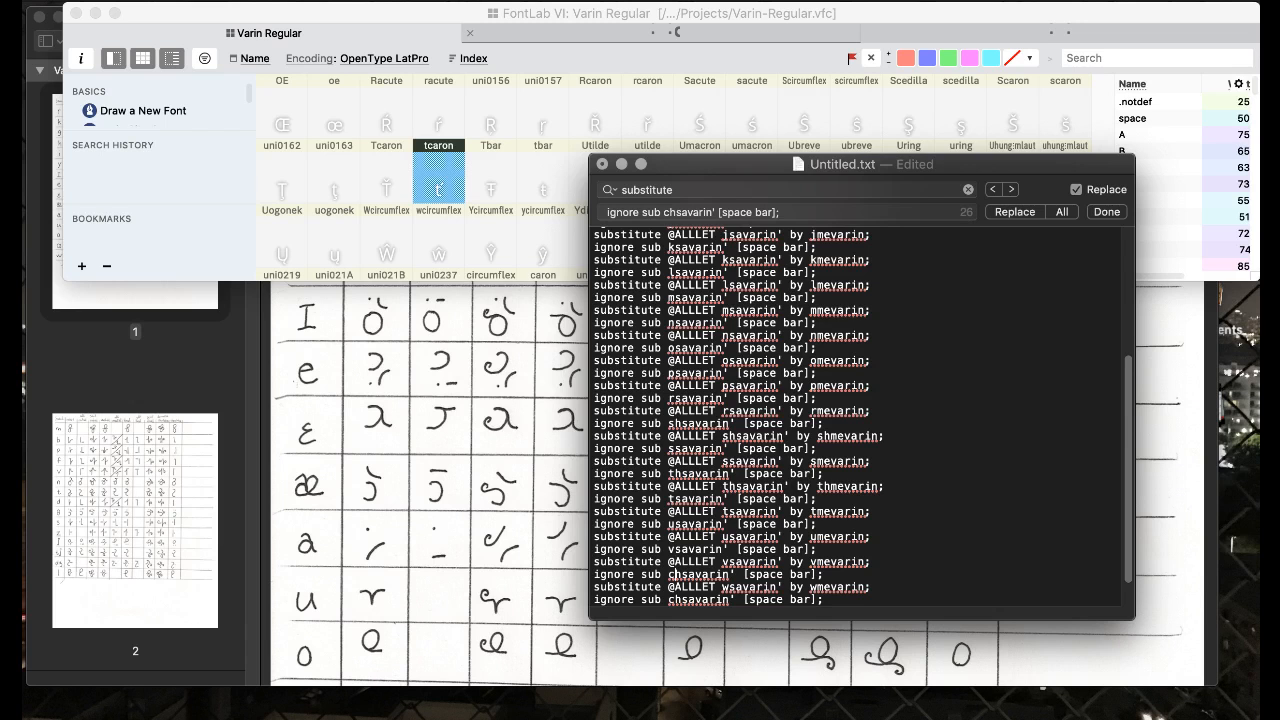
- Set the ignore lines above the wsavarin and ysavarin substitutions to wsavarin and ysavarin
left_click(683, 574)
key("BackSpace")
key("BackSpace")
type("w")
scroll(779, 230, "down", 3)
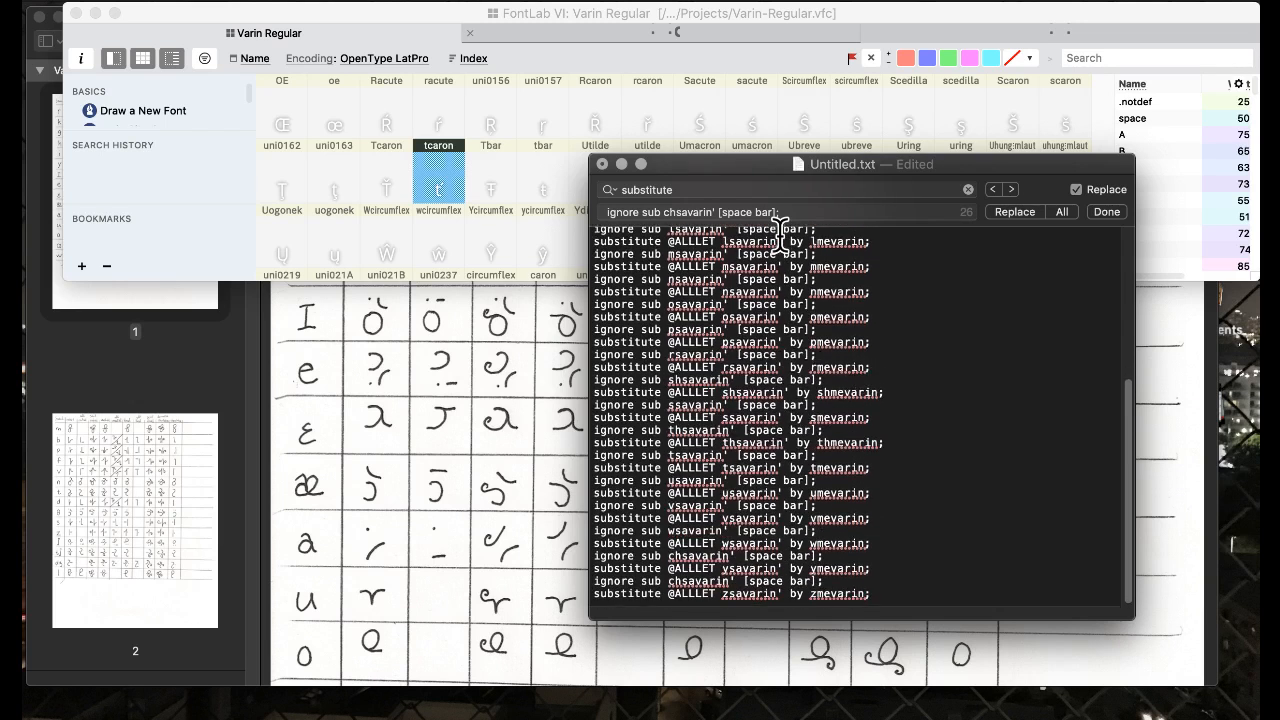
left_click(682, 562)
key("BackSpace")
key("BackSpace")
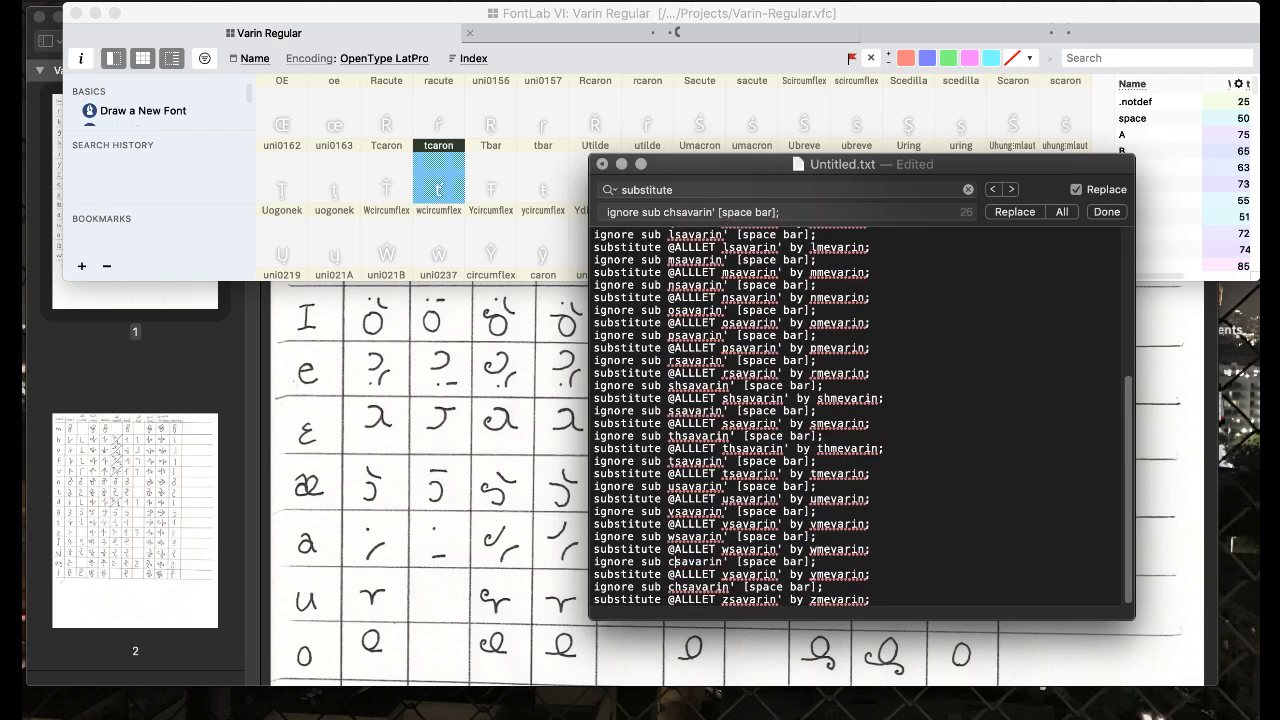
type("y")
- Set the ignore line above the zsavarin substitution to zsavarin
left_click(683, 587)
key("BackSpace")
key("BackSpace")
type("z")
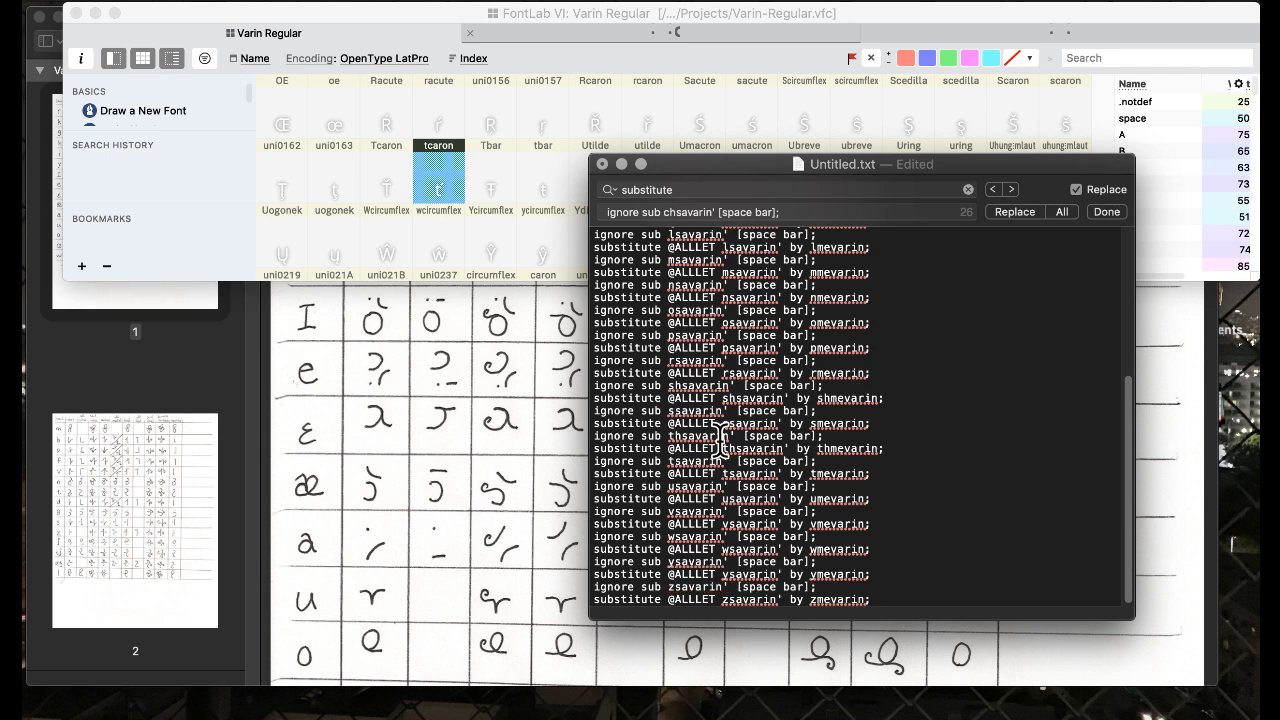
- Copy the whole text document and paste it in FontLab over the liga feature's medial substitutions from chsavarin through zsavarin
key("cmd+a")
left_click(408, 245)
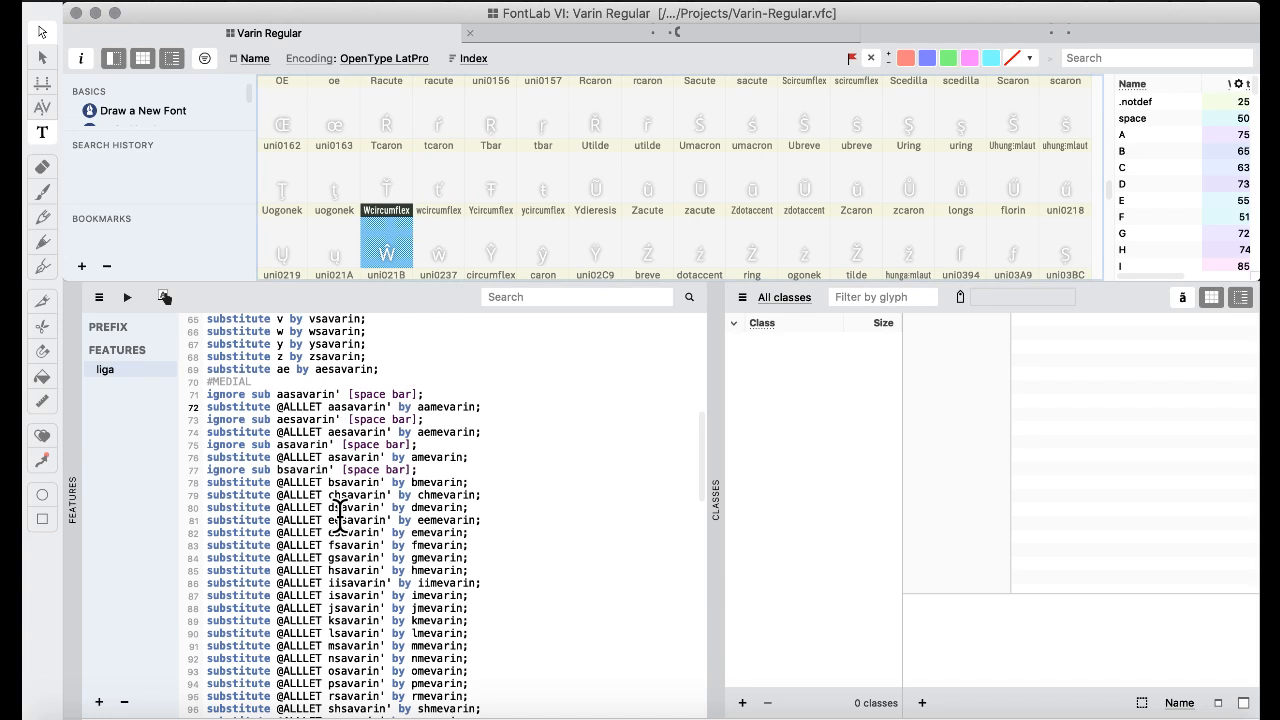
scroll(340, 517, "down", 5)
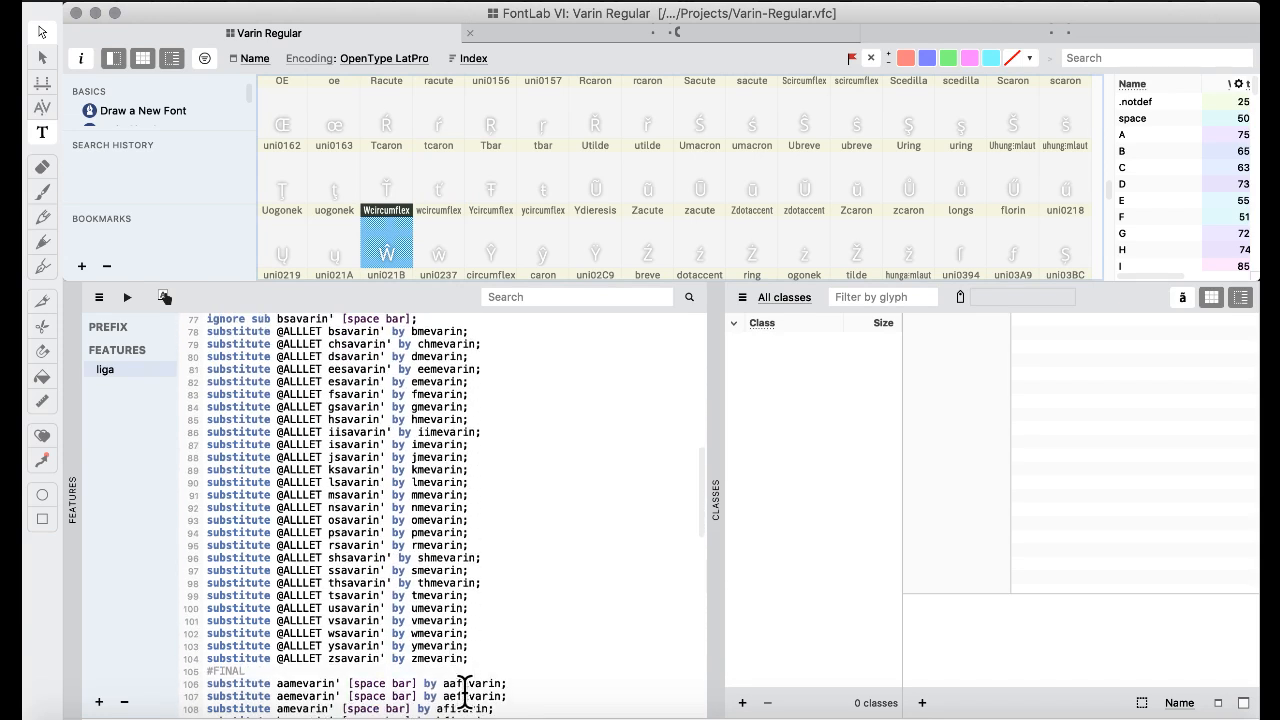
left_click_drag(477, 663, 200, 480)
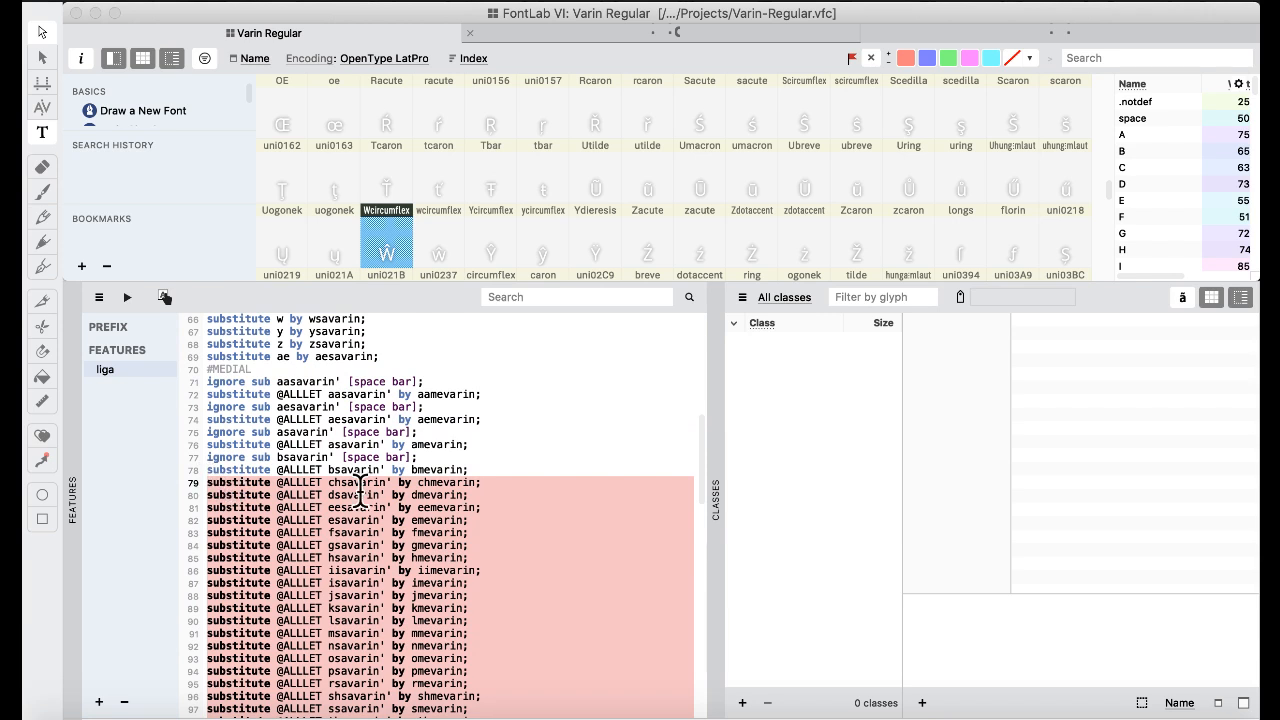
key("ctrl+v")
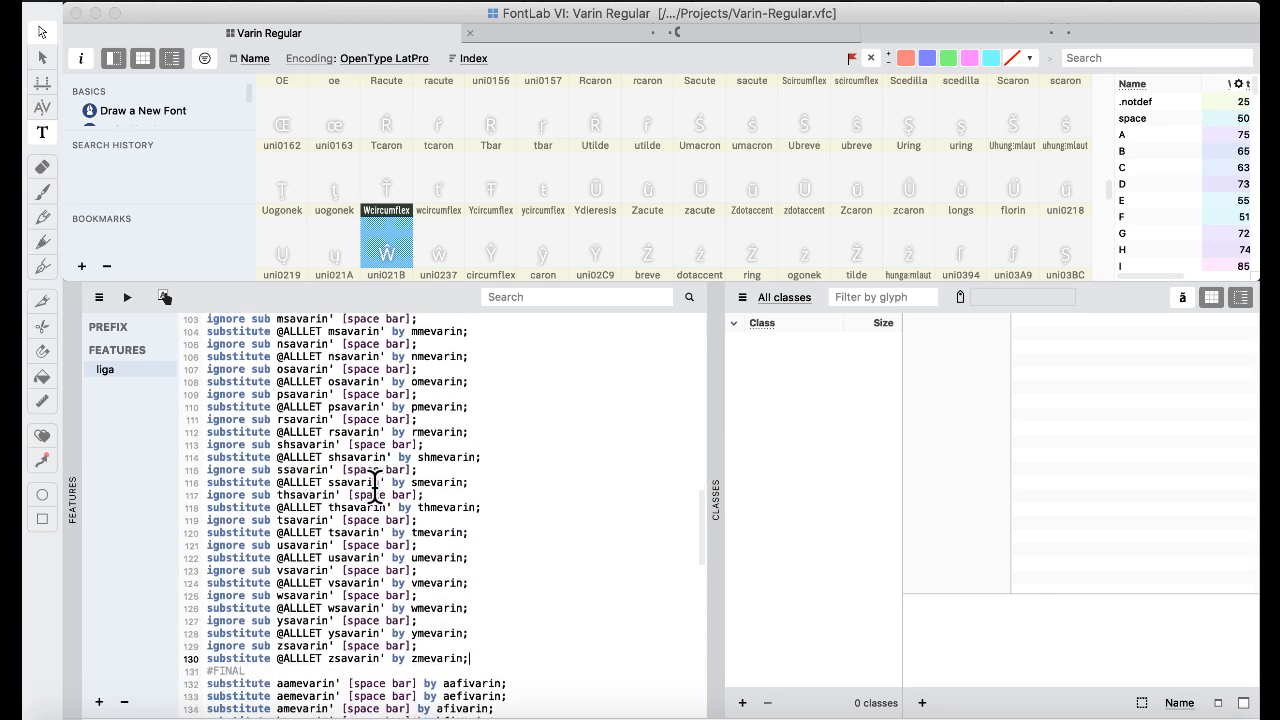
- Review the paired ignore and substitute rules in the liga feature's MEDIAL section
scroll(375, 487, "up", 8)
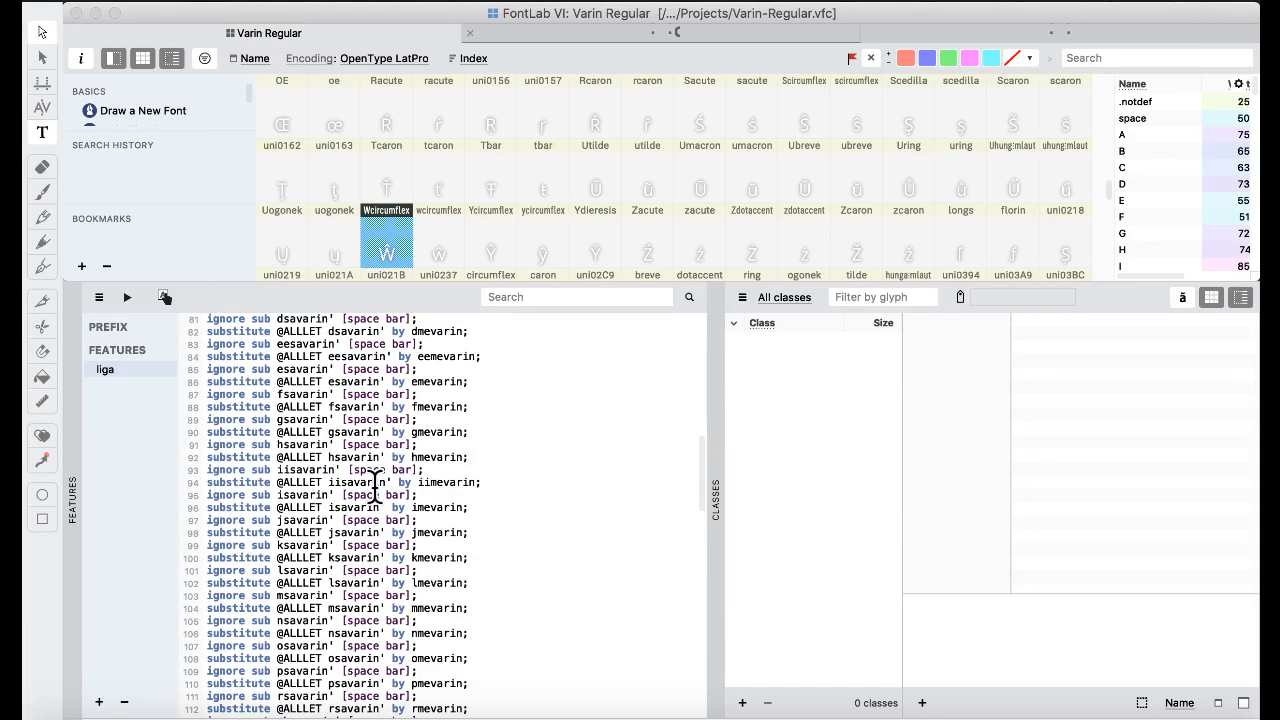
scroll(375, 487, "up", 4)
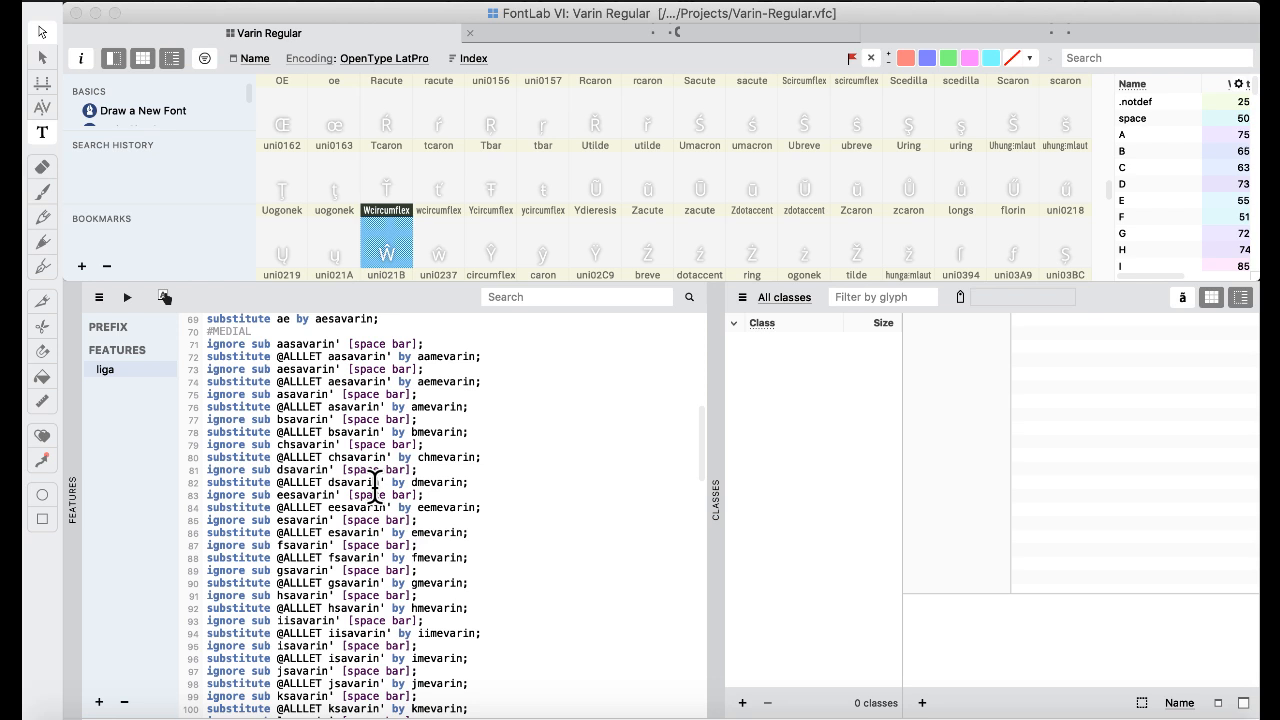
scroll(371, 486, "down", 1)
scroll(371, 486, "up", 2)
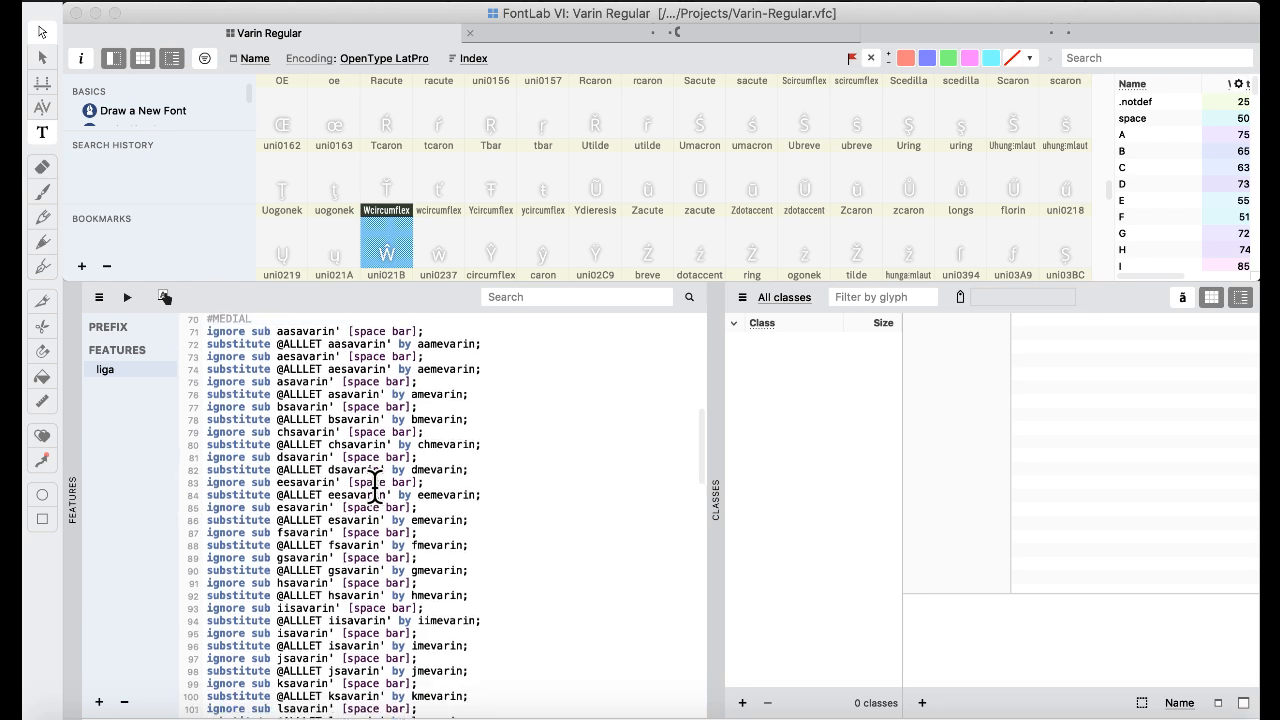
scroll(337, 409, "down", 8)
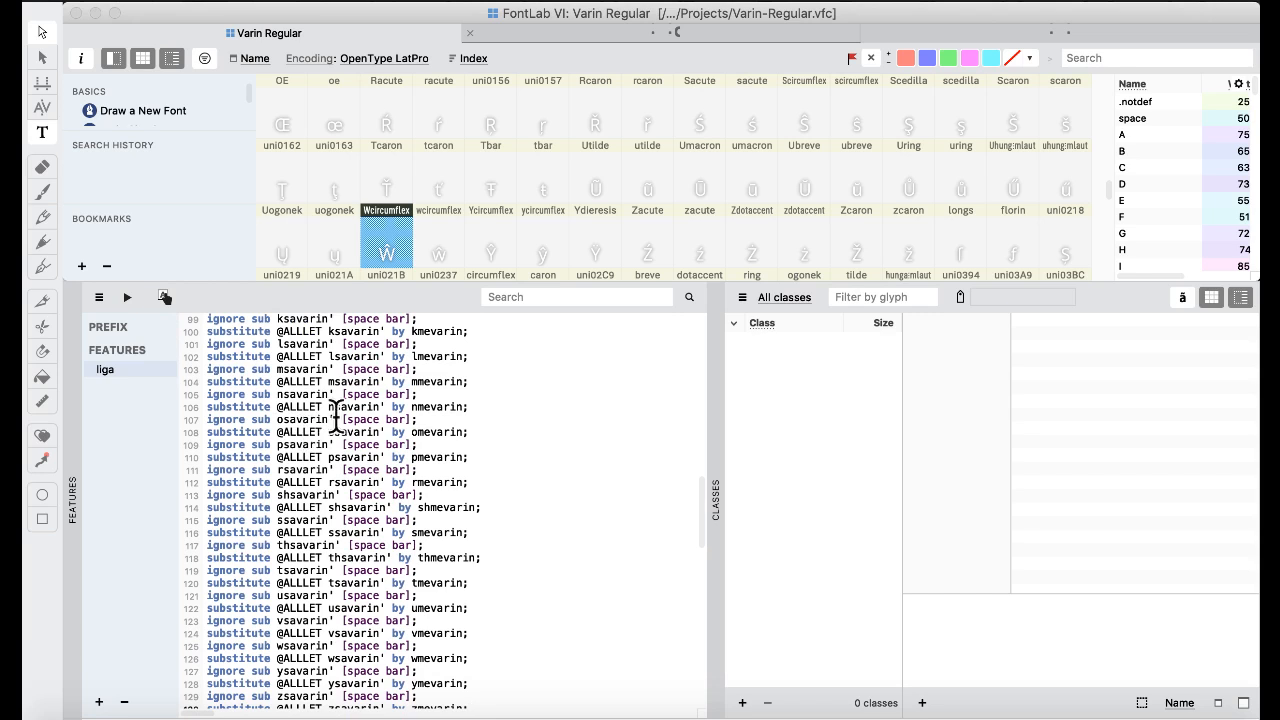
scroll(344, 406, "up", 8)
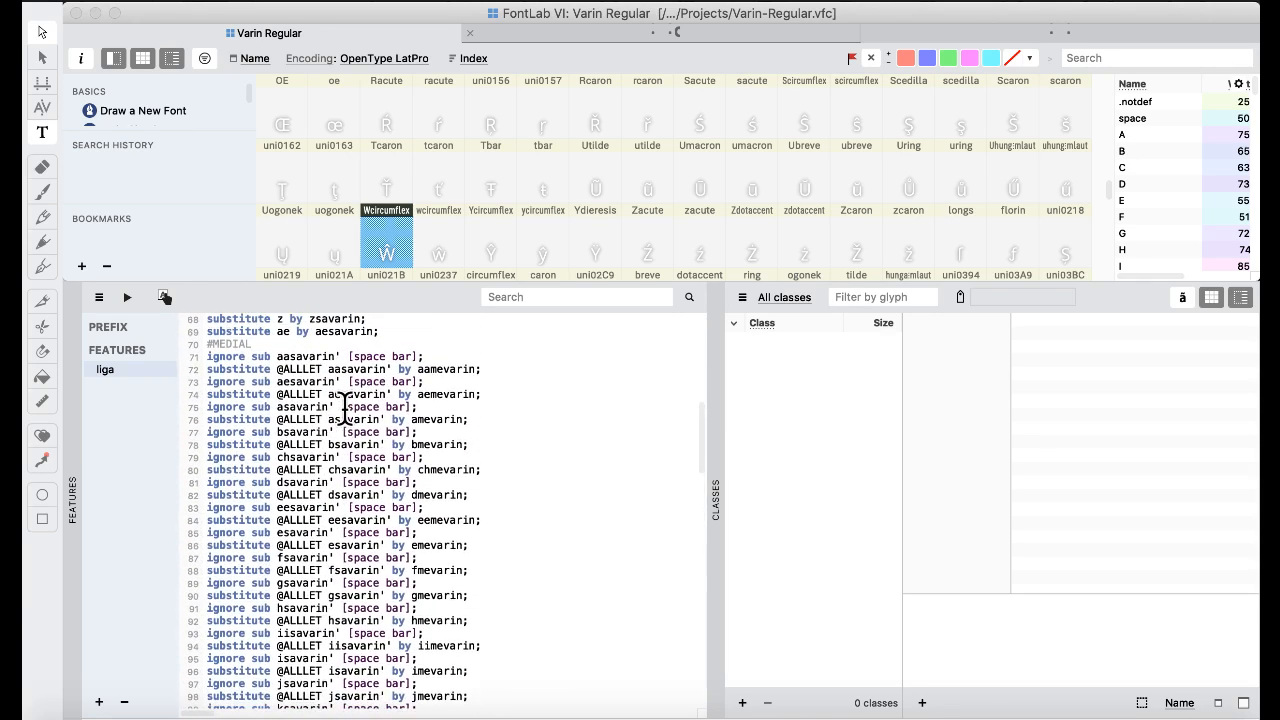
left_click(309, 354)
key("Down")
key("Down")
key("Down")
key("Down")
key("Down")
key("Down")
key("Down")
key("Down")
key("Down")
key("Down")
key("Down")
key("Down")
key("Down")
key("Down")
key("Down")
key("Down")
key("Down")
scroll(395, 400, "down", 15)
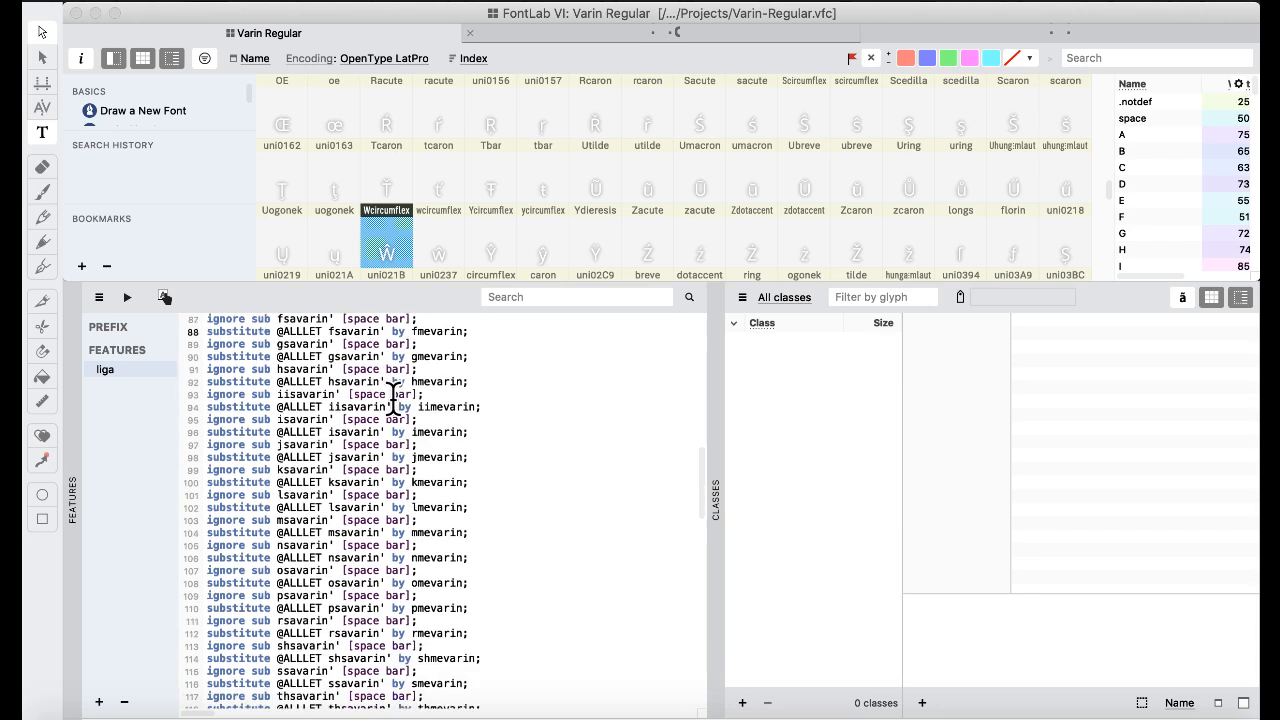
- Examine the STANDALONE substitutions that precede the MEDIAL section of the liga feature
scroll(393, 400, "up", 20)
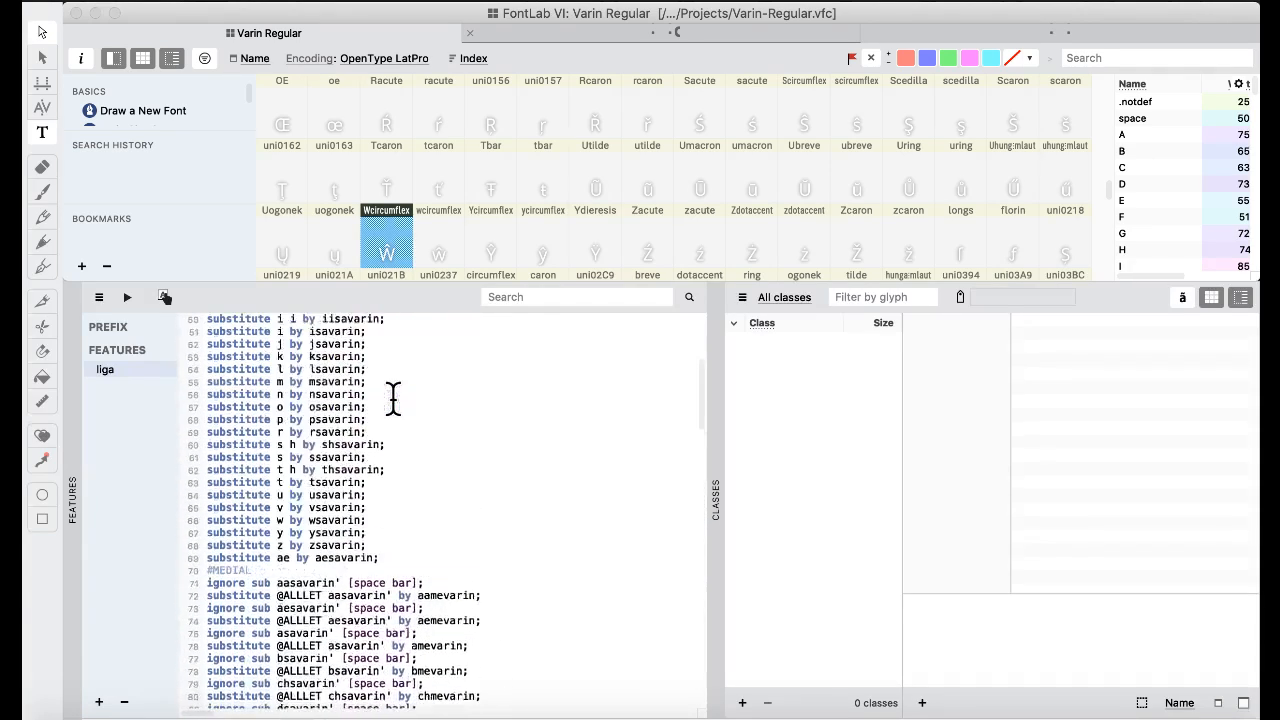
scroll(391, 400, "down", 1)
scroll(370, 395, "down", 2)
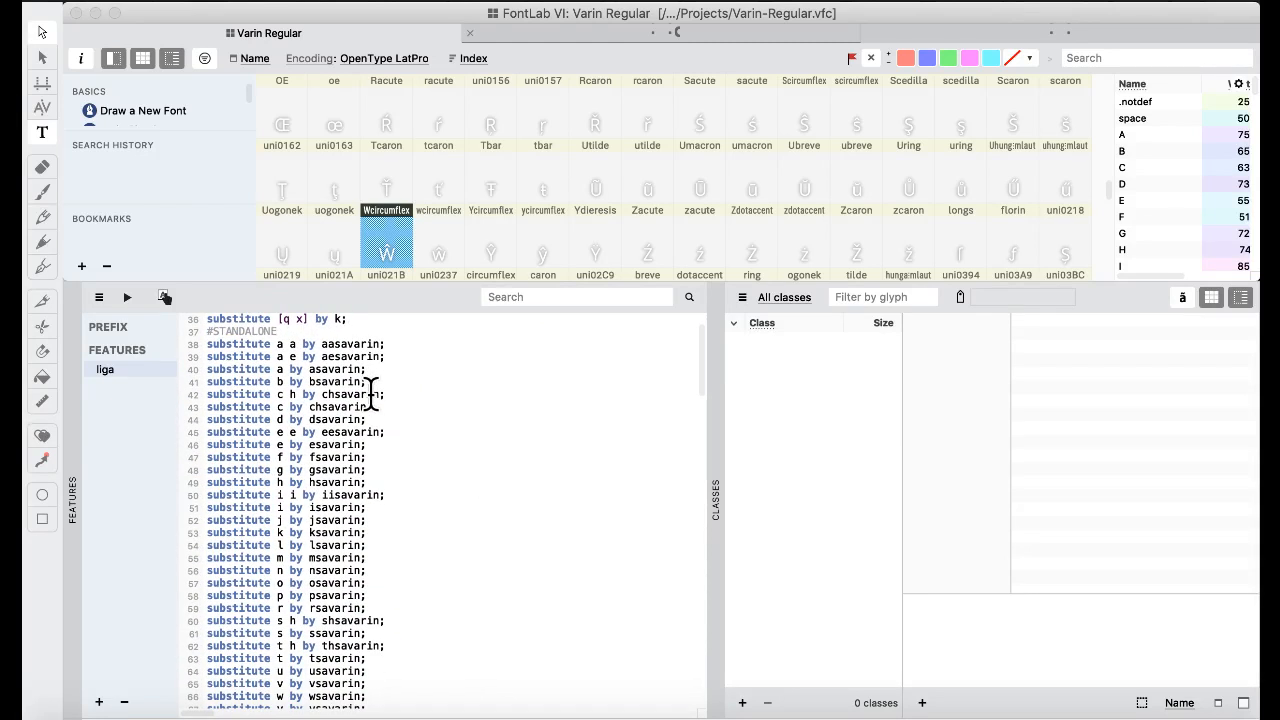
scroll(370, 395, "up", 2)
left_click(334, 369)
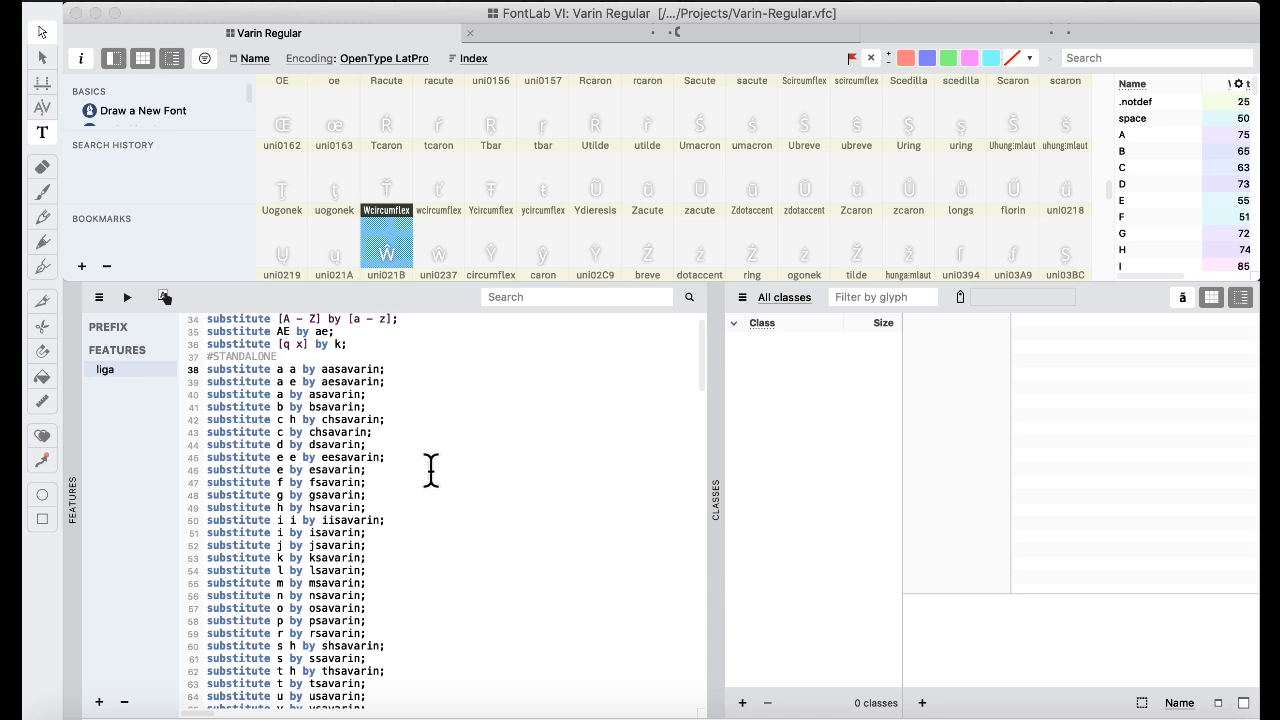
scroll(430, 470, "down", 6)
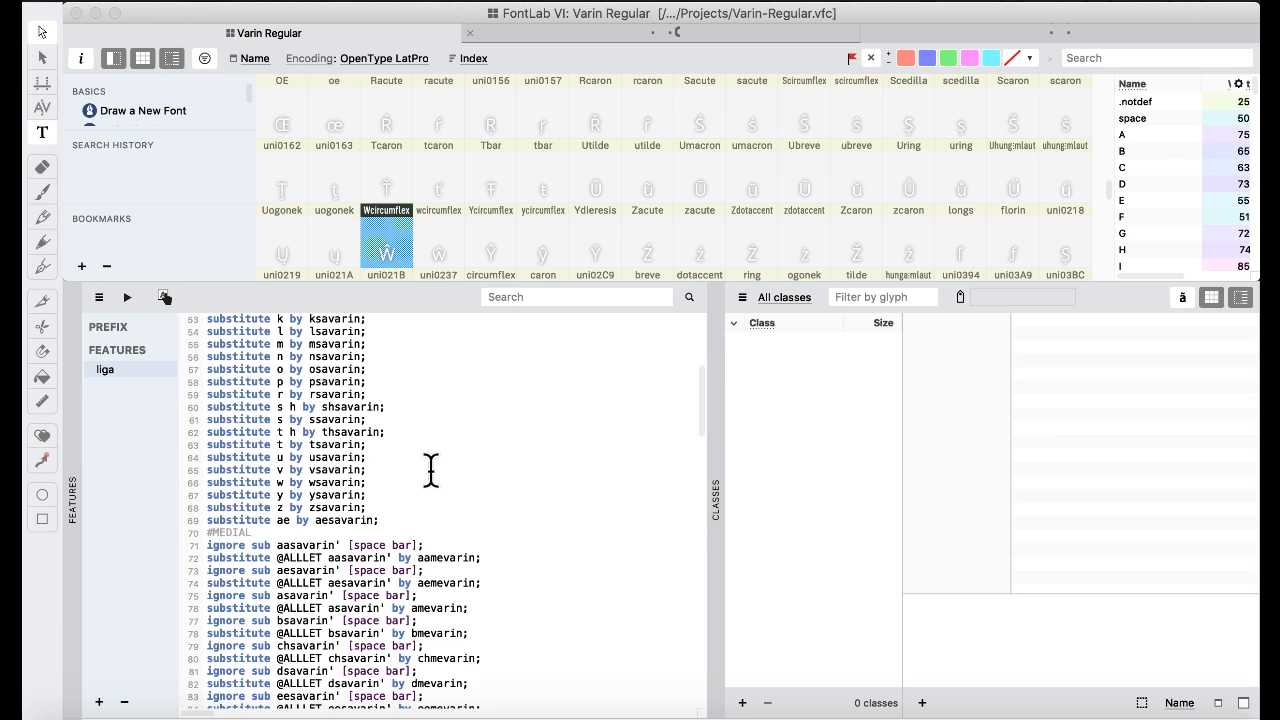
scroll(431, 470, "up", 6)
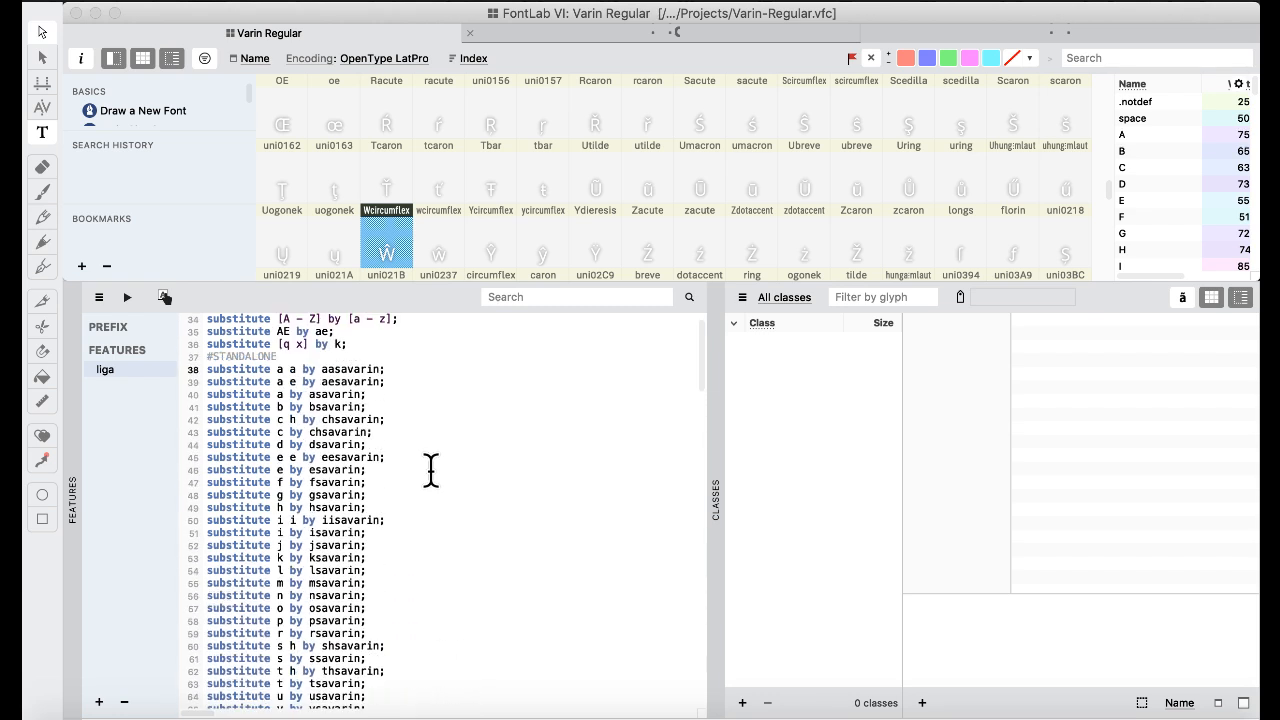
scroll(431, 470, "down", 1)
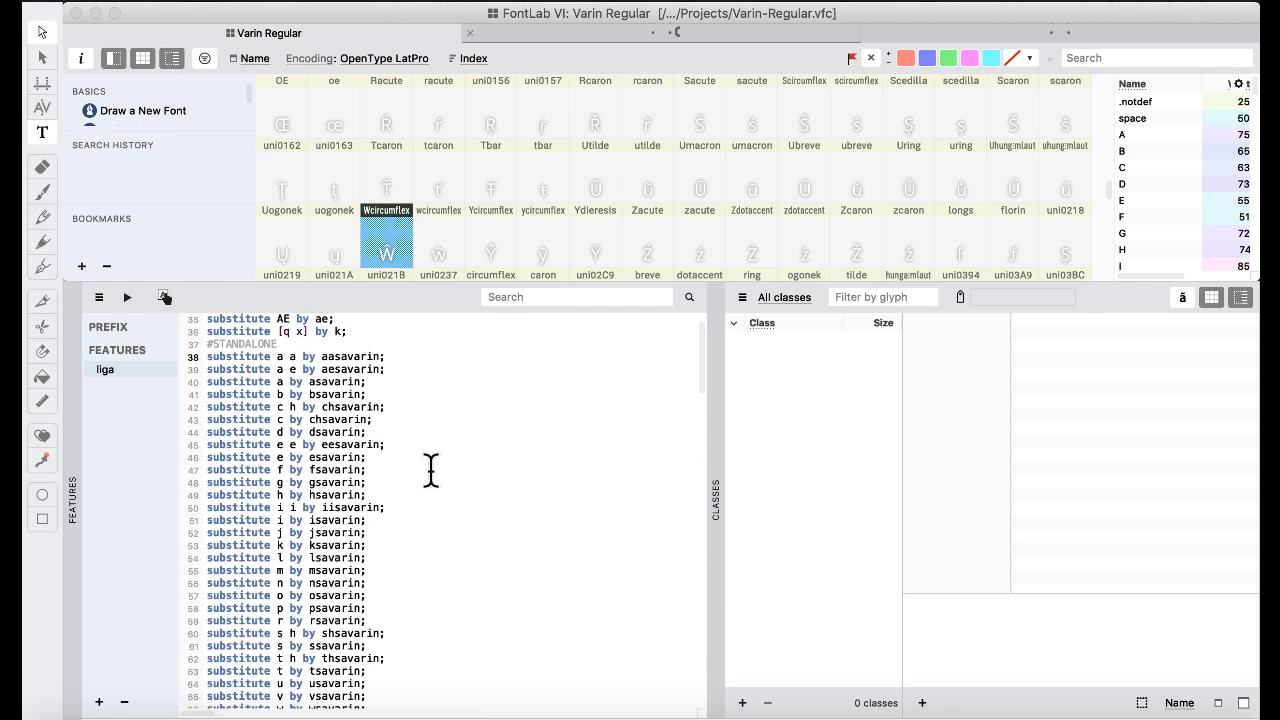
scroll(363, 528, "down", 2)
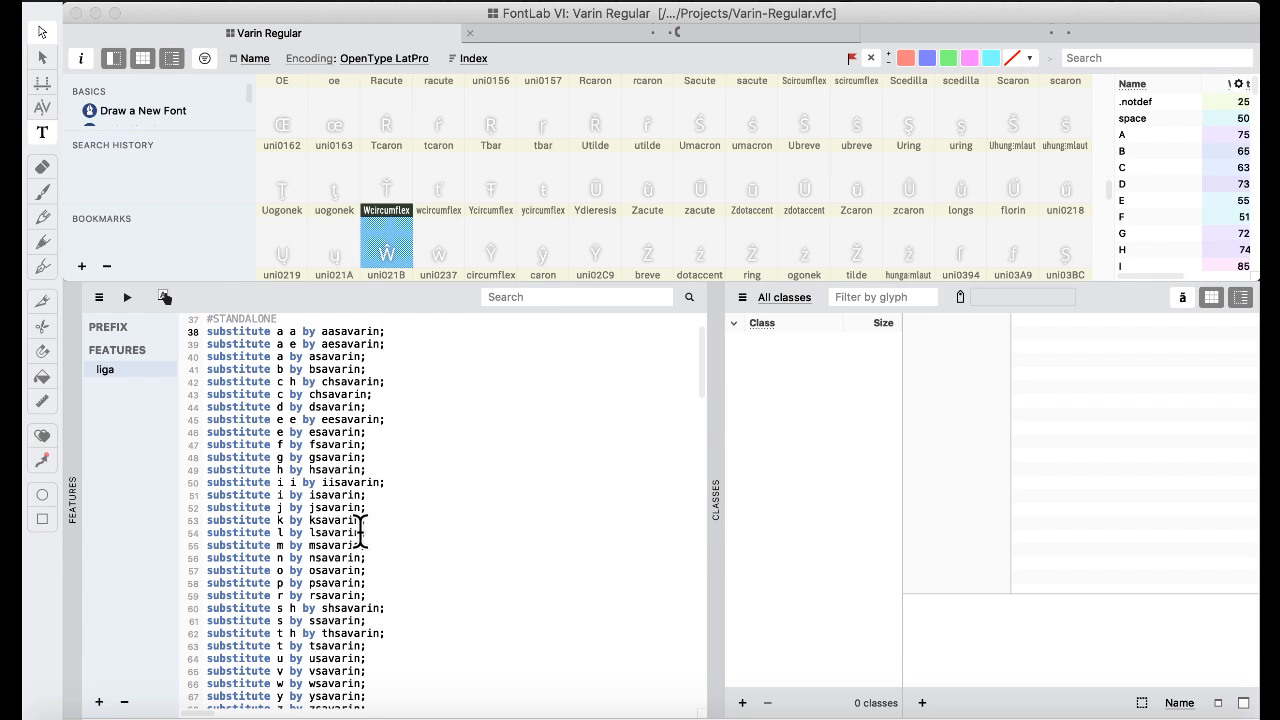
scroll(362, 530, "down", 4)
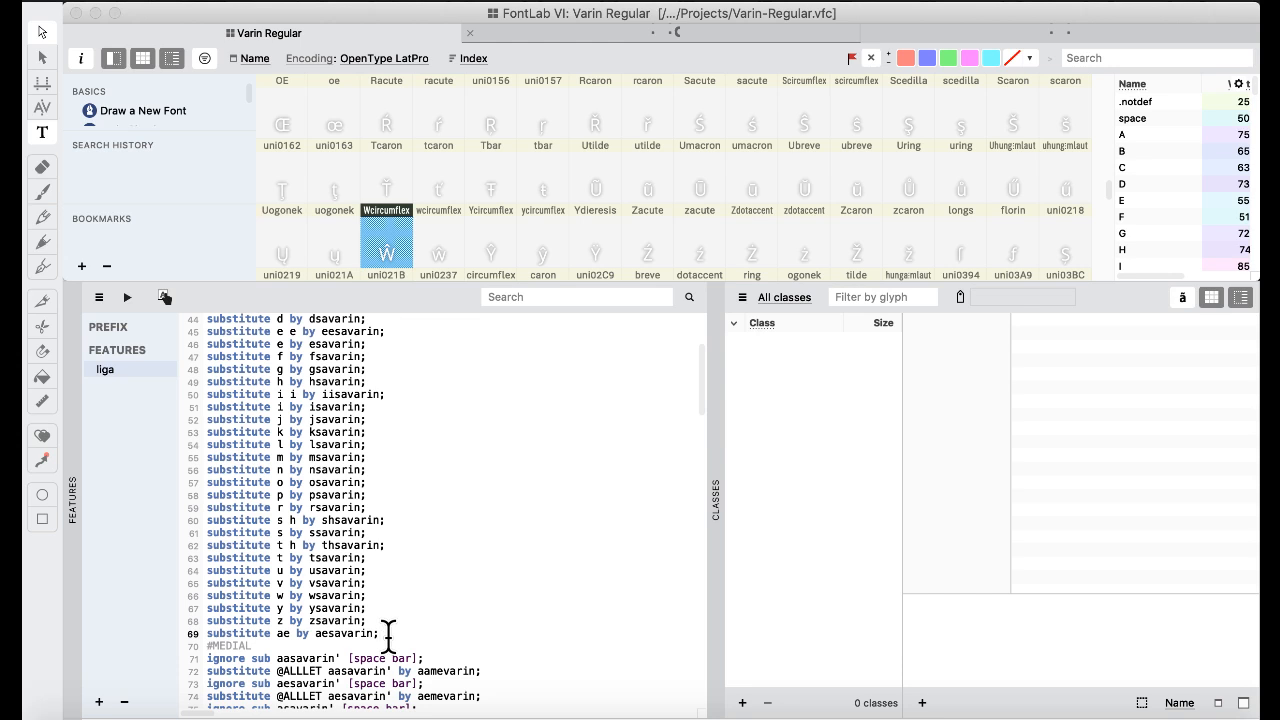
- Change the FINAL comment heading below the medial rules in the liga feature to STANALONE
scroll(388, 634, "down", 13)
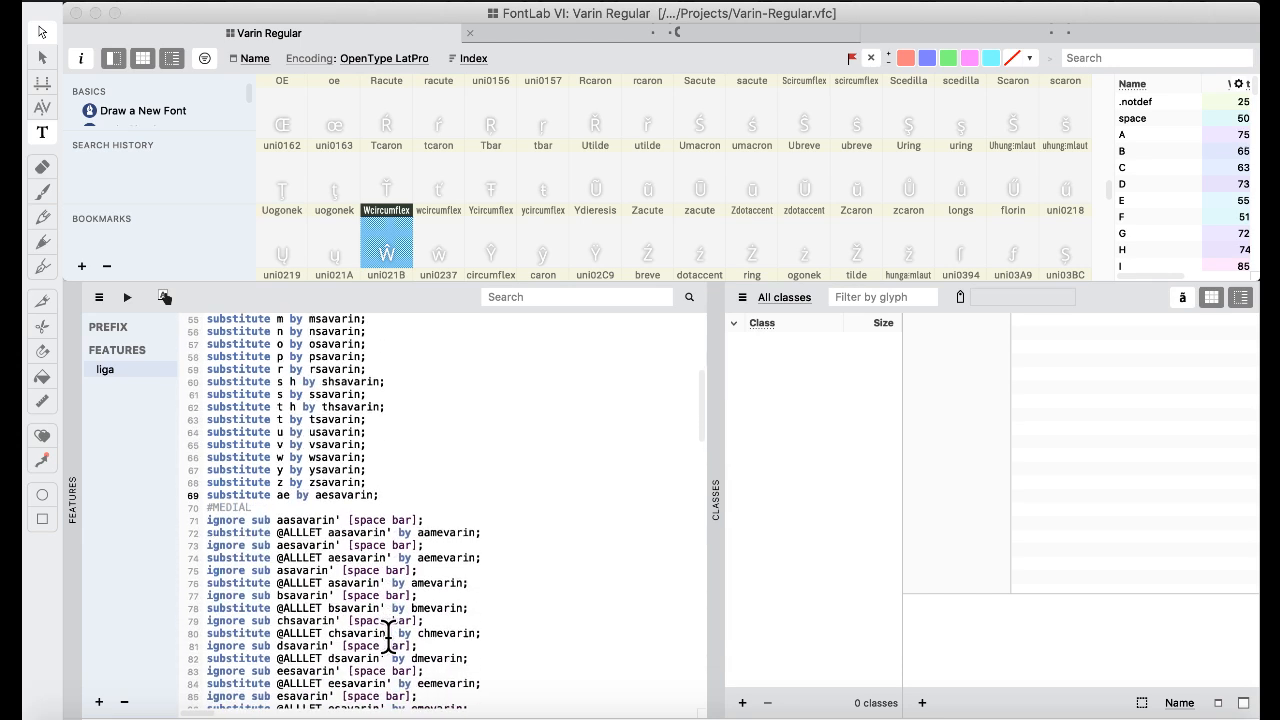
scroll(388, 634, "down", 10)
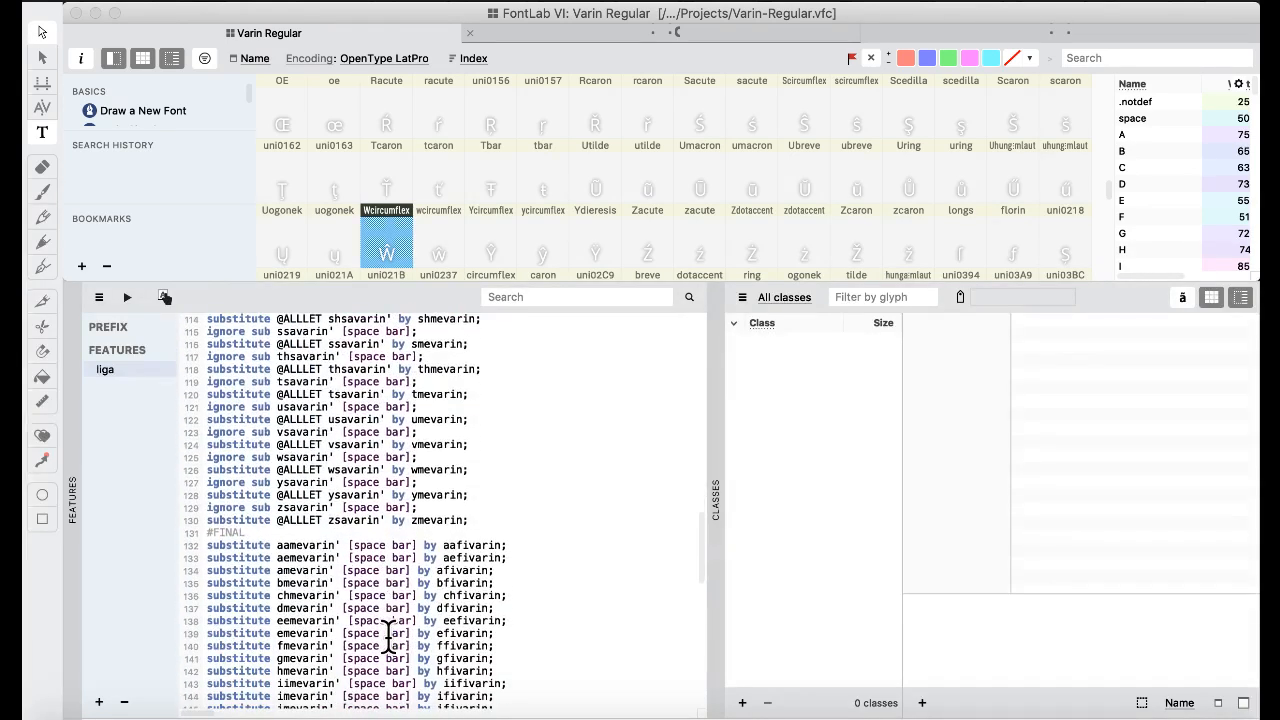
scroll(388, 634, "down", 8)
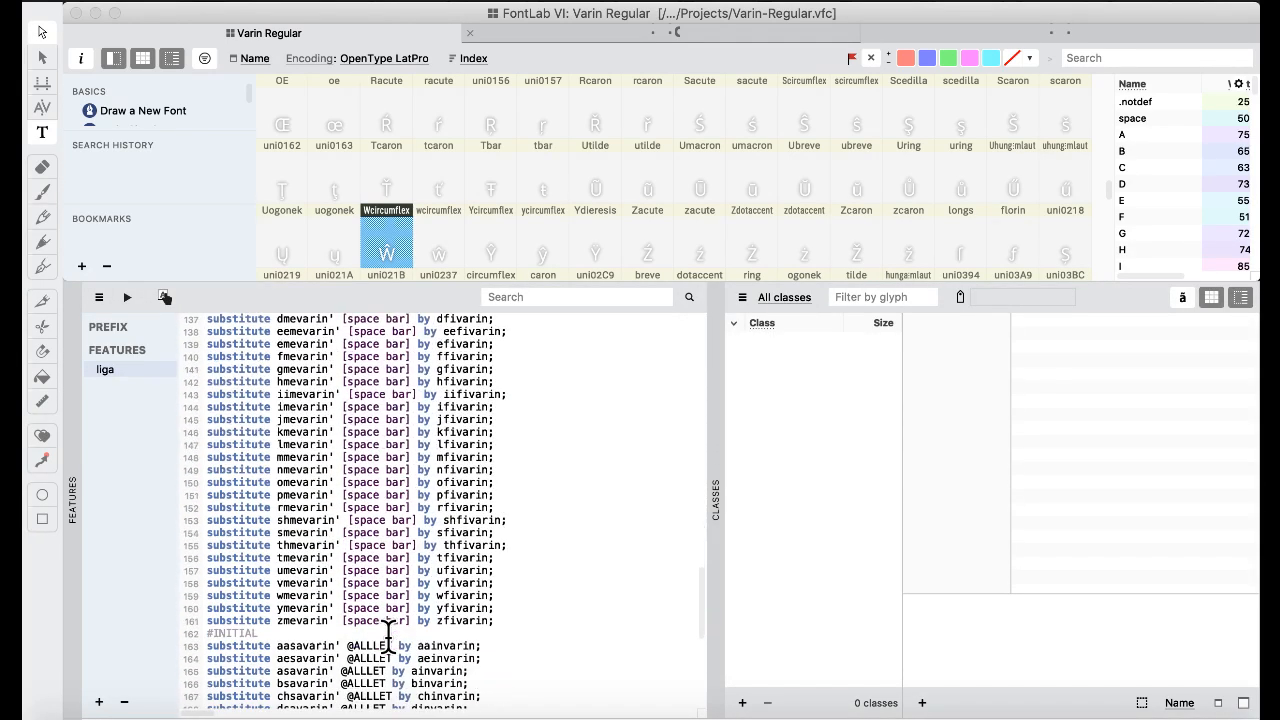
scroll(388, 634, "up", 5)
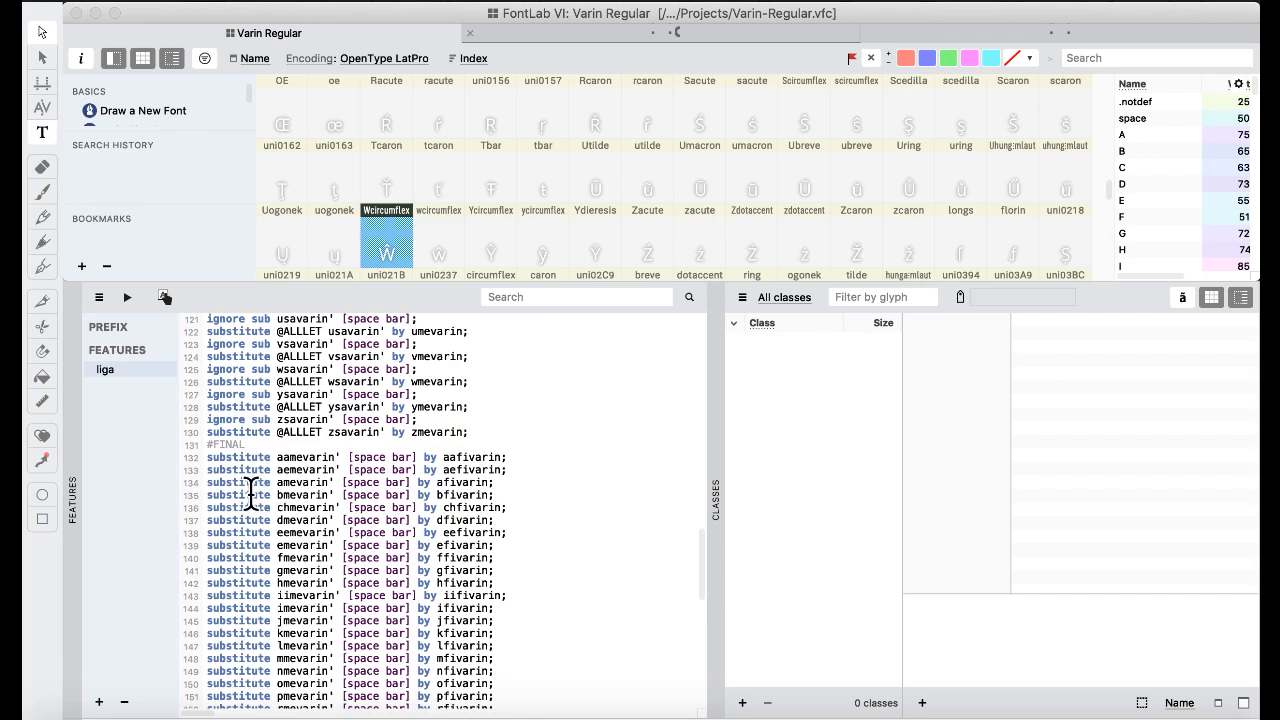
left_click_drag(207, 444, 229, 450)
double_click(229, 448)
type("STANALONE")
- Change the STANDALONE comment heading above the first savarin substitutions to FINAL
scroll(350, 425, "up", 15)
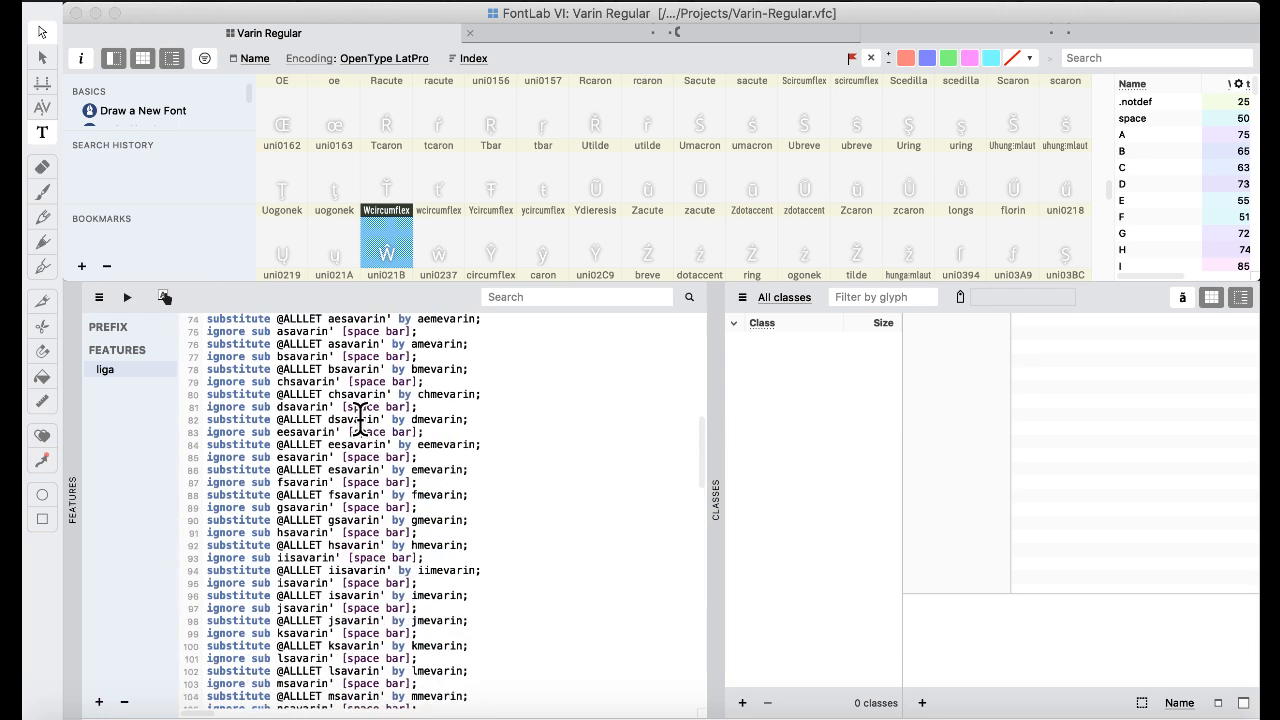
scroll(360, 418, "up", 7)
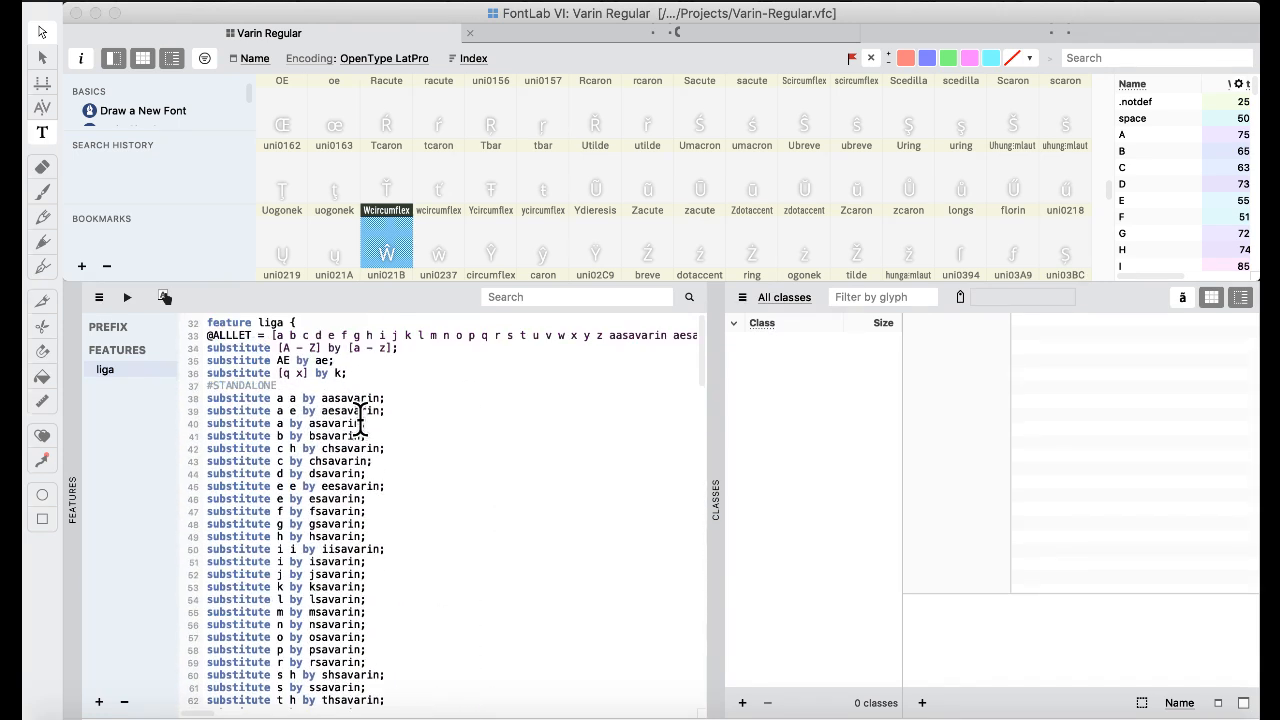
double_click(249, 385)
type("FINAL")
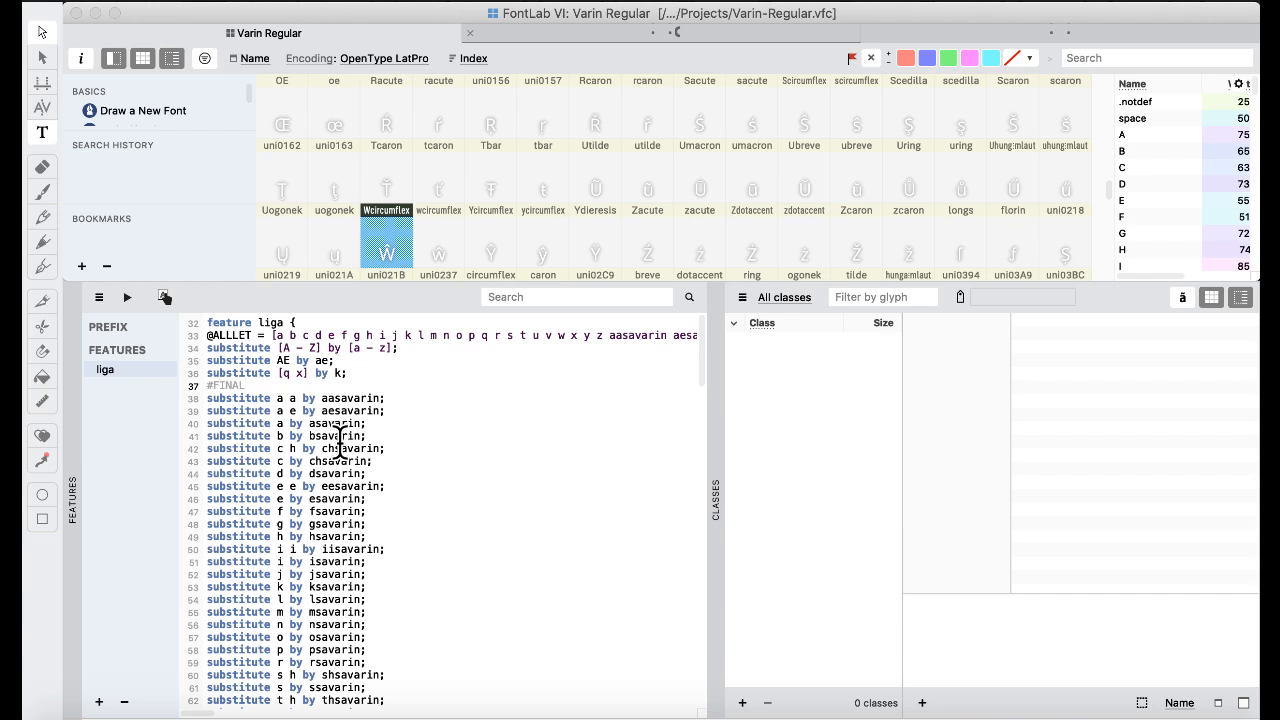
- Copy all substitutions under the liga feature's FINAL heading and paste them into Untitled.txt in place of its existing text
scroll(340, 440, "down", 3)
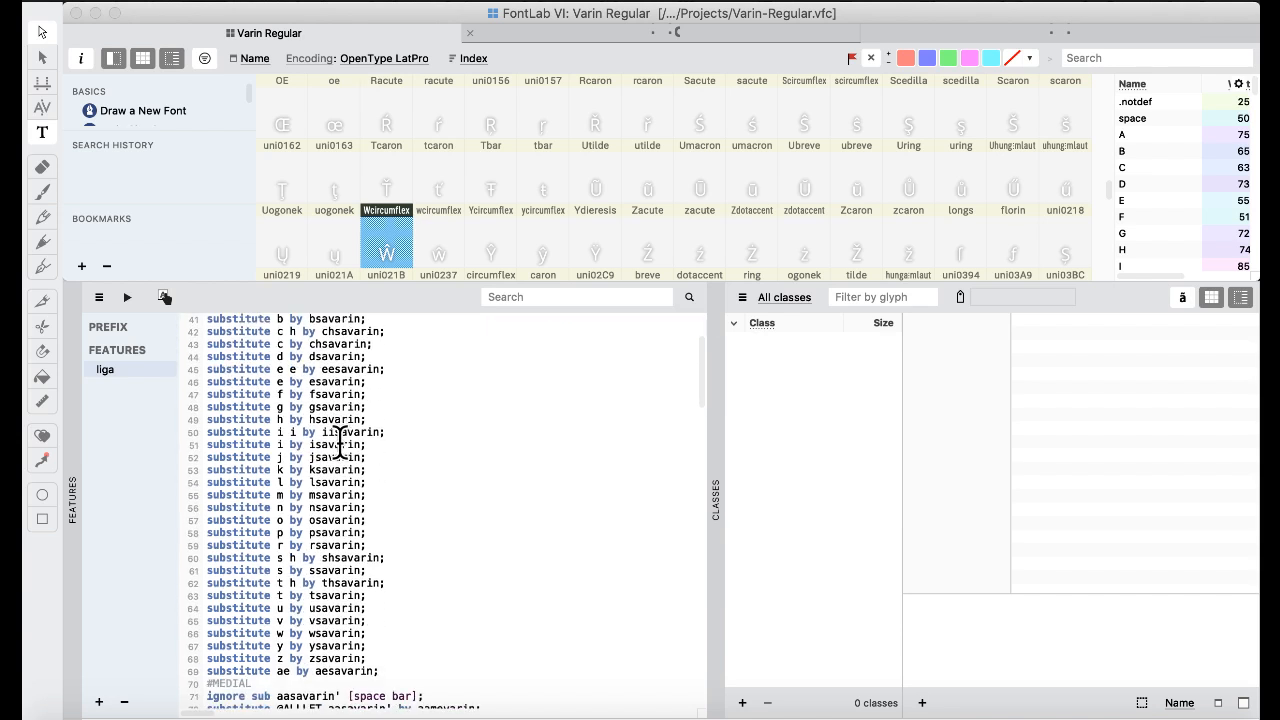
left_click_drag(397, 663, 194, 409)
key("super+c")
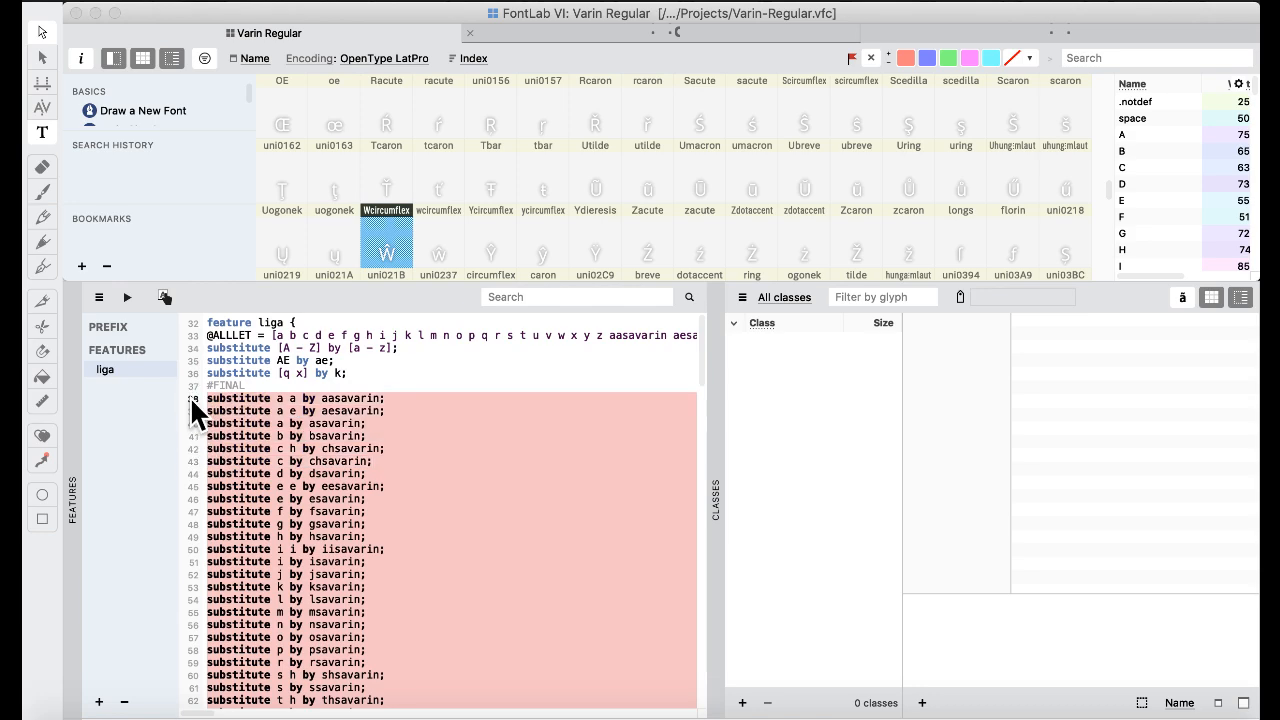
key("ctrl+Up")
left_click(1060, 471)
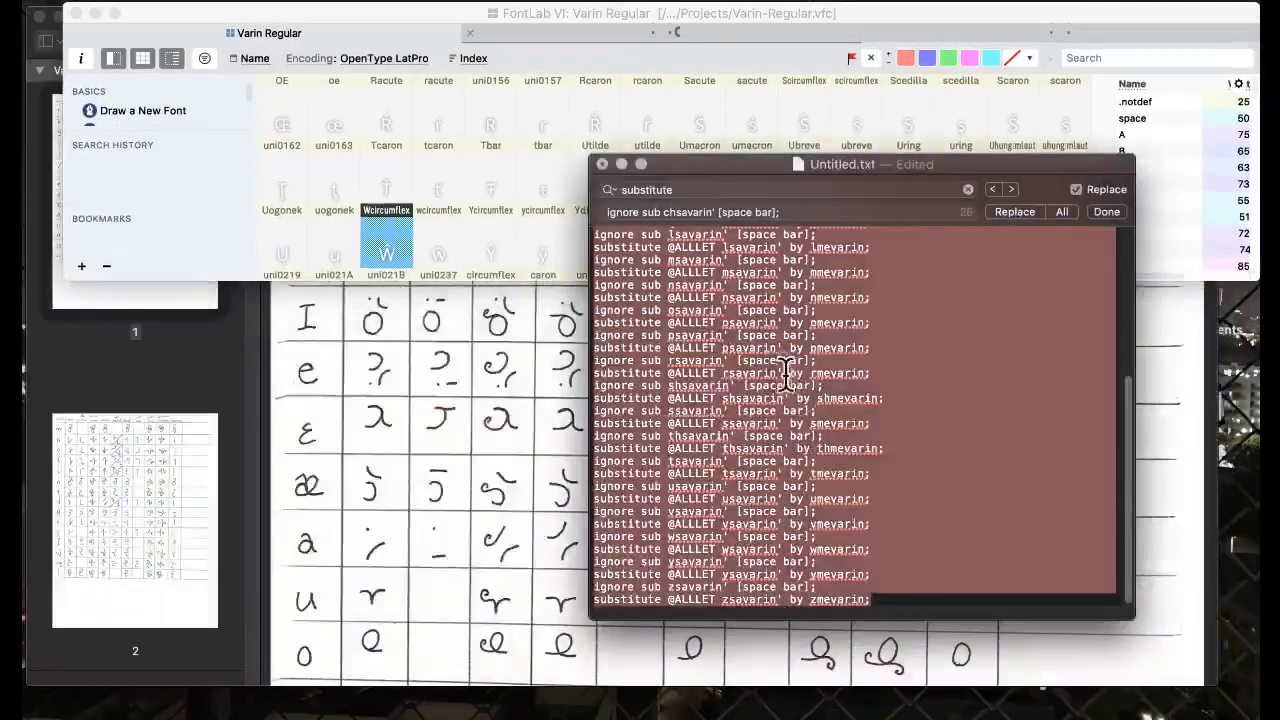
key("super+a")
key("super+v")
scroll(766, 314, "up", 5)
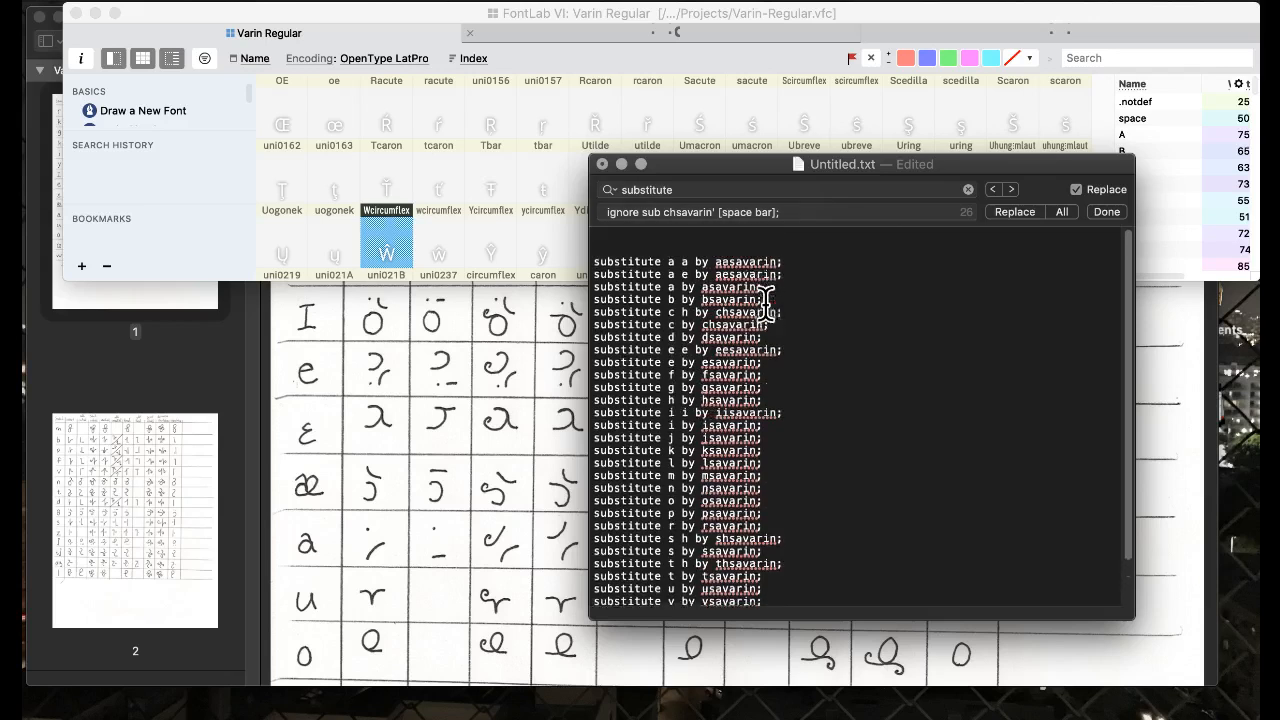
- Replace every occurrence of savarin with fivarin in Untitled.txt
double_click(706, 196)
type("savarin")
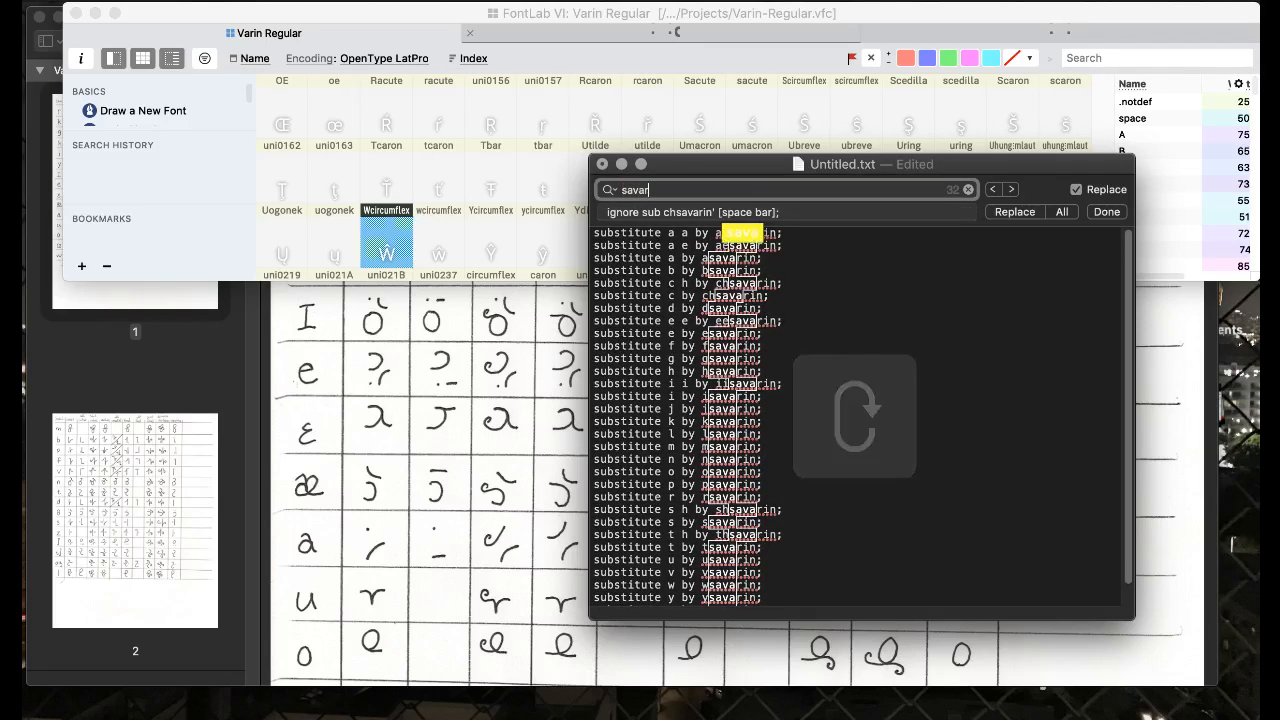
type("fivarin")
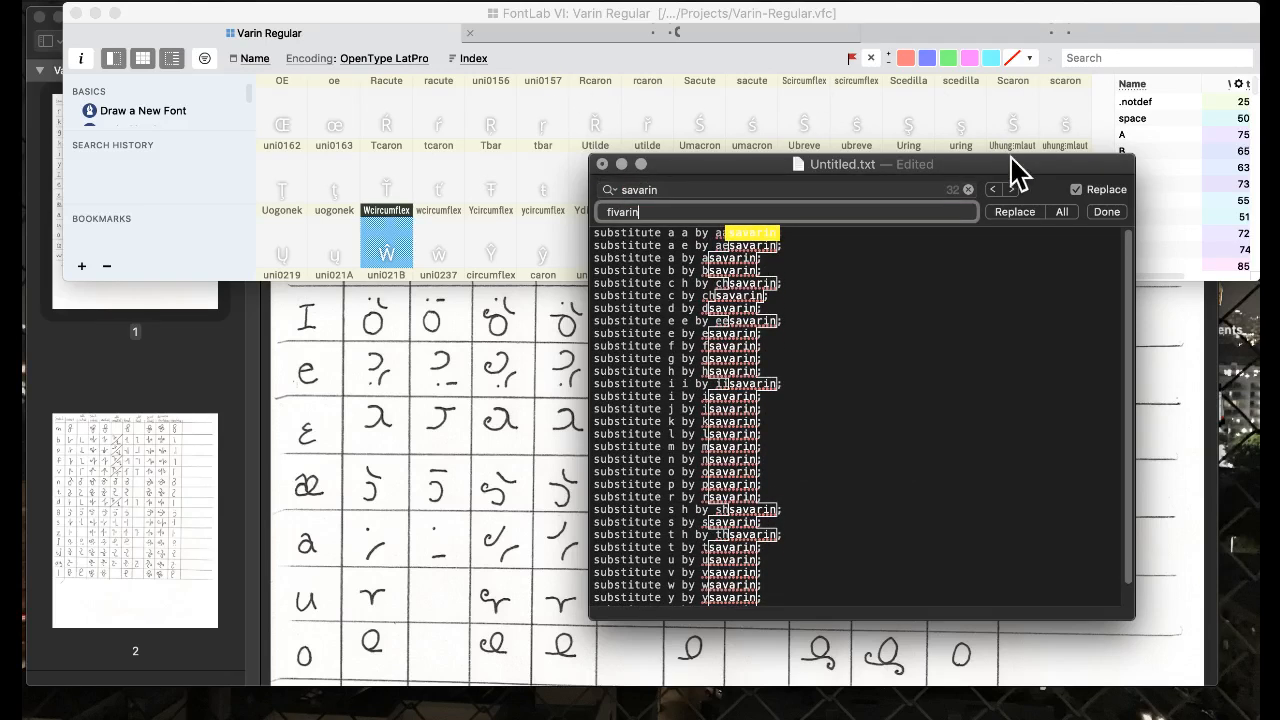
left_click(1061, 212)
left_click(786, 429)
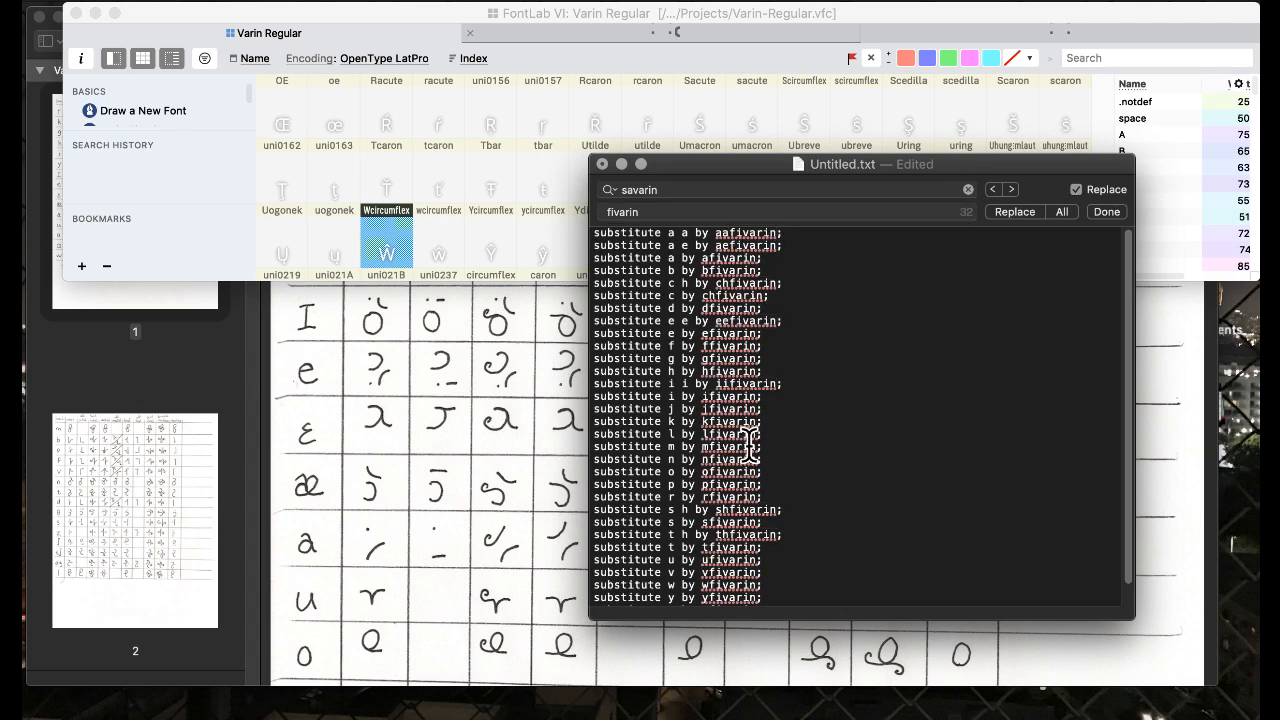
- Copy the fivarin substitutions from Untitled.txt and paste them over the FINAL section's savarin rules in FontLab's liga feature
key("super+a")
left_click(403, 246)
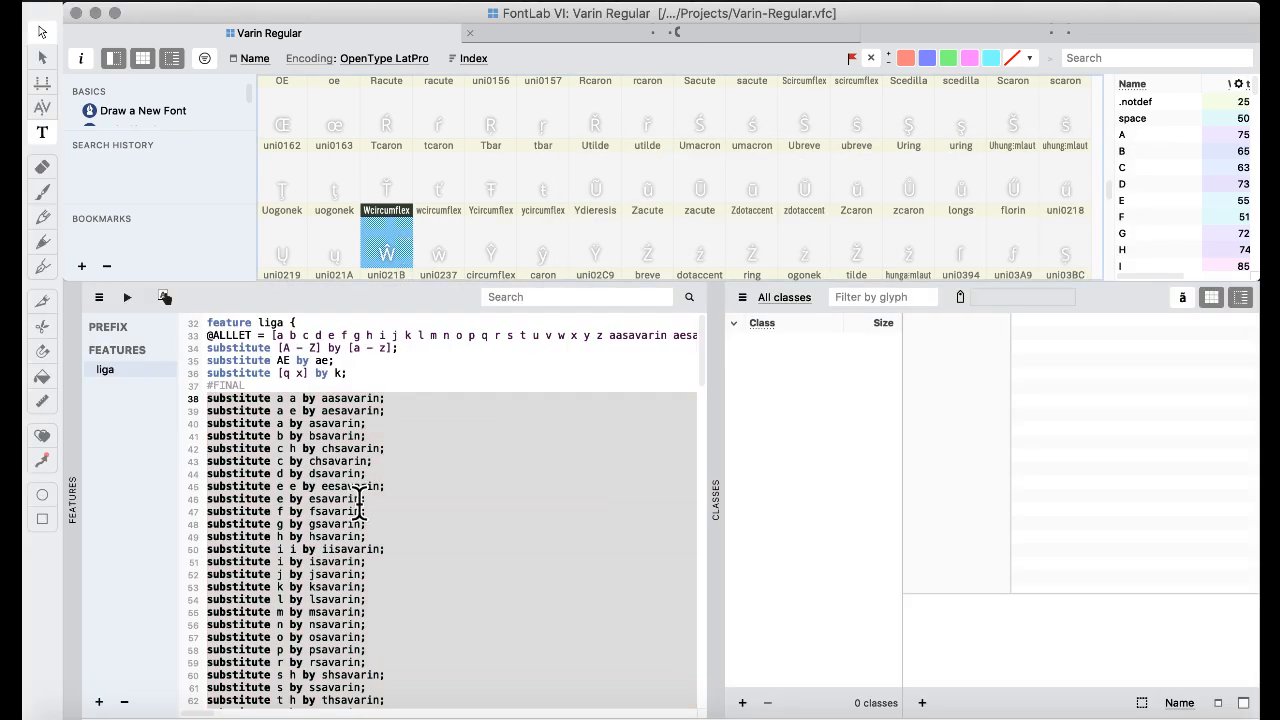
left_click(329, 455)
scroll(329, 455, "down", 6)
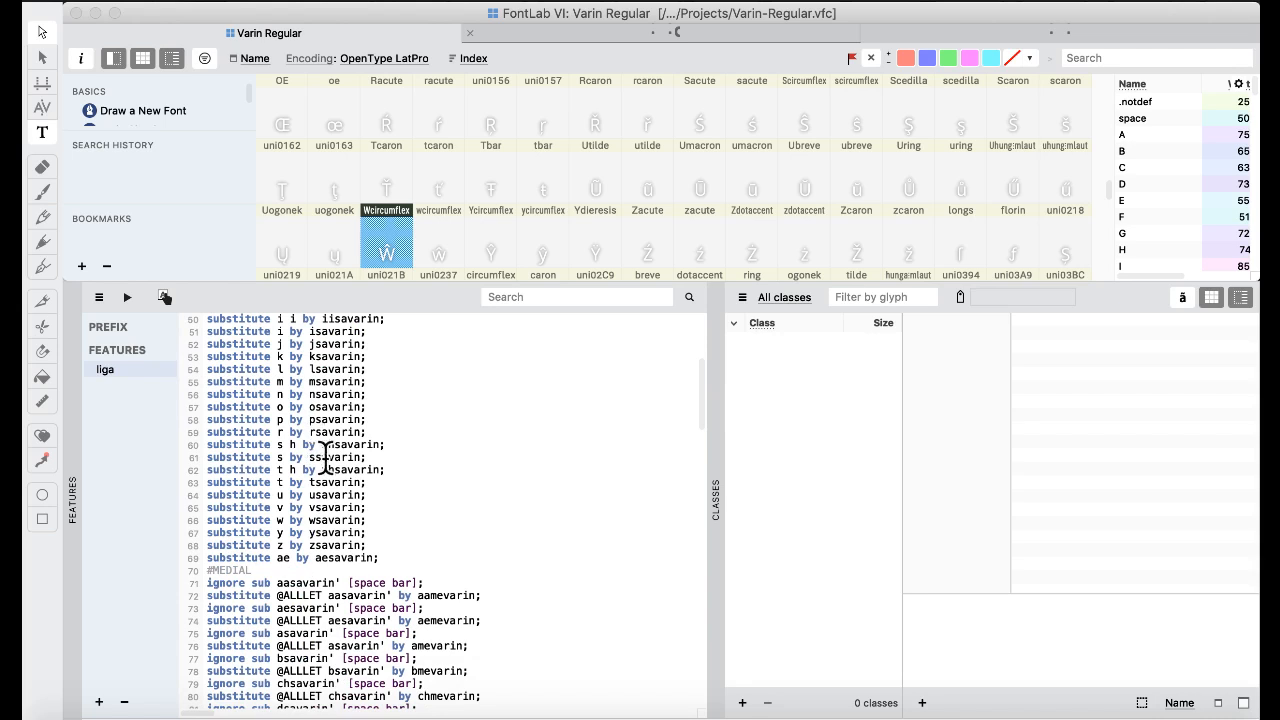
left_click_drag(393, 557, 197, 356)
key("super+v")
scroll(383, 420, "up", 2)
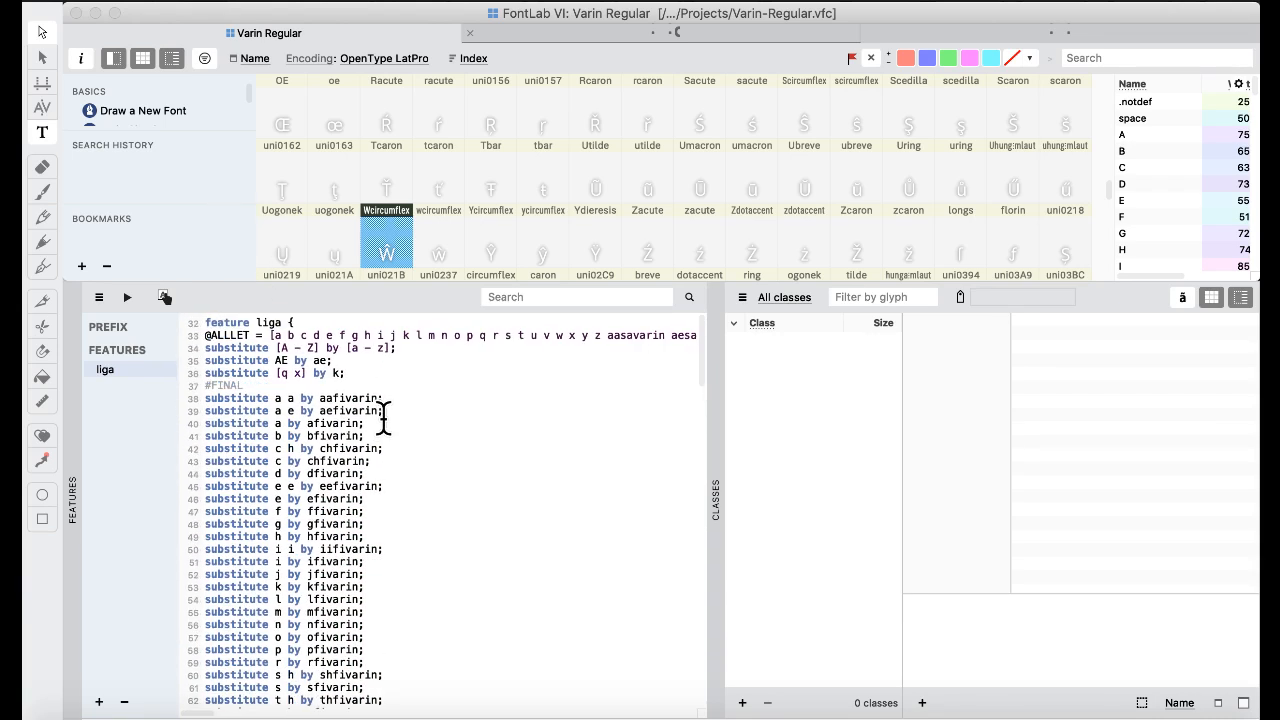
- Copy all substitutions under the liga feature's INITIAL heading and paste them into Untitled.txt in place of its text
scroll(383, 420, "down", 10)
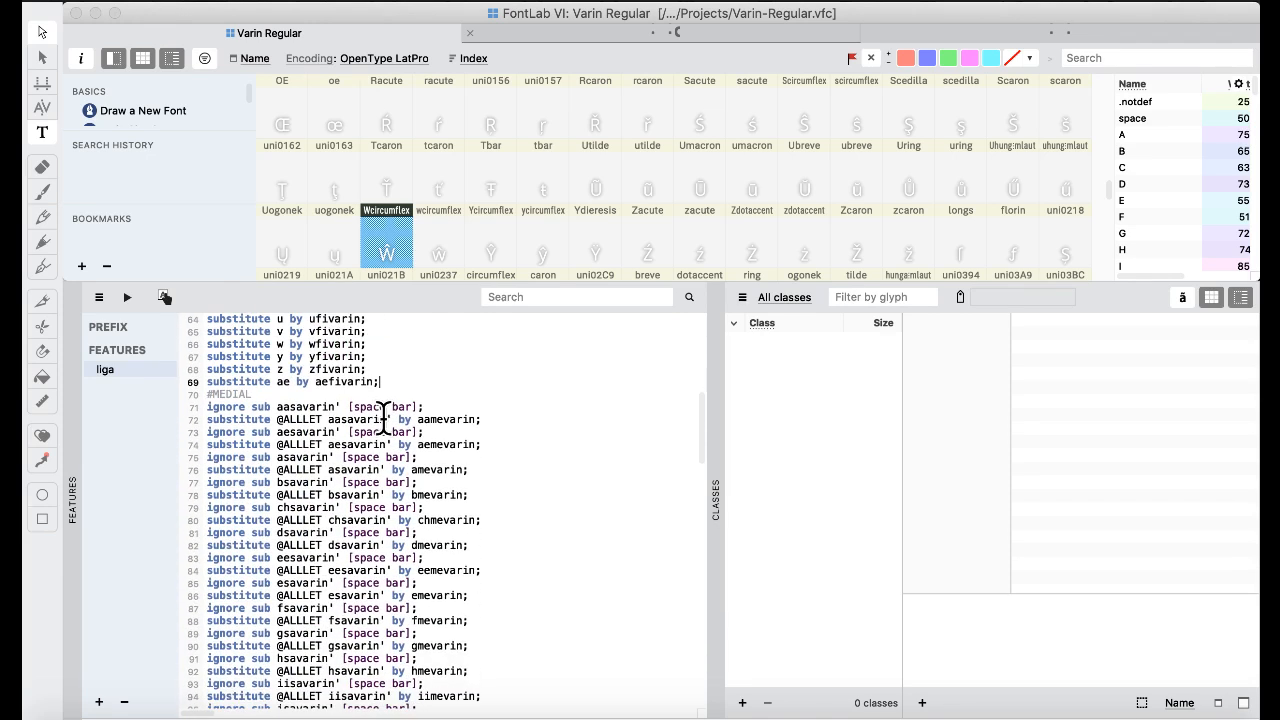
scroll(408, 381, "up", 2)
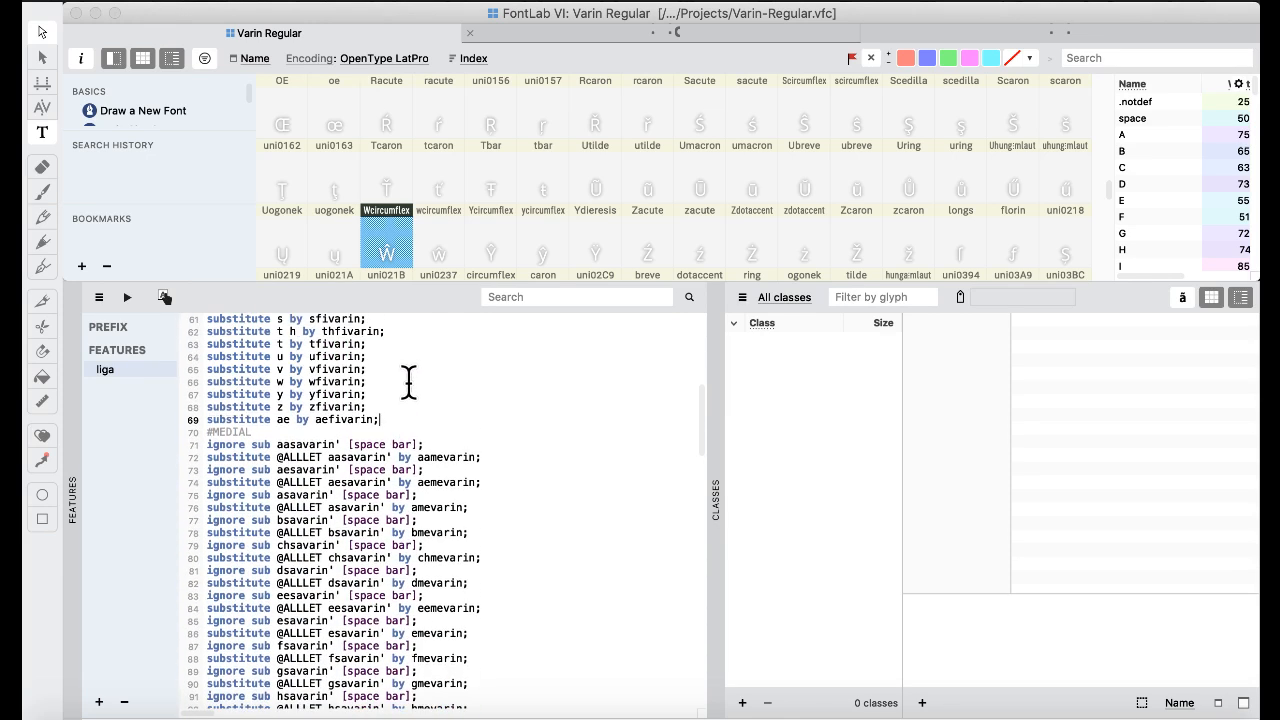
scroll(408, 380, "up", 1)
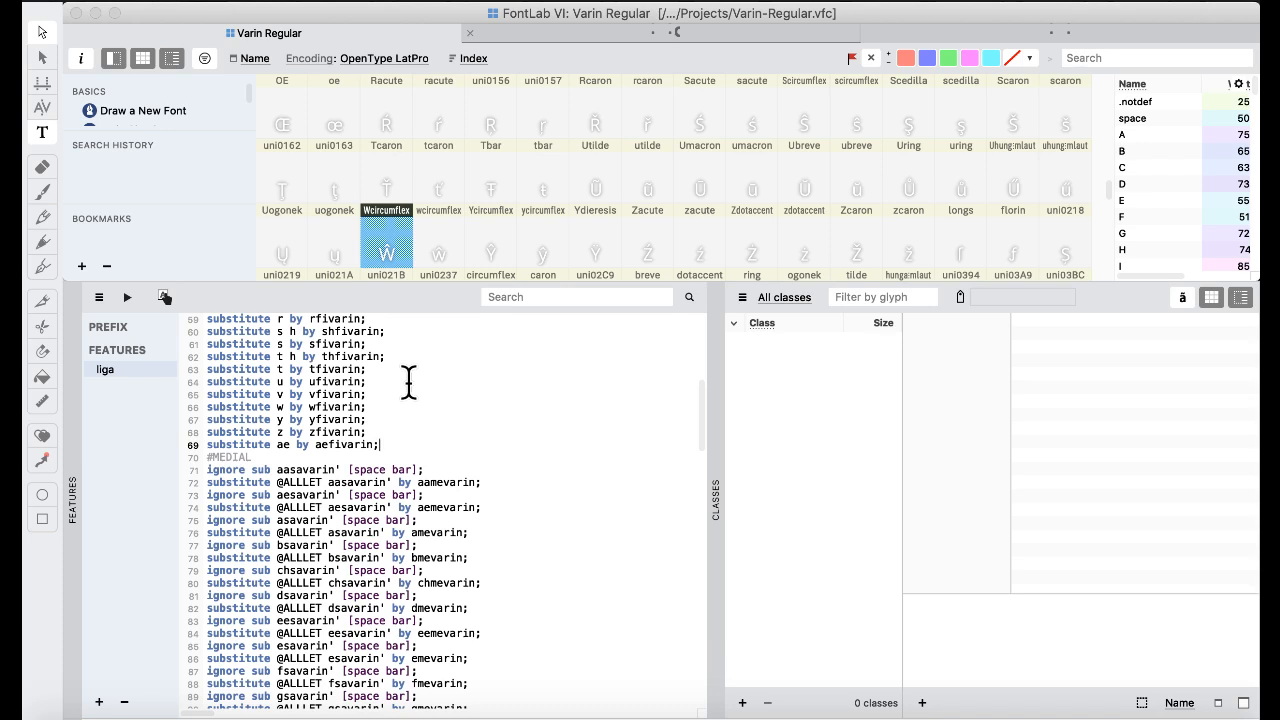
scroll(408, 380, "down", 15)
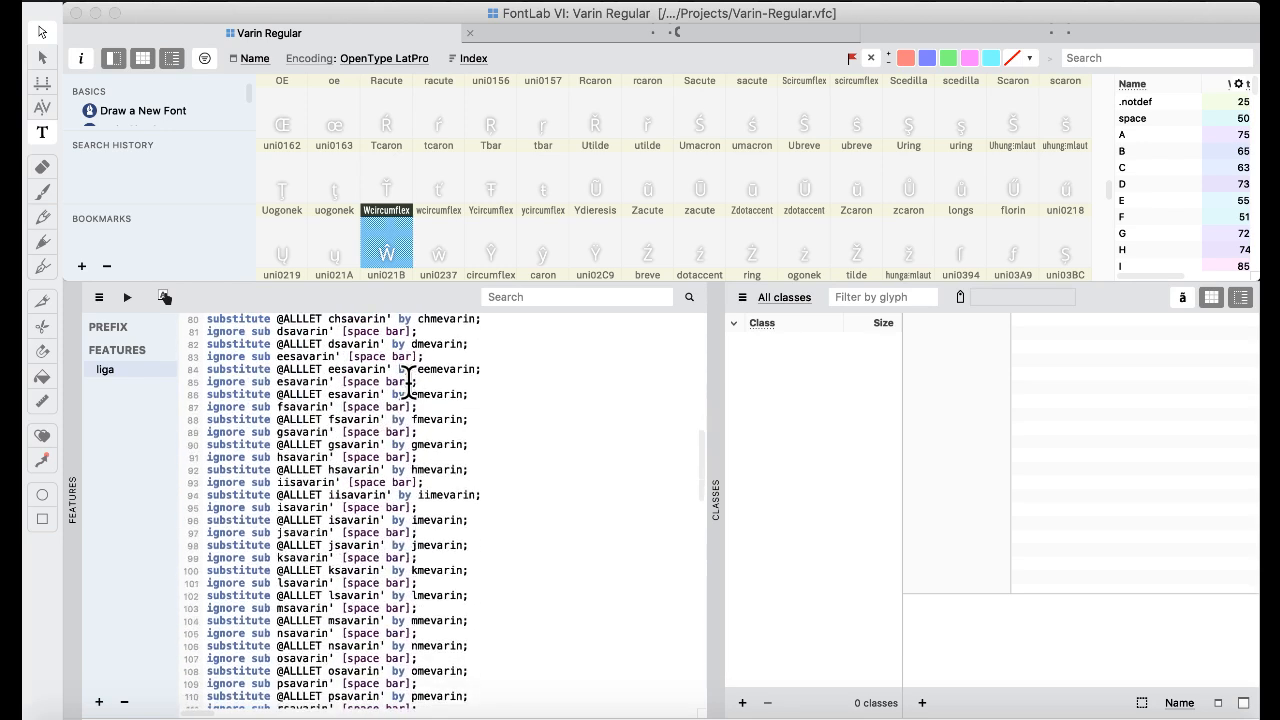
scroll(408, 380, "down", 15)
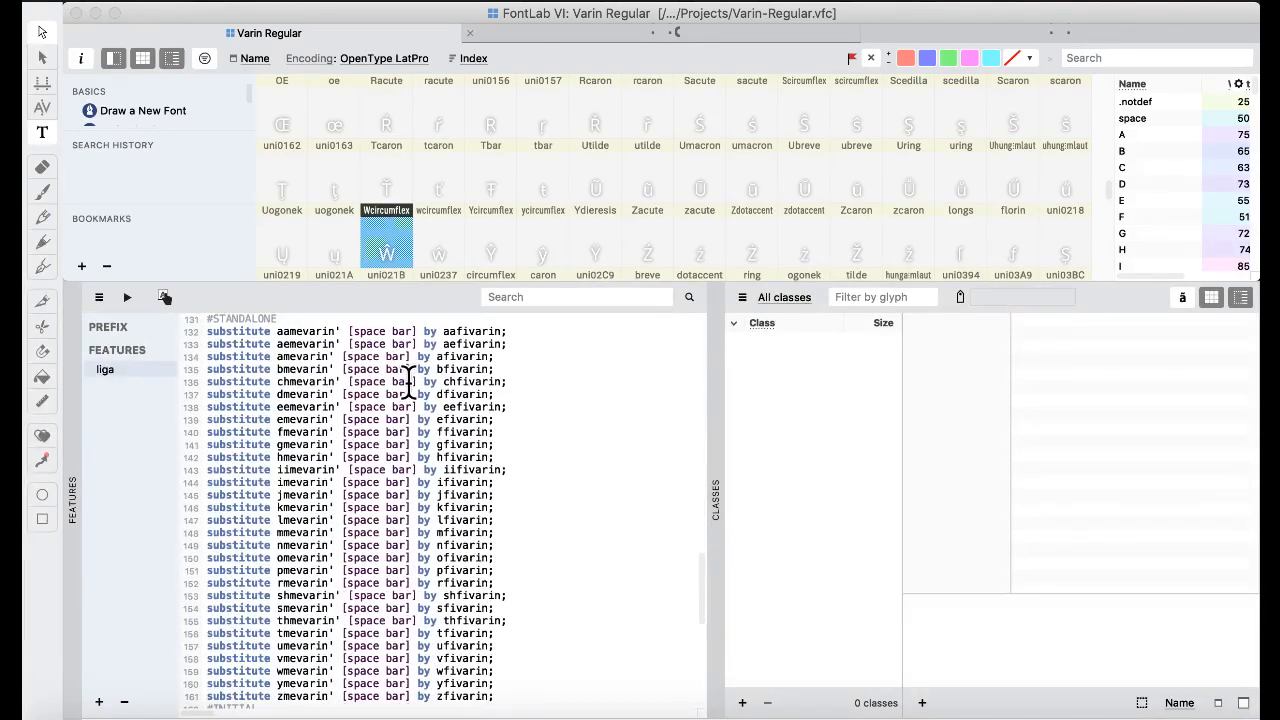
scroll(408, 380, "down", 2)
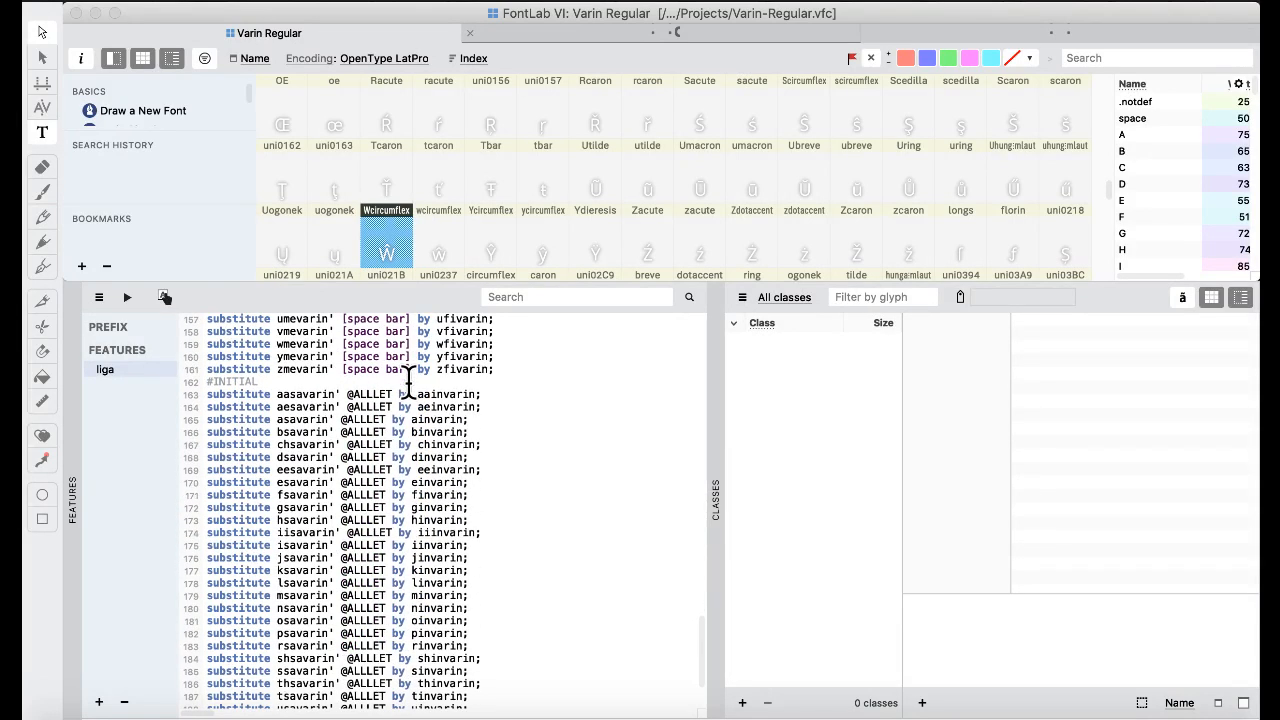
scroll(408, 380, "down", 2)
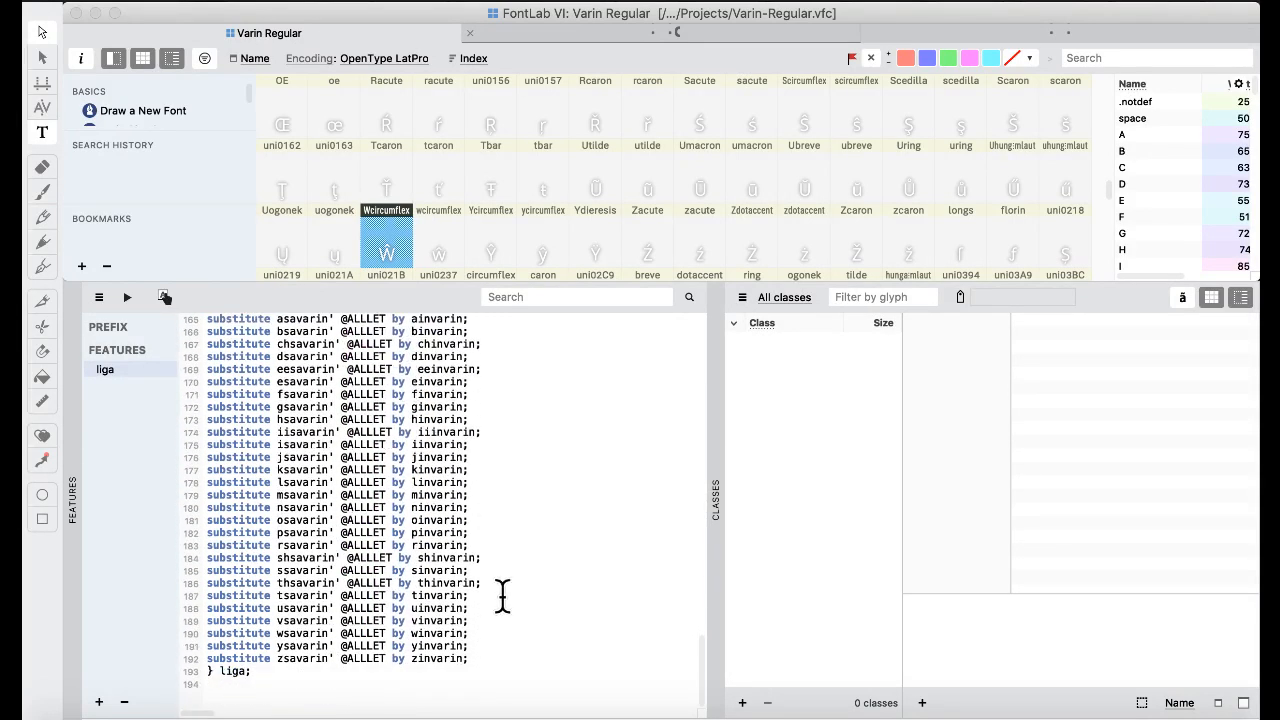
left_click_drag(470, 655, 209, 475)
key("super+c")
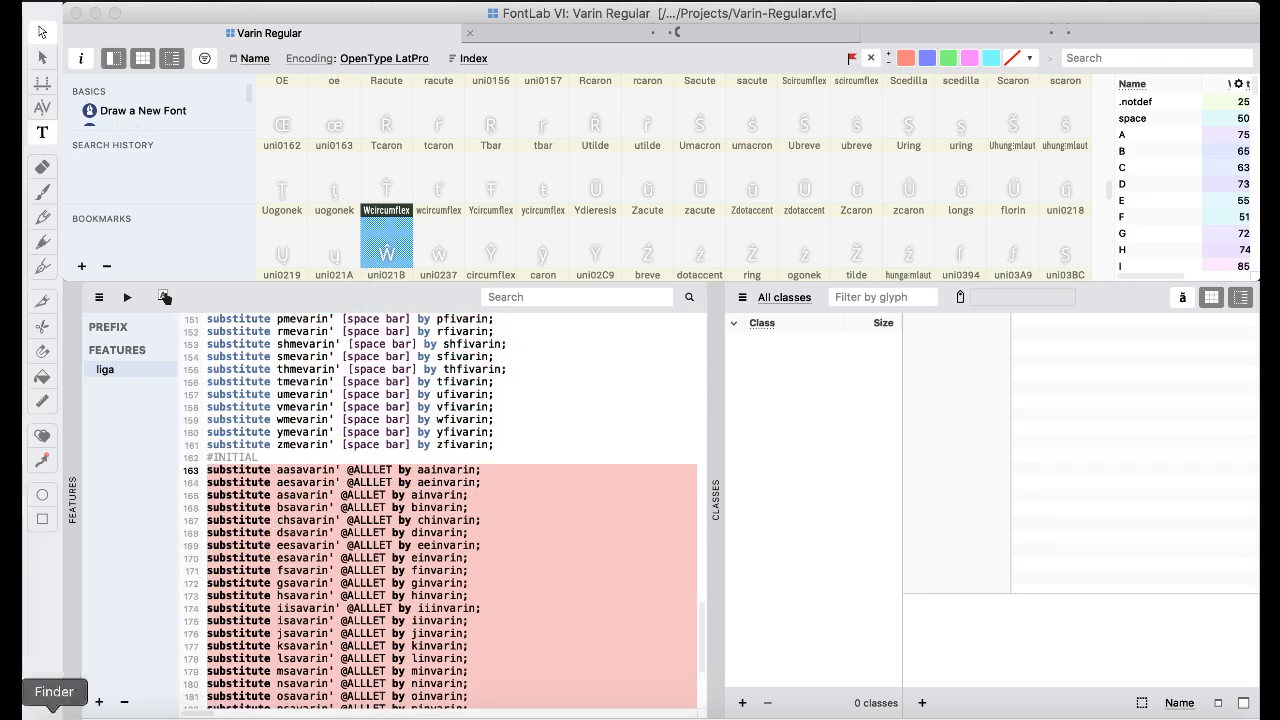
mouse_move(25, 716)
left_click(990, 405)
key("super+a")
key("super+v")
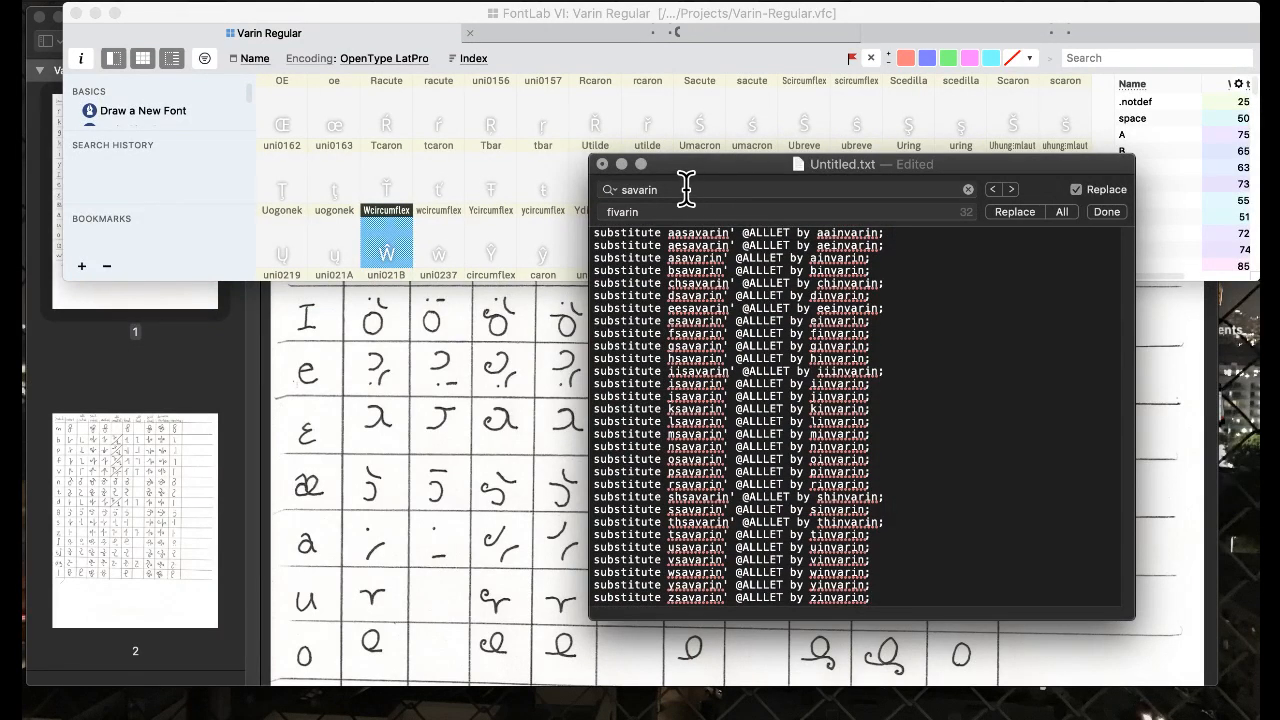
- Replace all savarin with fivarin in Untitled.txt and paste the result over the INITIAL rules in FontLab's liga feature
left_click(1062, 212)
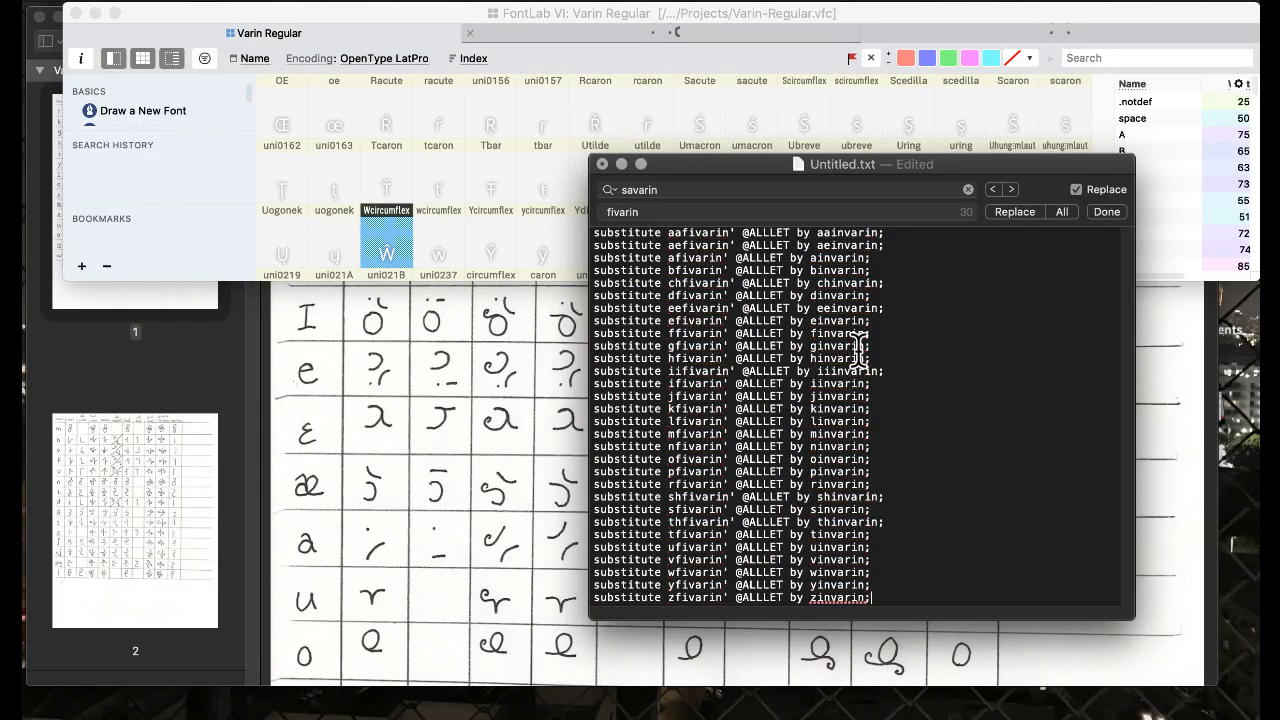
key("super+a")
key("super+c")
left_click(436, 186)
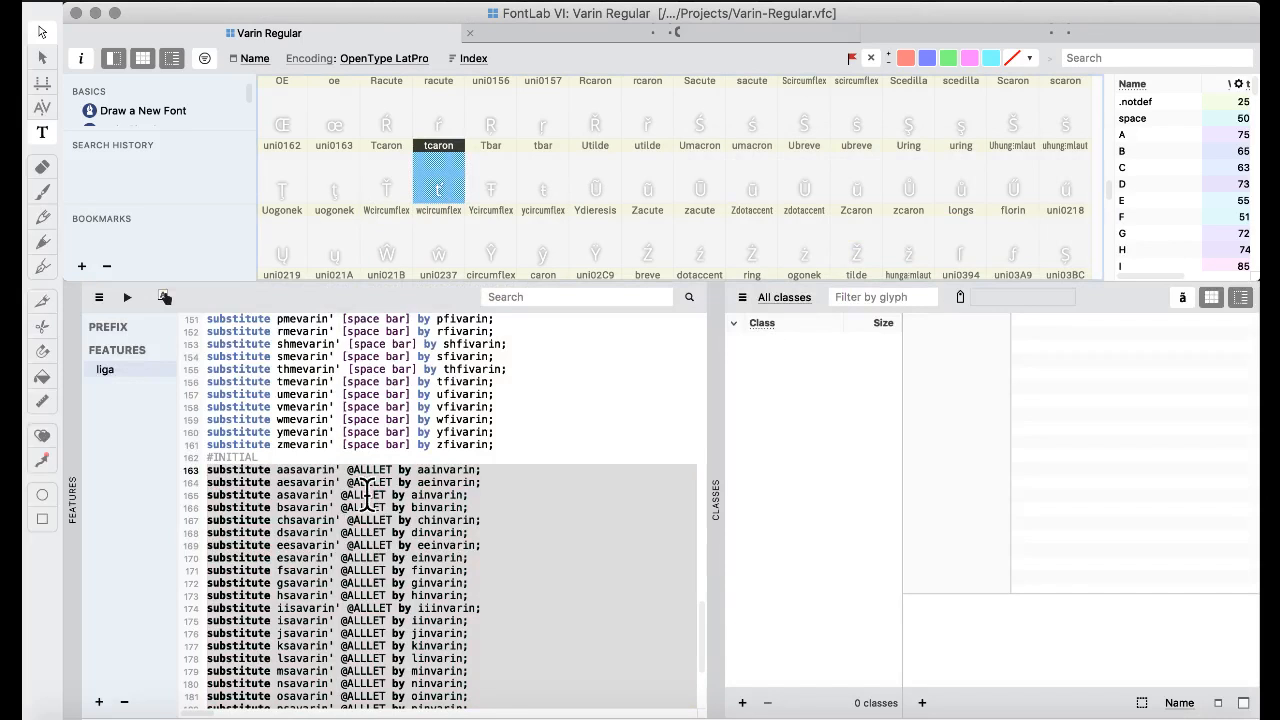
left_click(388, 494)
scroll(449, 523, "down", 5)
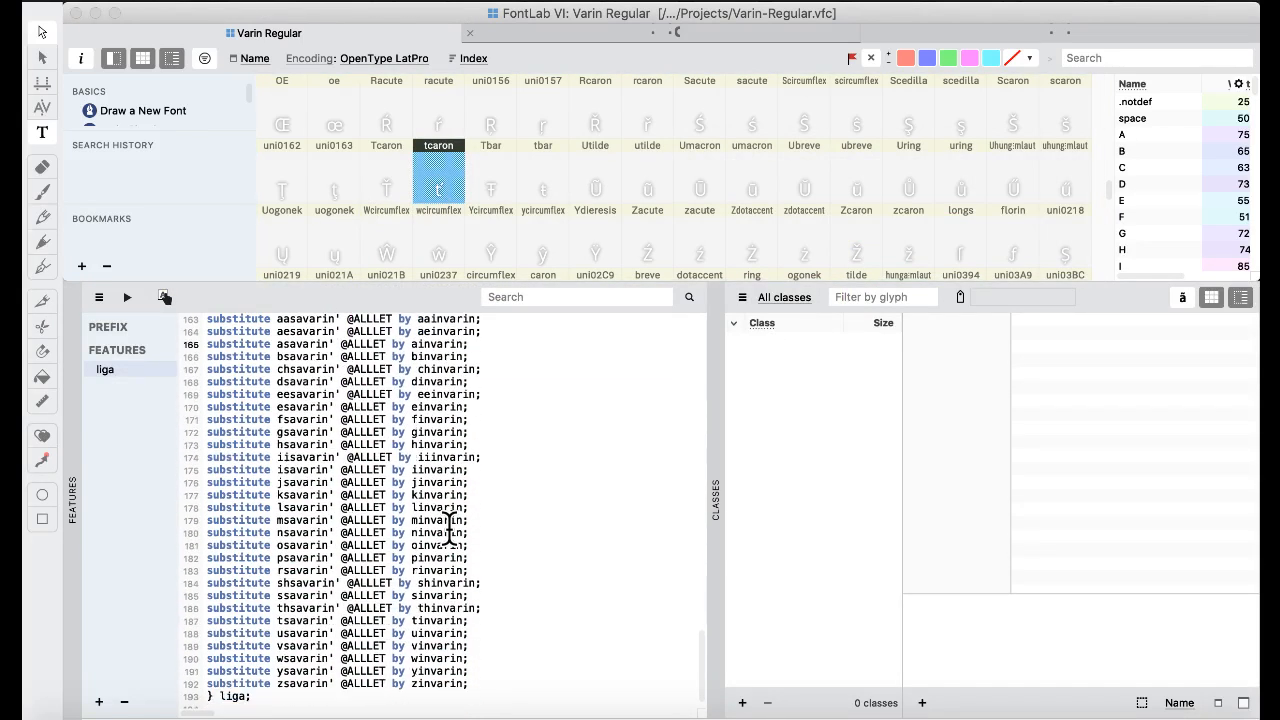
left_click_drag(474, 656, 200, 405)
key("super+v")
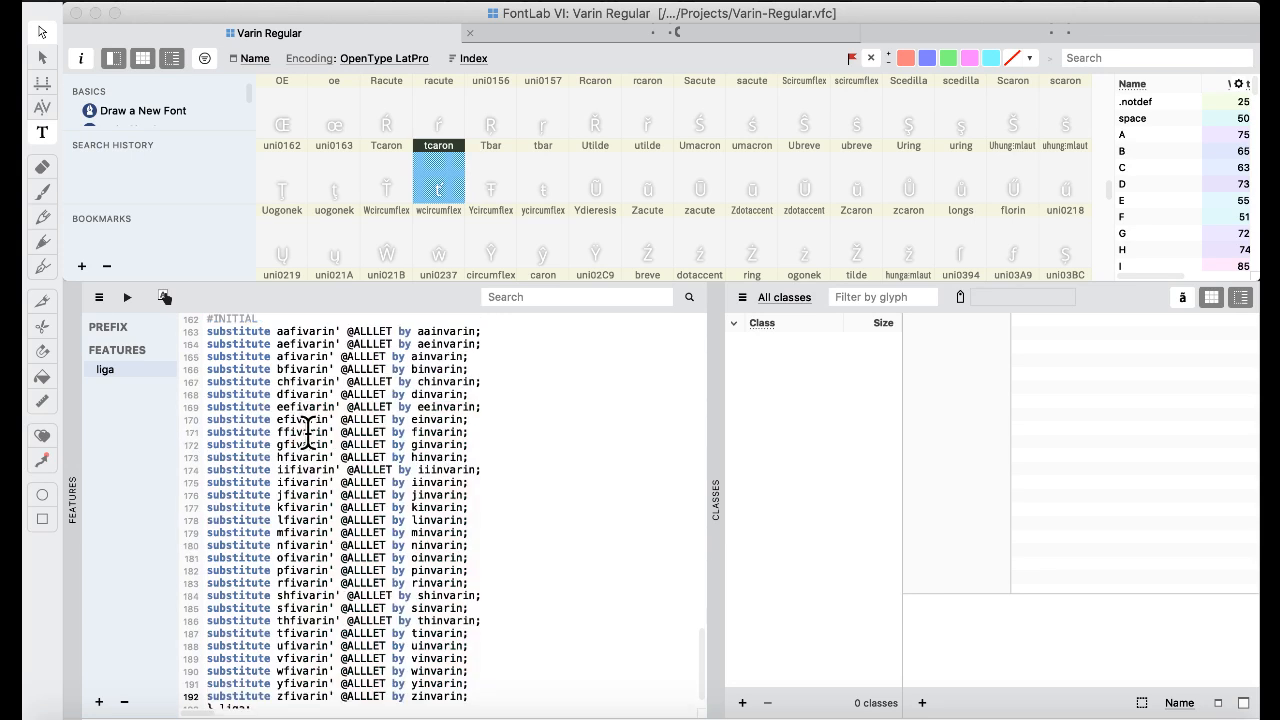
- Copy all ignore sub and substitute rules under the liga feature's MEDIAL heading into Untitled.txt in place of its text
scroll(308, 433, "up", 2)
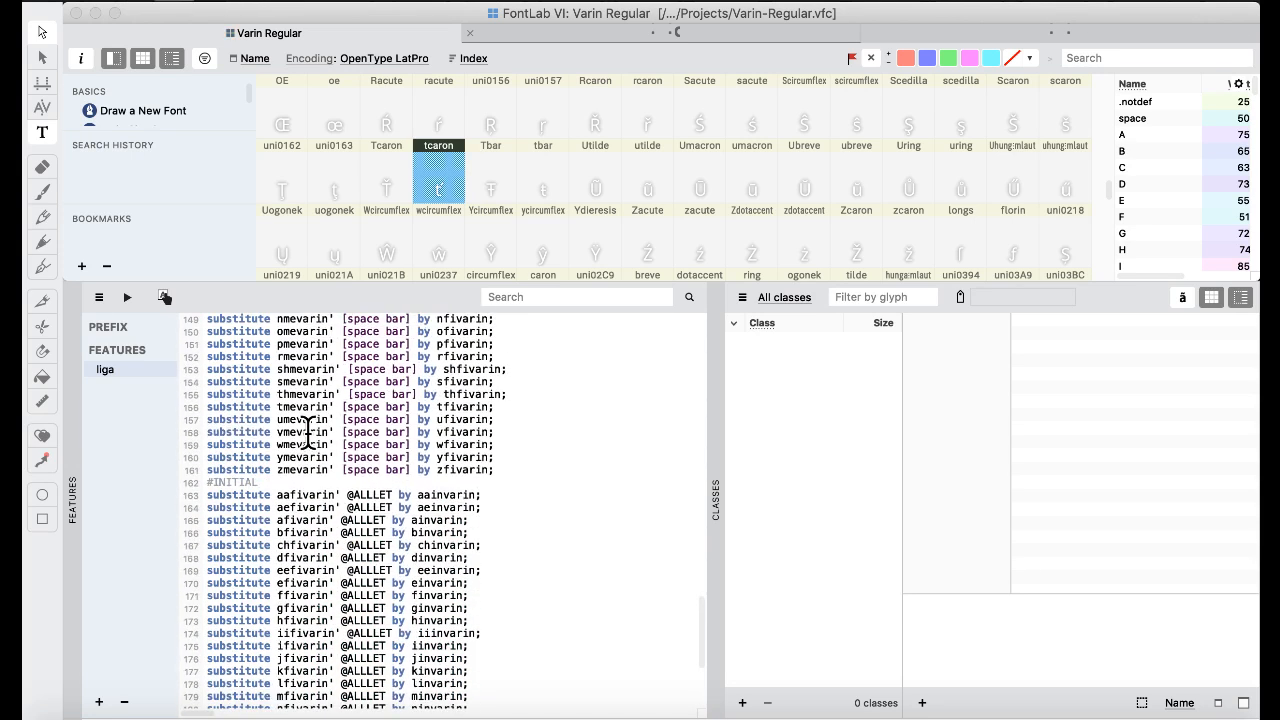
scroll(308, 433, "up", 12)
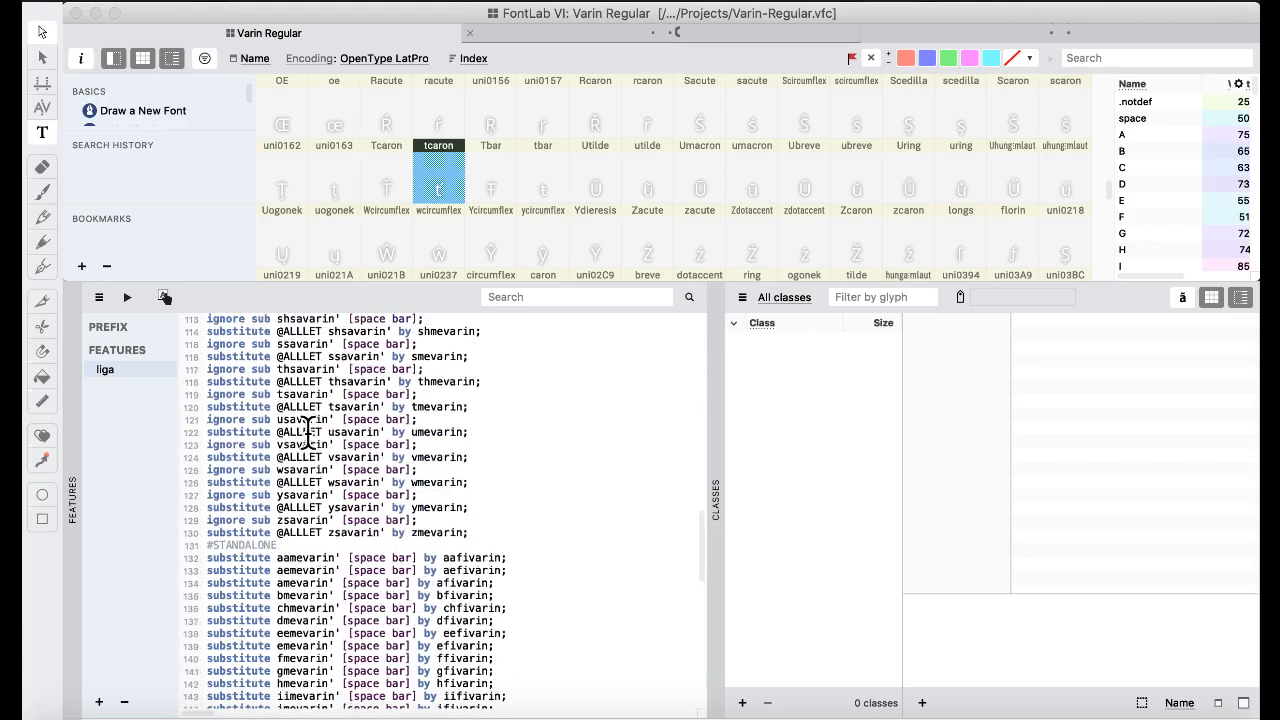
scroll(308, 433, "down", 1)
scroll(306, 420, "up", 1)
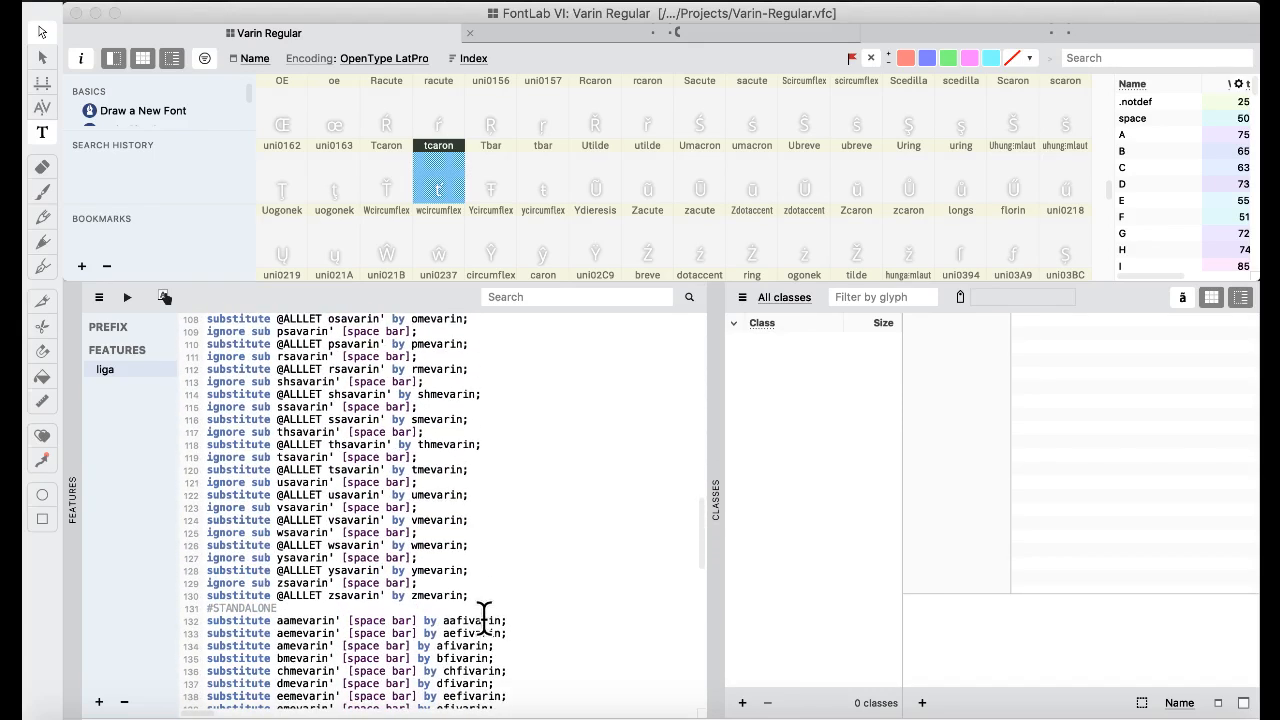
left_click_drag(470, 596, 208, 452)
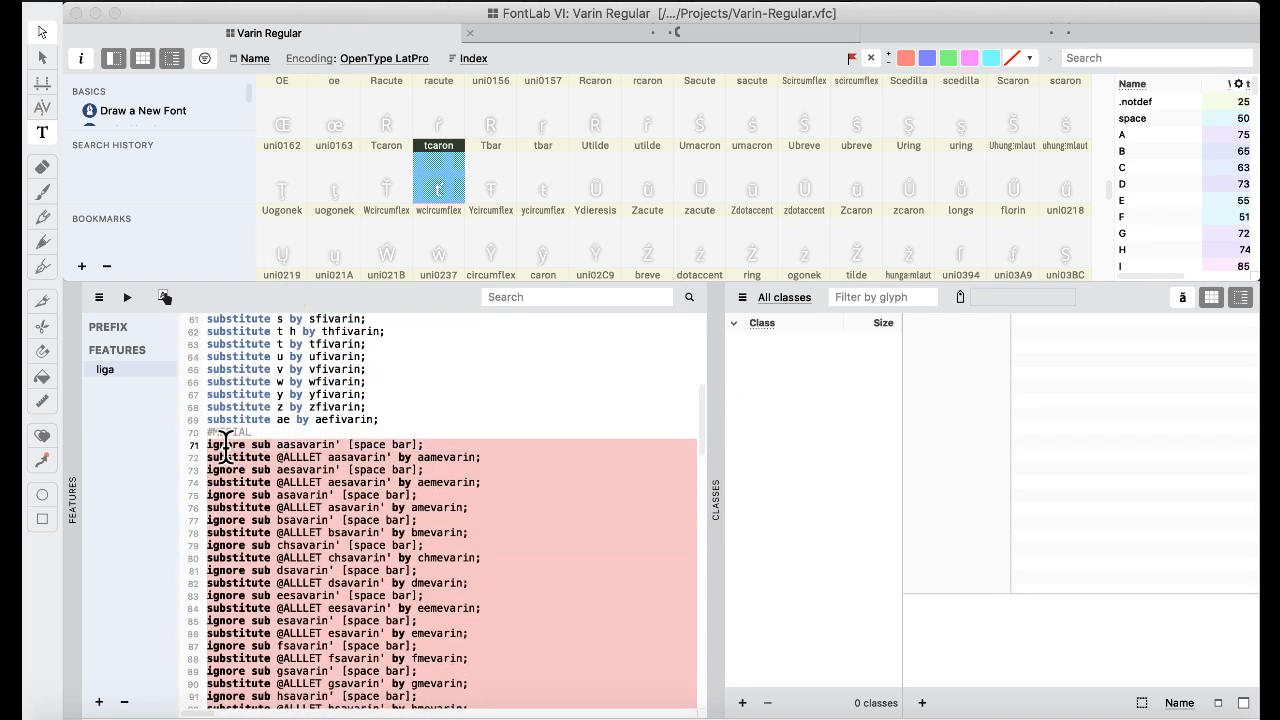
key("ctrl+Up")
left_click(938, 449)
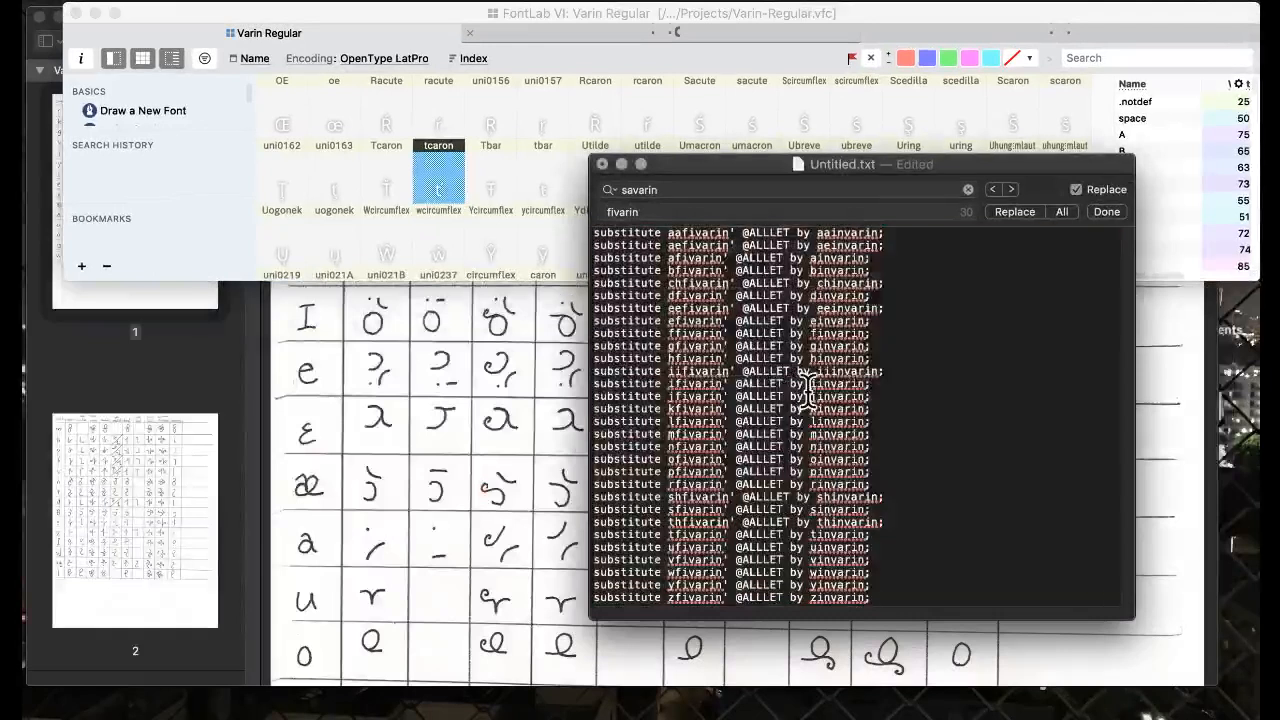
key("super+a")
key("super+v")
- Replace every savarin with fivarin in the medial rules held in Untitled.txt
key("super+f")
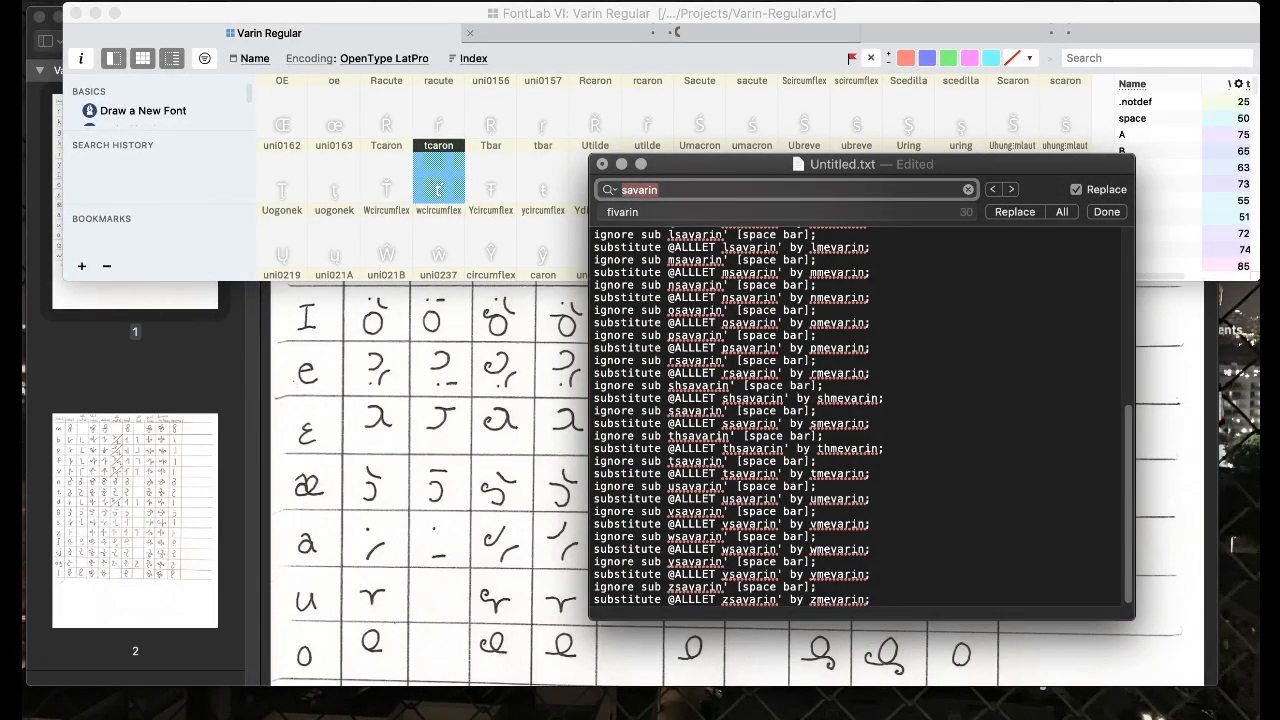
scroll(828, 337, "up", 15)
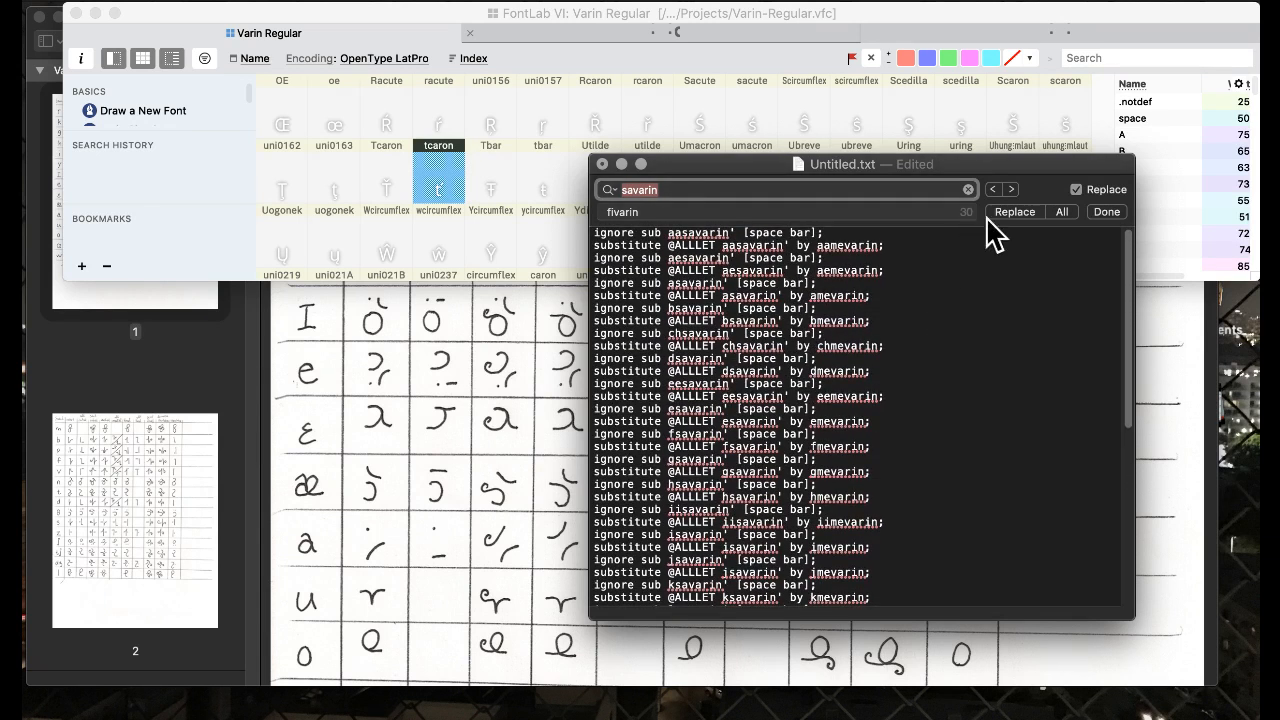
left_click(1063, 212)
- Copy the edited medial rules from Untitled.txt and paste them over the MEDIAL section's rules in FontLab's liga feature
key("ctrl+a")
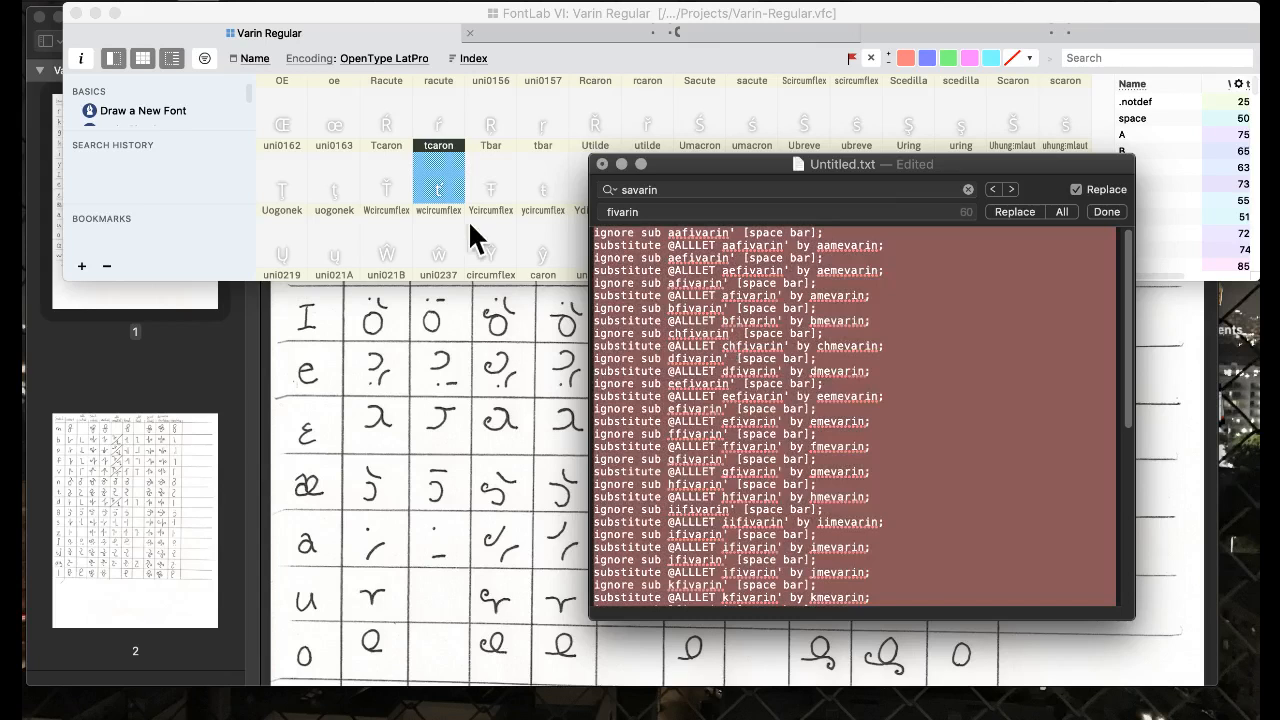
left_click(430, 222)
left_click(334, 294)
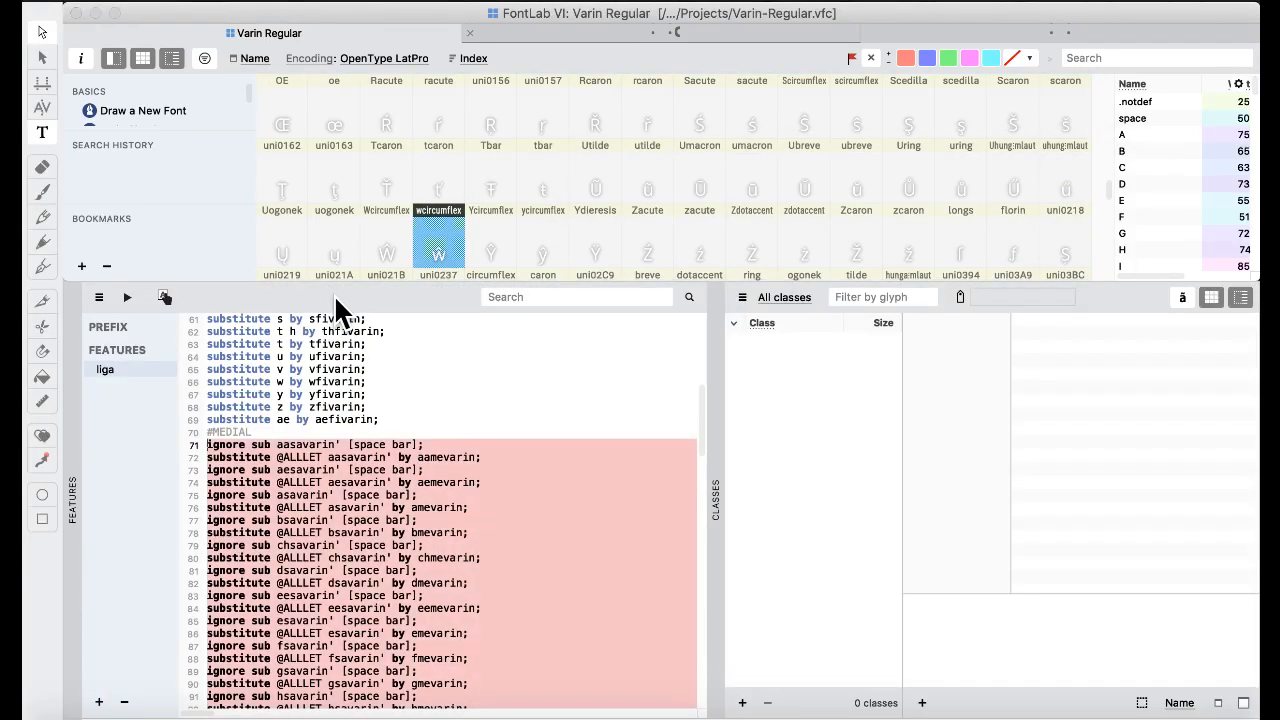
key("ctrl+v")
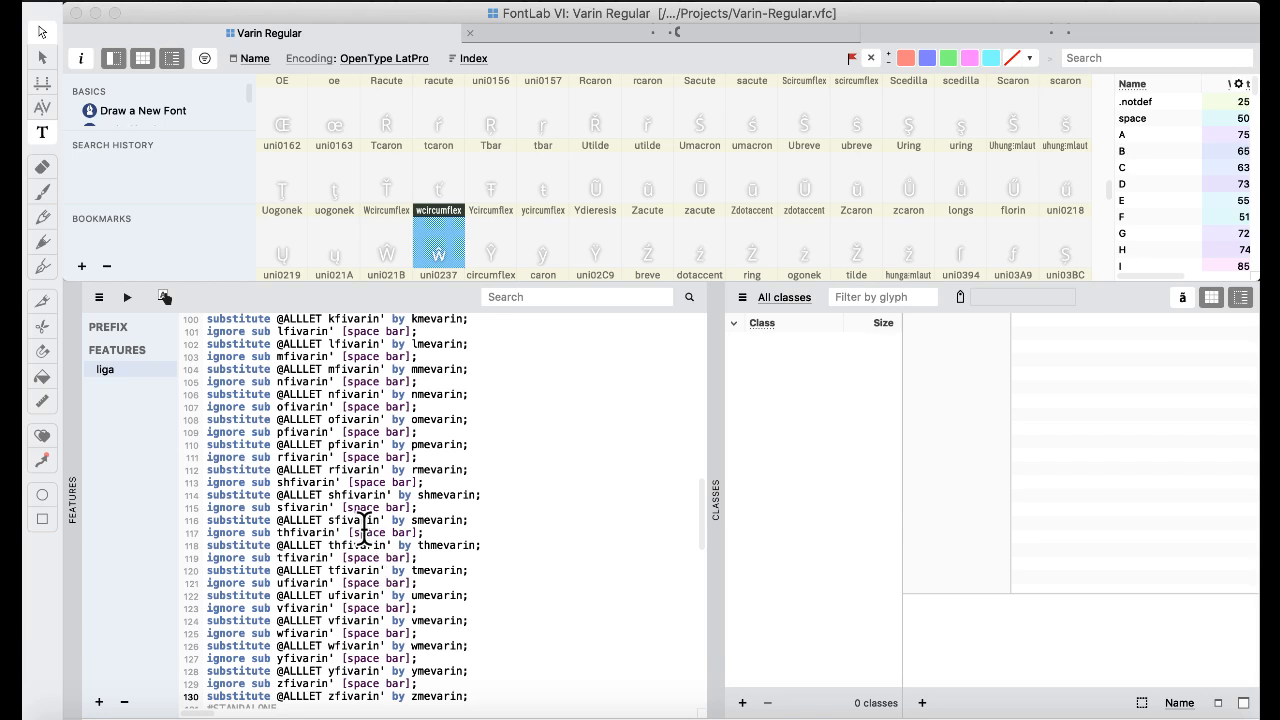
scroll(340, 440, "up", 15)
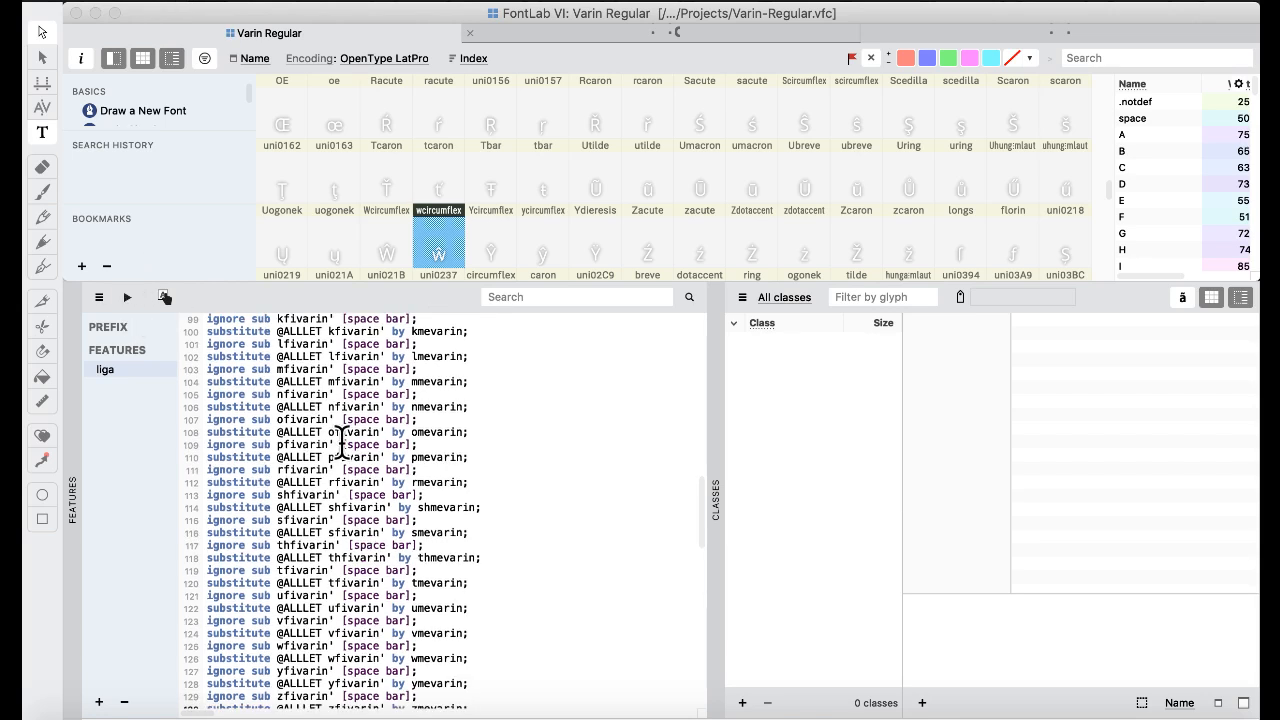
scroll(342, 440, "down", 2)
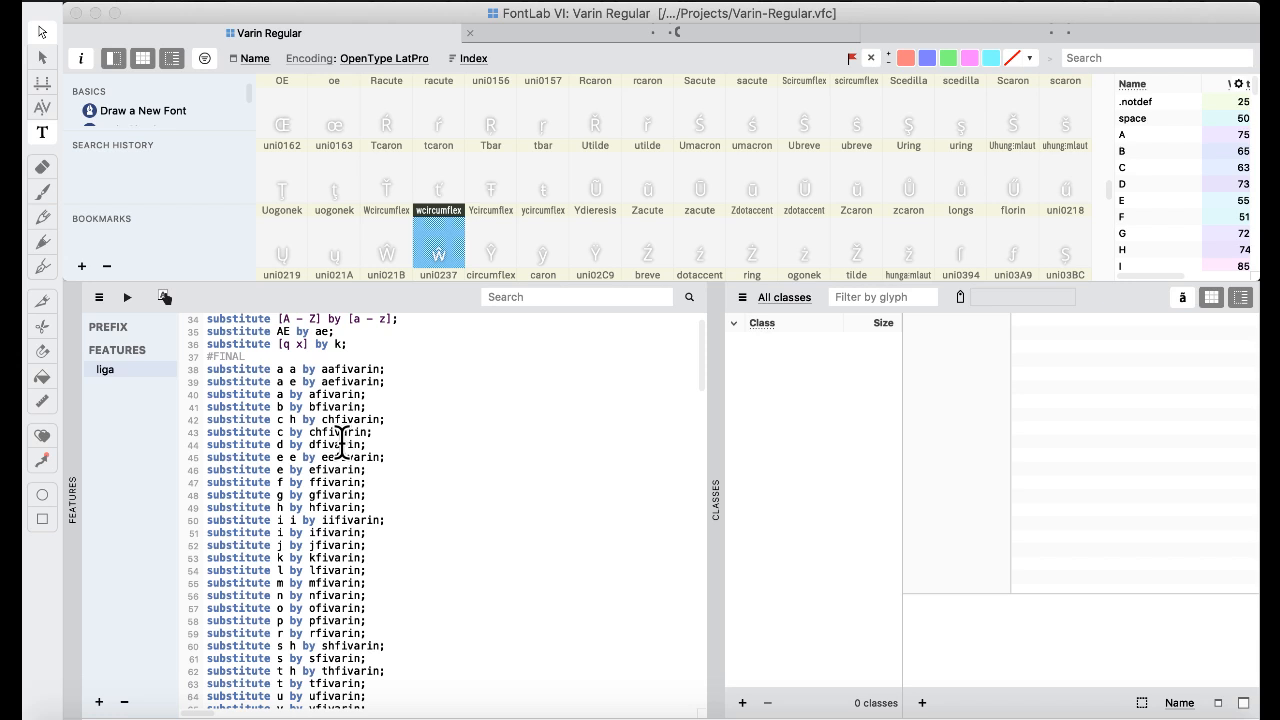
- Examine the liga feature's FINAL and MEDIAL substitution rules through to the start of the STANDALONE section
scroll(342, 441, "down", 1)
scroll(342, 441, "up", 2)
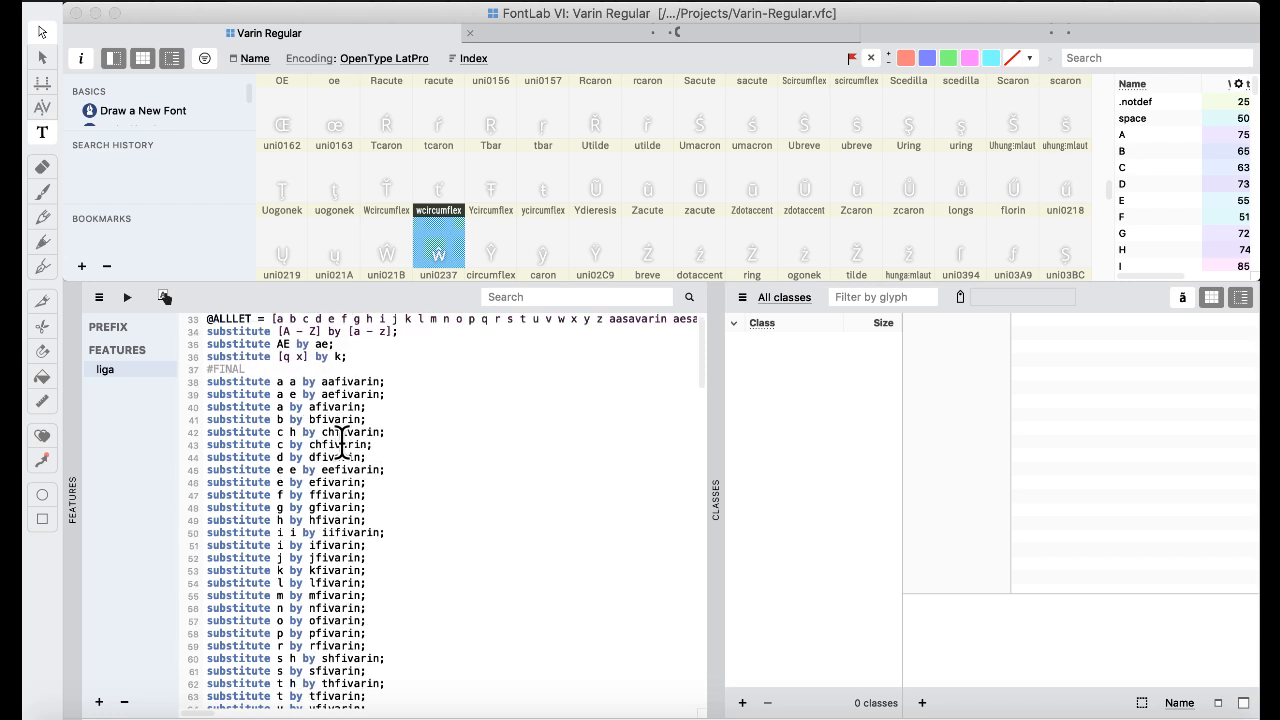
scroll(342, 441, "down", 5)
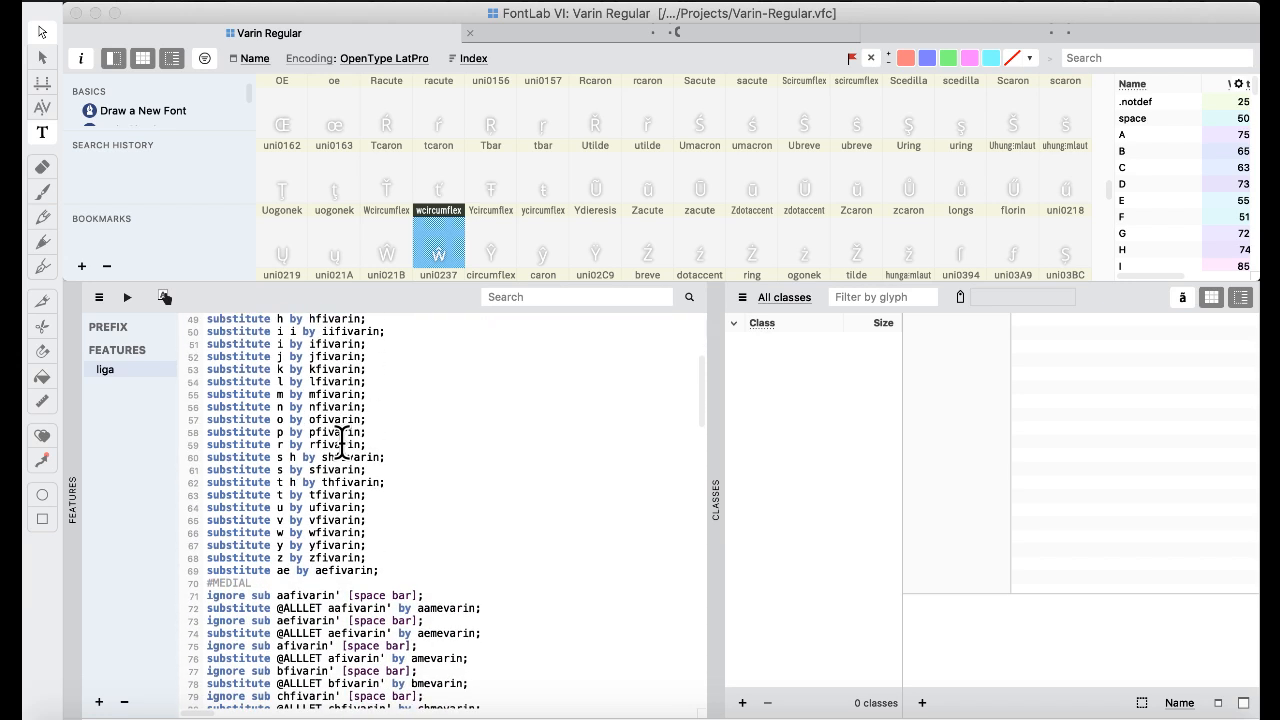
scroll(342, 441, "up", 5)
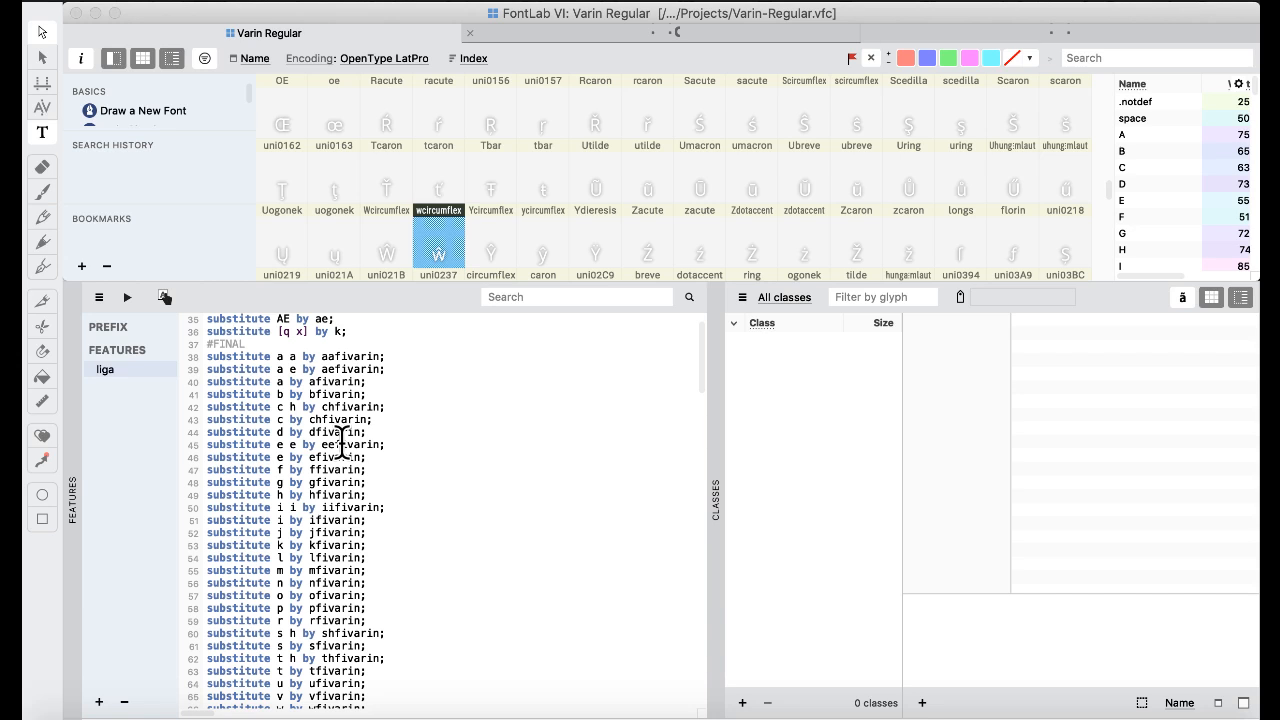
scroll(342, 441, "down", 7)
scroll(342, 441, "down", 1)
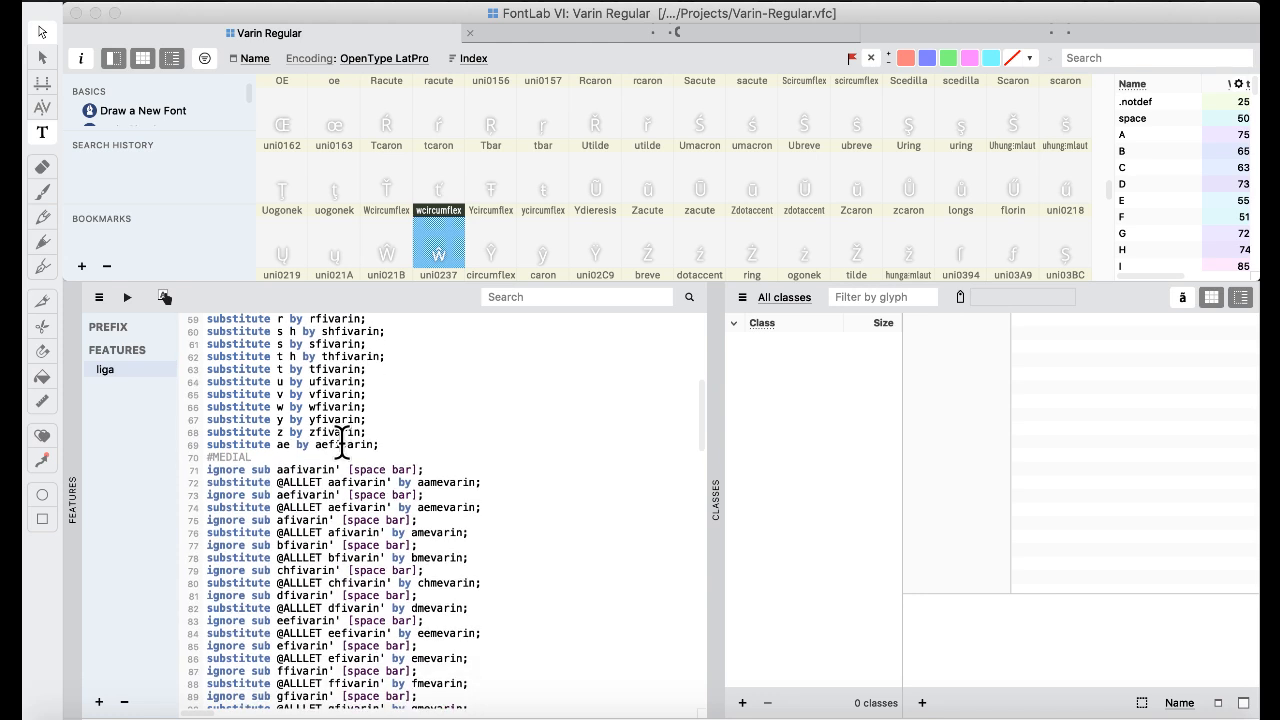
scroll(342, 441, "down", 12)
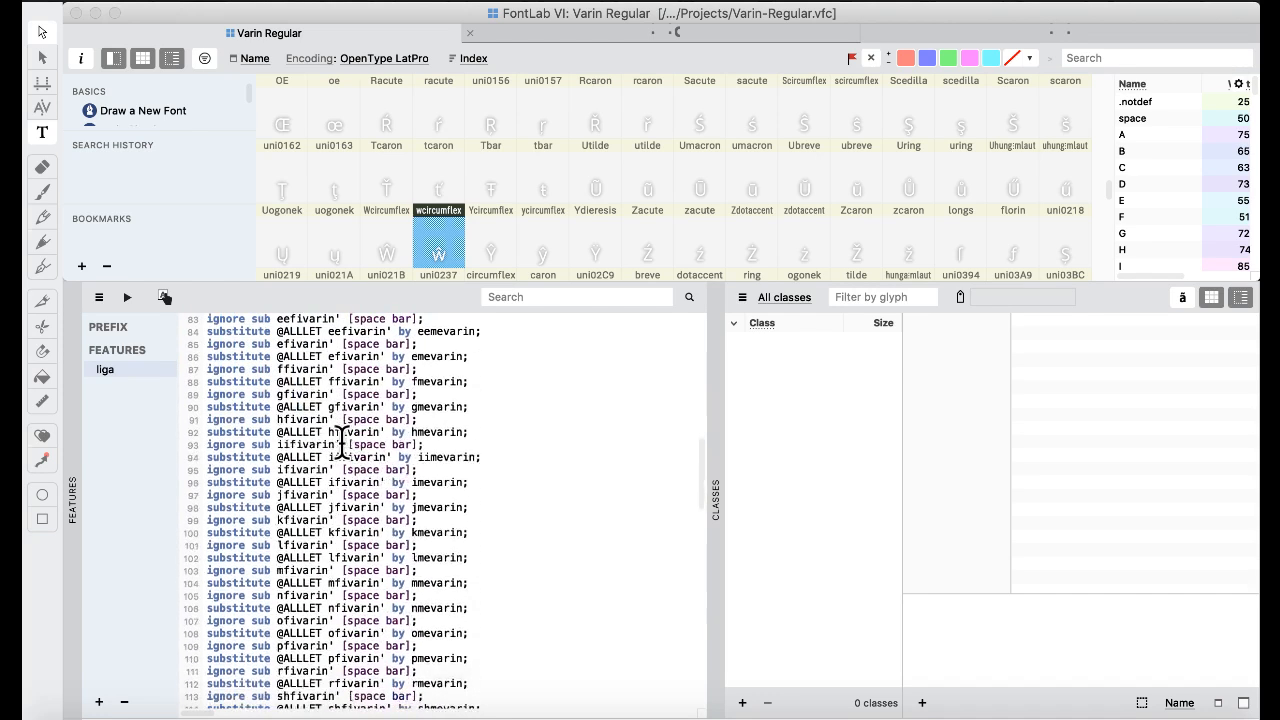
scroll(342, 441, "right", 1)
scroll(342, 441, "left", 1)
scroll(342, 441, "up", 9)
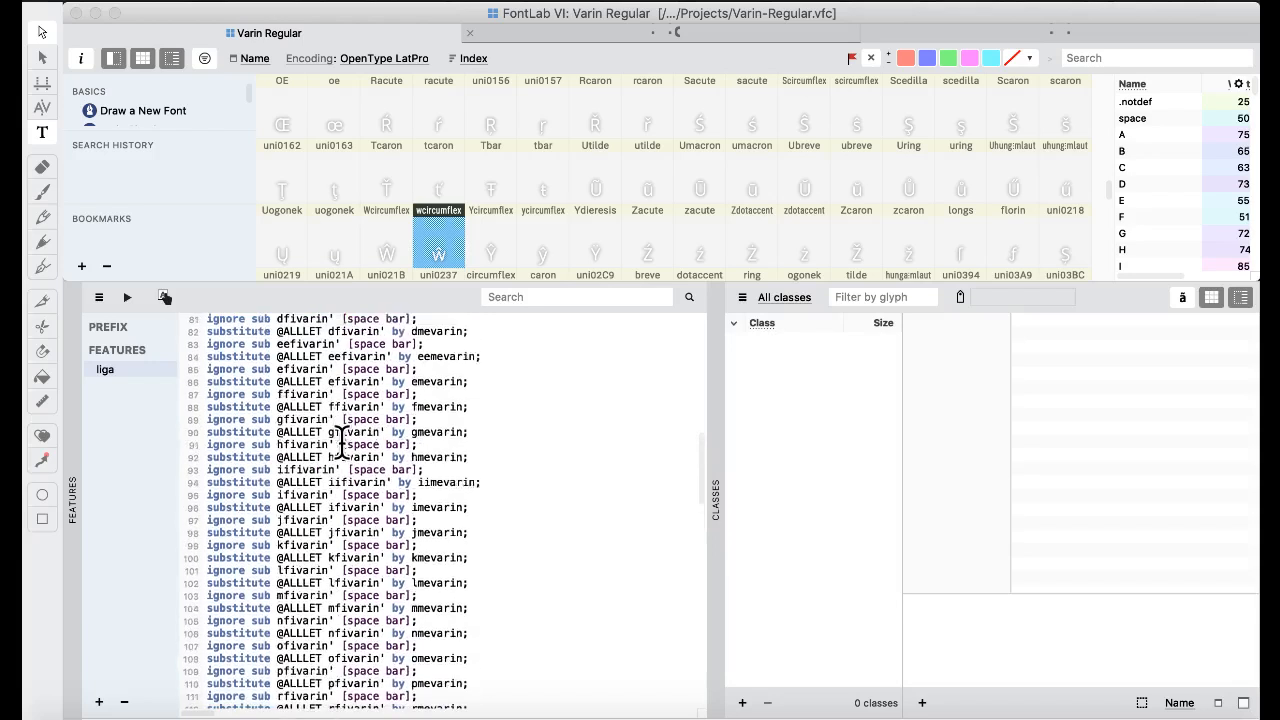
scroll(342, 441, "up", 1)
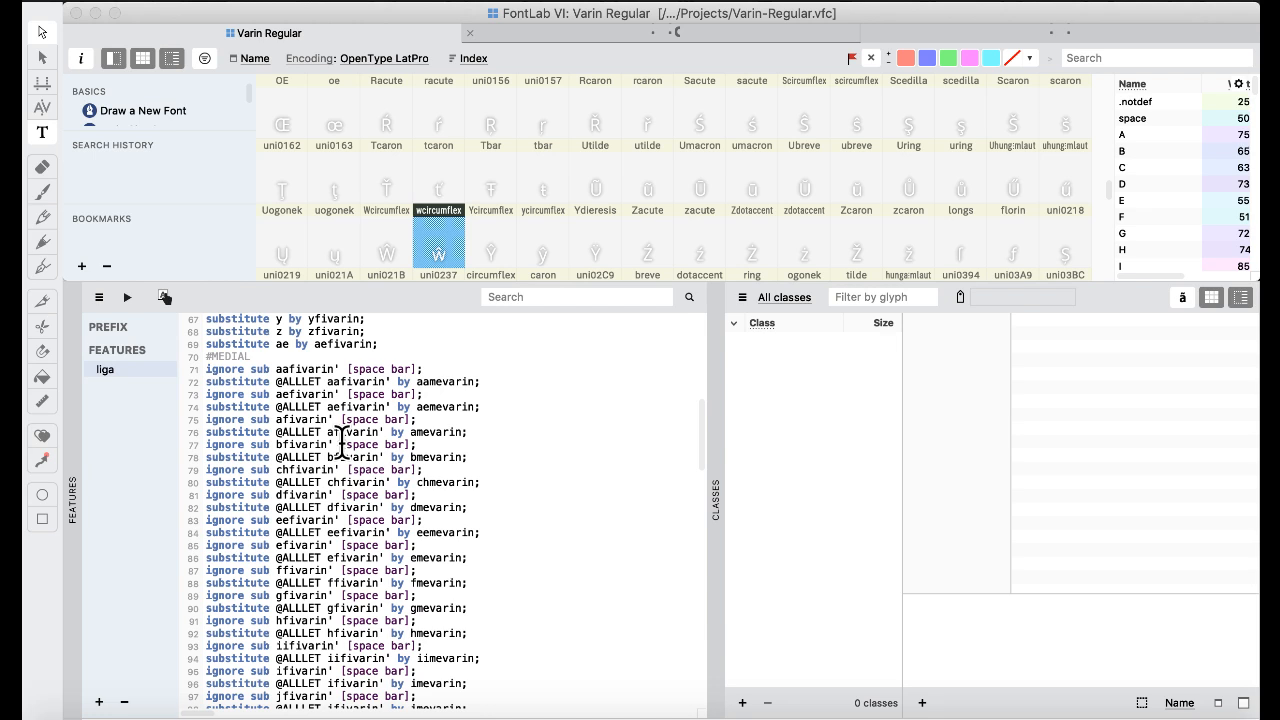
scroll(342, 441, "down", 8)
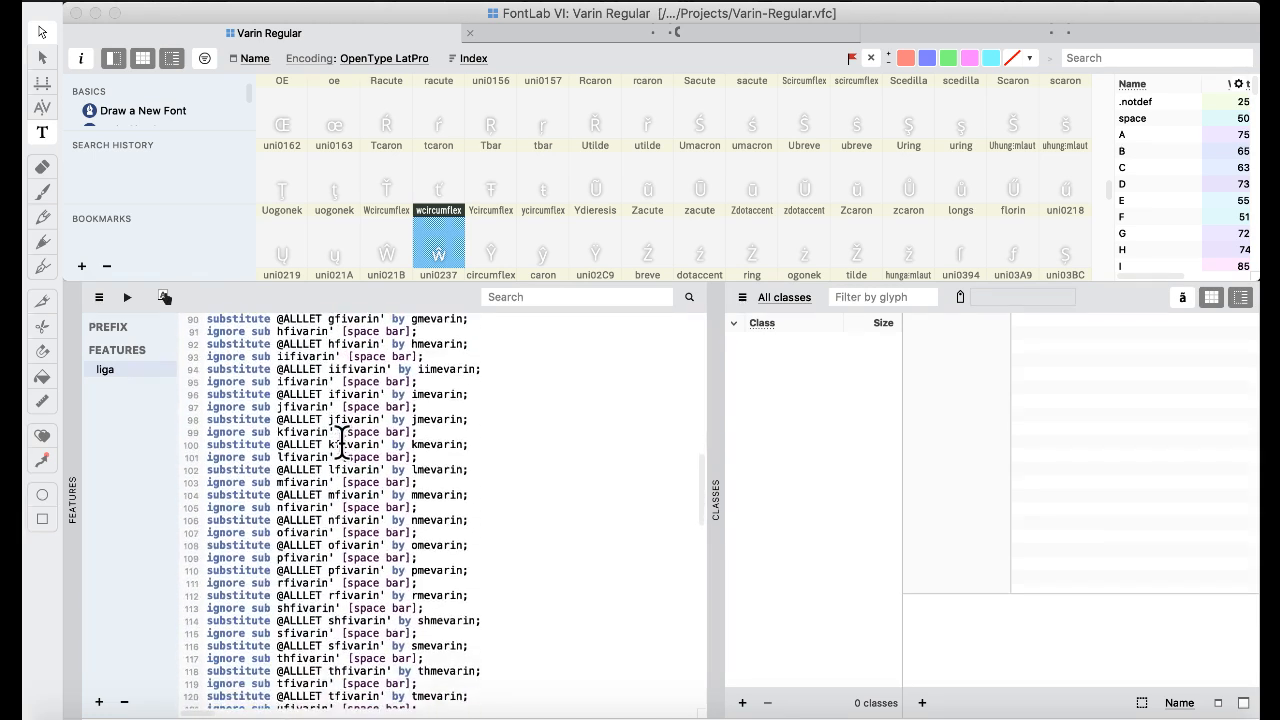
scroll(342, 441, "down", 8)
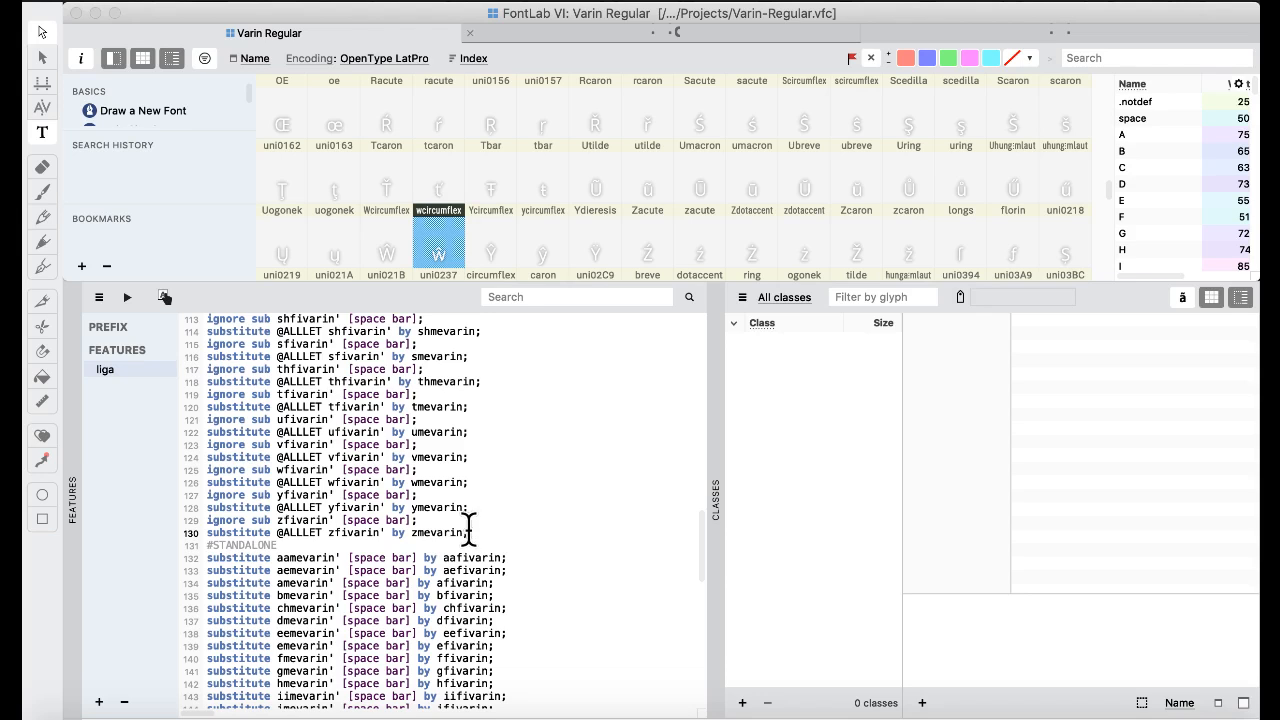
- Select the liga feature's MEDIAL rules and compare them with the edited rules in Untitled.txt, then return to FontLab
left_click_drag(469, 532, 207, 510)
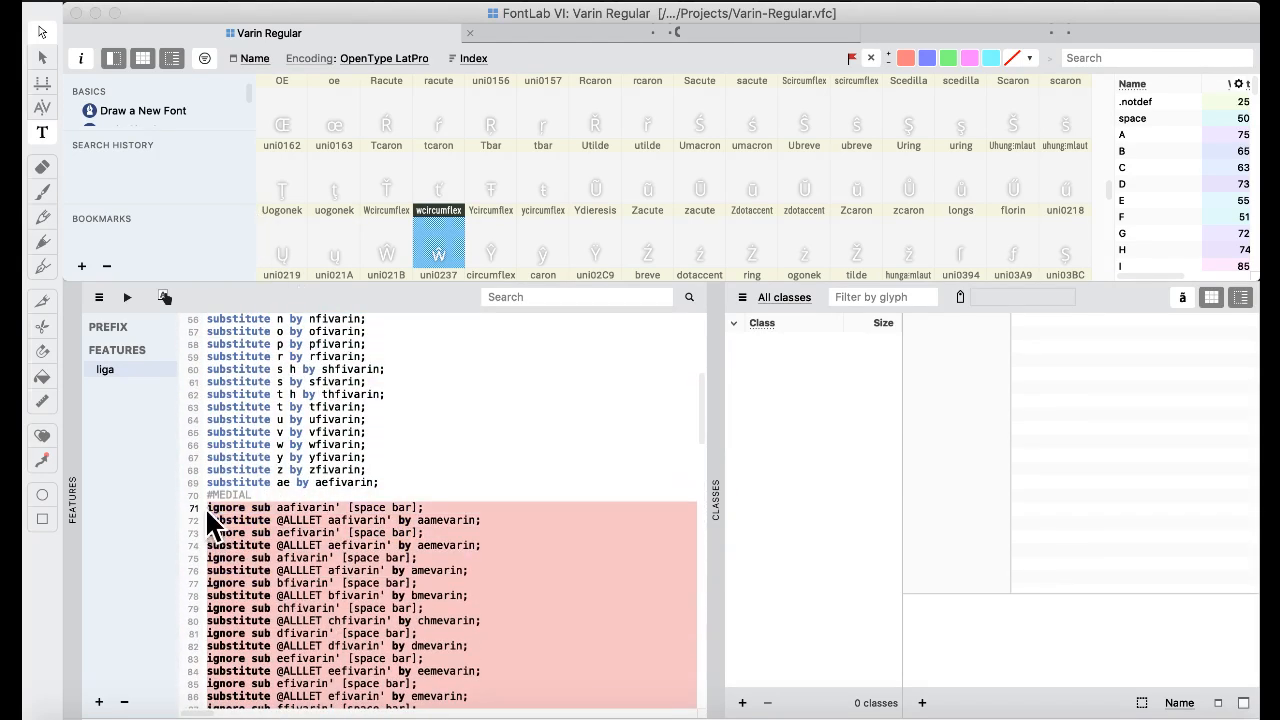
key("ctrl+Up")
left_click(1057, 429)
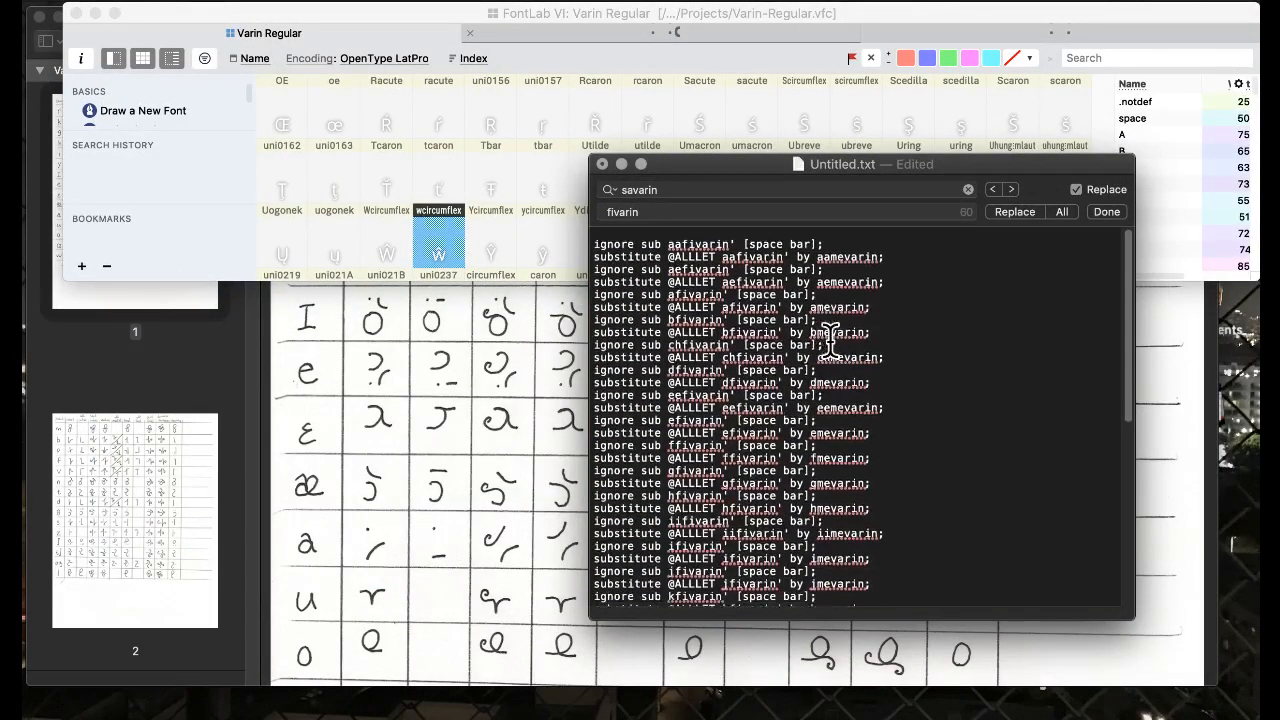
scroll(830, 340, "down", 1)
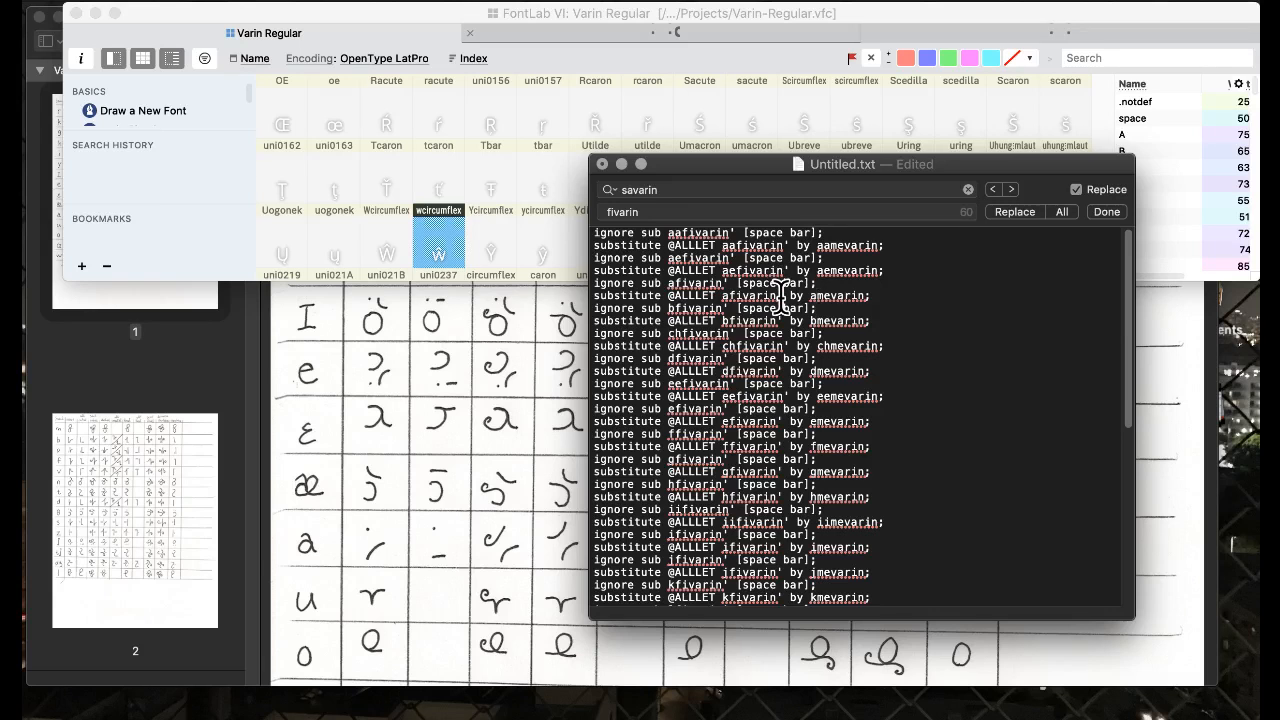
left_click(490, 195)
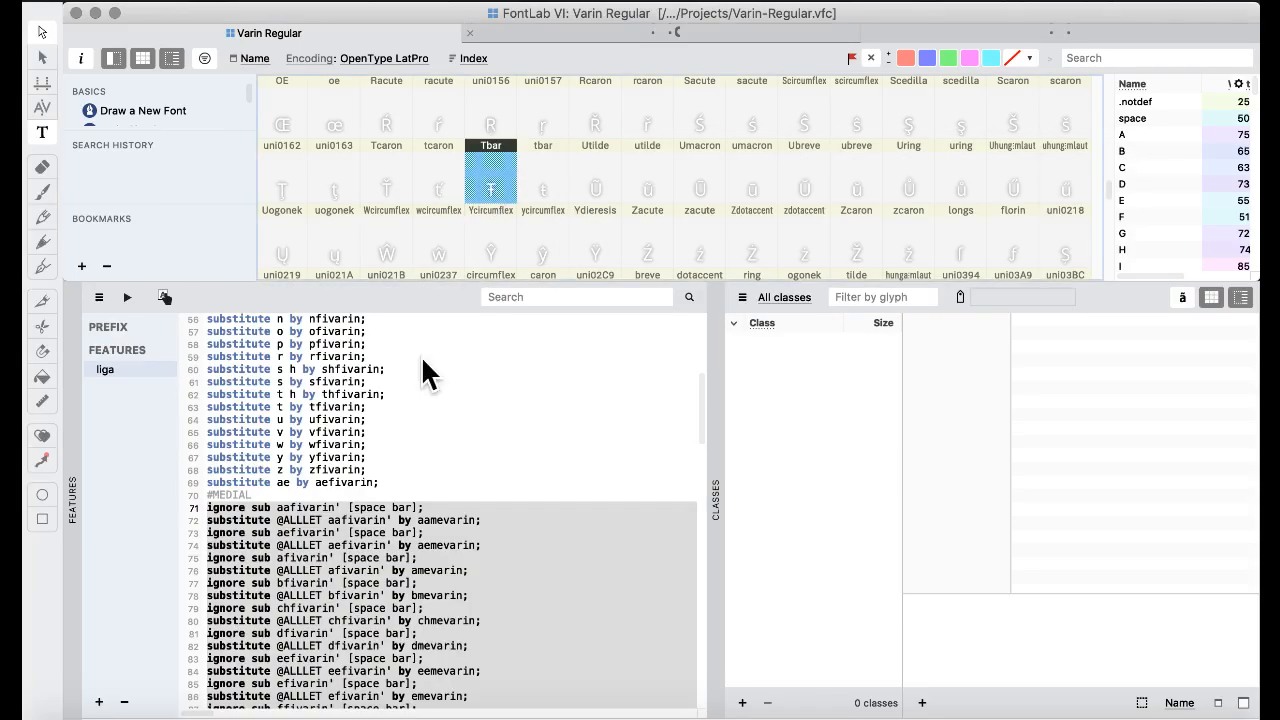
- Compile the Varin font's updated liga feature code
scroll(386, 430, "up", 10)
scroll(386, 430, "down", 1)
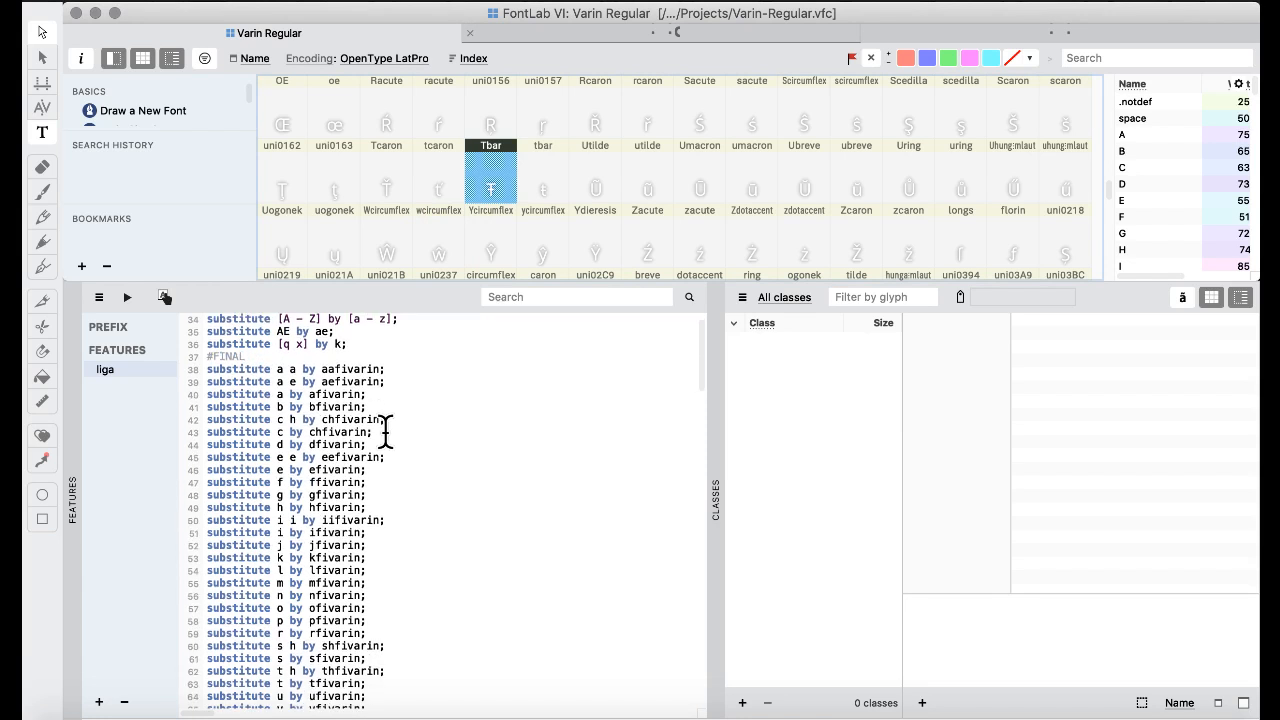
left_click(413, 362)
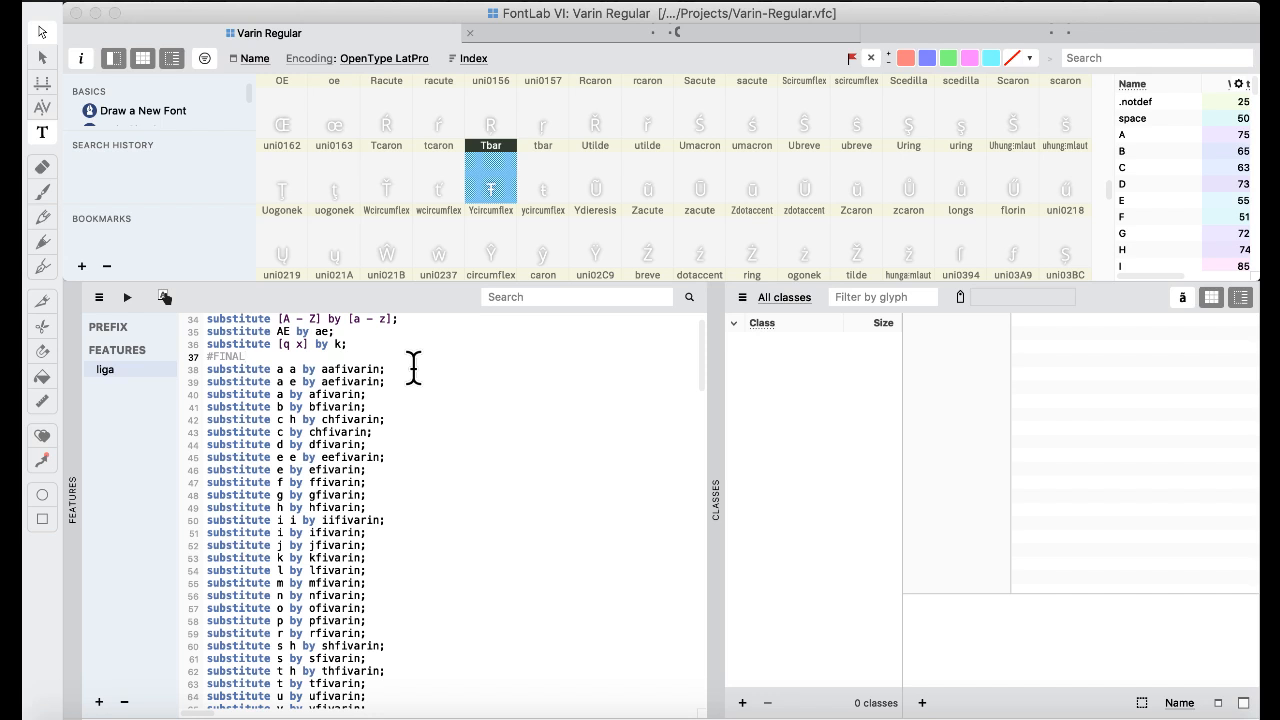
left_click(124, 297)
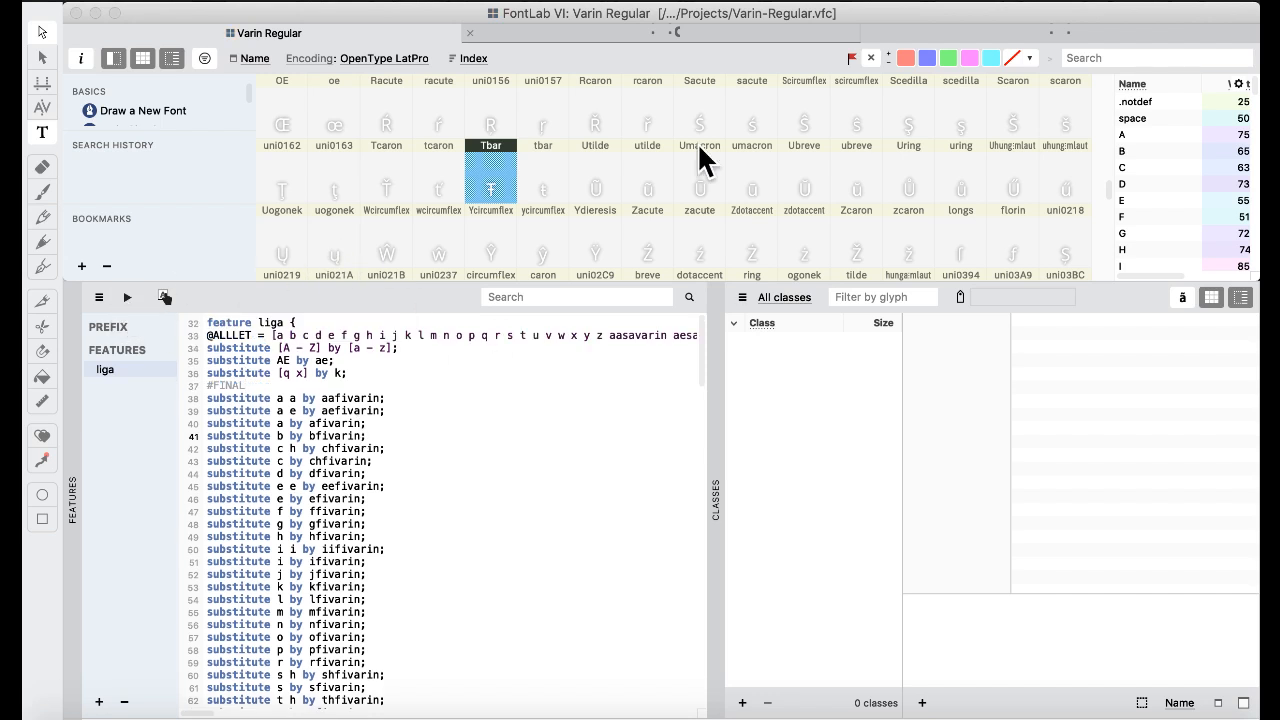
- Switch to the Default workspace and open a new glyph tab for text entry
left_click(722, 2)
mouse_move(764, 164)
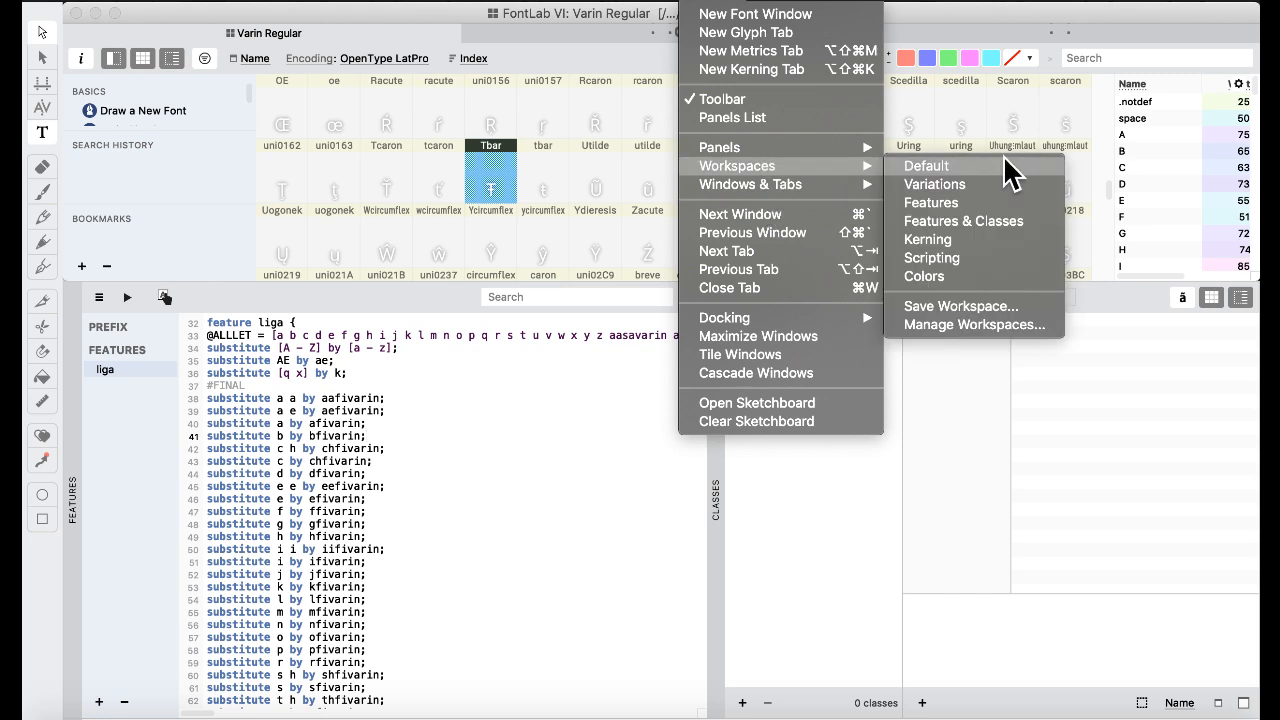
left_click(953, 167)
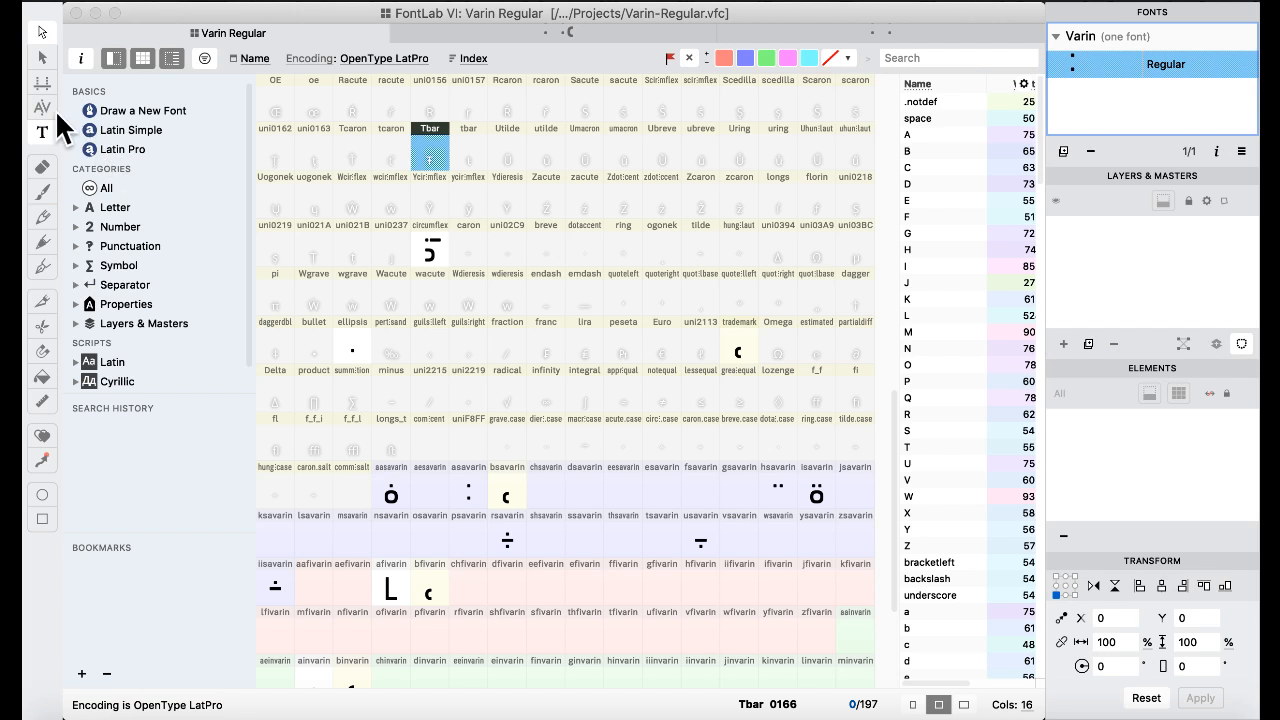
left_click(42, 132)
left_click(78, 60)
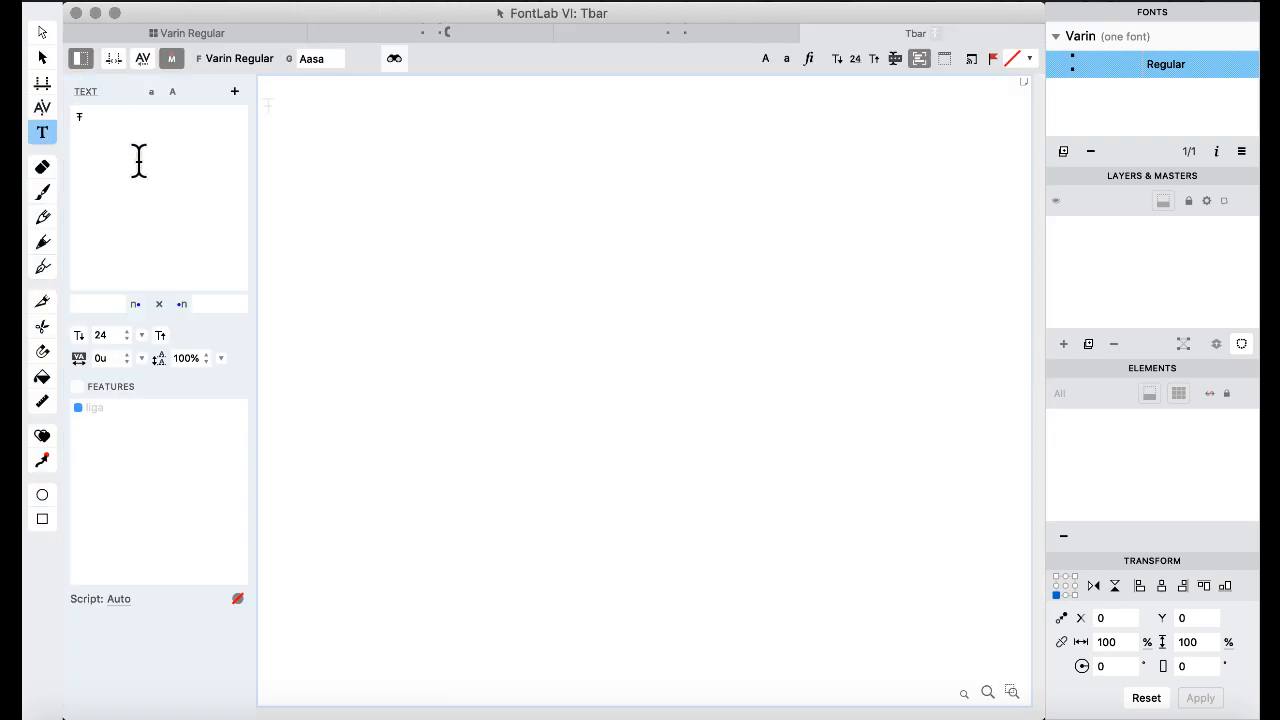
- Turn on OpenType features for the glyph tab and enter the test text "aba a"
left_click(77, 386)
type("a")
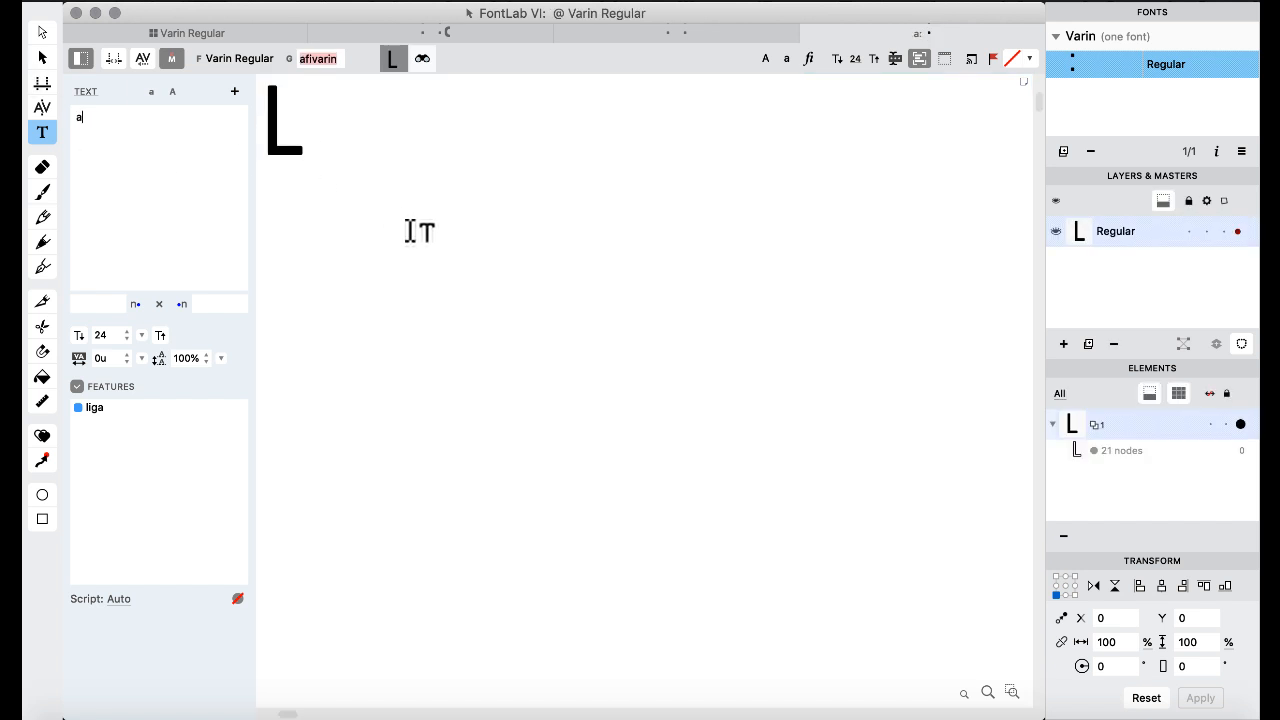
left_click(336, 163)
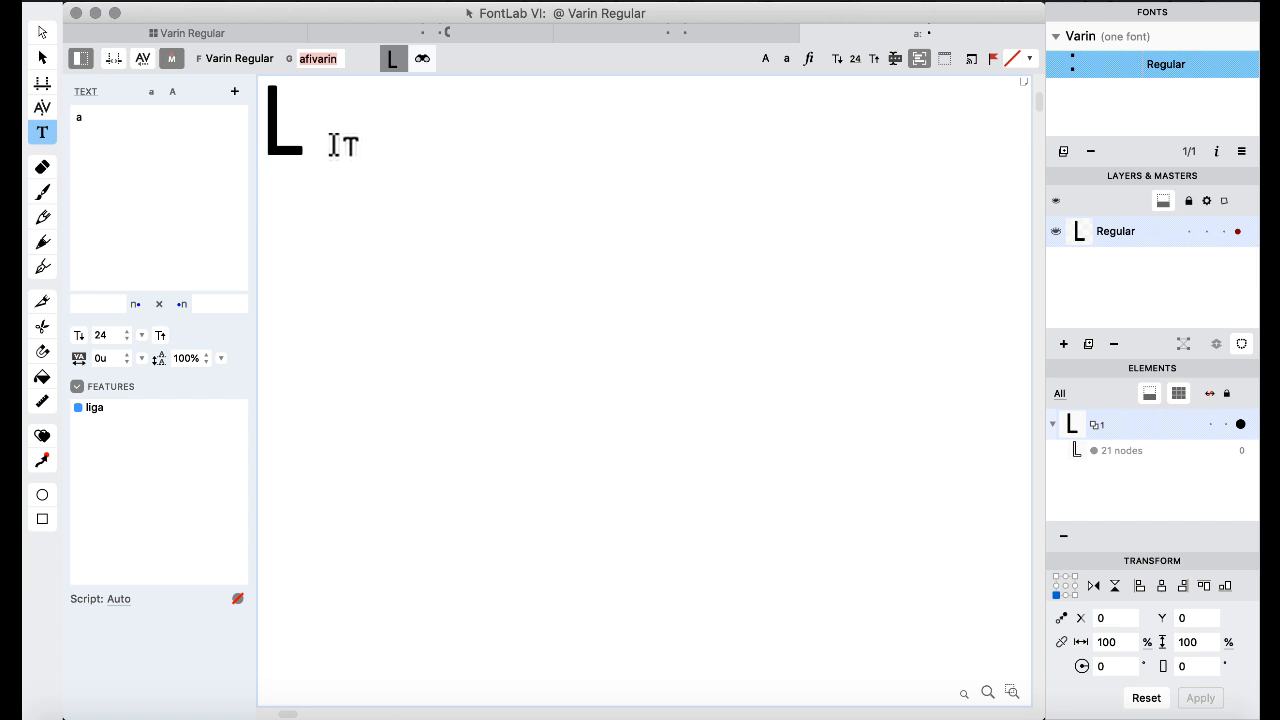
left_click(335, 145)
type("b")
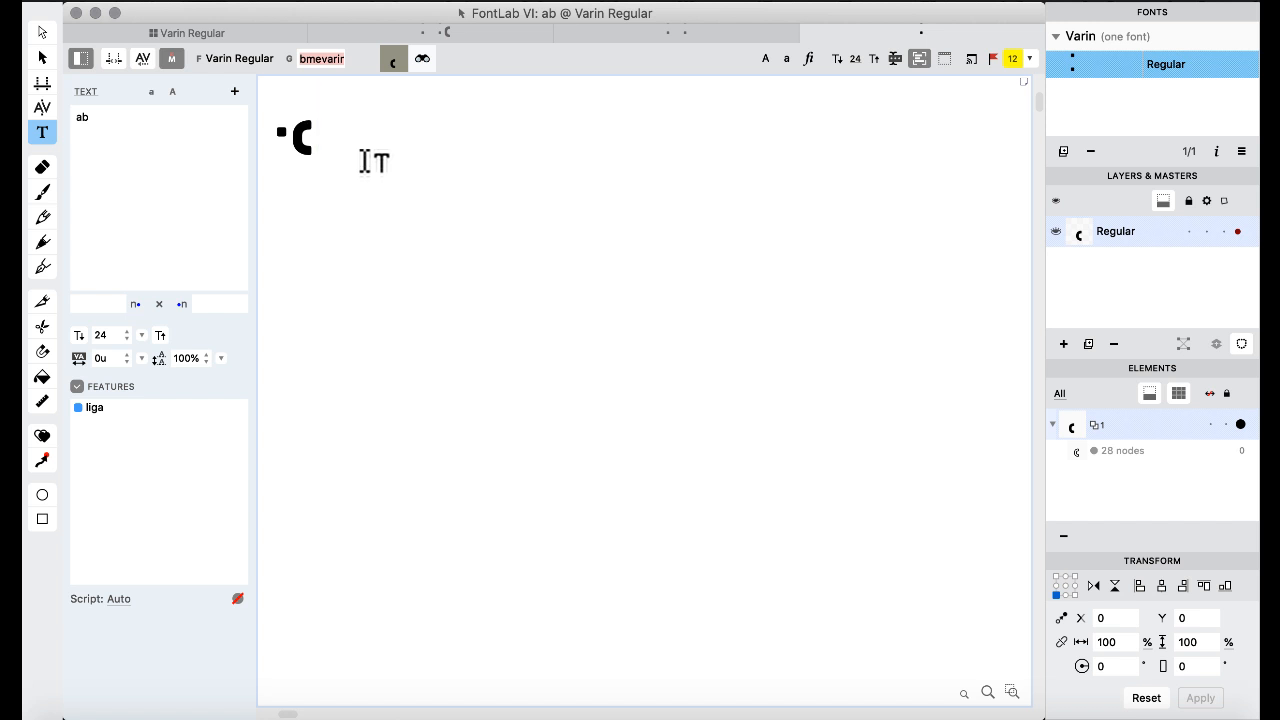
type("a")
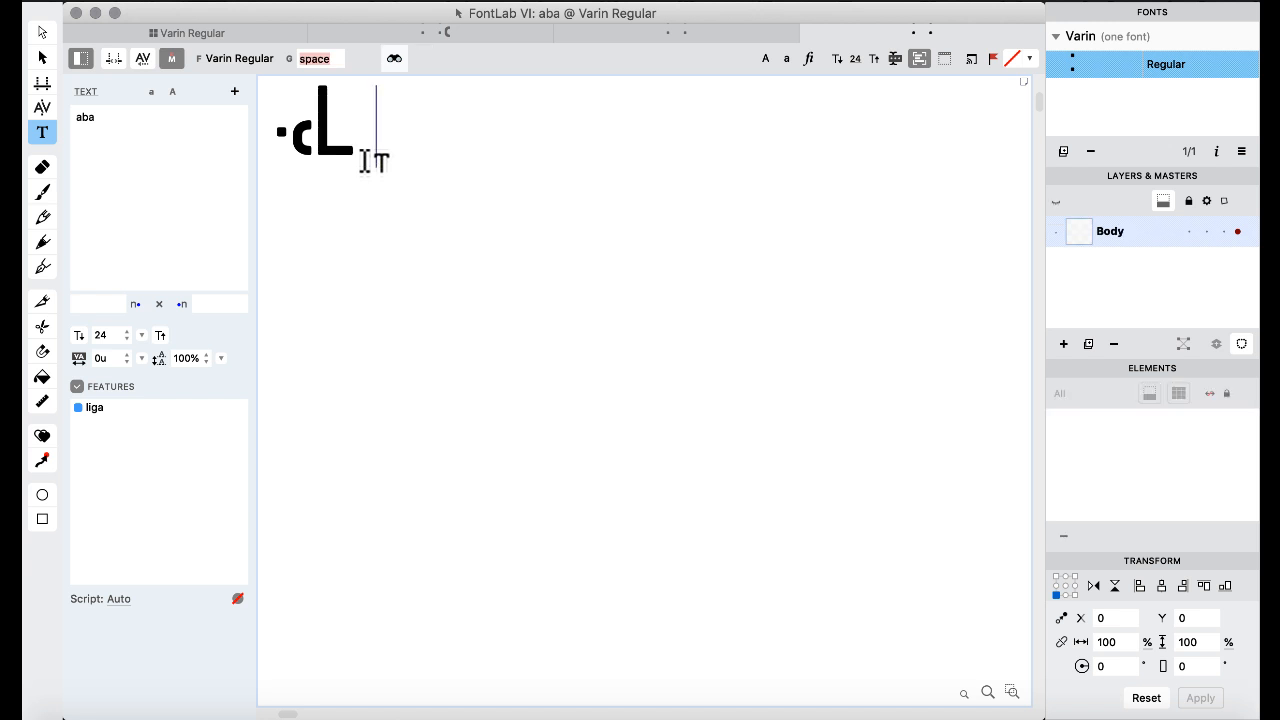
key("BackSpace")
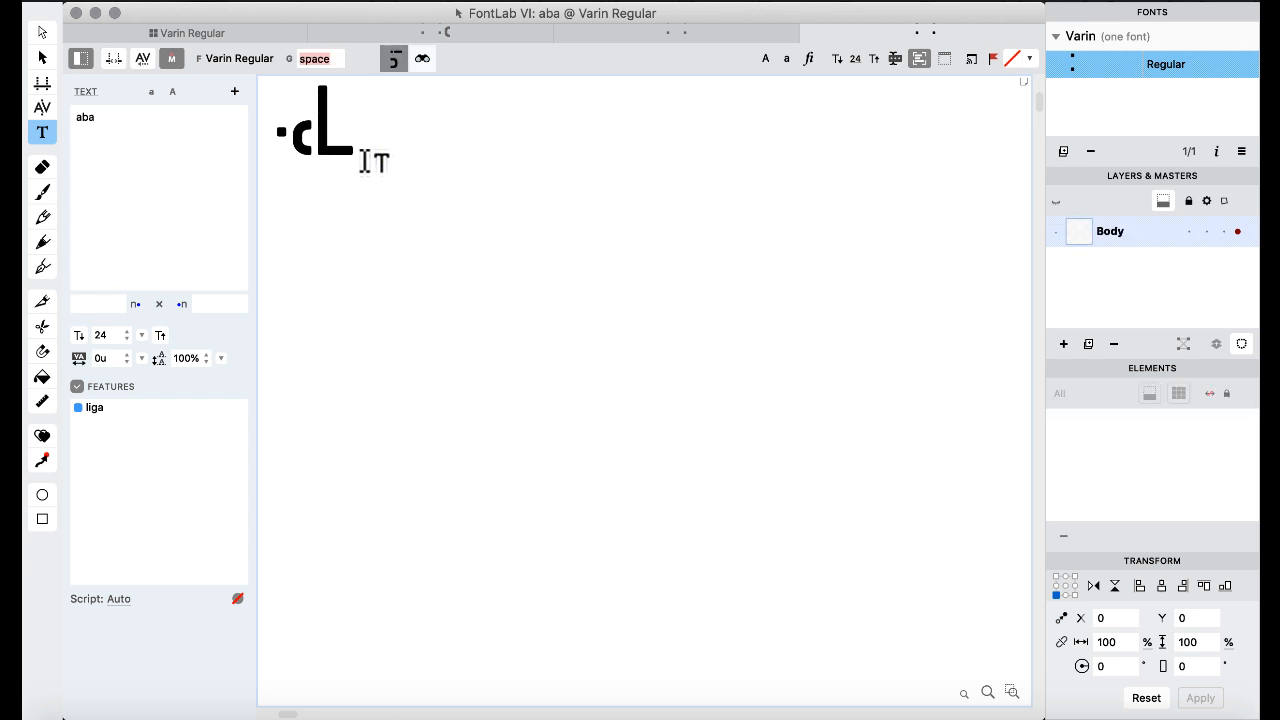
type("a")
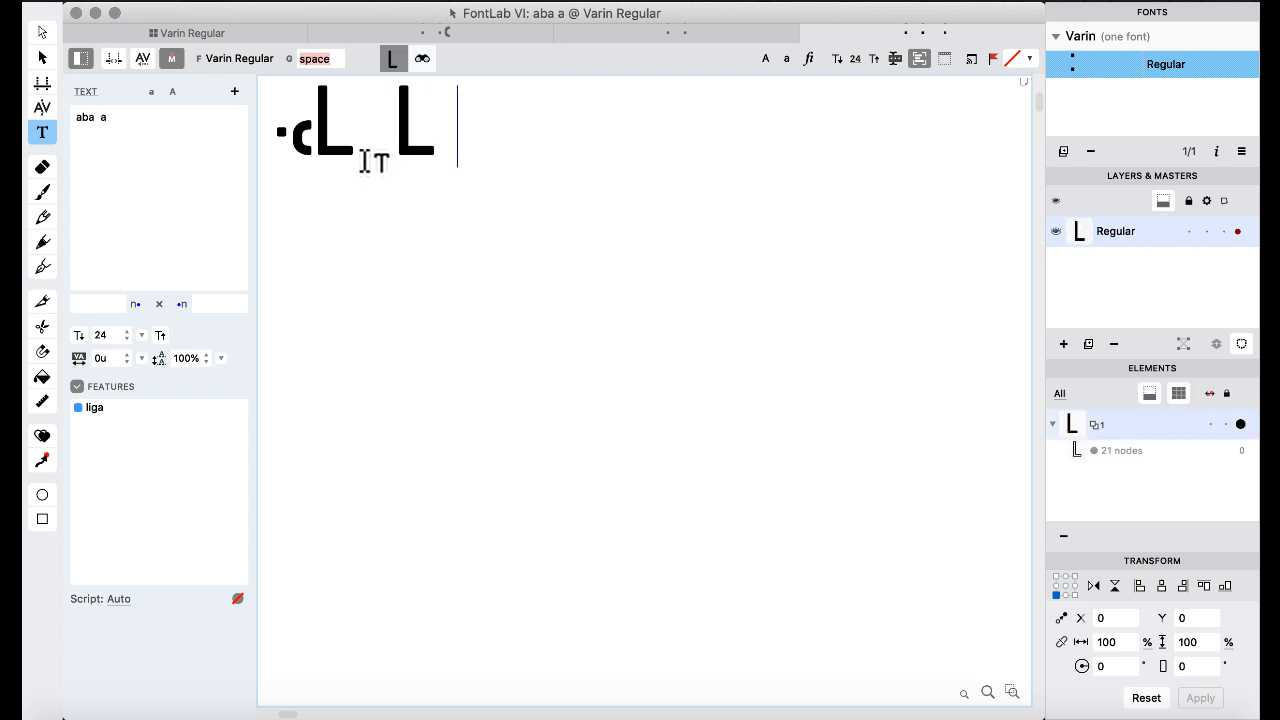
- Check which glyph is used for the standalone a and for the space before it in the test text
key("Left")
key("Right")
key("Left")
key("Right")
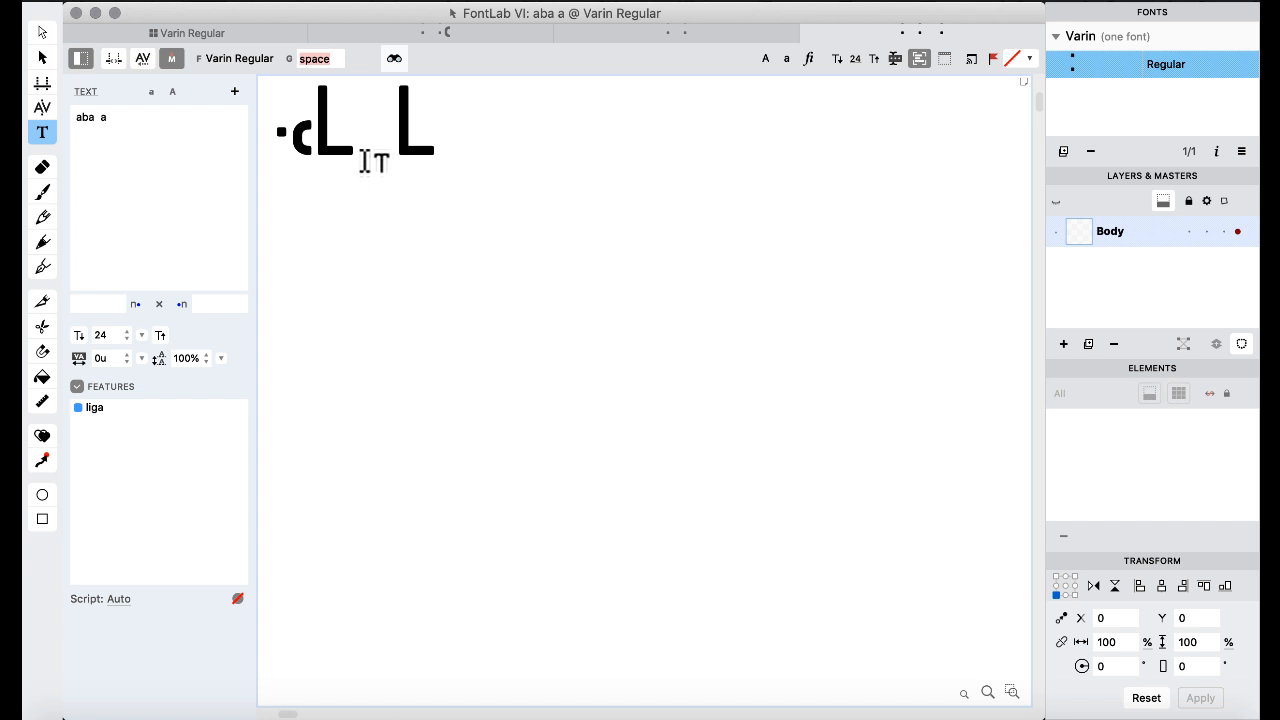
key("Left")
key("Right")
key("Left")
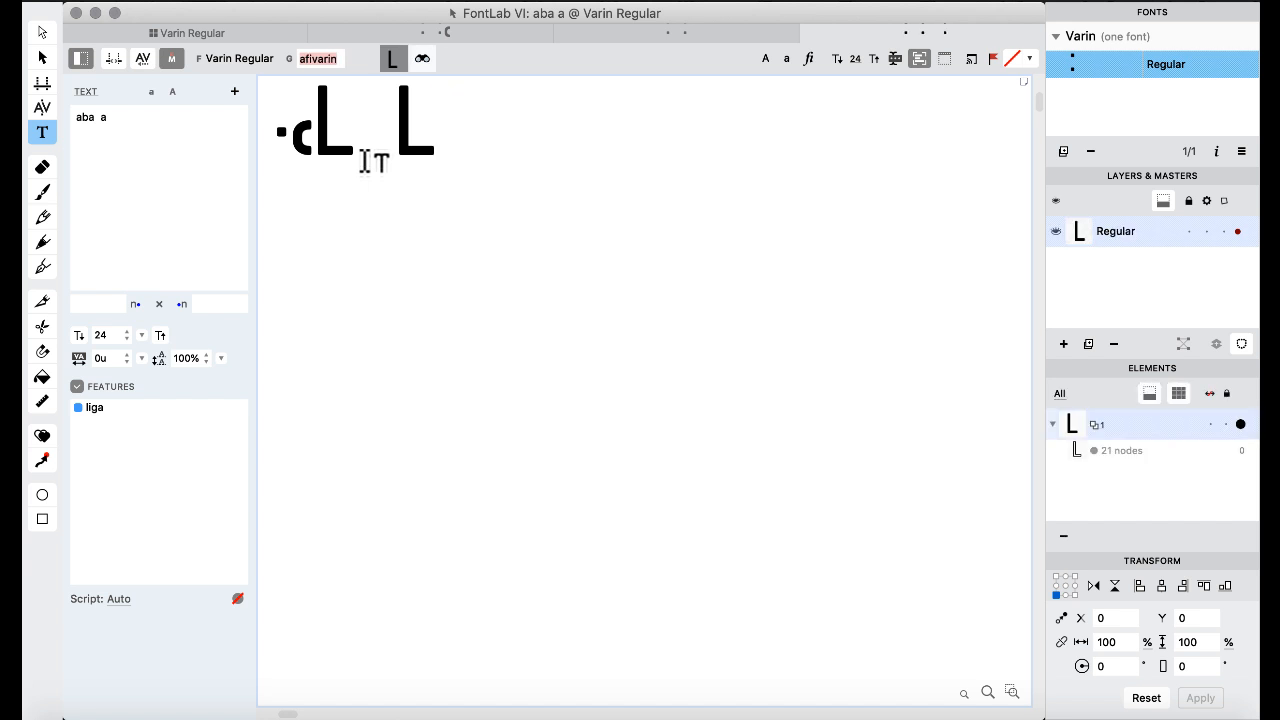
key("Right")
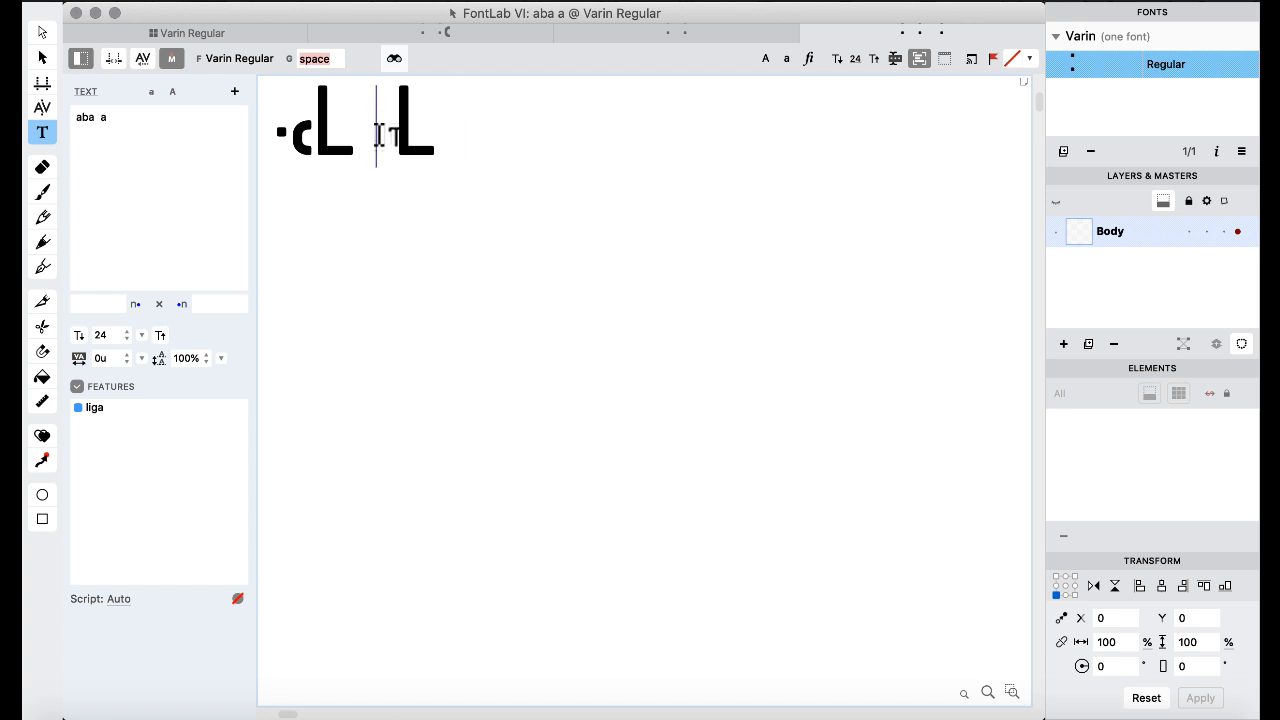
left_click(444, 144)
left_click(380, 148)
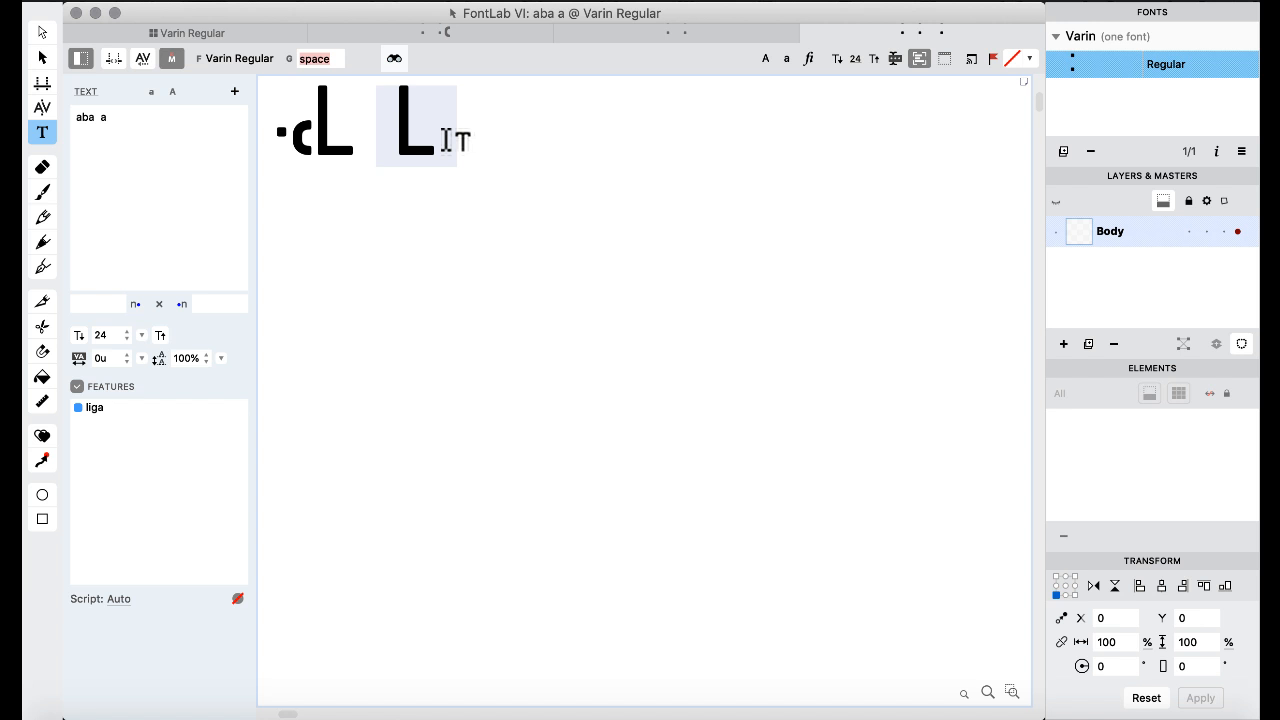
- Return to the Varin Regular font overview and switch to the Features & Classes workspace
left_click(176, 40)
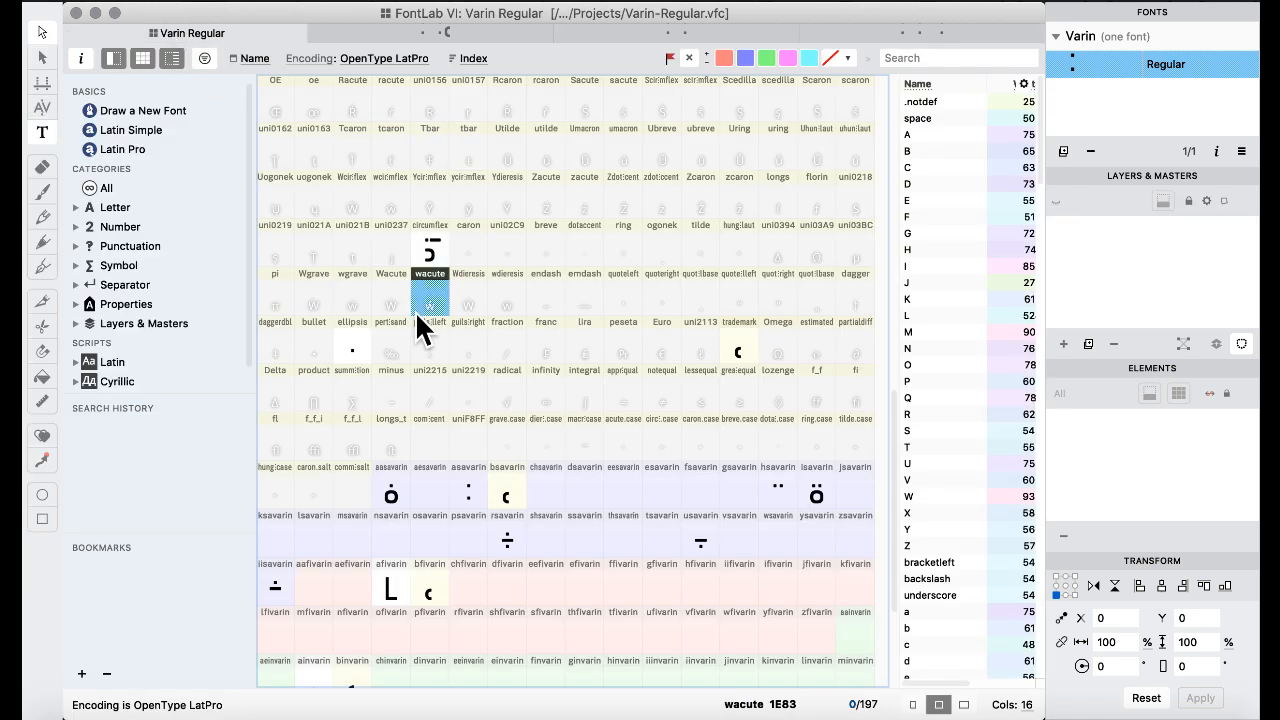
left_click(698, 2)
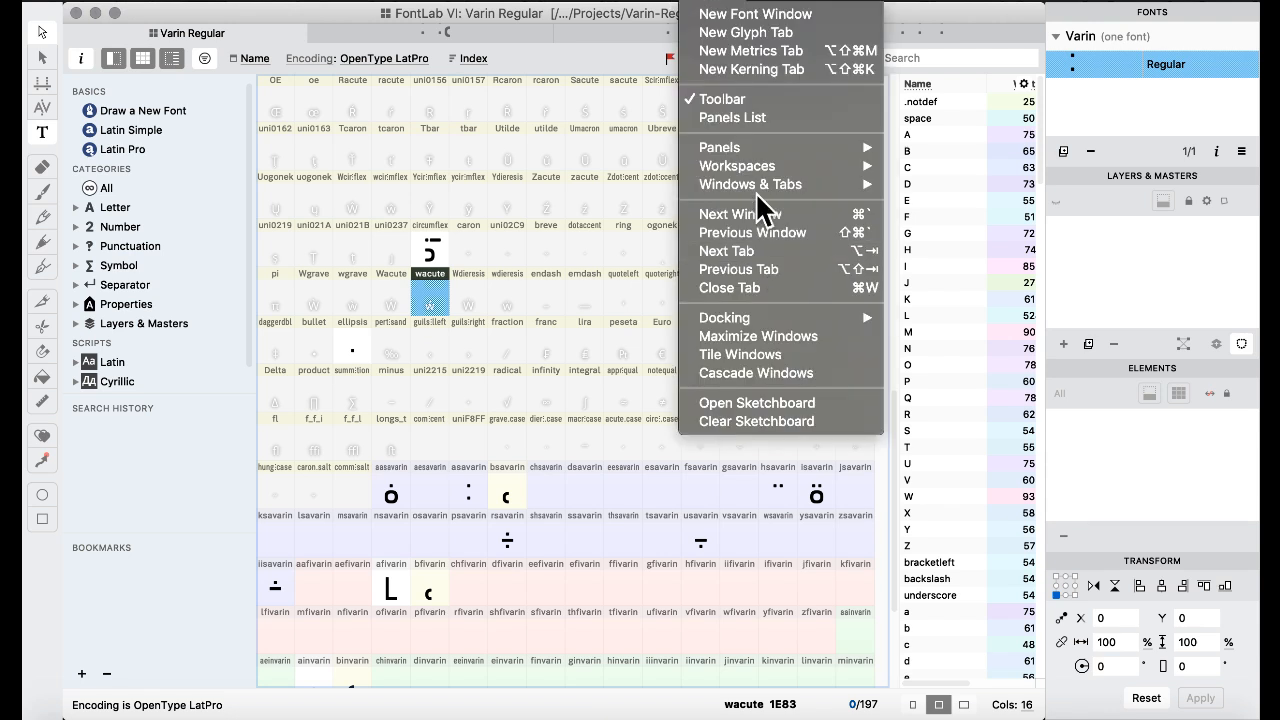
mouse_move(770, 166)
left_click(979, 222)
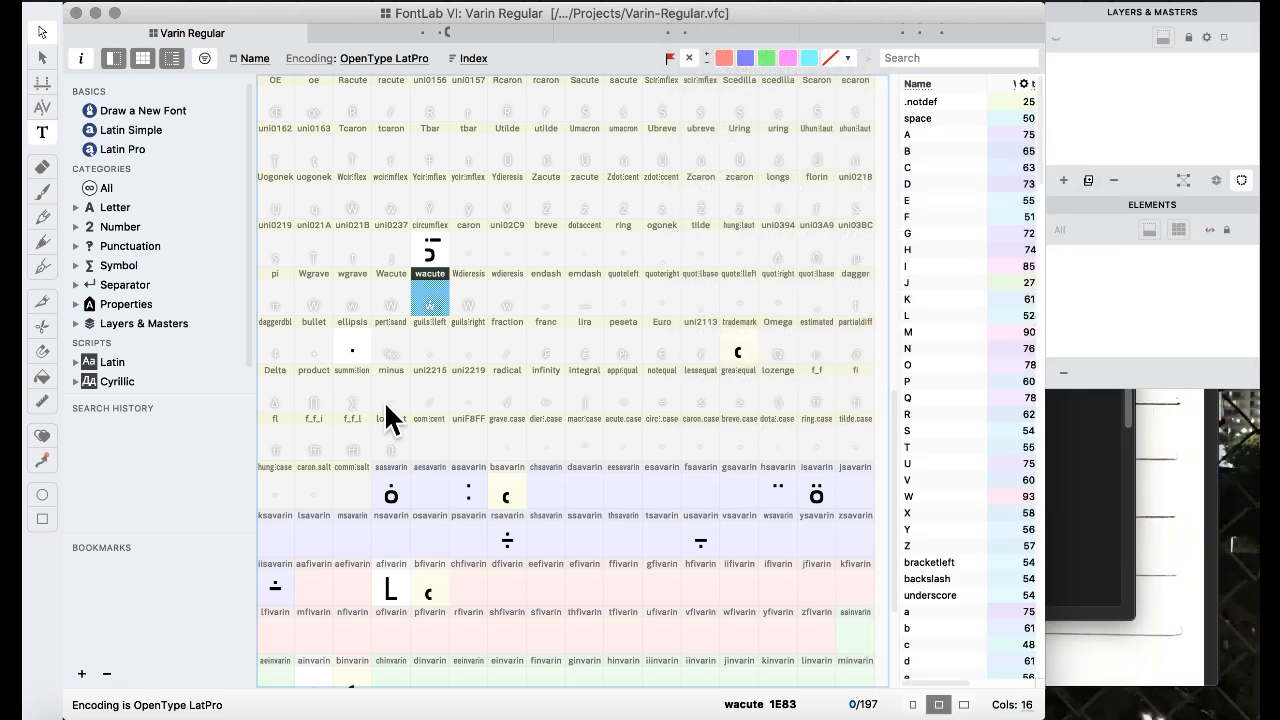
- Add the rule "ignore sub [space bar] a' a';" under #FINAL, above the aafivarin substitution in the liga feature
scroll(365, 431, "down", 3)
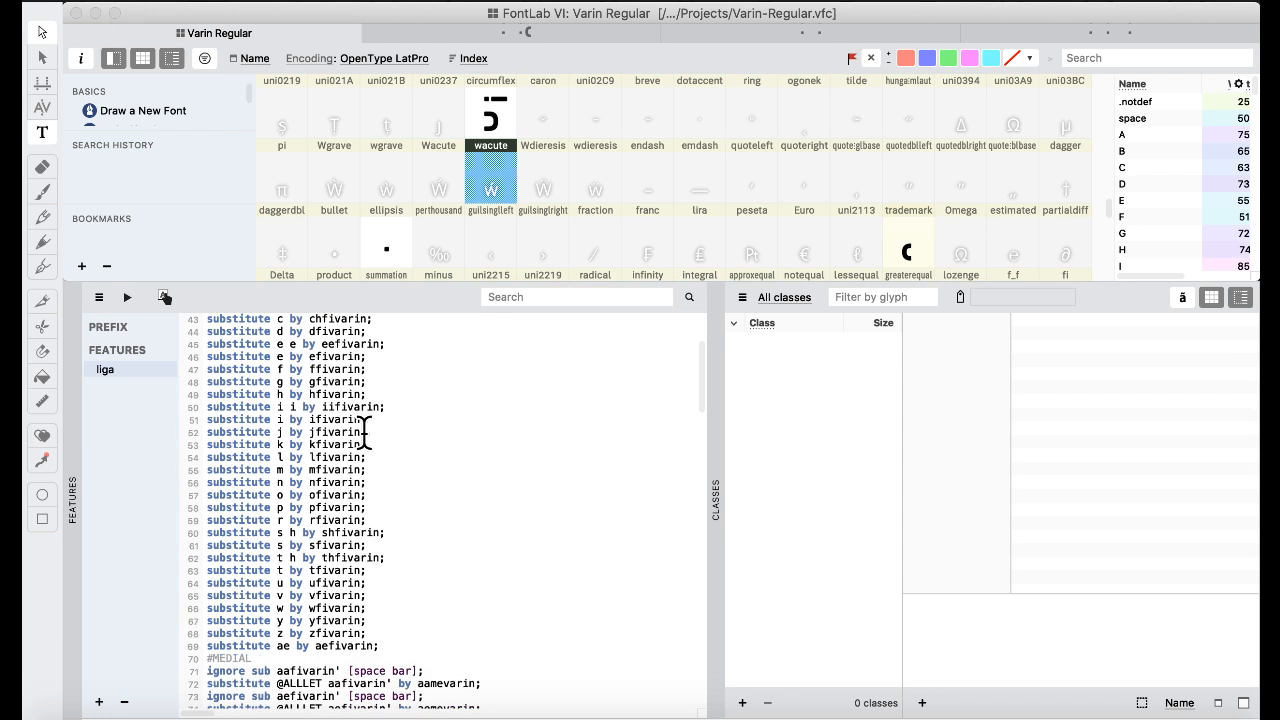
scroll(371, 460, "up", 4)
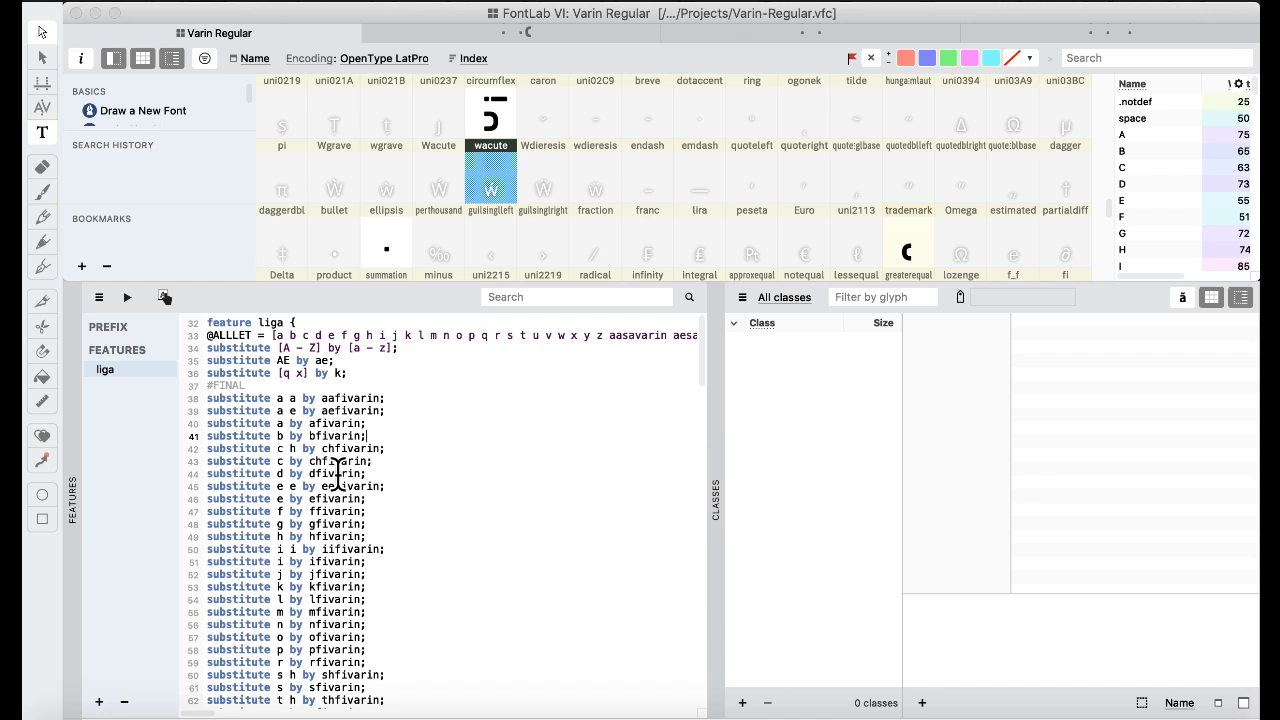
scroll(338, 473, "down", 1)
scroll(338, 473, "up", 1)
scroll(333, 405, "down", 5)
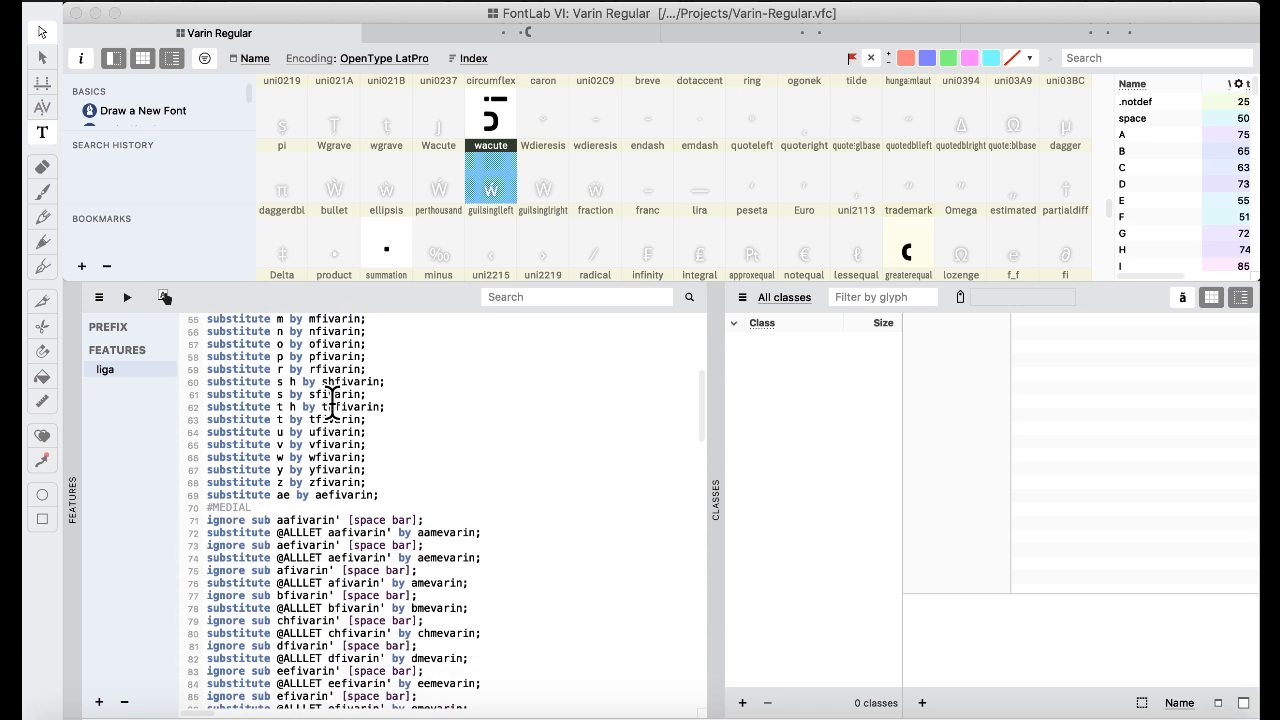
scroll(333, 405, "up", 2)
scroll(333, 405, "up", 3)
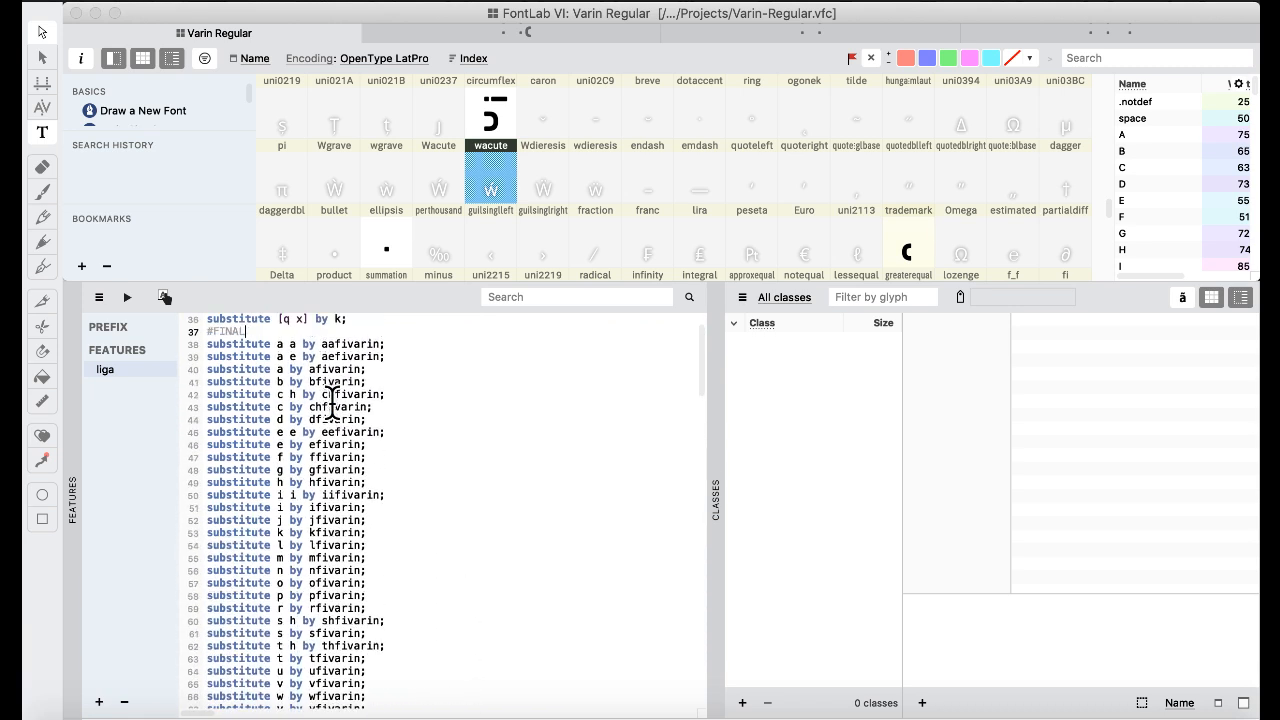
key("Return")
type("ignore sub")
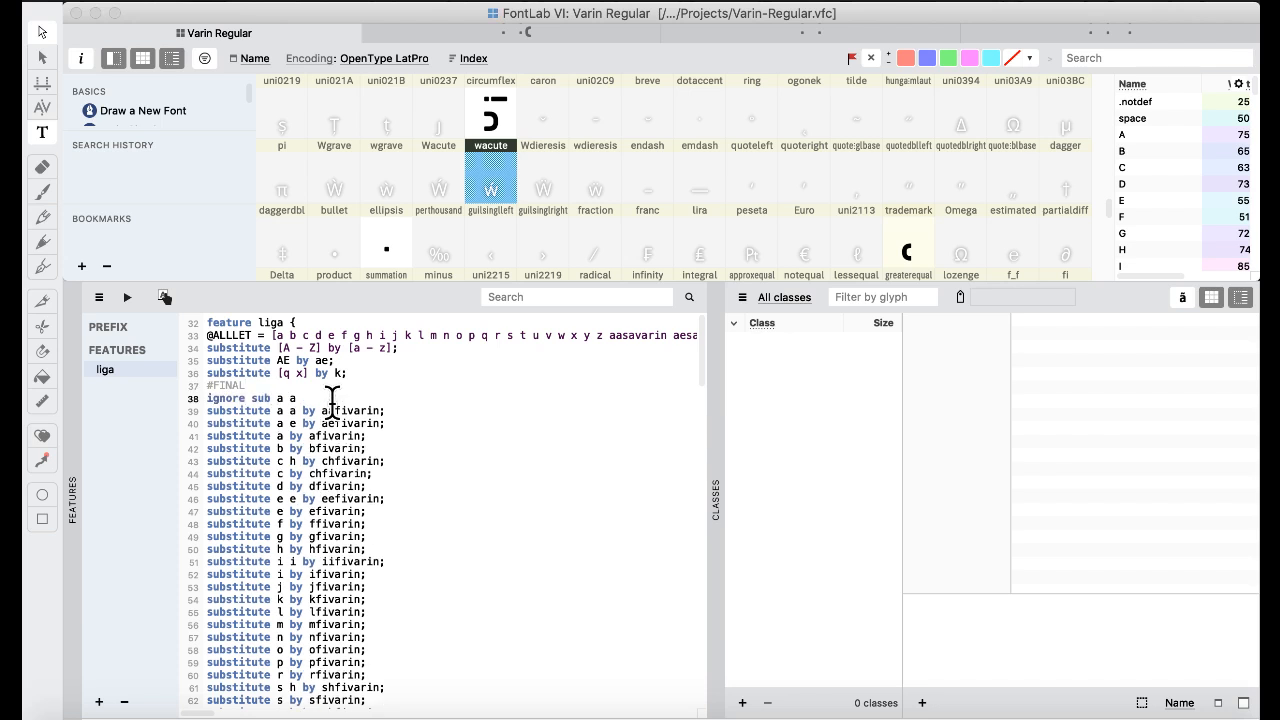
type(" [space b r]")
- Copy the ignore rule to a line above the aefivarin substitution and change it to "ignore sub [space bar] a' e';"
left_click_drag(406, 404, 404, 390)
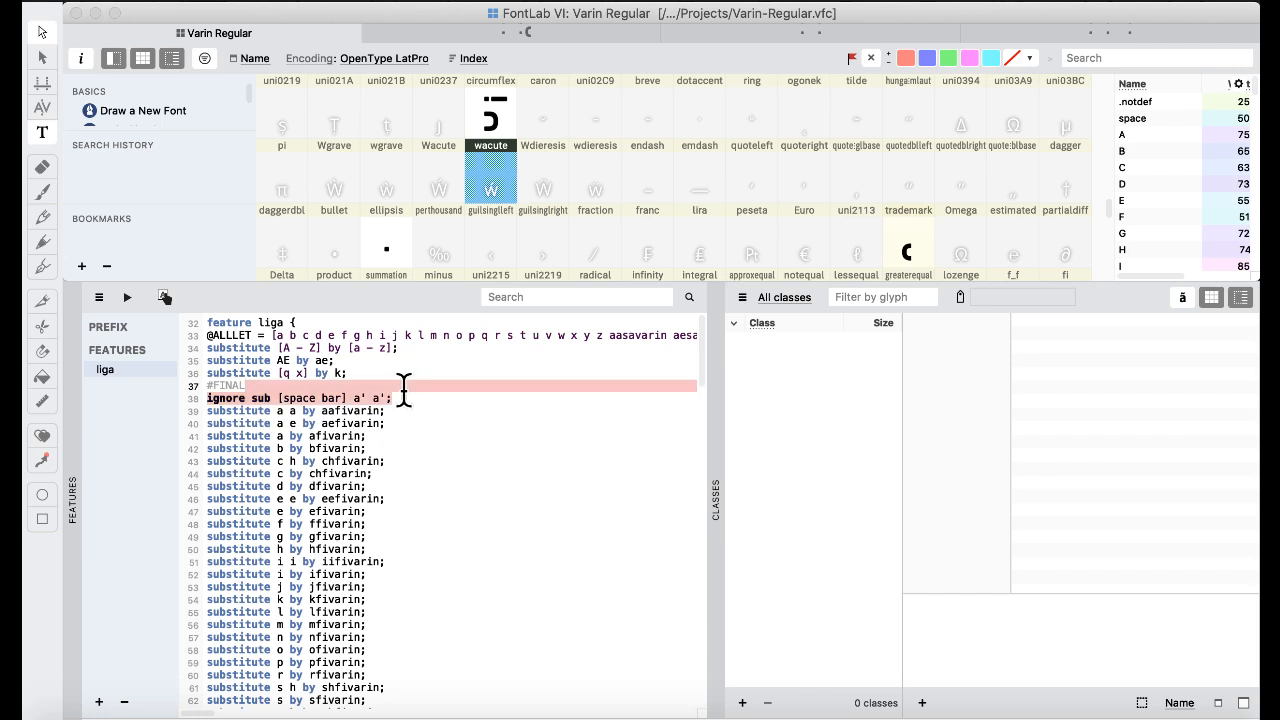
key("ctrl+c")
left_click(400, 410)
key("ctrl+v")
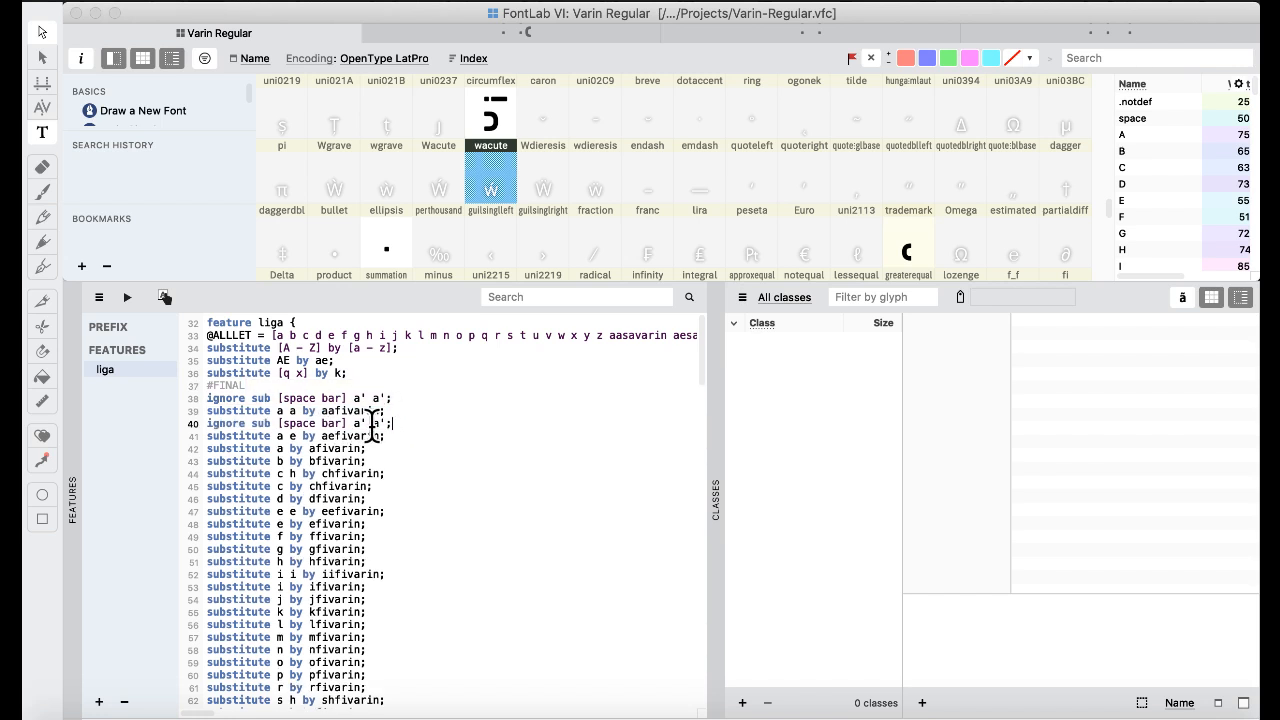
type("e'")
- Paste the ignore rule above the afivarin substitution and shorten it to "ignore sub [space bar] a';"
left_click(417, 437)
key("Return")
key("ctrl+v")
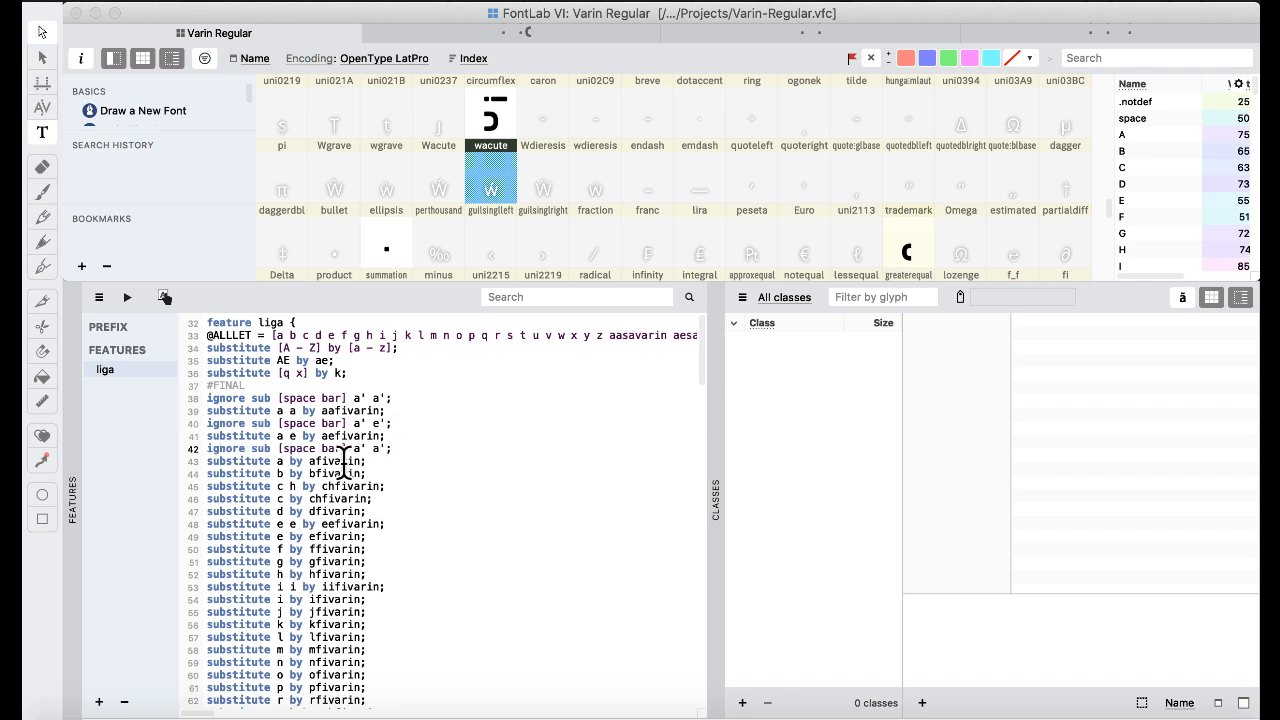
left_click(366, 449)
left_click_drag(389, 450, 391, 440)
- Copy the single-letter ignore rule to a line above the bfivarin substitution and change it to "ignore sub [space bar] b';"
key("ctrl+c")
left_click(389, 437)
key("ctrl+v")
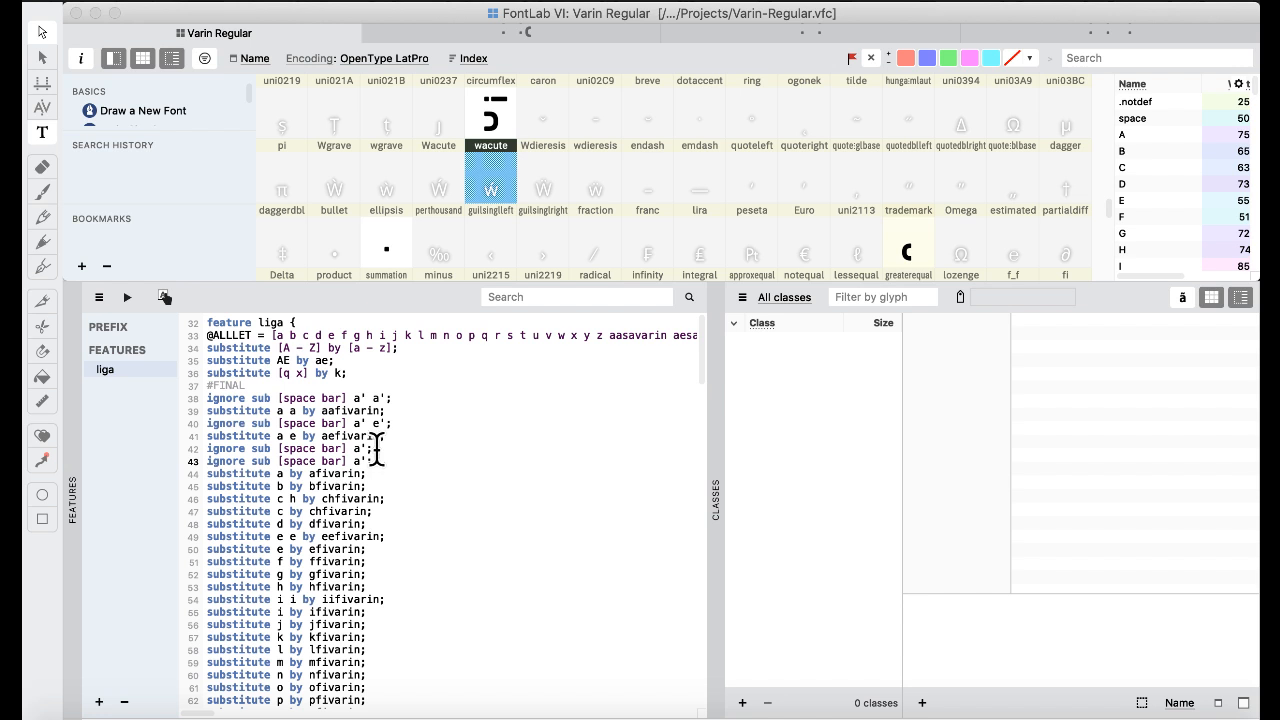
key("super+z")
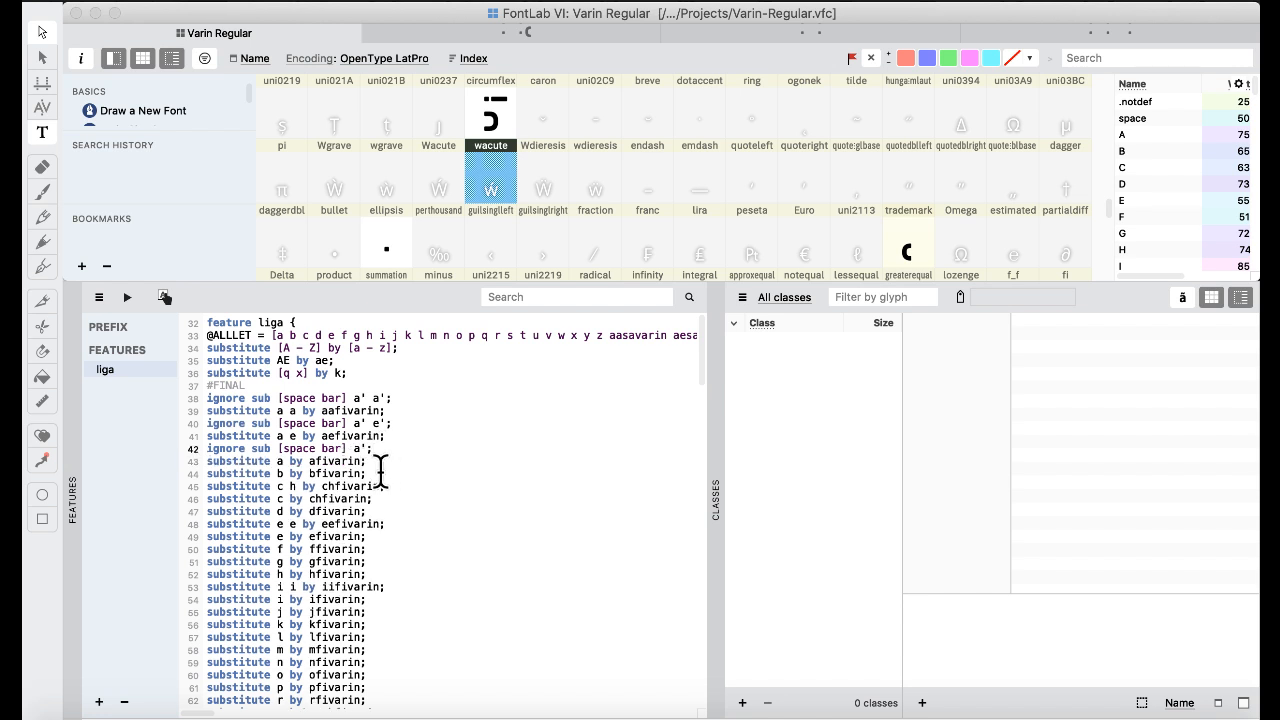
left_click(378, 465)
key("super+v")
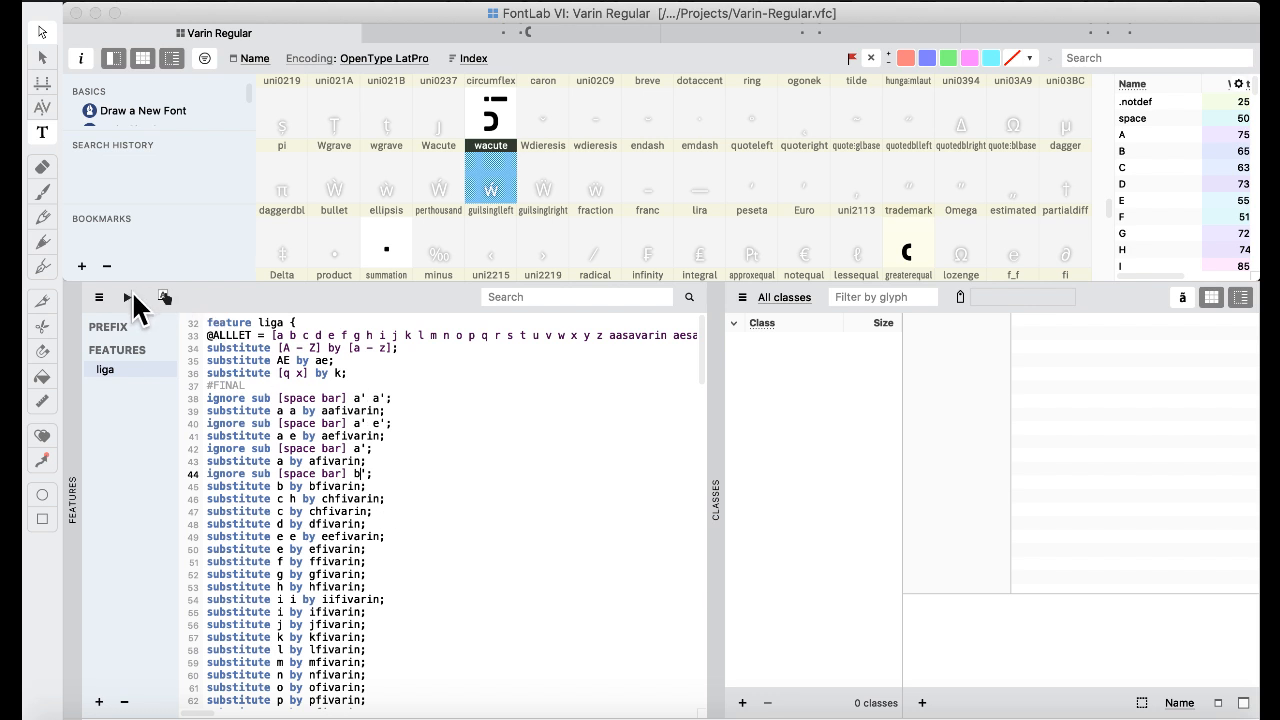
- Switch to the Default workspace and open a new glyph tab for text with OpenType features turned on
left_click(712, 3)
mouse_move(771, 168)
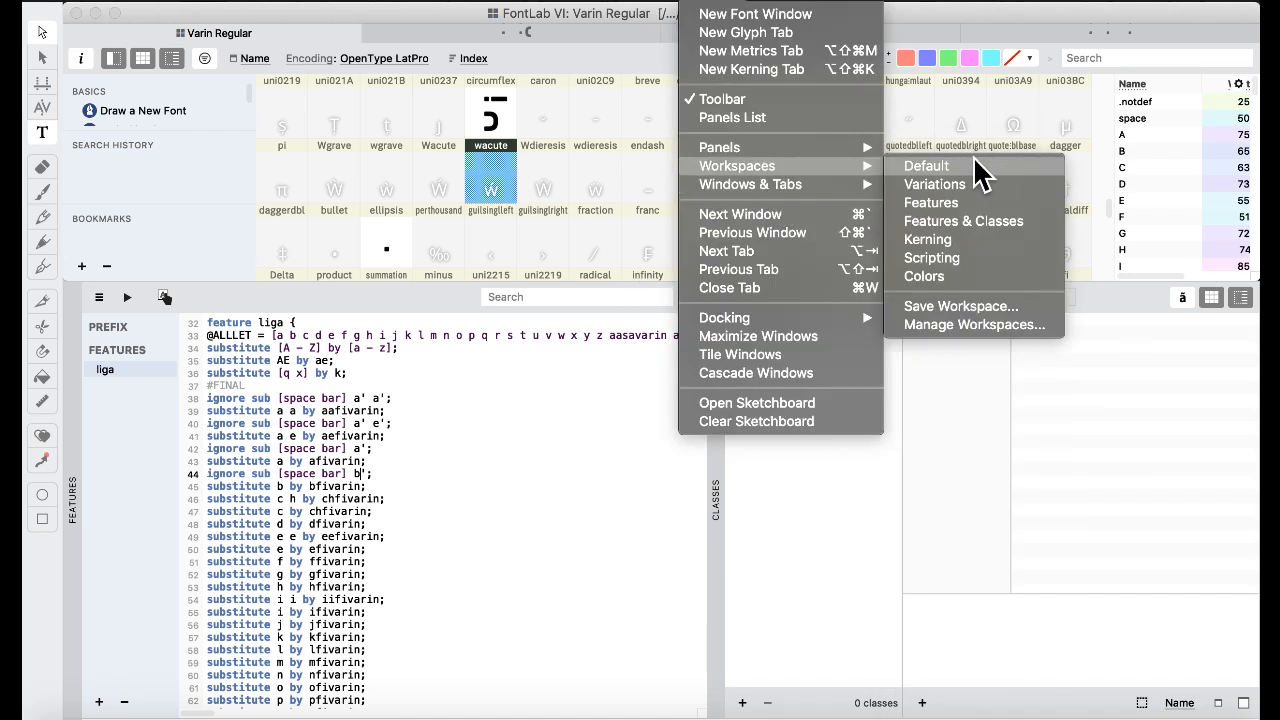
left_click(975, 177)
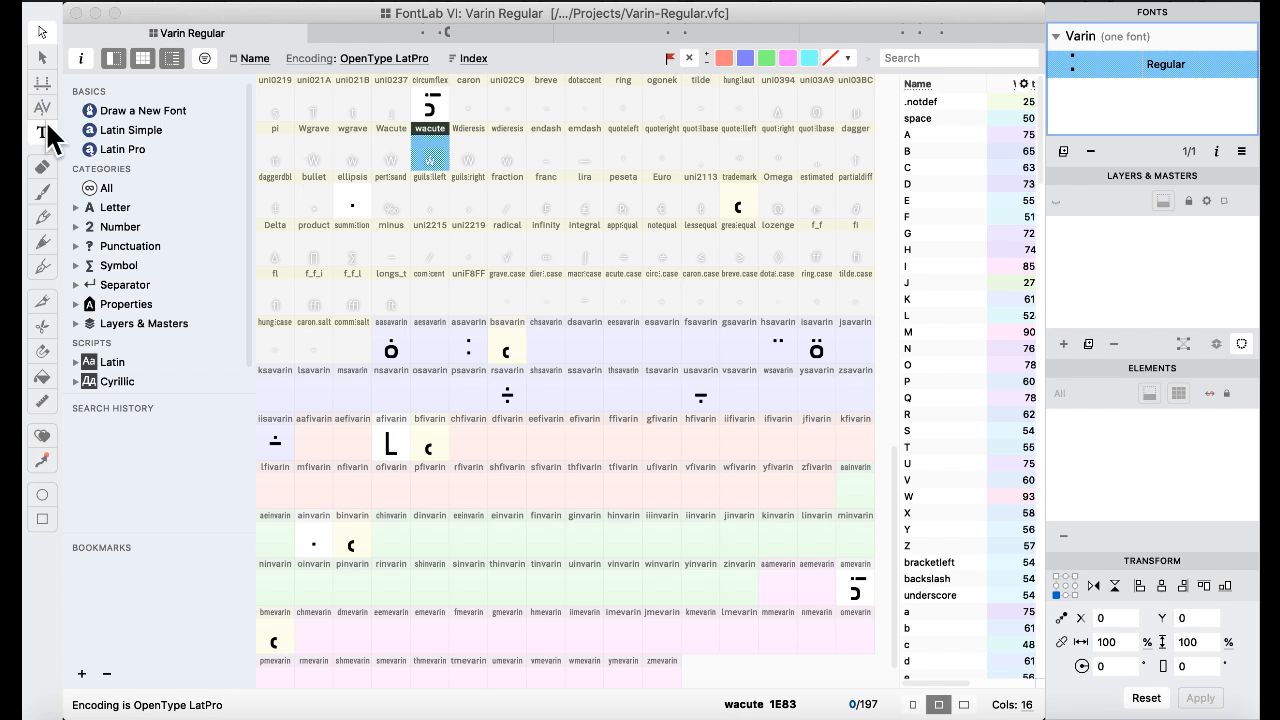
left_click(45, 122)
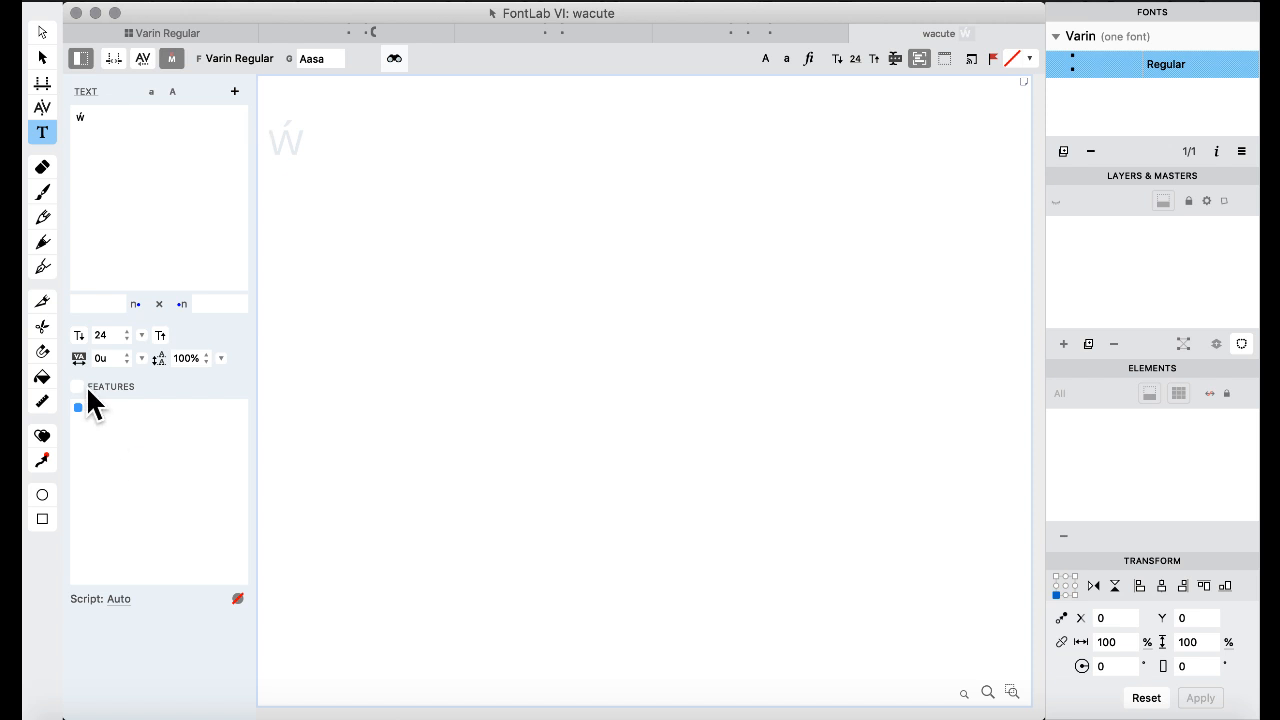
left_click(78, 386)
- Enter the test text "aba a" in the glyph tab, and retype its final a without the space
type("a")
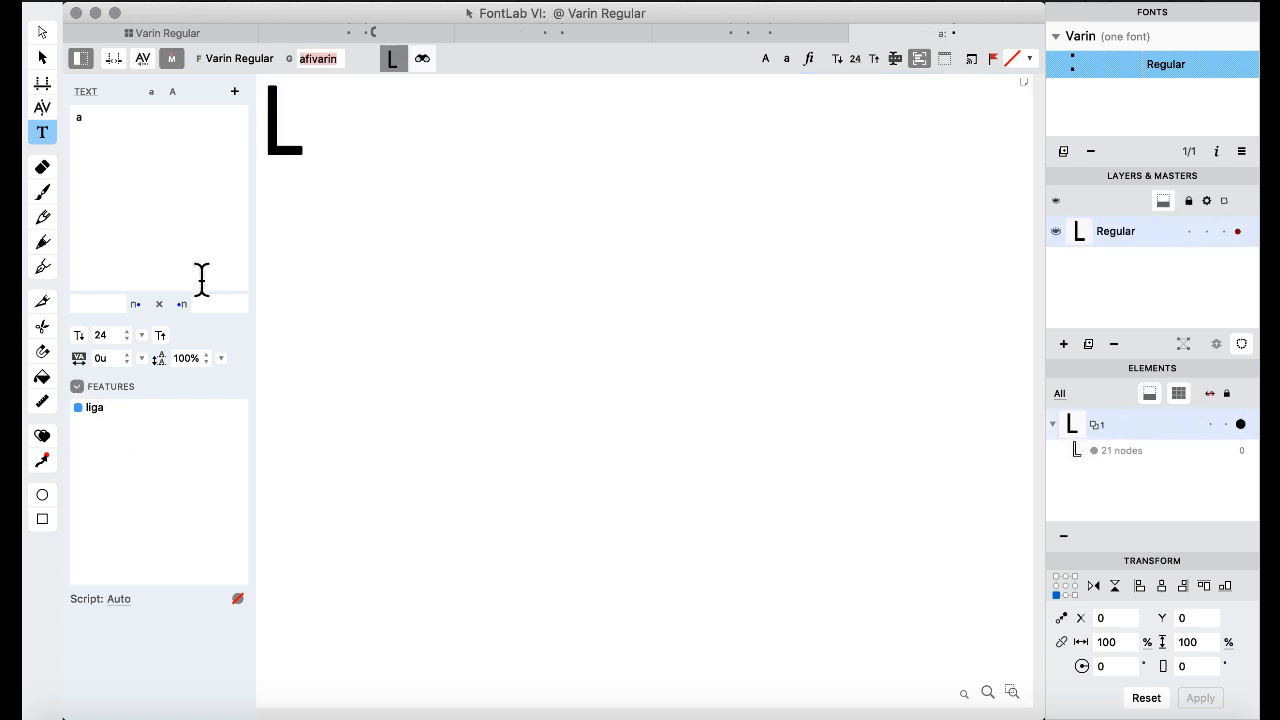
type("ba")
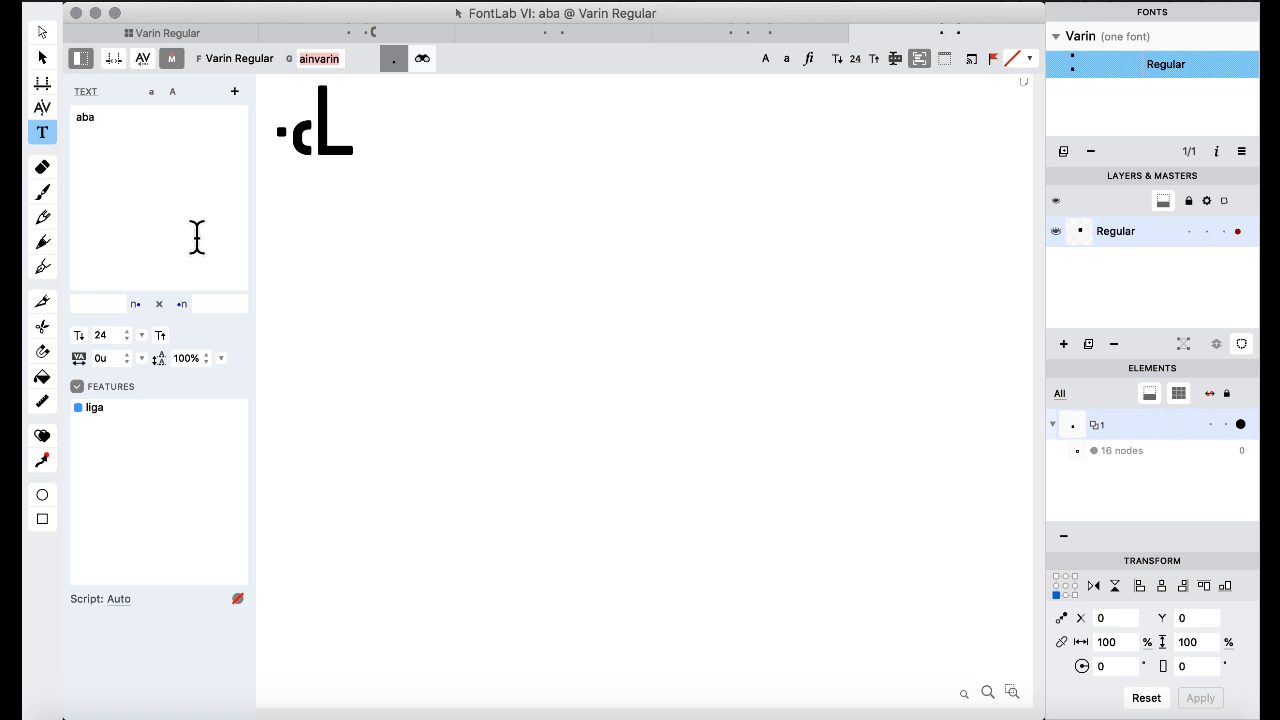
type(" a")
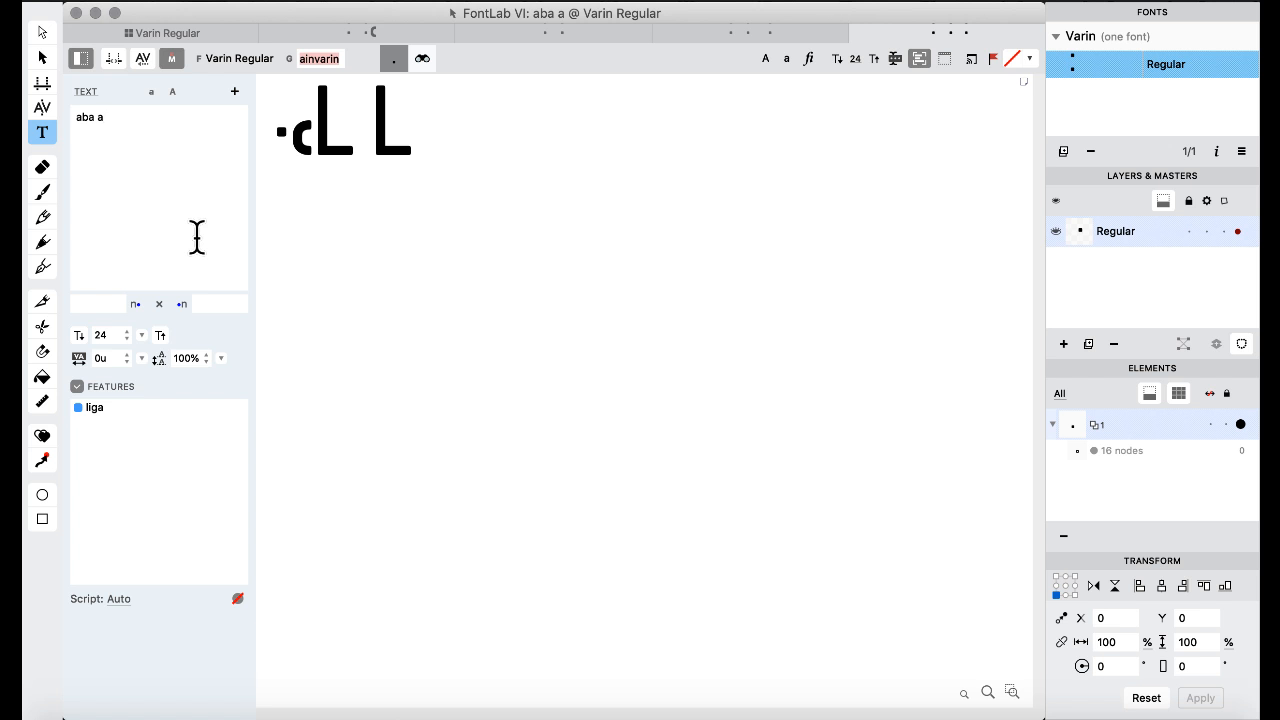
key("BackSpace")
key("BackSpace")
type("a")
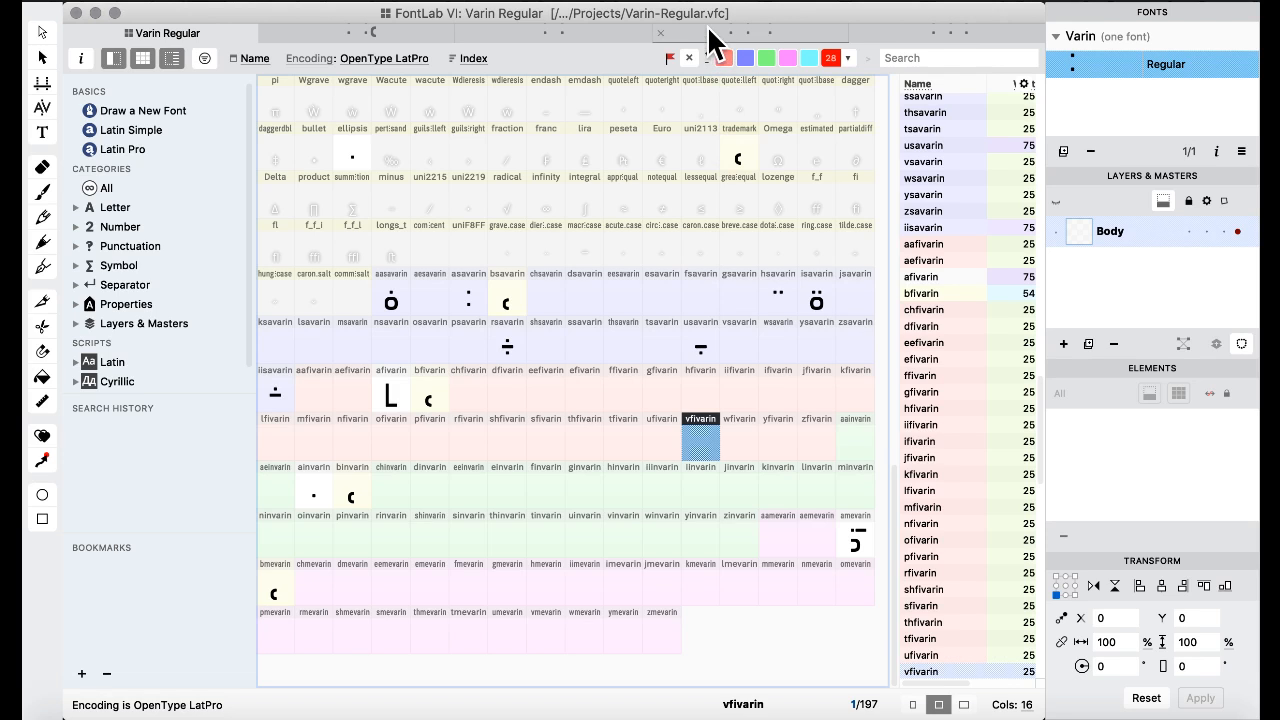
- Switch from the font overview to the Features & Classes workspace
left_click(711, 3)
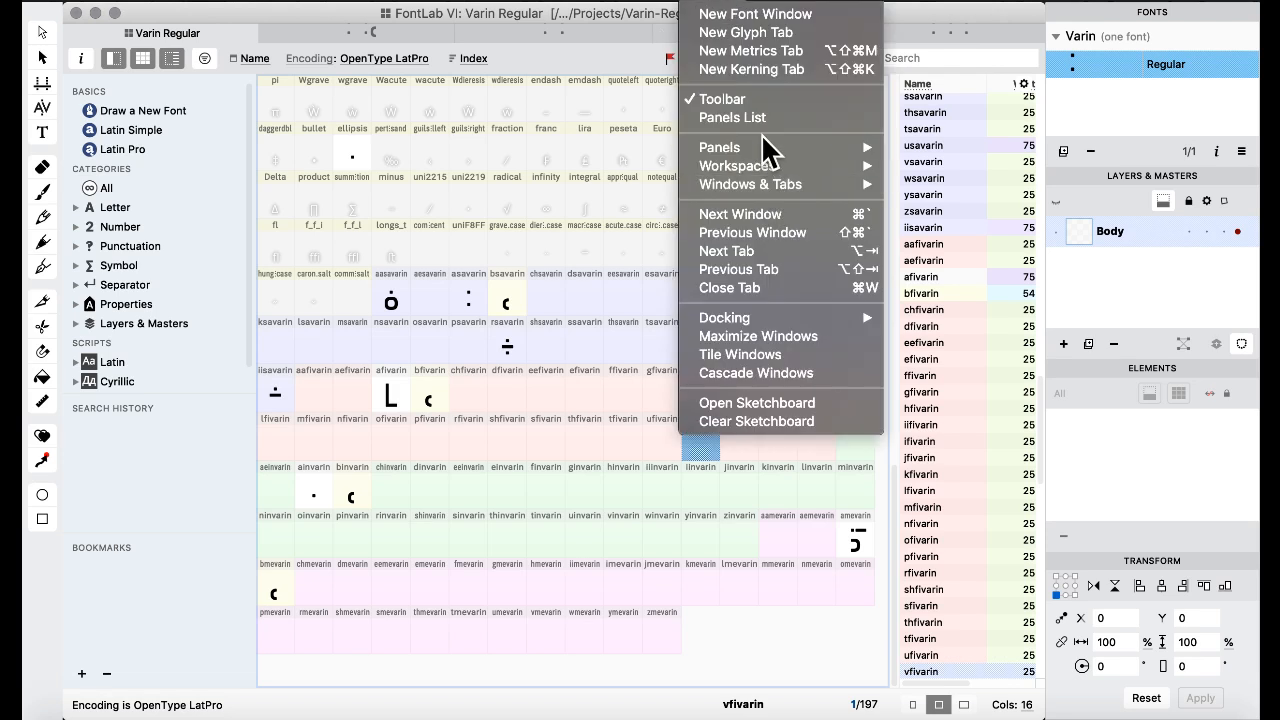
mouse_move(760, 165)
left_click(960, 222)
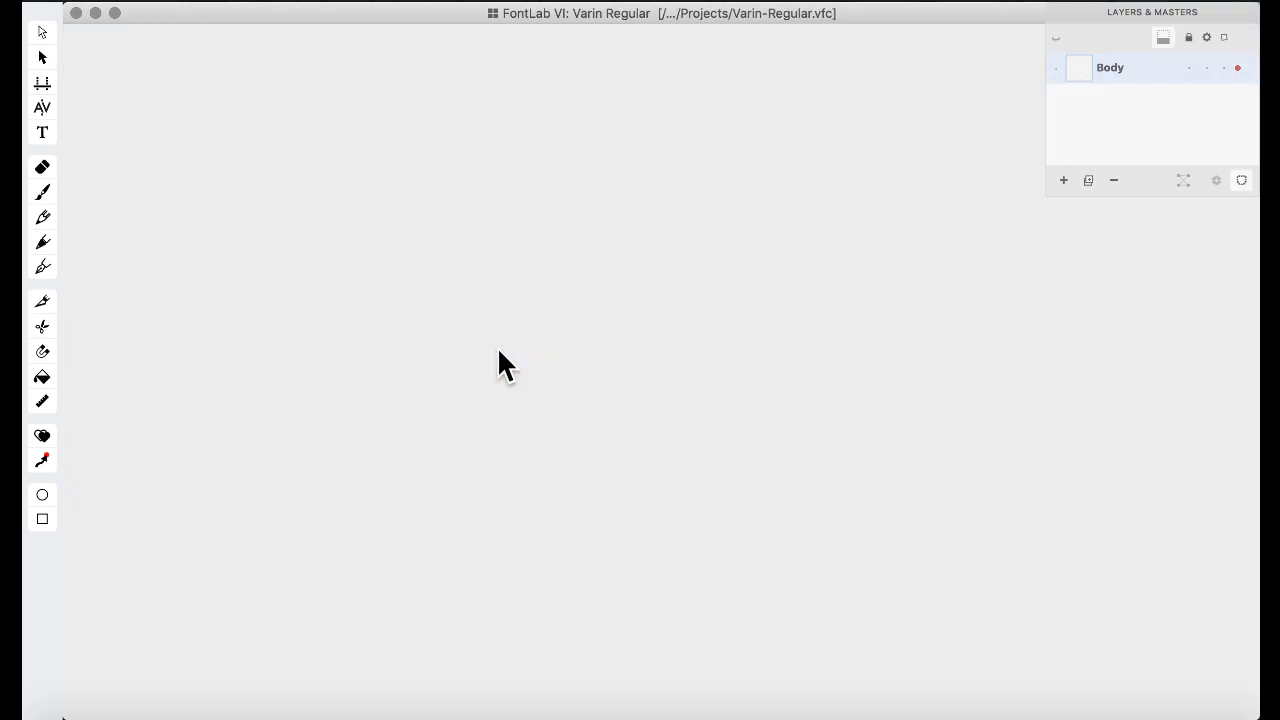
- Copy all substitution rules under #STANDALONE in the liga feature and paste them into the Untitled.txt text file
scroll(390, 382, "down", 15)
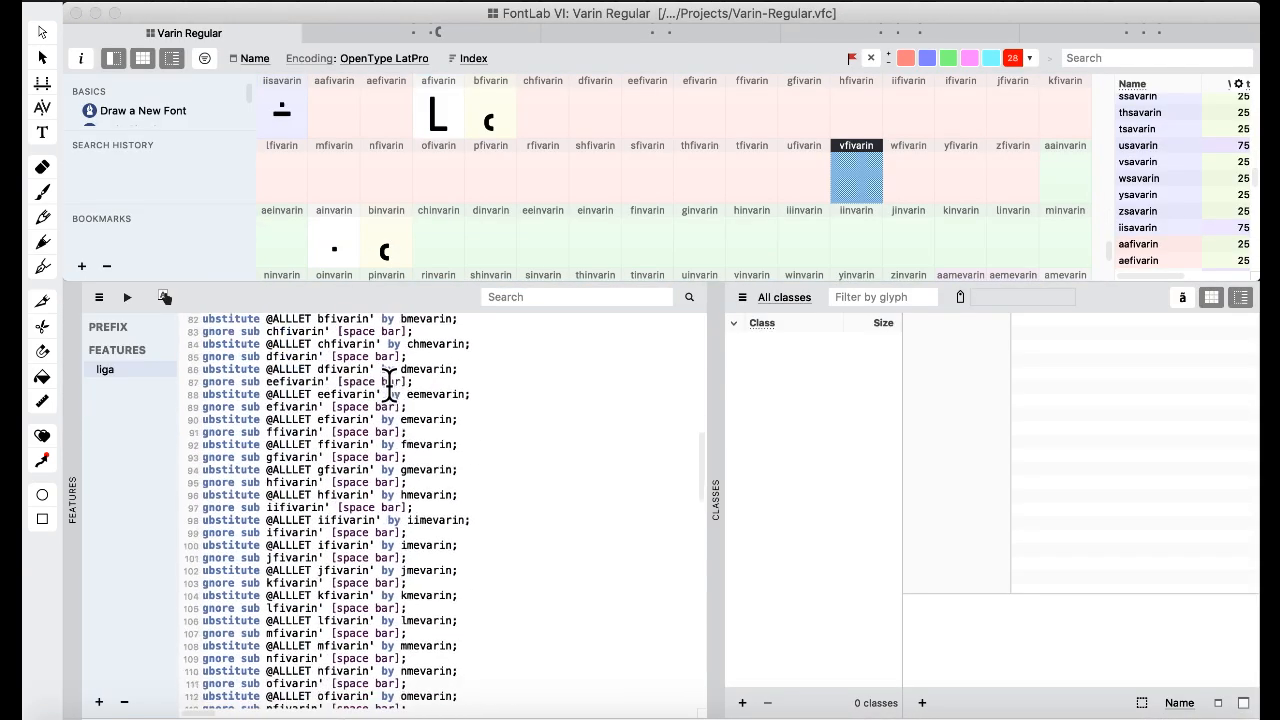
scroll(390, 382, "down", 20)
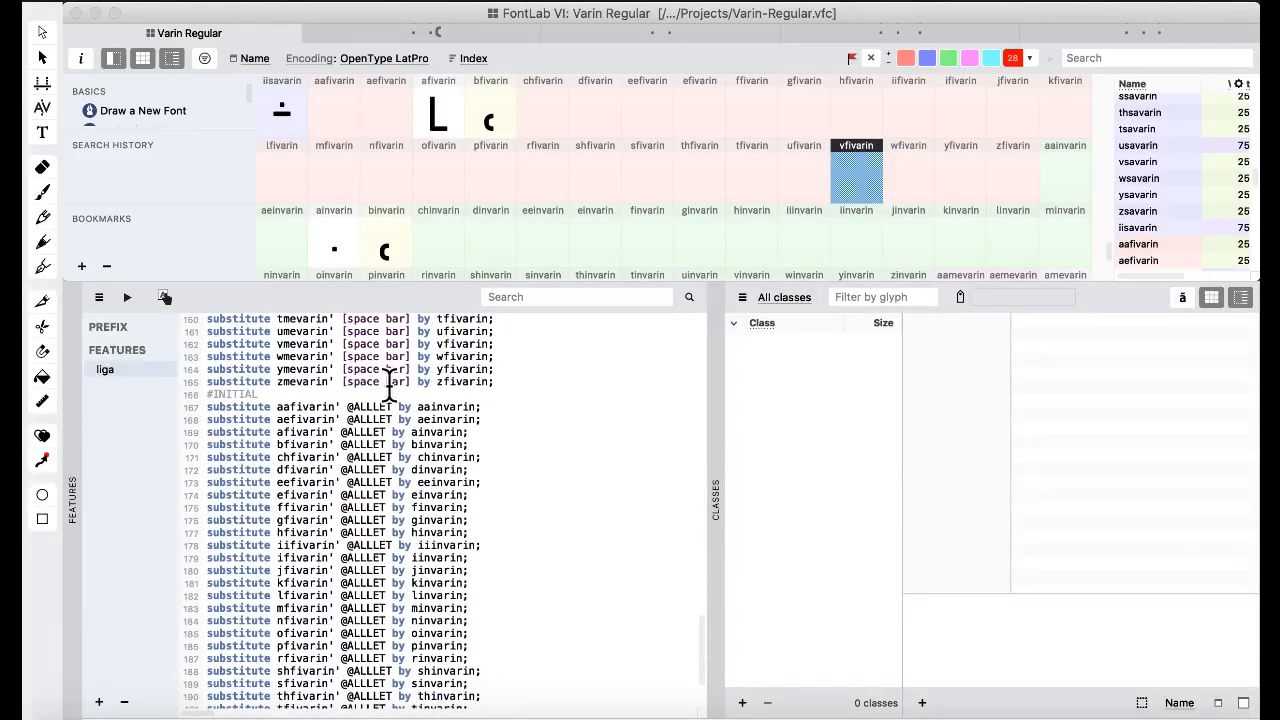
scroll(390, 382, "down", 5)
scroll(390, 382, "up", 15)
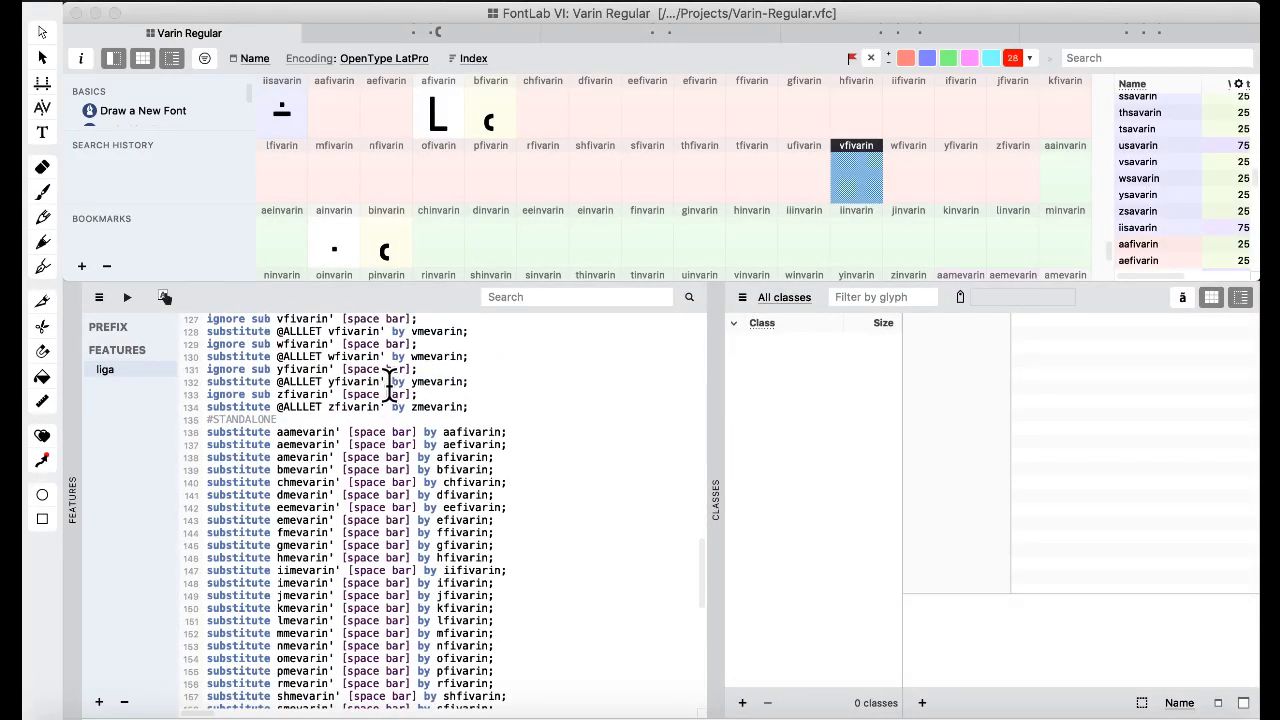
scroll(390, 382, "down", 2)
scroll(390, 382, "down", 4)
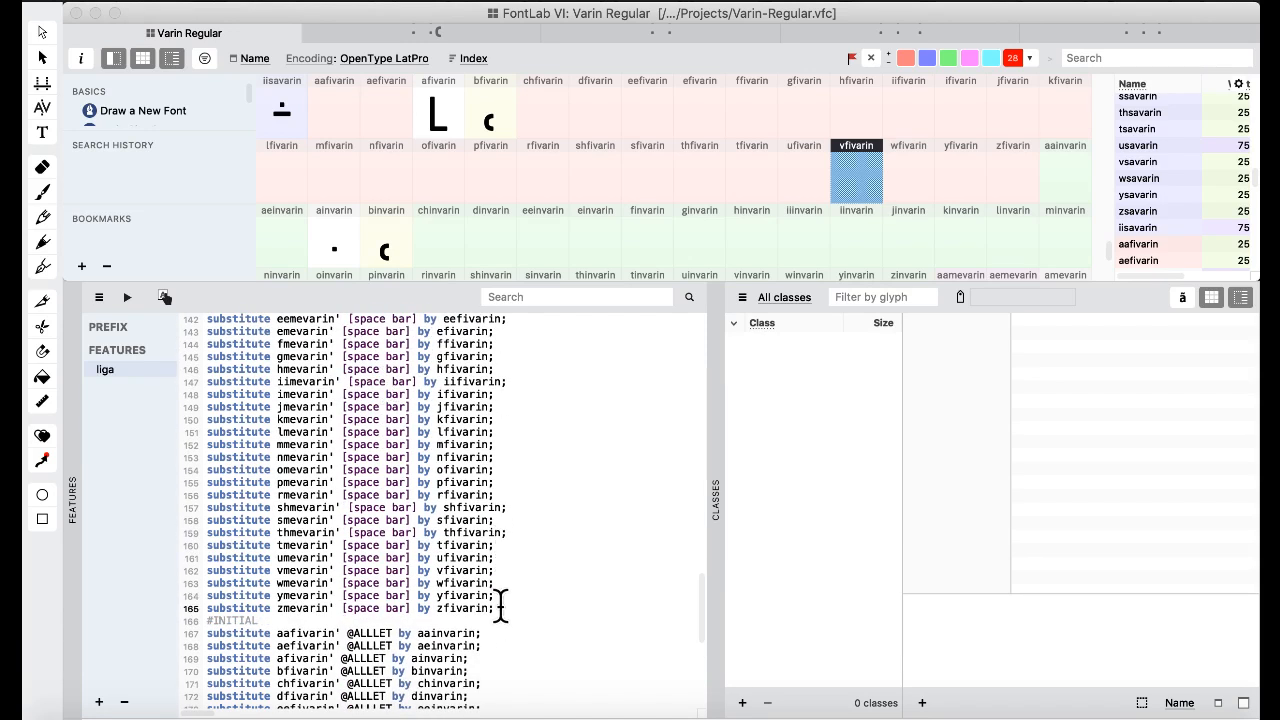
left_click_drag(500, 600, 264, 431)
key("super+c")
key("ctrl+Up")
left_click(1034, 443)
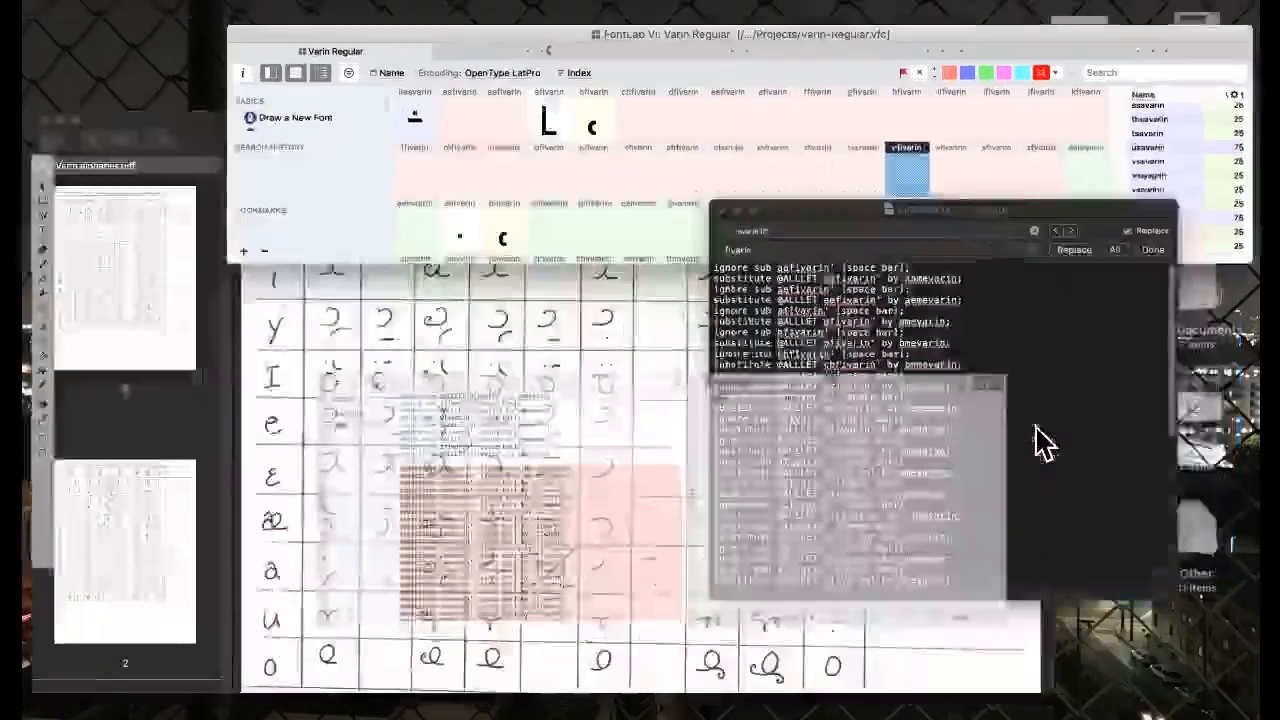
key("super+v")
scroll(750, 360, "up", 10)
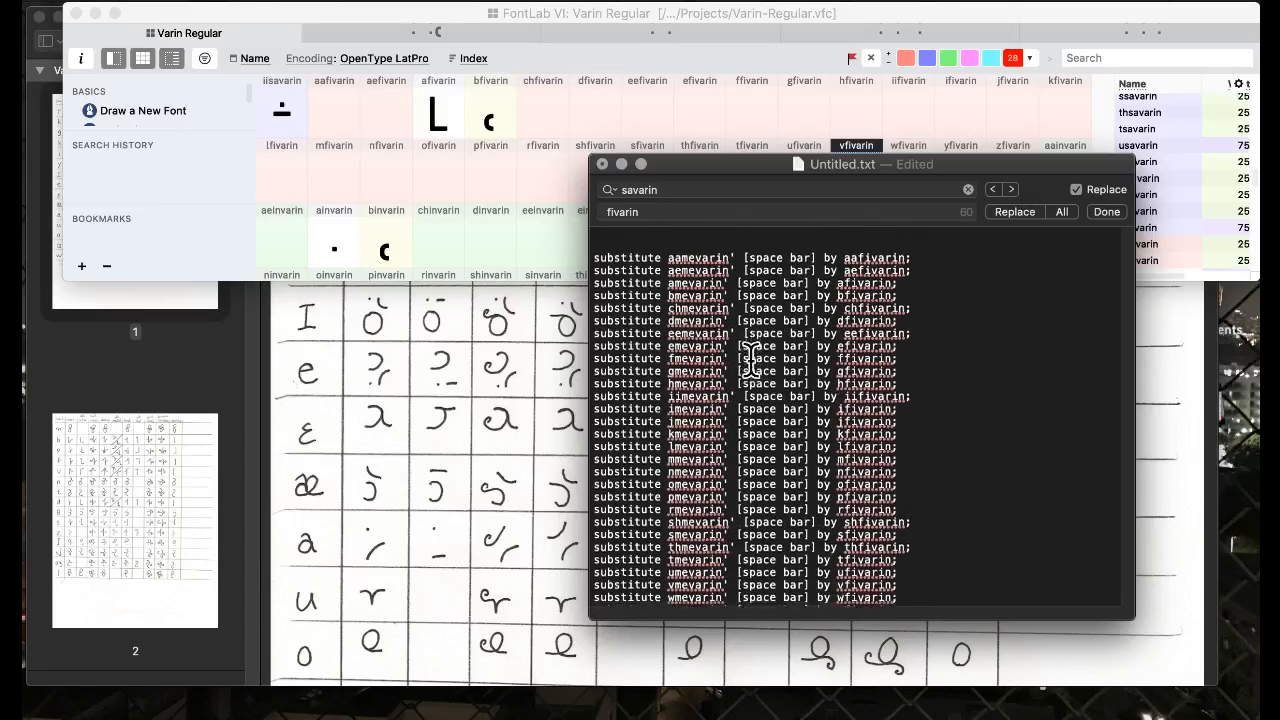
- Replace every "fivarin" with "savarin" in the pasted rules
left_click(718, 189)
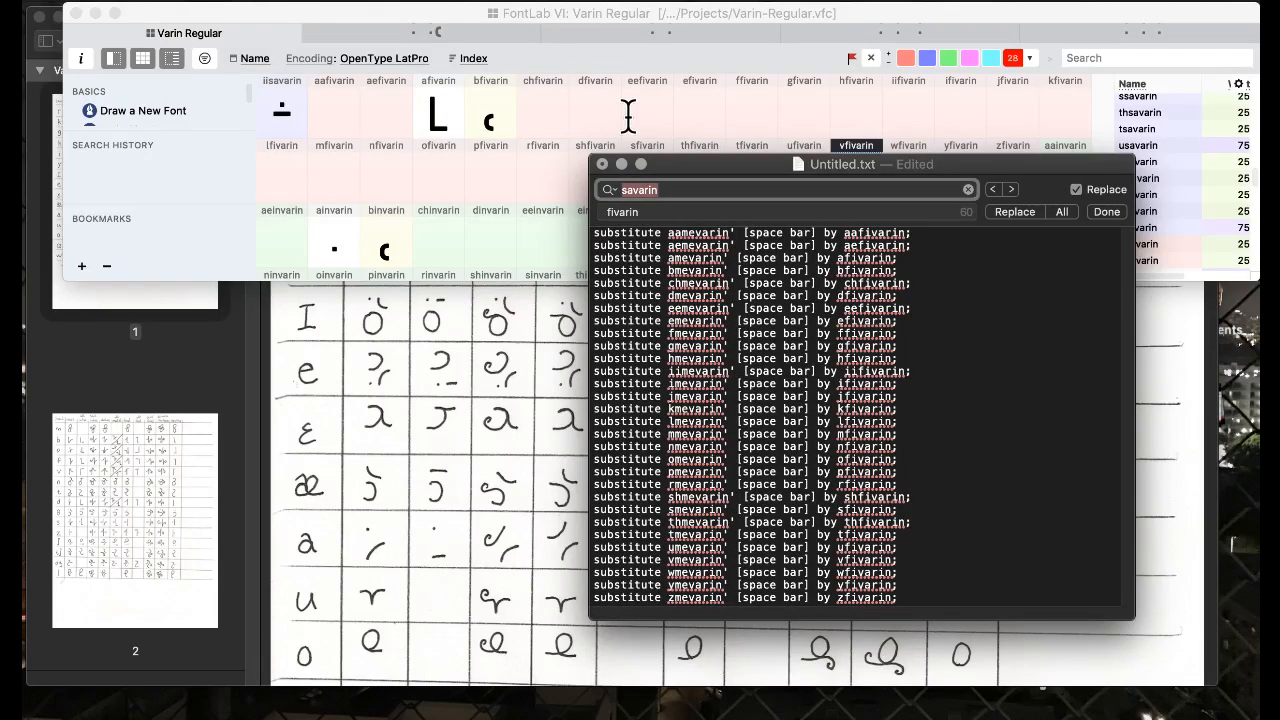
type("fivarin")
key("Tab")
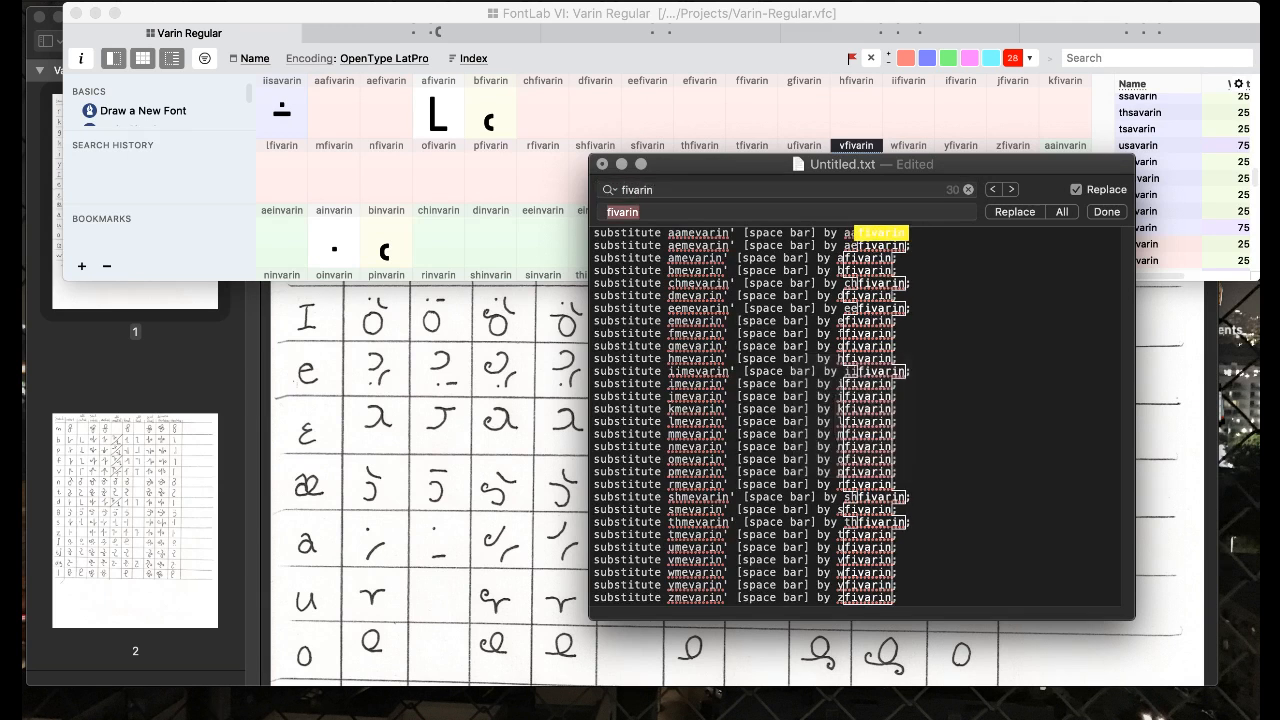
type("savarin")
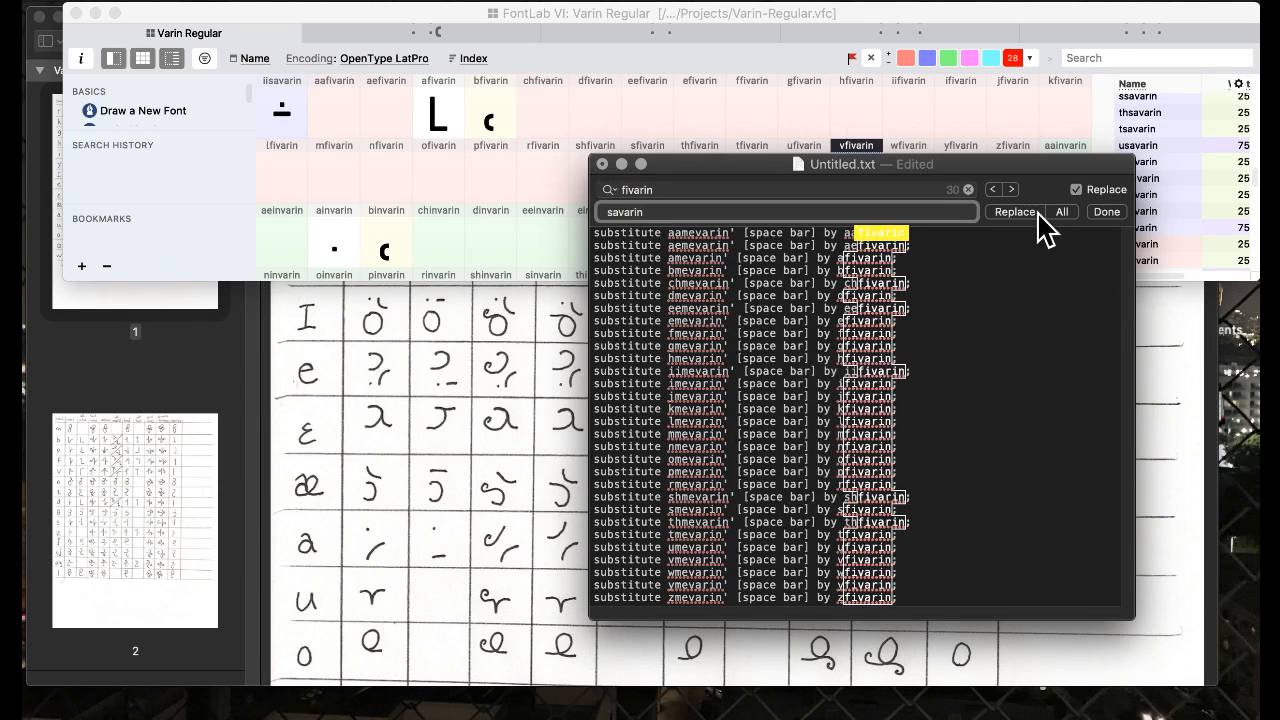
left_click(1062, 212)
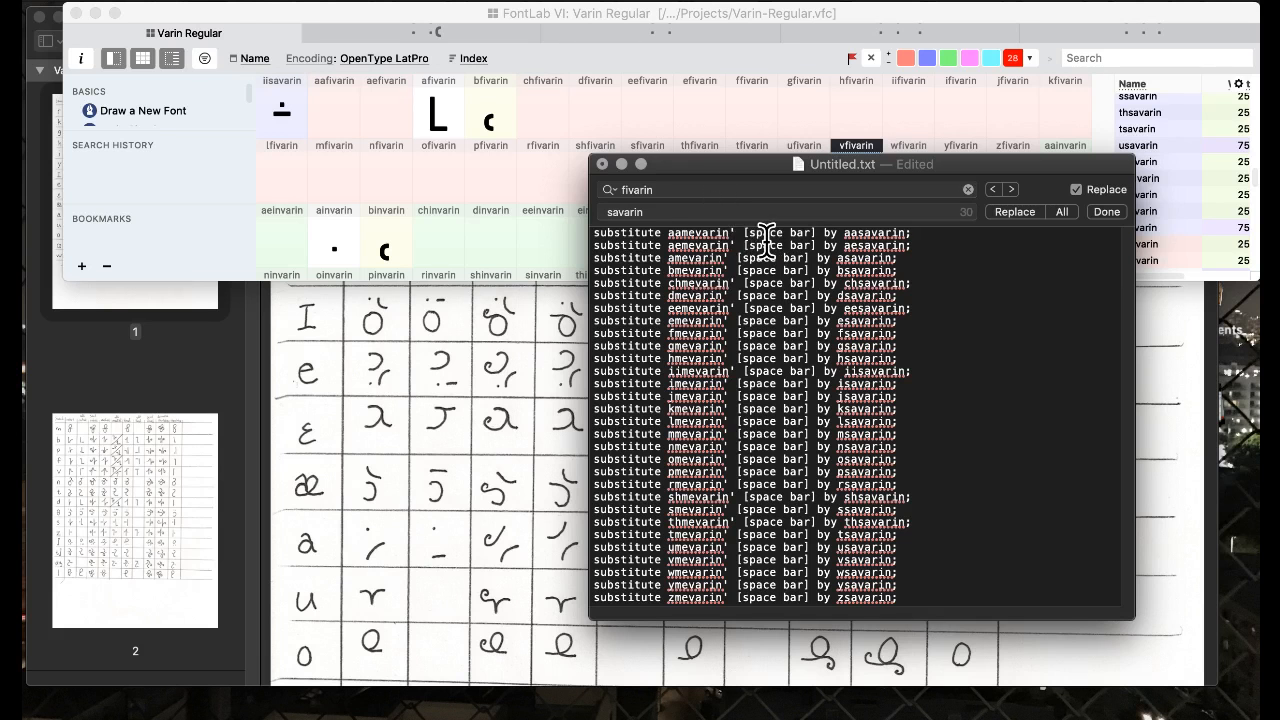
- Replace every "[space bar] by" with "by" in the text file's rules
left_click_drag(840, 232, 743, 233)
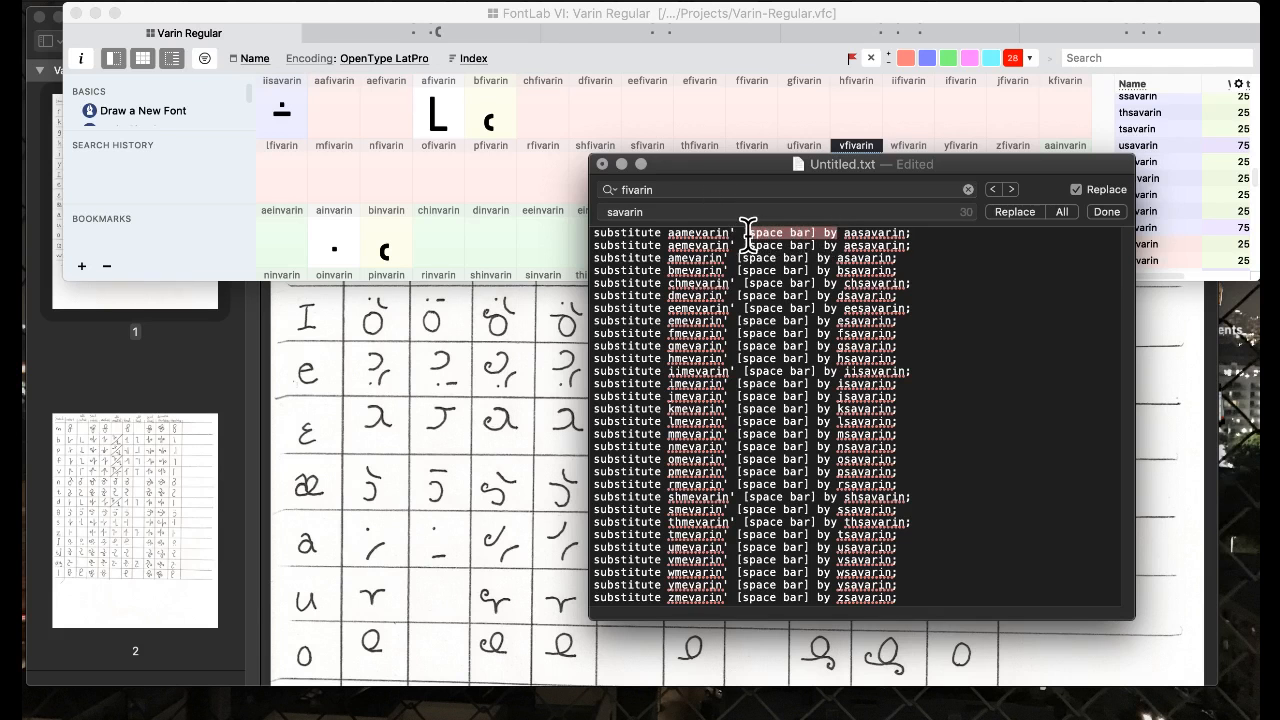
key("super+e")
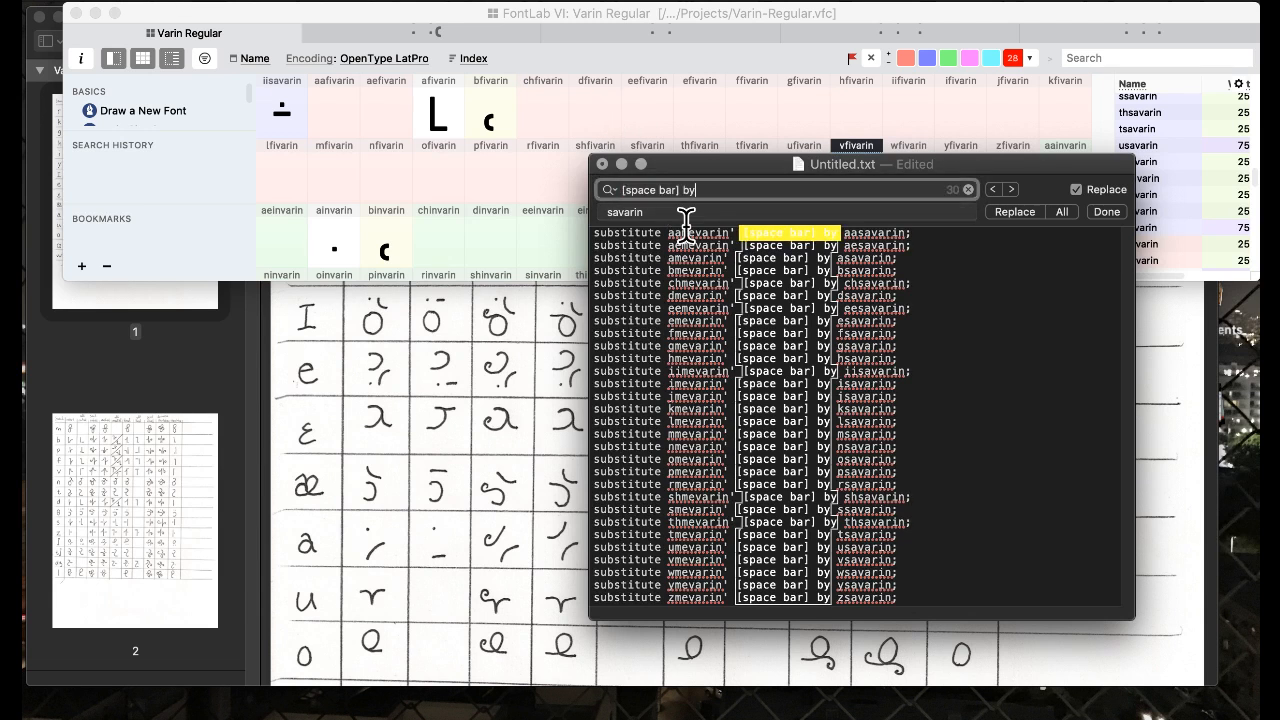
double_click(657, 208)
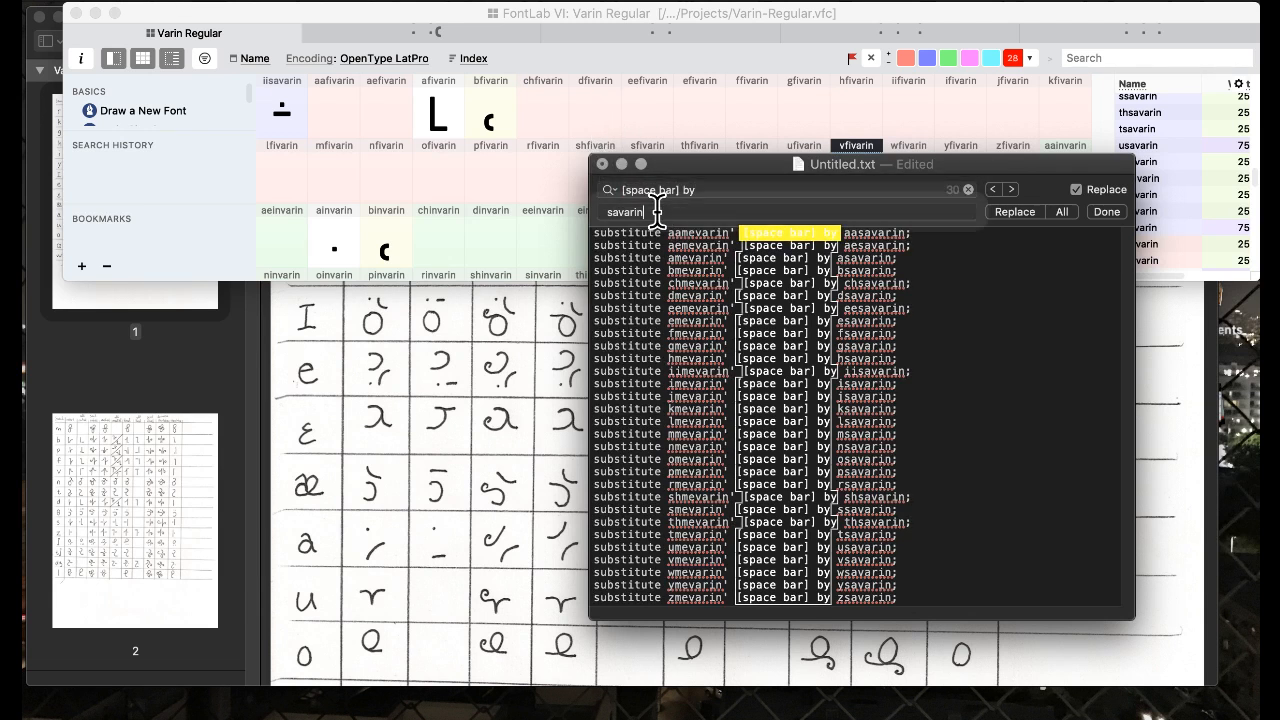
type("by")
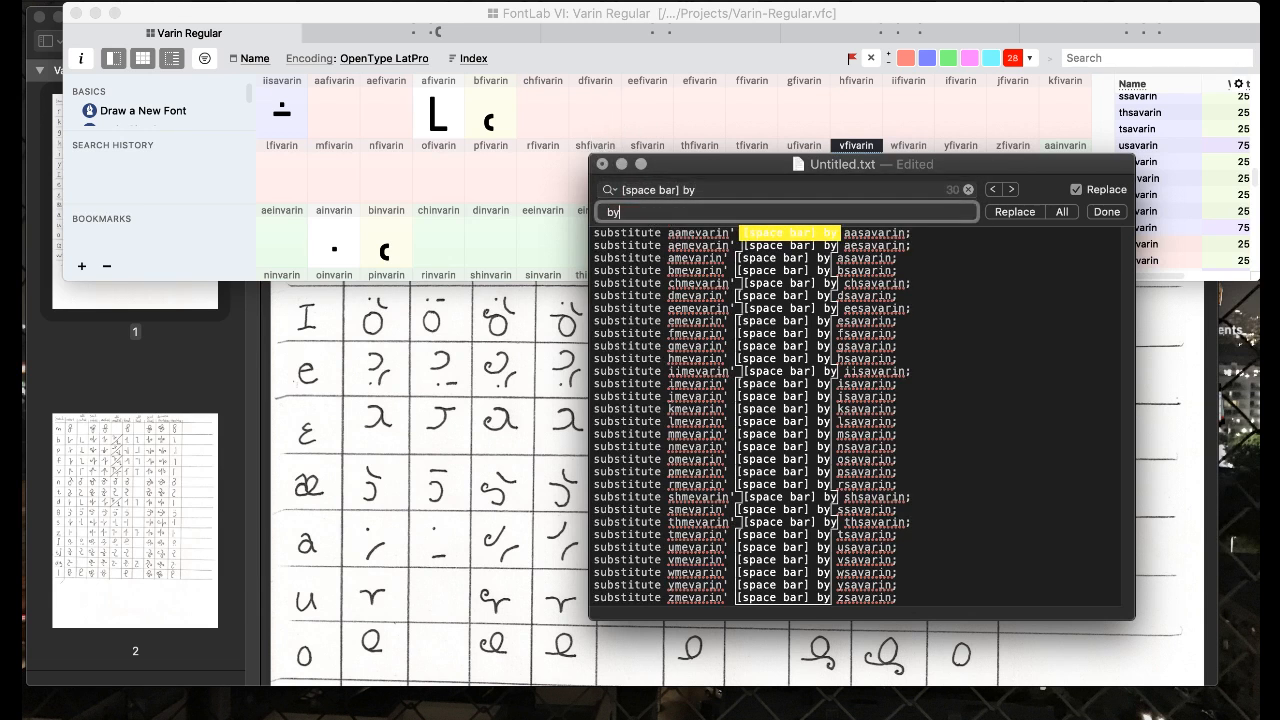
left_click(1065, 212)
- Replace every "substitute" with "substitute [space bar]" in the text file's rules
double_click(645, 233)
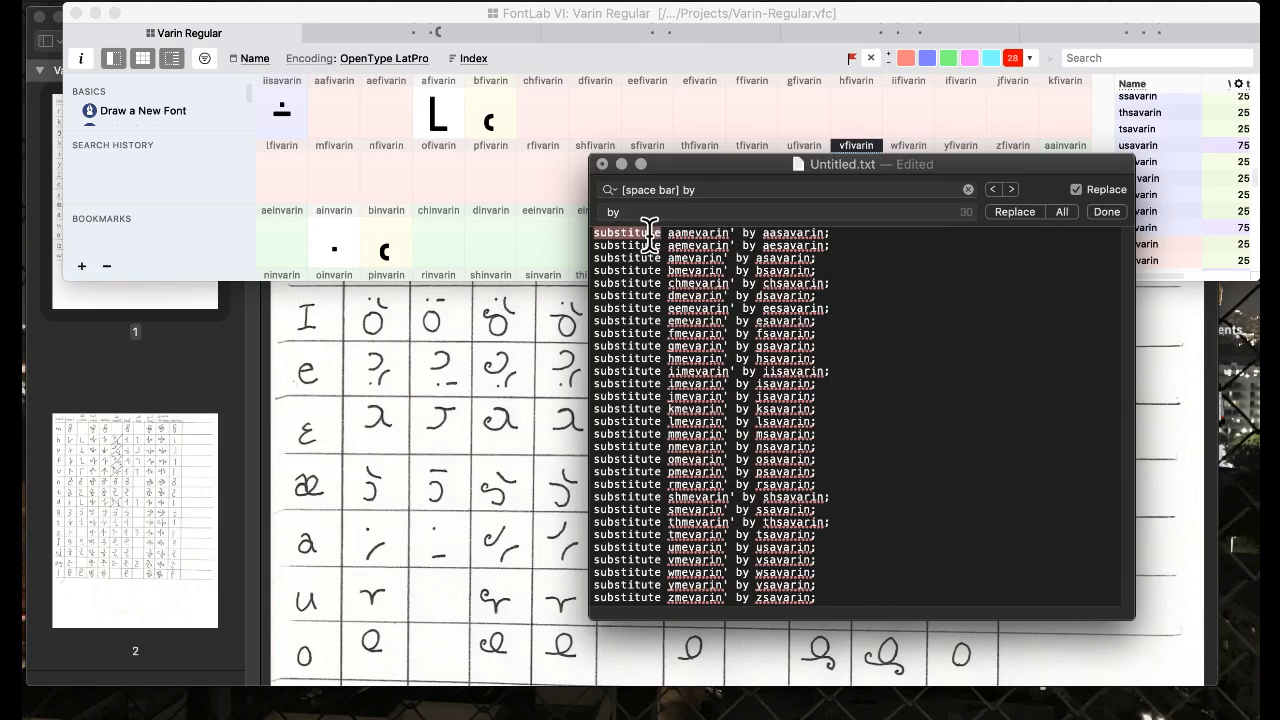
key("super+e")
left_click(734, 190)
double_click(618, 212)
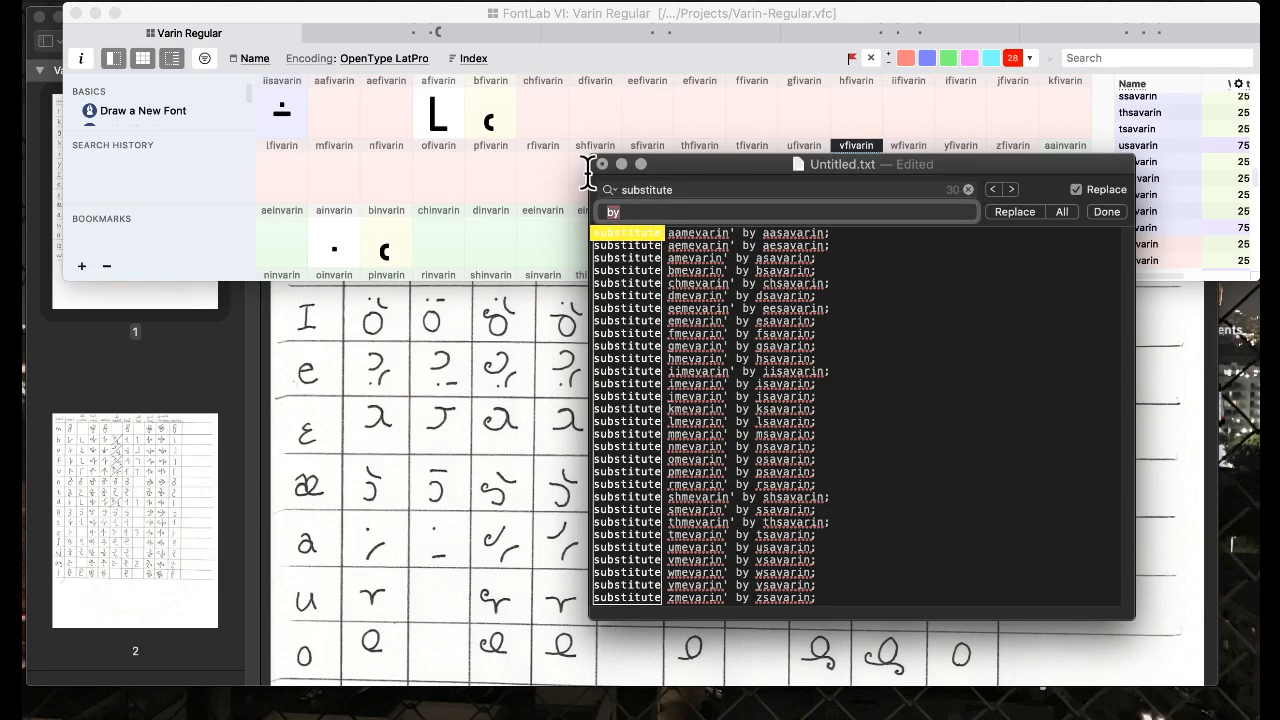
type("substitute")
type("[space")
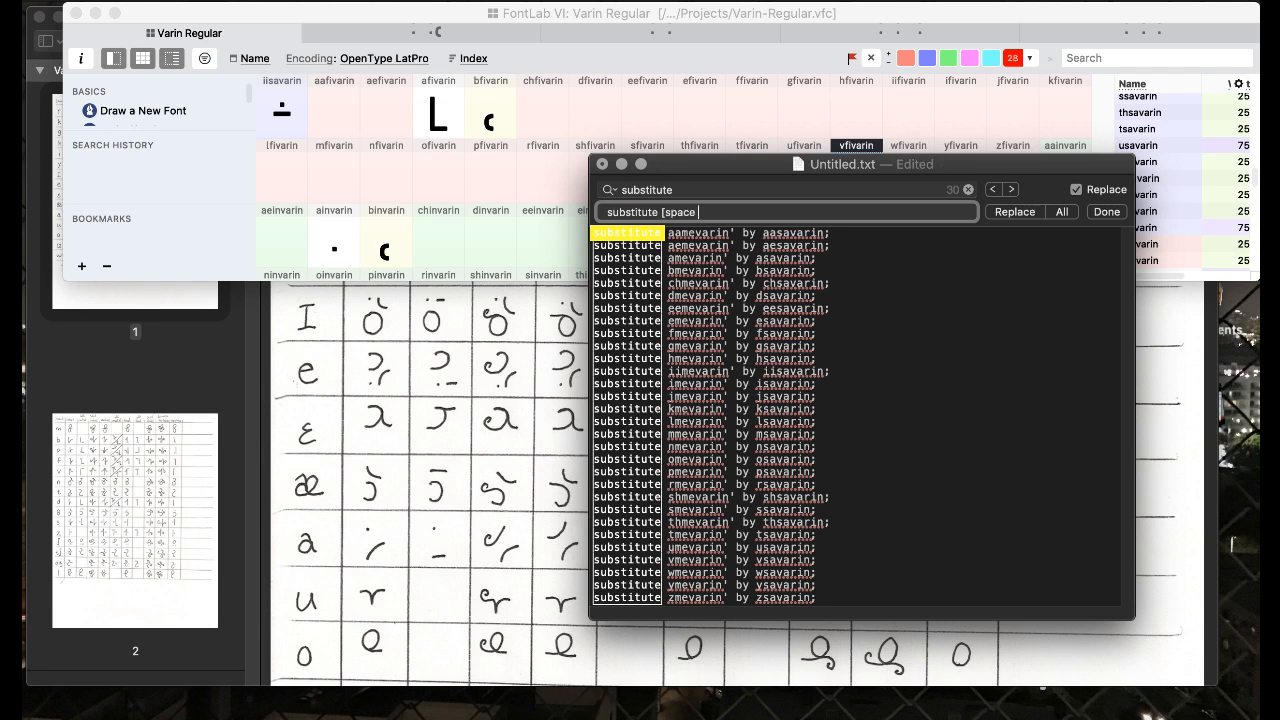
type(" bar]")
left_click(1062, 214)
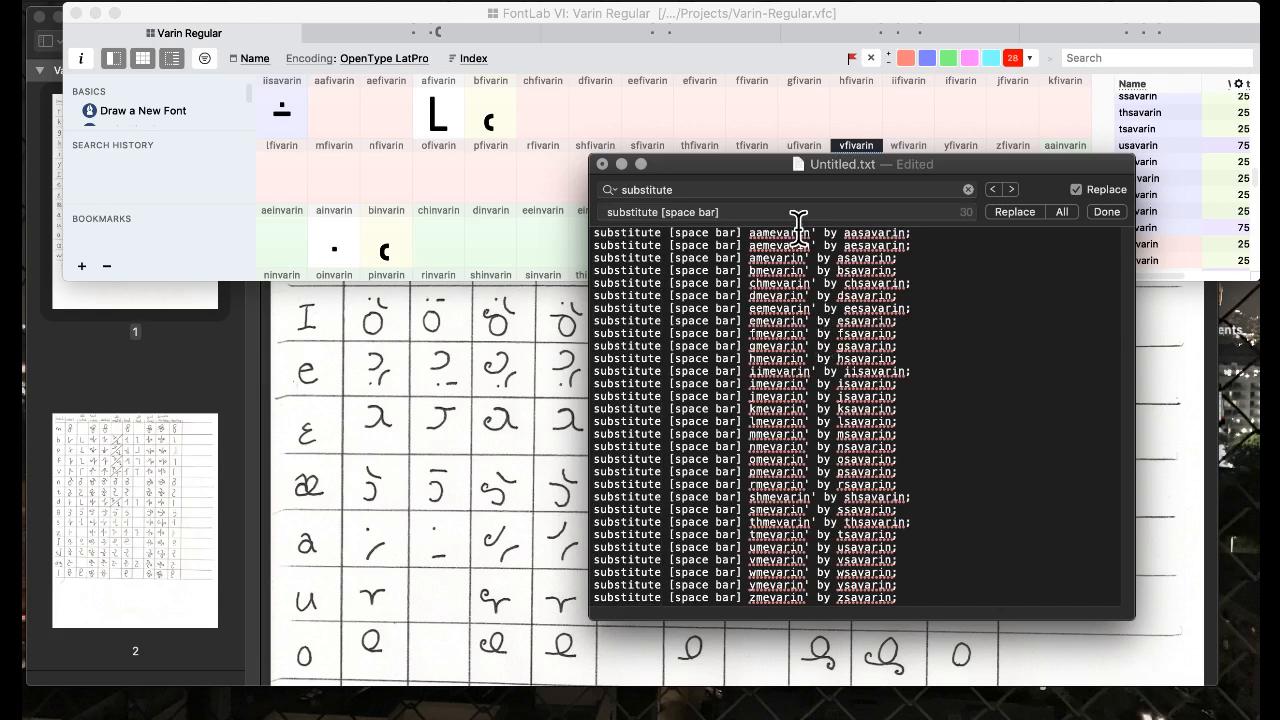
- Replace every "mevarin" with "fivarin" in the text file's rules
double_click(682, 189)
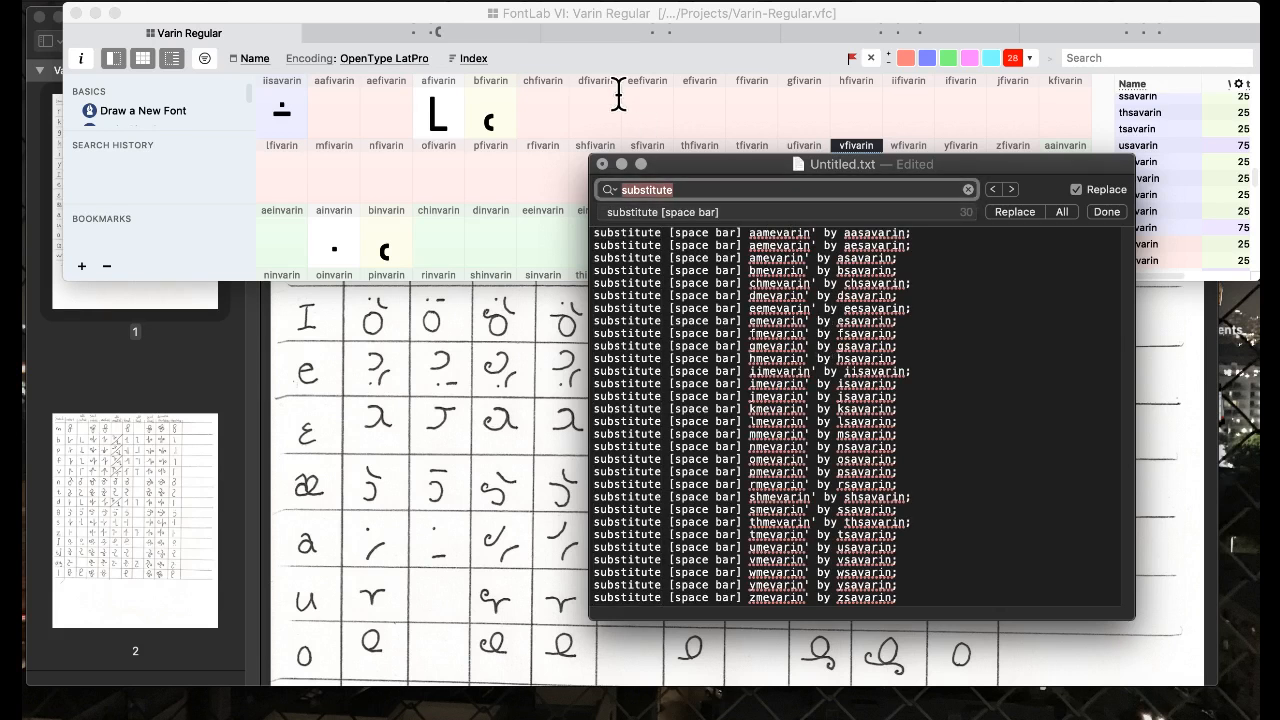
type("mevarin")
key("Tab")
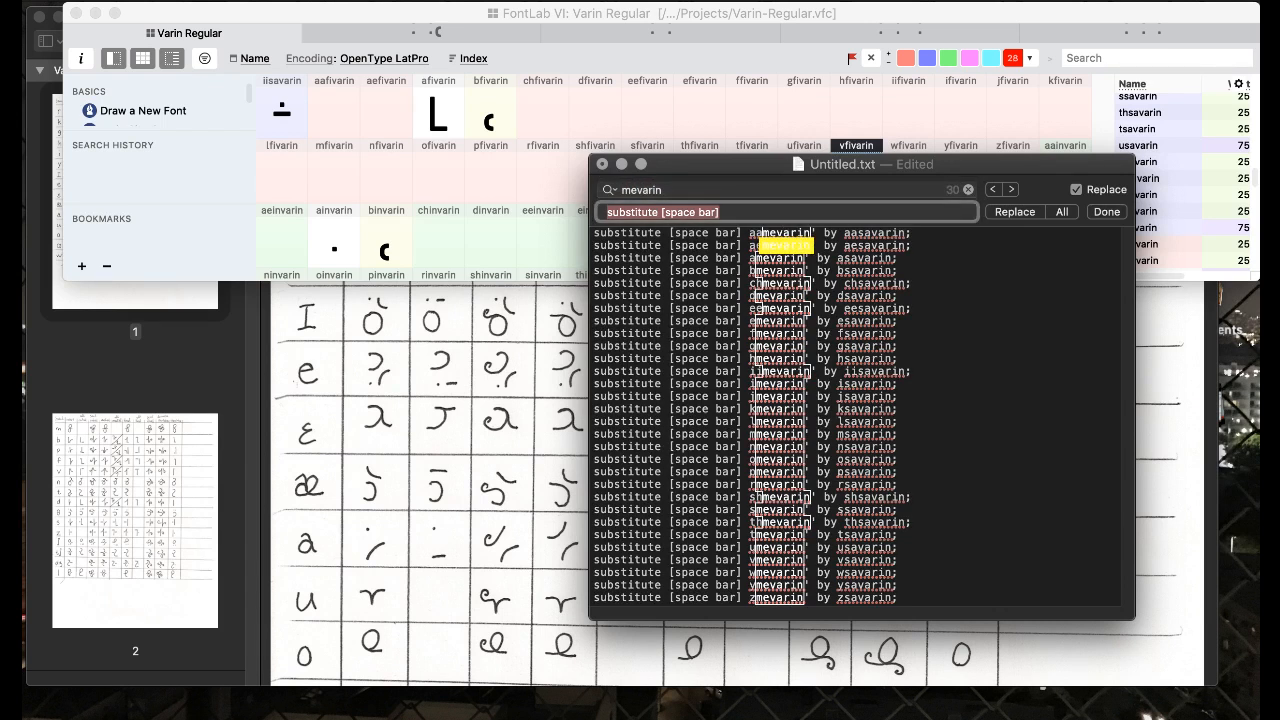
type("fivarin")
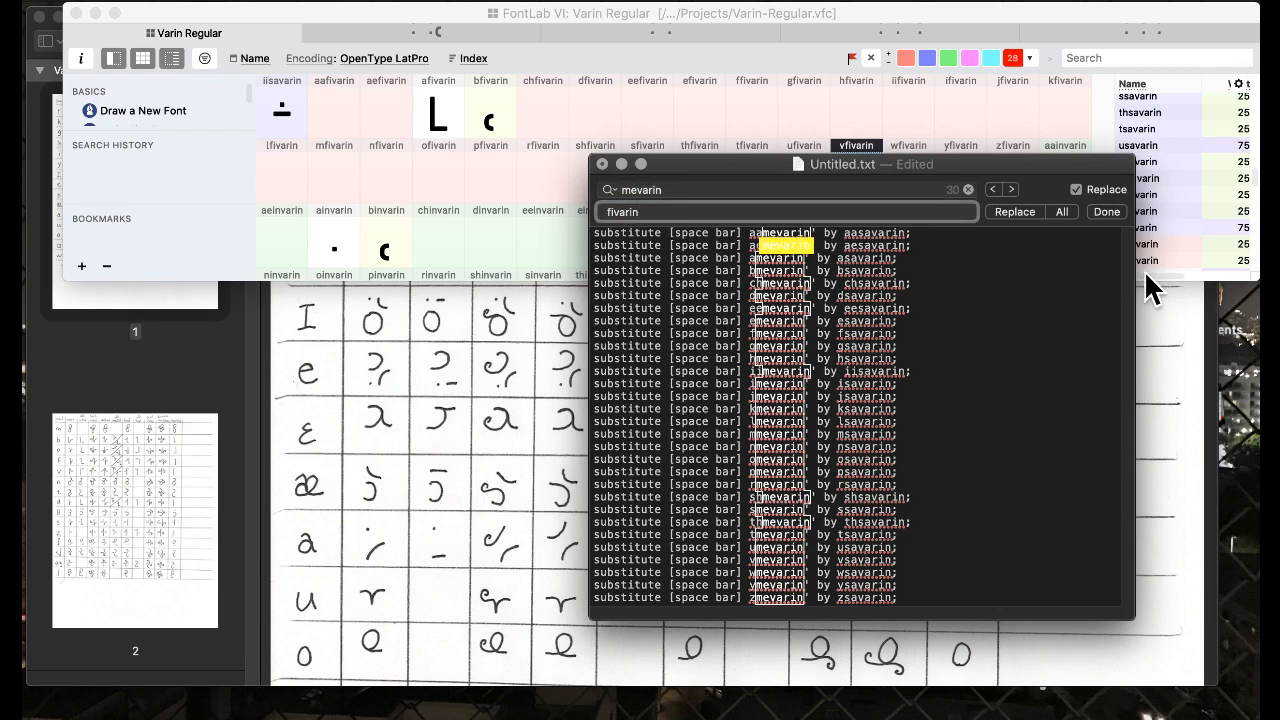
left_click(1062, 211)
- Copy all the rewritten rules from the text file and paste them over the selected #STANDALONE rules in the liga feature
key("super+a")
key("super+c")
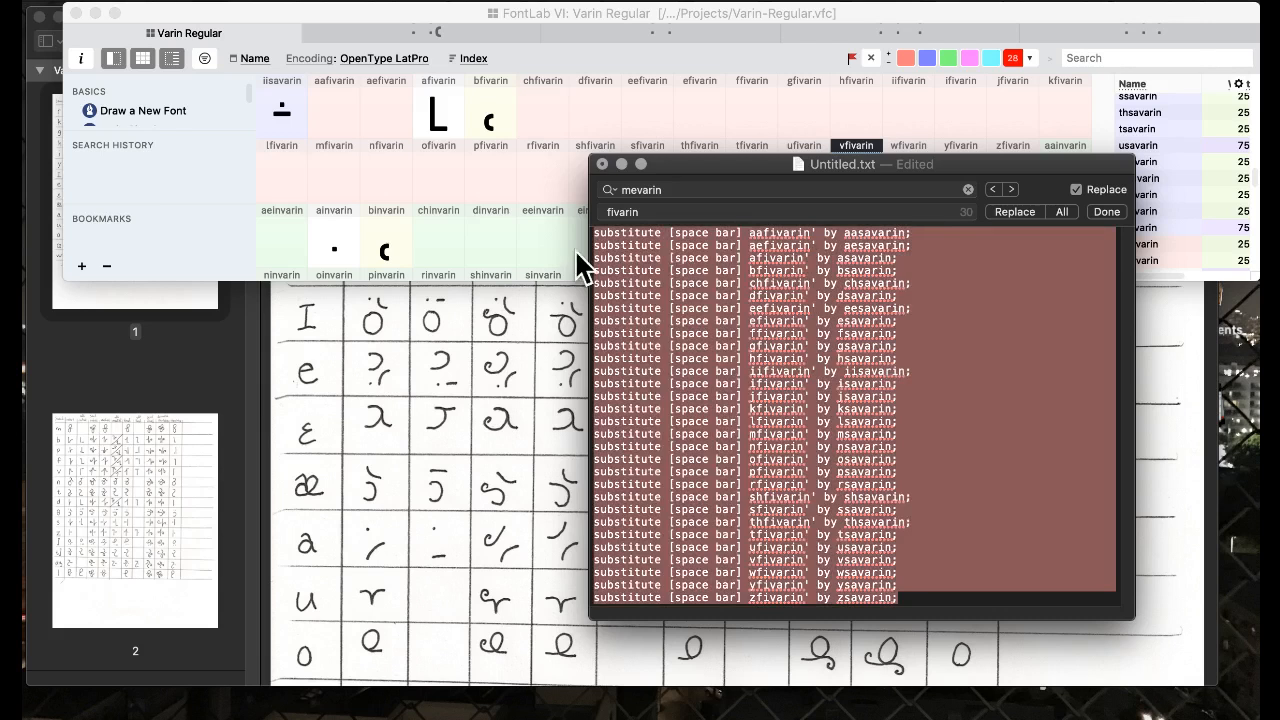
left_click(580, 266)
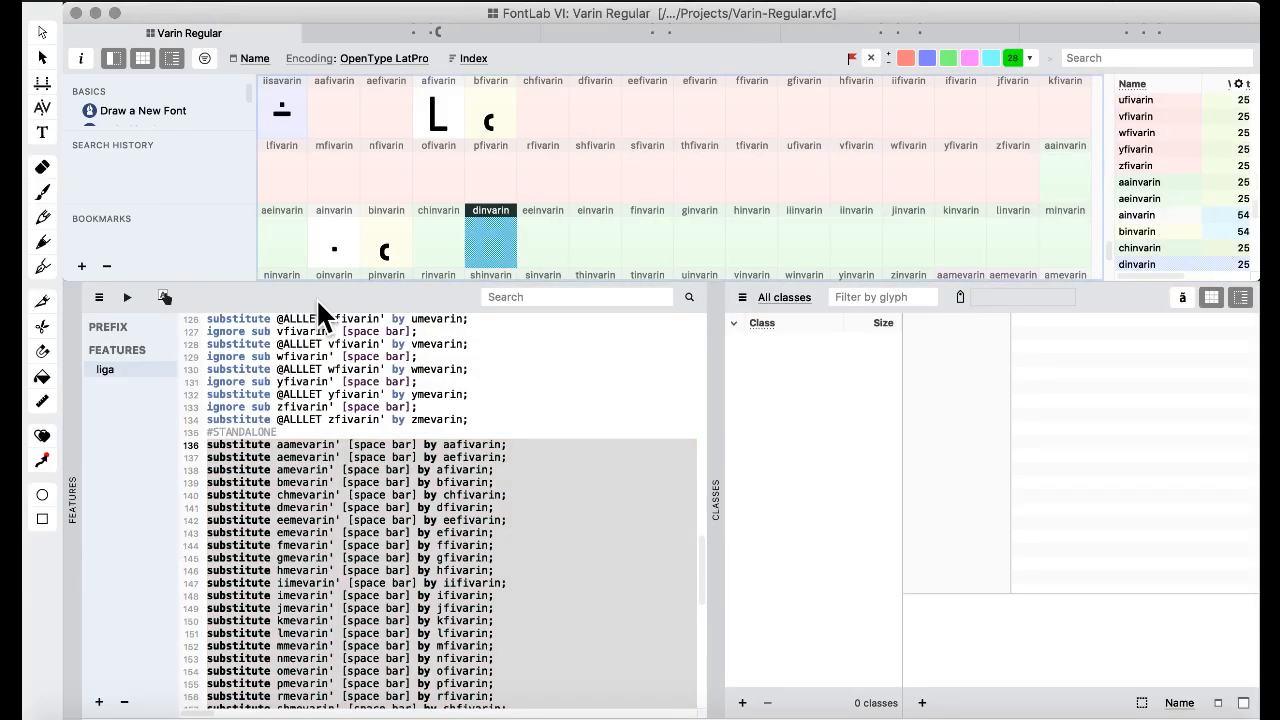
key("super+v")
scroll(376, 520, "up", 5)
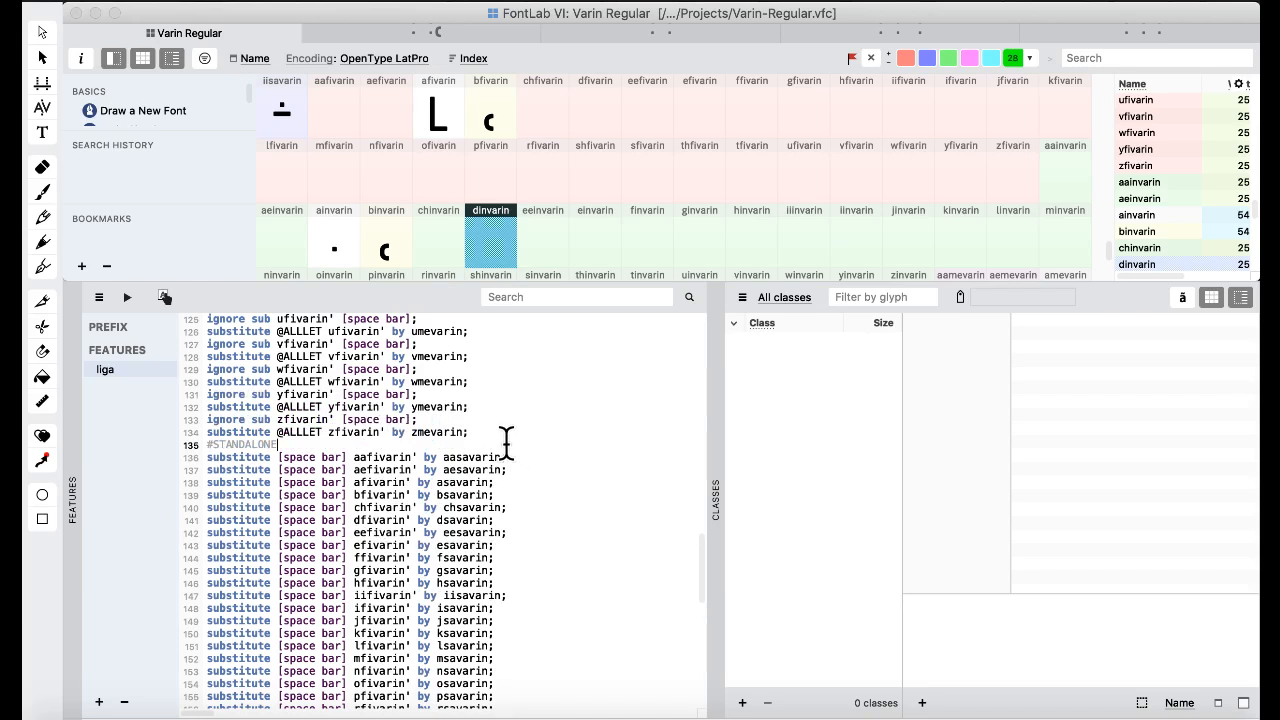
- Add the rule "substitute [space bar] a' by asavarin;" directly under #STANDALONE and compile the features
left_click(521, 452)
key("Return")
type("su")
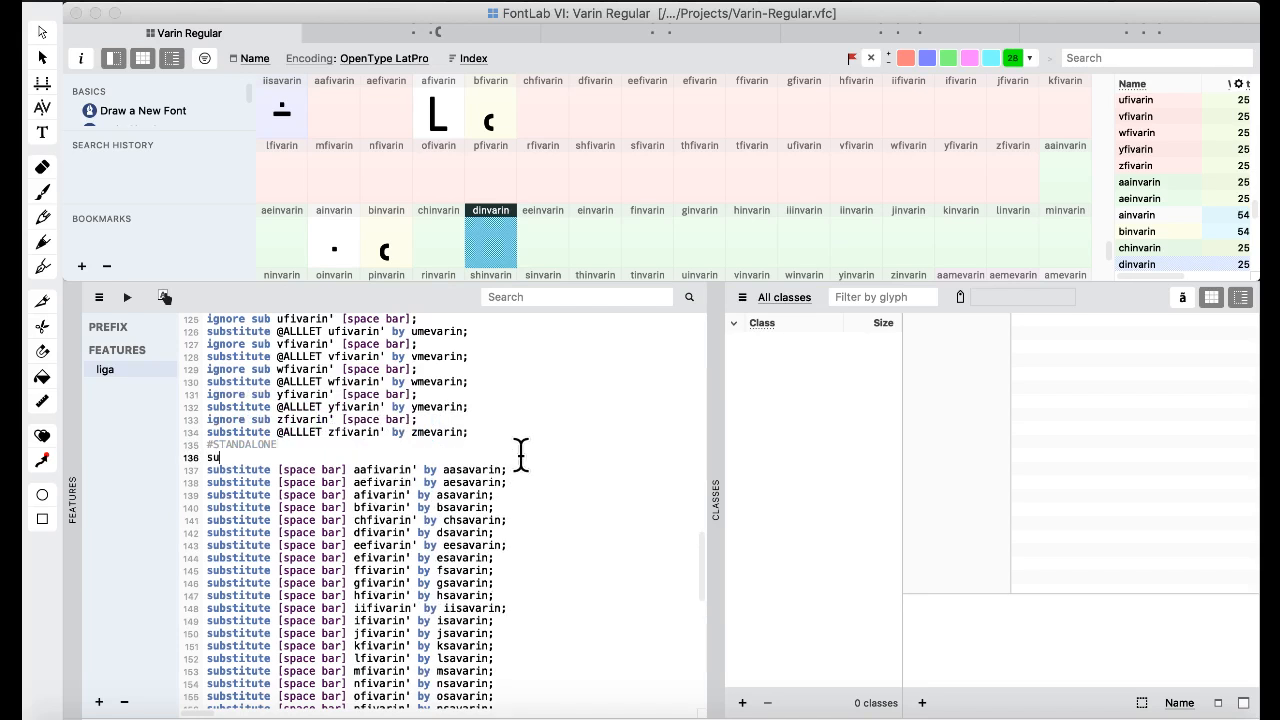
type("bstitute [space bar] a' by s")
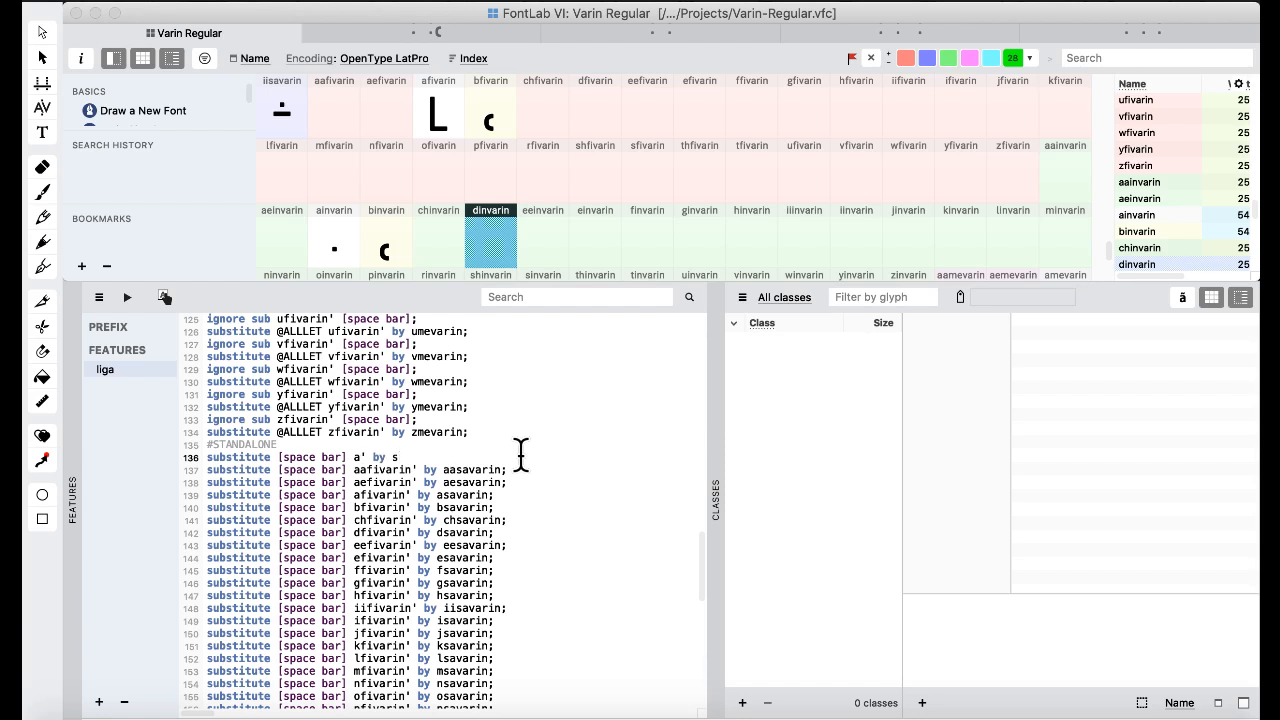
key("BackSpace")
type("asva")
type("arin;")
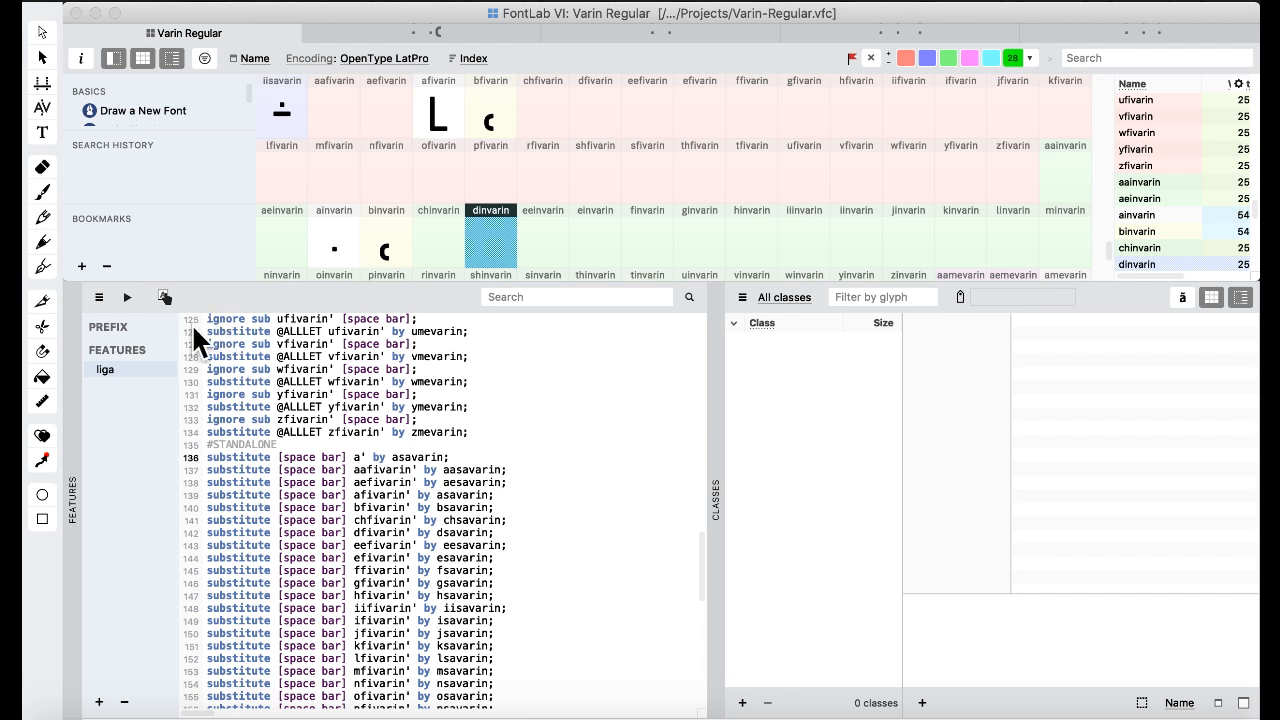
left_click(127, 297)
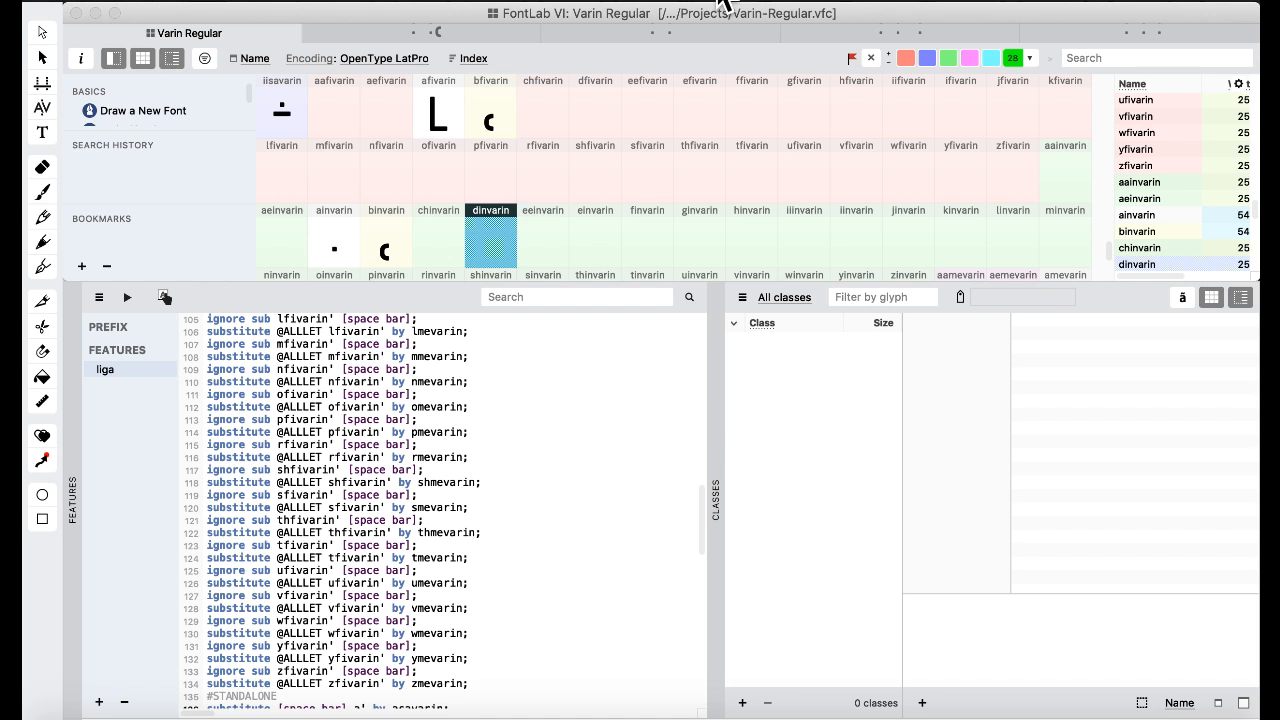
- Switch to the Default workspace and open the grave.case glyph in a text tab with the text sidebar shown and features enabled
left_click(720, 2)
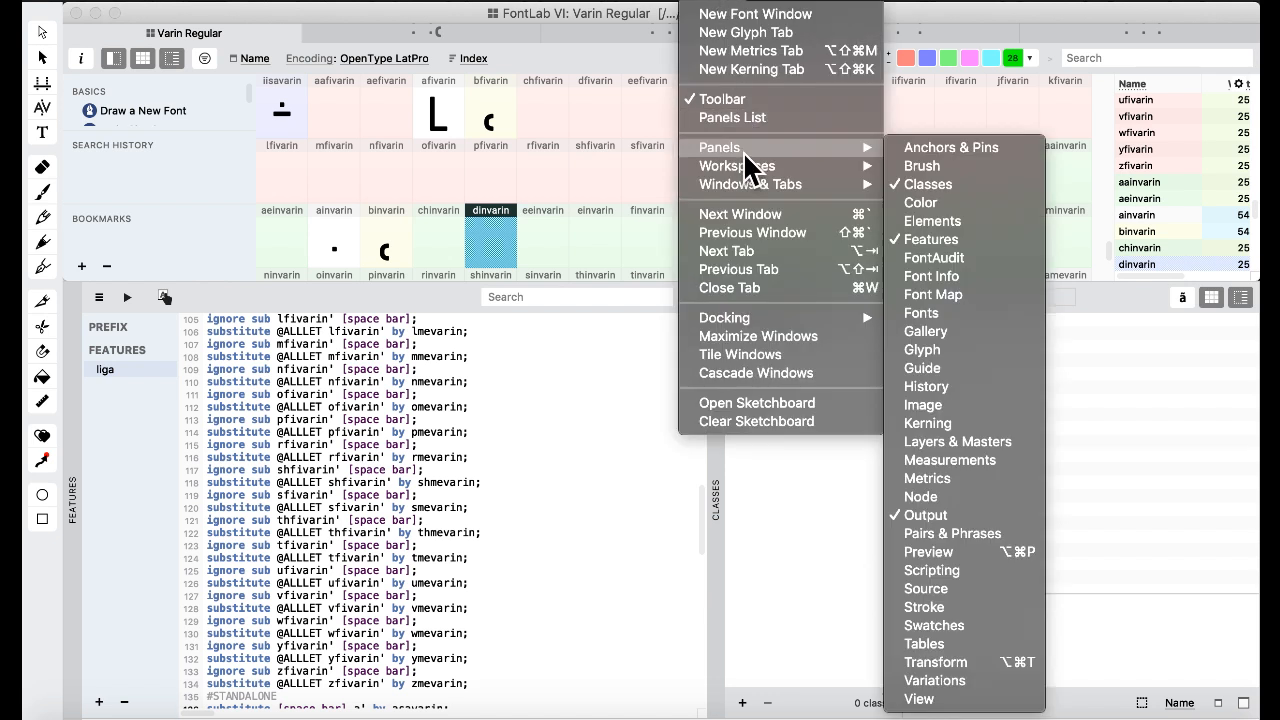
mouse_move(736, 168)
left_click(978, 185)
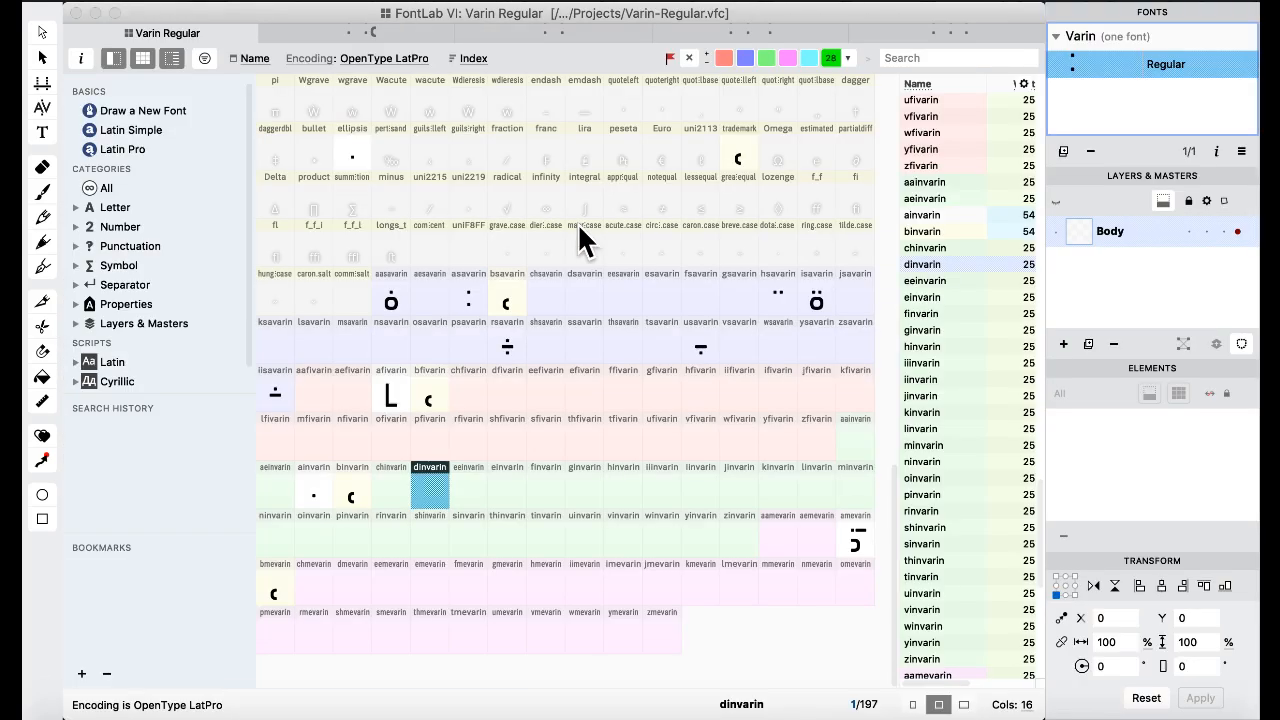
left_click(392, 235)
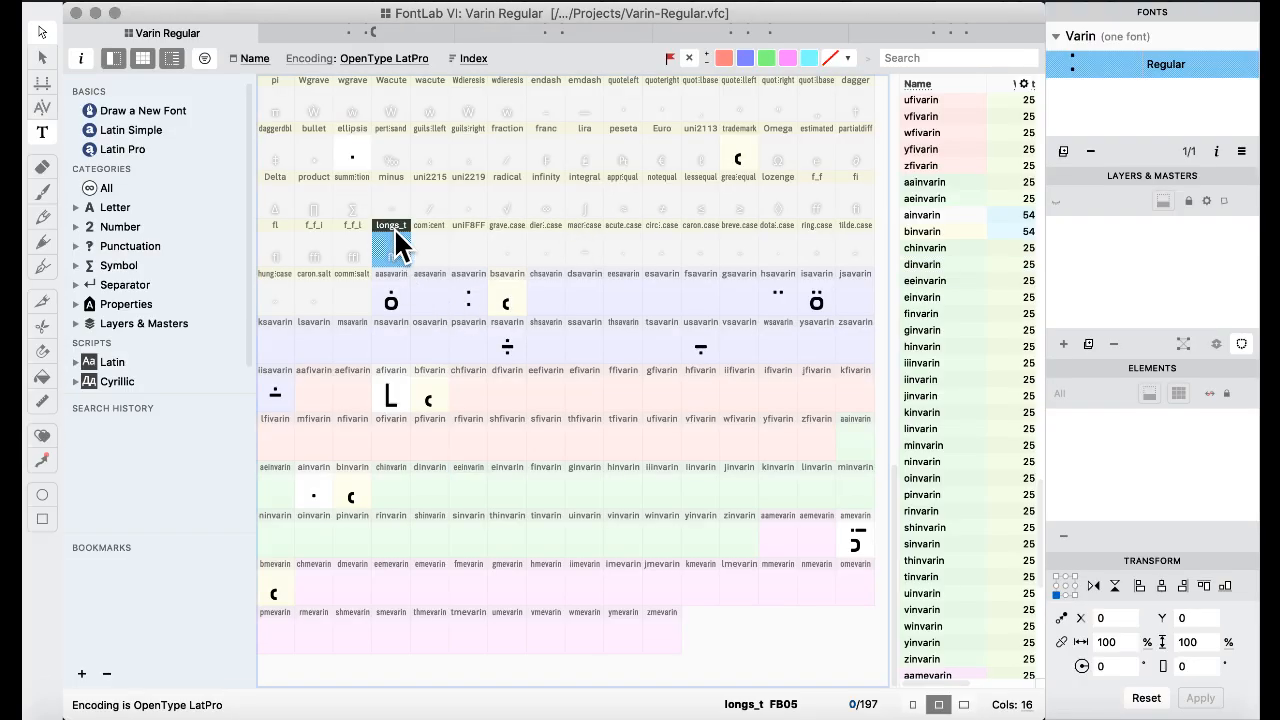
left_click(490, 240)
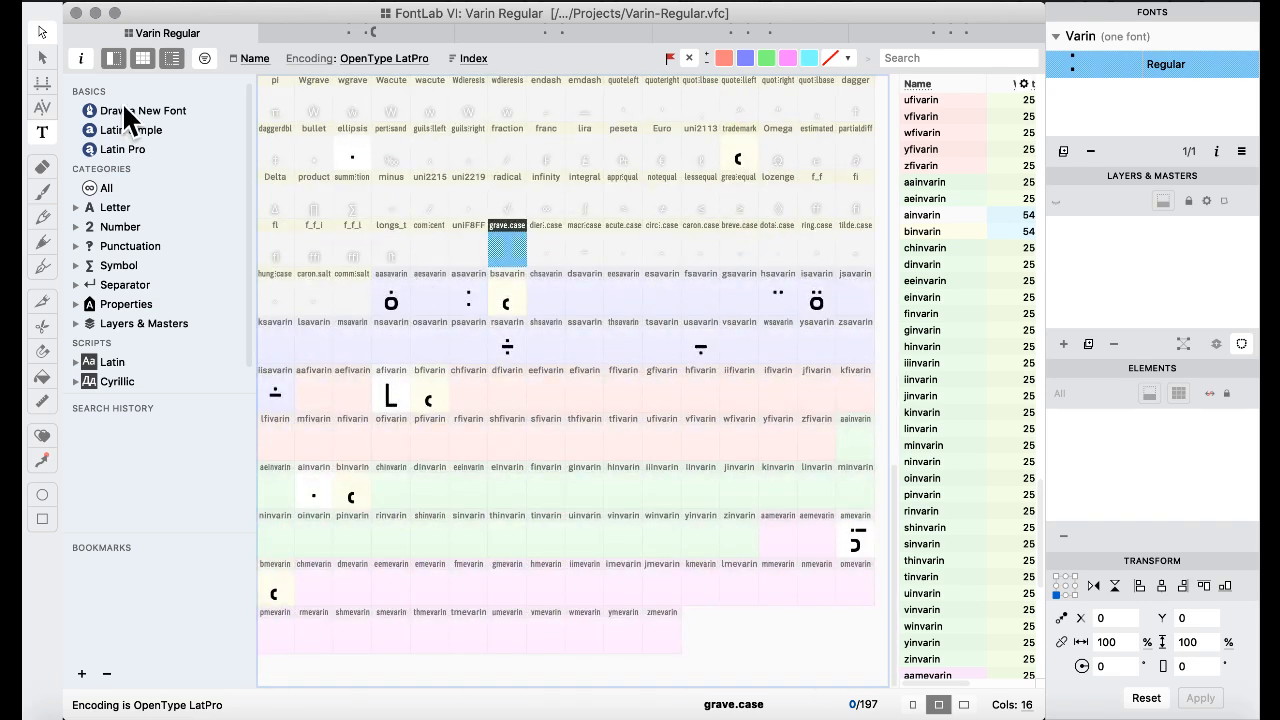
left_click(40, 133)
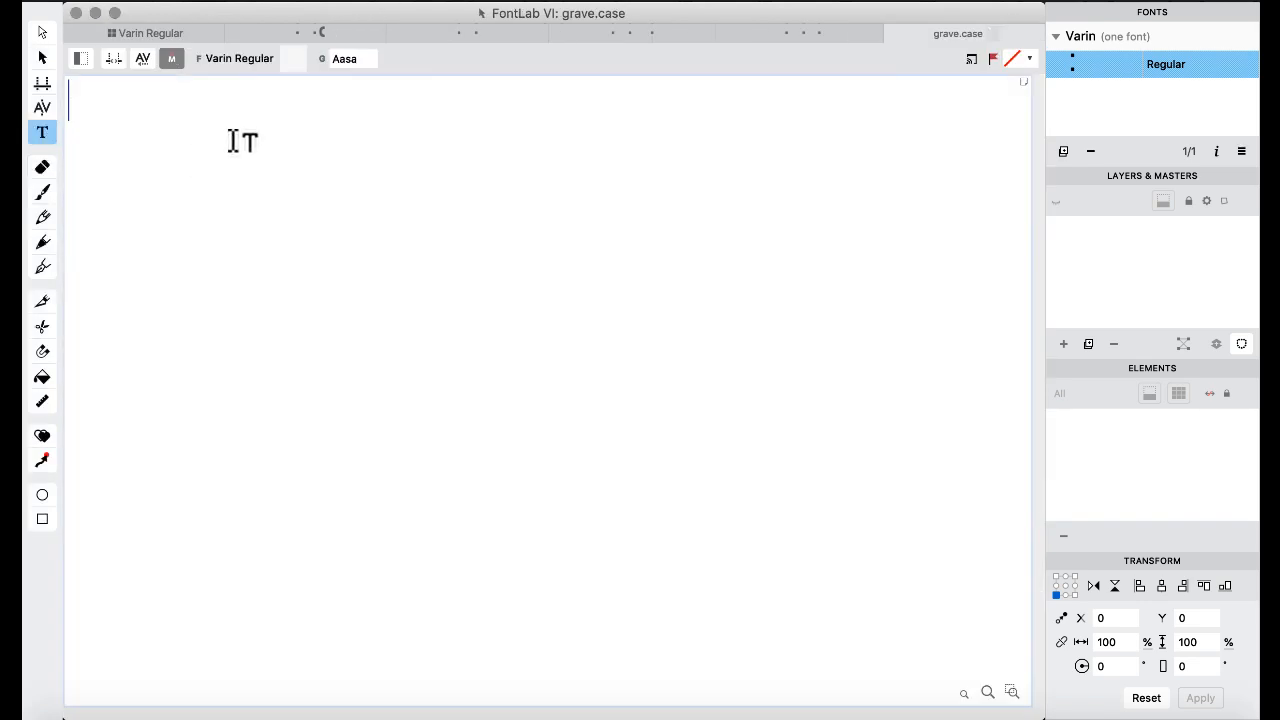
left_click(89, 55)
left_click_drag(206, 140, 129, 73)
left_click(78, 386)
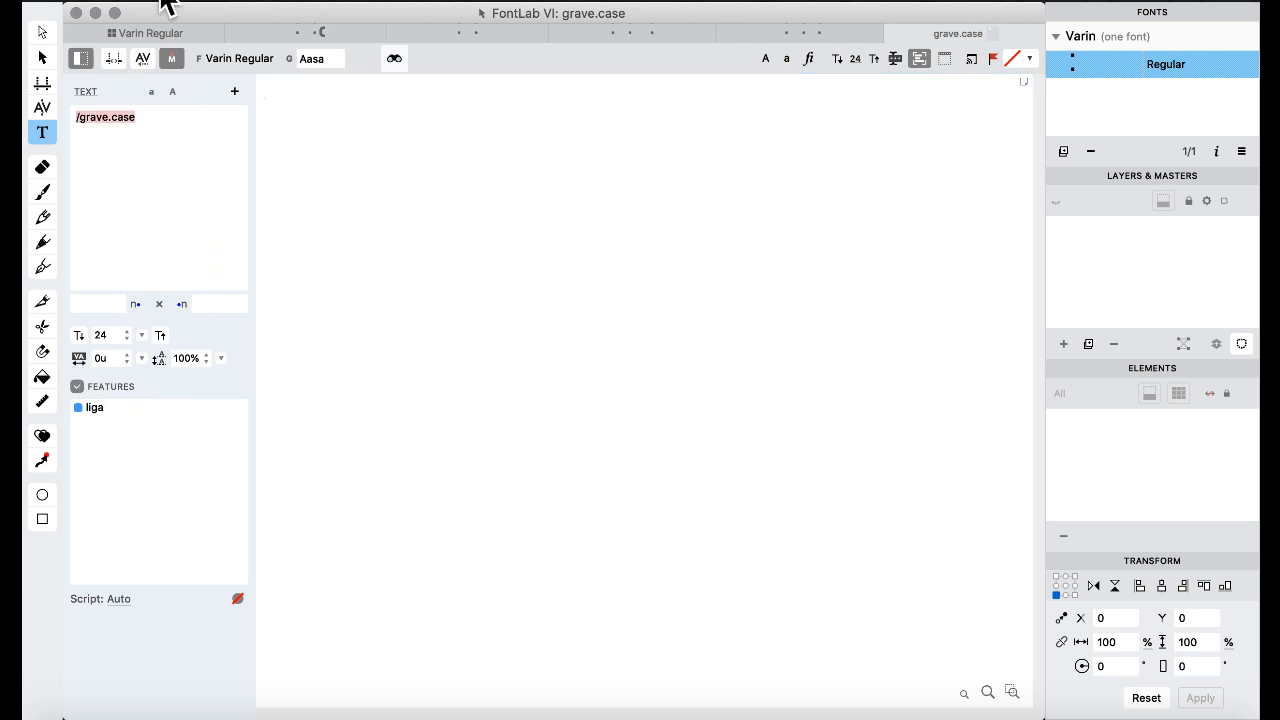
- Replace the preview text with the letter a and put a space before it to test the standalone substitution
left_click(171, 166)
type("a")
key("super+a")
type("a")
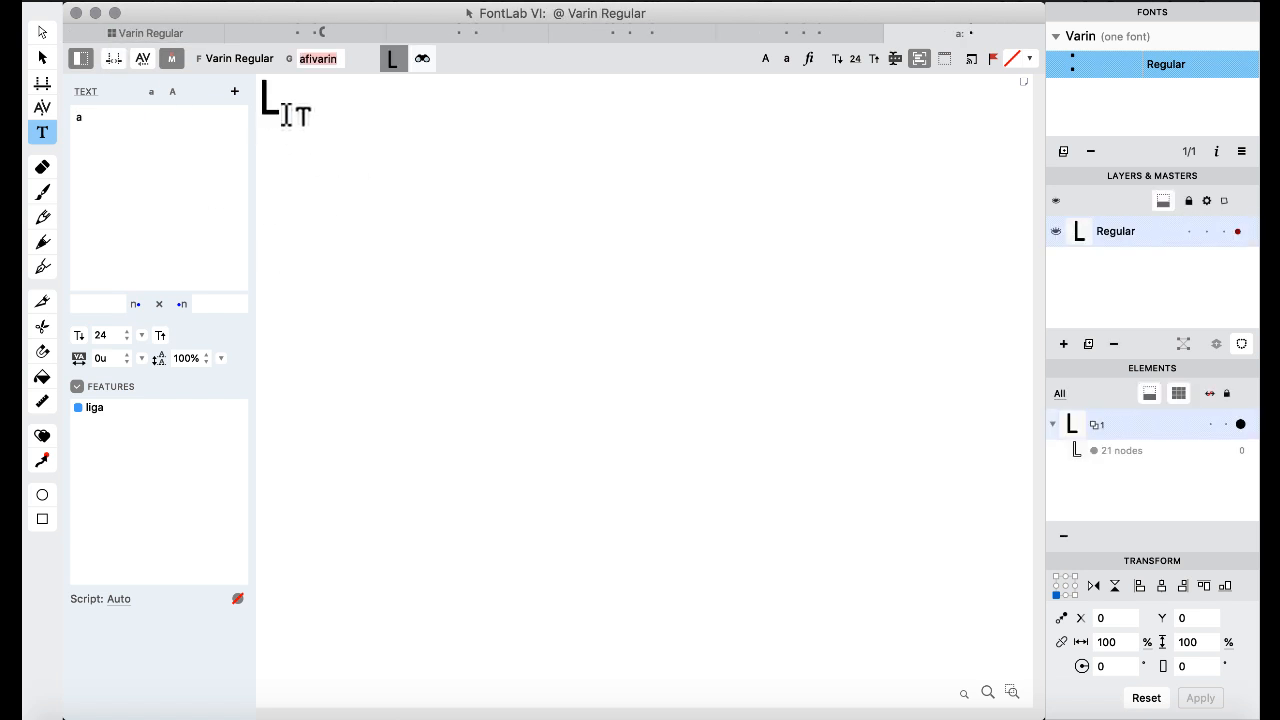
left_click(292, 118)
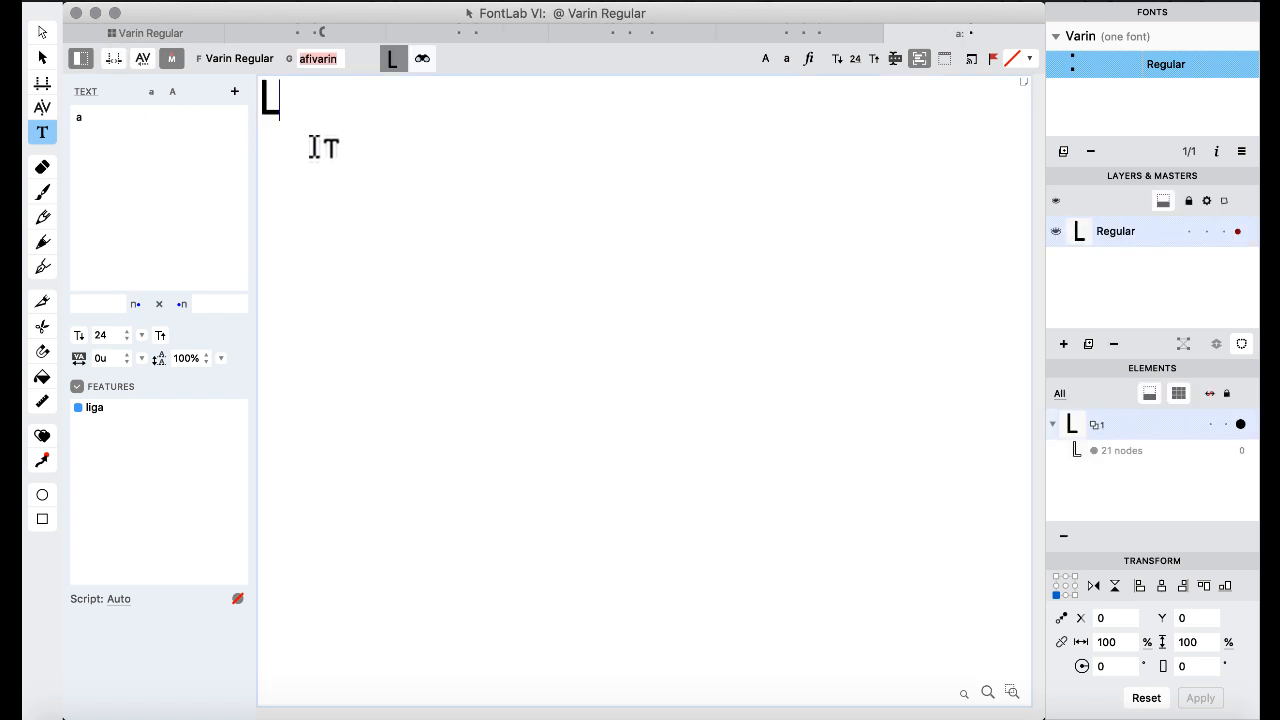
key("Left")
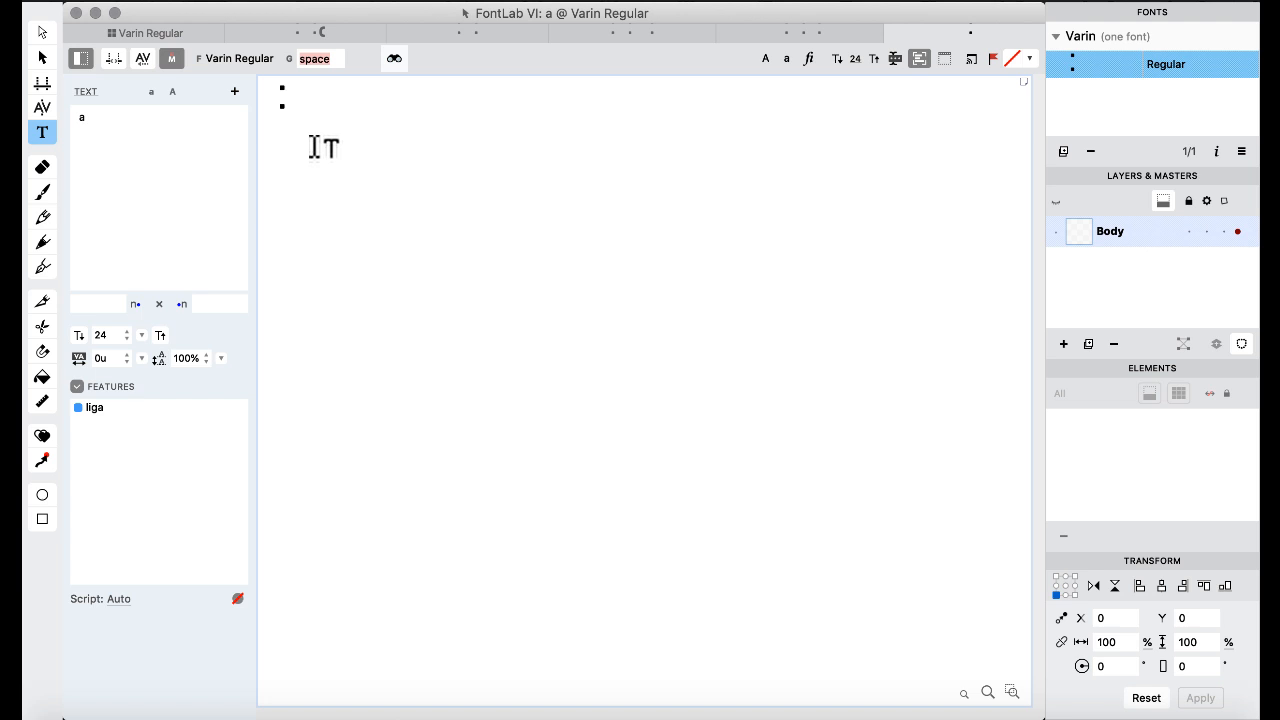
- Return to the font overview, select the dsavarin glyph and switch to the Features & Classes workspace
left_click(145, 35)
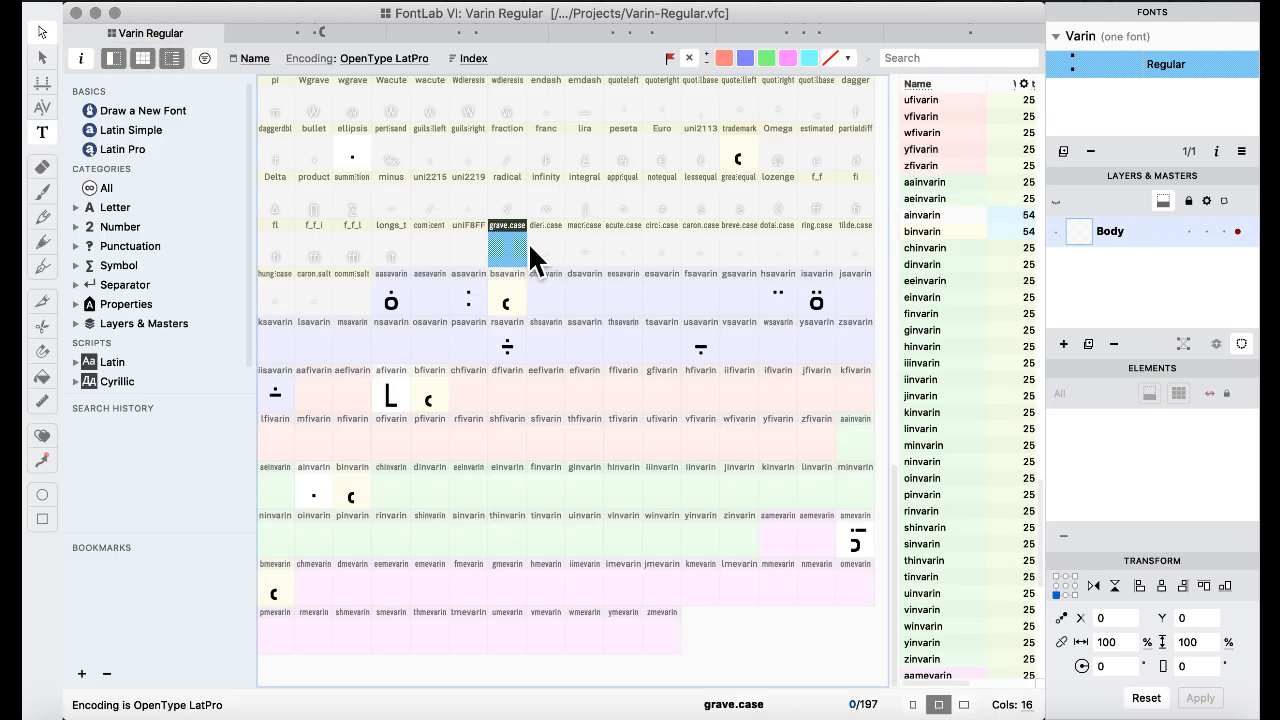
left_click(580, 300)
left_click(738, 6)
mouse_move(755, 172)
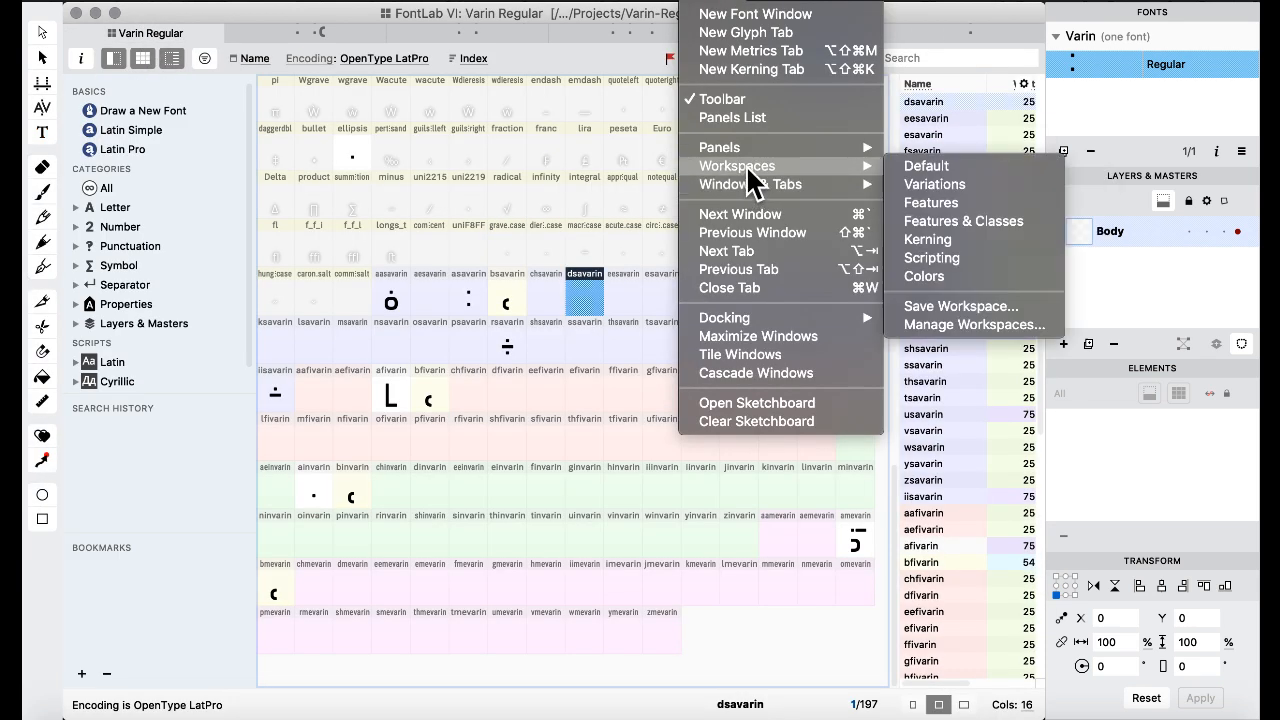
left_click(1000, 222)
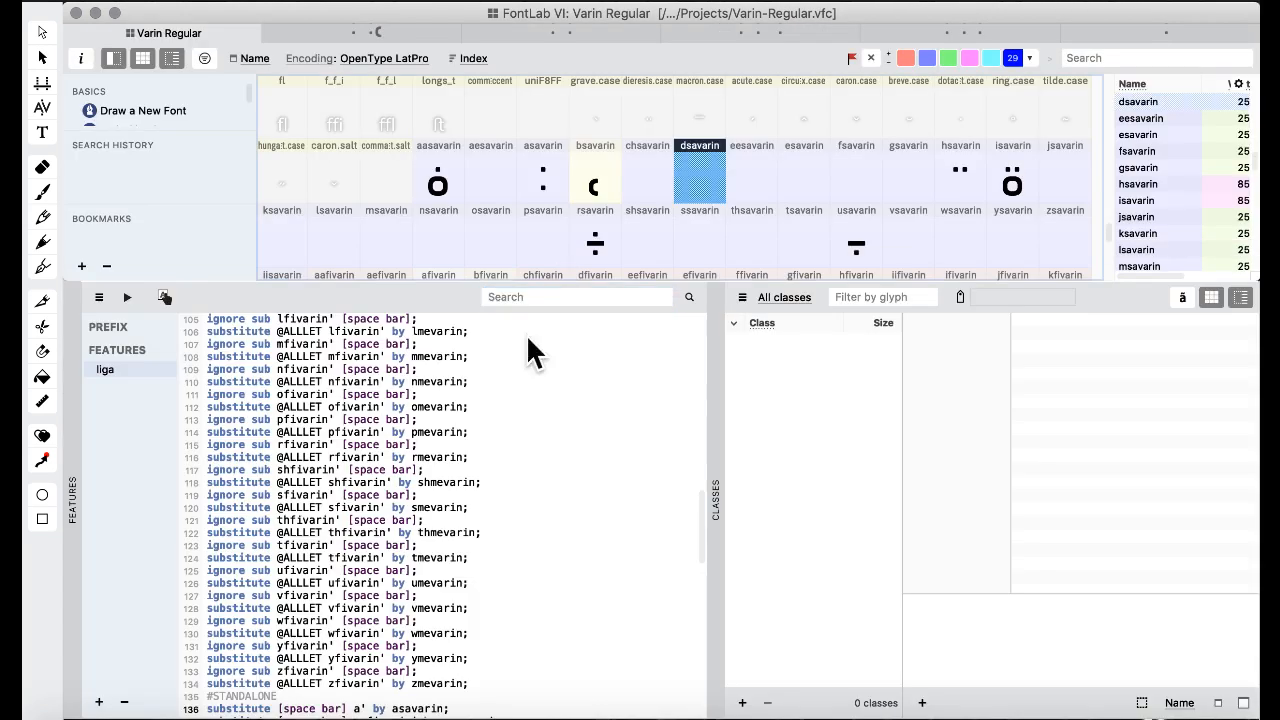
- Select the "substitute [space bar] a' by asavarin;" rule under #STANDALONE and recompile the features
scroll(462, 398, "down", 5)
scroll(457, 393, "up", 6)
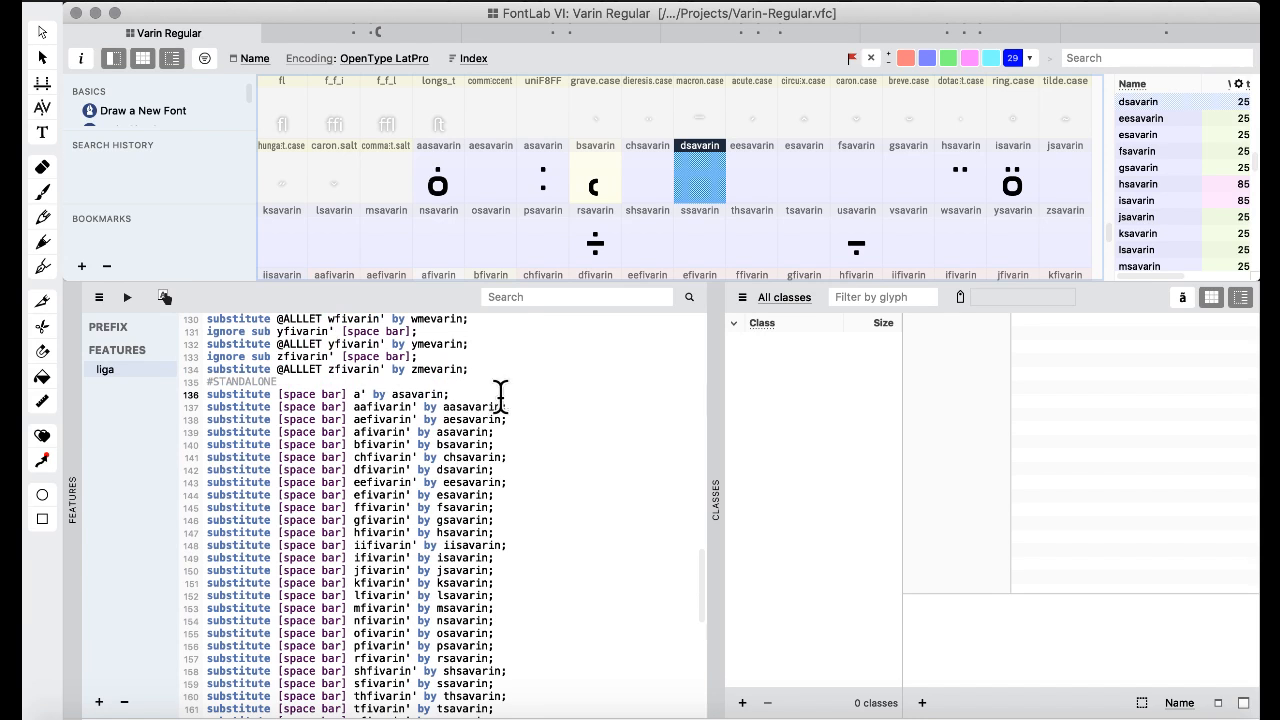
left_click(480, 381)
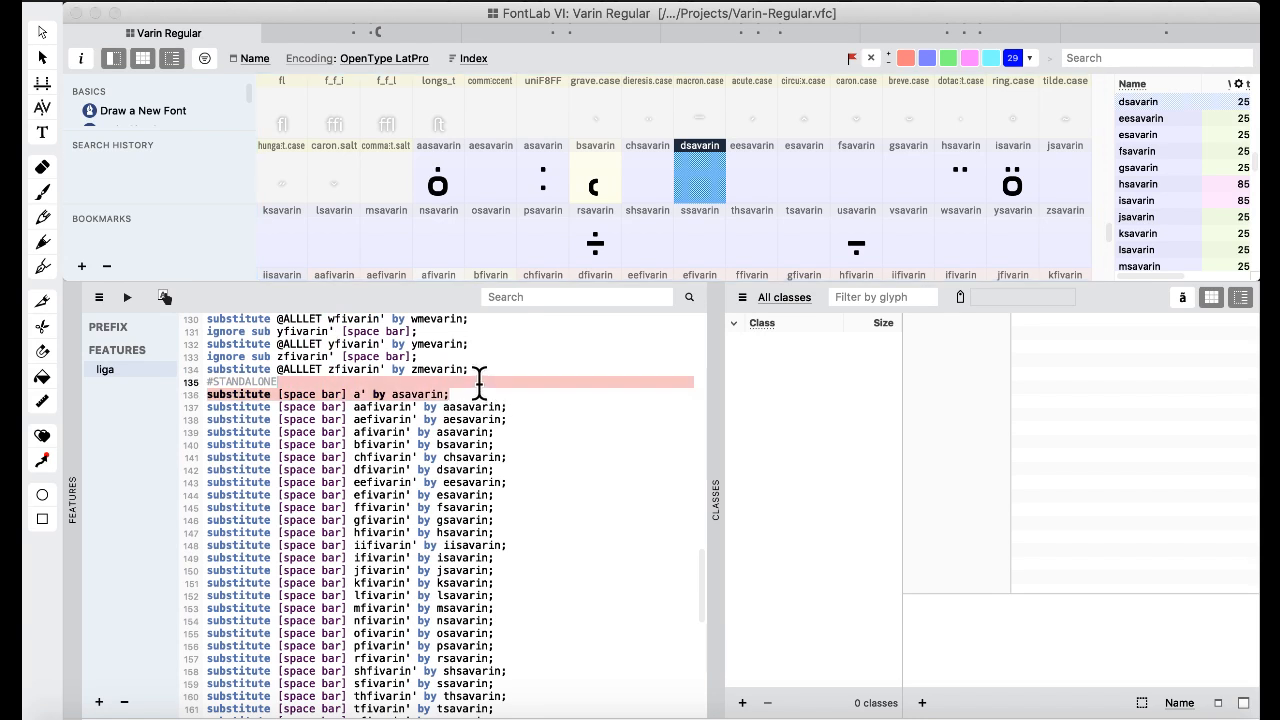
left_click(122, 297)
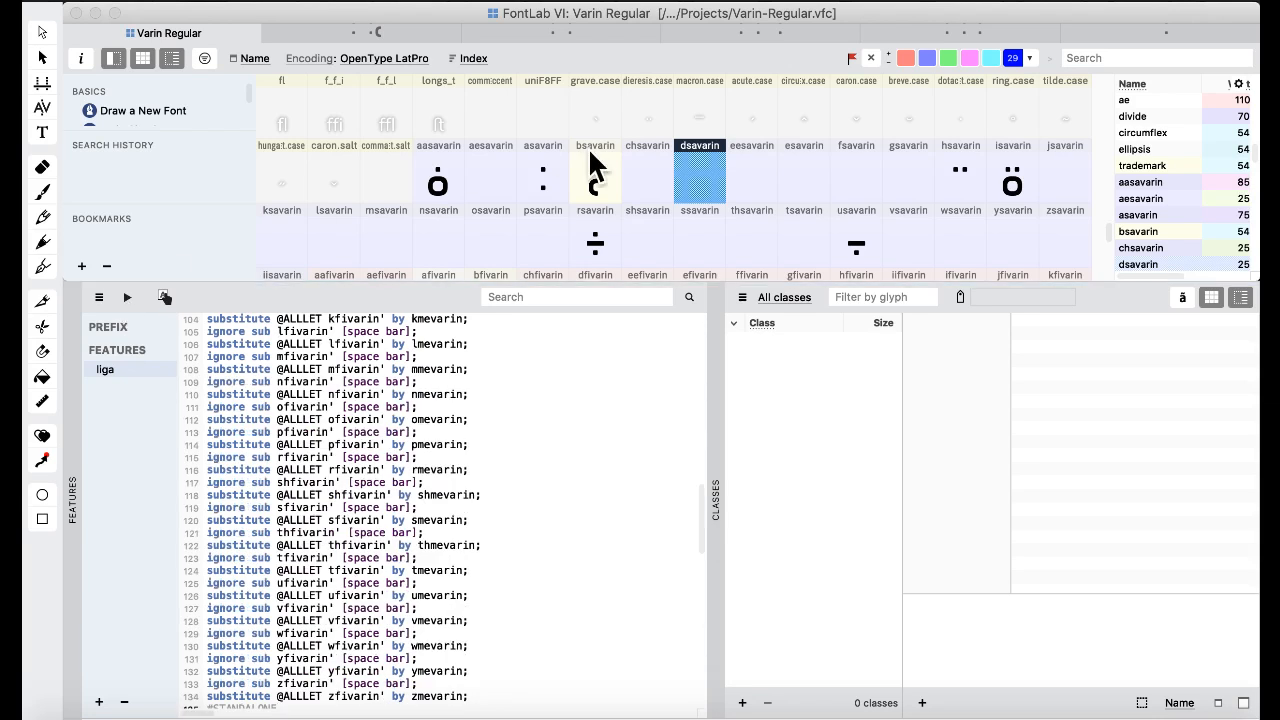
- Switch to the Default workspace and test the letter a preceded by a space in a new text tab with features enabled
left_click(737, 3)
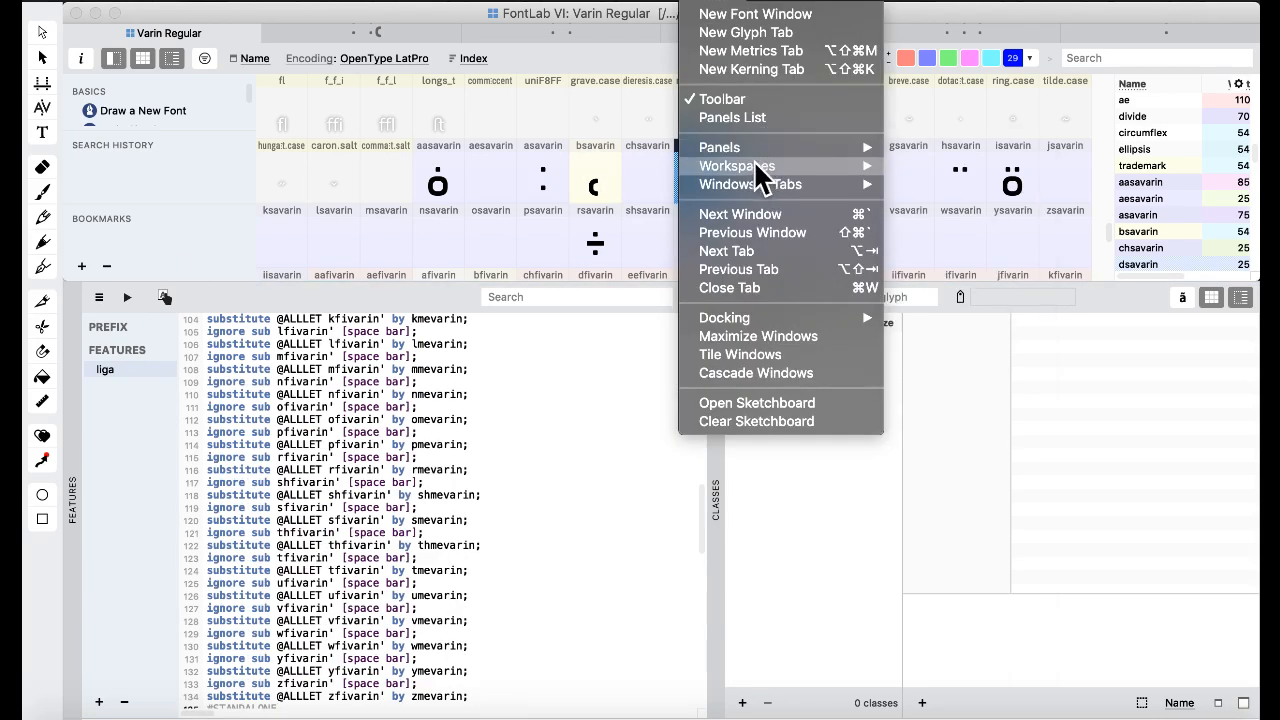
mouse_move(759, 170)
left_click(926, 166)
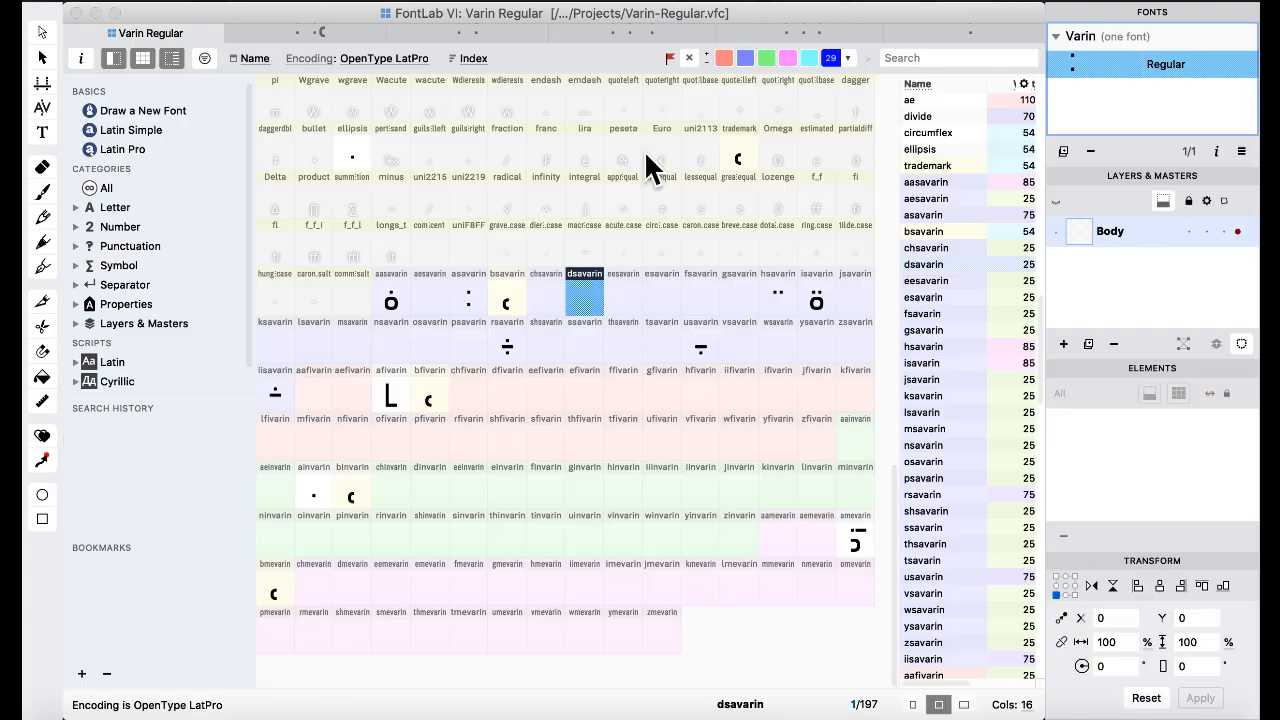
left_click(46, 132)
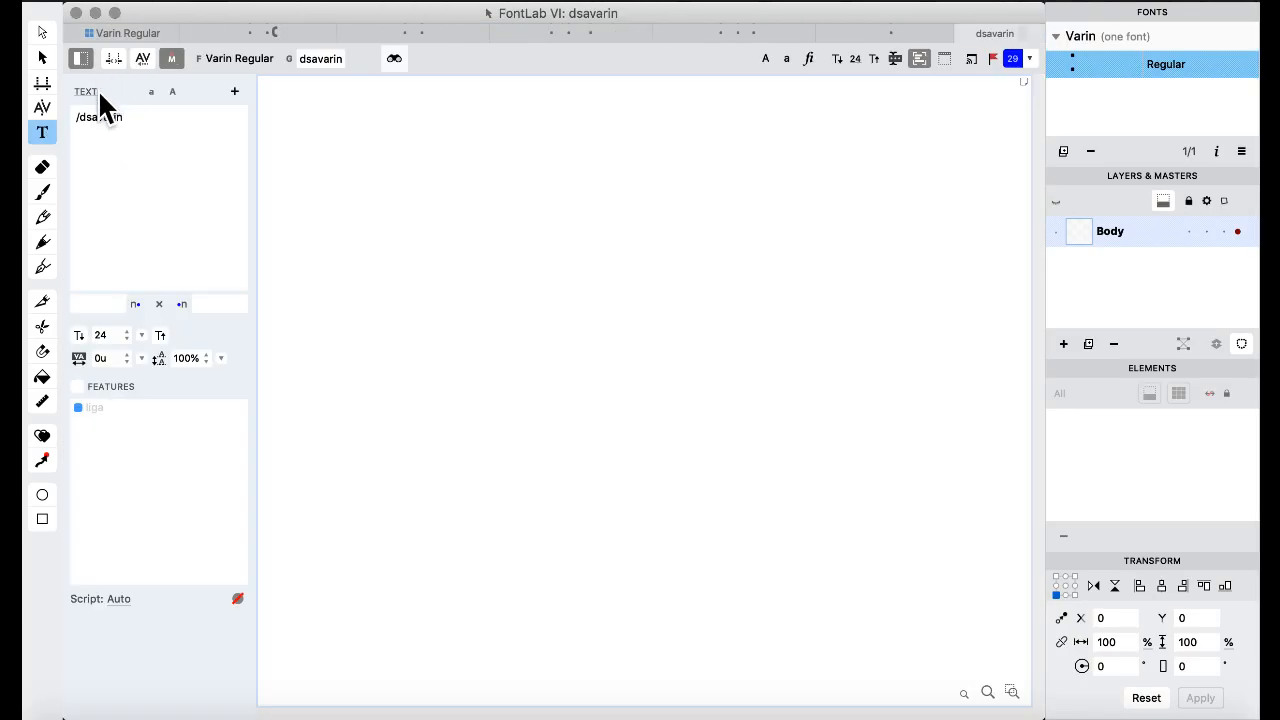
type("a")
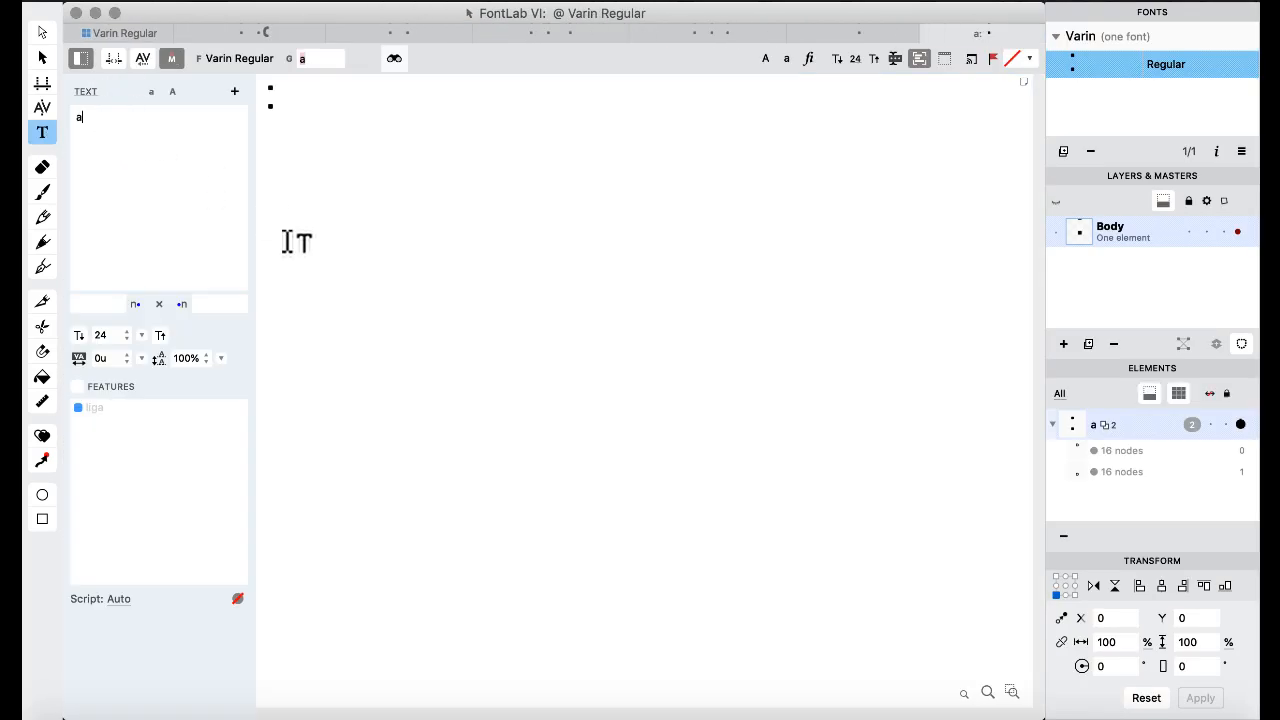
left_click(315, 116)
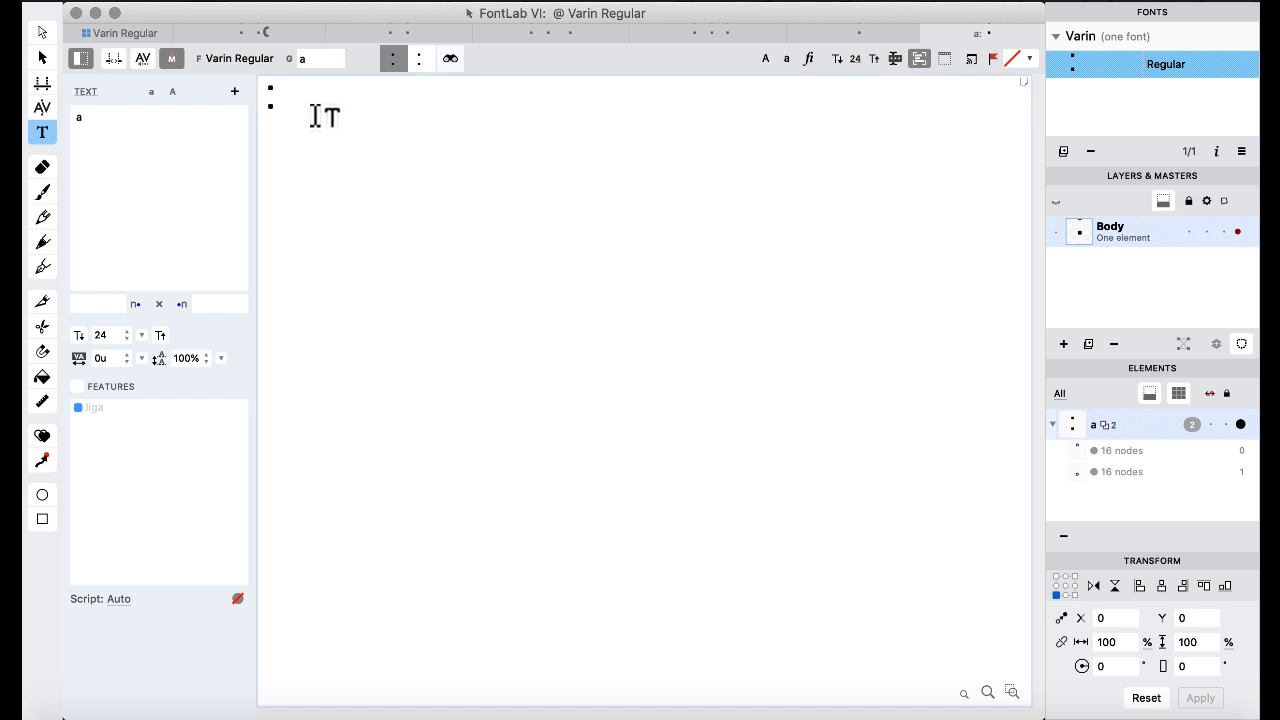
left_click(78, 385)
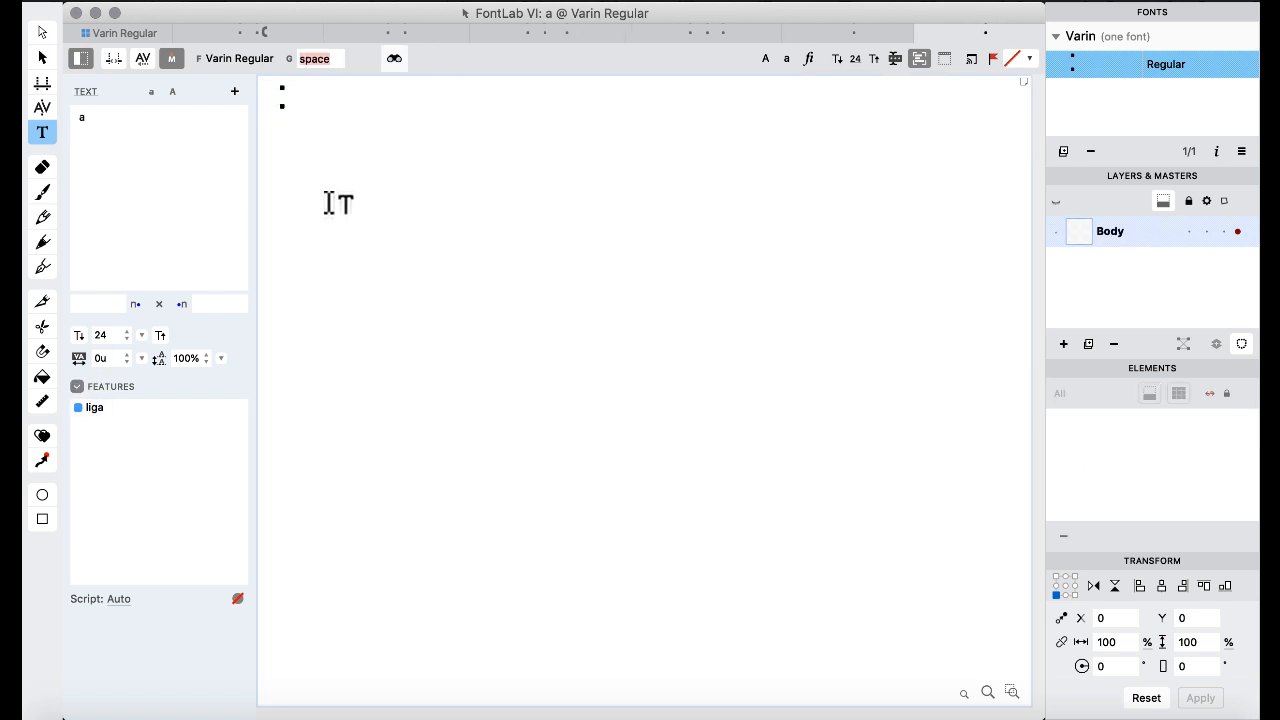
- Return to the font overview, select the bfivarin glyph and switch to the Features & Classes workspace
left_click(146, 32)
left_click(420, 395)
left_click(729, 6)
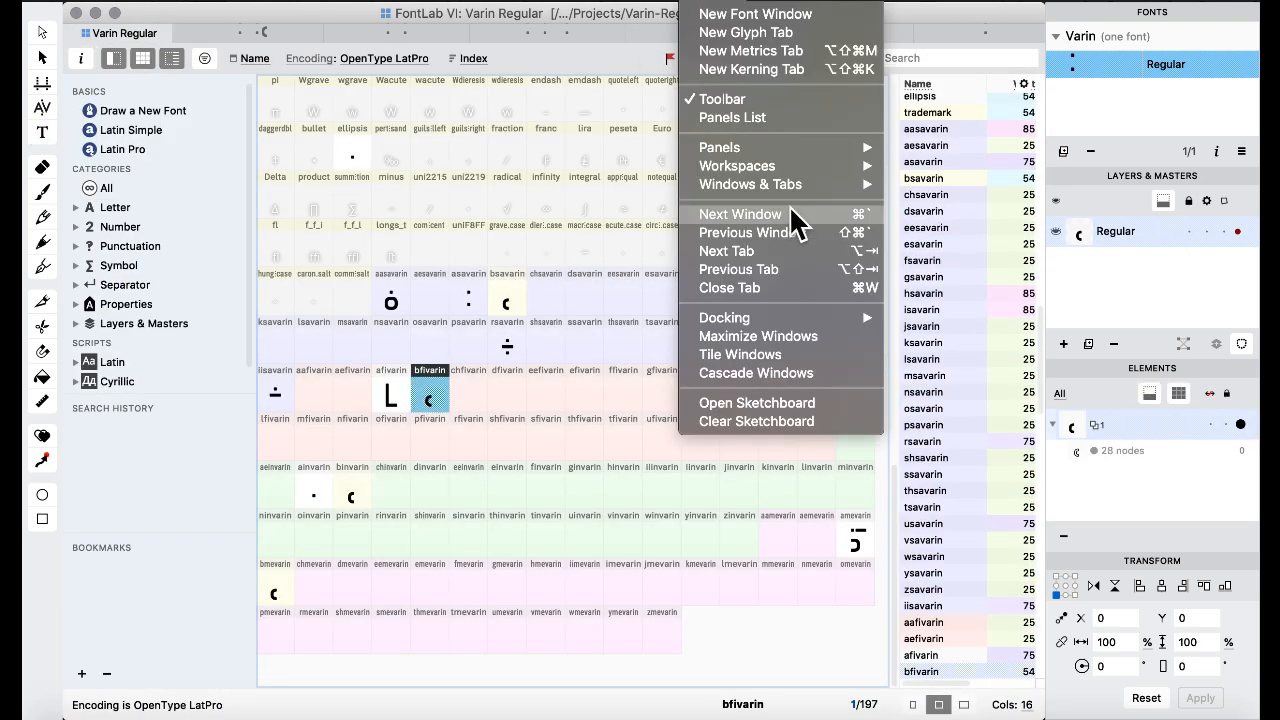
mouse_move(800, 168)
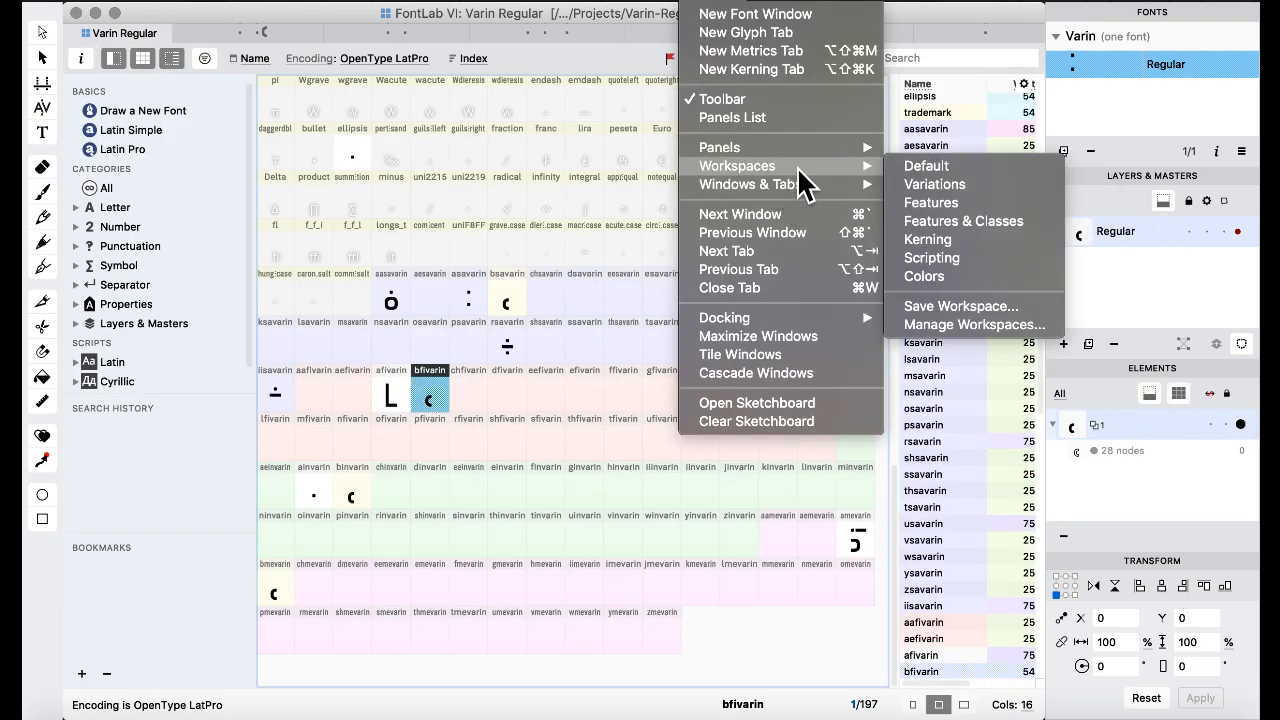
left_click(1012, 222)
- Review the #STANDALONE, #INITIAL, #MEDIAL and #FINAL rules of the liga feature and recompile the features
scroll(422, 380, "up", 5)
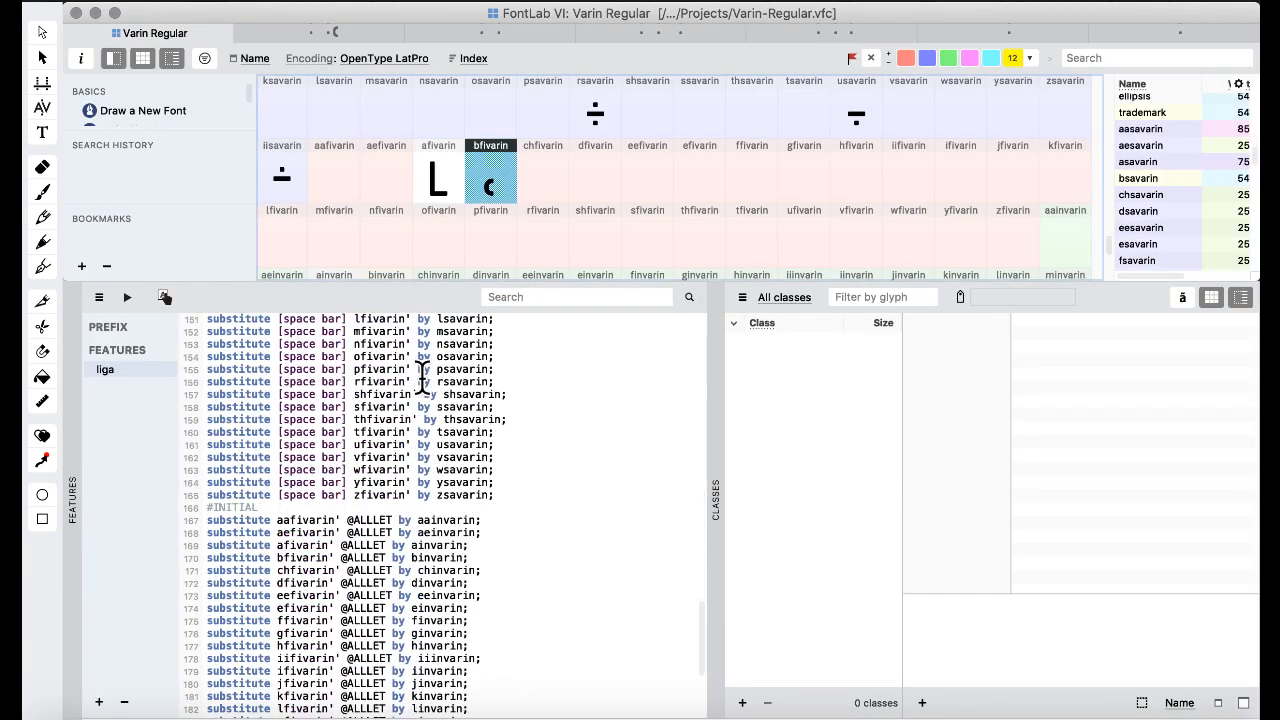
scroll(422, 380, "up", 6)
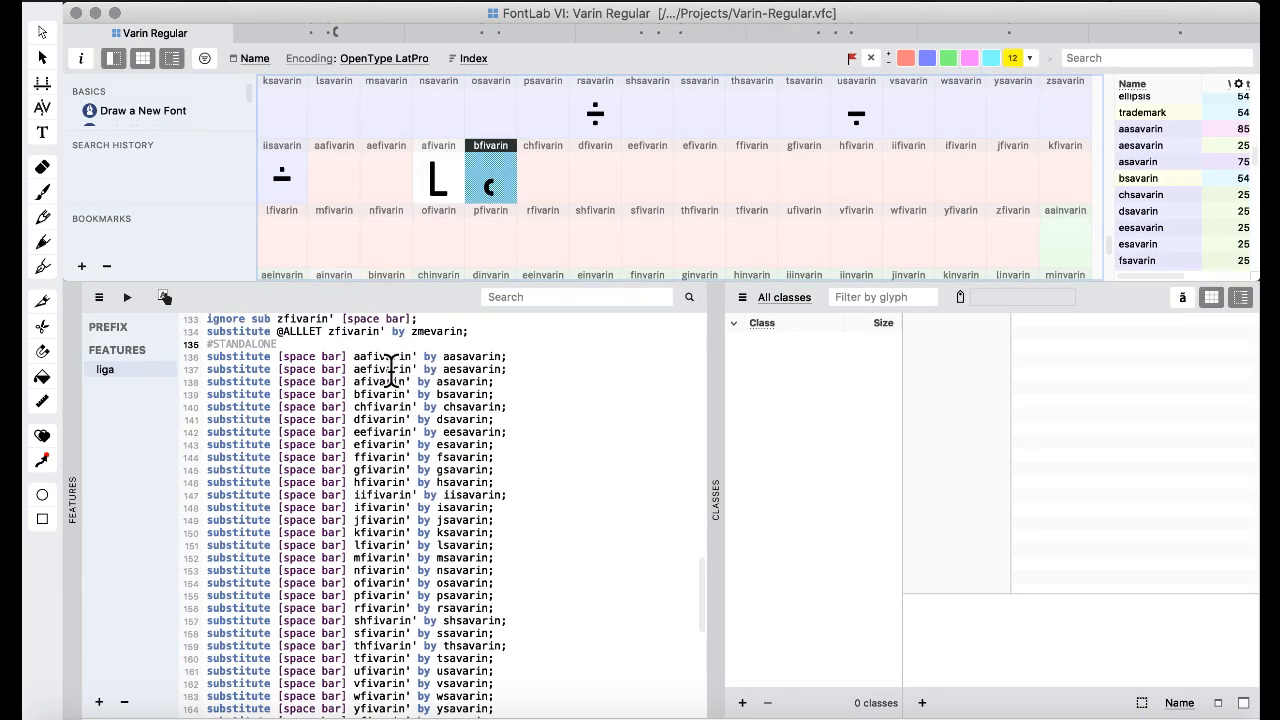
left_click(384, 370)
scroll(402, 382, "down", 10)
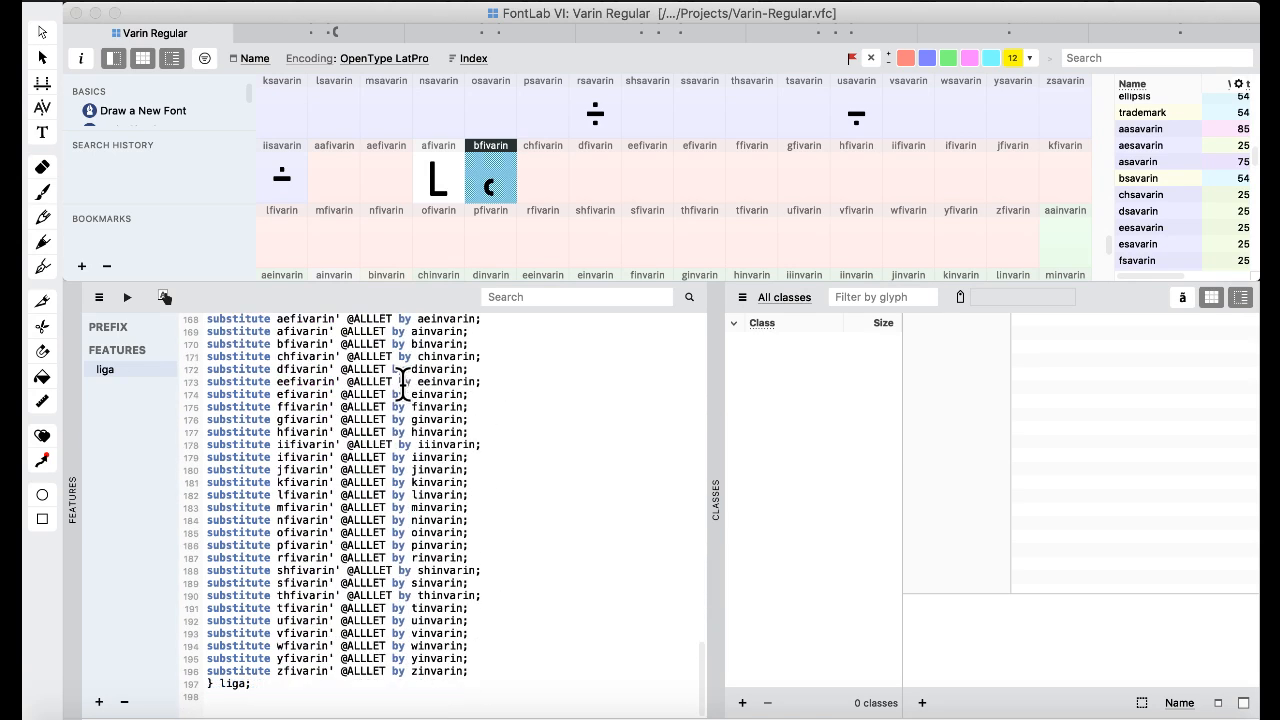
scroll(402, 382, "up", 12)
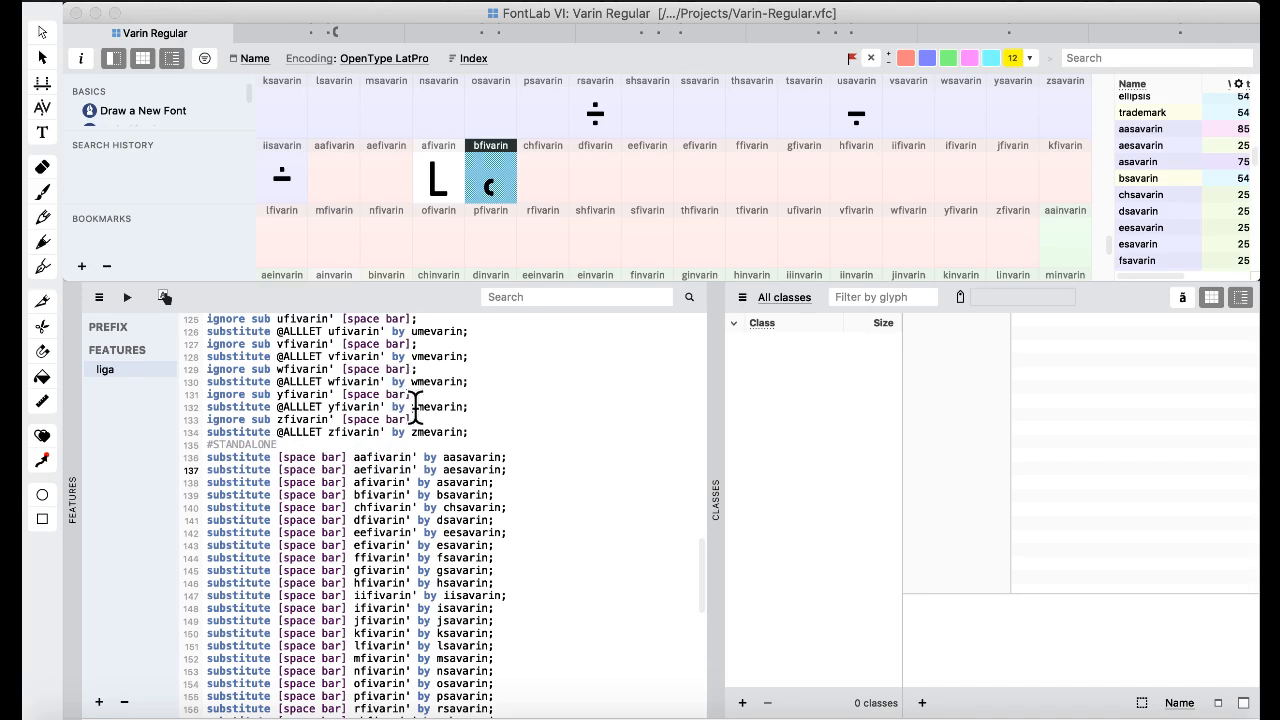
scroll(414, 406, "up", 20)
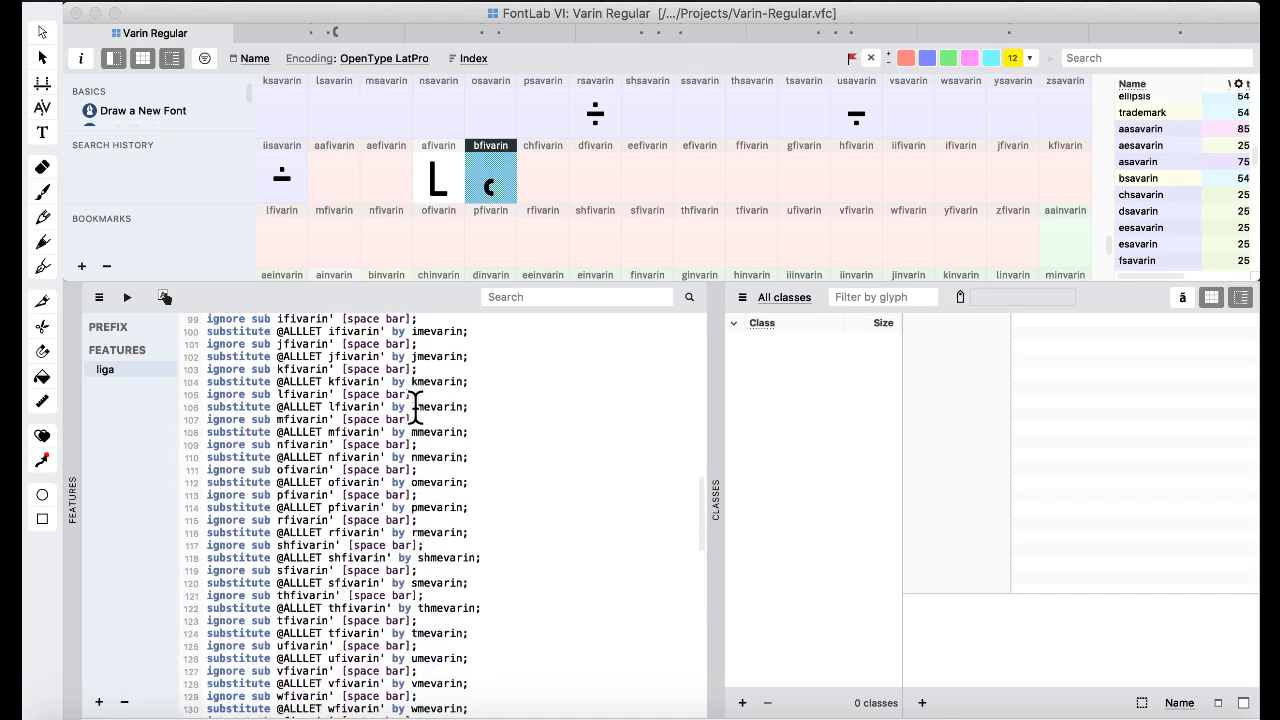
scroll(415, 405, "down", 3)
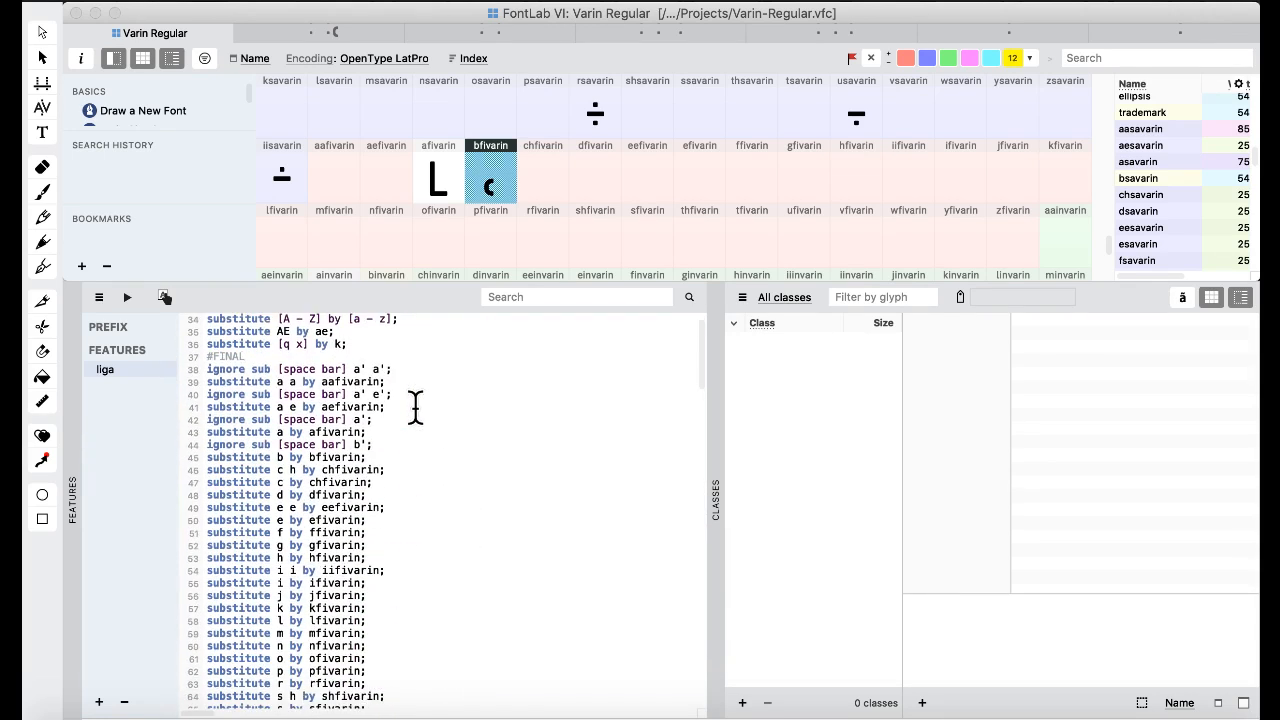
scroll(415, 405, "down", 15)
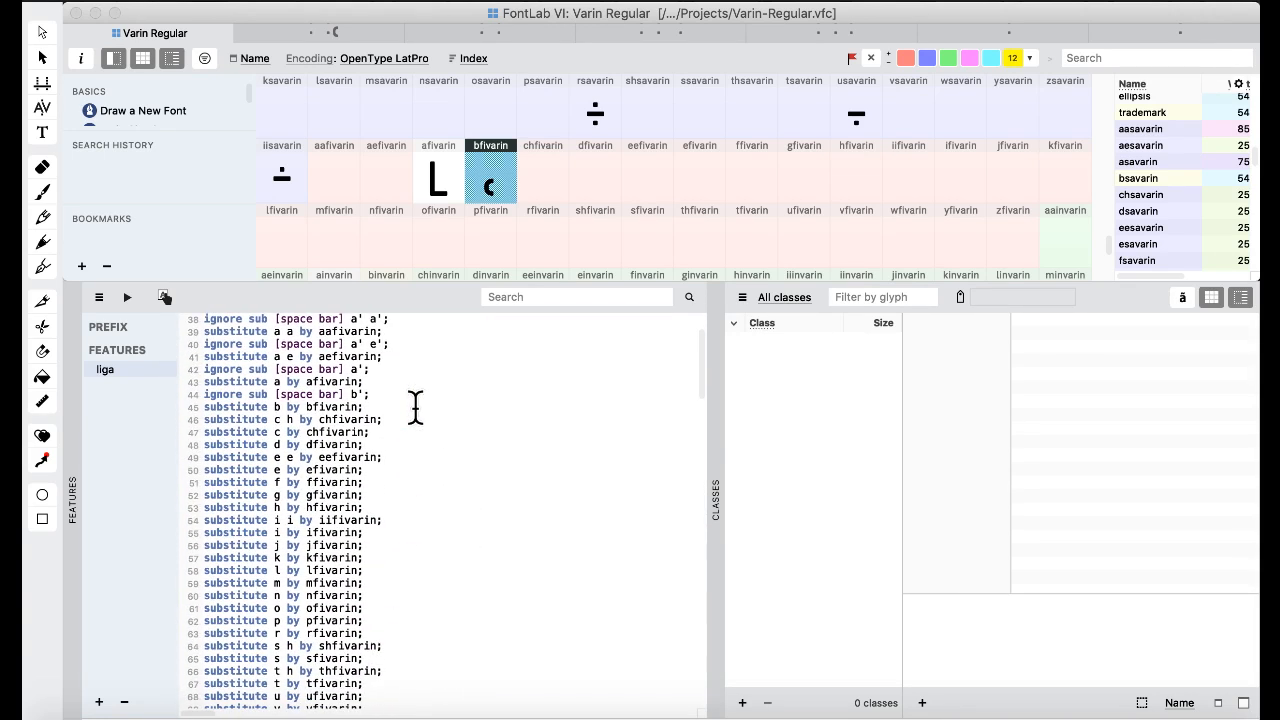
scroll(415, 405, "up", 5)
scroll(415, 405, "up", 20)
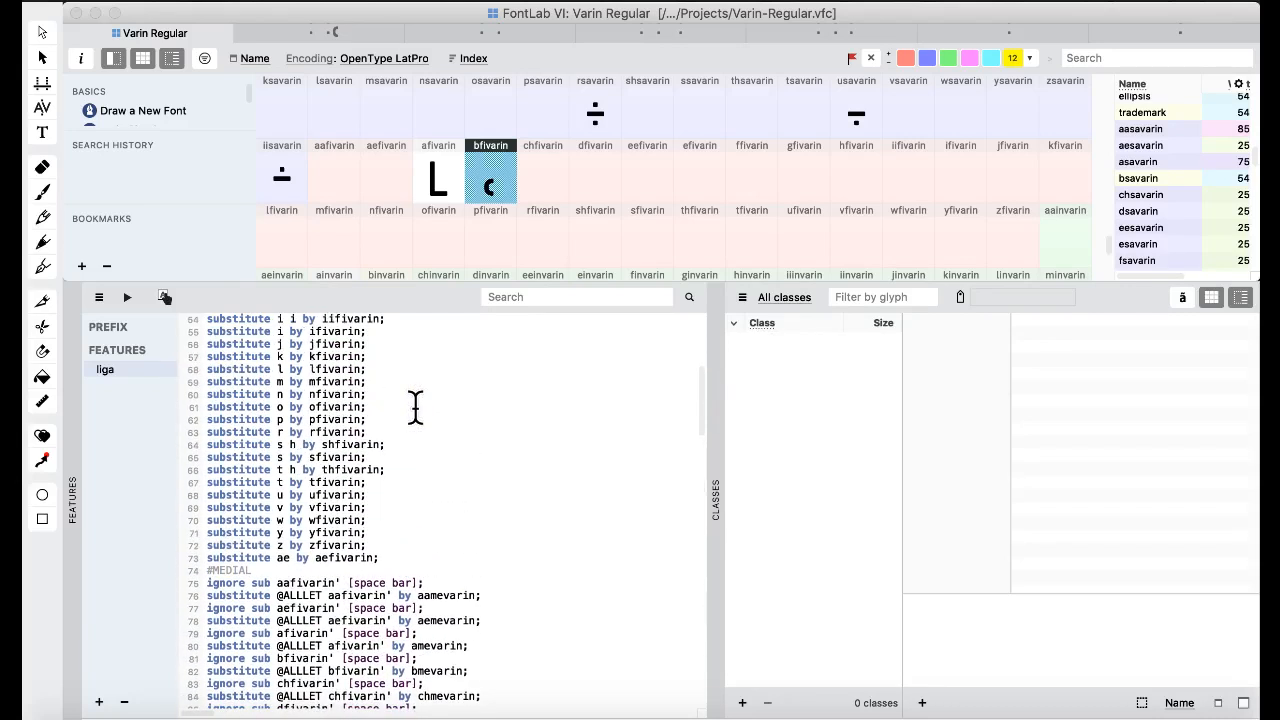
scroll(425, 473, "up", 7)
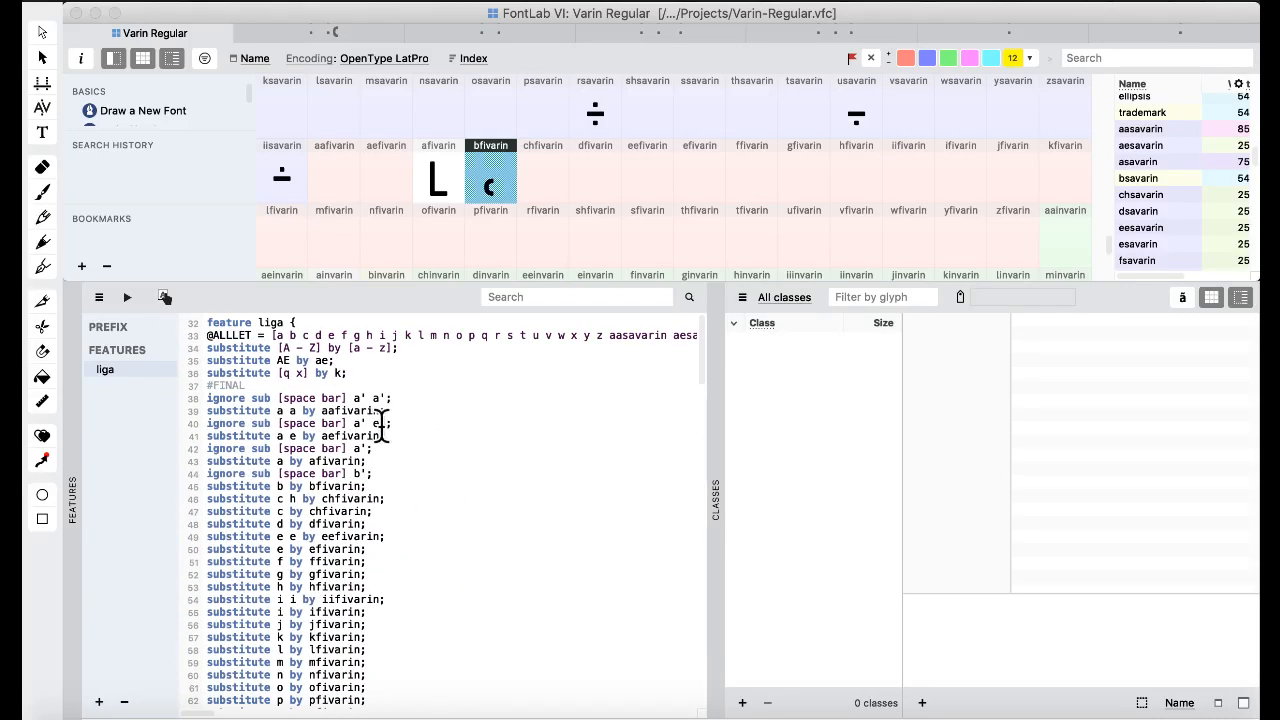
left_click(126, 297)
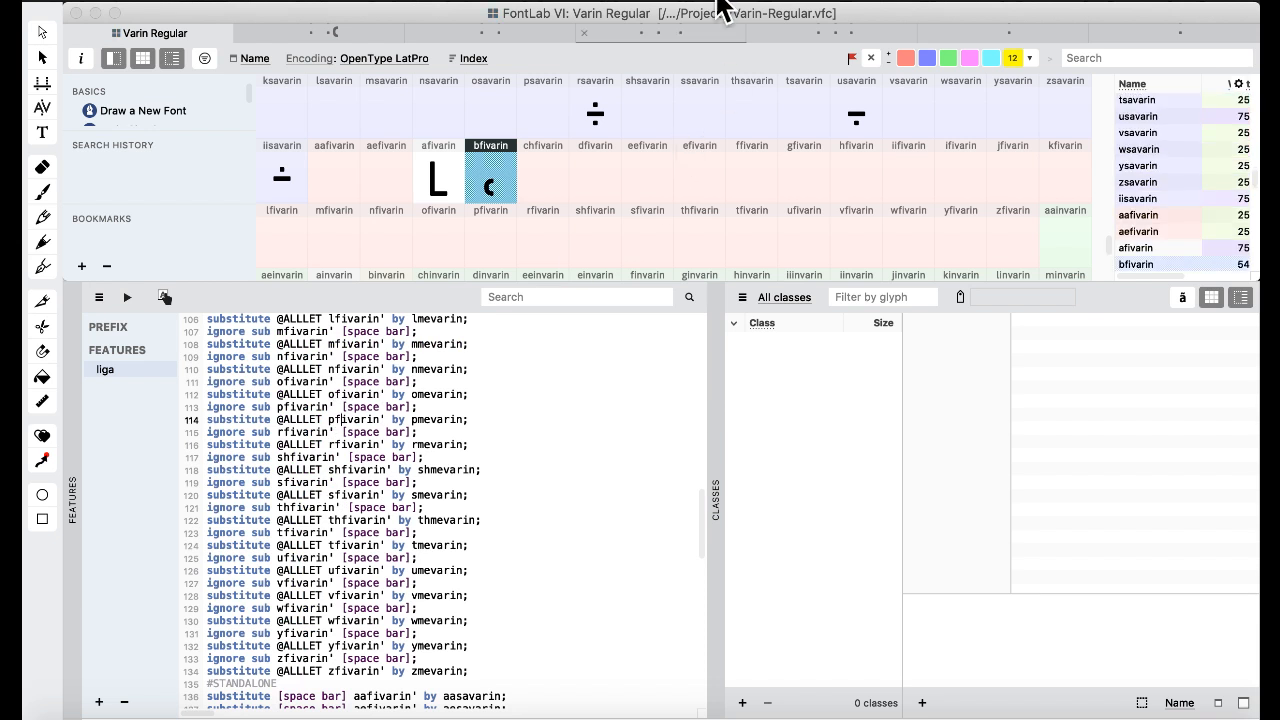
- Close all open glyph and text tabs, leaving only the Varin Regular font overview
left_click(250, 34)
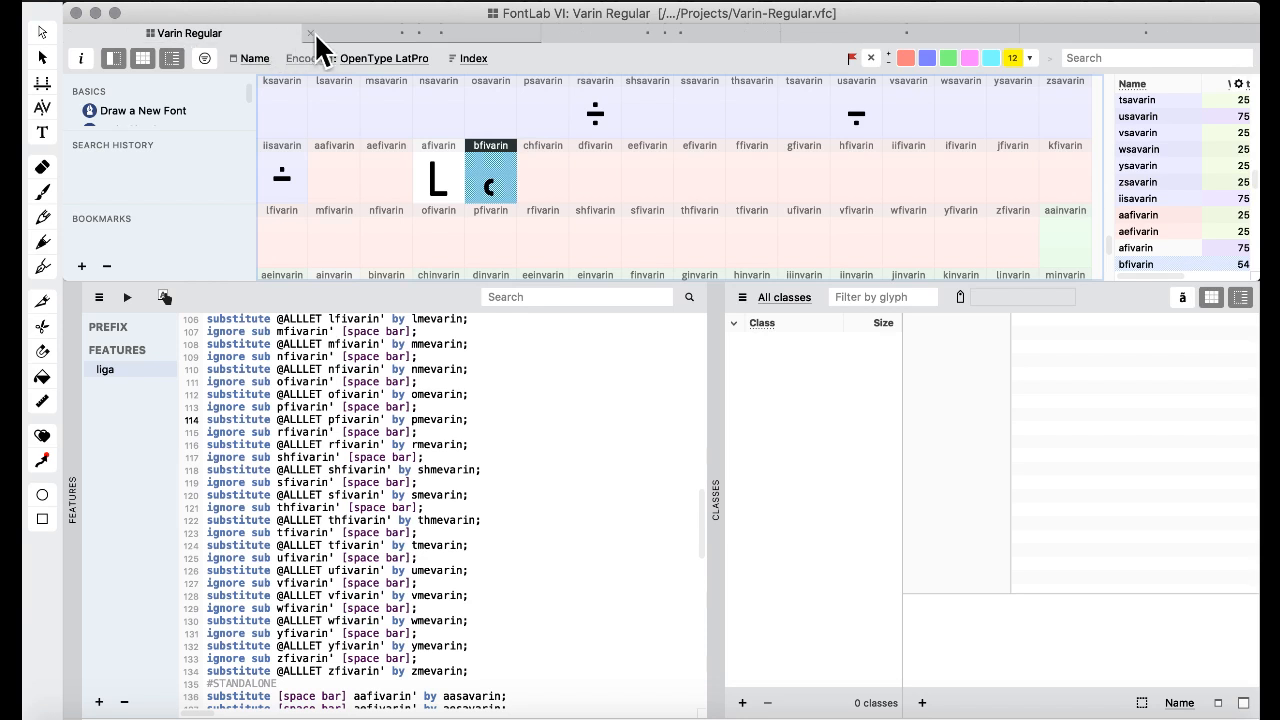
left_click(311, 33)
left_click(375, 32)
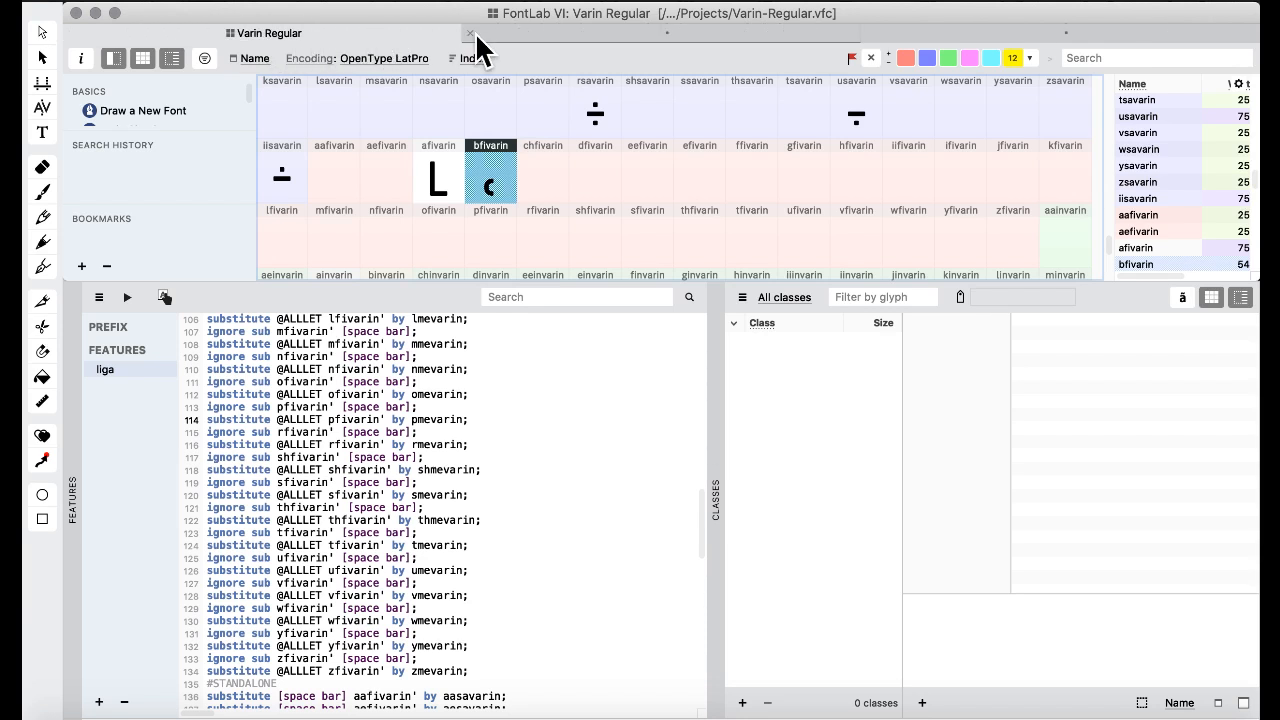
left_click(472, 33)
left_click(675, 30)
left_click(669, 33)
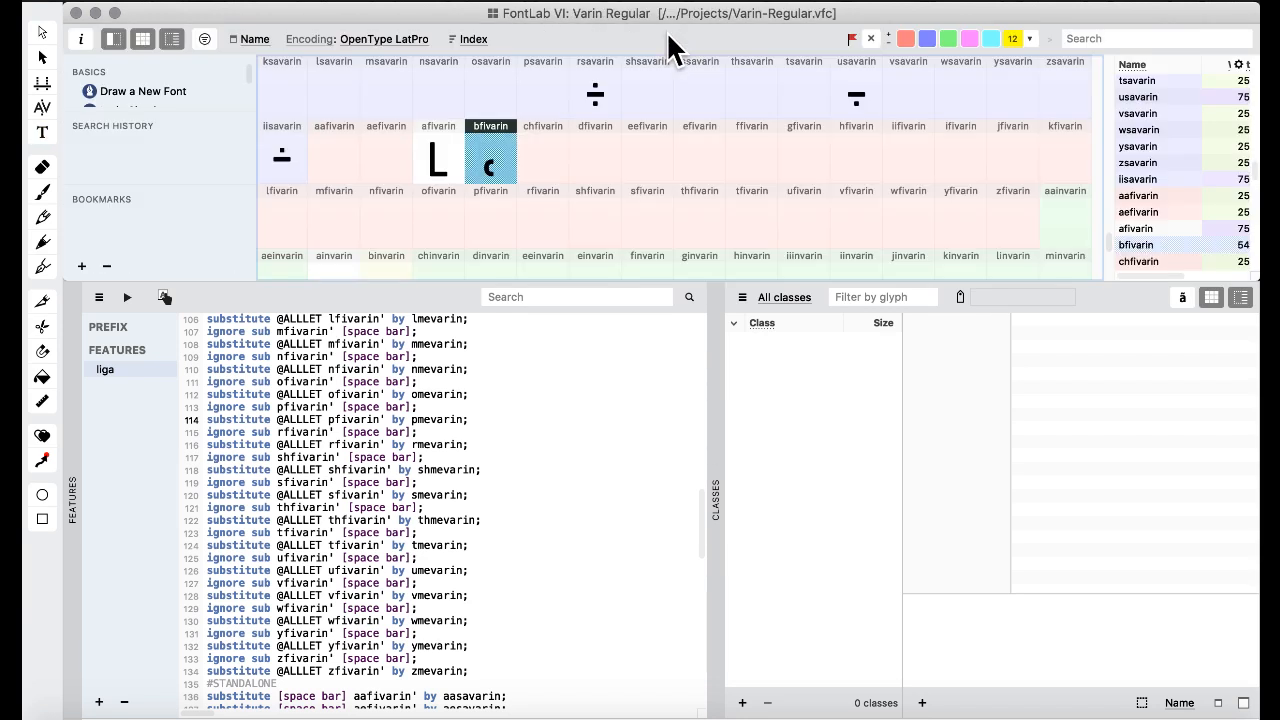
- Switch to the Default workspace and open a new text tab
left_click(684, 1)
mouse_move(836, 166)
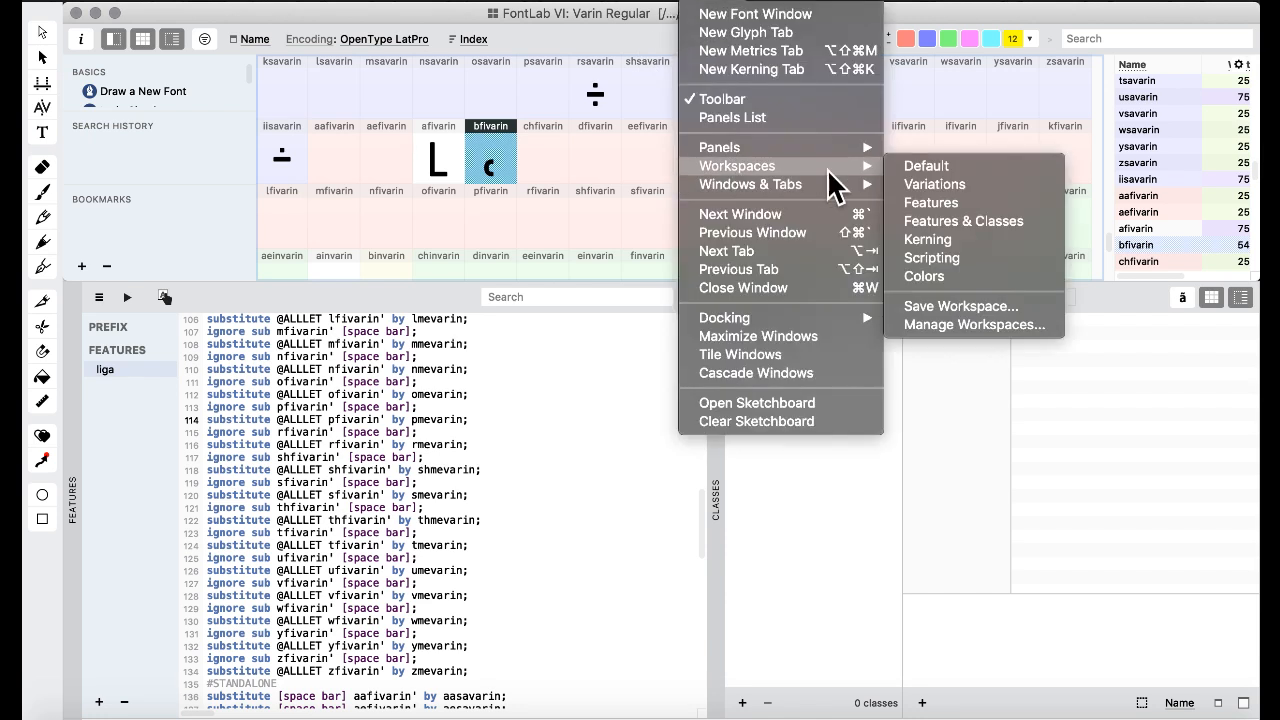
left_click(926, 168)
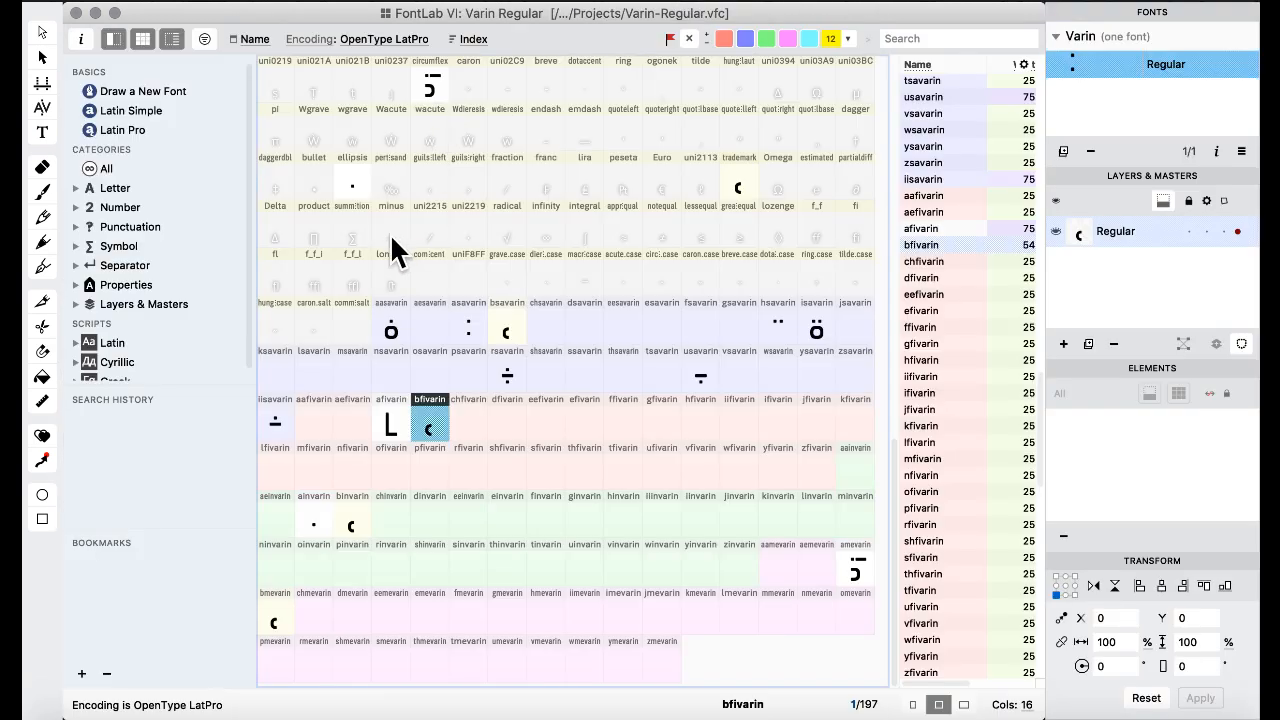
left_click(45, 132)
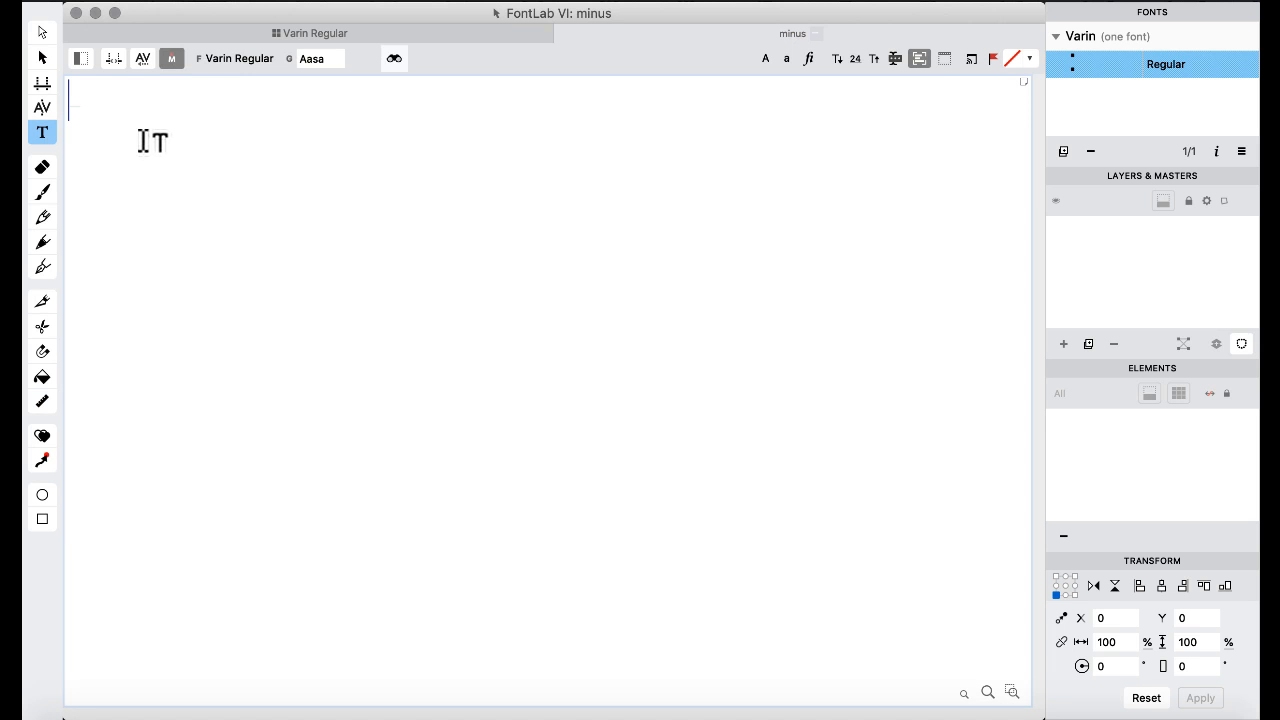
- Replace the preview text with the letter a and turn on the liga feature for it
left_click(78, 60)
left_click_drag(108, 139, 69, 116)
type("a")
left_click(77, 386)
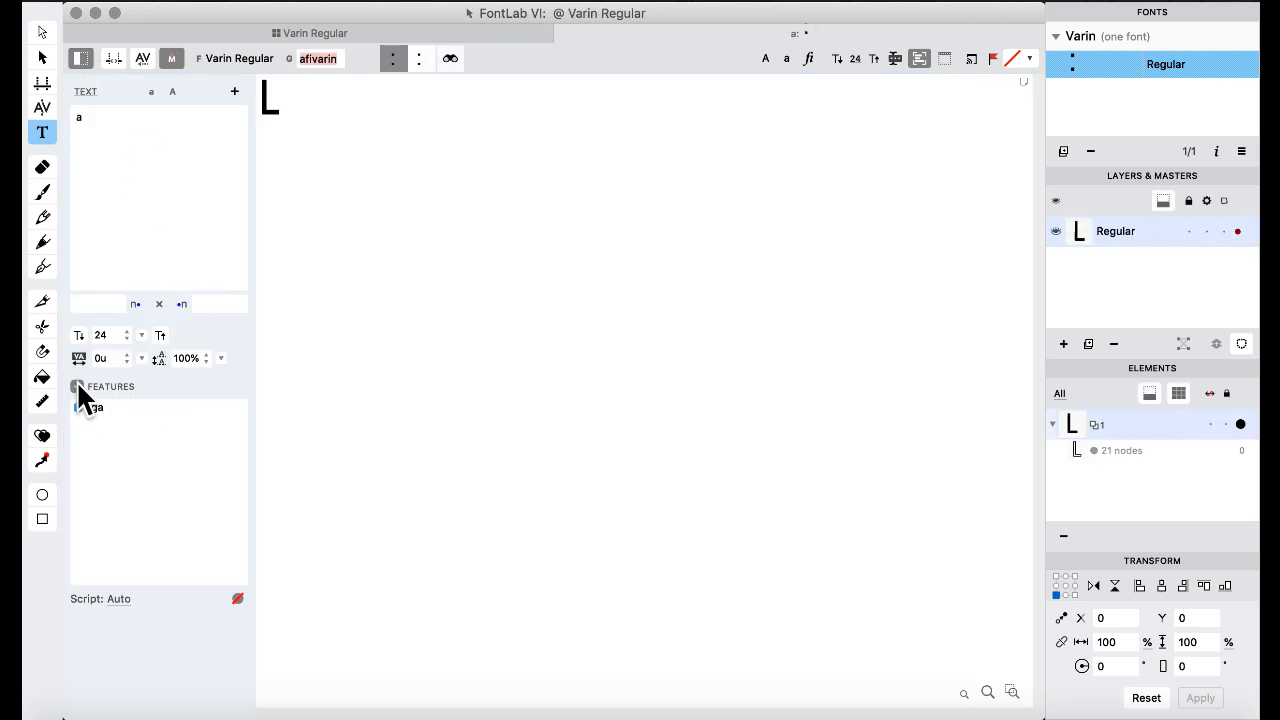
left_click(298, 108)
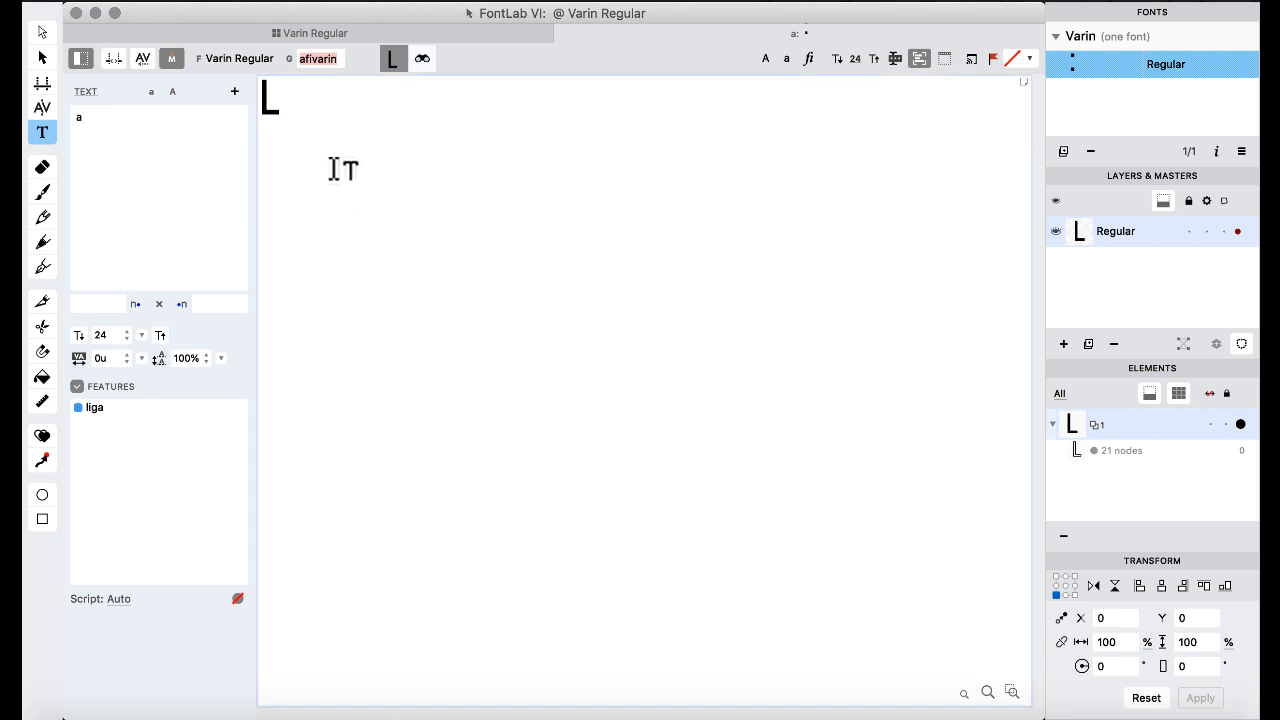
- Extend the preview text to "aba a" to test the joined letter forms and the standalone a after a space
type("ba")
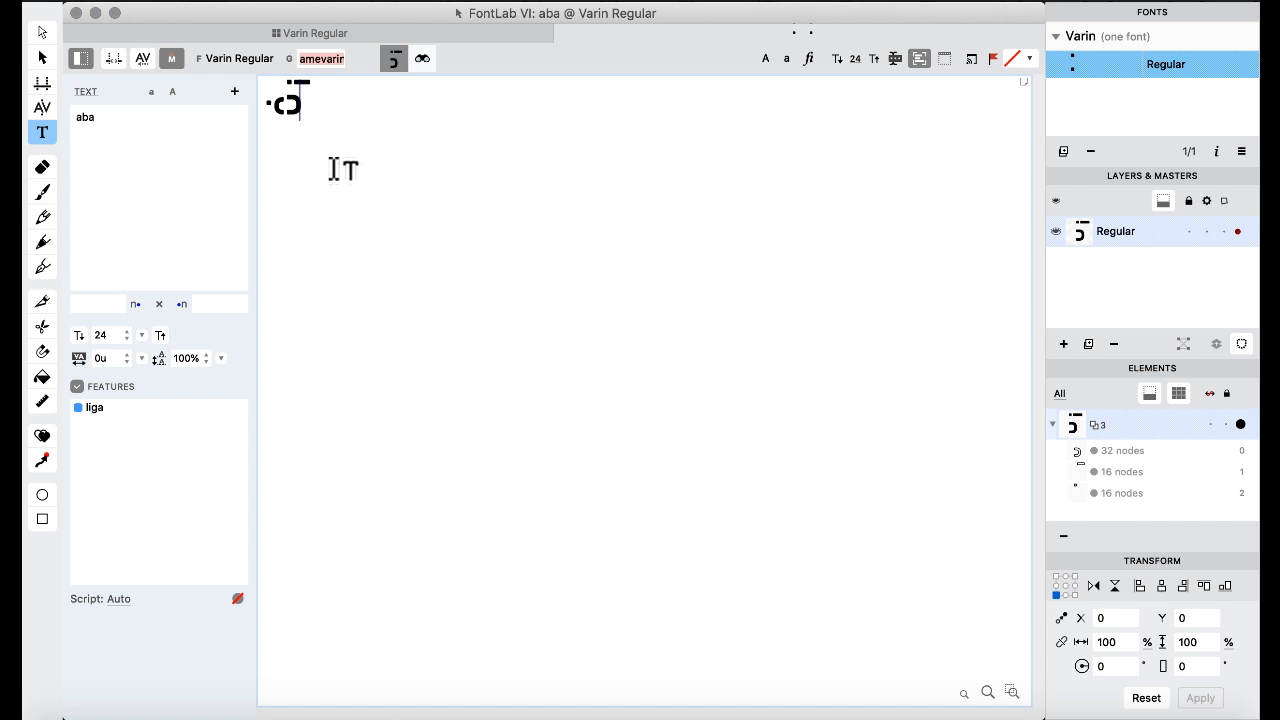
type("b")
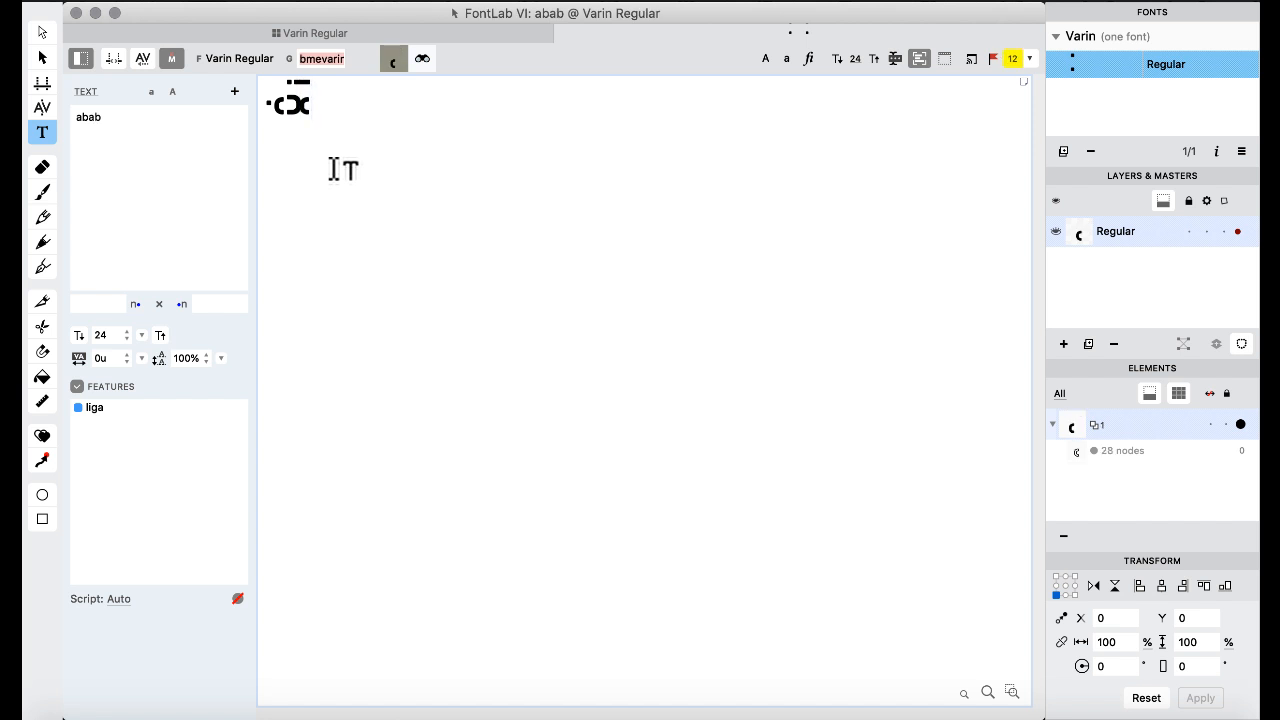
key("BackSpace")
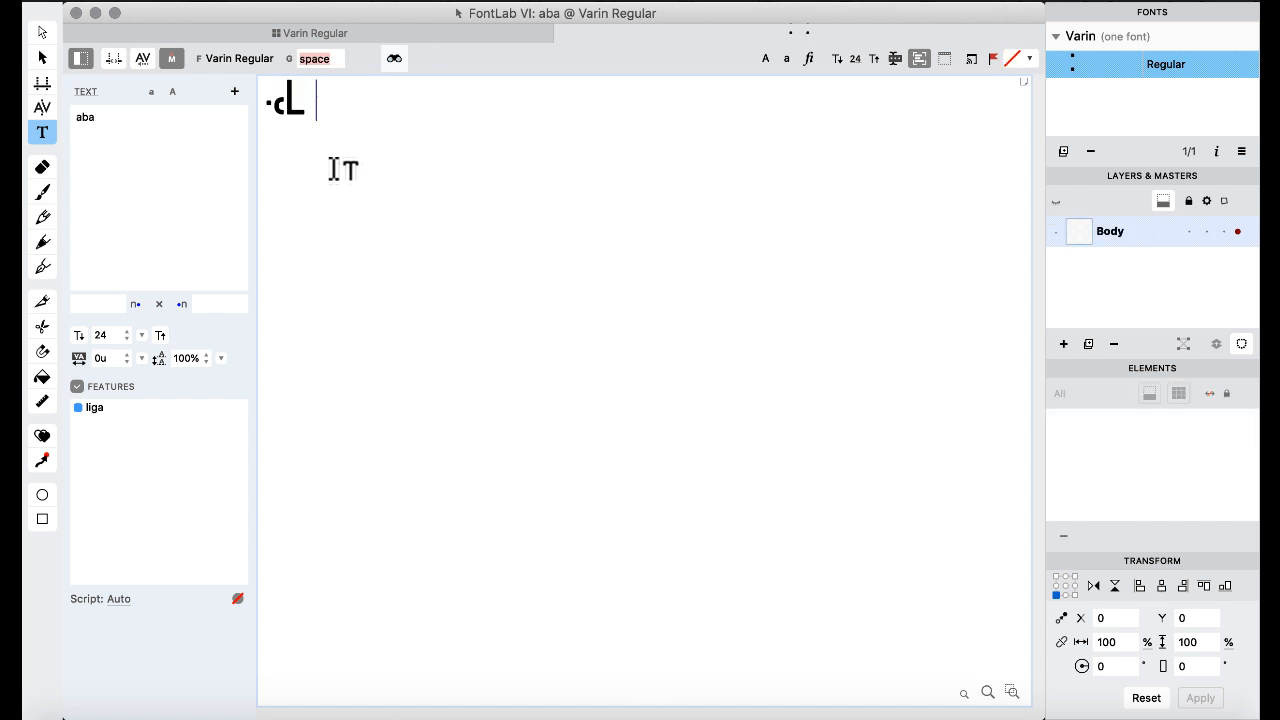
type("a")
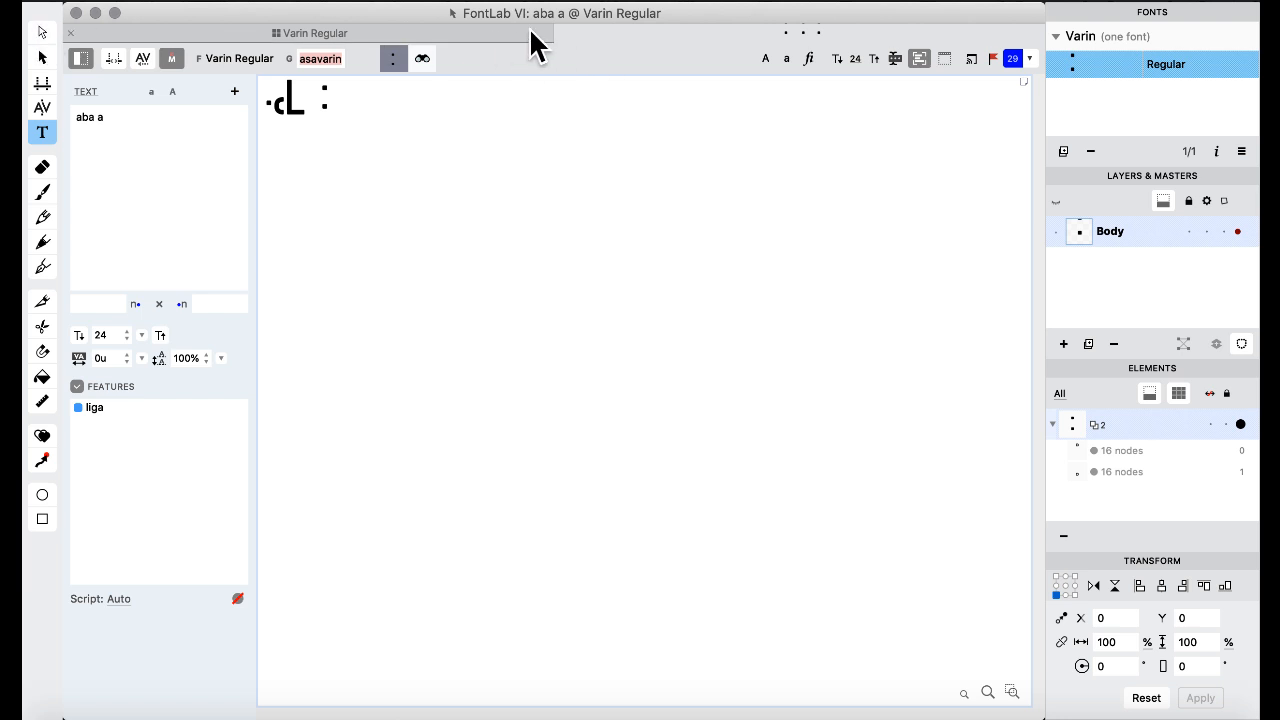
- Return to the font overview, select the bsavarin glyph and bring back the Features & Classes workspace
left_click(560, 33)
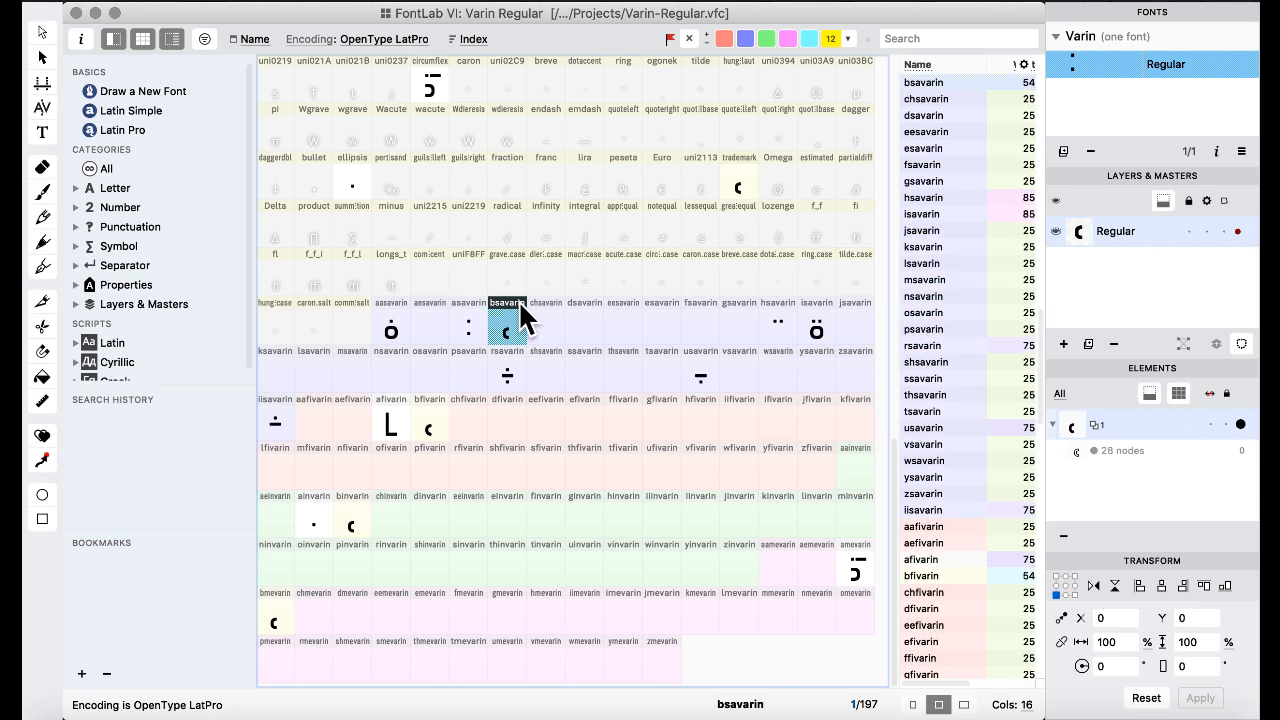
left_click(706, 2)
mouse_move(748, 178)
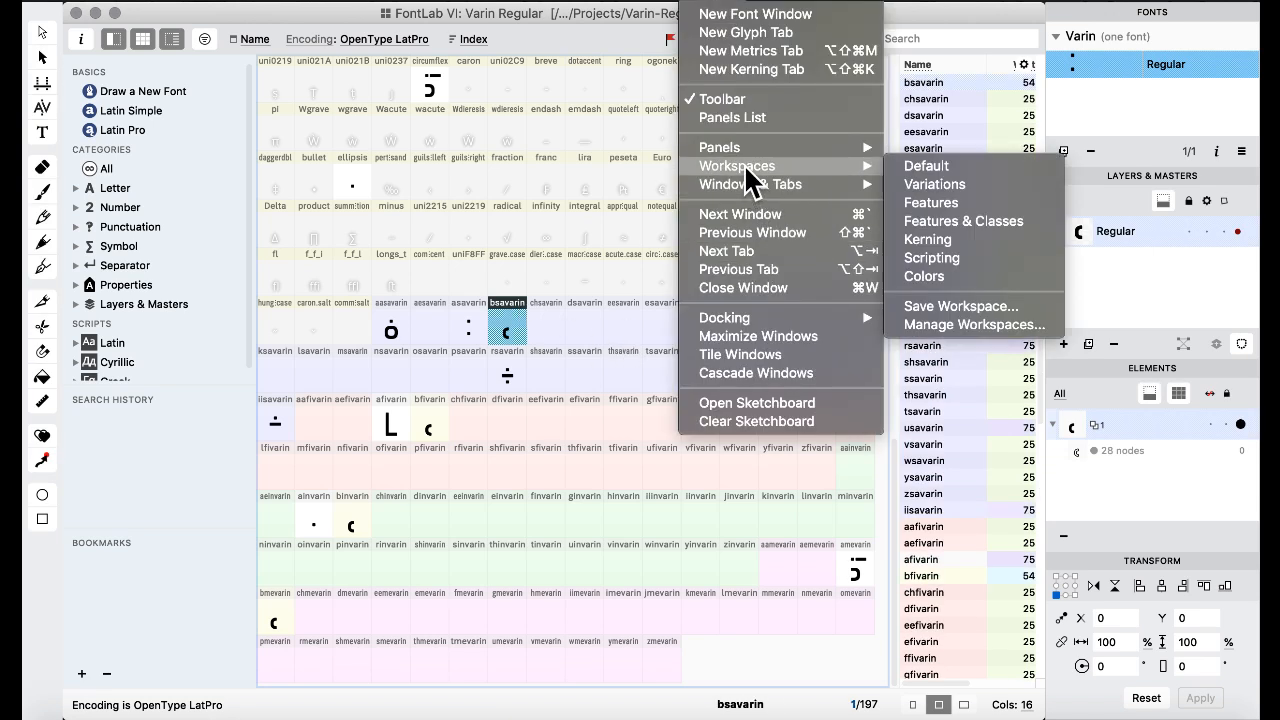
left_click(980, 238)
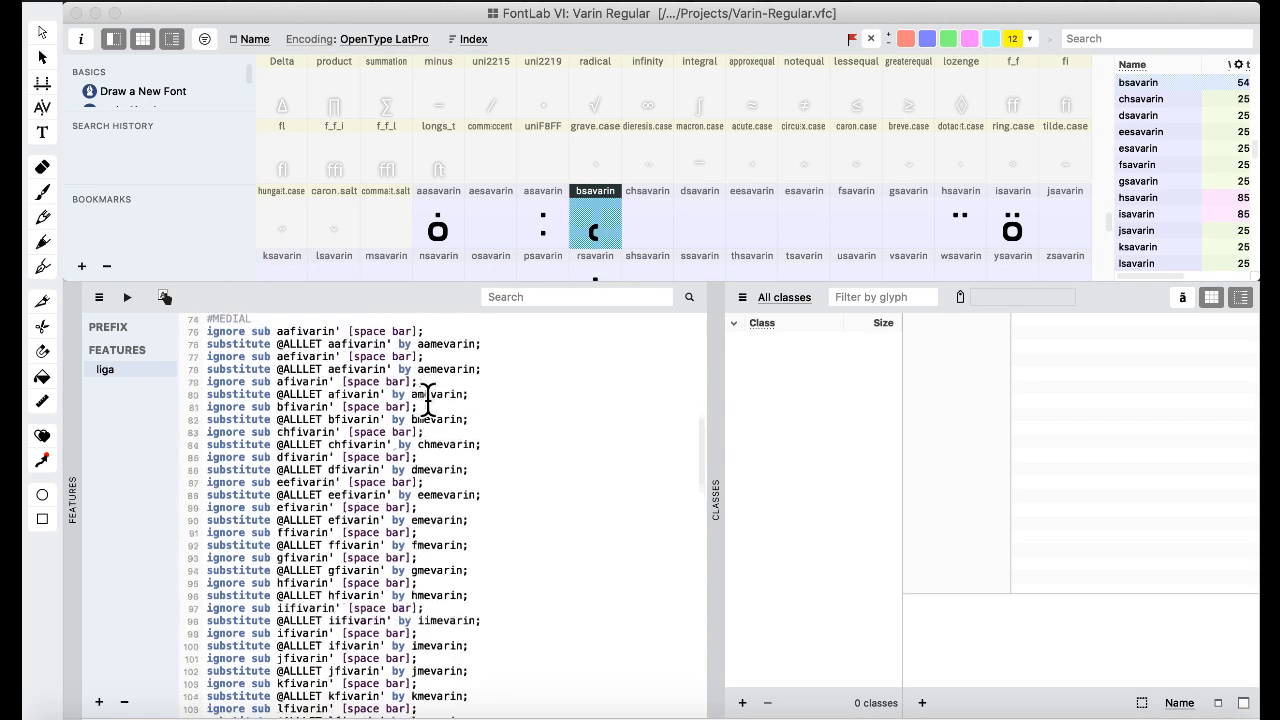
- Examine the ignore and substitute rules for a, aa, ae and b under #FINAL in the liga feature
scroll(428, 400, "up", 10)
left_click(355, 423)
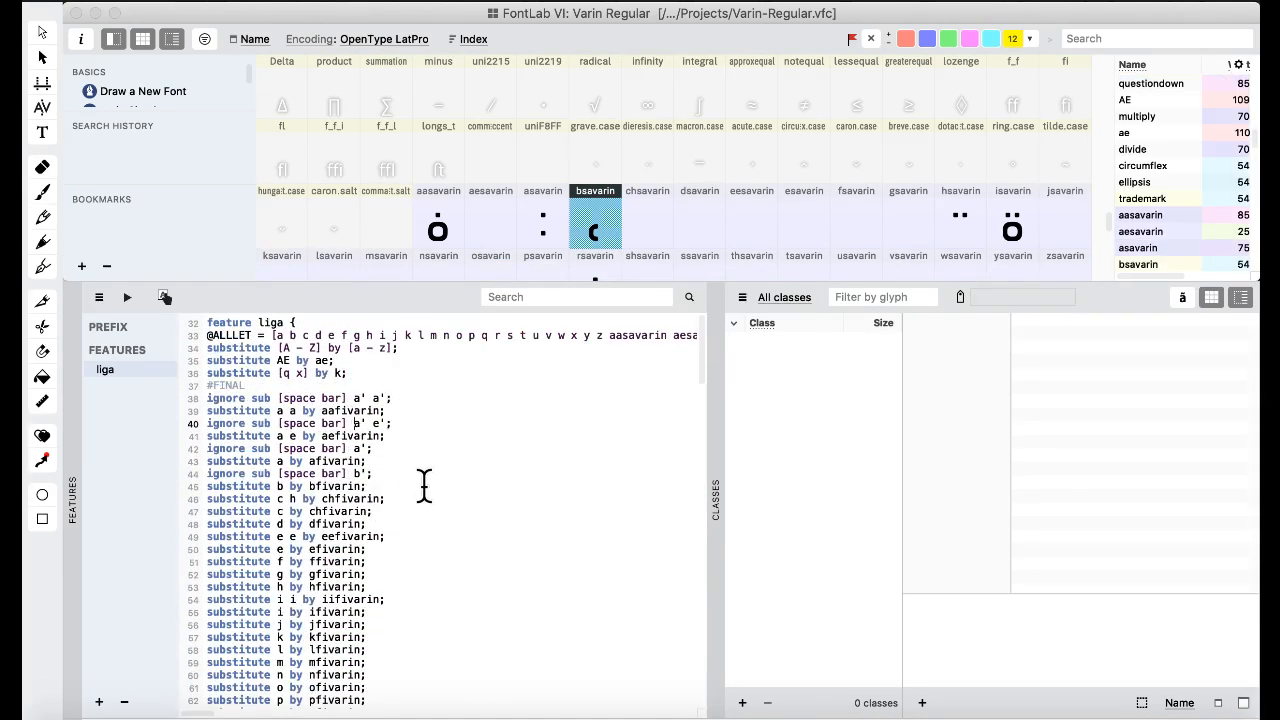
scroll(424, 487, "down", 5)
scroll(420, 460, "up", 3)
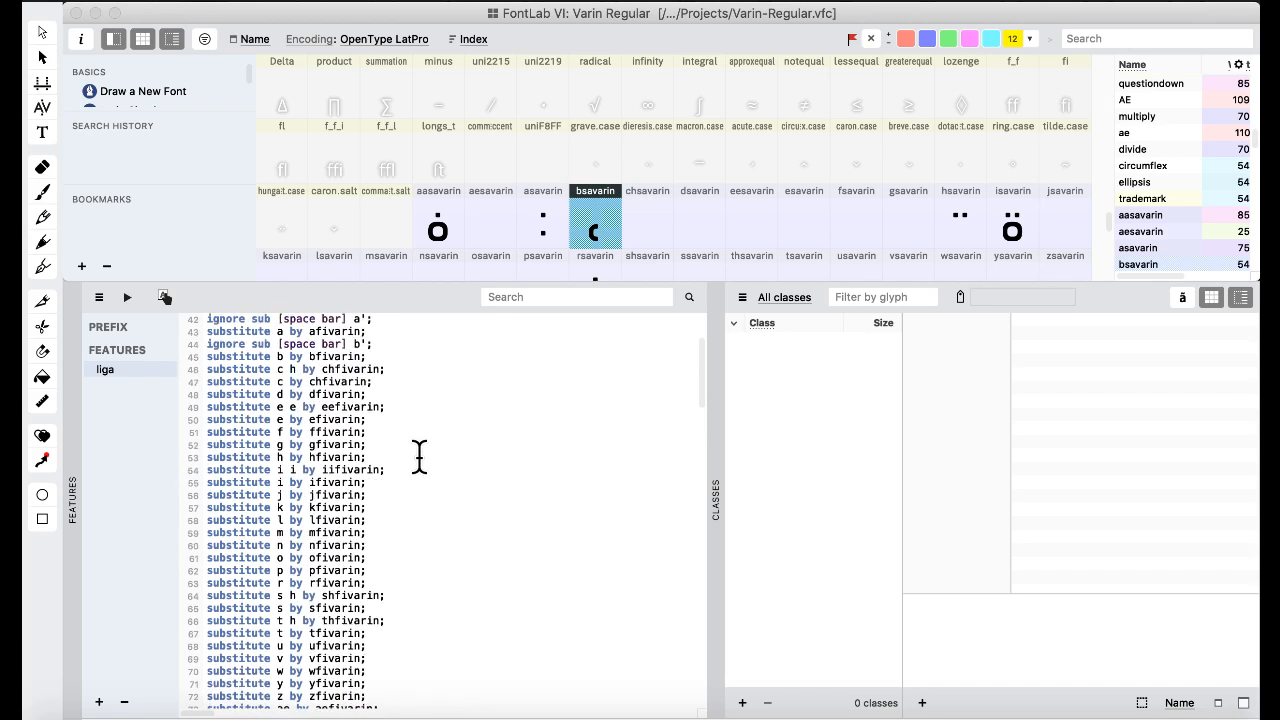
scroll(419, 456, "up", 3)
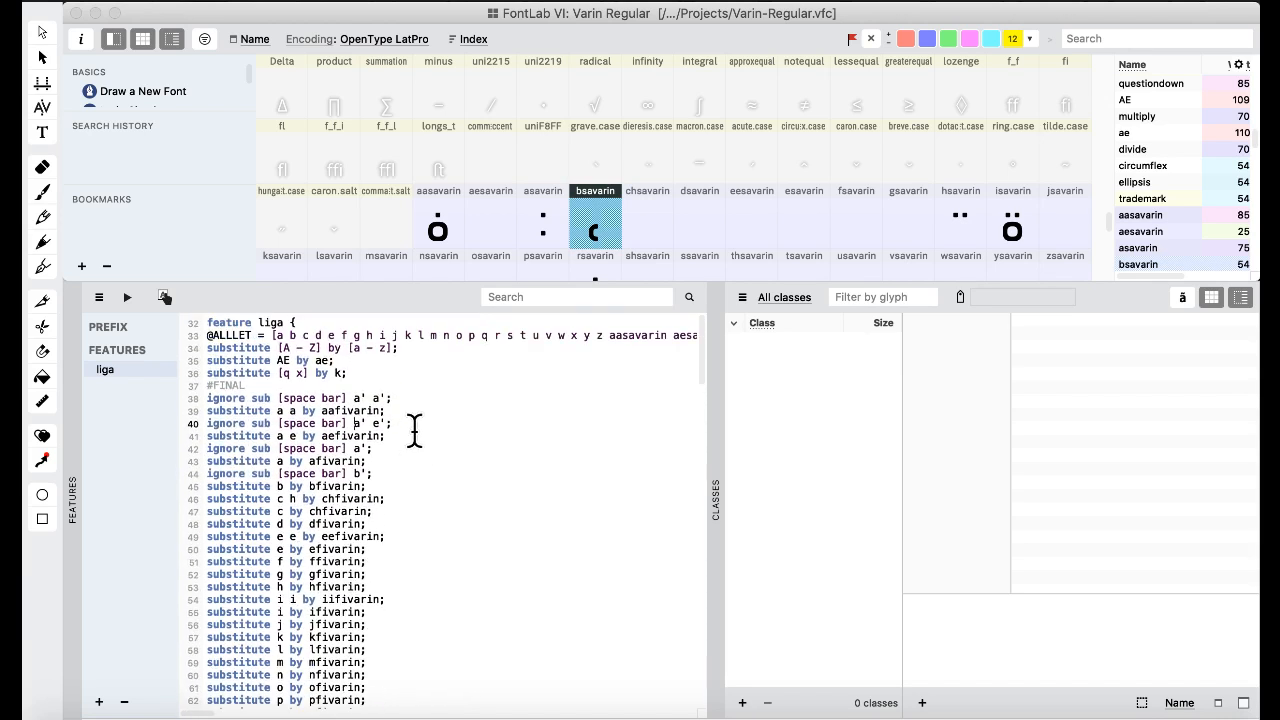
double_click(352, 410)
left_click(415, 475)
- Select the "ignore sub [space bar] a' a';" rule under #FINAL and inspect its [space bar] context
left_click_drag(404, 398, 207, 398)
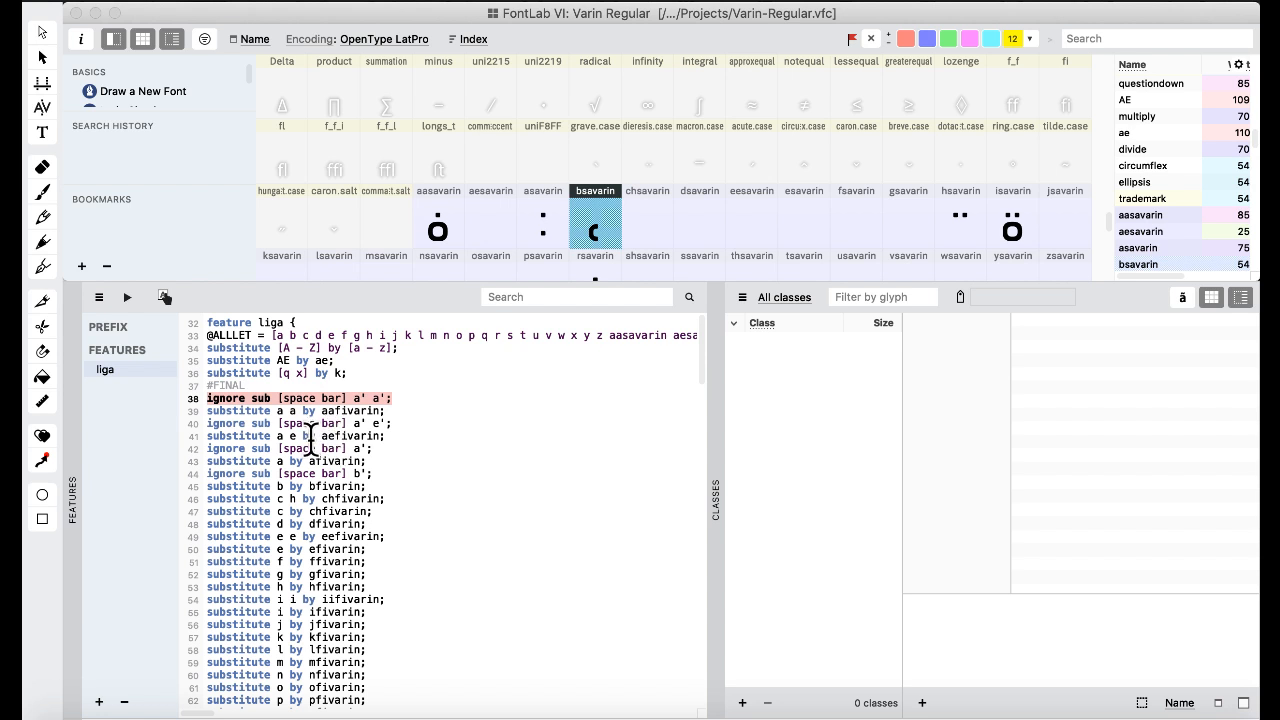
left_click(345, 398)
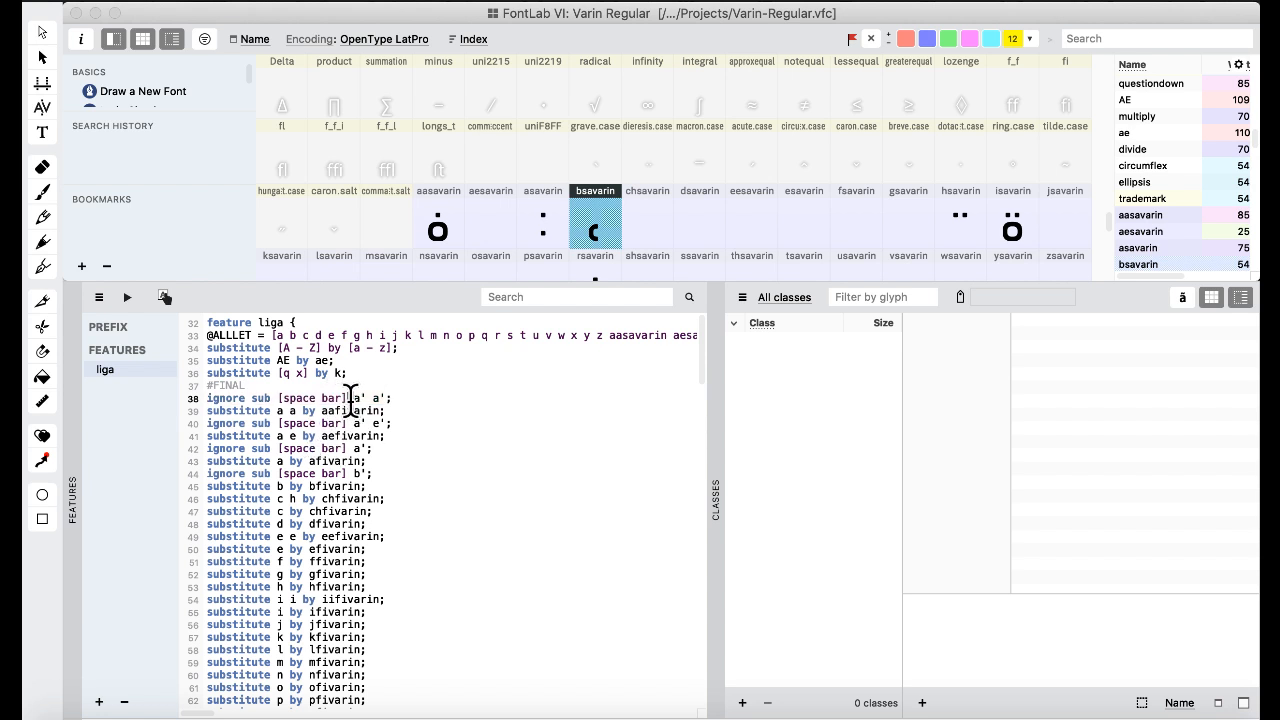
left_click_drag(347, 398, 270, 398)
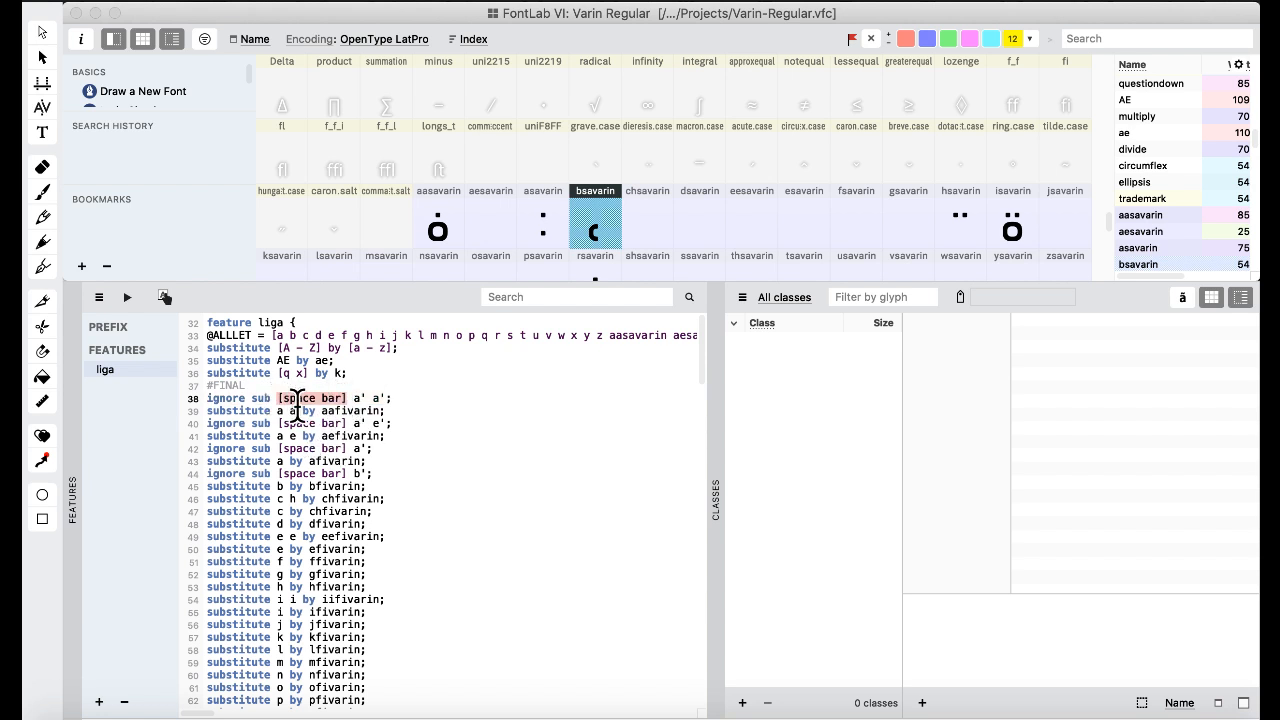
double_click(332, 398)
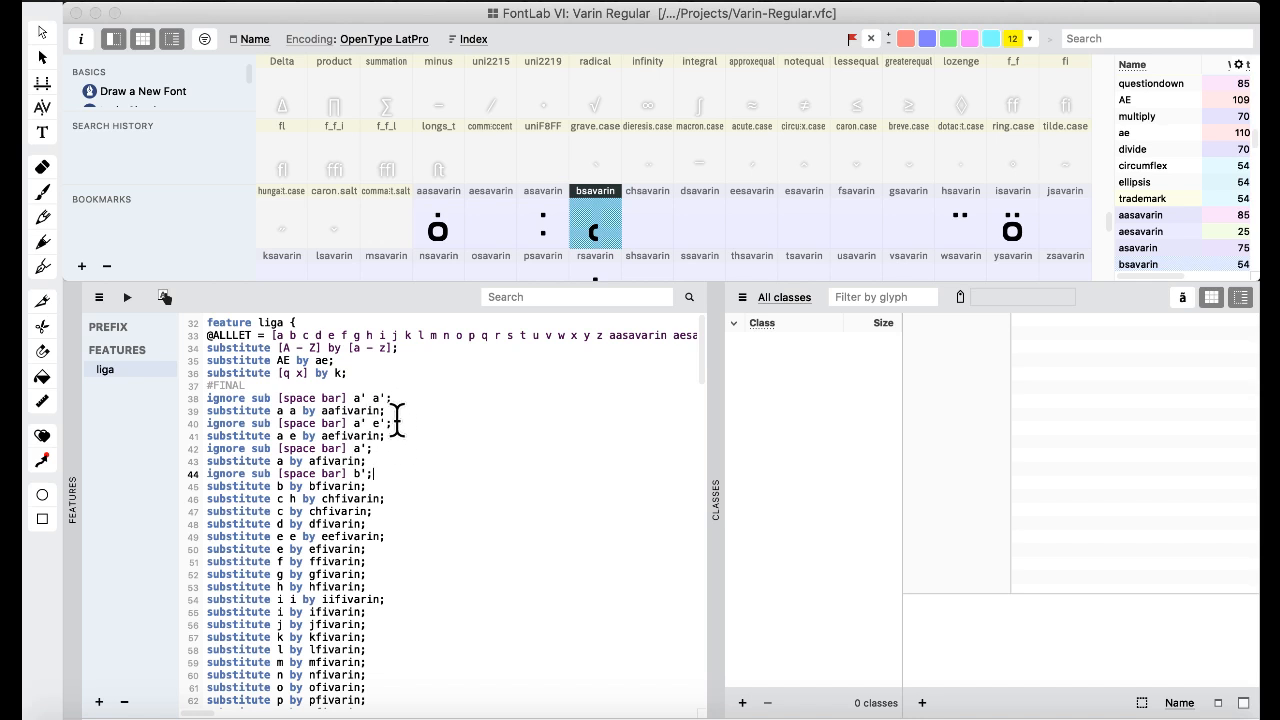
left_click_drag(207, 398, 393, 396)
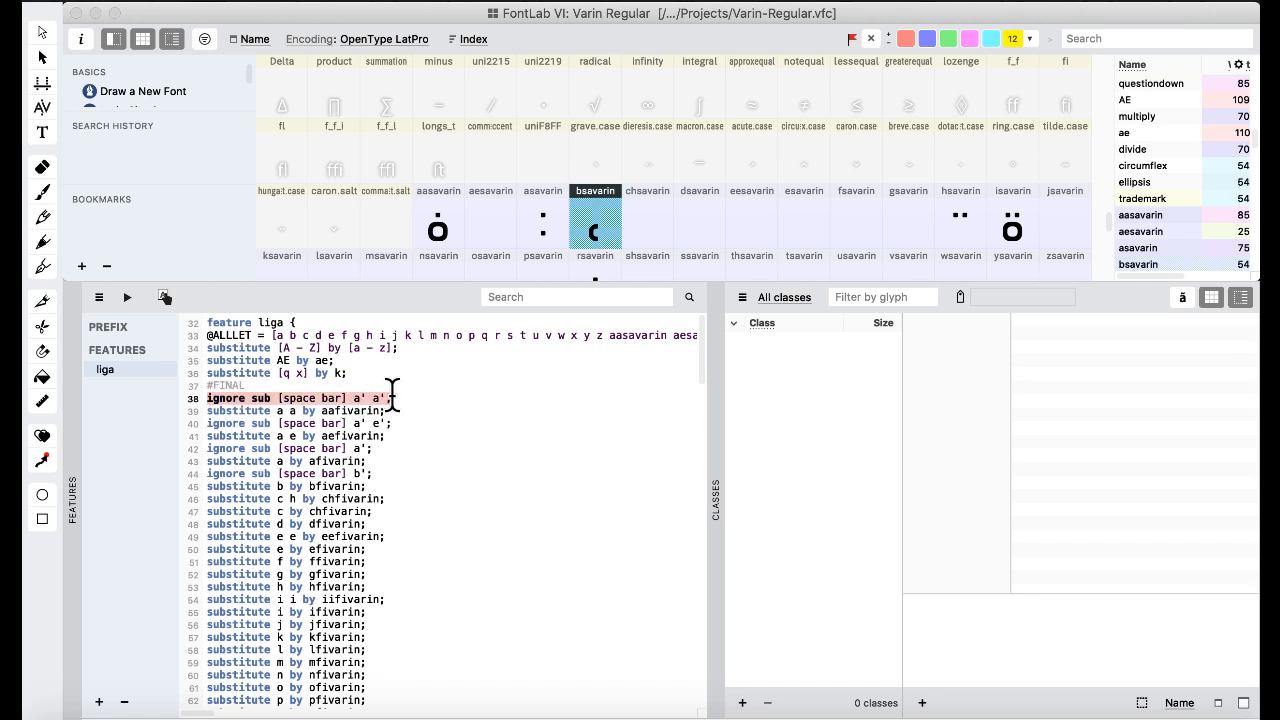
left_click_drag(208, 410, 382, 410)
left_click(345, 392)
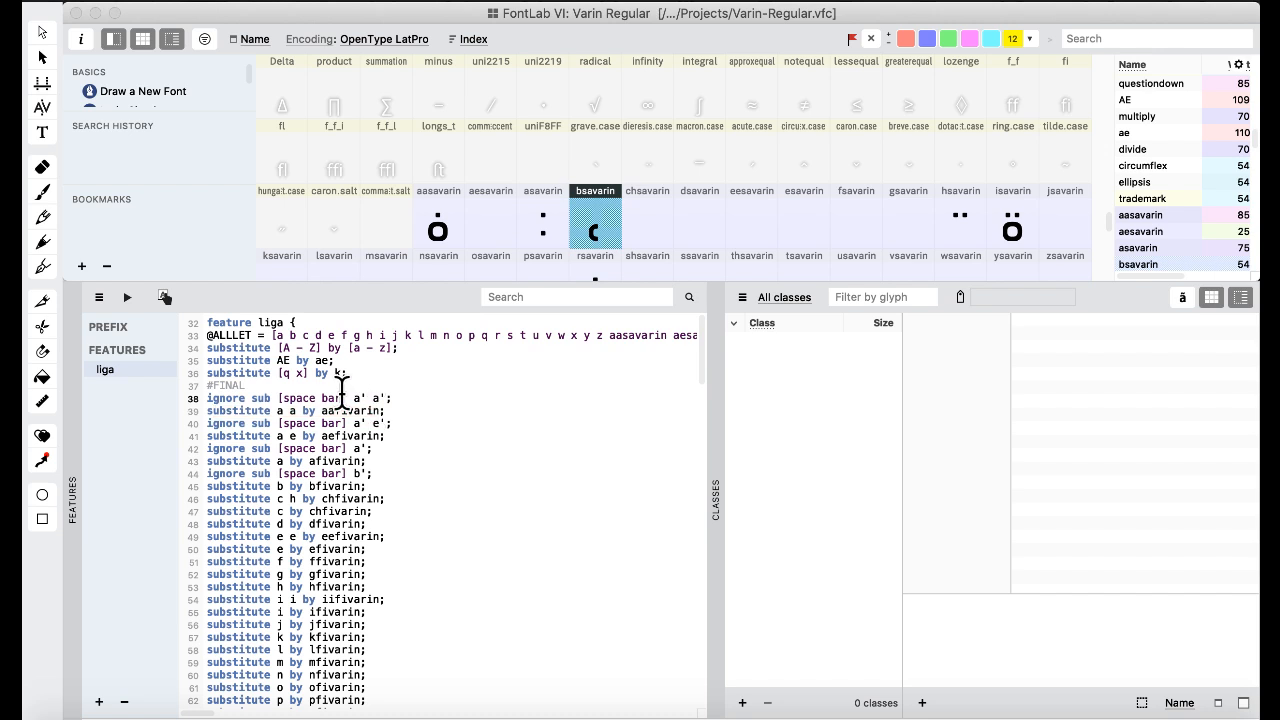
scroll(343, 393, "down", 6)
scroll(343, 390, "down", 5)
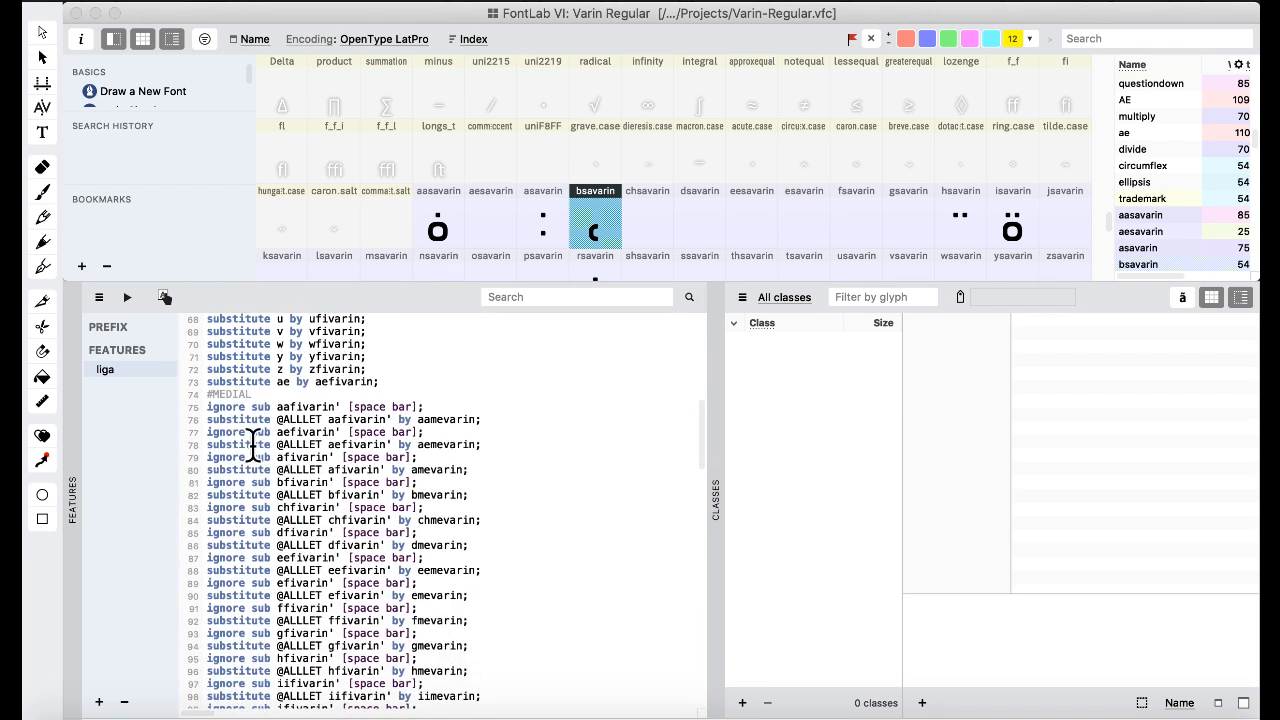
left_click_drag(425, 405, 205, 407)
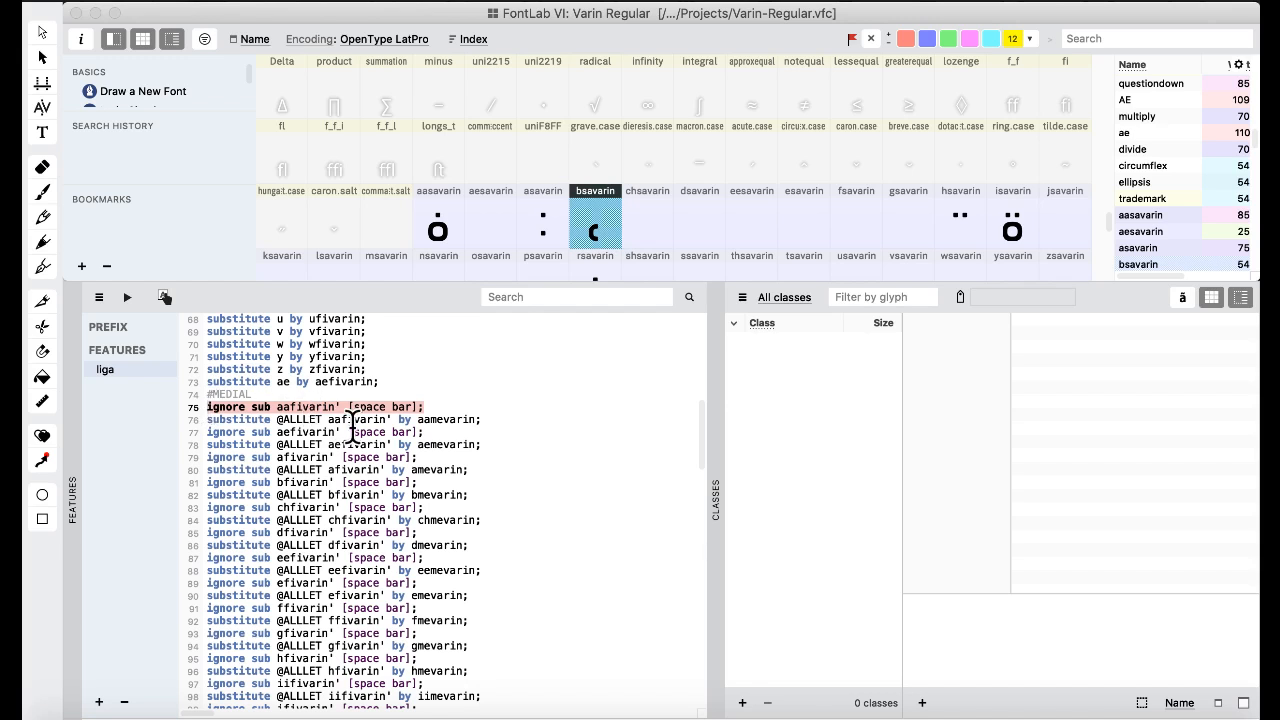
left_click(308, 409)
left_click(391, 408)
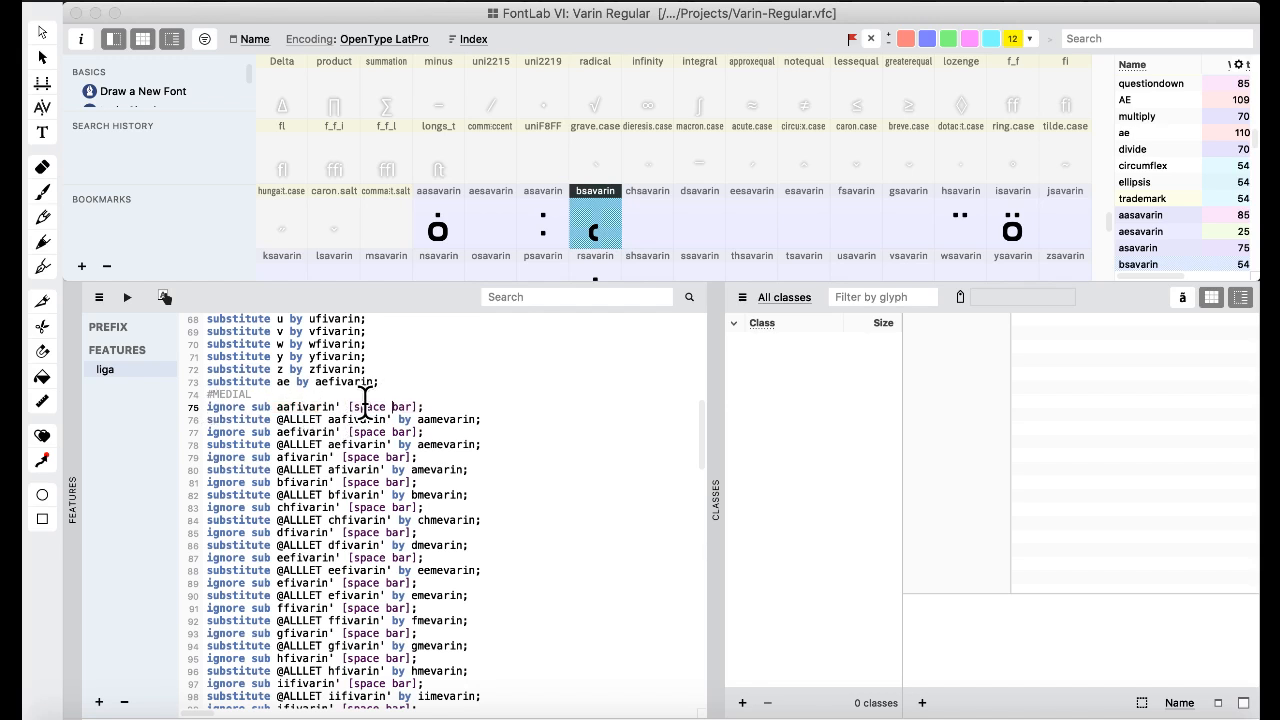
scroll(352, 375, "down", 1)
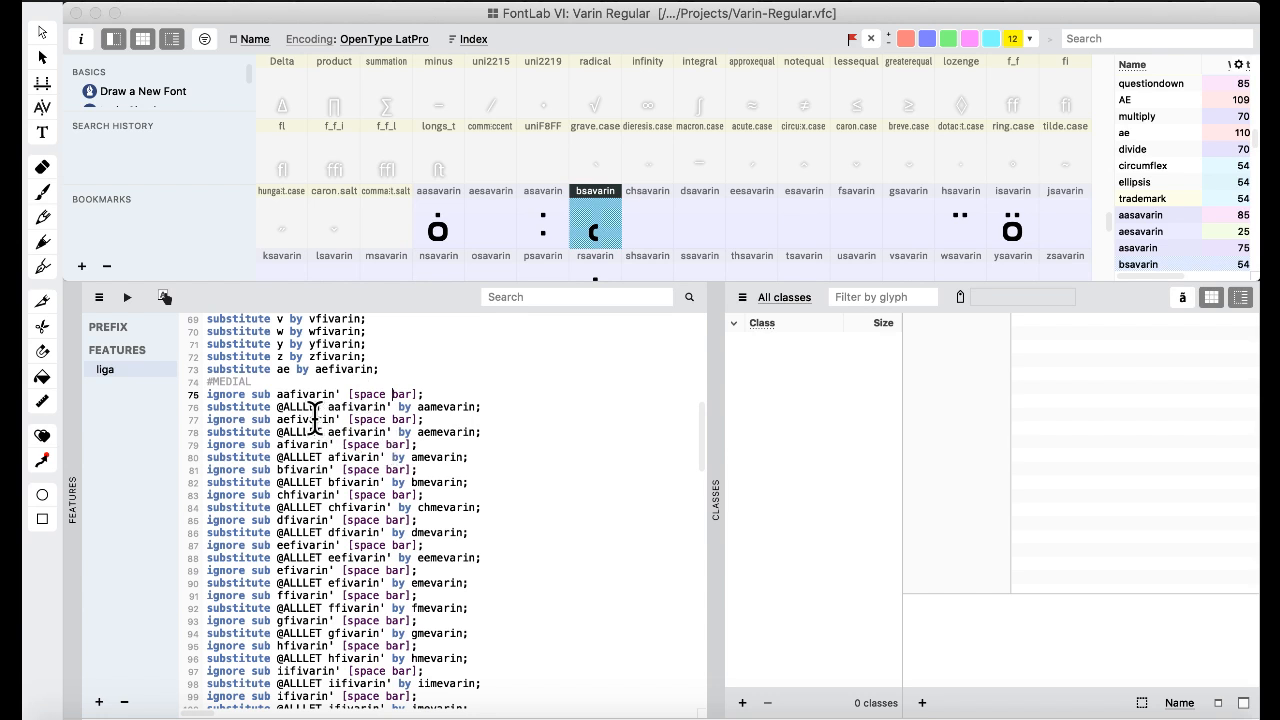
left_click_drag(274, 407, 319, 409)
scroll(329, 407, "down", 20)
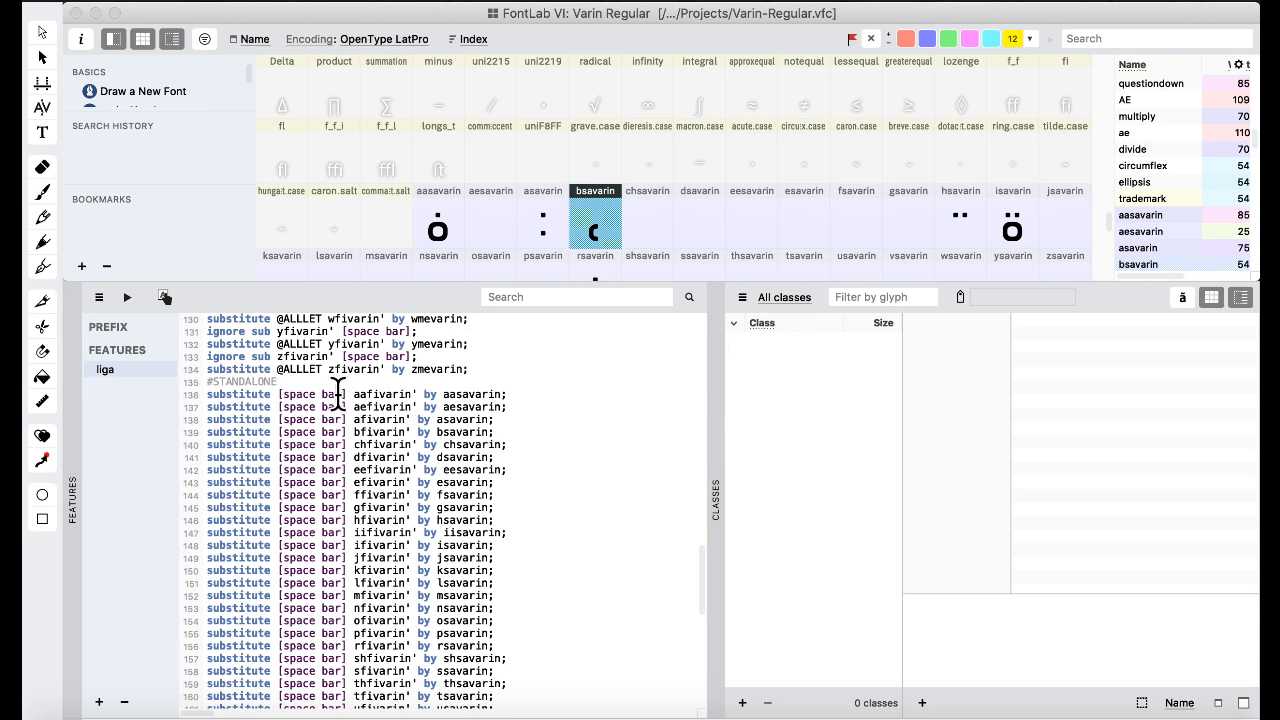
left_click(392, 395)
scroll(362, 392, "down", 10)
scroll(362, 392, "up", 8)
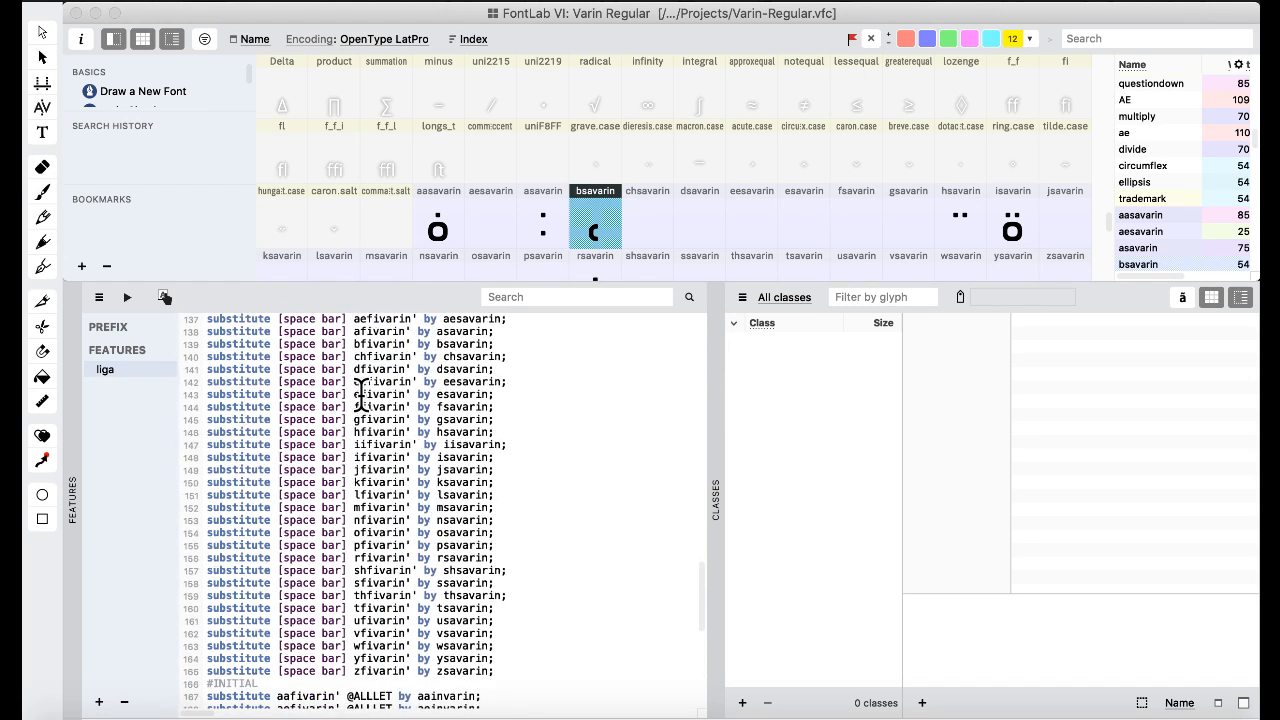
scroll(362, 395, "up", 1)
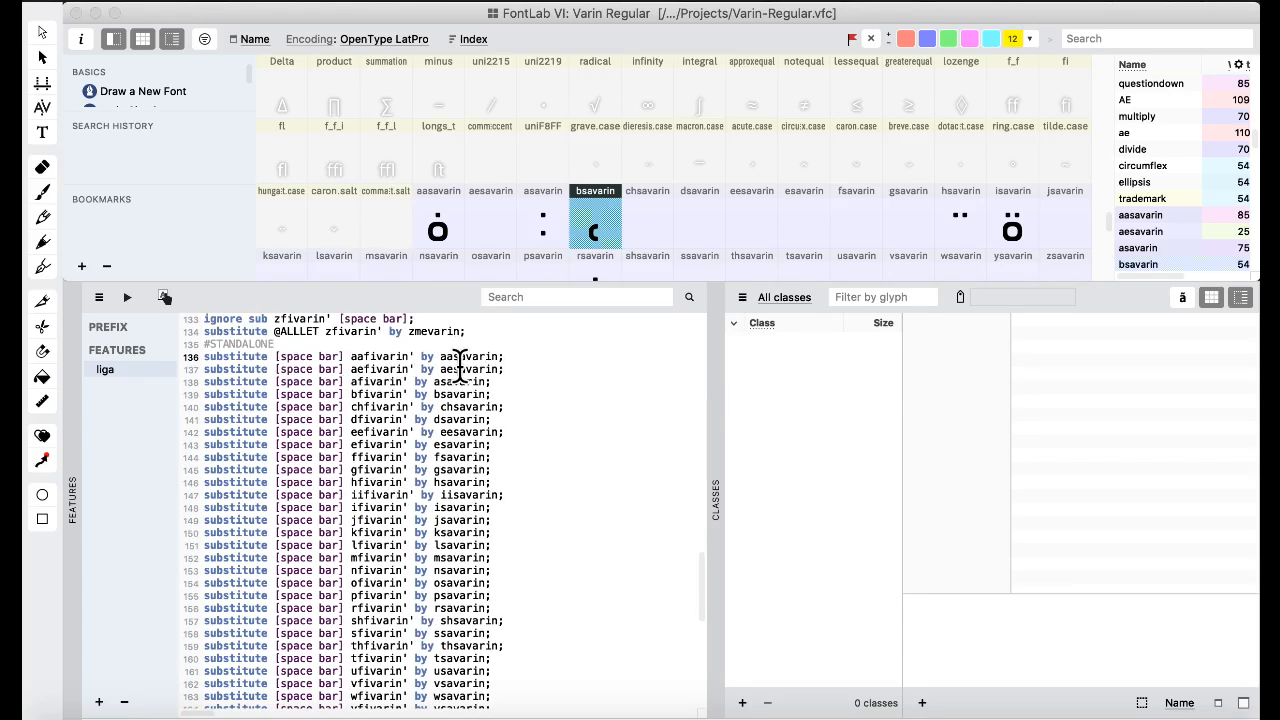
scroll(271, 392, "down", 10)
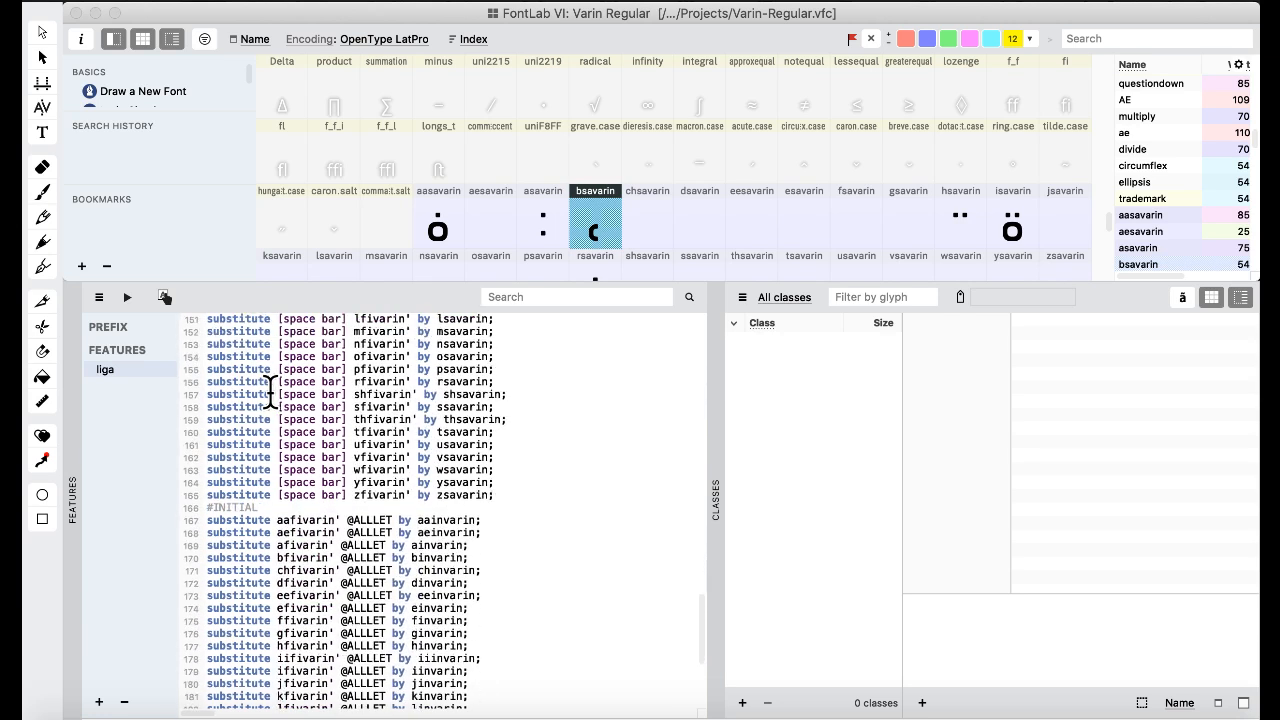
scroll(300, 385, "up", 2)
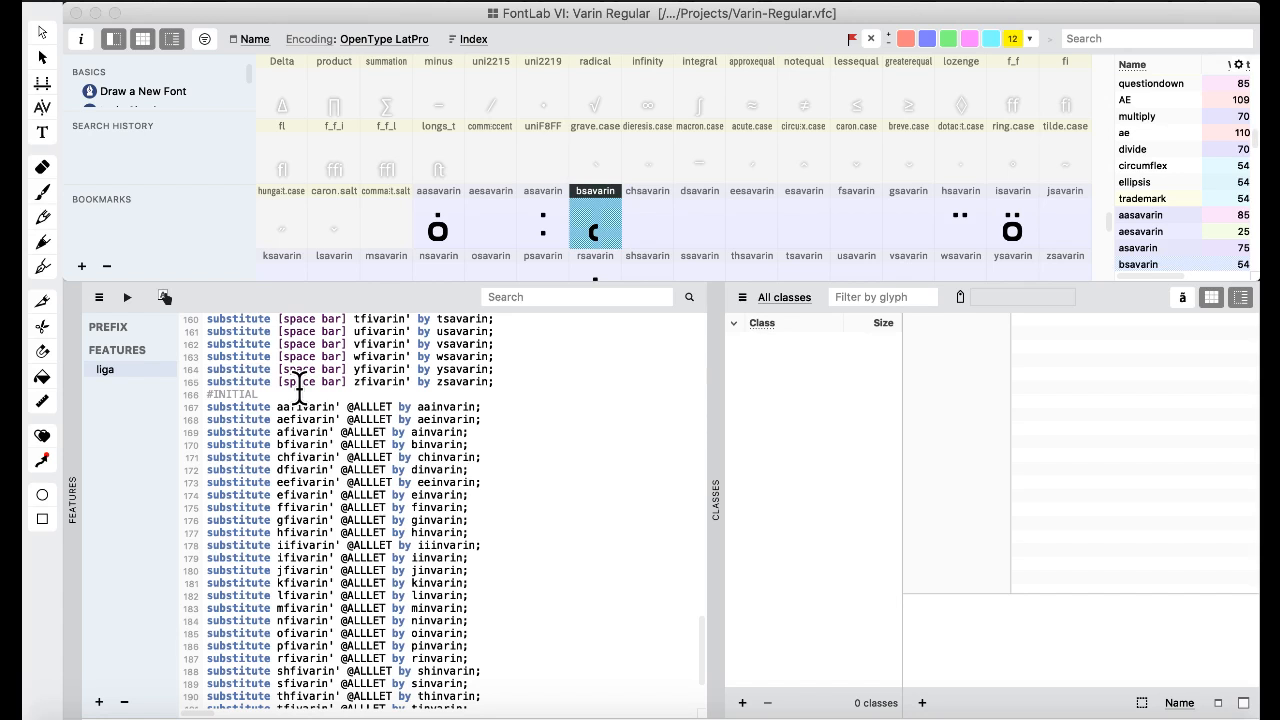
scroll(300, 390, "down", 2)
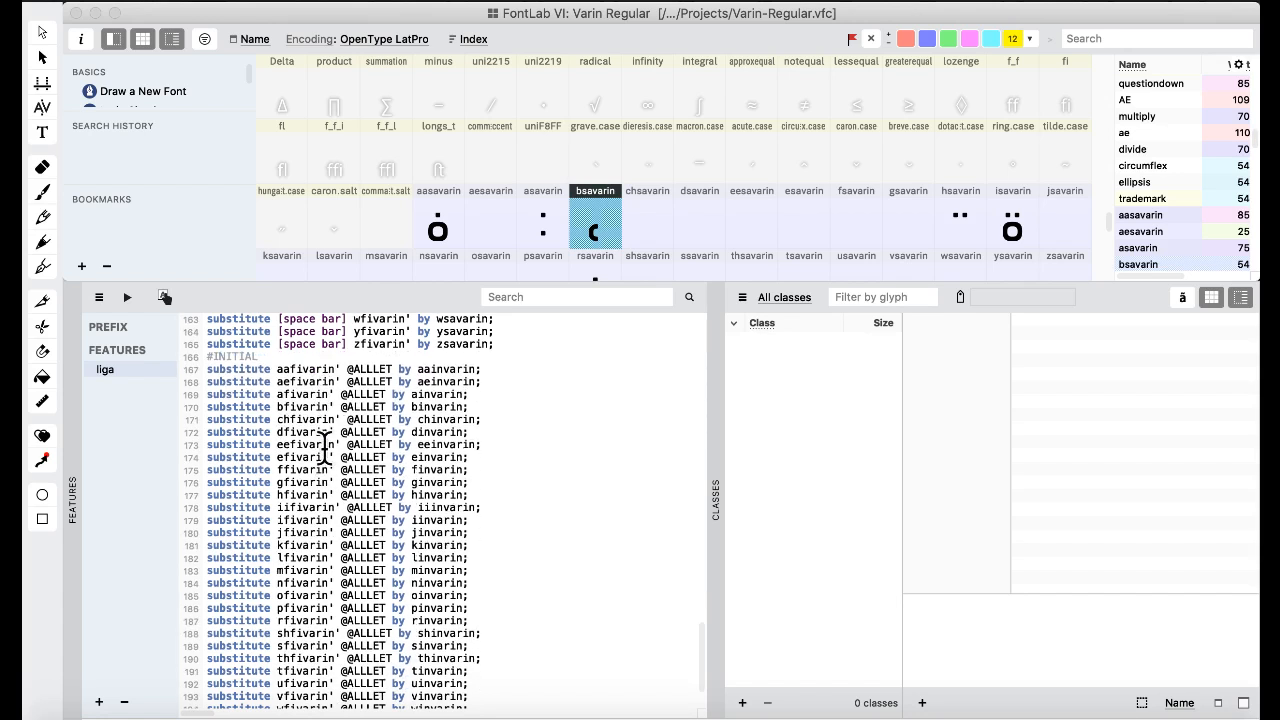
double_click(305, 369)
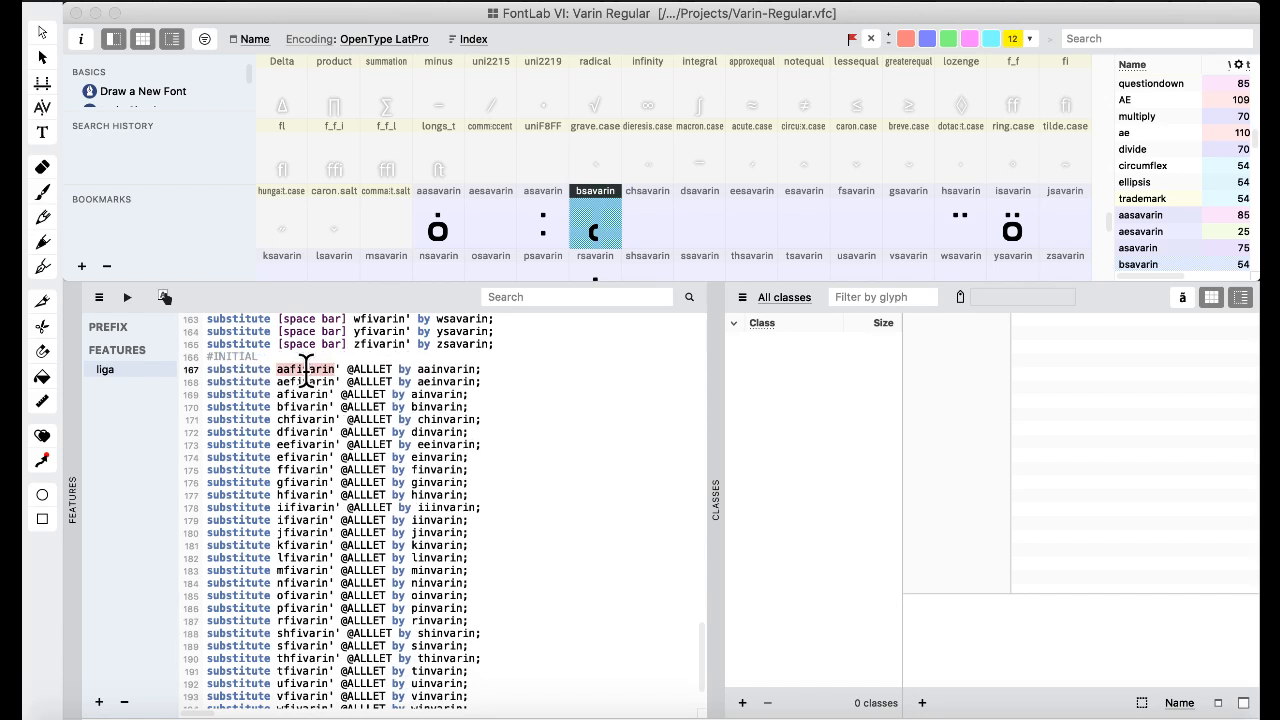
double_click(452, 380)
double_click(375, 369)
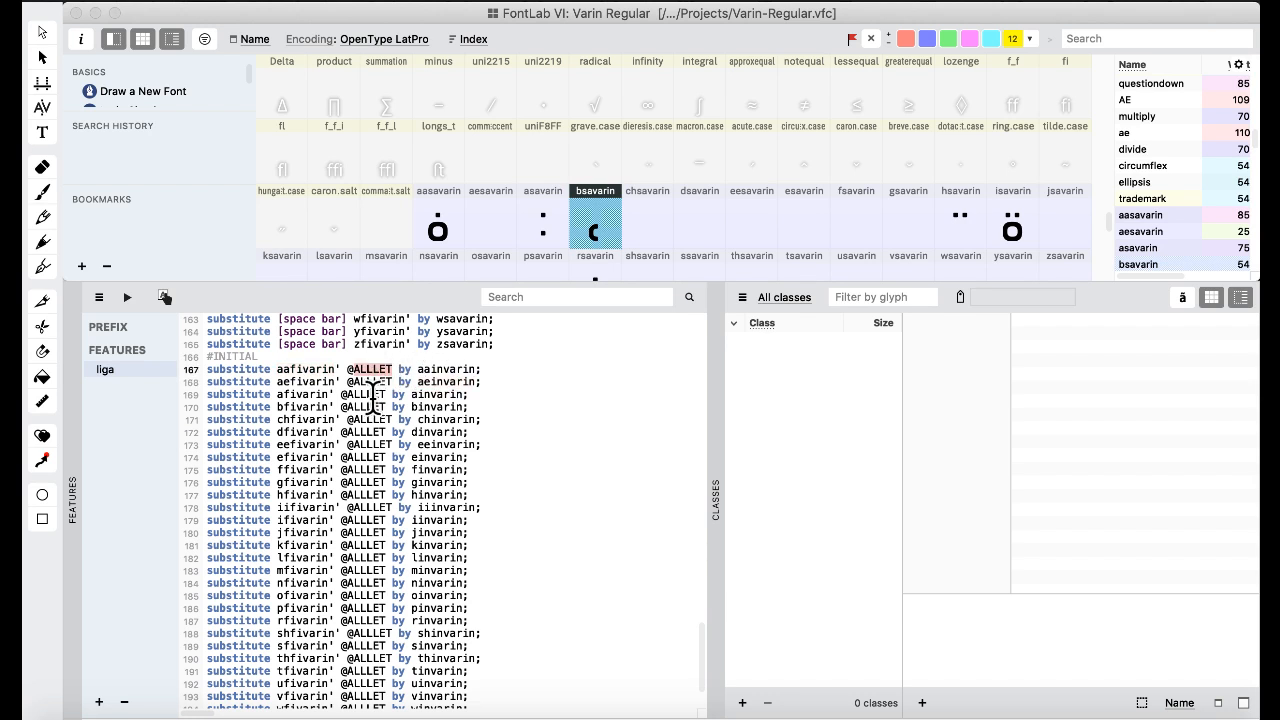
scroll(315, 400, "up", 5)
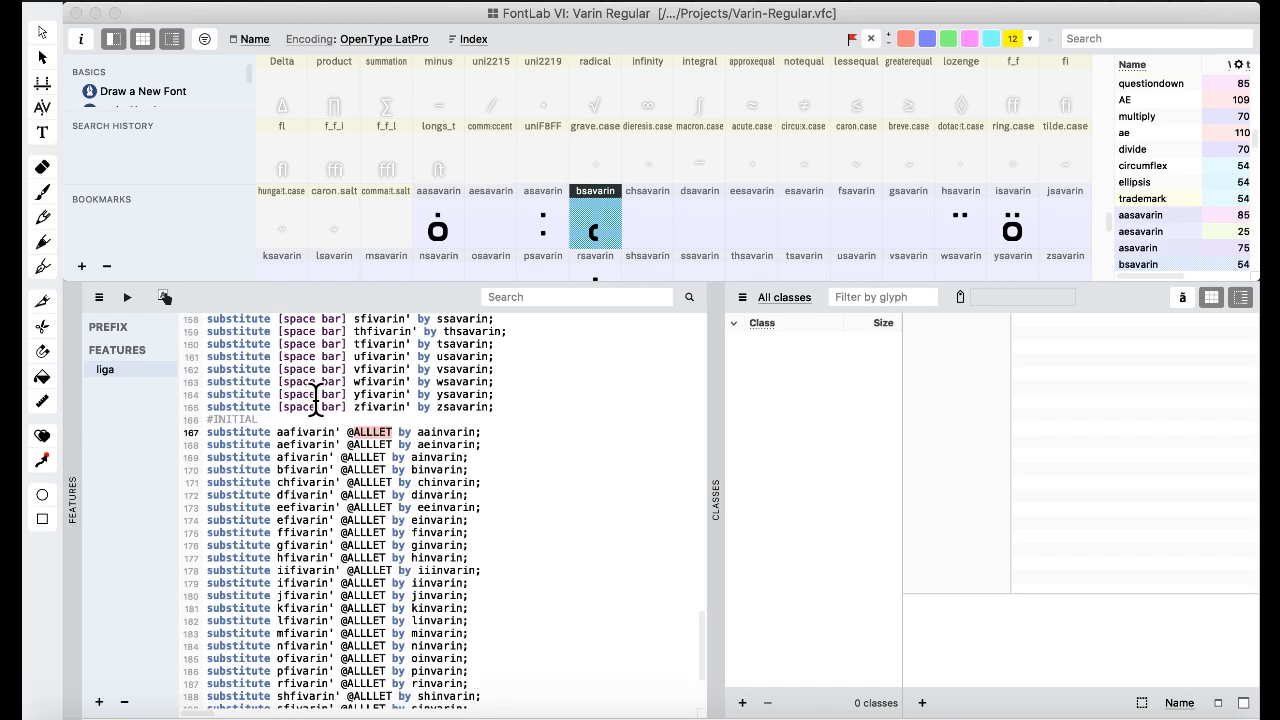
scroll(312, 450, "up", 12)
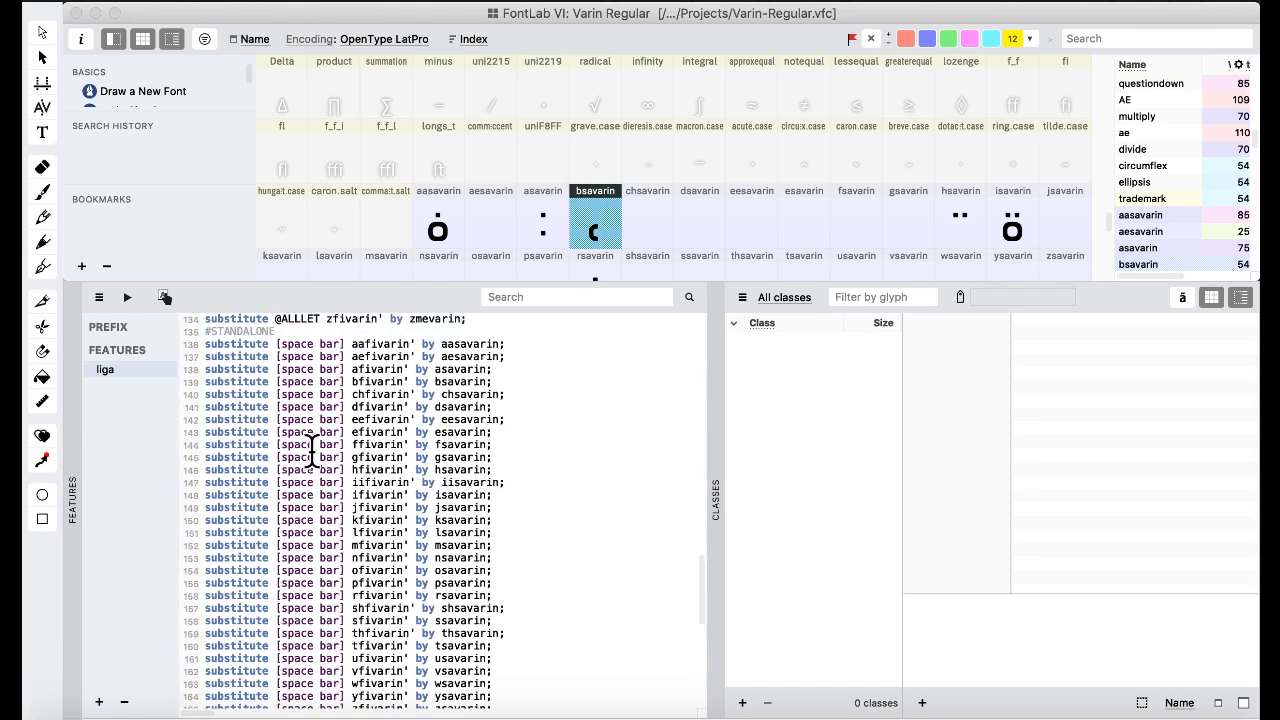
scroll(312, 450, "up", 5)
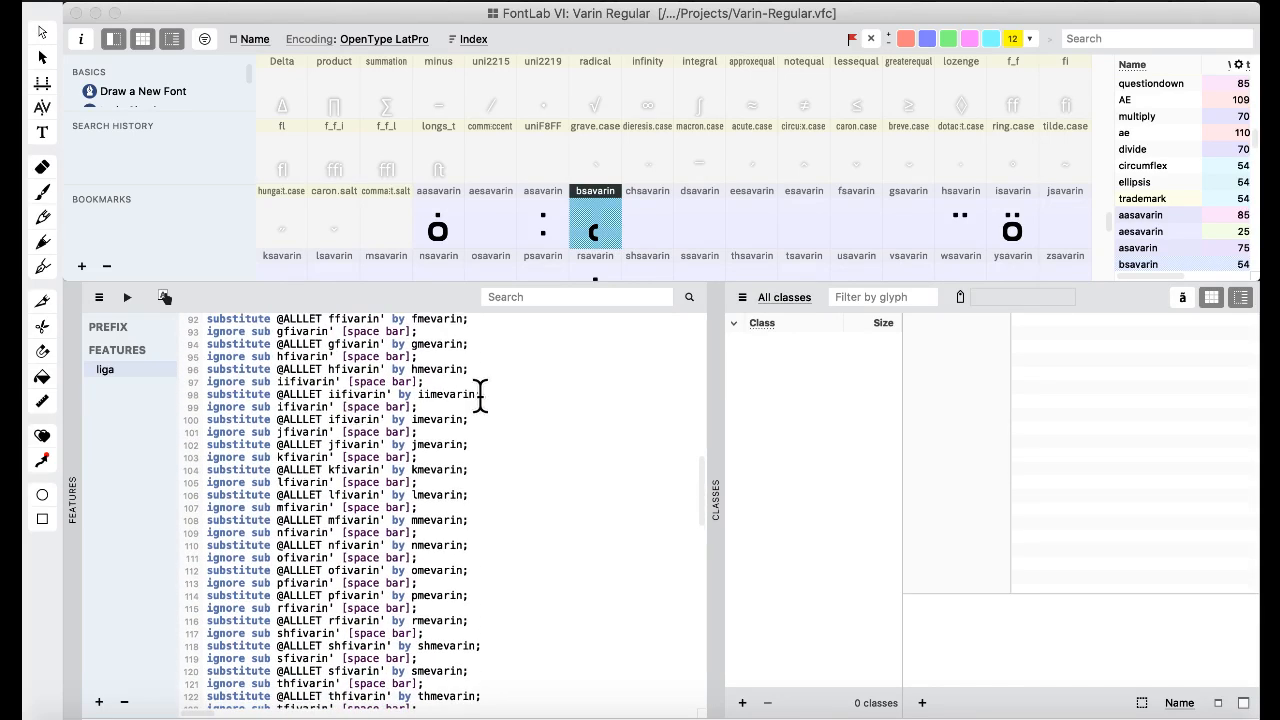
left_click_drag(487, 394, 273, 394)
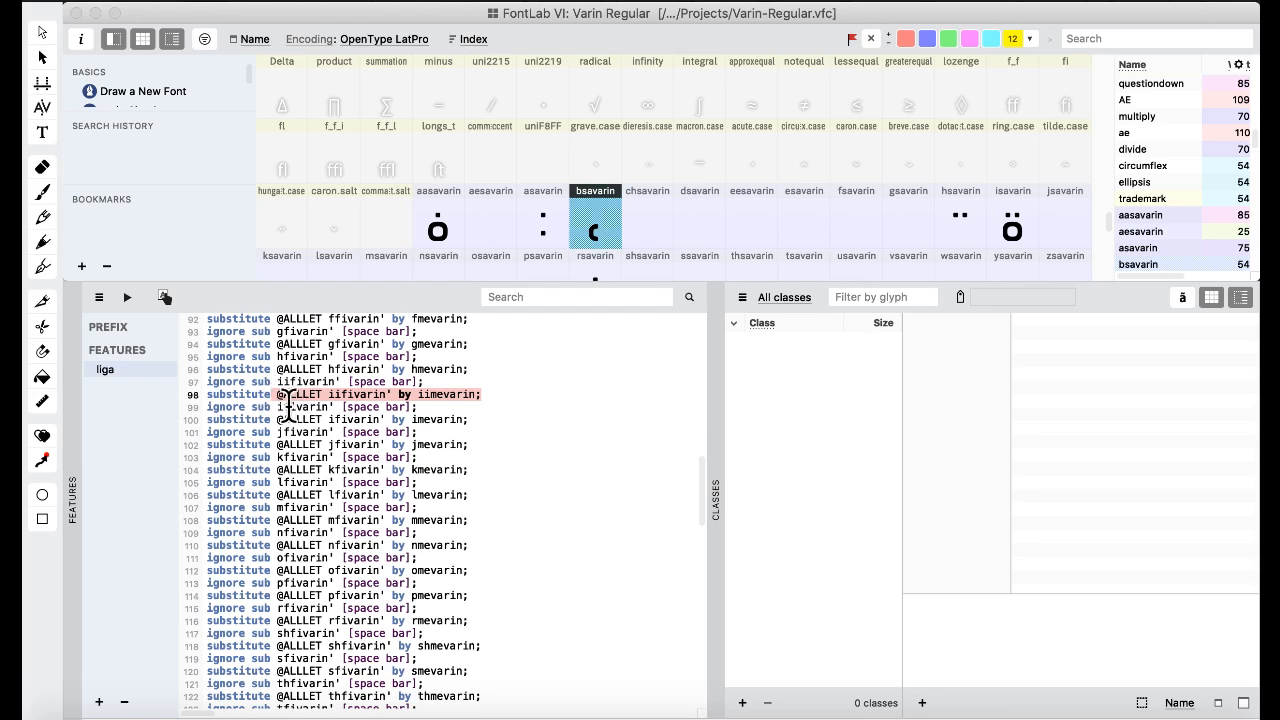
scroll(293, 405, "up", 8)
scroll(293, 405, "up", 3)
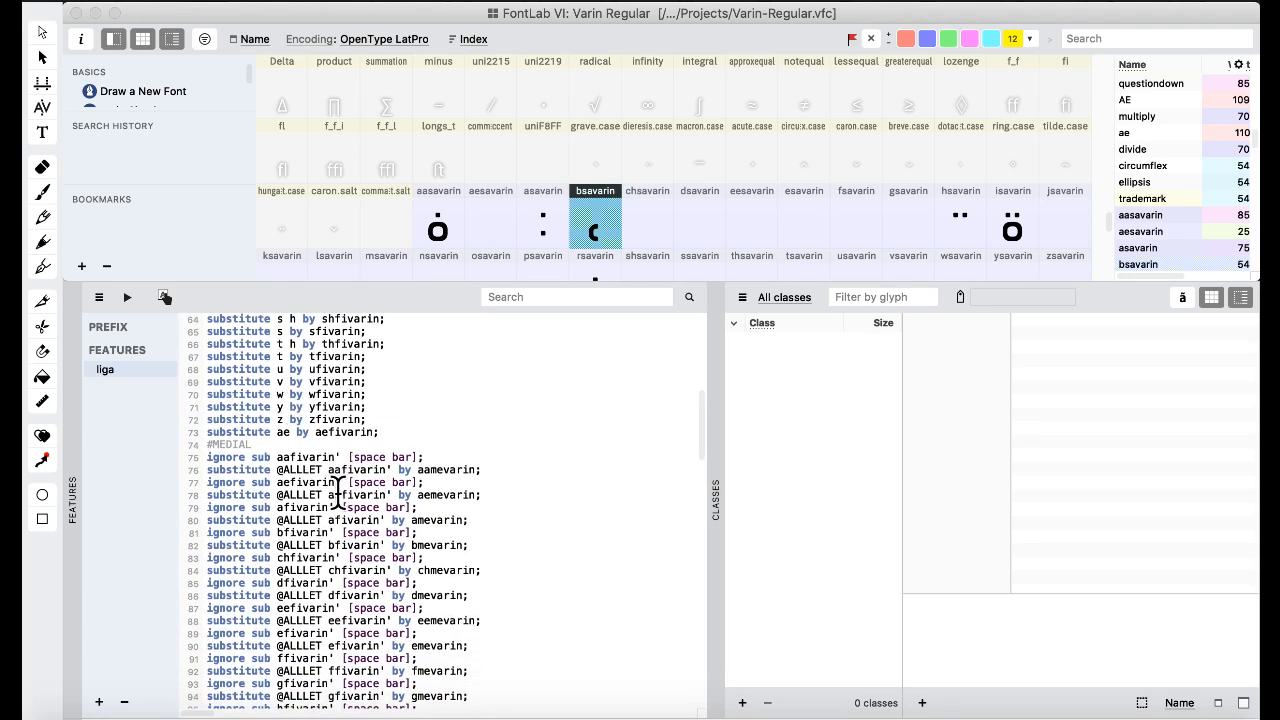
scroll(340, 482, "down", 2)
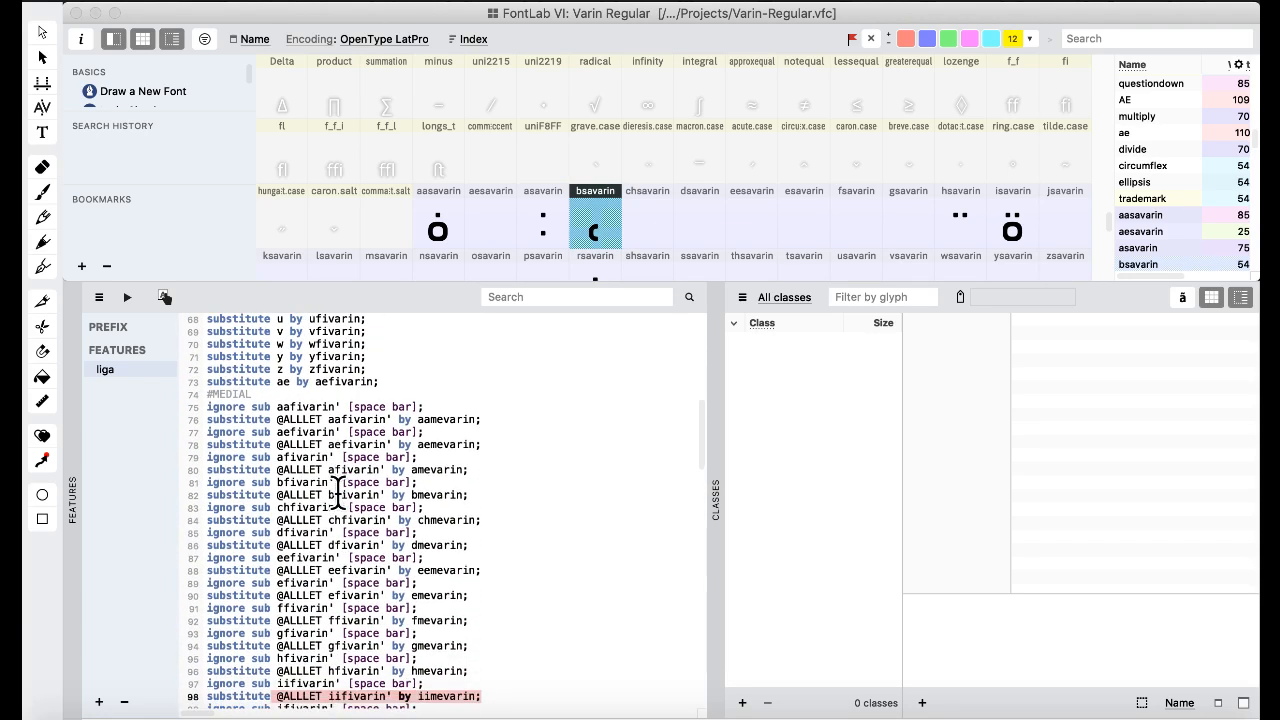
left_click(284, 407)
left_click(386, 407)
left_click_drag(275, 419, 494, 418)
left_click(460, 418)
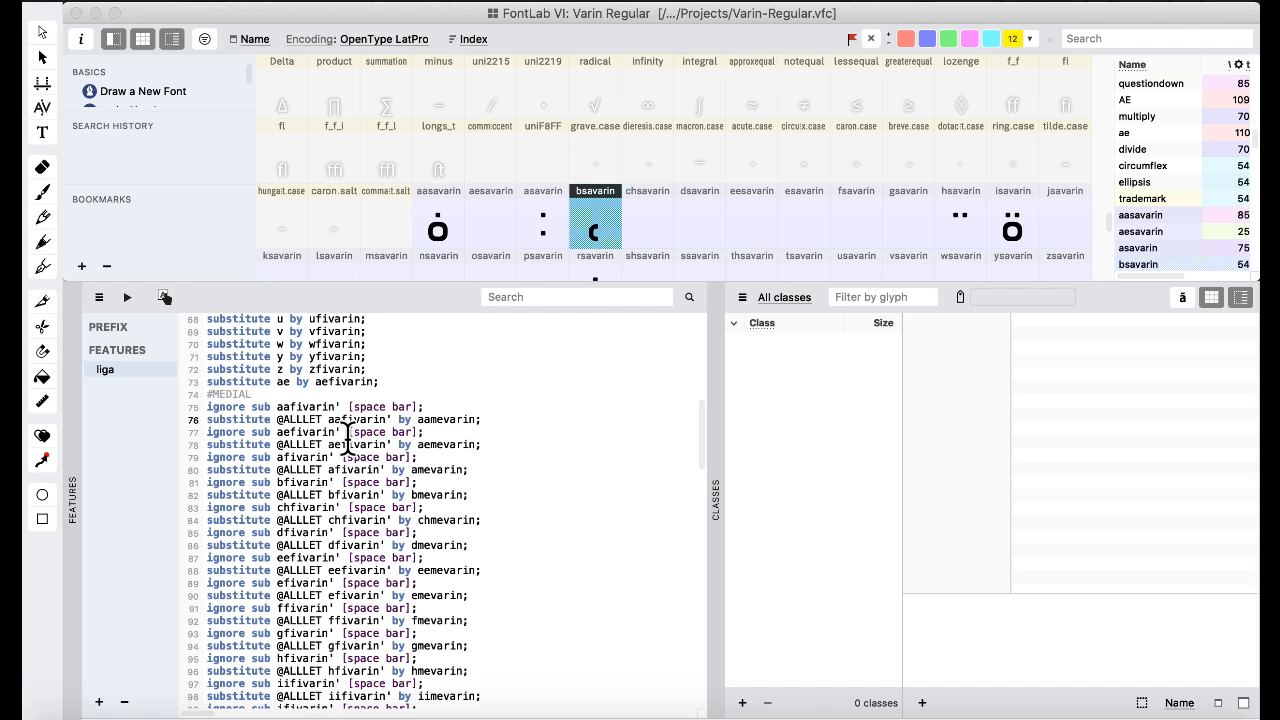
- Copy the ignore rule for b under #FINAL and add it above the c h substitution as "ignore sub [space bar] c' h';"
scroll(347, 440, "up", 10)
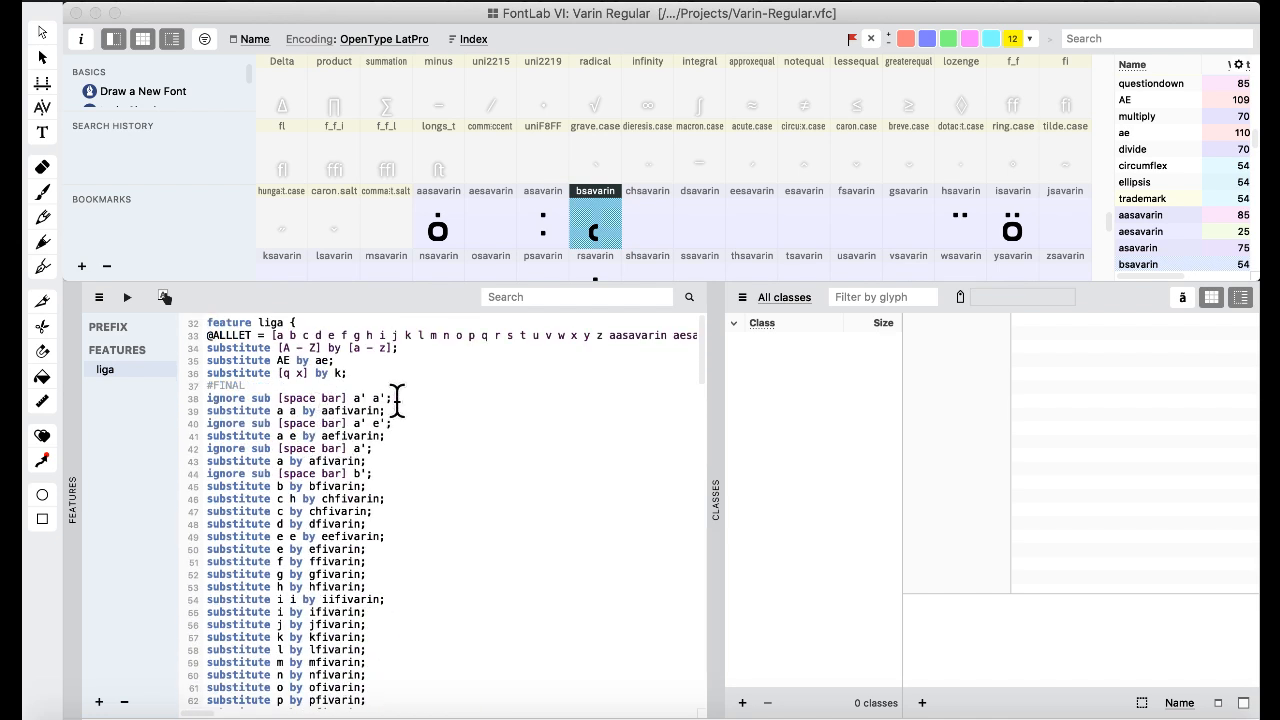
scroll(391, 420, "down", 1)
scroll(391, 420, "up", 1)
left_click(432, 424)
left_click(375, 473)
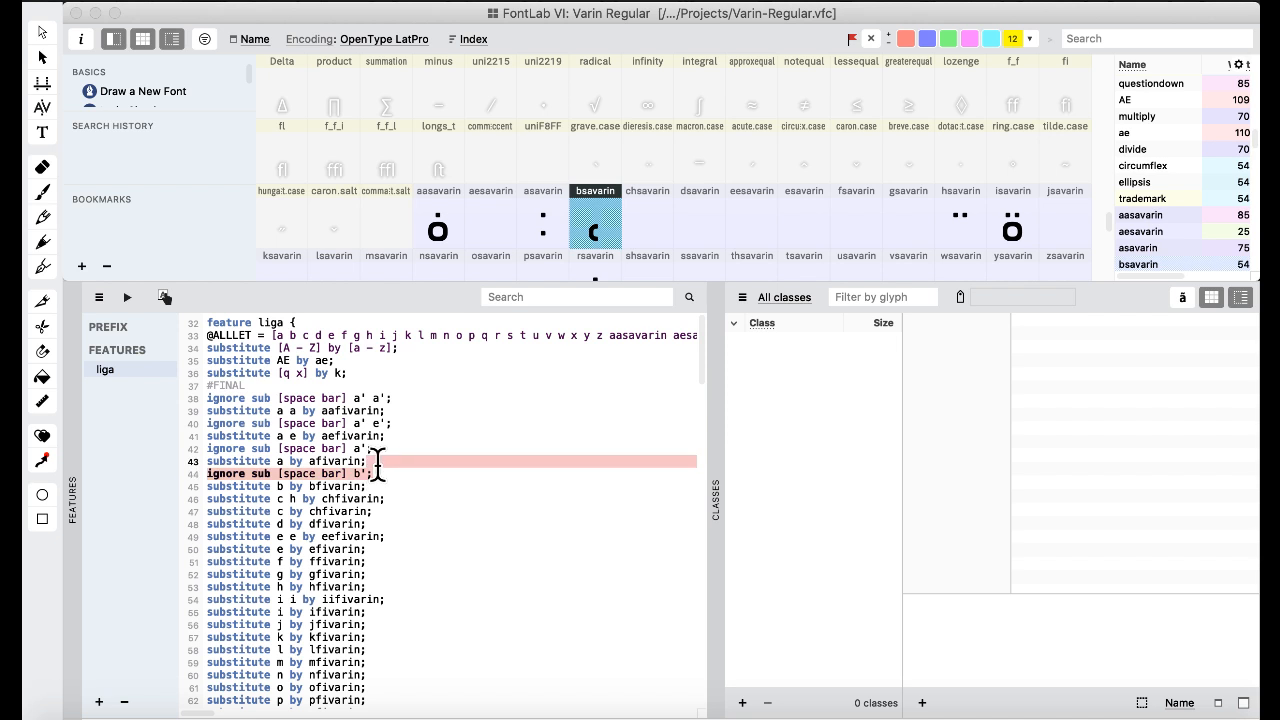
left_click(385, 484)
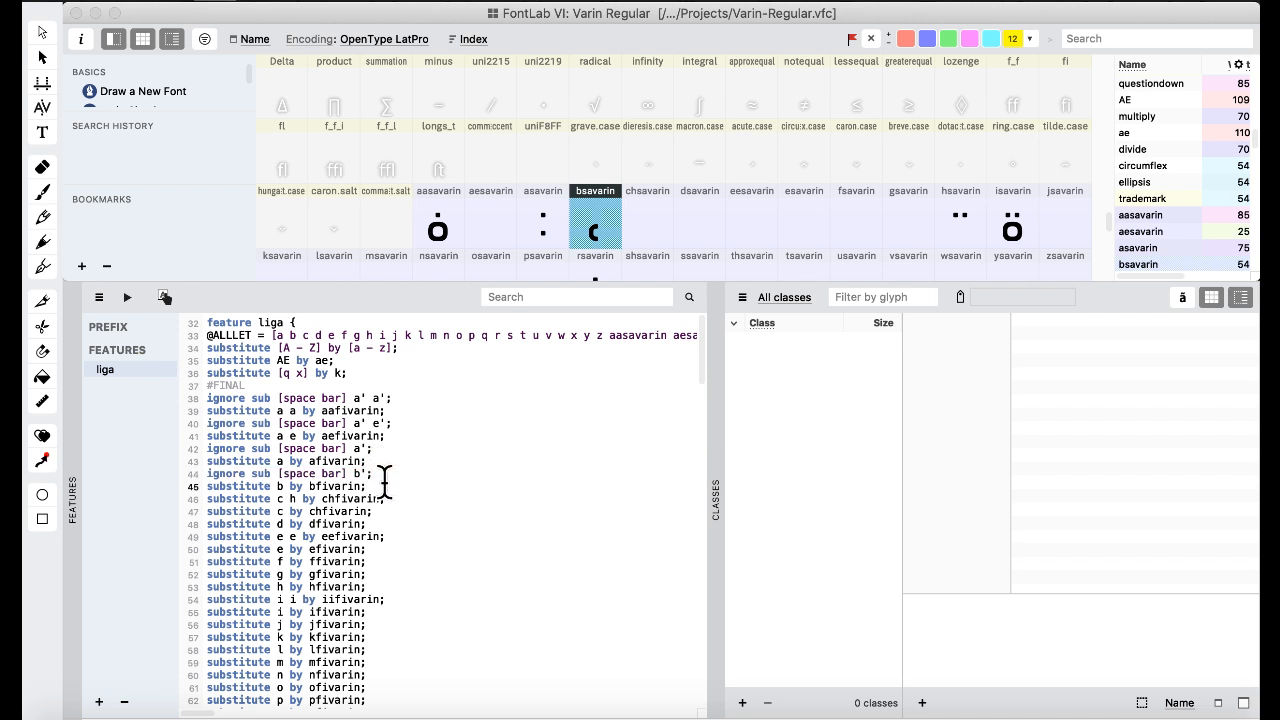
key("Return")
type("ignore sub [space bar] b';")
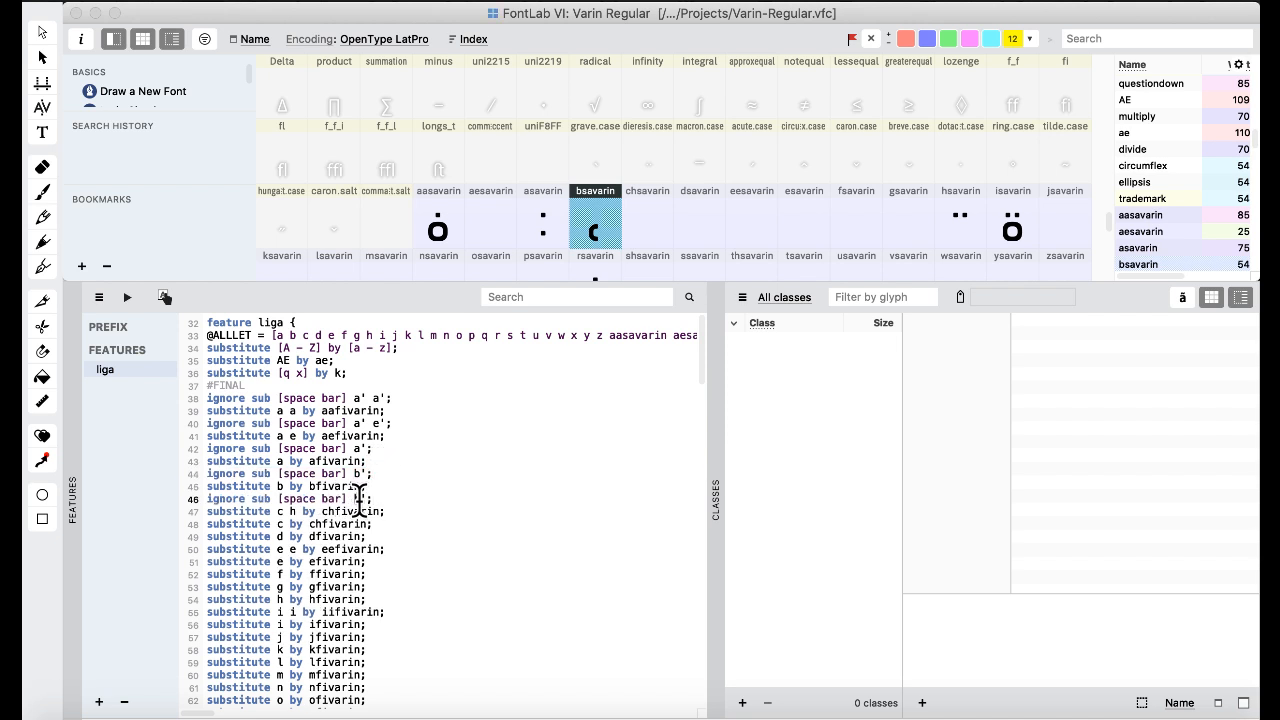
type("h'")
- Add "ignore sub [space bar] c';" above the single c substitution and "ignore sub [space bar] d';" above the d substitution
left_click(415, 506)
key("Return")
type("ignore sub [space bar] h';")
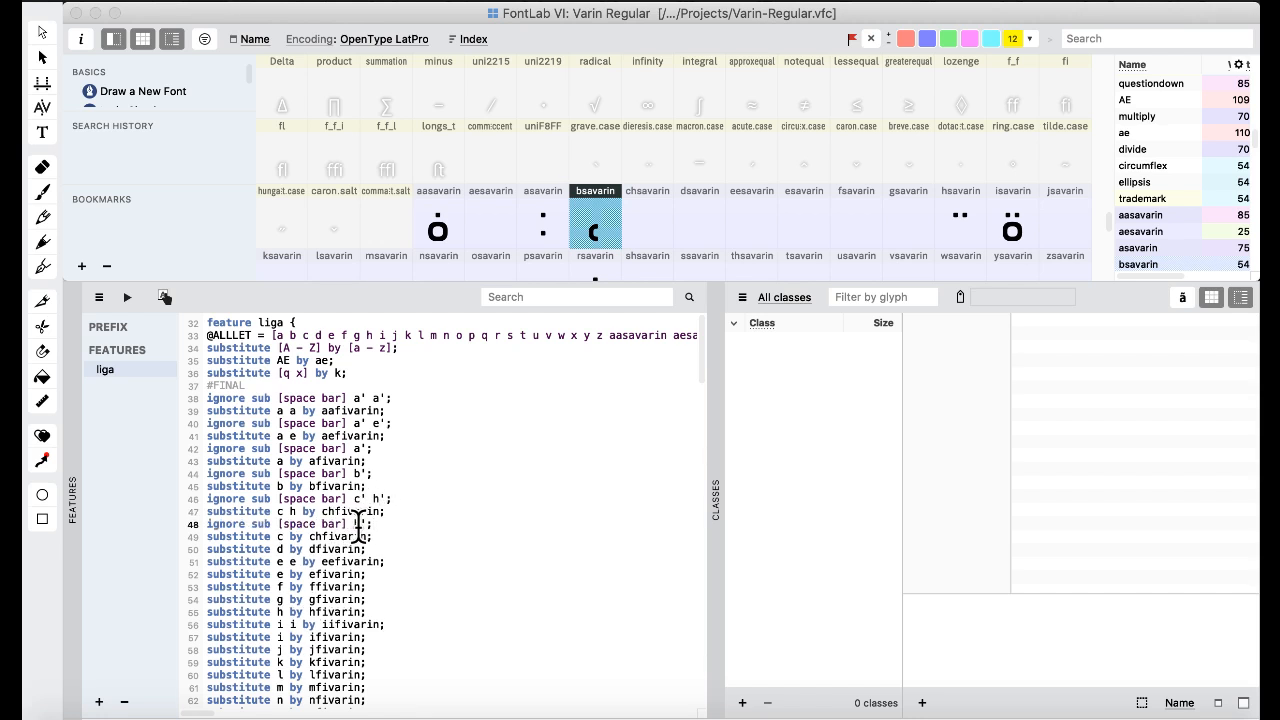
type("c")
scroll(402, 543, "down", 3)
left_click(389, 494)
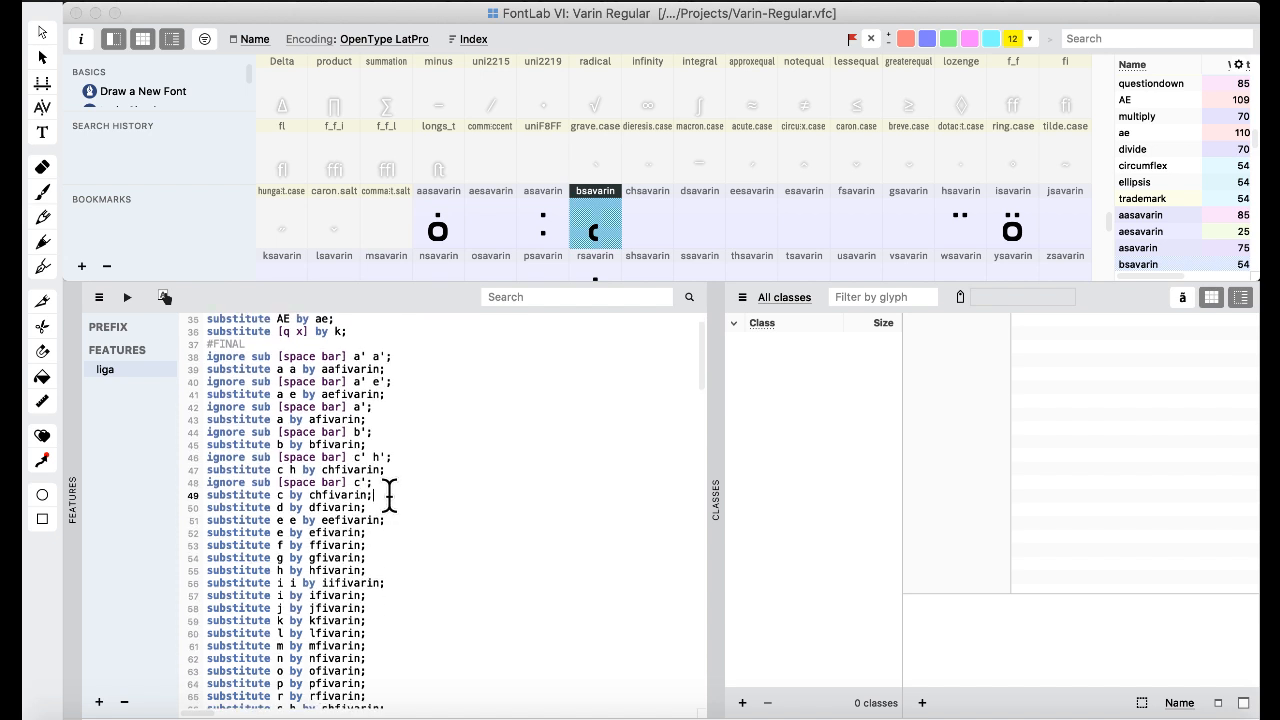
key("Return")
type("ignore sub [space bar] h';")
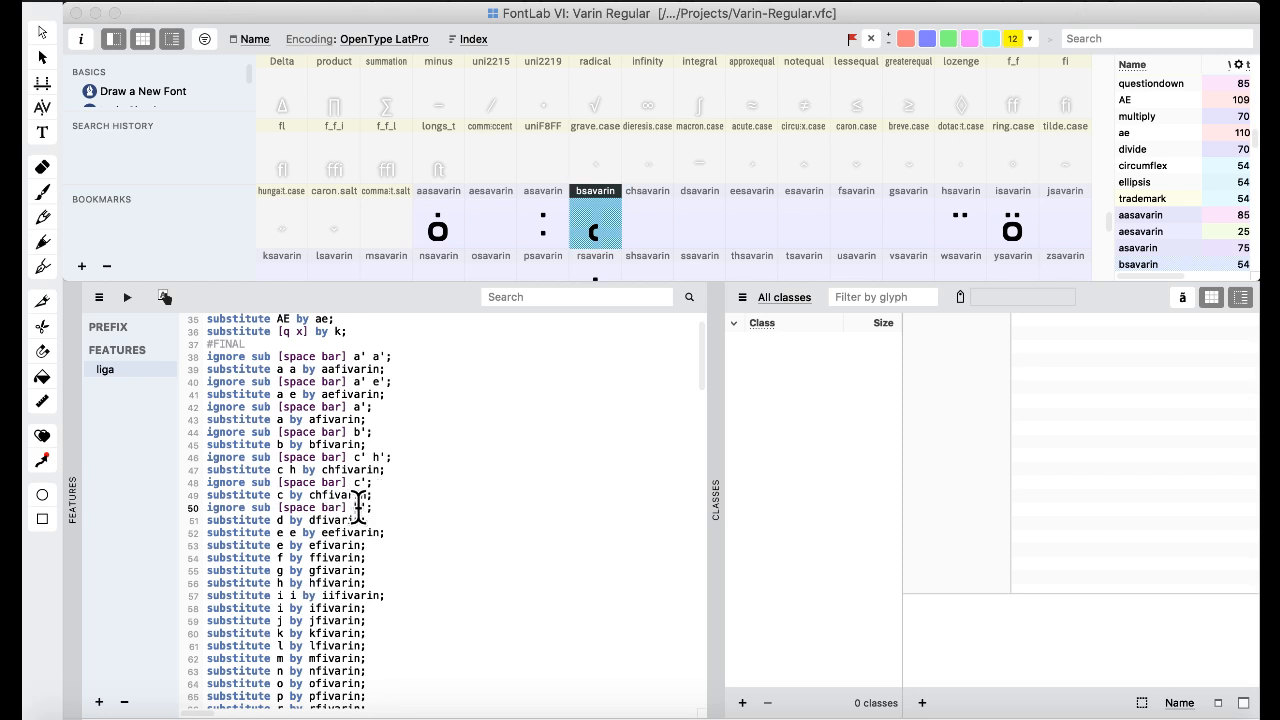
double_click(358, 508)
type("d")
- Add "ignore sub [space bar] e' e';" above the e e substitution and "ignore sub [space bar] e';" above the single e substitution
left_click(380, 518)
key("Return")
type("ignore sub [space bar] c';")
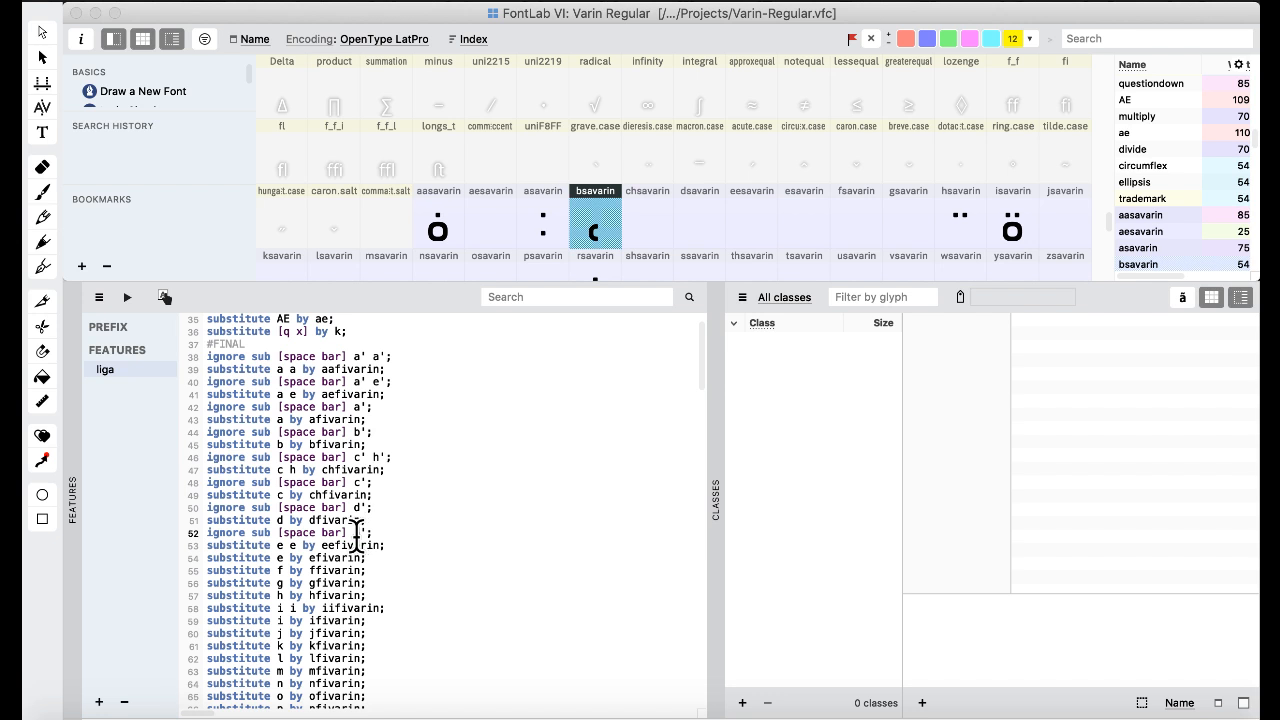
scroll(448, 538, "down", 2)
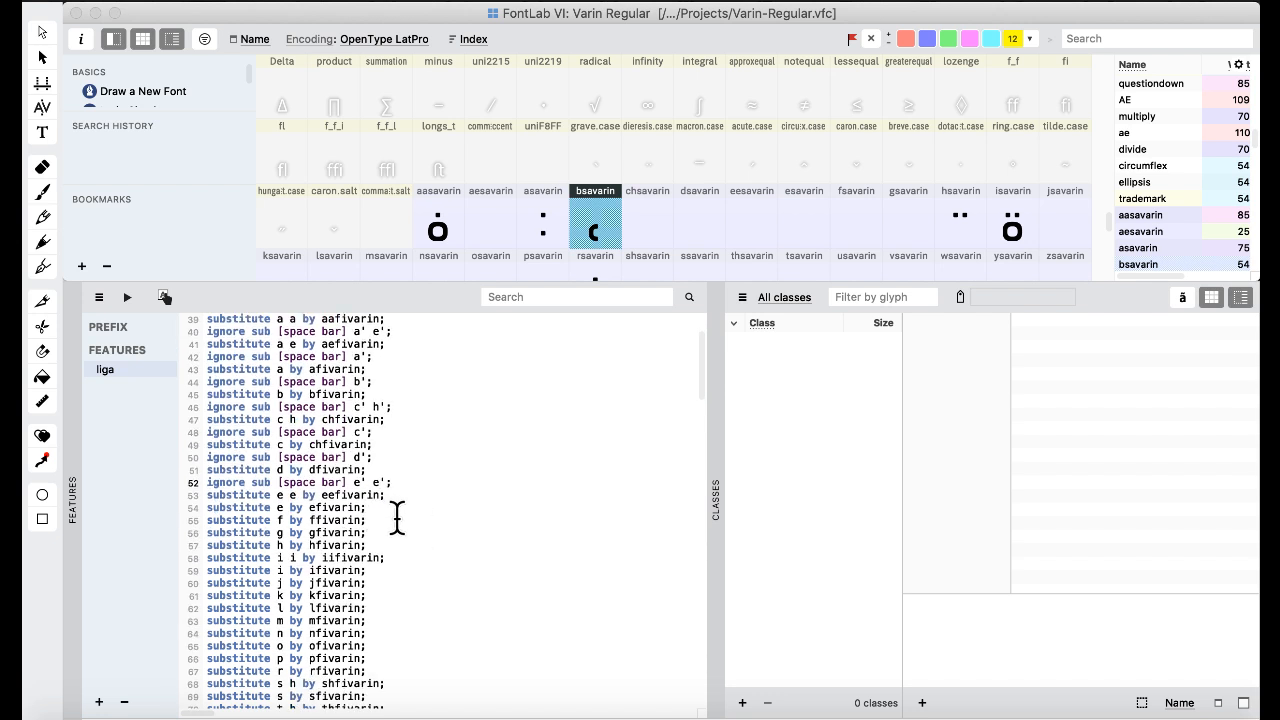
left_click(392, 495)
key("Return")
type("ignore sub [space bar] e';")
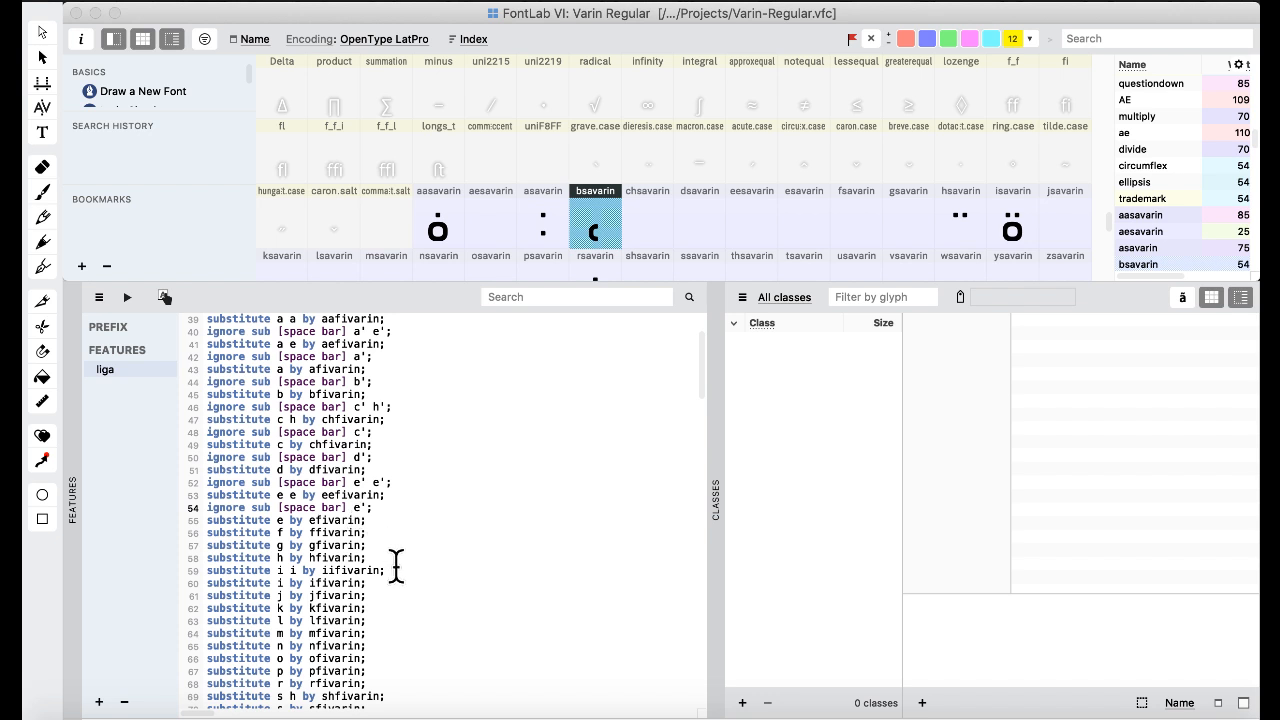
- Add "ignore sub [space bar] f';" above the f substitution and "ignore sub [space bar] g';" above the g substitution
left_click(385, 520)
key("Return")
type("ignore sub [space bar] e';")
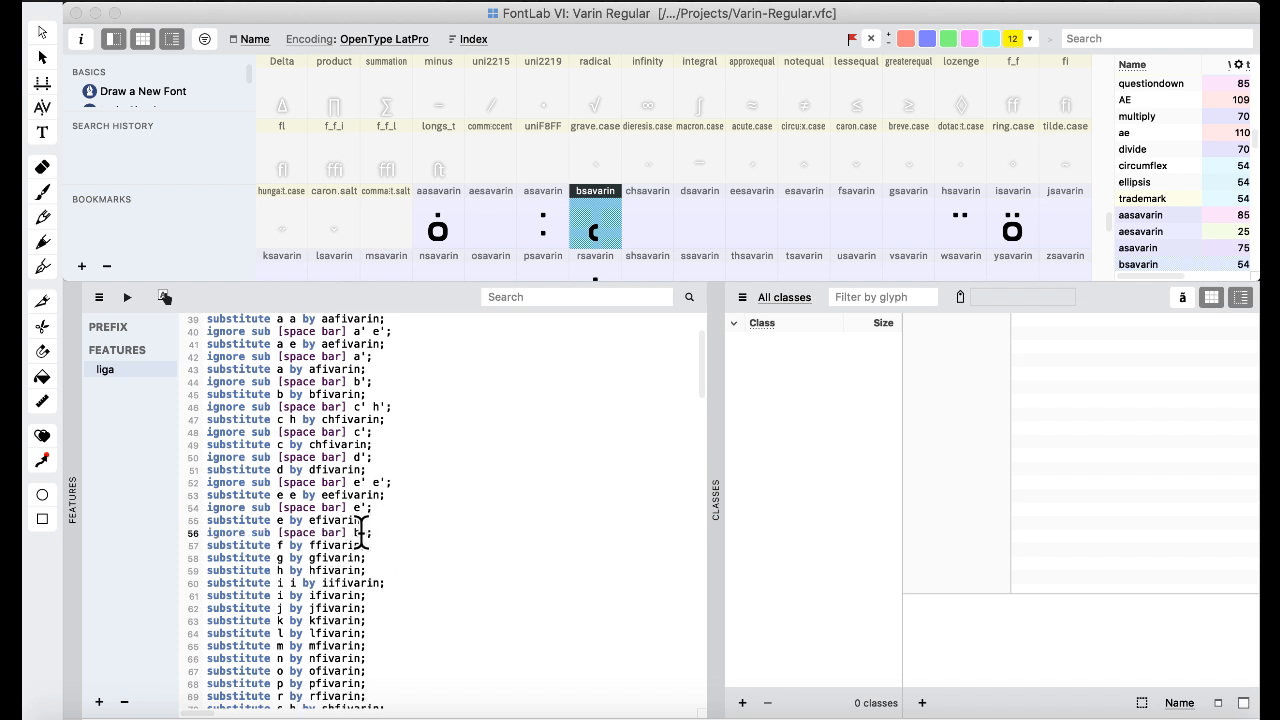
double_click(357, 532)
type("f")
left_click(386, 543)
key("Return")
type("ignore sub [space bar] b';")
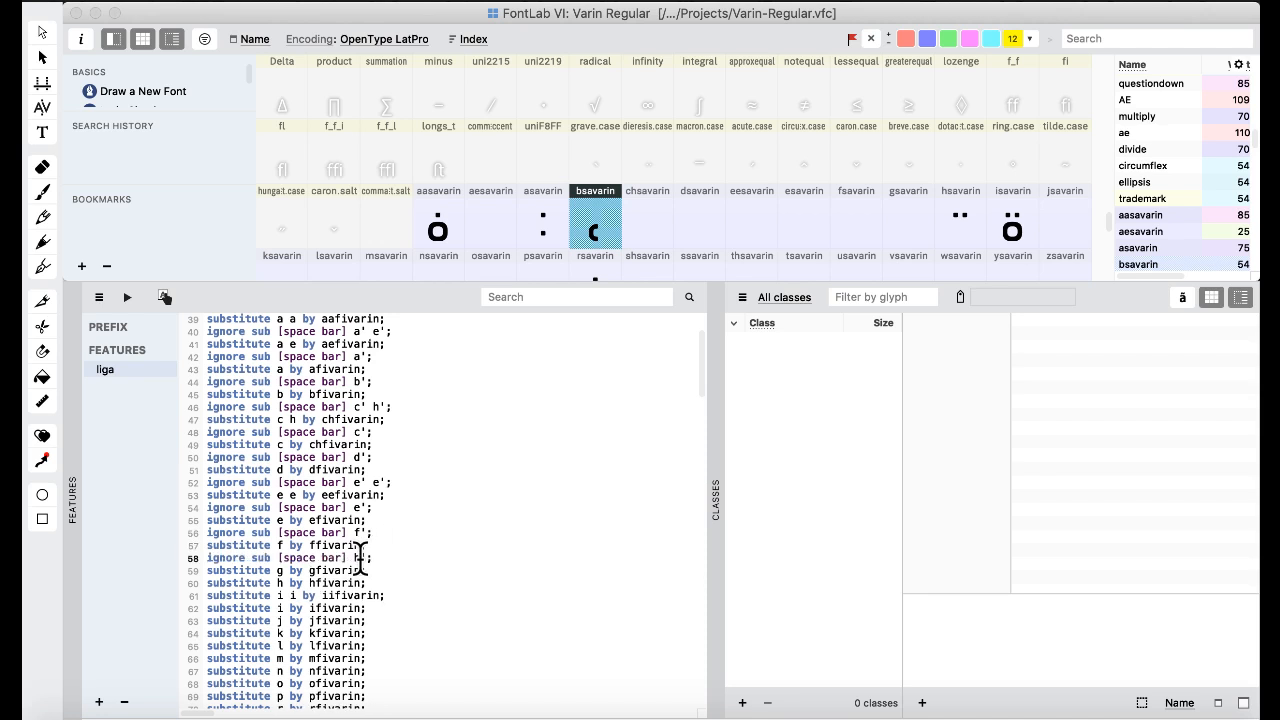
double_click(357, 557)
type("g")
- Add "ignore sub [space bar] h';" above the h substitution under #FINAL
scroll(409, 489, "down", 2)
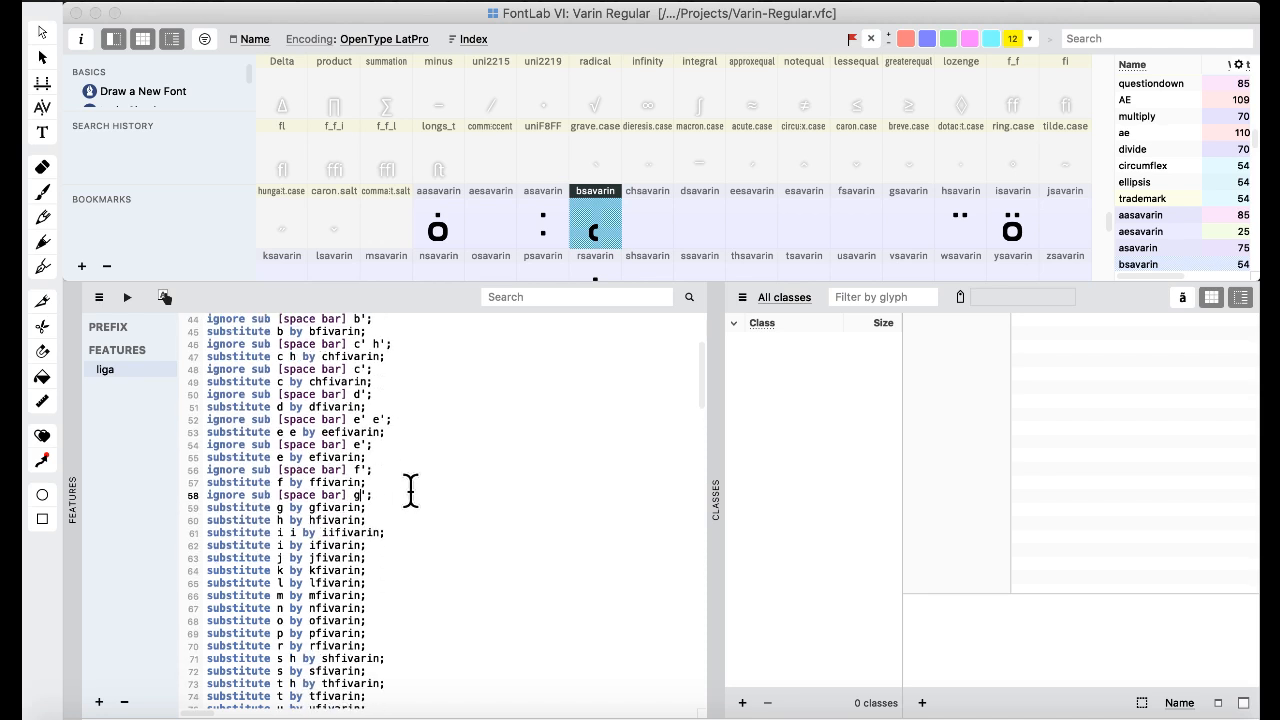
left_click(387, 505)
key("Return")
type("ignore sub [space bar] b';")
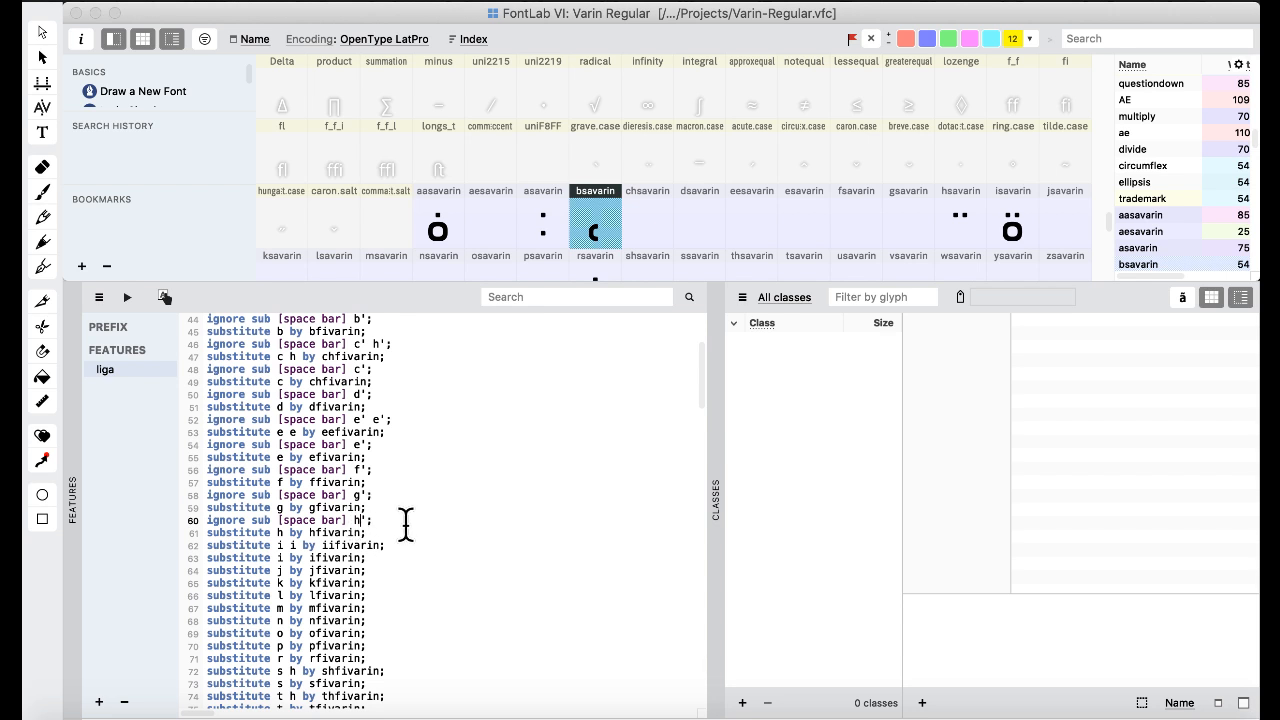
- Add "ignore sub [space bar] i' i';" above the i i substitution under #FINAL
left_click(400, 529)
key("Return")
type("ignore sub [space bar] b';")
left_click(360, 555)
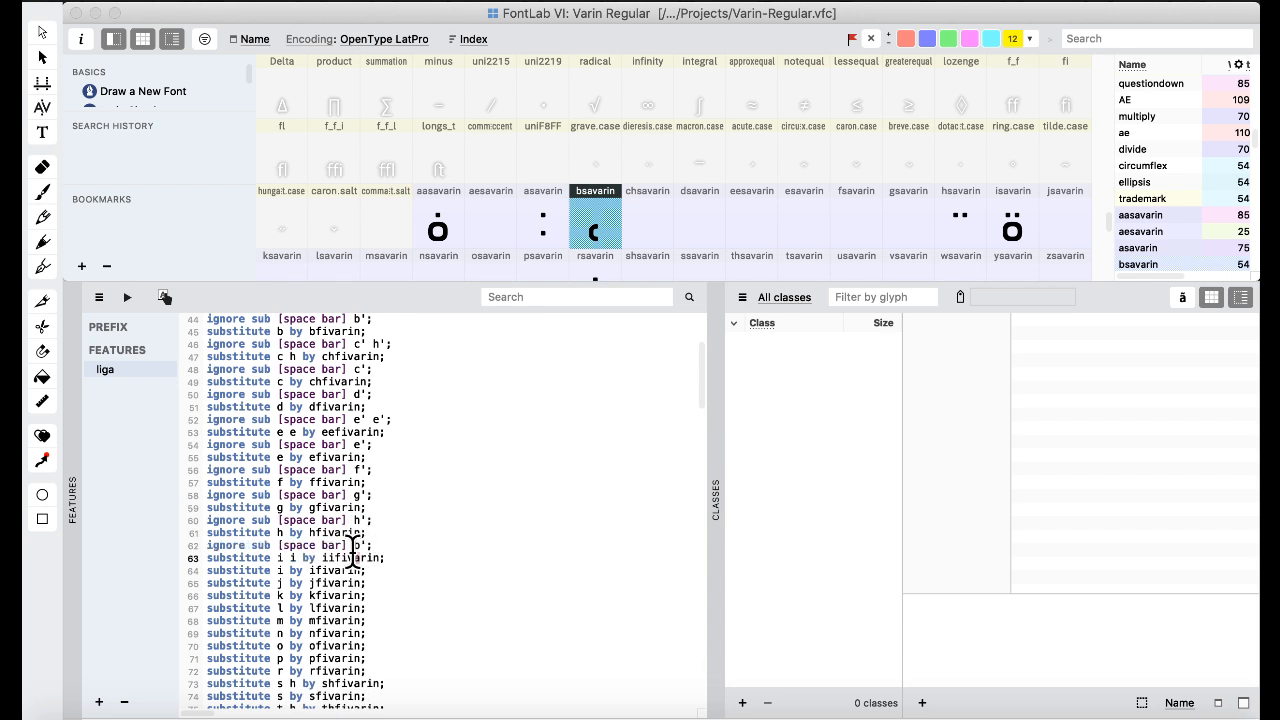
key("Up")
key("Up")
key("Down")
- Add "ignore sub [space bar] i';" above the single i substitution
left_click(414, 553)
key("Return")
type("ignore sub [space bar] b';")
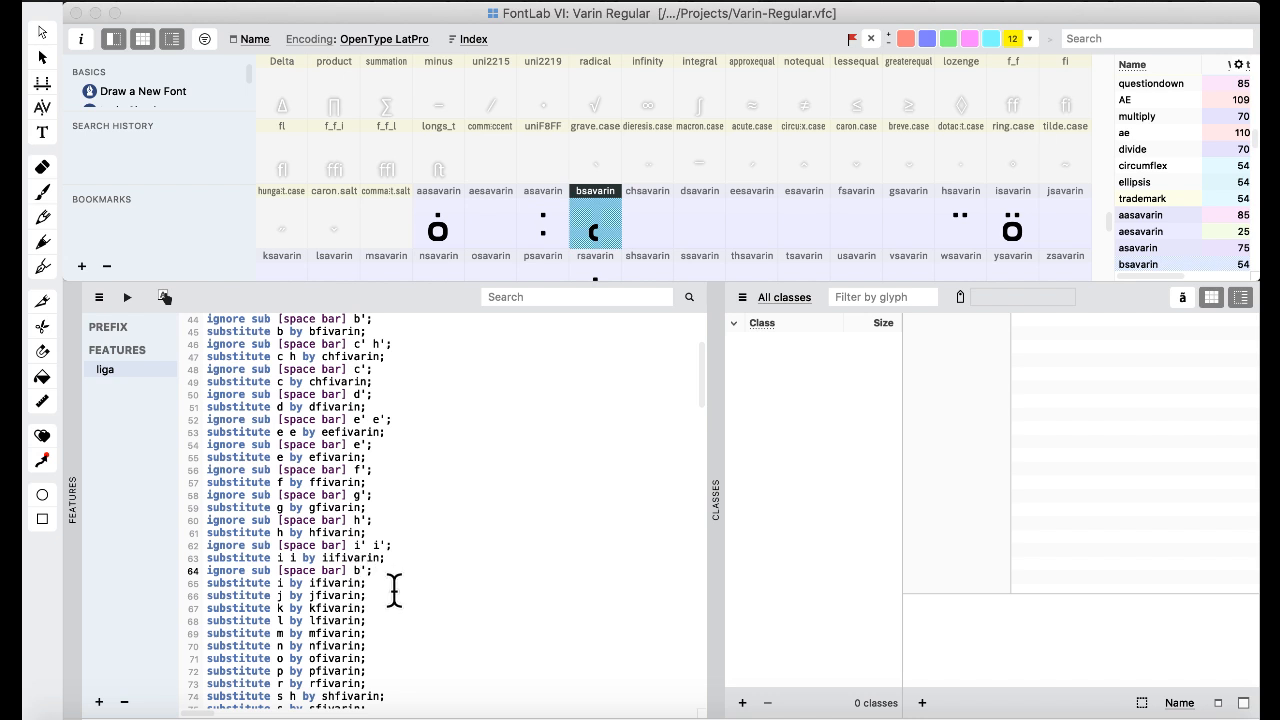
type("i")
scroll(380, 491, "down", 3)
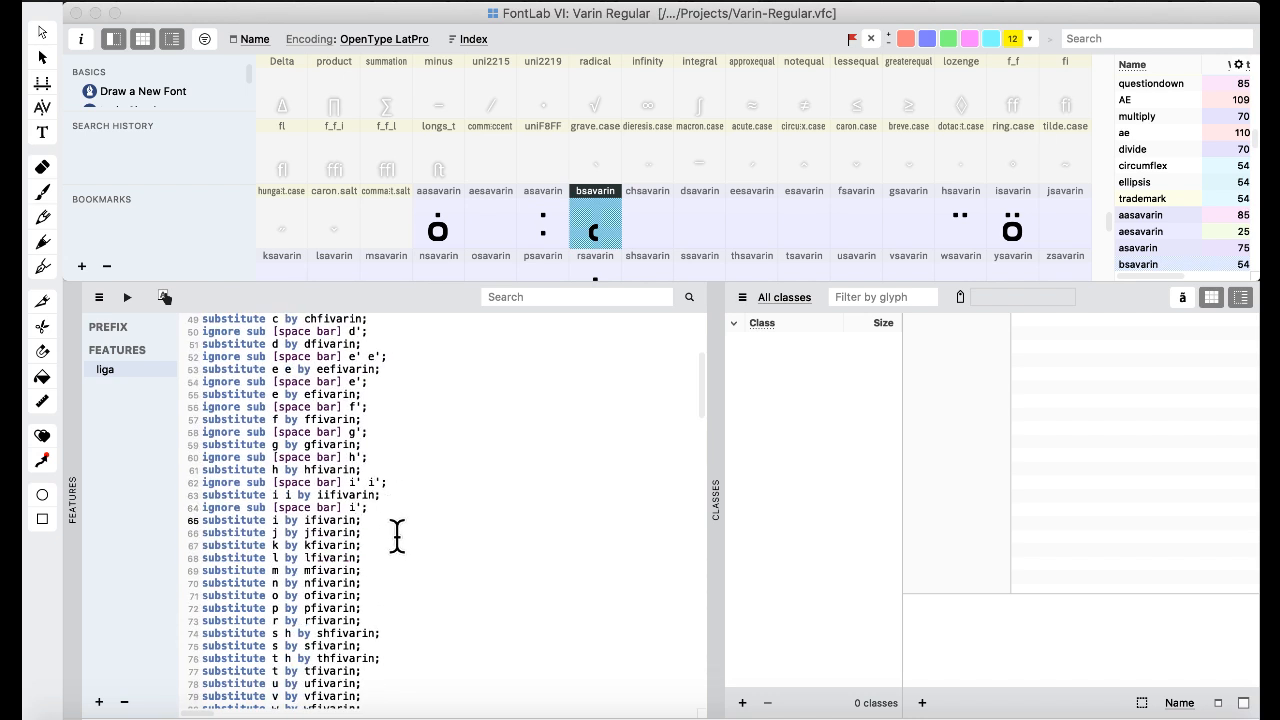
- Add "ignore sub [space bar] j';" above the j substitution and "ignore sub [space bar] k';" above the k substitution
type("ignore sub [space bar] b';")
left_click(356, 534)
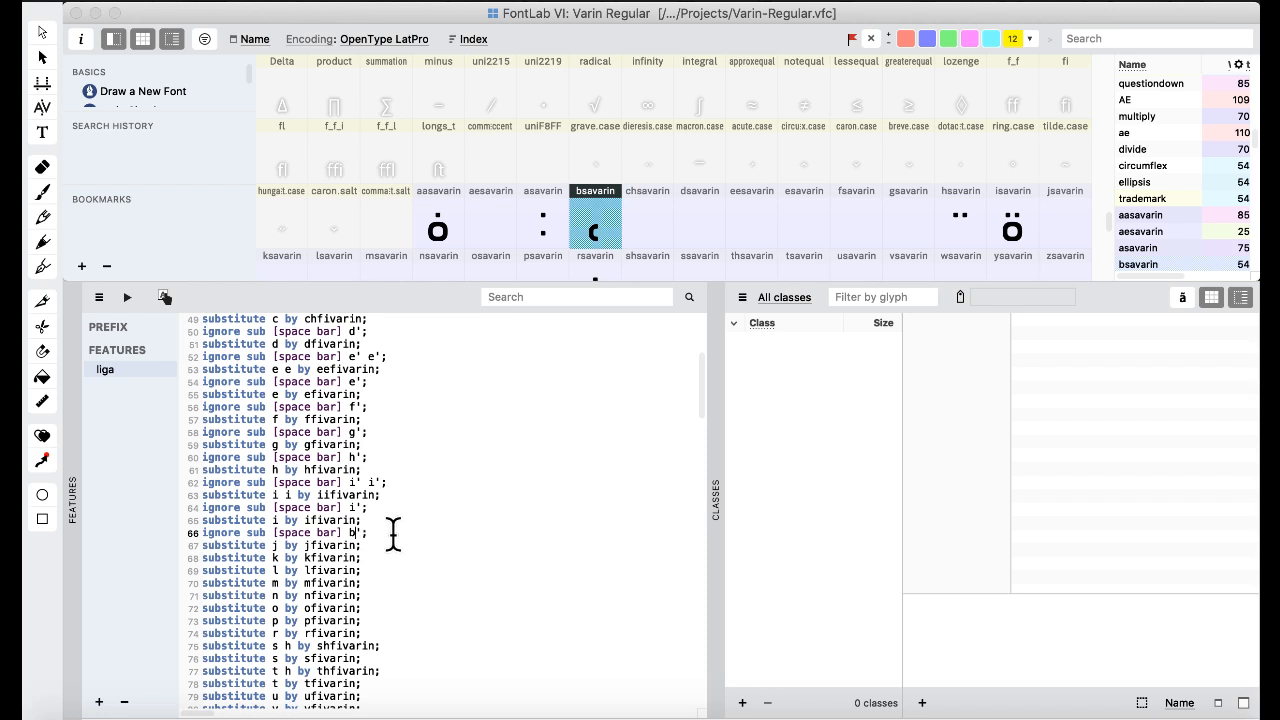
left_click(377, 547)
type("ignore sub [space bar] b';")
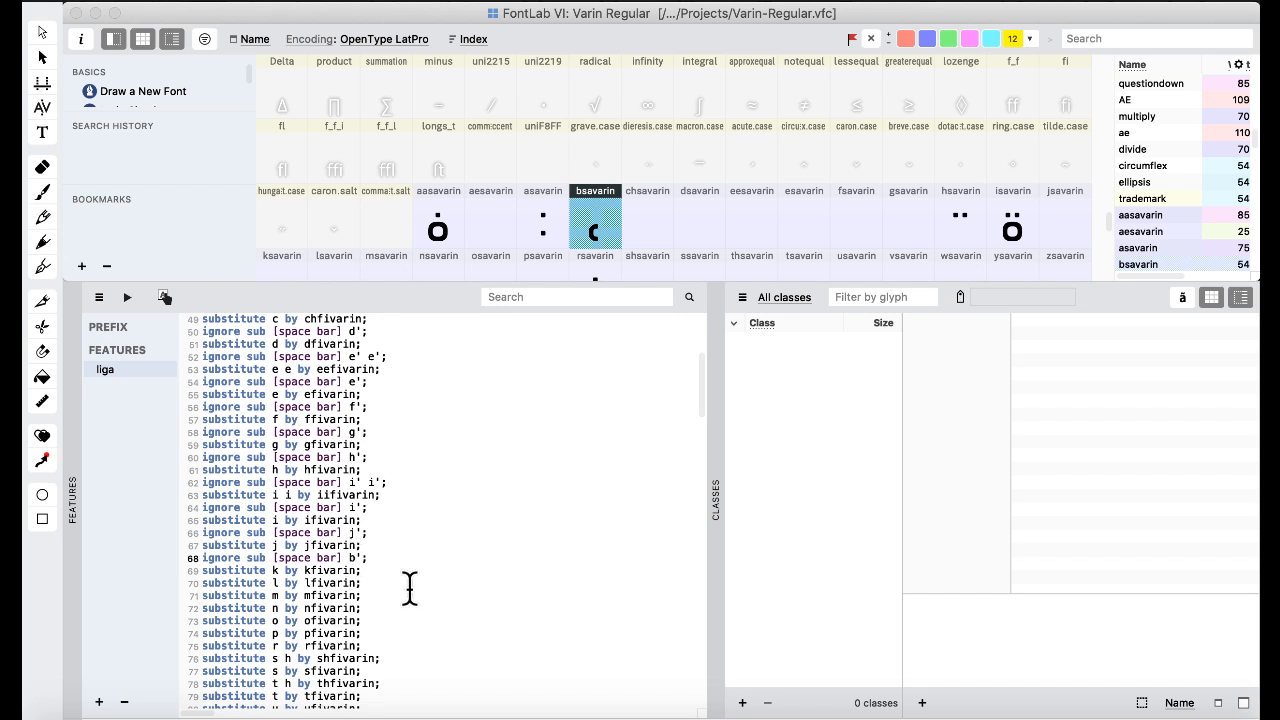
scroll(383, 563, "down", 2)
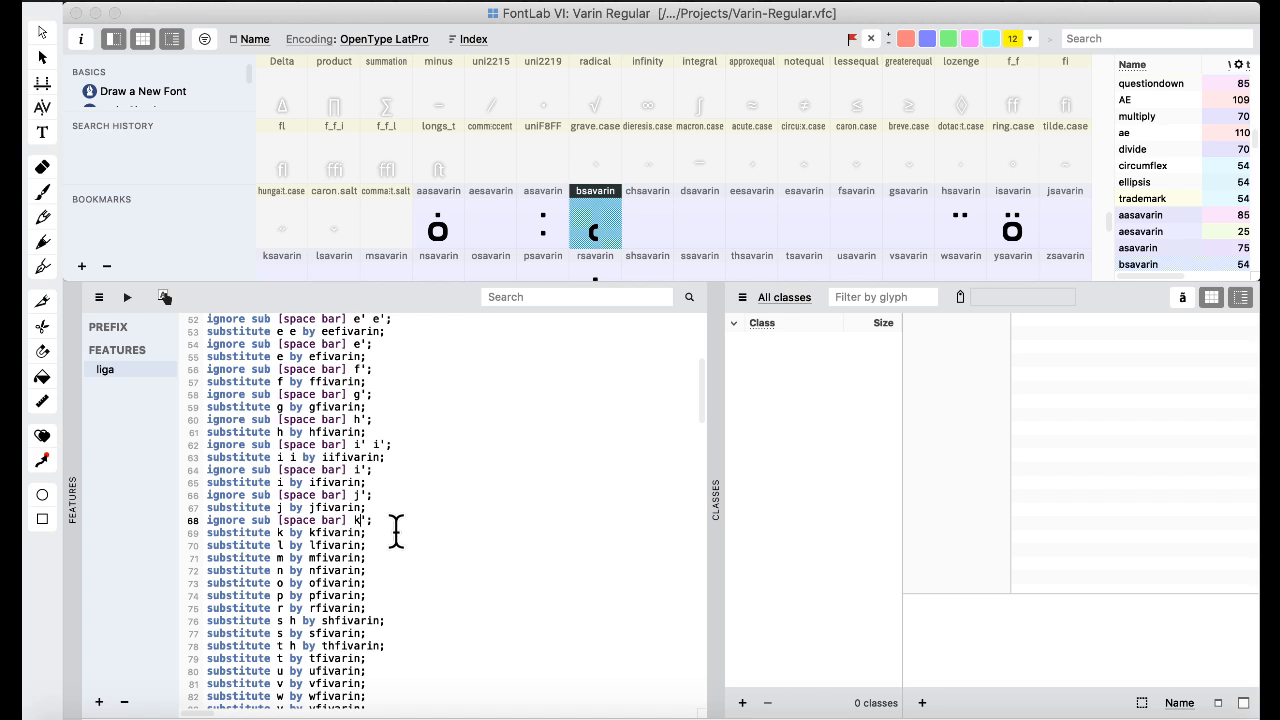
- Add "ignore sub [space bar] l';" above the l substitution and "ignore sub [space bar] m';" above the m substitution
left_click(394, 533)
type("ignore sub [space bar] b';")
left_click(365, 545)
key("BackSpace")
type("l")
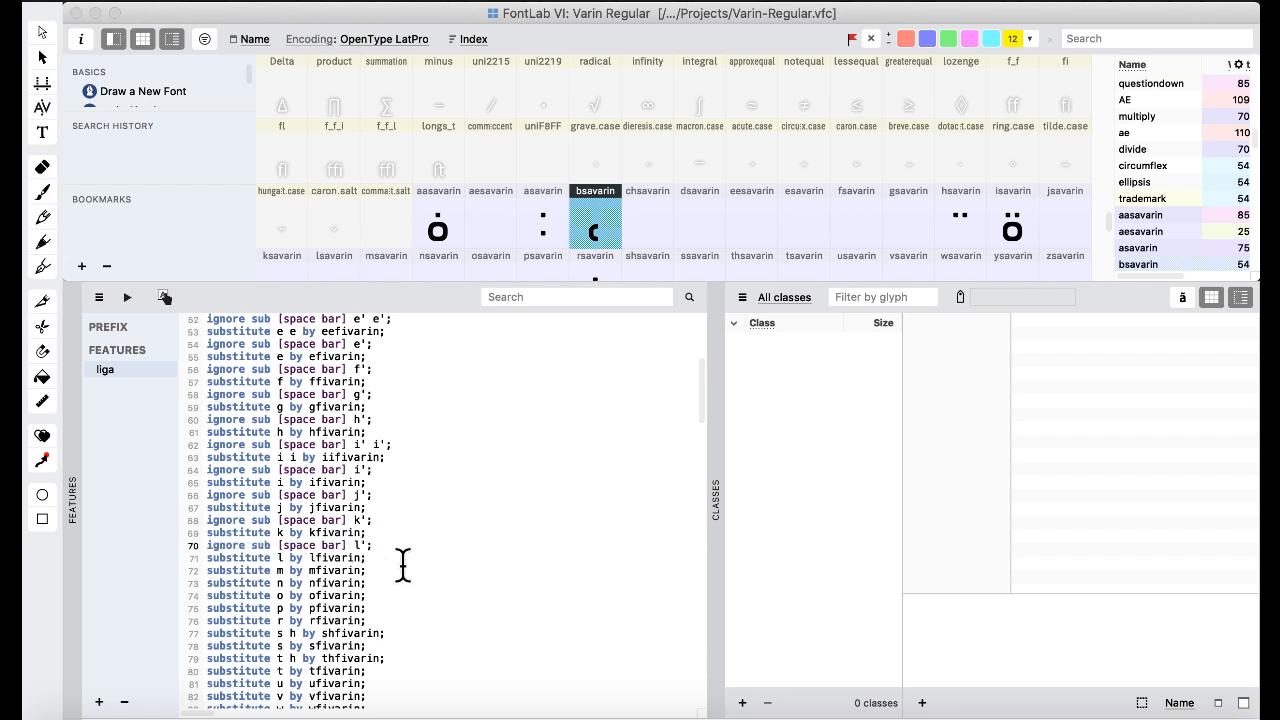
left_click(383, 561)
type("ignore sub [space bar] b';")
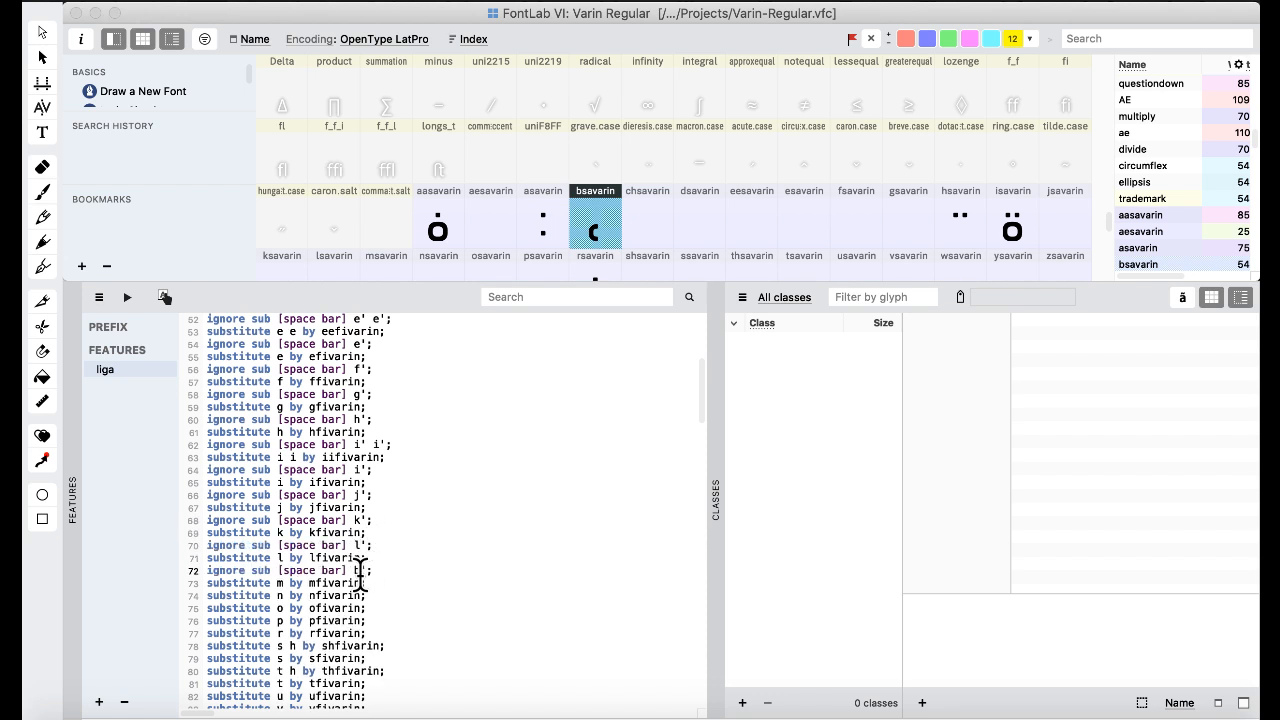
left_click(360, 574)
key("BackSpace")
type("m")
- Add "ignore sub [space bar] n';" above the n substitution and "ignore sub [space bar] o';" above the o substitution
left_click(374, 583)
type("ignore sub [space bar] b';")
left_click(362, 596)
key("BackSpace")
type("n")
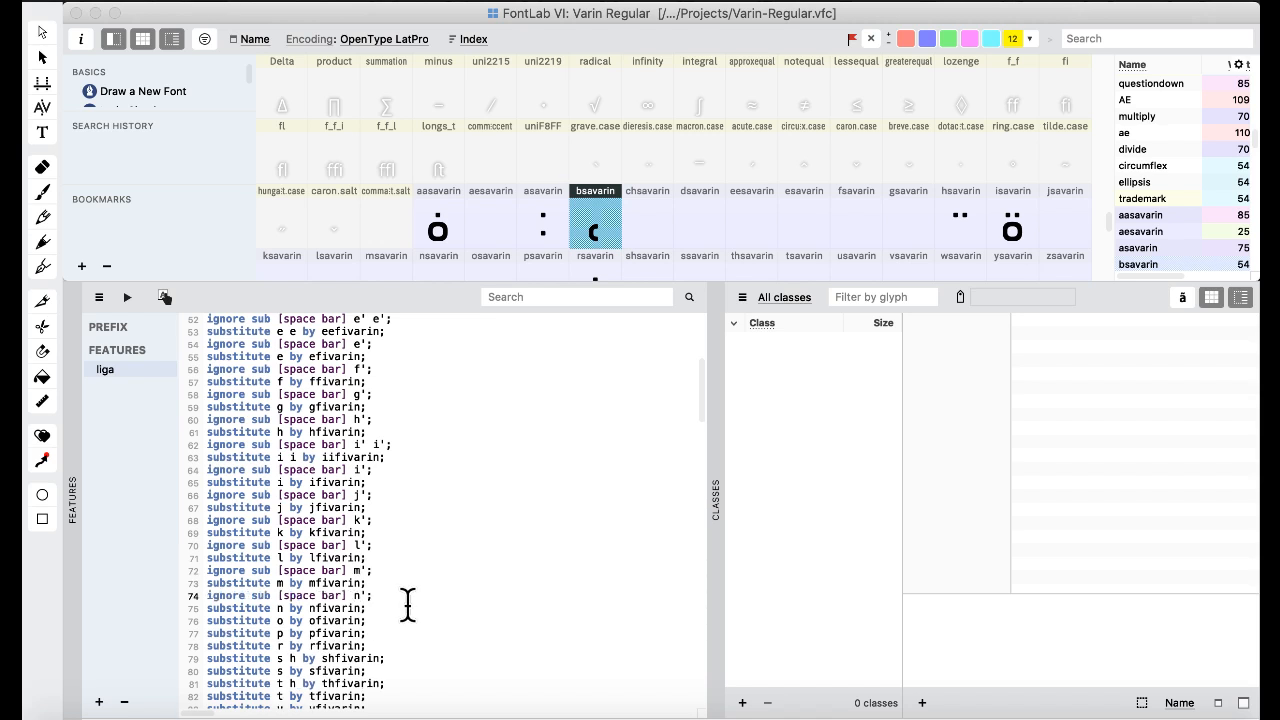
left_click(391, 610)
type("ignore sub [space bar] b';")
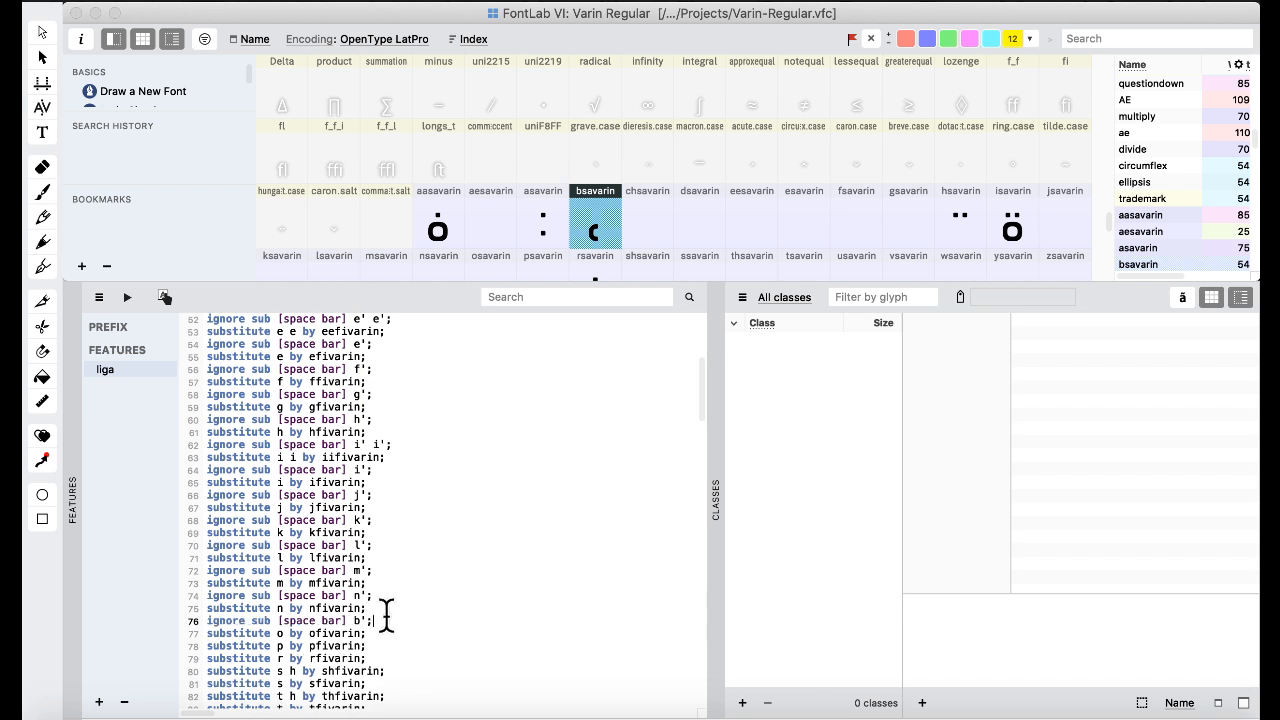
left_click(362, 621)
key("BackSpace")
type("o")
scroll(416, 630, "down", 2)
- Add "ignore sub [space bar] p';" above the p substitution and "ignore sub [space bar] r';" above the r substitution
left_click(374, 583)
type("ignore sub [space bar] b';")
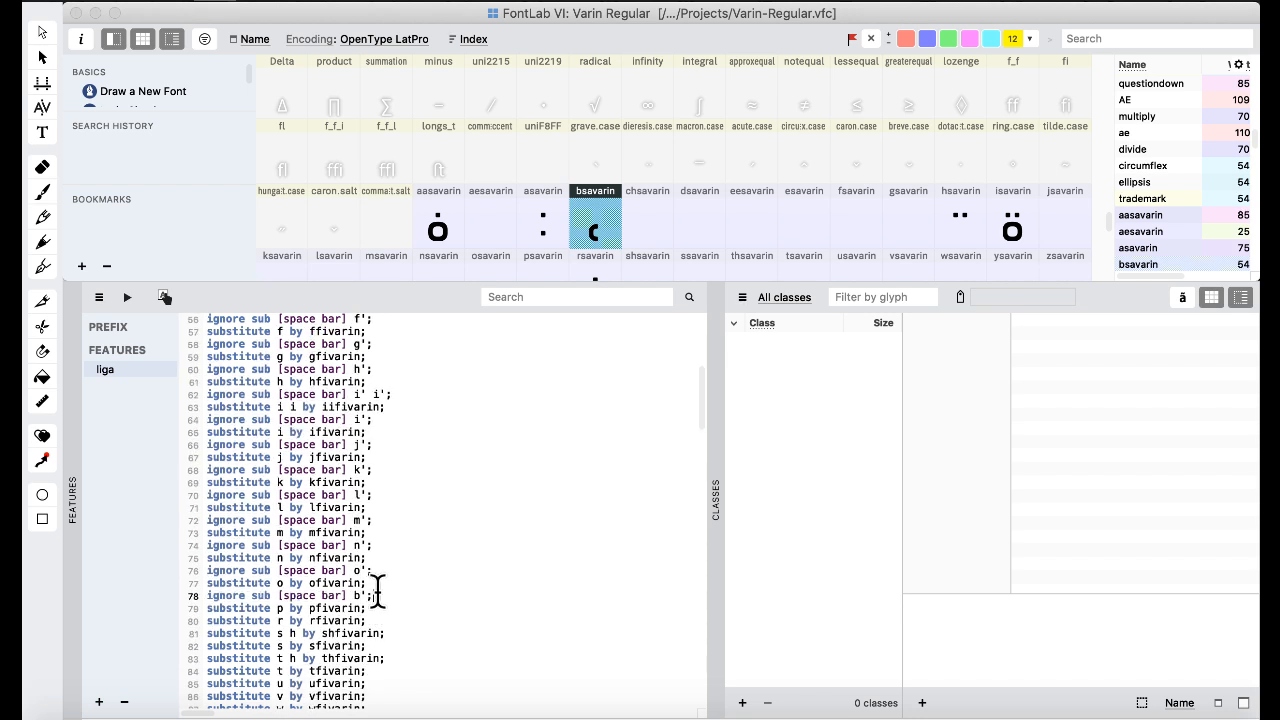
left_click(362, 596)
key("BackSpace")
type("p")
scroll(427, 636, "down", 3)
left_click(378, 535)
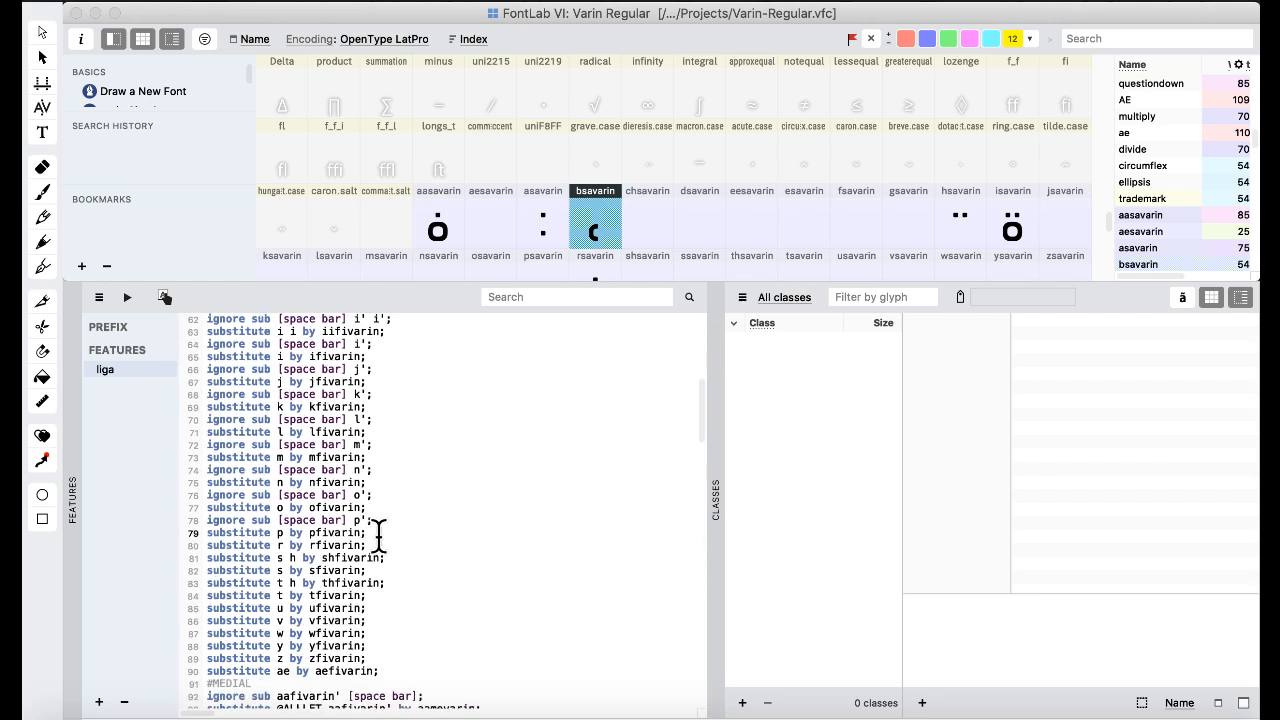
type("ignore sub [space bar] b';")
left_click(360, 546)
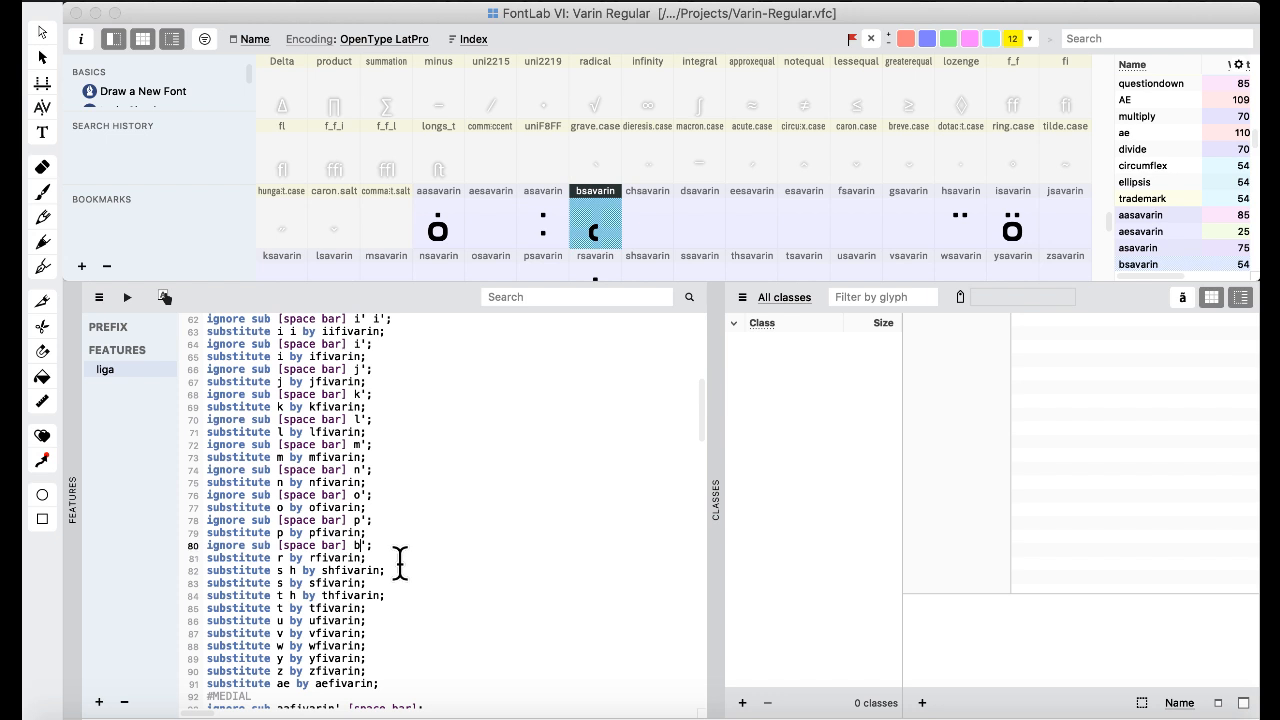
key("BackSpace")
type("r")
- Add "ignore sub [space bar] s' h';" above the s h substitution and "ignore sub [space bar] s';" above the single s substitution
left_click(386, 558)
type("ignore sub [space bar] b';")
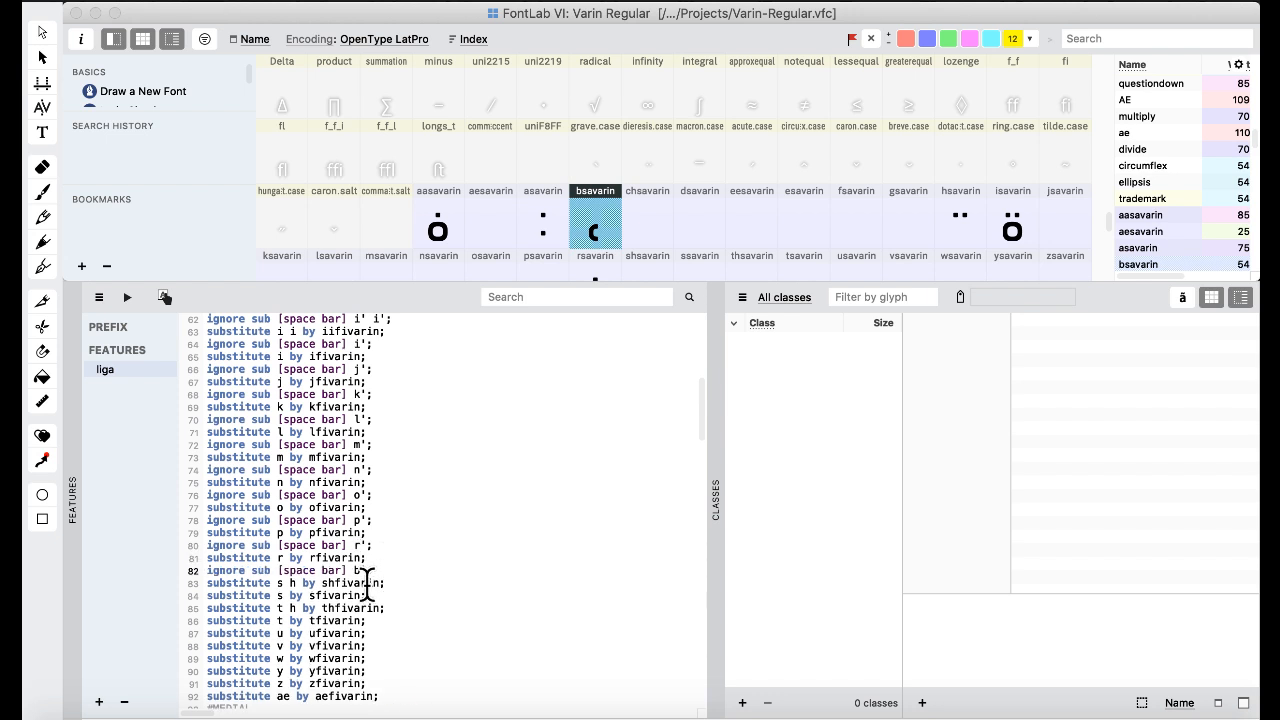
left_click(361, 571)
key("BackSpace")
type("s' h';")
left_click(401, 583)
type("ignore sub [space bar] b';")
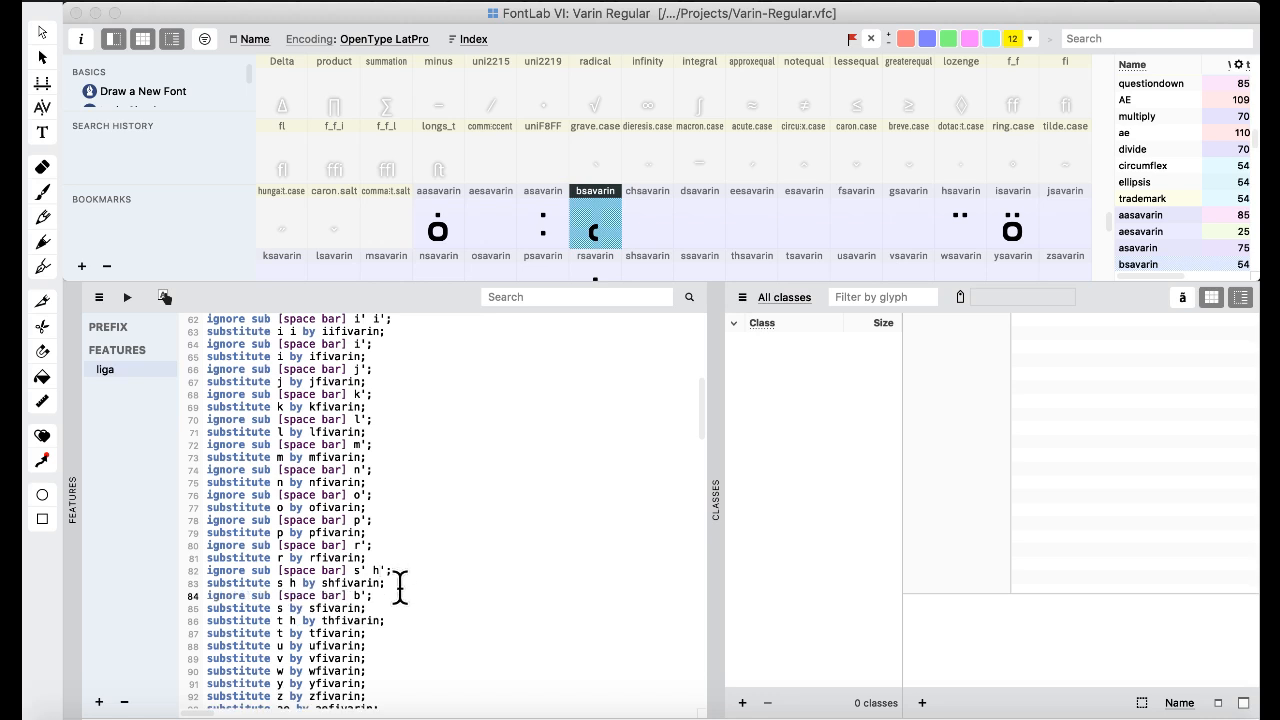
left_click(362, 596)
key("BackSpace")
type("s")
scroll(376, 470, "down", 5)
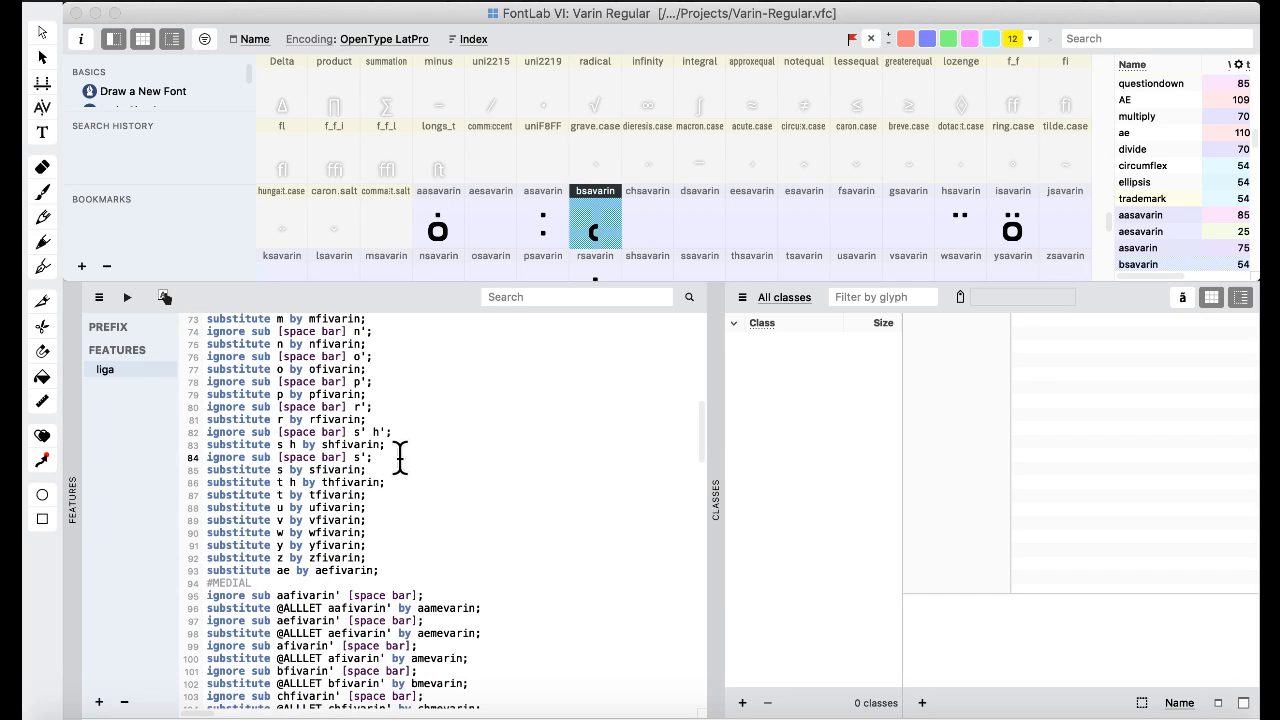
- Add "ignore sub [space bar] t' h';" above the t h substitution under #FINAL
left_click(385, 469)
type("ignore sub [space bar] b';")
left_click(362, 482)
key("BackSpace")
type("t'")
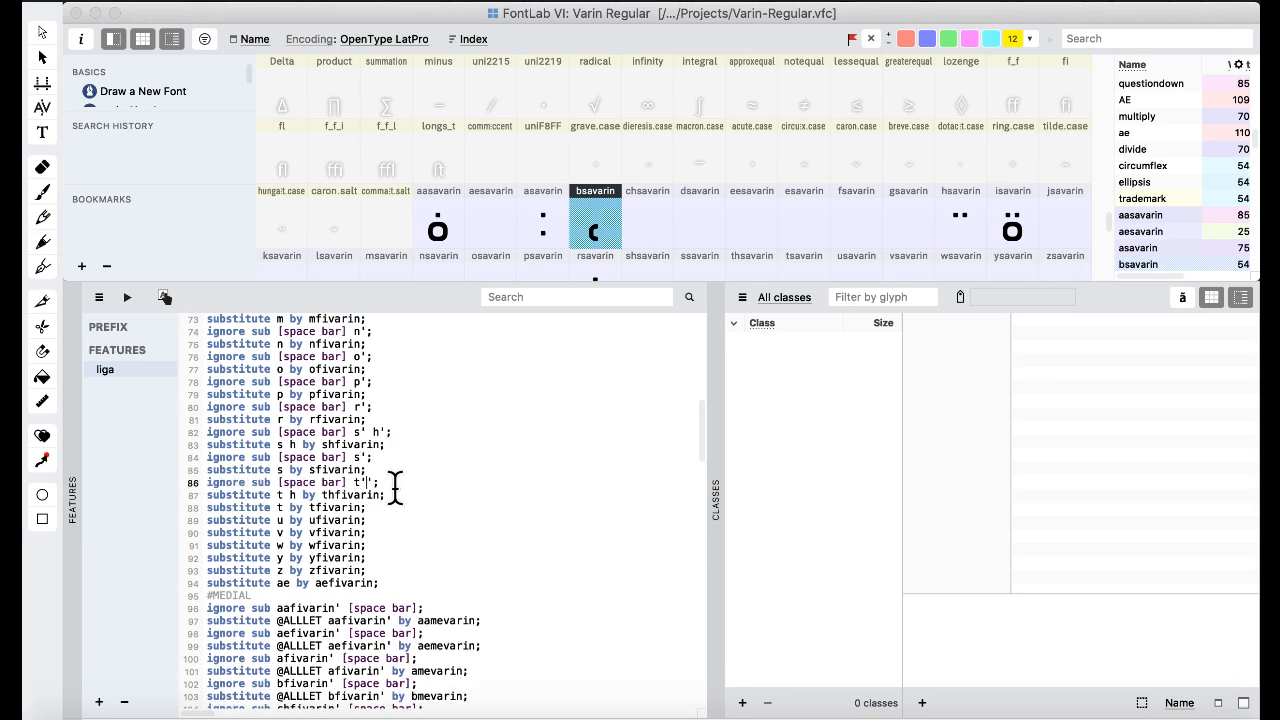
type(" h")
scroll(415, 489, "down", 1)
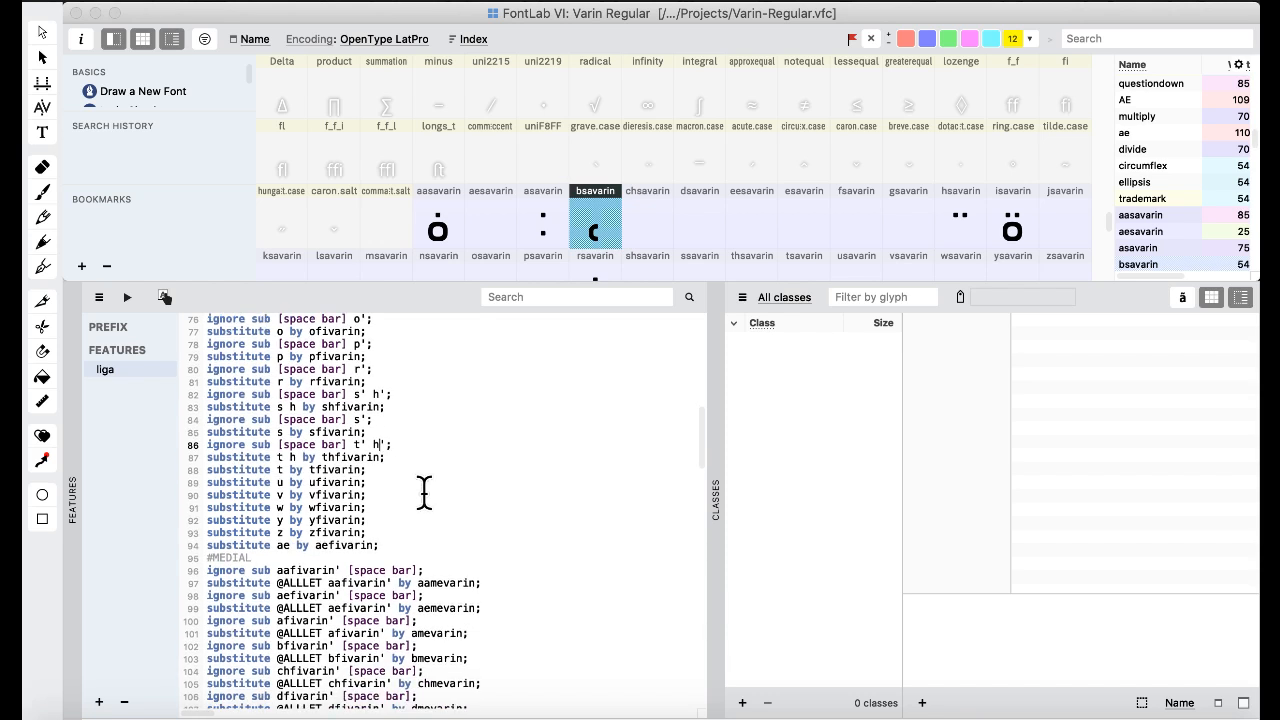
- Add "ignore sub [space bar] t';" above the single t substitution
left_click(400, 457)
key("Return")
type("ignore sub [space bar] b';")
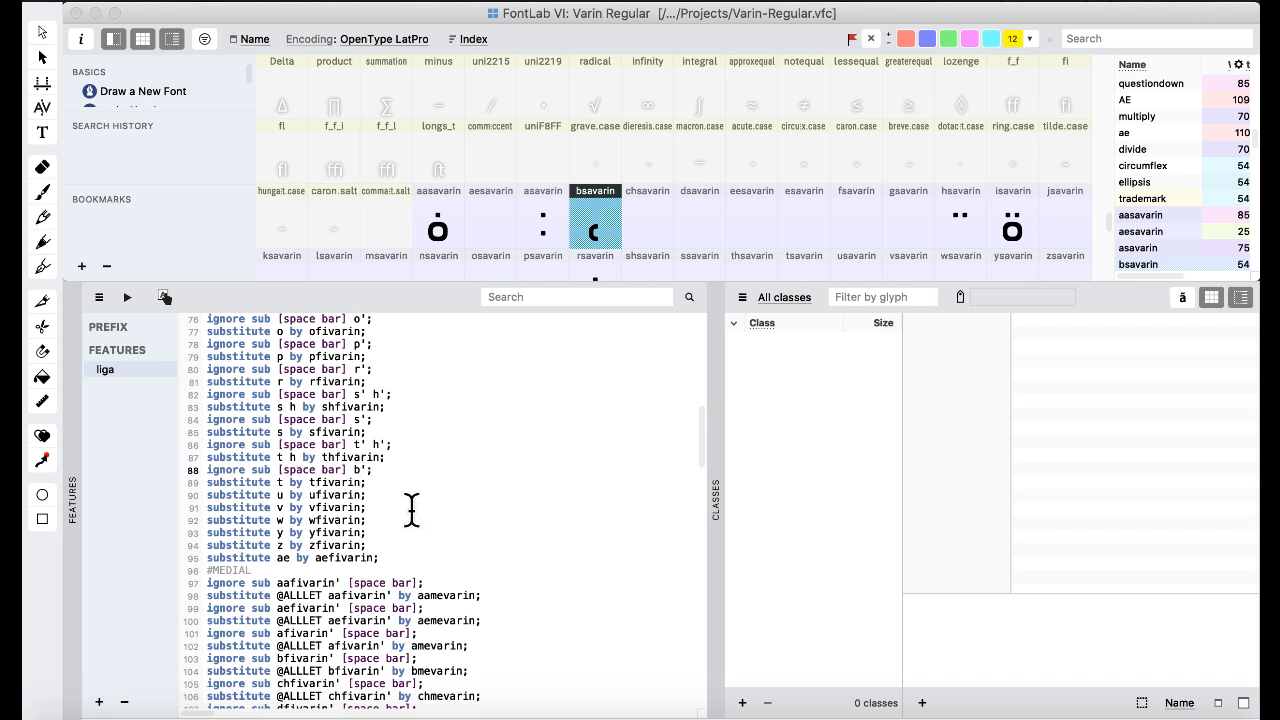
key("Left")
key("Left")
key("BackSpace")
type("t")
- Add "ignore sub [space bar]" rules for u', v', w' and y', each above its matching #FINAL substitution
left_click(390, 484)
key("Return")
type("ignore sub [space bar] b';")
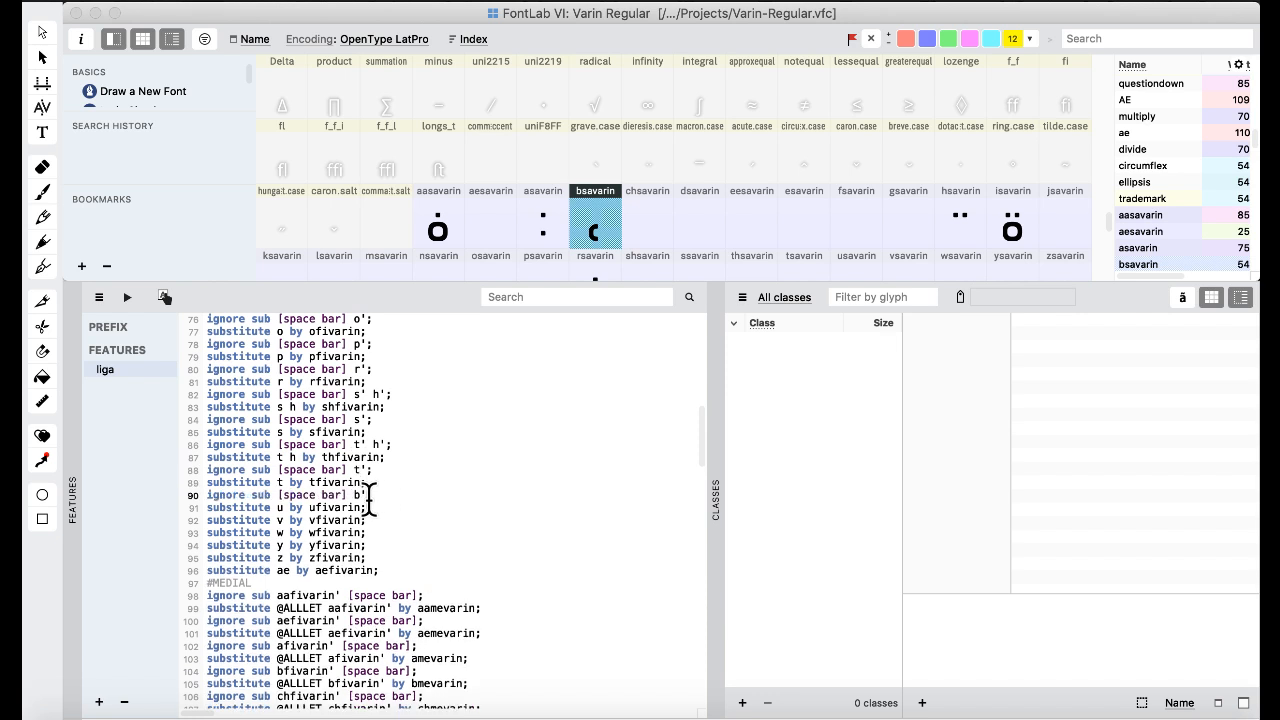
key("Left")
key("Left")
key("BackSpace")
type("u")
left_click(384, 507)
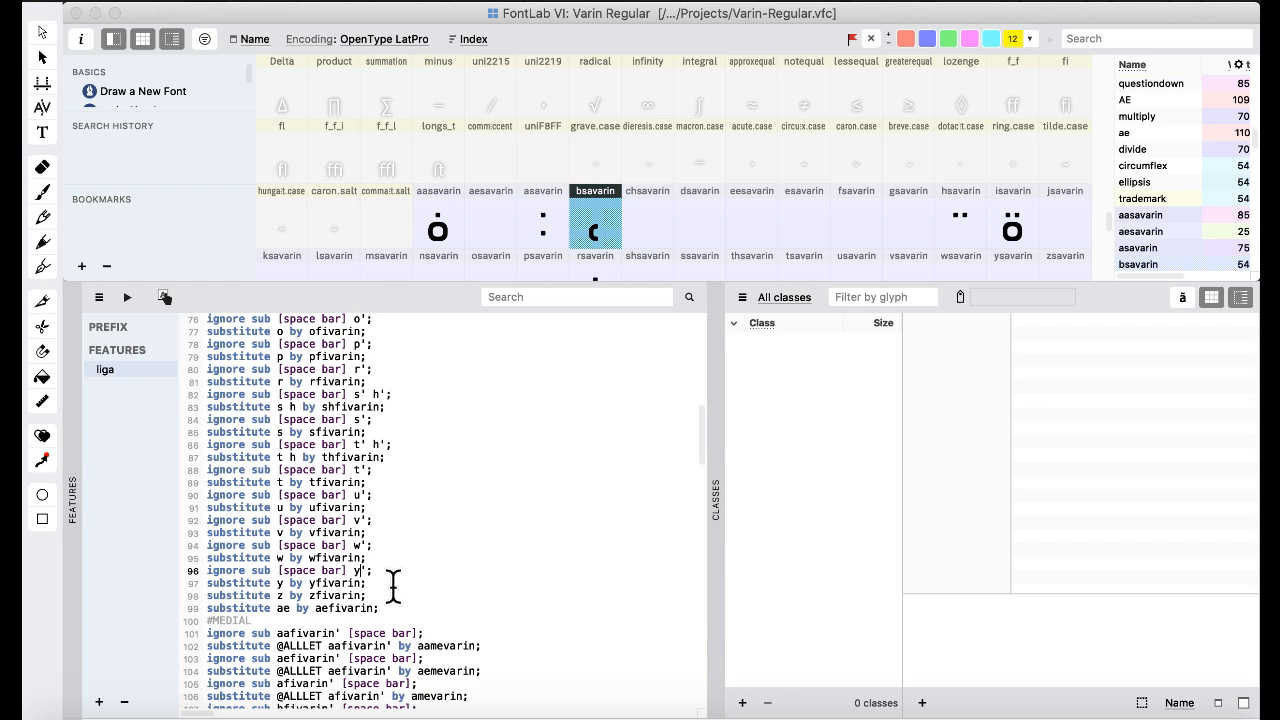
- Add "ignore sub [space bar] z';" above the z substitution
left_click(390, 583)
key("Return")
type("ignore sub [space bar] ';")
left_click(356, 595)
type("b")
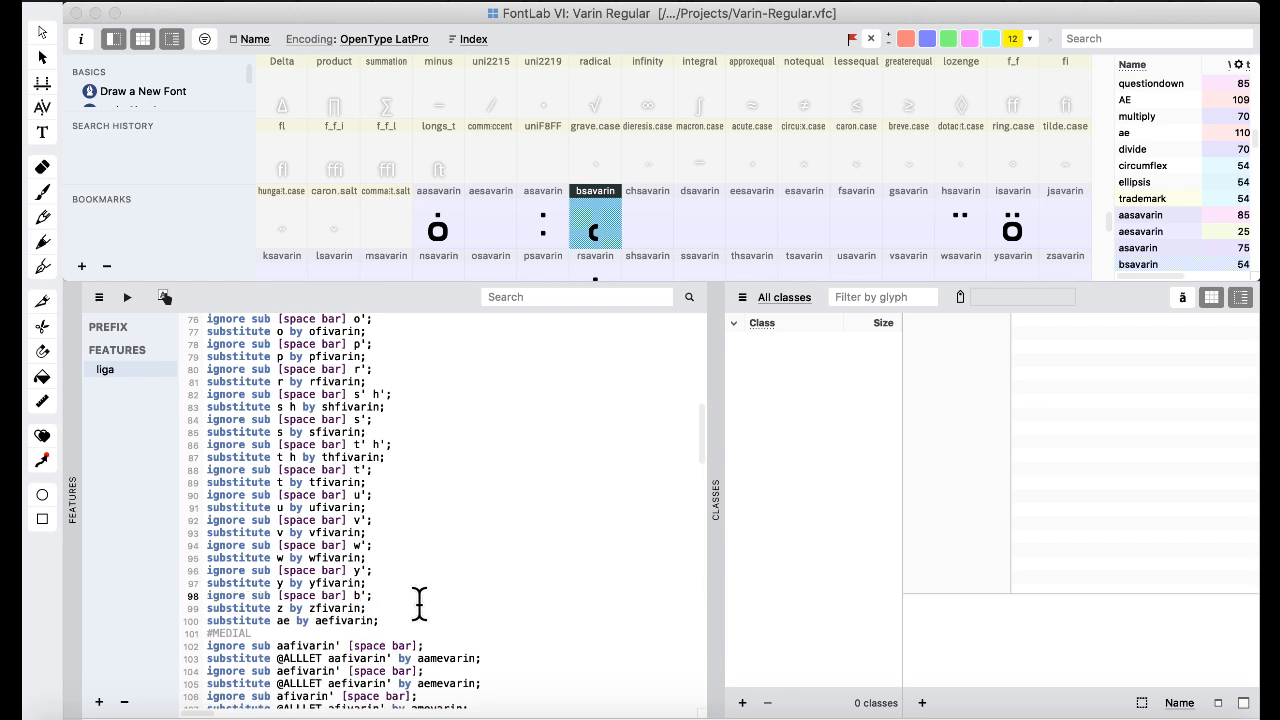
key("BackSpace")
type("z")
- Add "ignore sub [space bar] ae';" above the ae substitution, then compile the feature code and review the #FINAL rules
left_click(404, 607)
key("Return")
type("ignore sub [space bar] ';")
left_click(360, 620)
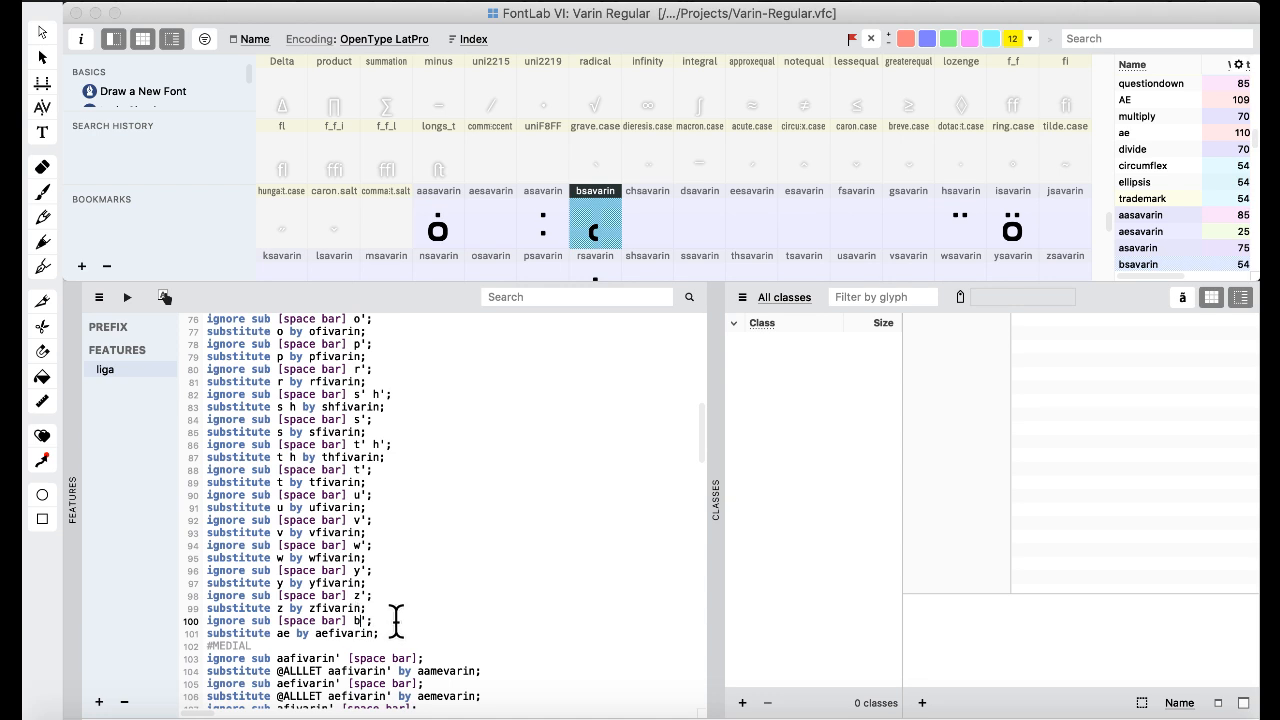
type("ae")
left_click(126, 296)
scroll(430, 411, "down", 10)
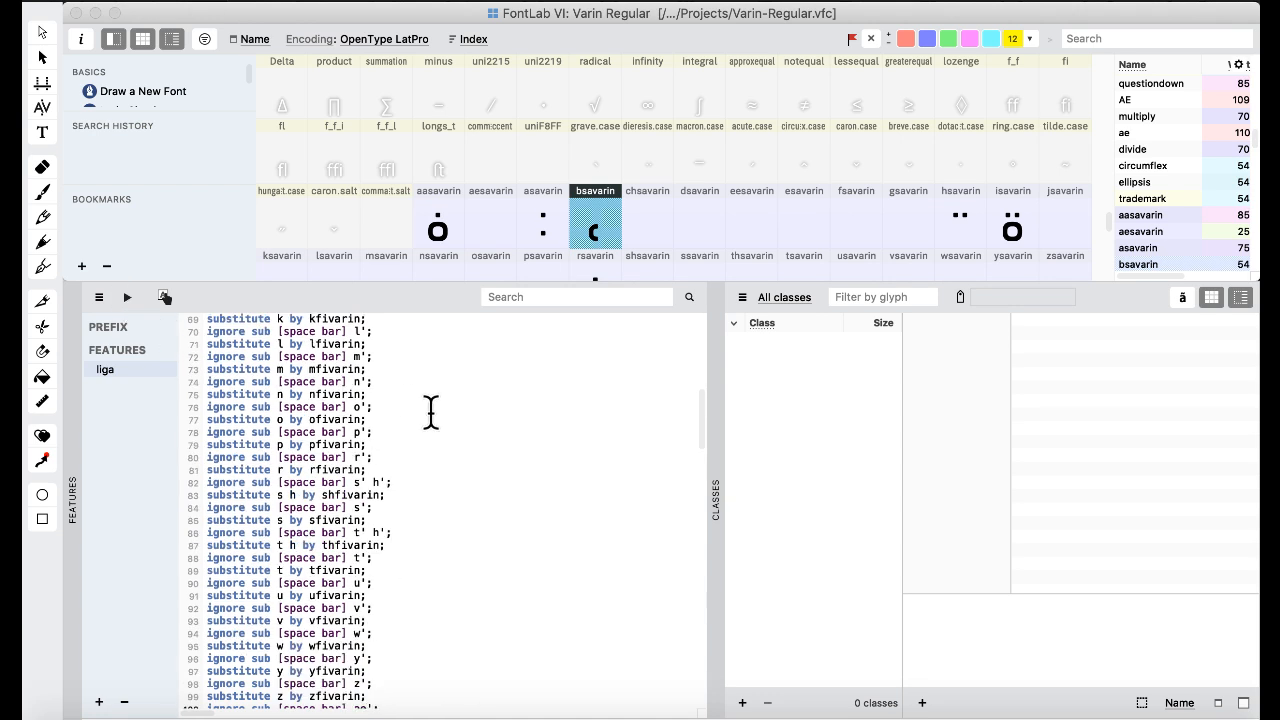
scroll(430, 411, "up", 17)
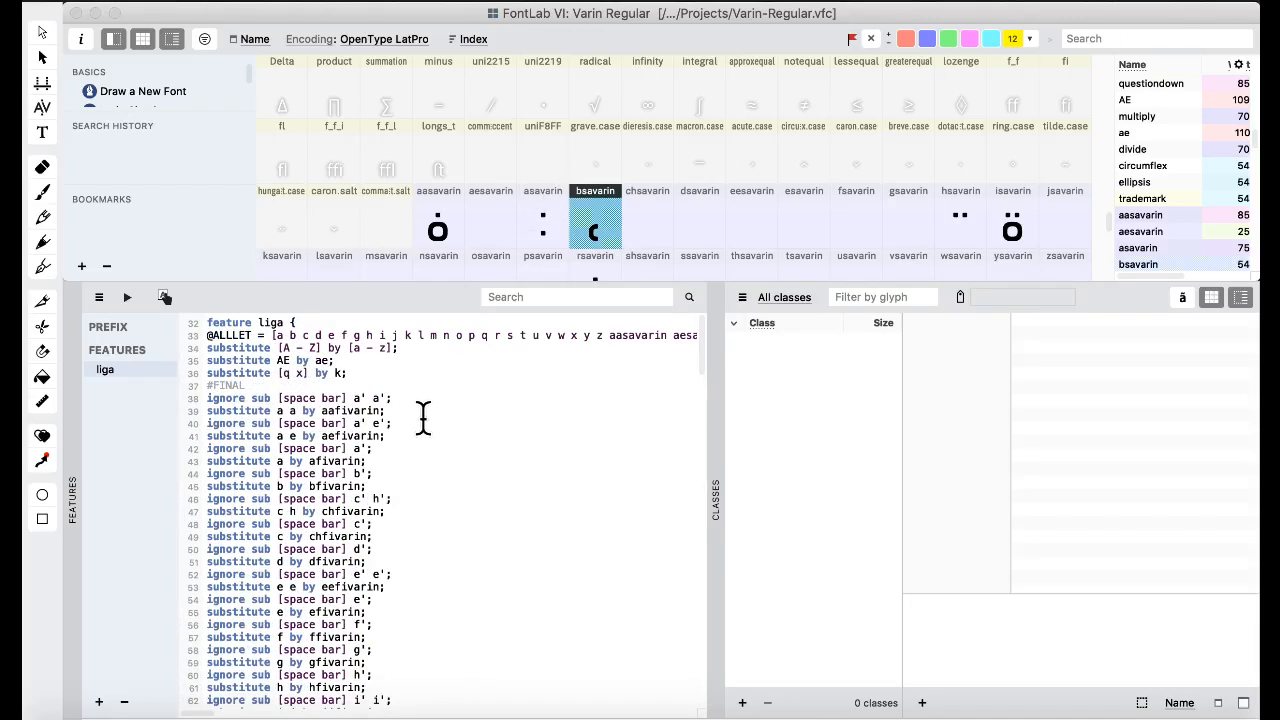
left_click(418, 420)
- Switch to Varin alphabet.pdf and examine the initial, medial, final and standalone letter forms on both pages
mouse_move(24, 716)
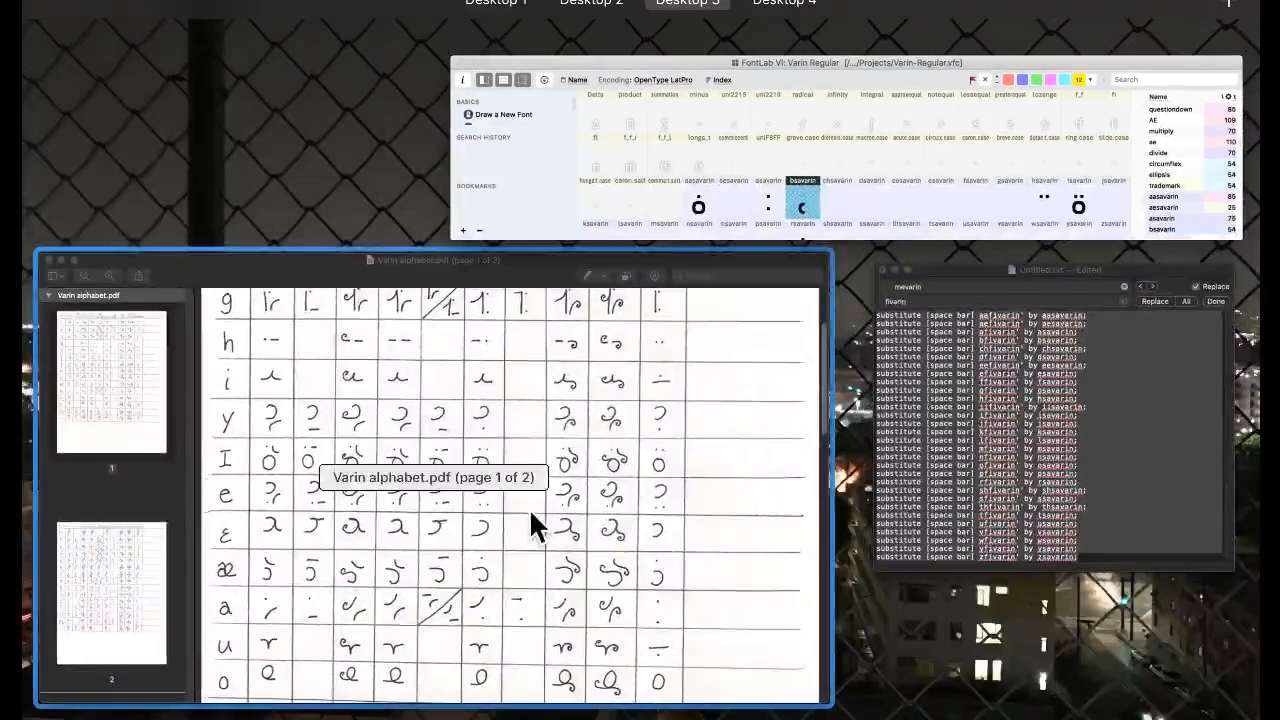
left_click(529, 508)
scroll(624, 376, "up", 1)
scroll(624, 376, "up", 3)
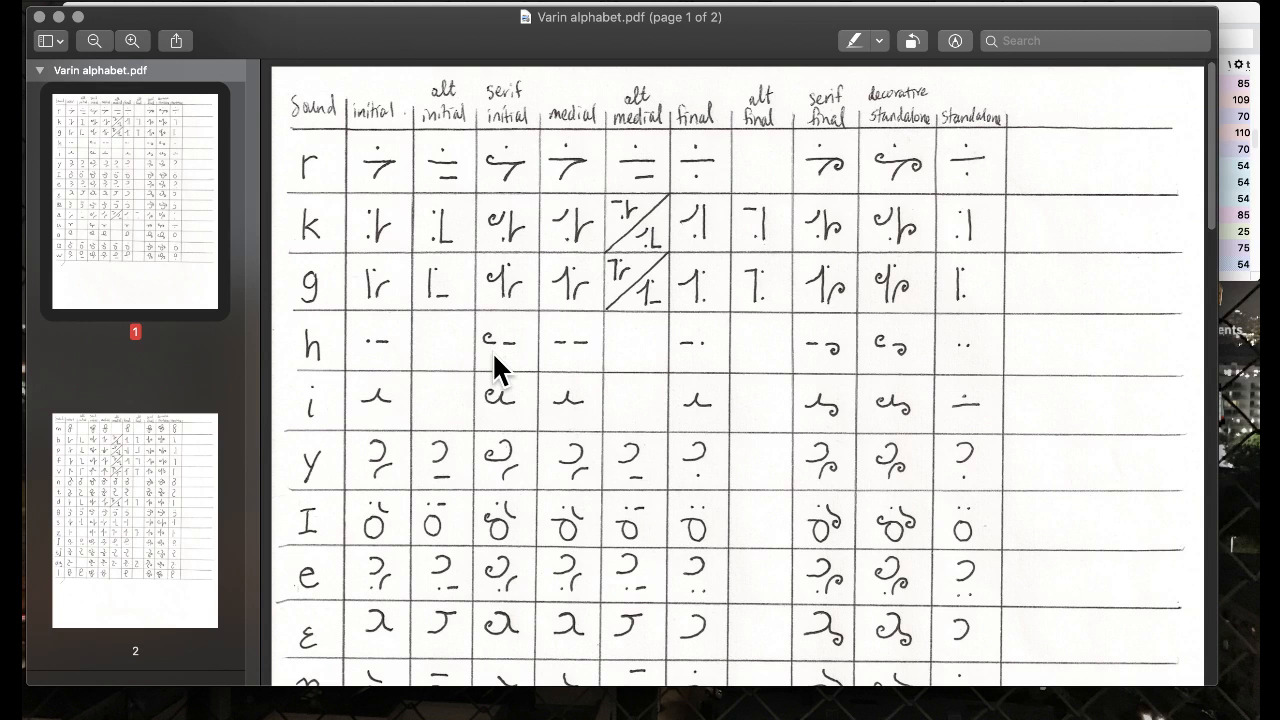
scroll(453, 342, "down", 3)
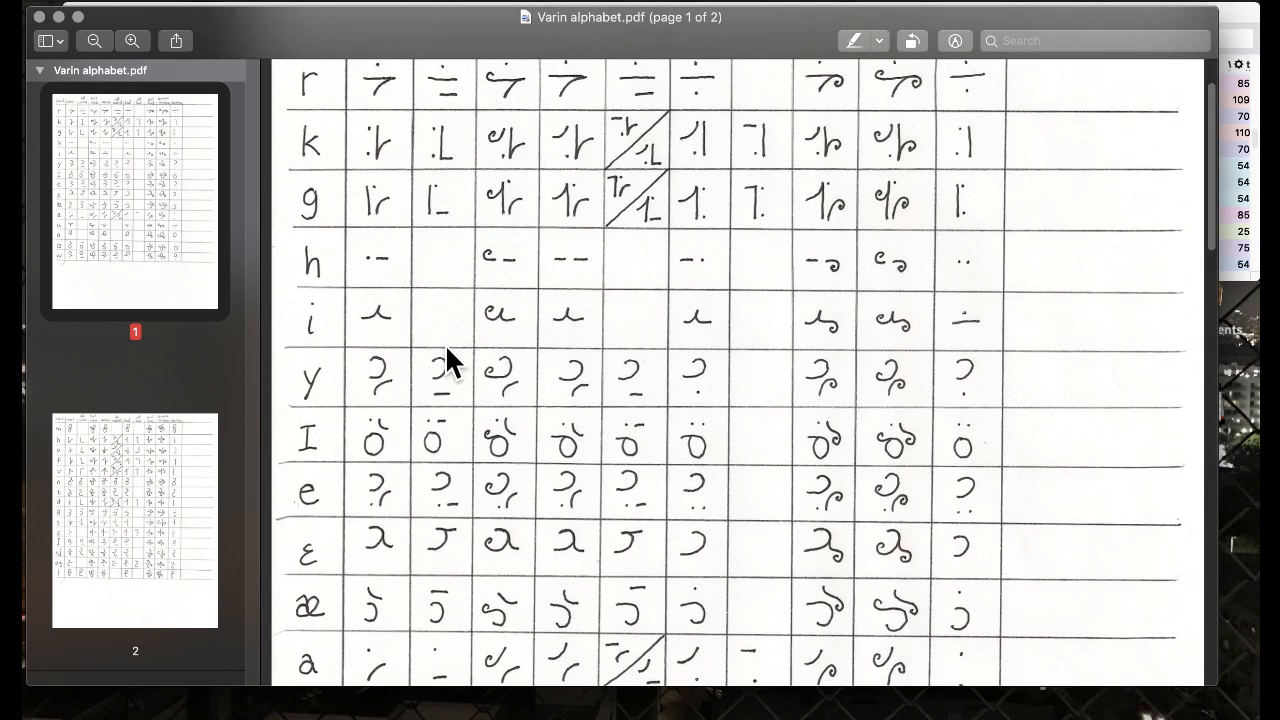
scroll(446, 348, "up", 3)
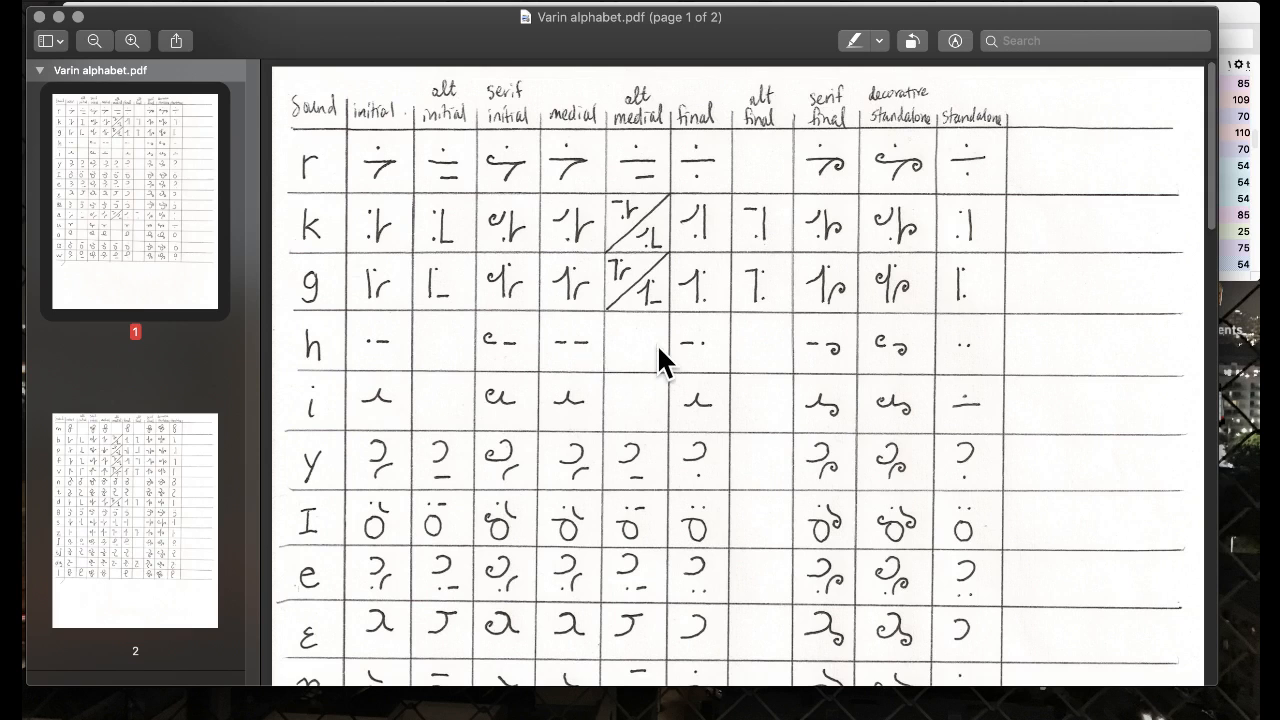
scroll(700, 278, "down", 10)
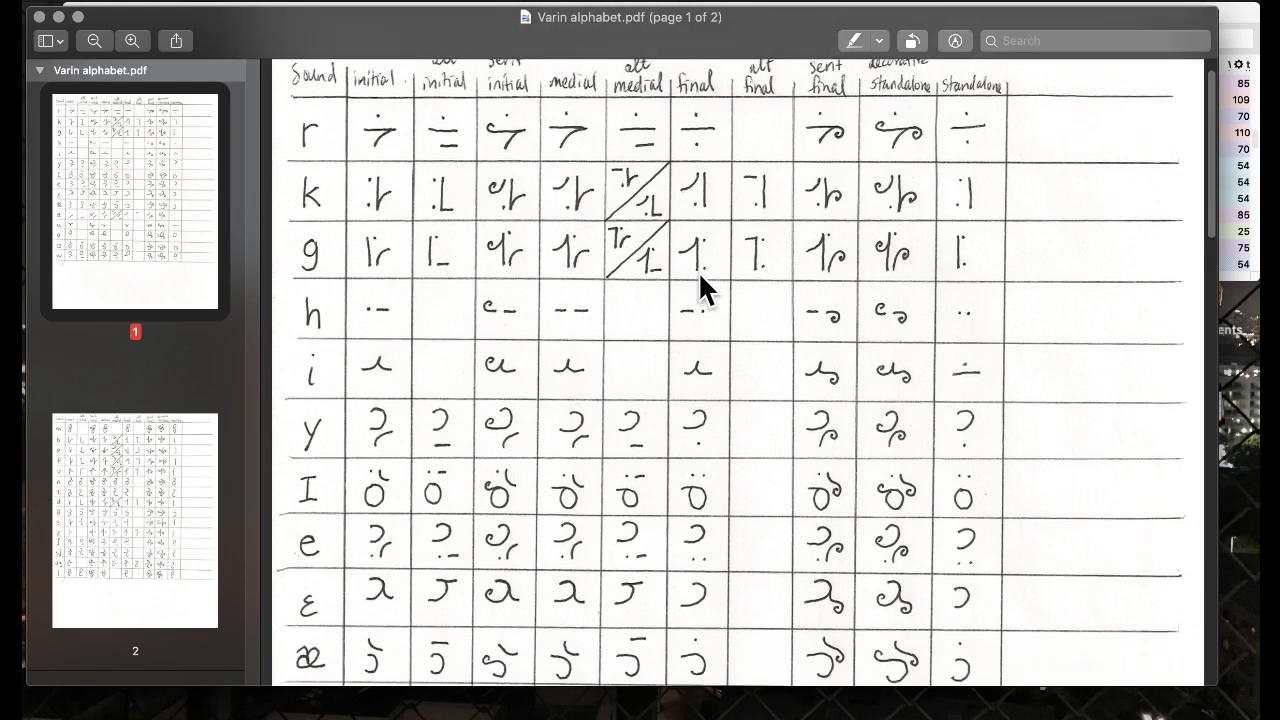
scroll(698, 271, "down", 15)
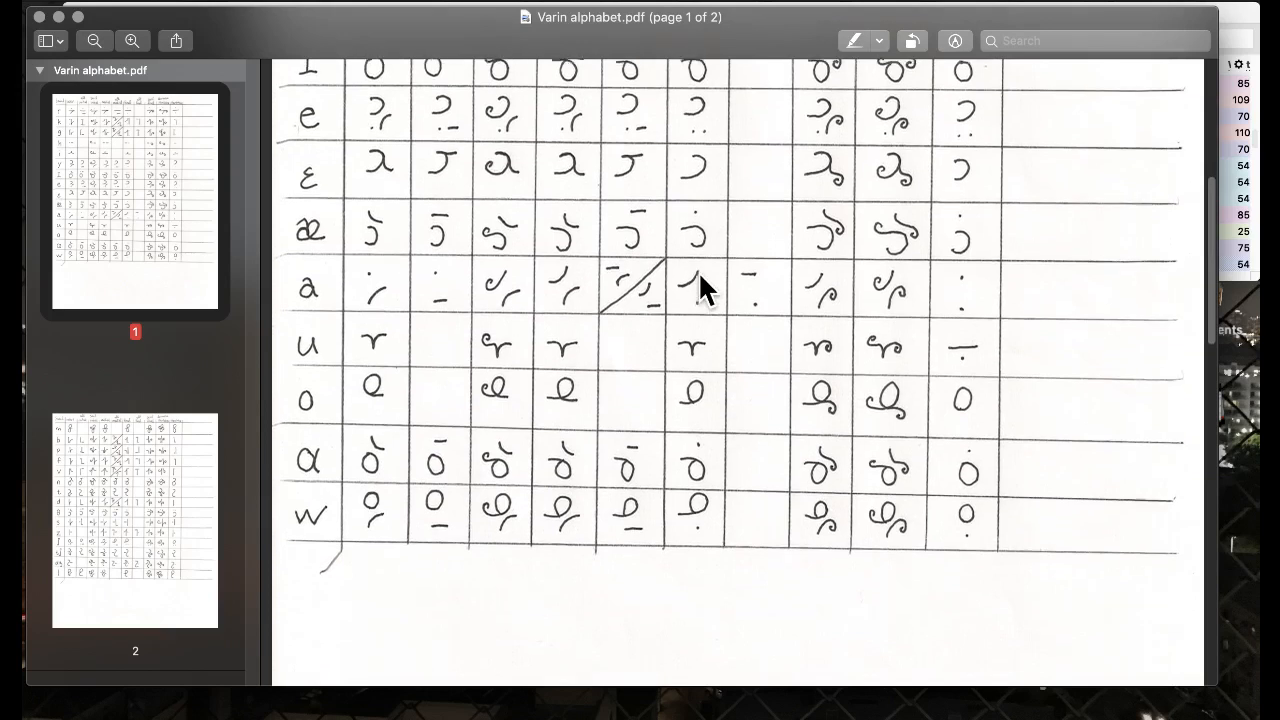
scroll(700, 277, "down", 10)
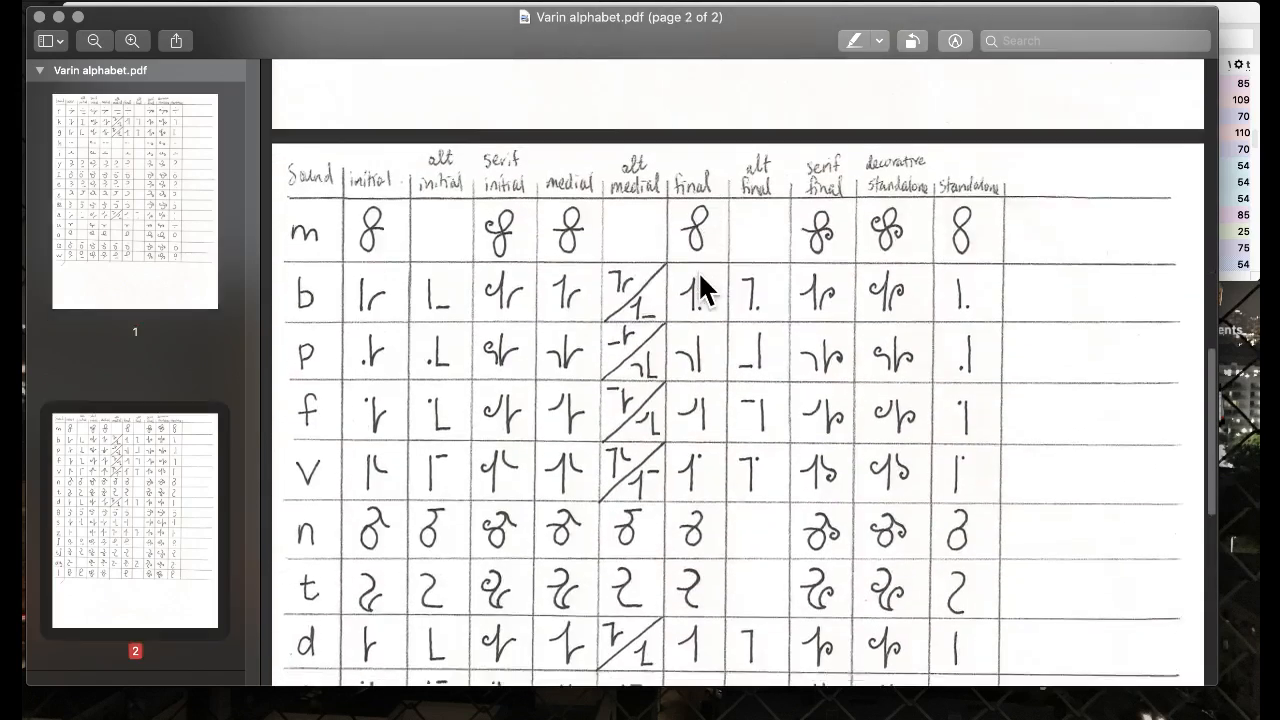
scroll(700, 278, "up", 5)
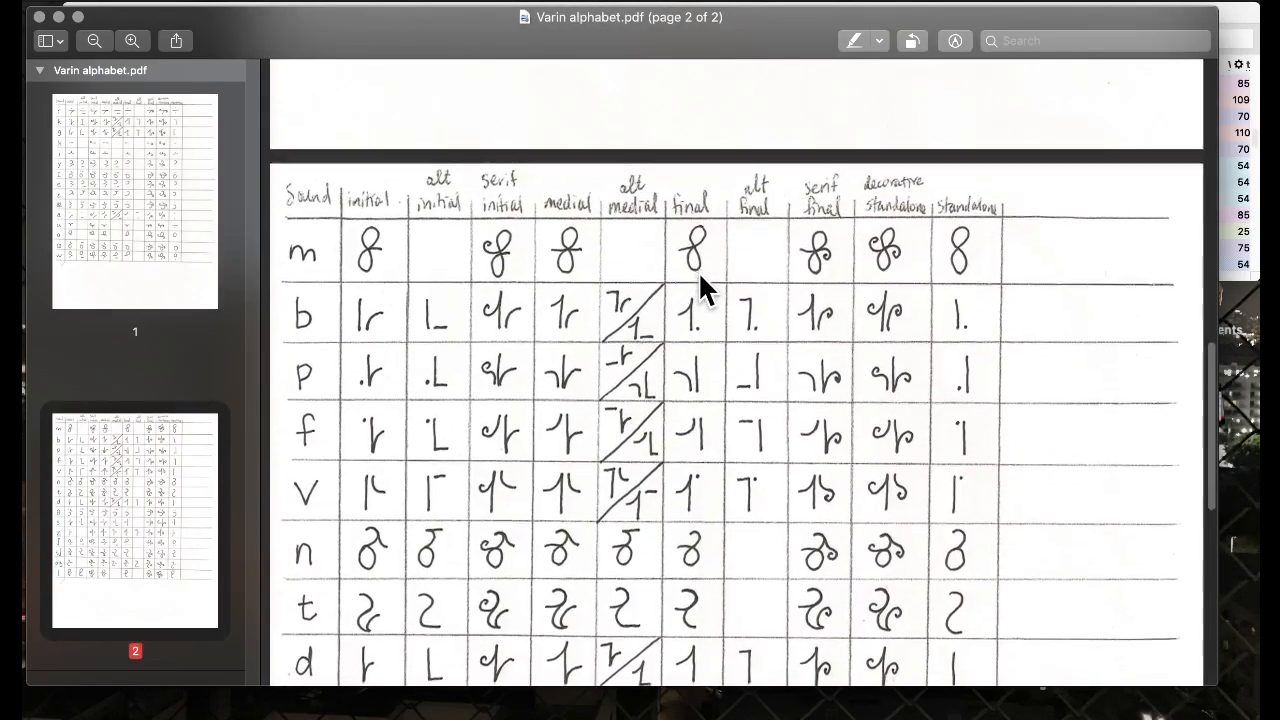
scroll(462, 226, "down", 5)
scroll(447, 272, "down", 4)
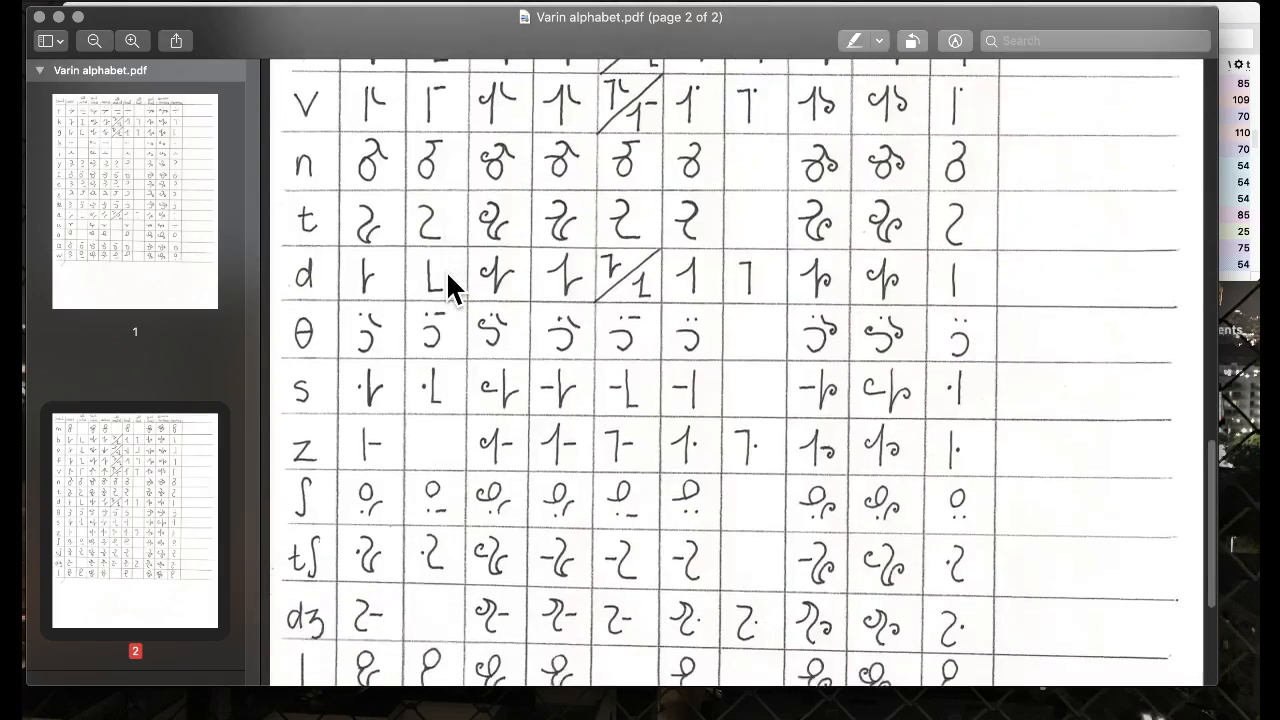
scroll(447, 272, "up", 3)
scroll(446, 270, "up", 1)
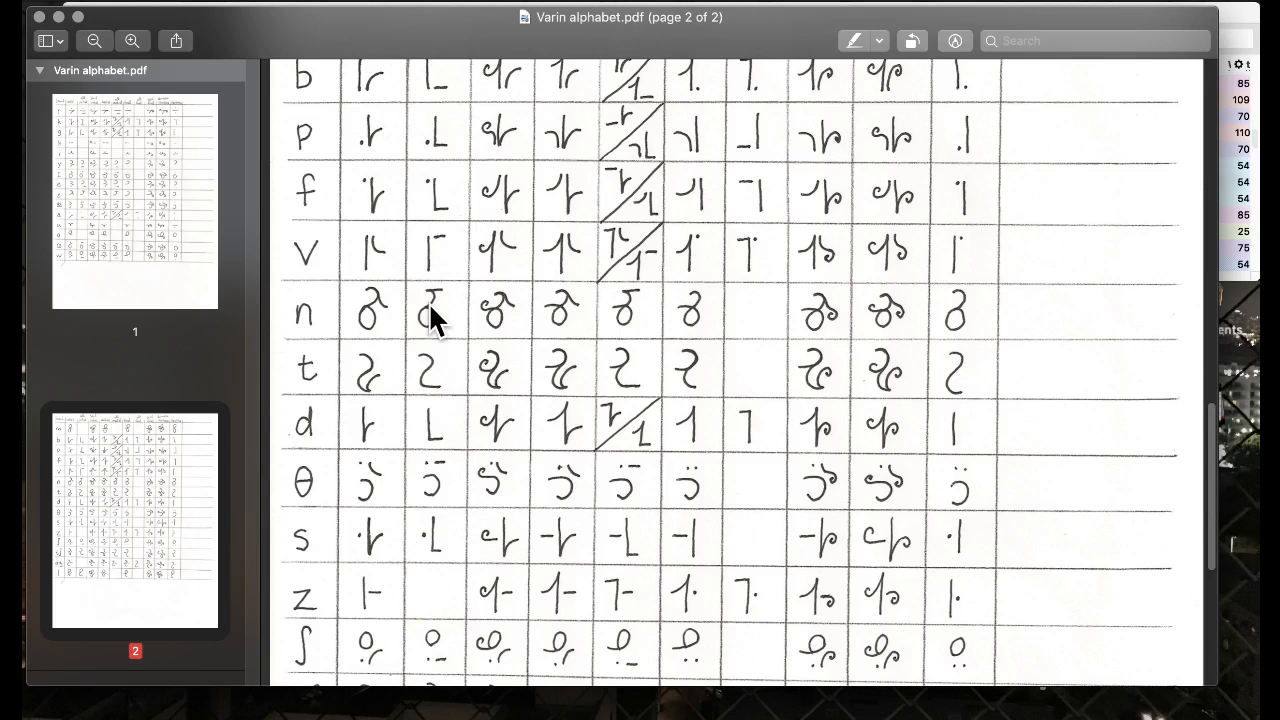
- Examine the initial, medial, final and standalone letter forms on page 2 of the alphabet chart, then return to page 1
scroll(428, 302, "up", 2)
scroll(428, 302, "down", 5)
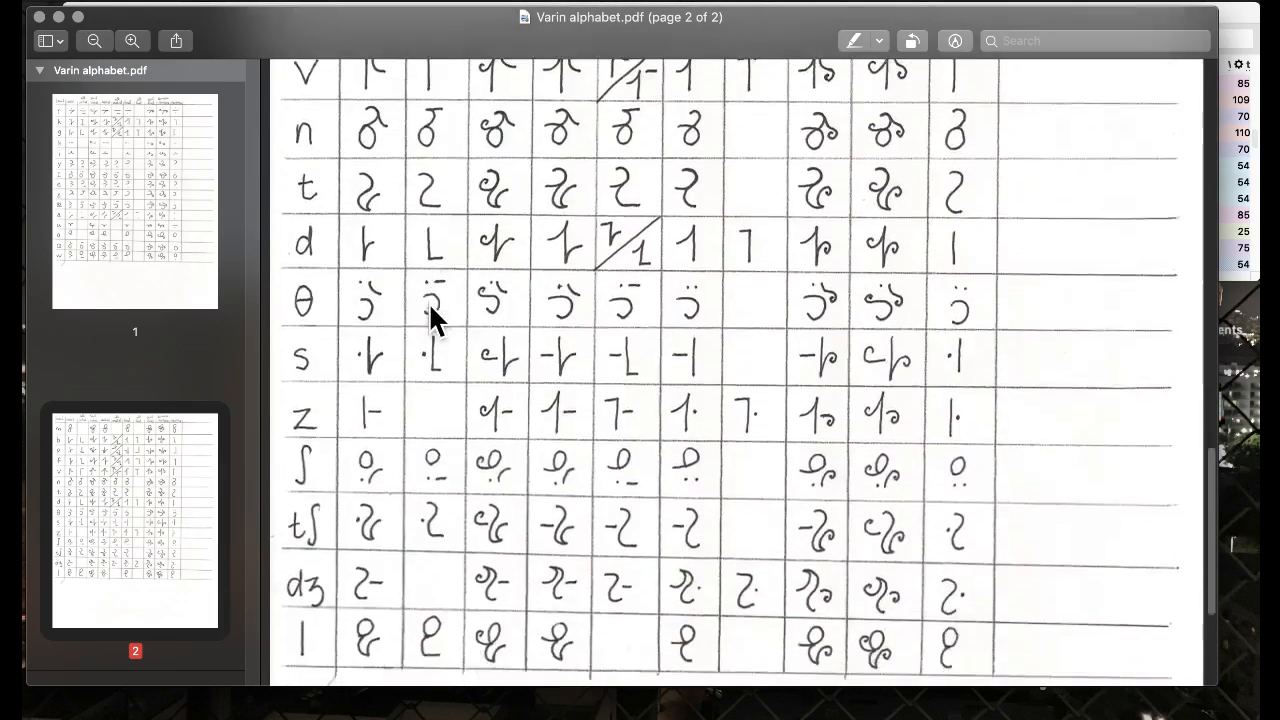
scroll(428, 302, "down", 4)
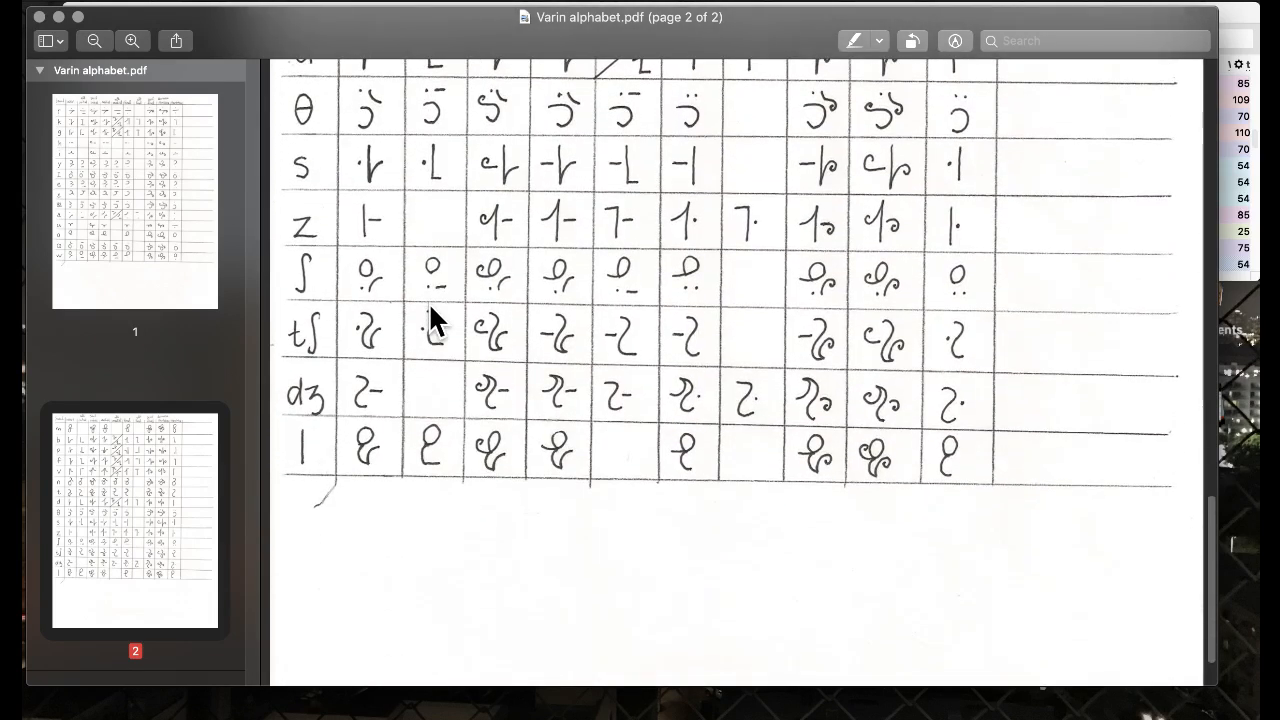
scroll(428, 301, "up", 2)
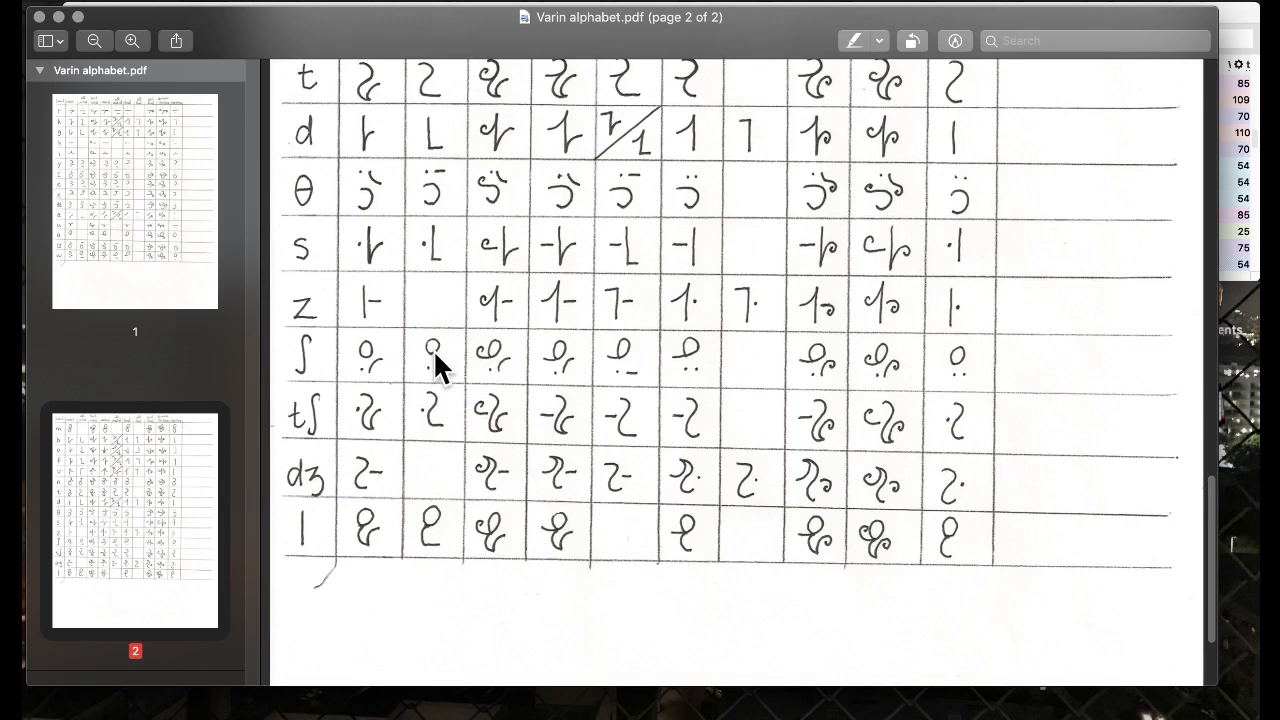
scroll(433, 349, "up", 6)
scroll(433, 349, "up", 2)
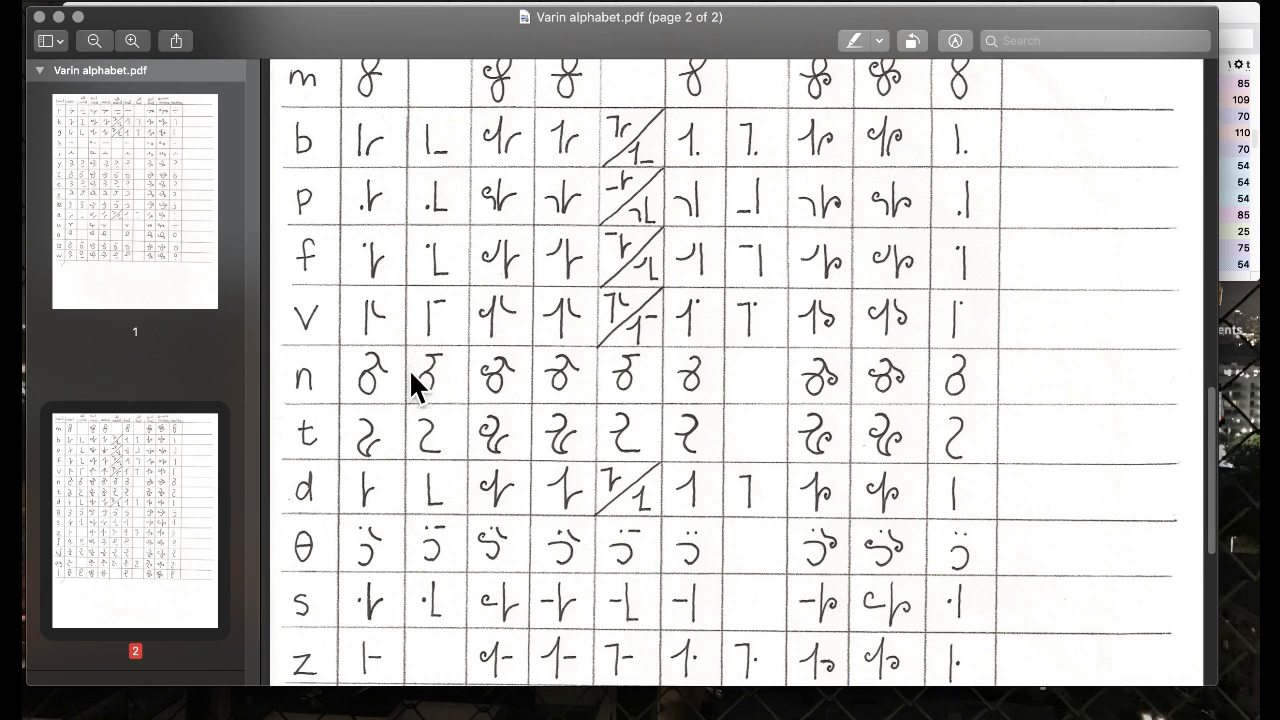
scroll(428, 418, "up", 1)
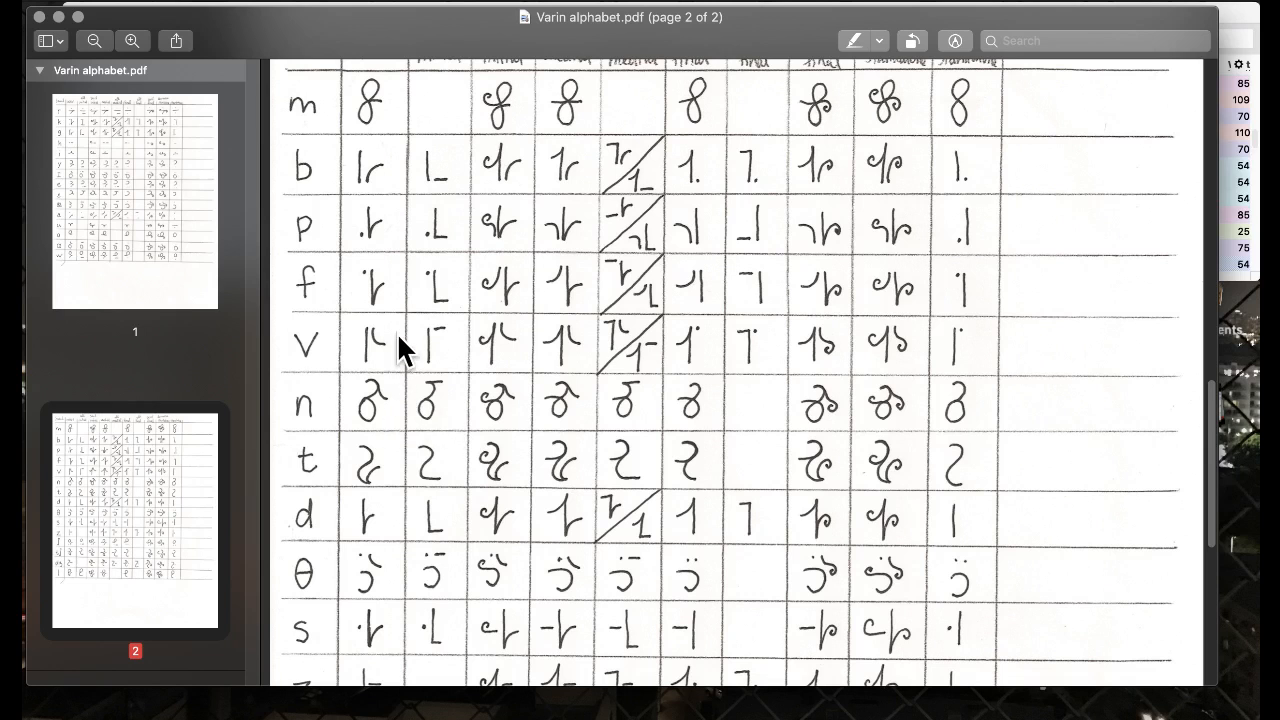
scroll(398, 338, "up", 2)
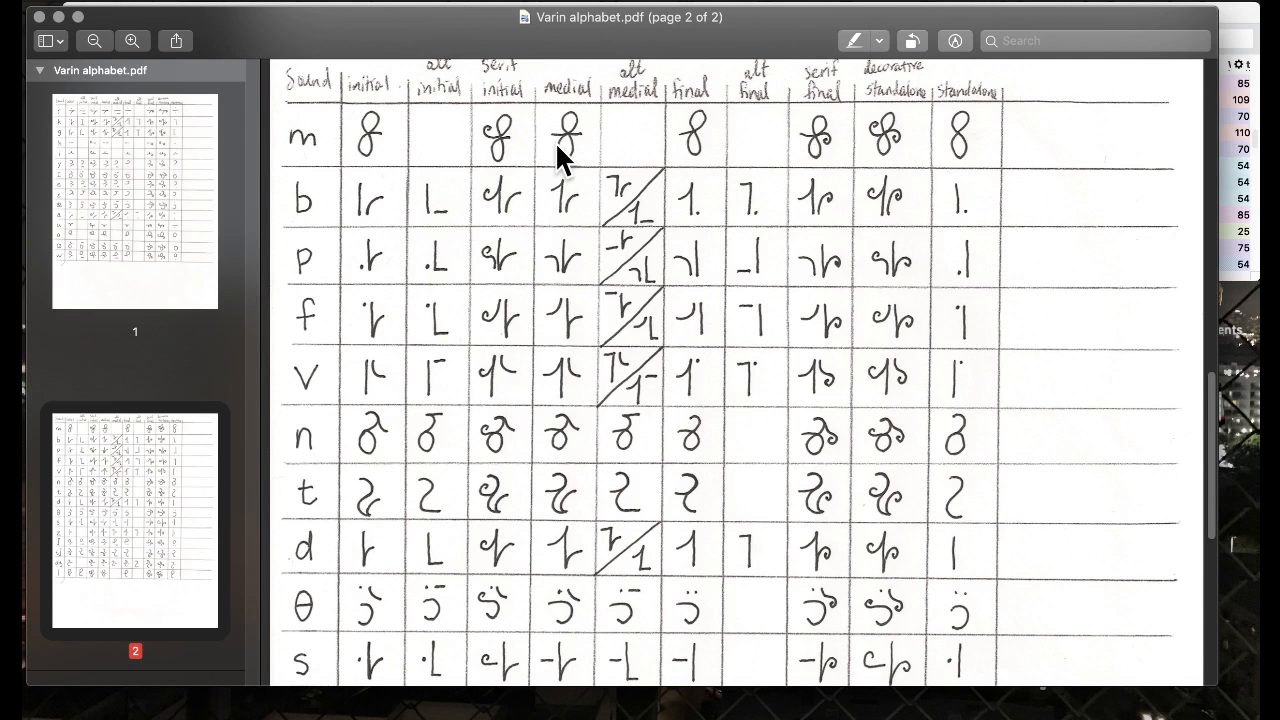
scroll(530, 266, "up", 4)
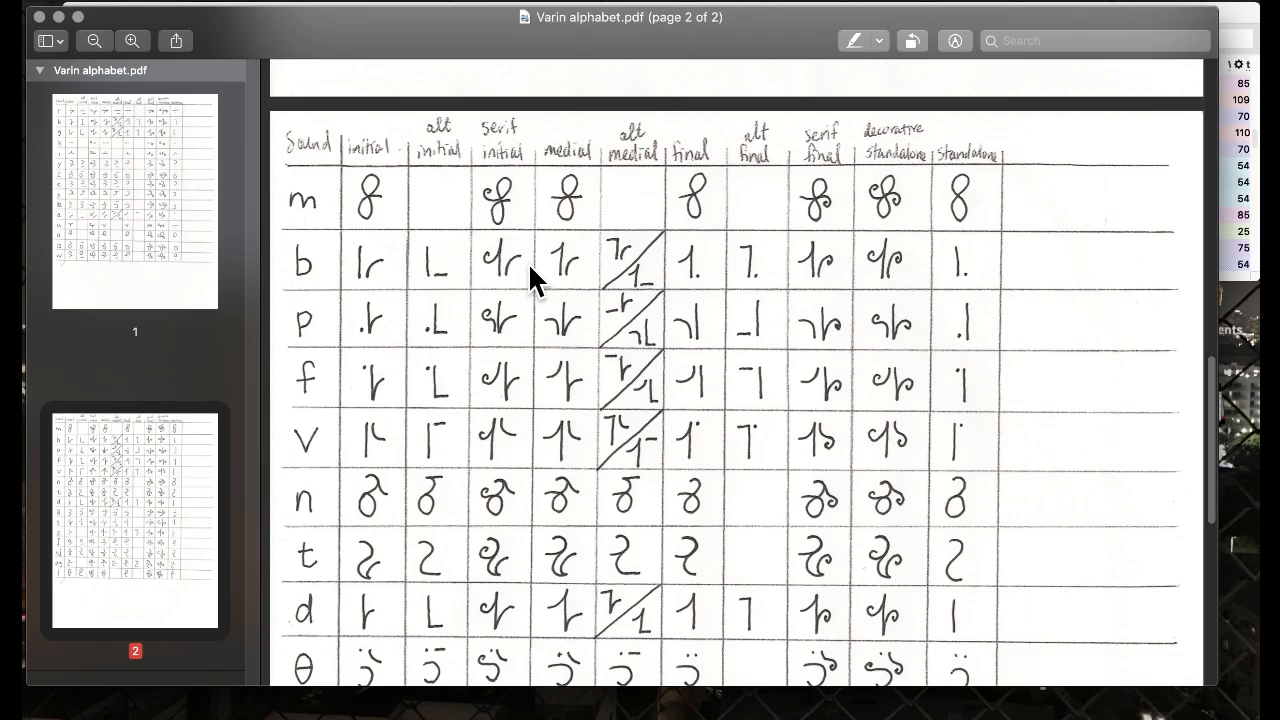
scroll(528, 262, "up", 20)
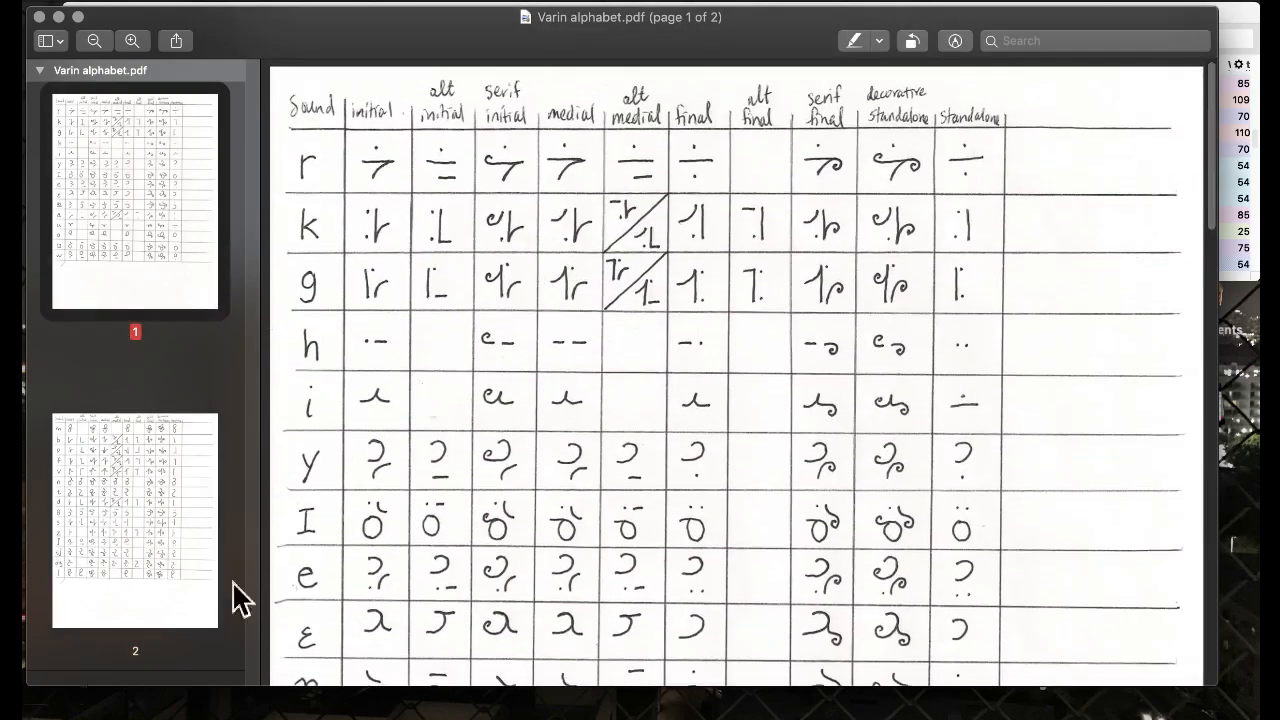
- Switch back to FontLab and look through the Varin font's standalone, final, initial and medial glyph cells
key("ctrl+Up")
left_click(749, 251)
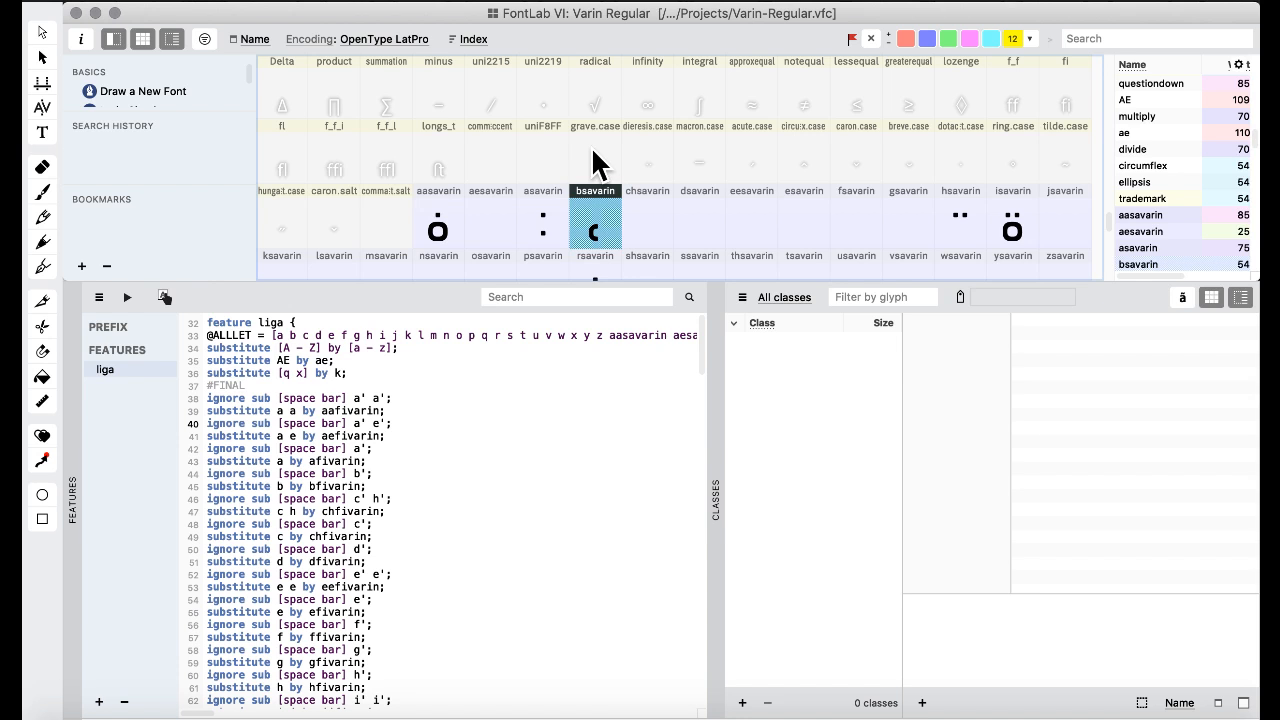
scroll(595, 163, "down", 15)
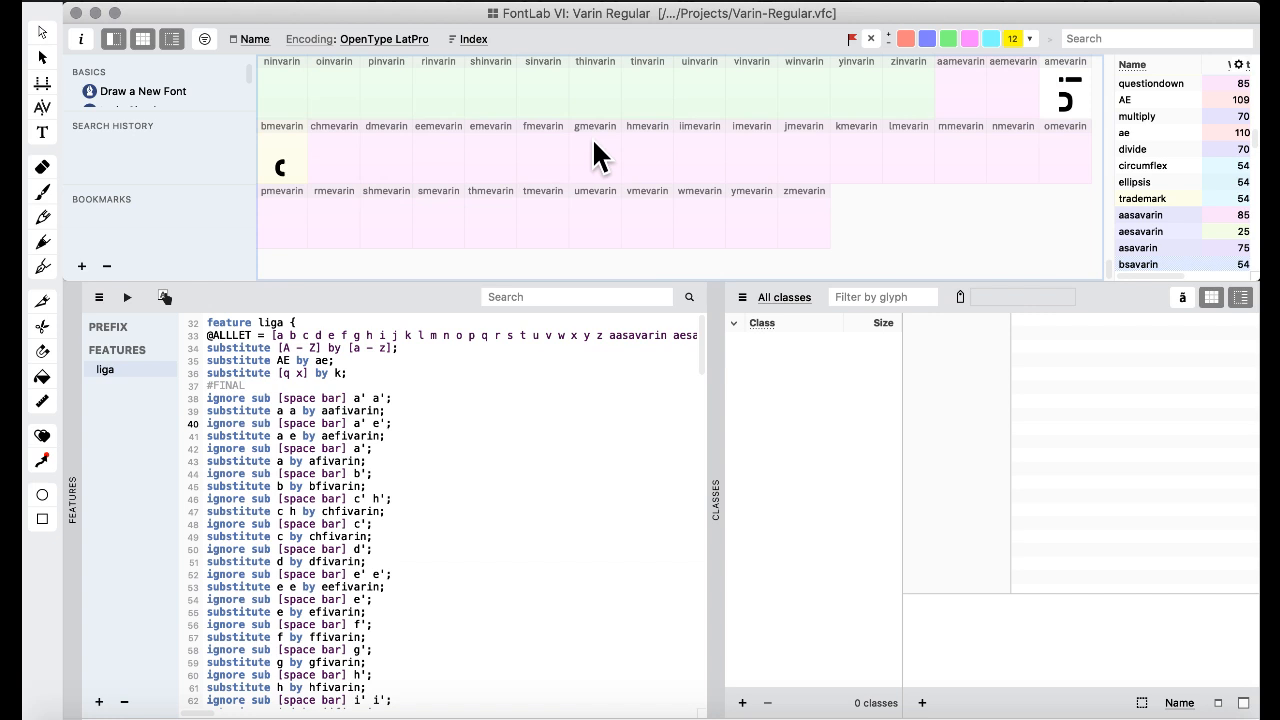
scroll(595, 155, "up", 10)
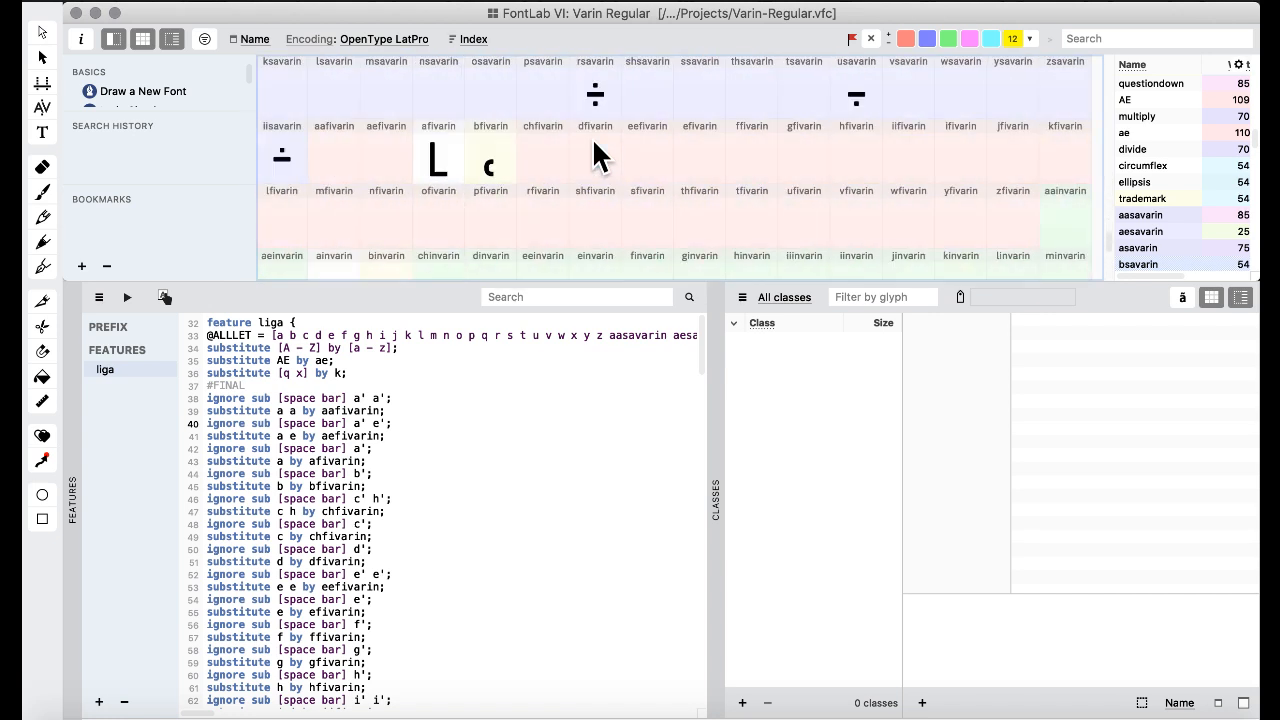
scroll(617, 131, "up", 2)
left_click(617, 131)
scroll(617, 131, "up", 3)
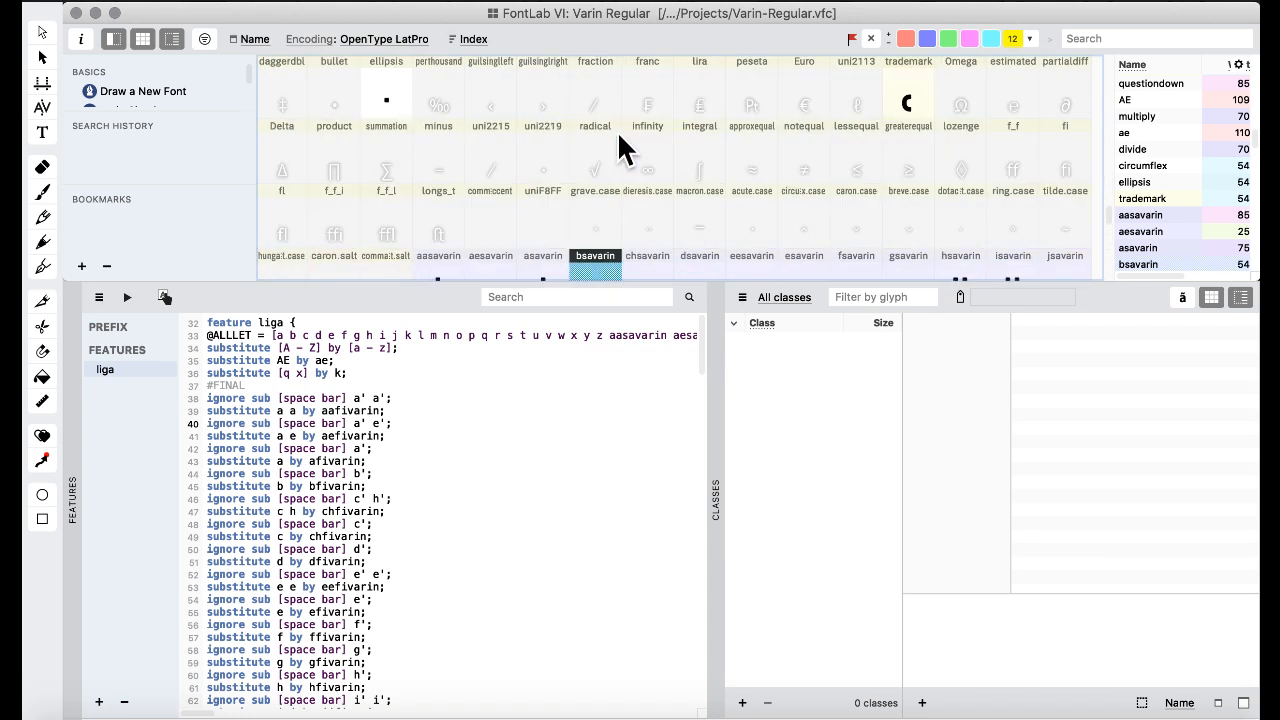
scroll(616, 133, "down", 5)
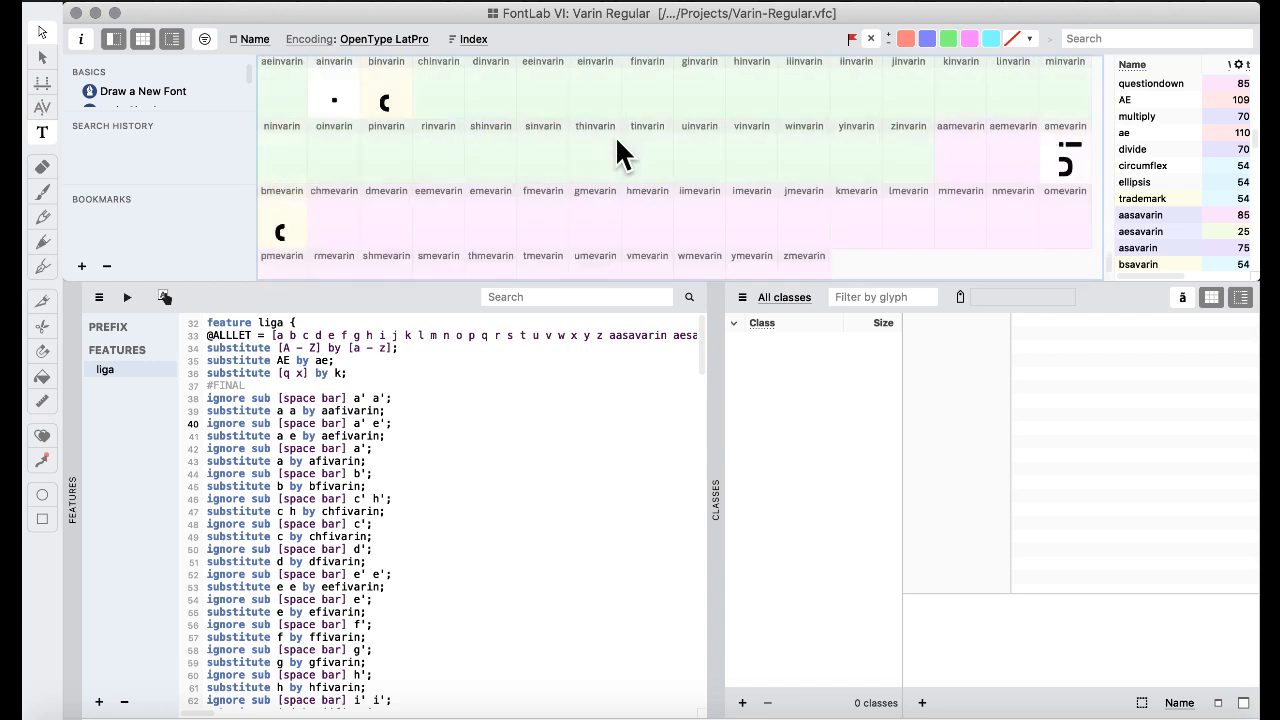
scroll(615, 135, "up", 4)
left_click(615, 135)
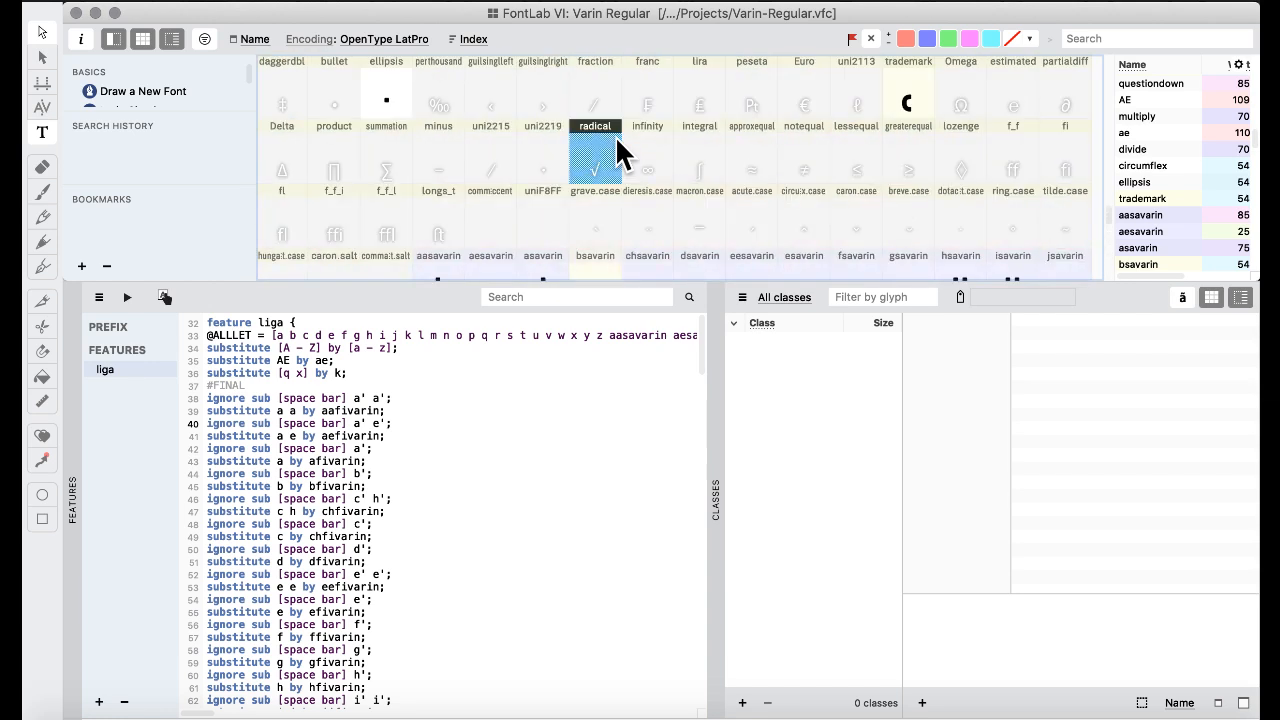
scroll(615, 135, "down", 10)
- Switch to the workspace with an enlarged font window and the Fonts, Layers & Masters, Elements and Transform panels
left_click(727, 3)
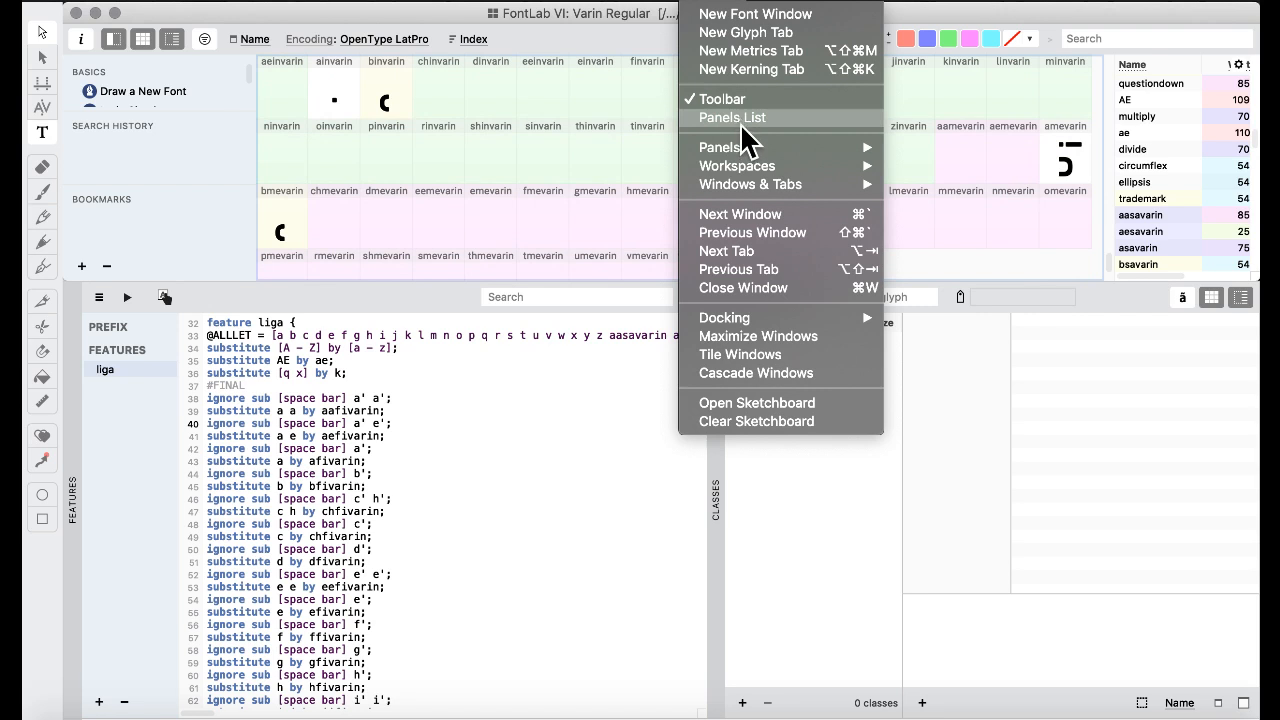
mouse_move(740, 166)
left_click(952, 167)
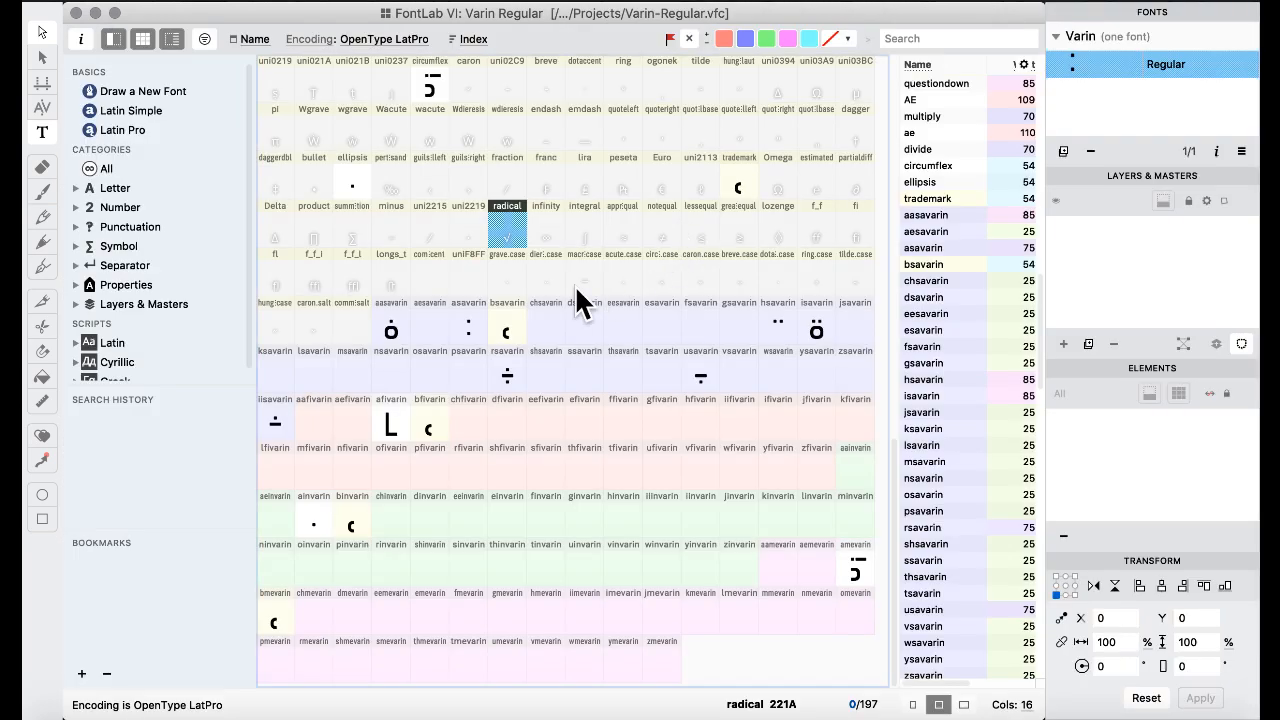
left_click(577, 292)
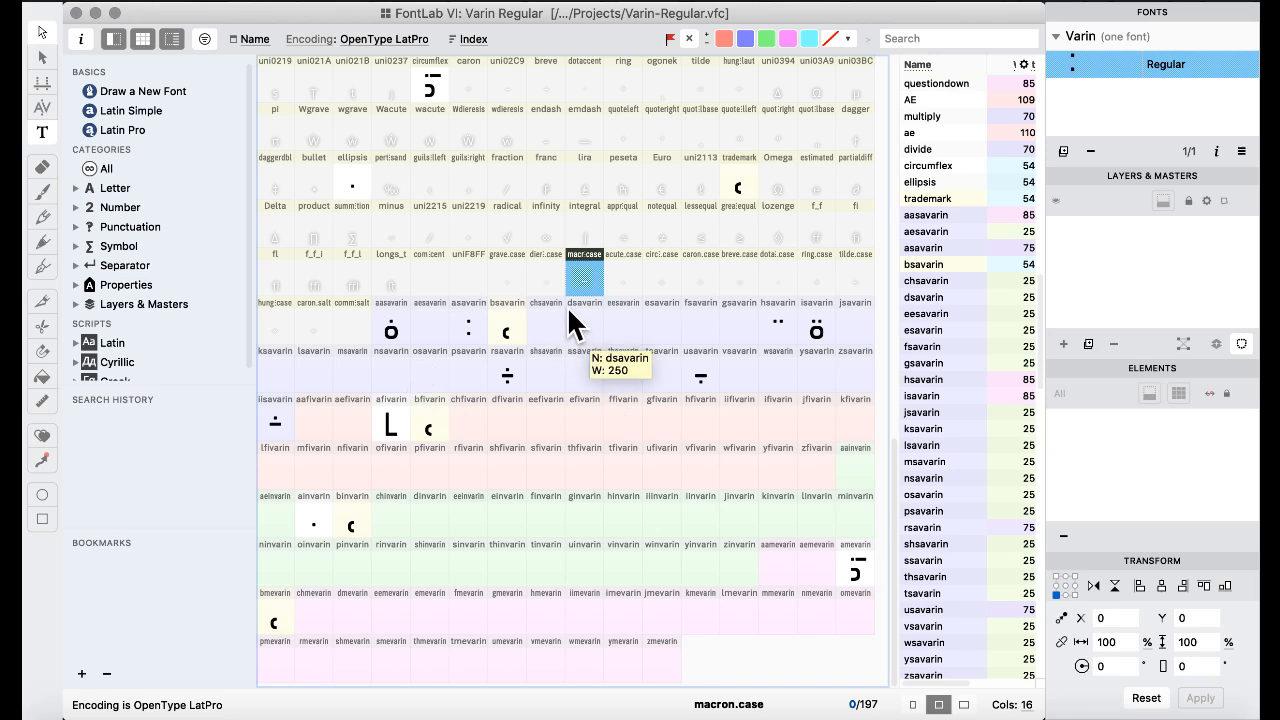
- Switch to Varin alphabet.pdf and review the letter forms from page 1 down to the start of page 2
key("ctrl+Up")
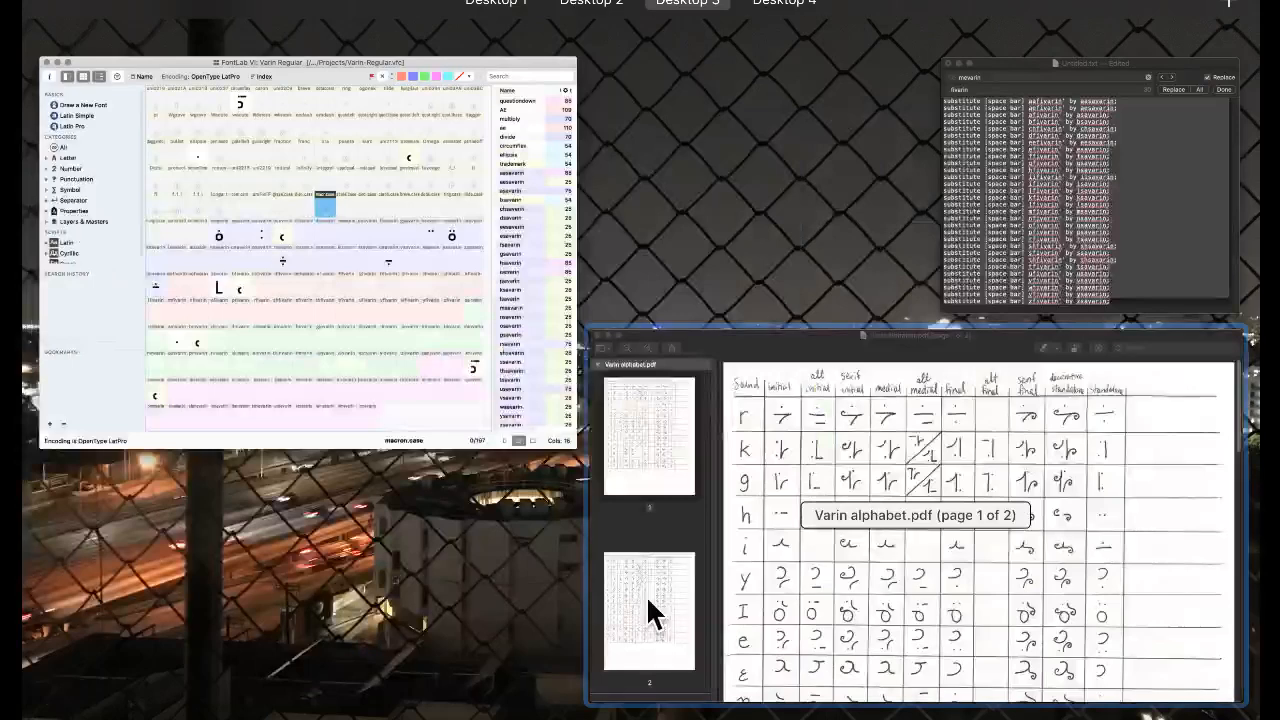
left_click(777, 492)
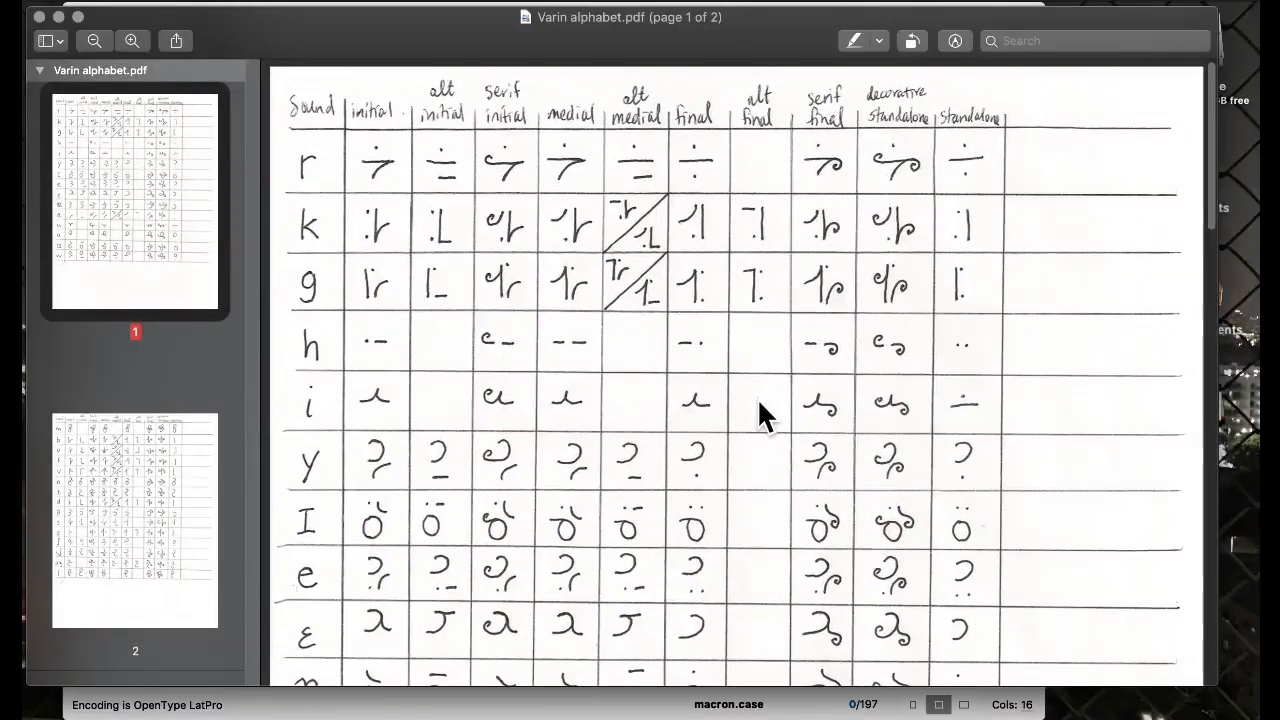
scroll(692, 388, "down", 2)
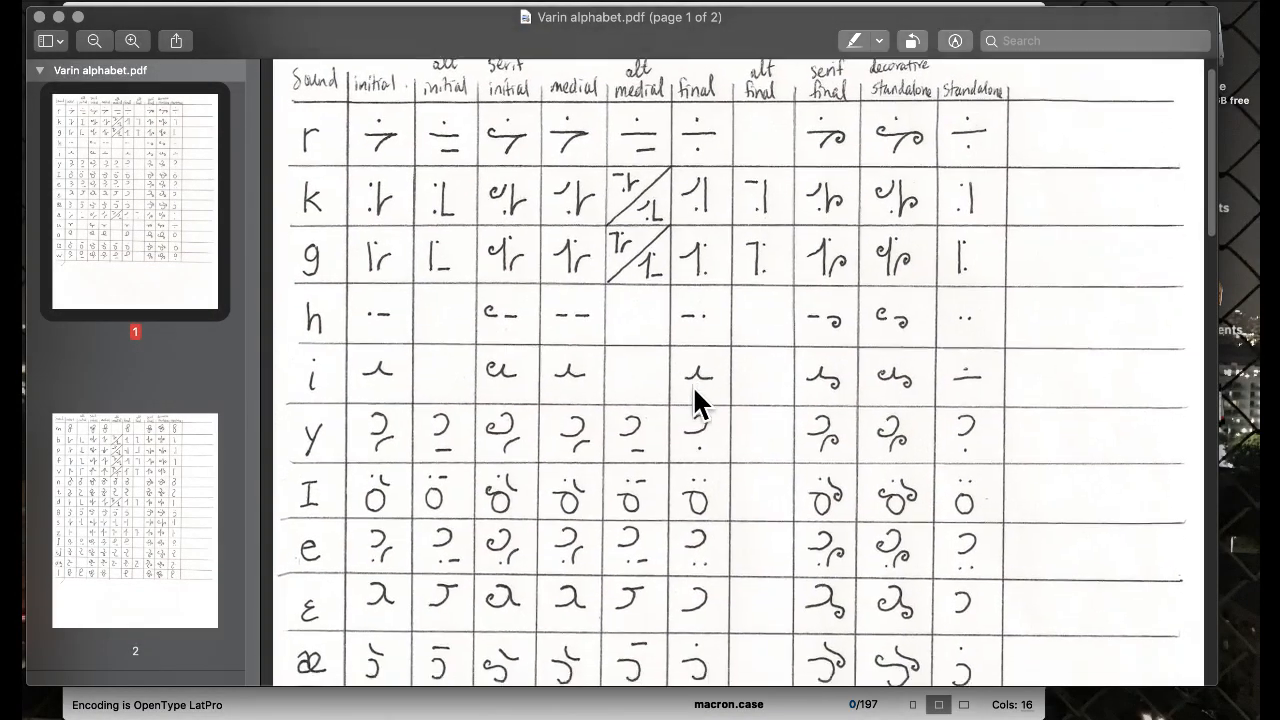
scroll(692, 388, "down", 20)
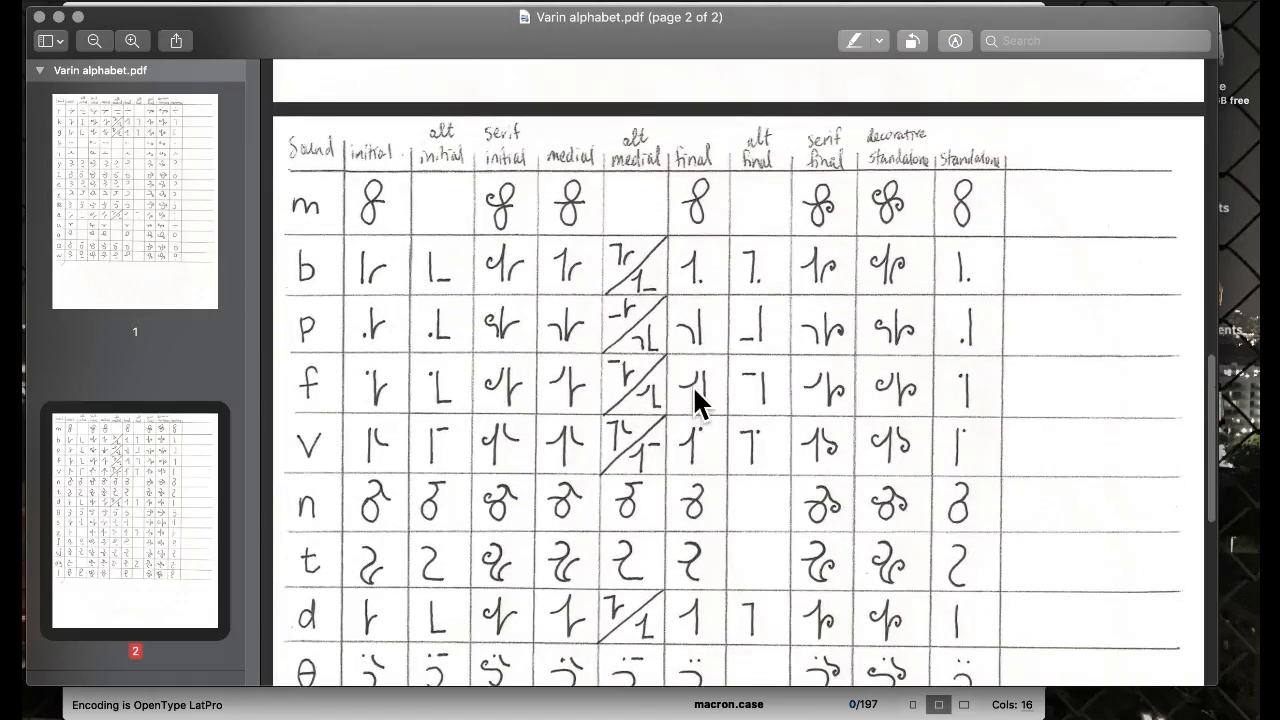
- Return to FontLab and review the Varin glyph grid from the basic letters and the questiondown glyph to the custom varin glyphs
key("ctrl+Up")
left_click(404, 289)
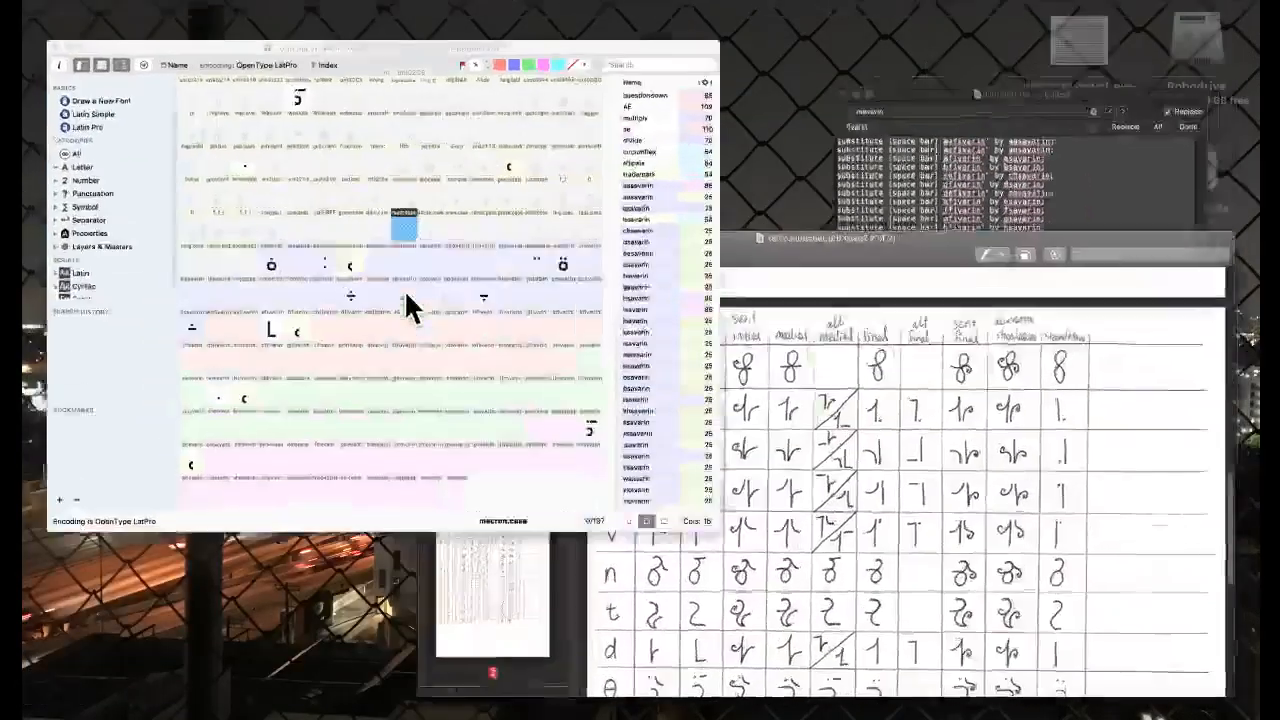
scroll(667, 356, "up", 10)
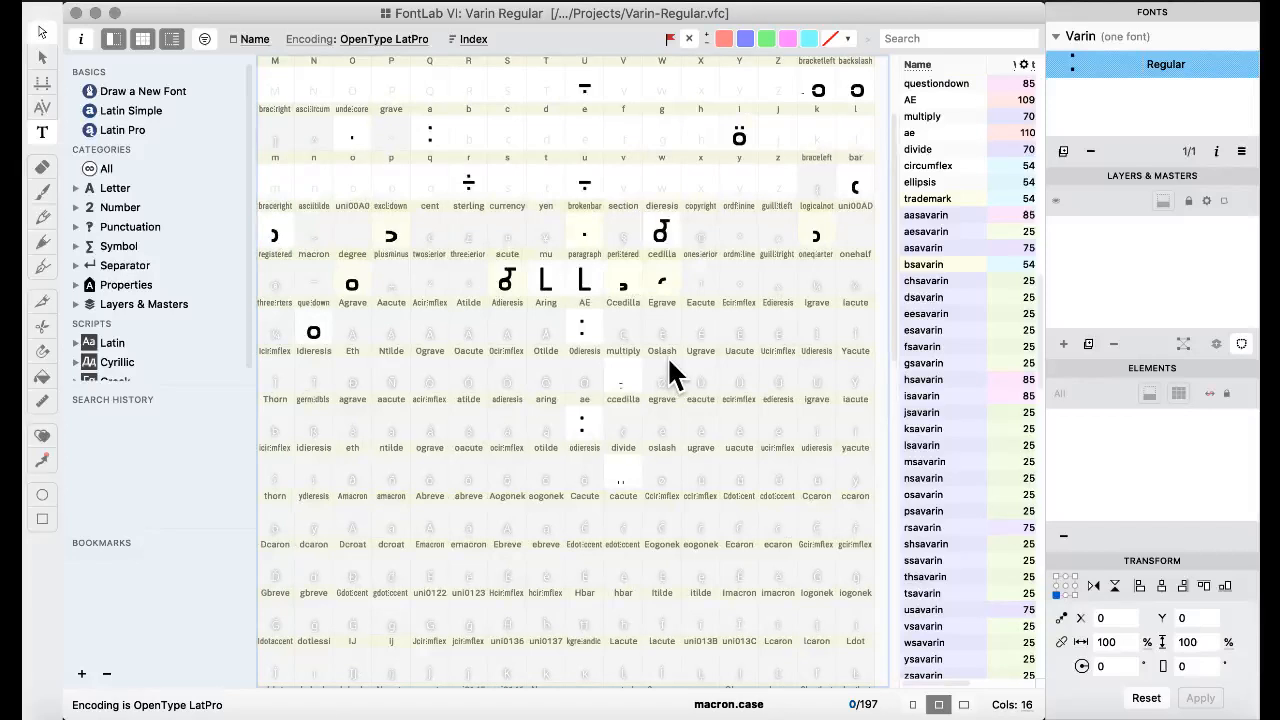
scroll(667, 356, "down", 8)
scroll(667, 356, "up", 9)
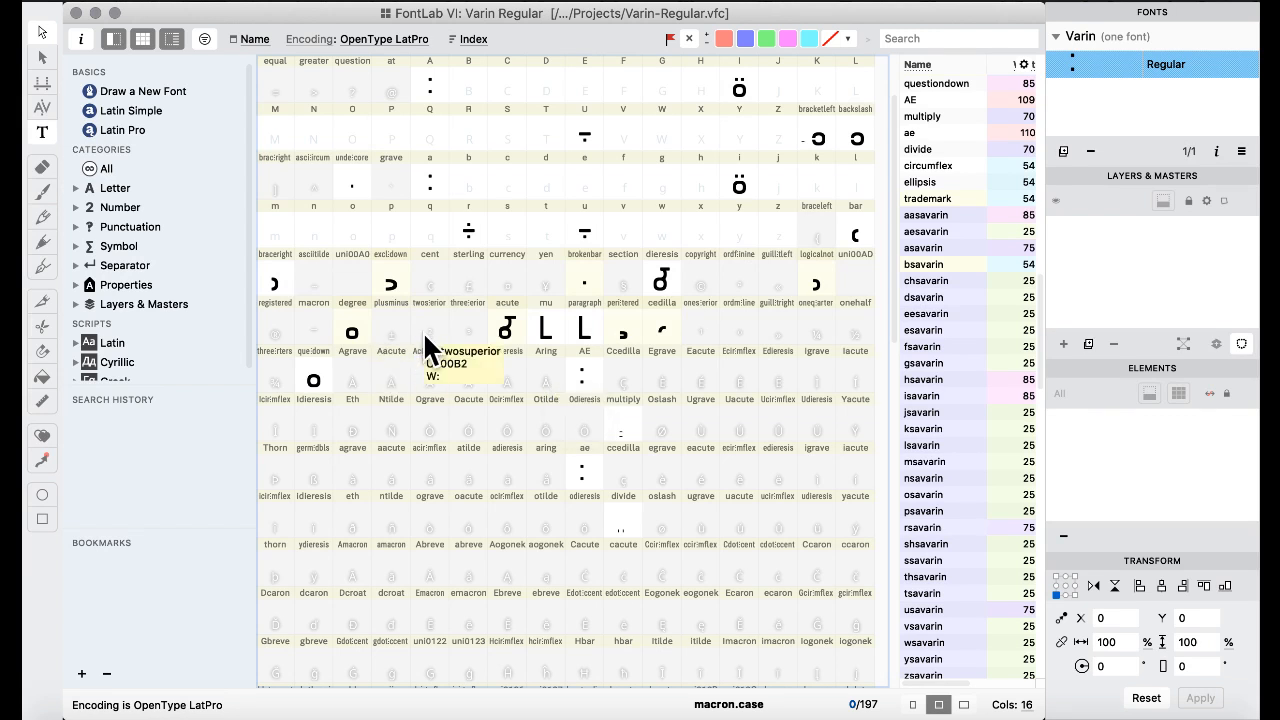
left_click(320, 368)
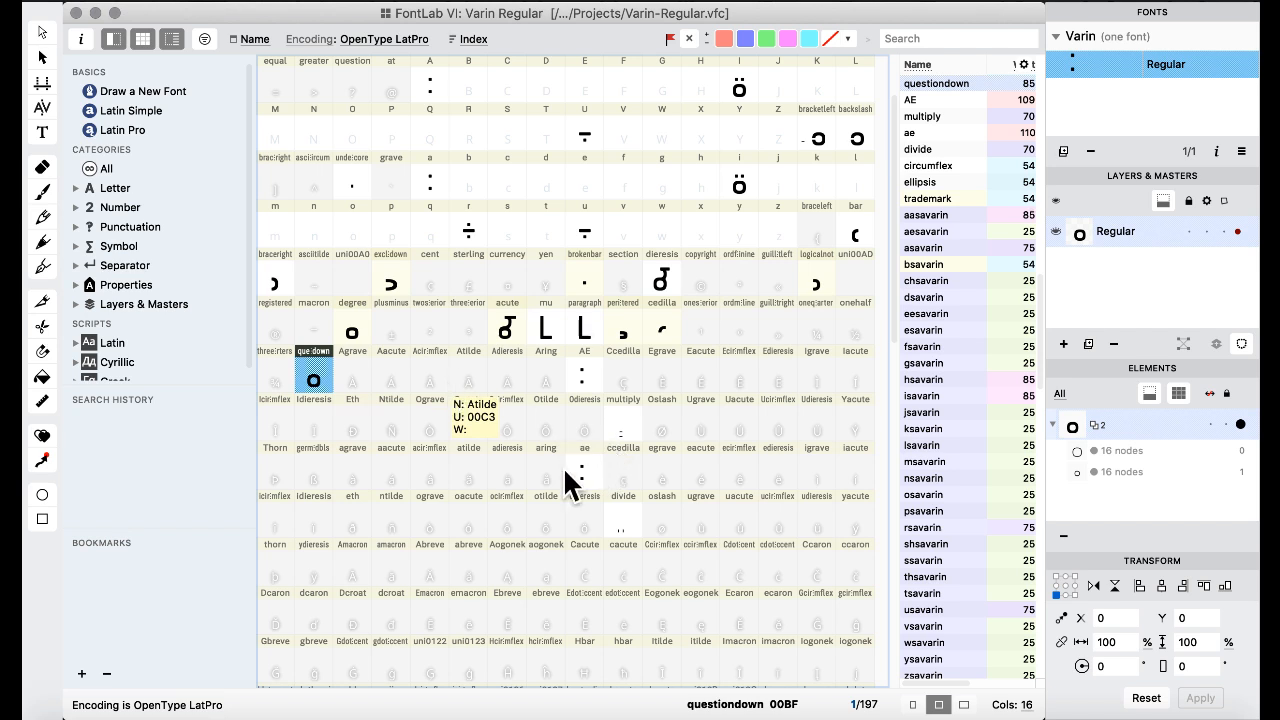
key("ctrl+Up")
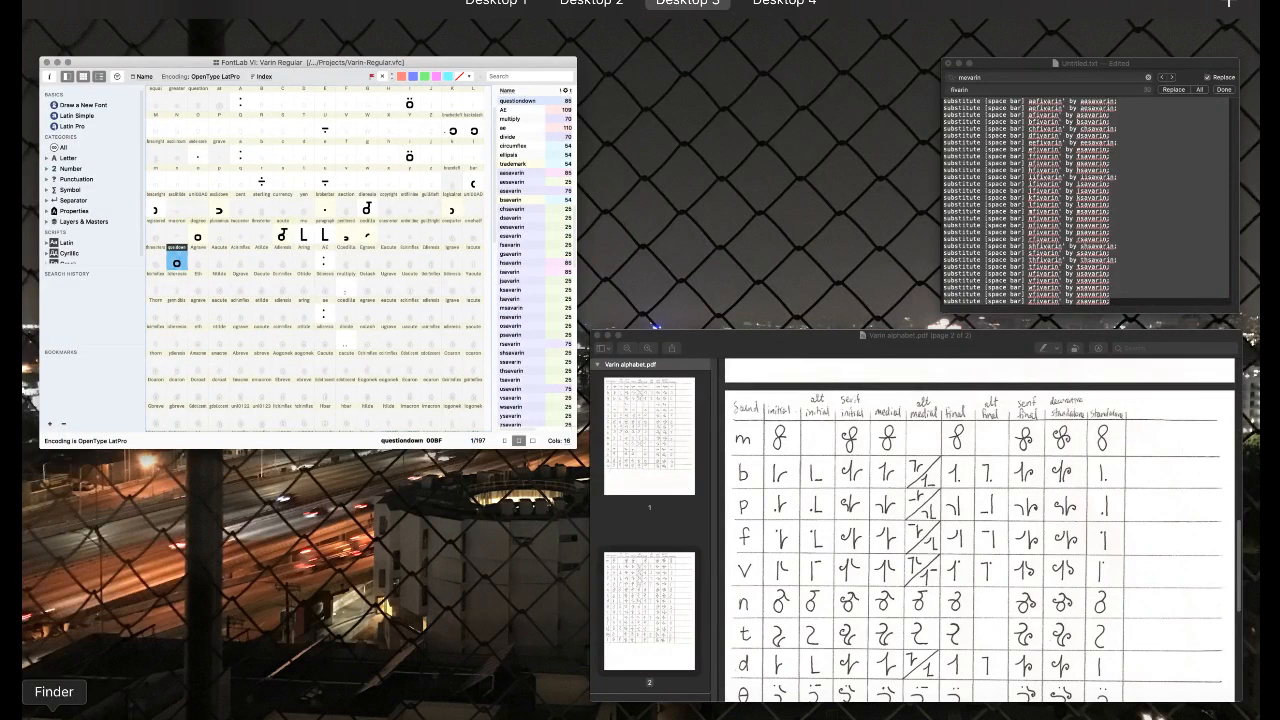
left_click(487, 568)
scroll(513, 508, "down", 10)
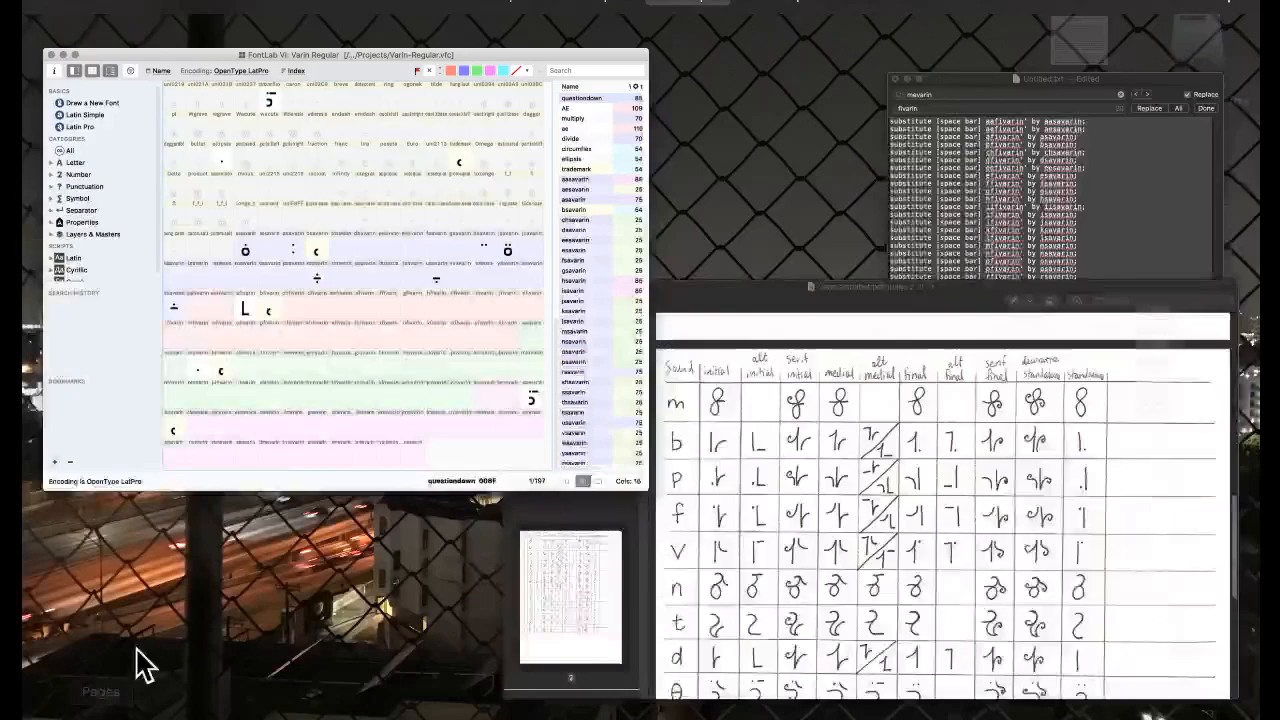
- Switch to OBS on Desktop 4 and hide the Display Capture source
key("ctrl+Up")
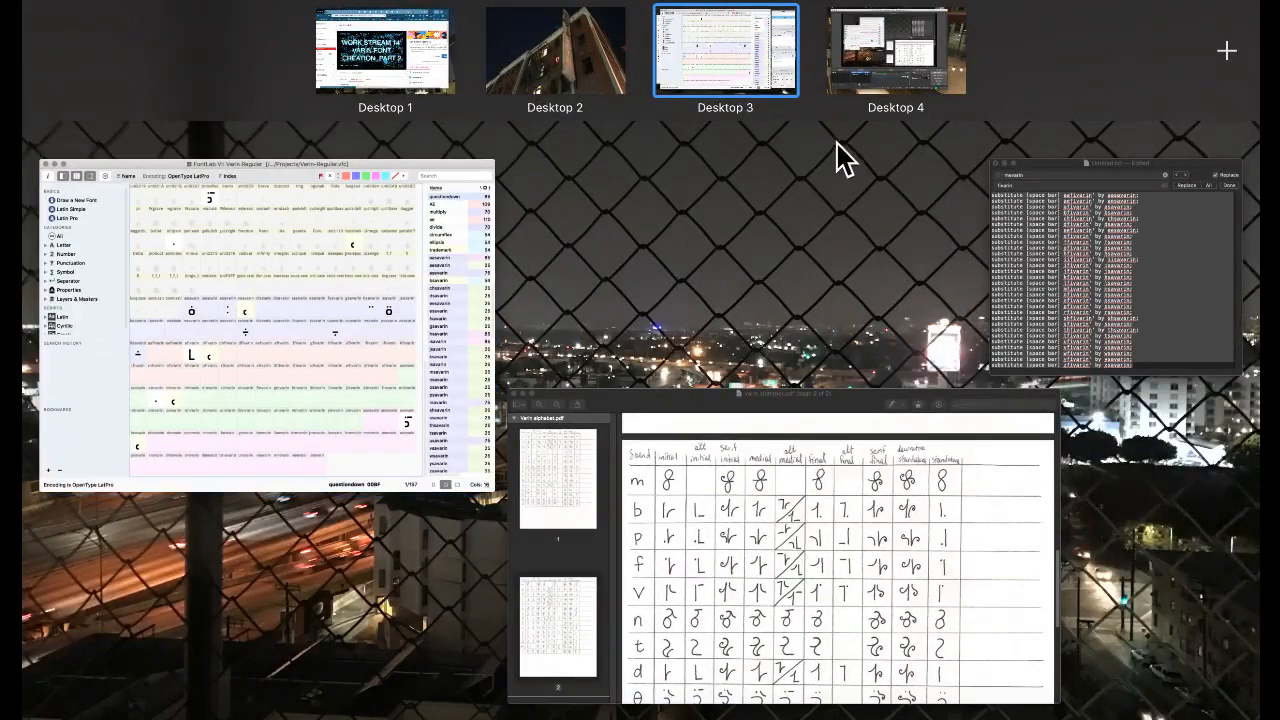
left_click(857, 57)
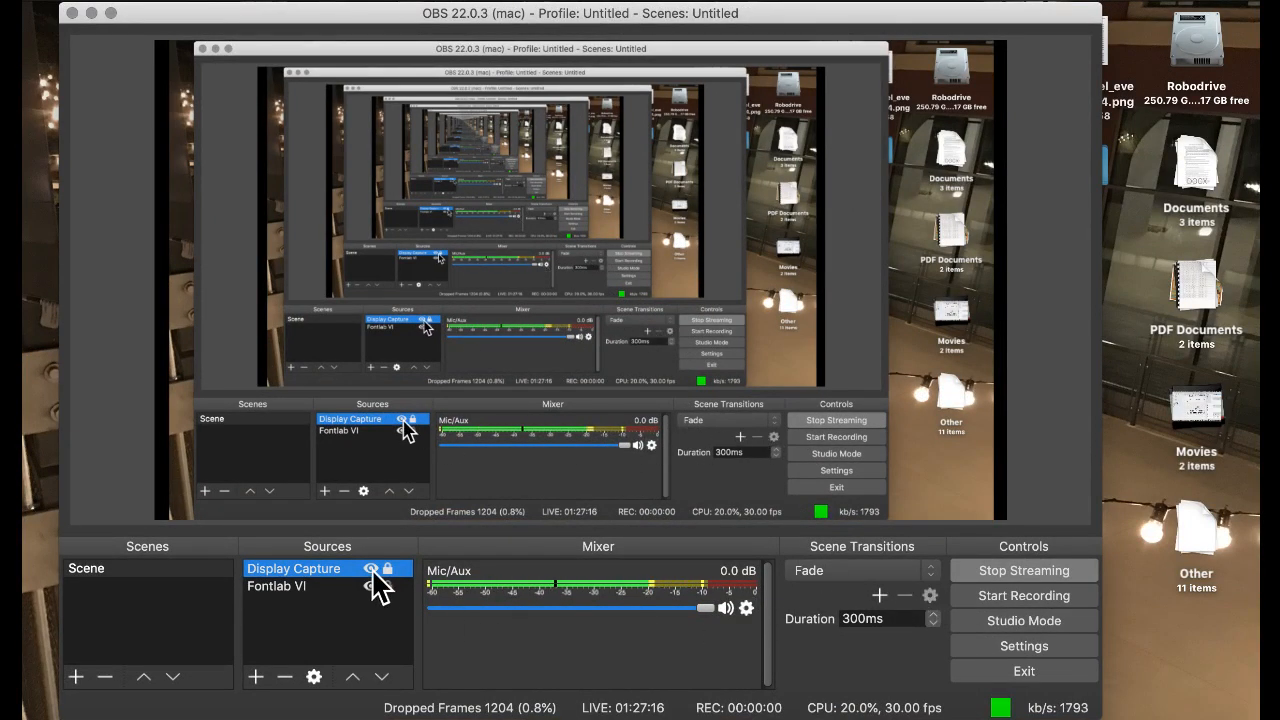
left_click(371, 568)
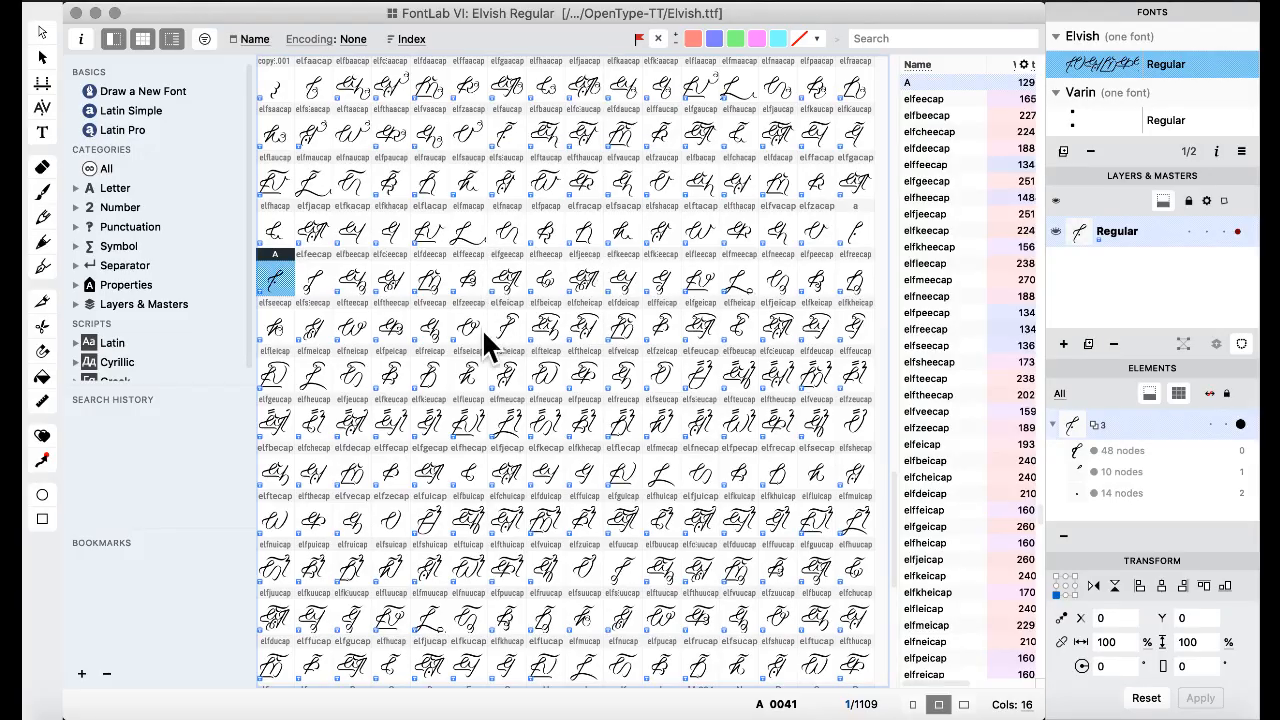
- Look through the glyph grid of Elvish.ttf in FontLab, from the custom elf glyphs to the .notdef row
scroll(565, 215, "up", 3)
scroll(565, 215, "up", 10)
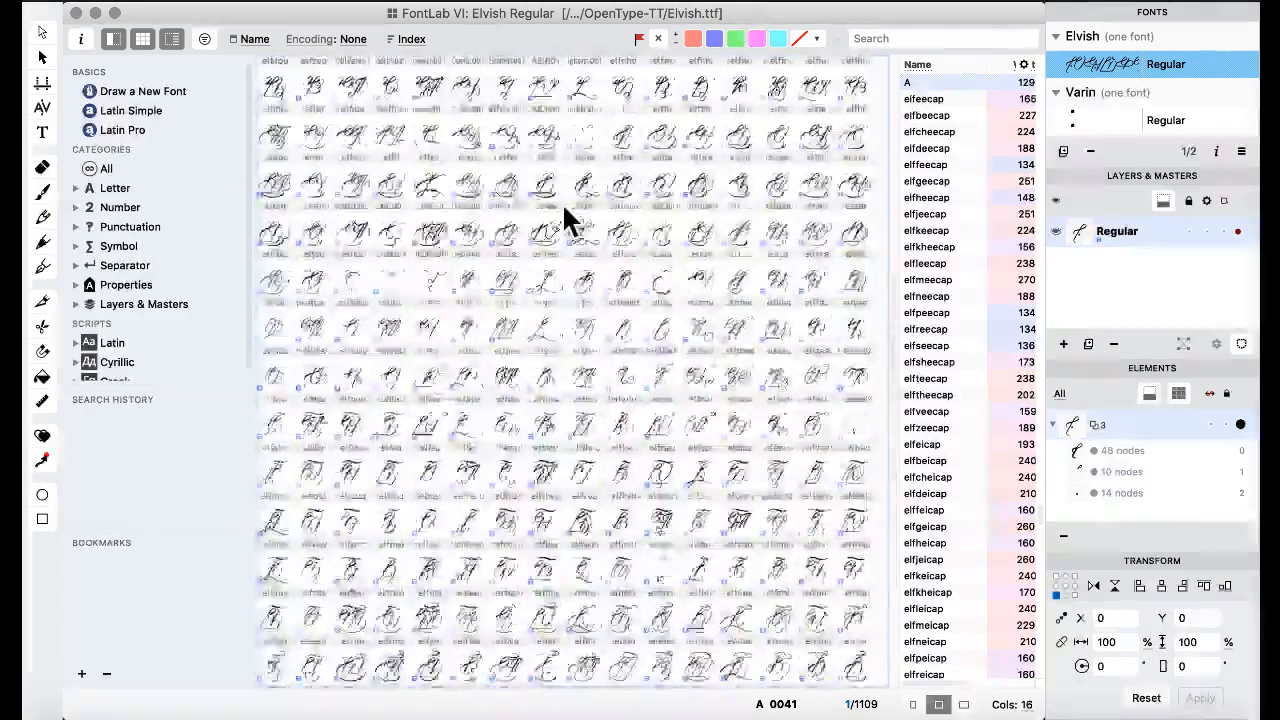
scroll(565, 215, "up", 8)
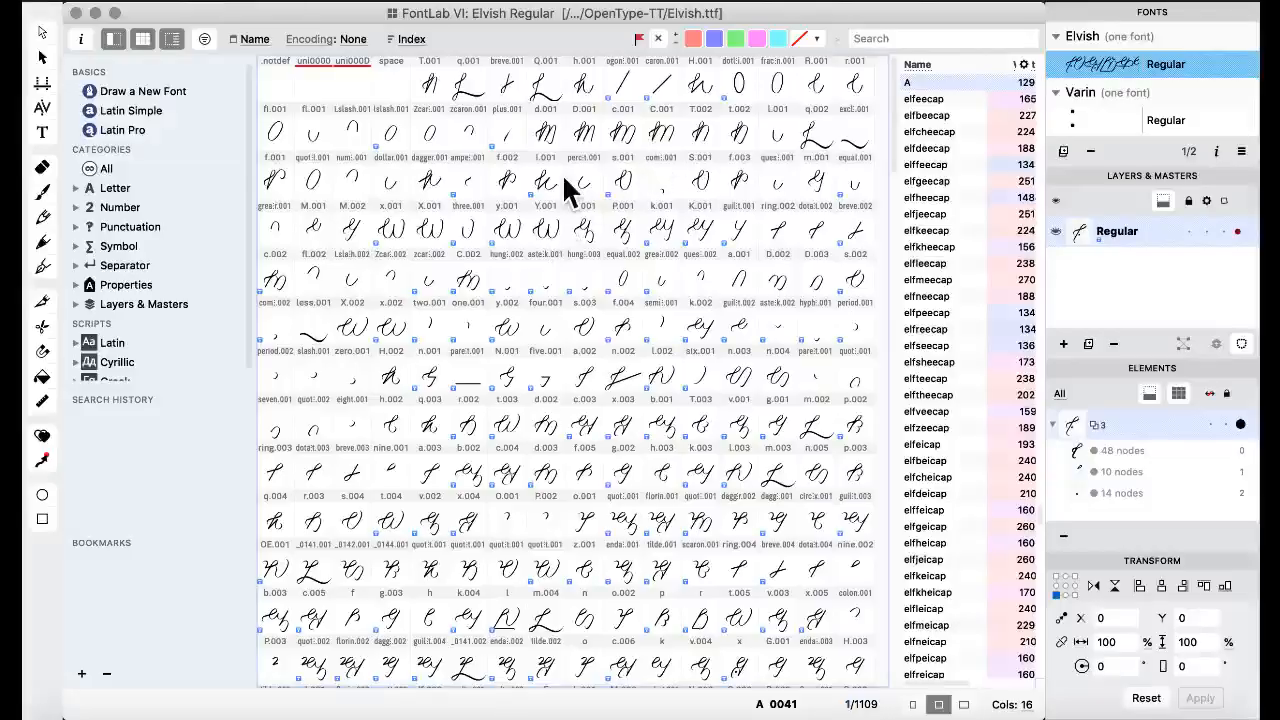
scroll(545, 185, "up", 10)
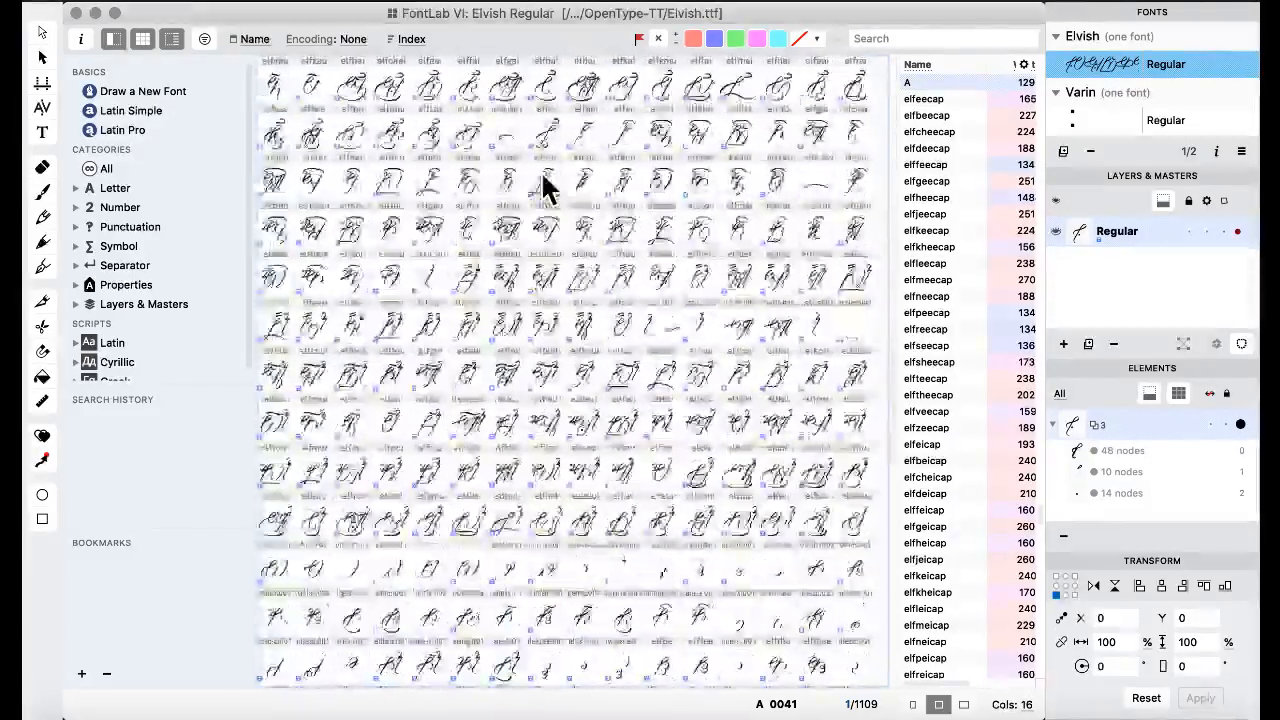
scroll(545, 185, "up", 3)
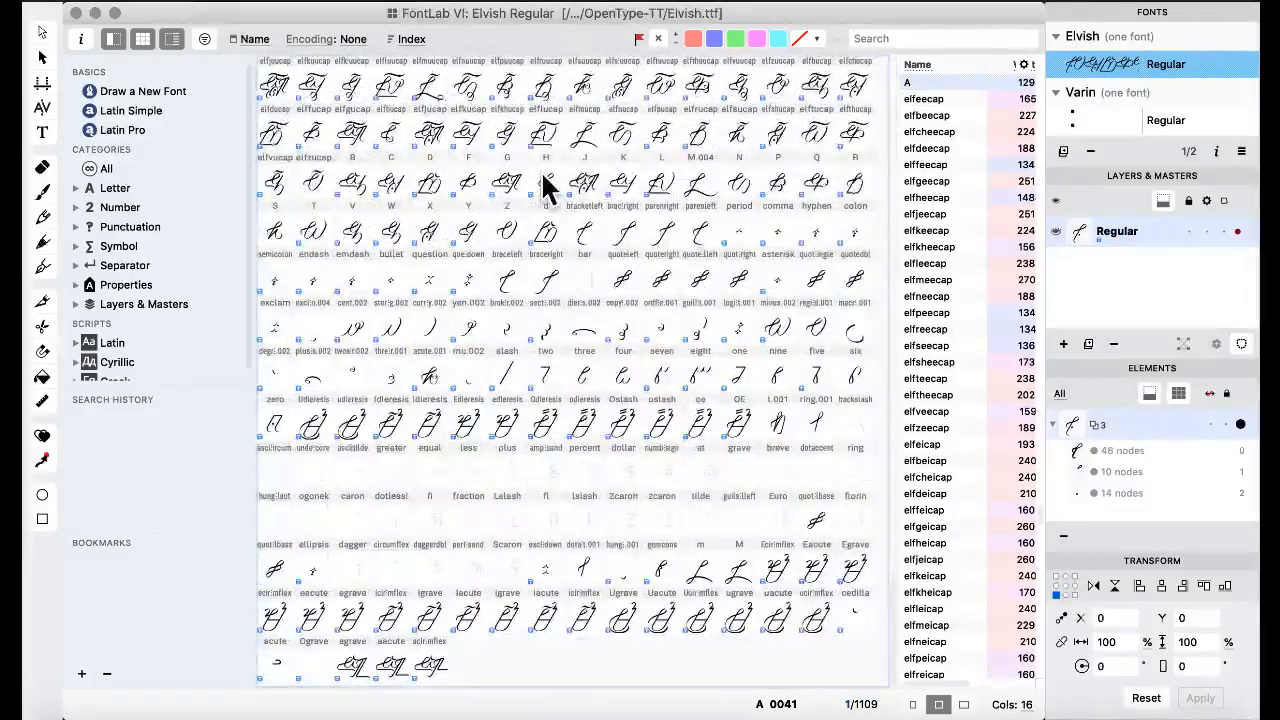
scroll(510, 268, "up", 5)
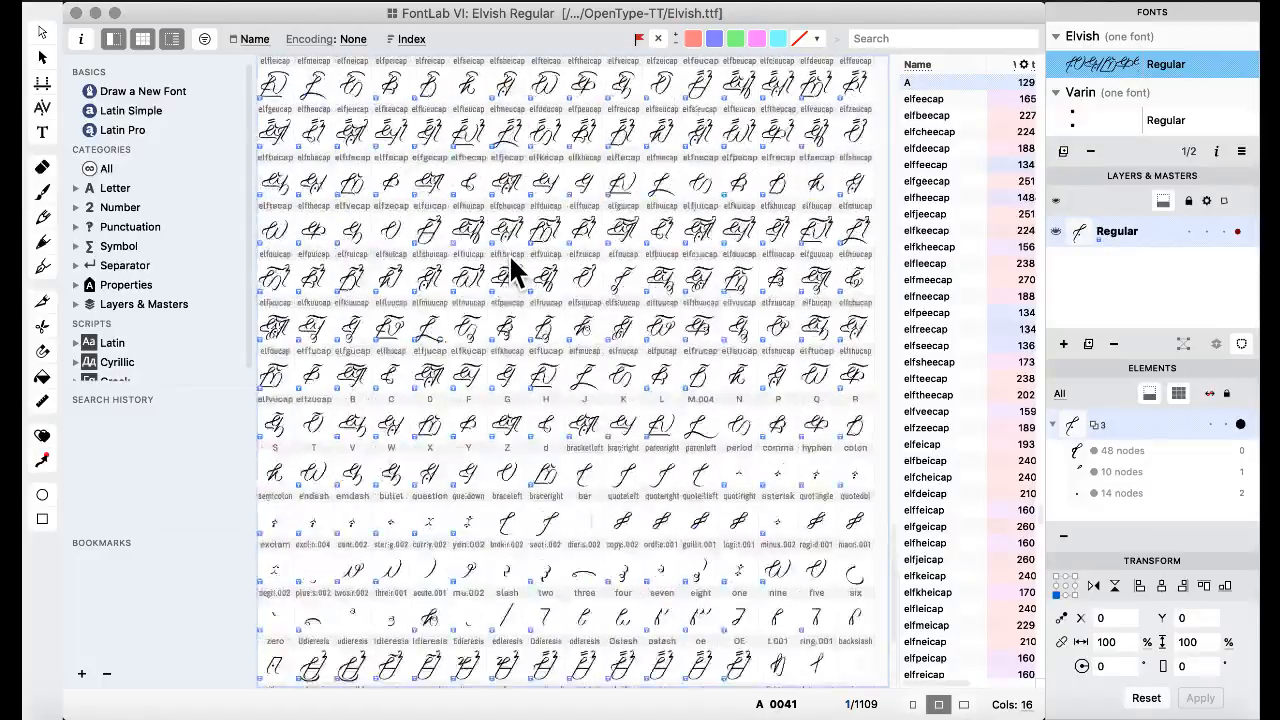
scroll(510, 268, "up", 10)
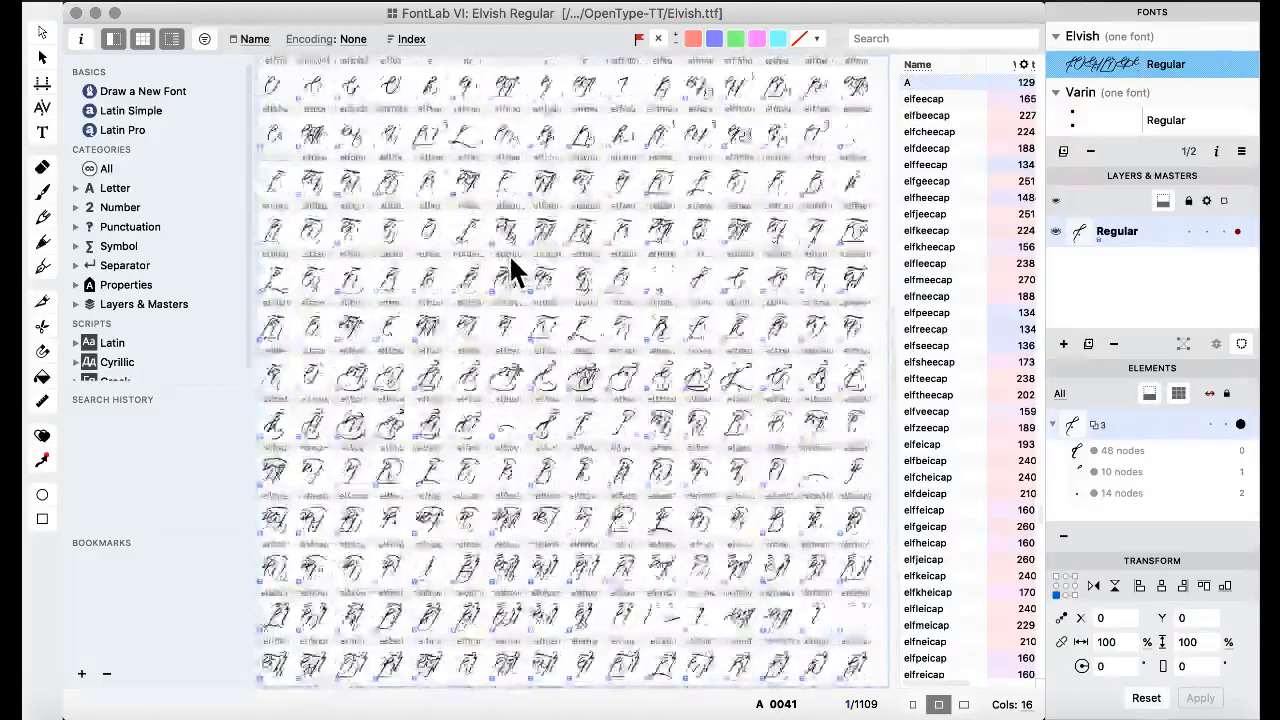
scroll(510, 268, "up", 8)
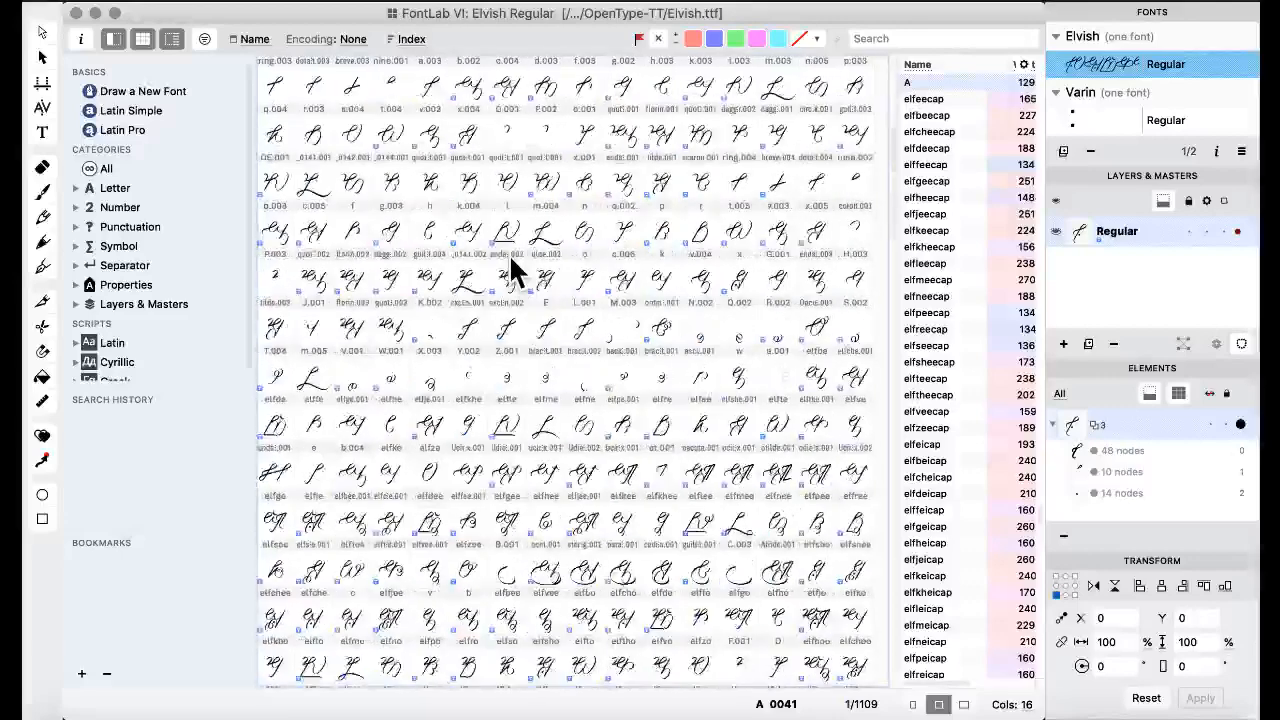
scroll(509, 255, "down", 5)
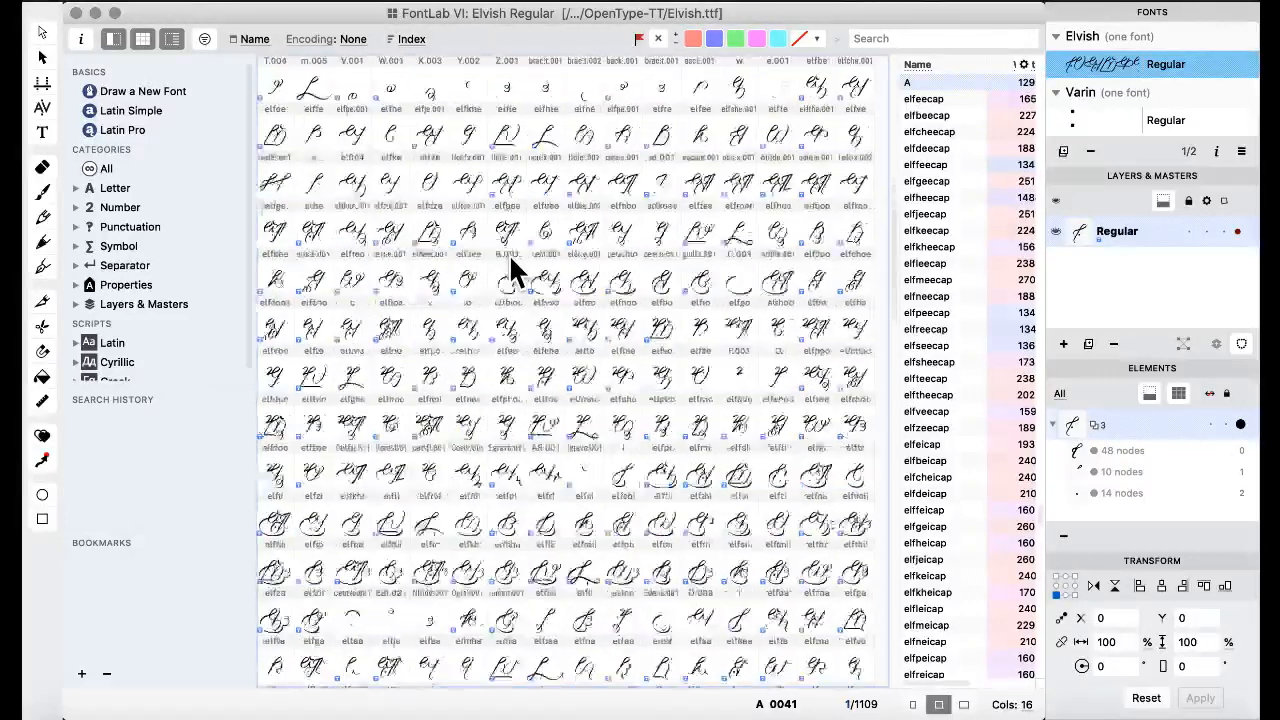
scroll(509, 266, "up", 10)
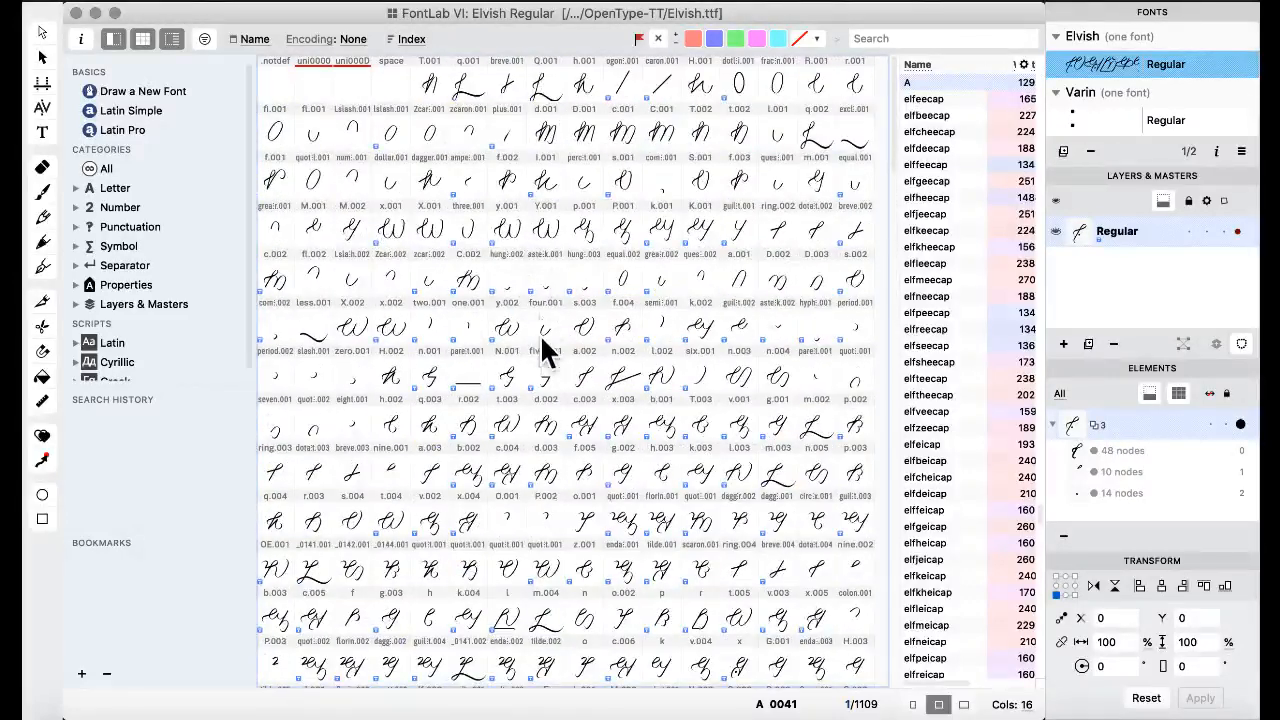
- Open the list of available encodings for the Elvish font
left_click(349, 39)
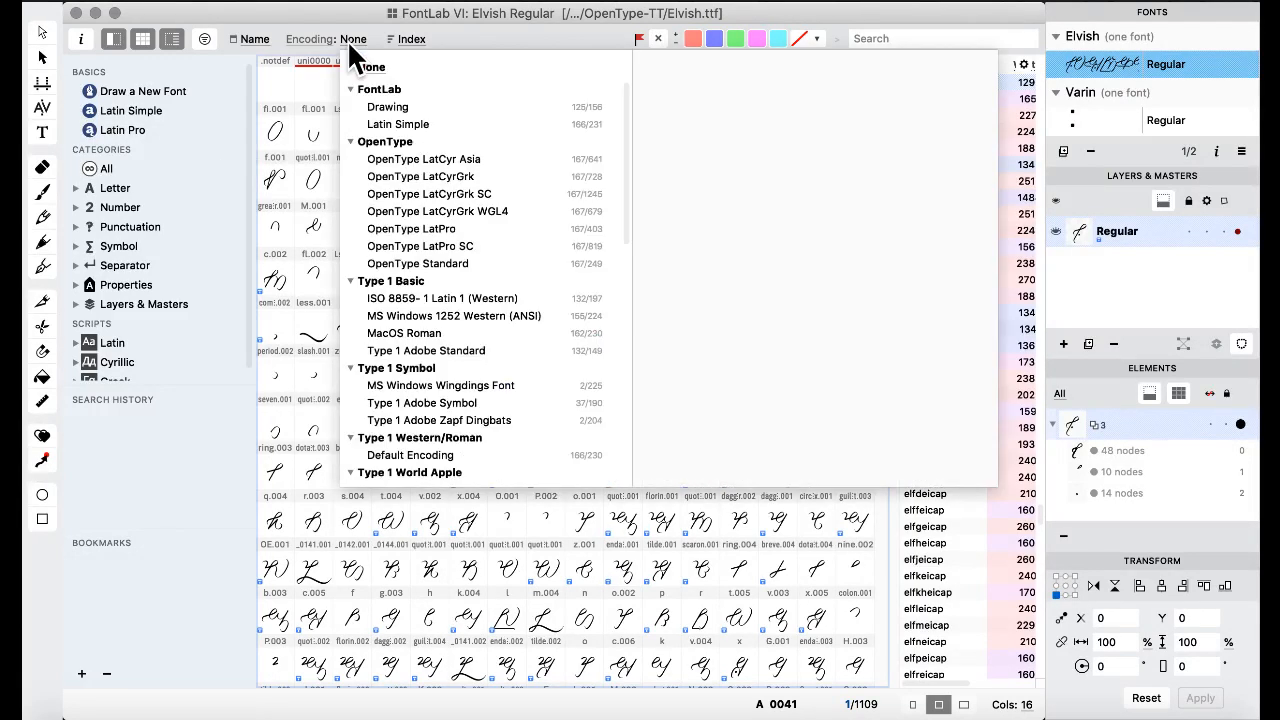
- Set the glyph grid's encoding to Latin Simple
left_click(401, 117)
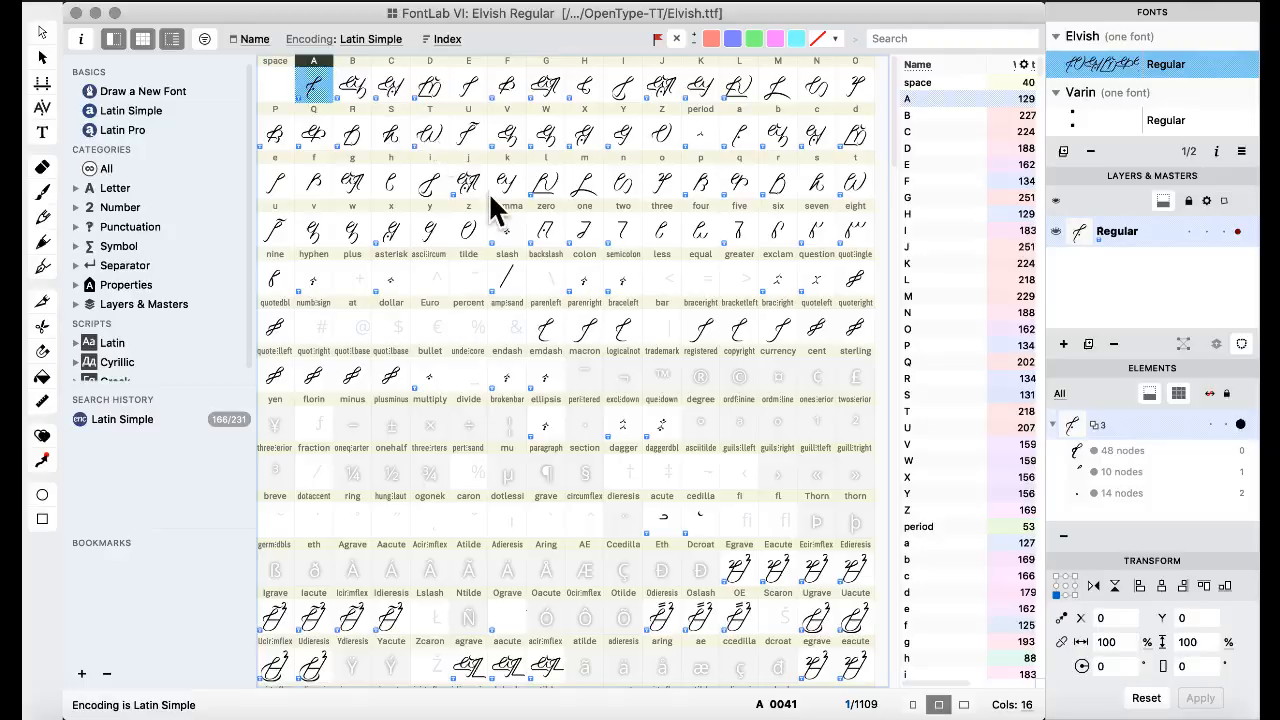
- Look through the Elvish font's glyph grid, including the unencoded alternates and ligature glyphs after the Latin Simple set
scroll(490, 195, "down", 20)
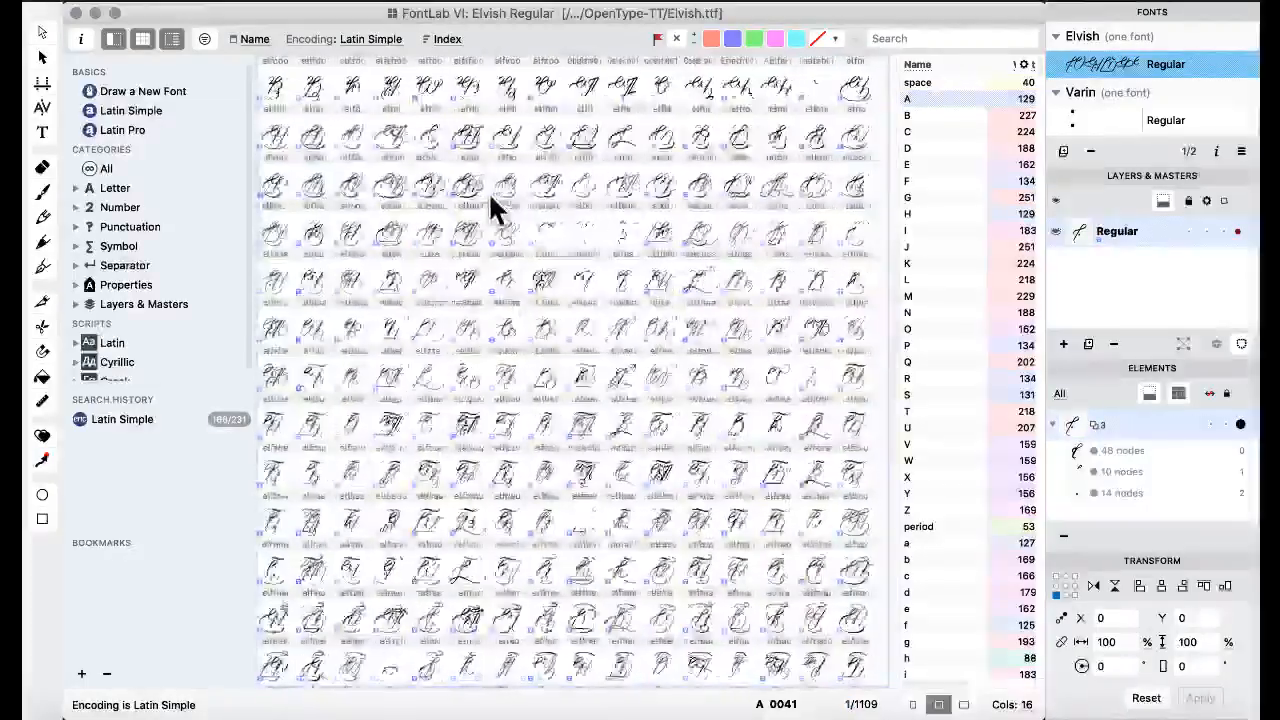
scroll(490, 195, "down", 15)
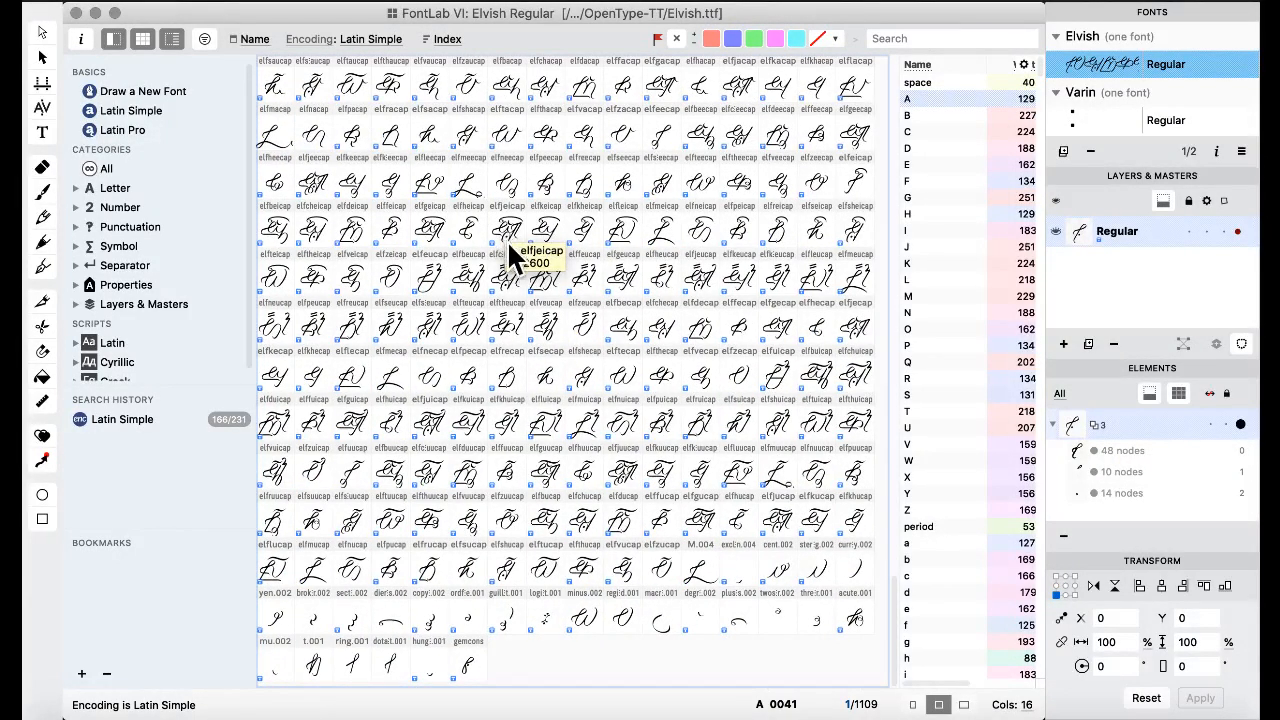
scroll(516, 258, "up", 10)
scroll(516, 258, "down", 10)
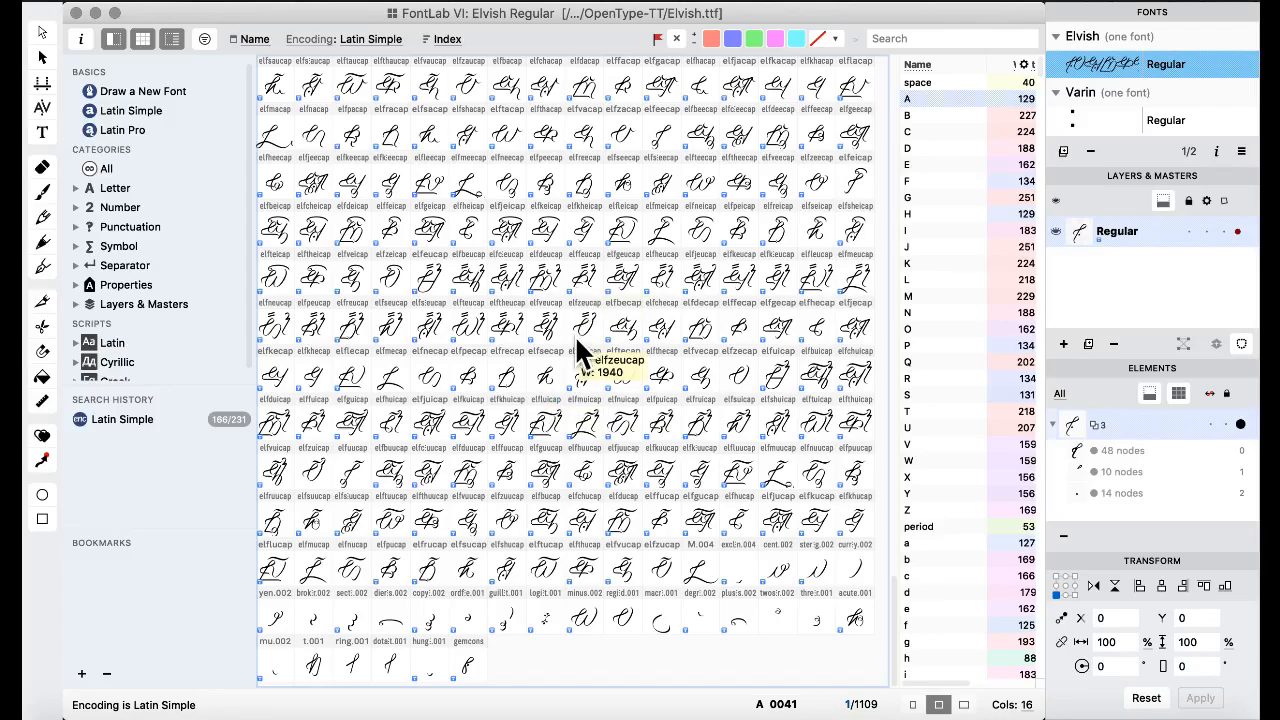
scroll(568, 360, "up", 4)
scroll(566, 350, "down", 5)
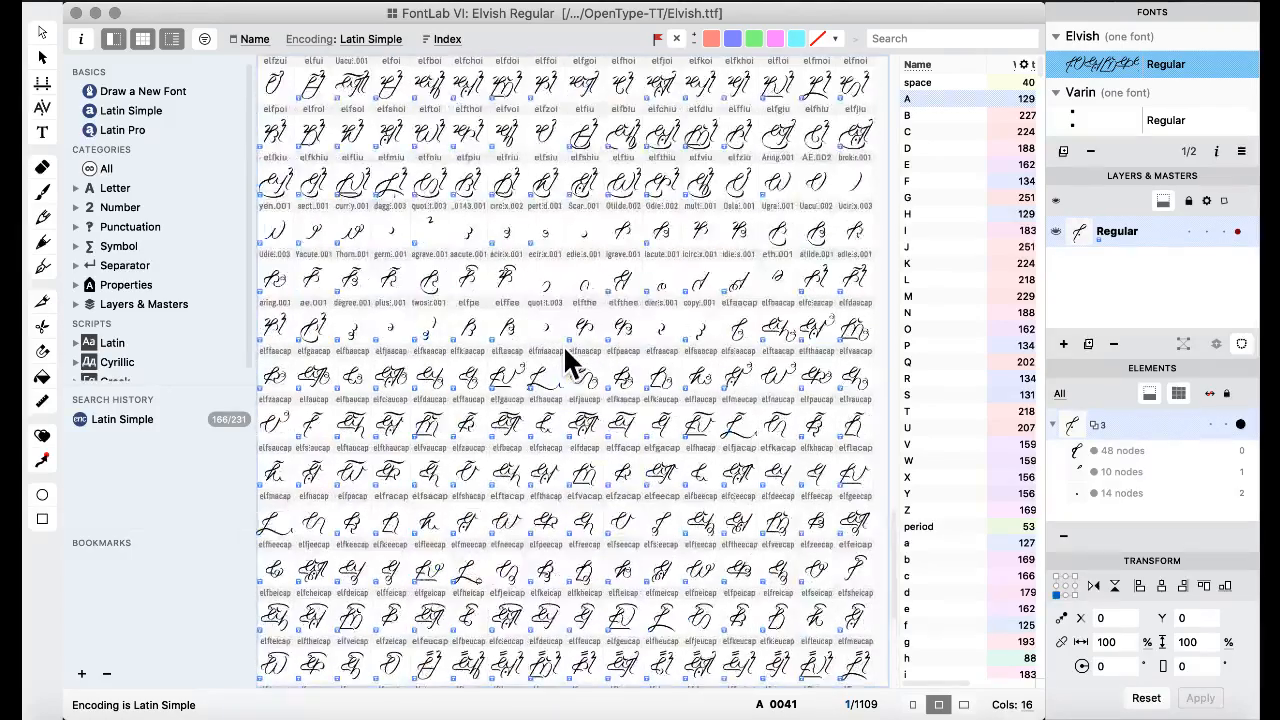
scroll(566, 350, "down", 5)
scroll(563, 345, "up", 6)
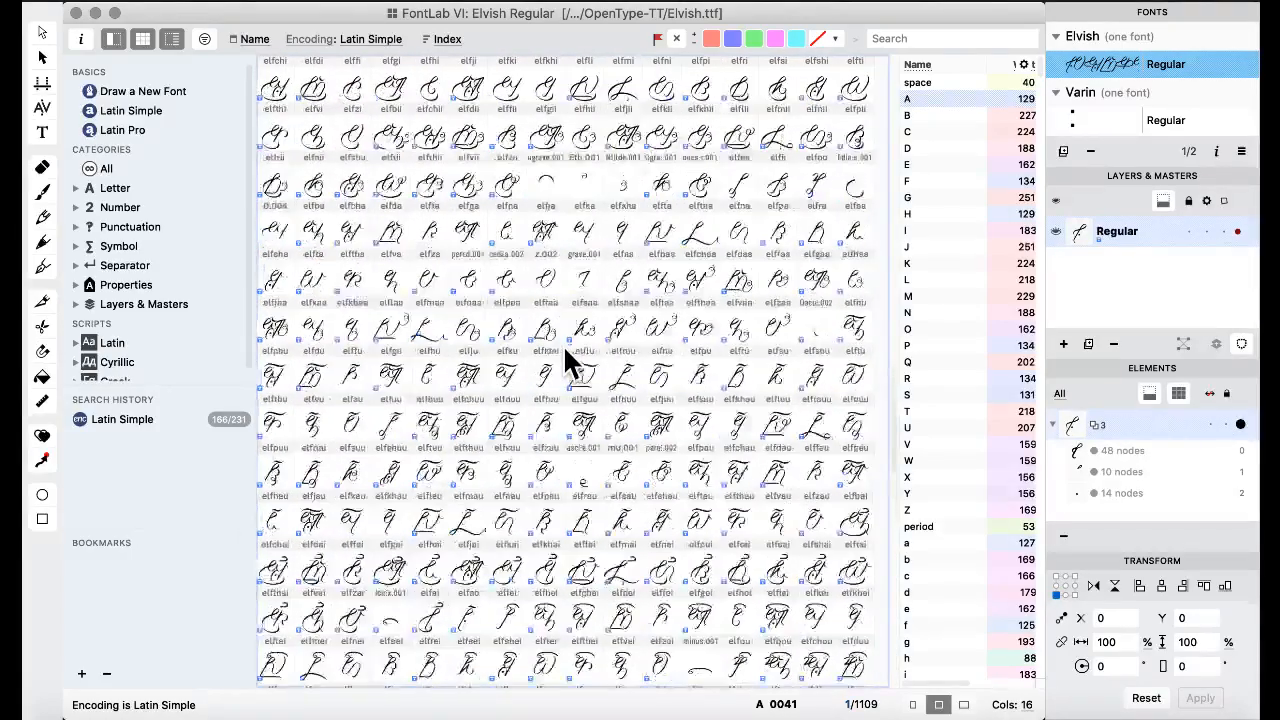
scroll(563, 344, "up", 10)
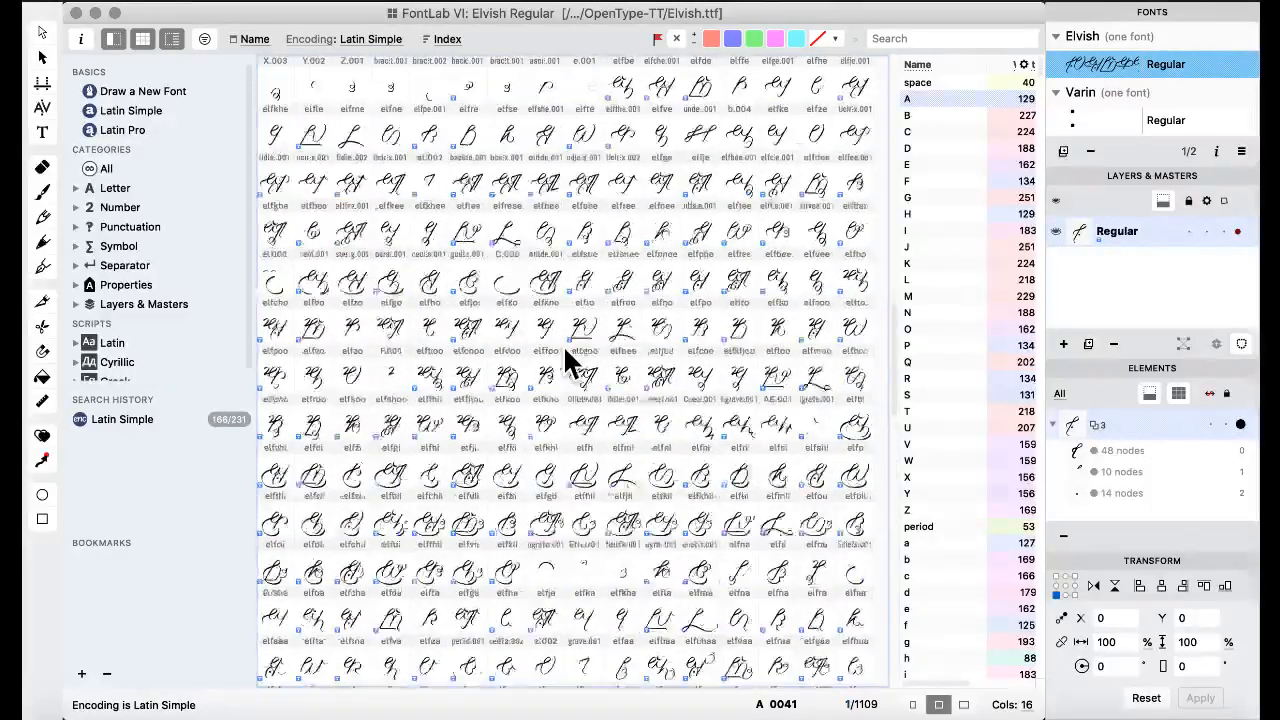
scroll(566, 352, "up", 5)
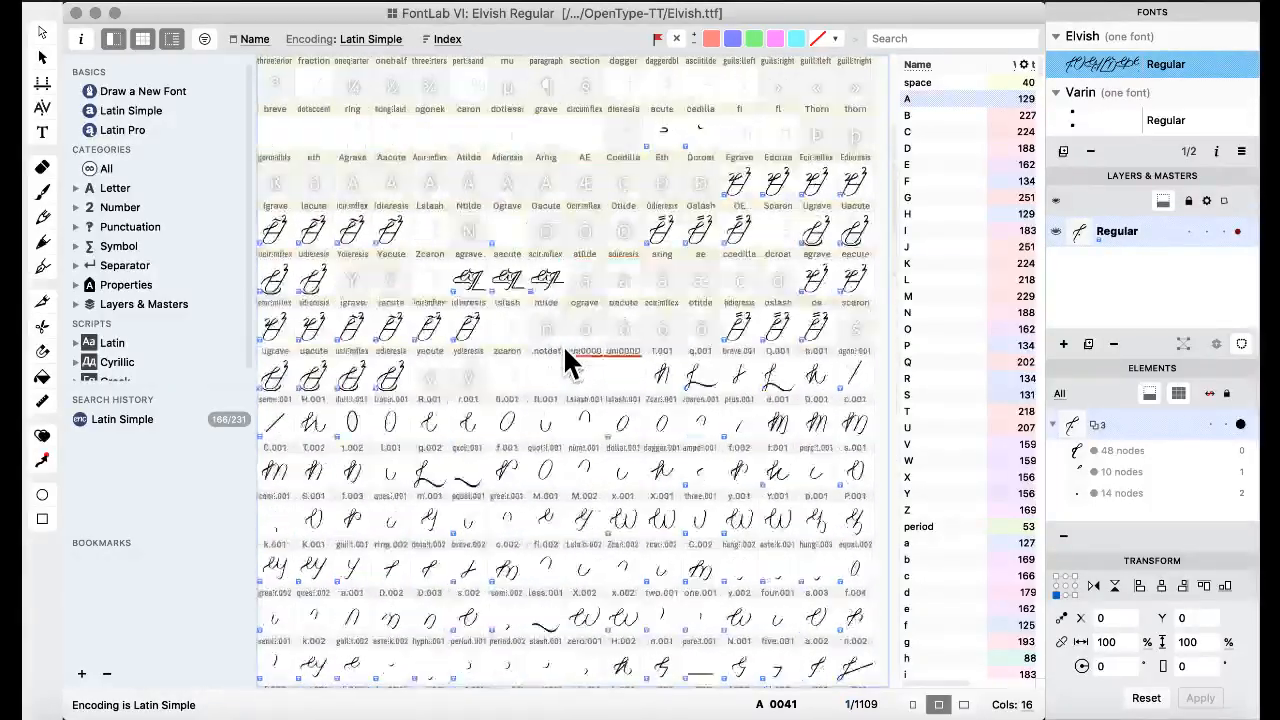
scroll(566, 352, "down", 5)
scroll(565, 362, "down", 4)
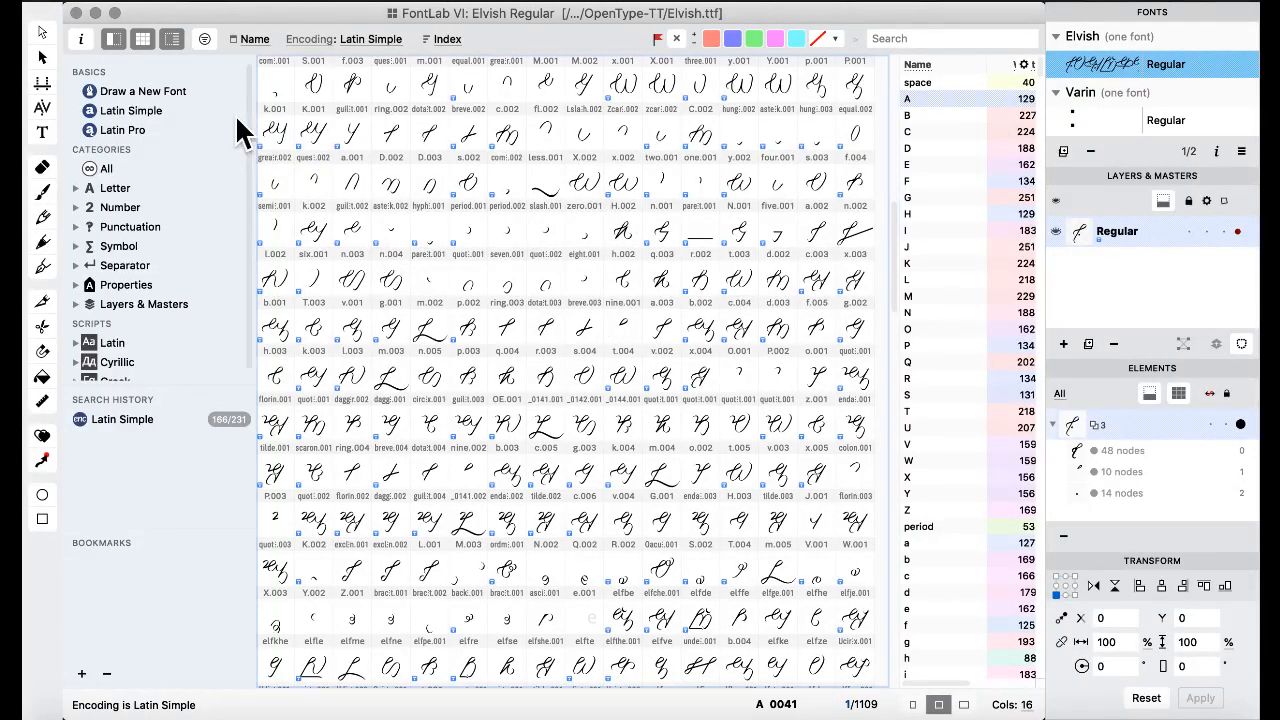
- Switch to the Features & Classes workspace
left_click(726, 4)
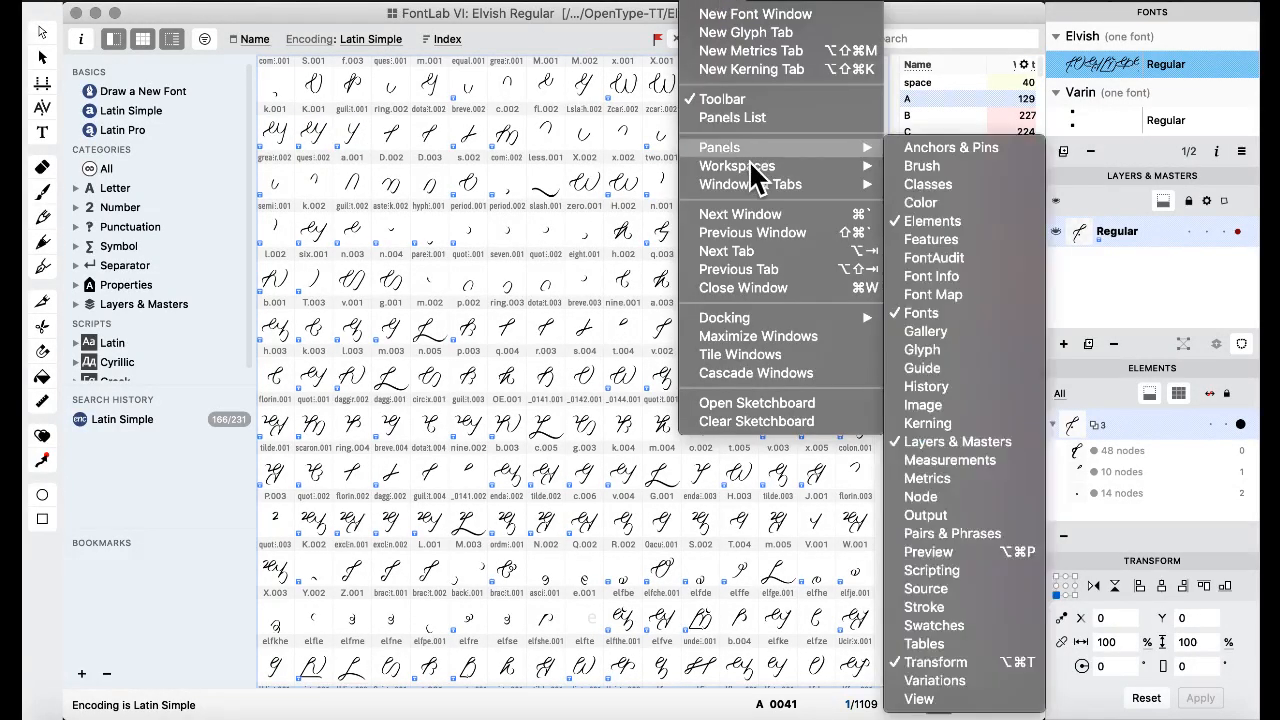
mouse_move(756, 168)
left_click(966, 220)
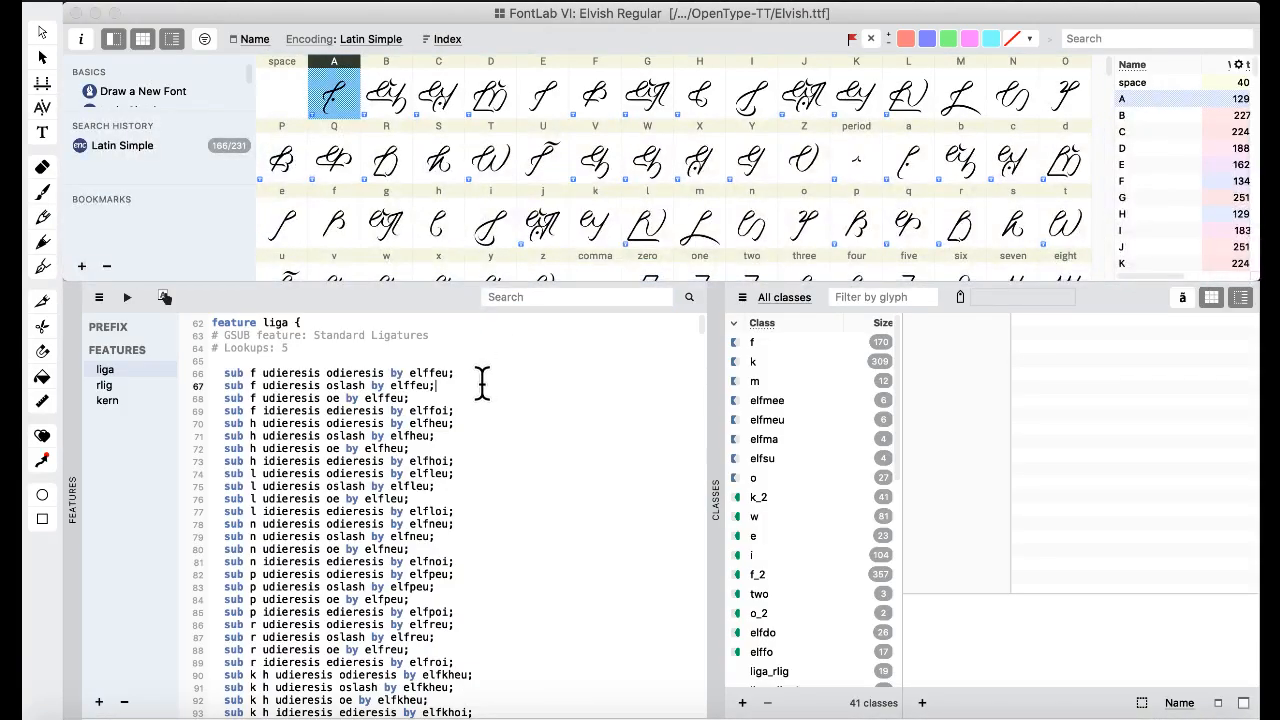
- Examine the substitution rules in the liga feature code, down to the contextual liga_rlig_1 lookups near its end
scroll(466, 360, "down", 5)
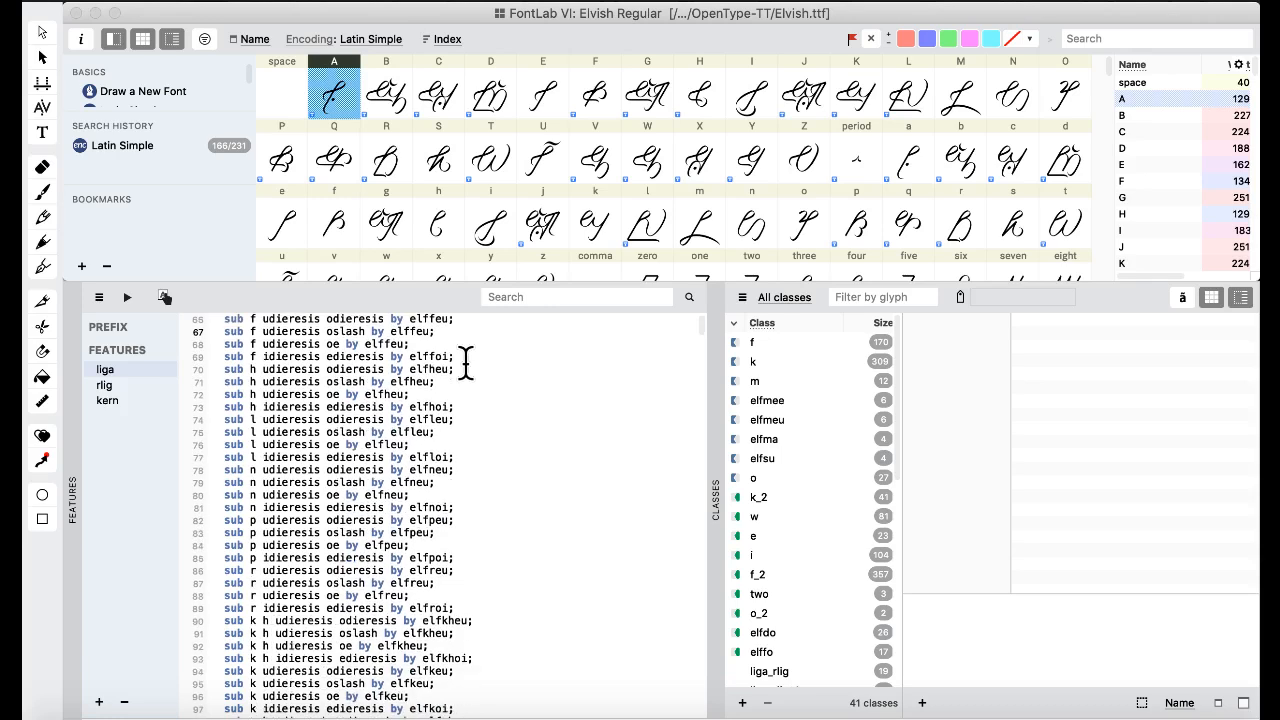
scroll(466, 362, "down", 15)
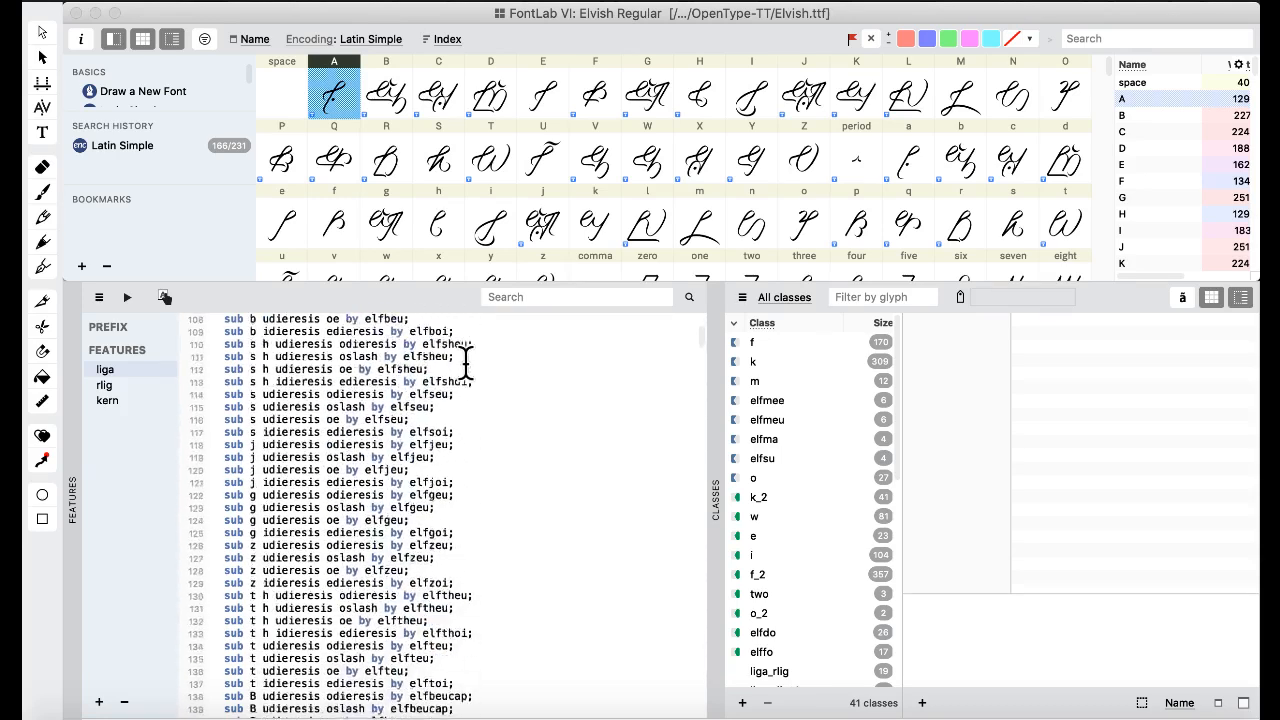
scroll(466, 362, "down", 20)
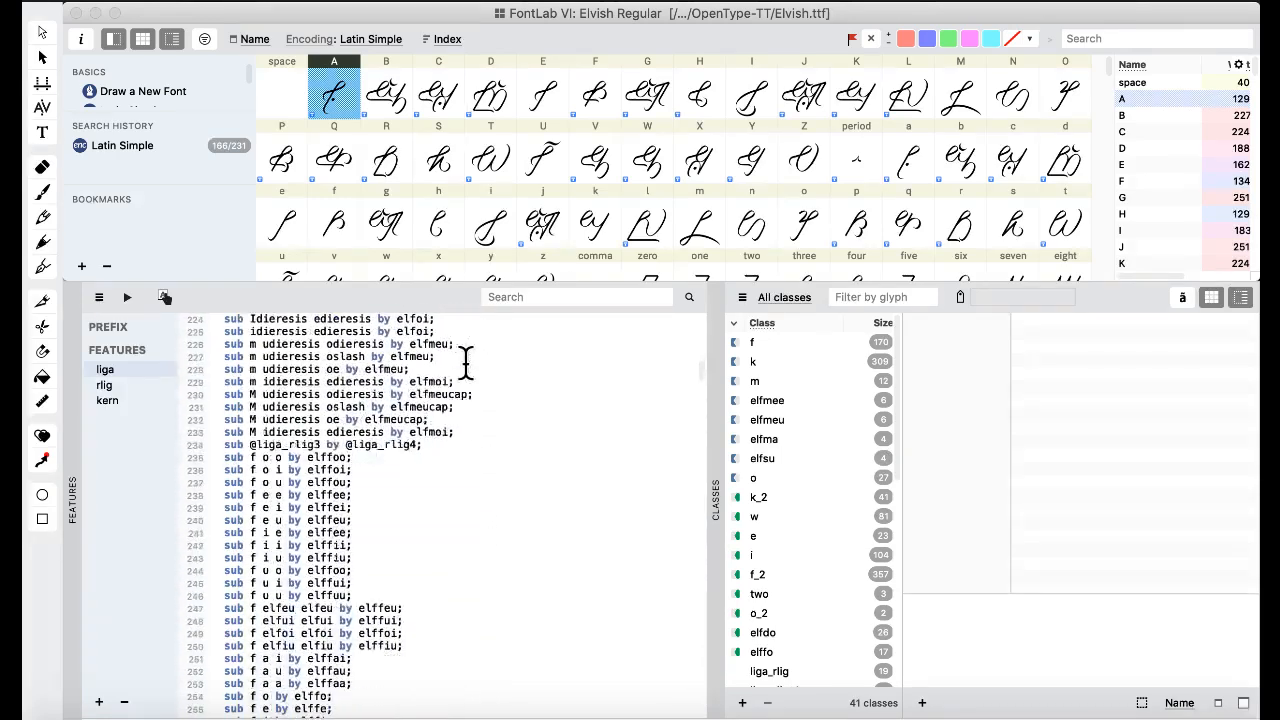
scroll(466, 362, "down", 20)
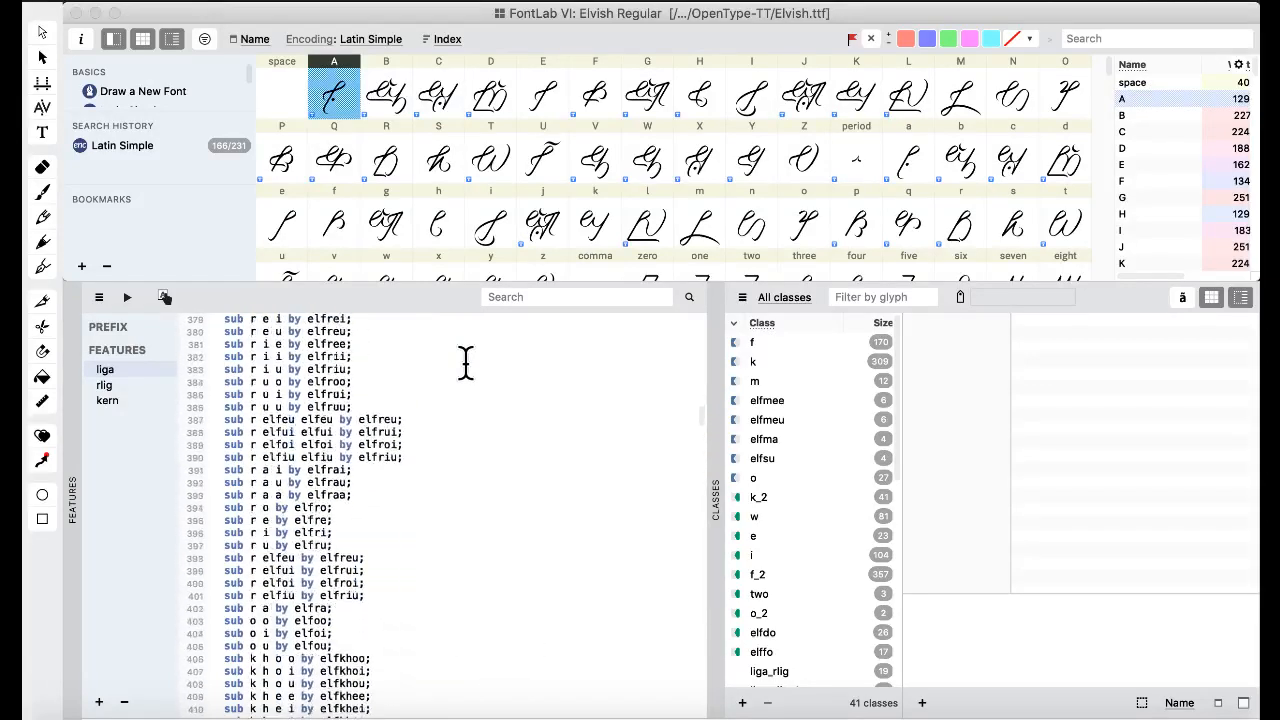
scroll(466, 362, "down", 10)
scroll(466, 362, "down", 20)
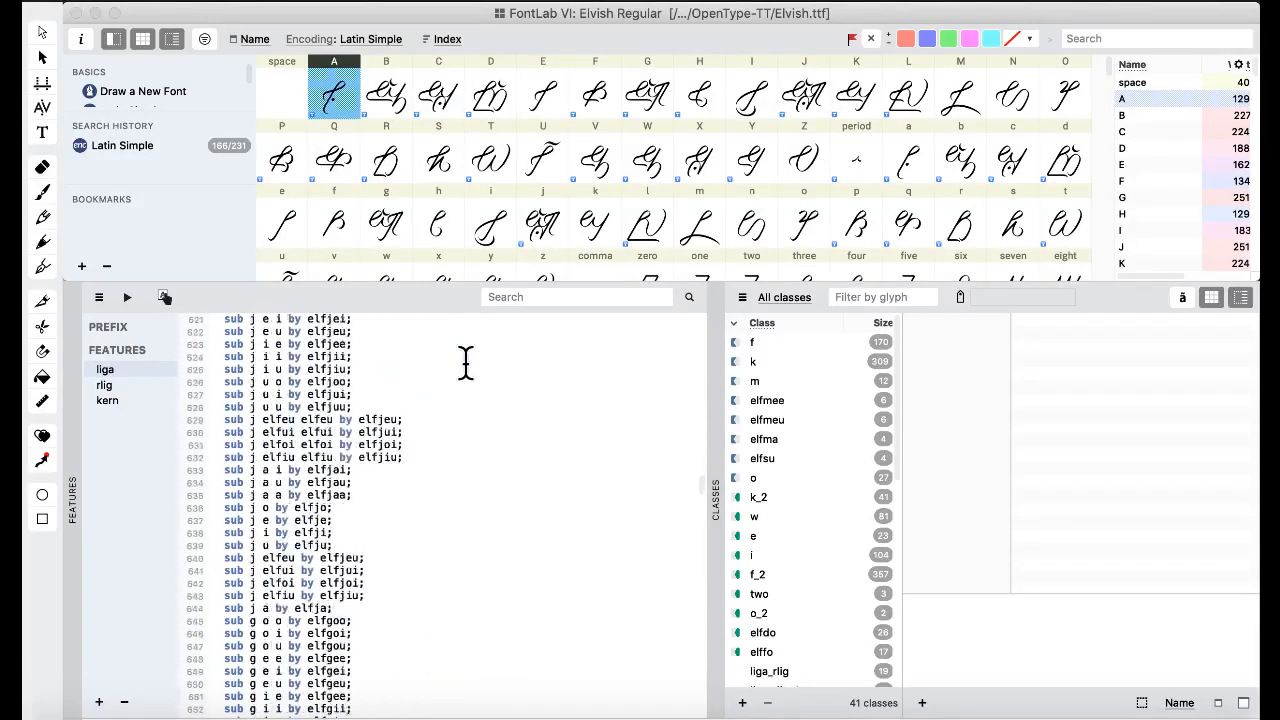
scroll(466, 362, "down", 20)
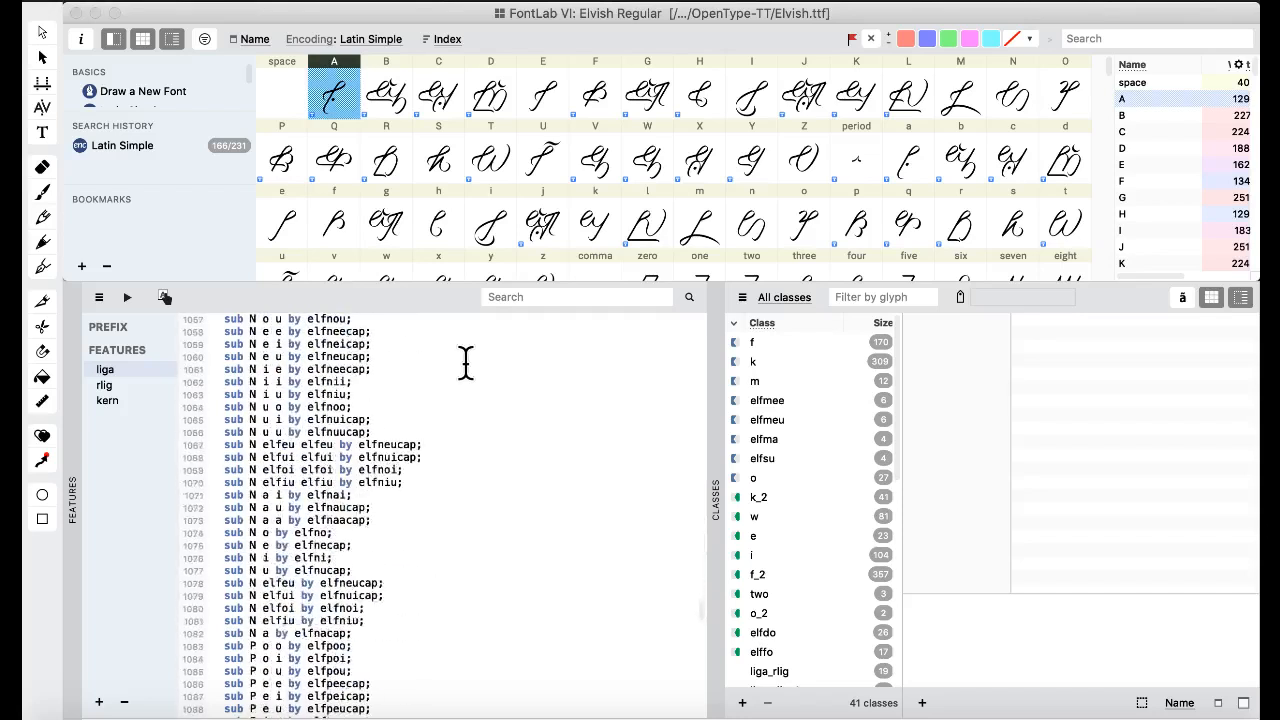
scroll(466, 362, "up", 5)
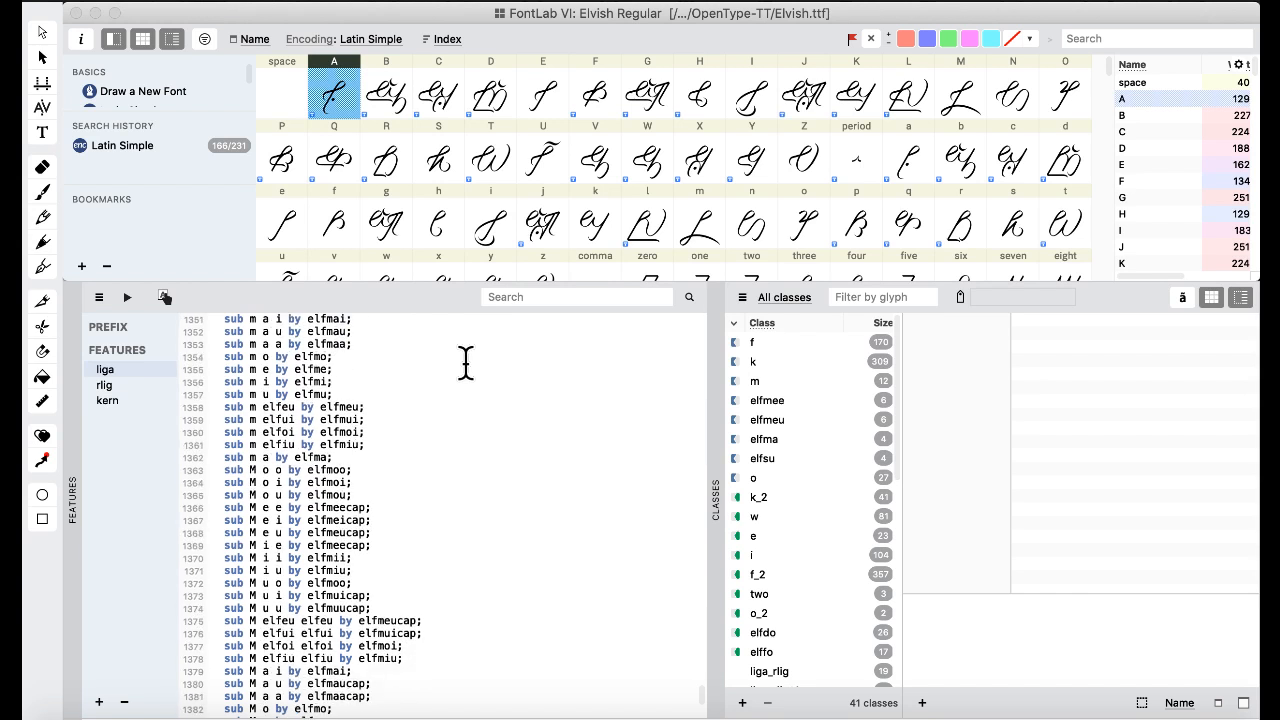
scroll(466, 362, "down", 4)
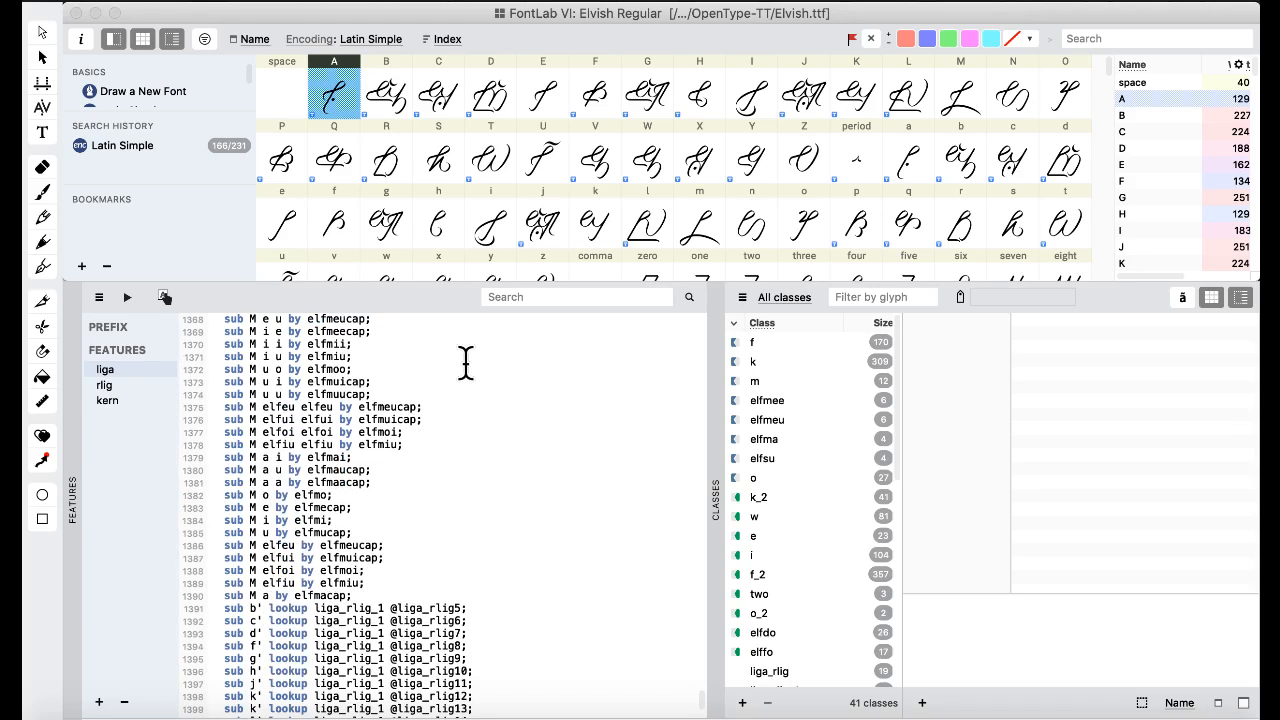
scroll(466, 362, "down", 2)
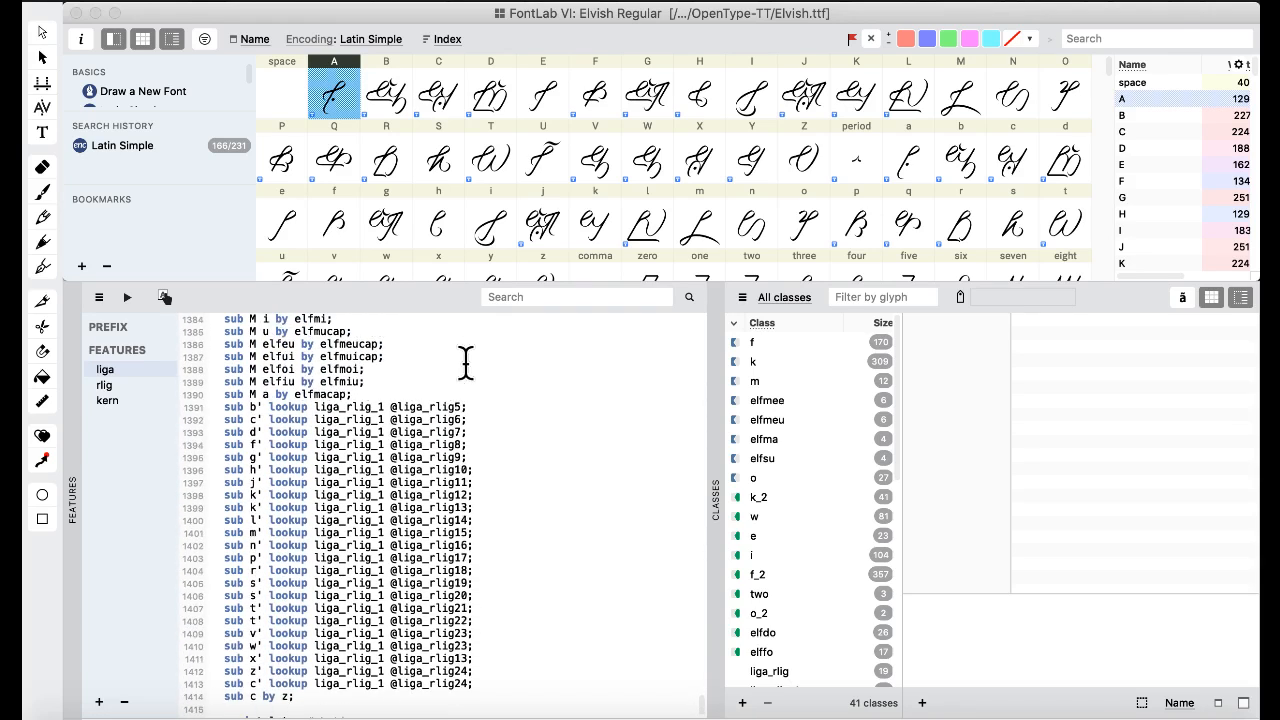
scroll(466, 362, "down", 2)
scroll(466, 362, "up", 5)
scroll(466, 362, "up", 15)
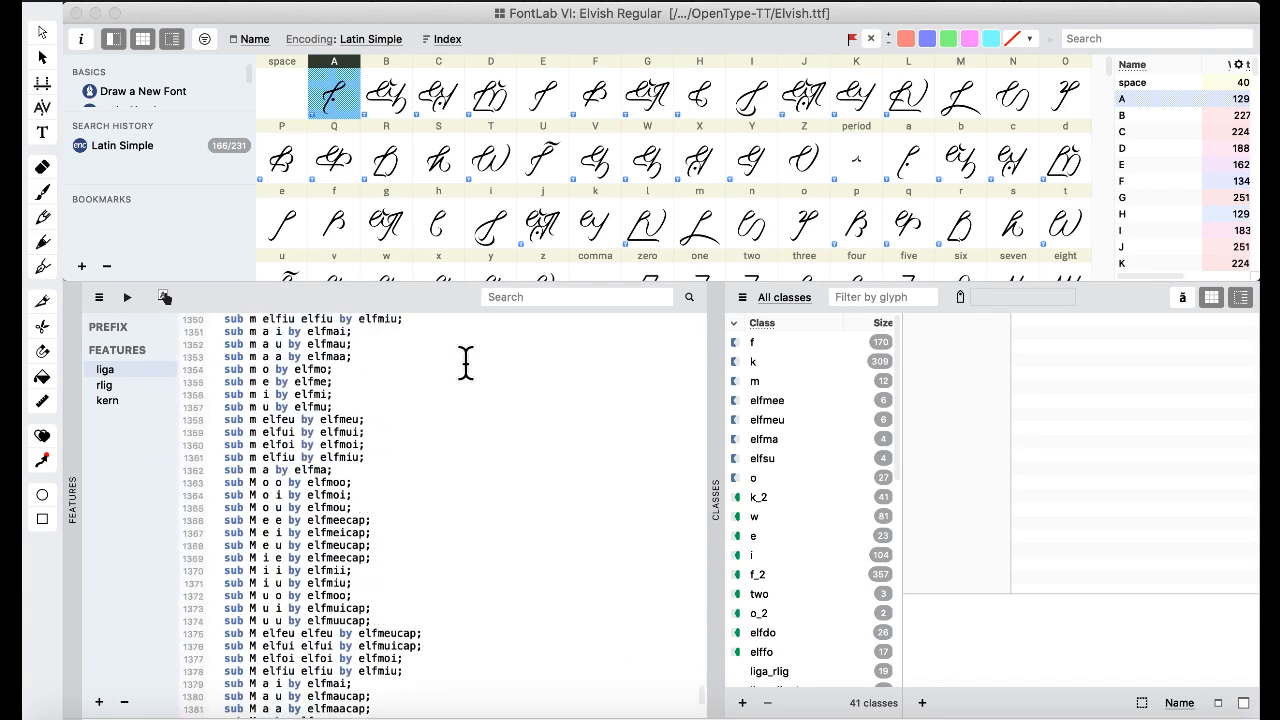
scroll(466, 362, "up", 15)
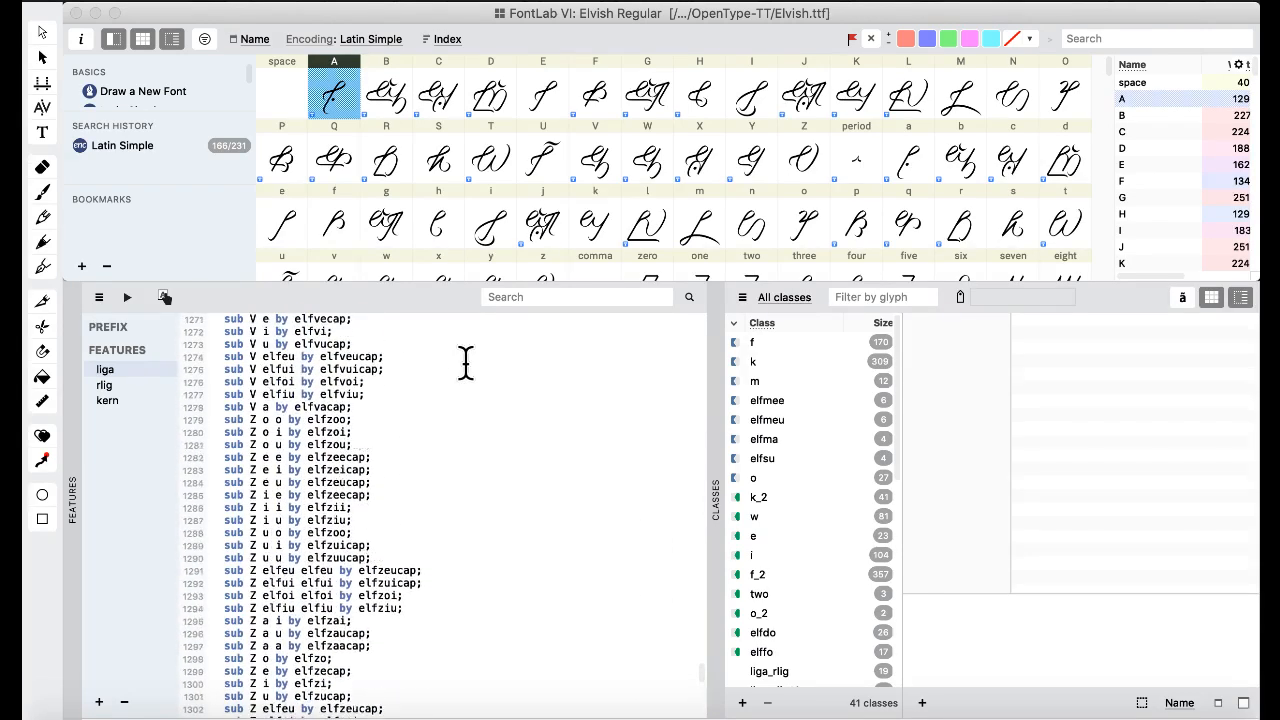
scroll(466, 362, "up", 20)
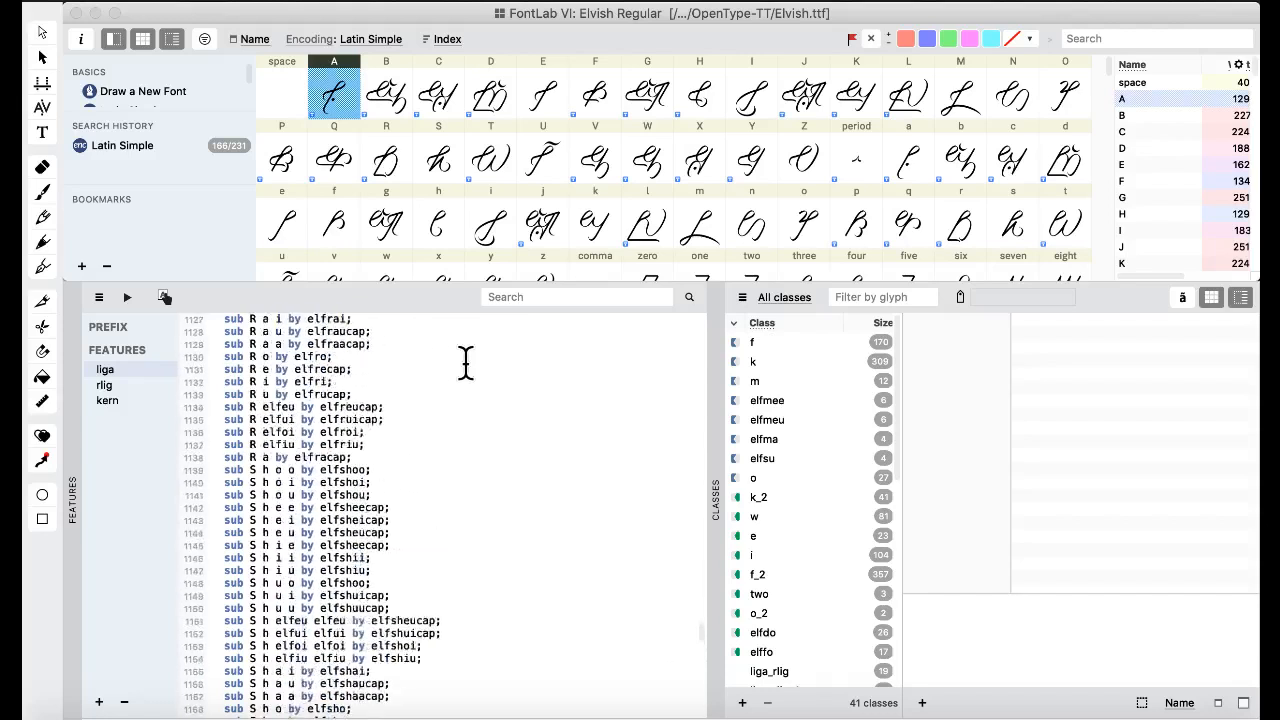
scroll(466, 362, "up", 2)
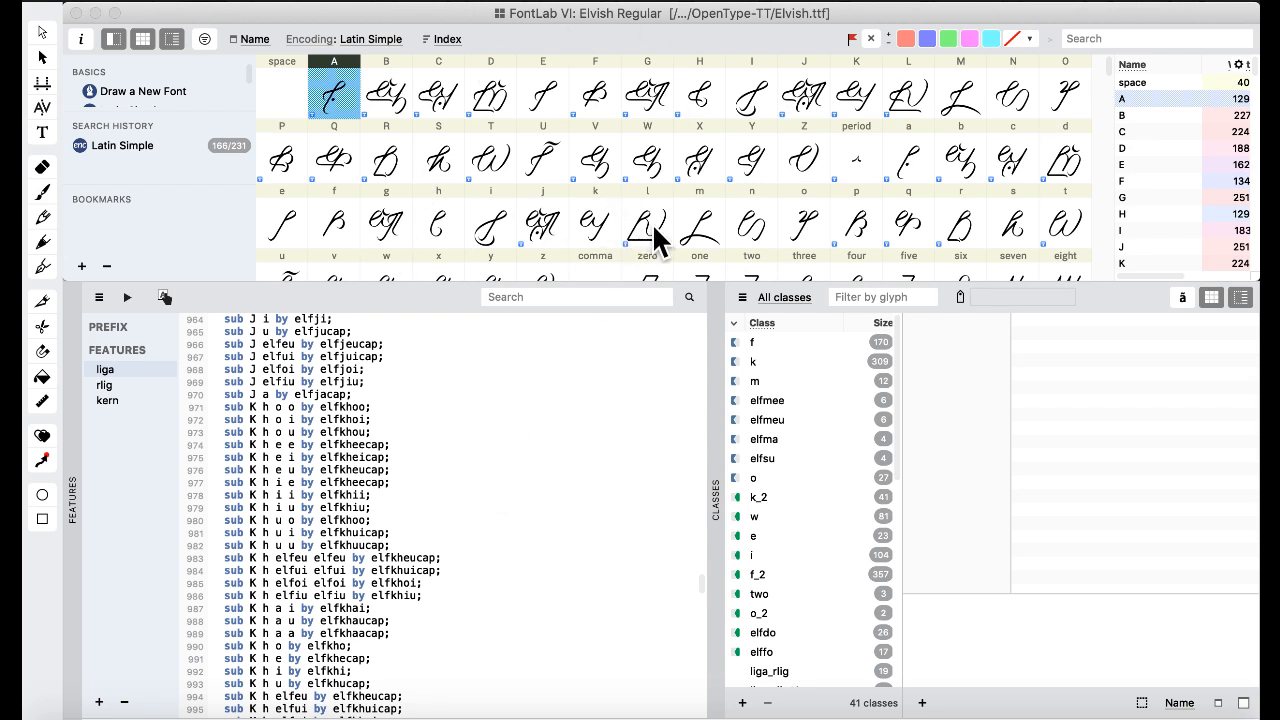
- Return to the Default workspace and open the lowercase g glyph to preview its shape
left_click(720, 3)
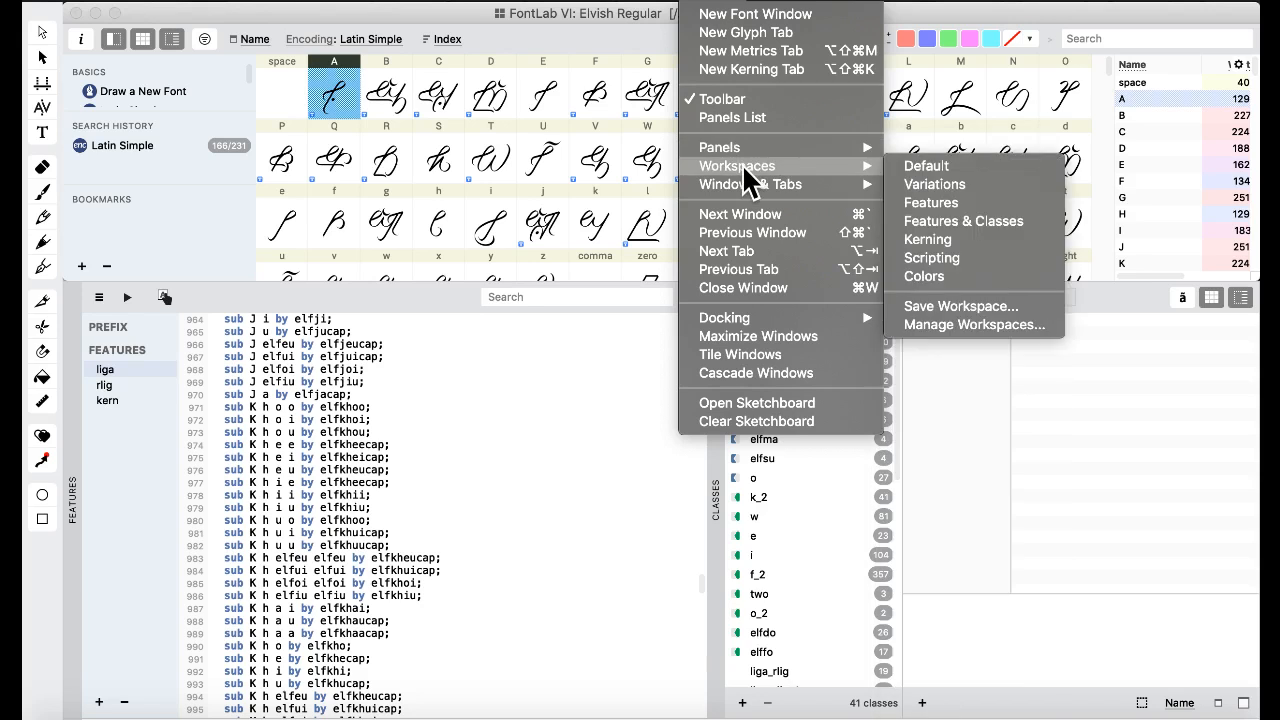
left_click(943, 172)
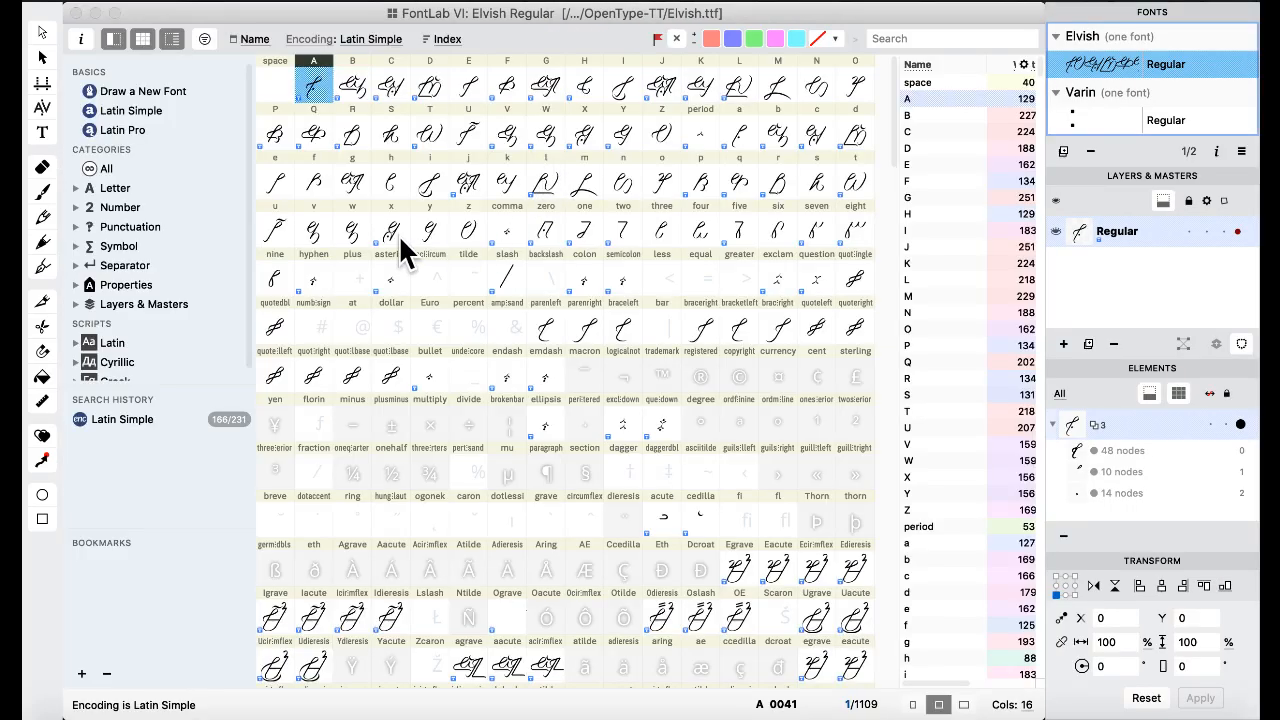
left_click(355, 185)
double_click(355, 188)
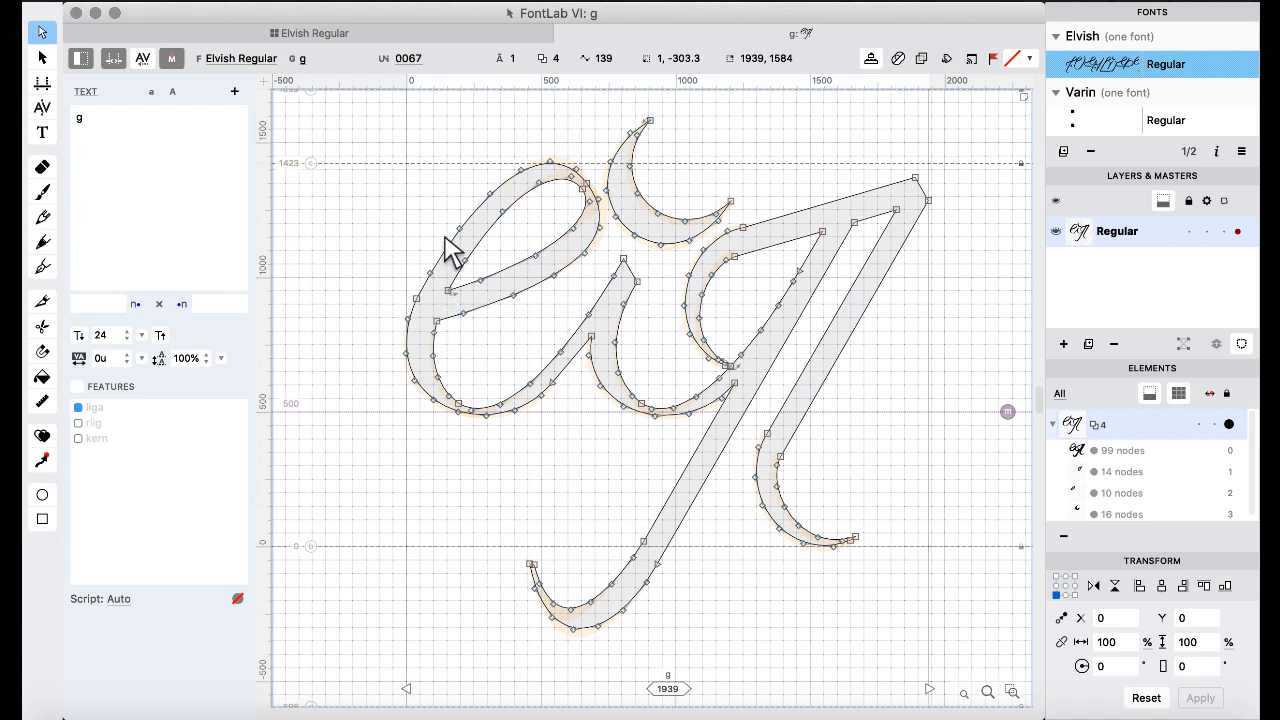
key("space")
- Go back to the font's glyph grid, open the capital G glyph, and compare its filled preview with its outline
left_click(285, 33)
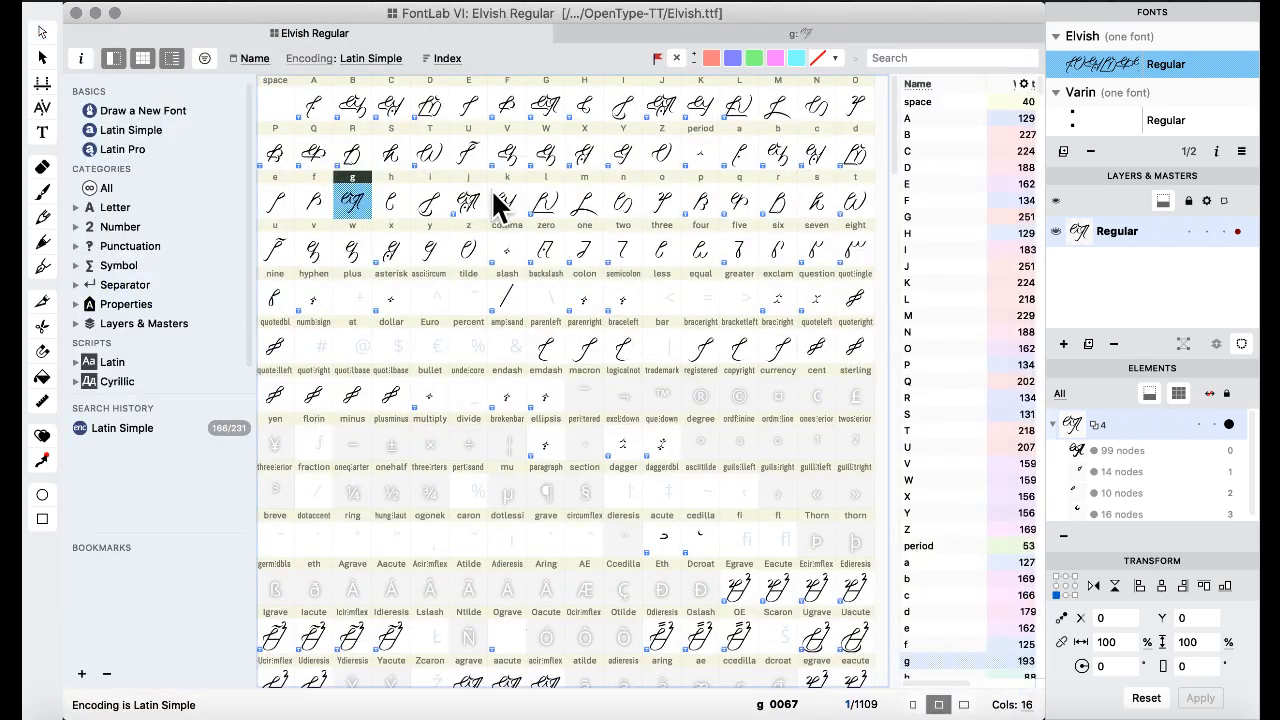
double_click(539, 113)
key("space")
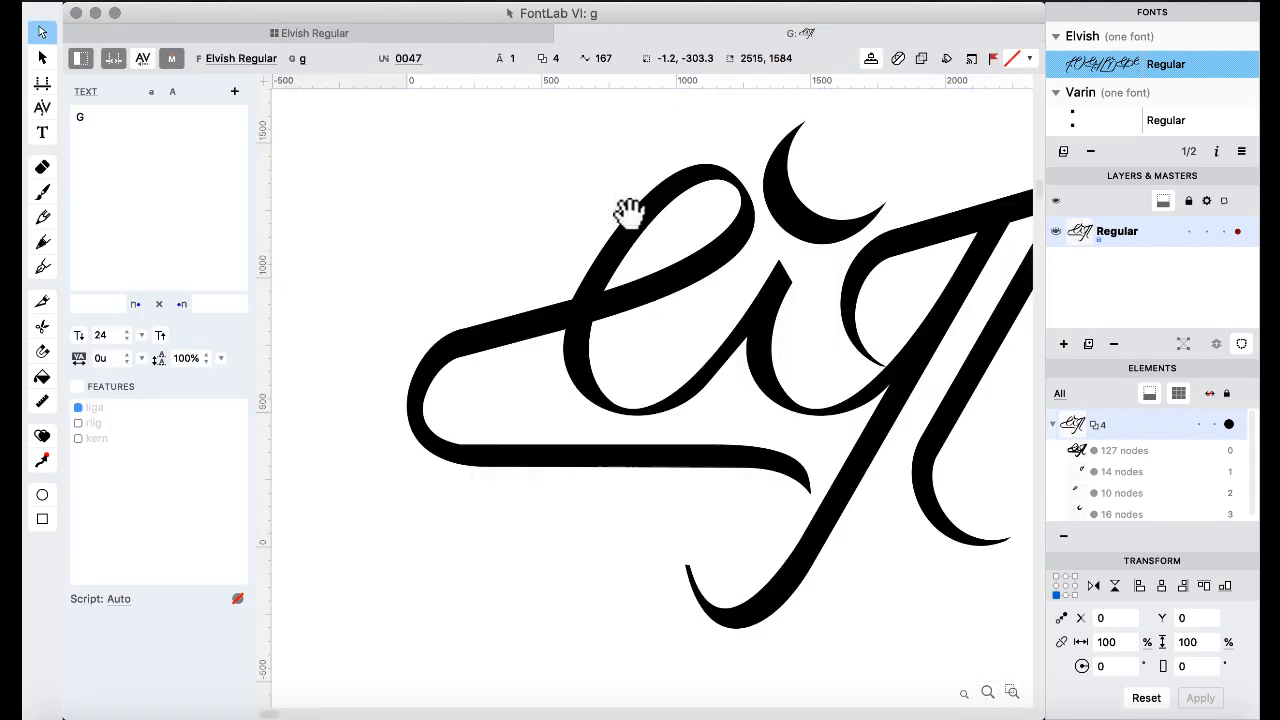
scroll(630, 211, "right", 3)
scroll(630, 211, "right", 1)
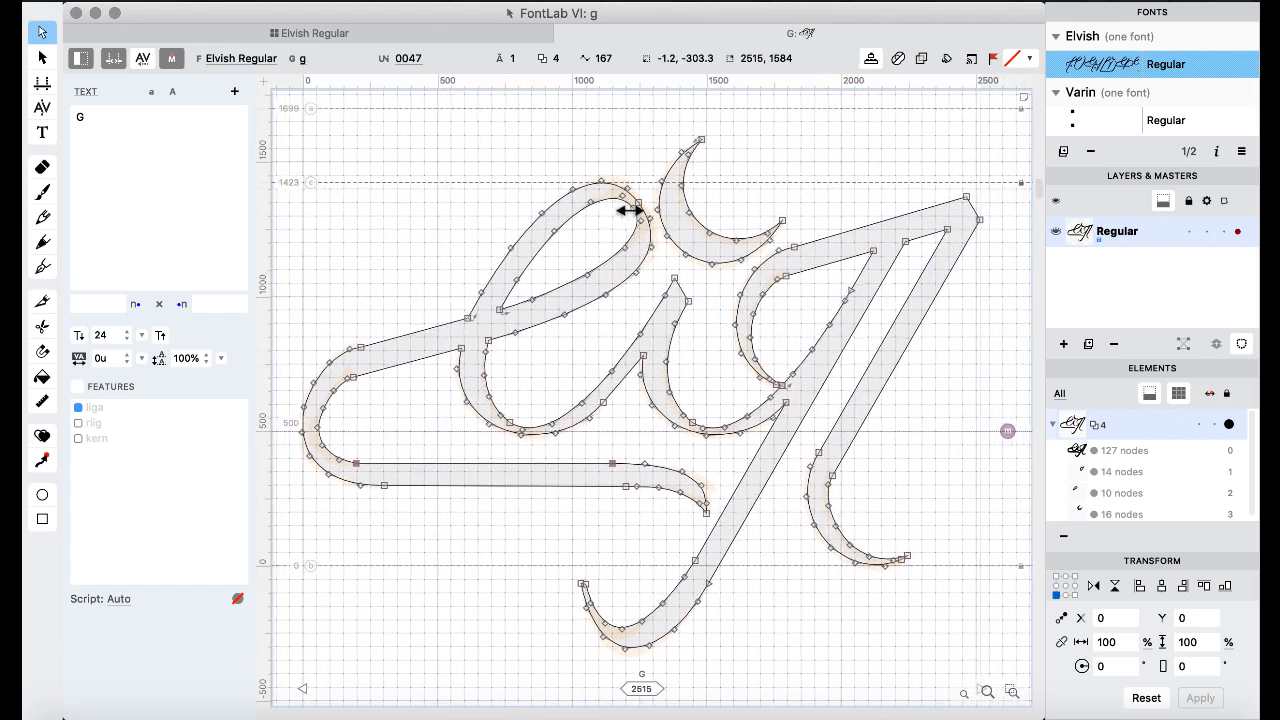
key("space")
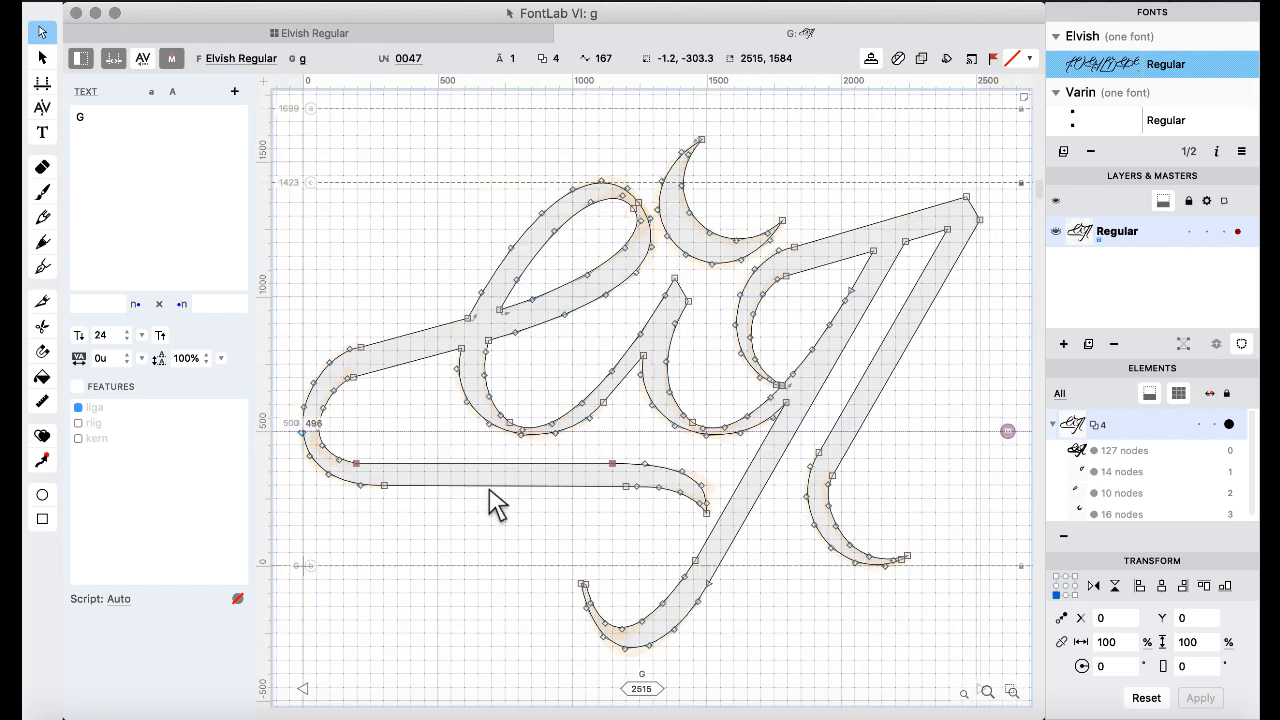
key("space")
key("space")
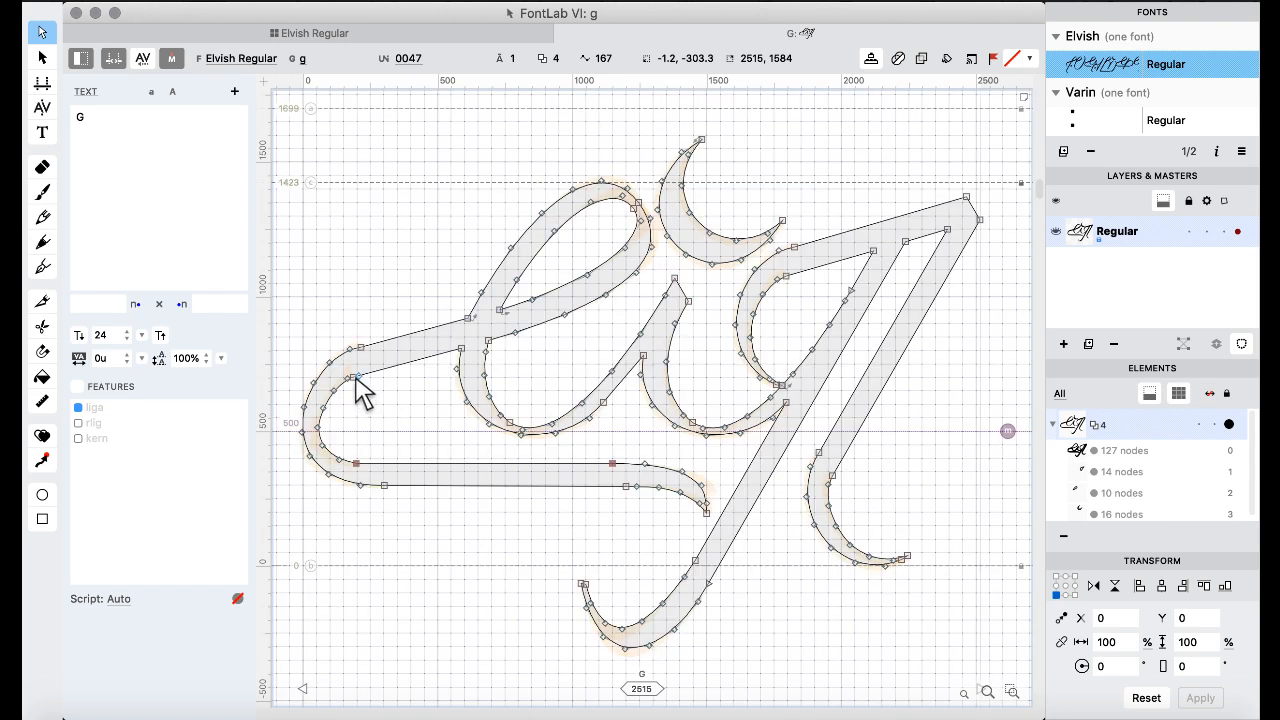
- Try to delete the inner and outer nodes where the capital G's entry swash begins to curve, undoing both deletions
key("BackSpace")
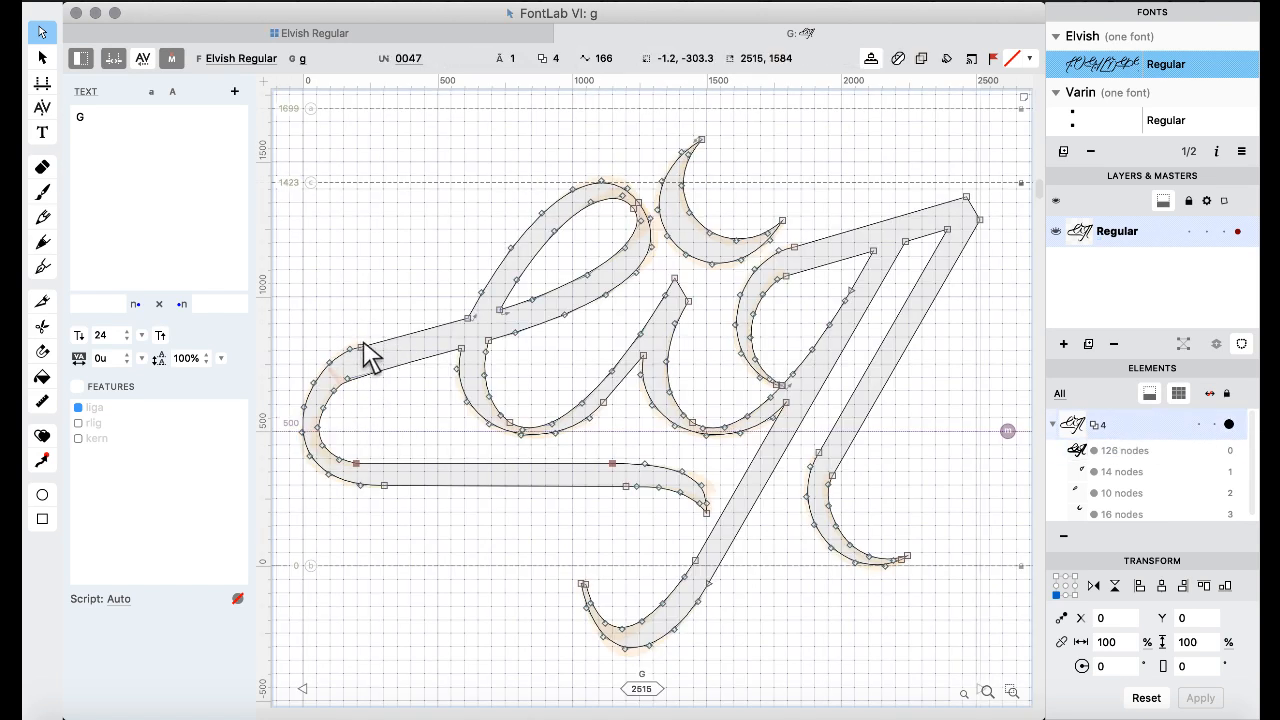
left_click(363, 345)
key("BackSpace")
key("ctrl+z")
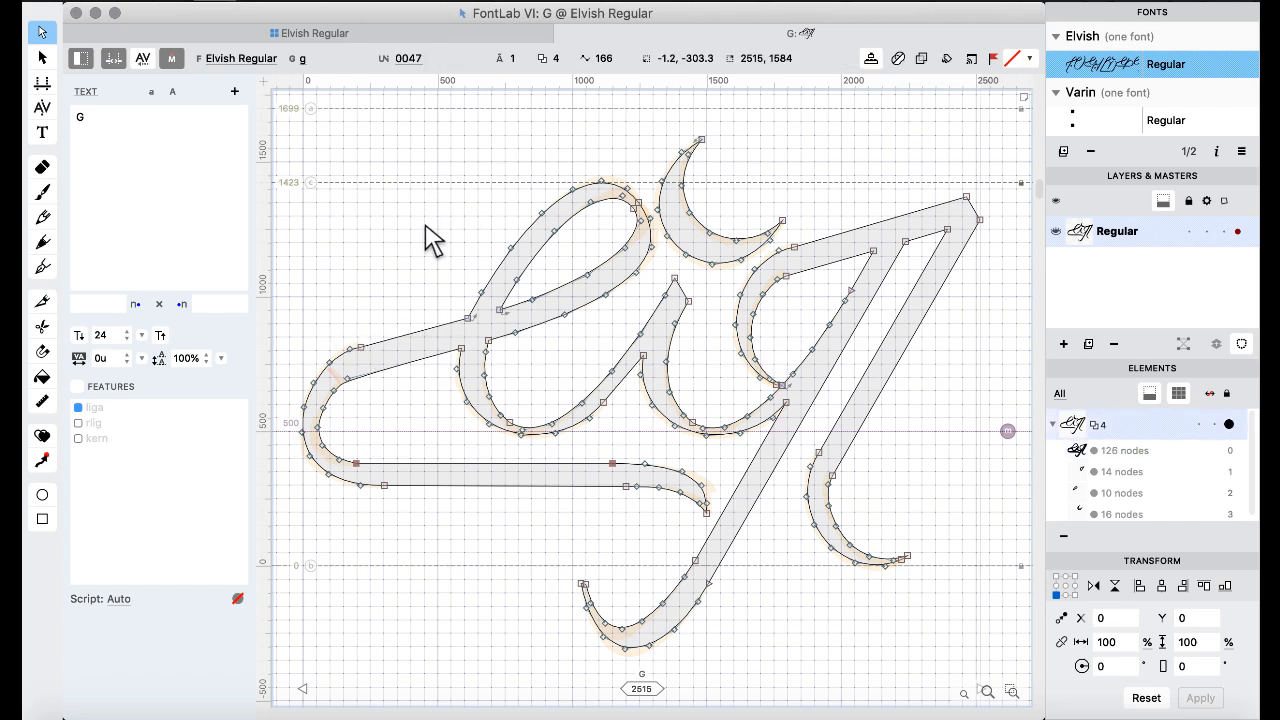
key("ctrl+z")
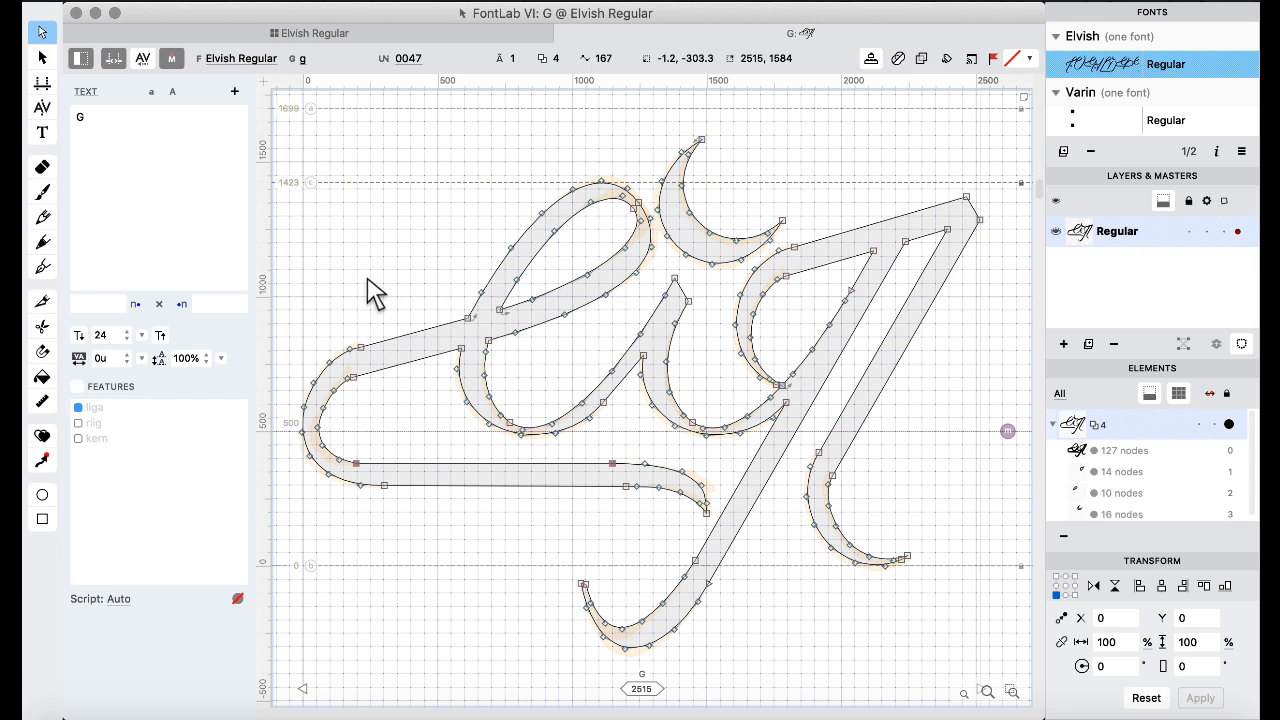
- Inspect the curved entry swash of the capital G up close, both as an outline and as a filled preview
key("super+=")
scroll(368, 281, "left", 3)
scroll(368, 281, "down", 2)
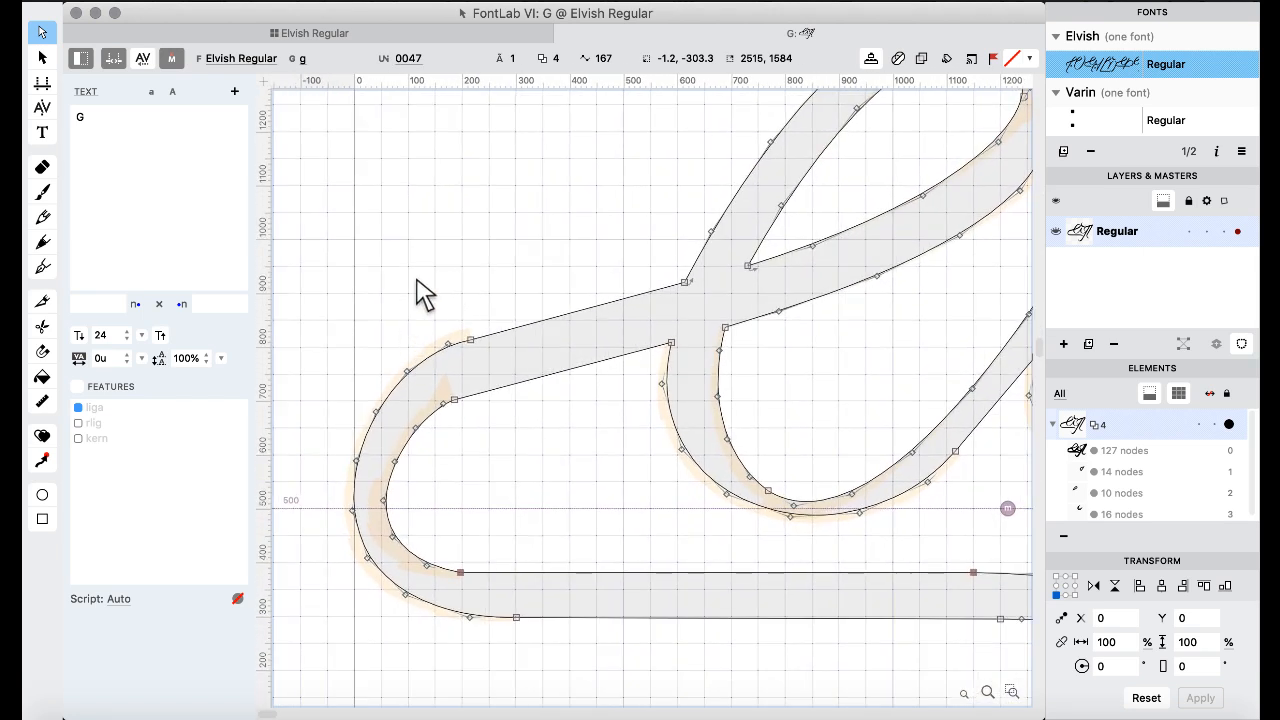
key("space")
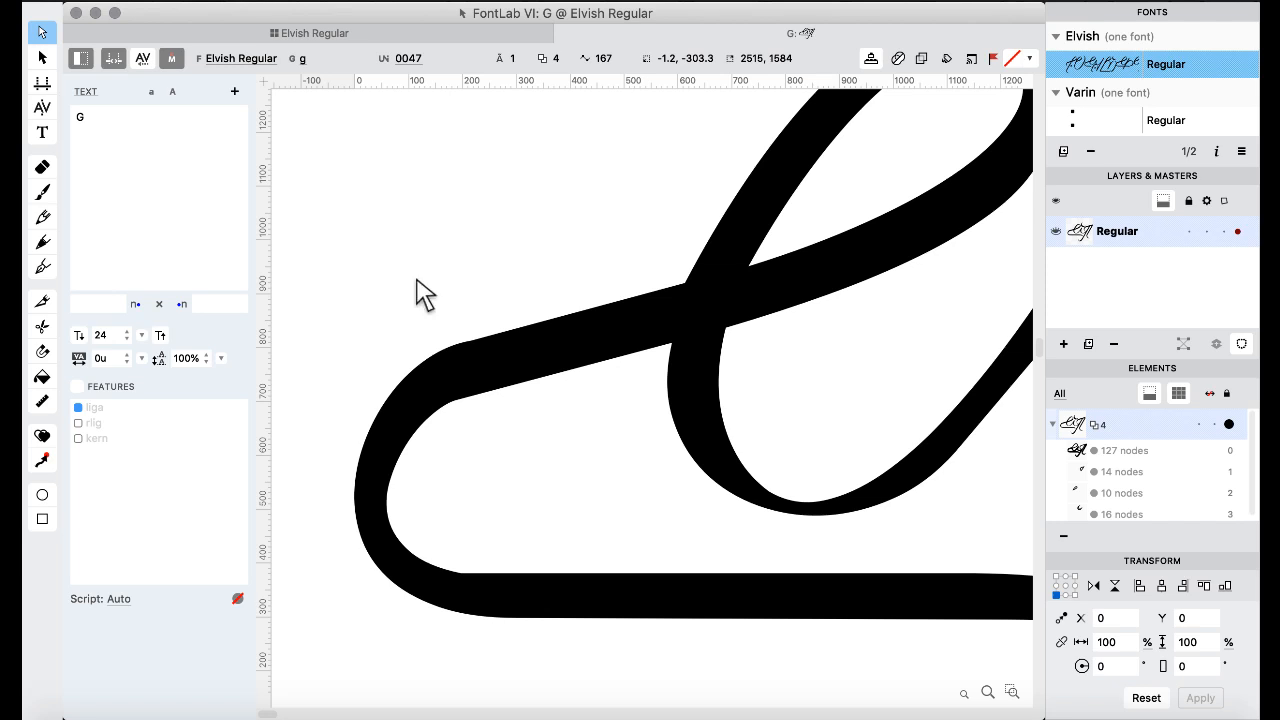
key("super+-")
scroll(417, 280, "right", 3)
scroll(417, 280, "up", 2)
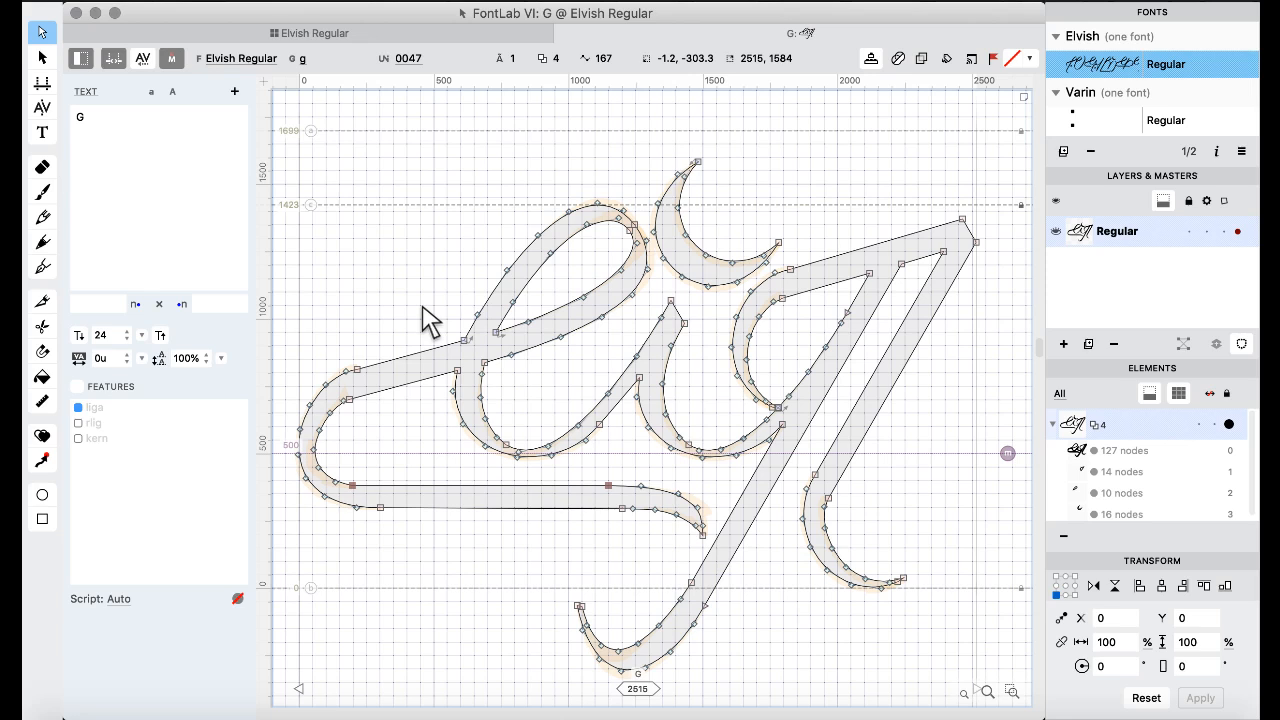
scroll(419, 260, "left", 2)
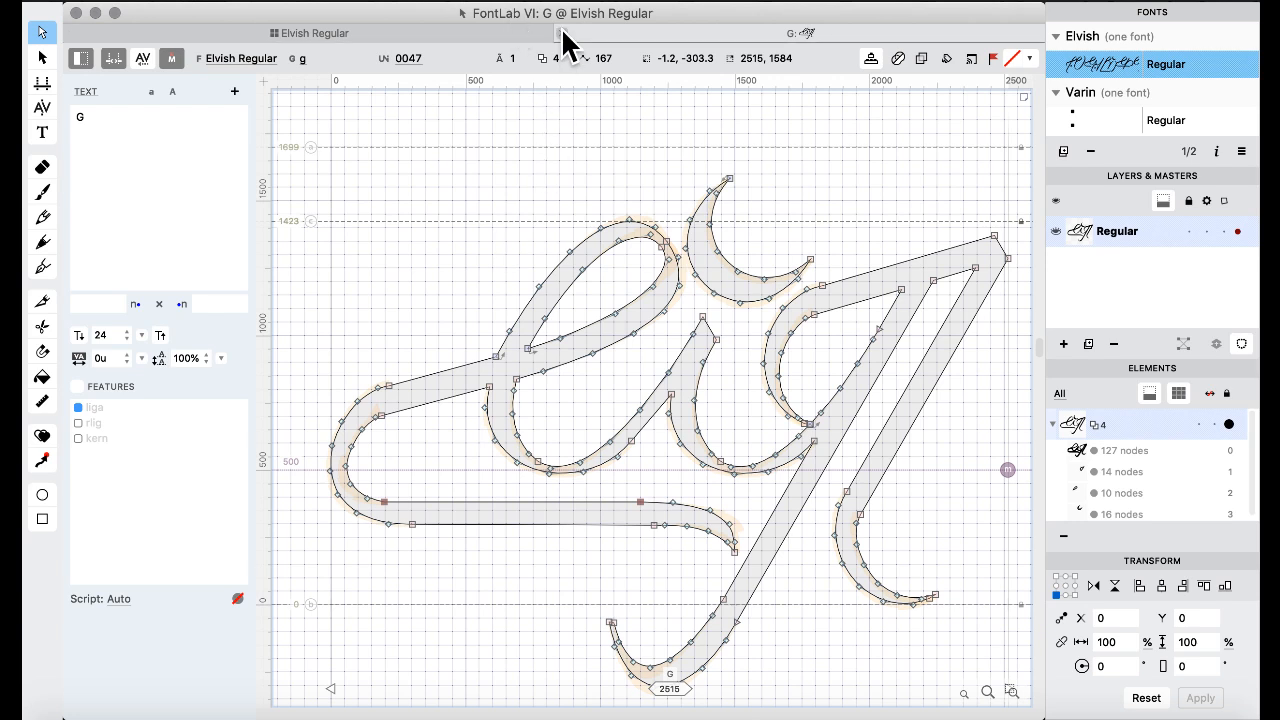
- Close the capital G glyph and look through the font's glyph grid, from the basic characters down to the elf-prefixed ligature glyphs and back
left_click(563, 33)
left_click(540, 229)
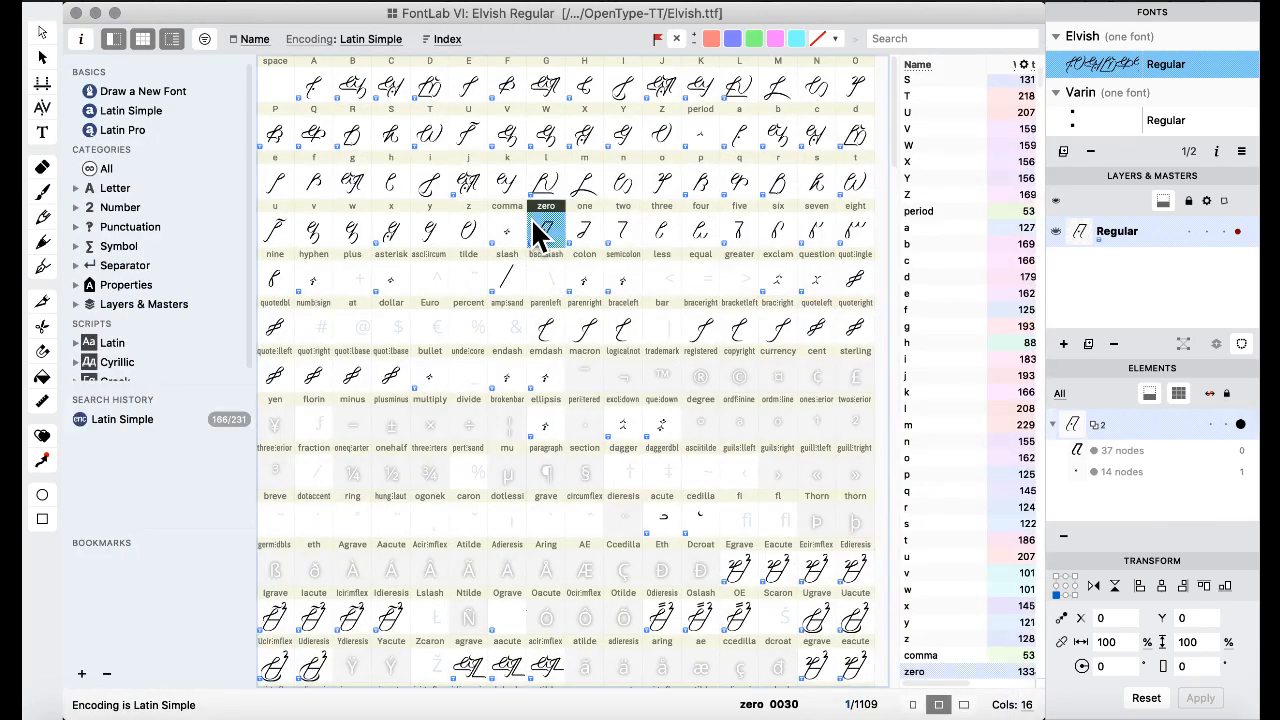
left_click(620, 184)
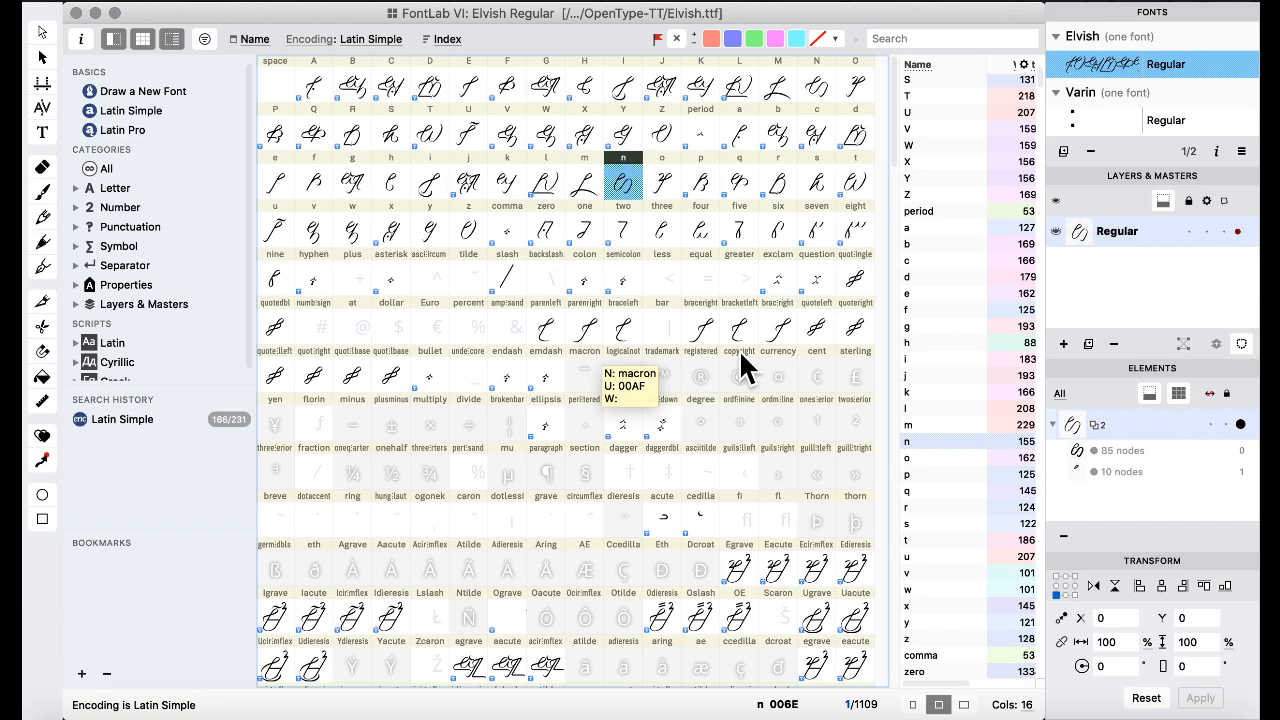
left_click(716, 370)
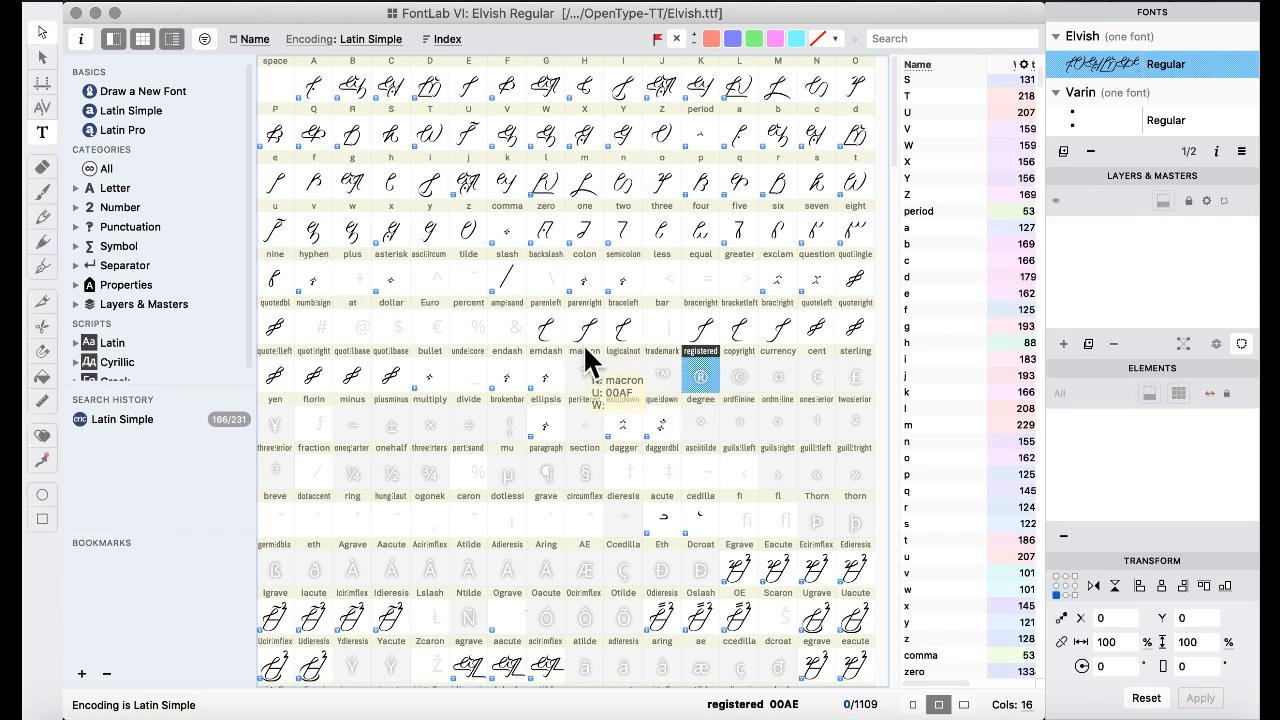
scroll(583, 343, "down", 15)
scroll(583, 343, "down", 10)
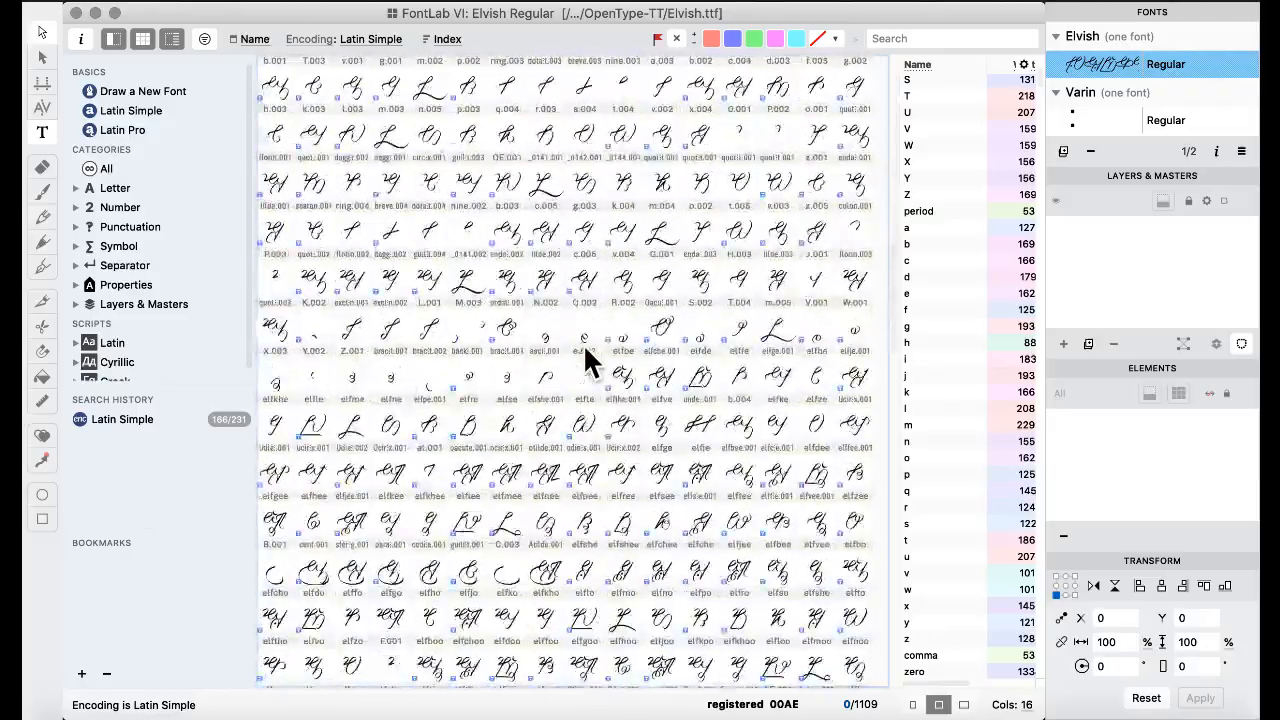
scroll(583, 343, "down", 8)
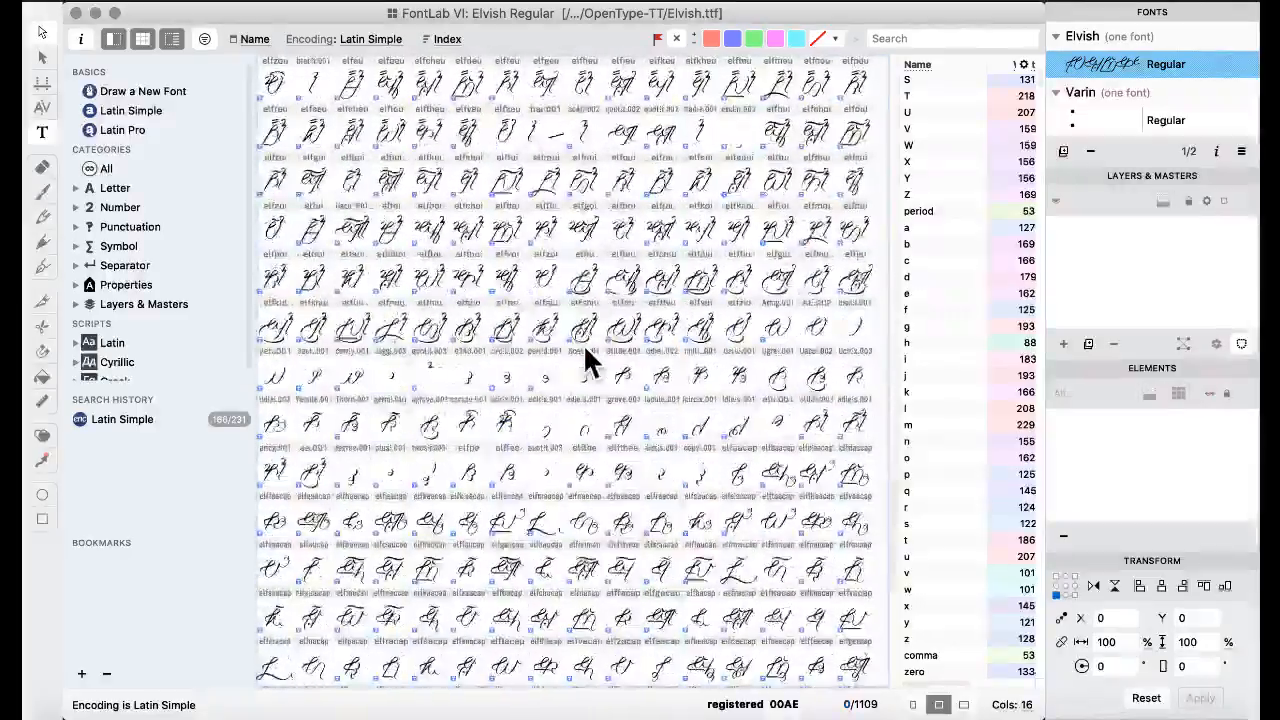
scroll(583, 343, "up", 4)
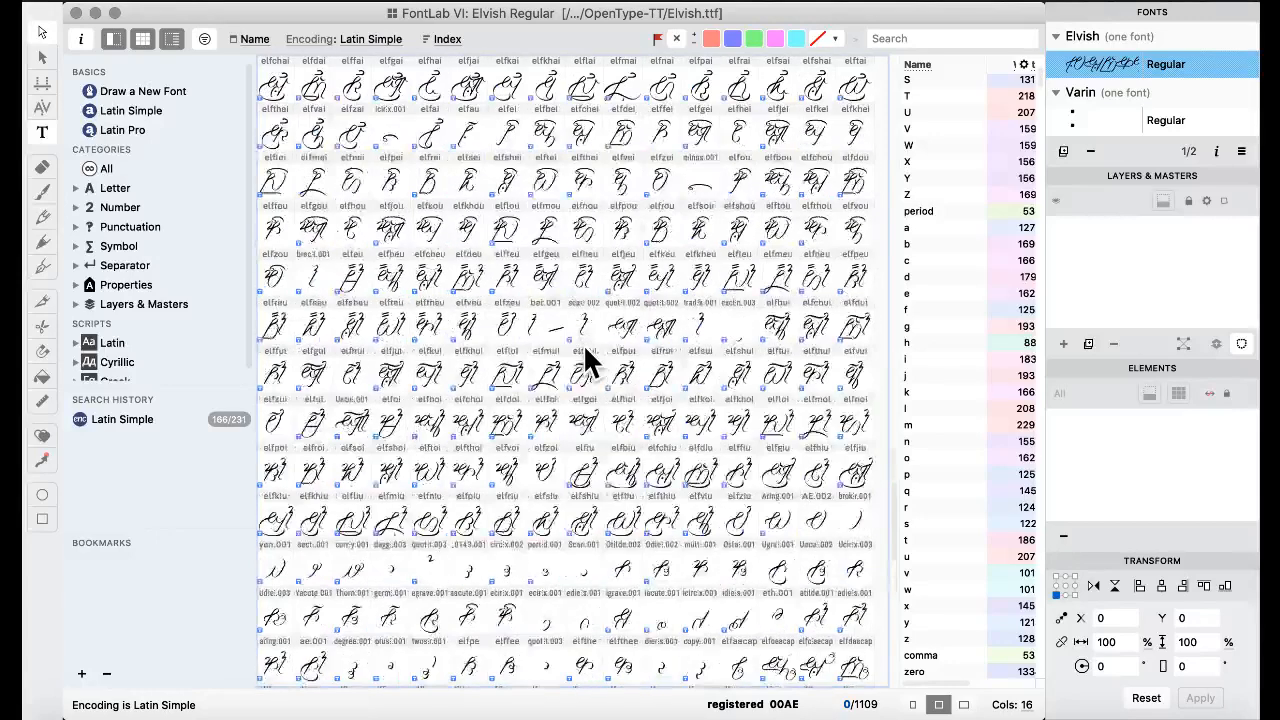
scroll(540, 390, "up", 9)
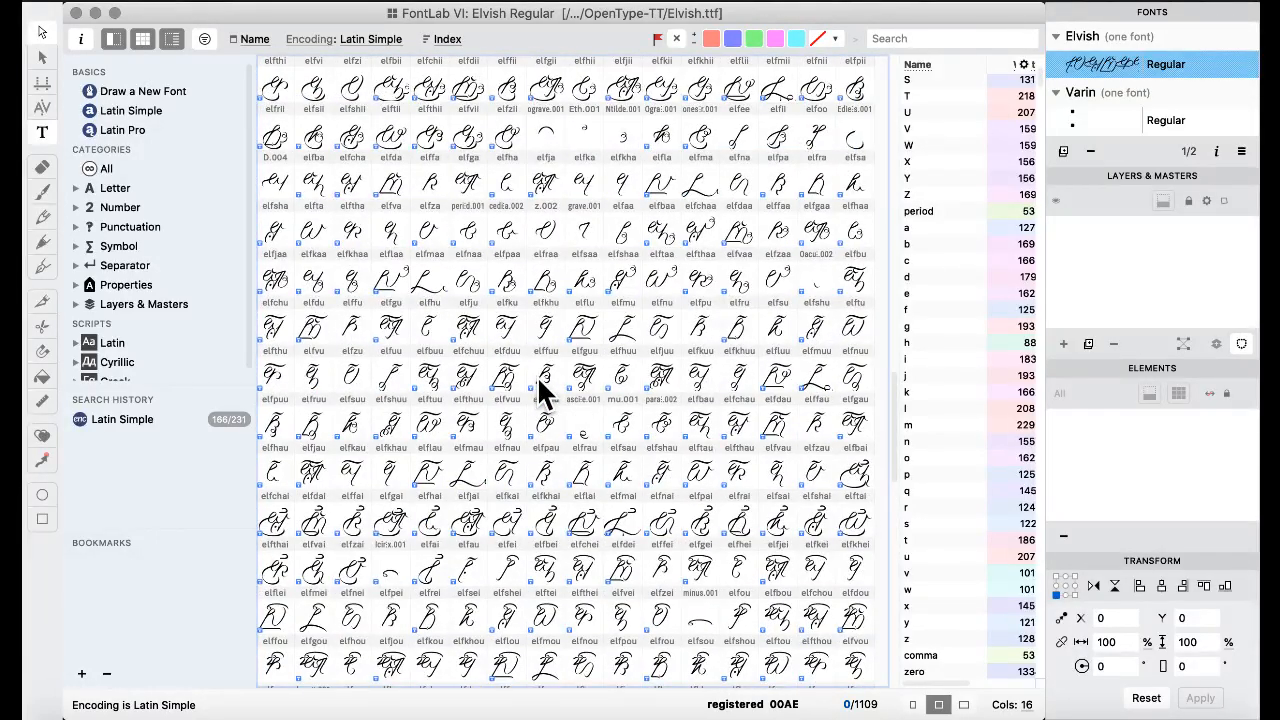
scroll(606, 305, "up", 5)
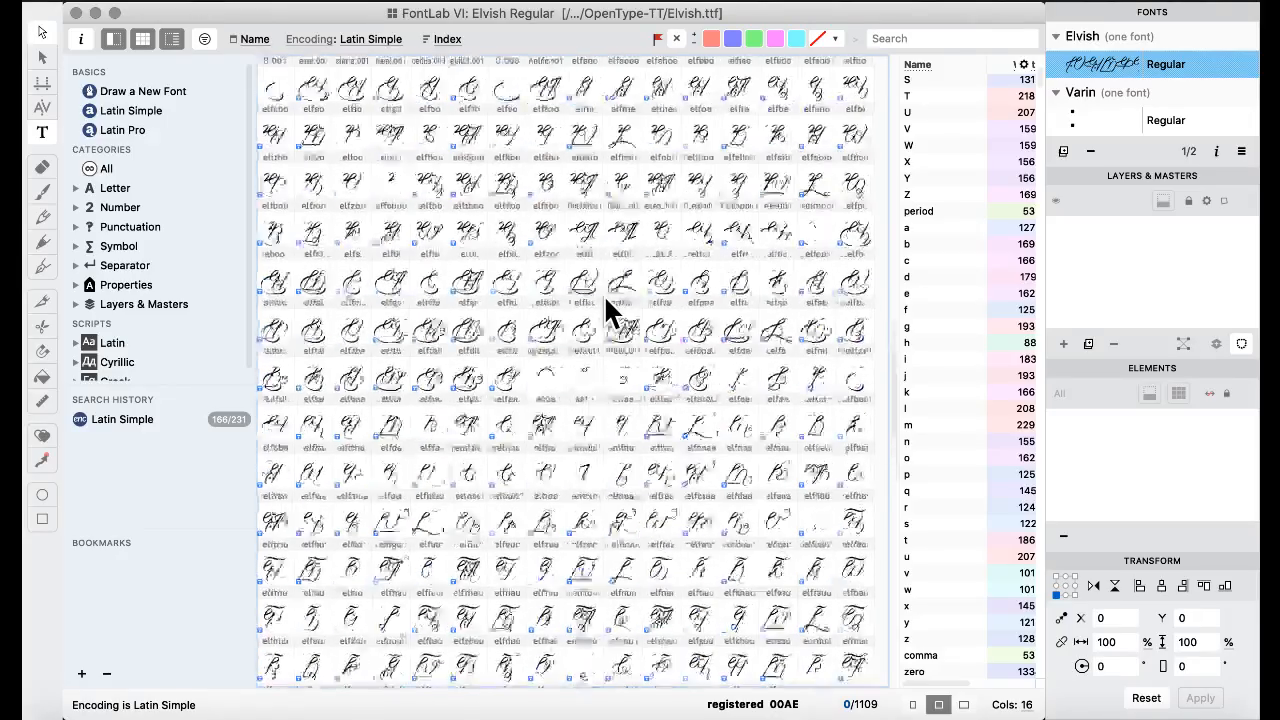
scroll(605, 298, "up", 15)
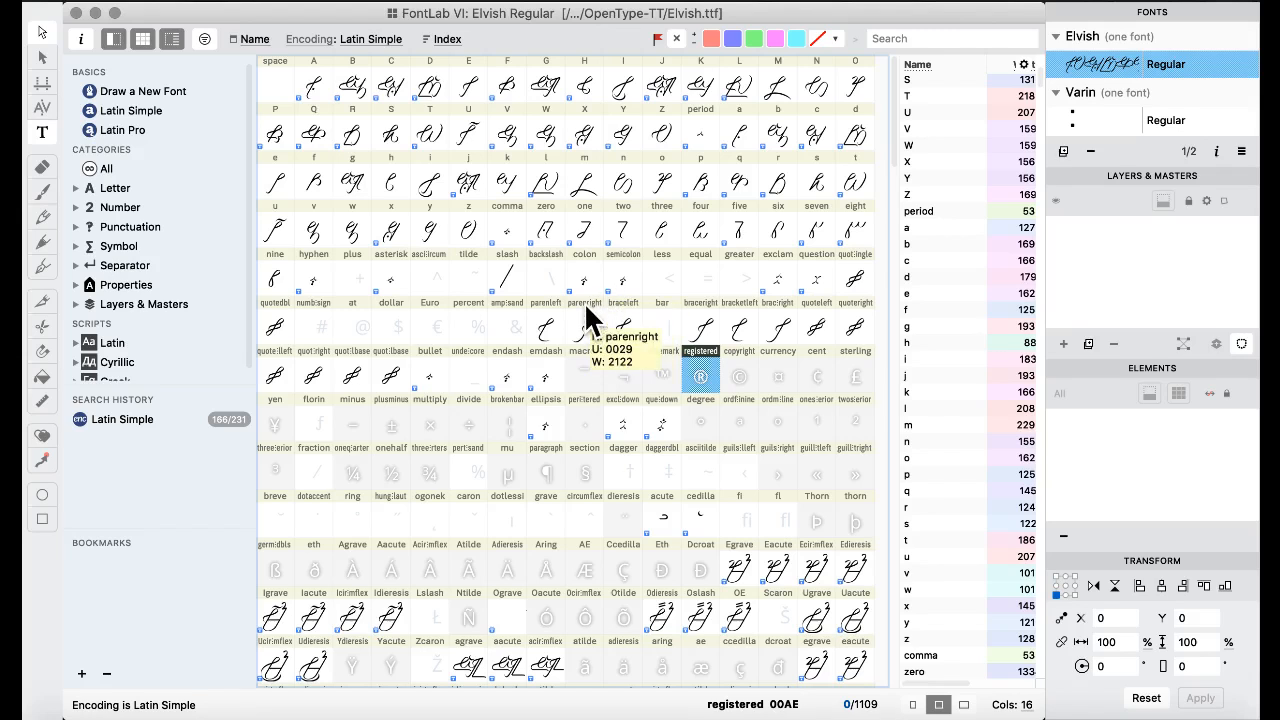
- Open the lowercase b and l glyphs in turn to view their outlines, returning to the glyph grid after each
double_click(768, 138)
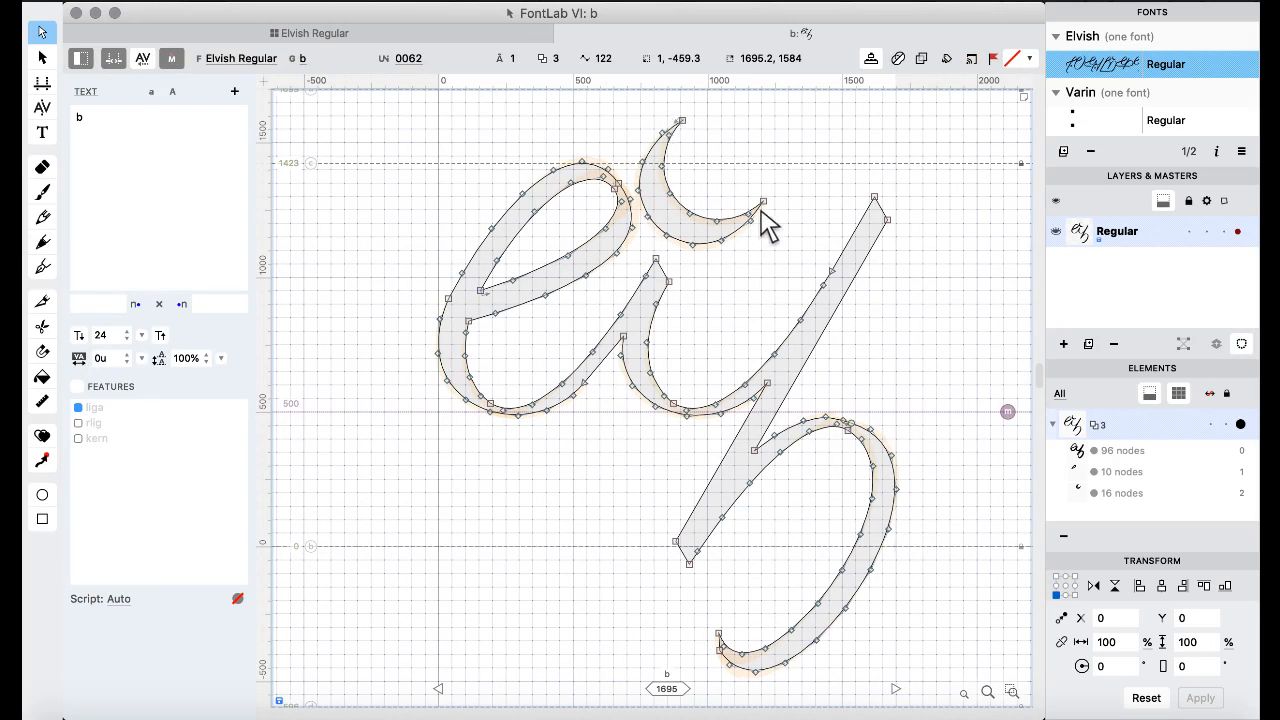
left_click(312, 33)
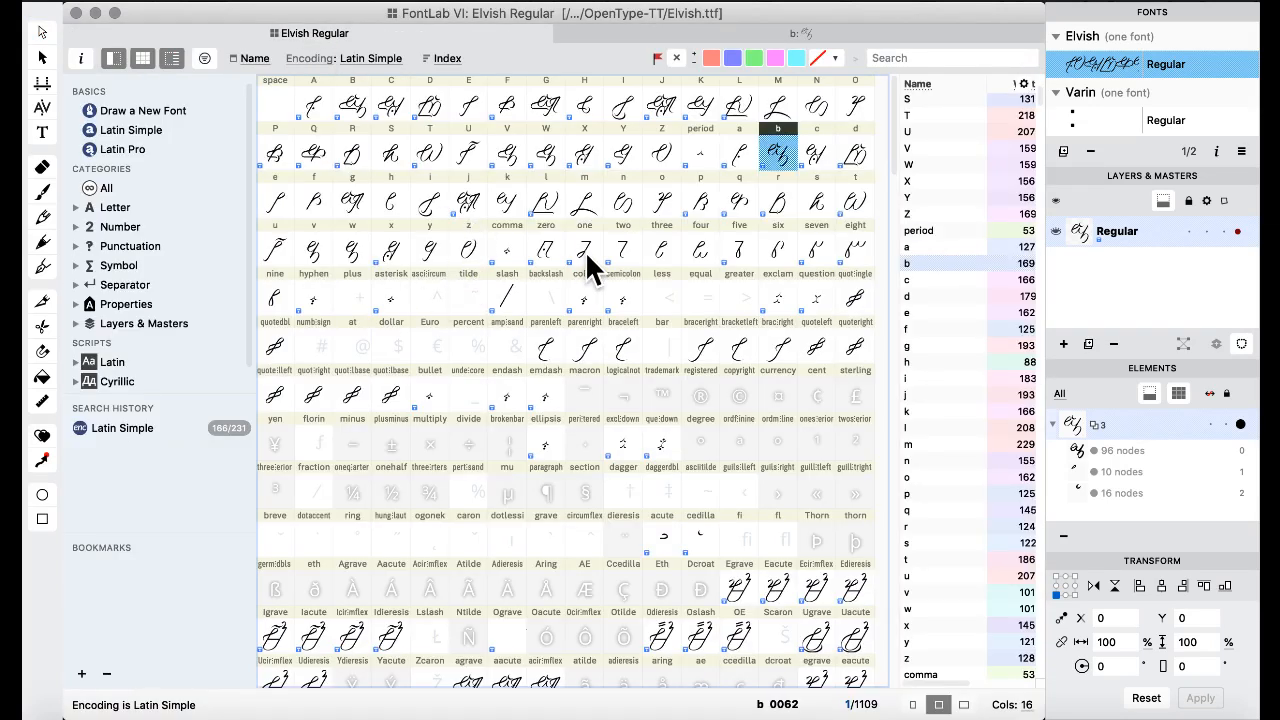
left_click(546, 205)
double_click(546, 205)
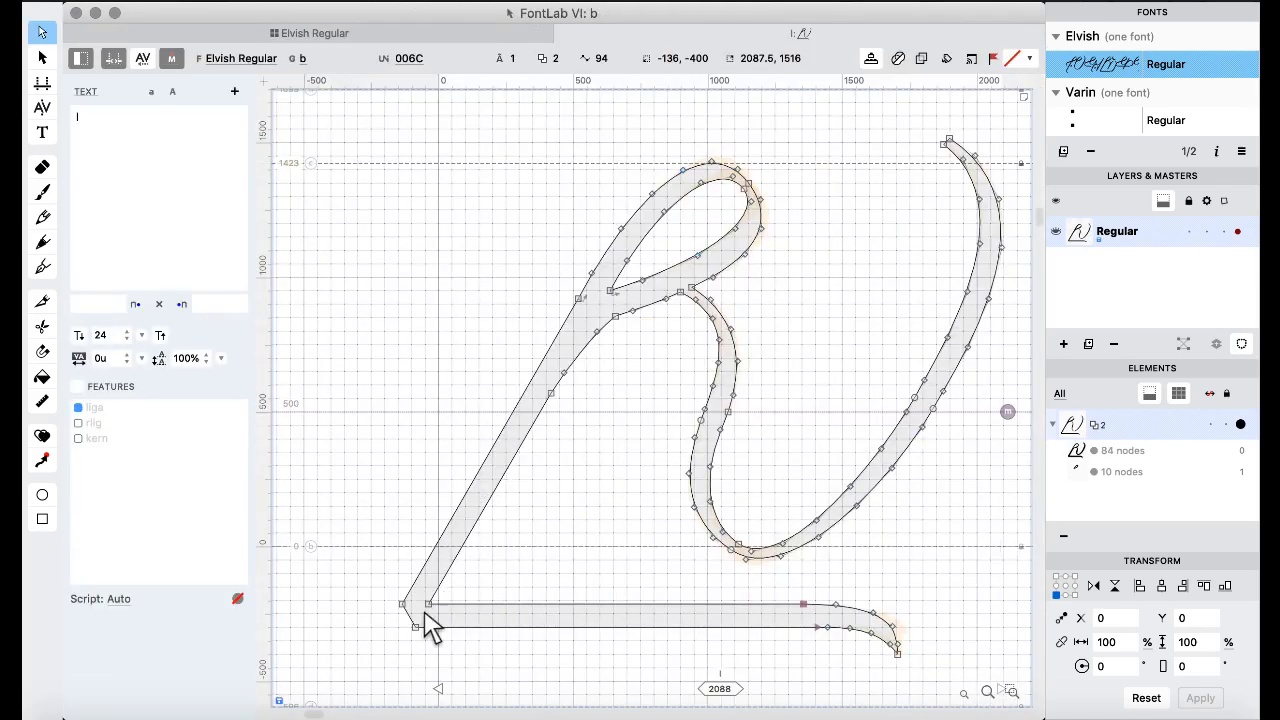
left_click(315, 33)
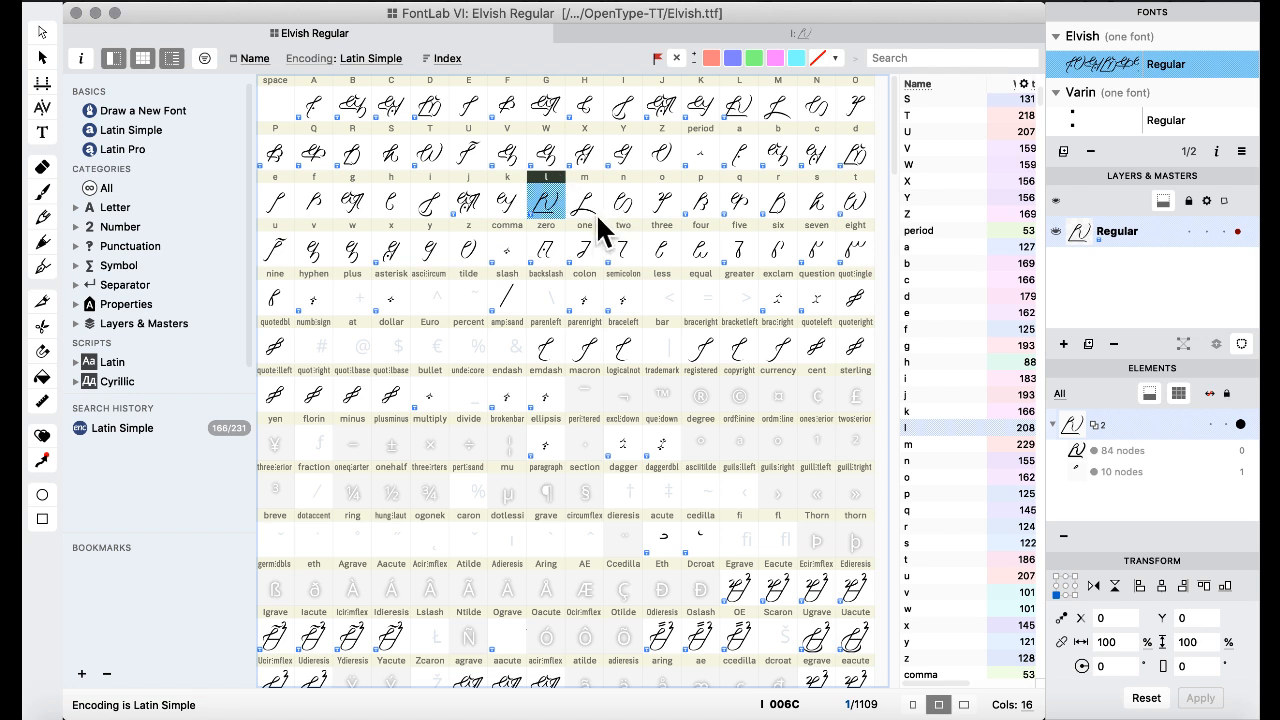
- Select the r and d glyphs in the grid, and look further down through the alternates to the elf-prefixed vowel ligatures
left_click(785, 212)
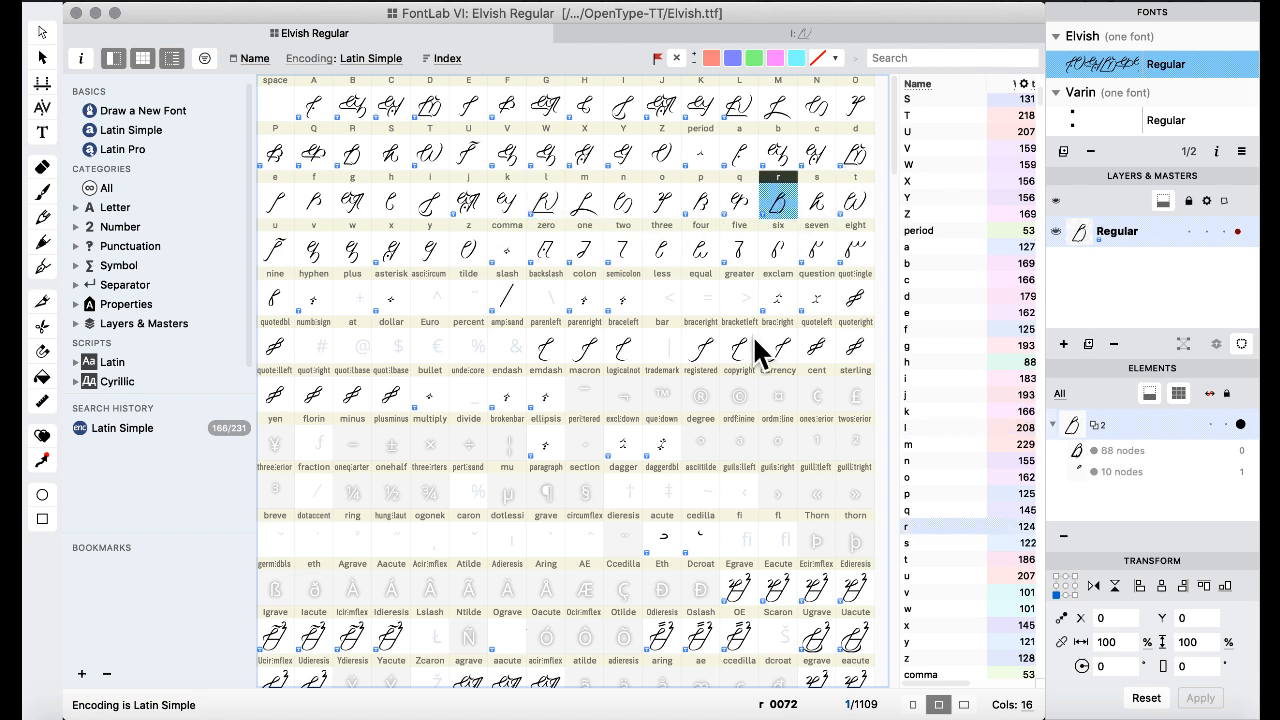
left_click(856, 158)
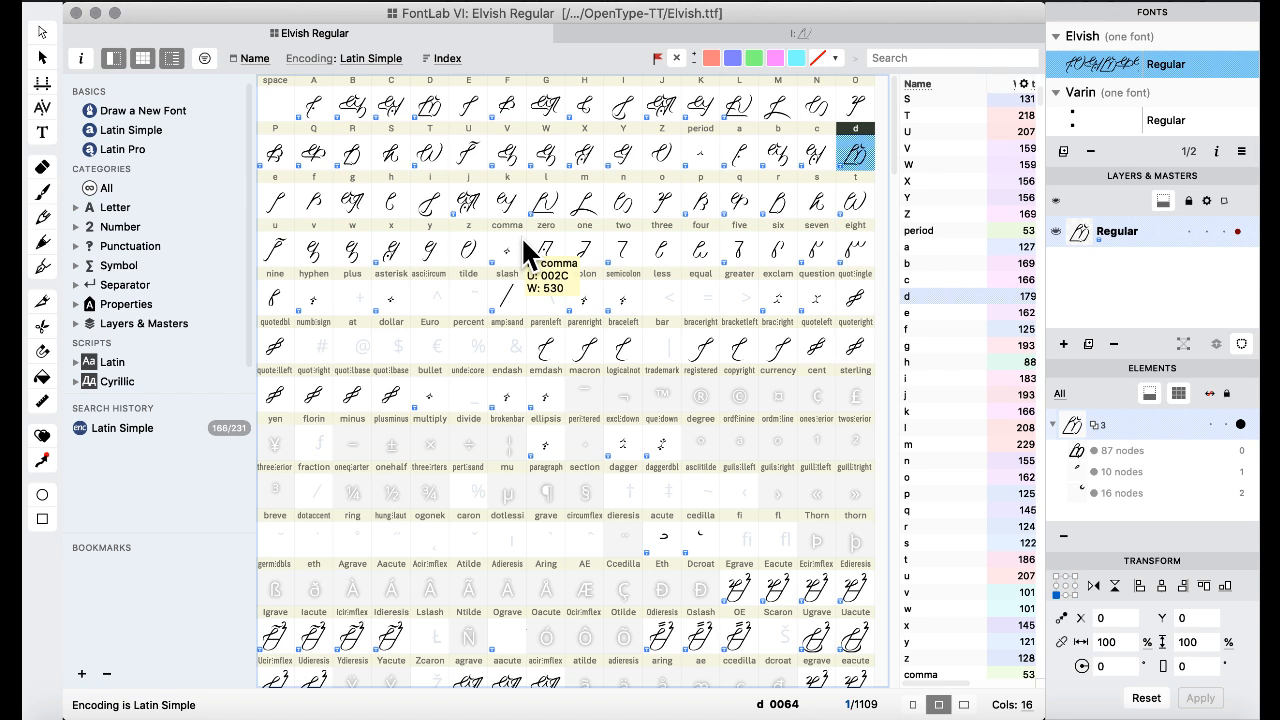
scroll(543, 220, "down", 2)
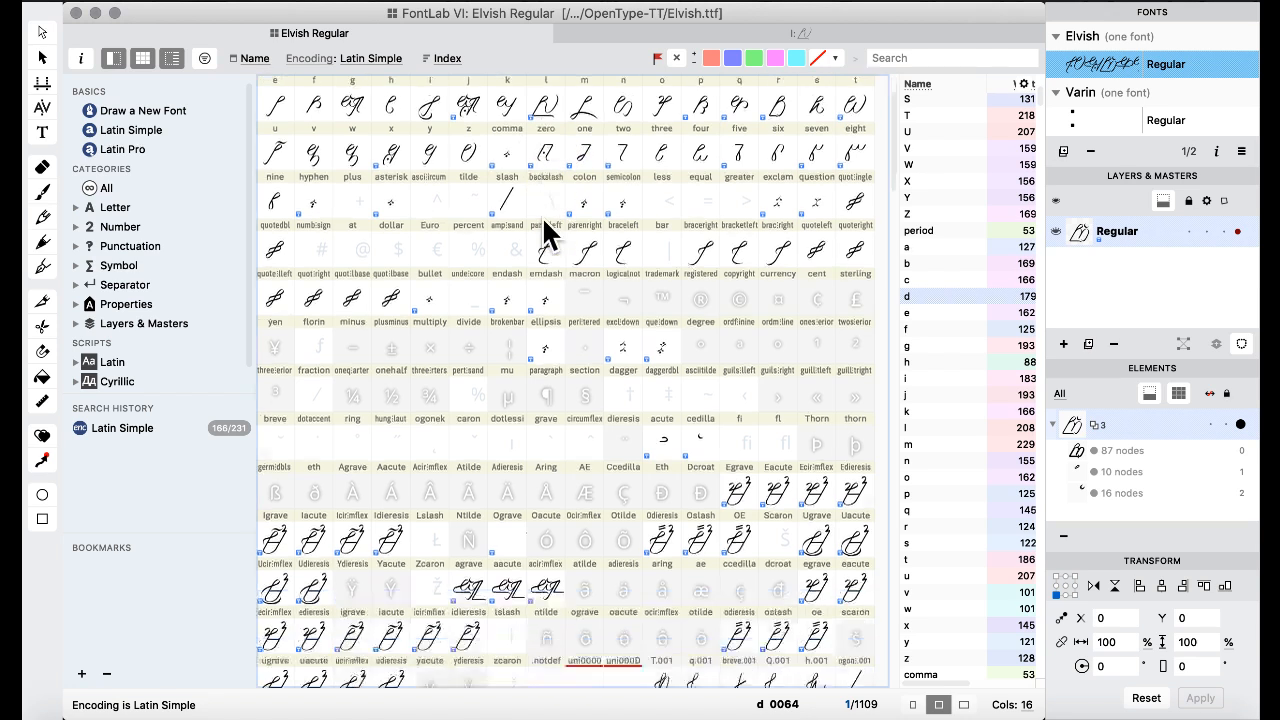
scroll(542, 216, "down", 5)
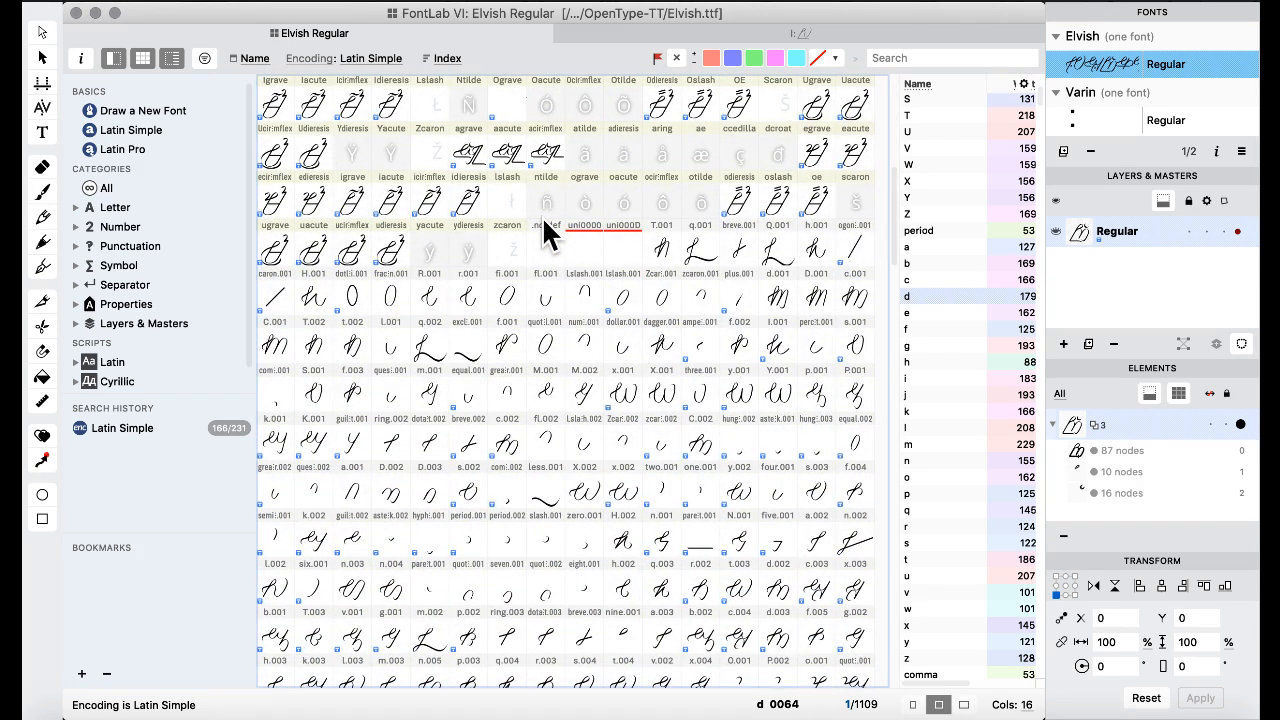
scroll(525, 264, "down", 15)
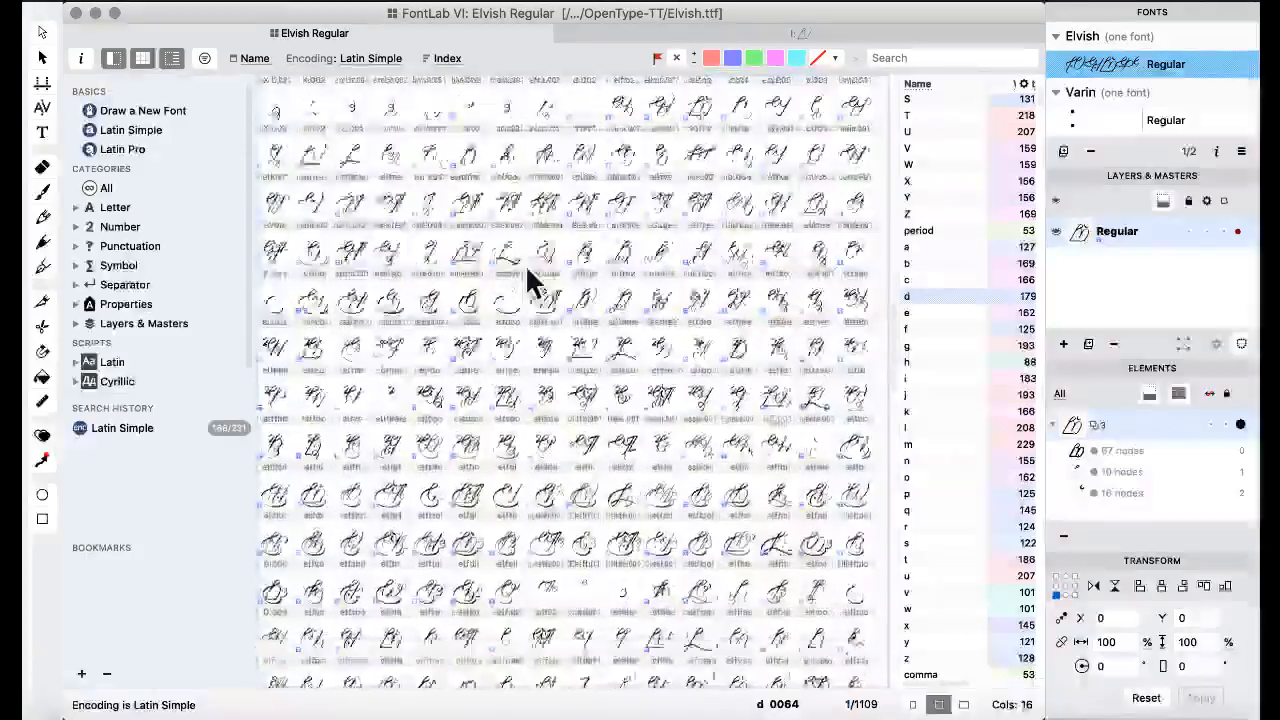
scroll(527, 266, "down", 10)
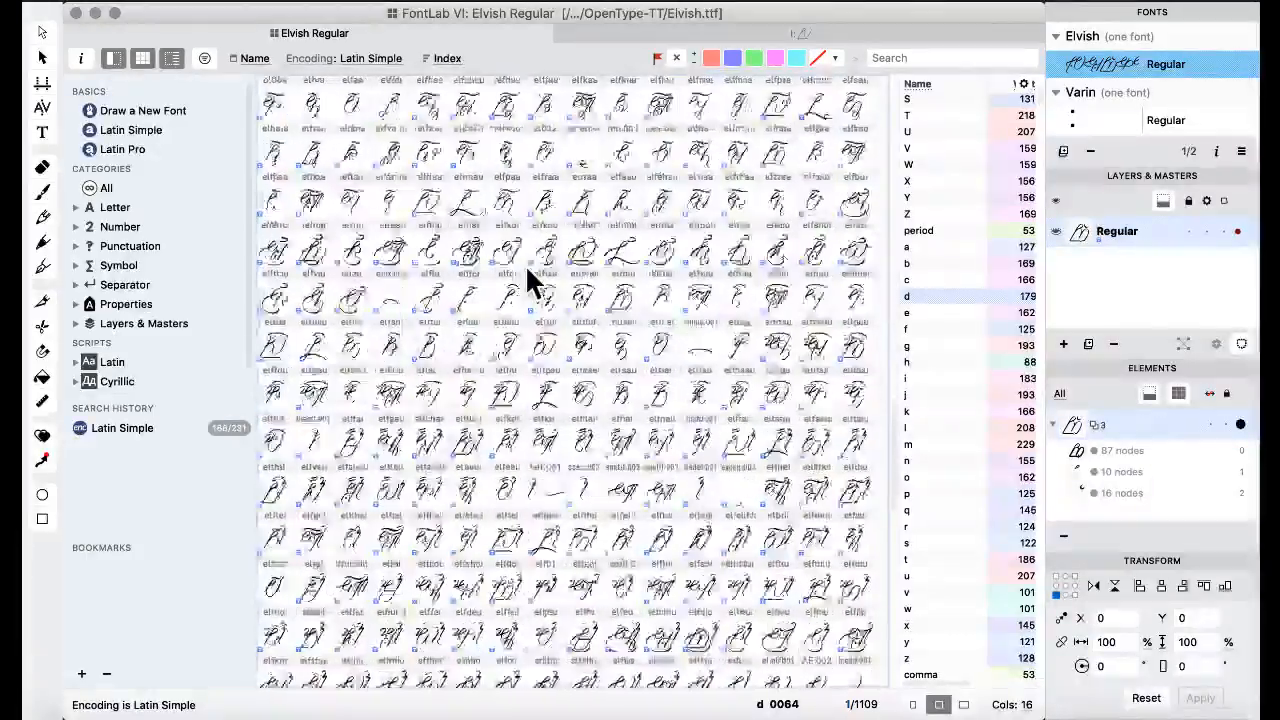
scroll(527, 270, "up", 3)
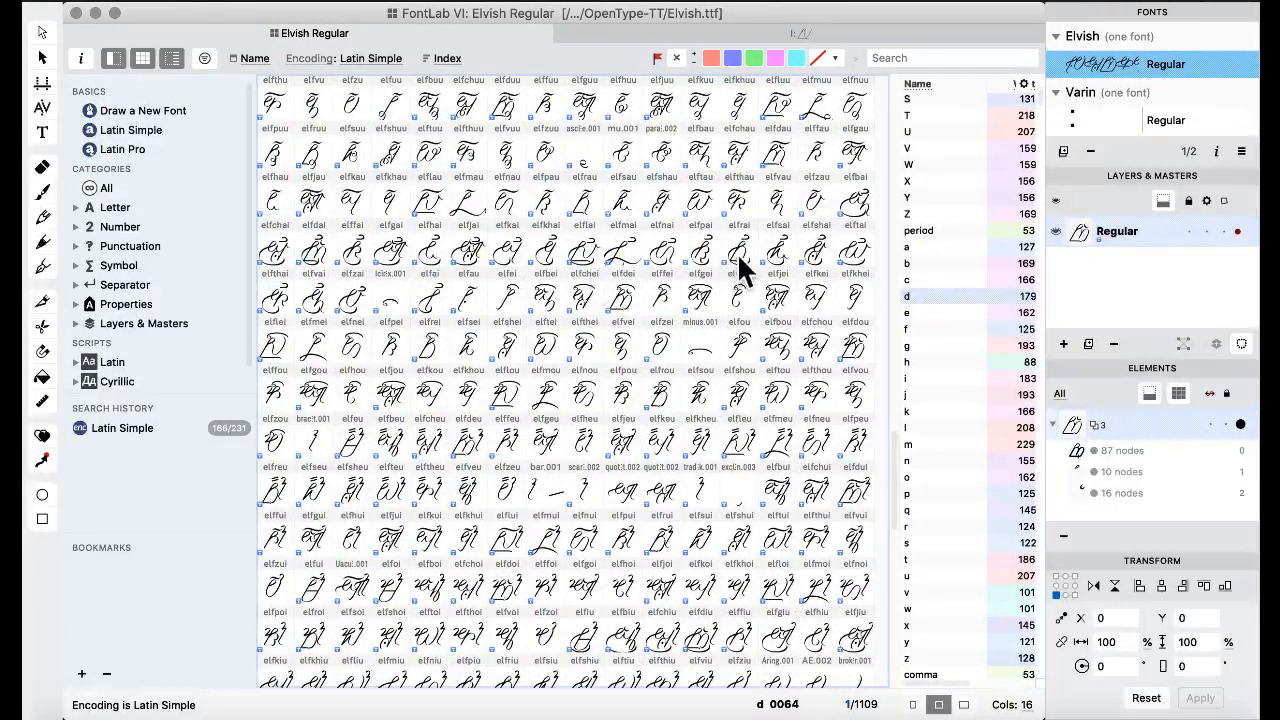
- Open the elfsai ligature glyph to view its outline with the vowel mark above, and return to the glyph grid
left_click(778, 248)
double_click(778, 248)
scroll(865, 198, "up", 3)
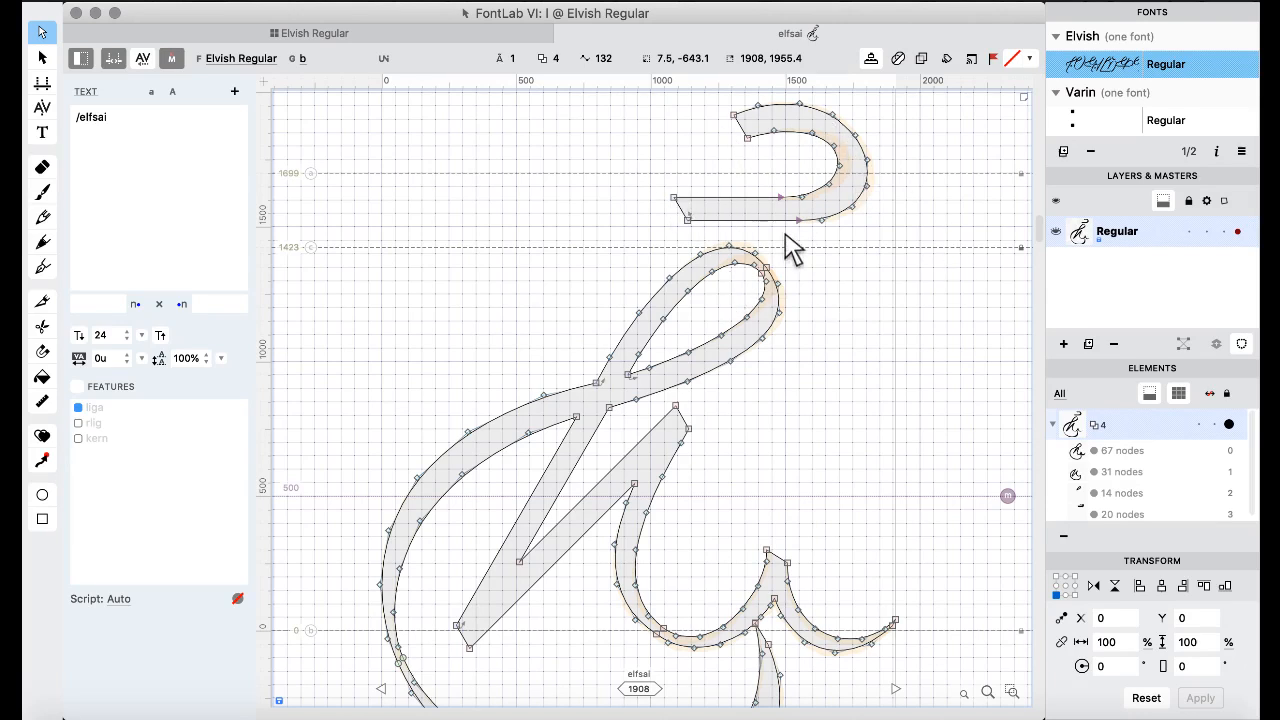
left_click(362, 36)
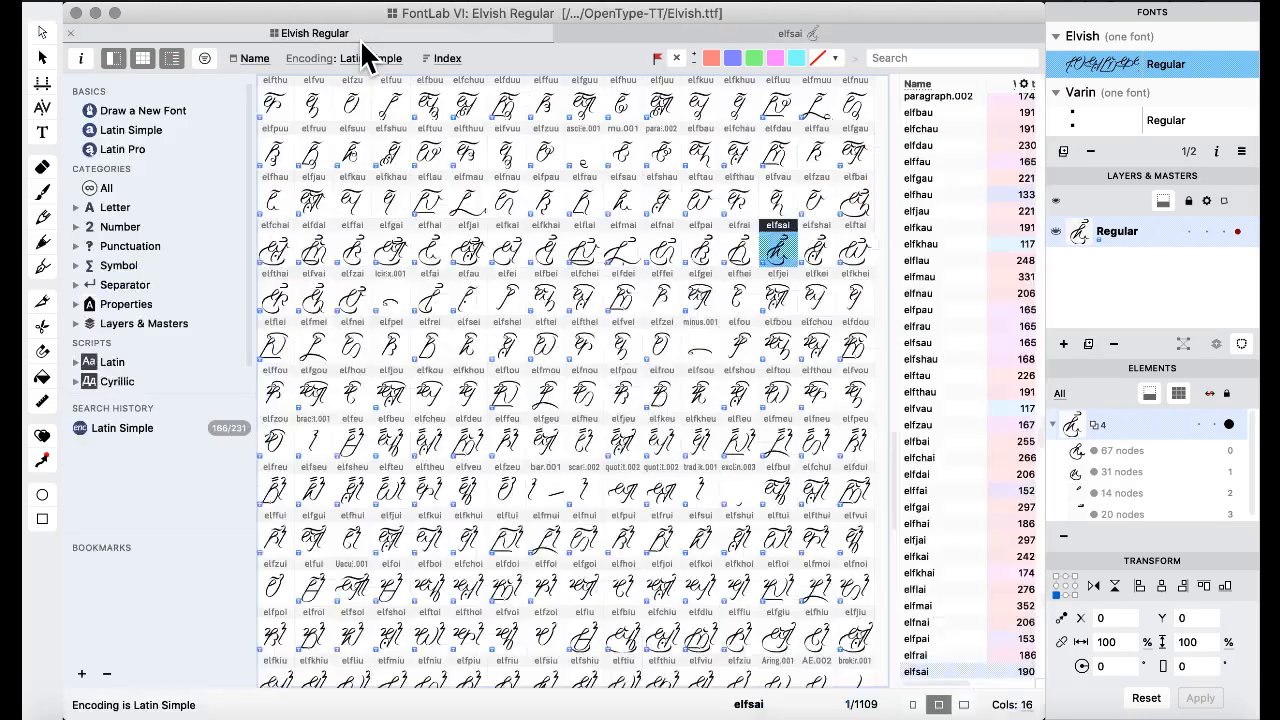
- Select the elfmou ligature, open the elfeu glyph to view its outline, and go back to the glyph grid
left_click(543, 394)
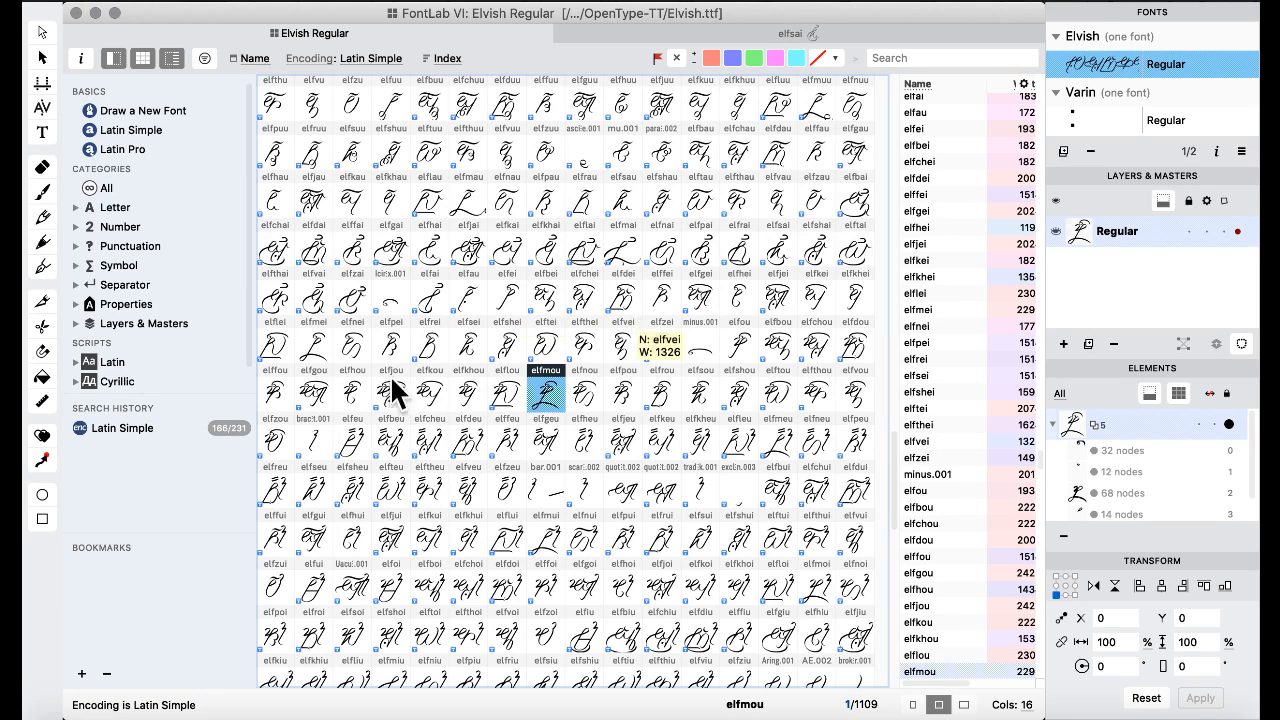
double_click(346, 436)
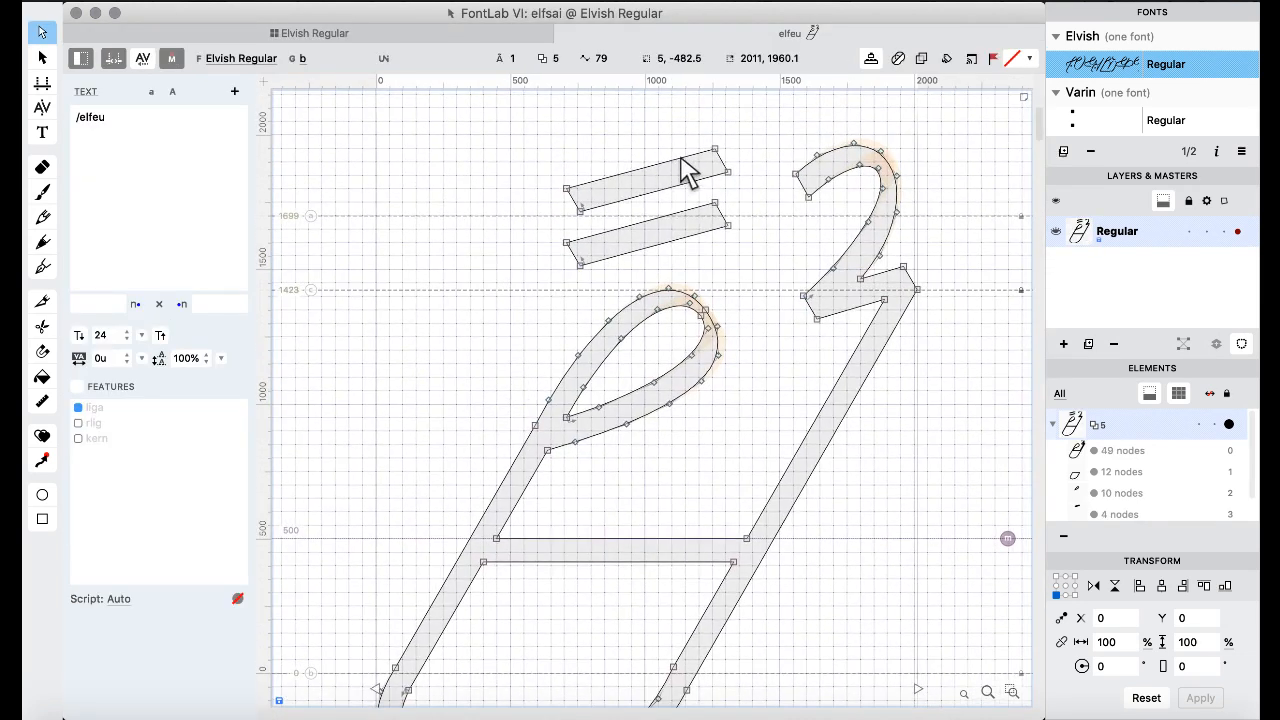
left_click(331, 30)
- Select the elftei and elfgeu ligatures, look through the capital ligature glyphs further down, and open elfdeicap to view its outline
left_click(548, 348)
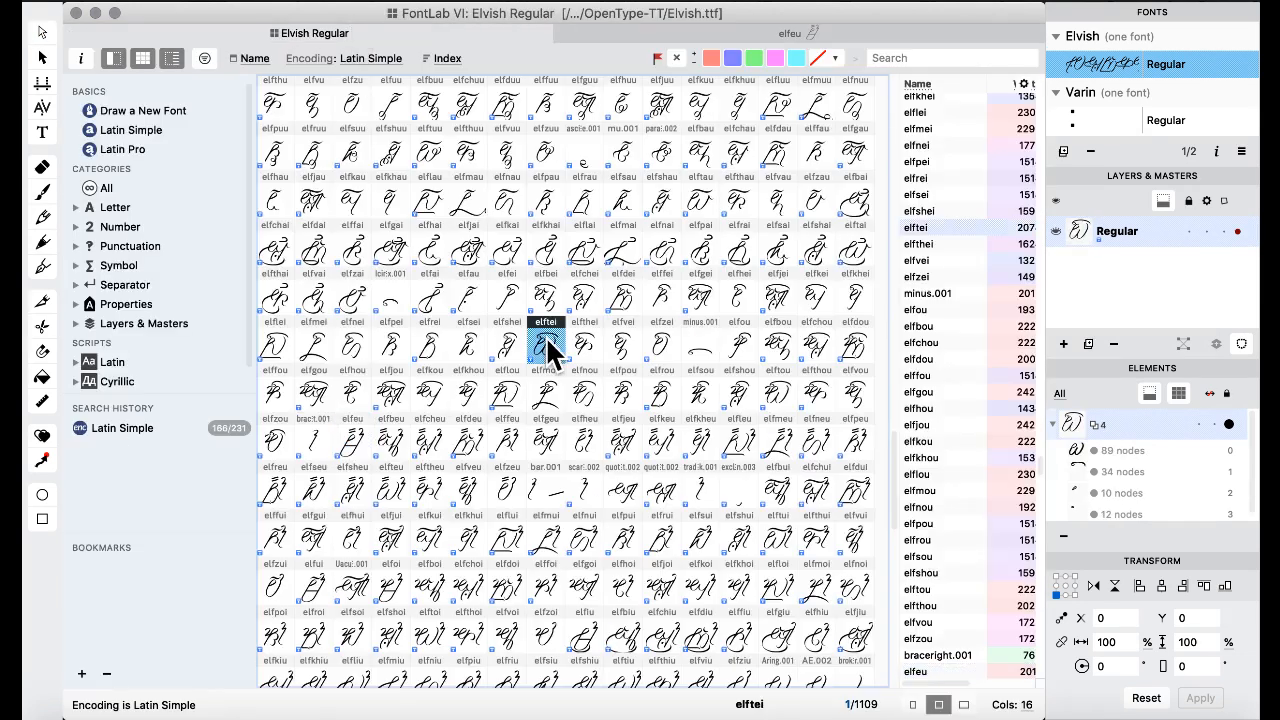
scroll(548, 352, "down", 4)
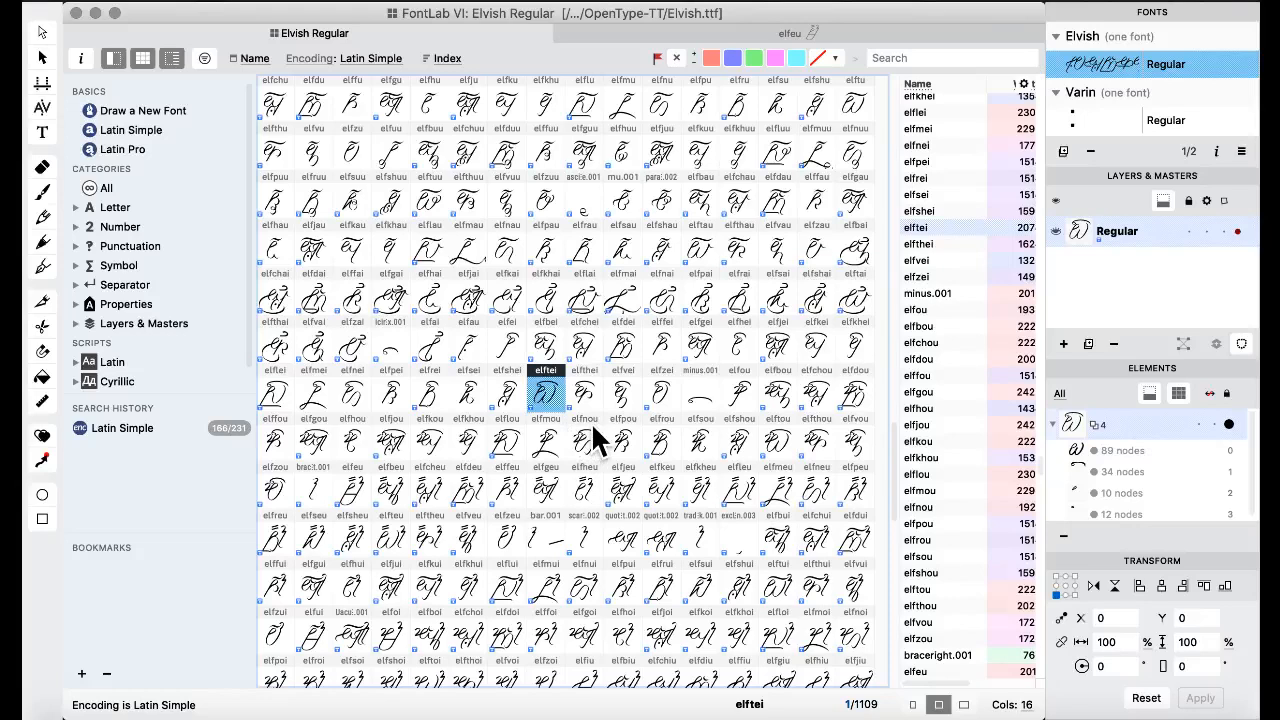
left_click(557, 497)
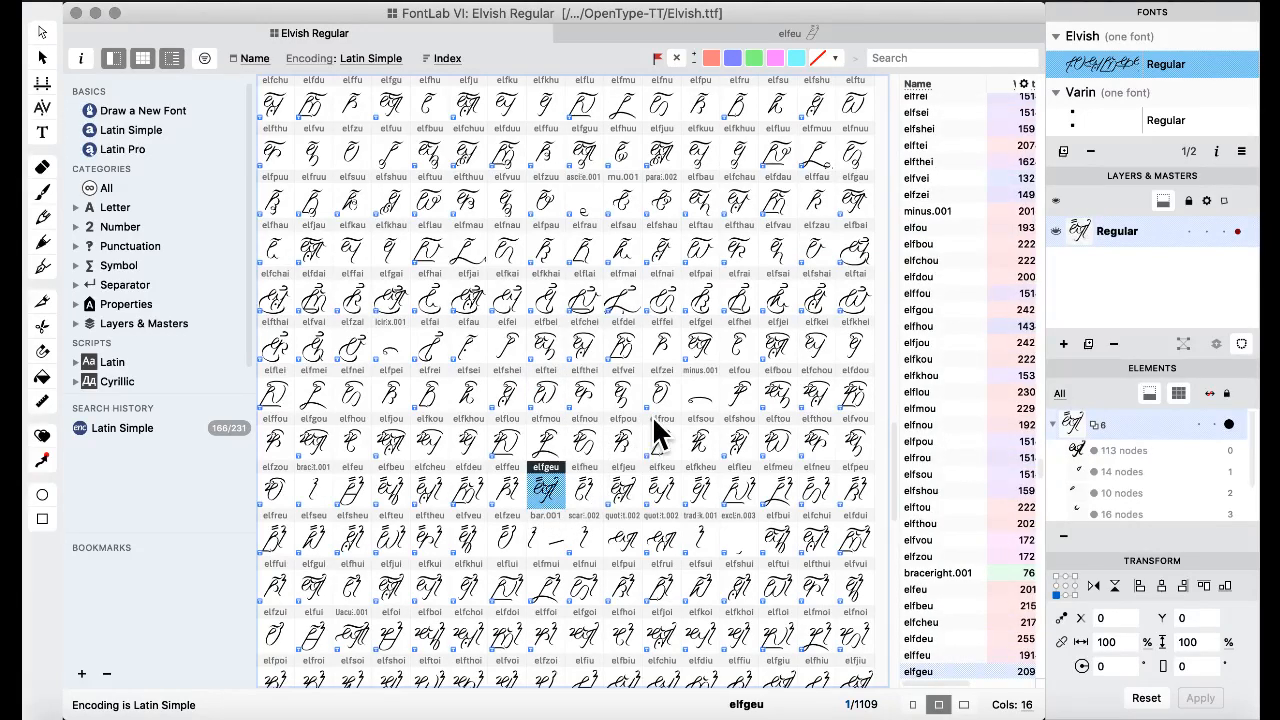
scroll(655, 432, "down", 10)
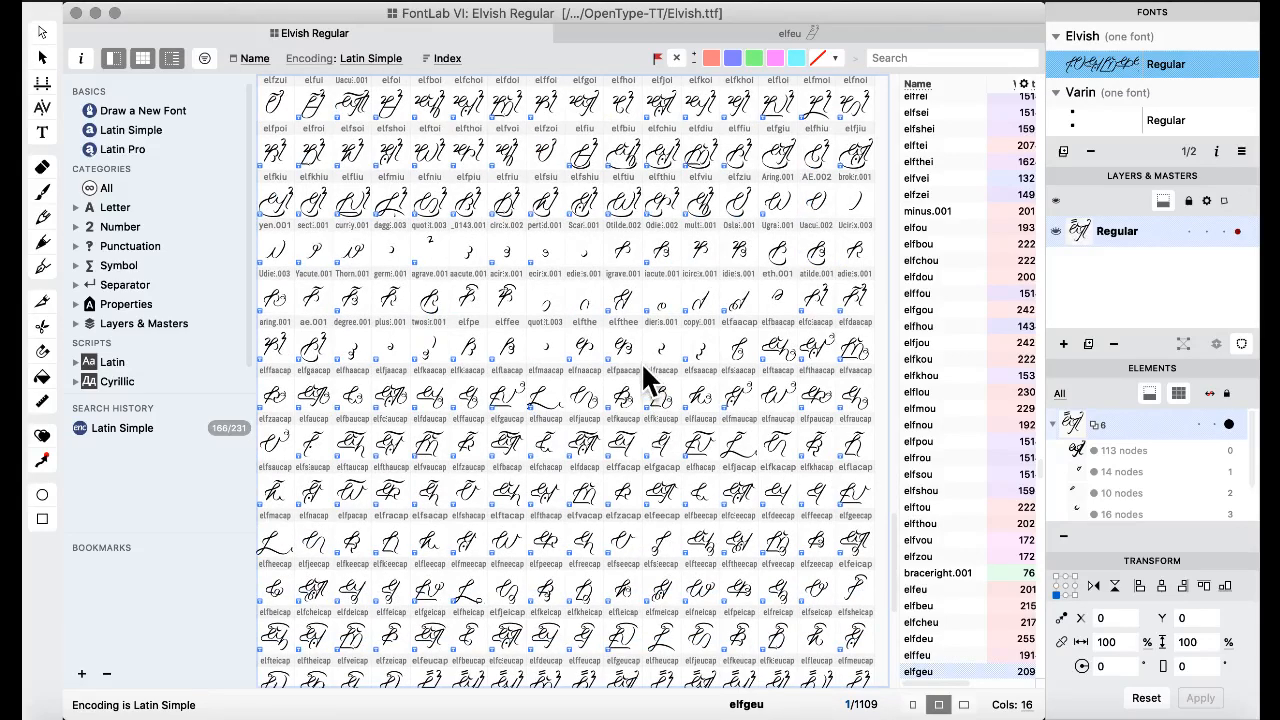
scroll(645, 380, "down", 6)
scroll(645, 380, "up", 2)
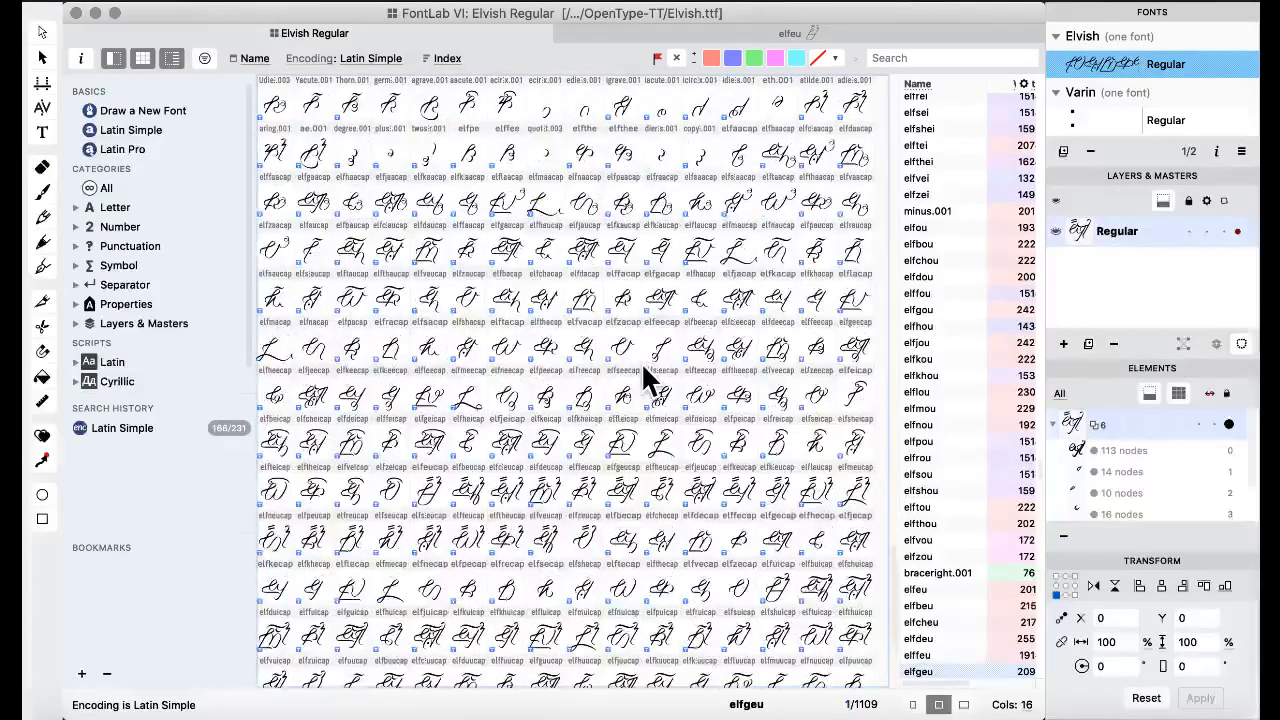
scroll(645, 380, "down", 3)
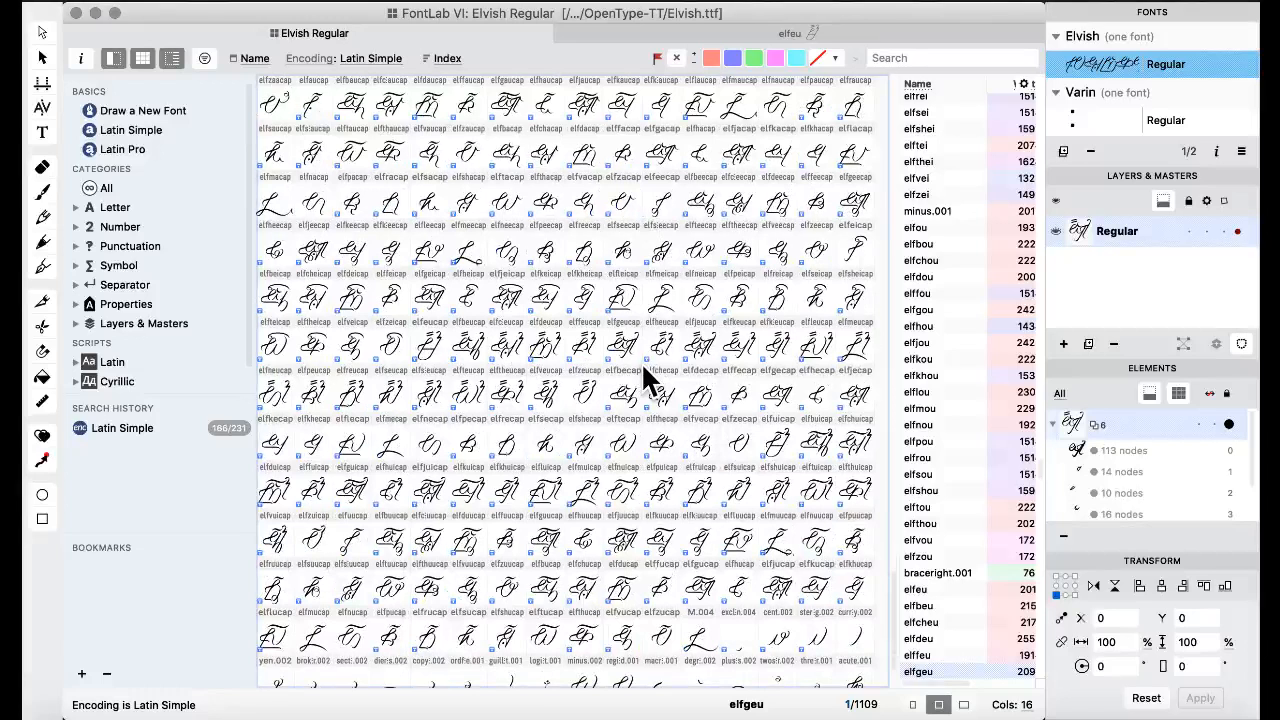
double_click(583, 298)
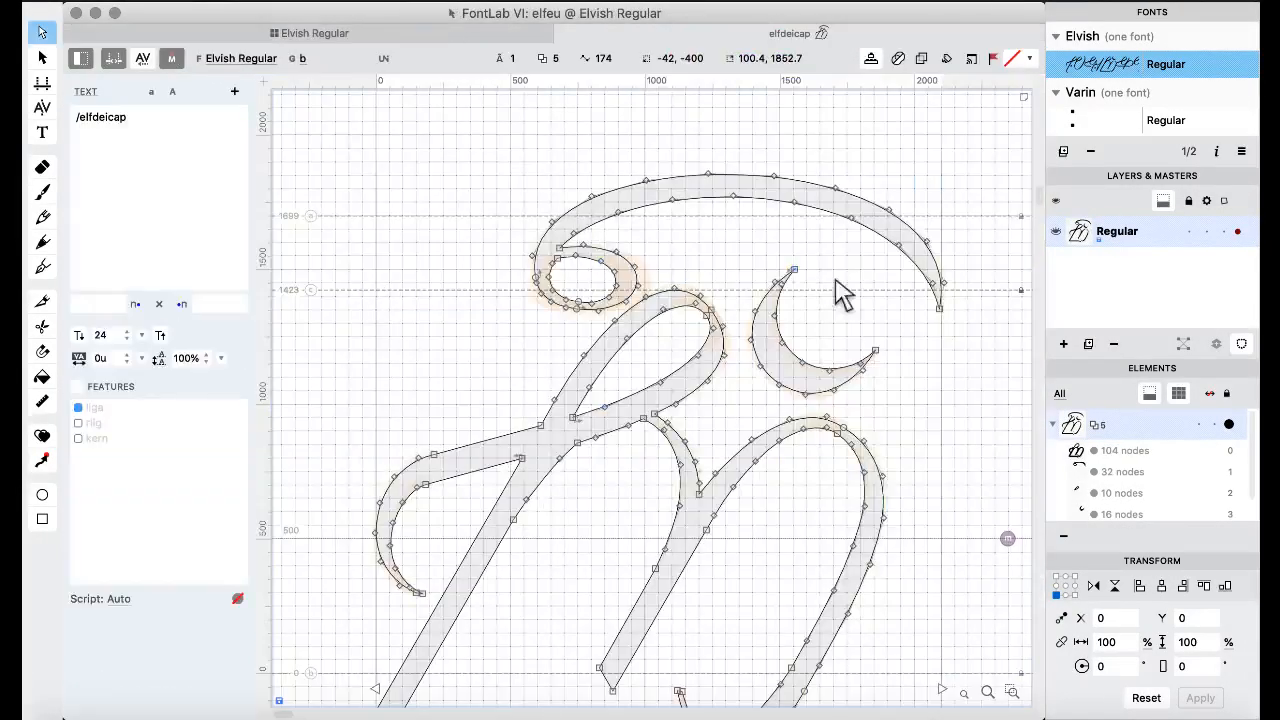
- Return to the glyph grid, look back up through the elf ligature glyphs, and close the Elvish font
left_click(323, 31)
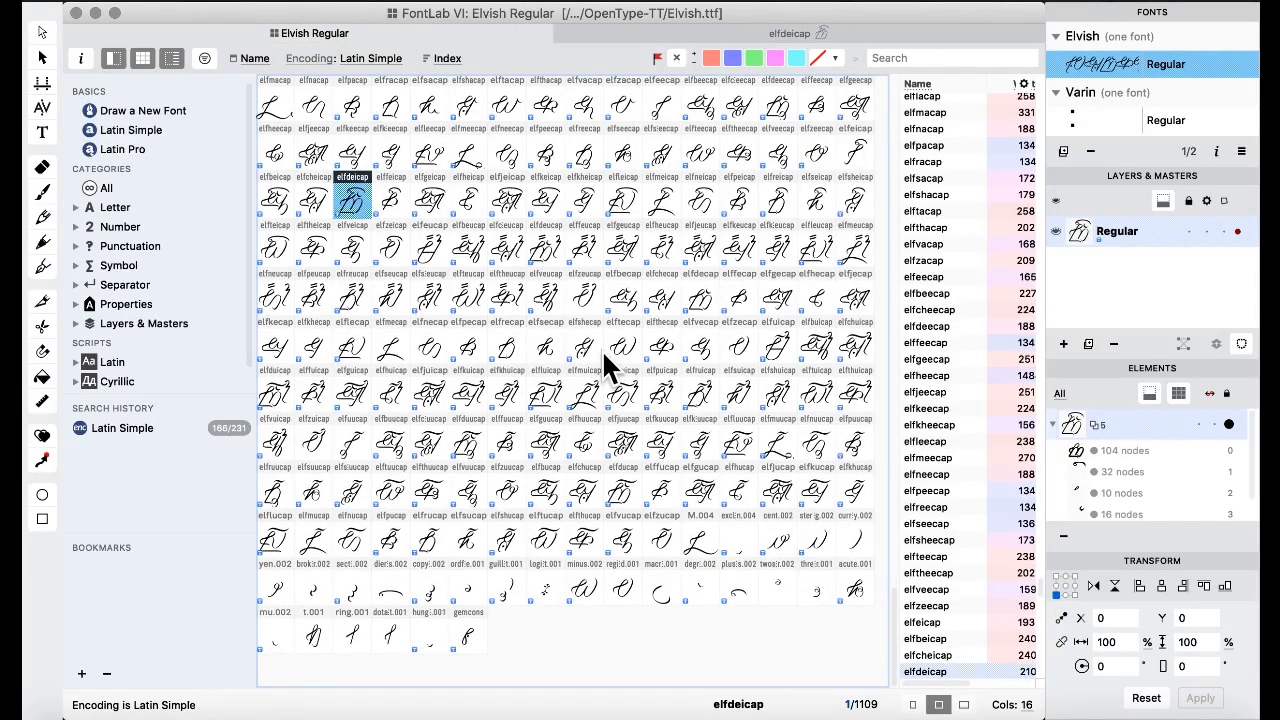
scroll(601, 349, "up", 5)
scroll(603, 352, "up", 10)
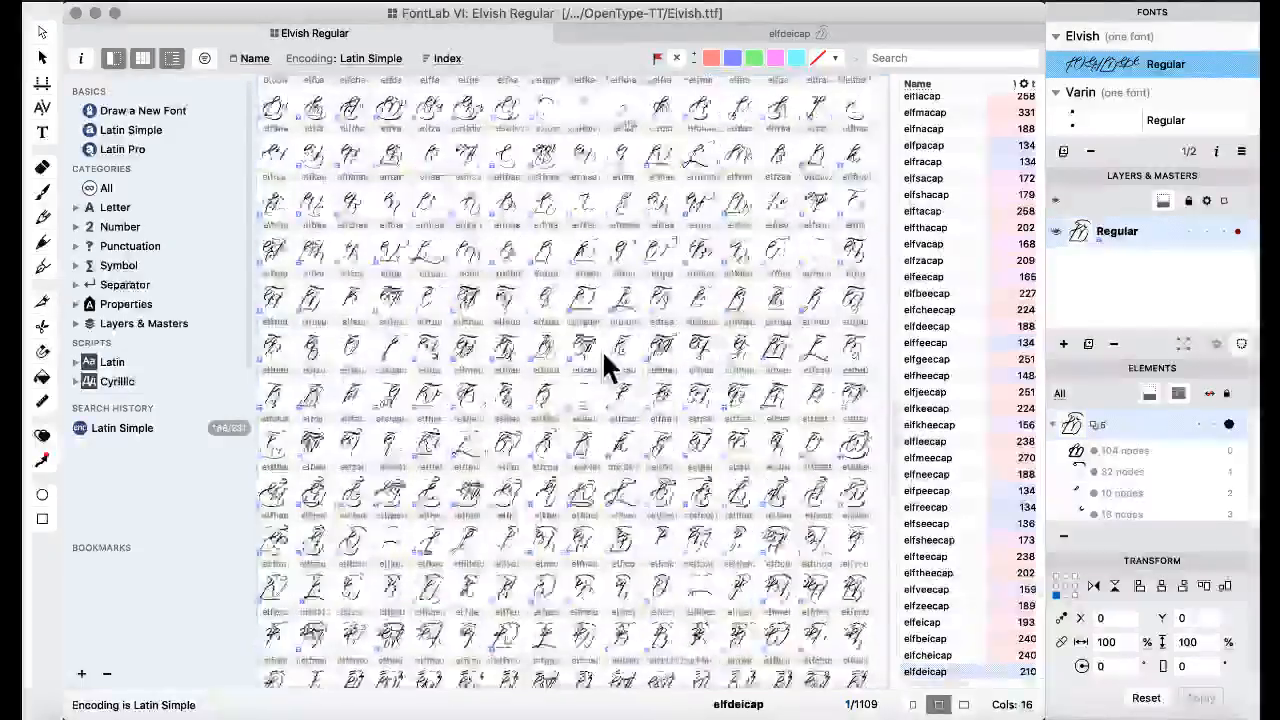
left_click(76, 13)
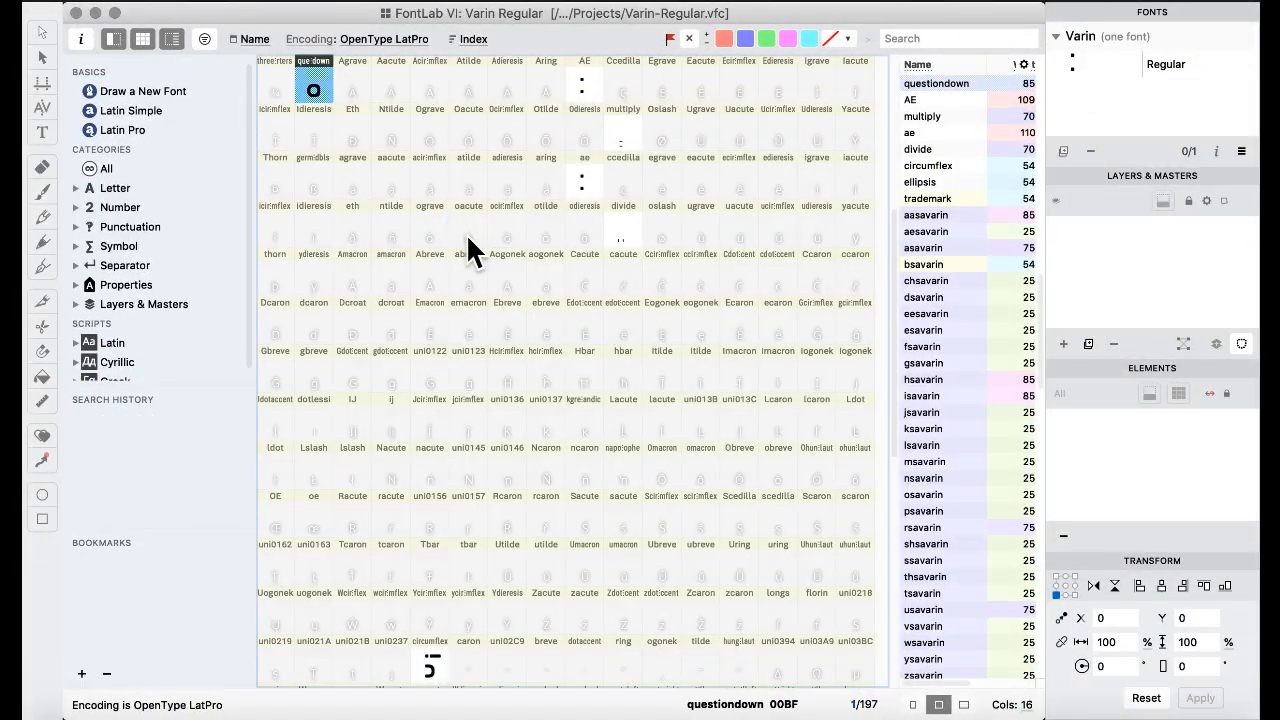
- Look through the Varin glyph grid down to the colour-flagged ligatures, select msavarin, and go back to the base letters
scroll(510, 245, "down", 10)
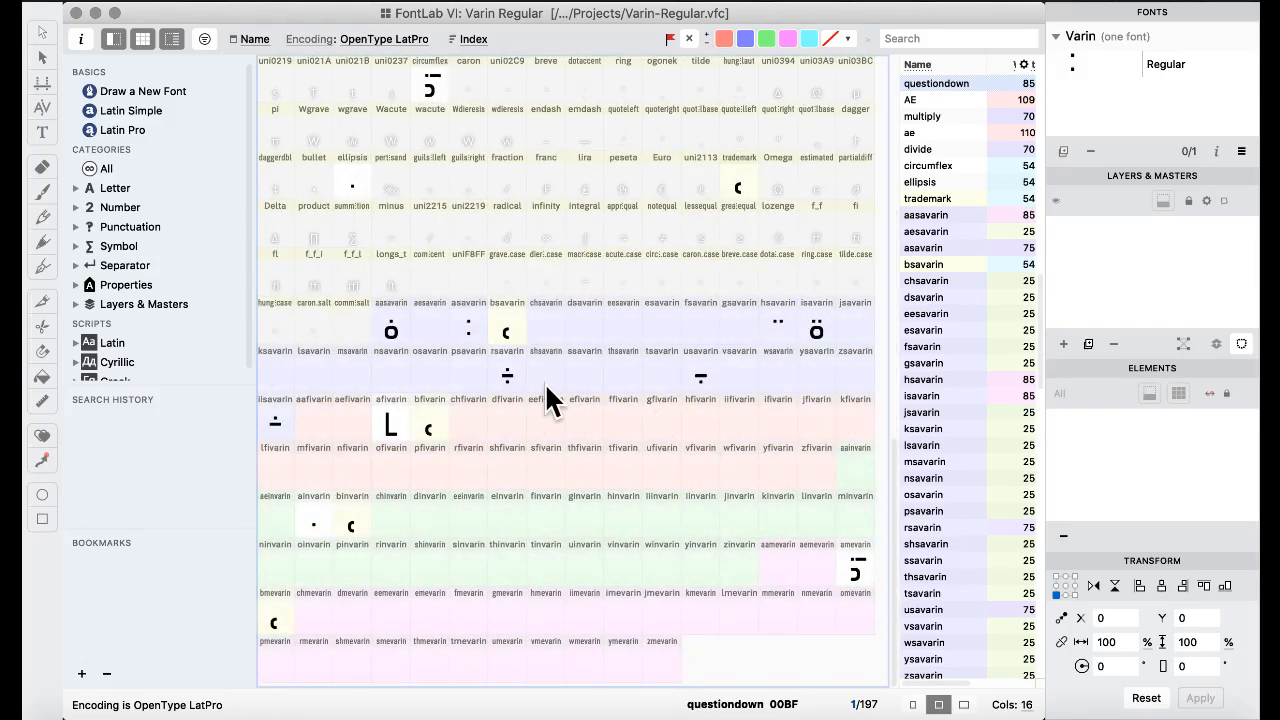
left_click(349, 378)
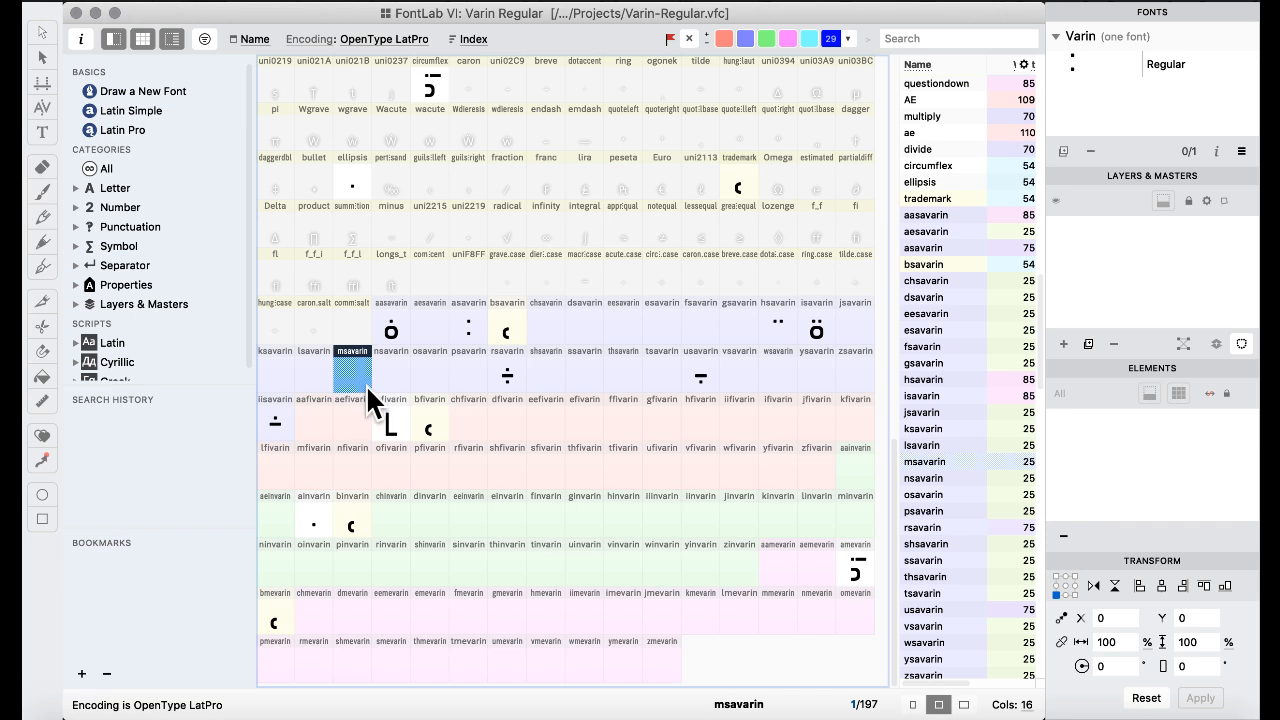
left_click(466, 225)
scroll(385, 238, "up", 10)
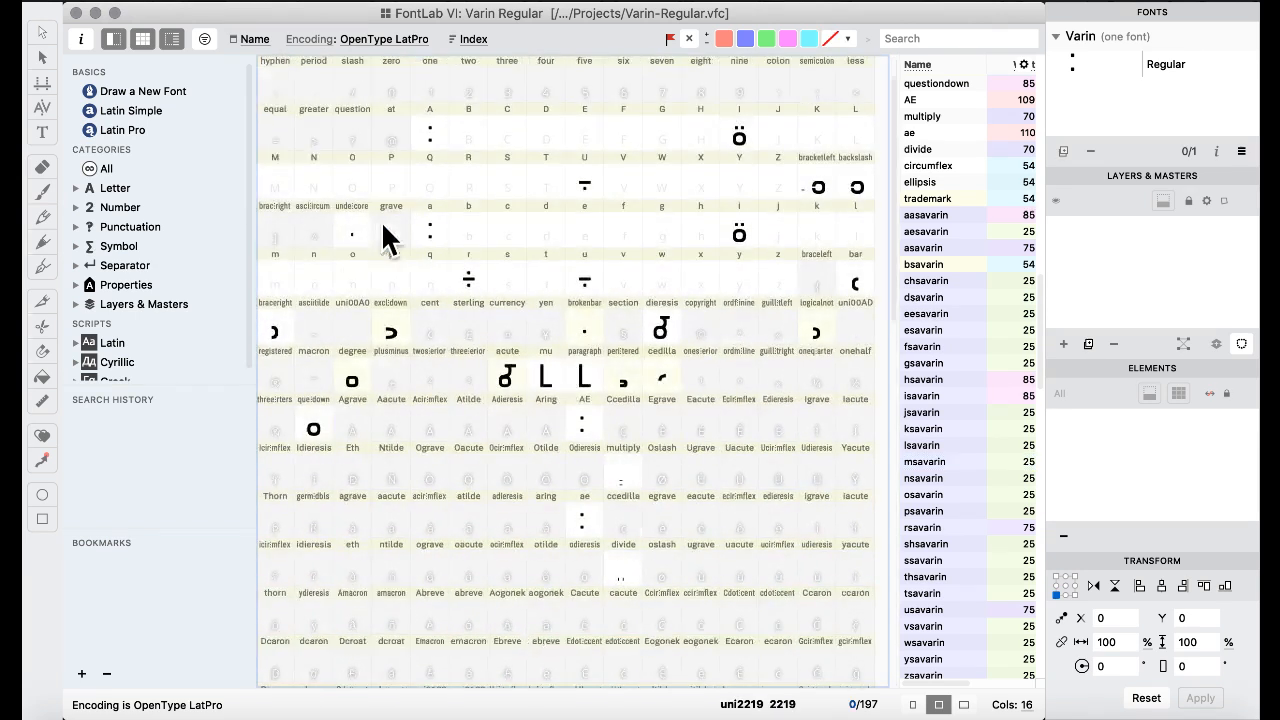
- Select the questiondown glyph in the Varin grid and move its drawing into the macron slot
left_click(326, 413)
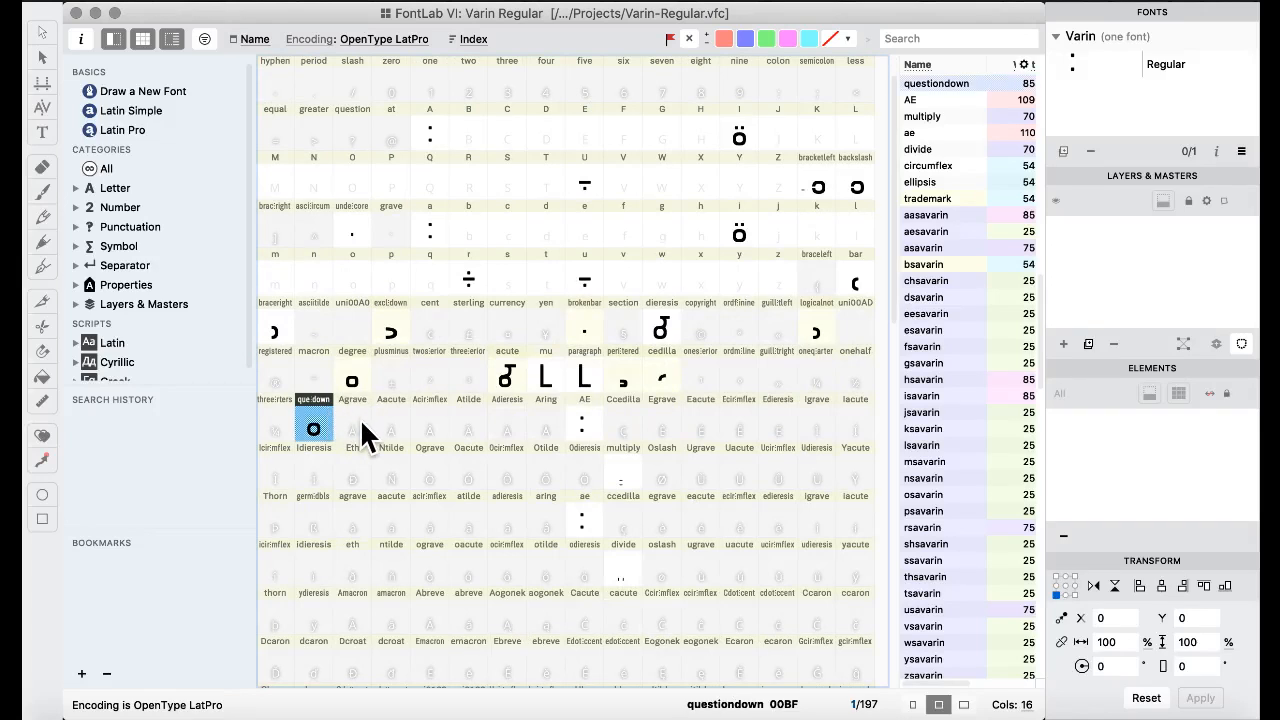
left_click(396, 421)
left_click(420, 331)
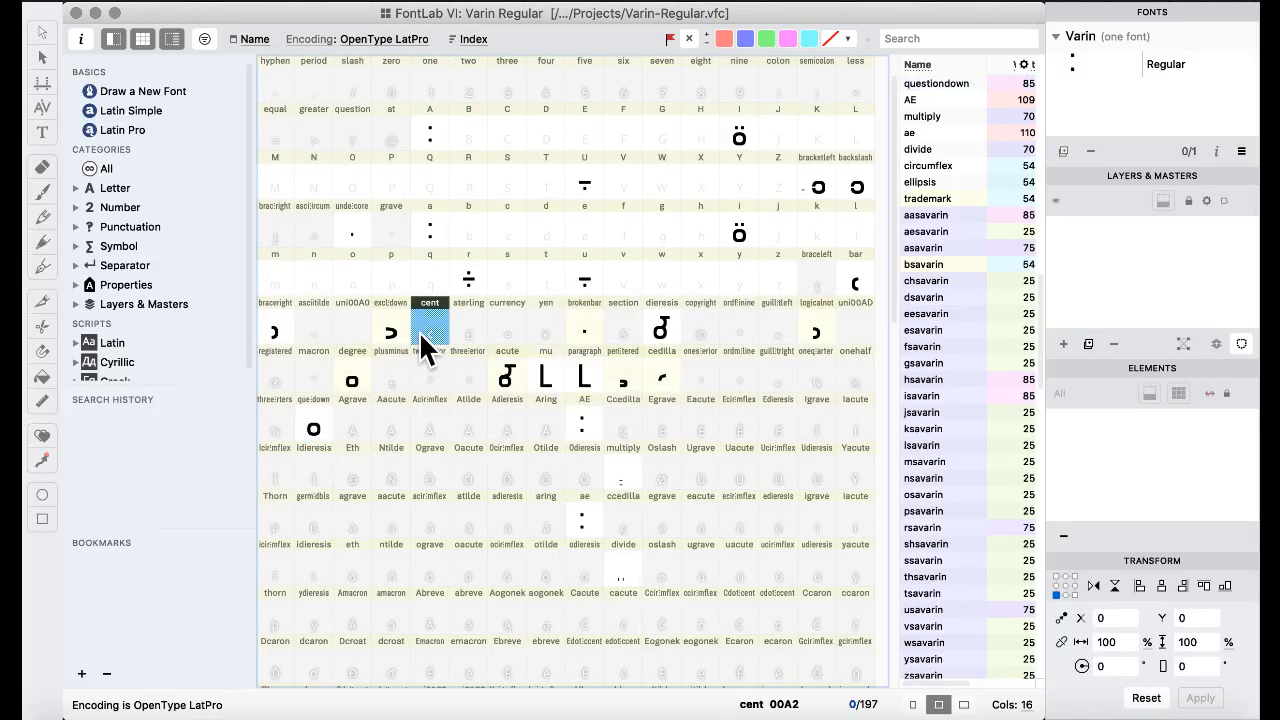
scroll(414, 325, "down", 10)
left_click(415, 325)
scroll(414, 322, "up", 2)
scroll(418, 338, "up", 10)
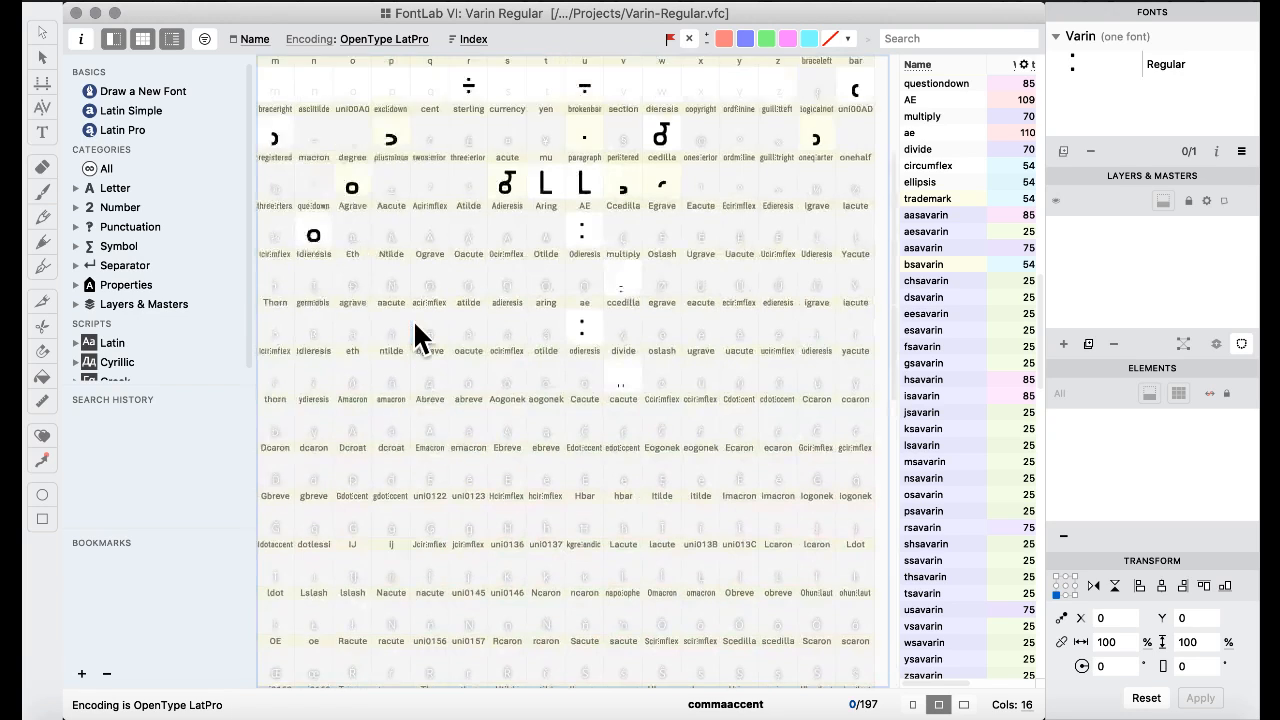
left_click(313, 375)
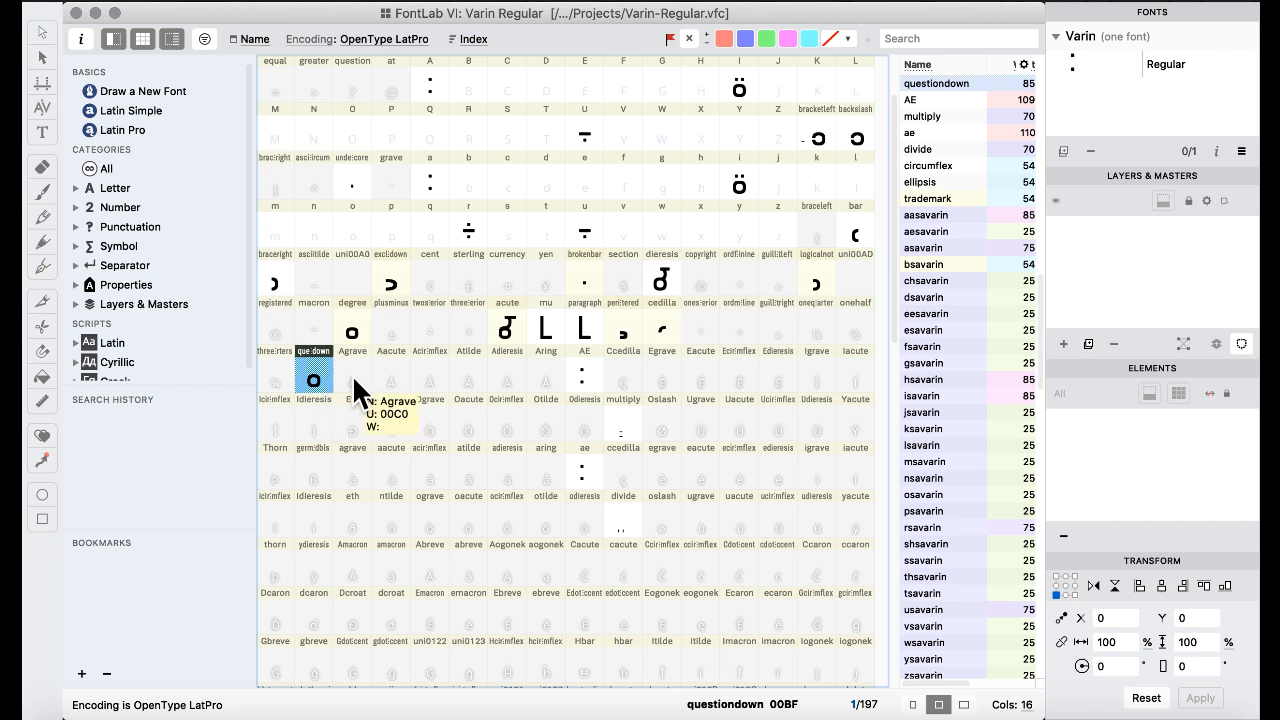
left_click(315, 332)
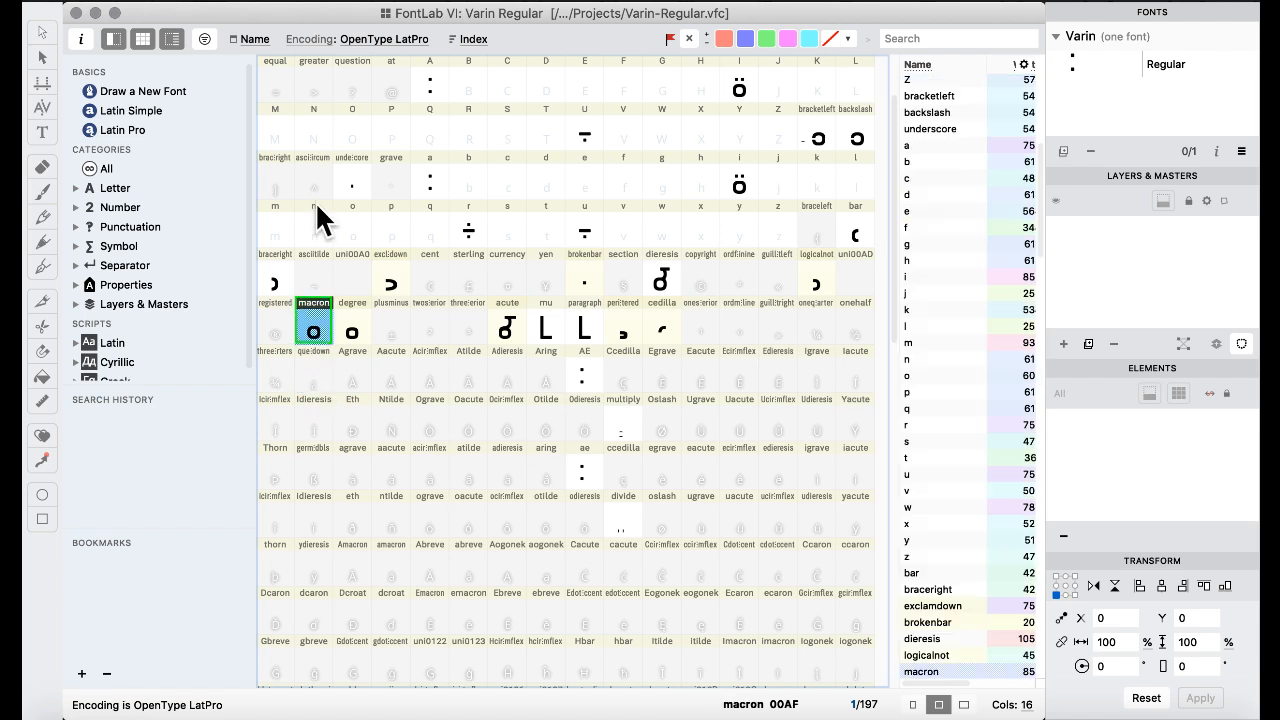
left_click(200, 2)
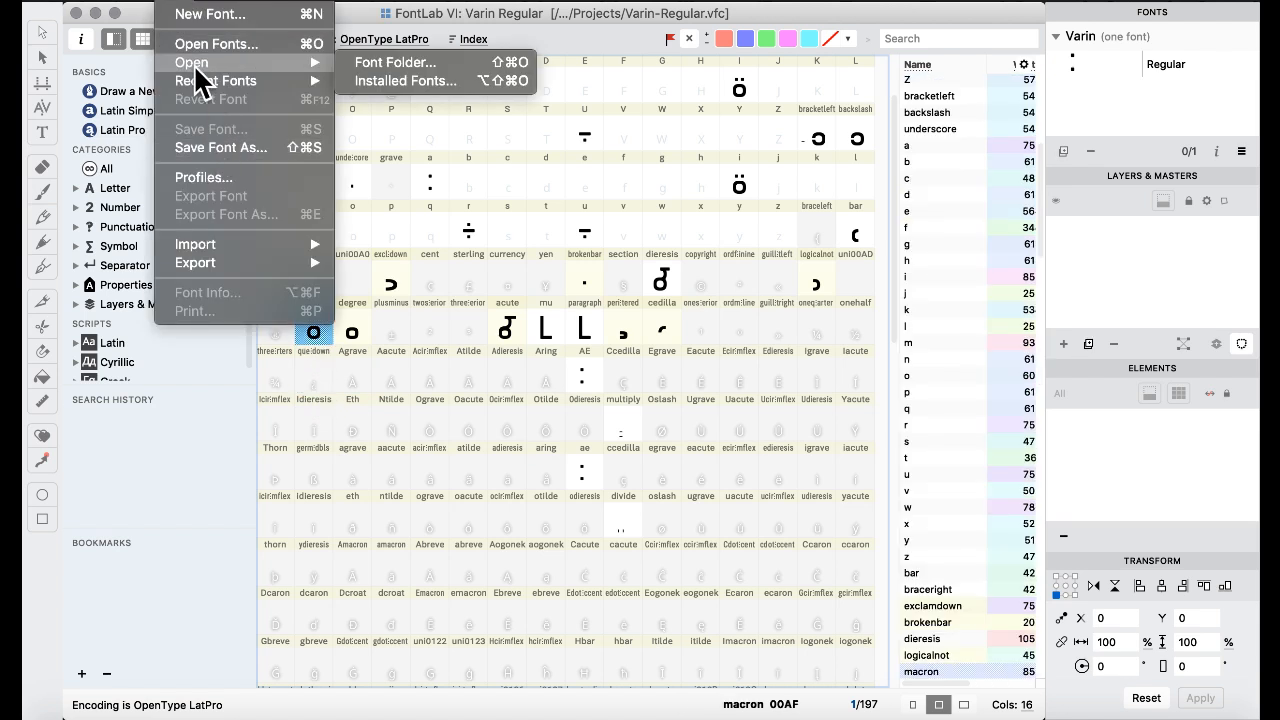
mouse_move(197, 78)
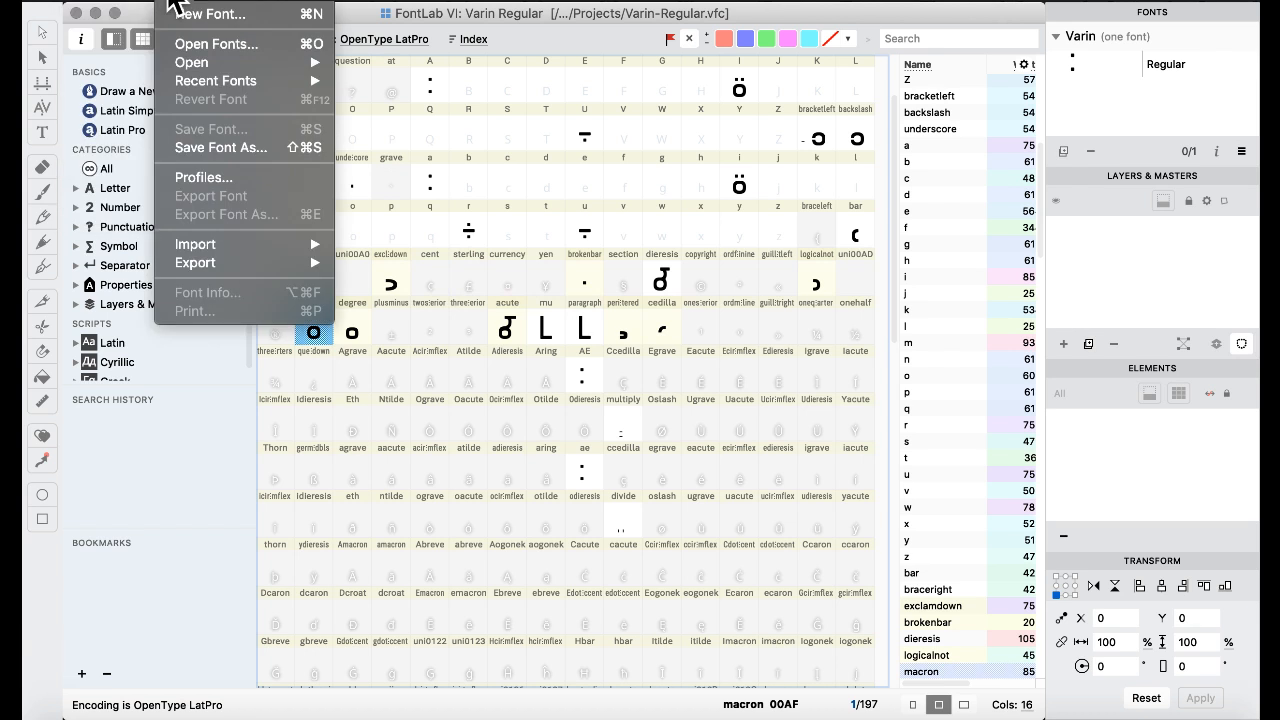
left_click(407, 281)
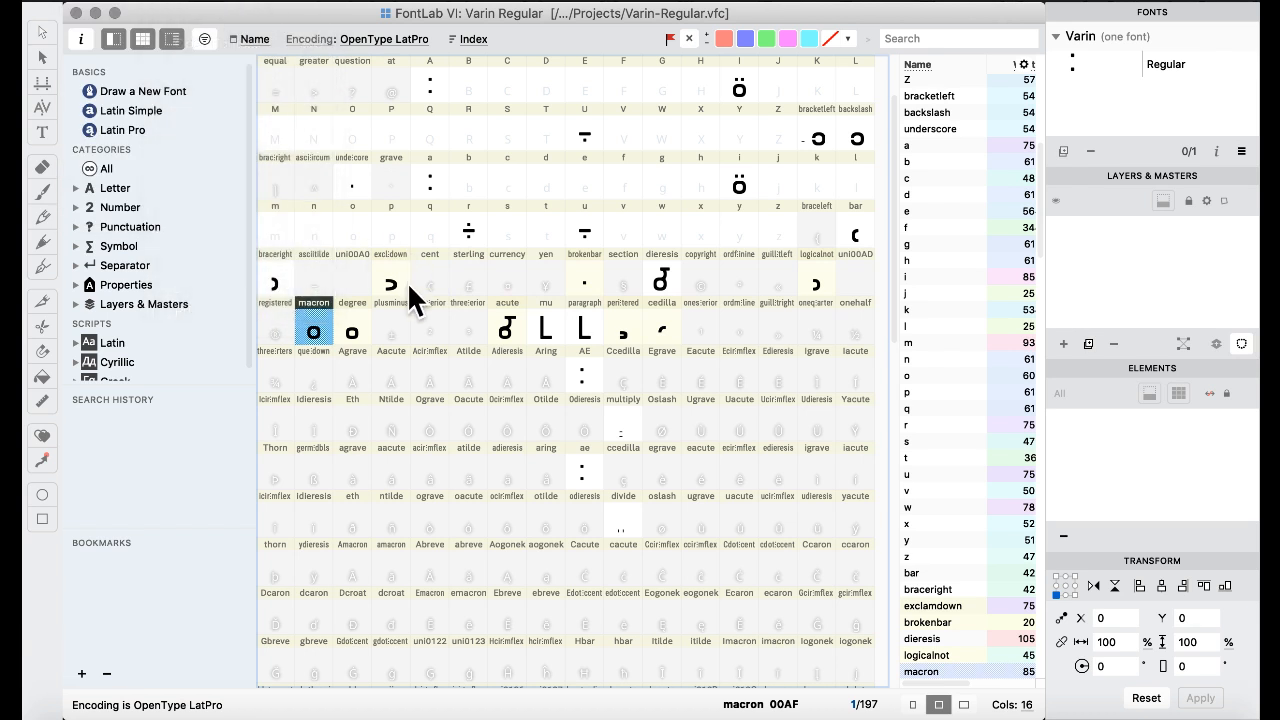
left_click(390, 322)
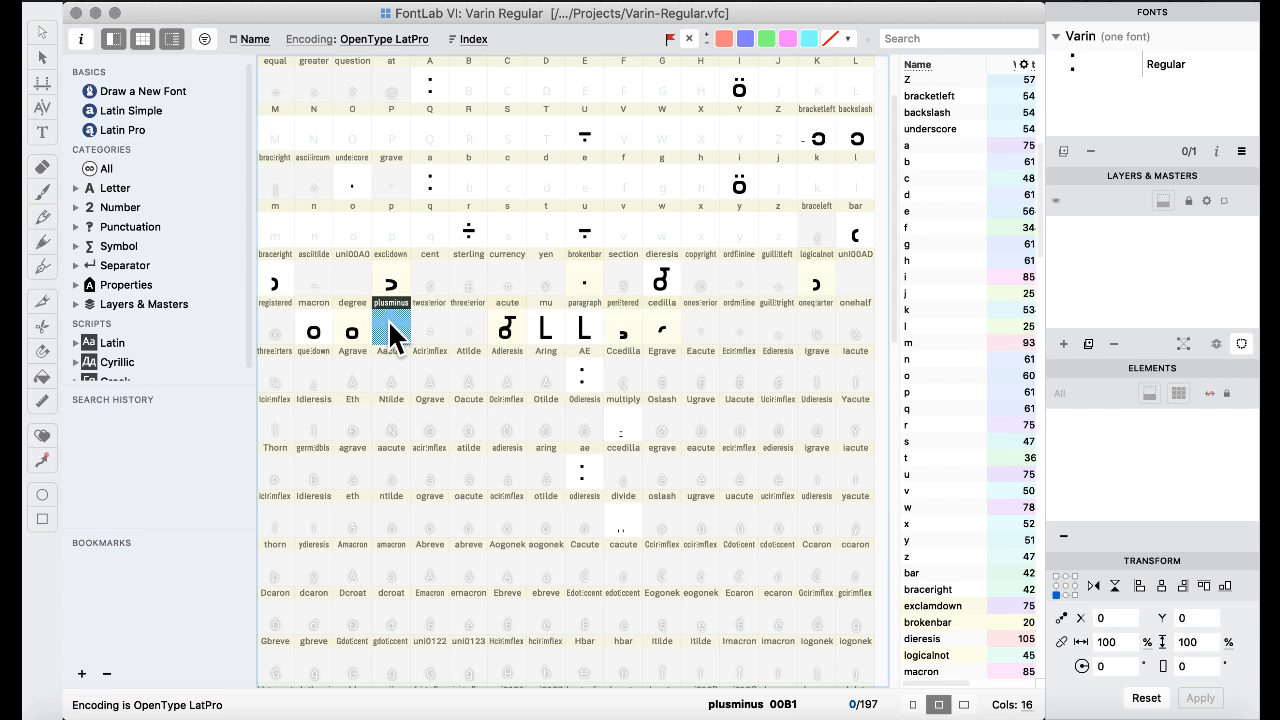
left_click(314, 334)
left_click(215, 3)
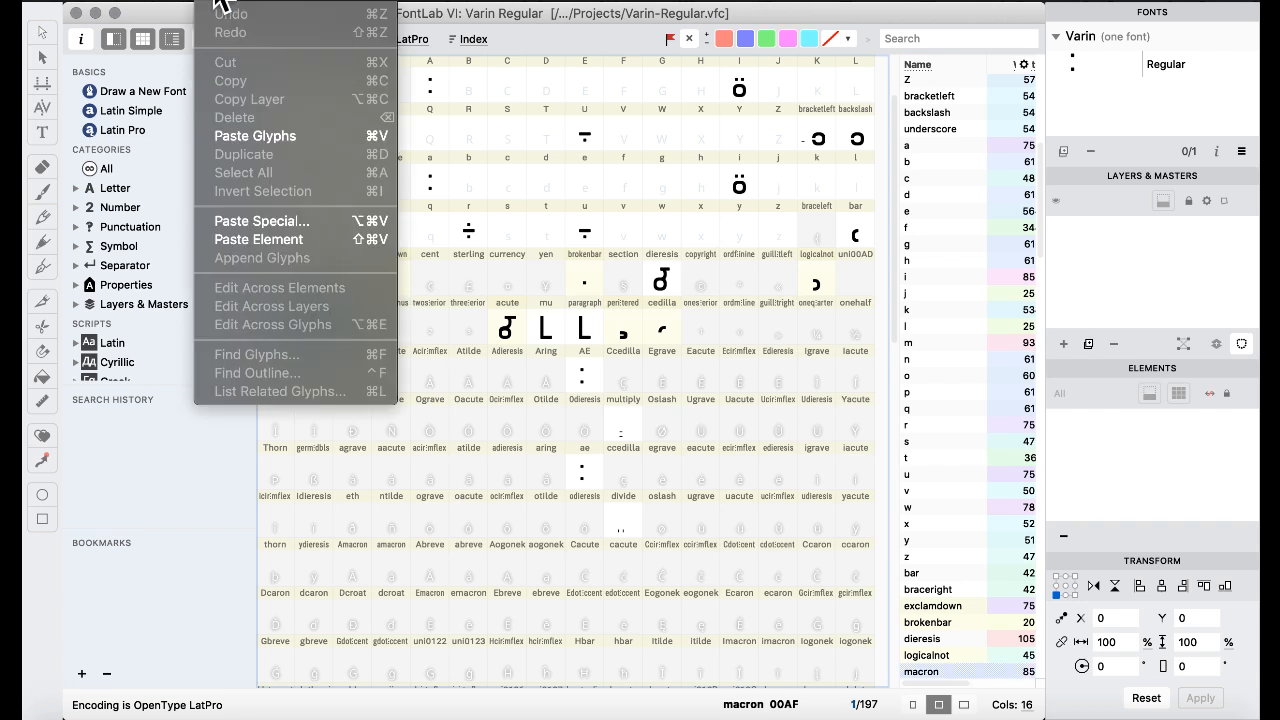
left_click(215, 3)
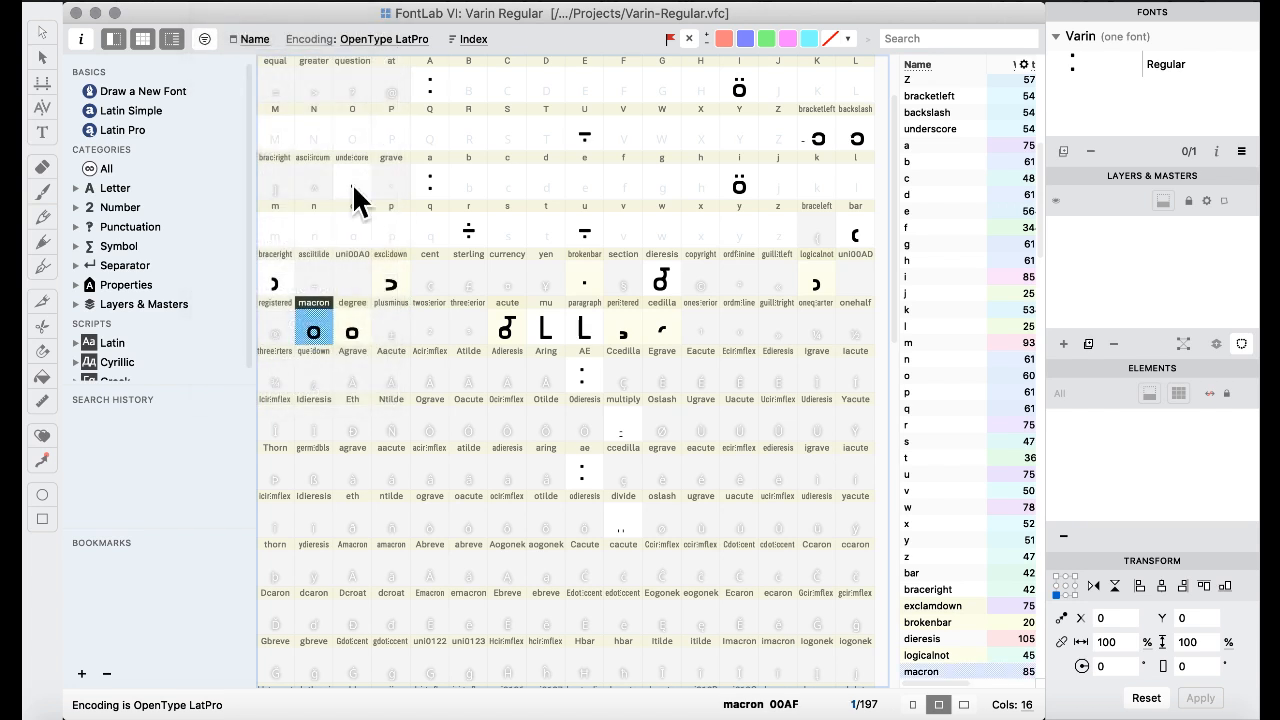
- Select the degree, exclamdown, capital S, r and v glyphs in the Varin grid one after another
left_click(358, 326)
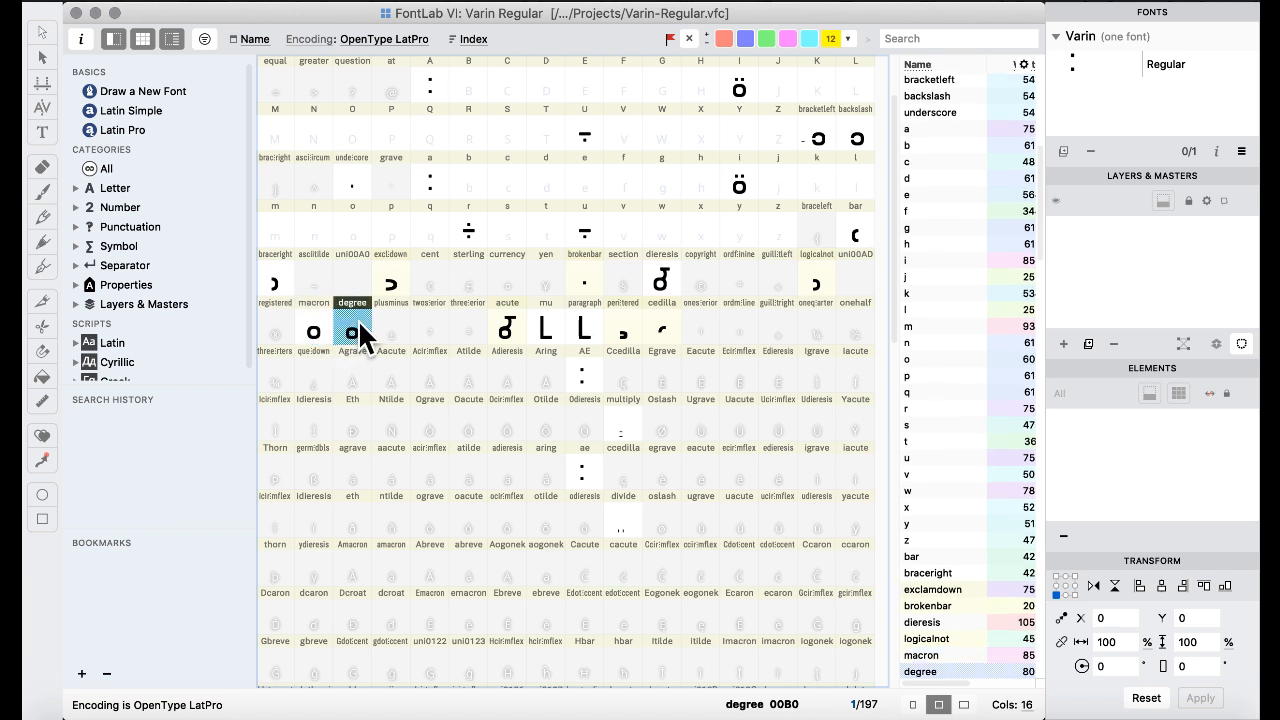
left_click(406, 277)
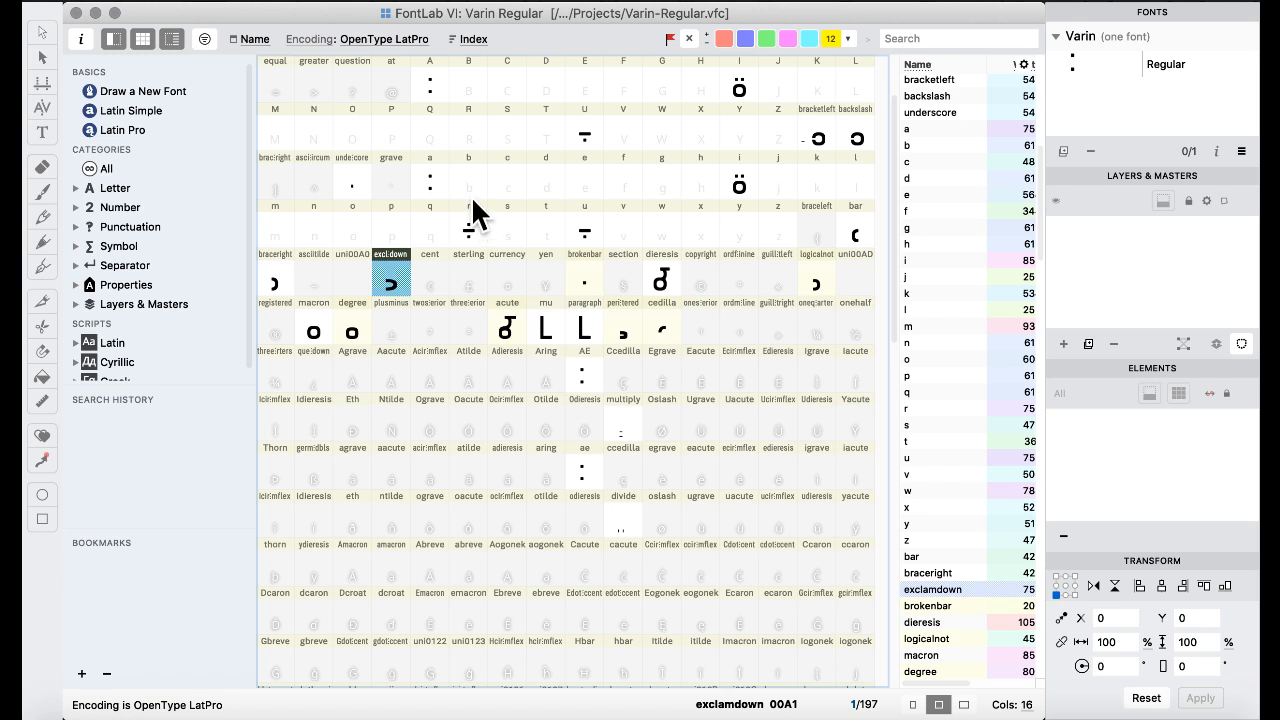
left_click(180, 3)
left_click(180, 3)
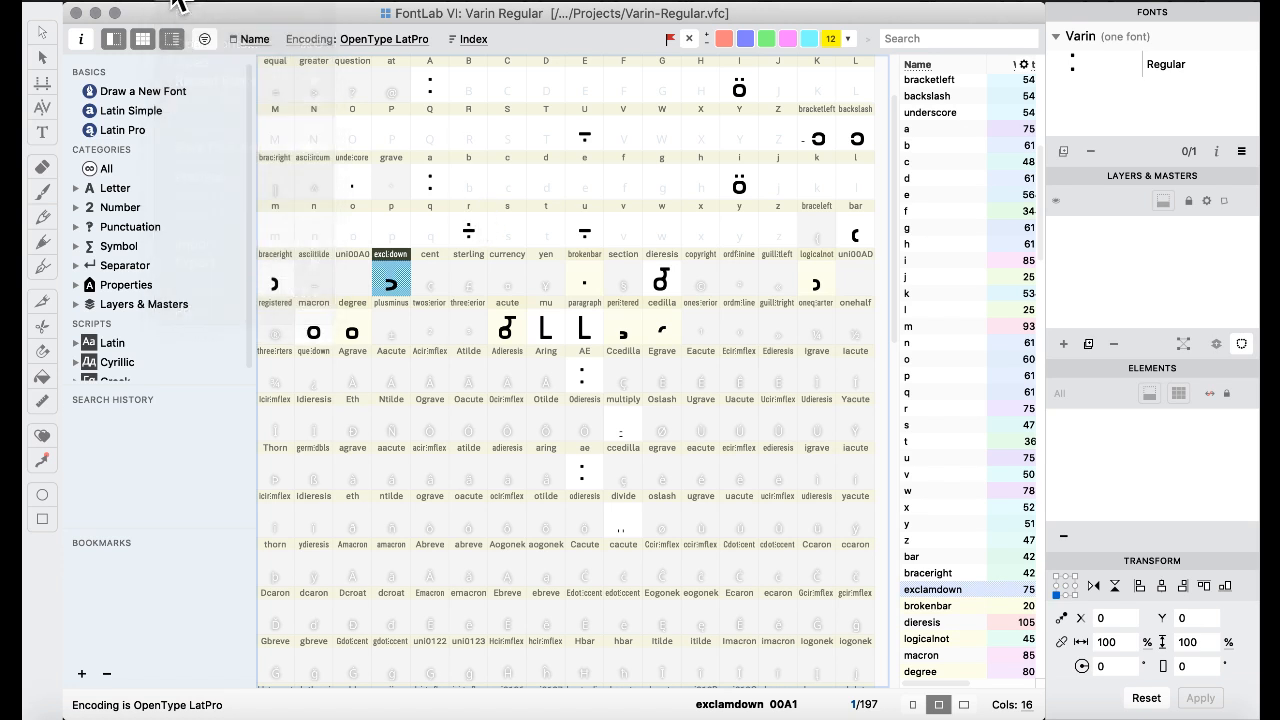
left_click(495, 146)
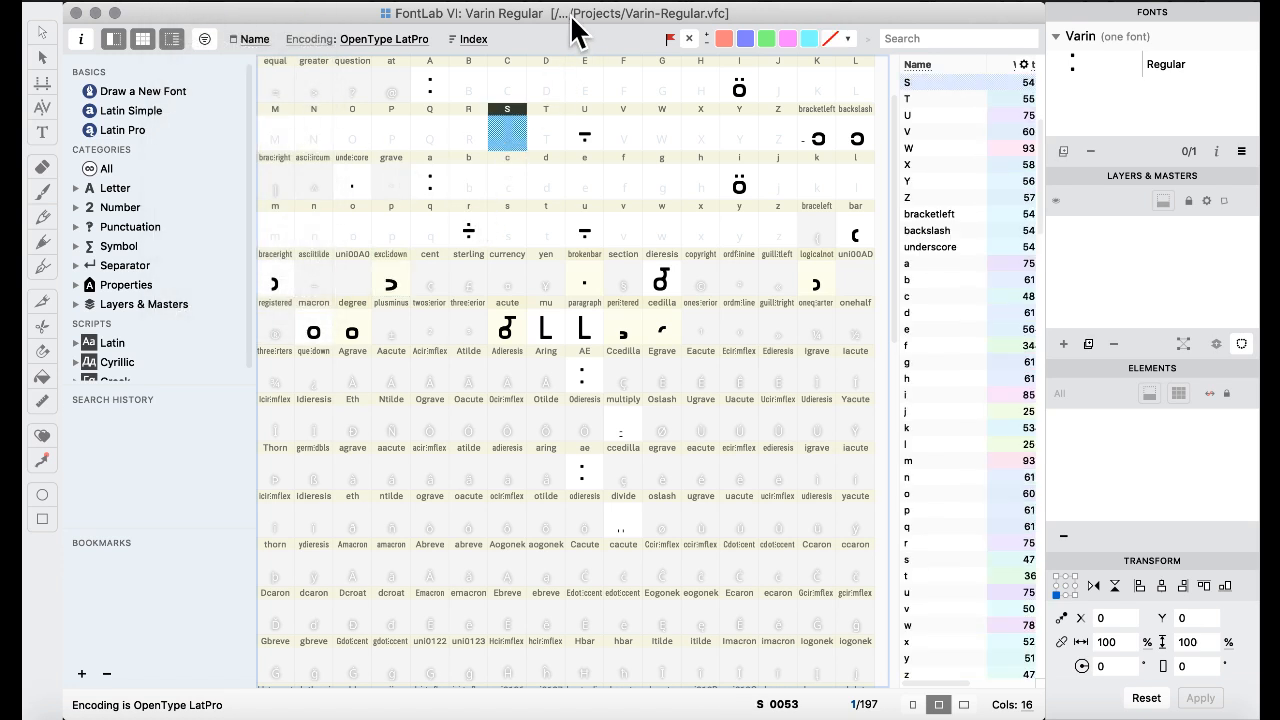
mouse_move(572, 16)
left_mouse_down()
mouse_move(572, 172)
mouse_move(584, 18)
mouse_move(570, 15)
left_mouse_up()
left_click(478, 232)
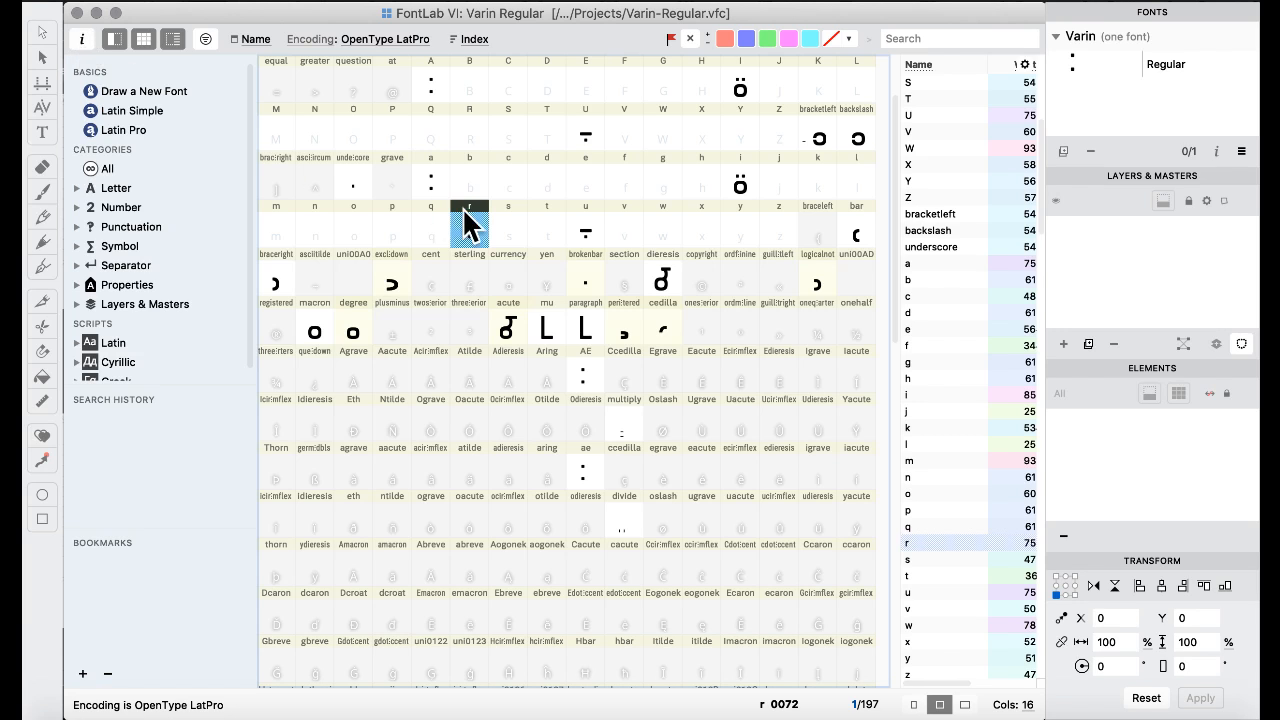
left_click(612, 238)
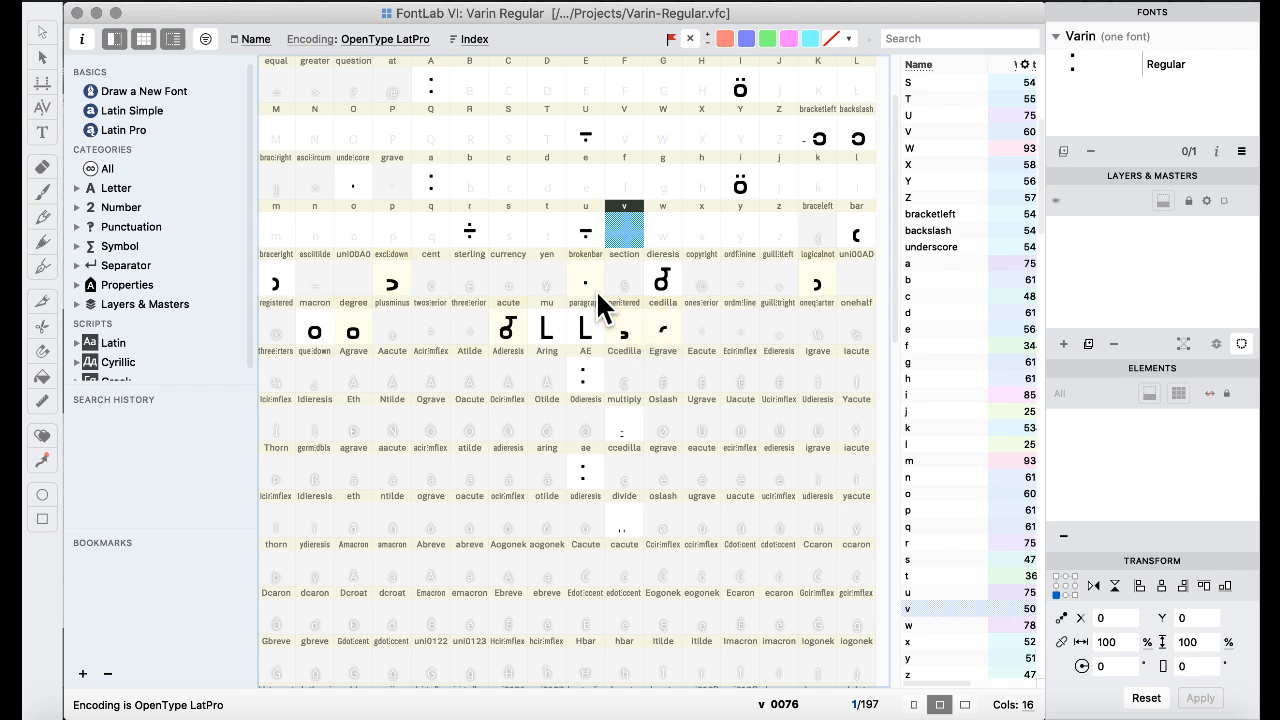
left_click(497, 3)
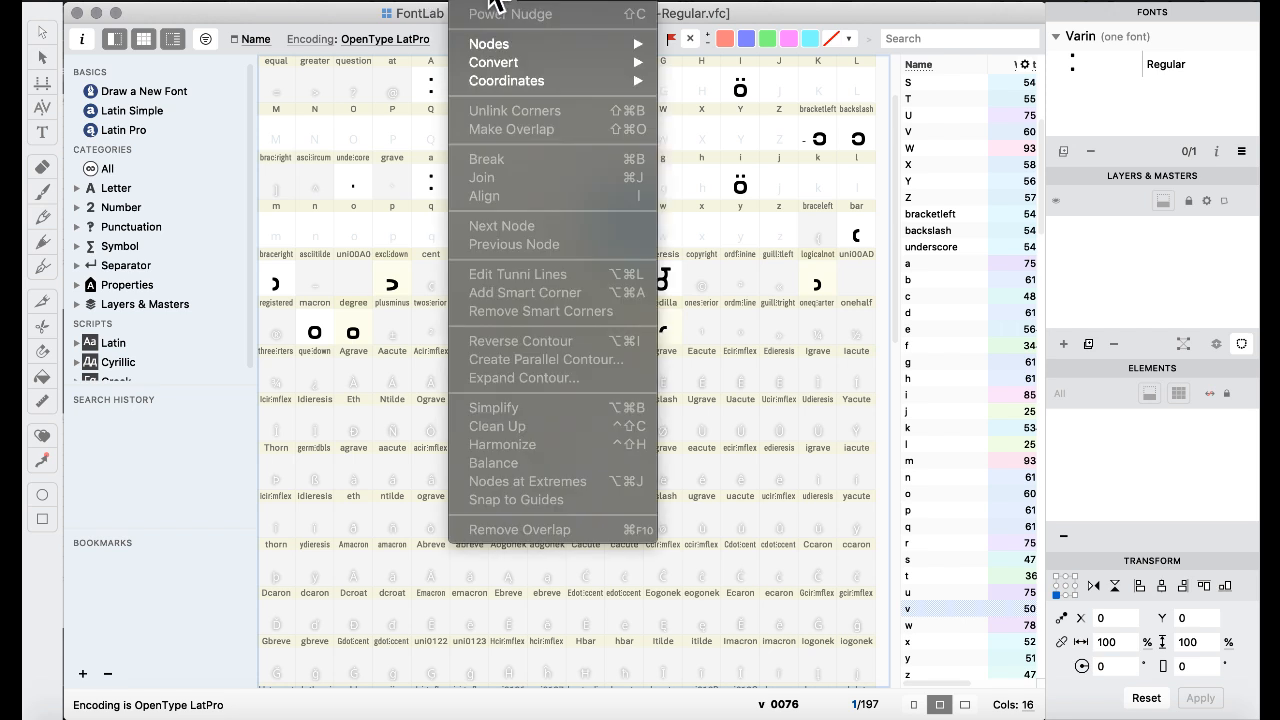
left_click(496, 3)
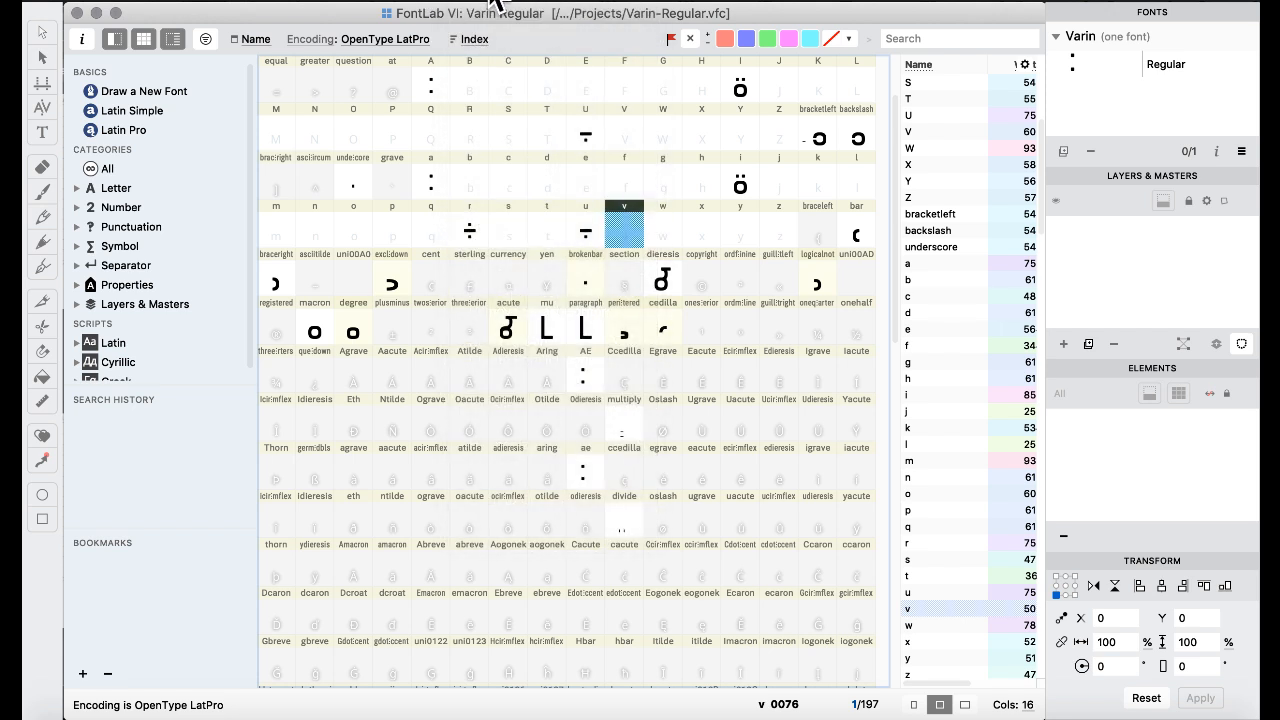
left_click(385, 3)
left_click(382, 2)
left_click(382, 2)
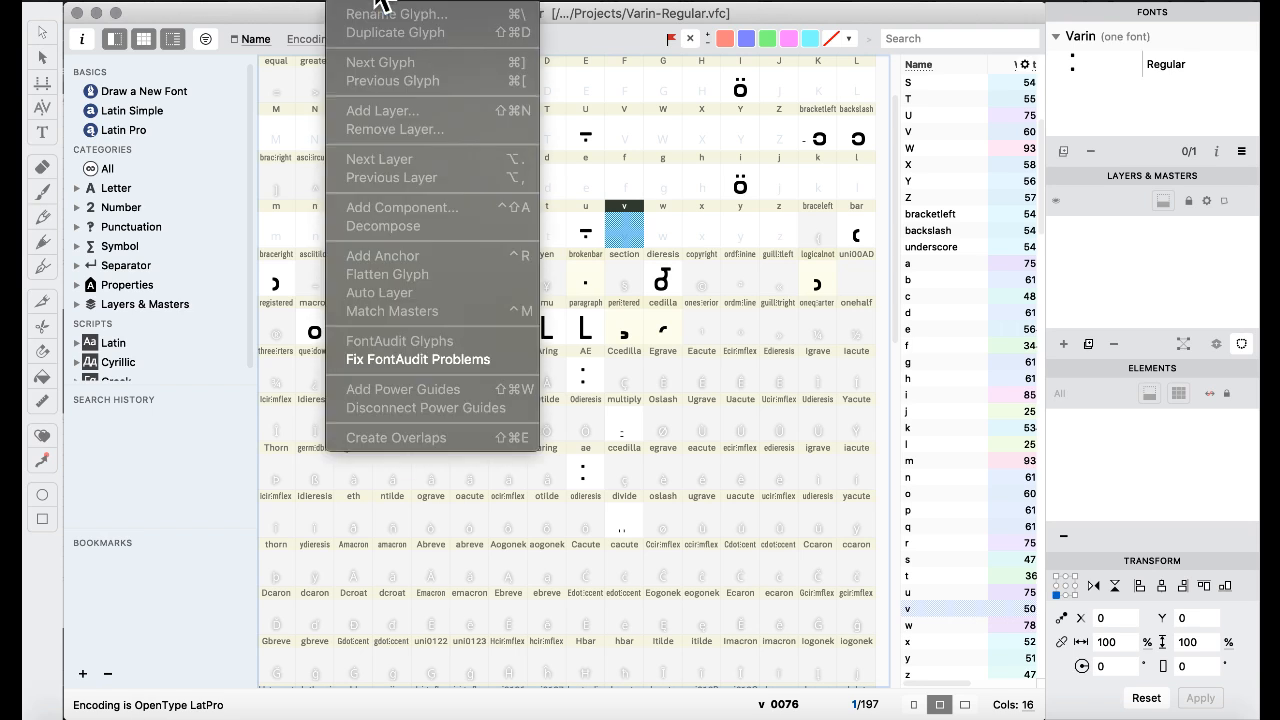
left_click(380, 3)
left_click(206, 40)
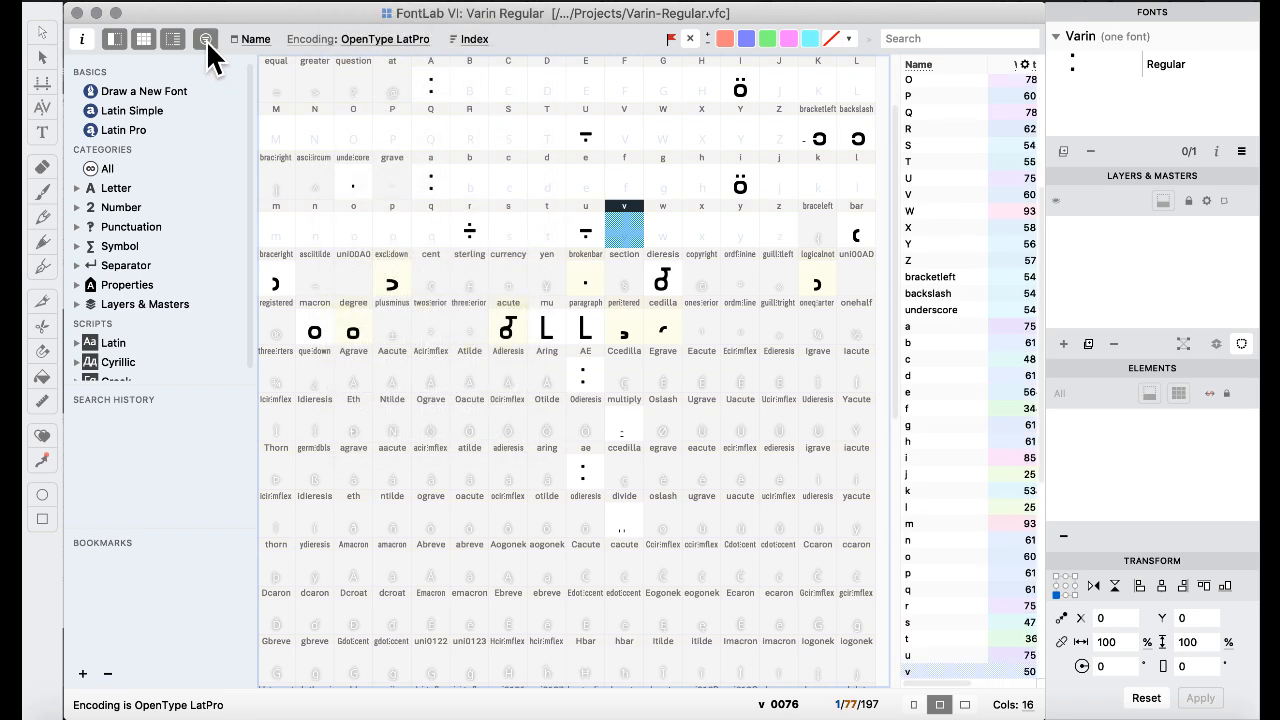
left_click(207, 42)
left_click(375, 185)
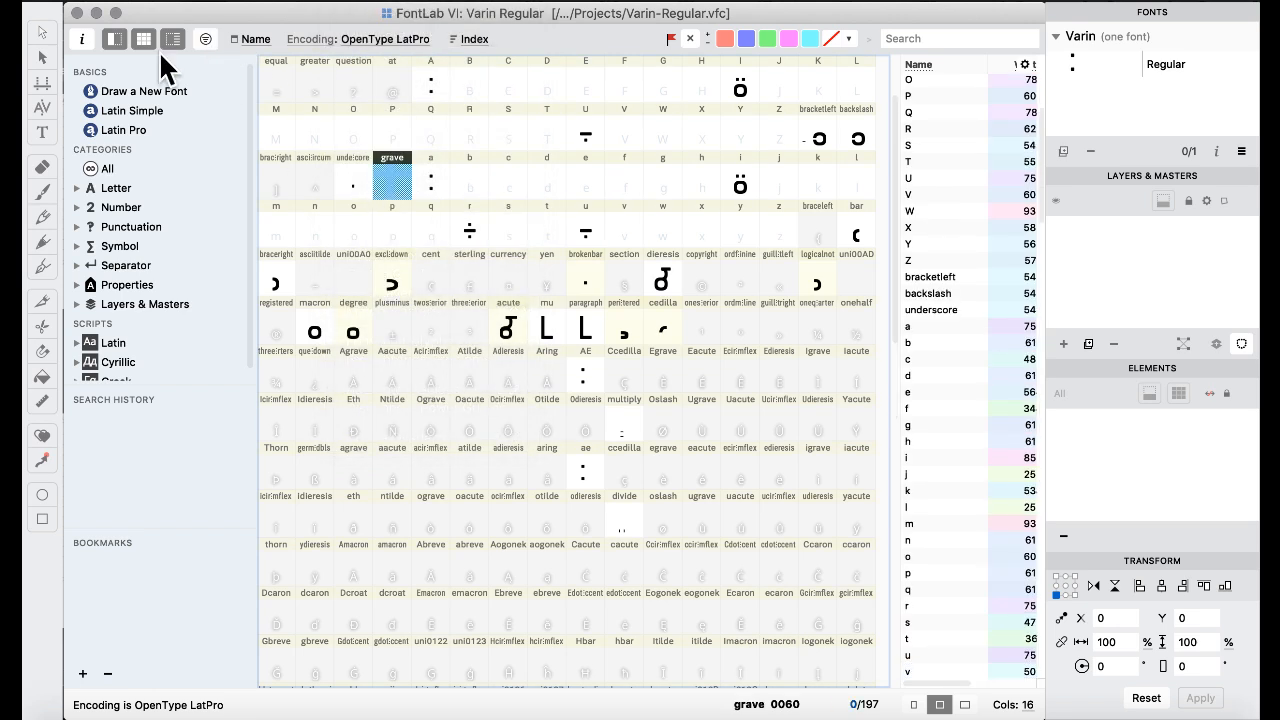
left_click(117, 33)
left_click(117, 33)
scroll(396, 241, "up", 2)
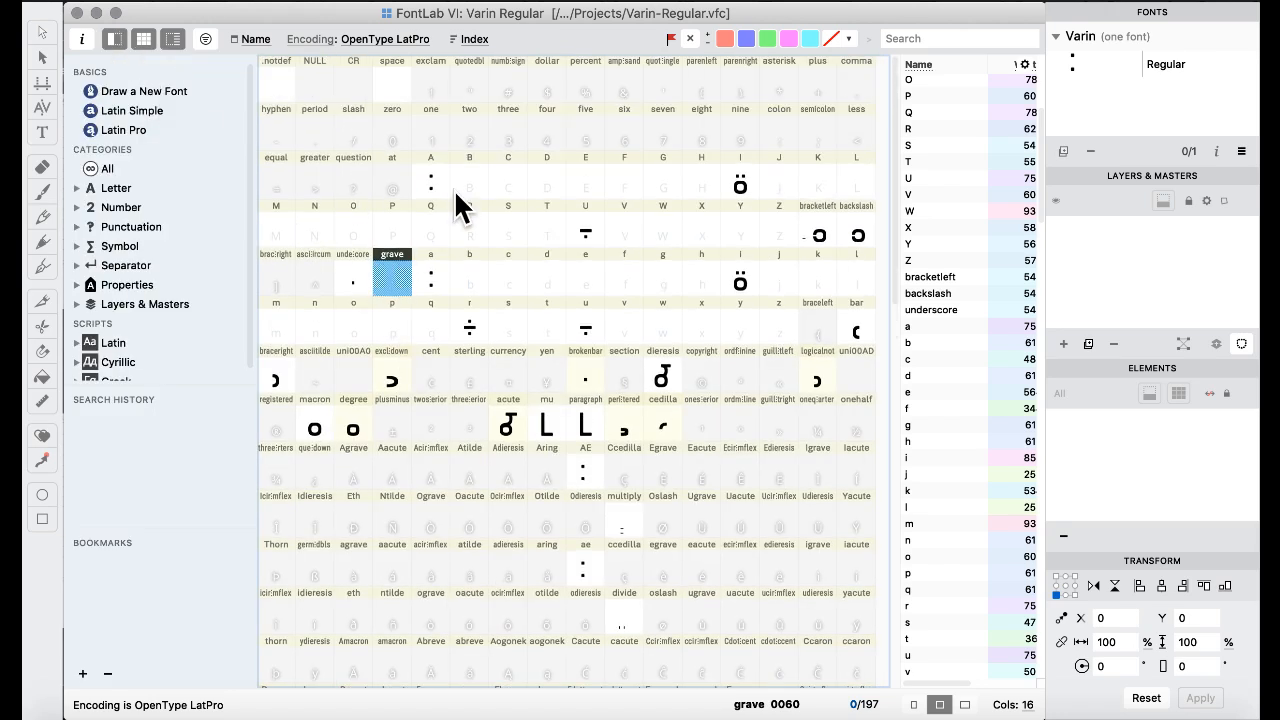
- Select the capital A glyph in the Varin grid and try to open it for editing
left_click(432, 180)
right_click(435, 187)
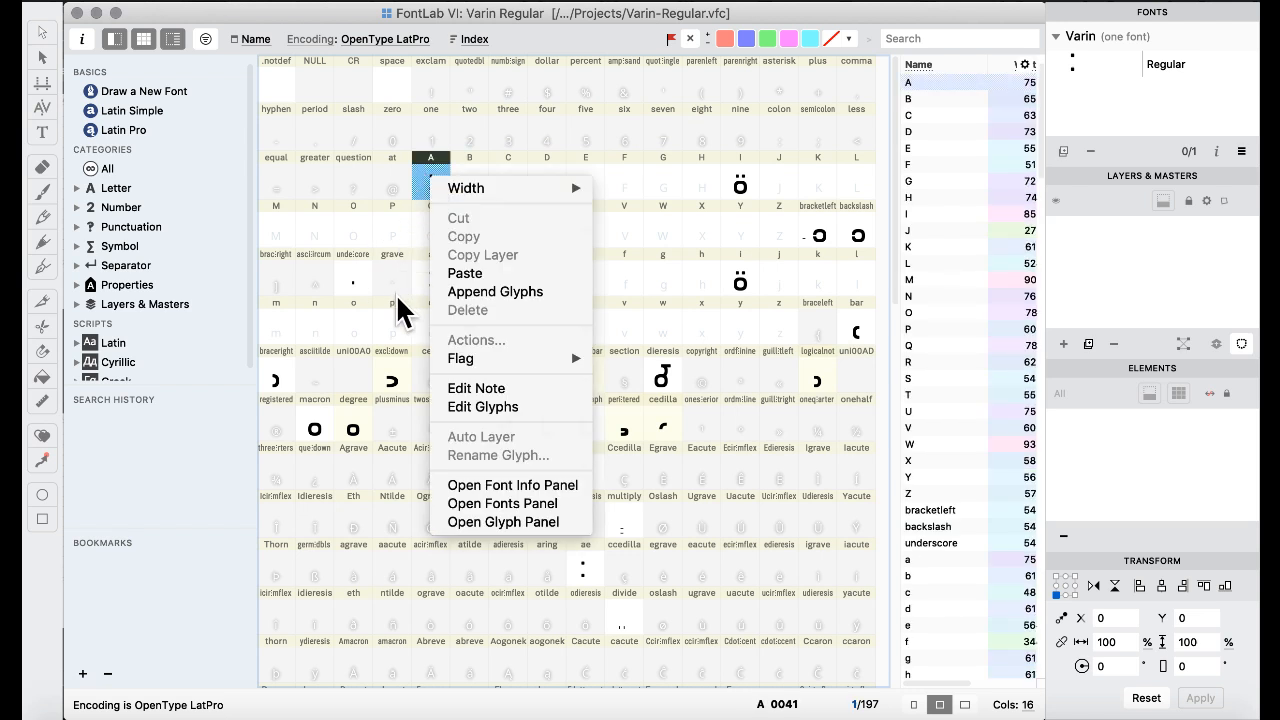
left_click(469, 407)
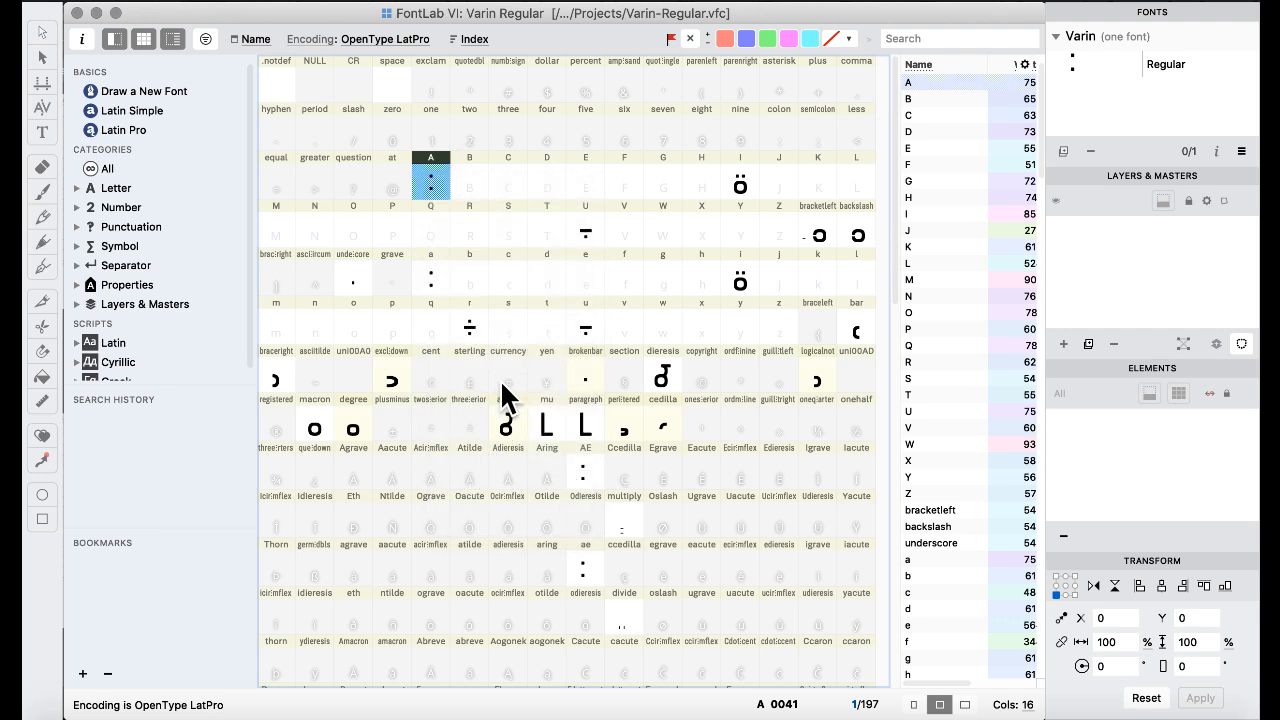
- Select the d glyph, look down through the grid to the colour-flagged ligatures, and return to the first rows
left_click(530, 263)
scroll(532, 320, "down", 5)
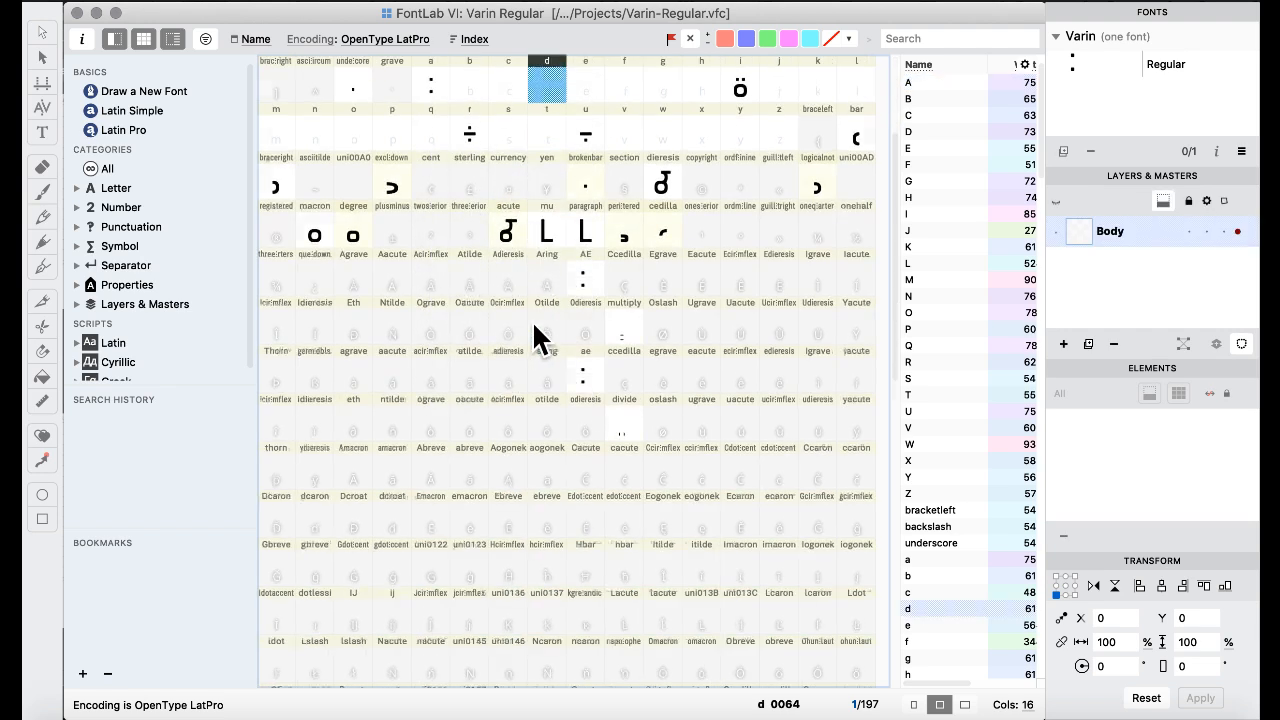
scroll(532, 320, "down", 10)
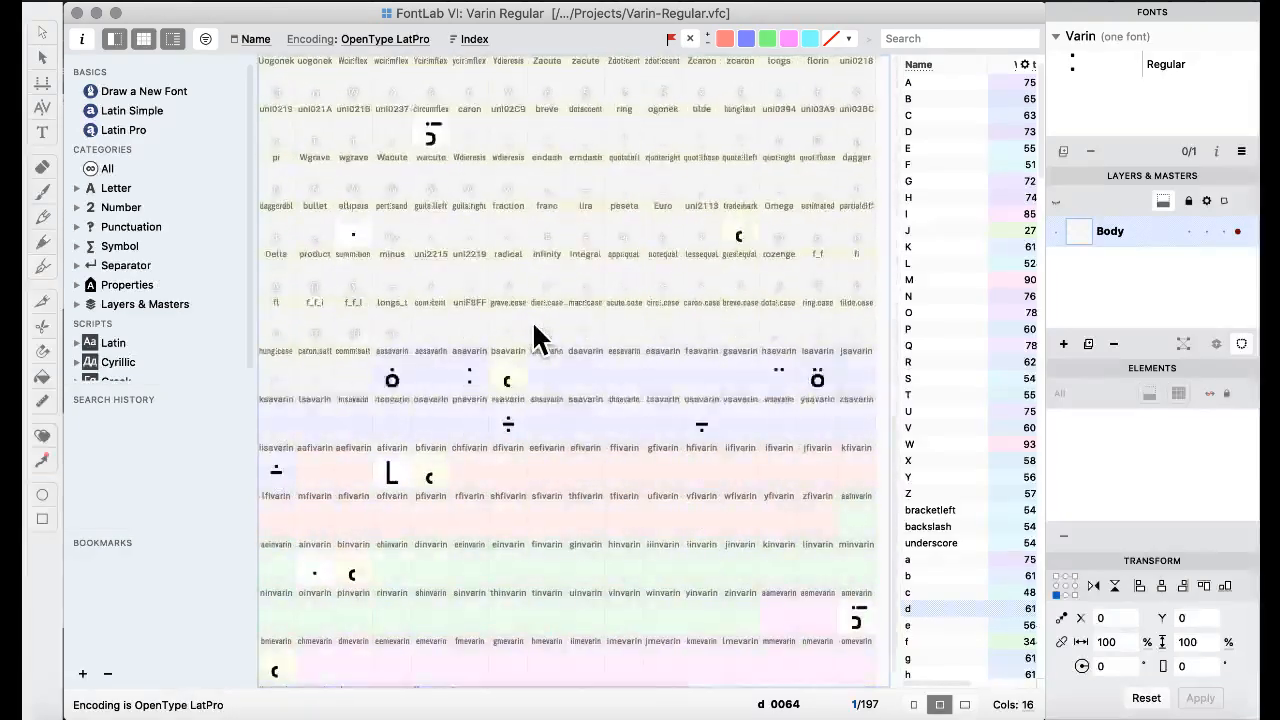
scroll(532, 320, "up", 15)
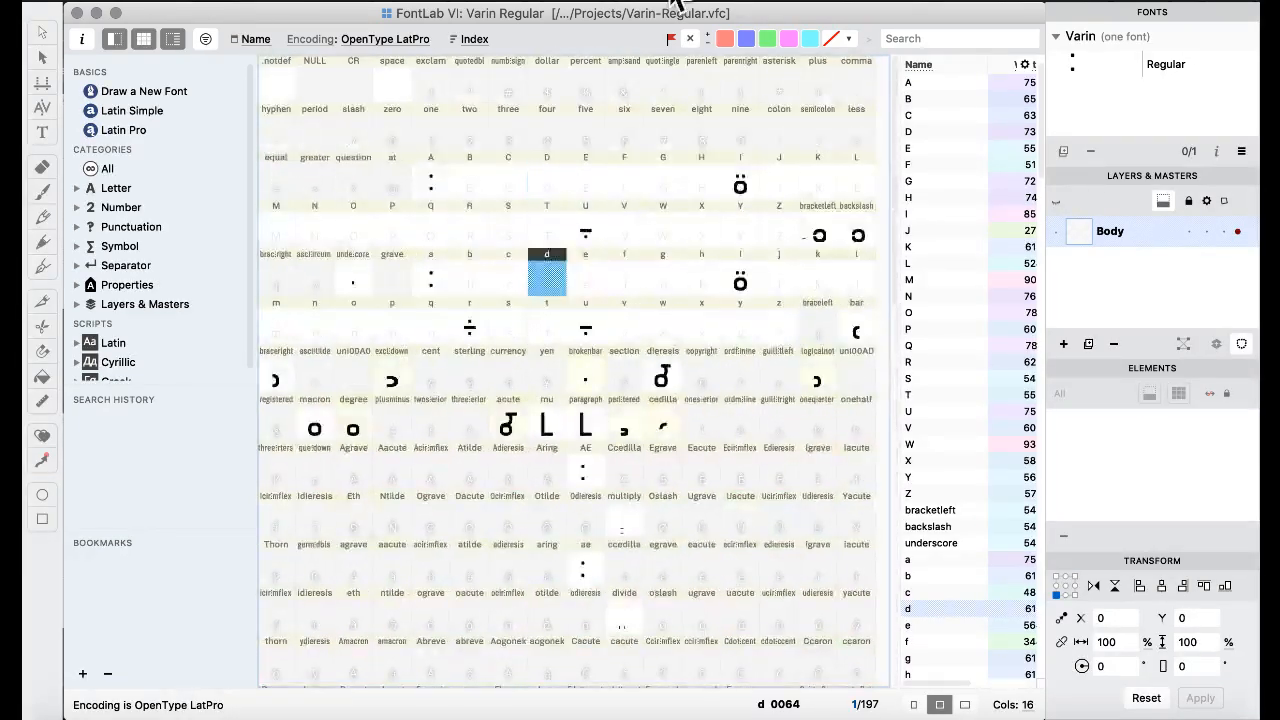
- Switch to the Features & Classes workspace and retype the semicolon ending the aafivarin substitution line in the liga feature code
left_click(755, 4)
mouse_move(720, 5)
mouse_move(728, 168)
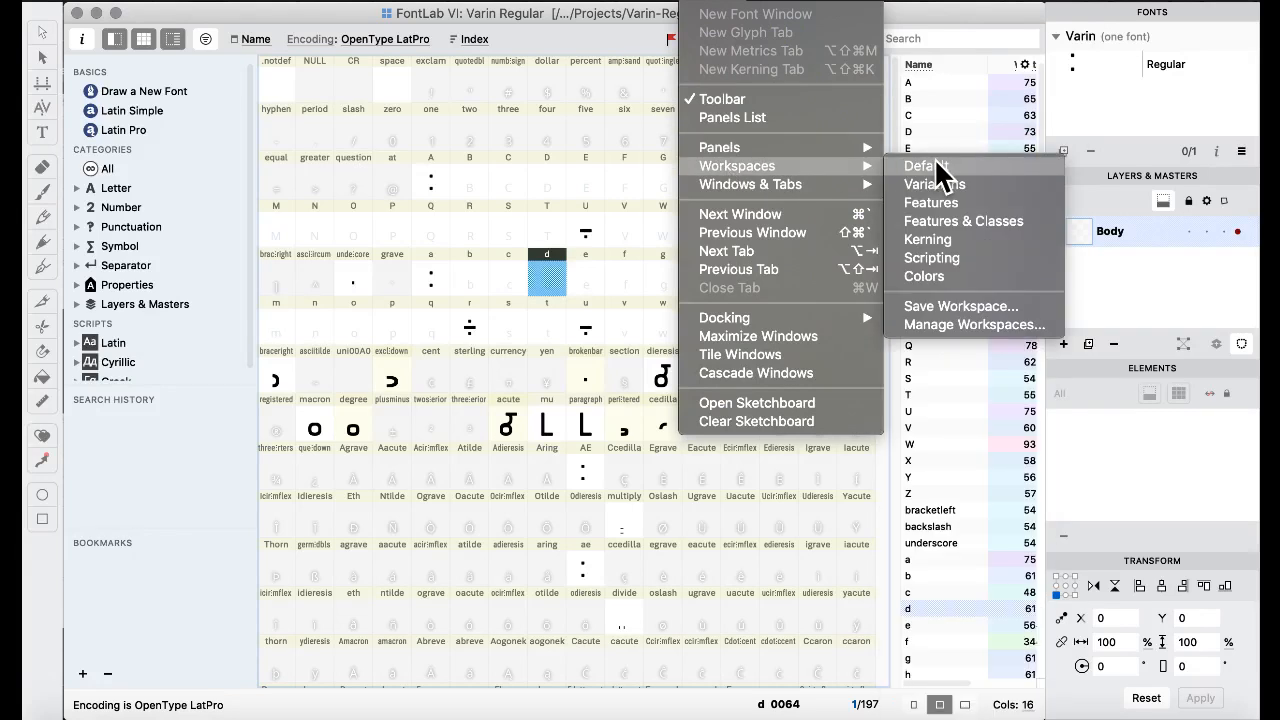
left_click(945, 221)
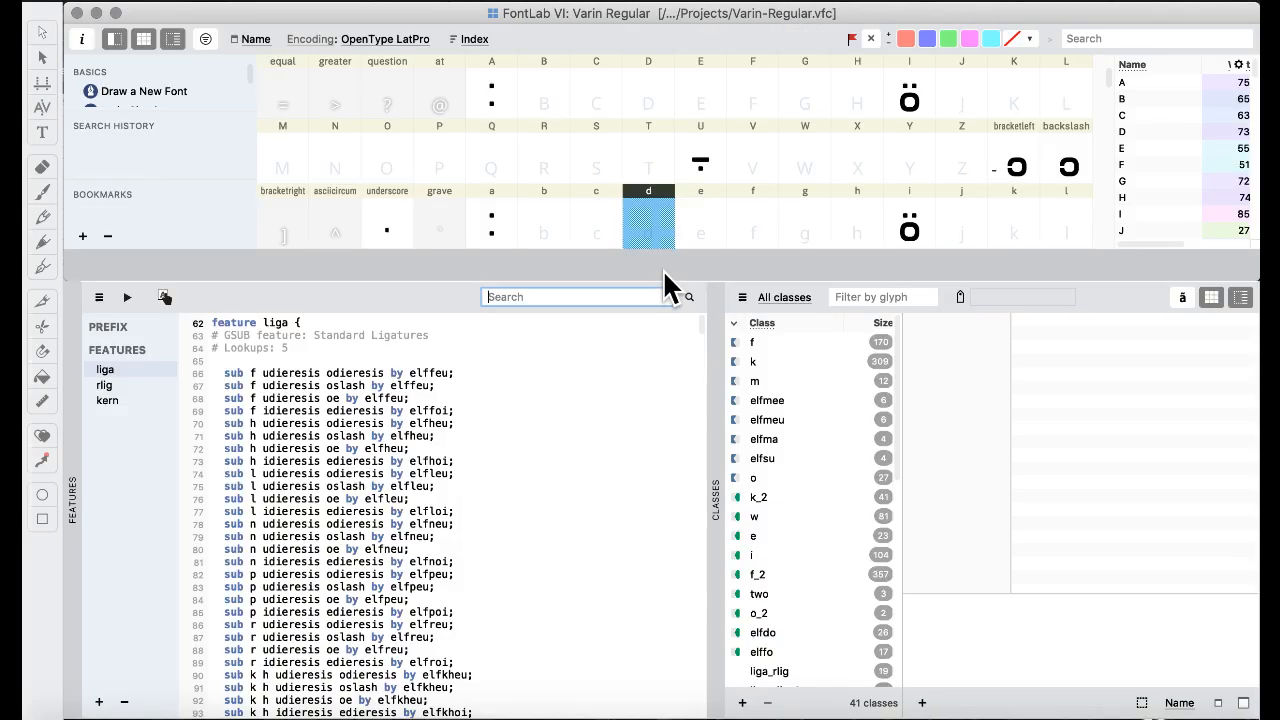
left_click(408, 410)
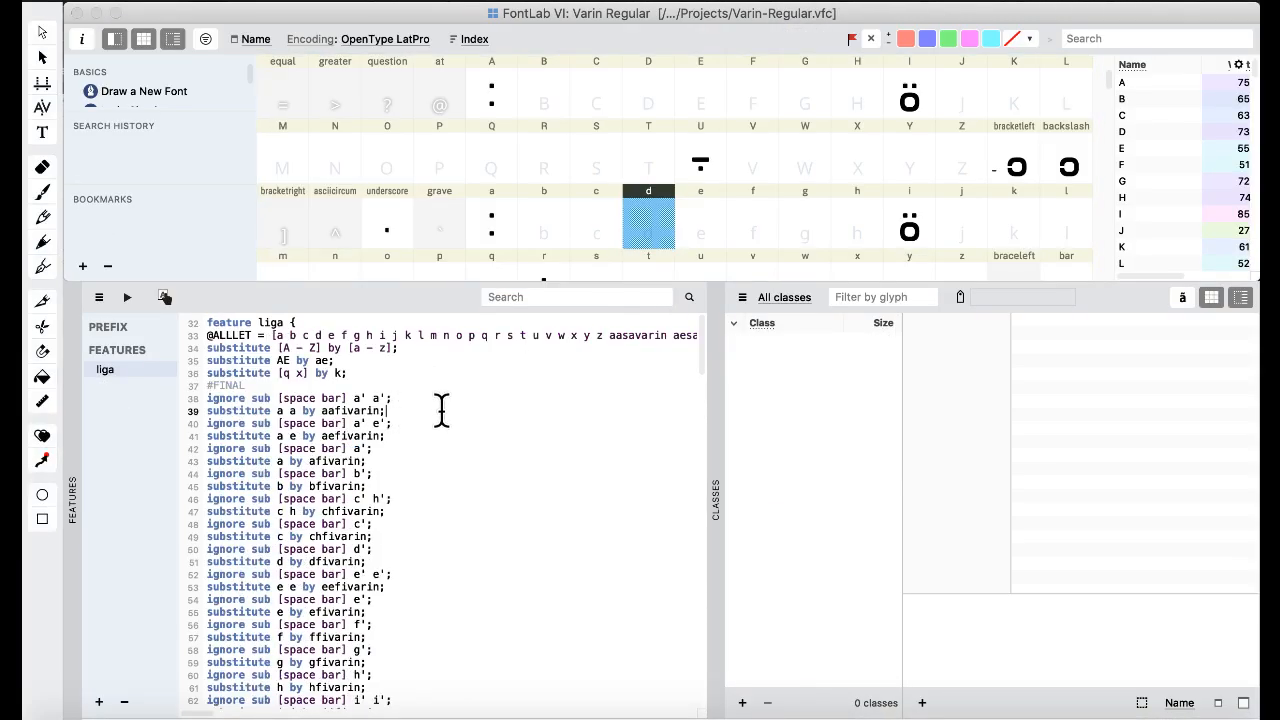
key("BackSpace")
type(";")
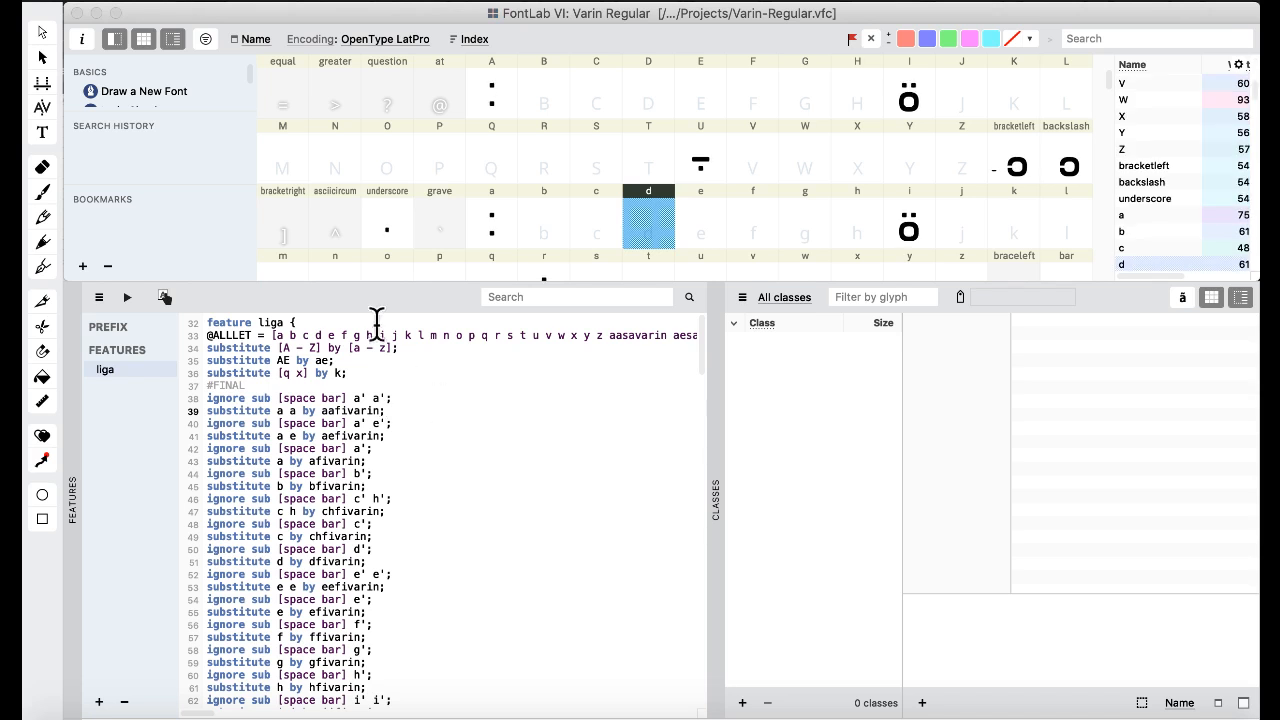
- Restore the Default workspace to get back to the full glyph grid
left_click(725, 2)
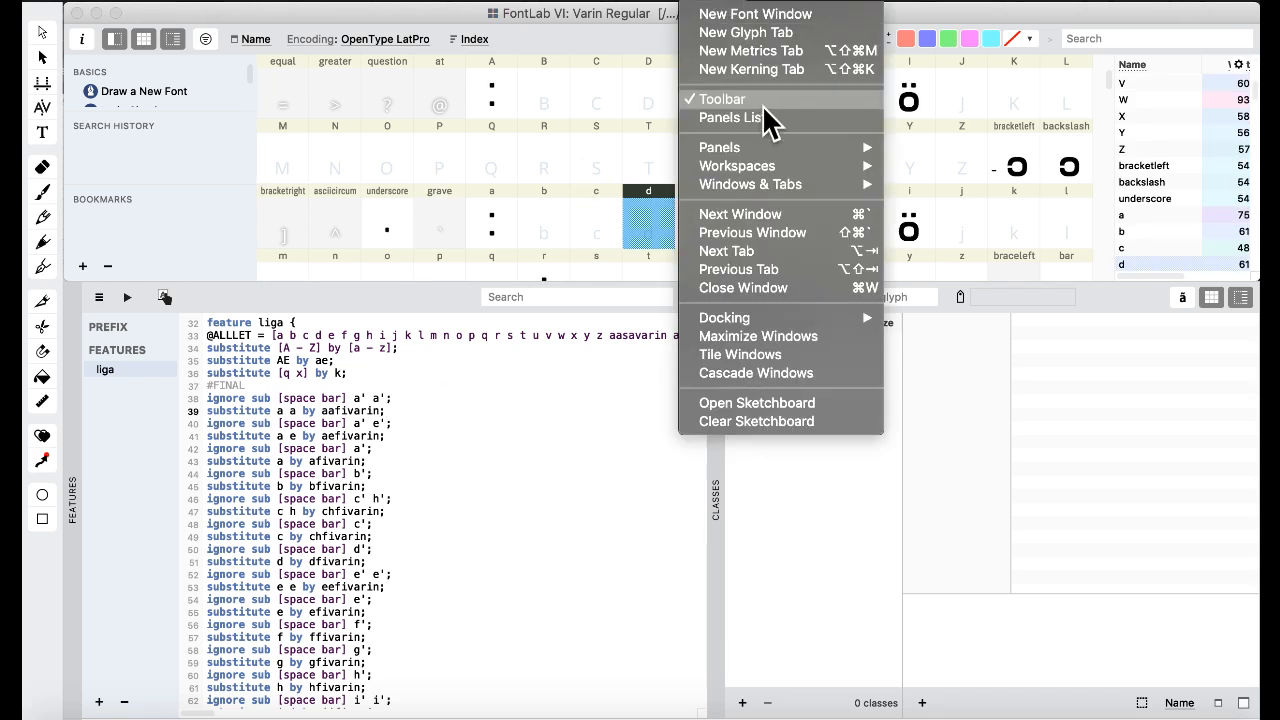
mouse_move(762, 170)
left_click(914, 168)
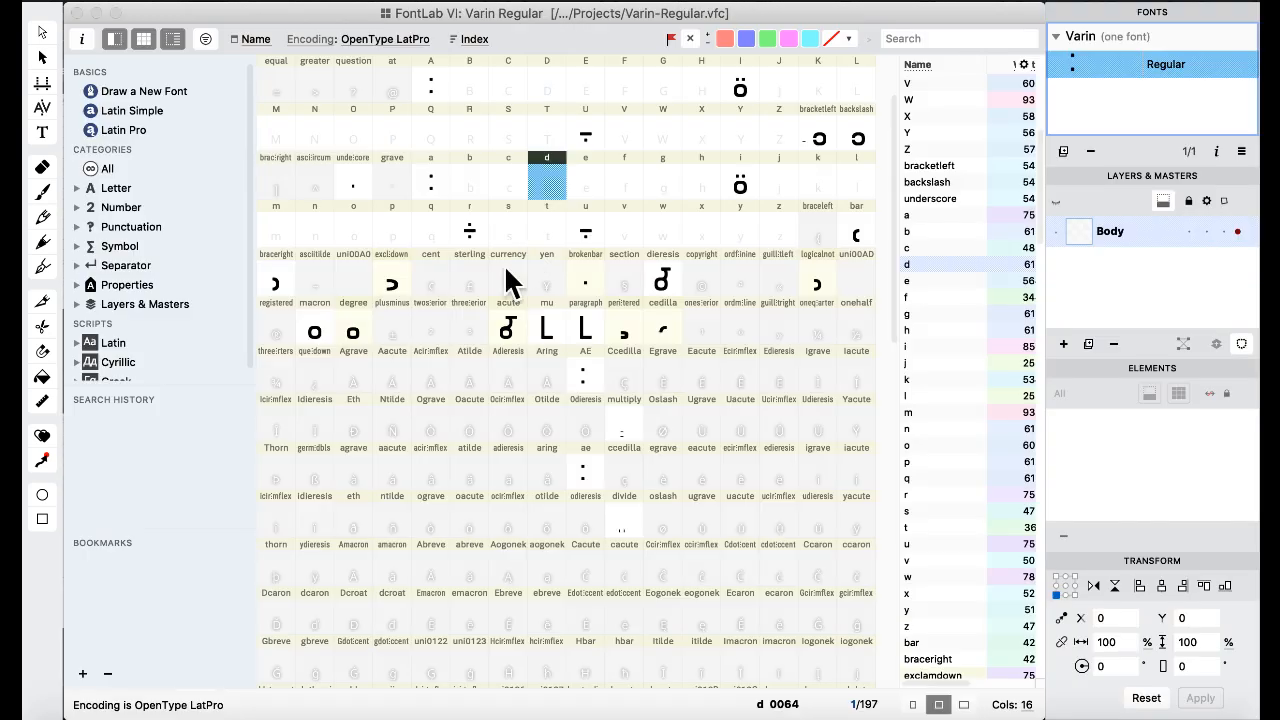
- Copy the macron glyph into the msavarin slot, keeping the replaced symbol under a new name
left_click(316, 335)
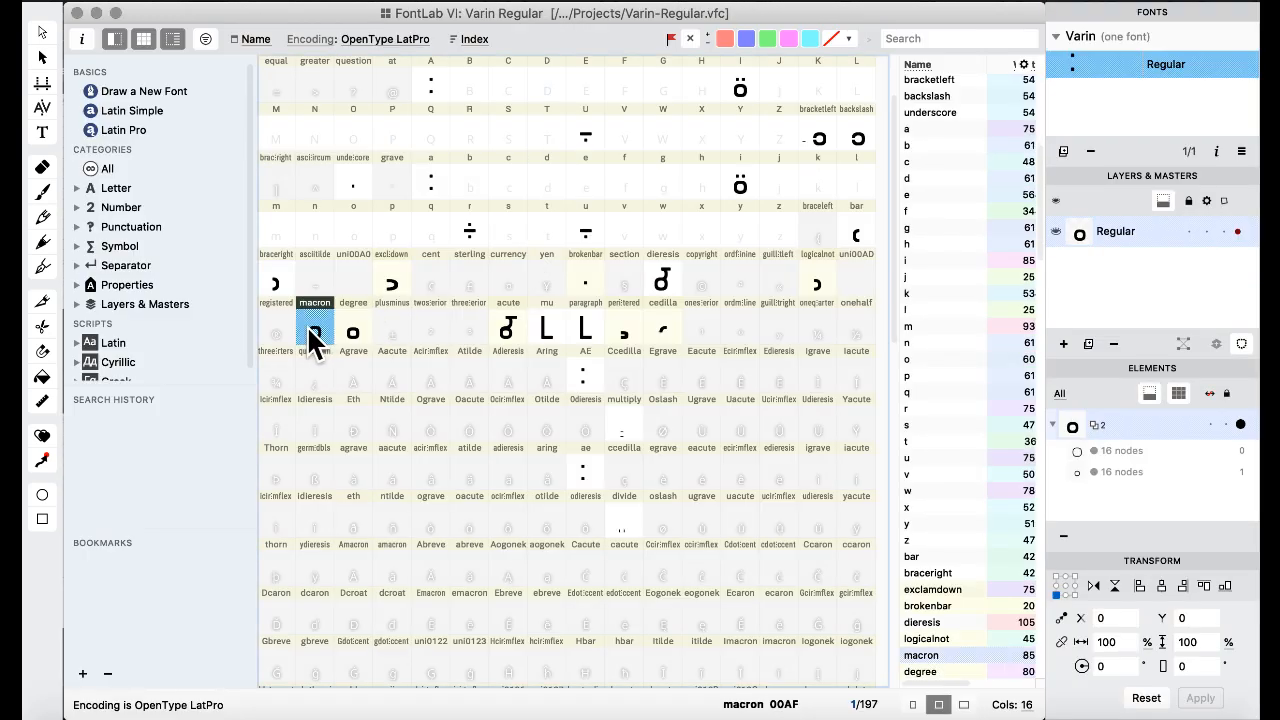
scroll(383, 329, "down", 15)
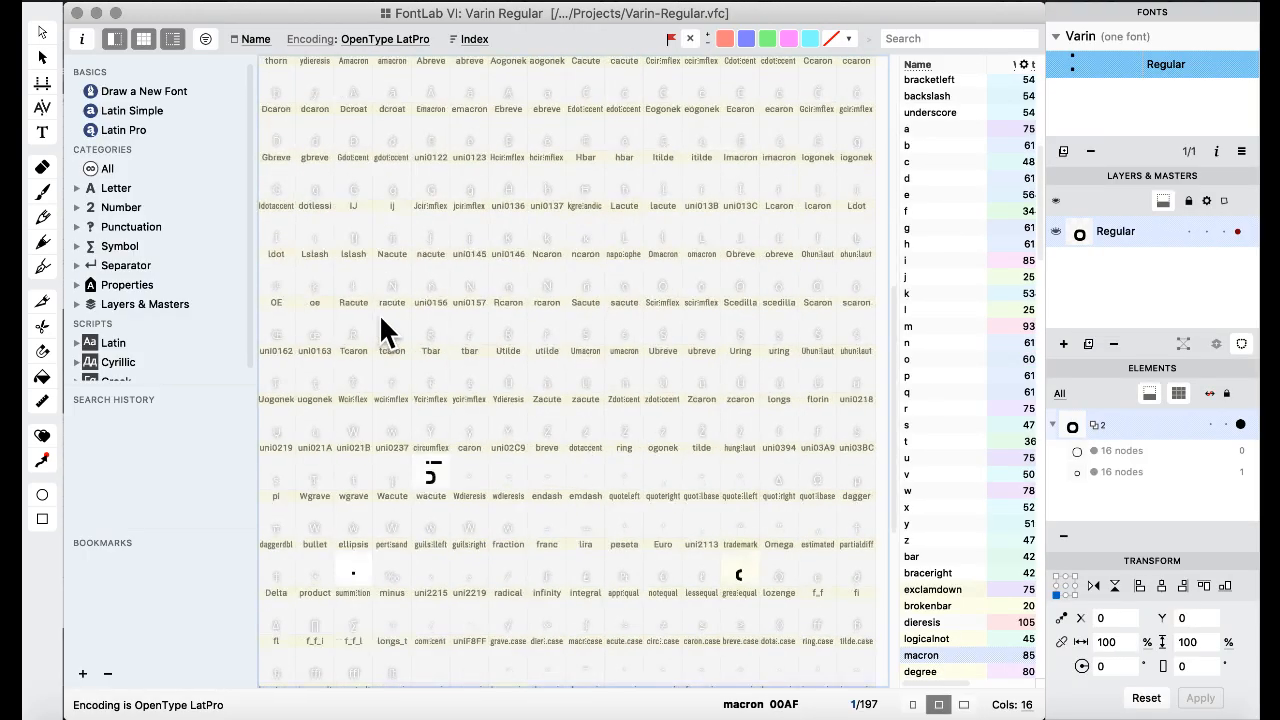
left_click(350, 376)
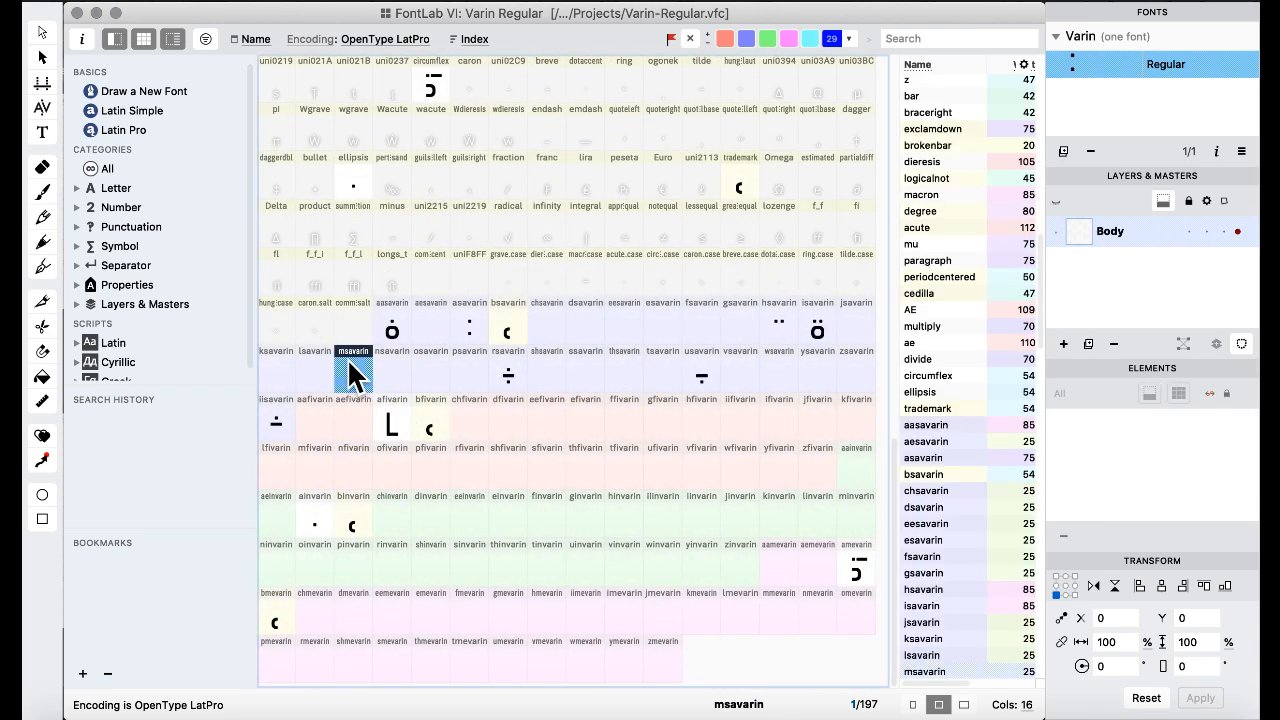
key("super+v")
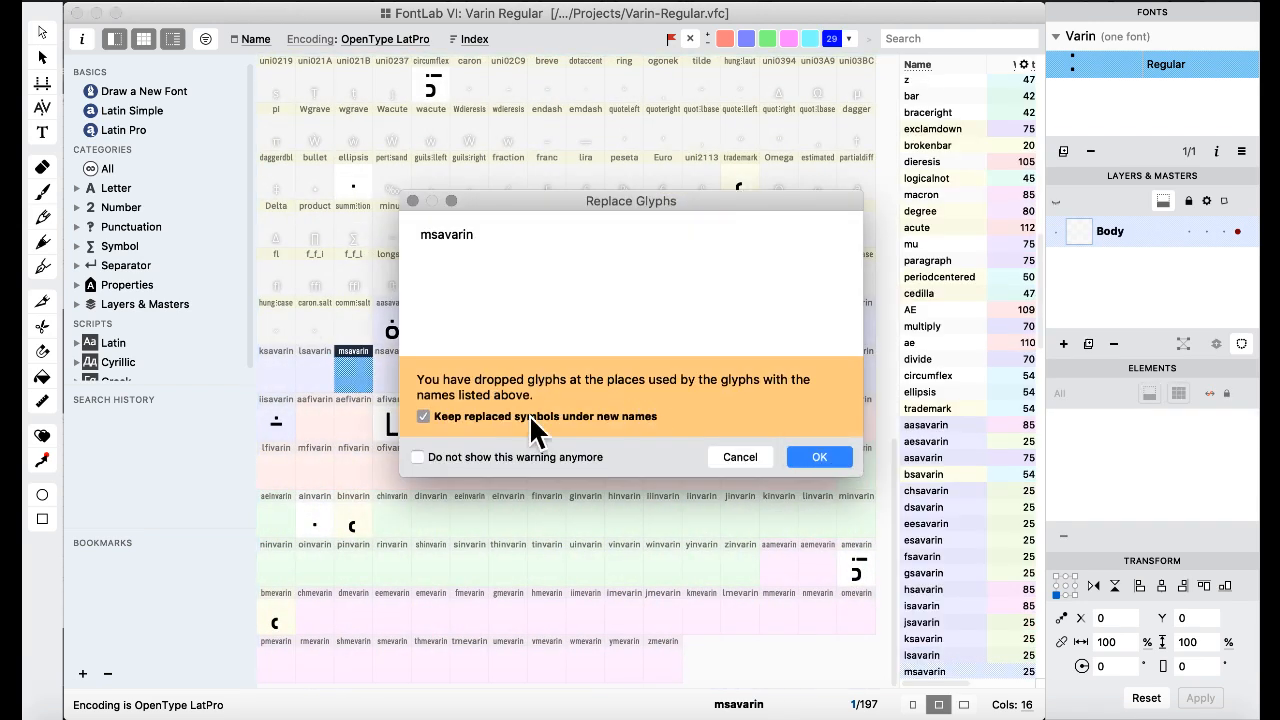
left_click(813, 453)
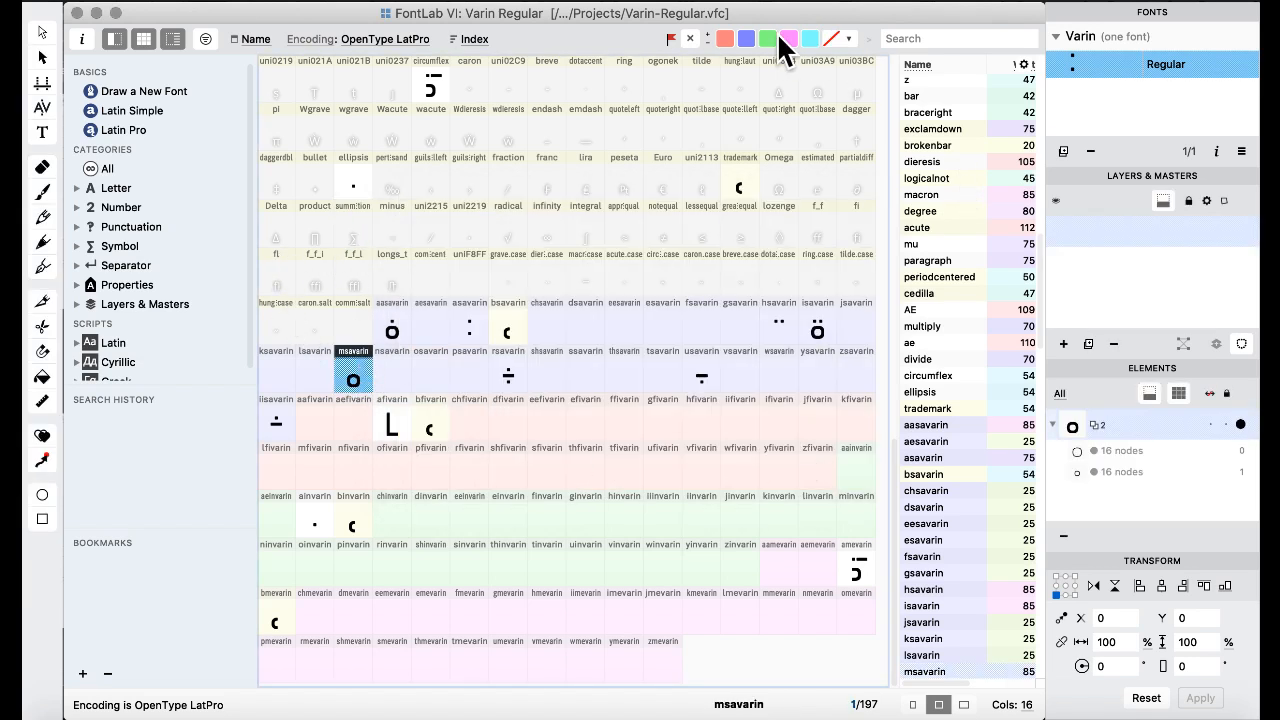
- Open msavarin for editing, duplicate its ring contours in place and raise the copy to Y 650
left_click(484, 172)
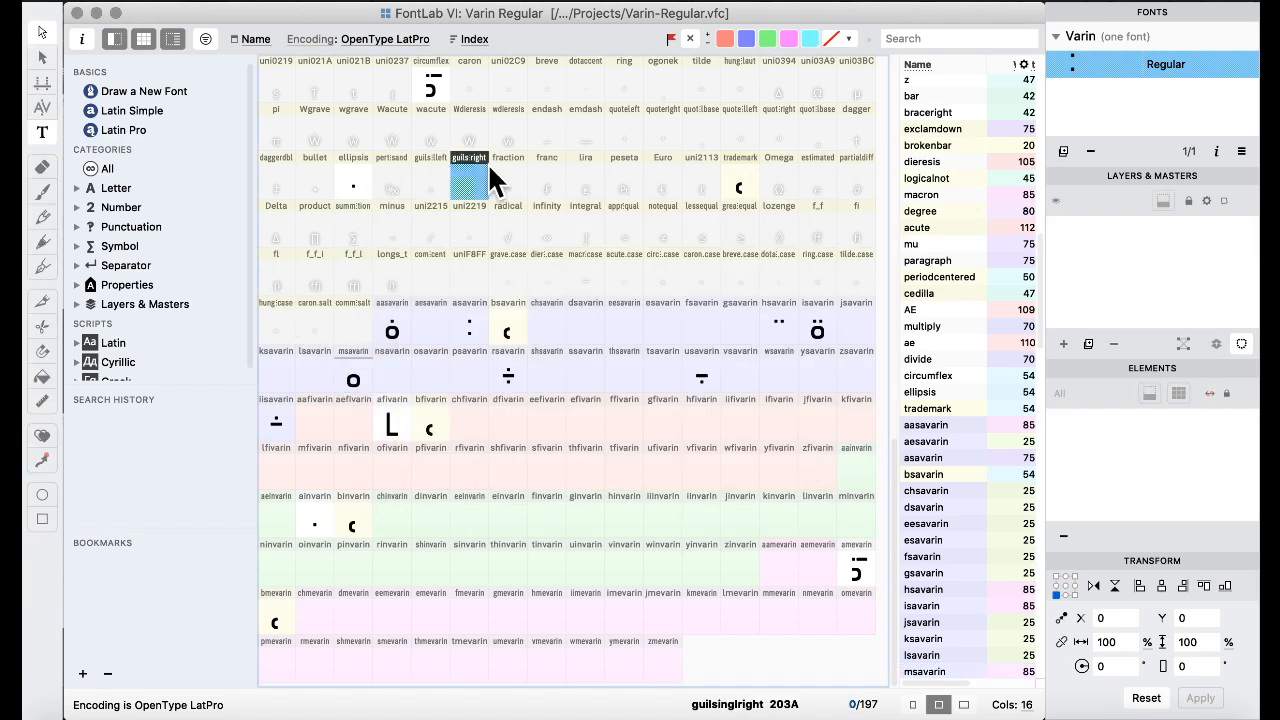
double_click(356, 380)
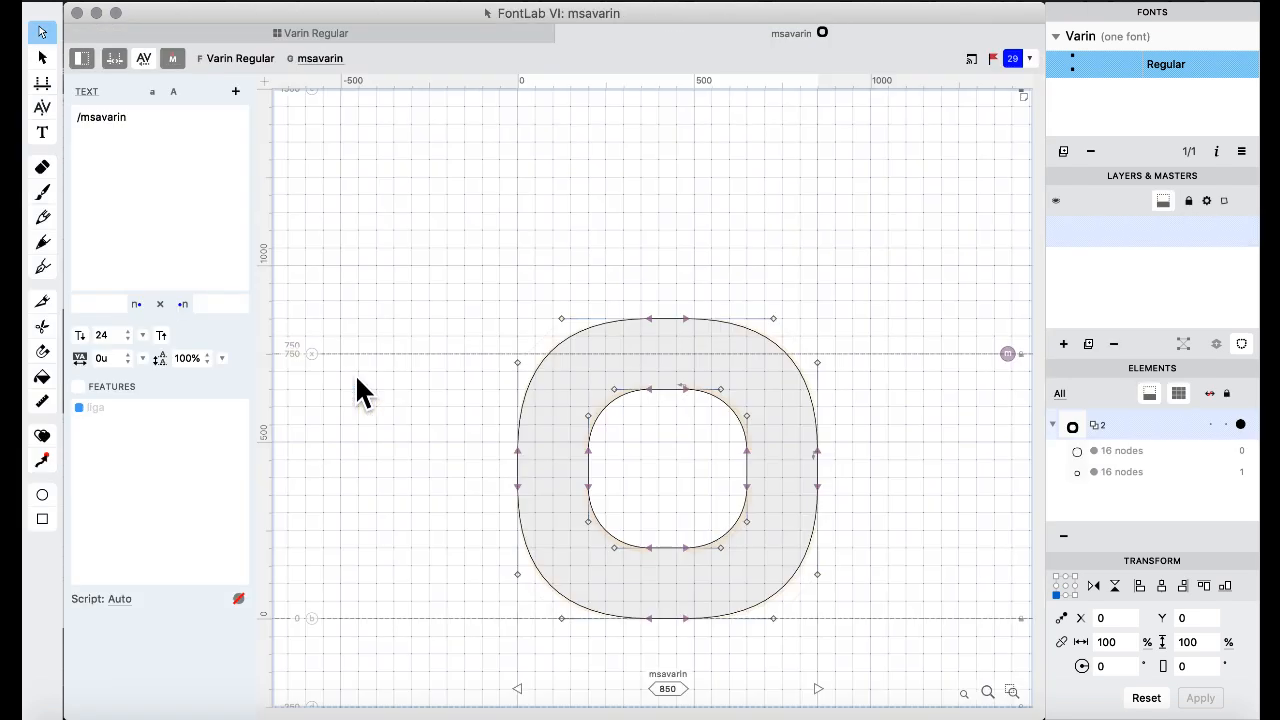
key("super+a")
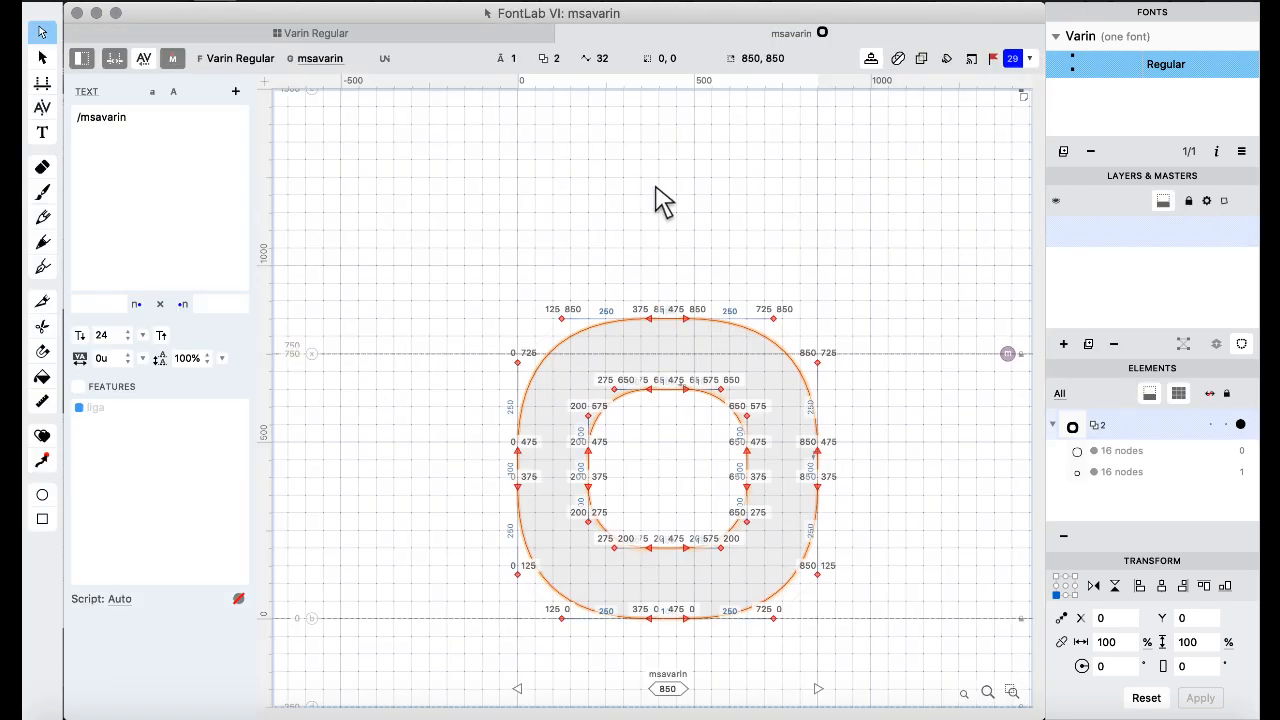
key("super+v")
key("super+Up")
key("super+Up")
key("super+Up")
key("super+Up")
key("super+Up")
key("super+Up")
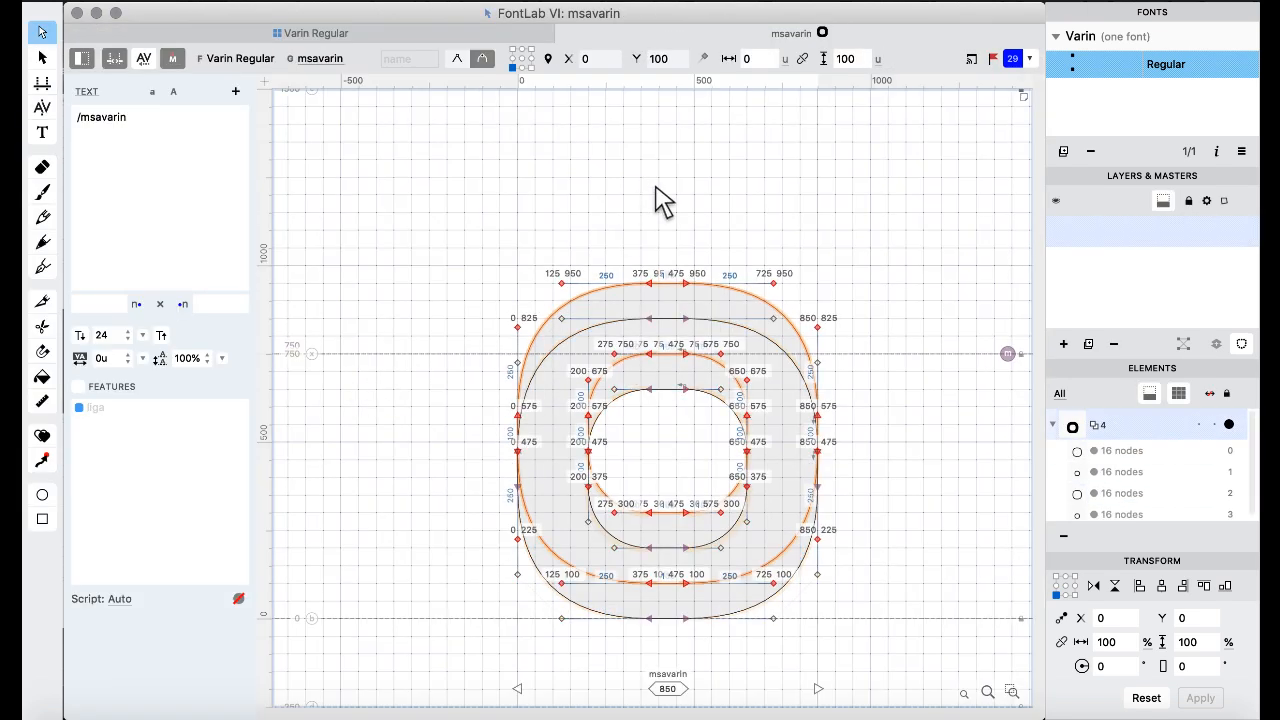
key("super+Up")
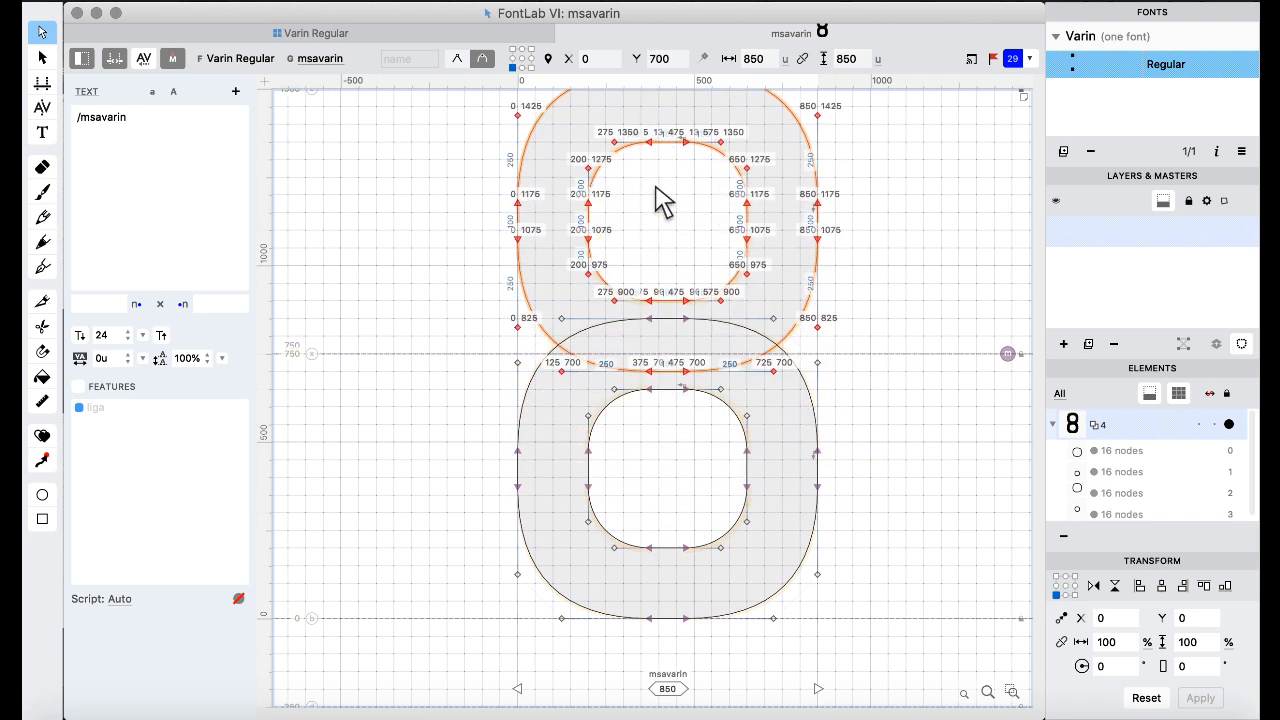
key("shift+Down")
key("shift+Down")
key("shift+Down")
key("shift+Down")
key("shift+Down")
- Select both rings in msavarin and remove their overlap to form a single figure-eight outline
key("super+a")
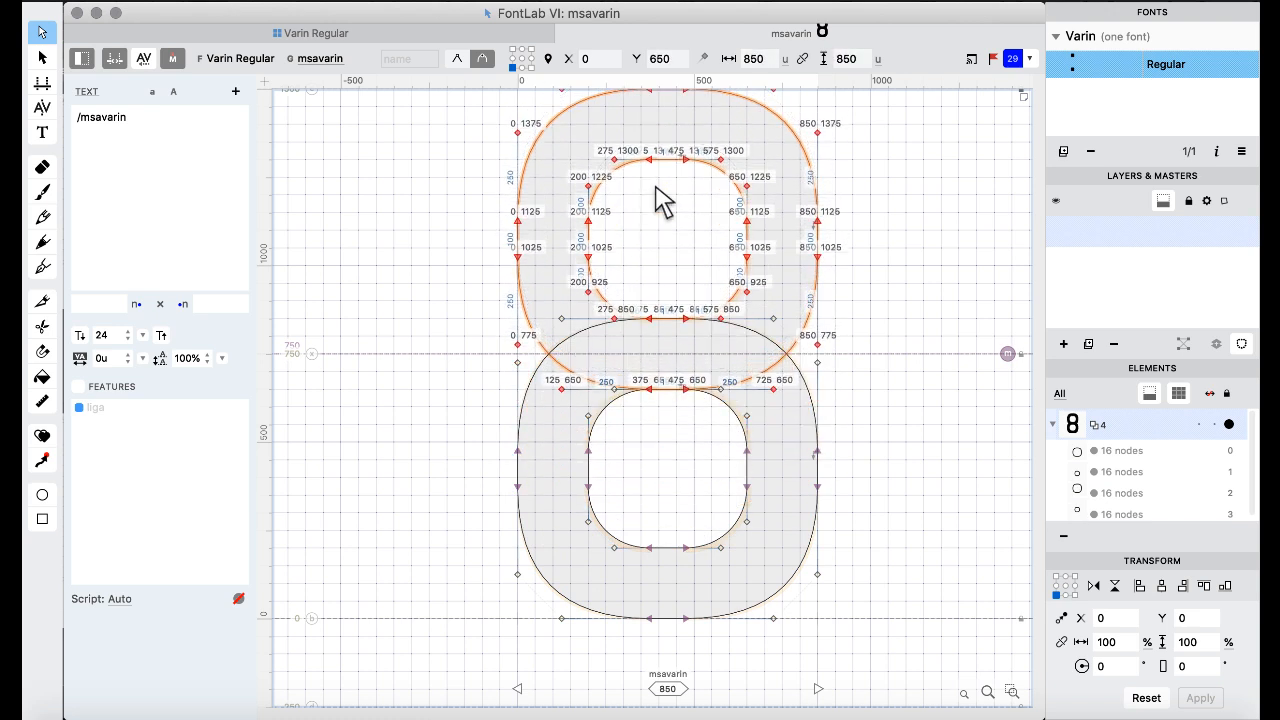
right_click(348, 220)
mouse_move(490, 338)
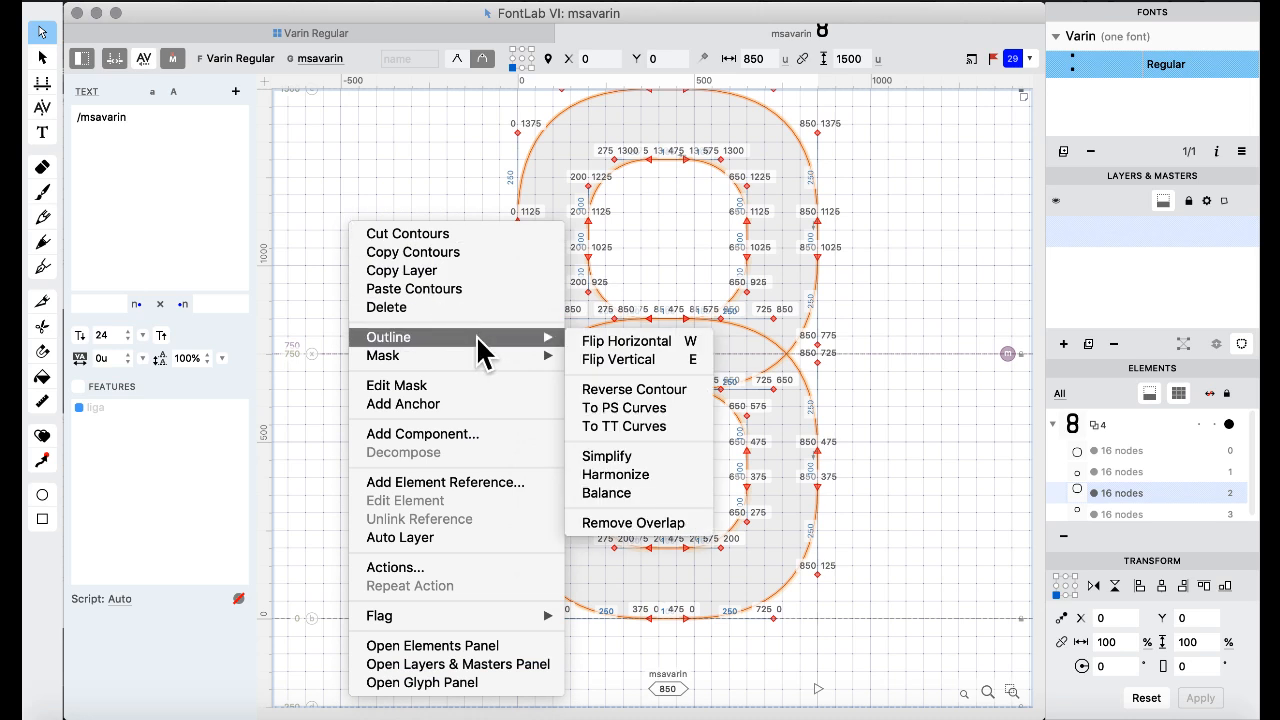
left_click(625, 522)
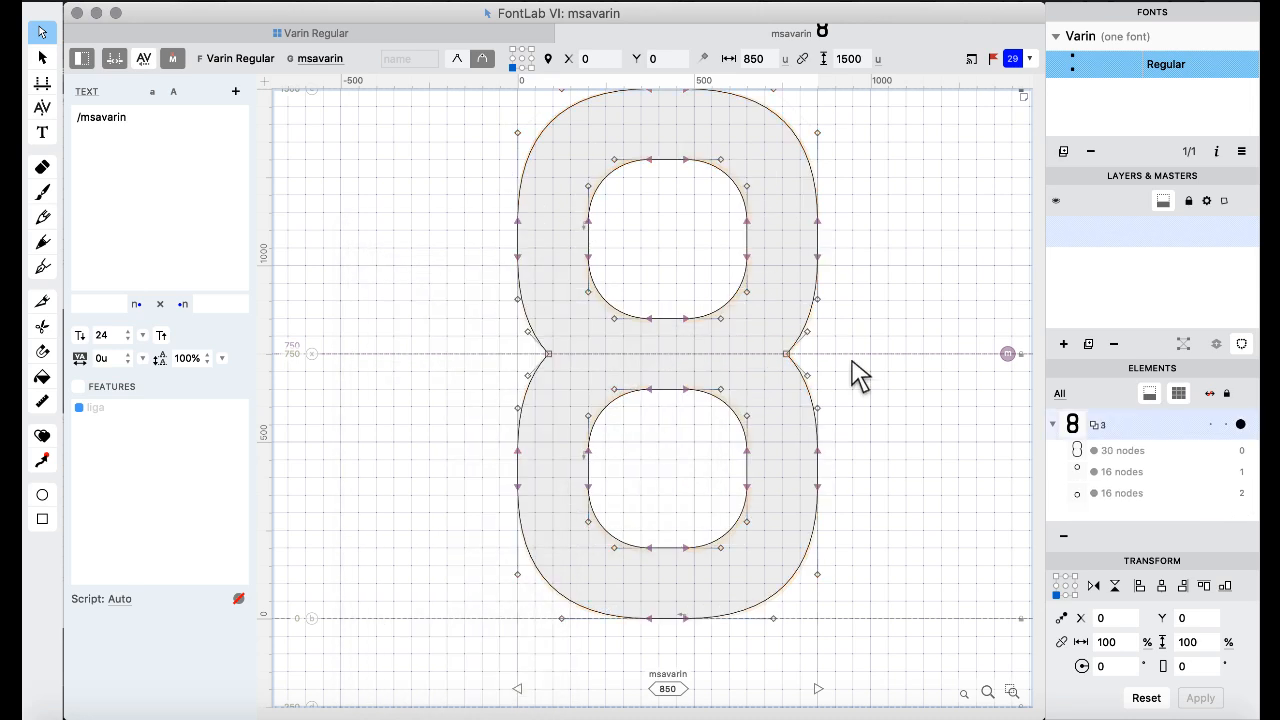
scroll(857, 371, "up", 2)
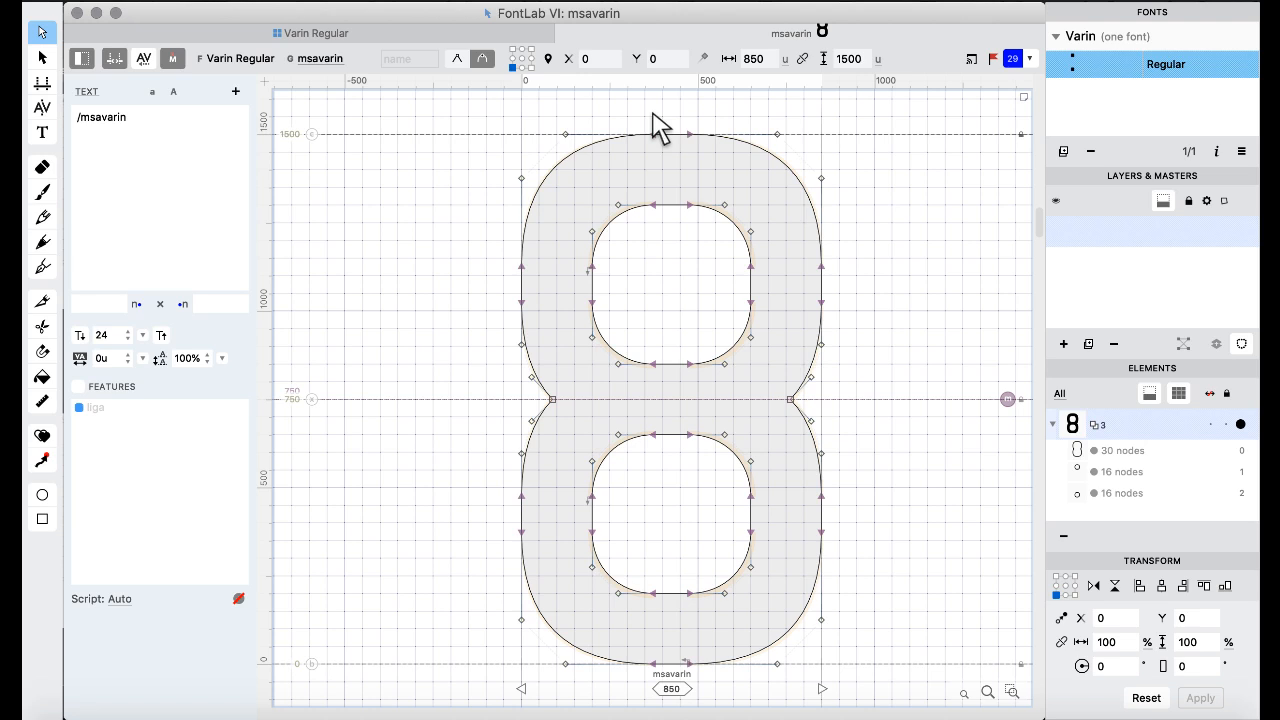
- Check msavarin beside the neighbouring nsavarin slot in the font grid, reopen its outline for viewing, and return to the grid
left_click(338, 38)
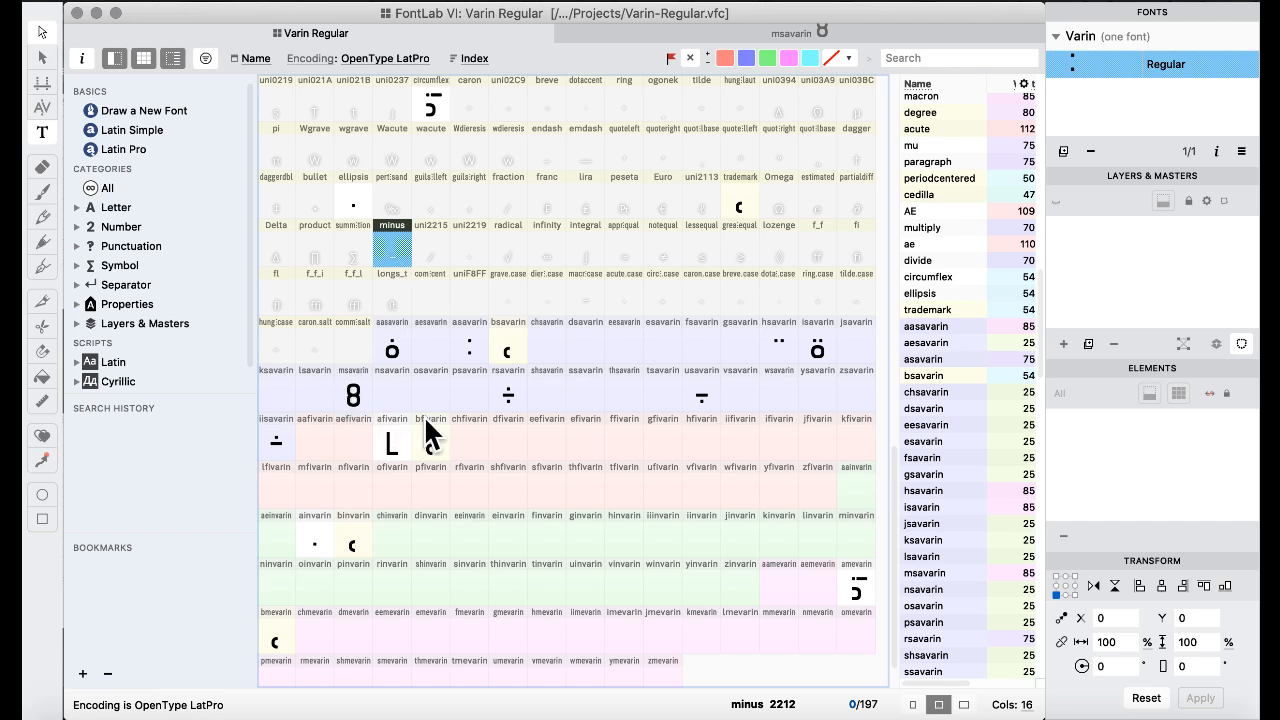
left_click(365, 398)
left_click(400, 396)
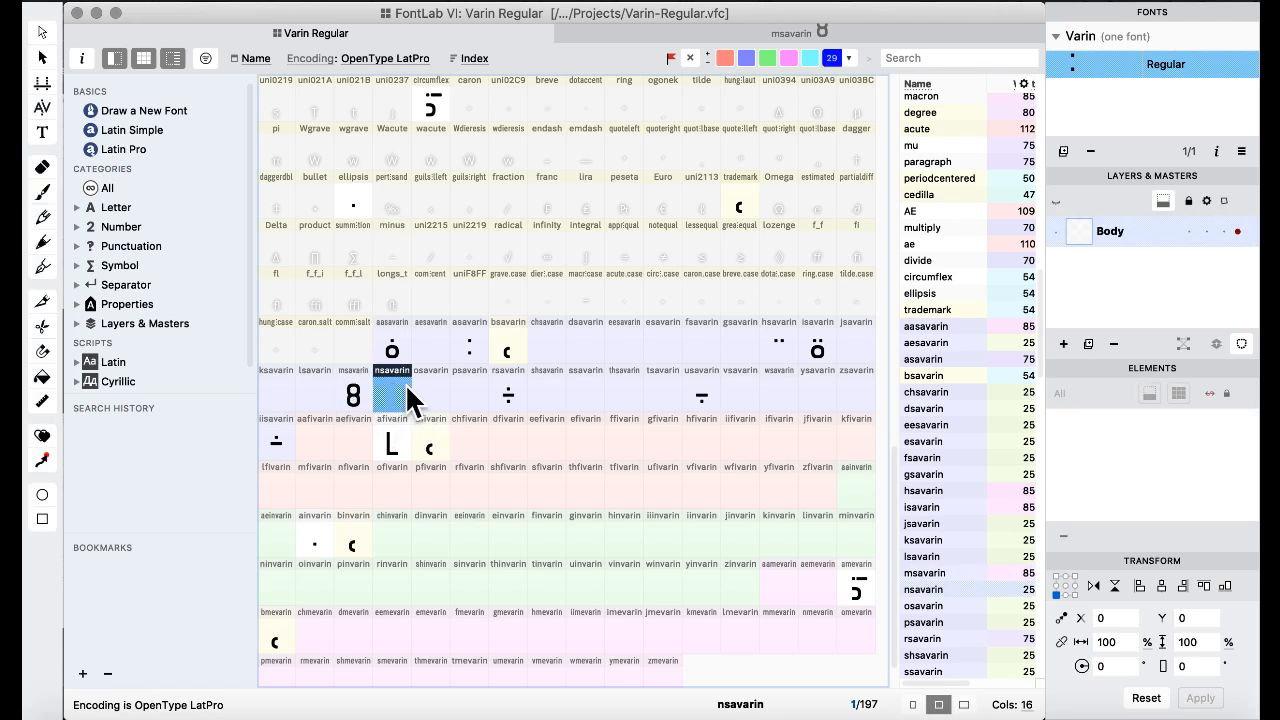
left_click(345, 389)
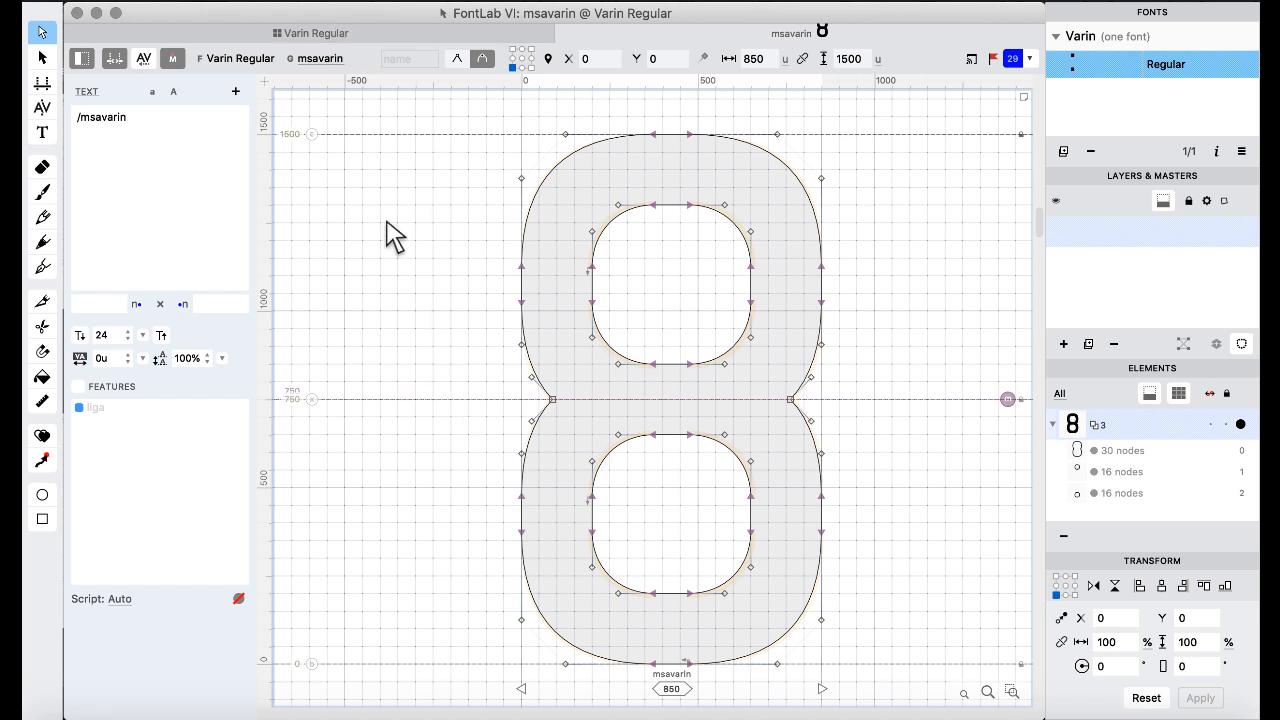
left_click(315, 32)
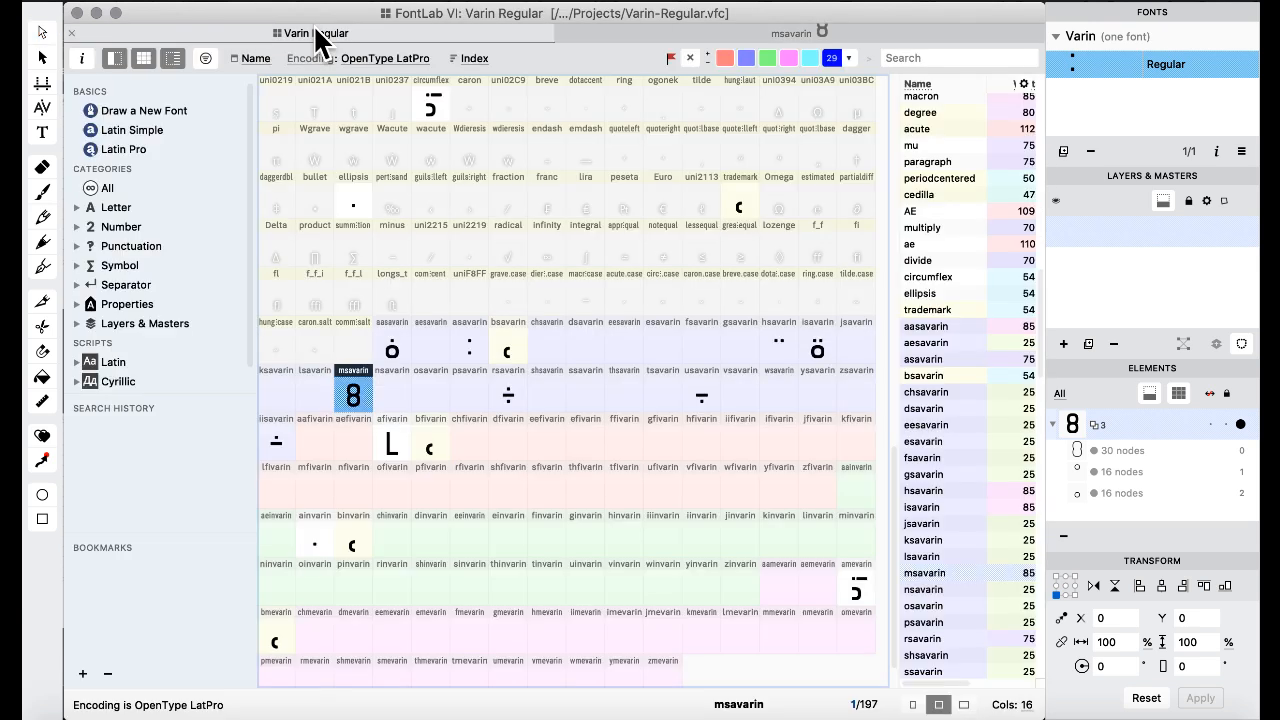
- Open the underscore glyph to examine its dot shape and return to the font grid
left_click(418, 256)
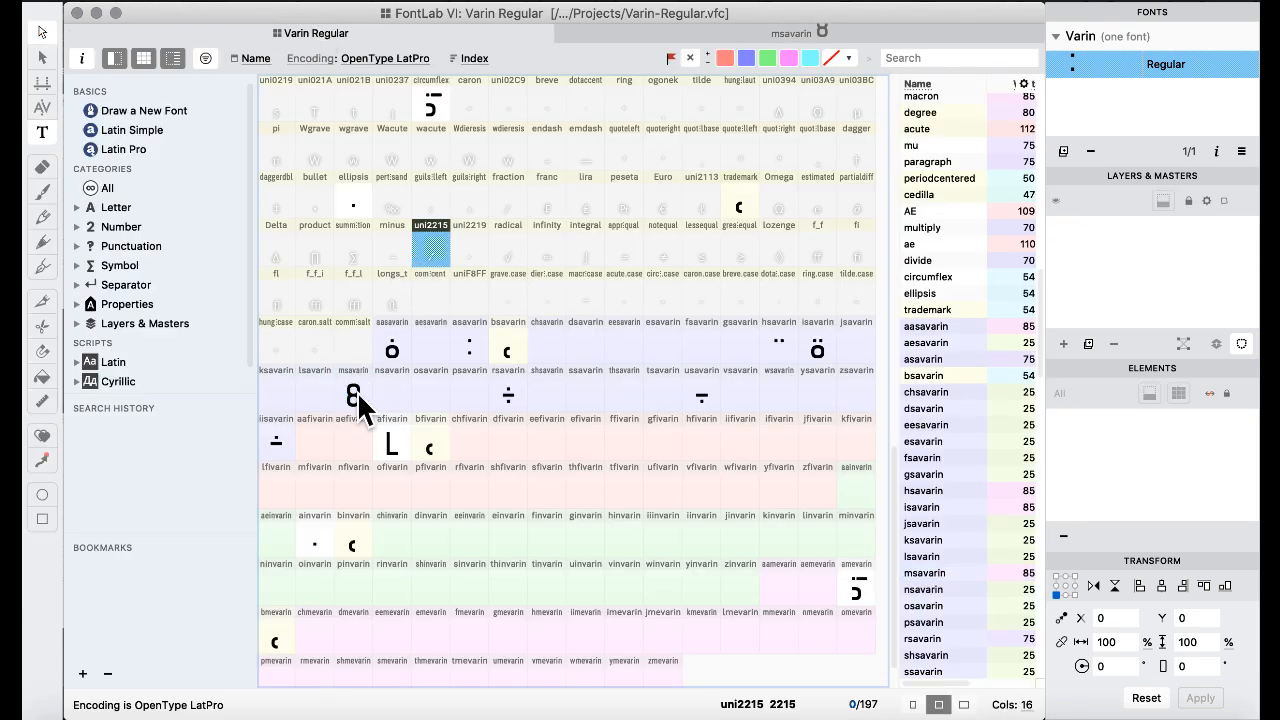
scroll(491, 223, "up", 10)
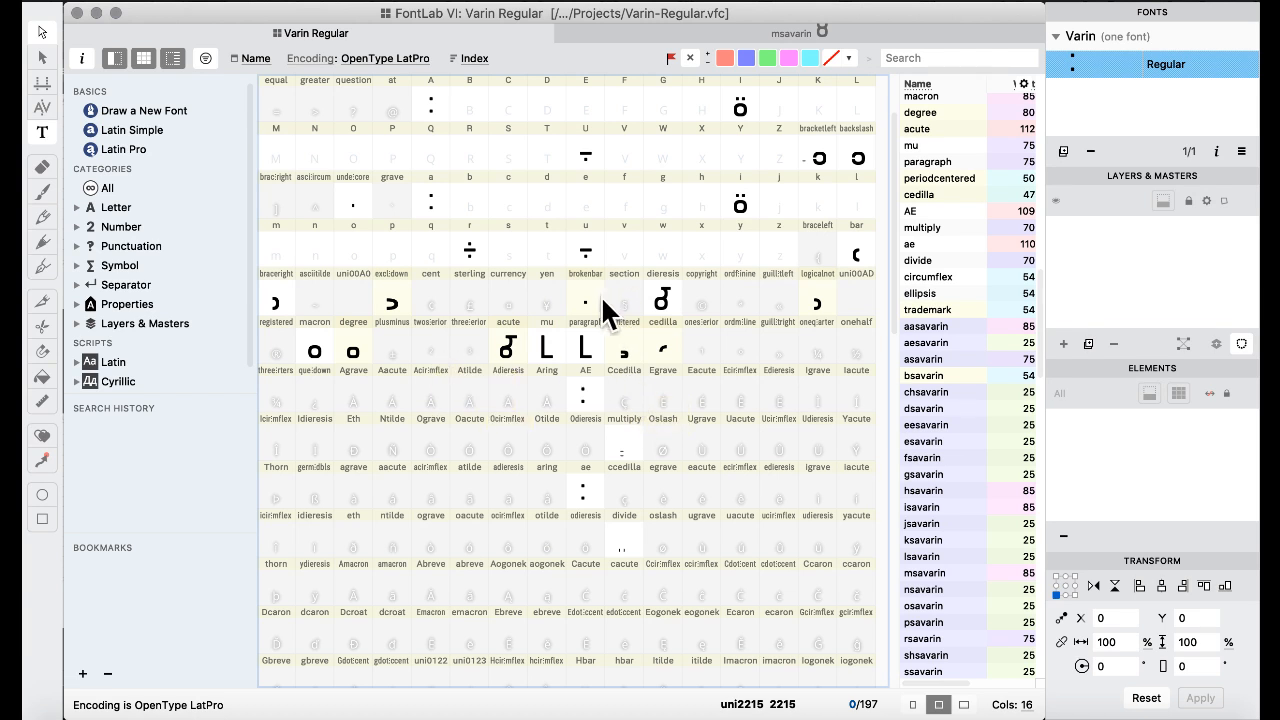
scroll(634, 475, "up", 2)
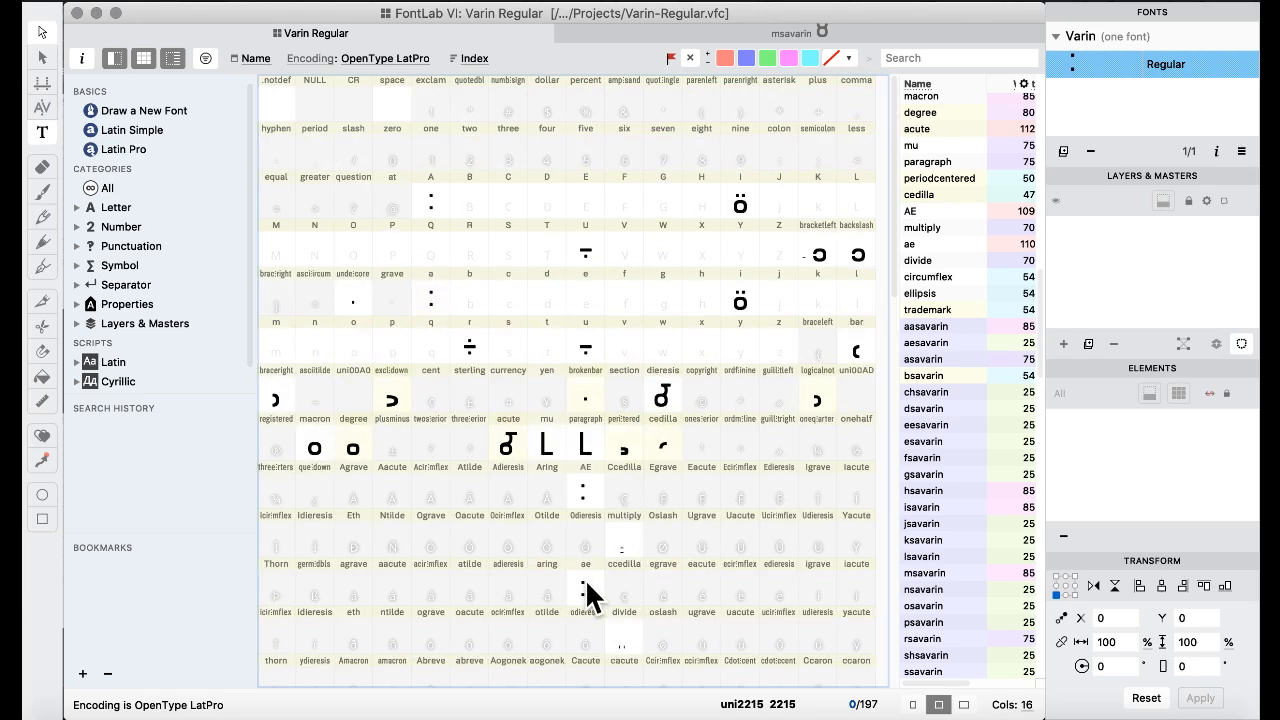
double_click(355, 300)
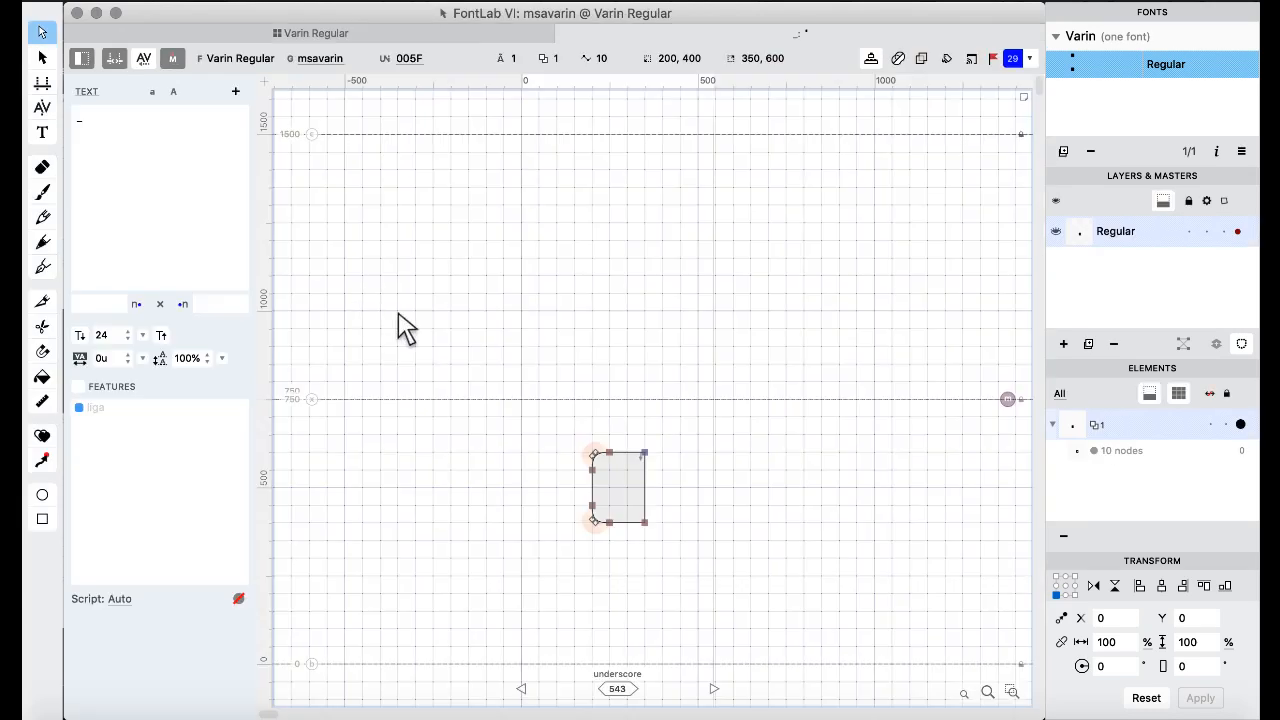
left_click(343, 33)
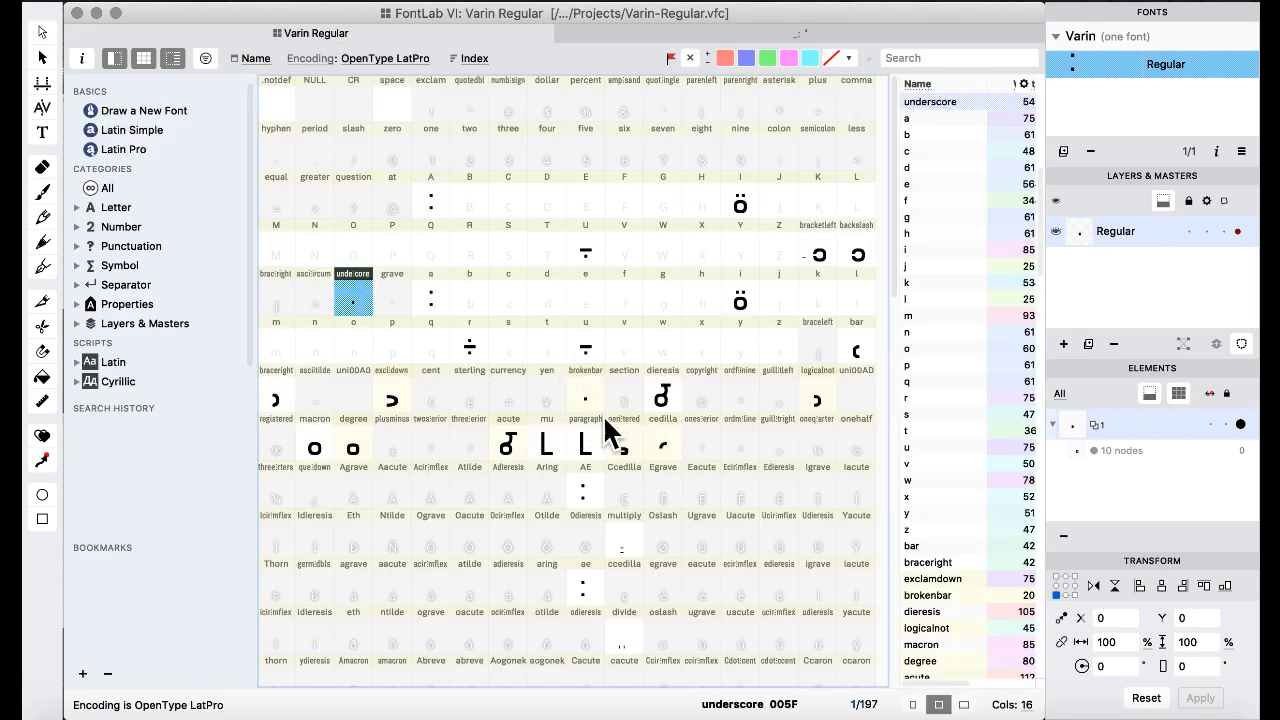
- Open the ellipsis glyph, copy its rounded dot contour and return to the font grid
scroll(602, 414, "down", 6)
scroll(628, 450, "down", 9)
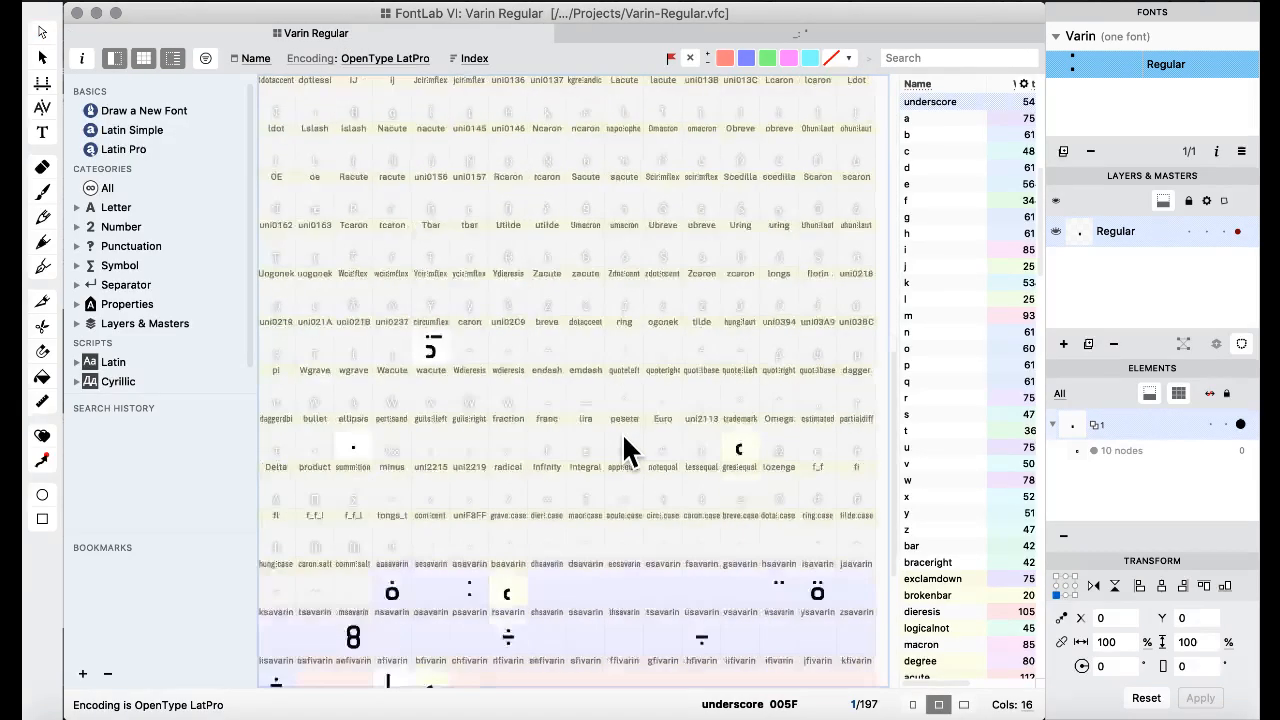
double_click(350, 445)
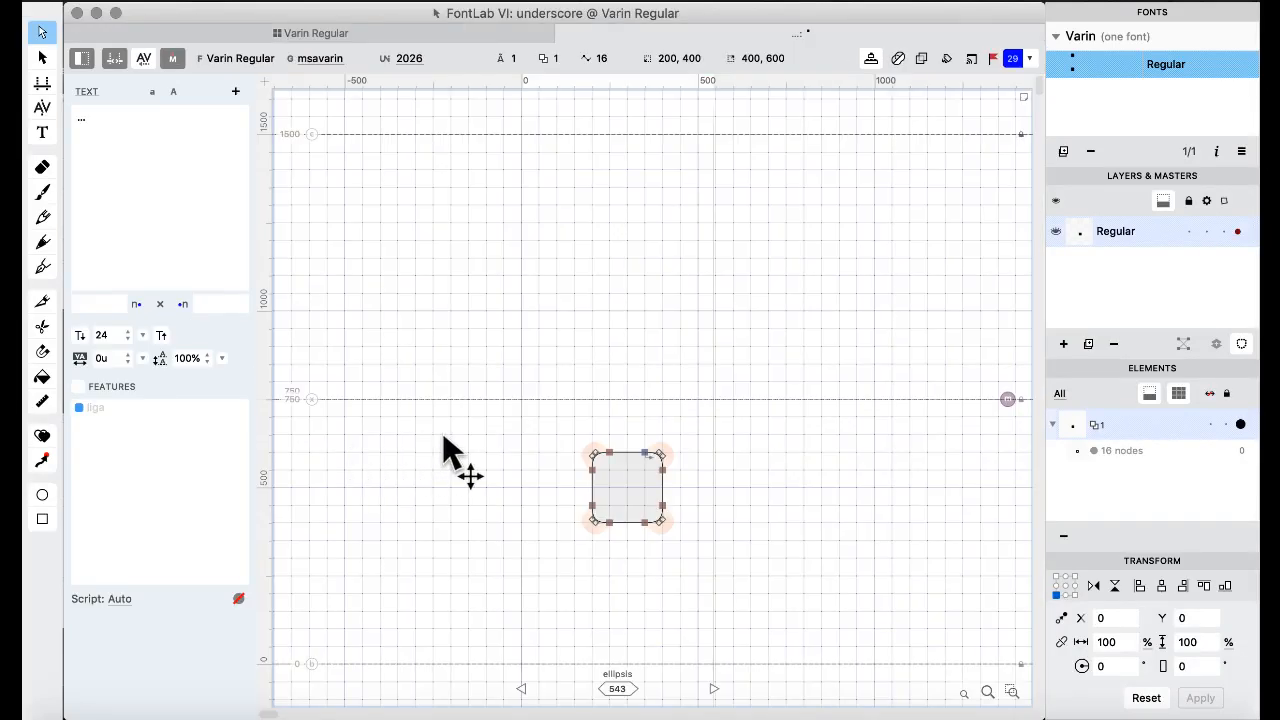
left_click(340, 36)
- Open msavarin from the font grid, paste the copied ellipsis dot and move it beside the figure-eight at X -400, Y 650
left_click(561, 341)
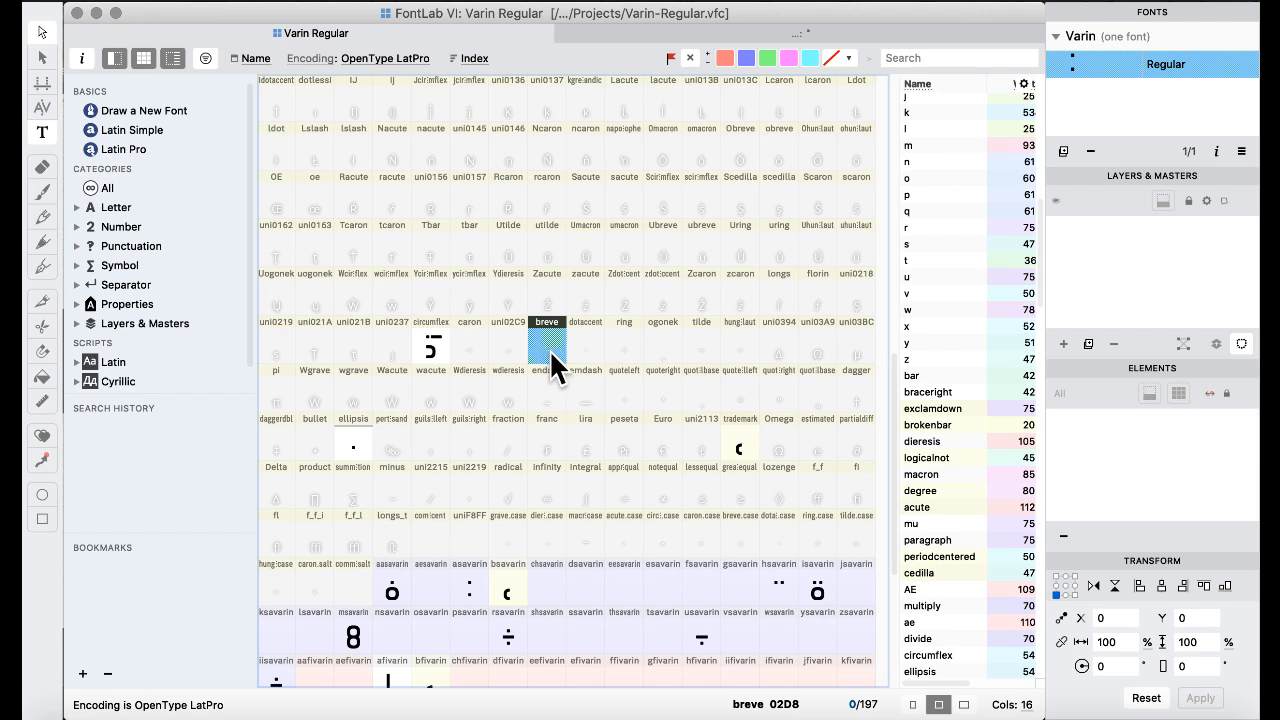
scroll(500, 380, "down", 5)
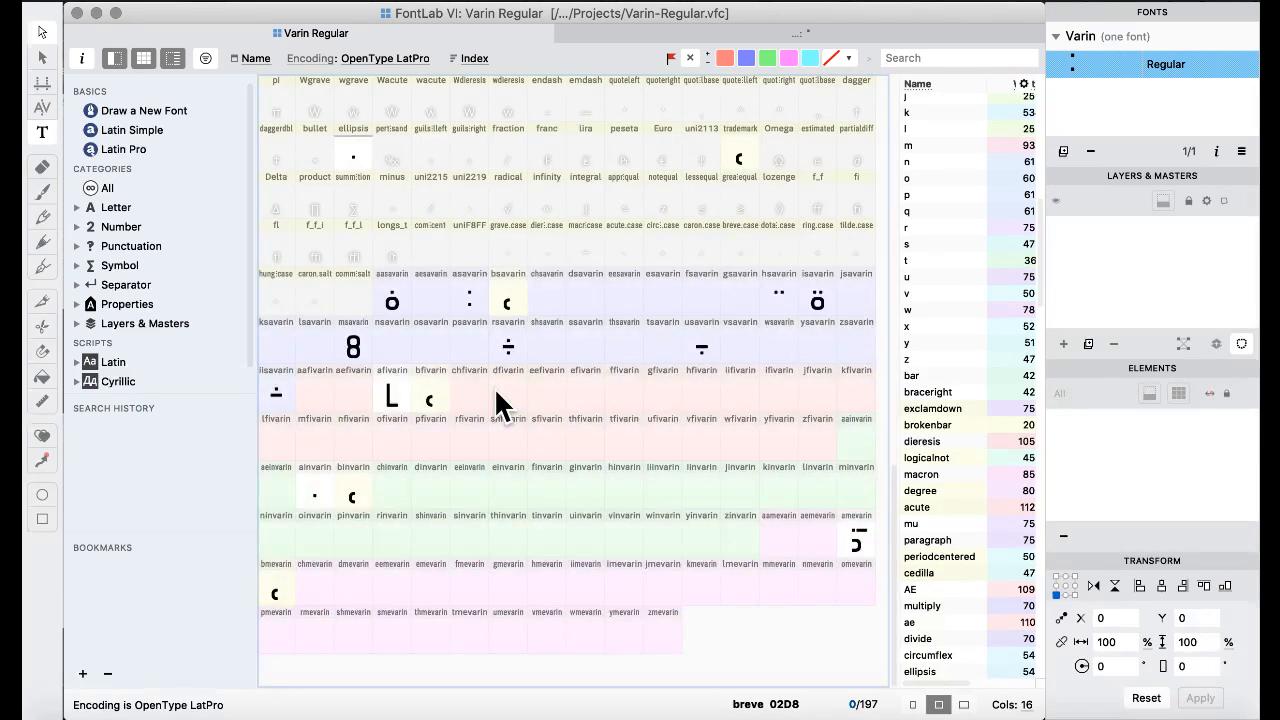
left_click(353, 348)
double_click(353, 348)
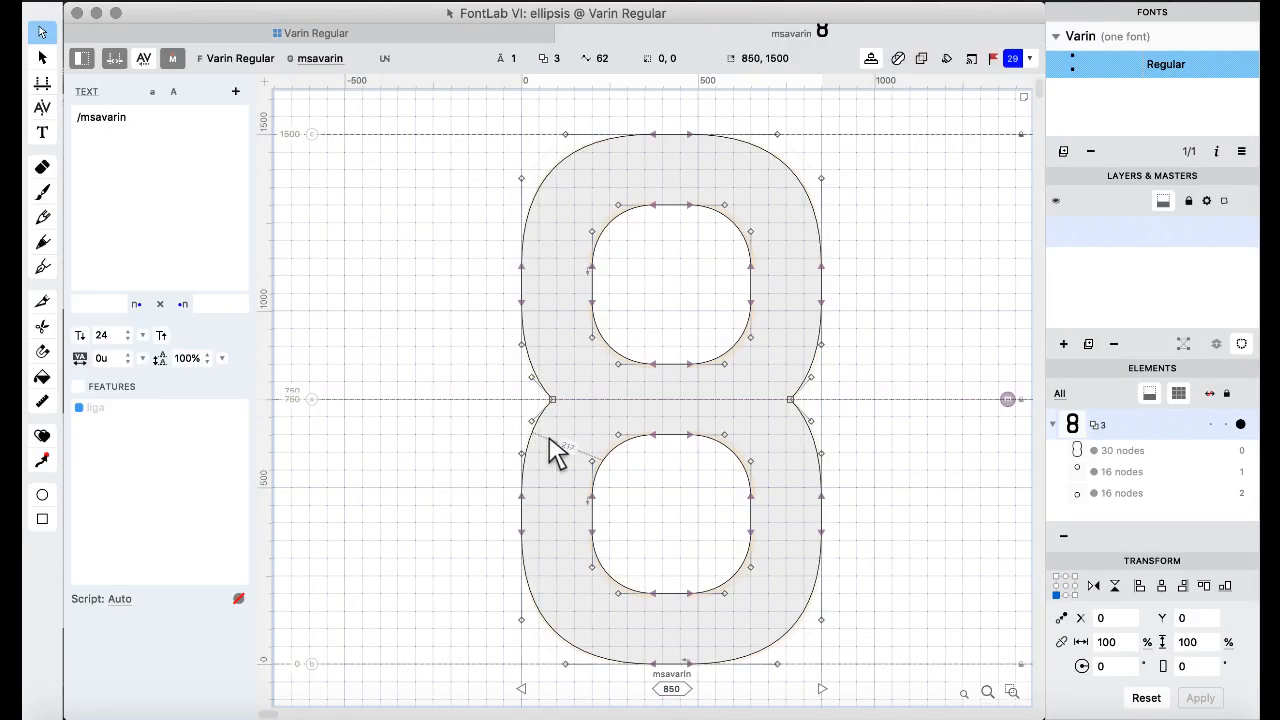
key("super+v")
key("super+Up")
key("super+Left")
key("super+Left")
key("super+Left")
key("super+Left")
key("super+Left")
key("super+Left")
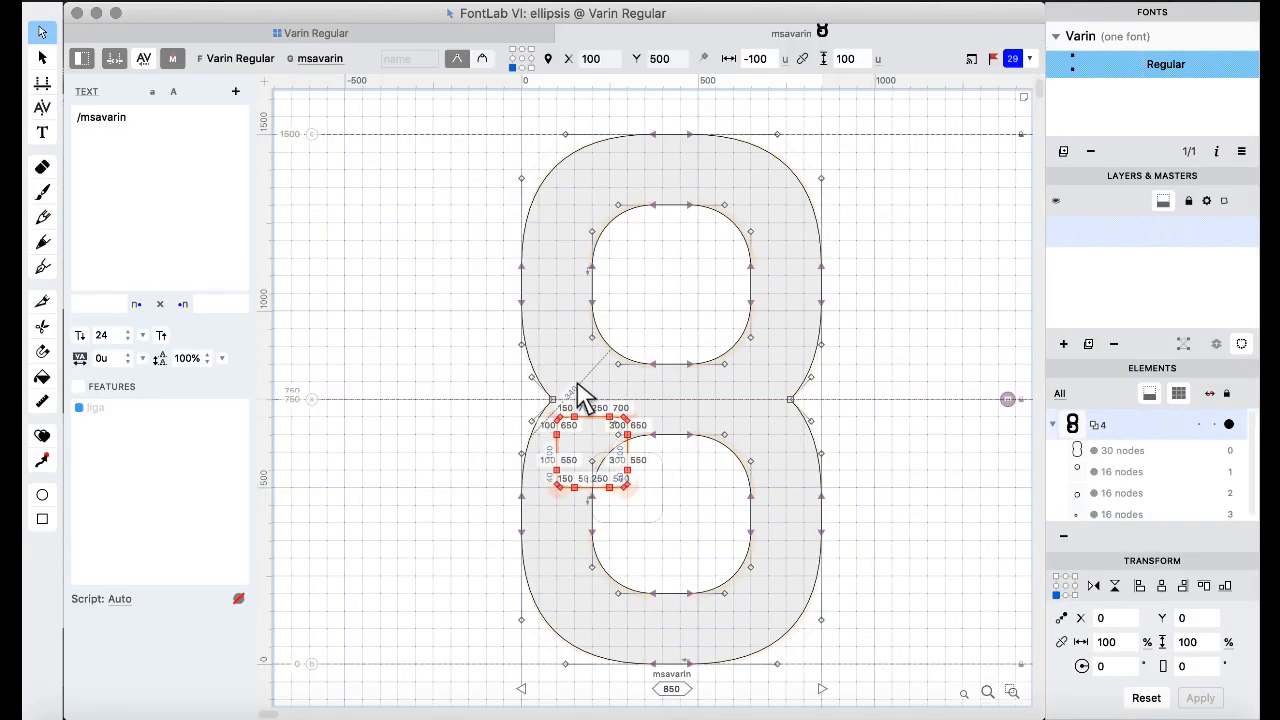
key("super+Up")
key("super+Up")
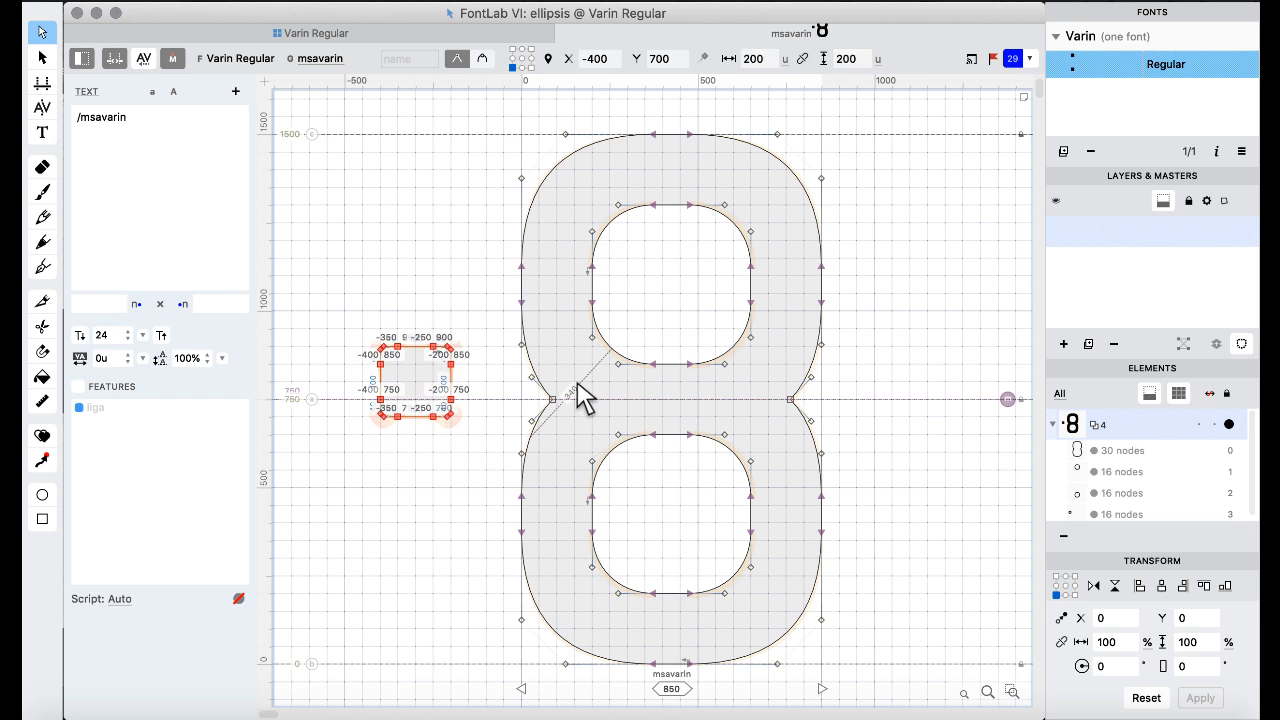
key("shift+Down")
key("shift+Down")
key("shift+Down")
key("shift+Down")
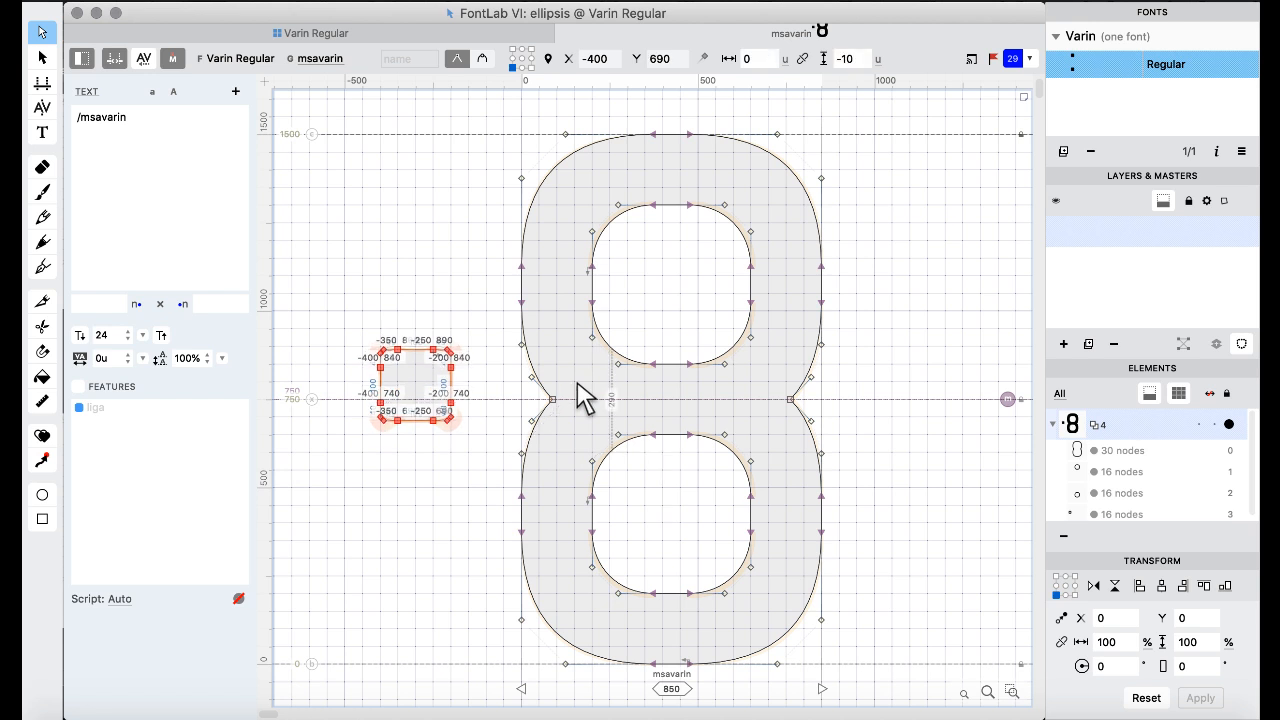
key("shift+Down")
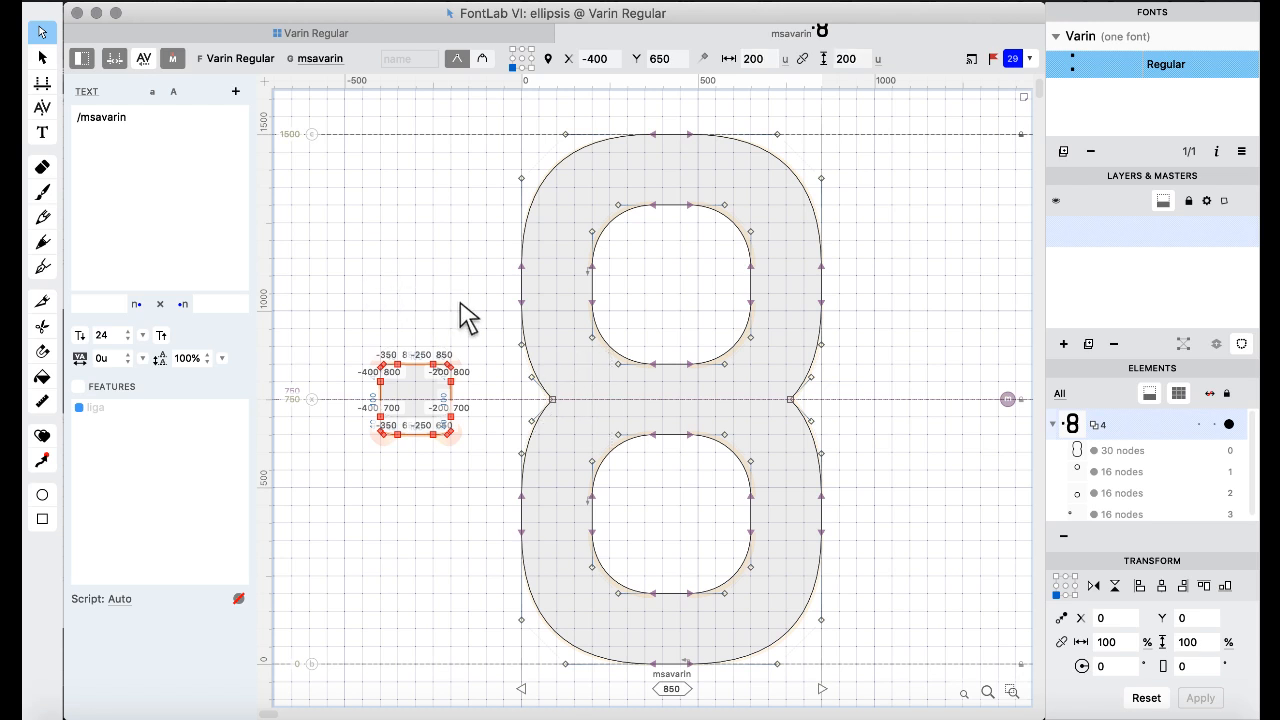
- Try stretching the pasted dot into a bar across the figure-eight's waist with its far edge at X 1200, and undo the added shape
left_click_drag(430, 310, 495, 515)
key("super+Right")
key("super+Right")
key("super+Right")
key("super+Right")
key("super+Right")
key("super+Right")
key("super+Right")
key("super+Right")
key("super+Right")
key("super+Right")
key("super+Right")
key("super+Right")
key("super+Right")
key("super+Right")
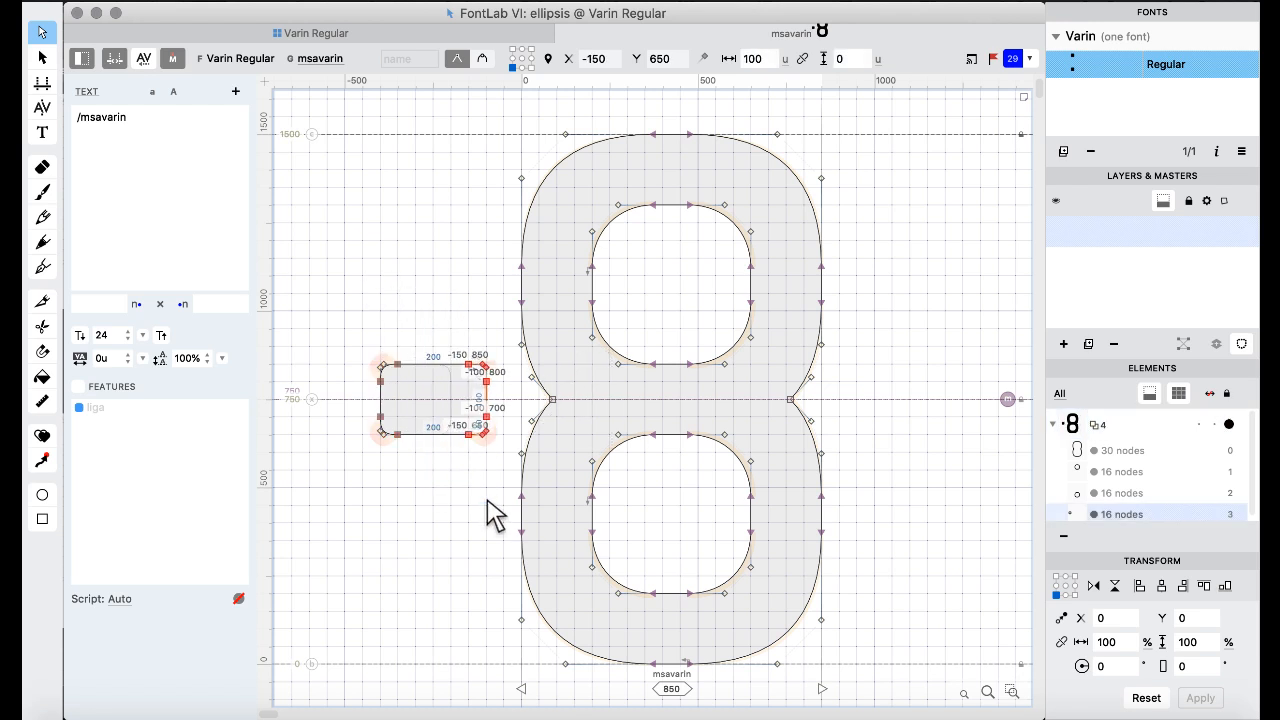
key("space")
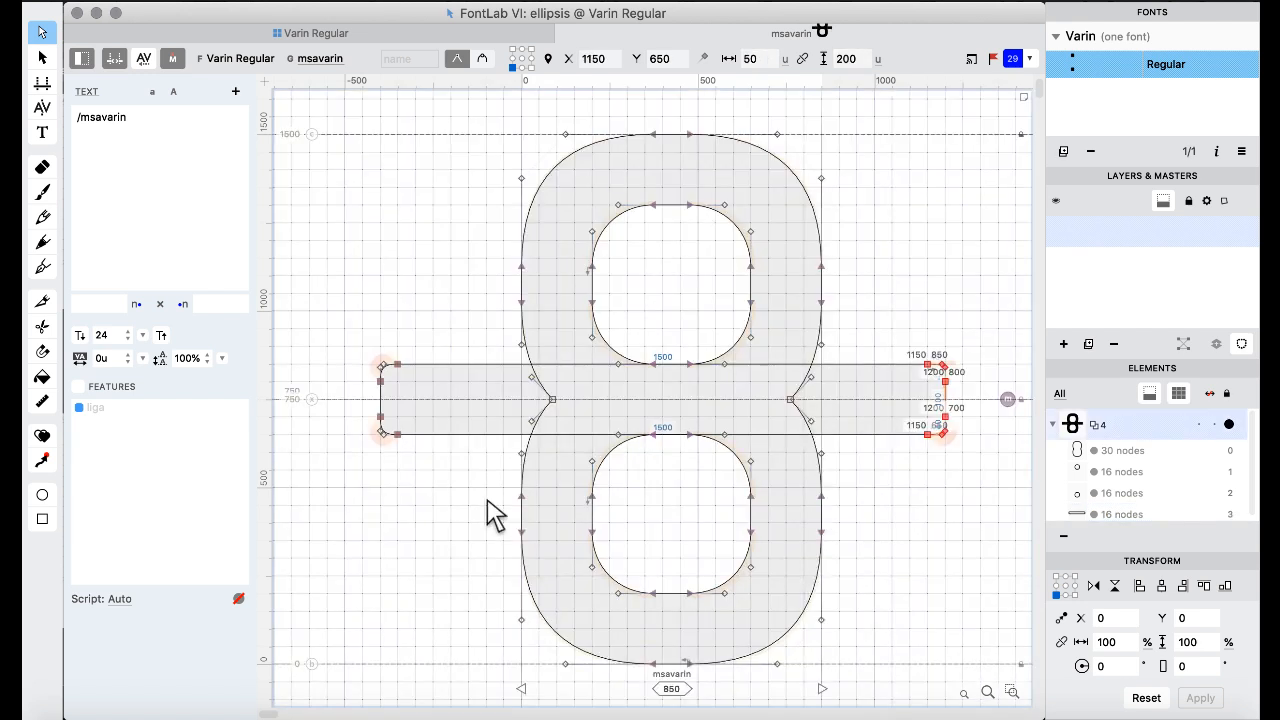
key("super+z")
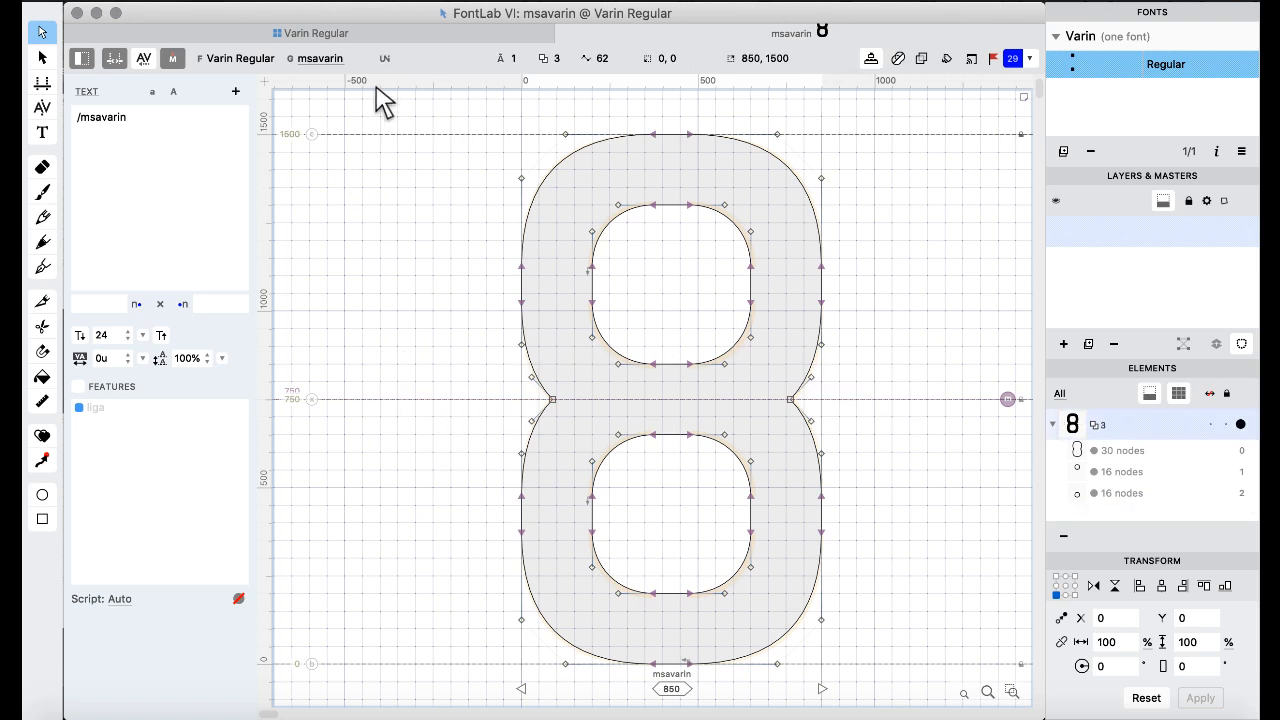
- Return to the font grid and select the finished msavarin glyph for copying
left_click(320, 34)
left_click(466, 298)
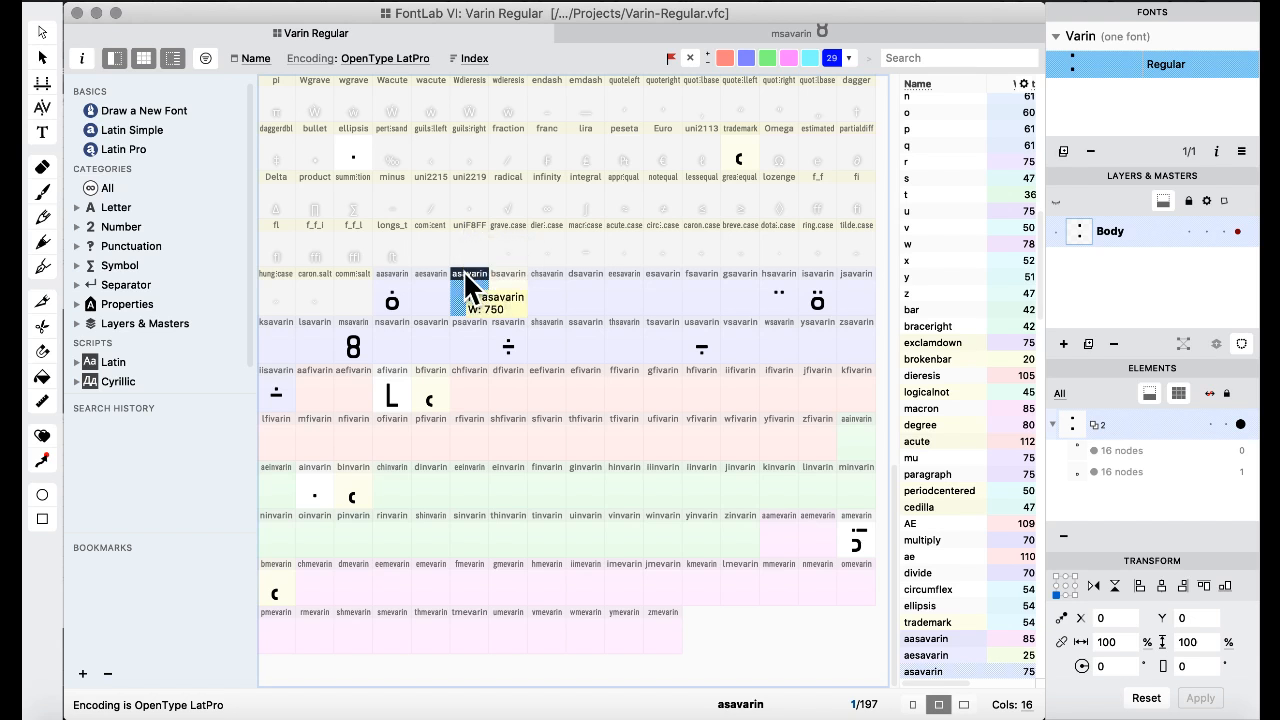
left_click(362, 252)
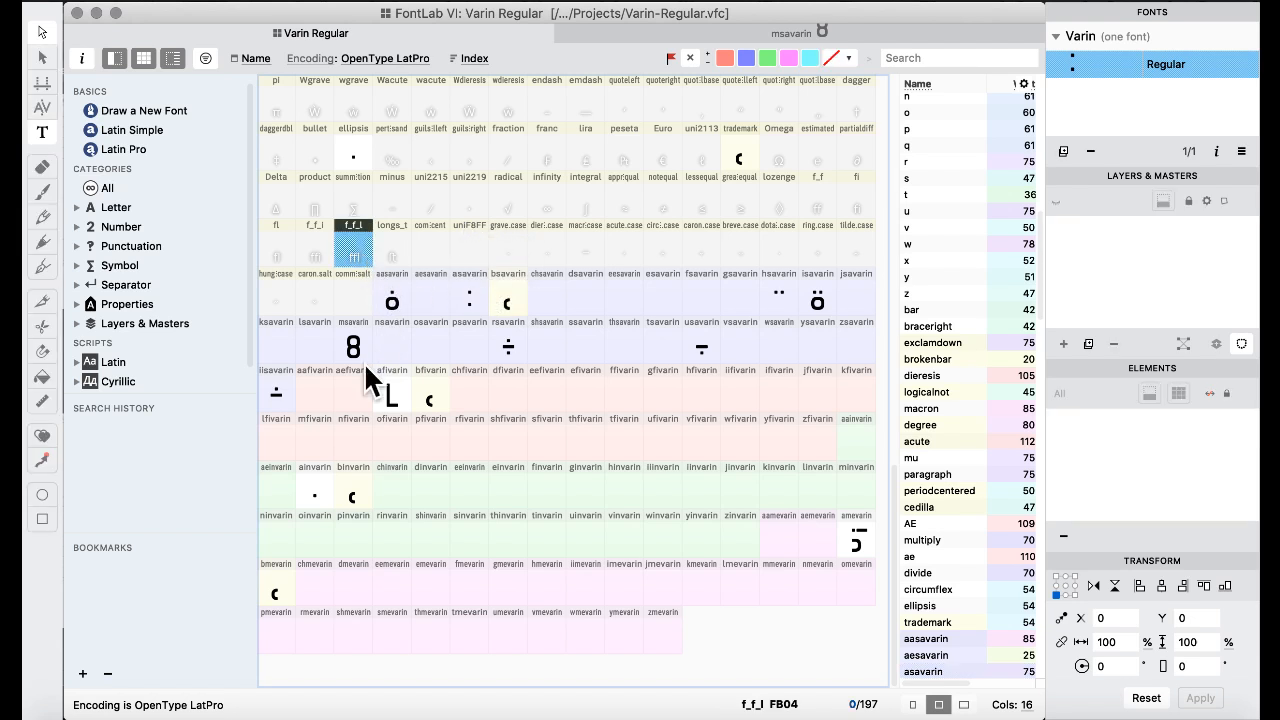
left_click(342, 344)
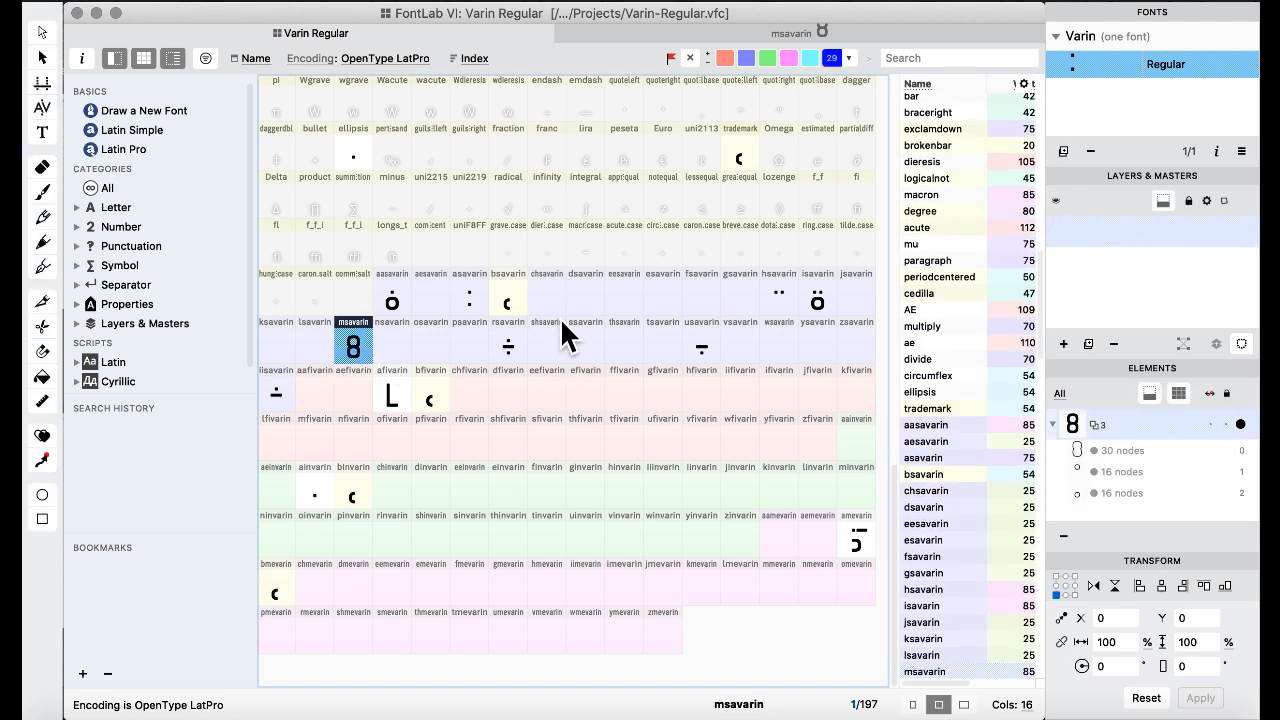
- Open the nfivarin glyph to examine its outline and return to the font grid
left_click(497, 247)
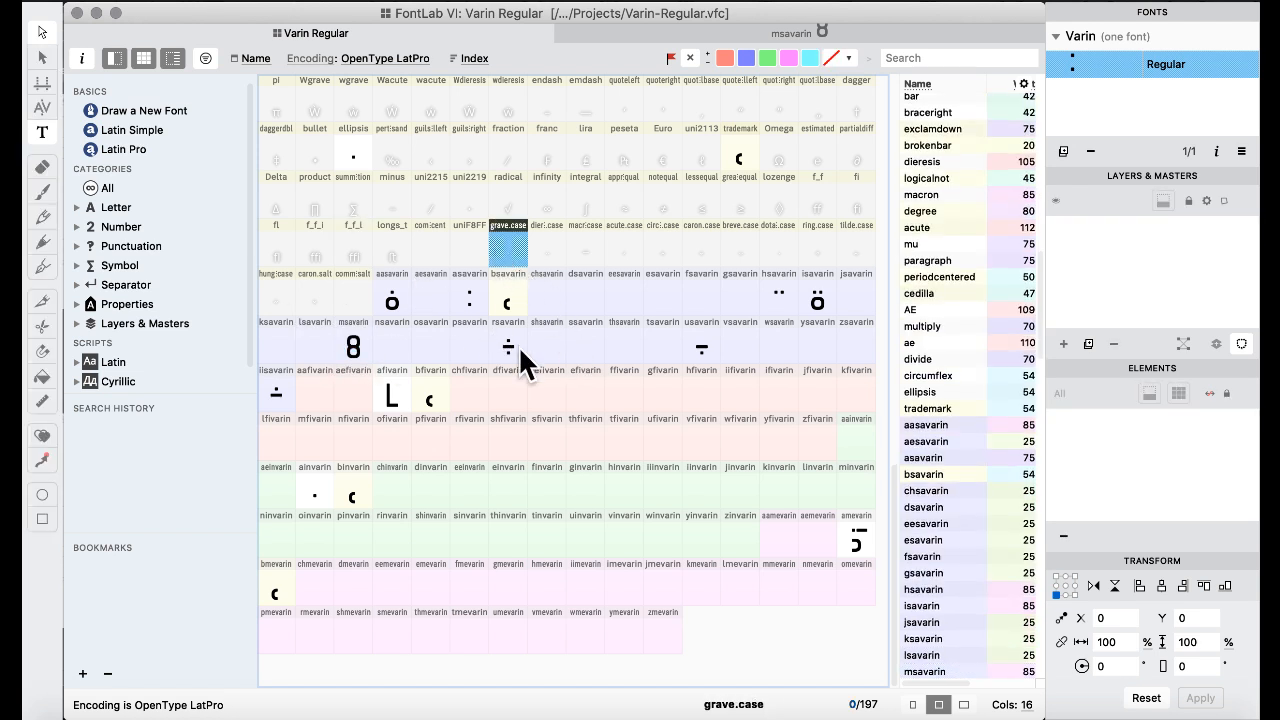
left_click(421, 420)
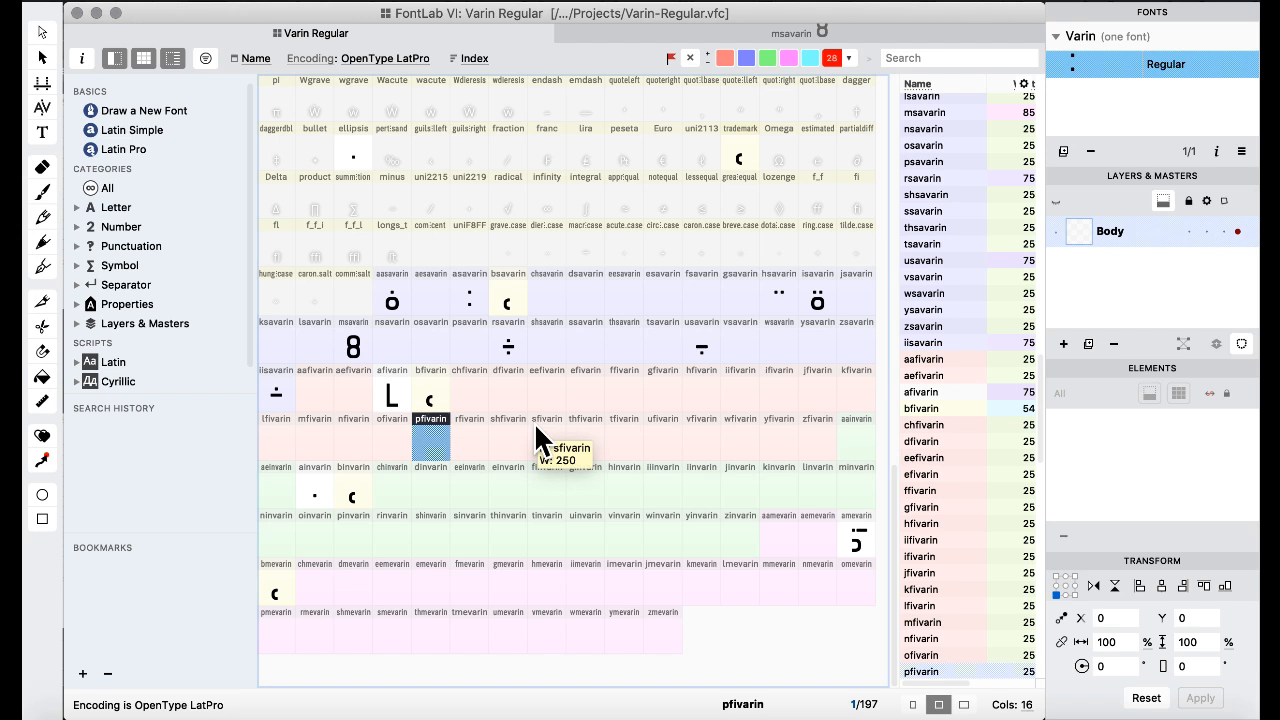
double_click(345, 442)
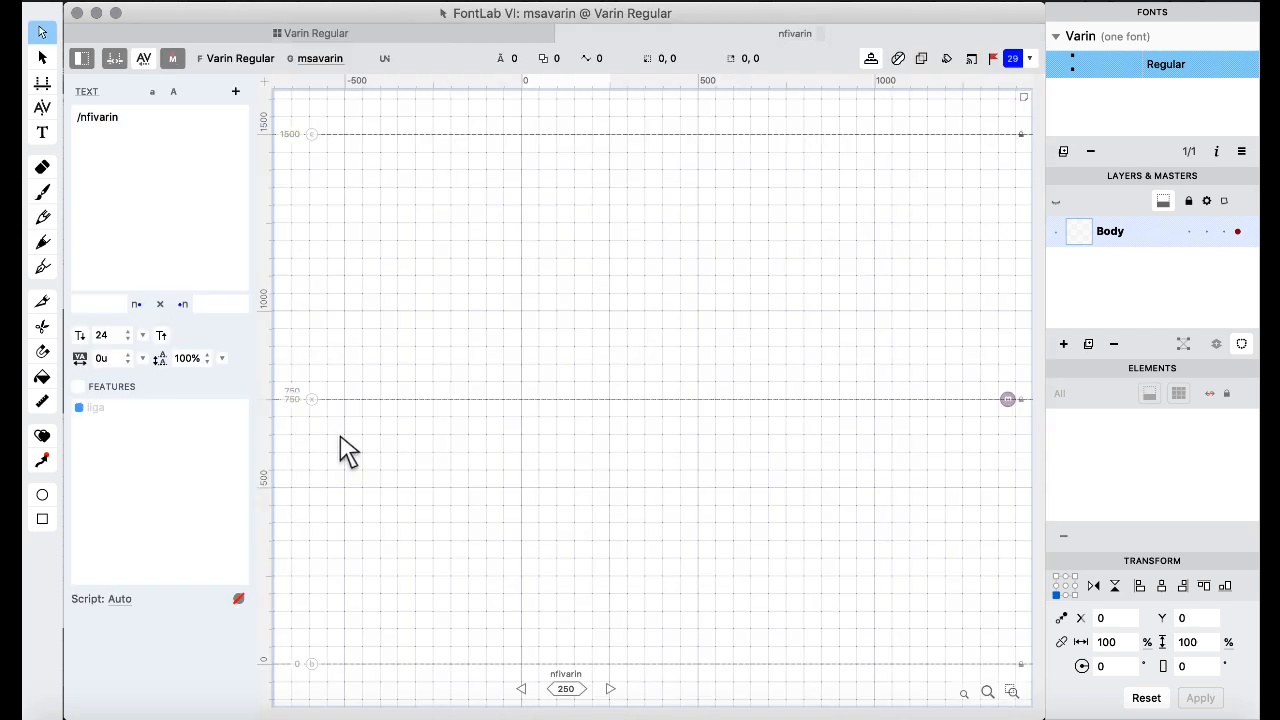
left_click(556, 32)
left_click(525, 437)
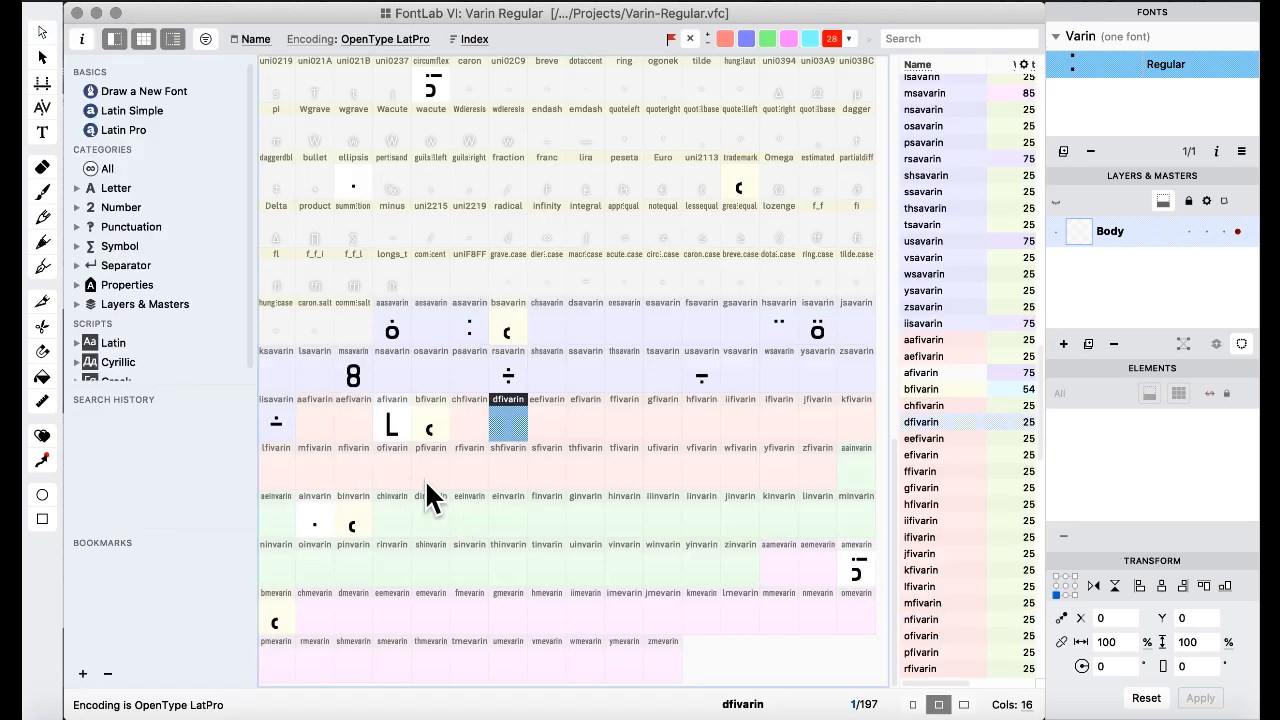
- Switch to Varin alphabet.pdf to examine the forms of the m sound, and switch back to the FontLab font grid
key("ctrl+Up")
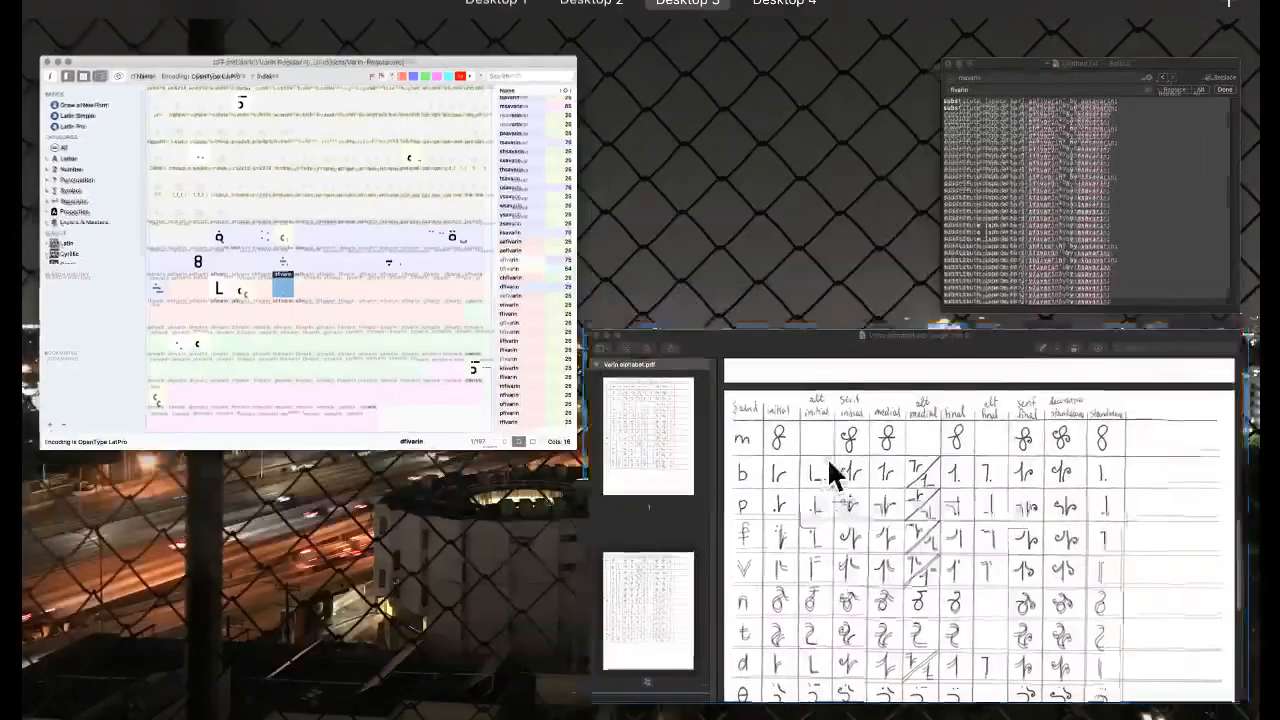
left_click(829, 471)
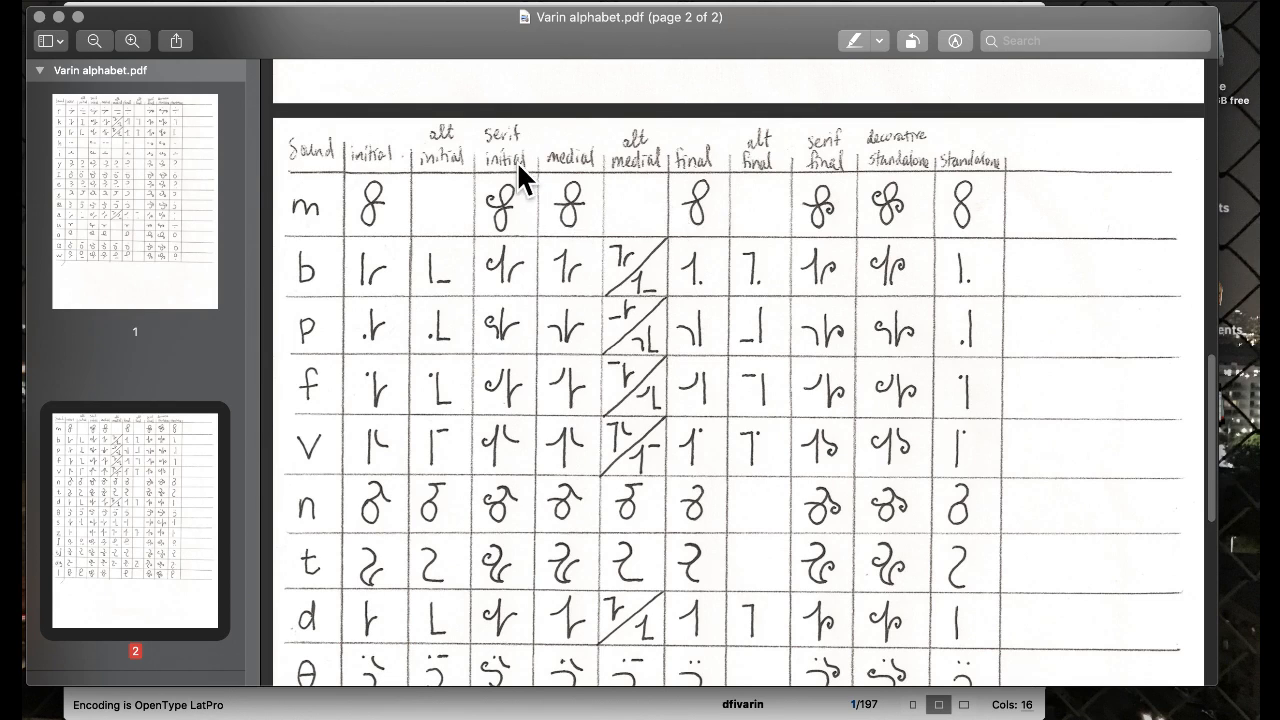
key("ctrl+Up")
left_click(302, 286)
- Paste the msavarin figure-eight glyph into the mfivarin slot, replacing the existing empty glyph
left_click(420, 432)
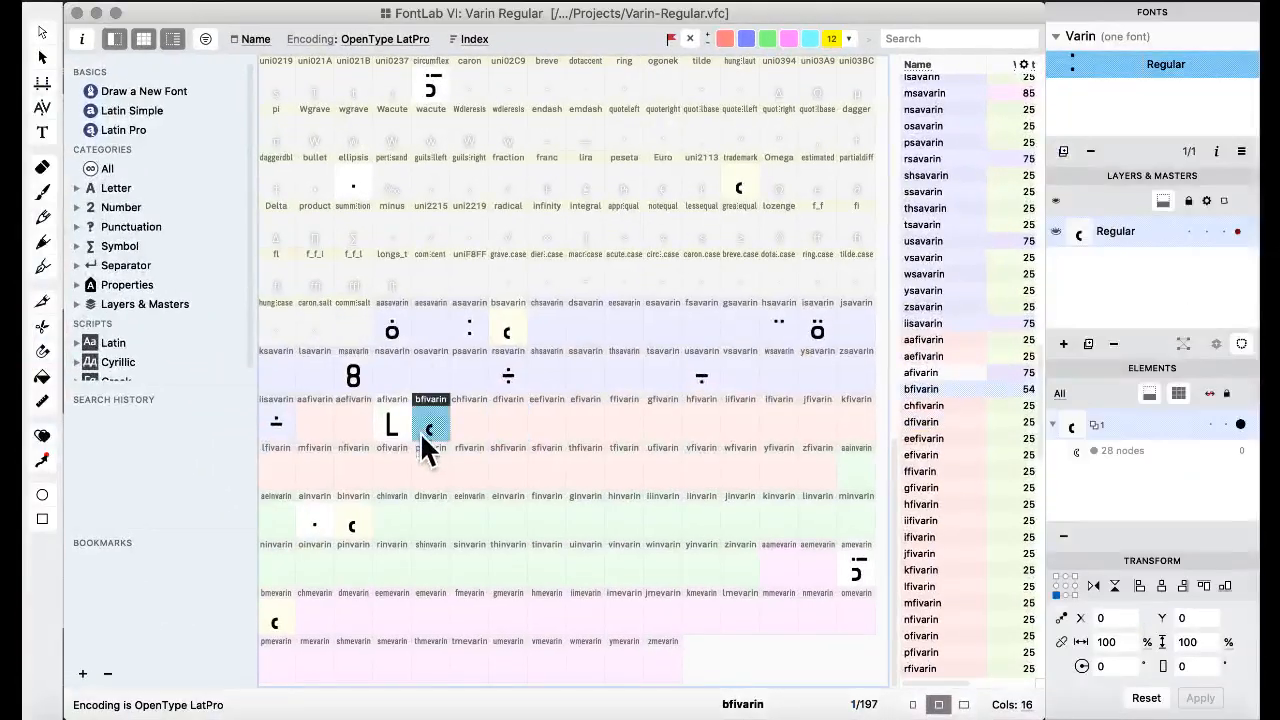
left_click(316, 464)
left_click_drag(295, 448, 320, 471)
left_click(820, 453)
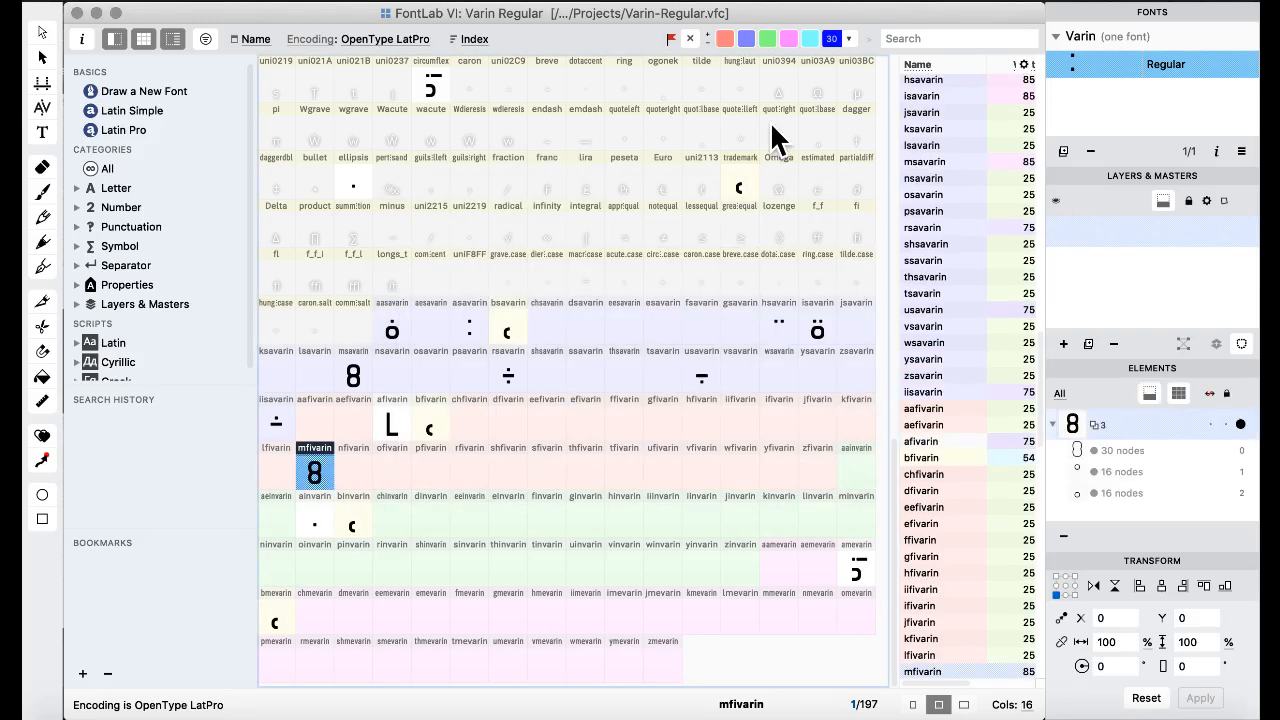
- Paste the same figure-eight glyph into the mmevarin slot, replacing the empty glyph there
left_click(465, 310)
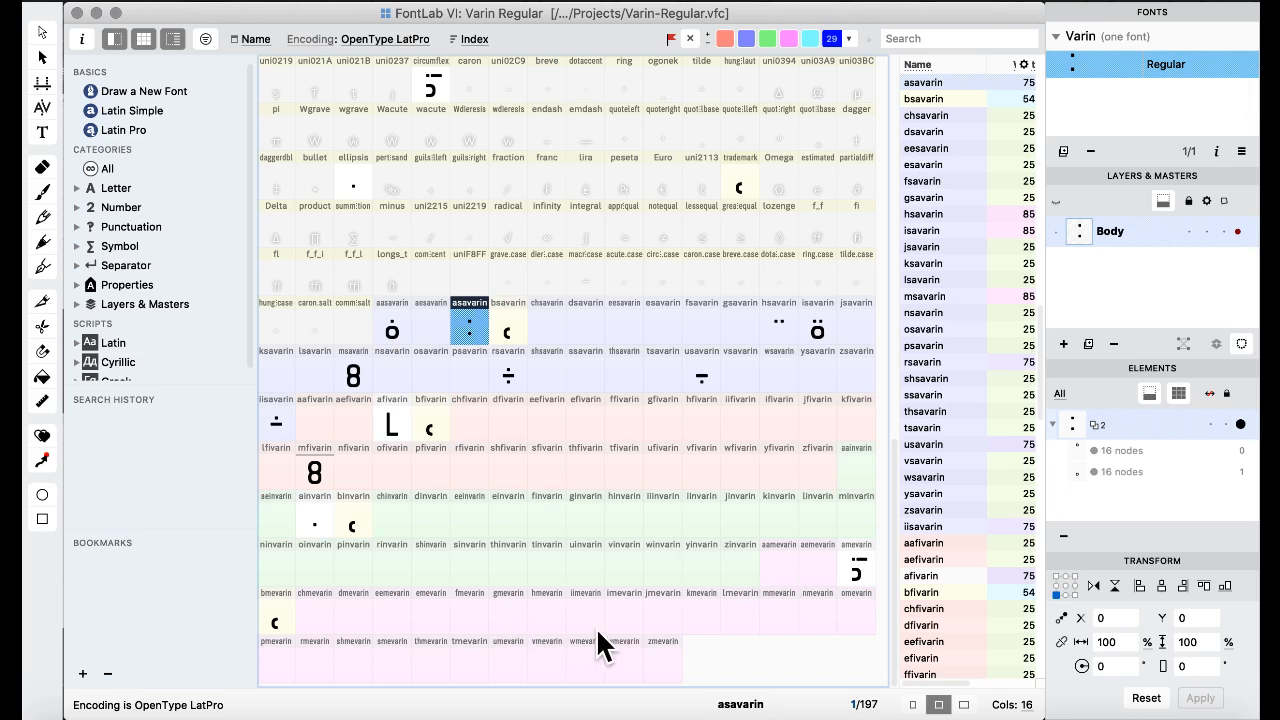
left_click(782, 613)
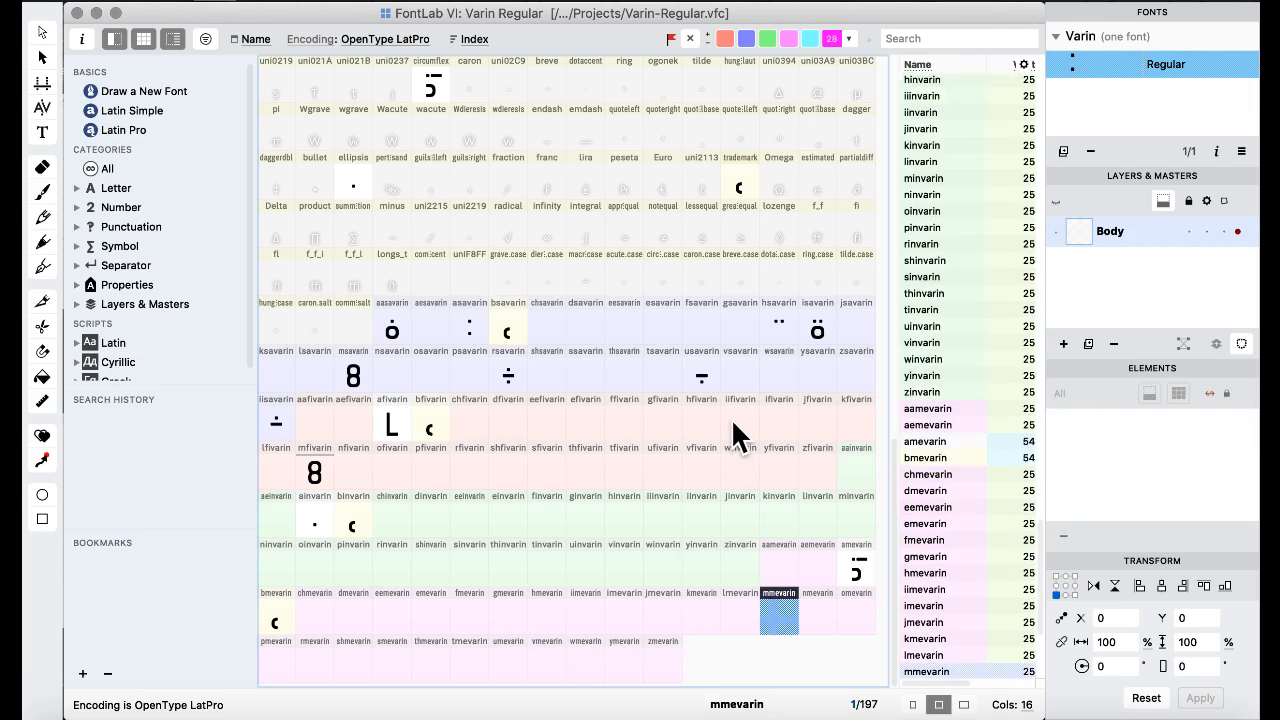
left_click(820, 456)
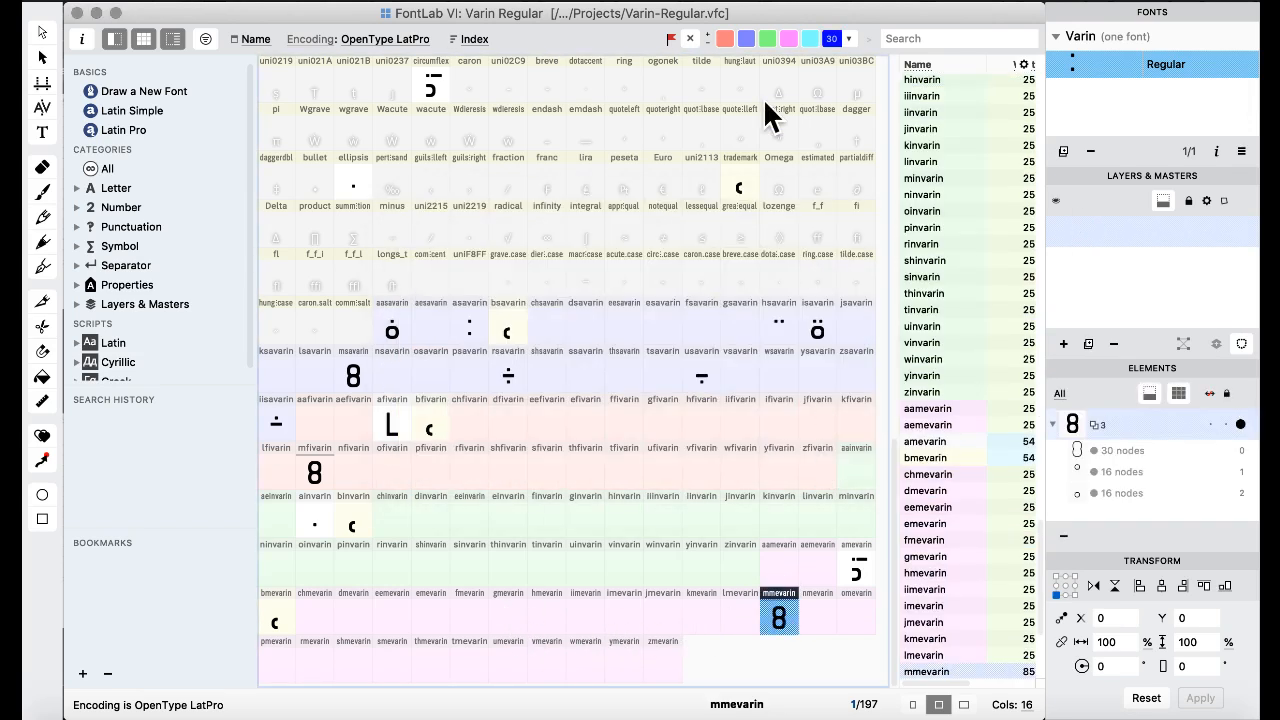
- Paste the figure-eight glyph into the minvarin slot and accept replacing the existing glyph
left_click(622, 432)
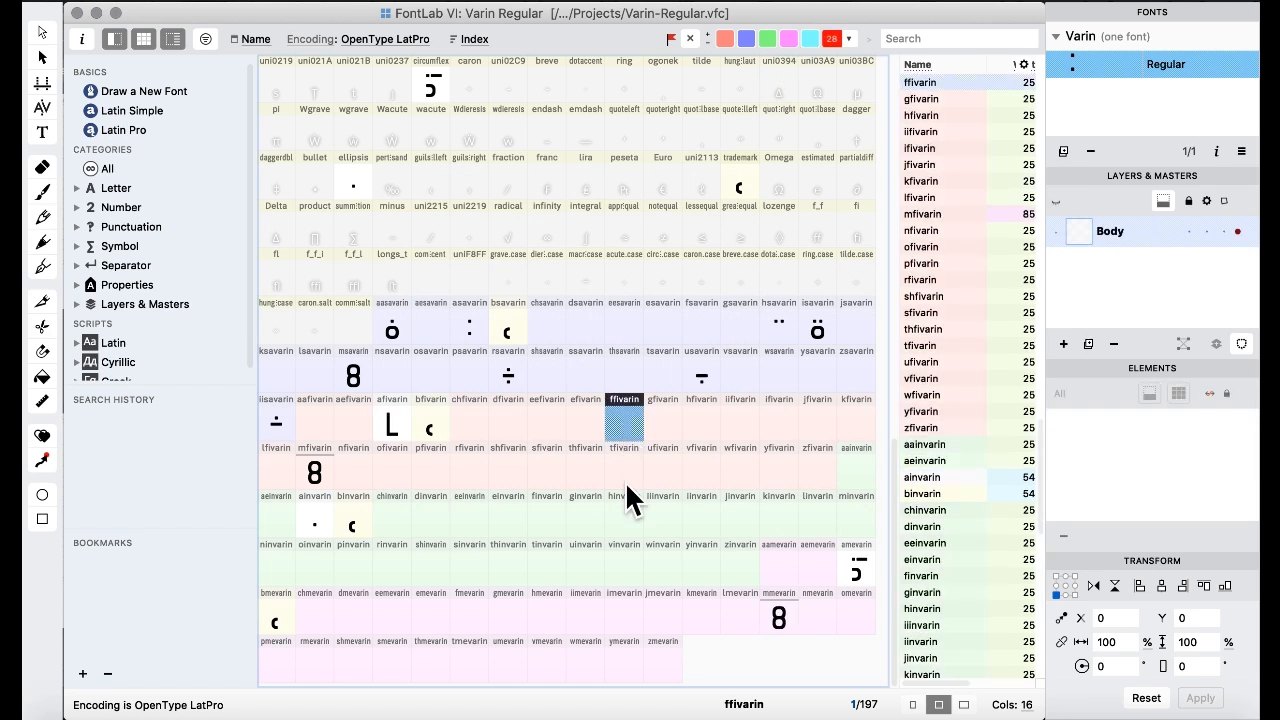
left_click(541, 540)
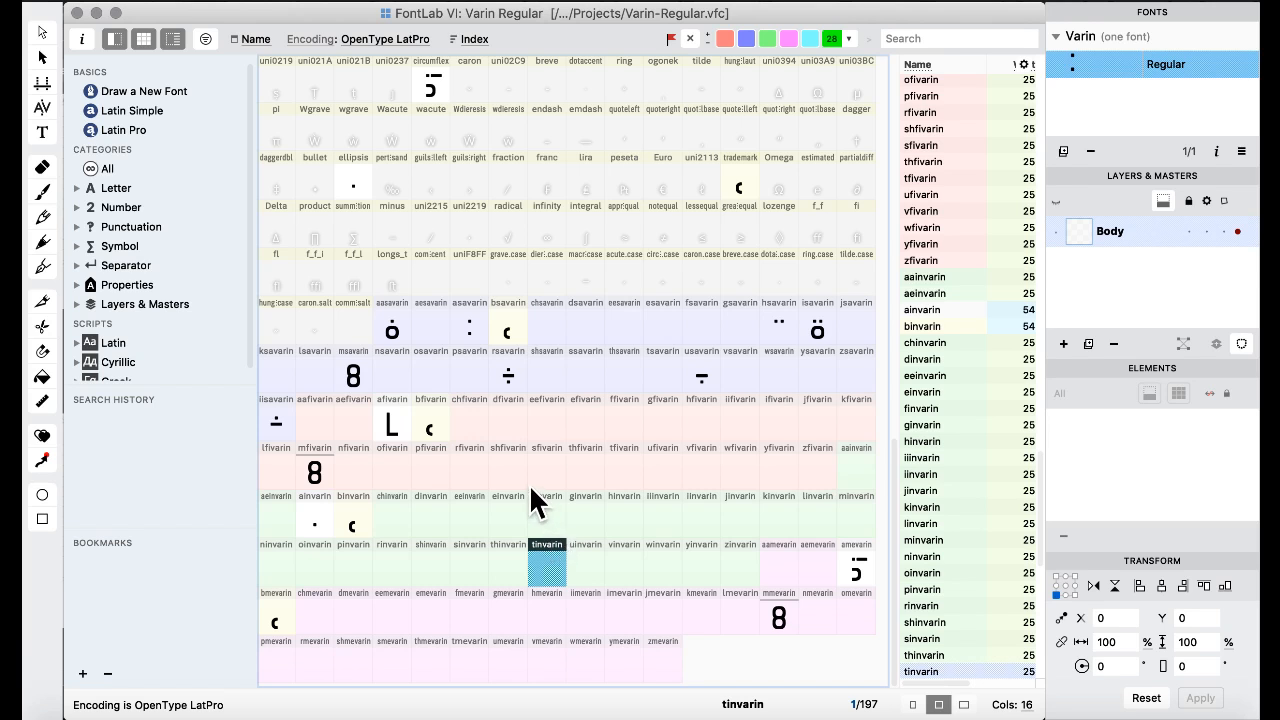
key("Up")
key("Up")
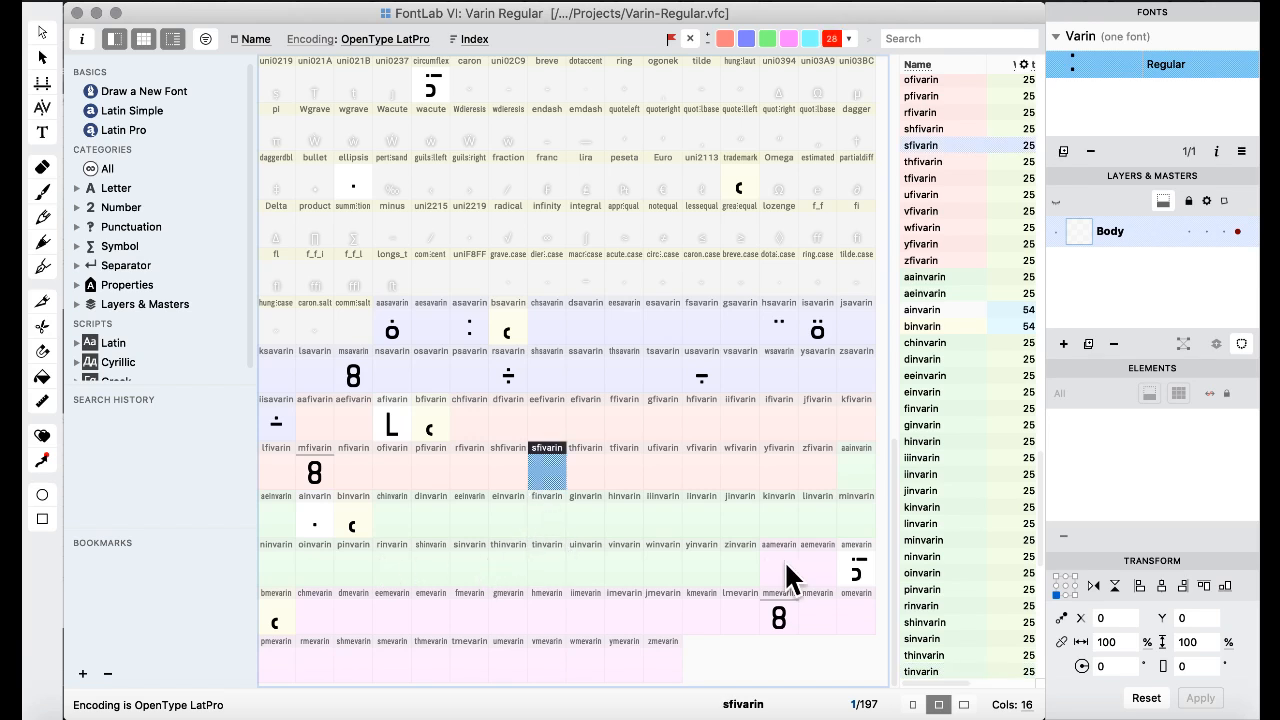
left_click(848, 508)
key("super+v")
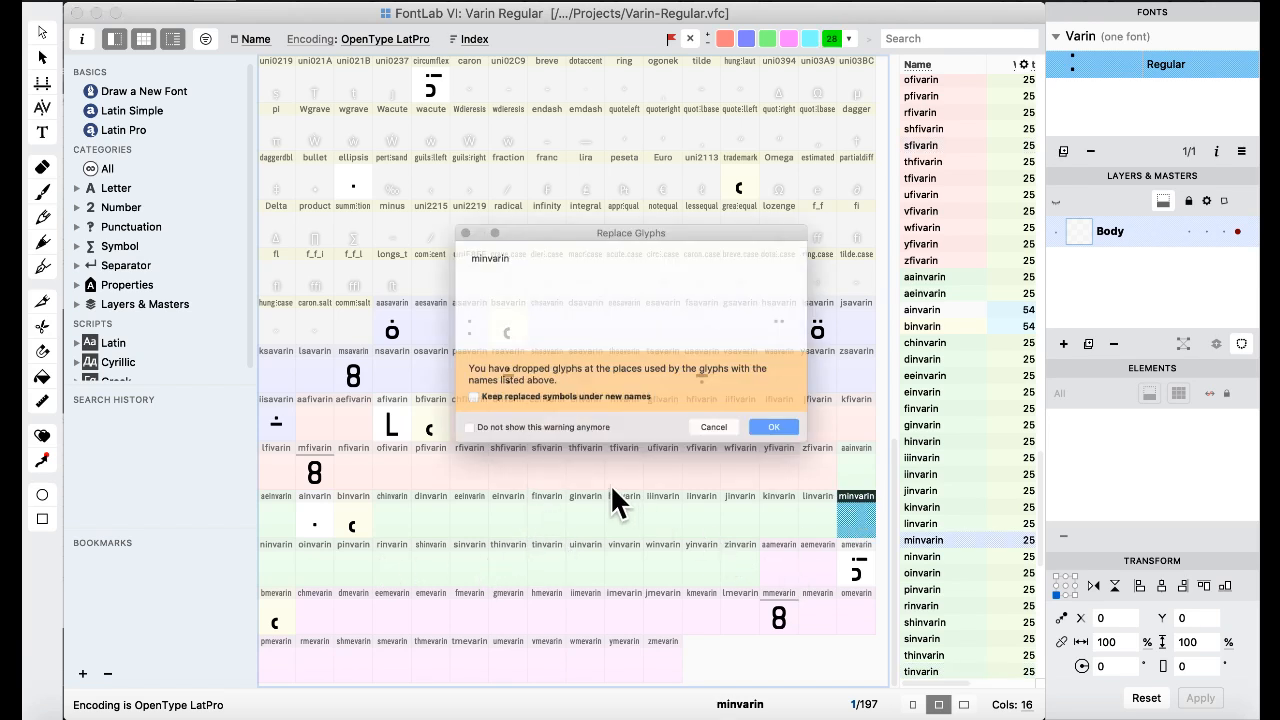
left_click(836, 456)
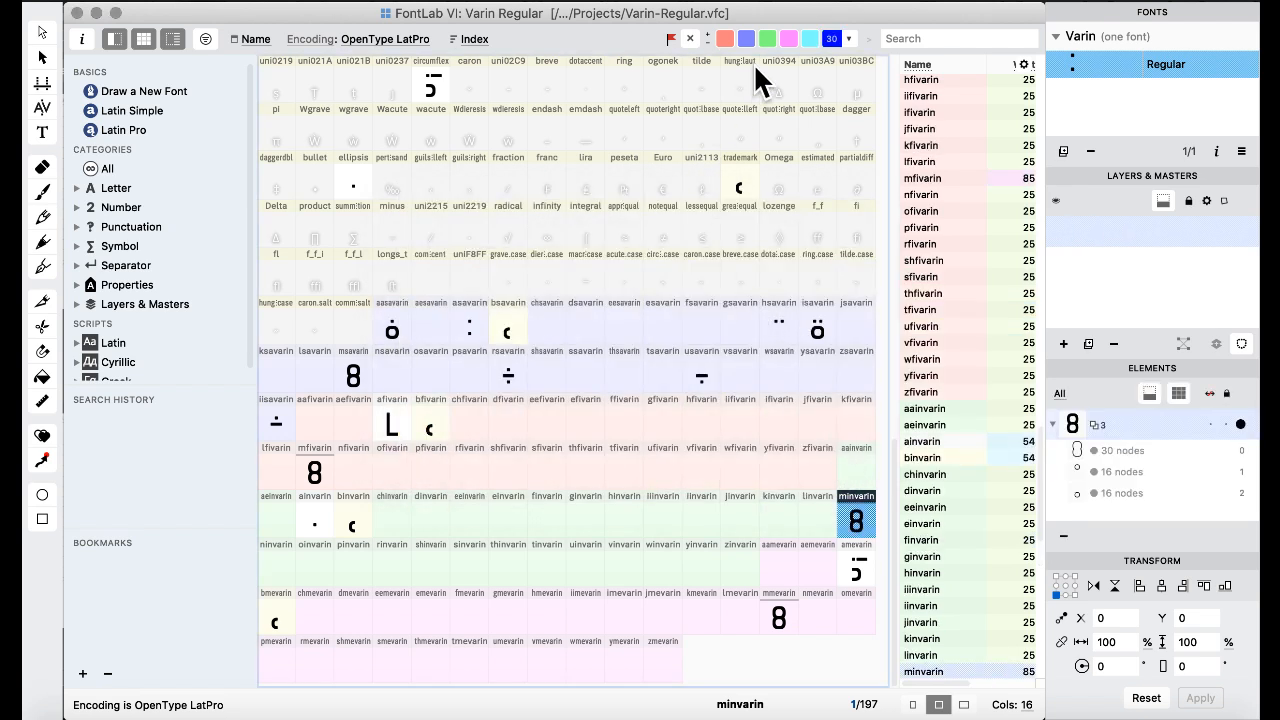
left_click(550, 385)
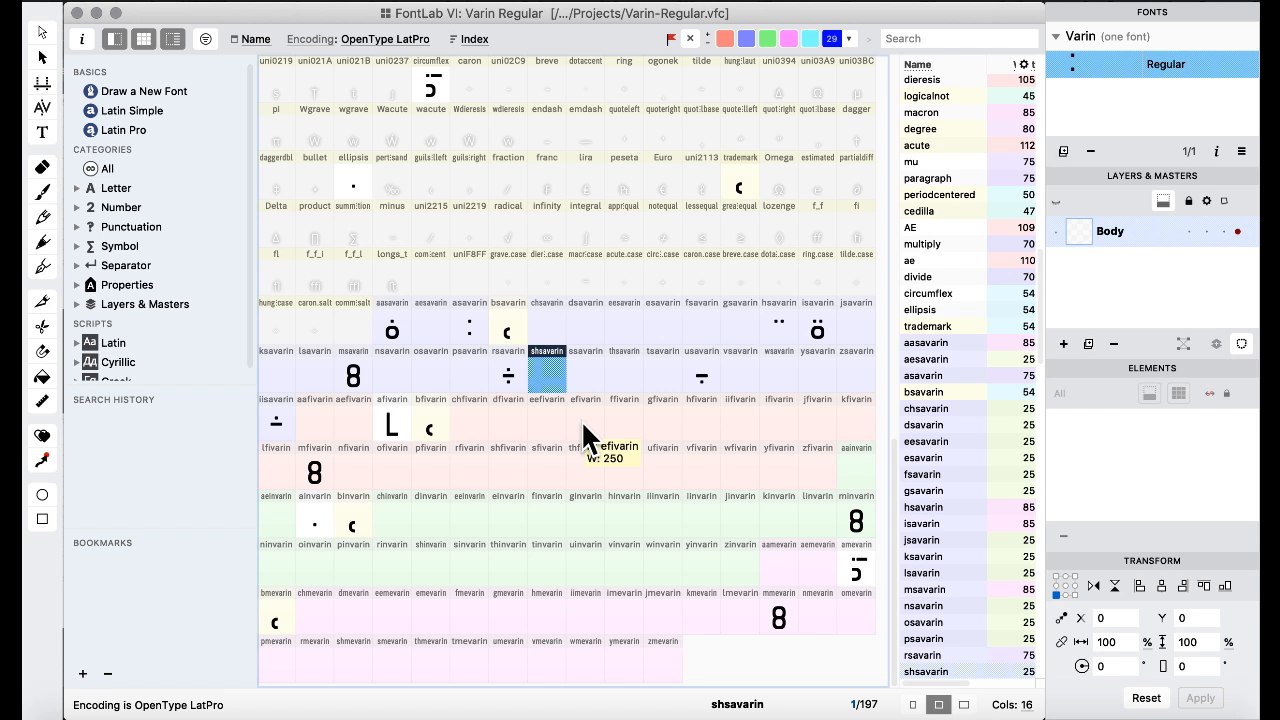
left_click(583, 435)
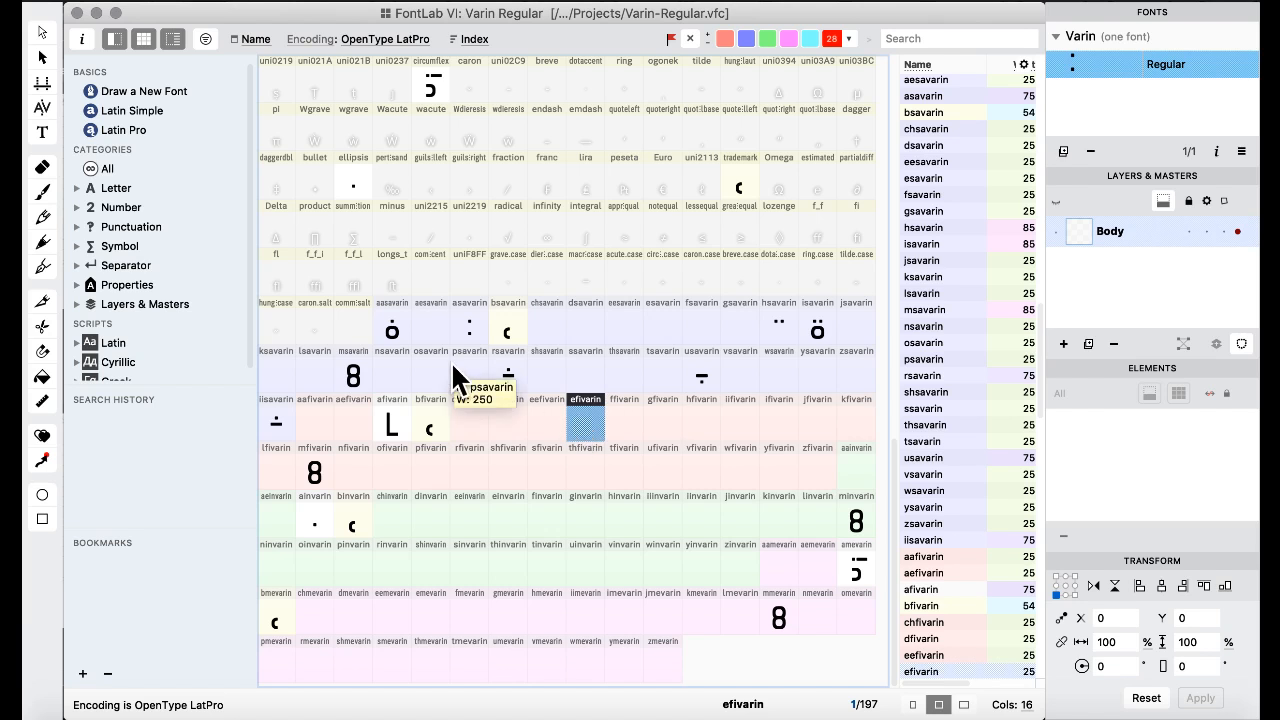
left_click(404, 256)
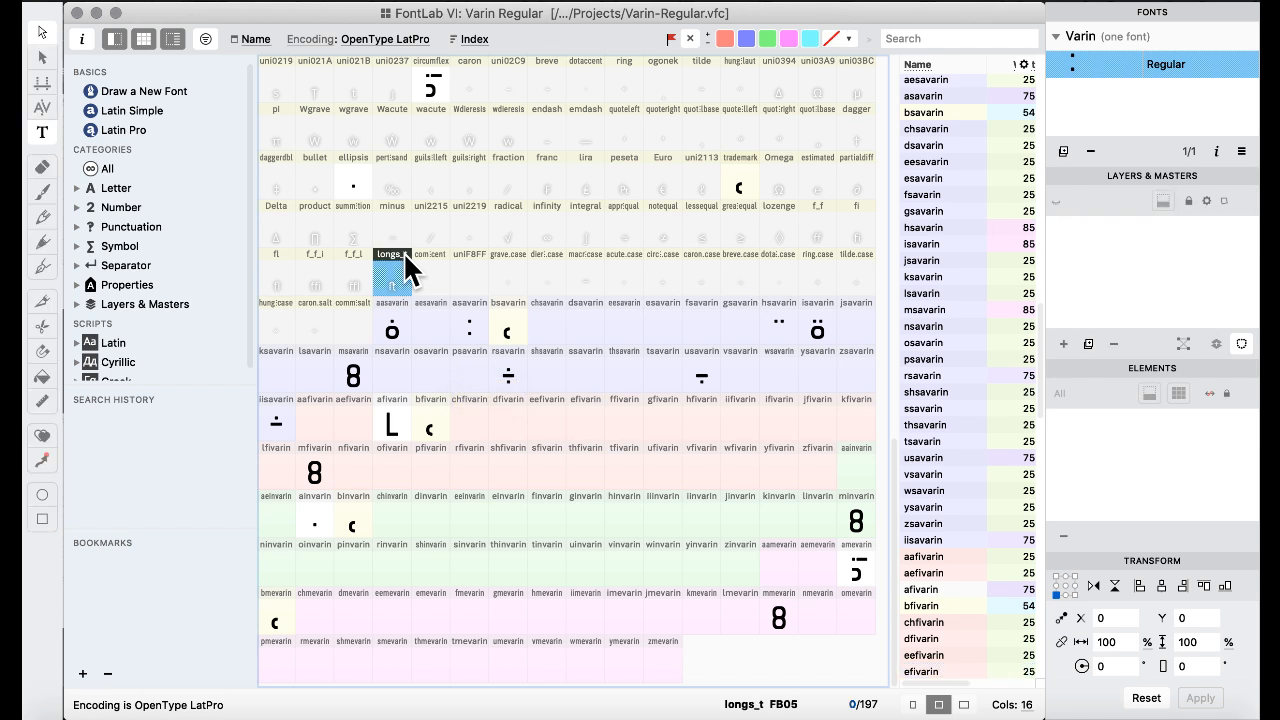
left_click(444, 171)
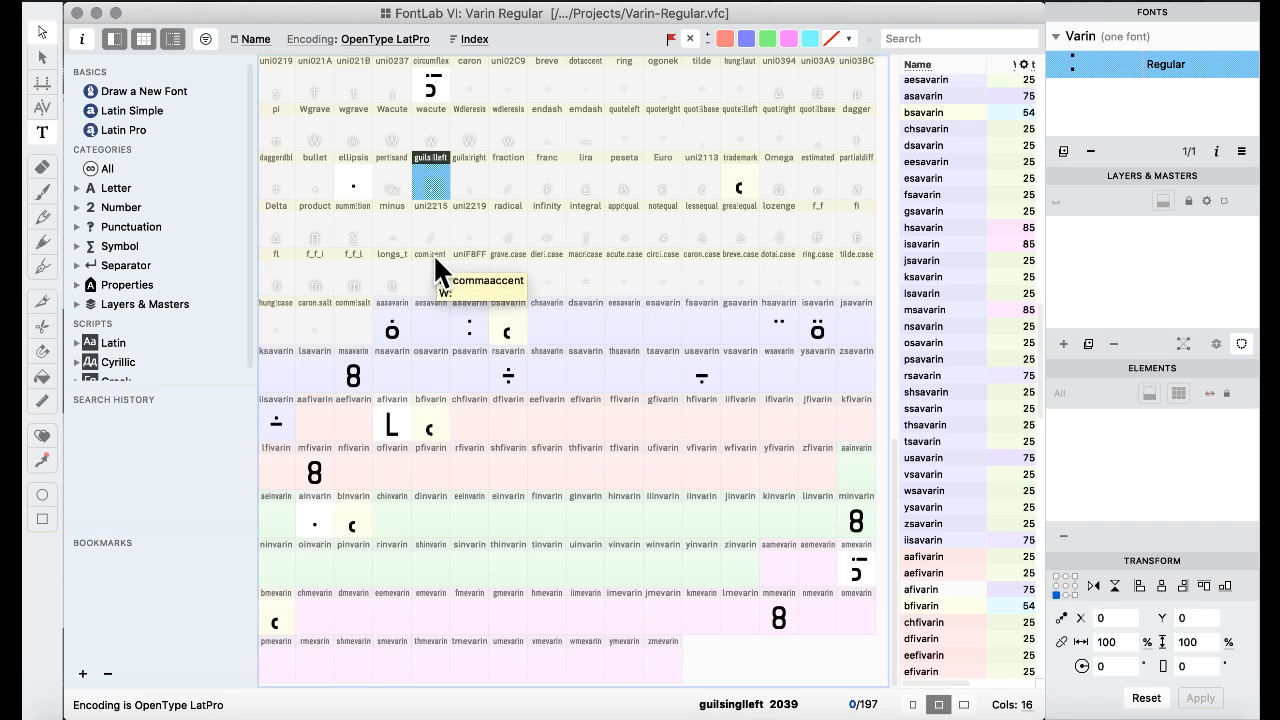
scroll(409, 293, "up", 8)
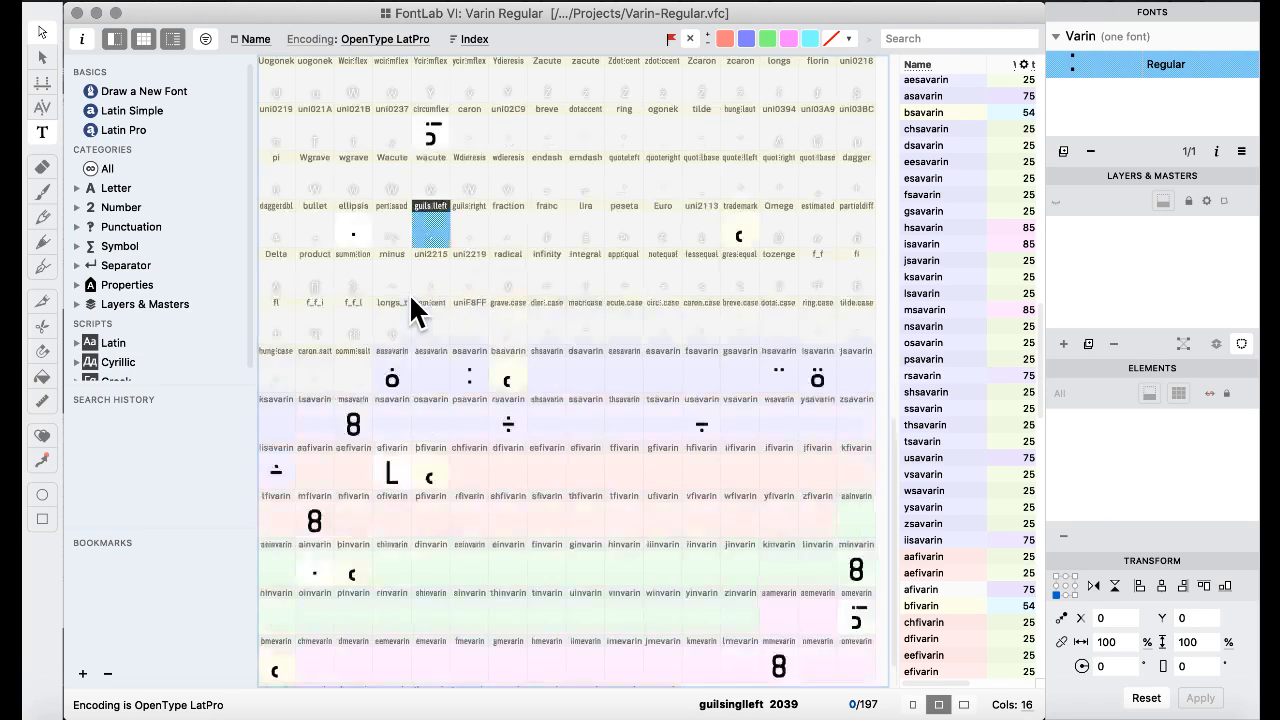
scroll(409, 293, "down", 10)
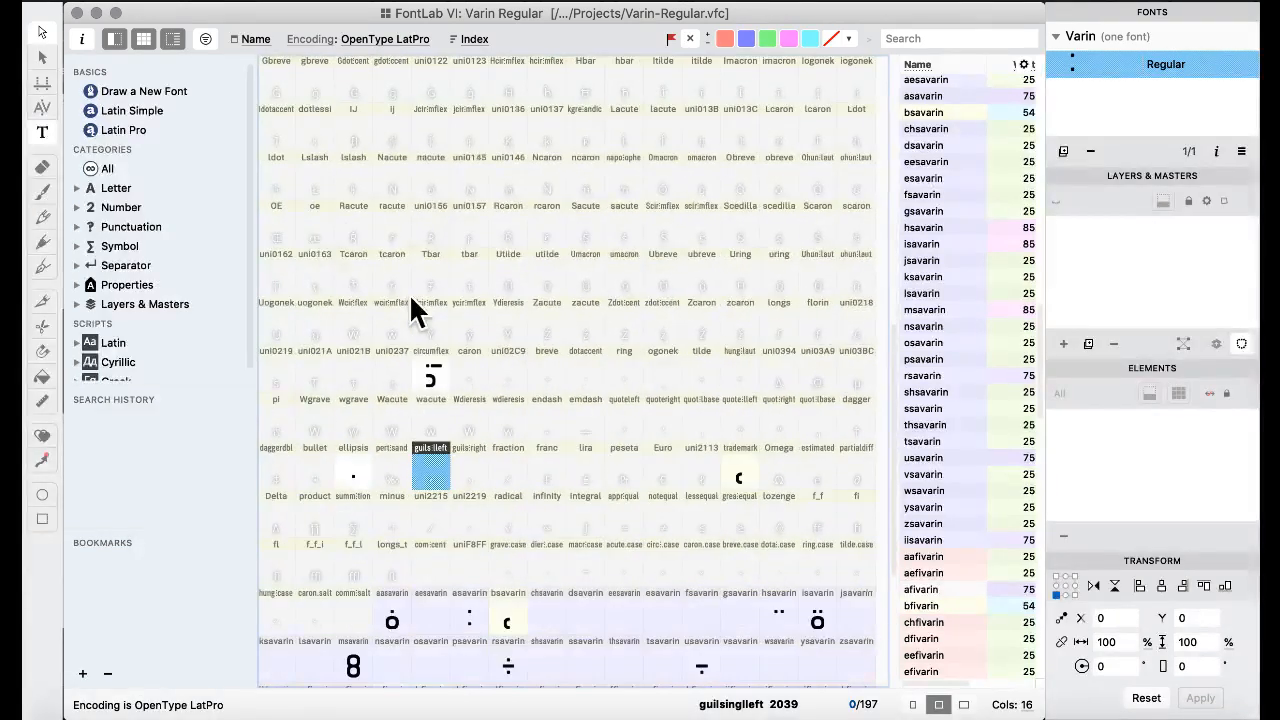
- Copy the rounded dot contour from the ellipsis glyph and open the mfivarin glyph for editing
double_click(361, 190)
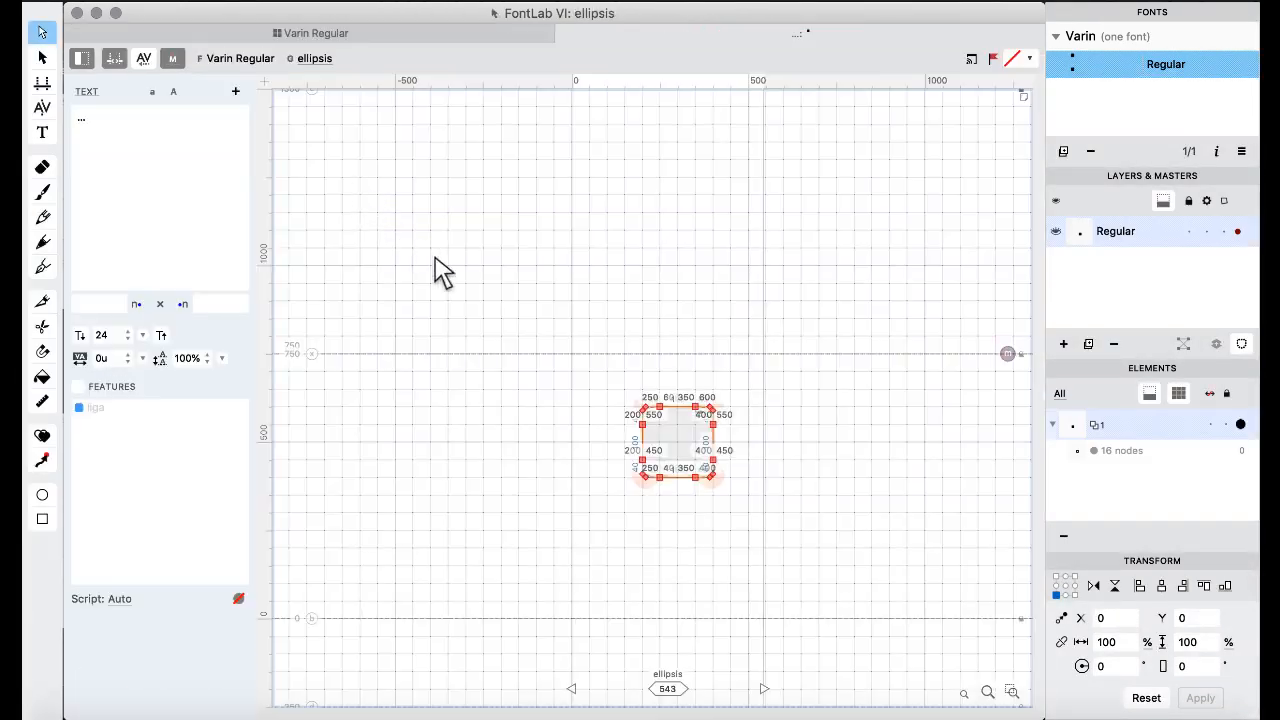
left_click(313, 34)
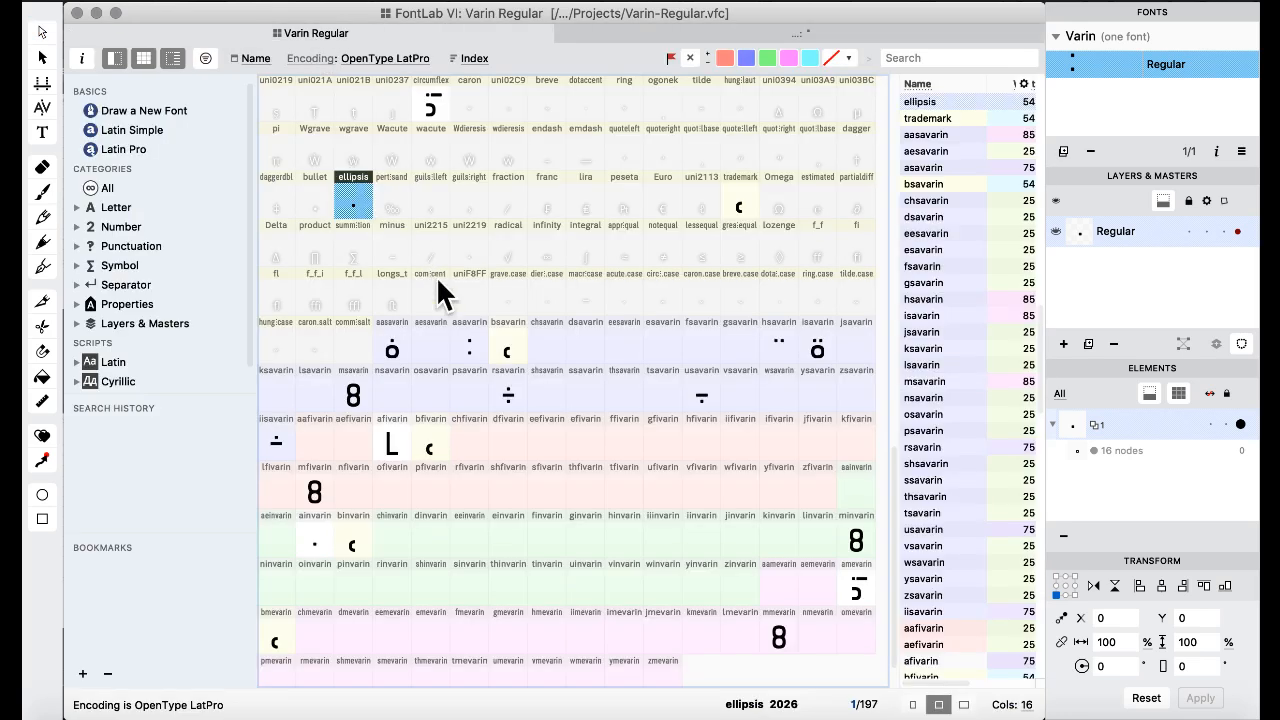
scroll(445, 298, "down", 1)
left_click(318, 432)
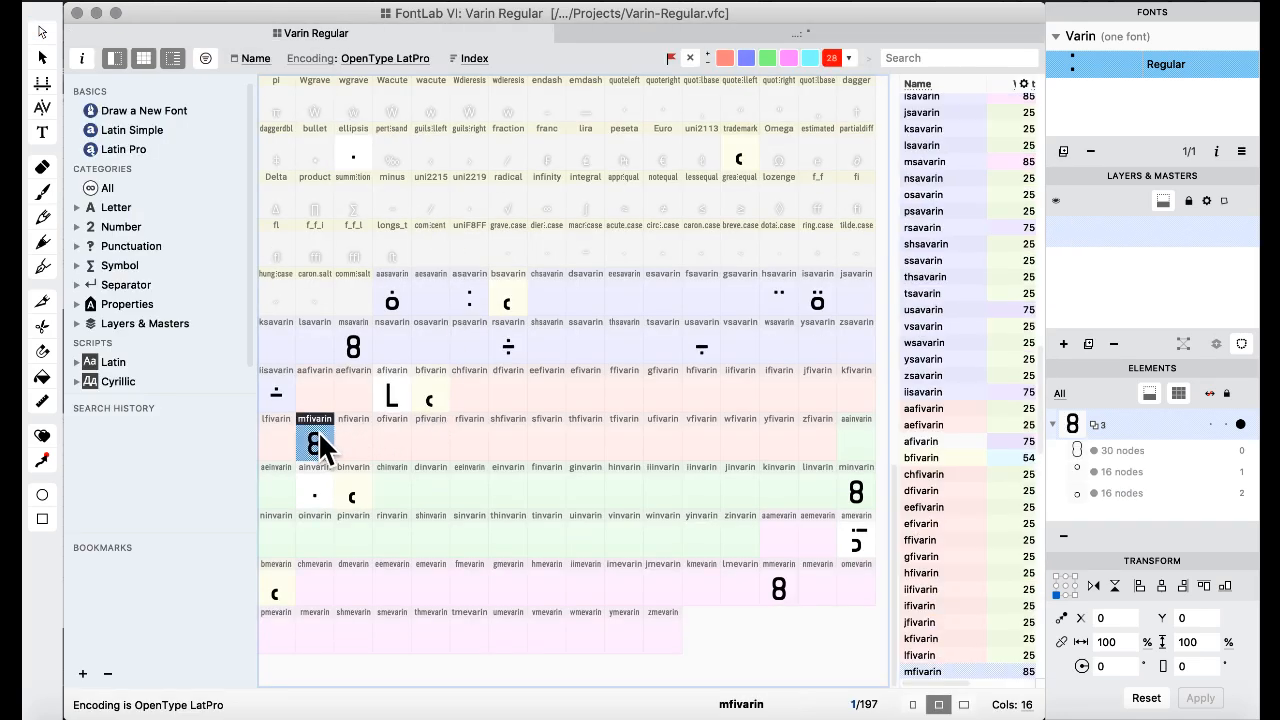
double_click(325, 450)
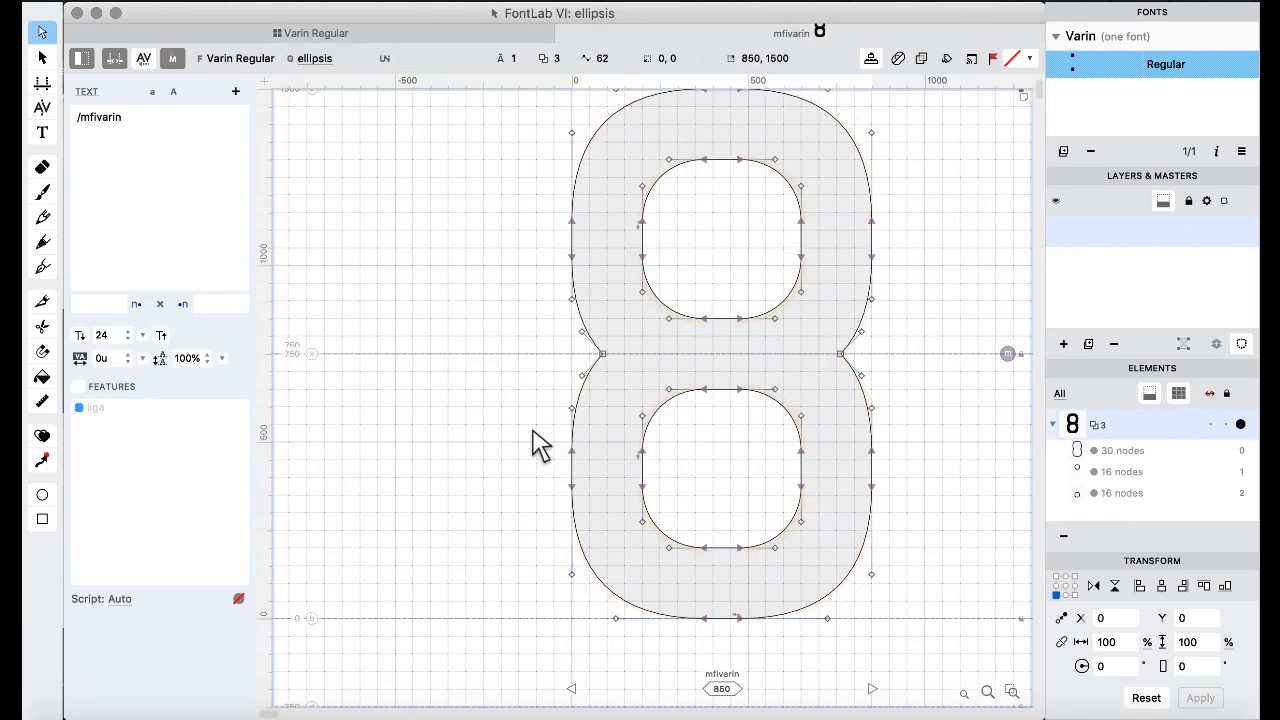
- Paste the dot contour into mfivarin and move it beside the figure-eight's waist, to X -400, Y 650
key("super+v")
key("super+Left")
key("super+Up")
key("super+Left")
key("super+Left")
key("super+Up")
key("super+Up")
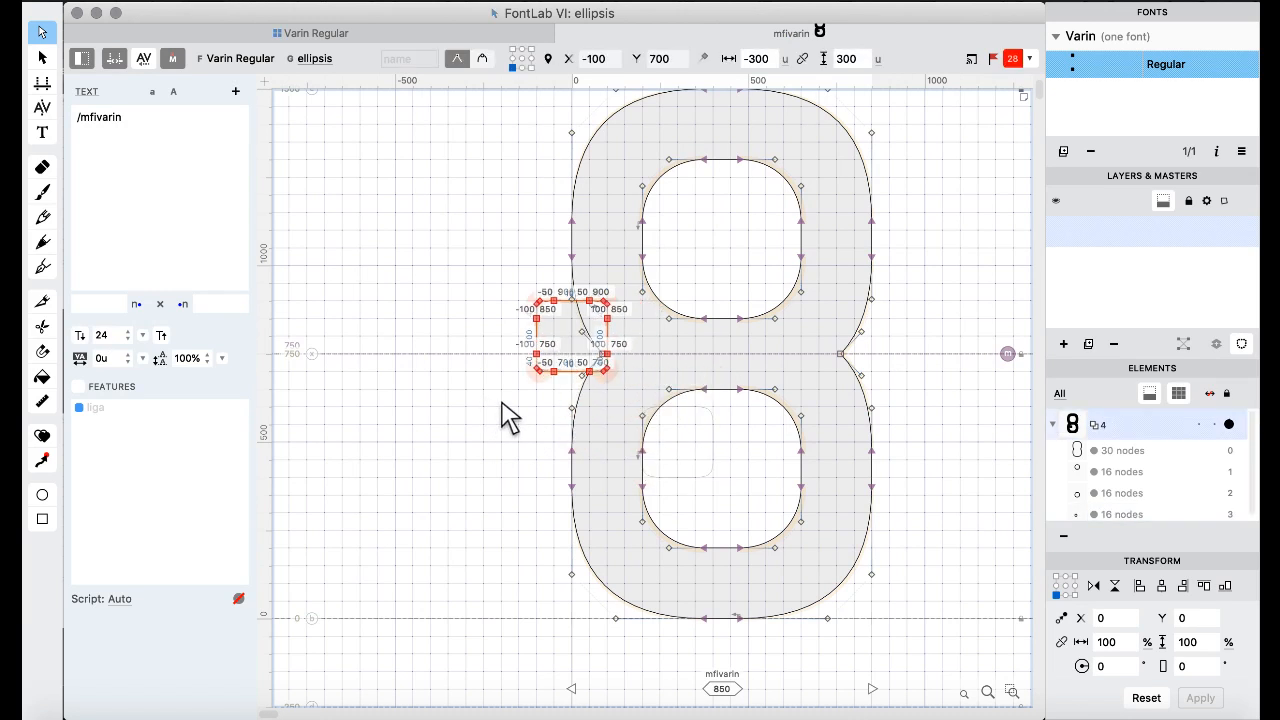
key("super+Left")
key("super+Left")
key("shift+Down")
key("shift+Down")
key("shift+Down")
key("shift+Down")
key("shift+Down")
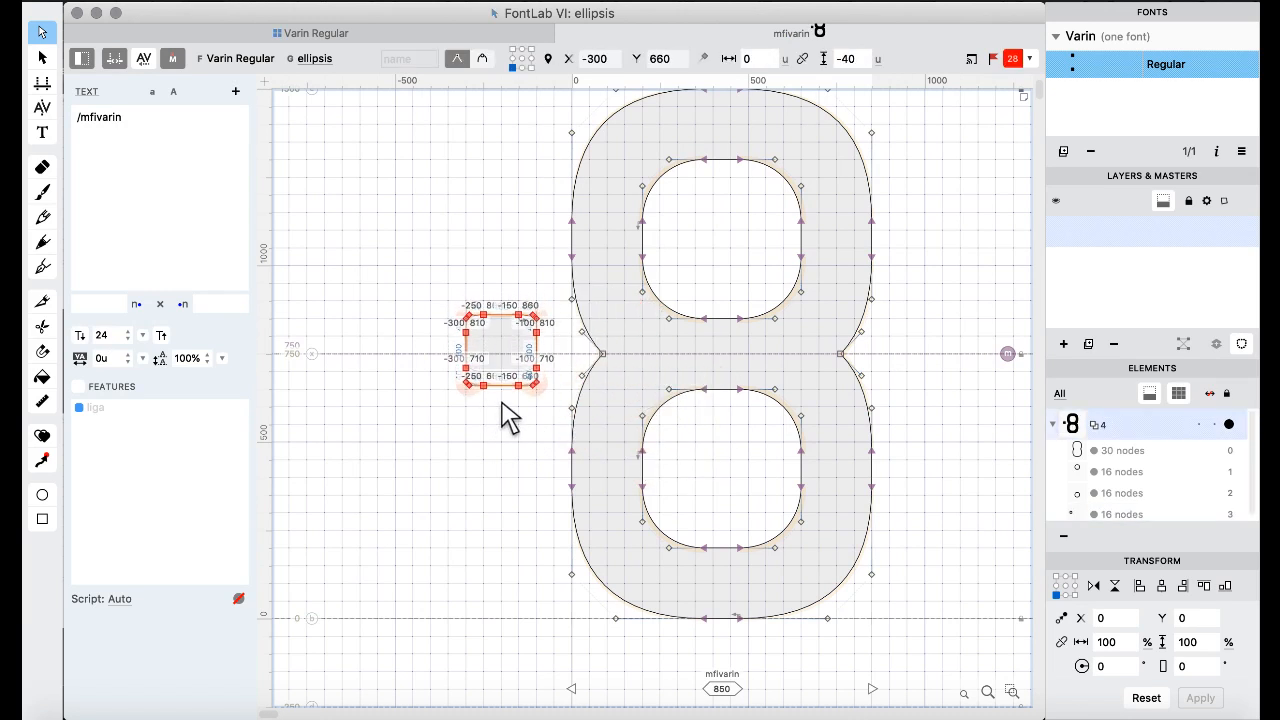
key("super+Left")
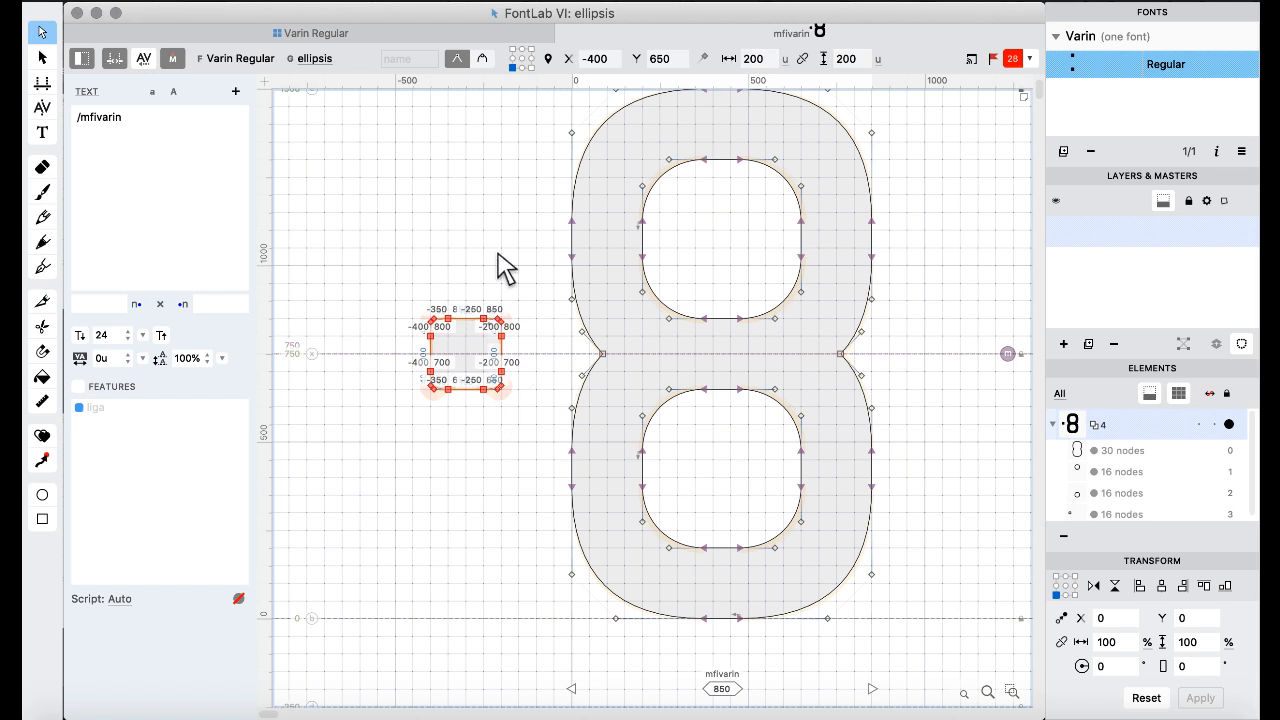
- Stretch the dot into a horizontal bar by moving its right-end nodes 500 units right, to X 300
left_click_drag(459, 246, 540, 452)
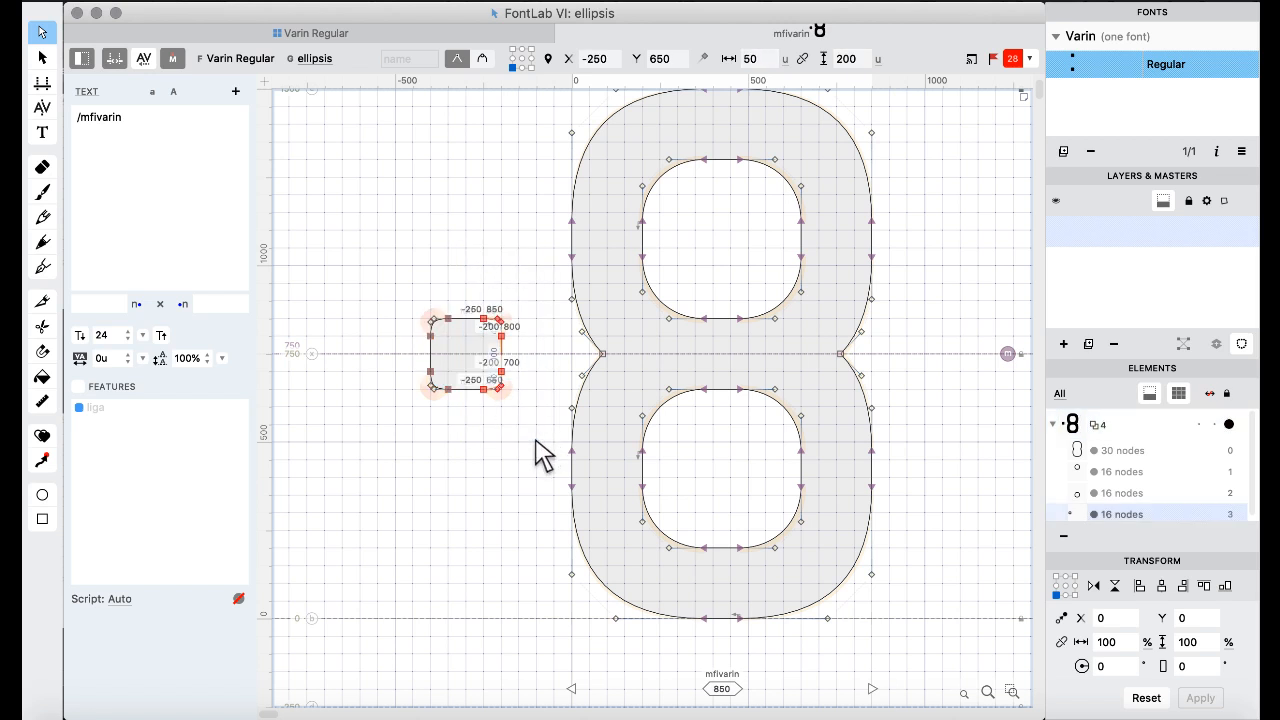
key("super+Right")
key("super+Right")
key("super+Right")
key("super+Right")
key("super+Right")
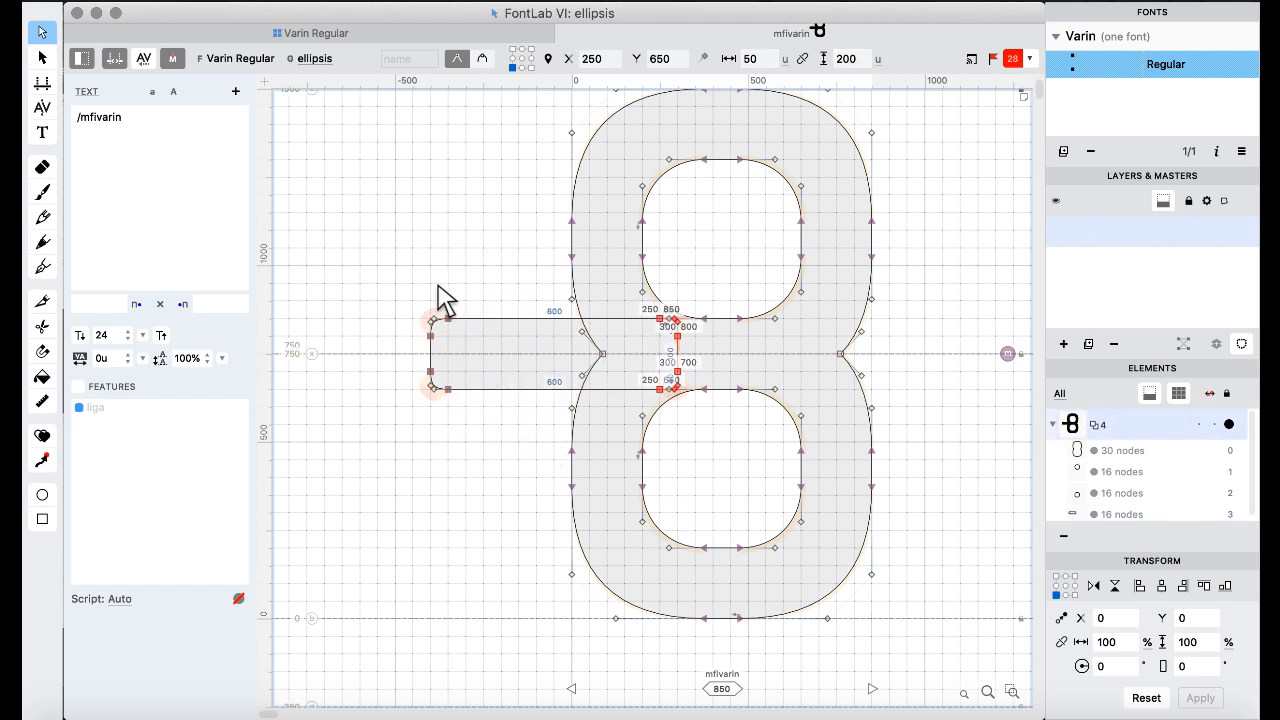
- Try removing the overlap between all mfivarin contours, and undo it to restore the separate bar
key("super+a")
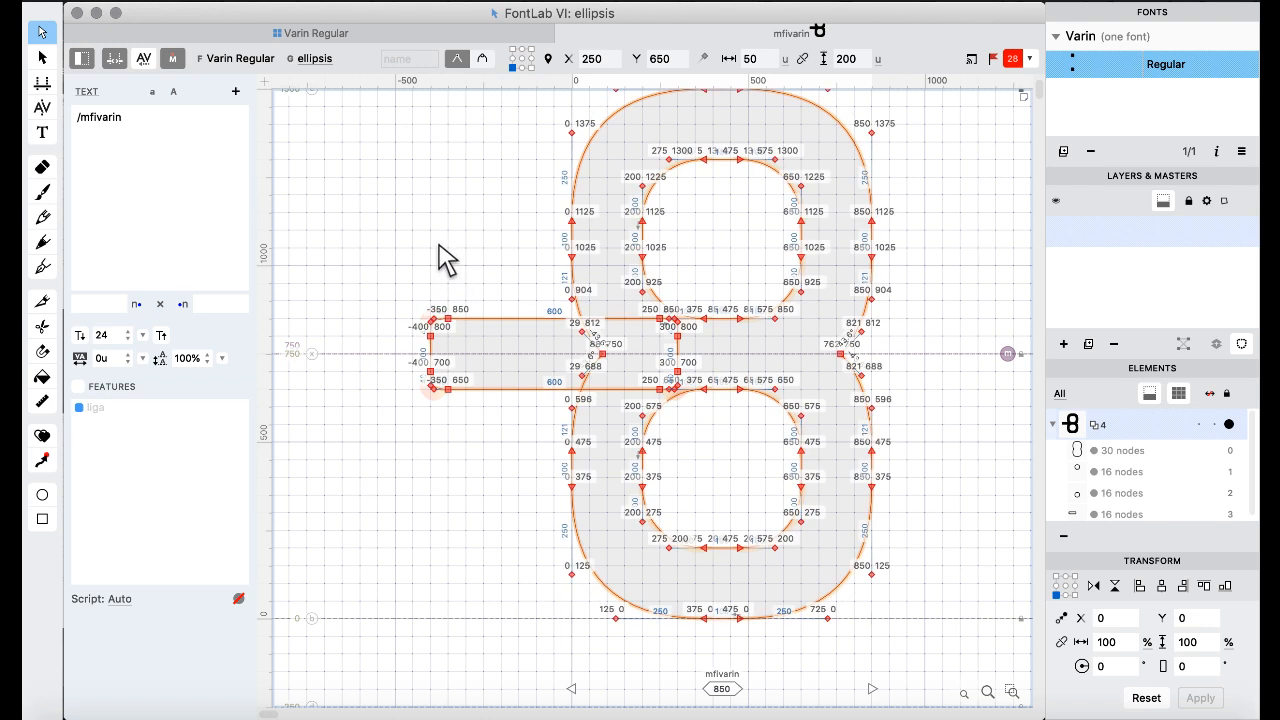
right_click(438, 245)
mouse_move(527, 122)
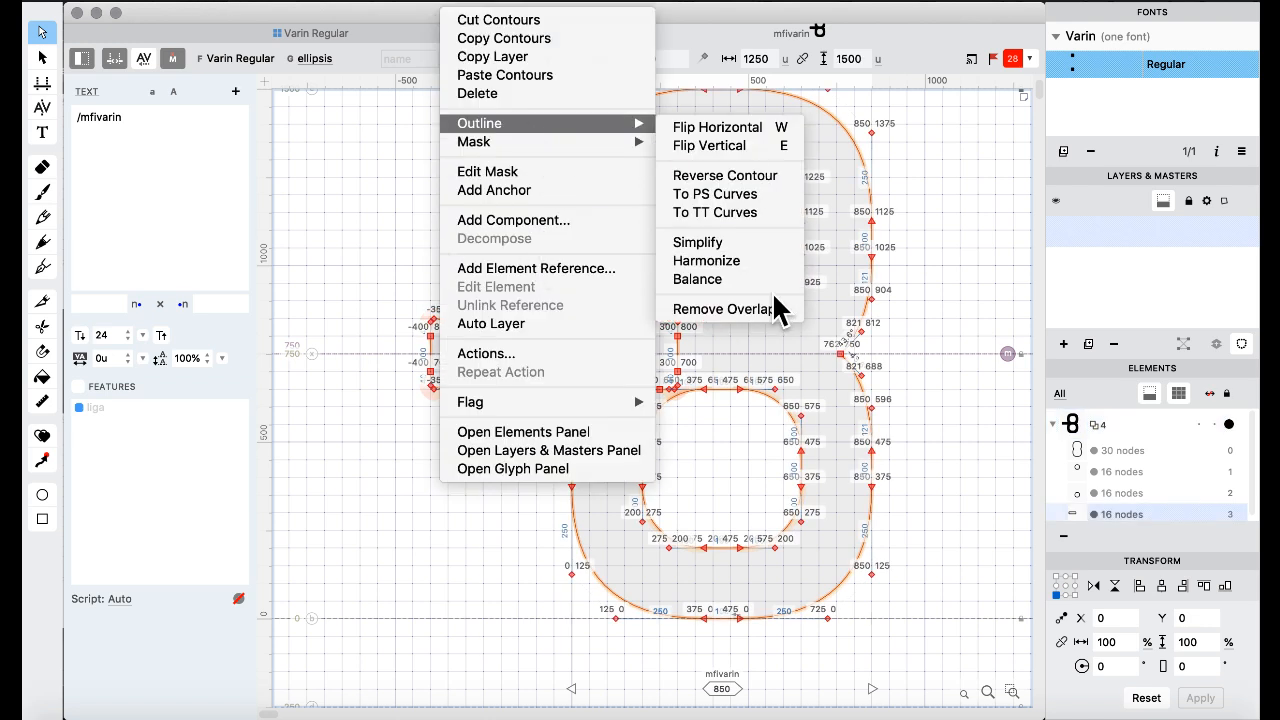
left_click(764, 310)
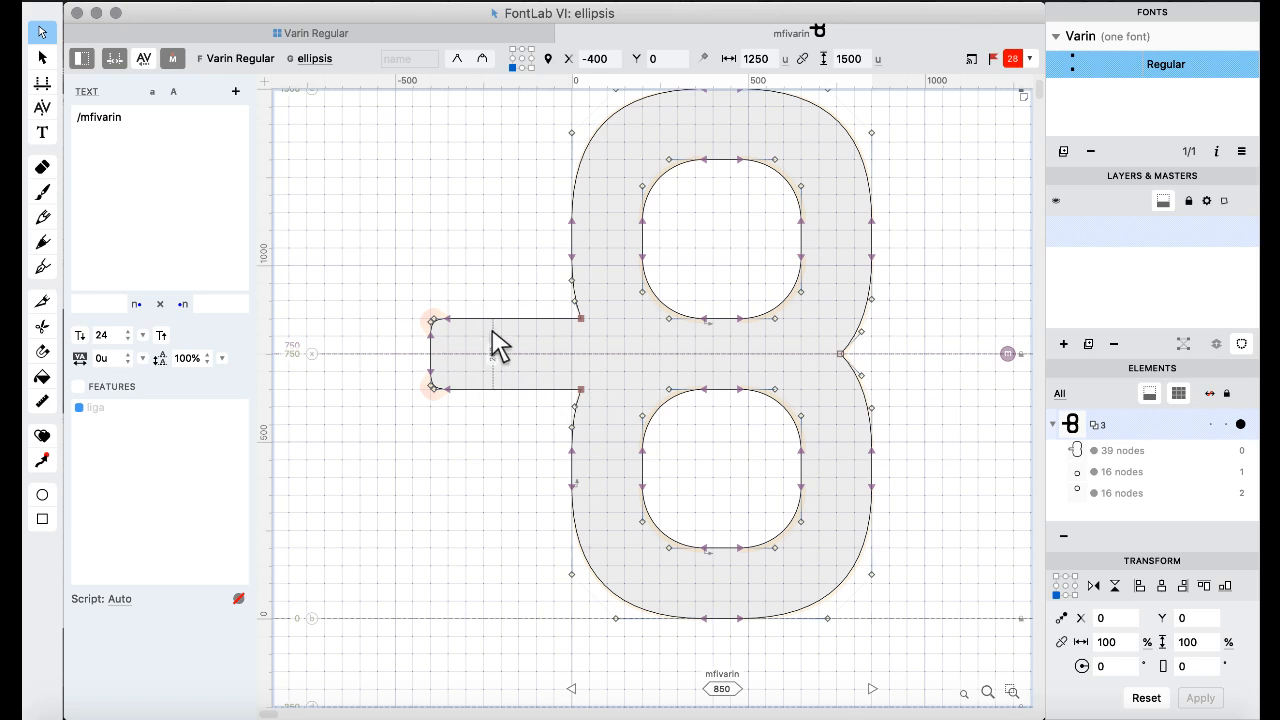
key("super+z")
key("super+z")
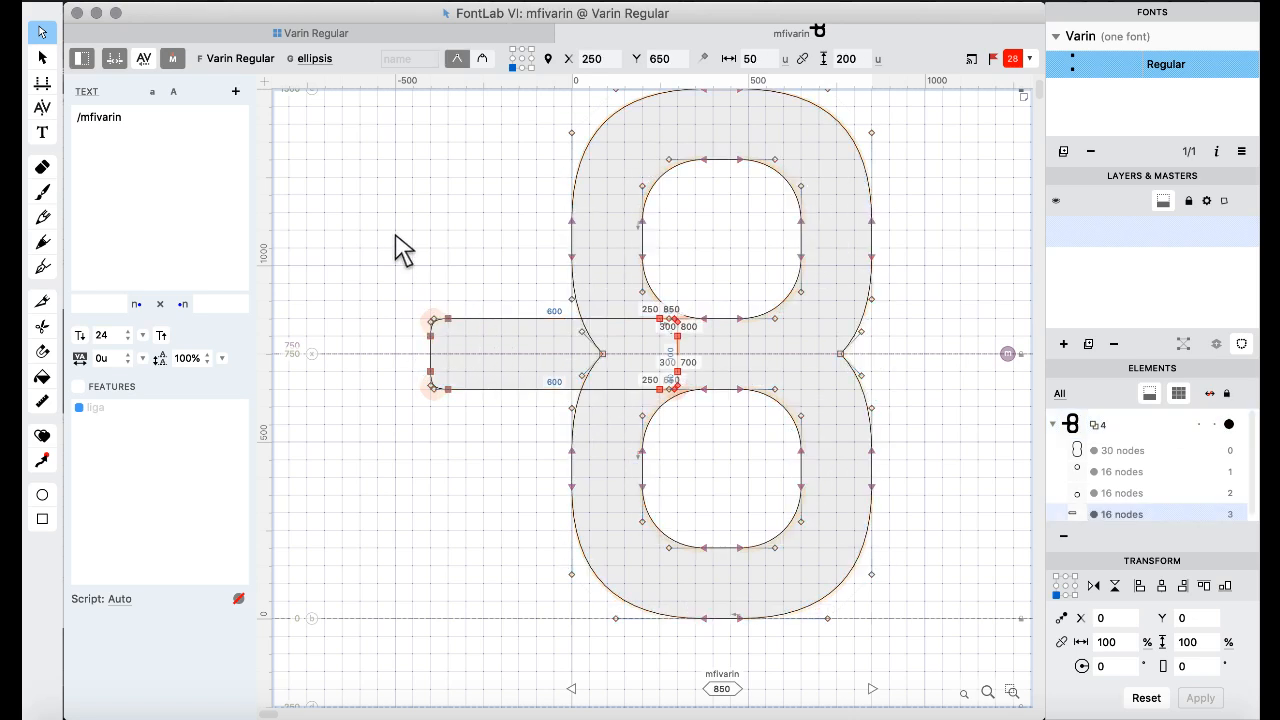
- Copy the bar contour on its own, merge it into the mfivarin figure-eight by removing the overlap, and return to the font grid
left_click_drag(395, 237, 533, 483)
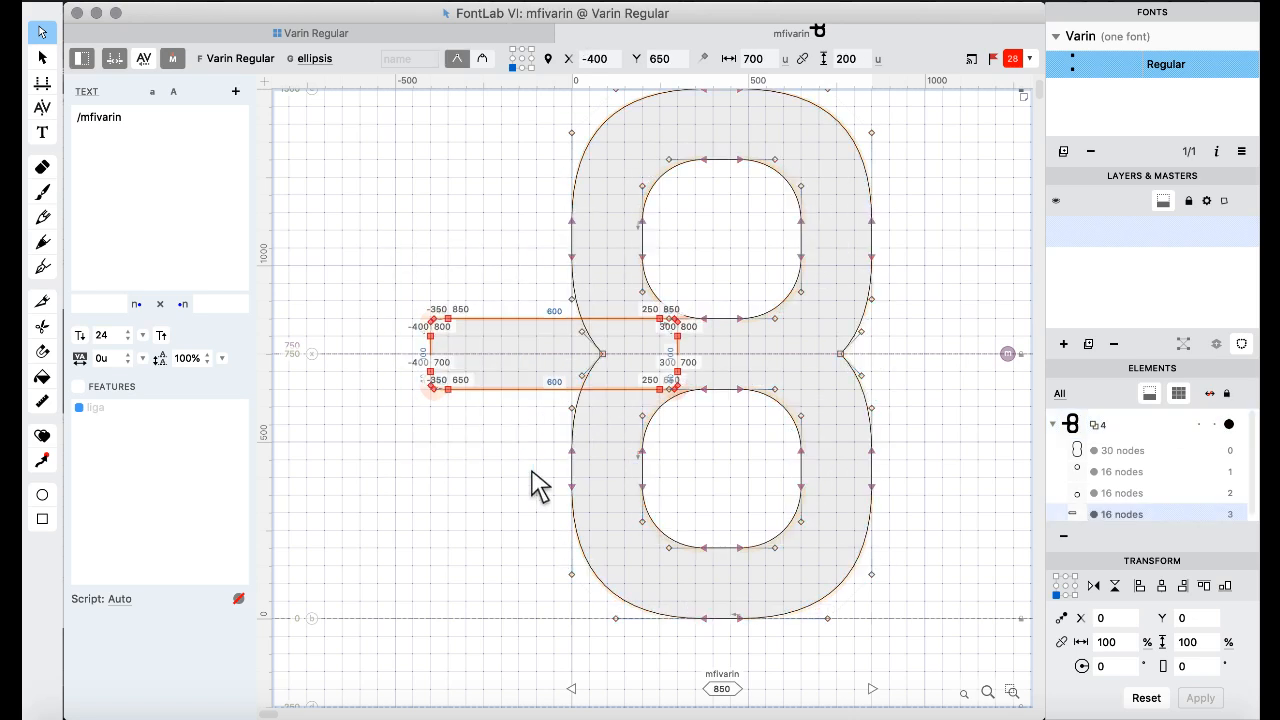
key("super+shift+o")
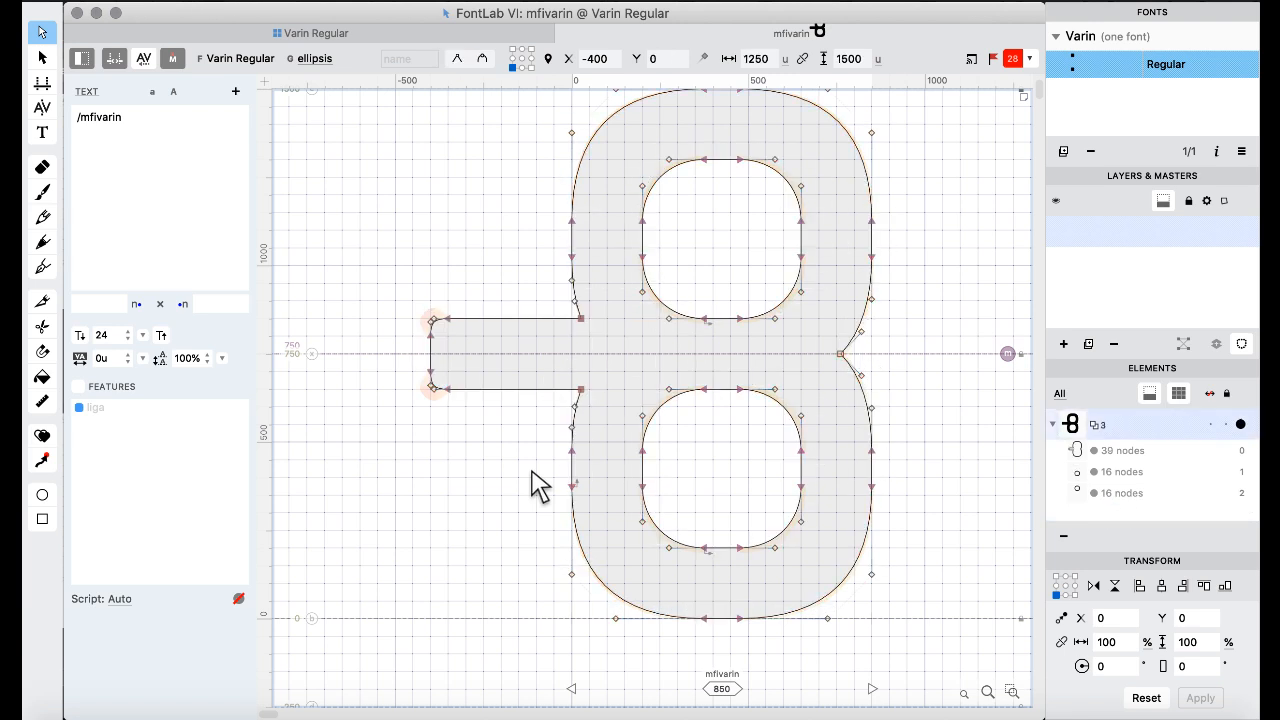
left_click(316, 33)
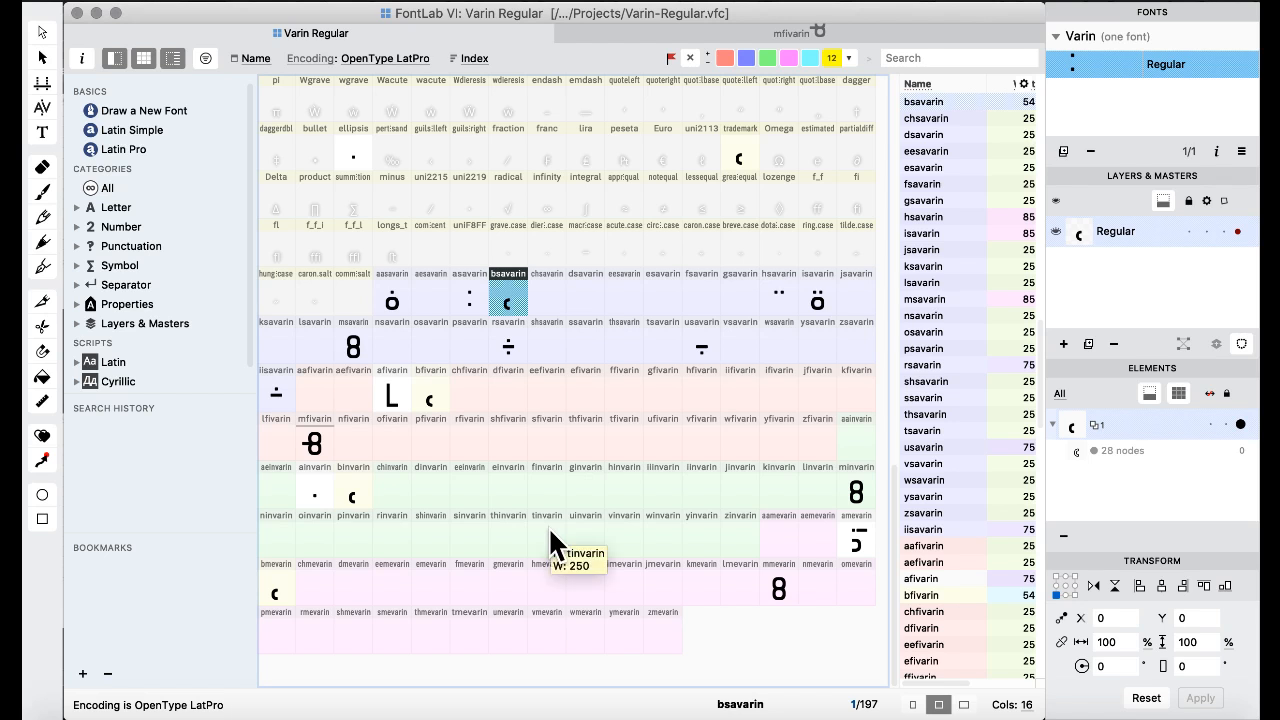
- Open minvarin, paste the copied bar and move it horizontally to X 600 so it projects from the figure-eight's right side
left_click(483, 447)
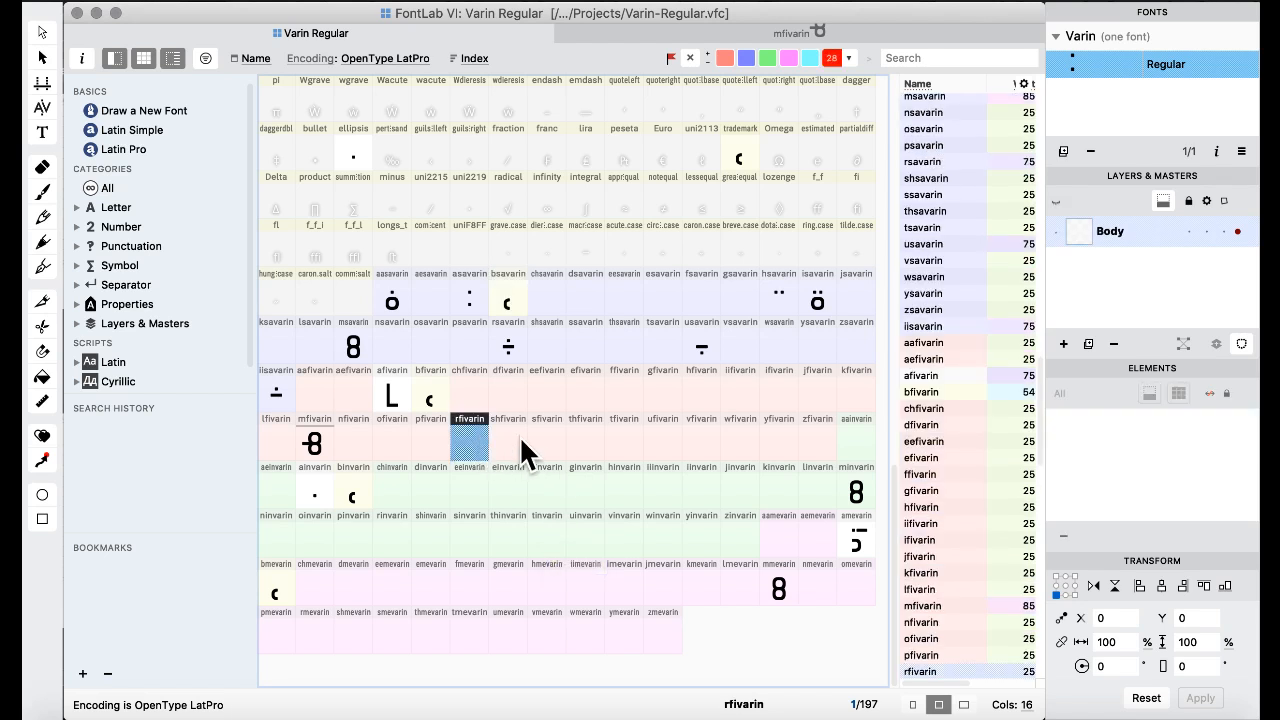
double_click(857, 492)
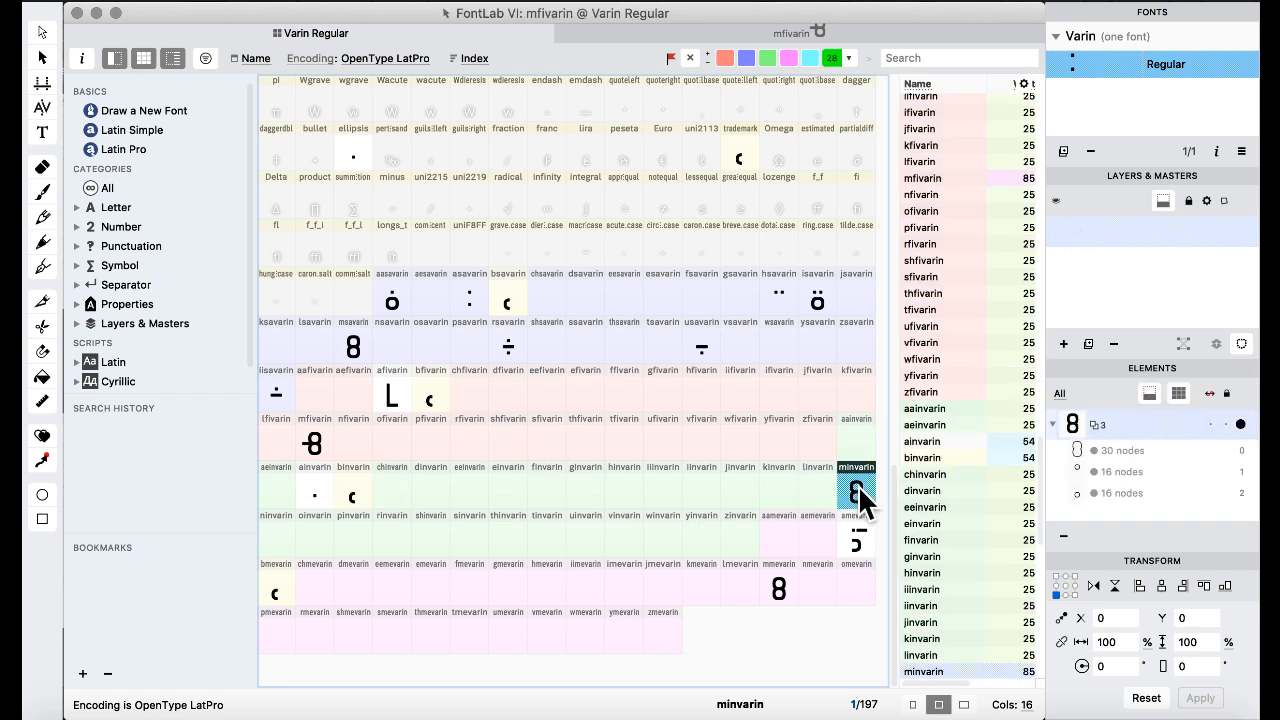
key("super+v")
key("super+Right")
key("super+Right")
key("super+Right")
key("super+Right")
key("super+Right")
key("super+Right")
key("super+Right")
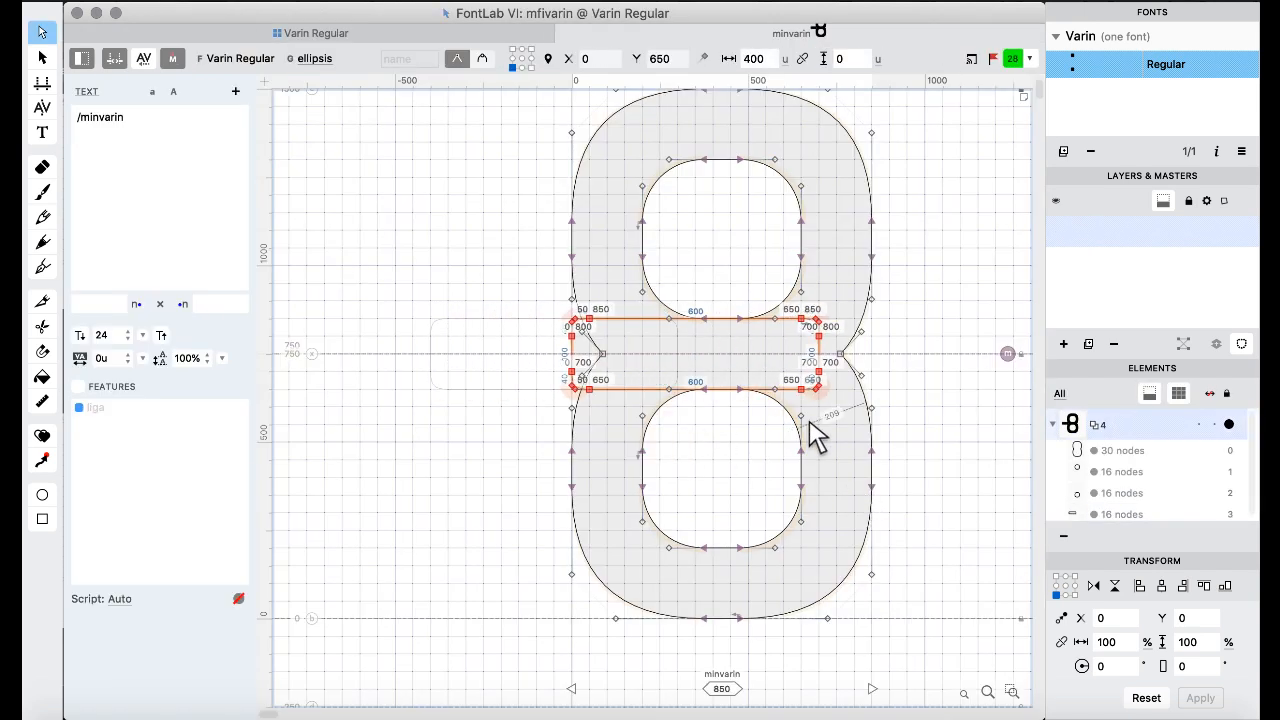
key("super+Right")
key("super+Right")
key("super+Right")
- Remove the overlap between all minvarin contours and return to the font grid
key("super+a")
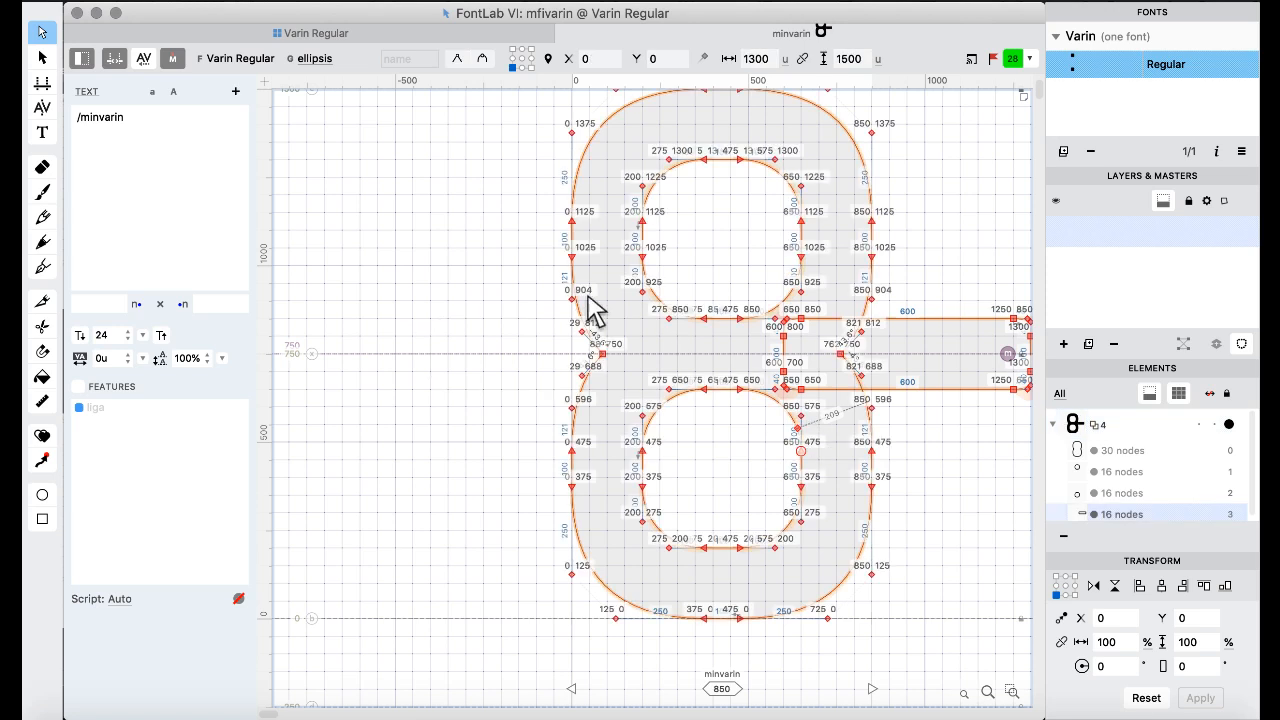
right_click(381, 271)
mouse_move(497, 128)
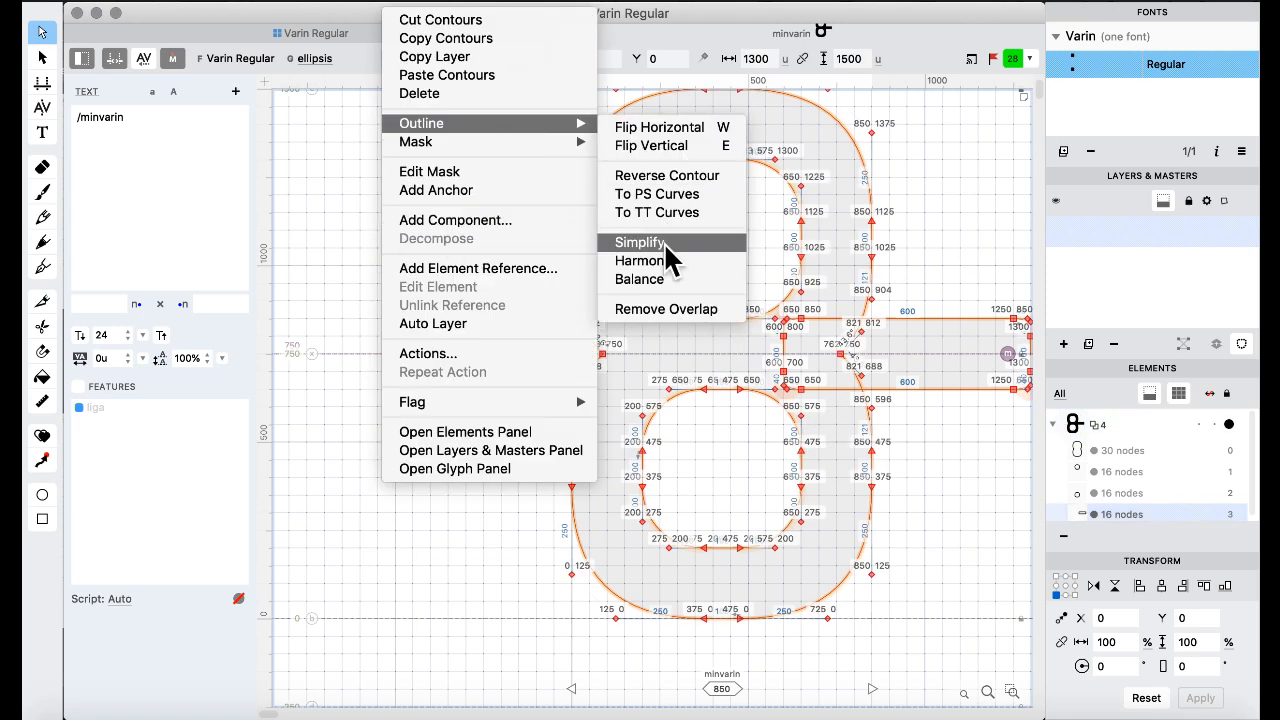
left_click(647, 306)
left_click(320, 33)
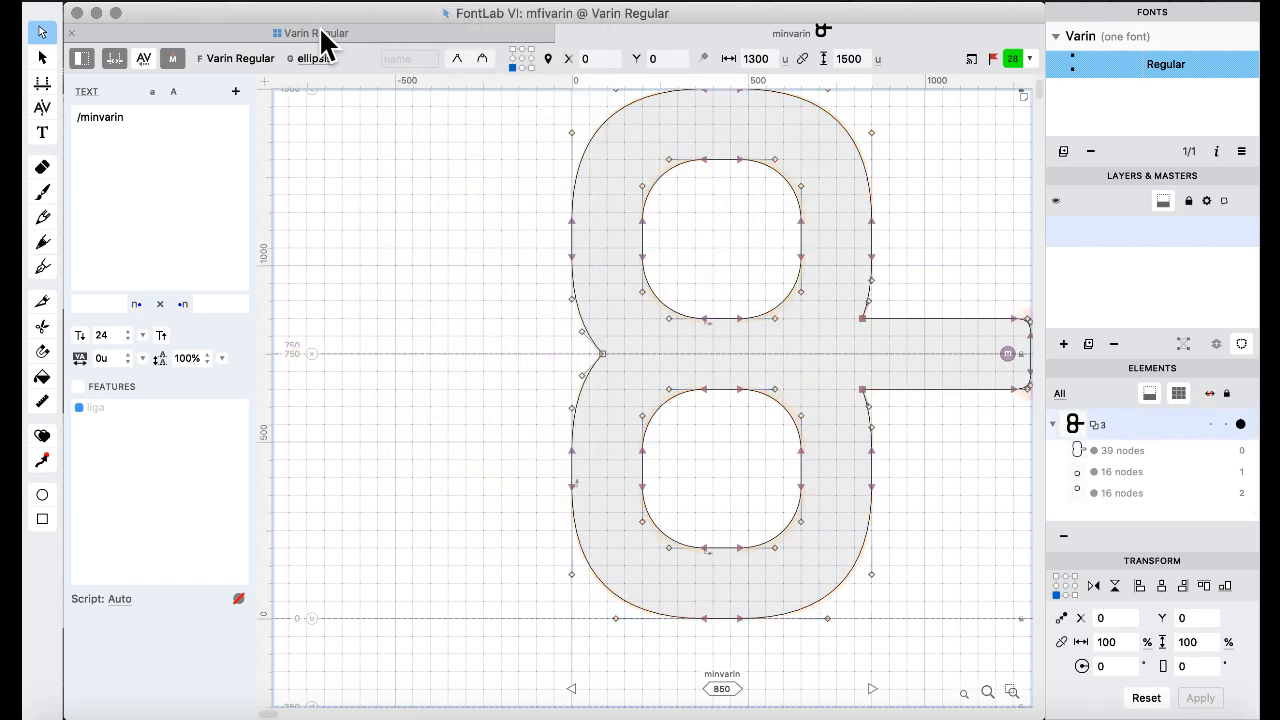
- Open mmevarin, paste the copied bar and move it 400 units left to X -800
double_click(781, 569)
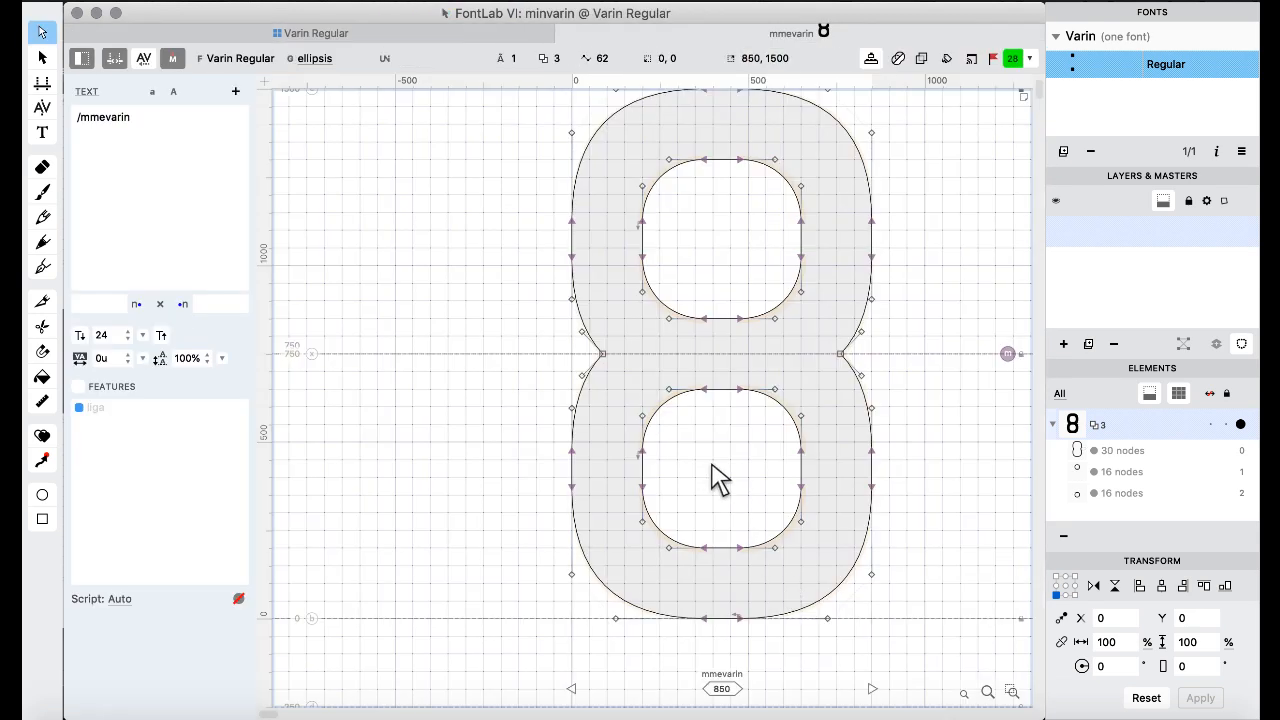
key("super+v")
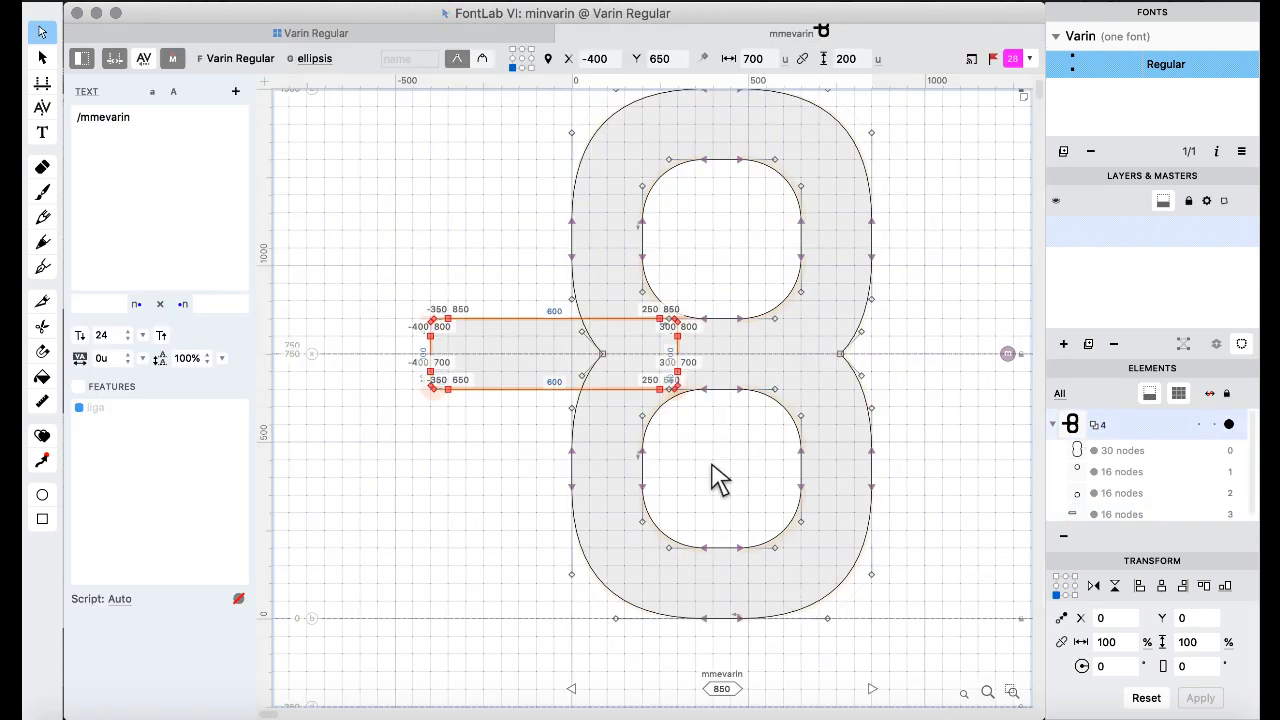
key("super+Left")
key("super+Left")
key("super+Left")
key("super+Left")
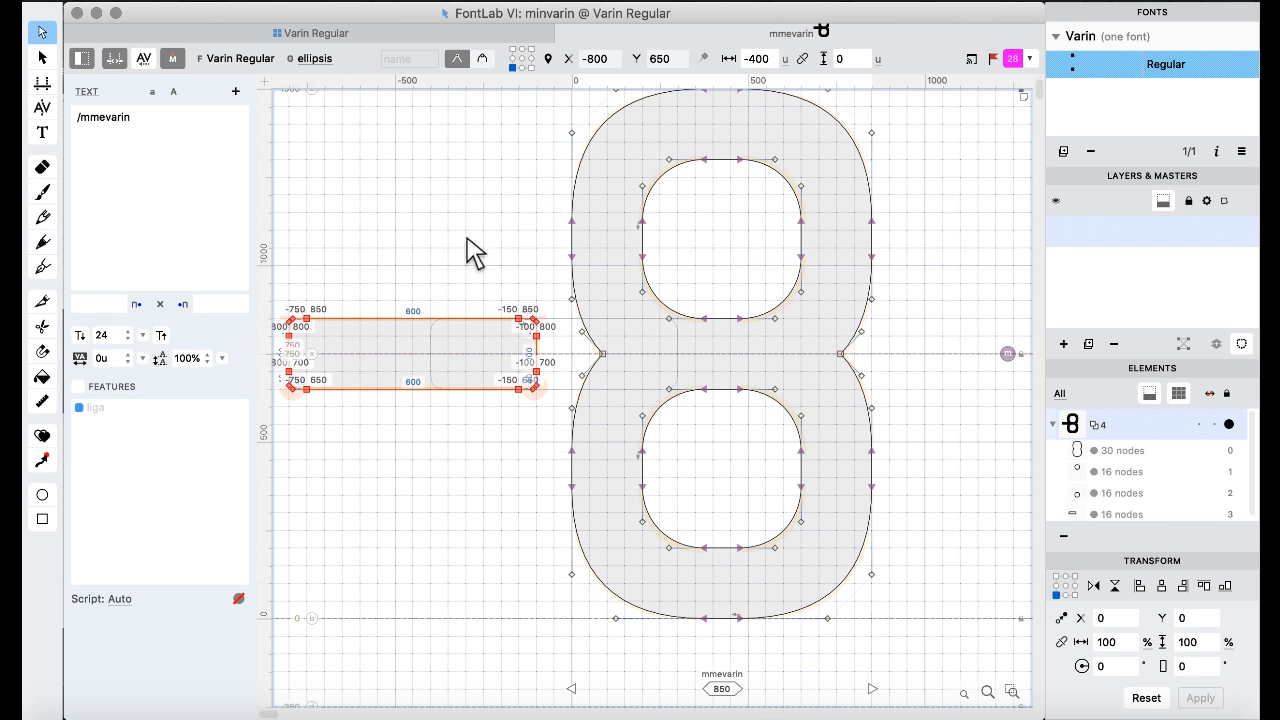
- Lengthen the mmevarin bar by moving its right-end nodes 1000 units right, to X 900
left_click_drag(467, 240, 557, 426)
key("super+Right")
key("super+Right")
key("super+Right")
key("super+Right")
key("super+Right")
key("super+Right")
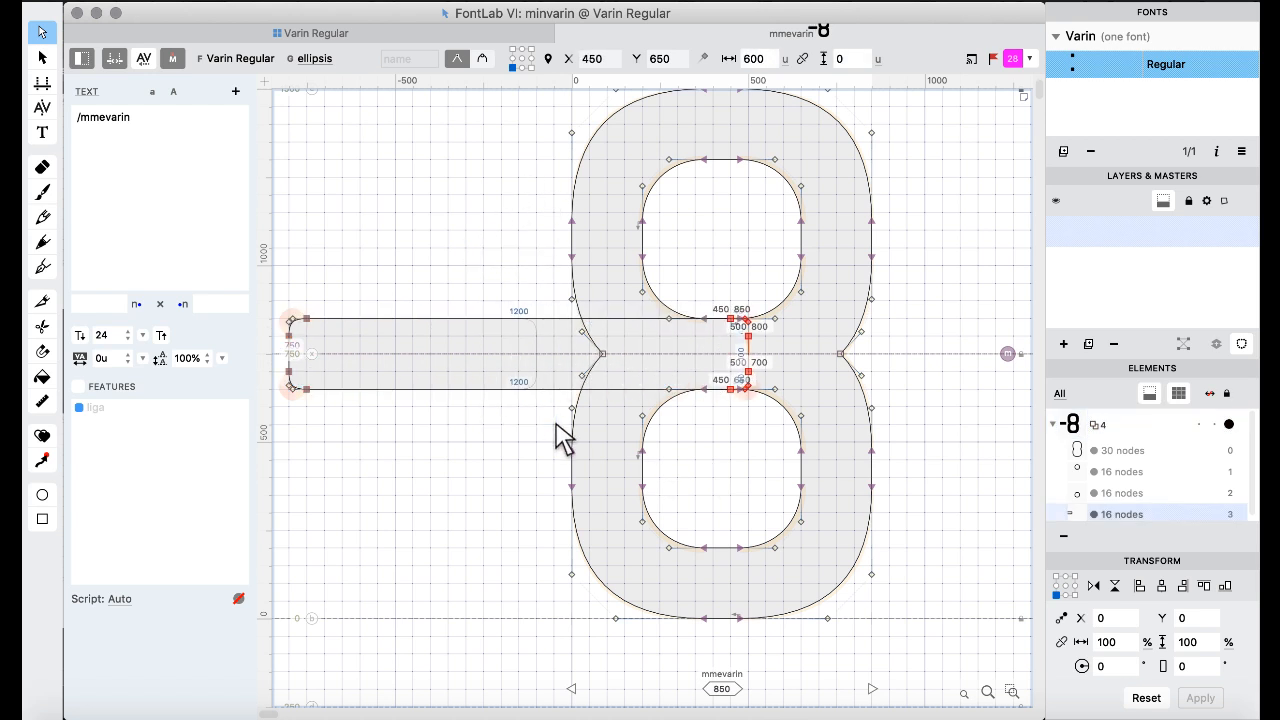
key("super+Right")
key("super+Right")
key("super+Right")
key("super+Right")
- Move the entire lengthened bar 400 units right to X -400 so it projects from both sides of the figure-eight
scroll(437, 234, "left", 3)
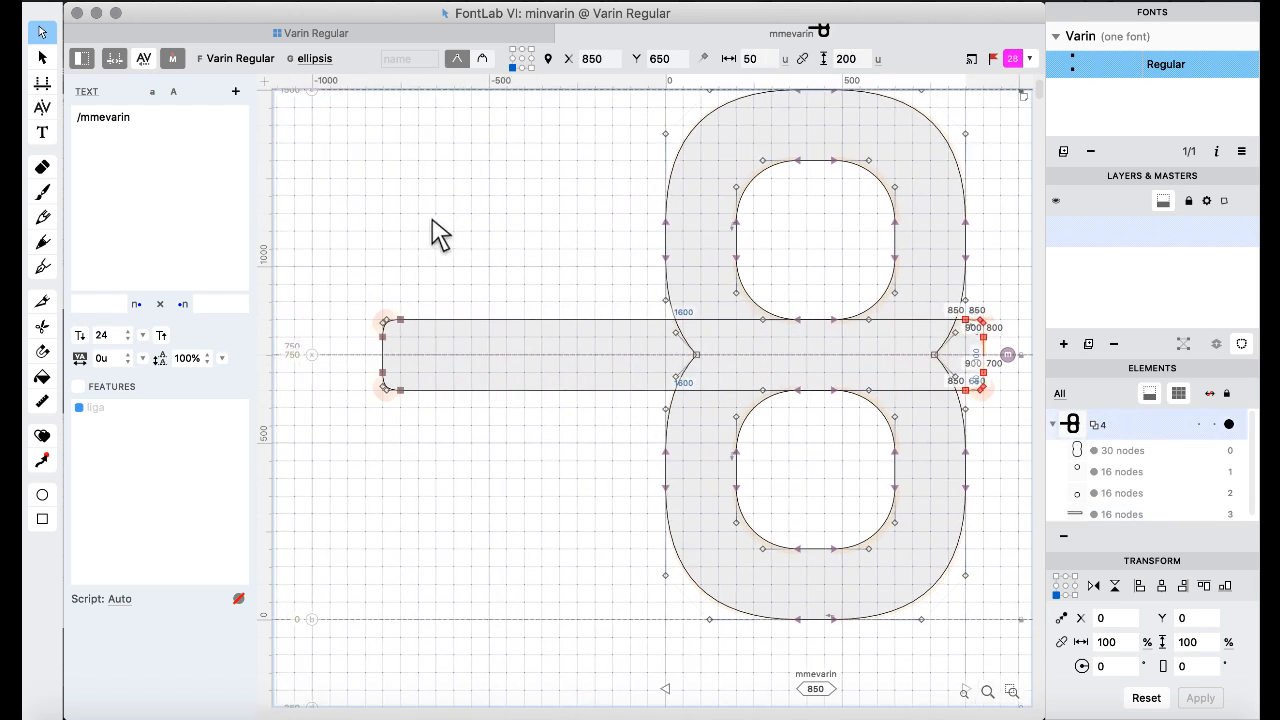
left_click_drag(480, 238, 358, 430)
key("super+Right")
key("super+Right")
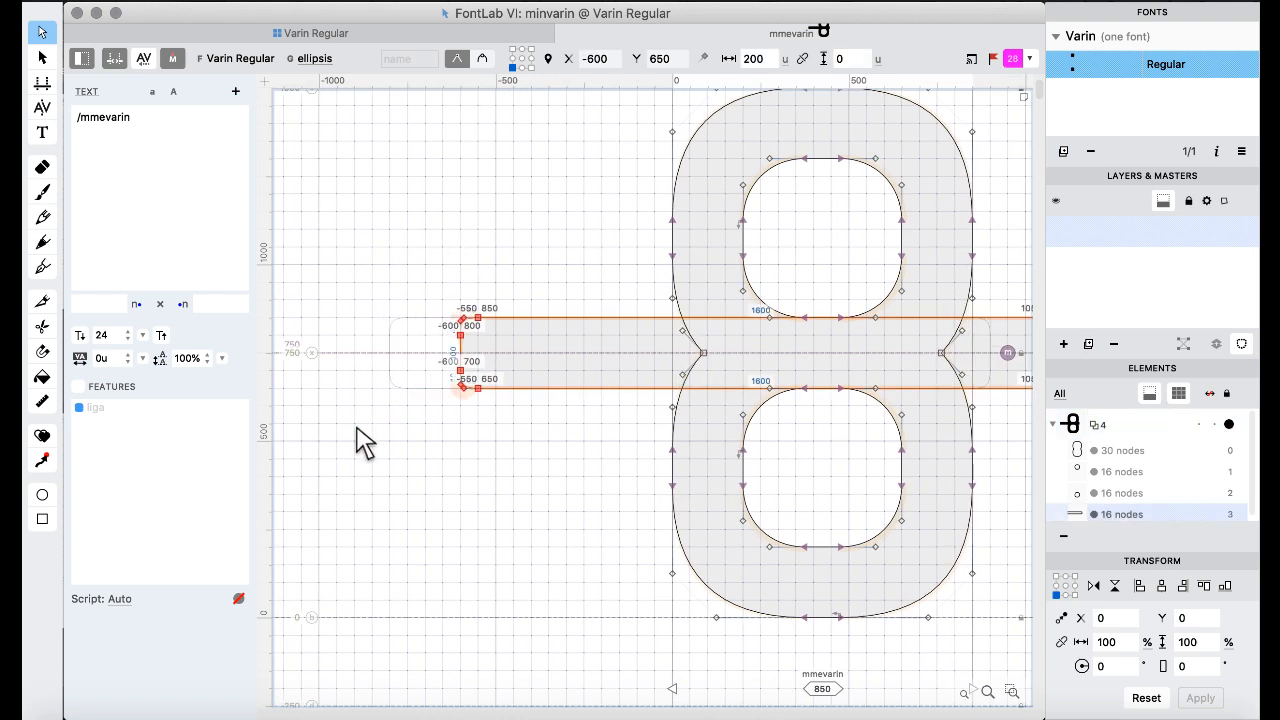
key("super+Right")
scroll(363, 443, "right", 5)
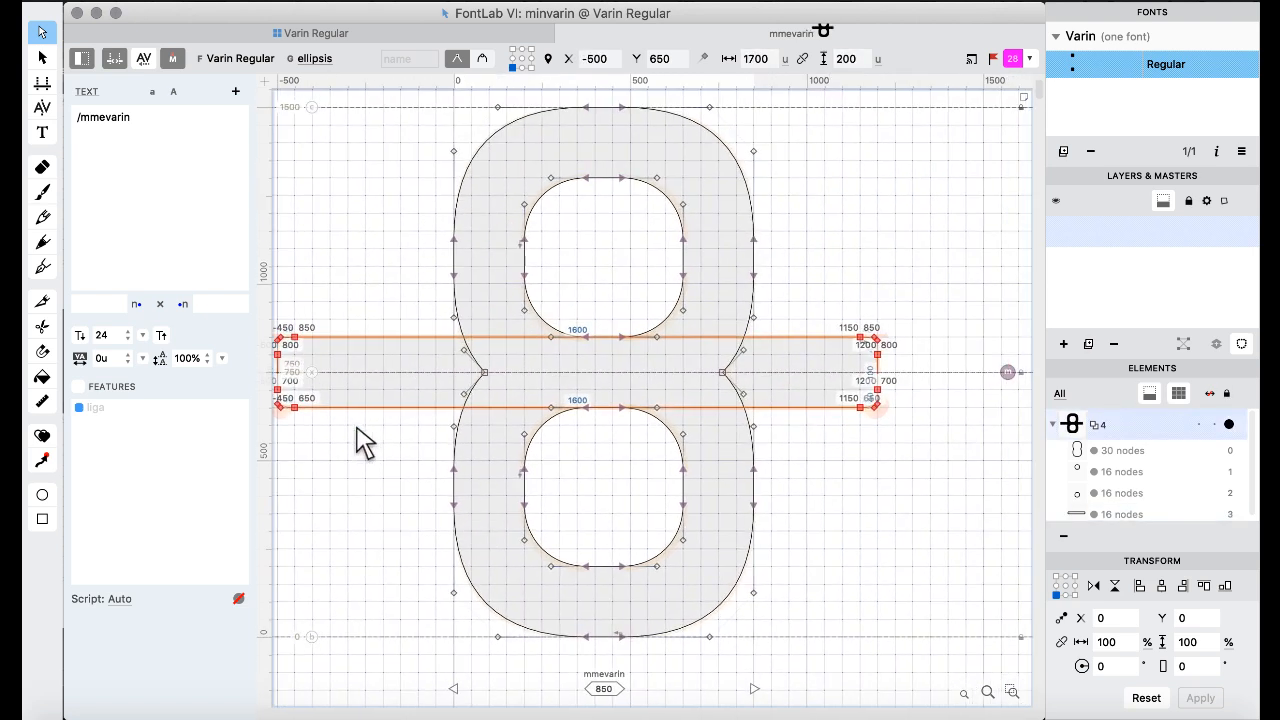
key("super+Right")
- Remove the overlap between all mmevarin contours and return to the font grid
key("super+a")
right_click(369, 244)
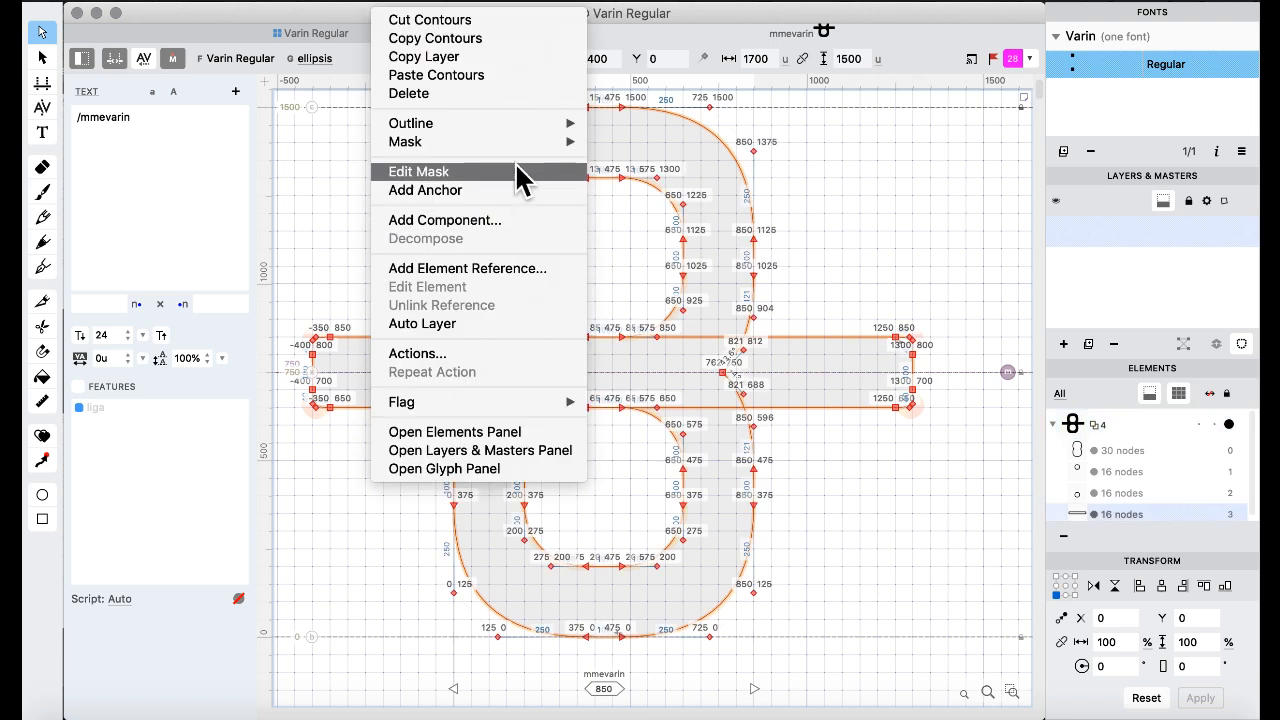
mouse_move(491, 127)
left_click(655, 312)
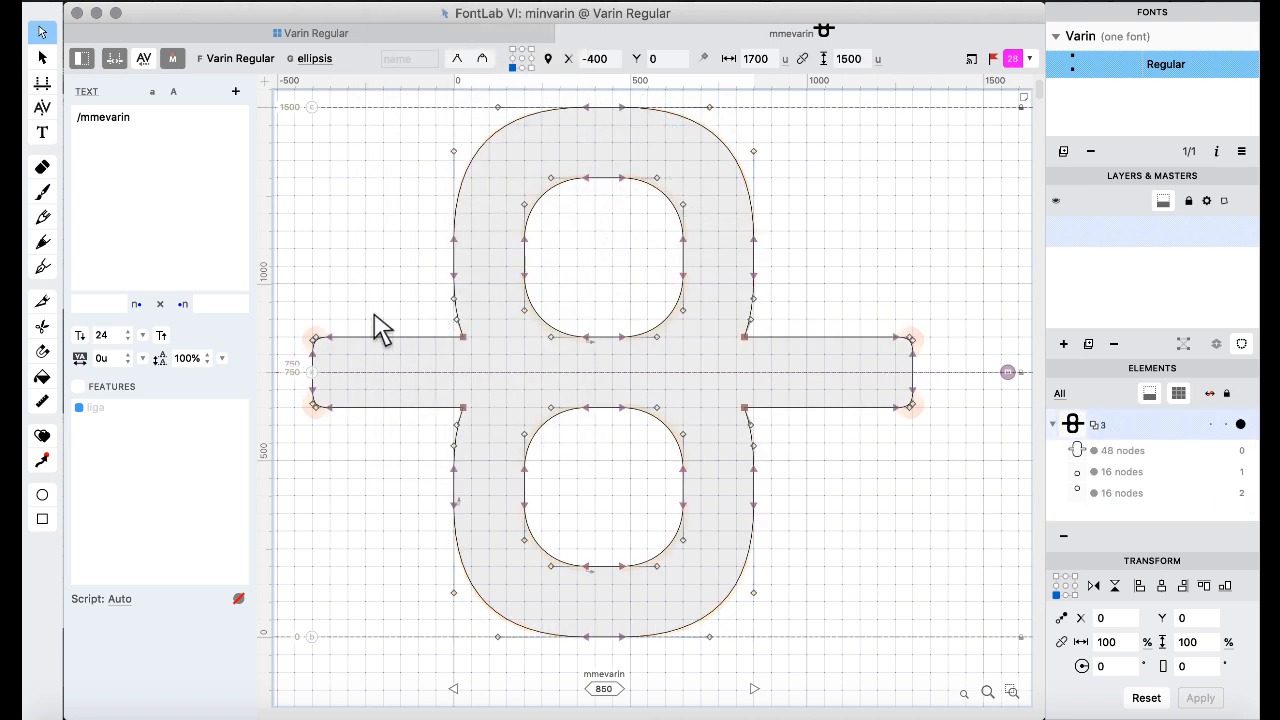
left_click(325, 31)
- Switch to Varin alphabet.pdf and examine the letter forms on its first page
left_click(572, 302)
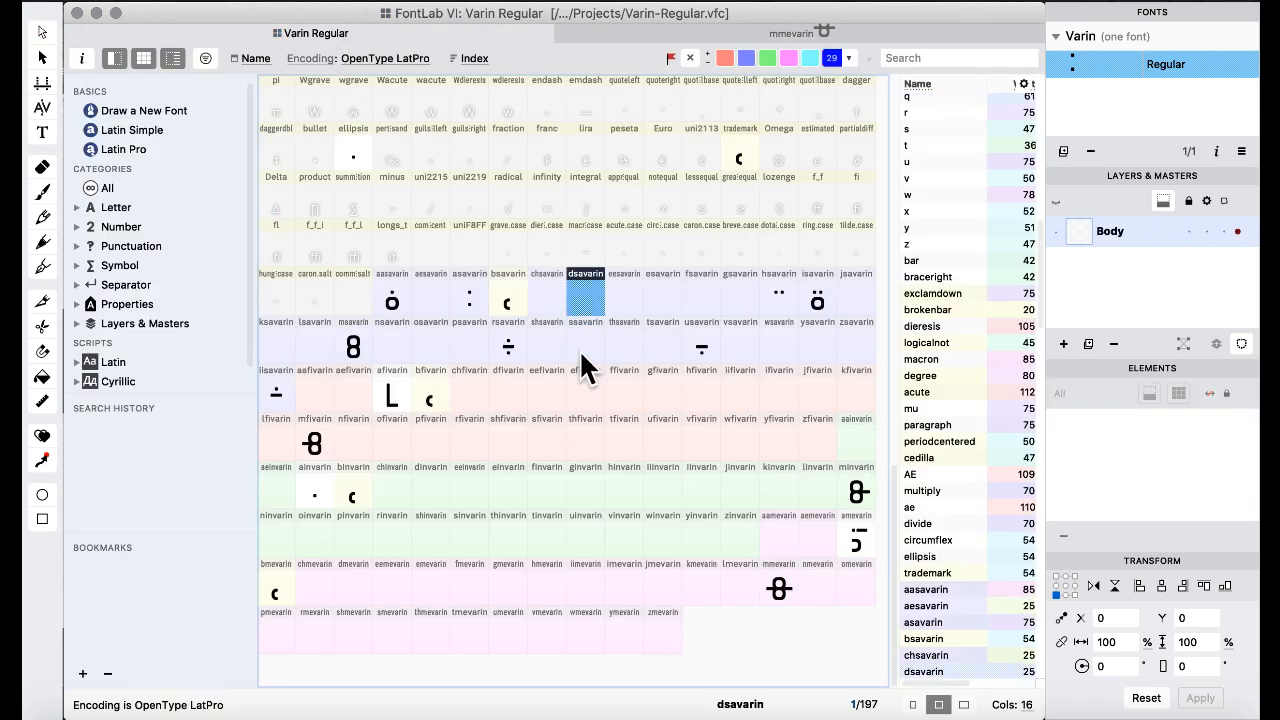
left_click(610, 459)
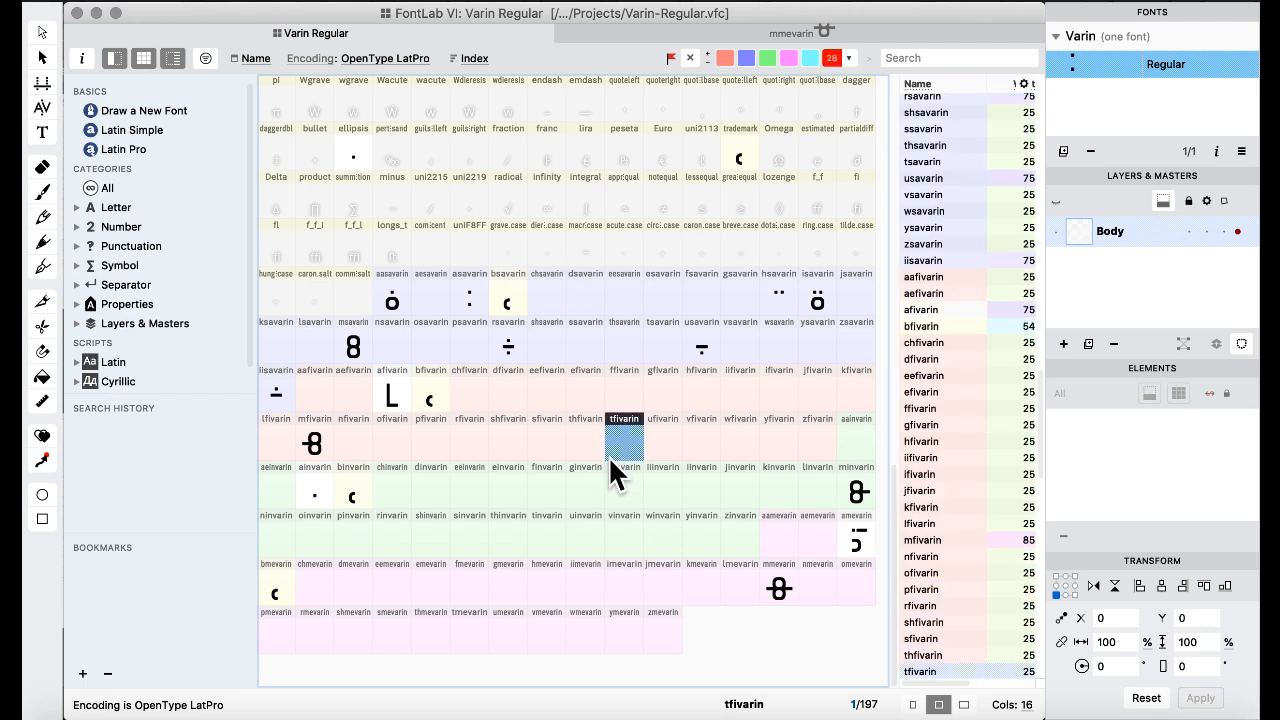
key("ctrl+Up")
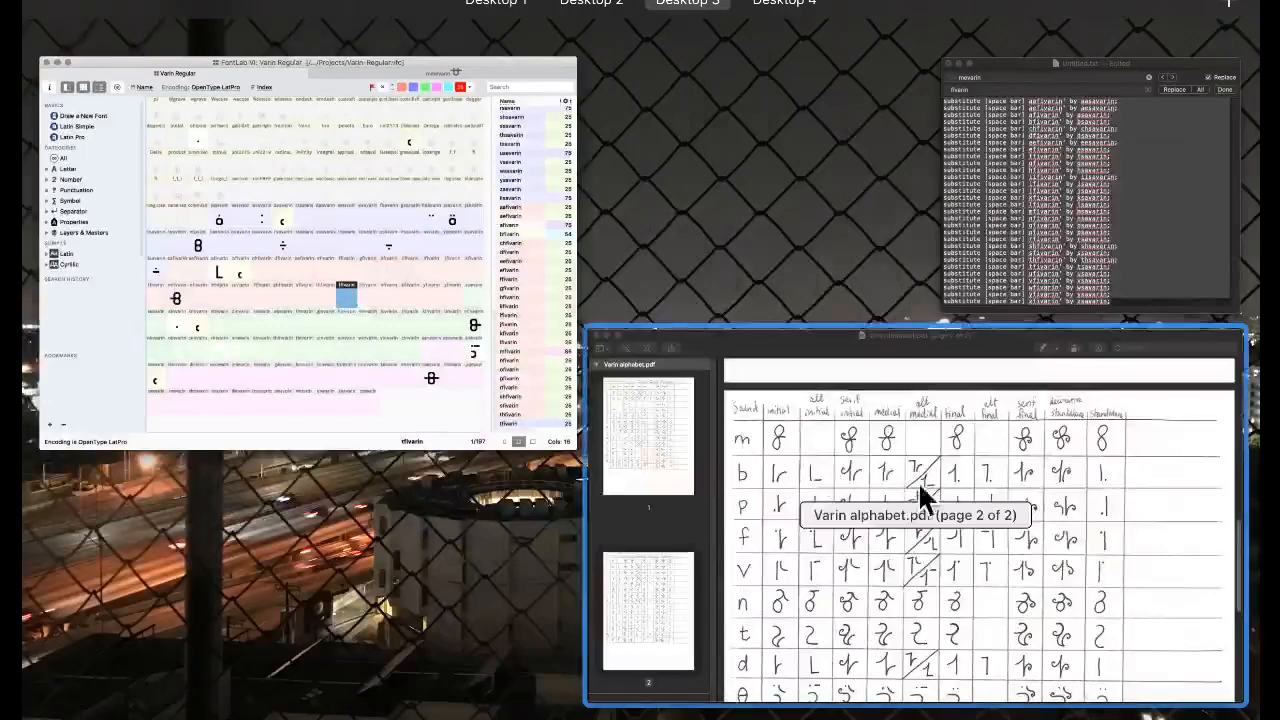
left_click(917, 491)
scroll(739, 316, "up", 10)
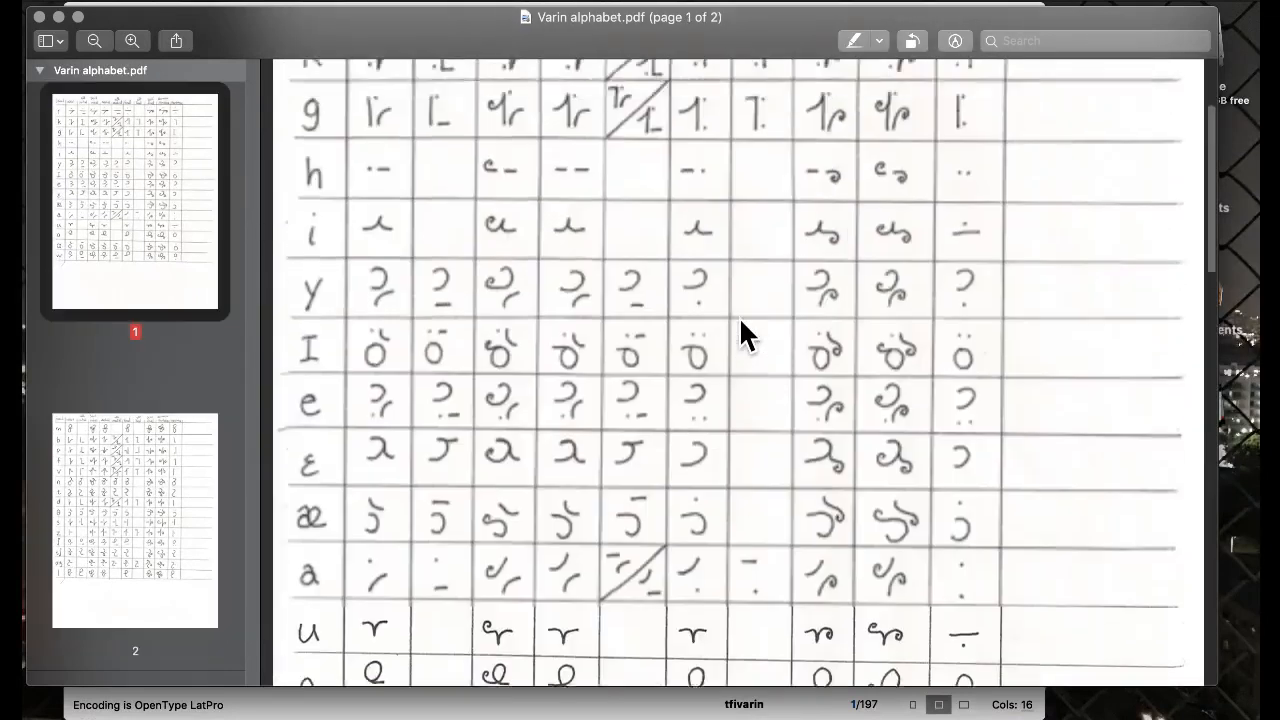
- Compare the letter rows and column headings on the first page of the alphabet chart, and return to the font grid
scroll(739, 316, "down", 3)
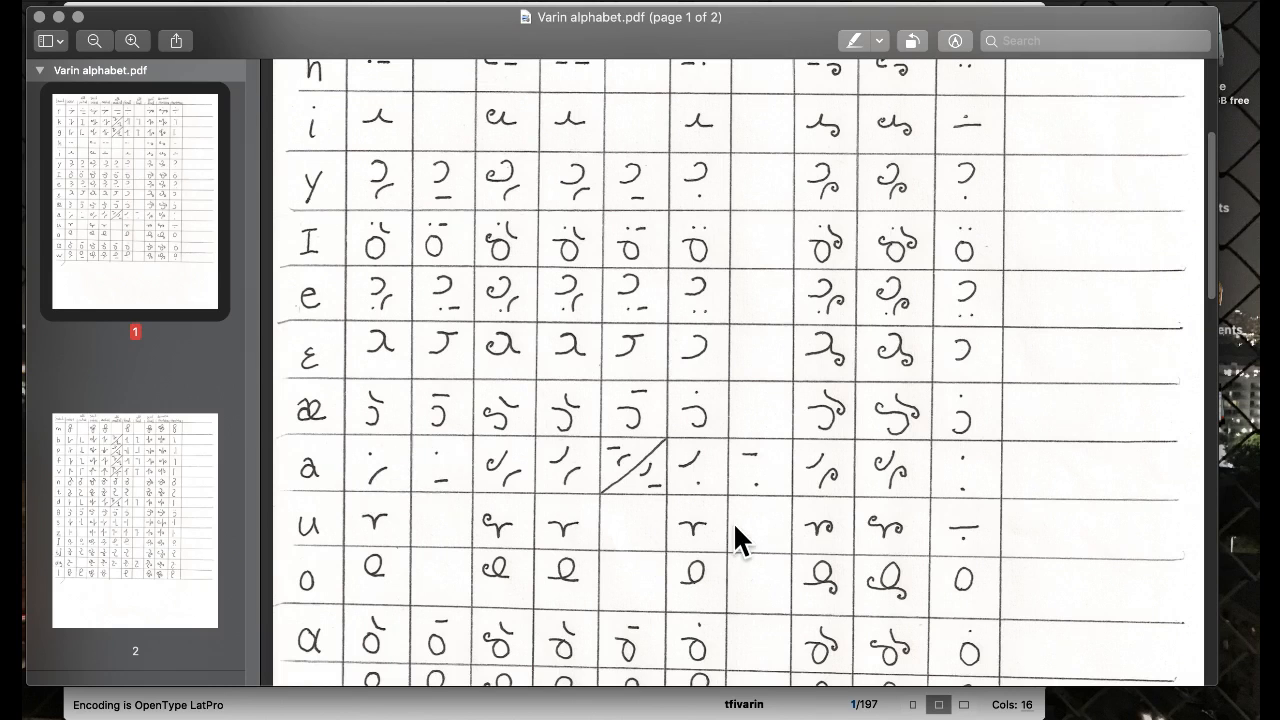
scroll(733, 521, "up", 2)
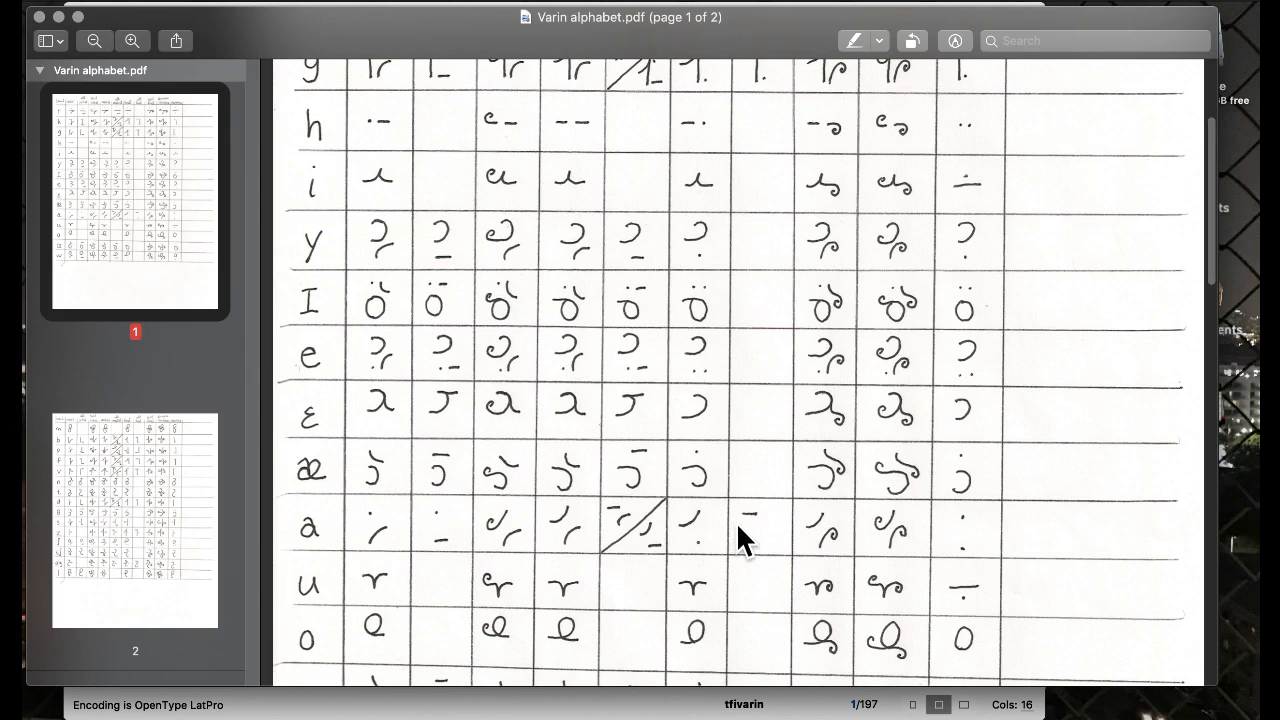
scroll(700, 541, "up", 5)
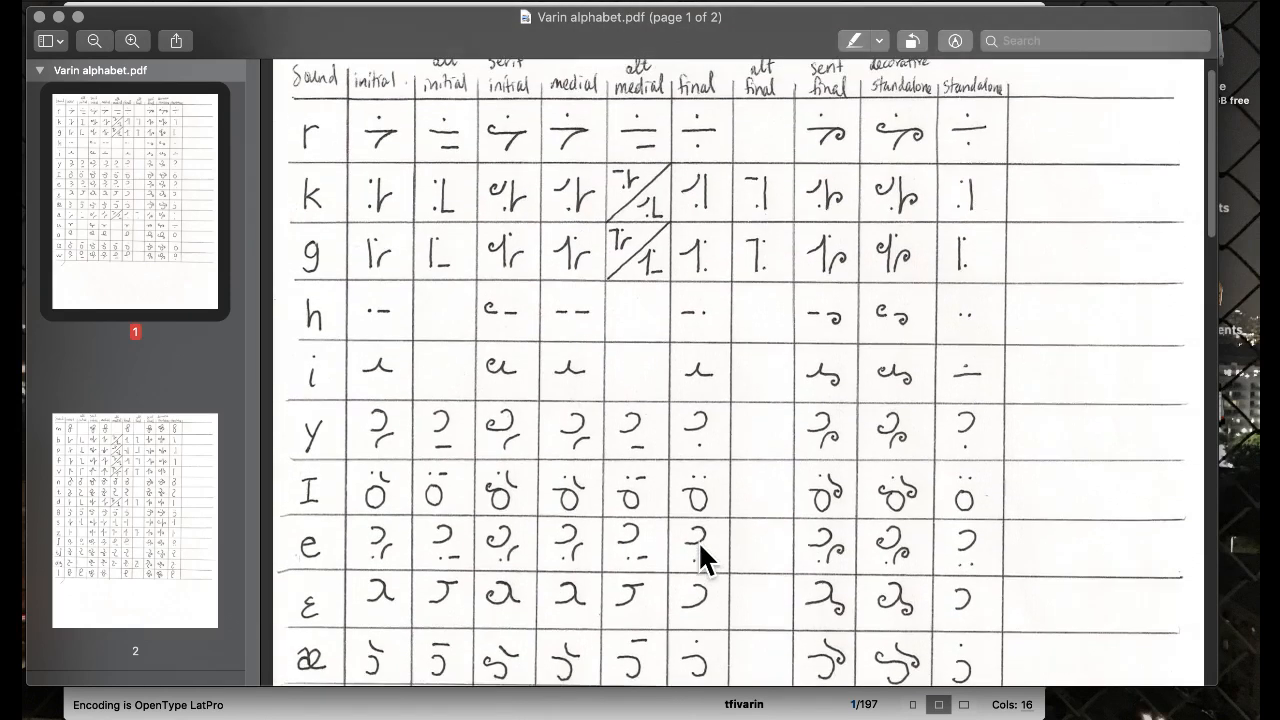
scroll(698, 541, "down", 6)
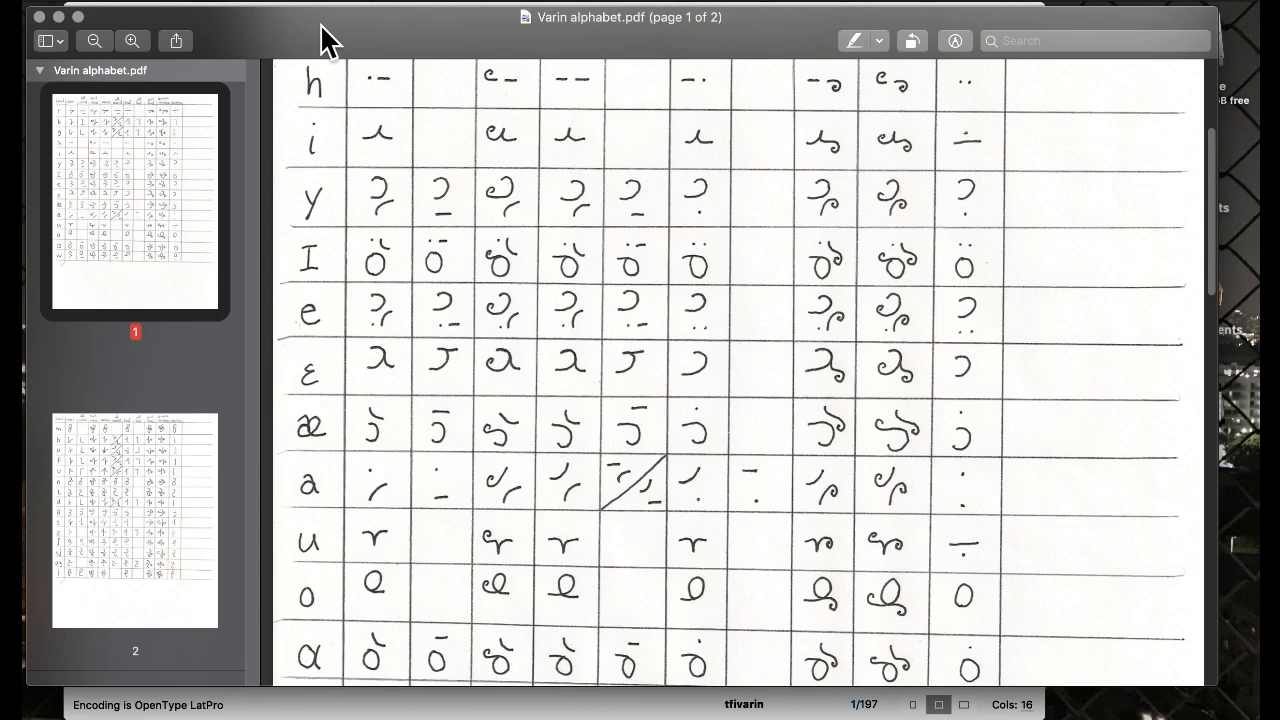
scroll(511, 410, "up", 5)
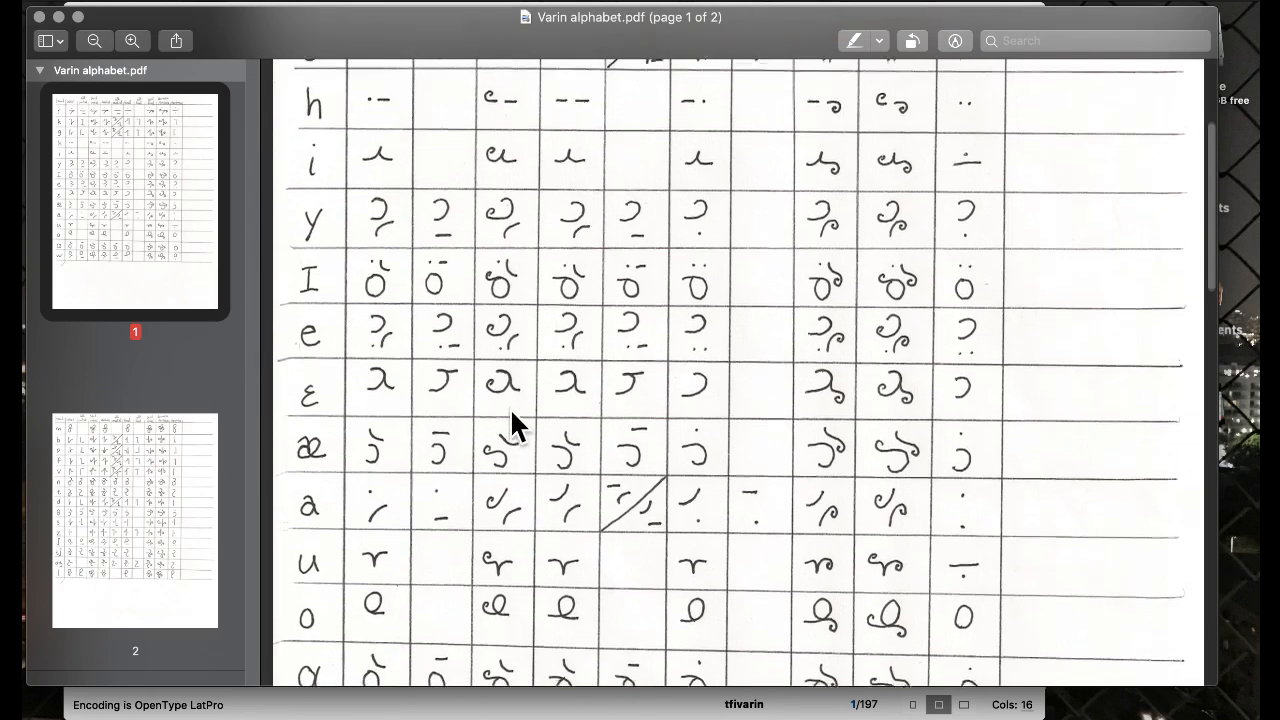
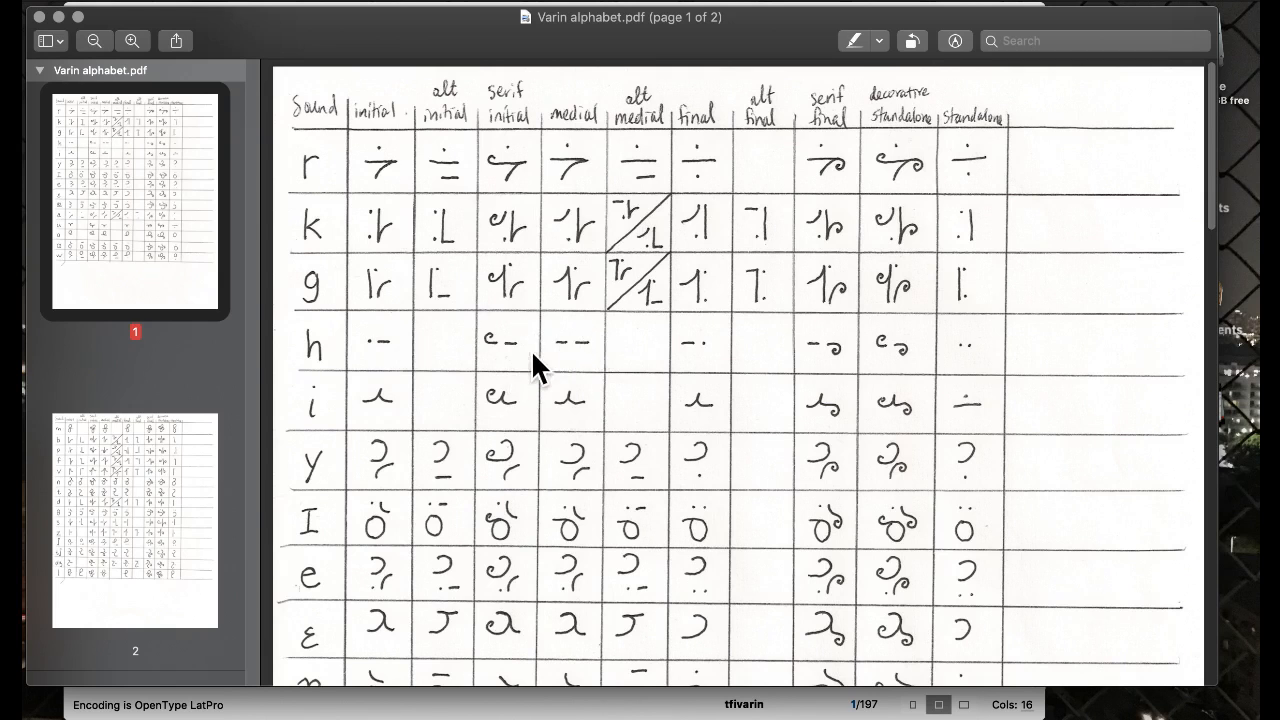
key("ctrl+Up")
left_click(386, 335)
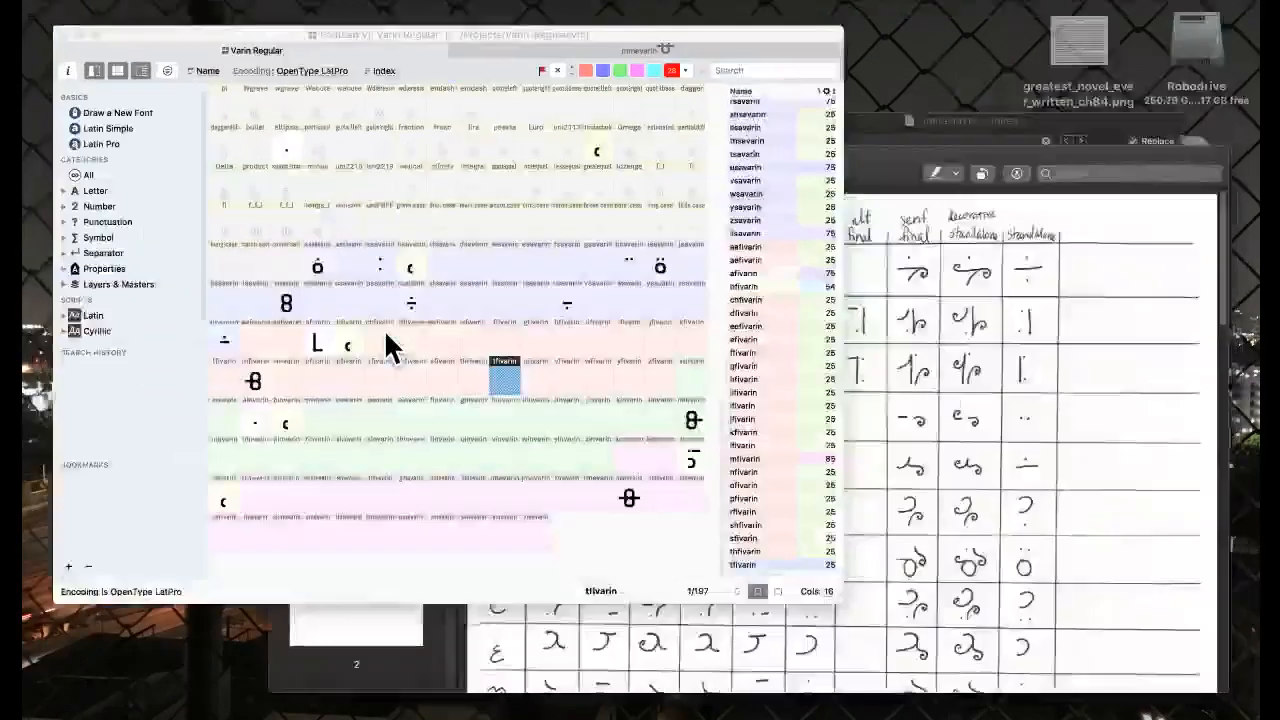
- Open the asavarin glyph, inspect its upper dot's position and size, and return to the font grid
left_click(469, 301)
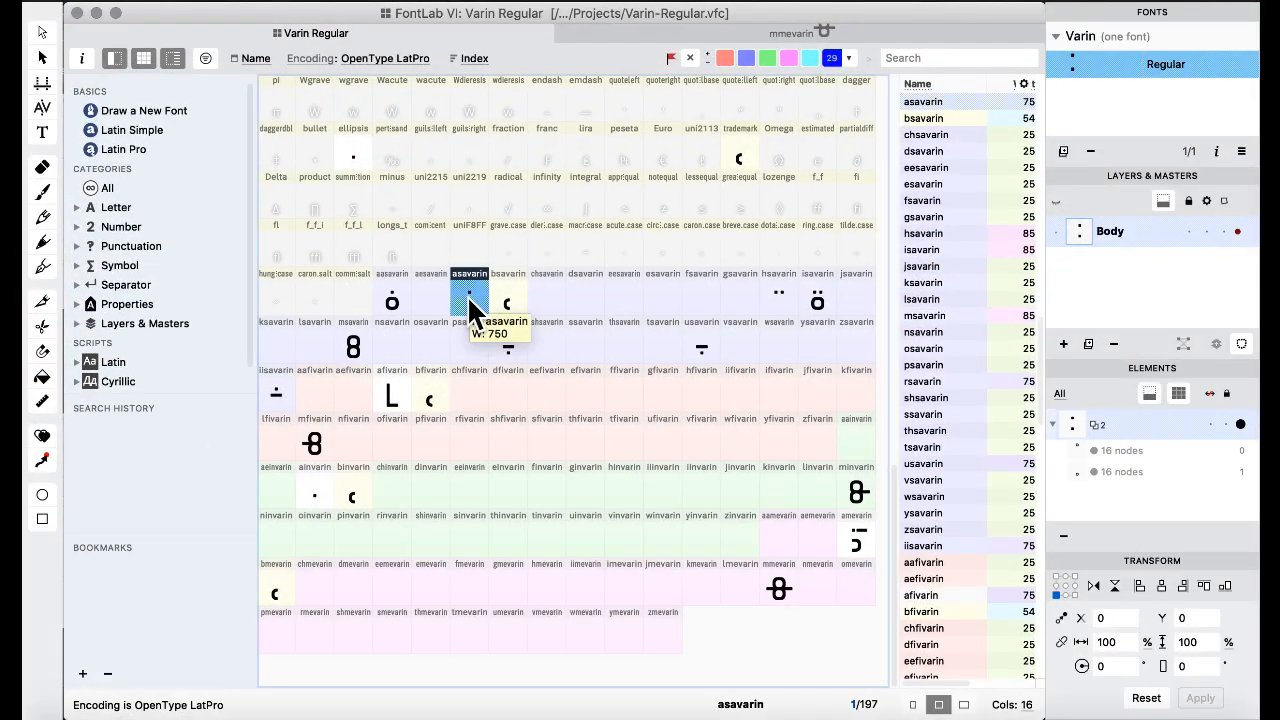
double_click(470, 302)
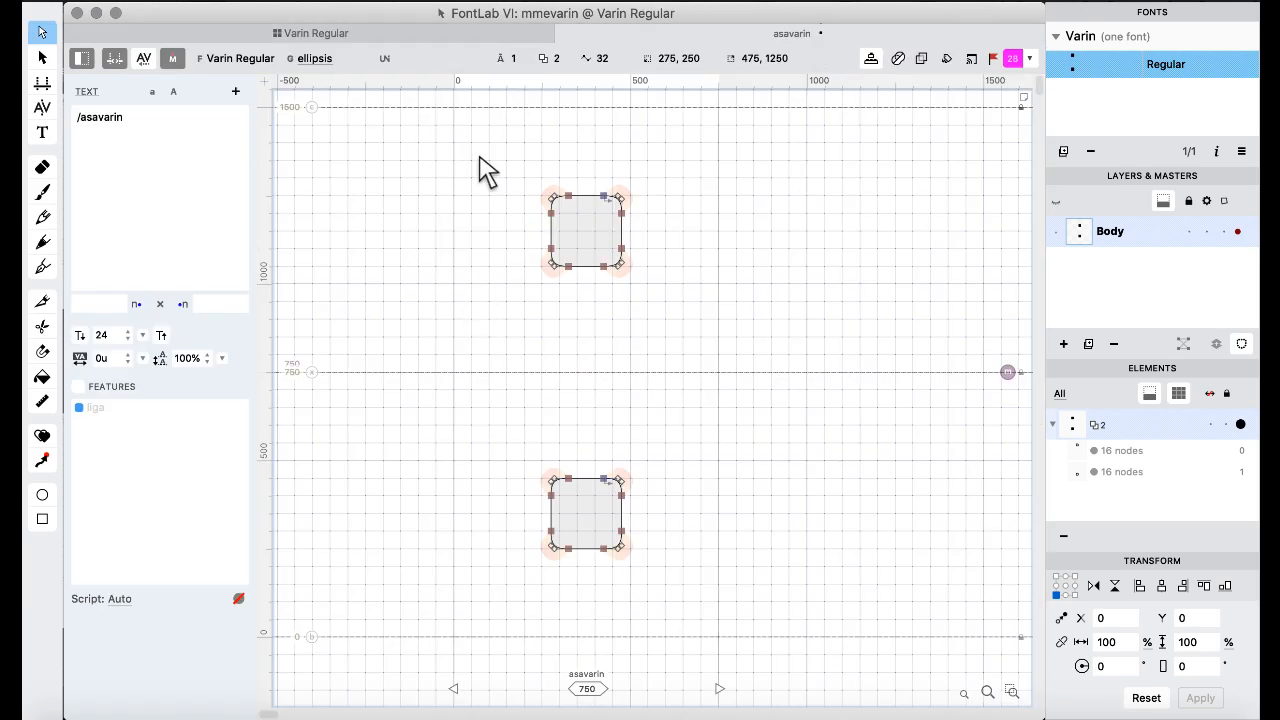
left_click_drag(482, 160, 670, 318)
left_click(330, 33)
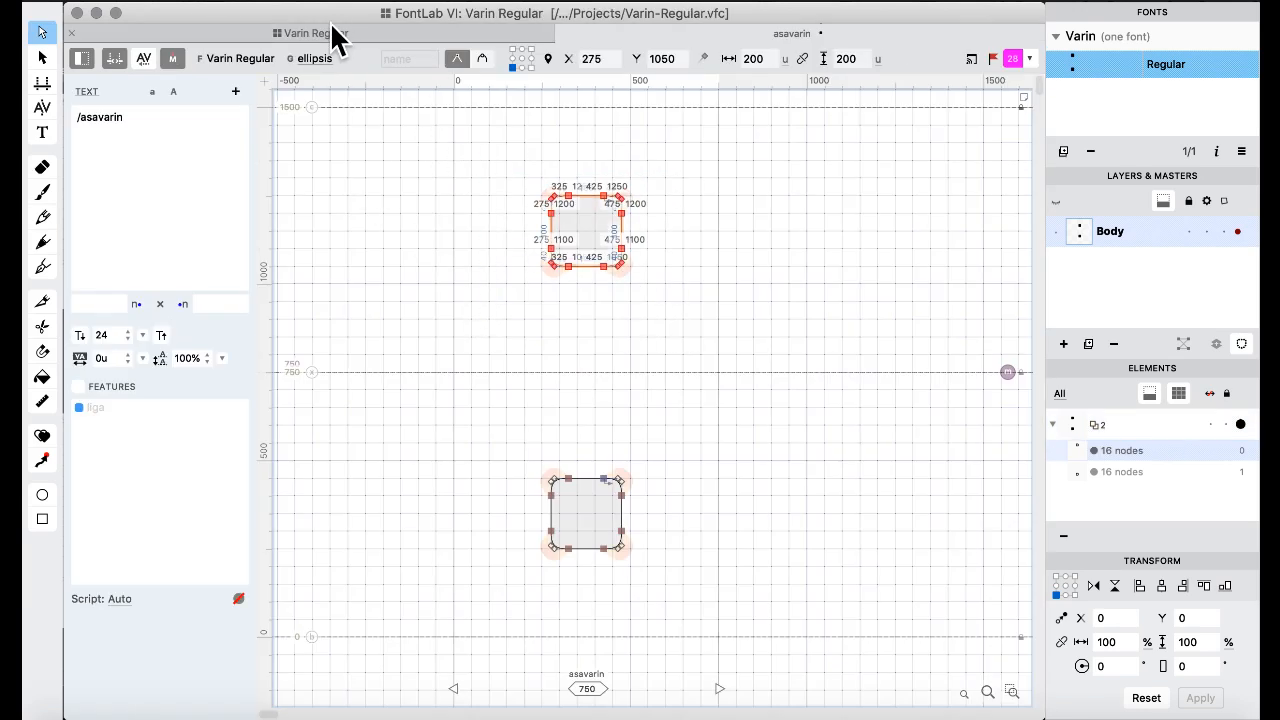
- Open the hsavarin glyph and check its letter form against Varin alphabet.pdf before returning to the glyph
left_click(501, 321)
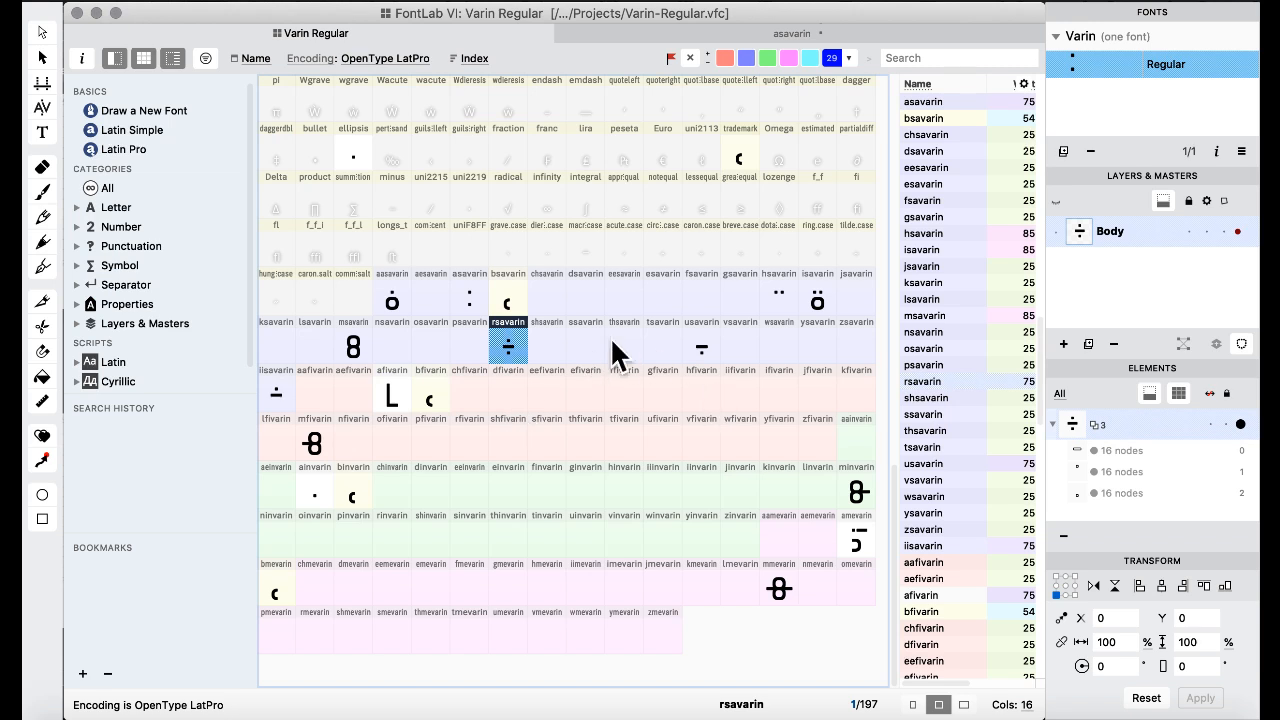
left_click(778, 308)
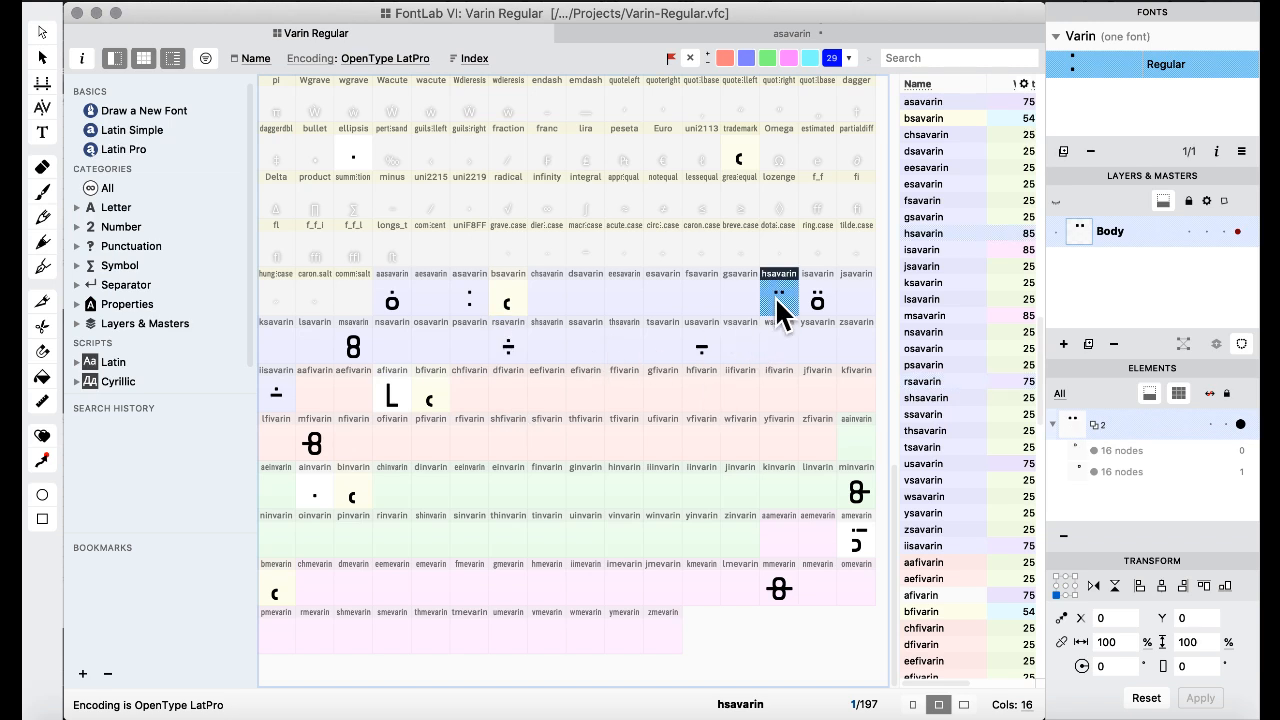
double_click(778, 308)
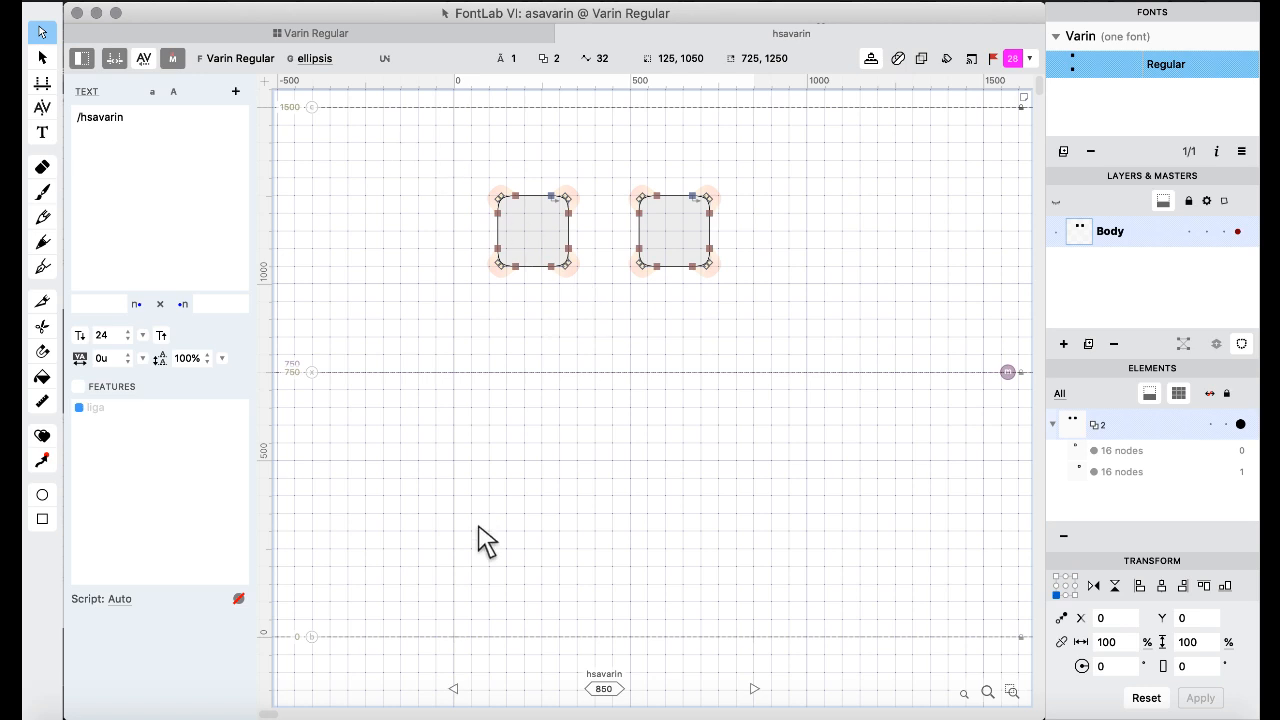
key("ctrl+Up")
left_click(851, 466)
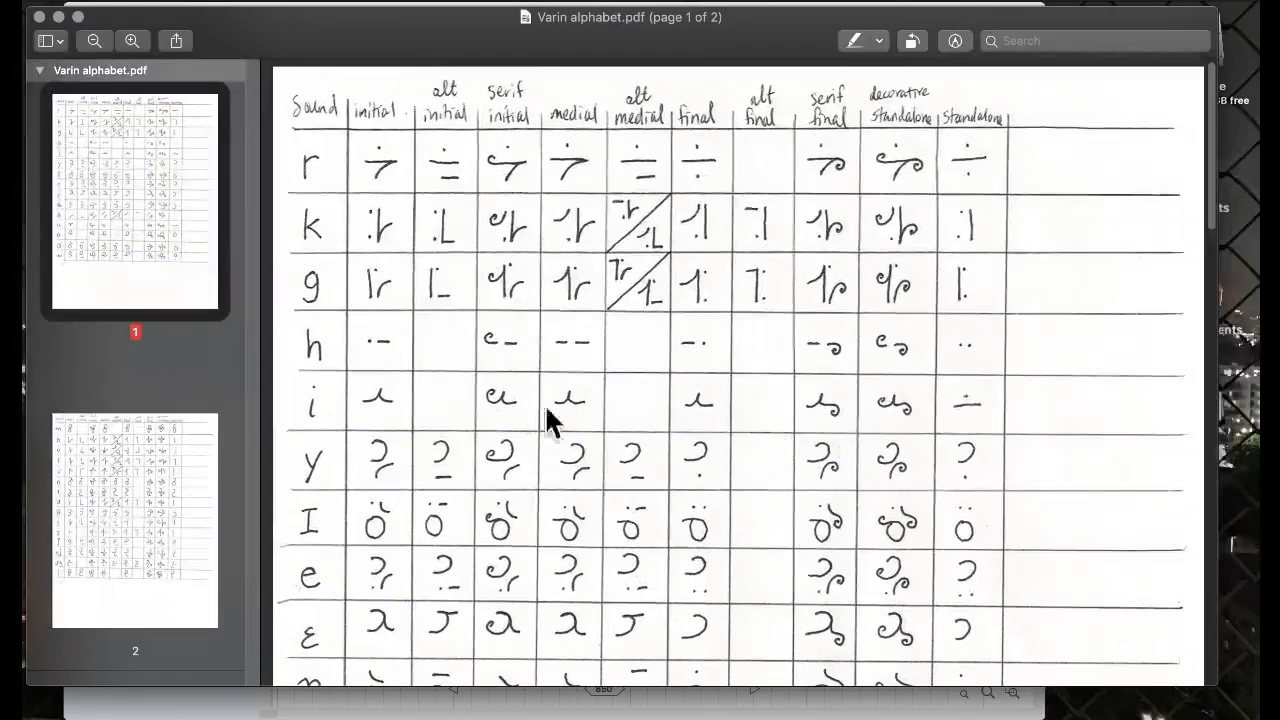
key("ctrl+Up")
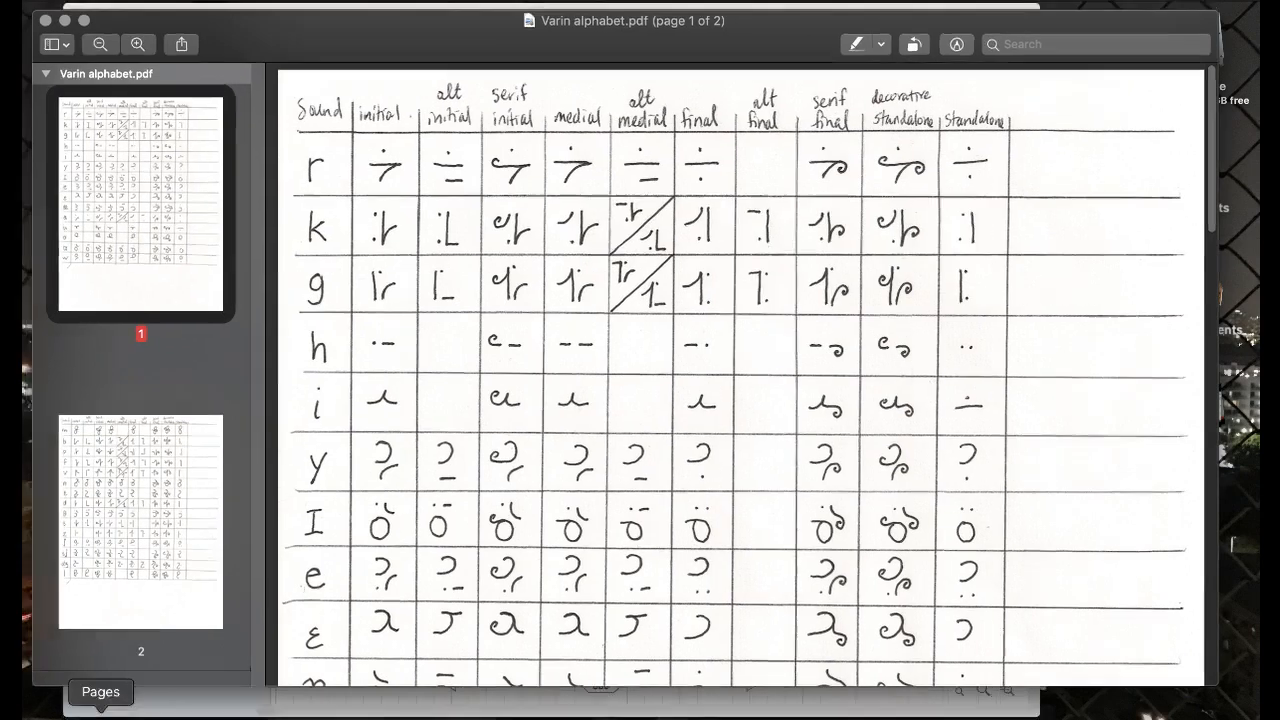
left_click(337, 371)
- Move both hsavarin dots 400 units down to Y 650 so they straddle the 750 line
left_click_drag(366, 145, 789, 349)
key("shift+Down")
key("shift+Down")
key("shift+Down")
key("shift+Down")
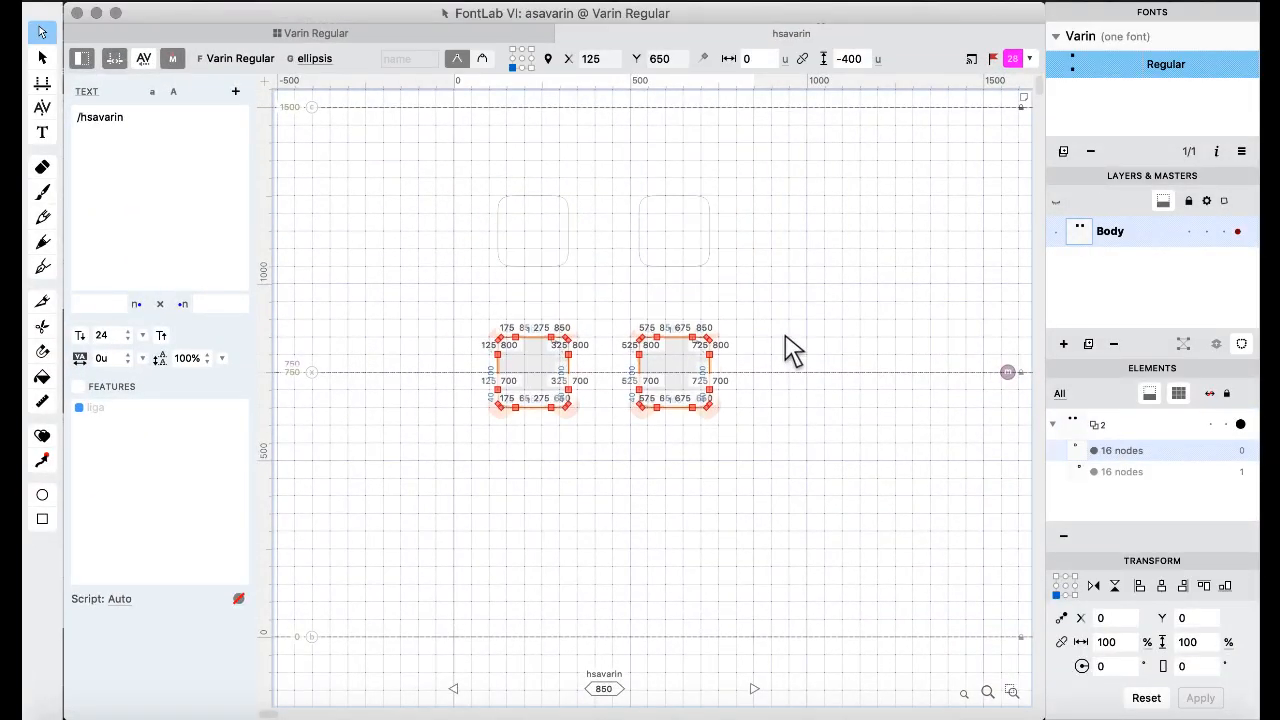
left_click(588, 267)
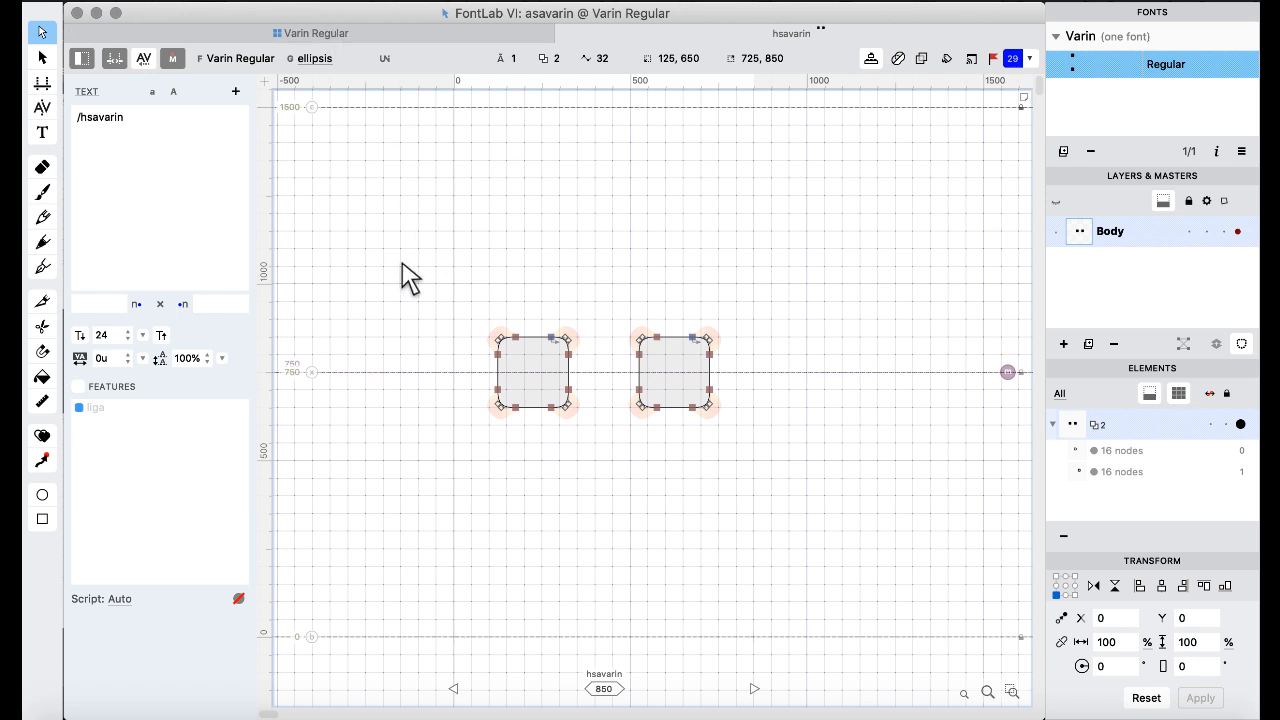
- Copy both hsavarin dots and select the empty rfivarin glyph in the font grid
key("super+a")
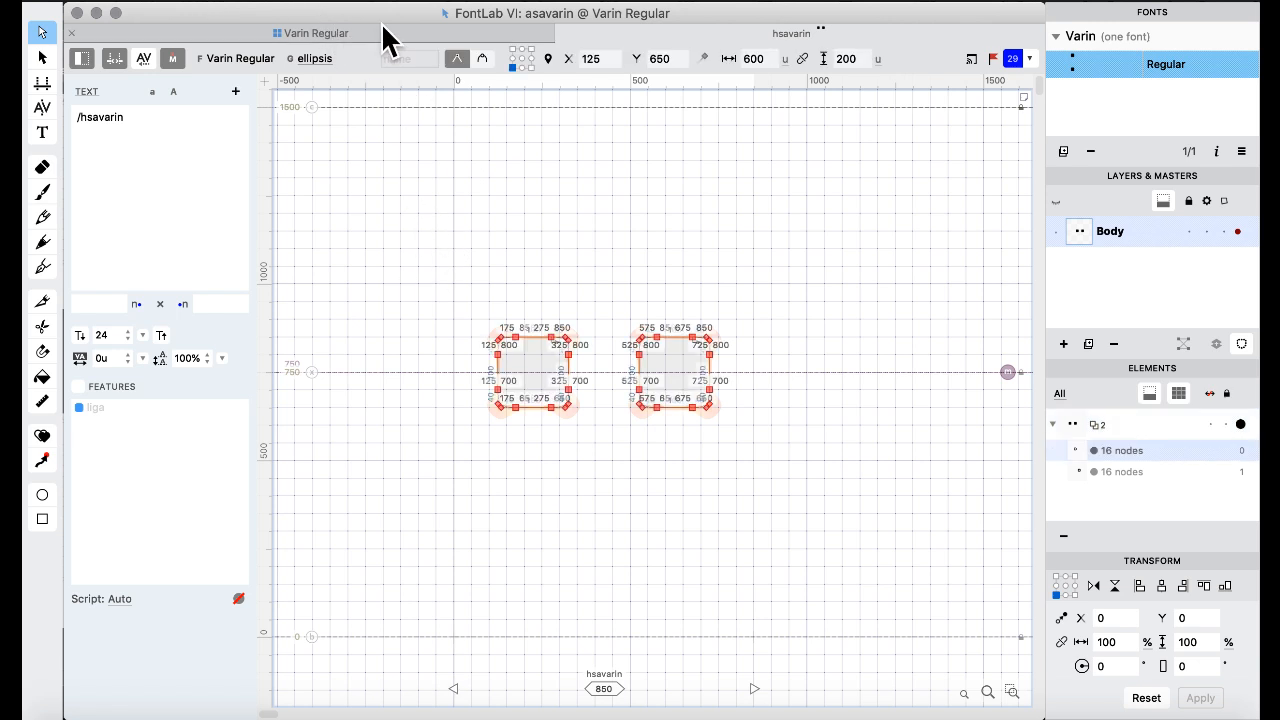
left_click(386, 34)
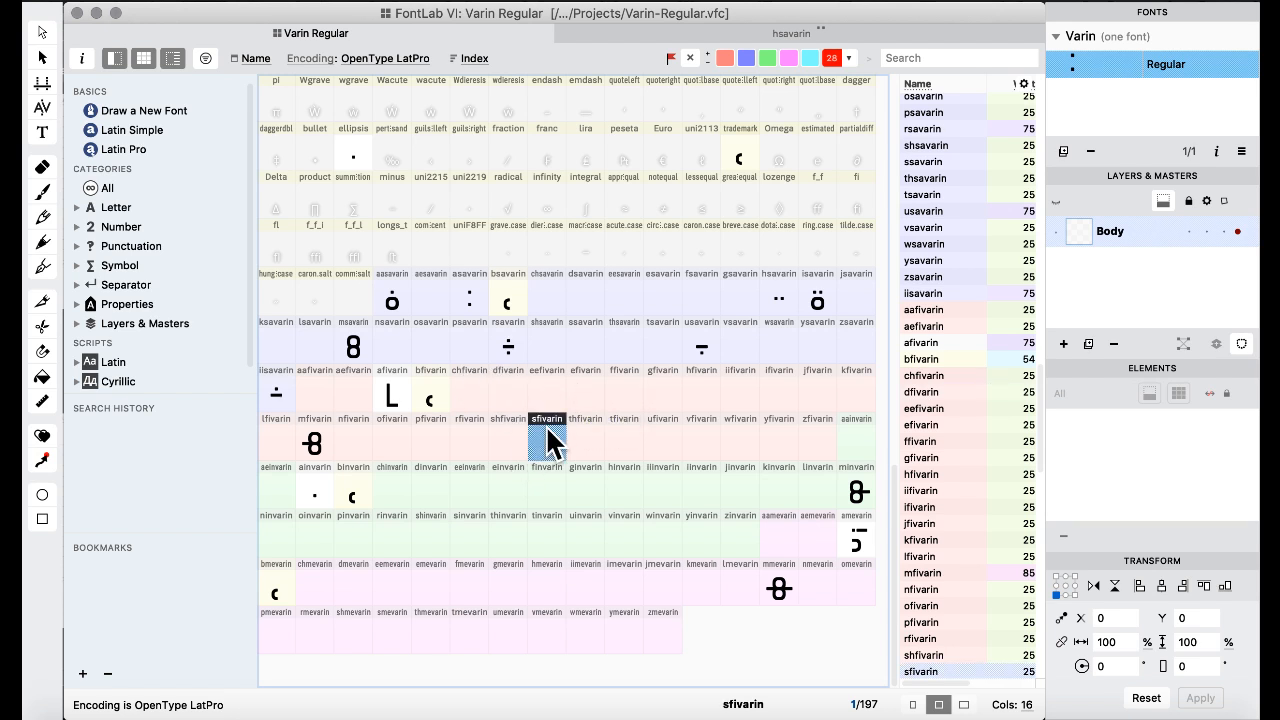
left_click(474, 450)
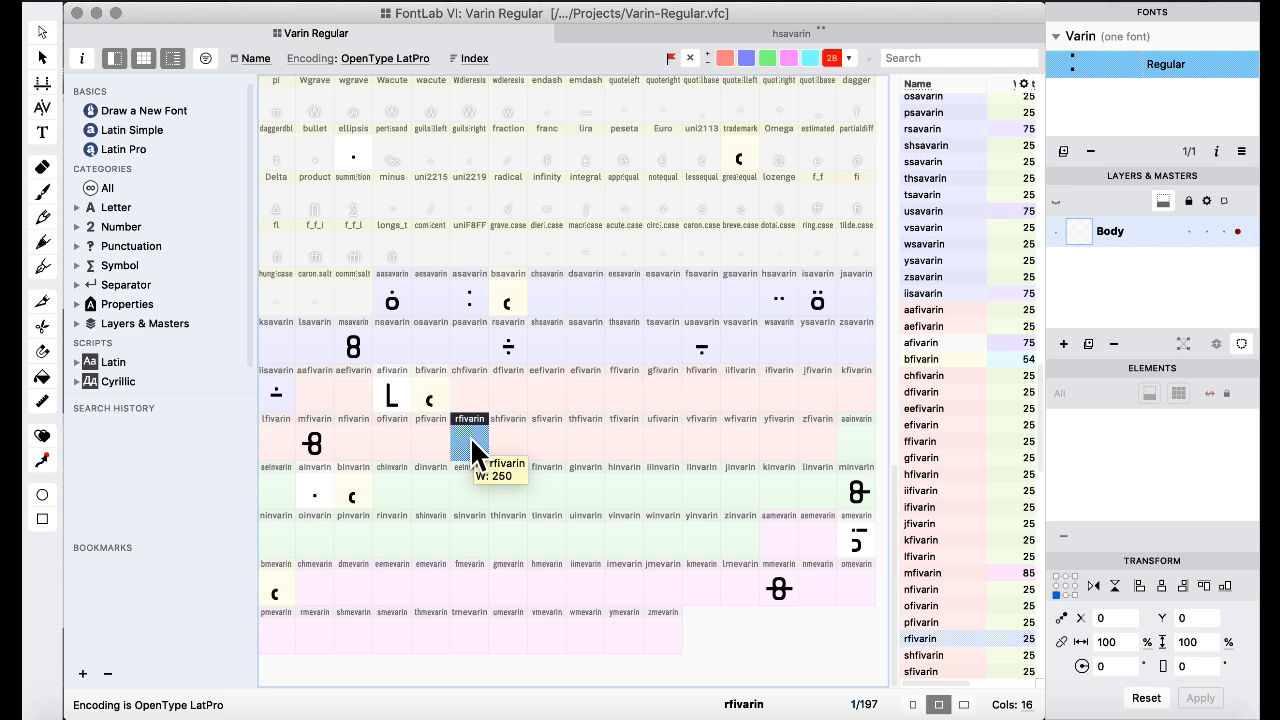
- Consult the first page of Varin alphabet.pdf again and return to the font grid
key("ctrl+Up")
left_click(627, 629)
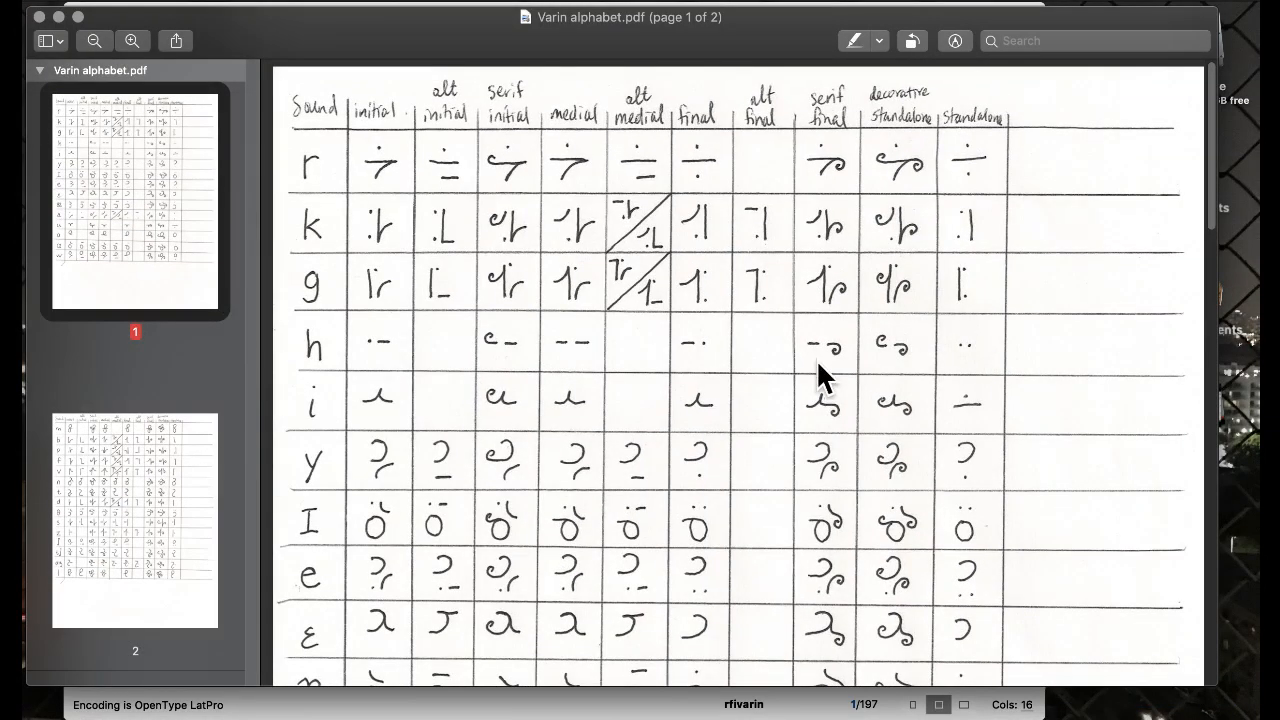
key("ctrl+Up")
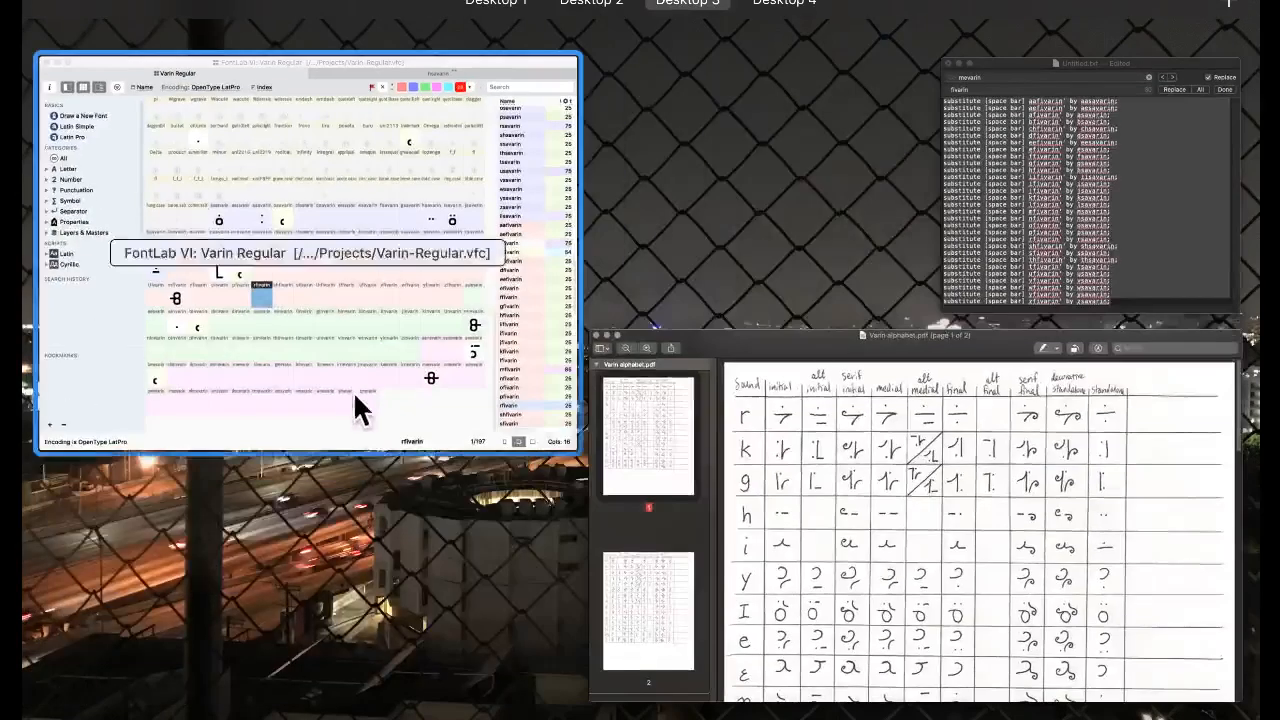
left_click(360, 405)
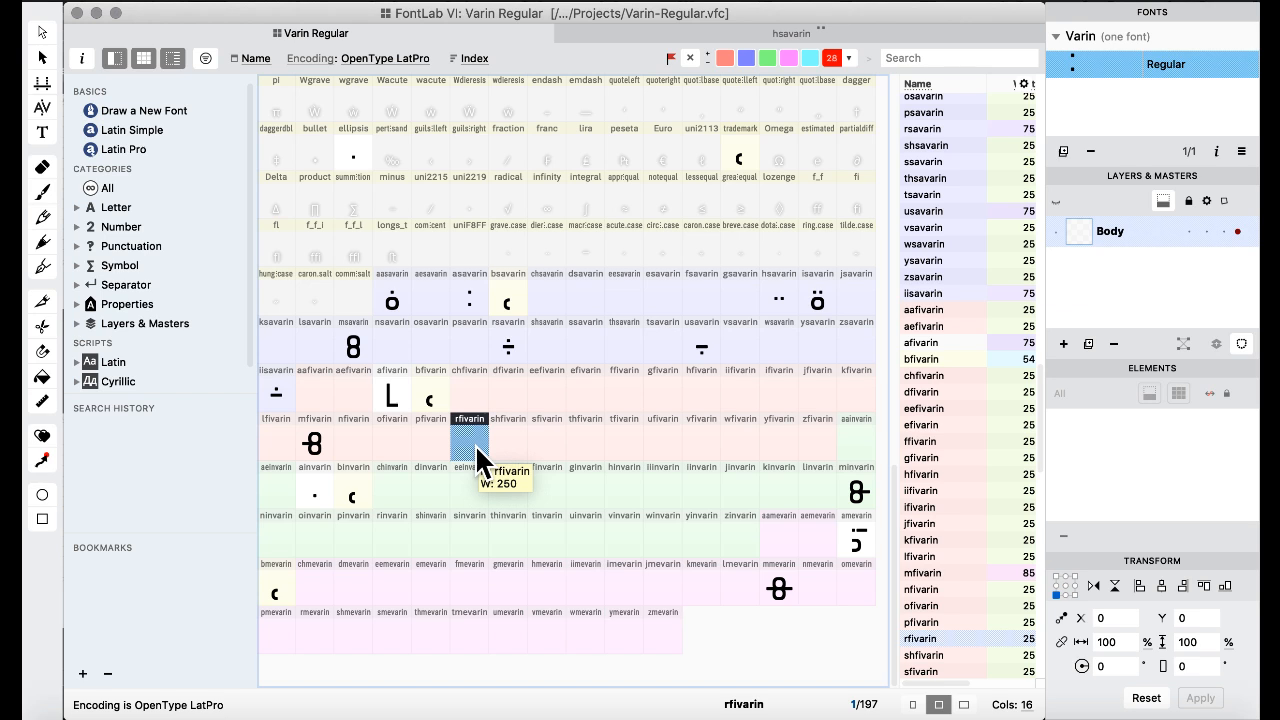
- Paste the two dots into rfivarin, extend the left dot 300 units left to X -175, and return to the font grid
left_click(508, 457)
double_click(468, 441)
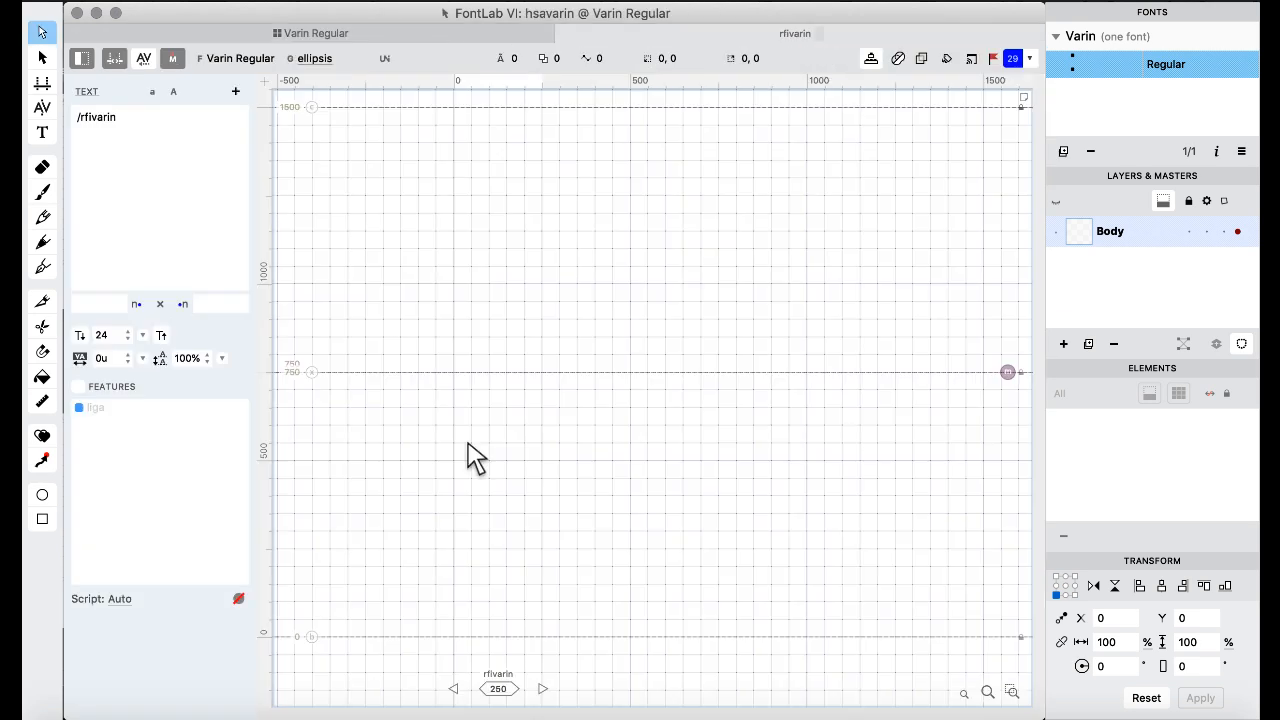
key("cmd+v")
left_click_drag(399, 293, 530, 466)
key("super+Left")
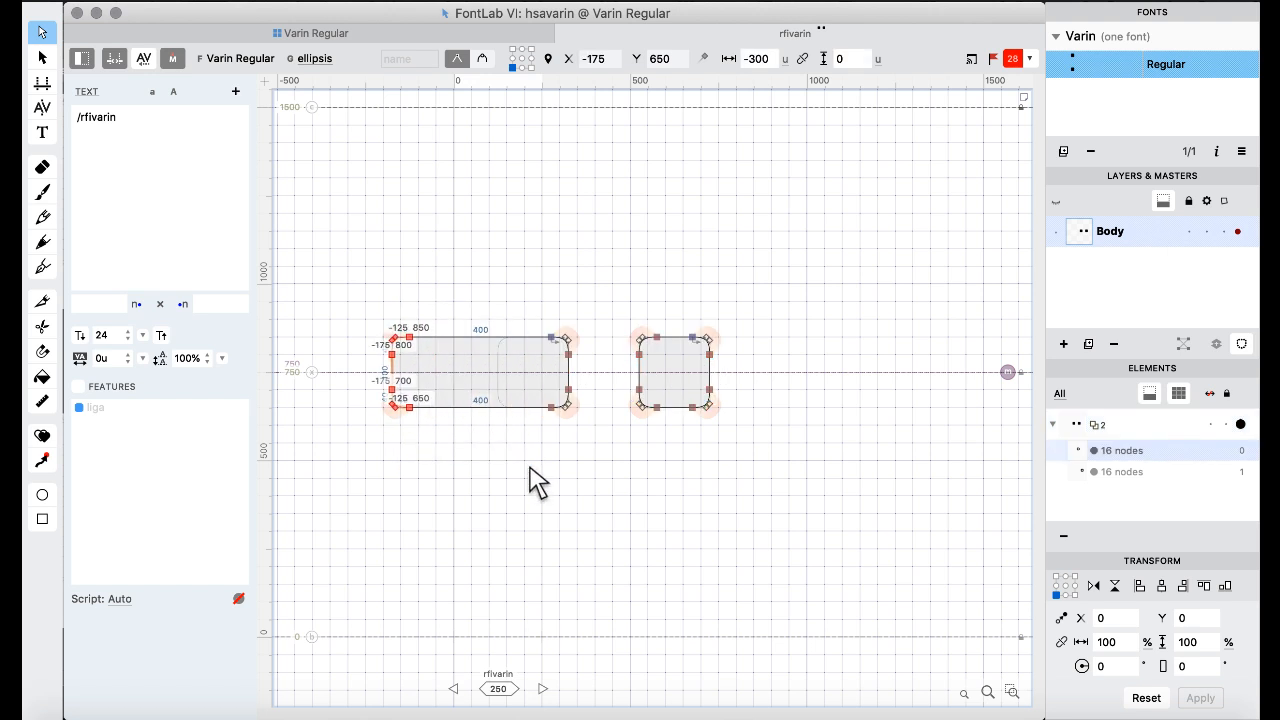
left_click(547, 141)
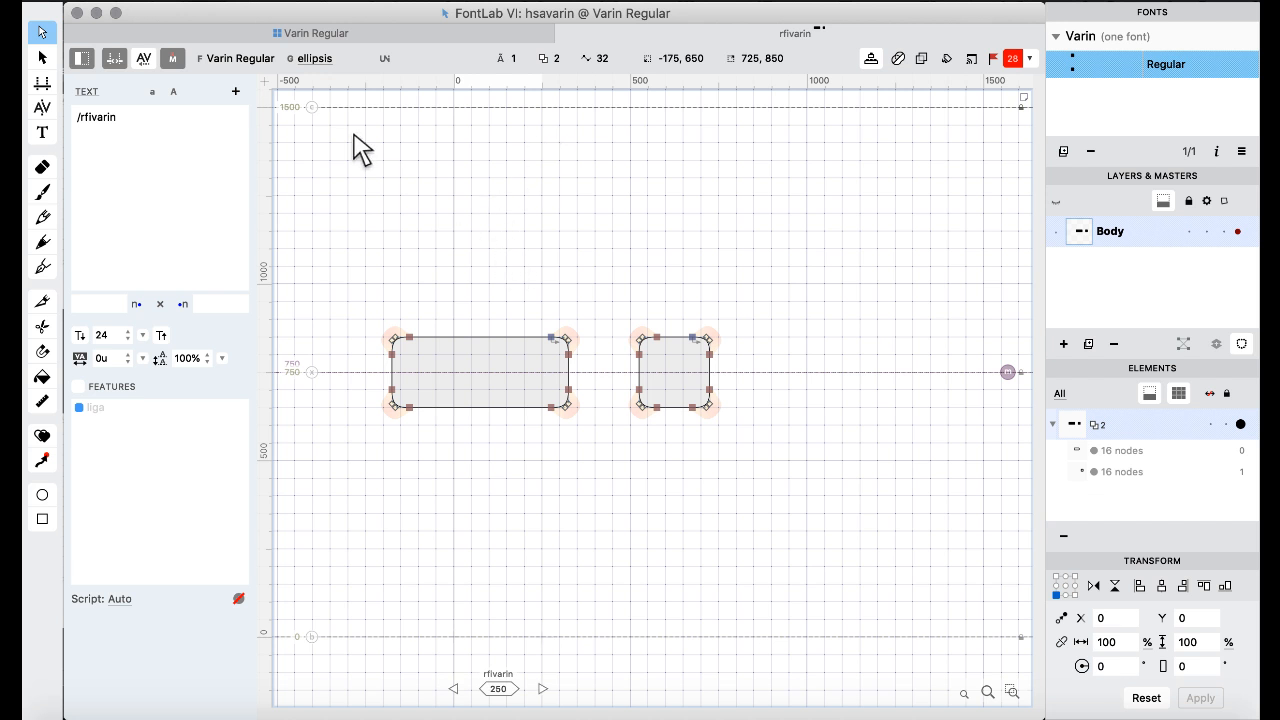
left_click(330, 35)
- Find the rinvarin glyph in the font grid, open it, and paste the two copied dots into it
left_click(550, 378)
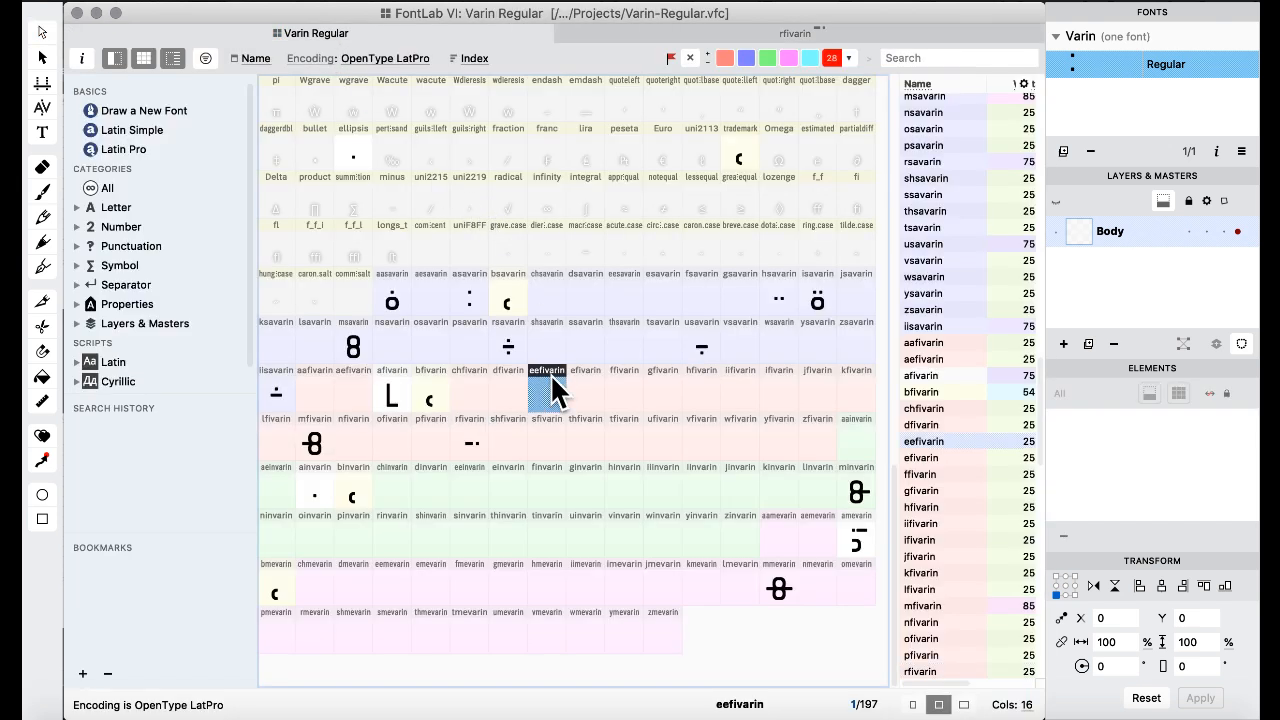
left_click(483, 386)
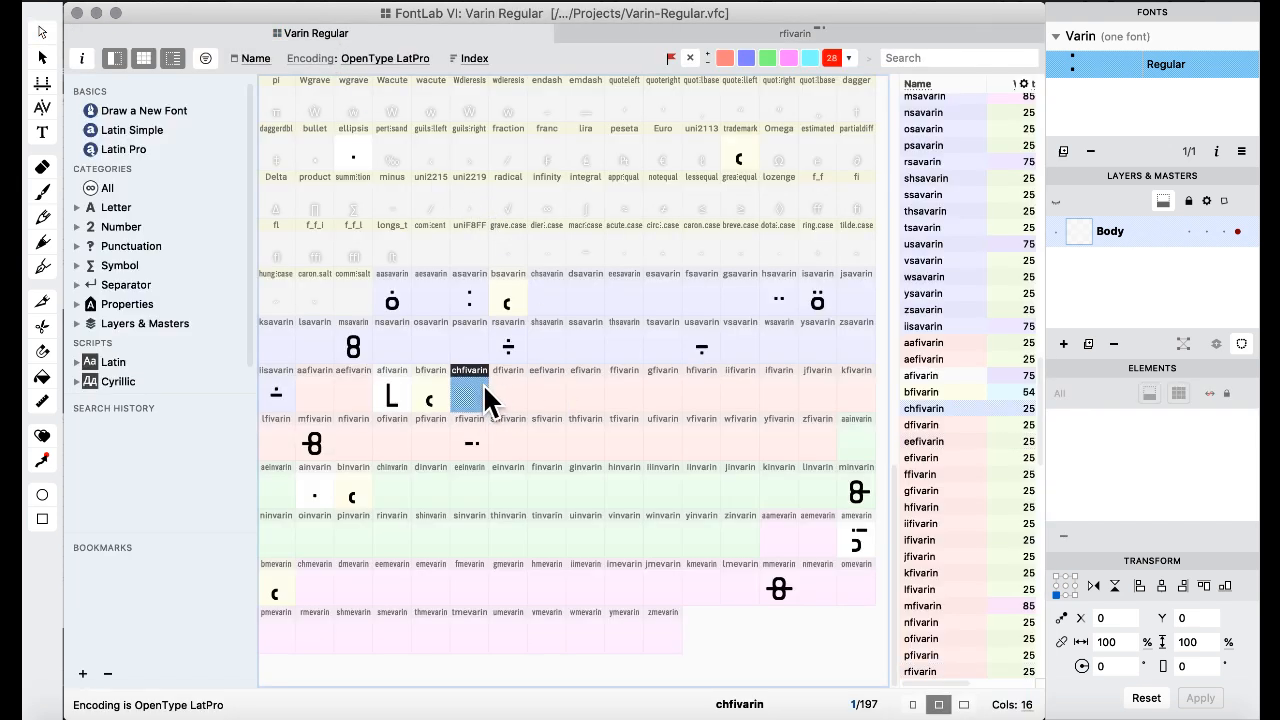
left_click(506, 437)
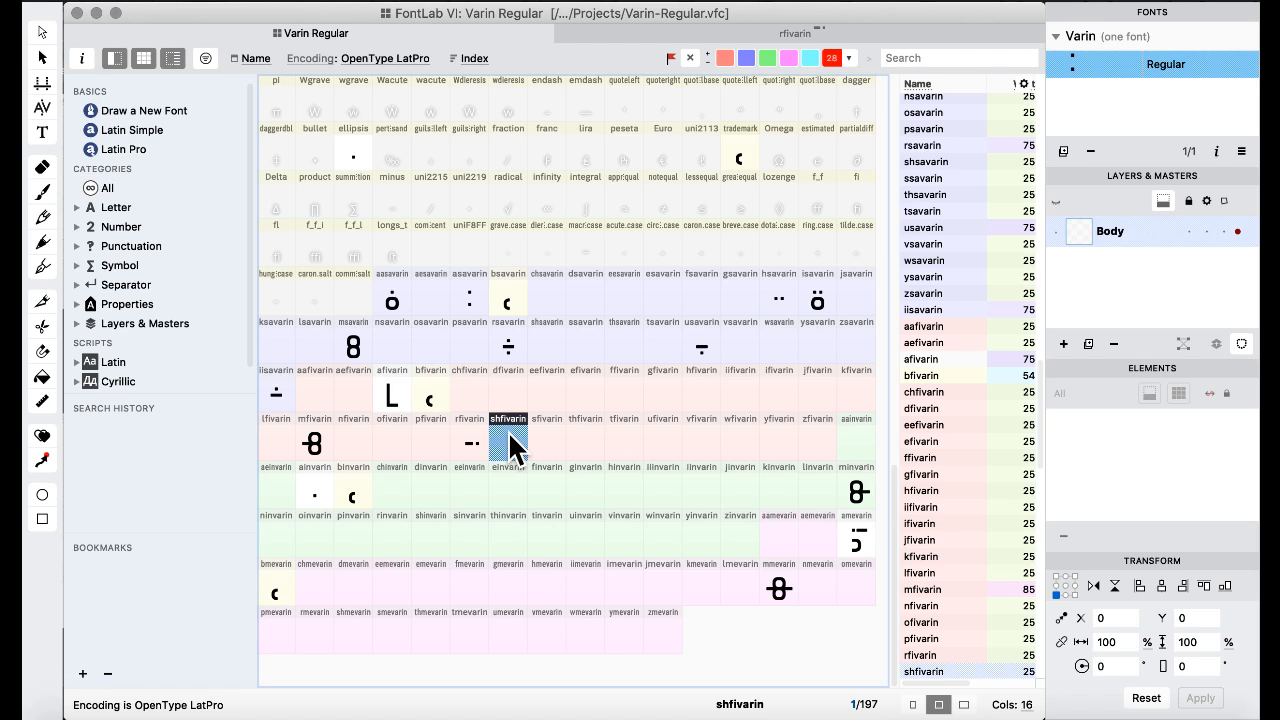
left_click(547, 490)
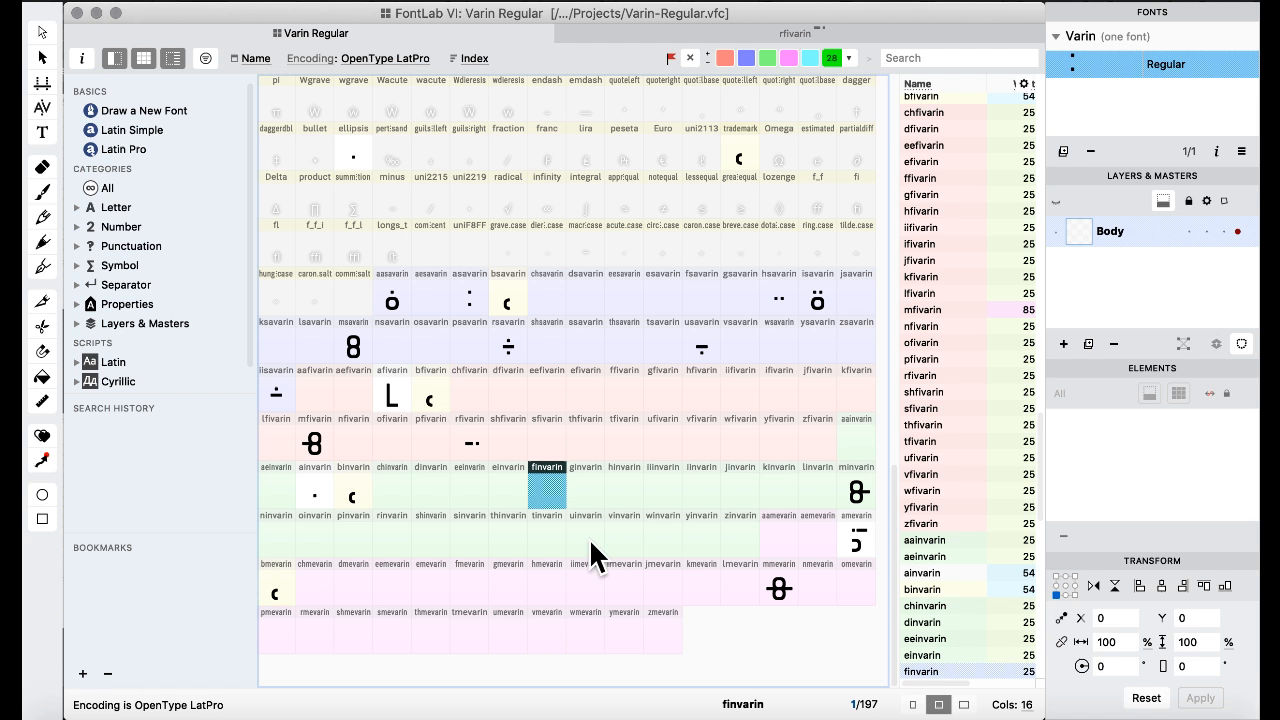
left_click(628, 444)
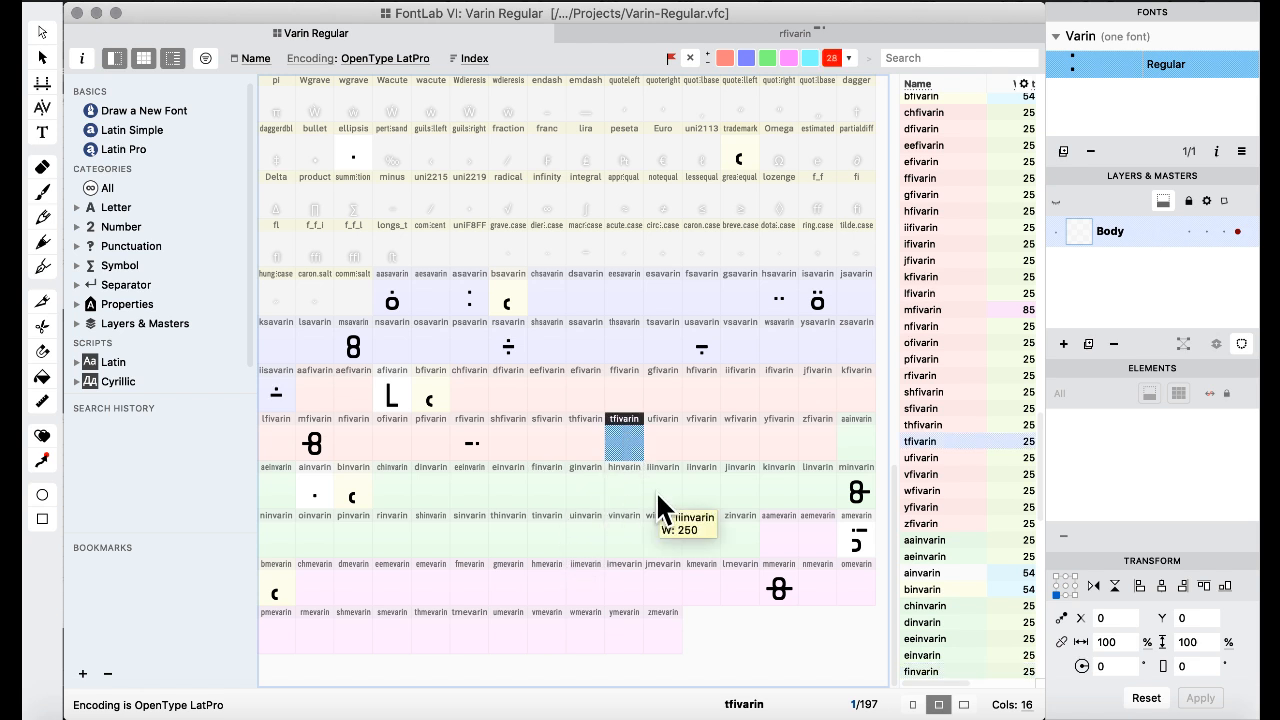
left_click(512, 540)
left_click(390, 535)
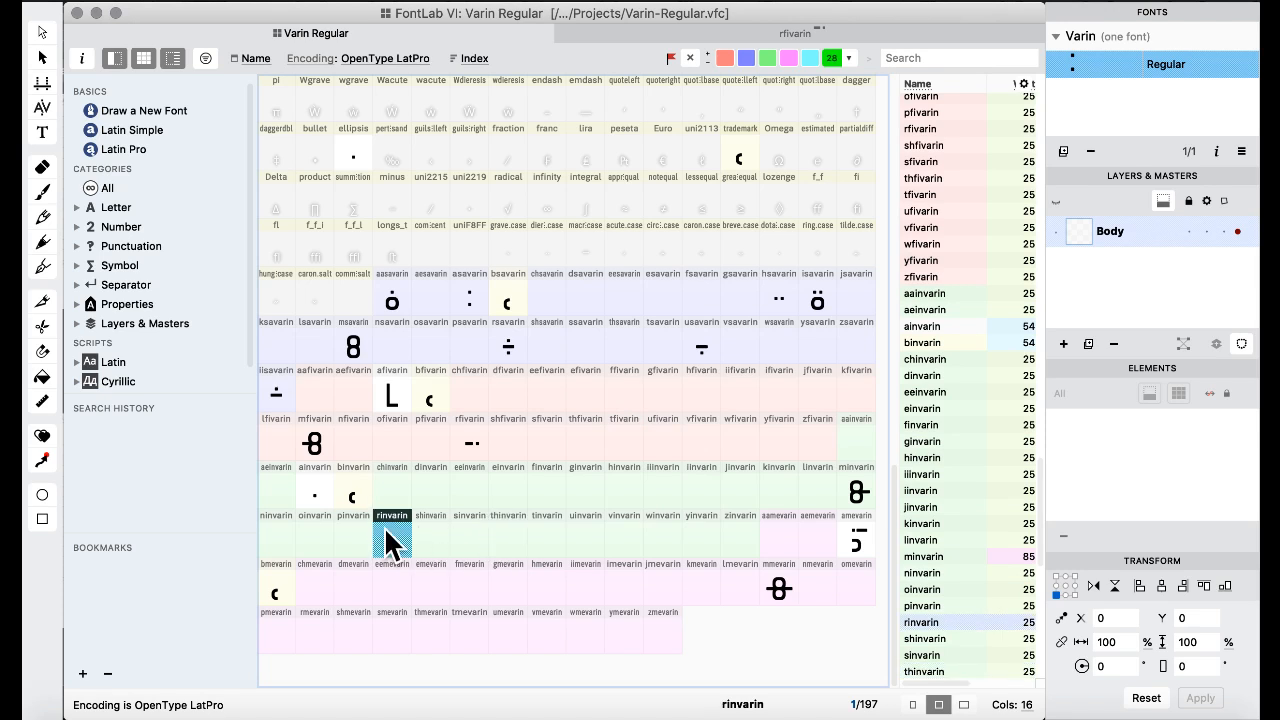
double_click(390, 545)
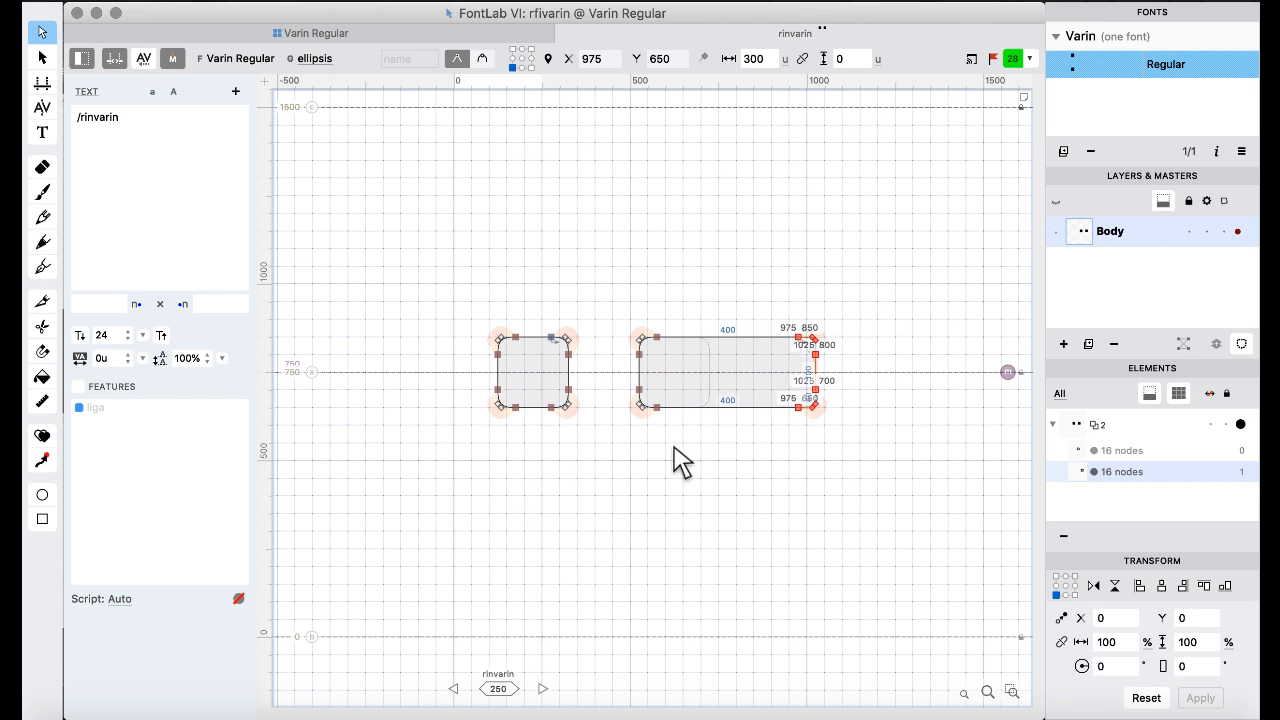
- Lengthen rinvarin's right dot by moving its right-end nodes to X 1225, and select rsavarin back in the font grid
key("super+Right")
key("super+Right")
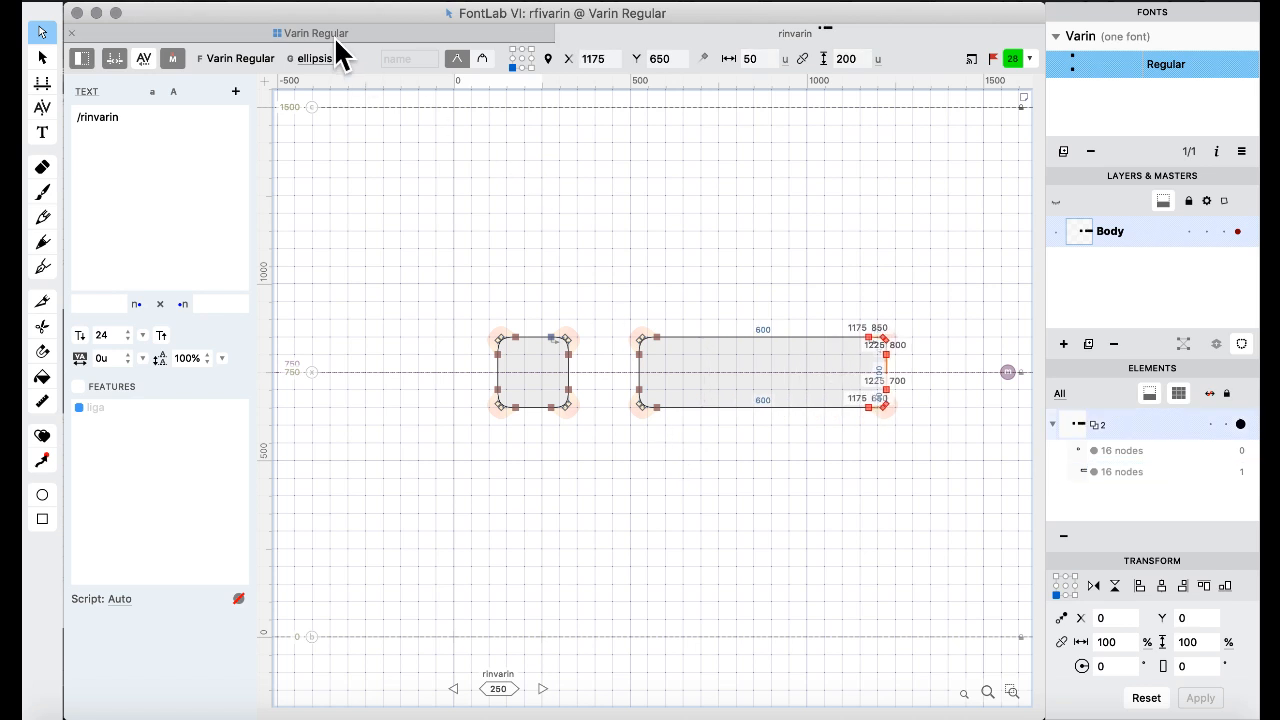
left_click(335, 36)
left_click(512, 337)
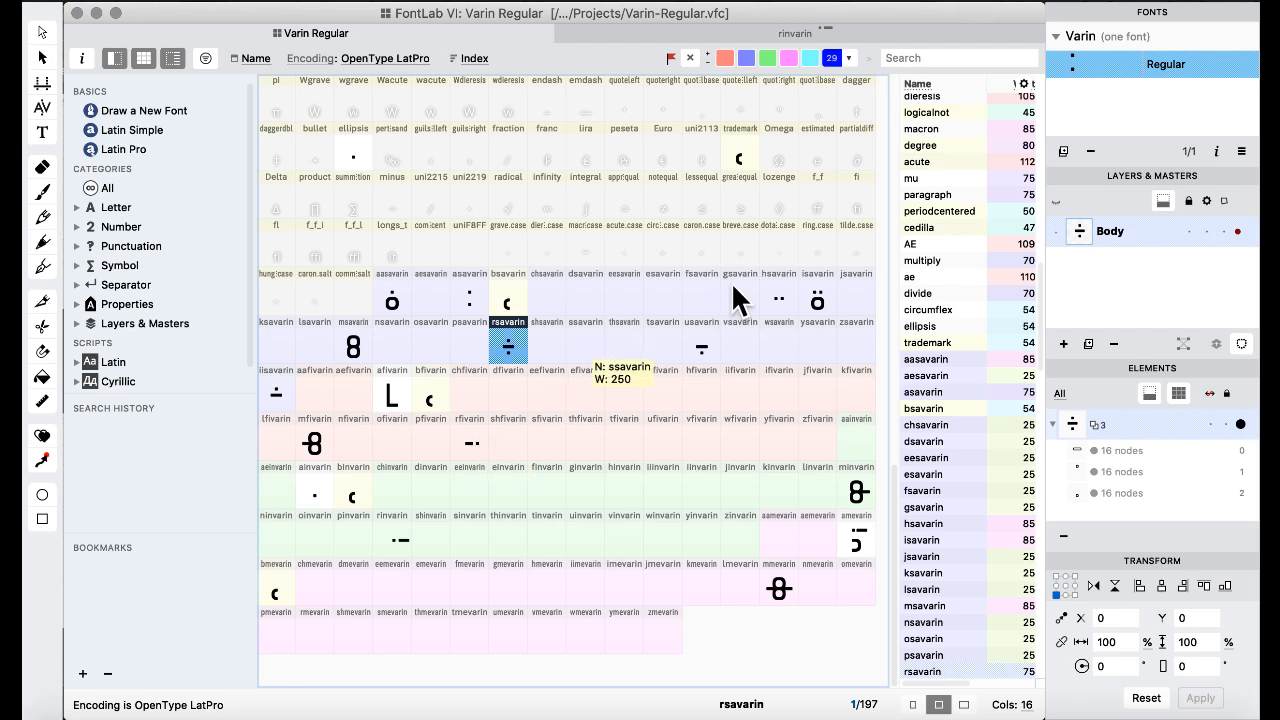
- Copy the bar-and-dot shape from rfivarin into hfivarin and the dot-and-bar shape from rinvarin into hinvarin
left_click(472, 455)
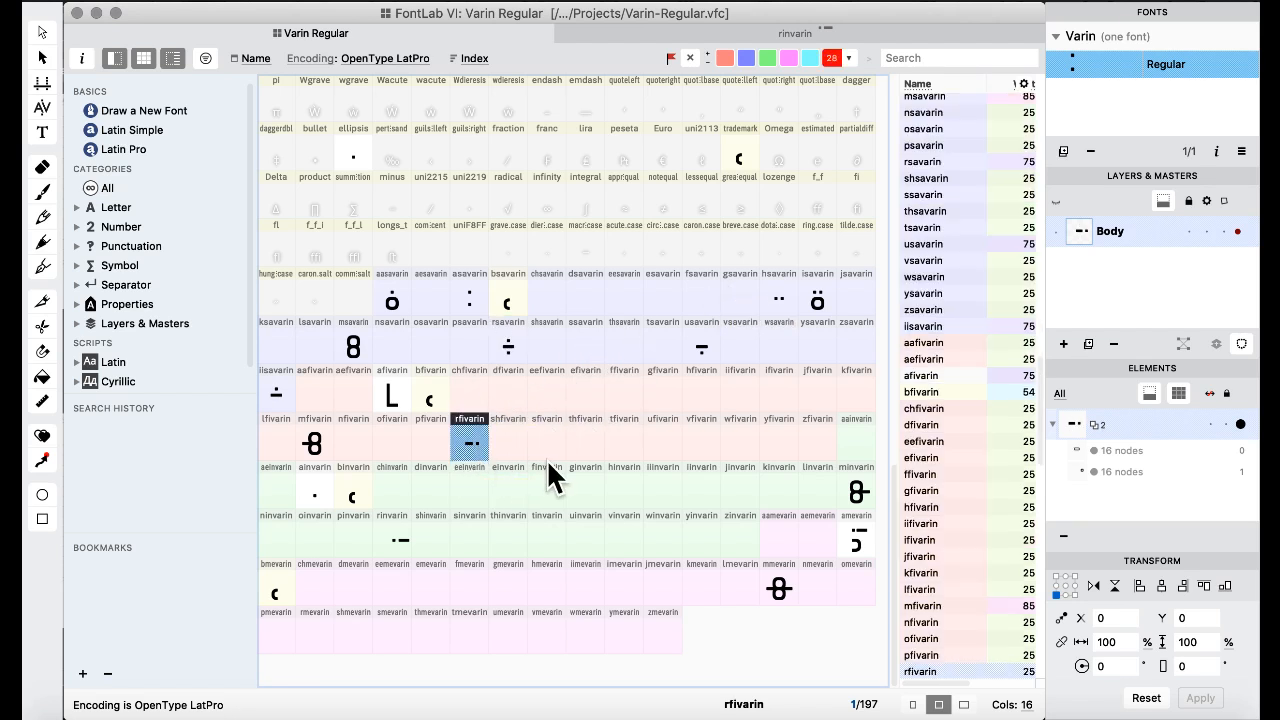
left_click(699, 414)
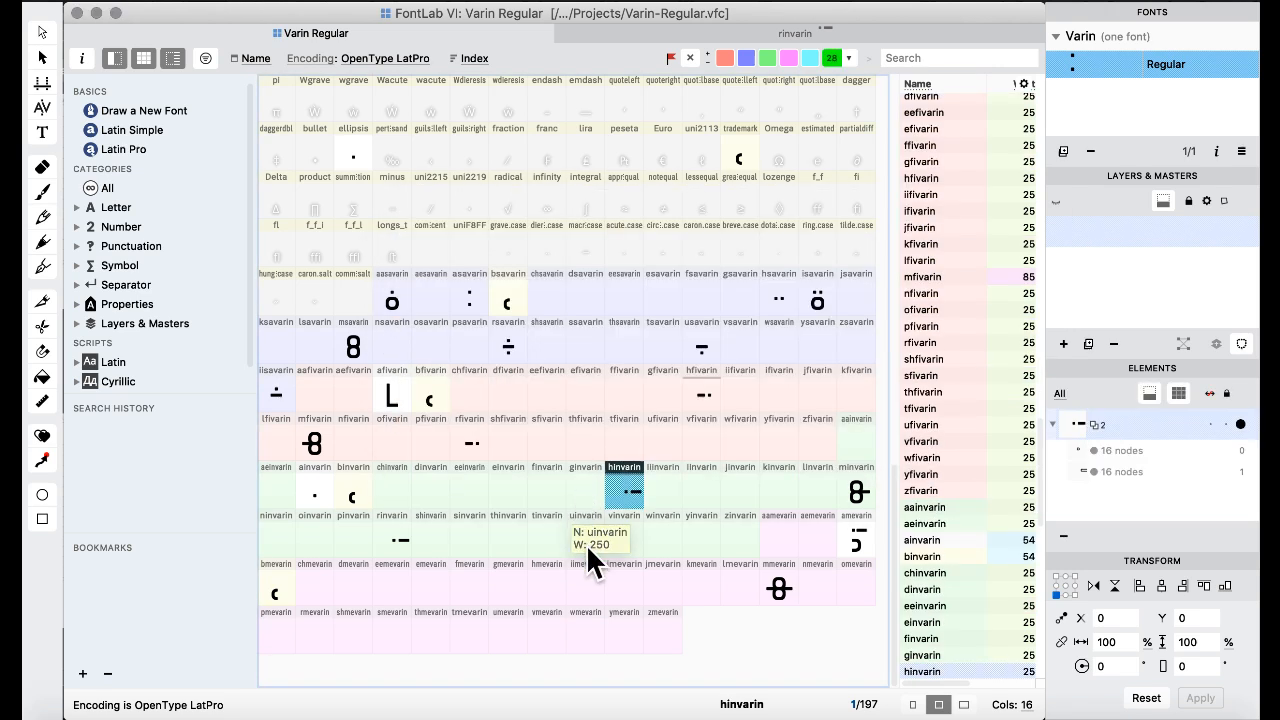
- Open the rfivarin glyph, delete its bar and dot contours, and return to the font grid
left_click(466, 452)
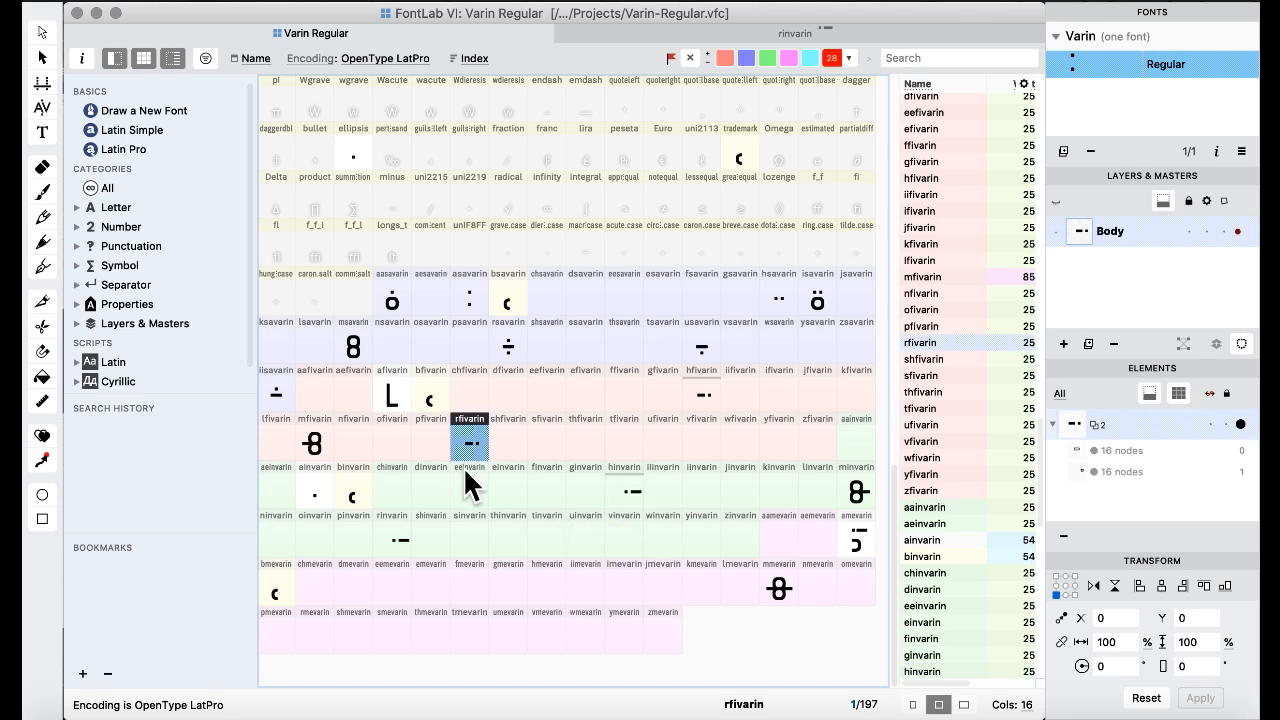
double_click(468, 448)
key("BackSpace")
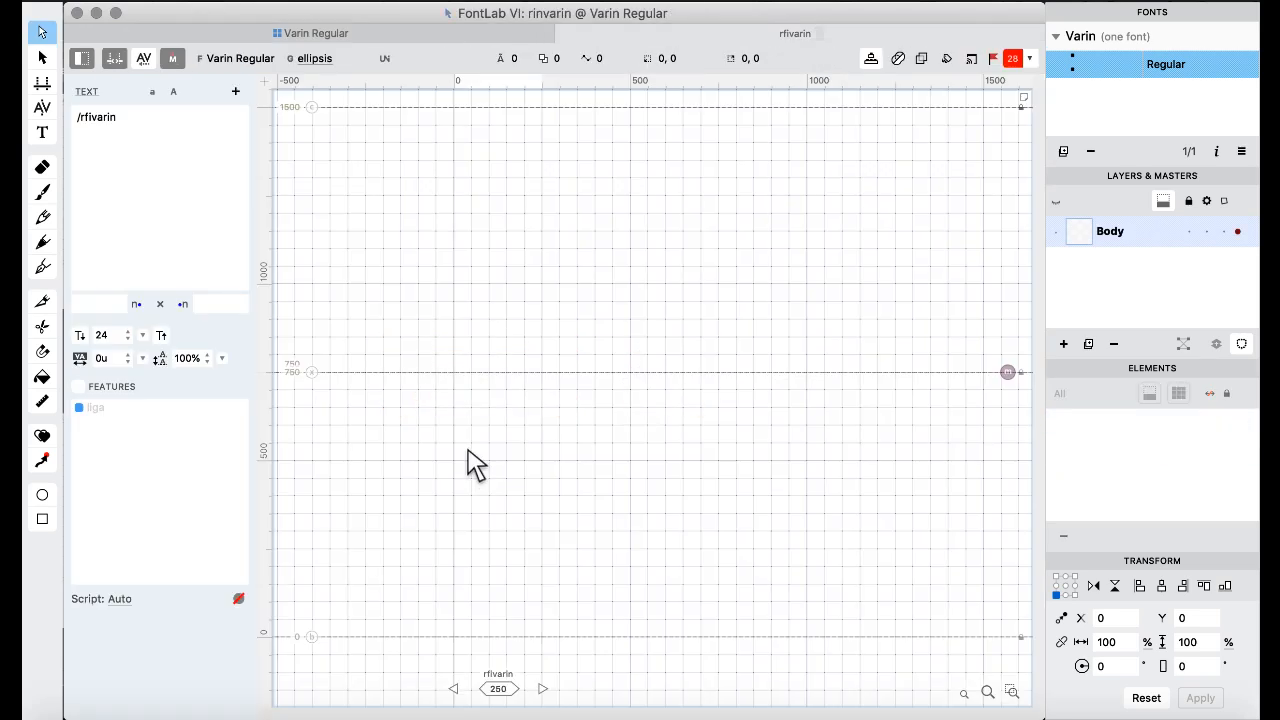
left_click(314, 34)
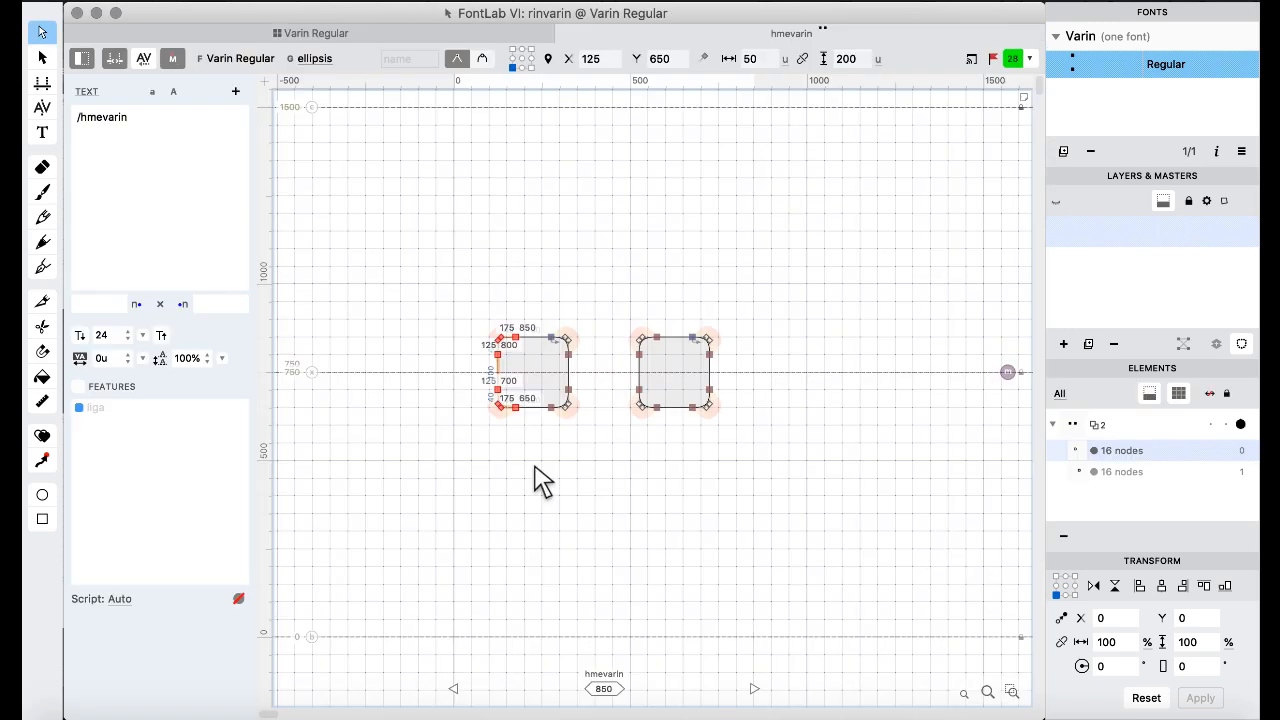
- Extend hmevarin's left dot leftward to X -175 and its right dot rightward to X 1125, and return to the font grid
left_click_drag(737, 281, 672, 513)
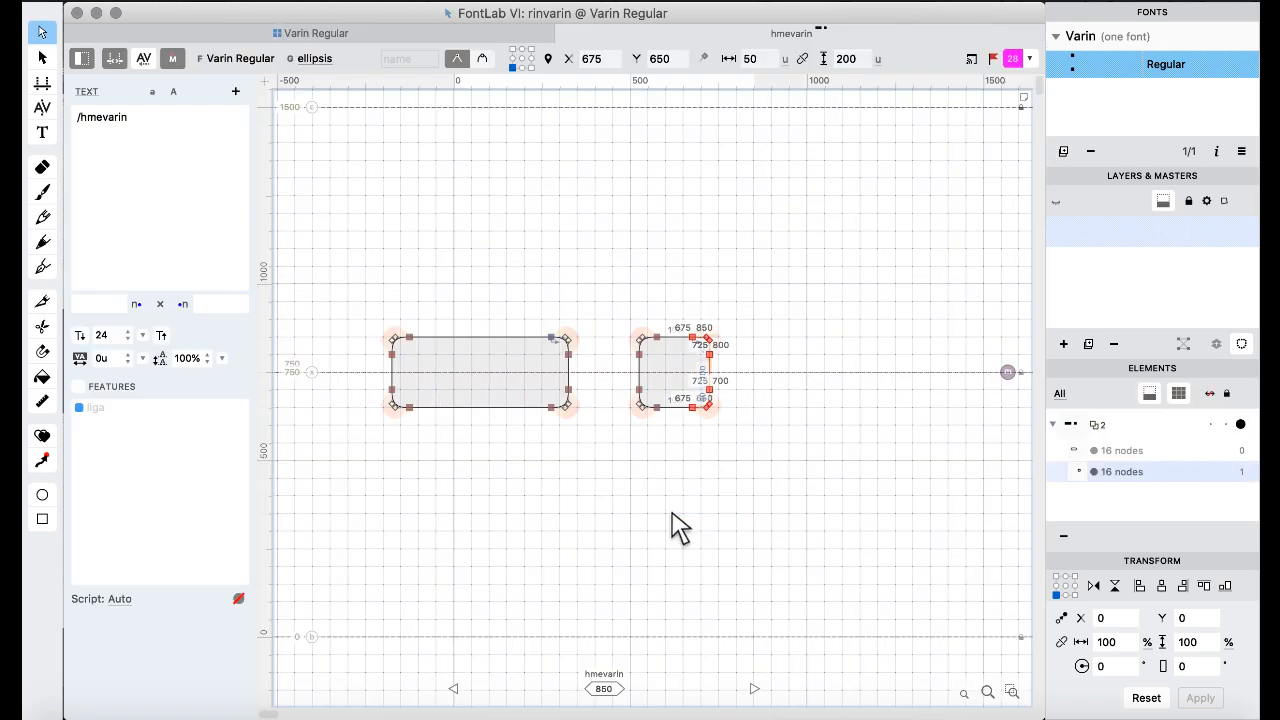
key("super+Right")
key("super+Right")
key("super+Right")
key("super+Right")
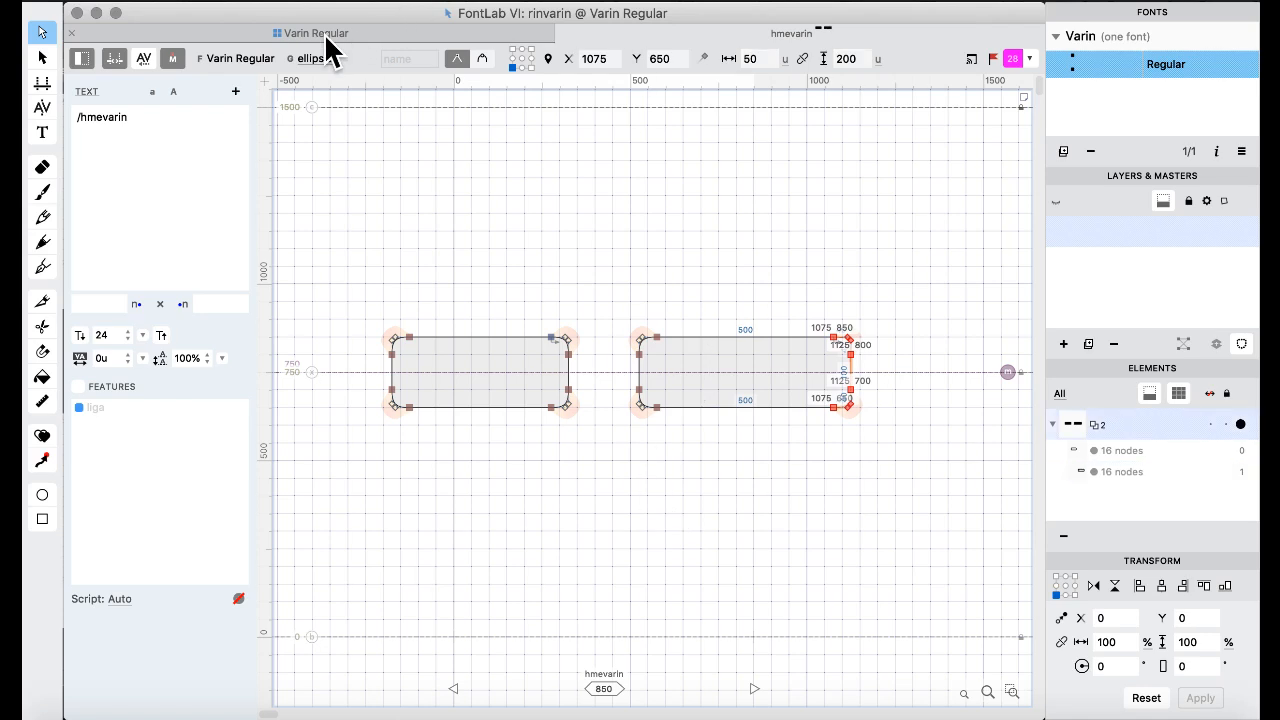
left_click(318, 33)
- Switch to Varin alphabet.pdf and examine the letterforms on the second page, from the m row to the l row
left_click(655, 402)
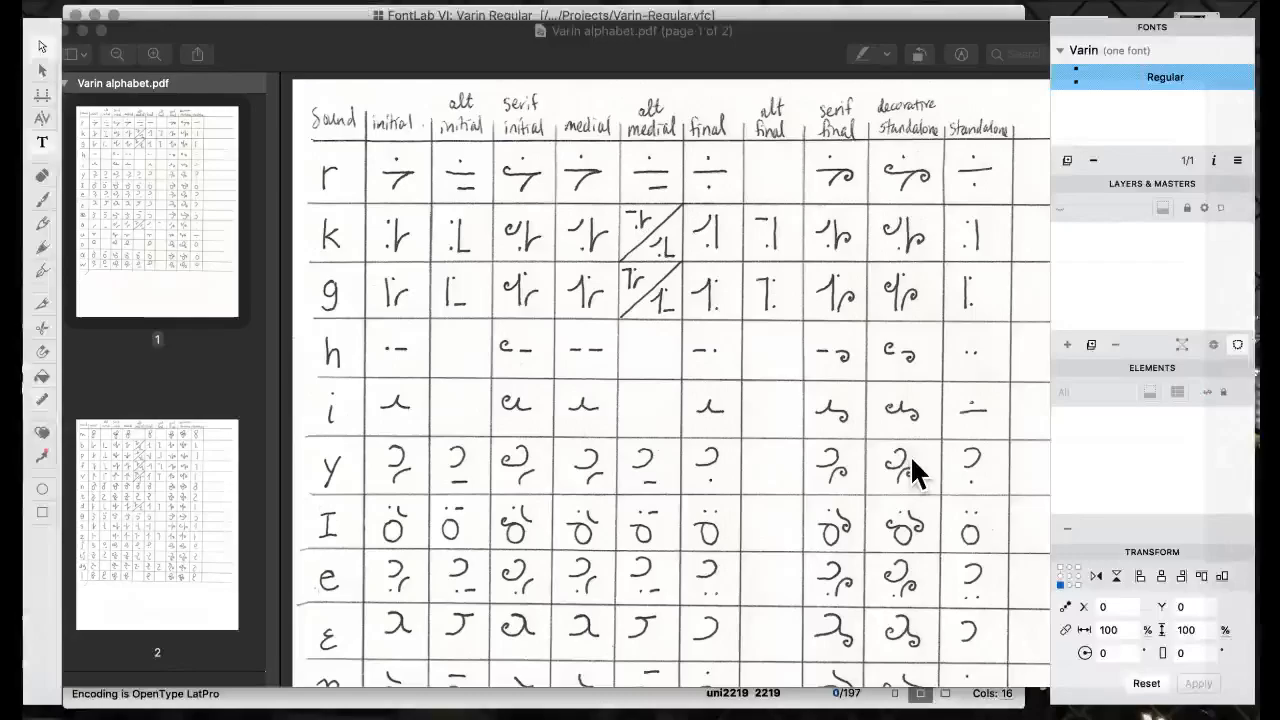
scroll(569, 342, "down", 15)
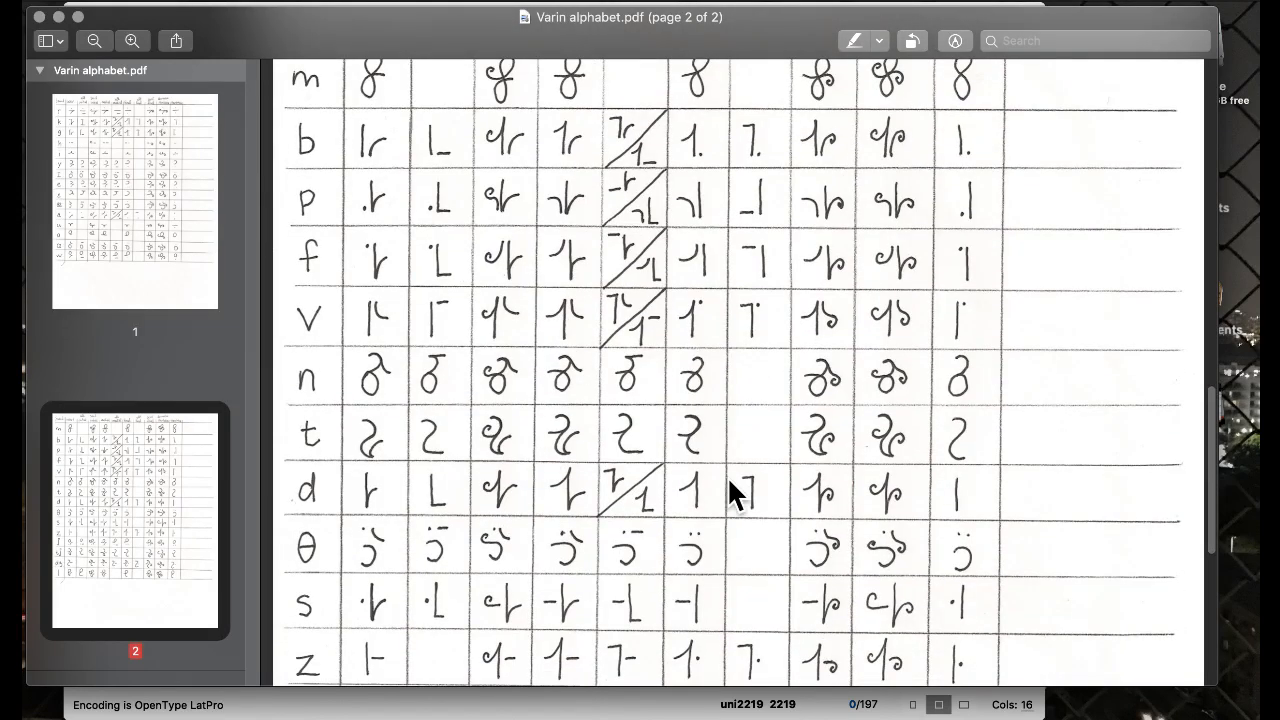
scroll(503, 472, "up", 3)
scroll(503, 472, "down", 1)
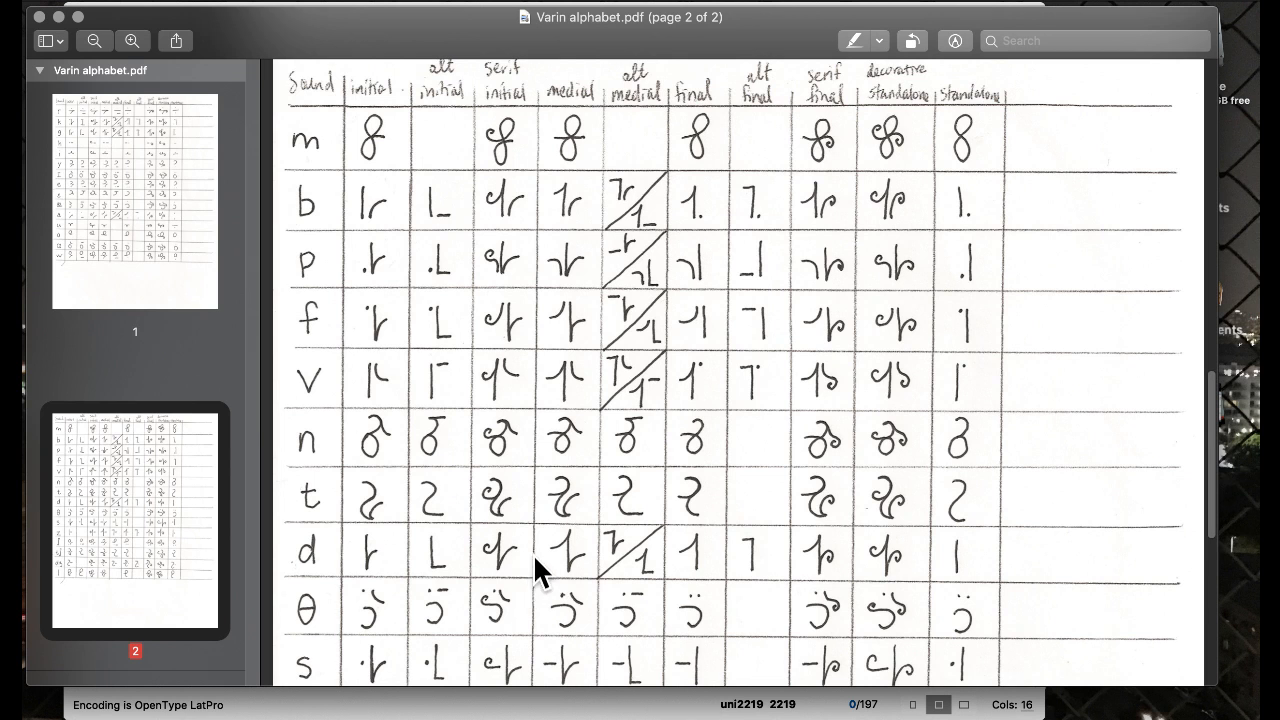
scroll(507, 475, "down", 3)
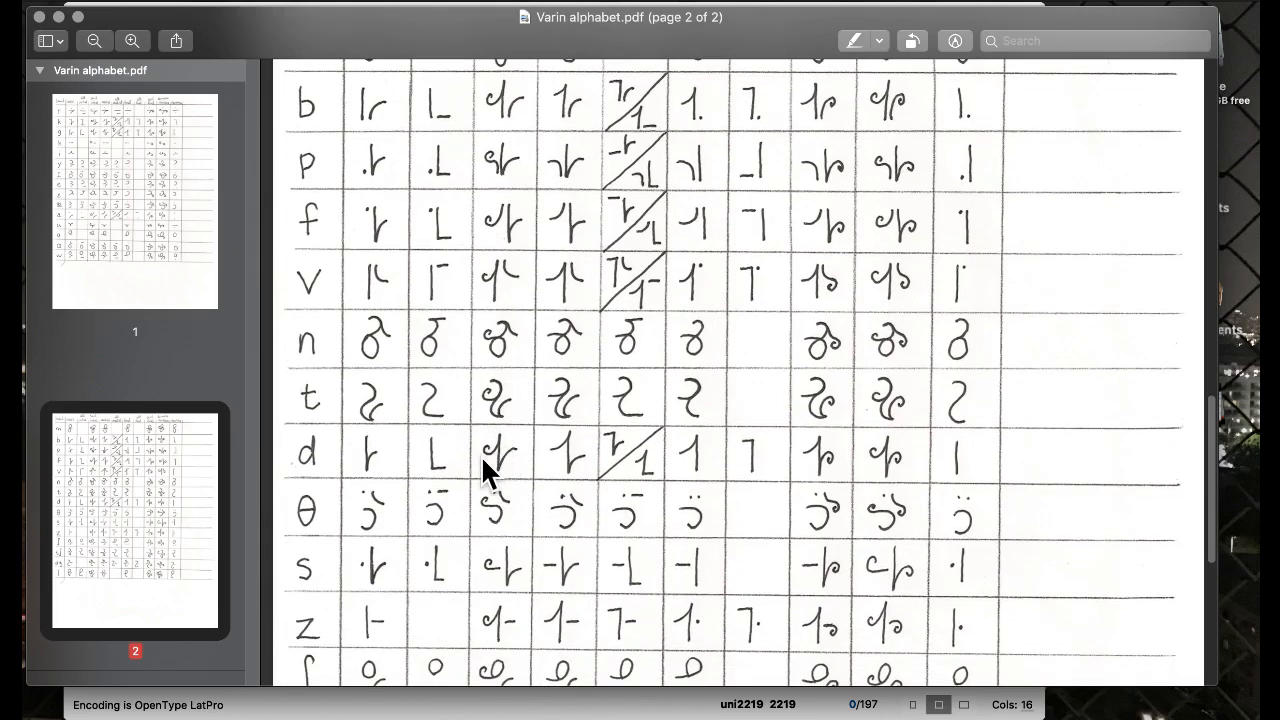
scroll(481, 455, "up", 10)
scroll(460, 440, "down", 1)
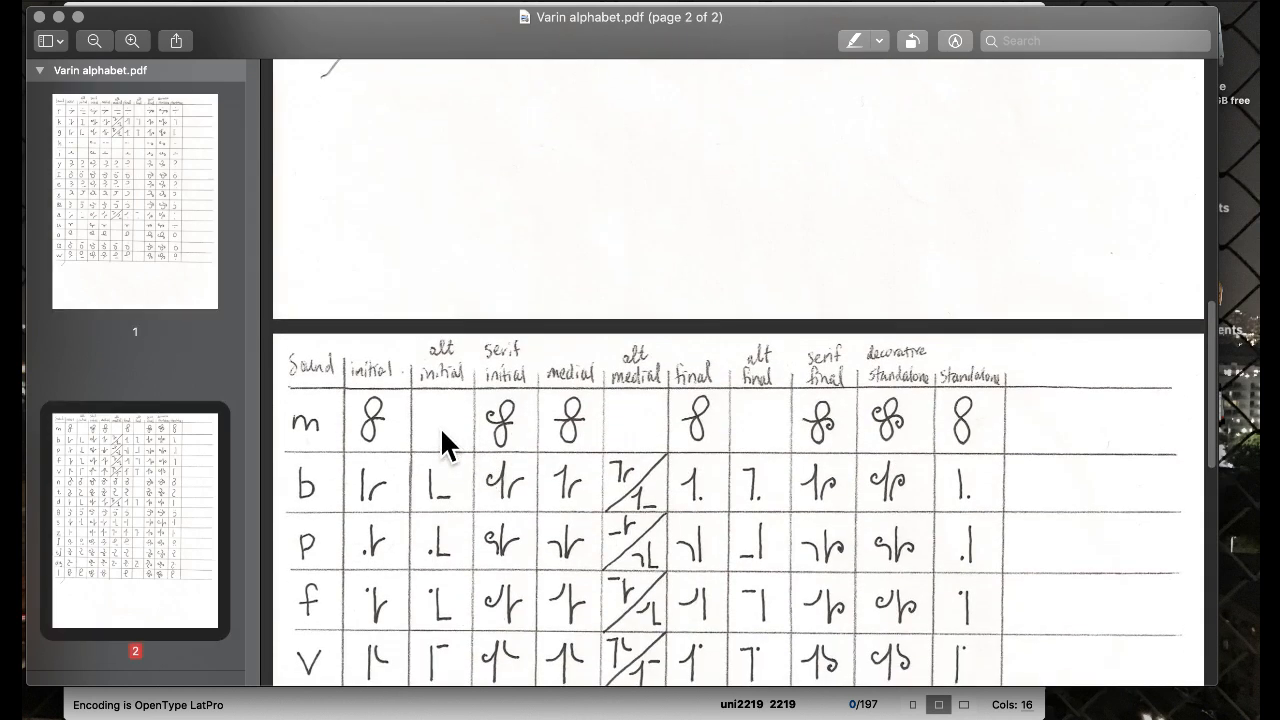
scroll(674, 376, "down", 6)
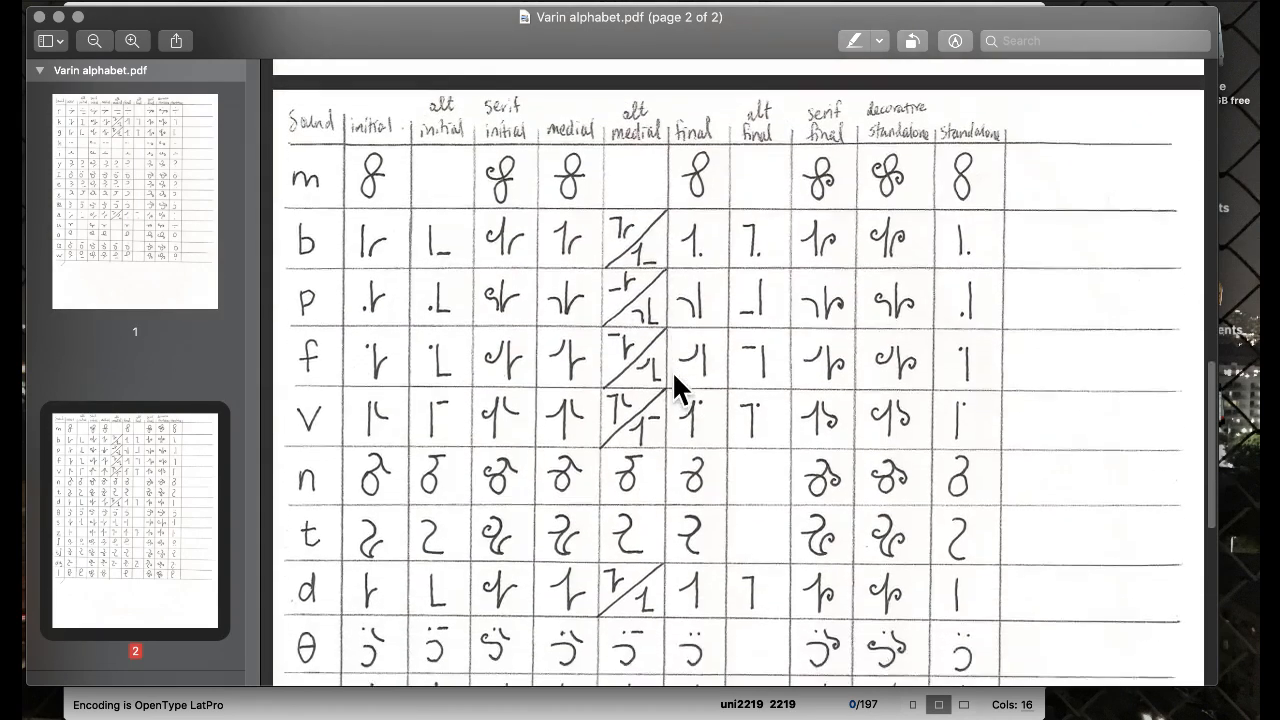
scroll(674, 378, "down", 2)
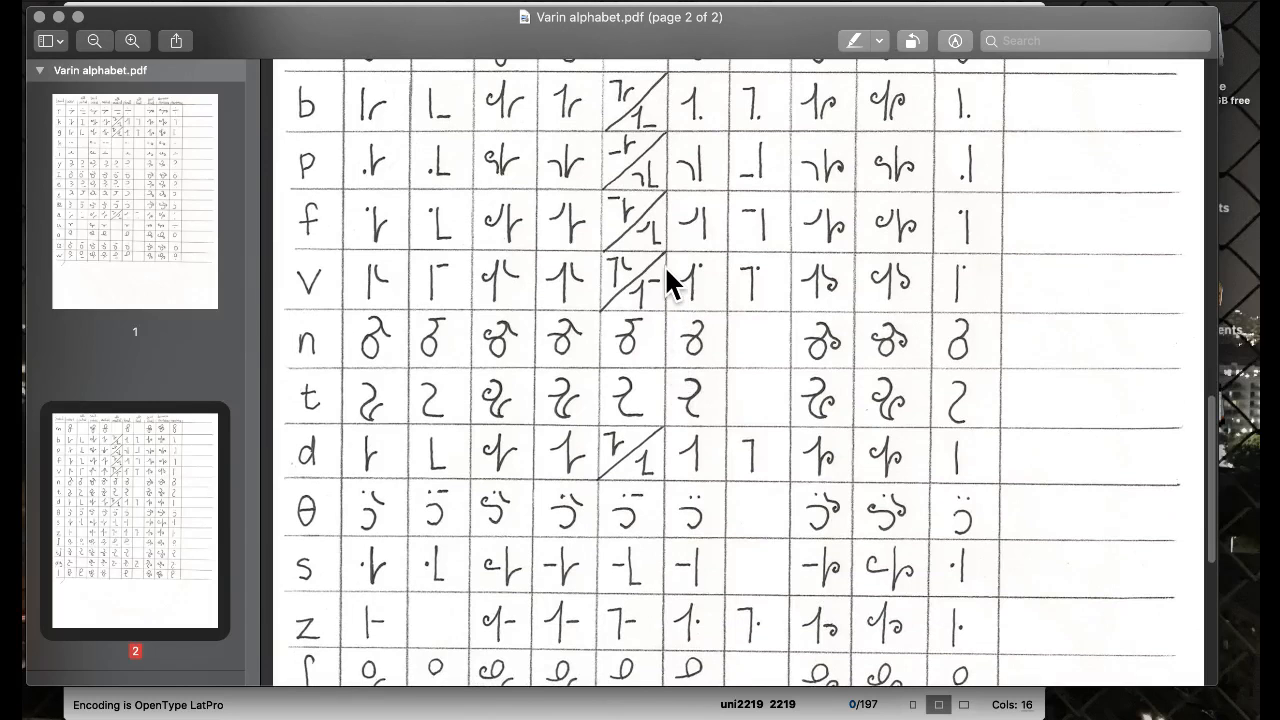
scroll(664, 265, "up", 4)
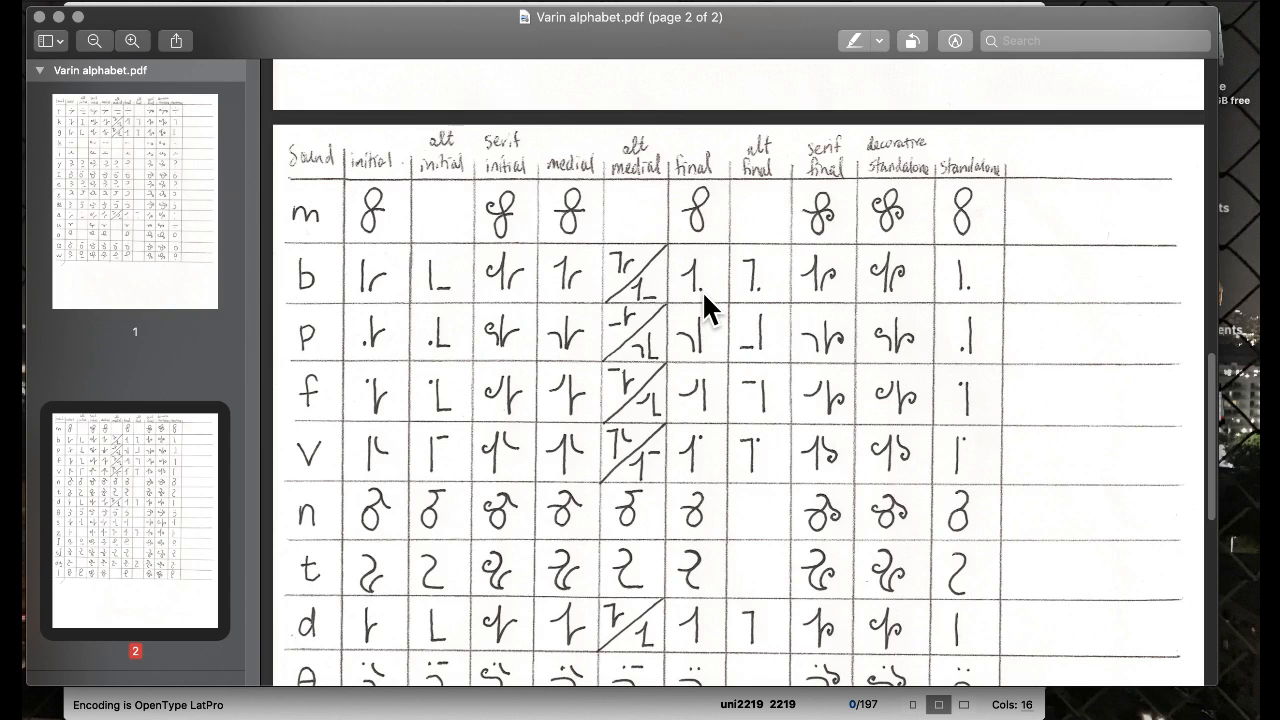
scroll(703, 293, "down", 3)
scroll(702, 290, "down", 2)
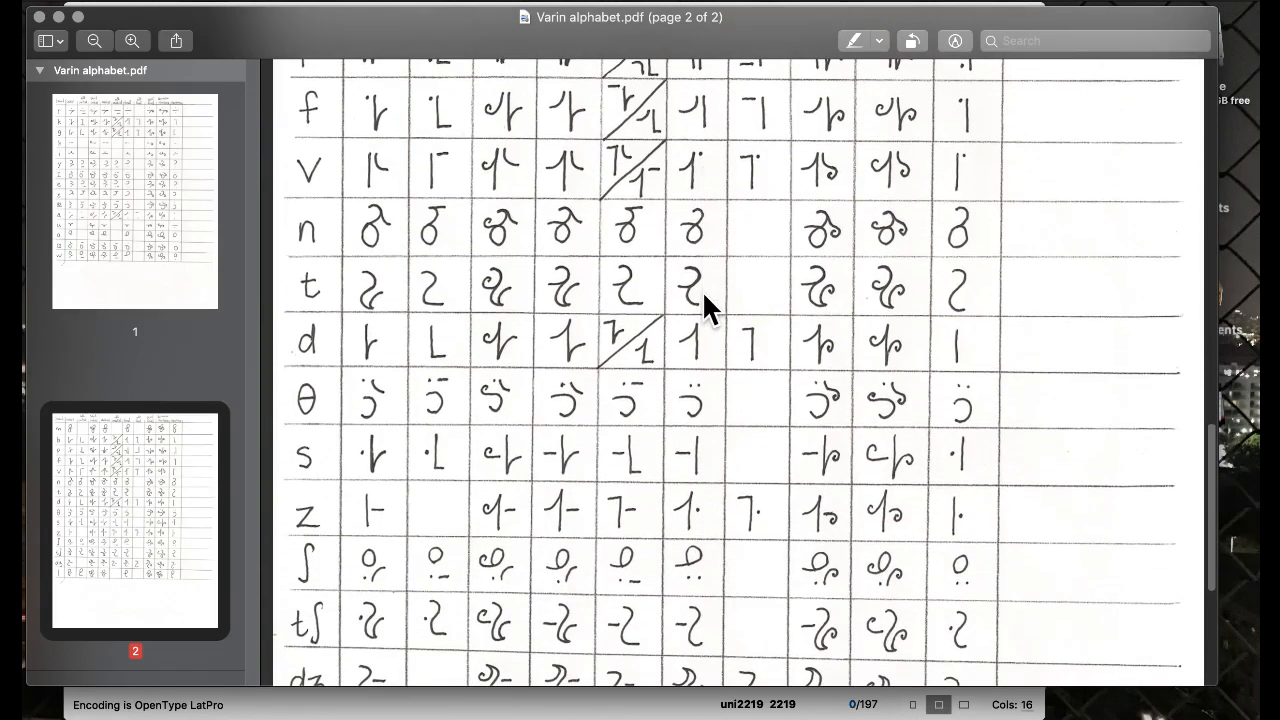
scroll(702, 290, "down", 2)
scroll(702, 290, "up", 1)
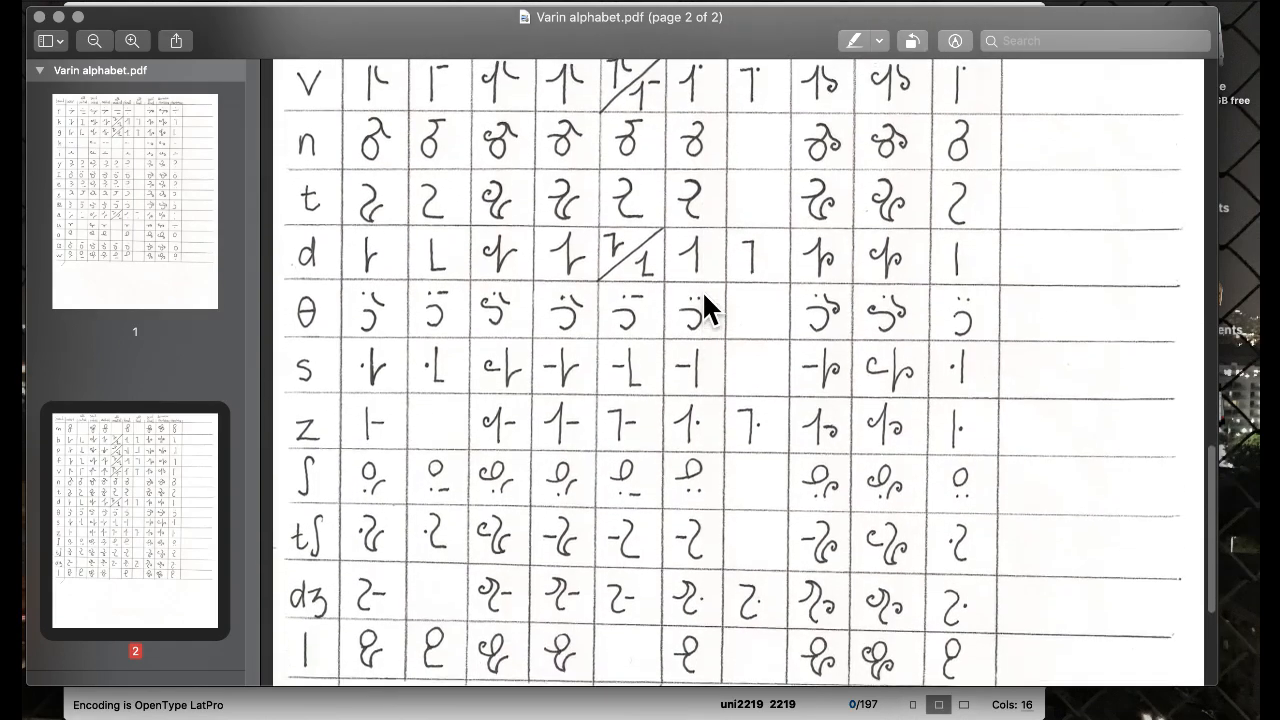
scroll(702, 290, "down", 2)
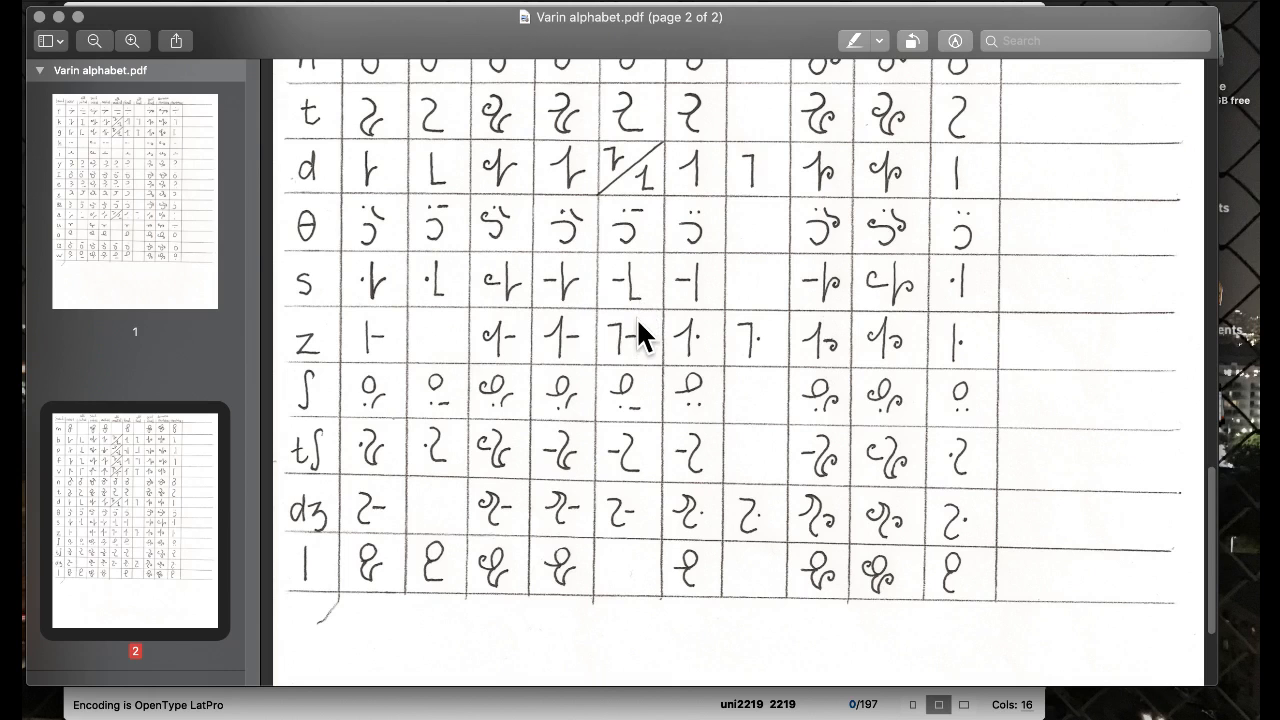
- Go back to the chart's first page and study the positional forms from the r row to the w row
scroll(636, 317, "up", 8)
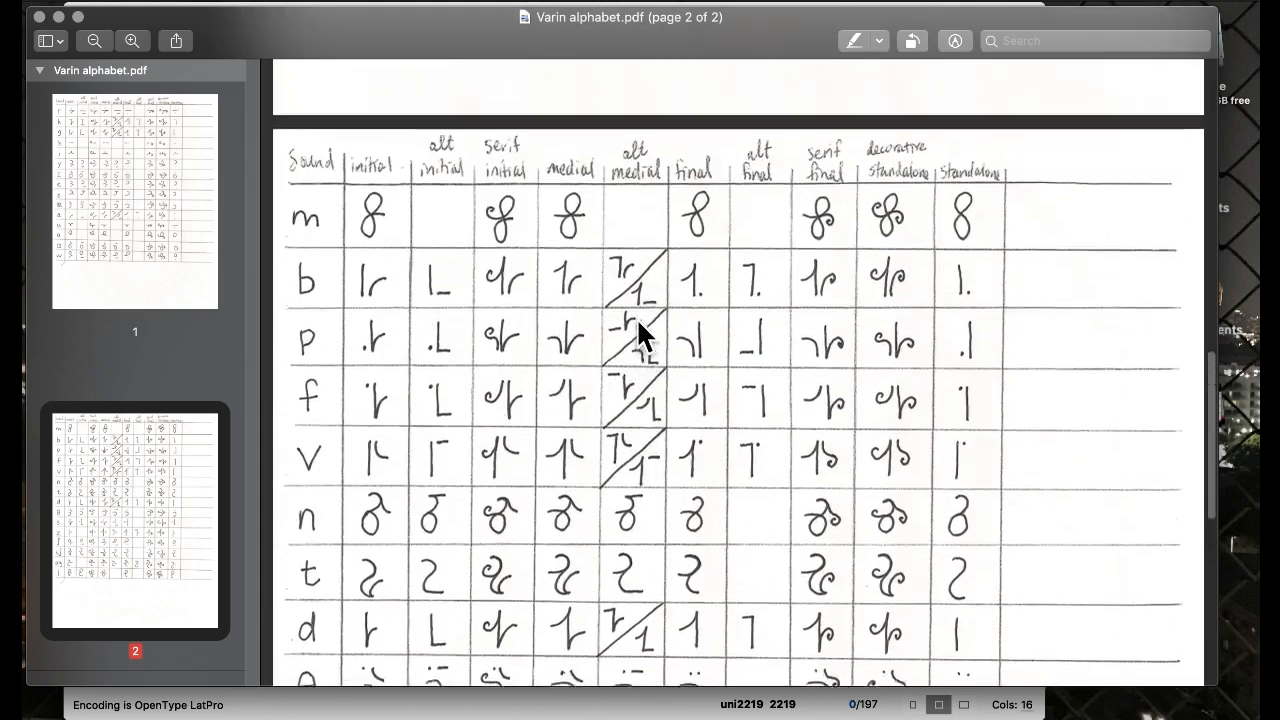
scroll(636, 317, "up", 10)
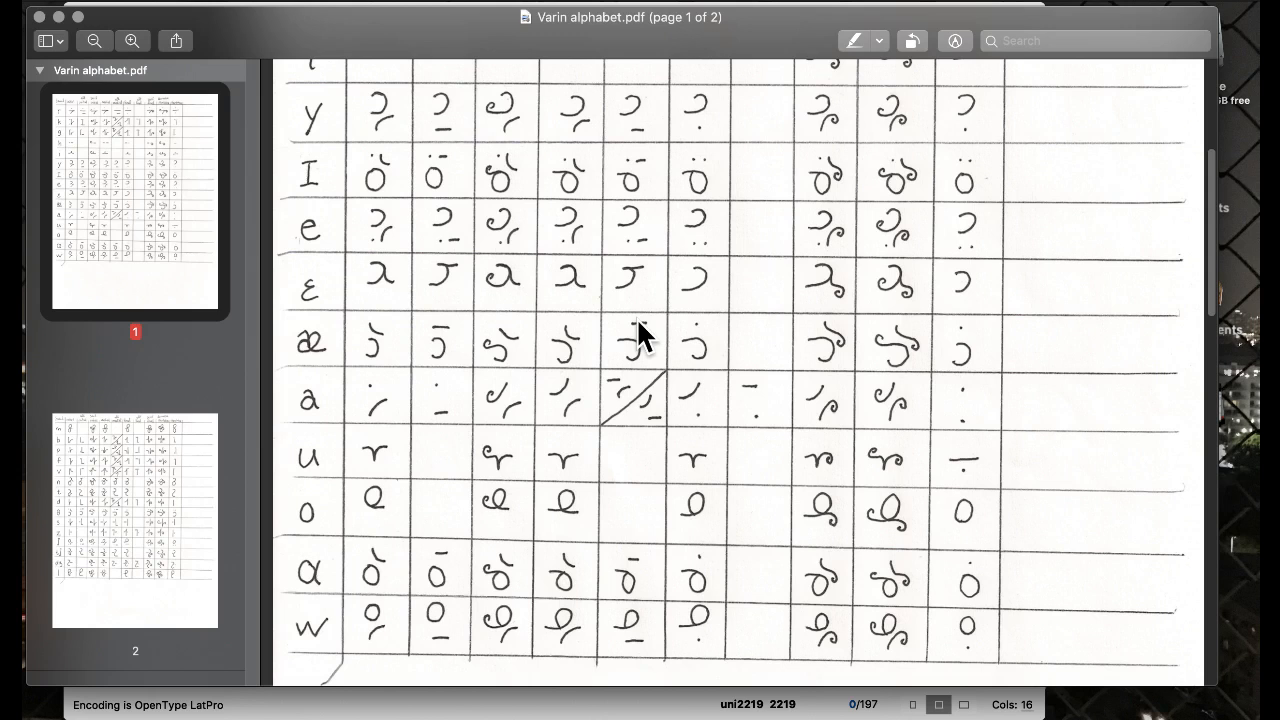
scroll(637, 320, "up", 5)
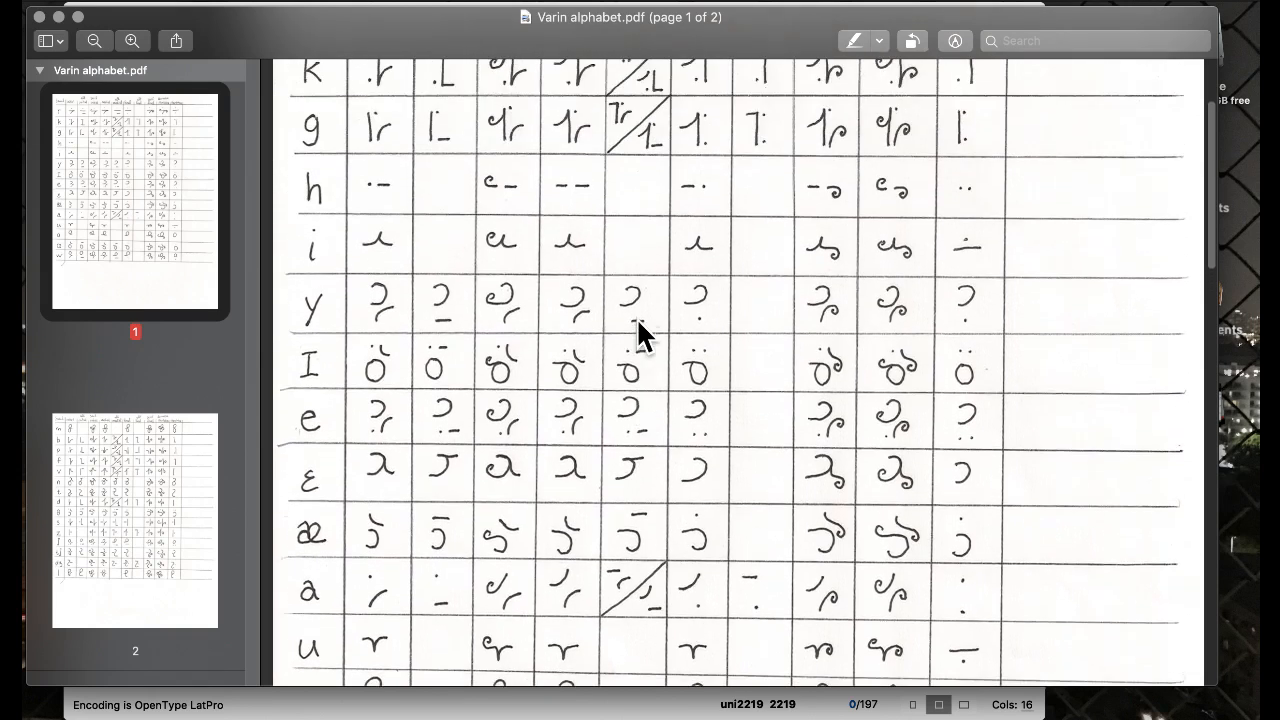
scroll(636, 317, "up", 3)
scroll(636, 317, "down", 5)
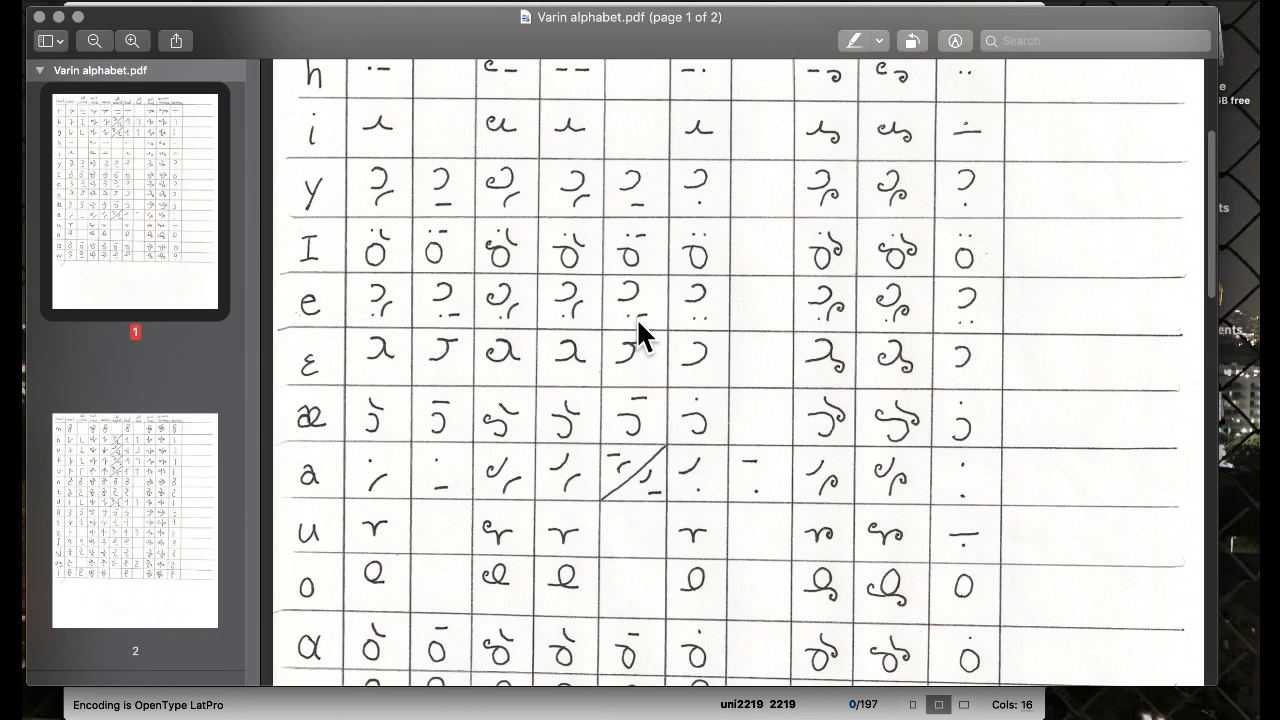
scroll(636, 317, "up", 5)
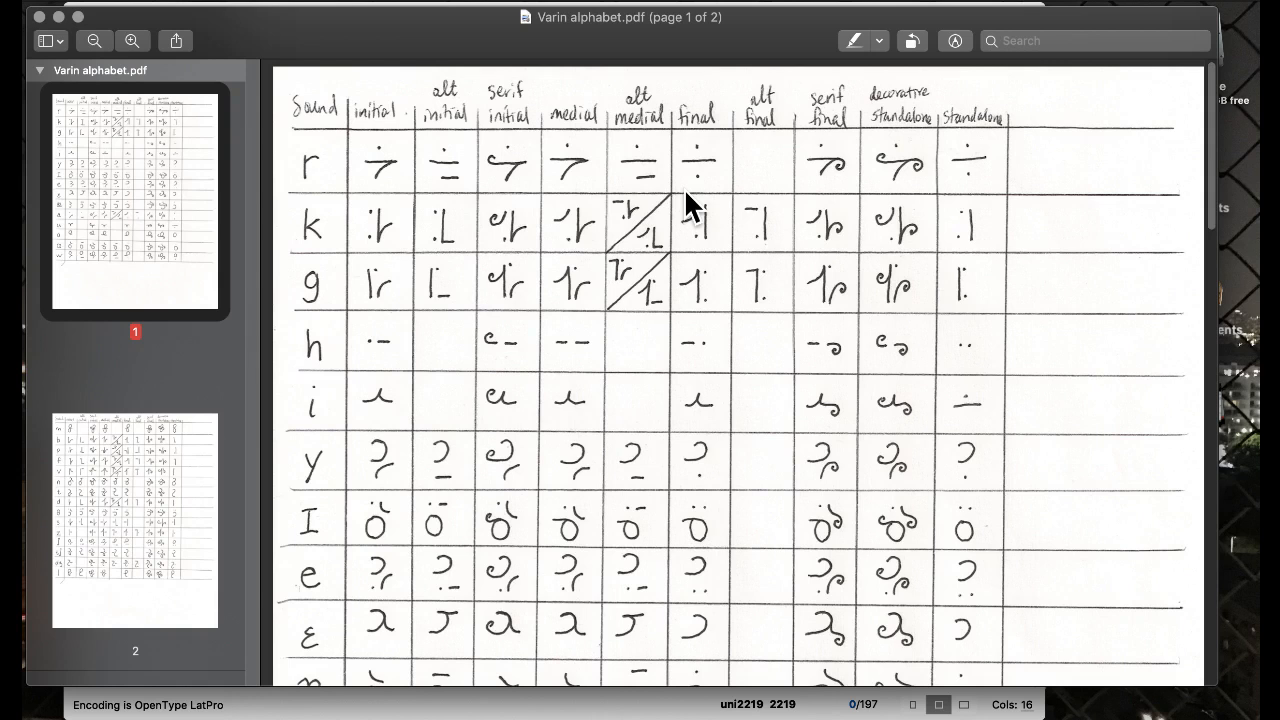
scroll(577, 281, "down", 2)
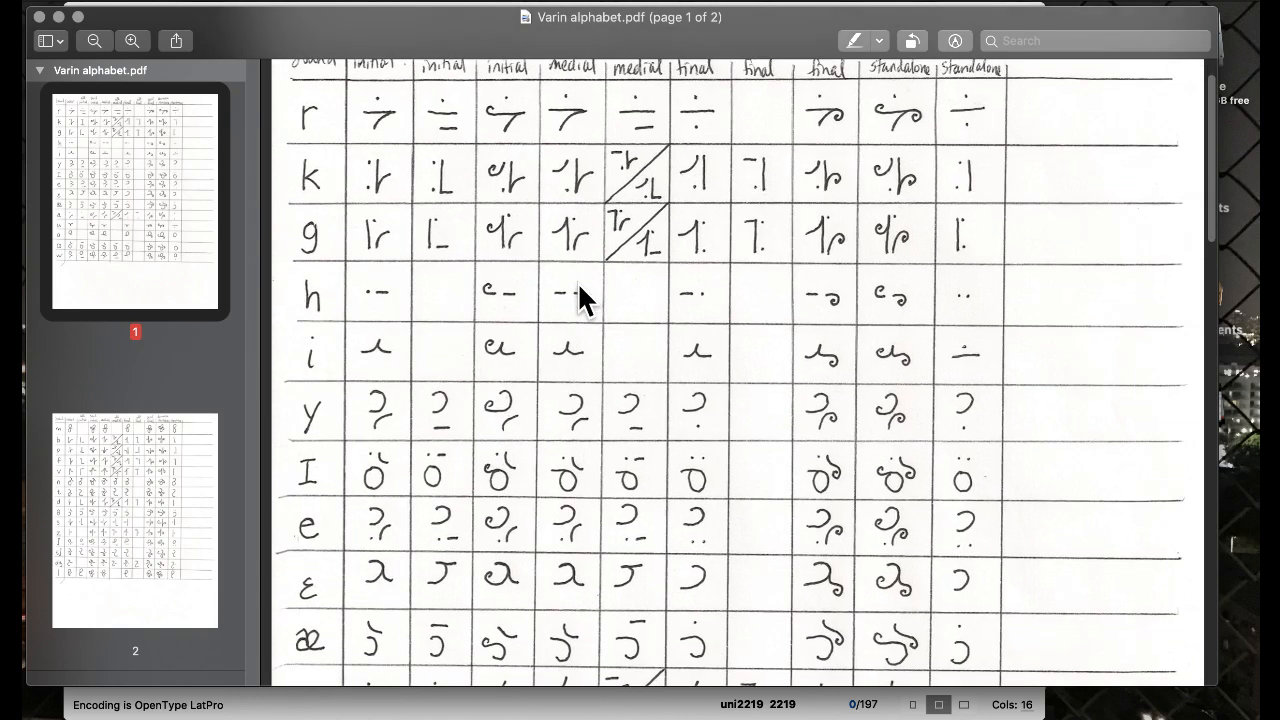
scroll(577, 281, "down", 10)
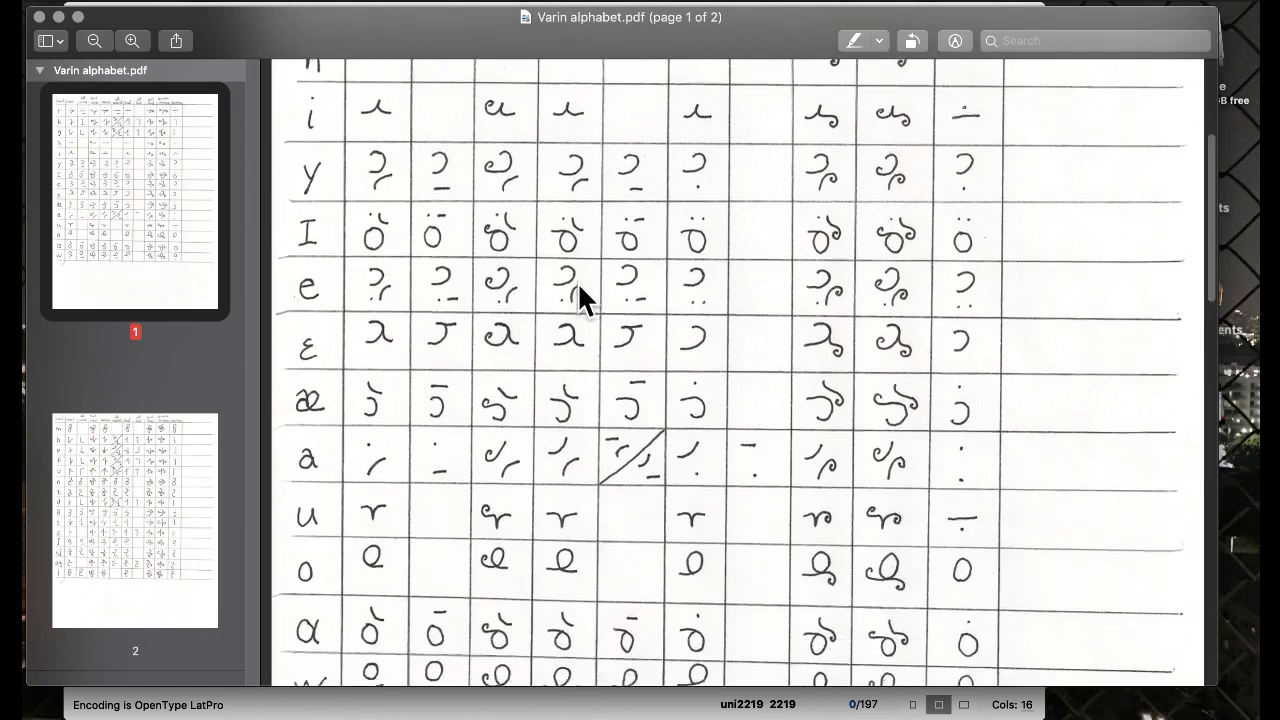
scroll(577, 281, "down", 2)
scroll(577, 281, "up", 5)
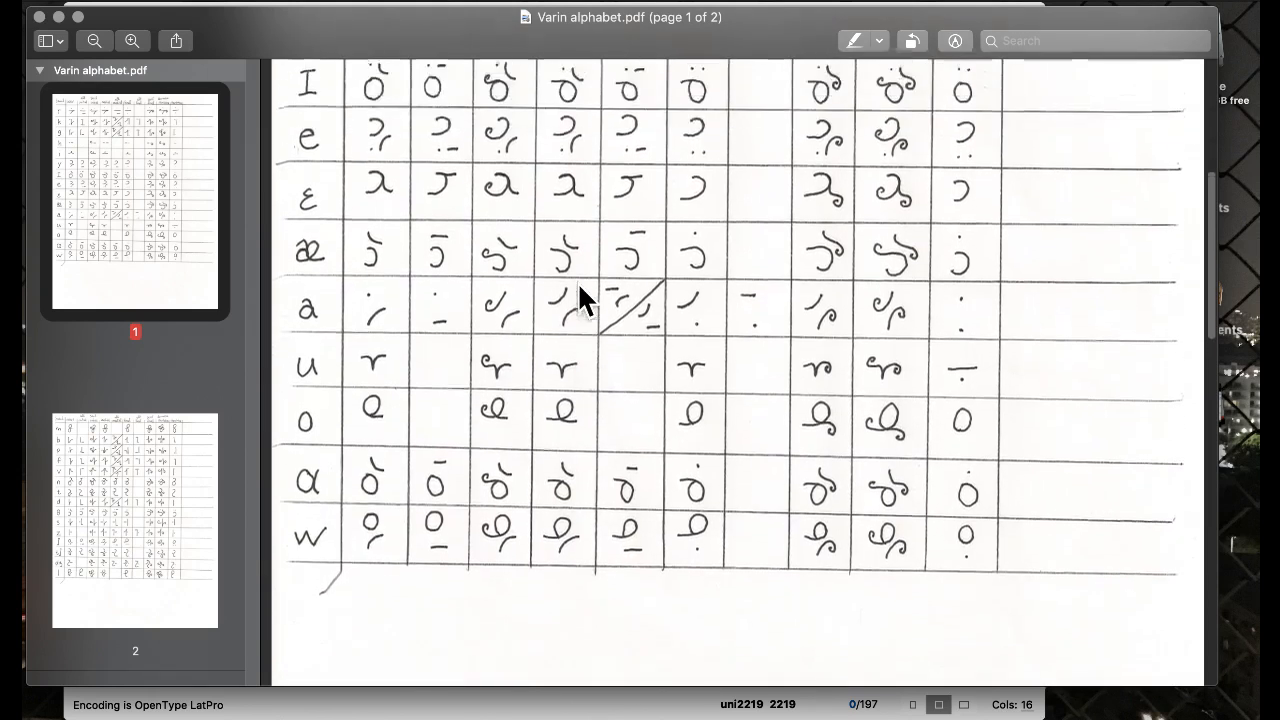
scroll(578, 362, "down", 1)
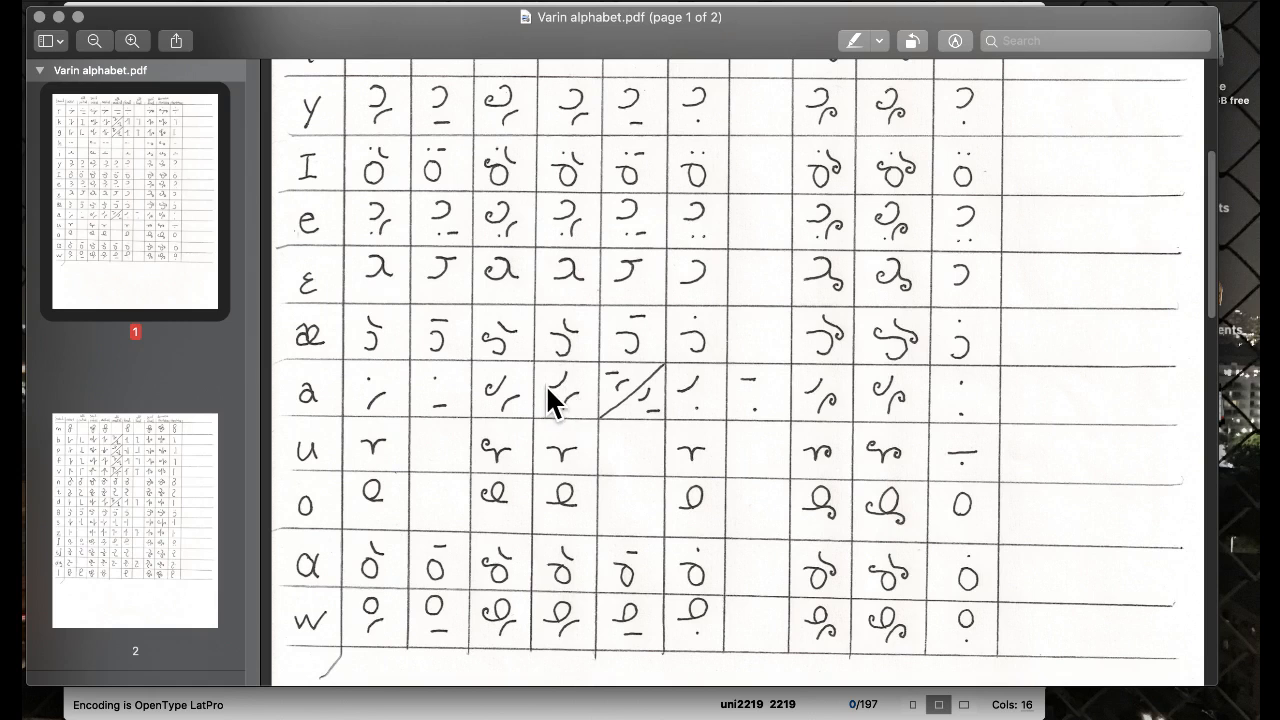
scroll(594, 400, "up", 8)
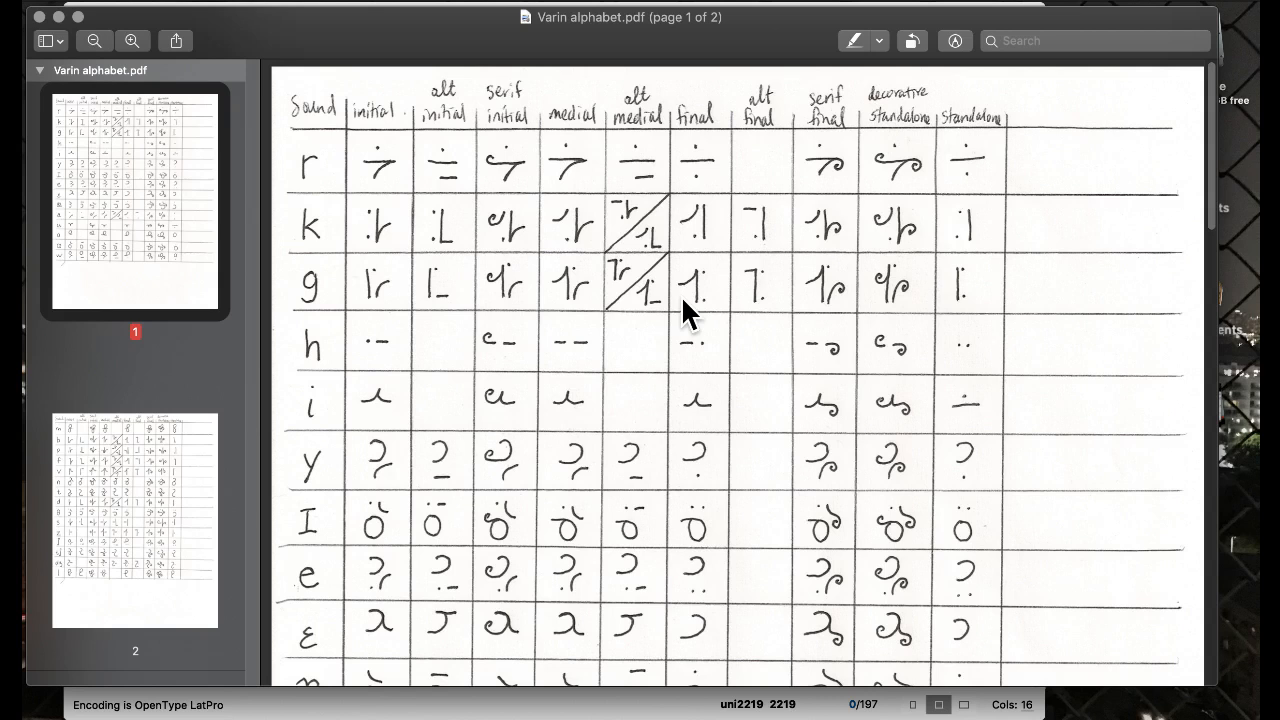
scroll(453, 265, "down", 2)
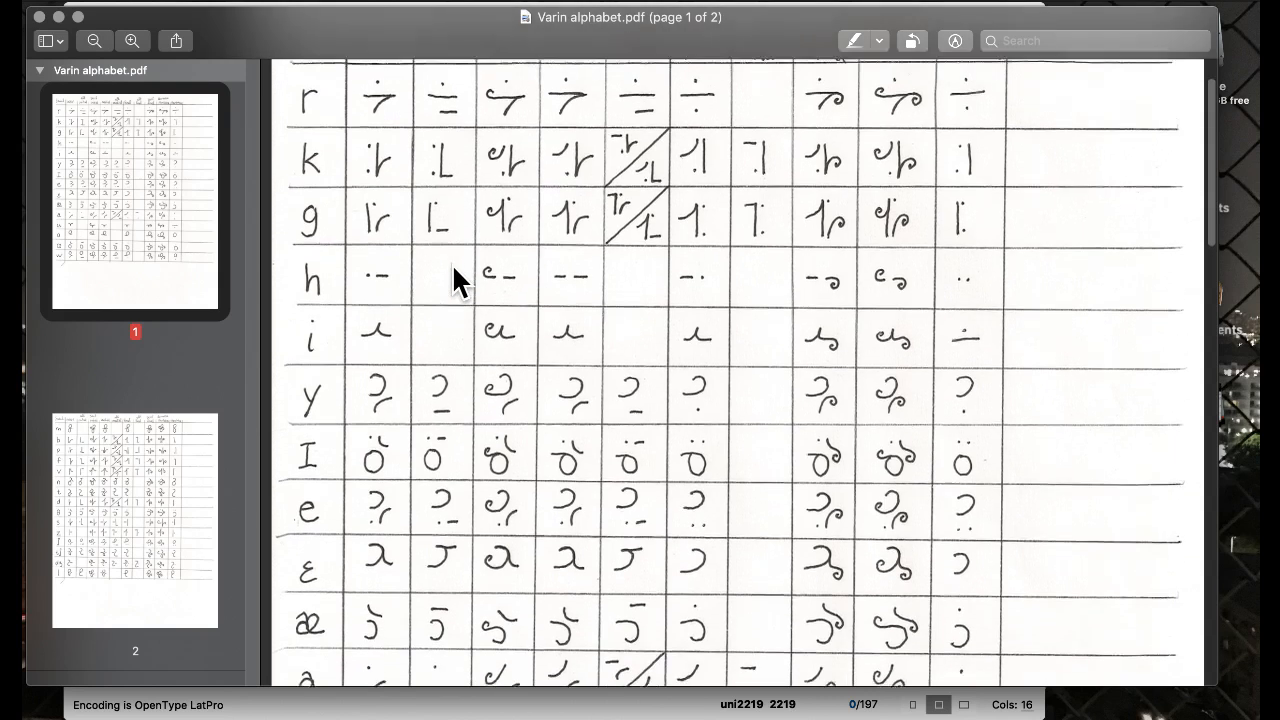
scroll(453, 265, "up", 2)
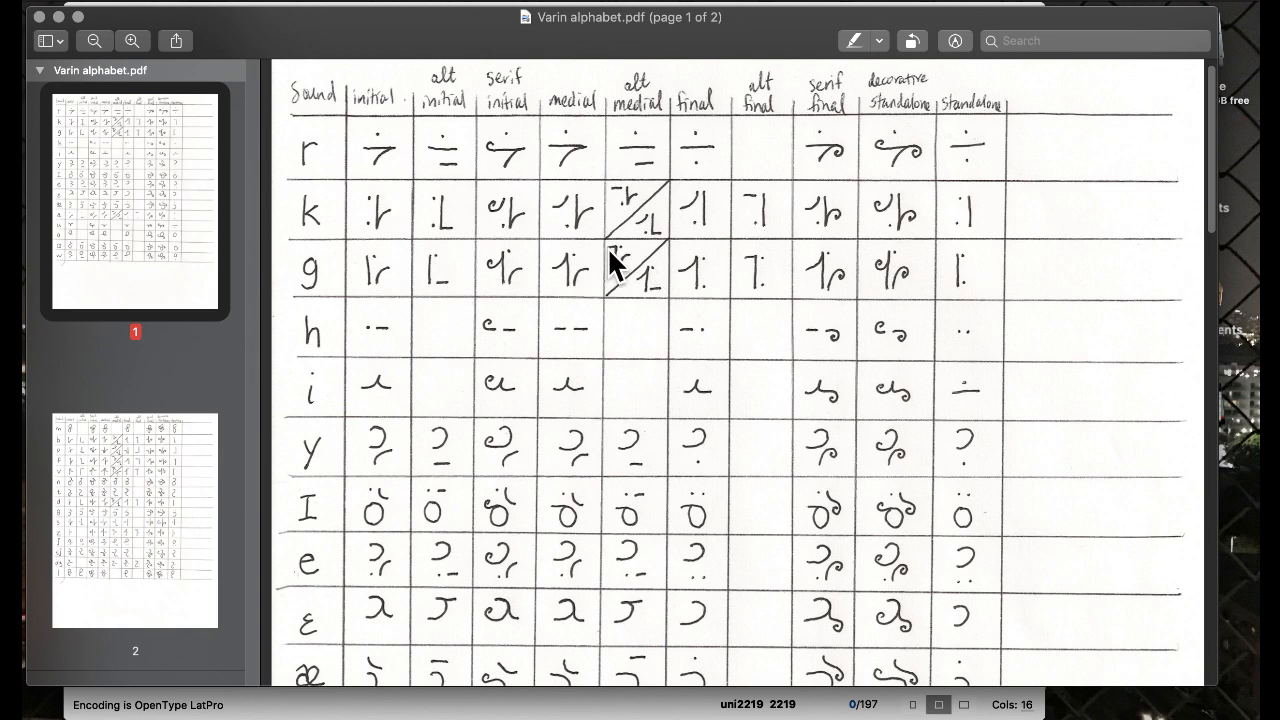
- Review the vowel rows on the first page again and move on to the start of the second page
scroll(626, 248, "down", 10)
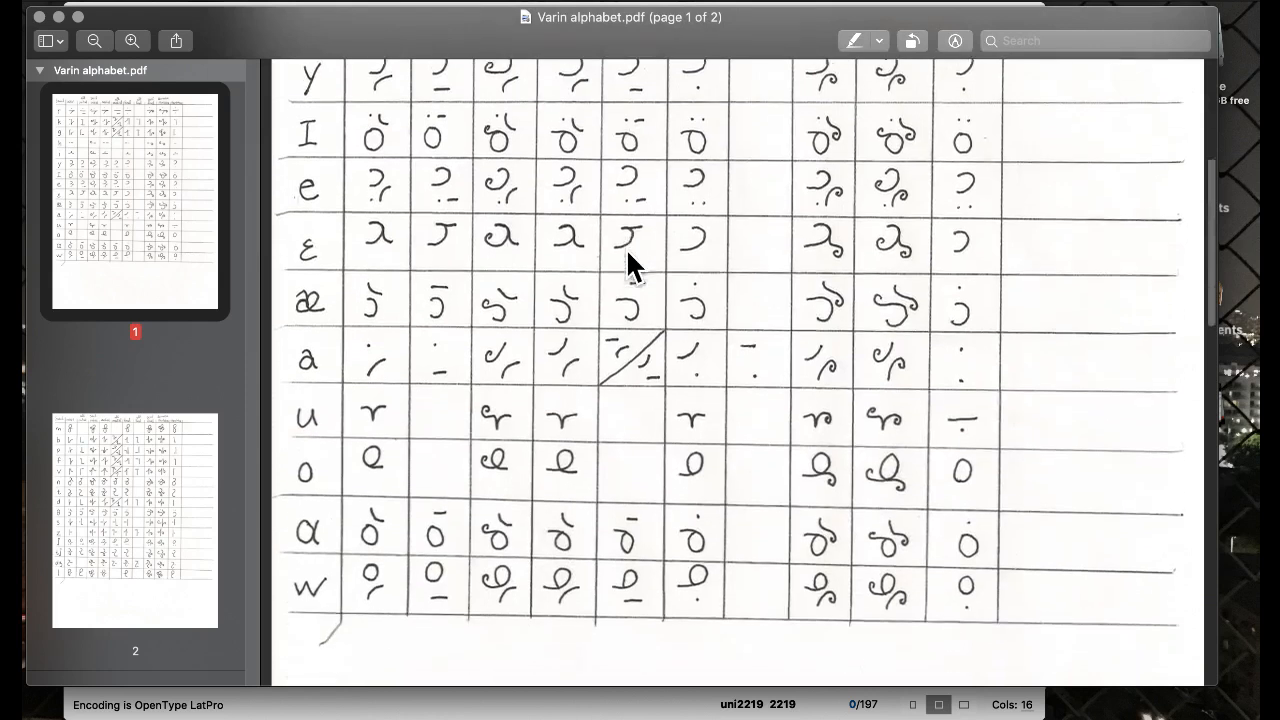
scroll(626, 248, "down", 2)
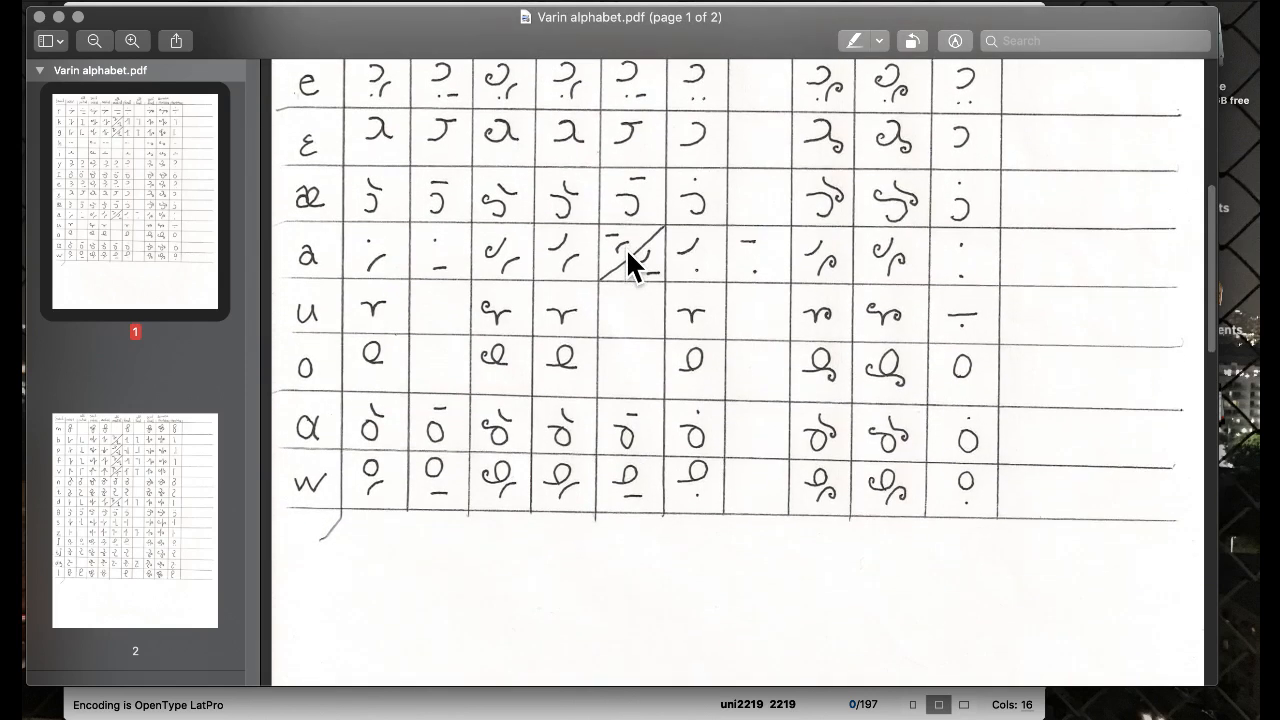
scroll(626, 248, "up", 10)
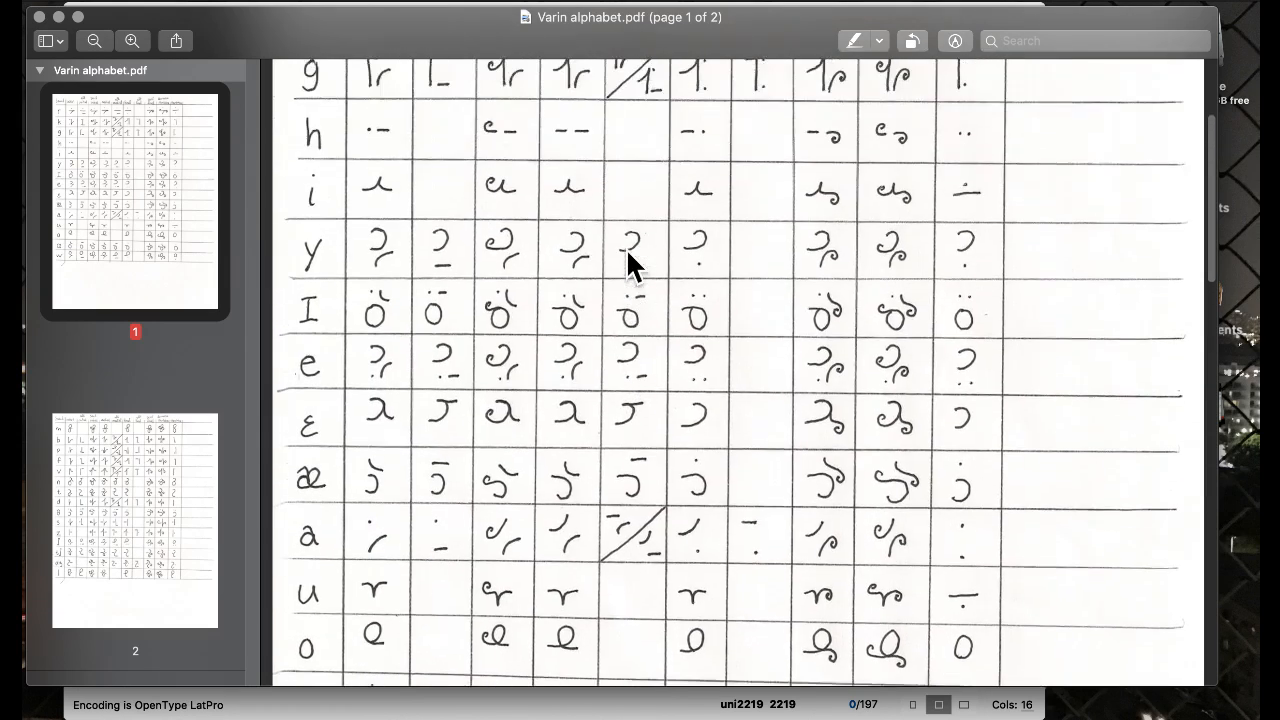
scroll(626, 248, "down", 20)
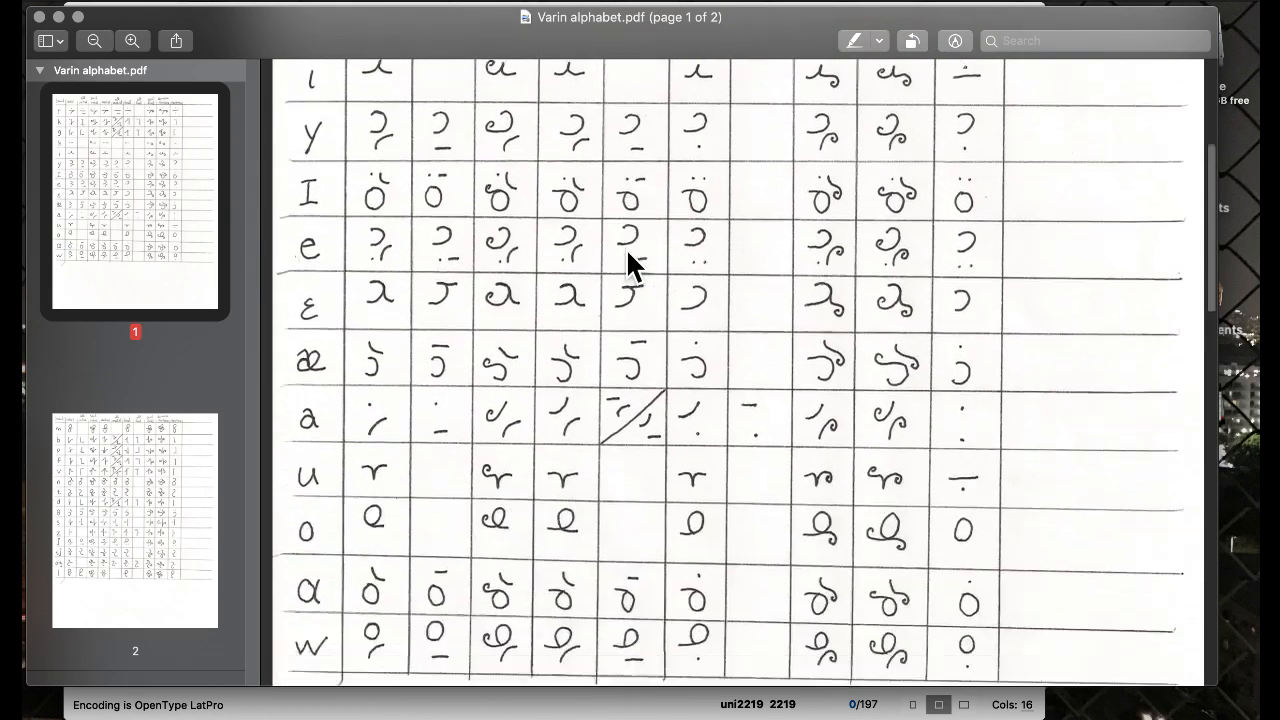
scroll(626, 248, "down", 15)
scroll(626, 248, "up", 8)
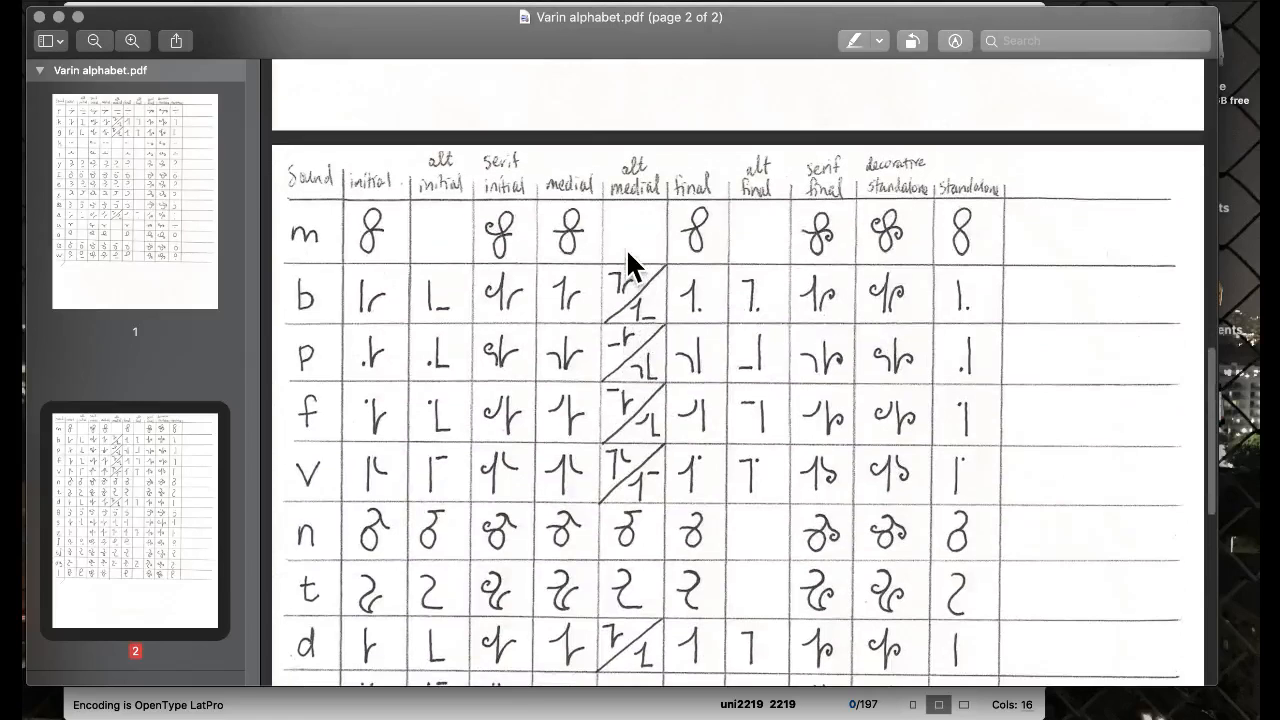
- Examine the letterforms on the chart's second page from the m row to the tʃ row, and return to FontLab's font grid
scroll(626, 248, "down", 3)
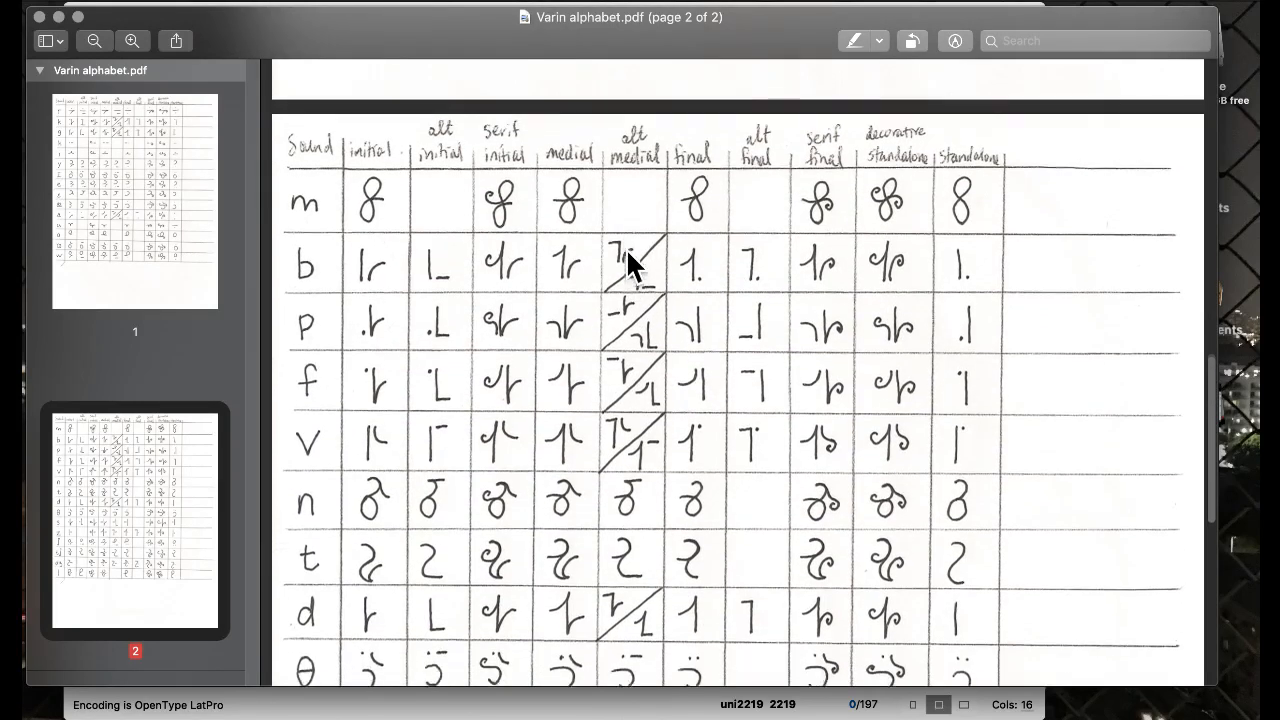
scroll(626, 248, "down", 2)
scroll(626, 248, "down", 5)
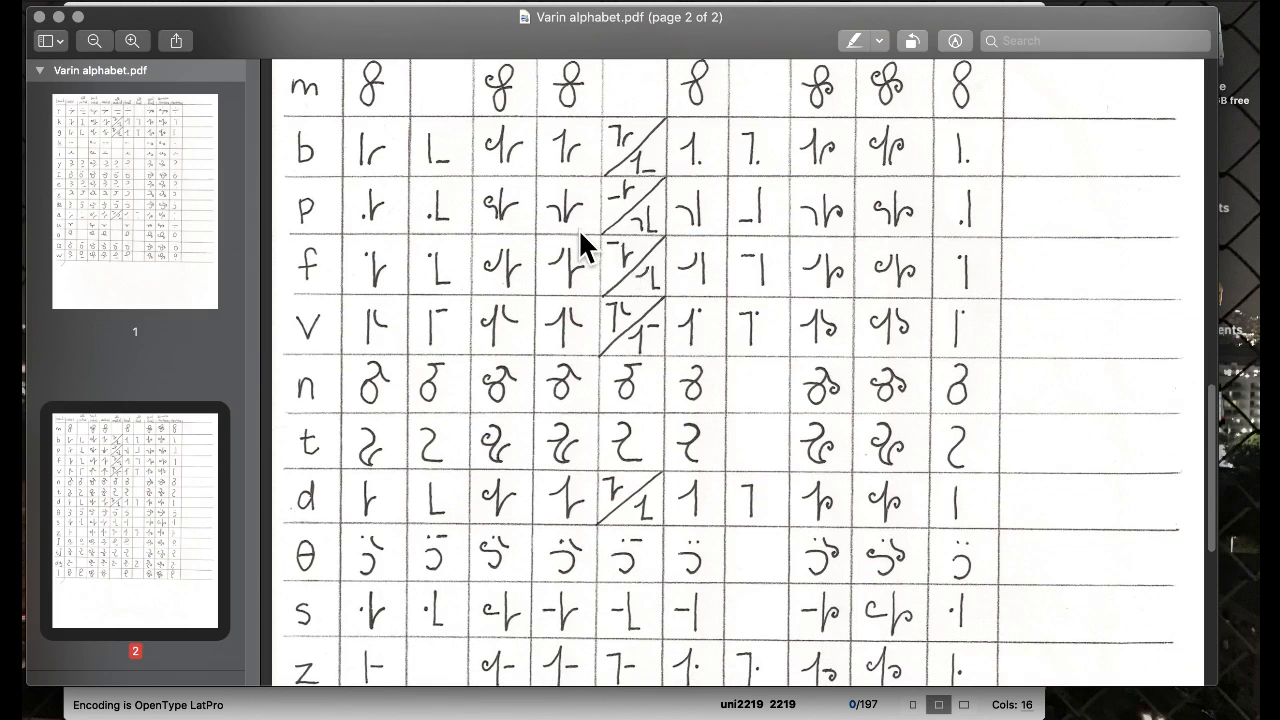
scroll(542, 240, "down", 7)
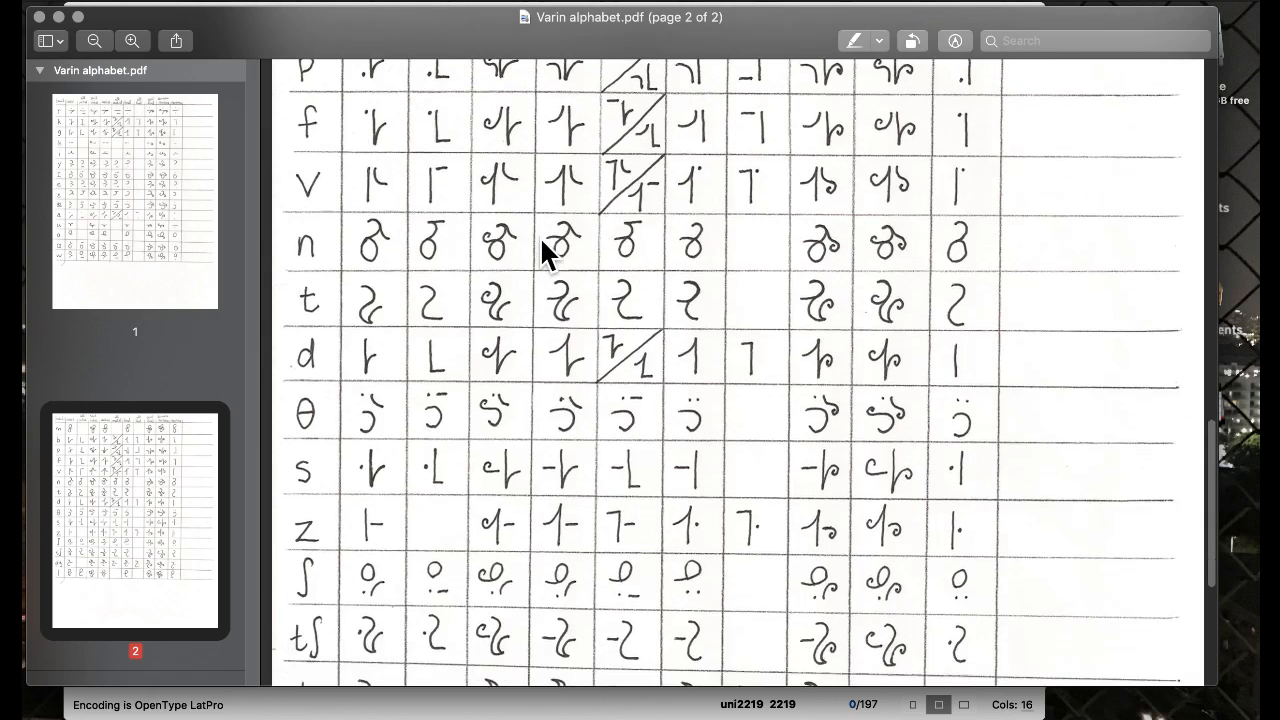
scroll(530, 252, "up", 2)
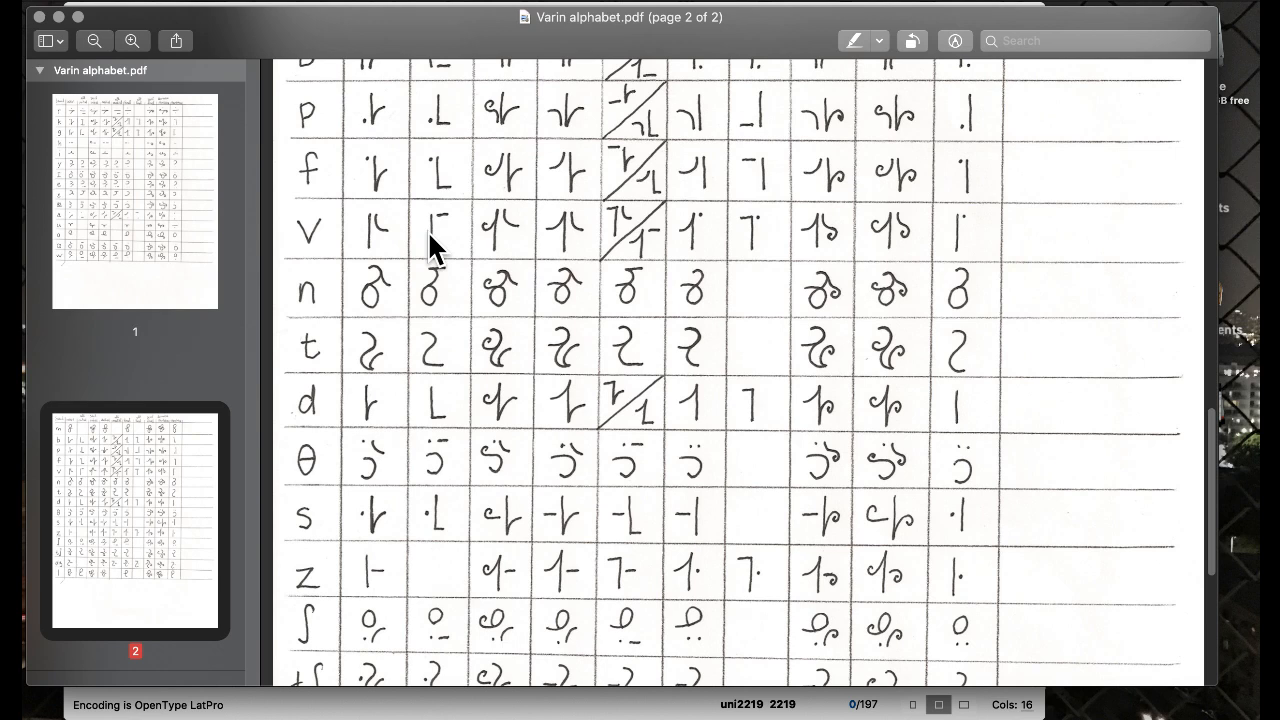
key("ctrl+Up")
left_click(497, 312)
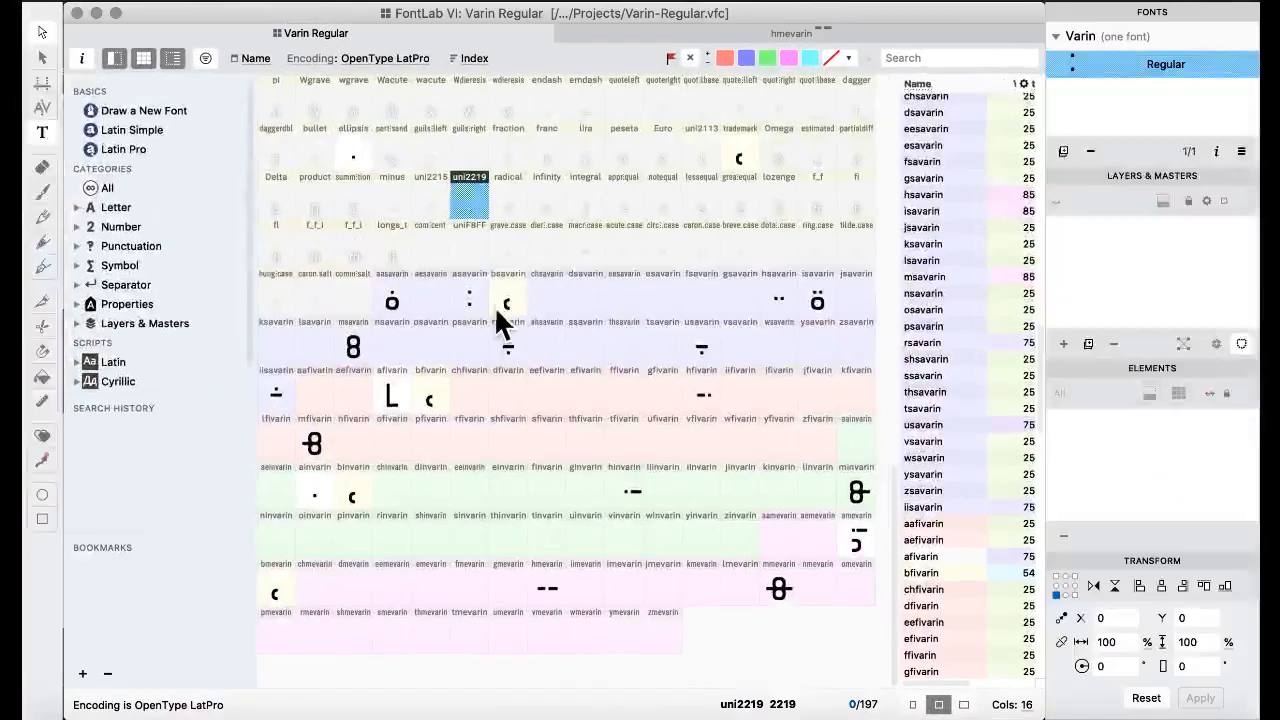
- Copy the L-shaped contour from the paragraph glyph into the empty copyright glyph and open that glyph for editing
scroll(380, 264, "up", 8)
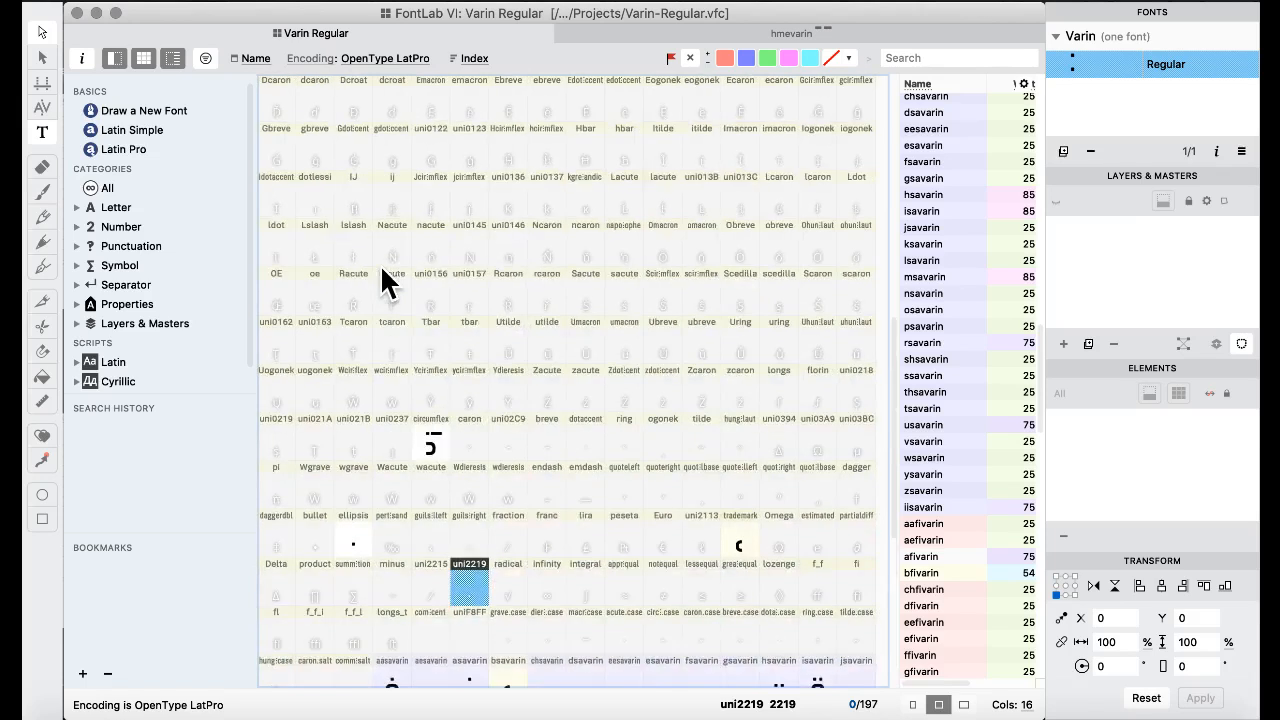
left_click(578, 274)
scroll(578, 274, "up", 11)
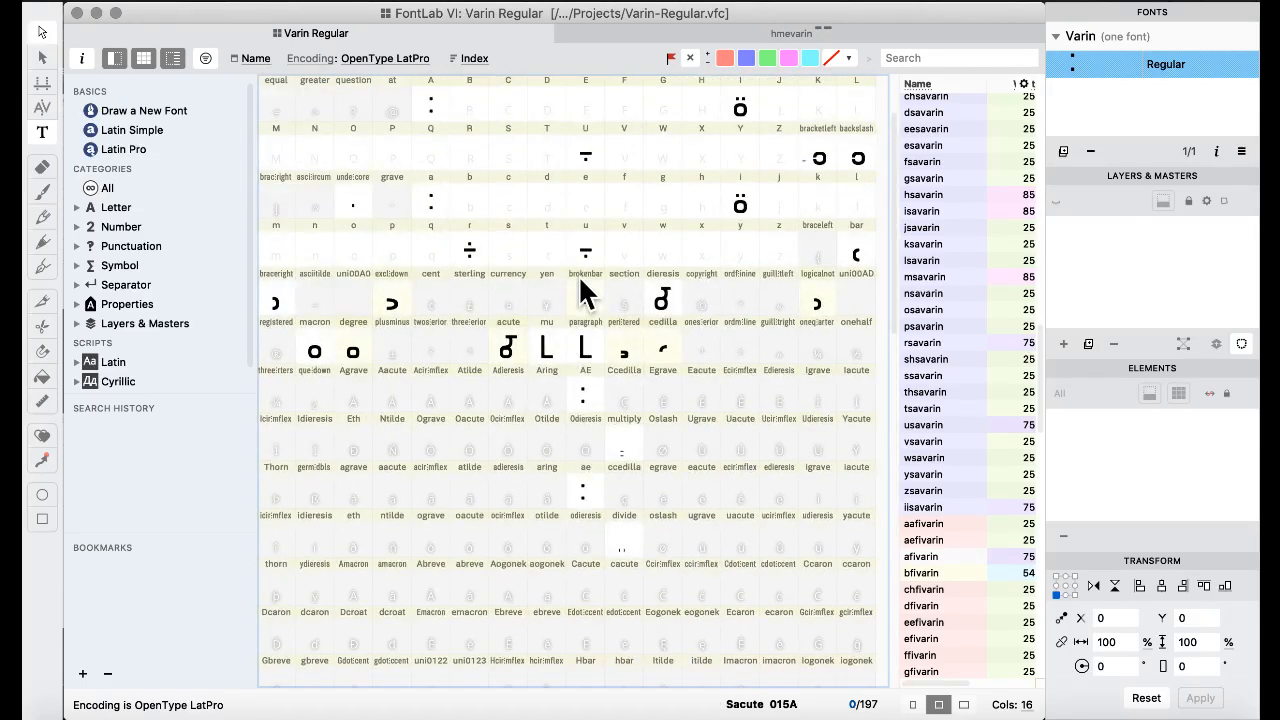
scroll(528, 440, "down", 4)
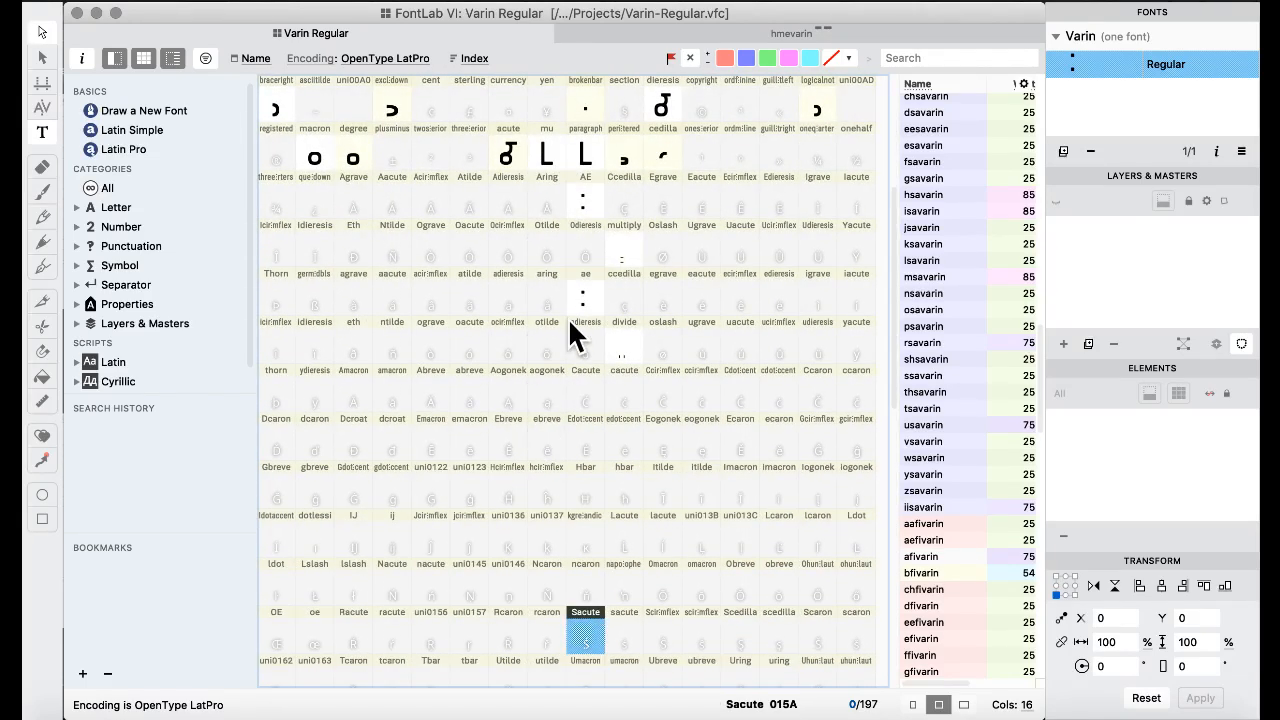
scroll(568, 318, "up", 4)
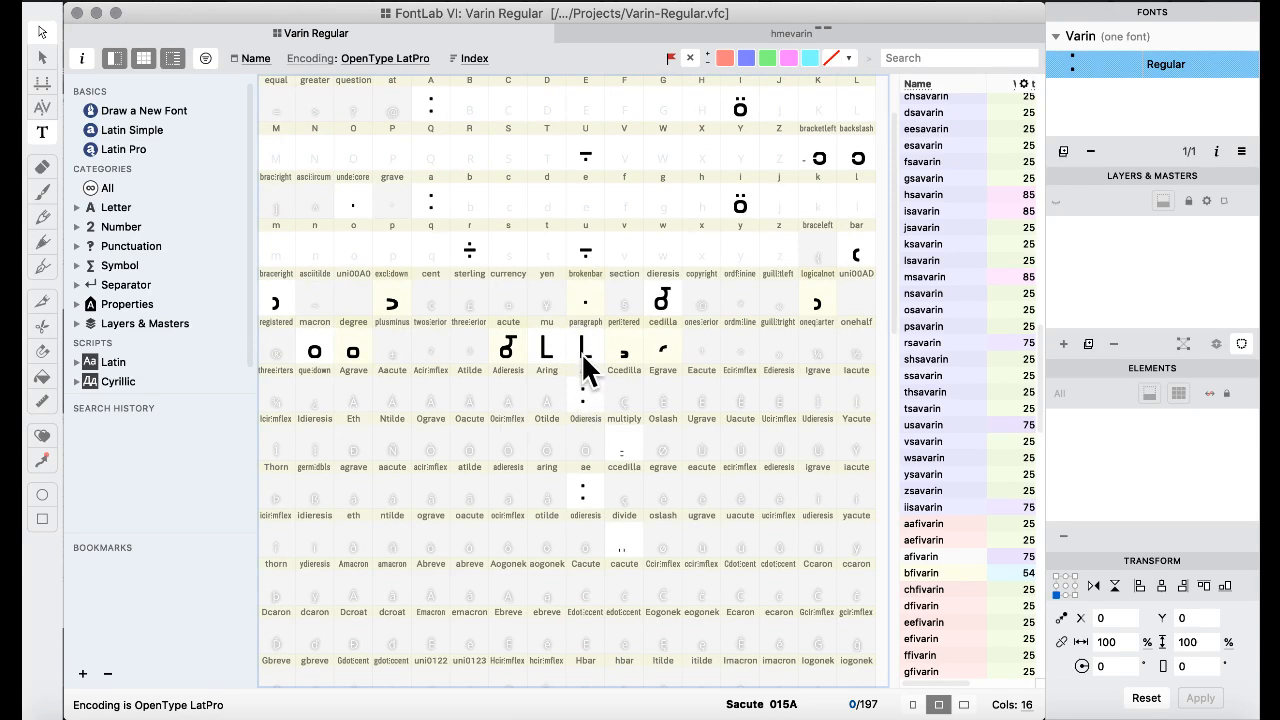
left_click(581, 352)
scroll(530, 415, "down", 4)
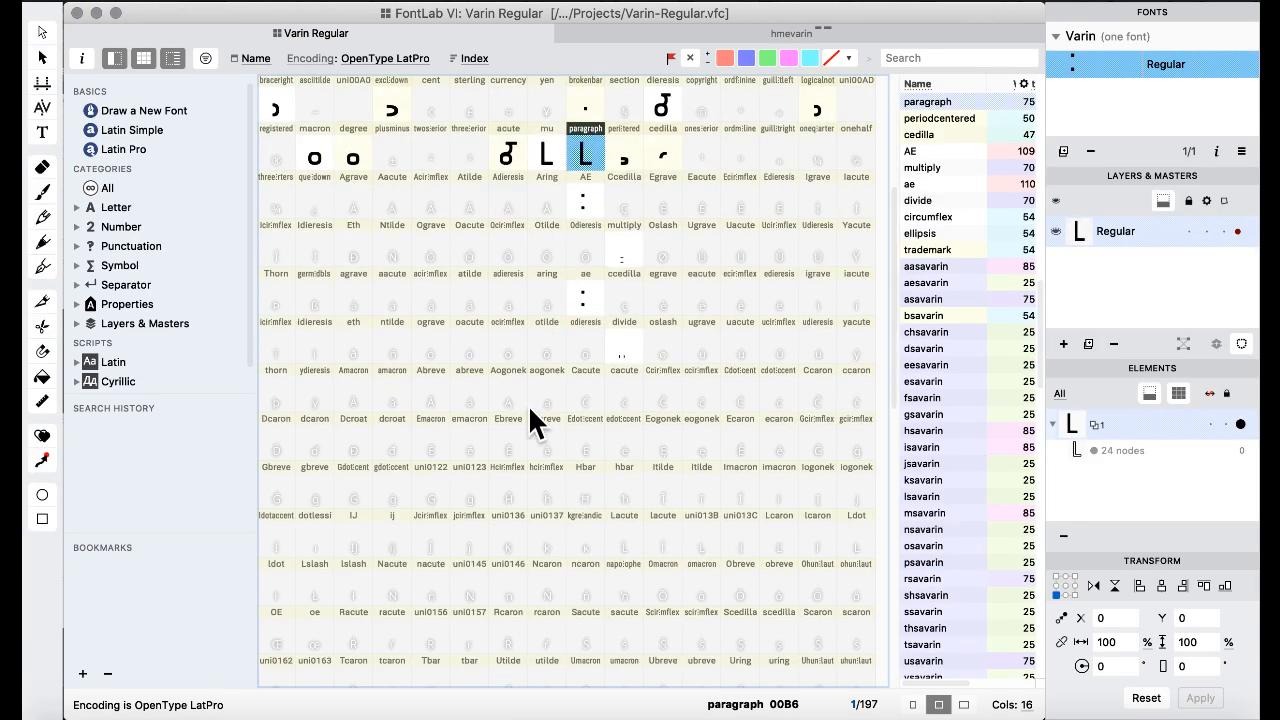
left_click(537, 445)
scroll(514, 365, "down", 1)
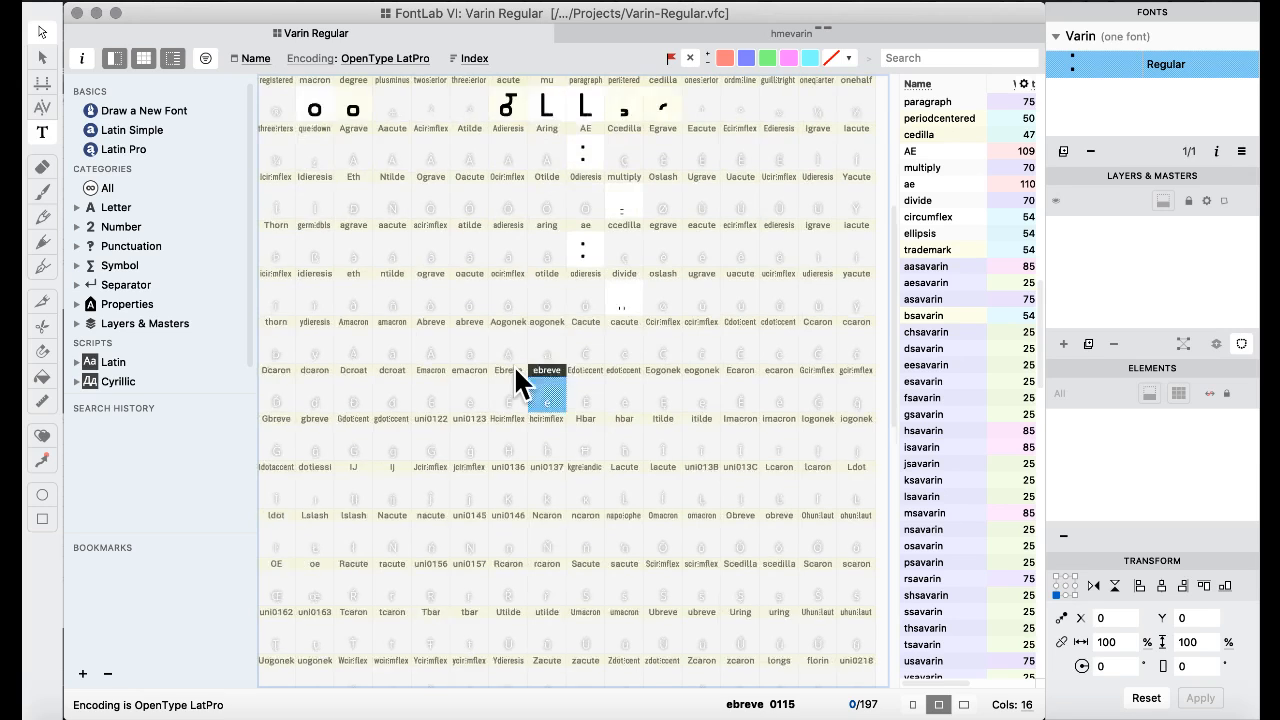
scroll(514, 365, "up", 3)
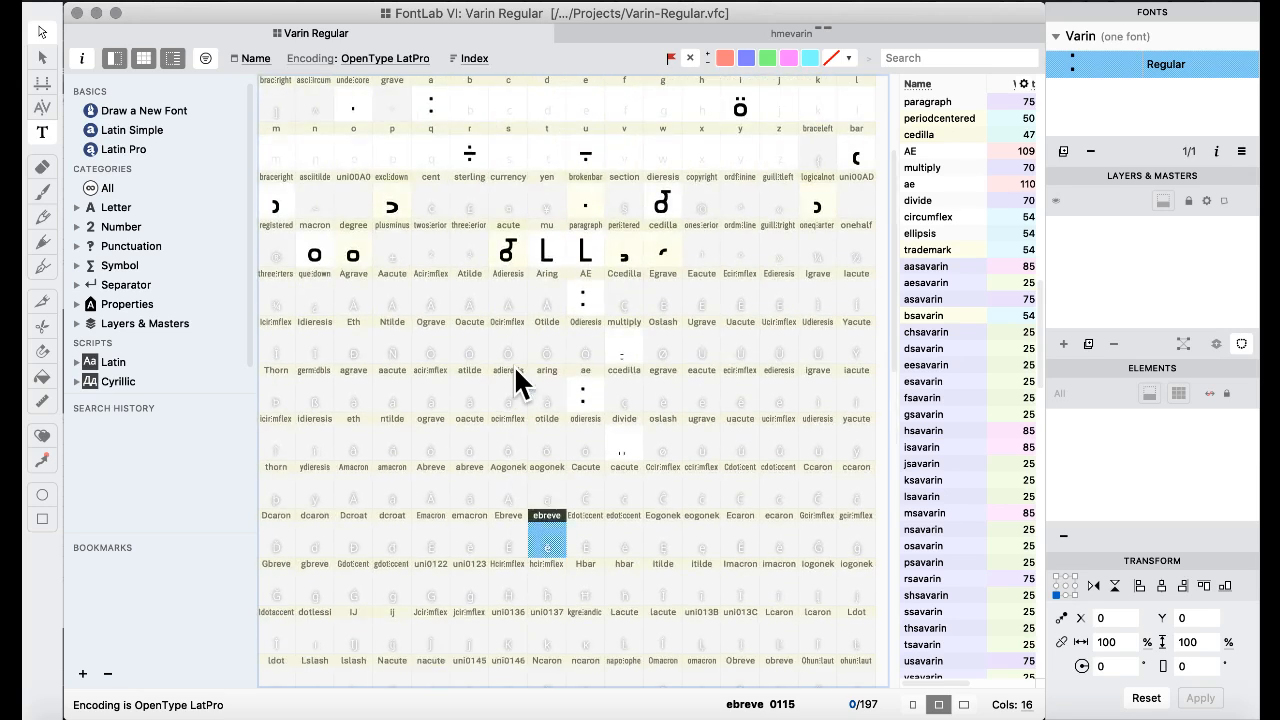
left_click(703, 215)
key("super+v")
double_click(697, 200)
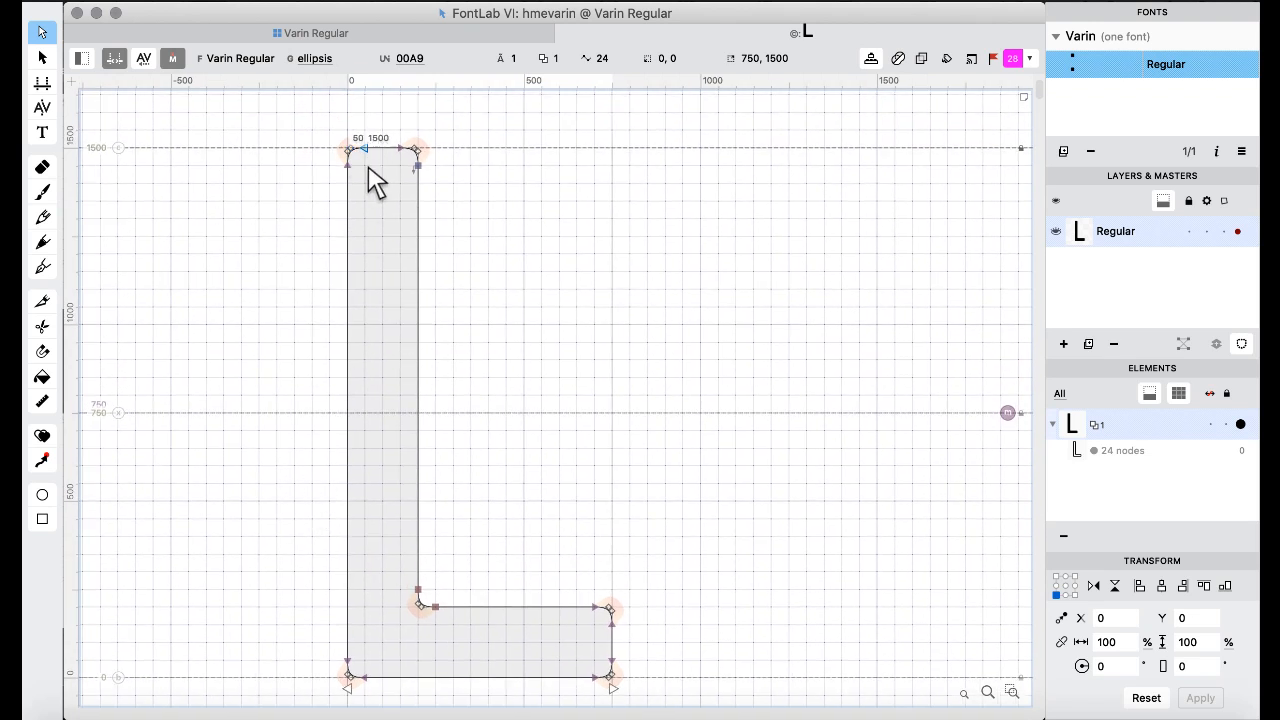
- Raise the L's foot in the copyright glyph so that its lower edge sits at Y 650
left_click_drag(223, 371, 670, 710)
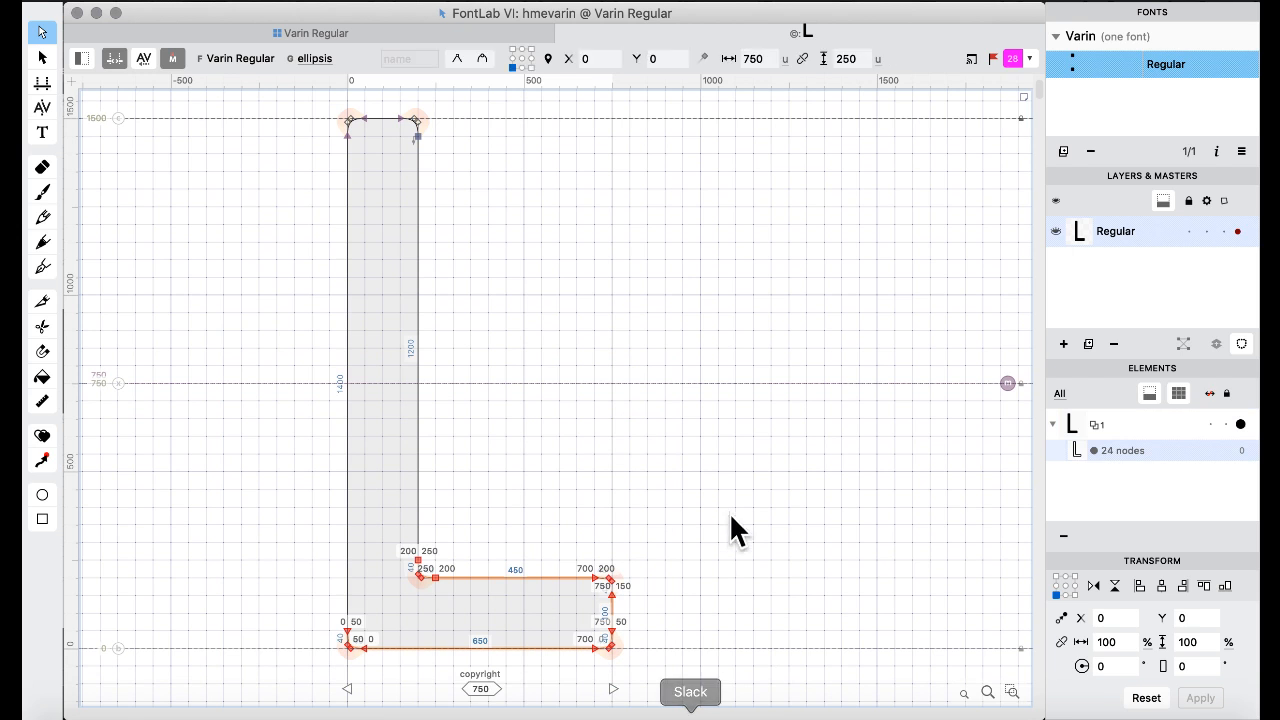
key("super+Up")
key("super+Up")
key("super+Up")
key("super+Up")
key("super+Up")
key("super+Up")
key("super+Up")
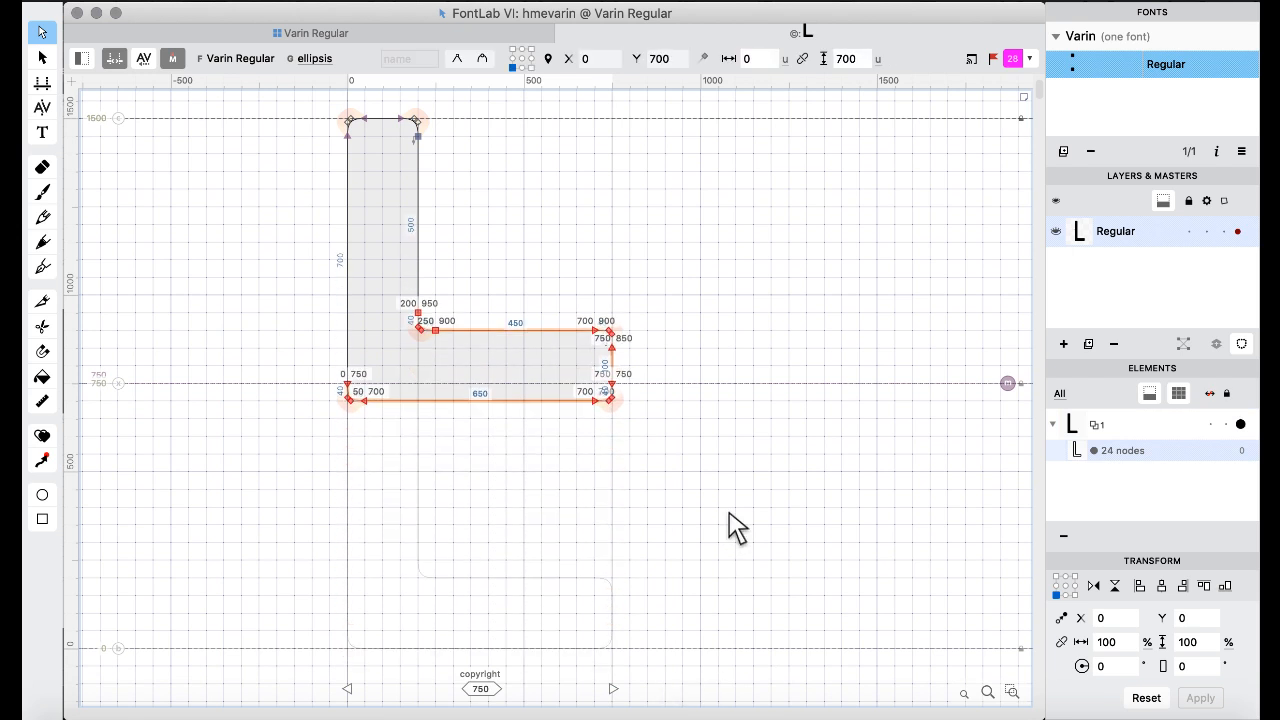
key("shift+Down")
key("shift+Down")
key("shift+Down")
key("shift+Down")
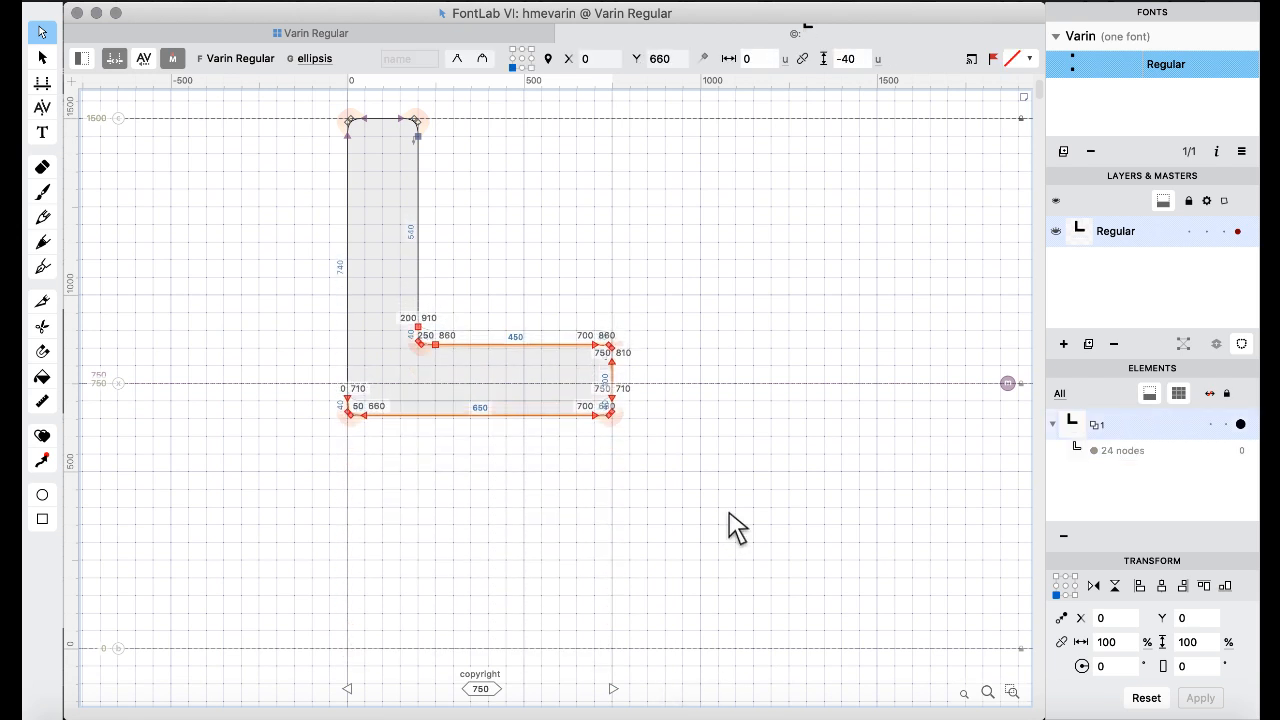
key("shift+Down")
left_click(633, 365)
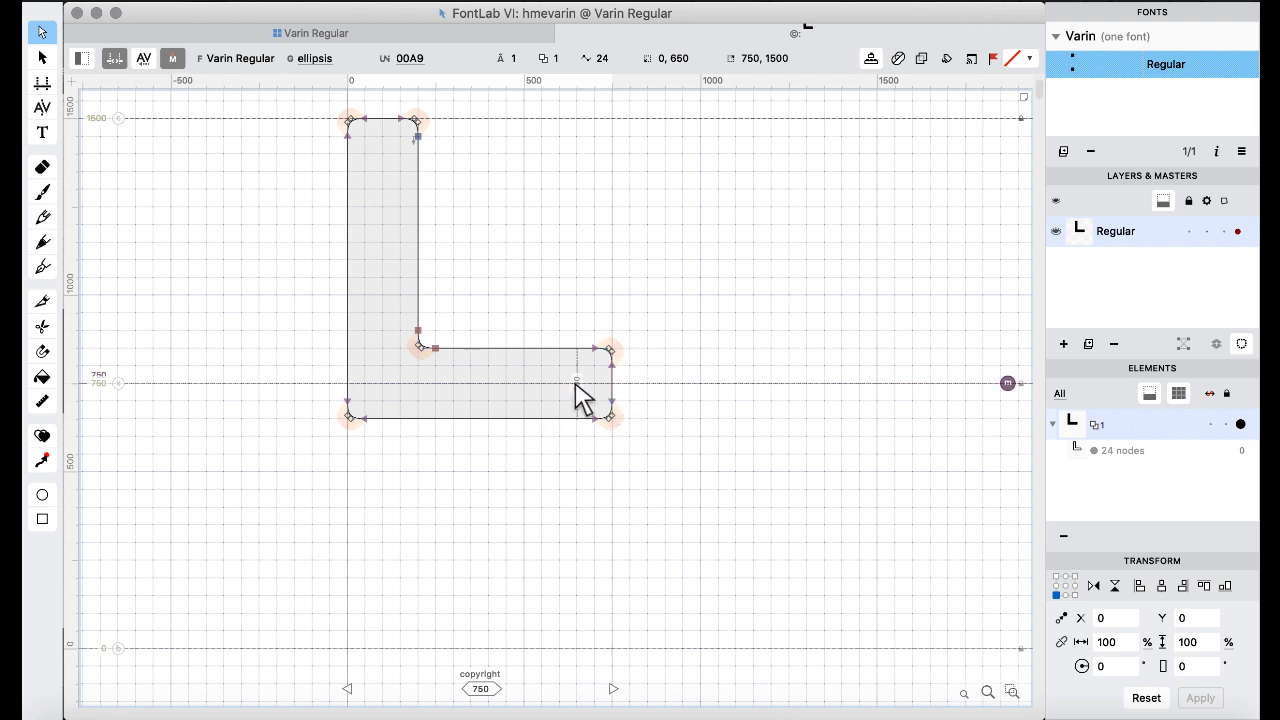
- Delete the nodes of the L's inner and outer corners so the contour becomes a straight diagonal stroke
scroll(549, 286, "up", 2)
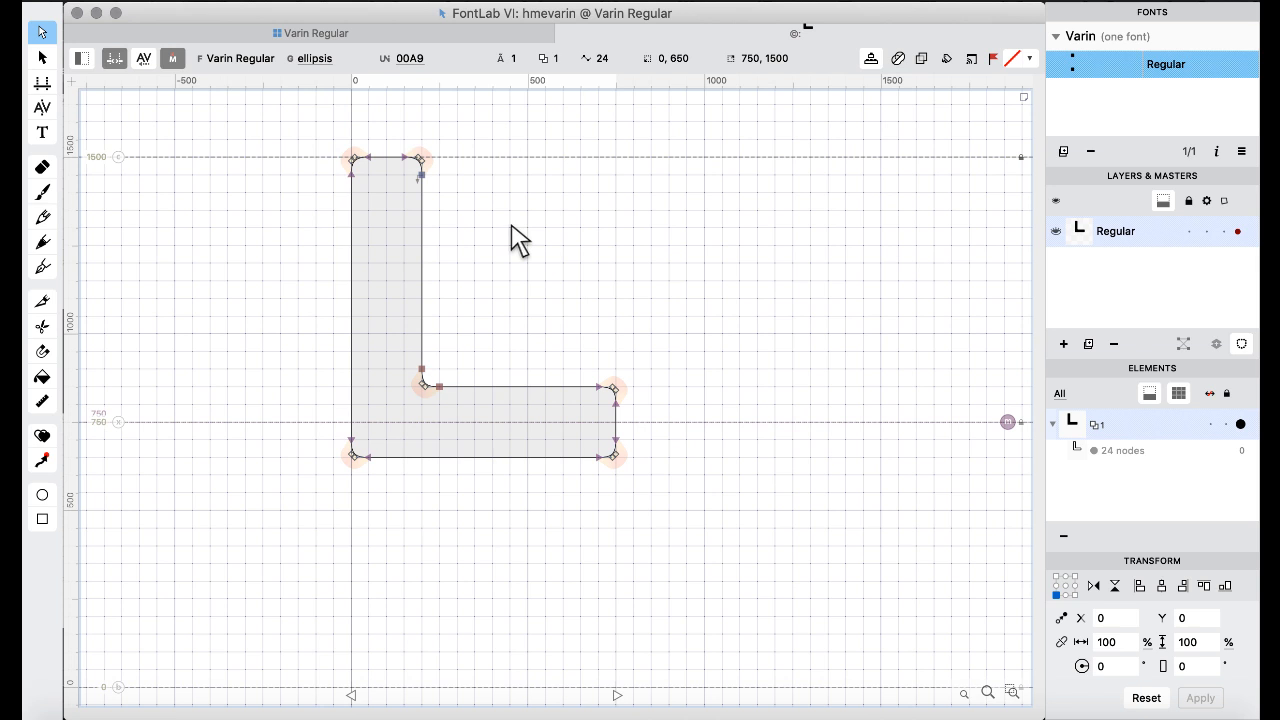
left_click(615, 390)
left_click(682, 258)
mouse_move(297, 324)
left_mouse_down()
mouse_move(443, 514)
mouse_move(460, 510)
left_mouse_up()
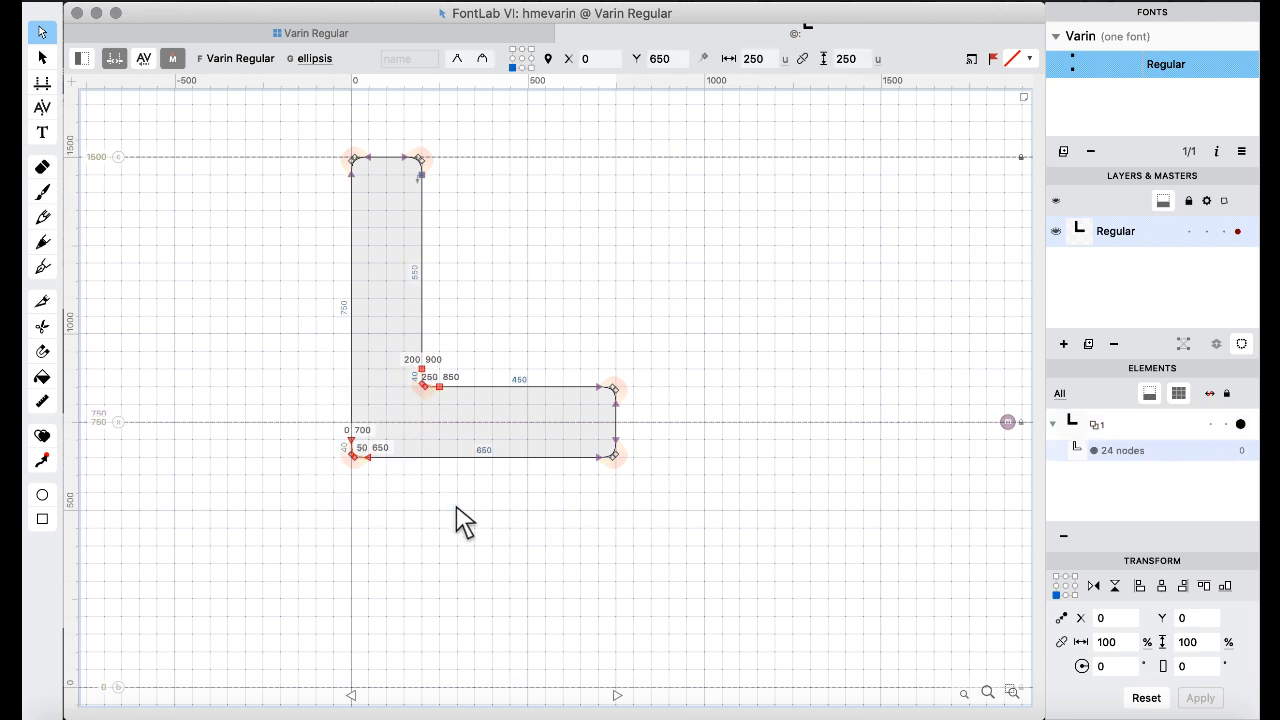
key("Delete")
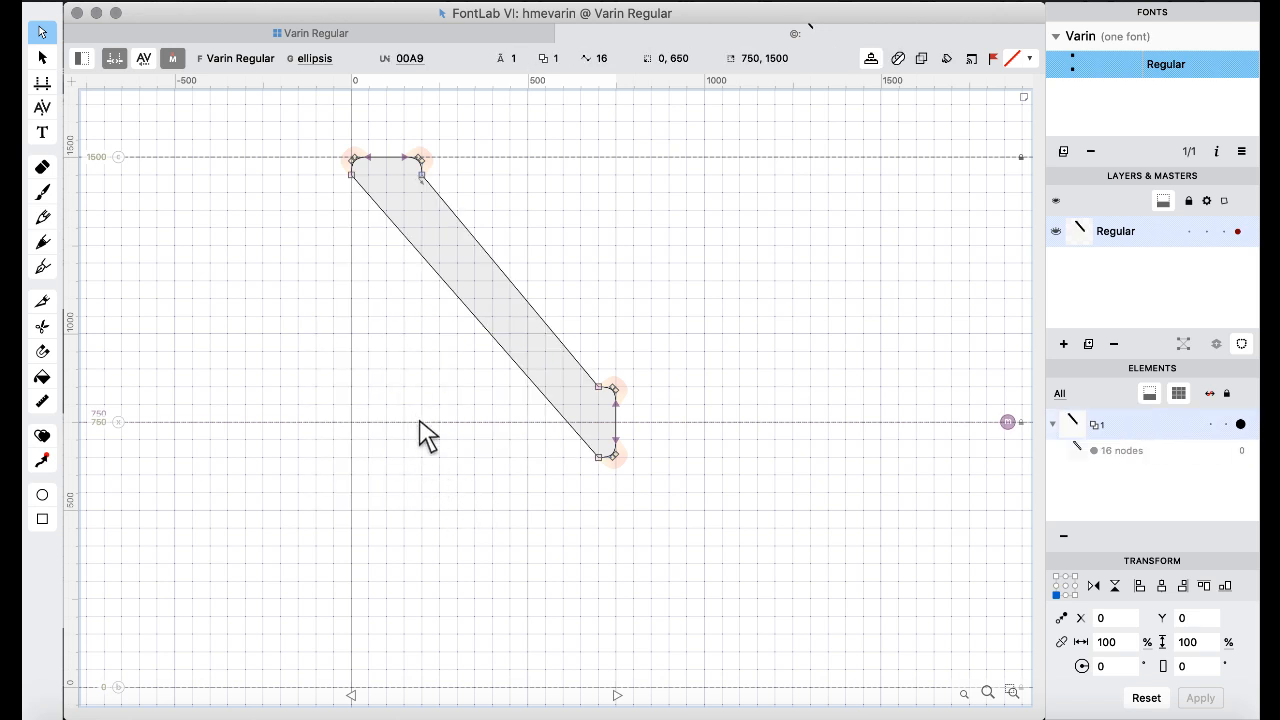
- Try to make the diagonal's lower-edge end nodes smooth, first at 0, 1450 and then at 700, 650
right_click(352, 178)
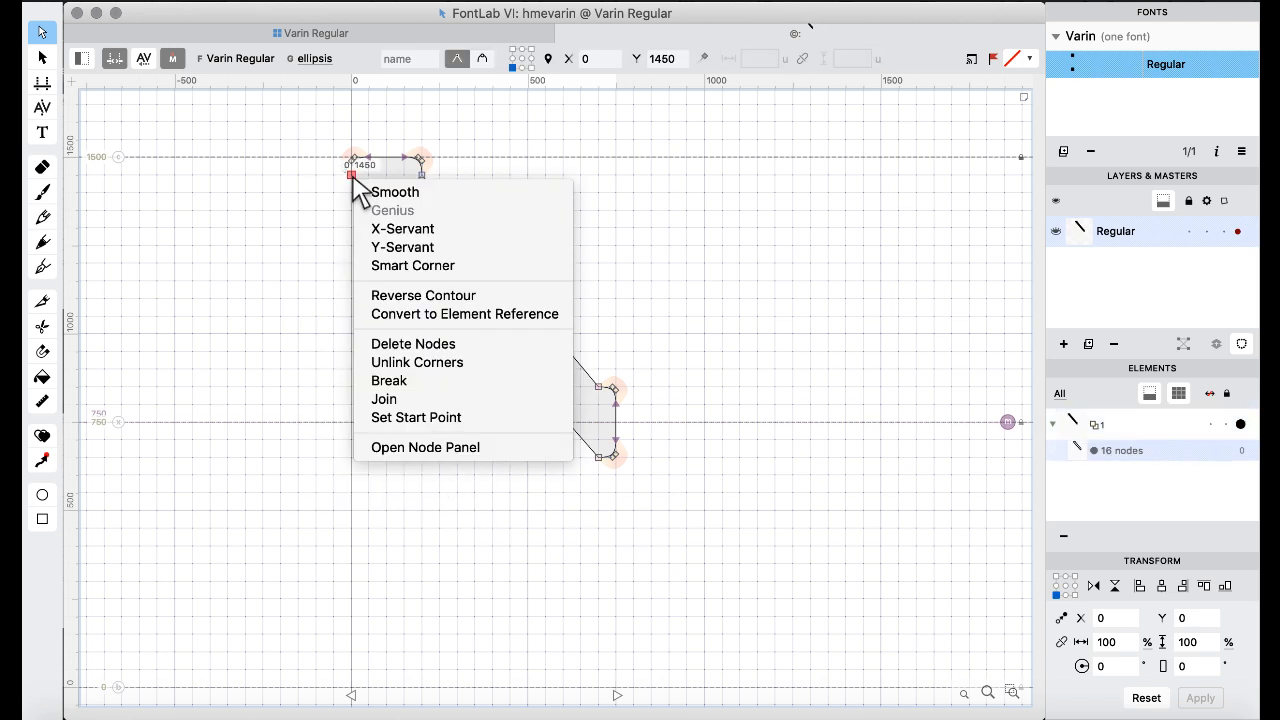
left_click(382, 190)
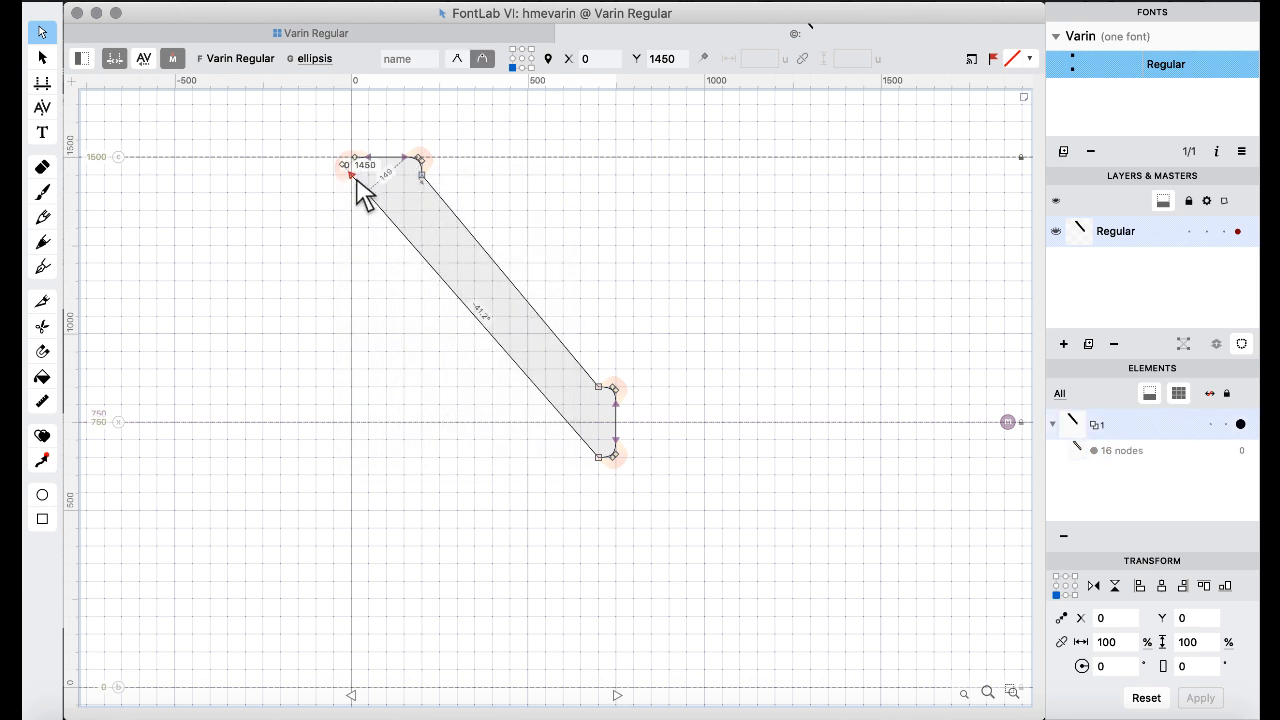
left_click(331, 222)
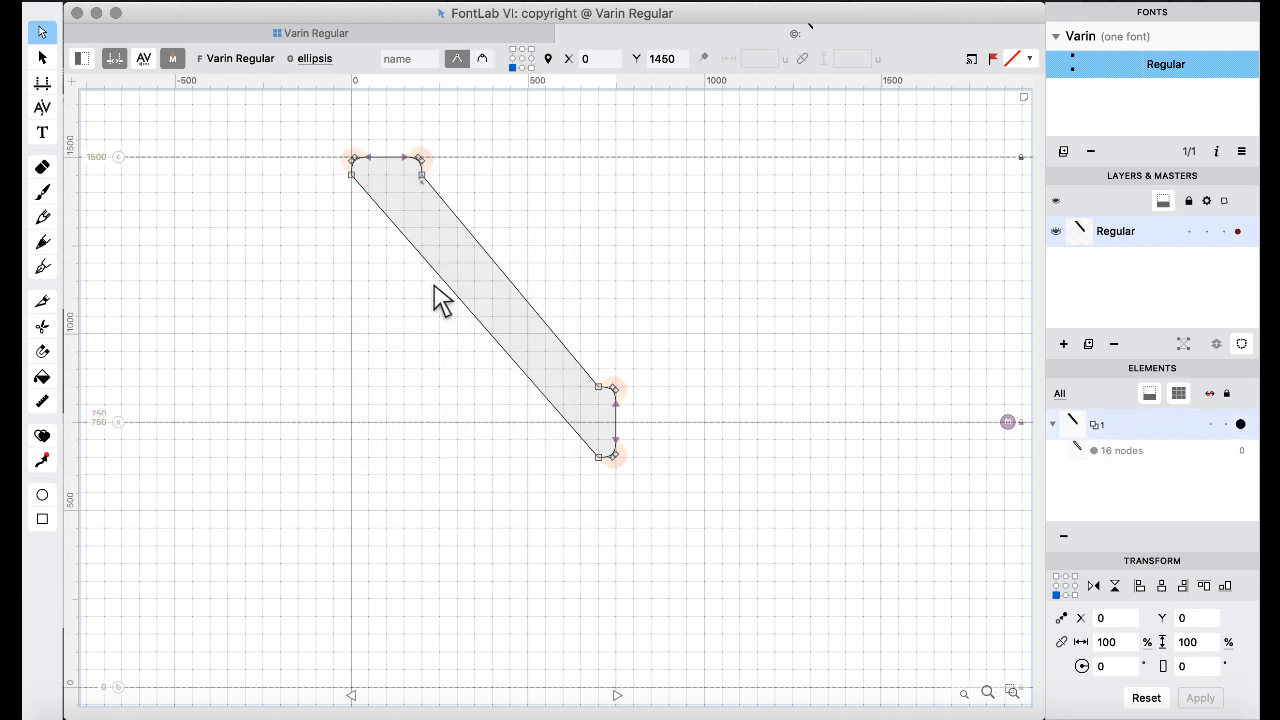
right_click(597, 458)
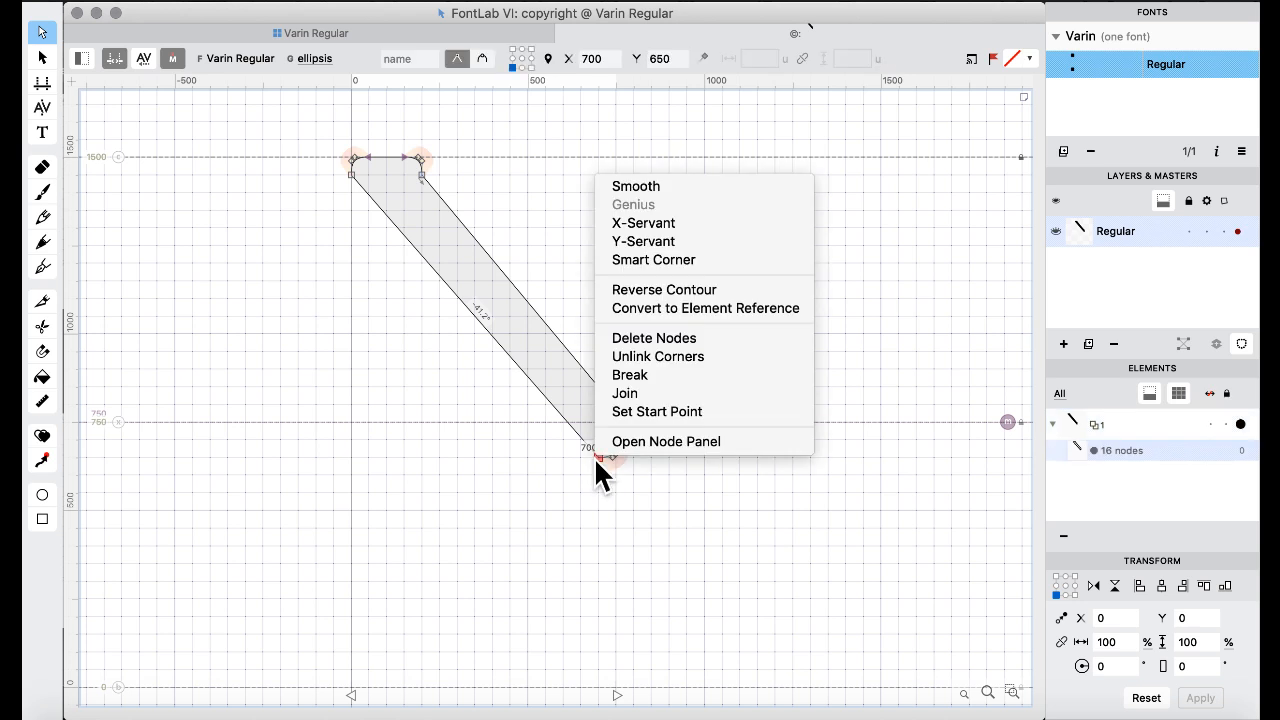
left_click(641, 188)
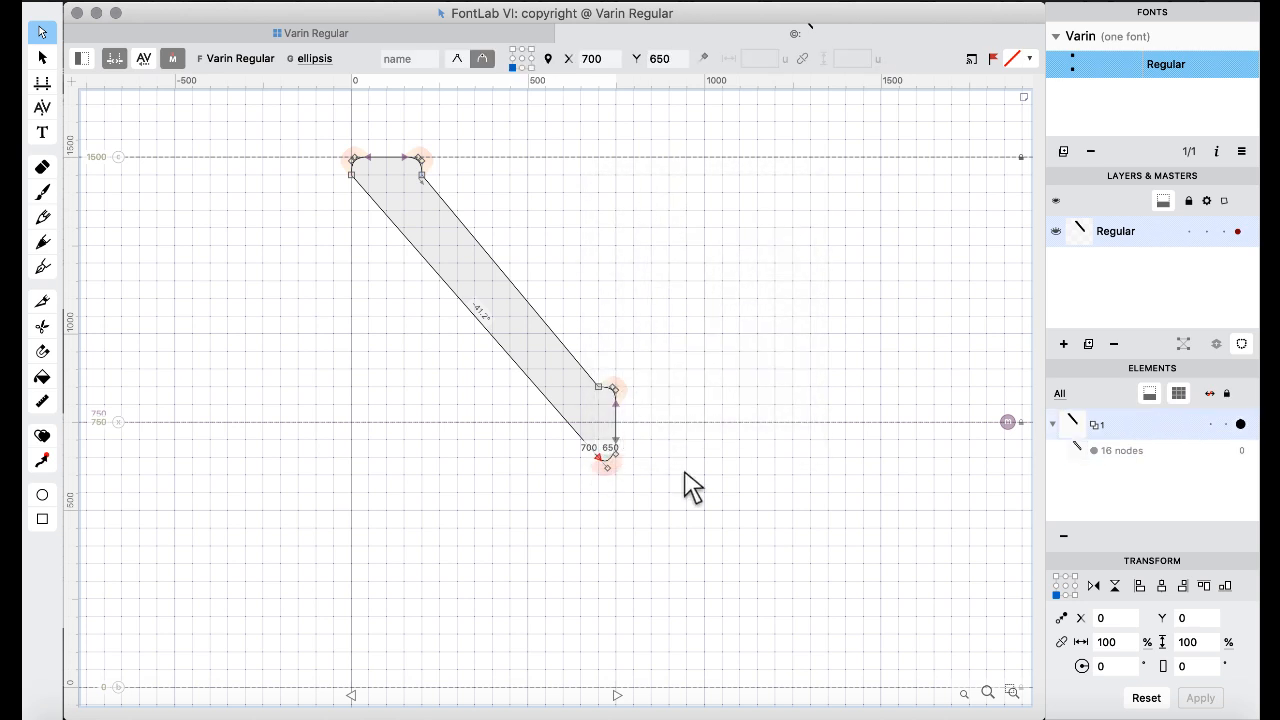
left_click(651, 513)
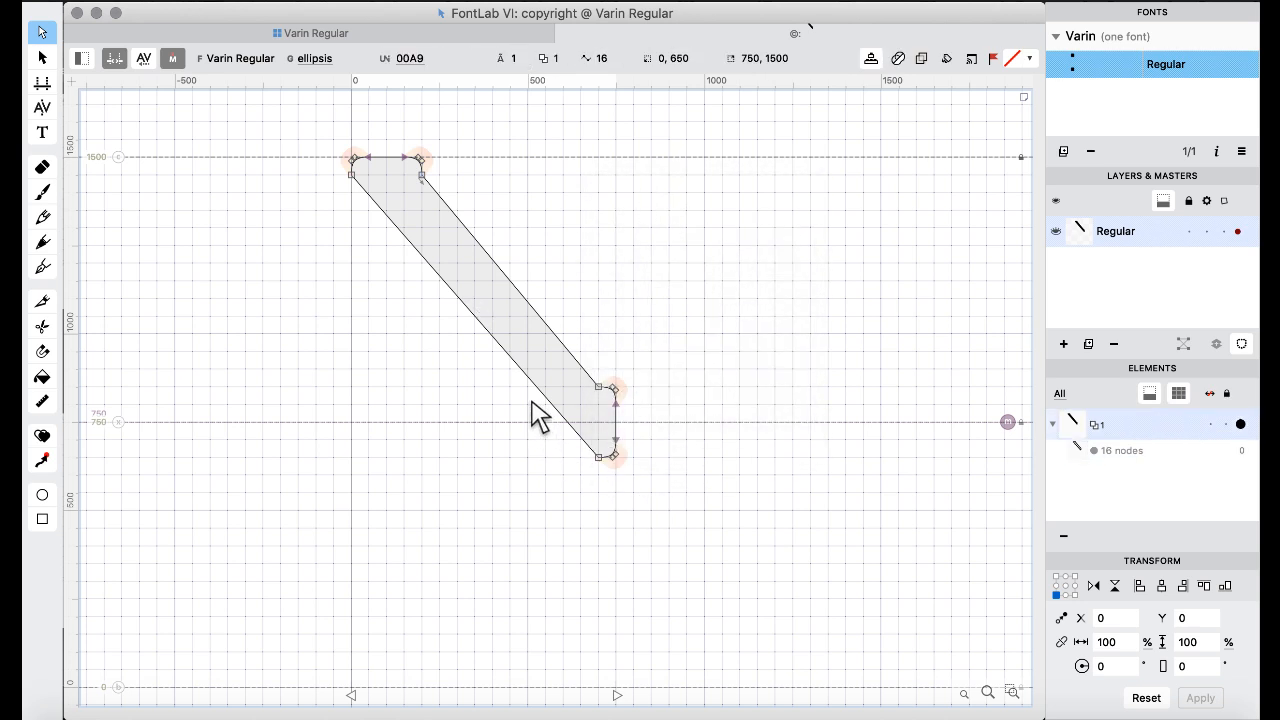
- Convert the diagonal's lower edge to a curve and bow it outward, with the upper handle at about X -63, Y 1031
left_click(520, 372)
right_click(520, 372)
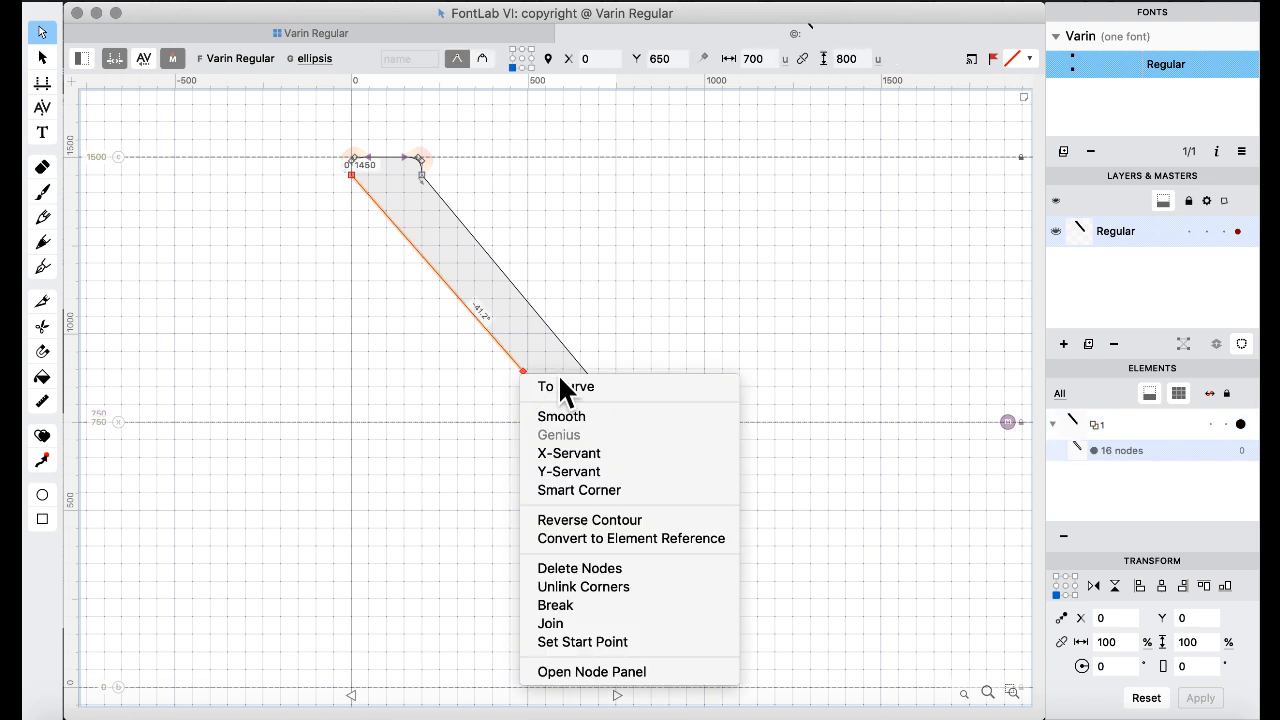
left_click(563, 385)
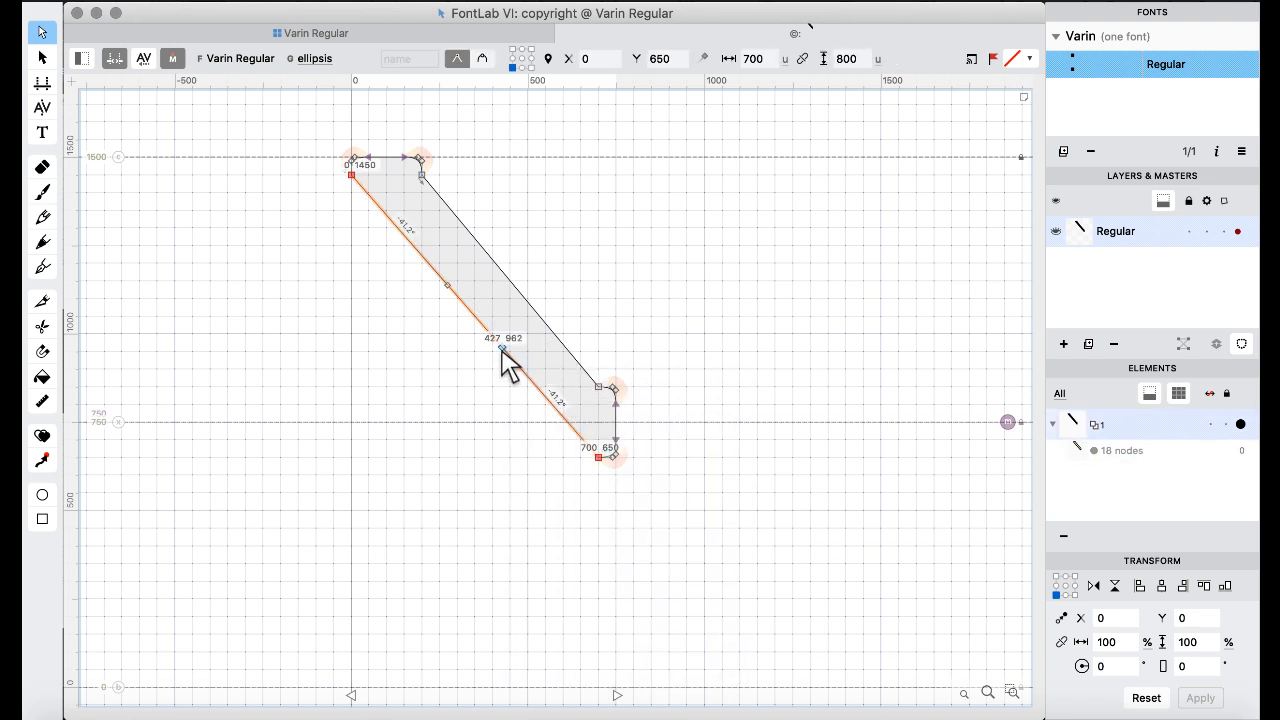
left_click_drag(506, 355, 458, 422)
left_click_drag(449, 287, 331, 322)
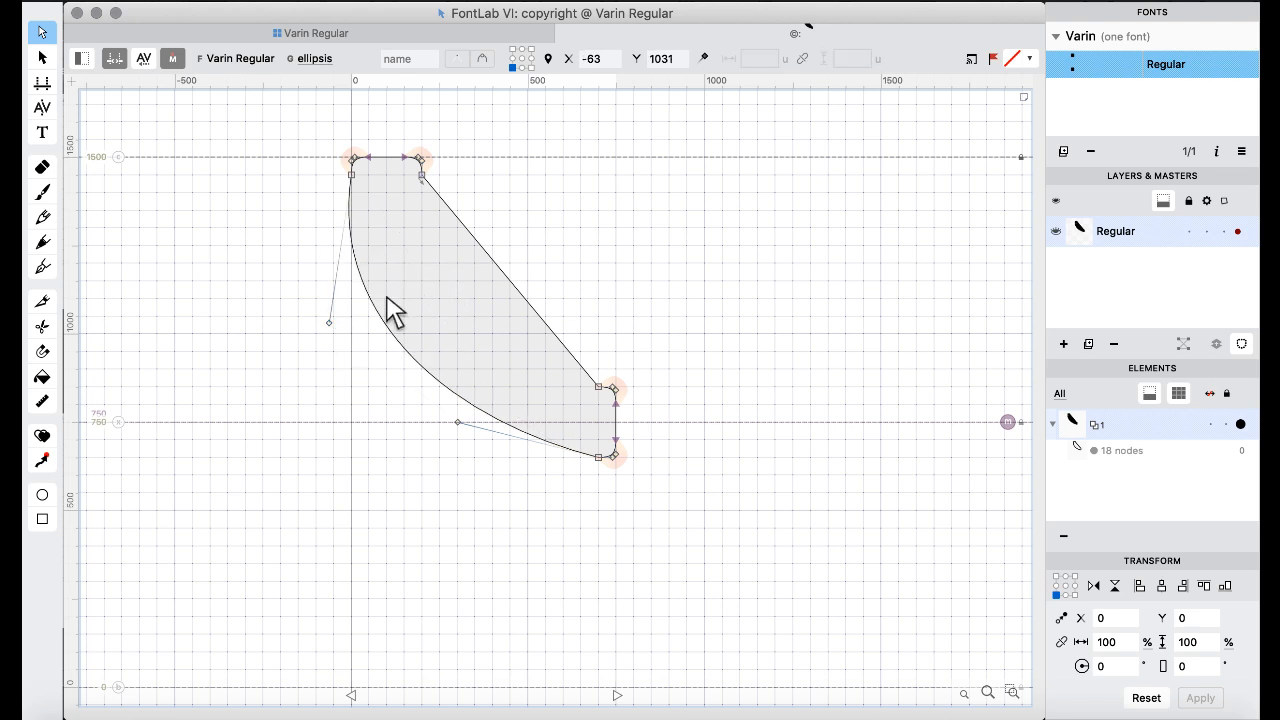
- Convert the diagonal's upper edge to a curve and bend it inward with handles at about X 282, Y 1094 and X 450, Y 1000
left_click(492, 258)
right_click(492, 258)
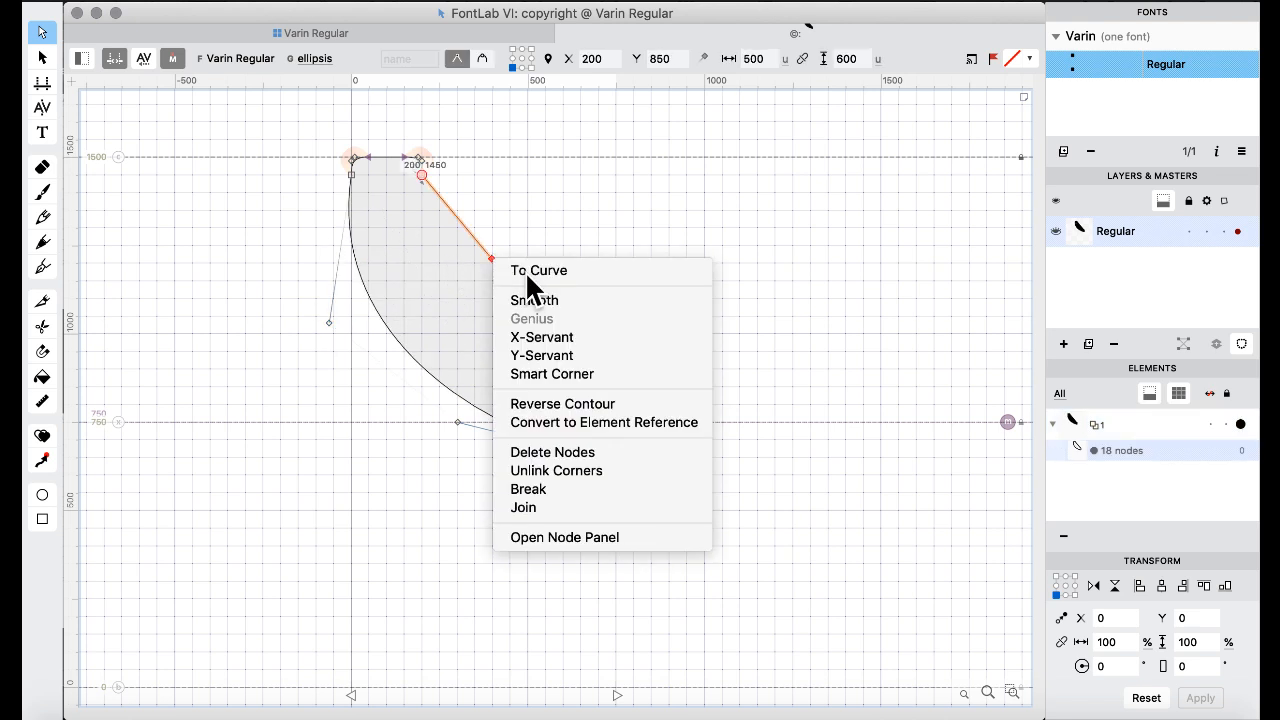
left_click(522, 271)
left_click_drag(490, 258, 451, 300)
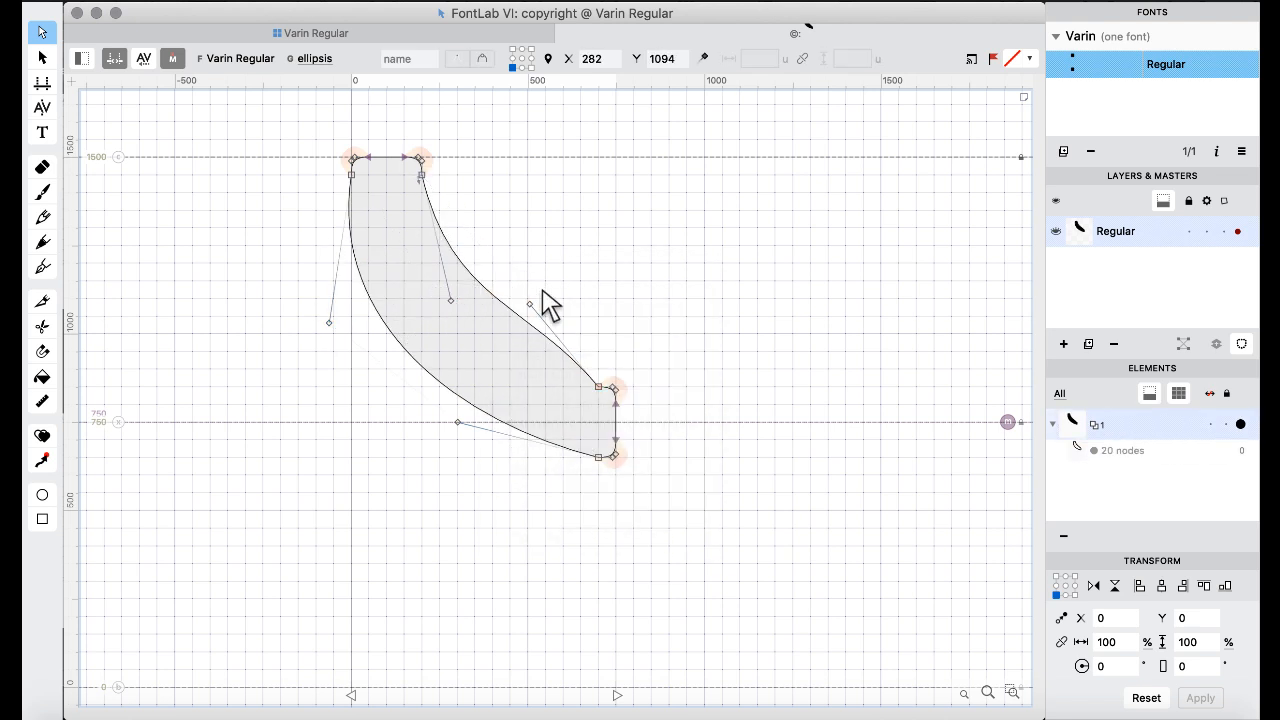
left_click_drag(535, 318, 515, 345)
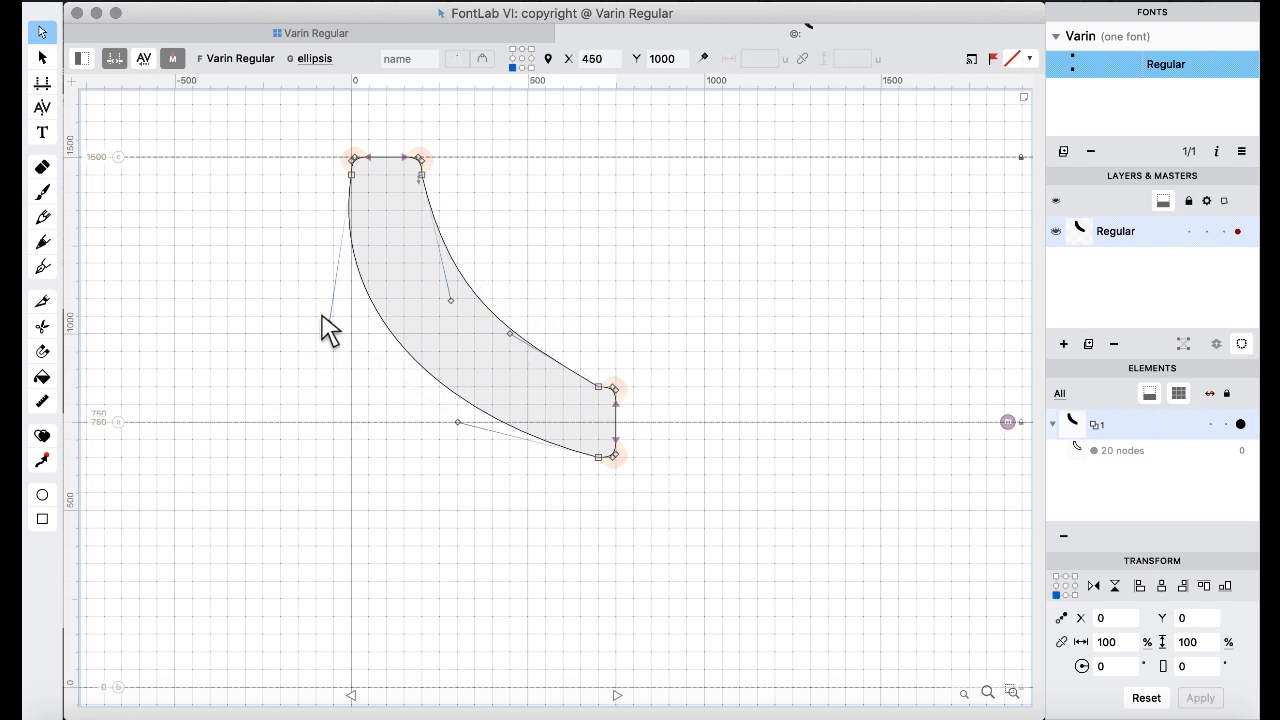
- Align the curve handles with the stroke ends: outer ones at 0, 1055 and 282, 650, inner ones at X 200 and at 420, 850
left_click_drag(323, 322, 351, 317)
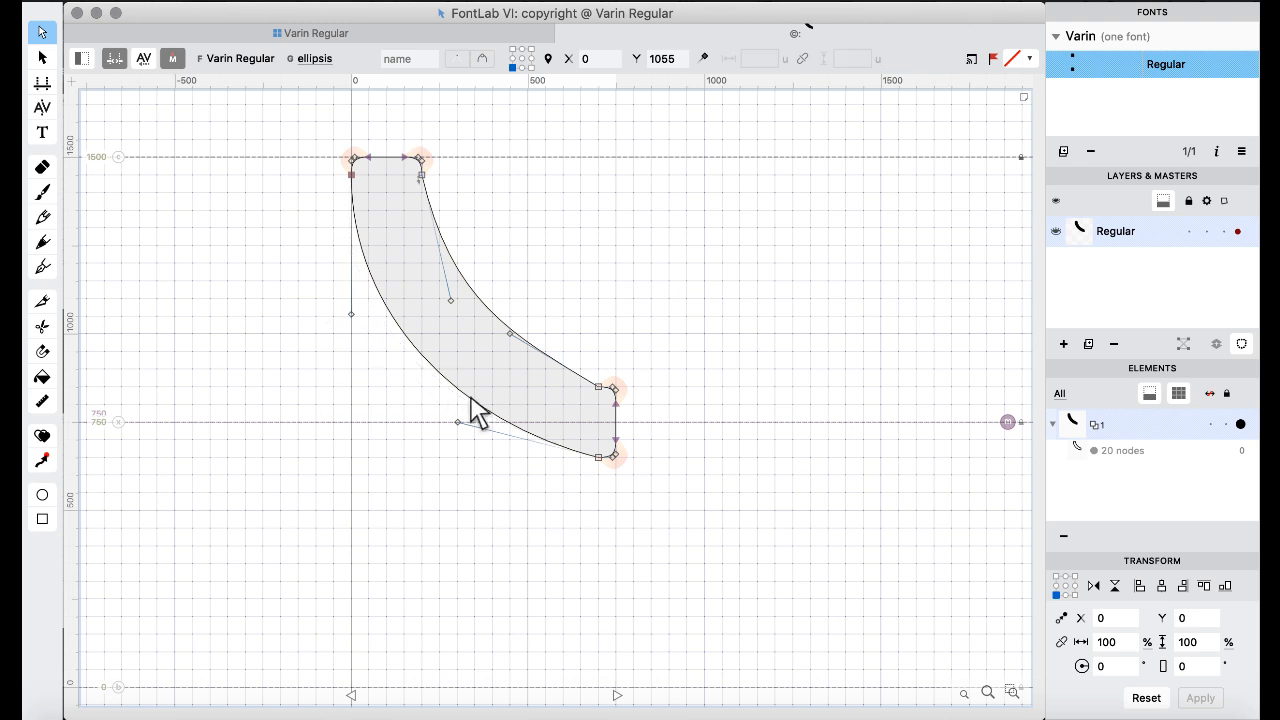
left_click_drag(457, 421, 451, 457)
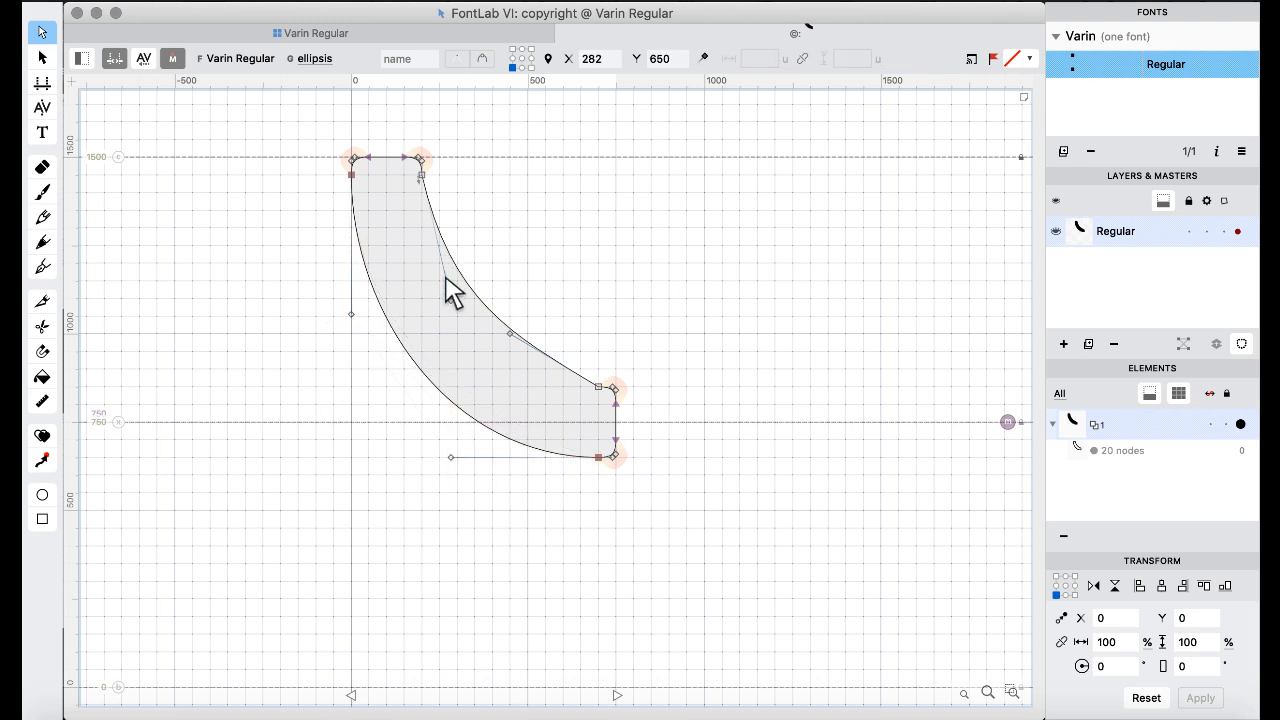
left_click_drag(451, 300, 422, 303)
left_click_drag(509, 334, 500, 386)
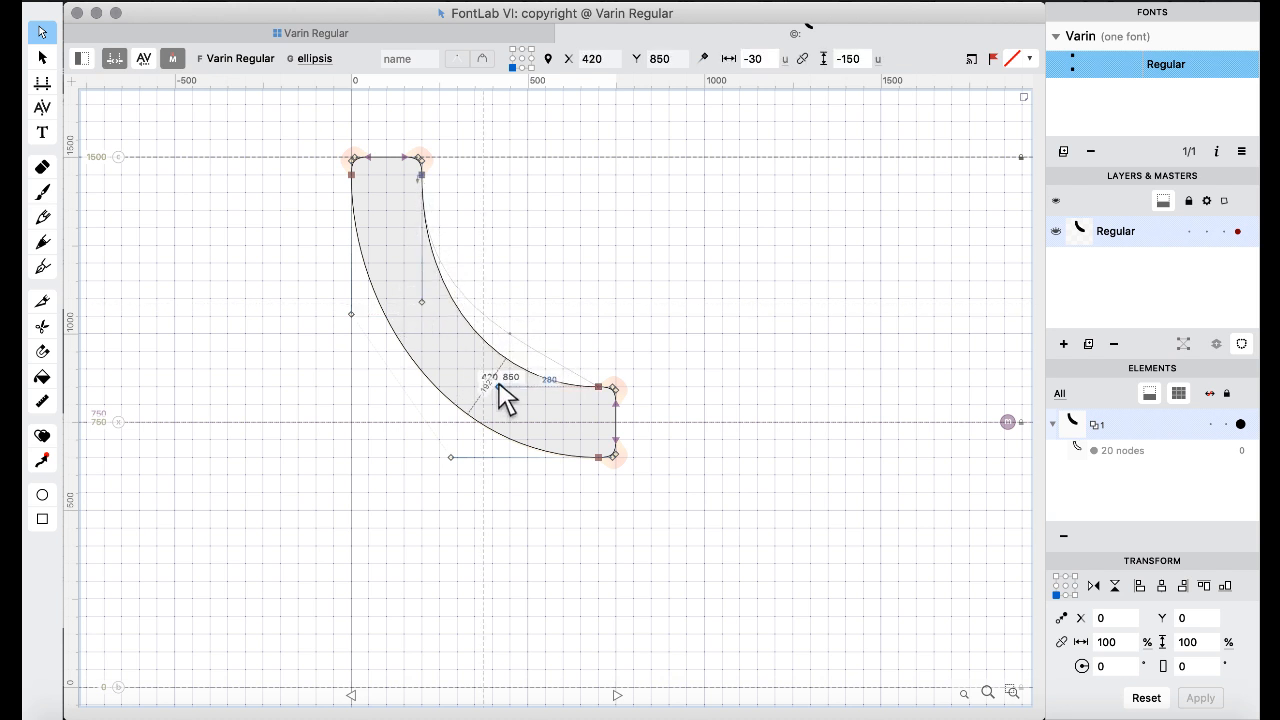
- Move the upper handle of the stroke's outer curve down to 0, 1050
left_click(560, 290)
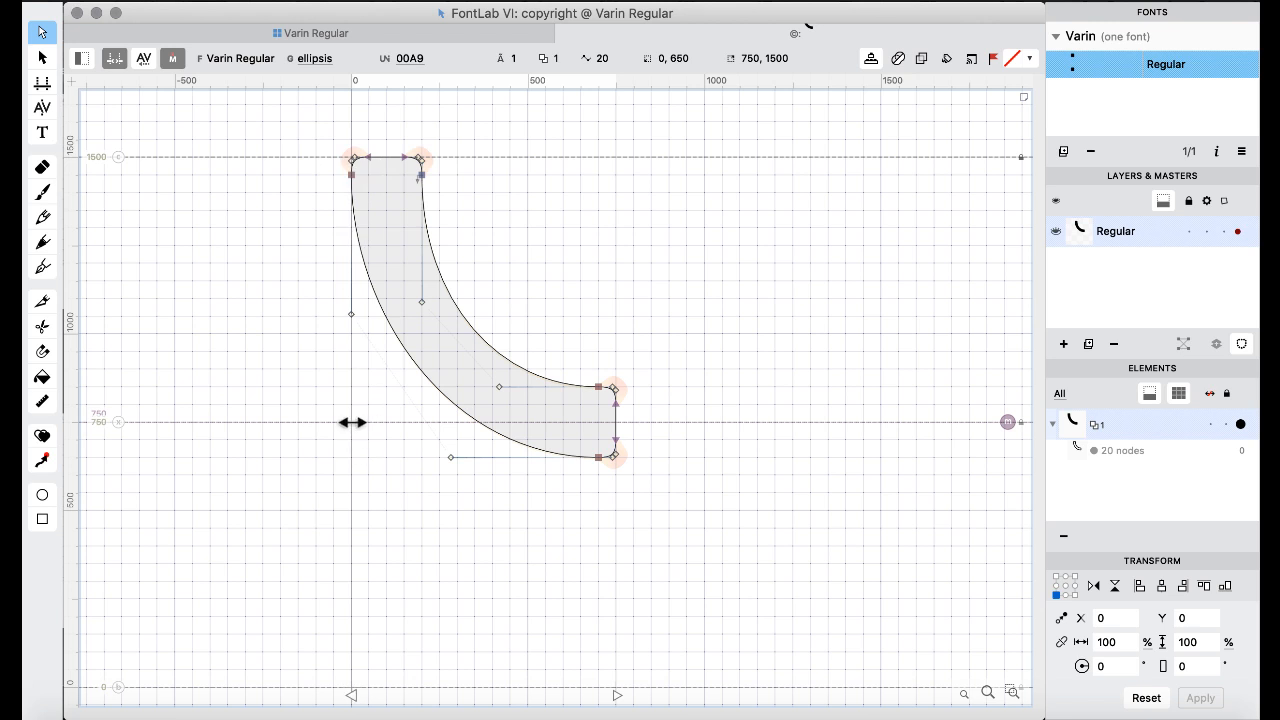
left_click(351, 315)
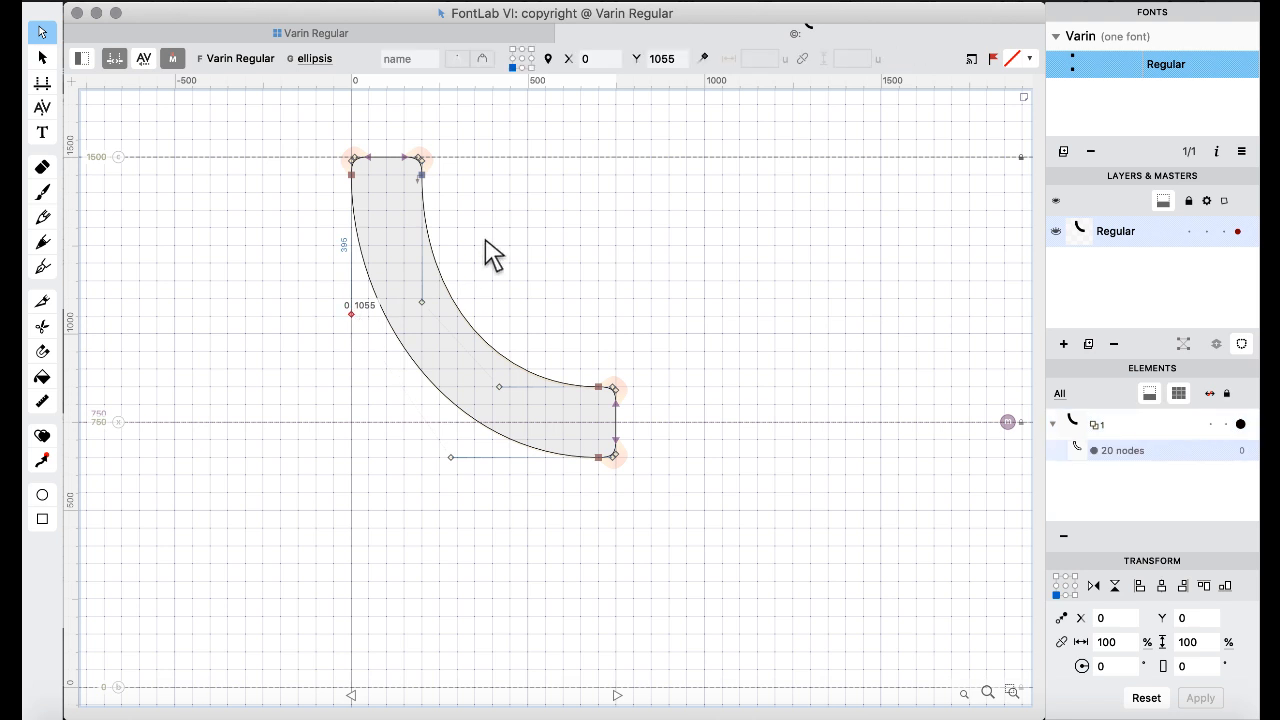
key("Down")
key("Down")
key("Down")
key("Down")
key("Down")
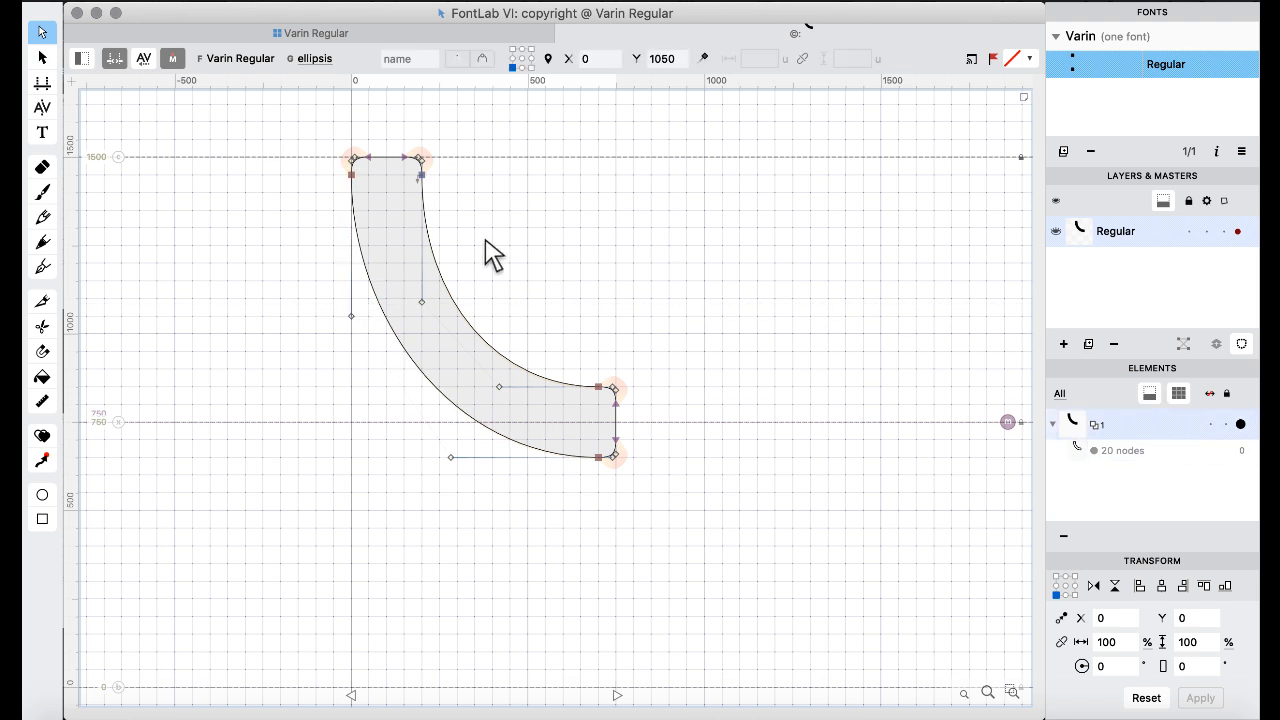
- Move the lower handle of the stroke's outer curve inward to 300, 650
left_click(451, 458)
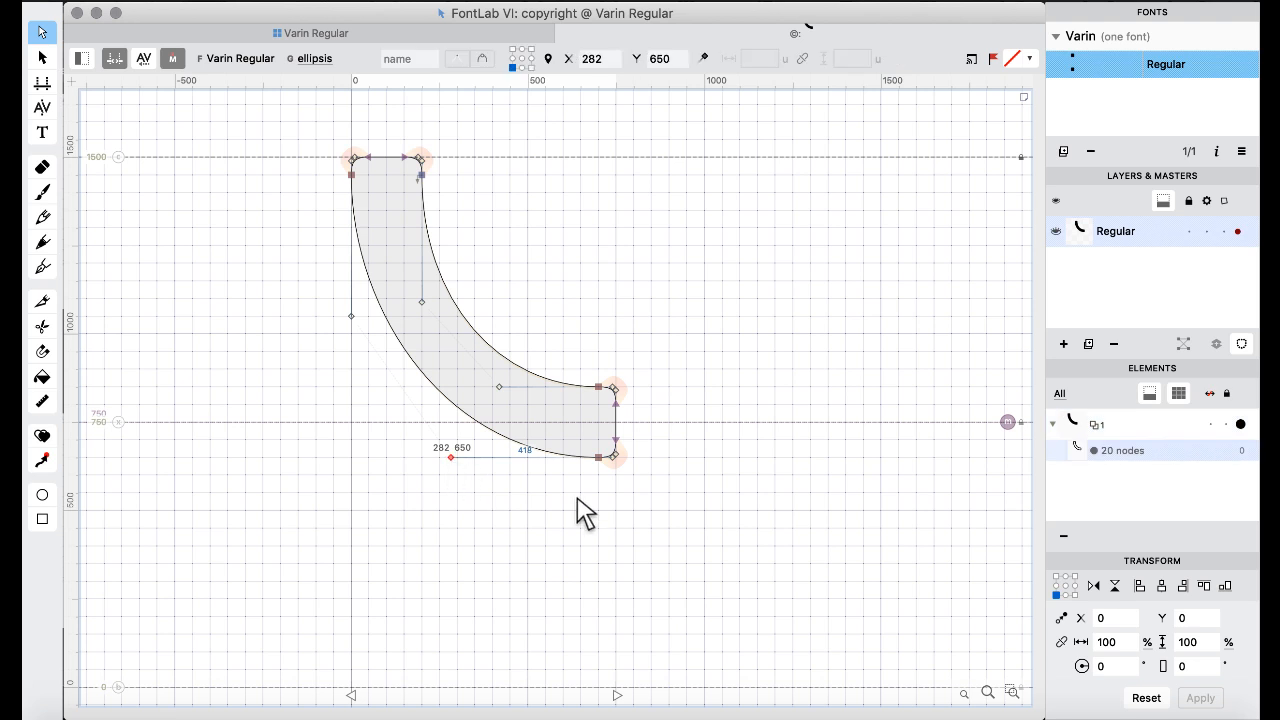
key("Right")
key("Right")
key("Right")
key("Right")
key("Right")
key("Right")
key("Right")
key("Right")
key("Right")
key("Right")
key("Right")
key("Right")
key("Right")
key("Right")
key("Right")
key("Right")
key("Right")
key("Right")
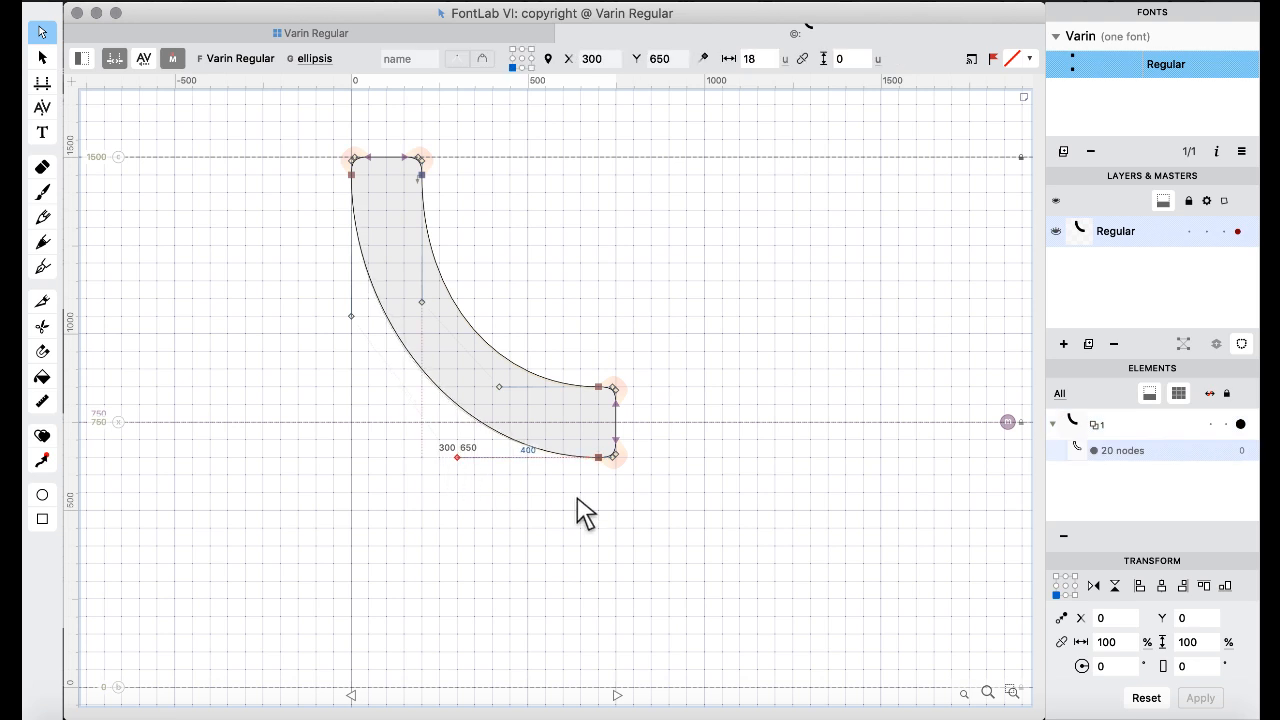
- Try the inner curve's handles at 200, 1110 and 360, 850 to even out the stroke's thickness
left_click(421, 301)
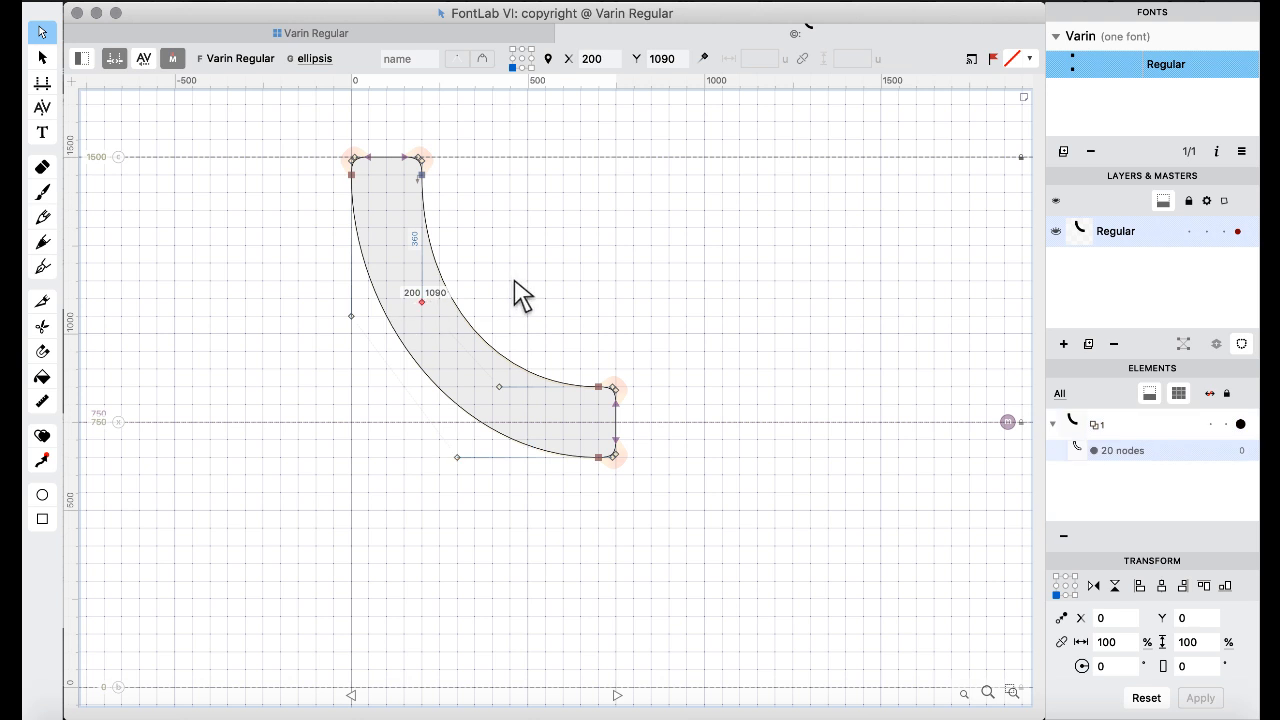
key("shift+Up")
key("shift+Up")
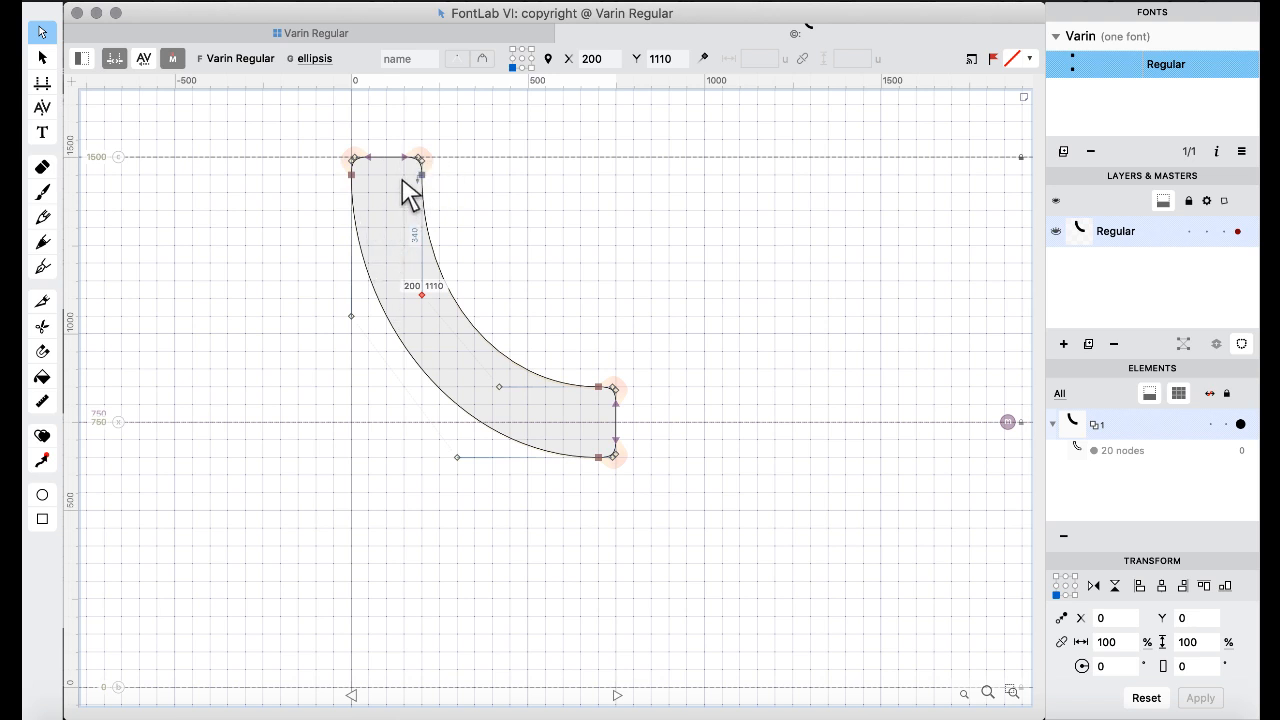
left_click(367, 180)
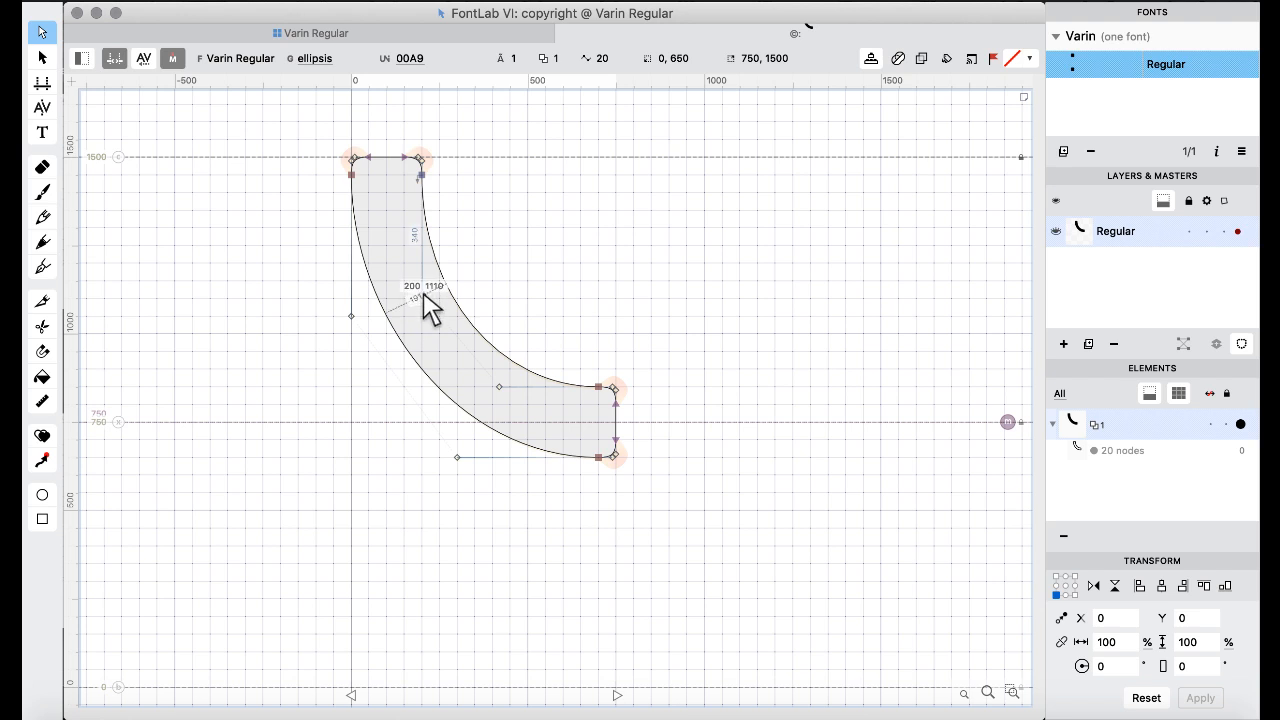
left_click(501, 389)
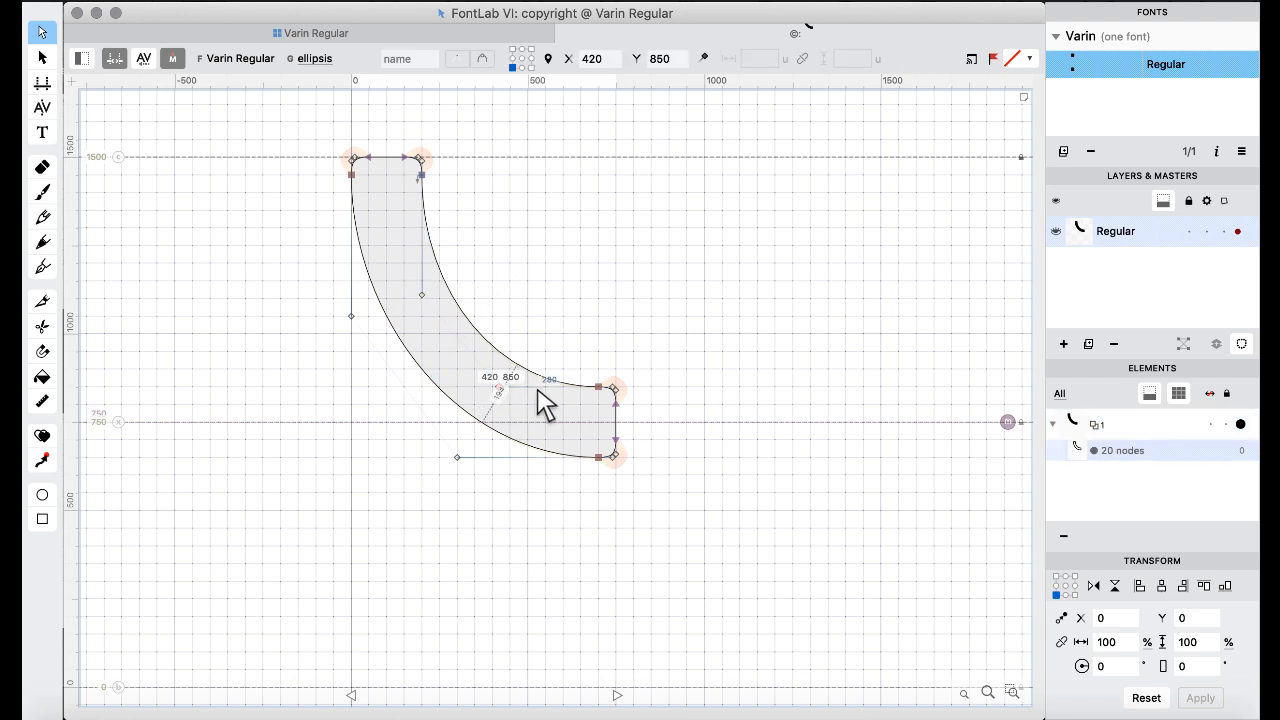
key("shift+Left")
key("shift+Left")
key("shift+Left")
key("shift+Left")
key("shift+Left")
key("shift+Left")
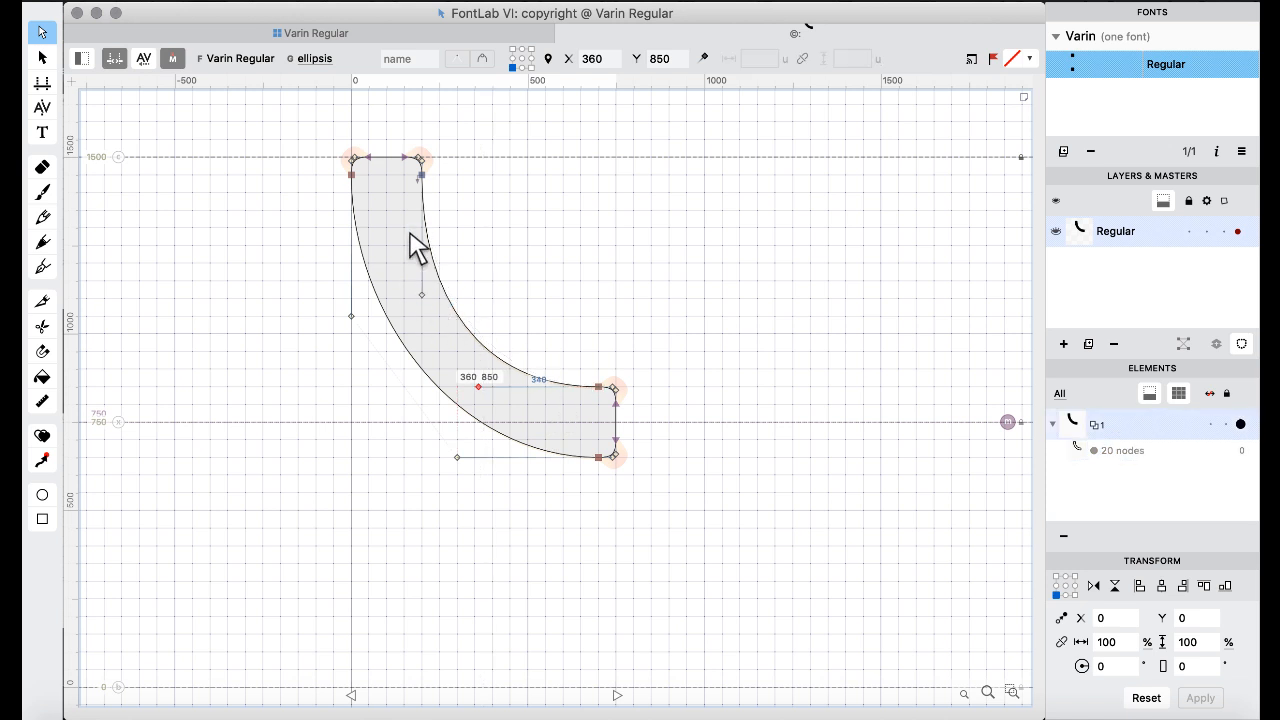
key("Escape")
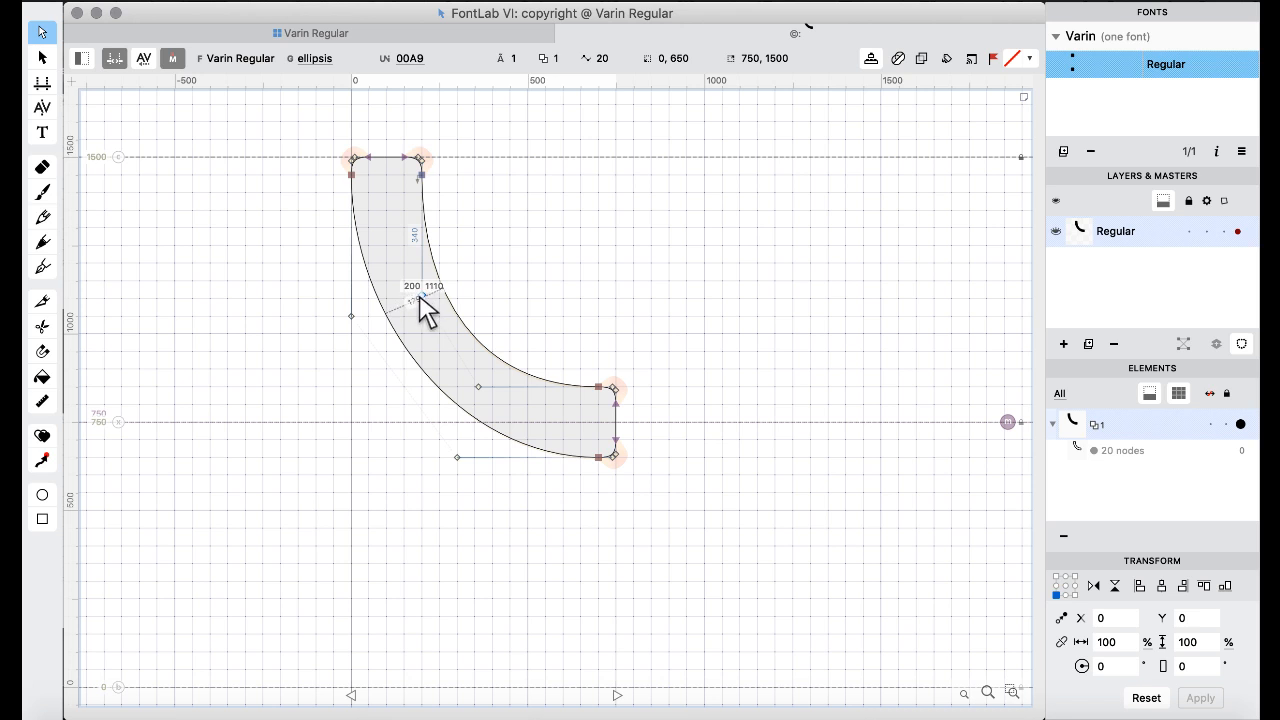
- Shorten the inner curve's handles, placing the lower one at 390, 850 and the upper one at 200, 1140
left_click(481, 386)
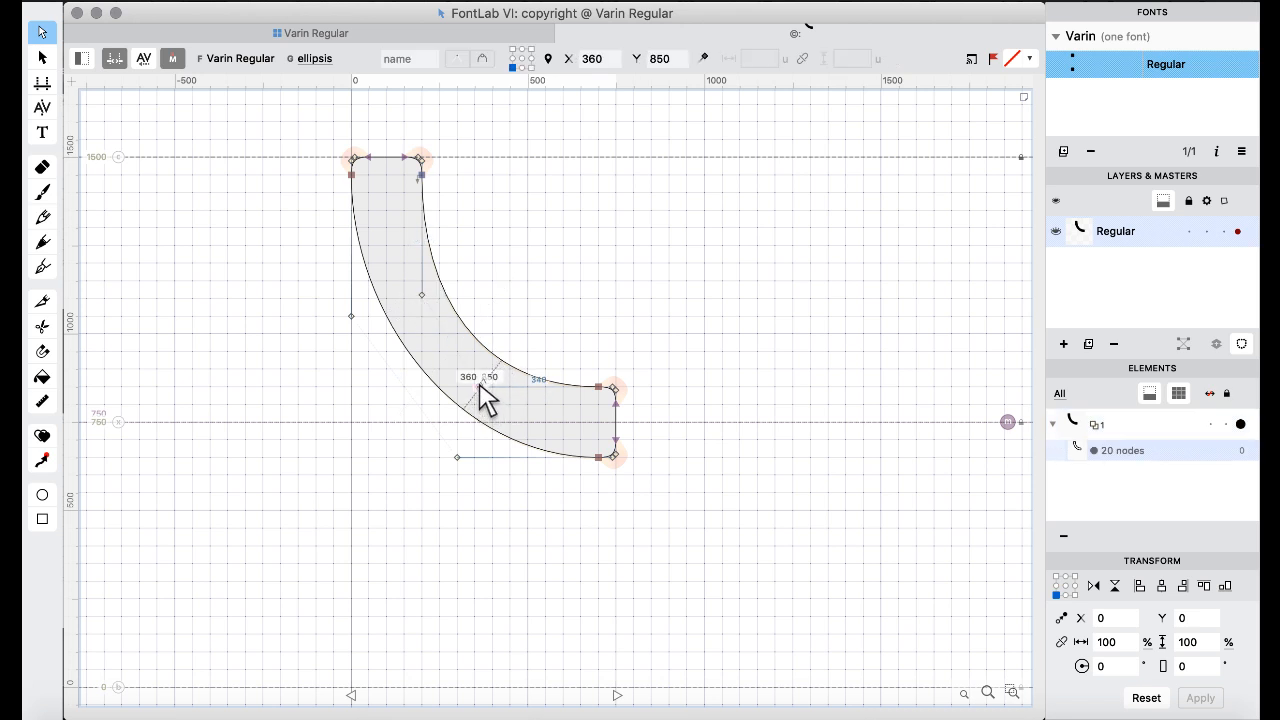
key("shift+Right")
key("shift+Right")
key("shift+Right")
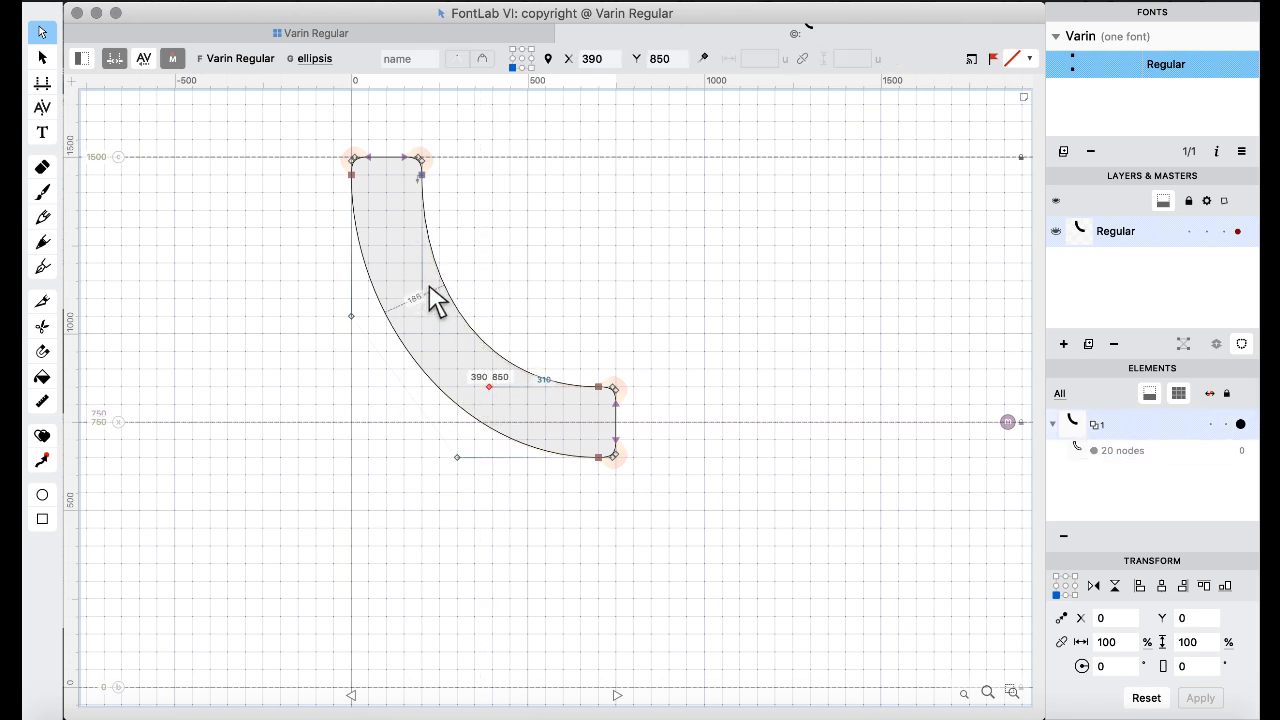
left_click(423, 297)
key("shift+Up")
key("shift+Up")
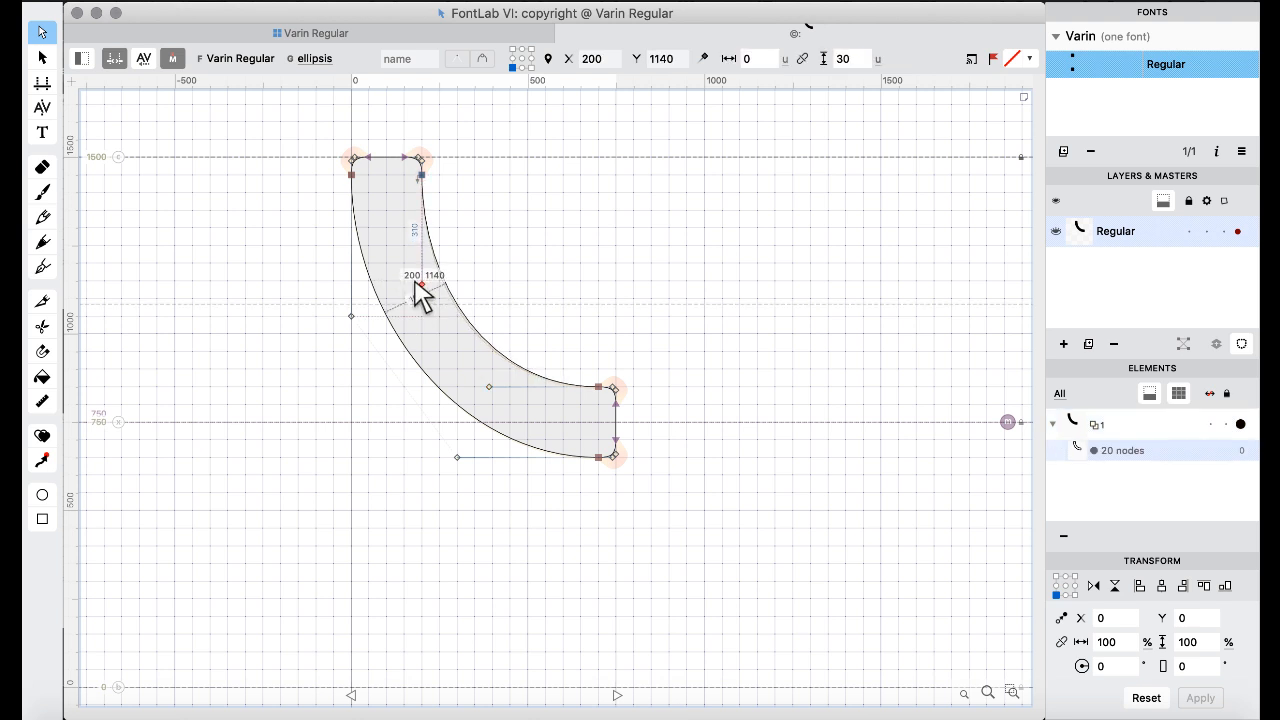
left_click(386, 191)
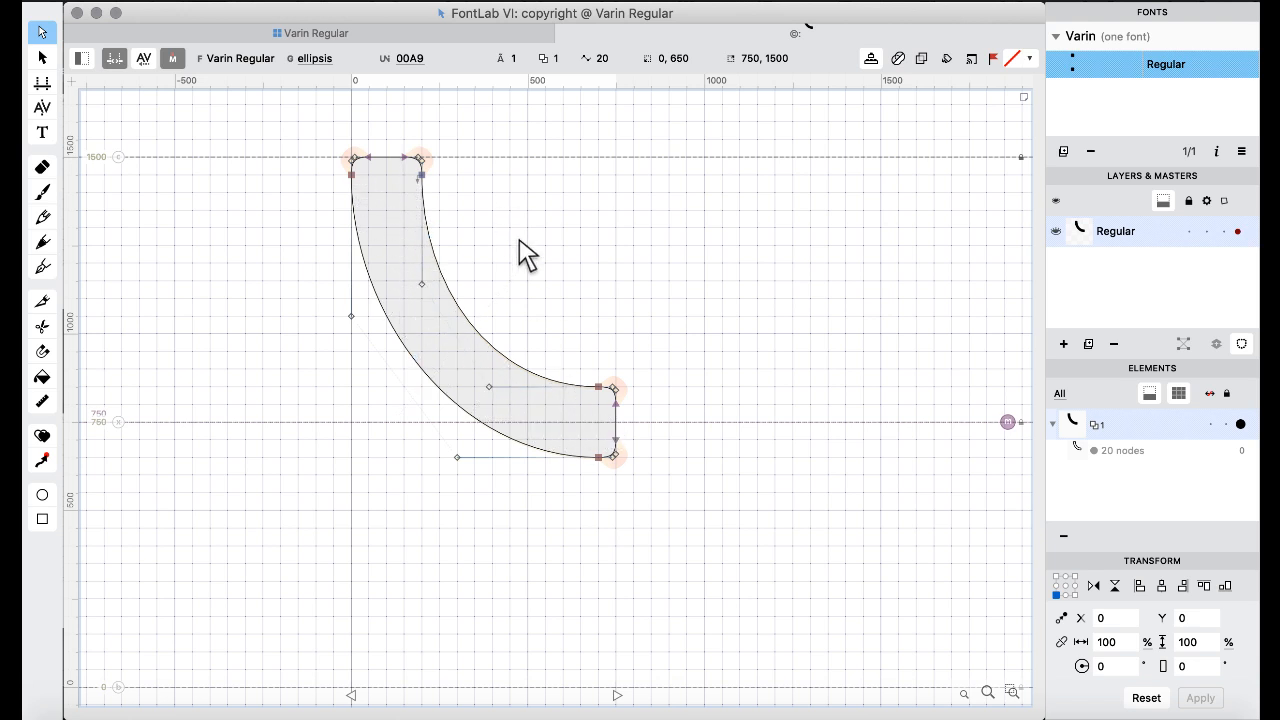
- Shorten the inner curve's handles further, to 200, 1165 for the upper one and 415, 850 for the lower one
left_click(422, 285)
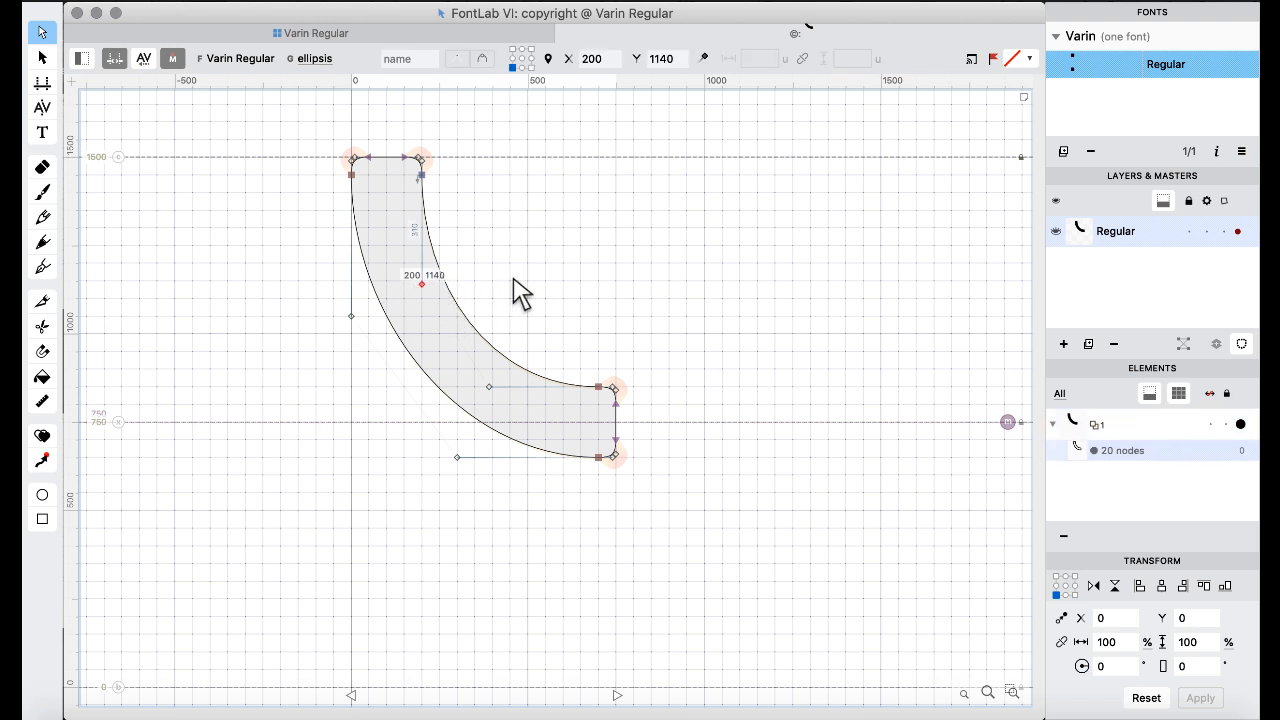
left_click(490, 387)
left_click_drag(490, 387, 496, 387)
left_click(608, 303)
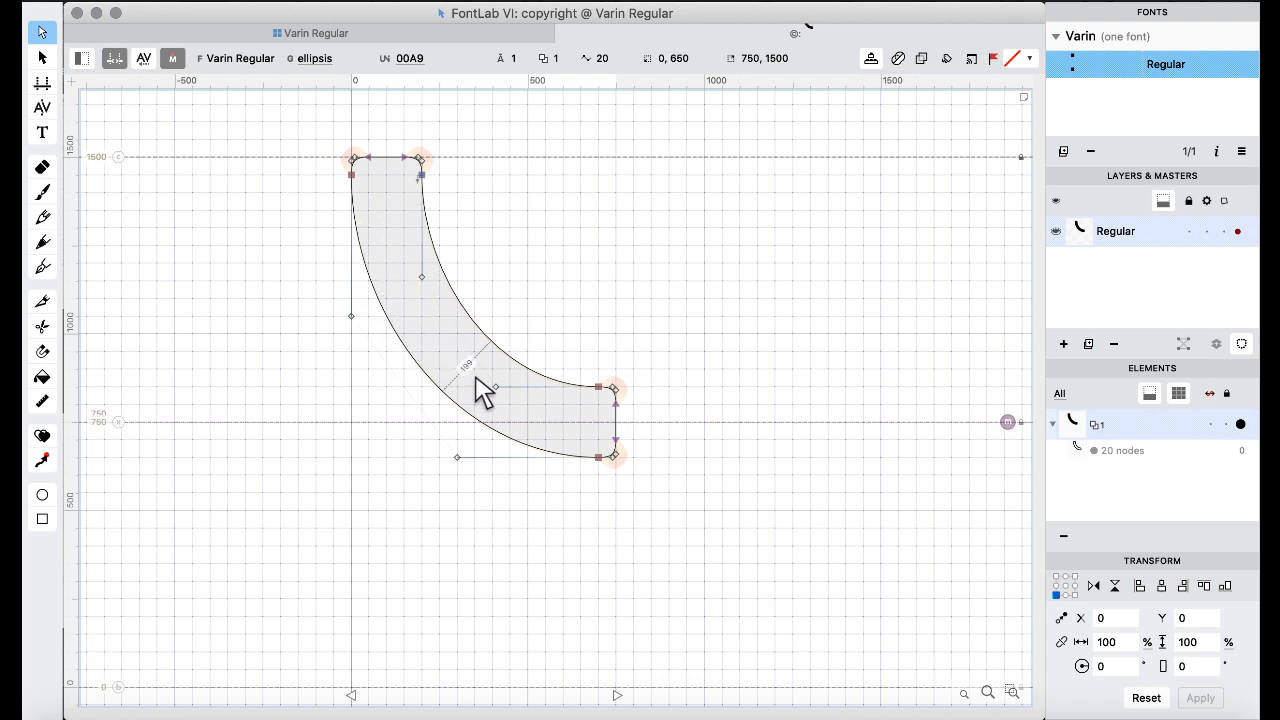
left_click(422, 278)
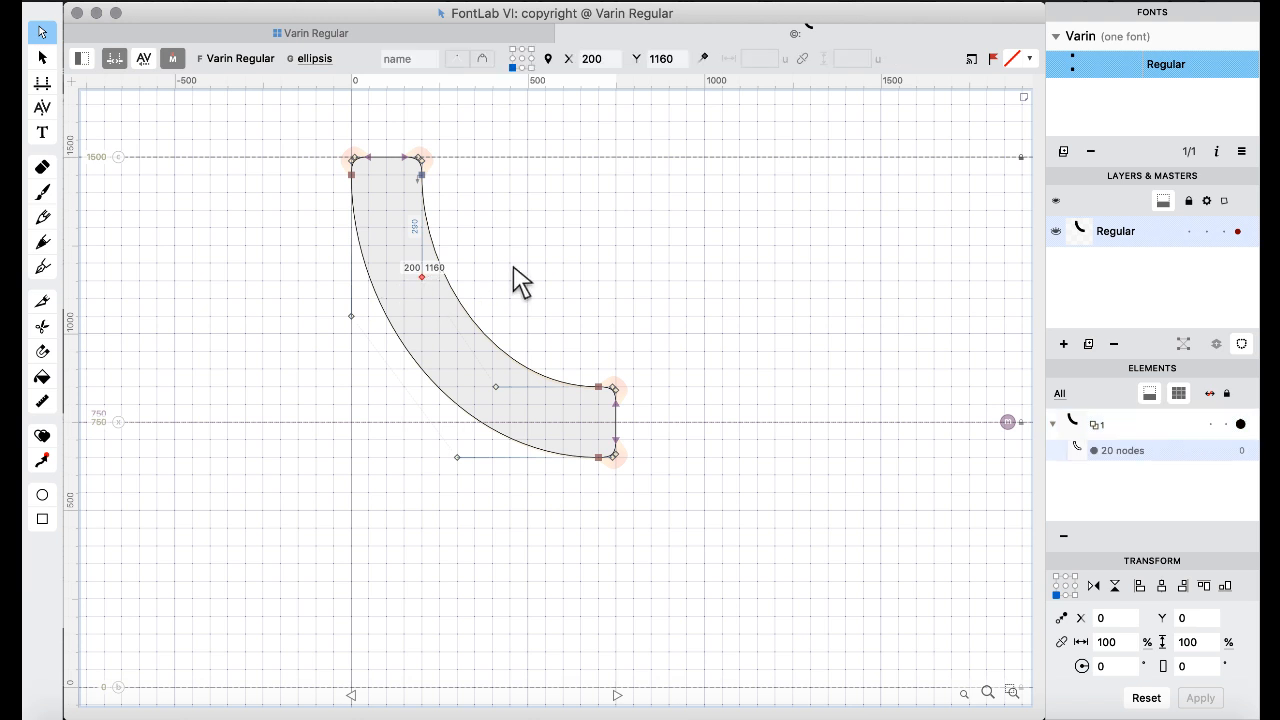
key("Up")
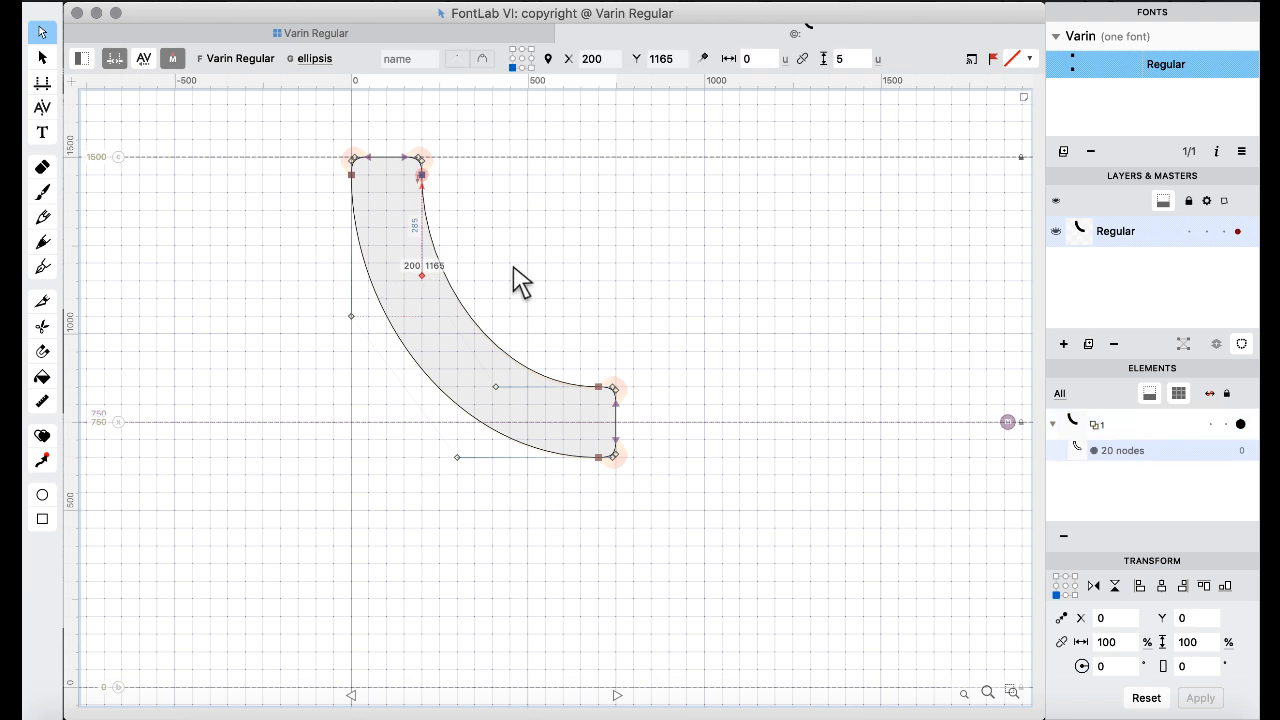
left_click(496, 388)
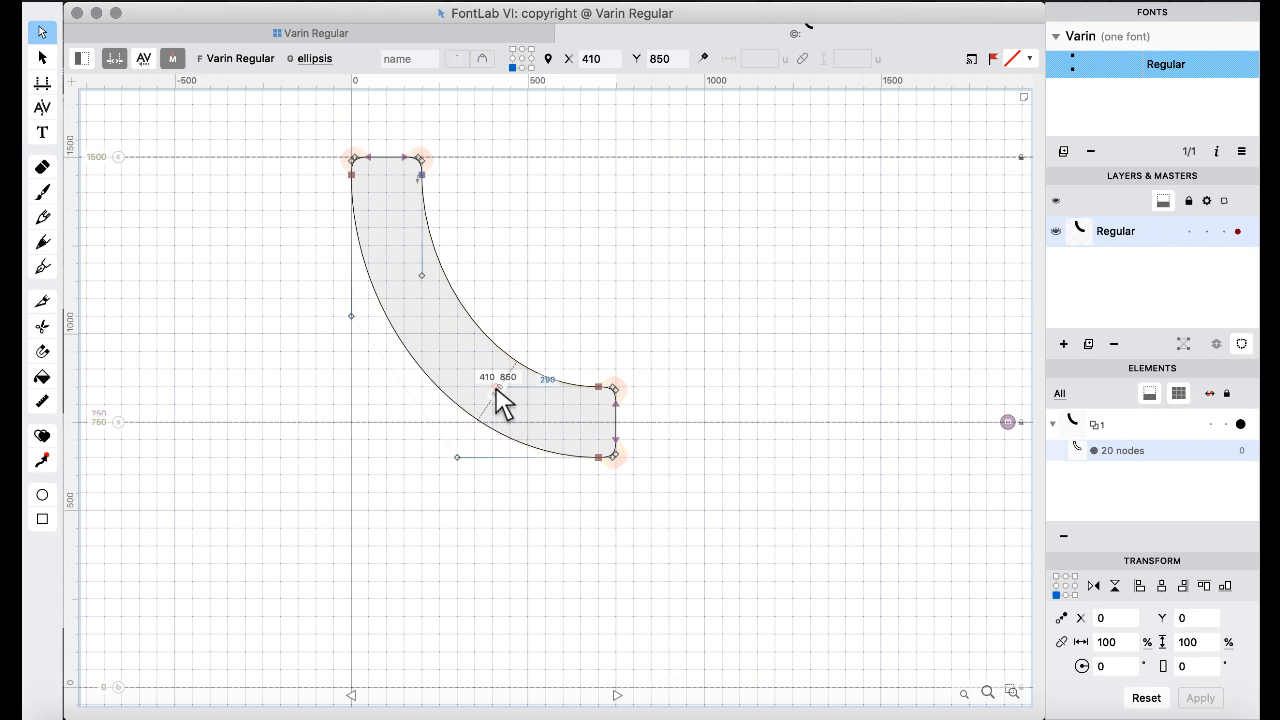
key("Right")
key("Right")
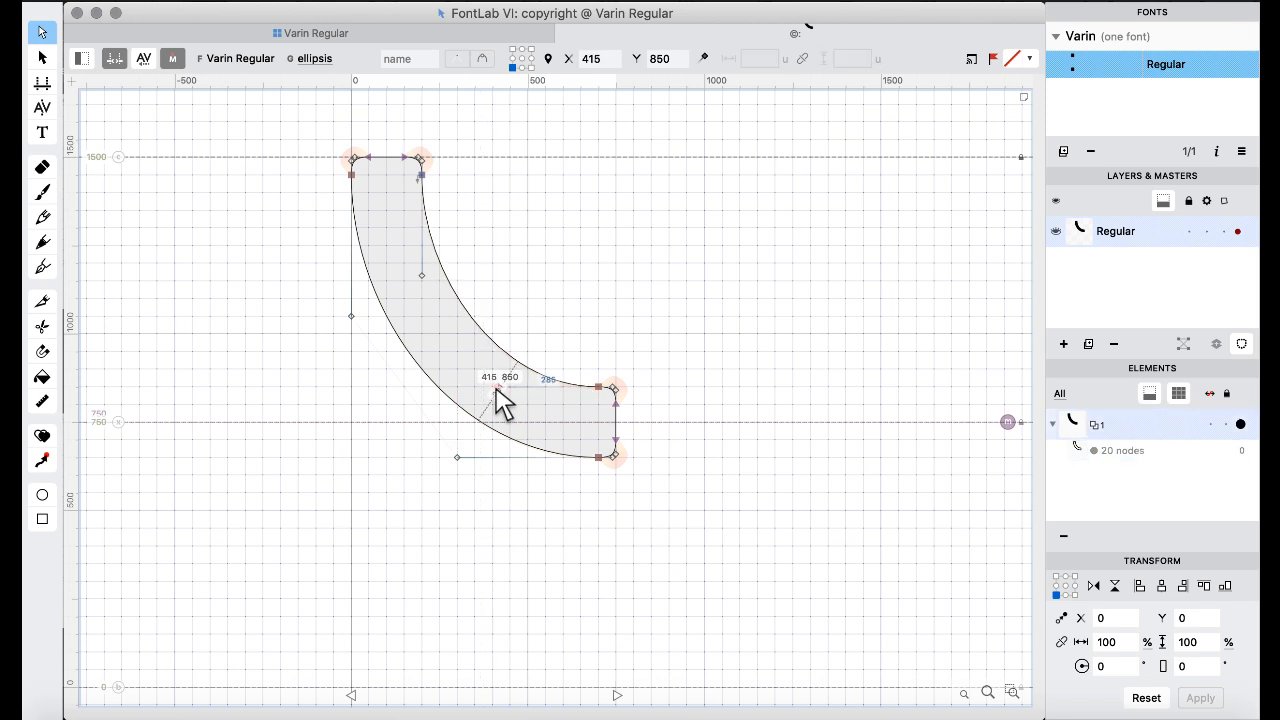
- Fine-tune the inner curve, setting its upper handle to 200, 1163 and lengthening the lower handle slightly from X 415
scroll(380, 222, "up", 3)
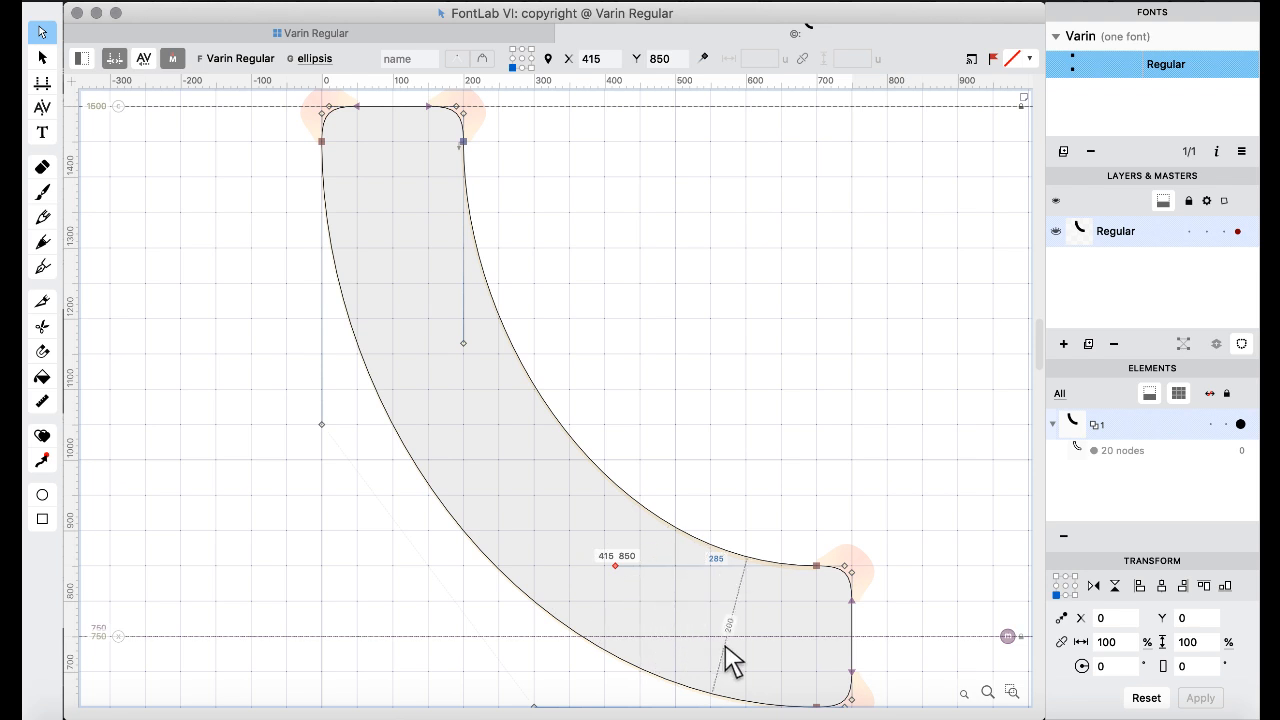
left_click(700, 414)
left_click(463, 343)
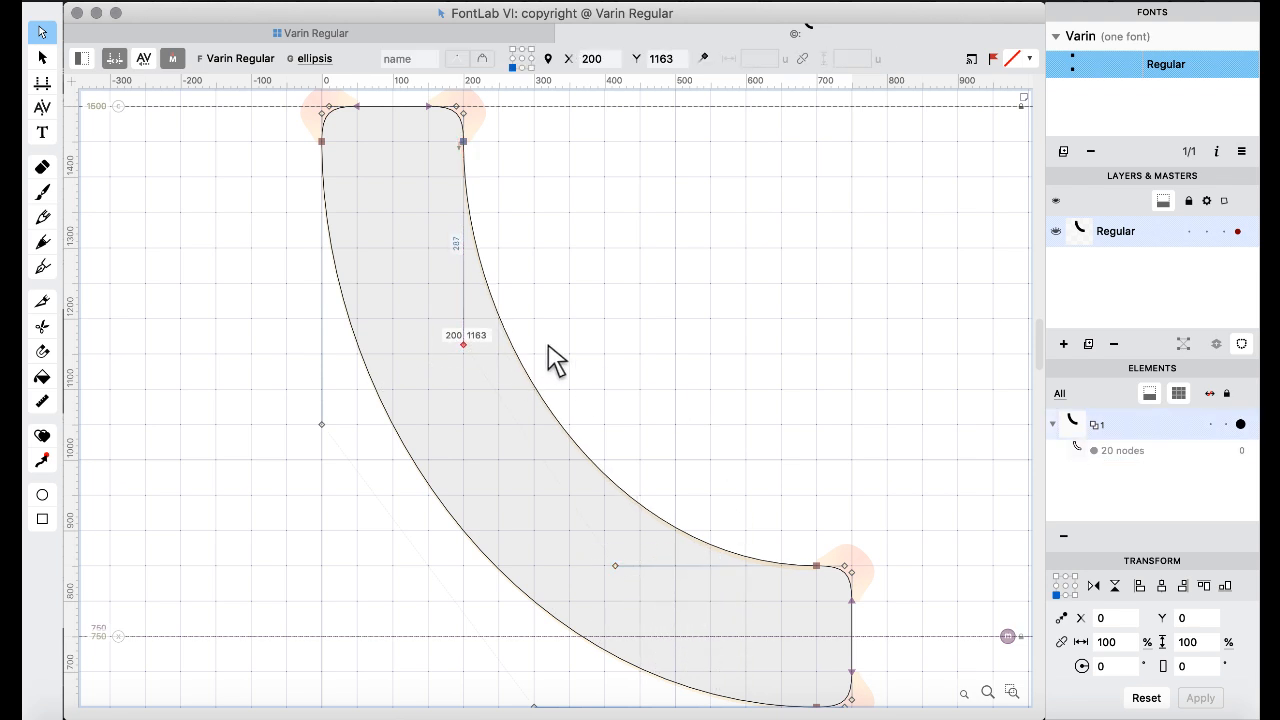
left_click(616, 567)
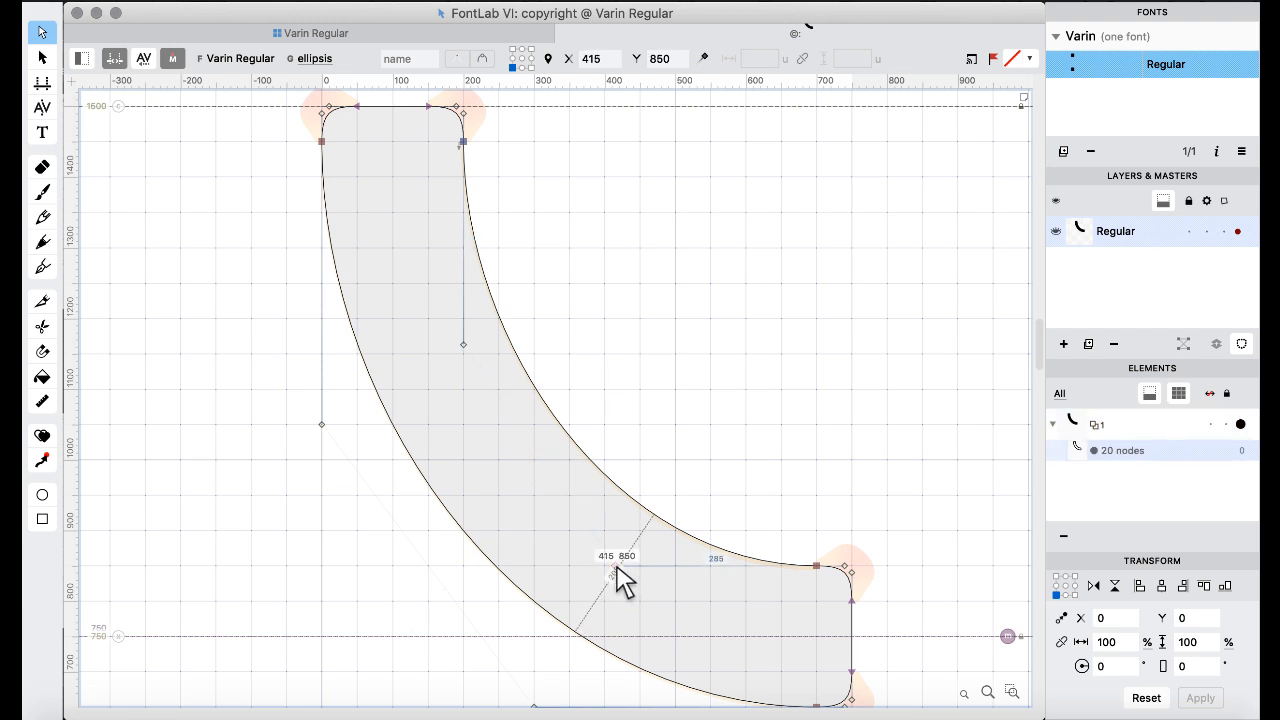
left_click(494, 397)
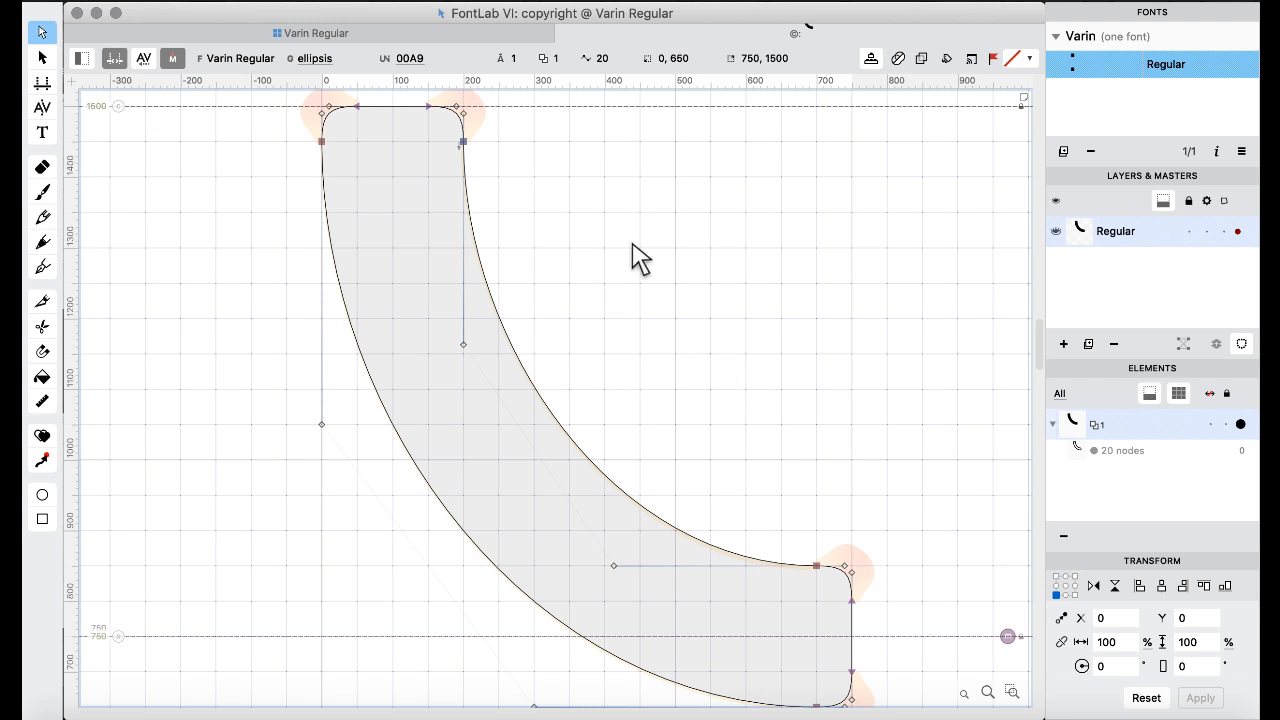
- Paste the copyright glyph's curved stroke into ordfeminine and turn it so the curve bulges toward the lower right
left_click(336, 30)
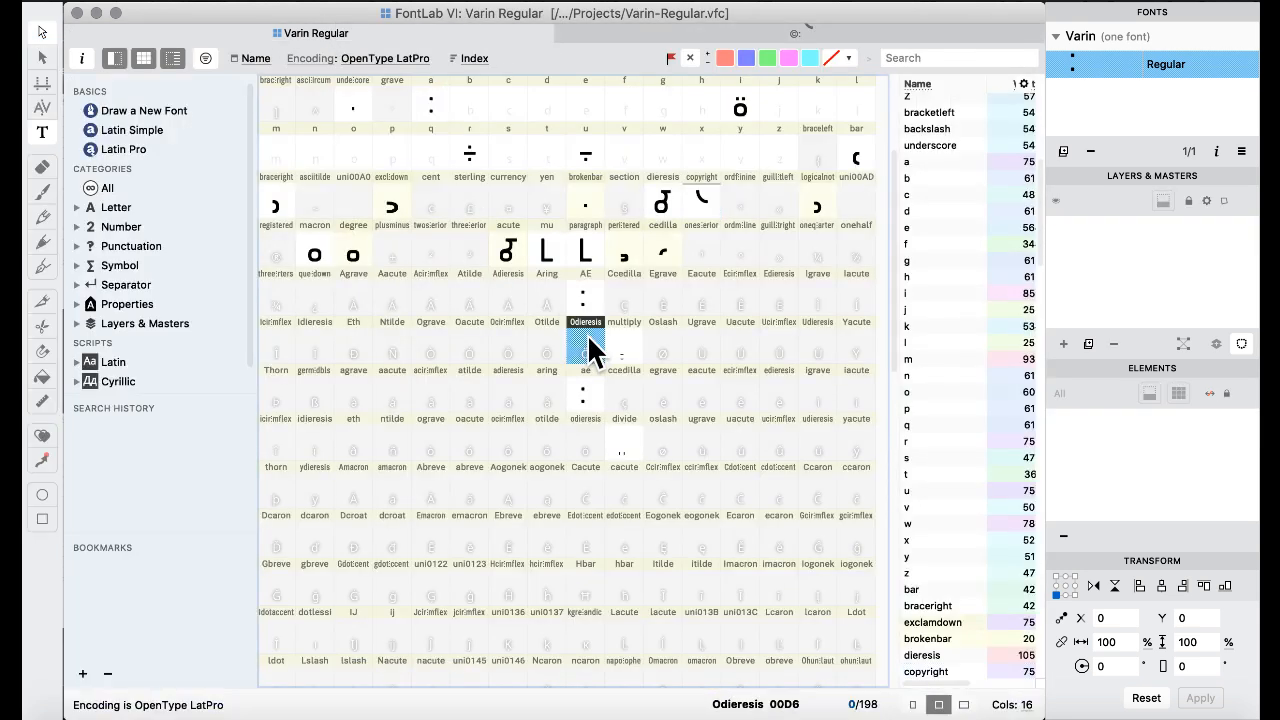
key("ctrl+Up")
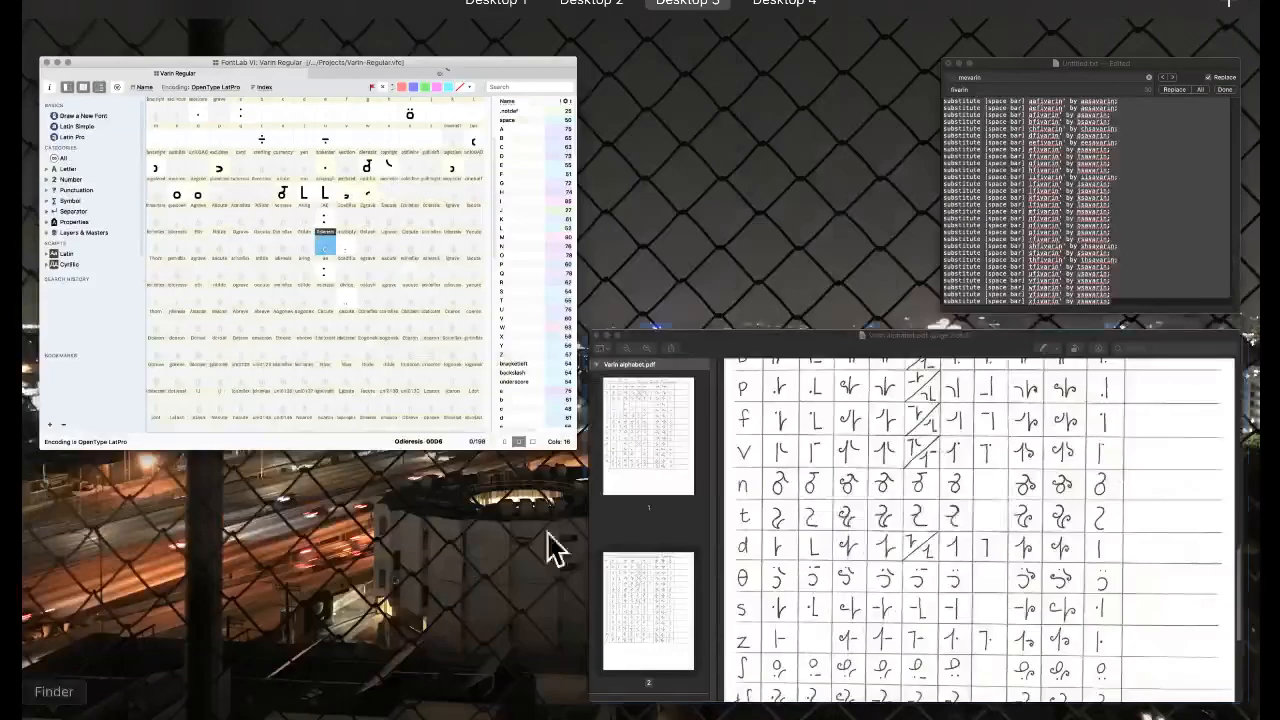
left_click(414, 229)
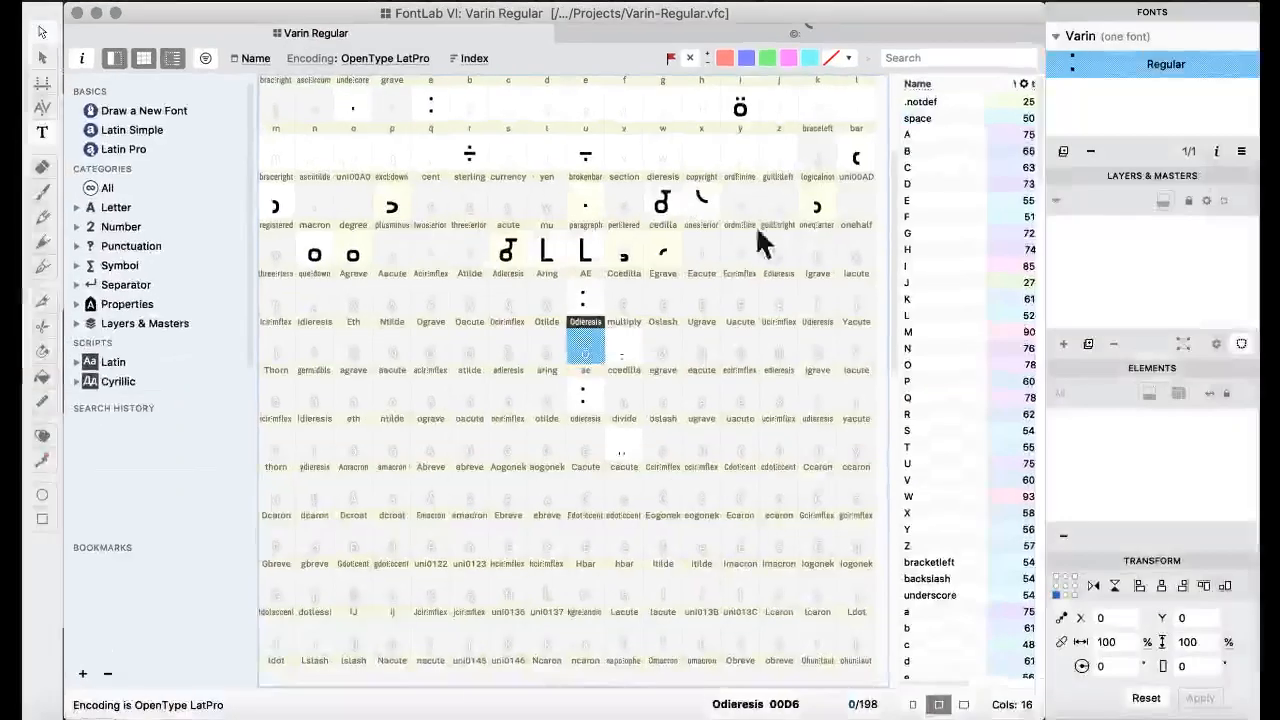
left_click(745, 207)
key("super+v")
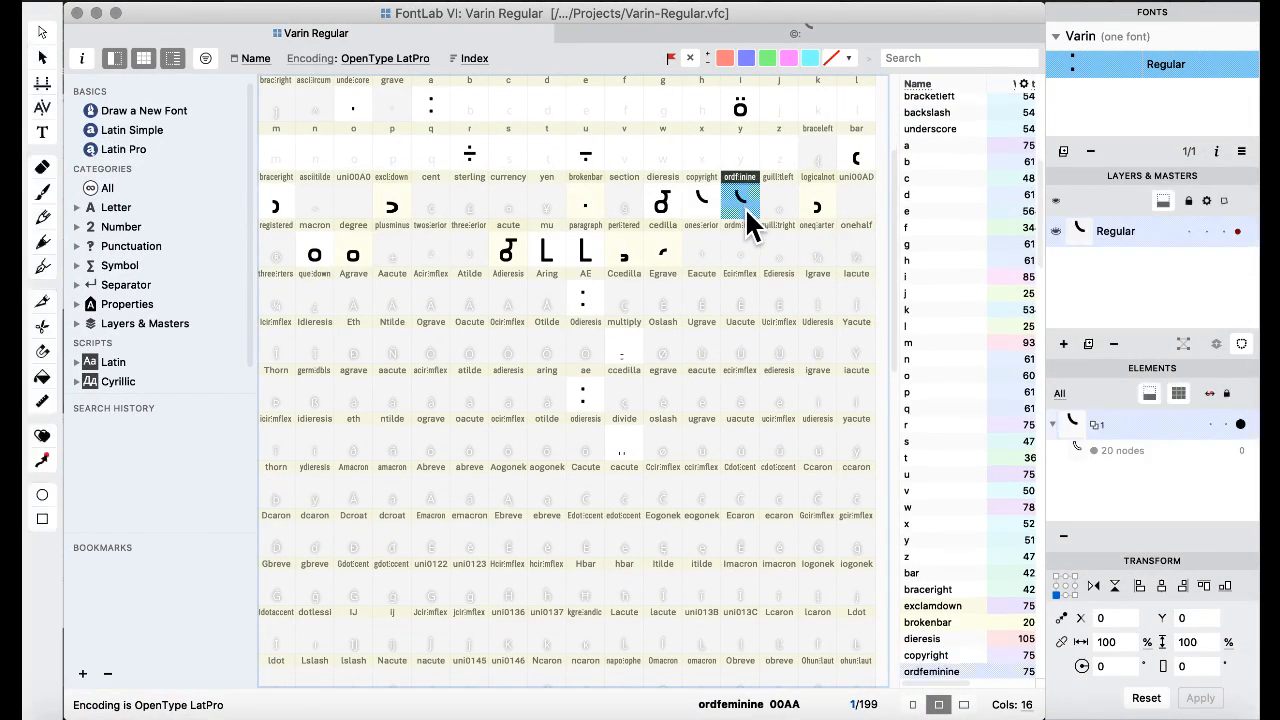
left_click(556, 6)
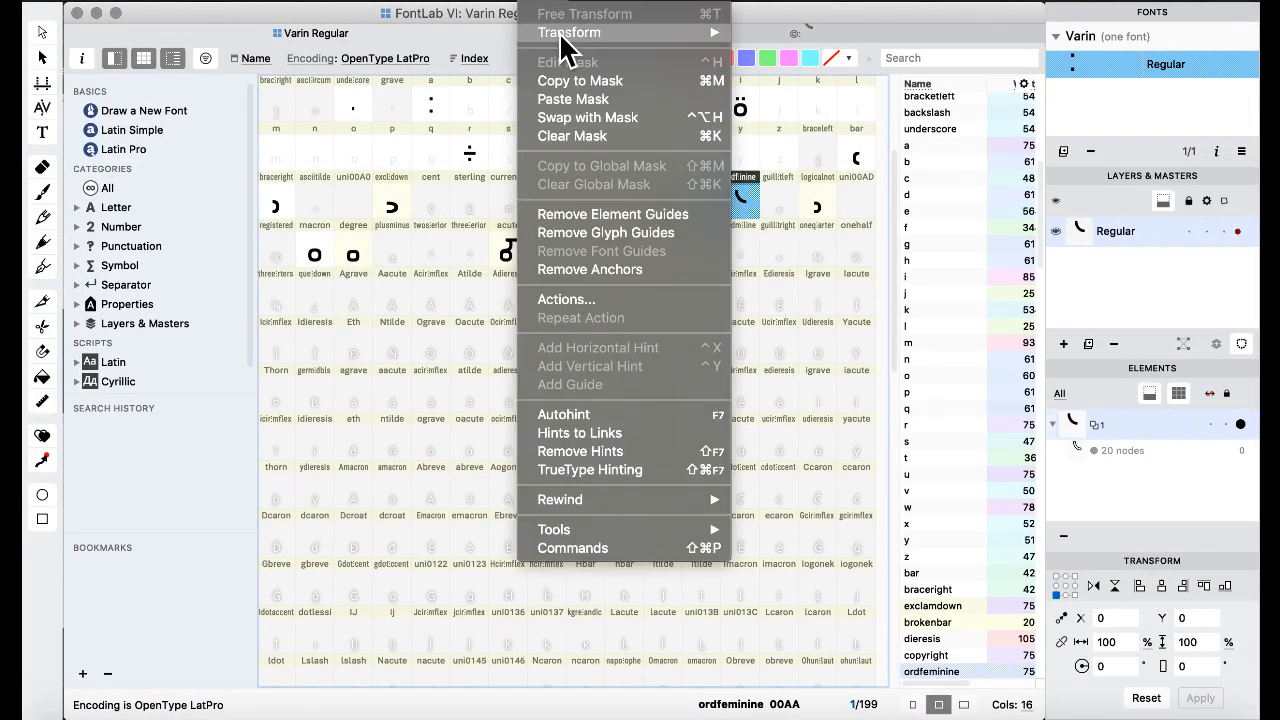
mouse_move(572, 34)
left_click(803, 99)
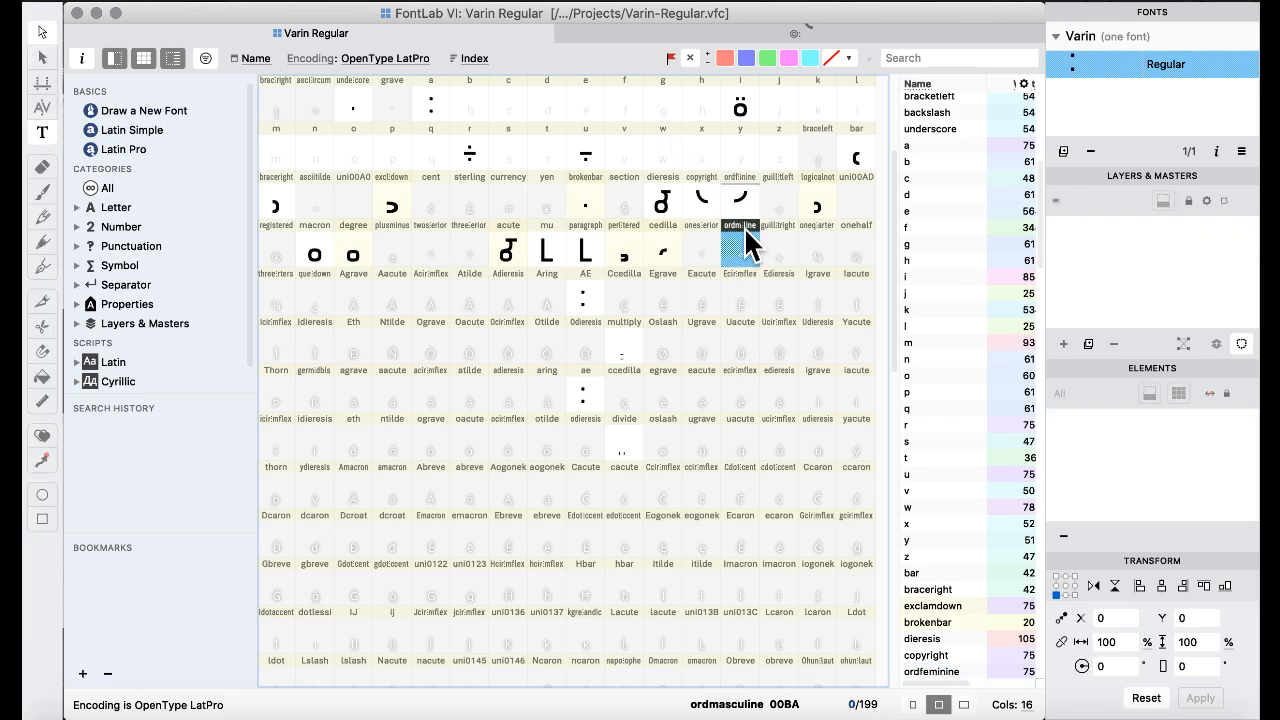
- Copy the curved stroke from copyright into the onesuperior glyph and rotate it 180°
left_click(705, 203)
left_click(703, 250)
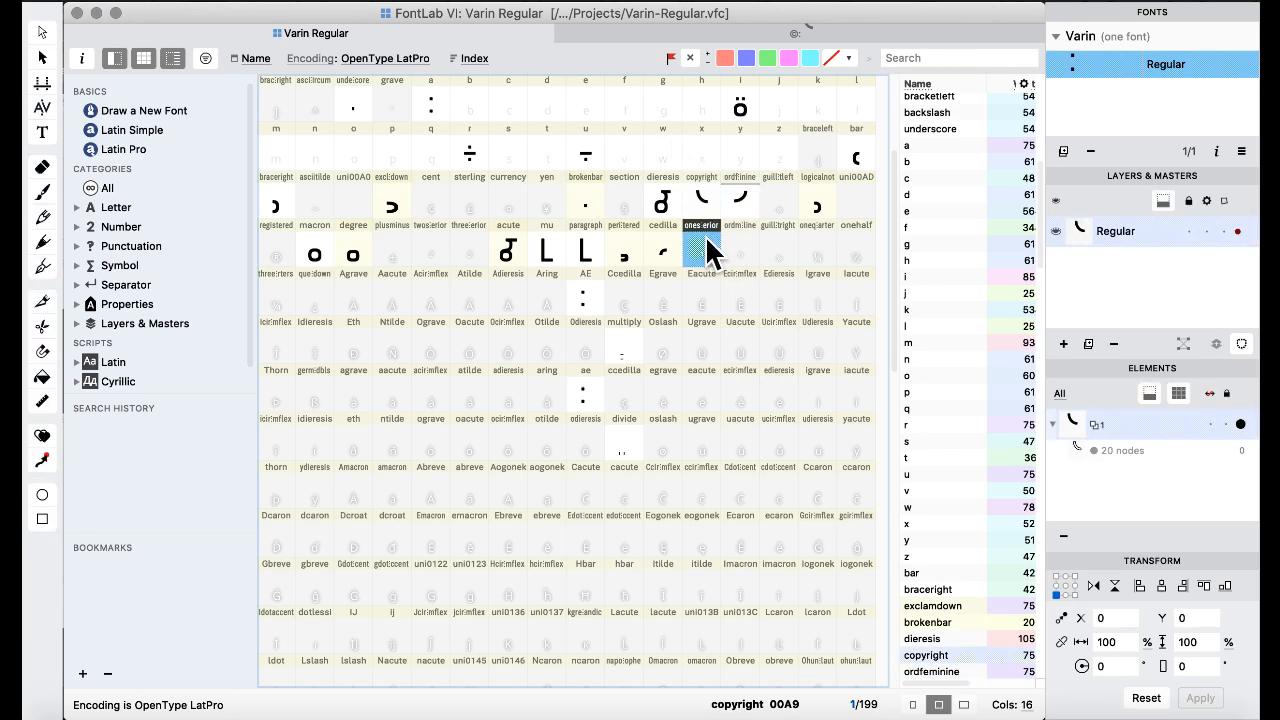
left_click(540, 3)
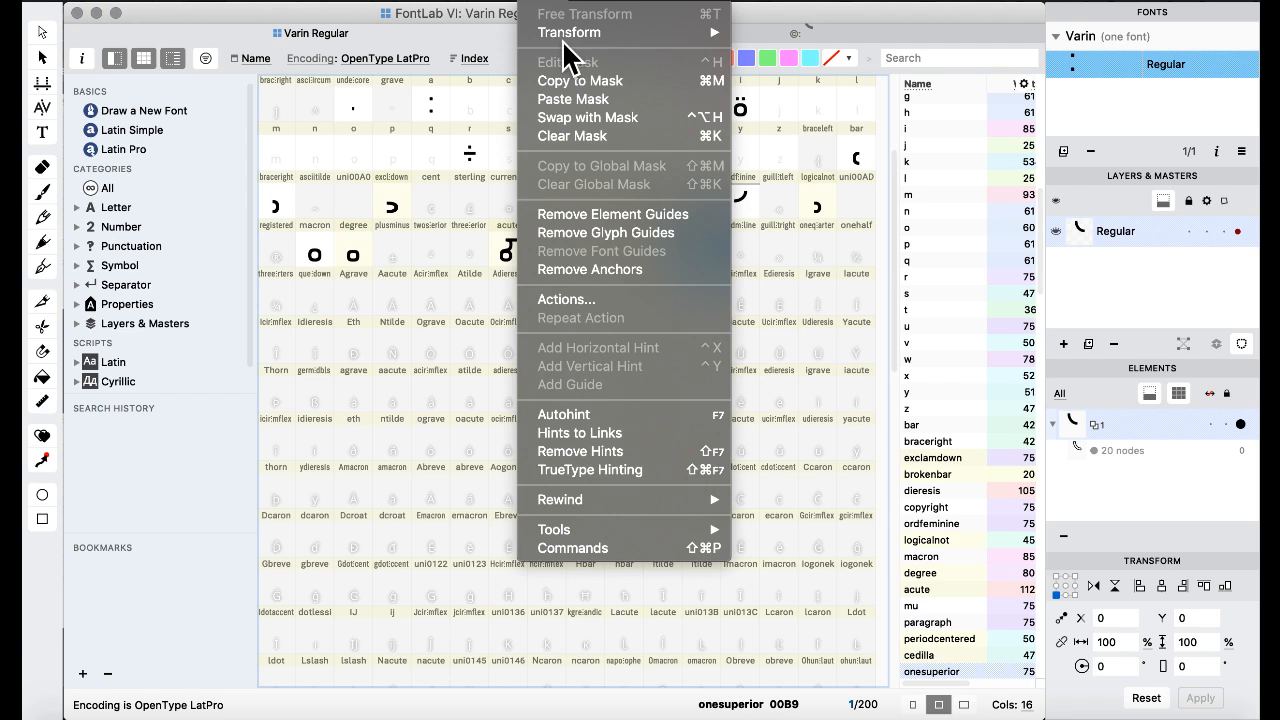
mouse_move(575, 34)
left_click(796, 80)
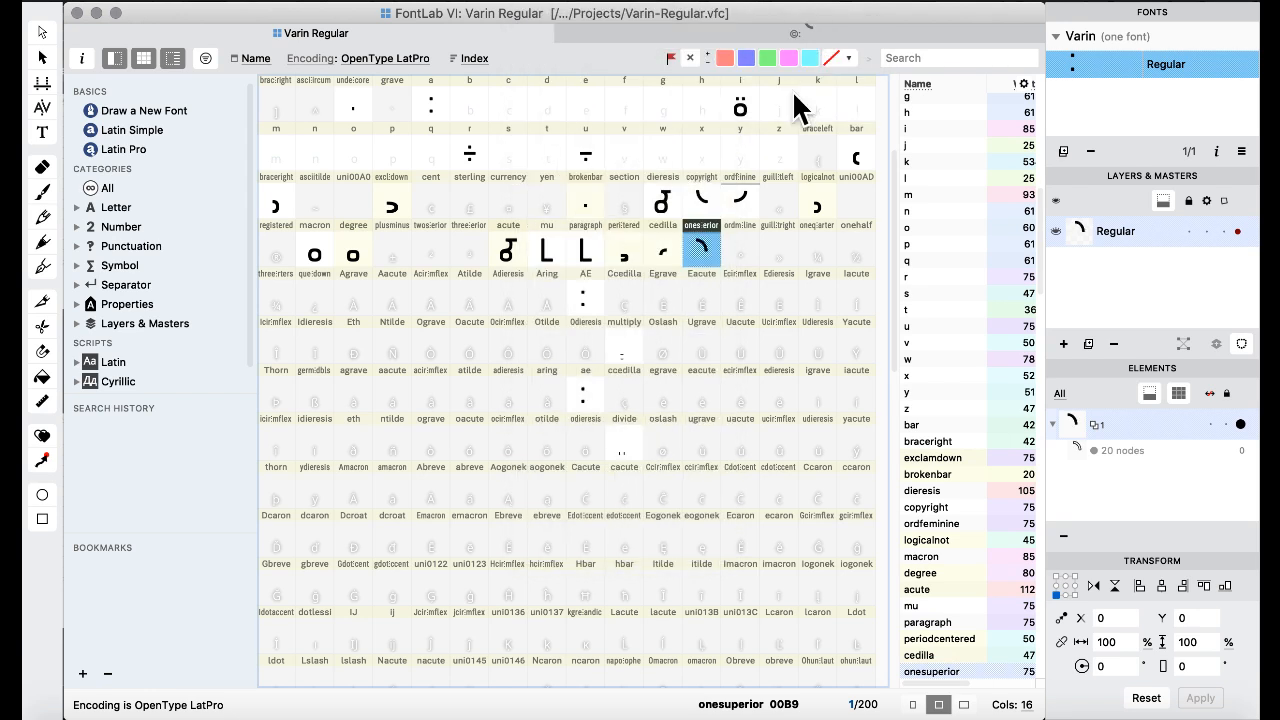
- Copy the curved stroke from ordfeminine into the ordmasculine glyph and rotate it 180°
left_click(742, 245)
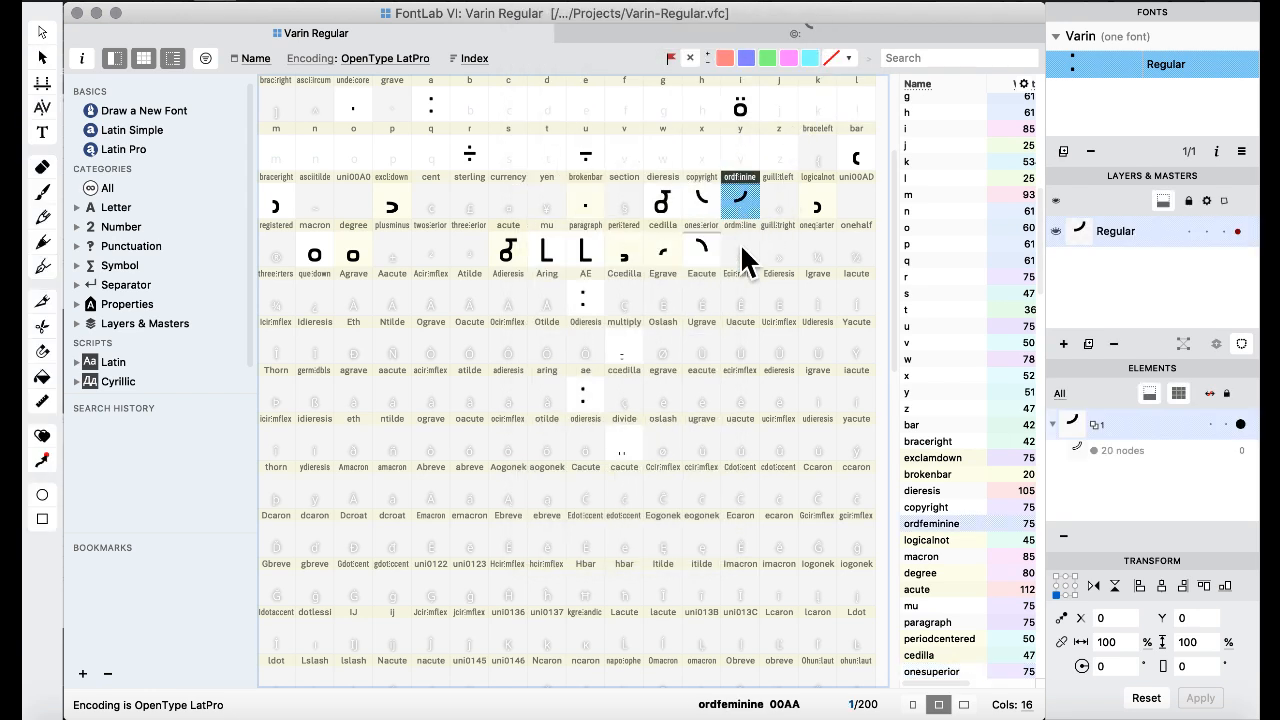
left_click(550, 1)
mouse_move(560, 40)
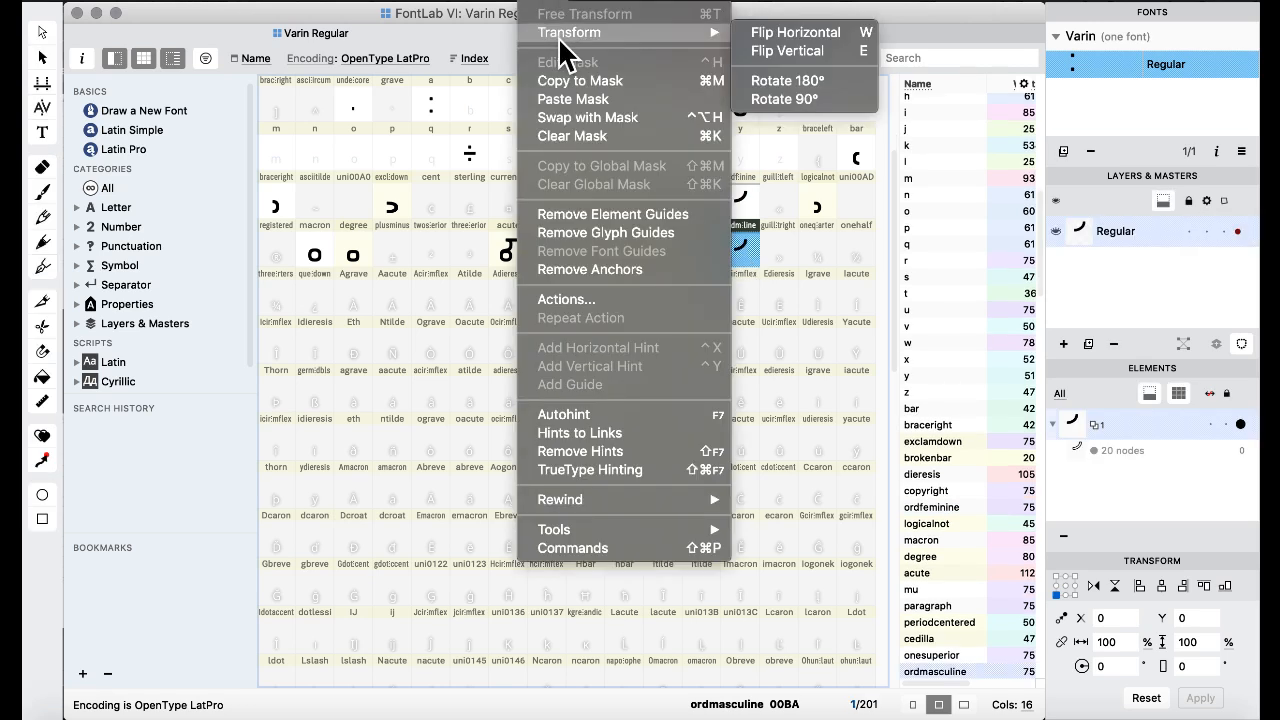
left_click(798, 82)
left_click(741, 289)
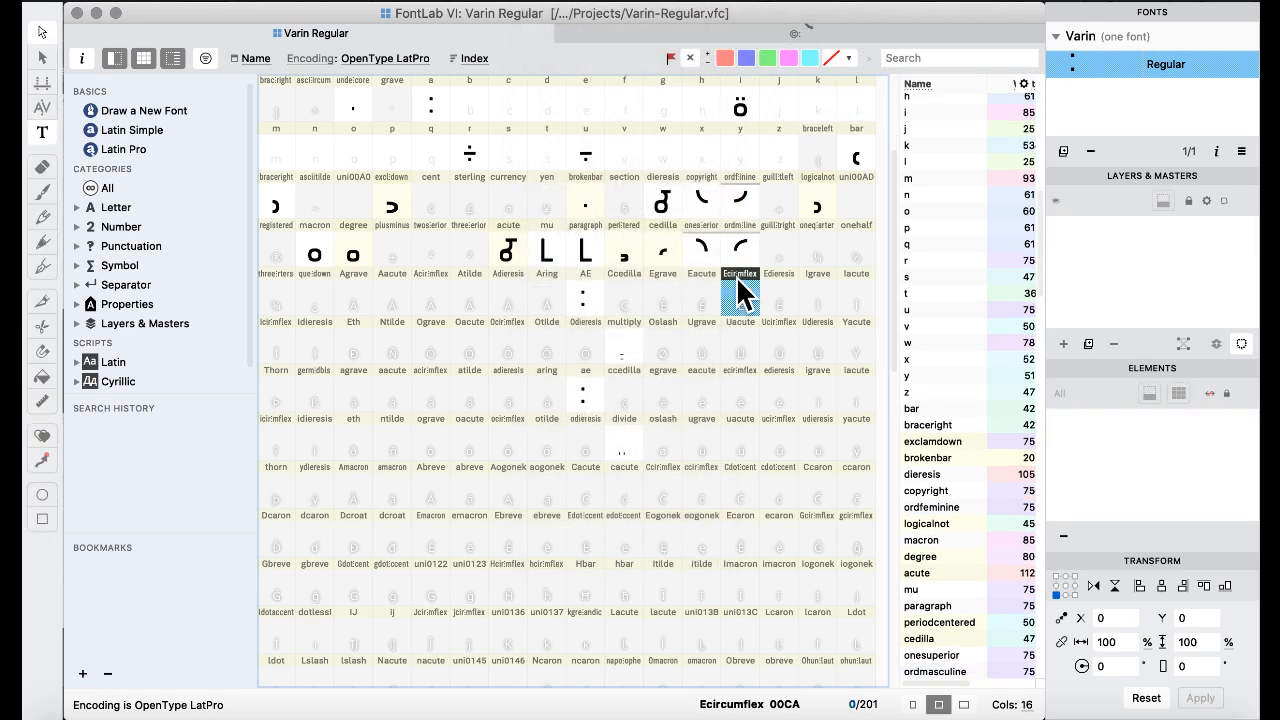
- Switch to the Varin alphabet PDF and examine both pages of the chart for forms that use the curved stroke
left_click(775, 214)
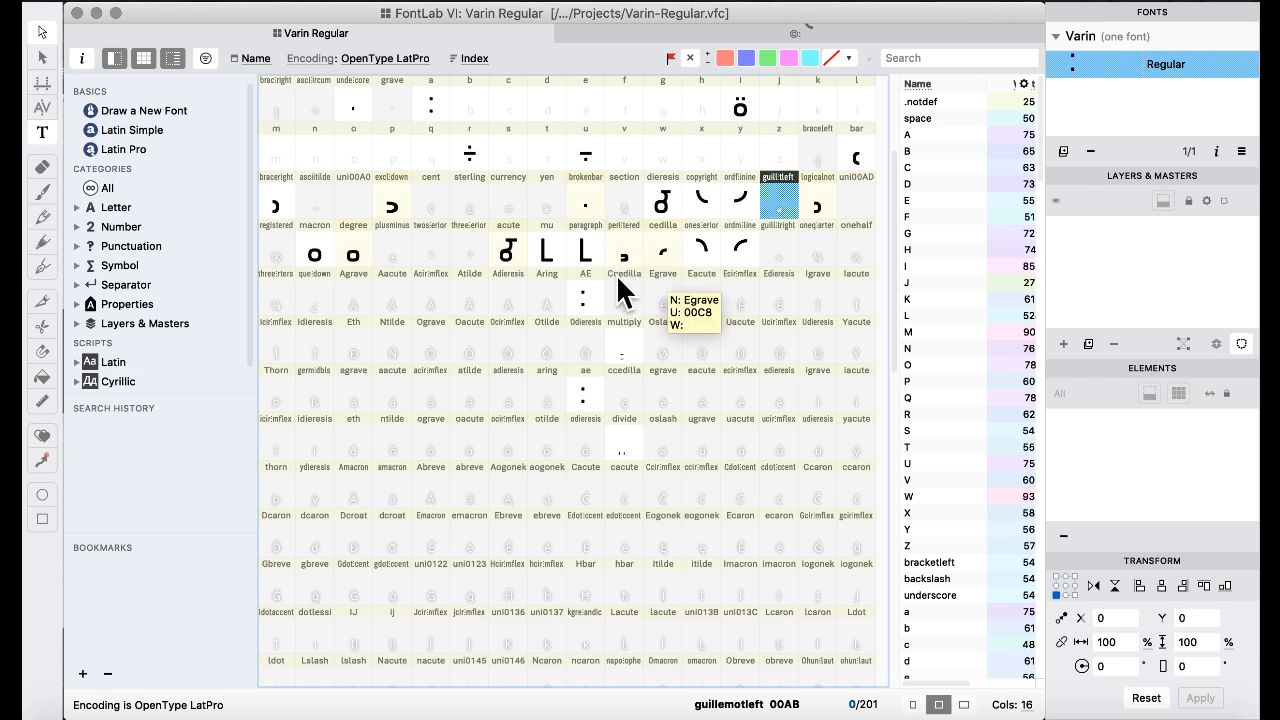
scroll(580, 313, "down", 5)
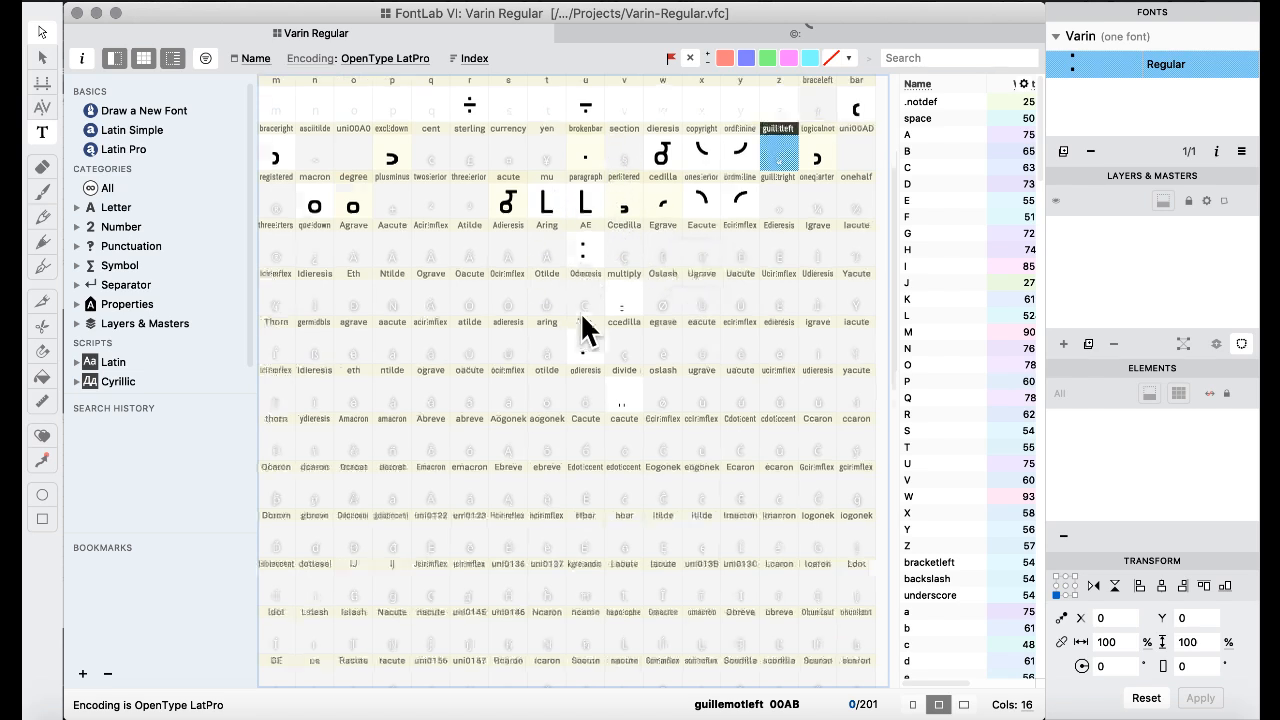
scroll(581, 312, "up", 6)
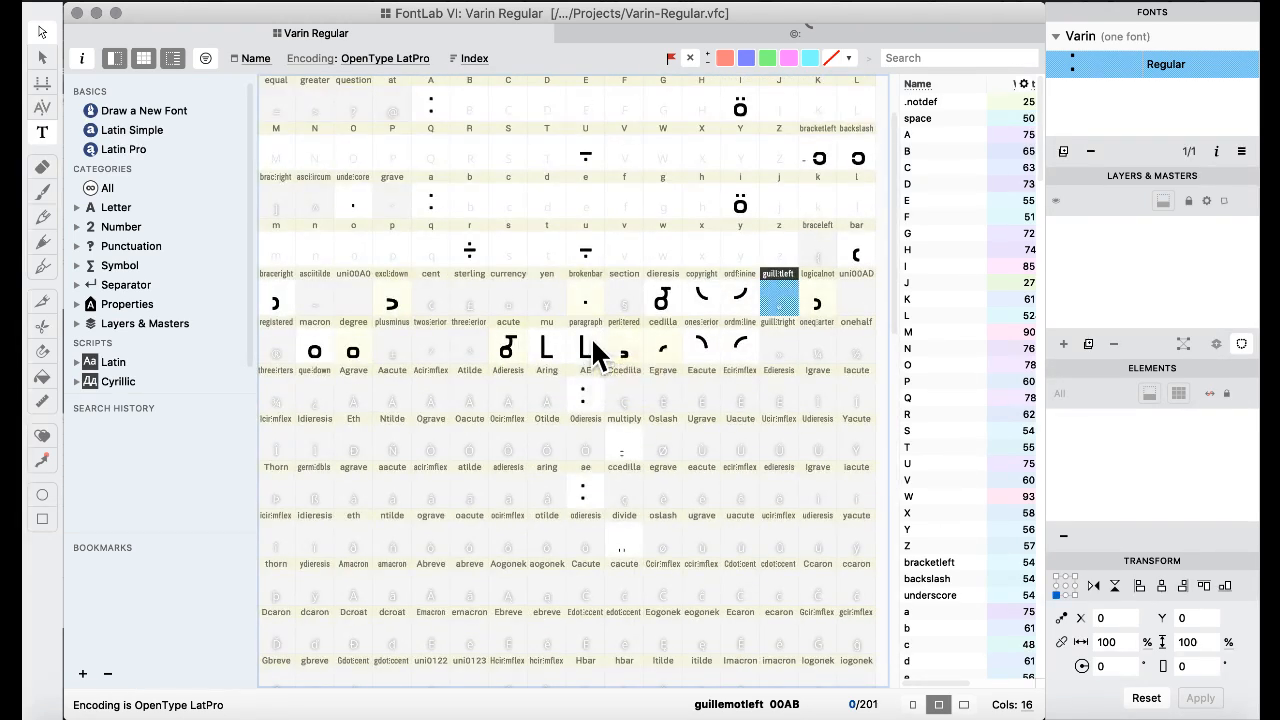
scroll(593, 352, "down", 3)
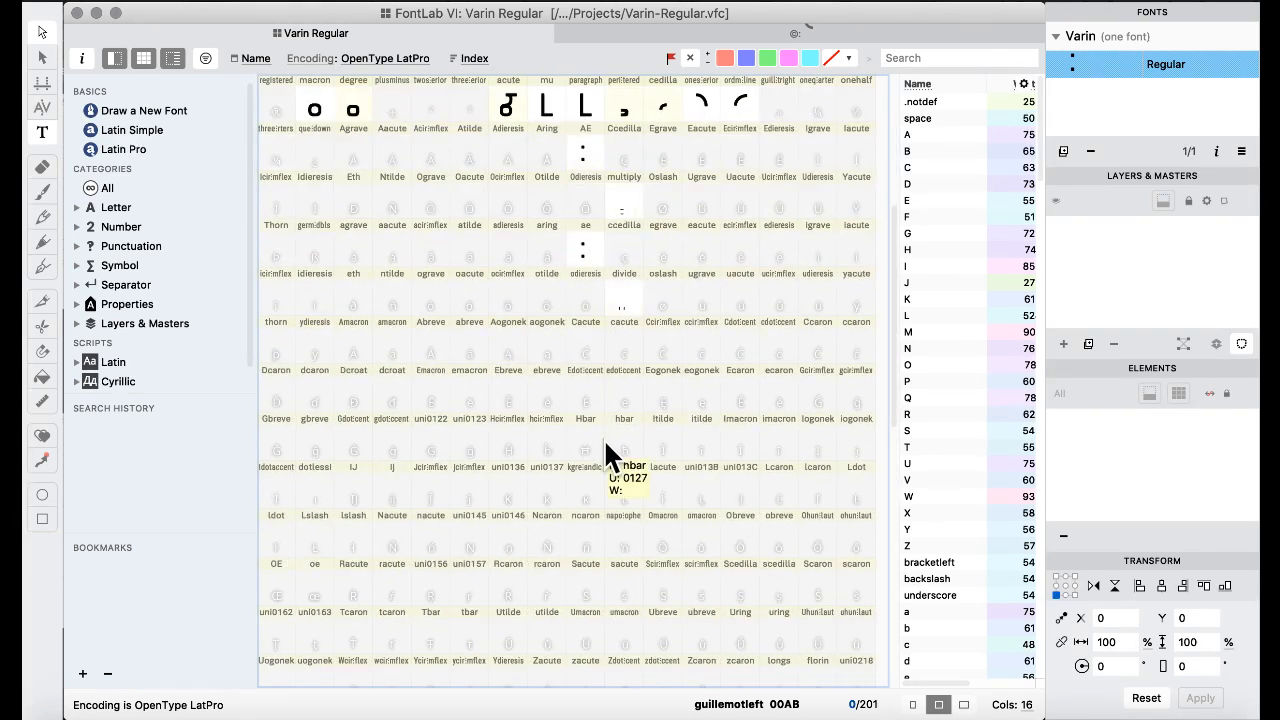
scroll(605, 445, "down", 10)
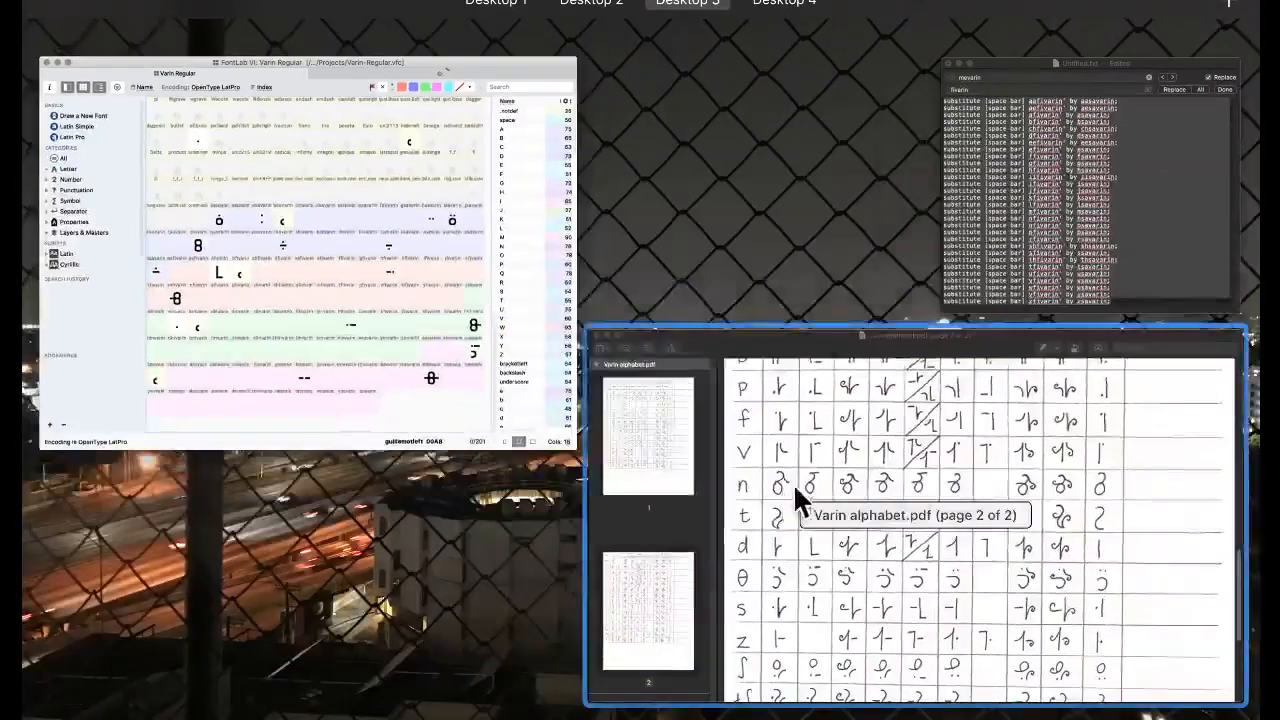
left_click(793, 483)
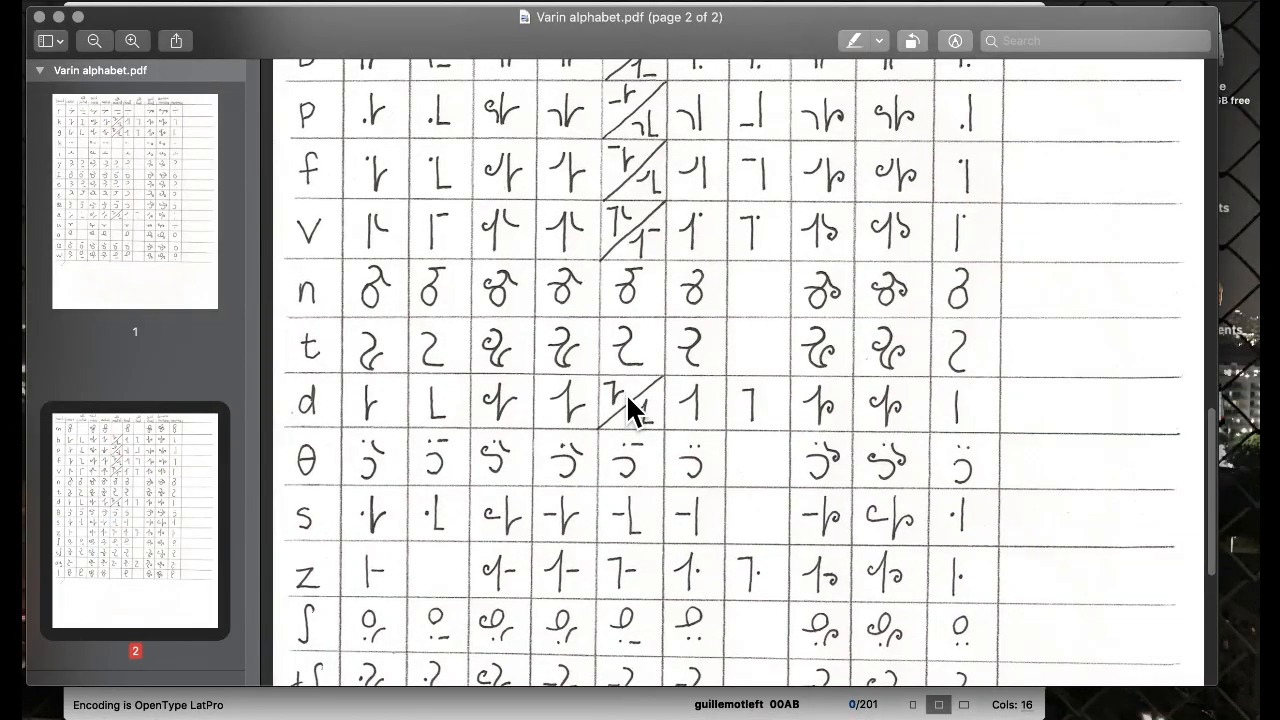
scroll(595, 345, "up", 10)
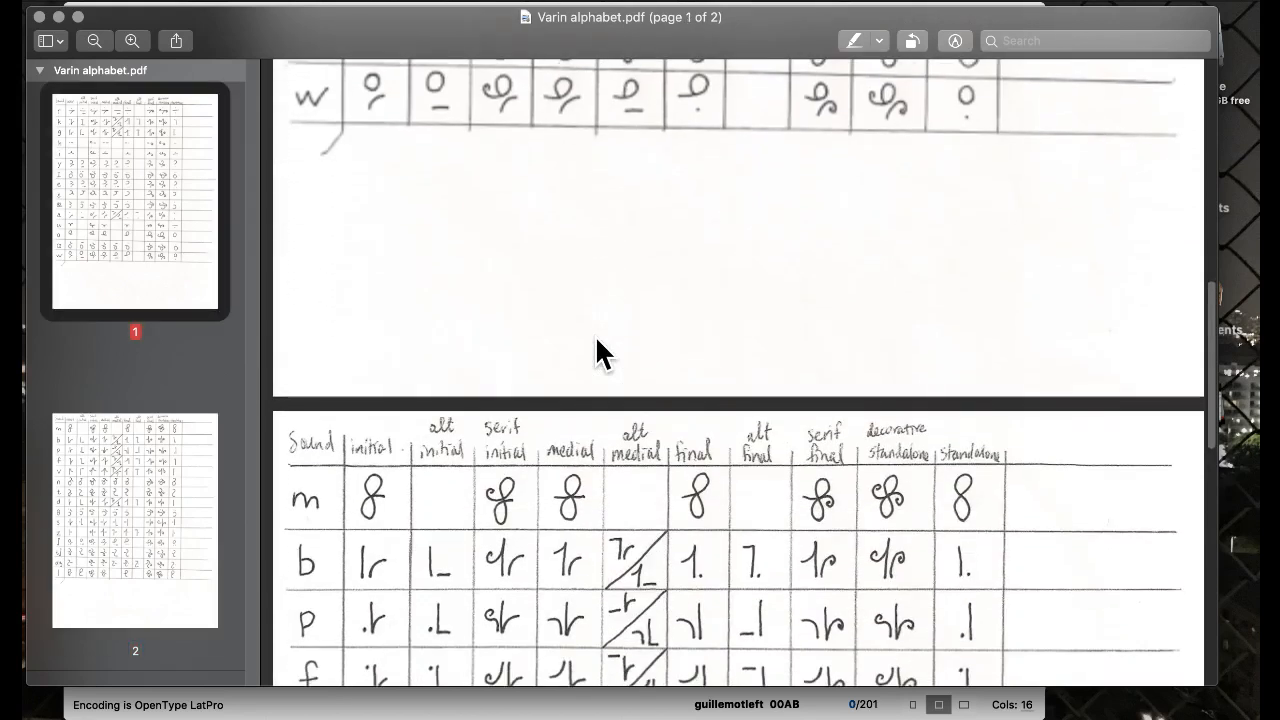
scroll(580, 450, "down", 5)
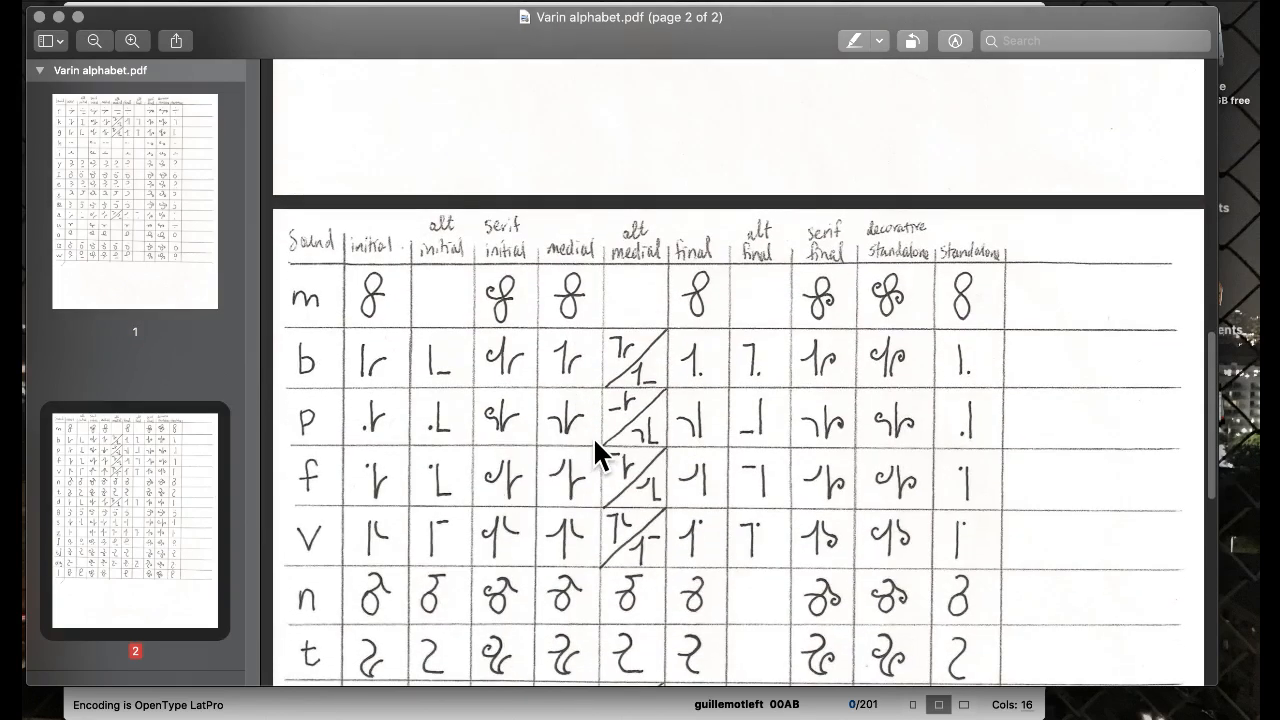
scroll(599, 434, "up", 1)
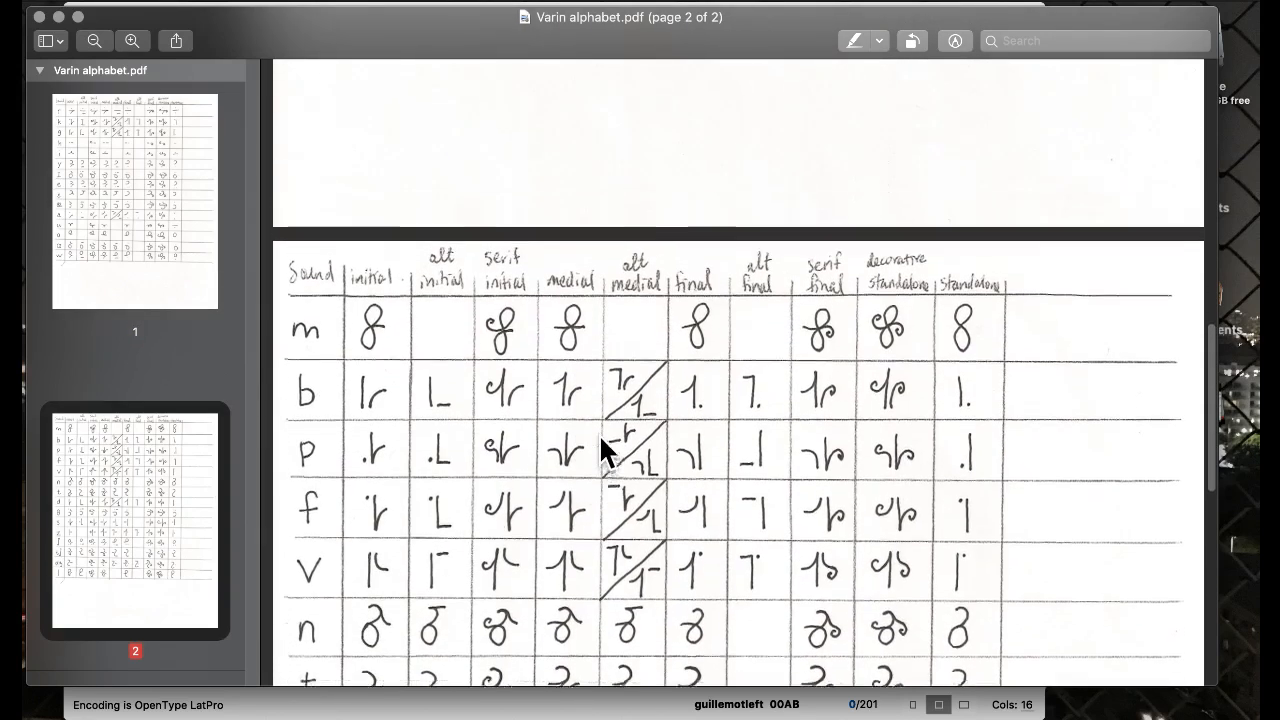
scroll(599, 434, "down", 2)
scroll(599, 434, "up", 10)
scroll(599, 434, "down", 3)
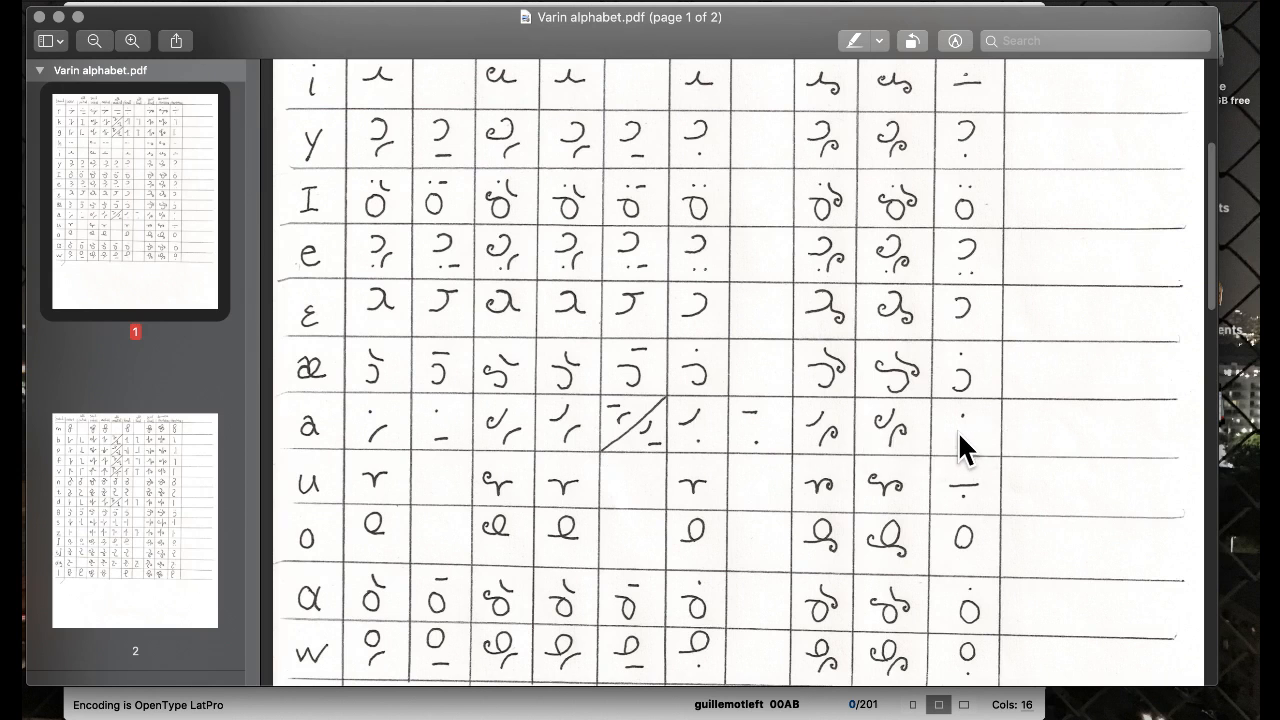
scroll(724, 403, "up", 2)
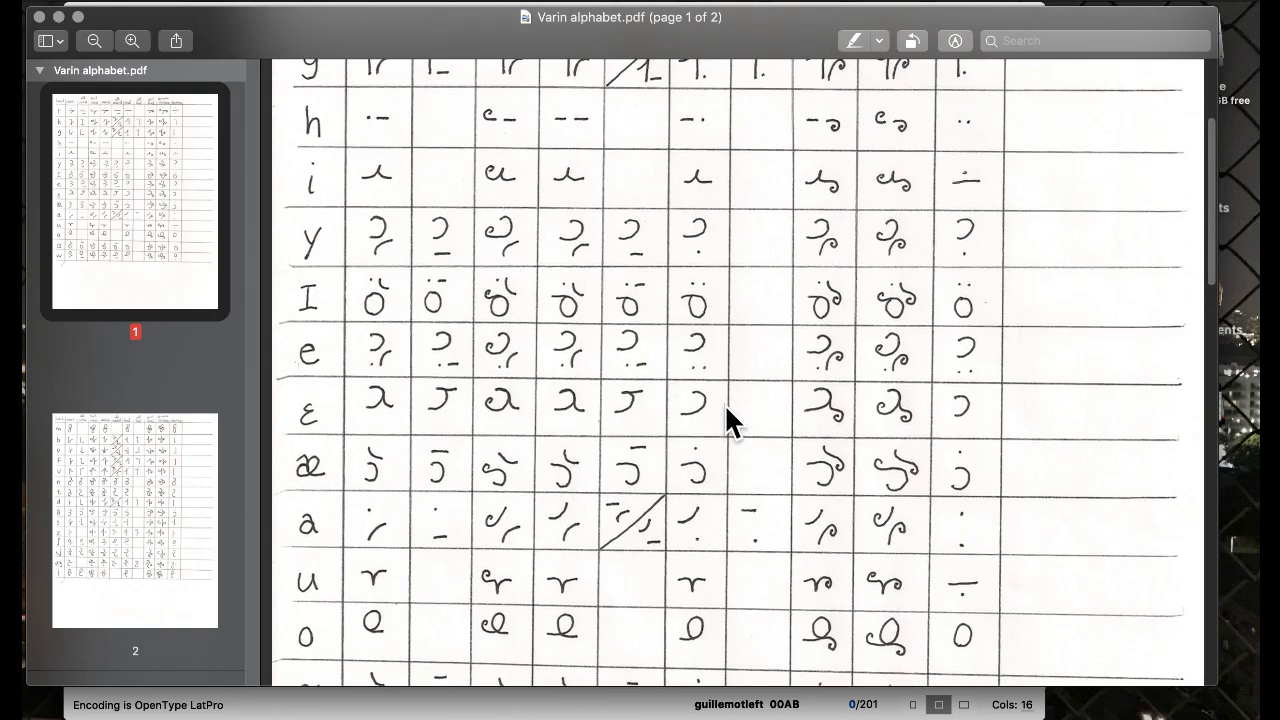
- Return to FontLab and copy the entire curved stroke from the ordfeminine glyph
key("ctrl+Up")
left_click(531, 206)
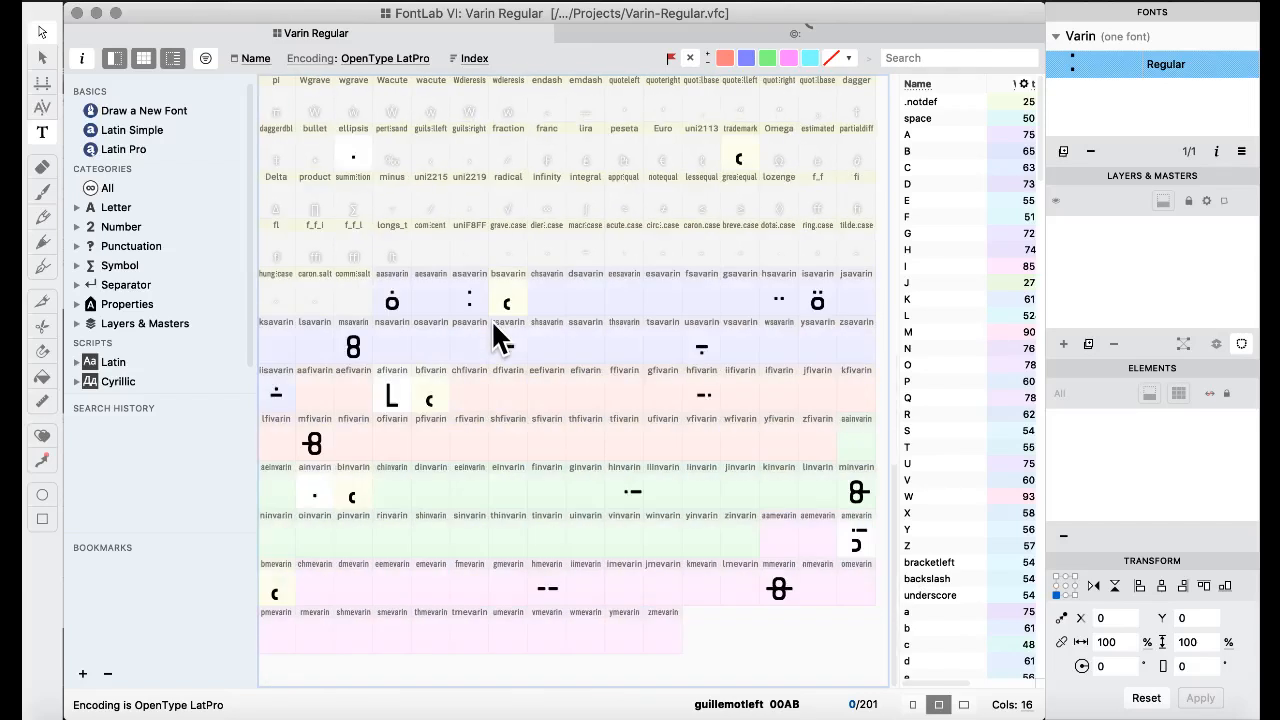
left_click(467, 300)
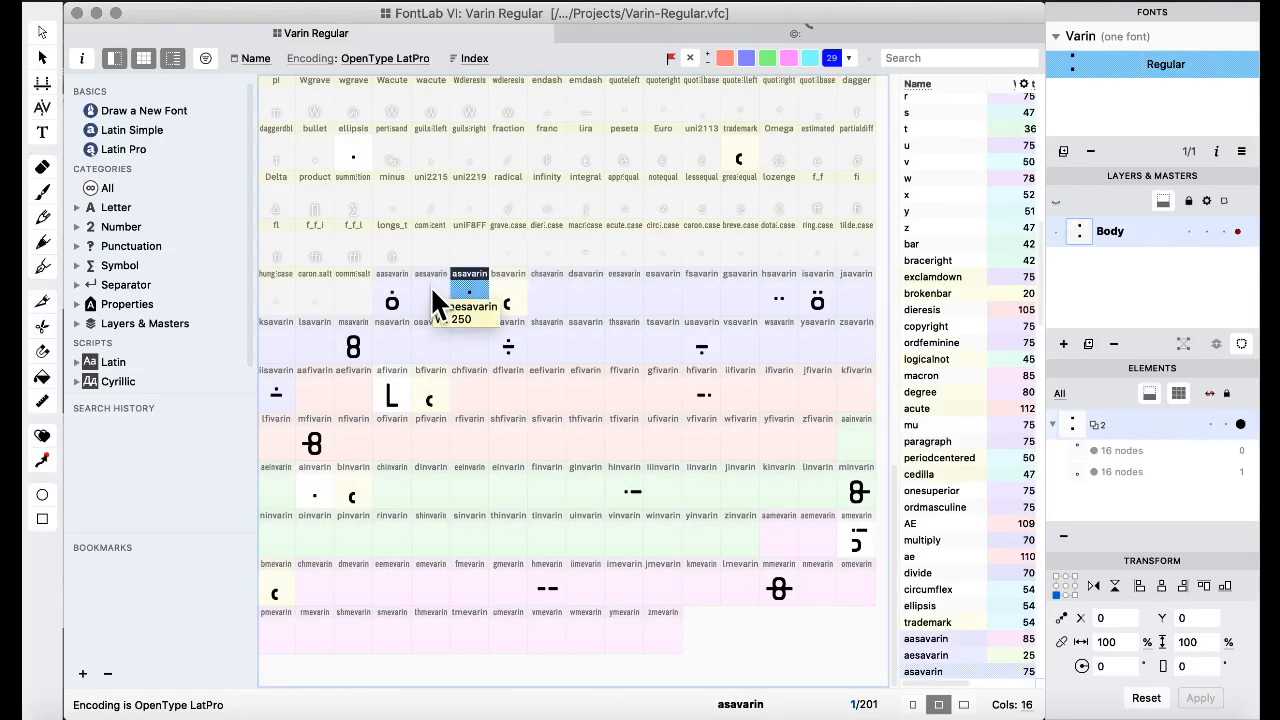
scroll(457, 262, "up", 10)
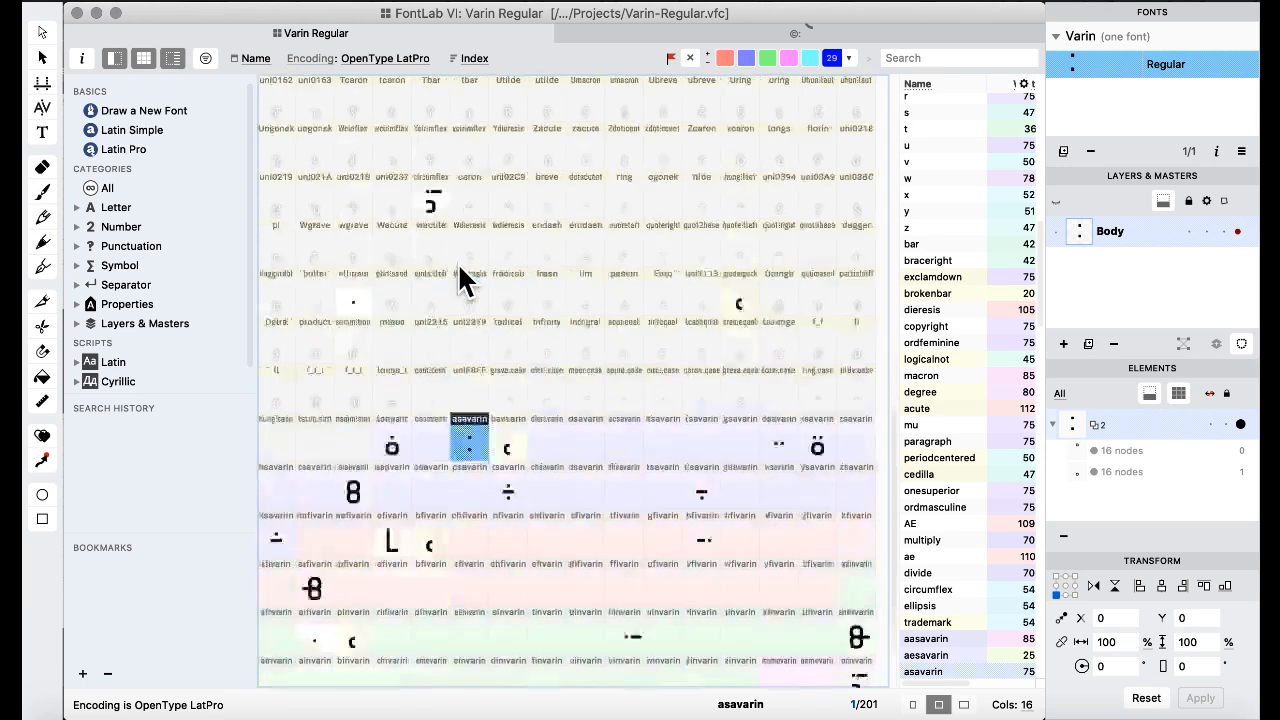
scroll(457, 262, "up", 5)
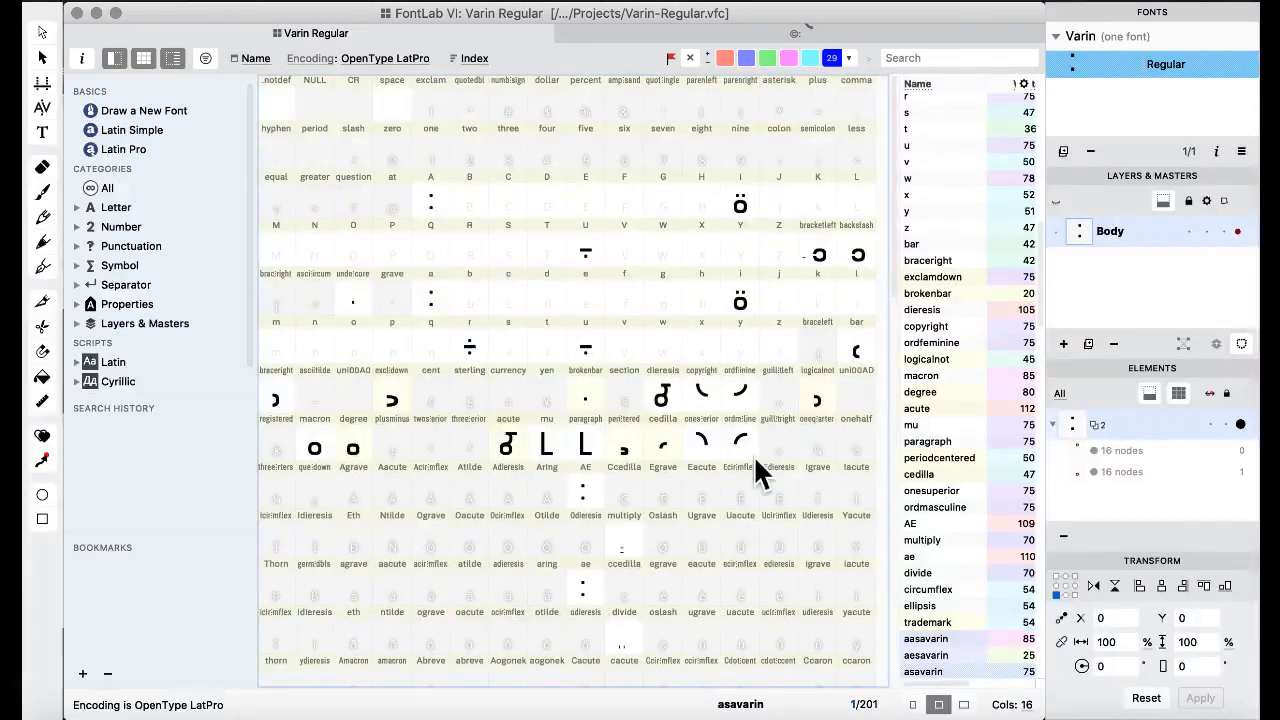
double_click(738, 405)
key("super+a")
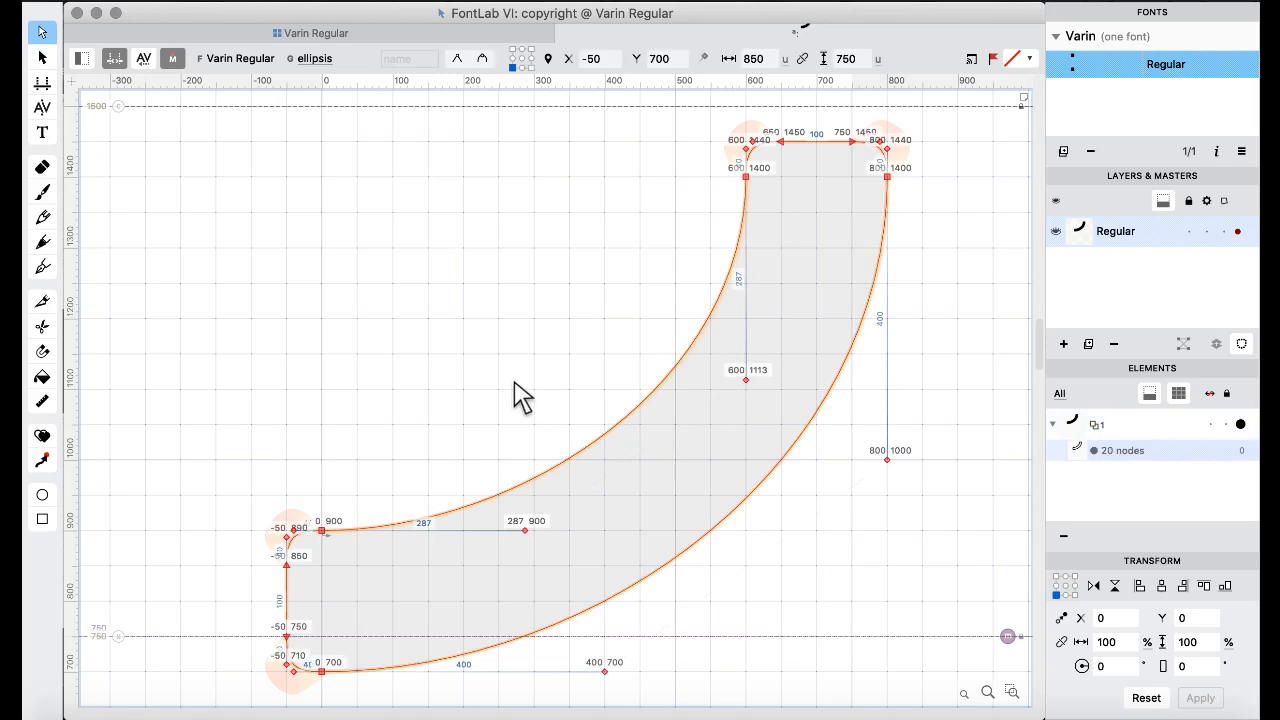
scroll(265, 115, "down", 3)
left_click(296, 30)
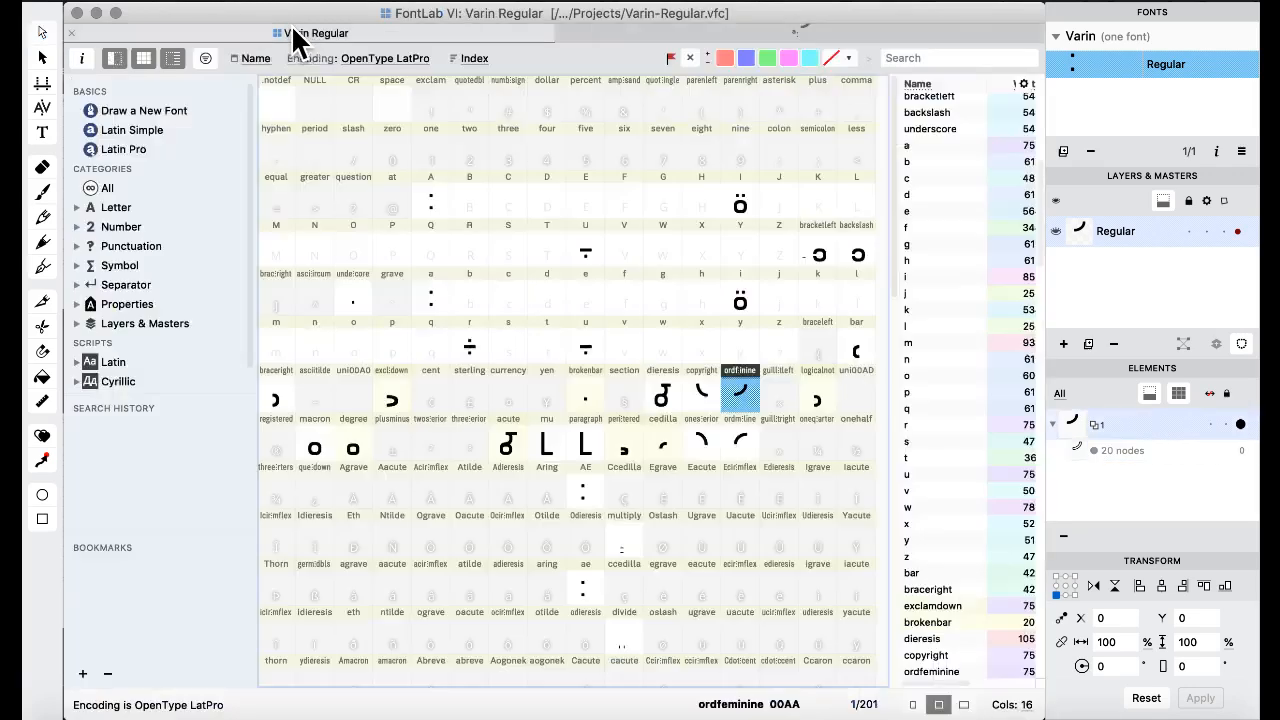
- Replace the contents of the afivarin glyph with ordfeminine's curved stroke and the lower dot from asavarin
scroll(447, 354, "down", 10)
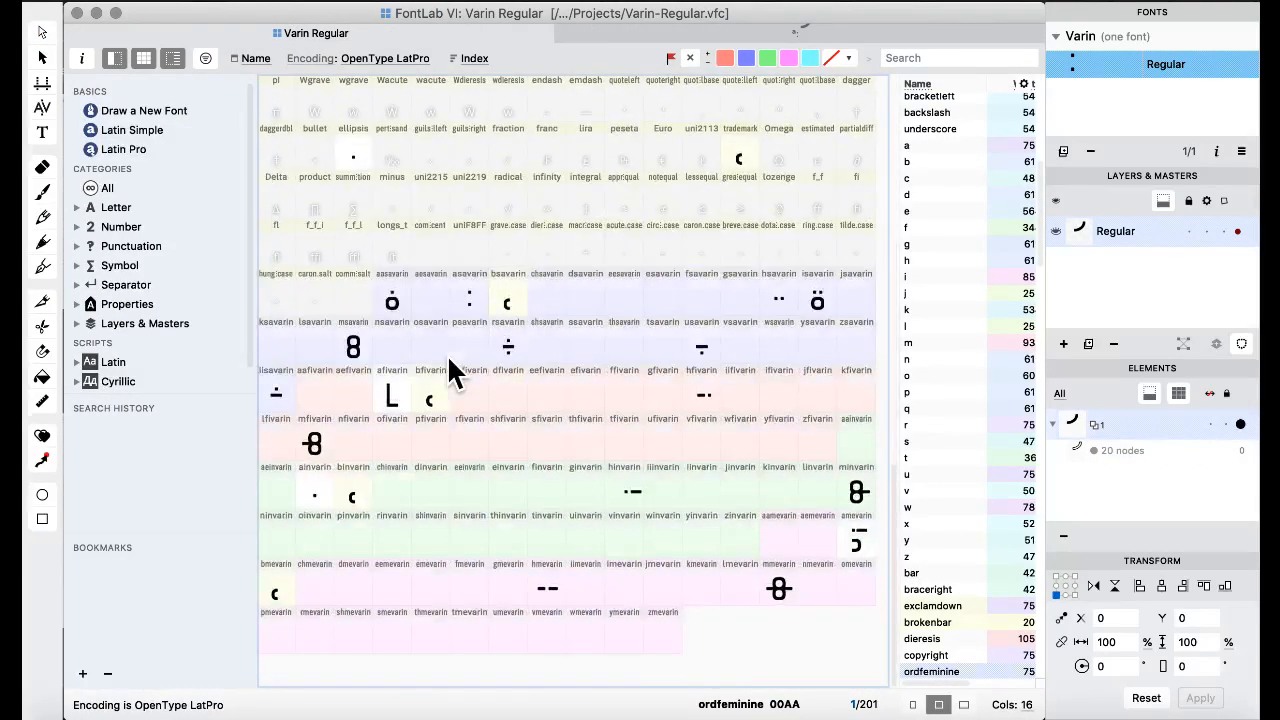
double_click(398, 410)
key("super+a")
key("BackSpace")
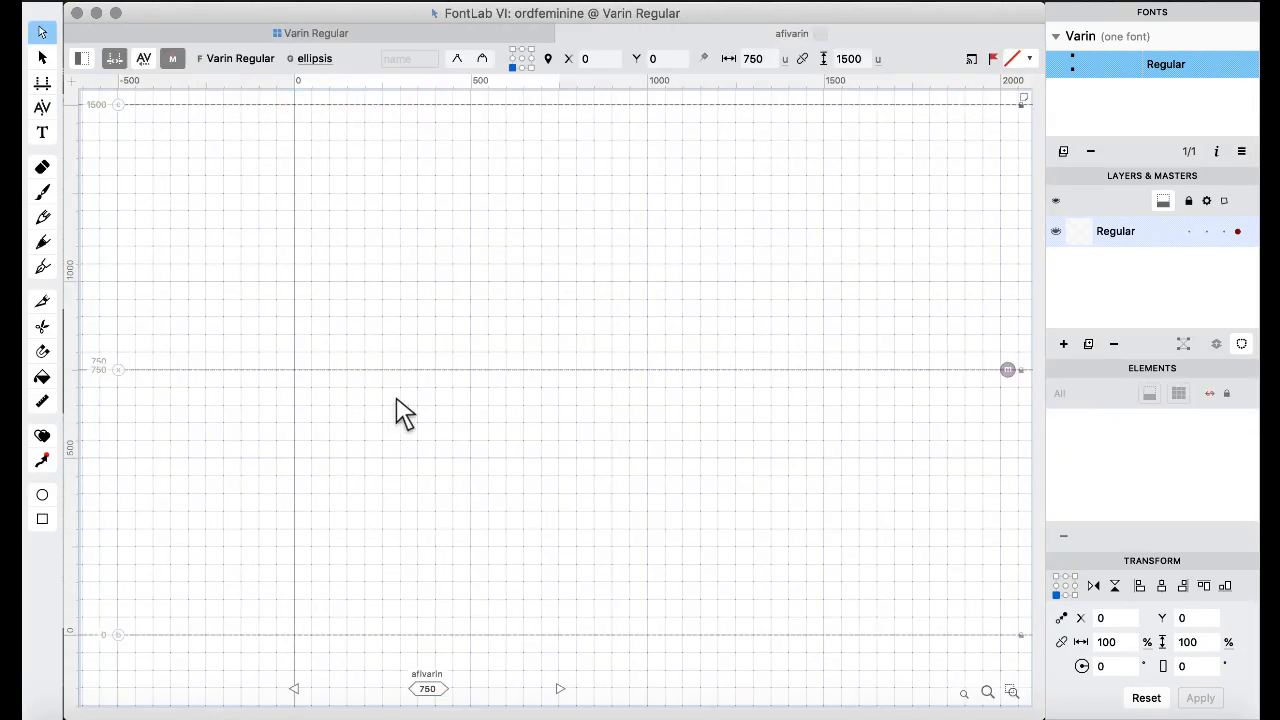
key("super+v")
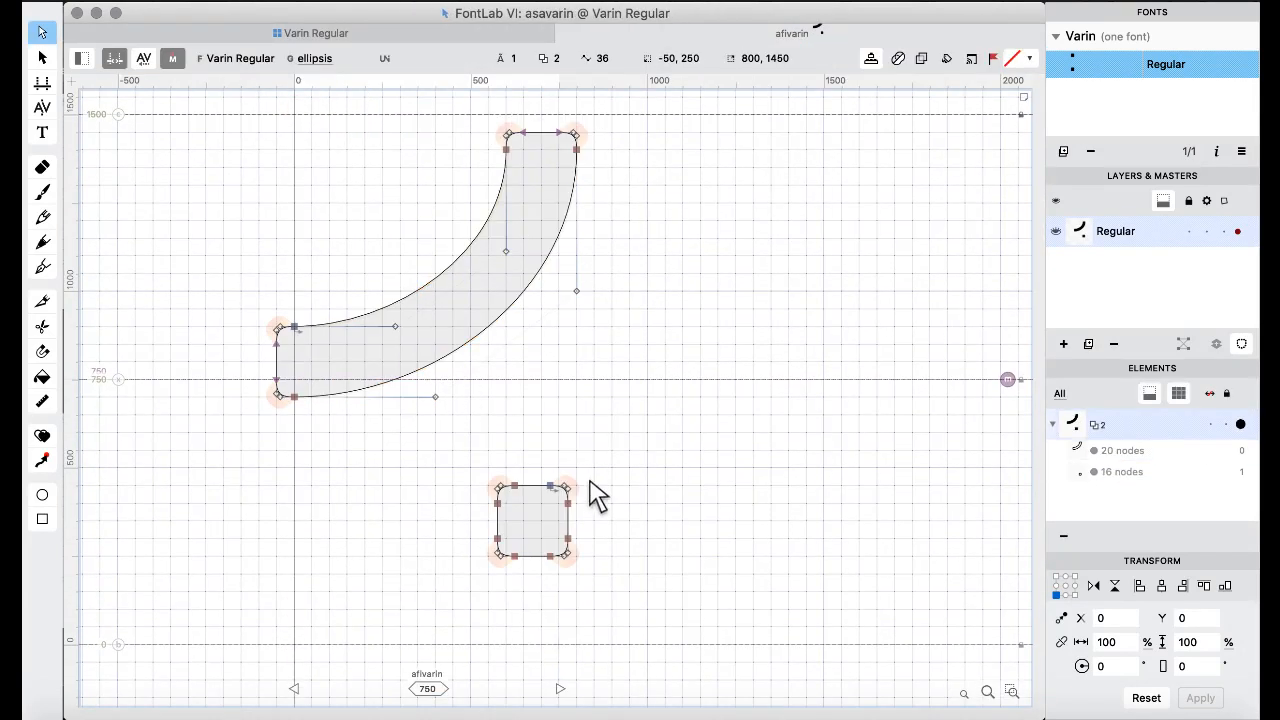
- Shift the dot in afivarin horizontally to X 600, aligning it under the curve's upper end, and preview the filled glyph
left_click_drag(443, 443, 586, 623)
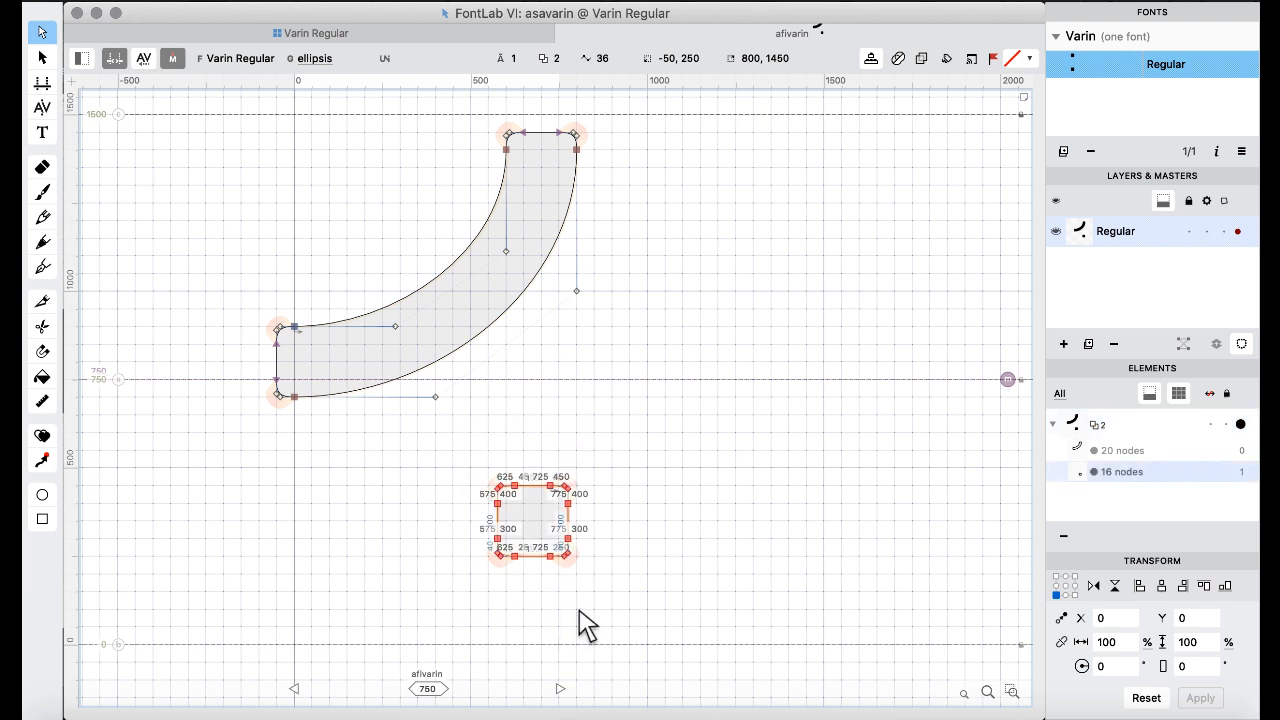
key("Right")
key("Right")
key("Right")
key("shift+Right")
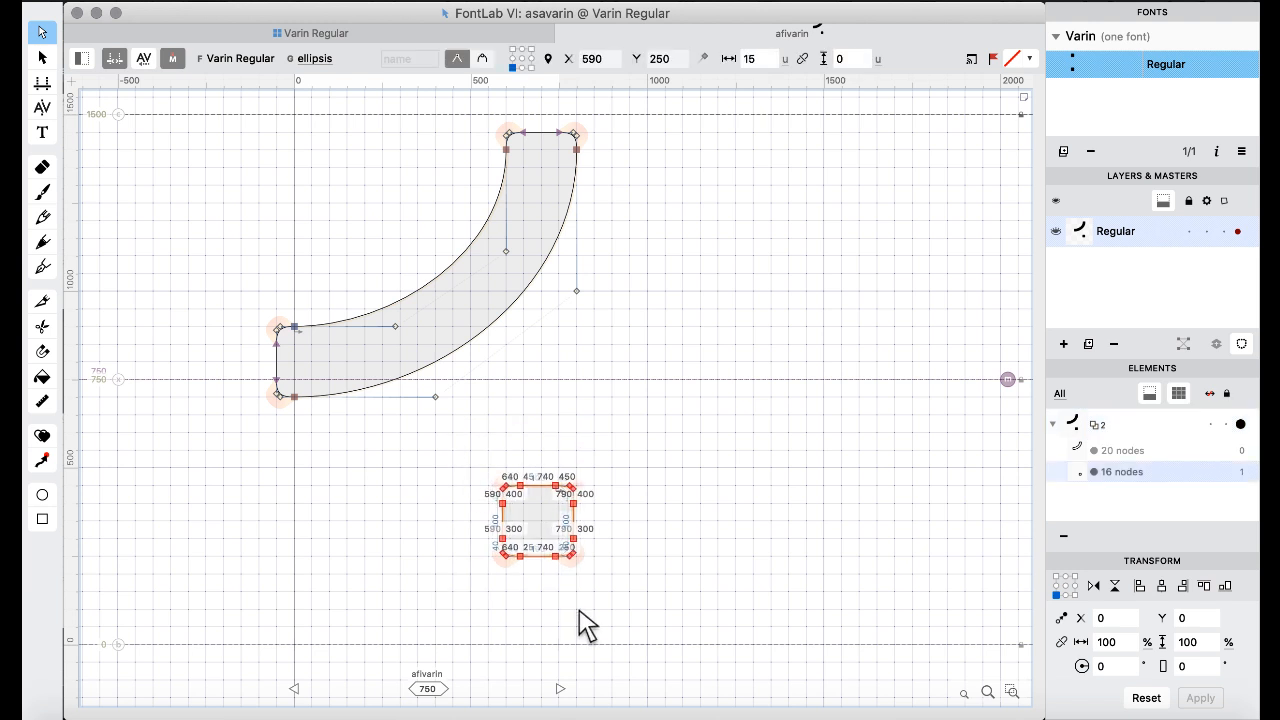
key("shift+Right")
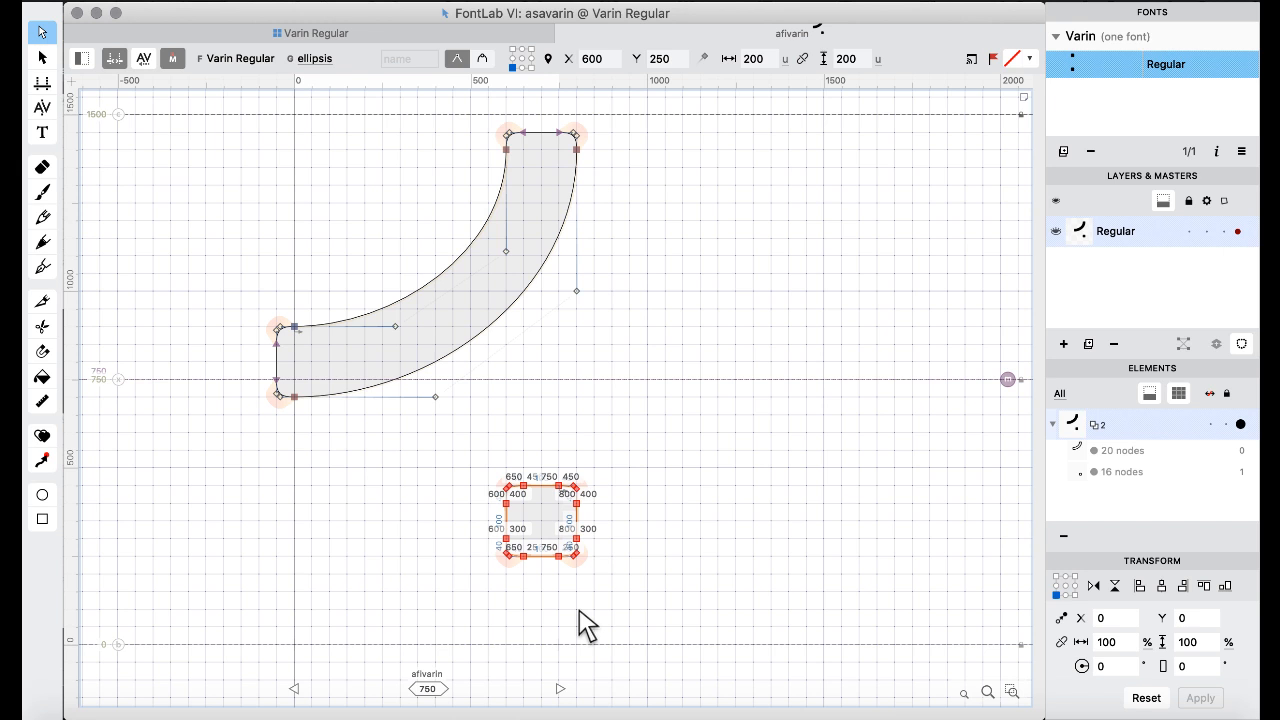
left_click(497, 452)
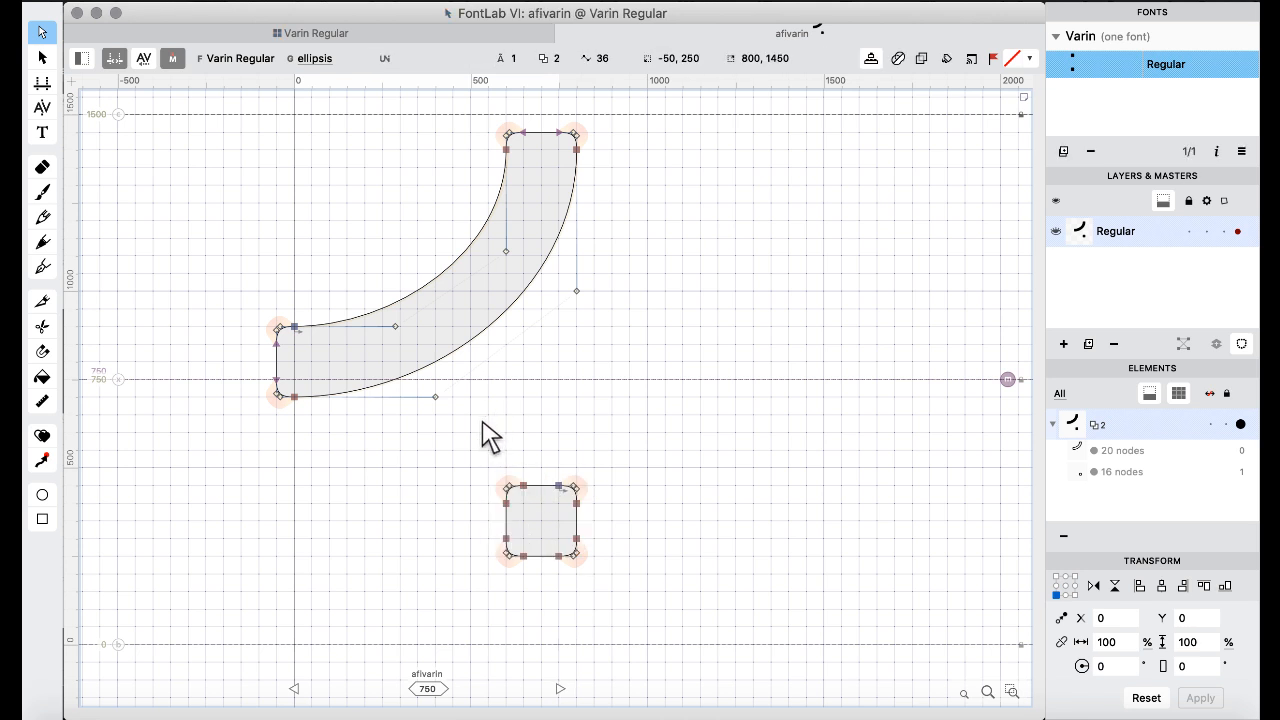
scroll(420, 480, "up", 2)
scroll(420, 480, "left", 1)
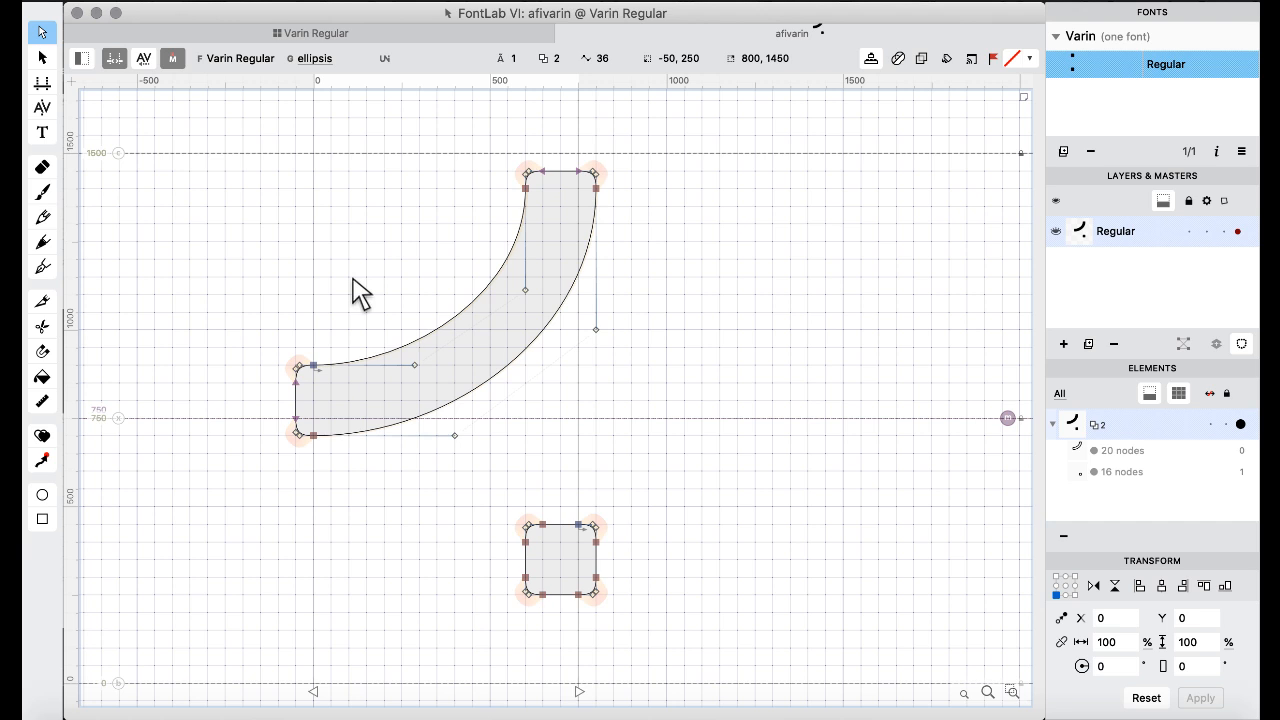
key("space")
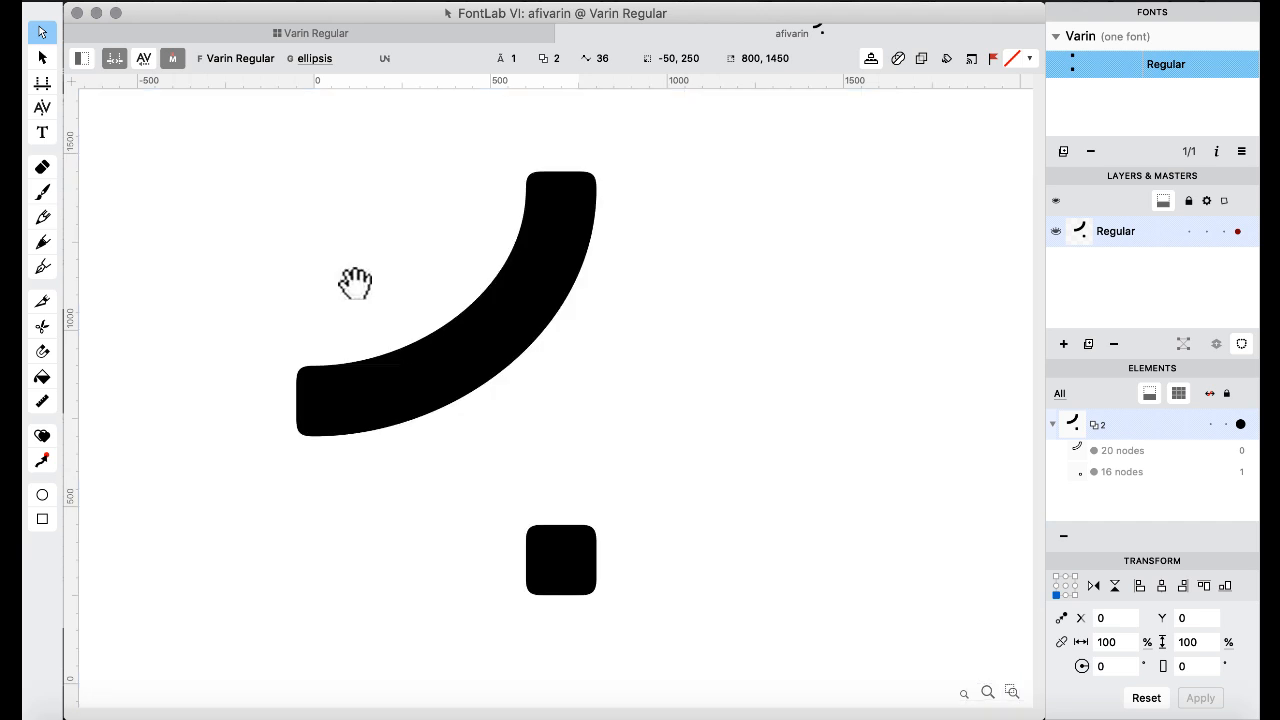
- Go back to the font's glyph overview and check the forms of the "a" row in the Varin alphabet PDF
left_click(278, 36)
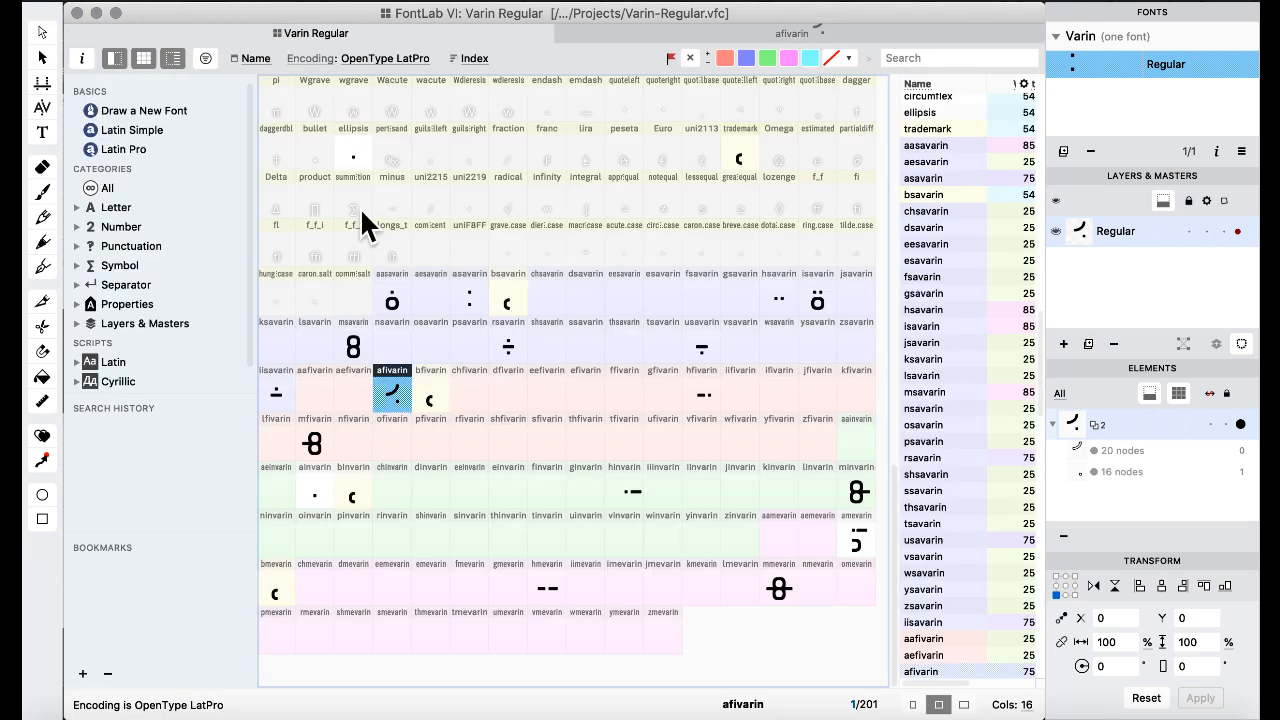
left_click(388, 395)
left_click(624, 198)
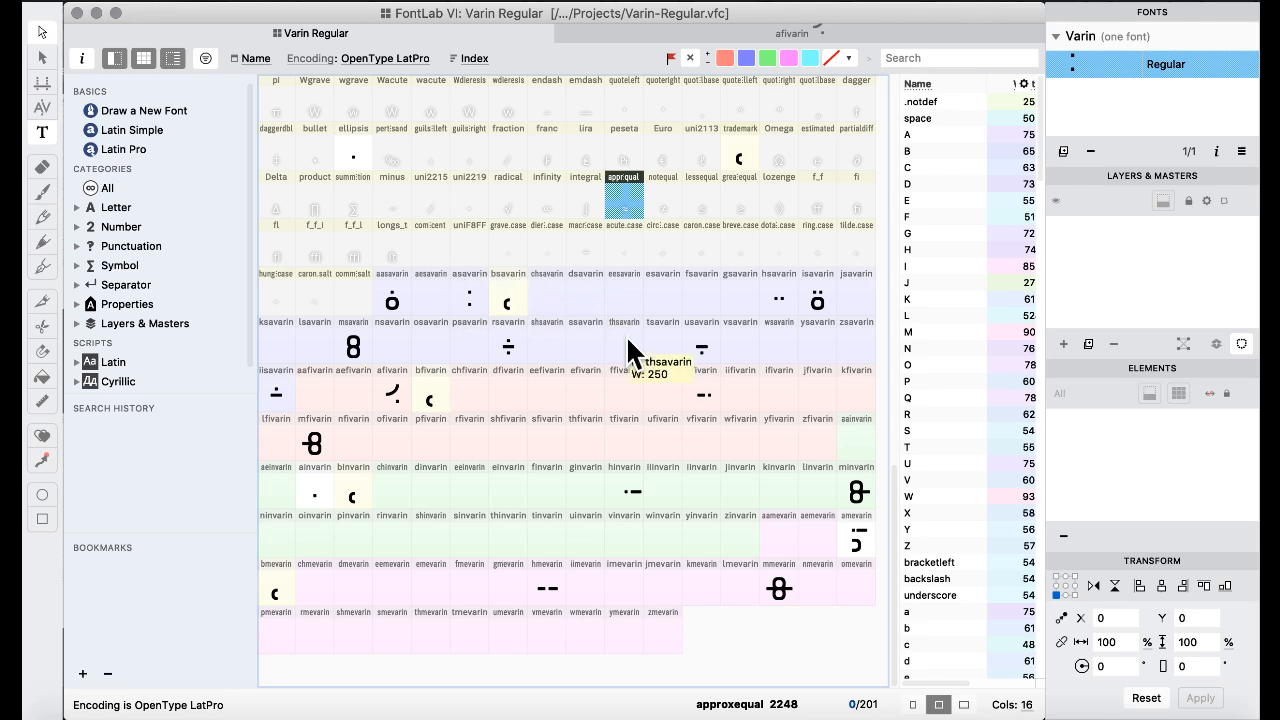
key("ctrl+Up")
left_click(653, 590)
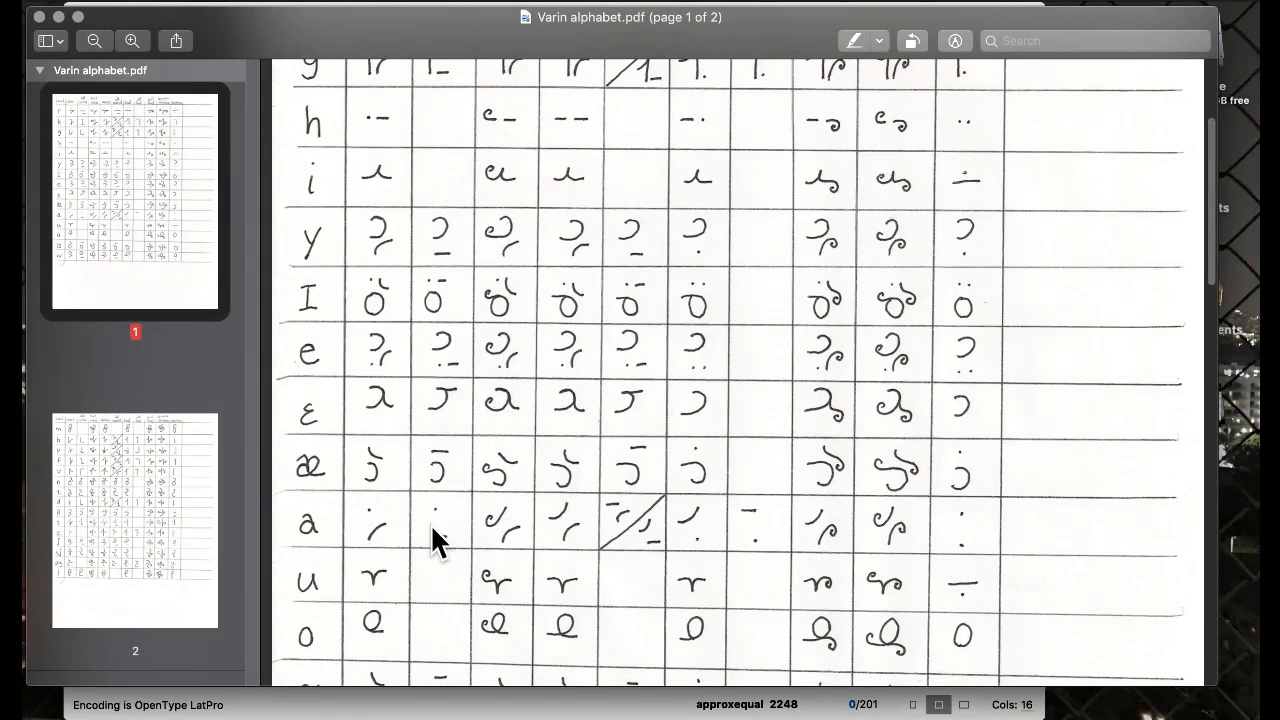
- Return to FontLab, open the ordmasculine glyph and select its entire curved stroke for copying
key("ctrl+Up")
left_click(357, 374)
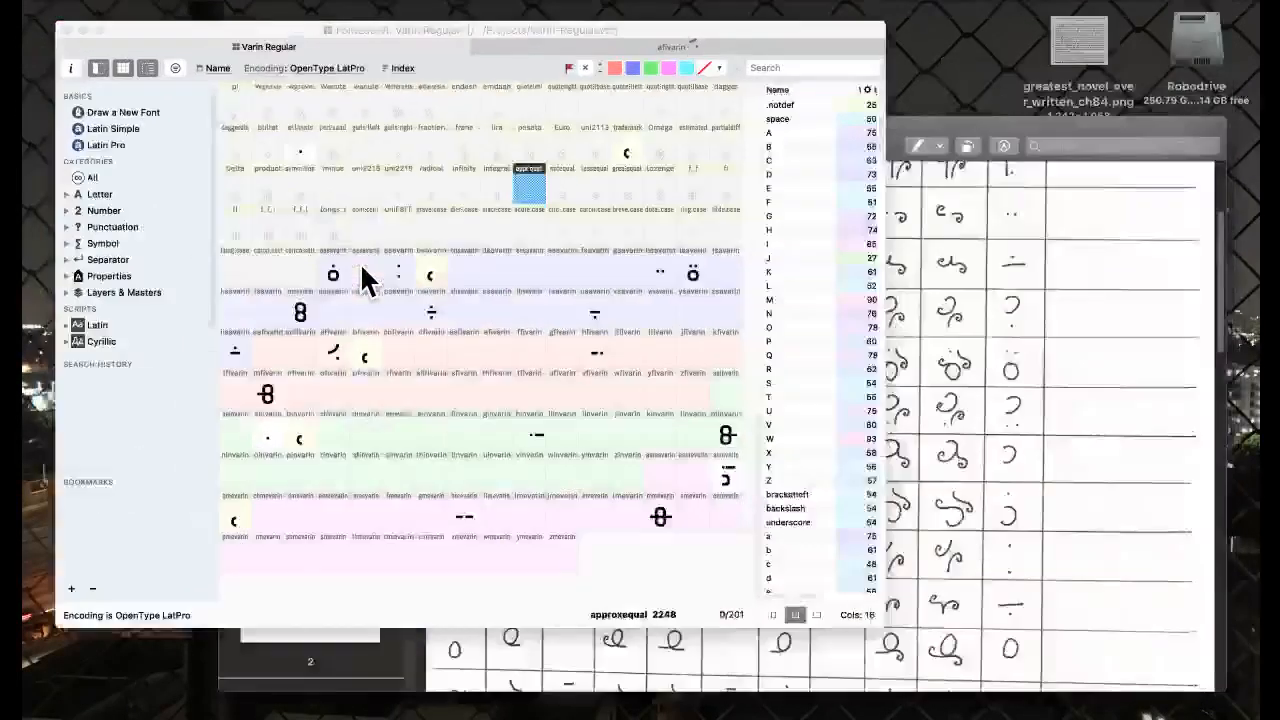
scroll(530, 338, "up", 10)
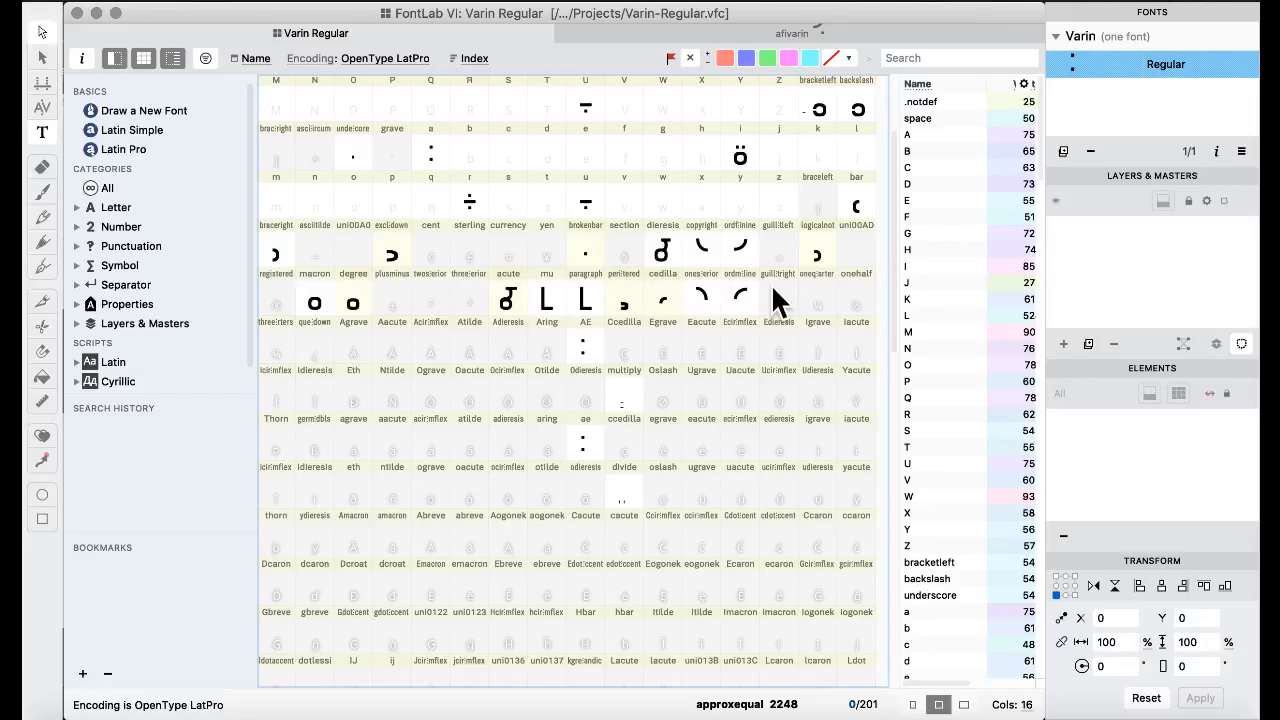
double_click(745, 300)
key("super+a")
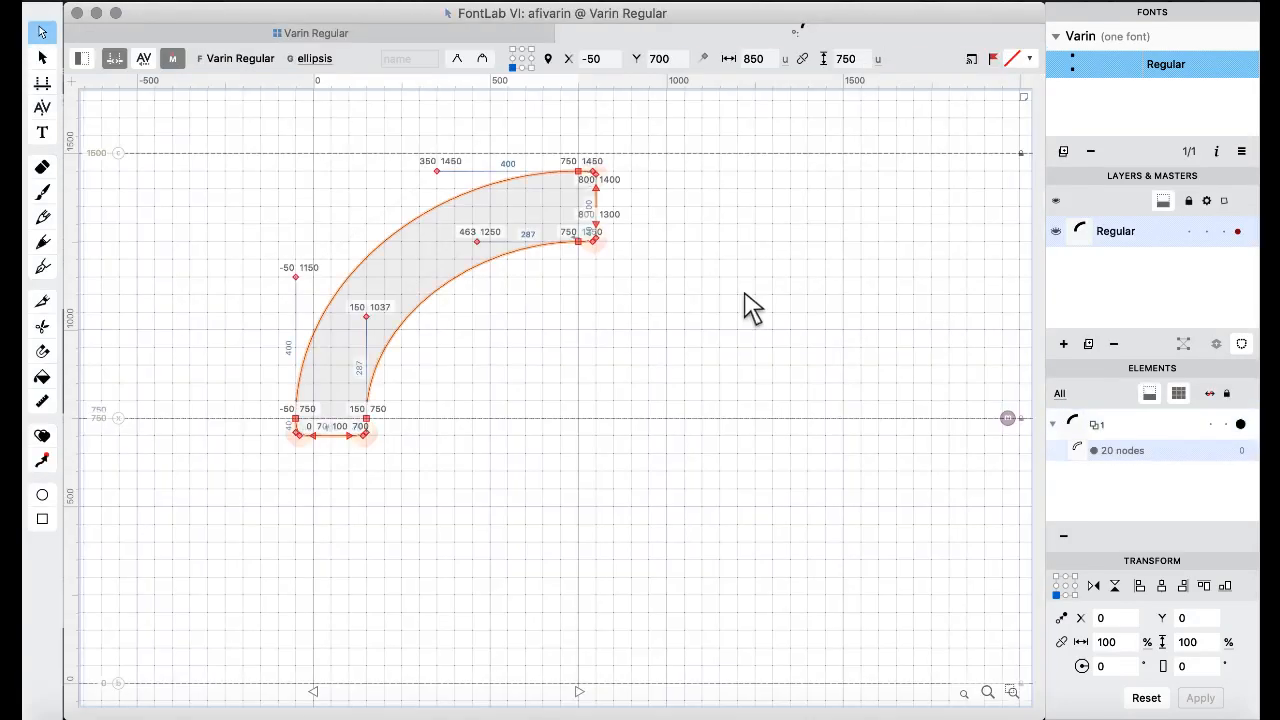
- Open the ainvarin glyph from the font overview for editing
left_click(233, 28)
scroll(625, 400, "down", 3)
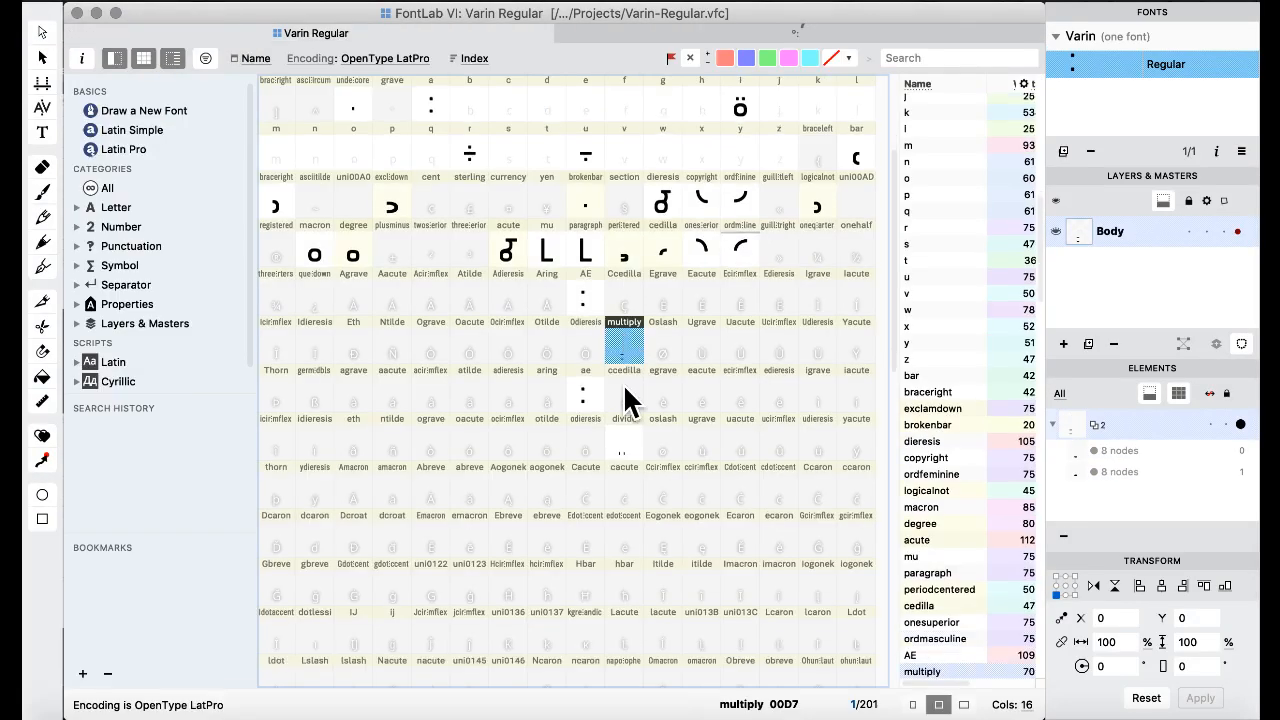
scroll(625, 400, "down", 3)
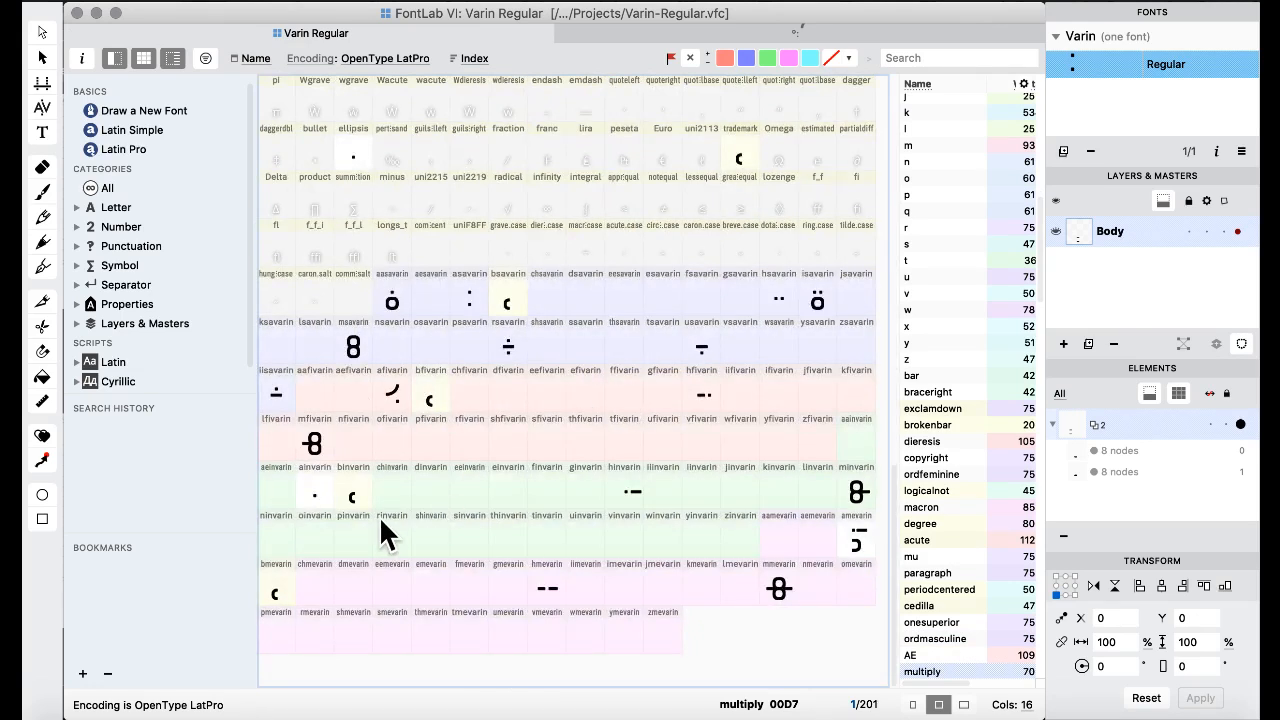
double_click(313, 500)
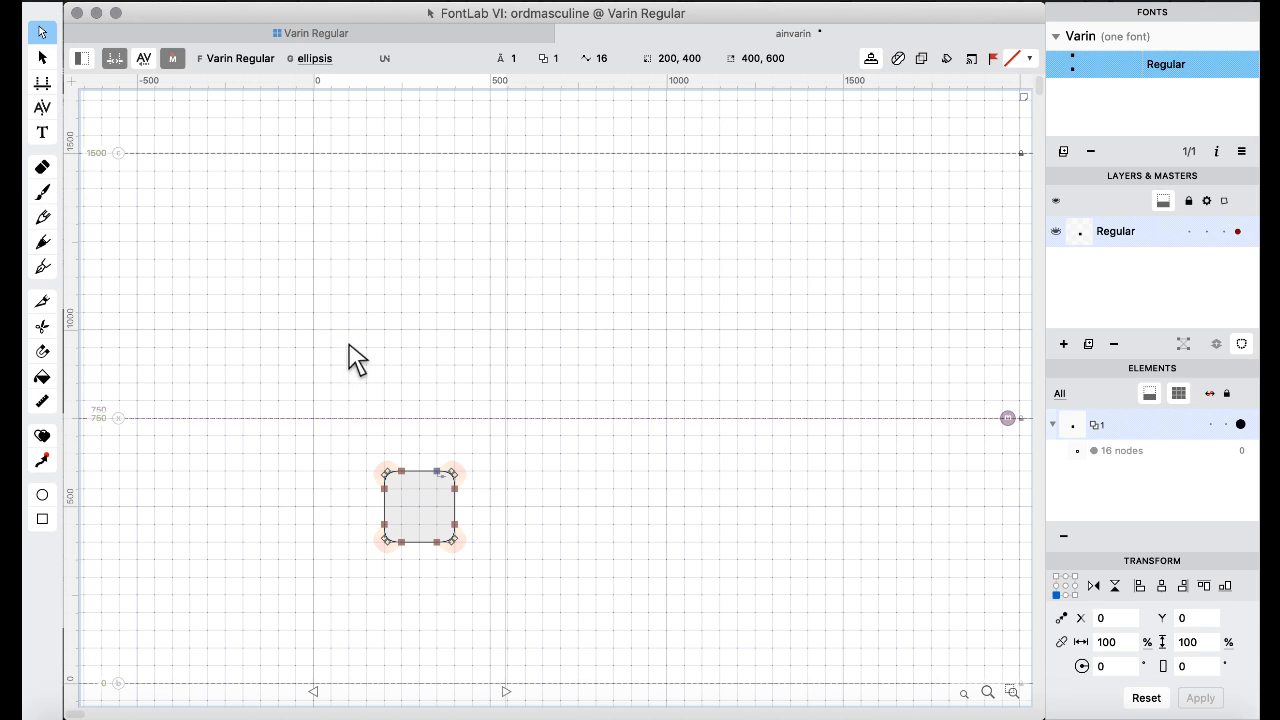
- Move the rounded square in ainvarin up 900 units so its top edge sits on the 1500 line
left_click_drag(349, 346, 546, 651)
key("super+Up")
key("super+Up")
key("super+Up")
key("super+Up")
key("super+Up")
key("super+Up")
key("super+Up")
key("super+Up")
key("super+Up")
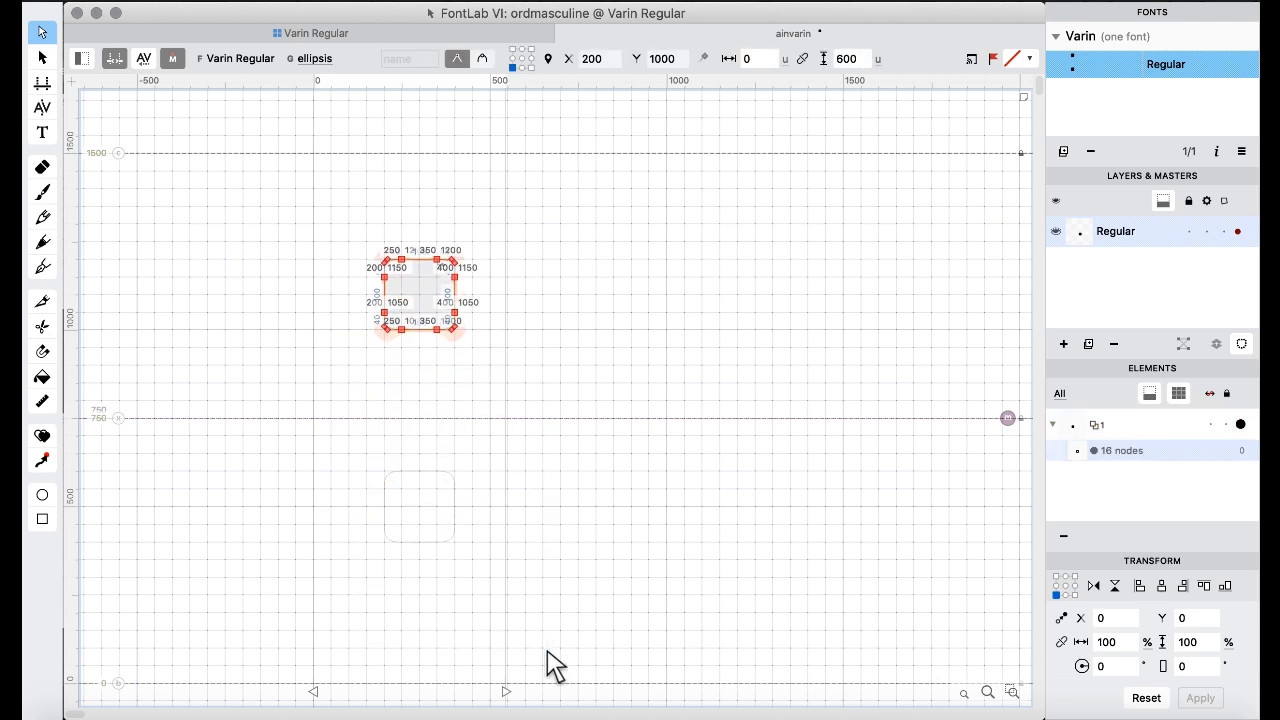
- Paste the copied curved stroke into ainvarin and move it down 600 units to Y 100
key("super+v")
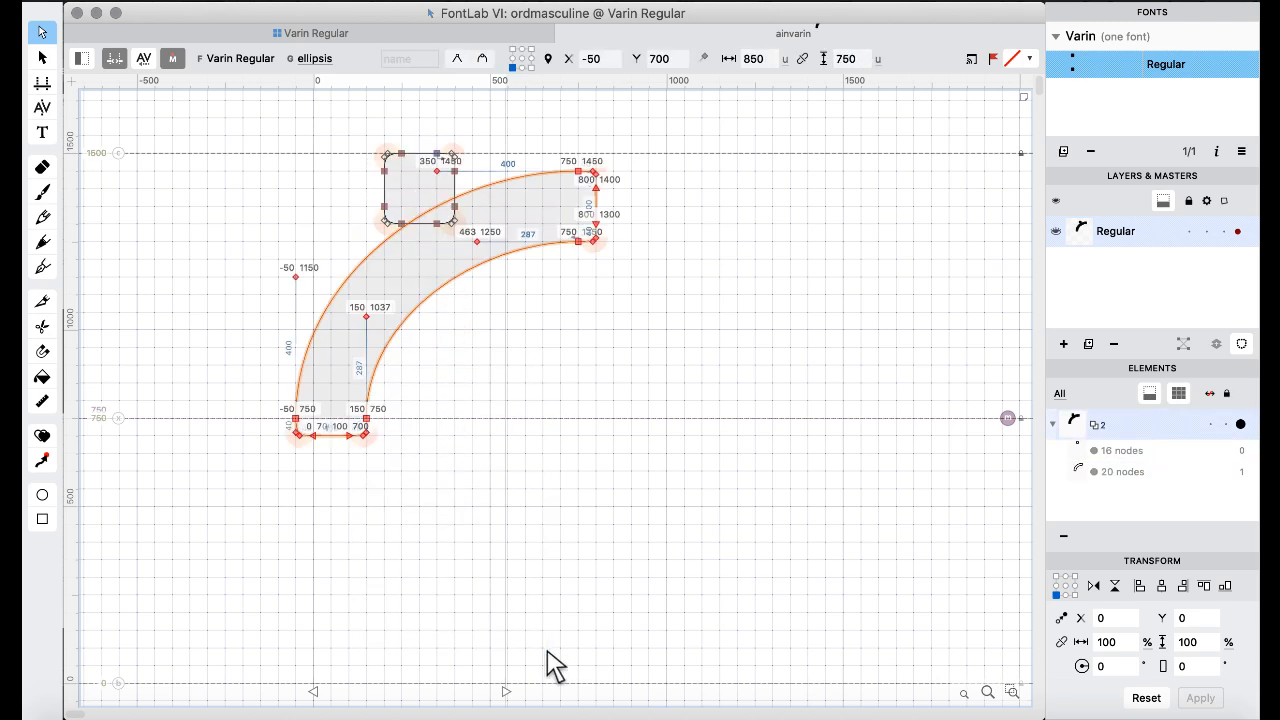
key("super+Down")
key("super+Down")
key("super+Down")
key("super+Down")
key("super+Down")
key("super+Down")
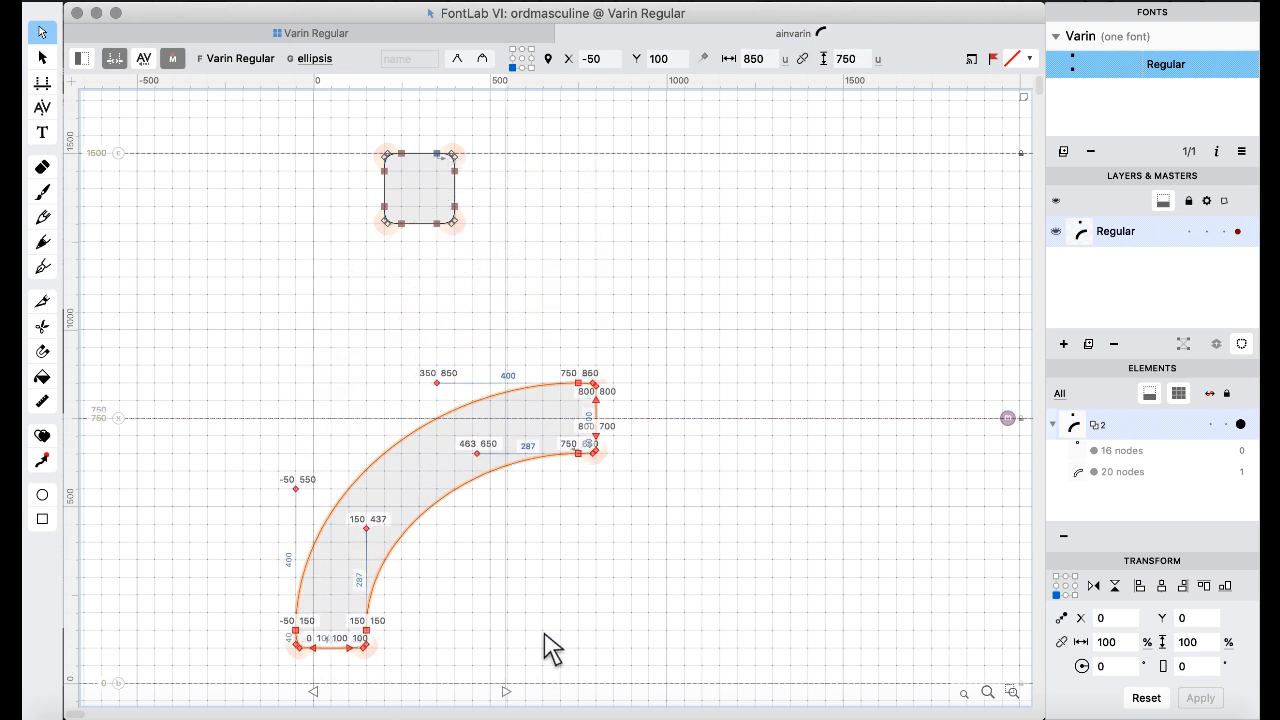
left_click(570, 318)
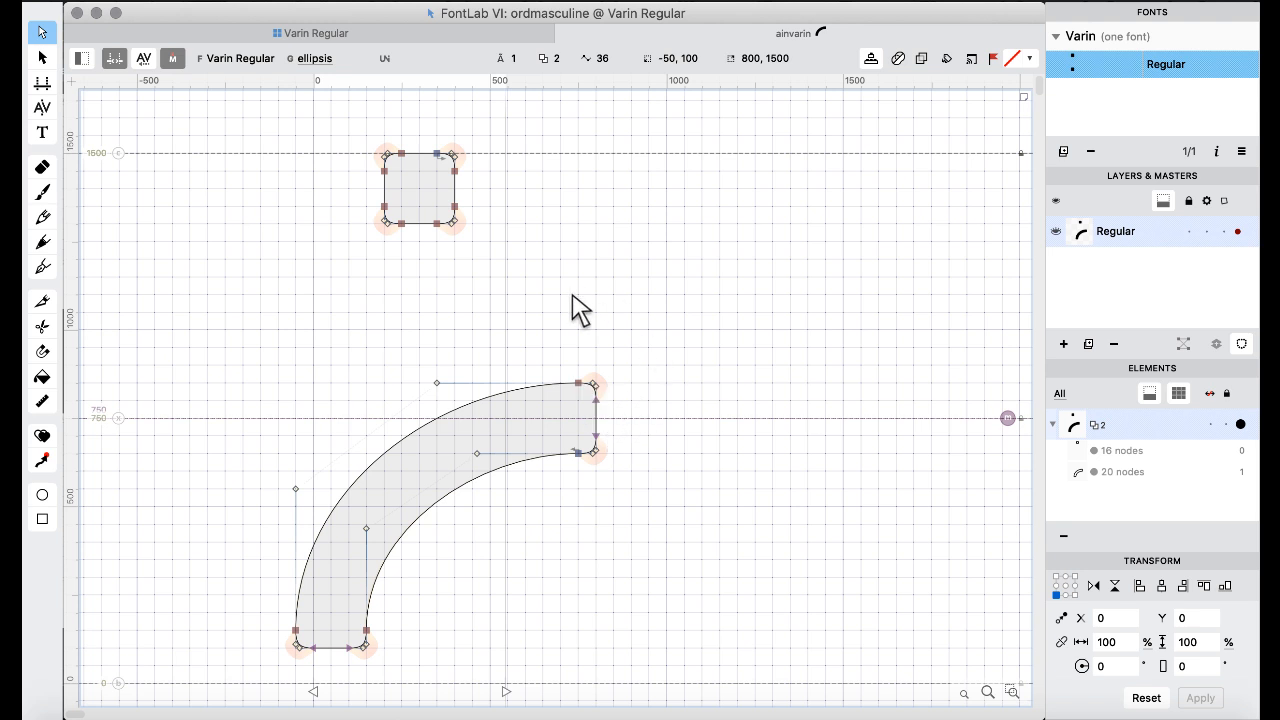
- Shift the rounded square 250 units left to X -50, aligning it with the curved stroke's lower end
left_click_drag(350, 122, 518, 277)
key("super+Left")
key("super+Left")
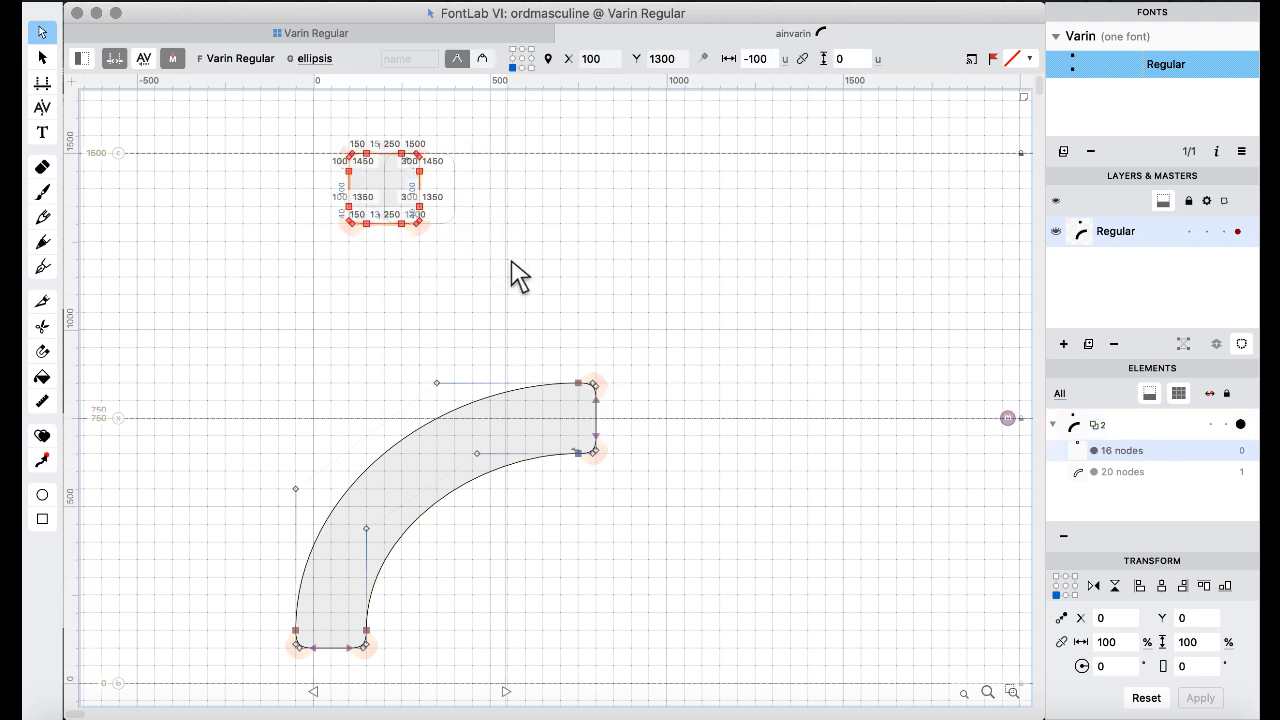
key("shift+Left")
key("shift+Left")
key("shift+Left")
key("shift+Left")
key("shift+Left")
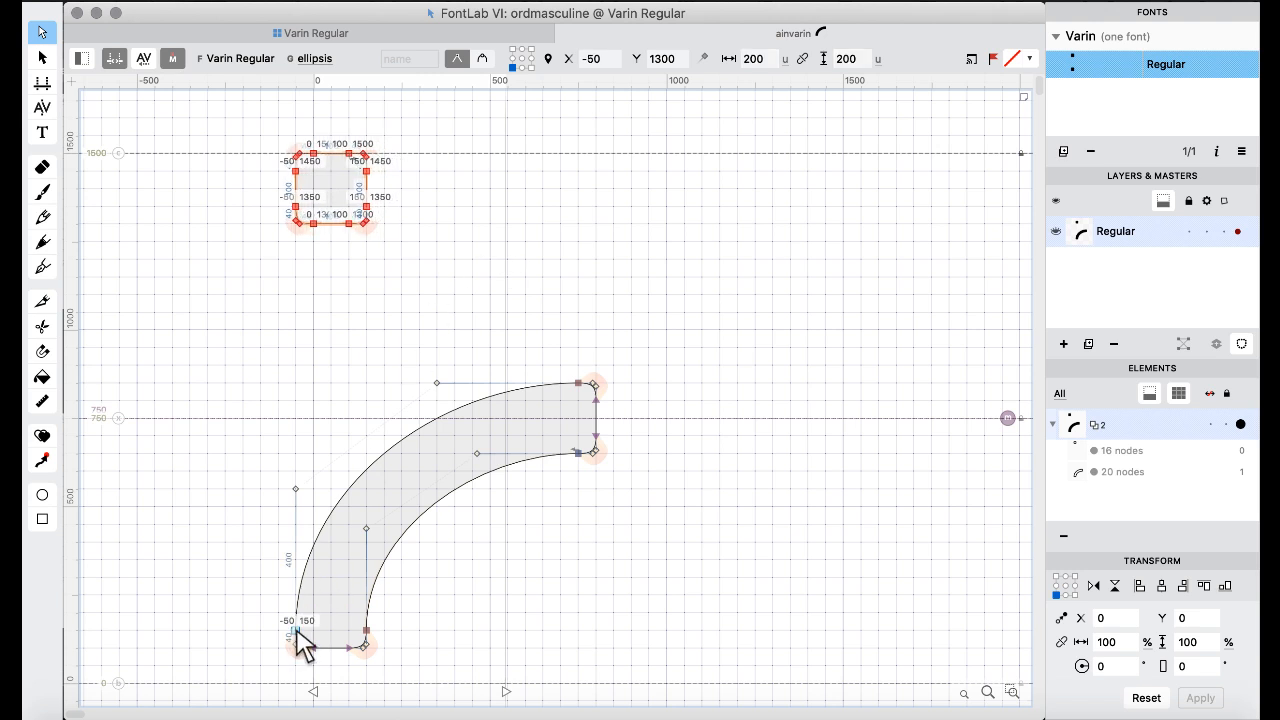
left_click(412, 240)
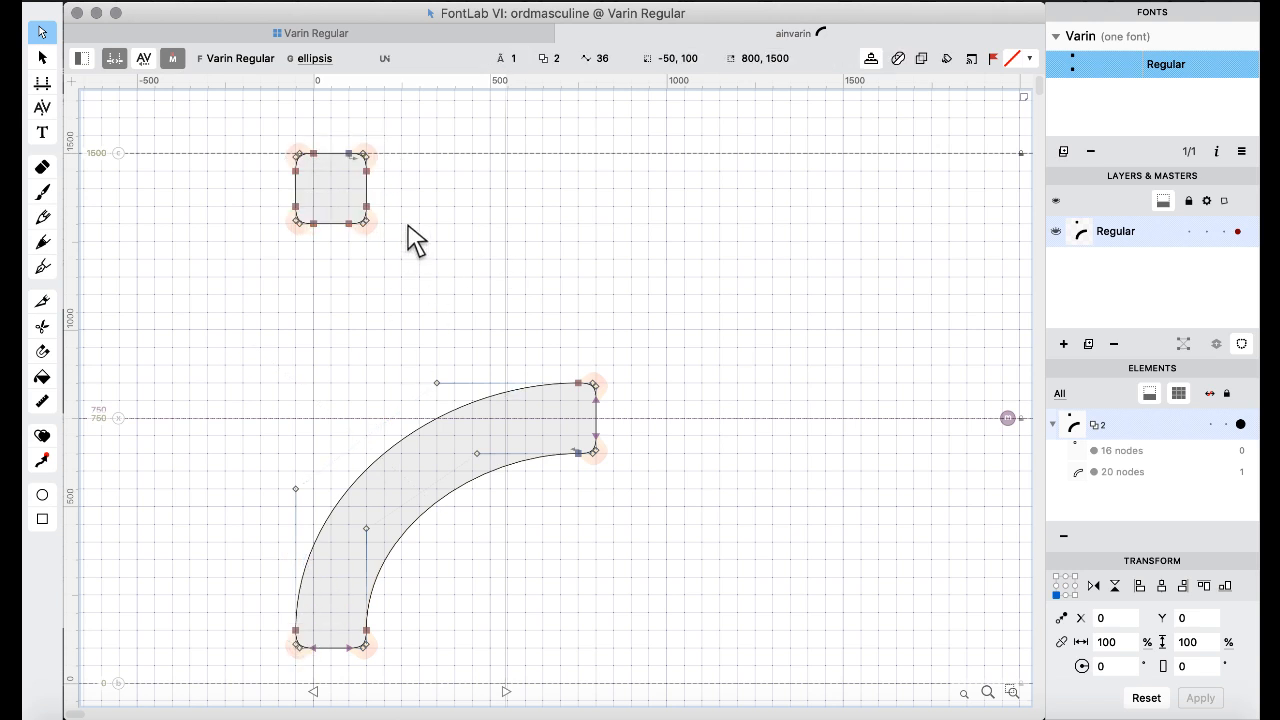
- Return to the font overview and open the afivarin glyph
left_click(360, 32)
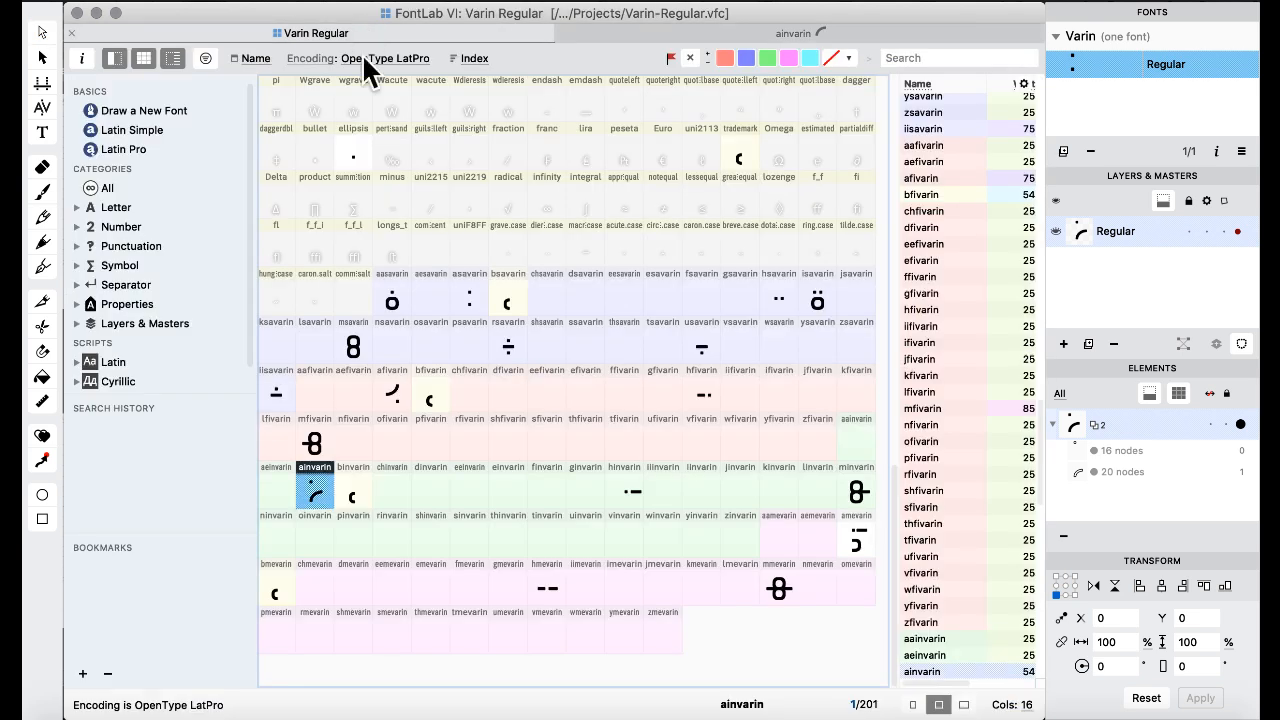
left_click(392, 292)
double_click(389, 396)
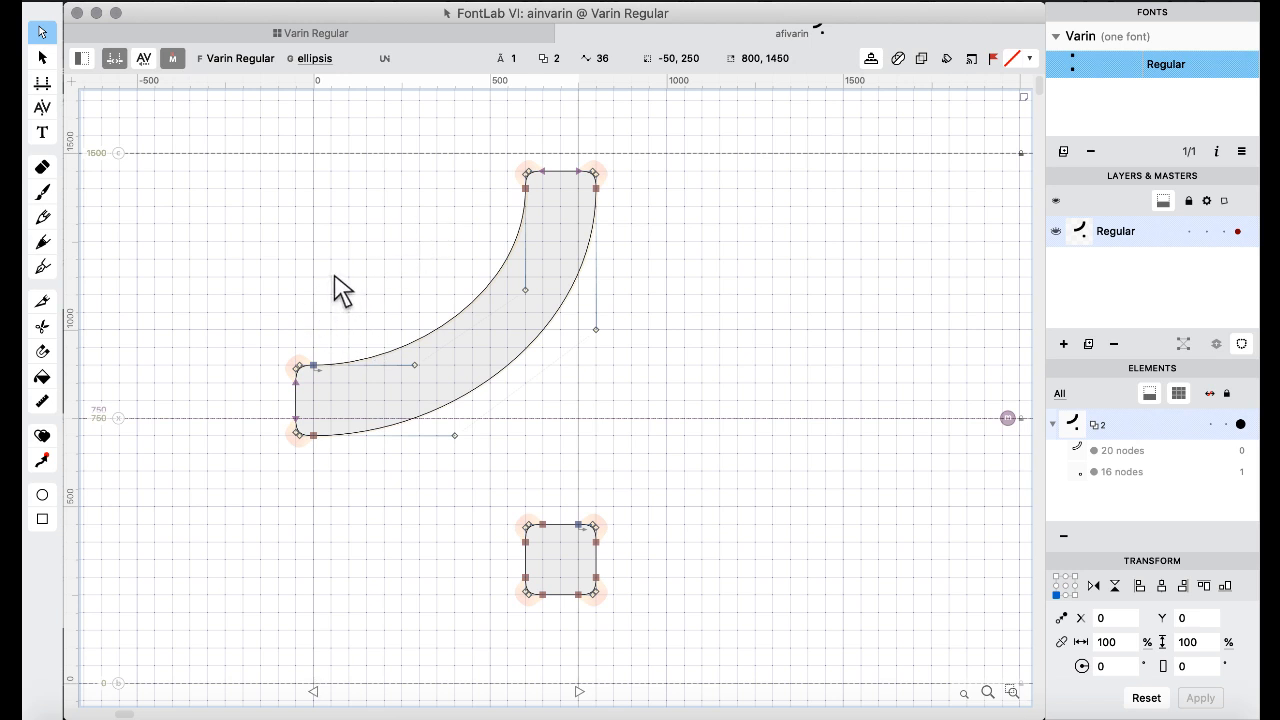
- Select both ends of afivarin's curved stroke and lower the stroke 50 units to Y 650
mouse_move(271, 278)
left_mouse_down()
mouse_move(390, 480)
mouse_move(395, 470)
left_mouse_up()
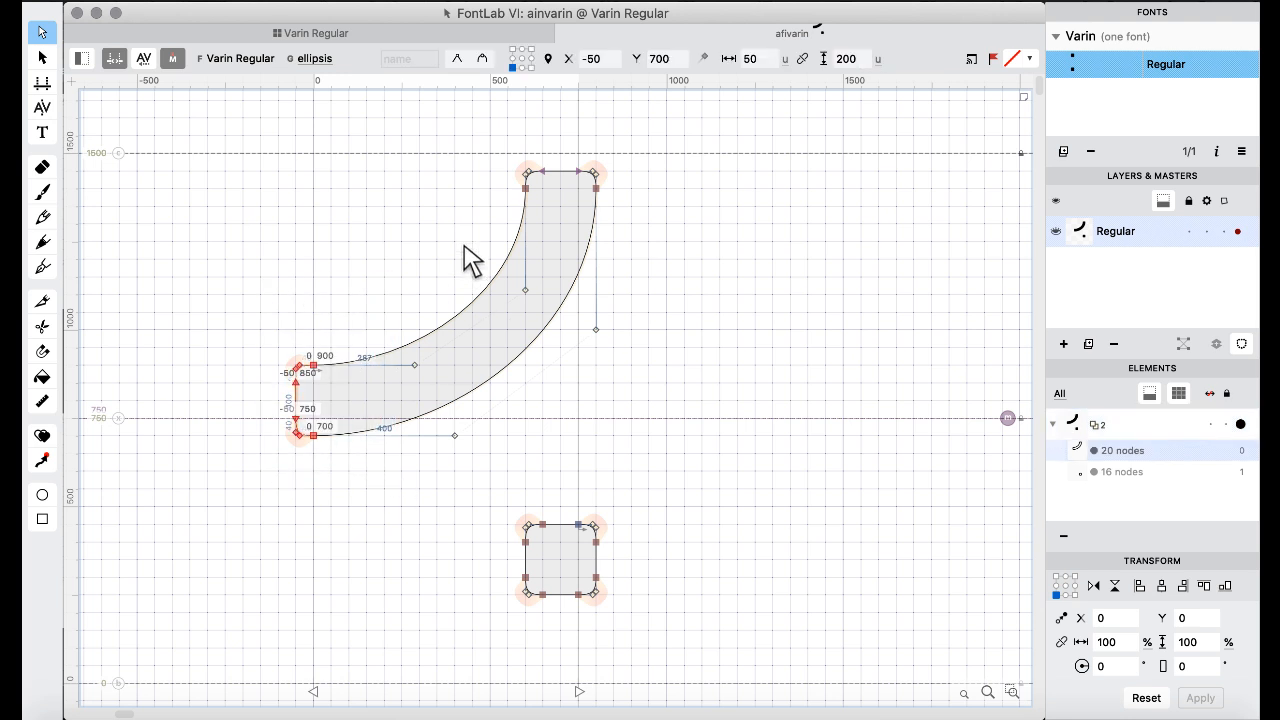
left_click_drag(457, 113, 655, 258)
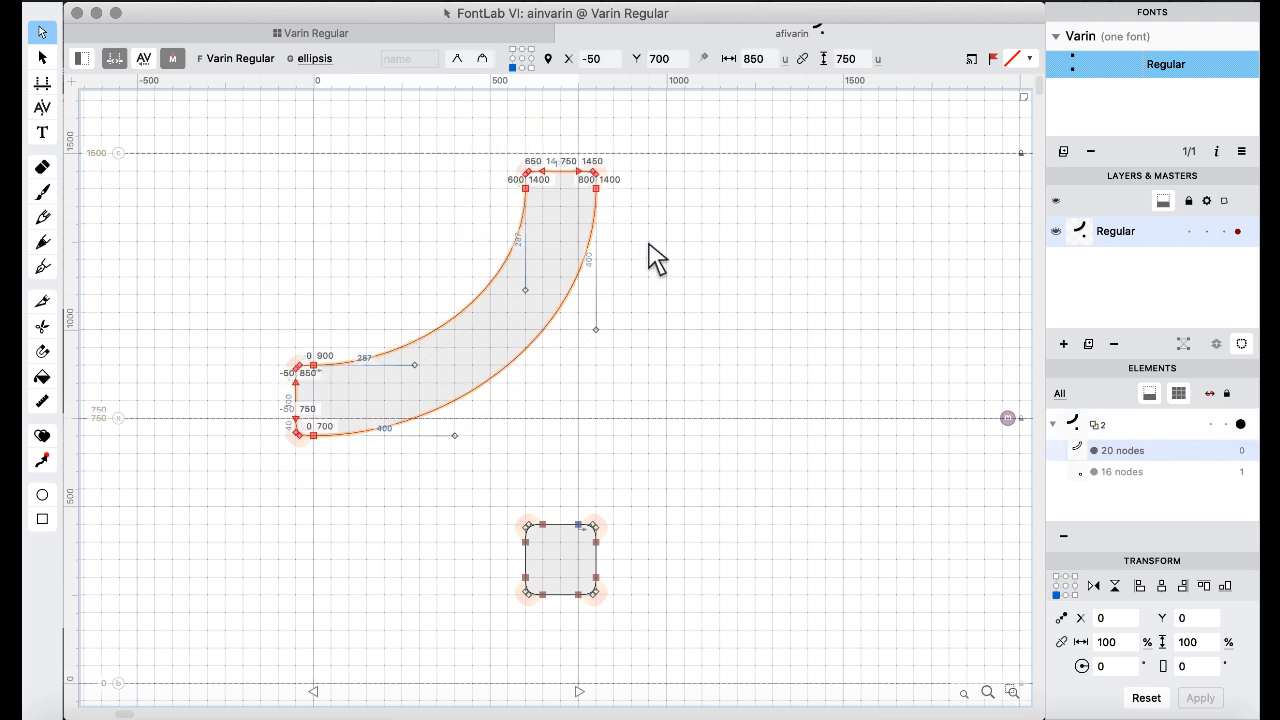
key("shift+Down")
key("shift+Down")
key("shift+Down")
key("shift+Down")
key("shift+Down")
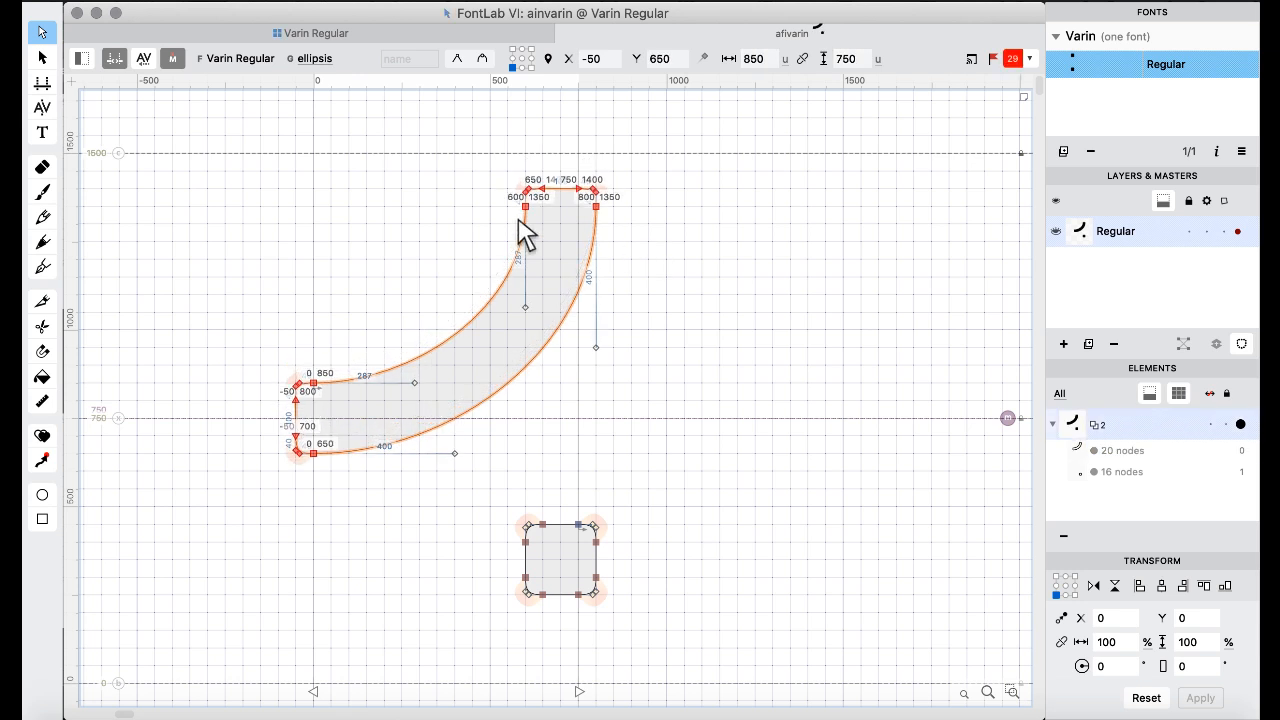
left_click(436, 221)
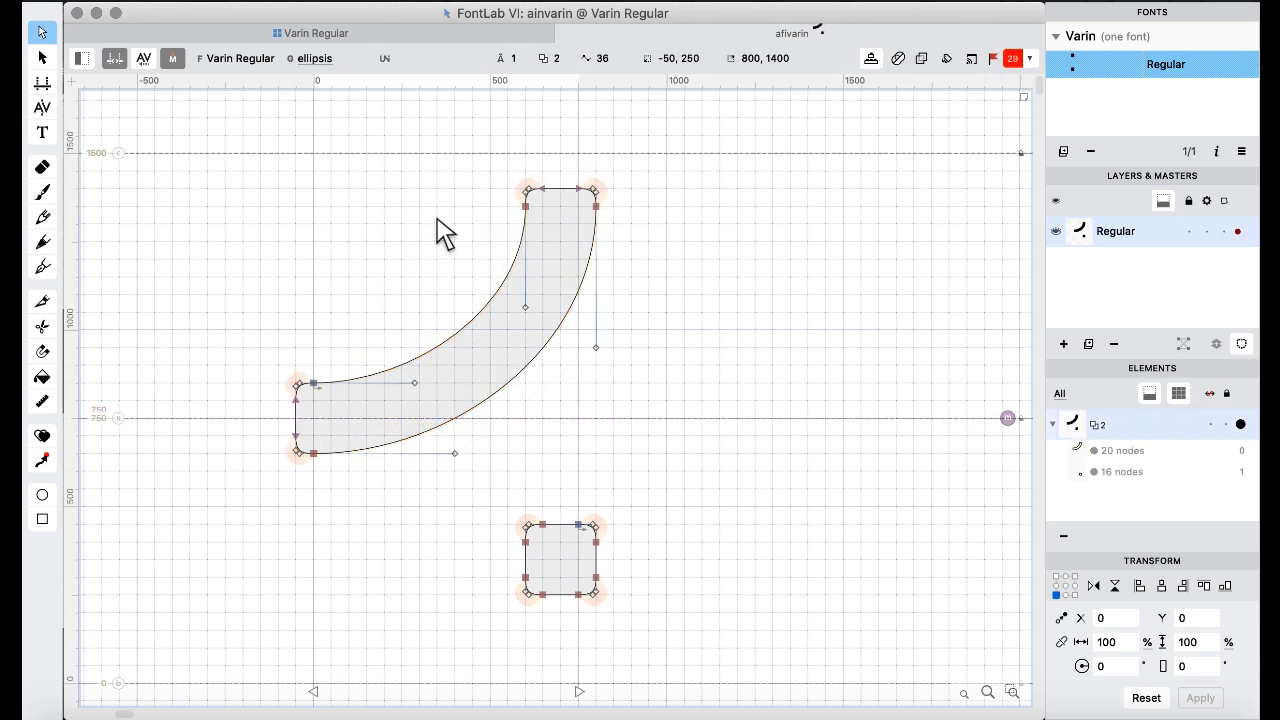
left_click(592, 207)
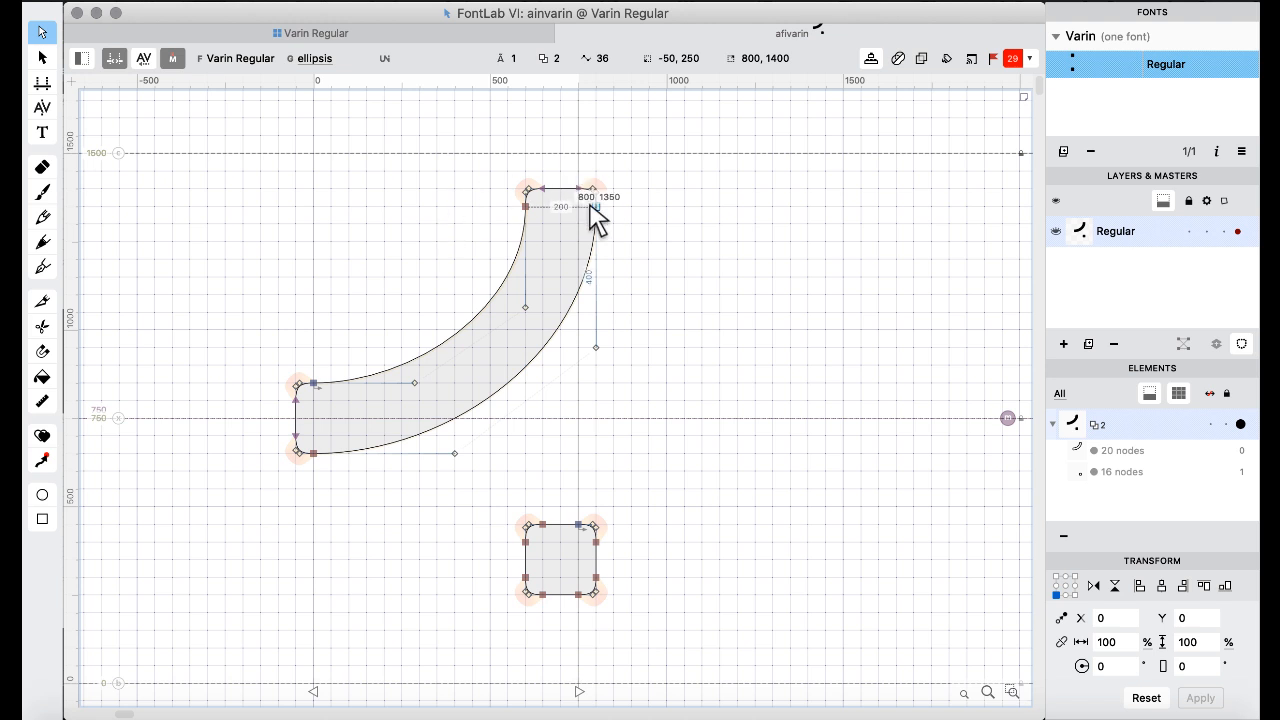
left_click(541, 189)
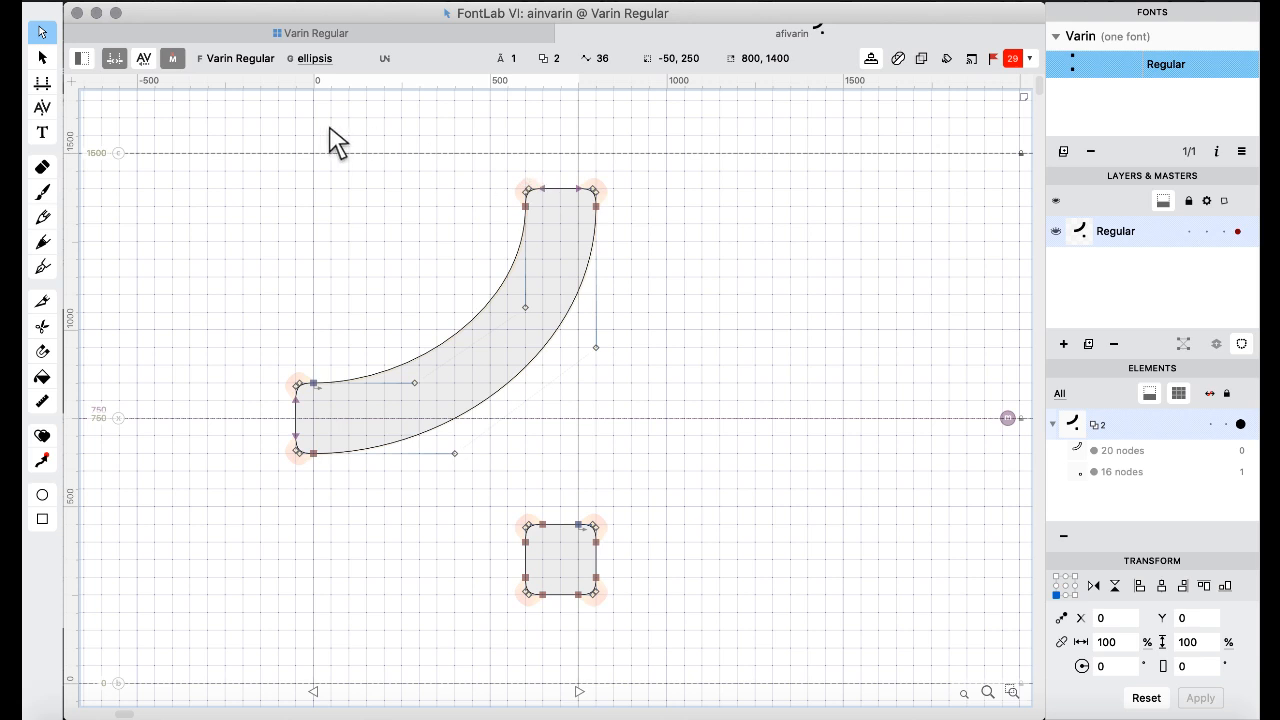
- Reopen the ainvarin glyph and lower its rounded square 100 units so its top edge sits at 1400
left_click(376, 36)
double_click(392, 395)
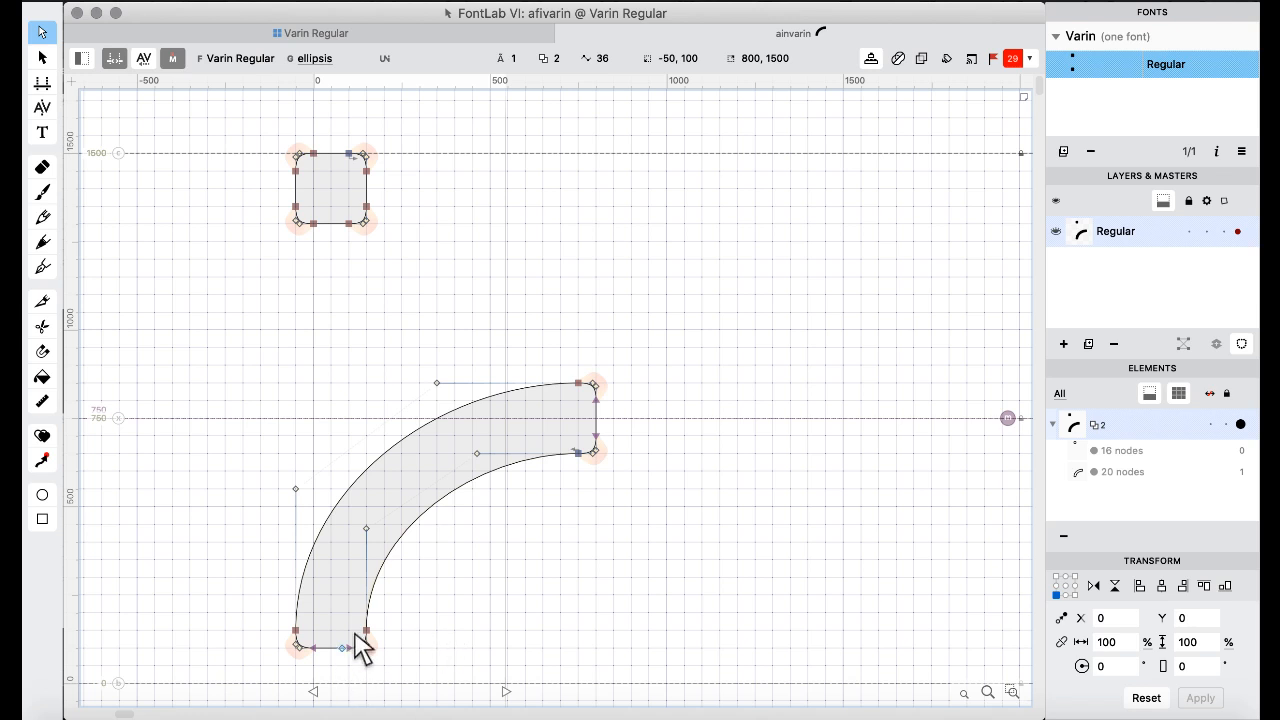
left_click(368, 632)
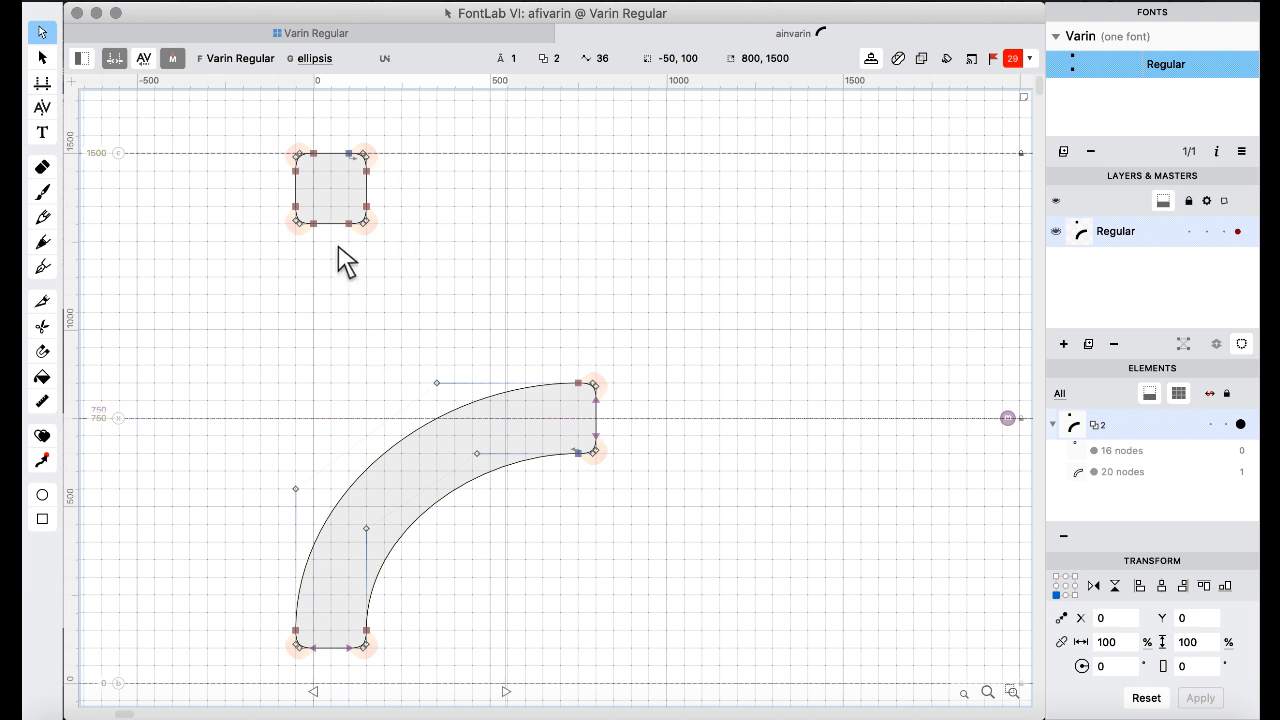
left_click_drag(268, 115, 419, 270)
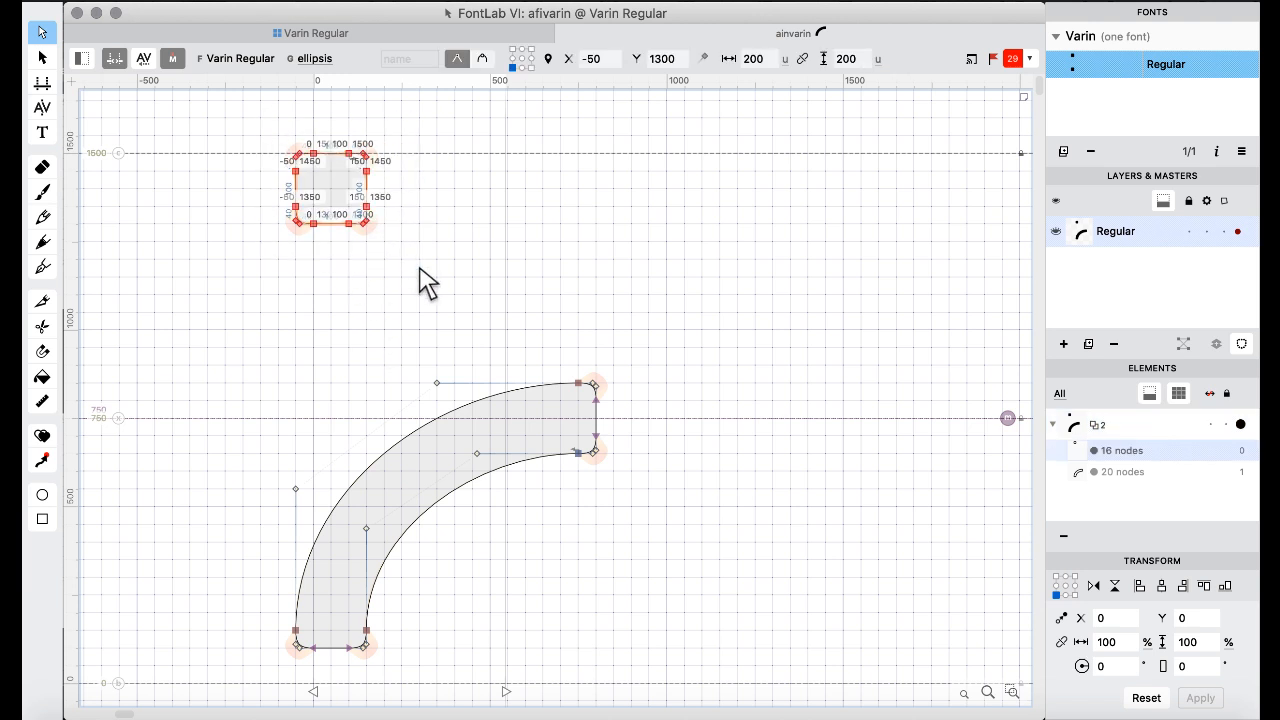
key("super+Down")
left_click(371, 376)
left_click(425, 268)
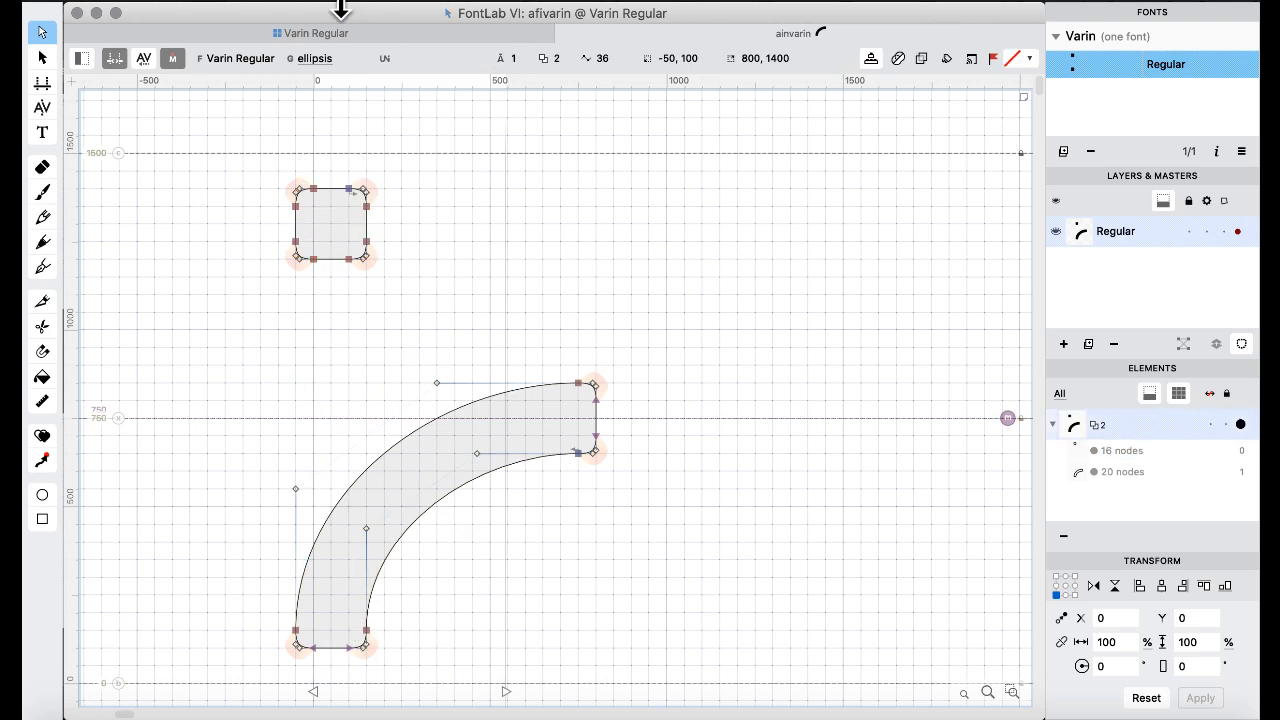
- Go back to the font overview and open the copyright glyph to inspect its curved stroke
left_click(327, 36)
left_click(507, 285)
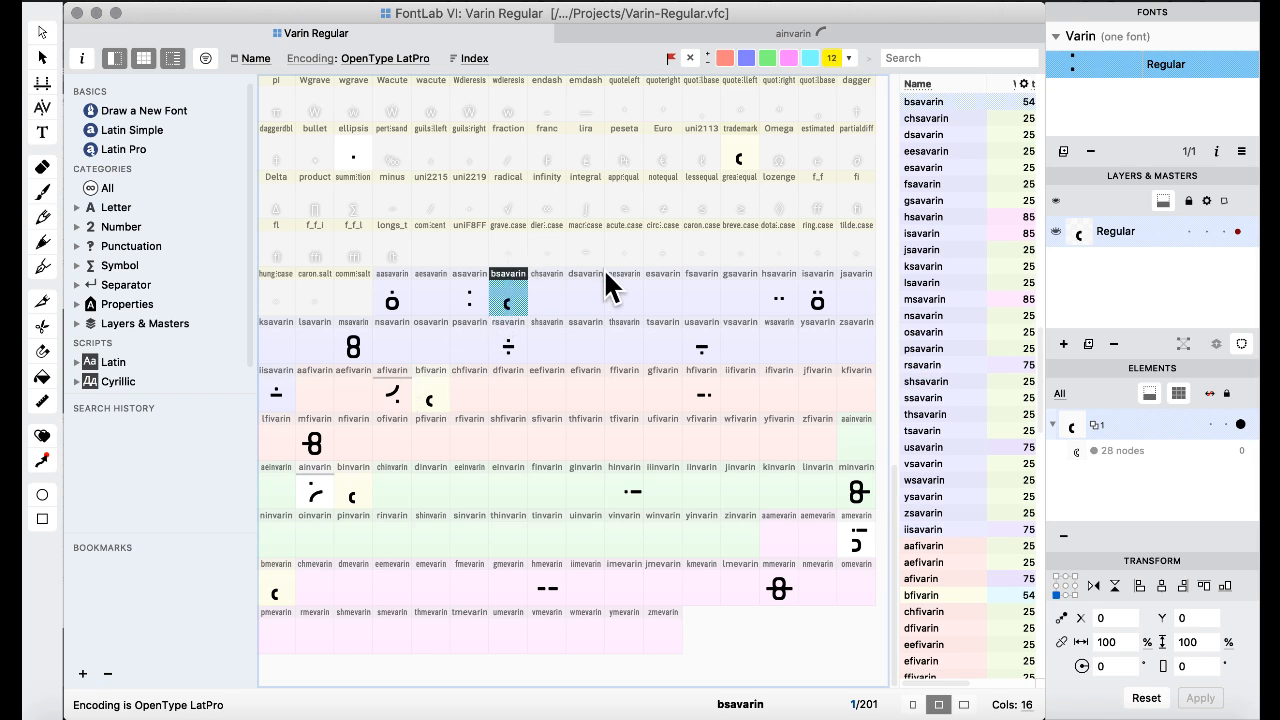
scroll(607, 287, "up", 15)
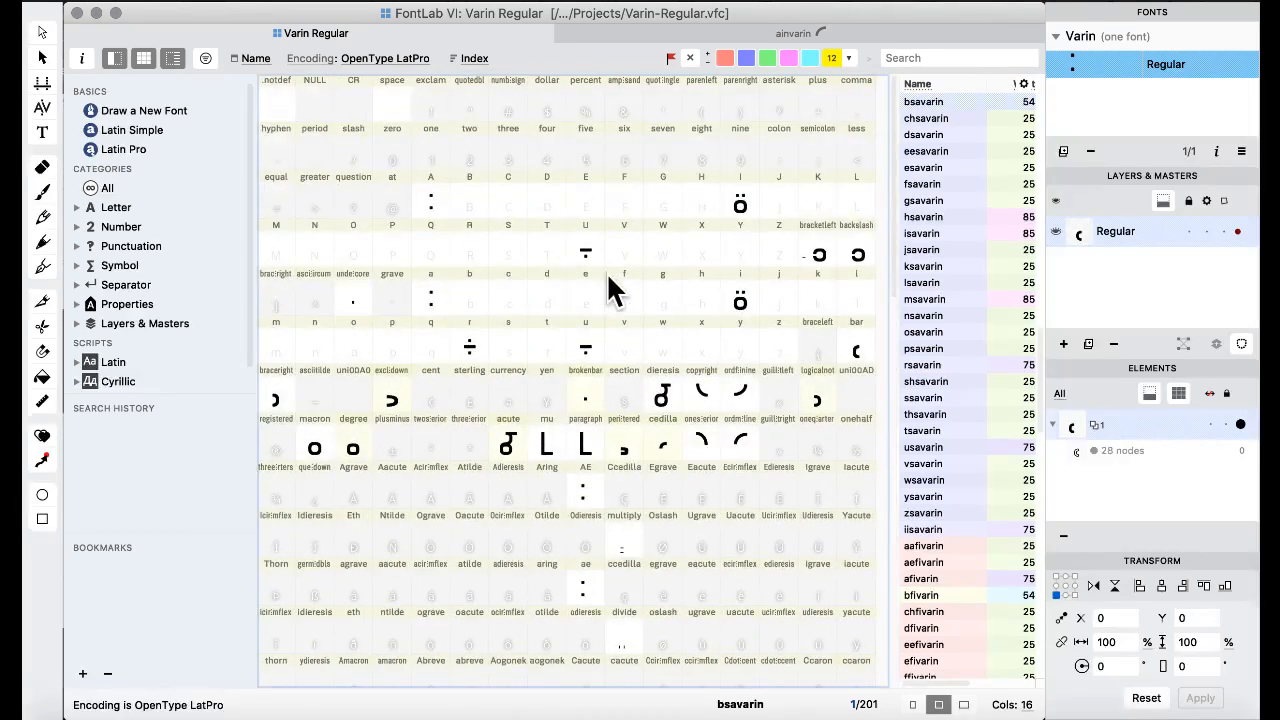
double_click(697, 395)
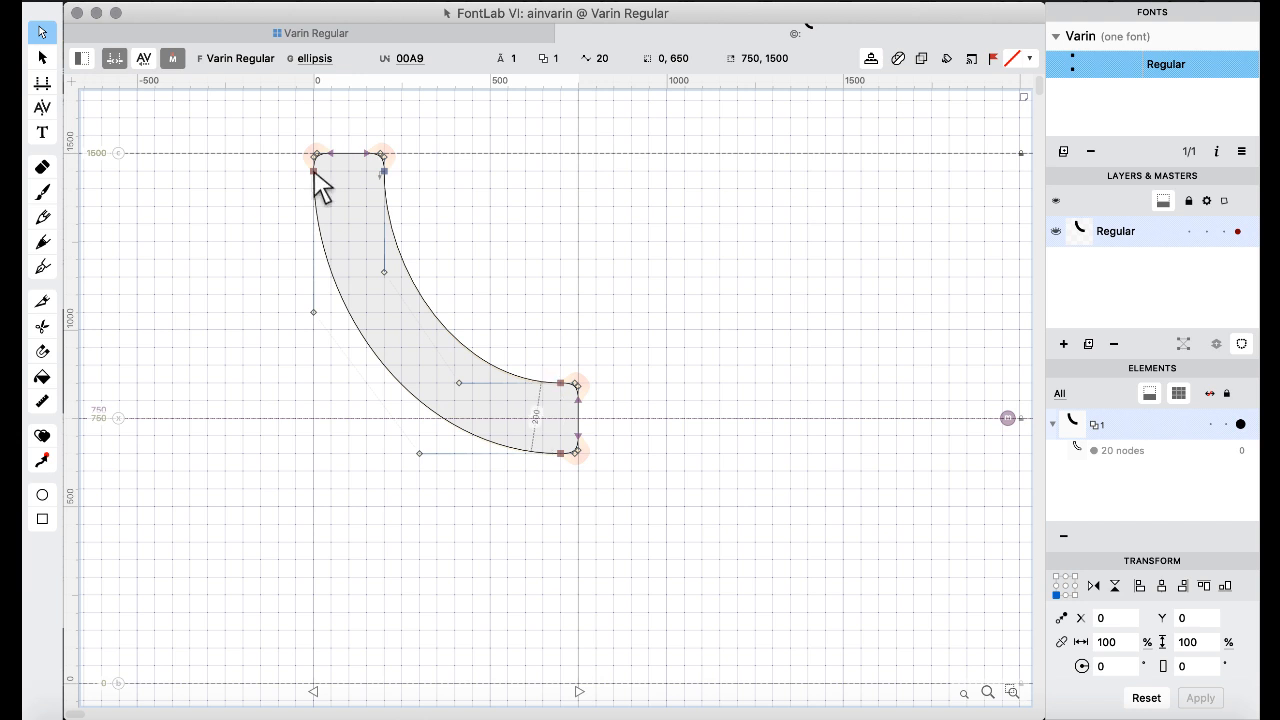
left_click(319, 37)
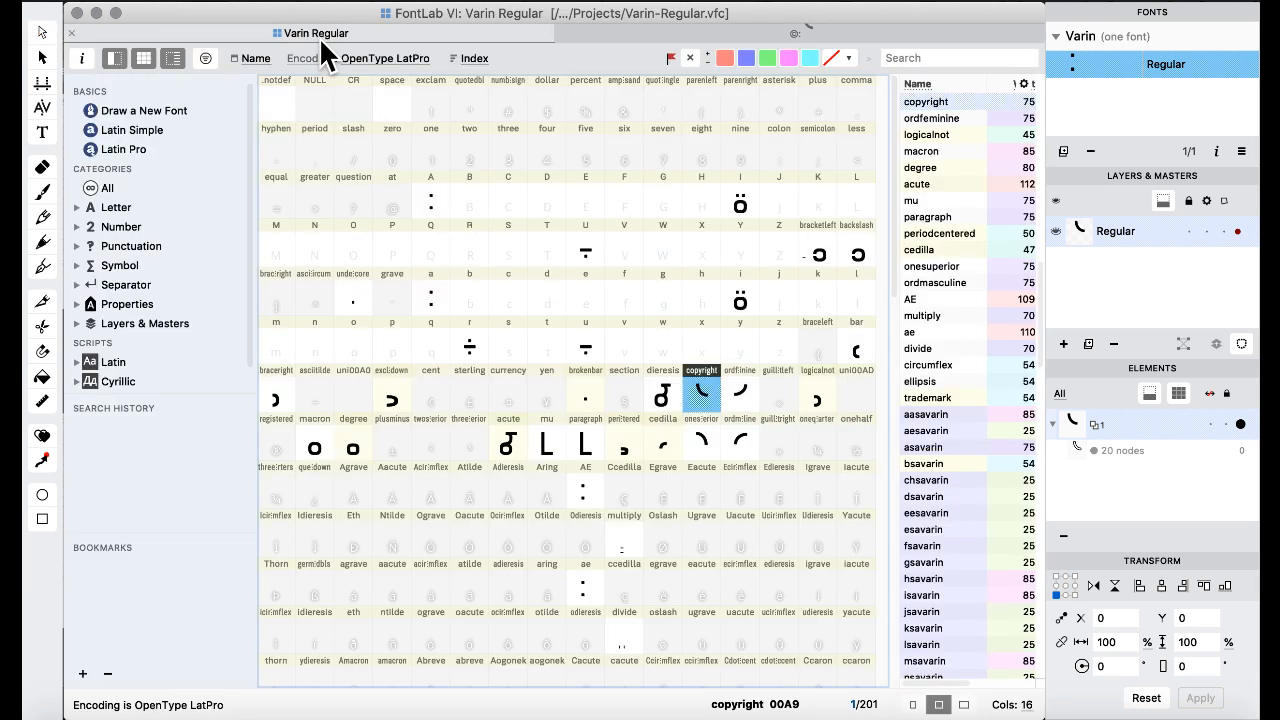
double_click(705, 414)
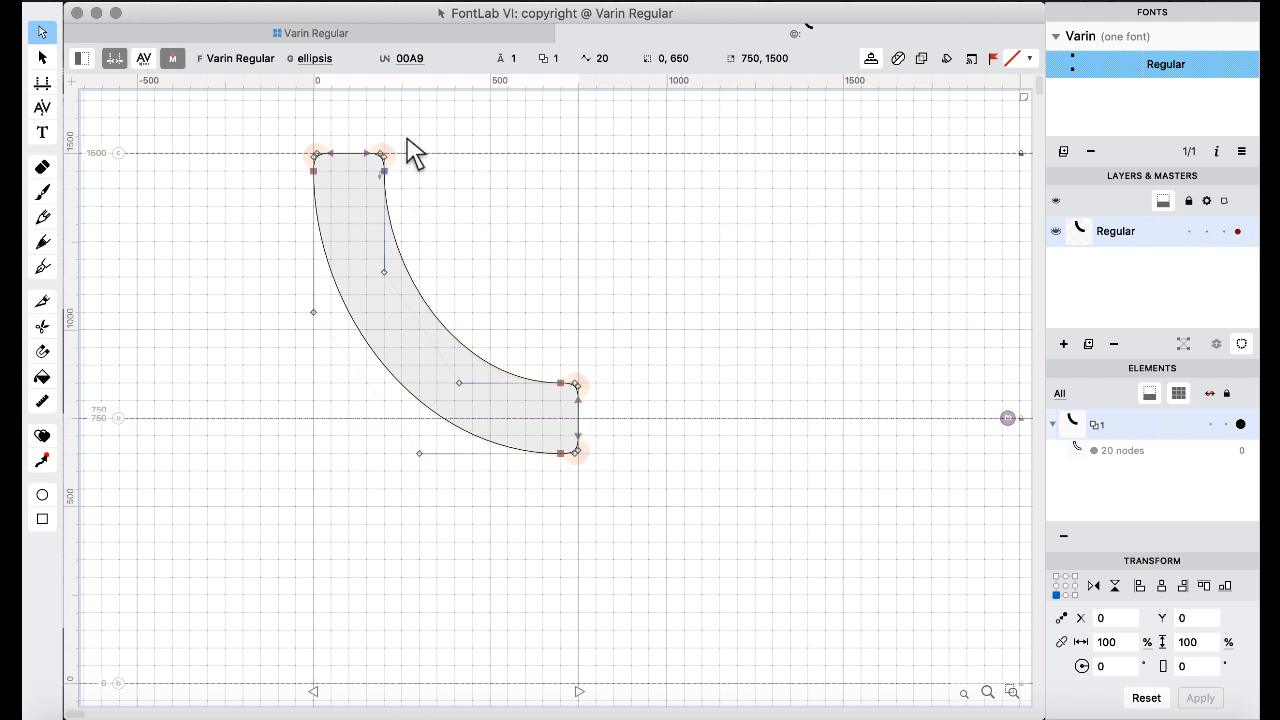
- Switch between the copyright and ordfeminine glyphs to compare the placement of their curved strokes, and return to the font overview
key(".")
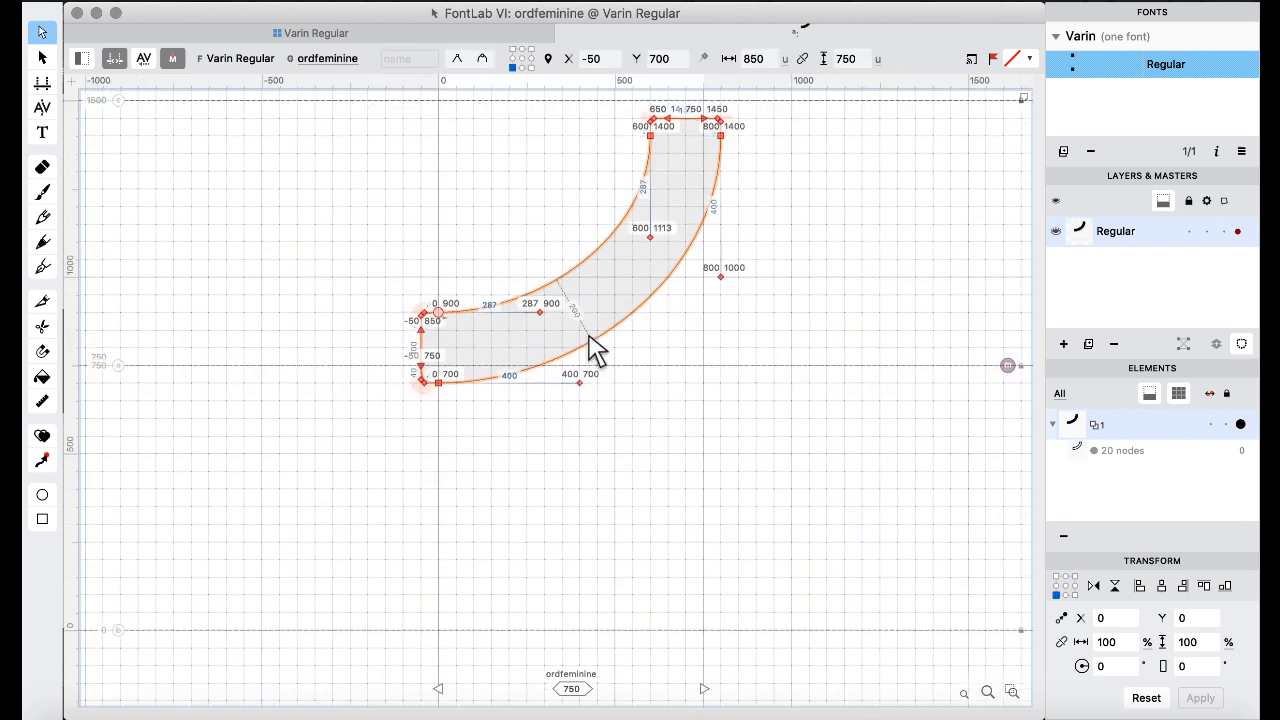
scroll(594, 349, "up", 4)
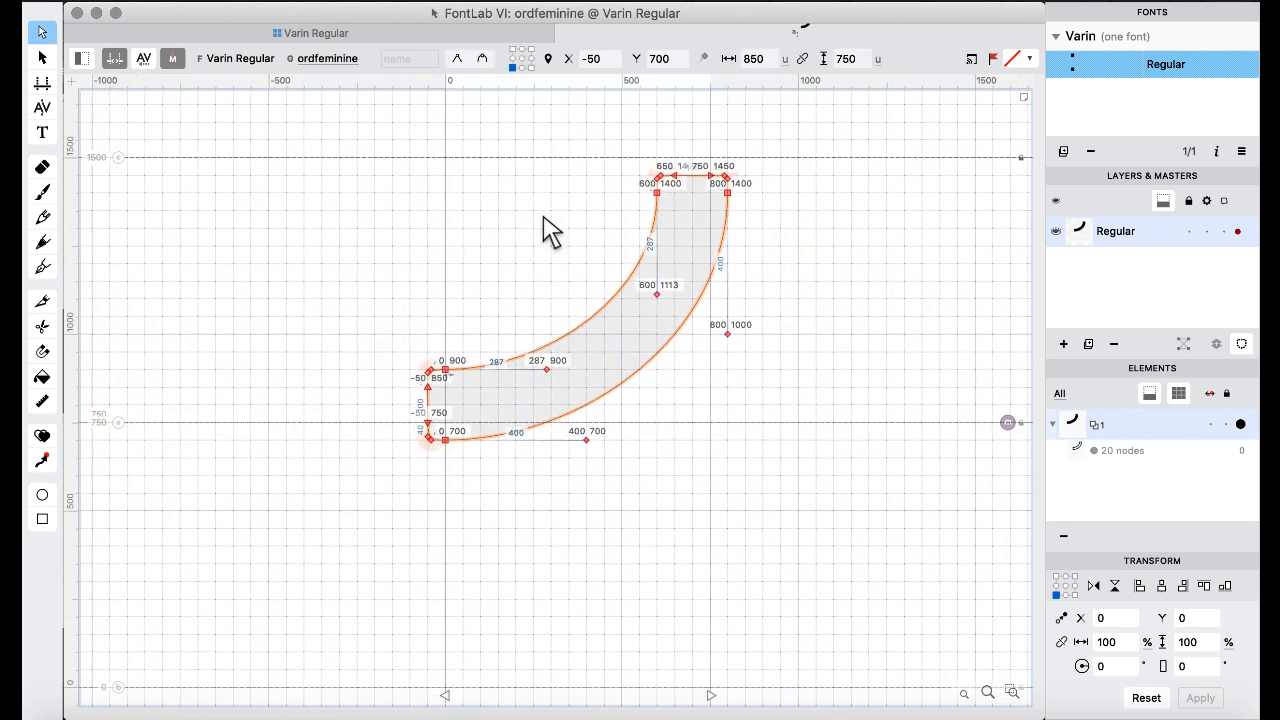
scroll(548, 228, "up", 7)
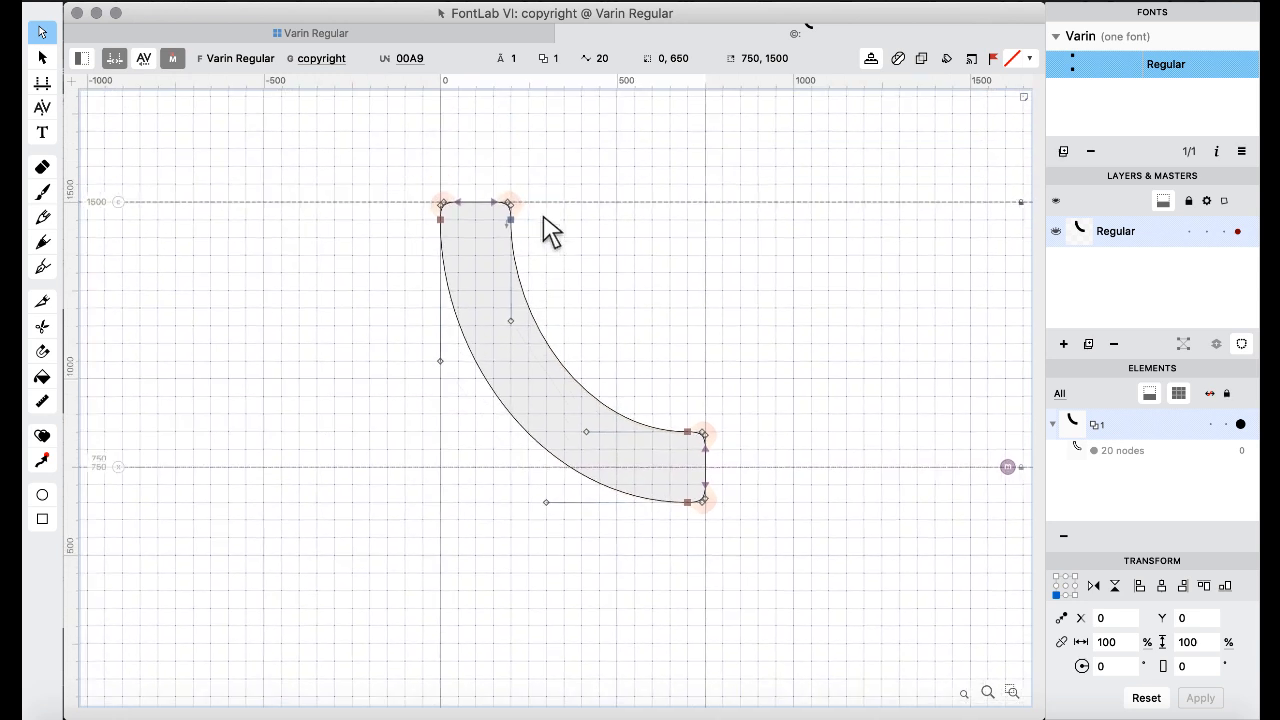
scroll(580, 249, "right", 2)
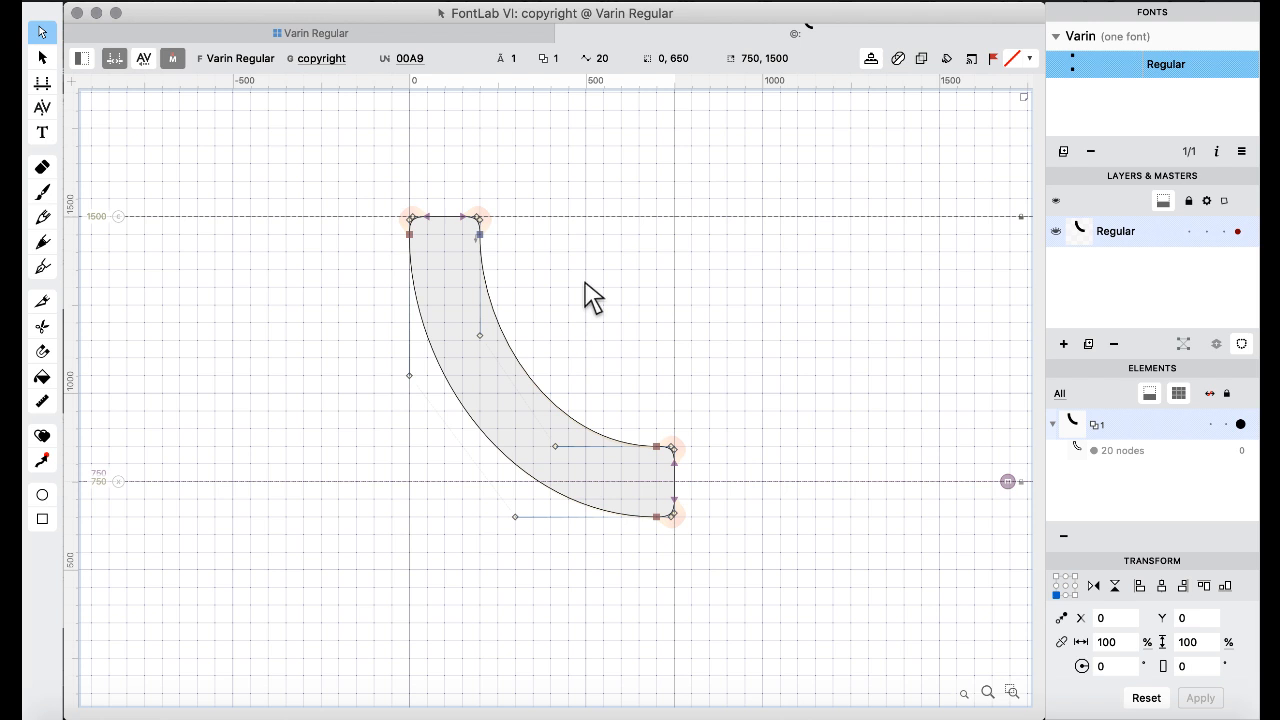
key("]")
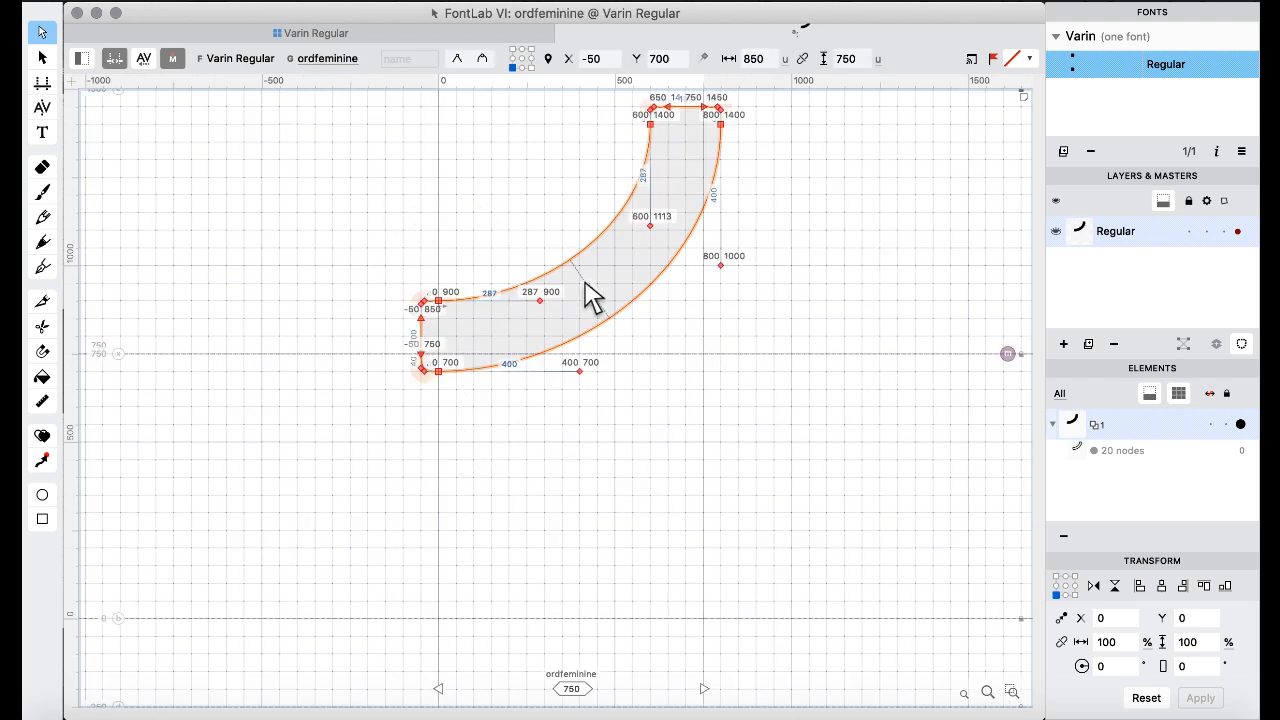
scroll(593, 296, "up", 3)
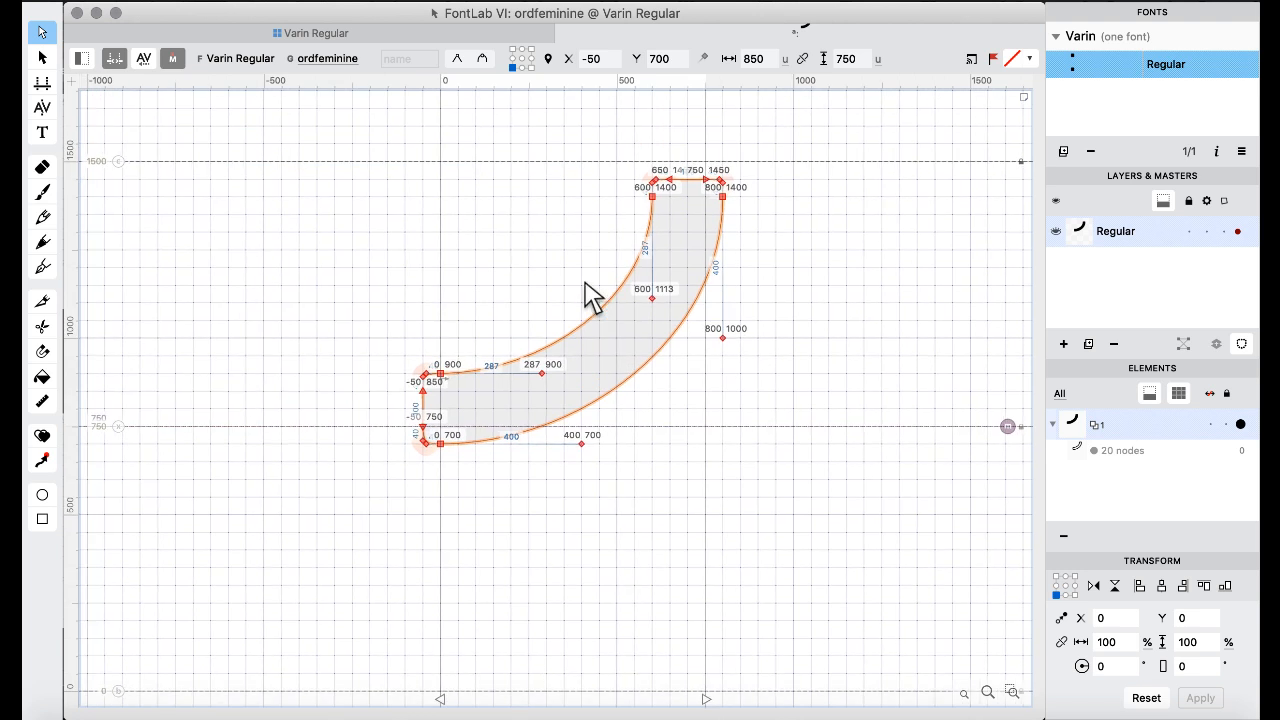
key("bracketleft")
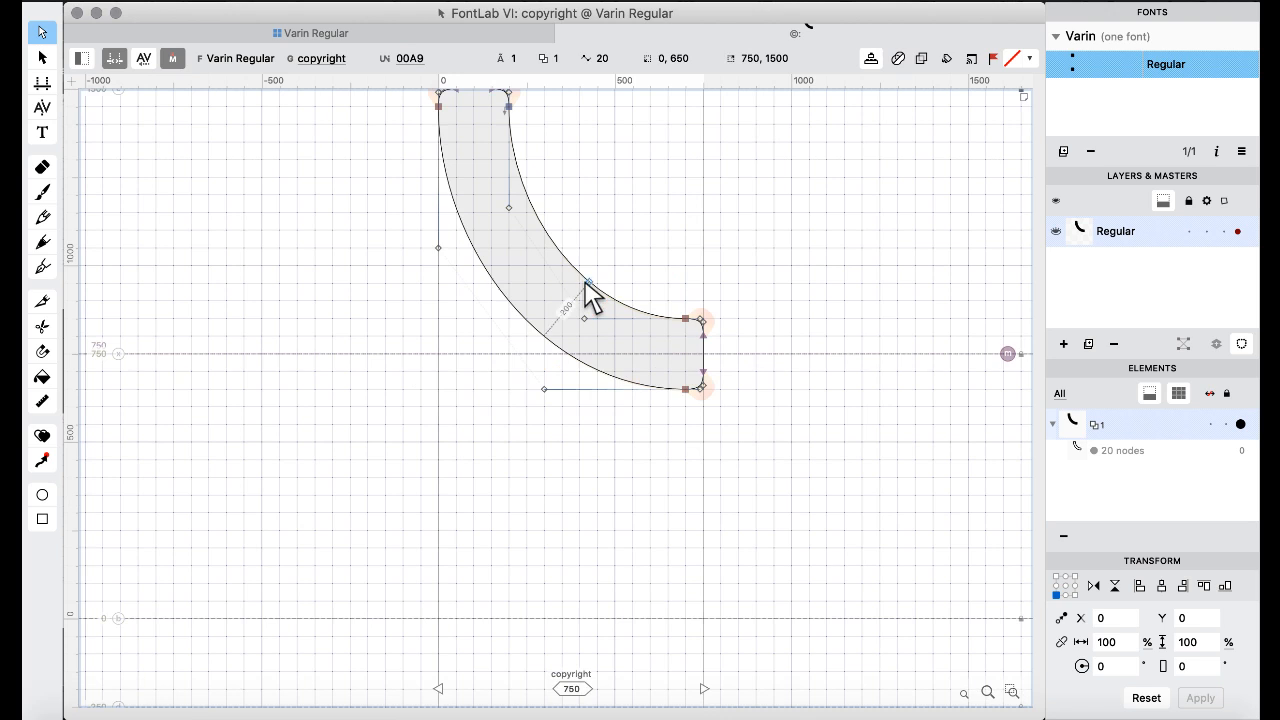
scroll(586, 286, "up", 3)
left_click(443, 31)
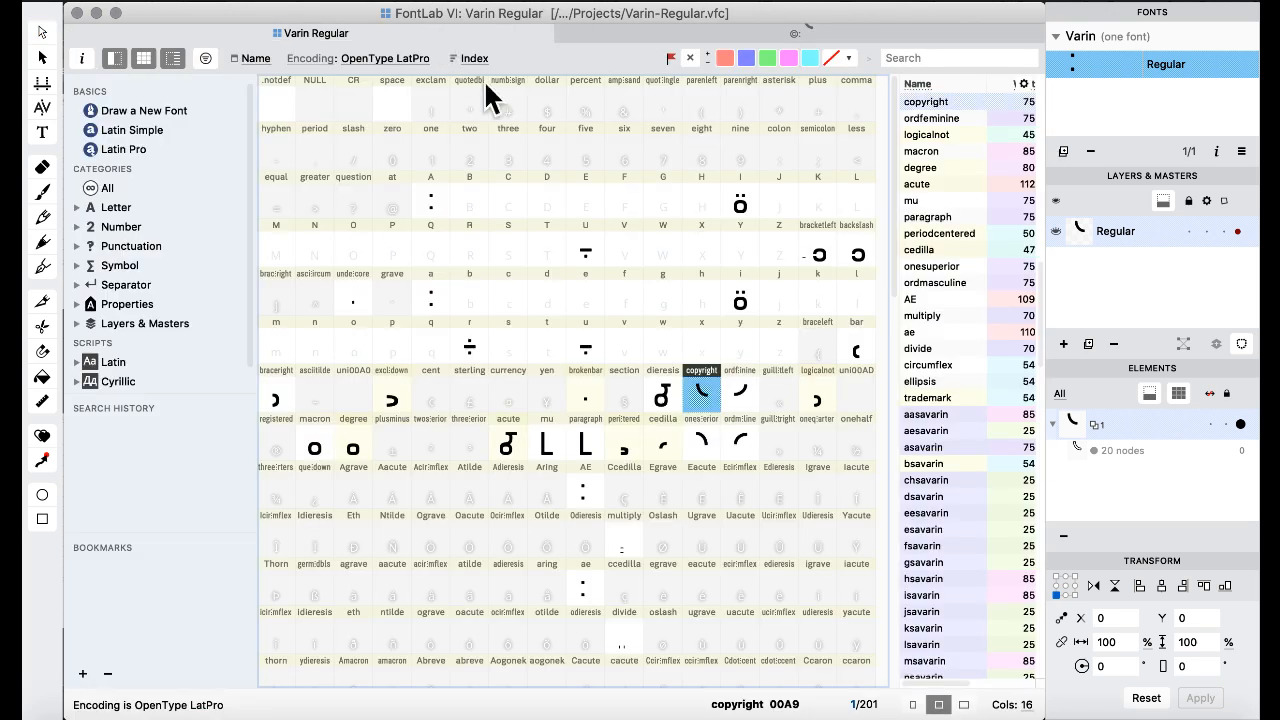
- Open the onesuperior and copyright glyphs in turn to compare their curved strokes, and return to the font overview
left_click(705, 445)
double_click(708, 448)
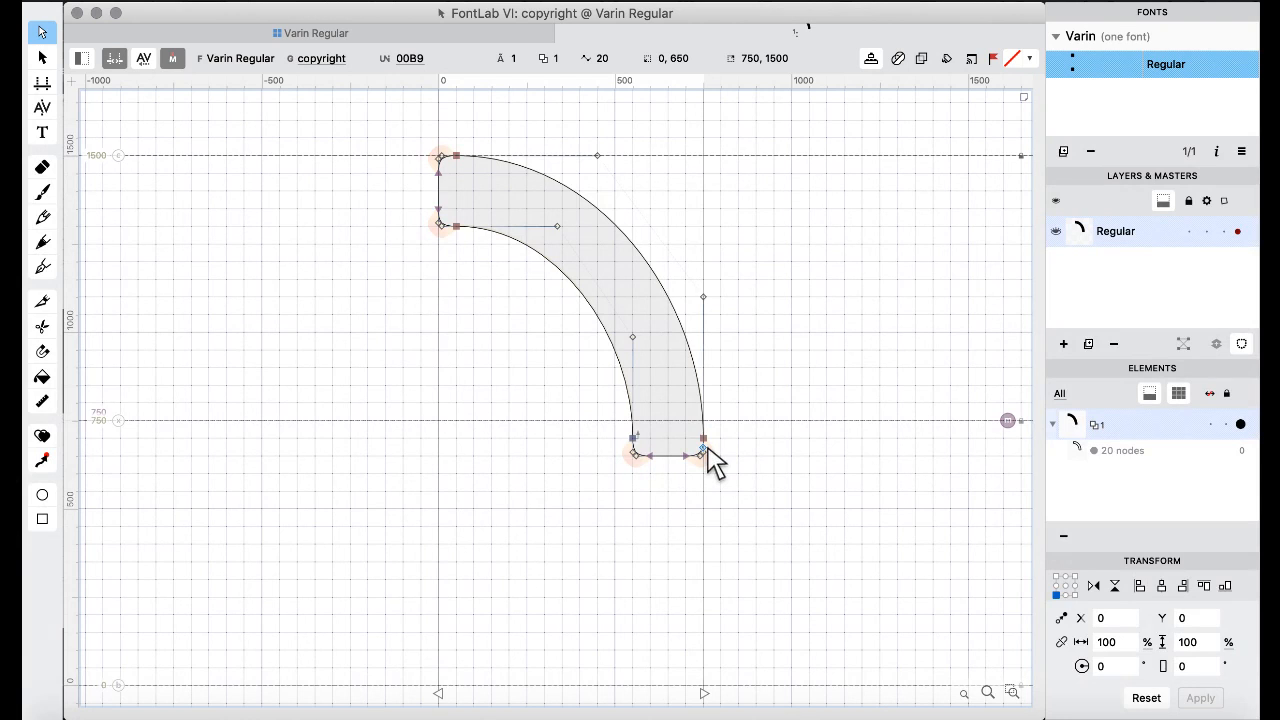
left_click(400, 33)
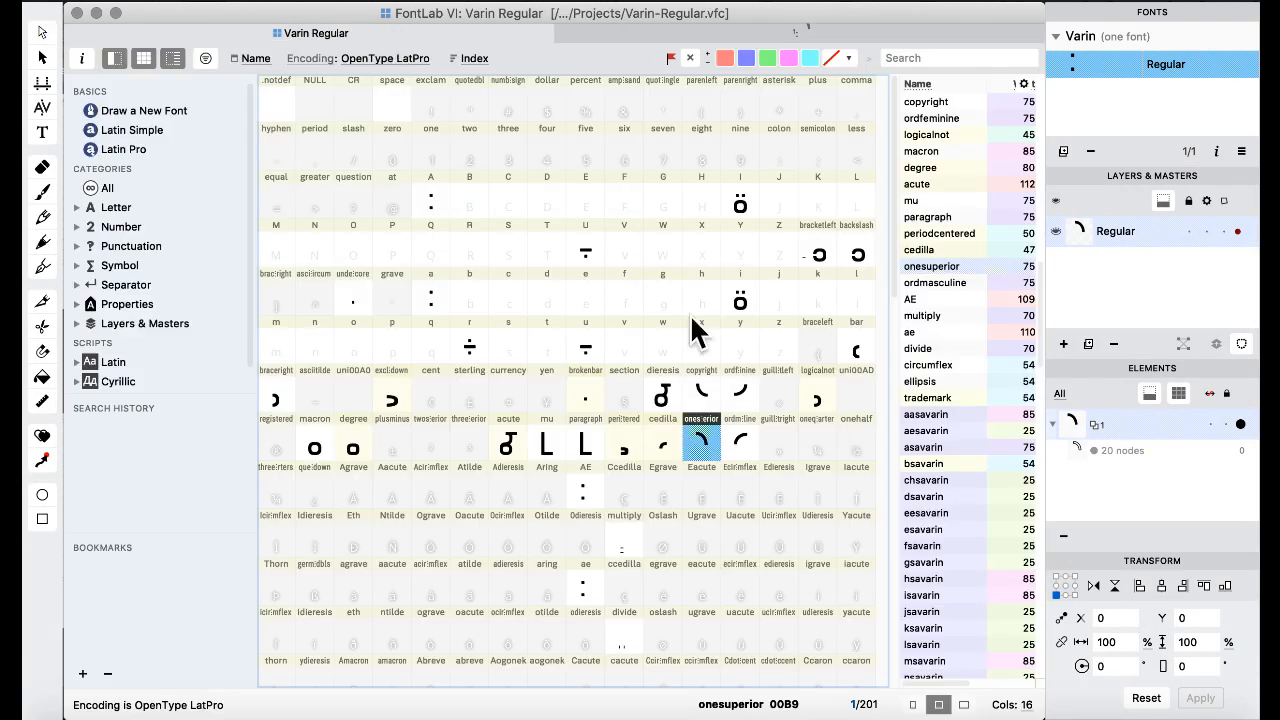
double_click(708, 398)
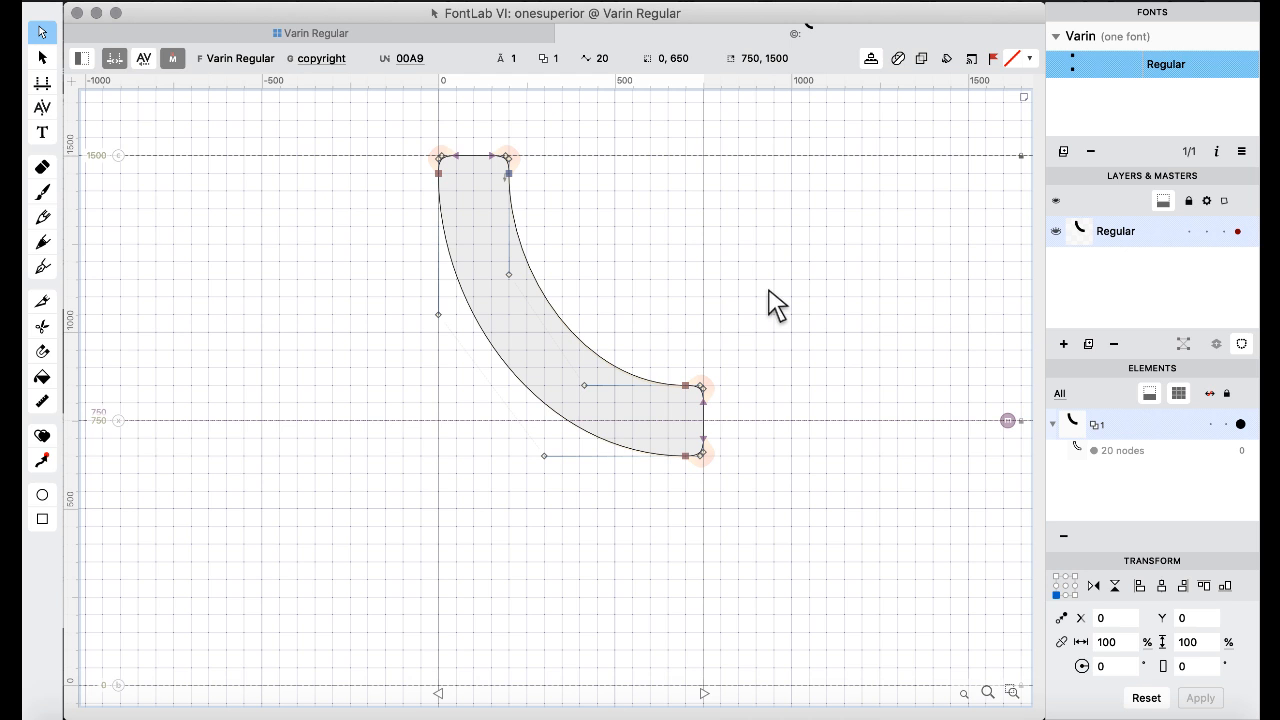
left_click(306, 33)
- Find the asavarin glyph among the Varin glyphs and open it to inspect its two rounded square dots
left_click(779, 435)
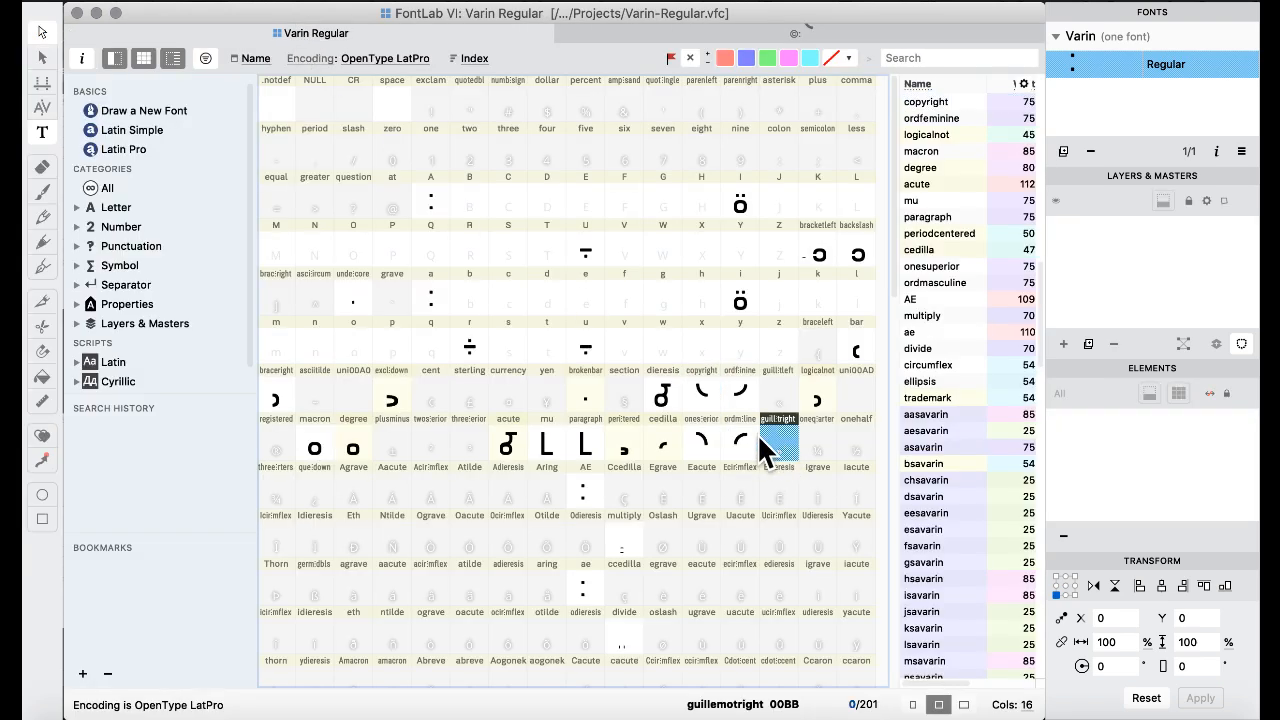
scroll(760, 425, "down", 5)
scroll(759, 420, "down", 10)
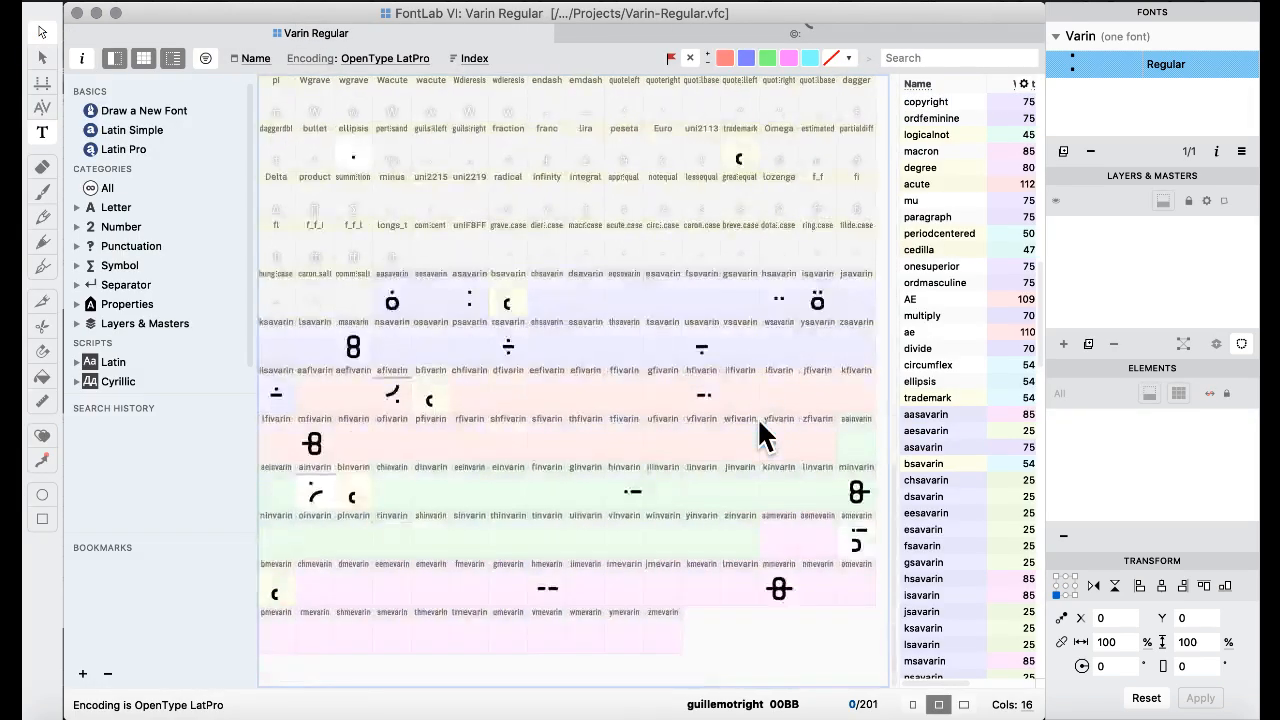
double_click(471, 306)
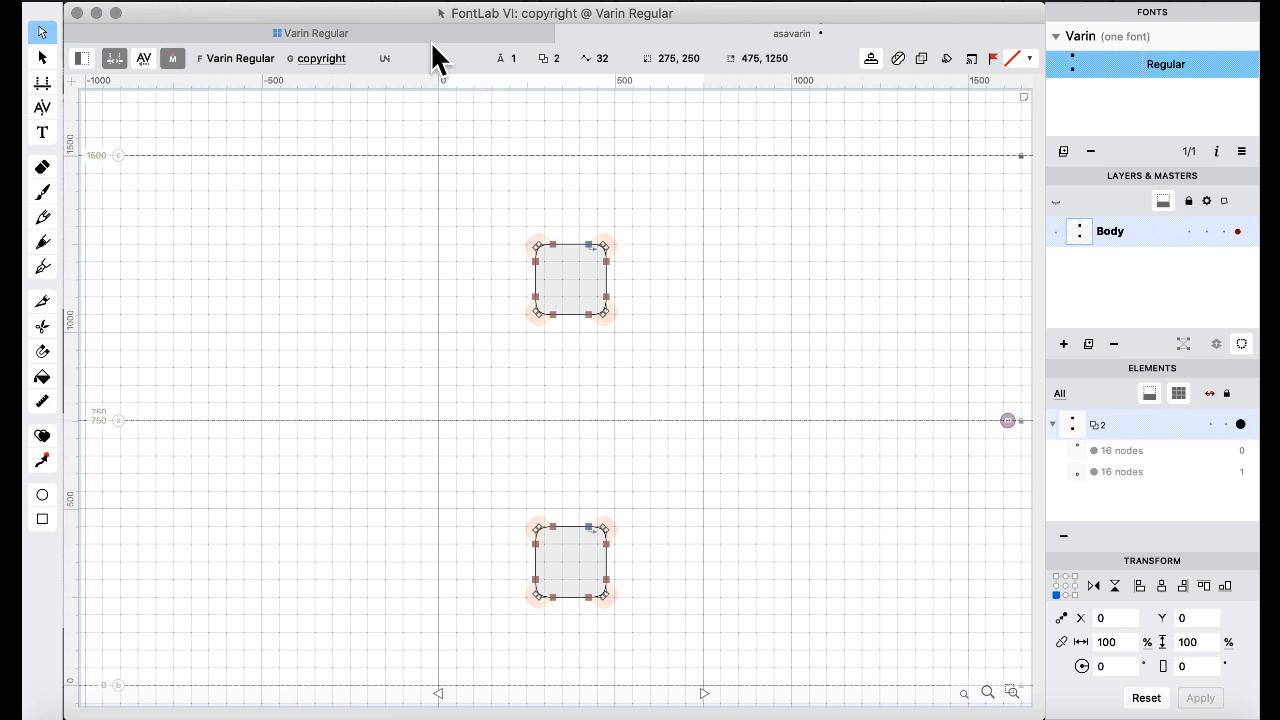
- Switch to Varin alphabet.pdf and examine the handwritten vowel forms, including the row for a
key("ctrl+Up")
left_click(806, 620)
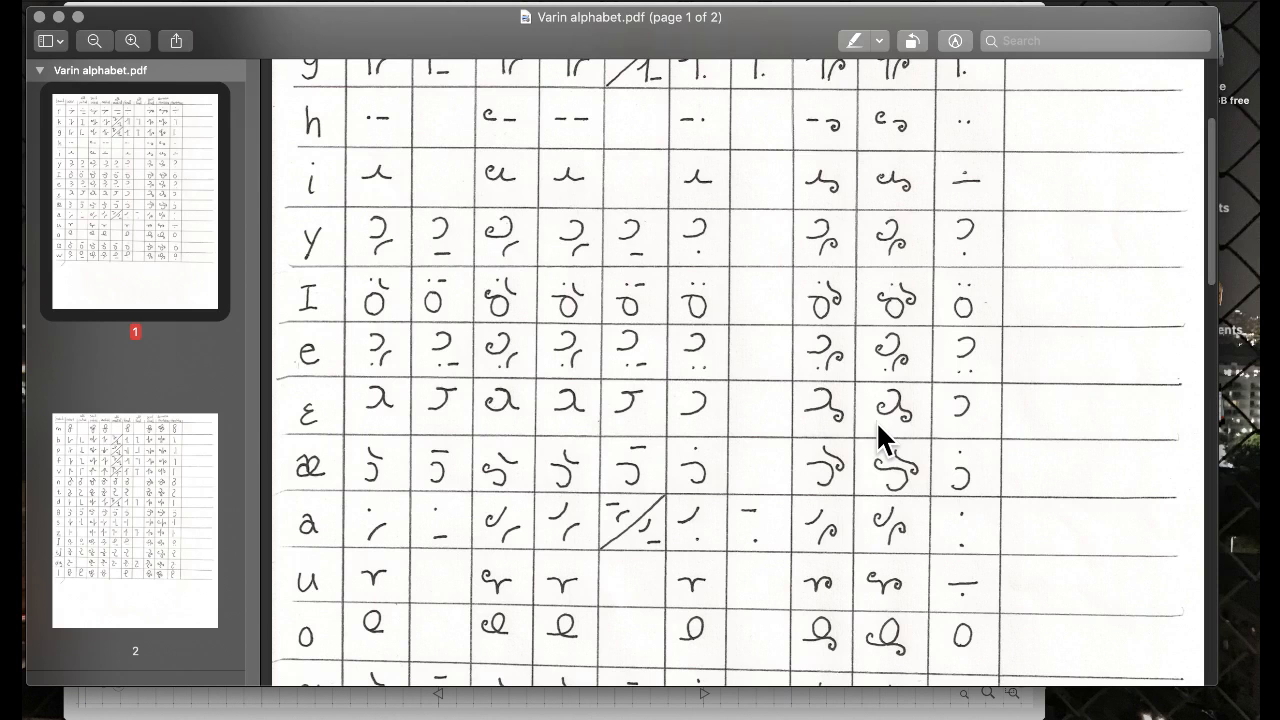
scroll(876, 421, "up", 2)
scroll(876, 421, "down", 3)
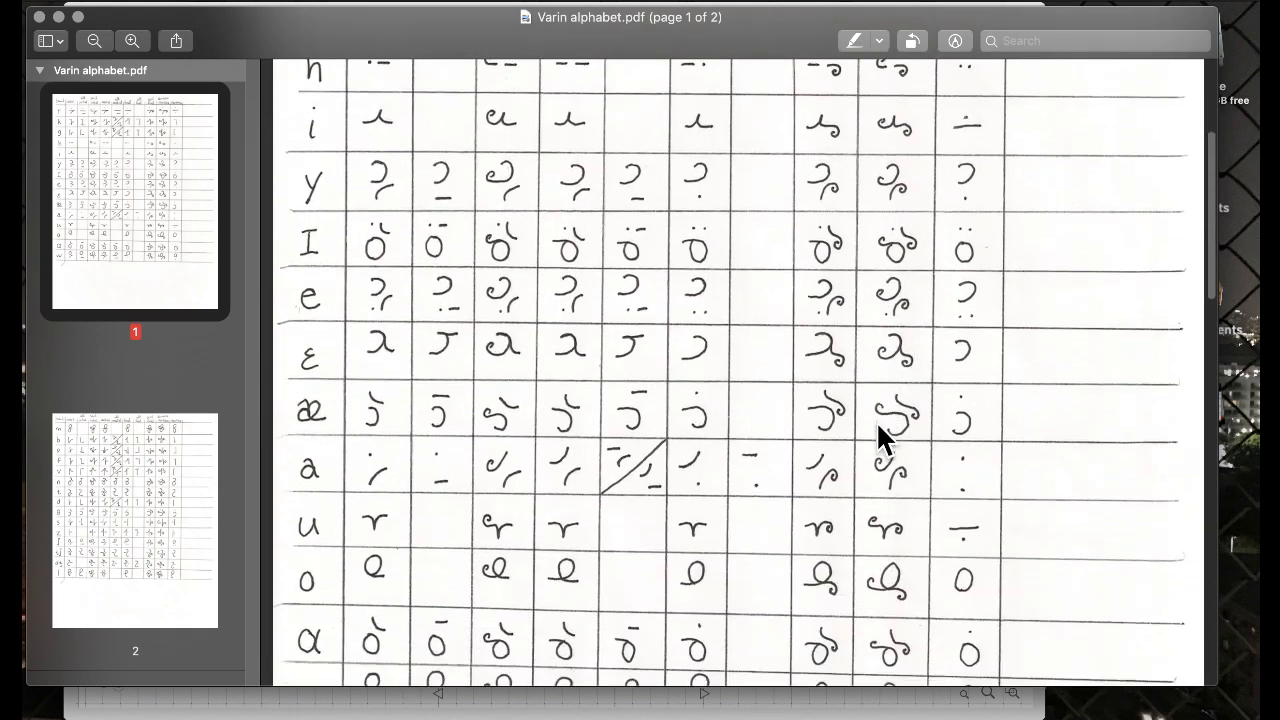
scroll(876, 421, "down", 3)
scroll(876, 428, "up", 1)
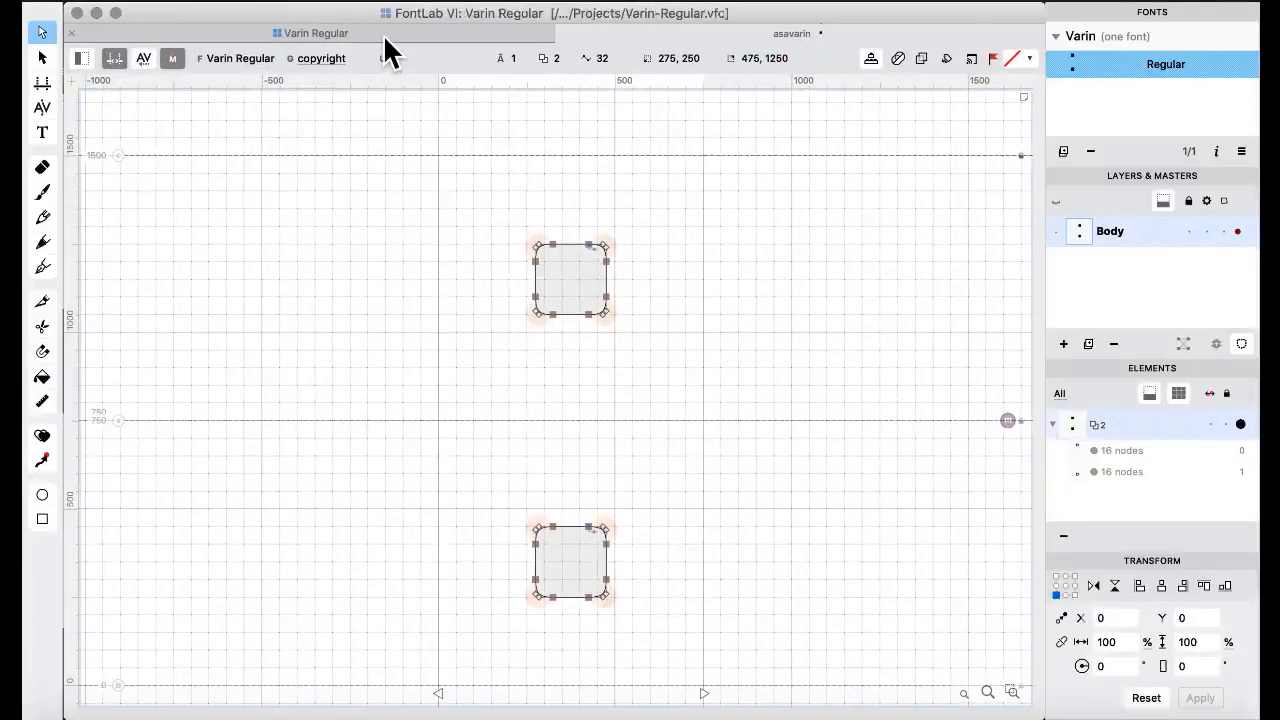
- Open the copyright glyph, move the upper end of its curve 100 units left to X -100, and preview the filled shape
left_click(383, 34)
scroll(640, 405, "up", 10)
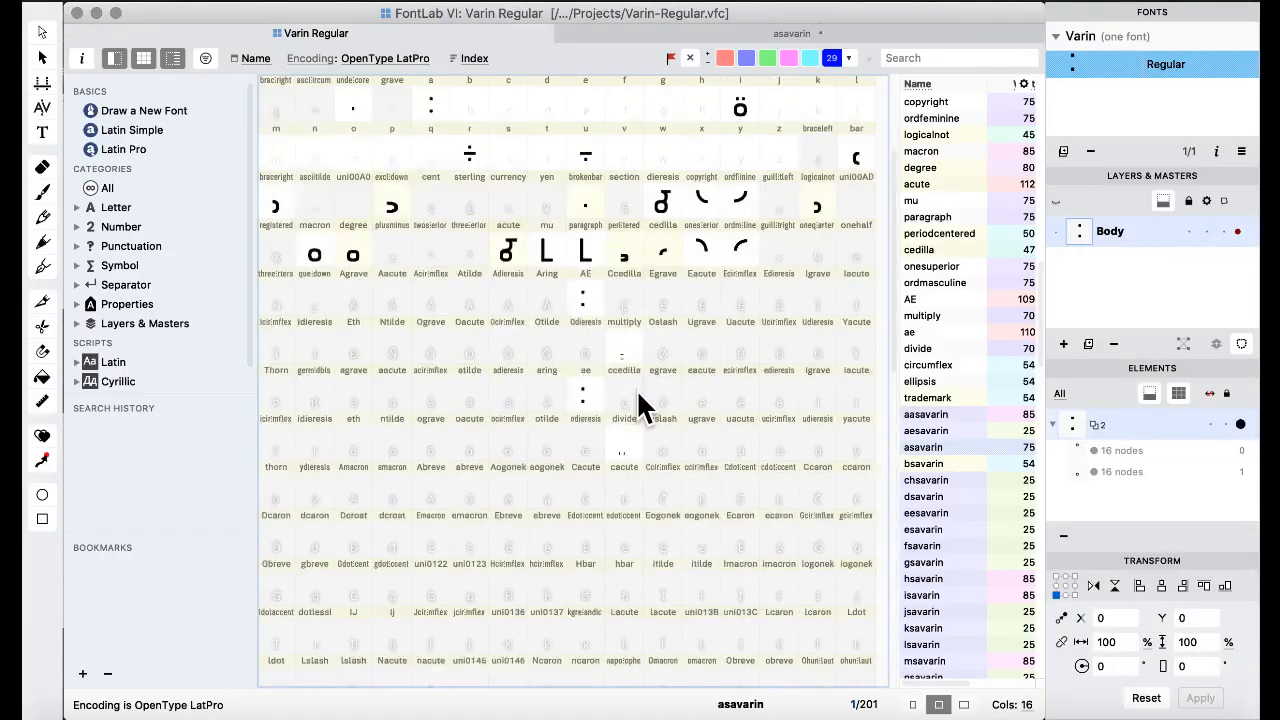
scroll(660, 405, "up", 2)
double_click(700, 405)
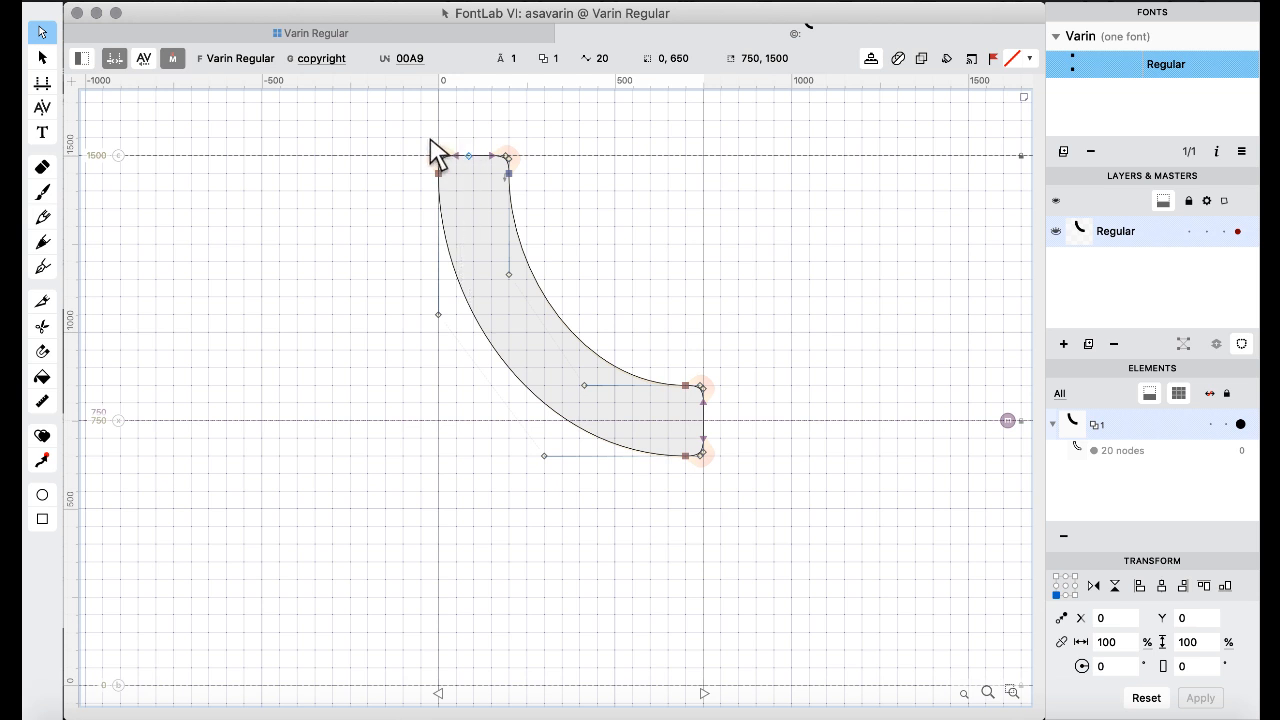
left_click_drag(398, 126, 588, 255)
key("super+Left")
key("space")
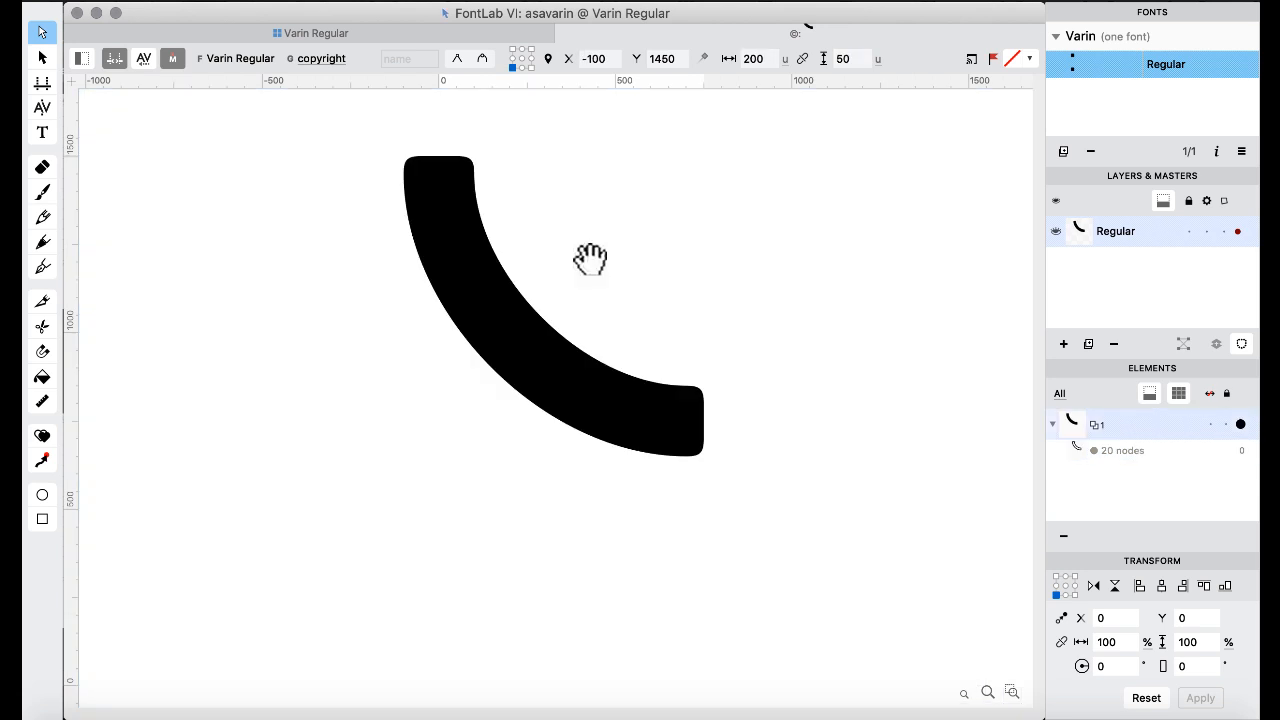
left_click(623, 194)
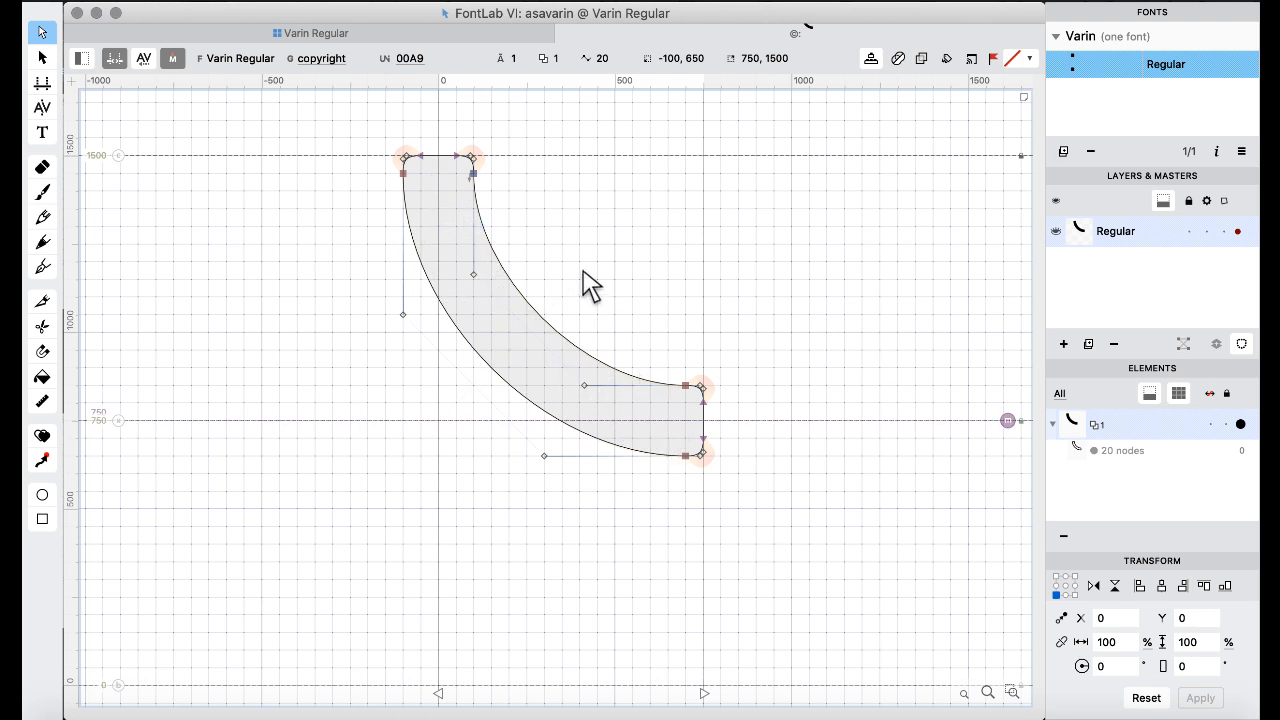
- Lengthen the two handles of the copyright stroke's inner curve slightly, bringing the upper handle to Y 1161, and save the font
left_click(473, 274)
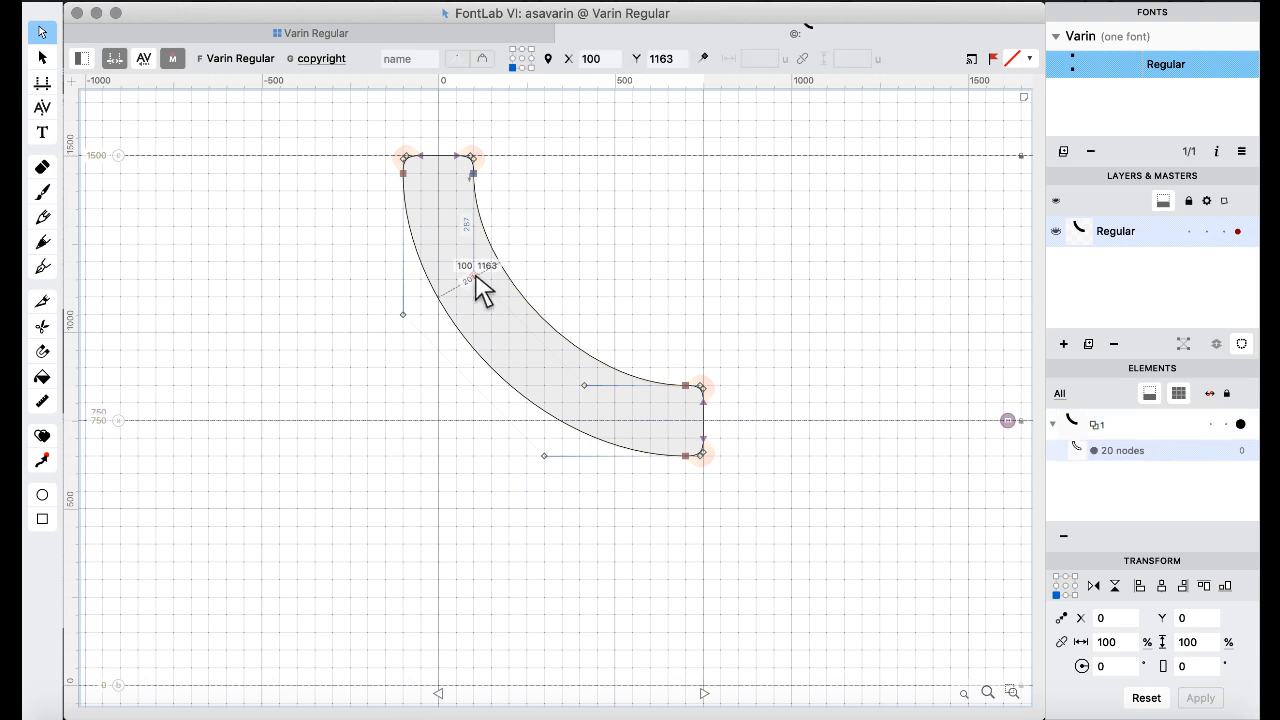
left_click(588, 281)
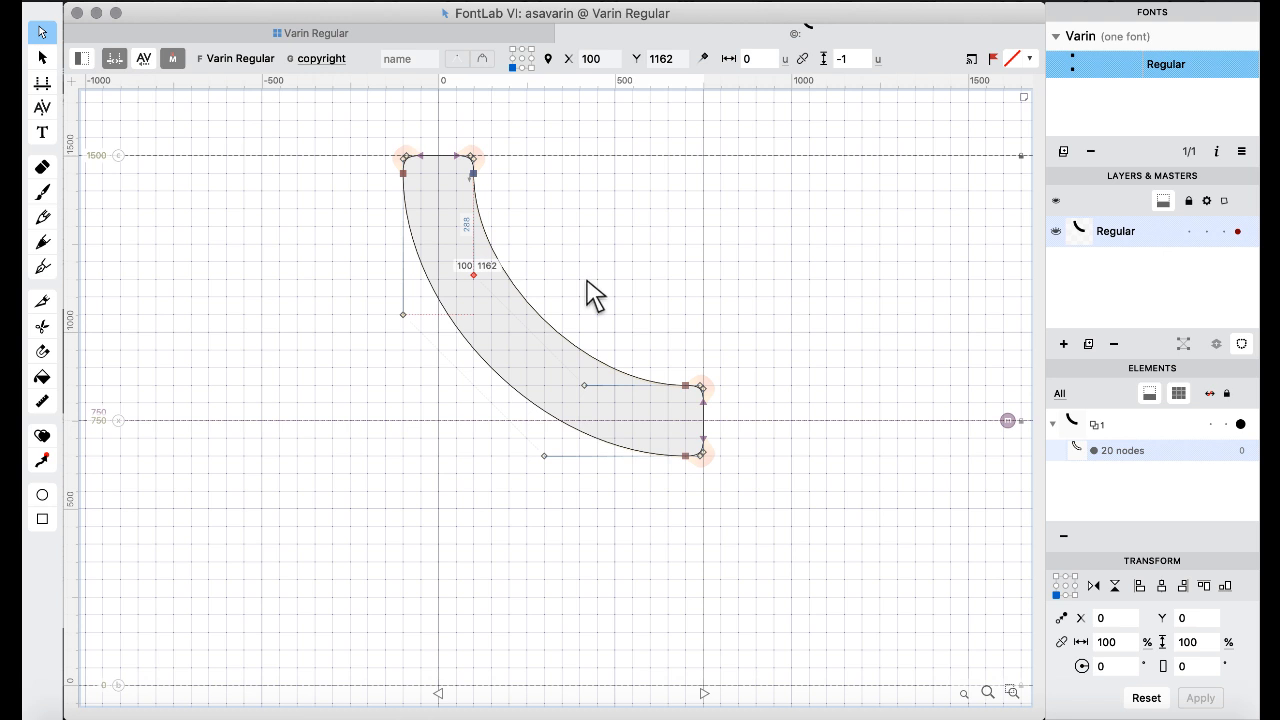
left_click(585, 384)
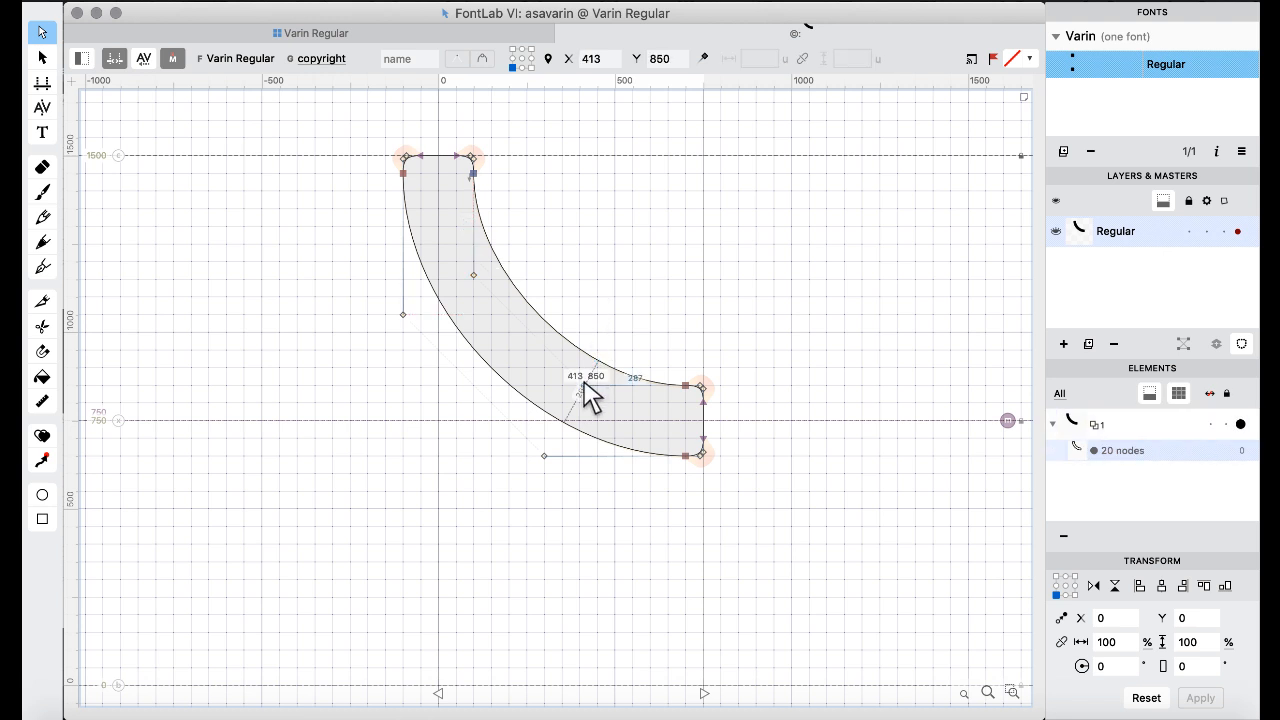
left_click(587, 262)
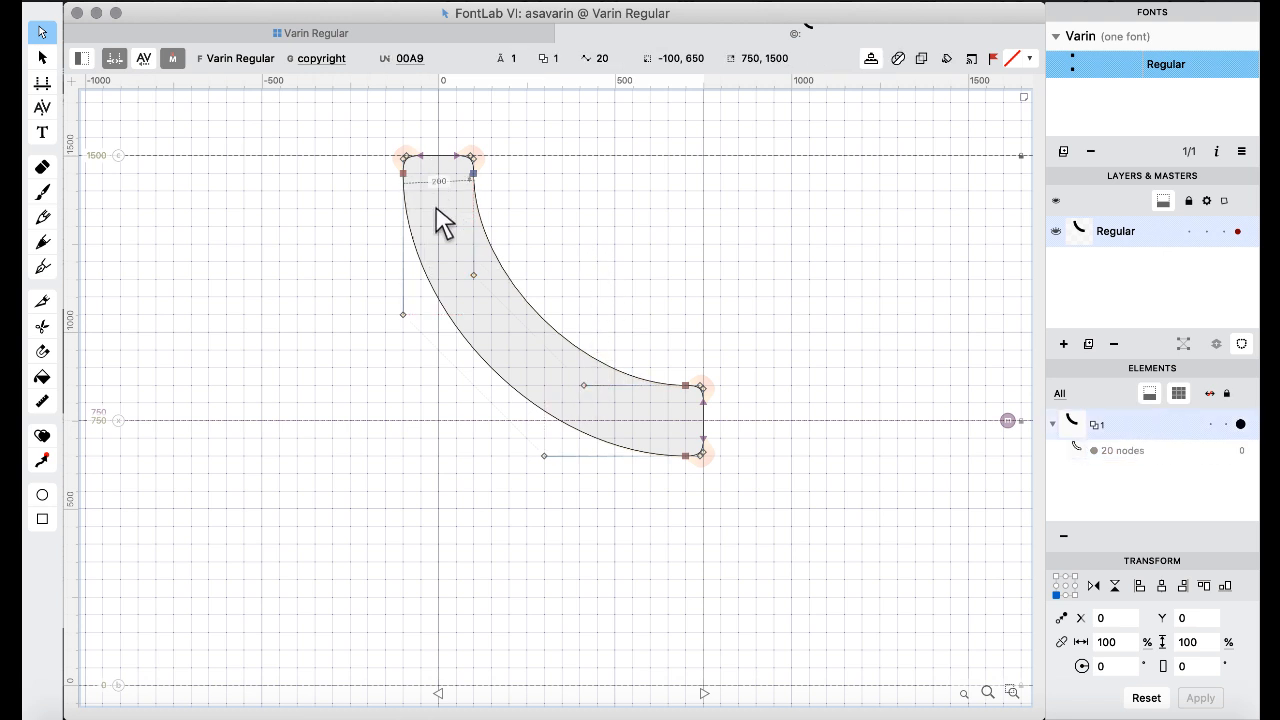
left_click(581, 385)
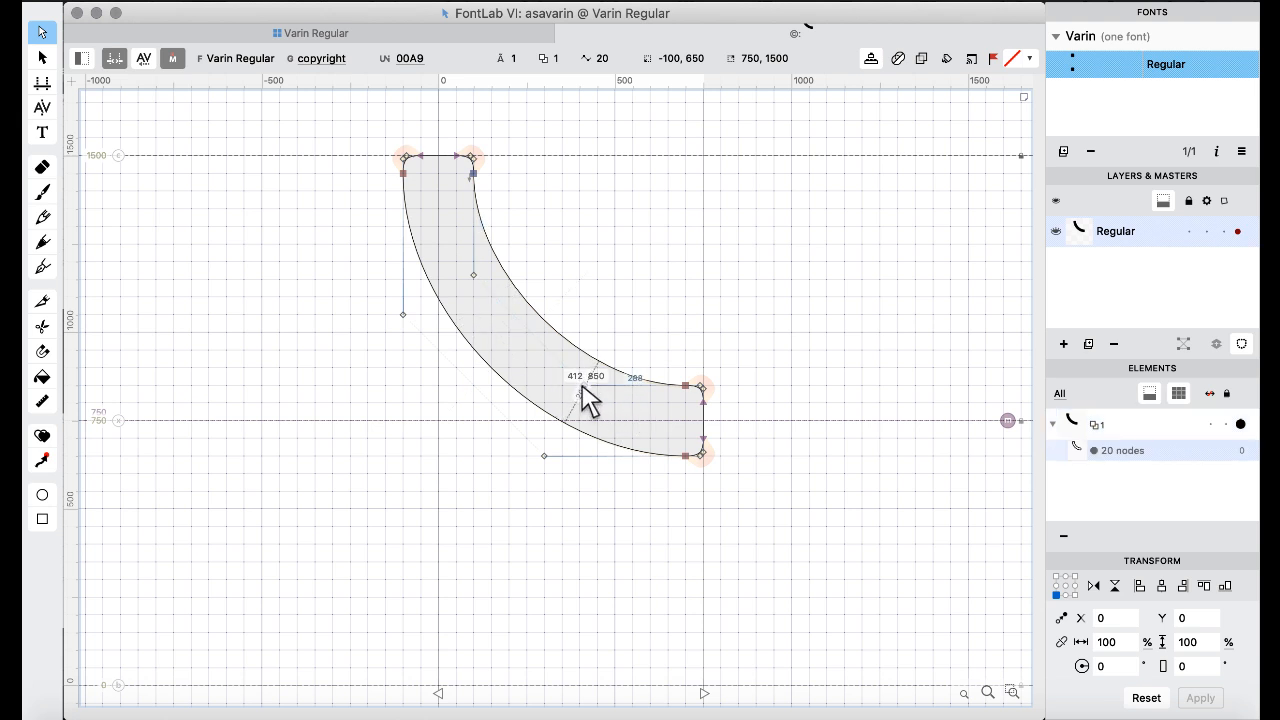
left_click(474, 276)
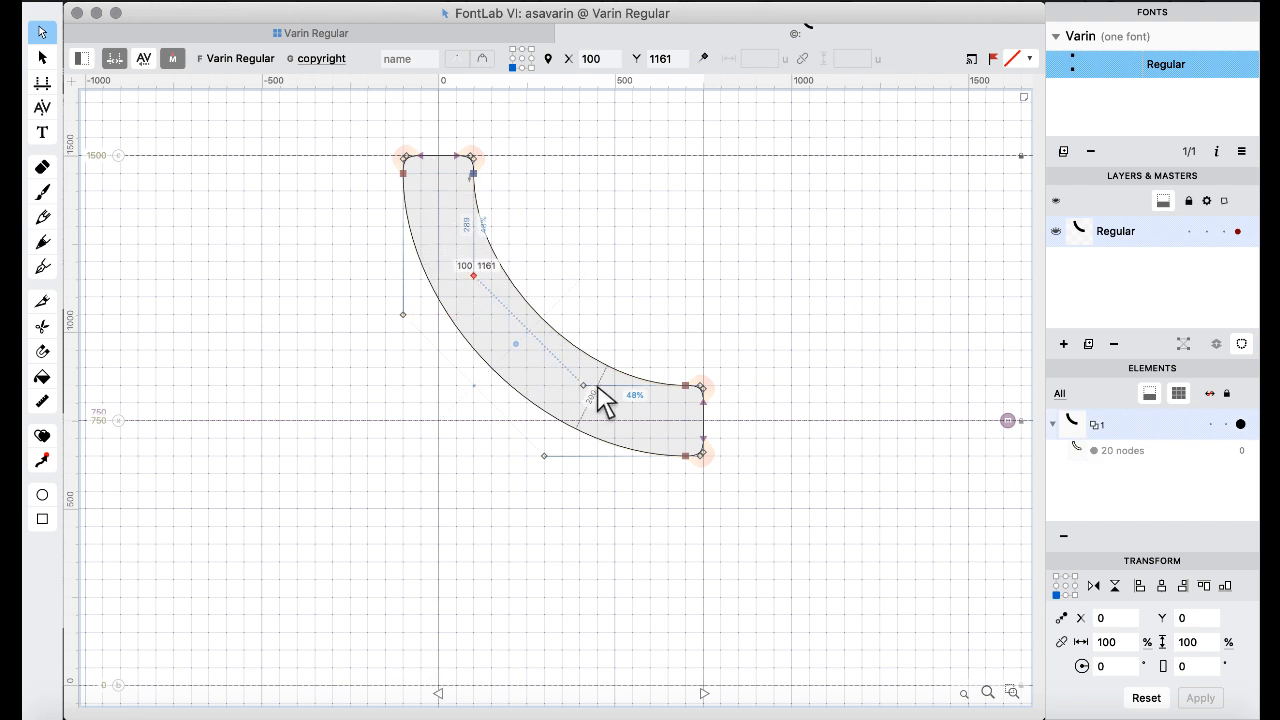
left_click(602, 272)
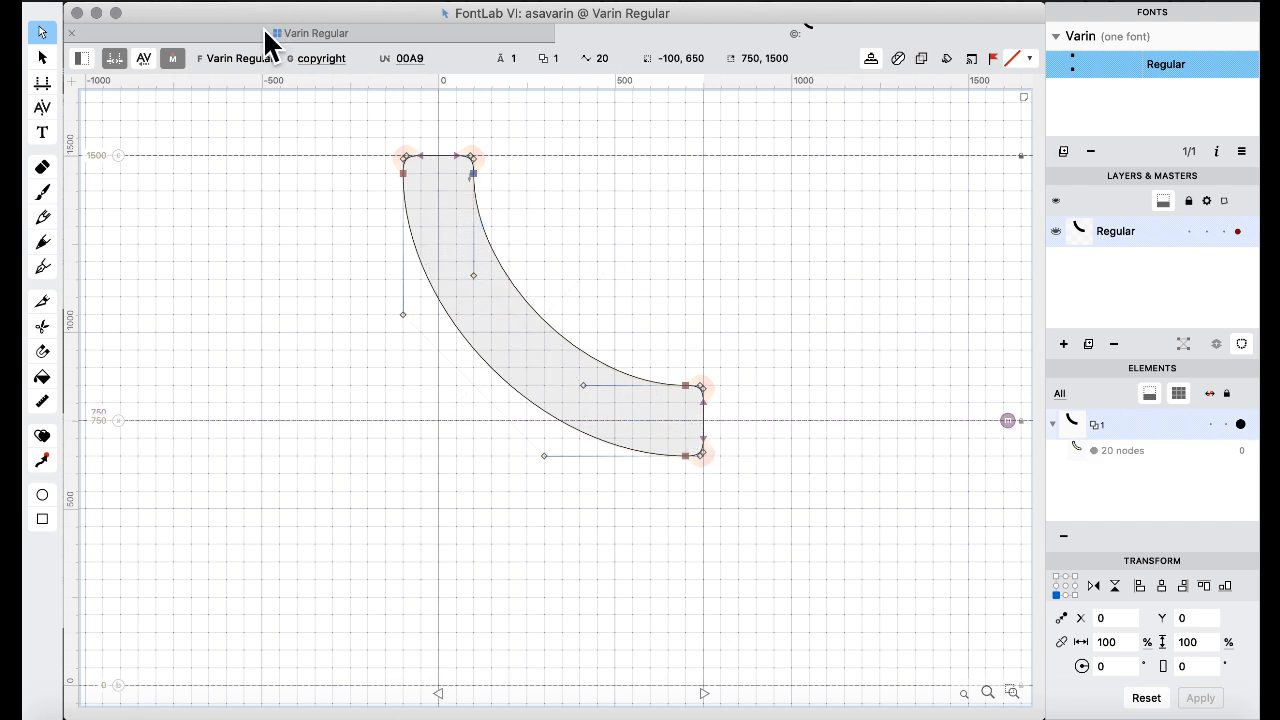
key("super+s")
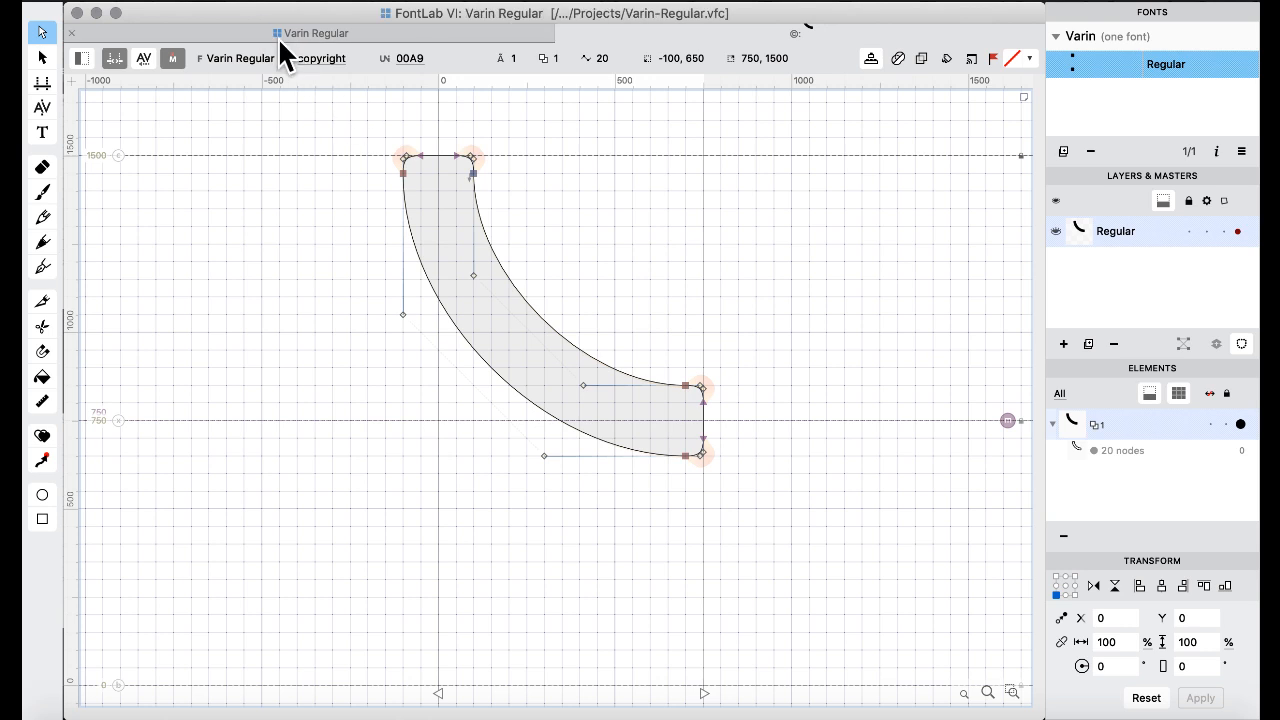
- Return to the font overview and delete the onesuperior, ordmasculine and ordfeminine glyphs
left_click(278, 37)
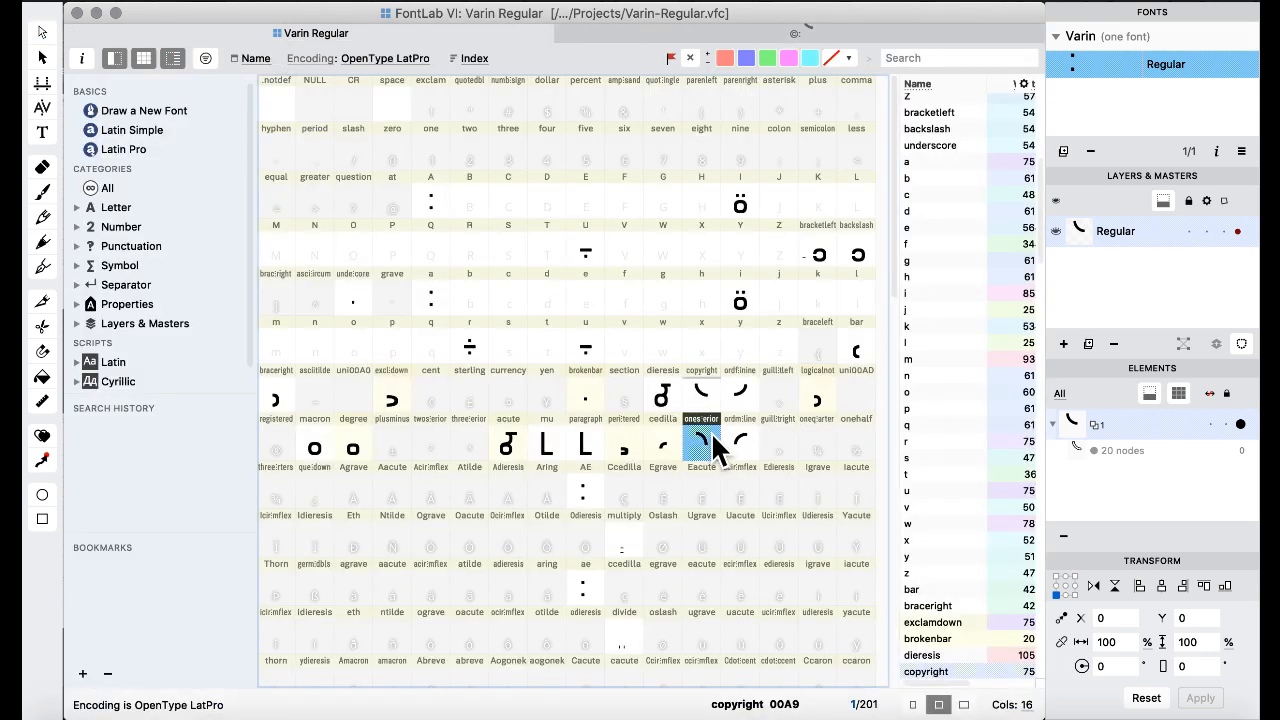
left_click(738, 445, "shift")
key("Delete")
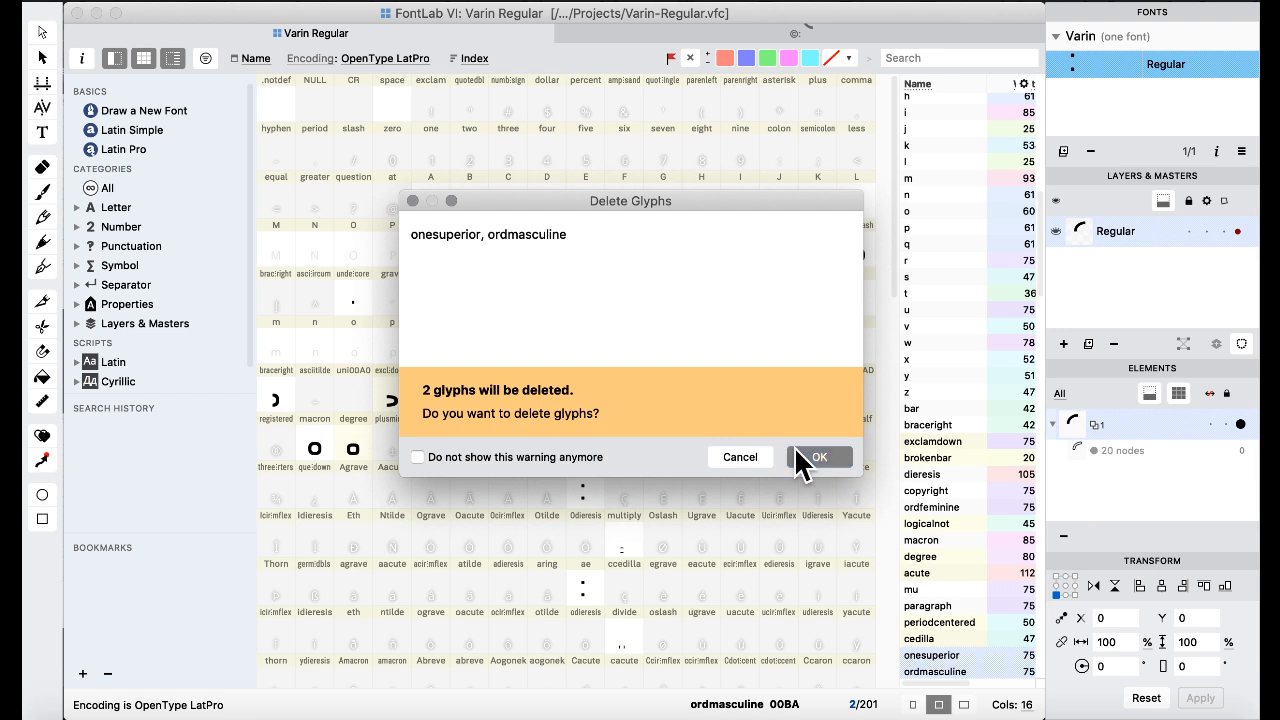
left_click(800, 457)
left_click(757, 396)
key("Delete")
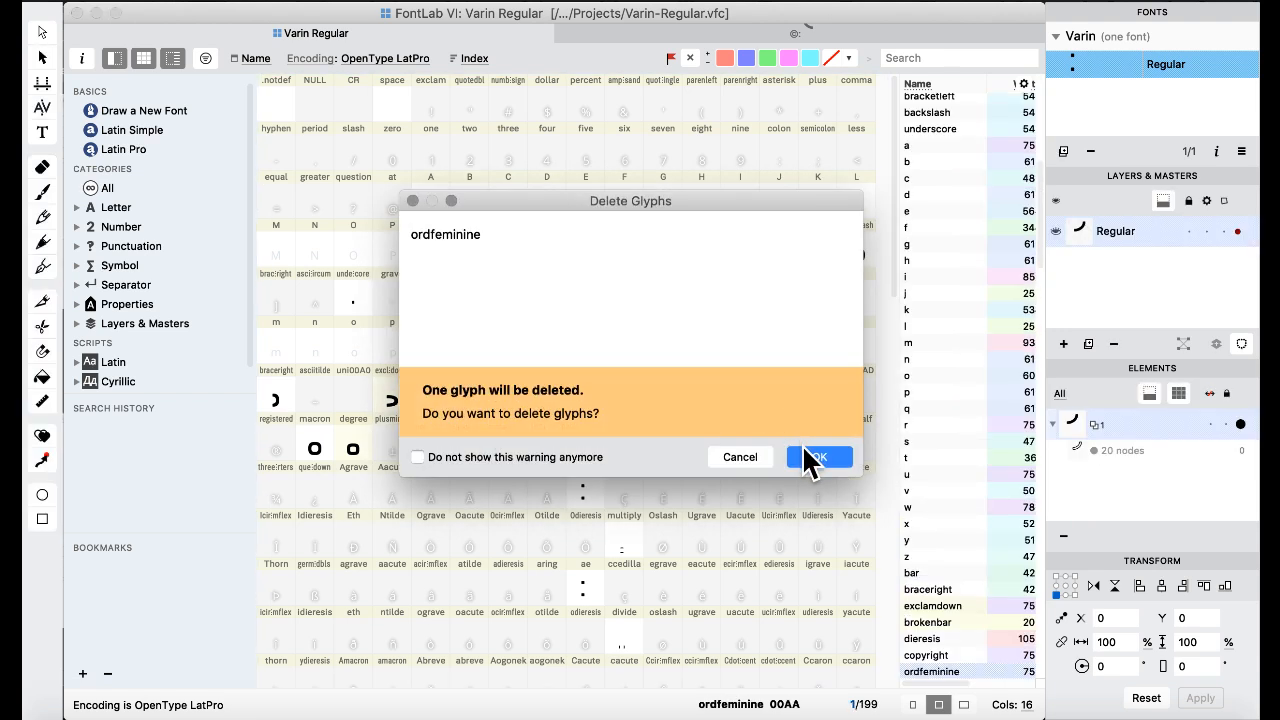
left_click(812, 457)
- Copy the copyright glyph's curve into the ordfeminine cell and rotate it 90°
left_click(700, 396)
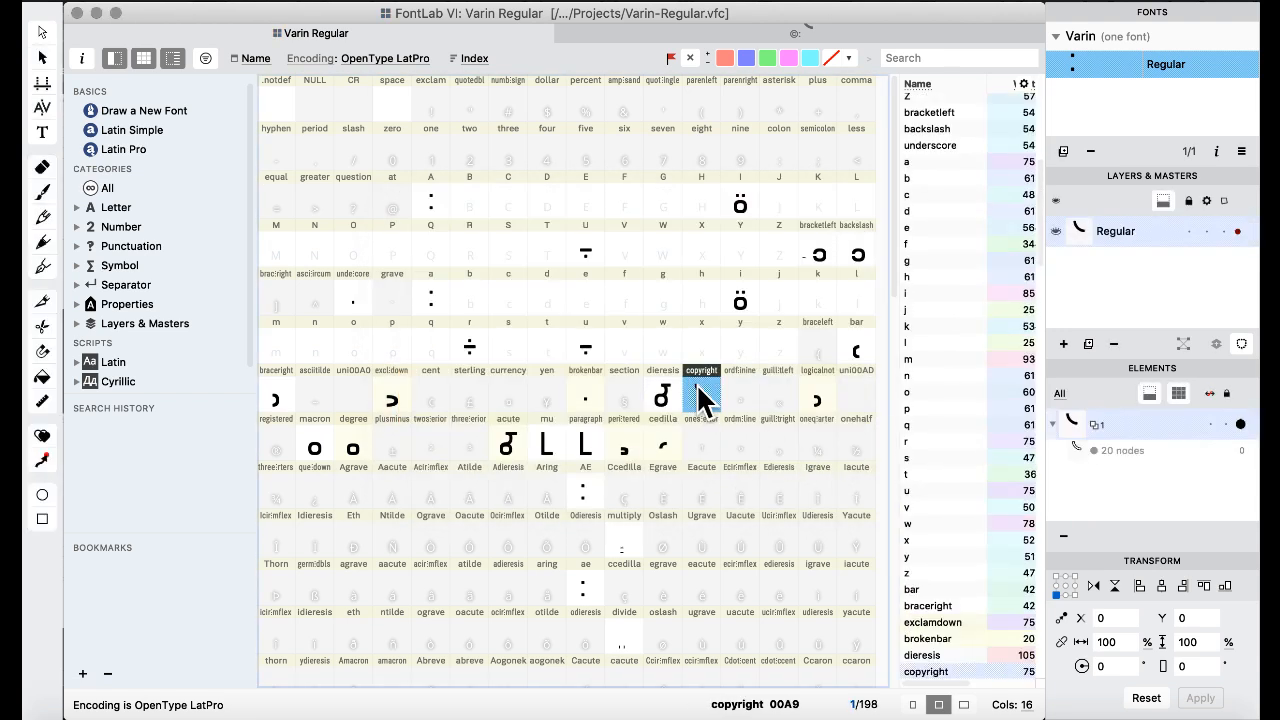
left_click(738, 398)
key("super+z")
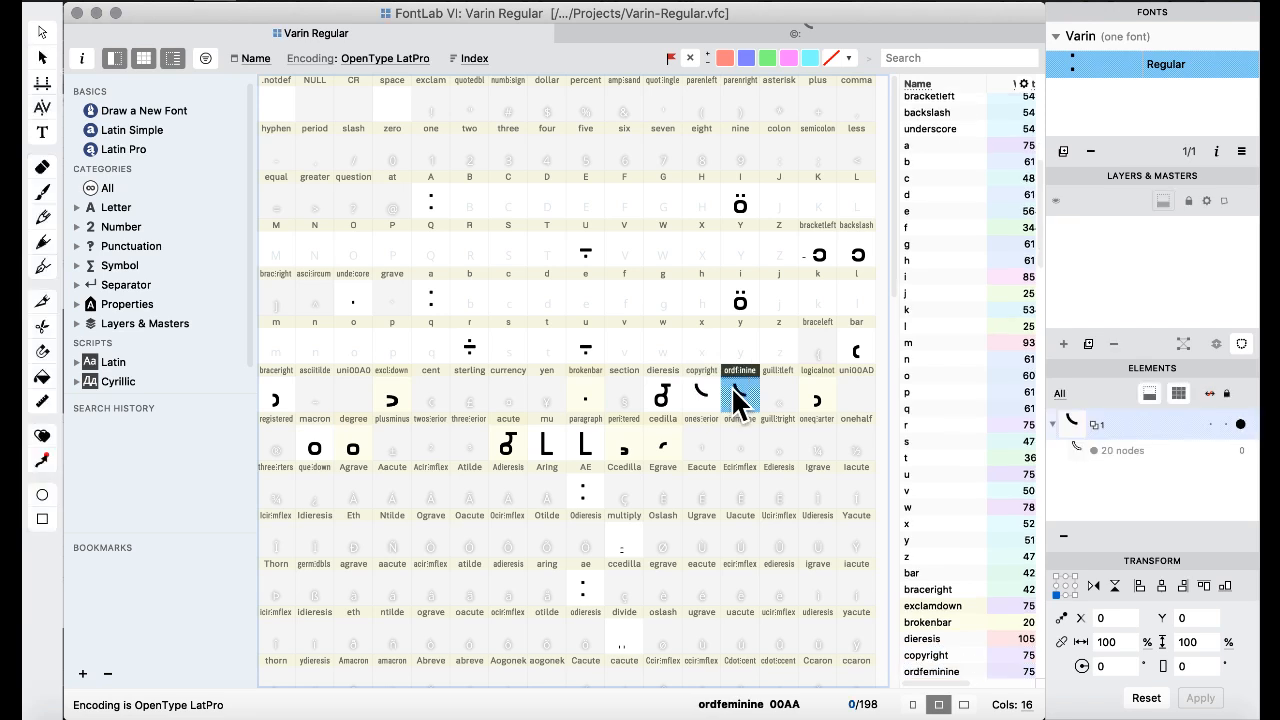
left_click(557, 3)
mouse_move(585, 33)
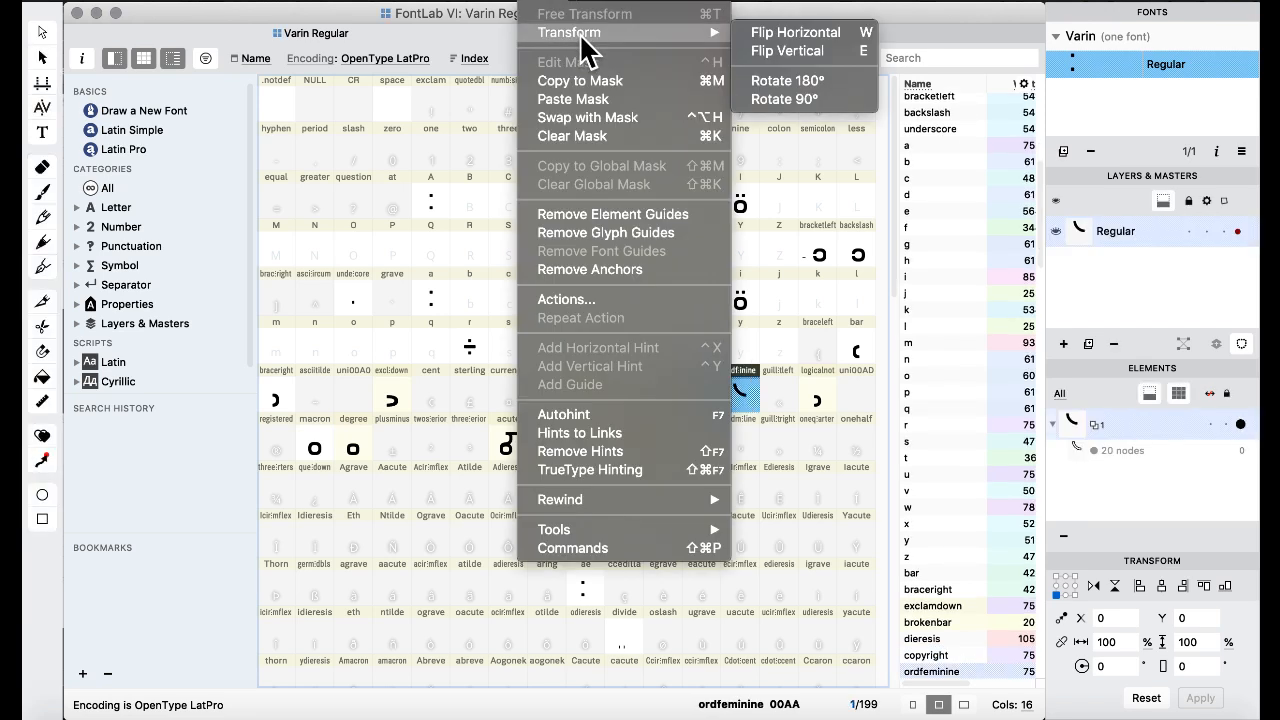
left_click(792, 92)
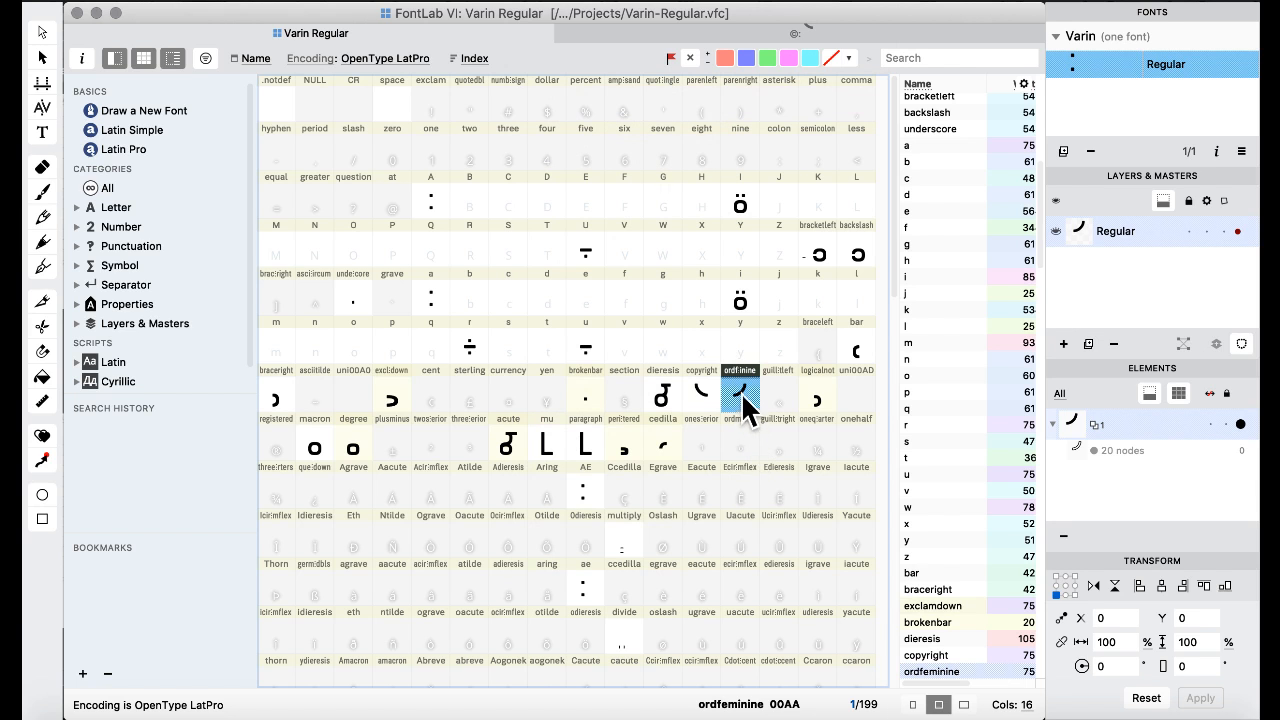
- Copy the copyright glyph's curve into the onesuperior cell and rotate it 180°
left_click(702, 400)
key("super+c")
left_click(701, 442)
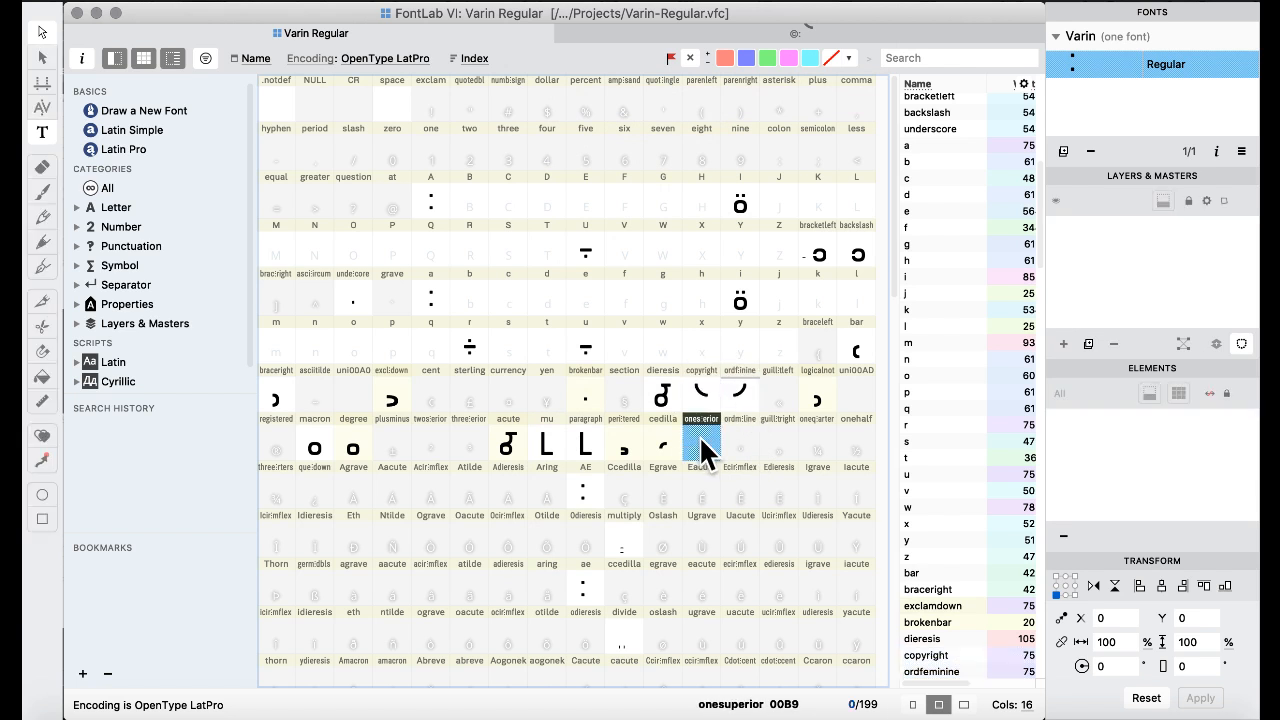
key("super+v")
left_click(585, 2)
mouse_move(590, 33)
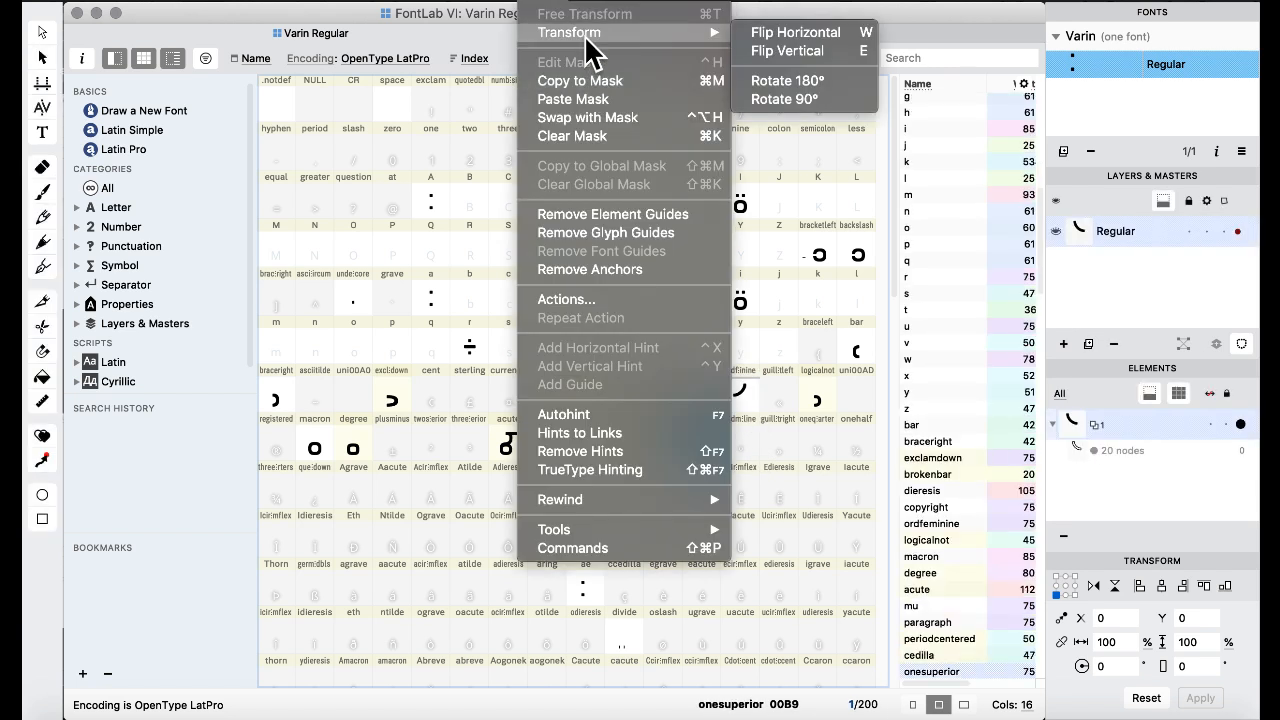
left_click(785, 82)
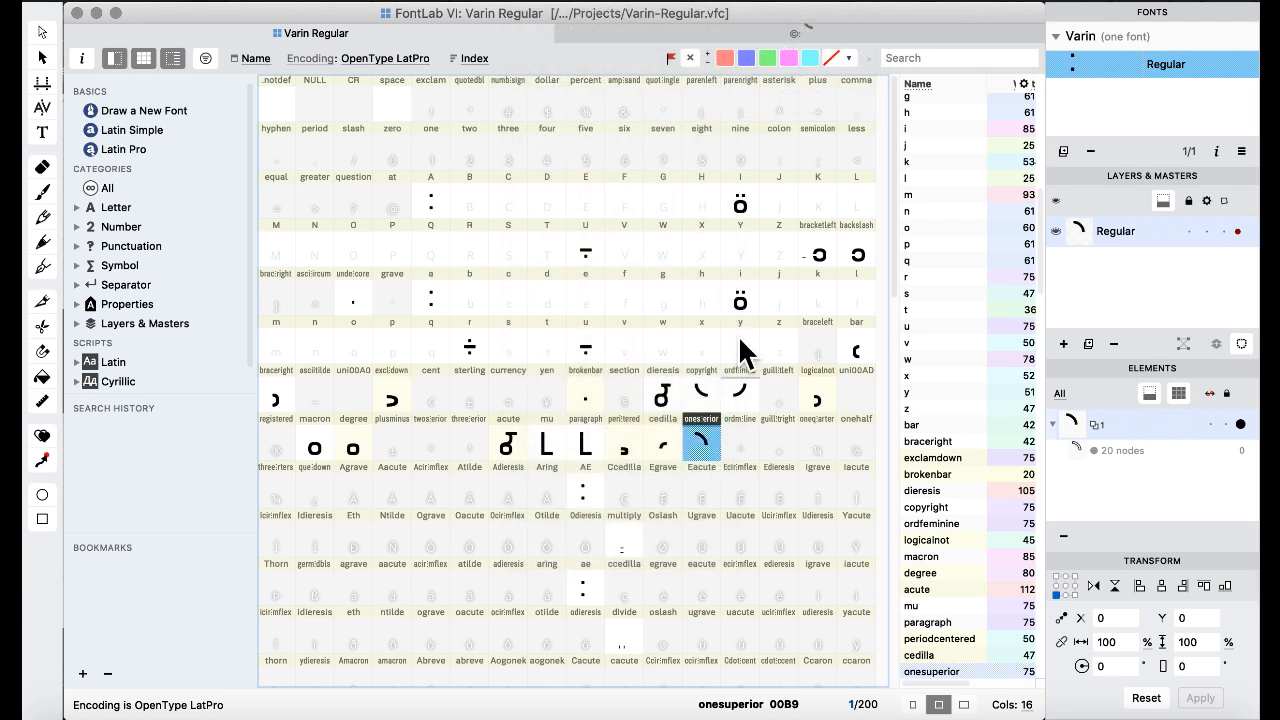
- Copy the ordfeminine glyph's curve into the ordmasculine cell and rotate it 180°
left_click(739, 404)
left_click(741, 450)
key("super+v")
left_click(588, 3)
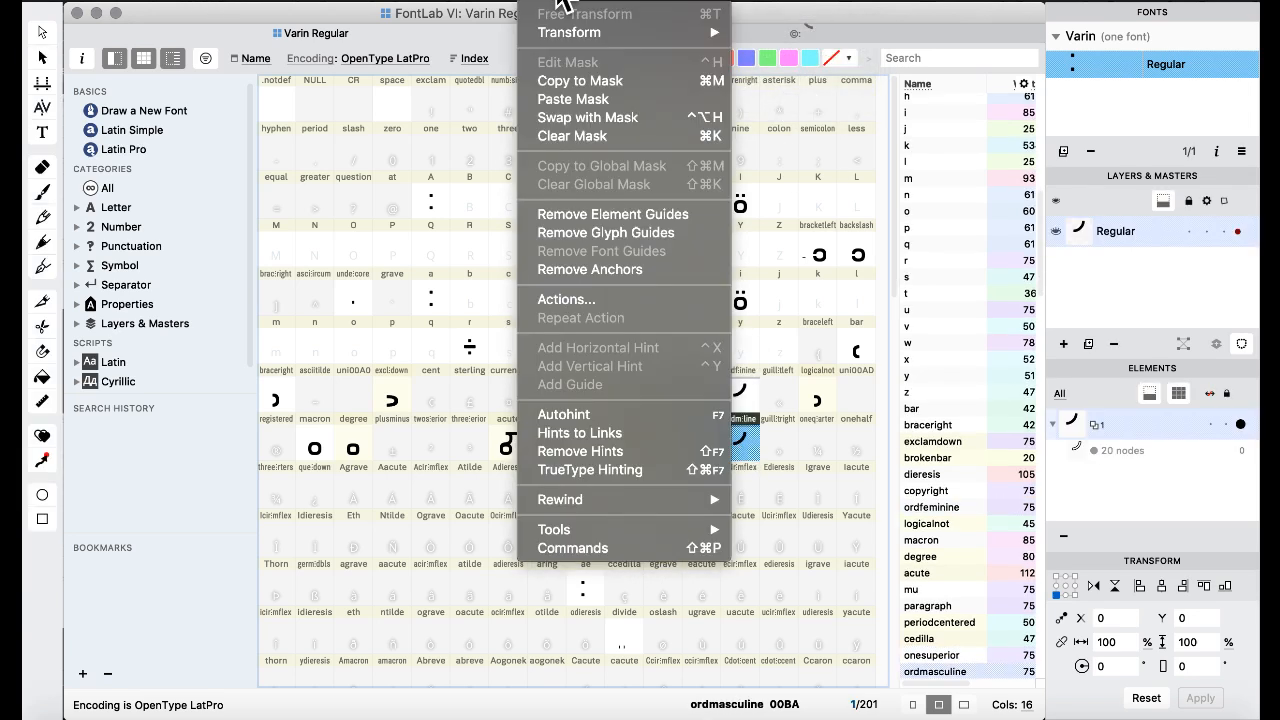
mouse_move(590, 33)
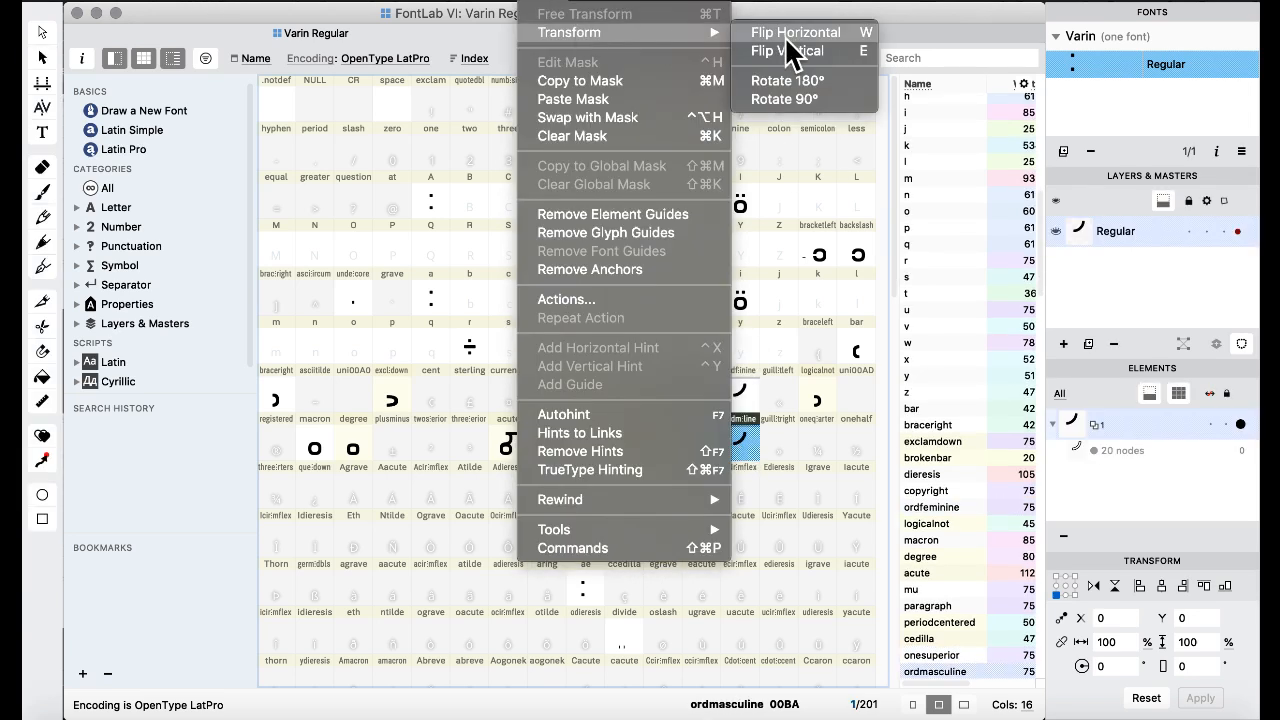
left_click(789, 100)
- Examine the copyright glyph's outline and look through the font overview at the glyphs built from curved strokes
left_click(734, 462)
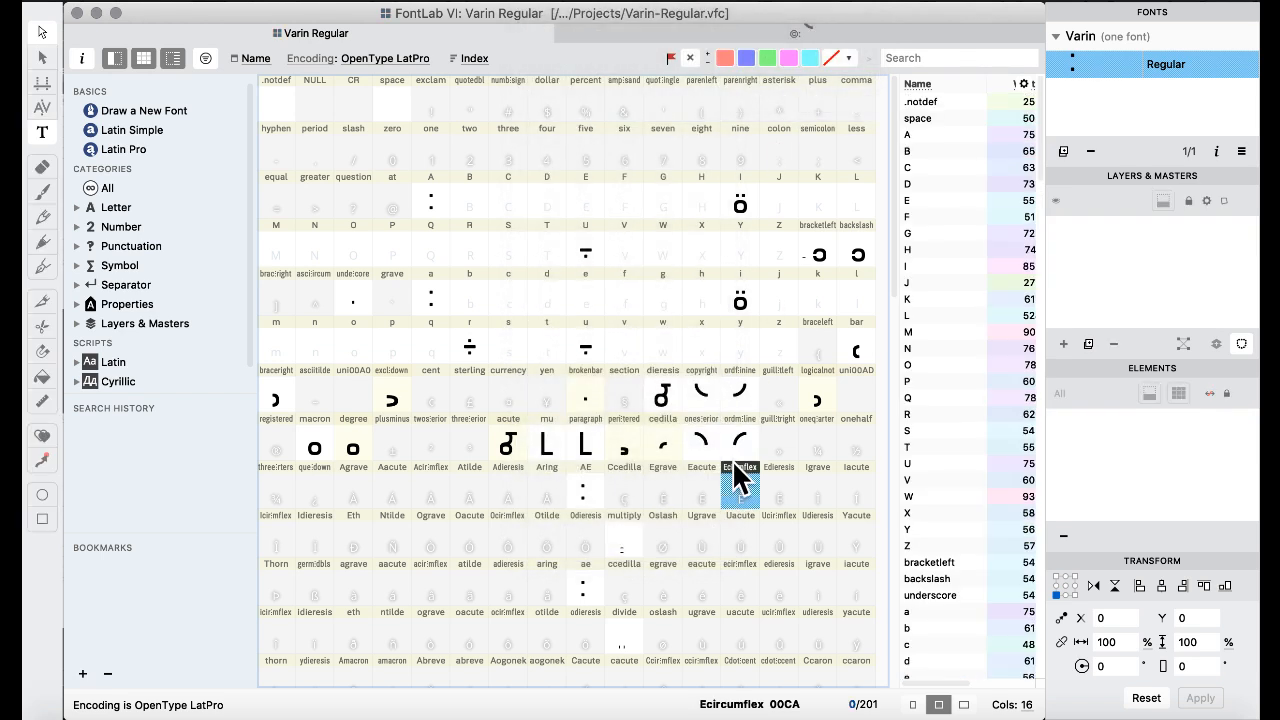
double_click(698, 394)
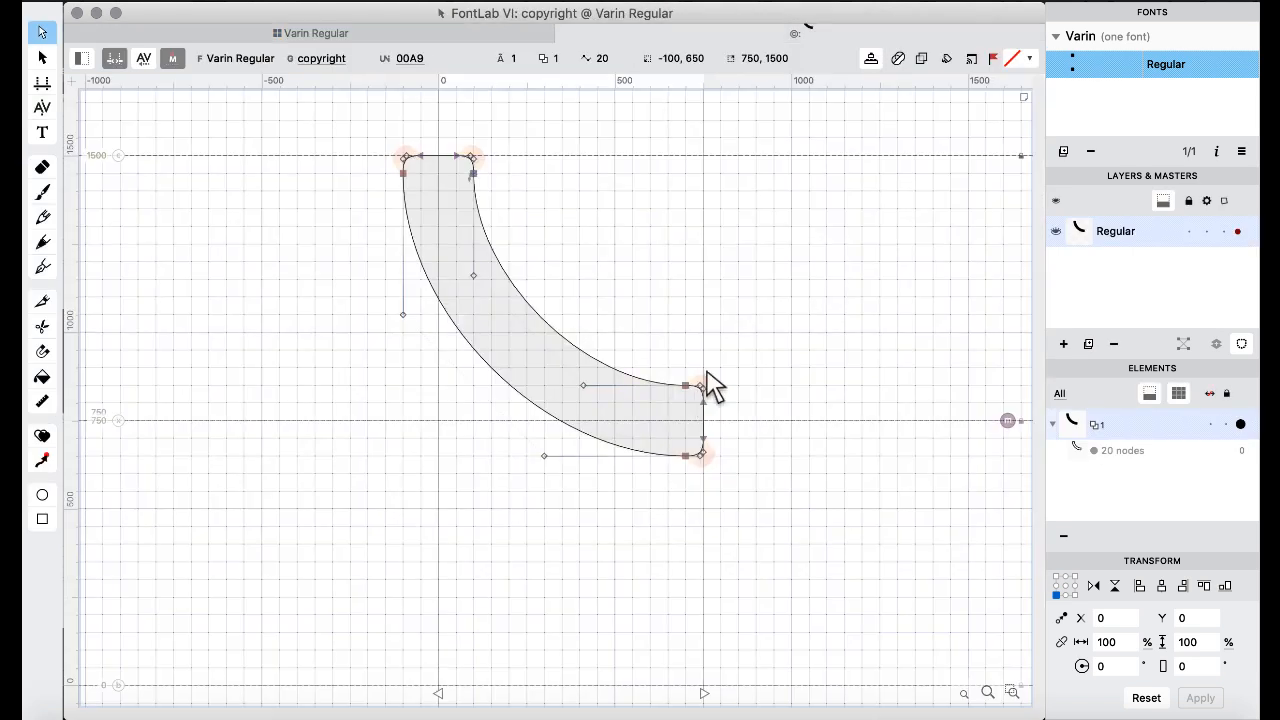
key("space")
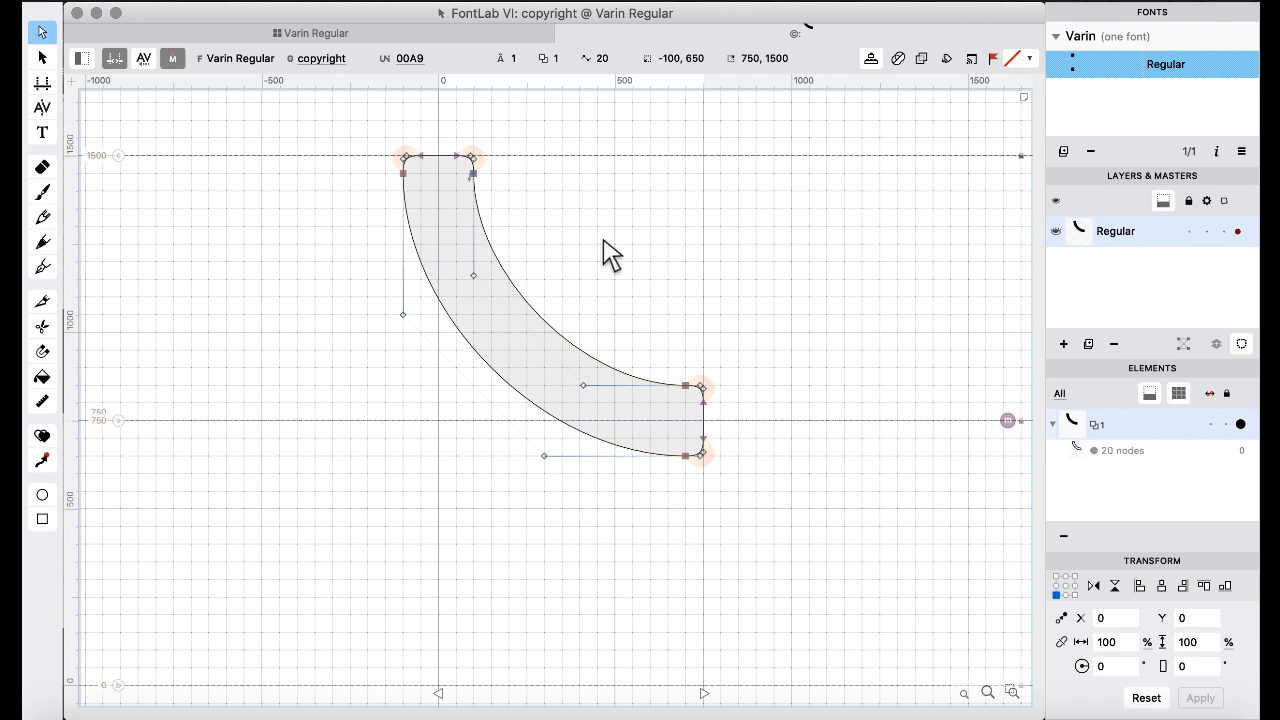
left_click(251, 37)
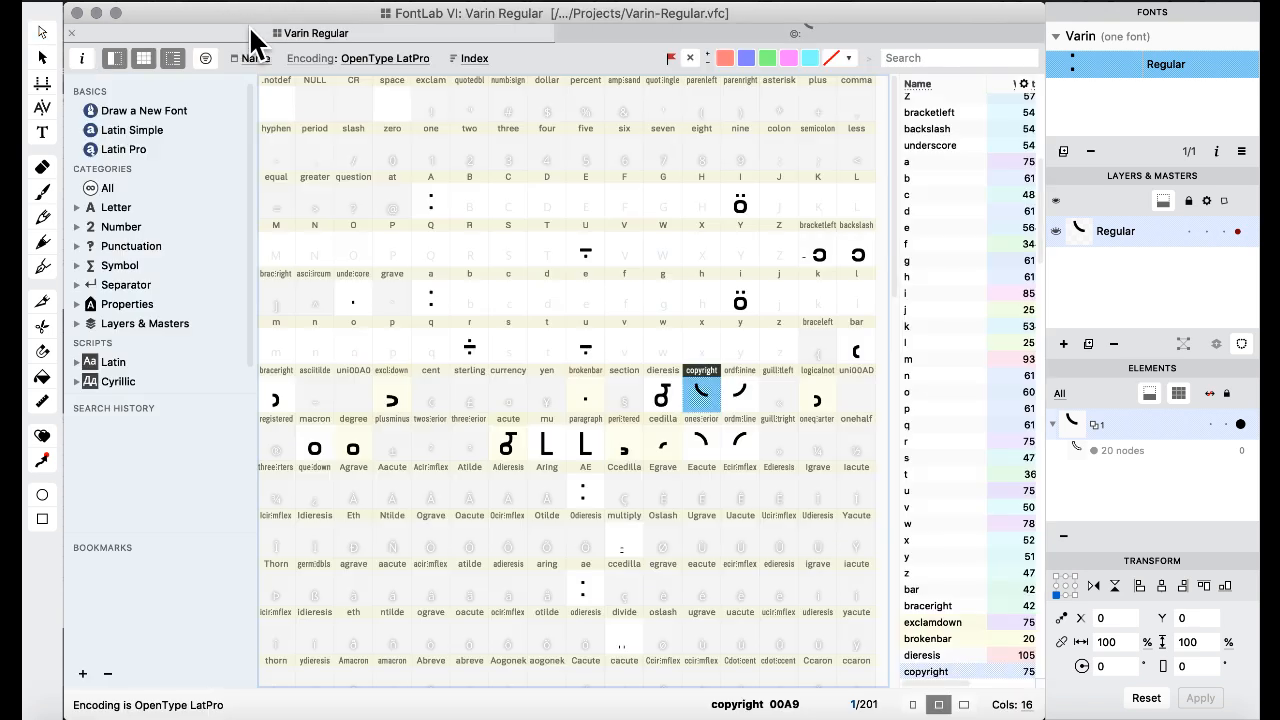
scroll(571, 478, "down", 15)
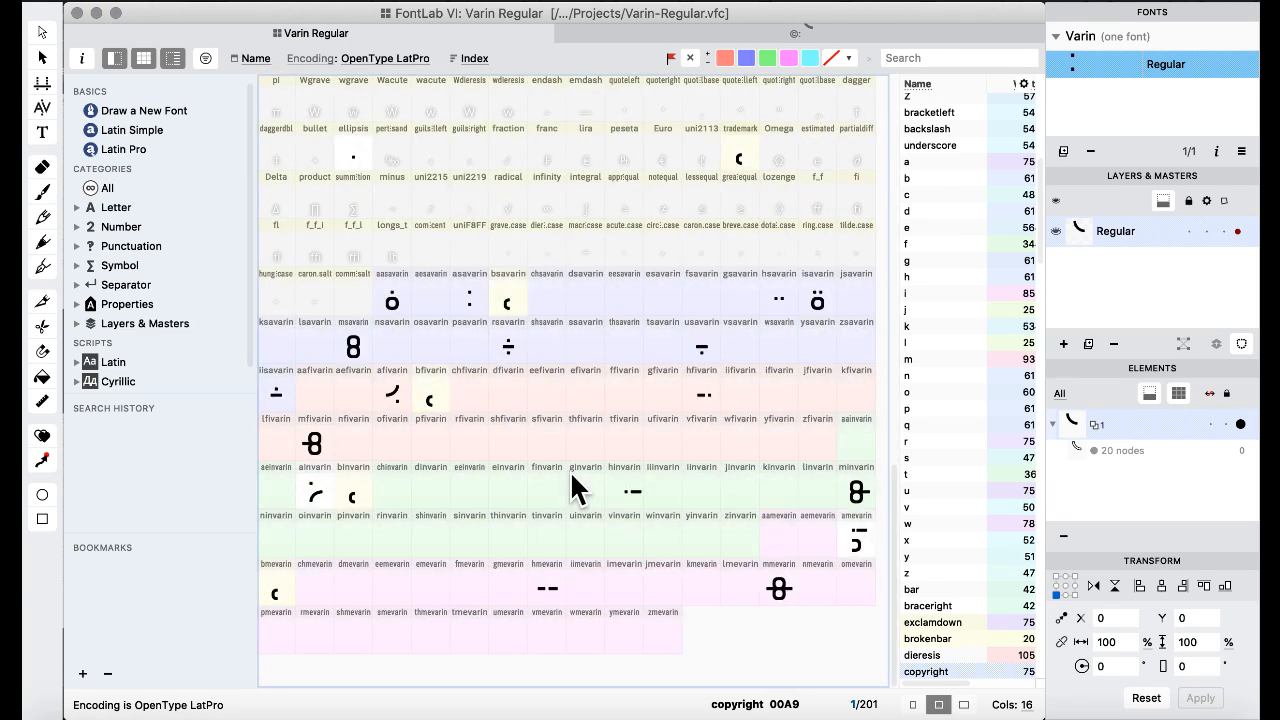
scroll(571, 474, "up", 8)
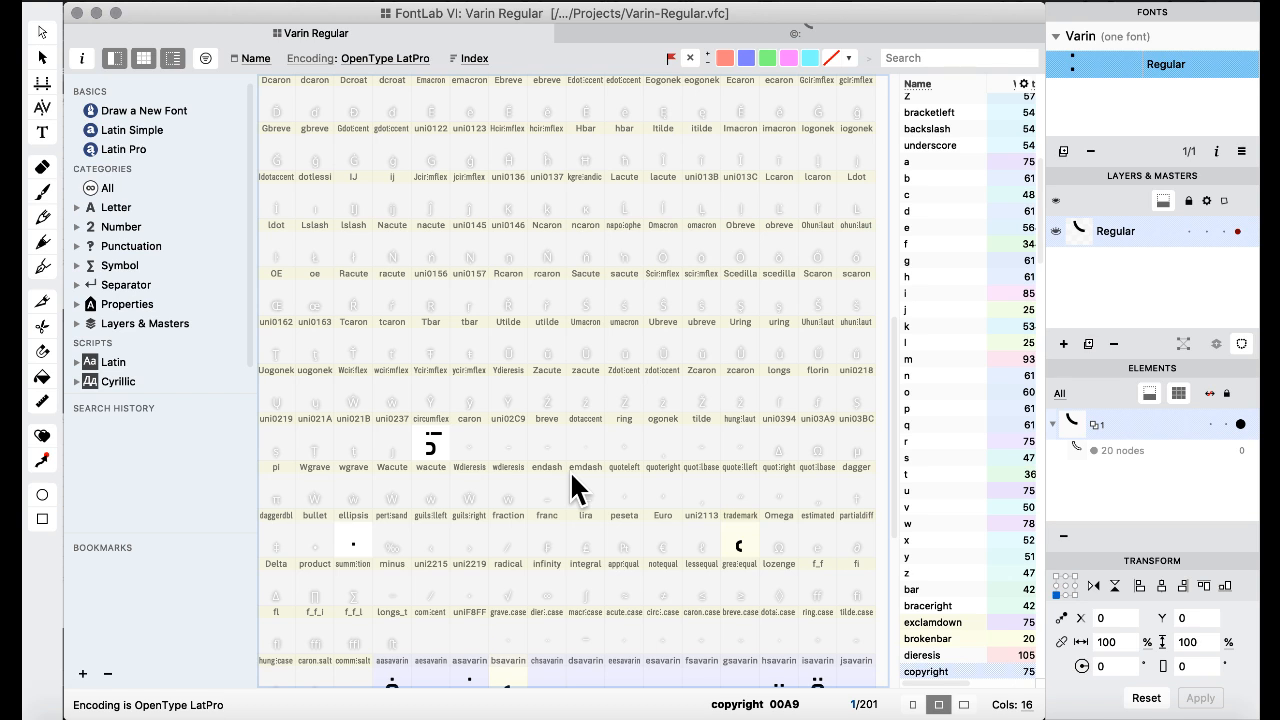
scroll(571, 474, "up", 6)
scroll(571, 474, "down", 2)
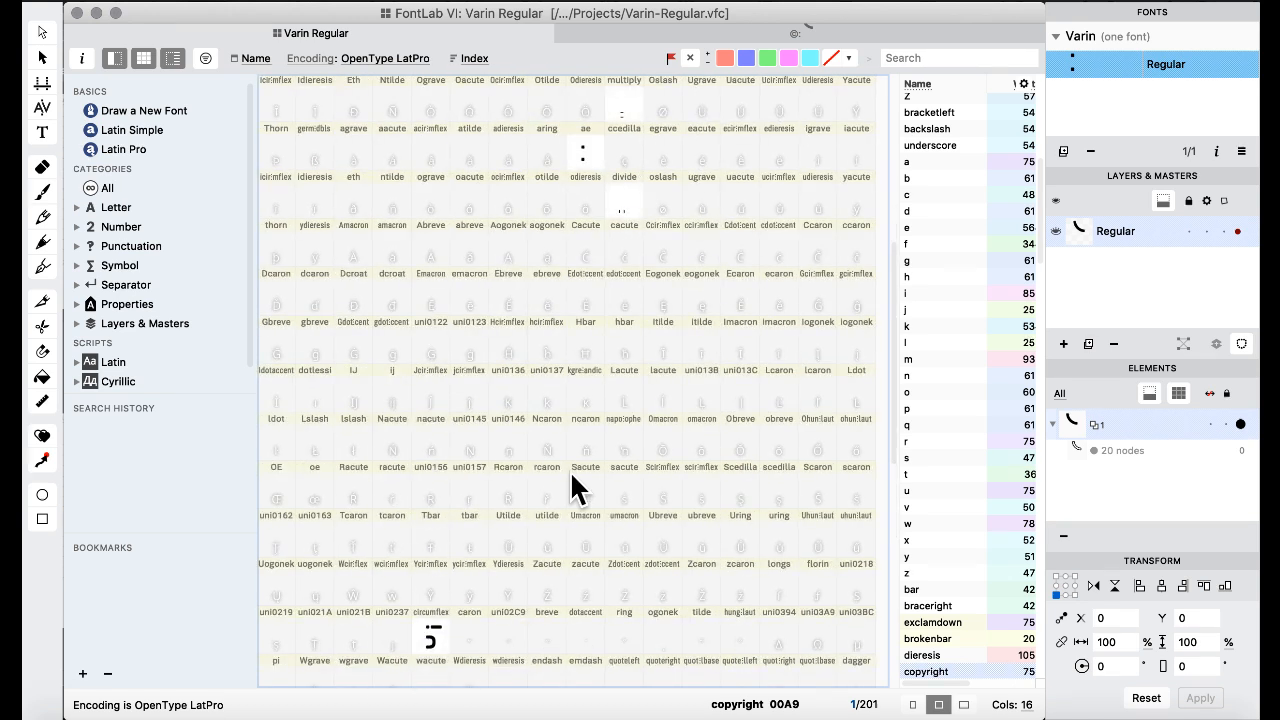
scroll(571, 474, "up", 5)
scroll(634, 390, "up", 4)
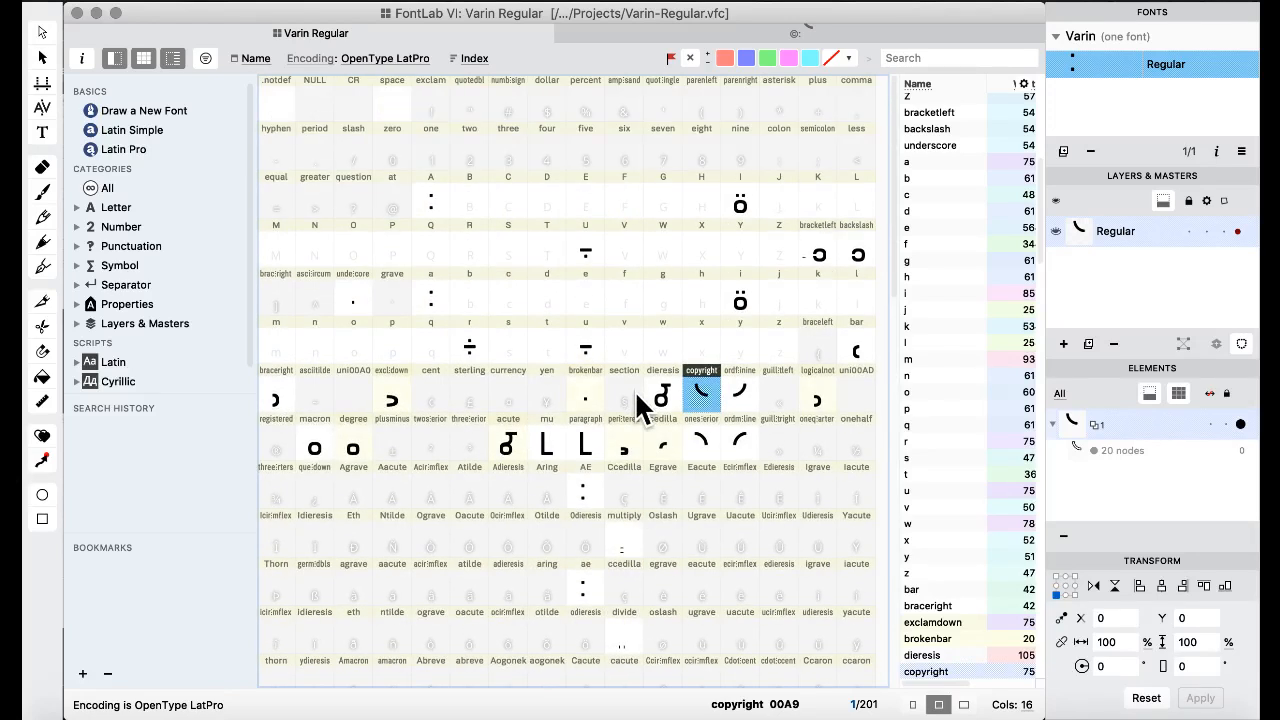
left_click(697, 497)
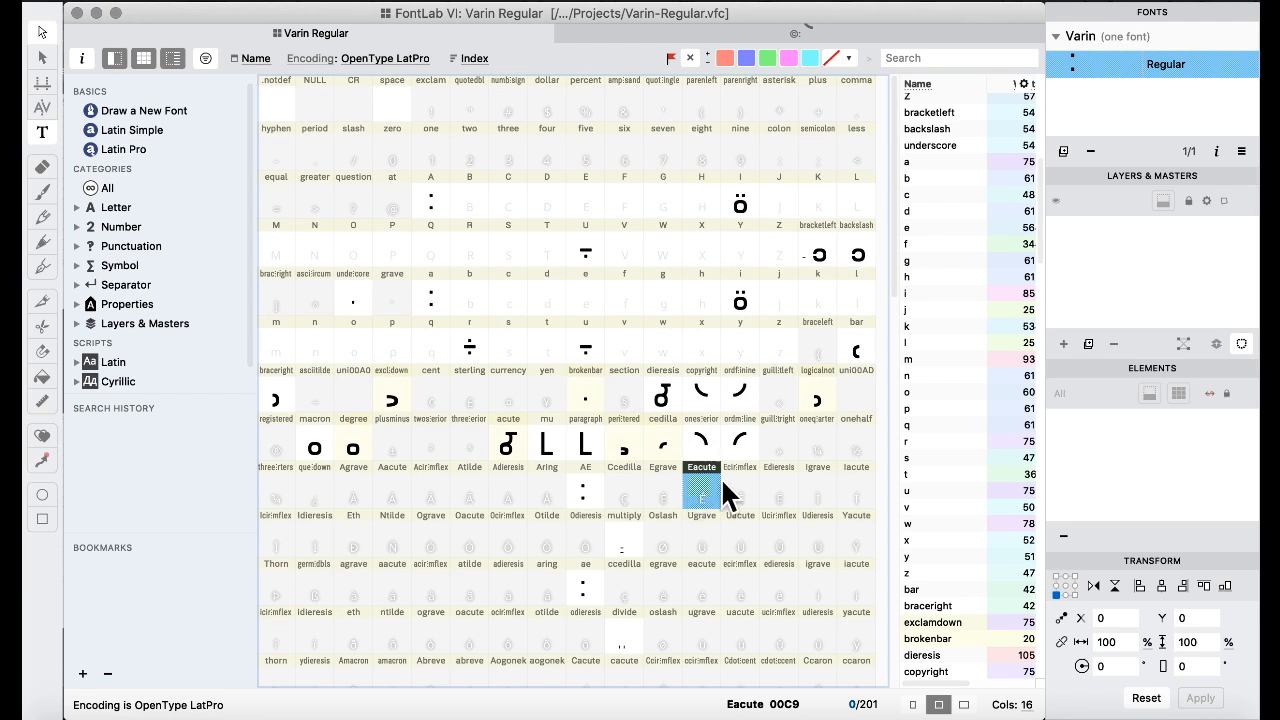
left_click(739, 396)
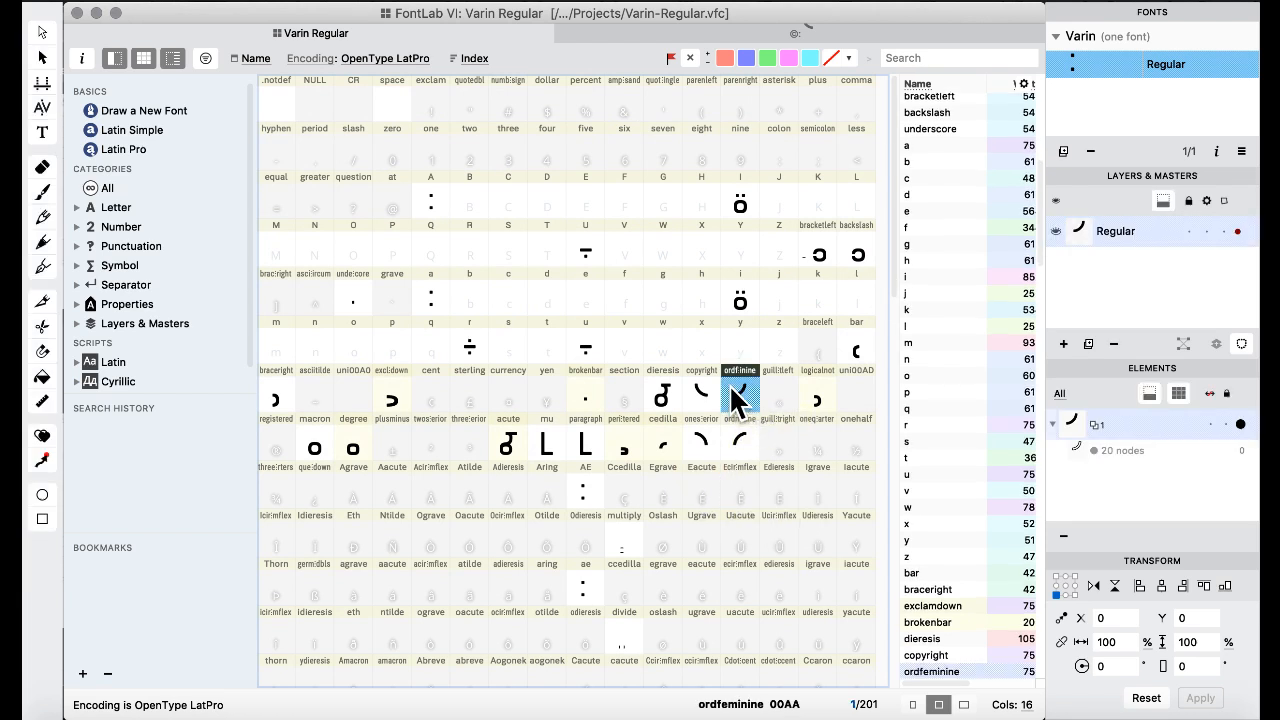
left_click(714, 478)
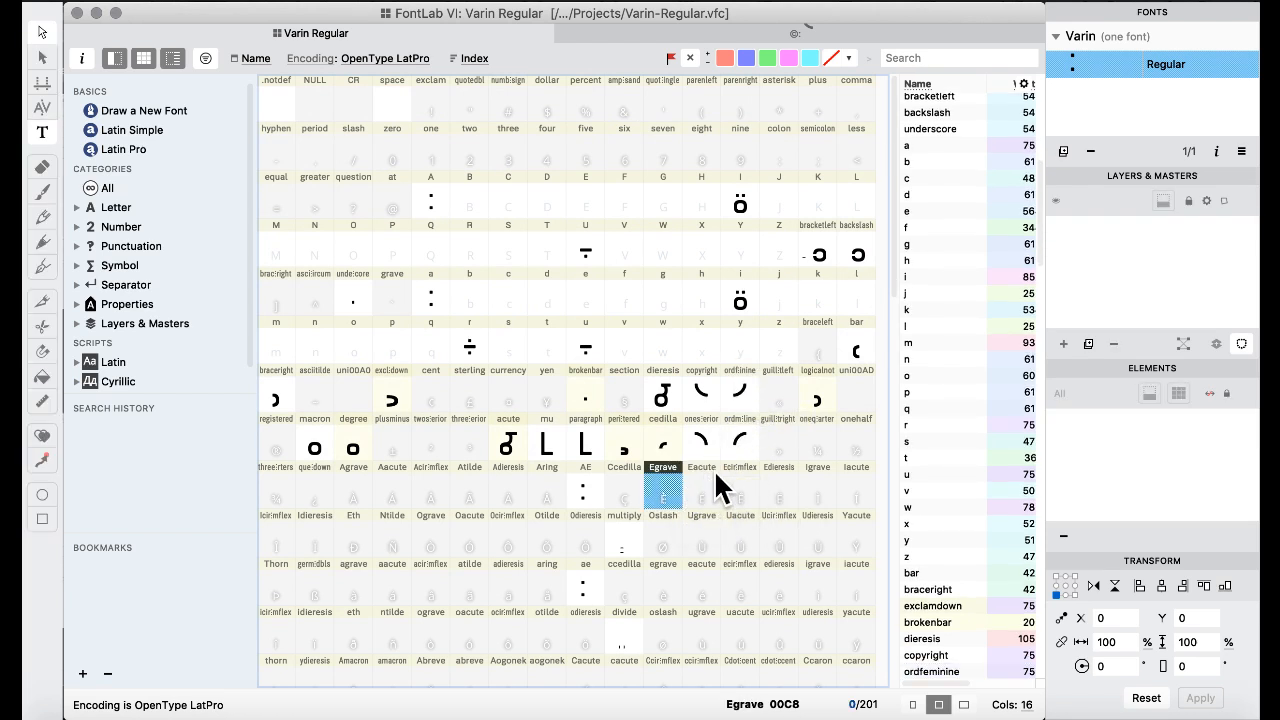
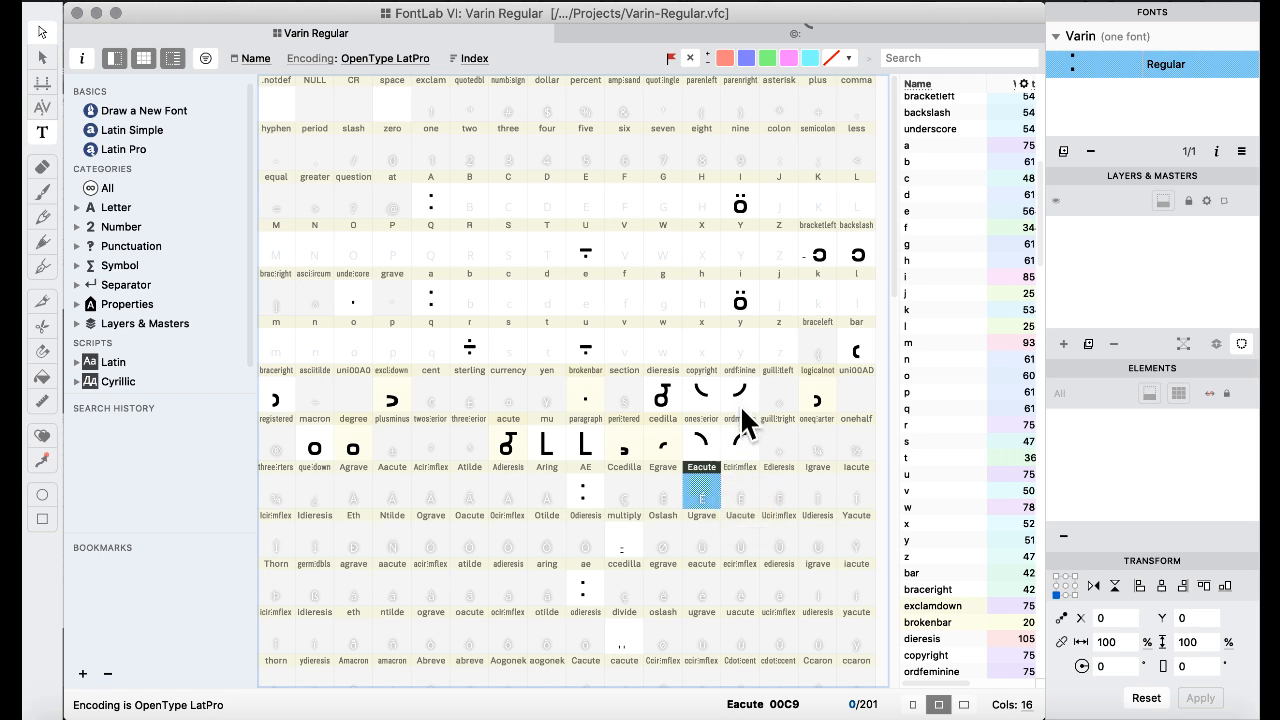
- Copy the entire curve of the ordmasculine glyph and return to the font overview
double_click(738, 443)
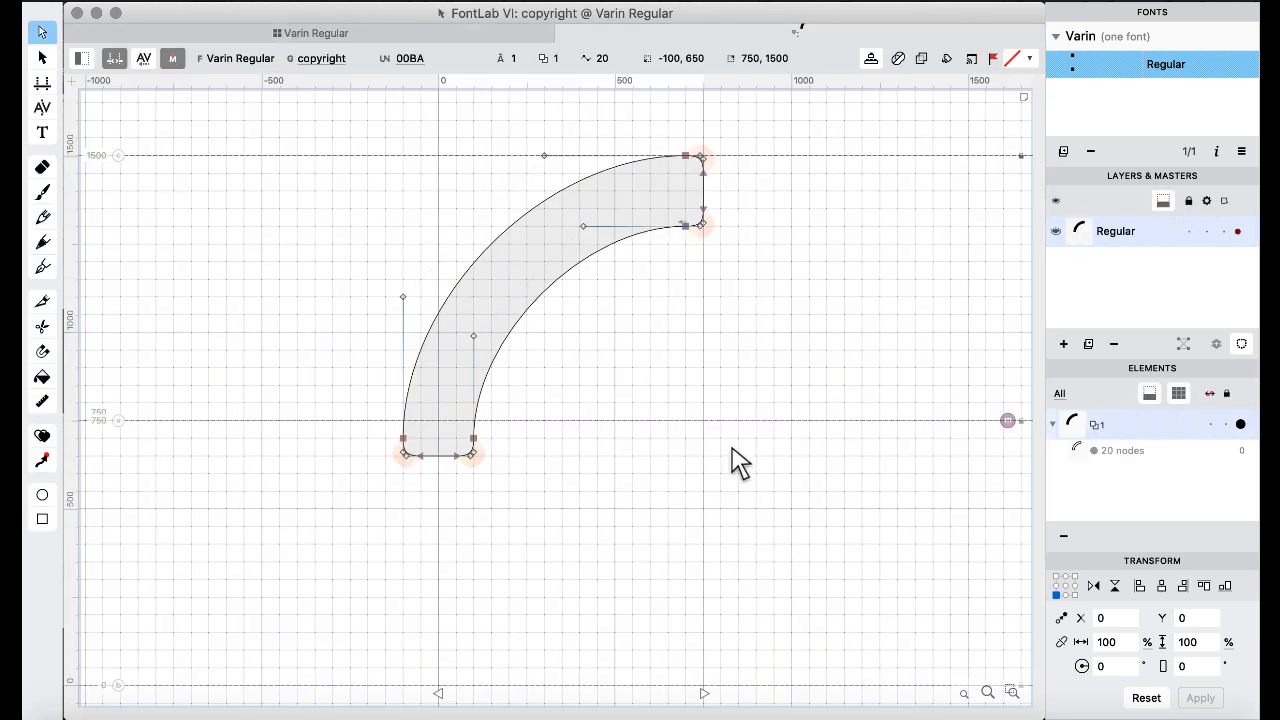
key("super+a")
left_click(303, 33)
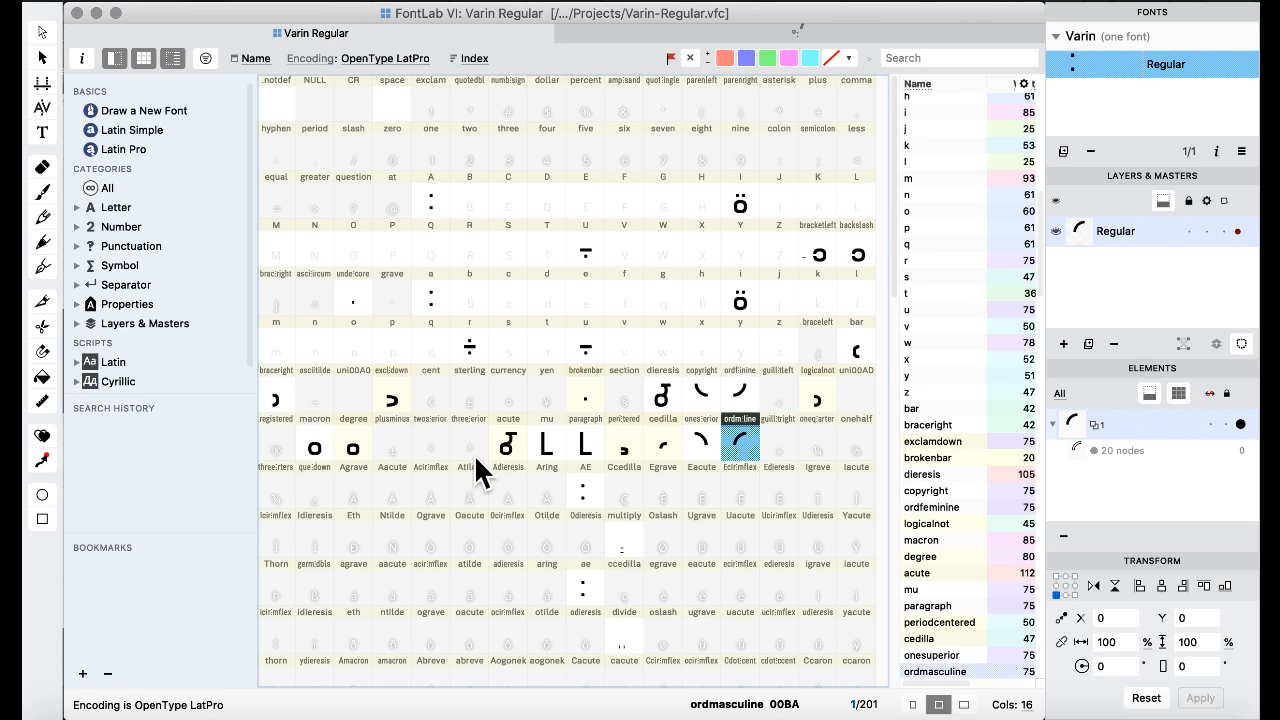
- Open the ainvarin glyph and replace the curve below its dot with the copied ordmasculine curve
scroll(474, 454, "down", 10)
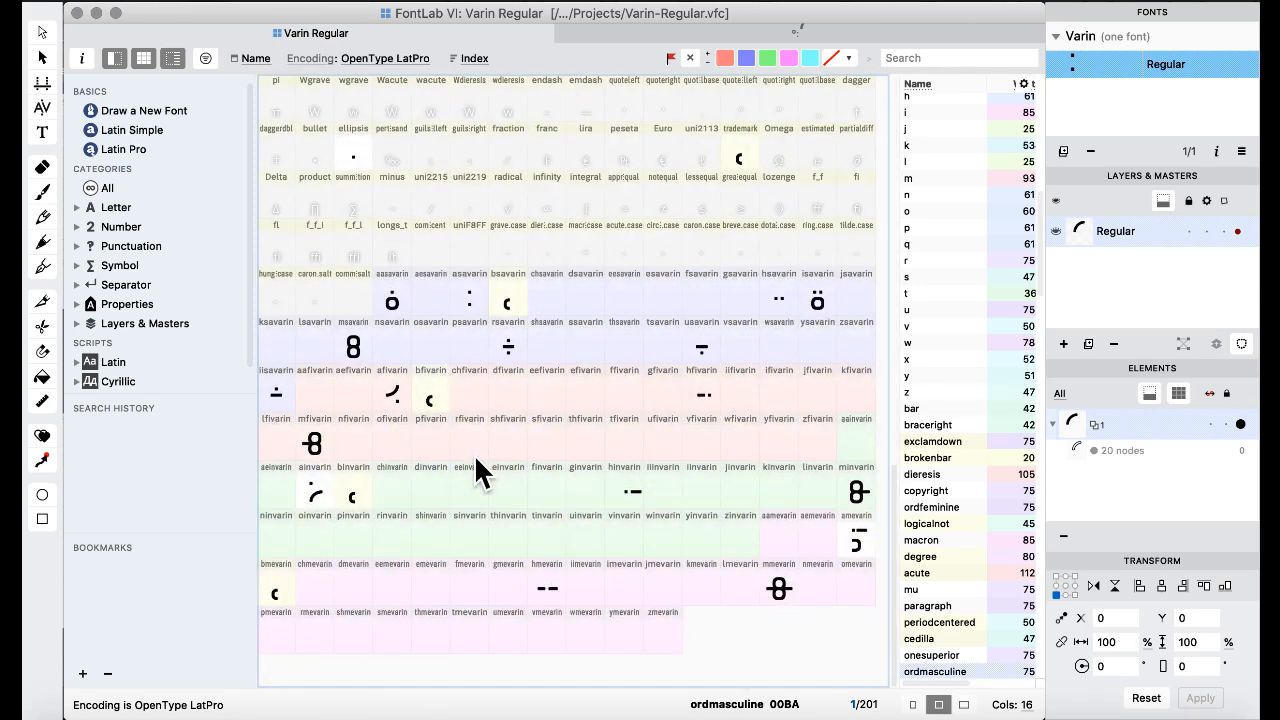
double_click(315, 491)
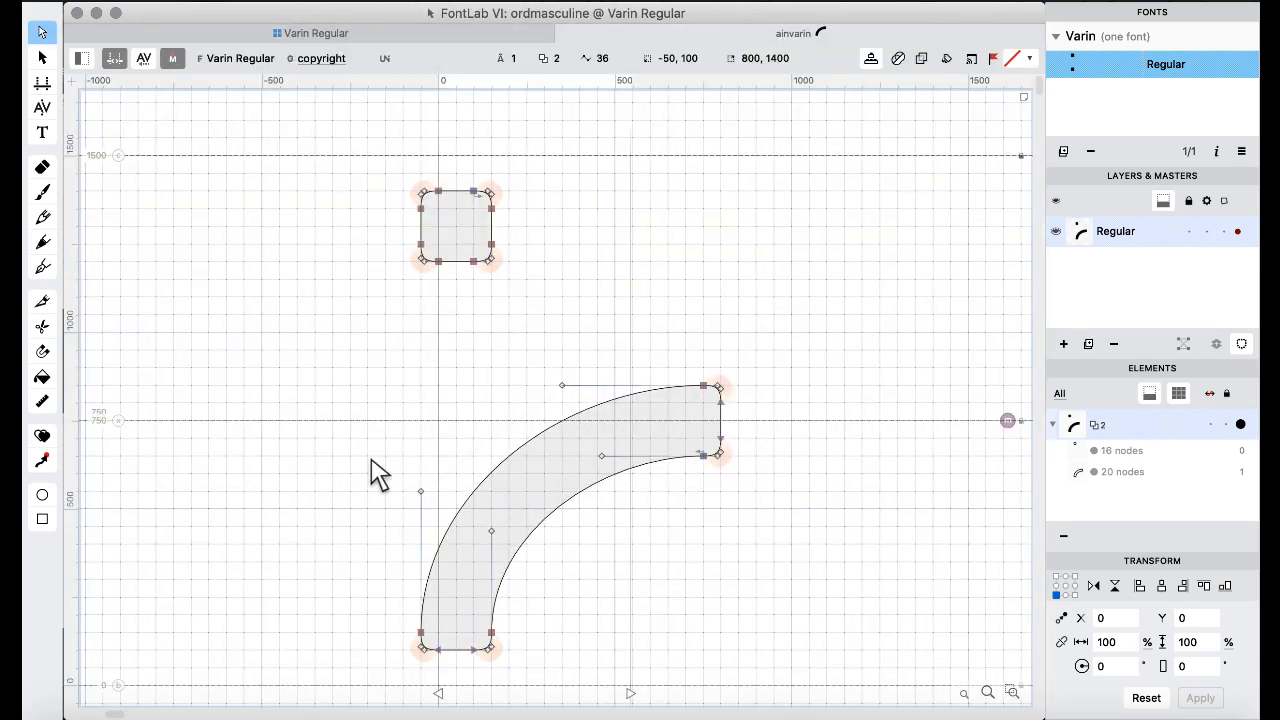
scroll(360, 465, "down", 1)
left_click_drag(337, 457, 650, 670)
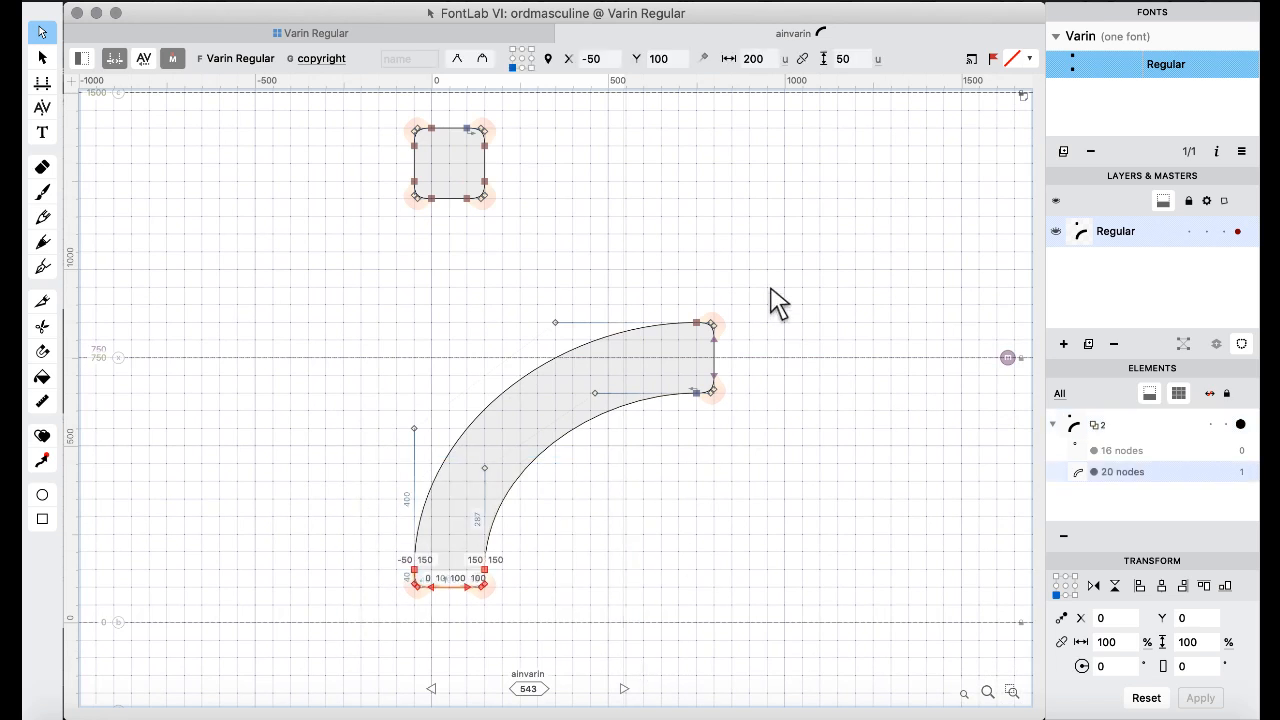
left_click_drag(771, 249, 606, 460)
key("Delete")
key("super+v")
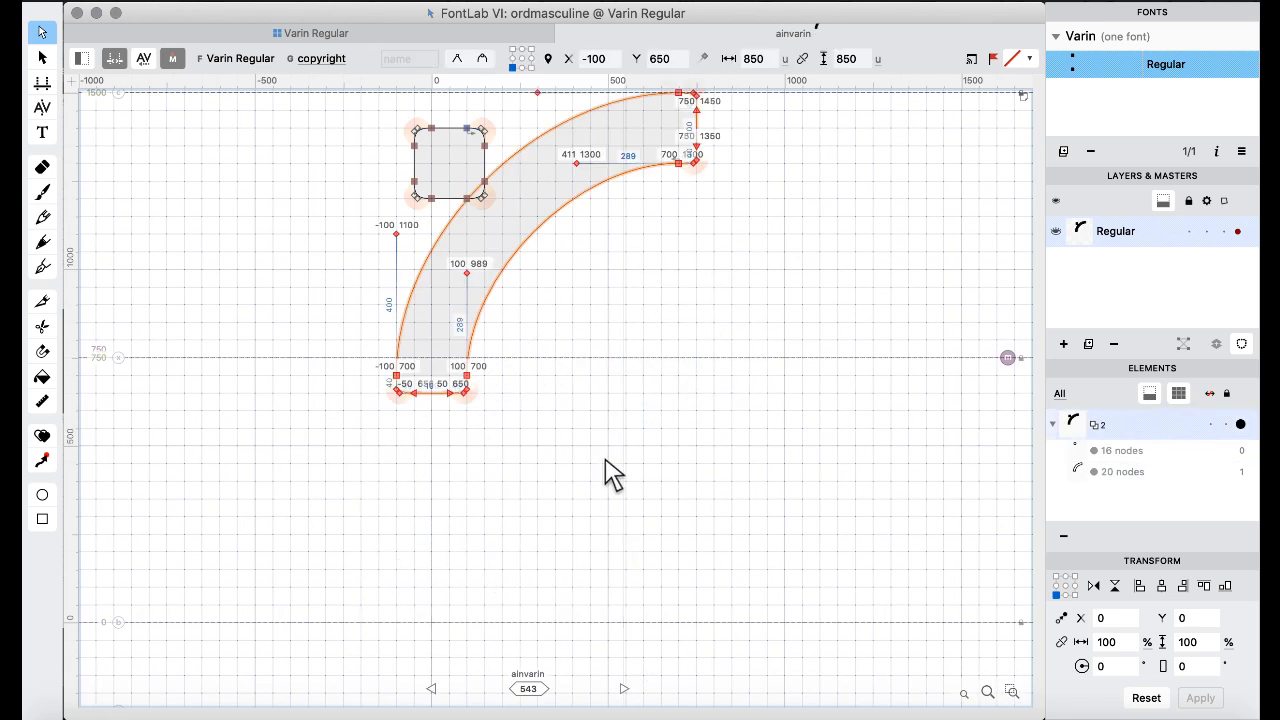
- Move the pasted ainvarin curve down to the baseline and over to X -50, Y 0
key("shift+Down")
key("shift+Down")
key("shift+Down")
key("shift+Down")
key("shift+Down")
key("shift+Down")
key("shift+Down")
key("shift+Down")
key("shift+Down")
key("shift+Down")
key("shift+Down")
key("shift+Down")
key("shift+Down")
key("shift+Down")
key("shift+Down")
key("shift+Down")
key("shift+Down")
key("shift+Down")
key("shift+Down")
key("shift+Down")
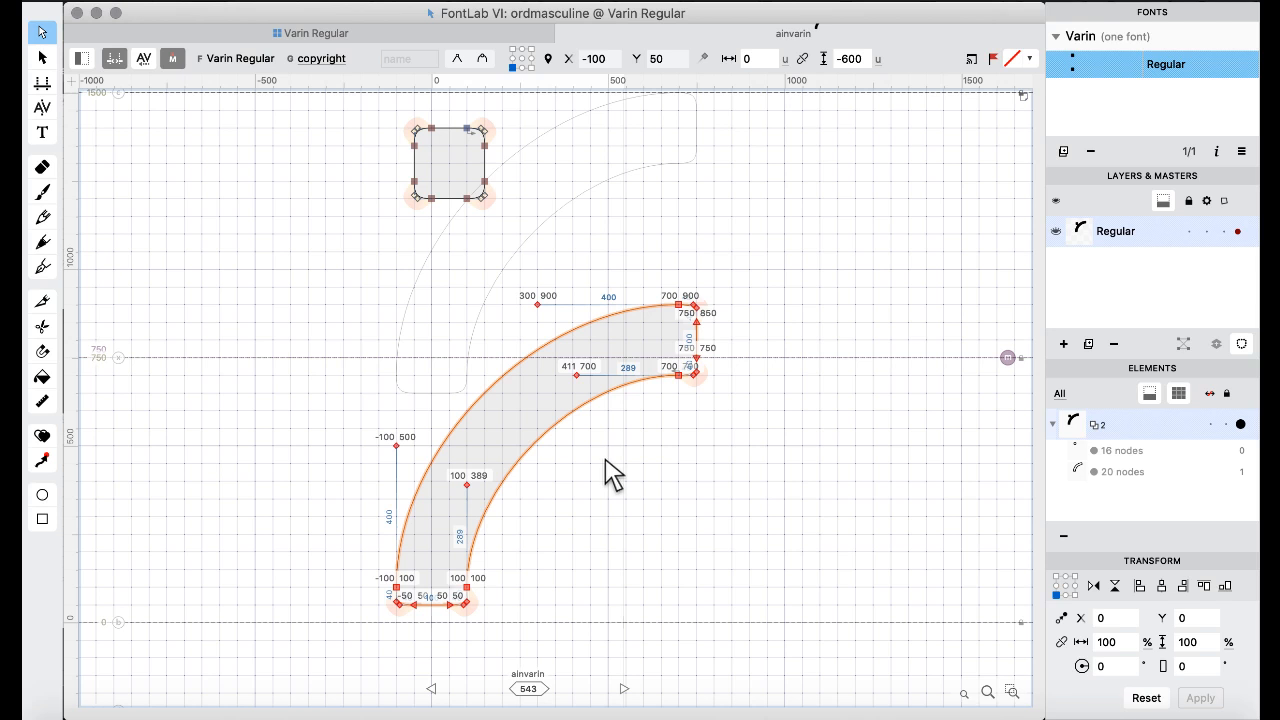
key("shift+Down")
key("shift+Down")
key("shift+Down")
key("shift+Down")
key("shift+Down")
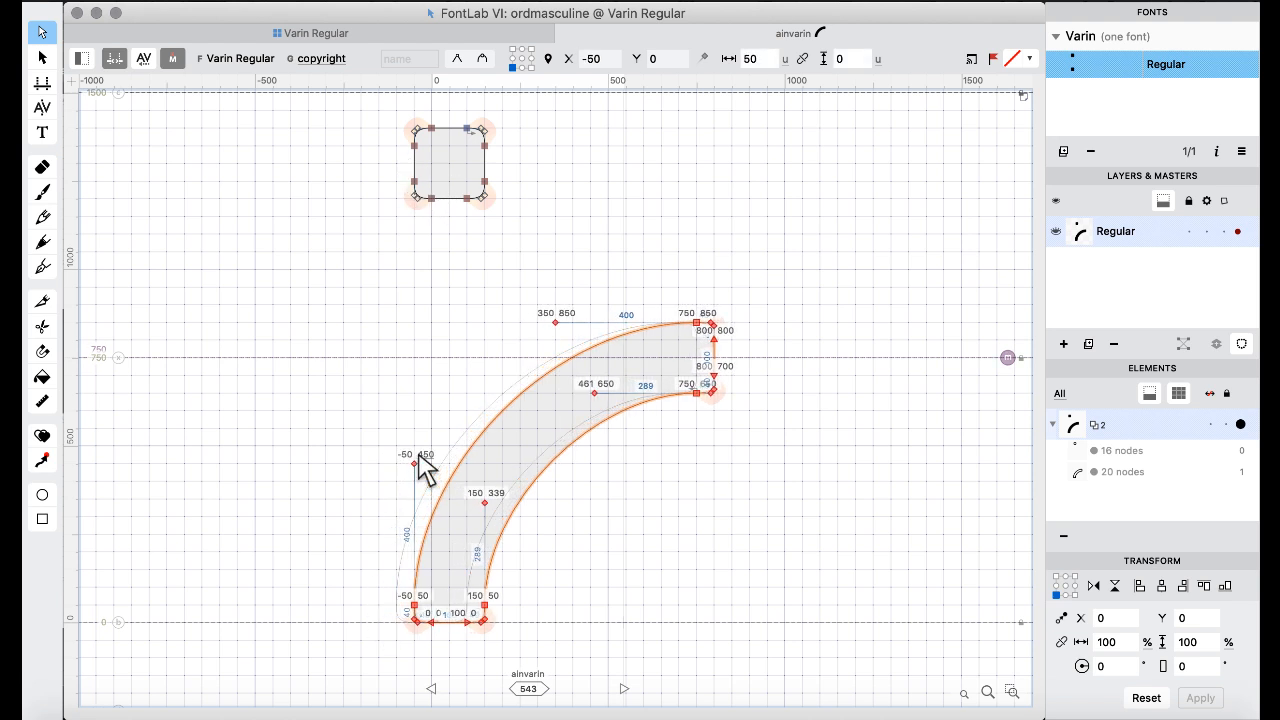
key("space")
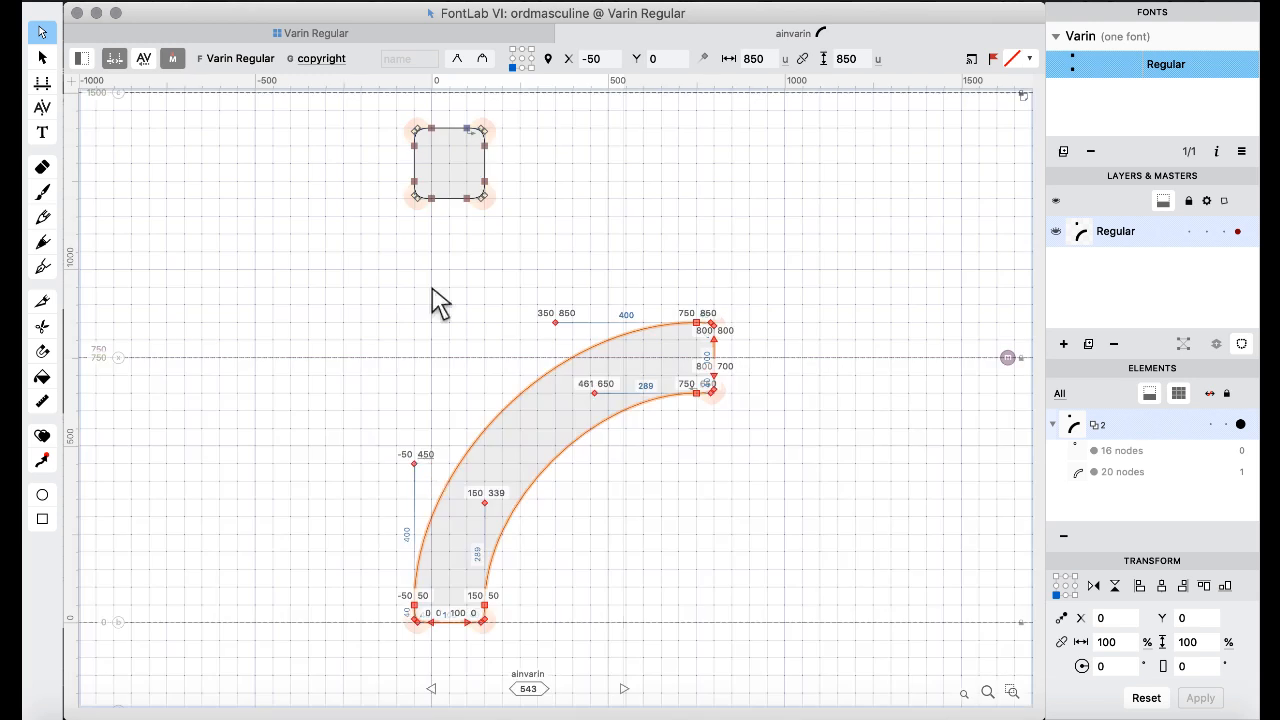
- Return to the font overview and flag the ainvarin glyph green
left_click(336, 36)
left_click(530, 349)
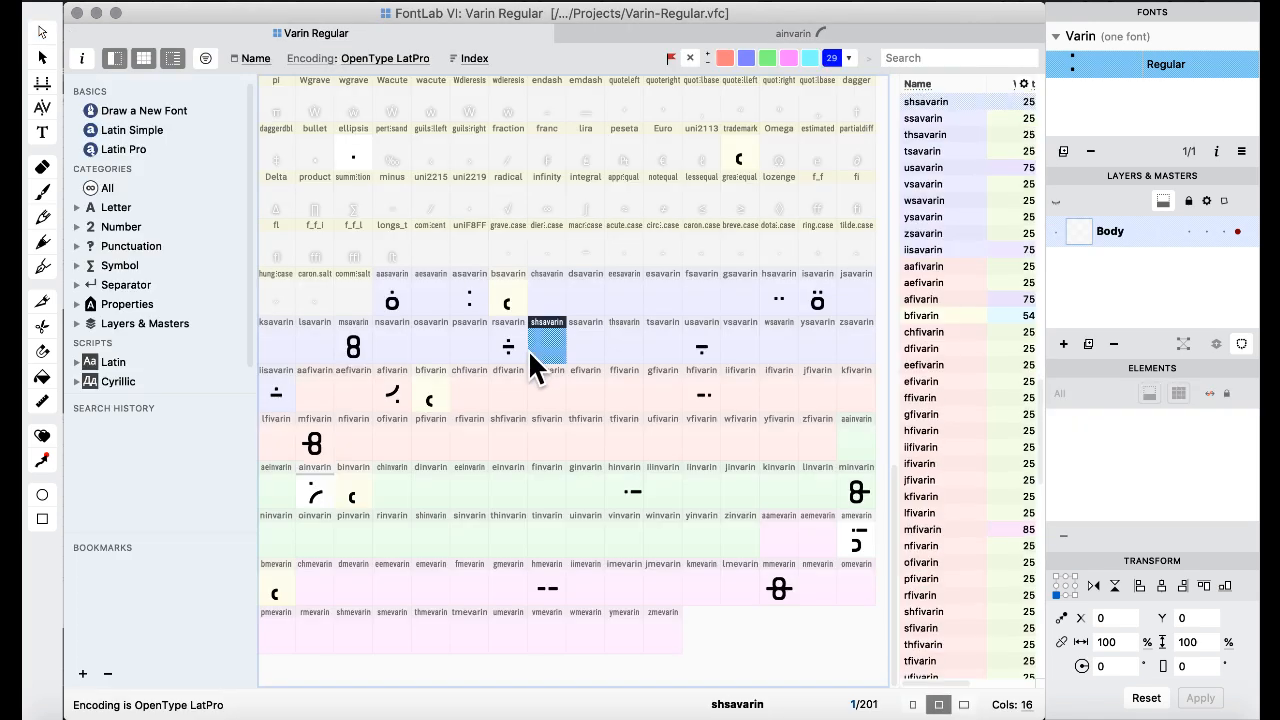
left_click(319, 484)
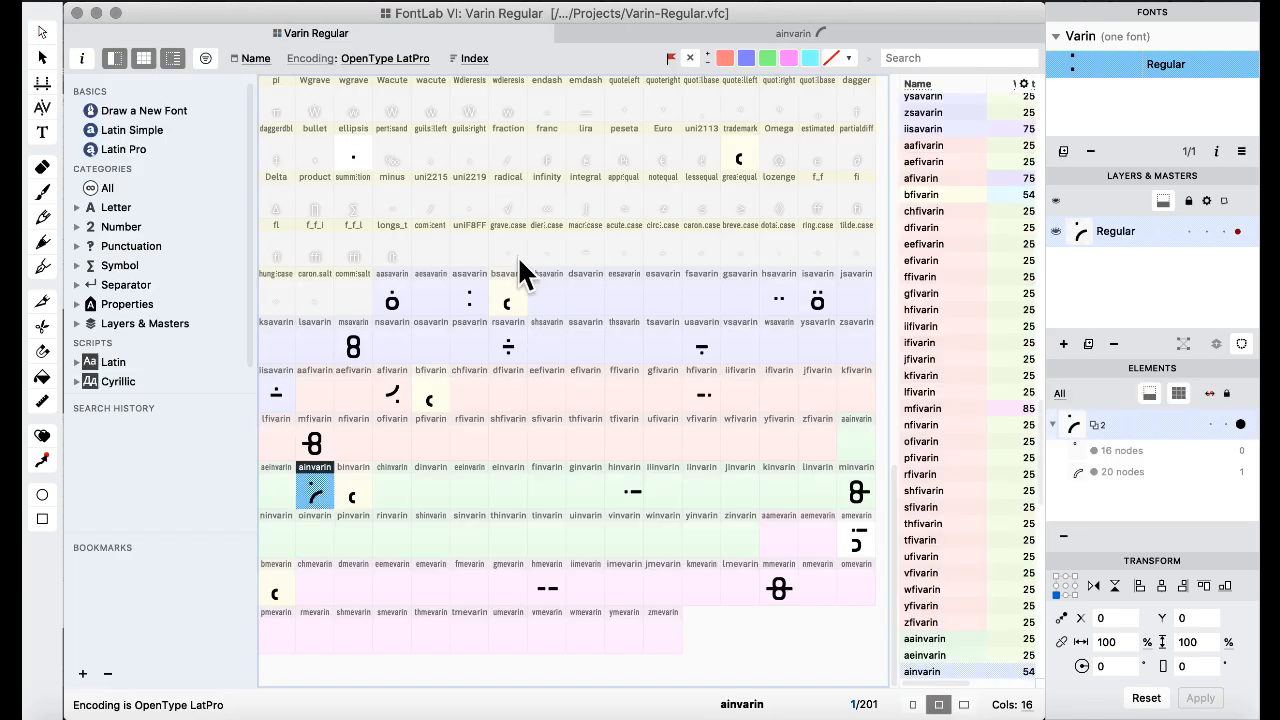
left_click(767, 56)
left_click(603, 222)
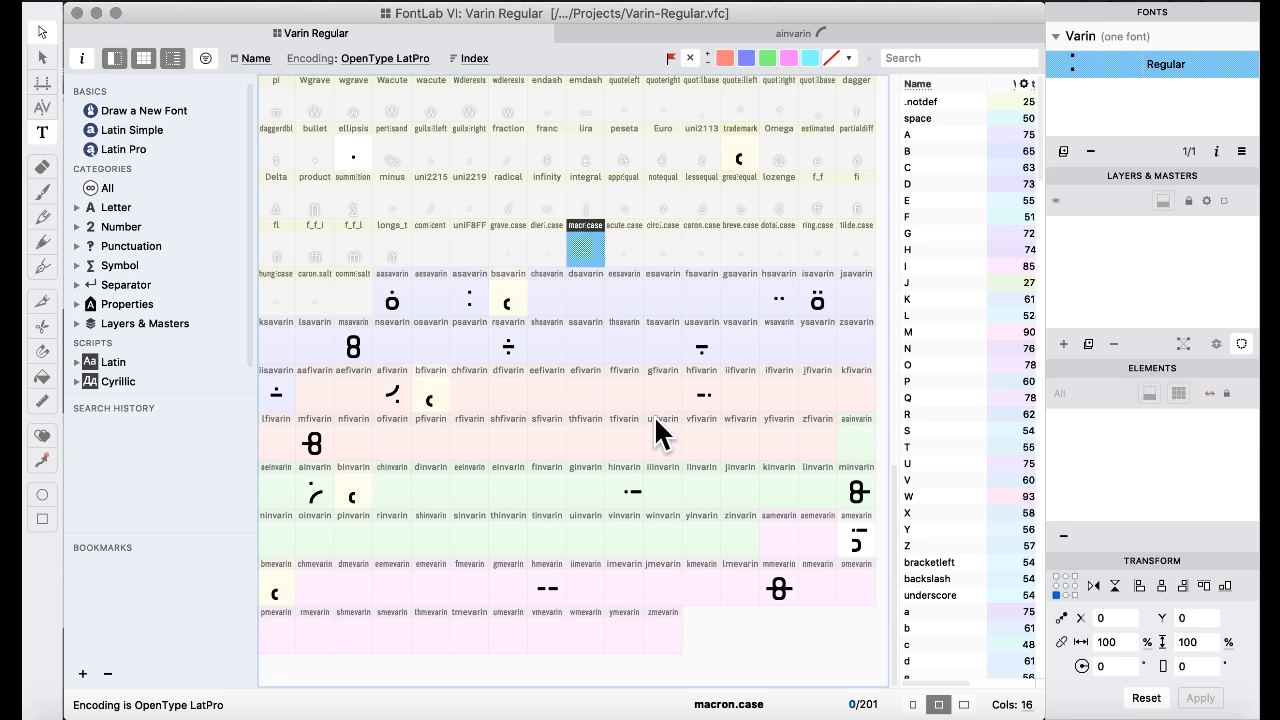
- Open the ordfeminine glyph, copy its entire curve and return to the font overview
scroll(654, 415, "up", 15)
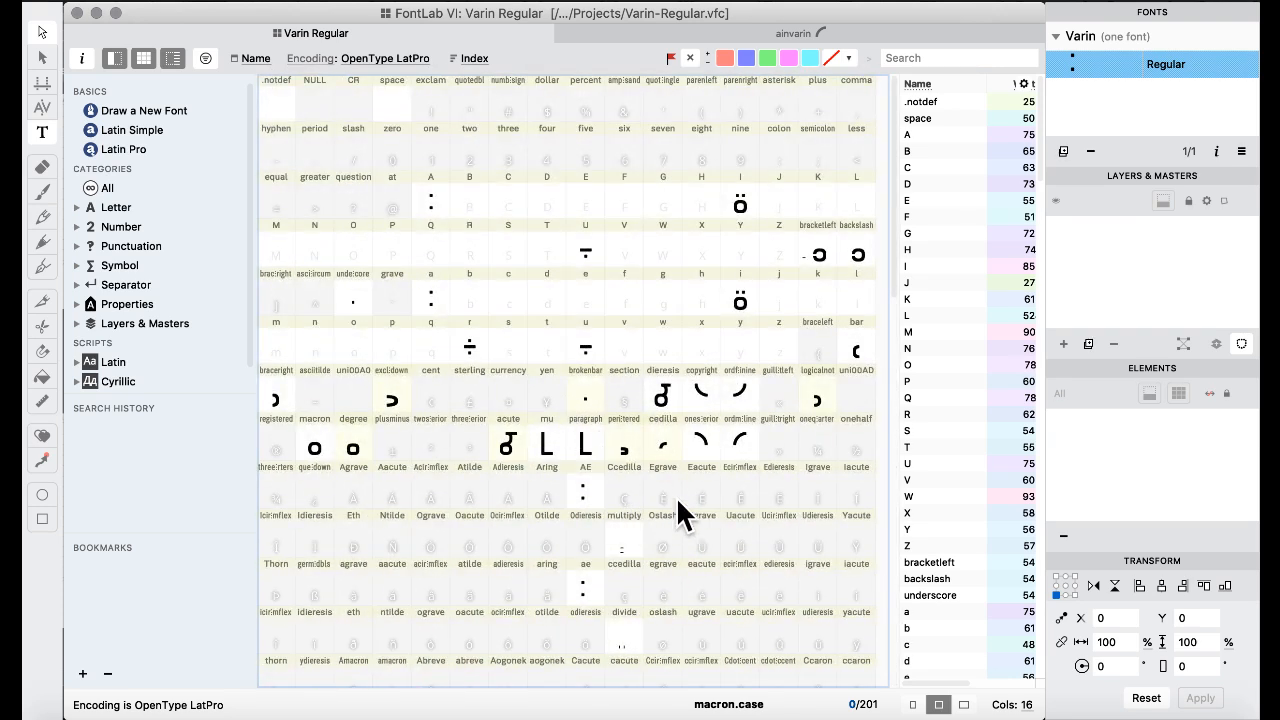
scroll(671, 456, "down", 15)
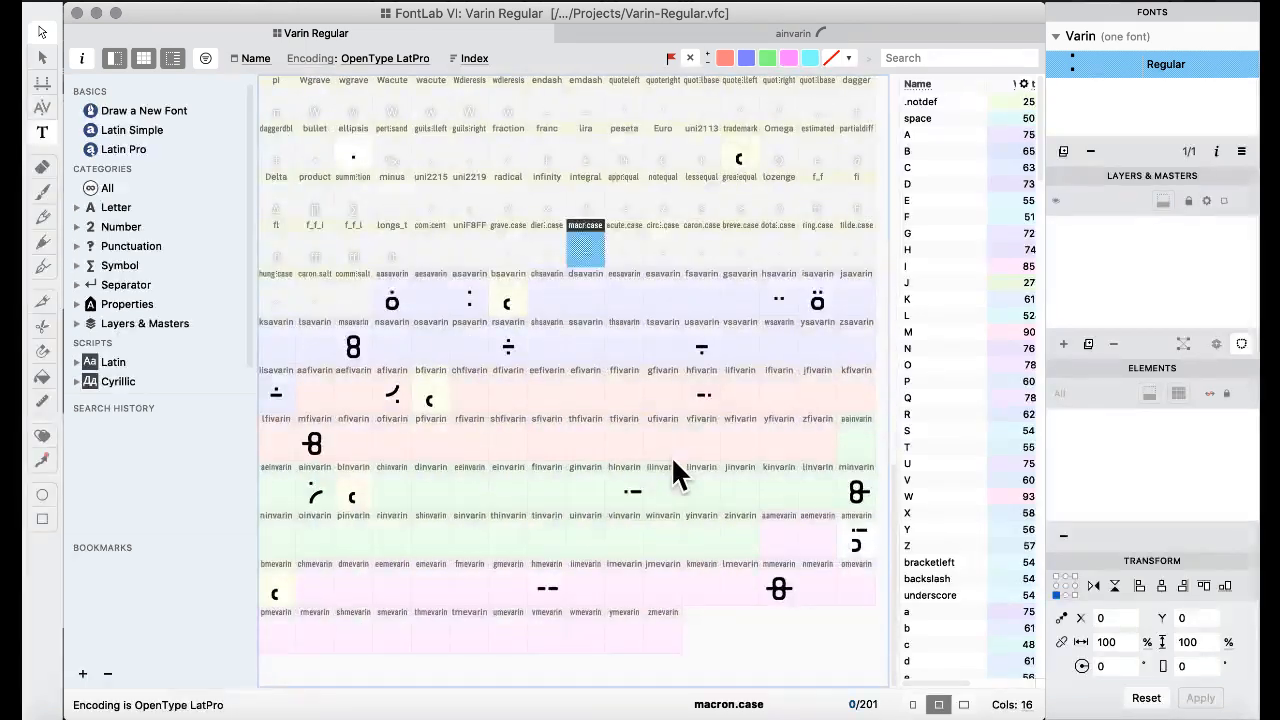
scroll(671, 456, "up", 4)
scroll(671, 456, "down", 5)
scroll(580, 415, "up", 12)
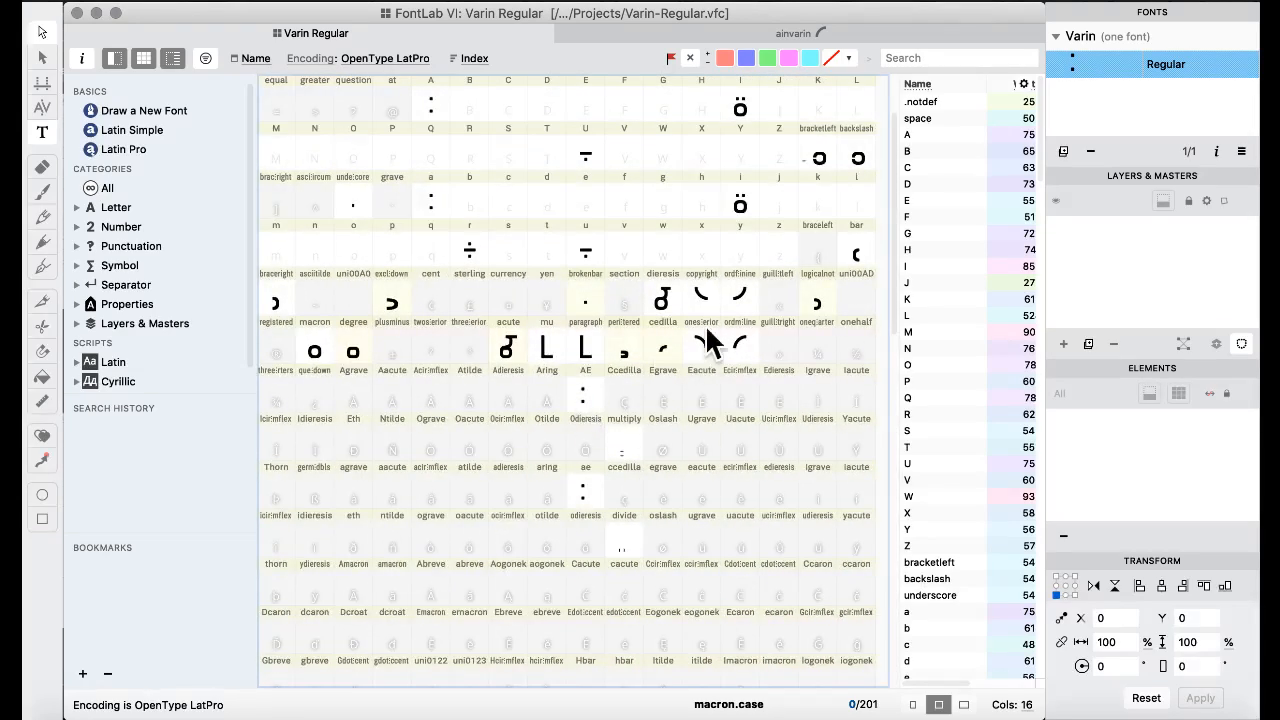
left_click(744, 296)
double_click(740, 316)
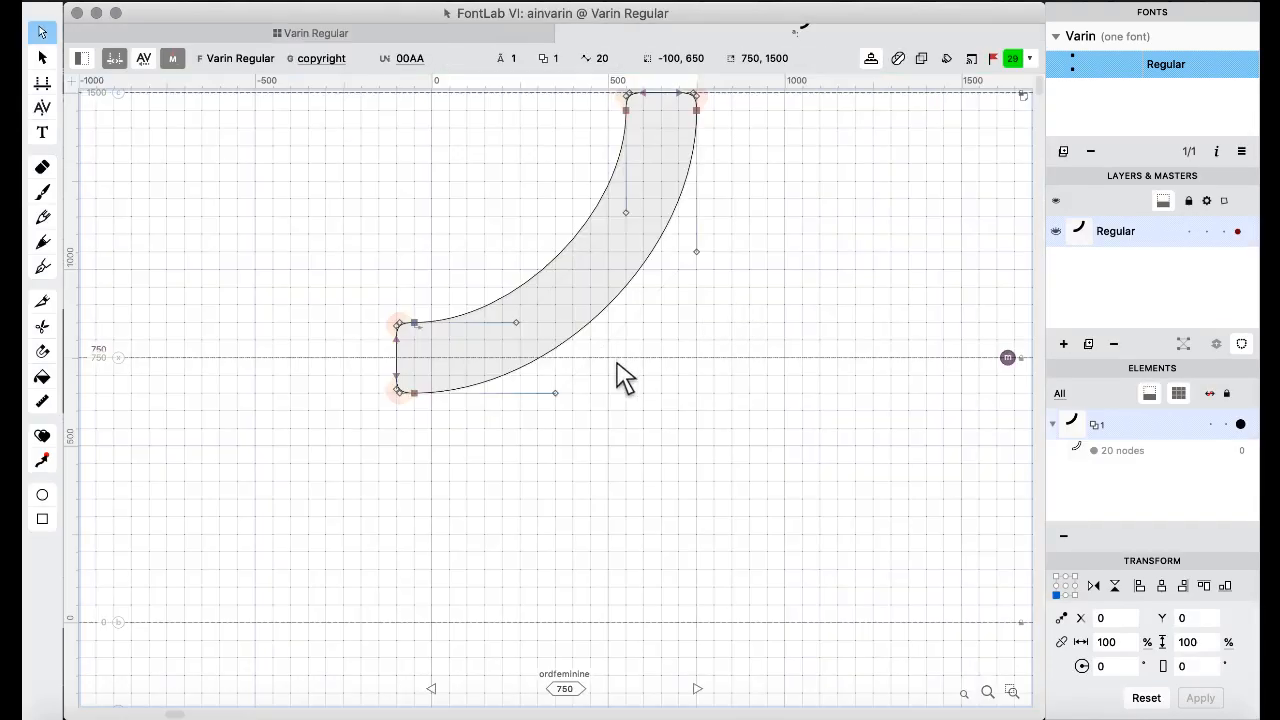
key("super+a")
left_click(298, 40)
- Open the afivarin glyph and replace the curve above its dot with the copied ordfeminine curve
scroll(472, 388, "down", 15)
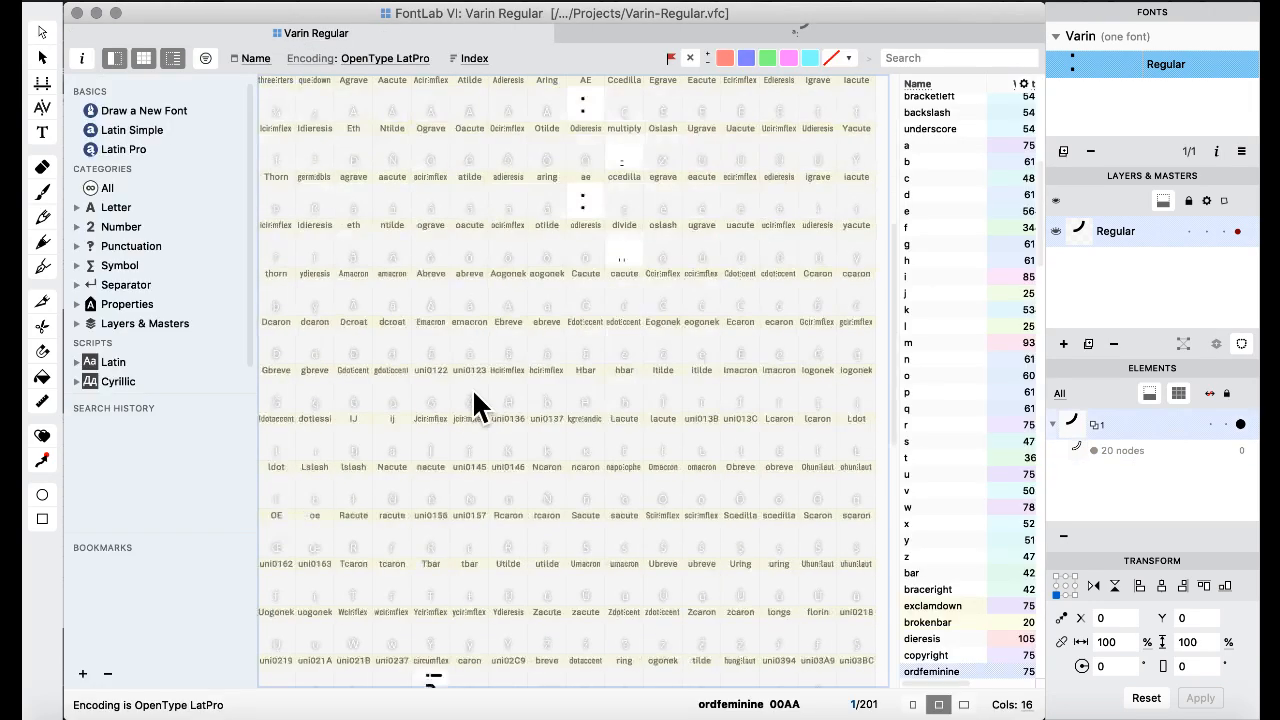
left_click(380, 390)
key("ctrl+Tab")
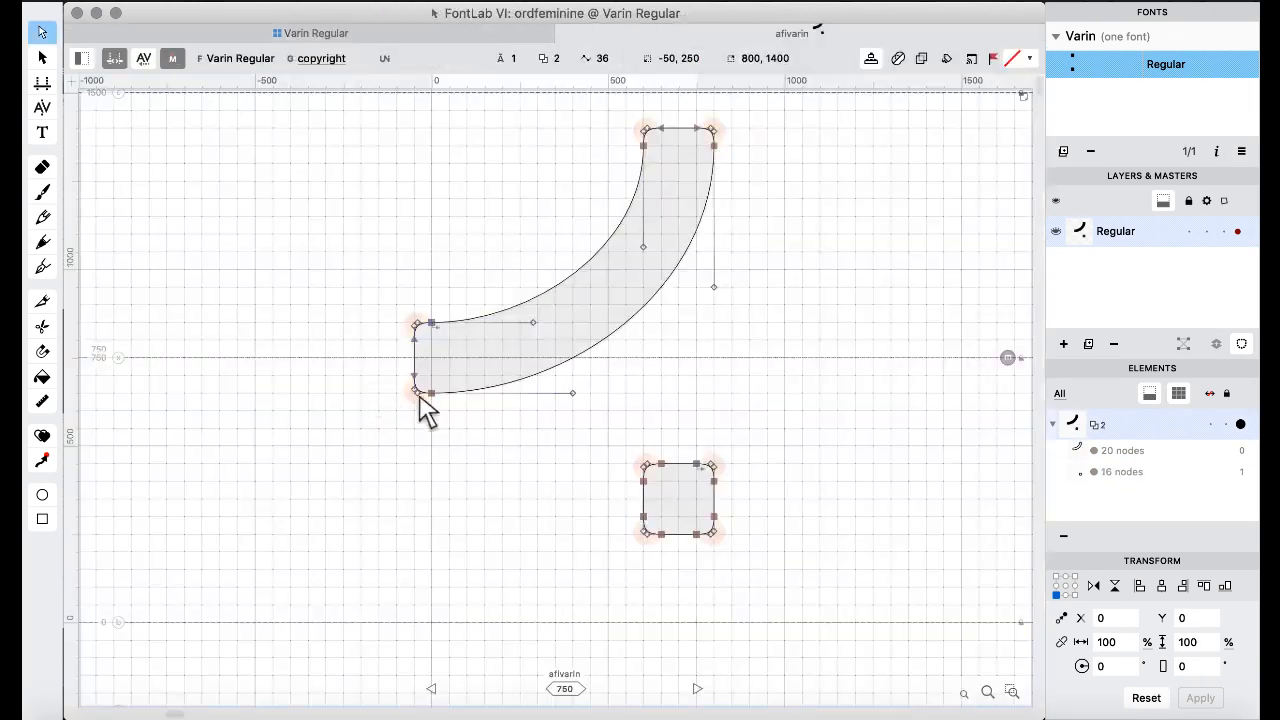
left_click_drag(361, 247, 533, 488)
scroll(533, 488, "up", 1)
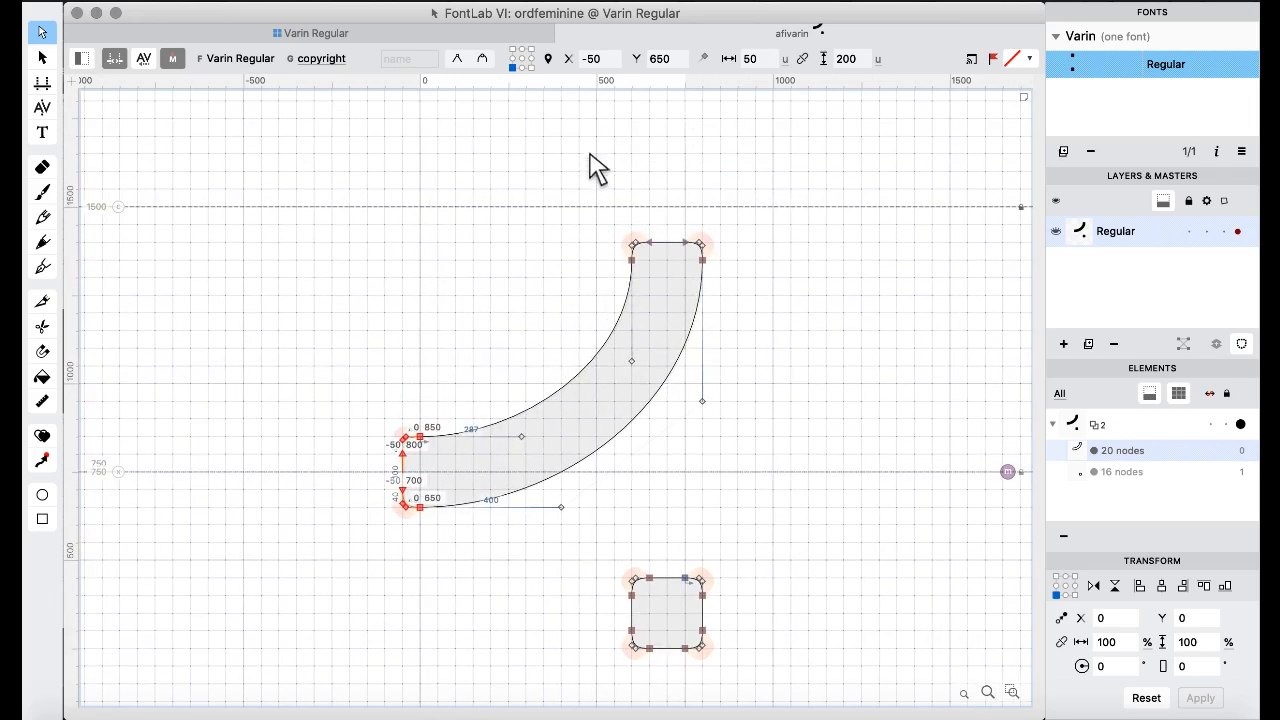
left_click_drag(589, 152, 766, 331)
key("Delete")
key("super+z")
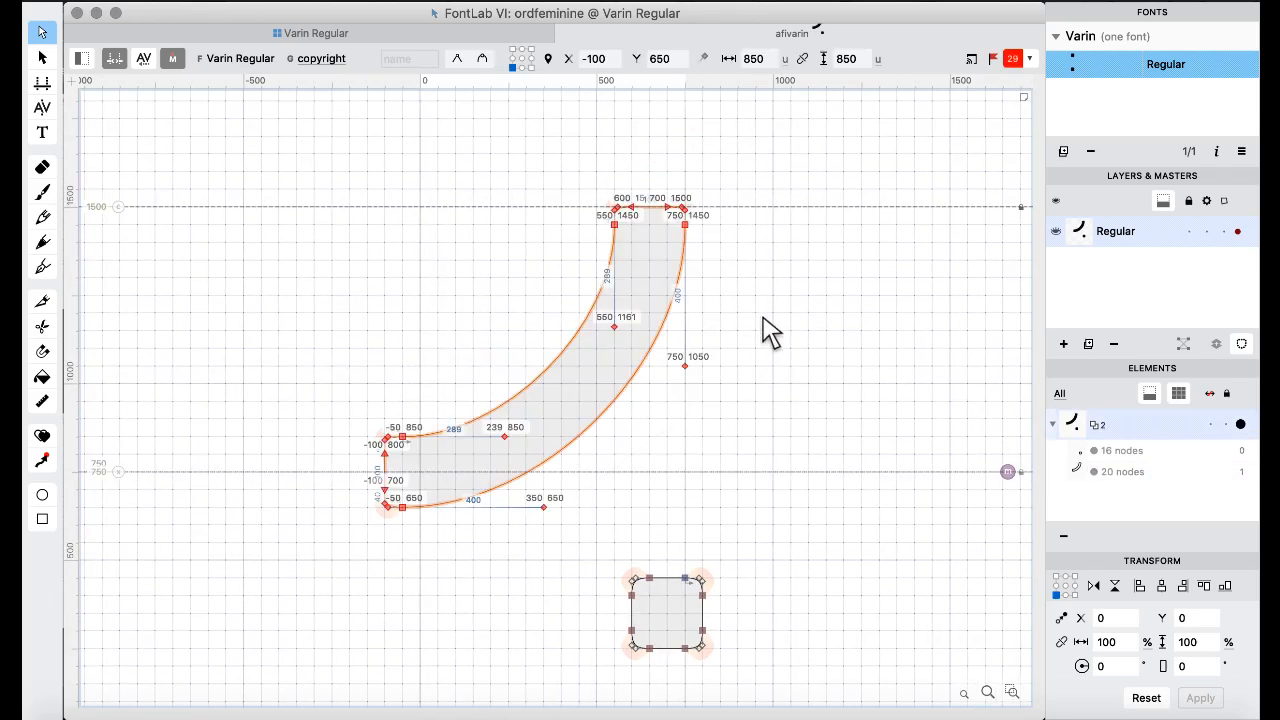
- Move the pasted afivarin curve 100 units to the right, to X 0, Y 650, and deselect it
key("super+shift+Right")
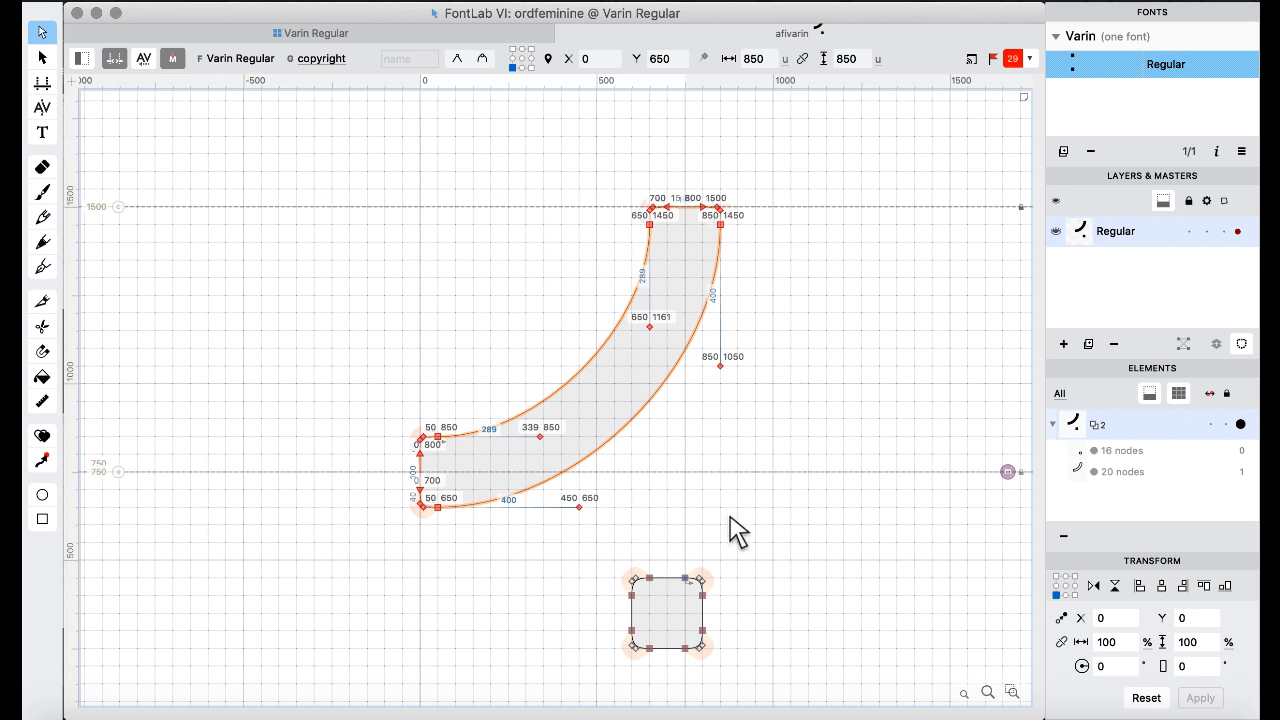
left_click(757, 290)
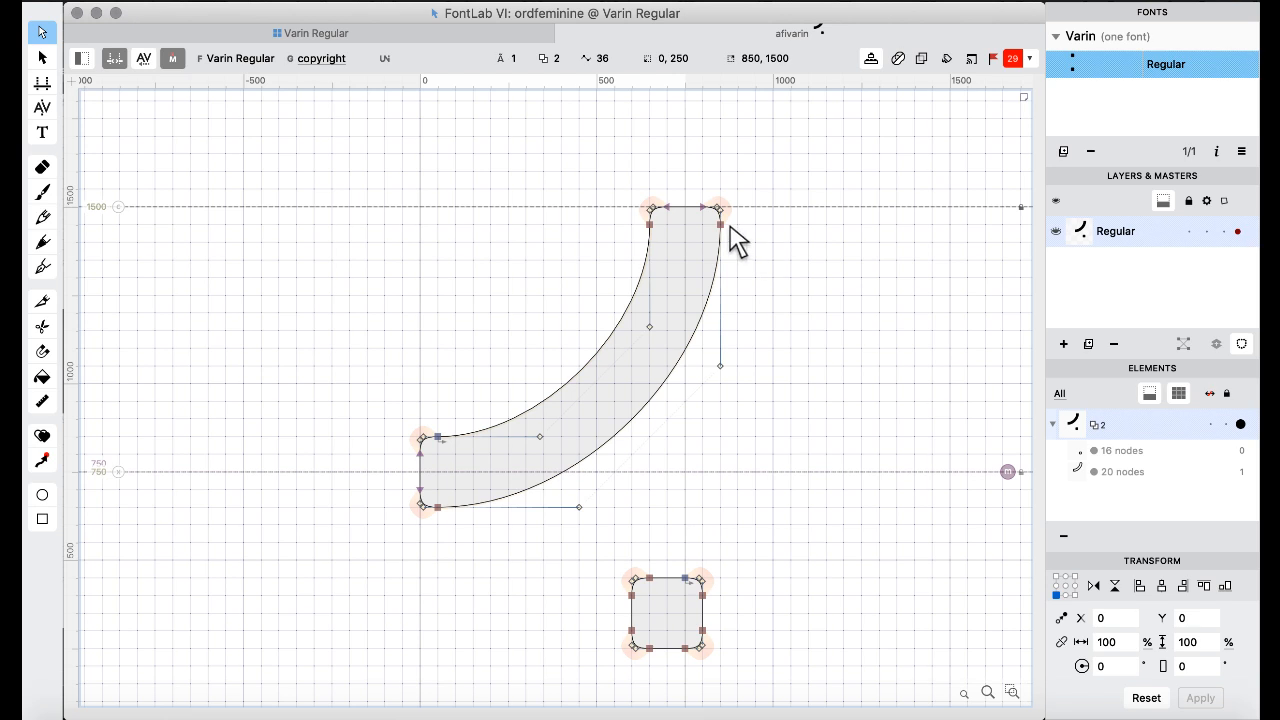
scroll(770, 625, "down", 3)
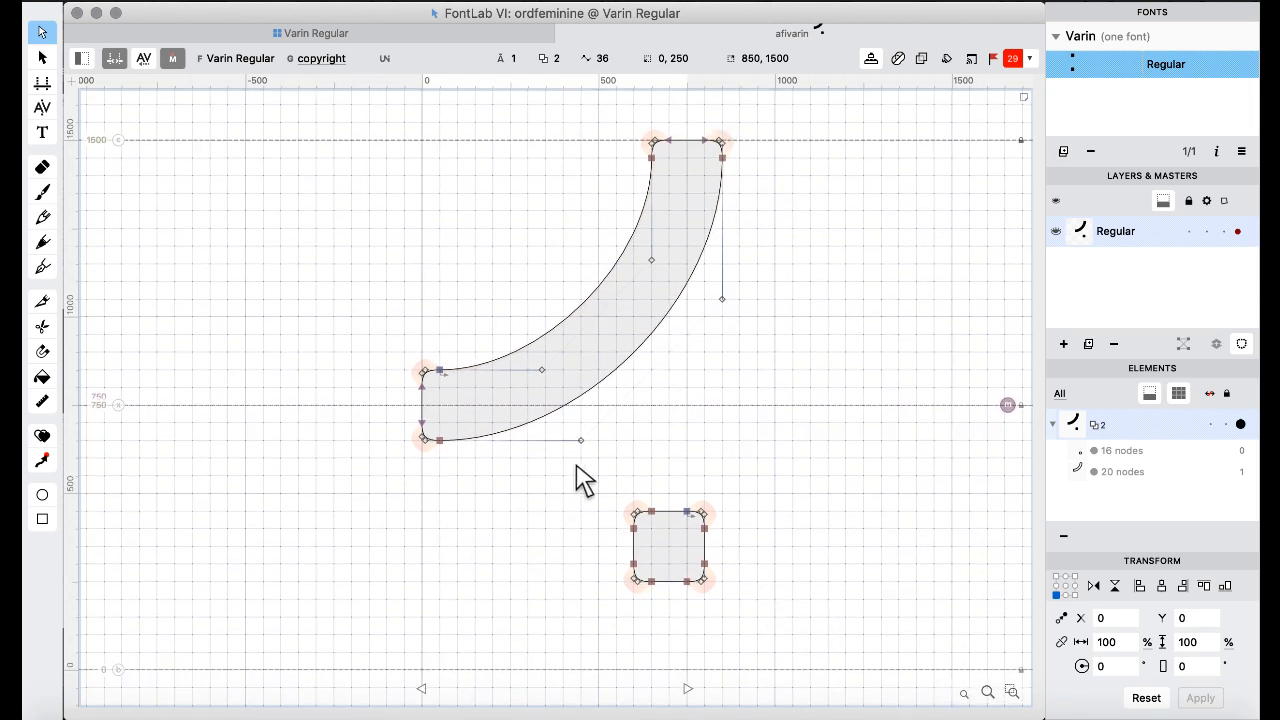
- Move the afivarin curve 50 units to the left, to X -50, Y 650, to line up its upper end with the dot
left_click_drag(574, 465, 778, 638)
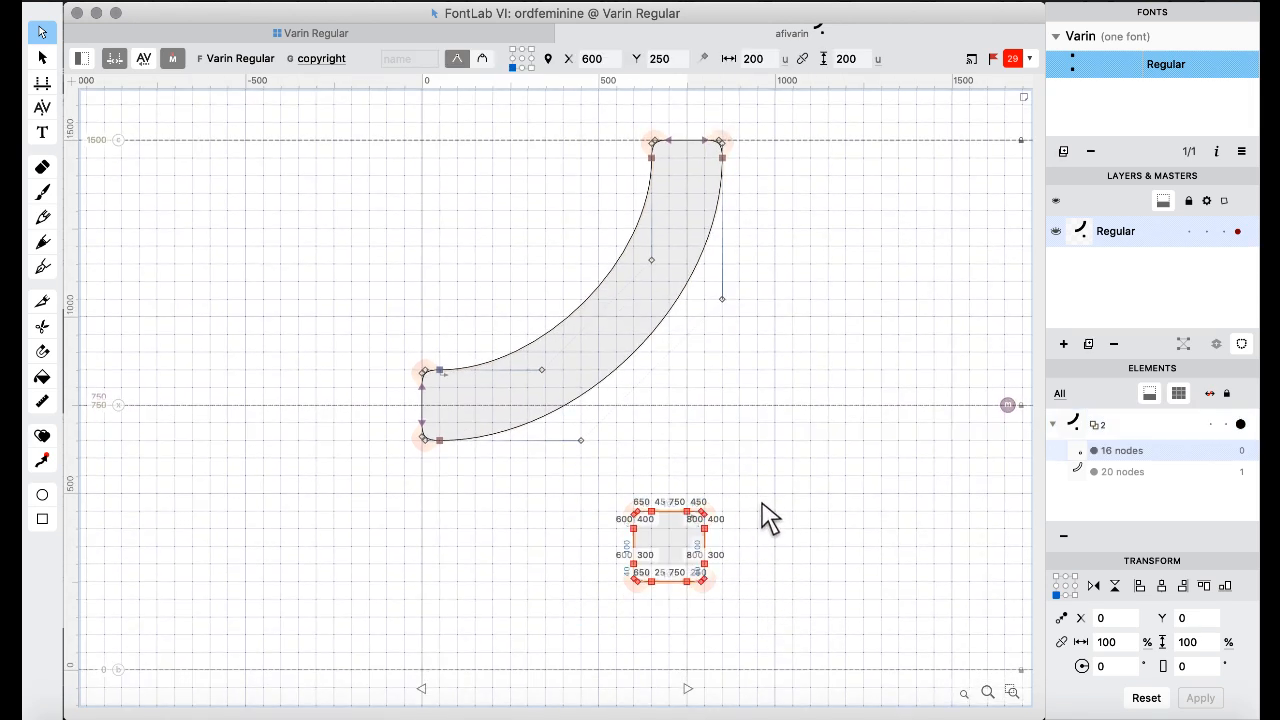
scroll(749, 491, "up", 2)
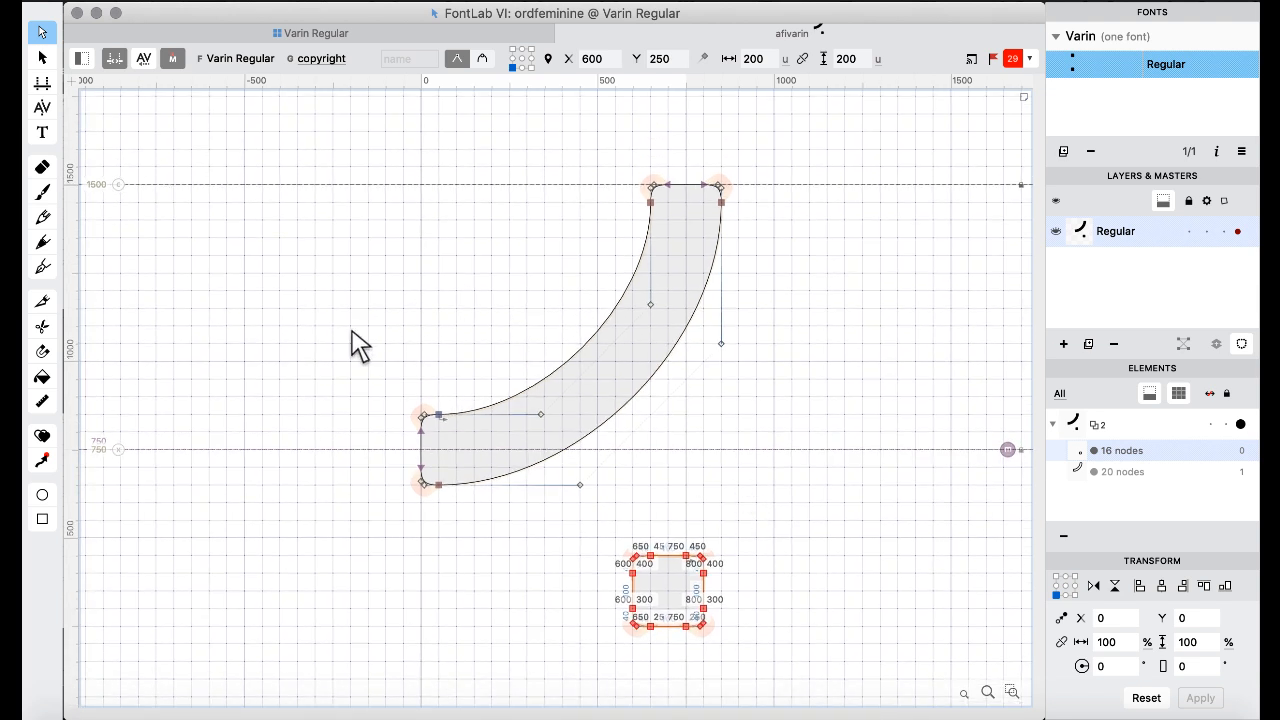
left_click_drag(352, 332, 496, 530)
left_click_drag(570, 113, 746, 252)
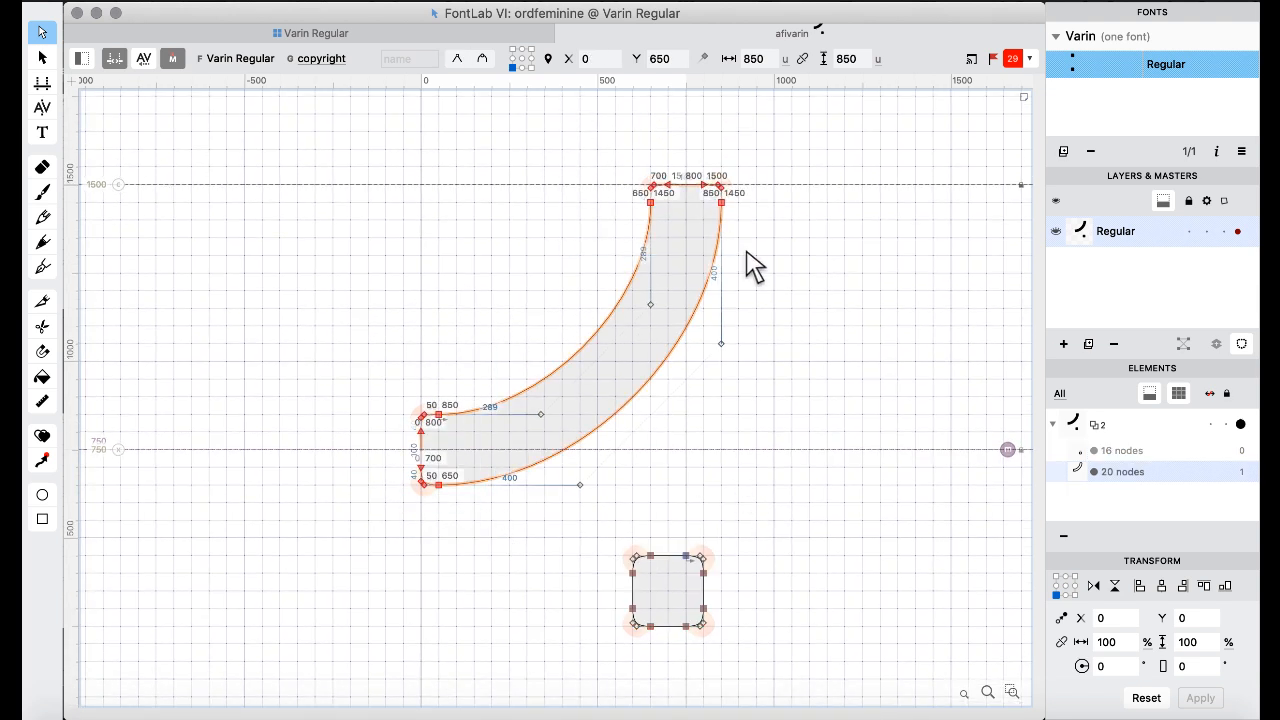
key("shift+Left")
key("shift+Left")
key("shift+Left")
key("shift+Left")
key("shift+Left")
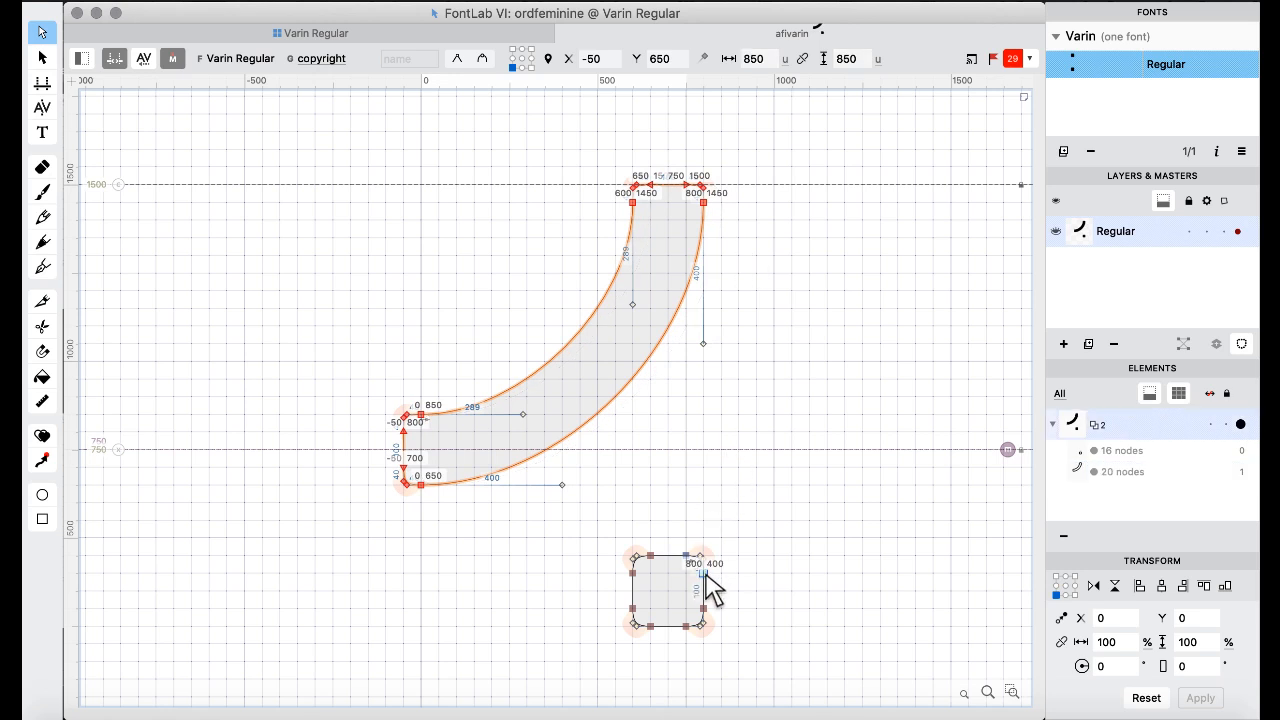
- Open the ainvarin glyph, move its dot and curve 50 units to the right to X 0, and return to the font overview
left_click(277, 32)
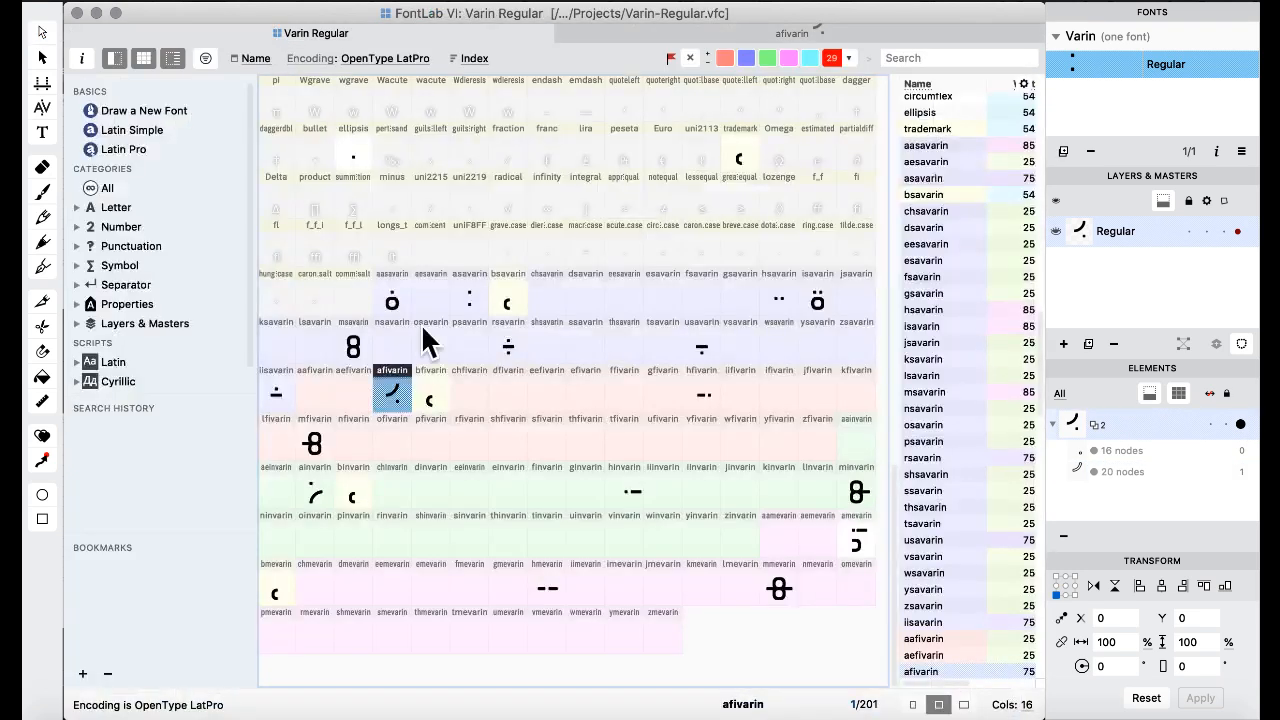
double_click(318, 501)
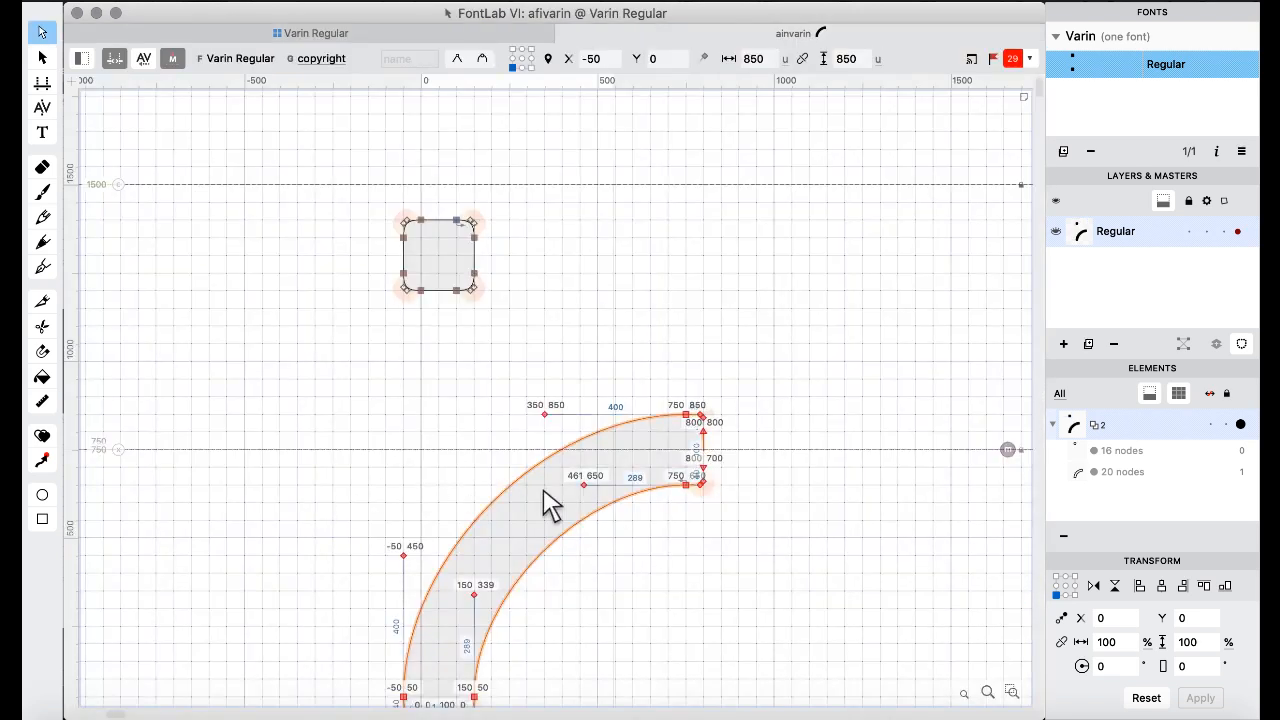
scroll(560, 323, "down", 2)
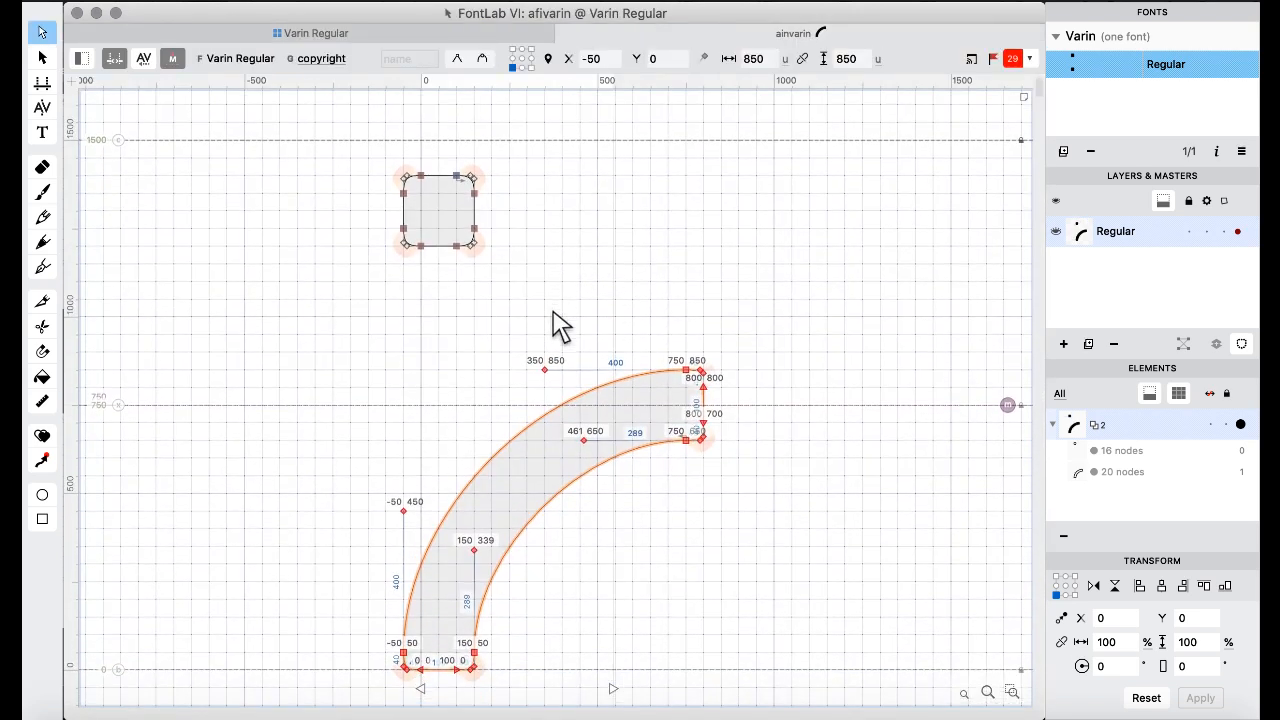
left_click(426, 264)
key("shift+Right")
key("shift+Right")
key("shift+Right")
key("shift+Right")
key("shift+Right")
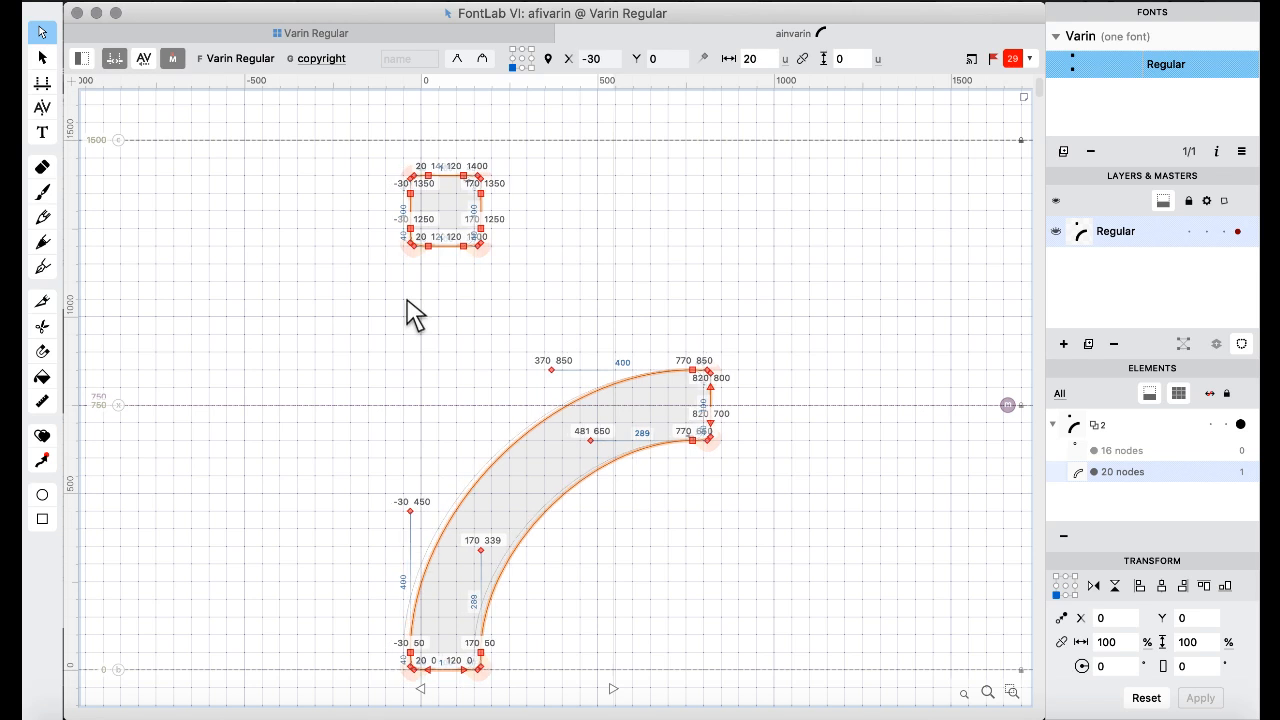
left_click(358, 314)
left_click(300, 31)
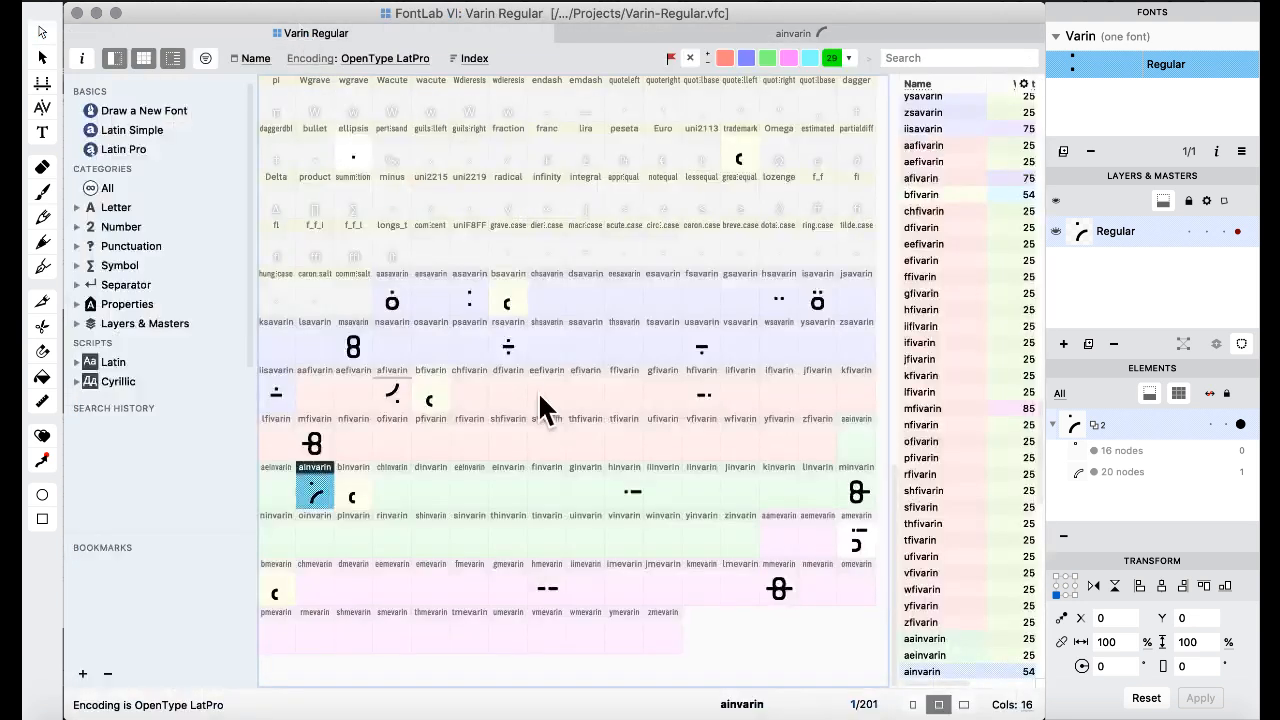
- Copy the curve from afivarin, replace the contents of the amevarin glyph with it, and return to the font overview
left_click(545, 410)
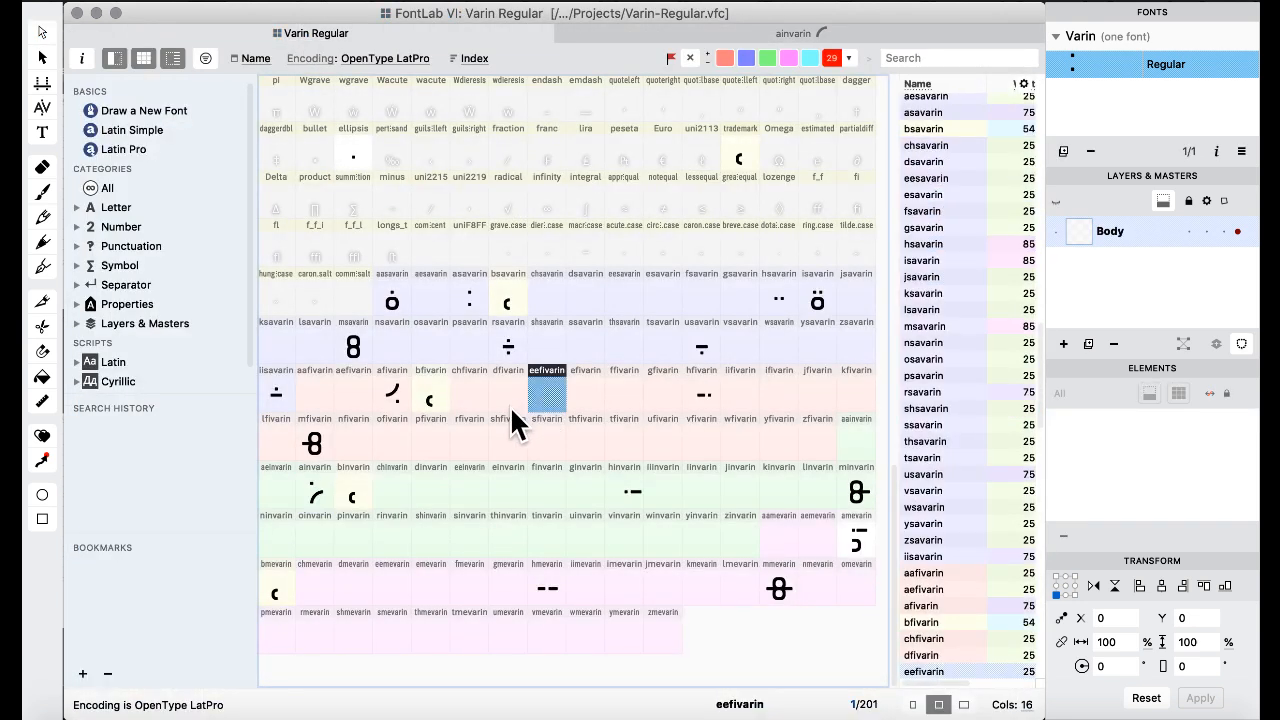
left_click(395, 398)
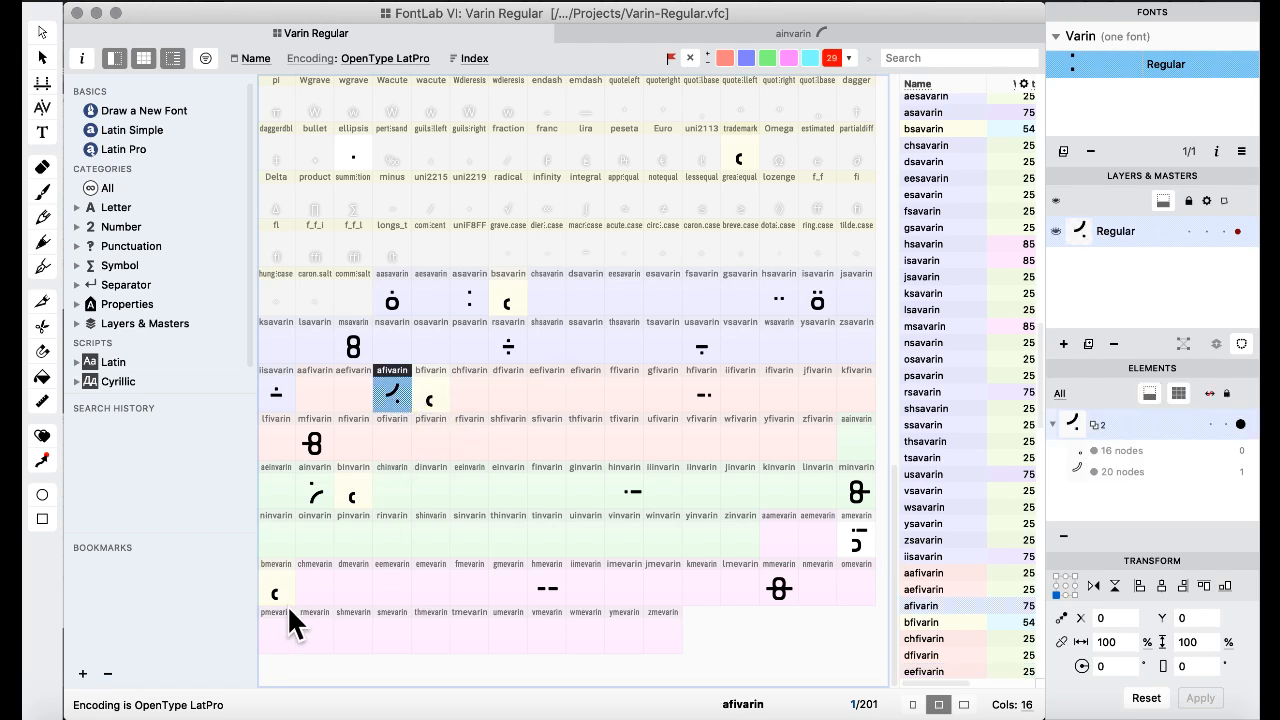
double_click(388, 385)
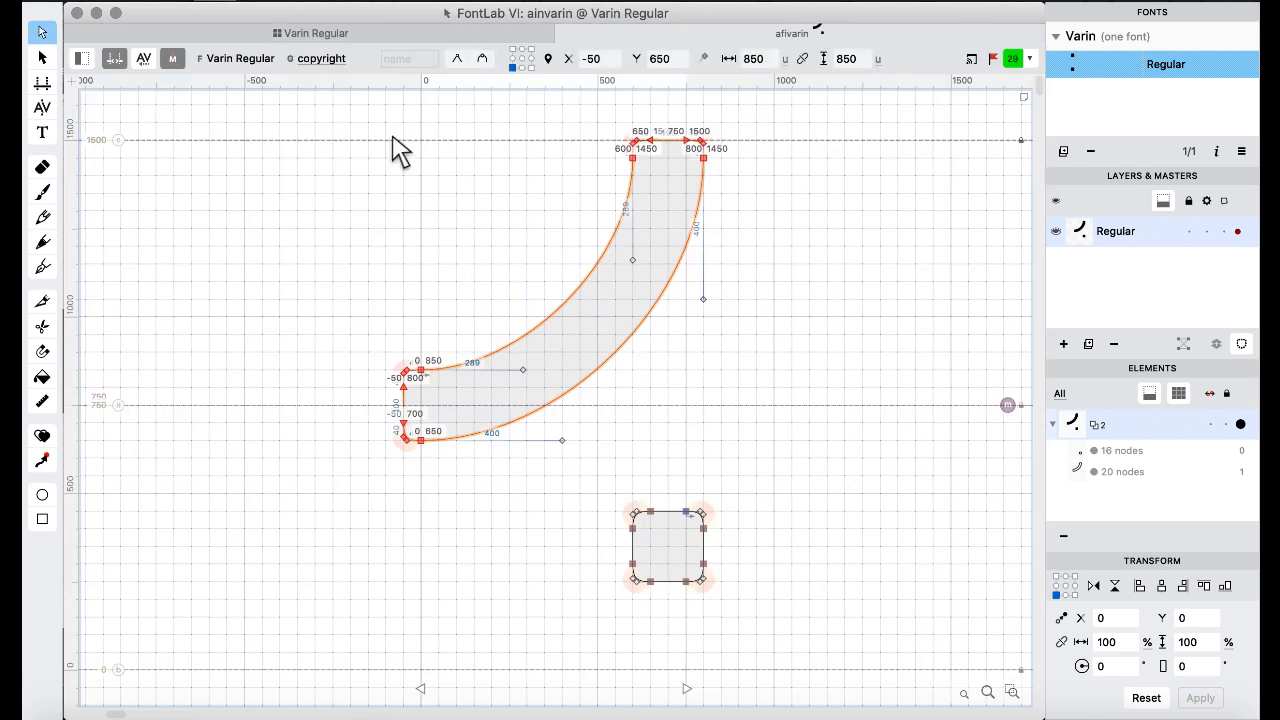
left_click(326, 33)
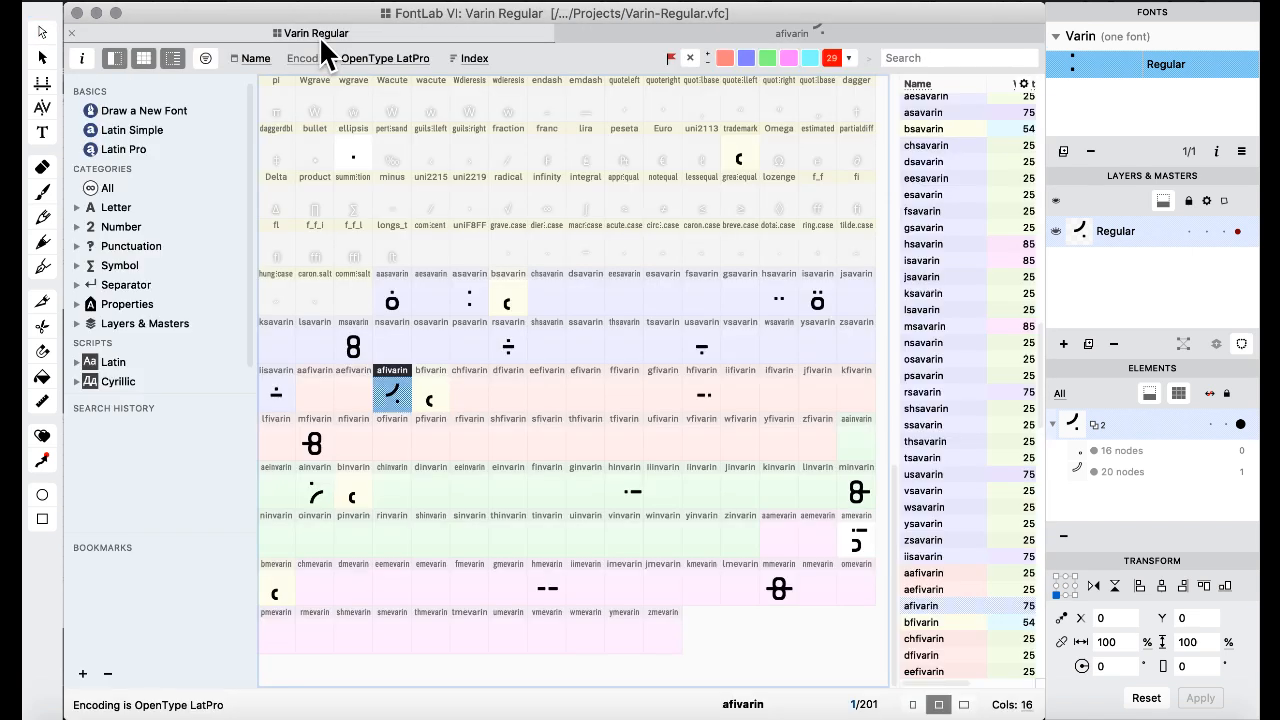
double_click(856, 545)
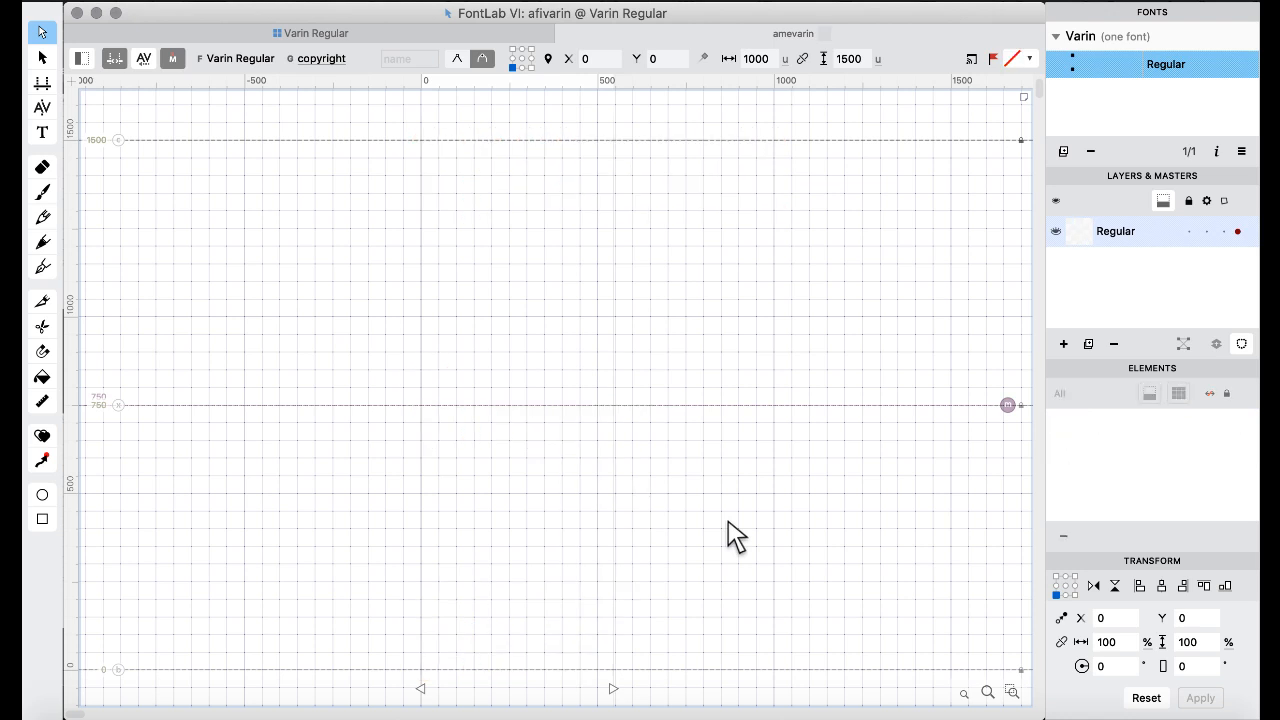
key("cmd+v")
left_click(246, 38)
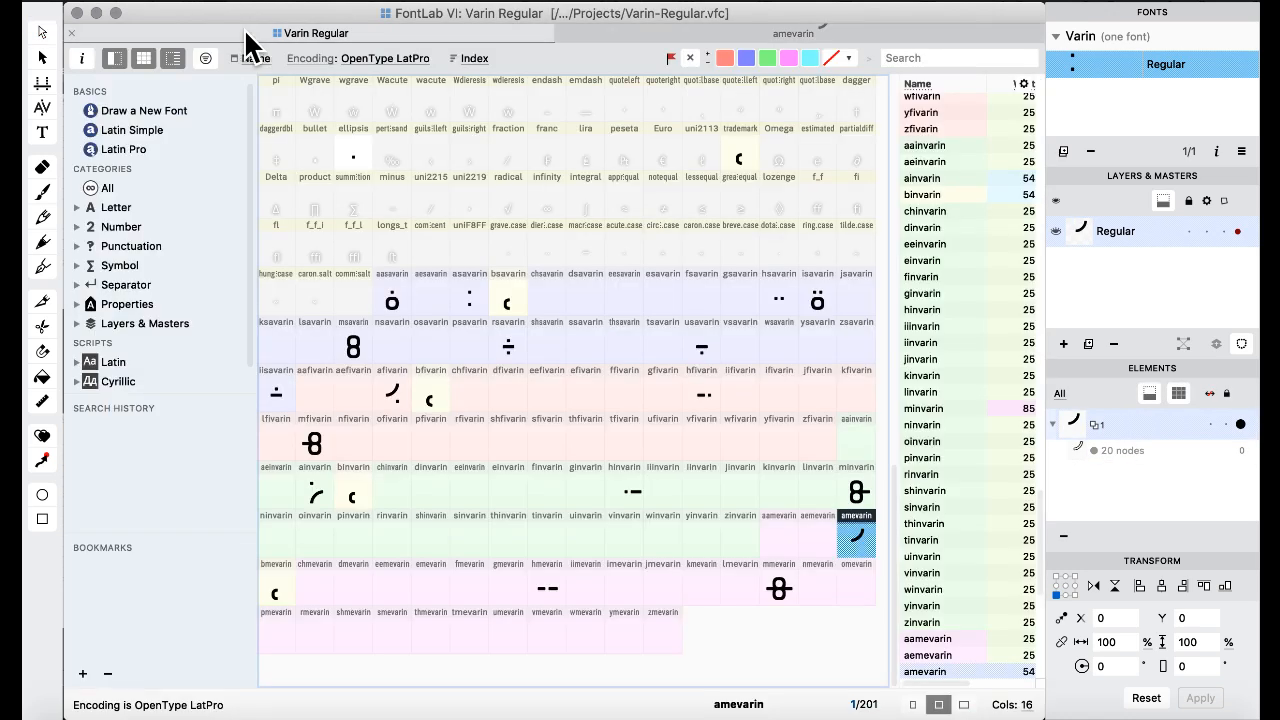
- Copy the curve without its dot from the ainvarin glyph and paste it into the amevarin glyph
double_click(318, 499)
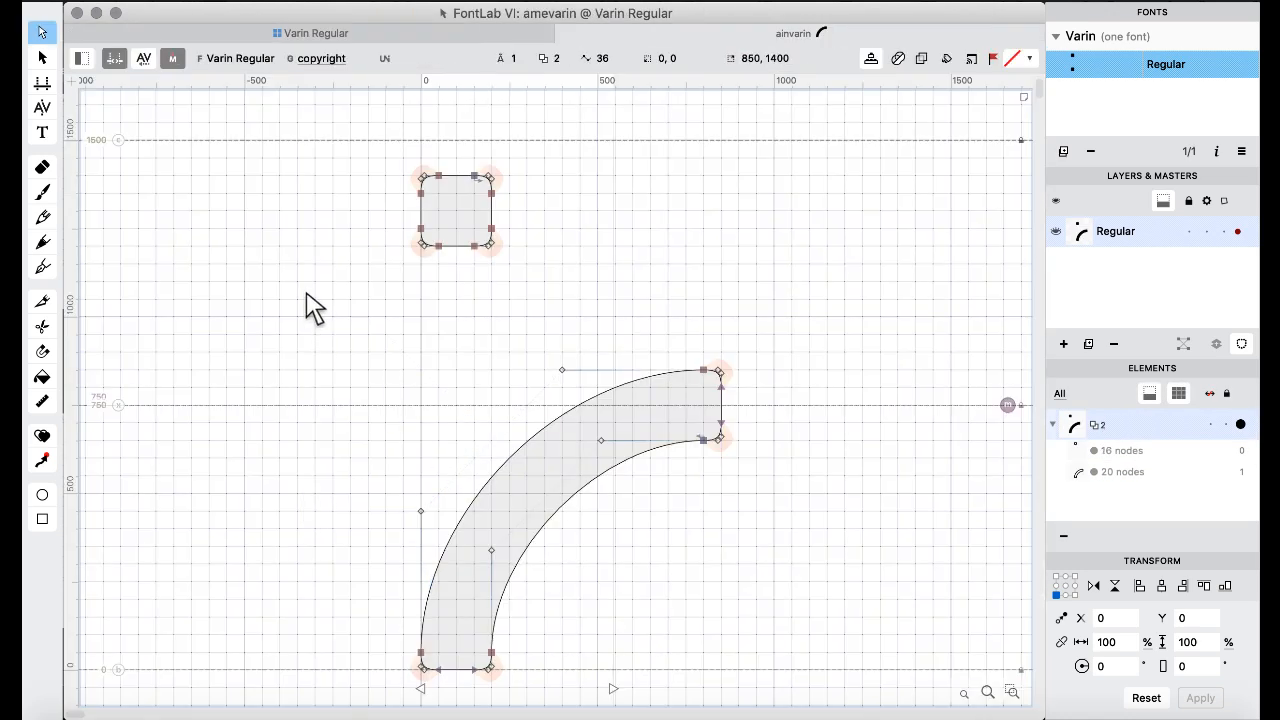
left_click_drag(308, 296, 843, 700)
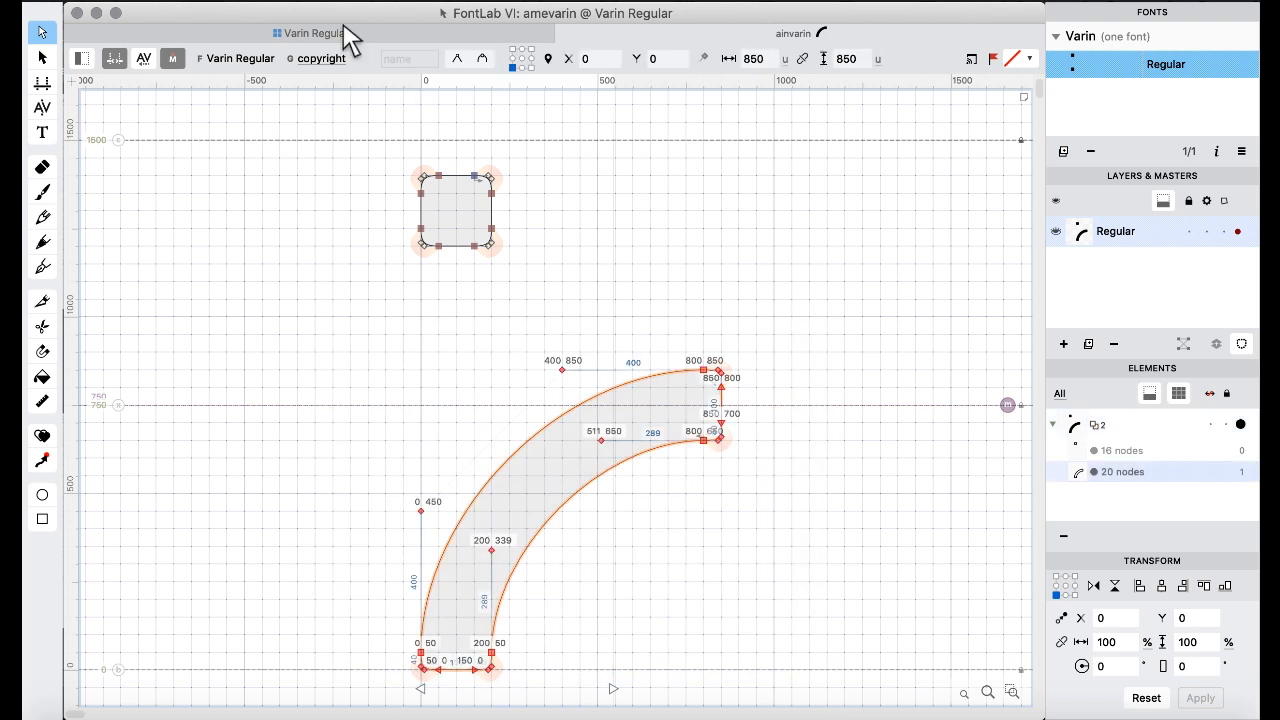
left_click(274, 31)
double_click(851, 540)
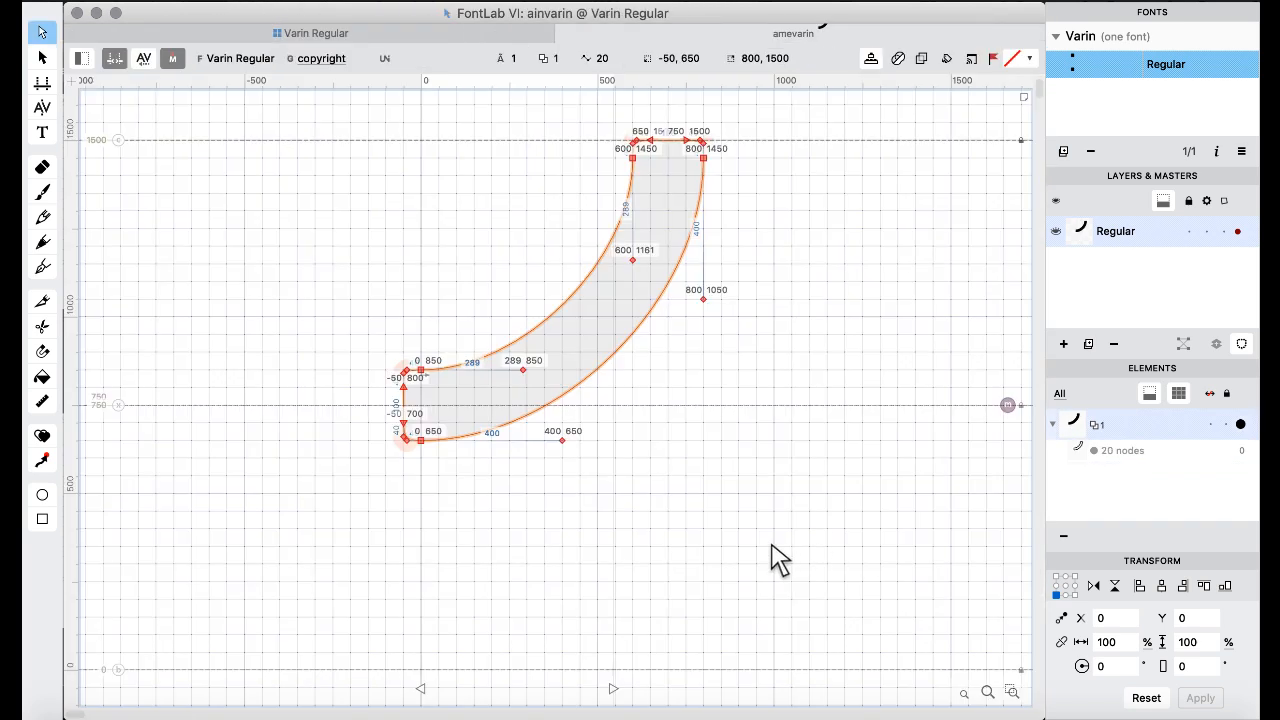
key("super+v")
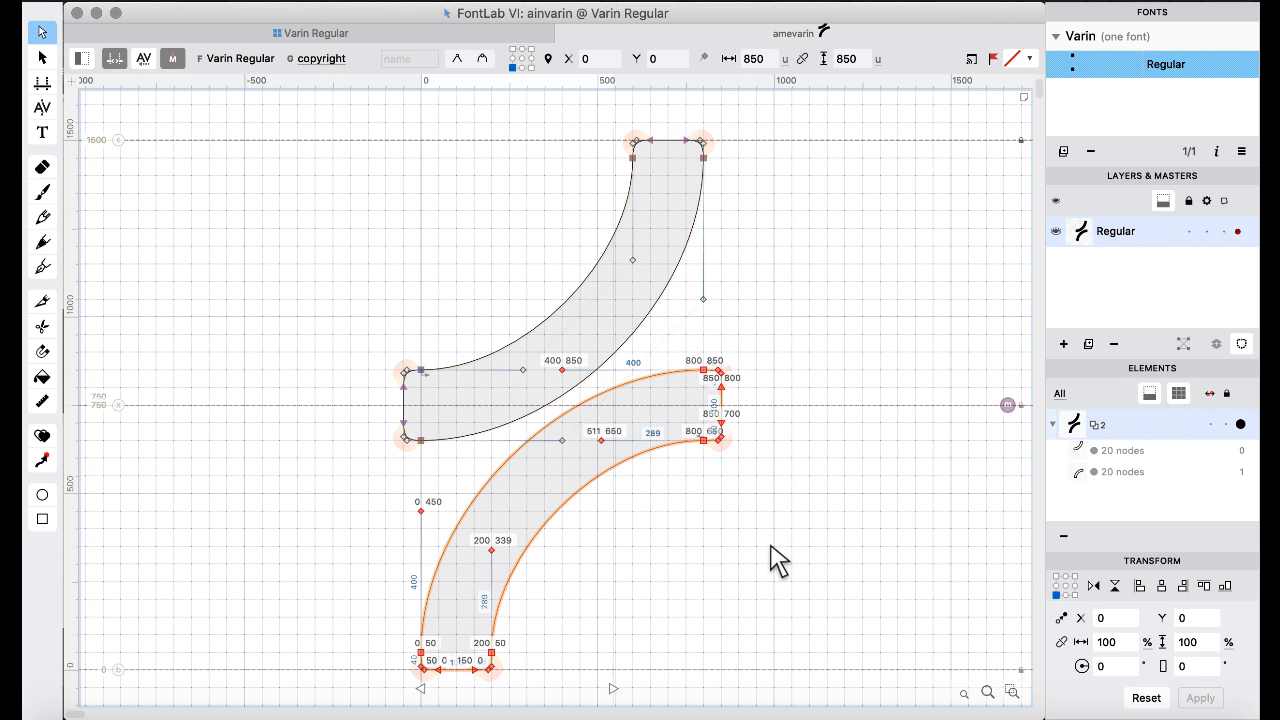
- Move the pasted amevarin curve 600 units to the right, to X 600, Y 0, beneath the upper curve's end, and deselect it
key("super+Right")
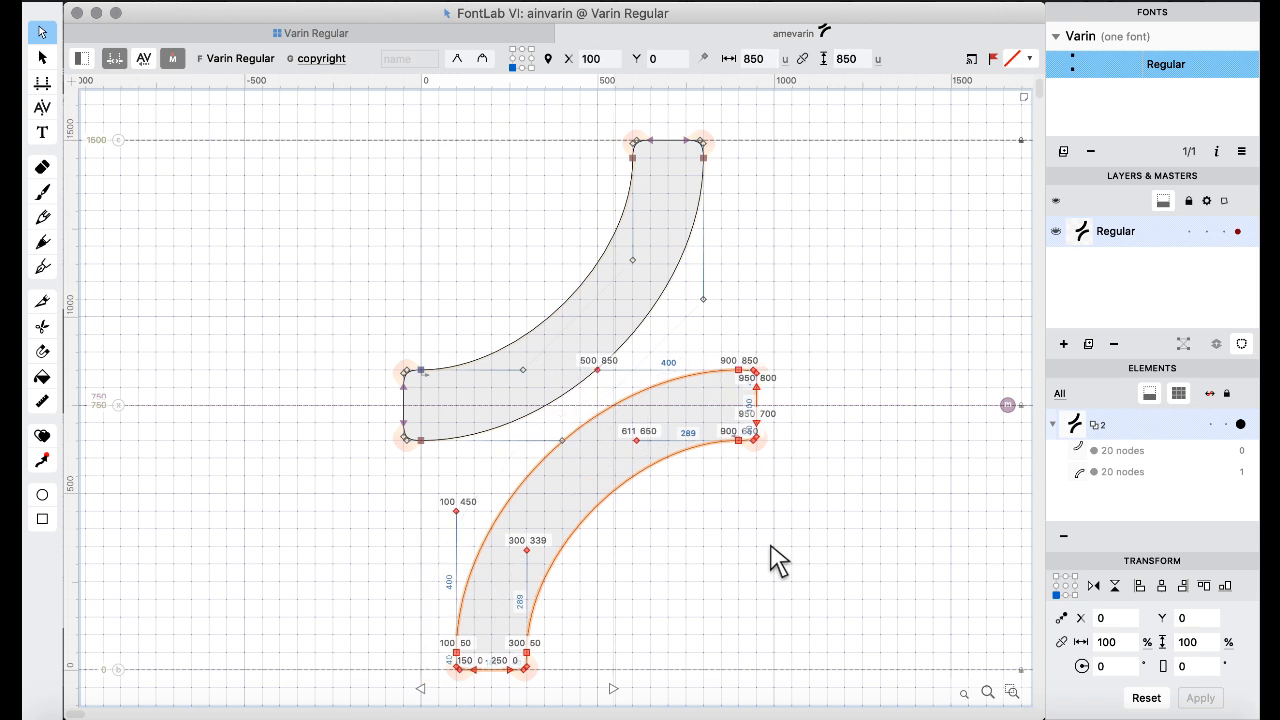
key("super+Right")
key("super+Right")
key("super+Right")
key("super+Right")
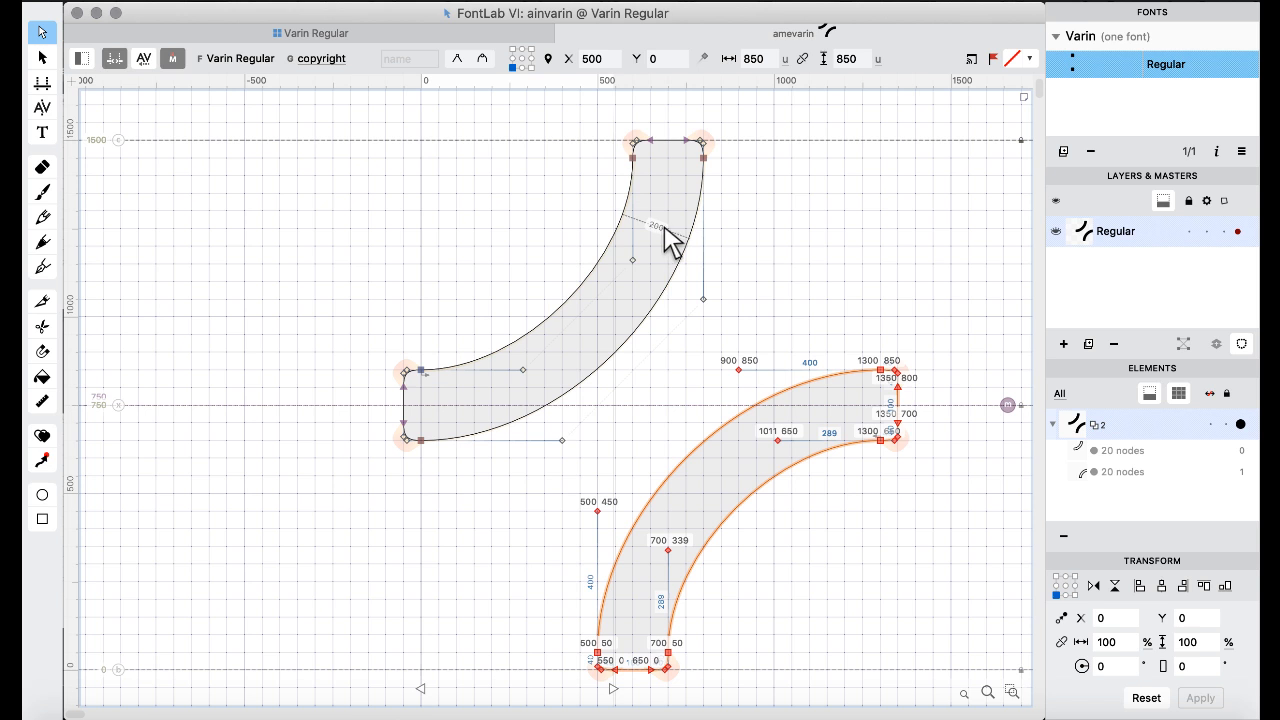
left_click(632, 406)
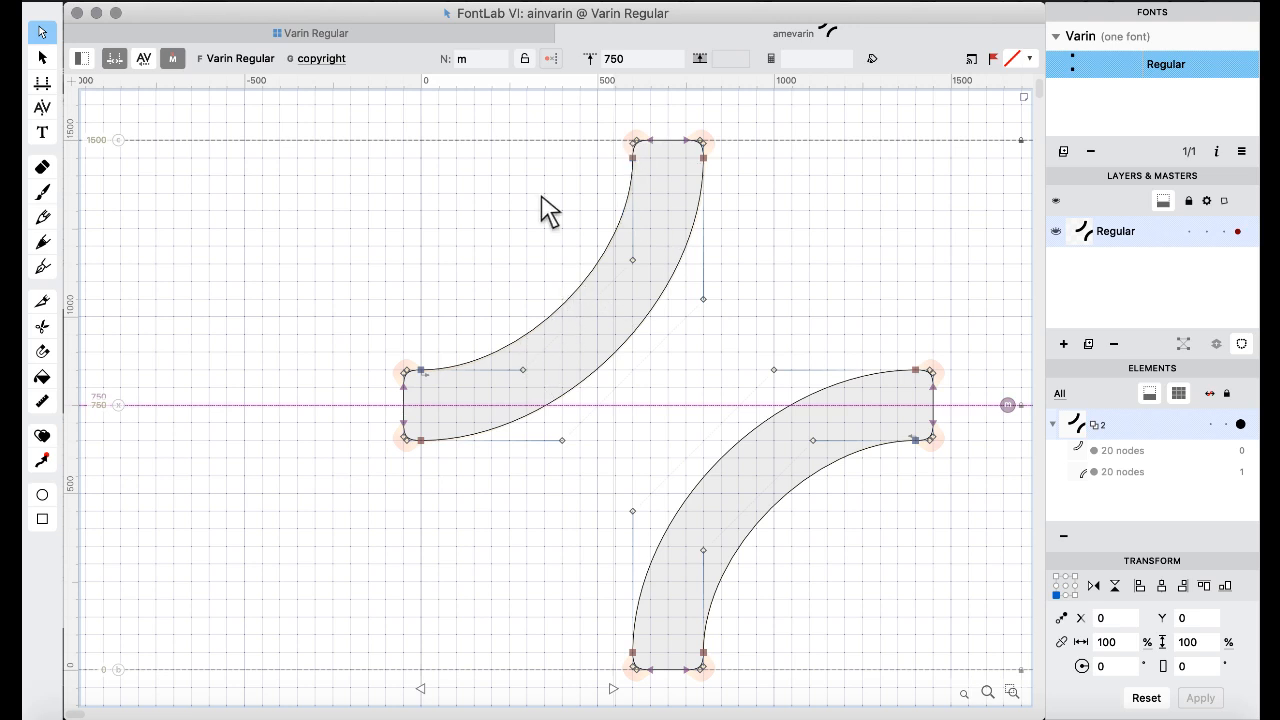
- Return to the font overview and select the whole range of Varin glyphs from aasavarin to zmevarin
left_click(305, 32)
left_click(507, 308)
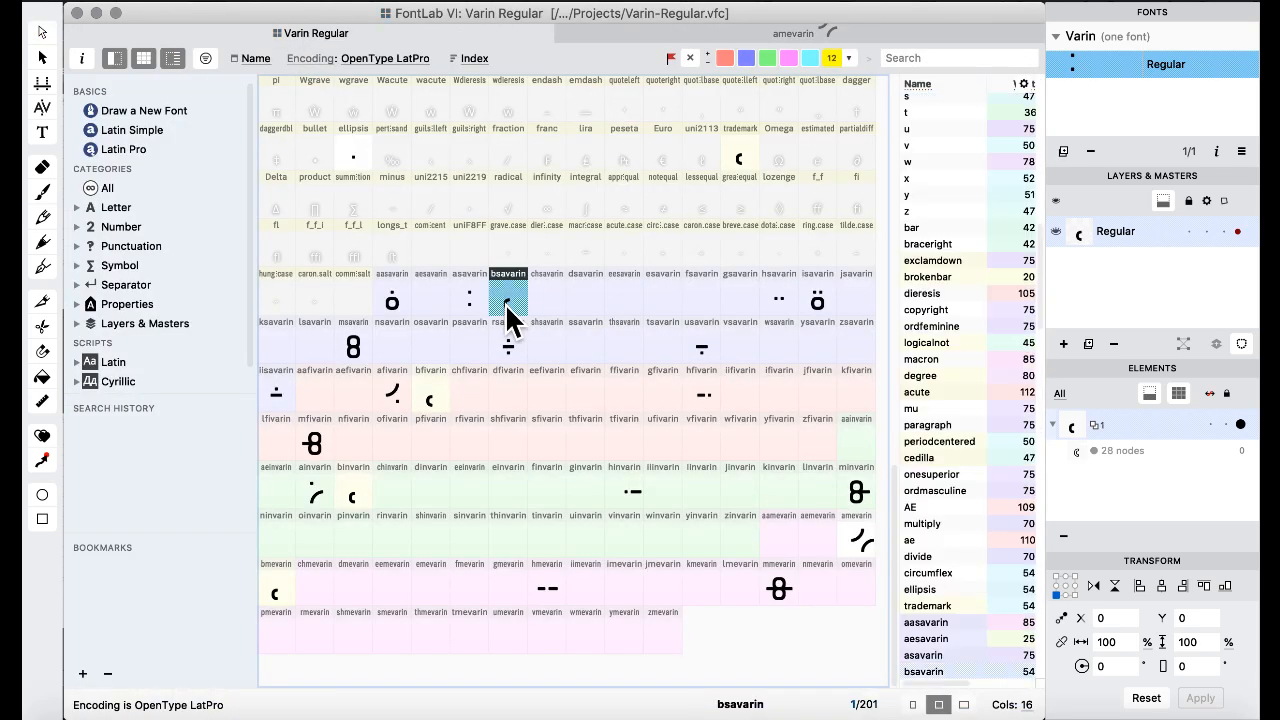
left_click(858, 545)
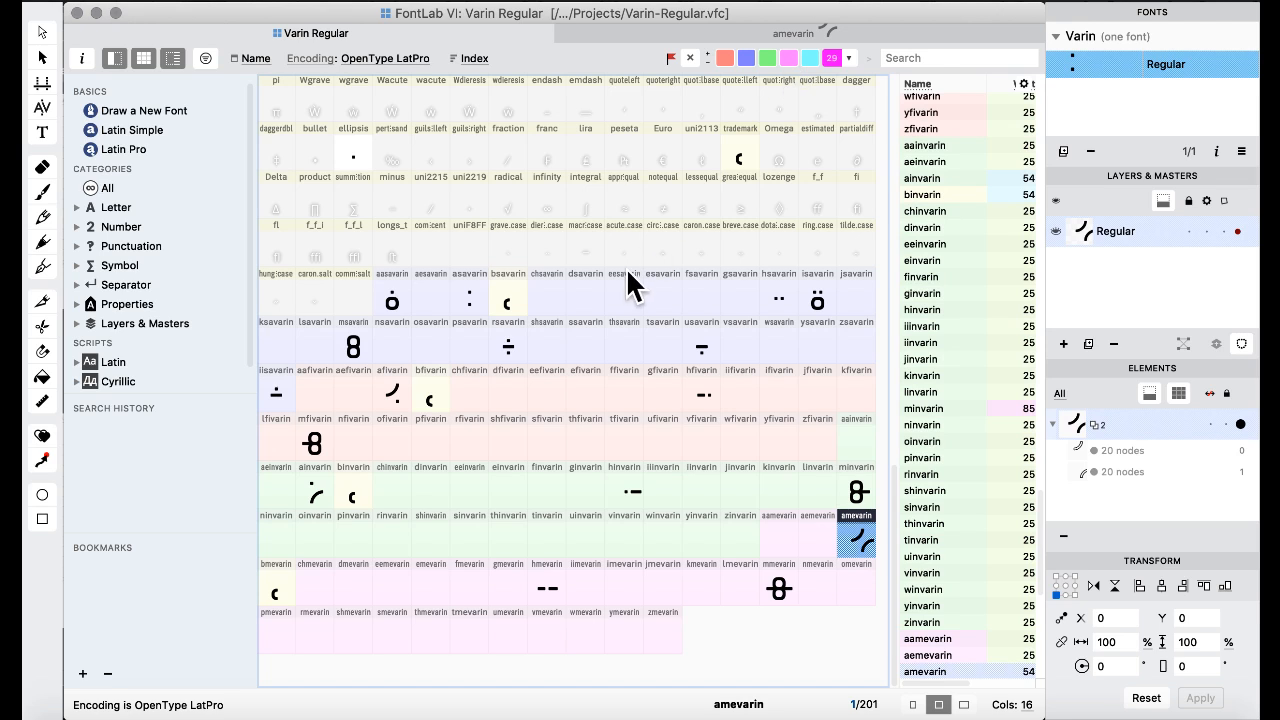
left_click(613, 437)
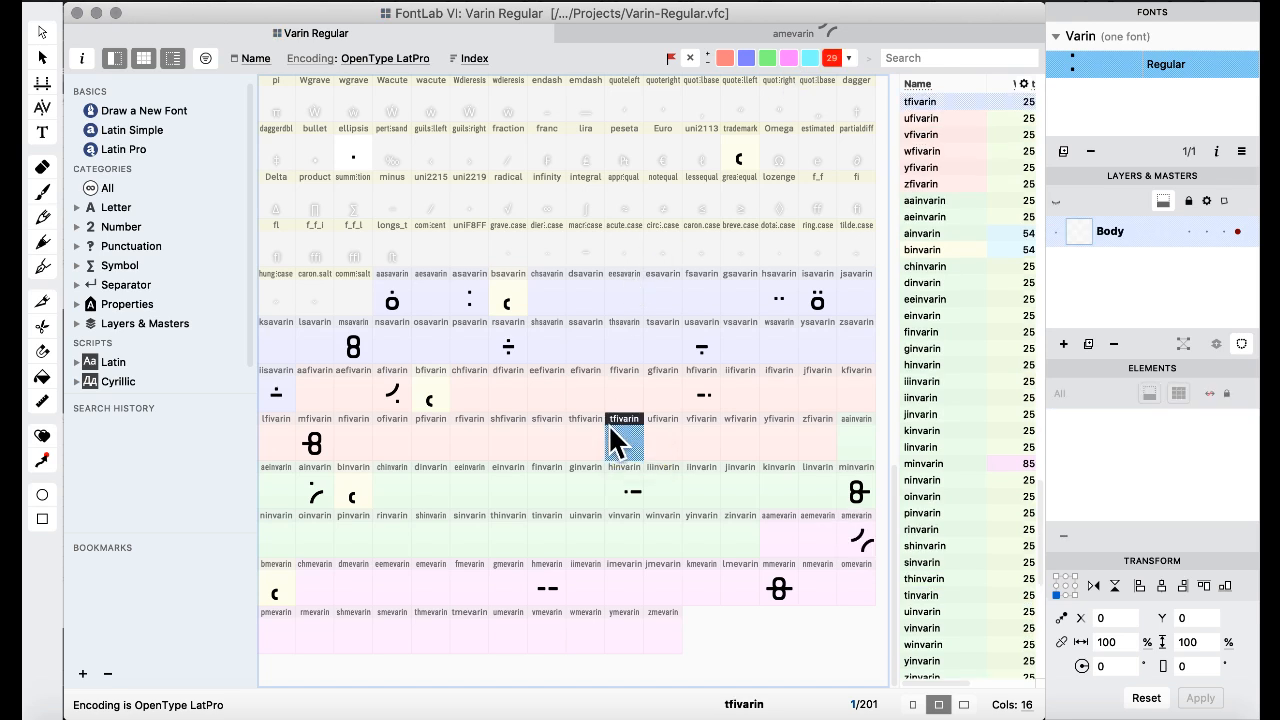
left_click(657, 625)
left_click(391, 292, "shift")
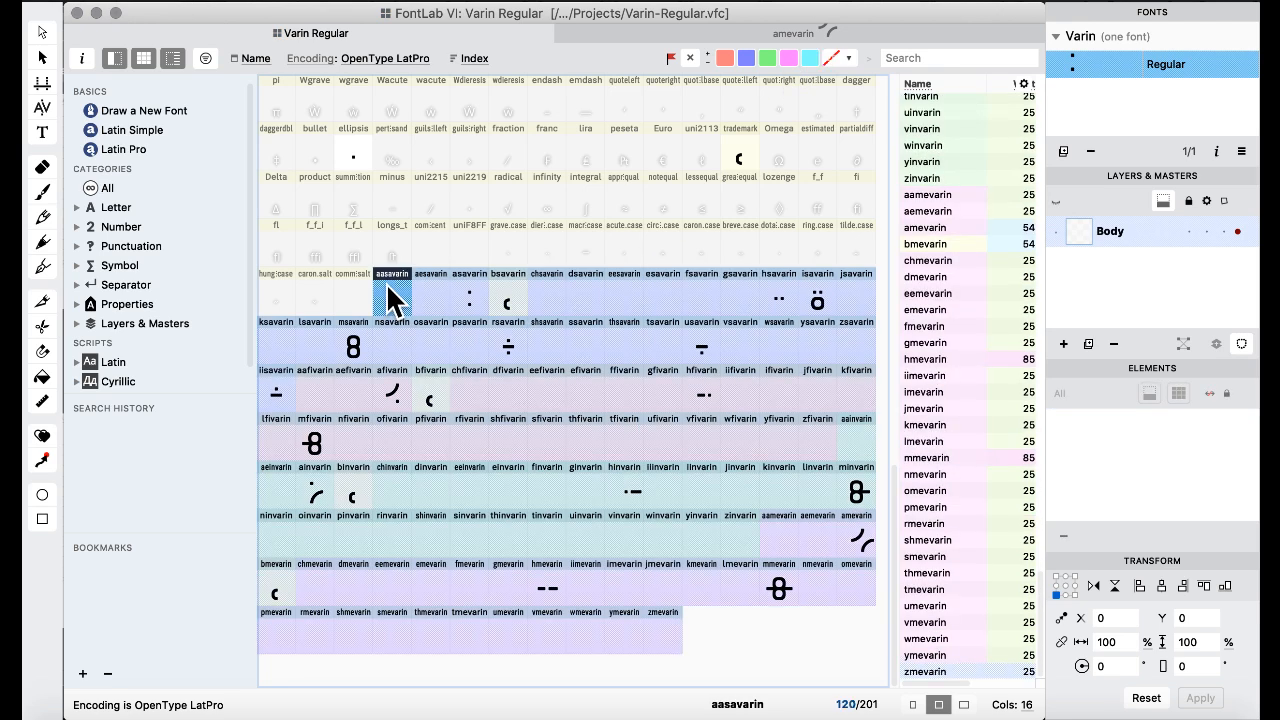
- Apply the Set sidebearings action to the selected glyphs with left and right both equal to 0, and clear the selection
left_click(555, 4)
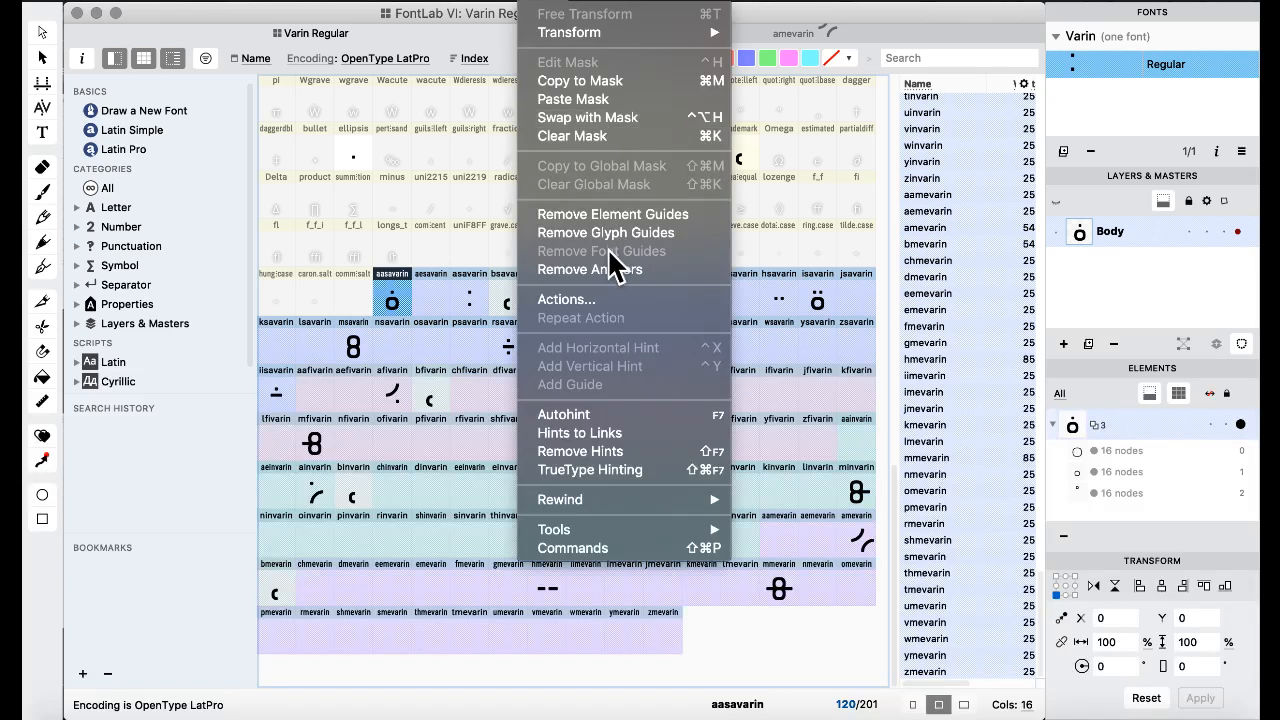
left_click(590, 299)
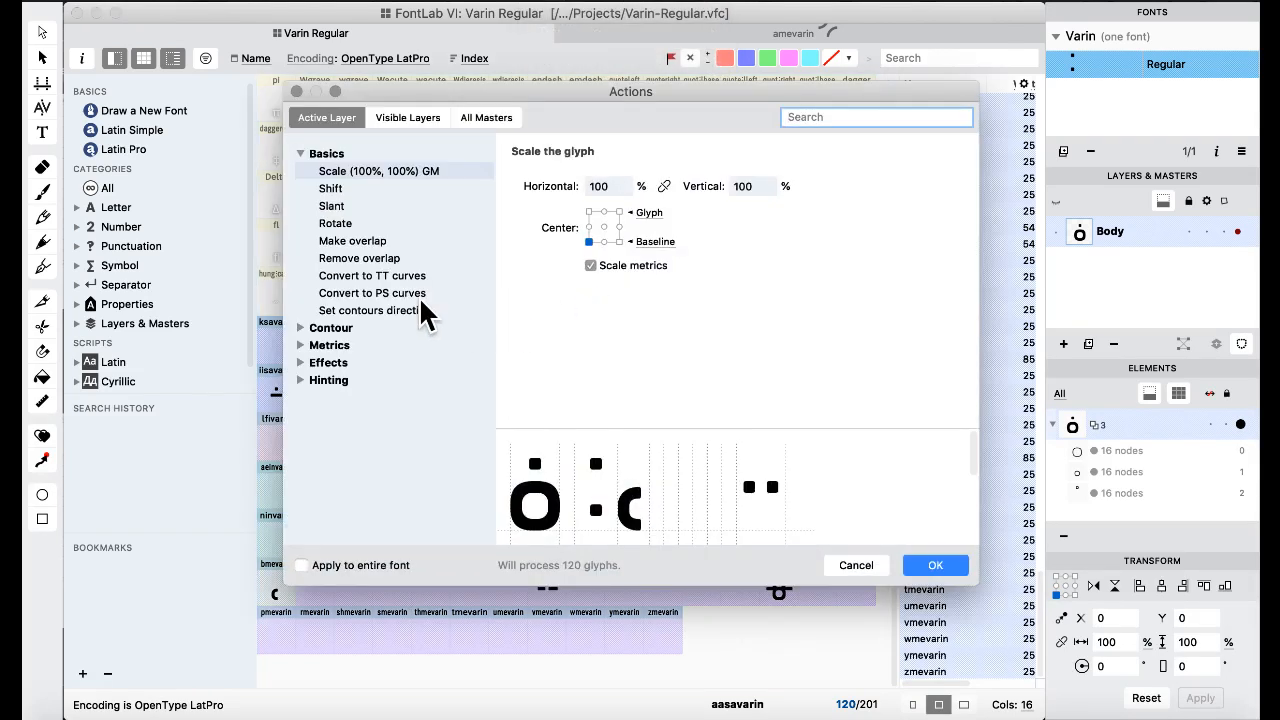
left_click(302, 344)
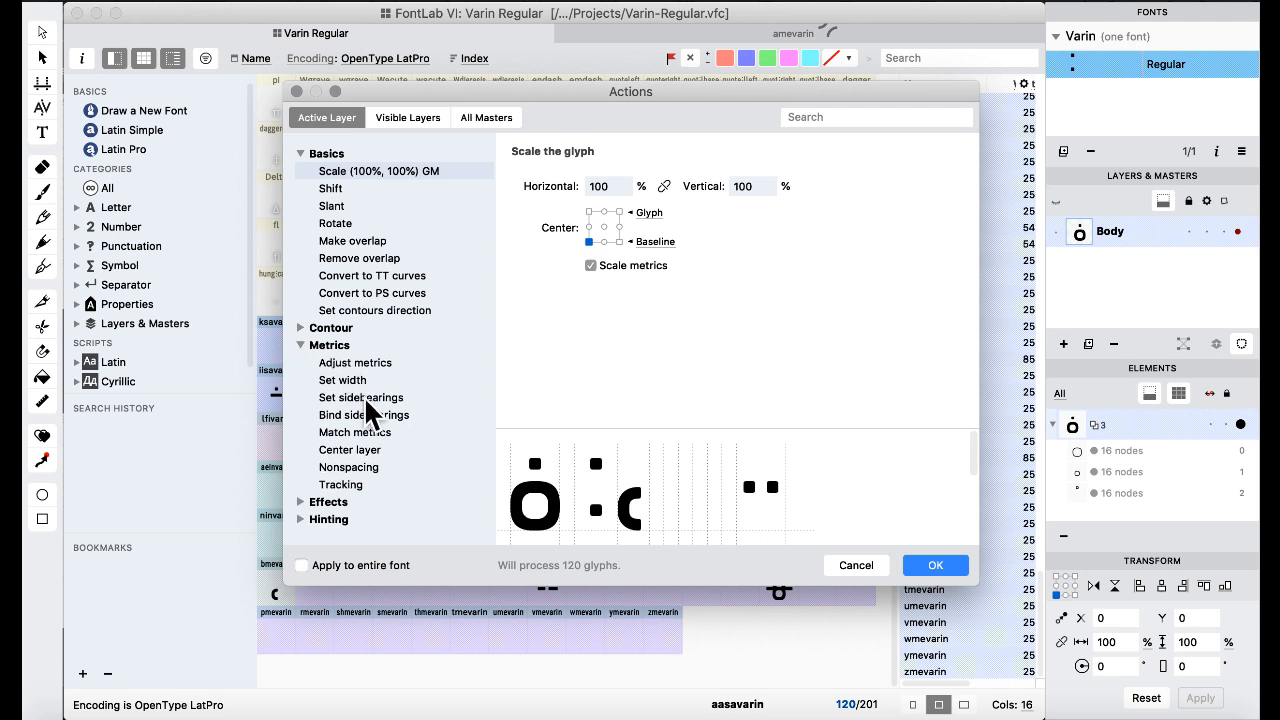
left_click(360, 397)
left_click(658, 186)
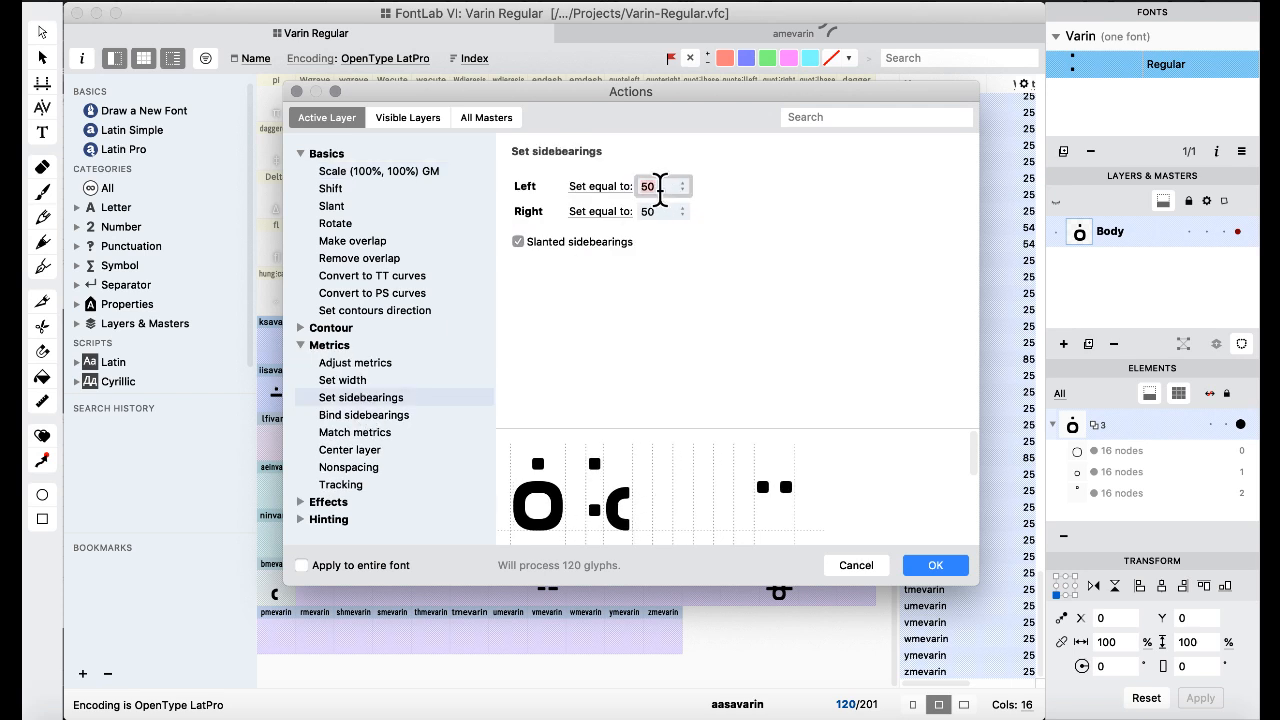
type("0")
double_click(661, 214)
type("0")
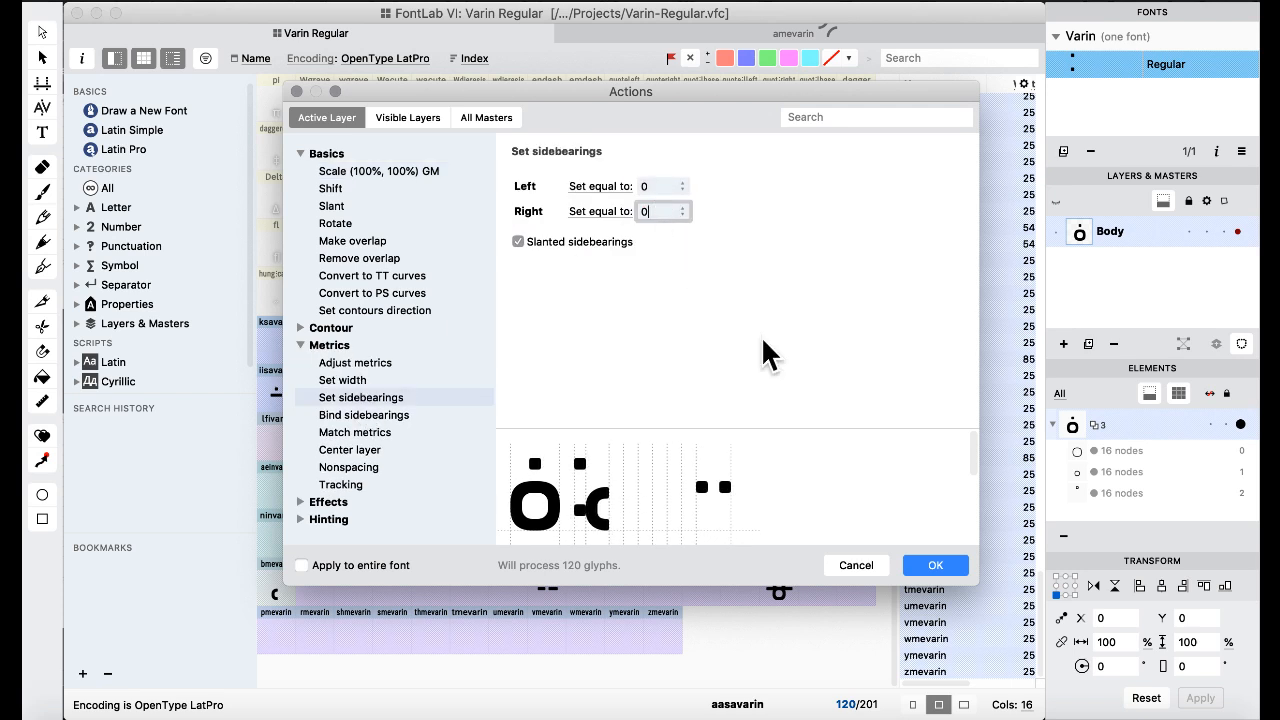
left_click(933, 567)
left_click(596, 198)
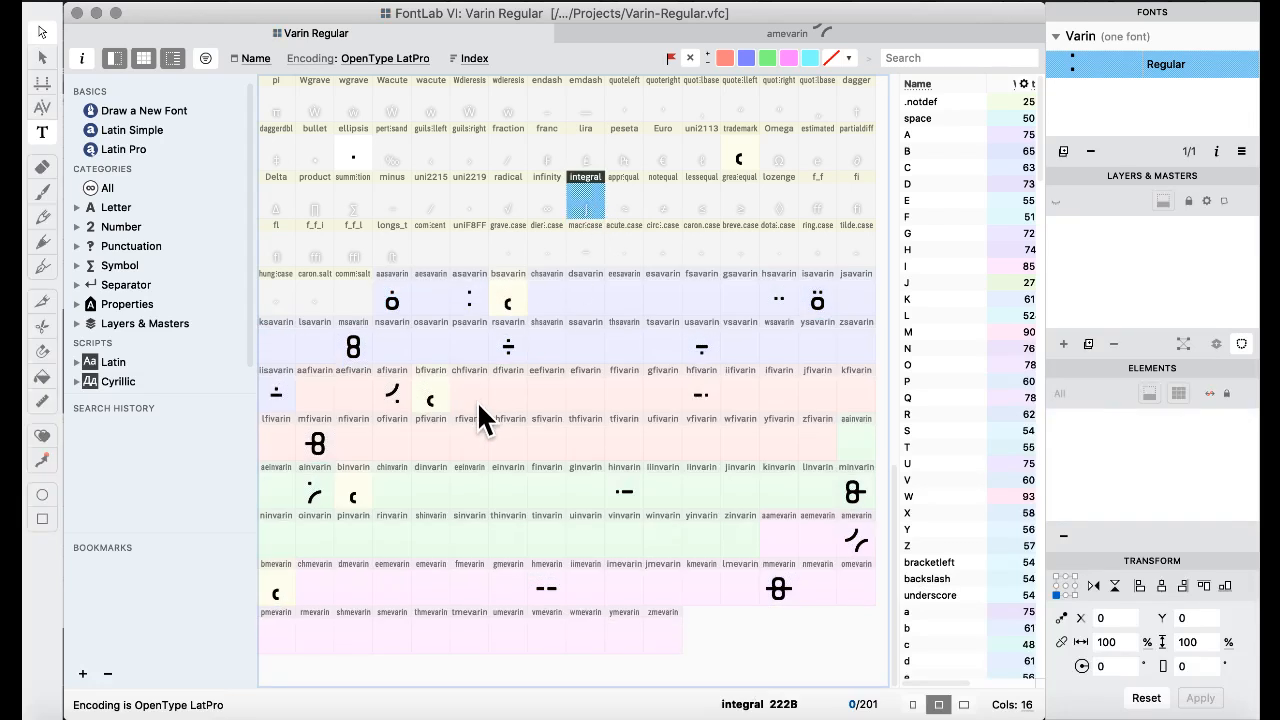
left_click(779, 588)
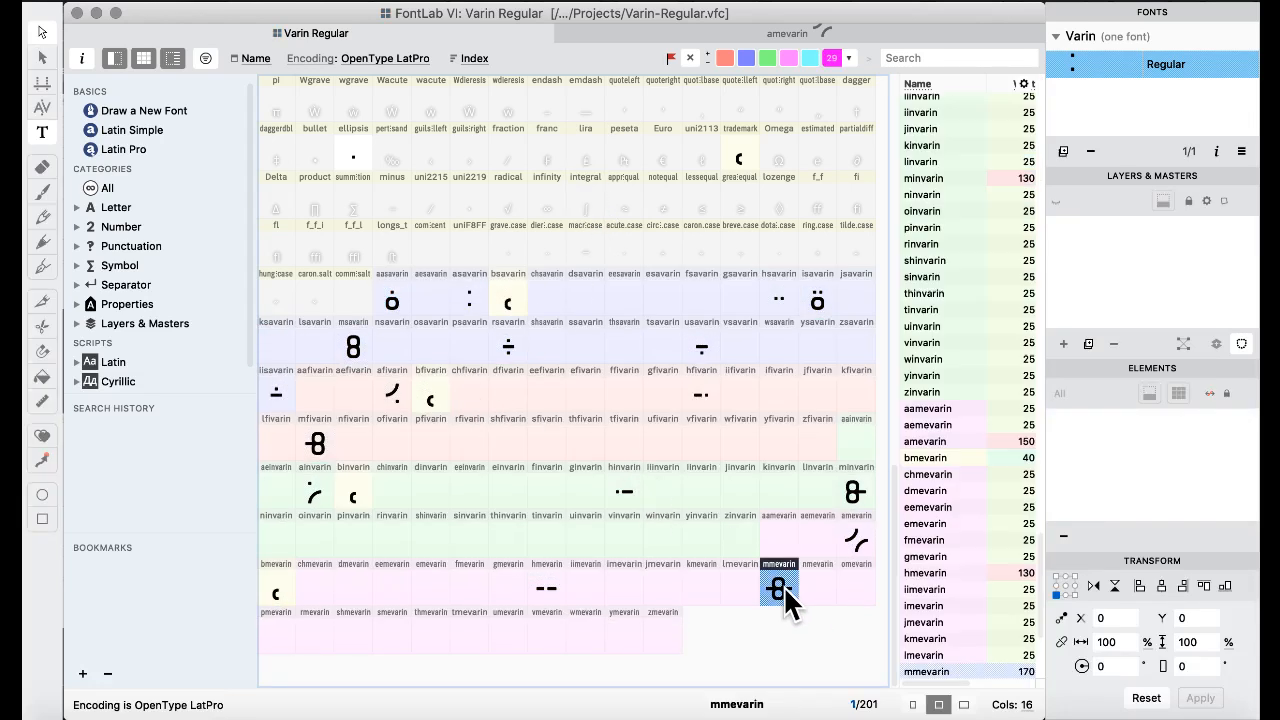
left_click(847, 504)
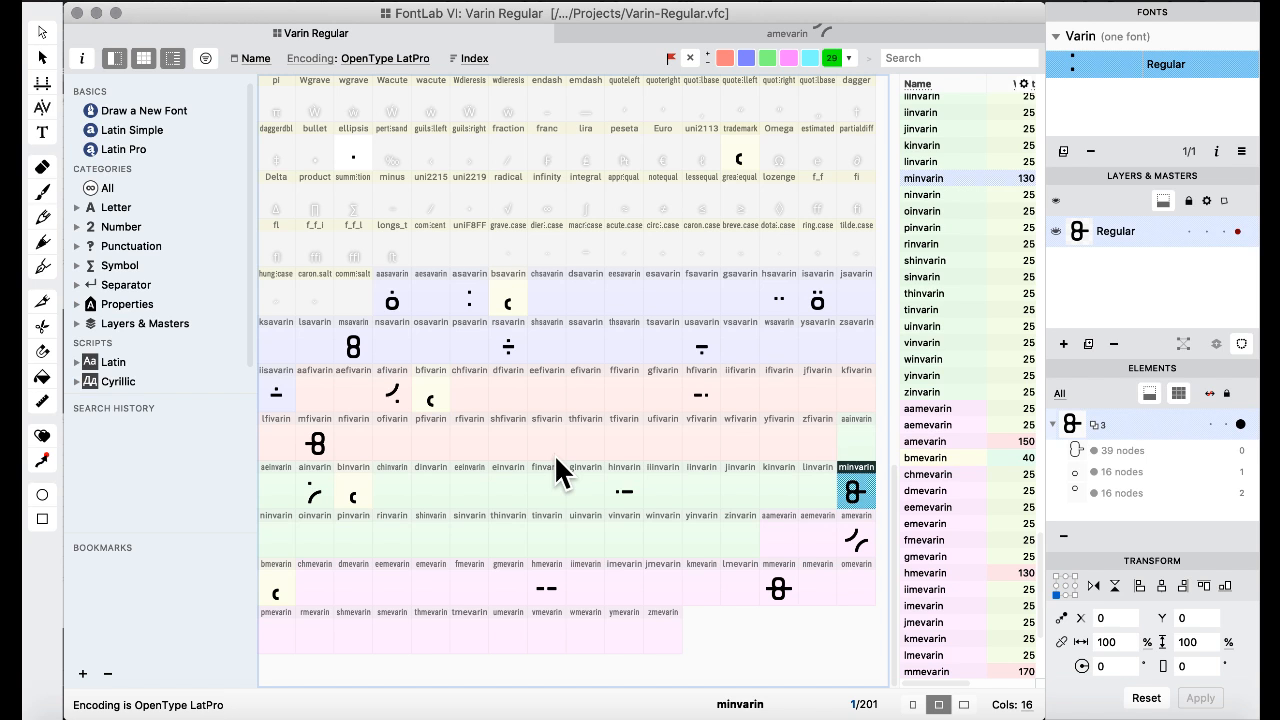
left_click(584, 250)
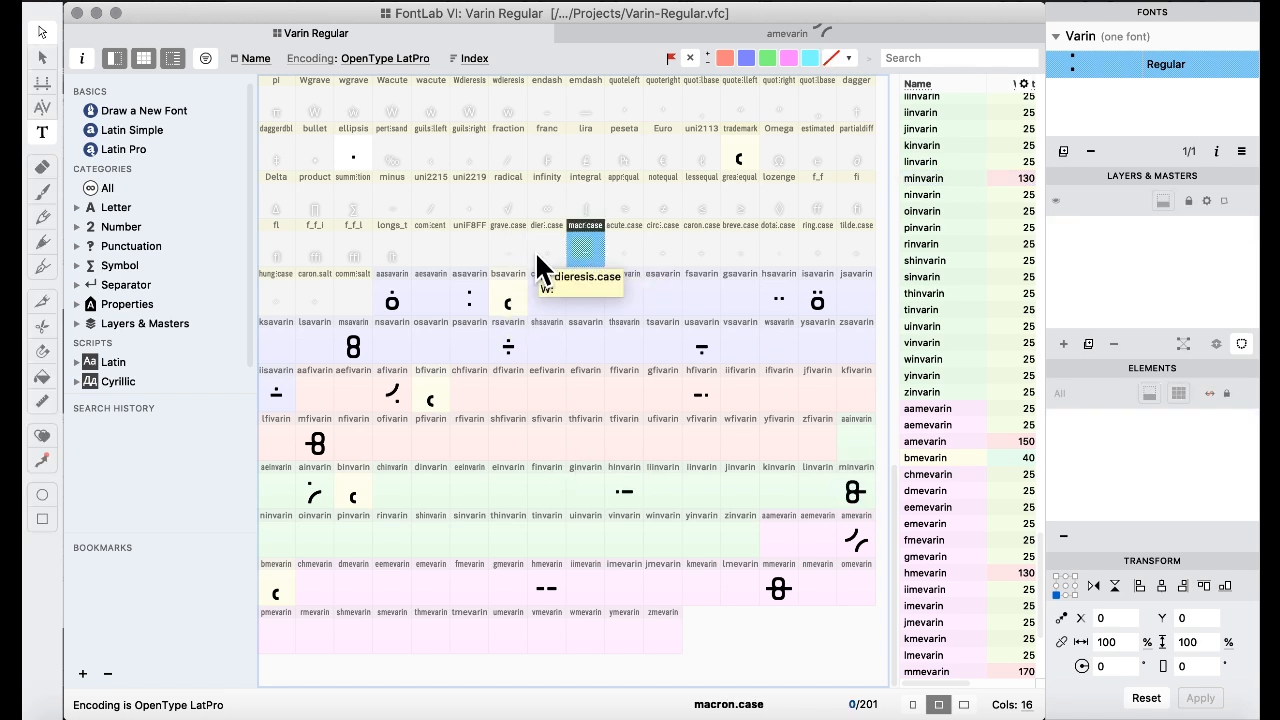
- Look through both pages of the Varin alphabet PDF for the letter forms and return to the font overview in FontLab
left_click(565, 345)
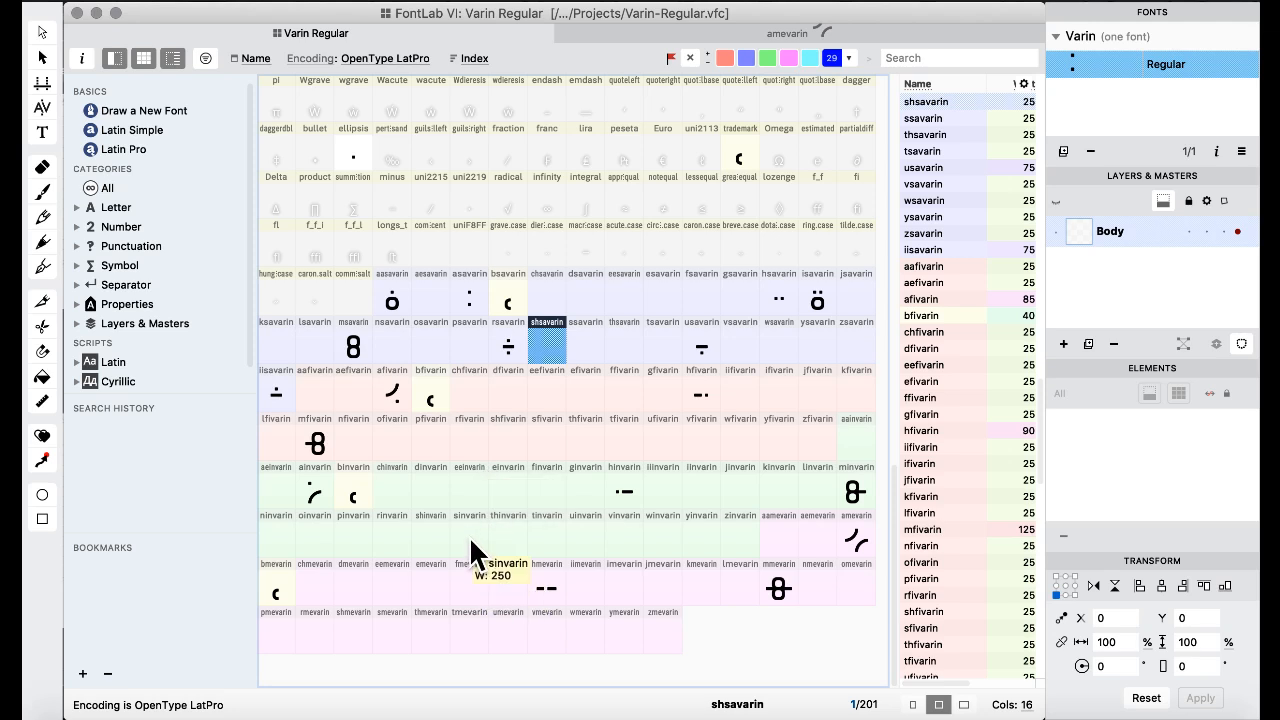
key("ctrl+Up")
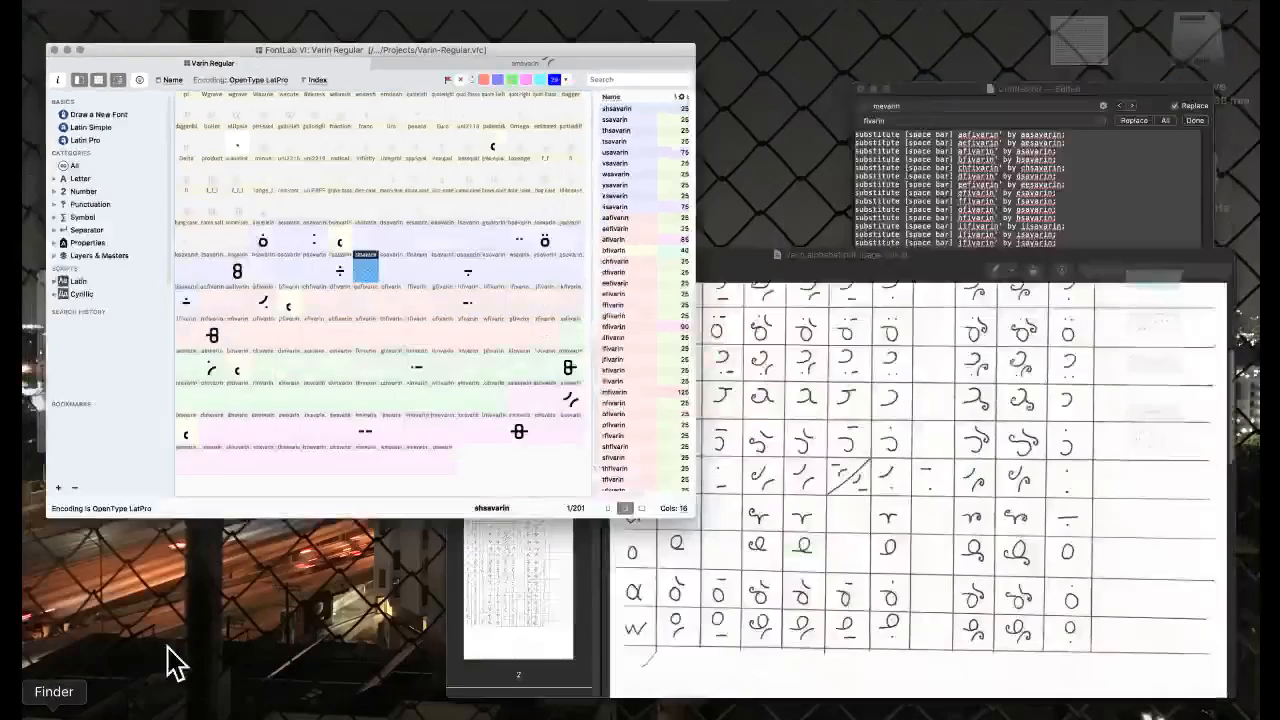
left_click(913, 451)
scroll(700, 423, "up", 10)
scroll(700, 423, "down", 15)
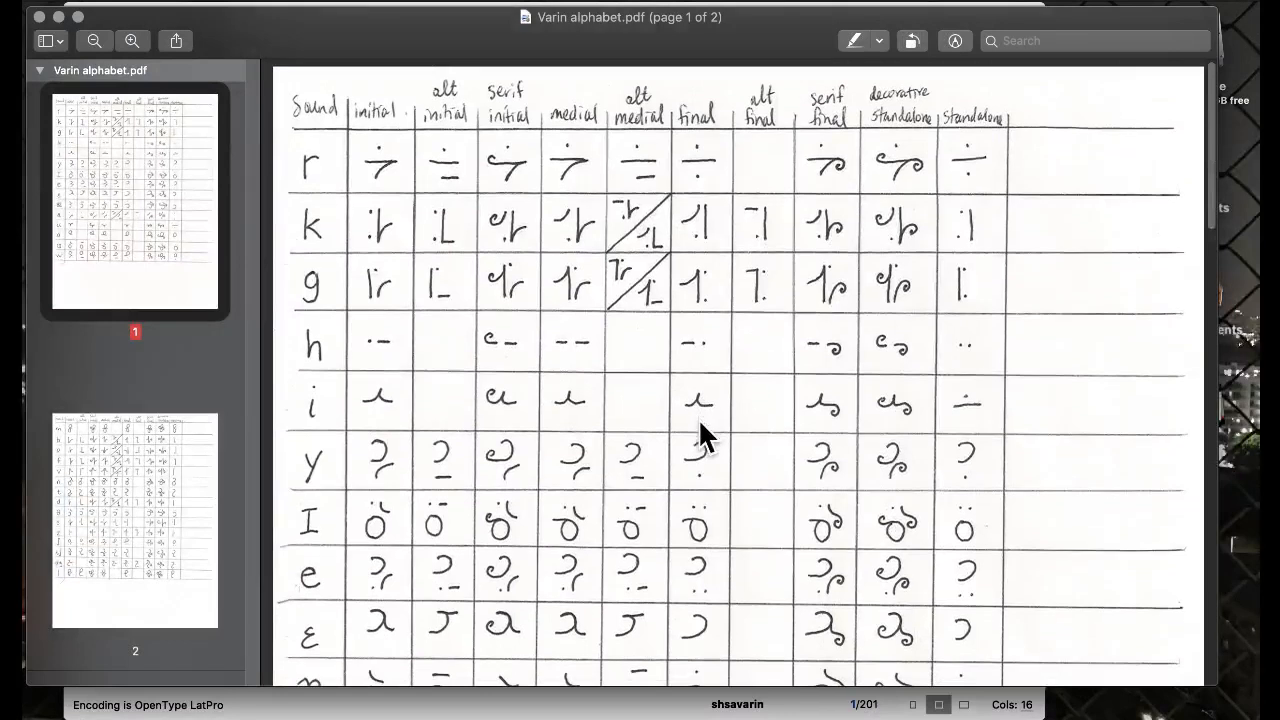
scroll(701, 428, "down", 8)
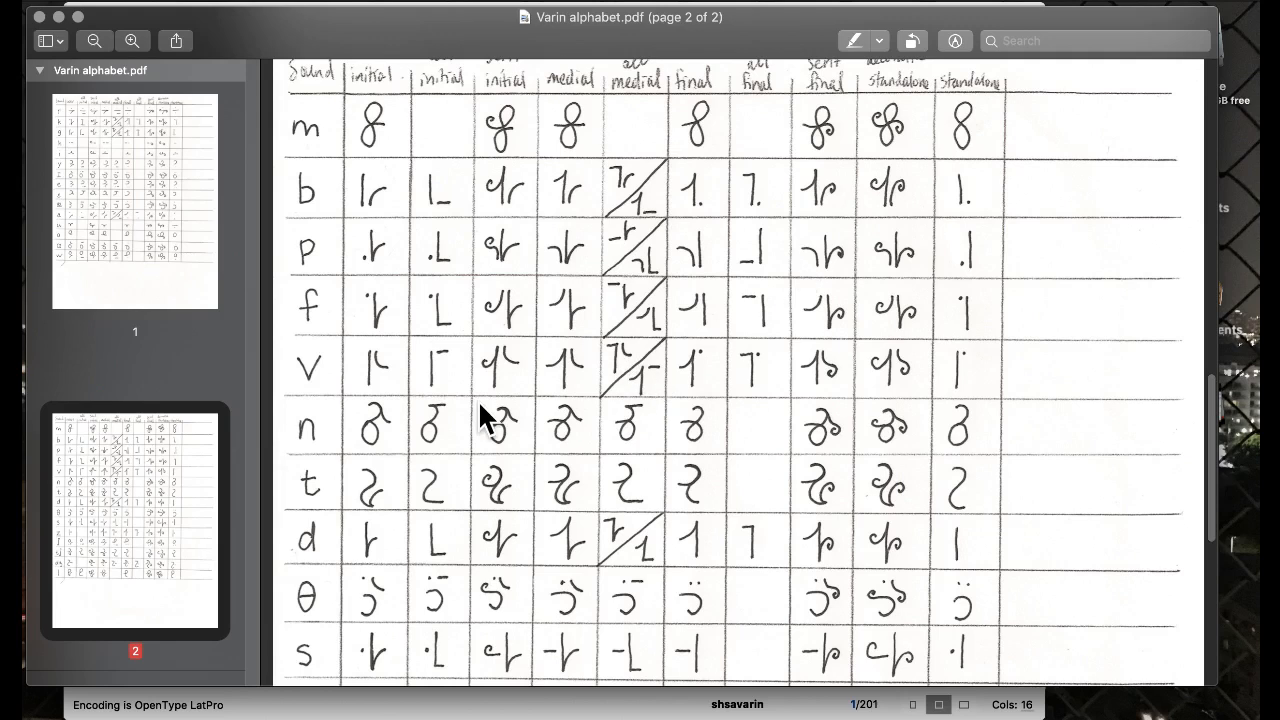
key("ctrl+Up")
left_click(349, 401)
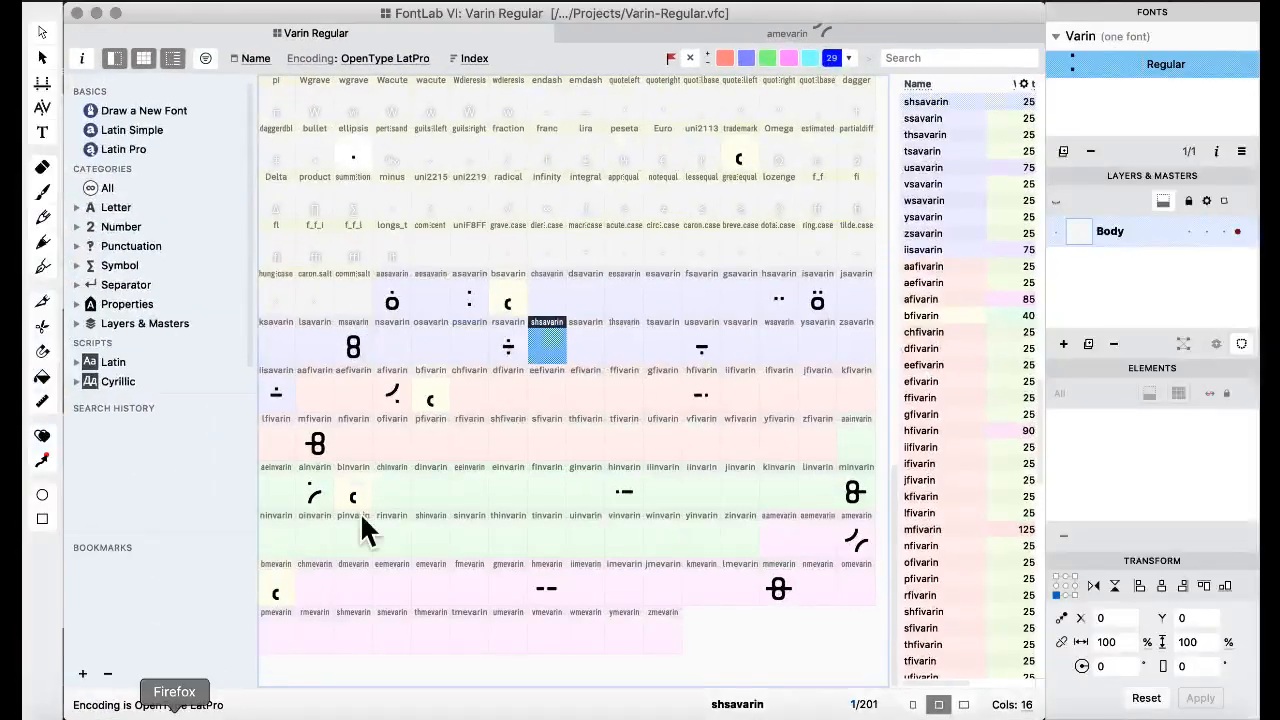
- Copy the dot from the ellipsis glyph and return to the font overview
scroll(482, 414, "up", 15)
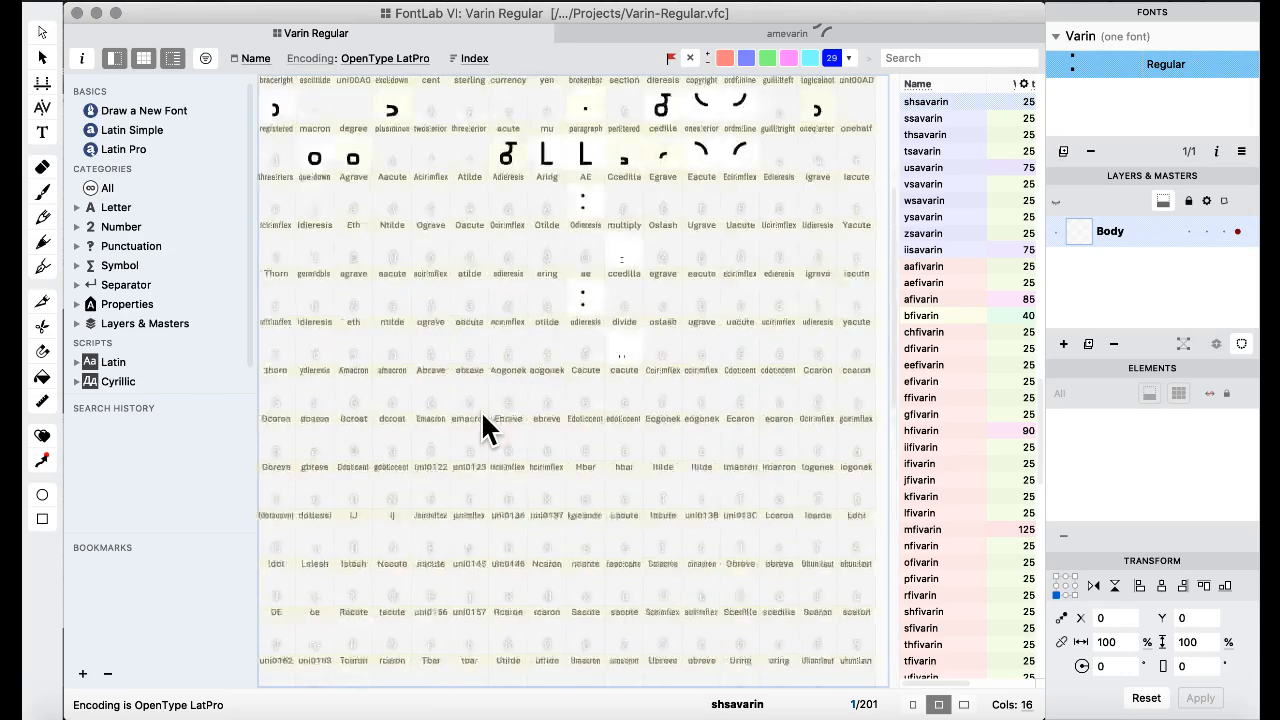
scroll(481, 410, "down", 13)
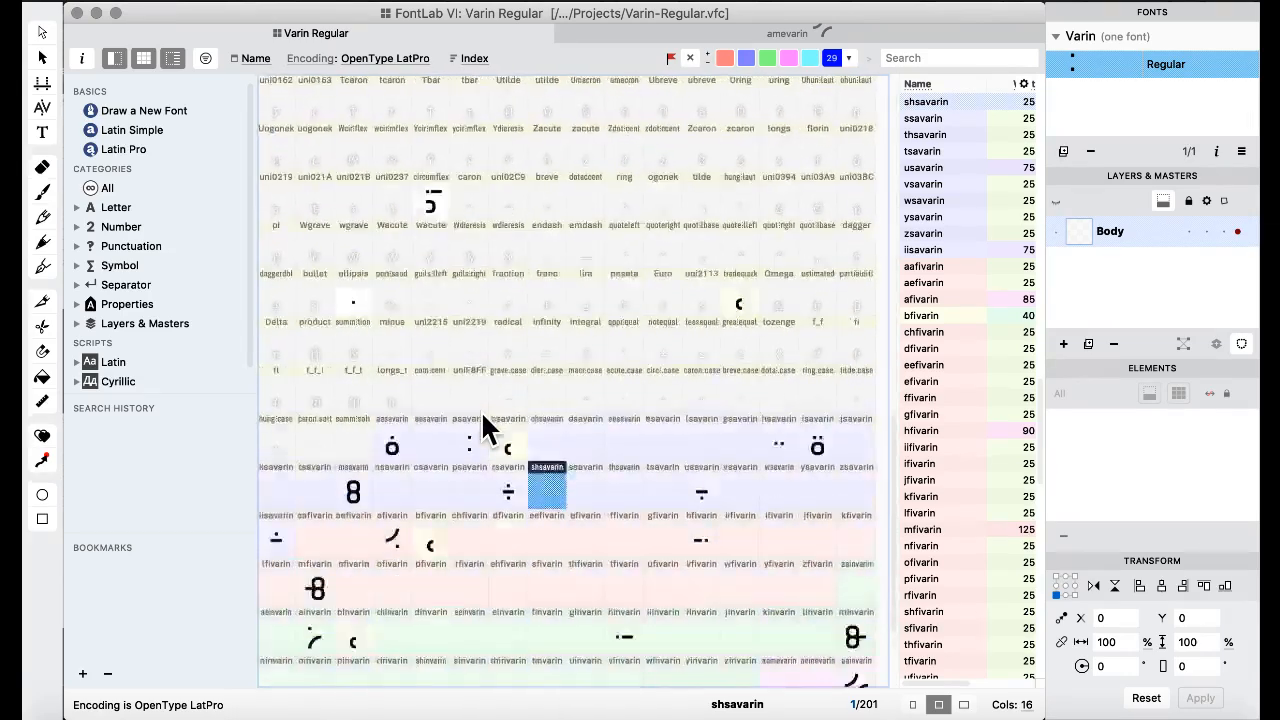
double_click(349, 340)
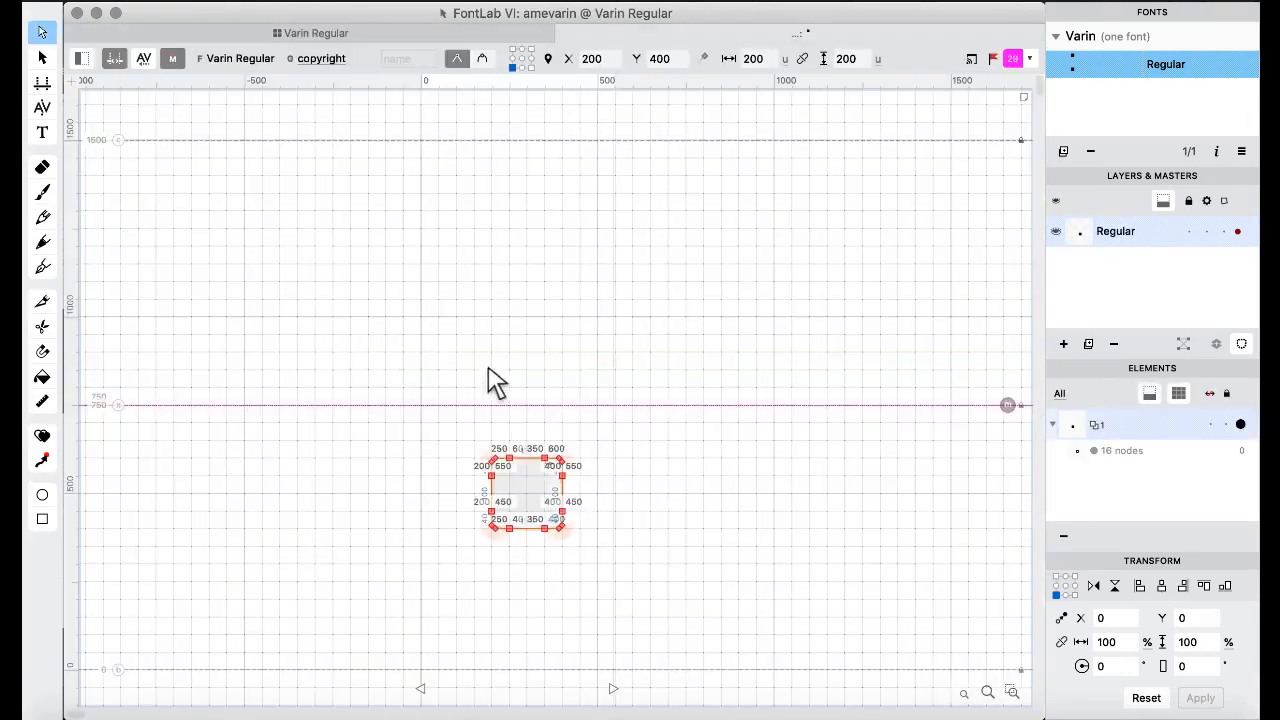
left_click(250, 33)
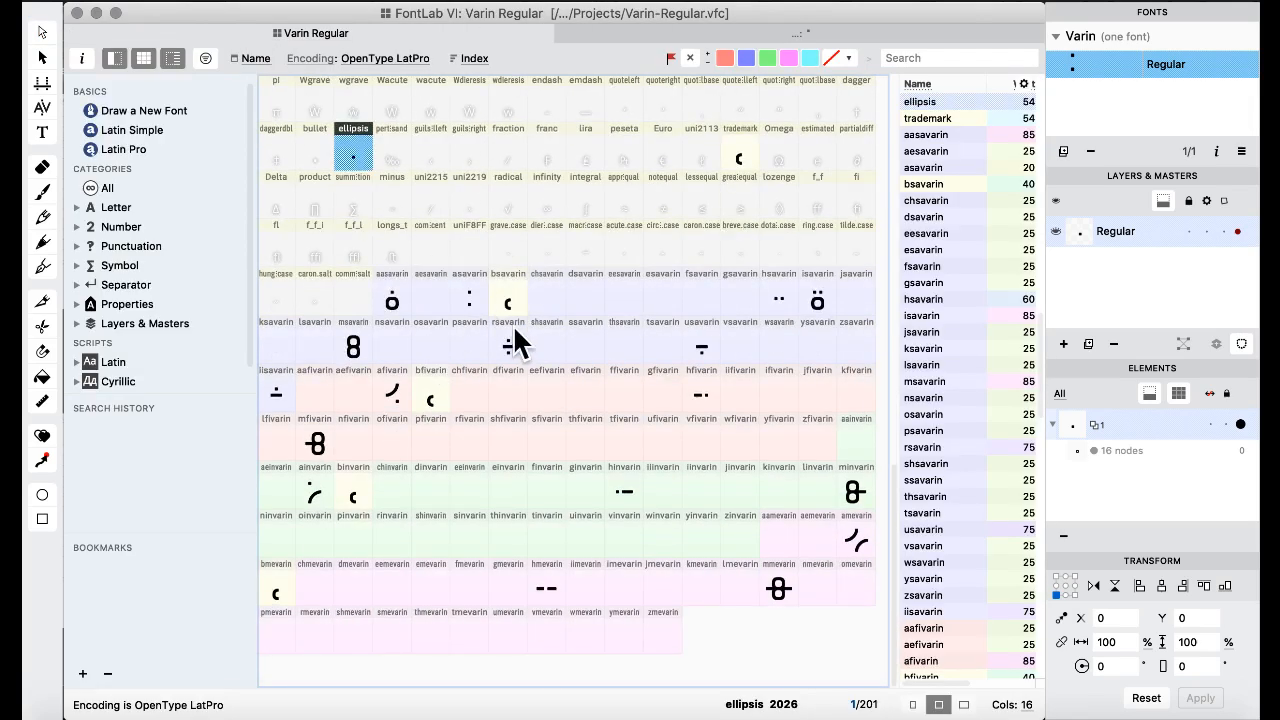
- Open the bsavarin glyph and replace its curve with the copied dot
left_click(504, 286)
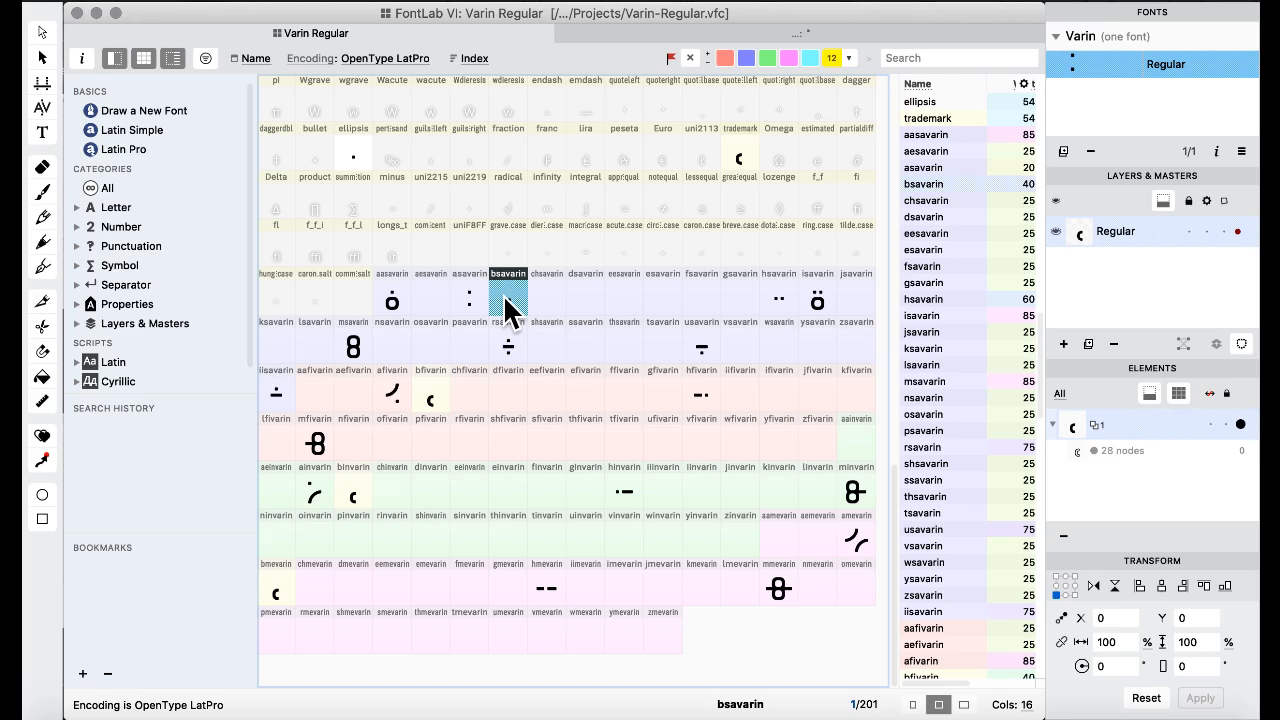
double_click(504, 310)
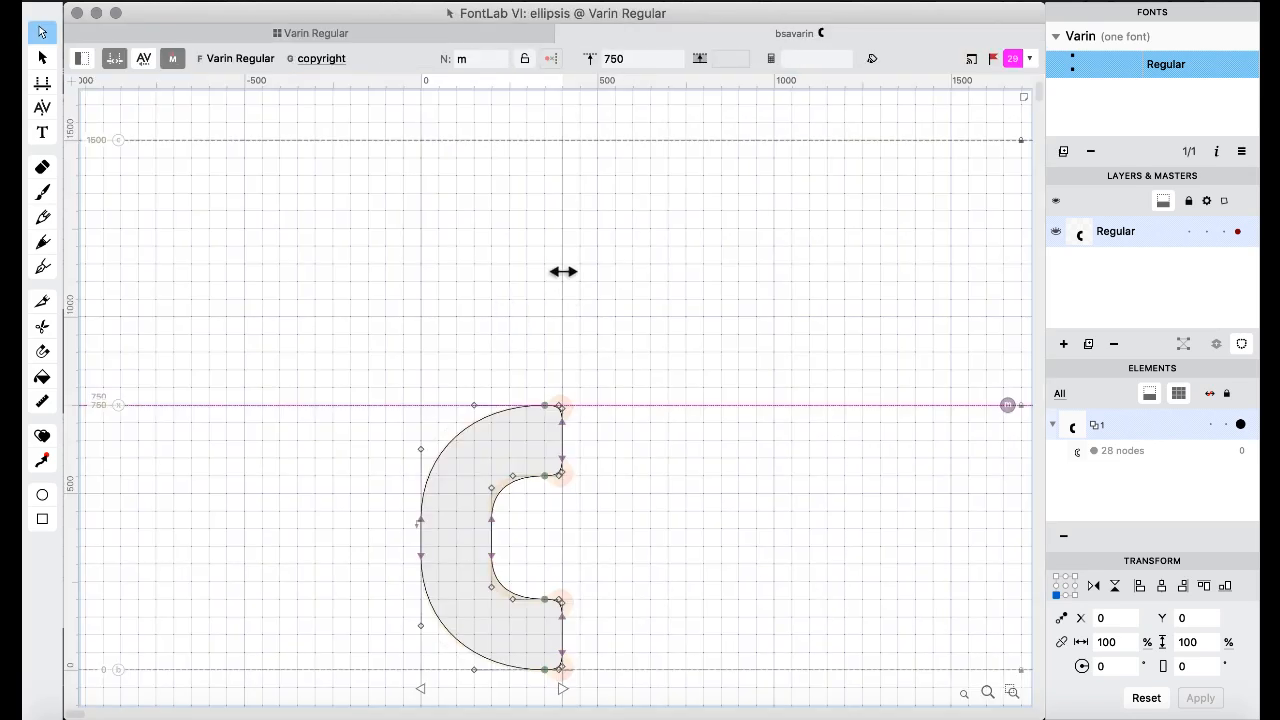
key("super+a")
key("super+v")
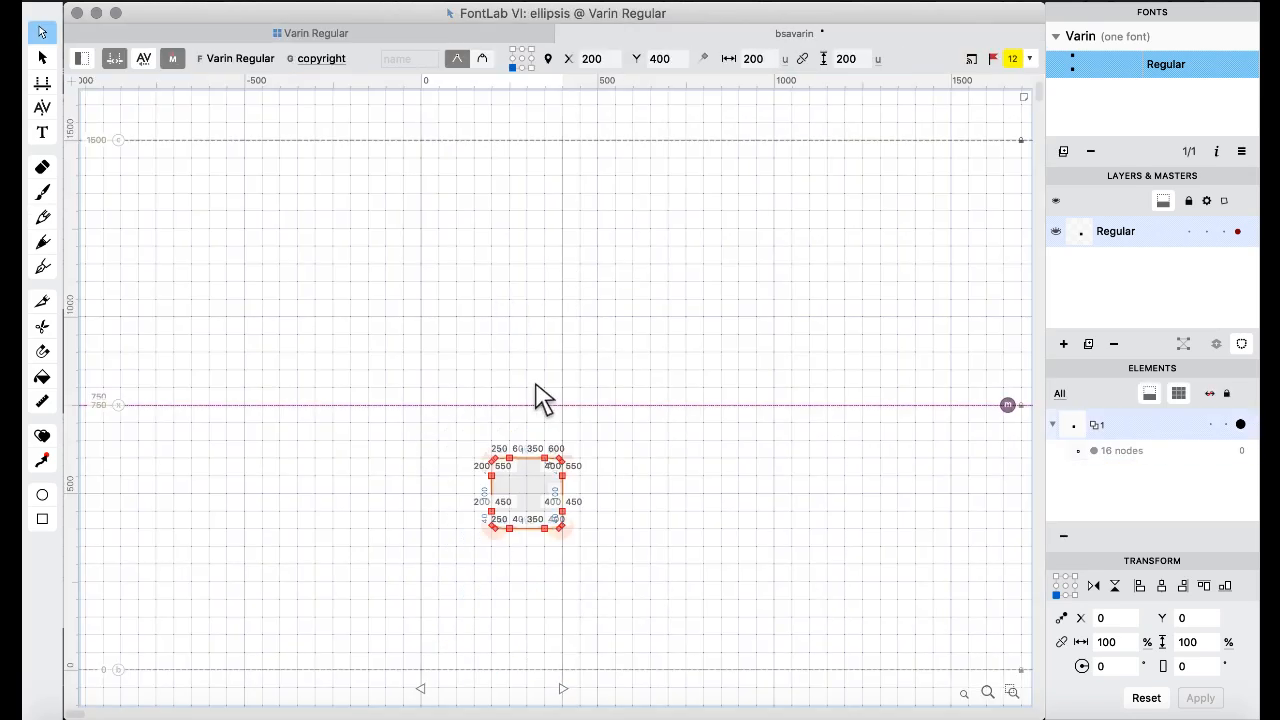
- Stretch the pasted dot into a vertical bar by raising its upper nodes 400 units, to a top edge at Y 1000
scroll(535, 385, "down", 3)
left_click_drag(462, 463, 614, 314)
left_click_drag(457, 334, 620, 395)
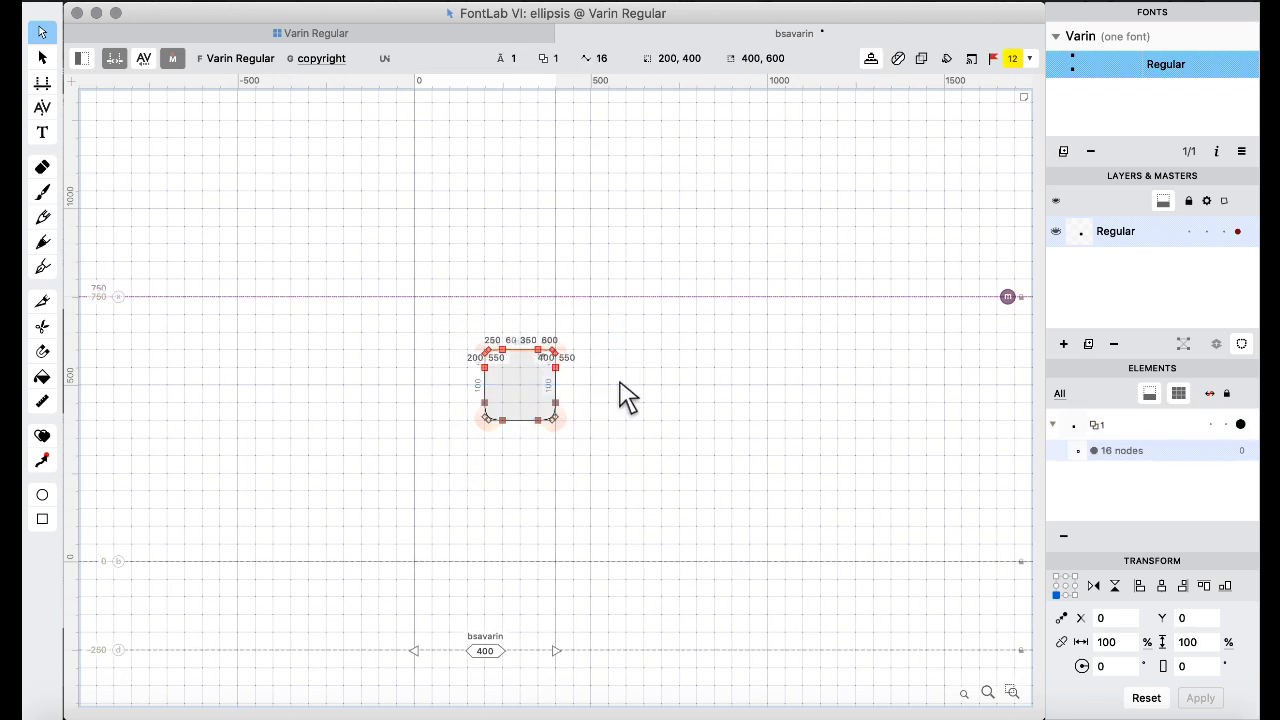
key("super+Up")
key("super+Up")
key("super+Up")
key("super+Up")
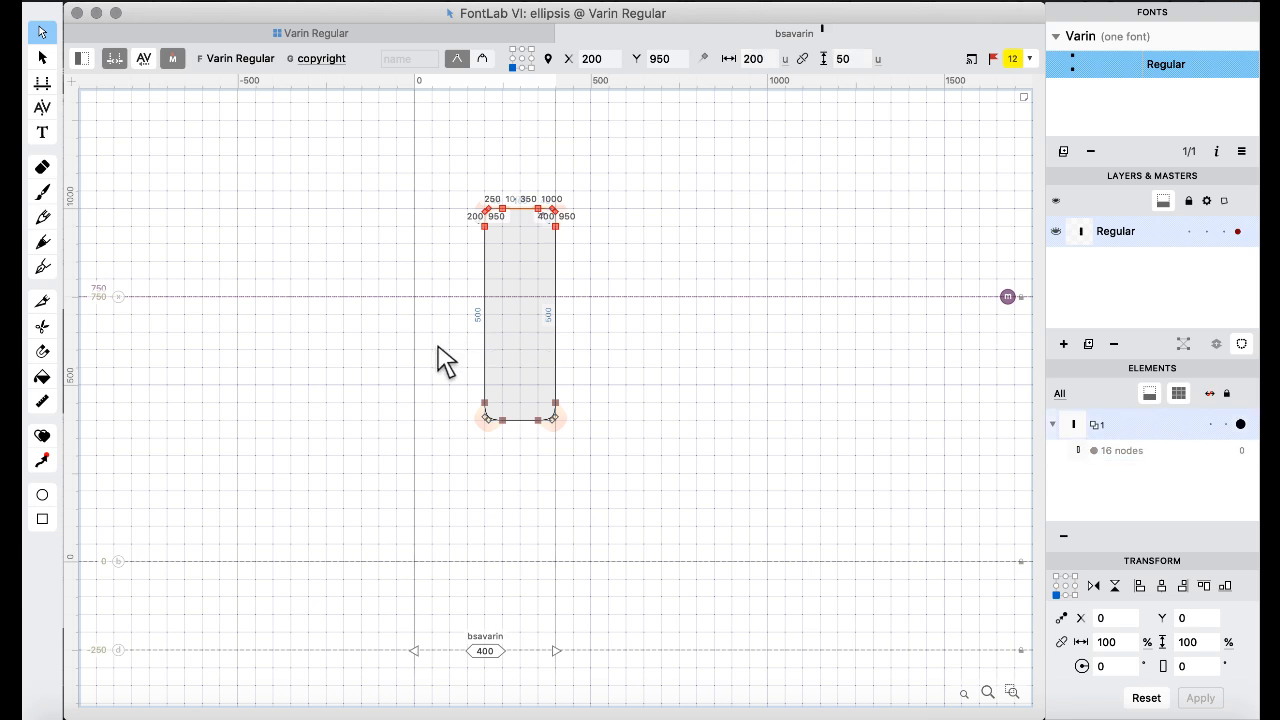
- Move the whole bar onto the baseline at the glyph's left edge, to X 0, Y 0
key("super+a")
key("super+Left")
key("super+Left")
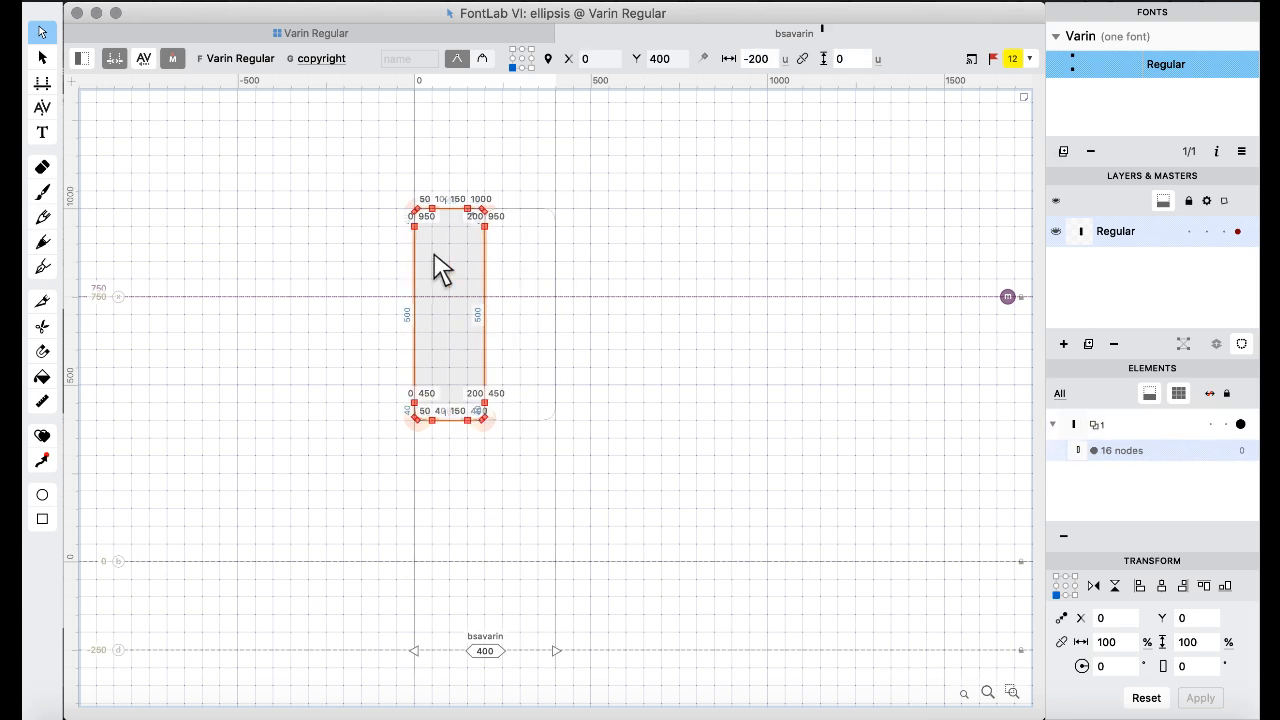
key("super+Down")
key("super+Down")
key("super+Down")
key("super+Down")
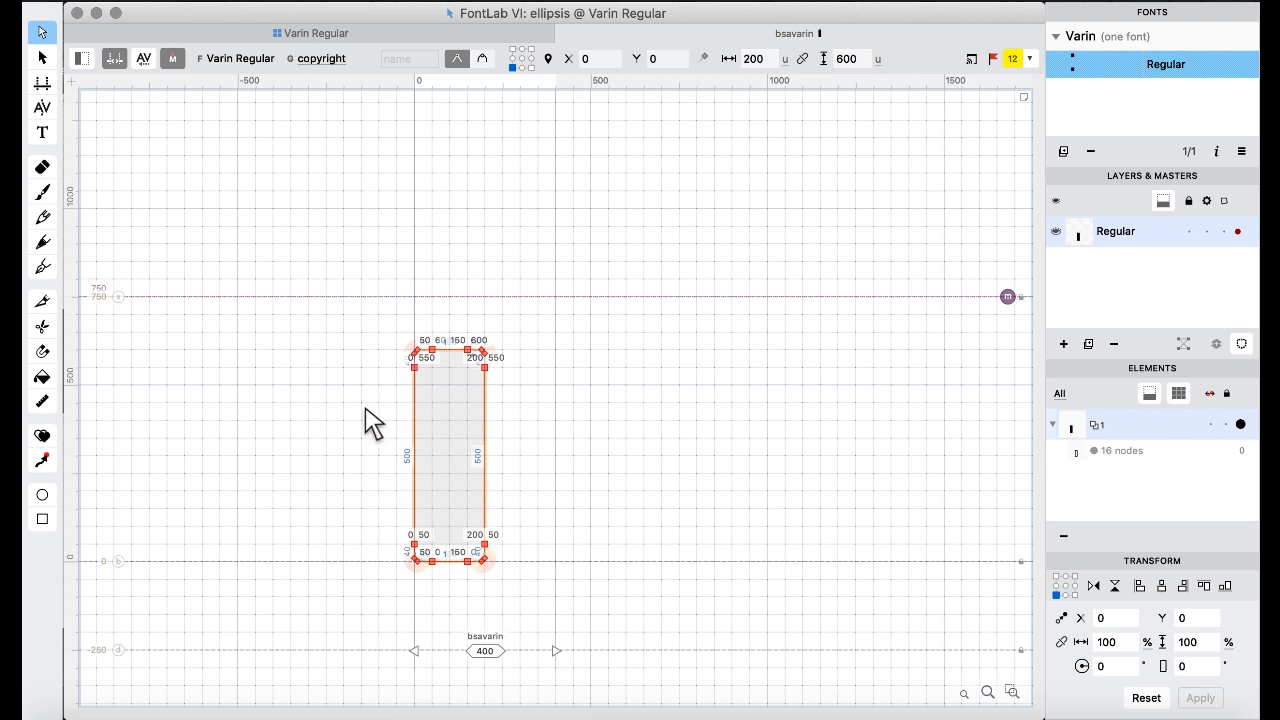
- Raise the bar's upper nodes until its top edge reaches the ascender line at Y 1500
left_click_drag(363, 391, 655, 307)
key("super+Up")
key("super+Up")
key("super+Up")
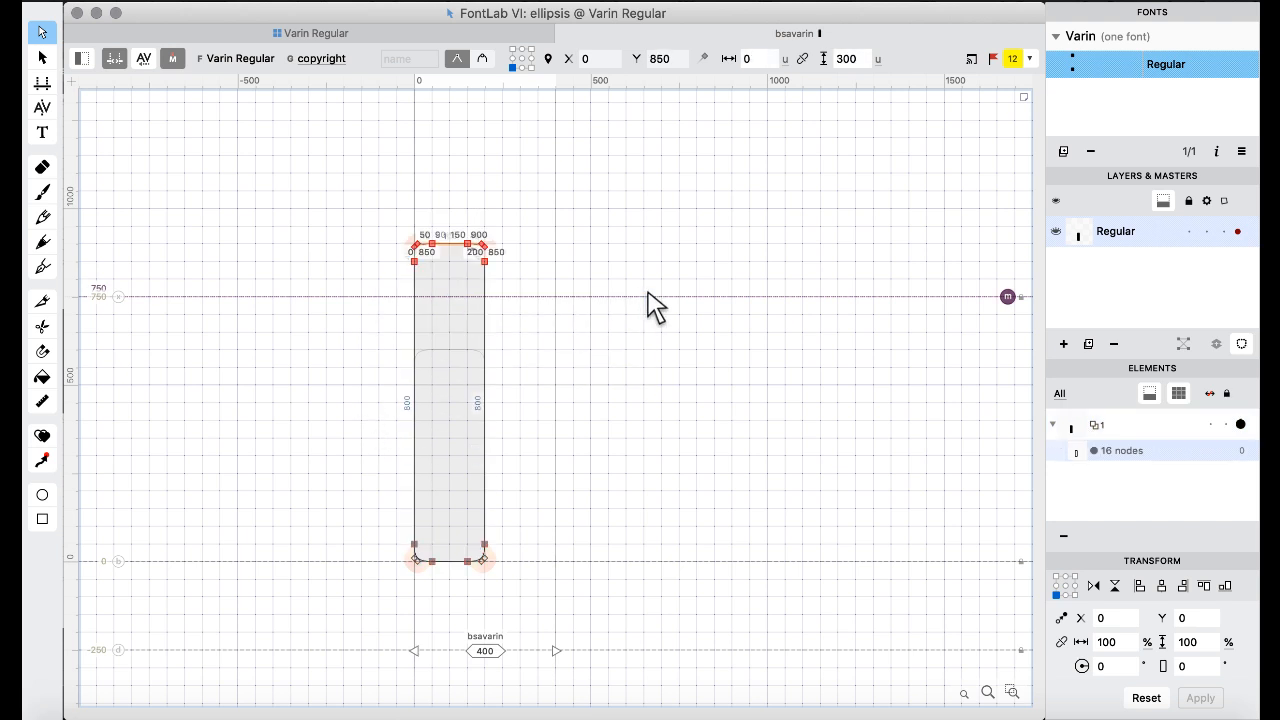
key("super+Up")
key("super+Up")
key("super+Up")
key("super+Up")
key("super+Up")
key("super+Up")
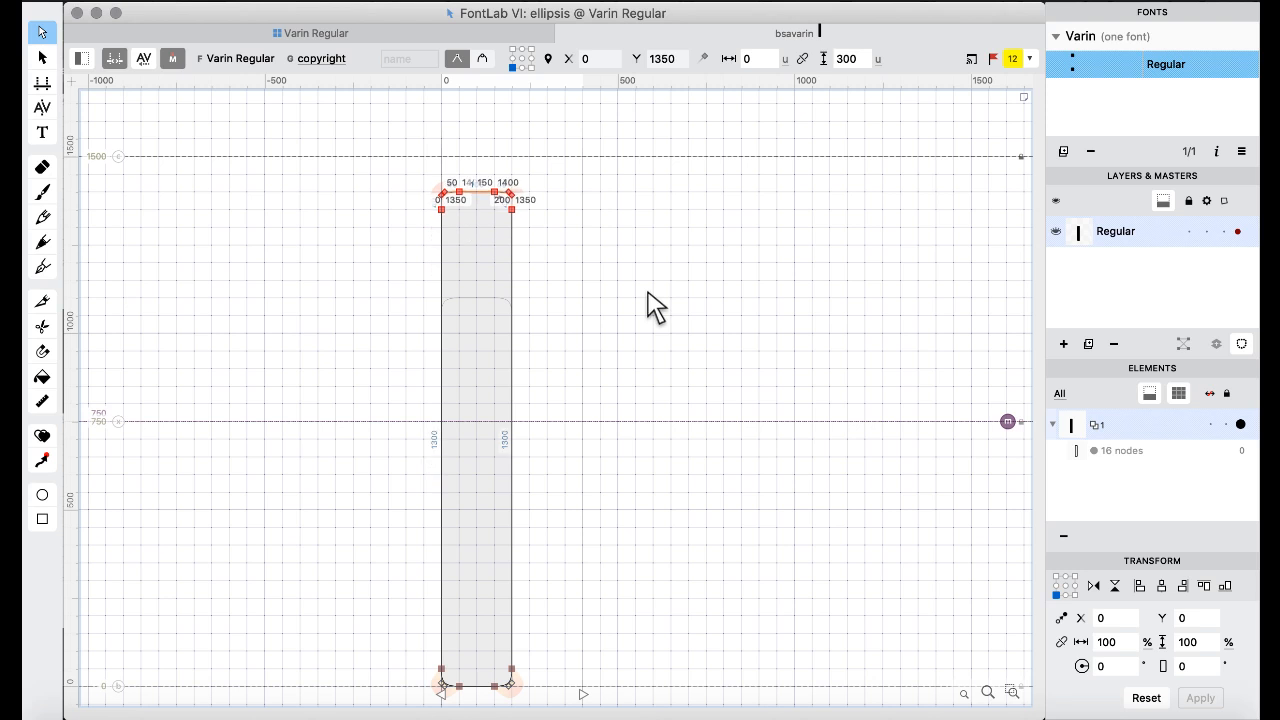
- Compare the bsavarin bar with the standalone b on page 2 of the Varin alphabet PDF and return to the font overview
left_click(356, 33)
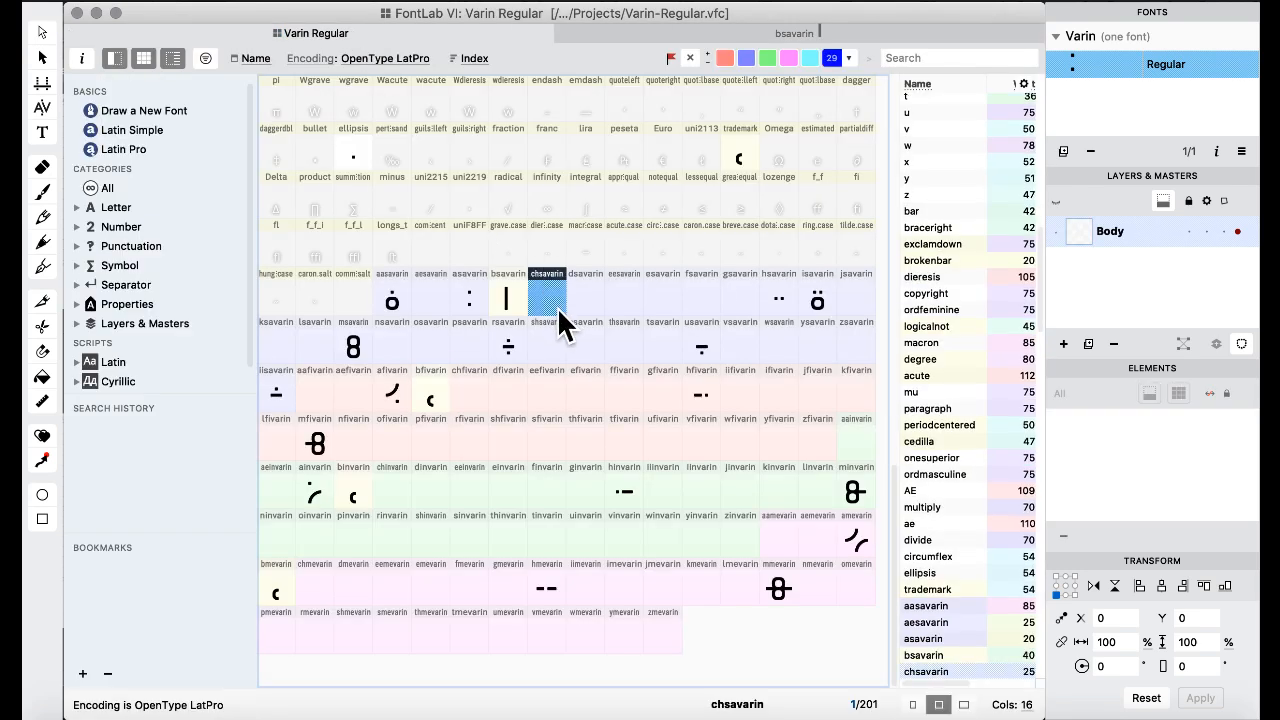
left_click(507, 297)
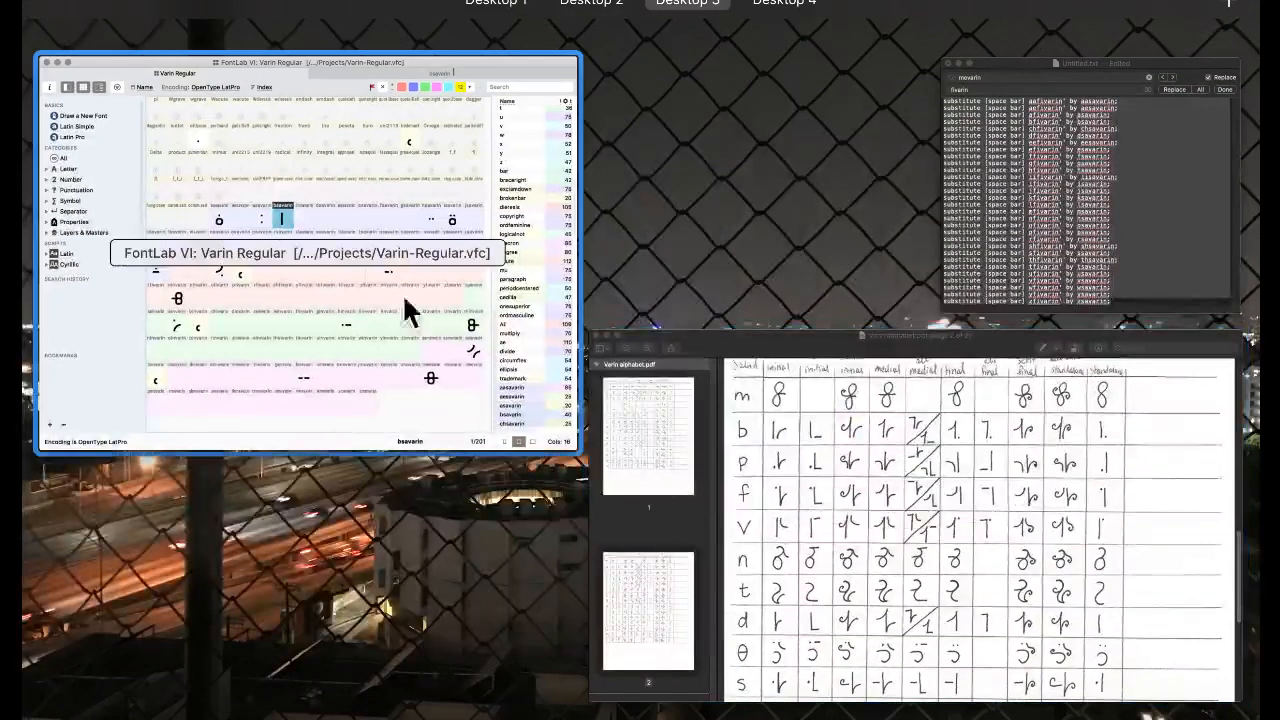
left_click(405, 310)
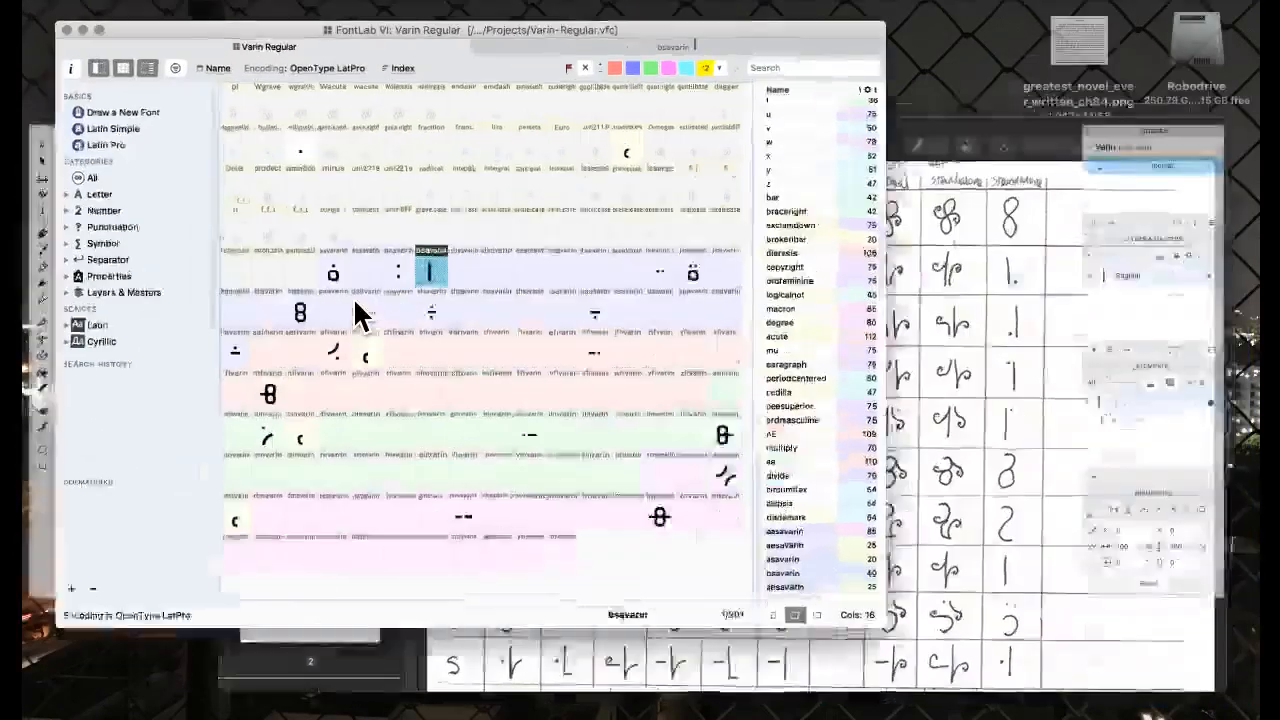
key("ctrl+Up")
left_click(822, 631)
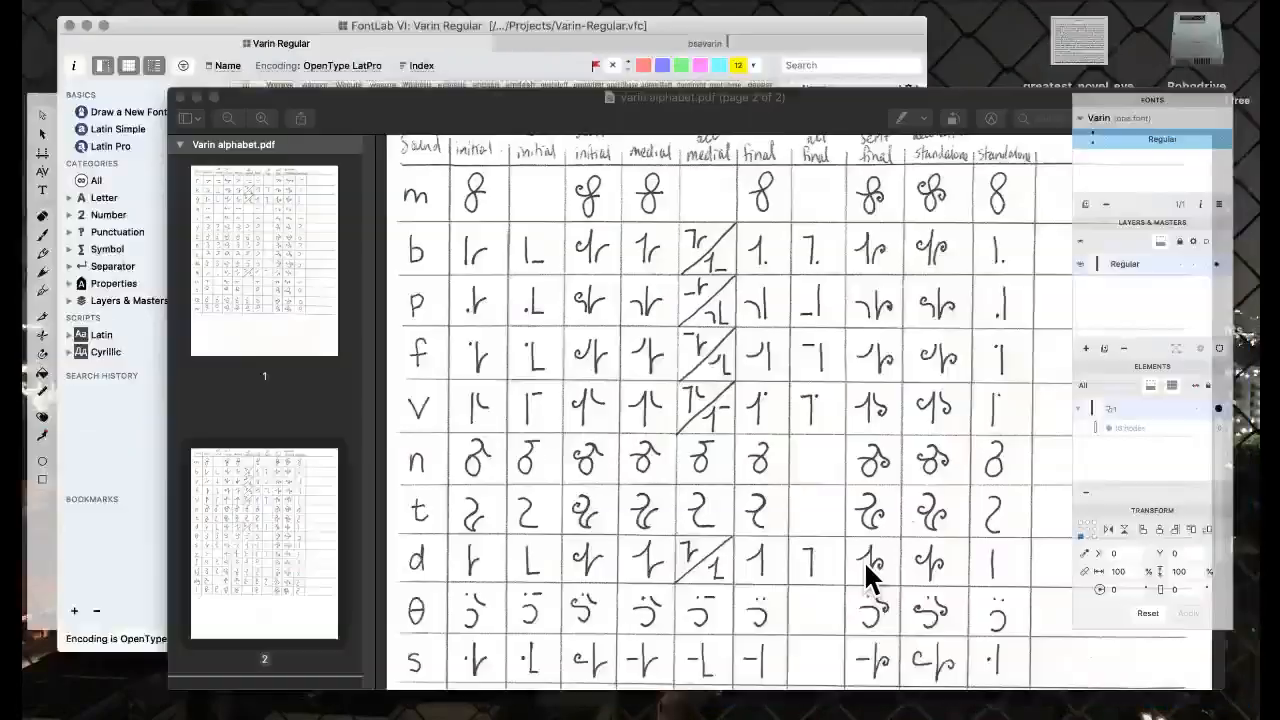
key("ctrl+Up")
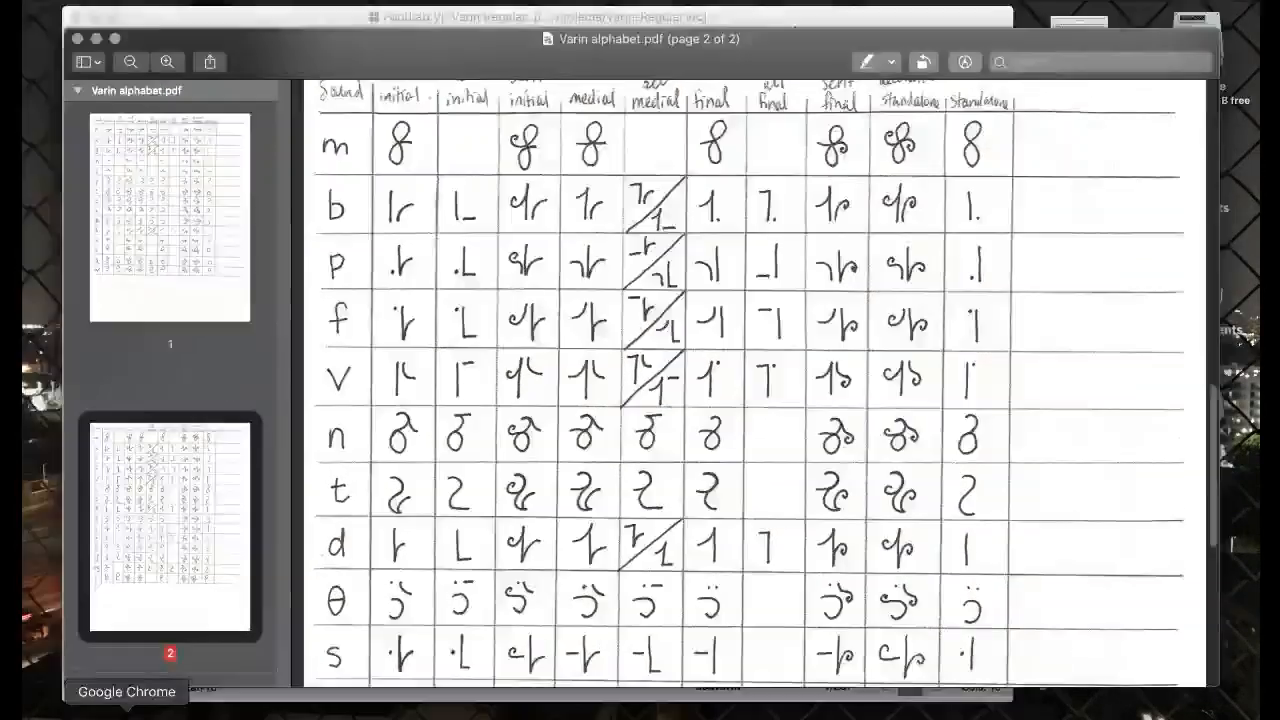
left_click(343, 377)
- Copy the dot from the ellipsis glyph again and paste it into bsavarin alongside the bar
double_click(357, 152)
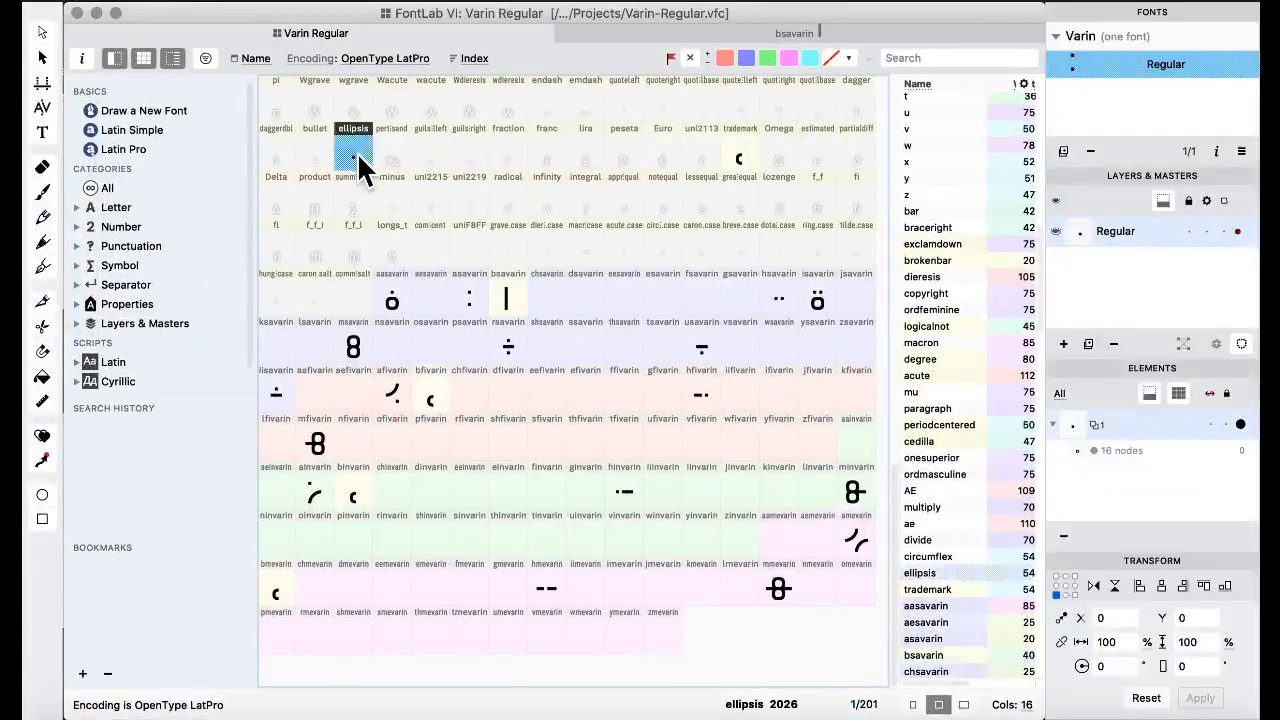
left_click(312, 27)
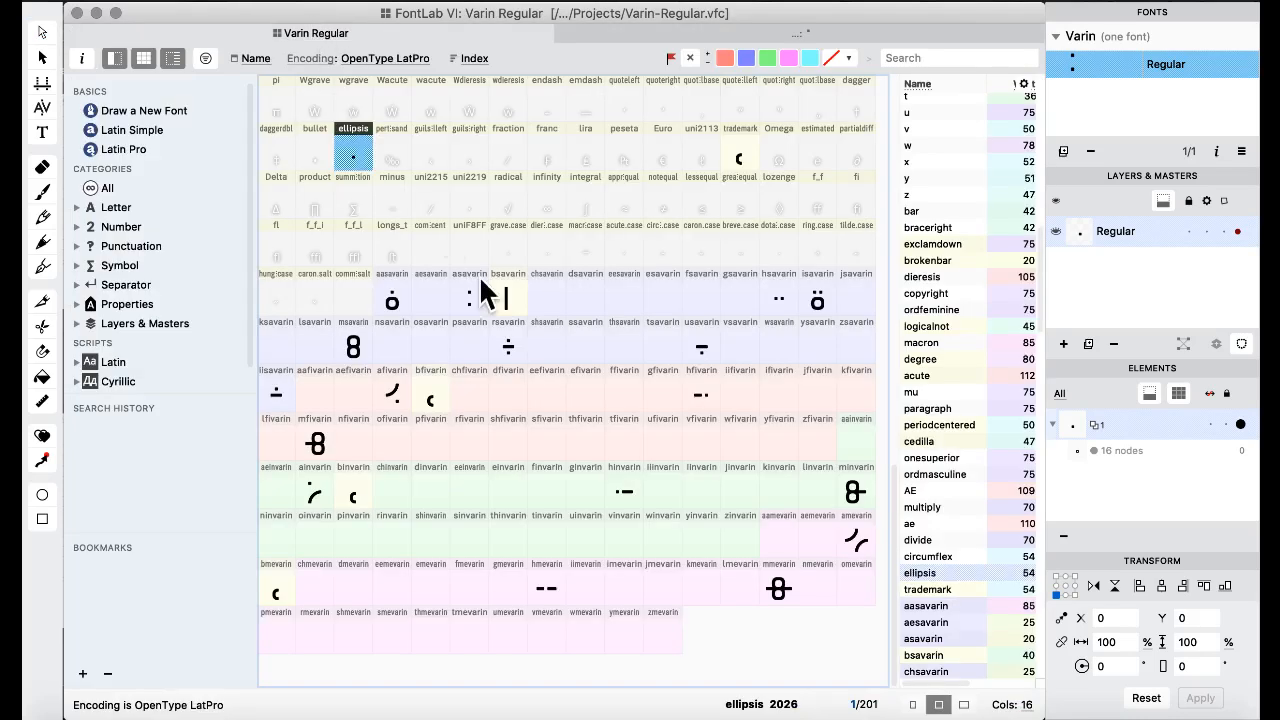
double_click(495, 298)
key("super+v")
- Move the pasted dot to X 400, Y 0, beside the foot of the bar, and deselect it
key("super+Right")
key("super+Down")
key("super+Down")
key("super+Down")
key("super+Down")
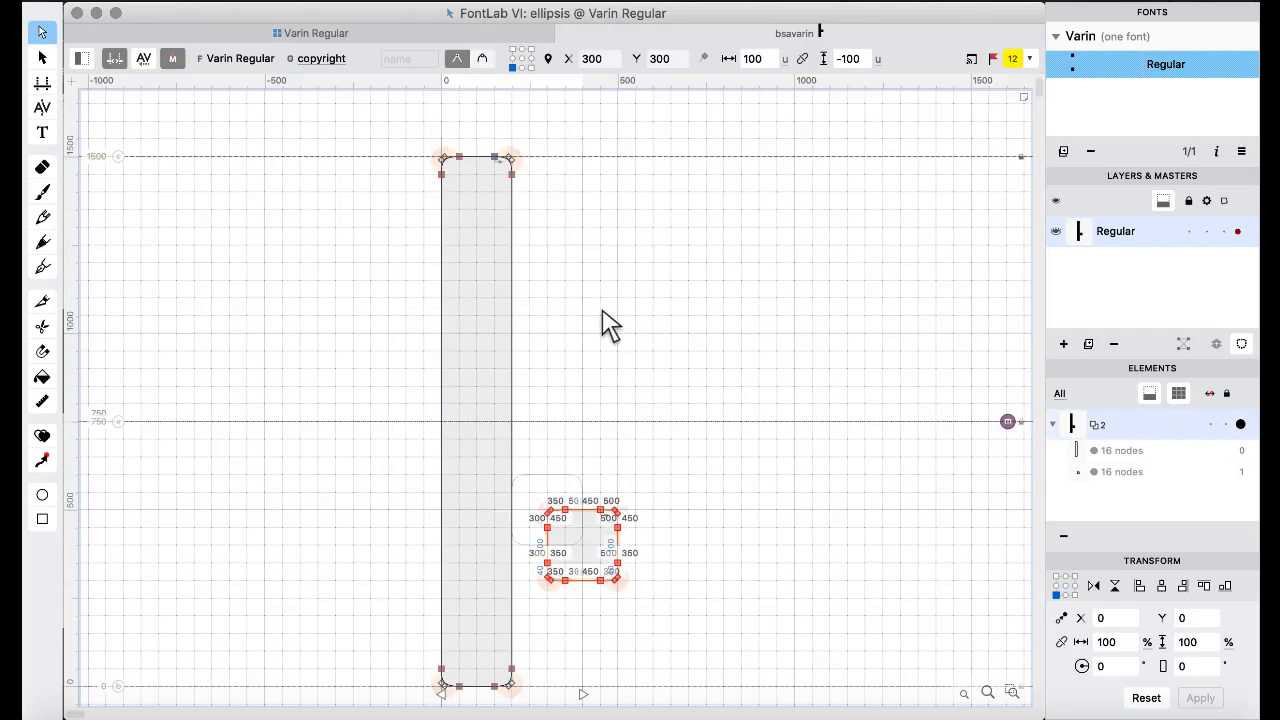
scroll(603, 311, "down", 1)
scroll(603, 323, "down", 3)
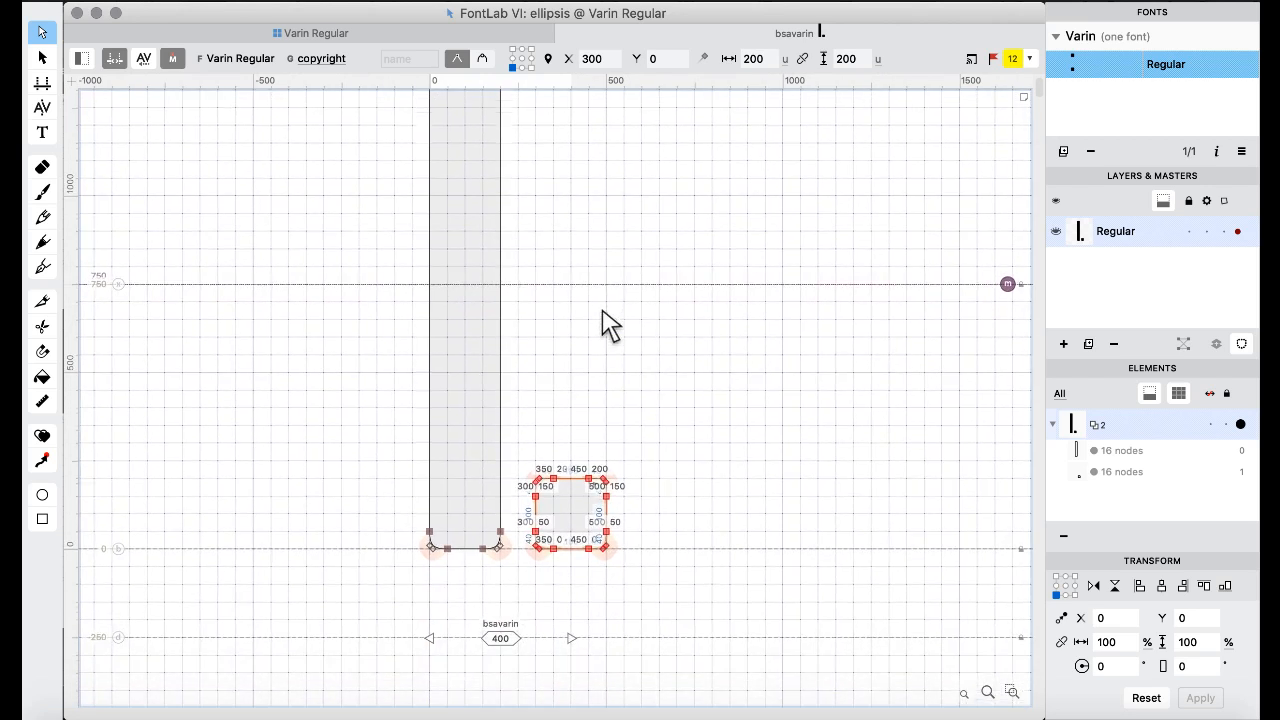
scroll(603, 323, "up", 2)
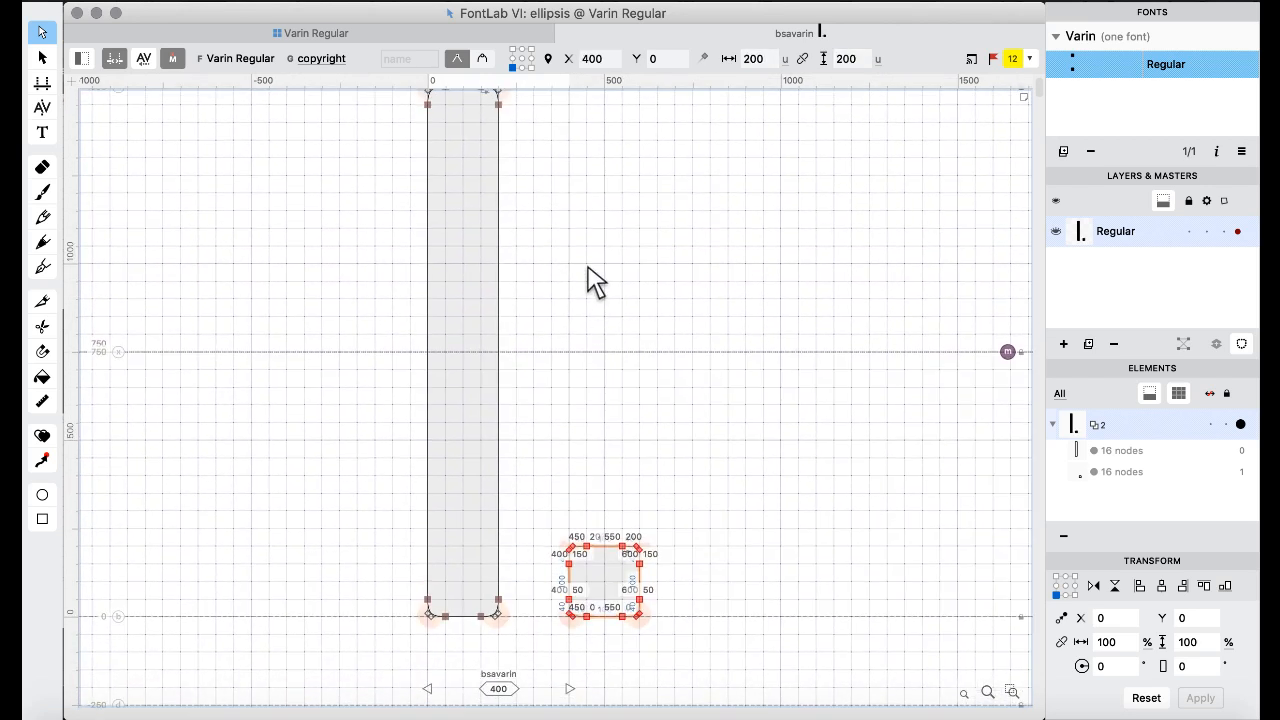
left_click(591, 280)
scroll(591, 280, "up", 2)
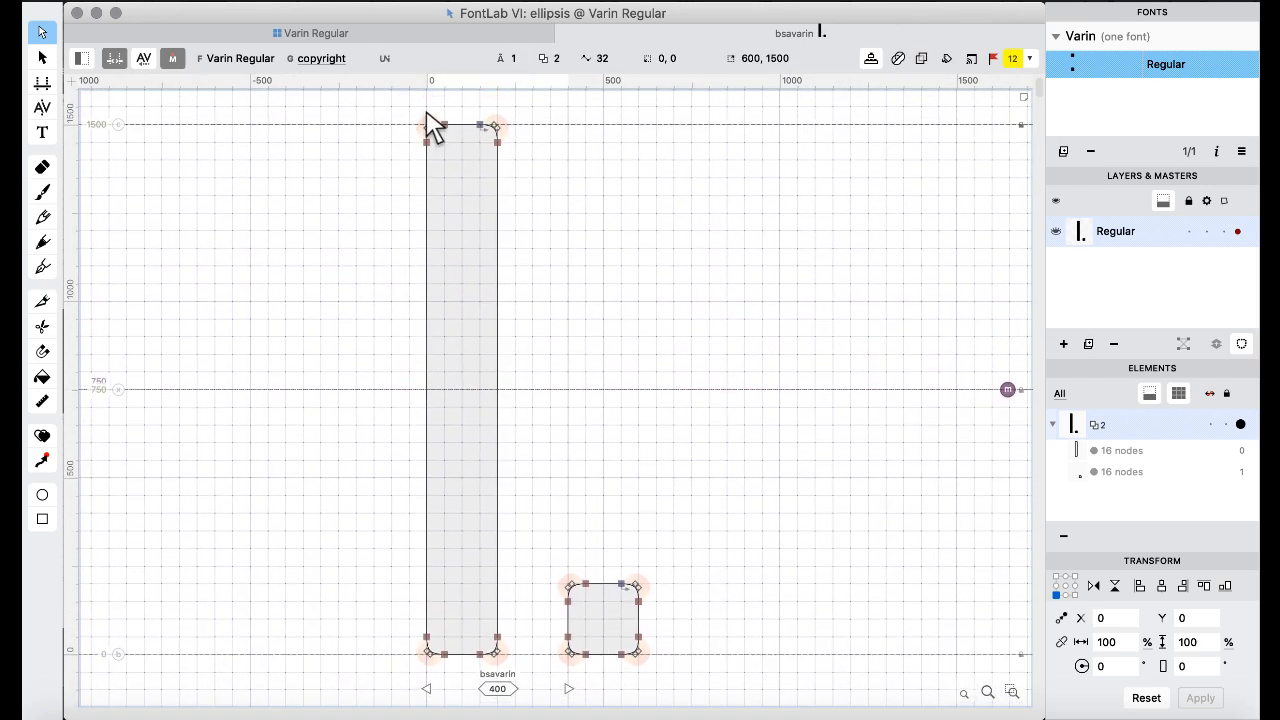
- Inspect the spacing of the two dots in the hsavarin glyph and return to the font overview
left_click(311, 32)
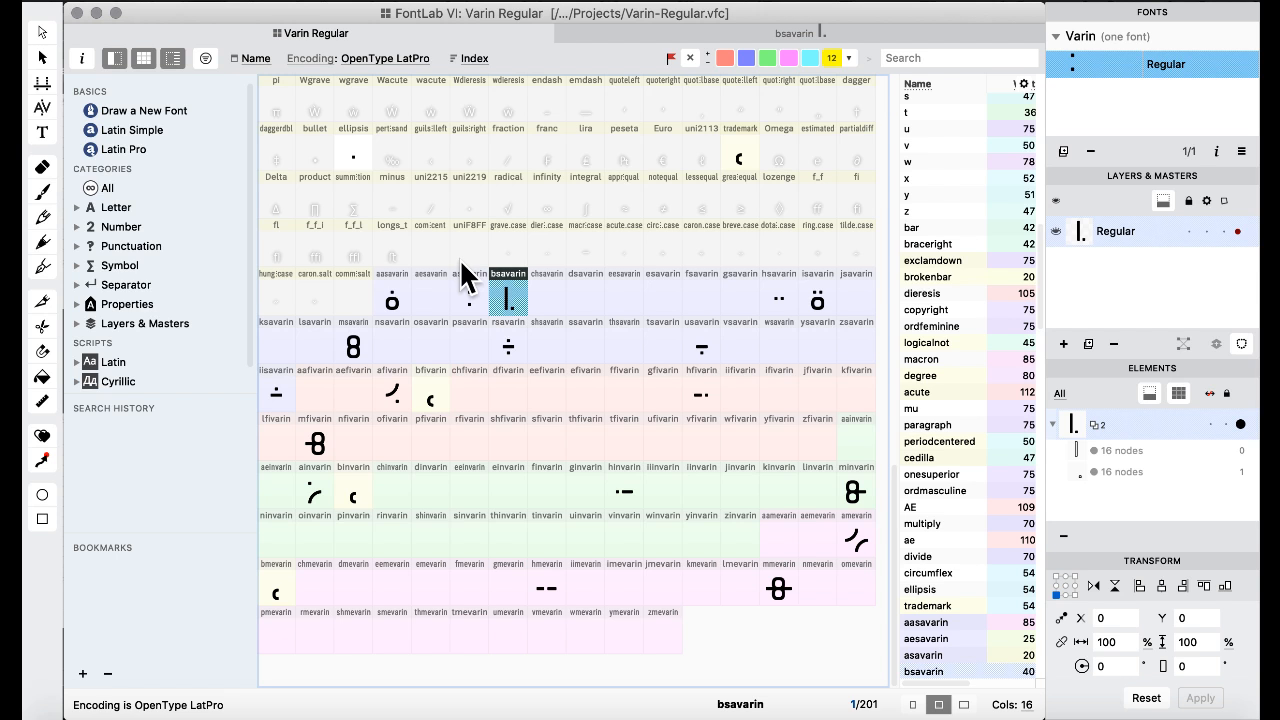
left_click(469, 300)
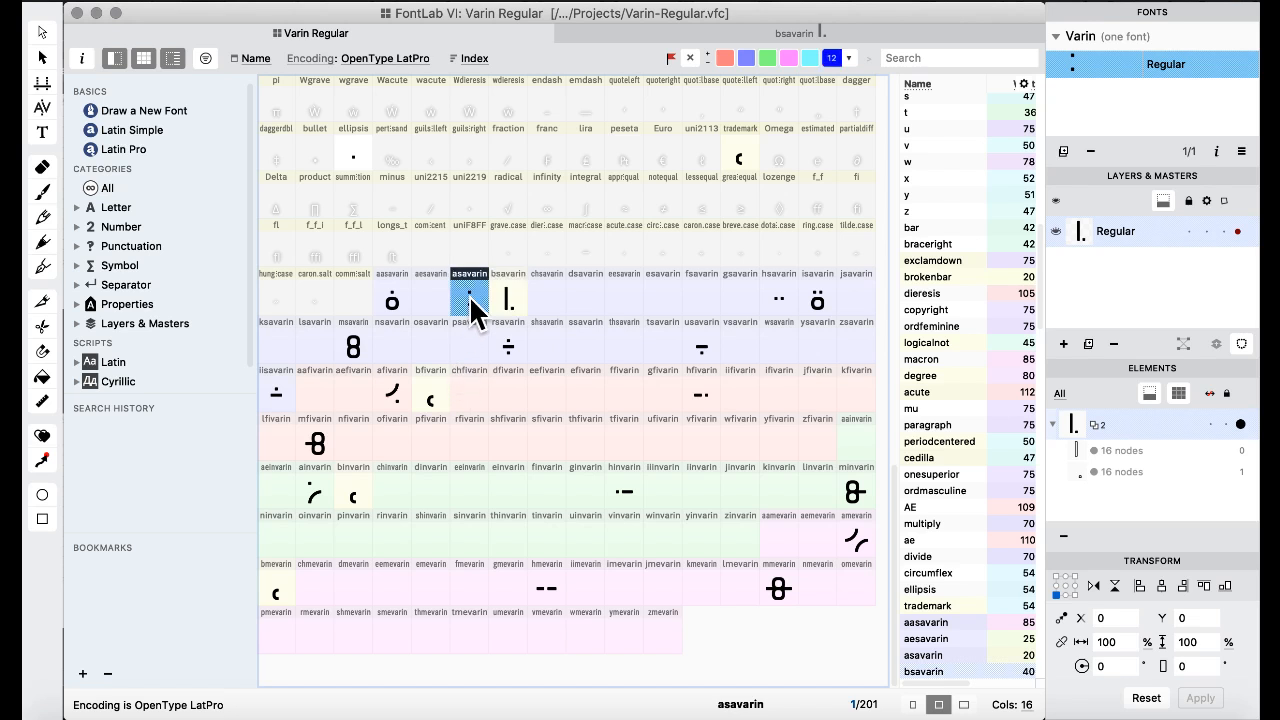
left_click(498, 287)
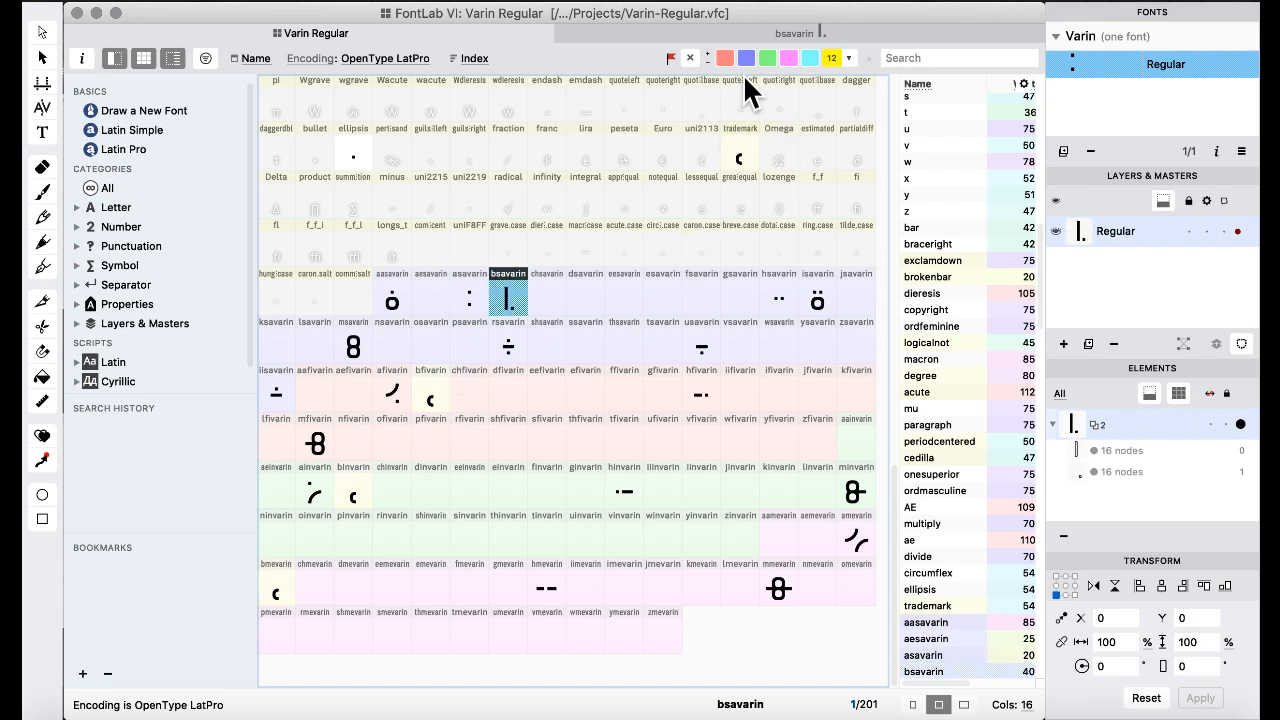
left_click(583, 245)
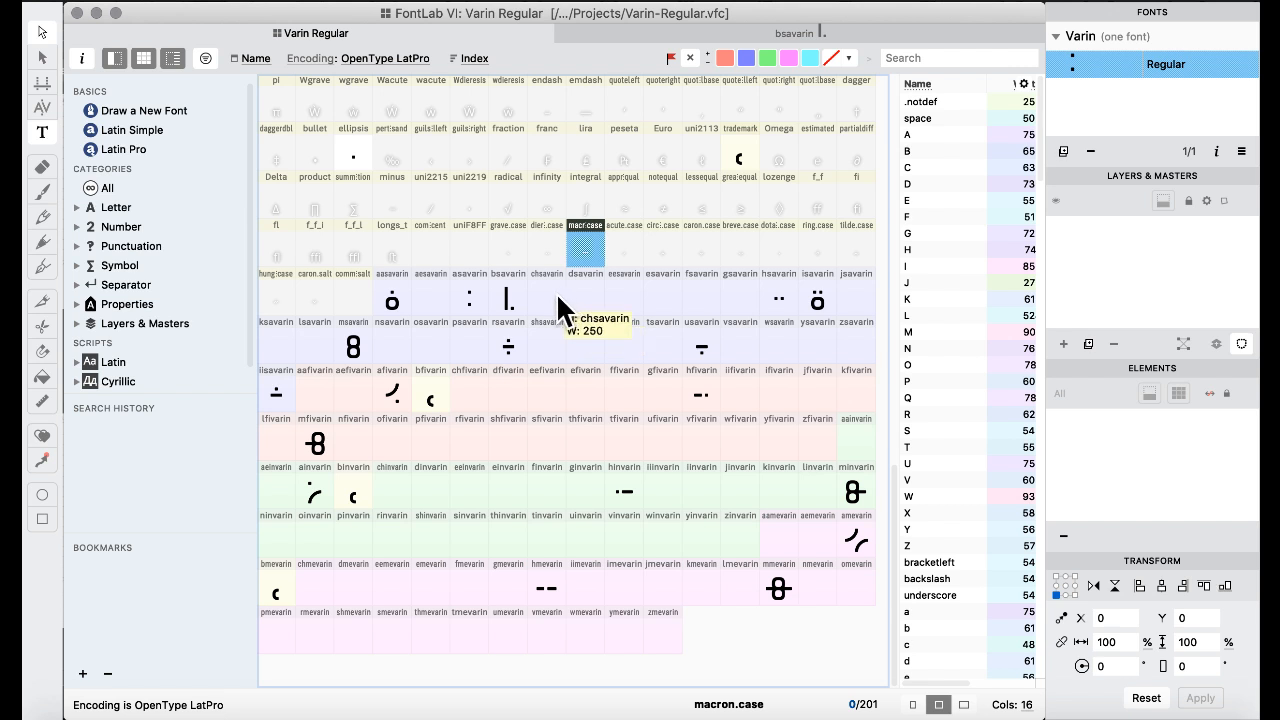
double_click(777, 288)
left_click(540, 472)
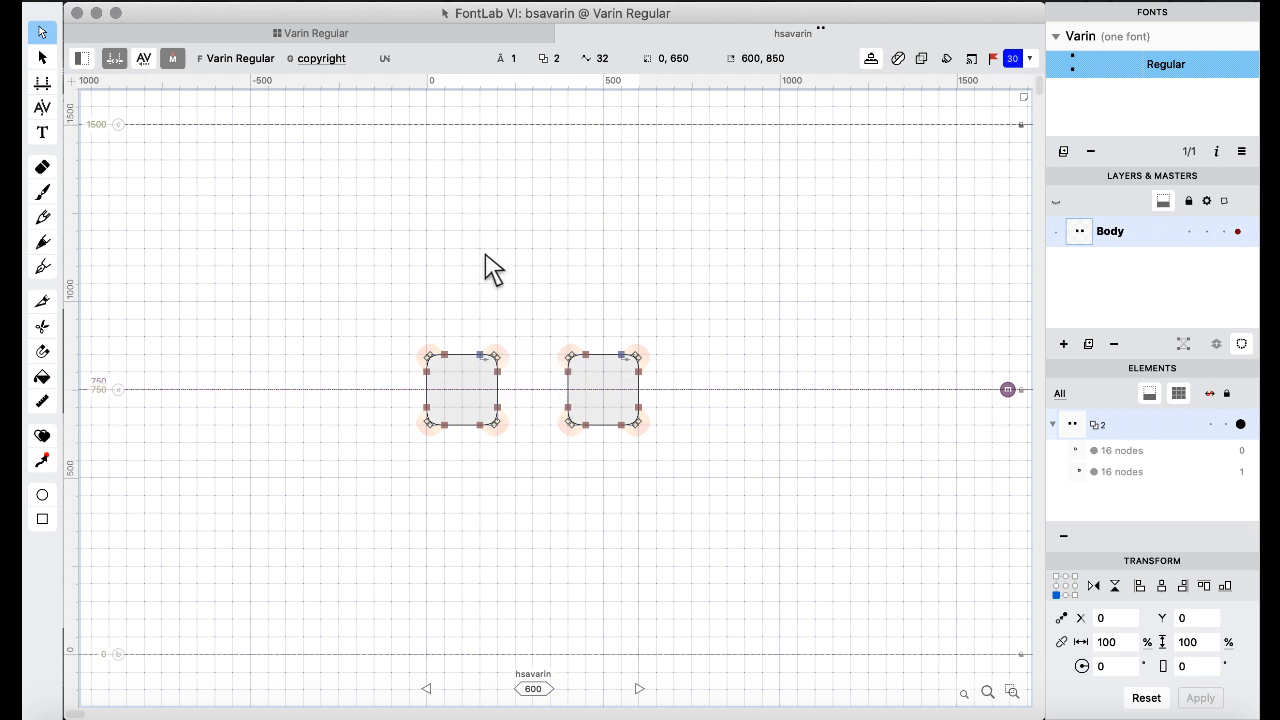
left_click(316, 33)
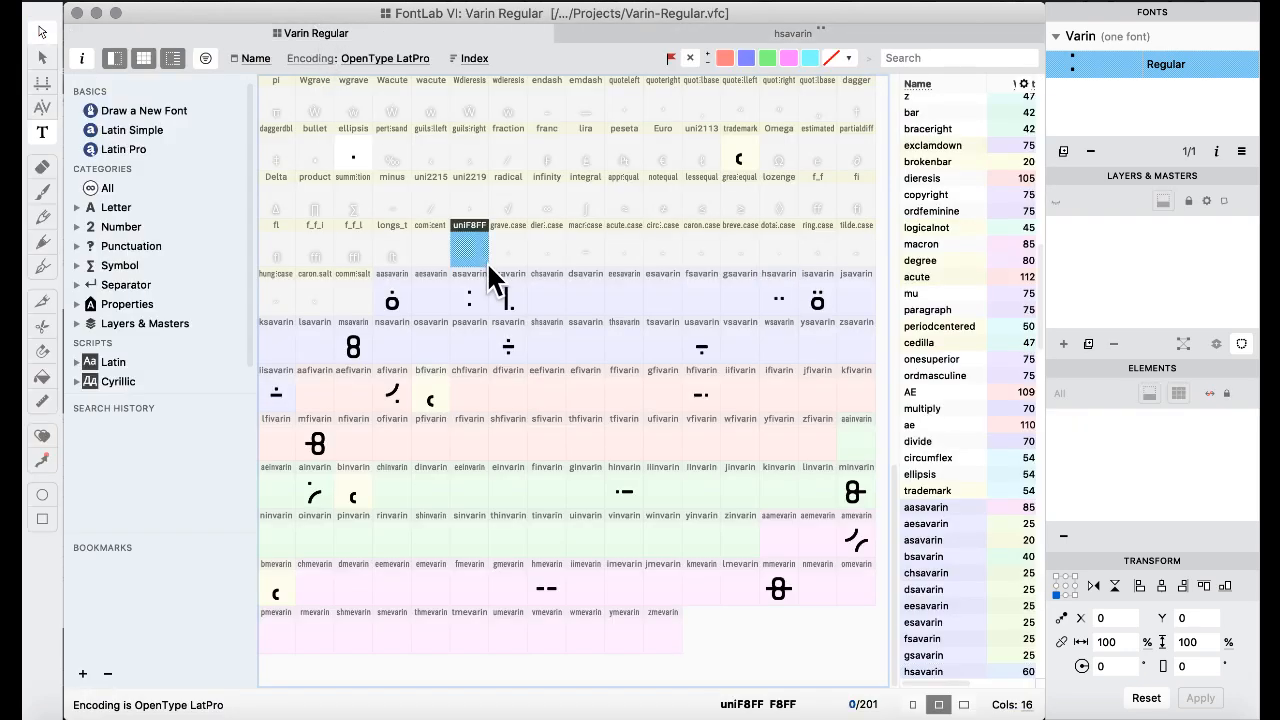
- Select the bsavarin glyph, check the b row on page 2 of the Varin alphabet PDF, and return to the font overview
left_click(510, 300)
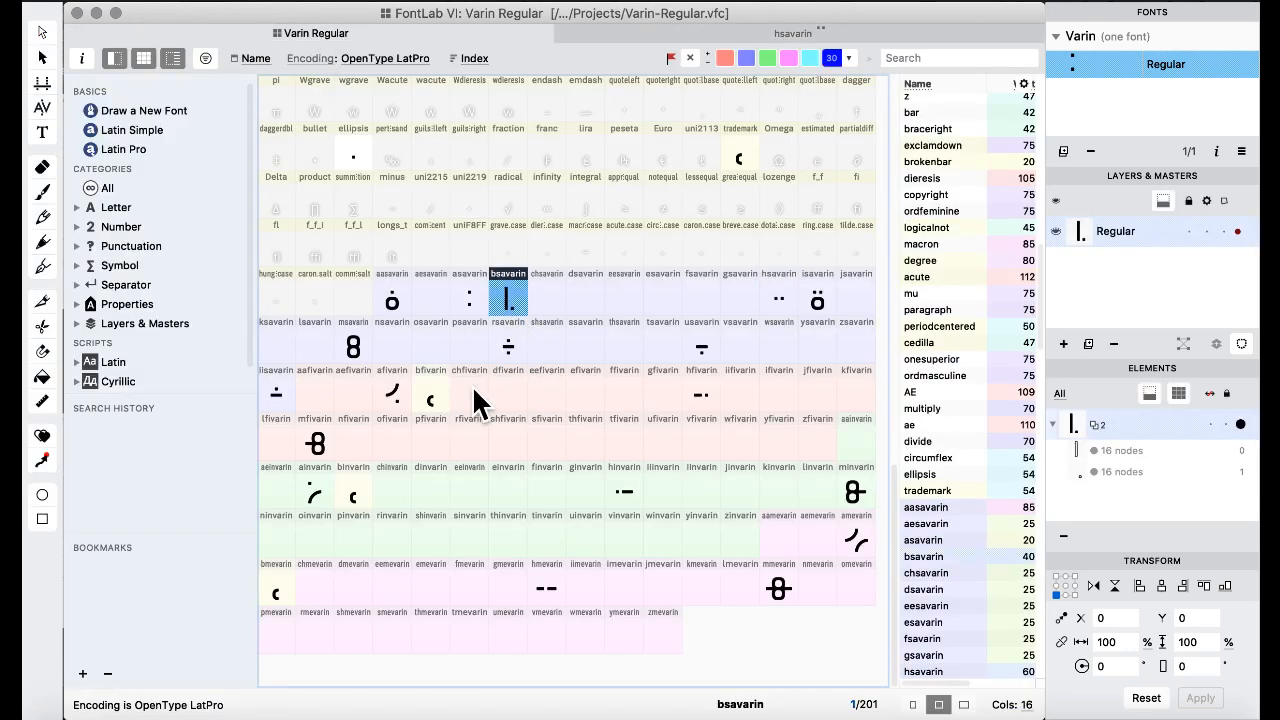
key("ctrl+Up")
left_click(831, 474)
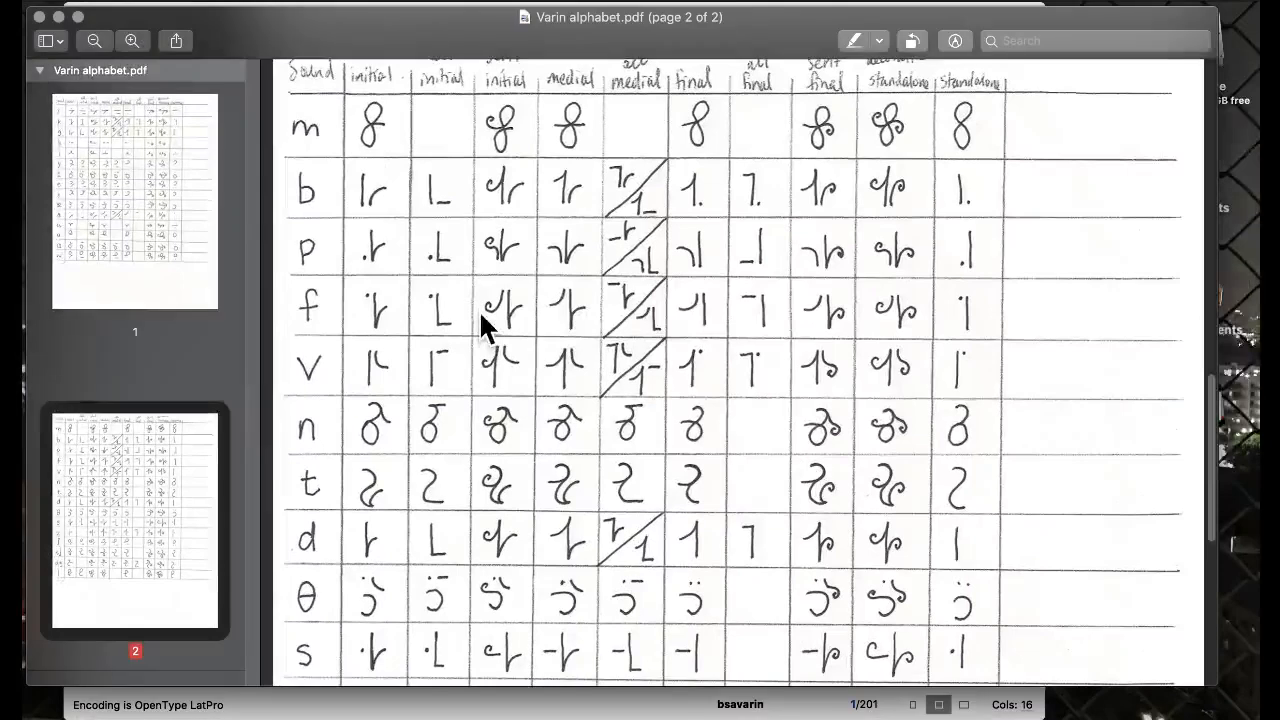
key("ctrl+Up")
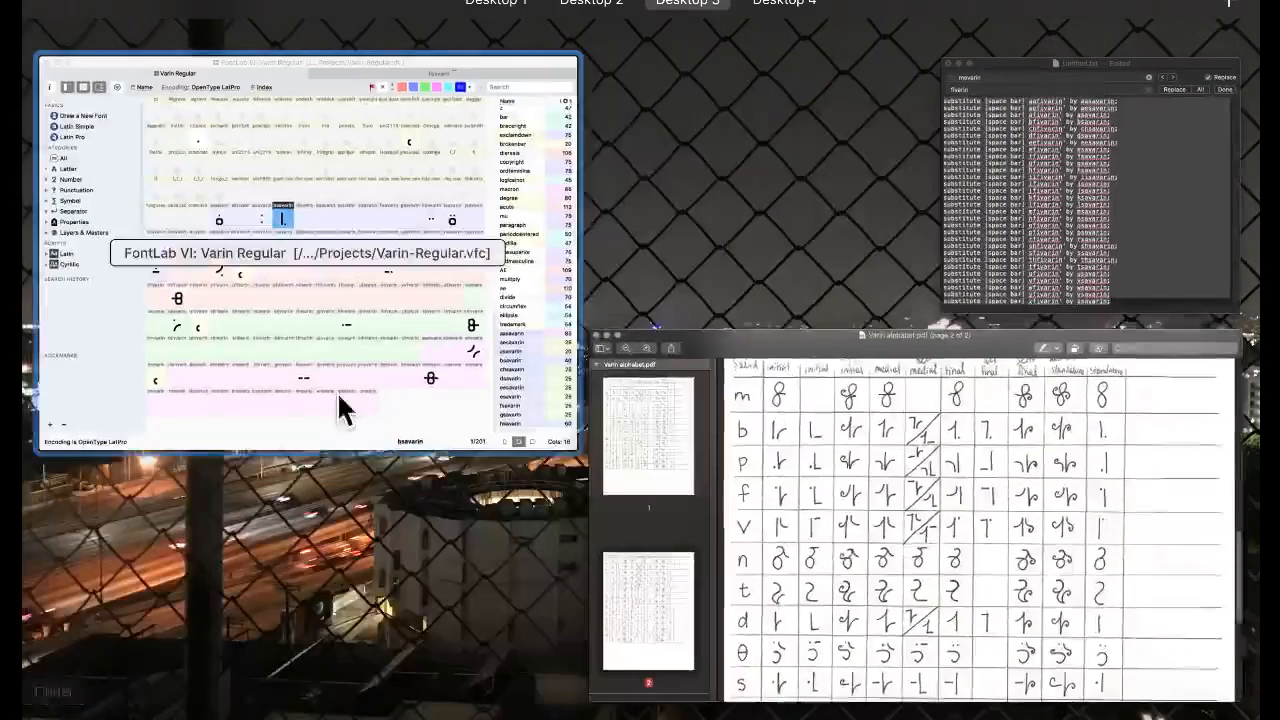
left_click(337, 409)
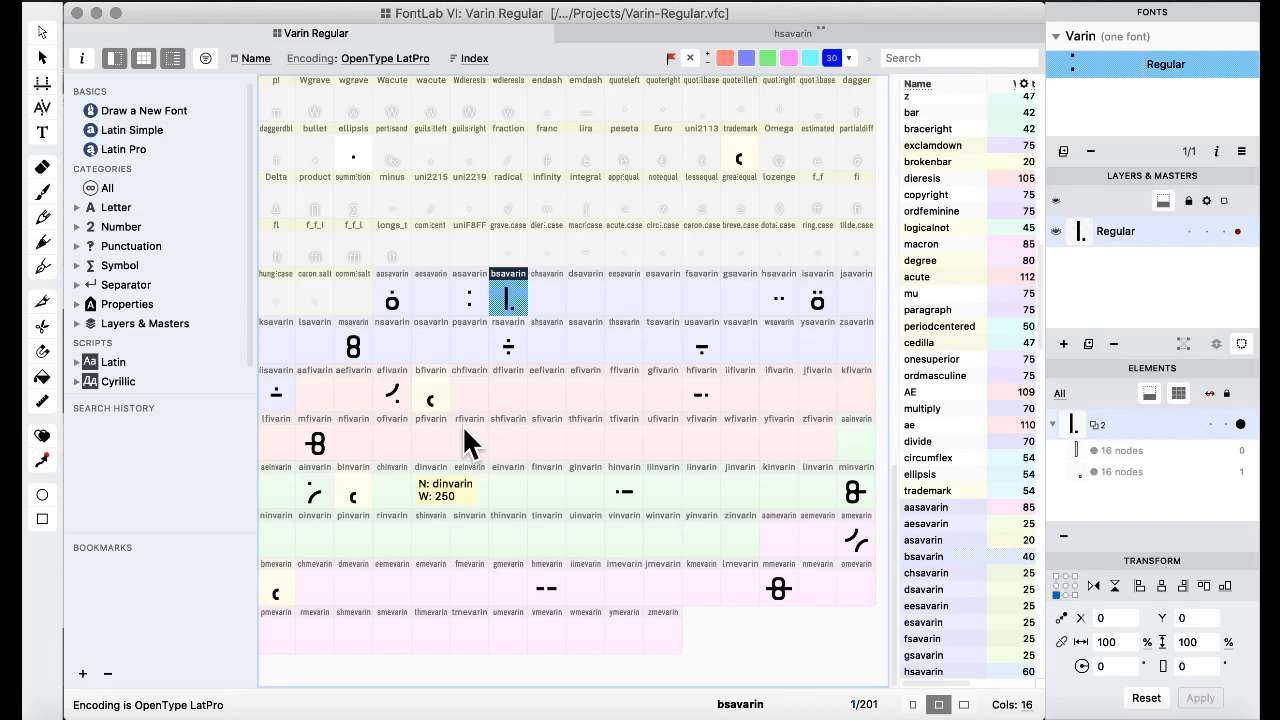
- Replace the binvarin glyph with a copy of bsavarin and flag it green
left_click(355, 493)
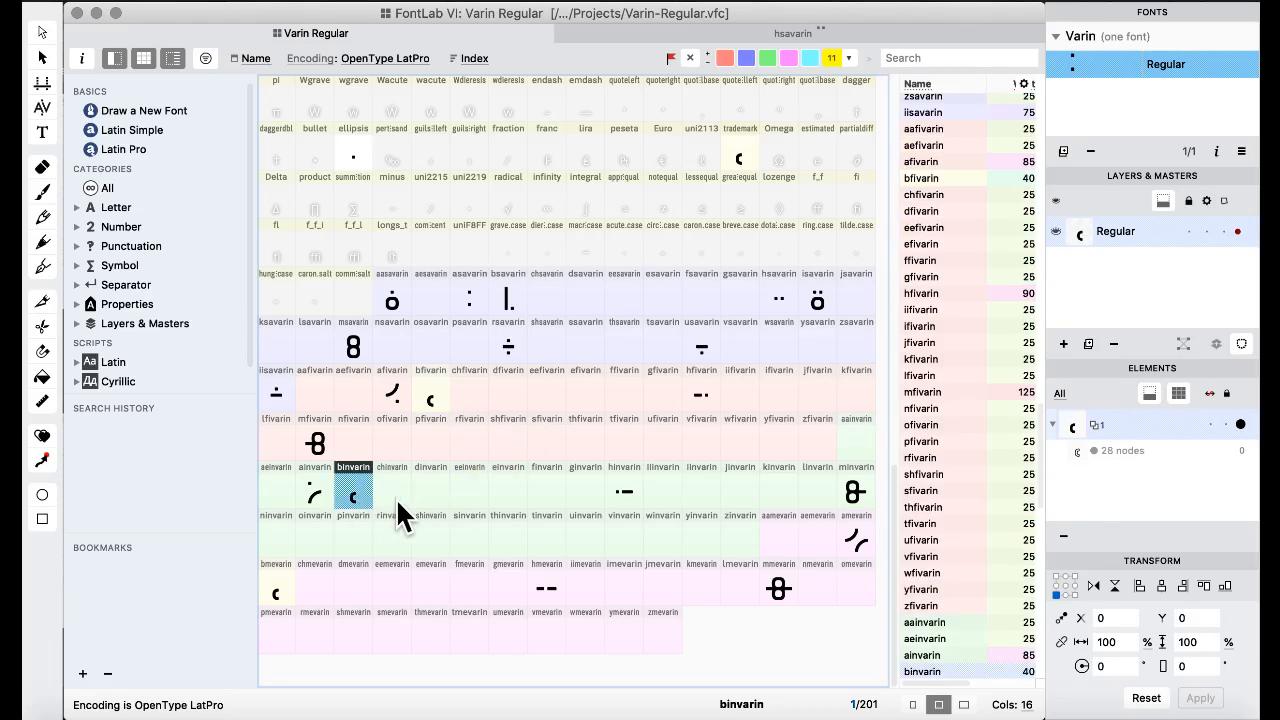
left_click_drag(396, 496, 360, 494)
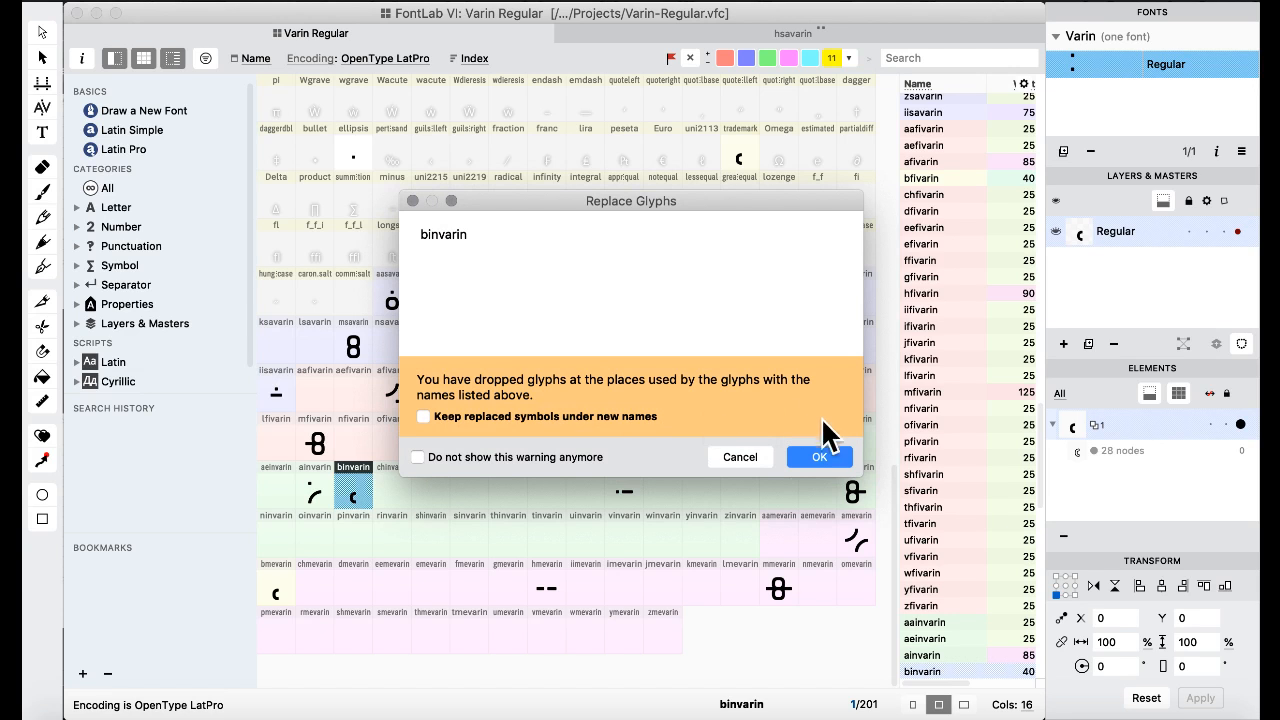
left_click(826, 453)
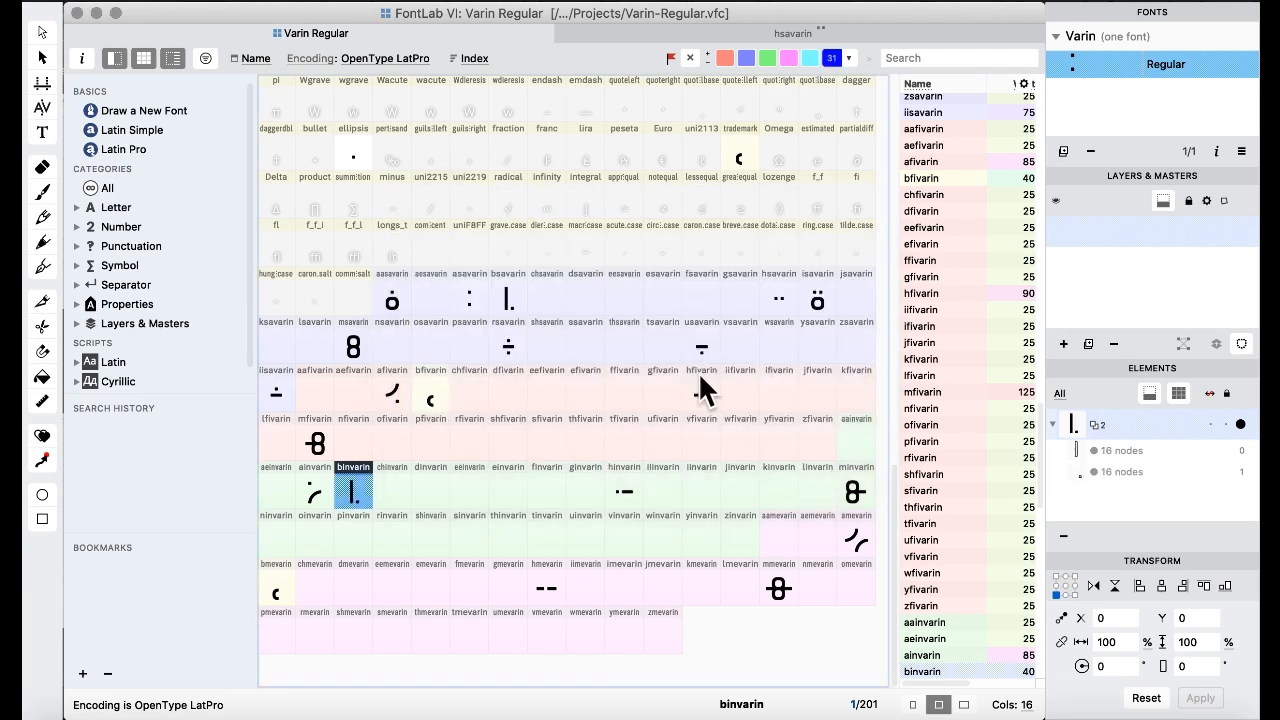
left_click(767, 60)
left_click(590, 295)
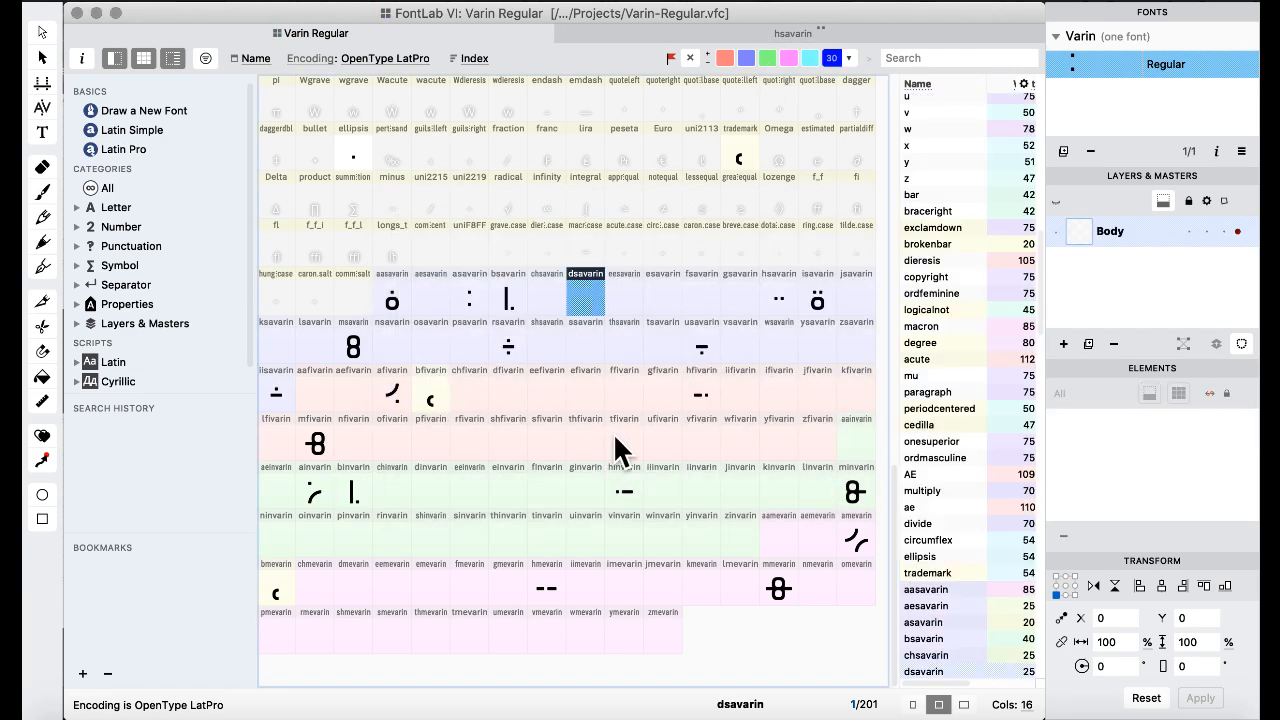
- Copy the lower-right curved stroke from the amevarin glyph and return to the font overview
double_click(850, 545)
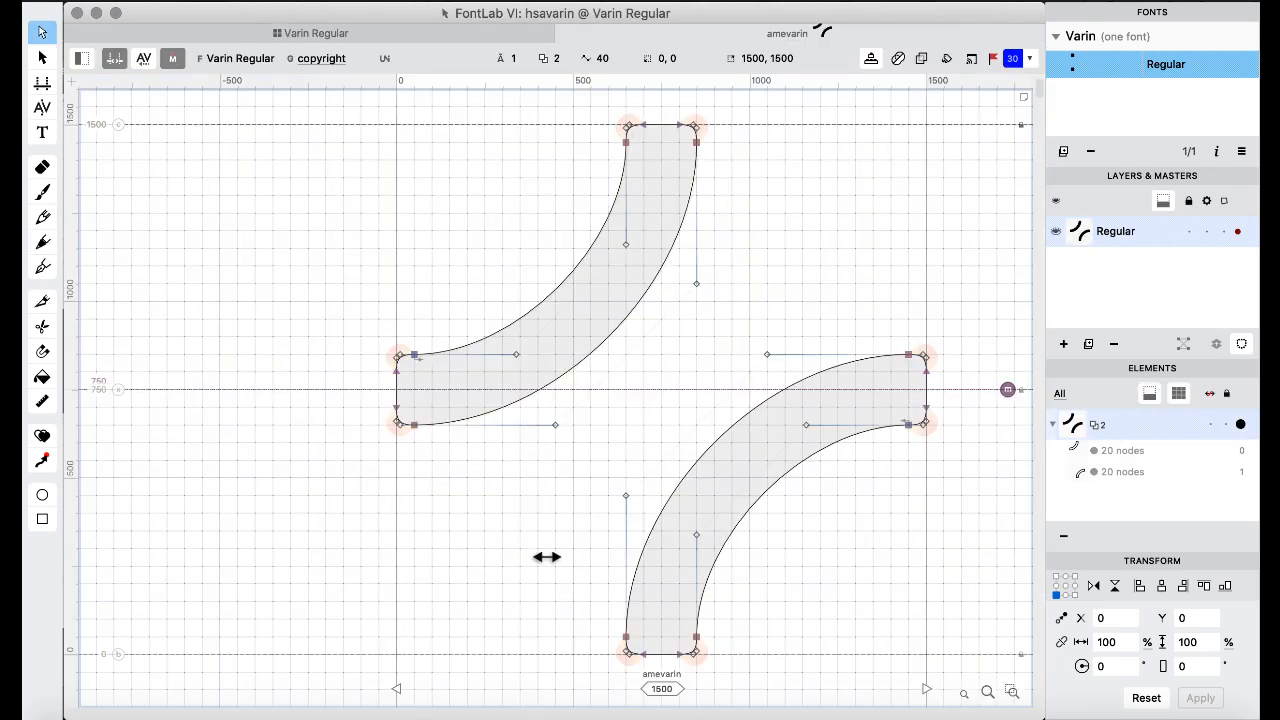
left_click_drag(547, 557, 768, 684)
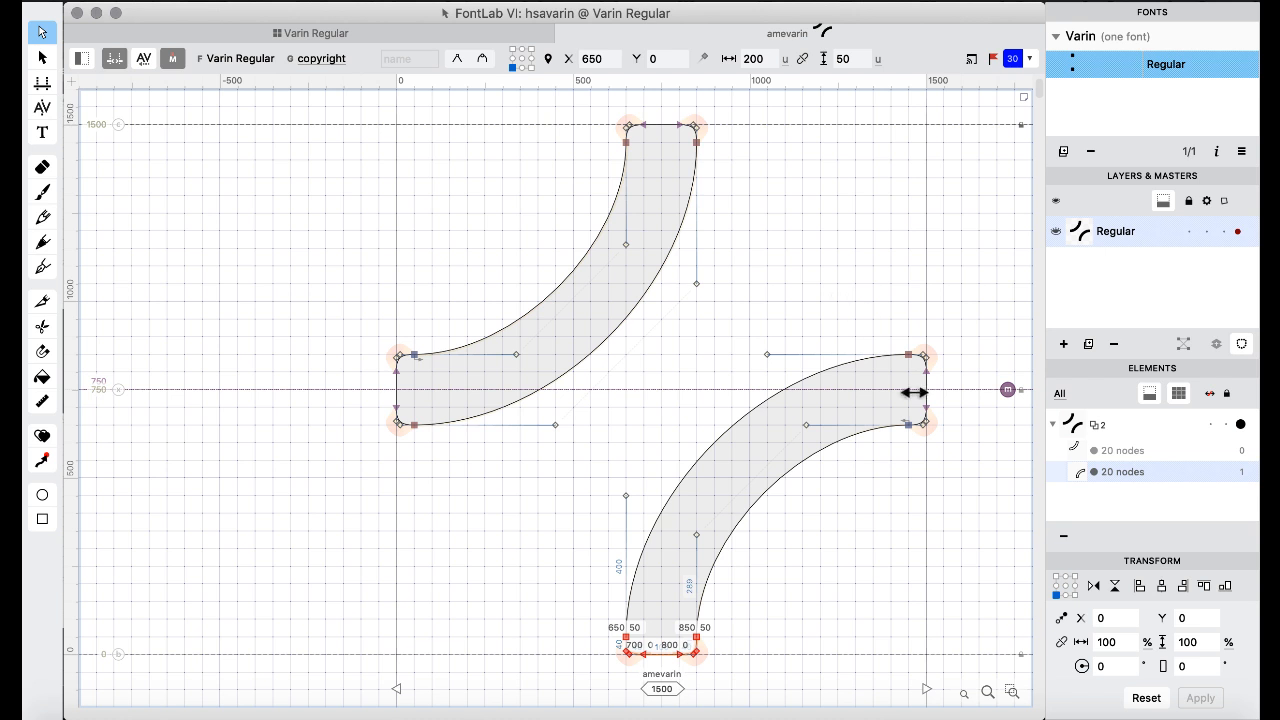
left_click_drag(848, 296, 974, 500)
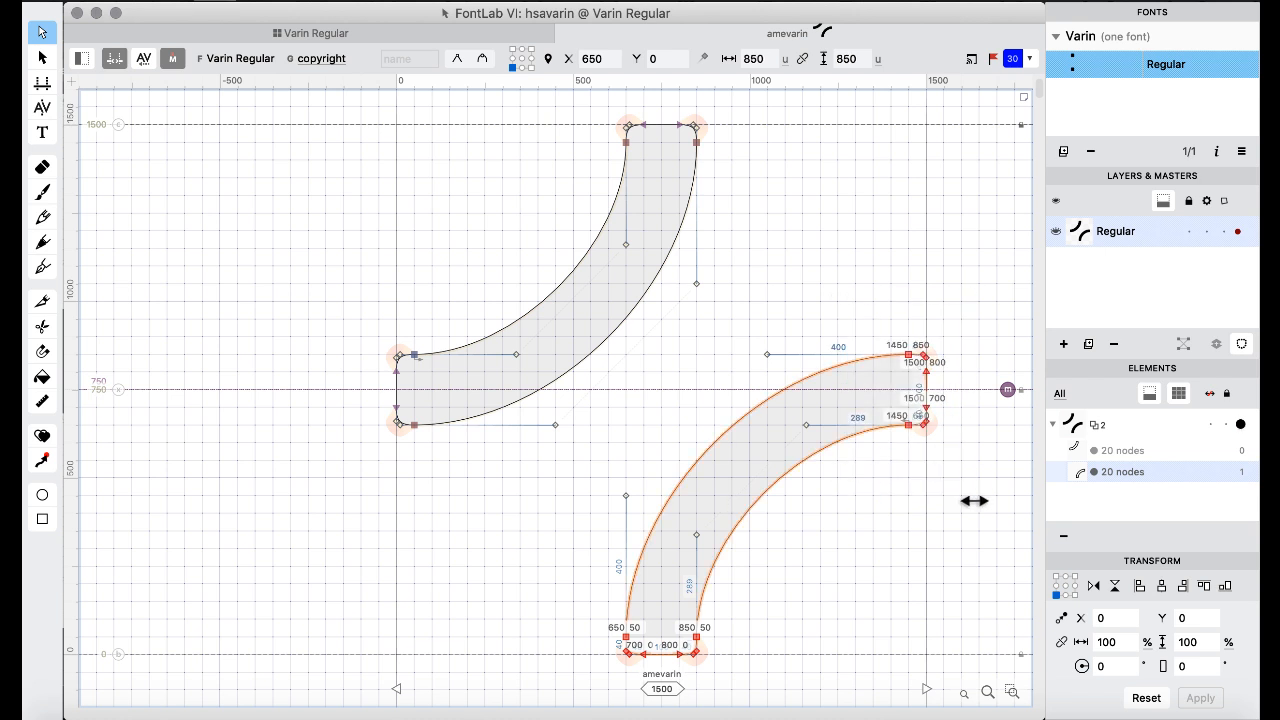
left_click(240, 30)
left_click(500, 491)
left_click(435, 406)
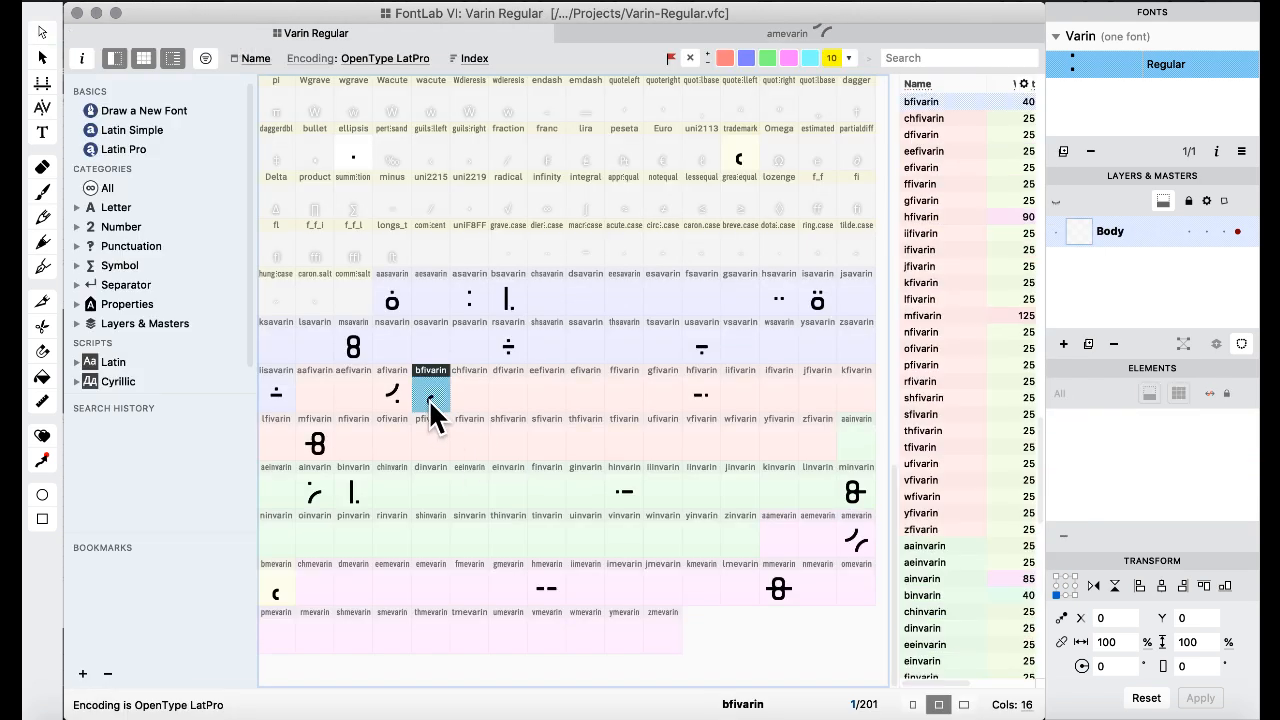
- Delete the dot from binvarin and paste the copied curved stroke alongside the bar
double_click(351, 496)
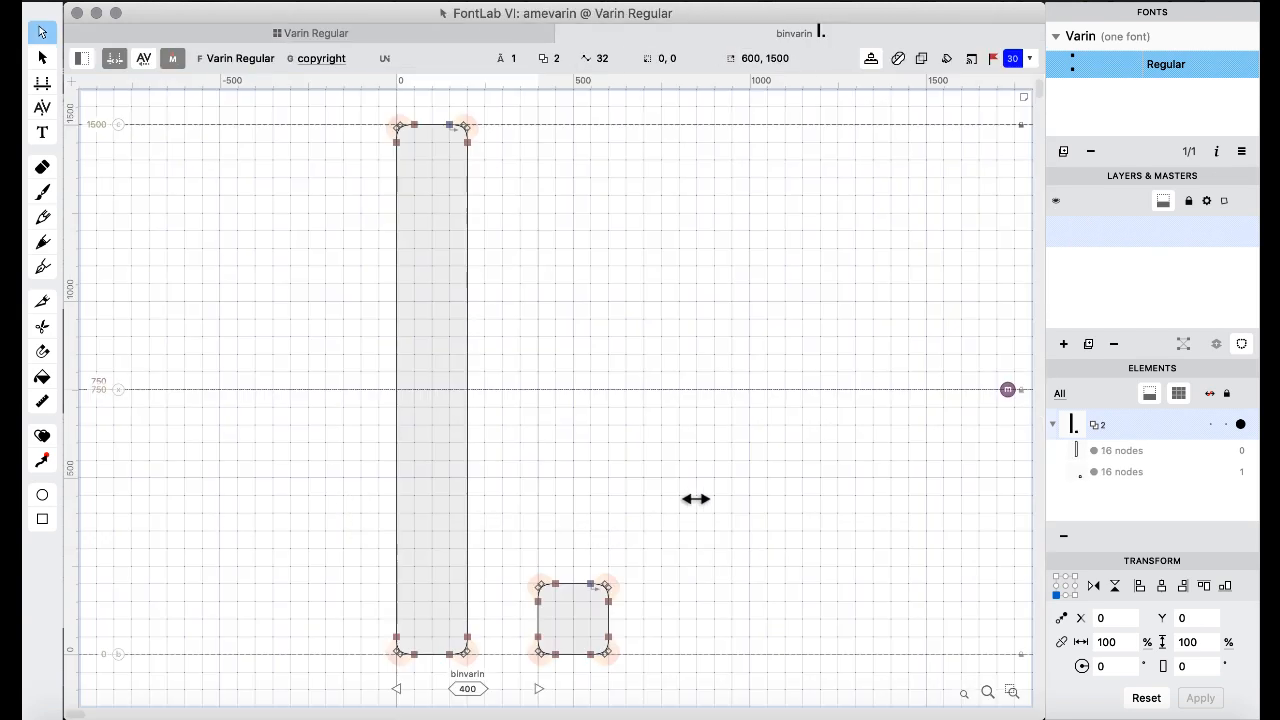
scroll(700, 480, "down", 2)
left_click_drag(733, 403, 536, 660)
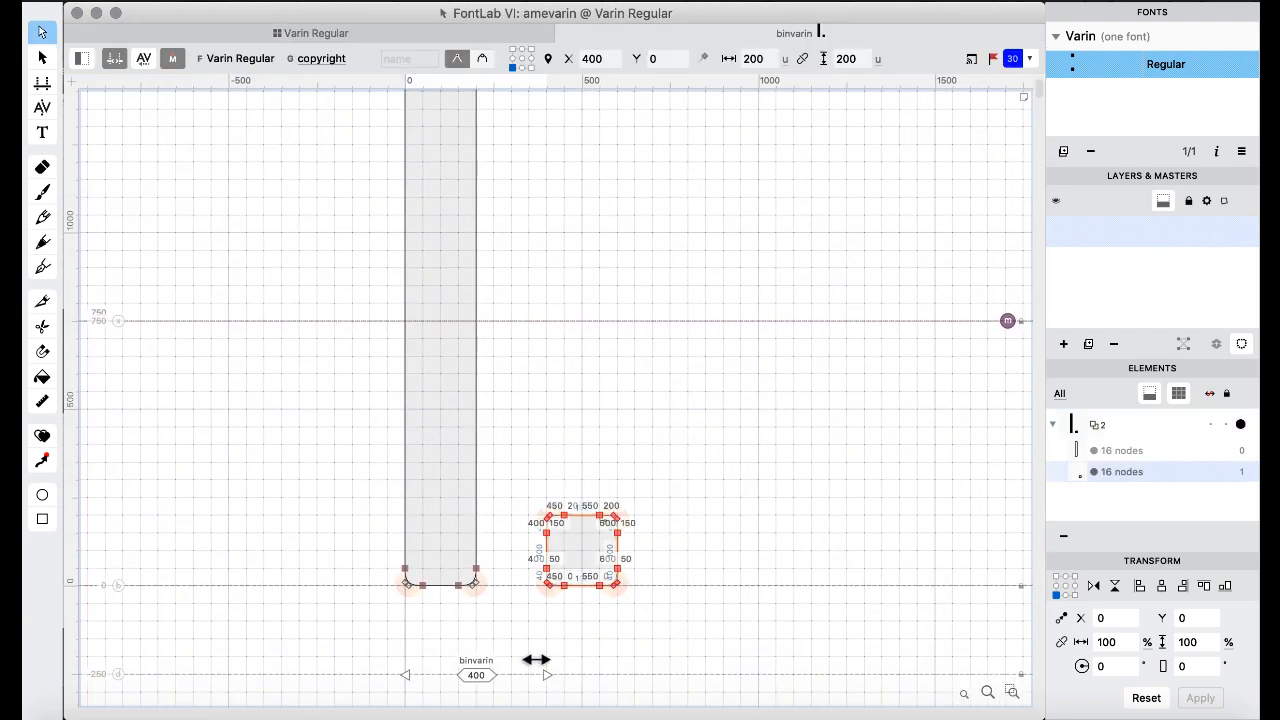
key("BackSpace")
key("super+v")
- Move the pasted curve in binvarin to X 400, Y 0, beside the bar, and return to the font overview
key("super+shift+Left")
key("super+shift+Left")
key("super+shift+Left")
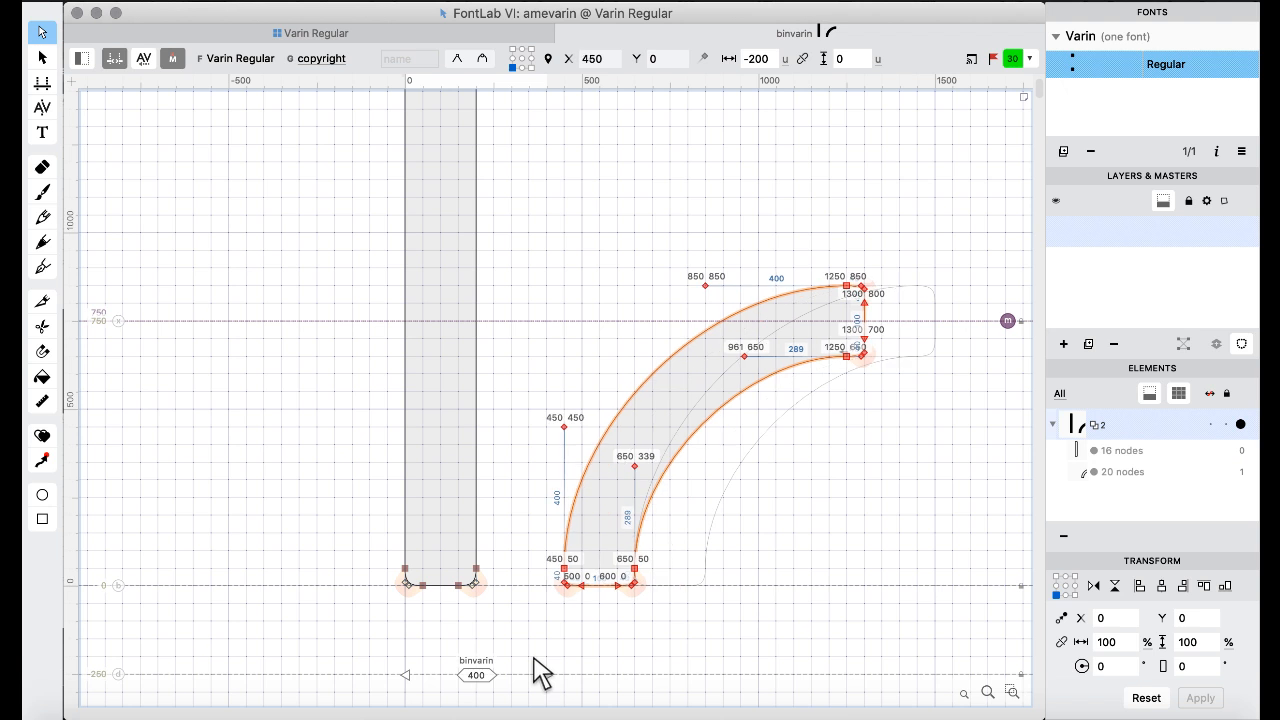
left_click(495, 620)
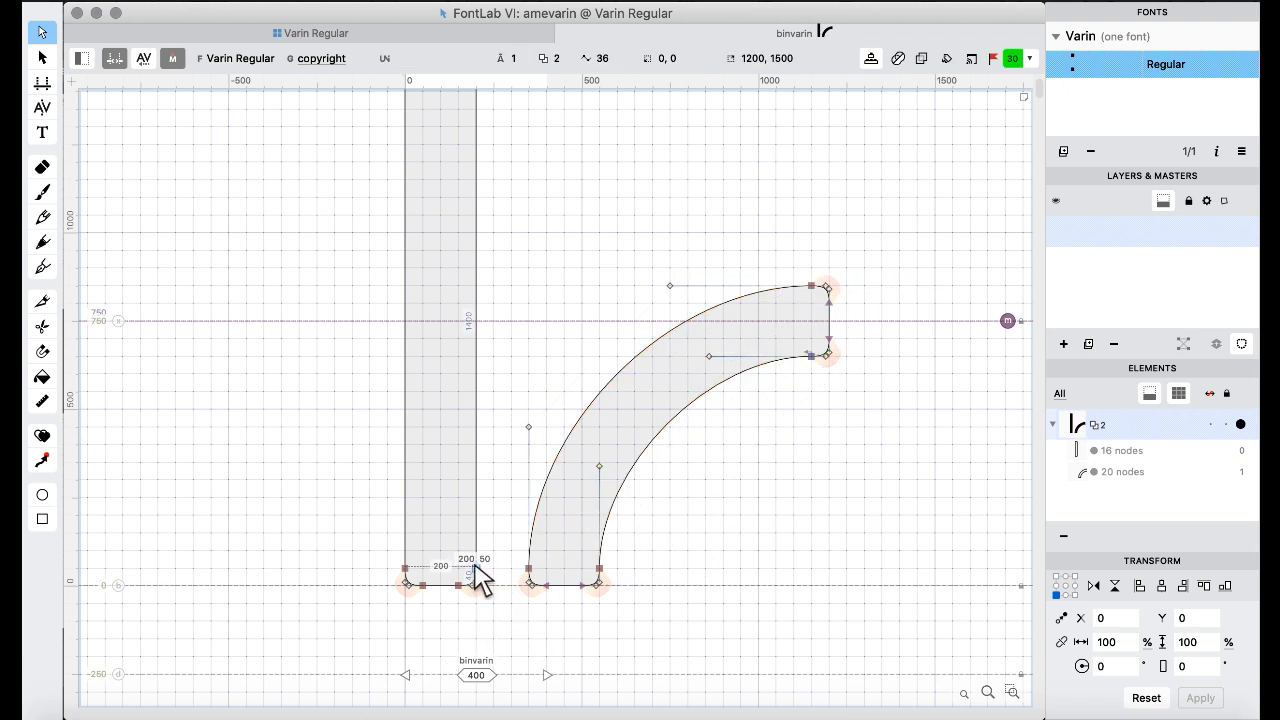
left_click_drag(513, 620, 866, 226)
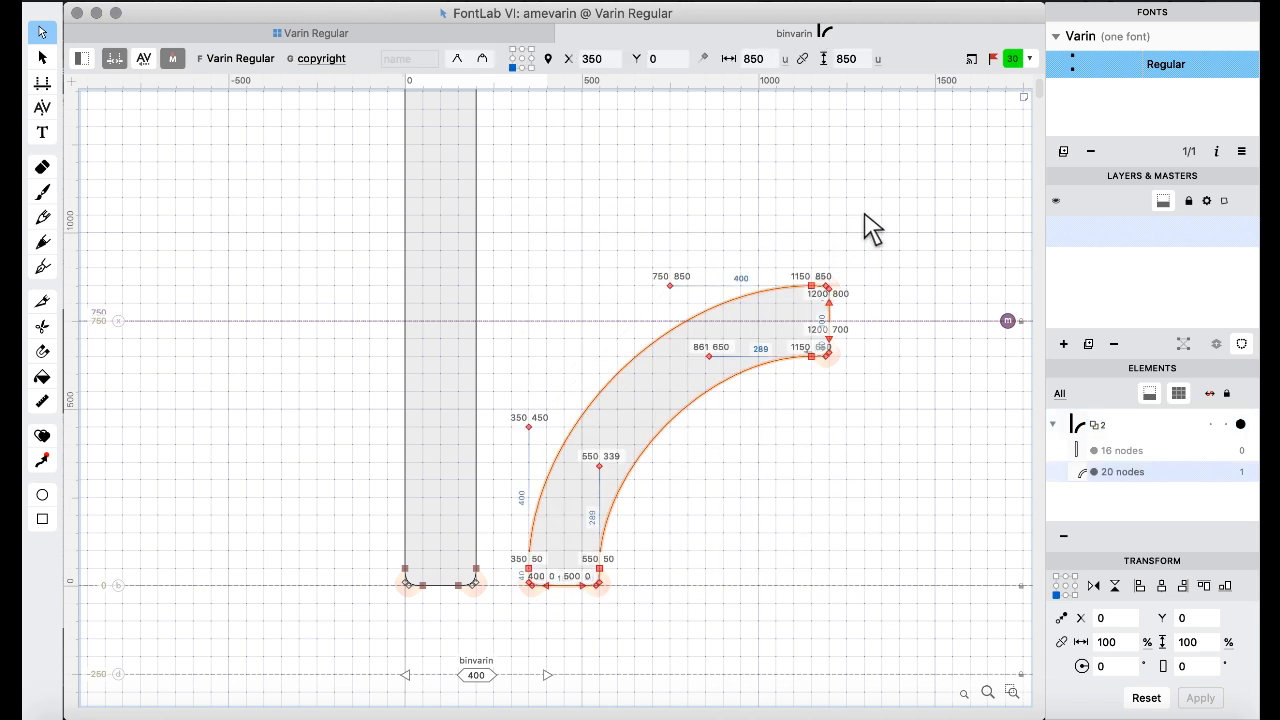
key("shift+Right")
key("shift+Right")
left_click(584, 164)
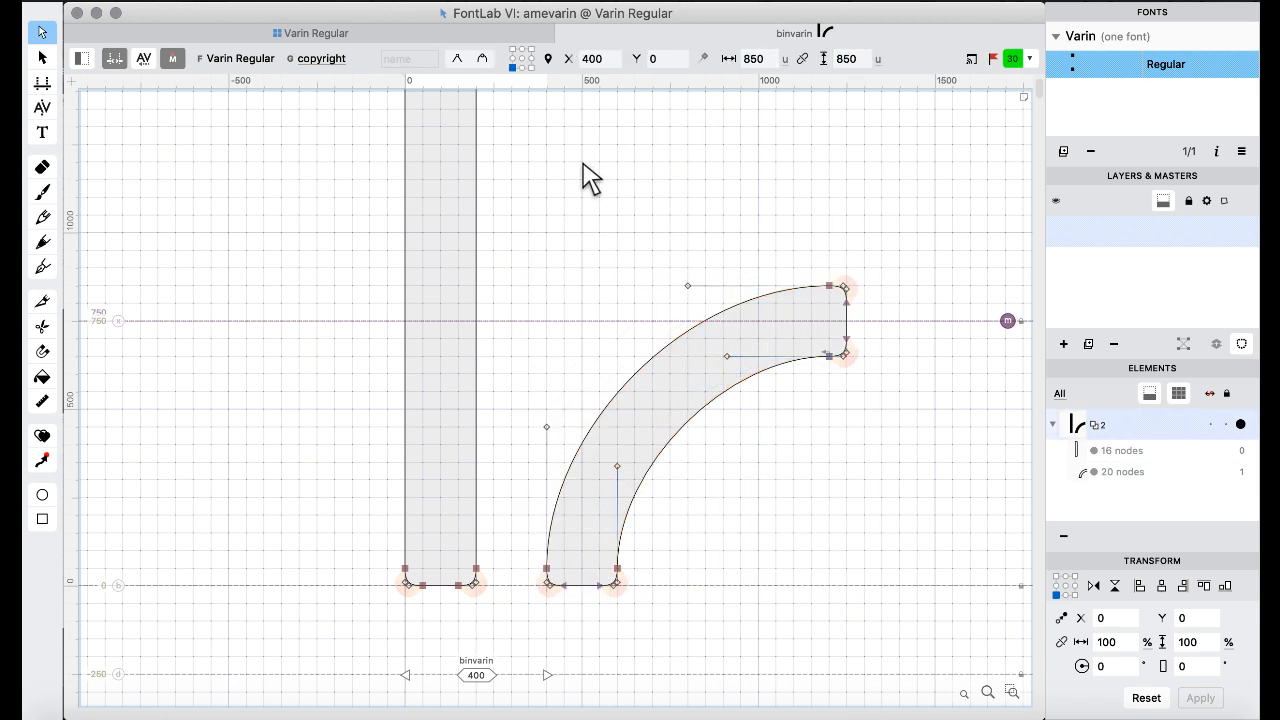
left_click(302, 34)
left_click(426, 356)
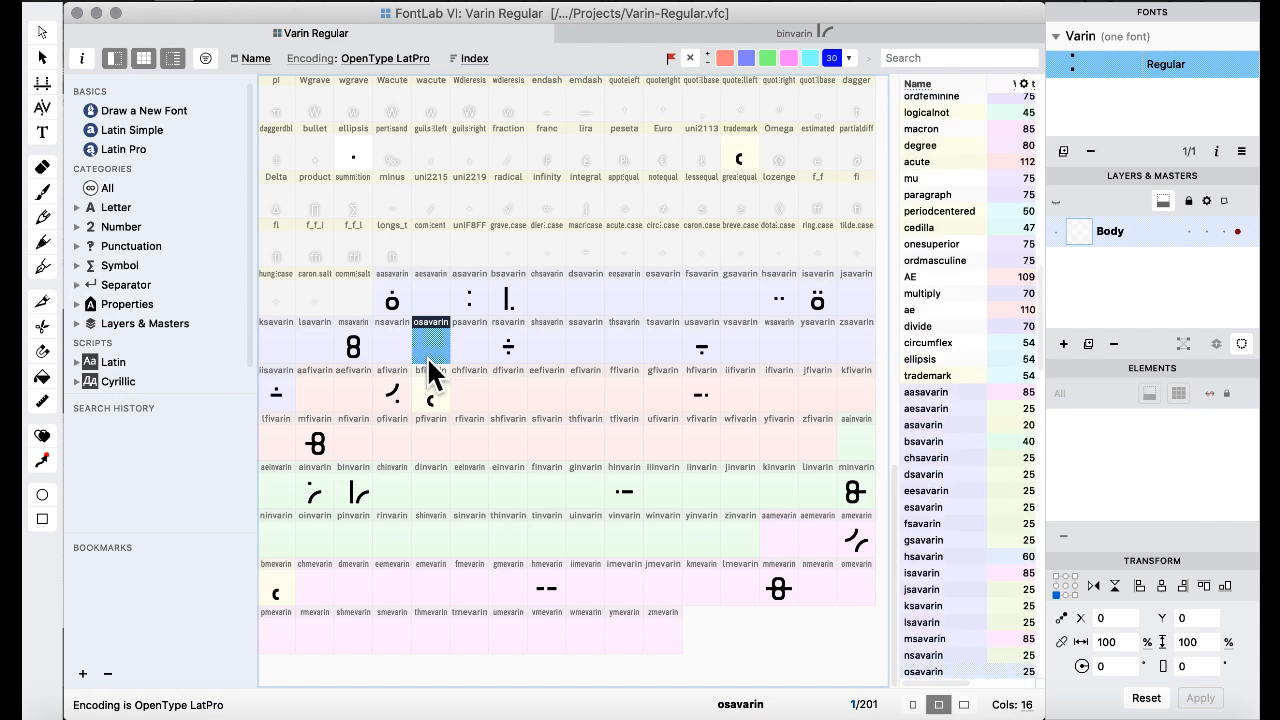
- Examine the b row's letterforms on page 2 of the Varin alphabet PDF and return to the font overview
left_click(460, 452)
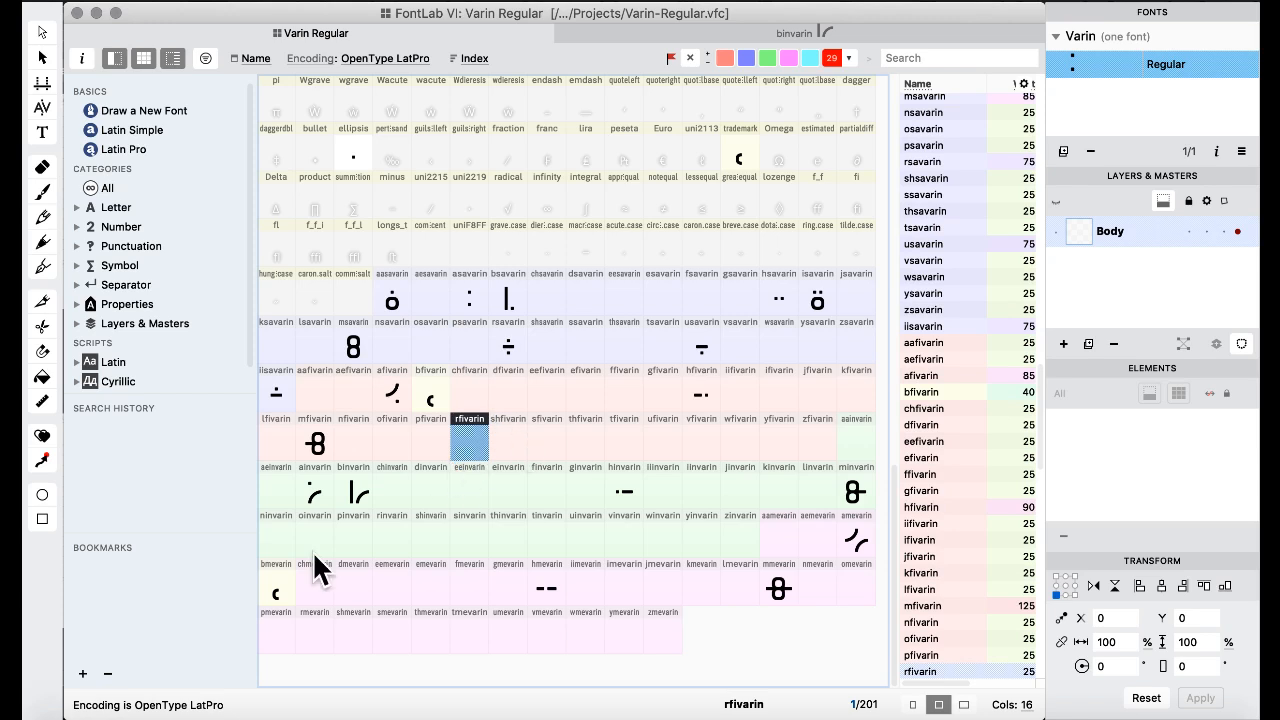
key("ctrl+Up")
left_click(671, 509)
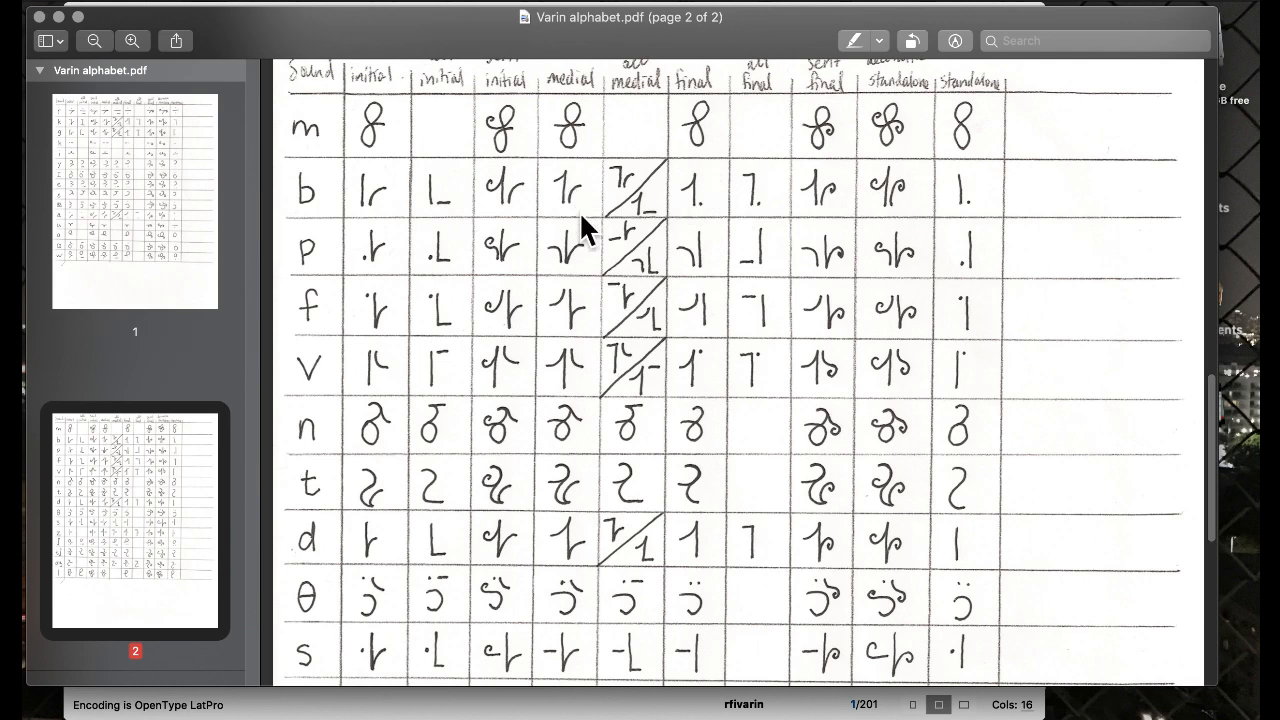
key("ctrl+Up")
left_click(363, 286)
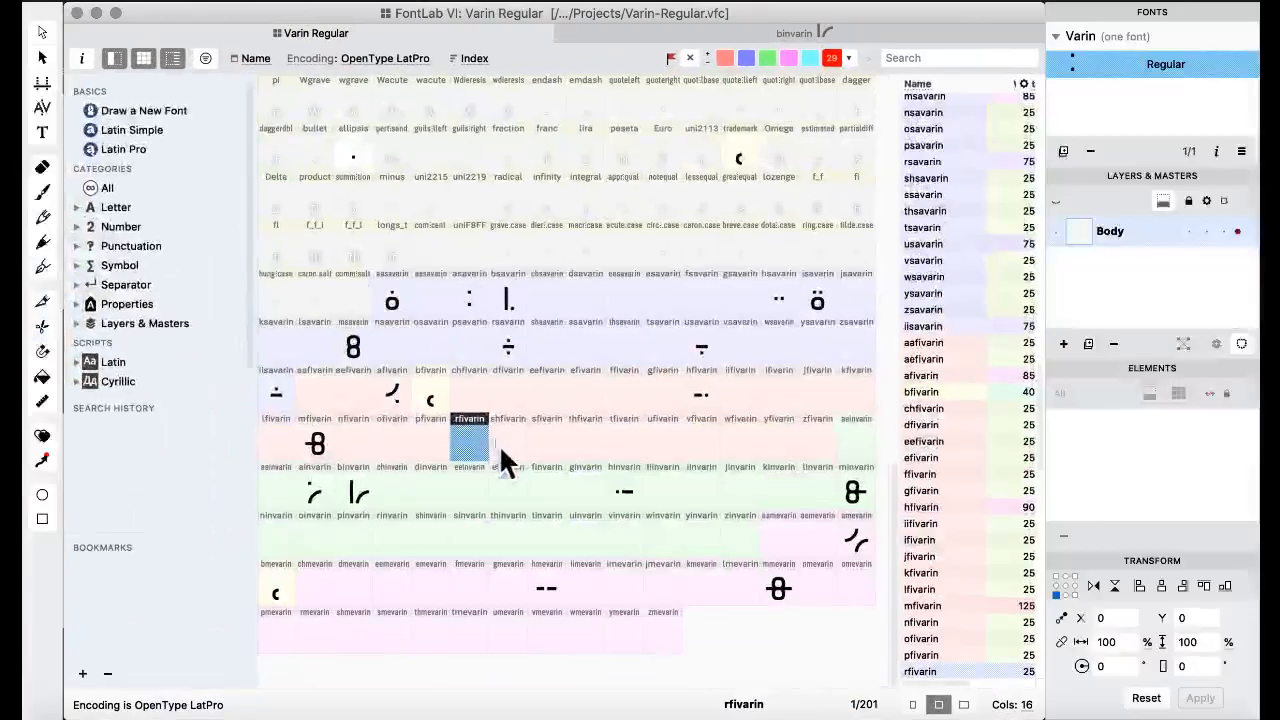
- Replace the bfivarin glyph with a copy of bsavarin and flag it red
left_click(355, 490)
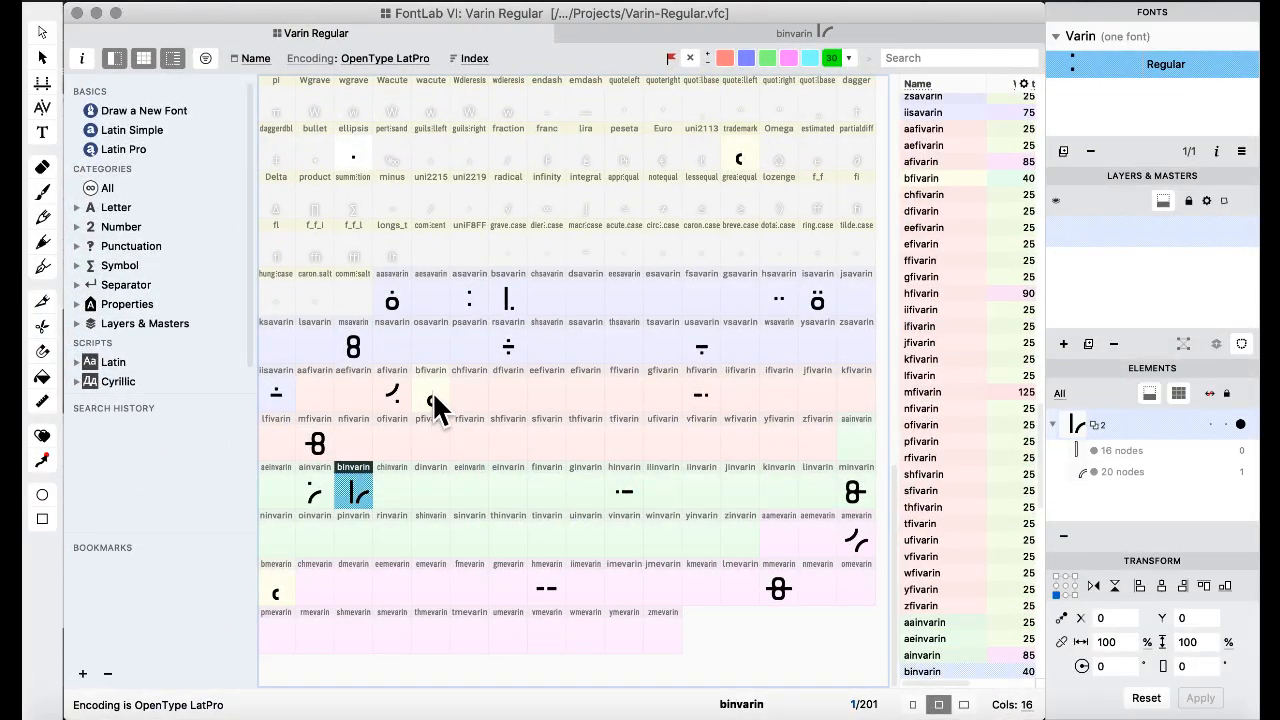
left_click_drag(515, 343, 435, 399)
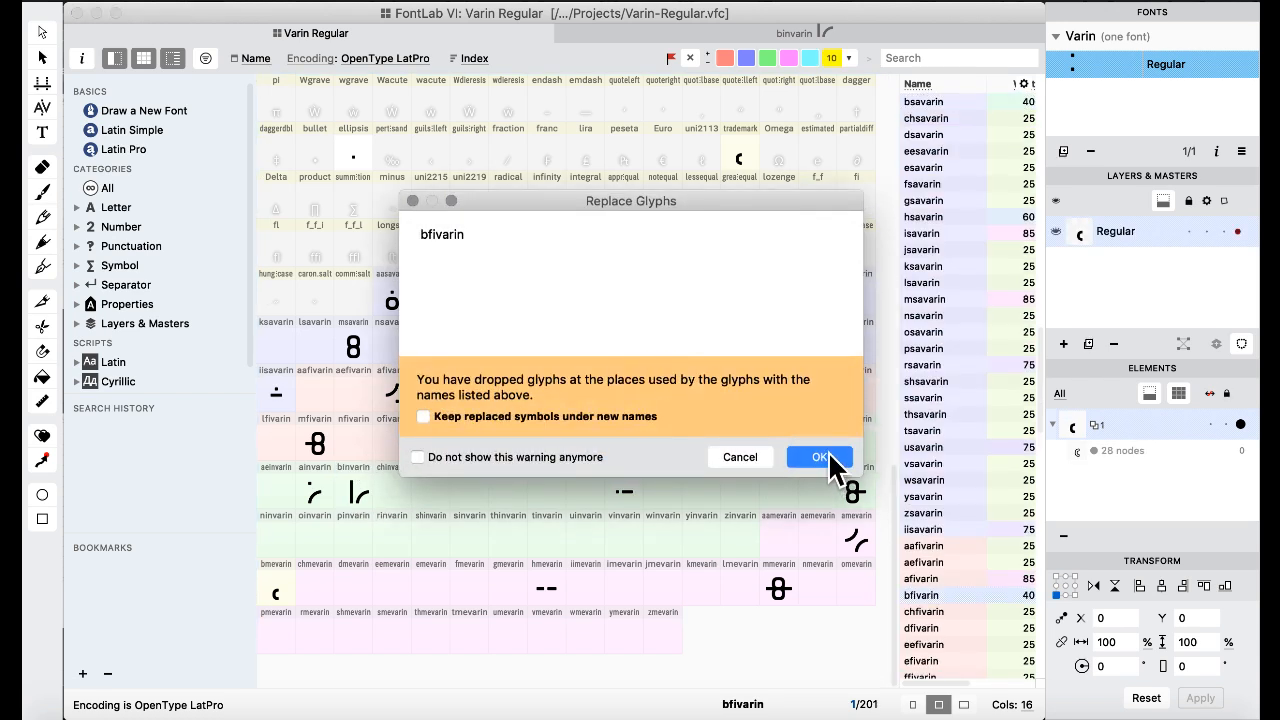
left_click(820, 456)
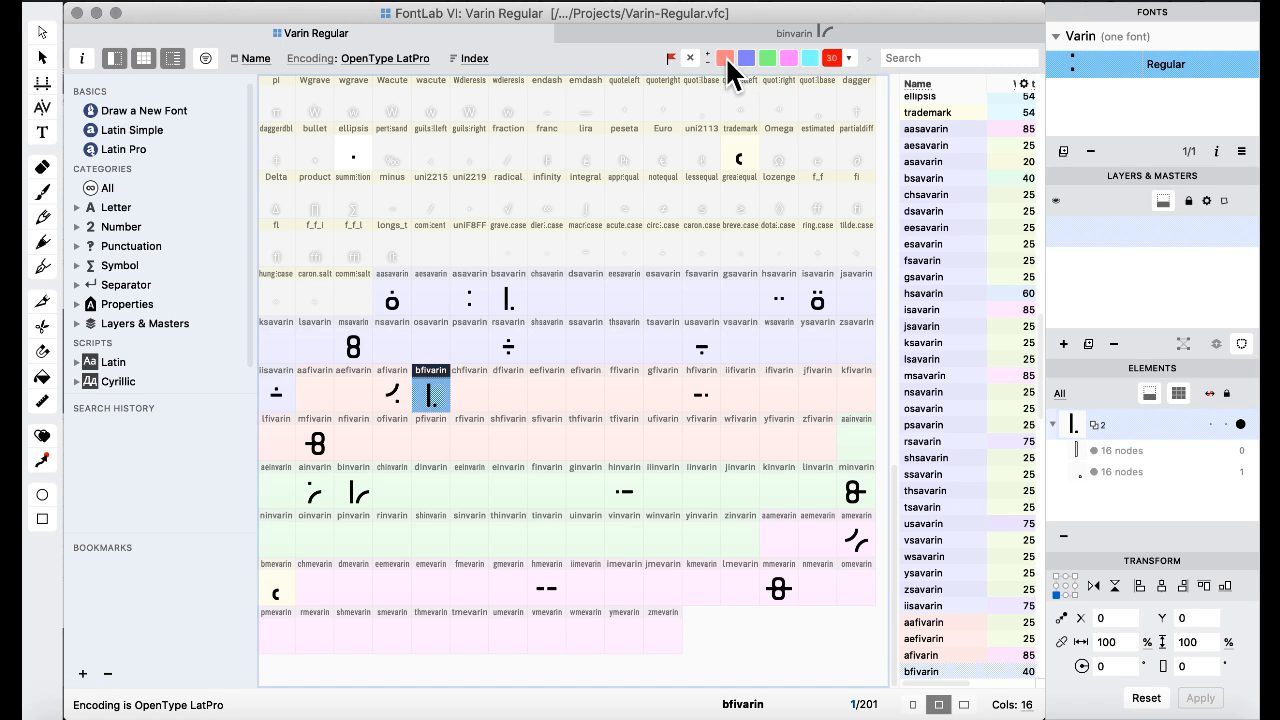
left_click(623, 290)
- Copy the curved stroke from the afivarin glyph and paste it into bfivarin
left_click(393, 403)
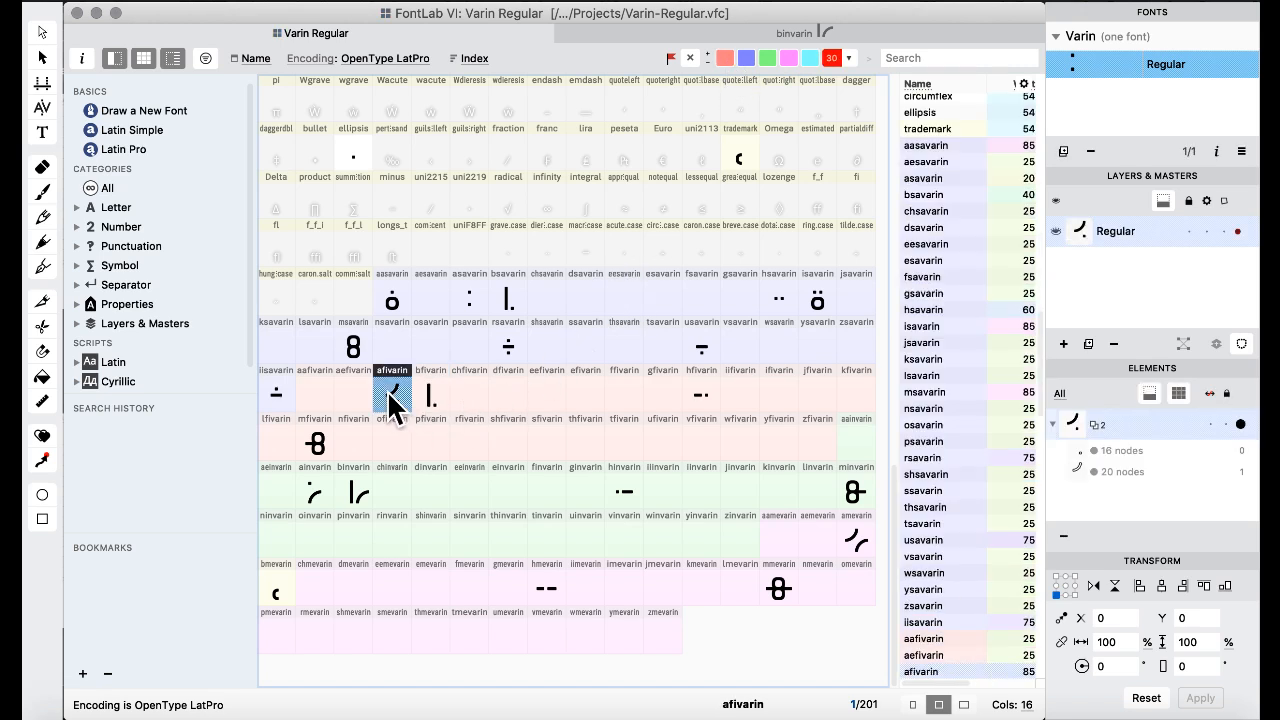
double_click(393, 403)
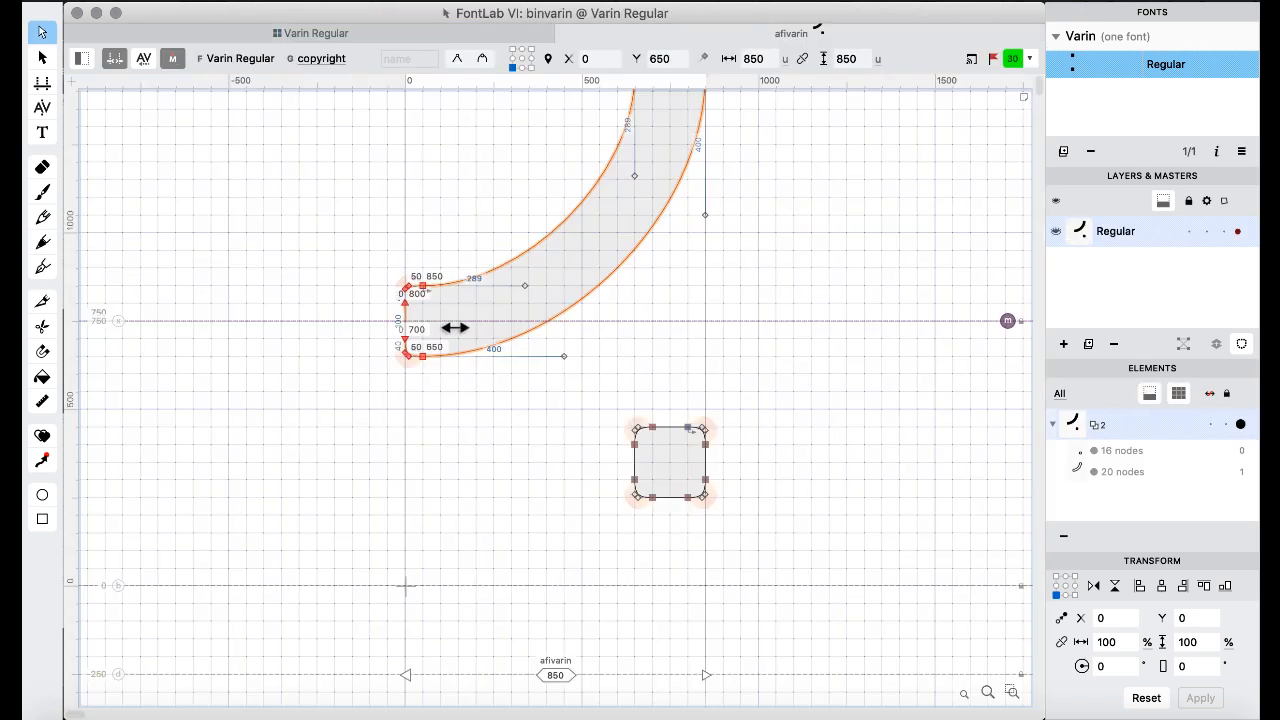
left_click(349, 34)
double_click(423, 388)
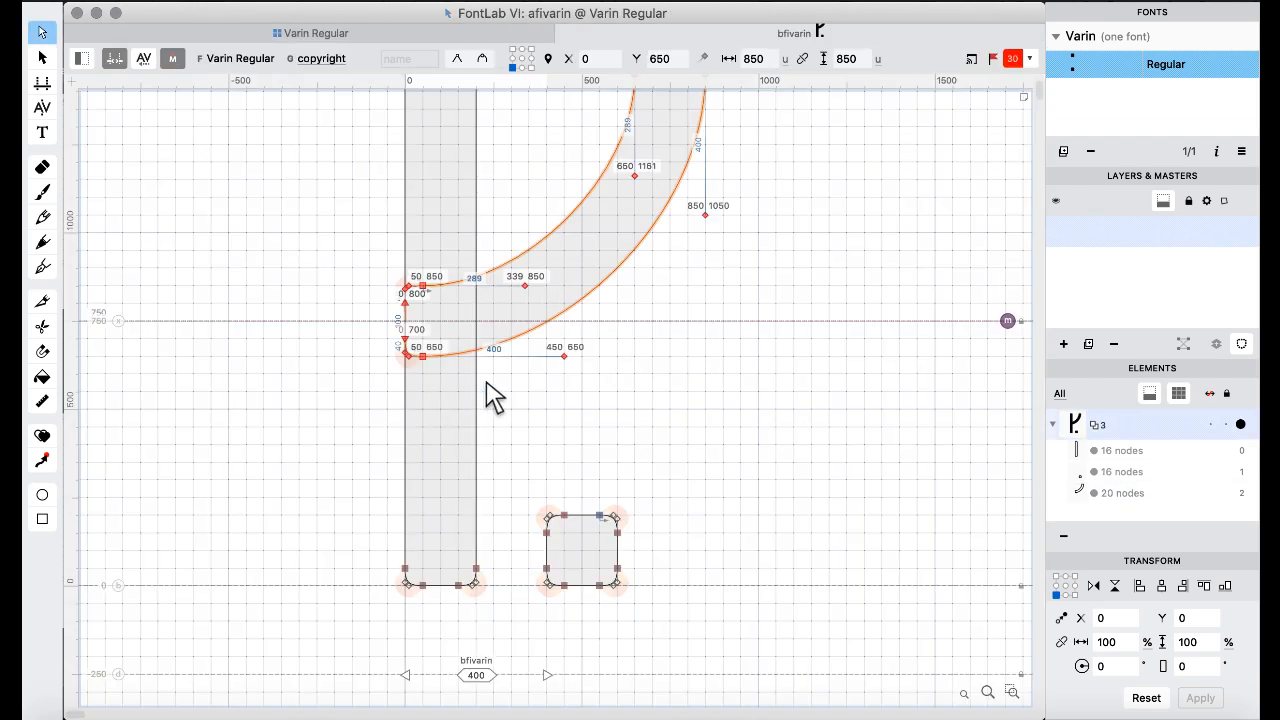
- Move the pasted curve in bfivarin to X -650, Y 650, aligning its upper end with the top of the bar
key("shift+Left")
key("shift+Left")
key("shift+Left")
key("shift+Left")
key("shift+Left")
key("shift+Left")
key("shift+Left")
key("shift+Left")
key("shift+Left")
key("shift+Left")
key("shift+Left")
key("shift+Left")
key("shift+Left")
key("shift+Left")
key("shift+Left")
key("shift+Left")
key("shift+Left")
key("shift+Left")
key("shift+Left")
key("shift+Left")
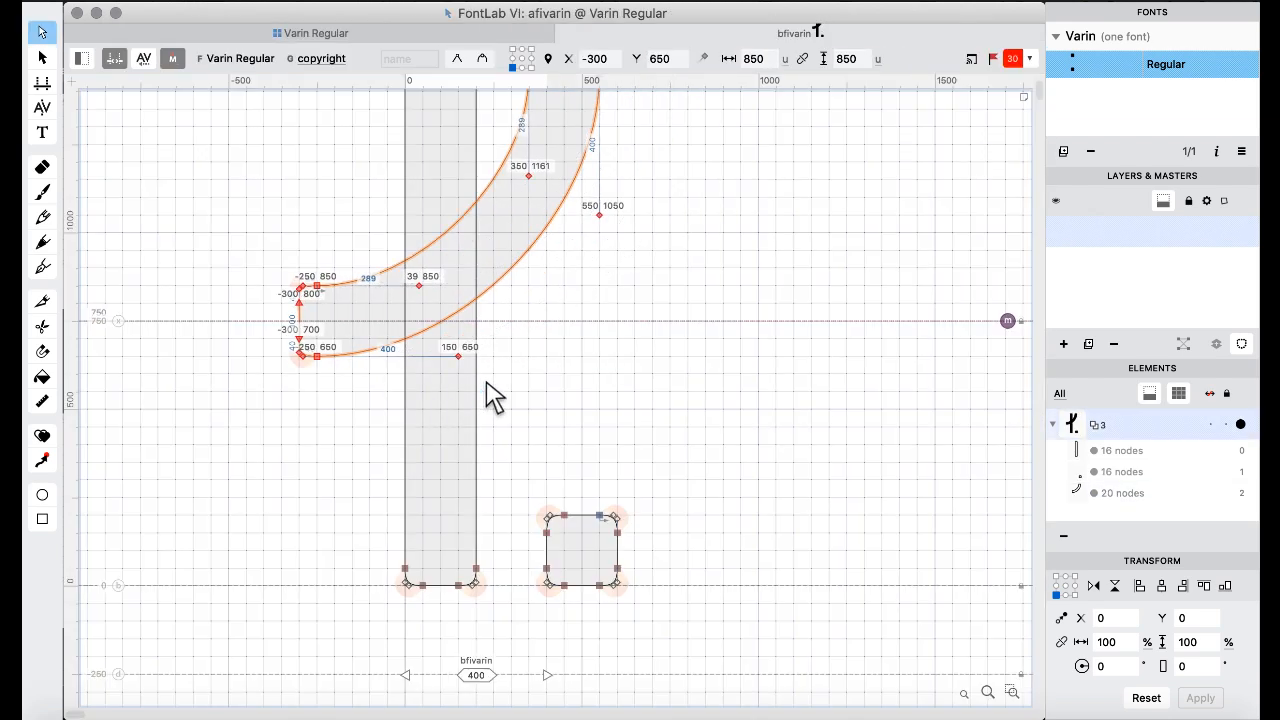
scroll(486, 382, "up", 3)
scroll(486, 382, "left", 2)
key("super+Left")
key("super+Left")
key("super+Left")
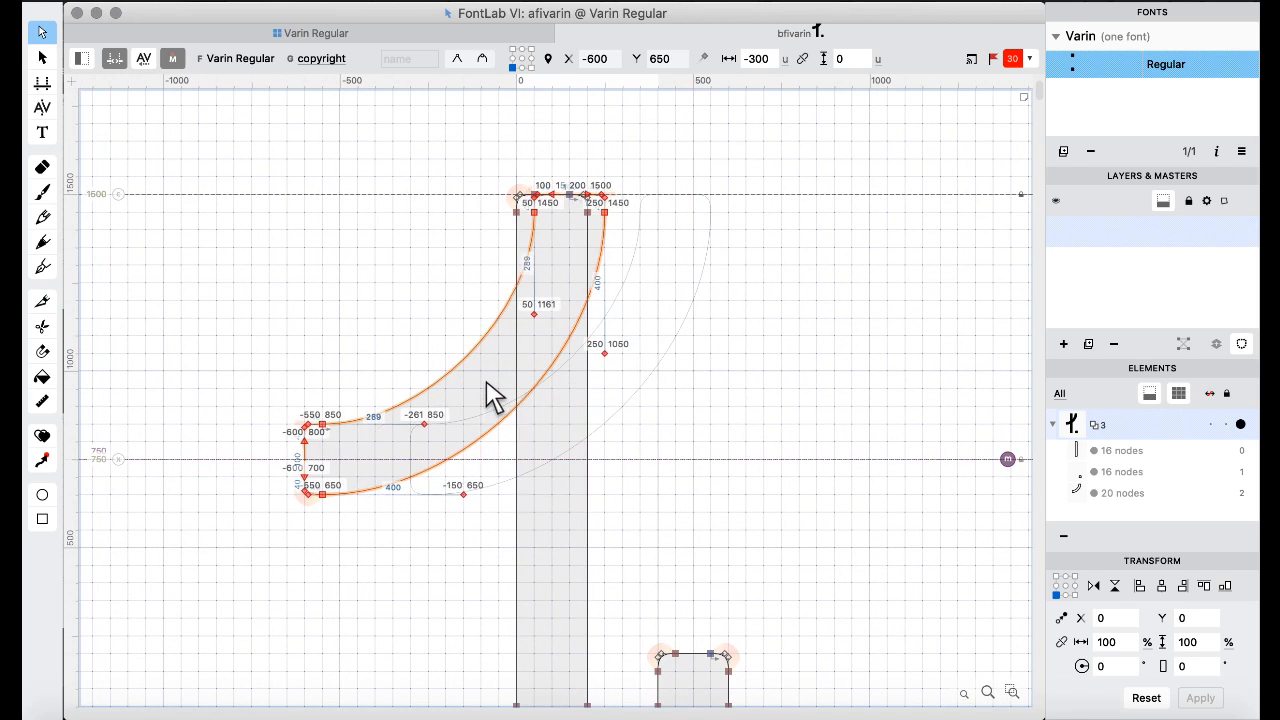
key("super+Left")
key("shift+Right")
key("shift+Right")
key("shift+Right")
key("shift+Right")
key("shift+Right")
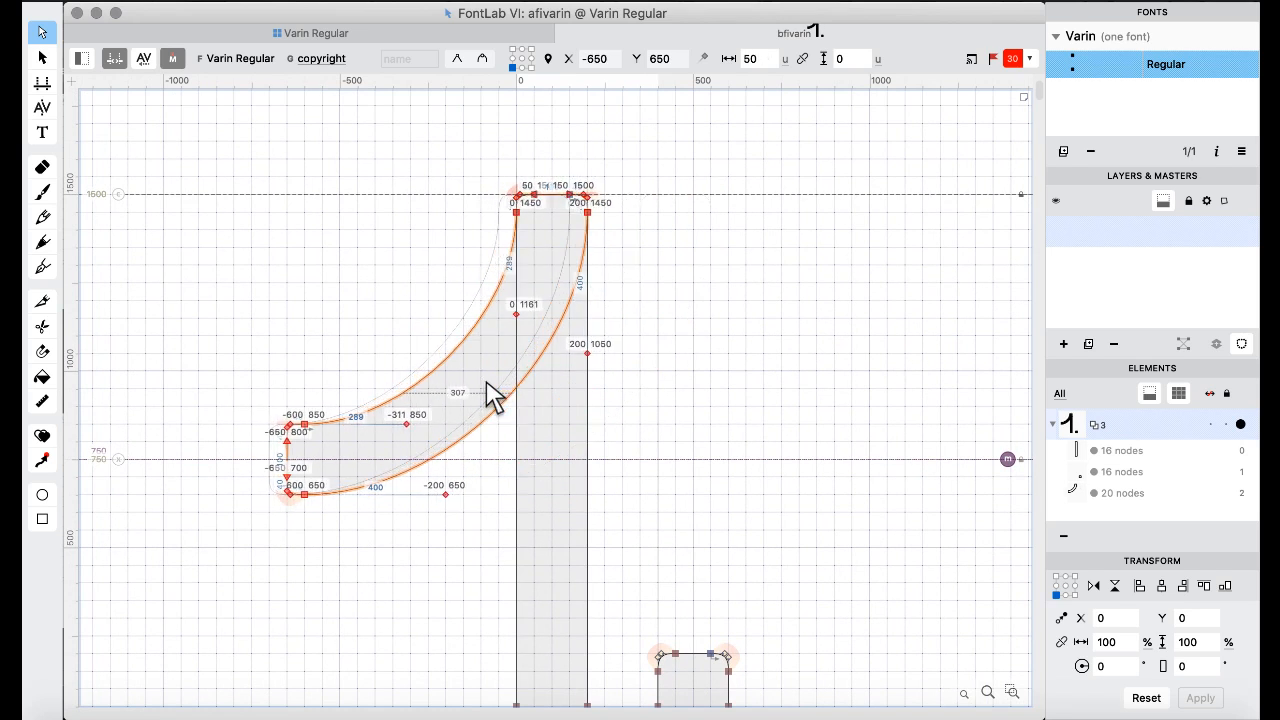
- Remove the overlap between all contours in bfivarin and return to the font overview
key("super+a")
right_click(323, 128)
mouse_move(421, 242)
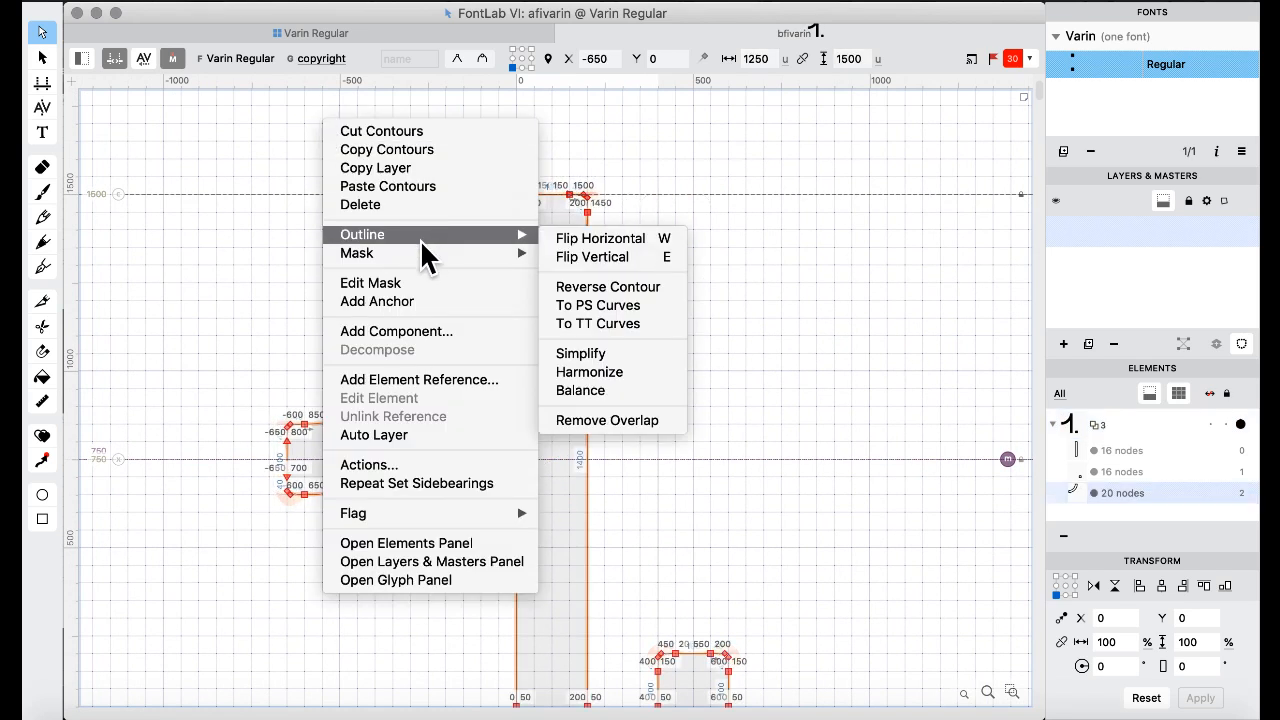
left_click(630, 418)
scroll(654, 408, "down", 2)
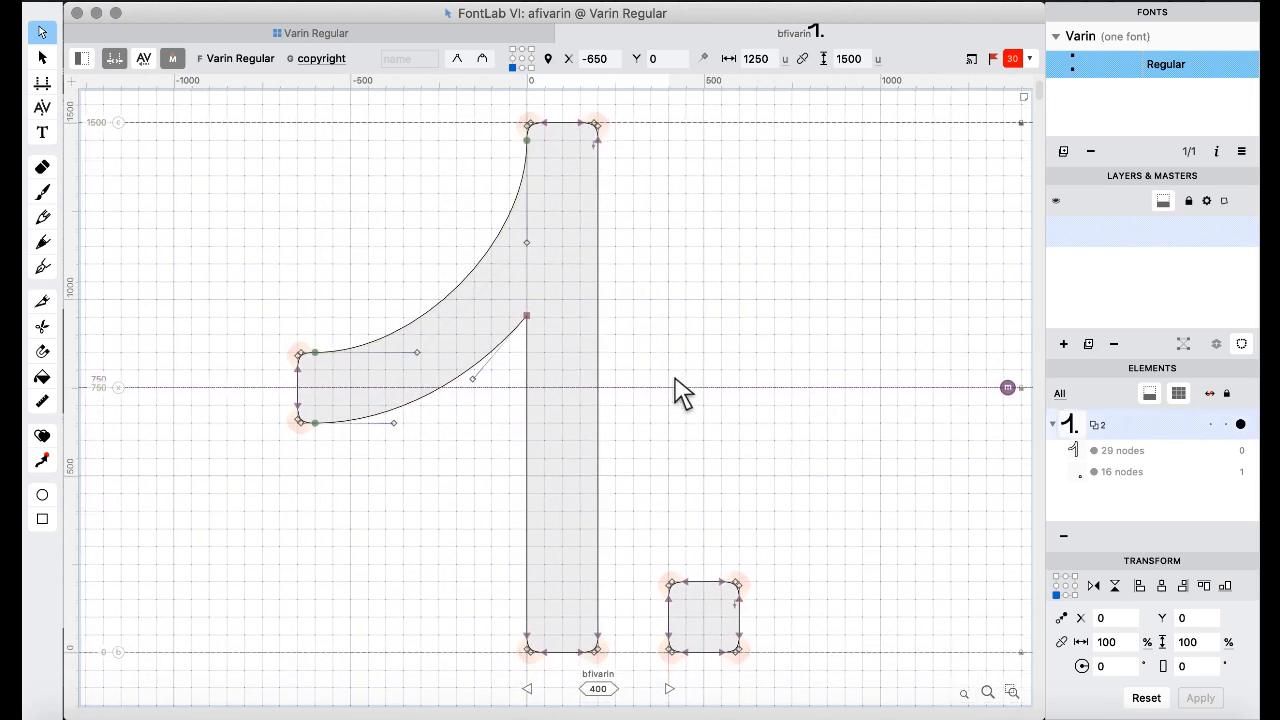
left_click(280, 36)
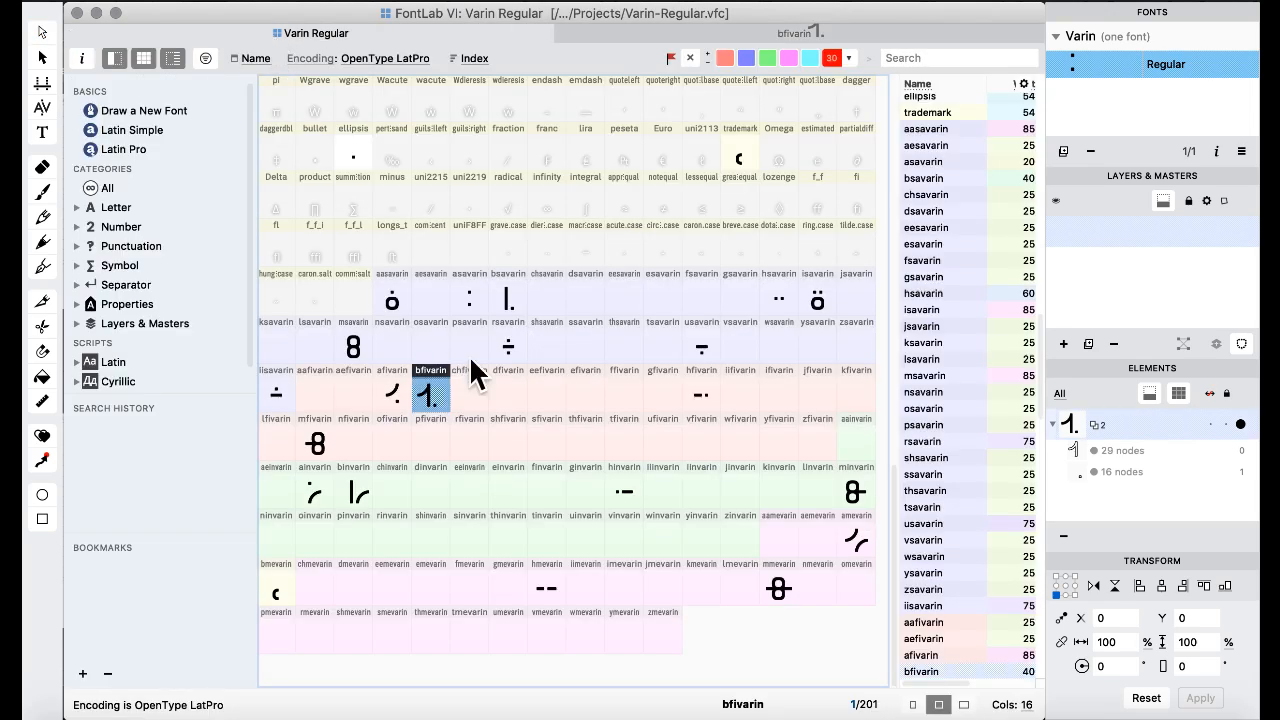
left_click(471, 368)
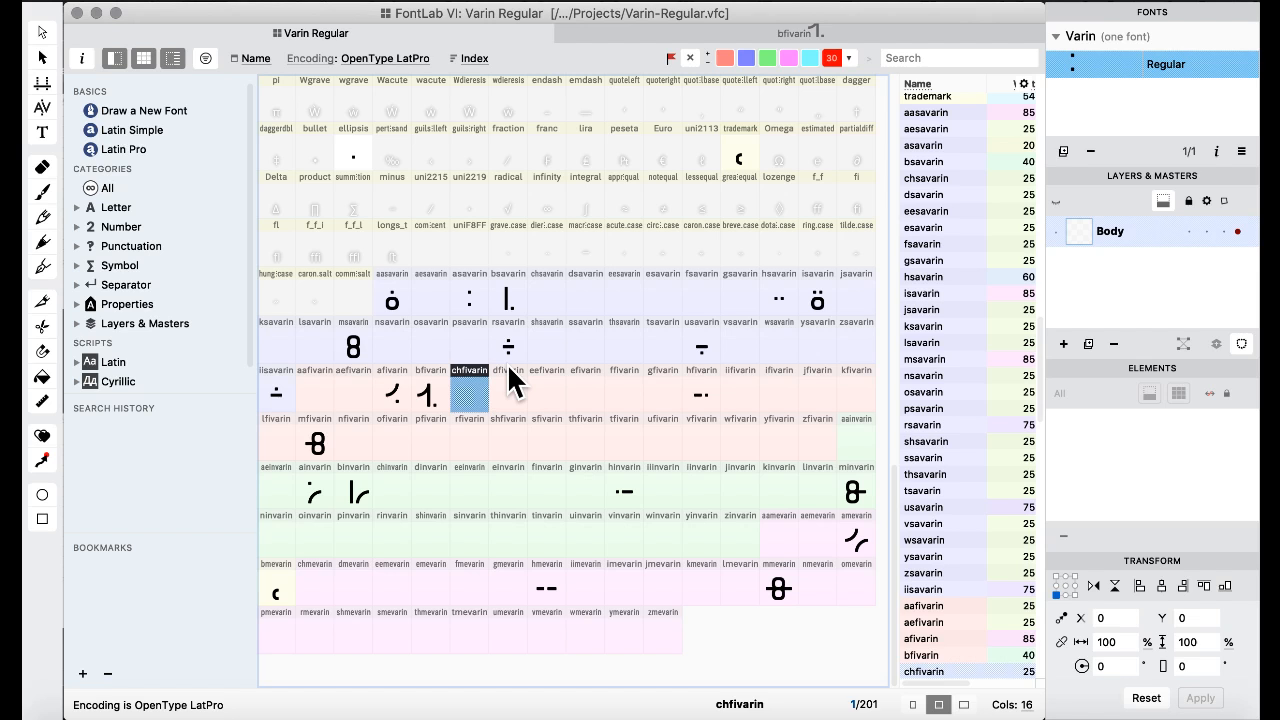
- Replace the bmevarin glyph with a copy of bfivarin
left_click(430, 390)
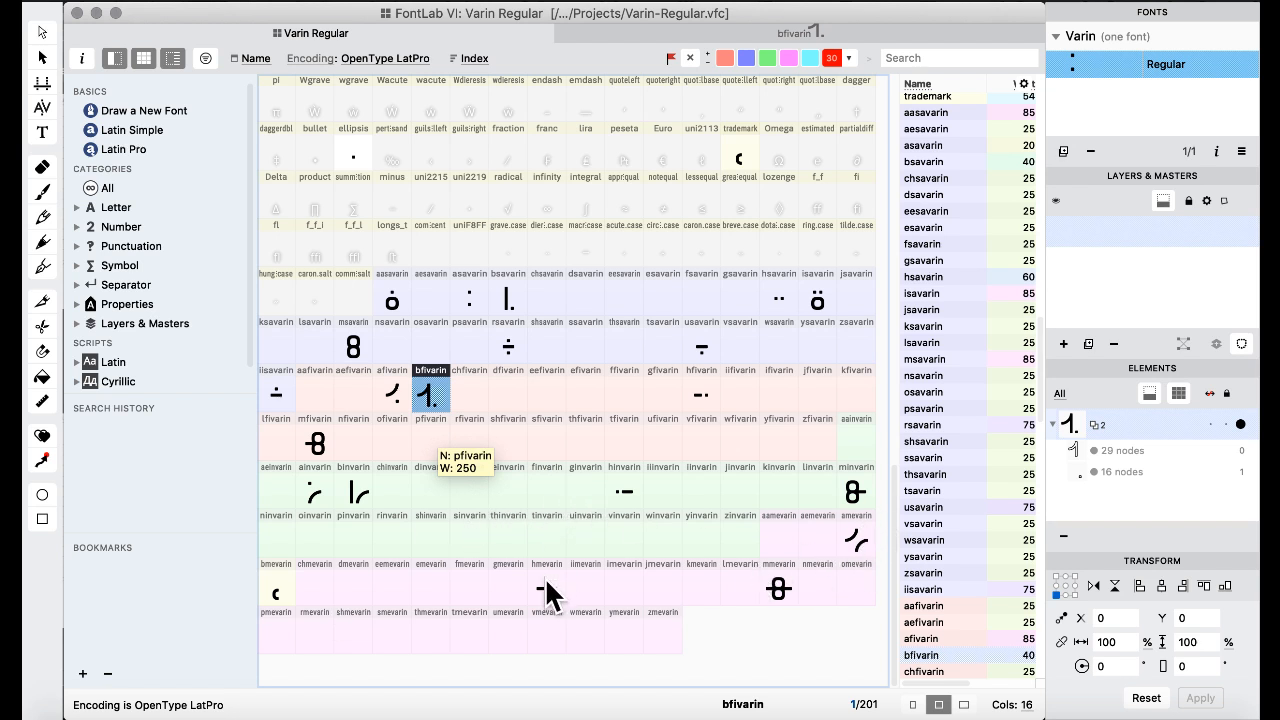
left_click_drag(346, 598, 271, 594)
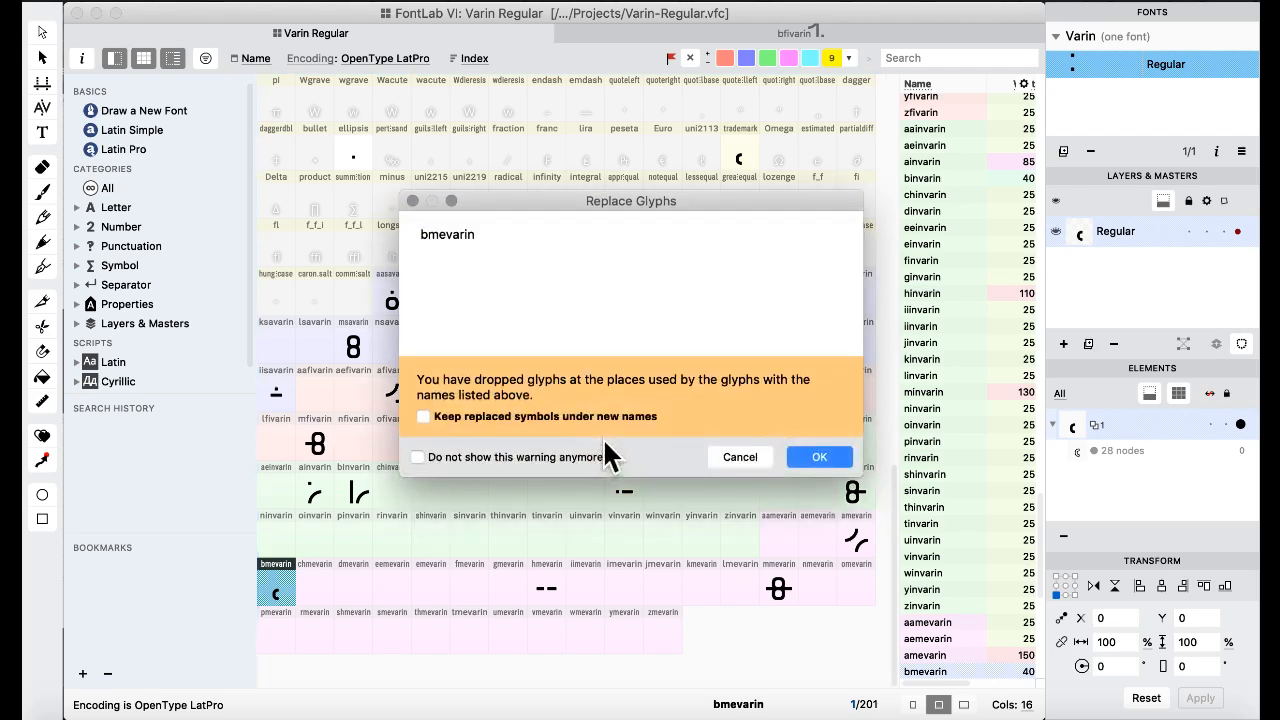
left_click(815, 457)
- Copy the lower-right curve from the amevarin glyph and flag the bmevarin glyph magenta
double_click(855, 548)
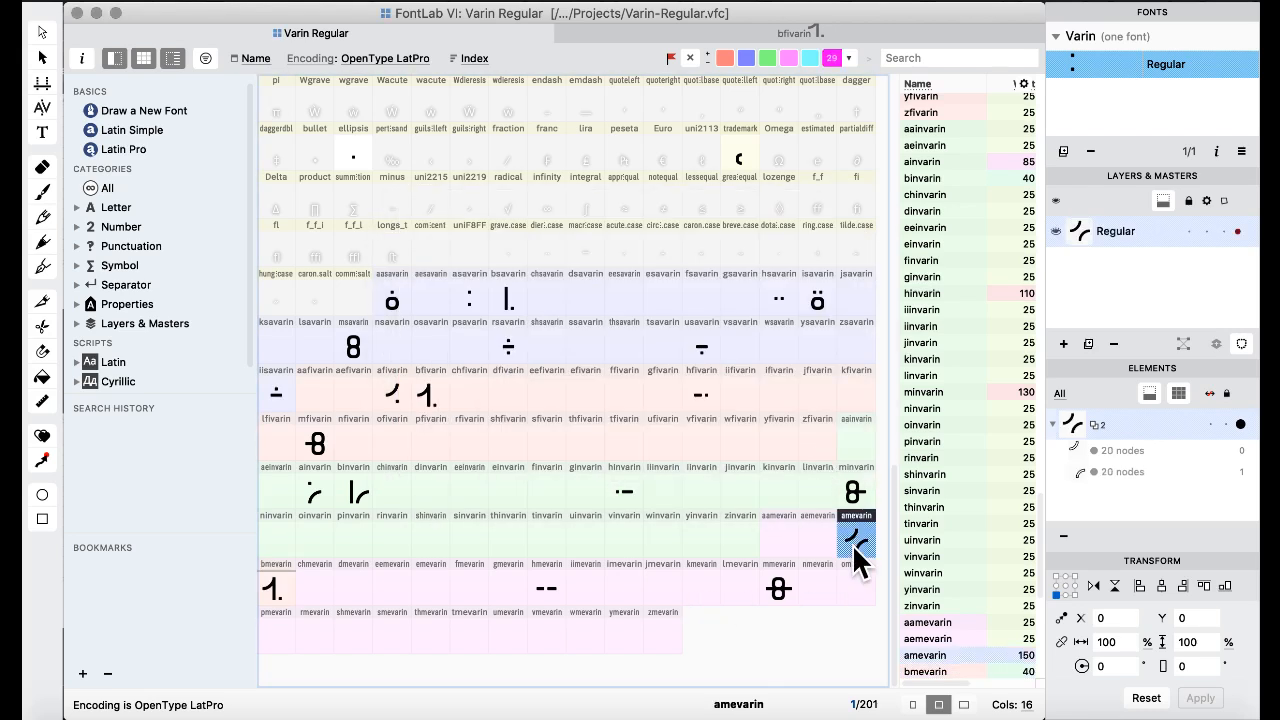
left_click(400, 33)
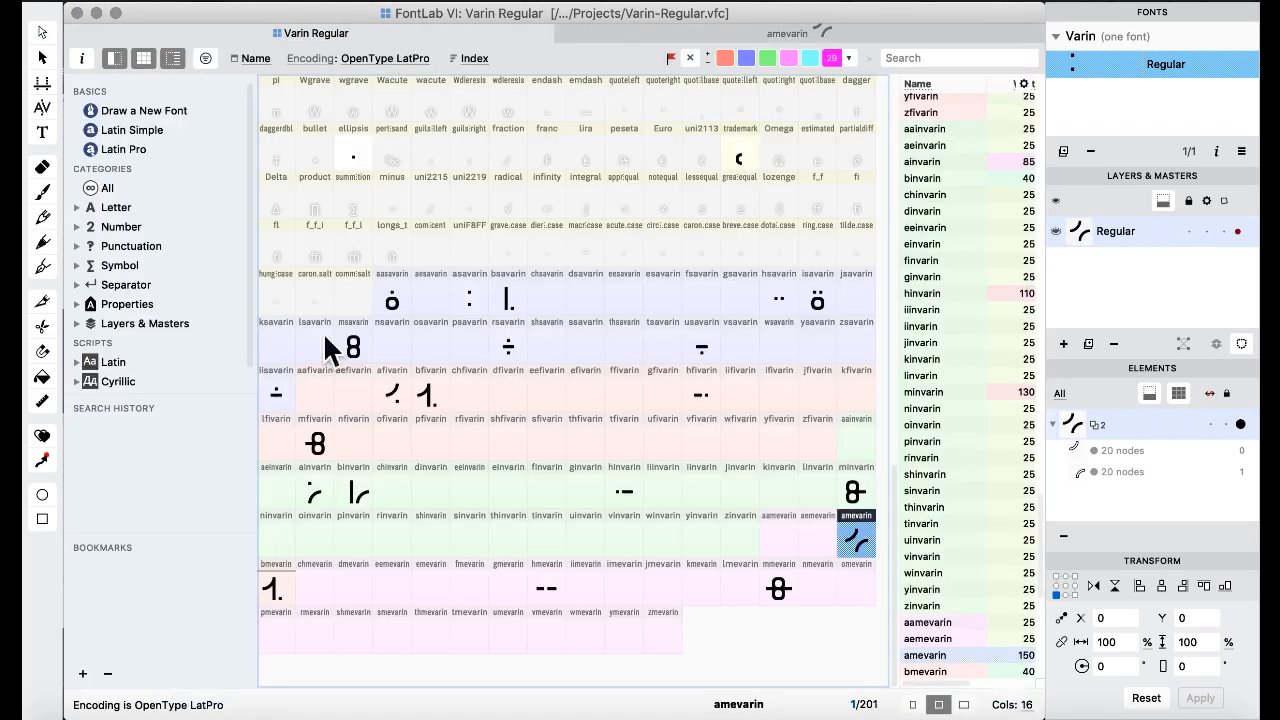
left_click(280, 575)
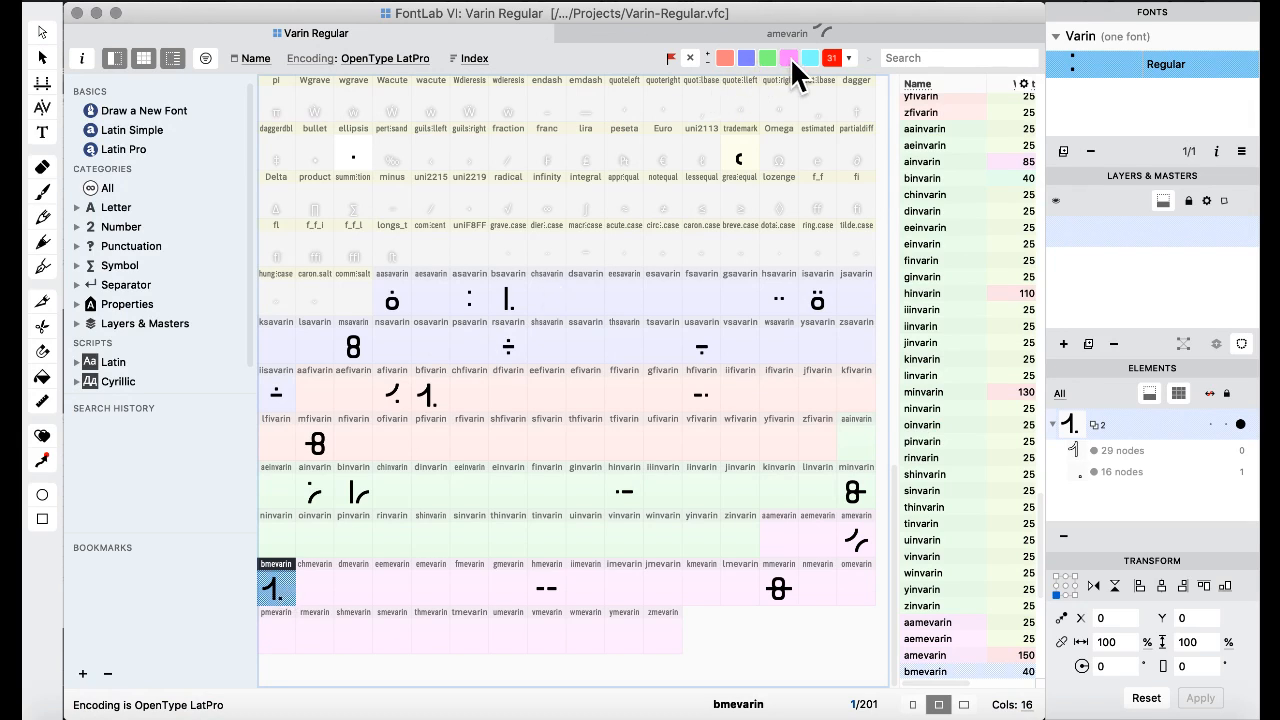
left_click(789, 59)
- Delete the dot beside the vertical bar in the bmevarin glyph
double_click(277, 584)
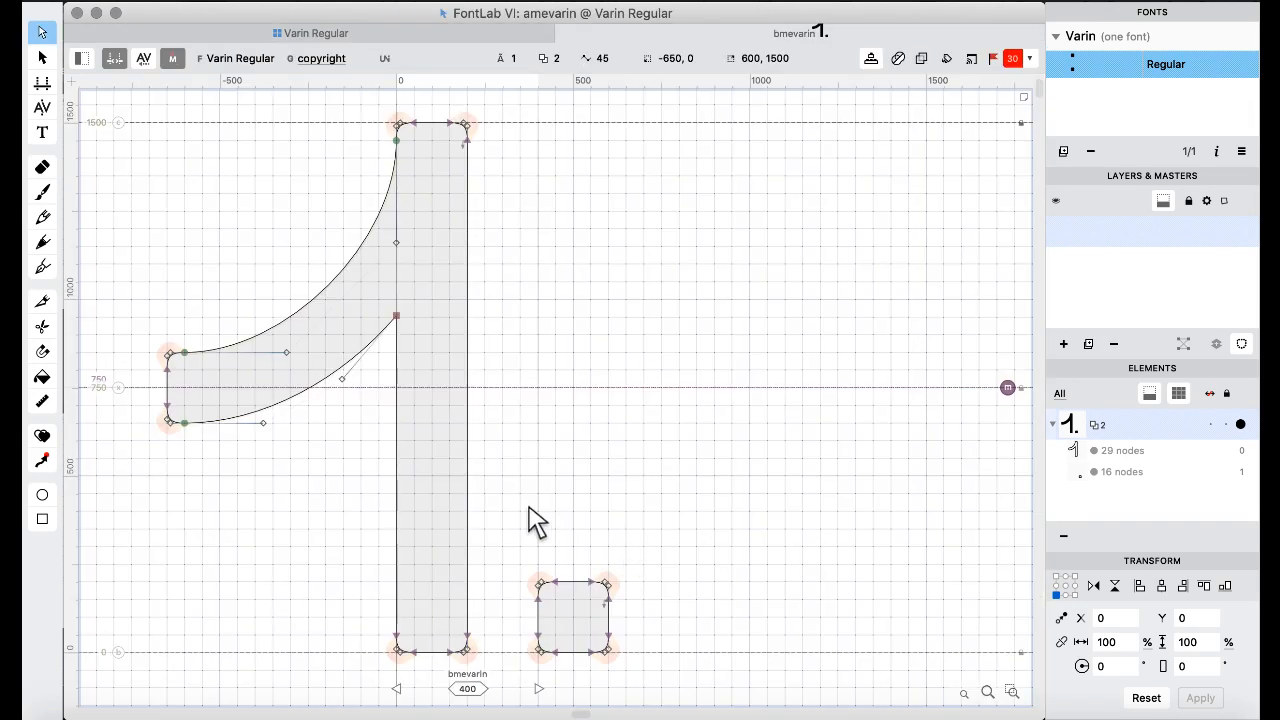
scroll(517, 523, "down", 3)
left_click_drag(501, 442, 652, 608)
key("Delete")
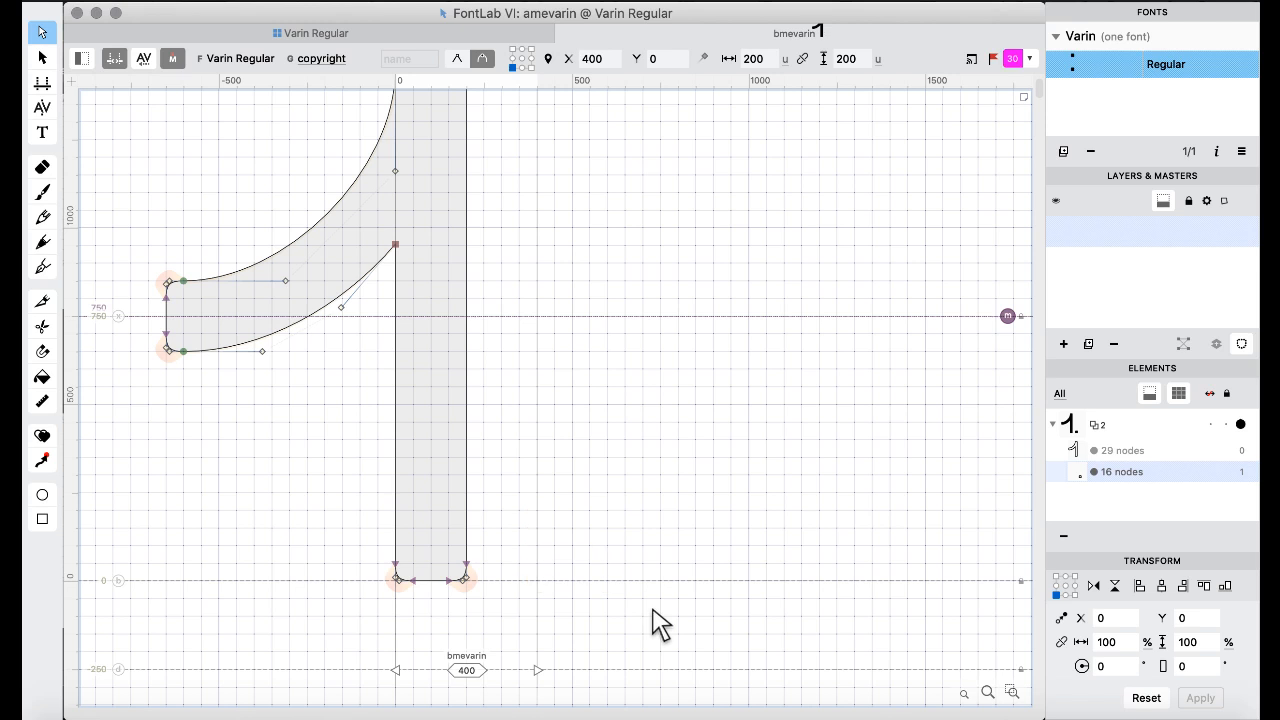
- Paste the copied curve into bmevarin, move it to X 400, Y 0, and return to the font overview
key("ctrl+v")
key("super+Left")
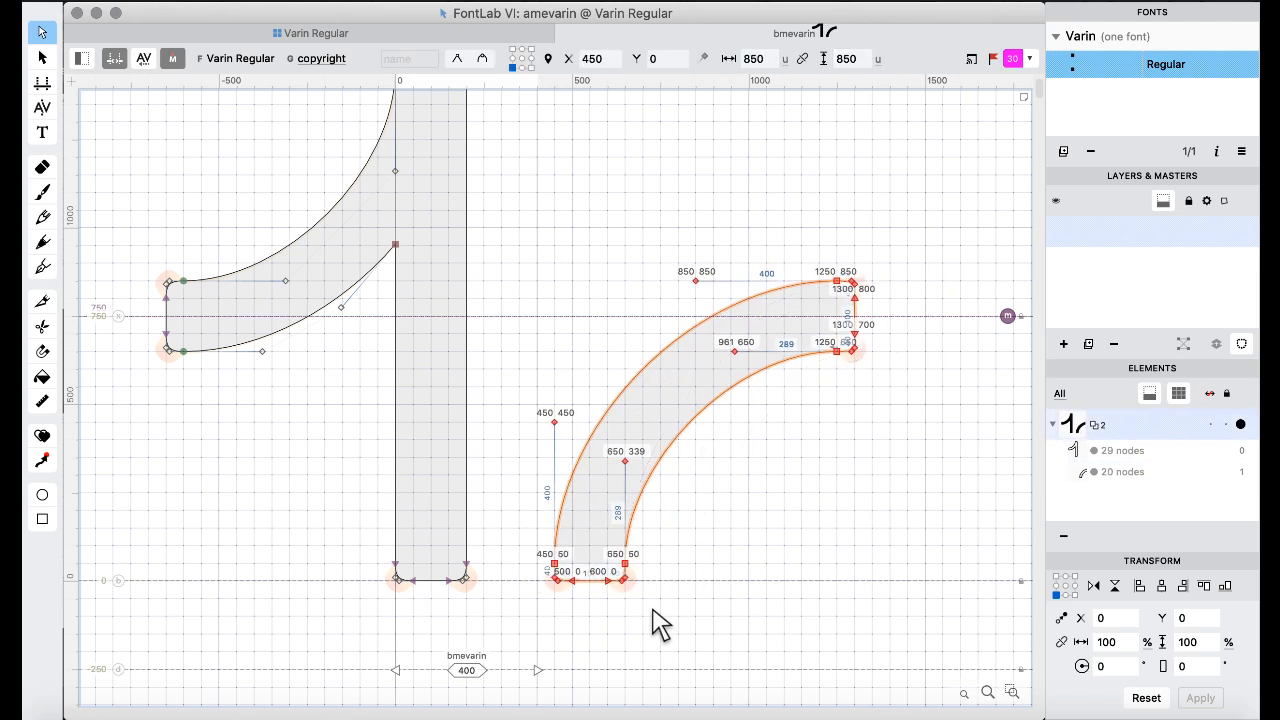
key("shift+Left")
key("shift+Left")
key("shift+Left")
key("shift+Left")
key("shift+Left")
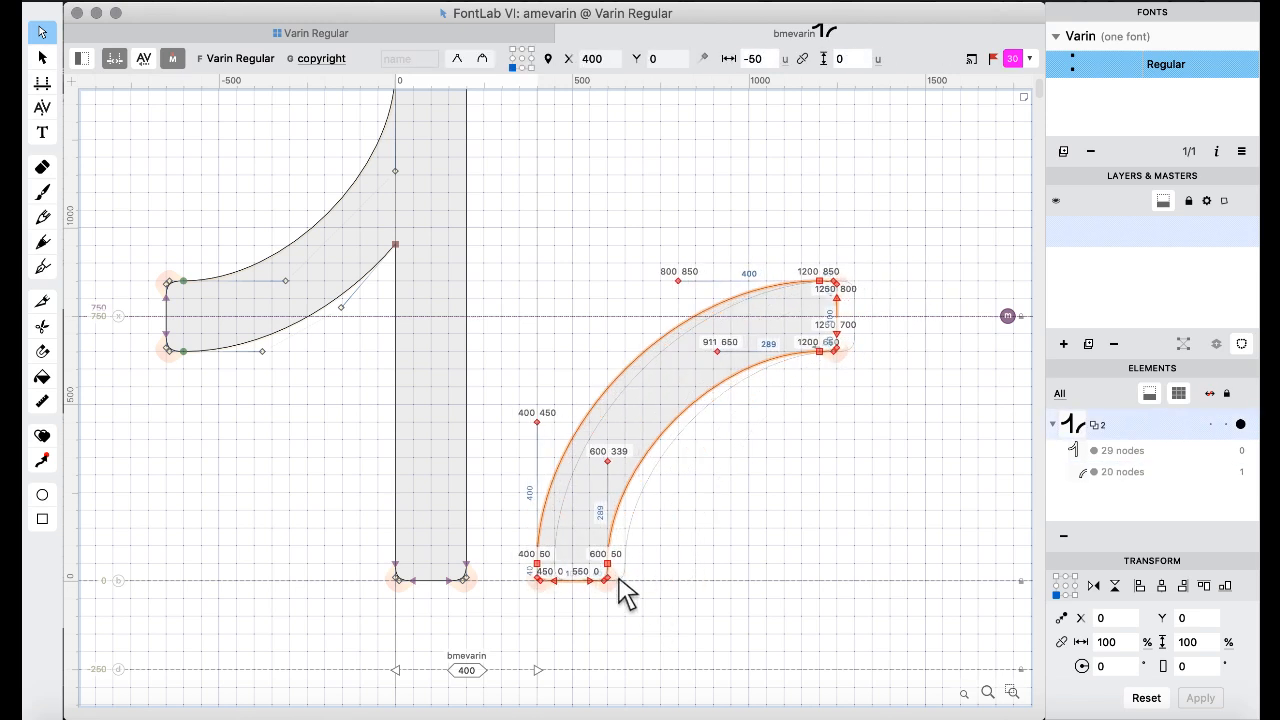
left_click(500, 503)
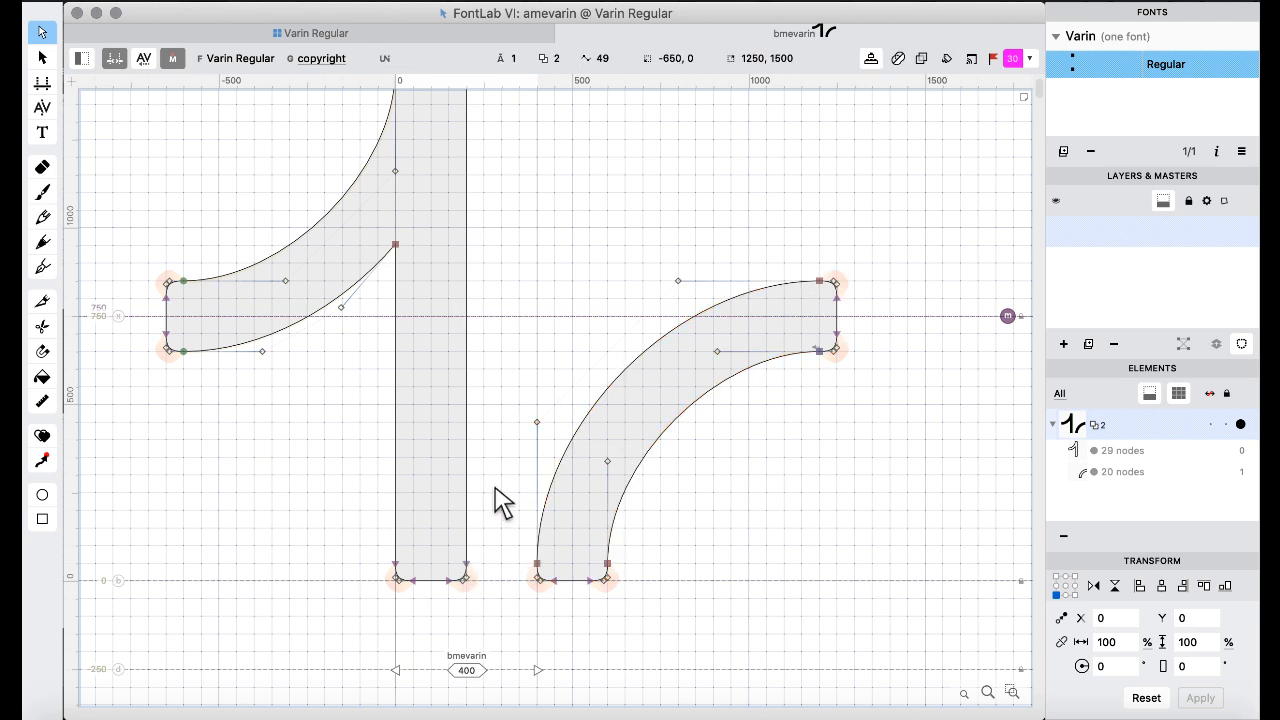
left_click(316, 33)
- Repeat the last sidebearing setting on all glyphs from aasavarin through zmevarin, and clear the selection
left_click(470, 486)
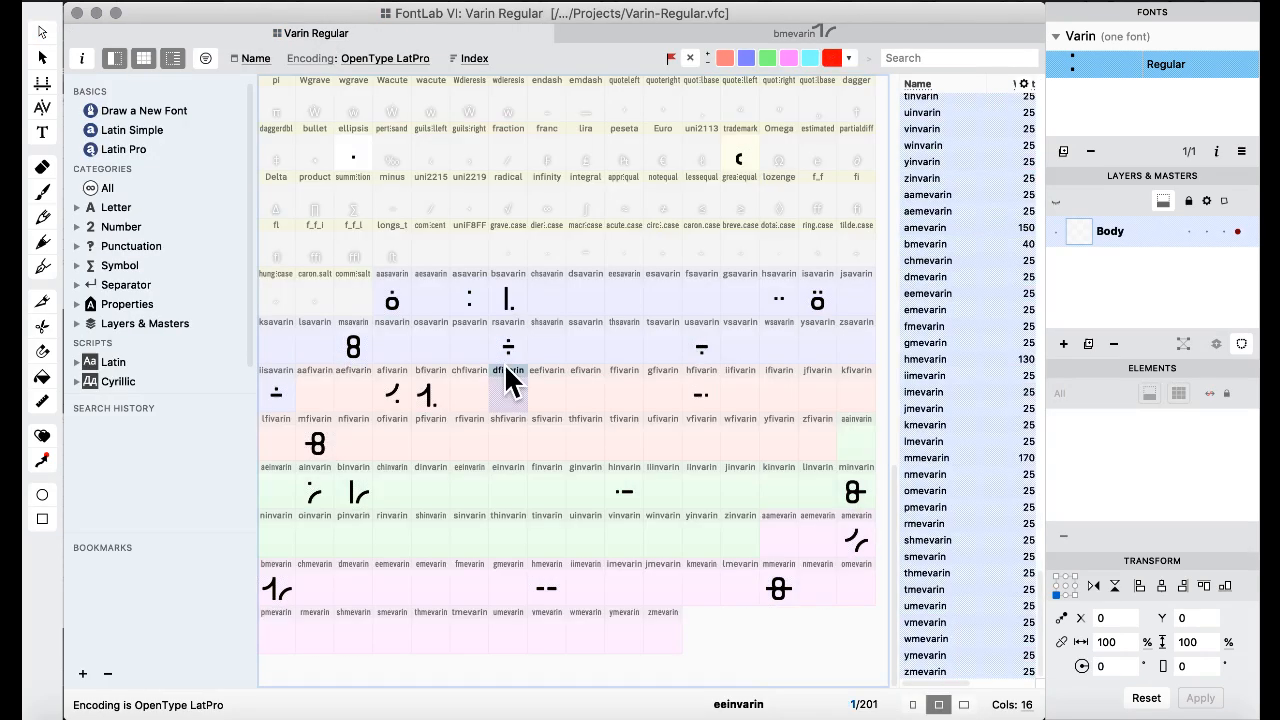
left_click(508, 378)
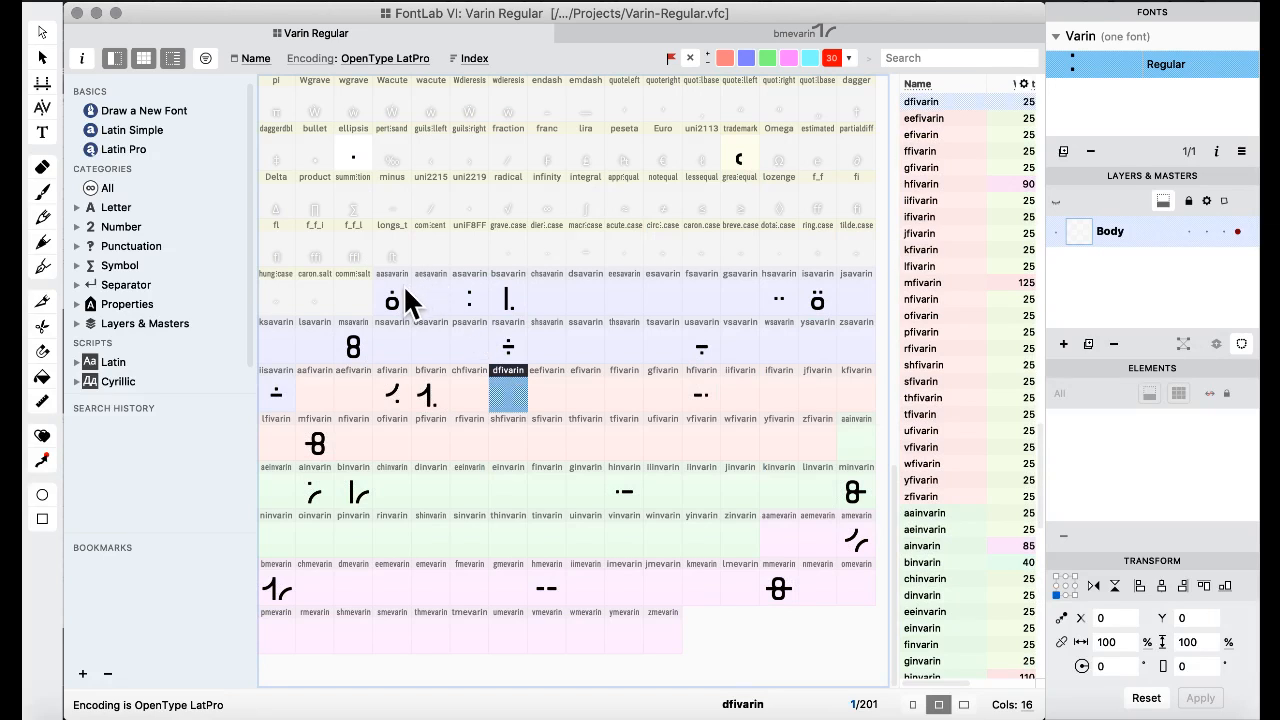
left_click(405, 294)
left_click(668, 638, "shift")
left_click(555, 5)
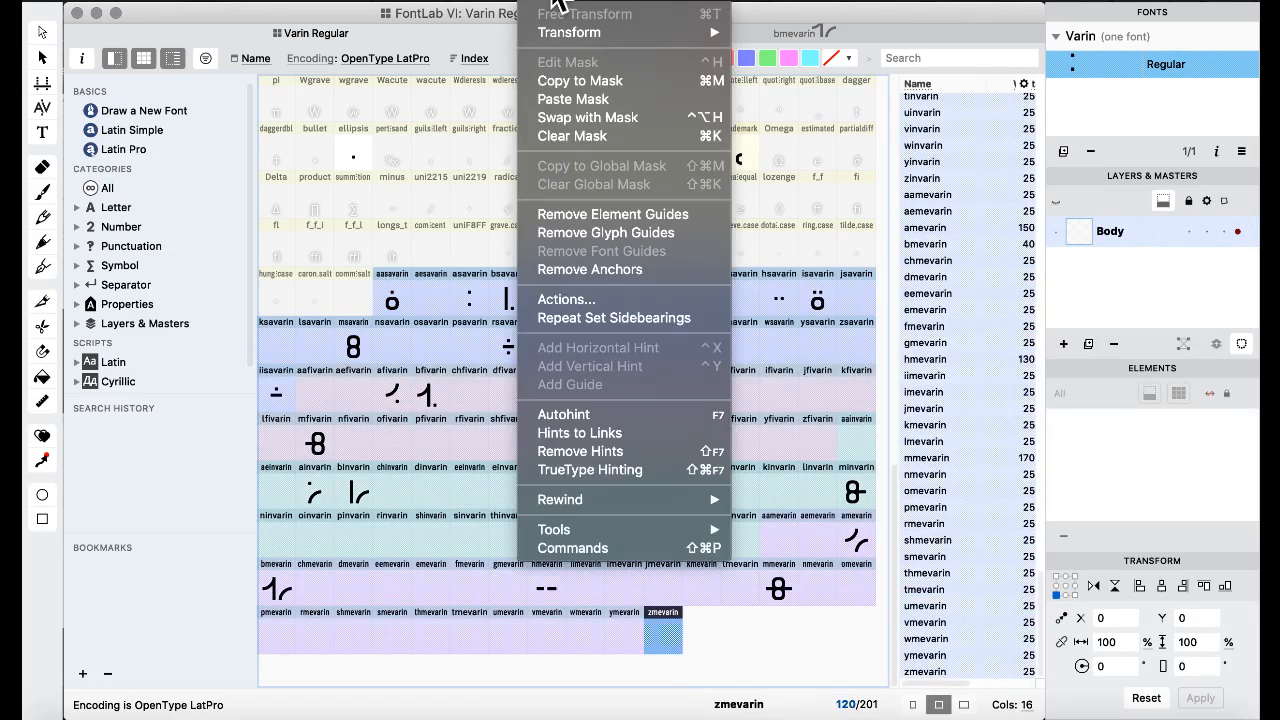
left_click(610, 317)
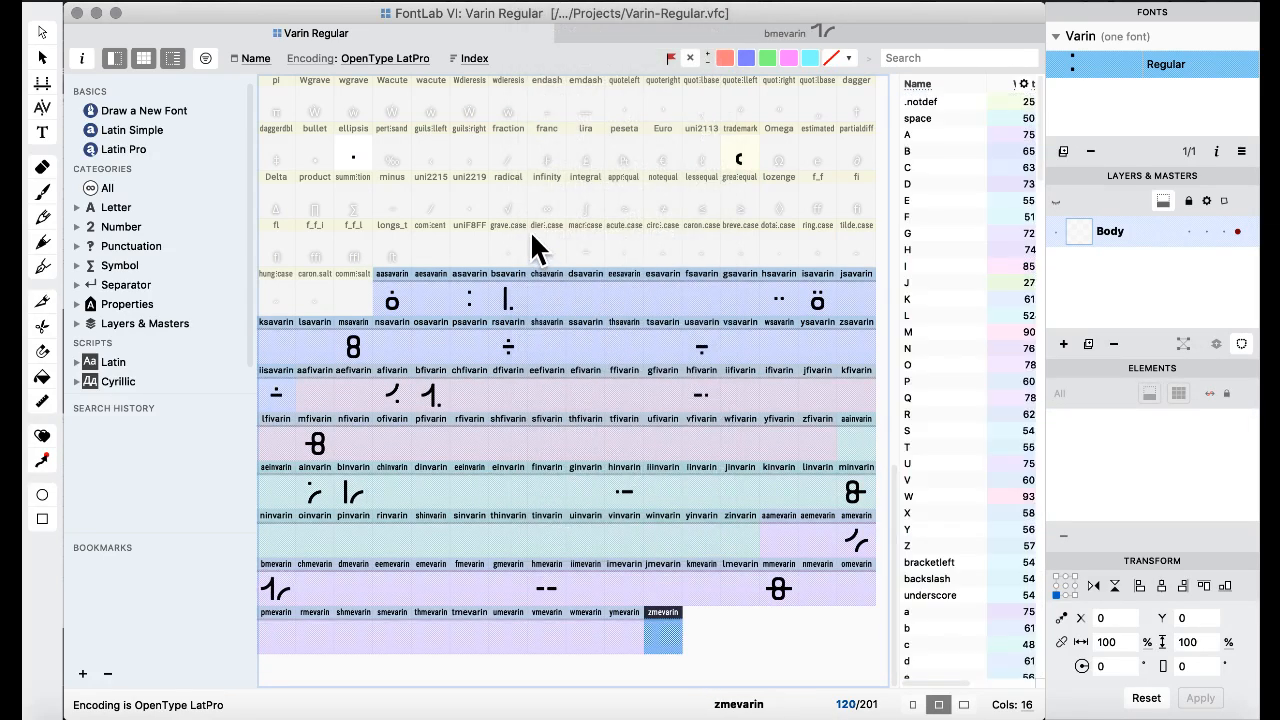
left_click(535, 238)
left_click(425, 205)
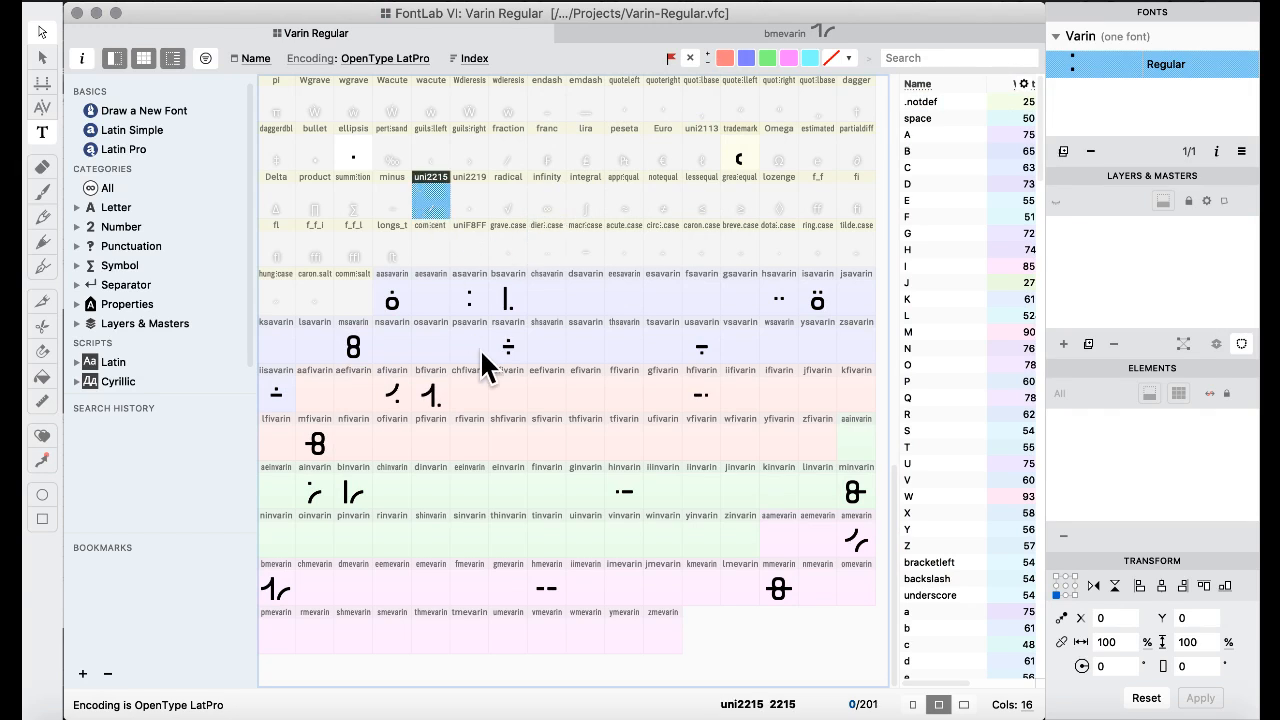
- Open a text preview with its sidebar shown and OpenType features enabled
scroll(503, 414, "up", 4)
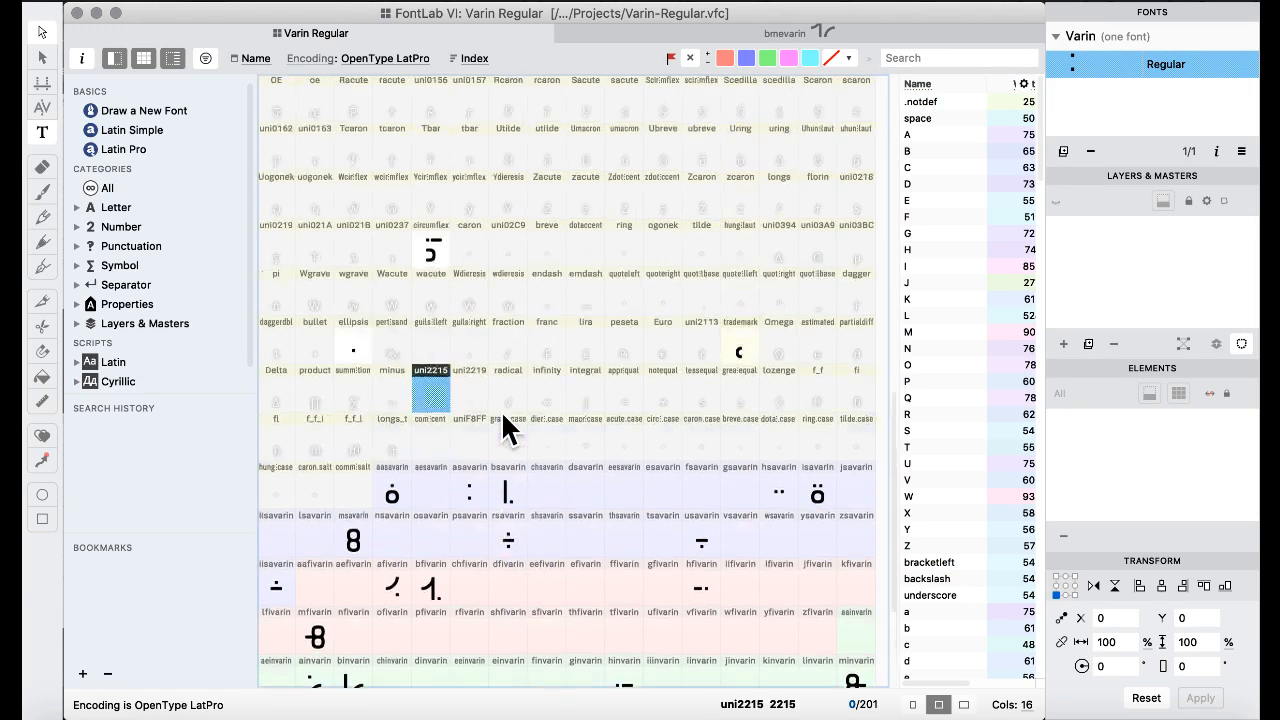
scroll(503, 414, "down", 4)
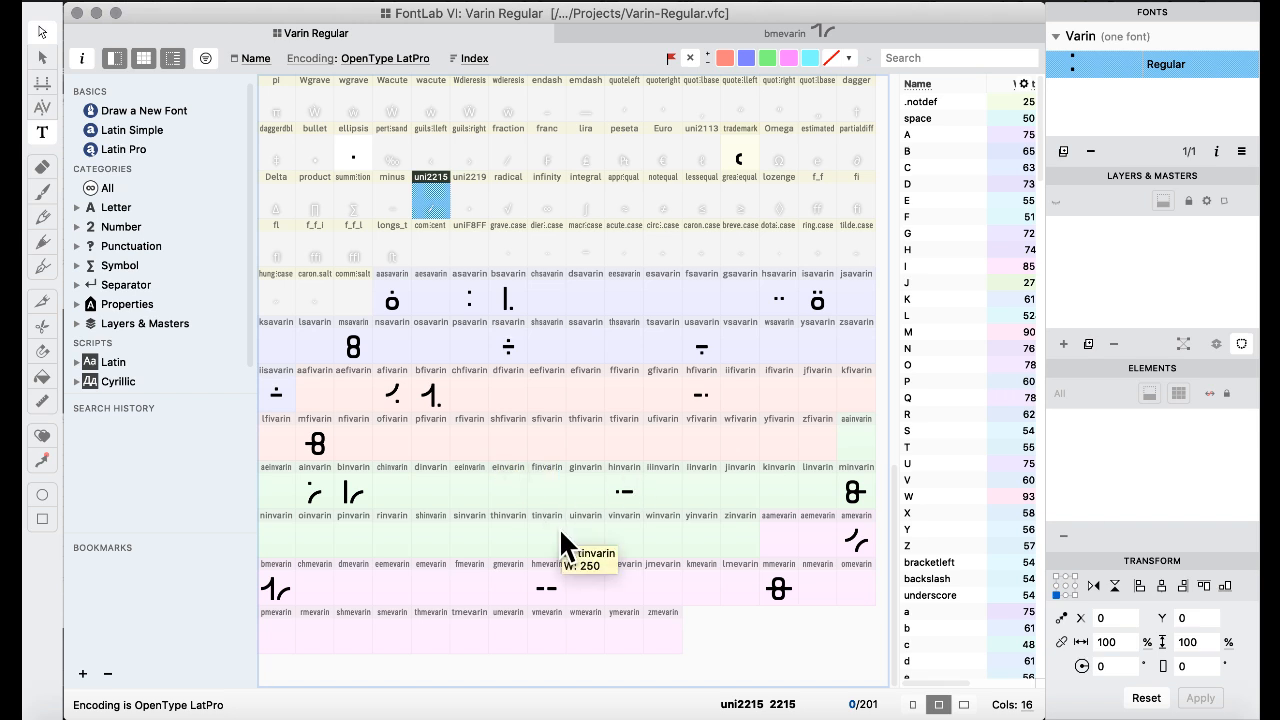
scroll(540, 531, "up", 15)
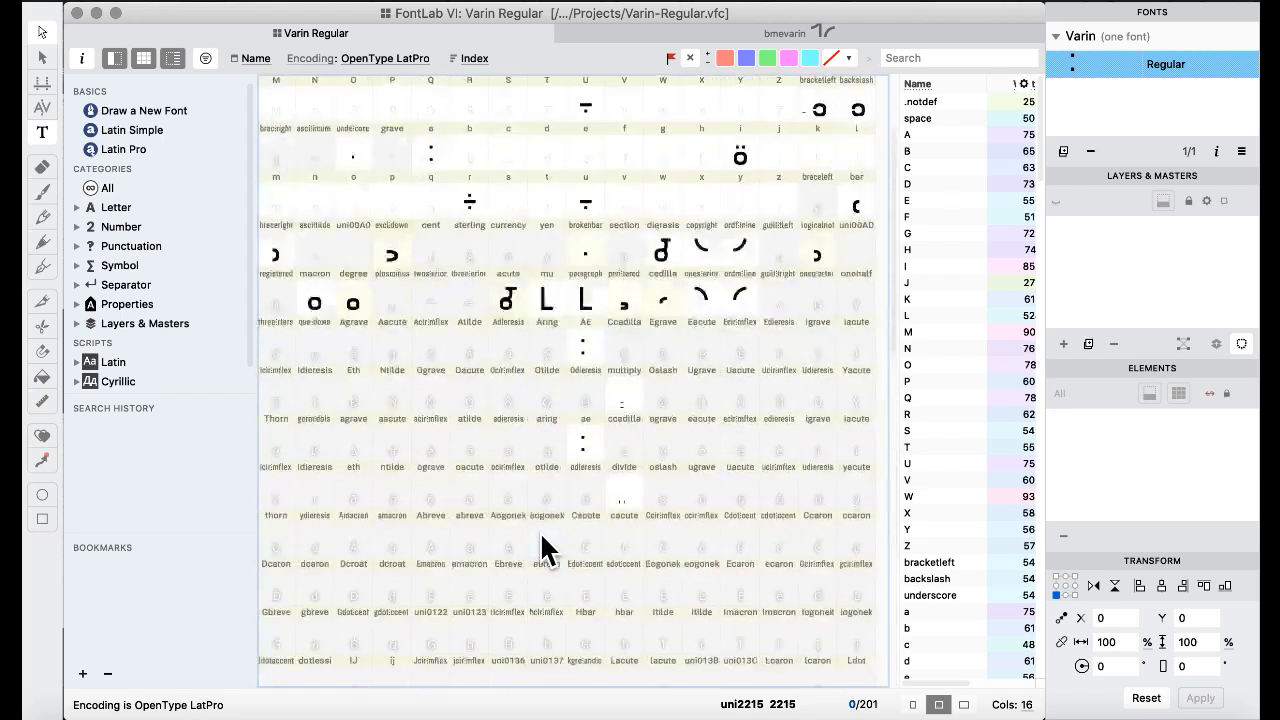
left_click(42, 132)
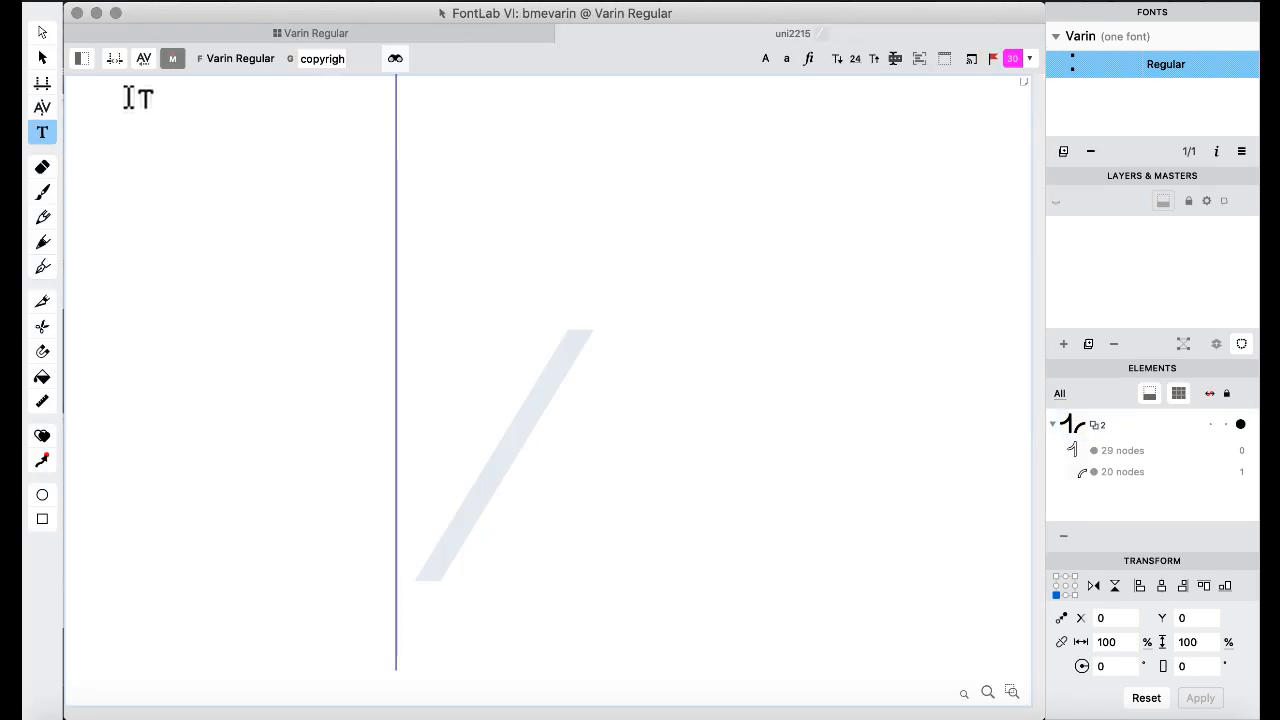
left_click(82, 62)
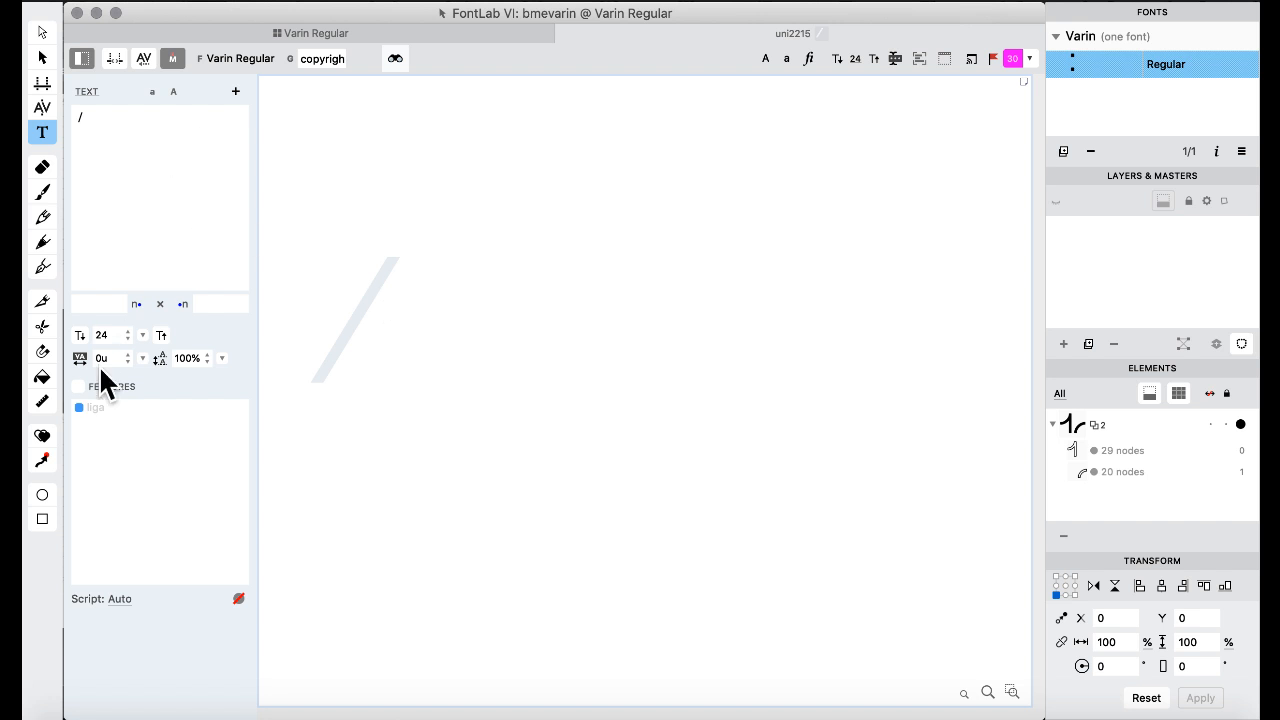
left_click(78, 386)
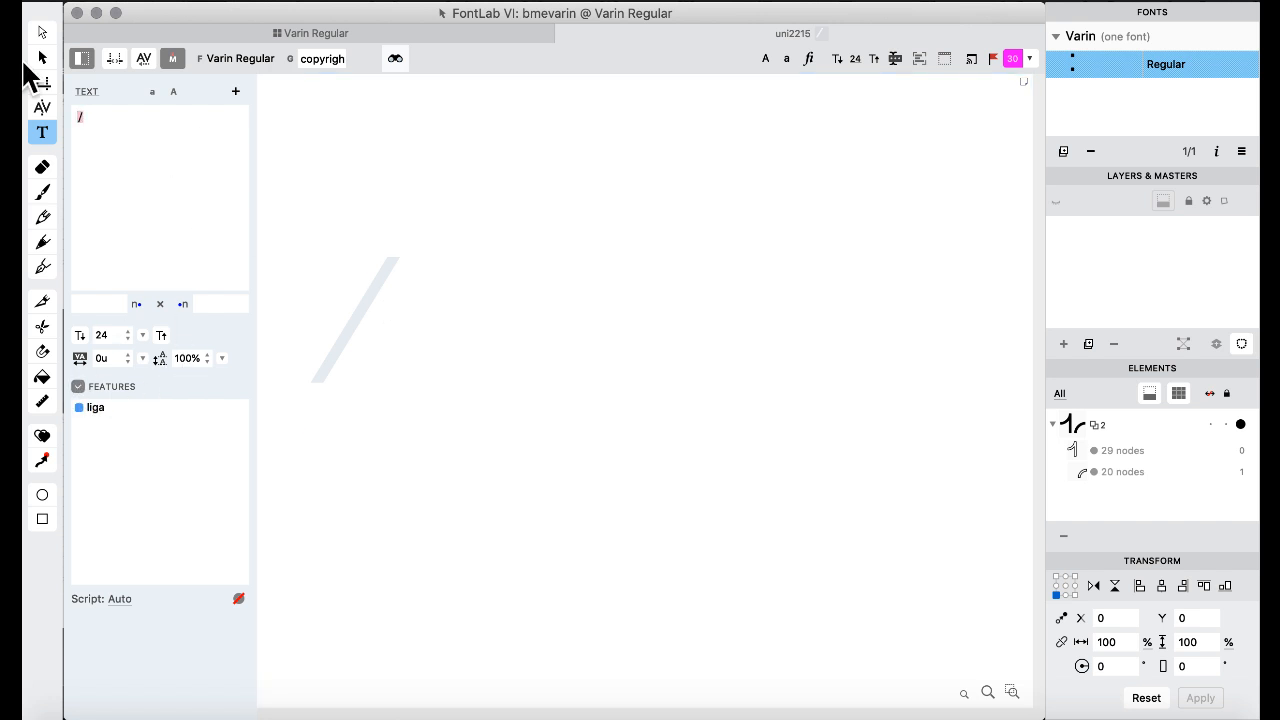
- Preview the sample text "mabah" with the liga feature, and clear the text
type("mabah")
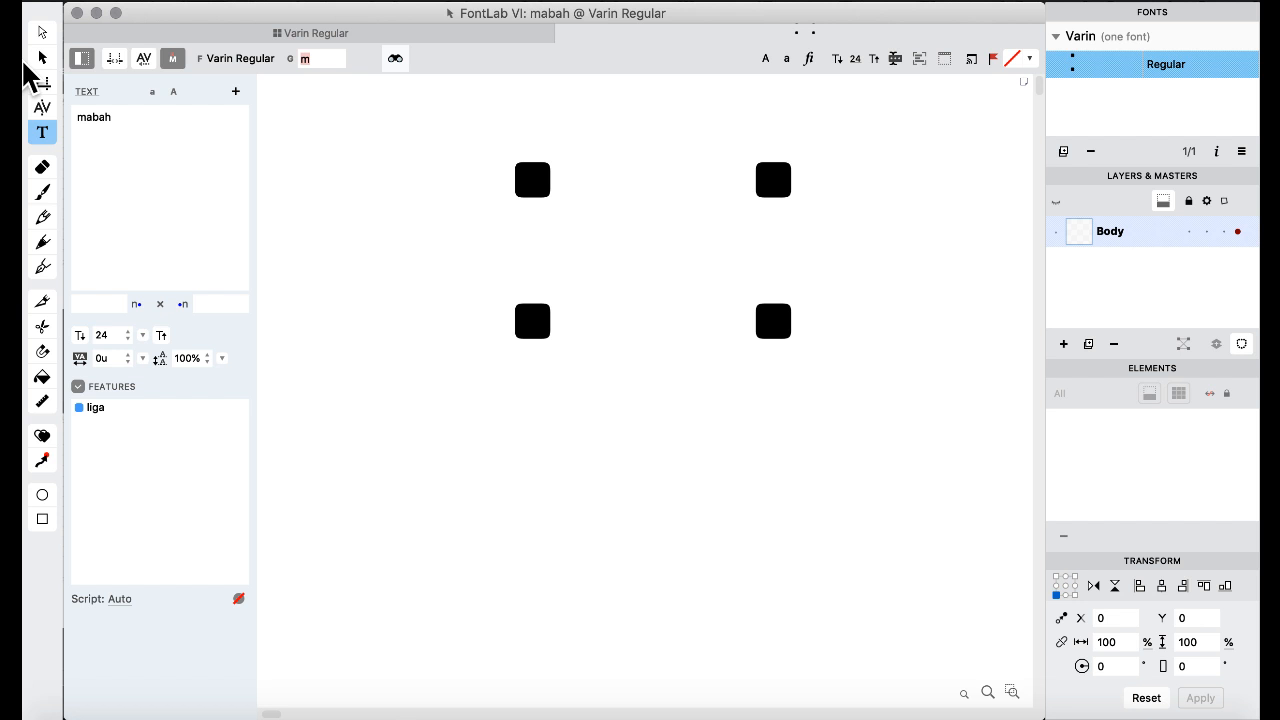
key("BackSpace")
key("BackSpace")
key("BackSpace")
key("BackSpace")
key("BackSpace")
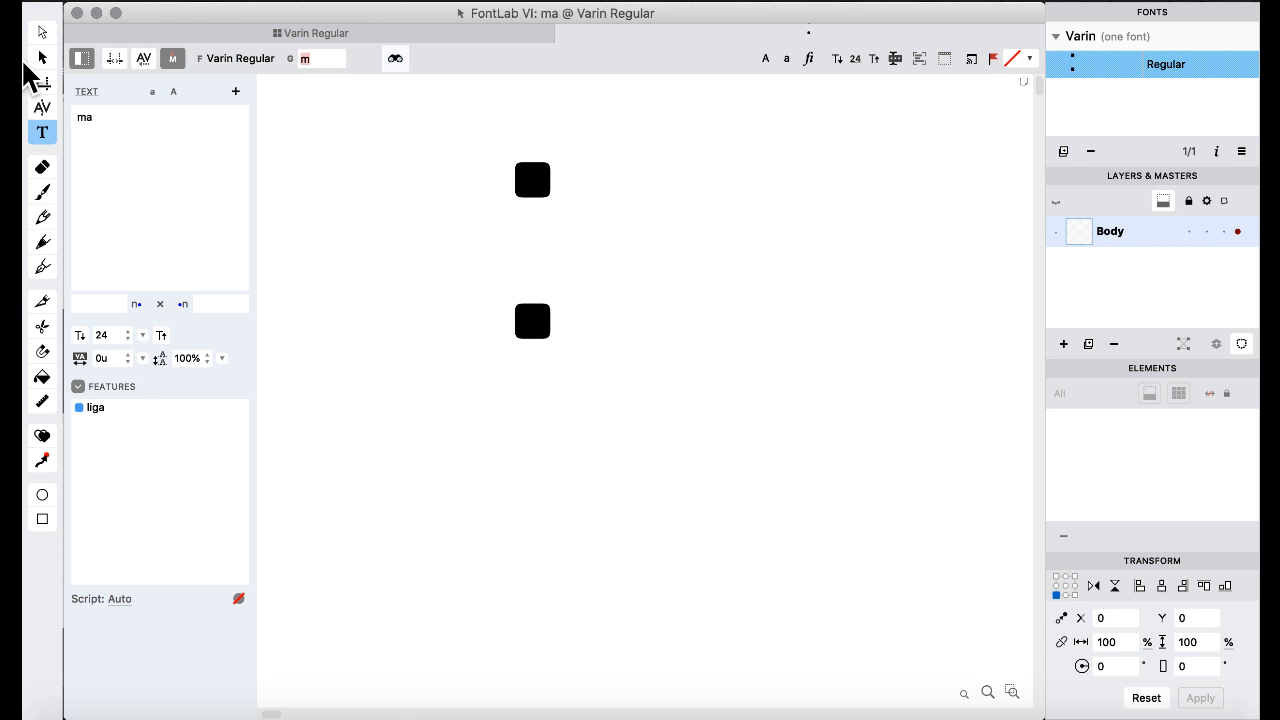
type("m")
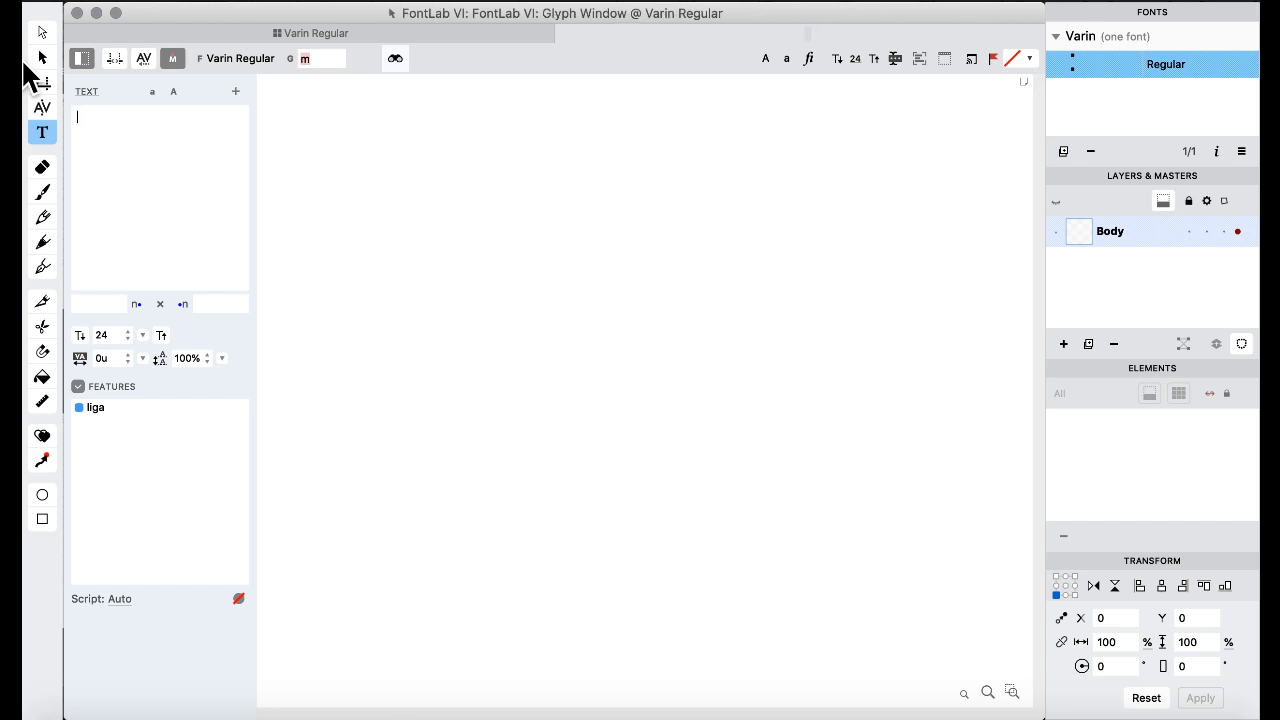
key("BackSpace")
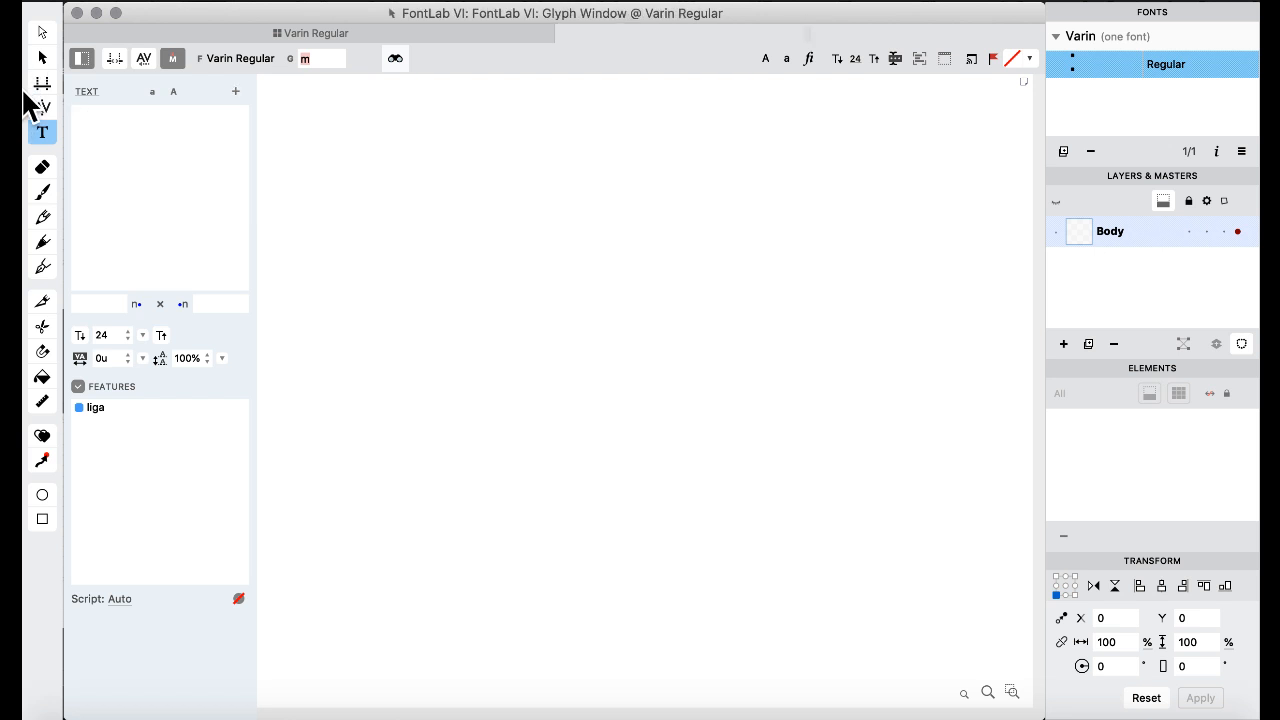
- Enter new sample text starting with "m" in the preview and return to the font overview
left_click(76, 383)
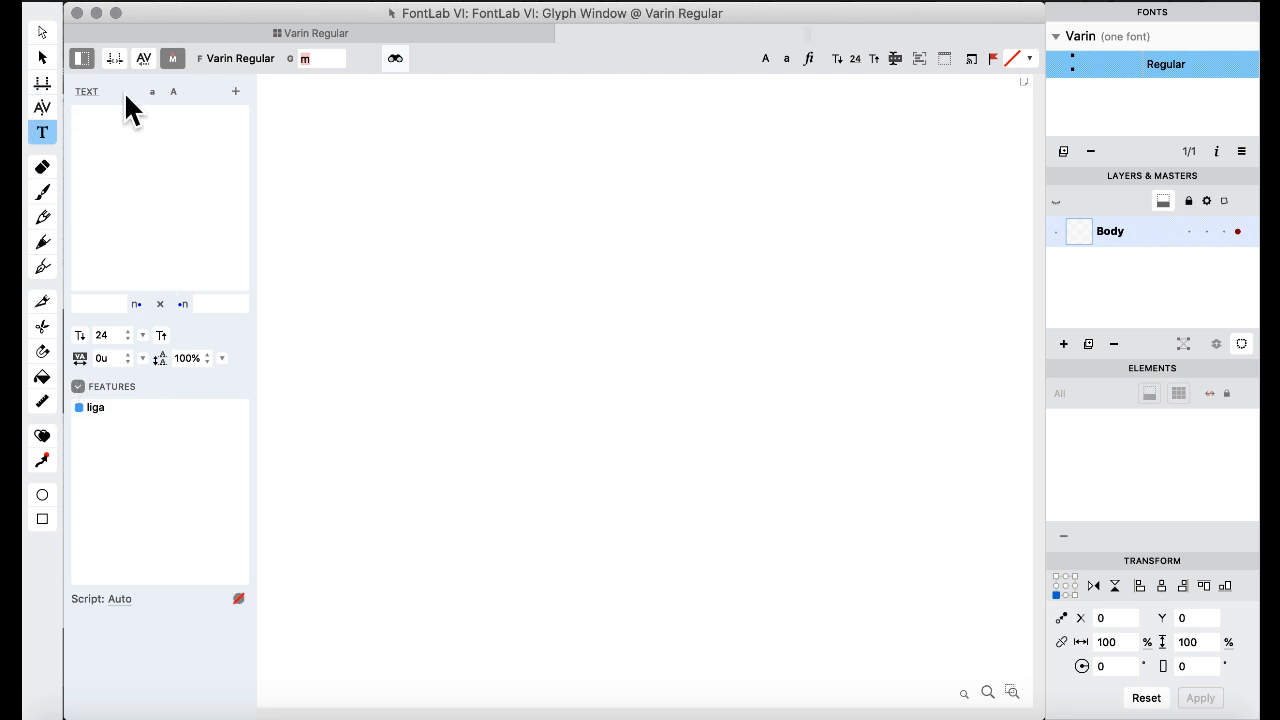
left_click(82, 56)
left_click(82, 56)
left_click(157, 191)
type("m")
left_click(356, 34)
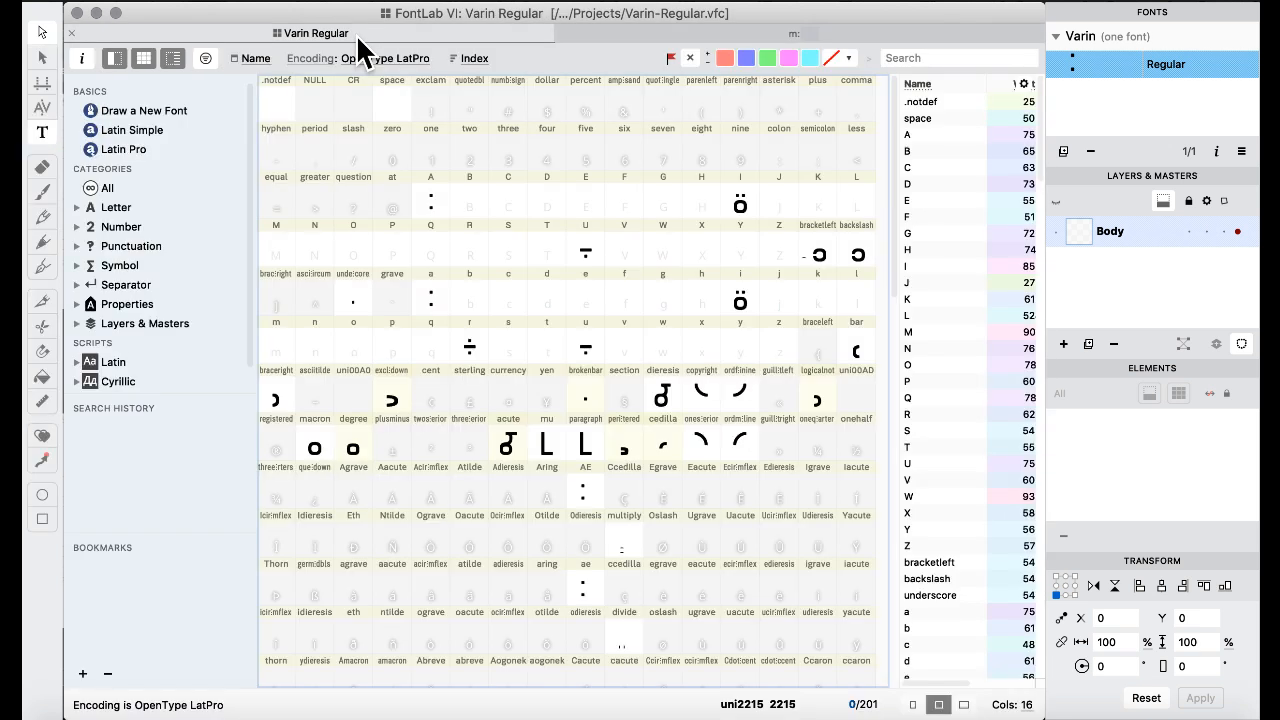
- Switch to the Features & Classes workspace and examine the substitution rules in the liga feature code
left_click(700, 3)
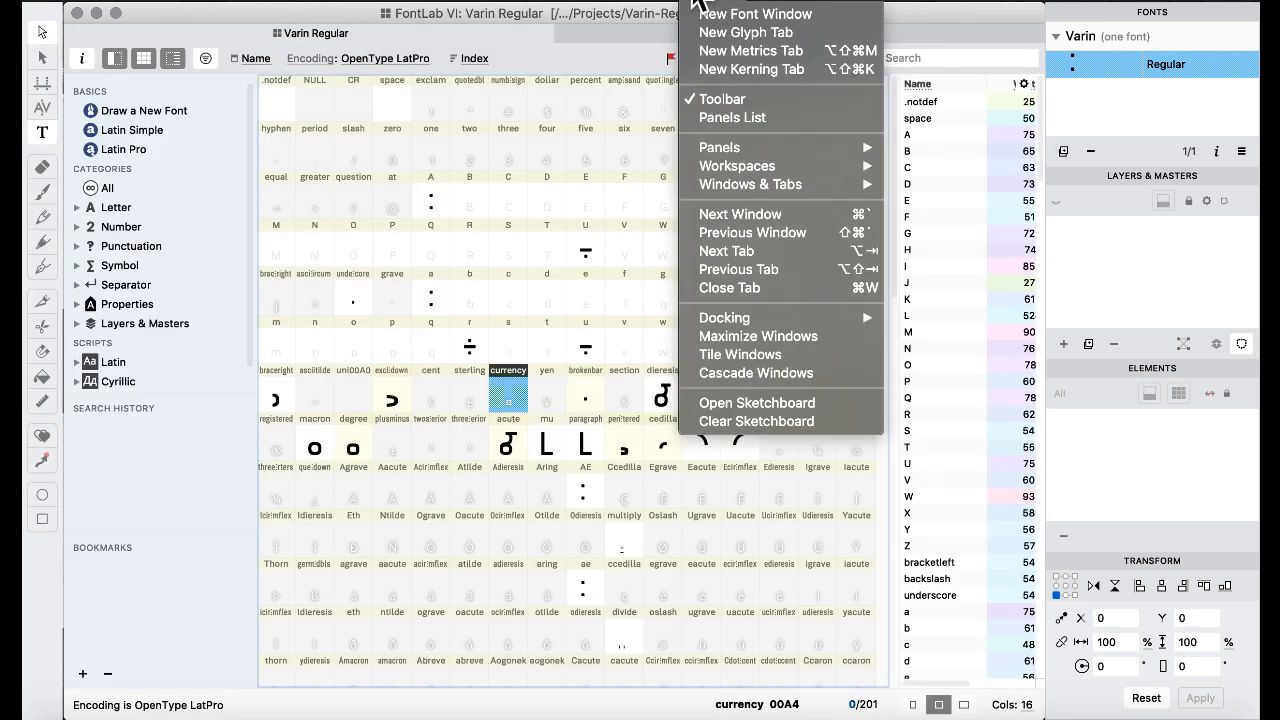
mouse_move(734, 168)
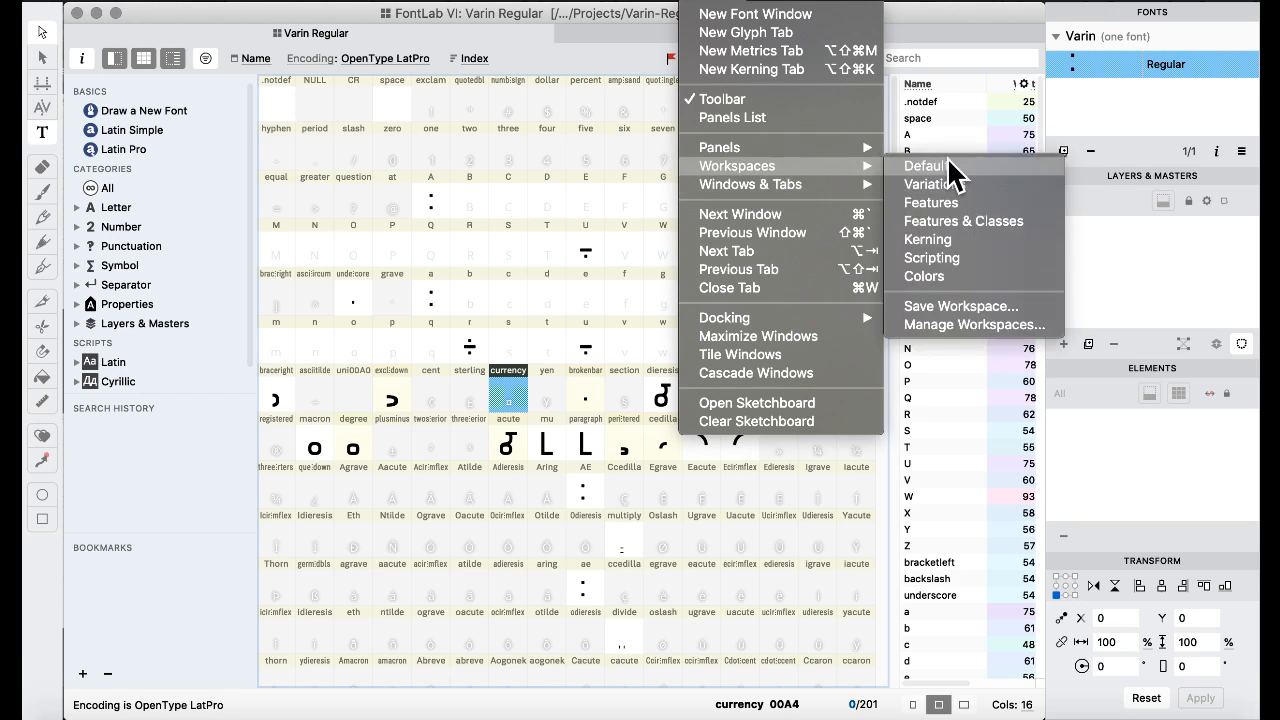
left_click(948, 224)
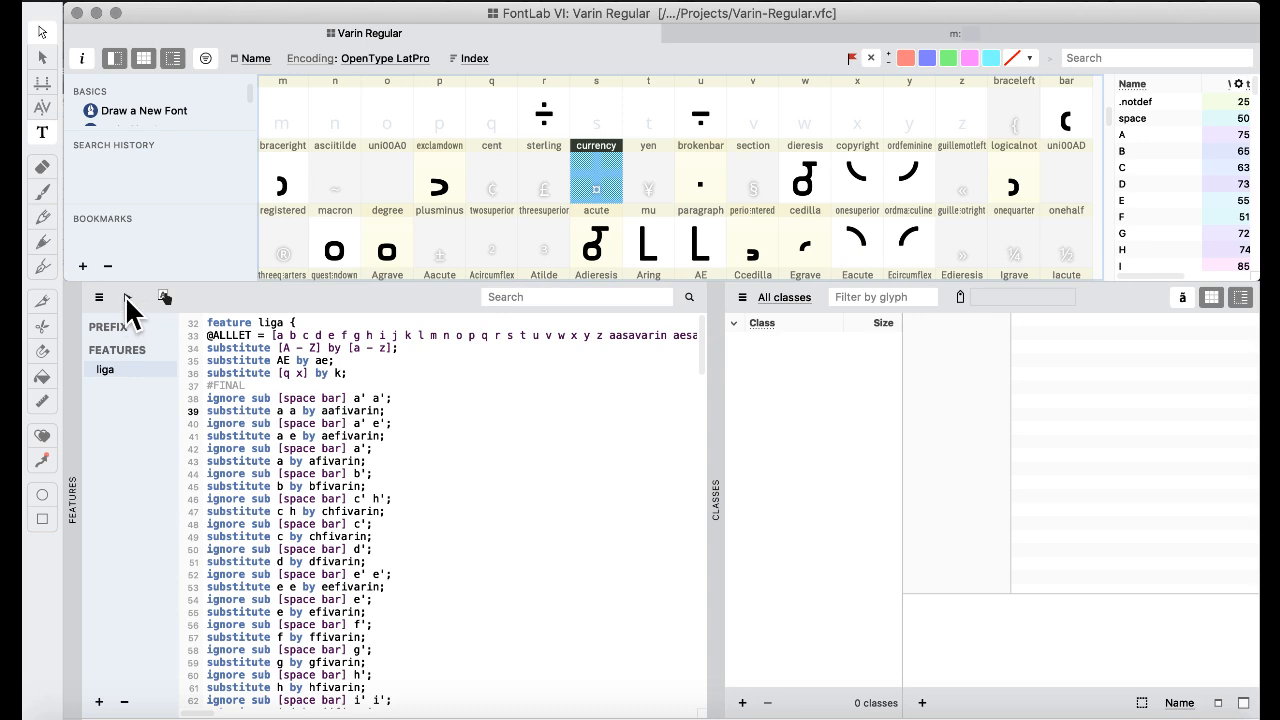
scroll(384, 425, "down", 20)
scroll(384, 425, "down", 12)
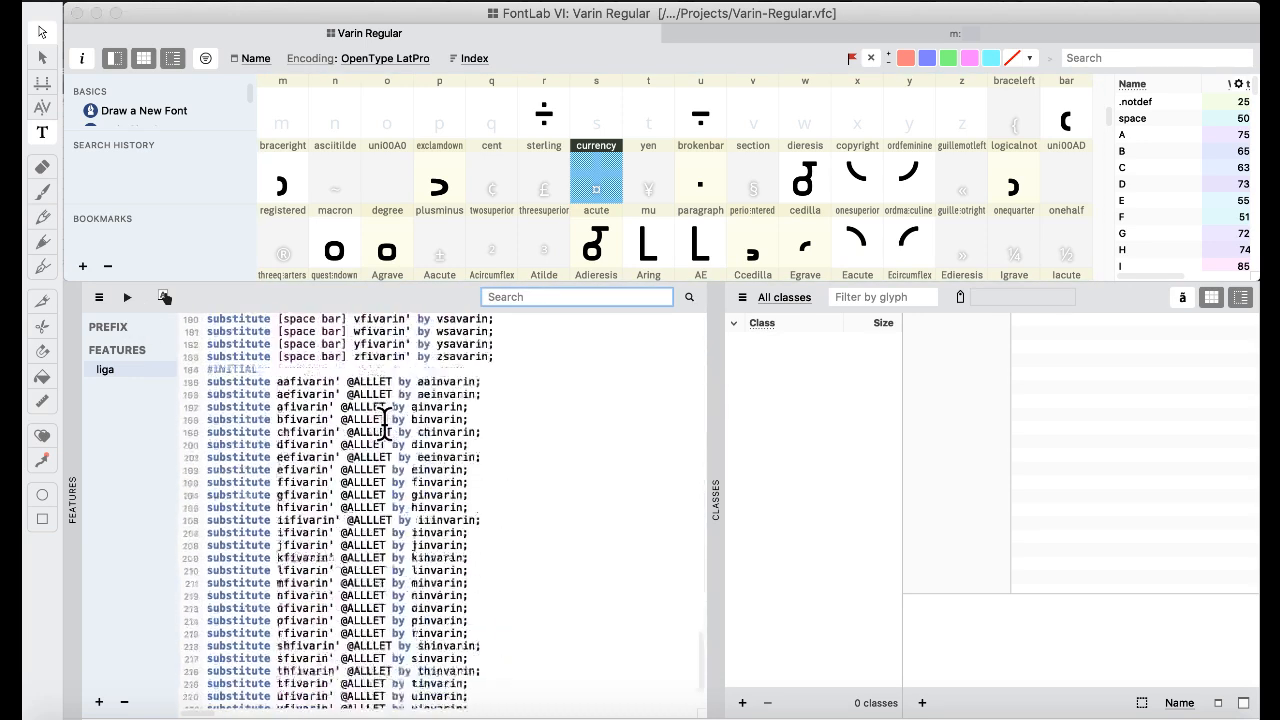
scroll(384, 425, "up", 20)
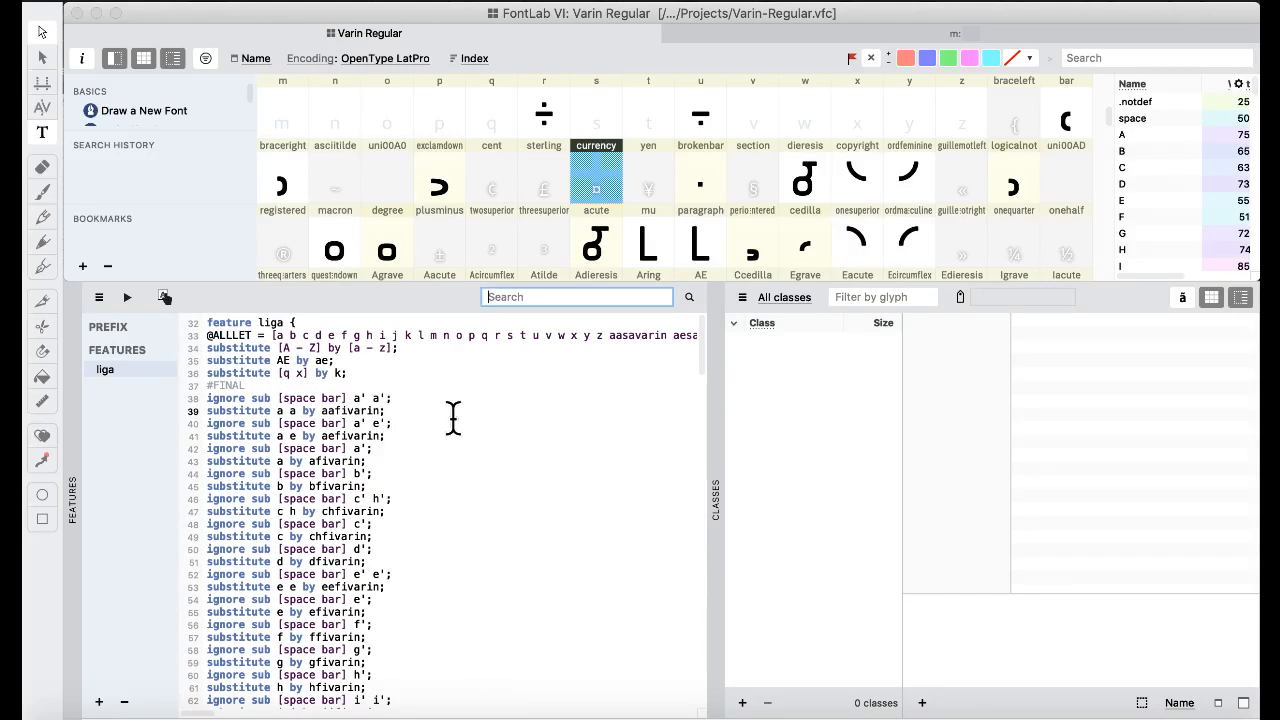
scroll(432, 382, "down", 1)
scroll(432, 382, "down", 5)
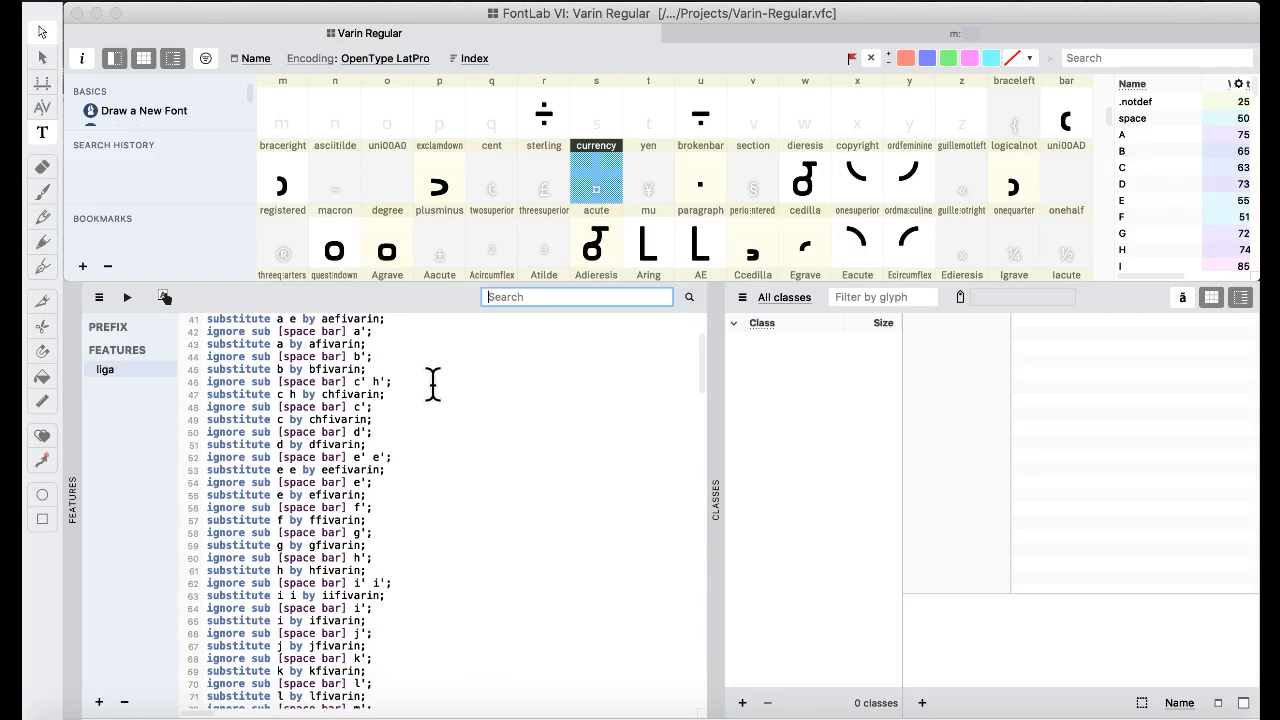
scroll(432, 382, "down", 4)
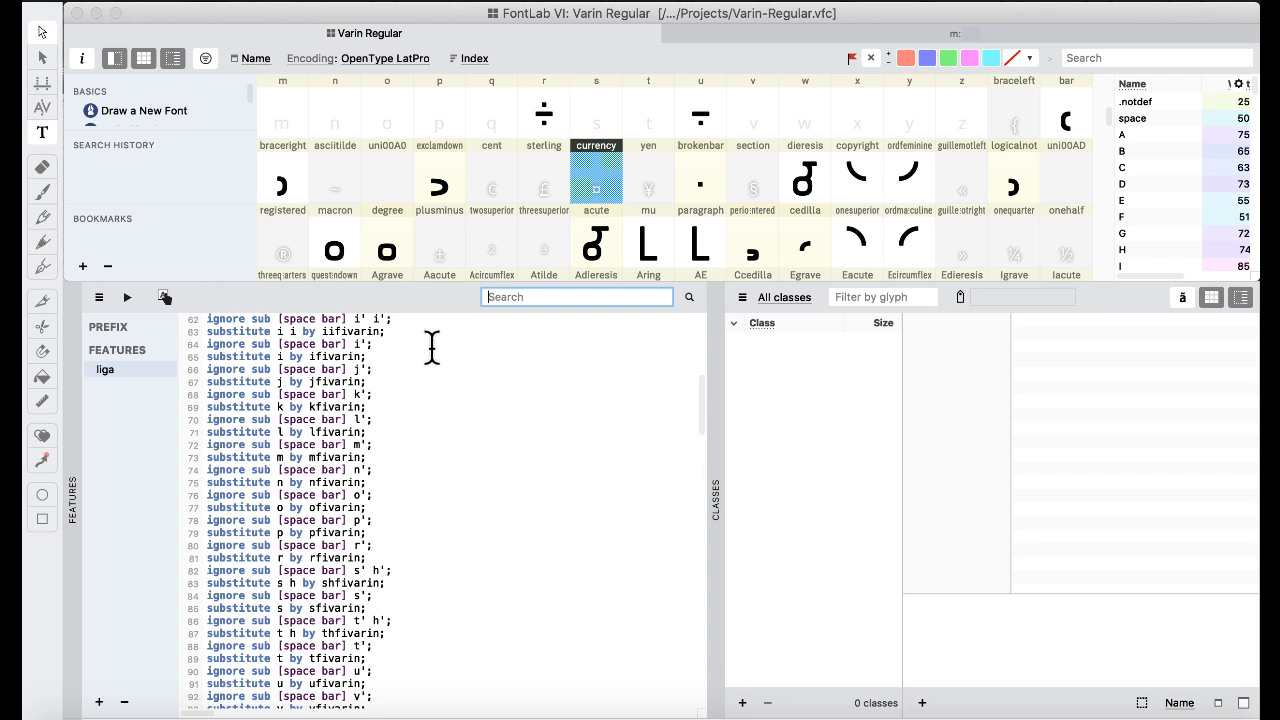
- Switch back from the Features & Classes workspace to the one with the full font overview and side panels
left_click(747, 3)
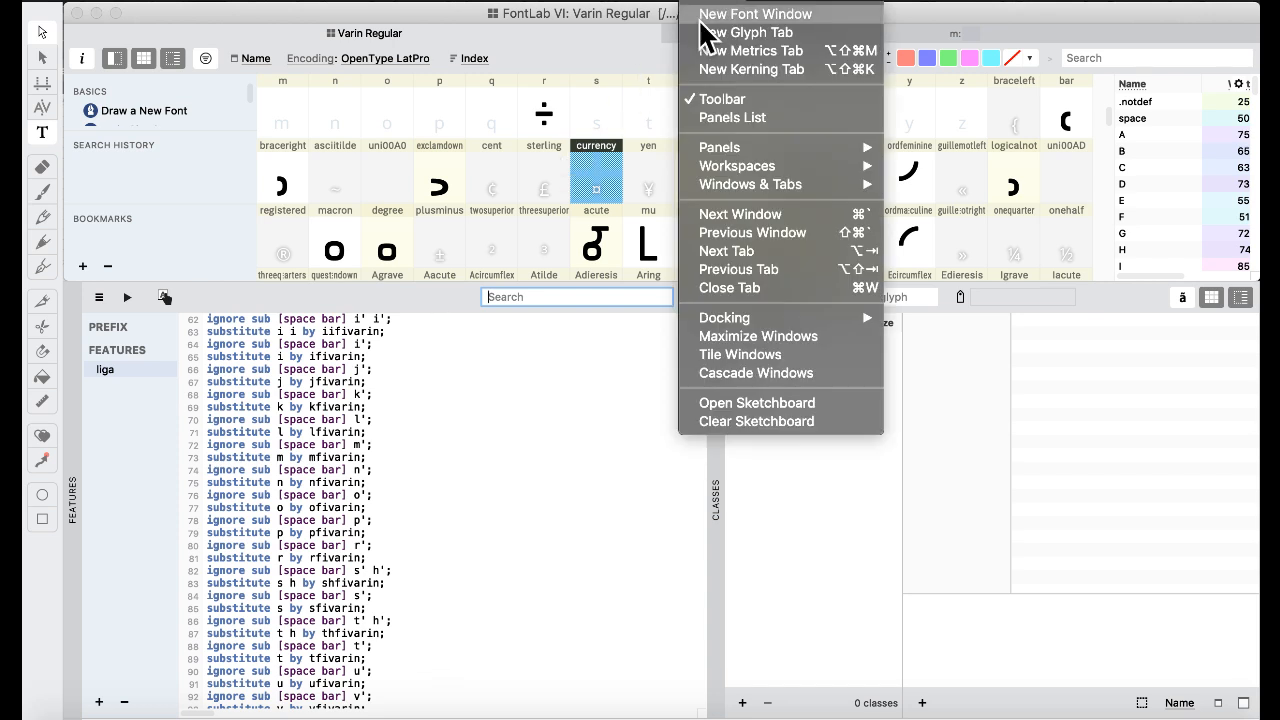
mouse_move(745, 165)
left_click(920, 168)
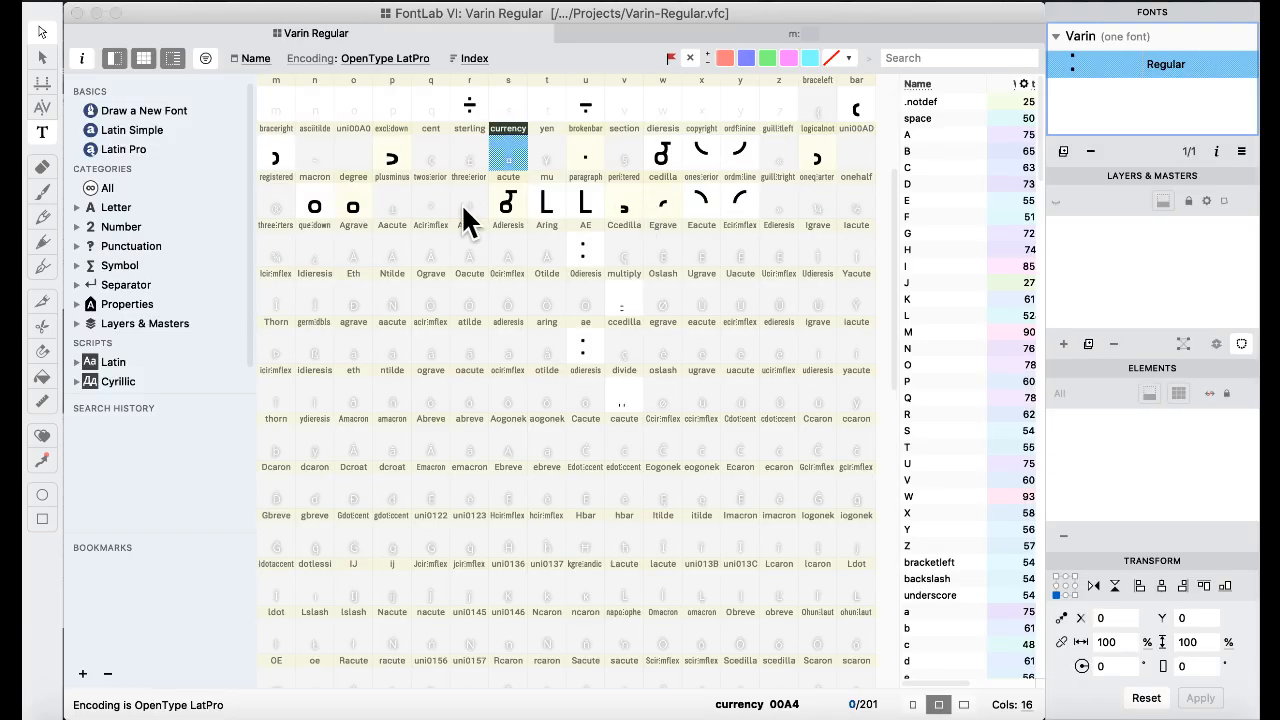
- Open a new text preview with OpenType features enabled and preview the sample text "m" at a larger view
left_click(457, 210)
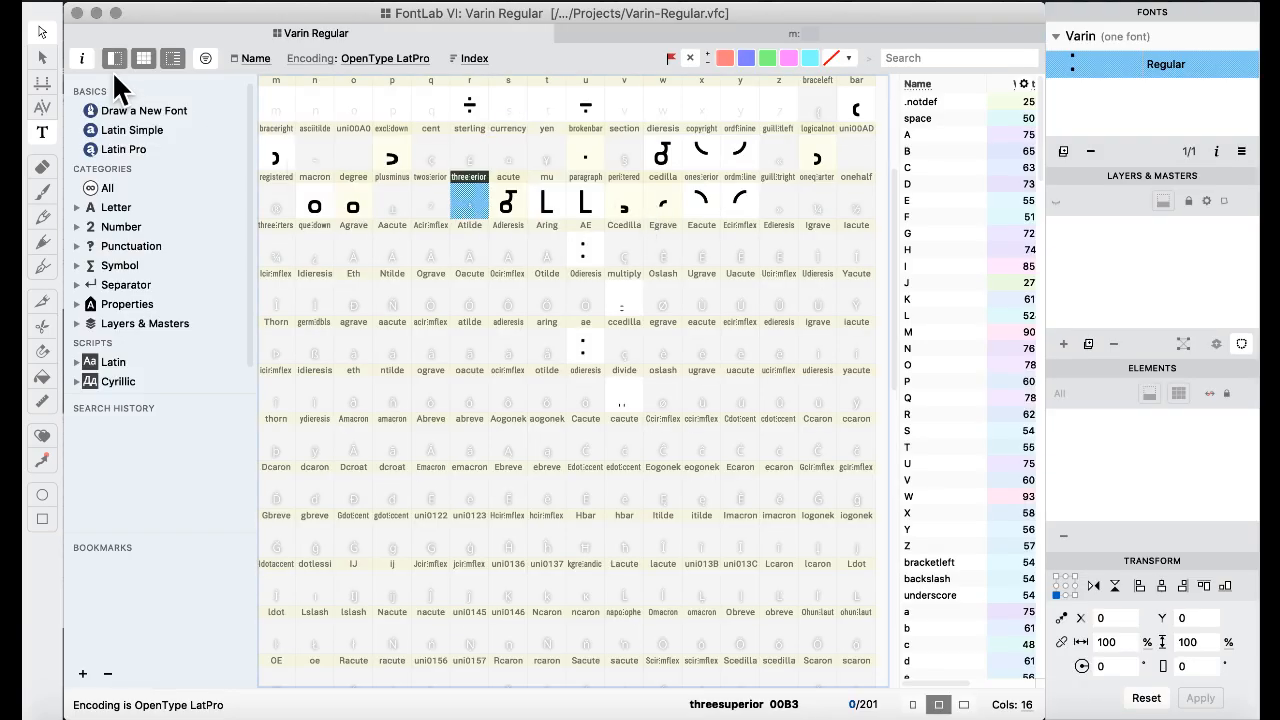
left_click(42, 132)
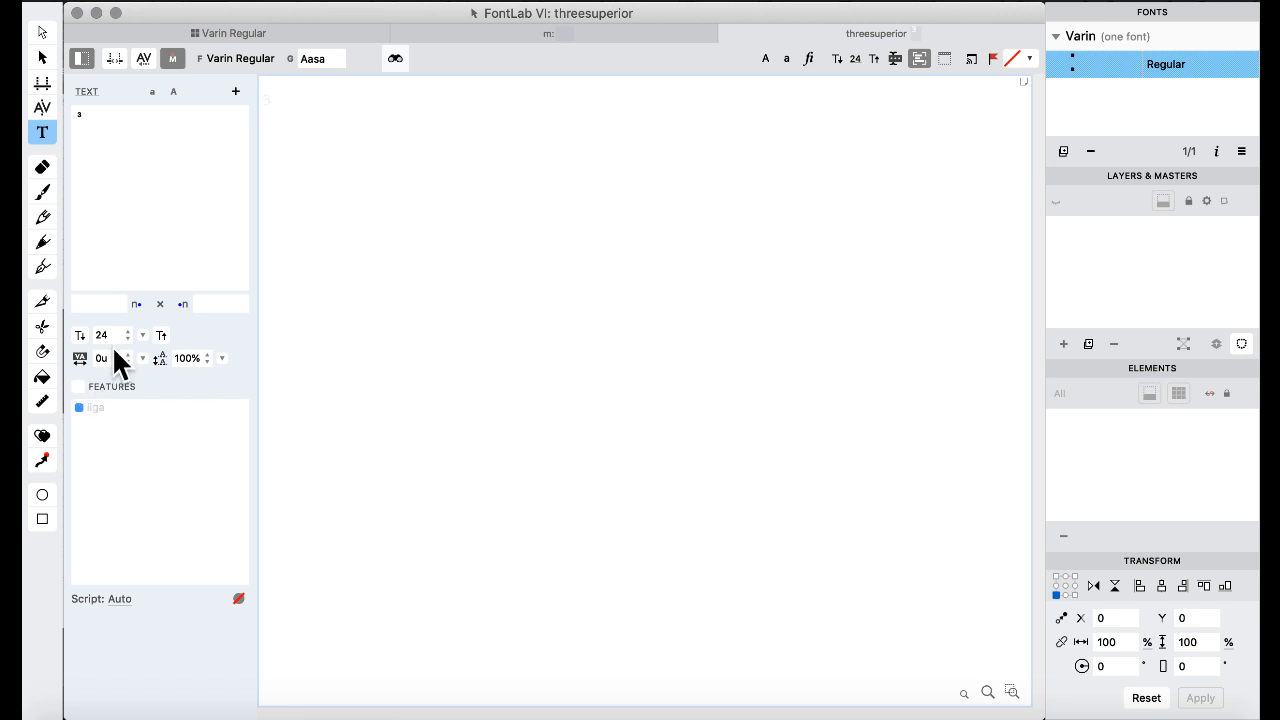
left_click(78, 386)
left_click(81, 57)
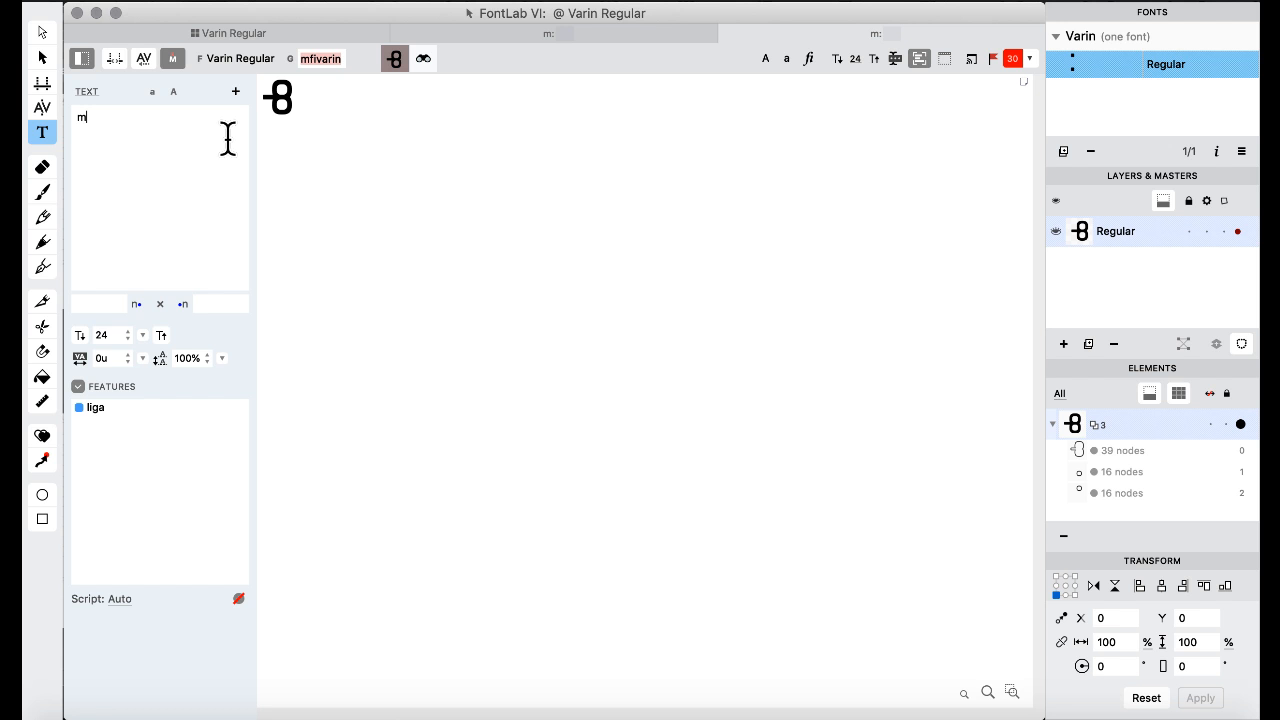
key("BackSpace")
left_click(410, 192)
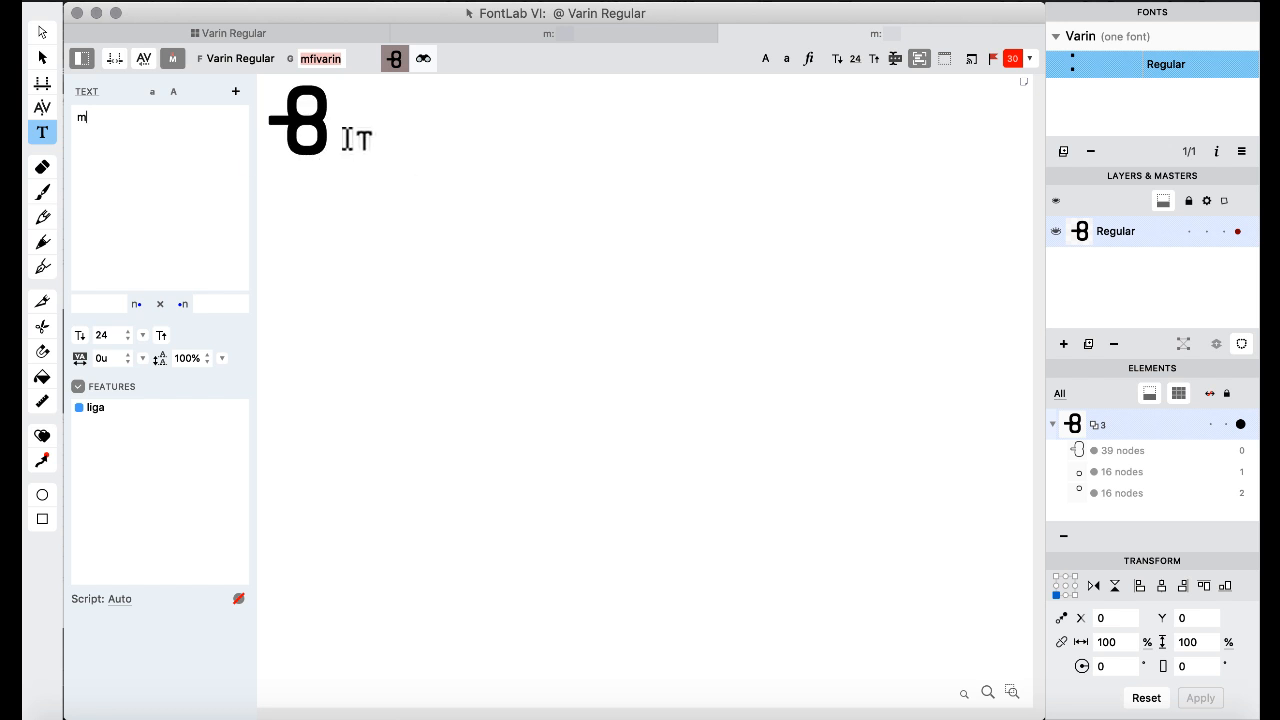
- Extend the sample text to "mabh" to preview the initial, medial and final substitutions
left_click(162, 137)
type("a")
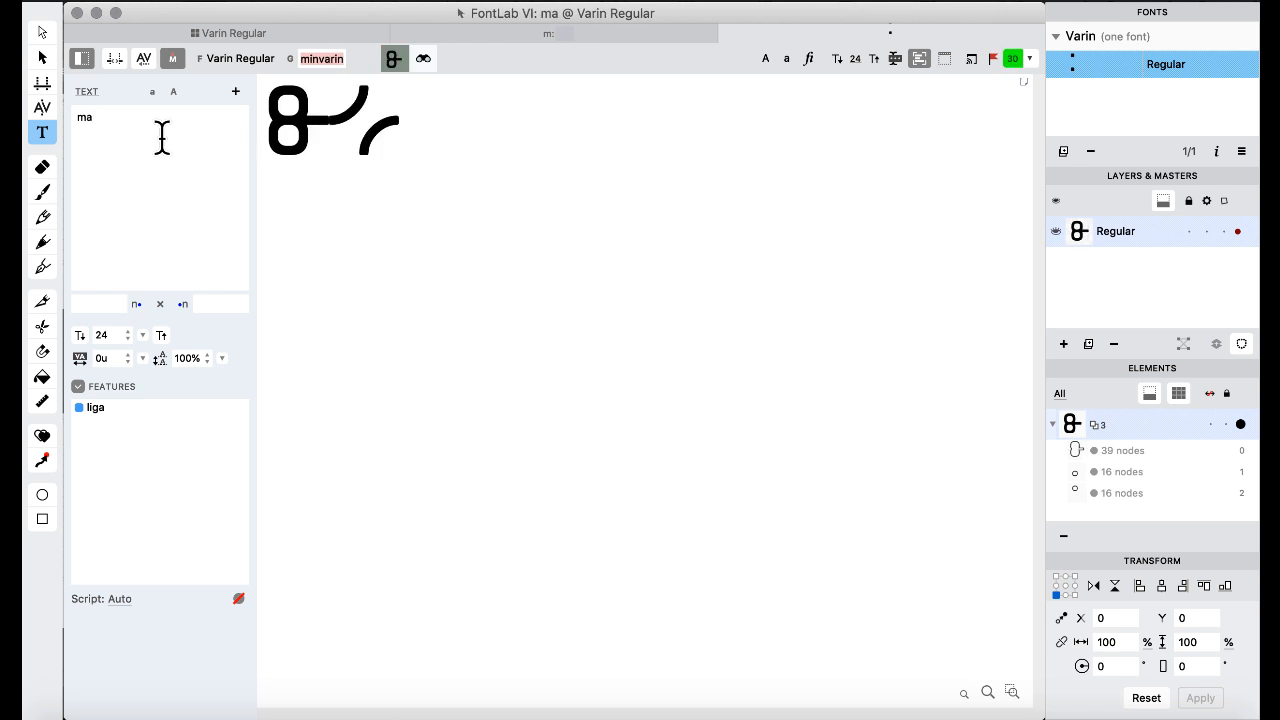
type("be")
key("BackSpace")
type("h")
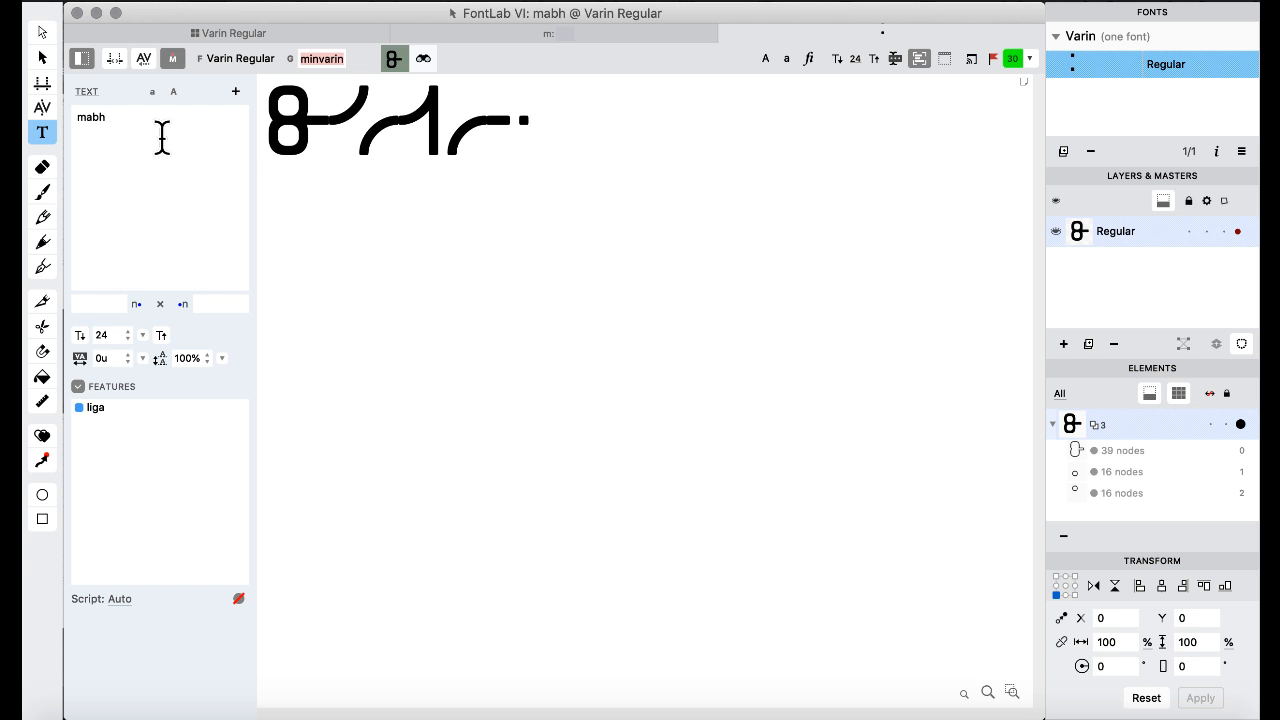
- Clear the sample text, preview "haba", and change its last letter to make "habh"
key("BackSpace")
key("BackSpace")
key("BackSpace")
key("BackSpace")
key("BackSpace")
type("haba")
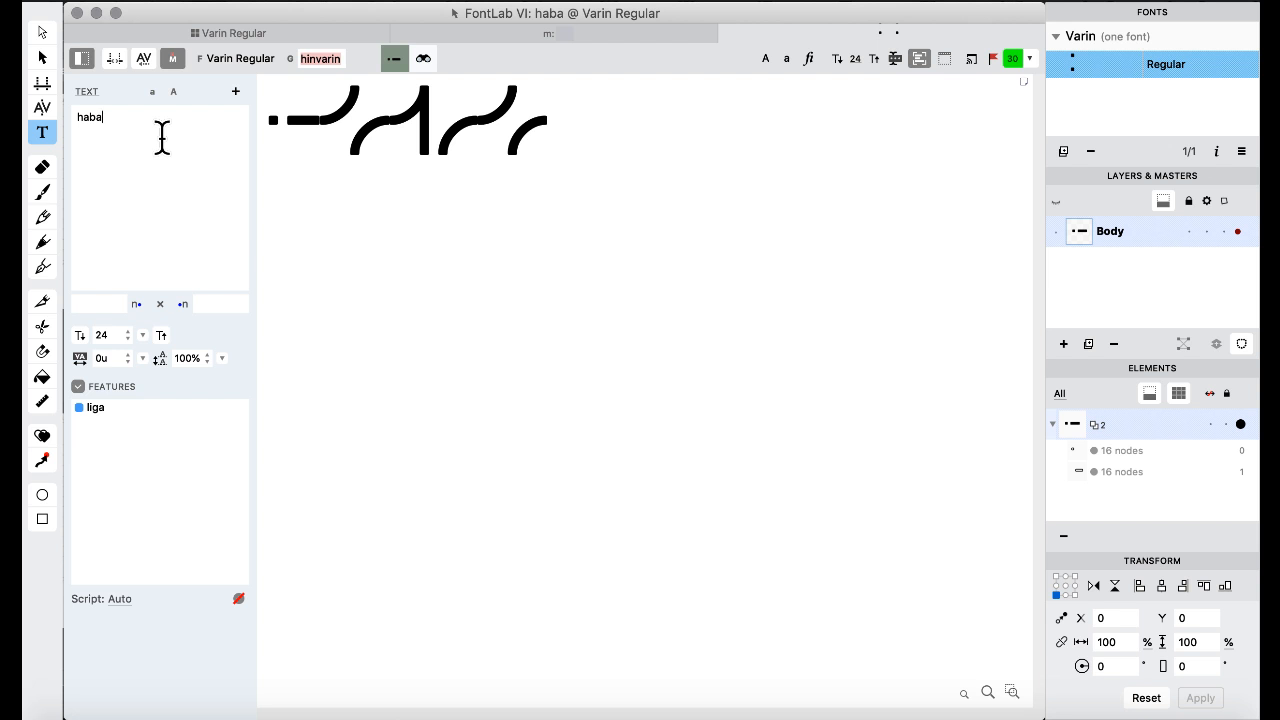
key("BackSpace")
type("h")
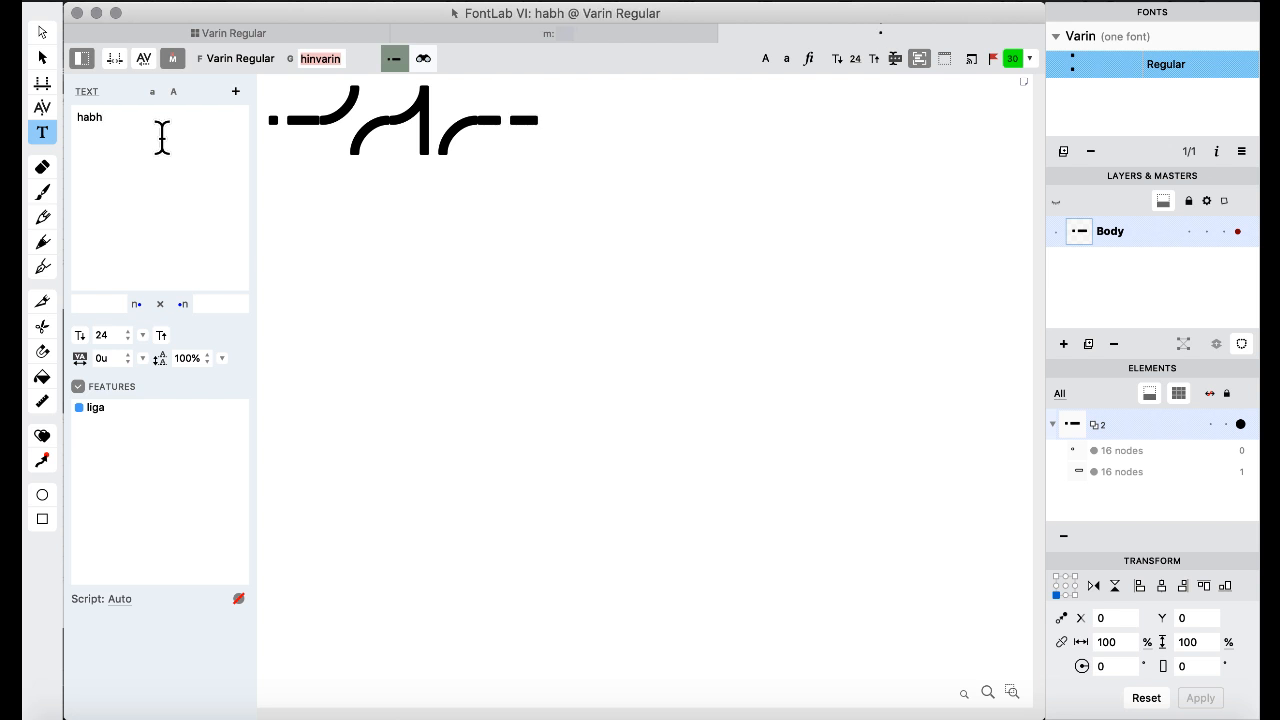
- Change the sample text to "haha" to preview the h and a forms together
key("BackSpace")
key("BackSpace")
key("BackSpace")
type("aha")
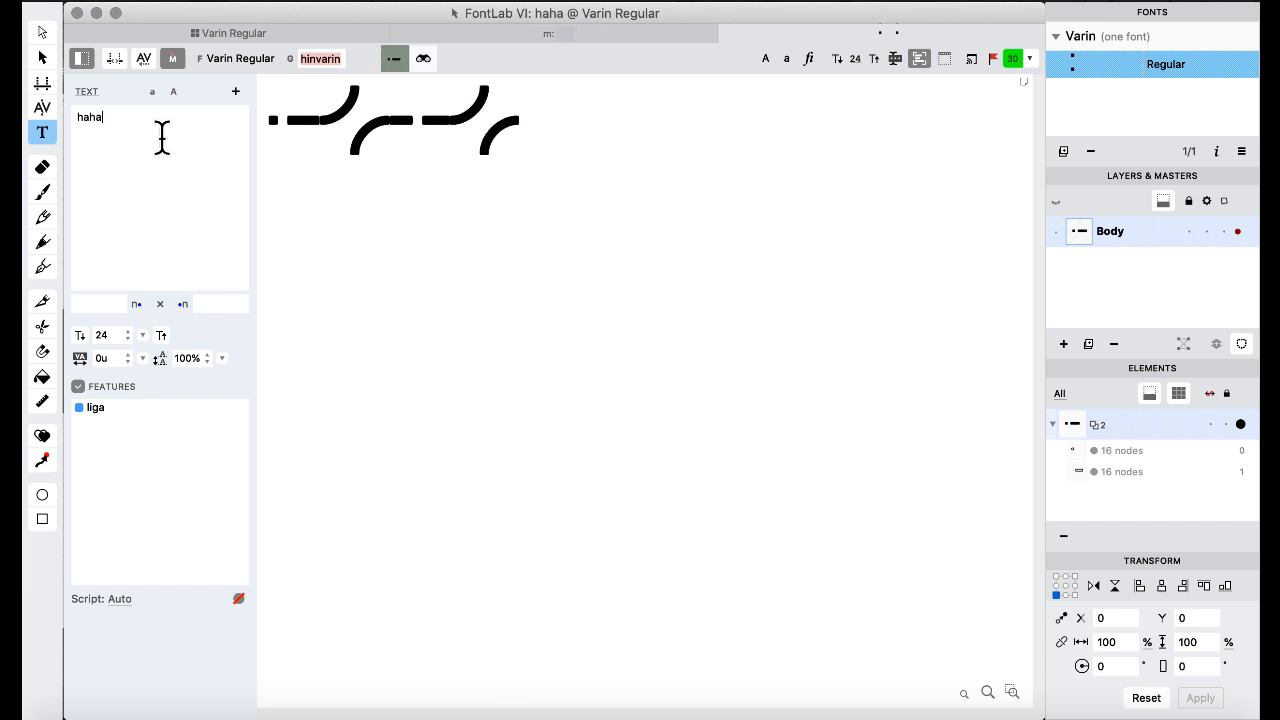
- Replace the sample text with "ahab" followed by a space to preview its joined forms
key("BackSpace")
key("BackSpace")
key("BackSpace")
key("BackSpace")
type("ahab")
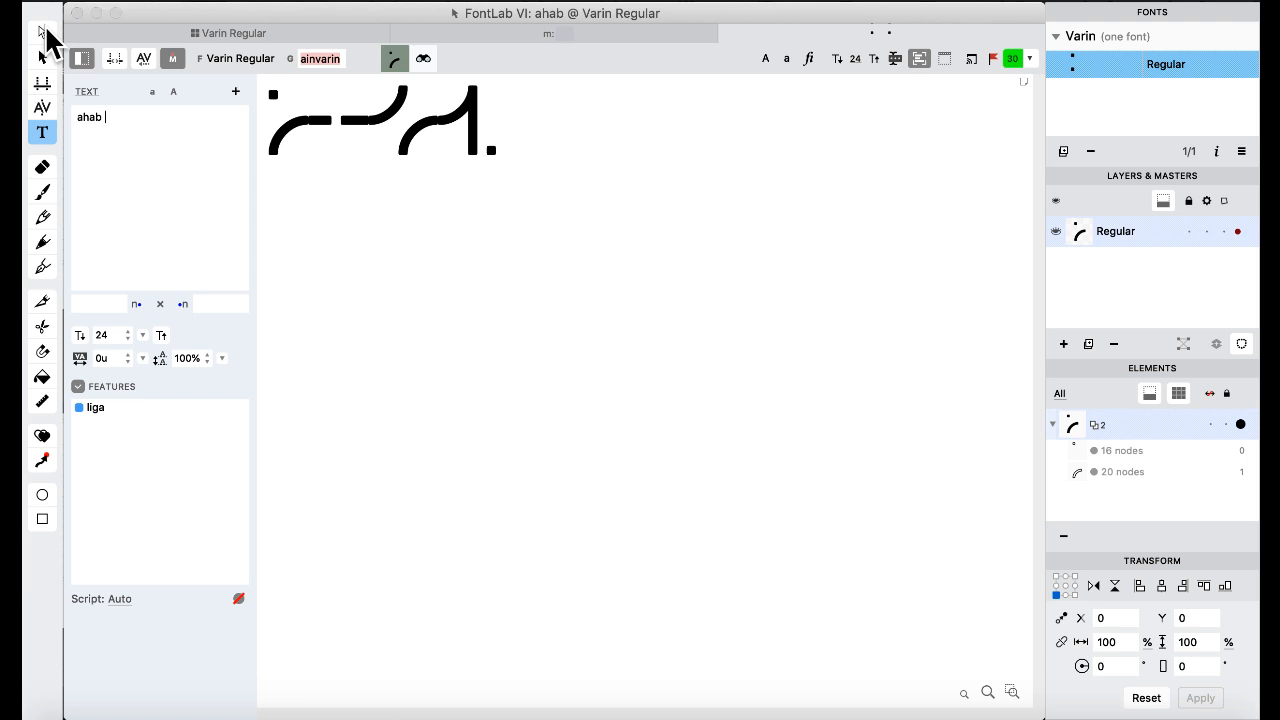
- Leave text mode, close the preview tabs and return to the font overview
left_click(46, 31)
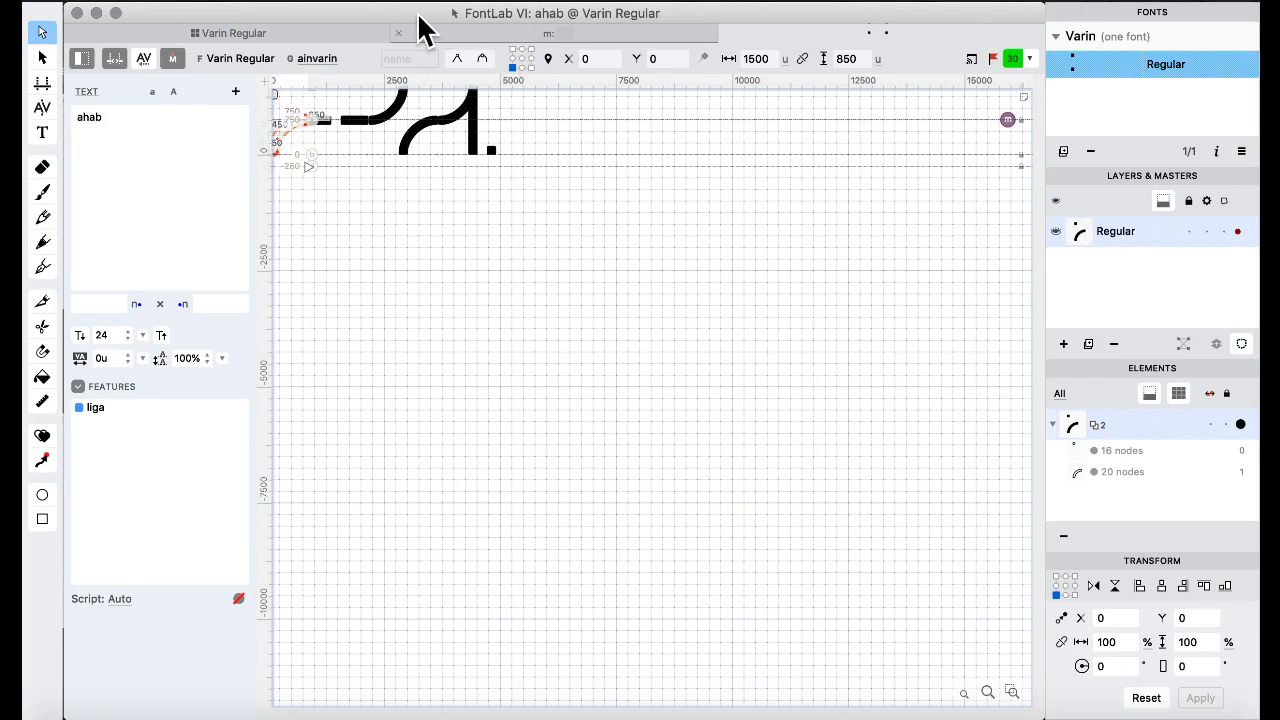
left_click(724, 34)
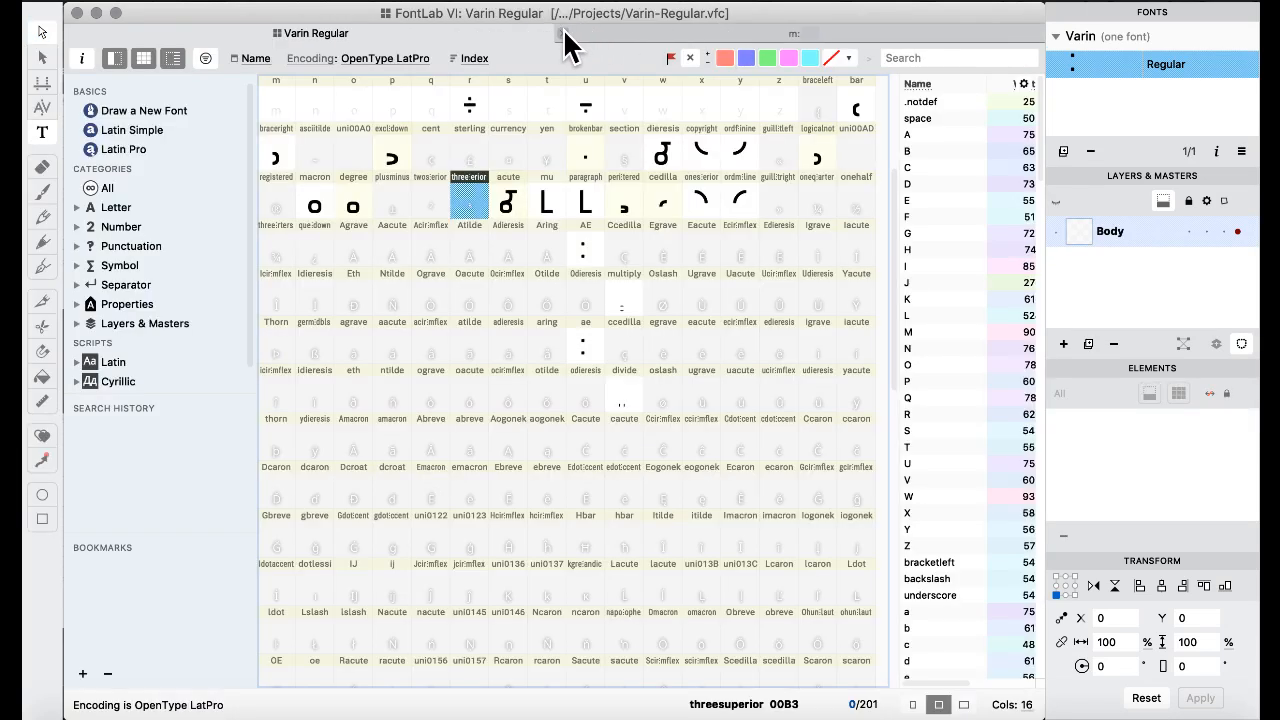
left_click(518, 332)
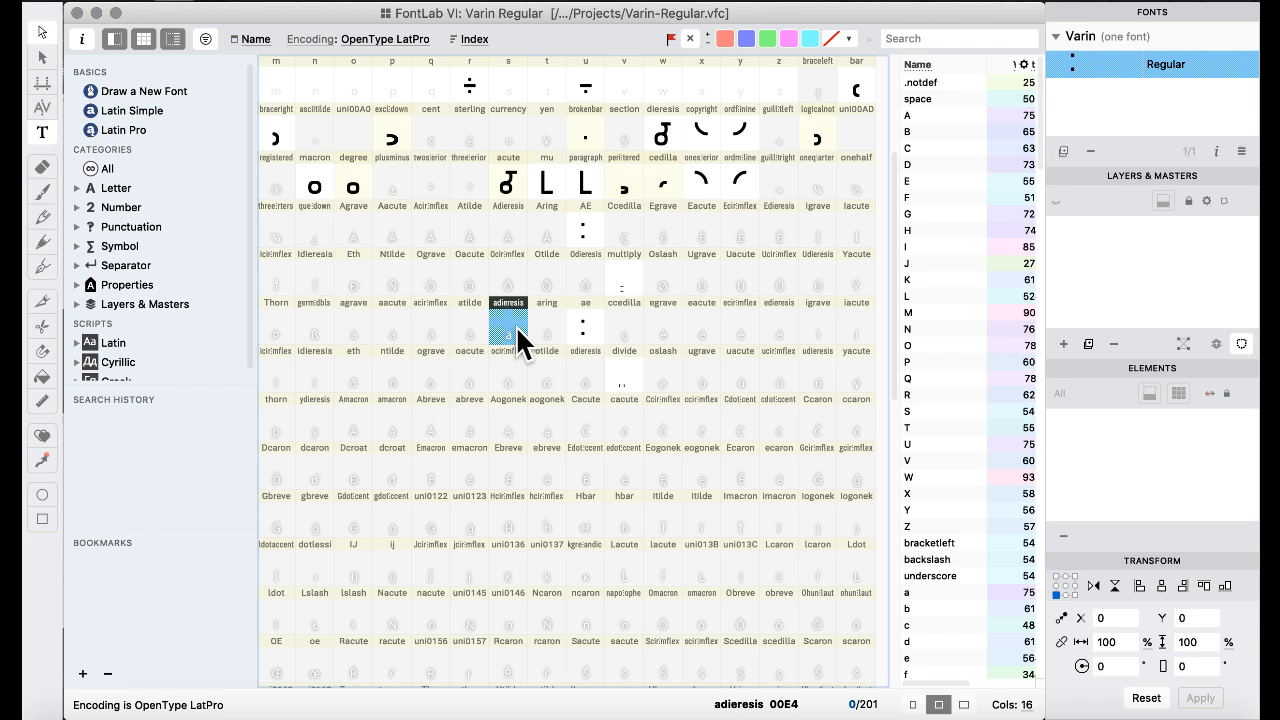
- Open the mfivarin glyph from the final forms, inspect its outline, and return to the font overview
scroll(517, 328, "down", 10)
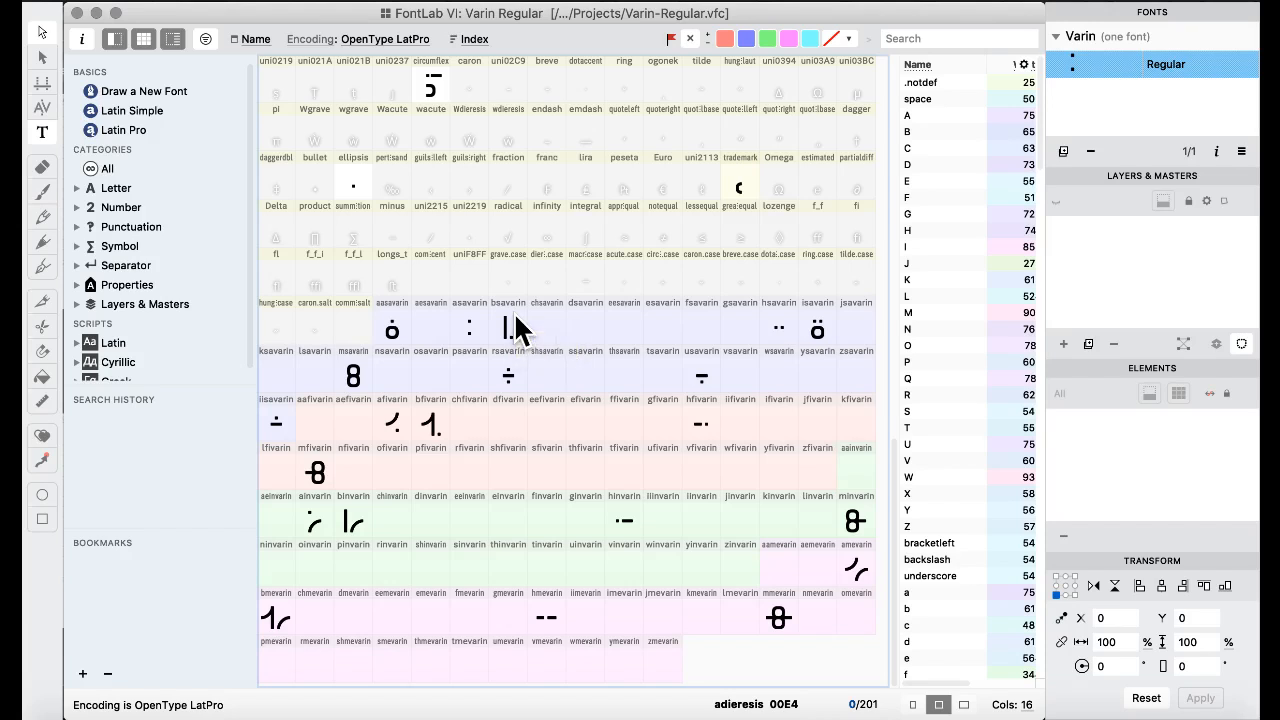
scroll(514, 312, "up", 3)
scroll(514, 312, "down", 3)
double_click(320, 480)
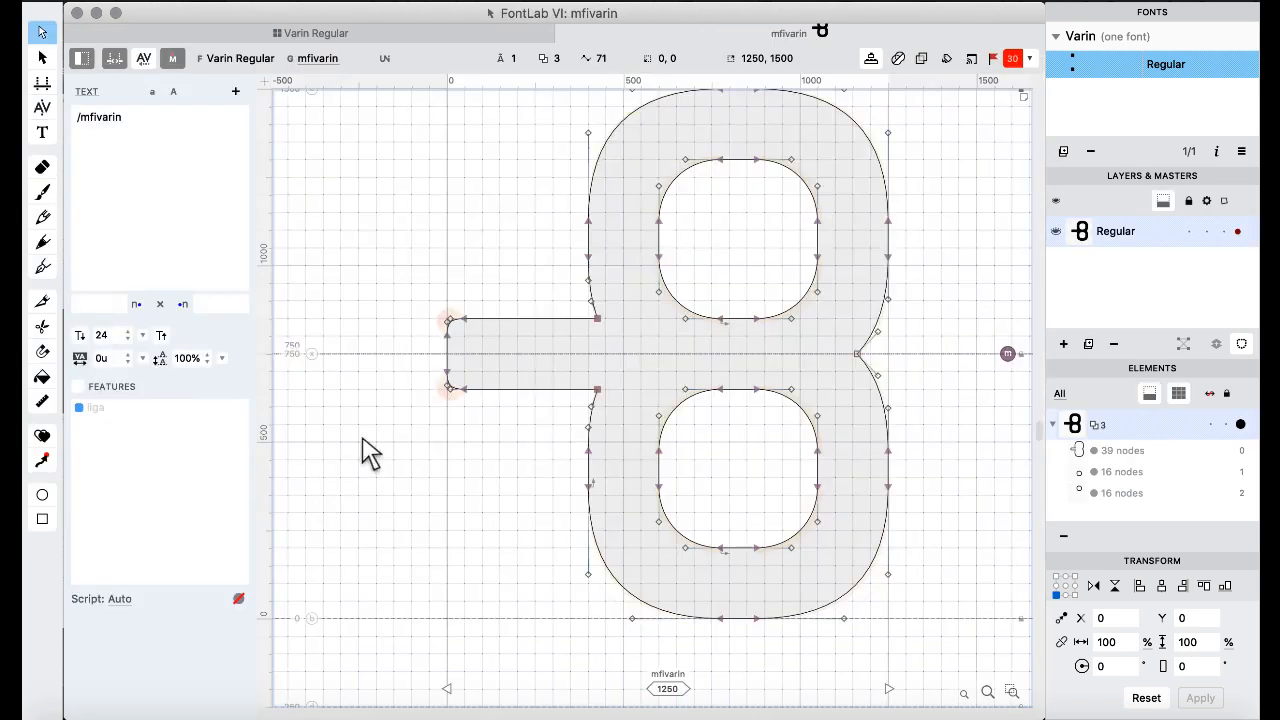
left_click(368, 33)
- Look over the Varin glyphs in the font overview and select the standalone glyph isavarin
left_click(467, 306)
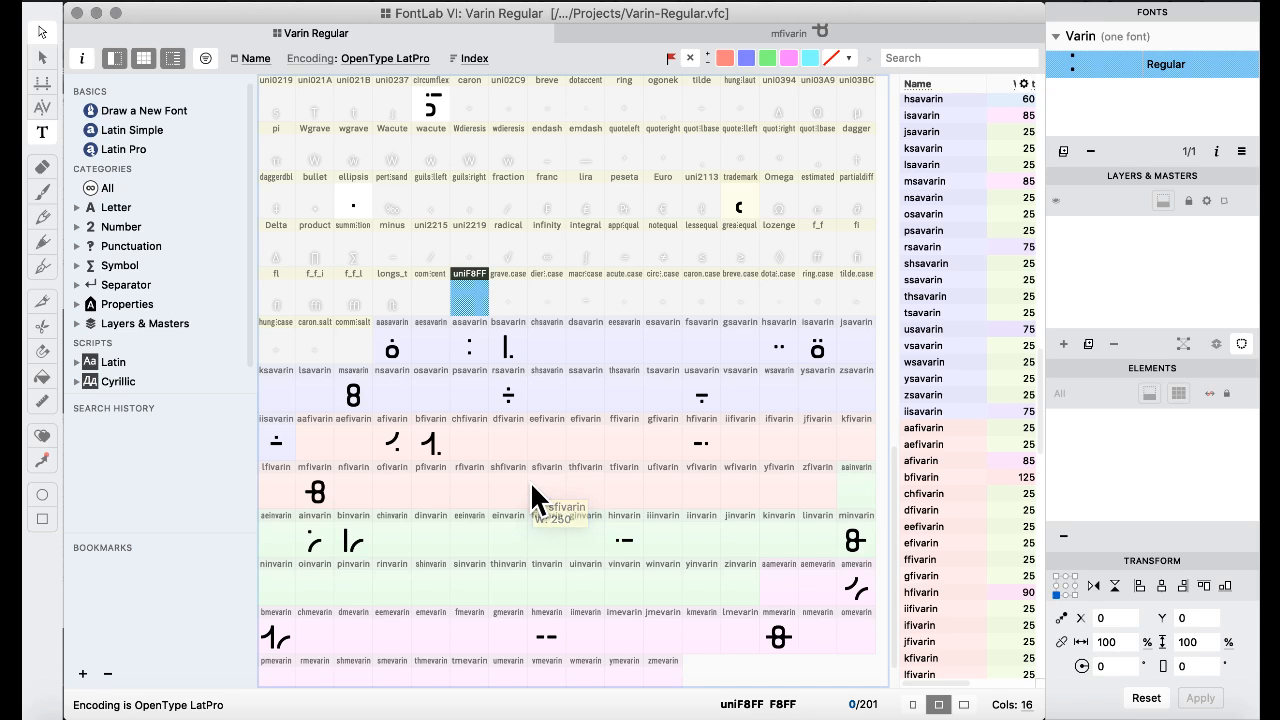
scroll(531, 497, "up", 5)
scroll(533, 500, "down", 6)
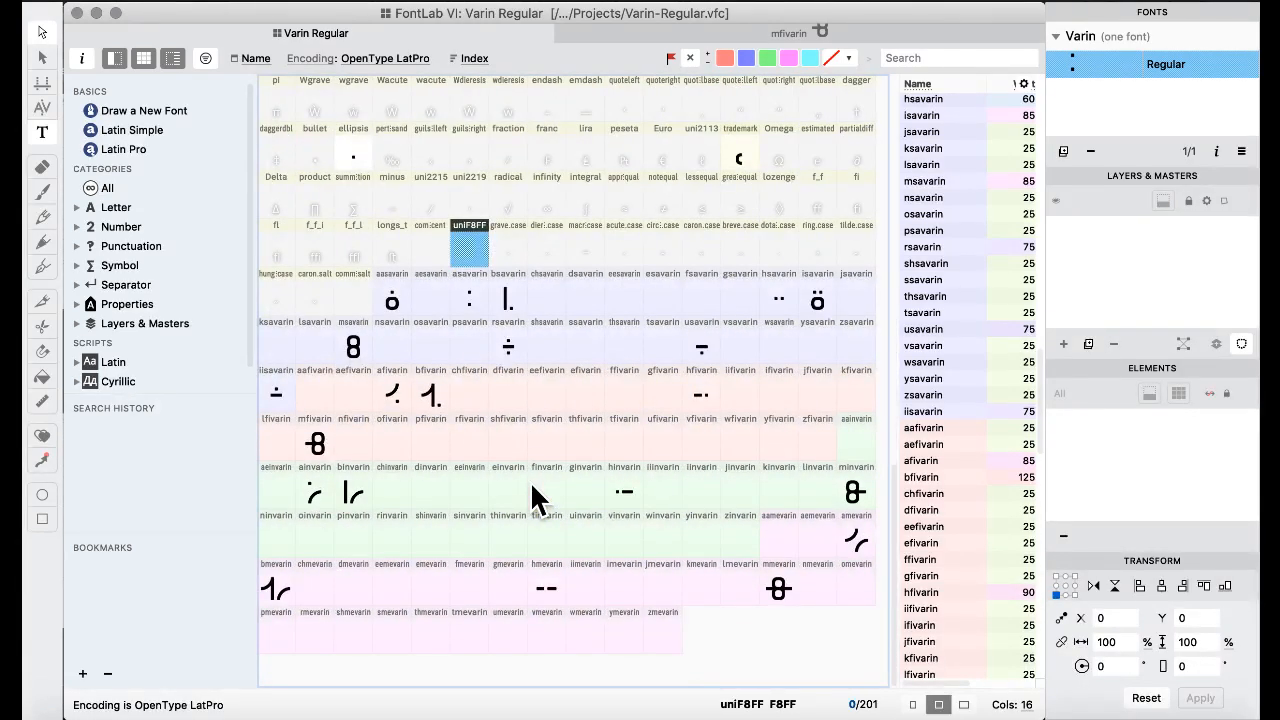
left_click(818, 305)
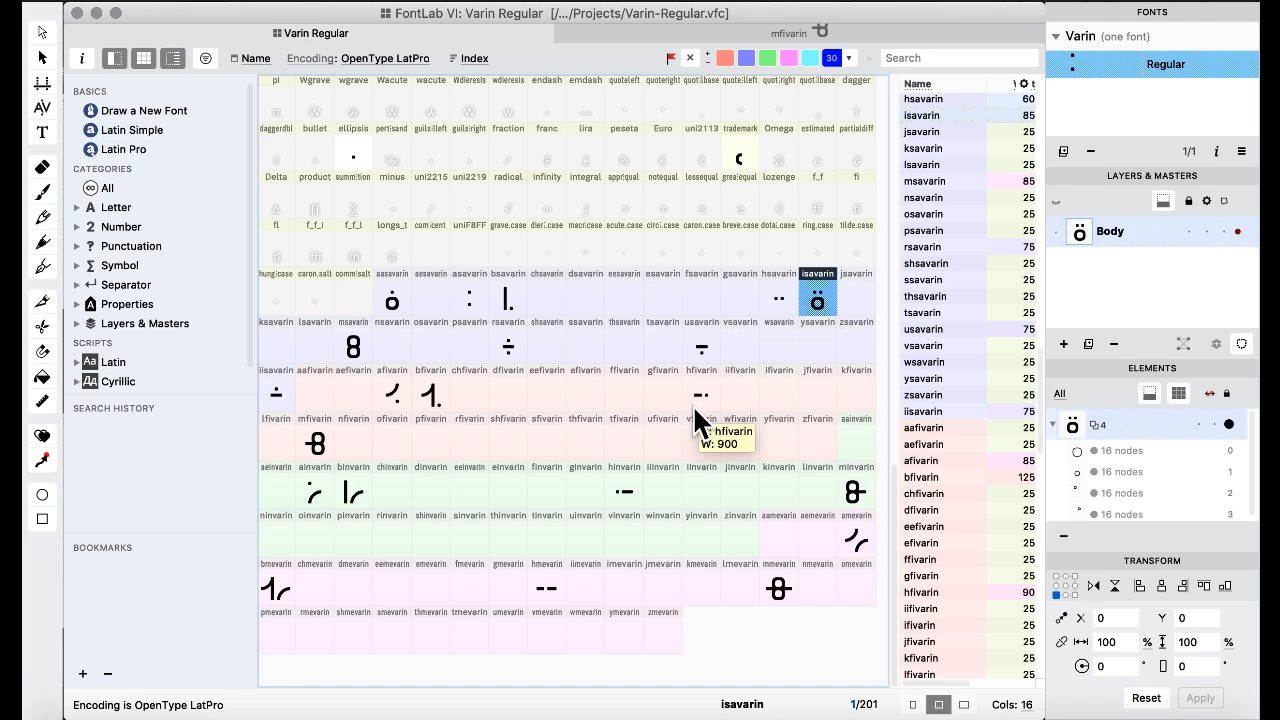
- Switch to Varin alphabet.pdf and examine the initial, medial, final and standalone letterforms on both pages
key("ctrl+Up")
left_click(794, 440)
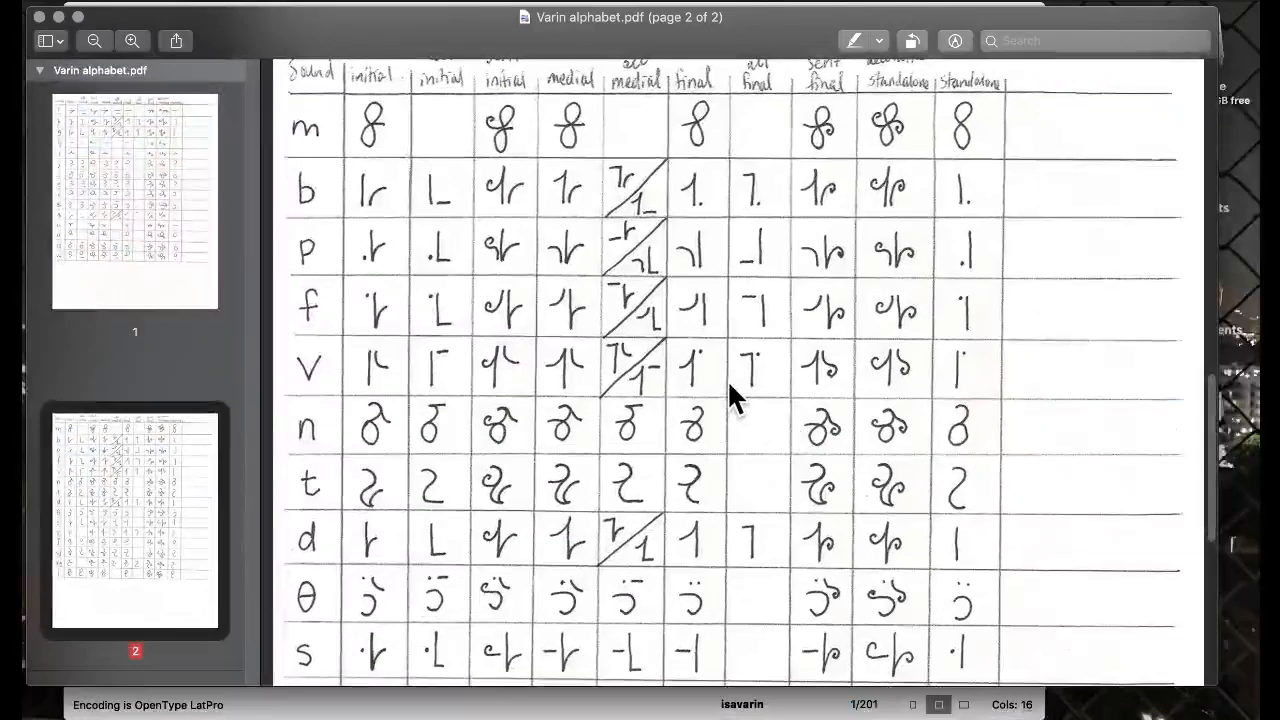
scroll(727, 379, "up", 3)
scroll(727, 379, "down", 10)
scroll(727, 379, "up", 10)
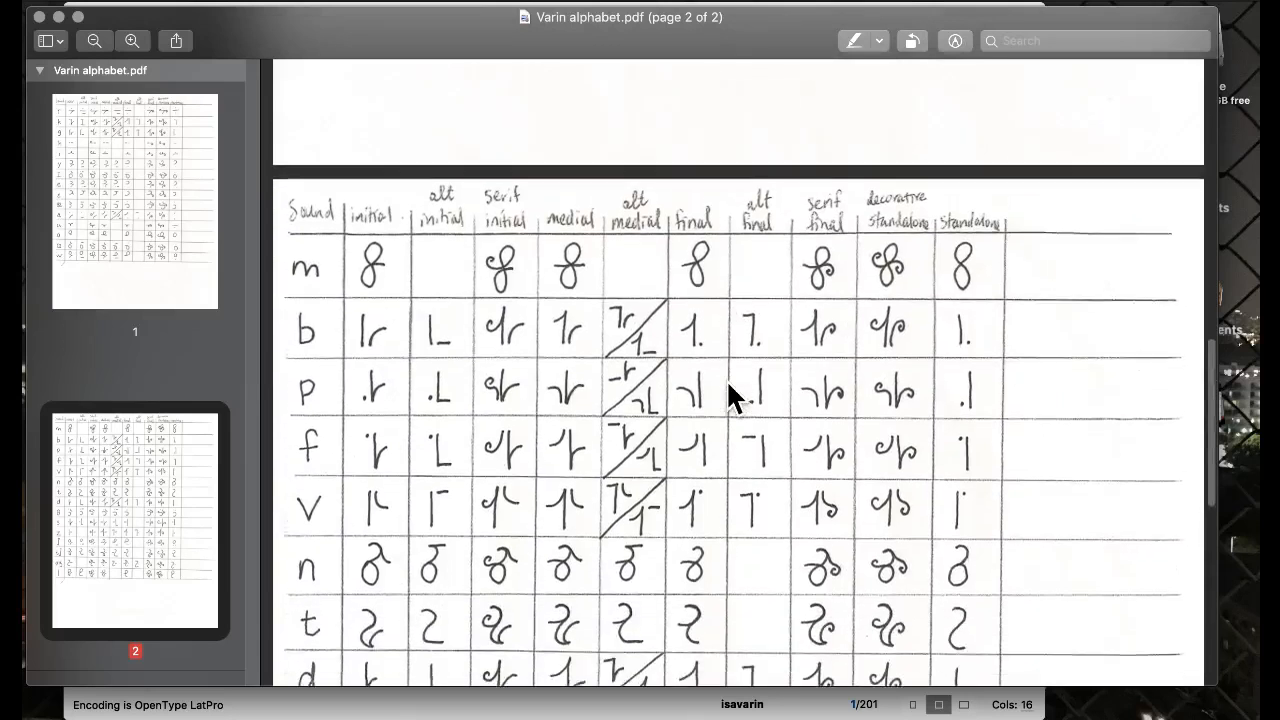
scroll(726, 379, "down", 4)
scroll(726, 379, "up", 15)
scroll(726, 379, "down", 1)
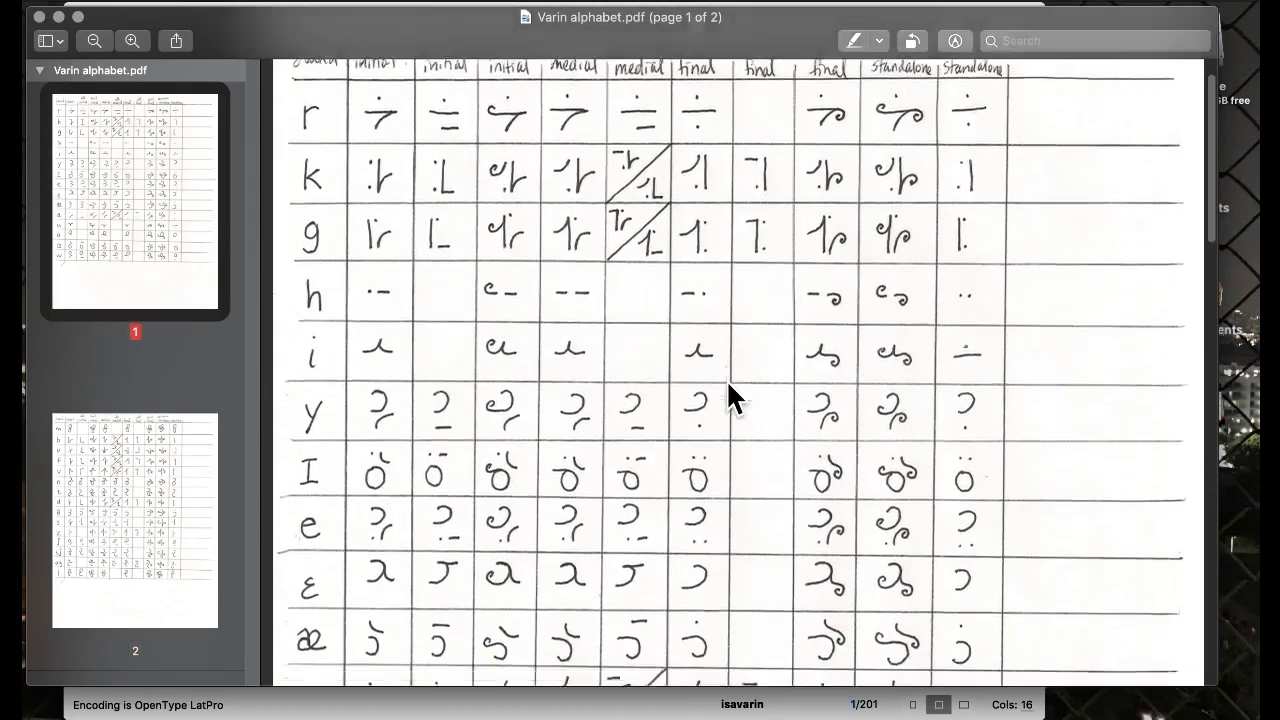
scroll(726, 379, "down", 4)
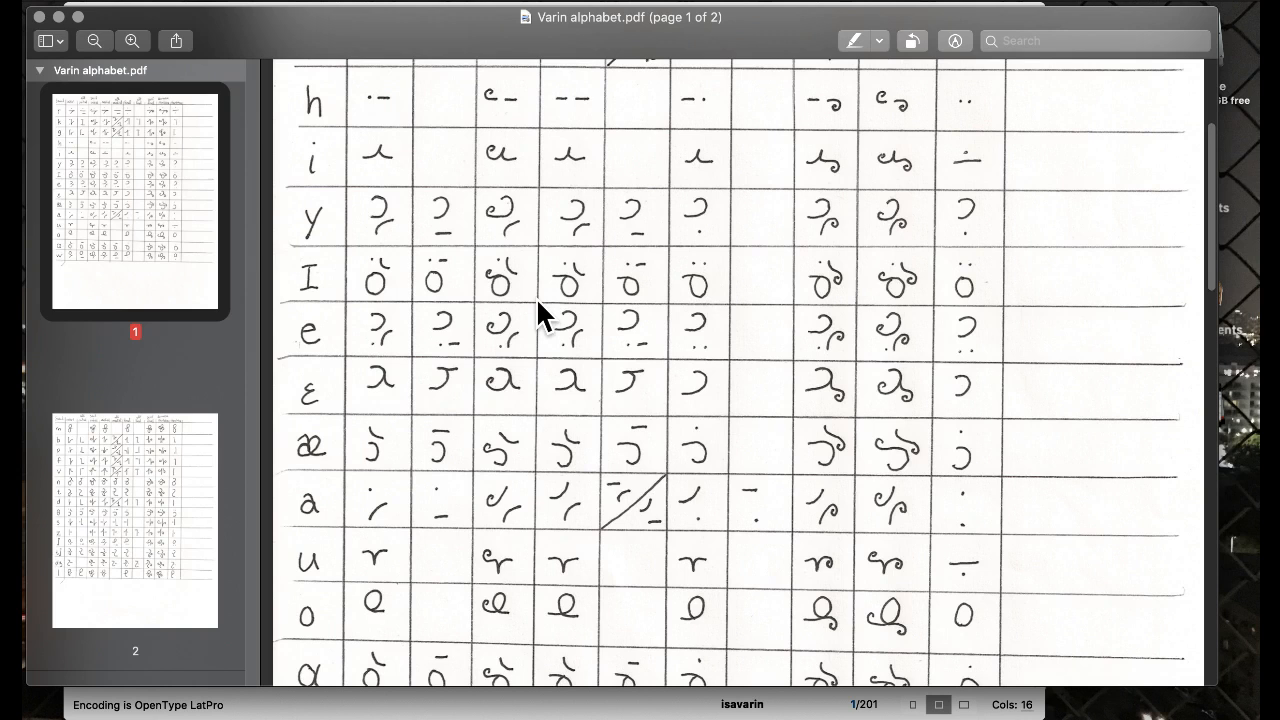
scroll(536, 297, "down", 2)
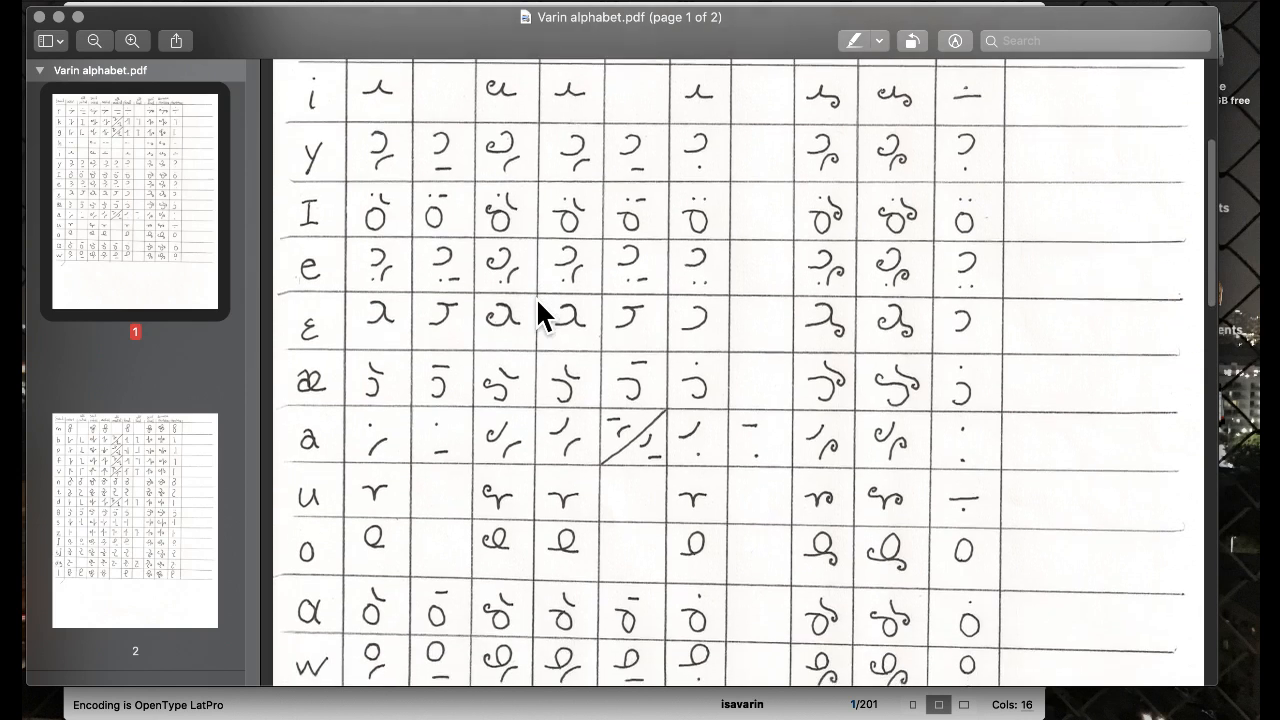
scroll(536, 297, "down", 3)
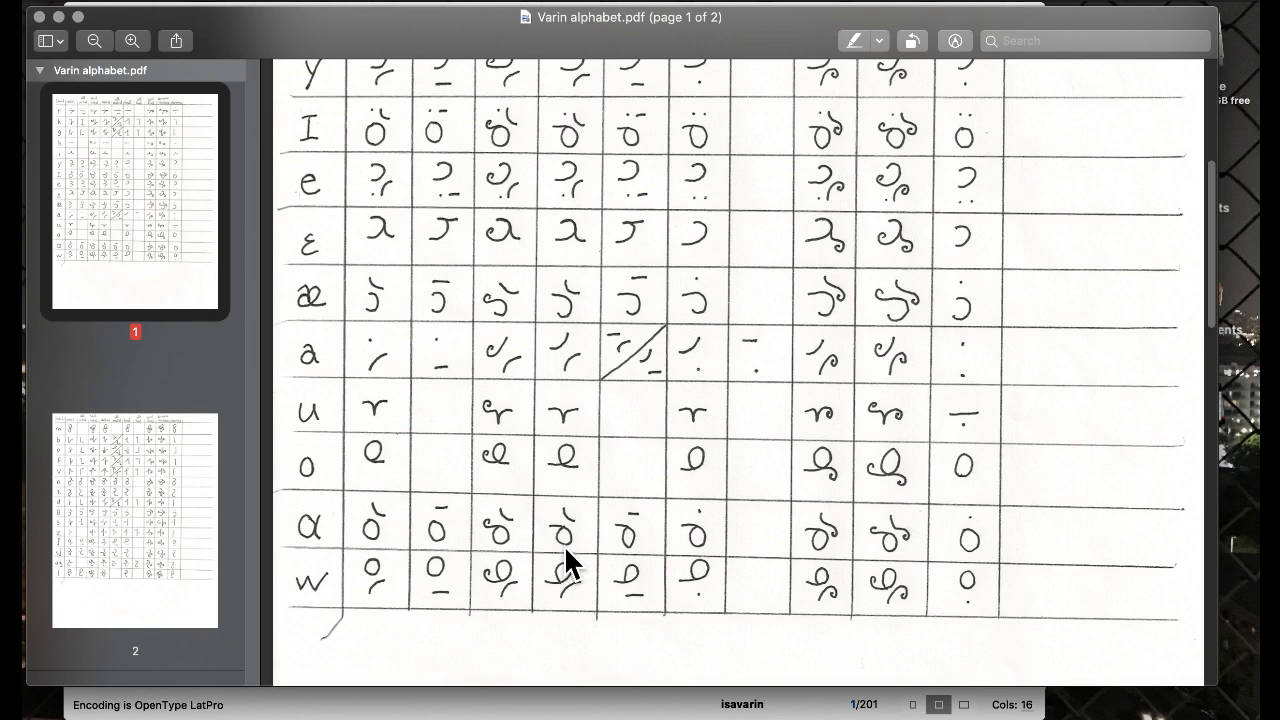
scroll(565, 548, "up", 3)
scroll(566, 562, "up", 1)
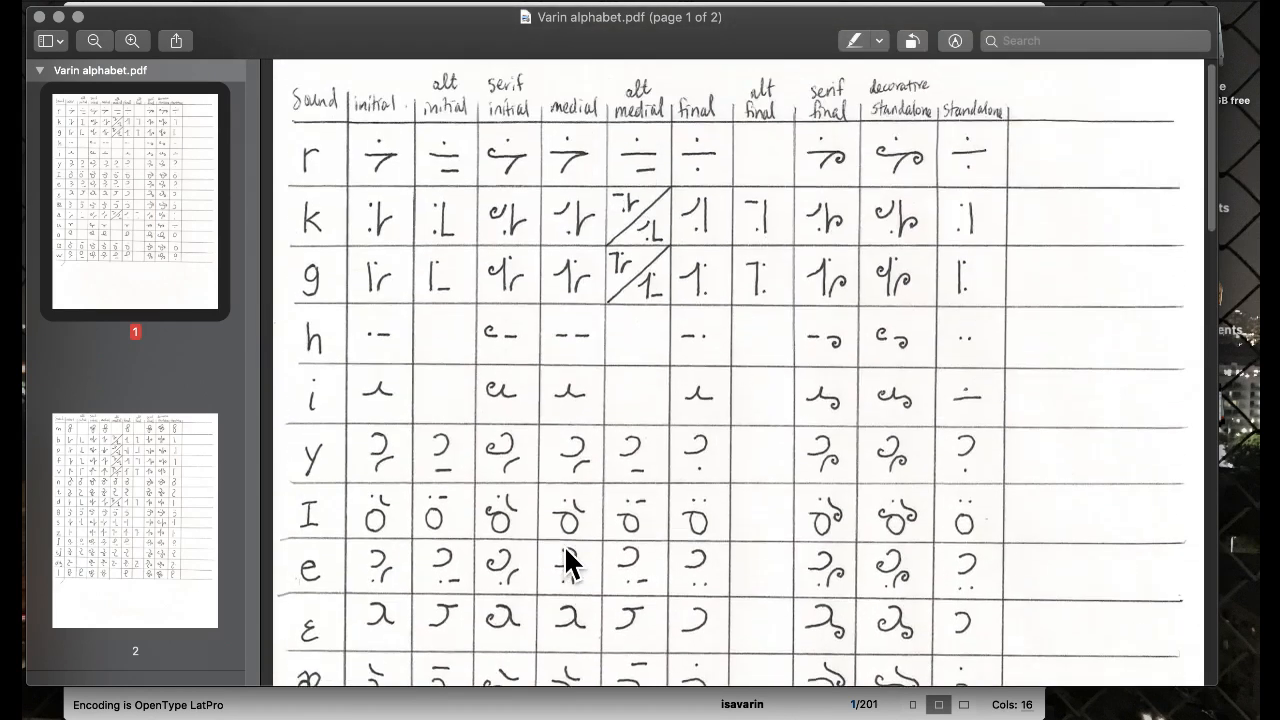
scroll(565, 550, "down", 2)
scroll(565, 550, "up", 2)
scroll(565, 550, "down", 6)
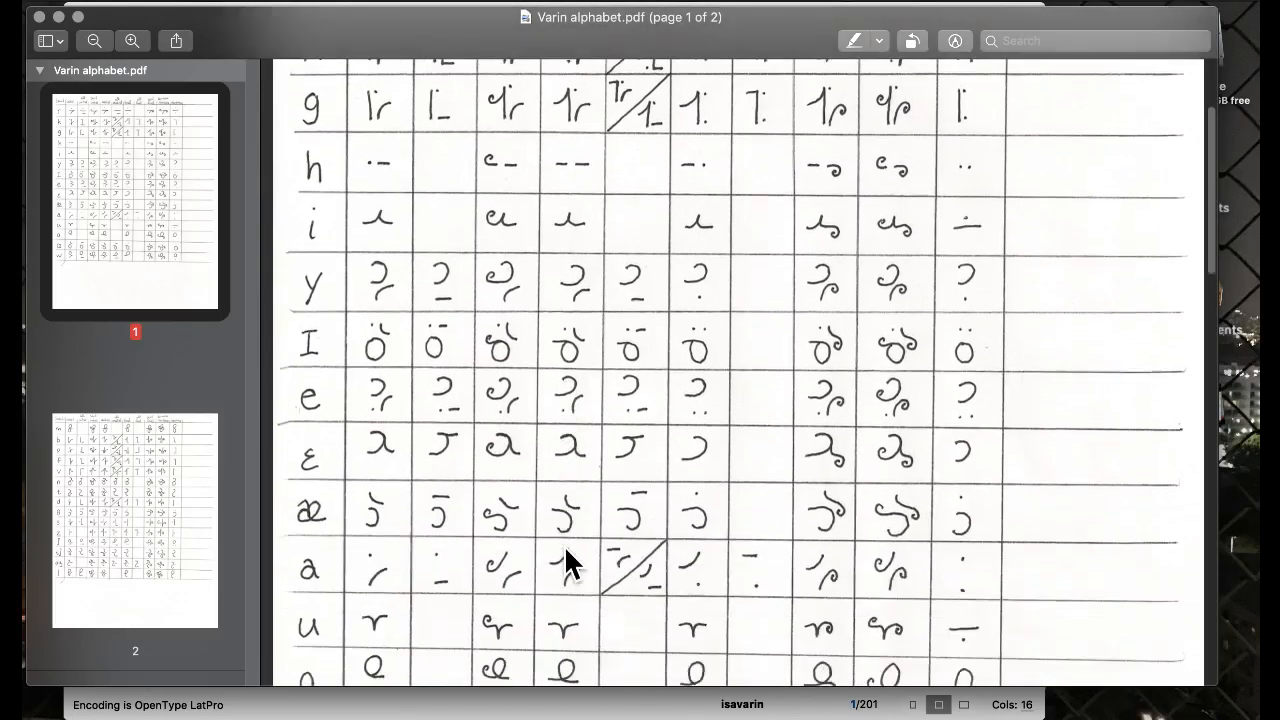
scroll(570, 540, "down", 2)
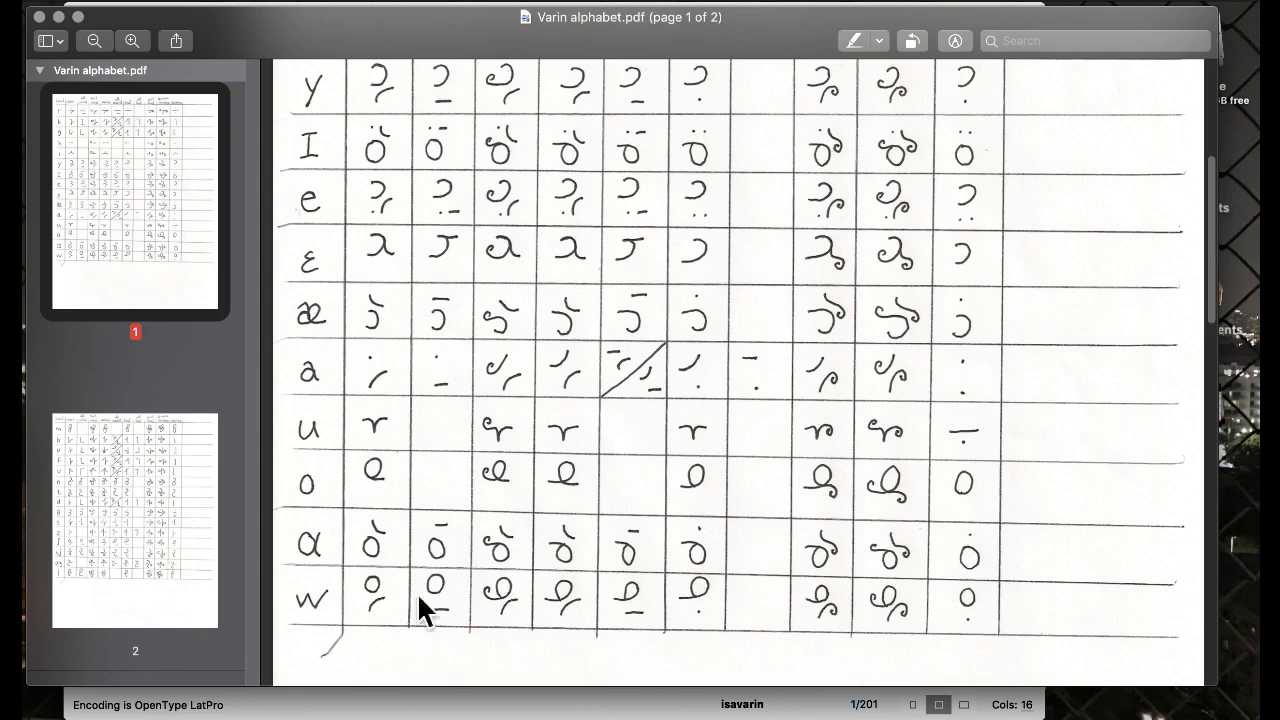
- Switch back to FontLab and open the aasavarin glyph to examine its ring and dot
key("ctrl+Up")
left_click(411, 340)
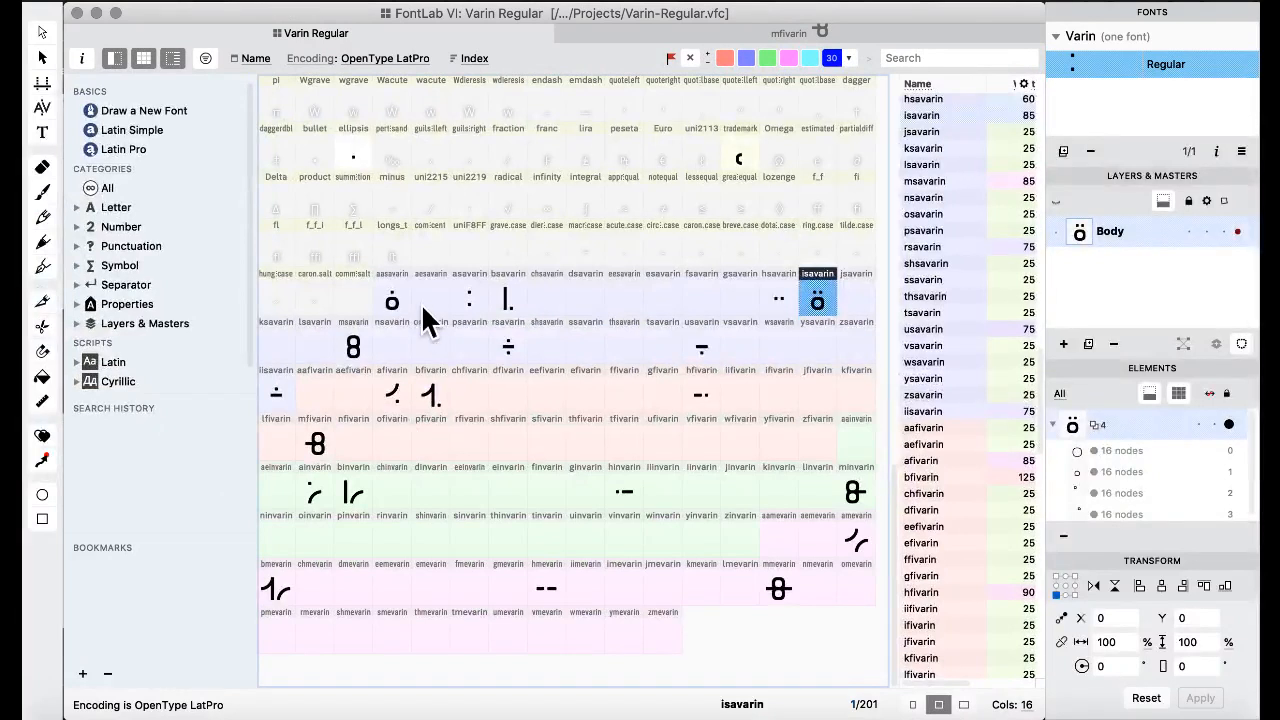
left_click(395, 300)
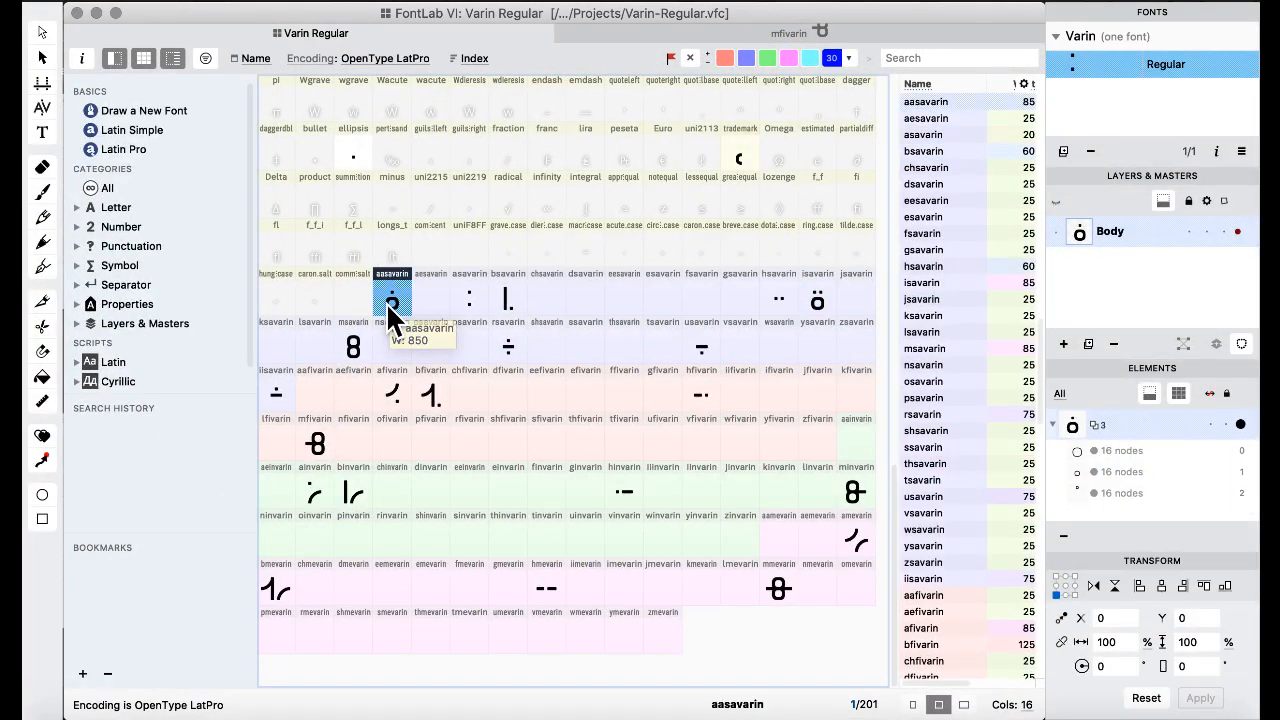
double_click(388, 308)
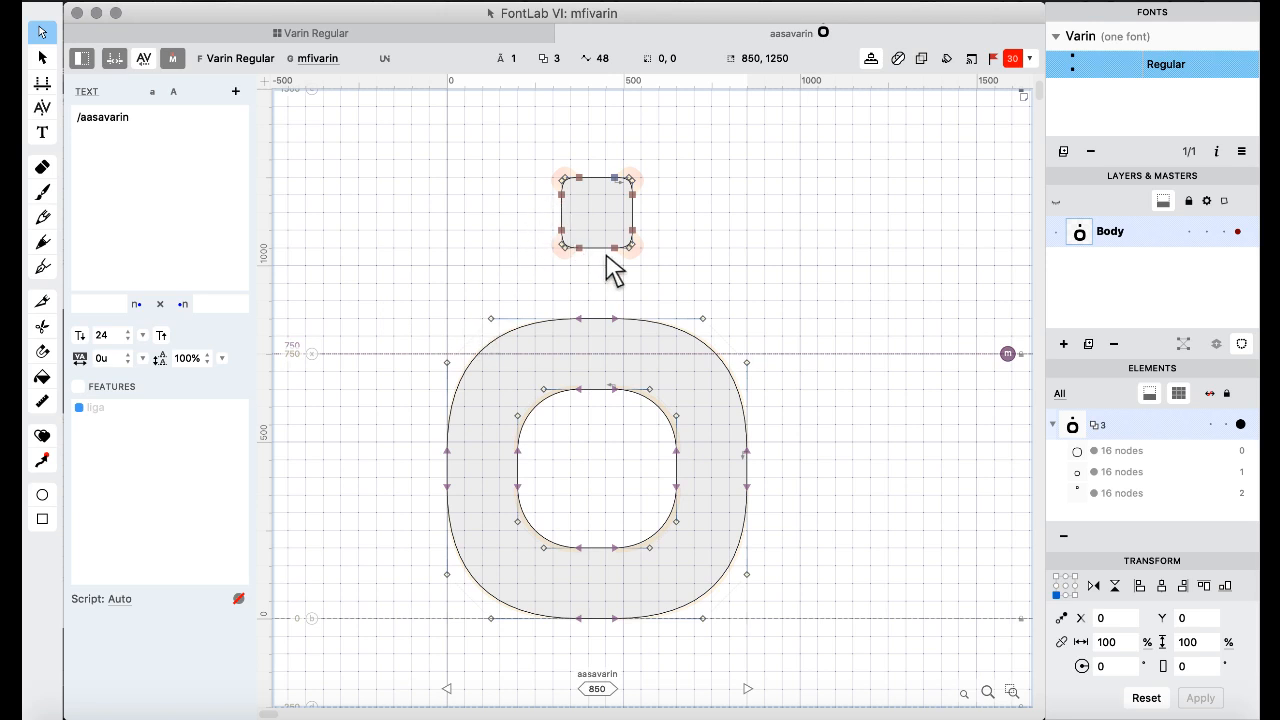
scroll(521, 211, "up", 1)
scroll(529, 225, "up", 3)
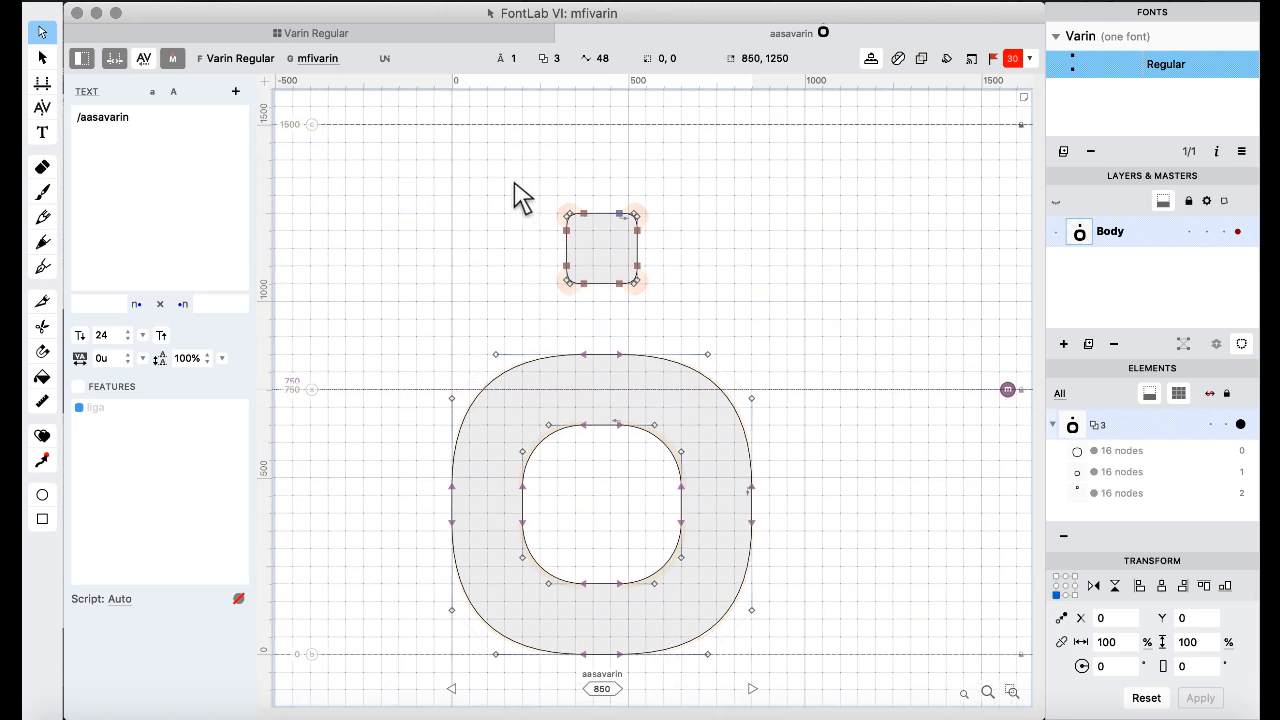
- Return to the font overview and copy the standalone glyph aasavarin into the final form aafivarin
left_click(351, 32)
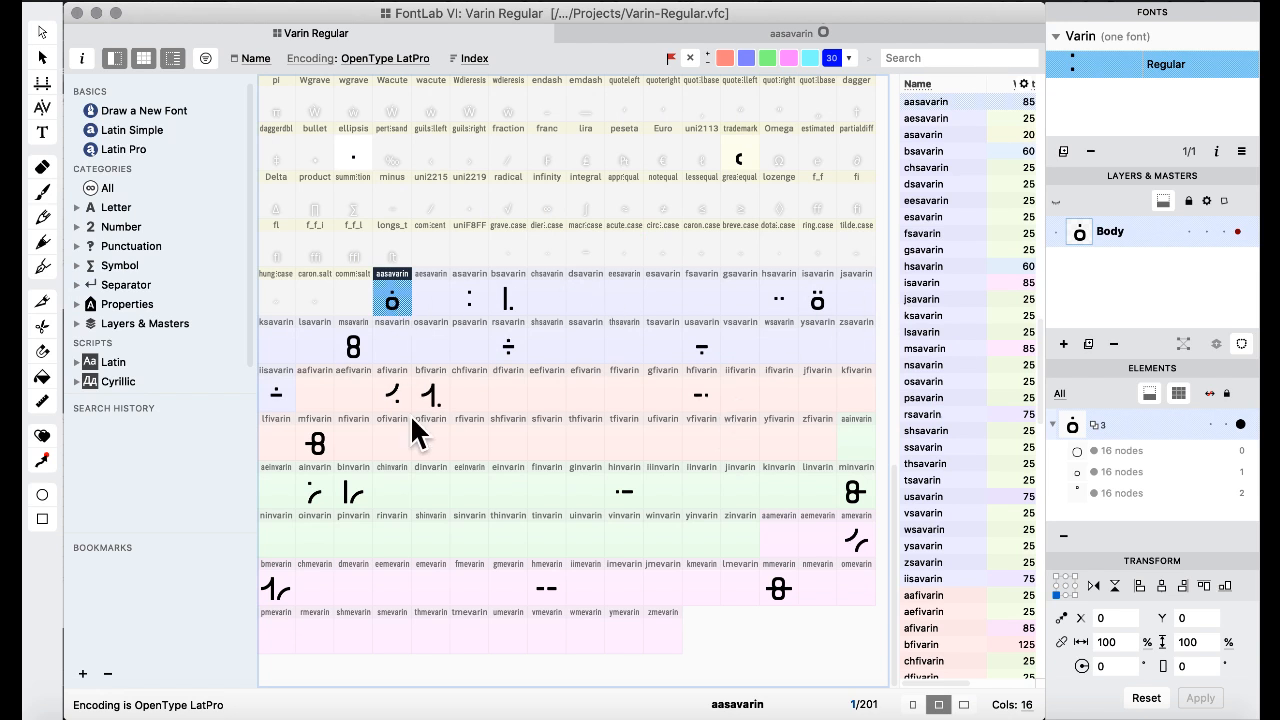
left_click(322, 392)
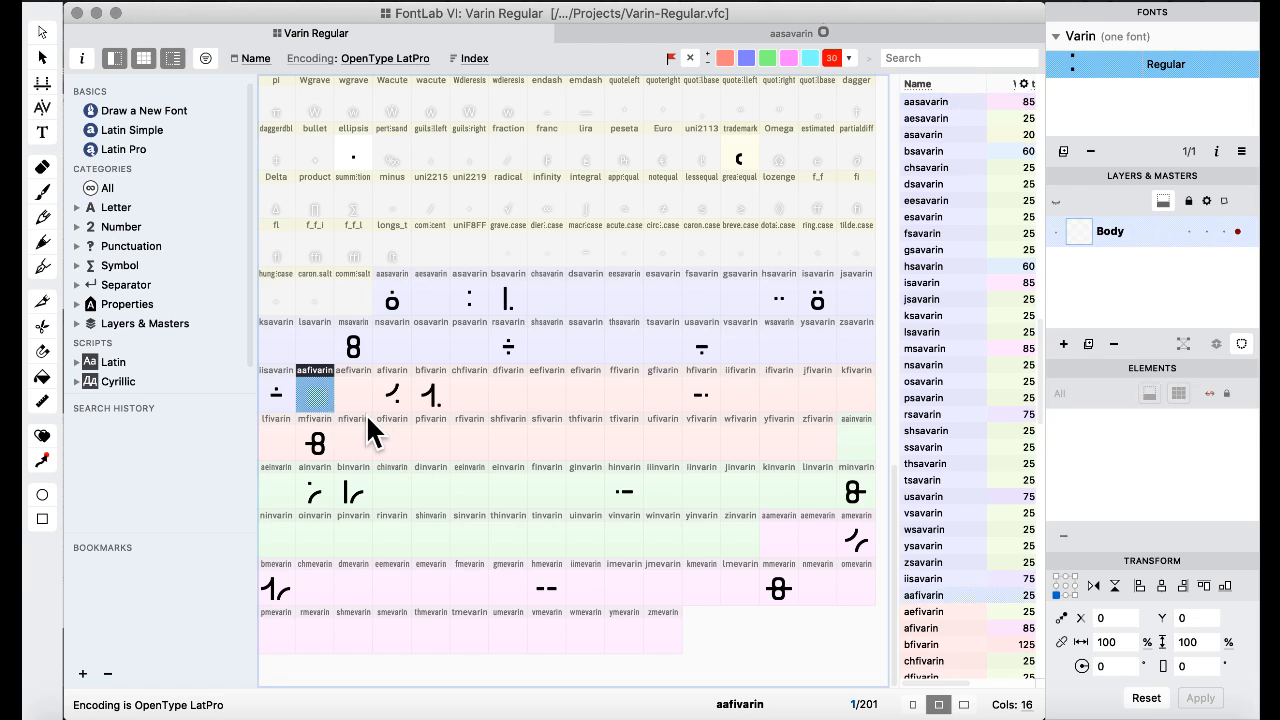
left_click_drag(370, 432, 372, 430)
left_click(812, 456)
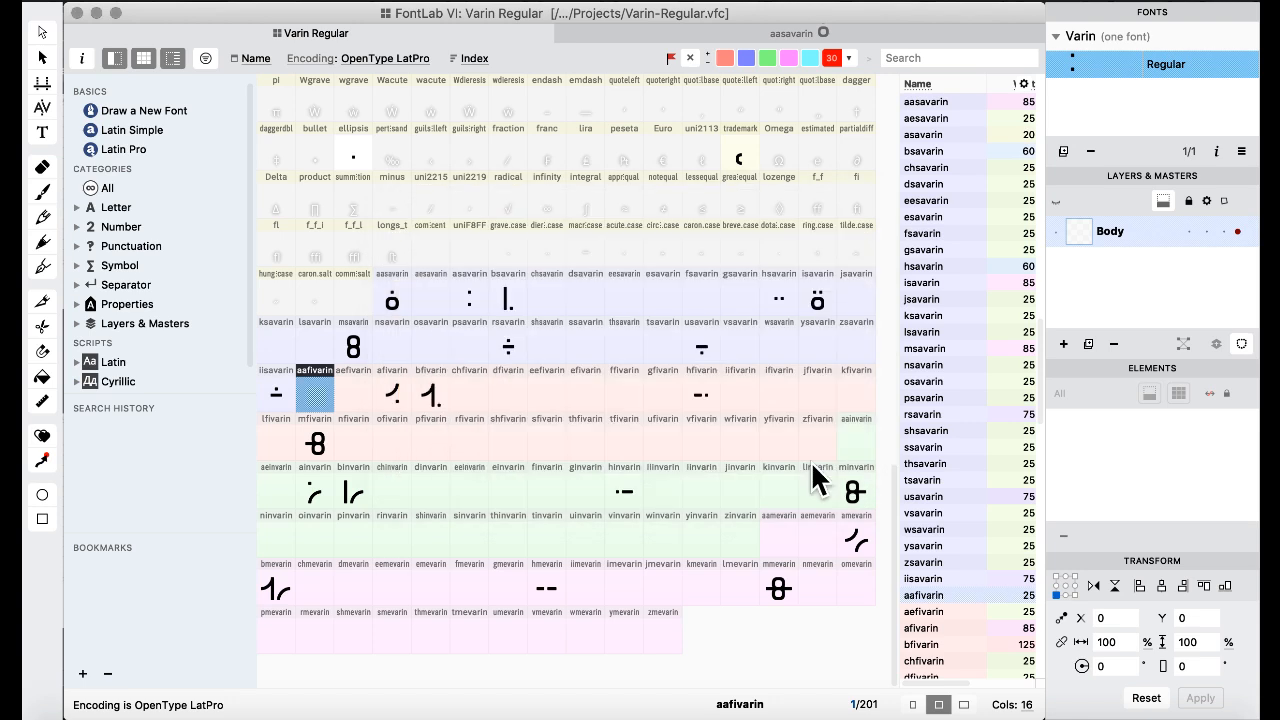
left_click(592, 256)
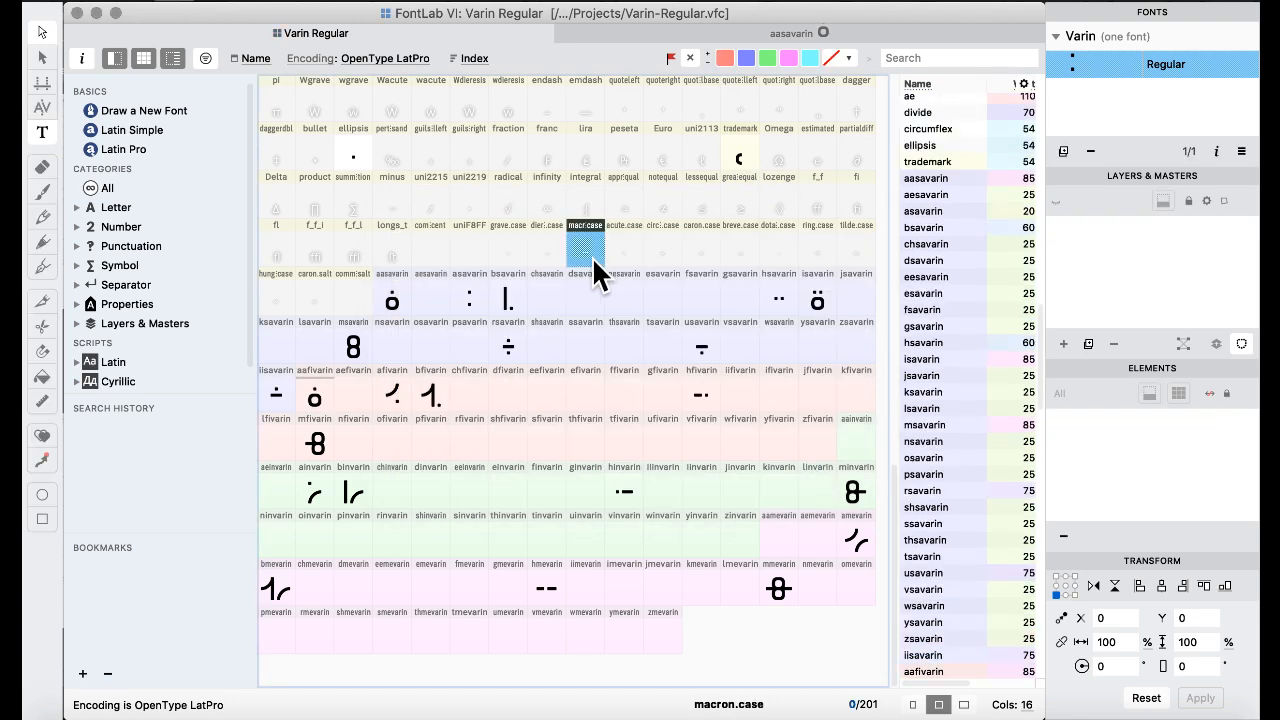
- Switch to Varin alphabet.pdf, examine the final letterform in the ɑ row, and return to the FontLab font overview
key("ctrl+Up")
left_click(794, 485)
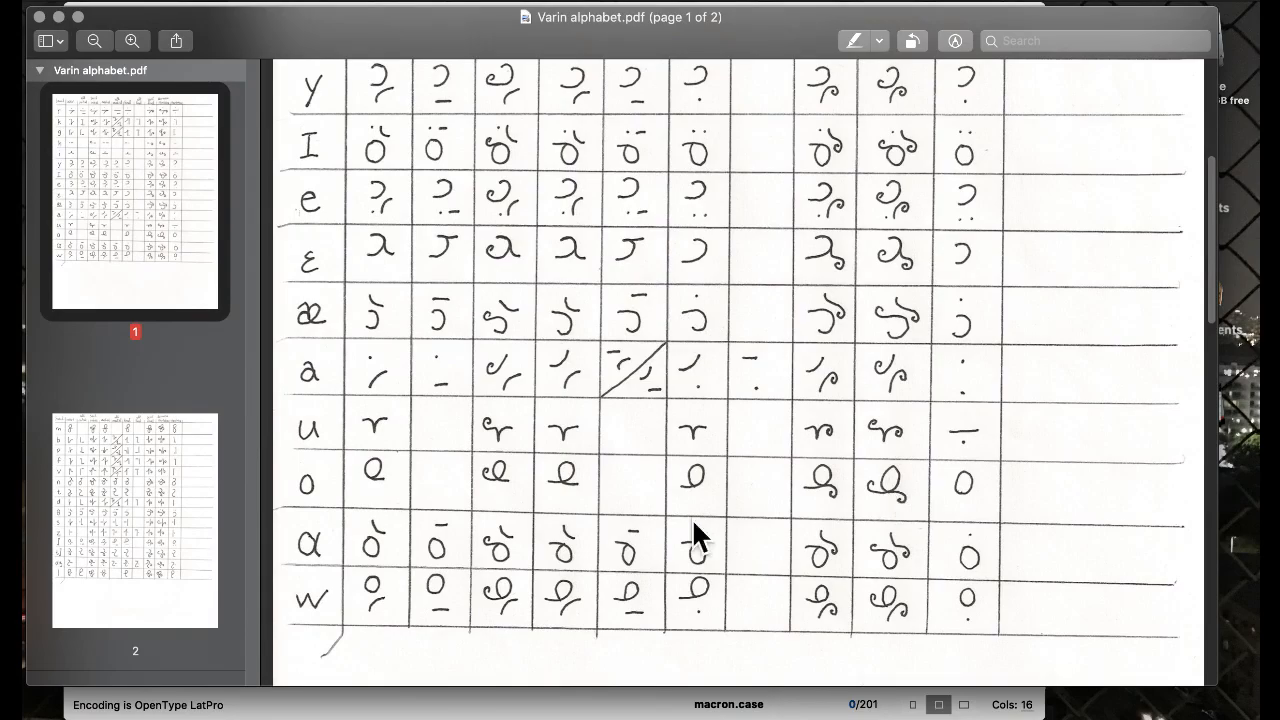
key("ctrl+Up")
left_click(287, 420)
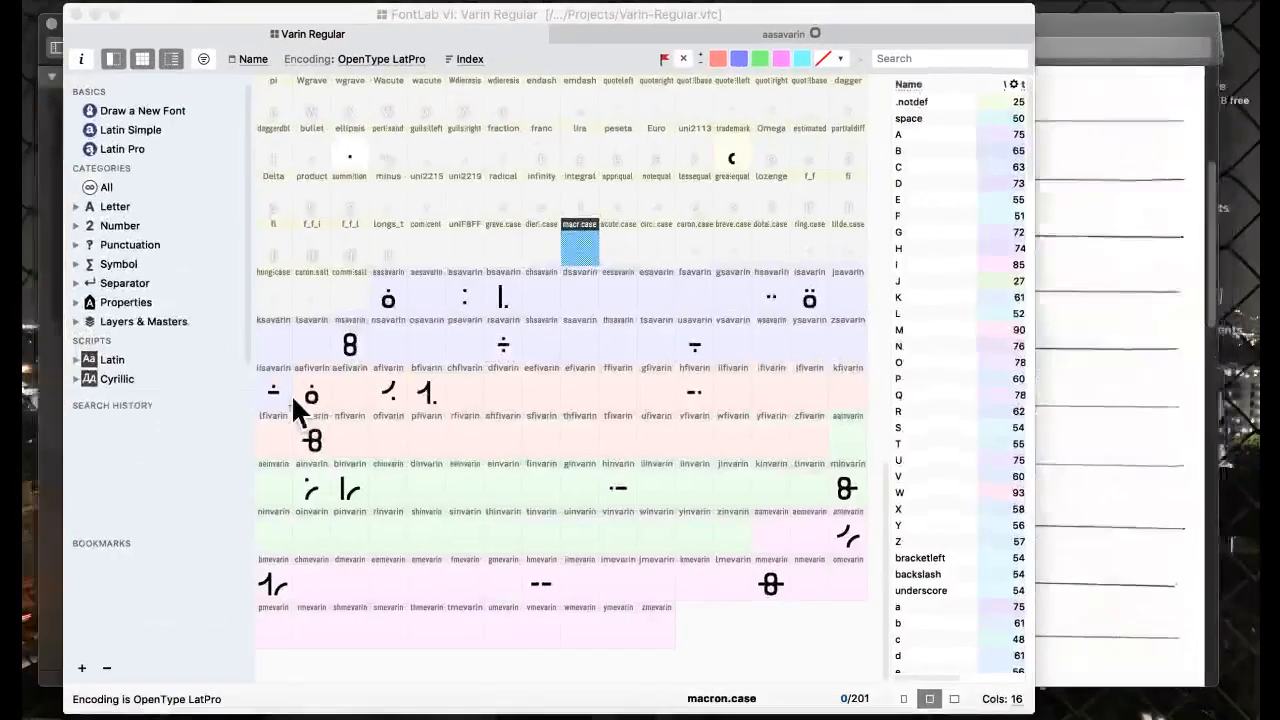
- Copy the ellipsis glyph's dot into the perthousand glyph and open perthousand for editing
scroll(400, 265, "up", 6)
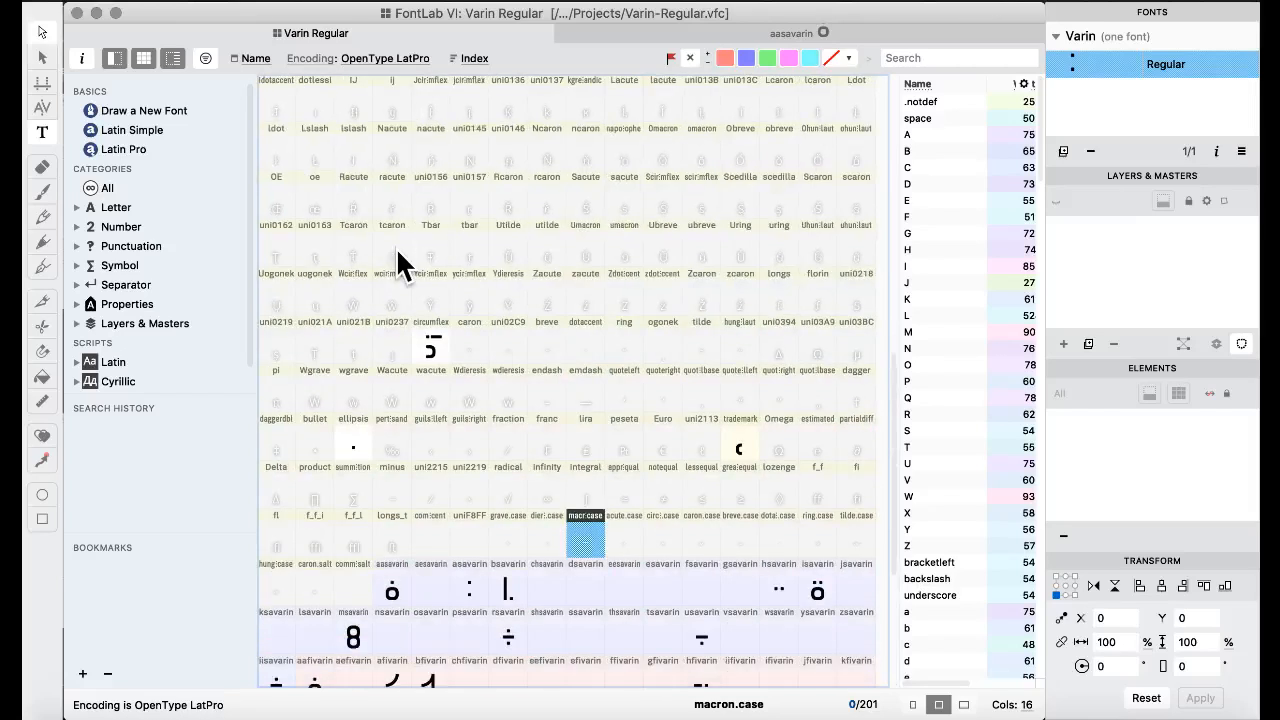
scroll(405, 283, "down", 5)
scroll(405, 275, "up", 3)
left_click(366, 345)
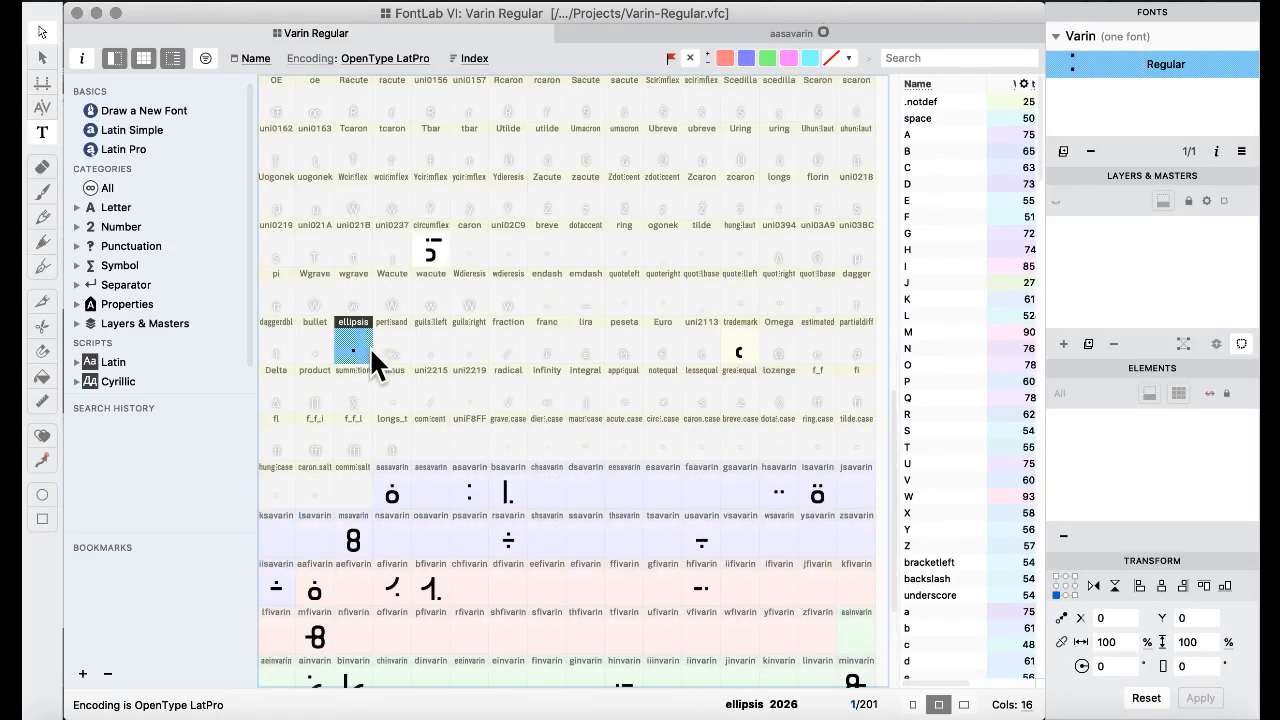
double_click(390, 350)
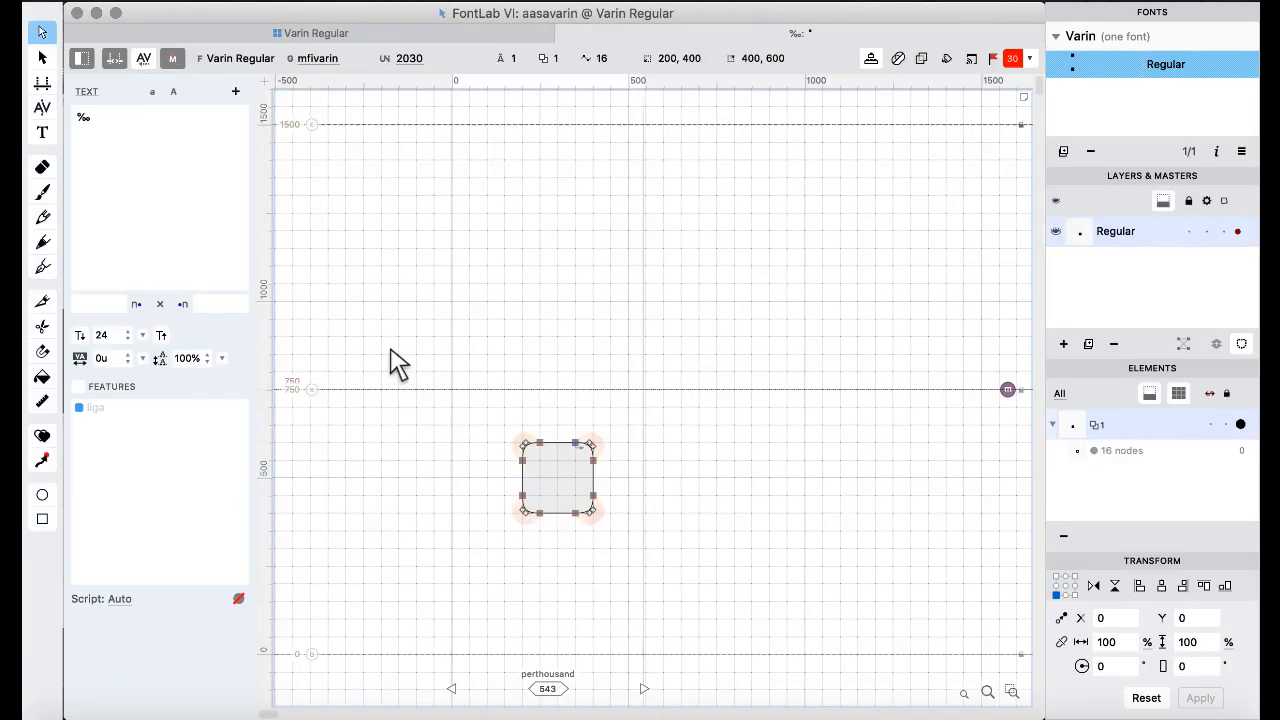
- Select the whole dot in perthousand and move it up so its lower edge sits at Y 650
left_click_drag(477, 322, 669, 600)
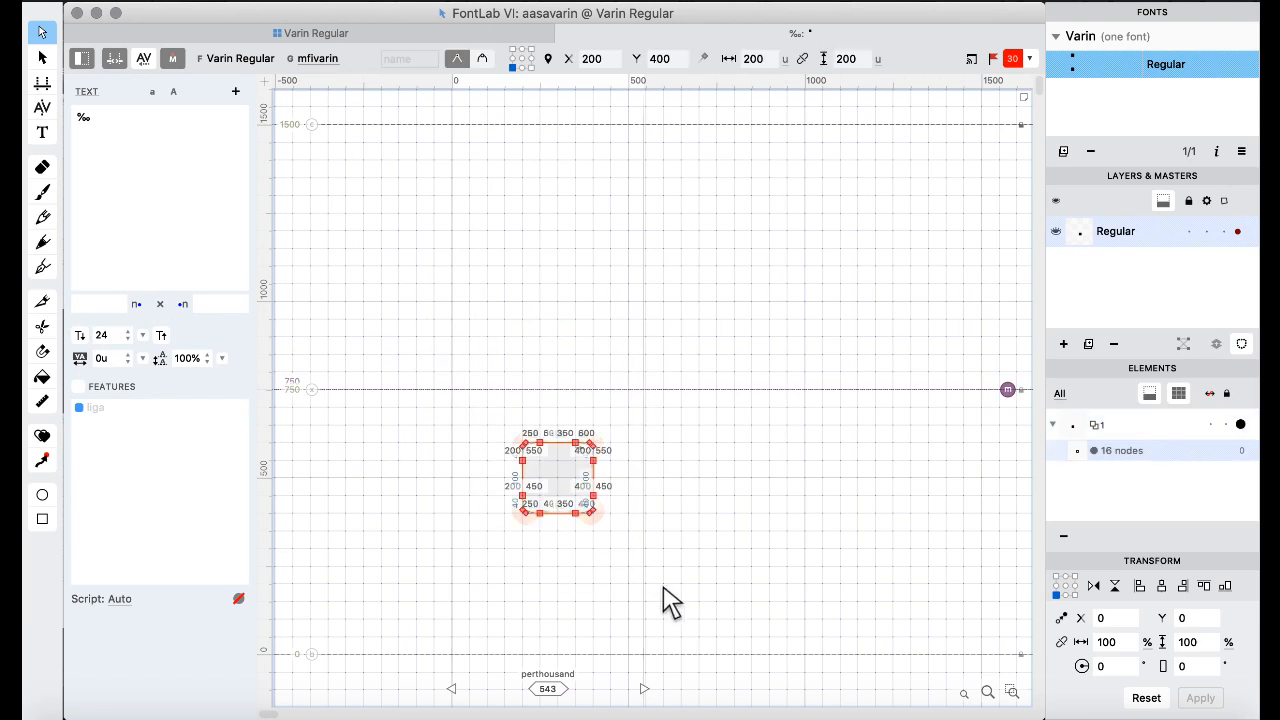
key("shift+Up")
key("shift+Up")
key("shift+Up")
key("shift+Down")
key("Up")
key("Up")
key("Up")
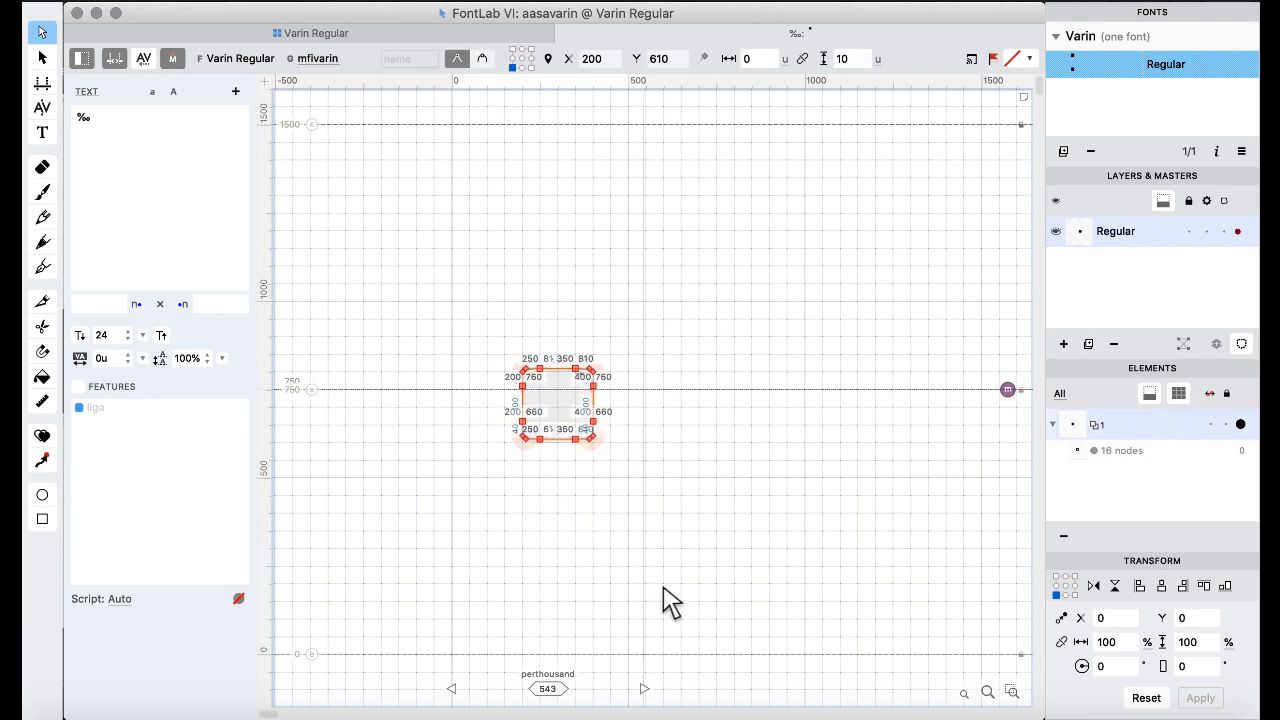
key("Up")
key("Up")
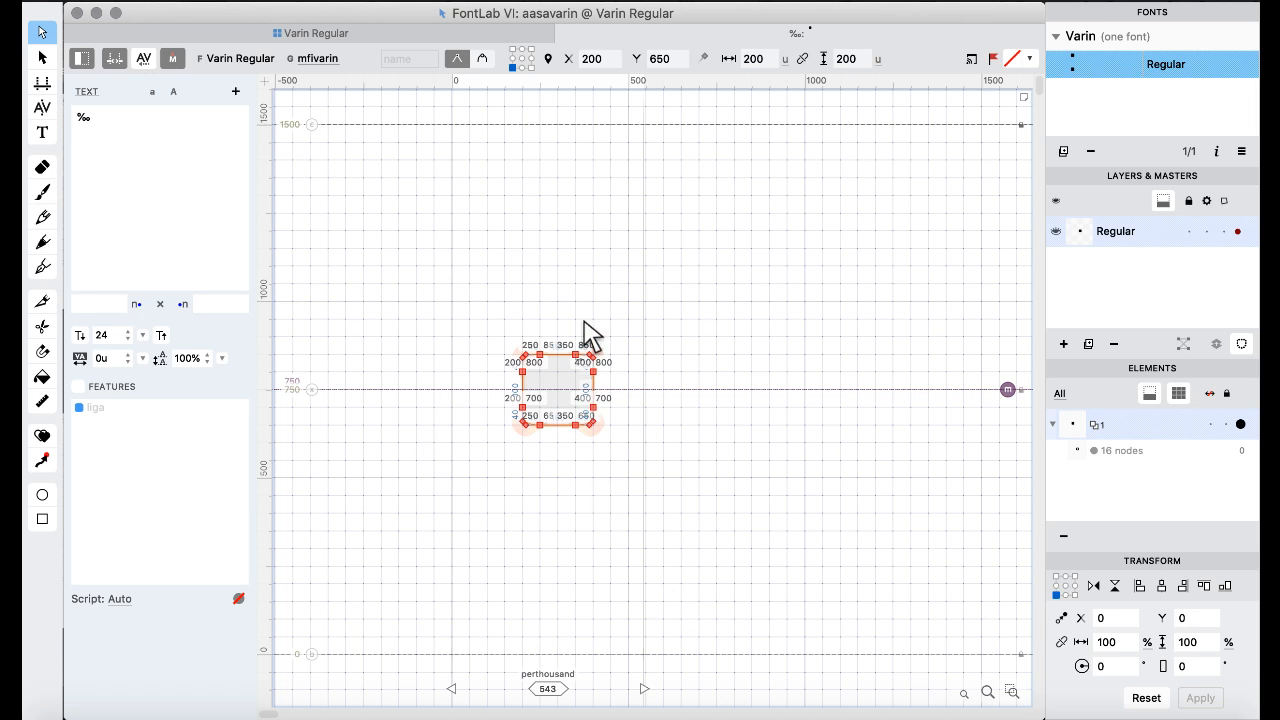
- Stretch the dot's right side to X 1000 to form an 800-unit-wide bar, and copy the bar's contour
left_click(565, 300)
left_click_drag(562, 252, 631, 496)
key("shift+Right")
key("shift+Right")
key("shift+Right")
key("shift+Right")
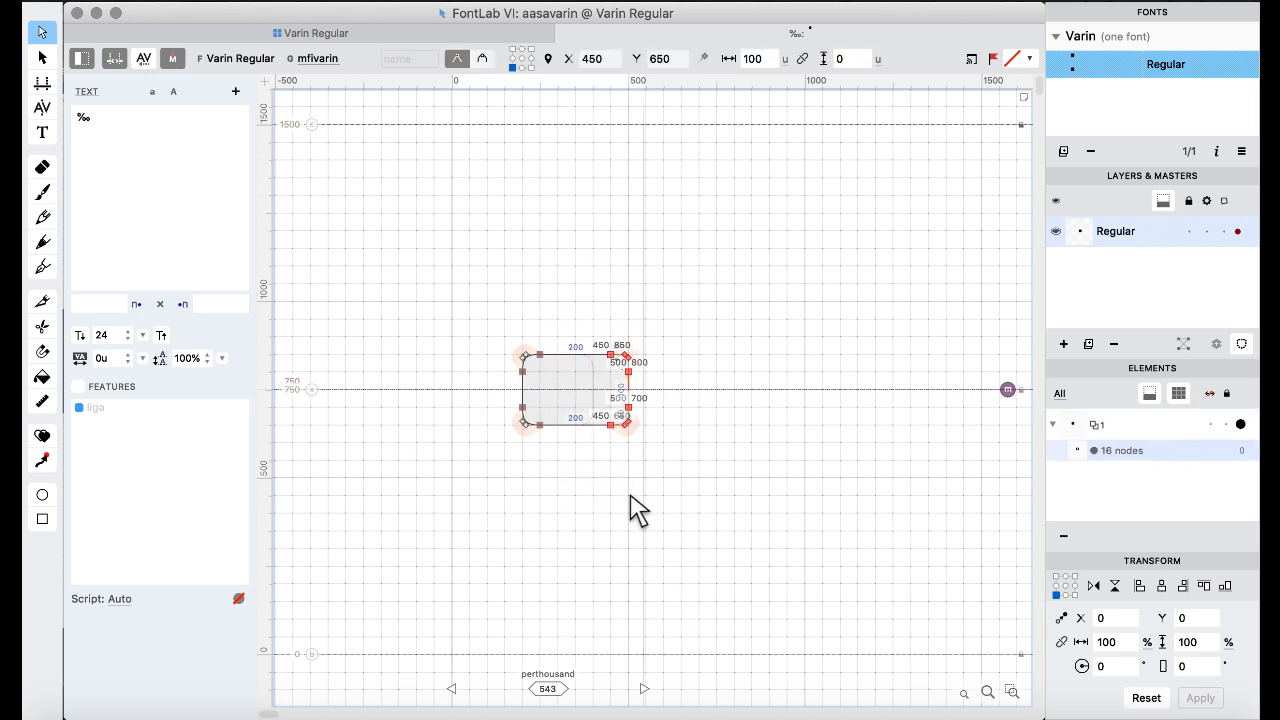
key("shift+Right")
key("shift+Right")
left_click(503, 277)
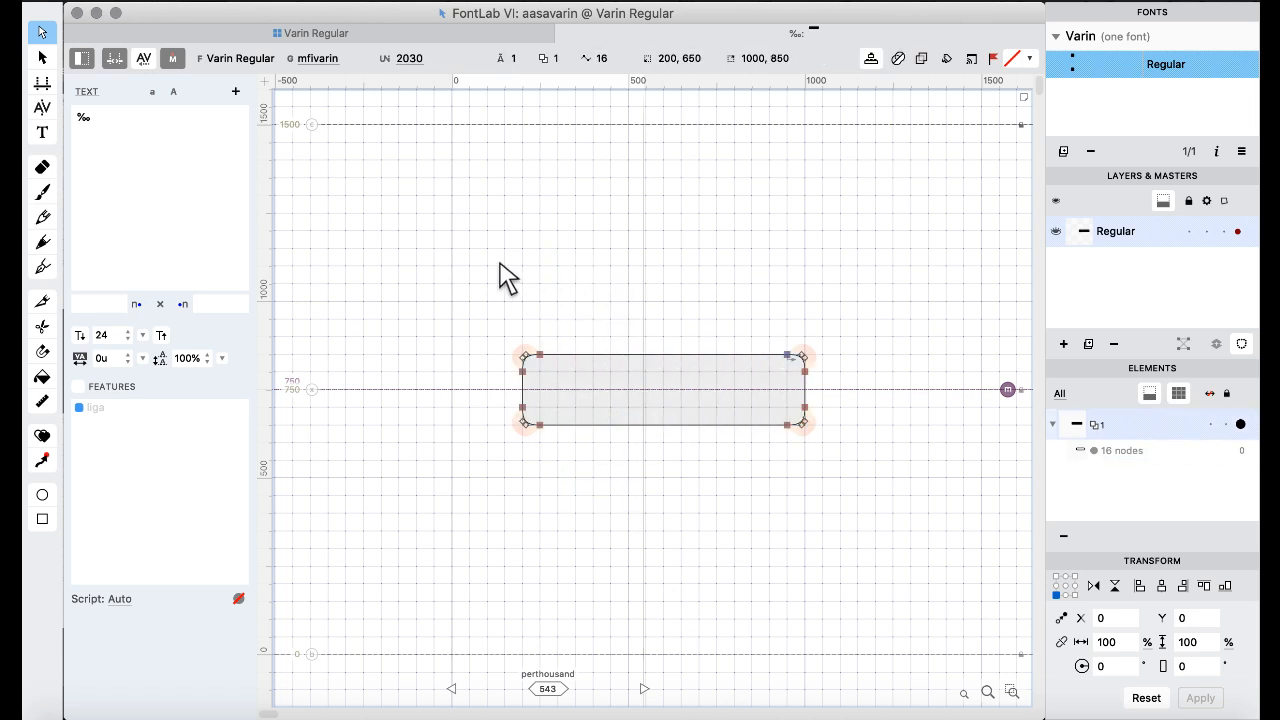
key("super+a")
- Paste the bar into the aafivarin glyph and move it left so it starts at X -400 beside the ring
left_click(314, 33)
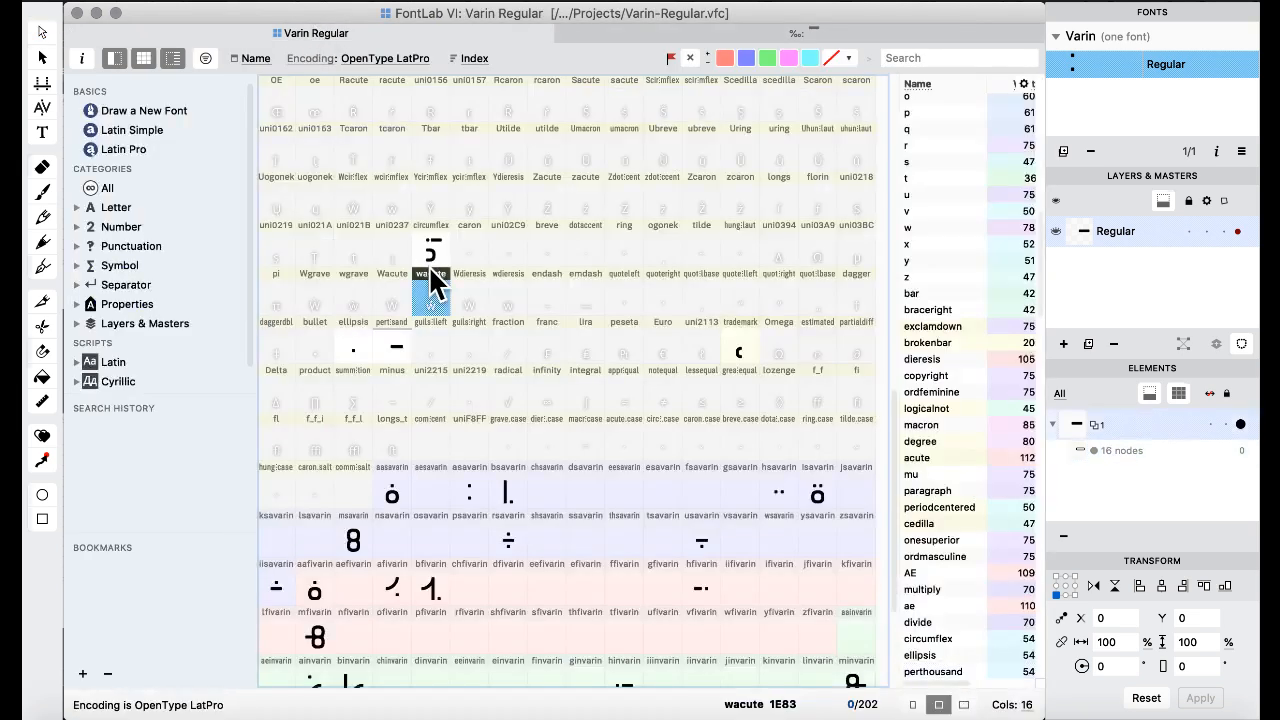
scroll(431, 403, "down", 4)
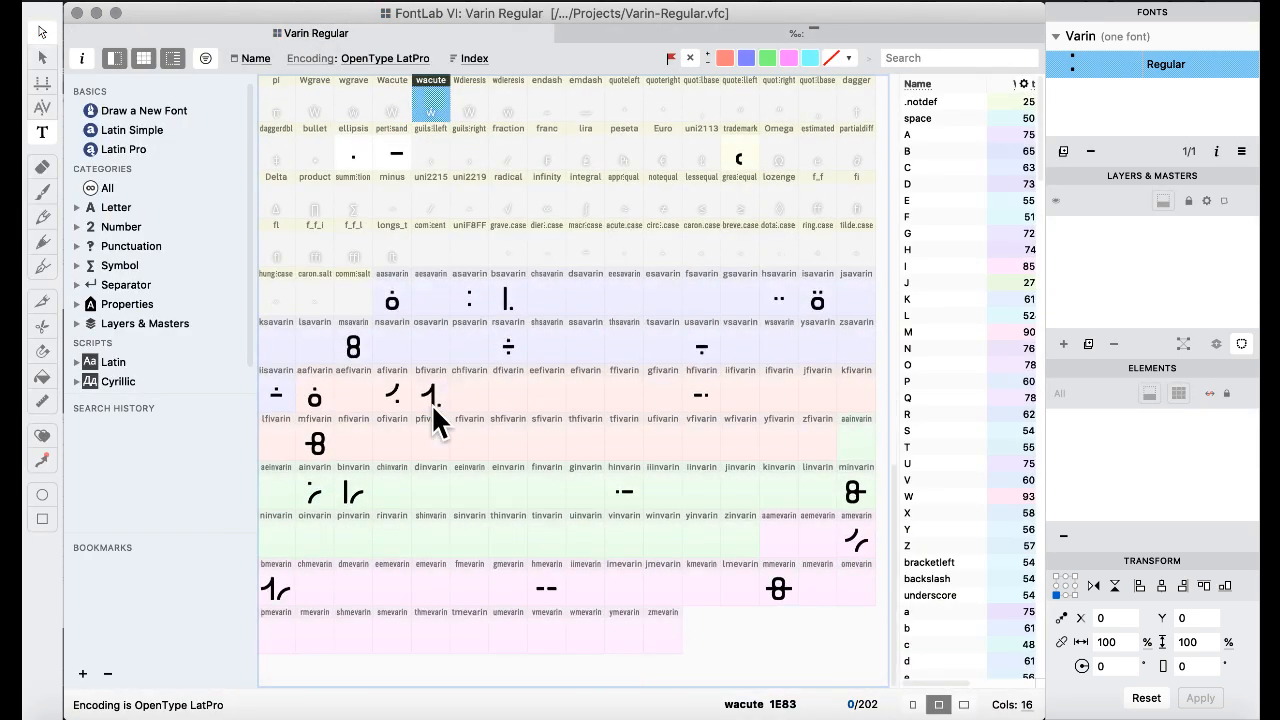
left_click(319, 390)
double_click(318, 383)
key("super+v")
key("shift+Left")
key("shift+Left")
key("shift+Left")
key("shift+Left")
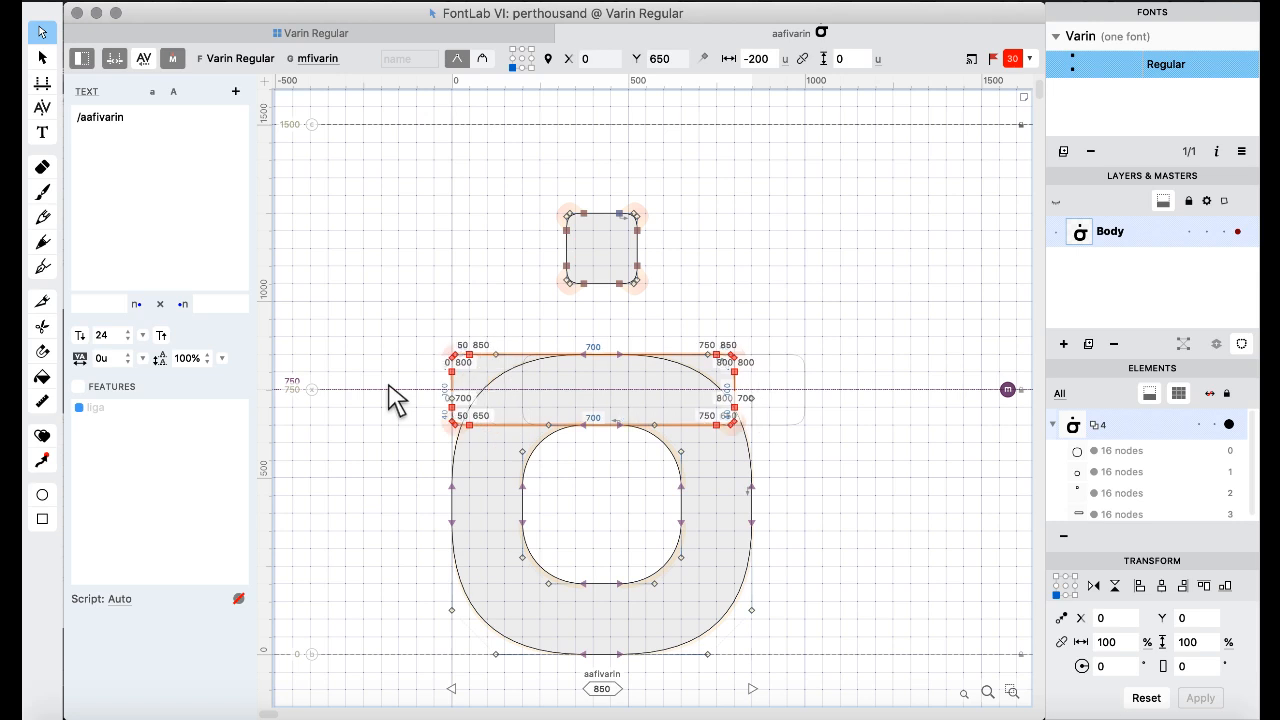
key("shift+Left")
key("shift+Left")
- Try removing the overlap between the bar and the ring in aafivarin, and undo it
key("super+a")
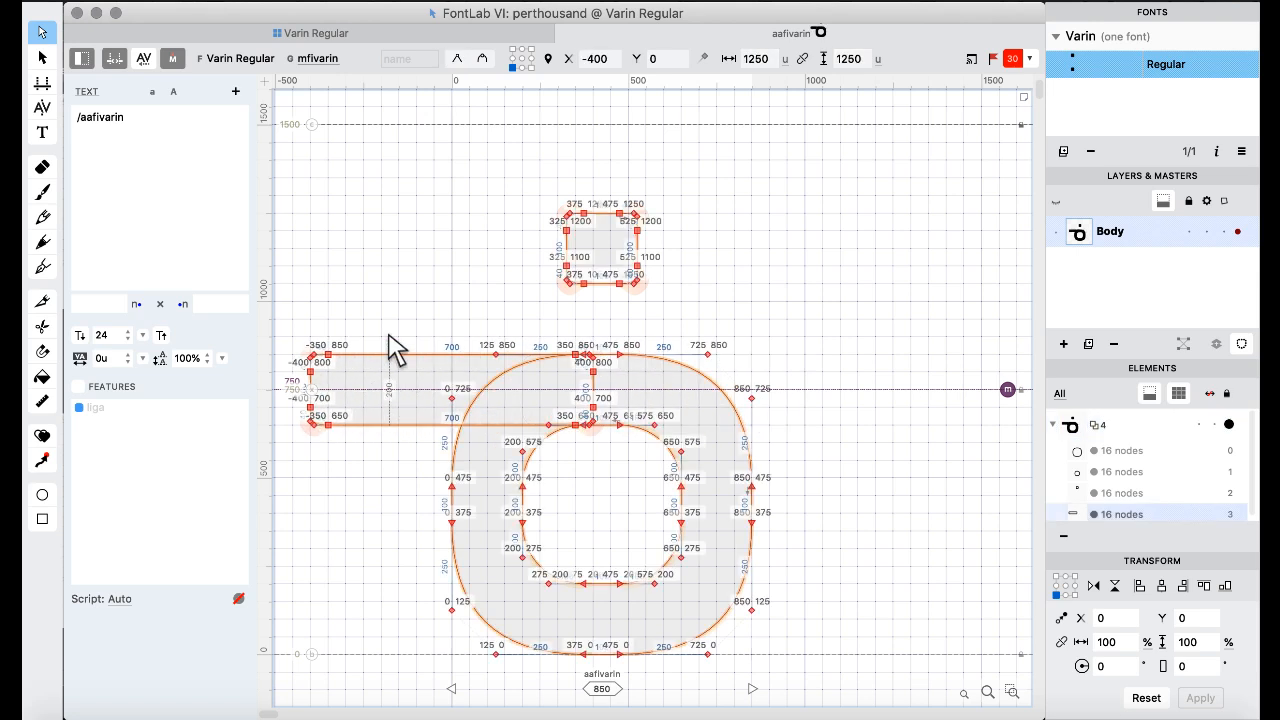
right_click(380, 148)
mouse_move(466, 256)
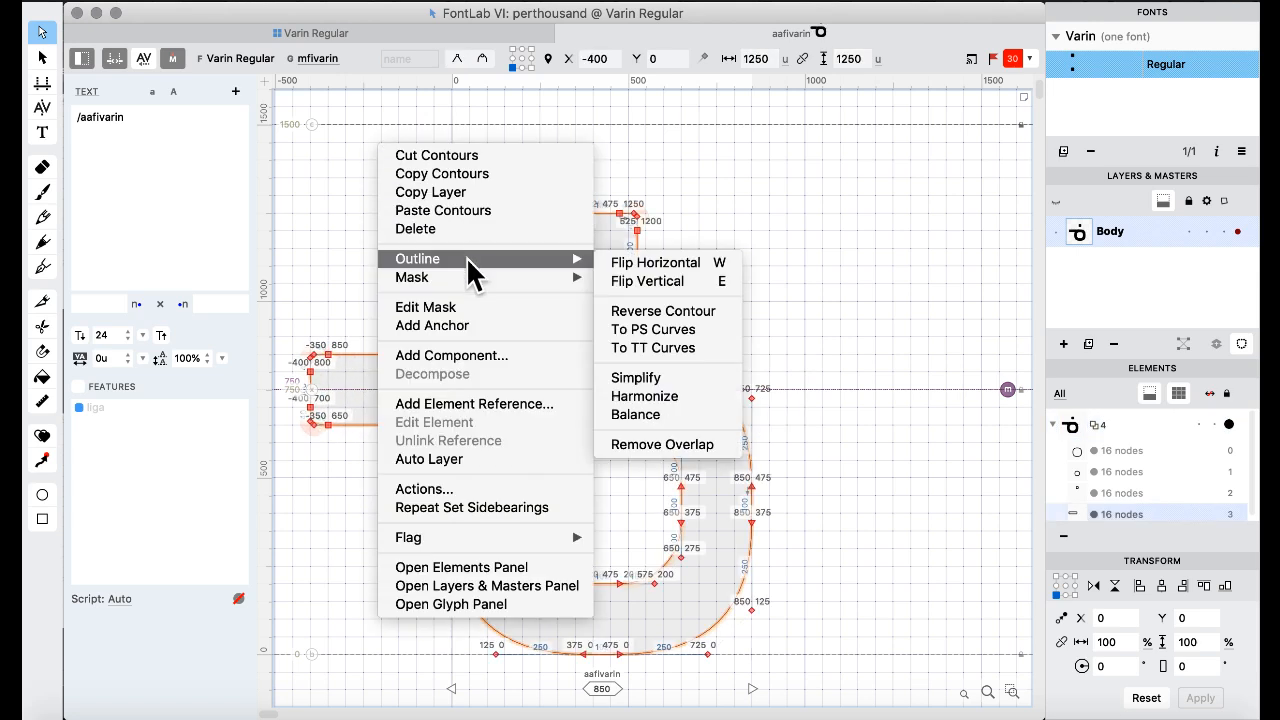
left_click(690, 445)
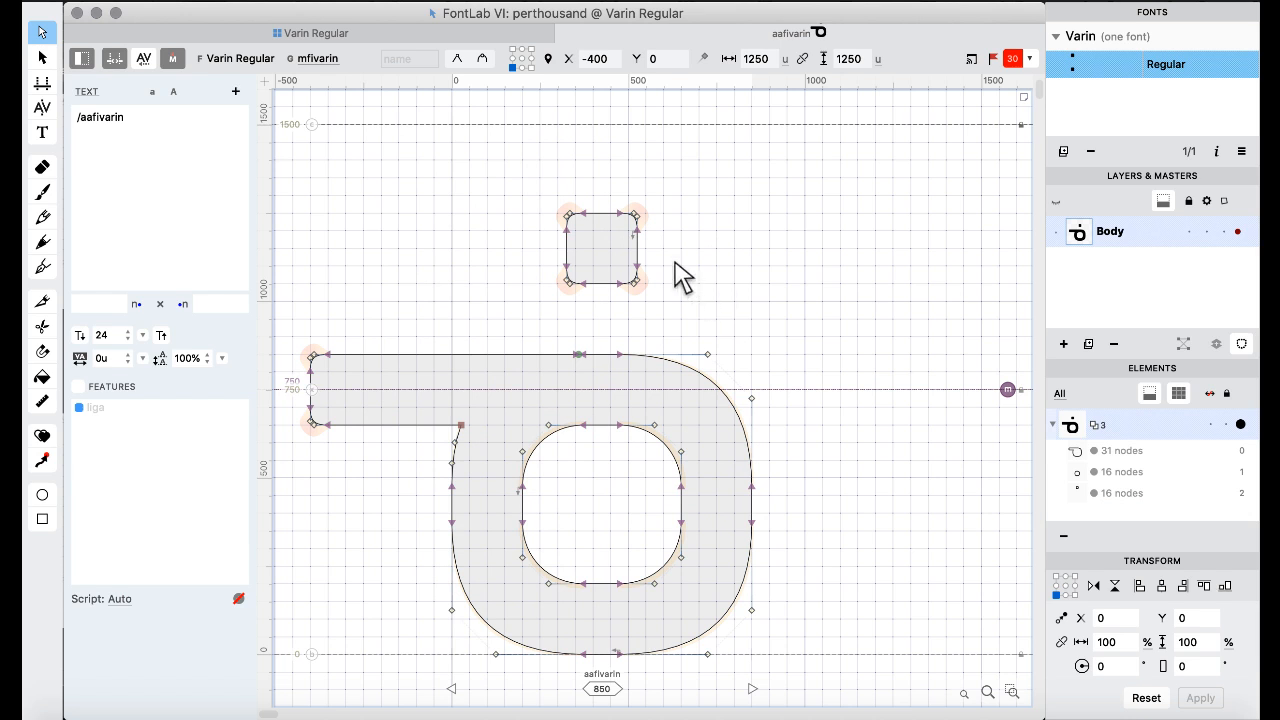
key("super+z")
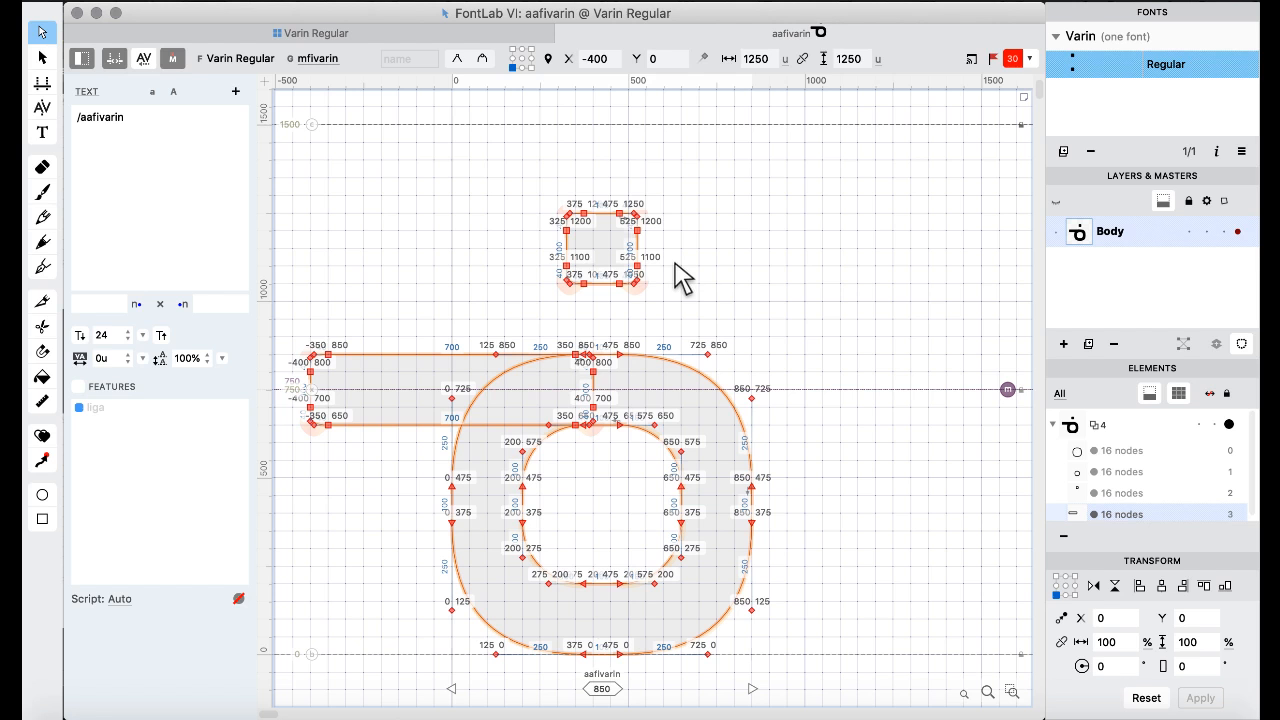
- Move the bar in aafivarin right so its left end sits at X -300
key("shift+Right")
key("super+z")
key("super+z")
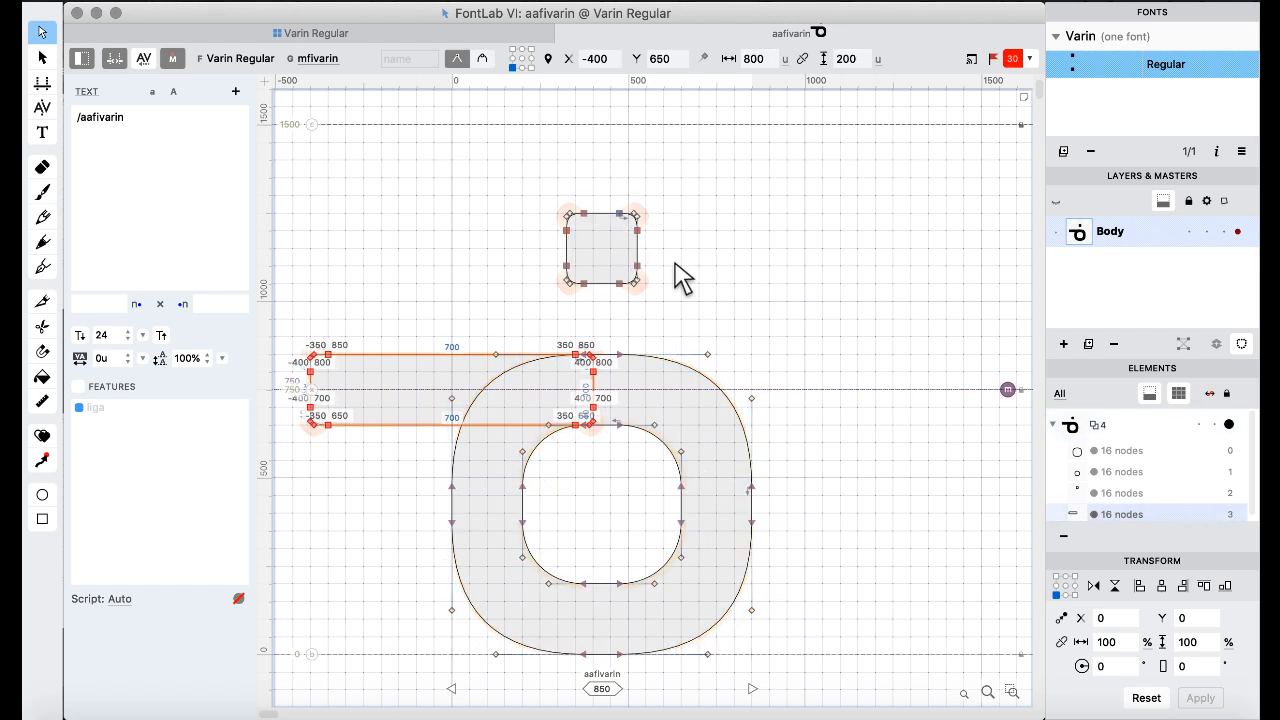
key("super+shift+z")
key("super+shift+z")
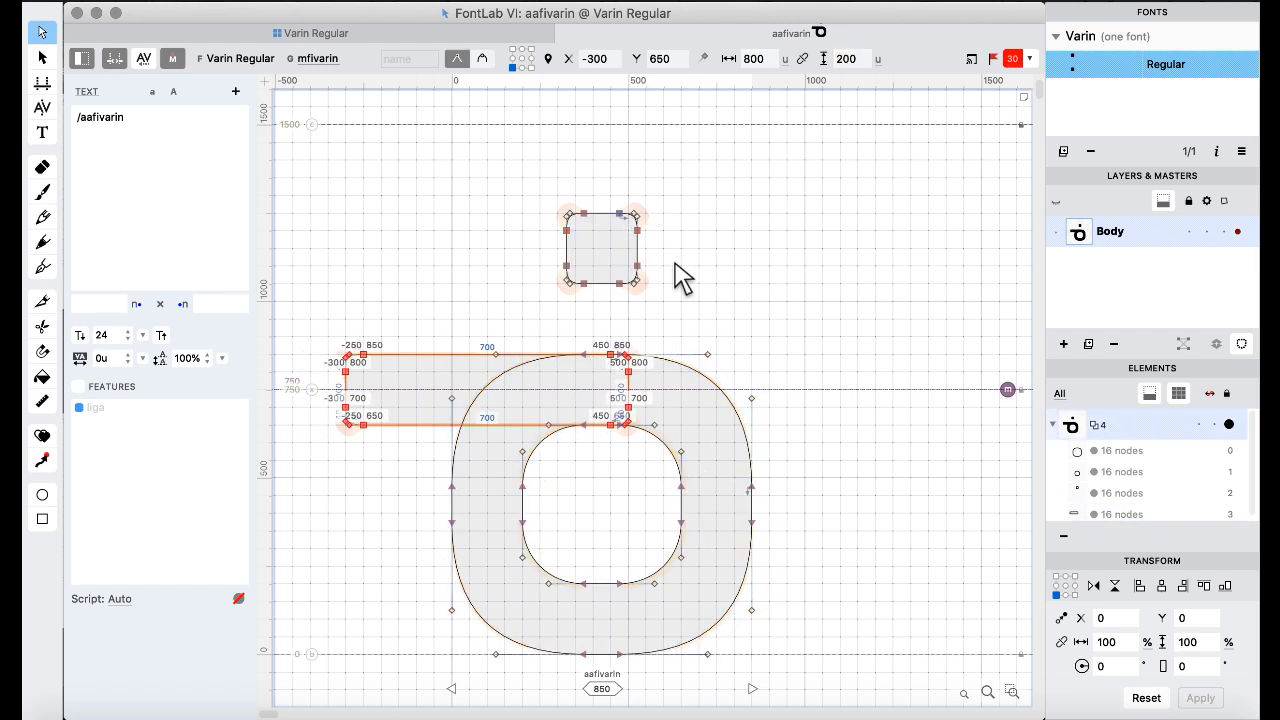
- Merge aafivarin's bar and ring with Remove Overlap on all contours, and return to the font overview
right_click(488, 253)
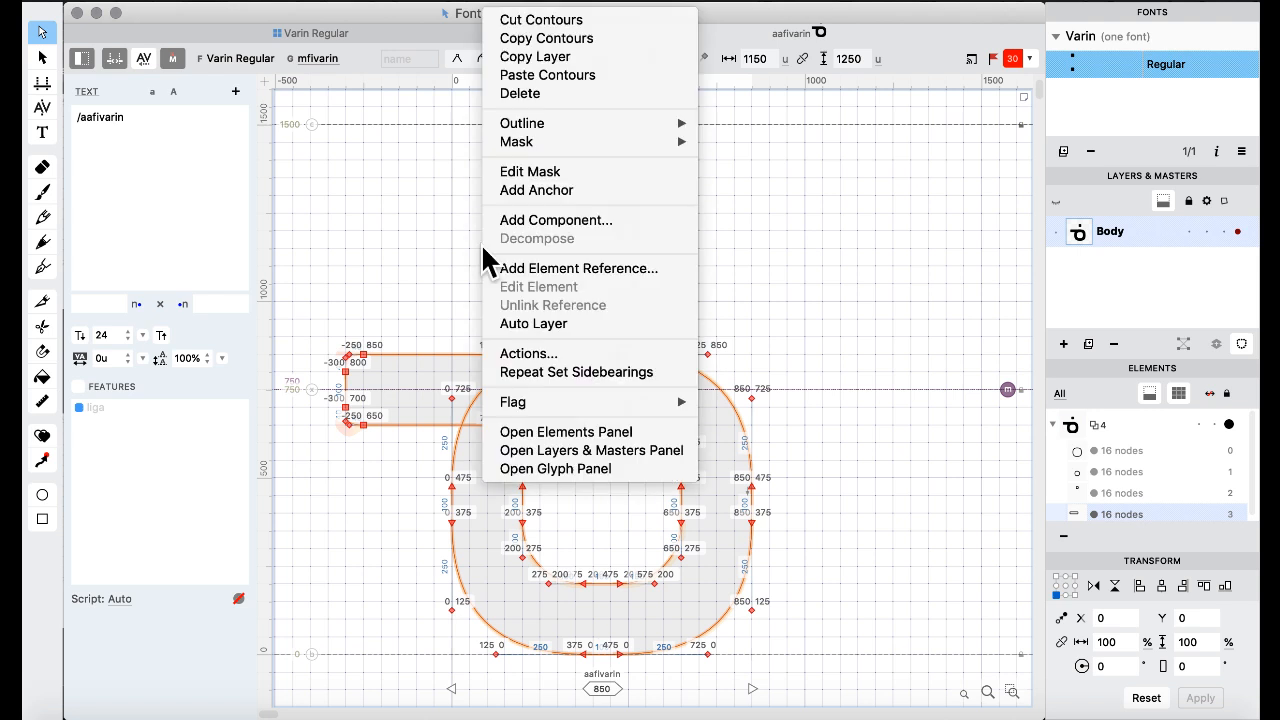
mouse_move(590, 127)
left_click(831, 305)
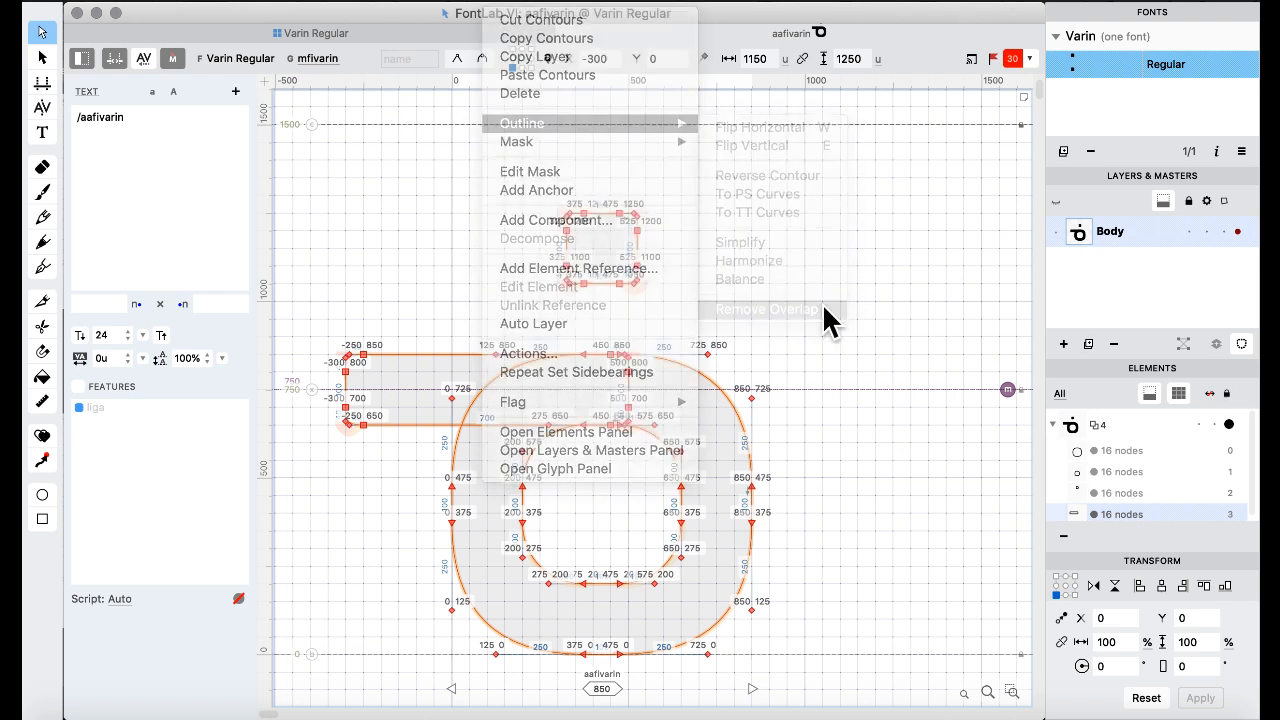
left_click(362, 30)
- Switch to Varin alphabet.pdf, examine the vowel rows' initial, medial and final letterforms, and return to the FontLab font overview
left_click(552, 334)
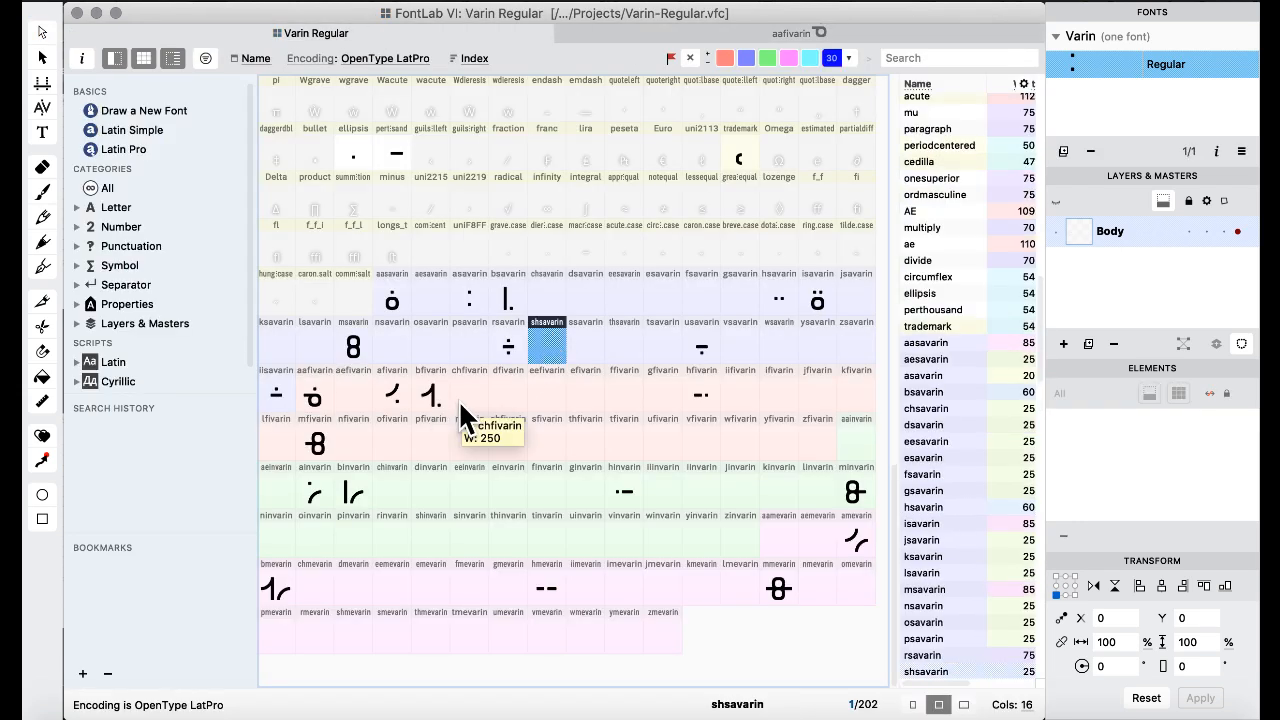
left_click(432, 398)
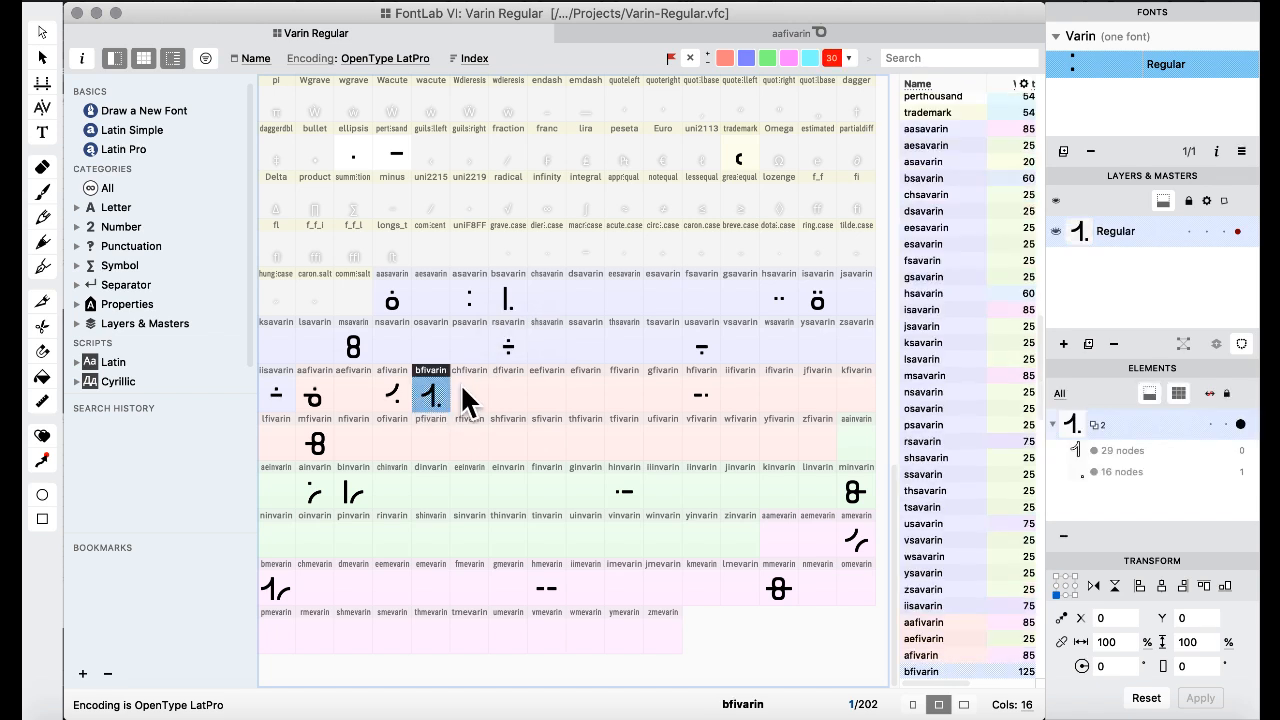
mouse_move(24, 716)
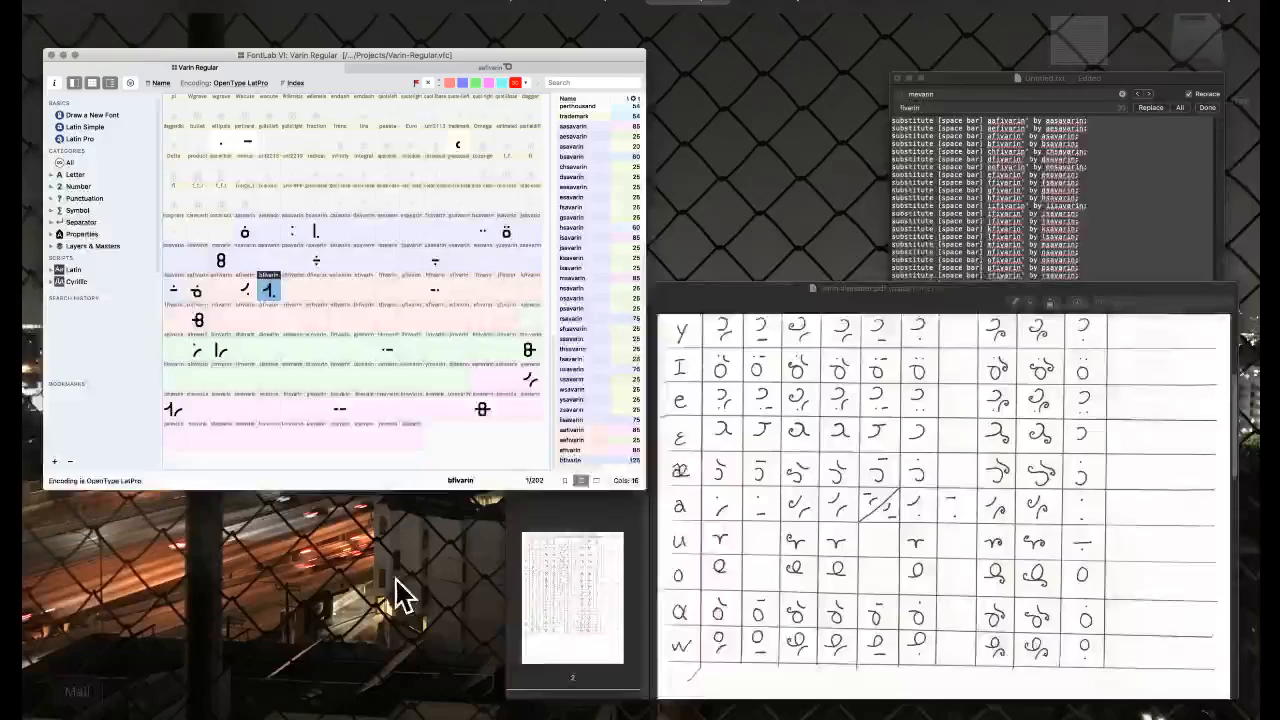
left_click(592, 498)
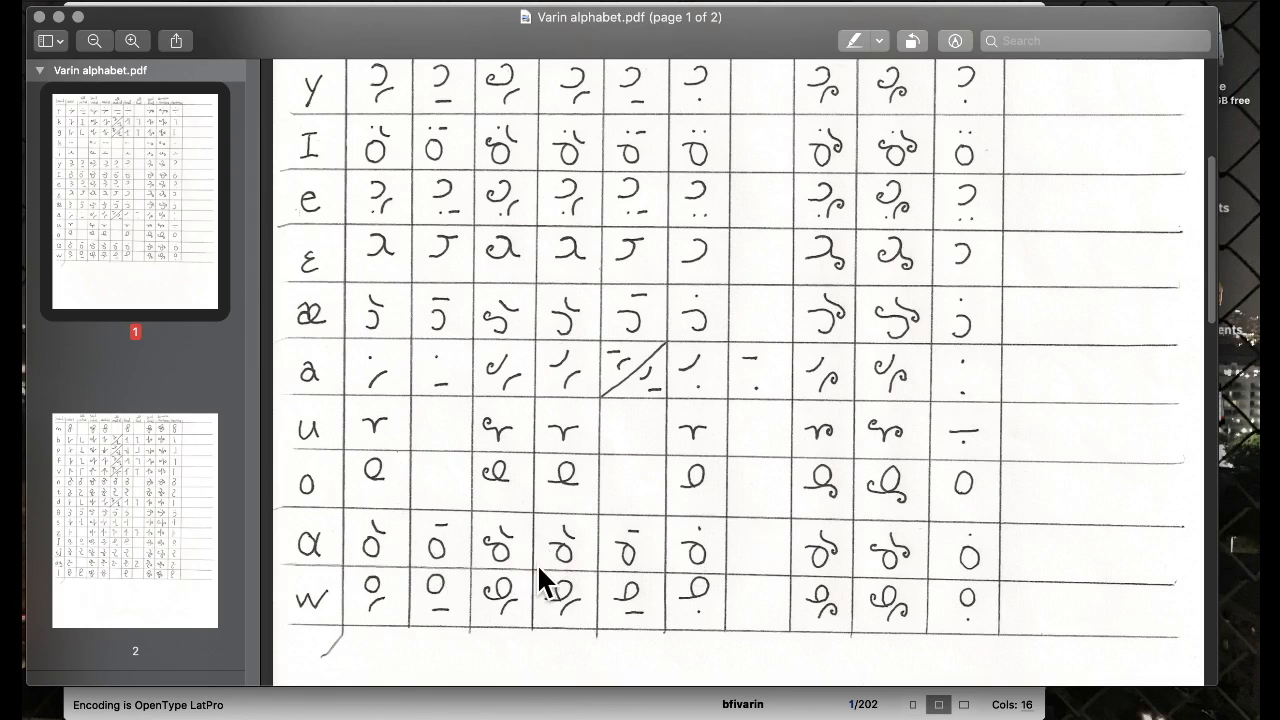
scroll(580, 556, "up", 3)
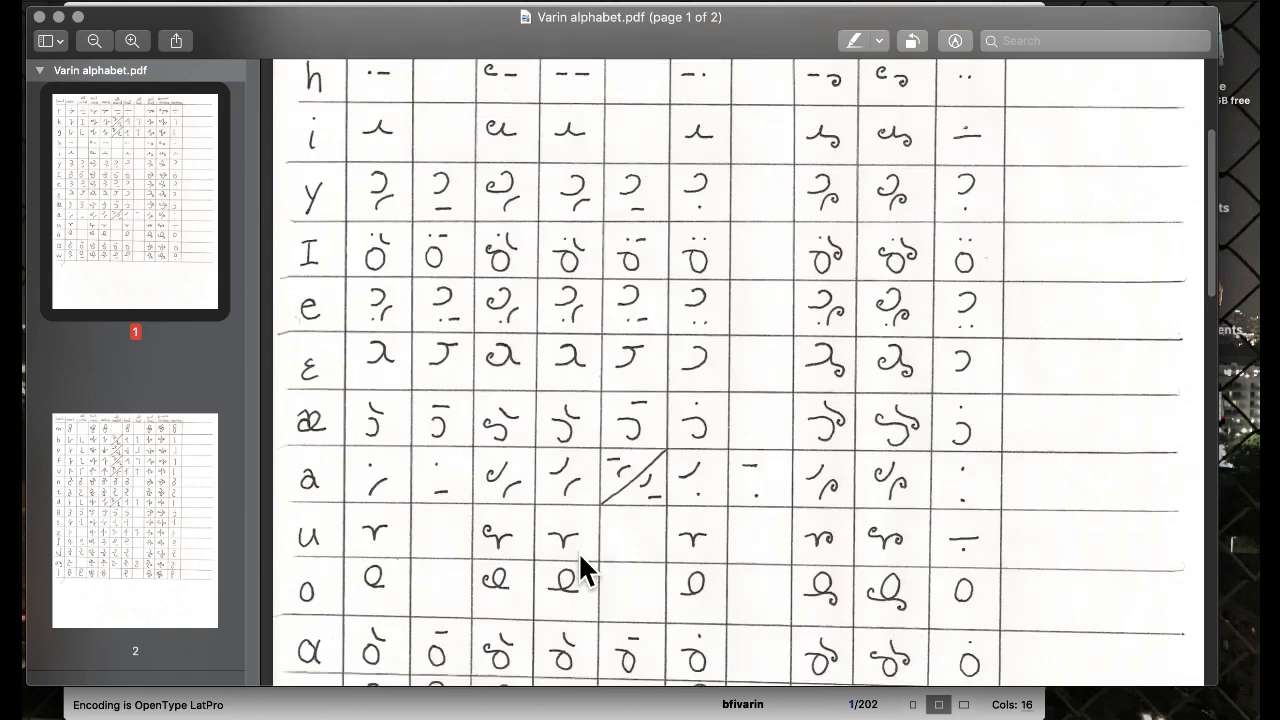
scroll(578, 551, "down", 3)
scroll(578, 551, "up", 5)
scroll(578, 551, "down", 5)
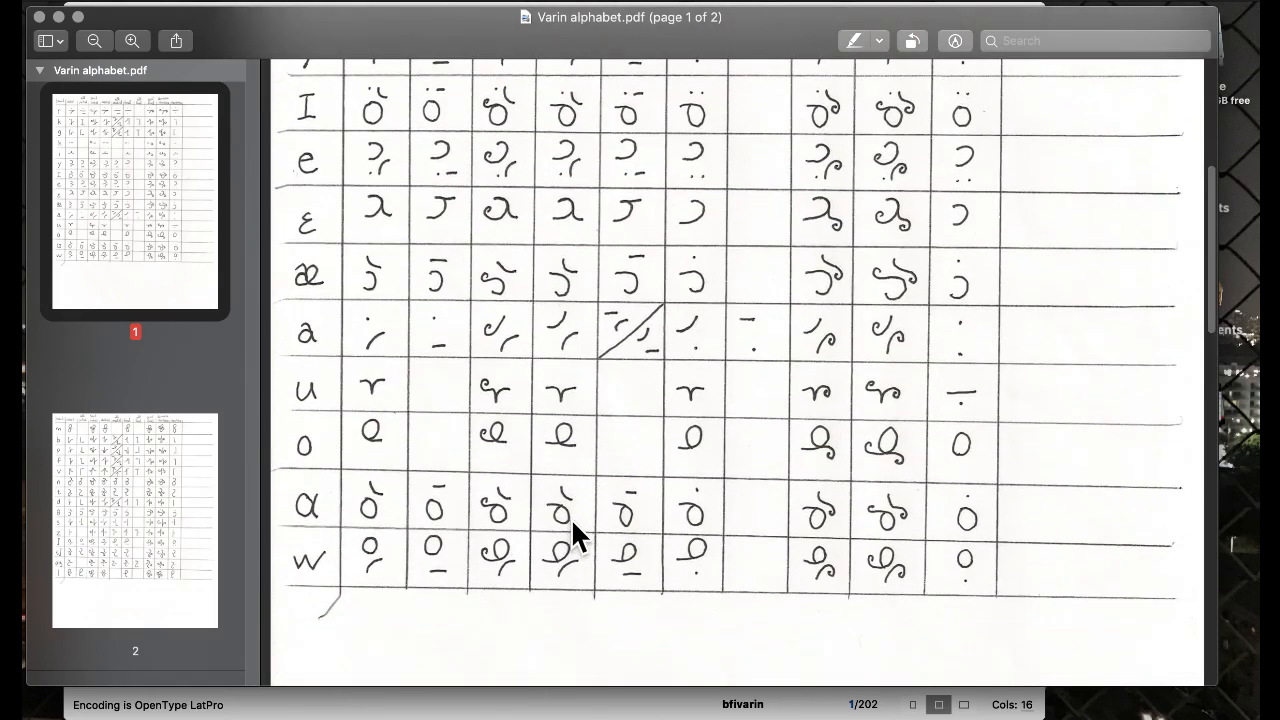
key("ctrl+Up")
left_click(272, 410)
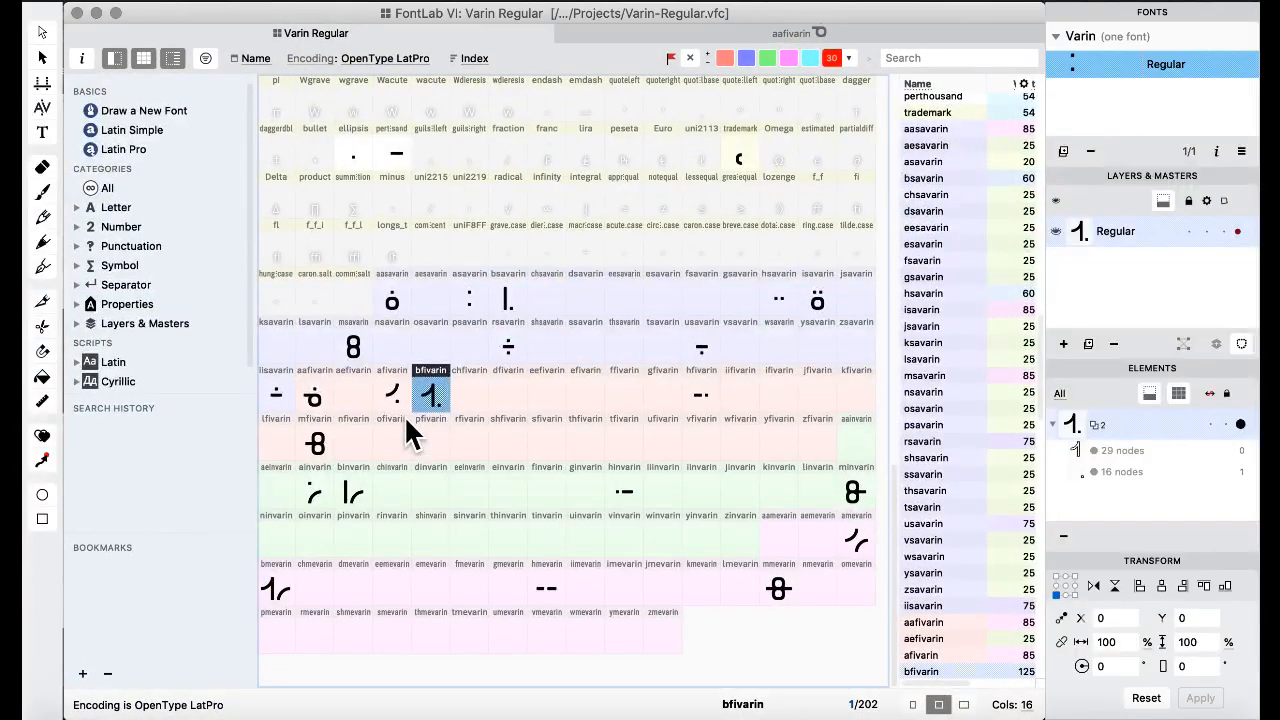
- Copy the standalone glyph aasavarin into the initial form aainvarin
left_click(390, 310)
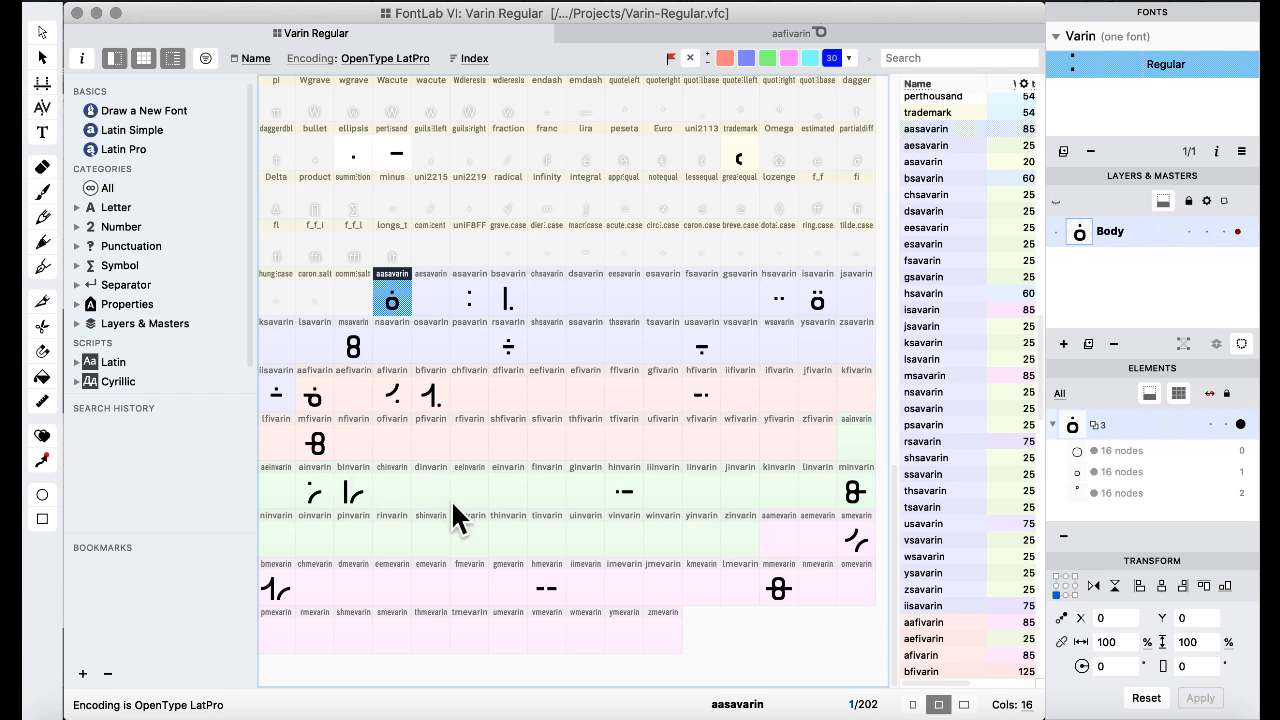
left_click(857, 429)
left_click_drag(857, 429, 614, 440)
left_click(815, 456)
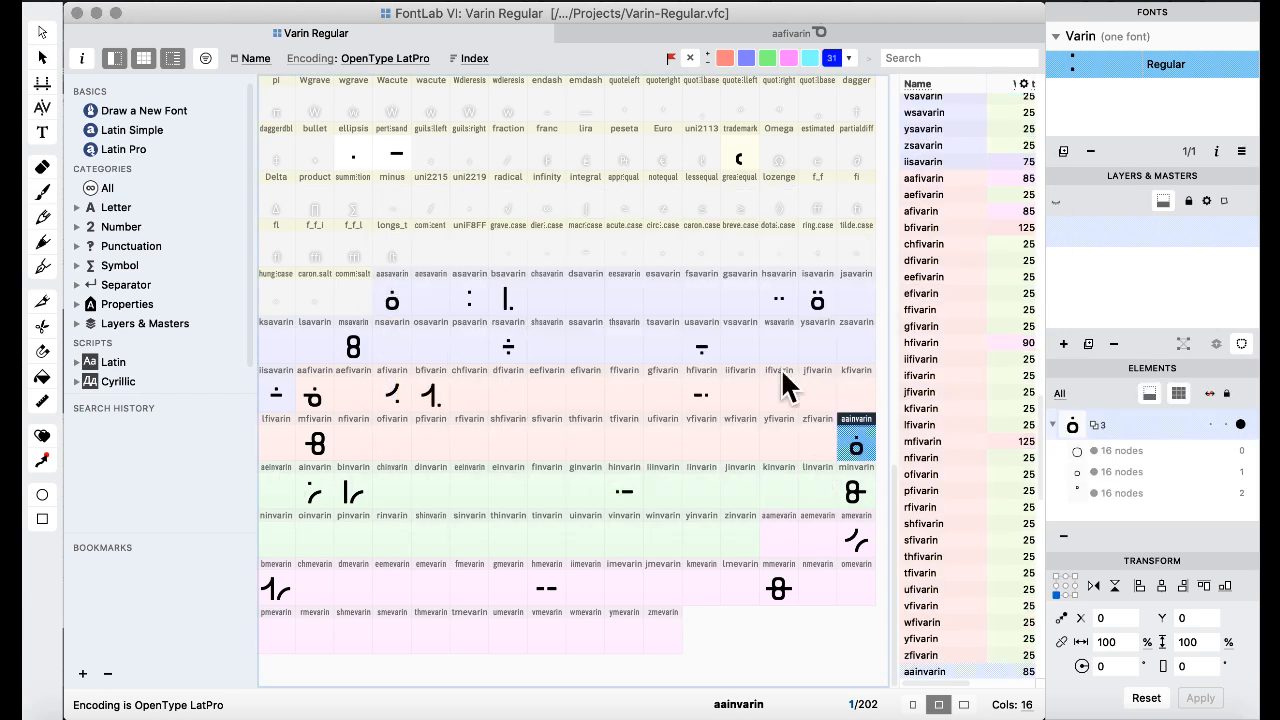
- Copy the curved stroke from the copyright glyph and return to the font overview
left_click(701, 345)
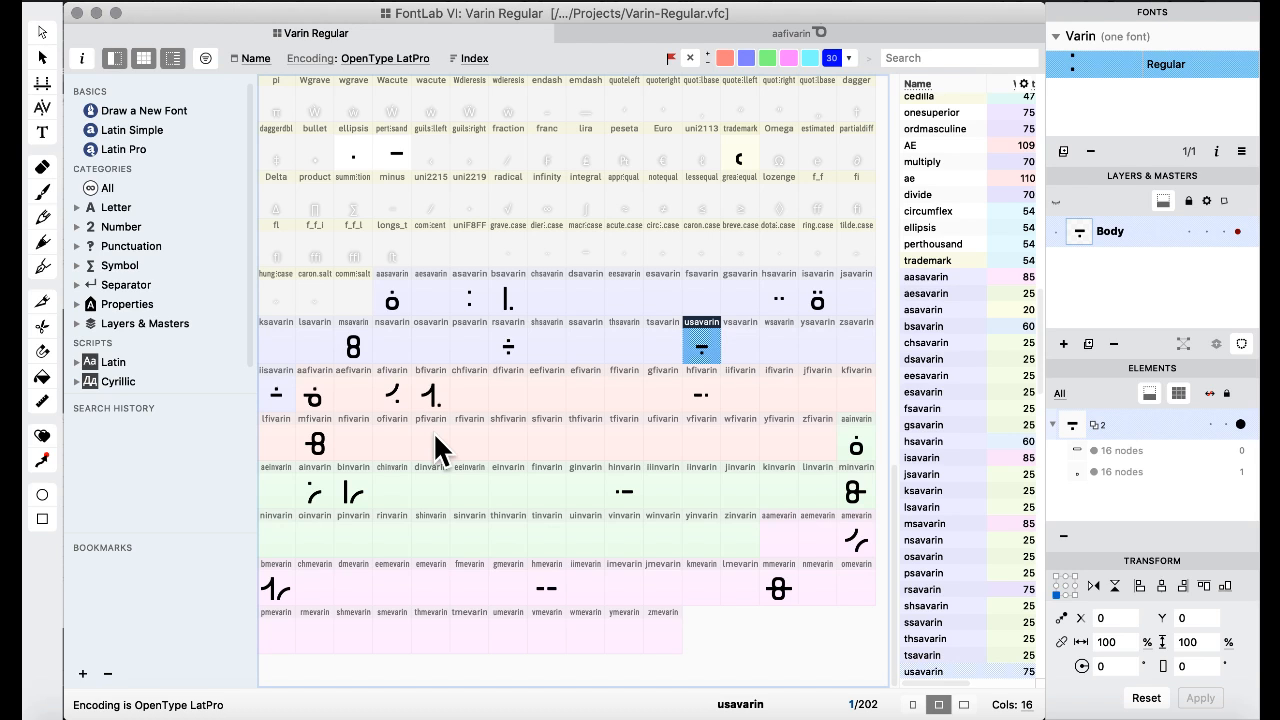
scroll(433, 431, "up", 10)
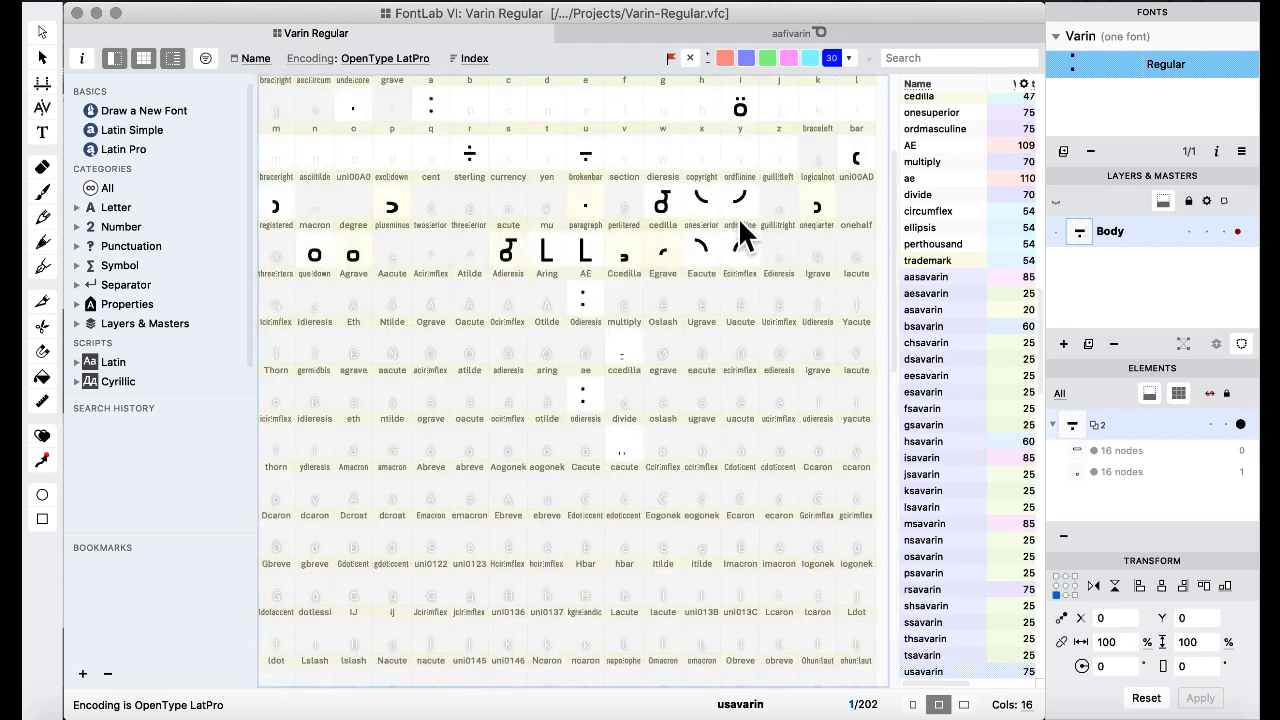
double_click(705, 200)
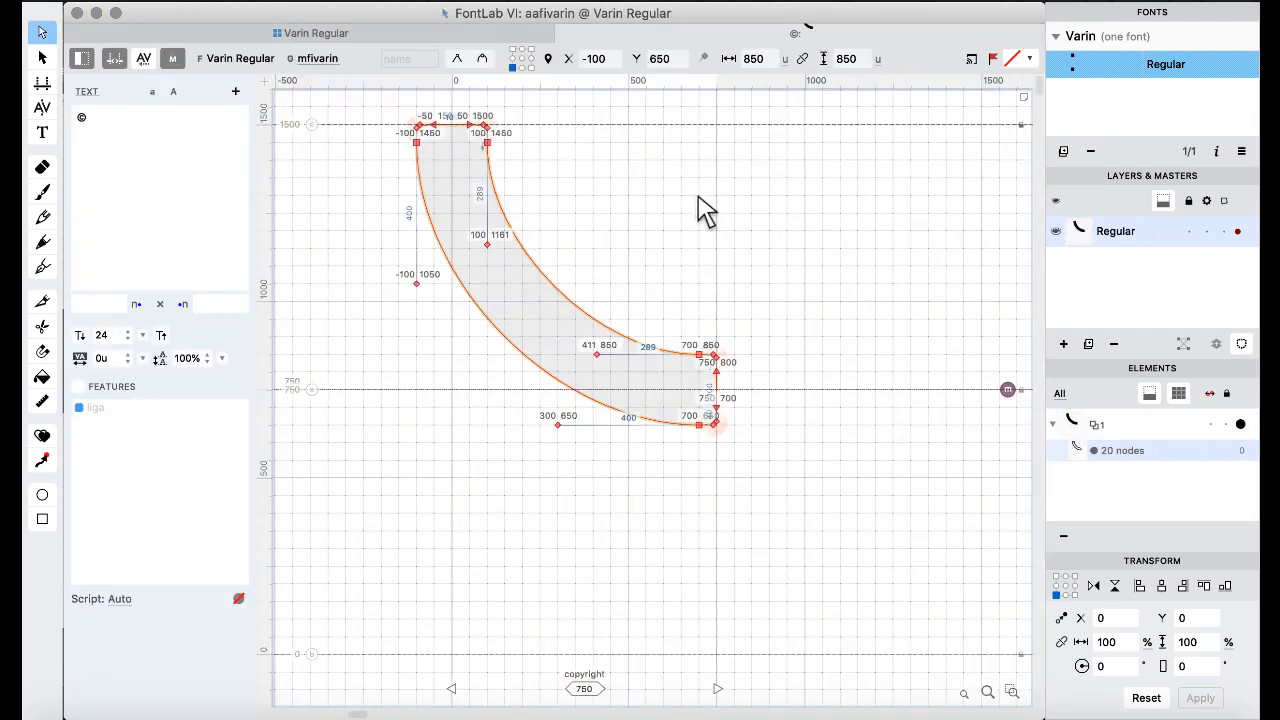
left_click(362, 35)
scroll(613, 357, "down", 5)
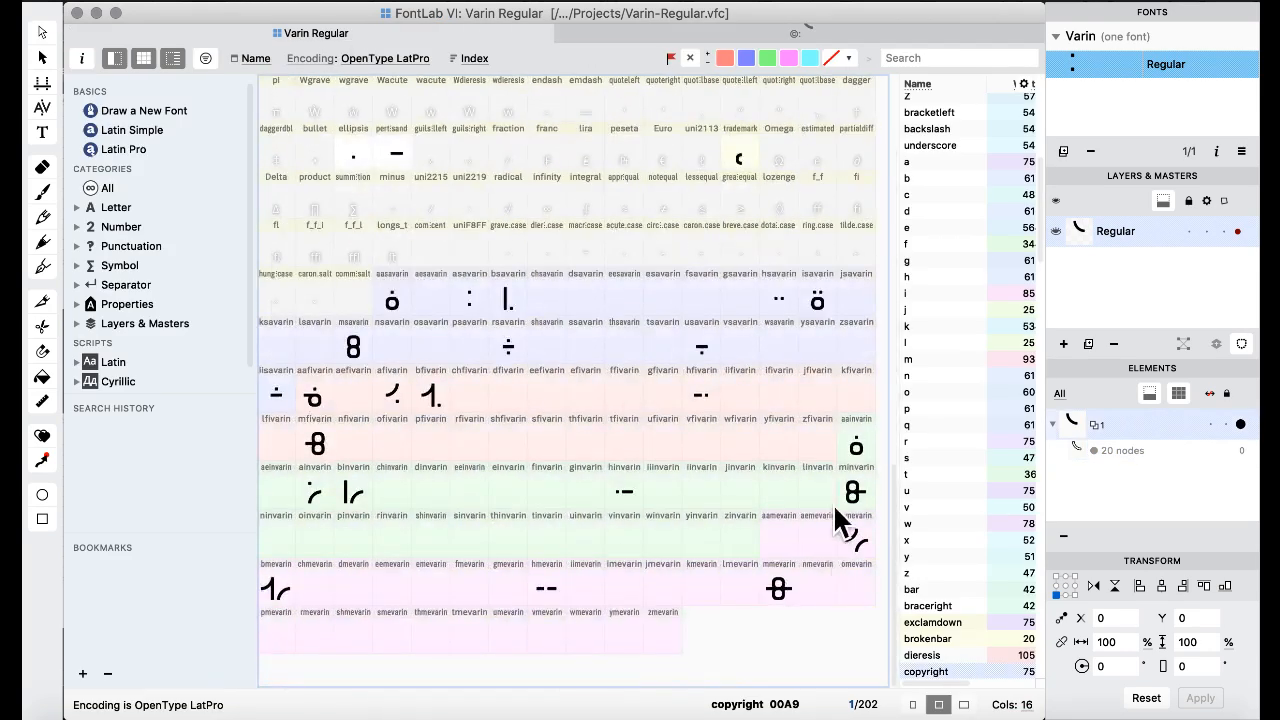
- Replace the dot above aainvarin's ring with the copied curved stroke
double_click(855, 448)
left_click_drag(530, 177, 722, 327)
key("BackSpace")
key("super+v")
- Move aainvarin's curved stroke right so its left edge sits at X 300, and preview the glyph
key("shift+Right")
key("shift+Right")
key("shift+Right")
key("shift+Right")
key("shift+Right")
key("shift+Right")
key("shift+Right")
key("shift+Right")
key("shift+Right")
key("shift+Right")
key("shift+Right")
key("shift+Right")
key("shift+Right")
key("shift+Right")
key("shift+Right")
key("shift+Right")
key("shift+Right")
key("shift+Right")
key("shift+Right")
key("shift+Right")
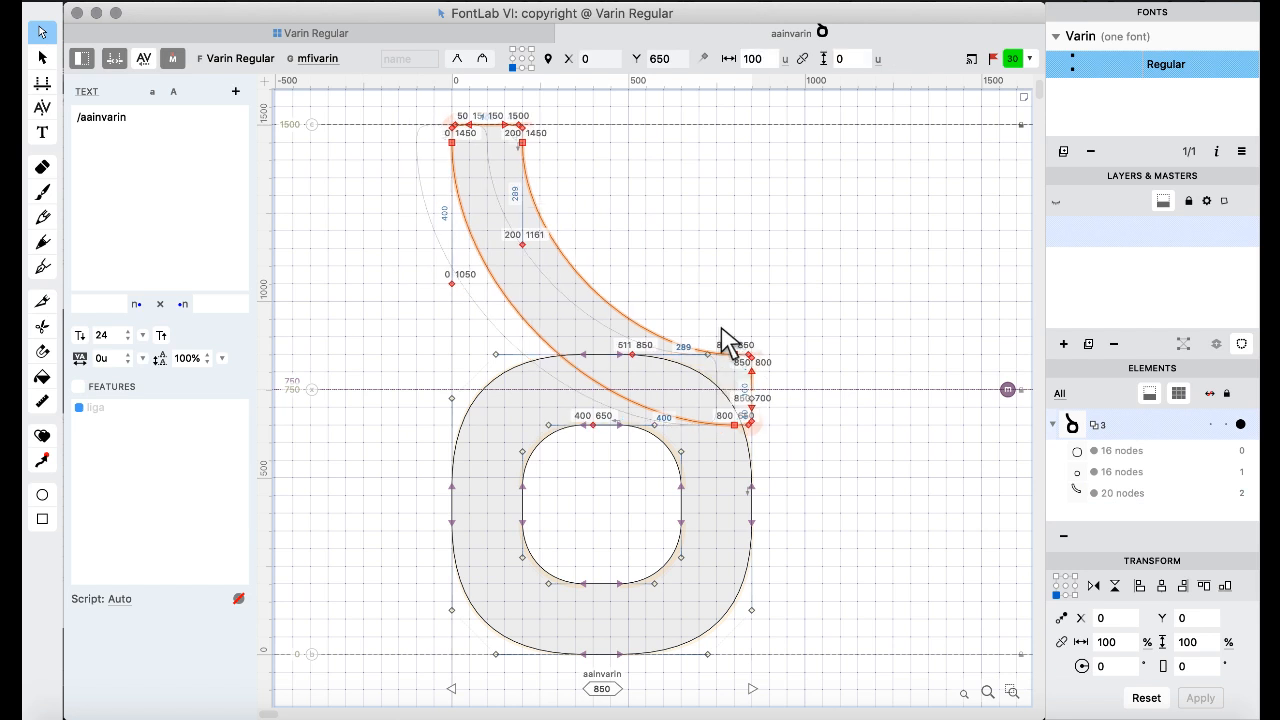
key("shift+Right")
key("shift+Right")
key("shift+Right")
key("shift+Right")
key("shift+Right")
key("shift+Right")
key("shift+Right")
key("shift+Right")
key("shift+Right")
key("shift+Right")
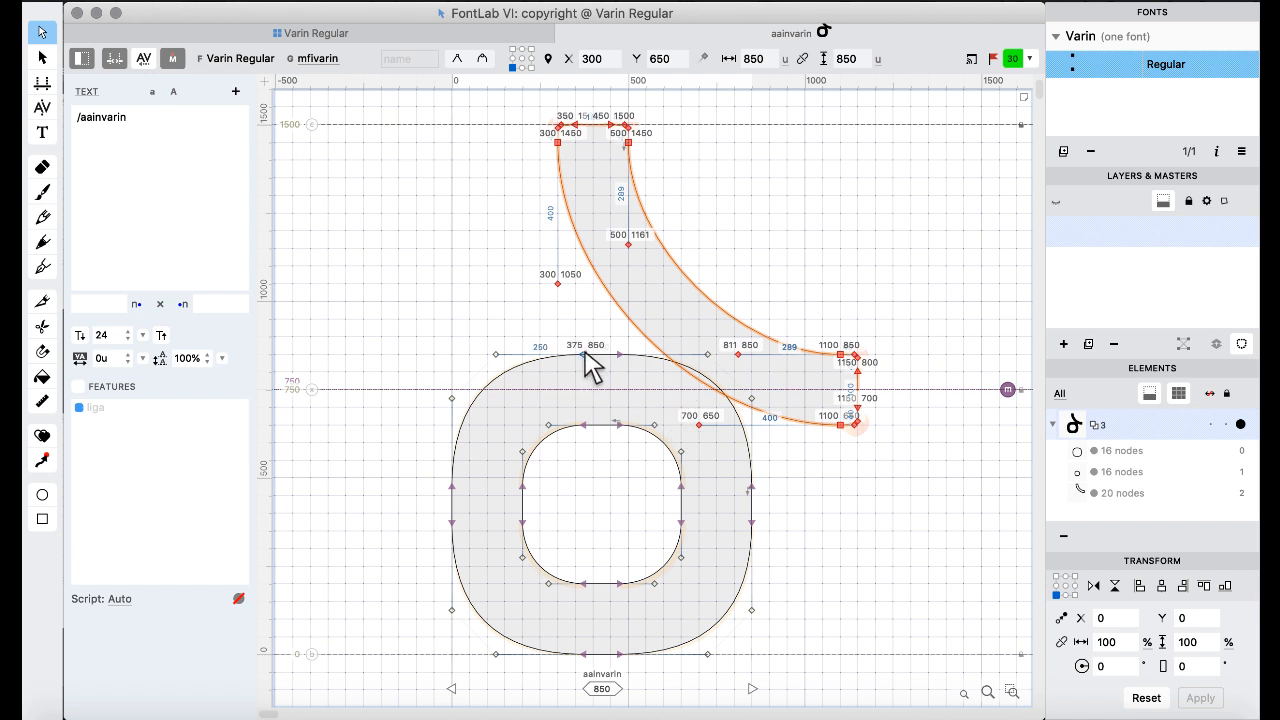
key("space")
scroll(512, 259, "up", 3)
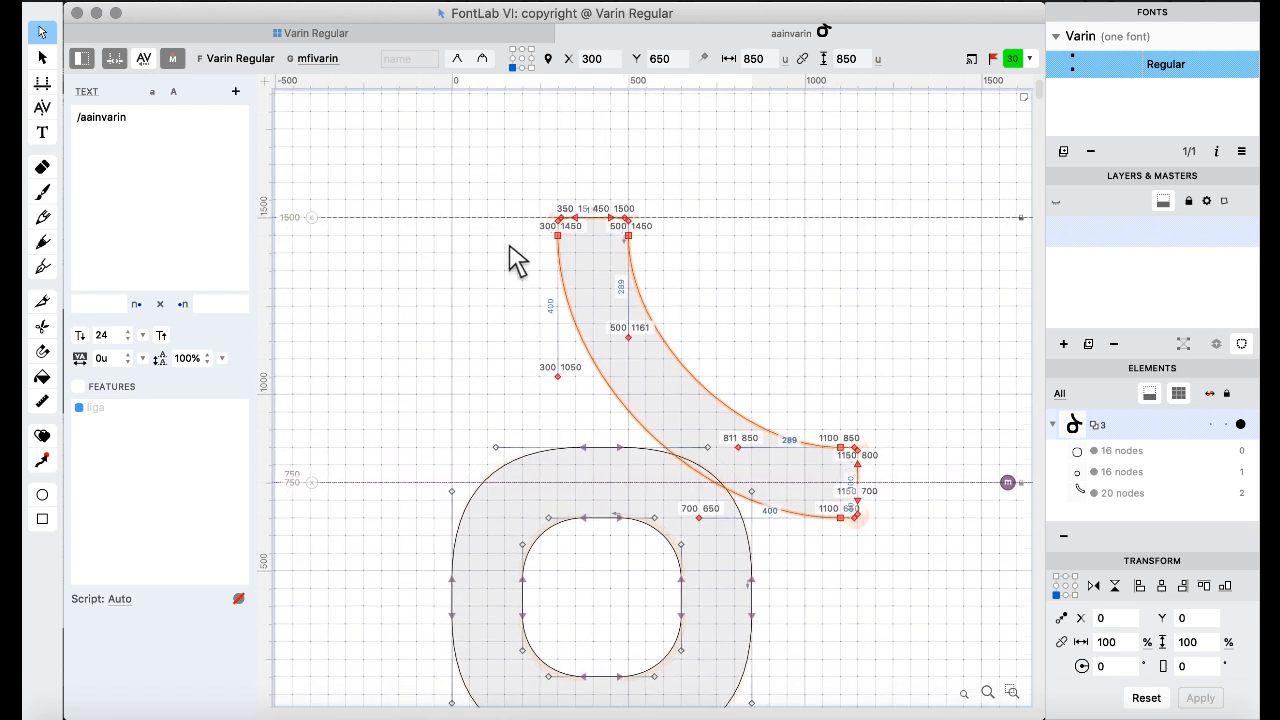
- Try to cut the curved stroke's top edge at its midpoint with the Knife tool, and undo it
left_click(513, 106)
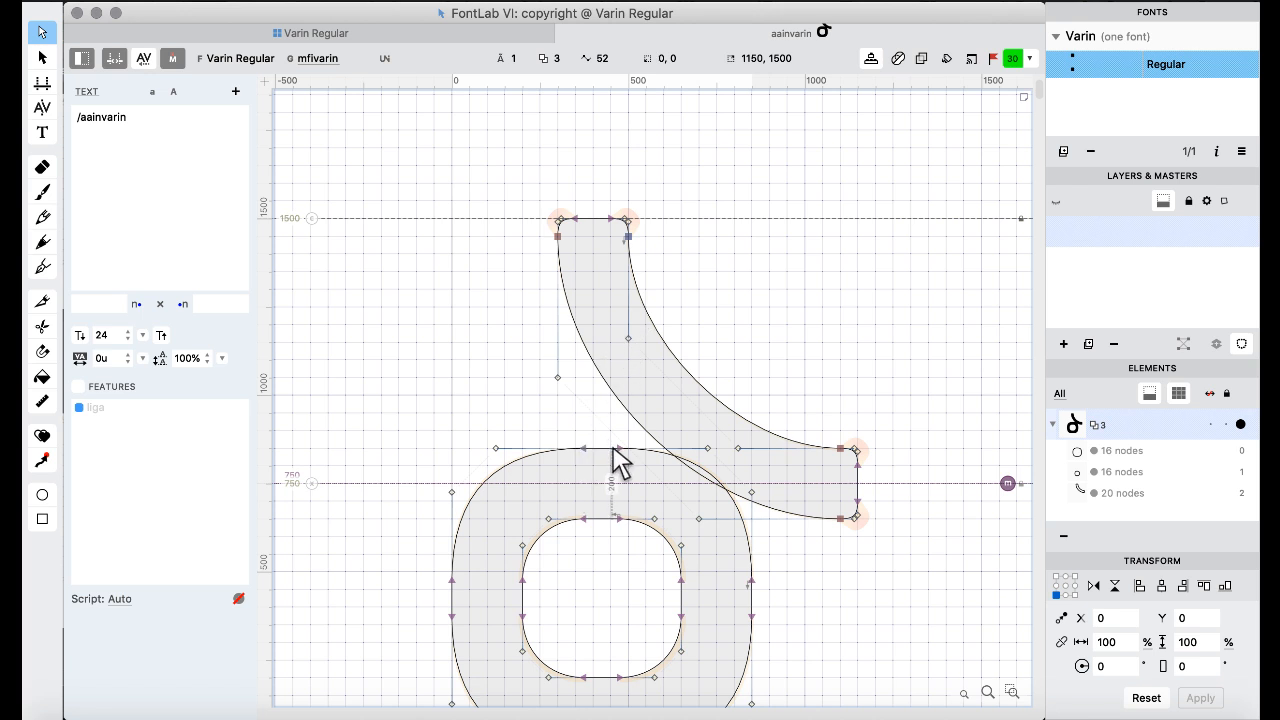
left_click_drag(617, 449, 587, 450)
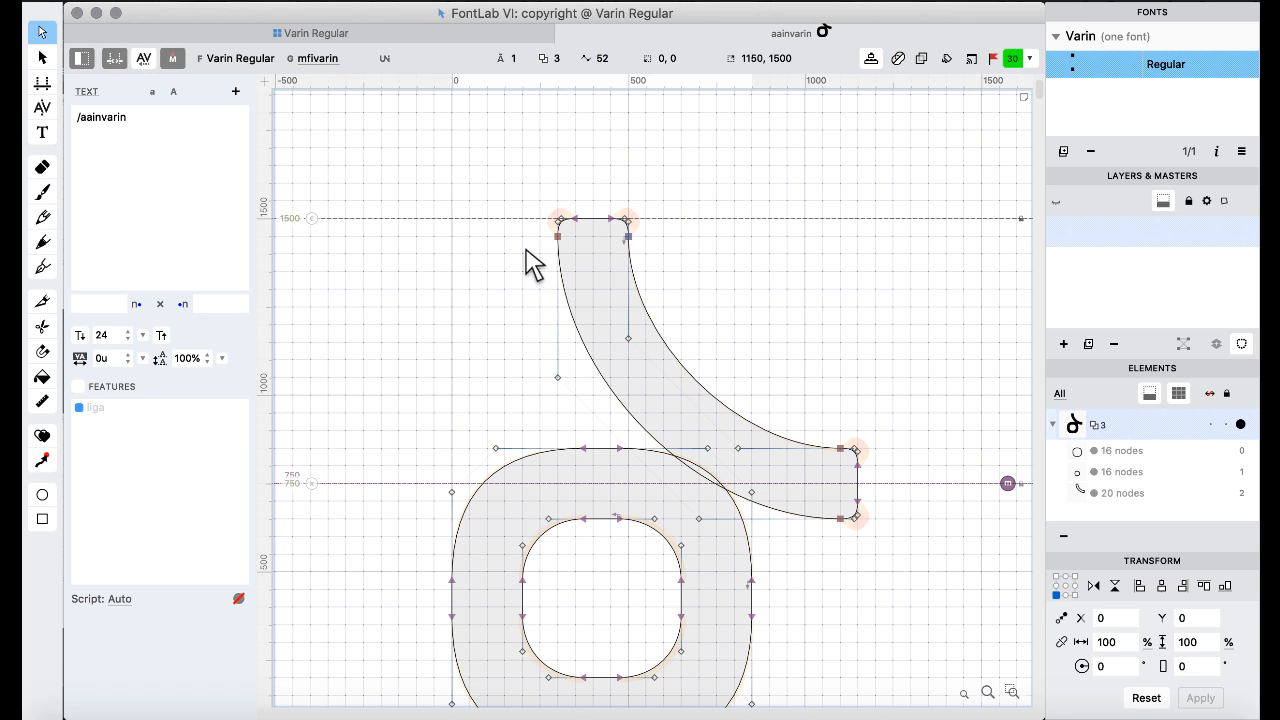
left_click(593, 217)
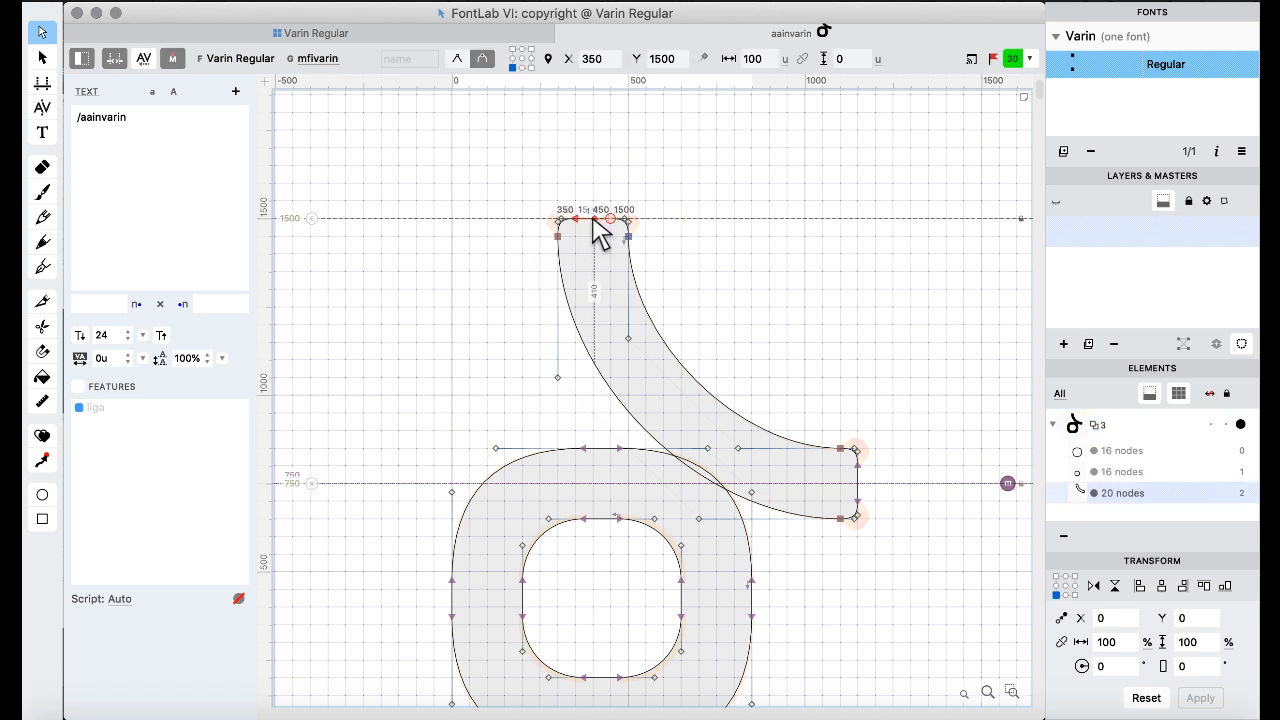
left_click(583, 157)
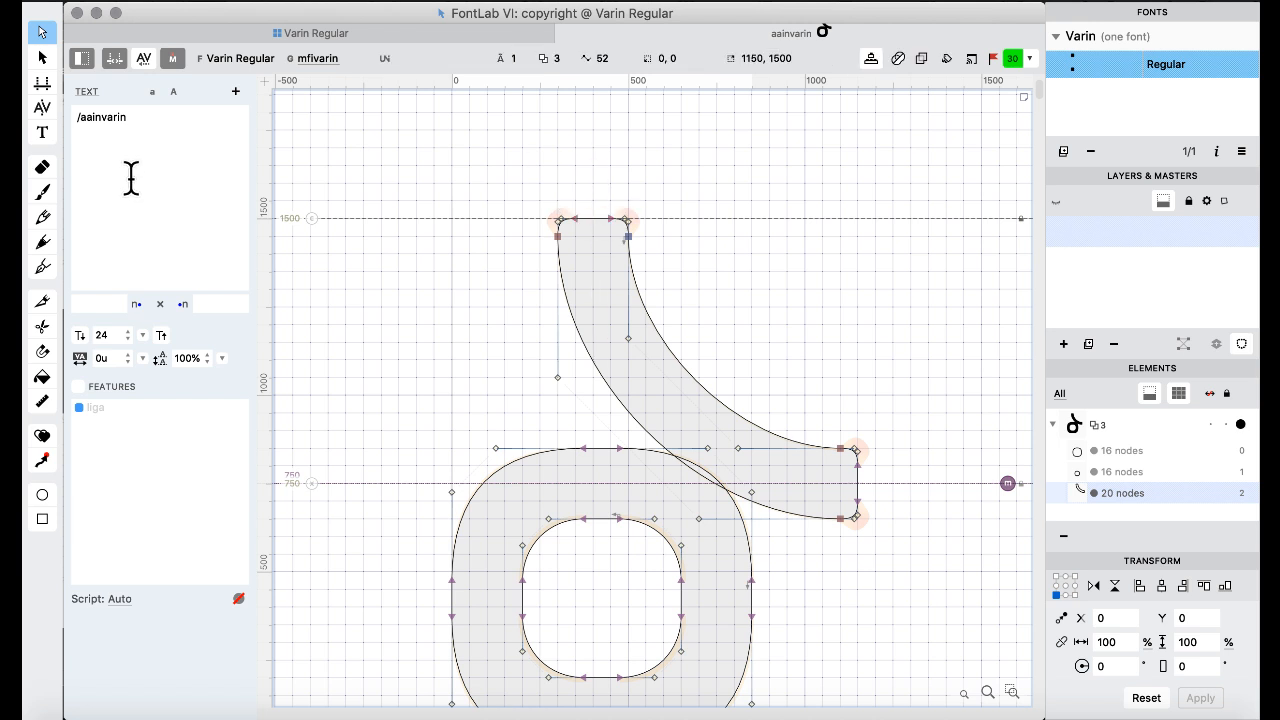
left_click(43, 301)
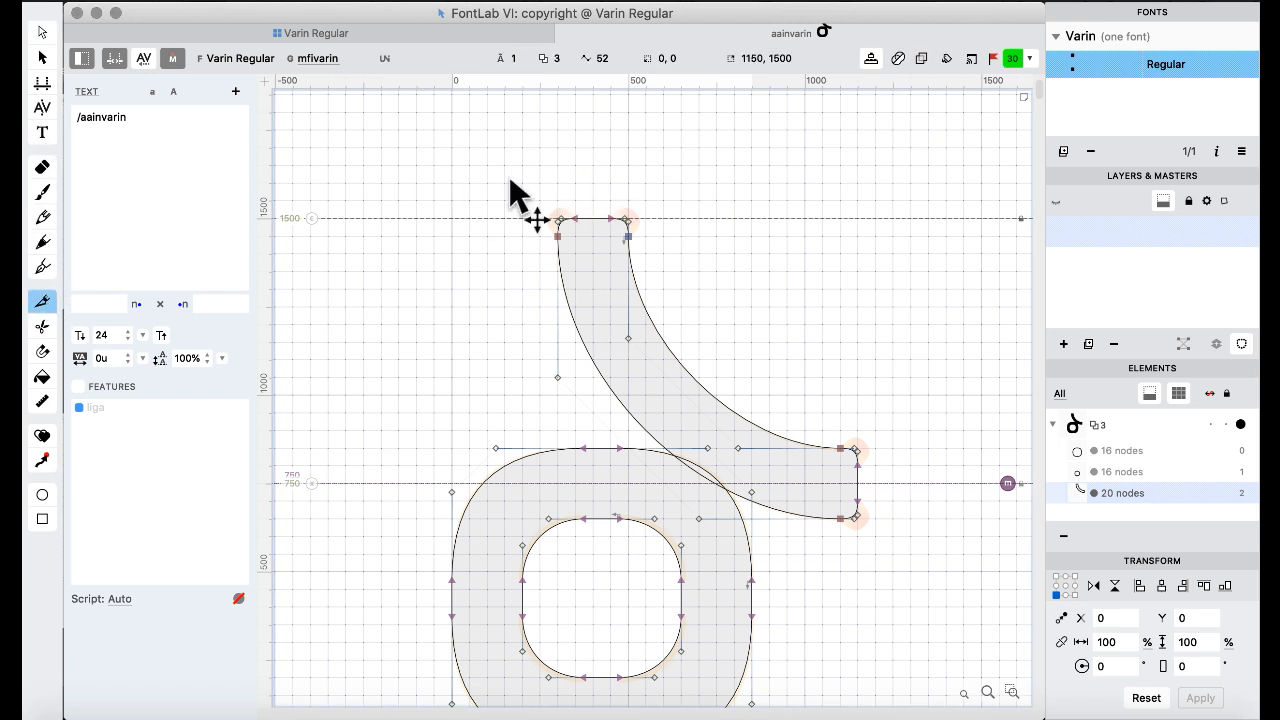
left_click(594, 219)
key("super+z")
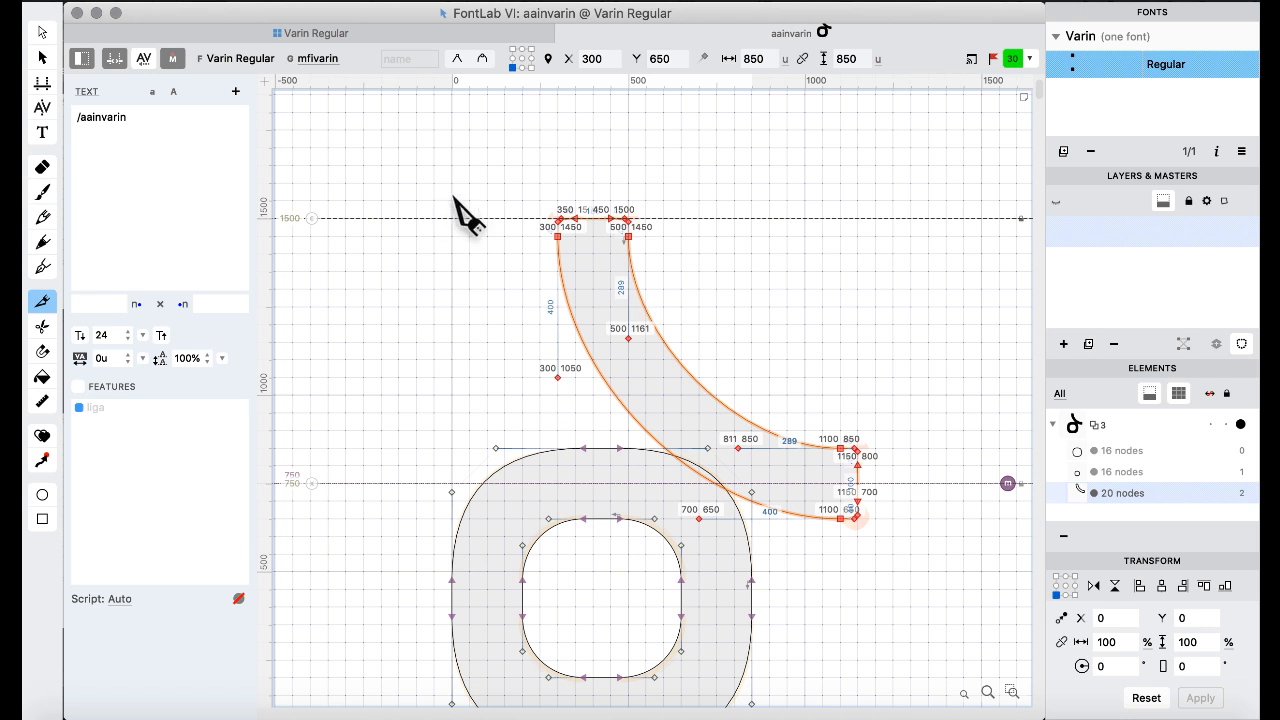
- Move the curved stroke further right to X 325 and preview the filled glyph
left_click(40, 24)
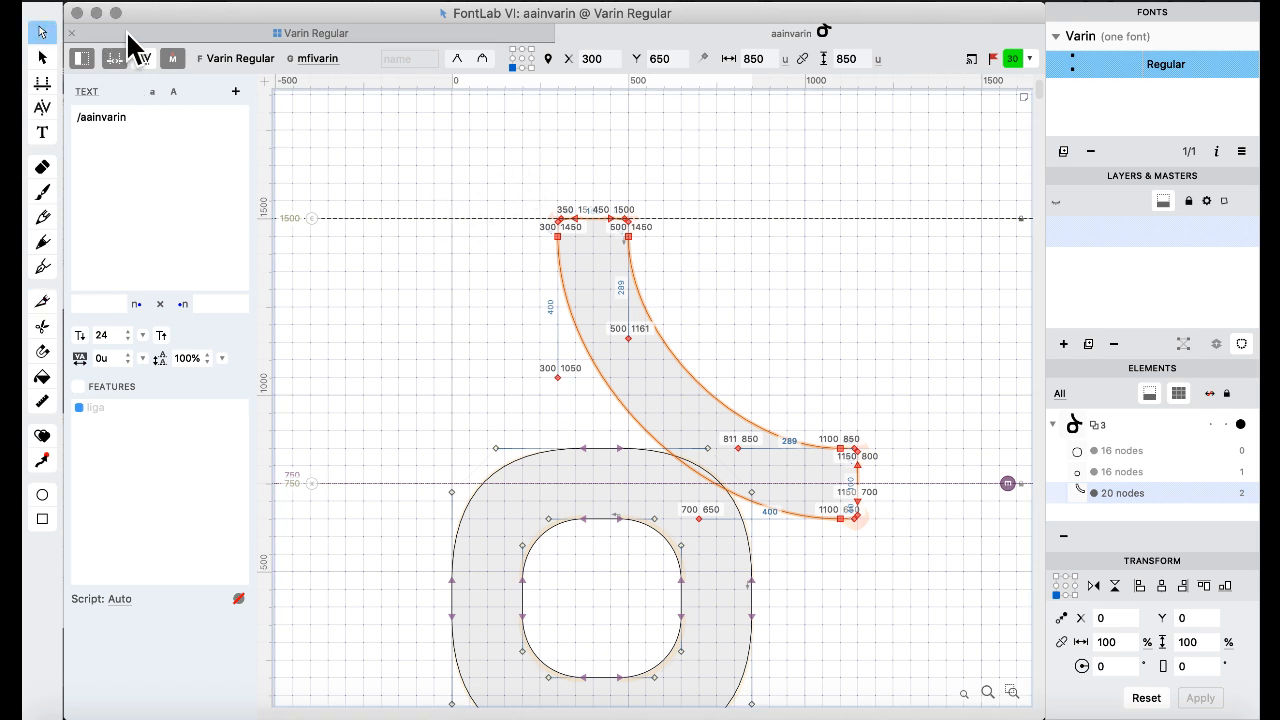
key("shift+Right")
key("shift+Right")
key("Right")
key("Right")
key("Right")
key("Right")
key("Right")
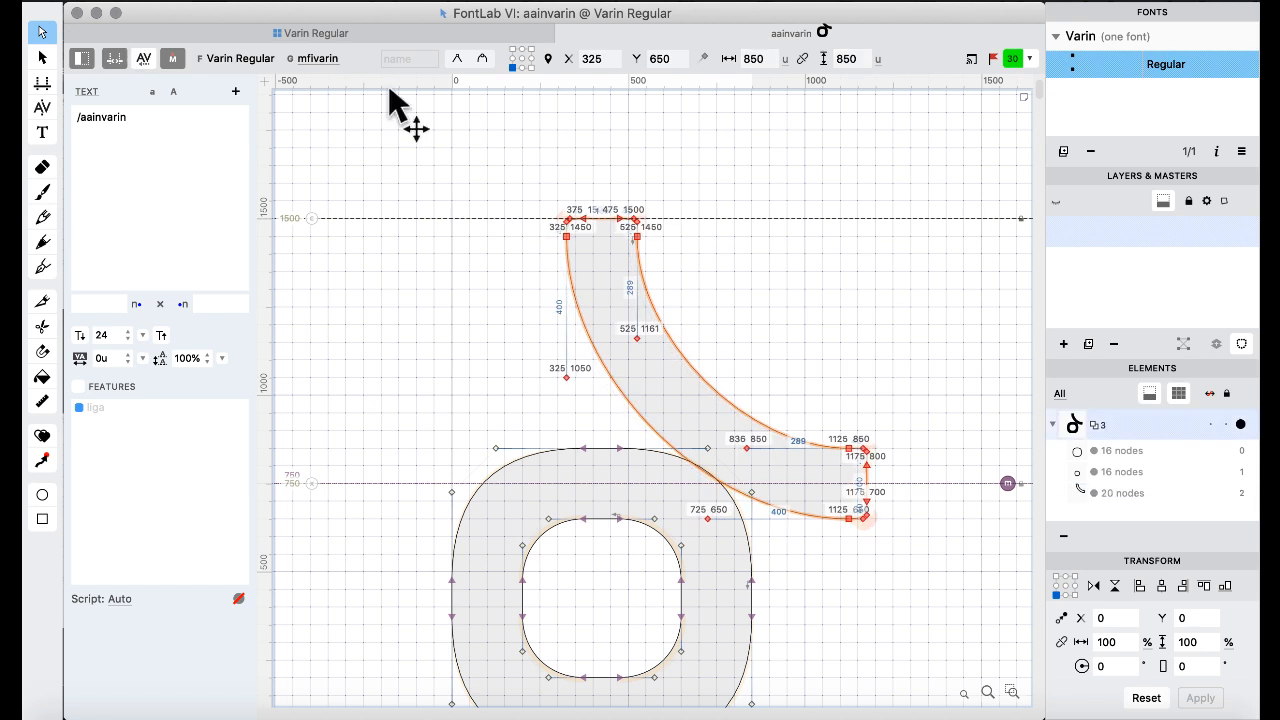
left_click(457, 163)
key("space")
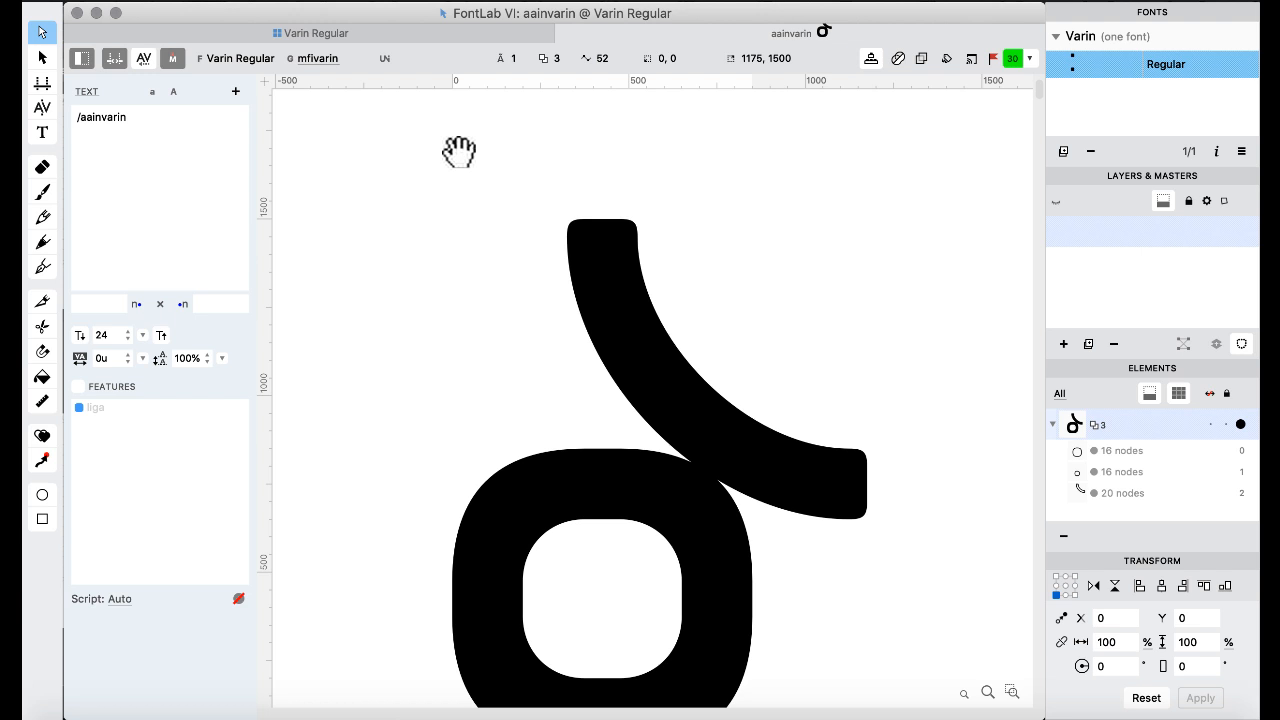
key("space")
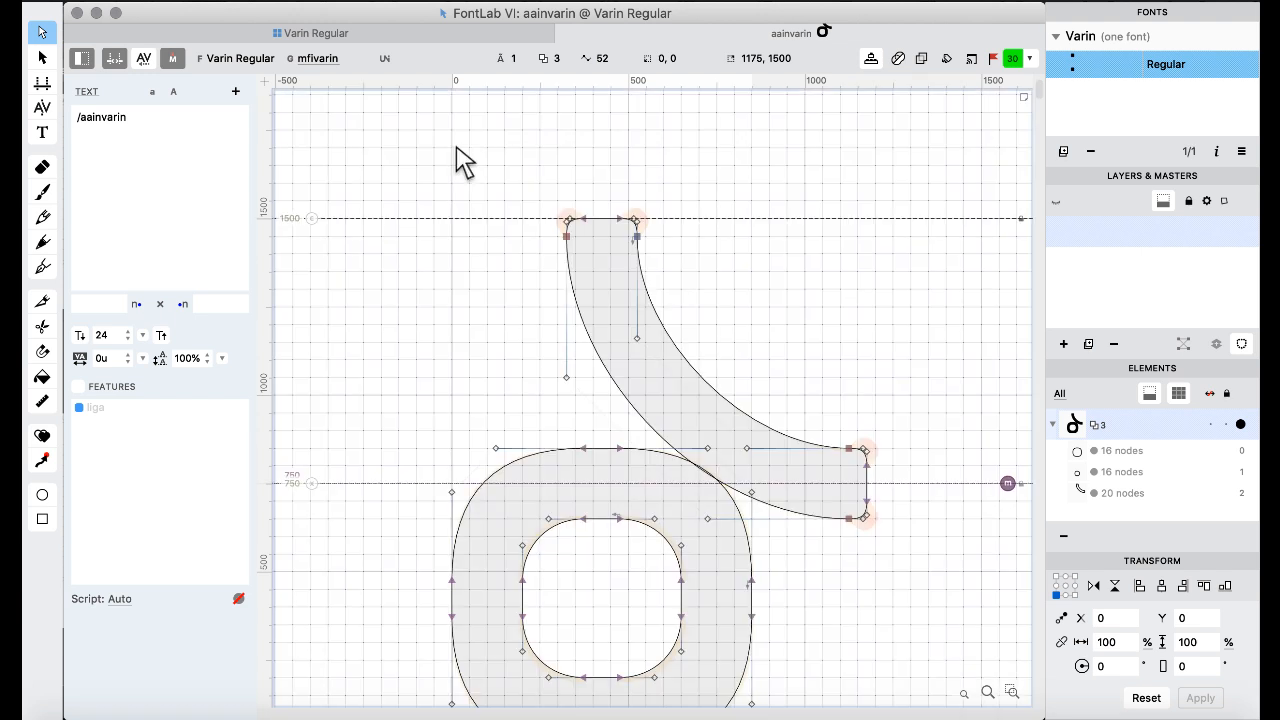
- Paste aasavarin's dot into aainvarin, raise it to Y 1350 to check the curved stroke's alignment, and delete the dot
left_click(280, 30)
left_click(468, 285)
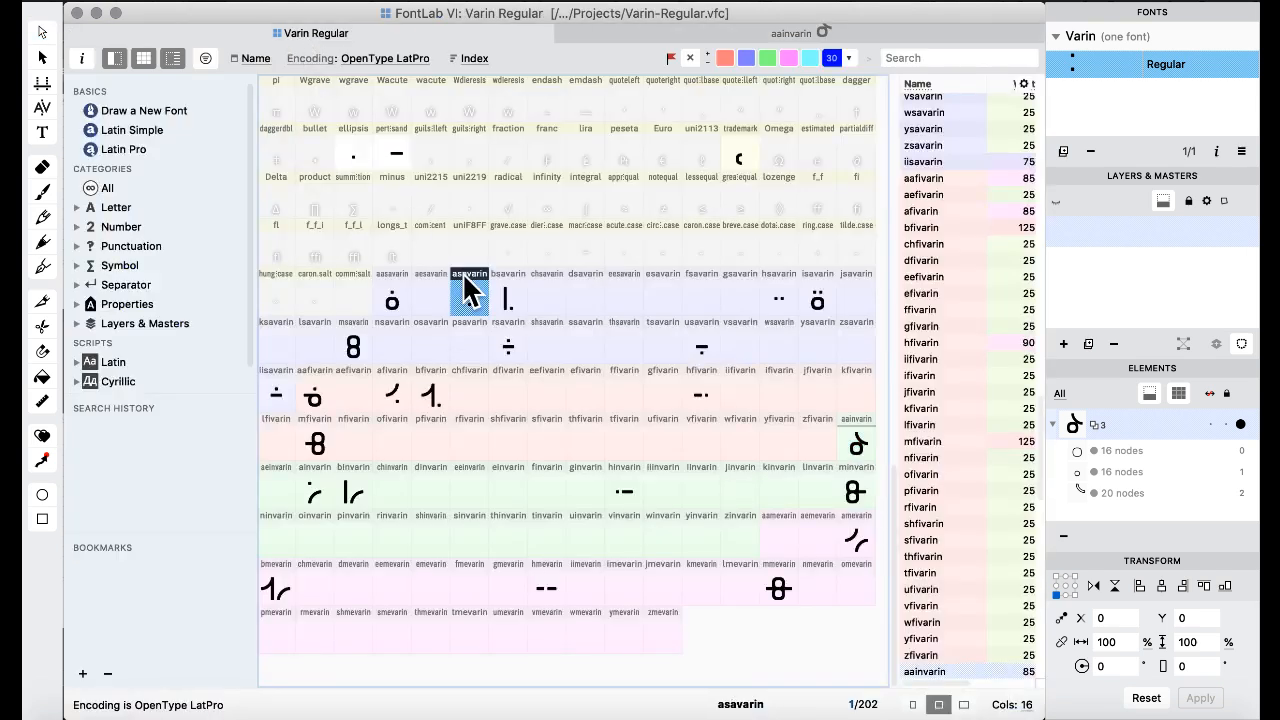
double_click(390, 305)
left_click_drag(523, 274, 720, 429)
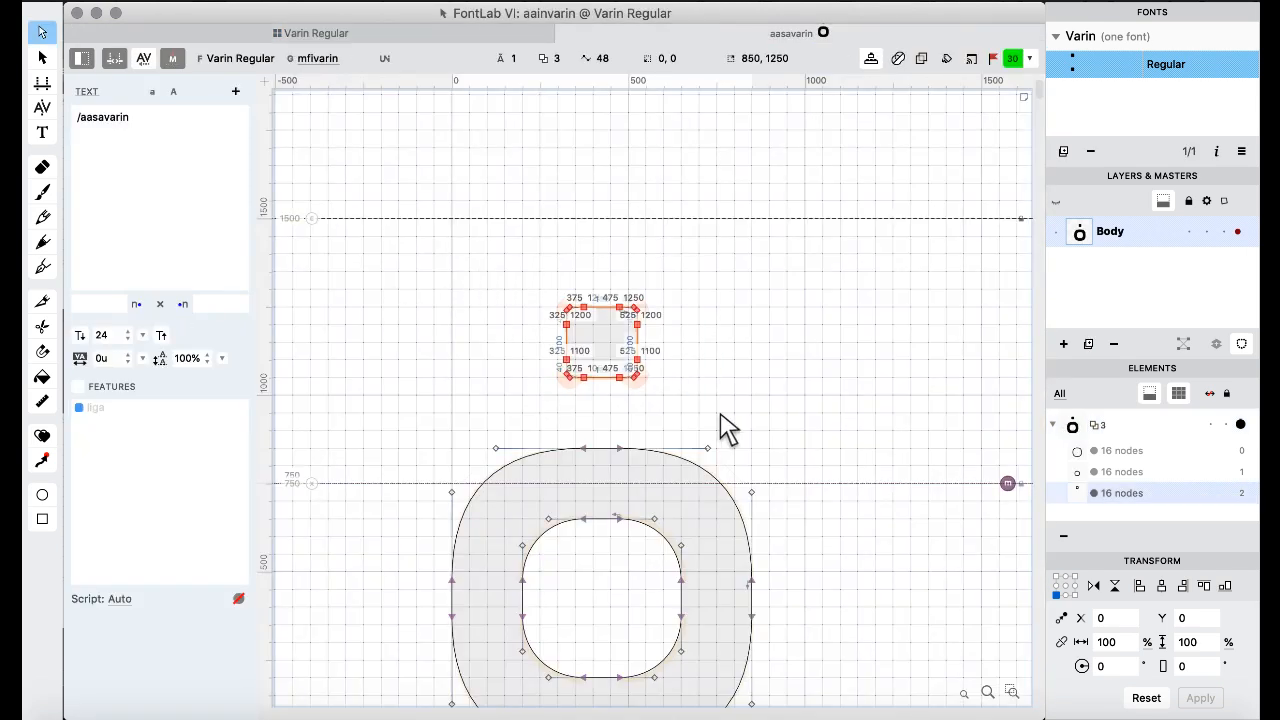
left_click(309, 31)
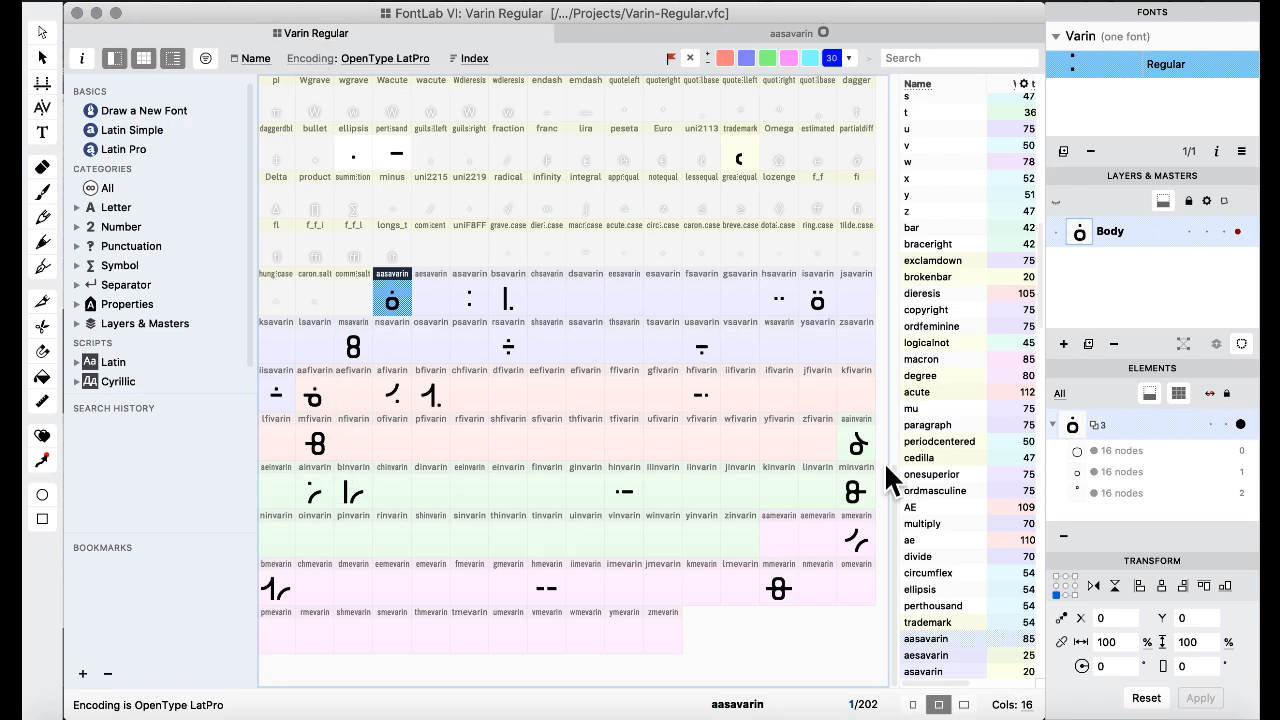
double_click(850, 443)
key("super+v")
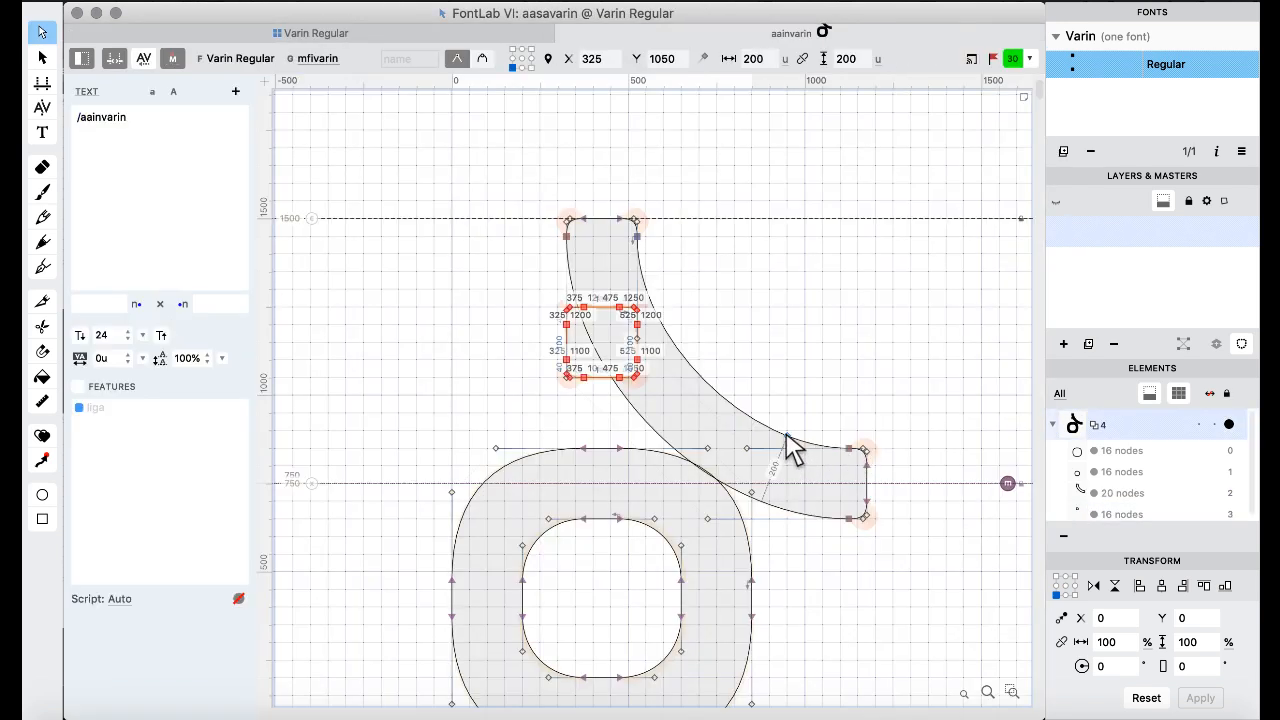
key("super+Up")
key("super+Up")
key("super+Up")
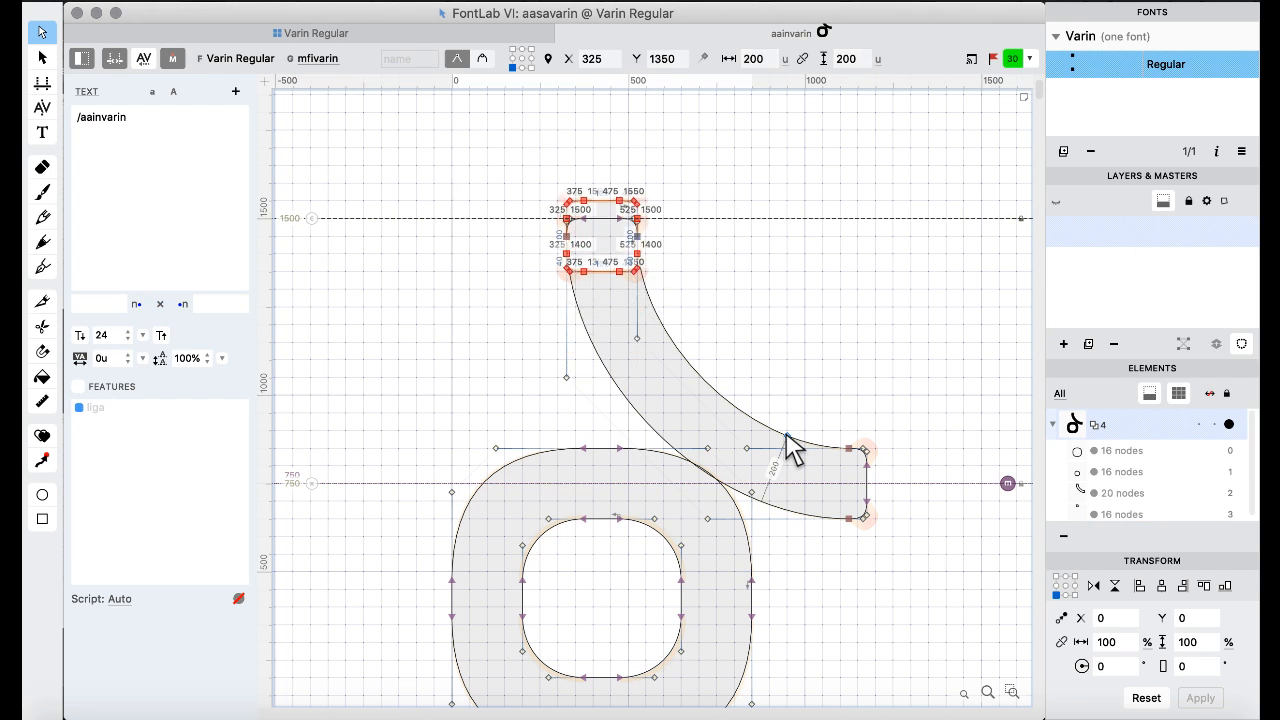
key("Delete")
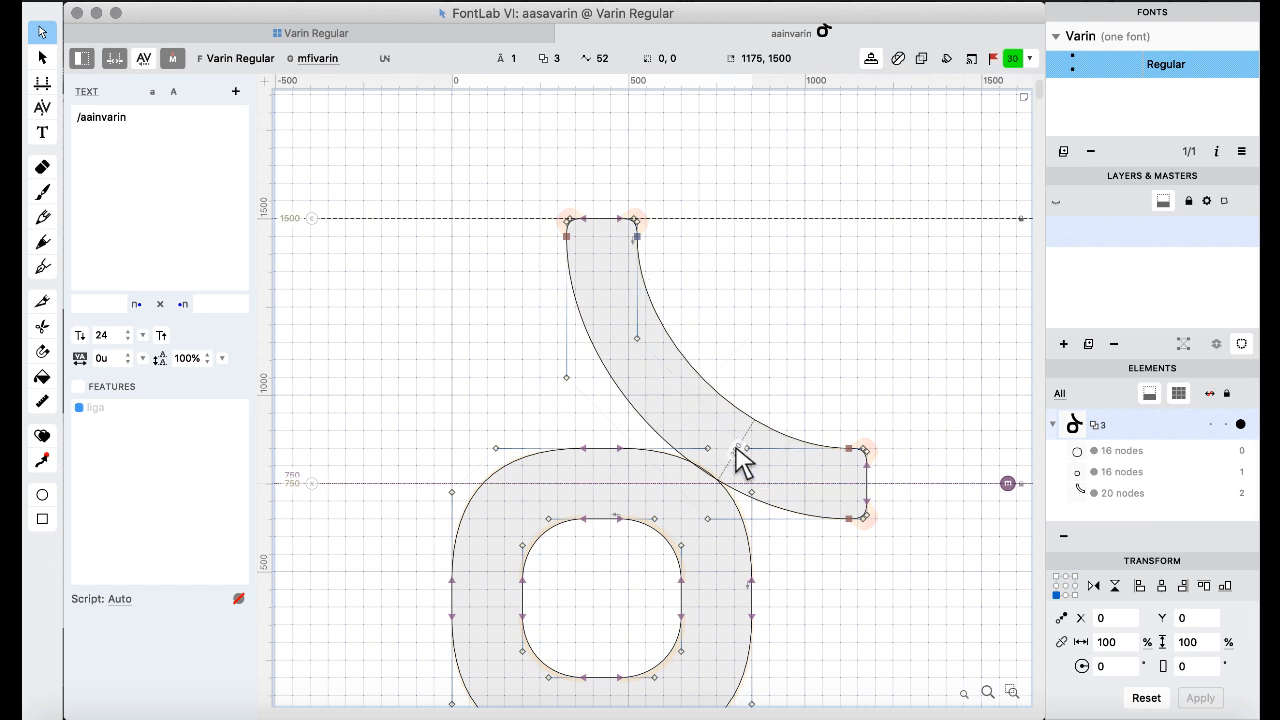
- Preview the filled aainvarin glyph and compare its shape with the vowel rows in Varin alphabet.pdf
scroll(737, 455, "down", 2)
key("space")
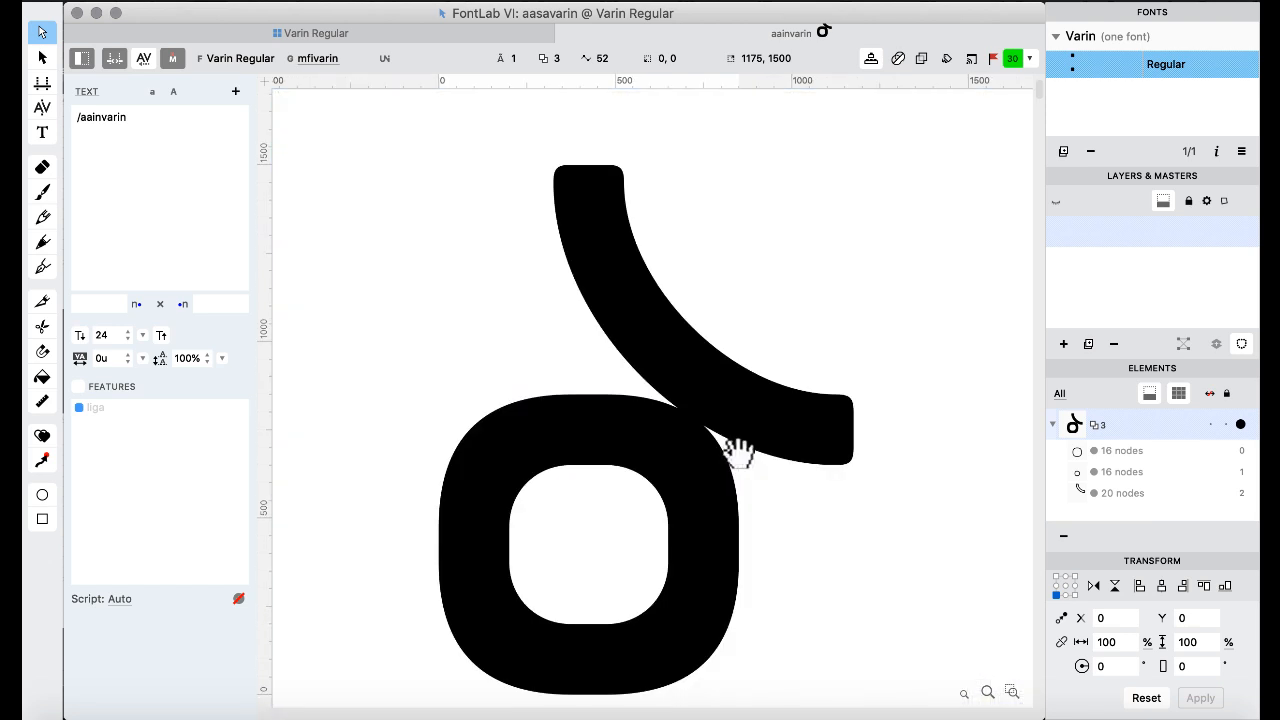
key("space")
key("space")
key("ctrl+Up")
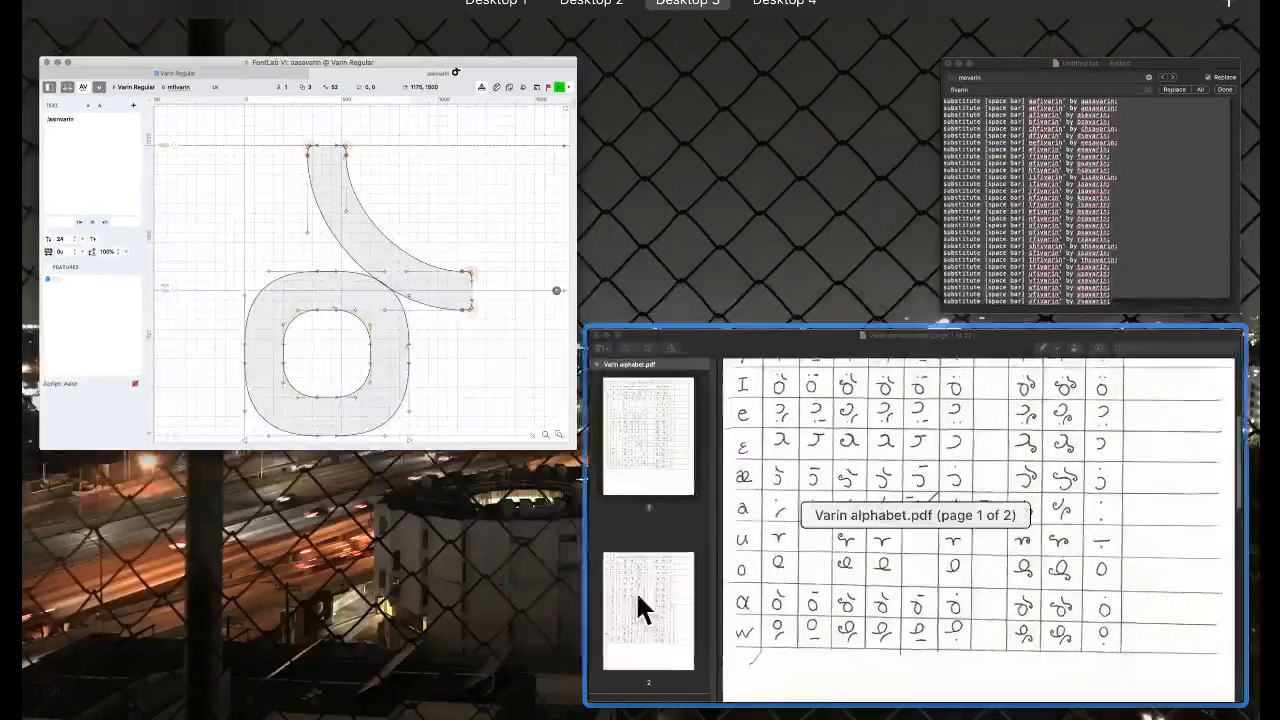
left_click(923, 454)
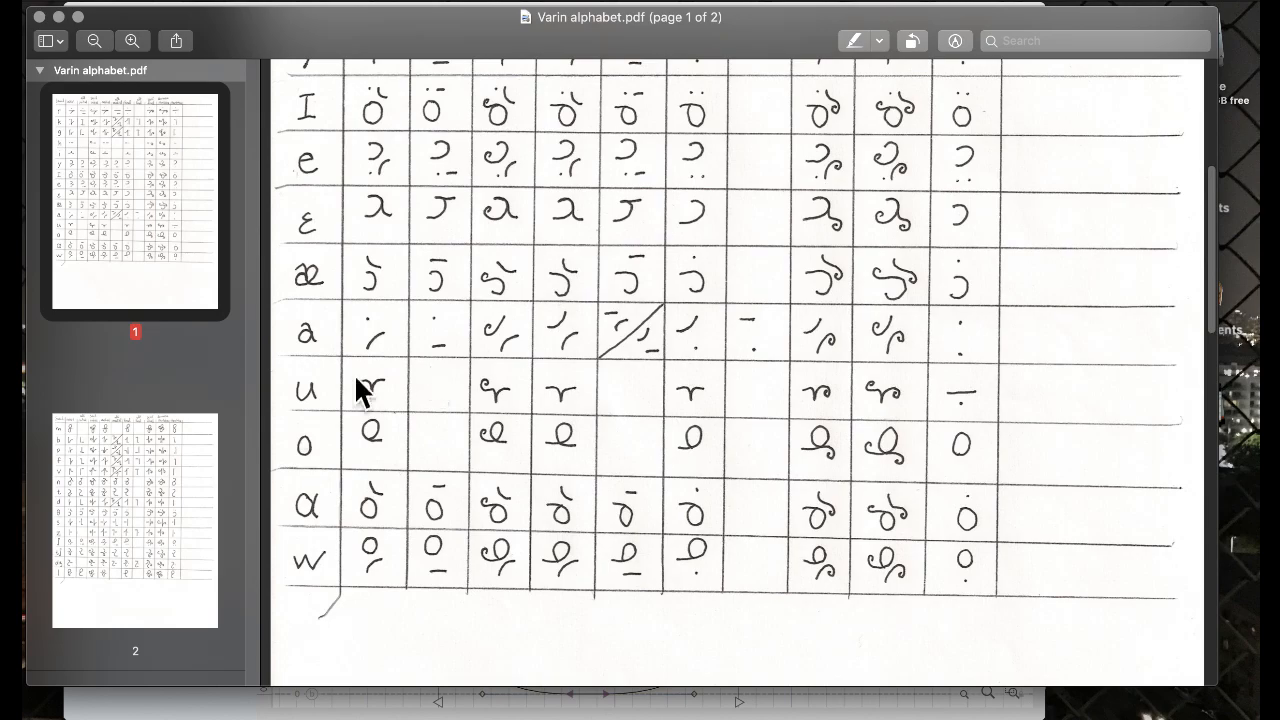
key("ctrl+Up")
left_click(390, 380)
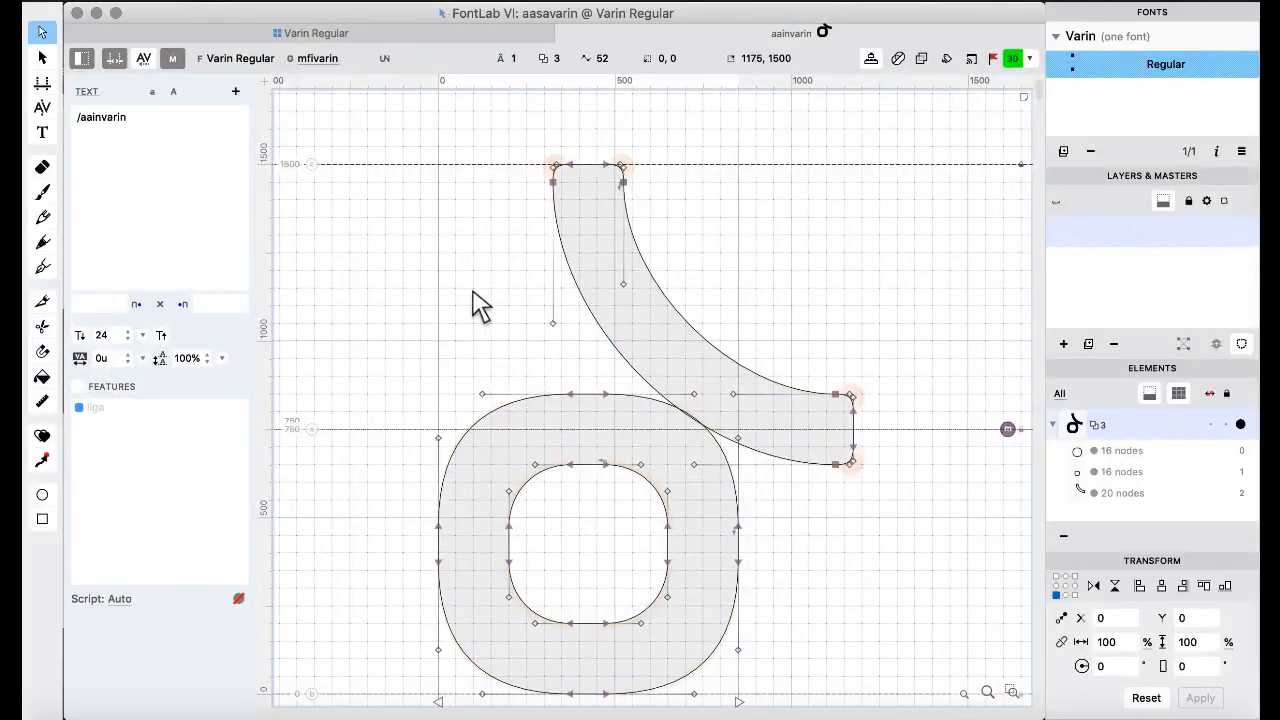
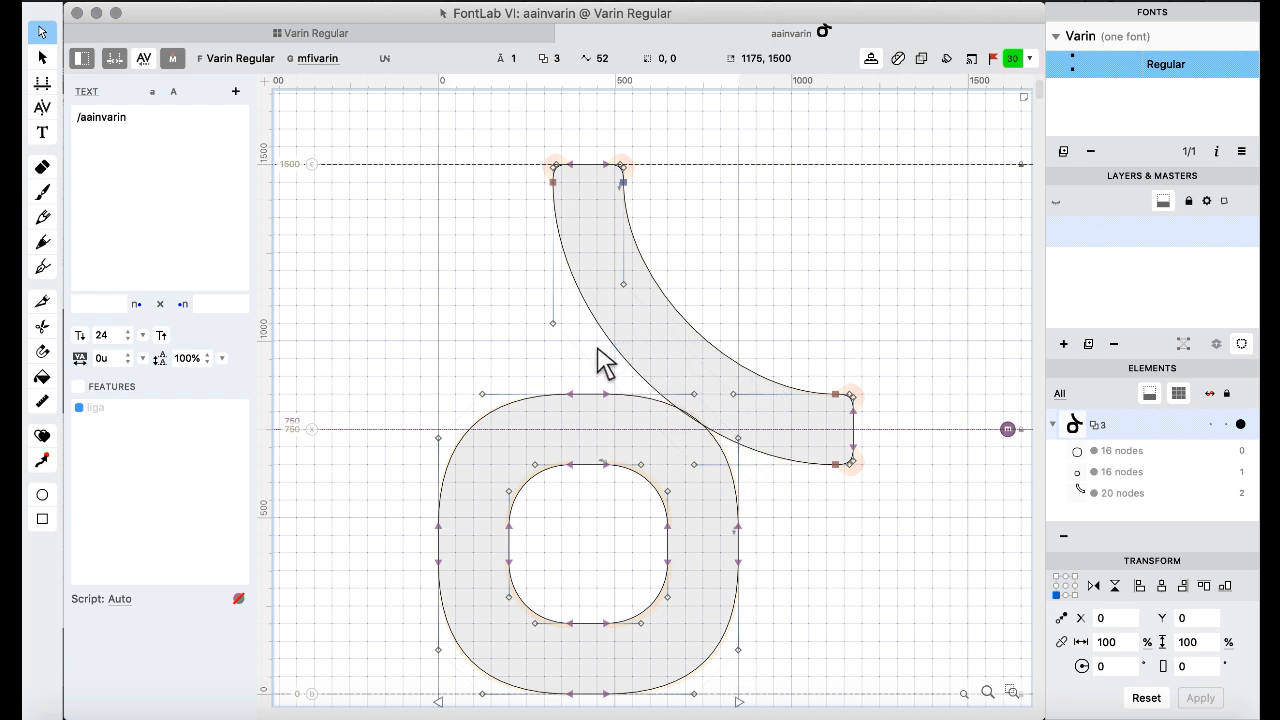
key("space")
- Copy the initial form aainvarin from the font overview into the medial form aamevarin, replacing the empty glyph
left_click(282, 33)
left_click(617, 490)
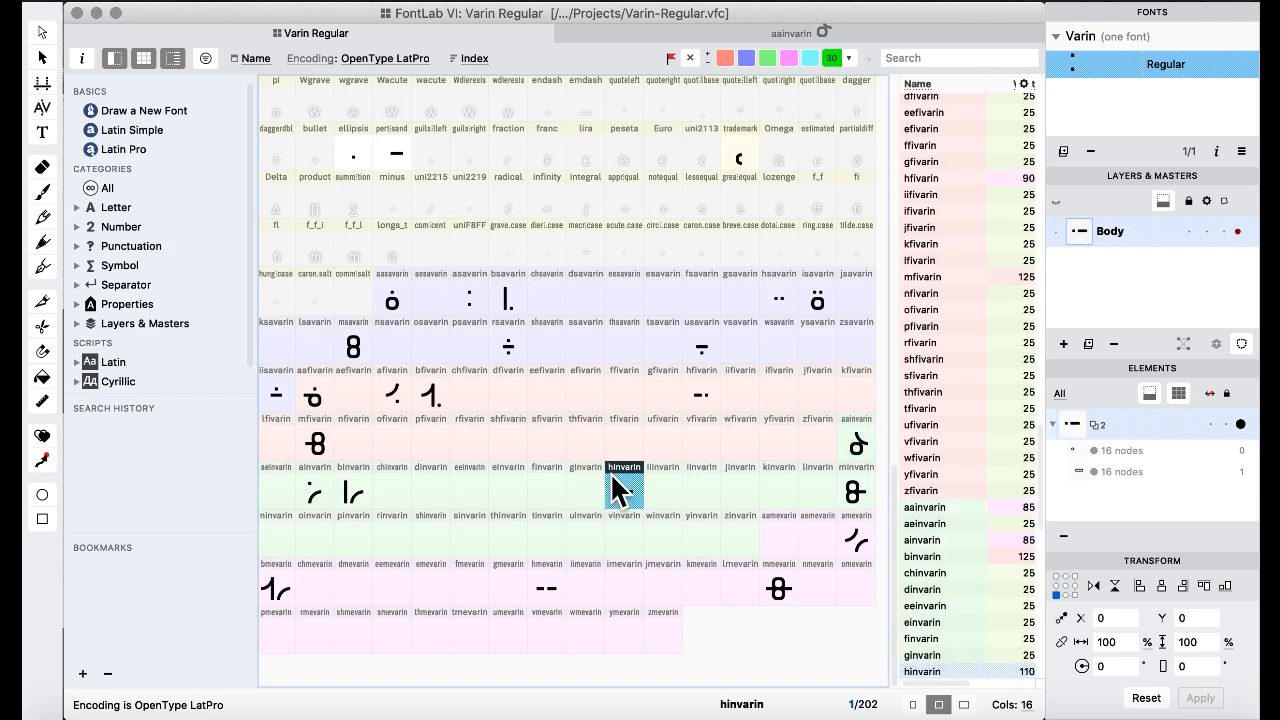
left_click(860, 443)
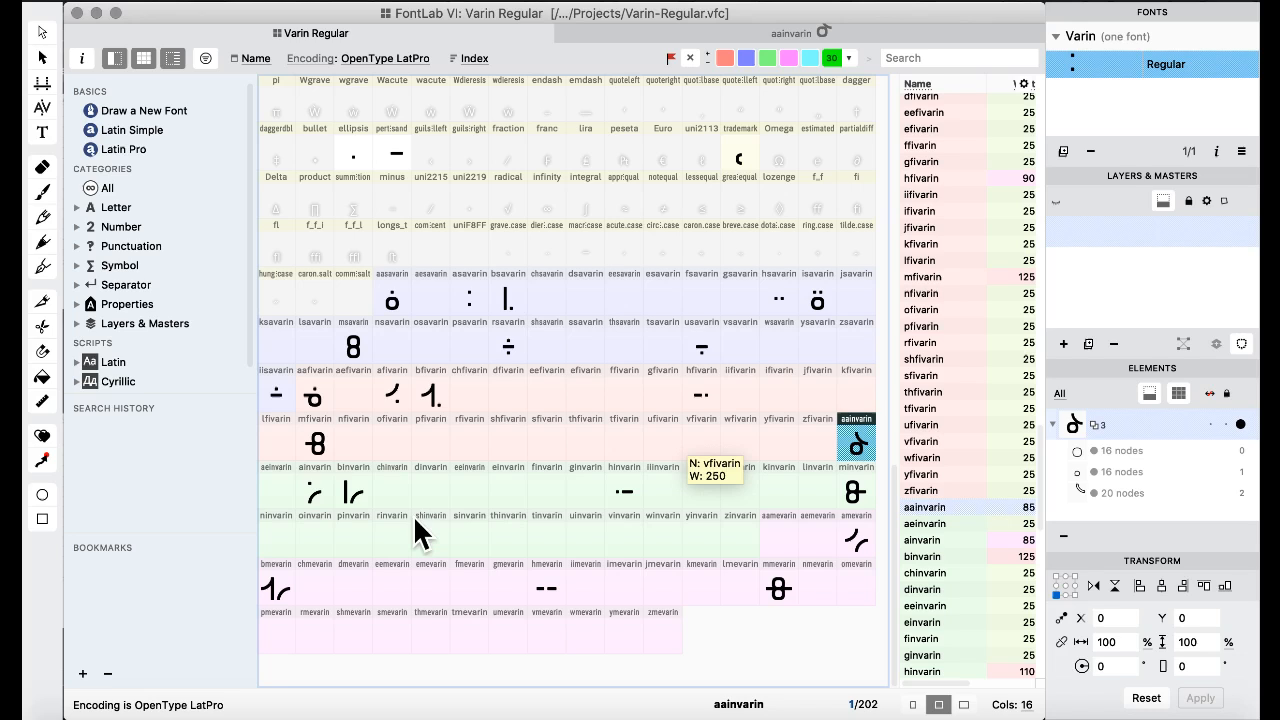
left_click(804, 535)
left_click(772, 541)
key("super+v")
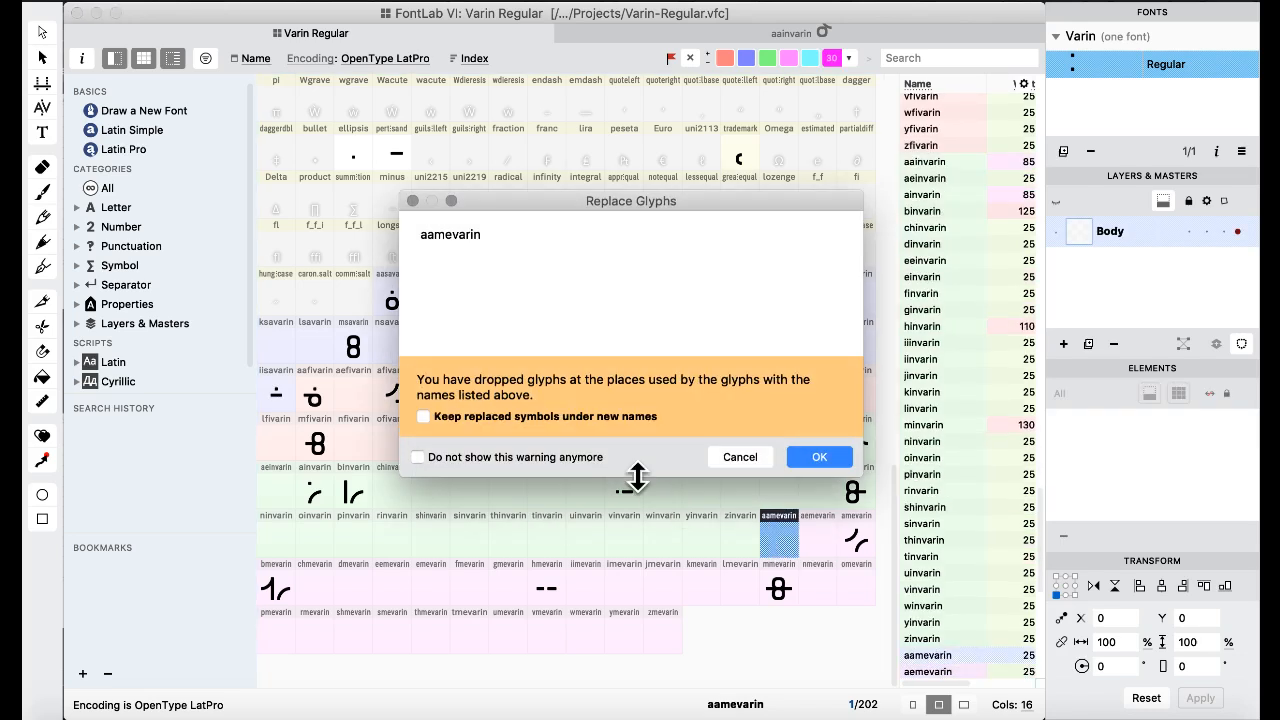
left_click(812, 457)
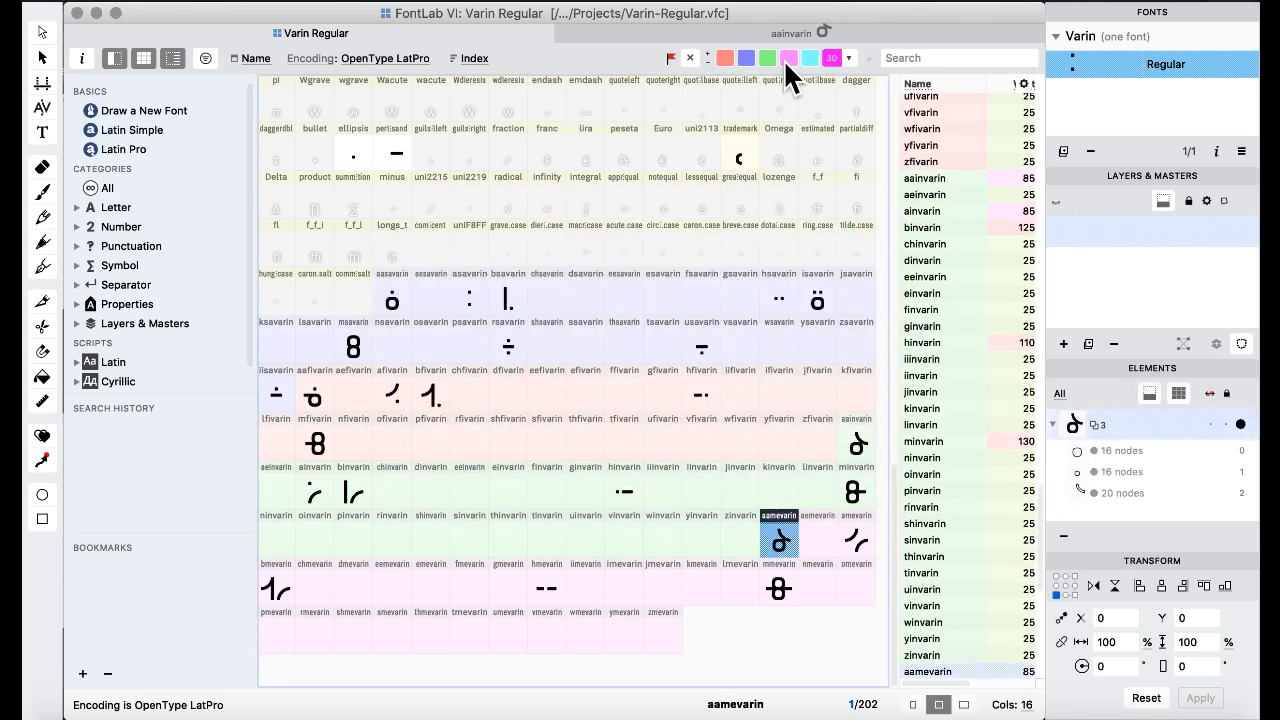
- Add the 800-unit-wide horizontal bar from perthousand to aamevarin with its left end at X -300, Y 650
double_click(775, 550)
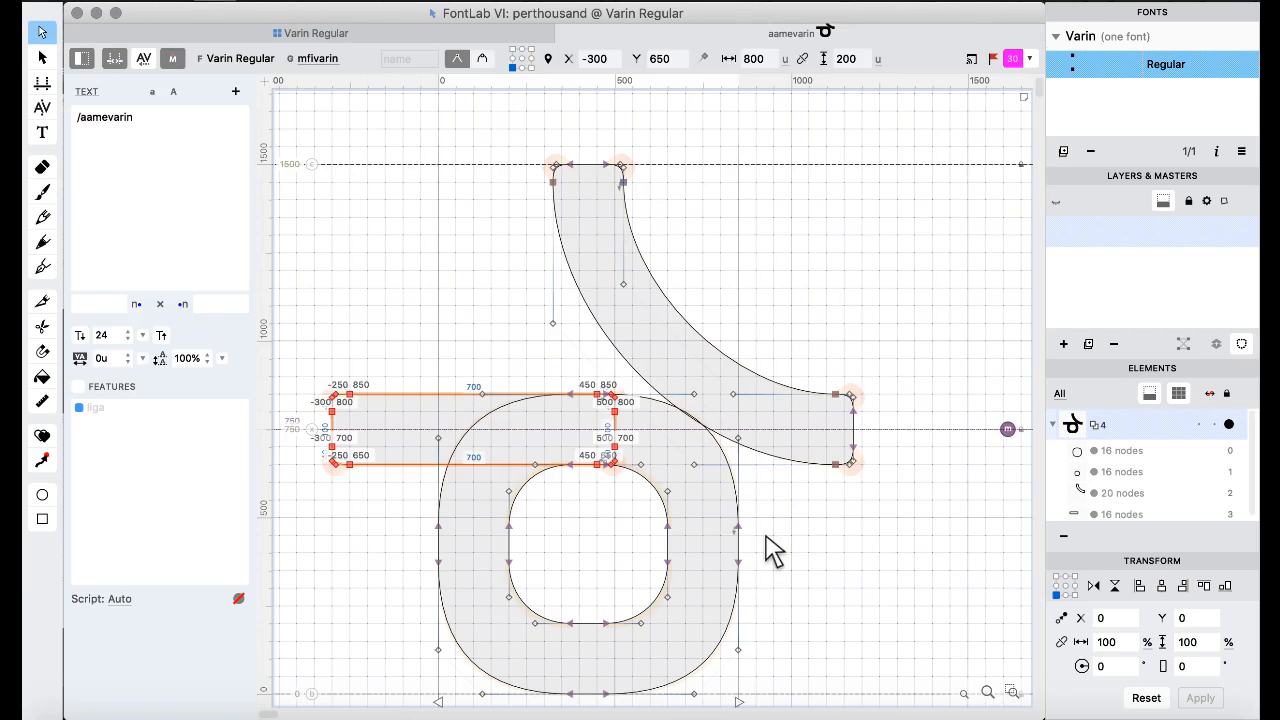
key("super+a")
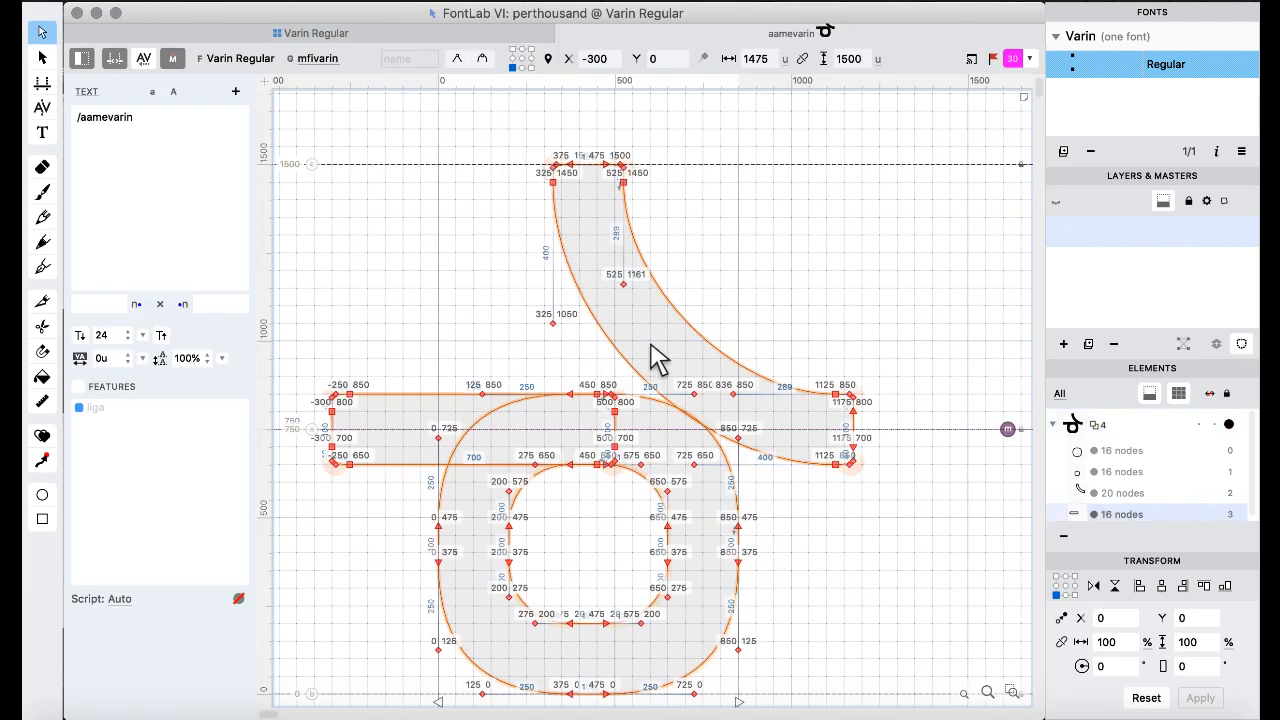
left_click(383, 258)
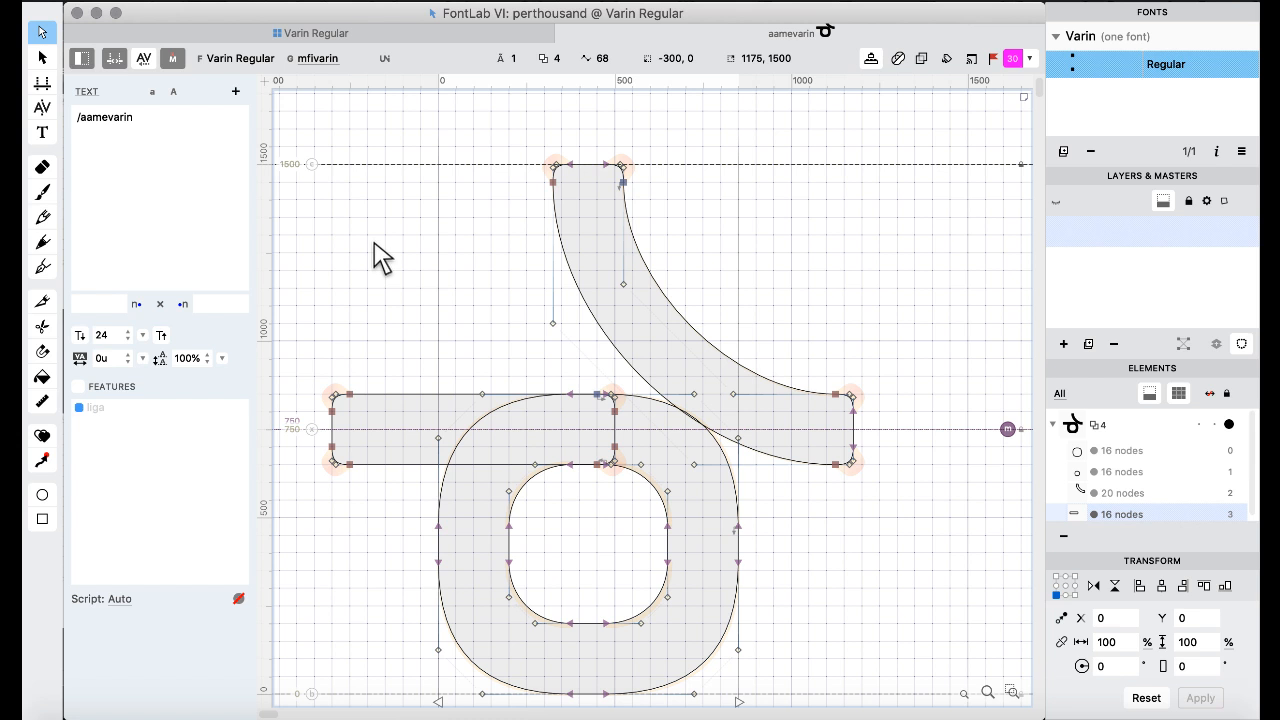
- Delete the 800-unit-wide horizontal bar from the medial glyph aamevarin
key("super+a")
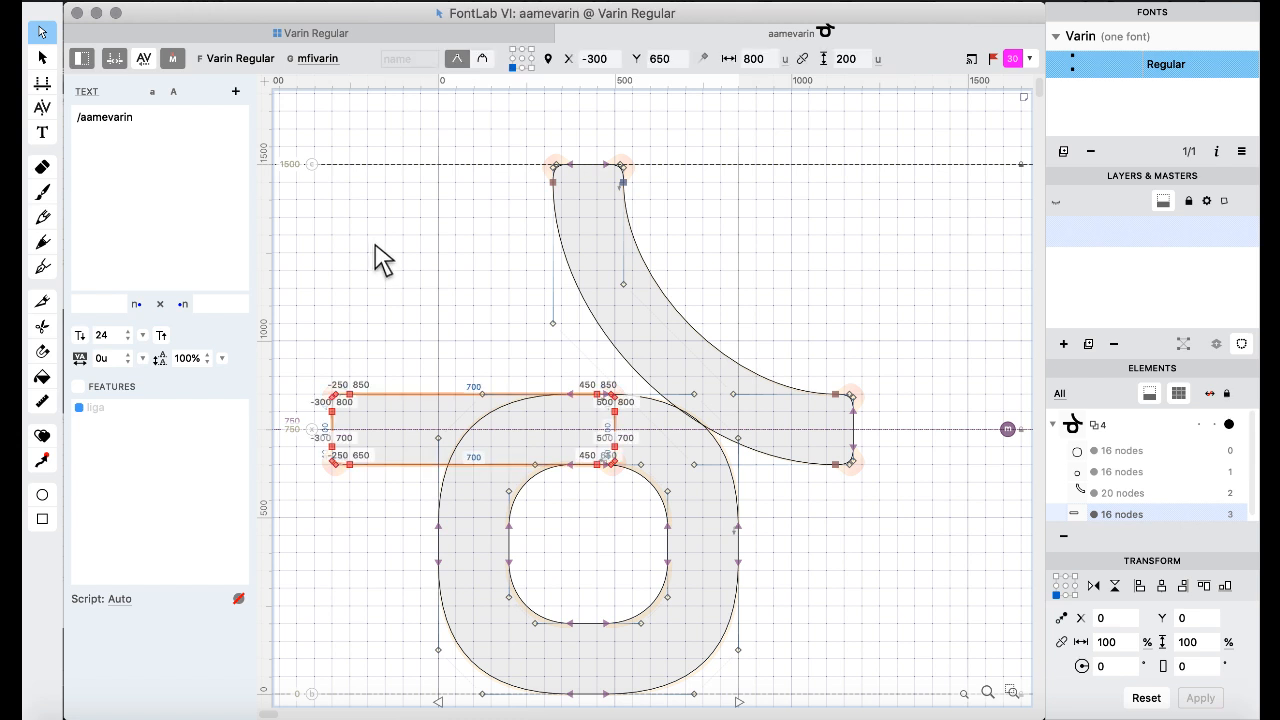
key("BackSpace")
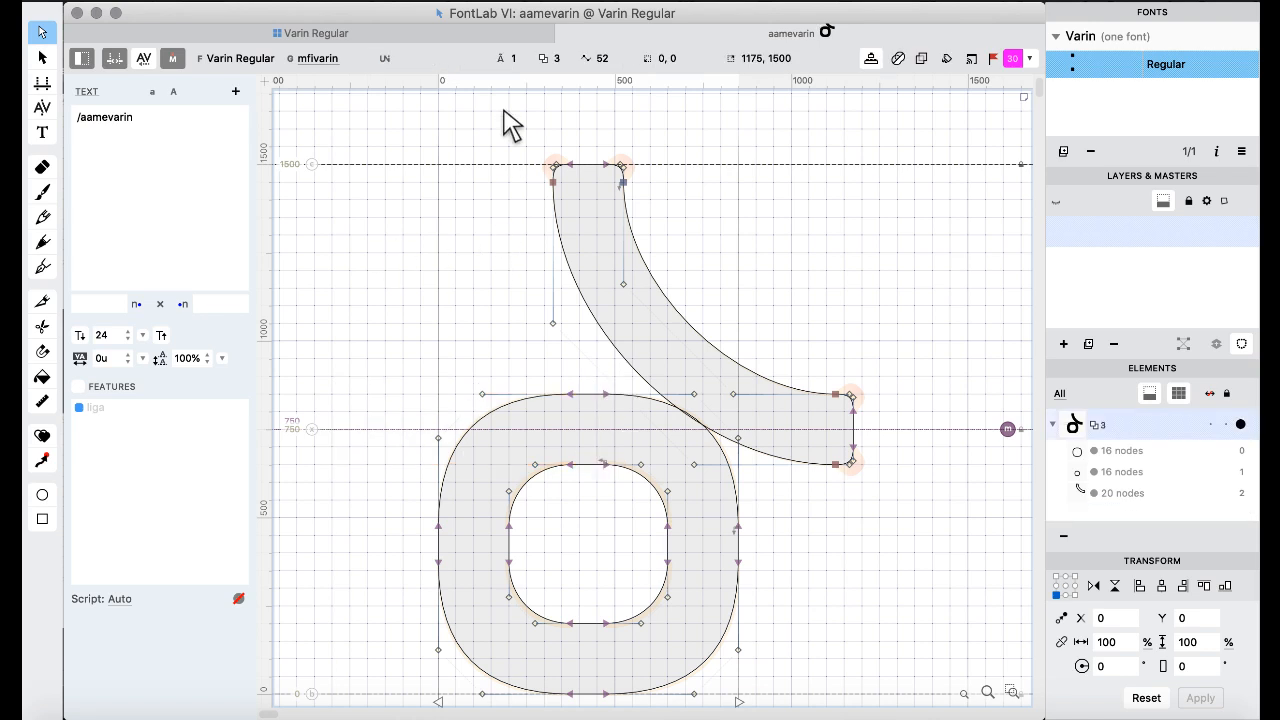
left_click_drag(505, 111, 698, 271)
- Copy the ring with its attached horizontal bar from the final form aafivarin, leaving out the dot
left_click(347, 35)
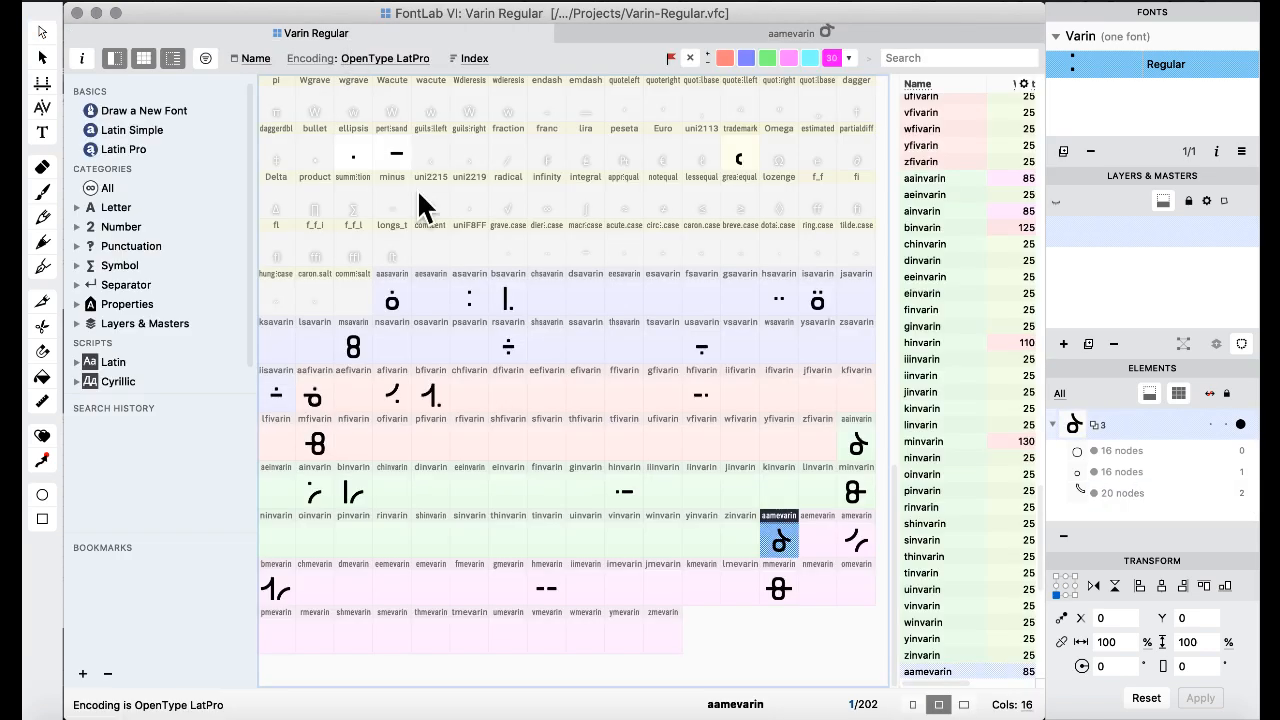
left_click(481, 352)
double_click(312, 403)
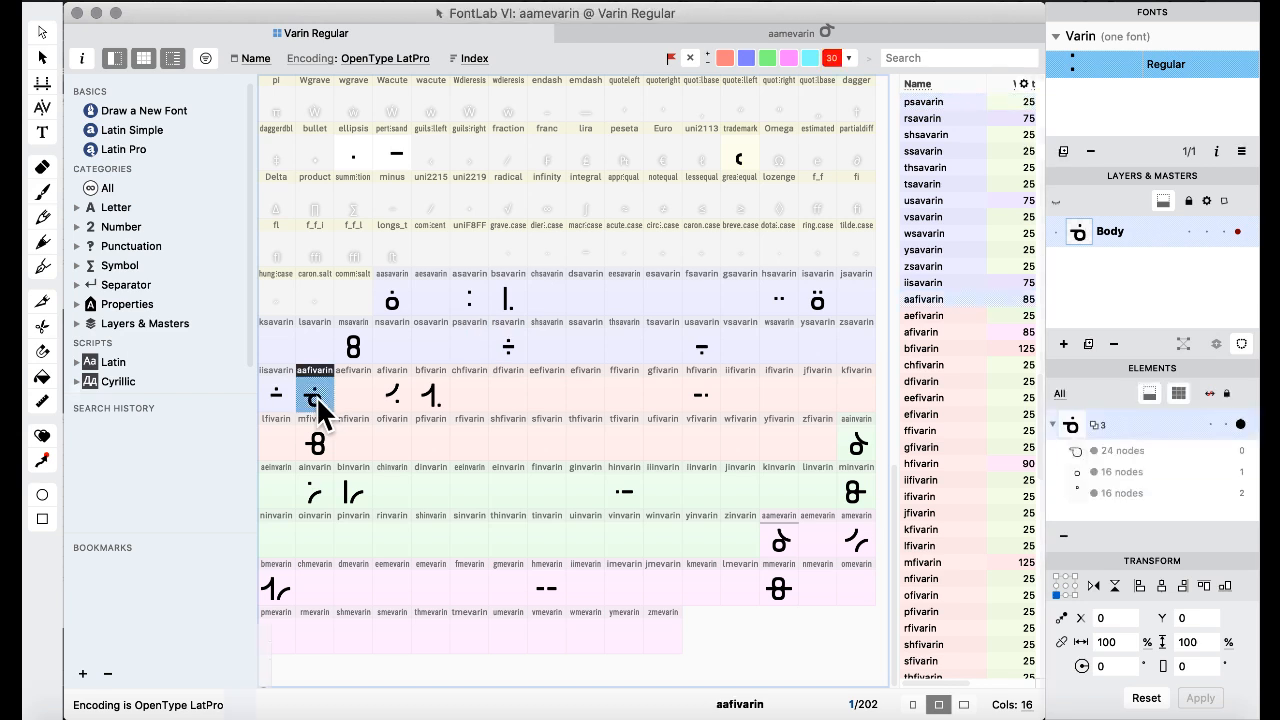
left_click_drag(320, 357, 892, 710)
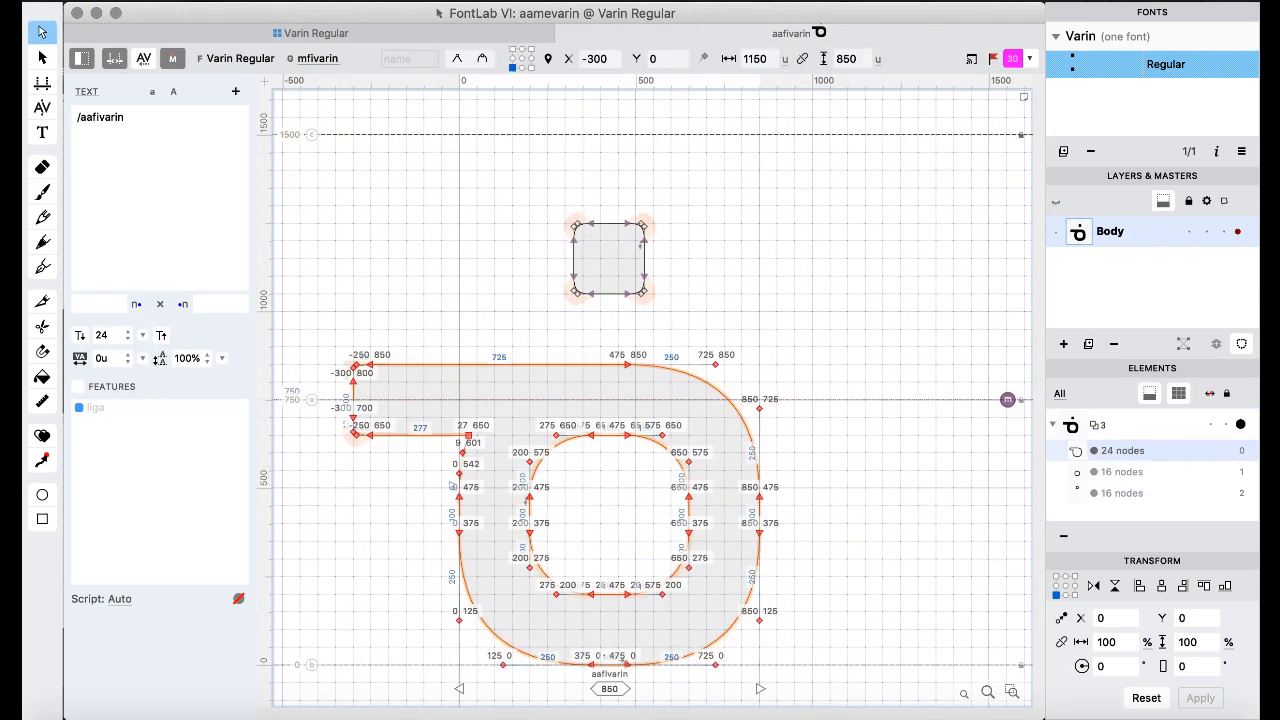
left_click(338, 36)
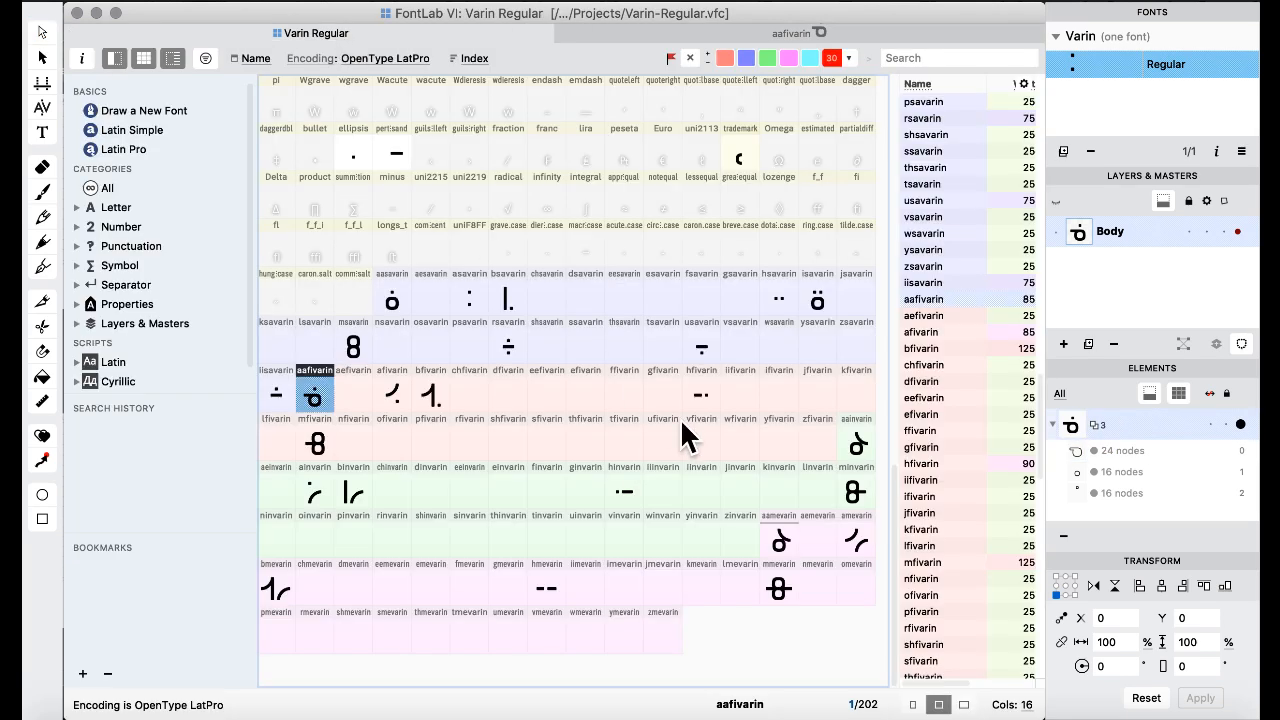
- Replace aamevarin's plain ring with the copied barred ring, keeping the curved stroke
double_click(779, 540)
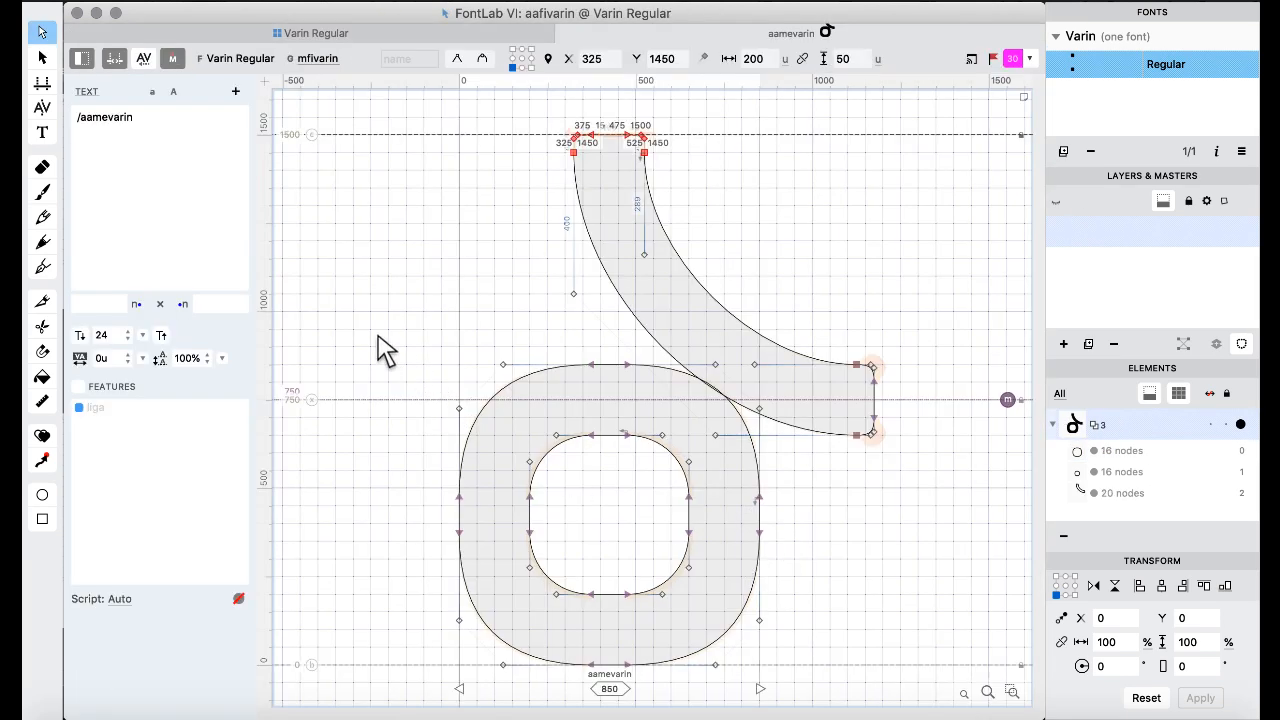
left_click_drag(390, 335, 770, 690)
key("BackSpace")
key("super+v")
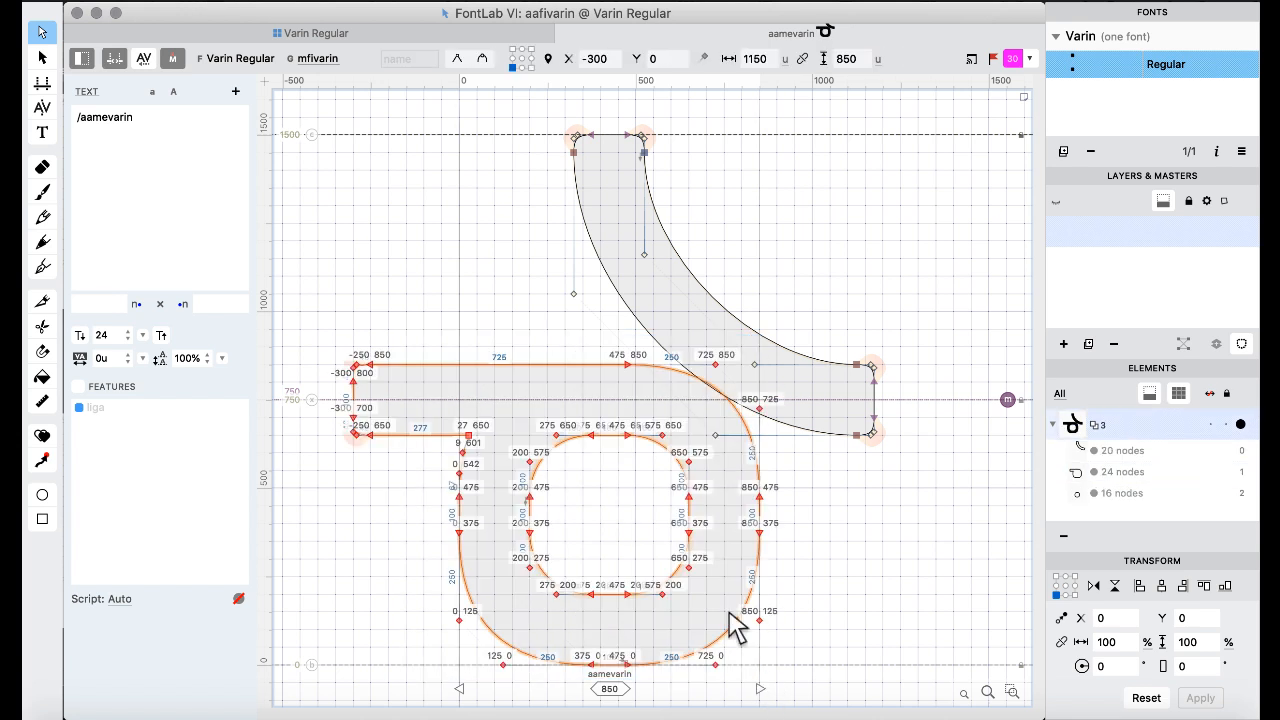
- Preview the filled aamevarin glyph and examine up close where the curved stroke overlaps the ring
key("space")
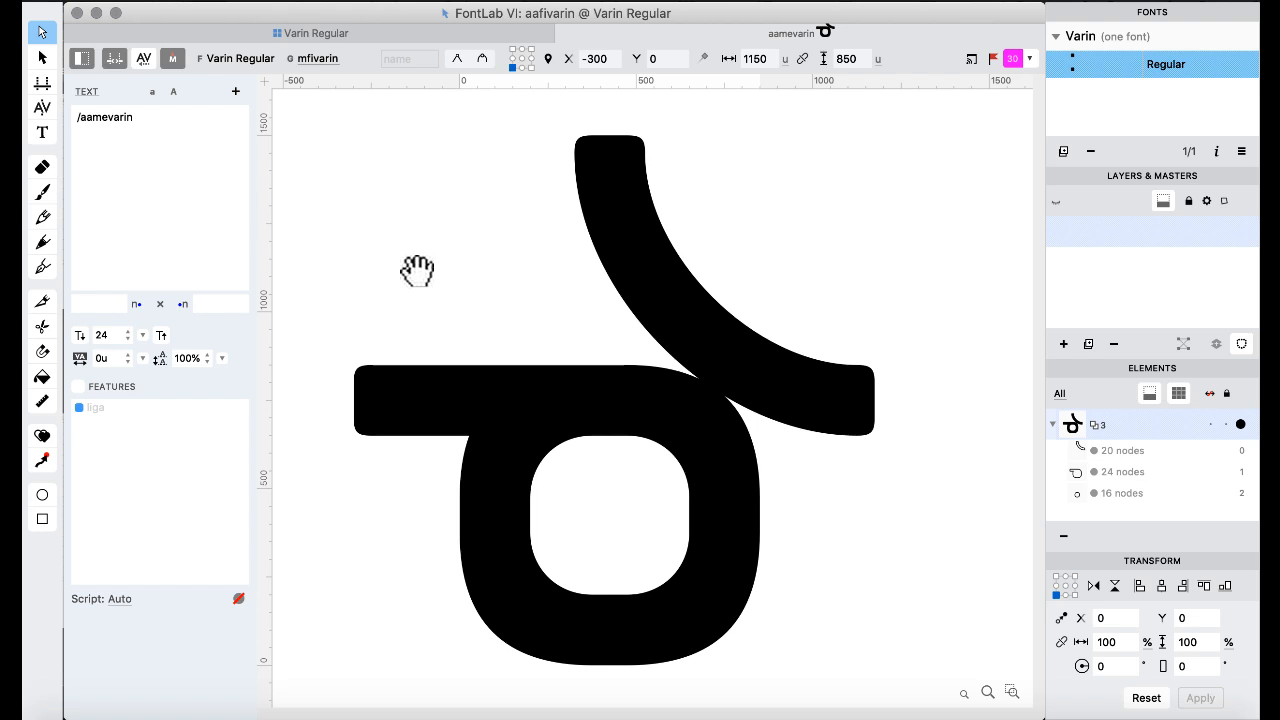
key("space")
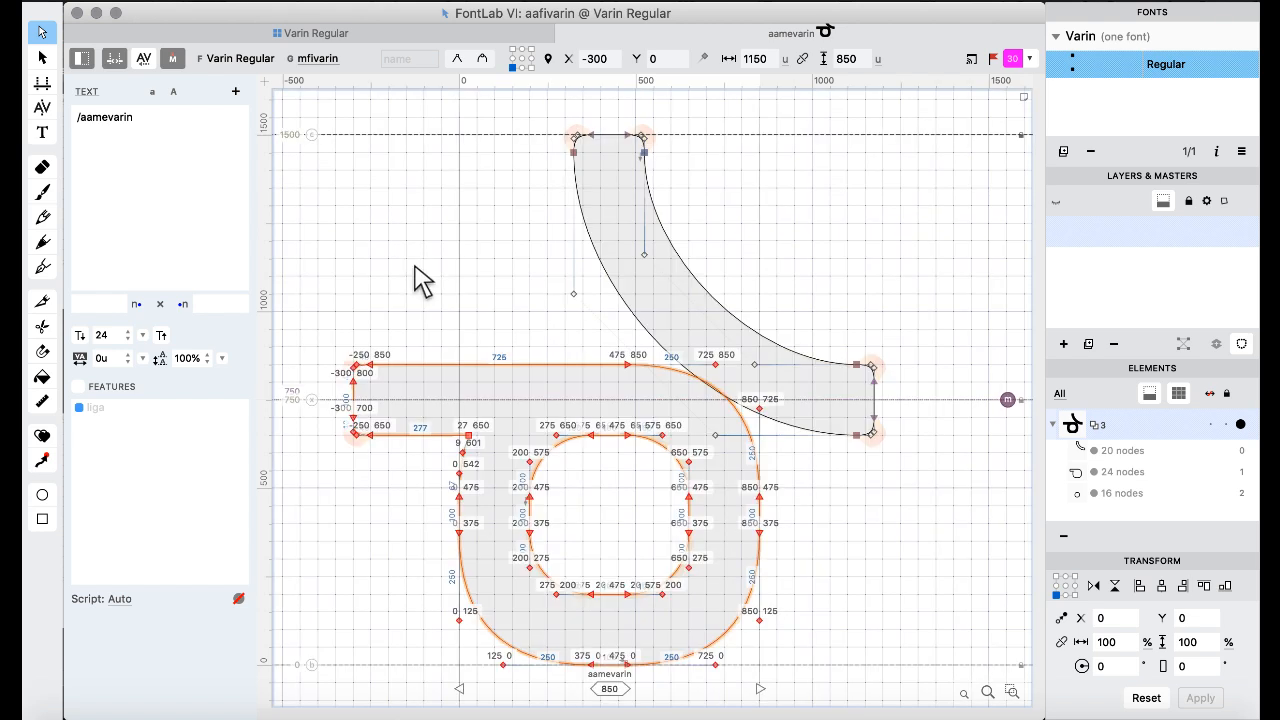
key("space")
scroll(720, 412, "up", 10)
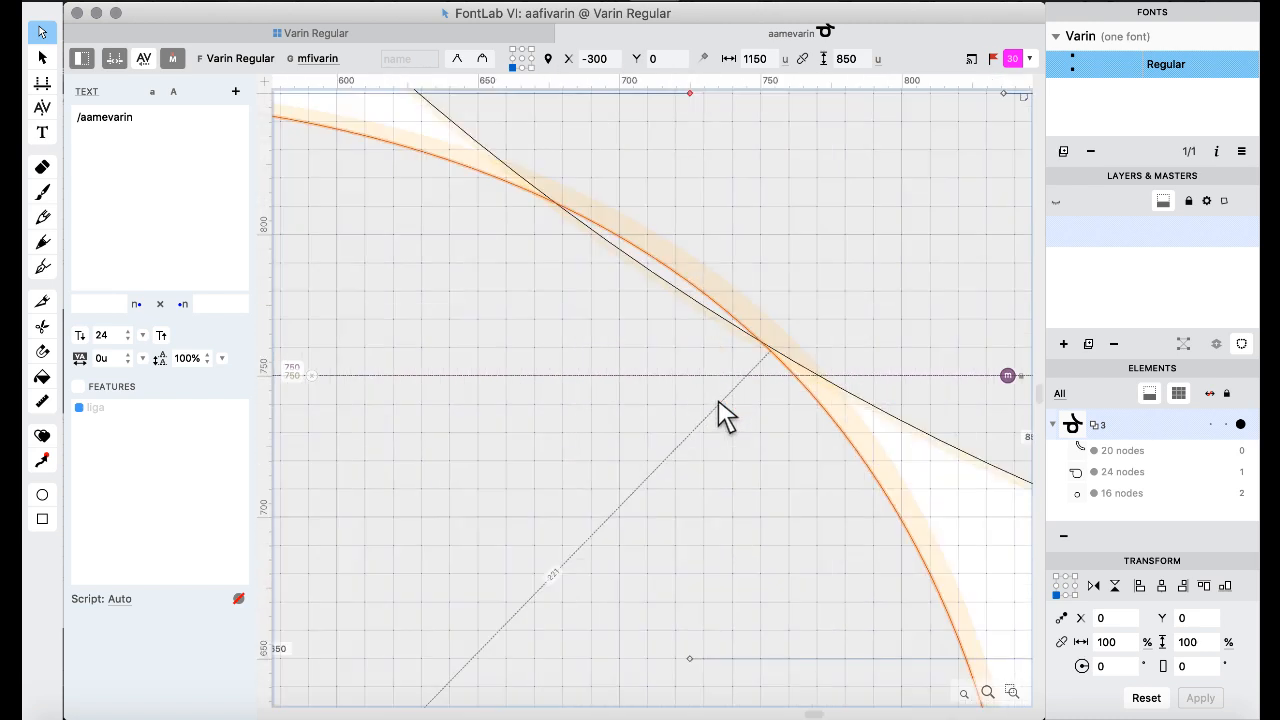
scroll(590, 229, "up", 1)
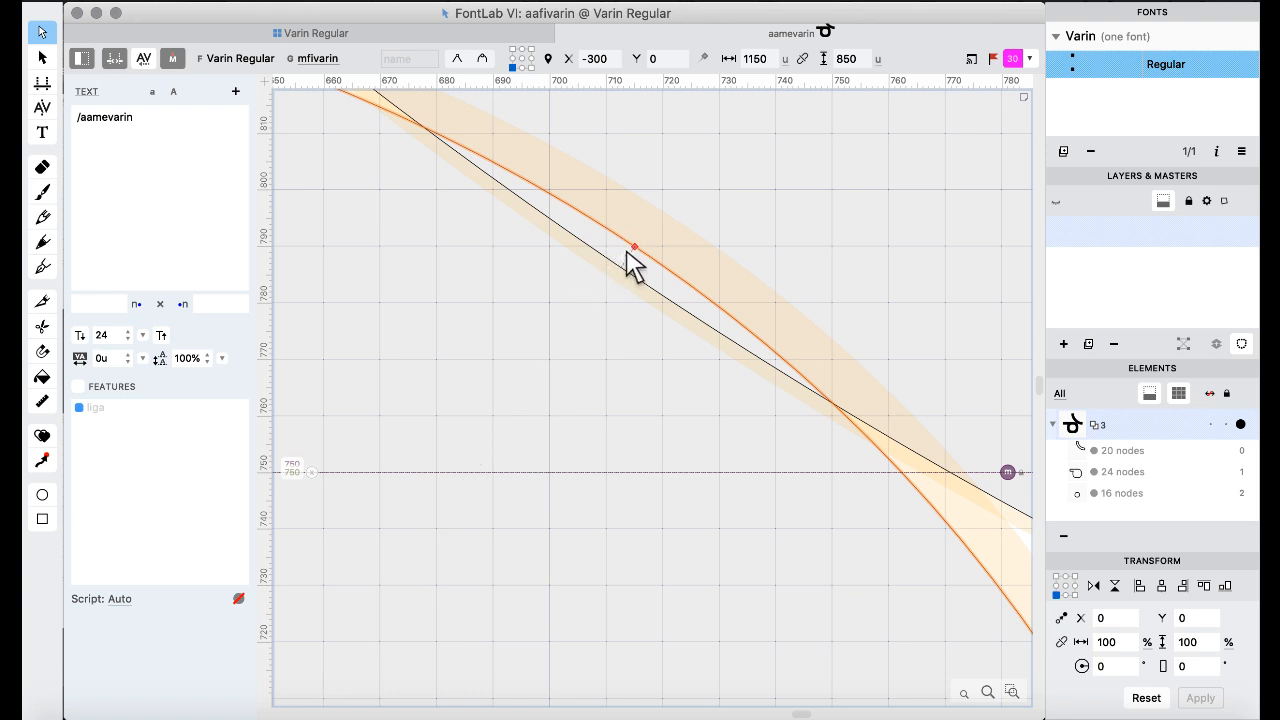
scroll(616, 248, "down", 10)
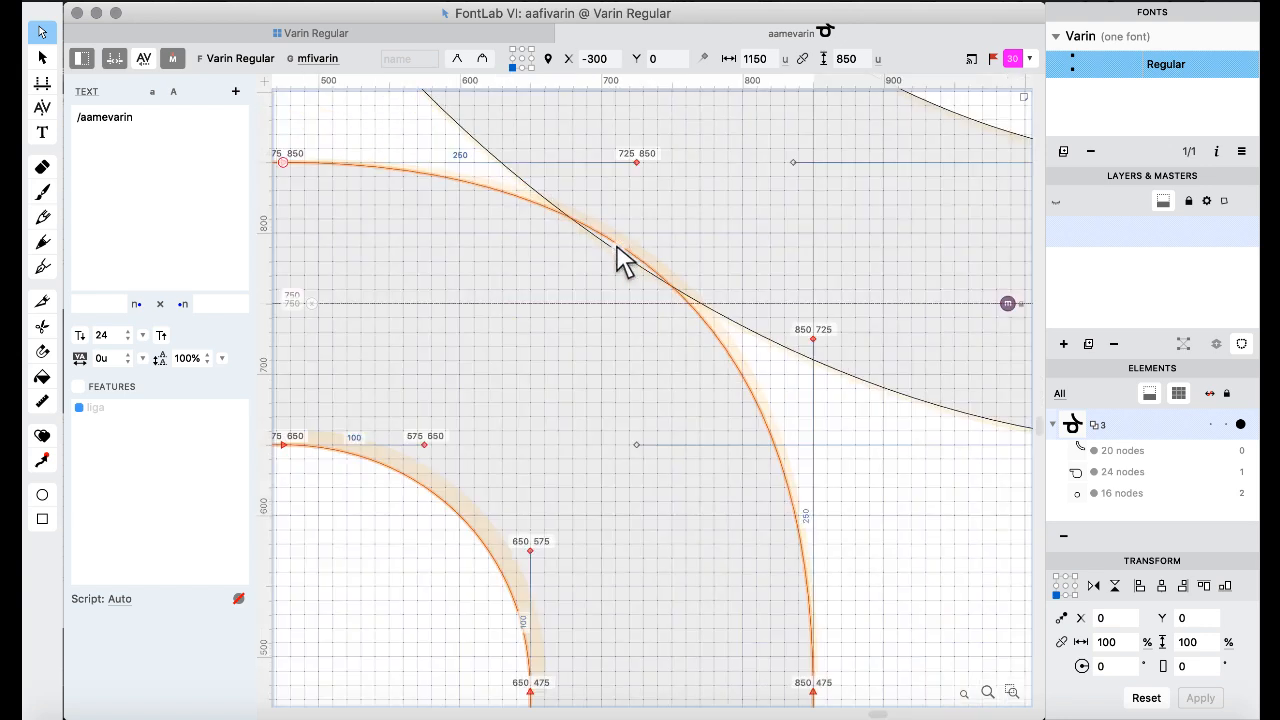
scroll(622, 258, "up", 3)
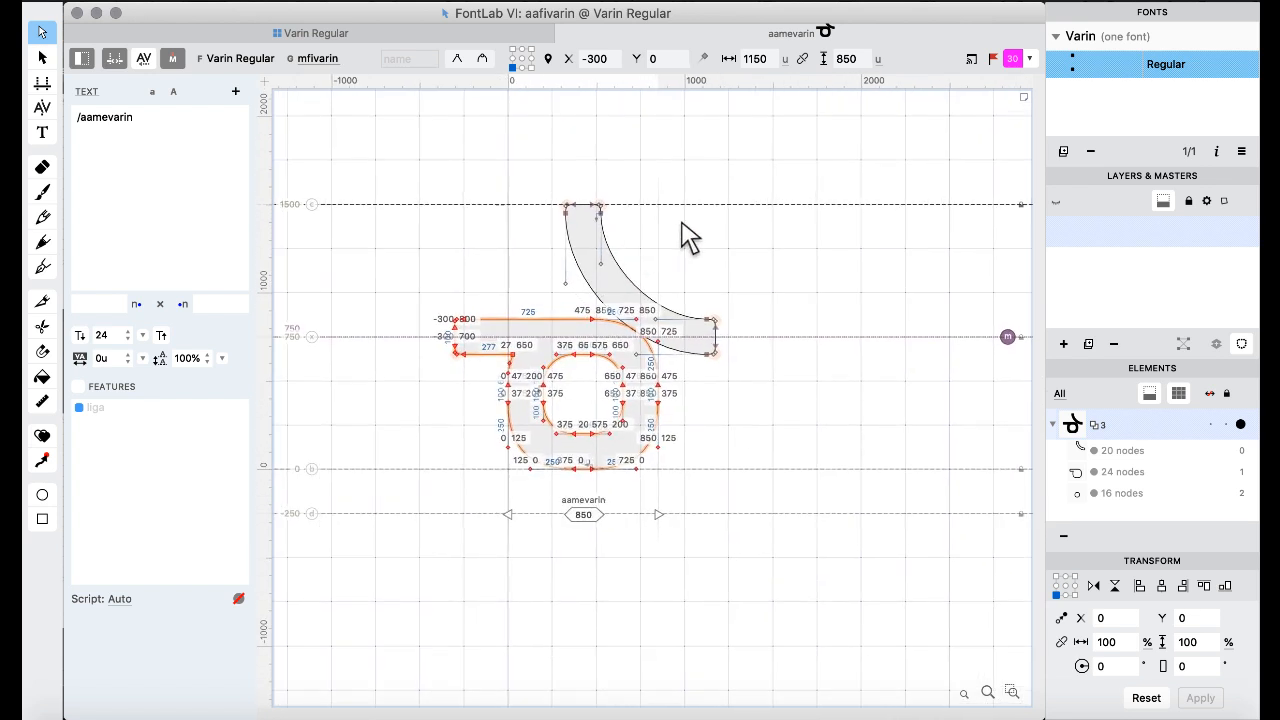
key("space")
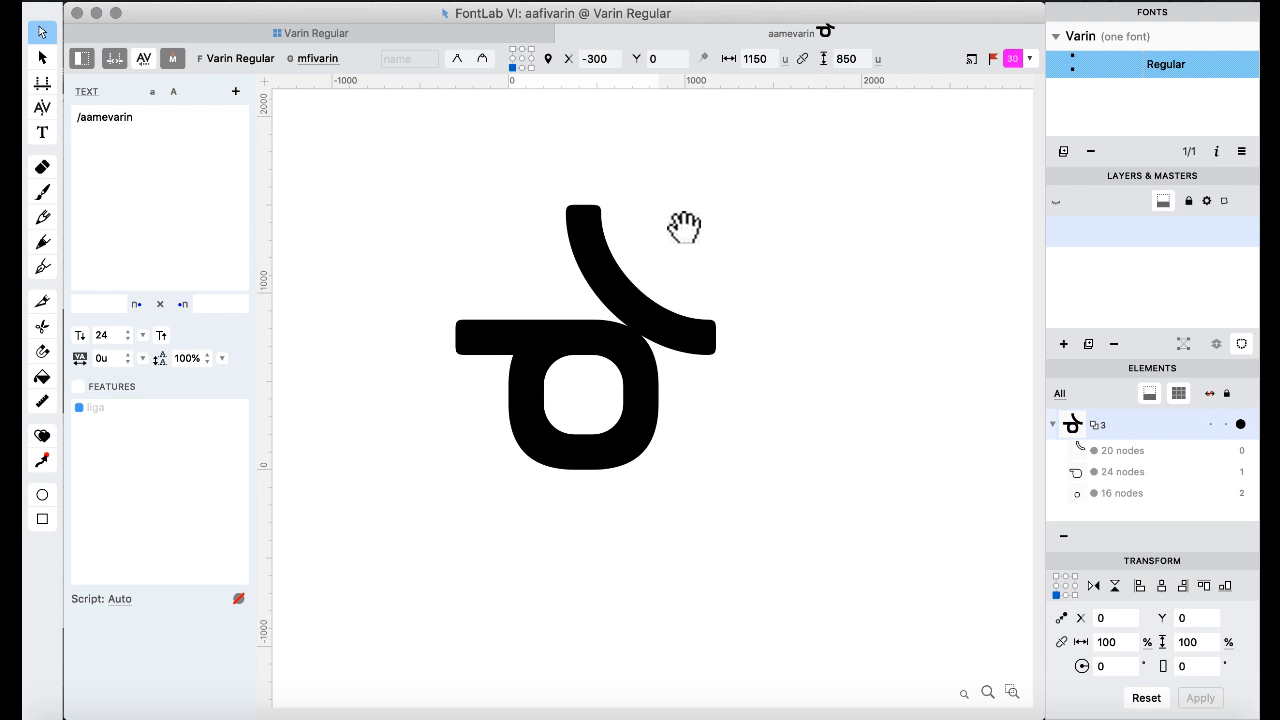
- Review the font overview, comparing the basic character slots with the standalone, final, initial and medial Varin glyph rows
left_click(332, 33)
left_click(553, 340)
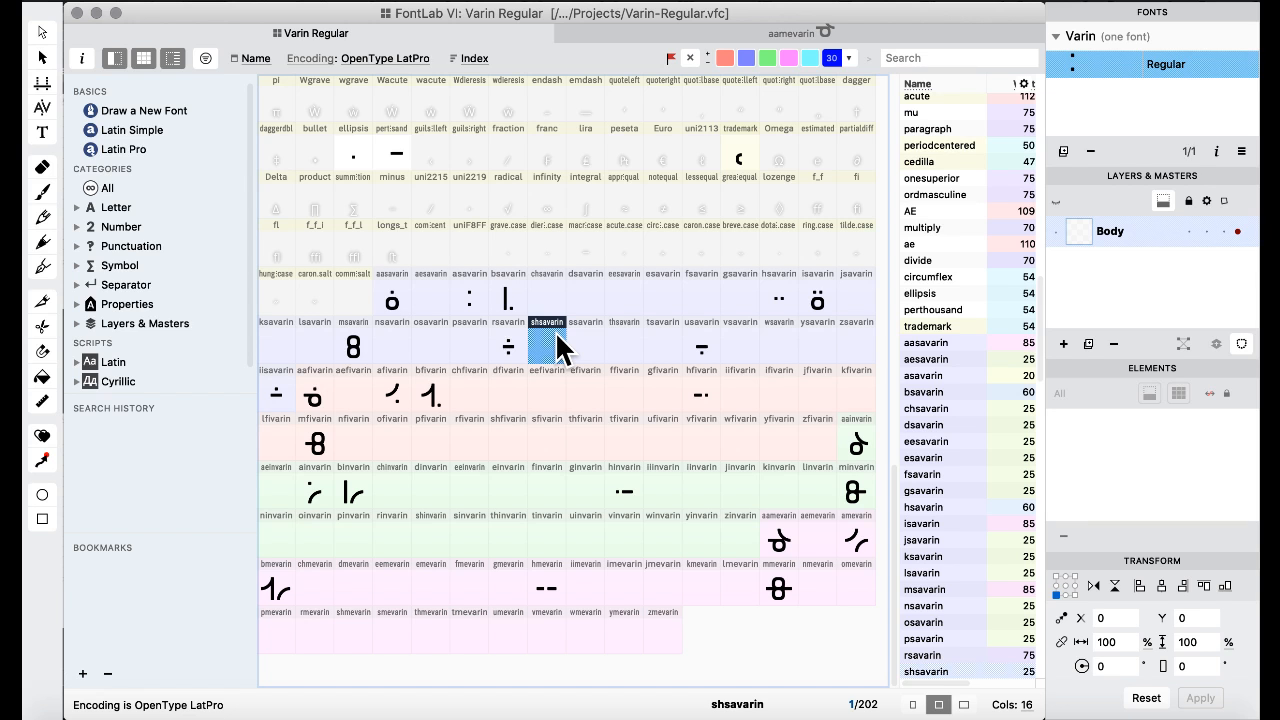
left_click(548, 440)
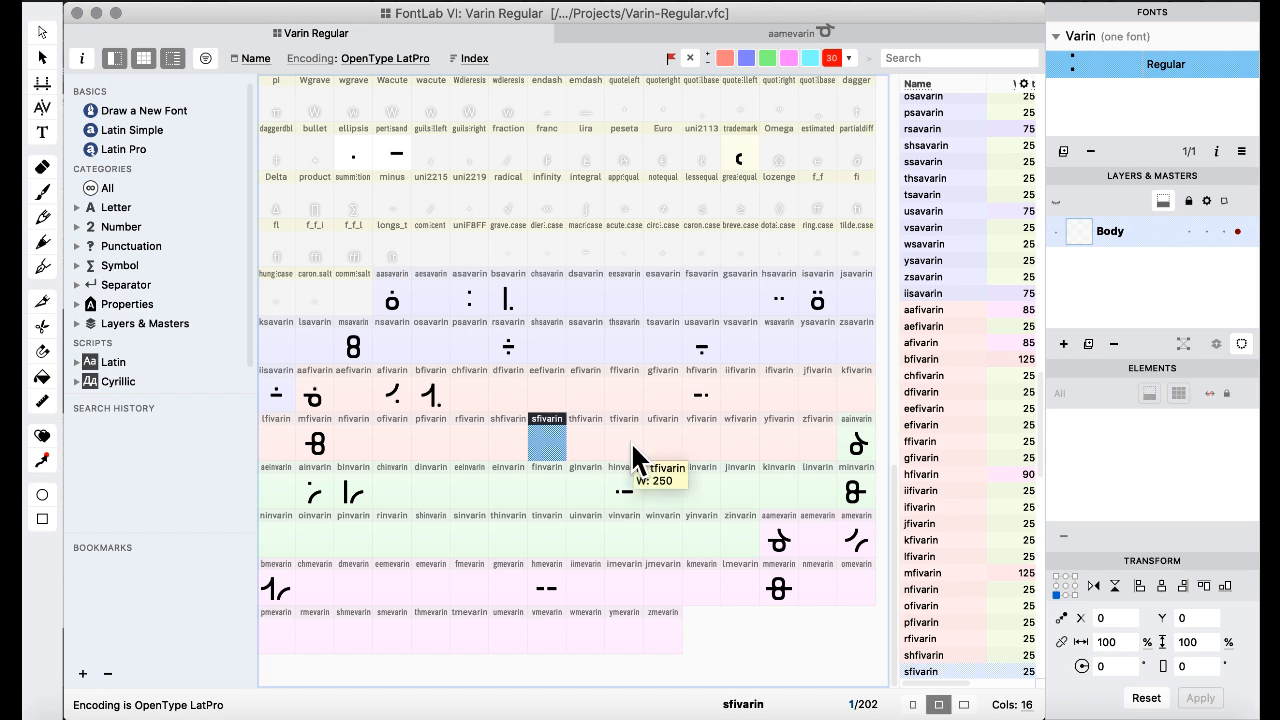
scroll(630, 441, "up", 15)
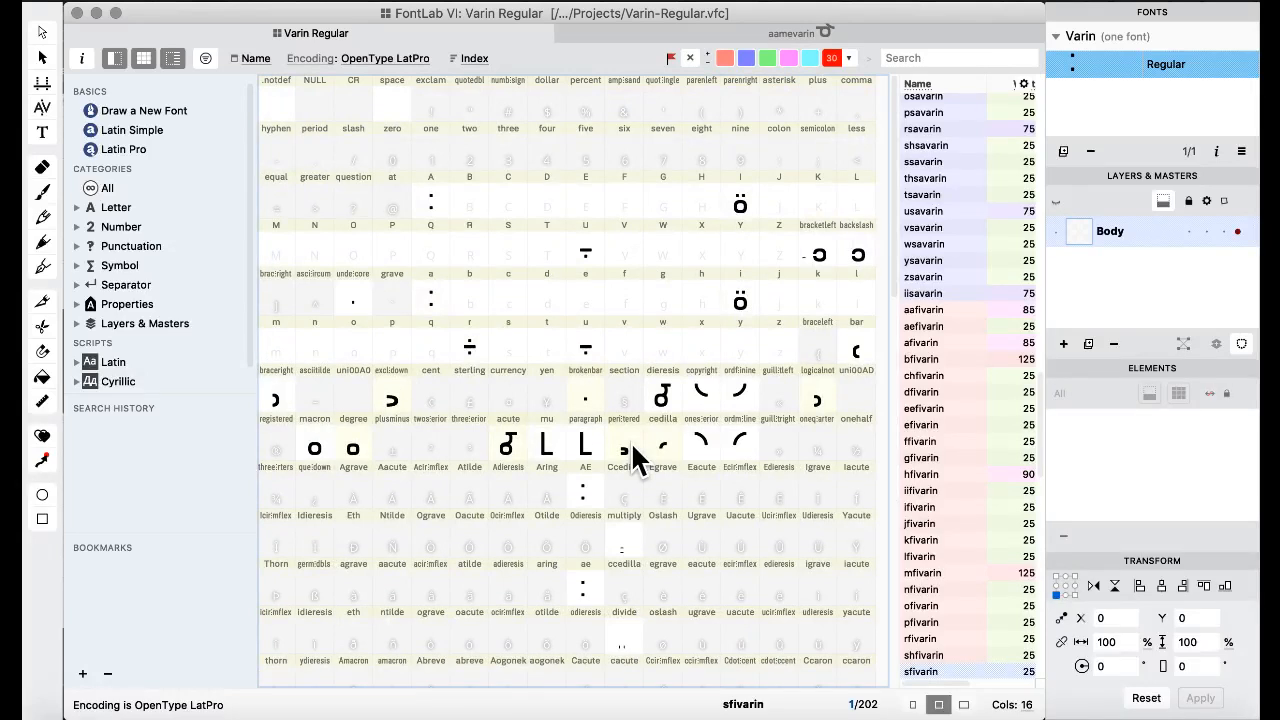
scroll(630, 443, "down", 5)
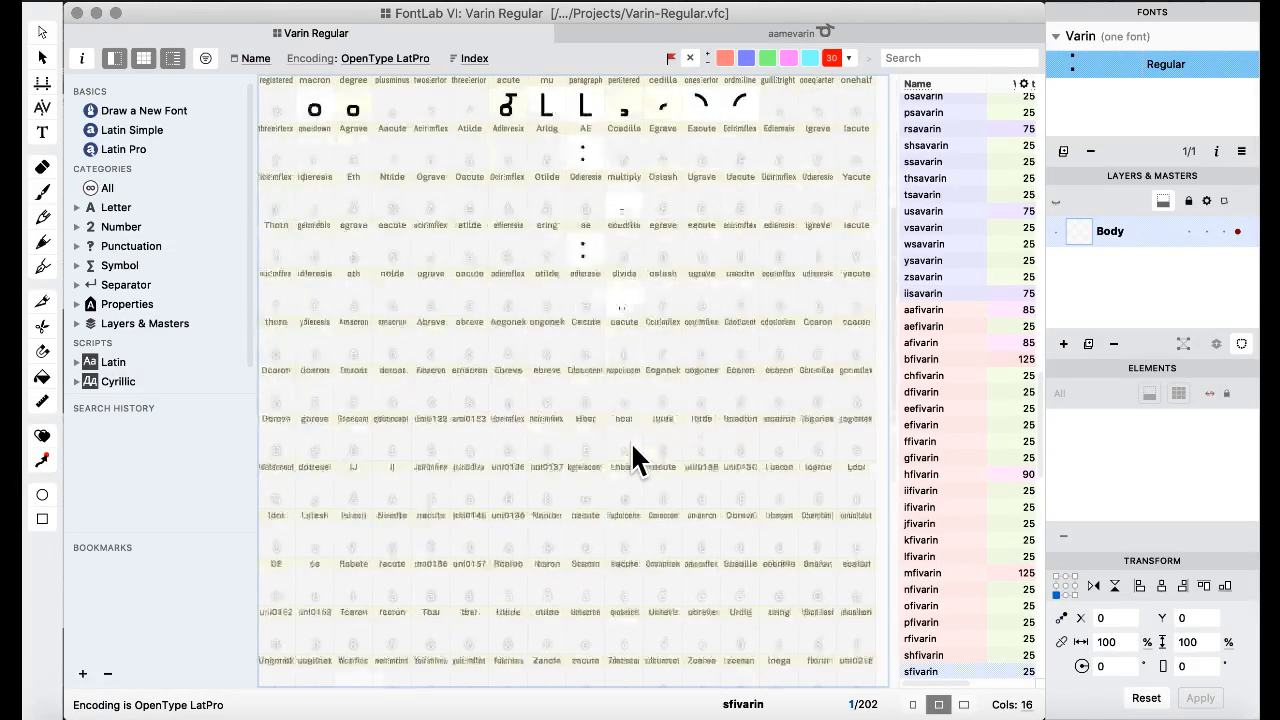
scroll(630, 443, "up", 5)
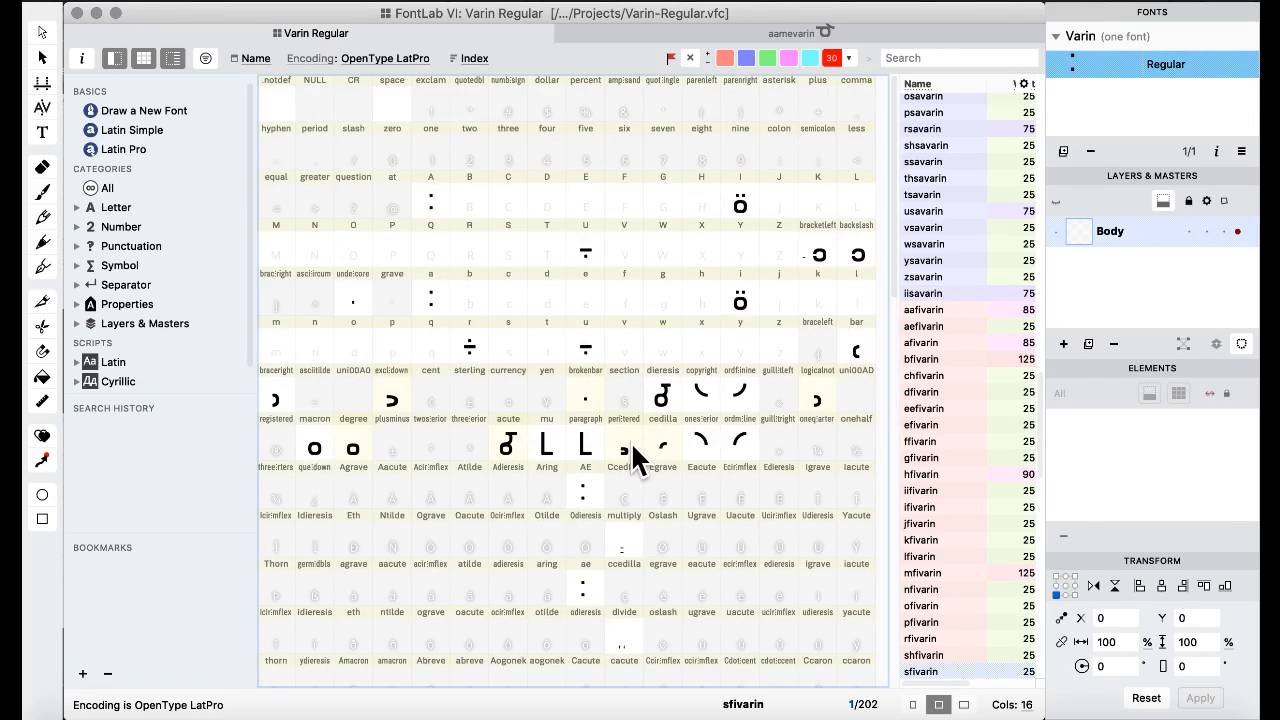
scroll(632, 444, "down", 5)
scroll(632, 444, "up", 5)
scroll(632, 445, "down", 15)
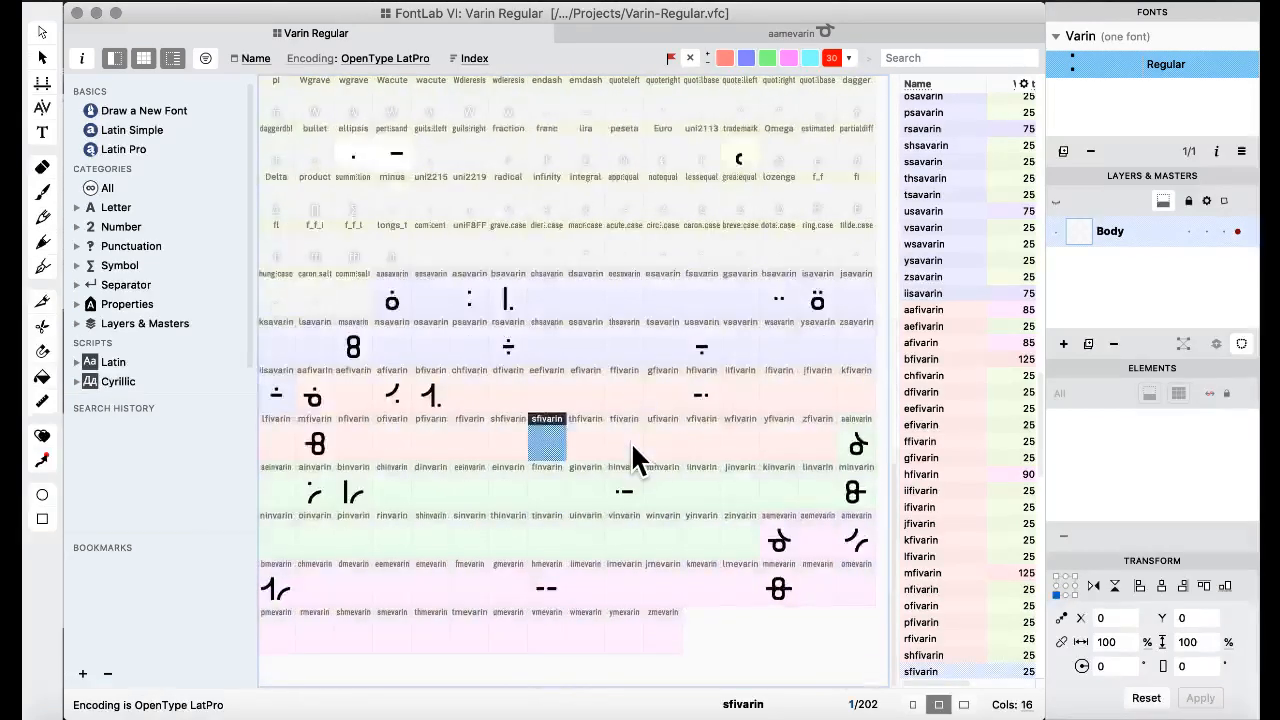
left_click(547, 246)
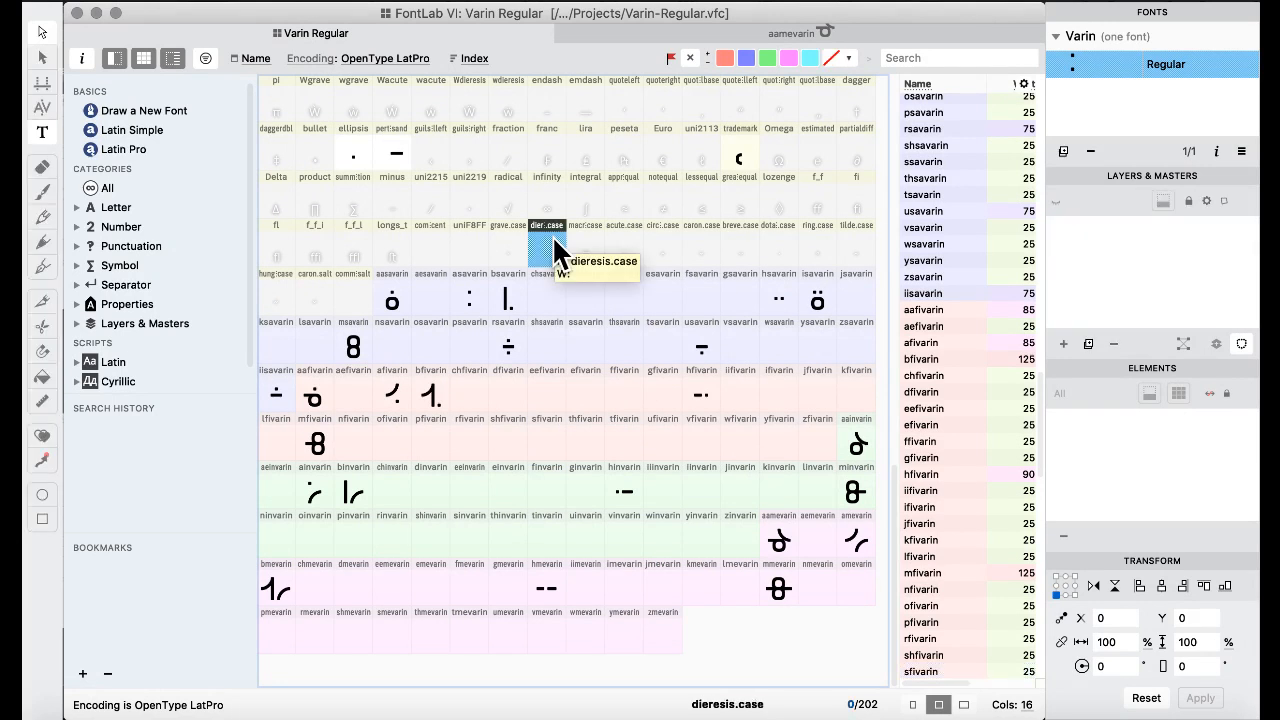
left_click(524, 200)
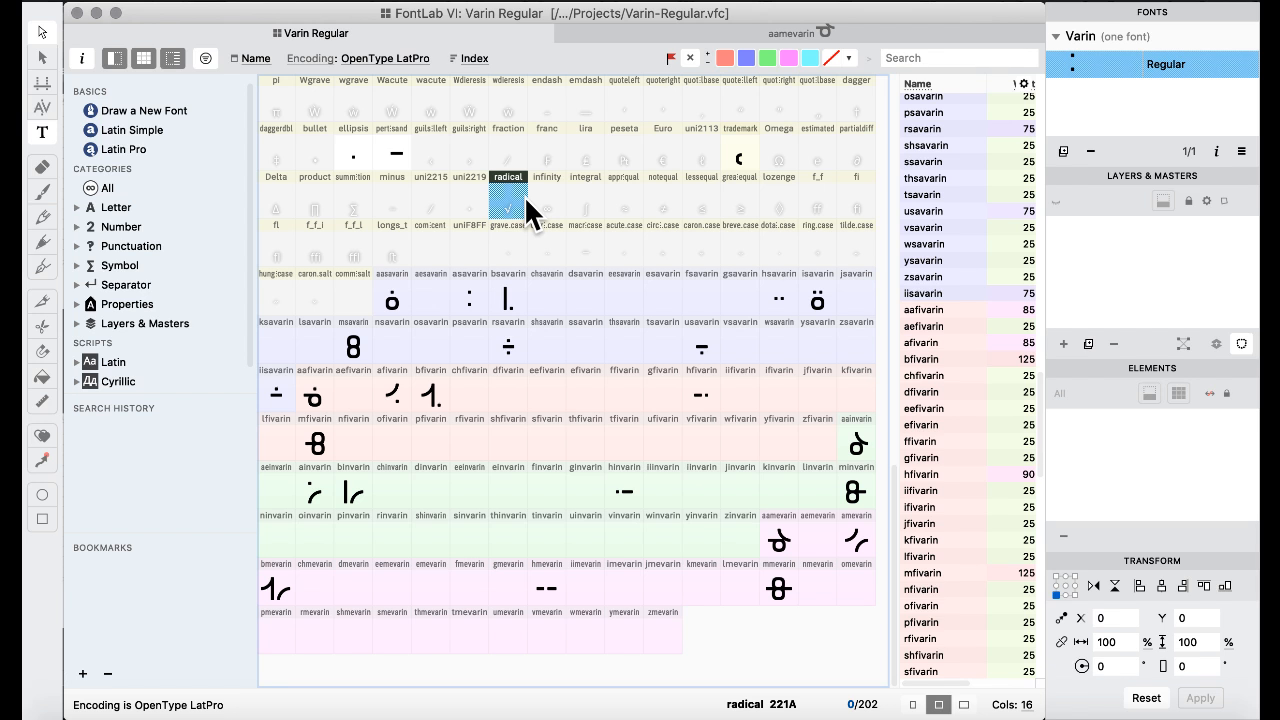
- Switch to Varin alphabet.pdf and review the letter forms on both pages of the chart
key("ctrl+Up")
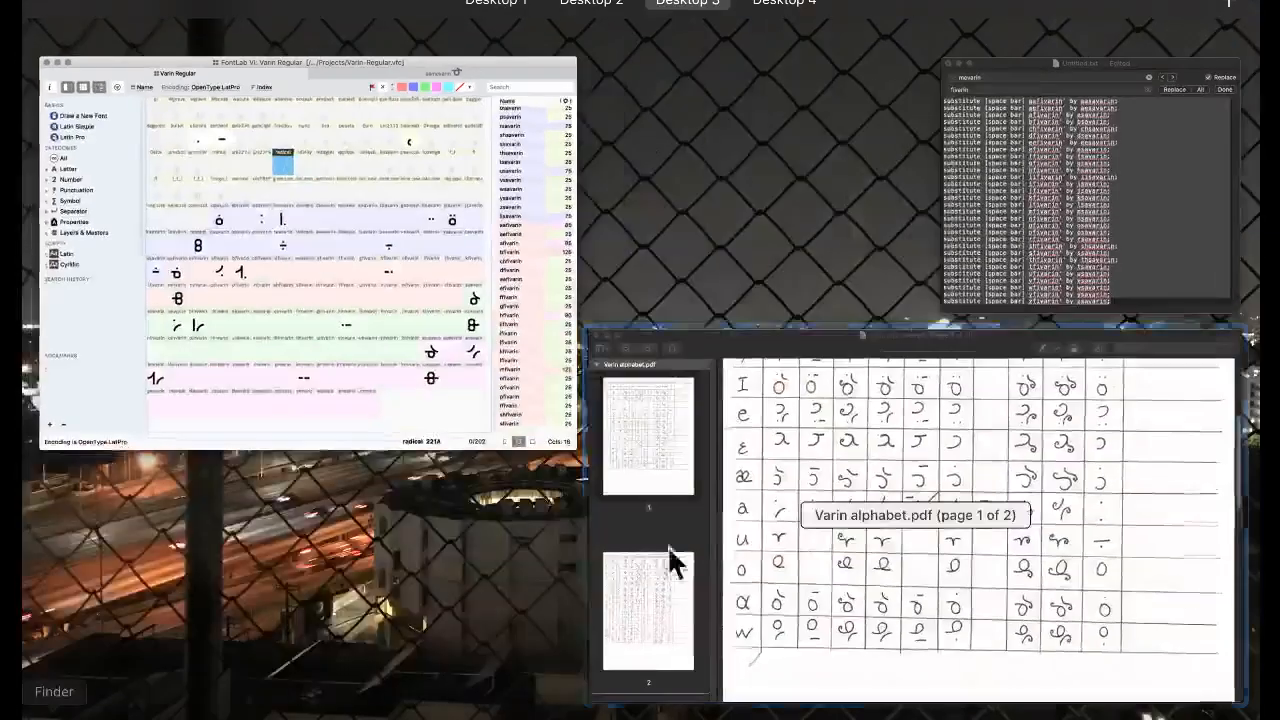
left_click(803, 460)
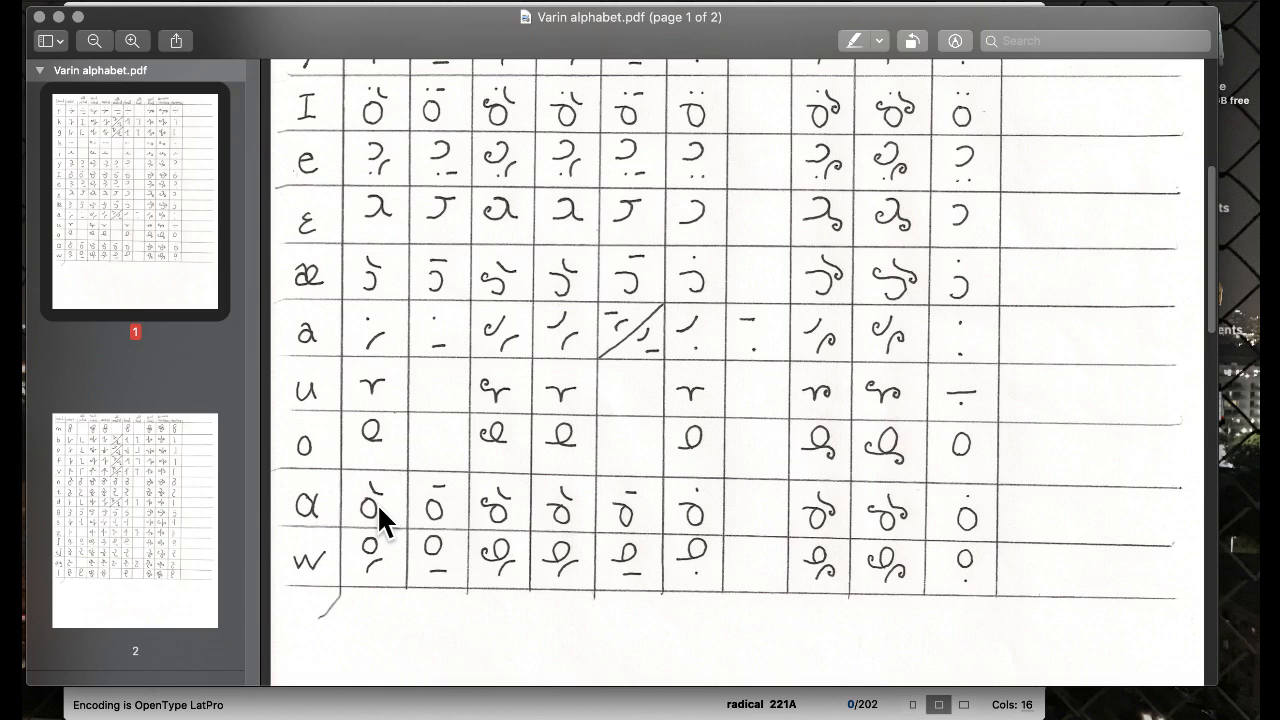
scroll(395, 497, "up", 8)
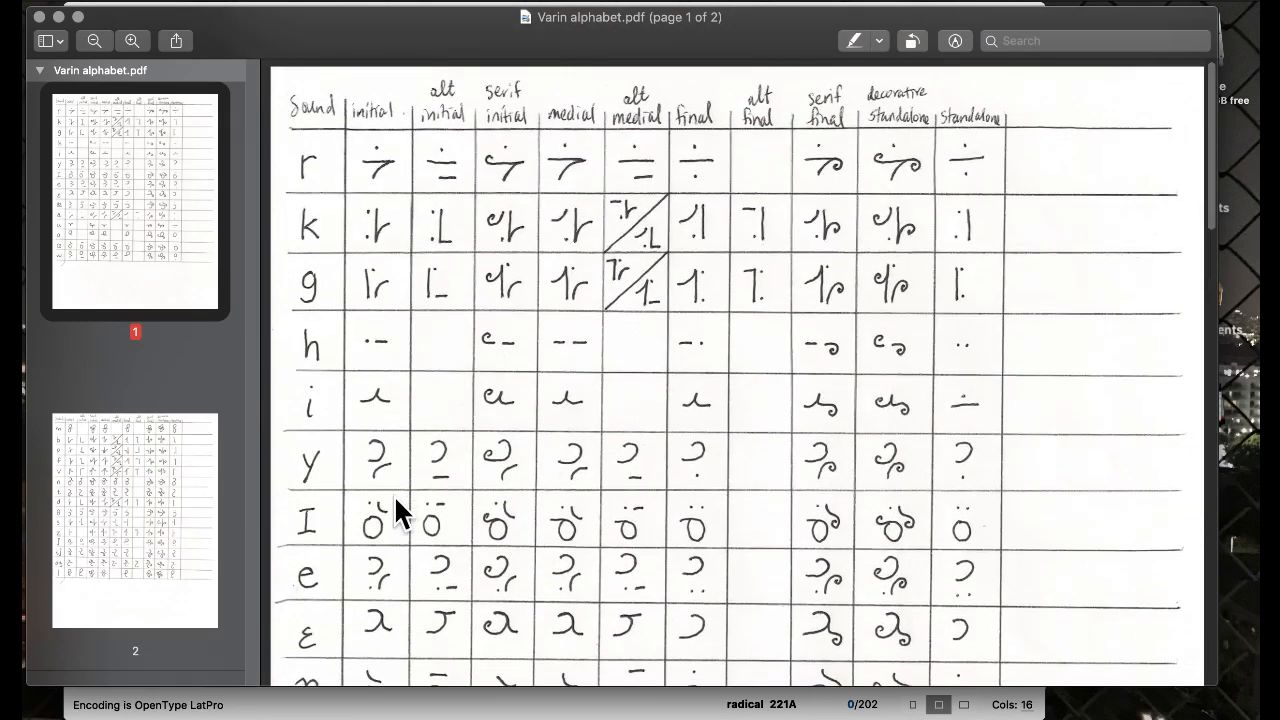
scroll(395, 497, "down", 10)
scroll(395, 513, "down", 10)
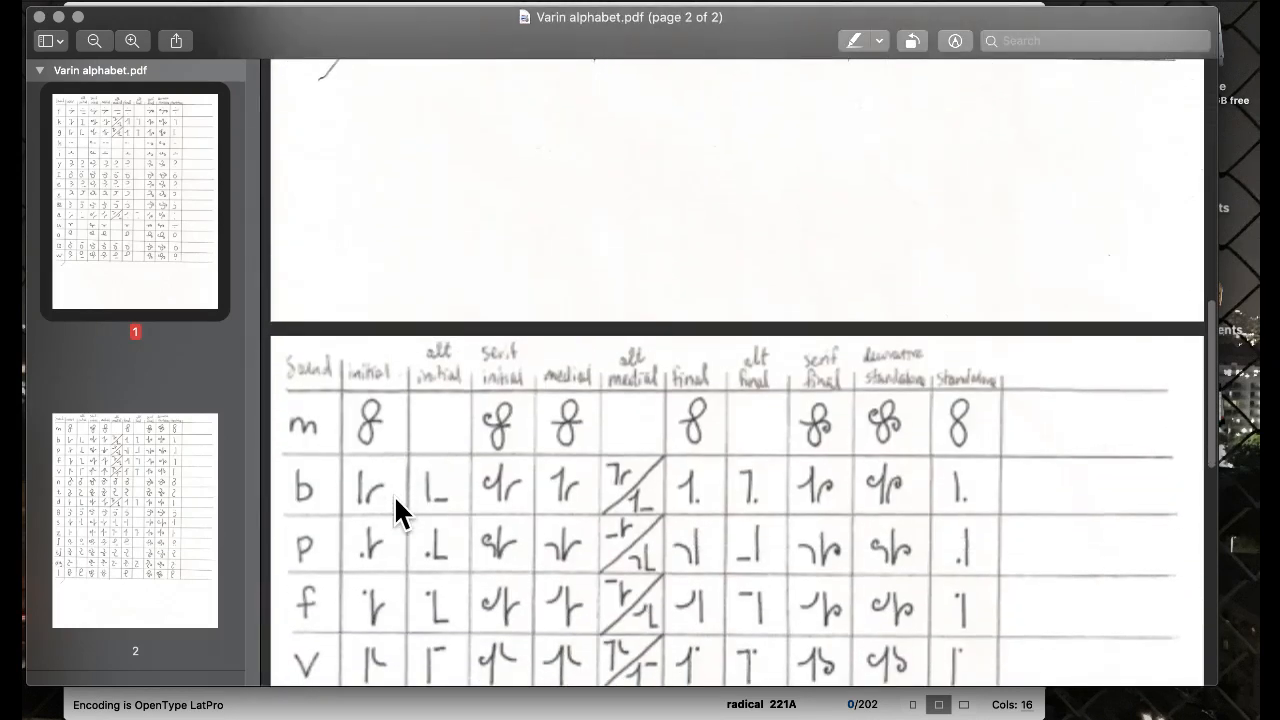
scroll(397, 512, "up", 5)
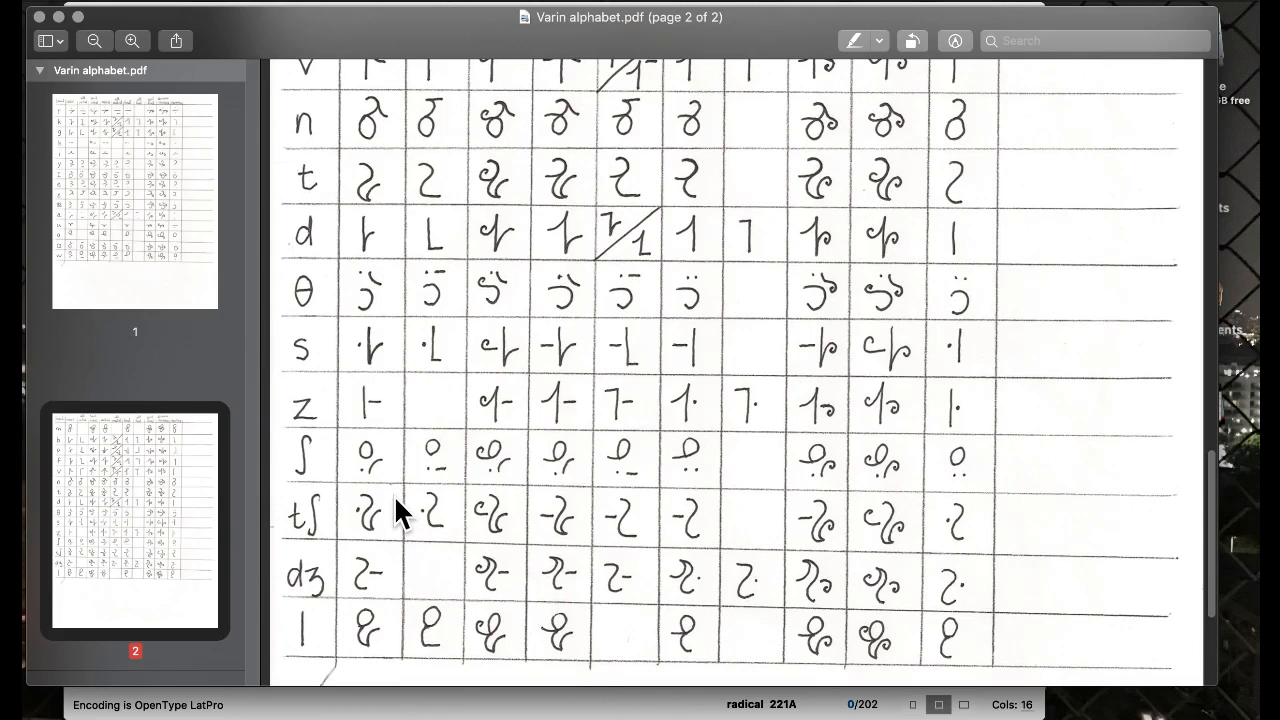
scroll(393, 494, "up", 15)
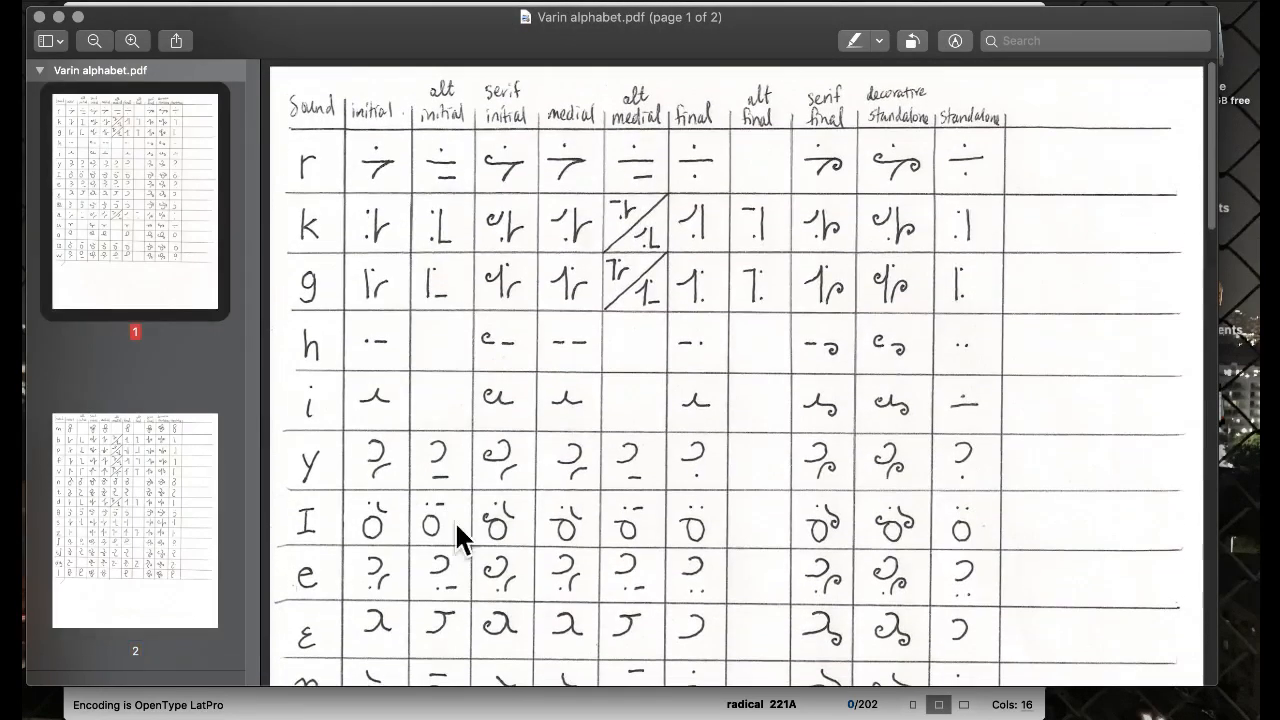
- Return to FontLab's font overview and check which Varin glyph slots are filled, from the basic characters to the medial forms
key("ctrl+Up")
left_click(380, 286)
left_click(483, 275)
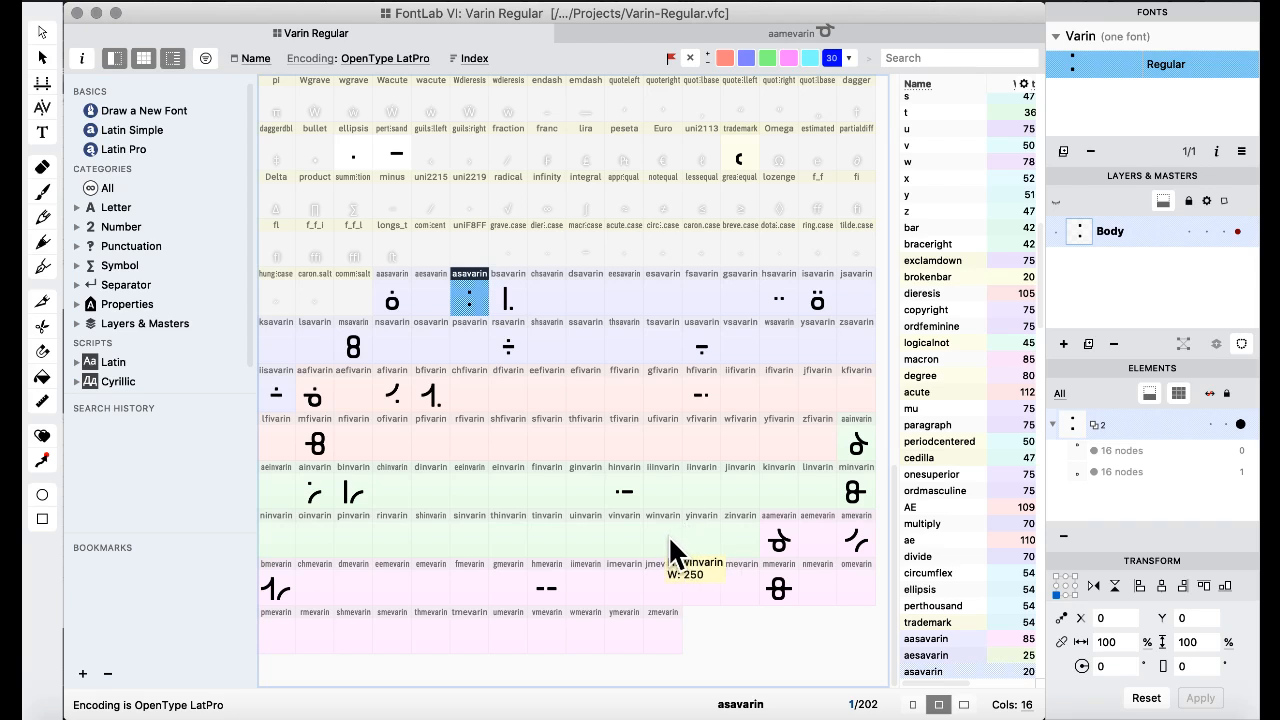
scroll(615, 490, "up", 10)
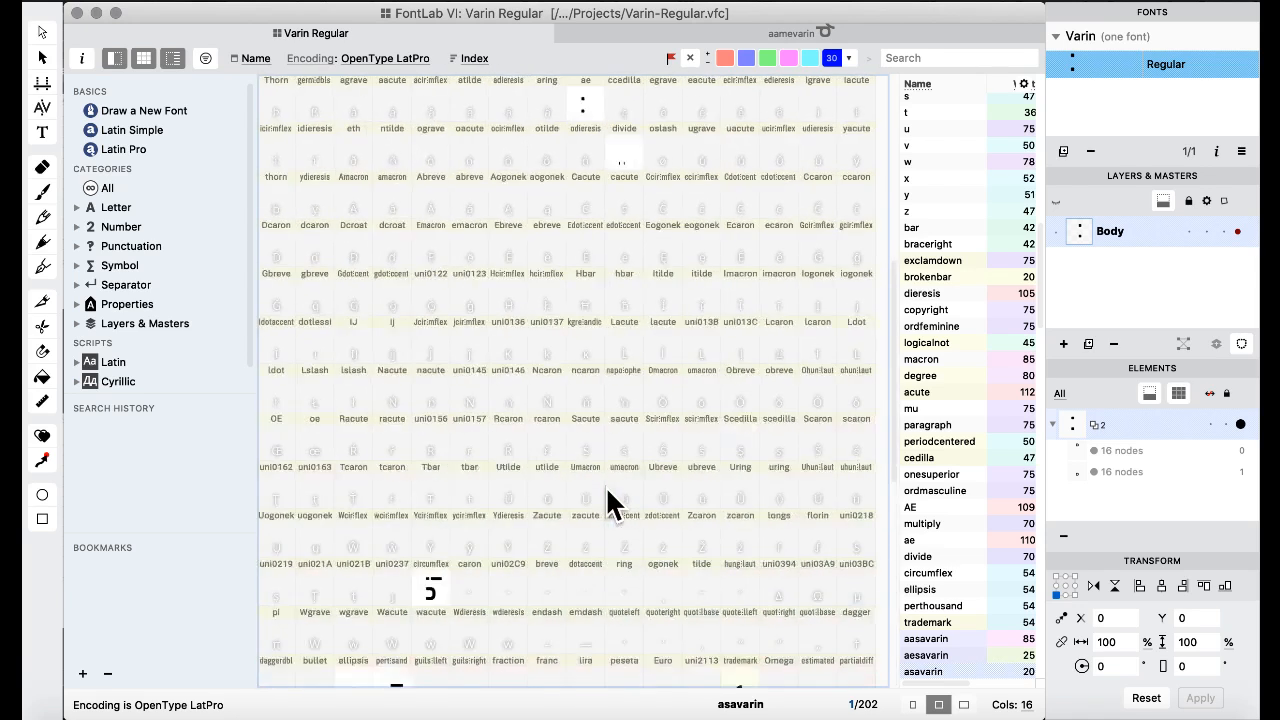
scroll(612, 503, "down", 10)
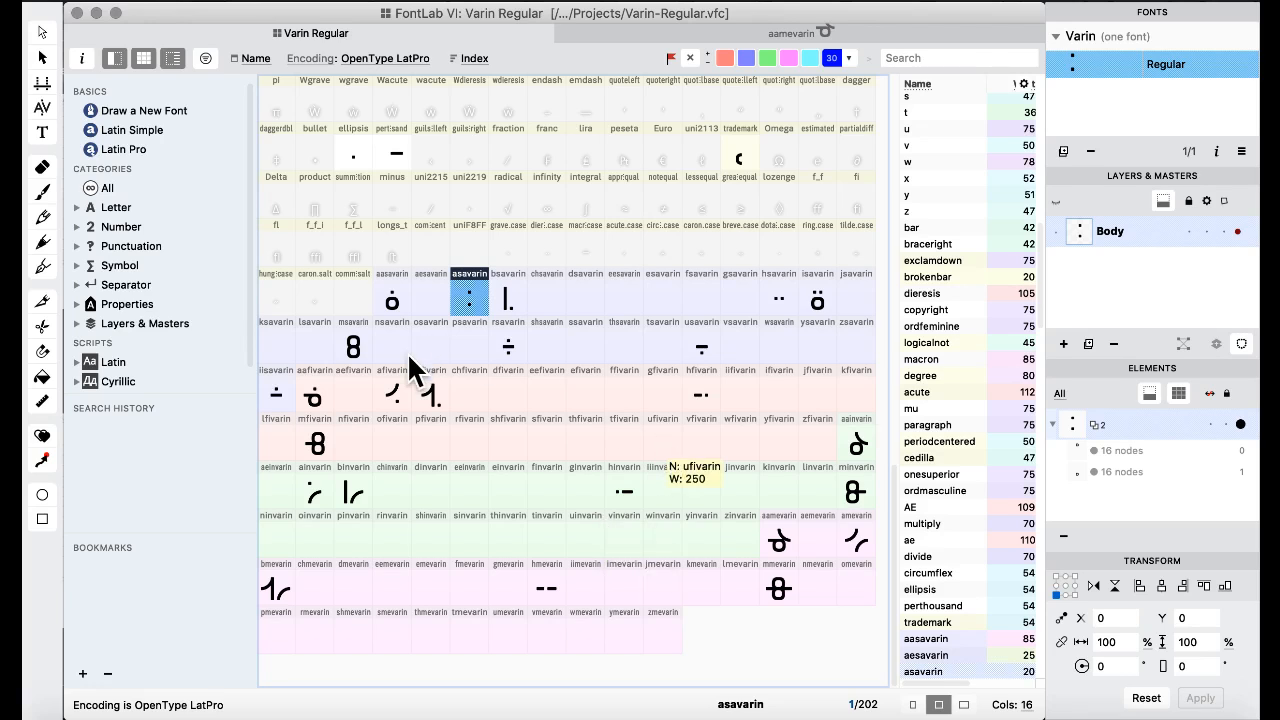
scroll(628, 415, "up", 15)
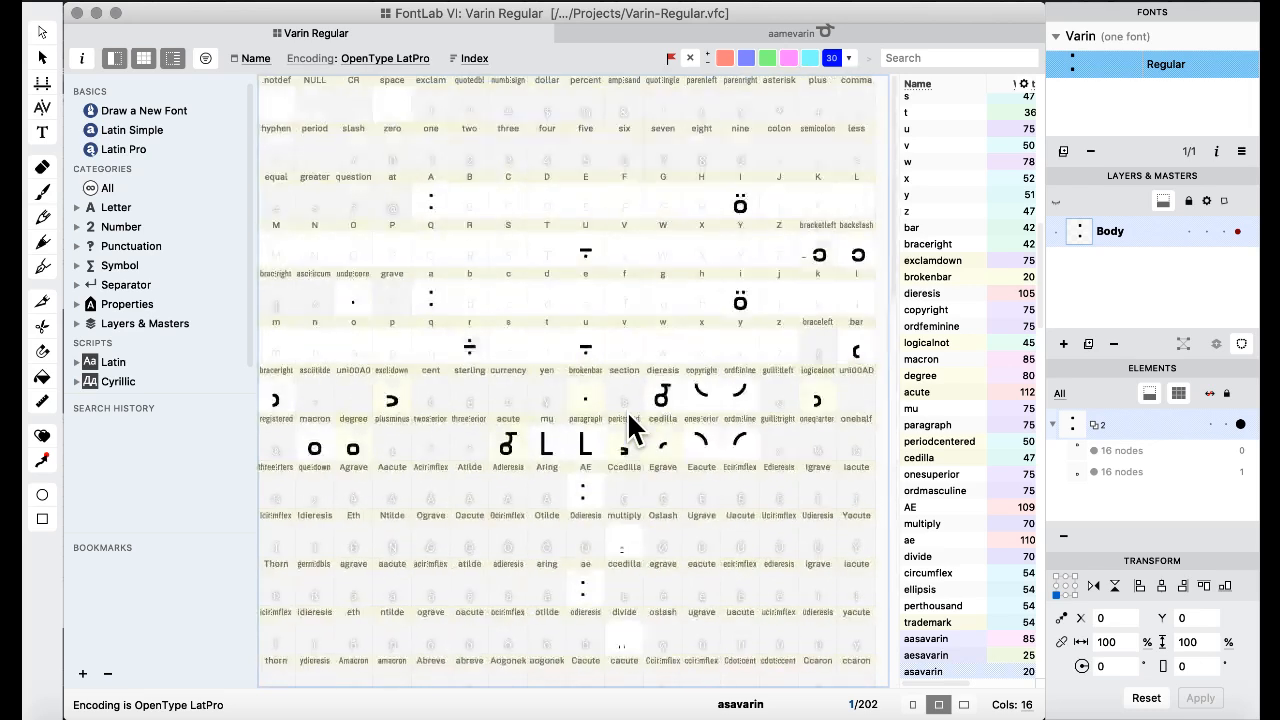
scroll(627, 410, "down", 15)
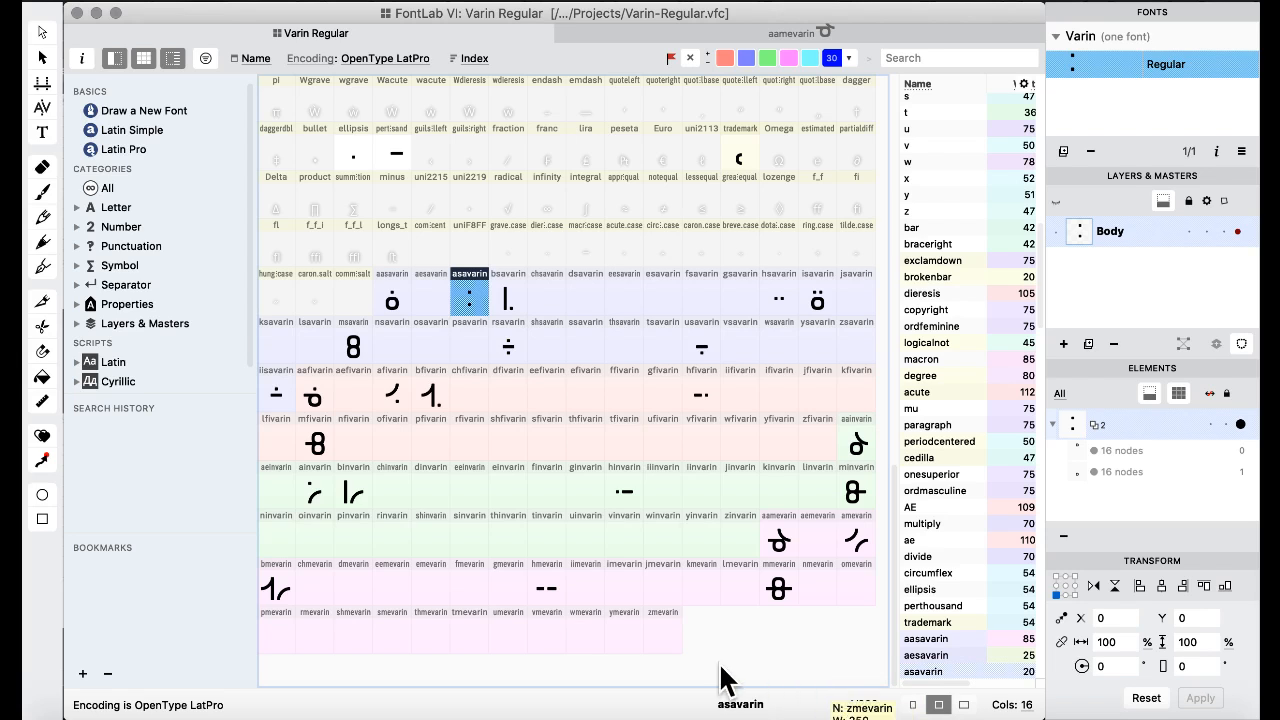
left_click(396, 712)
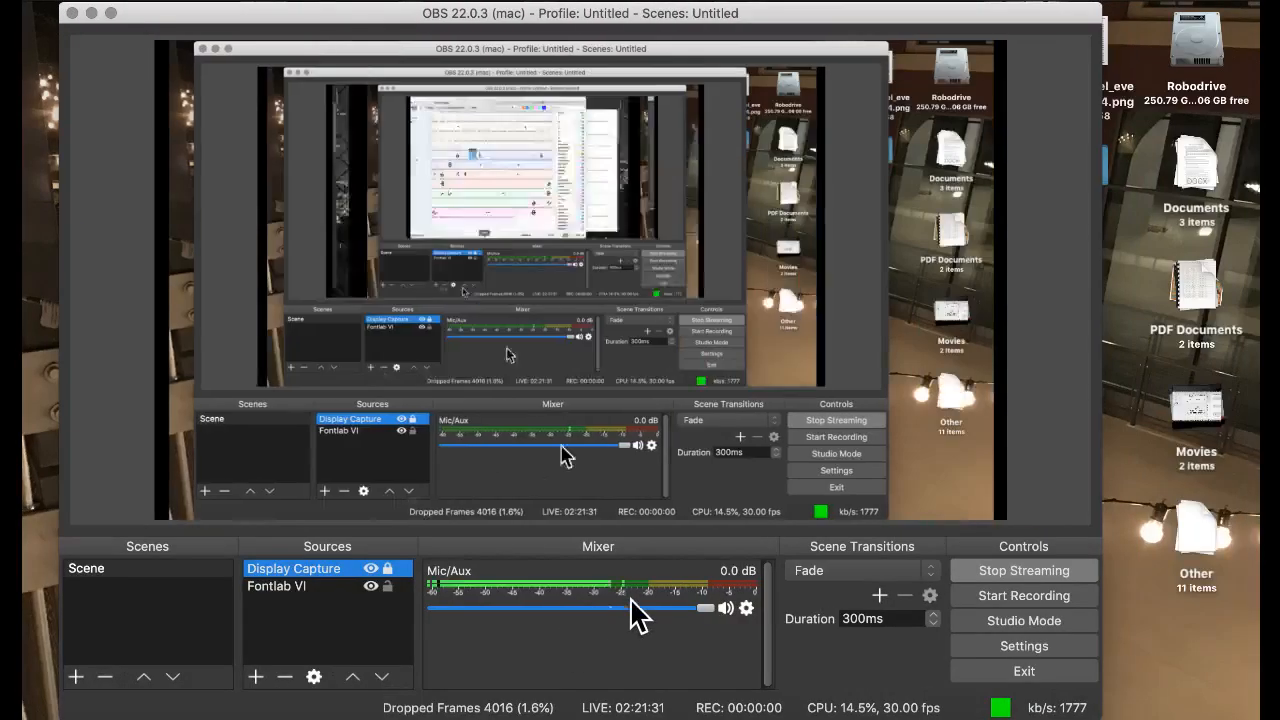